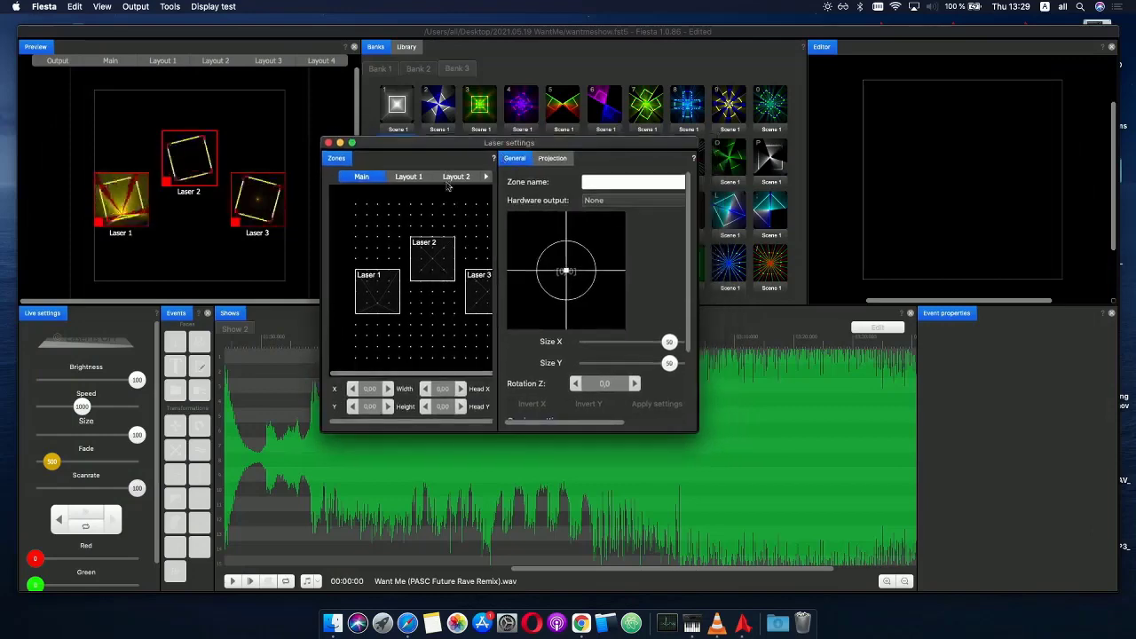
# - Enlarge the laser settings window and align the Laser 1, Laser 2 and Laser 3 zones in one row at Y 0.43
pyautogui.moveTo(697, 433); pyautogui.dragTo(880, 514)
pyautogui.click(385, 330)
pyautogui.moveTo(385, 330); pyautogui.dragTo(369, 229)
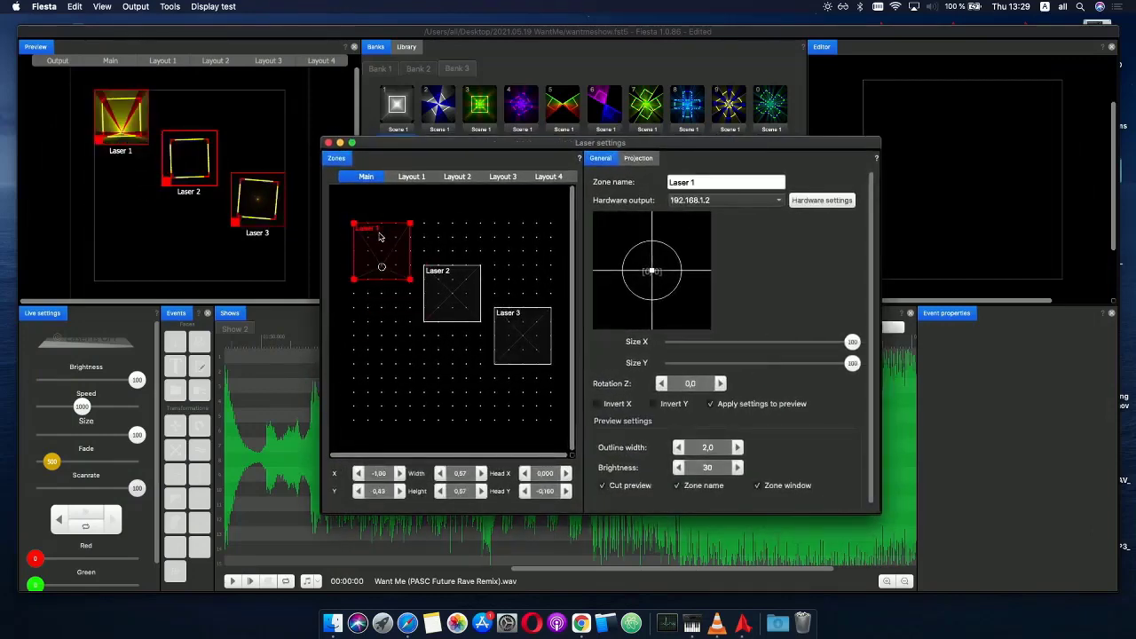
pyautogui.moveTo(466, 297); pyautogui.dragTo(409, 279)
pyautogui.click(410, 280)
pyautogui.click(418, 289)
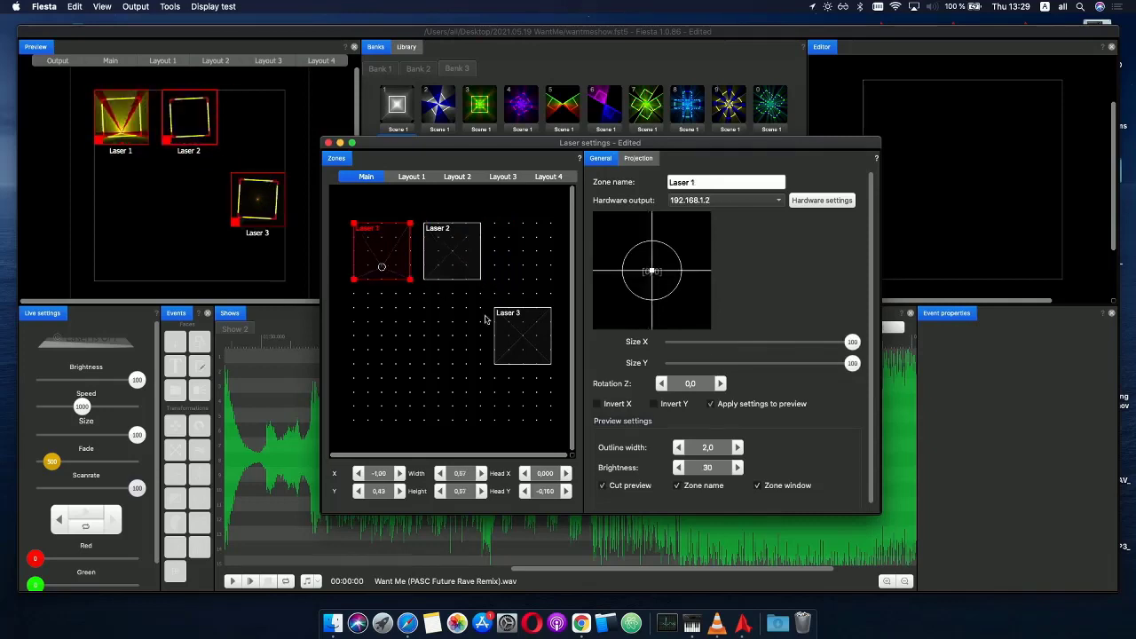
pyautogui.moveTo(513, 346); pyautogui.dragTo(516, 260)
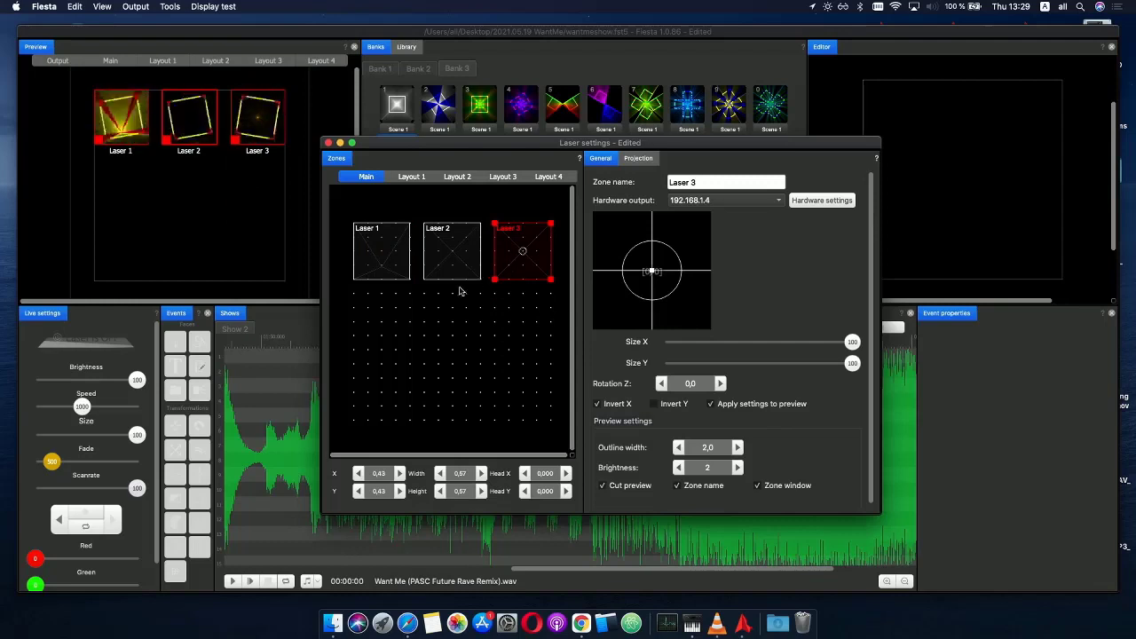
# - Add a fourth laser zone, centre it below the other three and enlarge it to about 1.14 by 1.14
pyautogui.click(135, 6)
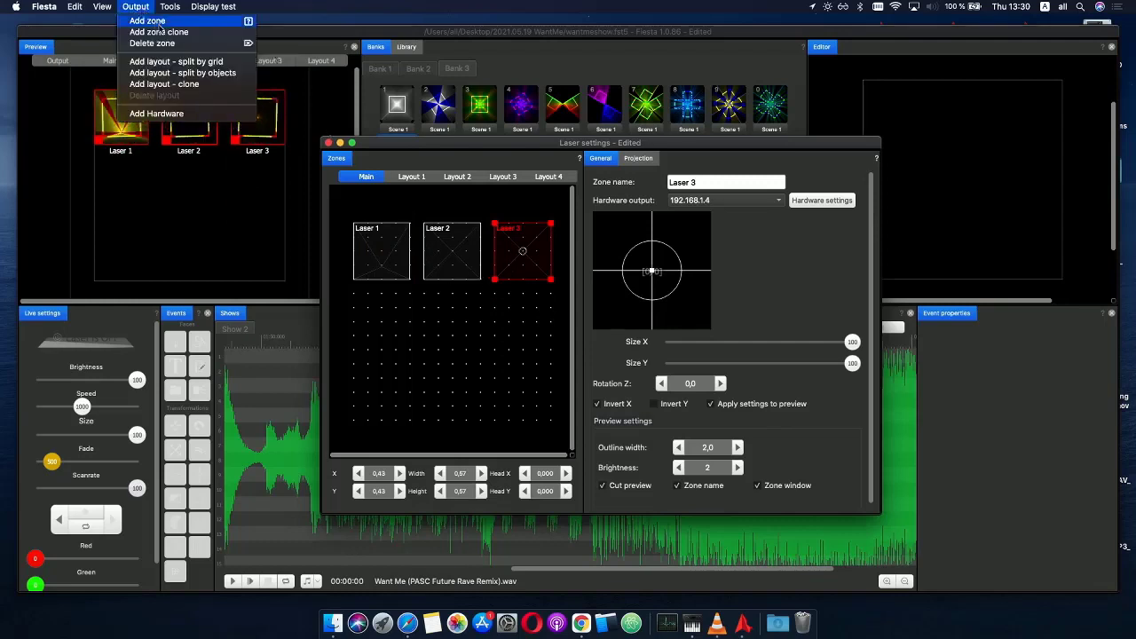
pyautogui.click(148, 20)
pyautogui.moveTo(471, 318); pyautogui.dragTo(477, 370)
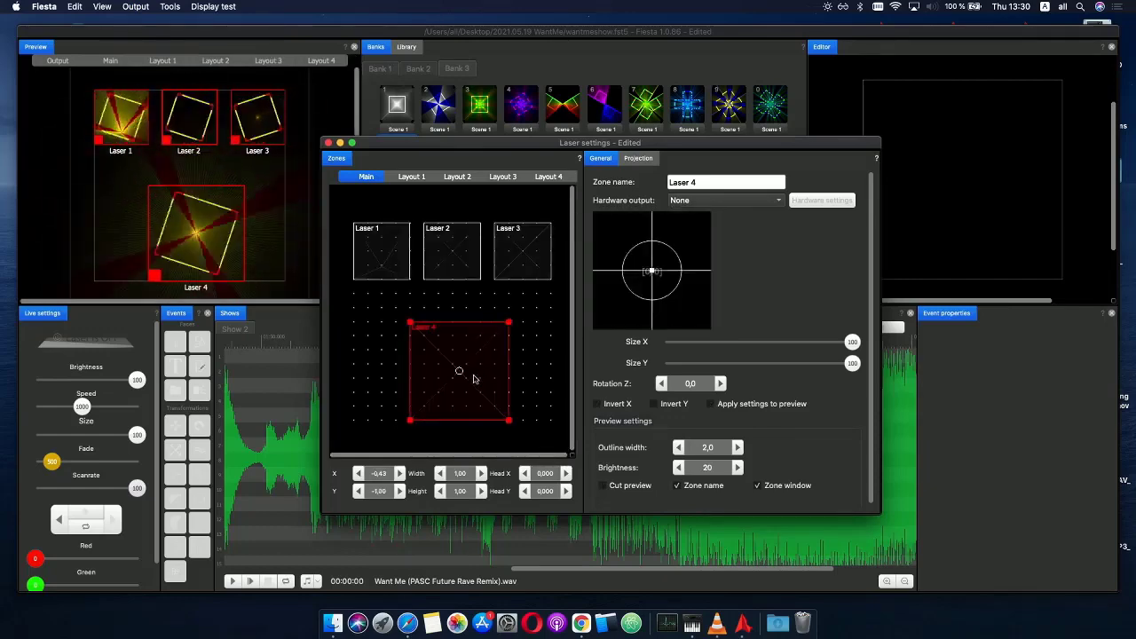
pyautogui.moveTo(410, 323); pyautogui.dragTo(396, 308)
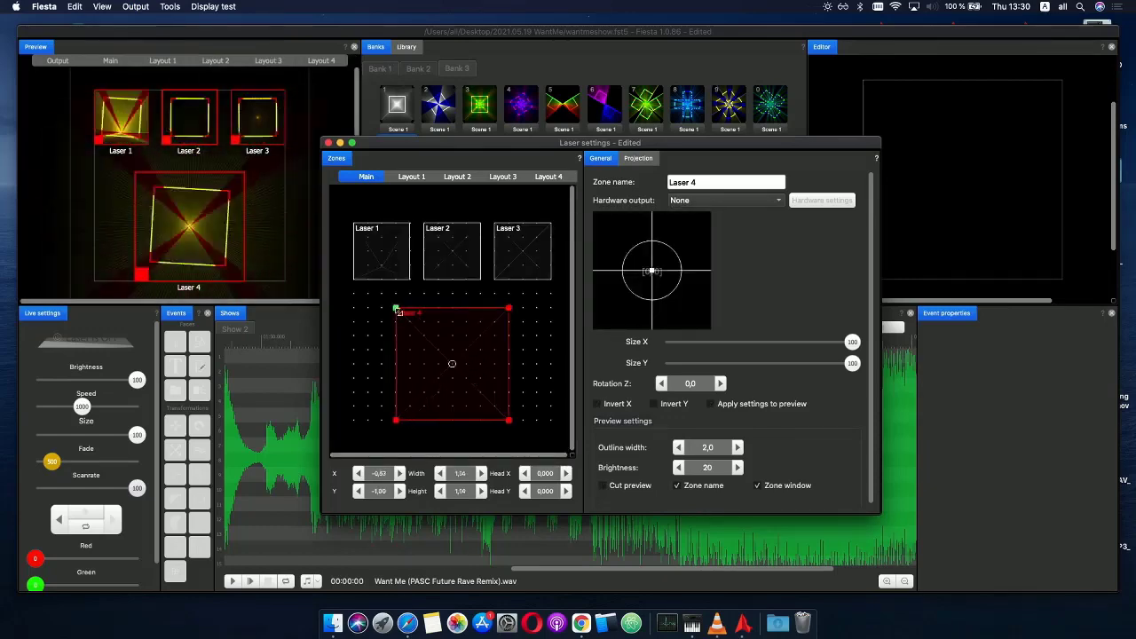
pyautogui.click(520, 328)
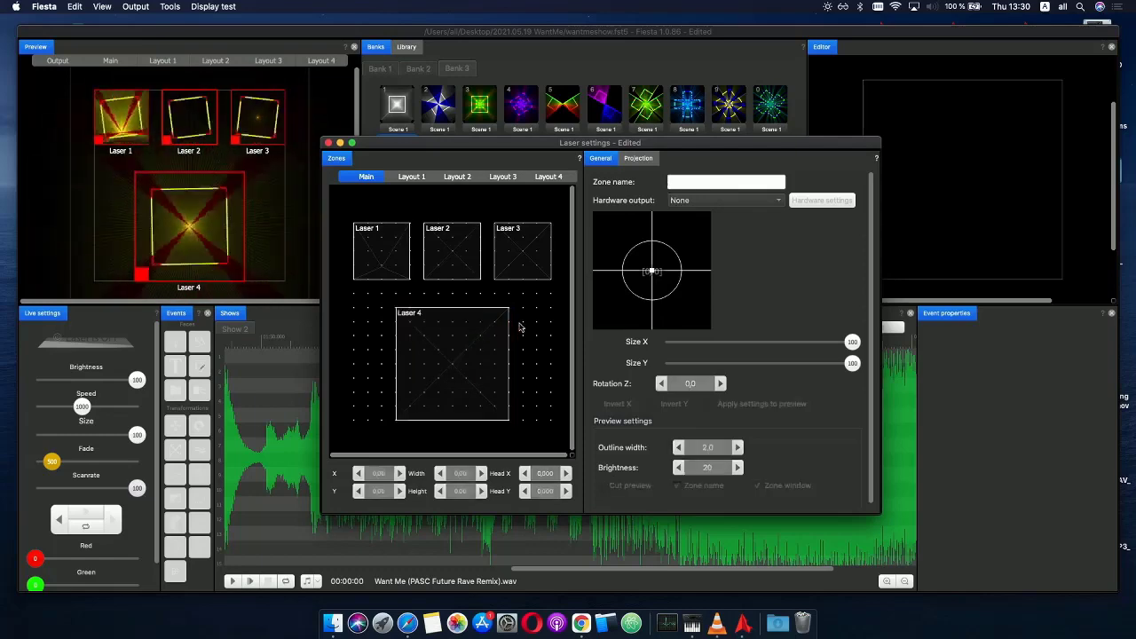
# - Set the preview outline width to 1.0 and the brightness to 20 for all four laser zones
pyautogui.click(382, 257)
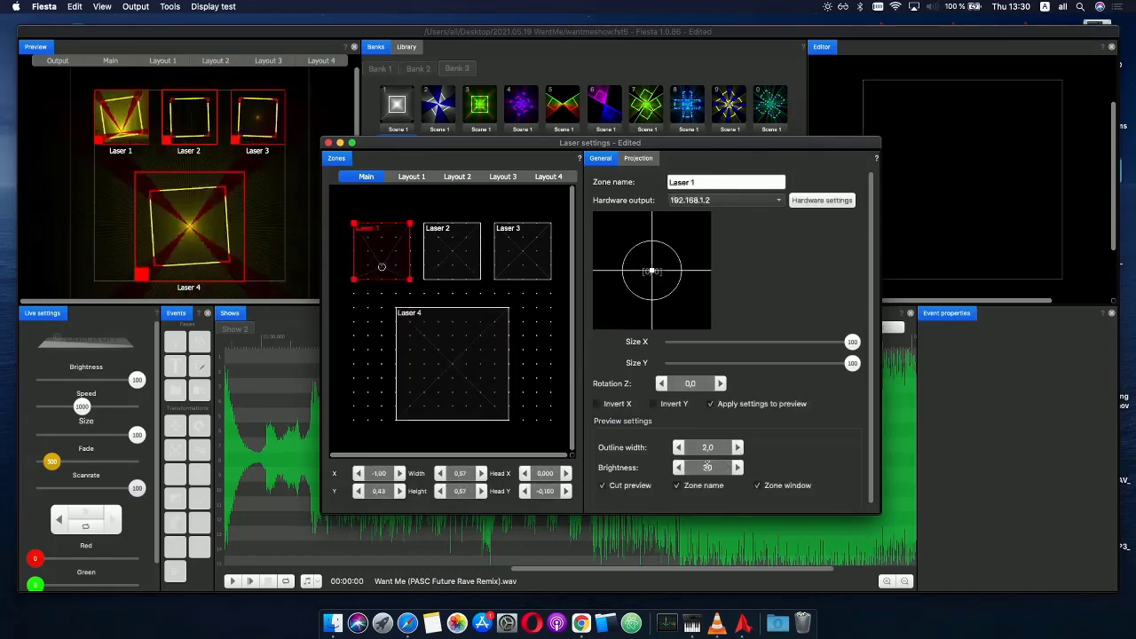
pyautogui.scroll(-1, 711, 448)
pyautogui.scroll(-1, 740, 470)
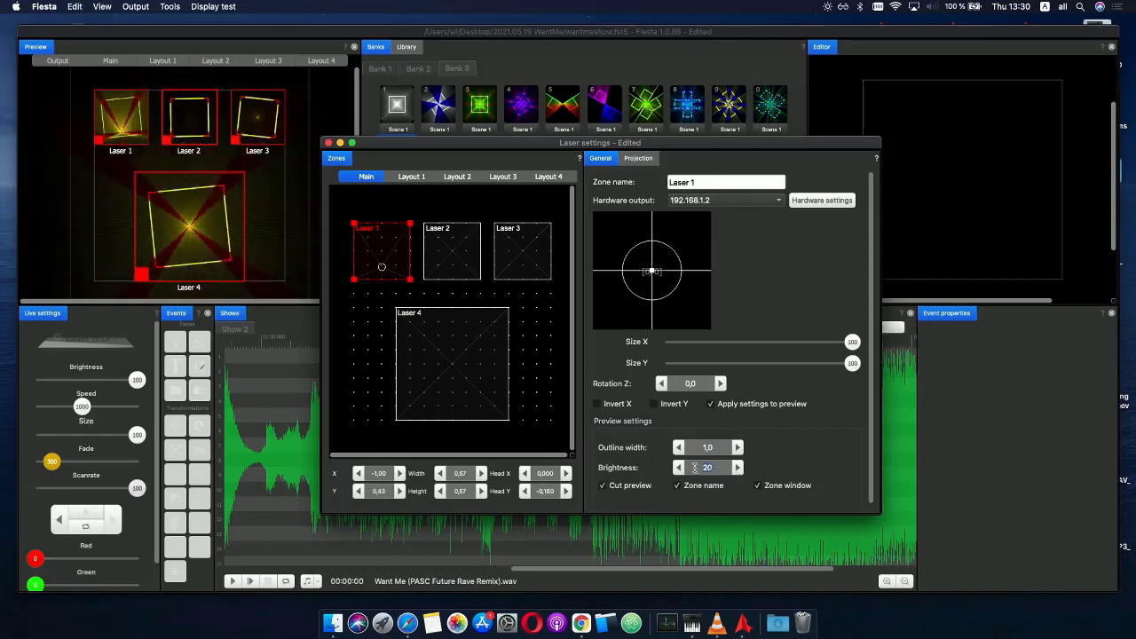
pyautogui.click(441, 246)
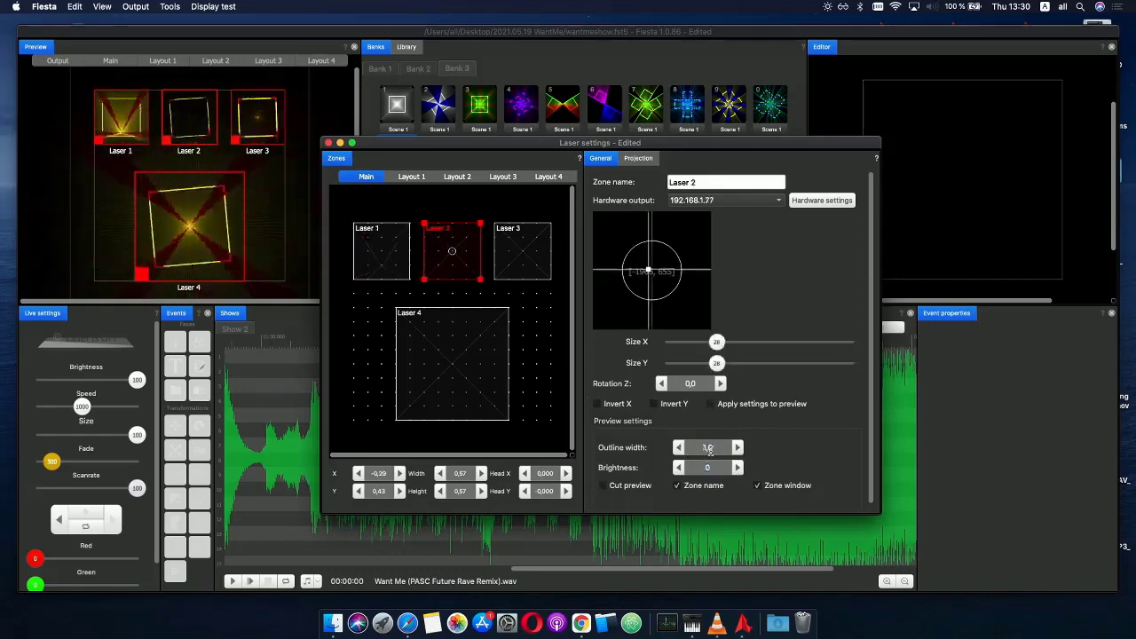
pyautogui.click(511, 271)
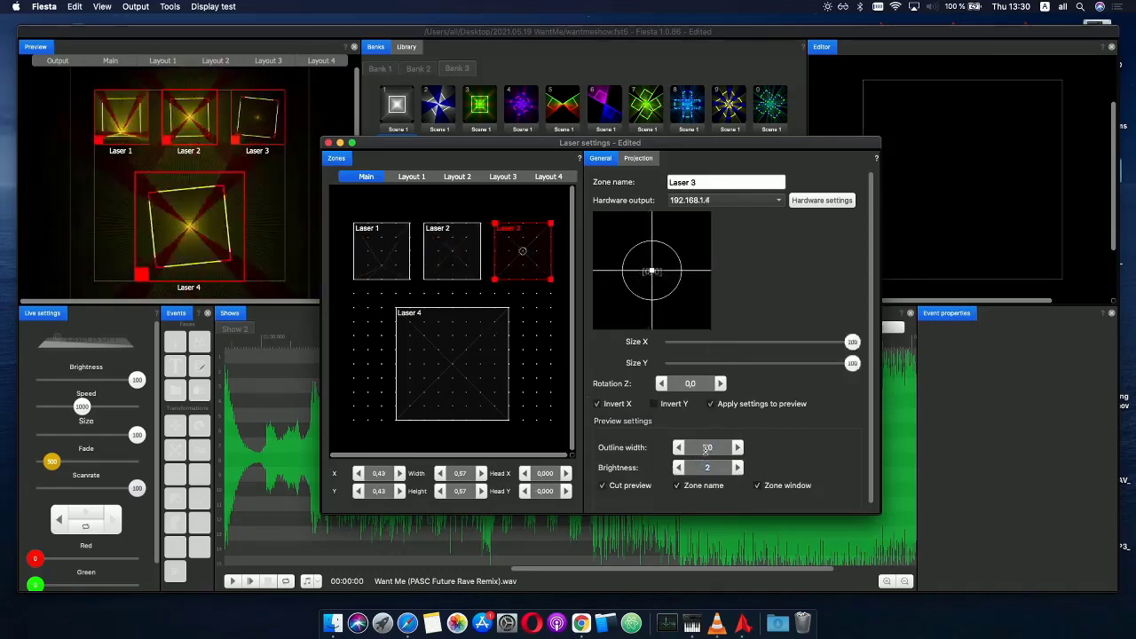
pyautogui.click(445, 352)
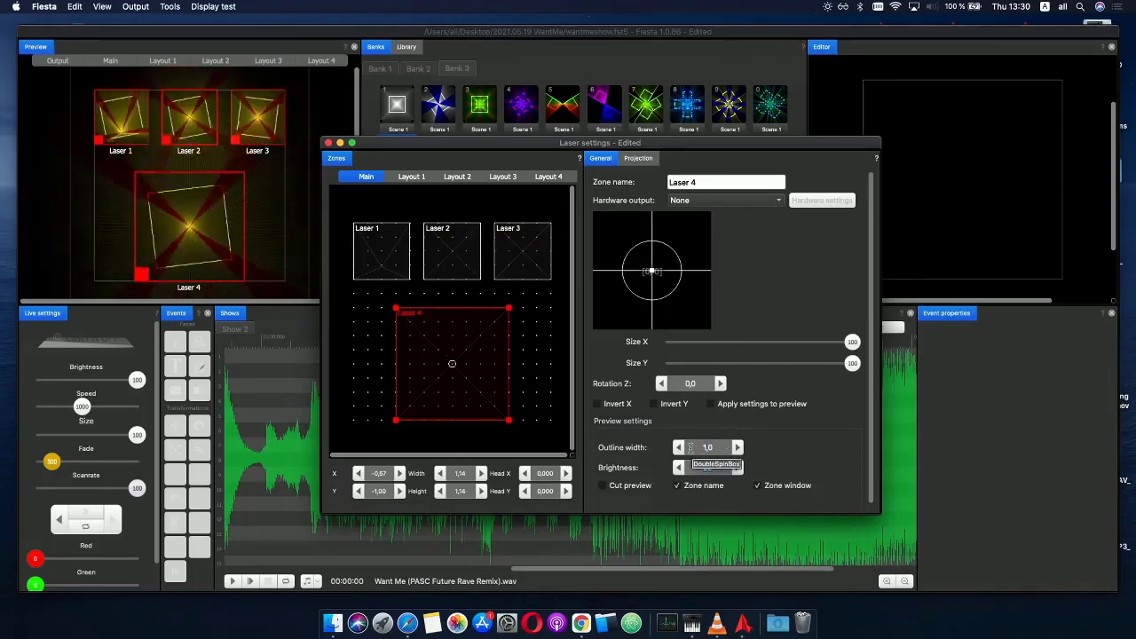
# - Shift the laser head points of Laser 4 toward its lower edge and of Laser 1 and Laser 3 inward, and close the laser settings
pyautogui.moveTo(452, 364); pyautogui.dragTo(451, 401)
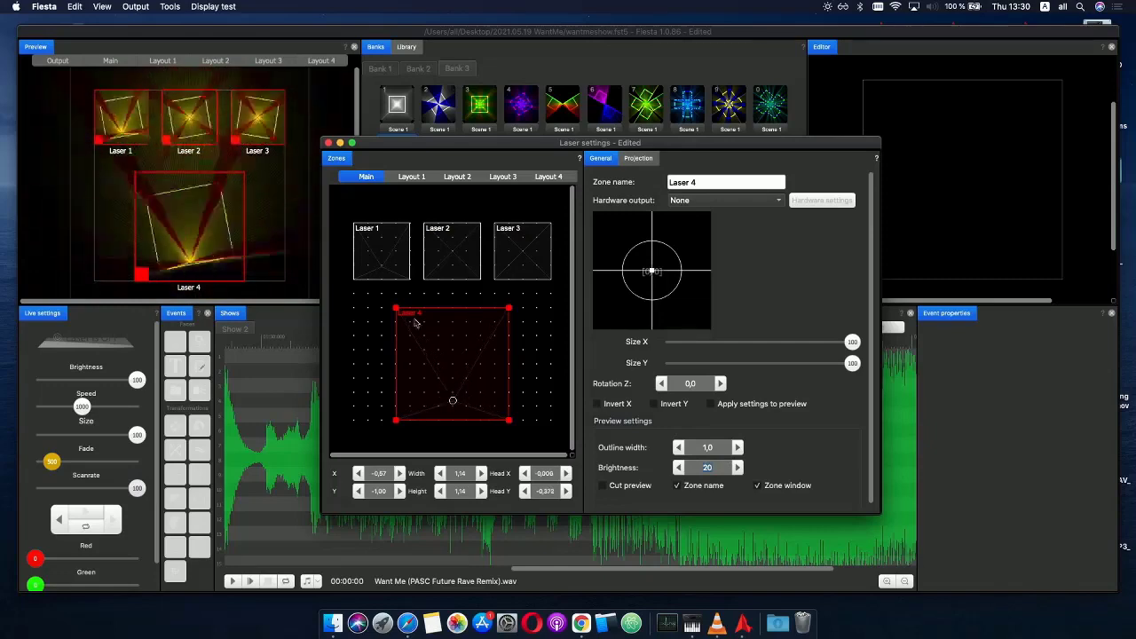
pyautogui.click(391, 268)
pyautogui.moveTo(381, 267); pyautogui.dragTo(402, 258)
pyautogui.click(532, 256)
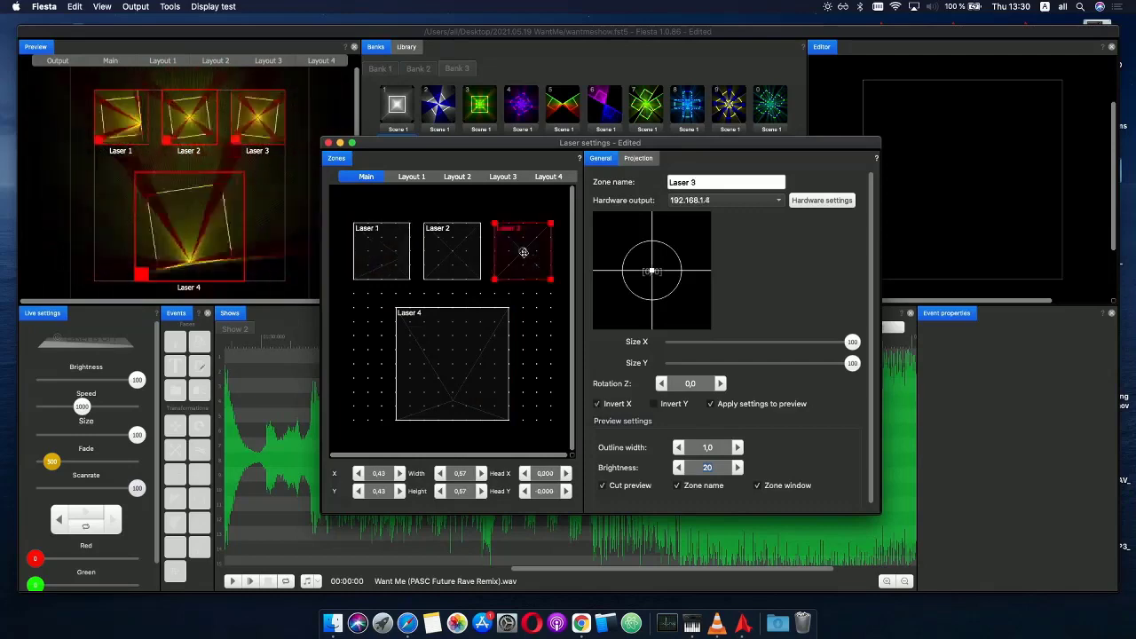
pyautogui.moveTo(523, 253); pyautogui.dragTo(502, 257)
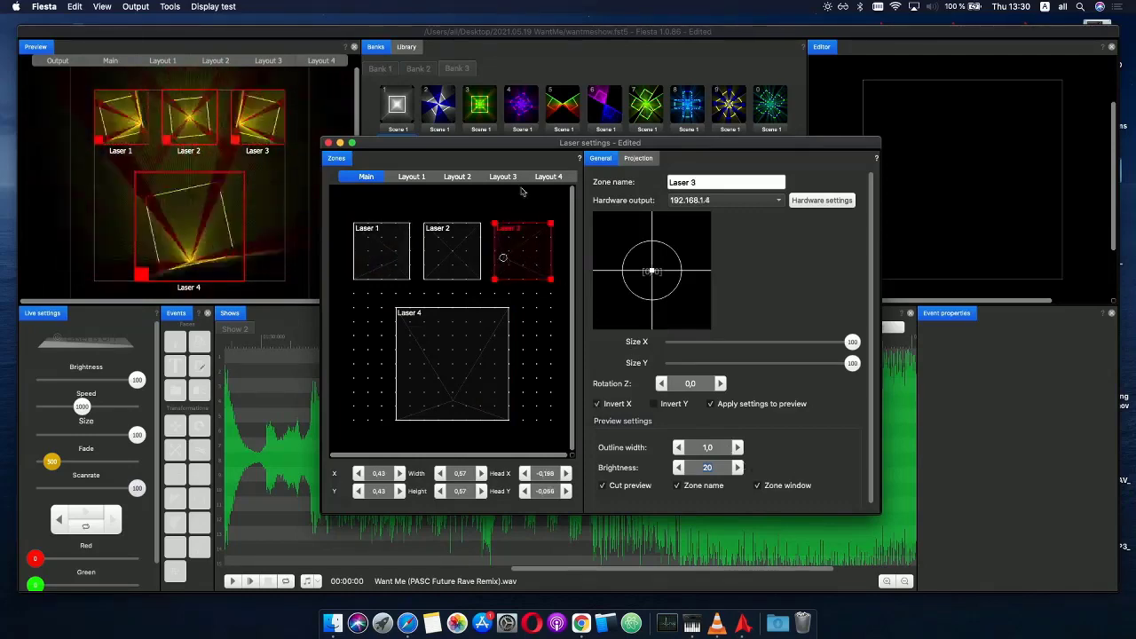
pyautogui.click(329, 142)
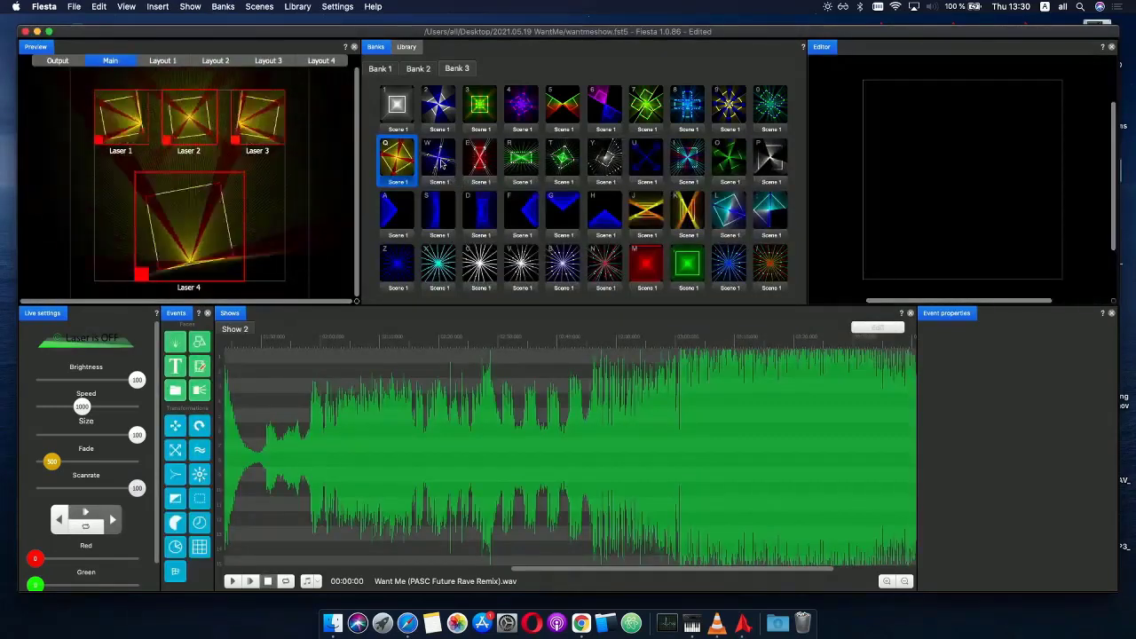
# - Preview the W and E scenes of Bank 3 on the four laser zones, and switch the playing scene off
pyautogui.click(441, 163)
pyautogui.click(471, 165)
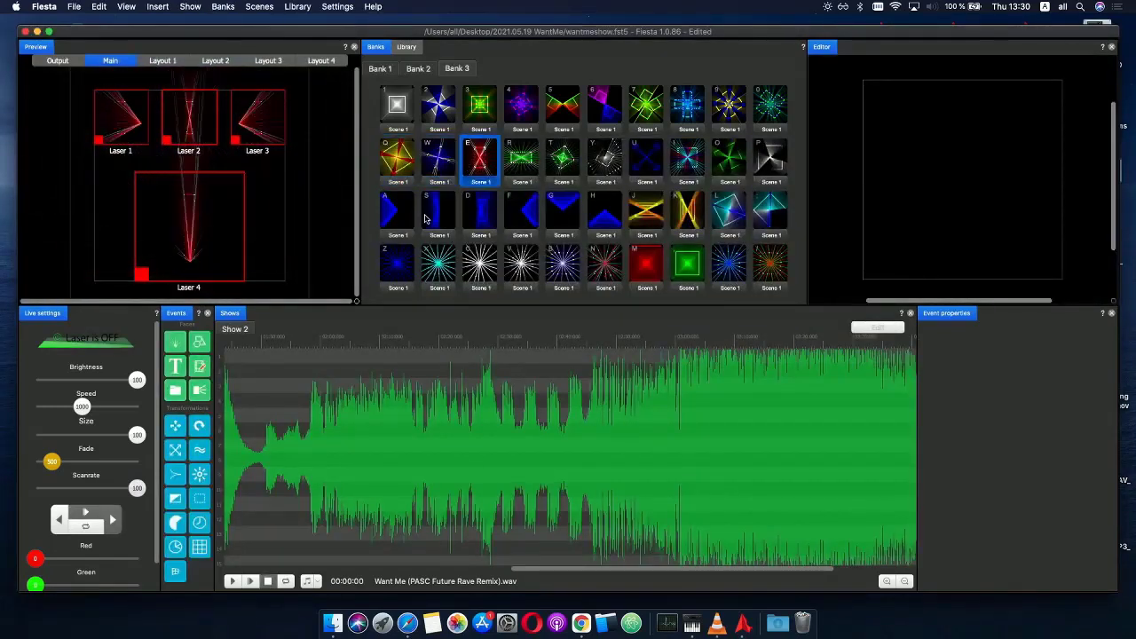
pyautogui.press('e')
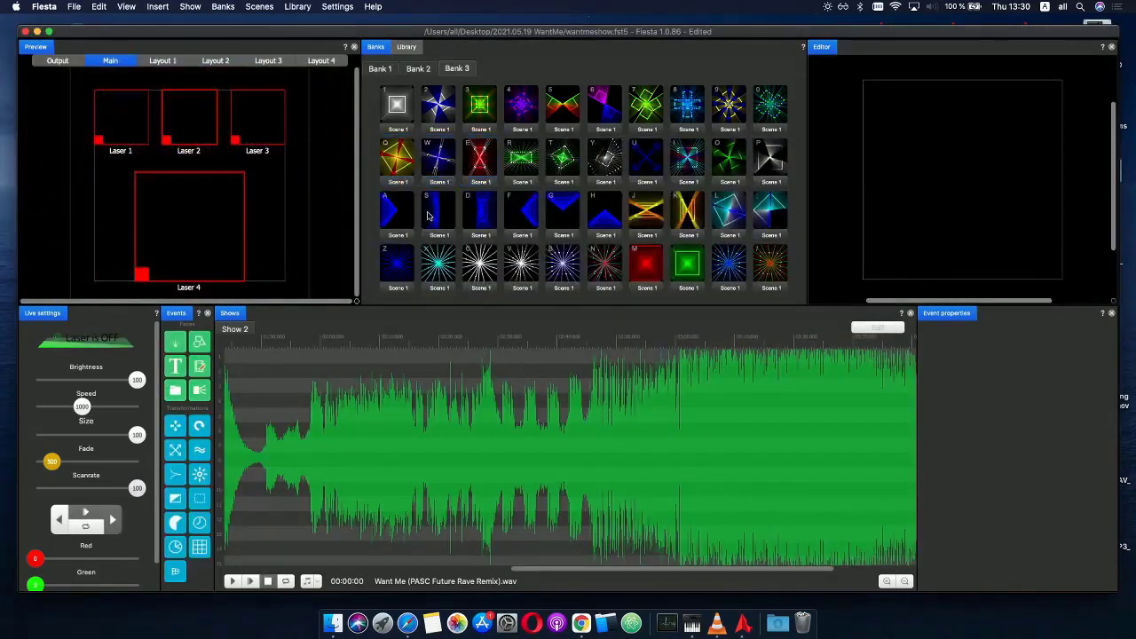
# - Add a new empty scene bank after Bank 3
pyautogui.click(221, 7)
pyautogui.click(236, 18)
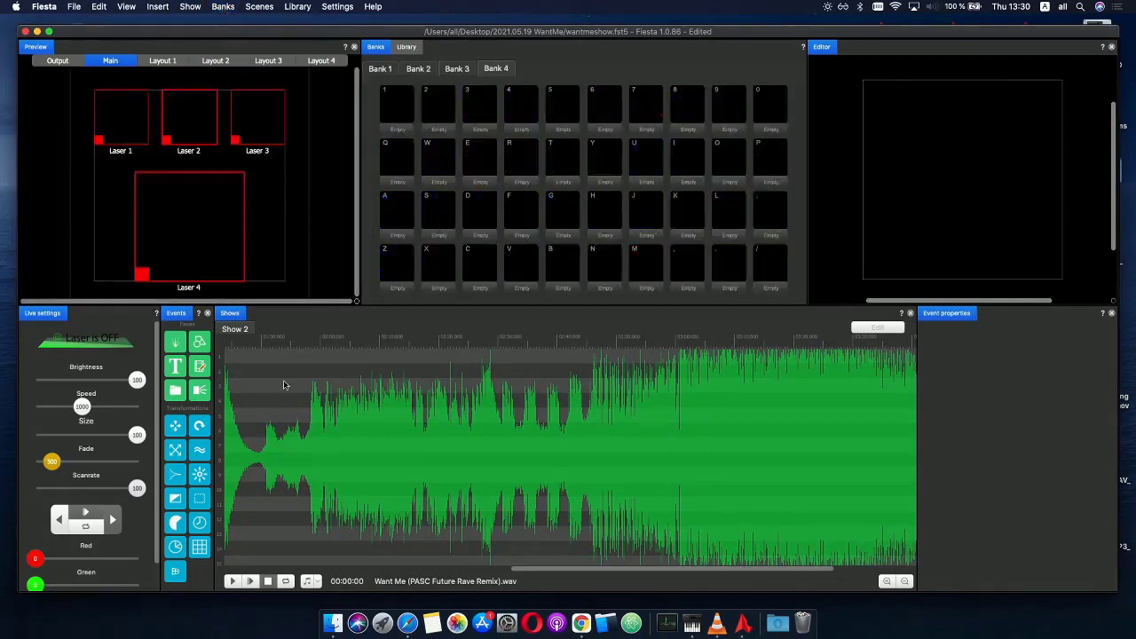
# - Delete the existing show and add a new empty show in its place
pyautogui.moveTo(549, 576); pyautogui.dragTo(169, 572)
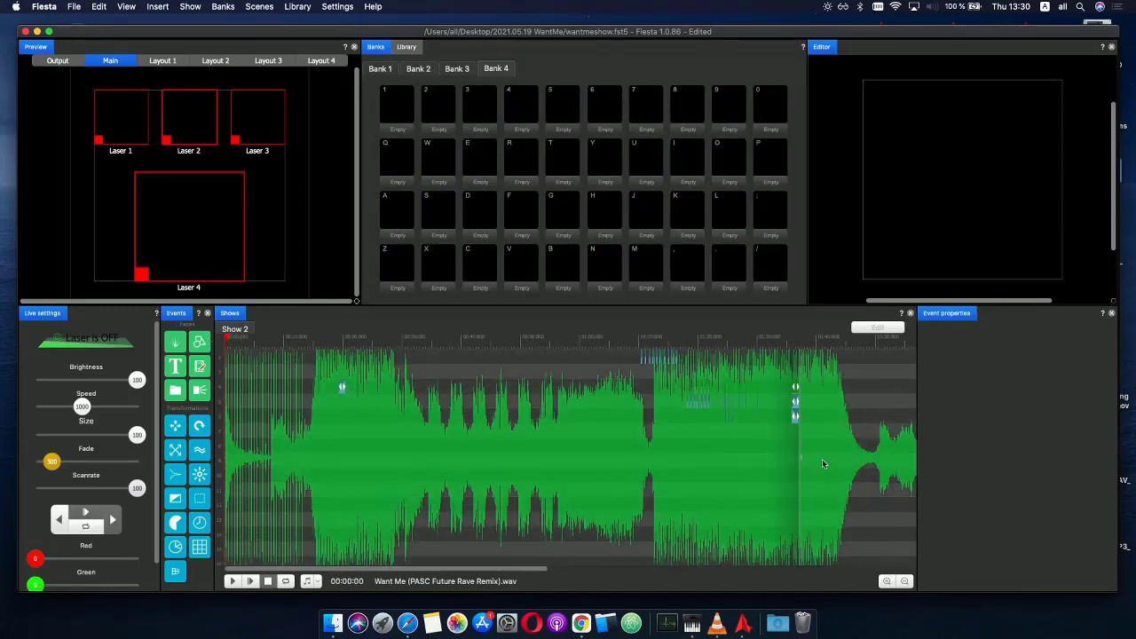
pyautogui.click(339, 337)
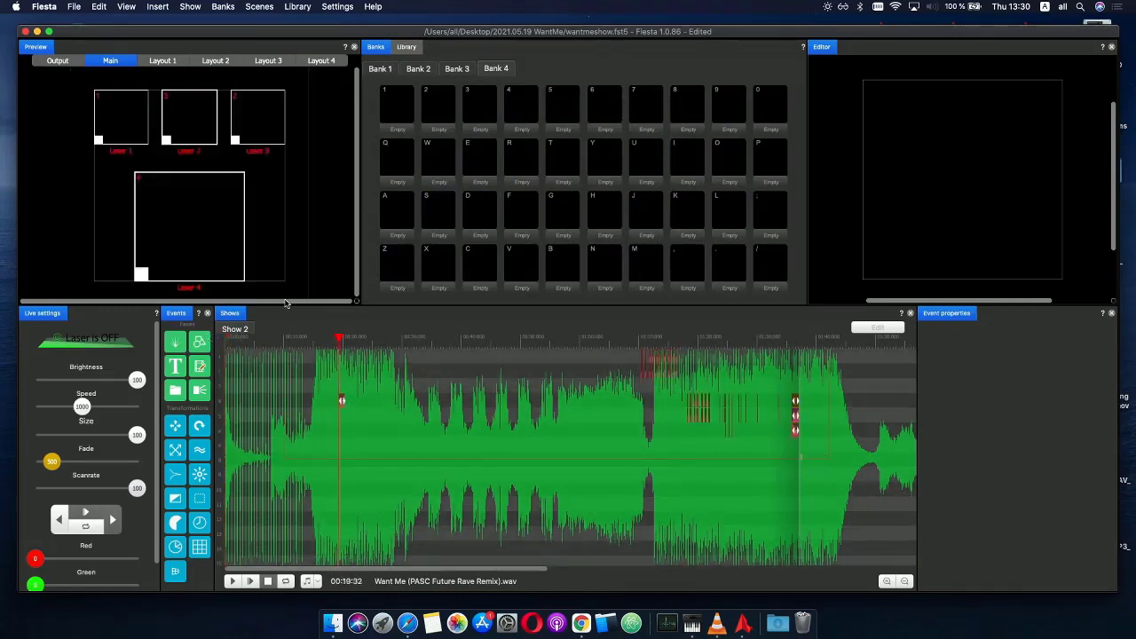
pyautogui.click(190, 7)
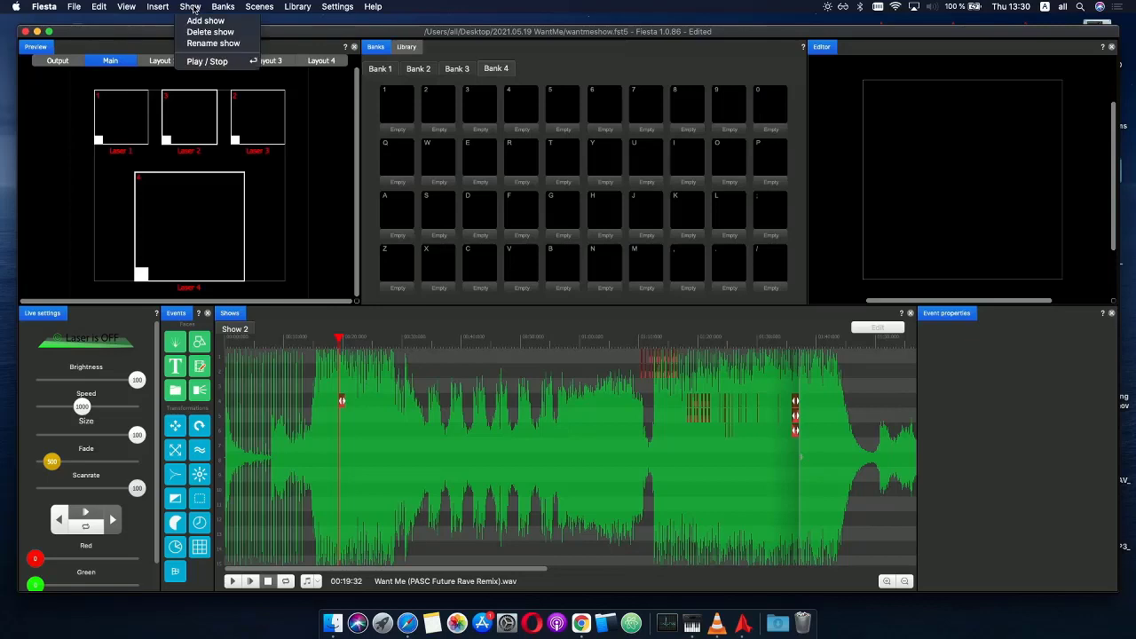
pyautogui.click(295, 119)
pyautogui.click(190, 7)
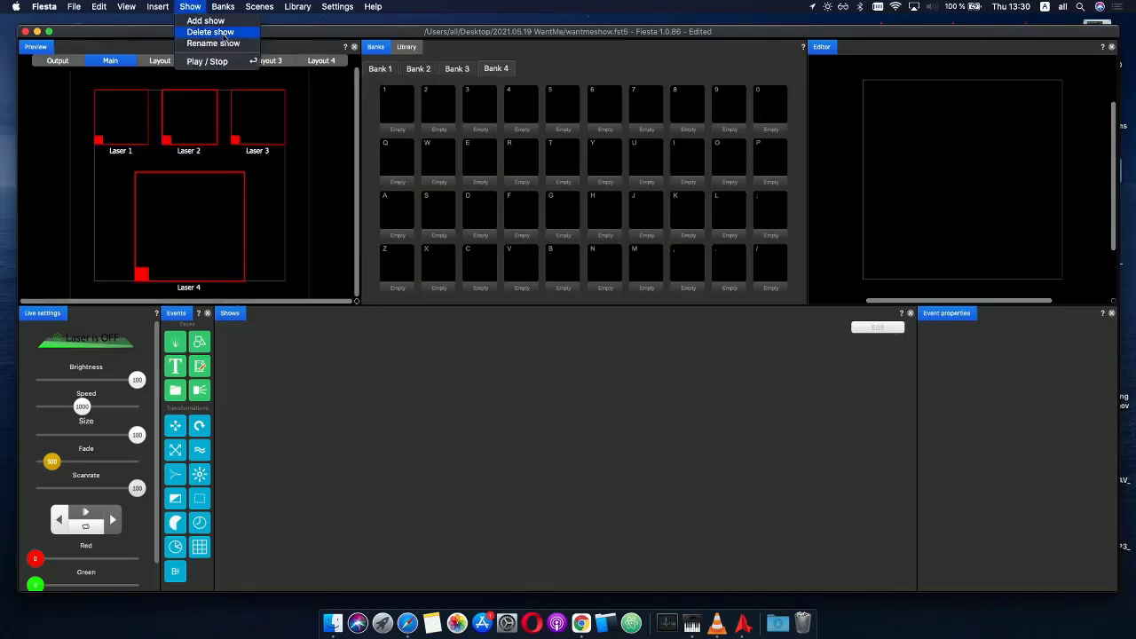
pyautogui.click(210, 20)
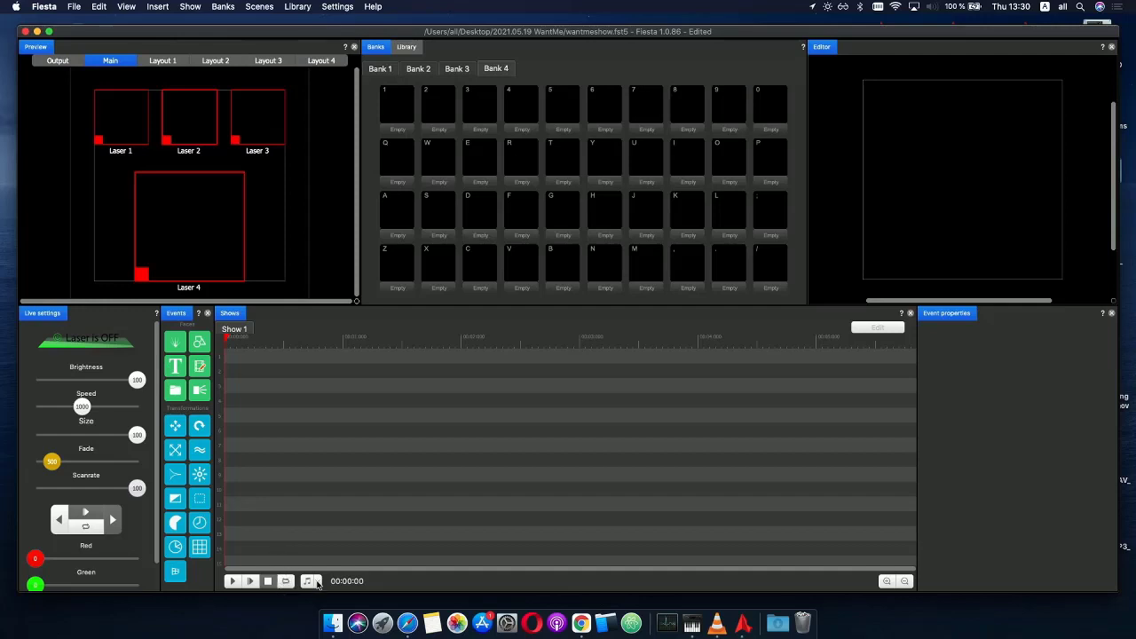
# - Load the audio file Want Me (PASC Future Rave Remix).wav into the new show
pyautogui.click(318, 581)
pyautogui.click(355, 569)
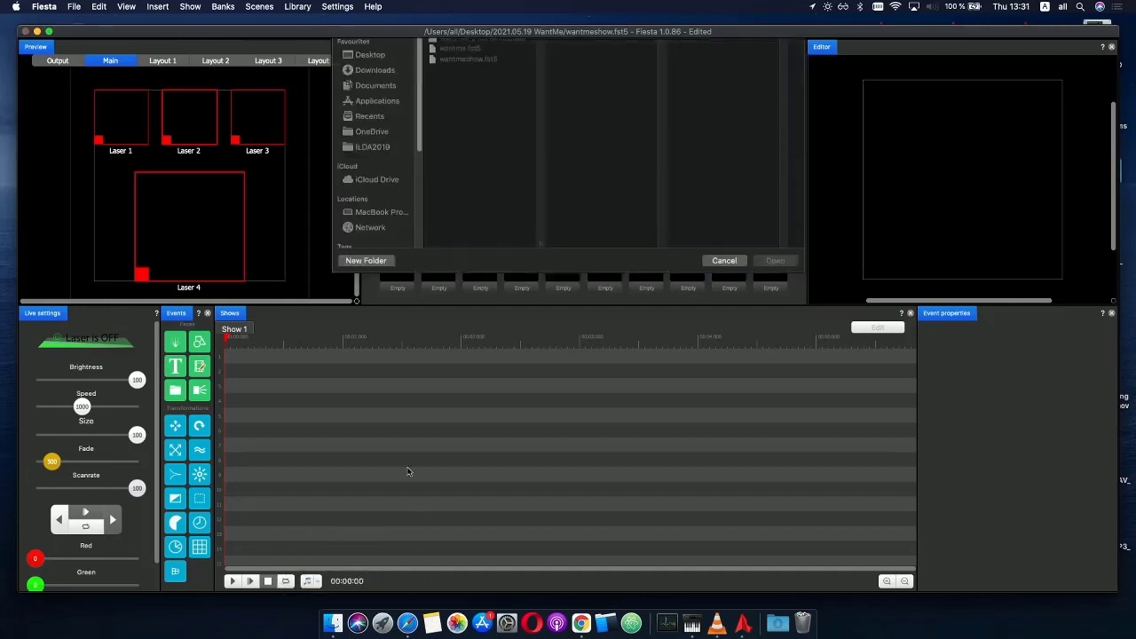
pyautogui.doubleClick(482, 69)
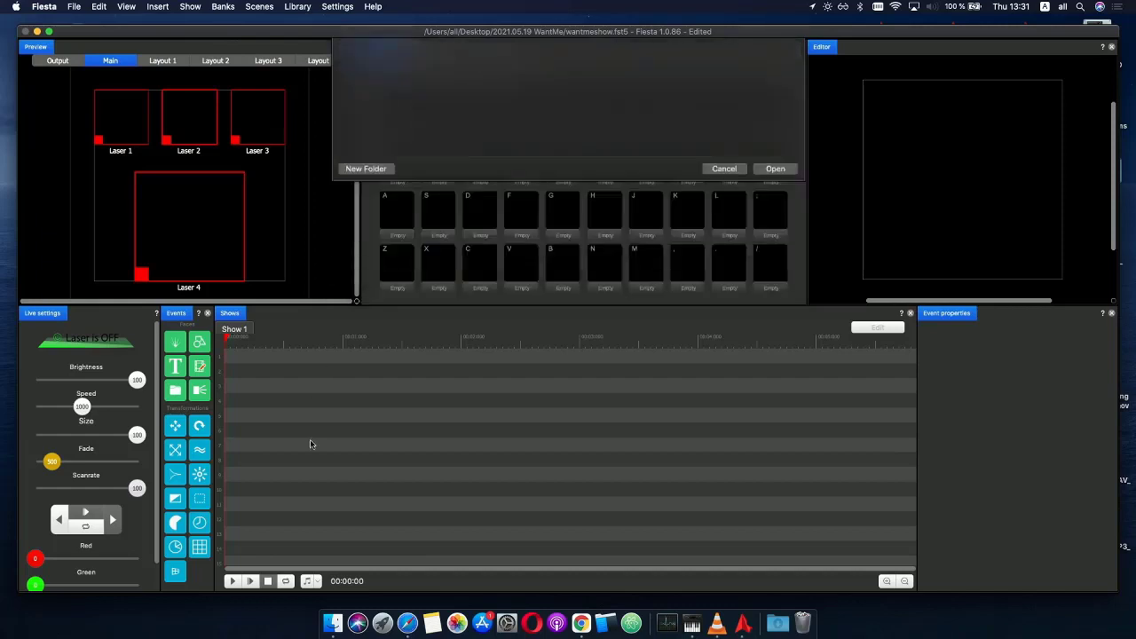
# - Play the opening of the loaded track, stop it and inspect the waveform's first beats close up
pyautogui.click(232, 582)
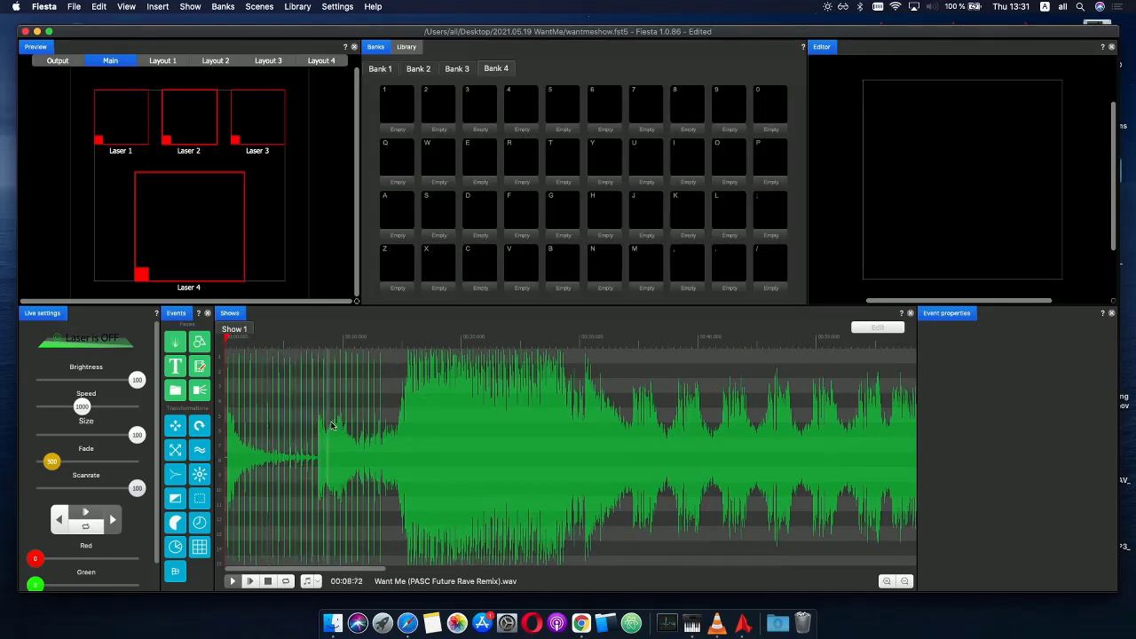
pyautogui.press('space')
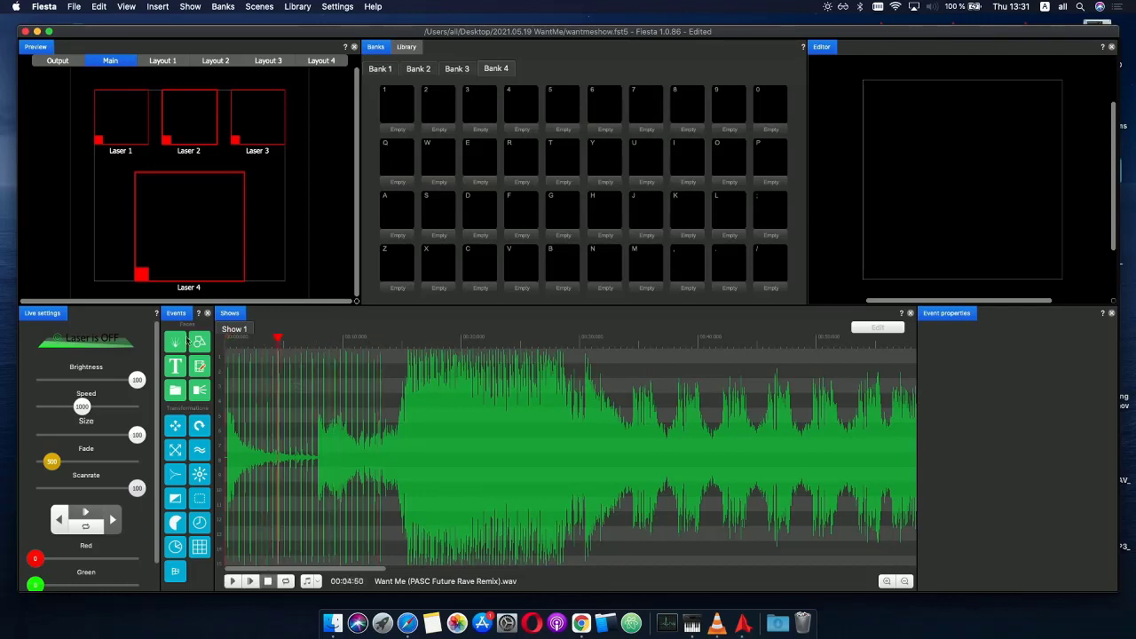
pyautogui.scroll(3, 262, 353)
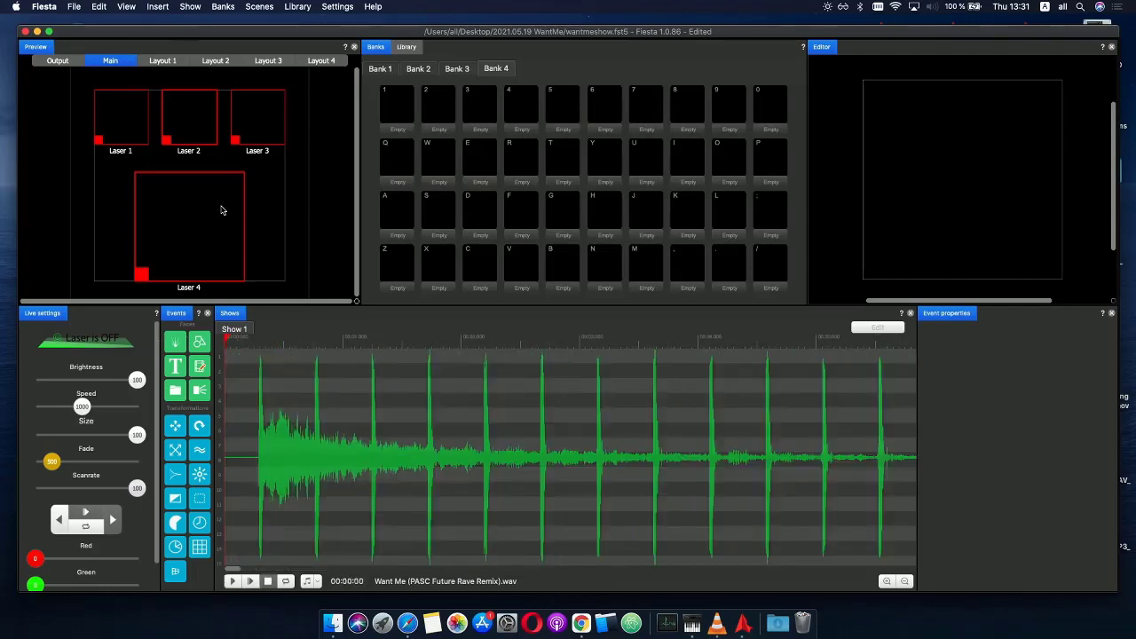
# - Create a scene in the first cell of Bank 4, open it for editing and enlarge the scene window and its events panel
pyautogui.click(405, 121)
pyautogui.press('super+e')
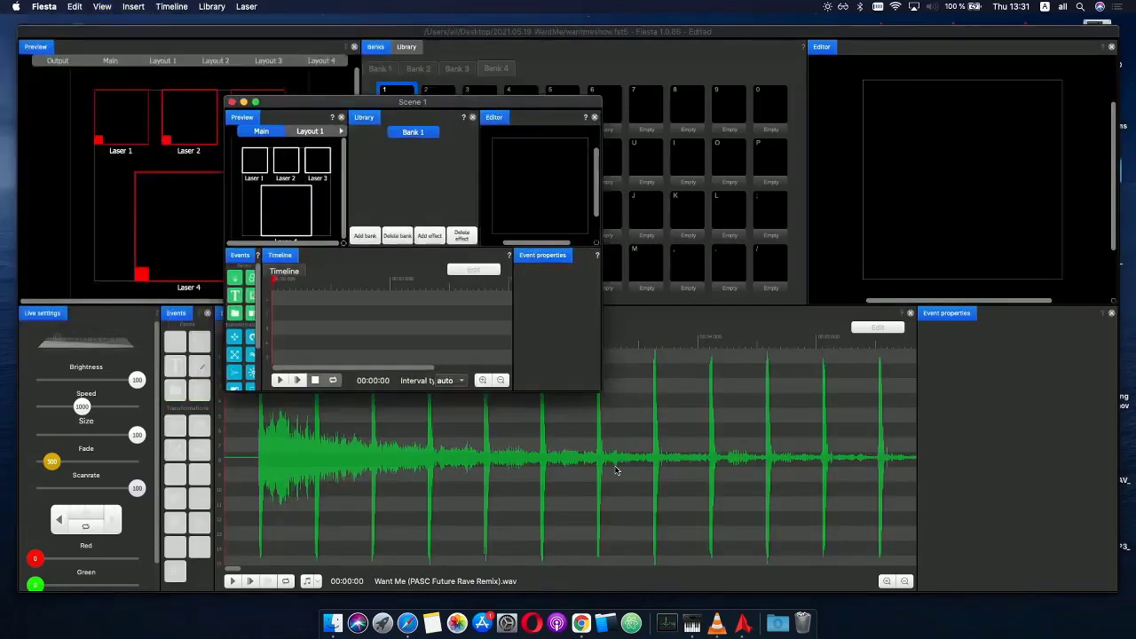
pyautogui.moveTo(600, 393); pyautogui.dragTo(824, 499)
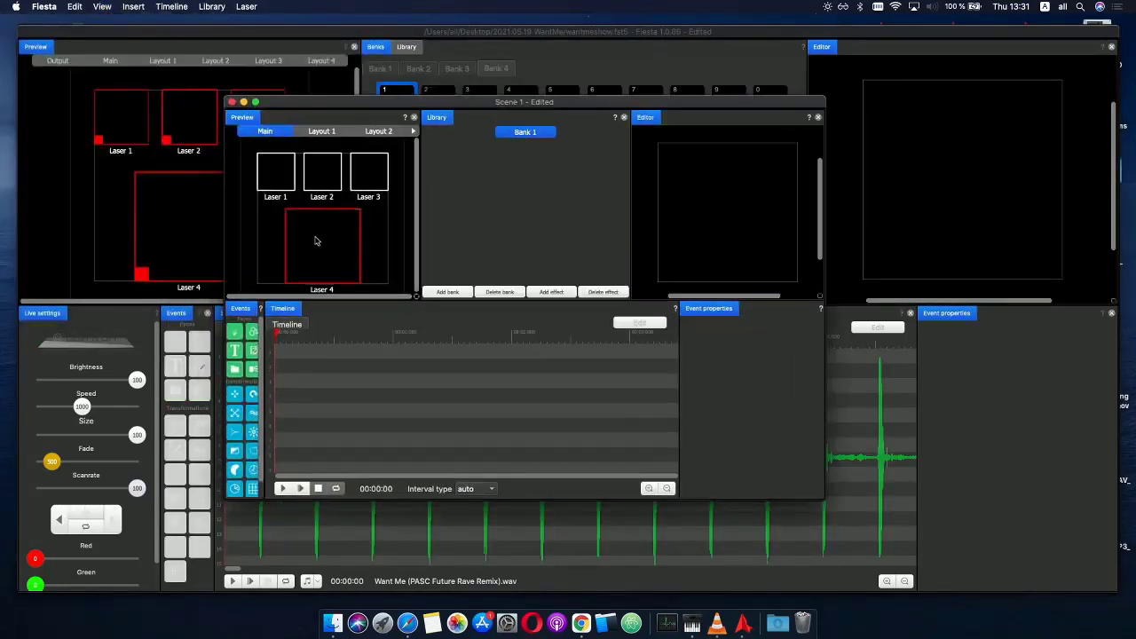
pyautogui.moveTo(266, 351); pyautogui.dragTo(275, 360)
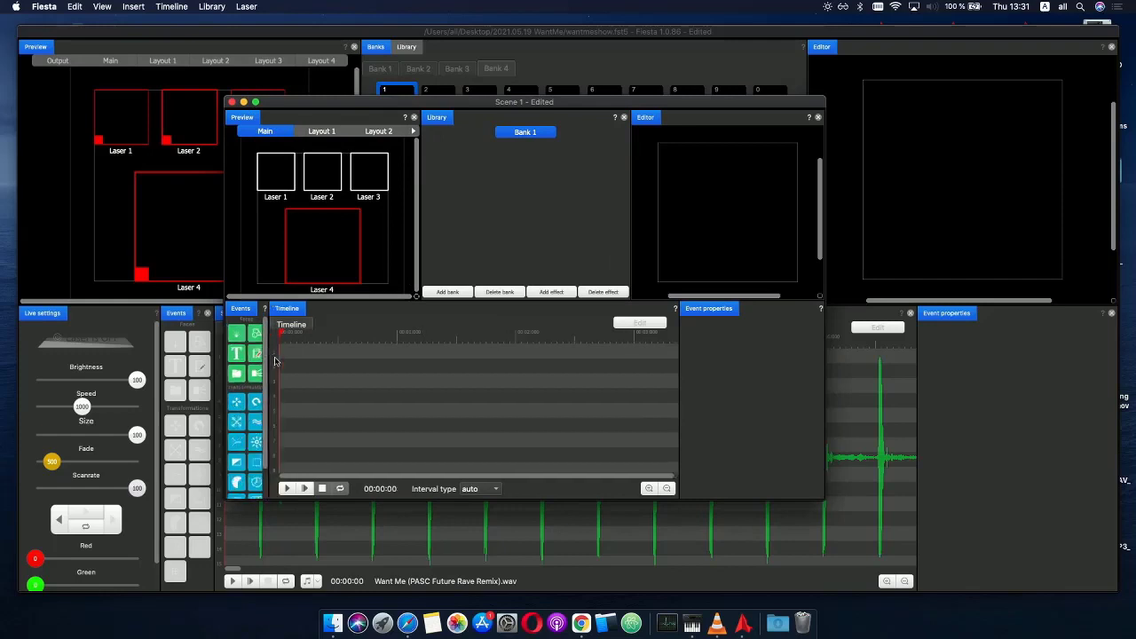
pyautogui.moveTo(382, 502); pyautogui.dragTo(382, 532)
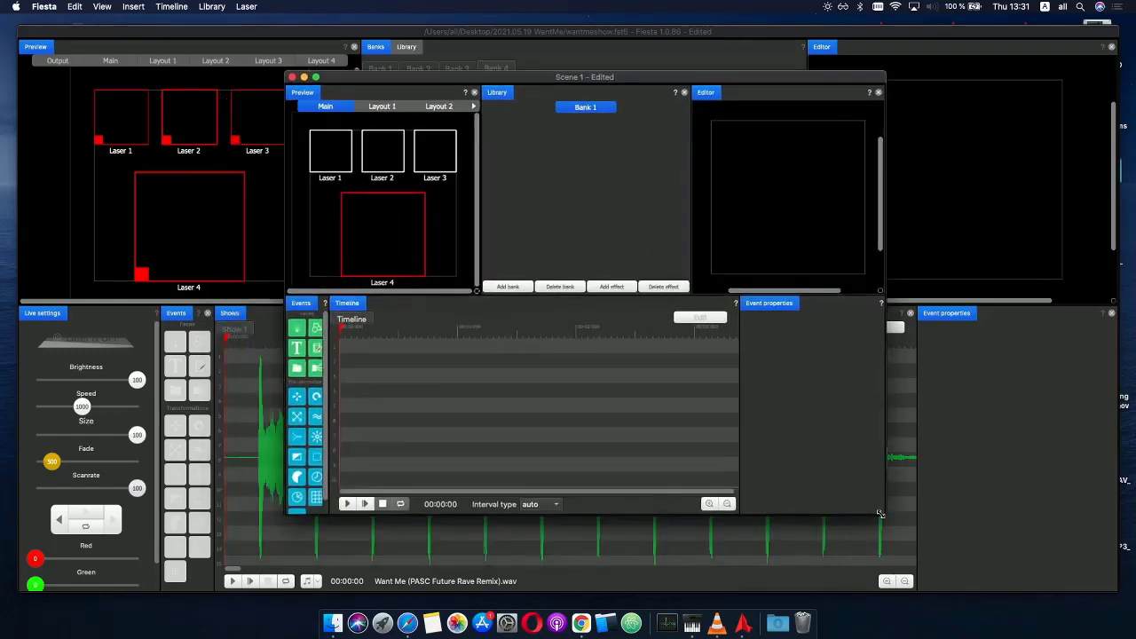
pyautogui.moveTo(880, 513); pyautogui.dragTo(1039, 565)
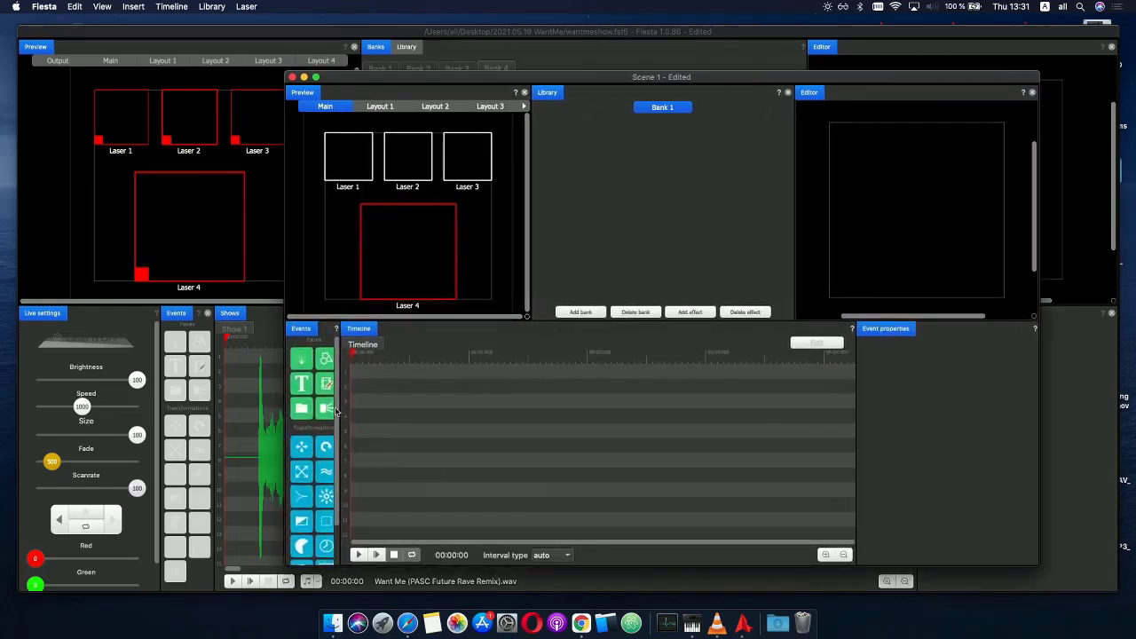
# - Add a circle shape event near the start of the first track of the scene timeline
pyautogui.moveTo(325, 359); pyautogui.dragTo(373, 373)
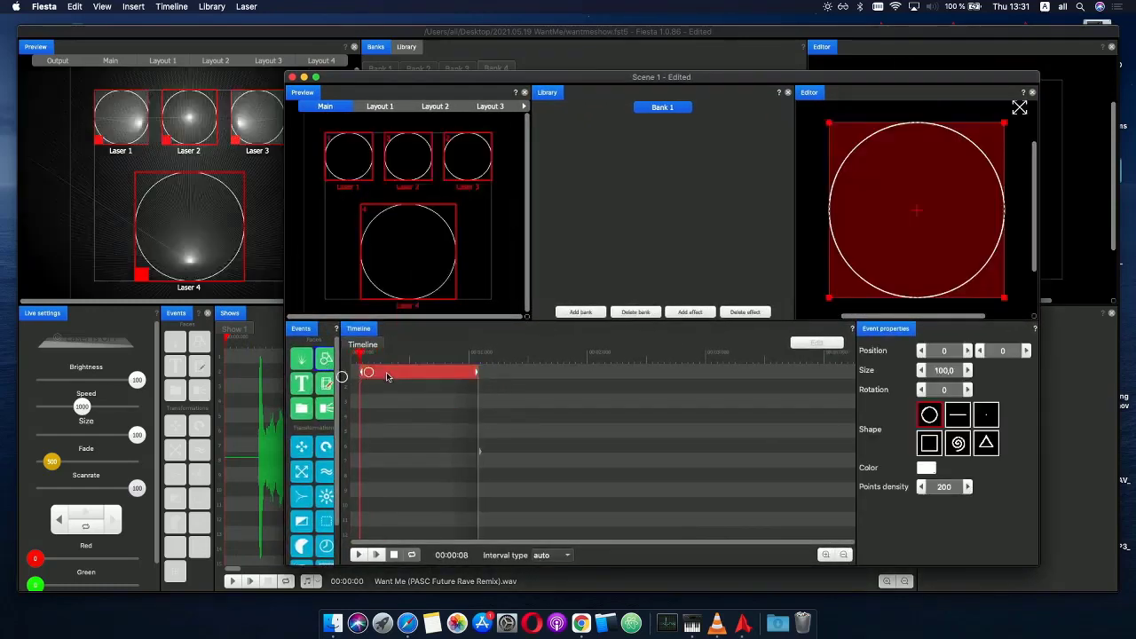
# - Enlarge the timeline area and limit the circle event to Laser 4 by switching off Lasers 1, 2 and 3 for it
pyautogui.moveTo(369, 322); pyautogui.dragTo(414, 276)
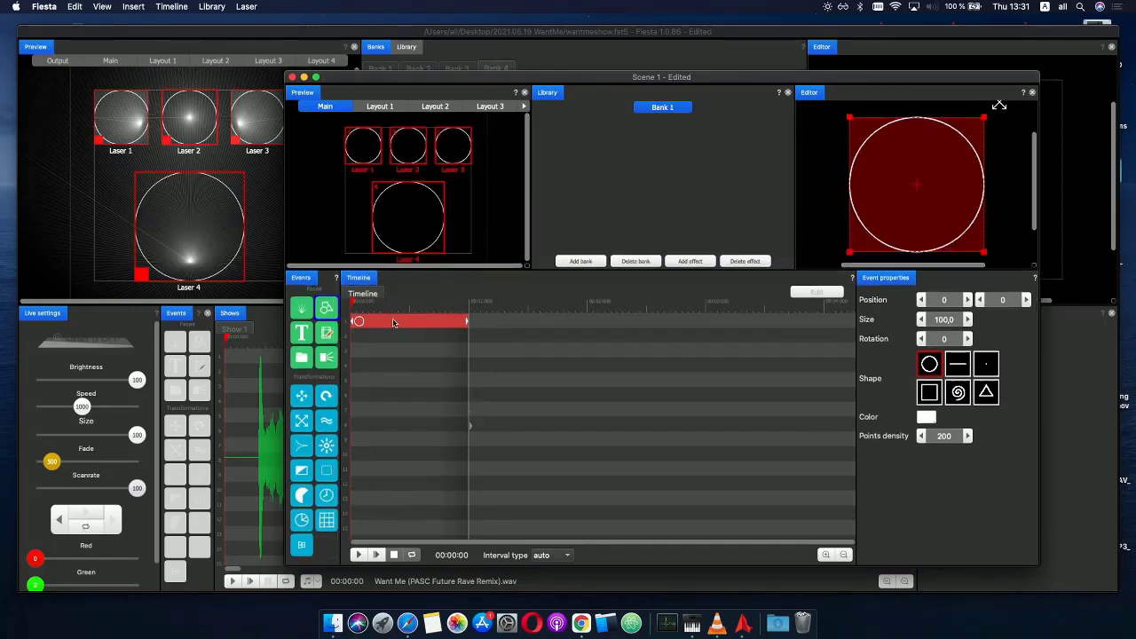
pyautogui.click(375, 142)
pyautogui.click(410, 144)
pyautogui.click(454, 145)
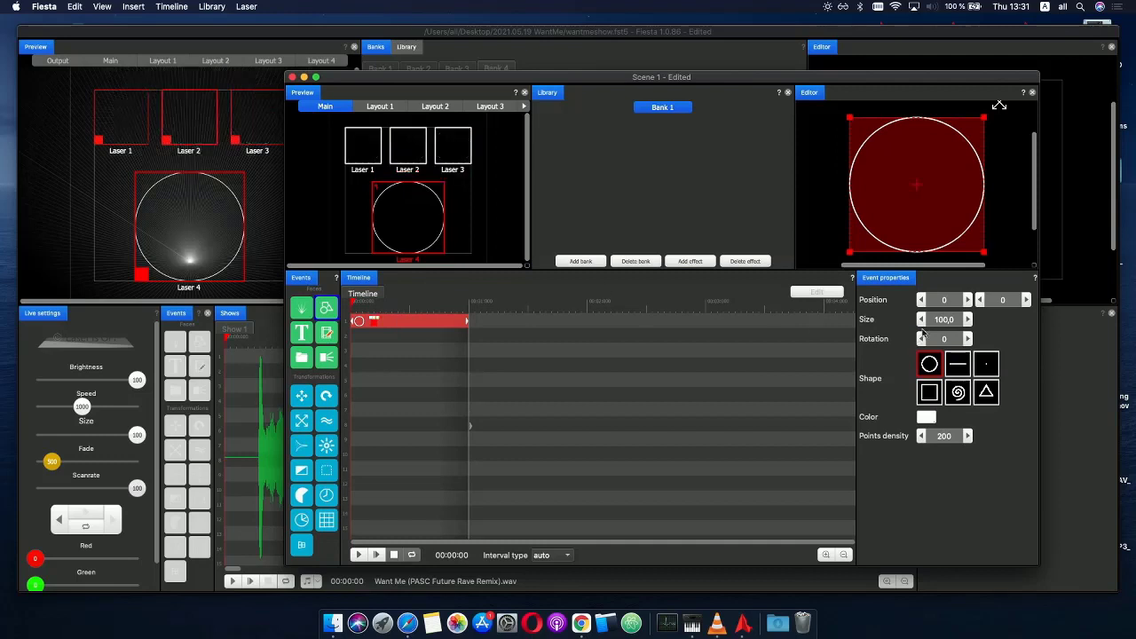
# - Change the circle event's shape to a point and move it up and left to about -24518, 20191
pyautogui.click(985, 366)
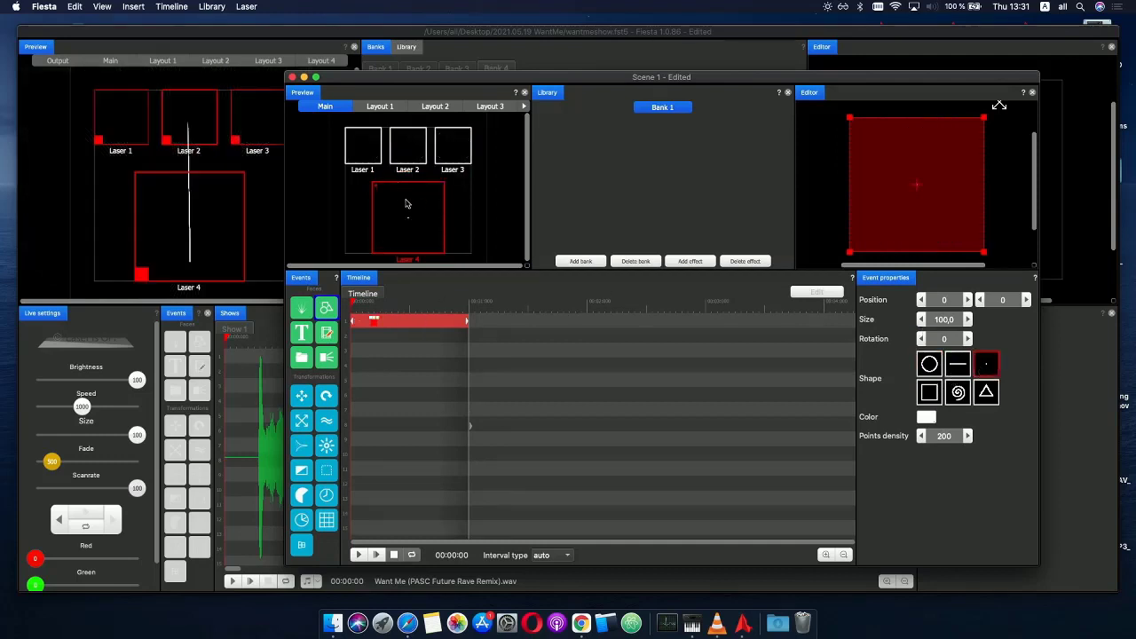
pyautogui.moveTo(925, 168); pyautogui.dragTo(879, 153)
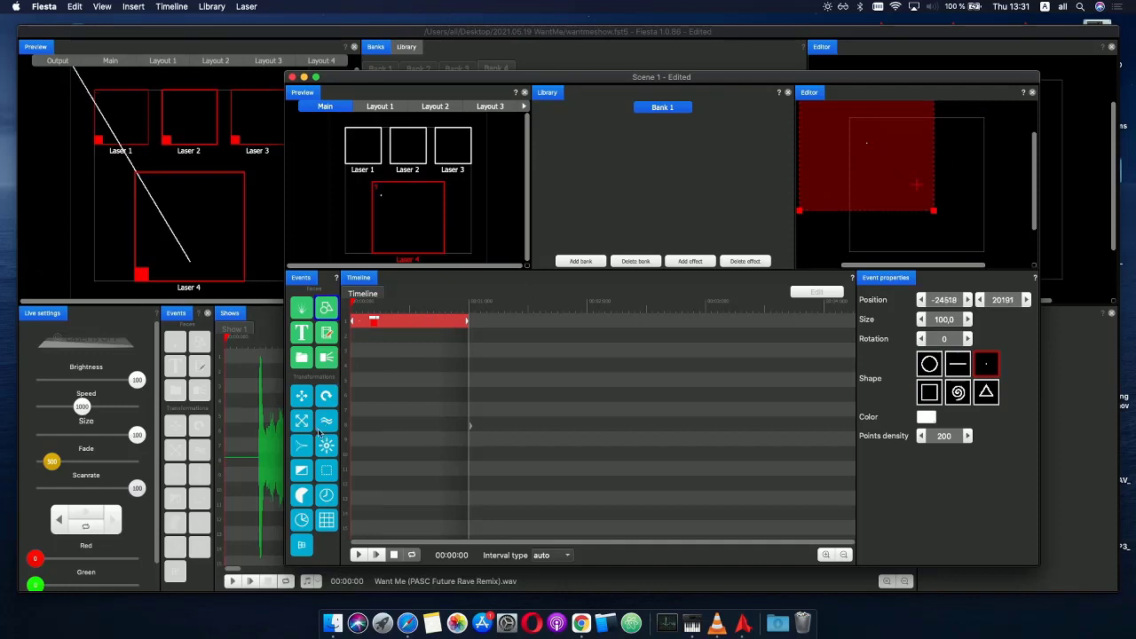
# - Add a brightness transformation on the second track, apply Invert X to its phase graph and briefly play the scene
pyautogui.moveTo(329, 451); pyautogui.dragTo(377, 351)
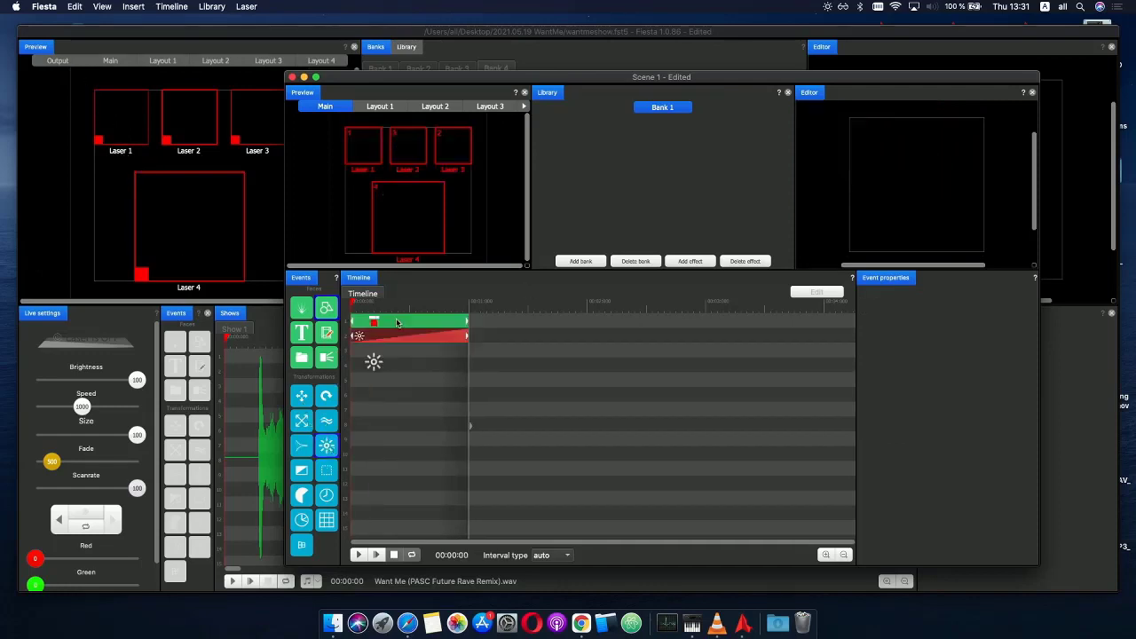
pyautogui.click(424, 341)
pyautogui.rightClick(412, 374)
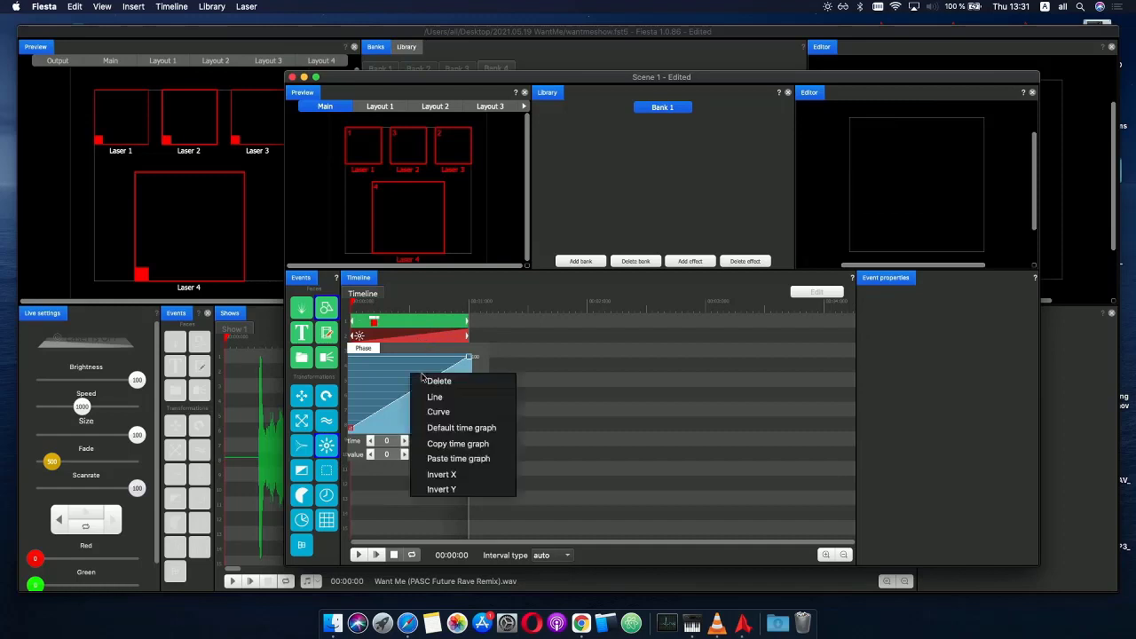
pyautogui.click(441, 474)
pyautogui.click(360, 556)
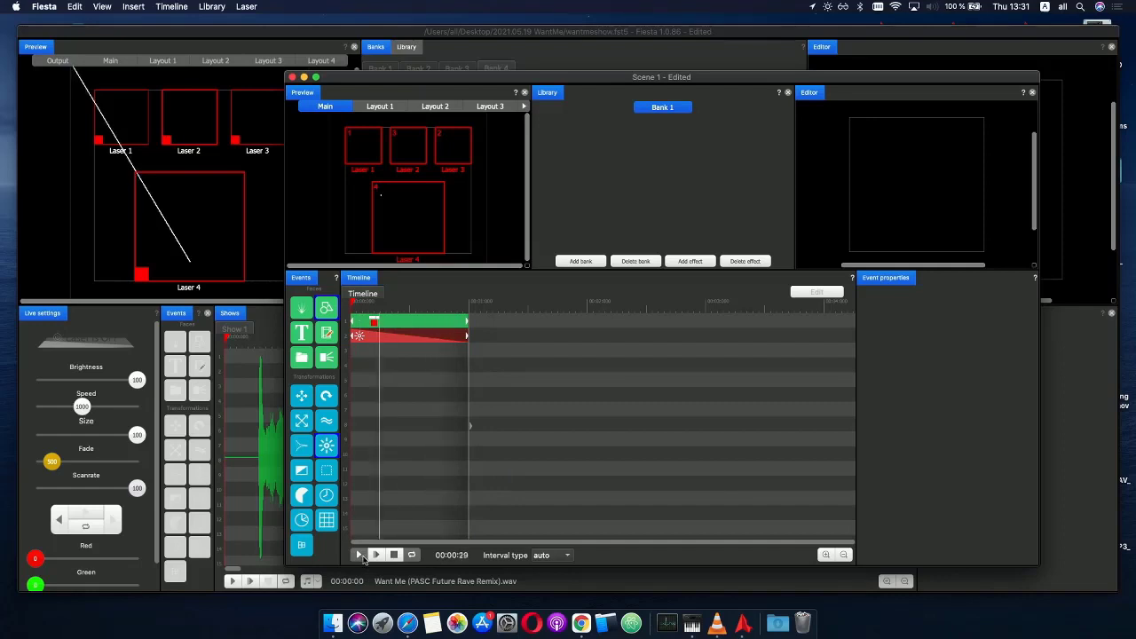
pyautogui.click(360, 557)
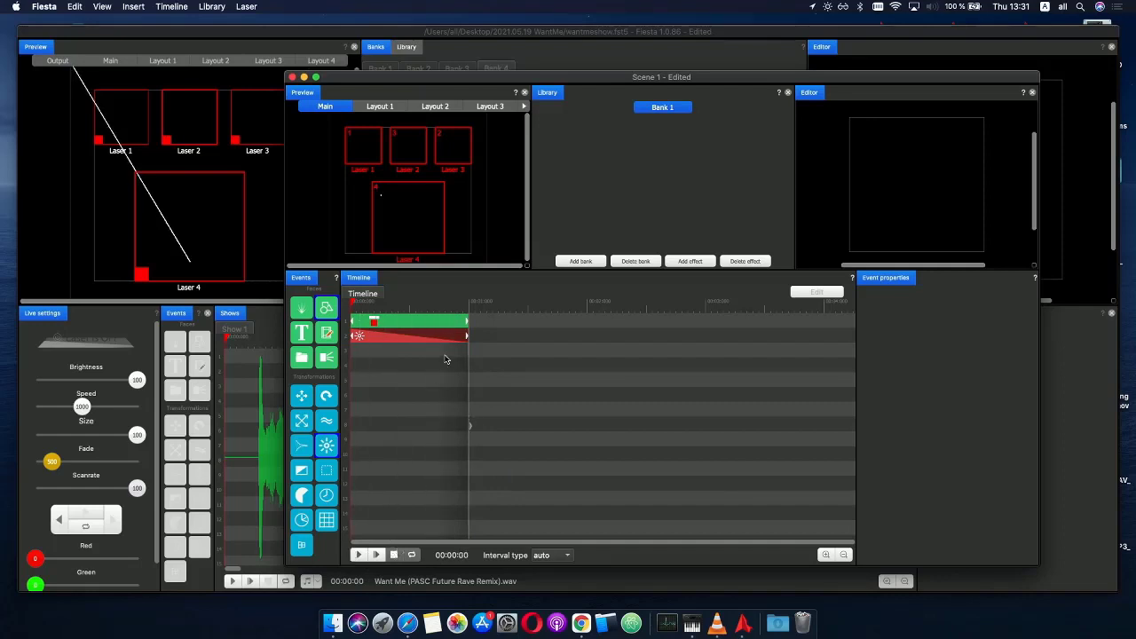
# - Set the point event's color to pure blue
pyautogui.click(407, 326)
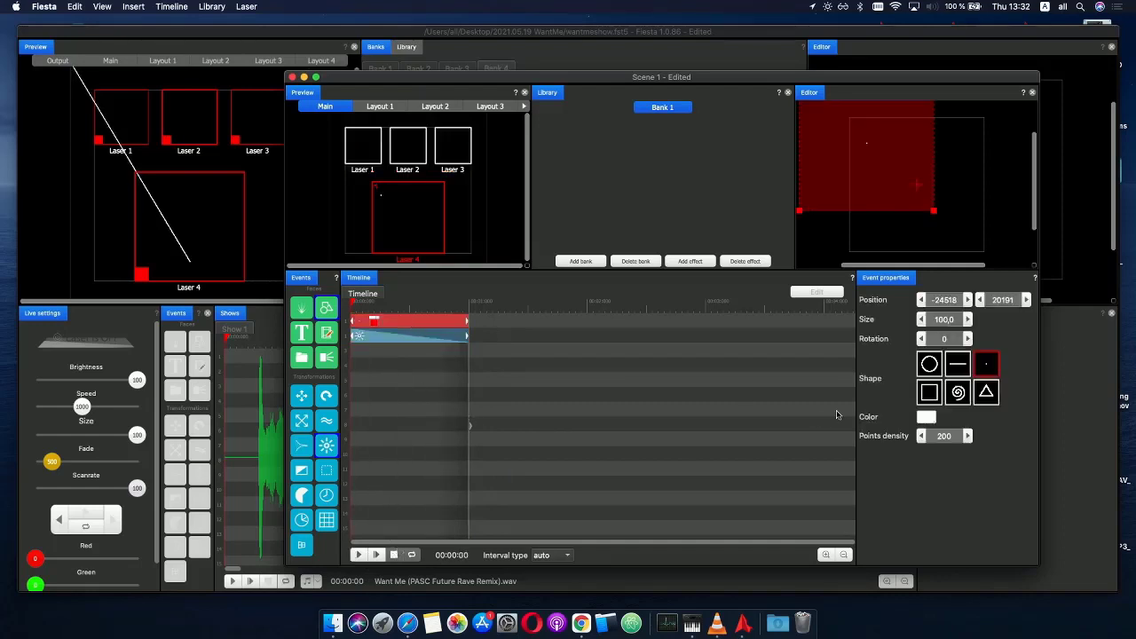
pyautogui.click(926, 416)
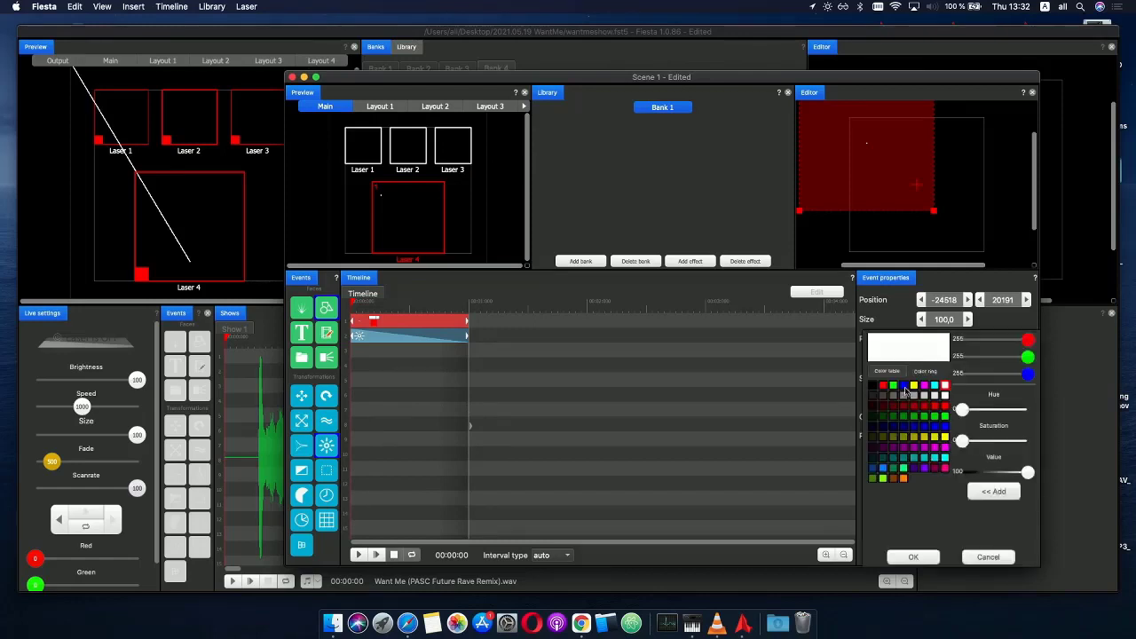
pyautogui.doubleClick(904, 389)
# - Duplicate the point and brightness events onto the third and fourth tracks, starting at 00:01:00
pyautogui.click(395, 363)
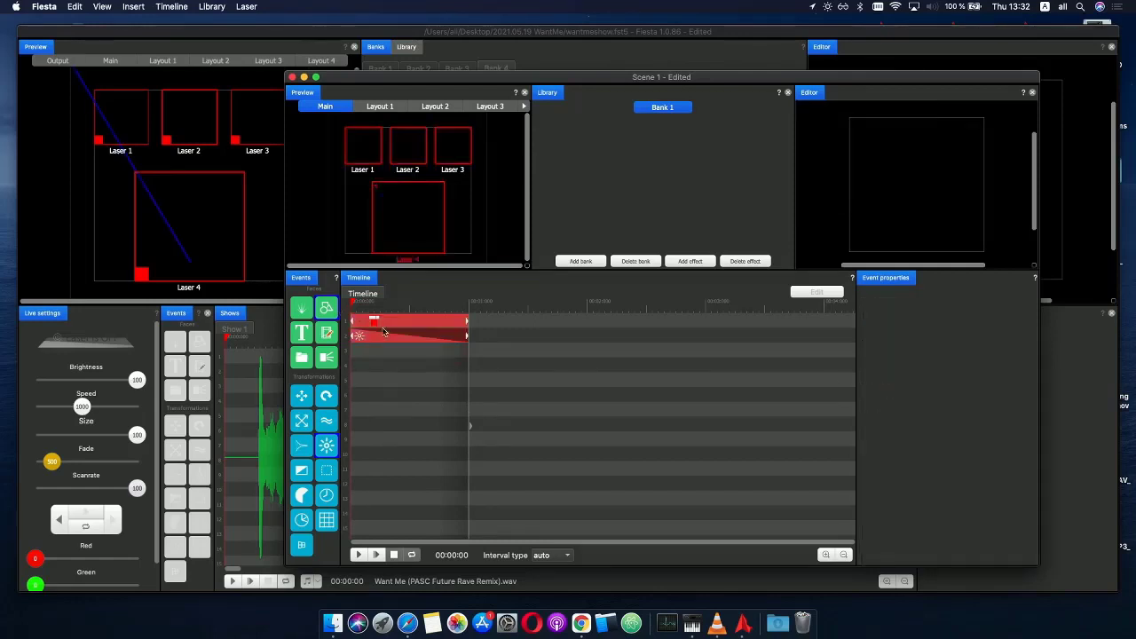
pyautogui.press('super+v')
pyautogui.moveTo(497, 351)
pyautogui.mouseDown()
pyautogui.moveTo(483, 350)
pyautogui.moveTo(504, 350)
pyautogui.mouseUp()
pyautogui.press('Delete')
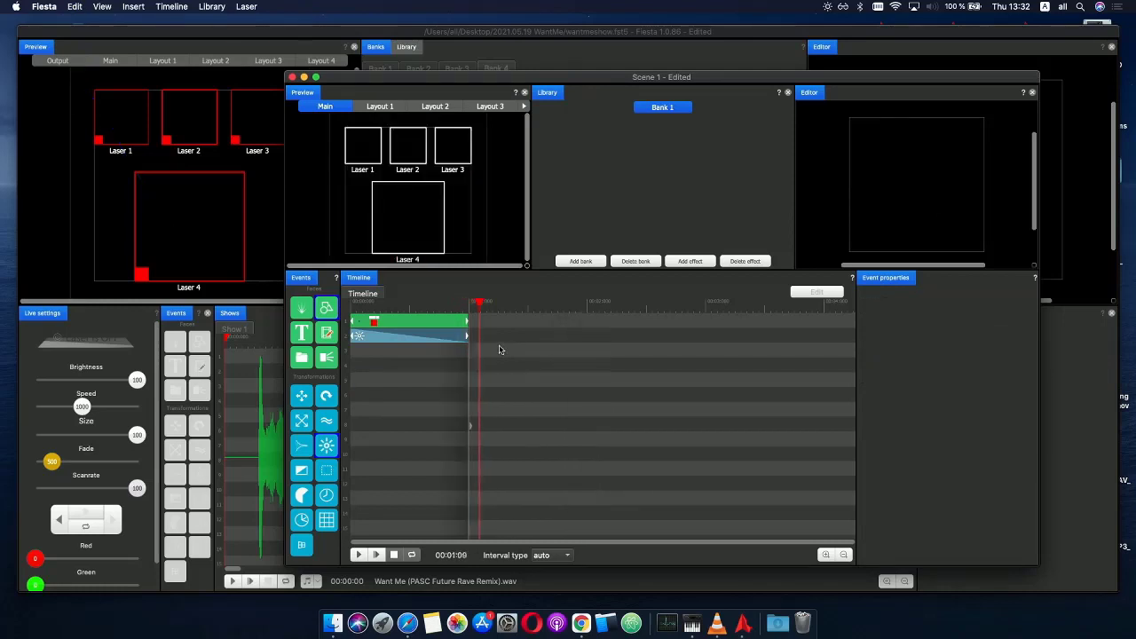
pyautogui.press('super+v')
pyautogui.moveTo(471, 355)
pyautogui.mouseDown()
pyautogui.moveTo(467, 336)
pyautogui.moveTo(488, 352)
pyautogui.mouseUp()
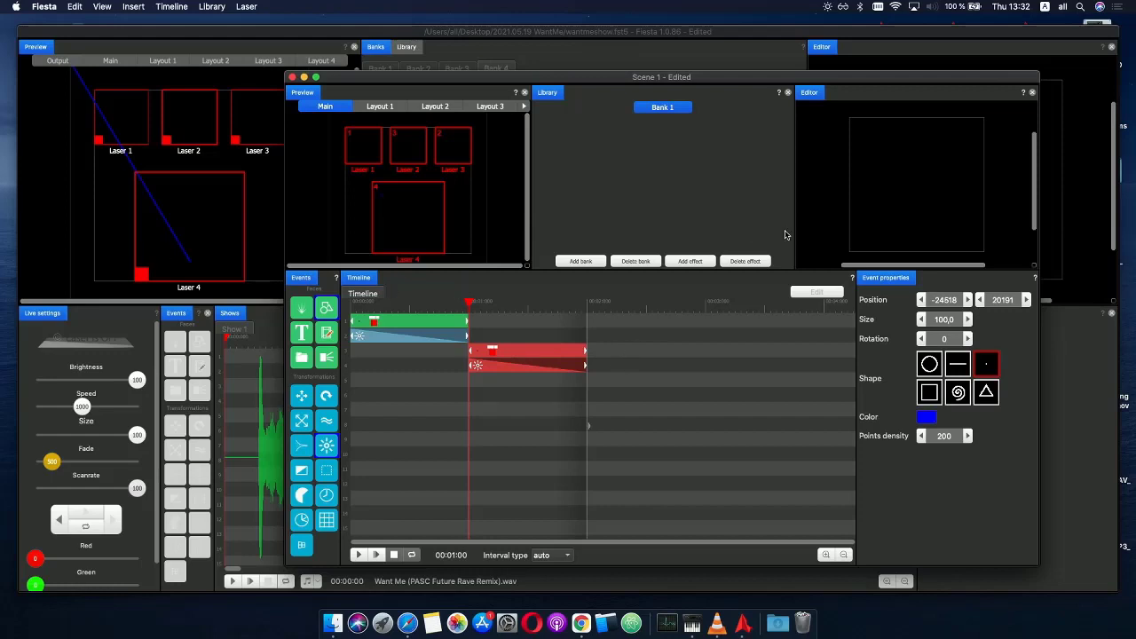
# - Move the duplicated point to the opposite side at about 24230, 20191 and play the scene from its start
pyautogui.click(655, 337)
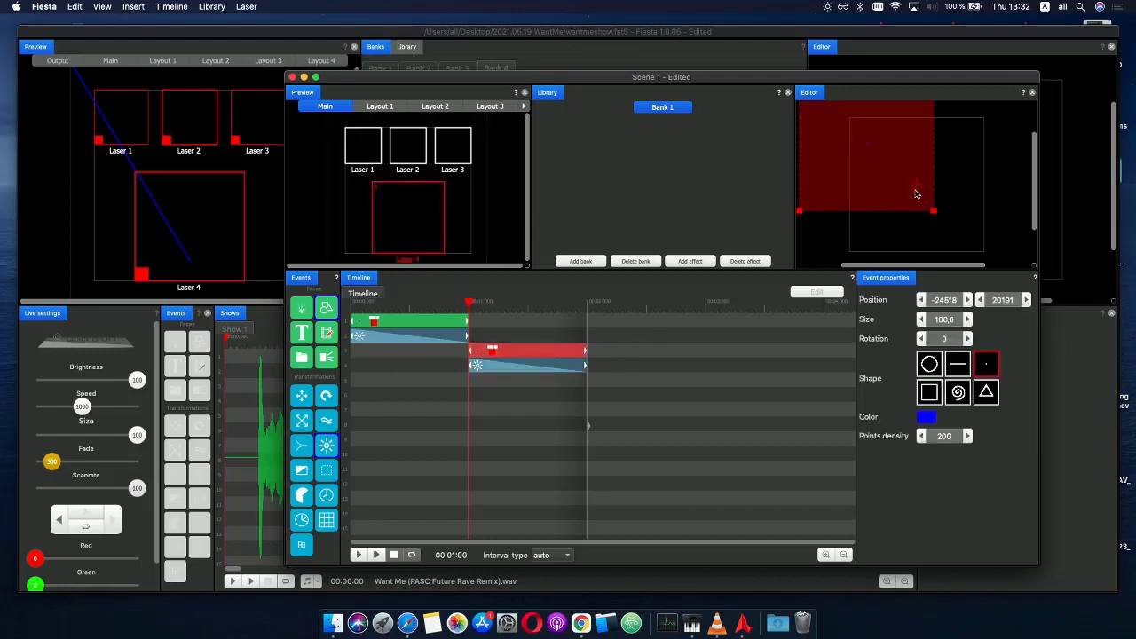
pyautogui.moveTo(893, 179); pyautogui.dragTo(991, 180)
pyautogui.moveTo(469, 302); pyautogui.dragTo(340, 305)
pyautogui.click(359, 555)
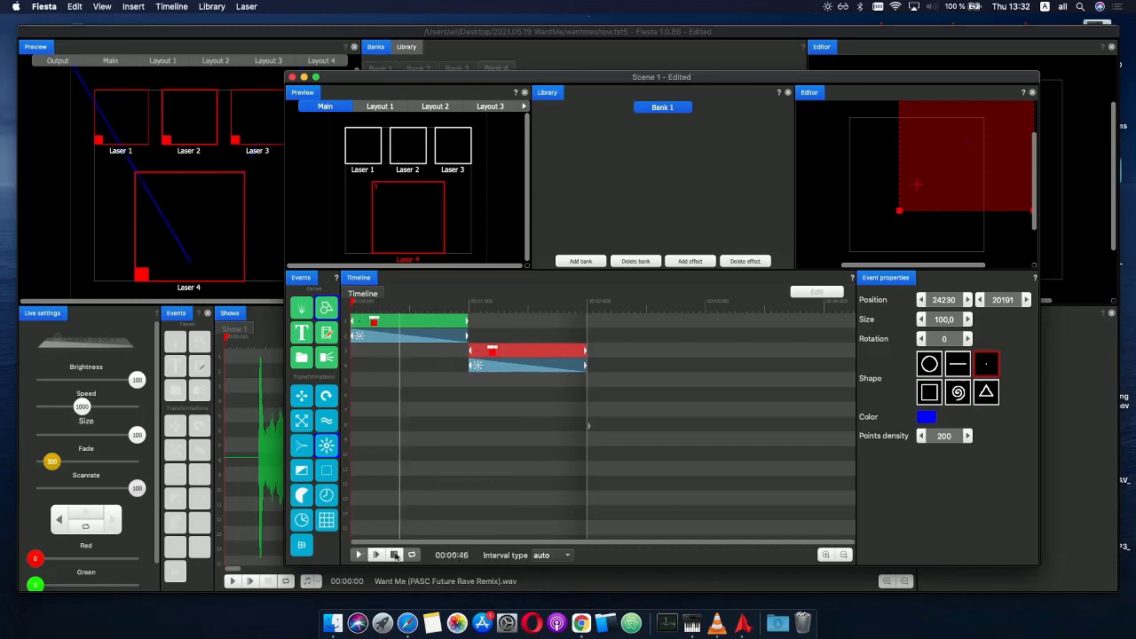
pyautogui.click(394, 555)
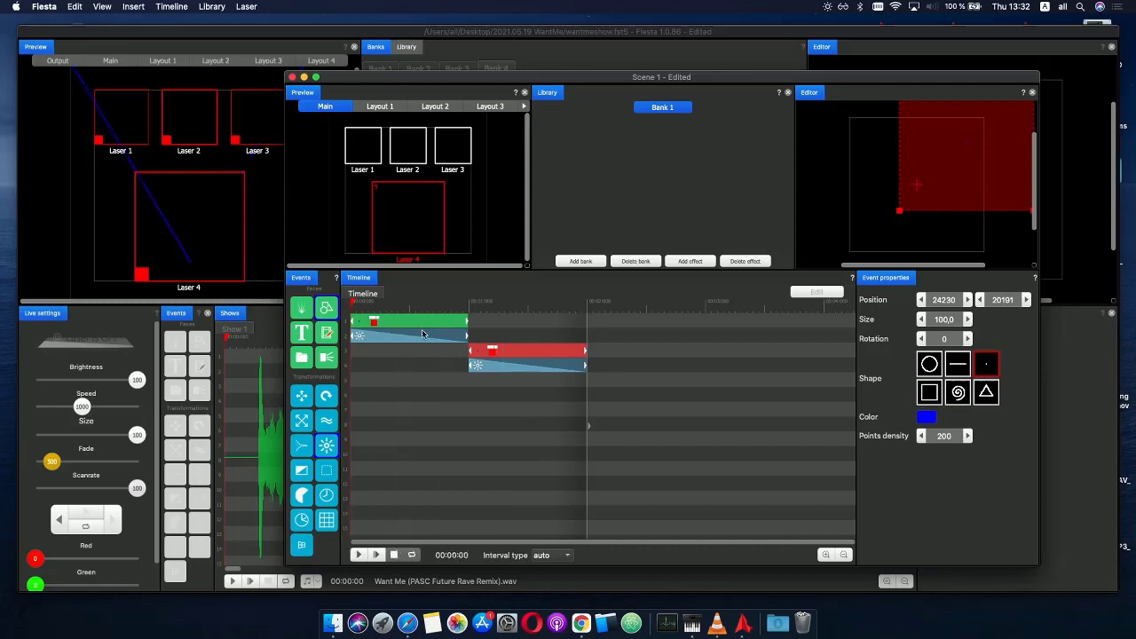
# - Close the scene and place it on the show's first track from the first beat at 00:00:29 to 00:07:90
pyautogui.click(292, 77)
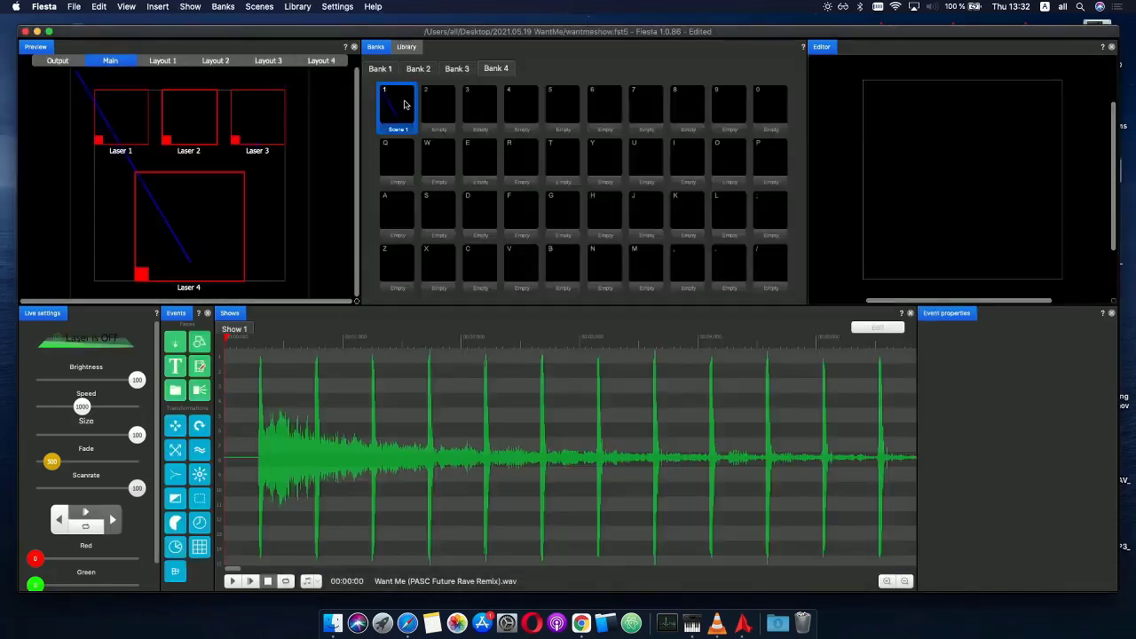
pyautogui.moveTo(329, 297); pyautogui.dragTo(259, 358)
pyautogui.click(298, 359)
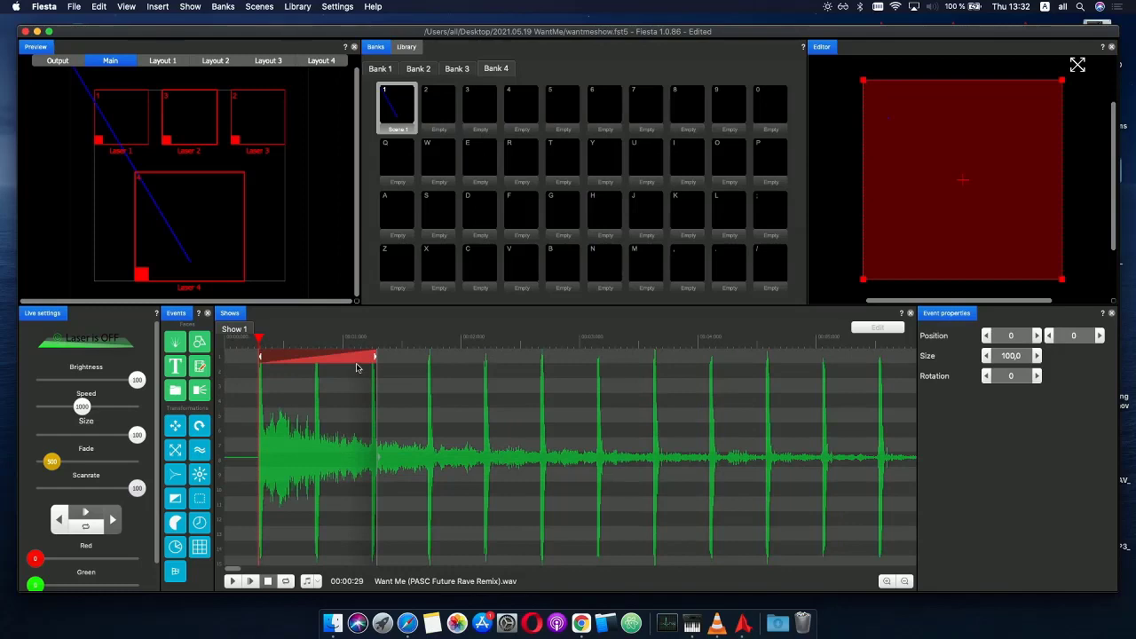
pyautogui.scroll(-3, 357, 368)
pyautogui.moveTo(286, 358); pyautogui.dragTo(679, 368)
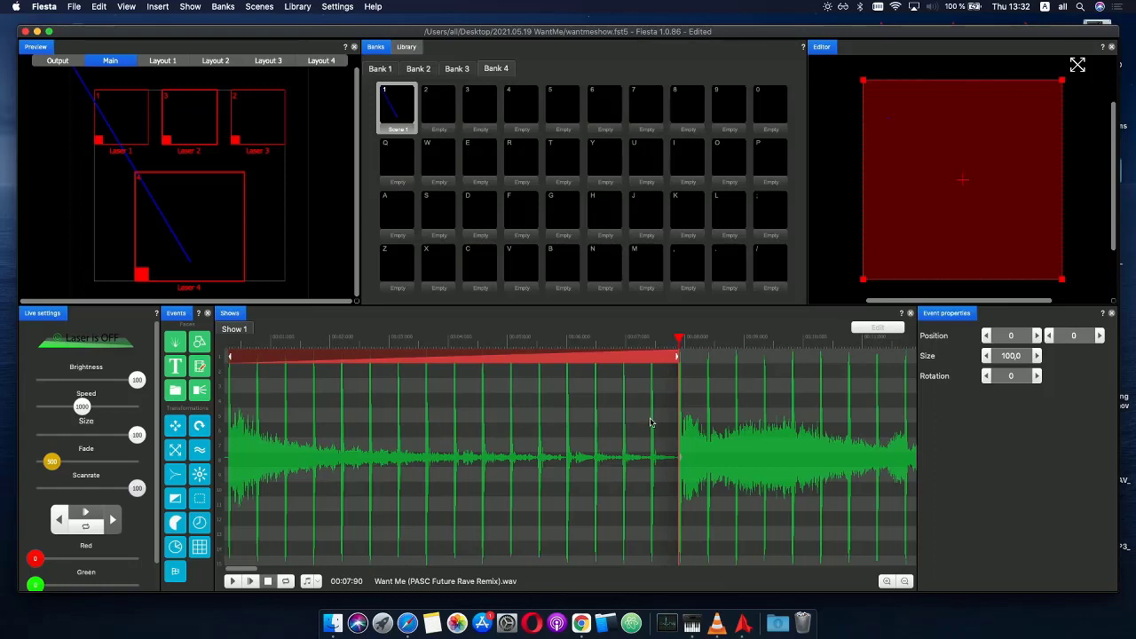
# - Set the placed scene's phase to repeat 8 times and play the show over that section
pyautogui.click(275, 360)
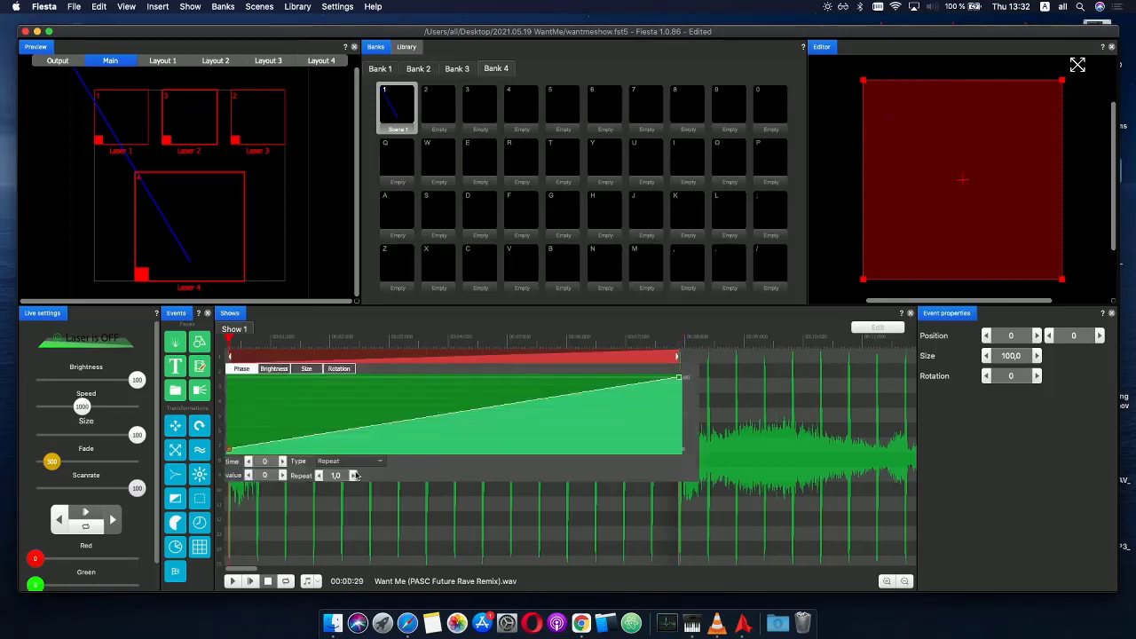
pyautogui.write('8')
pyautogui.press('Return')
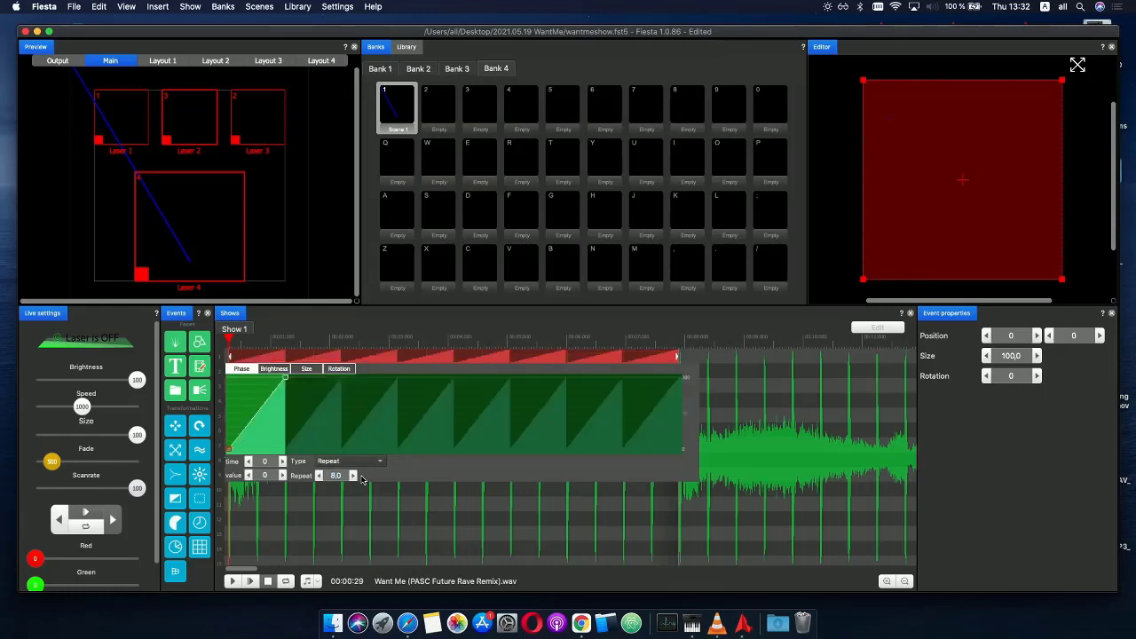
pyautogui.click(400, 515)
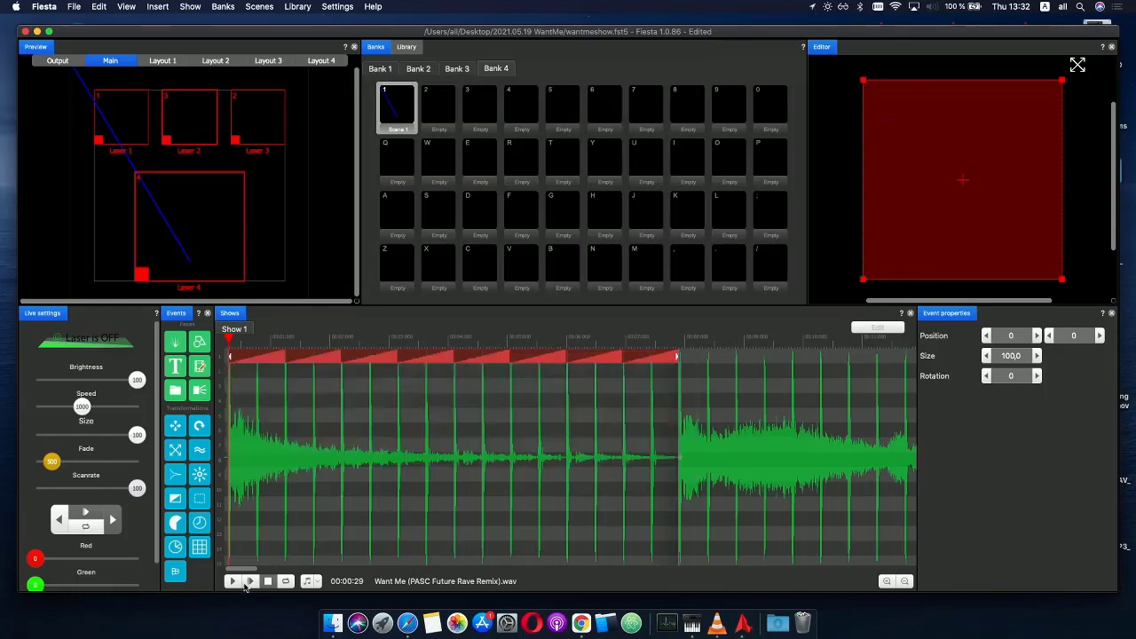
pyautogui.click(247, 583)
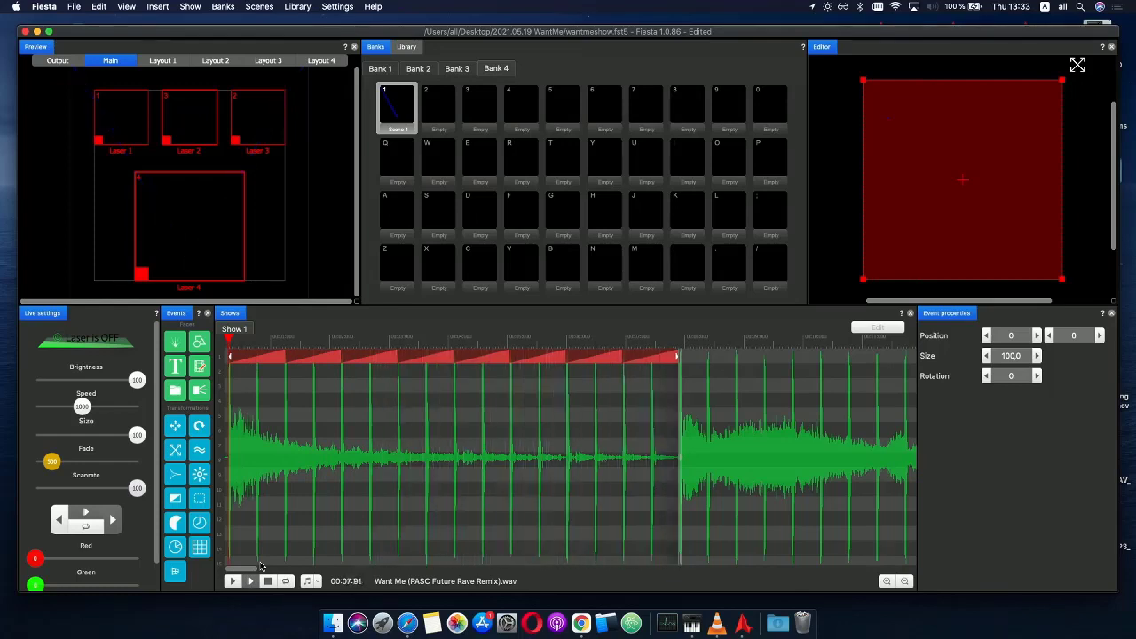
pyautogui.click(268, 581)
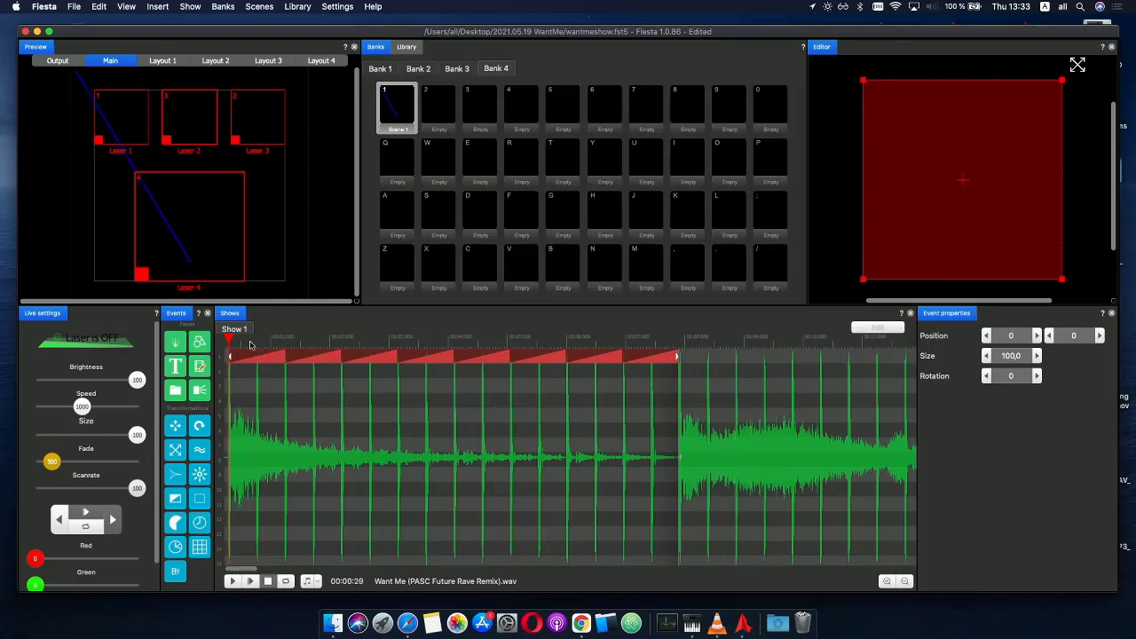
# - Copy Scene 1 into the second cell of Bank 4
pyautogui.click(402, 110)
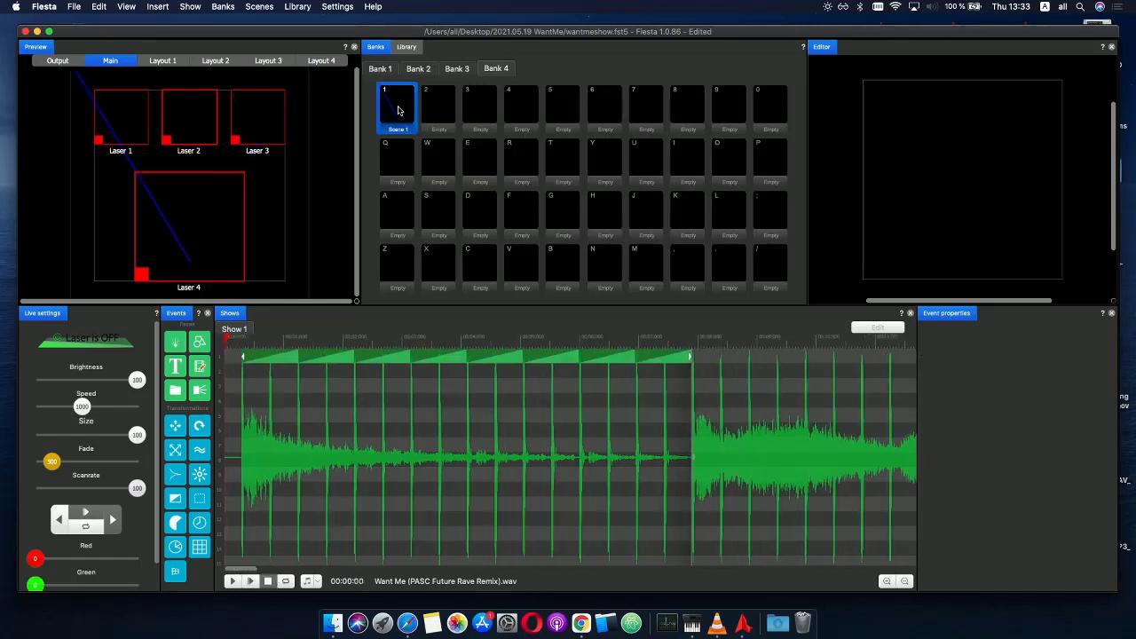
pyautogui.rightClick(431, 108)
pyautogui.click(457, 114)
pyautogui.rightClick(433, 110)
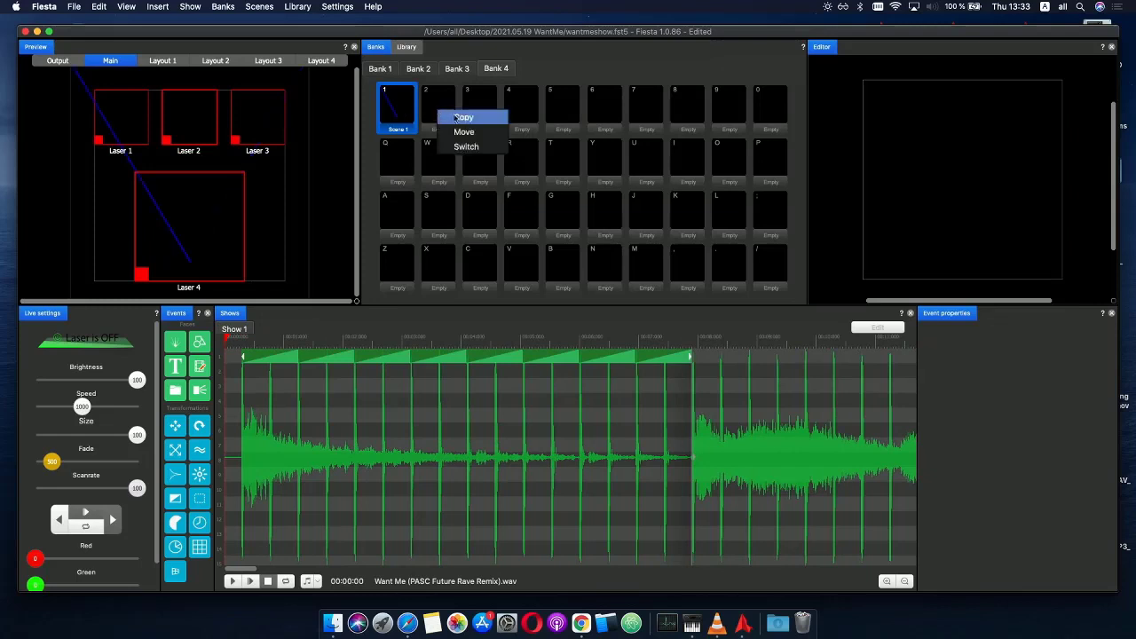
pyautogui.click(458, 121)
# - Open the copied scene and shift its second point and brightness events to the start of the timeline
pyautogui.click(437, 110)
pyautogui.doubleClick(438, 112)
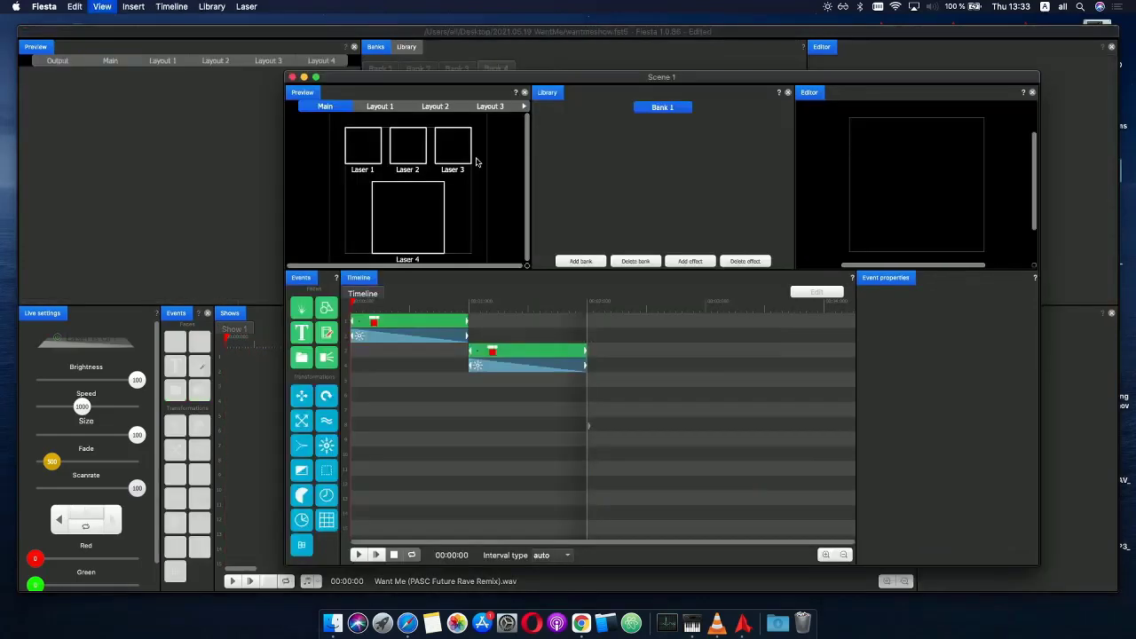
pyautogui.click(499, 351)
pyautogui.moveTo(439, 357); pyautogui.dragTo(325, 355)
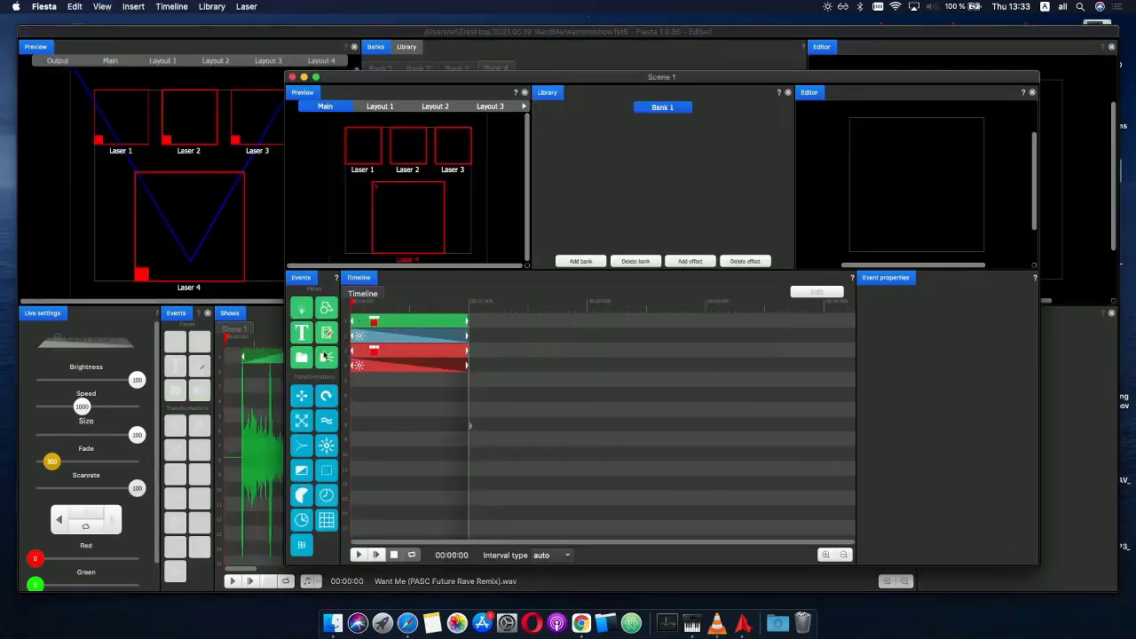
# - Set the color of both point events to white and close the copied scene
pyautogui.click(423, 330)
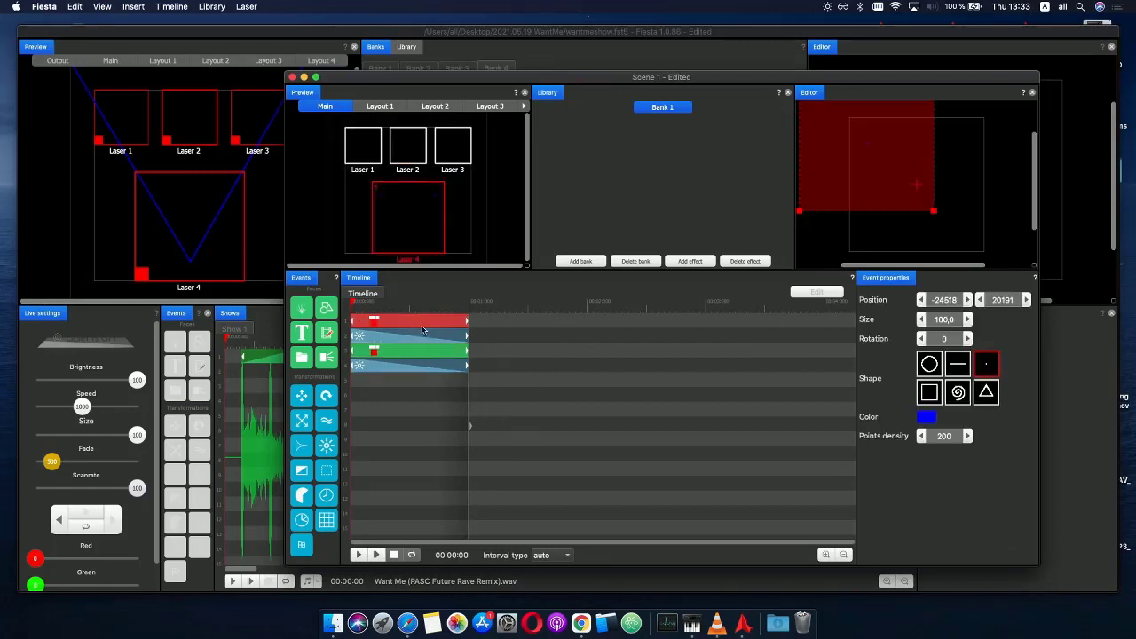
pyautogui.click(927, 417)
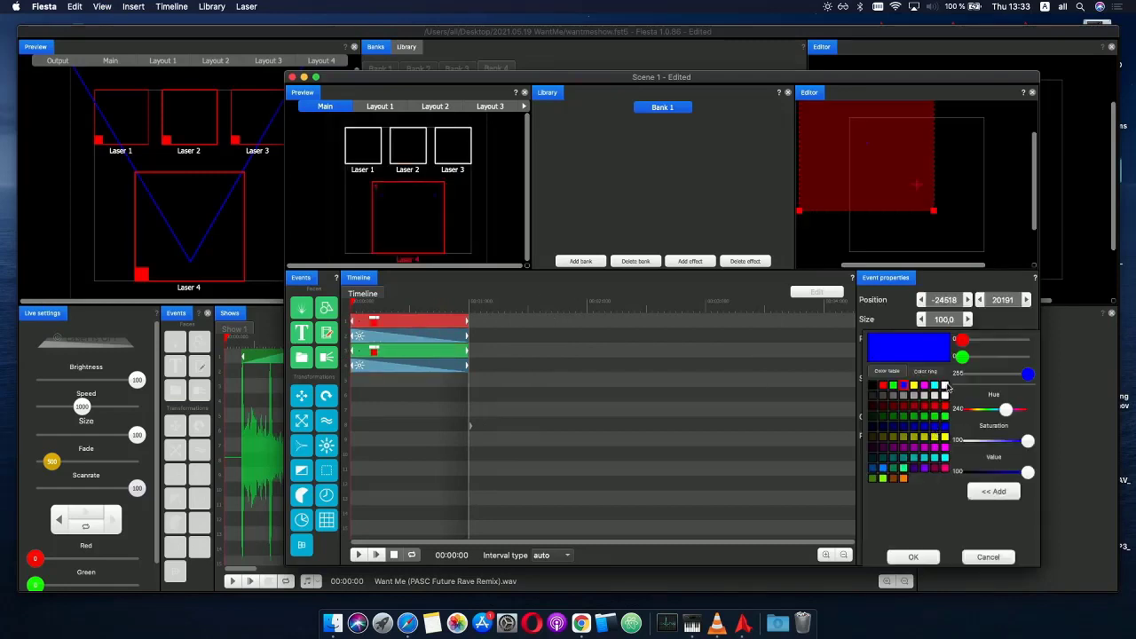
pyautogui.click(945, 385)
pyautogui.click(429, 356)
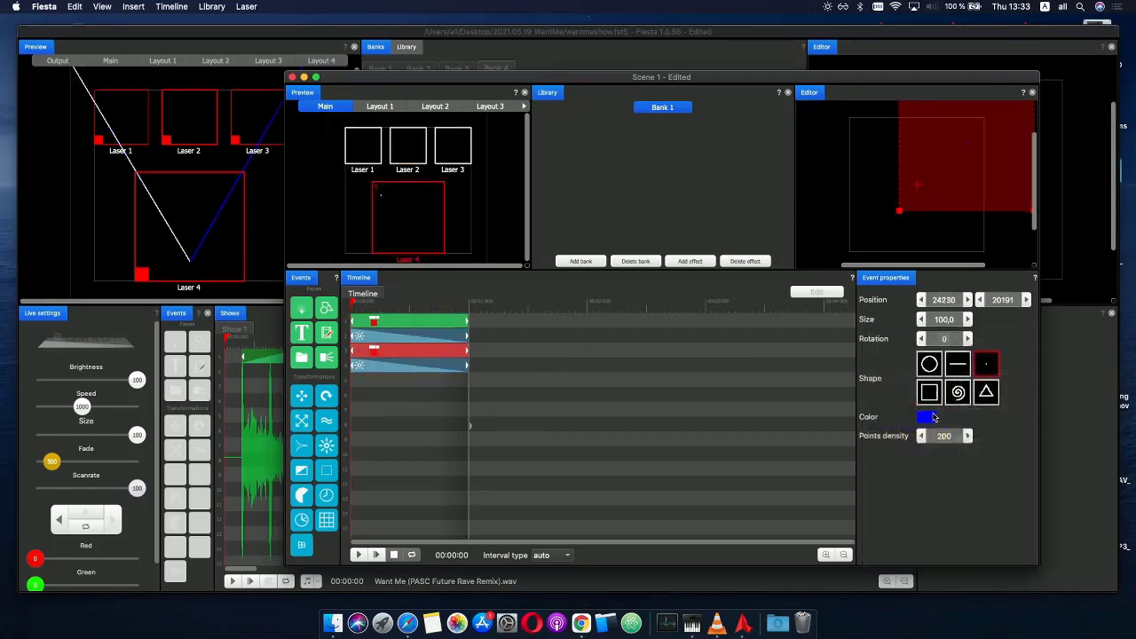
pyautogui.click(928, 417)
pyautogui.click(945, 388)
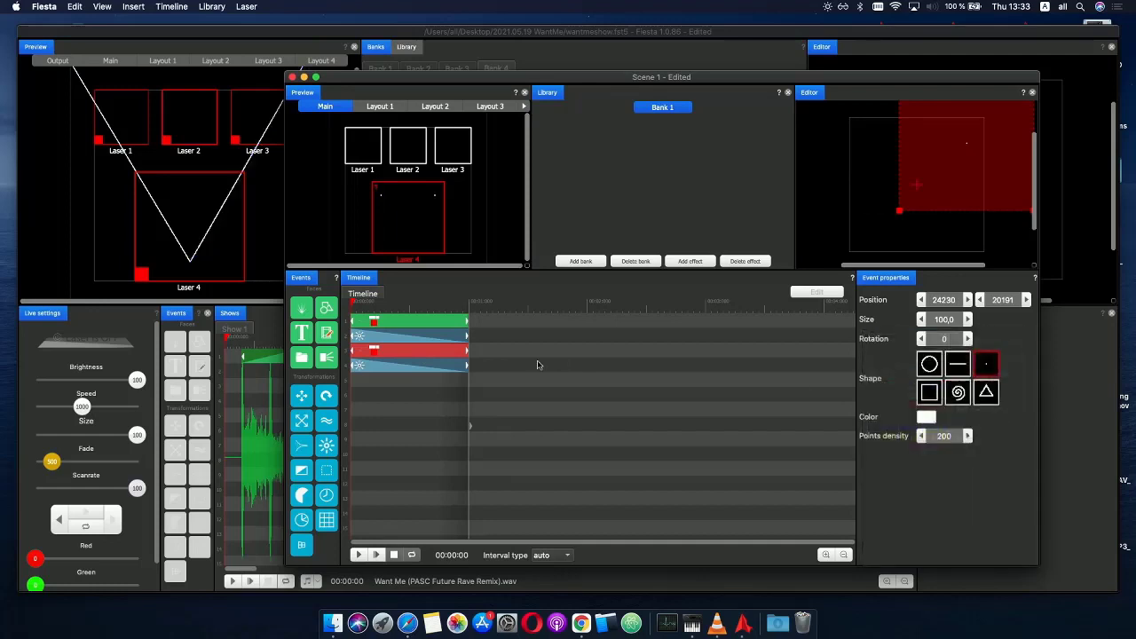
pyautogui.click(292, 77)
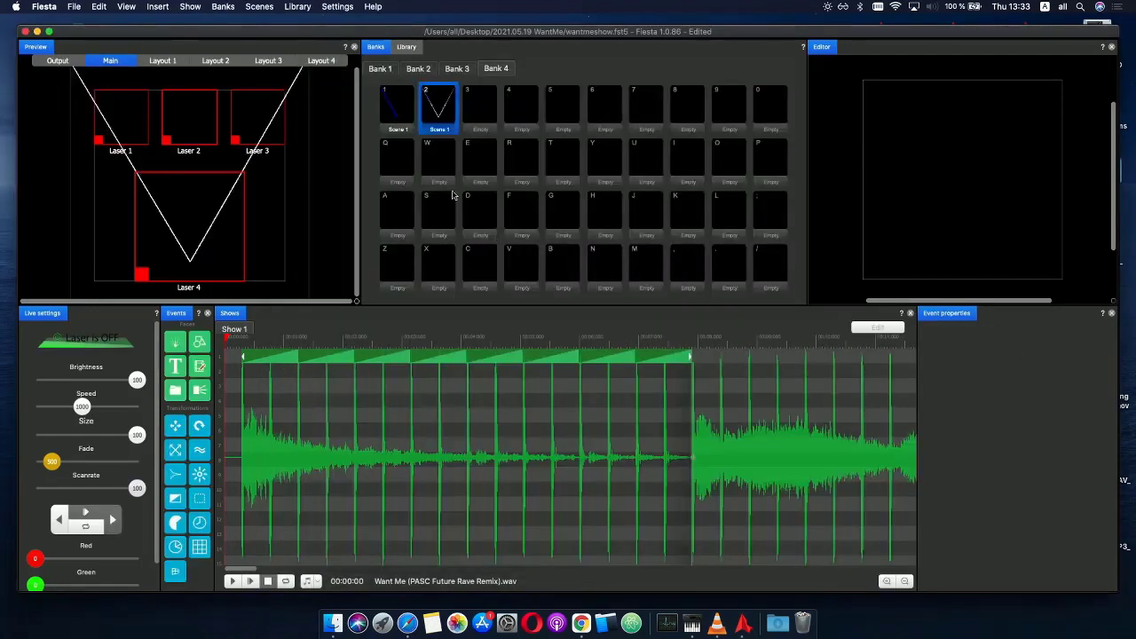
# - Place the white two-point scene on the show's second track from 00:00:29 and shorten it to end at 00:01:70
pyautogui.moveTo(441, 121)
pyautogui.mouseDown()
pyautogui.moveTo(257, 378)
pyautogui.moveTo(244, 370)
pyautogui.mouseUp()
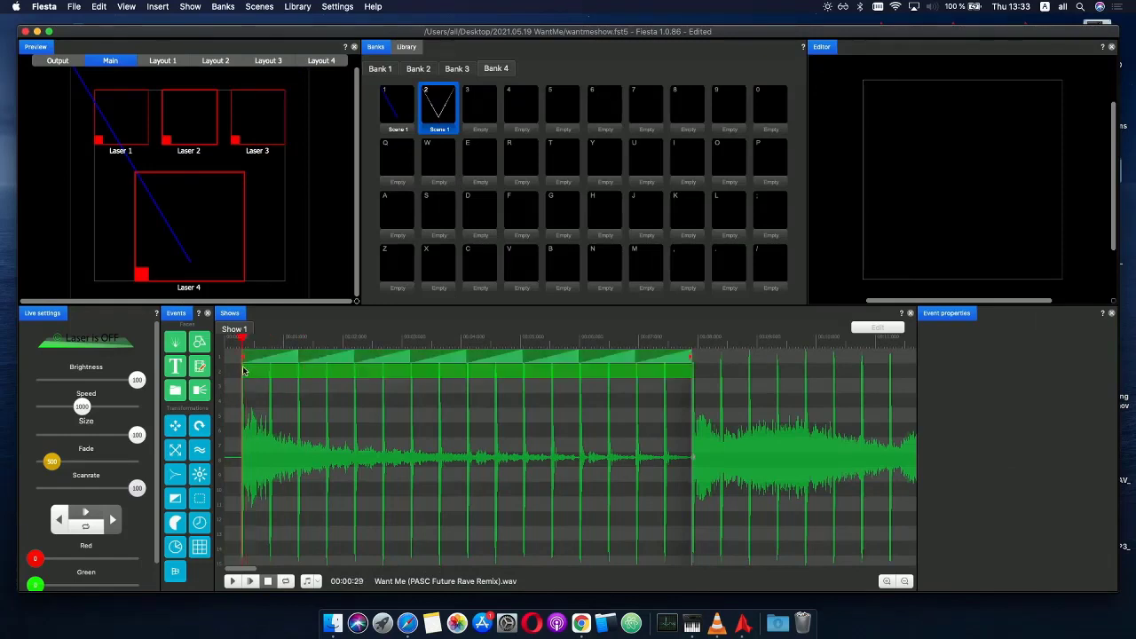
pyautogui.click(692, 373)
pyautogui.moveTo(611, 380); pyautogui.dragTo(326, 383)
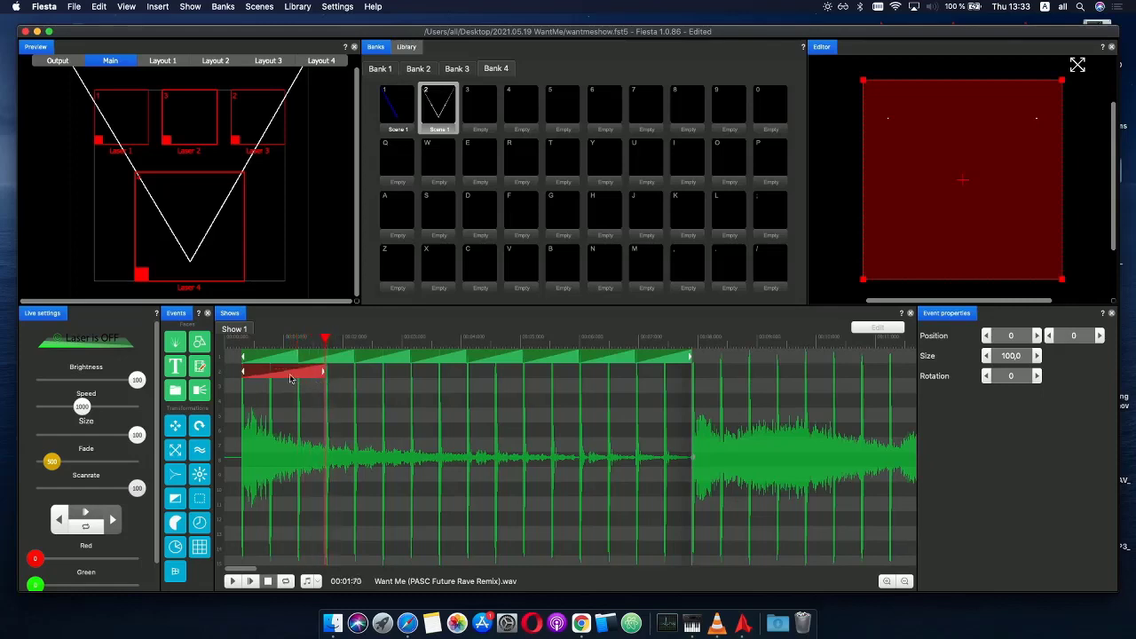
# - Fade the white scene's brightness from 100 at its start to 0 at its end, and play the show from the beginning
pyautogui.doubleClick(289, 379)
pyautogui.click(288, 385)
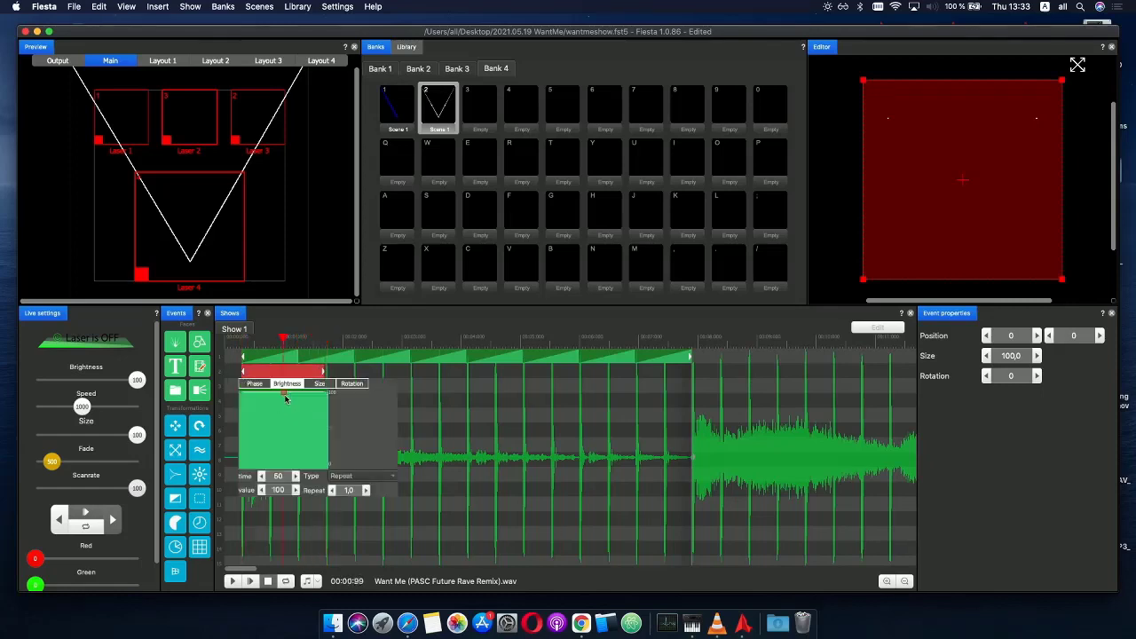
pyautogui.moveTo(272, 399); pyautogui.dragTo(338, 474)
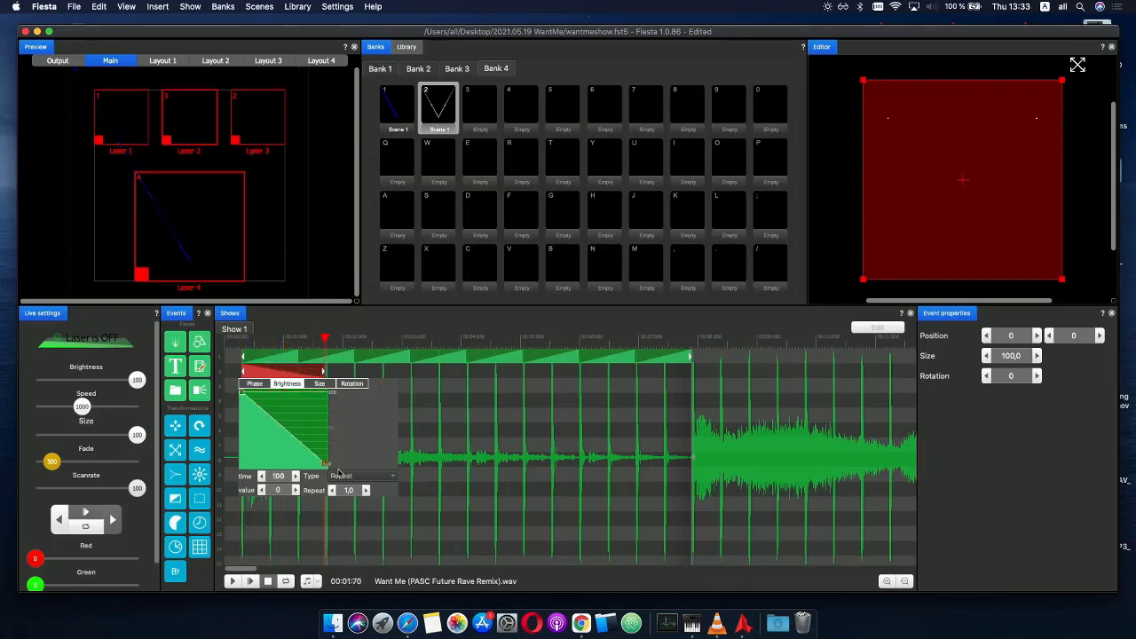
pyautogui.click(427, 446)
pyautogui.click(228, 346)
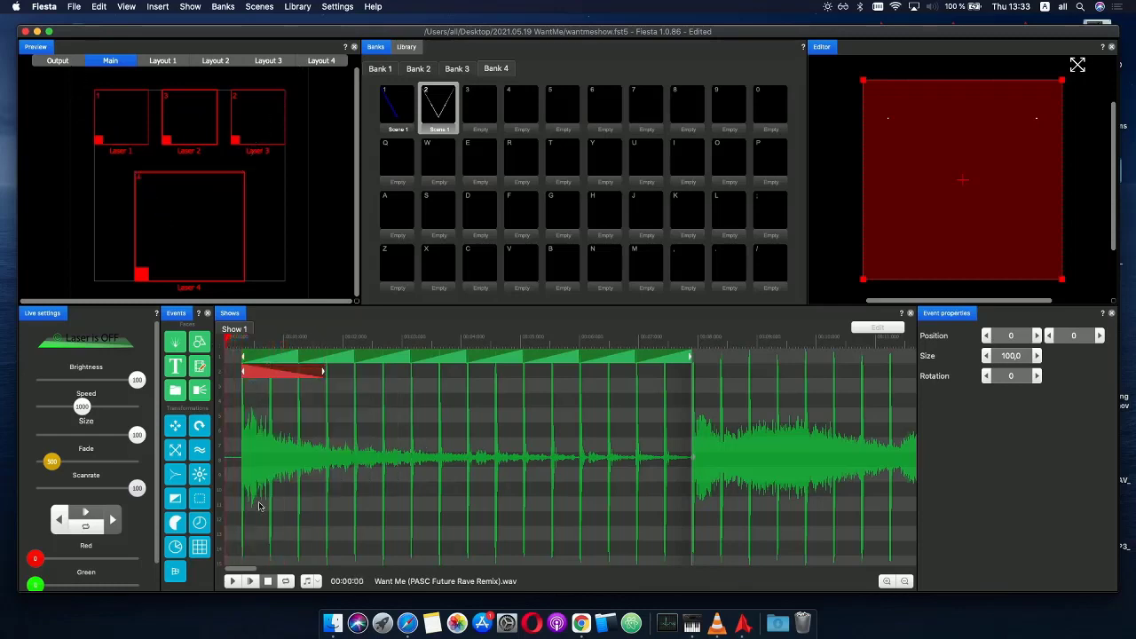
pyautogui.click(251, 582)
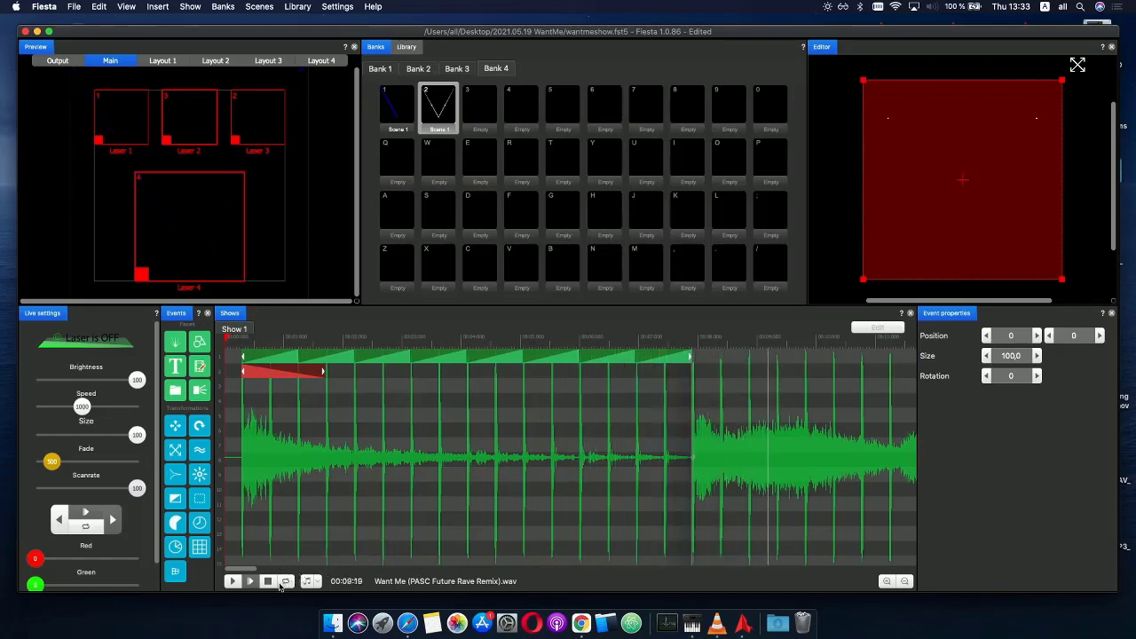
pyautogui.click(268, 581)
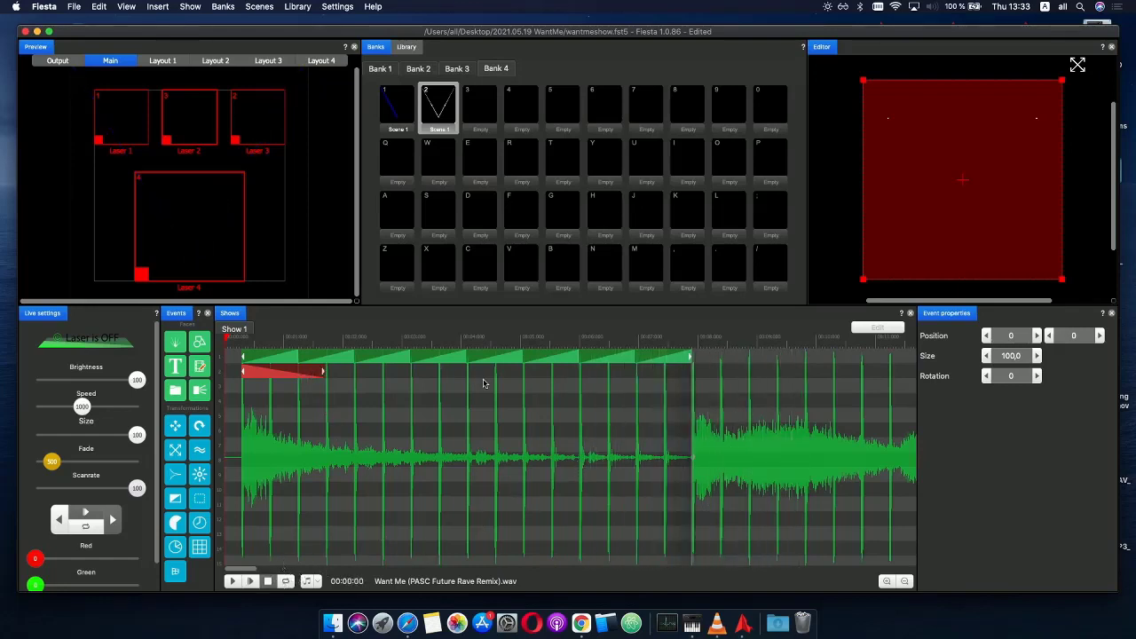
# - Copy the blue and white scene events together and paste them on the first two tracks so they start at 00:07:90
pyautogui.click(271, 350)
pyautogui.press('super+c')
pyautogui.press('super+v')
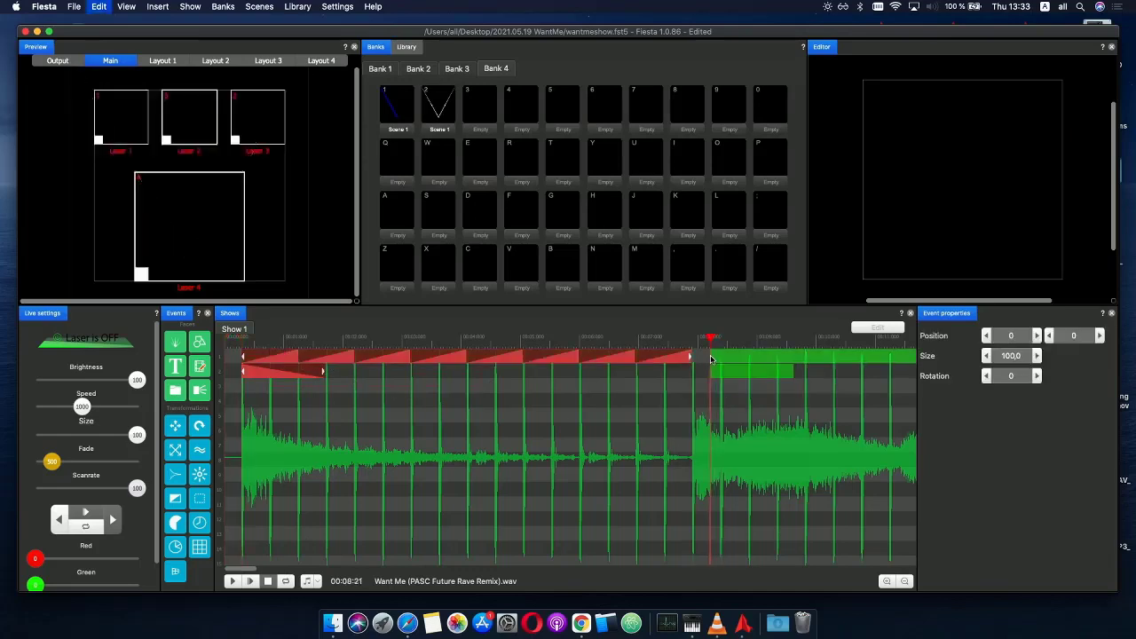
pyautogui.click(714, 359)
pyautogui.moveTo(737, 360); pyautogui.dragTo(664, 361)
pyautogui.scroll(-5, 702, 353)
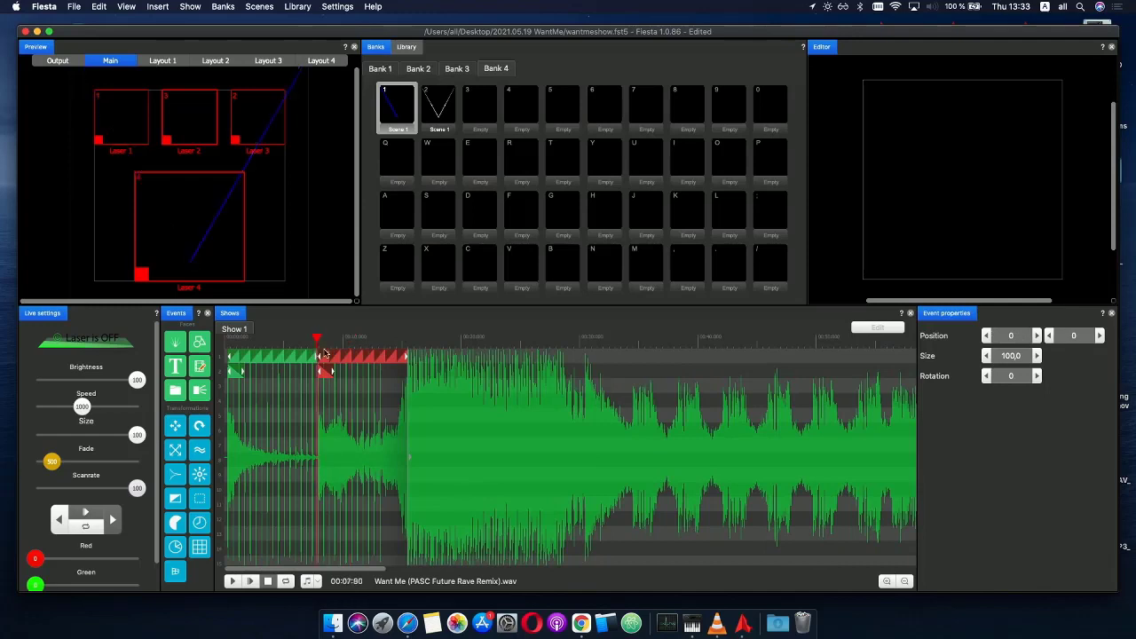
pyautogui.scroll(5, 362, 377)
pyautogui.click(252, 583)
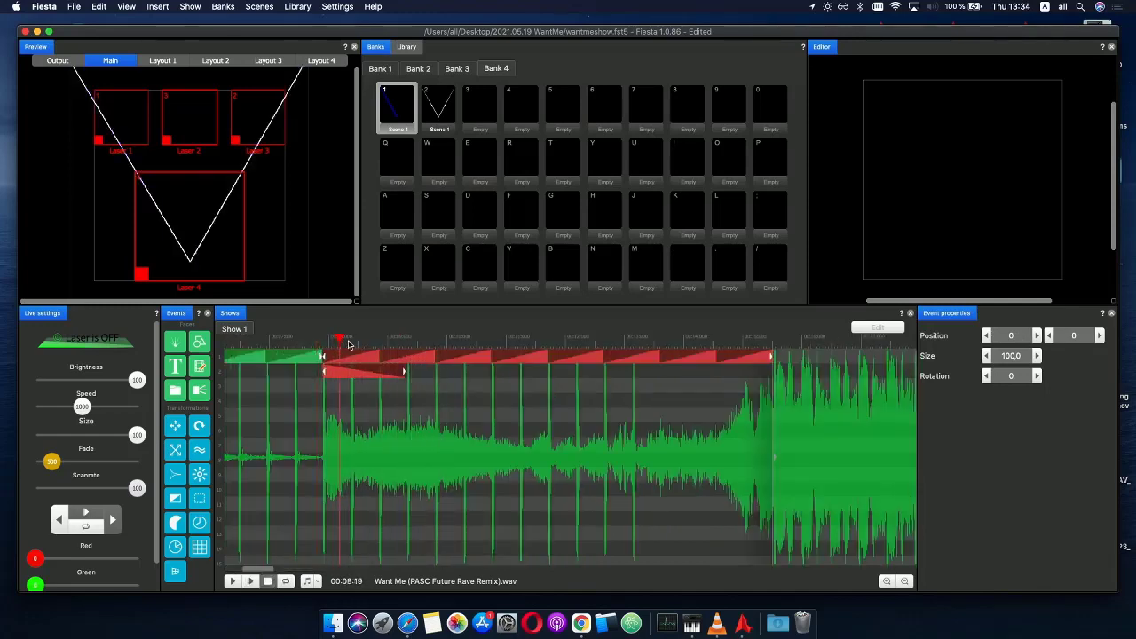
pyautogui.scroll(2, 440, 375)
pyautogui.moveTo(440, 376); pyautogui.dragTo(489, 376)
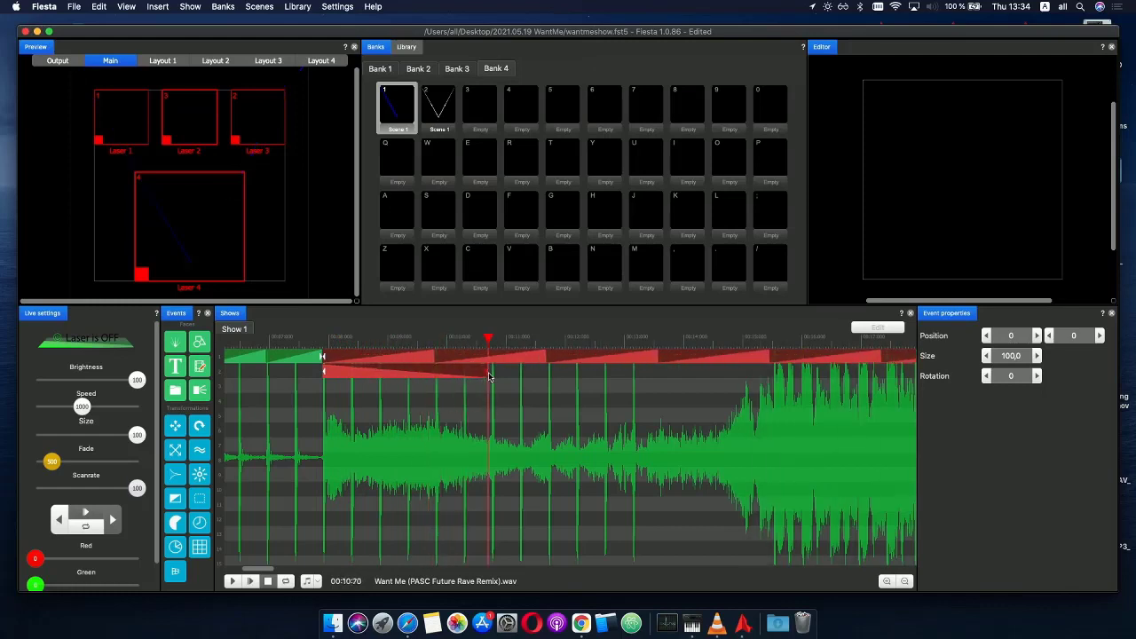
pyautogui.press('super+z')
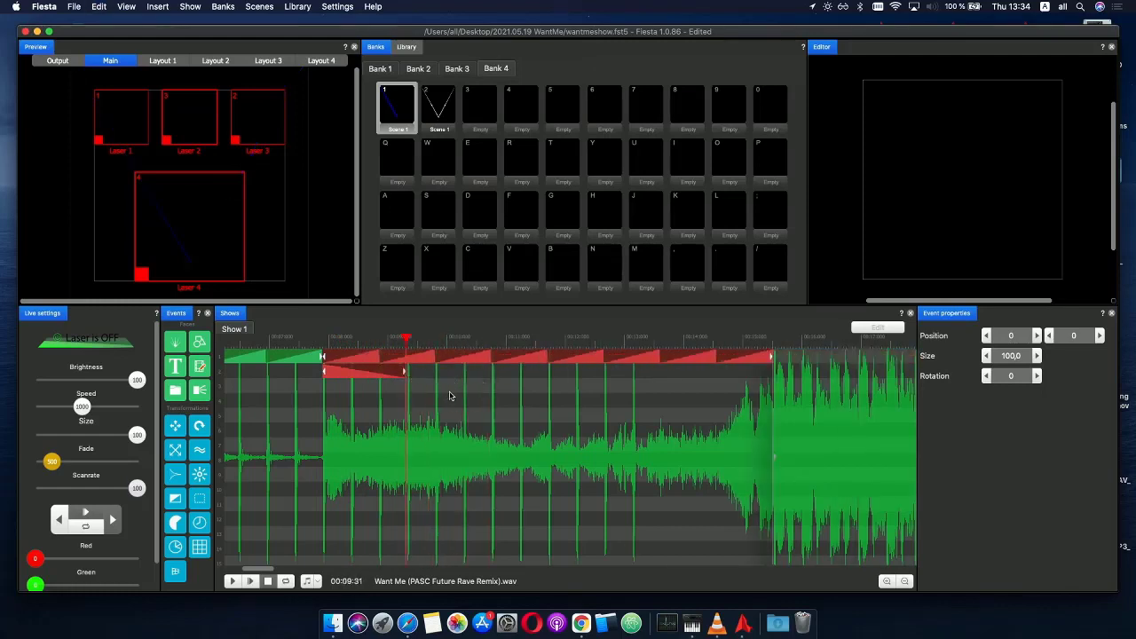
# - Extend the pasted white scene to end at about 00:11:39 and add a move transformation beneath it on the third track over the same span
pyautogui.moveTo(405, 372); pyautogui.dragTo(529, 375)
pyautogui.moveTo(325, 341); pyautogui.dragTo(417, 343)
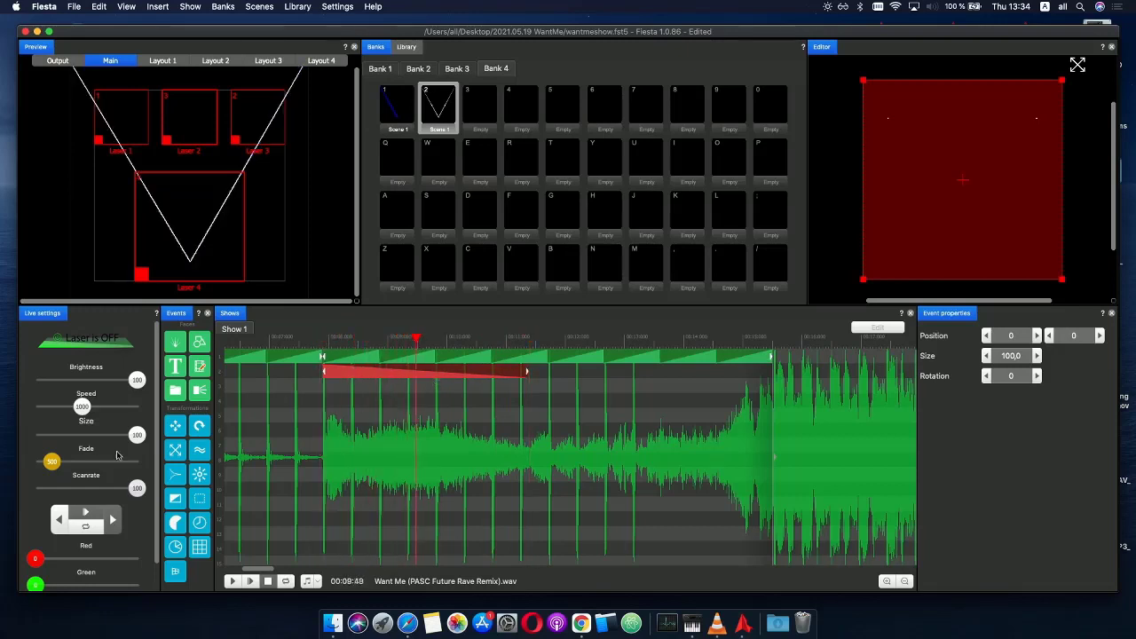
pyautogui.moveTo(180, 451); pyautogui.dragTo(375, 382)
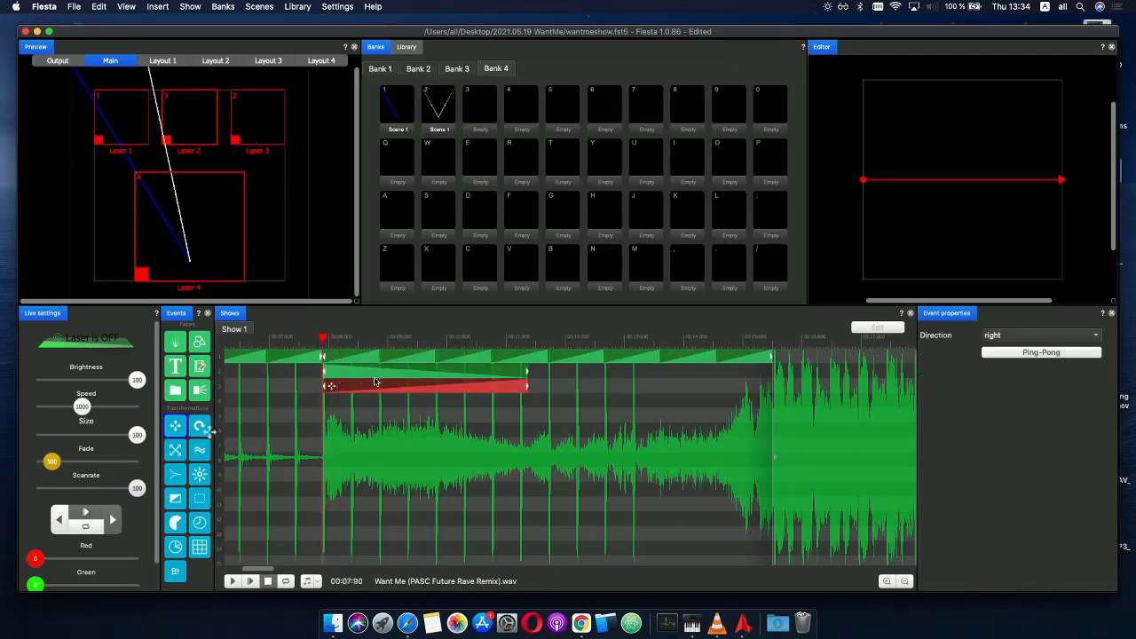
# - Set the move transformation's direction to down with a short path near the centre of the editing area, and preview the passage
pyautogui.click(1017, 337)
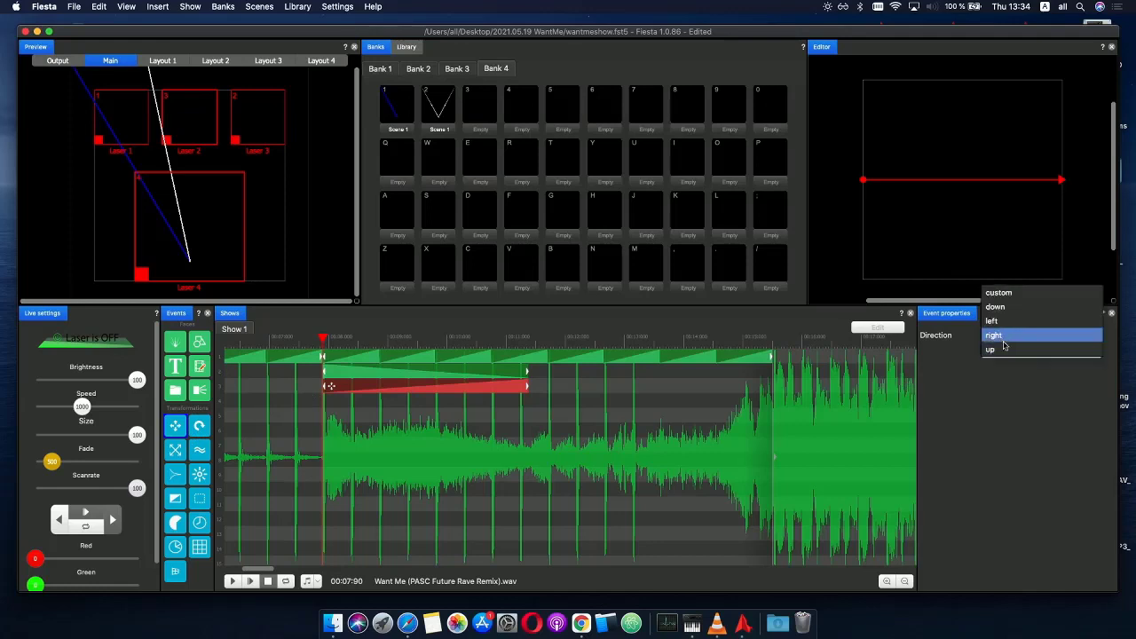
pyautogui.click(1005, 308)
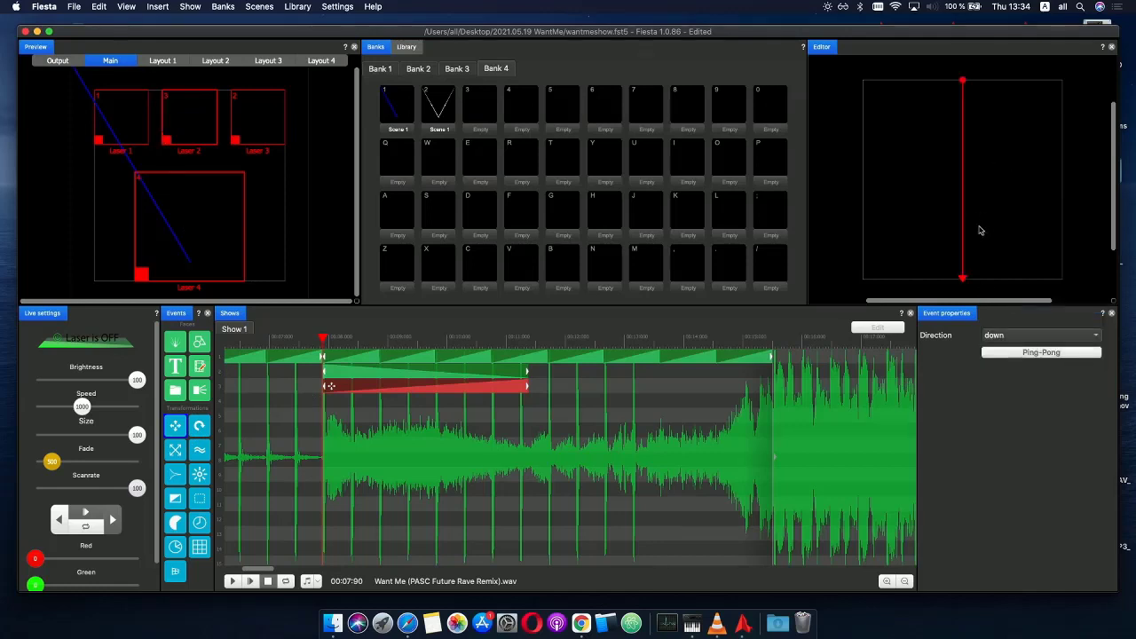
pyautogui.moveTo(966, 284)
pyautogui.mouseDown()
pyautogui.moveTo(964, 122)
pyautogui.moveTo(967, 203)
pyautogui.mouseUp()
pyautogui.click(992, 334)
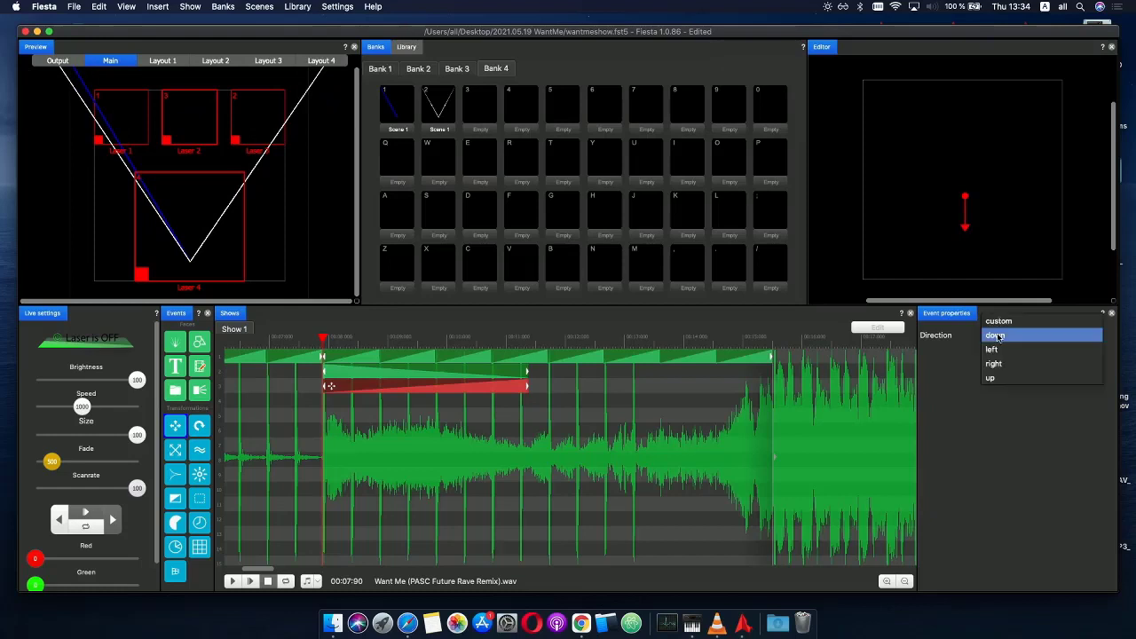
pyautogui.click(998, 335)
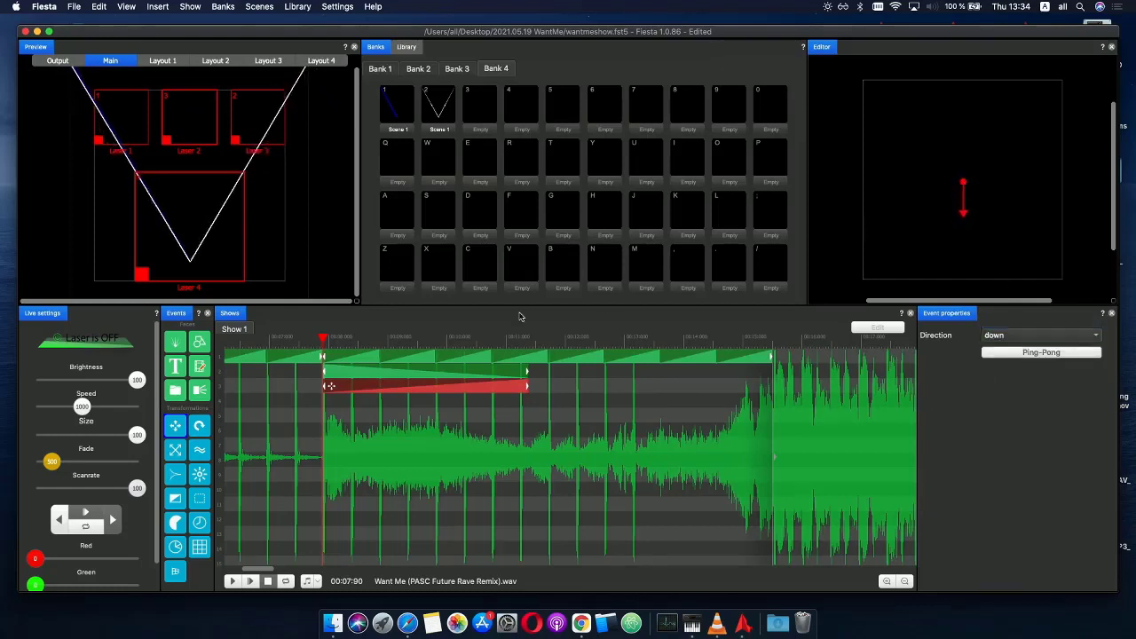
pyautogui.moveTo(330, 339); pyautogui.dragTo(263, 355)
pyautogui.click(249, 581)
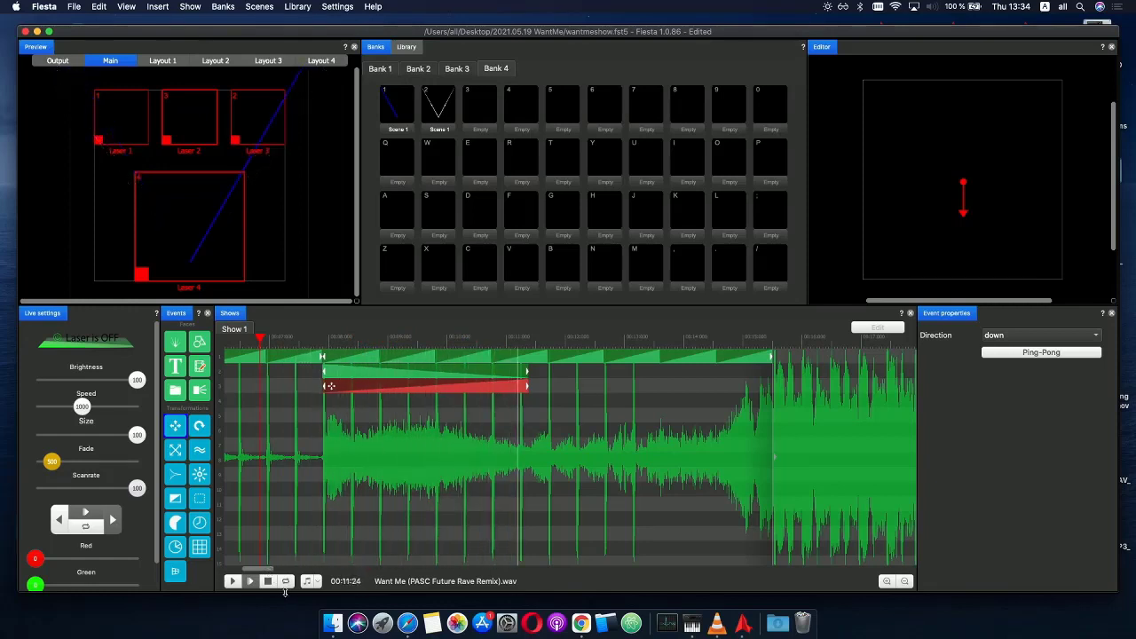
pyautogui.click(267, 581)
pyautogui.moveTo(419, 344)
pyautogui.mouseDown()
pyautogui.moveTo(494, 346)
pyautogui.moveTo(352, 349)
pyautogui.mouseUp()
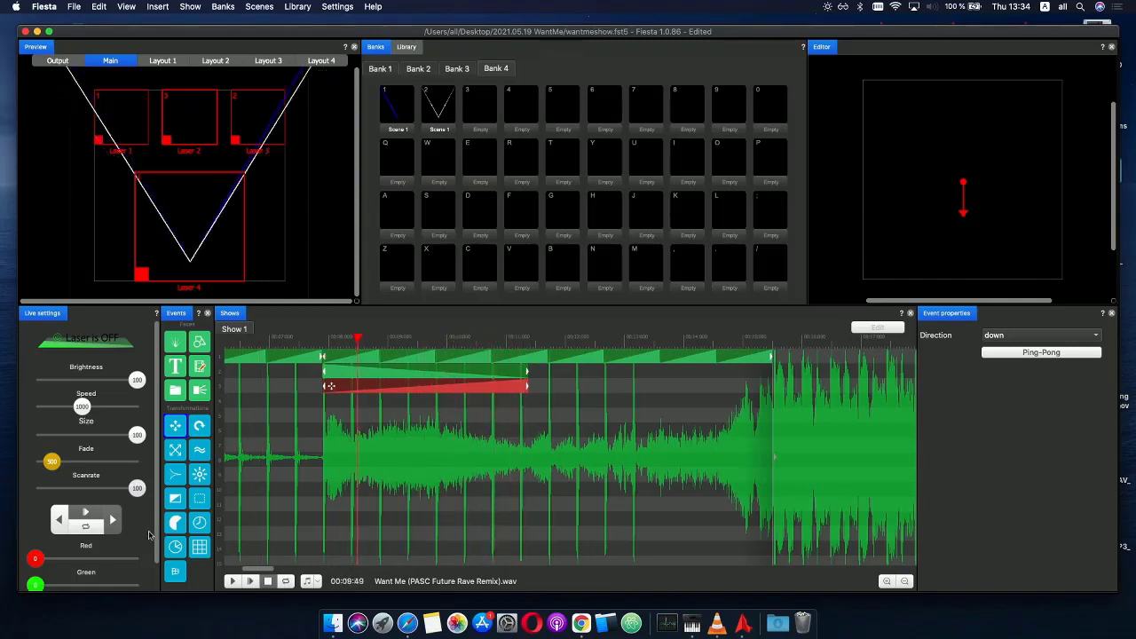
# - Add the horizontal amplitude-and-angle transformation on the fourth track from 00:09:86 to 00:11:39 and ramp its amplitude from 0 to 7
pyautogui.click(175, 476)
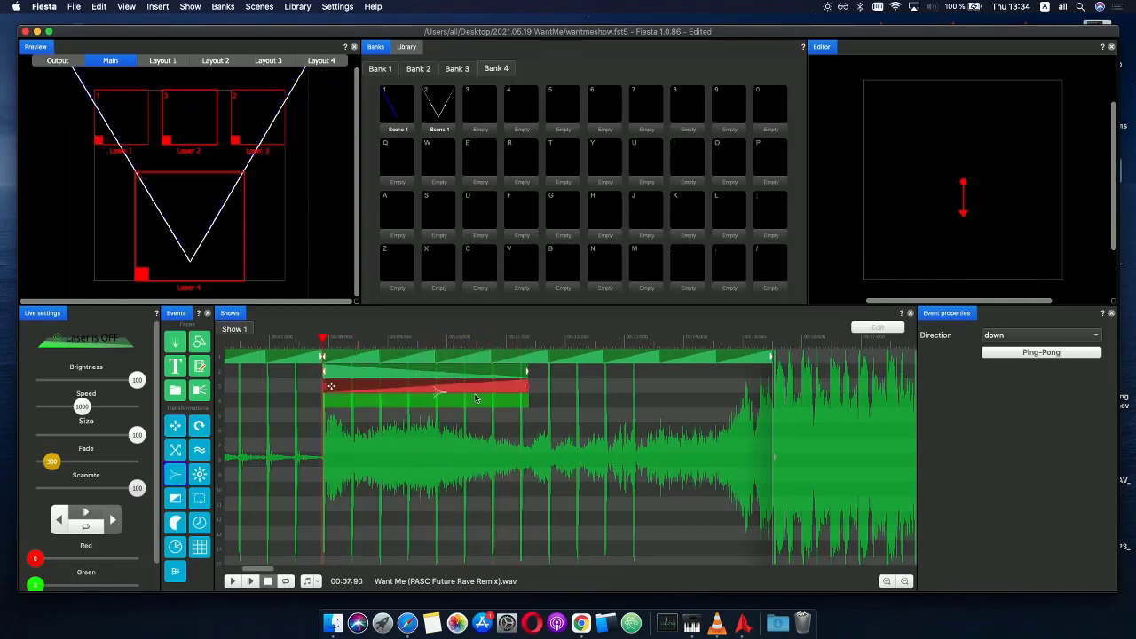
pyautogui.moveTo(476, 398); pyautogui.dragTo(528, 388)
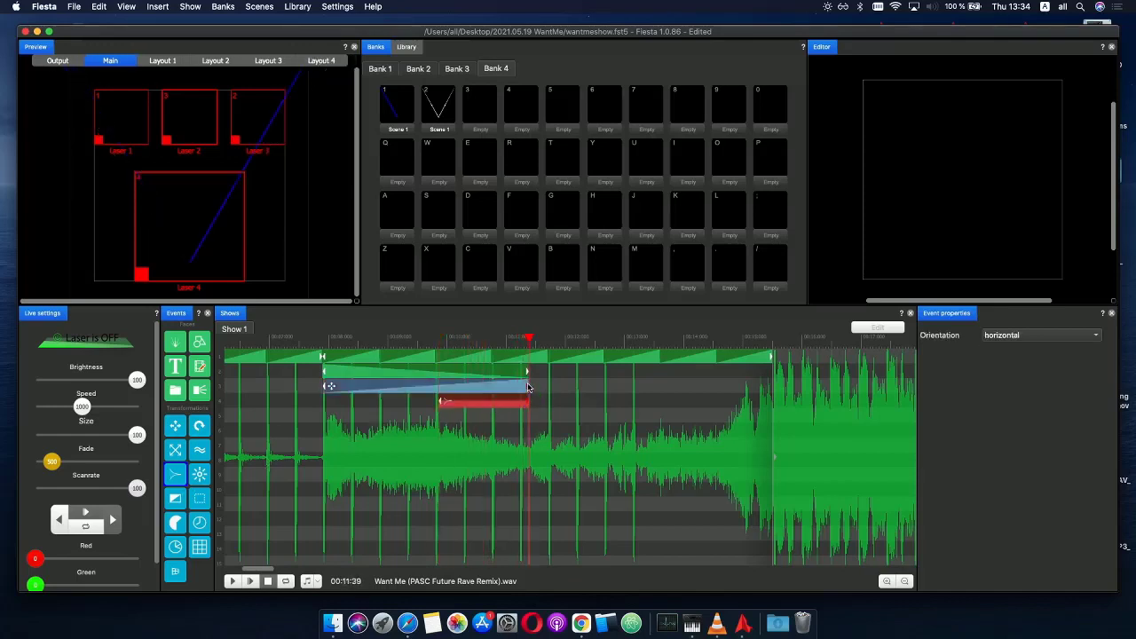
pyautogui.click(483, 406)
pyautogui.moveTo(483, 463); pyautogui.dragTo(426, 496)
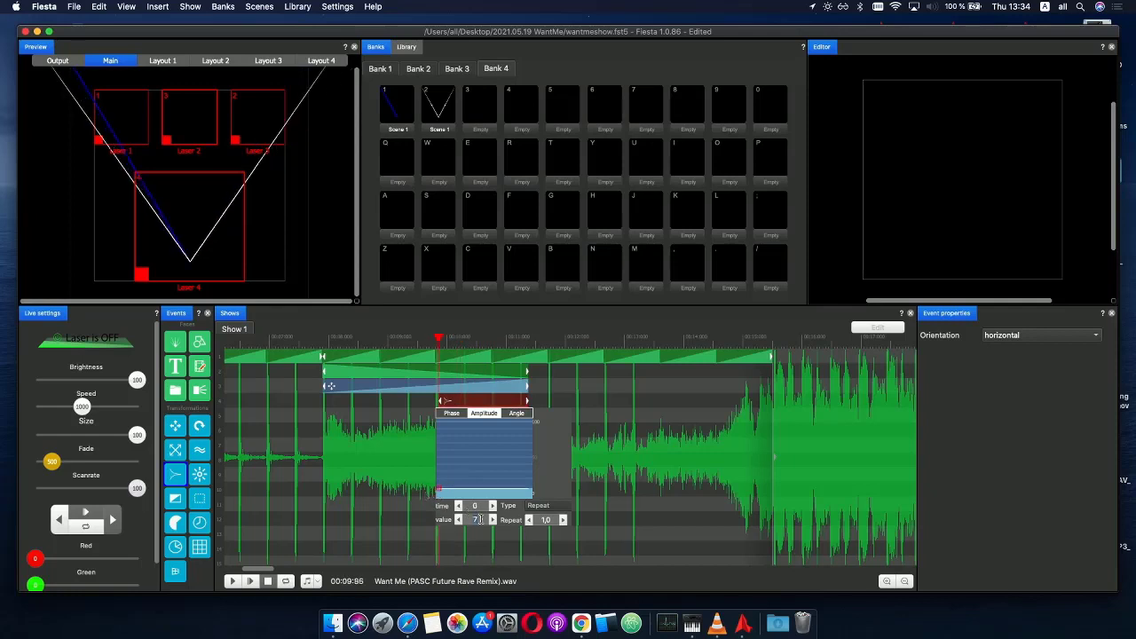
pyautogui.write('0')
pyautogui.press('Return')
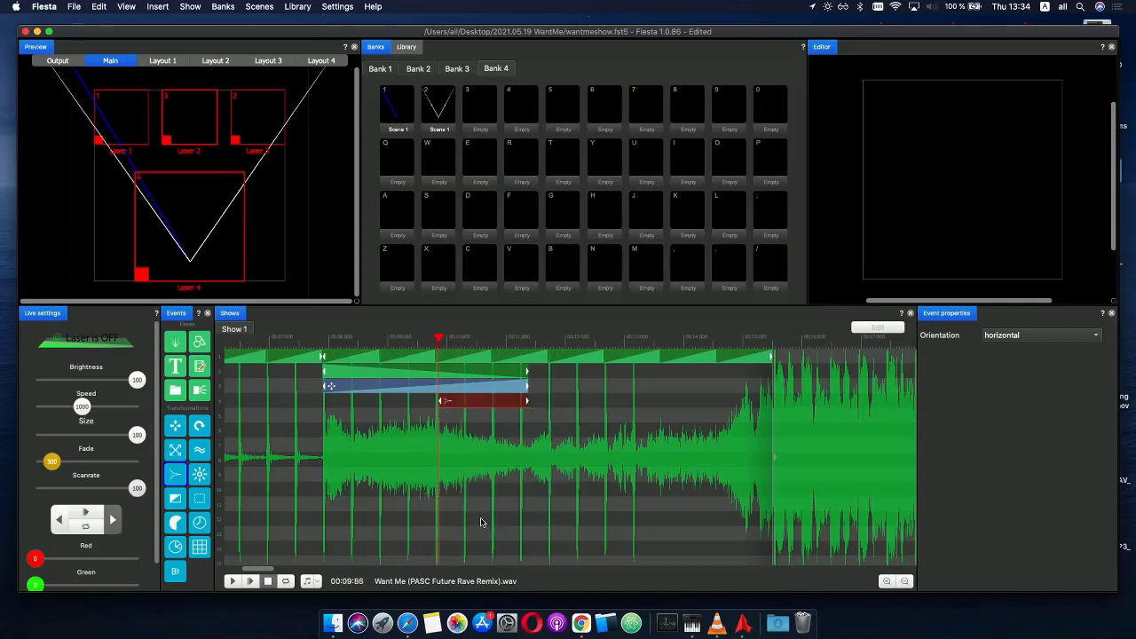
pyautogui.click(460, 404)
pyautogui.moveTo(486, 495); pyautogui.dragTo(531, 488)
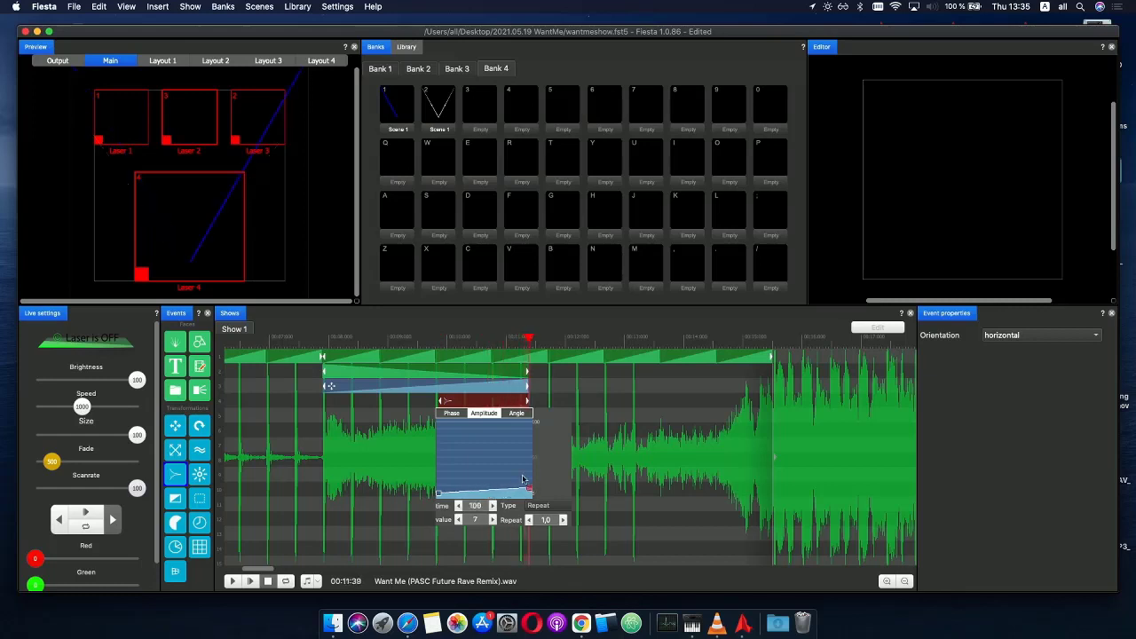
# - Set the phase repeat of the fourth-track transformation to 10 and preview the passage
pyautogui.click(452, 414)
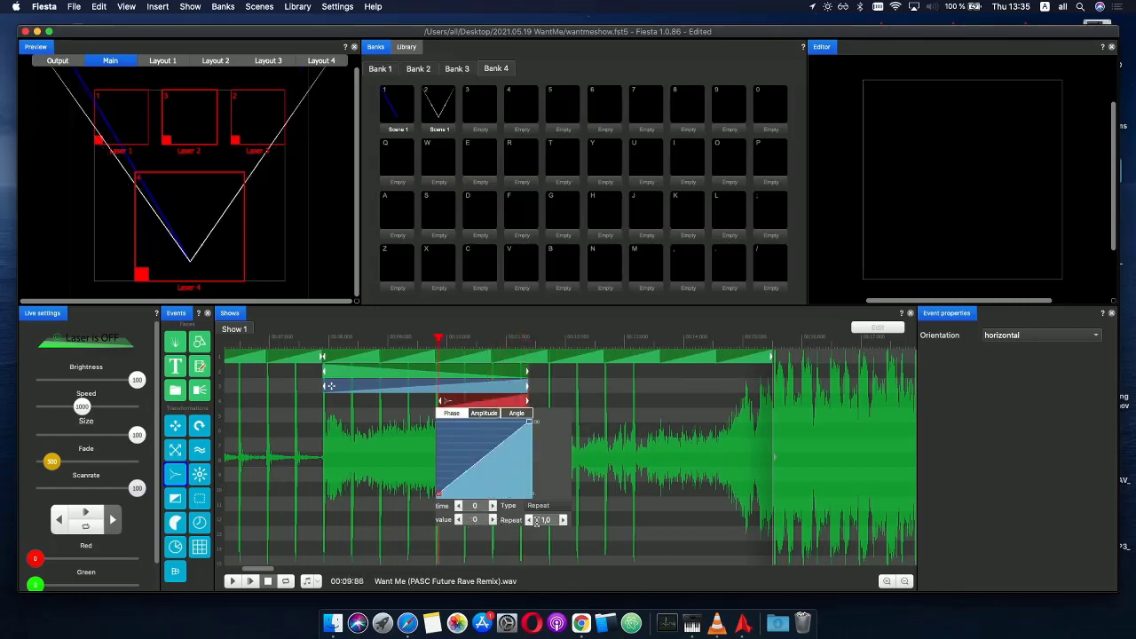
pyautogui.write('10')
pyautogui.press('Return')
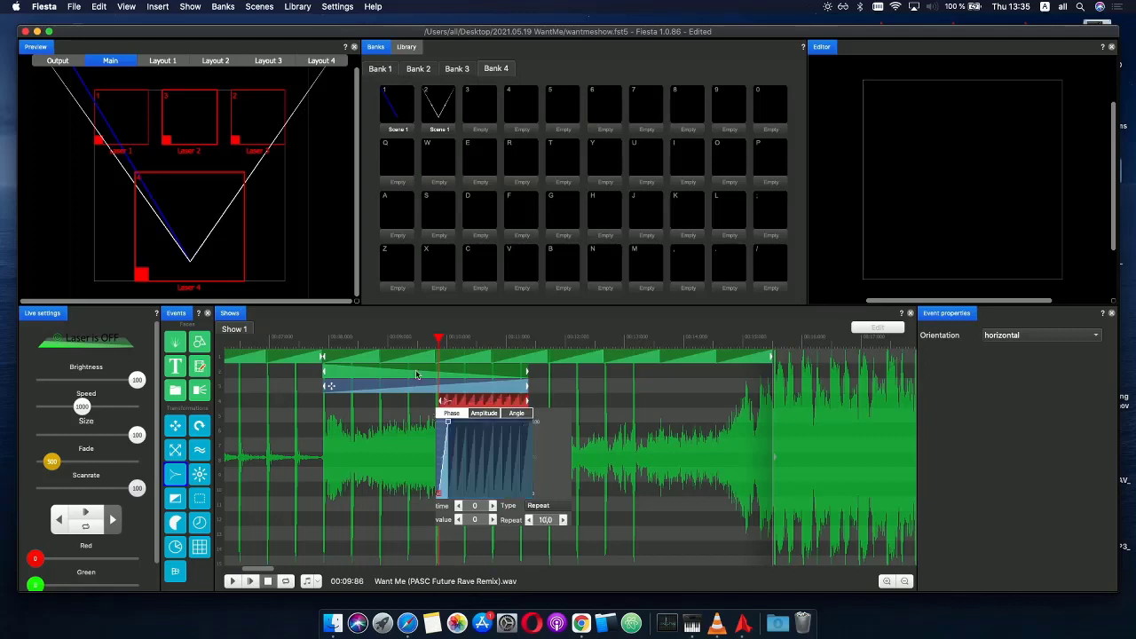
pyautogui.click(417, 341)
pyautogui.click(251, 581)
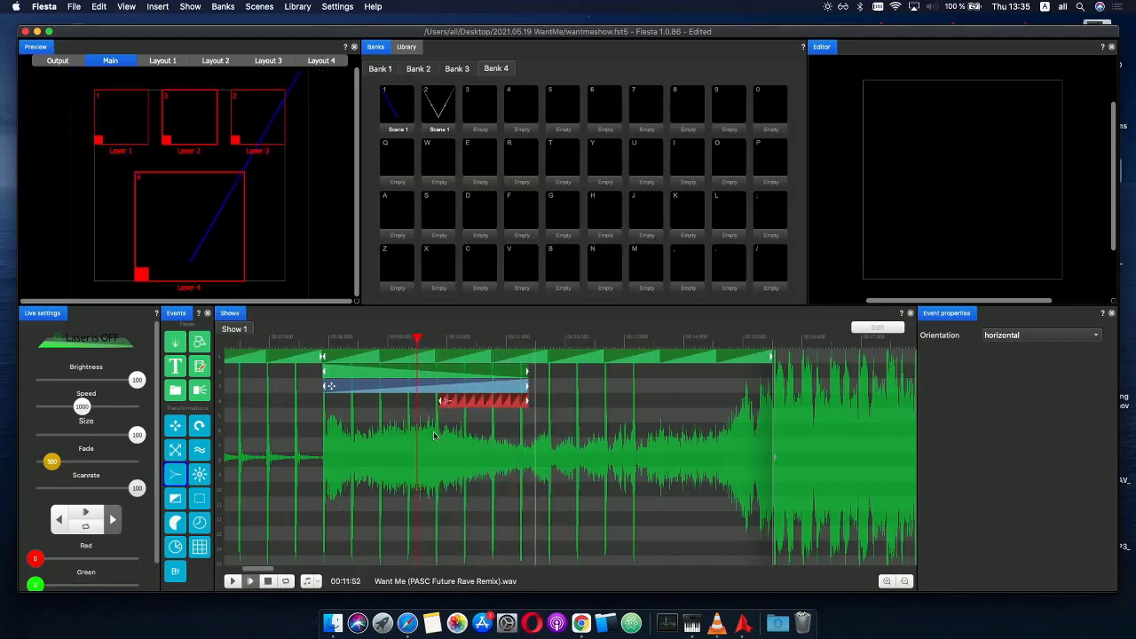
pyautogui.click(471, 342)
pyautogui.click(508, 342)
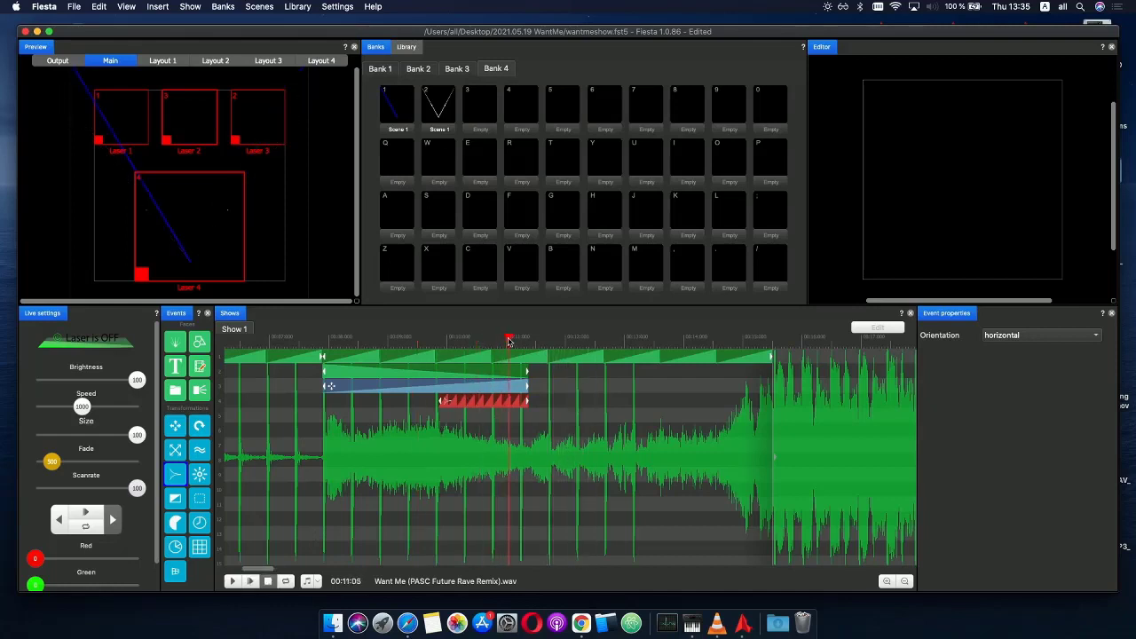
# - Set the fourth-track transformation's phase repeat to 5 and replay the passage after checking the end point of its amplitude curve
pyautogui.click(475, 405)
pyautogui.click(545, 519)
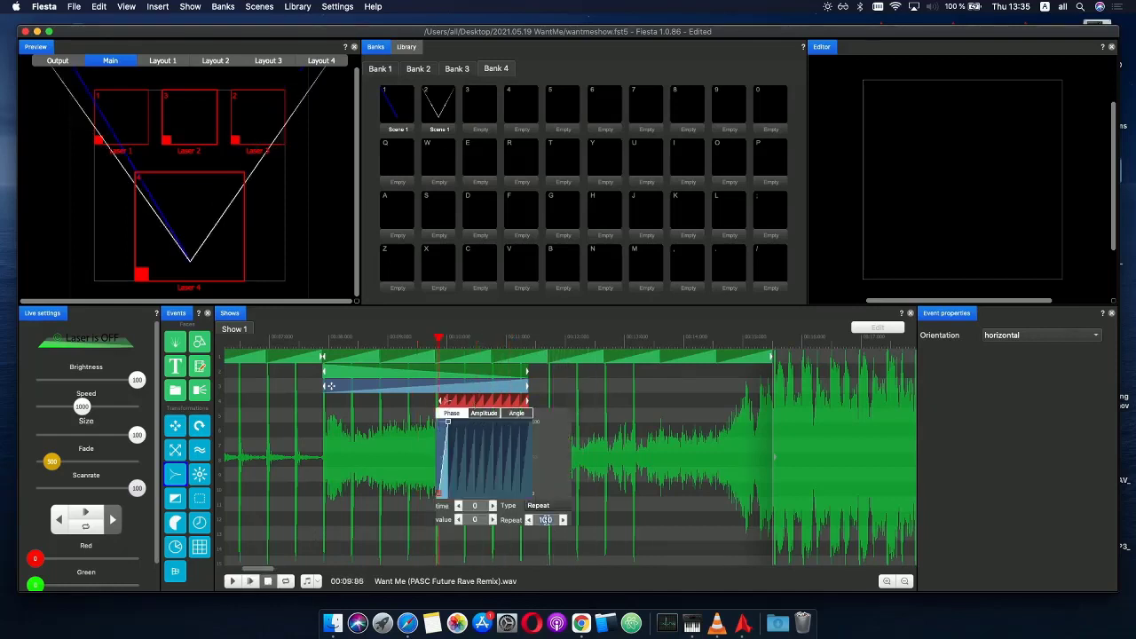
pyautogui.write('1')
pyautogui.press('Return')
pyautogui.click(484, 413)
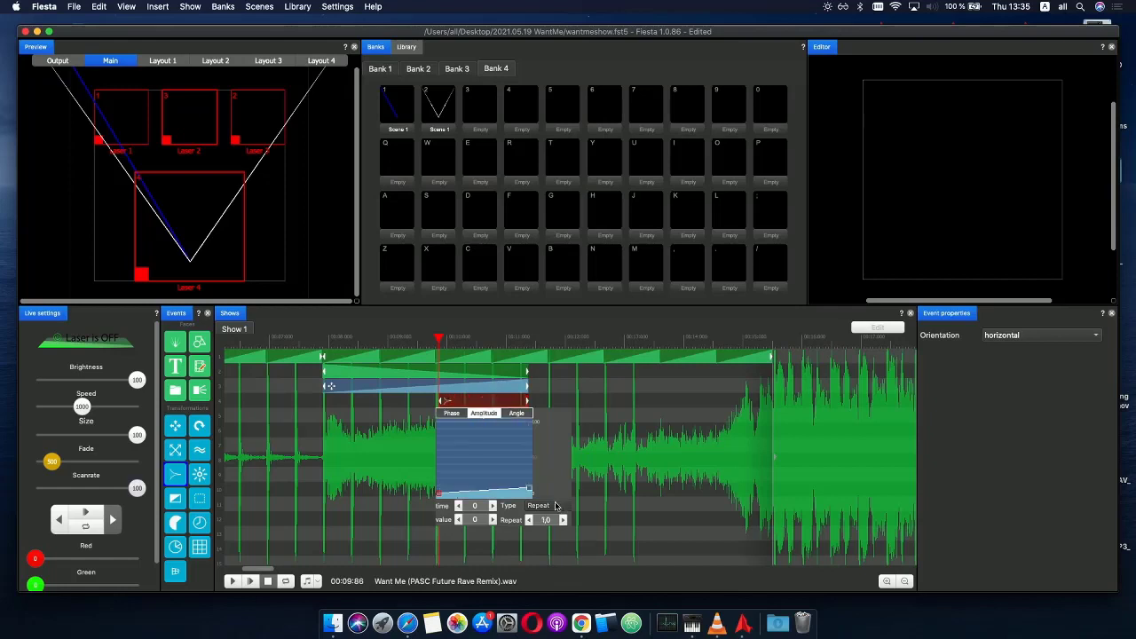
pyautogui.click(528, 493)
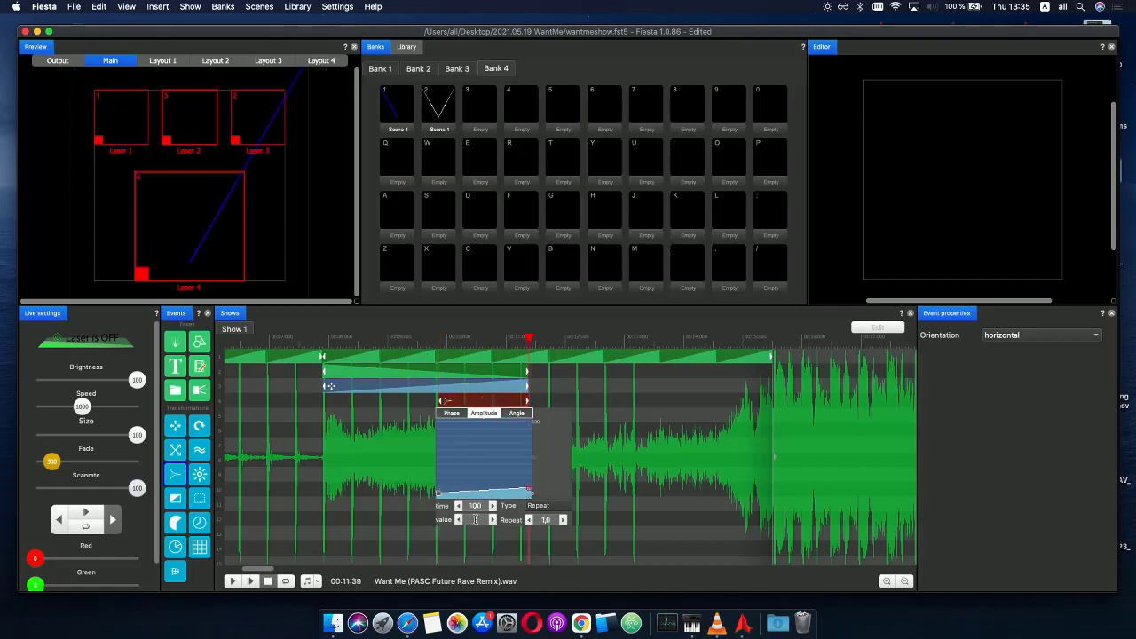
pyautogui.click(419, 497)
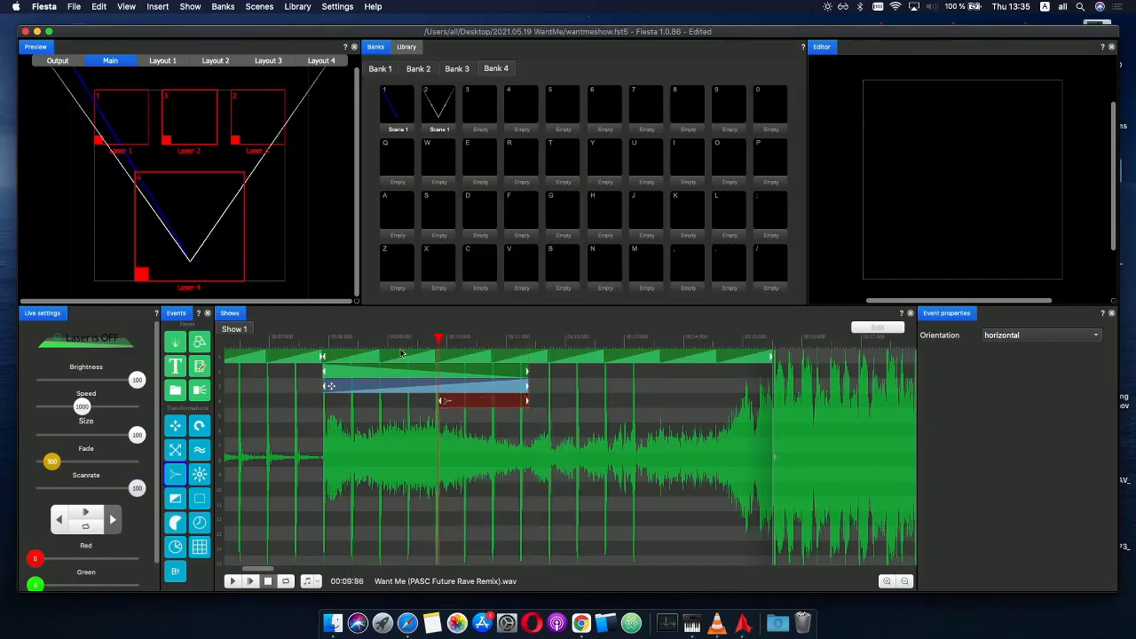
pyautogui.click(250, 581)
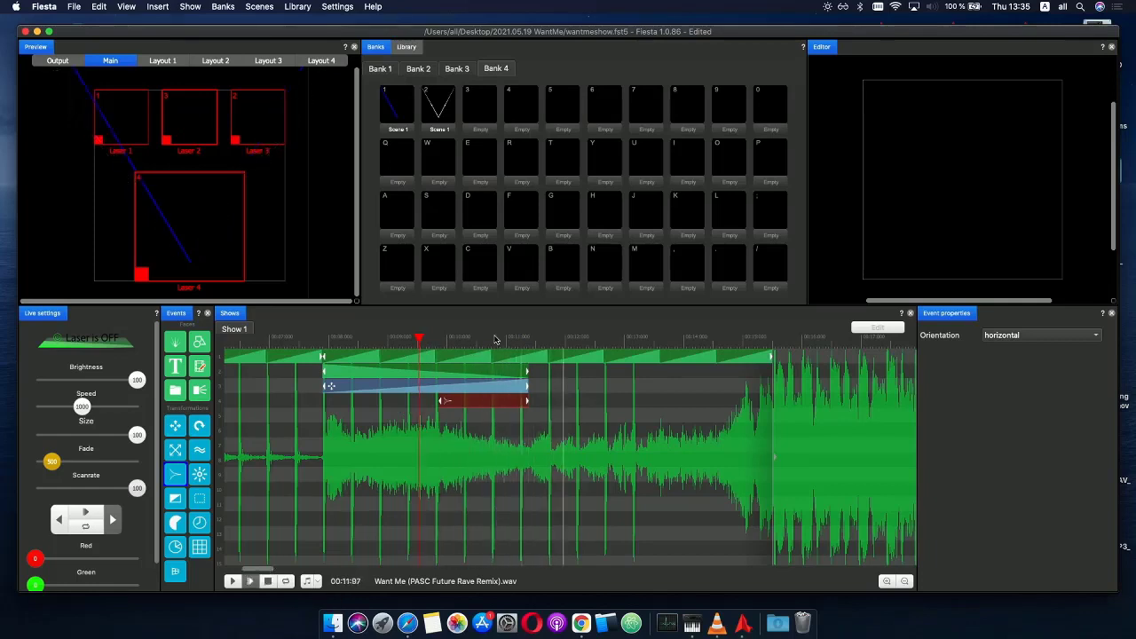
# - Increase the fourth-track transformation's phase repeat slightly above 5 and play the show from 00:09:31
pyautogui.click(485, 412)
pyautogui.click(474, 404)
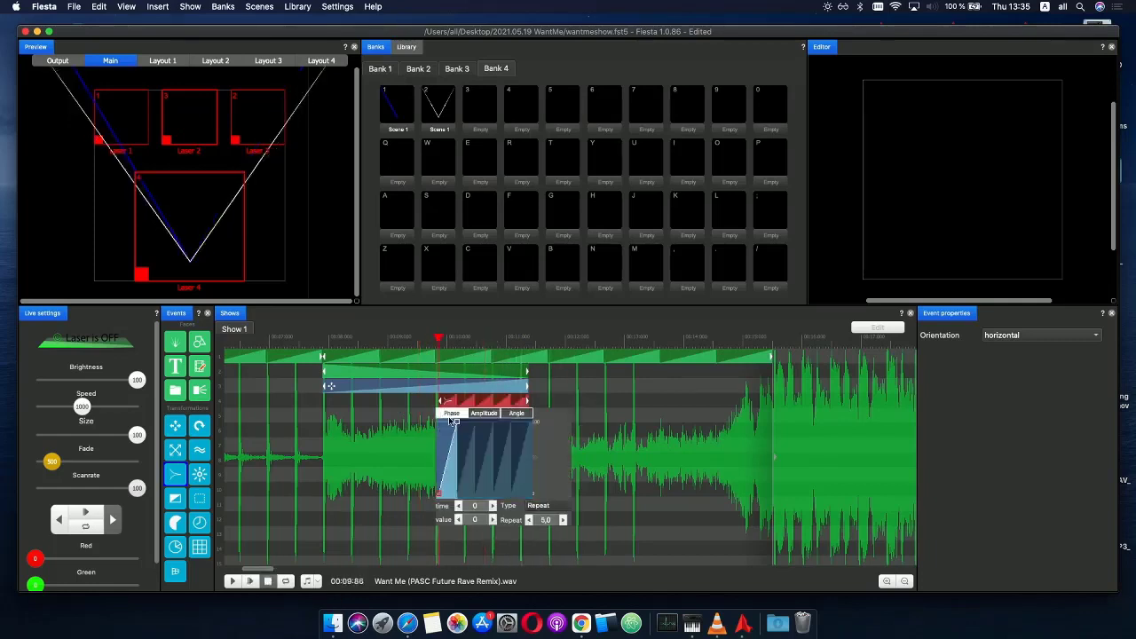
pyautogui.click(562, 519)
pyautogui.click(408, 341)
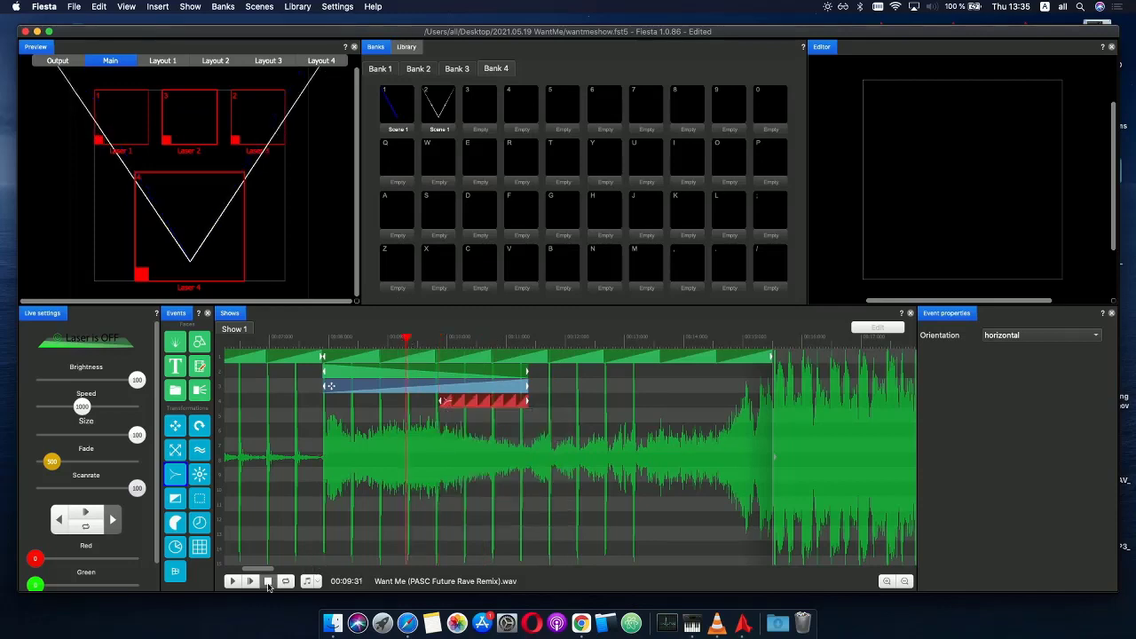
pyautogui.click(251, 582)
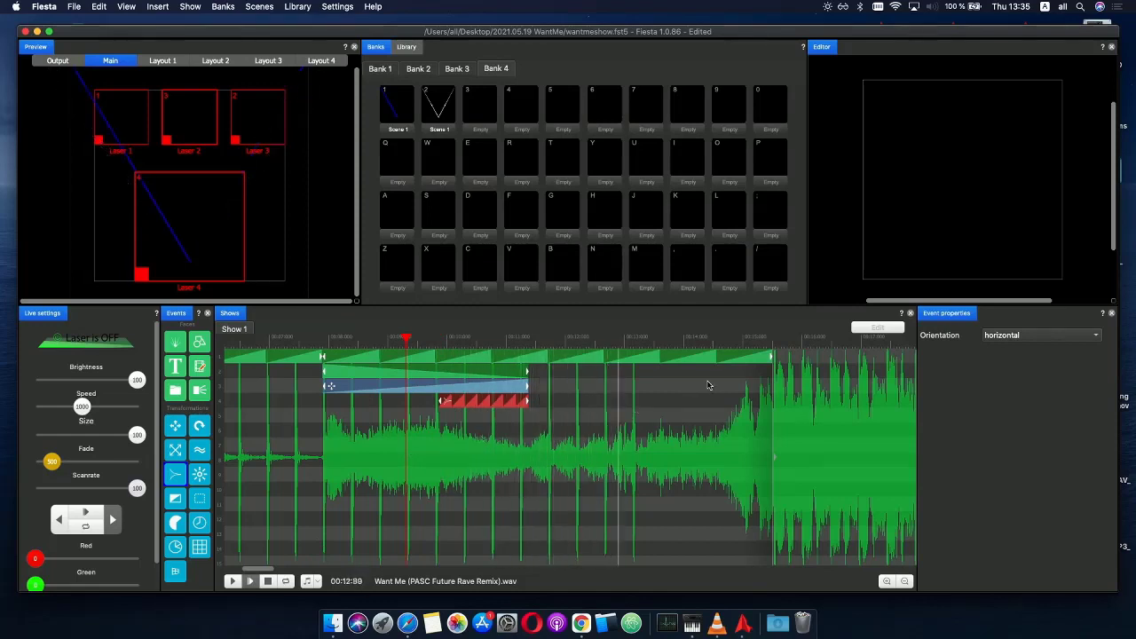
# - Try resizing the second event on the first track, ending it at 00:13:19 and at 00:15:04
pyautogui.click(636, 347)
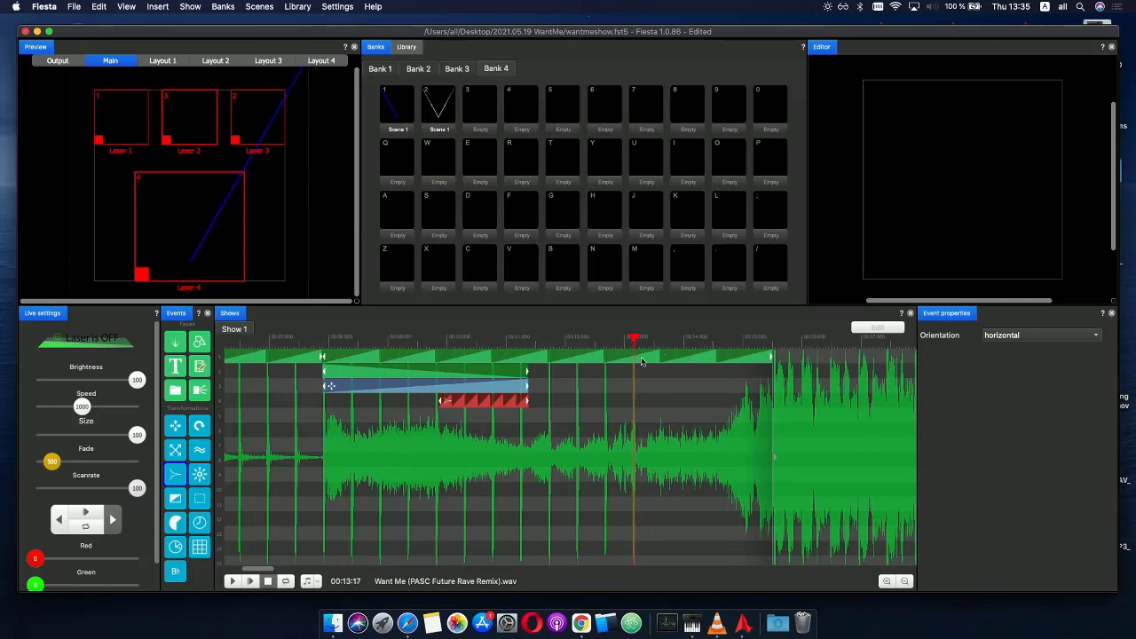
pyautogui.click(642, 358)
pyautogui.click(636, 359)
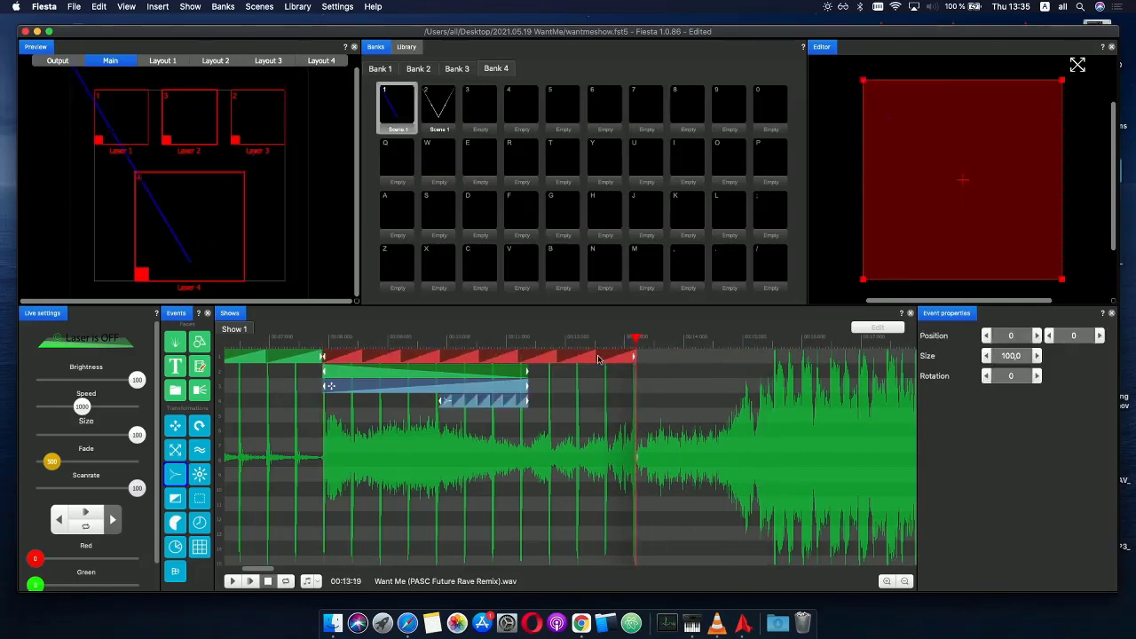
pyautogui.moveTo(631, 359); pyautogui.dragTo(745, 358)
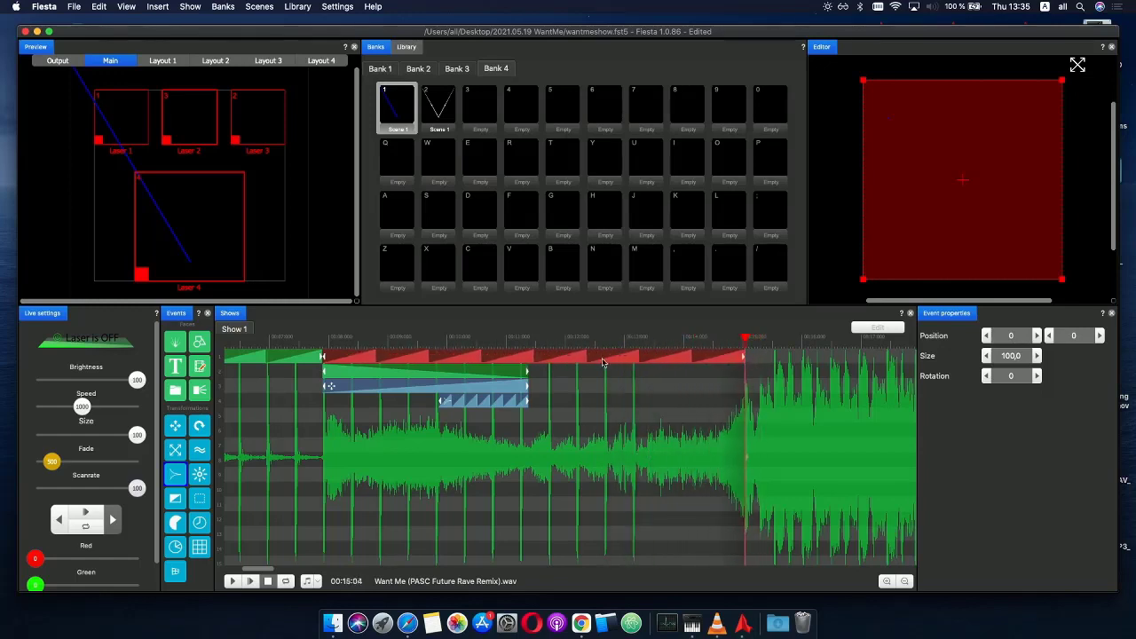
# - Delete the resized first-track event and replace it with a copy of the preceding event starting at 00:07:90
pyautogui.press('Delete')
pyautogui.click(234, 362)
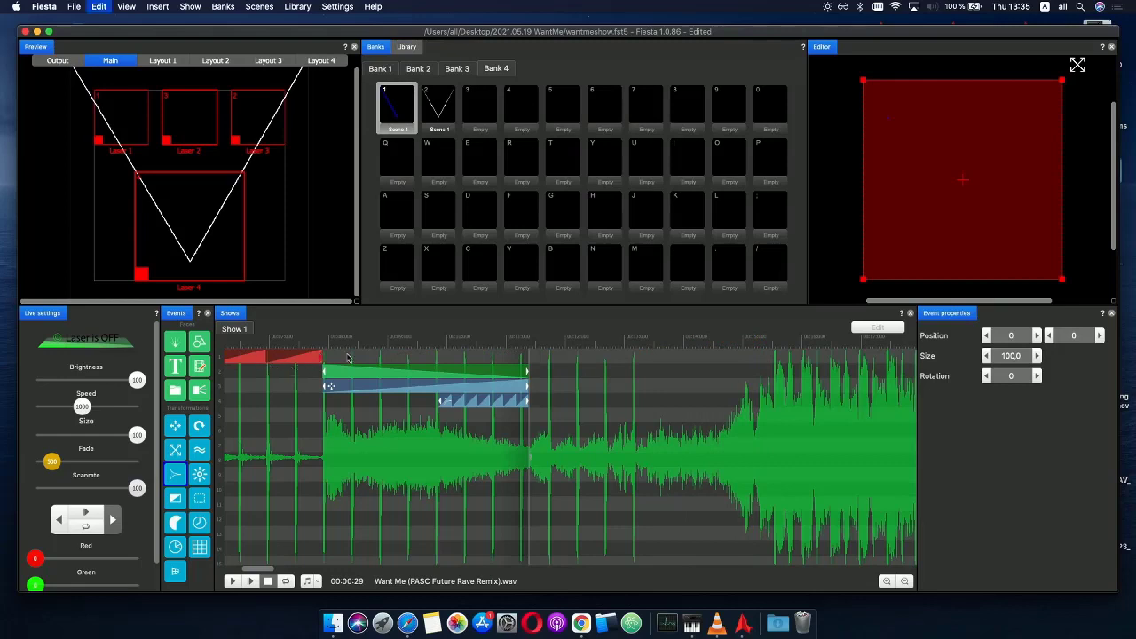
pyautogui.press('super+v')
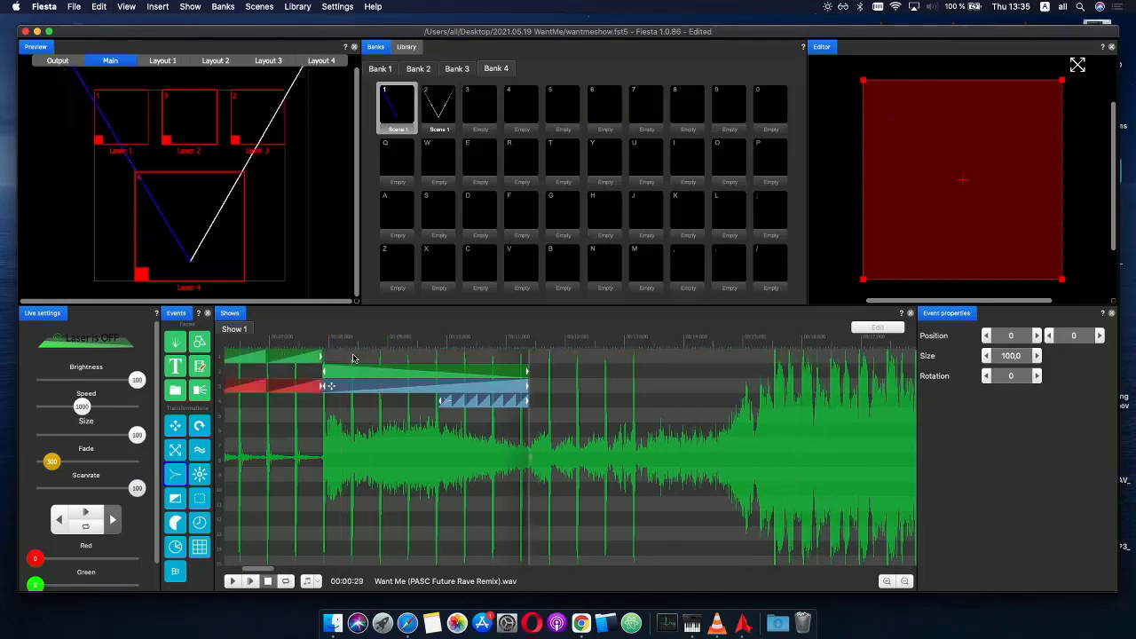
pyautogui.moveTo(279, 383); pyautogui.dragTo(376, 414)
pyautogui.moveTo(586, 408); pyautogui.dragTo(650, 451)
pyautogui.moveTo(350, 452); pyautogui.dragTo(387, 356)
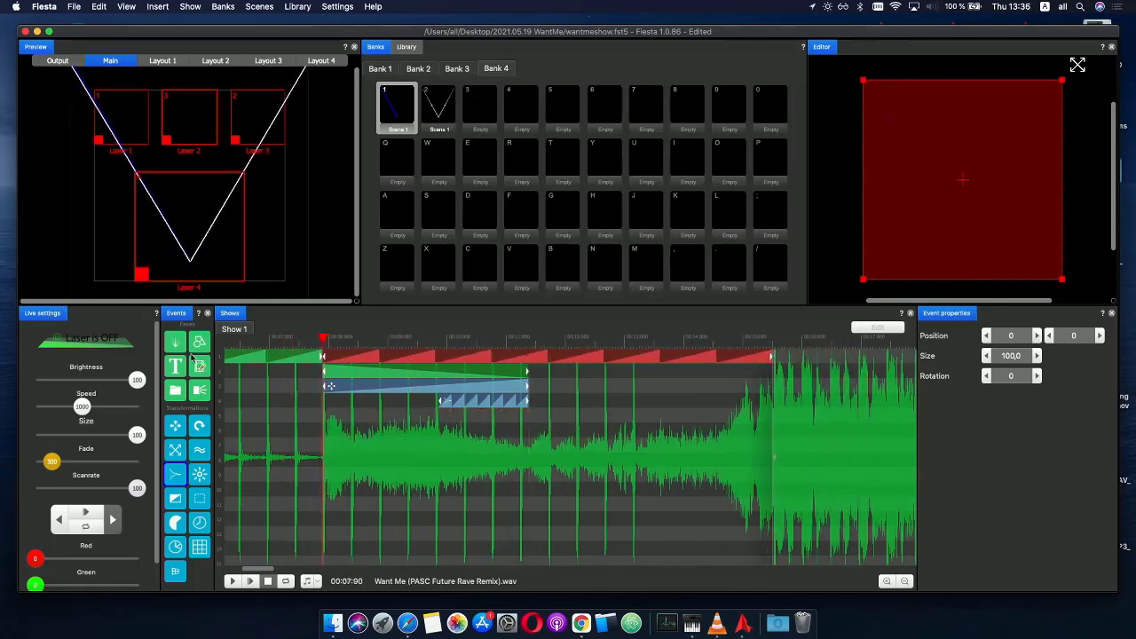
# - Edit the brightness curve of the first-track copy so it cuts from 100 to 0 at about 00:13:17
pyautogui.doubleClick(601, 358)
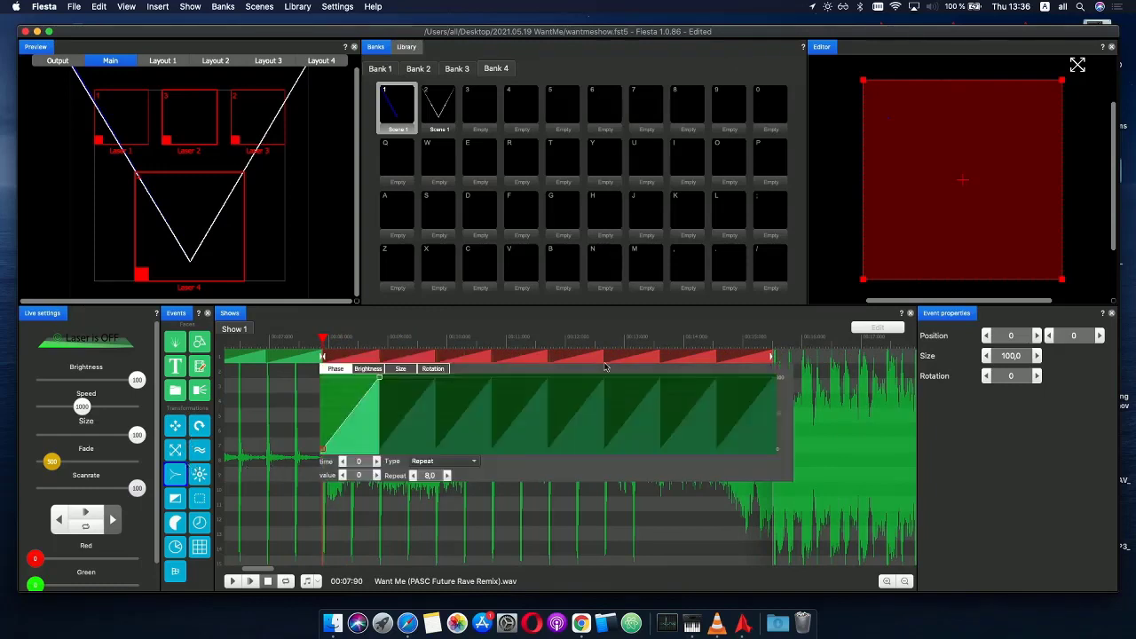
pyautogui.click(369, 369)
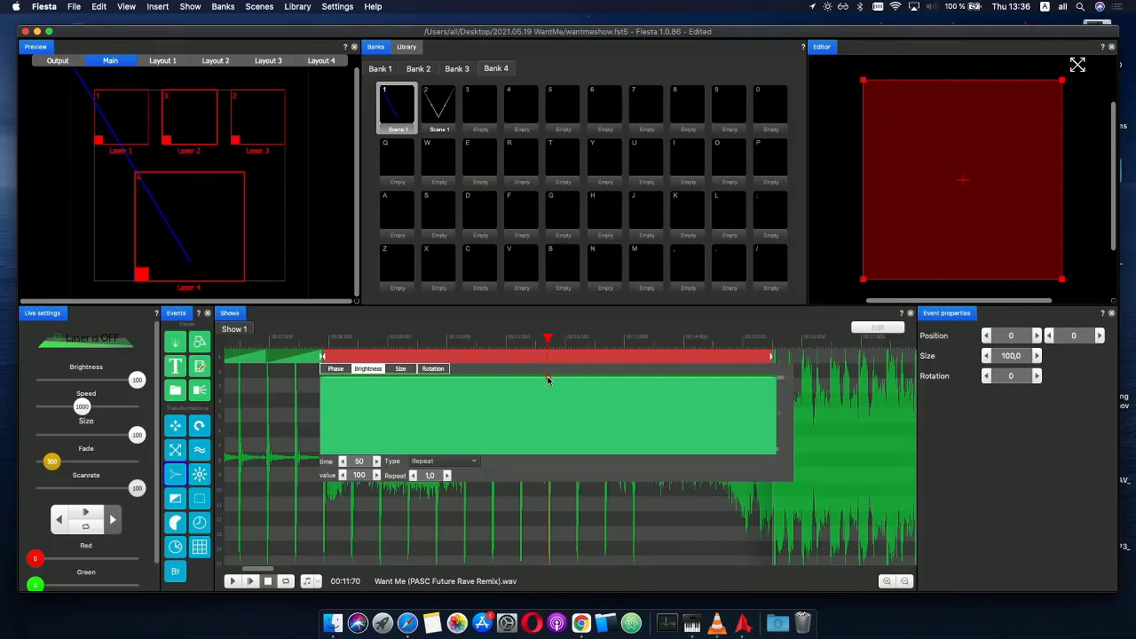
pyautogui.moveTo(548, 380); pyautogui.dragTo(604, 503)
# - Preview the brightness cut and play the whole show from 00:00:00
pyautogui.press('space')
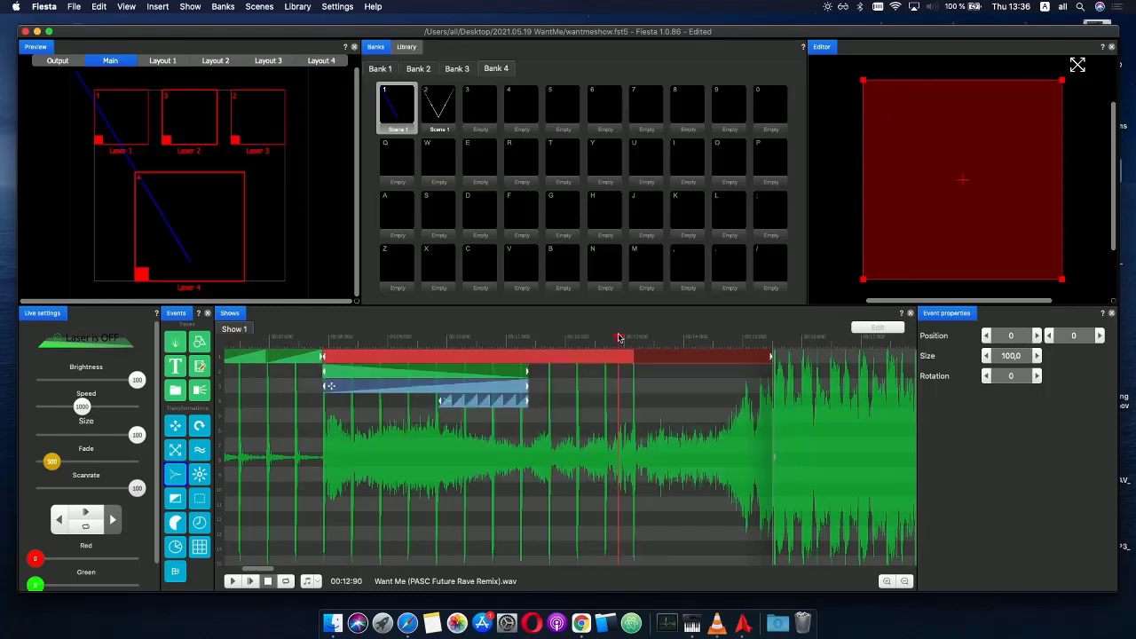
pyautogui.click(347, 334)
pyautogui.click(310, 390)
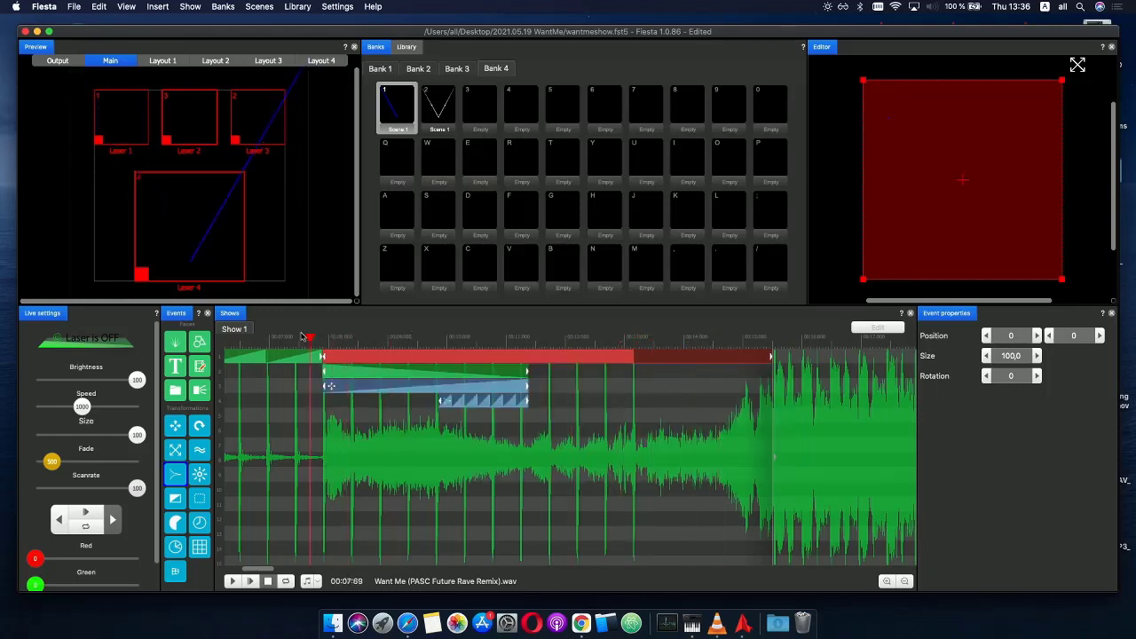
pyautogui.scroll(-5, 300, 436)
pyautogui.press('Home')
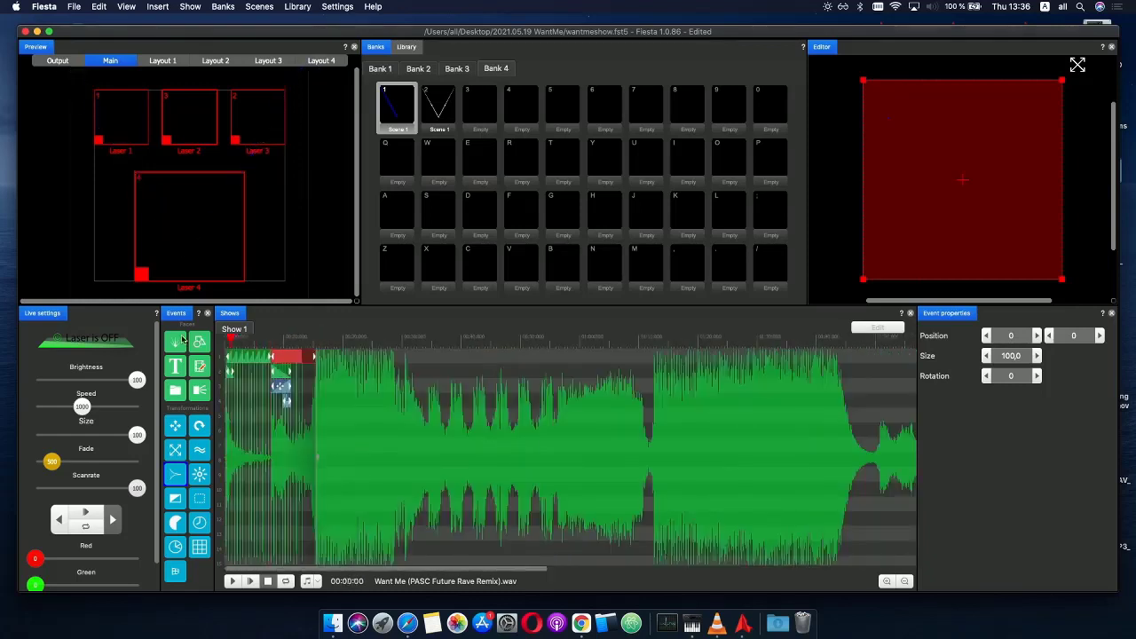
pyautogui.click(233, 582)
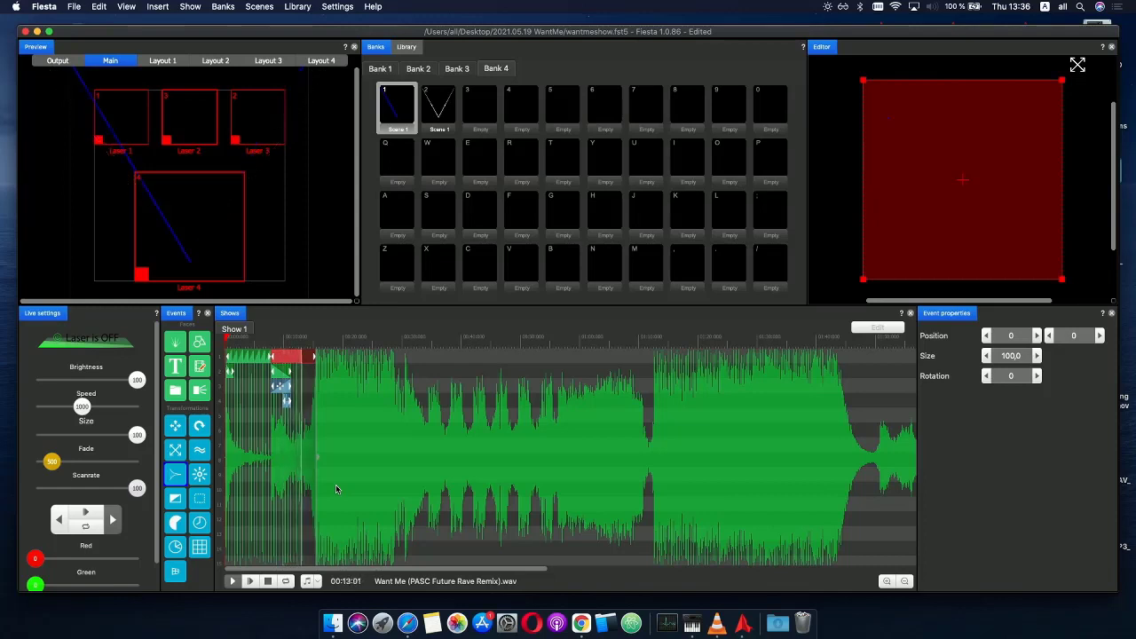
# - Move the show's playhead to 00:15:54, where the last first-track event ends
pyautogui.click(302, 354)
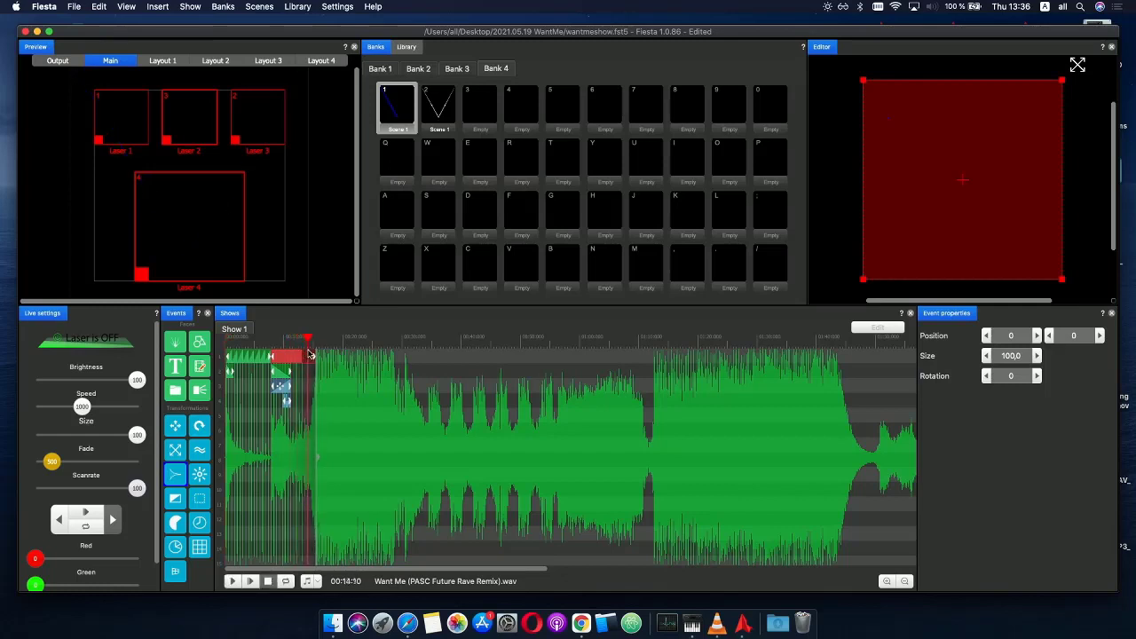
pyautogui.scroll(3, 346, 426)
pyautogui.scroll(-2, 337, 419)
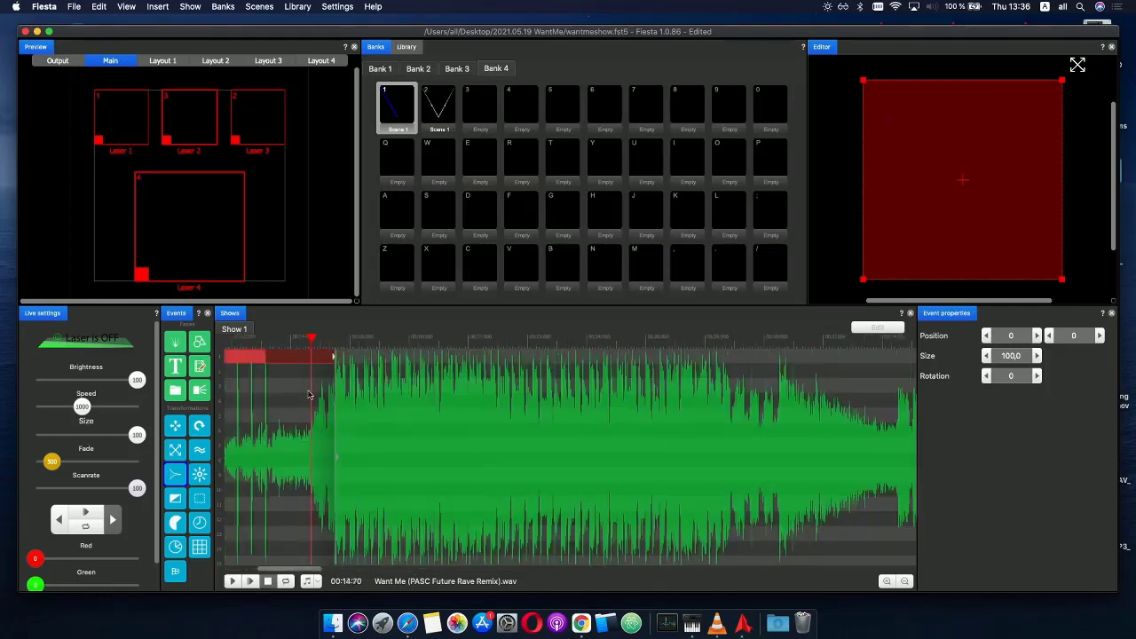
pyautogui.scroll(-5, 267, 364)
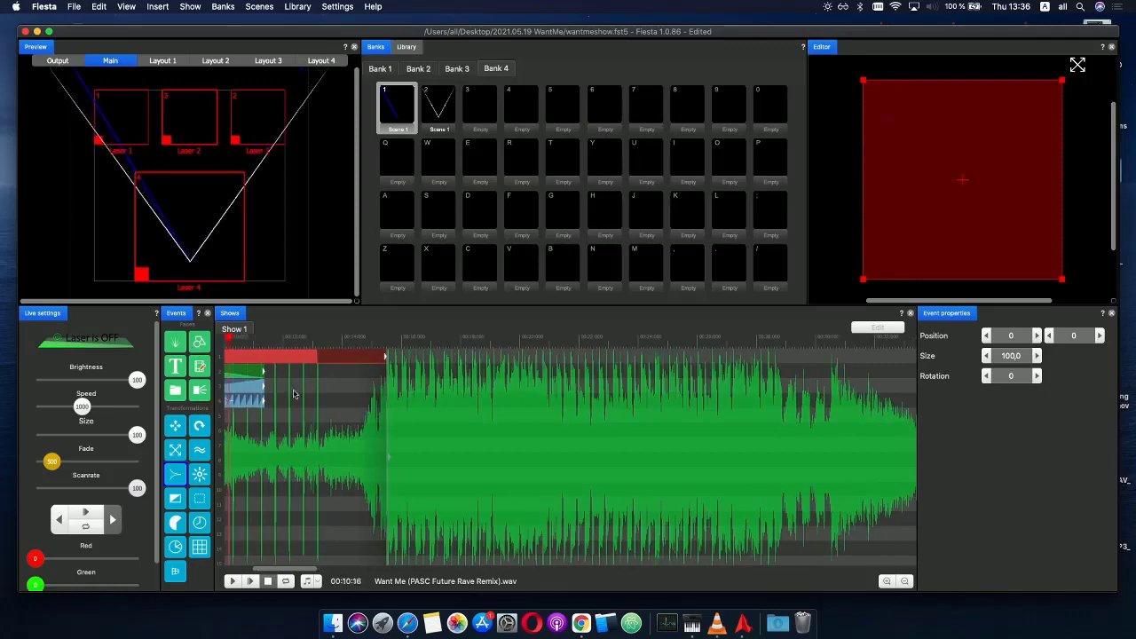
pyautogui.scroll(4, 263, 373)
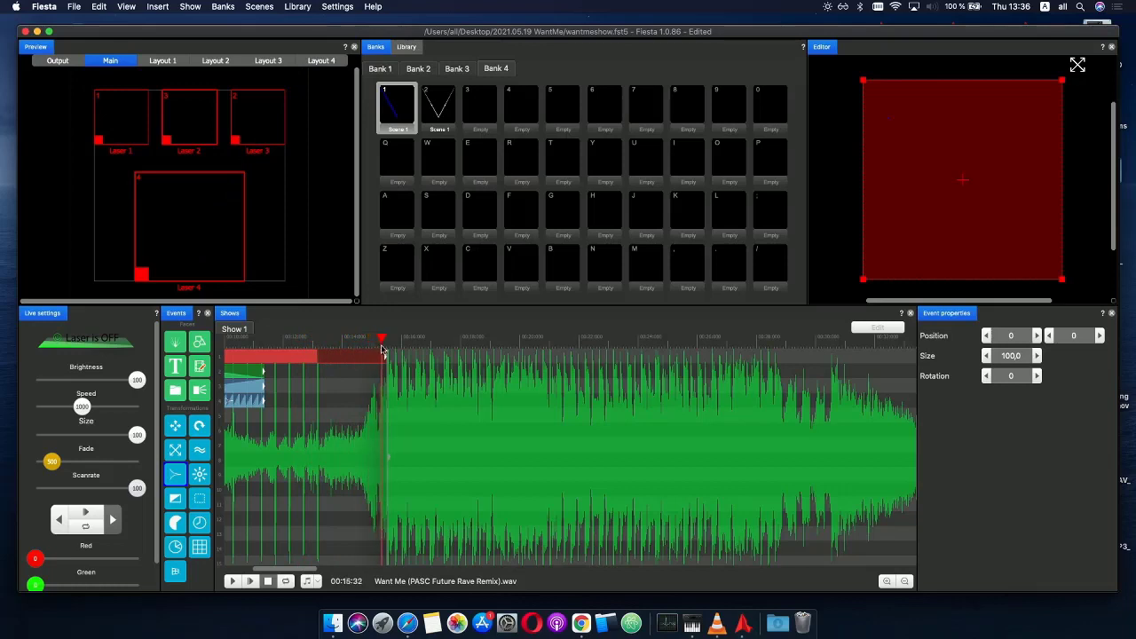
pyautogui.click(288, 346)
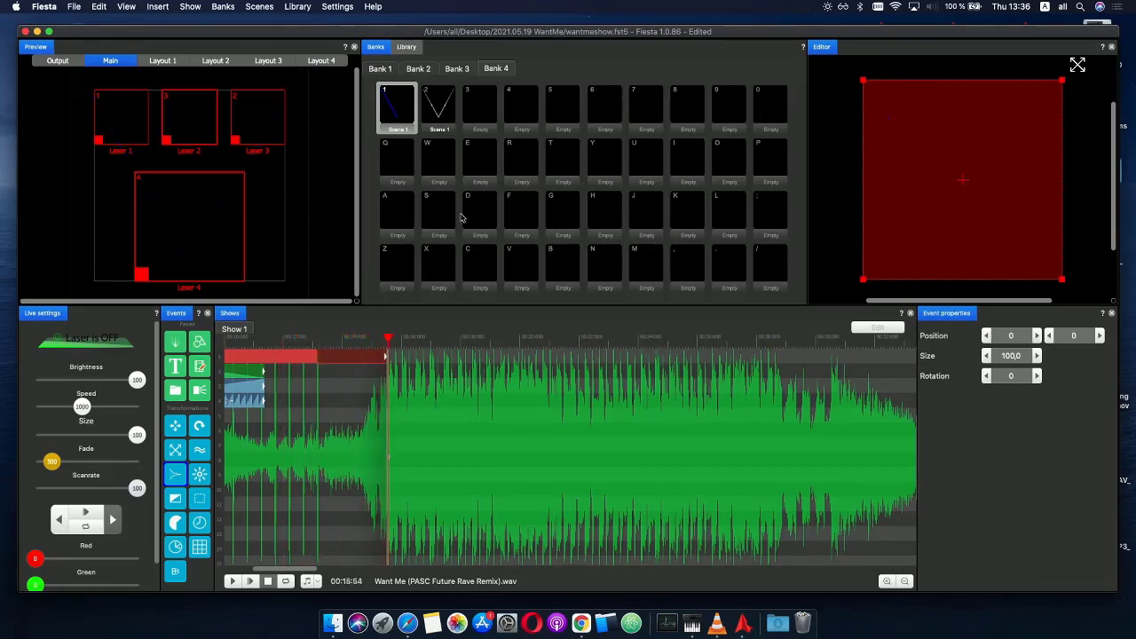
pyautogui.click(482, 120)
pyautogui.doubleClick(481, 120)
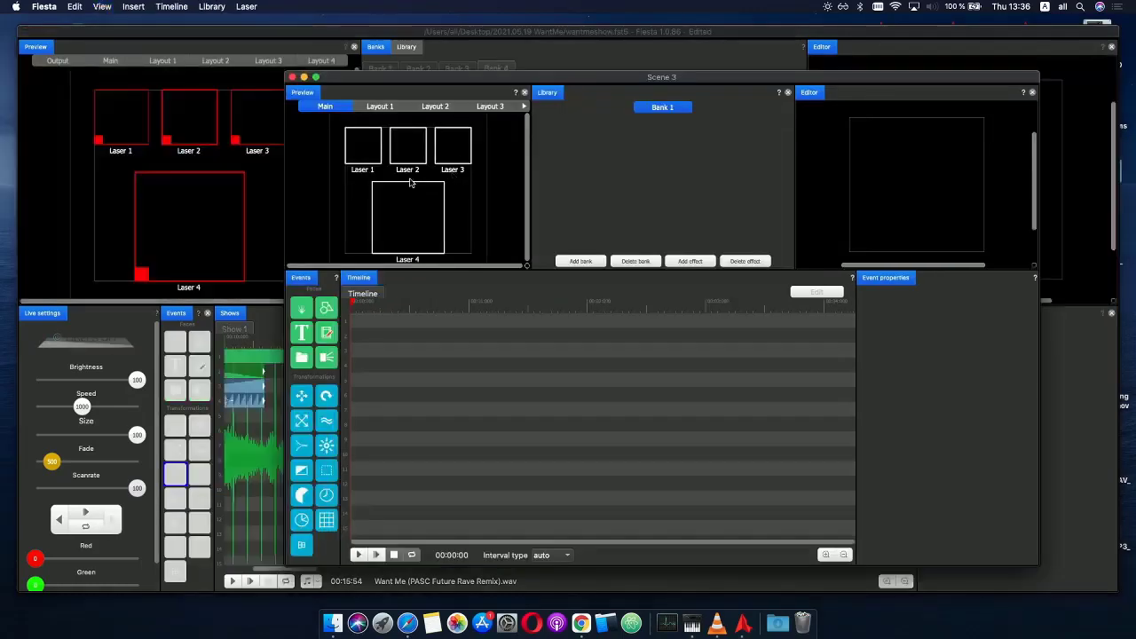
pyautogui.click(292, 77)
# - Create a scene in the fourth slot of Bank 4 and add a line shape event for all four lasers on the first track
pyautogui.click(526, 117)
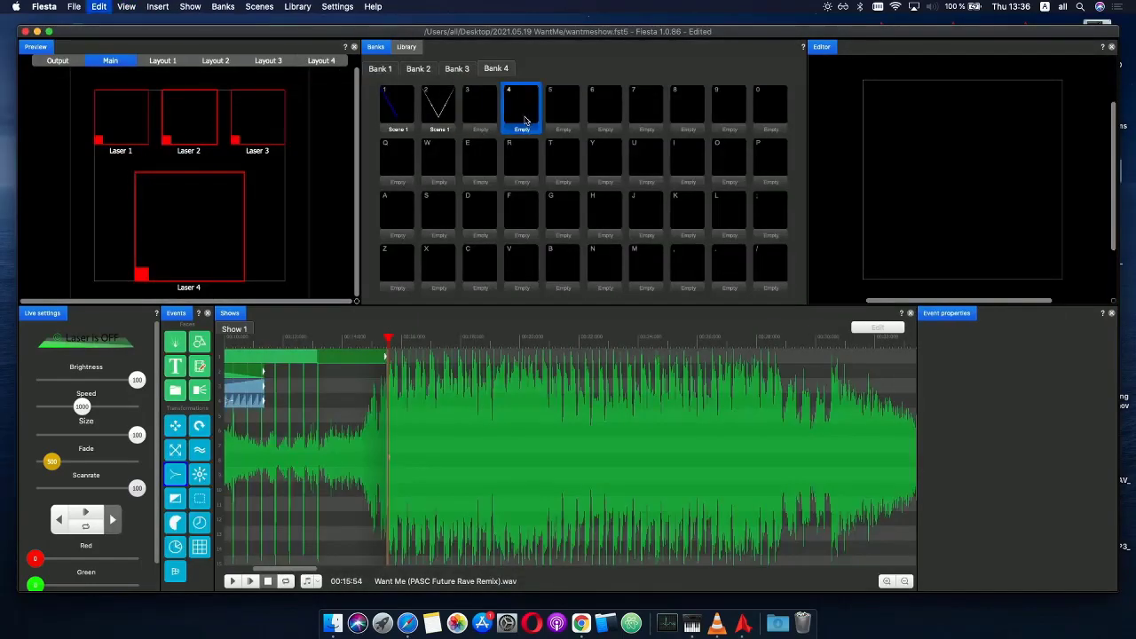
pyautogui.doubleClick(526, 117)
pyautogui.click(396, 191)
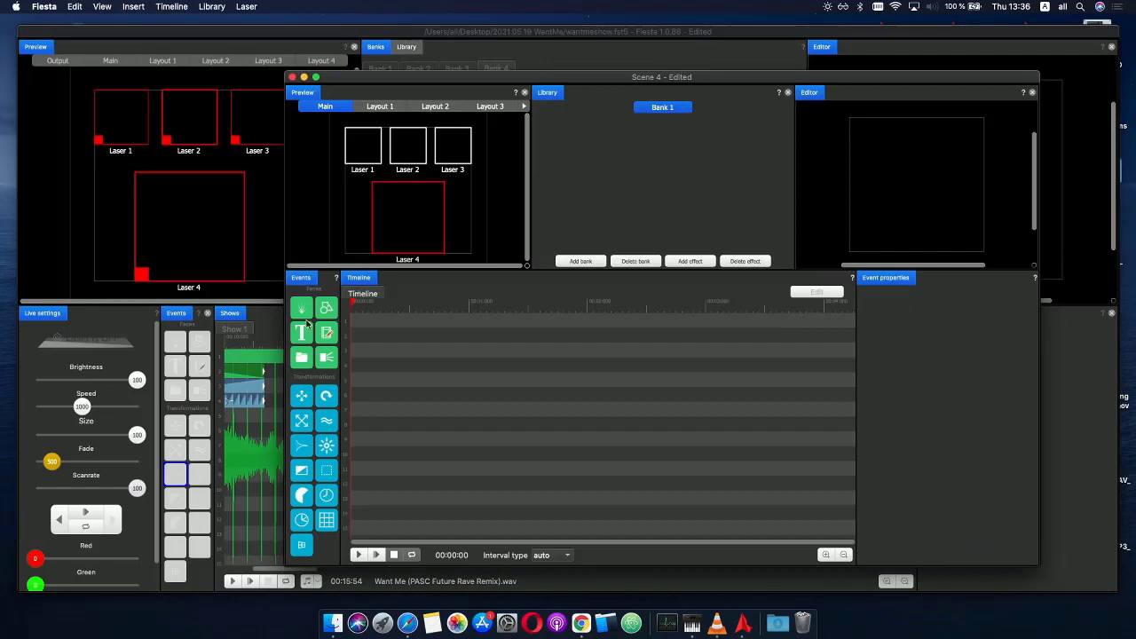
pyautogui.moveTo(301, 308); pyautogui.dragTo(352, 325)
pyautogui.click(958, 363)
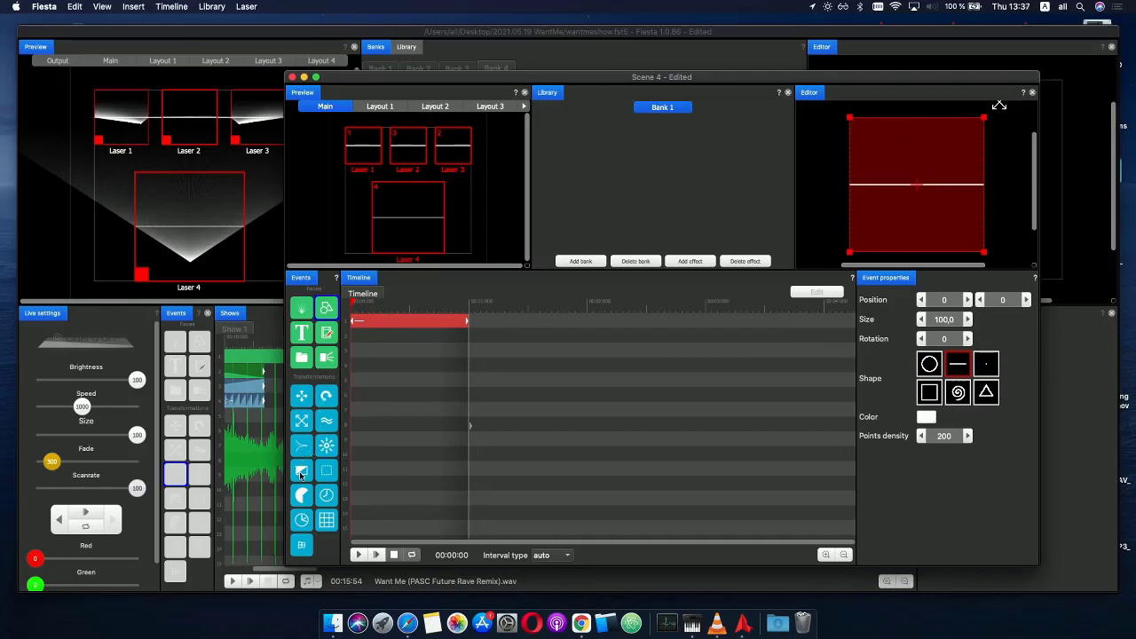
# - Add a colour gradient transformation under the line with a white-black palette split at 50 and a repeat of 10
pyautogui.moveTo(302, 470); pyautogui.dragTo(397, 321)
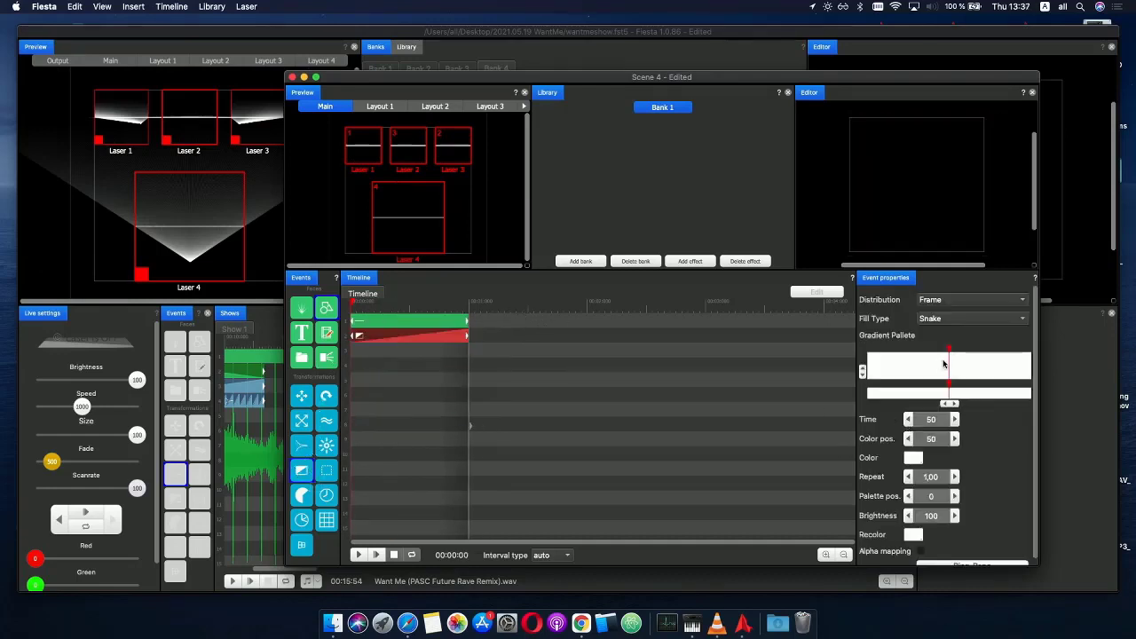
pyautogui.click(962, 393)
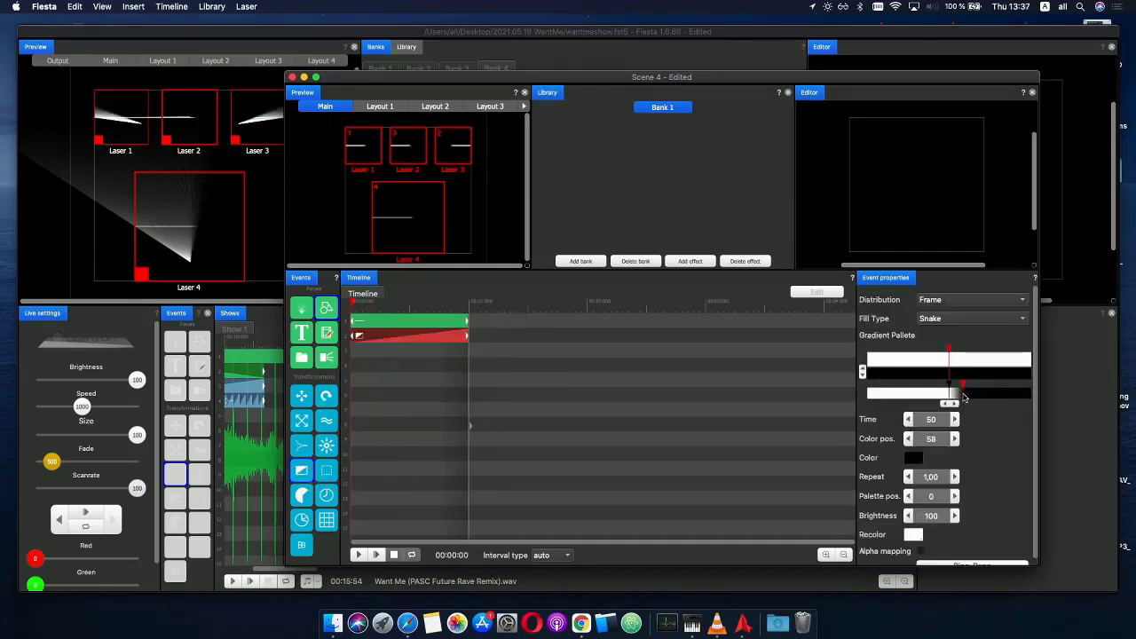
pyautogui.moveTo(965, 397); pyautogui.dragTo(886, 402)
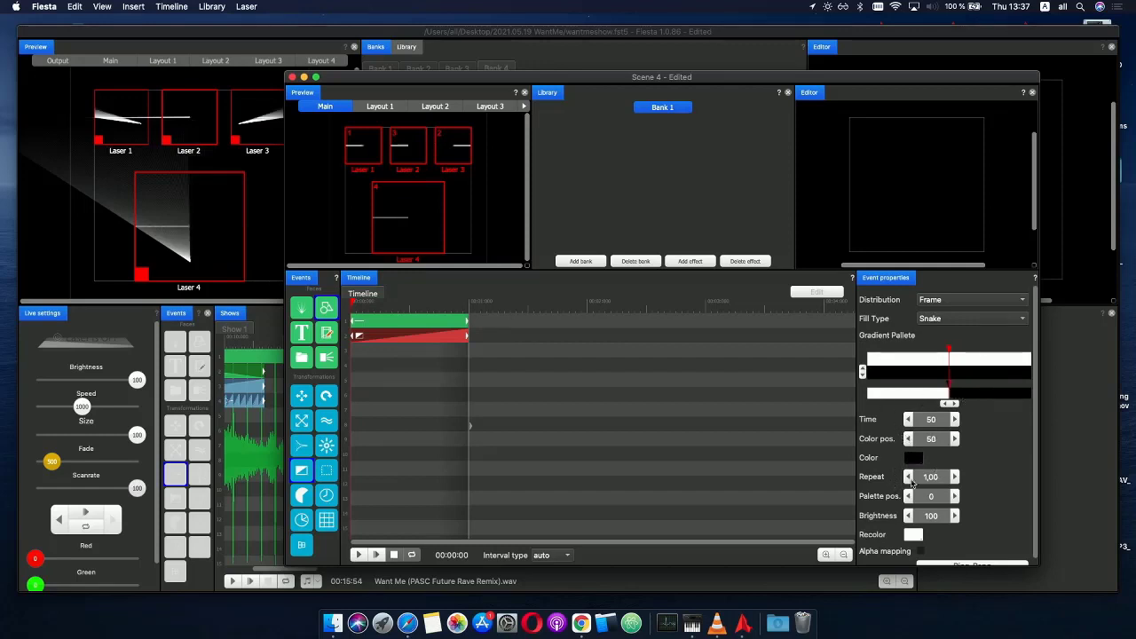
pyautogui.click(931, 477)
pyautogui.write('10')
pyautogui.press('Return')
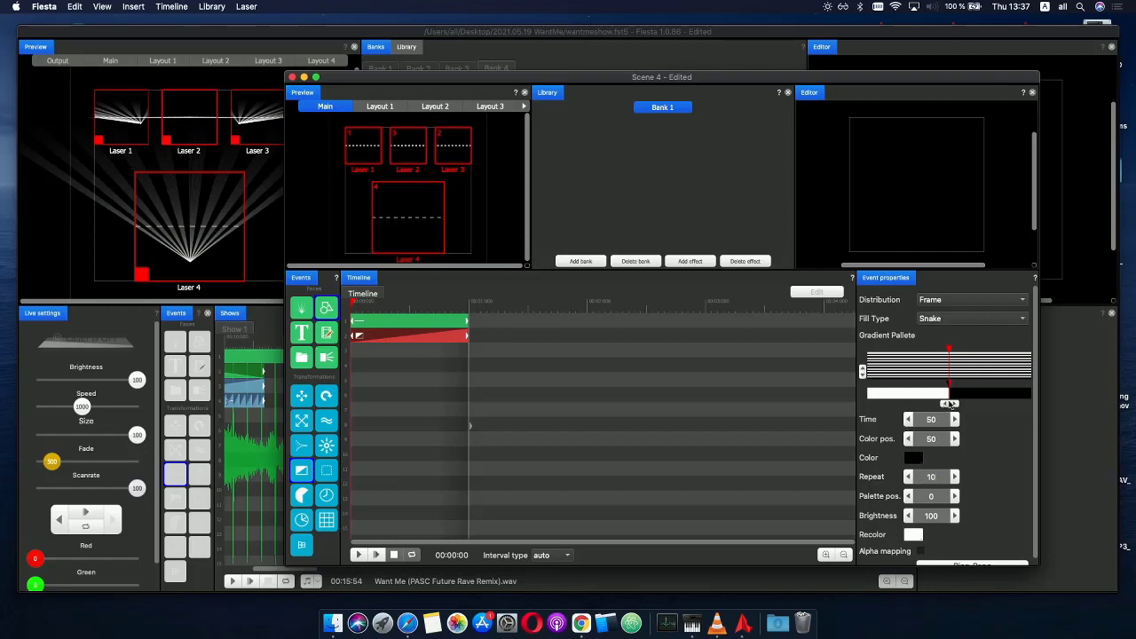
# - Rearrange the gradient palette into white up to 25, black from 25 to 75 and white from 75 onward
pyautogui.moveTo(943, 395); pyautogui.dragTo(906, 396)
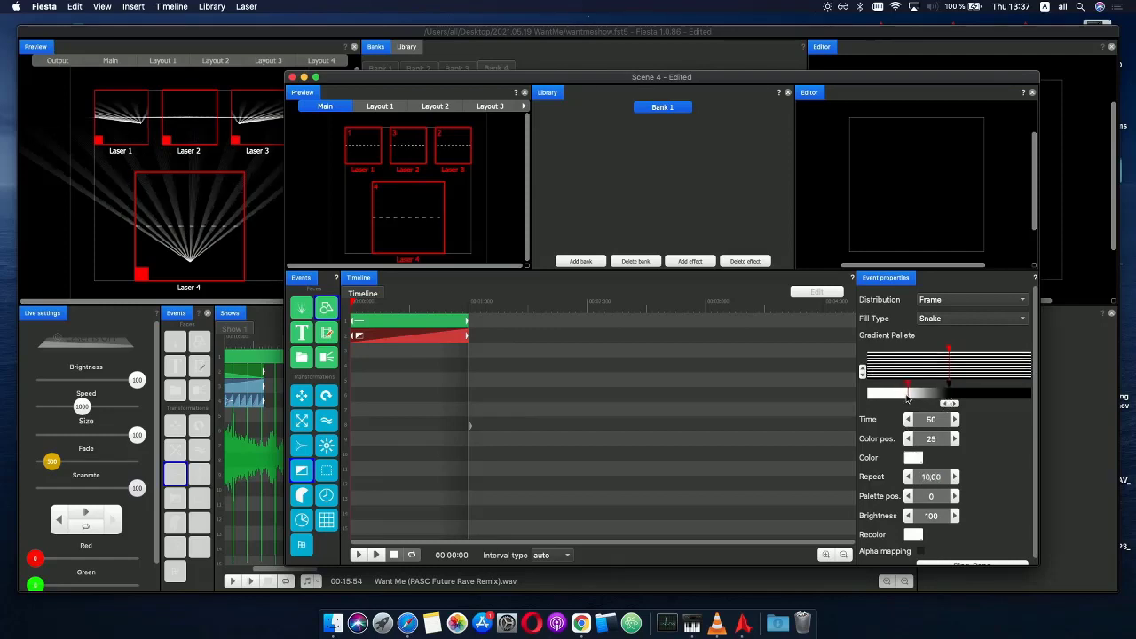
pyautogui.click(952, 397)
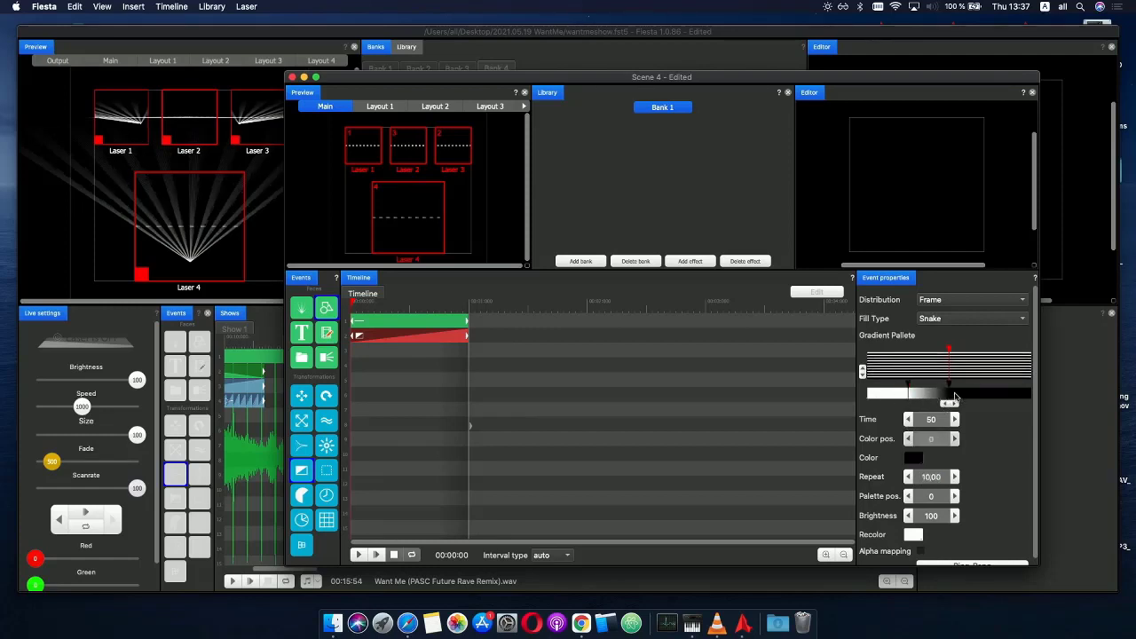
pyautogui.moveTo(950, 396); pyautogui.dragTo(910, 396)
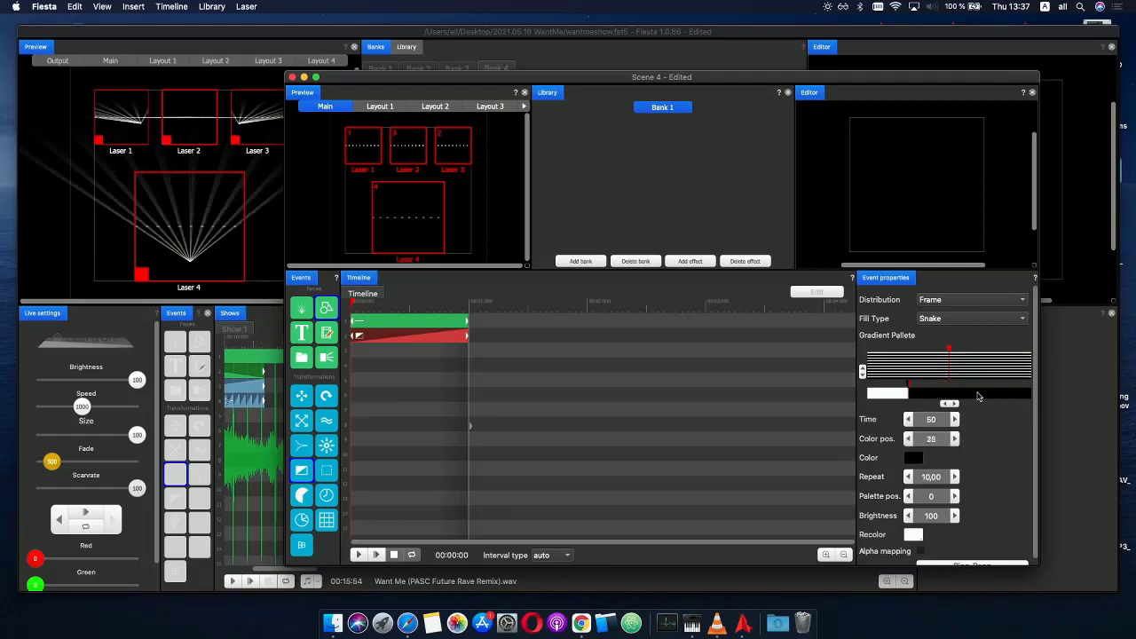
pyautogui.moveTo(979, 396); pyautogui.dragTo(997, 396)
pyautogui.click(921, 458)
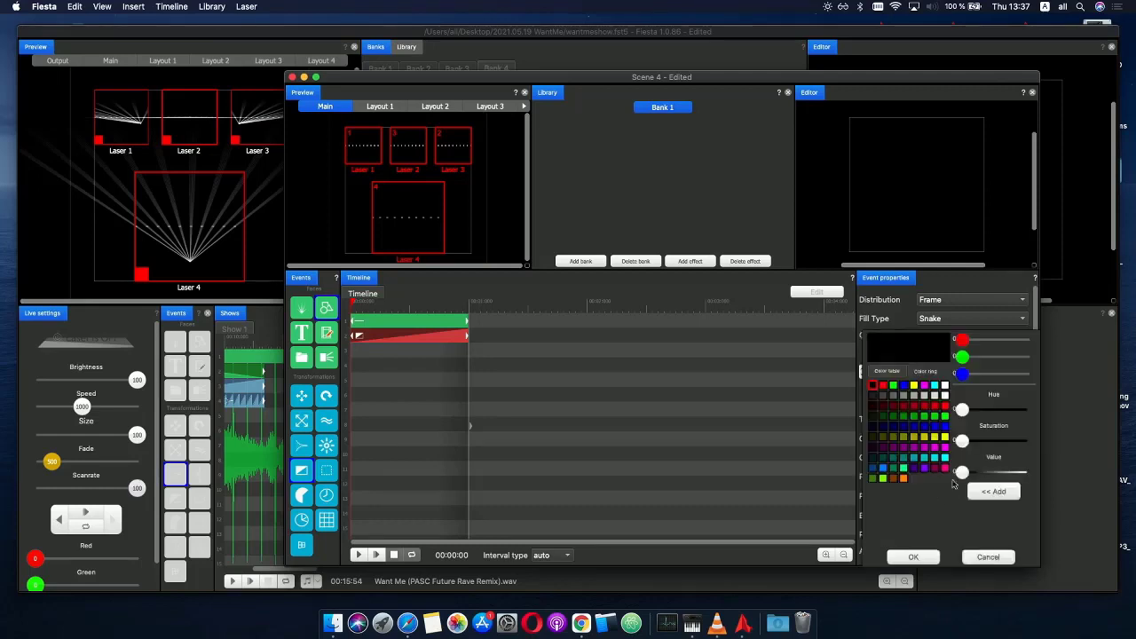
pyautogui.click(945, 396)
pyautogui.press('Return')
pyautogui.moveTo(1000, 396); pyautogui.dragTo(992, 396)
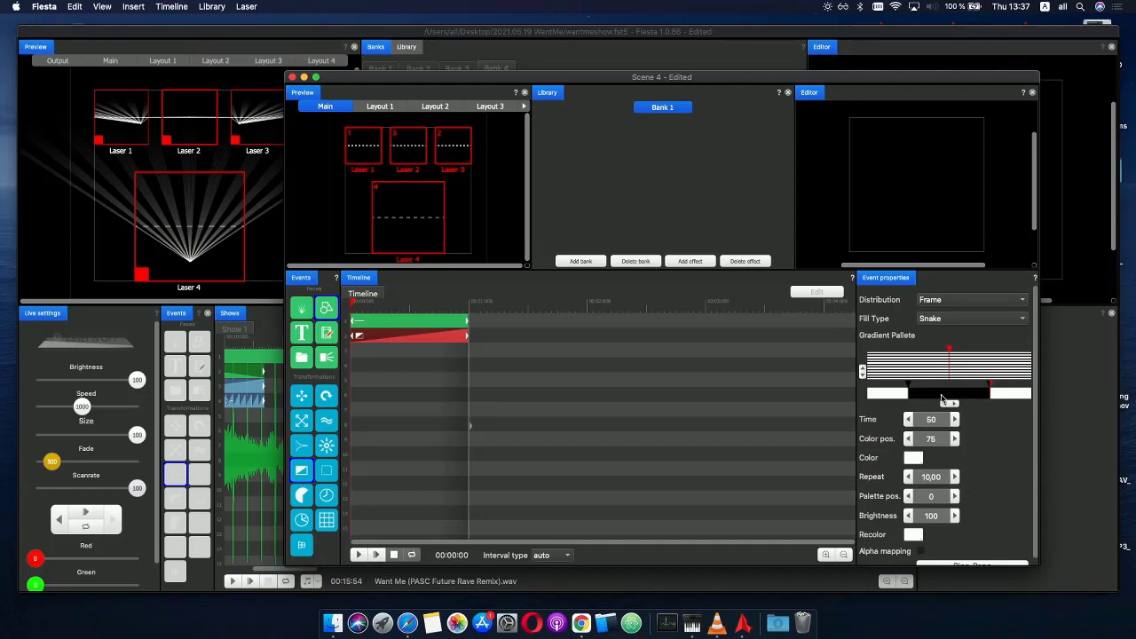
pyautogui.click(942, 398)
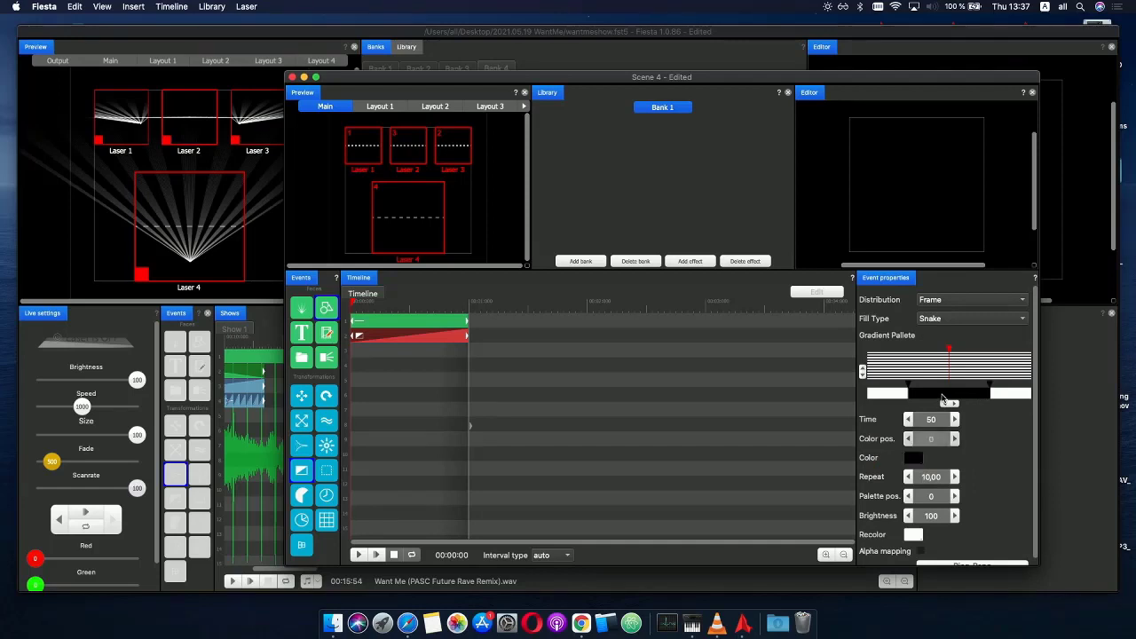
# - Set the line event's colour to pure blue
pyautogui.click(401, 325)
pyautogui.click(925, 417)
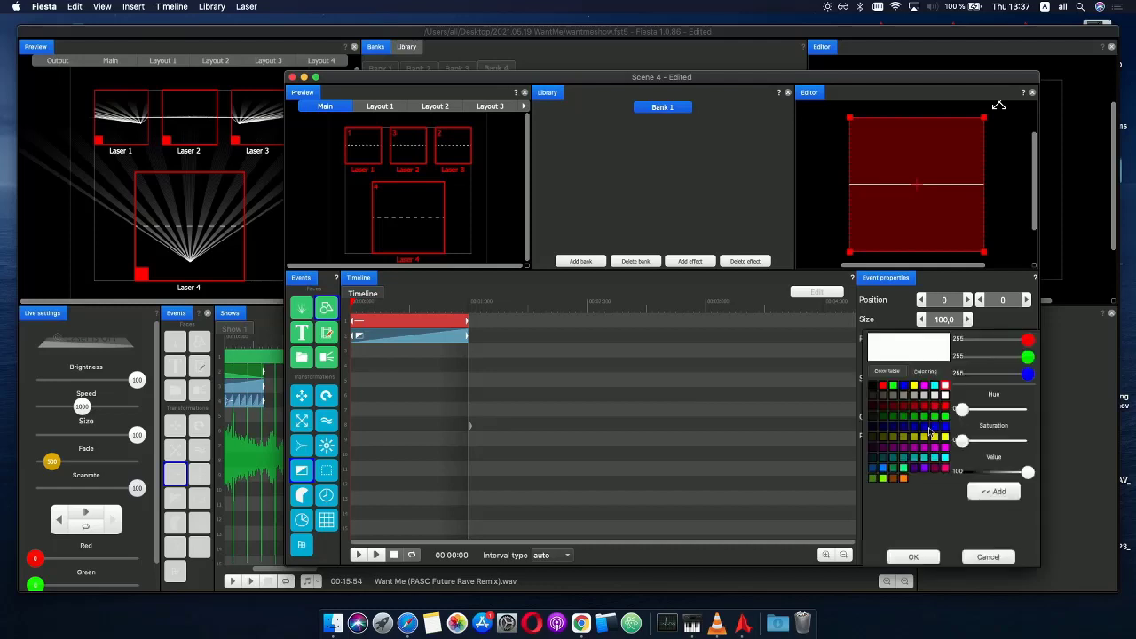
pyautogui.doubleClick(904, 386)
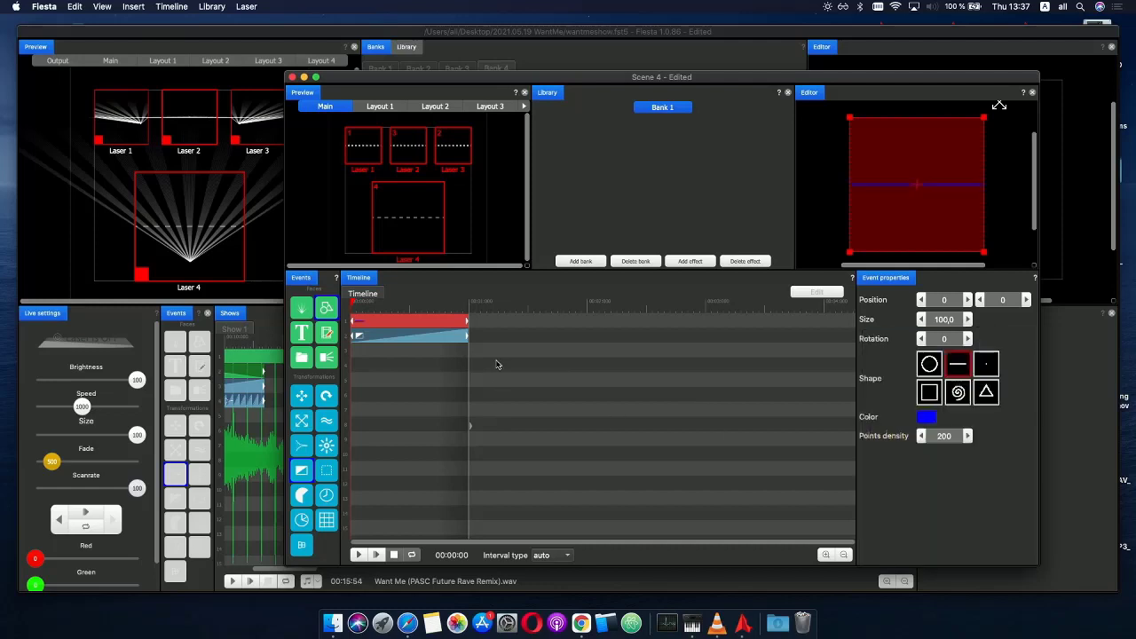
# - Enable alpha mapping on the colour gradient transformation under the line event
pyautogui.click(385, 358)
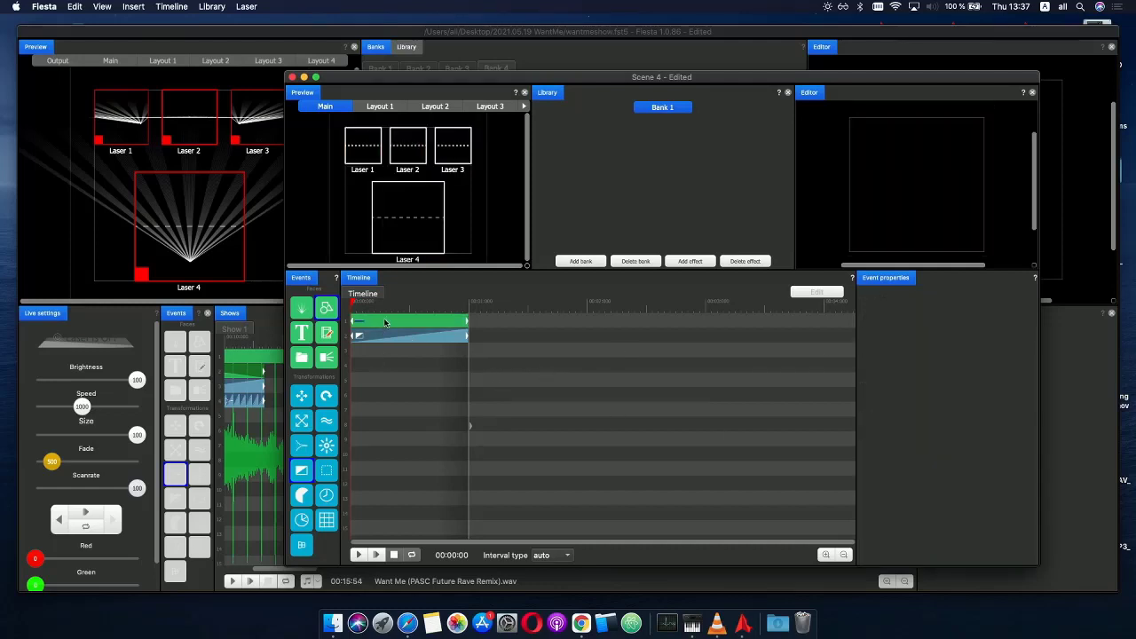
pyautogui.click(390, 334)
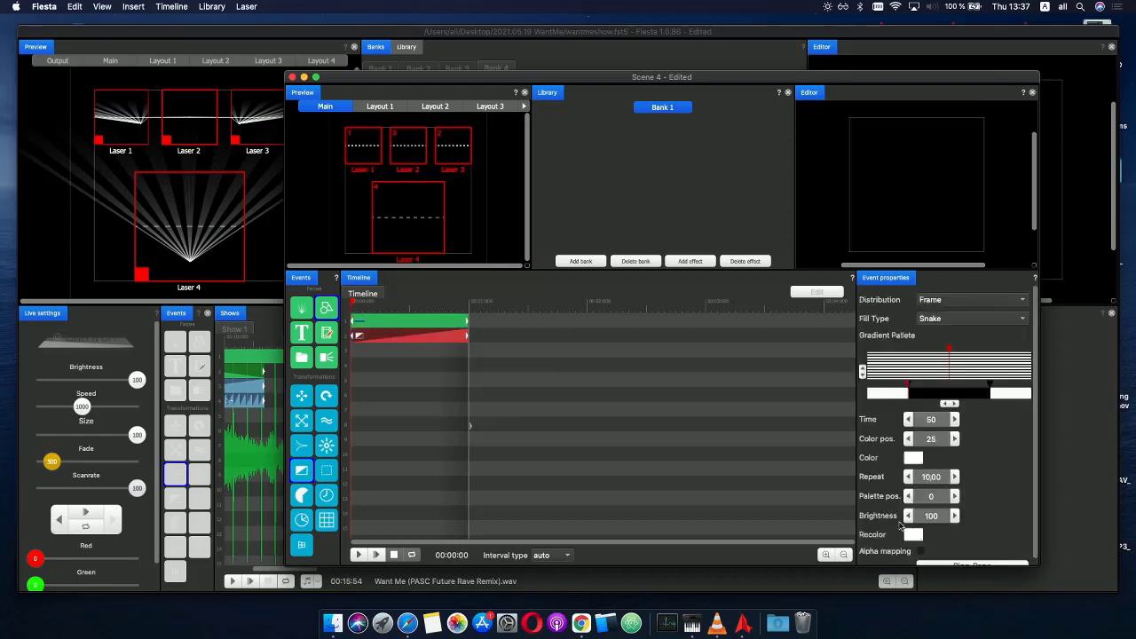
pyautogui.scroll(-1, 992, 538)
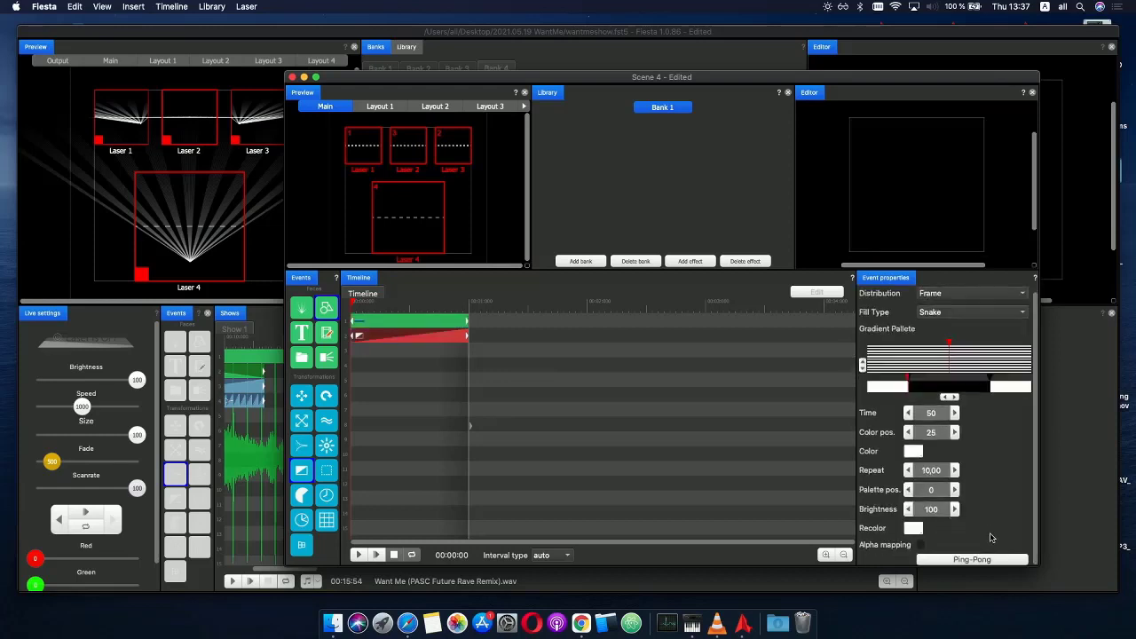
pyautogui.click(921, 545)
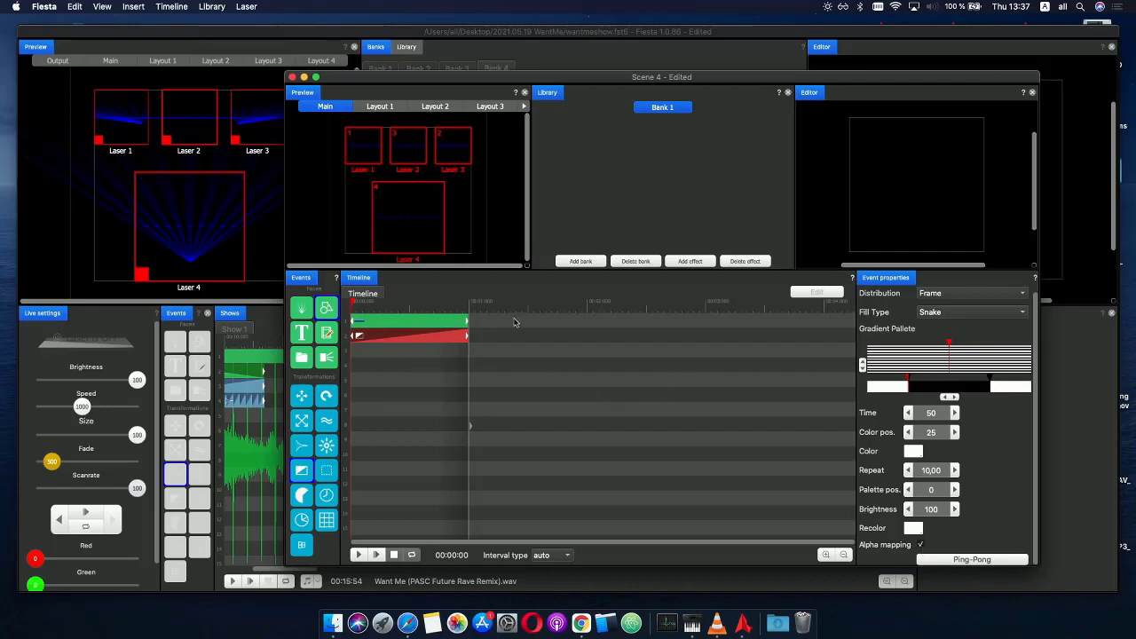
# - Move the alpha-mapped gradient down to the third track and add a new colour gradient transformation on the second track
pyautogui.click(407, 320)
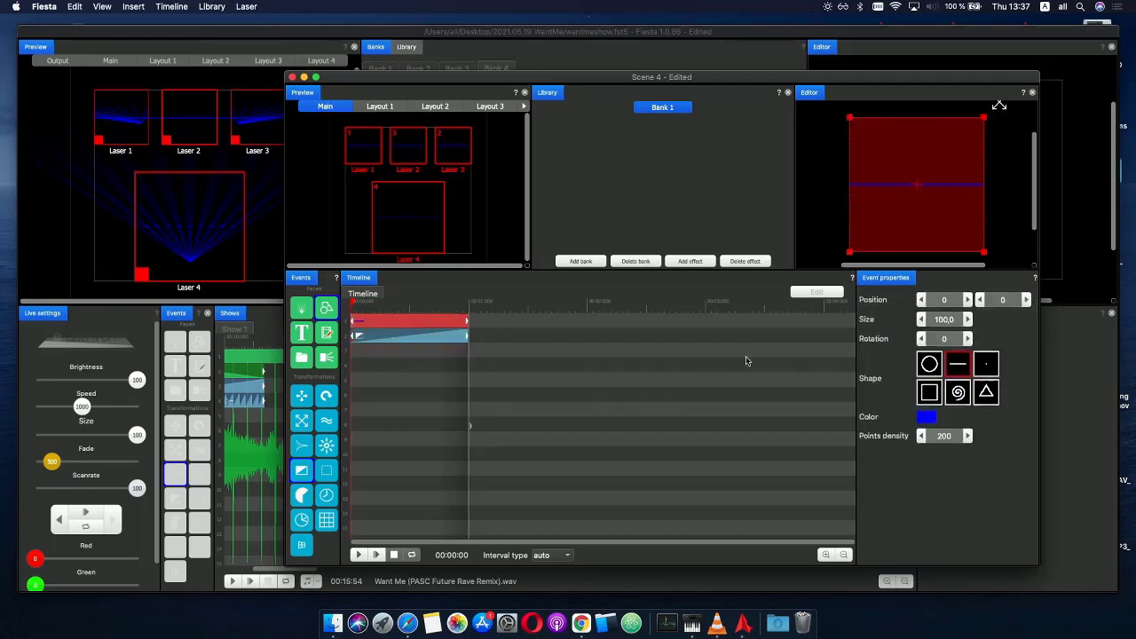
pyautogui.moveTo(389, 338); pyautogui.dragTo(367, 356)
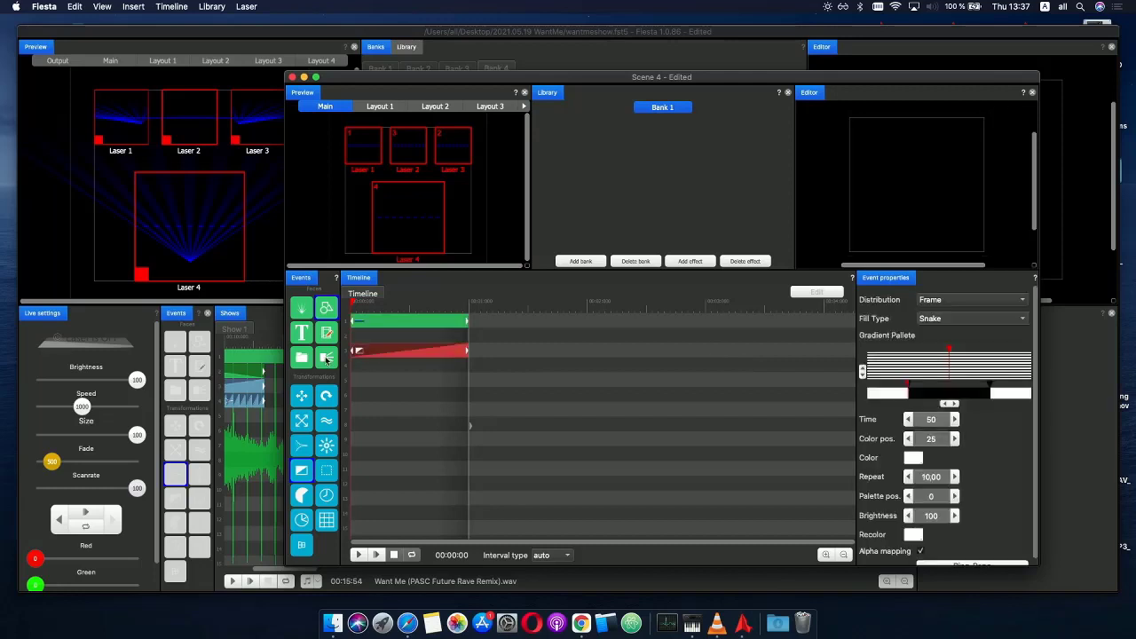
pyautogui.moveTo(324, 468); pyautogui.dragTo(380, 334)
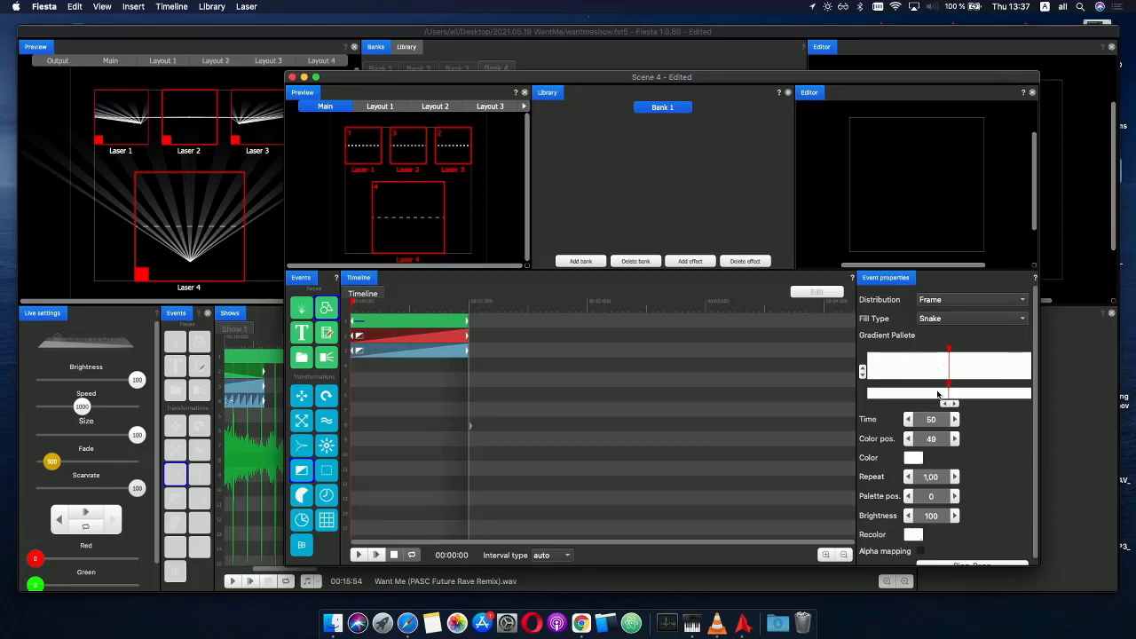
# - Make the new gradient's palette start in black and set a blue colour stop at position 17
pyautogui.moveTo(938, 394); pyautogui.dragTo(872, 394)
pyautogui.click(914, 458)
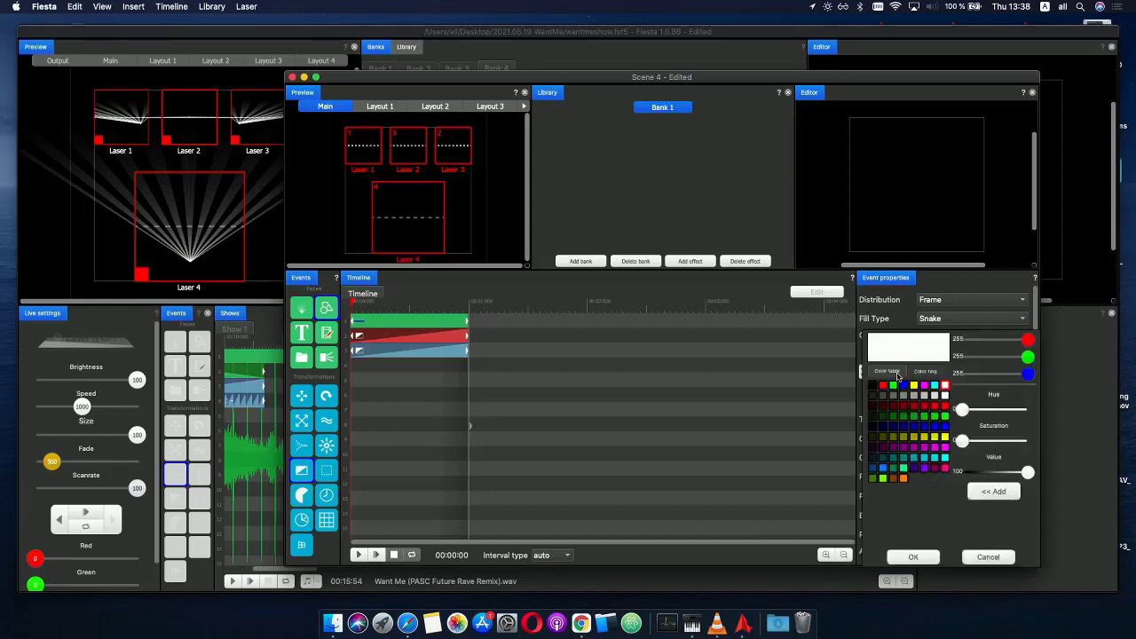
pyautogui.click(875, 385)
pyautogui.moveTo(872, 390); pyautogui.dragTo(895, 392)
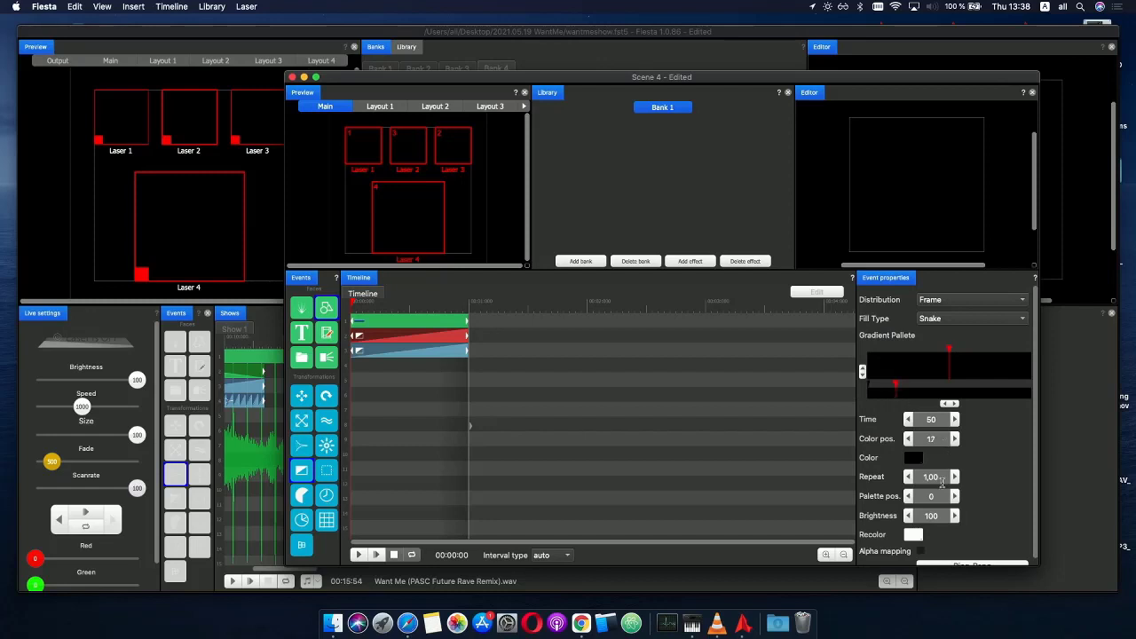
pyautogui.click(916, 459)
pyautogui.click(904, 385)
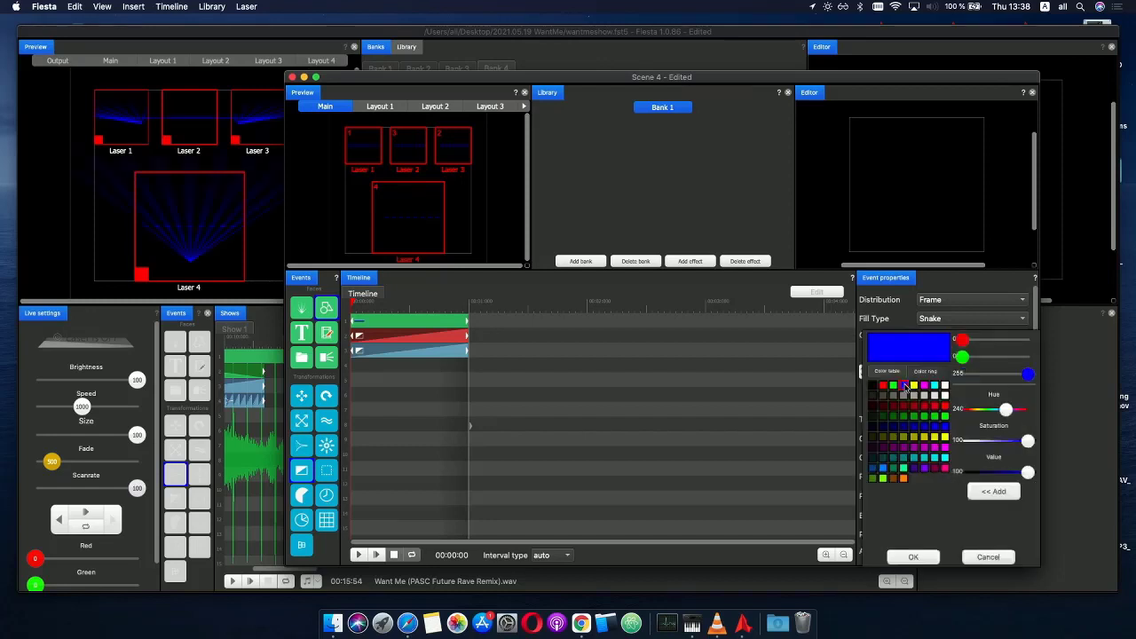
pyautogui.click(952, 396)
# - Extend the gradient palette with a cyan stop at 50, a blue stop at 89 and a black stop at 100
pyautogui.click(951, 396)
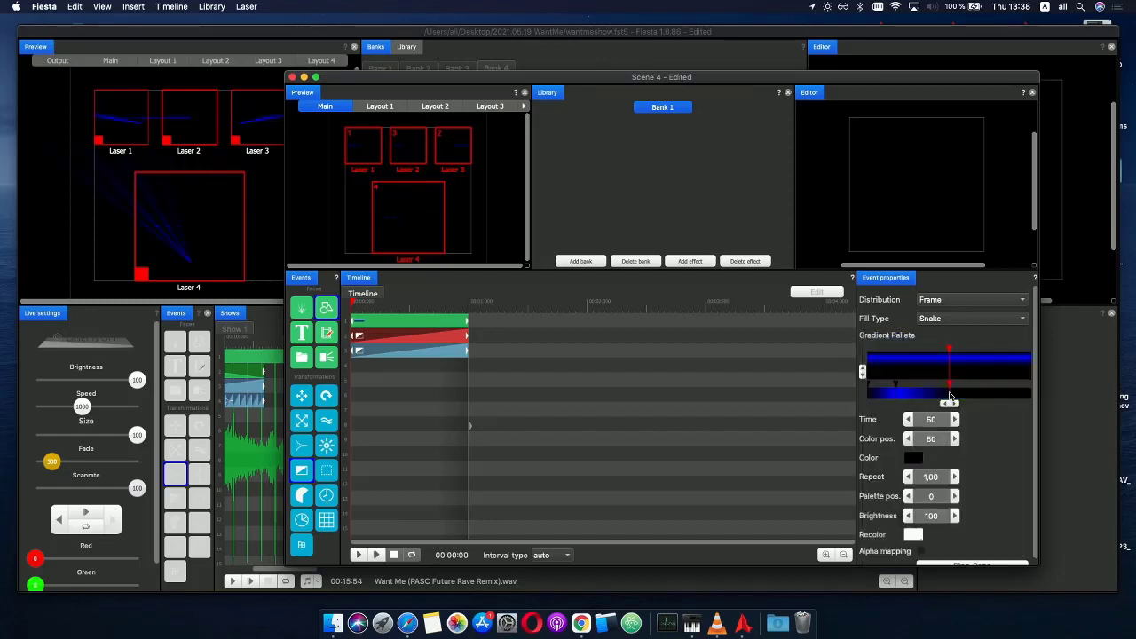
pyautogui.click(914, 459)
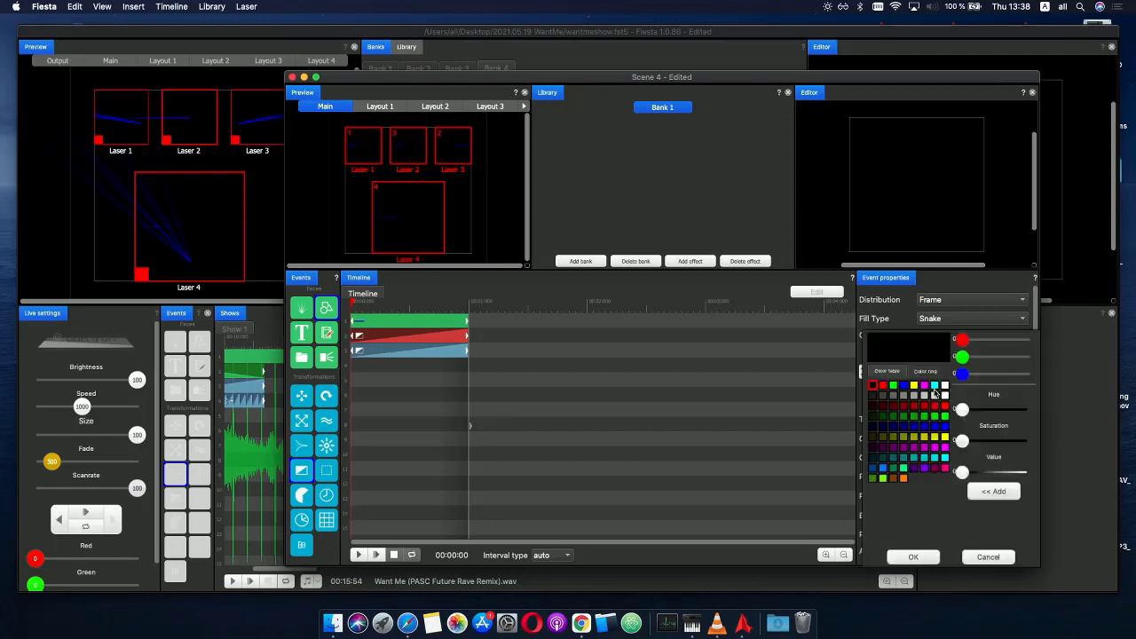
pyautogui.click(935, 385)
pyautogui.press('Return')
pyautogui.click(1016, 396)
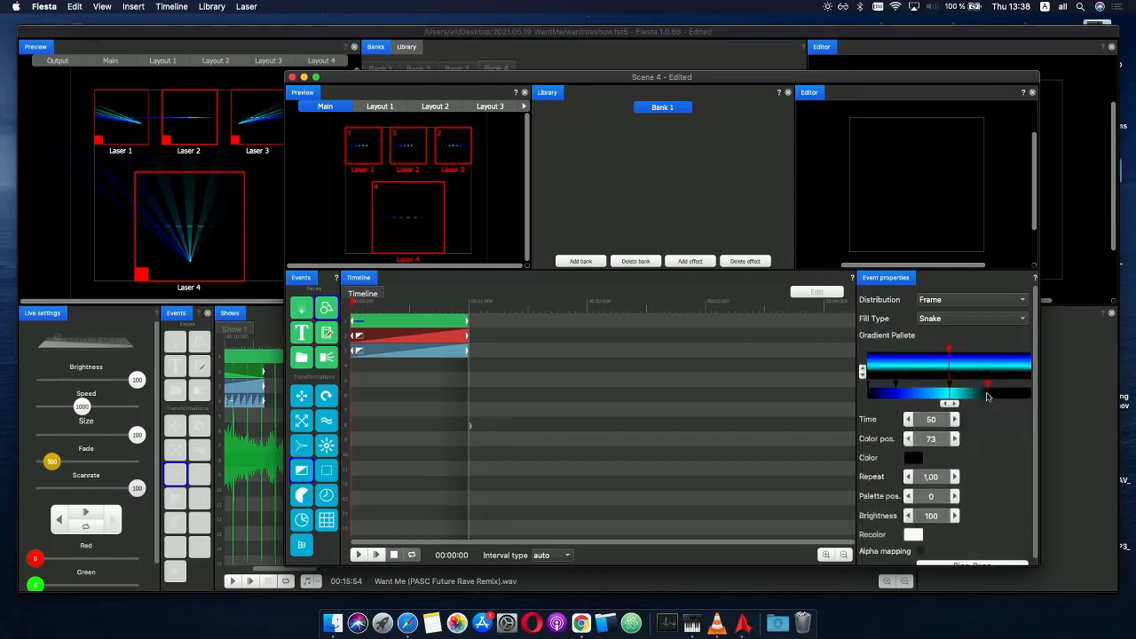
pyautogui.click(915, 458)
pyautogui.doubleClick(905, 390)
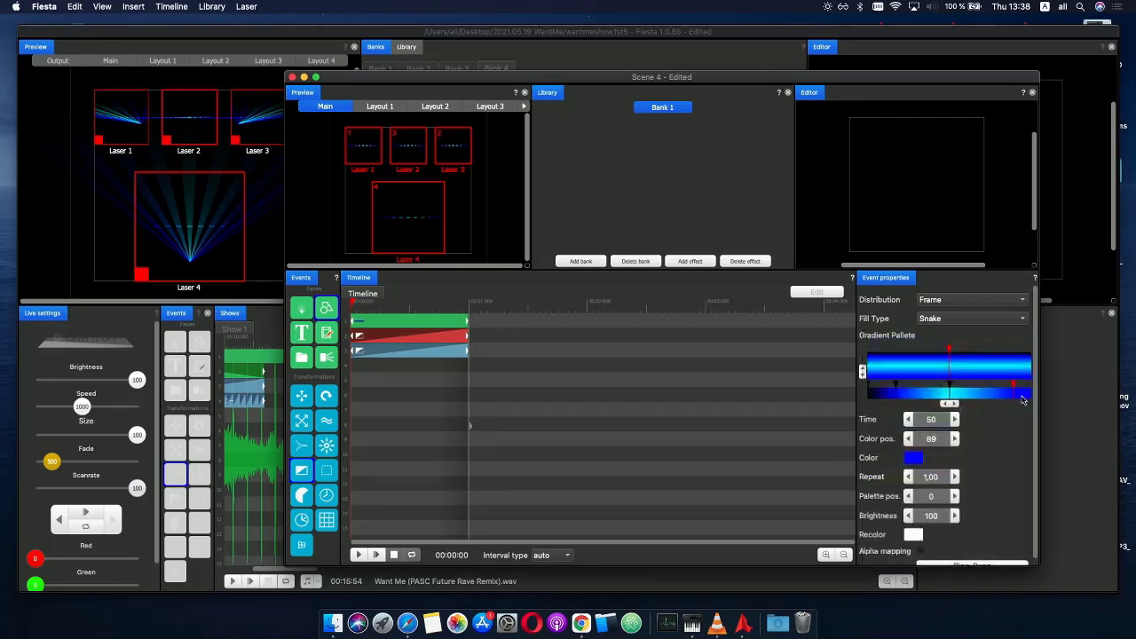
pyautogui.moveTo(1023, 398); pyautogui.dragTo(1064, 400)
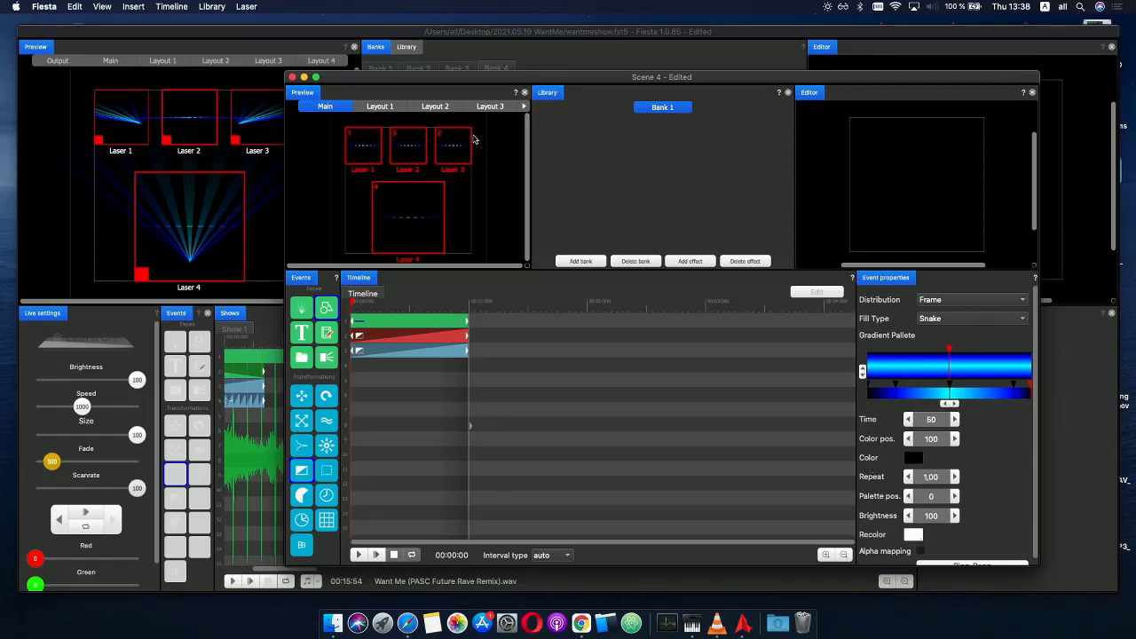
# - Close the scene and place it on the third track of Show 1, spanning about 13:16 to 15:46
pyautogui.click(292, 78)
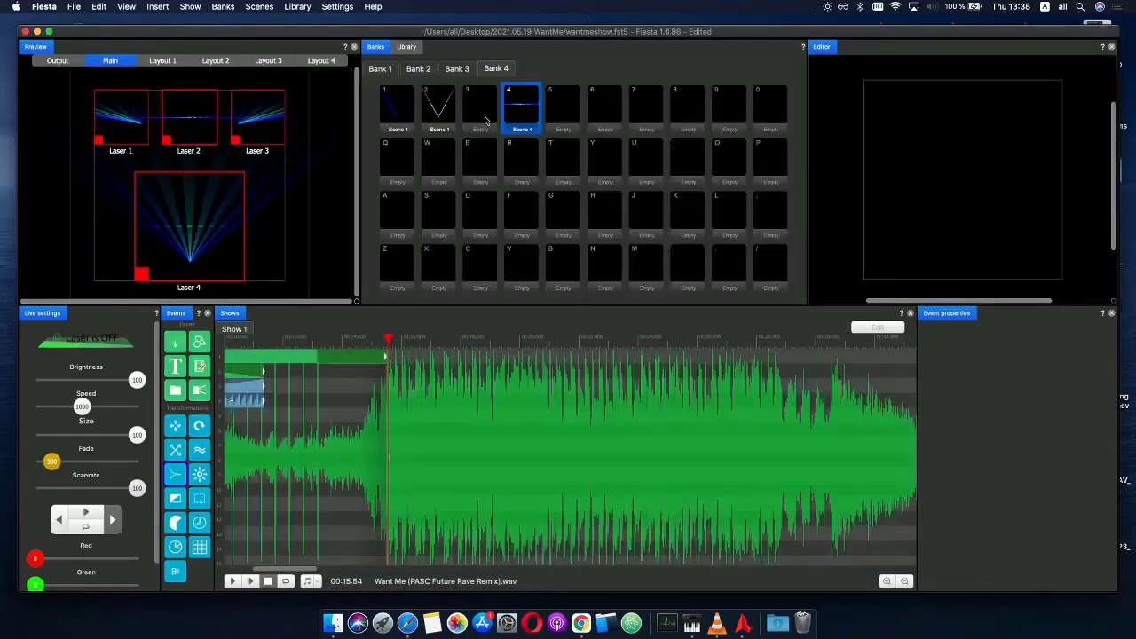
pyautogui.moveTo(511, 135); pyautogui.dragTo(387, 391)
pyautogui.click(336, 389)
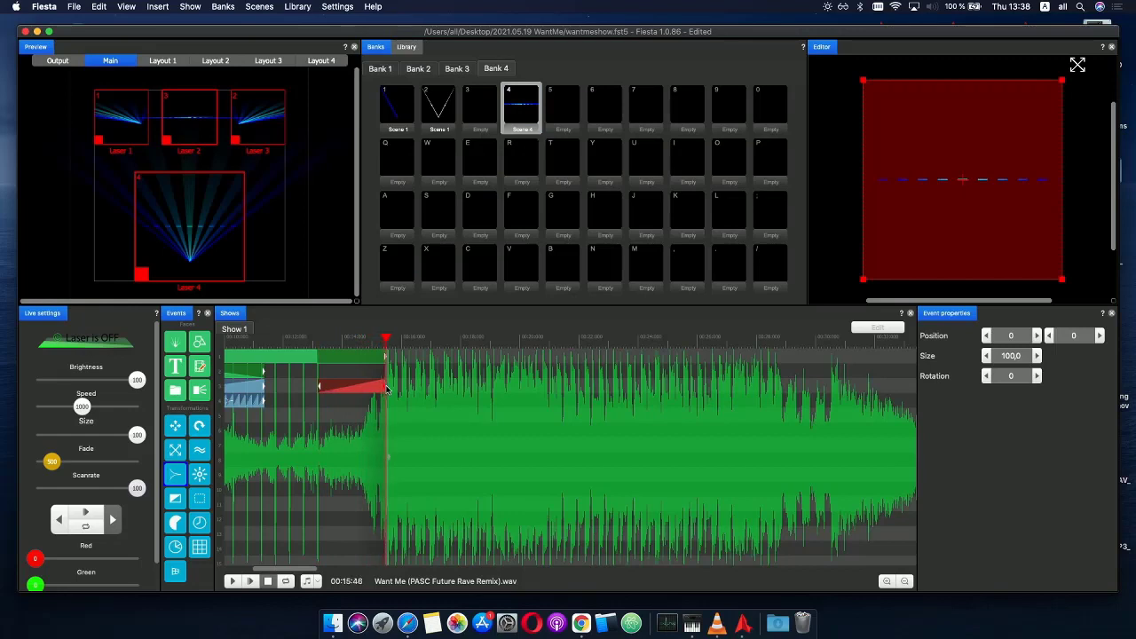
# - Play the show from the start of the newly placed scene event
pyautogui.click(320, 339)
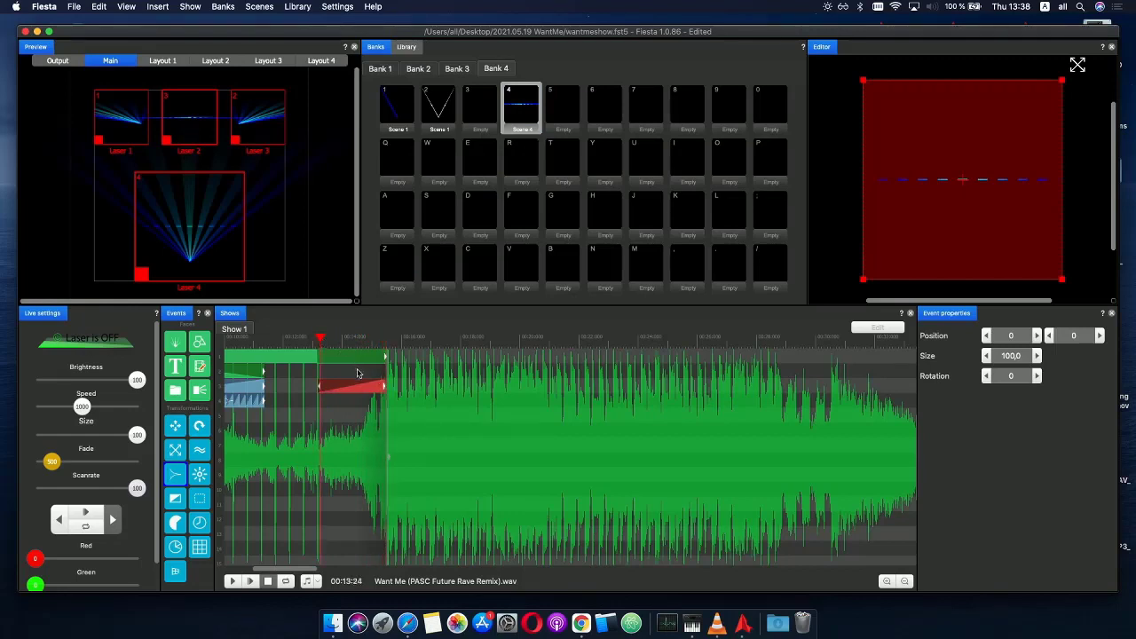
pyautogui.scroll(2, 371, 379)
pyautogui.scroll(-1, 372, 378)
pyautogui.moveTo(305, 344); pyautogui.dragTo(317, 347)
pyautogui.press('space')
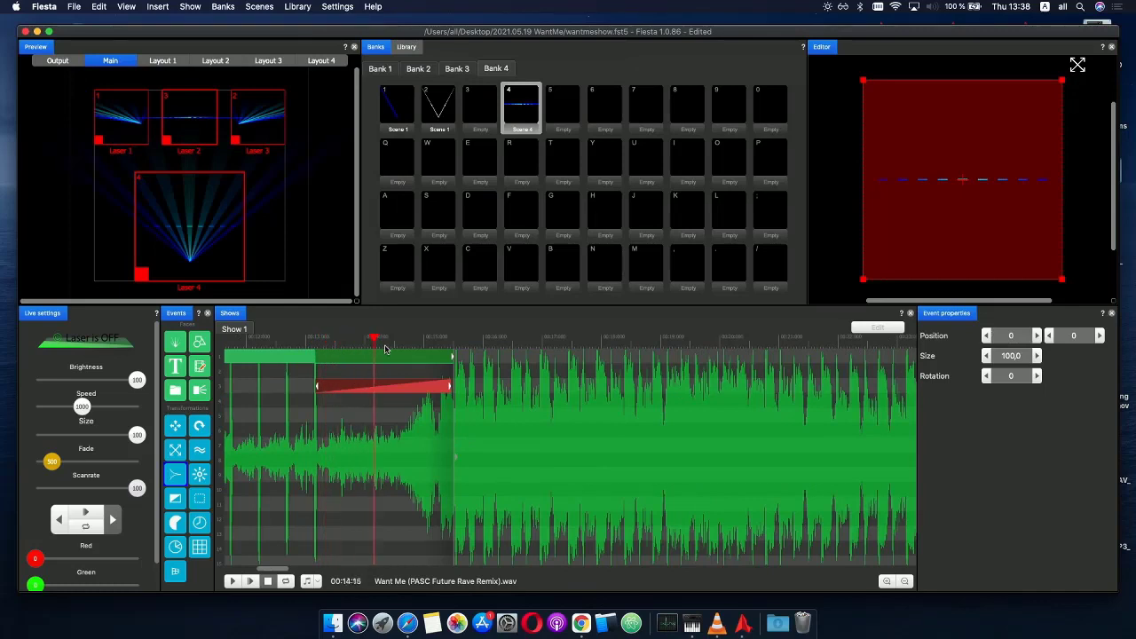
# - Set the scene event's size curve to grow from 0 at its start to 100 at time 100
pyautogui.doubleClick(347, 390)
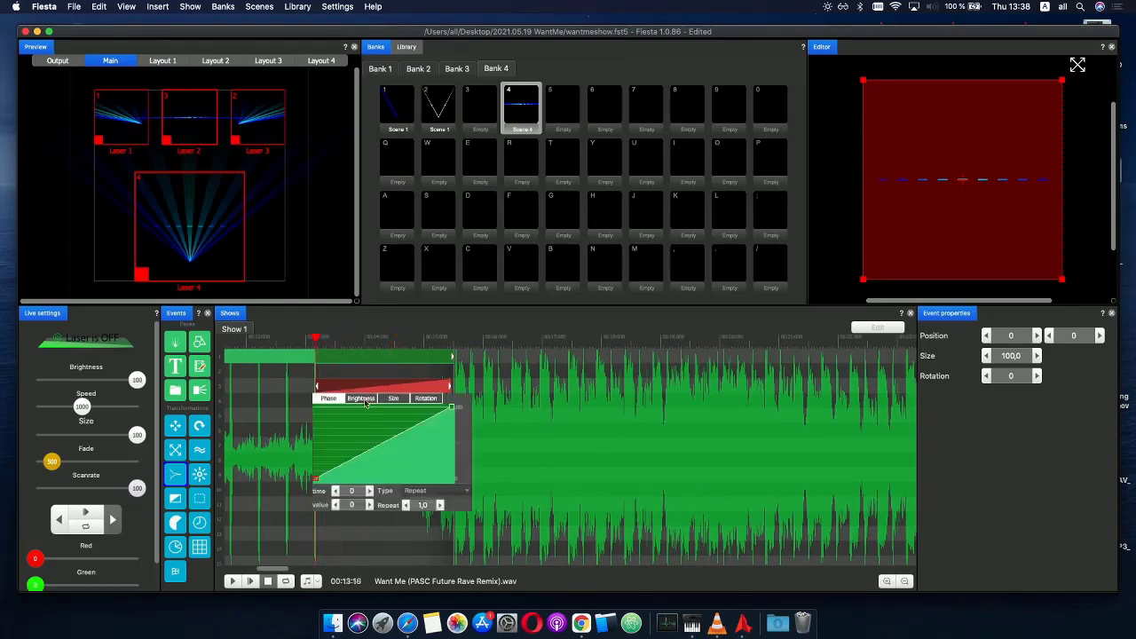
pyautogui.click(395, 399)
pyautogui.moveTo(373, 418); pyautogui.dragTo(289, 484)
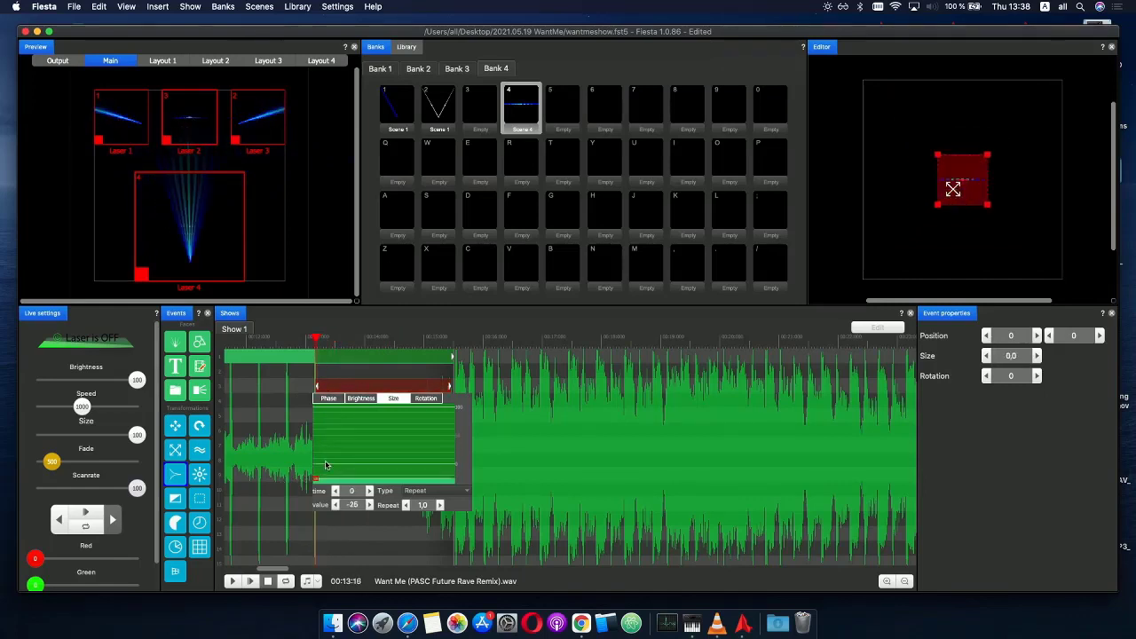
pyautogui.write('0')
pyautogui.press('Return')
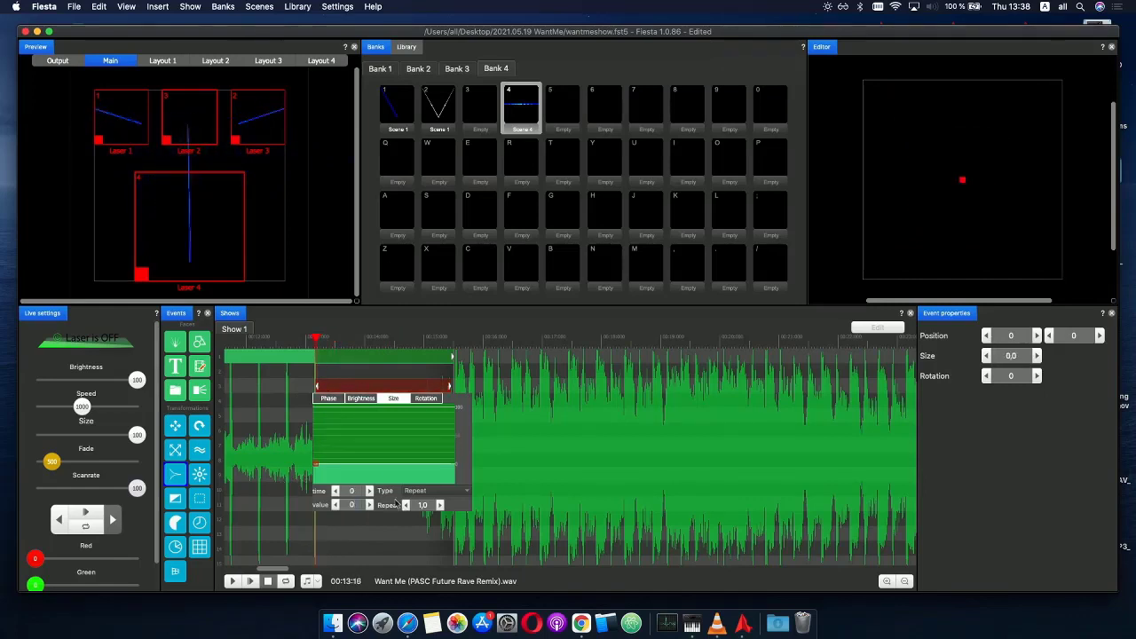
pyautogui.moveTo(397, 461); pyautogui.dragTo(457, 412)
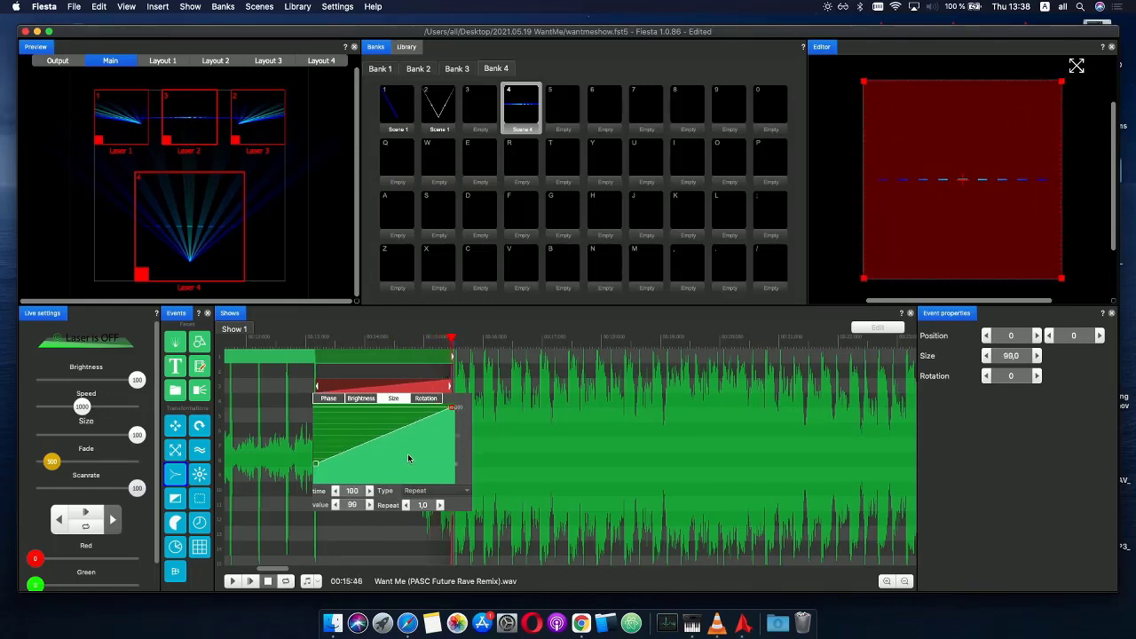
pyautogui.click(369, 504)
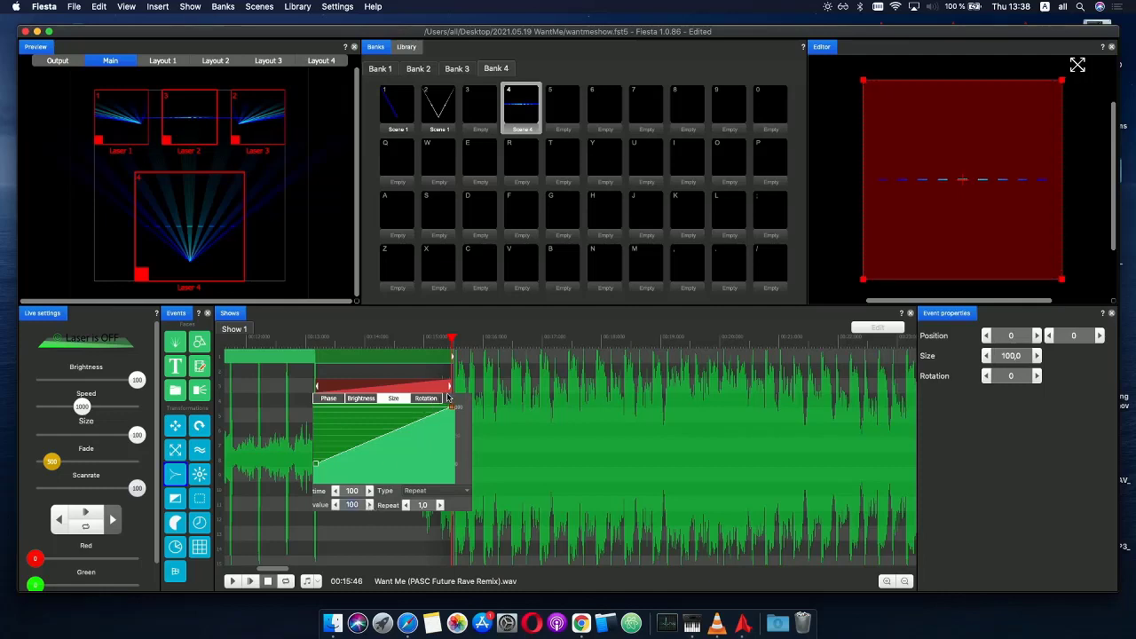
# - Shape the event's brightness curve to rise from 0 at its start to 100 at time 54, and play it back
pyautogui.click(360, 399)
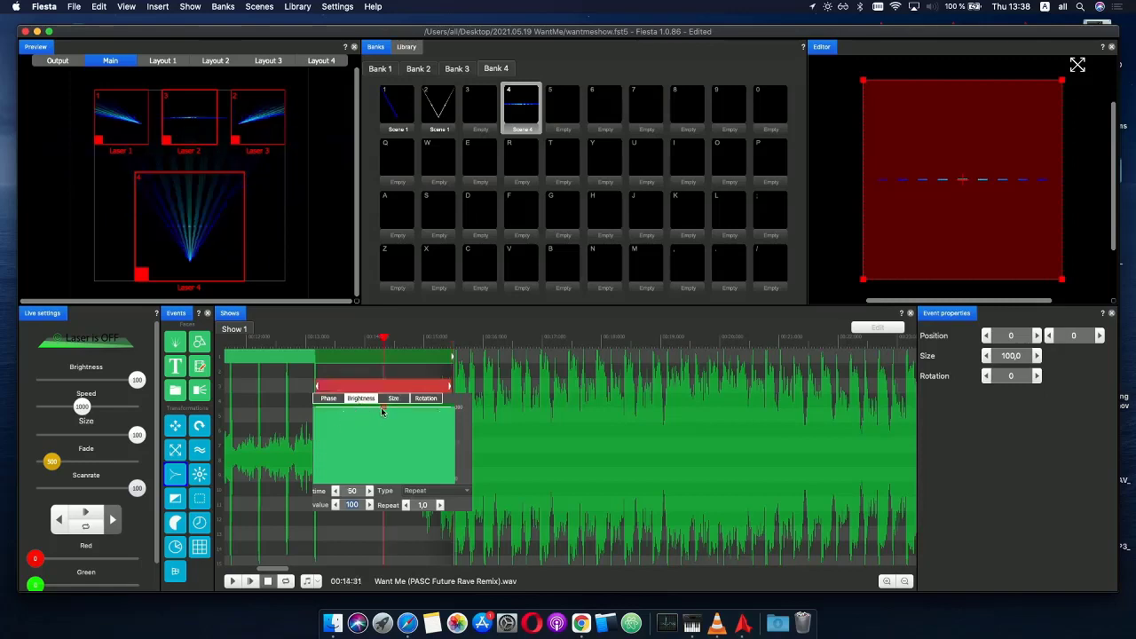
pyautogui.moveTo(383, 412); pyautogui.dragTo(389, 387)
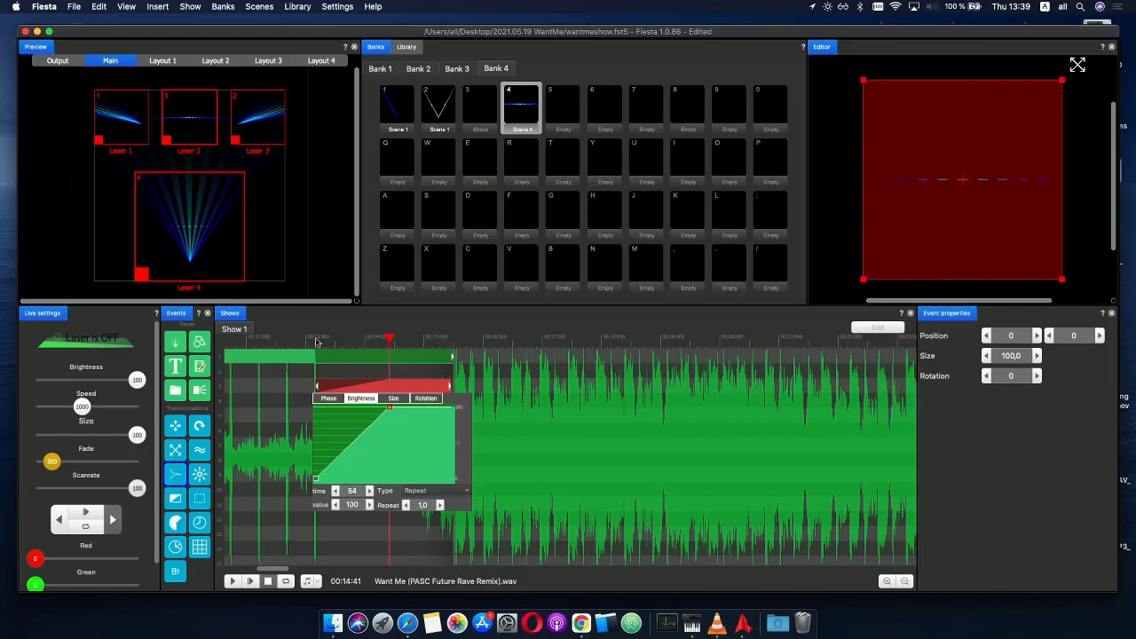
pyautogui.click(290, 472)
pyautogui.click(260, 581)
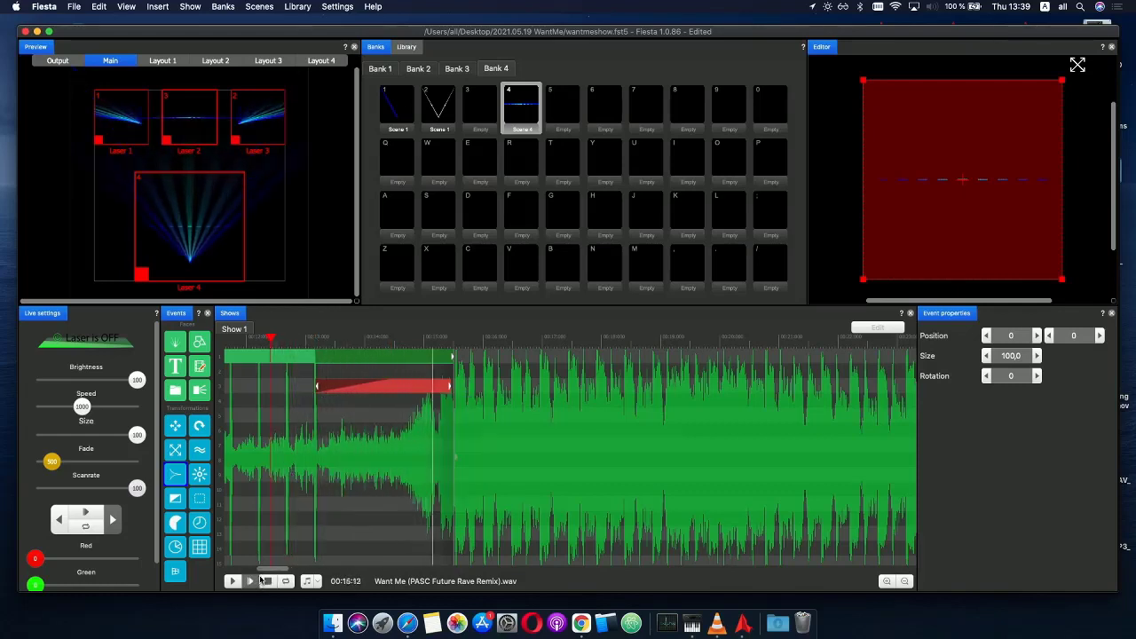
pyautogui.click(452, 340)
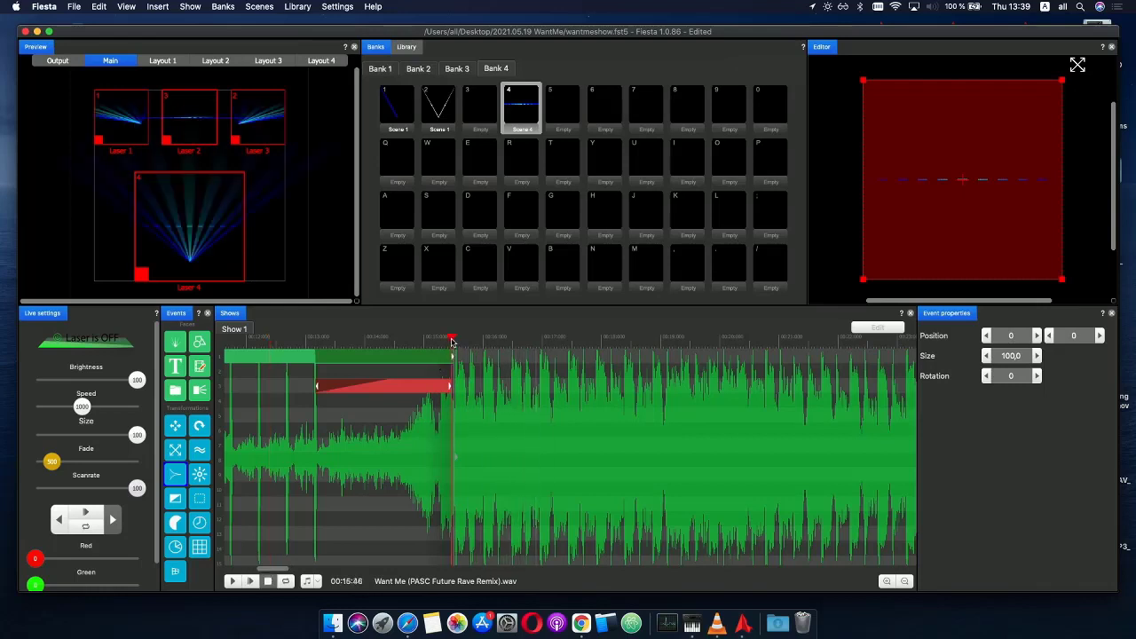
# - Save the show file
pyautogui.scroll(-3, 493, 435)
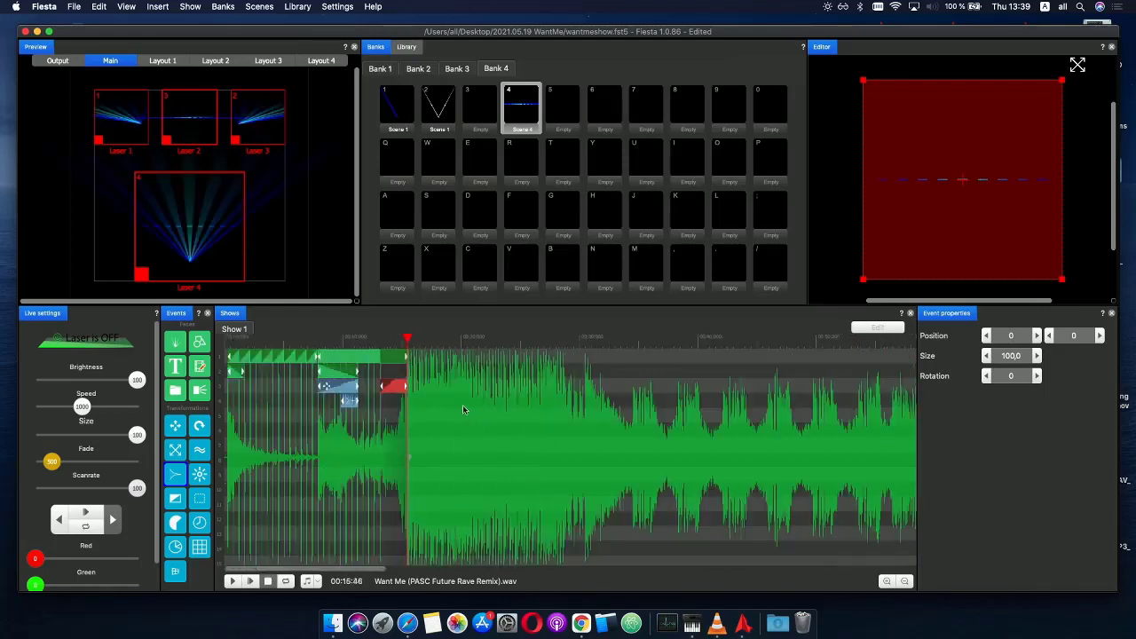
pyautogui.click(419, 340)
pyautogui.click(75, 6)
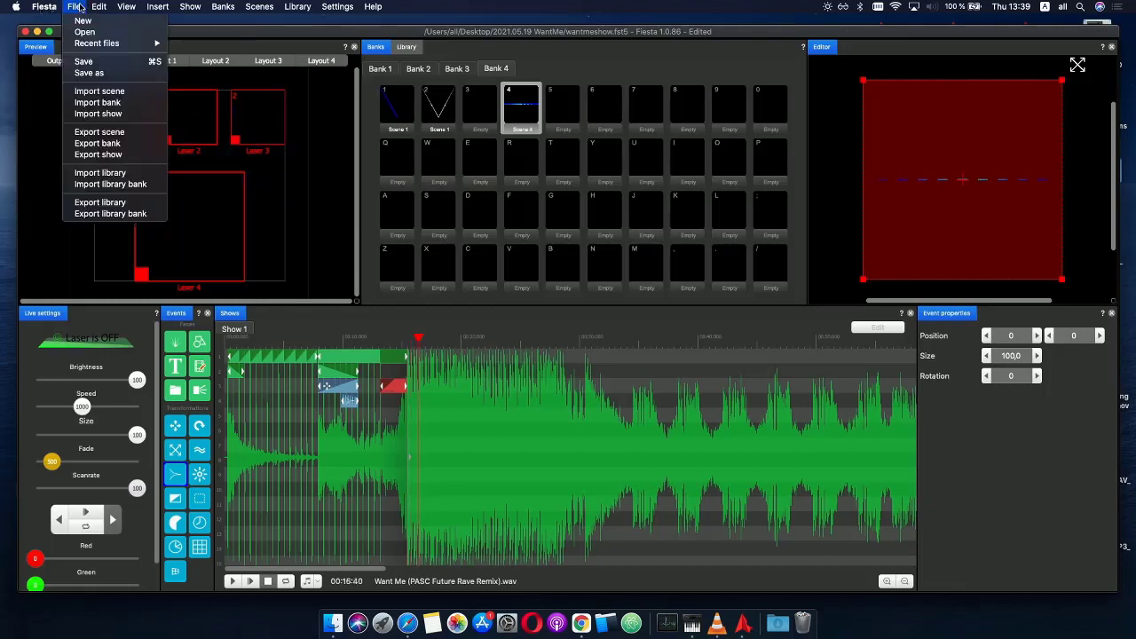
pyautogui.click(89, 62)
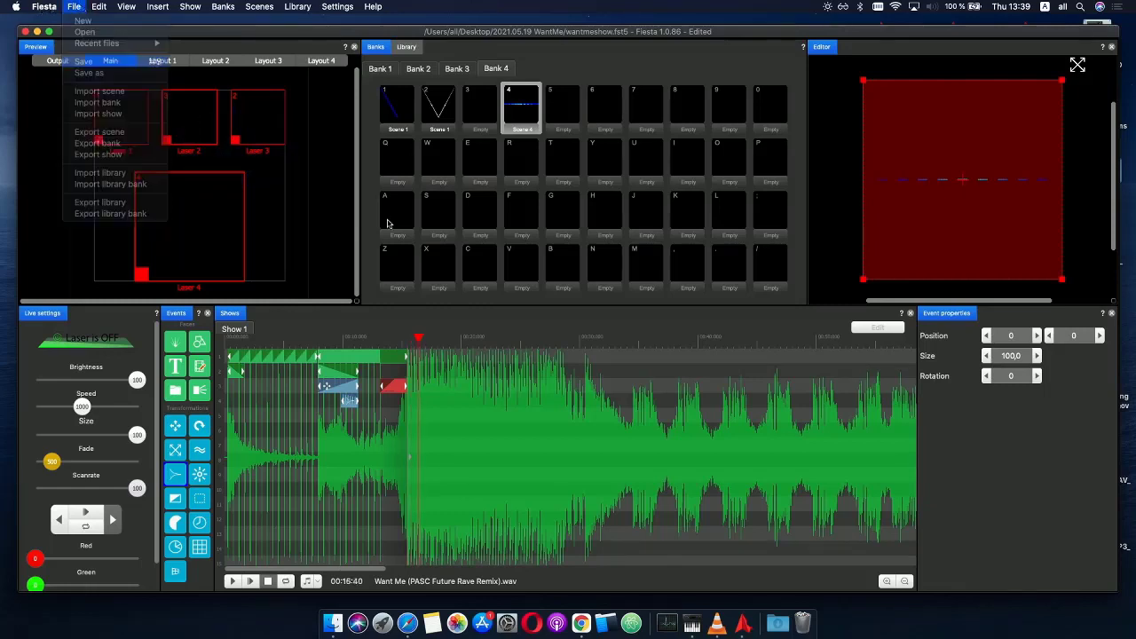
# - Play the show and remove Lasers 1, 2 and 3 from the third-track scene event, keeping only Laser 4
pyautogui.click(232, 582)
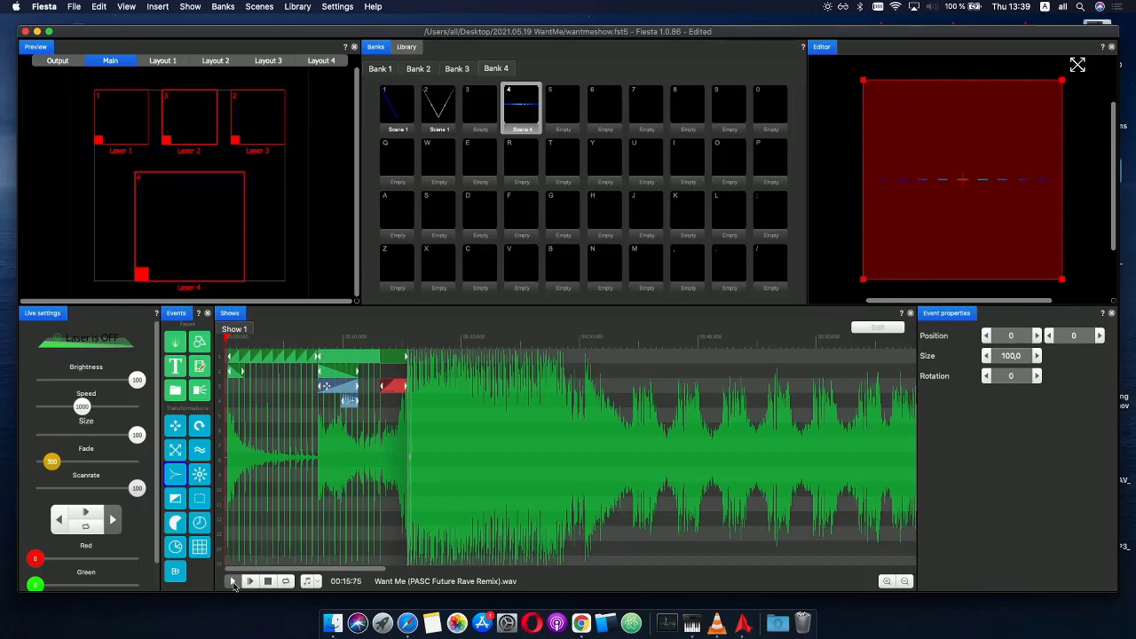
pyautogui.click(390, 347)
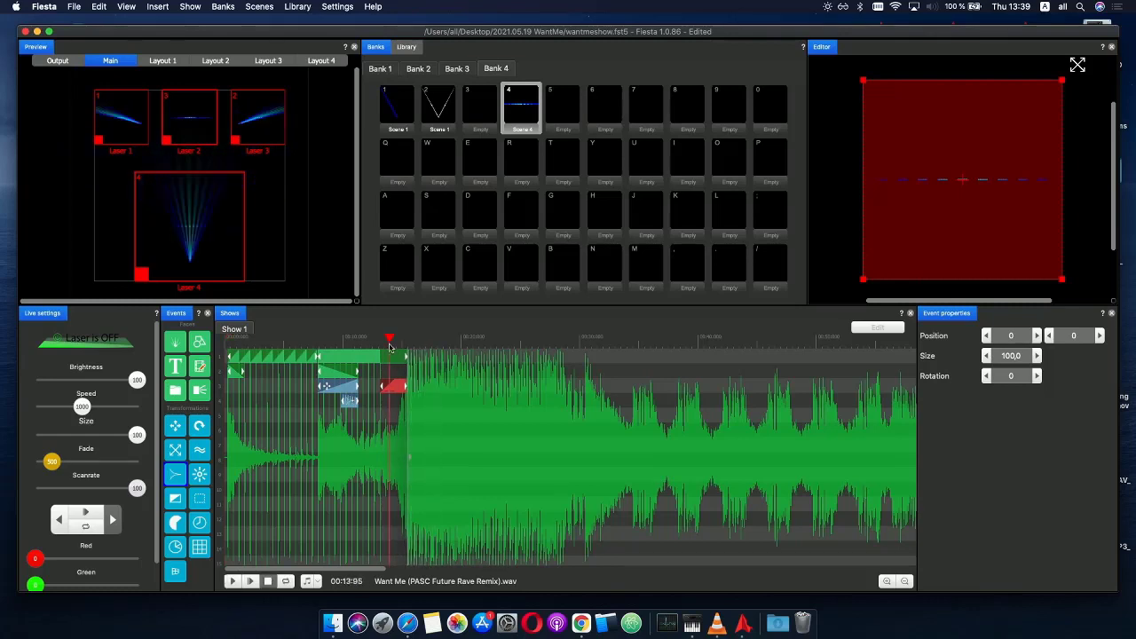
pyautogui.click(139, 141)
pyautogui.click(191, 124)
pyautogui.click(254, 130)
# - Replay the show from about the 10-second mark to check the event assigned to Laser 4
pyautogui.click(351, 347)
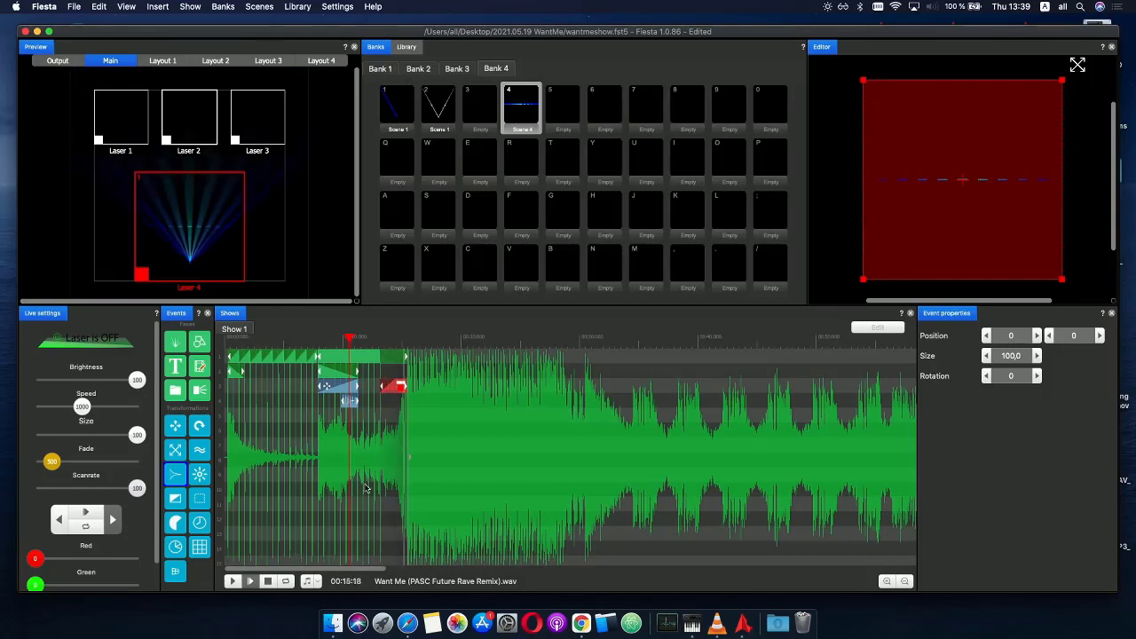
pyautogui.scroll(3, 510, 405)
pyautogui.scroll(-3, 510, 405)
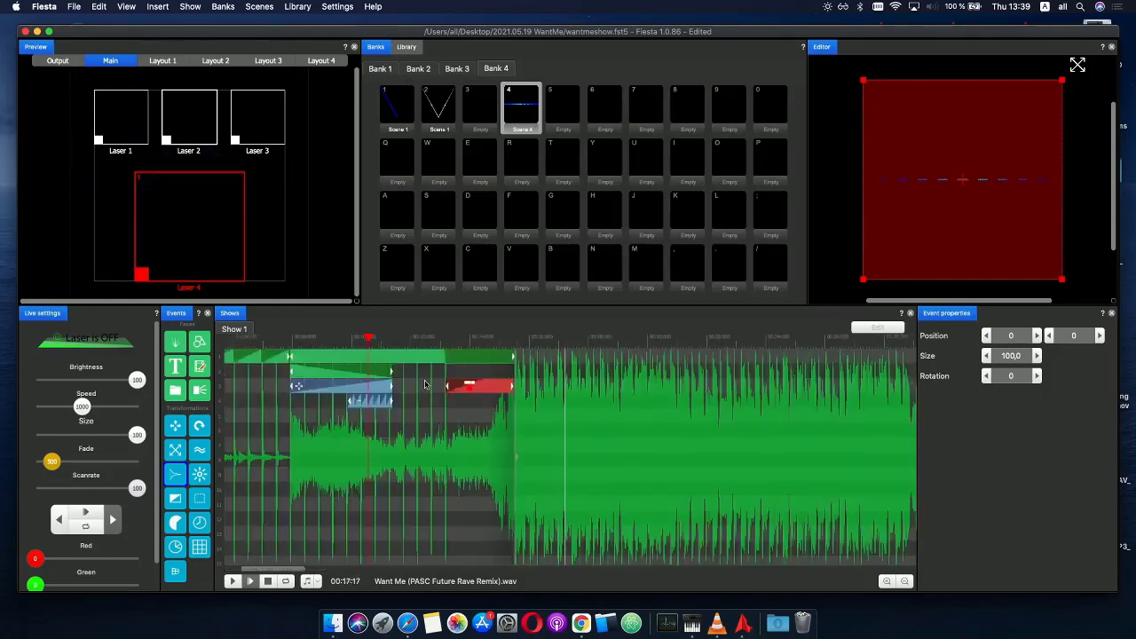
# - Play the show from about the 13-second mark through the Laser 4 event, and set the playhead to about 16.2 seconds
pyautogui.scroll(-4, 496, 371)
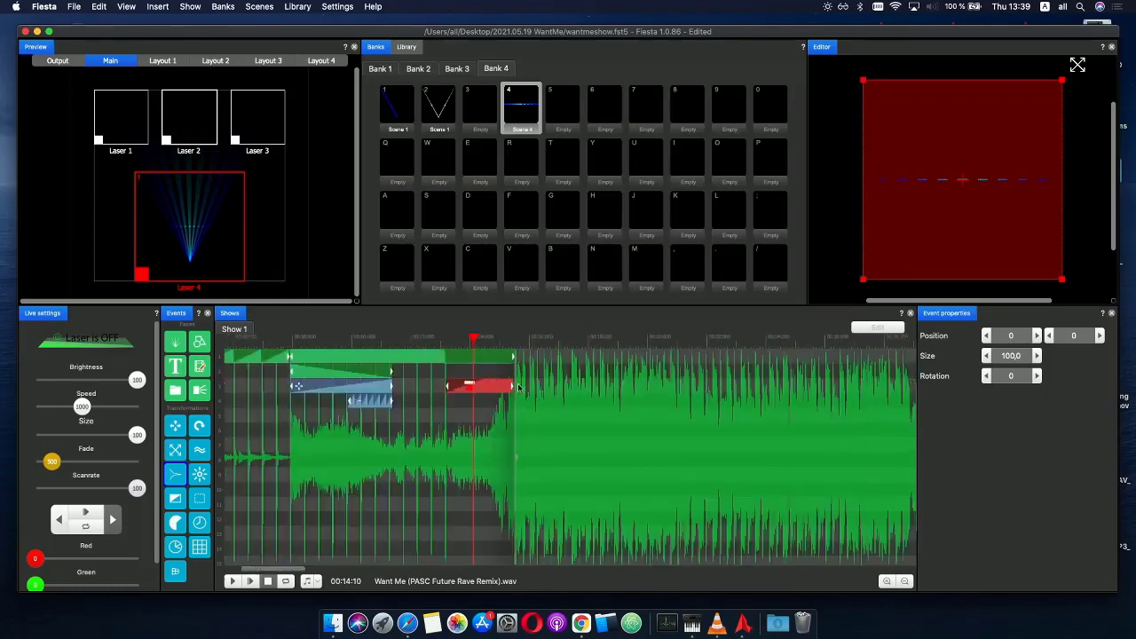
pyautogui.click(444, 341)
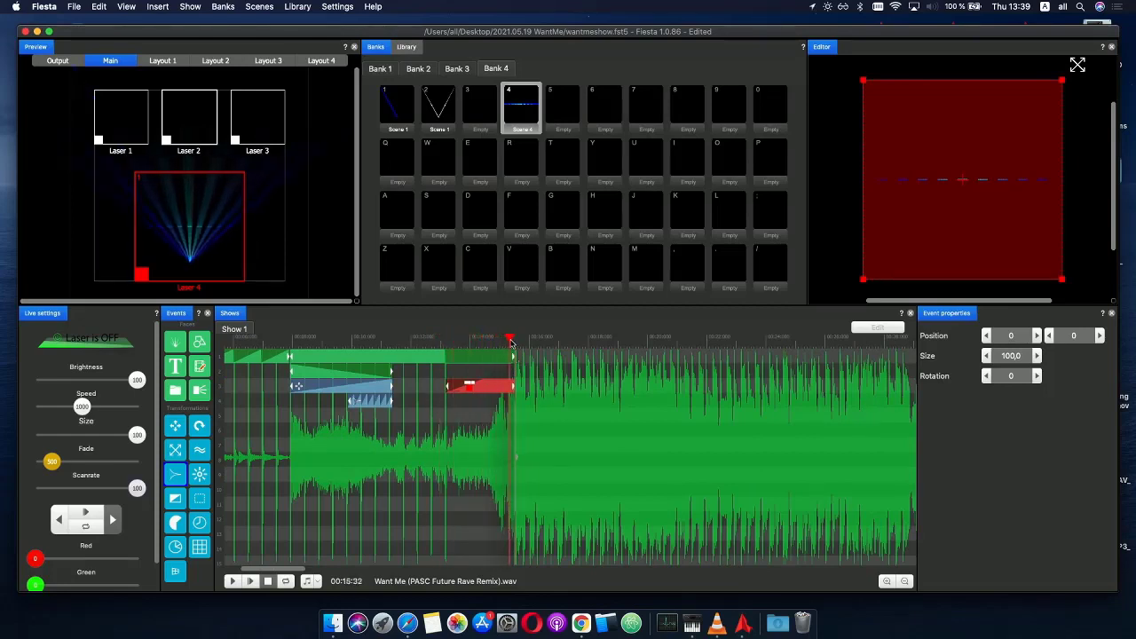
pyautogui.moveTo(499, 343); pyautogui.dragTo(520, 342)
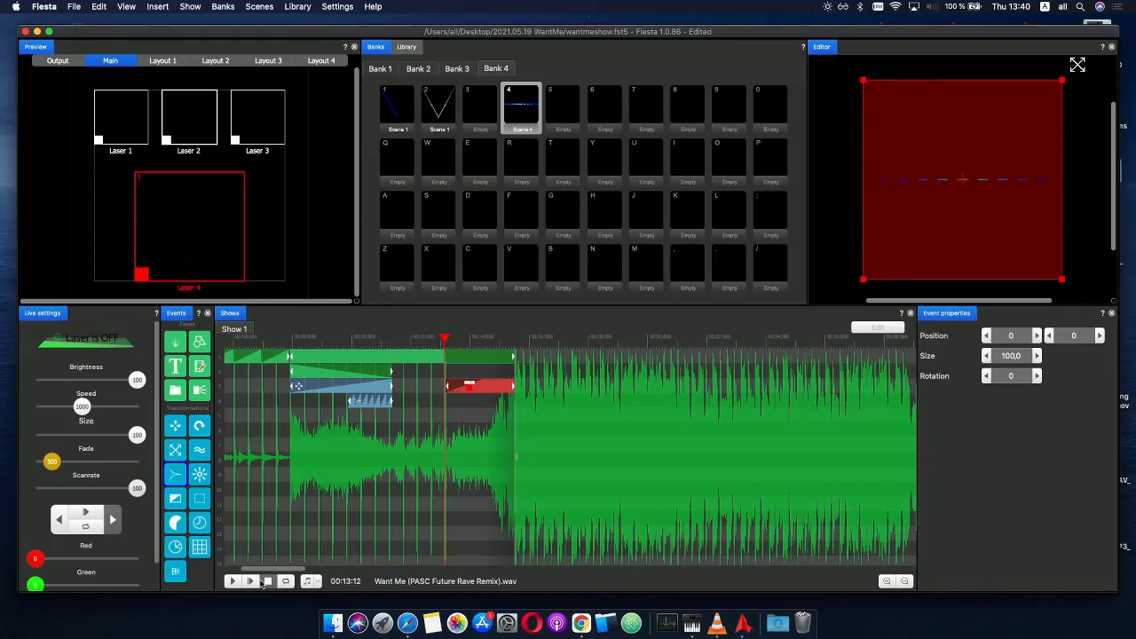
pyautogui.click(253, 581)
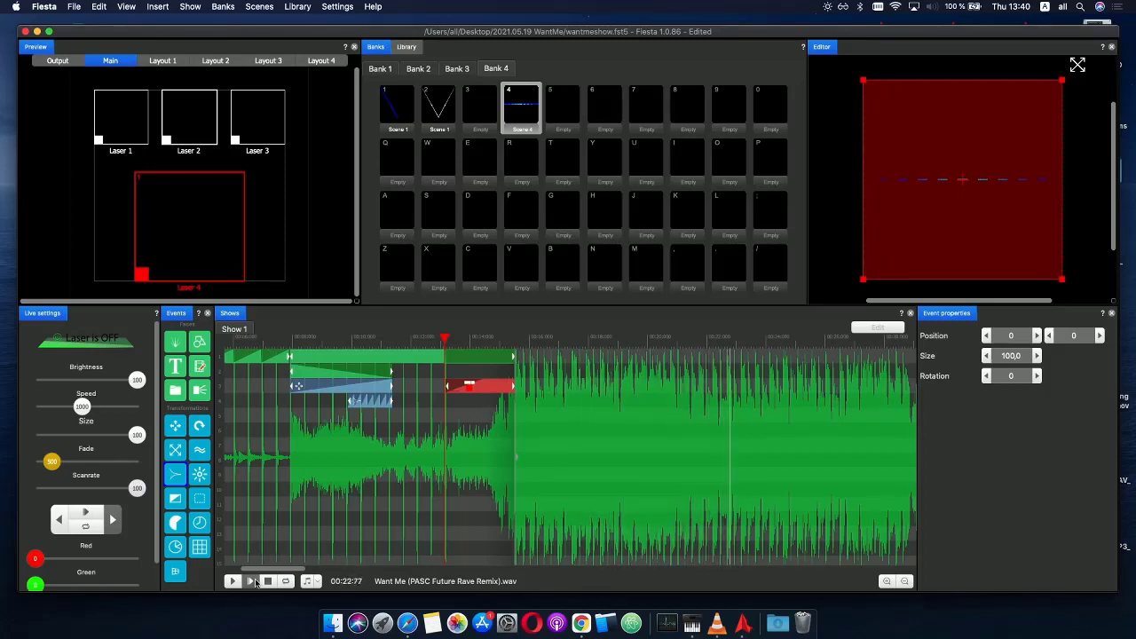
pyautogui.scroll(-3, 435, 524)
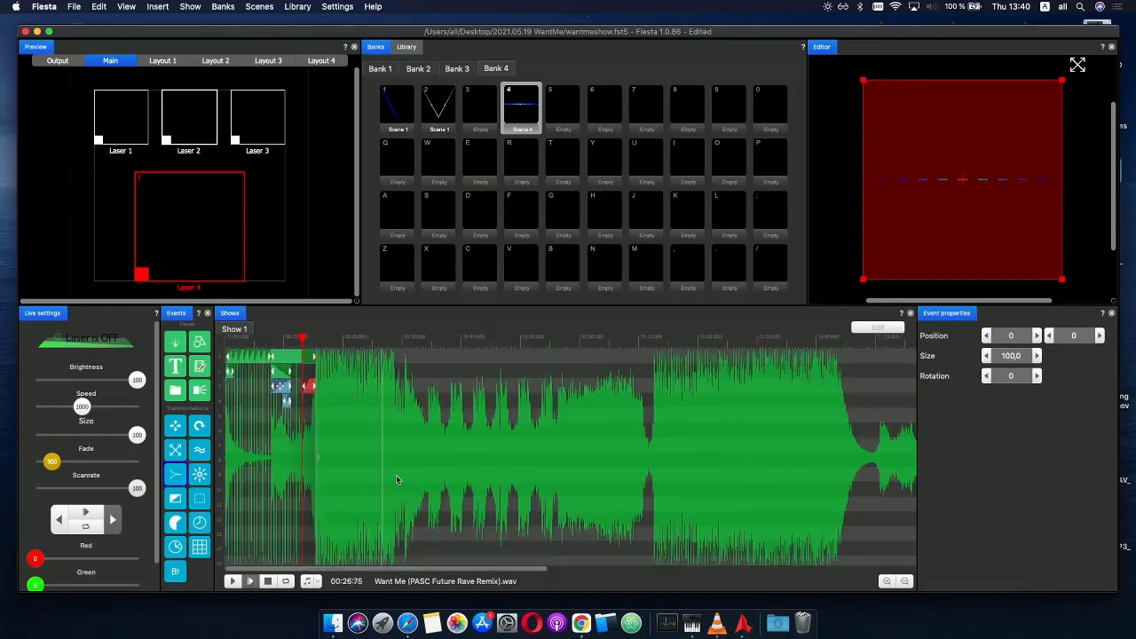
pyautogui.click(320, 340)
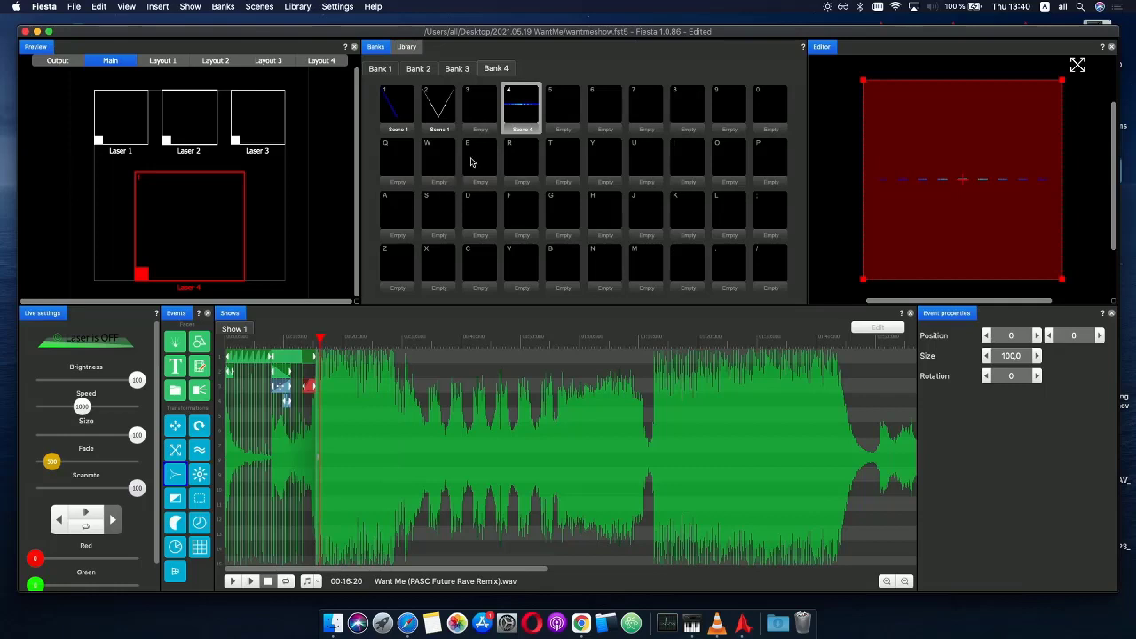
# - Copy the line scene from slot 4 of Bank 4 into slot 6 and open the copy for editing
pyautogui.click(525, 110)
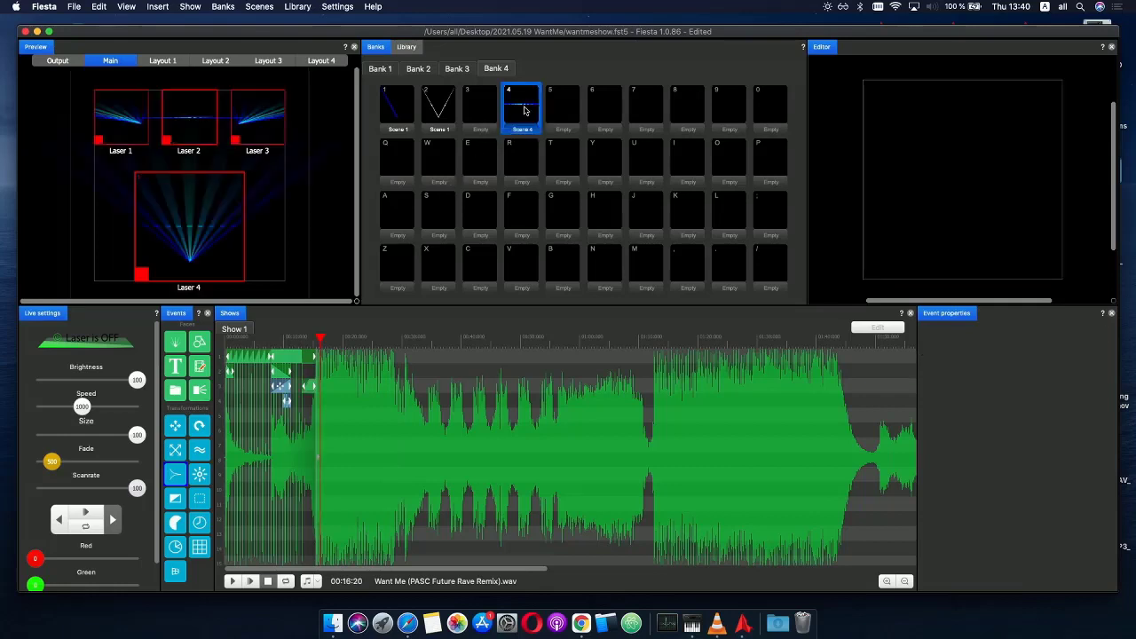
pyautogui.rightClick(597, 102)
pyautogui.click(605, 106)
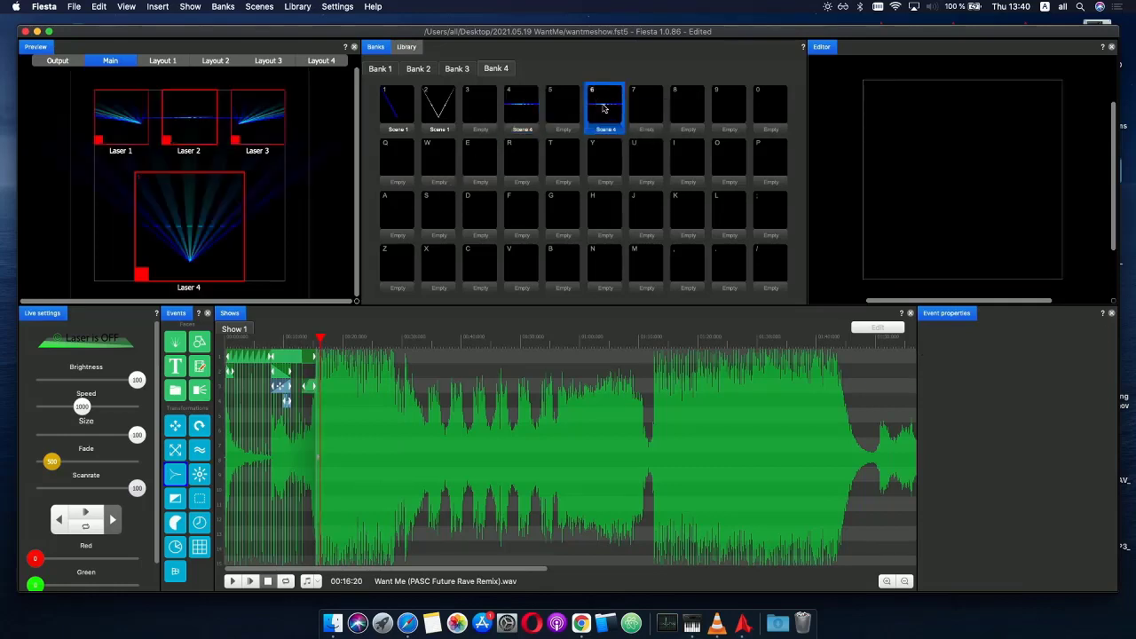
pyautogui.rightClick(604, 107)
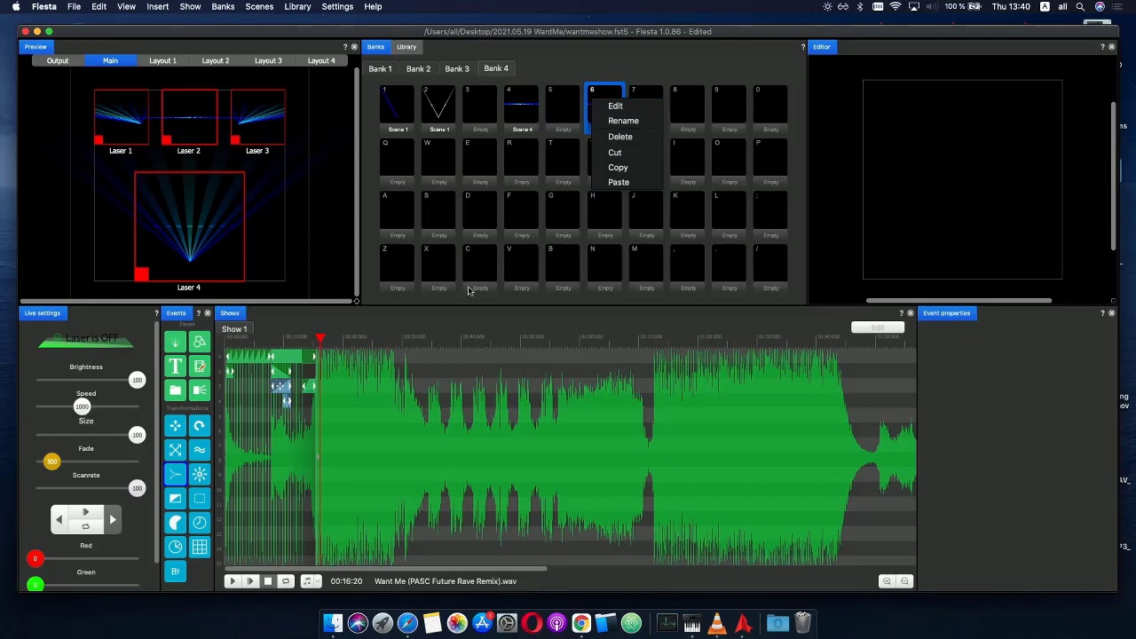
pyautogui.click(620, 108)
# - Try adding a one-second rotation event on the scene's fourth track with its phase graph inverted in X, and scrub through it
pyautogui.click(327, 398)
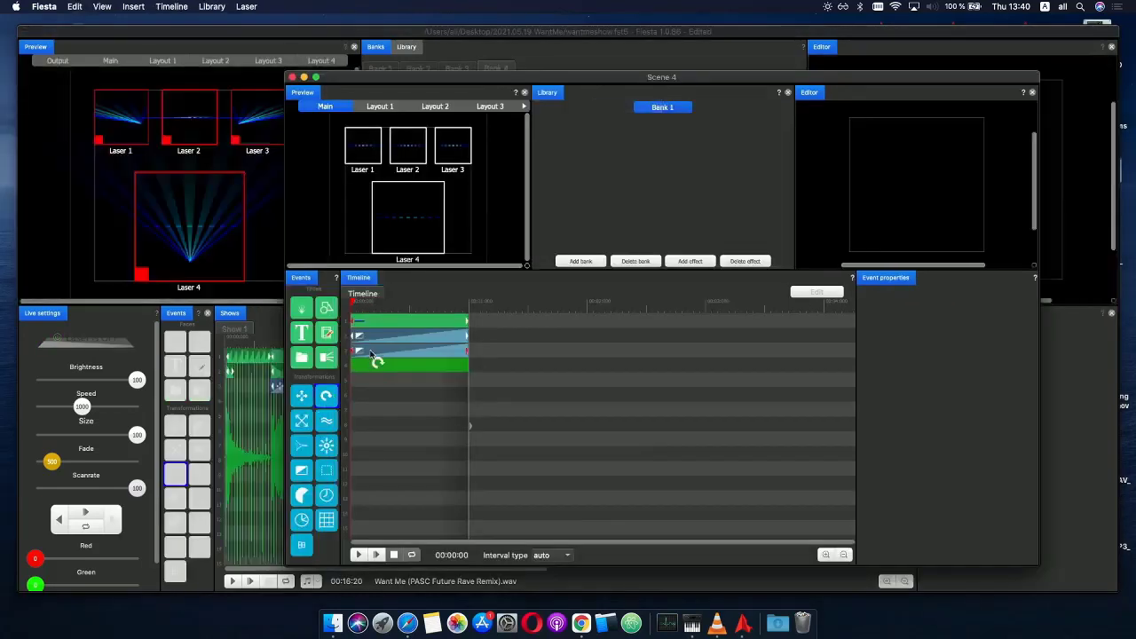
pyautogui.click(415, 304)
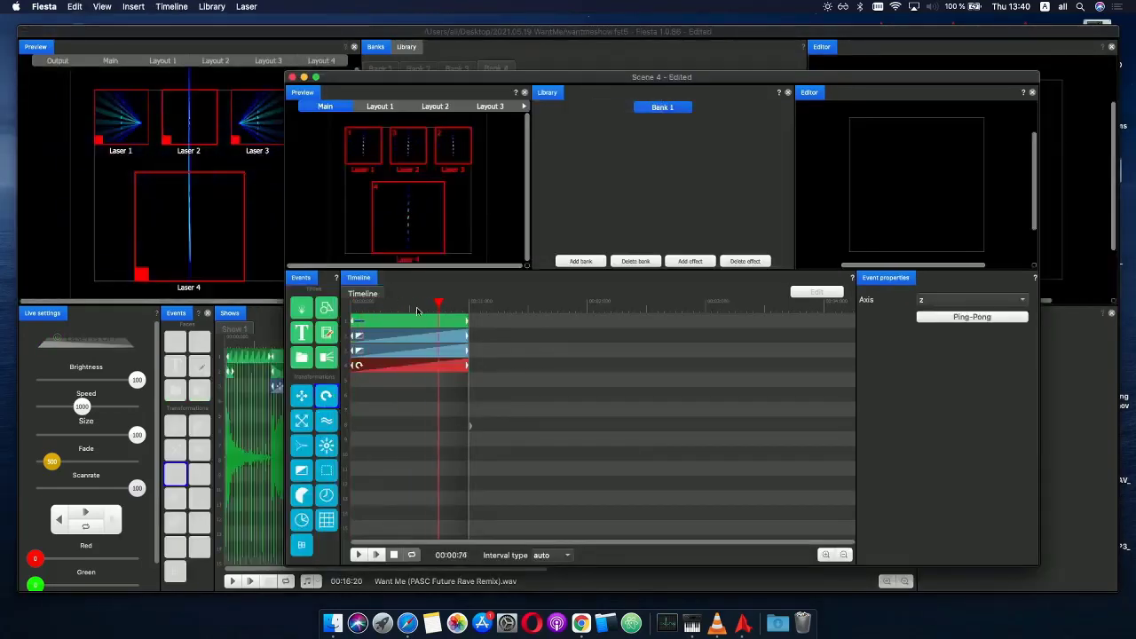
pyautogui.click(375, 311)
pyautogui.click(389, 368)
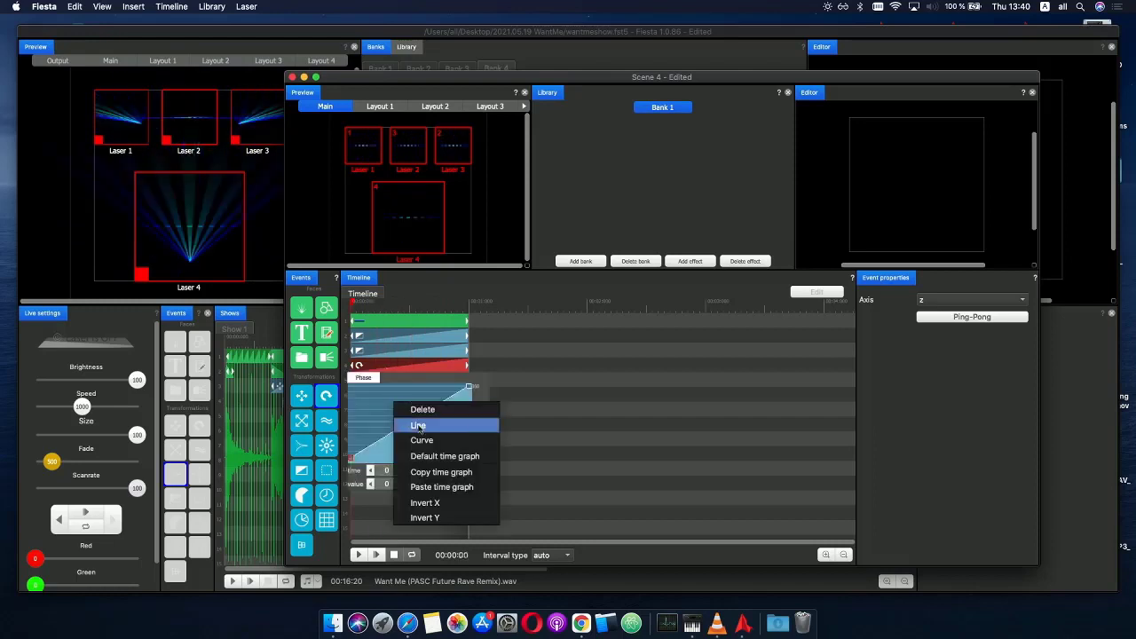
pyautogui.rightClick(396, 402)
pyautogui.click(424, 503)
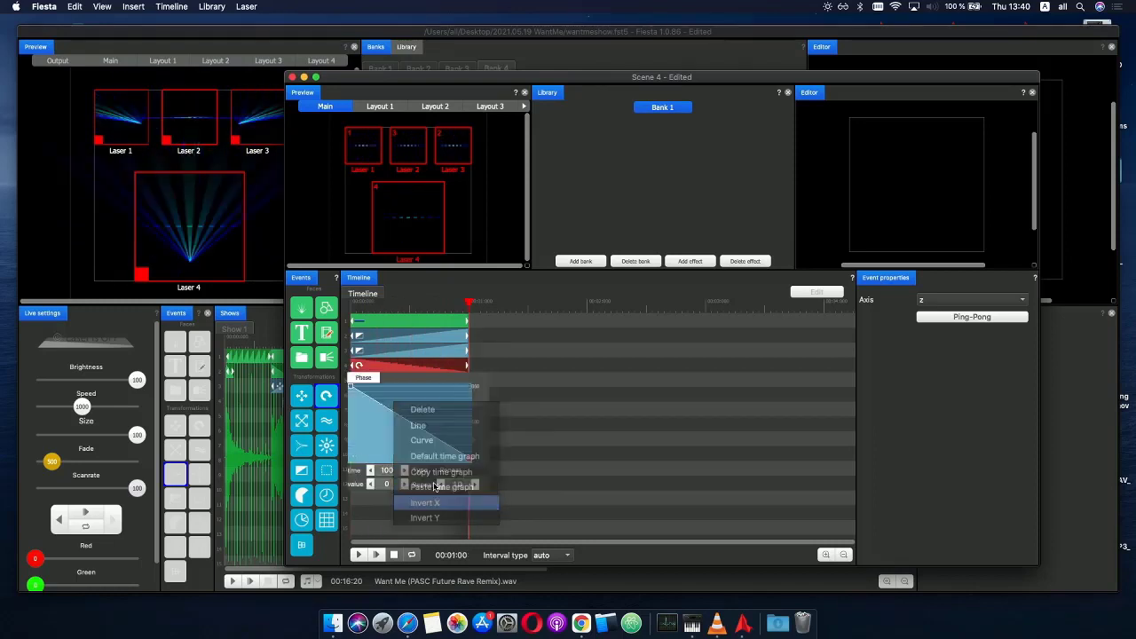
pyautogui.click(355, 306)
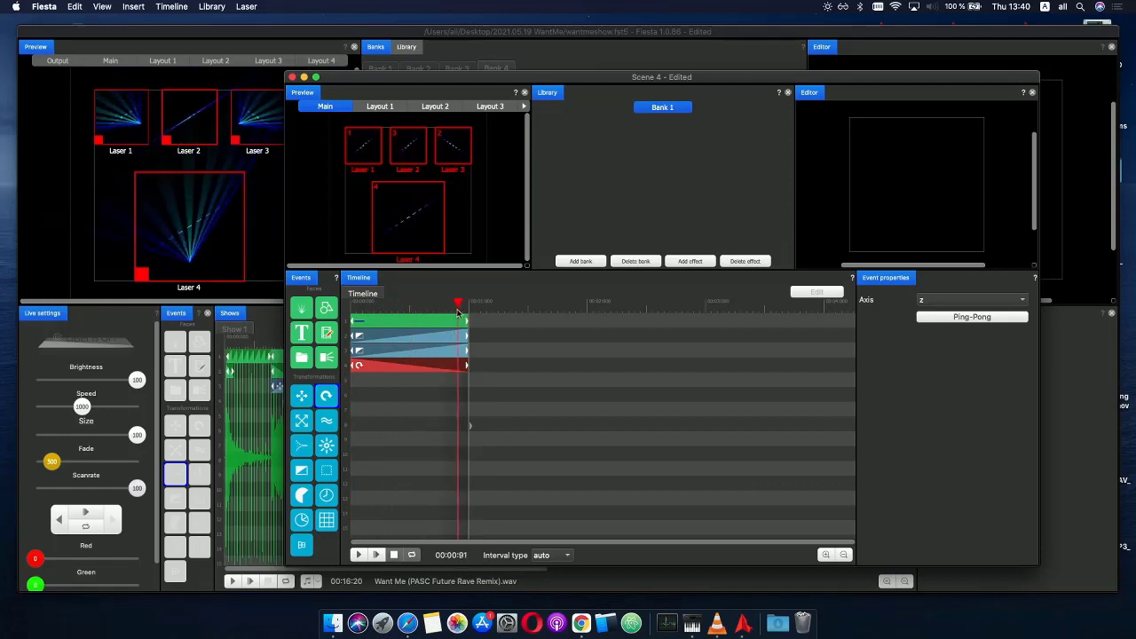
pyautogui.click(372, 309)
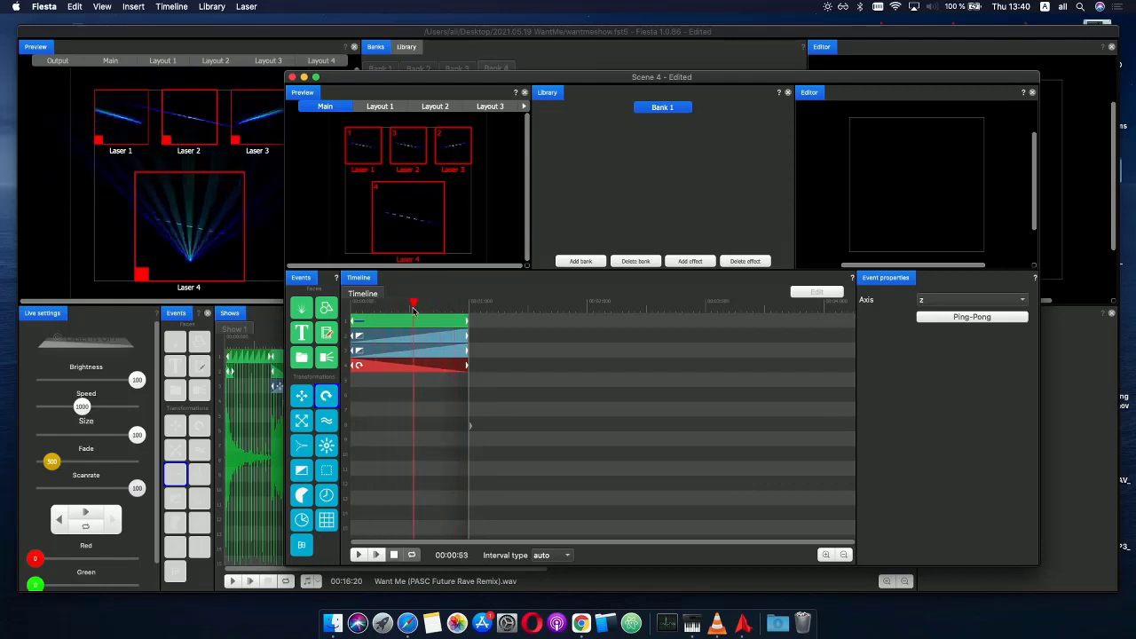
# - Delete the rotation event from the scene's fourth track
pyautogui.click(388, 339)
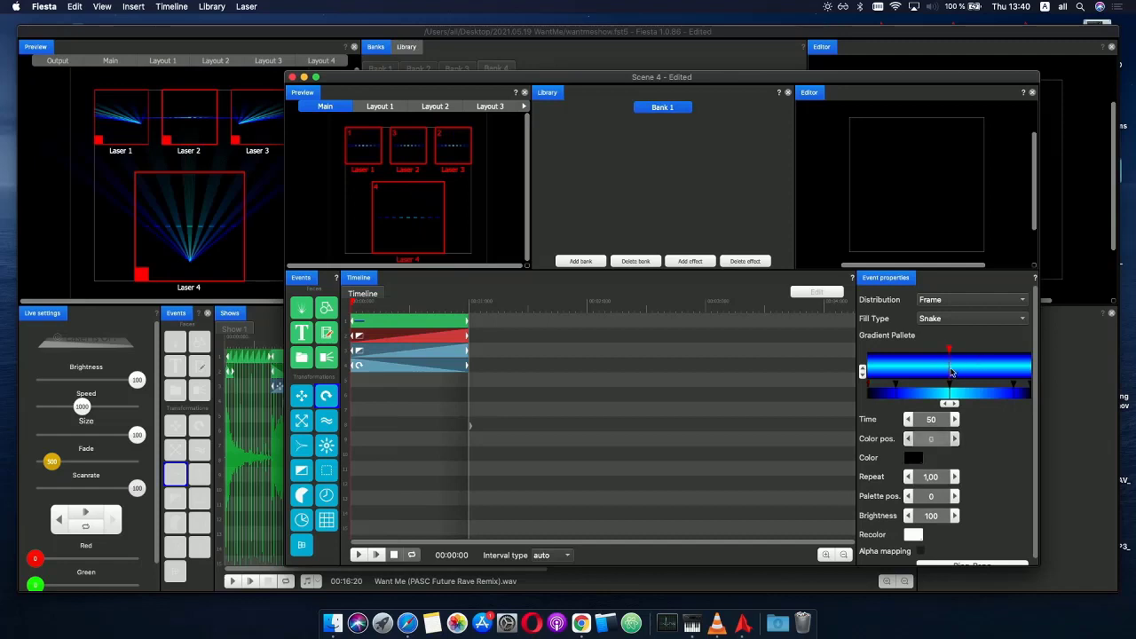
pyautogui.click(904, 367)
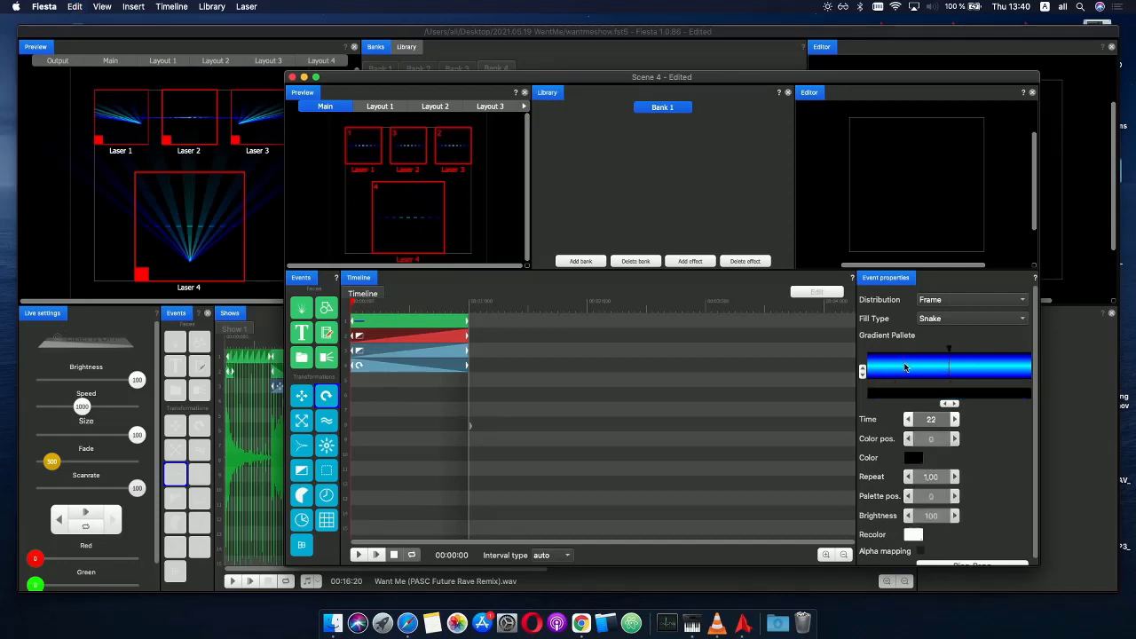
pyautogui.click(382, 368)
pyautogui.press('Delete')
# - Give the second-track gradient event a point at time 0 with the same palette as its time 50 point
pyautogui.click(385, 338)
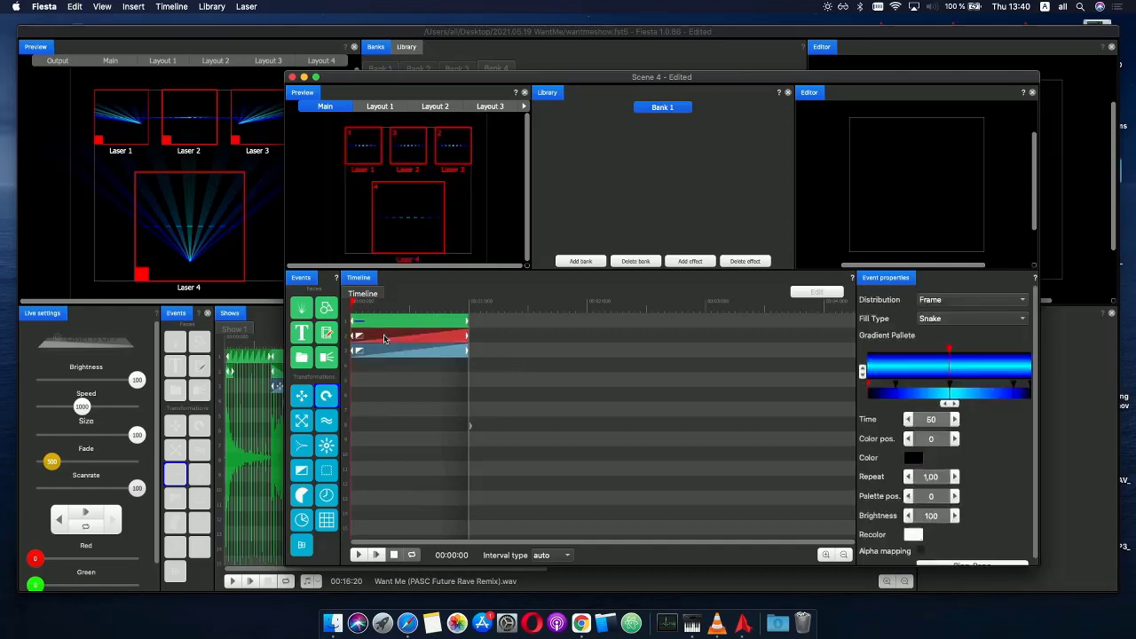
pyautogui.moveTo(946, 364); pyautogui.dragTo(853, 367)
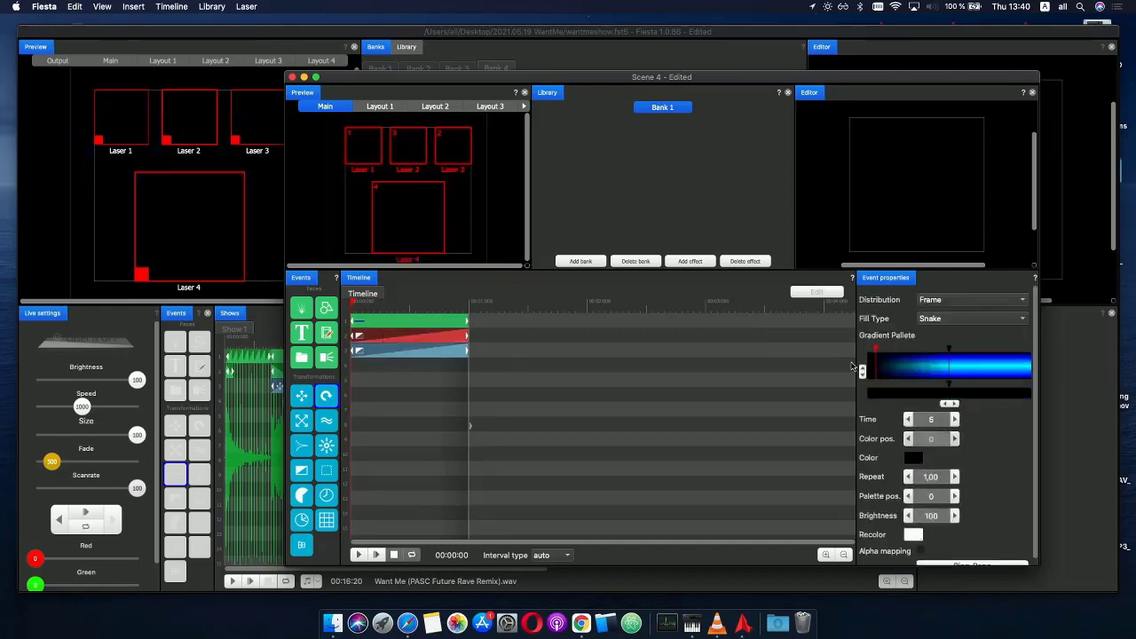
pyautogui.click(948, 371)
pyautogui.click(875, 360)
pyautogui.press('Delete')
pyautogui.click(949, 367)
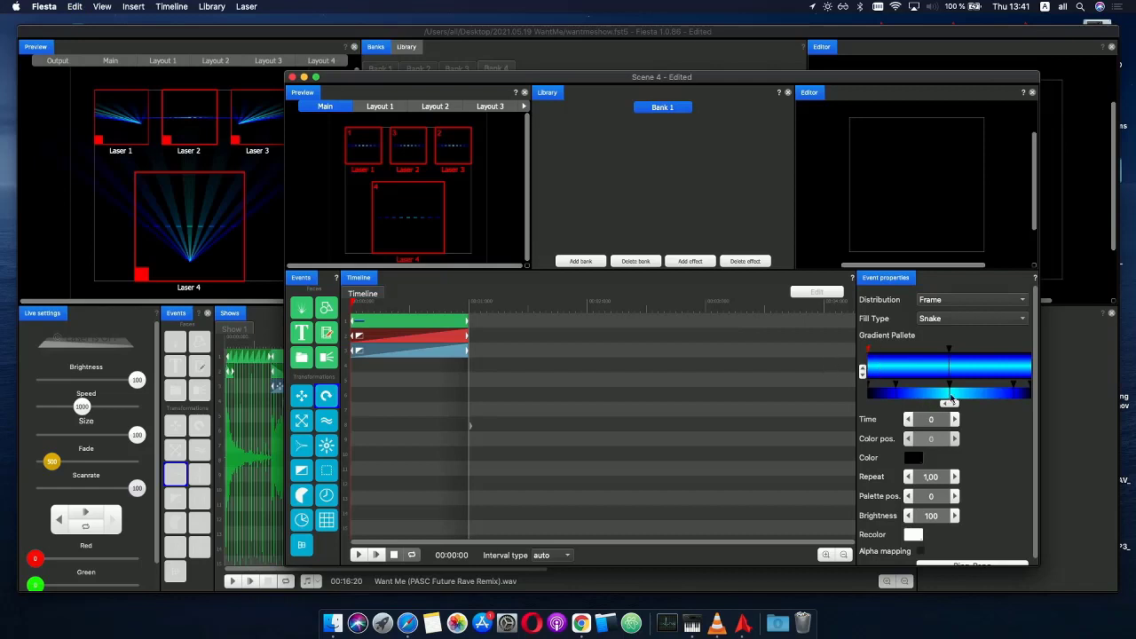
# - Change the color at position 50 of the gradient's time 0 palette to blue
pyautogui.click(950, 398)
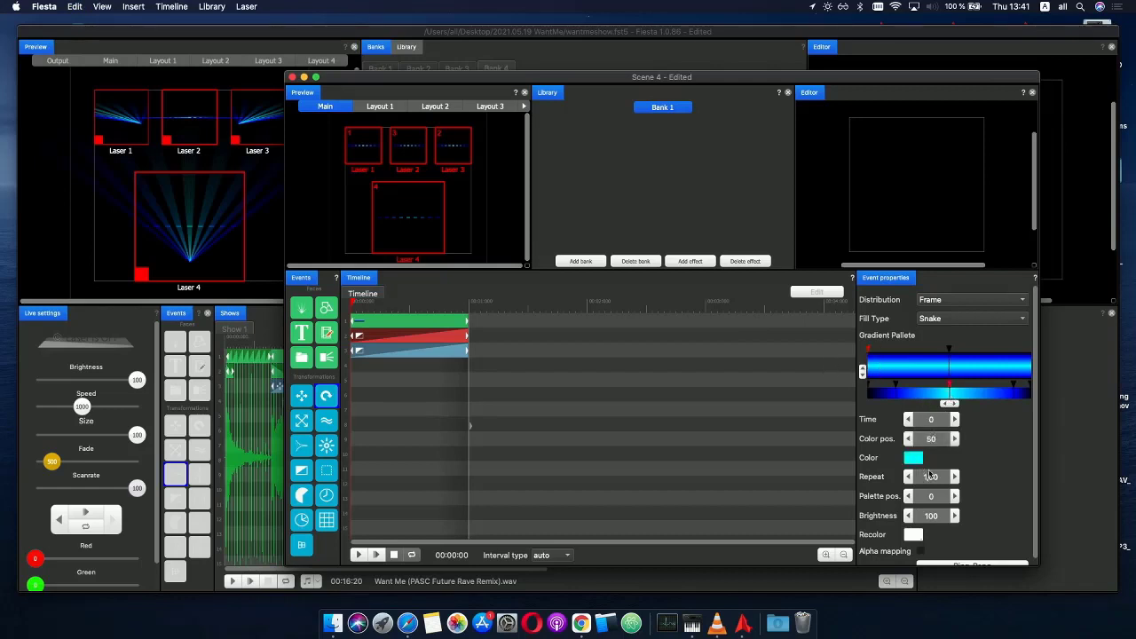
pyautogui.click(914, 457)
pyautogui.click(904, 385)
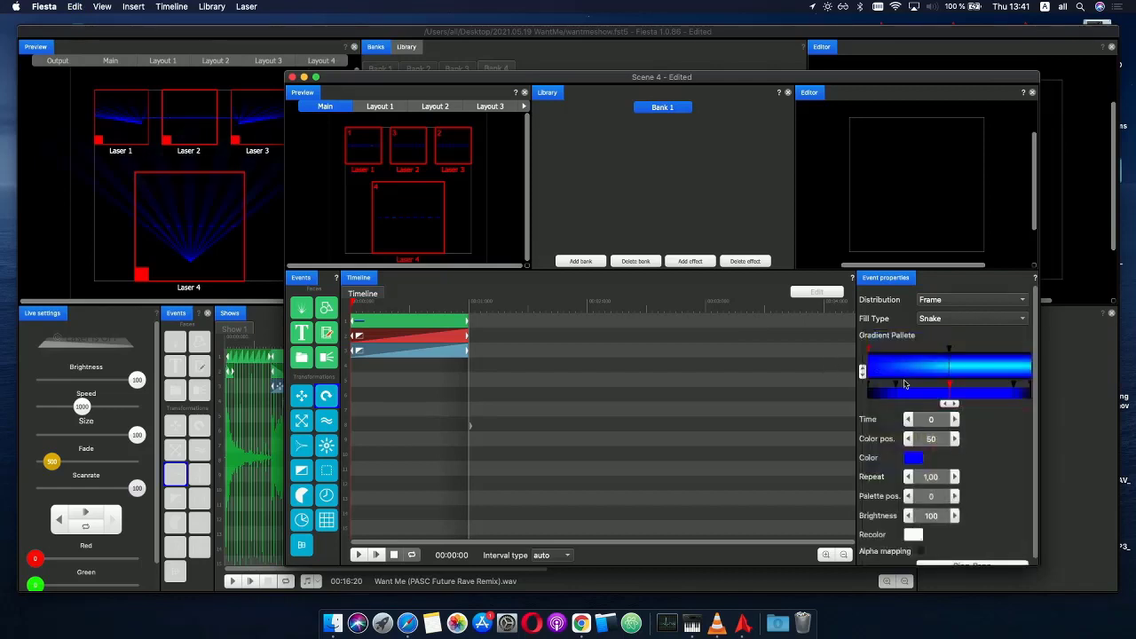
# - Repeat the gradient's time 0 palette at time 100 and close the scene editor
pyautogui.click(862, 370)
pyautogui.click(869, 364)
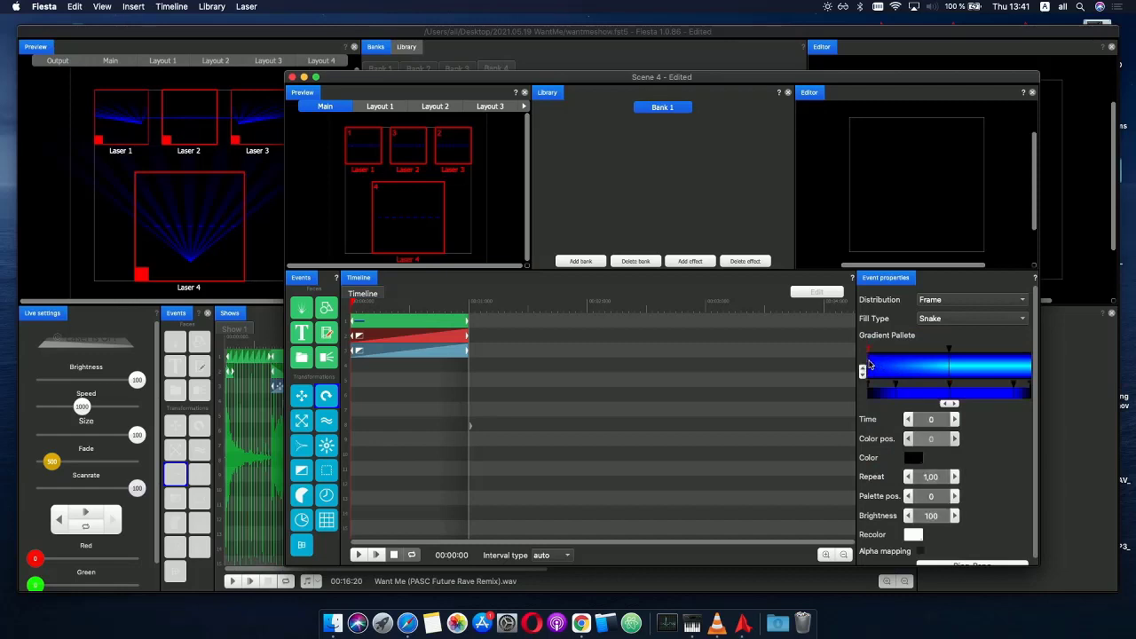
pyautogui.click(1013, 369)
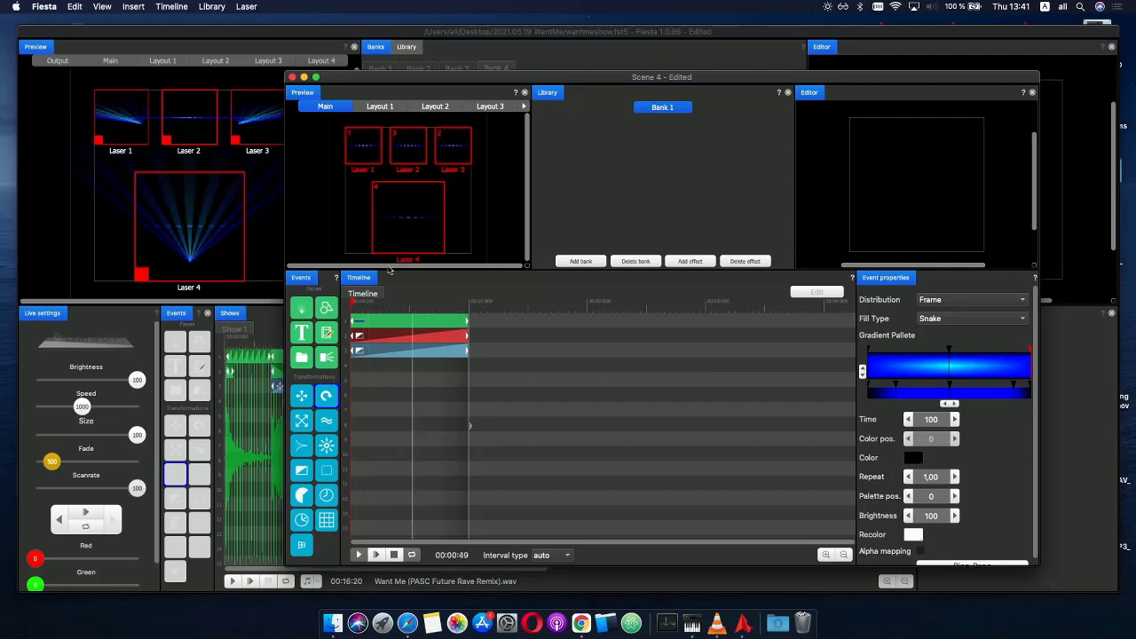
pyautogui.click(292, 77)
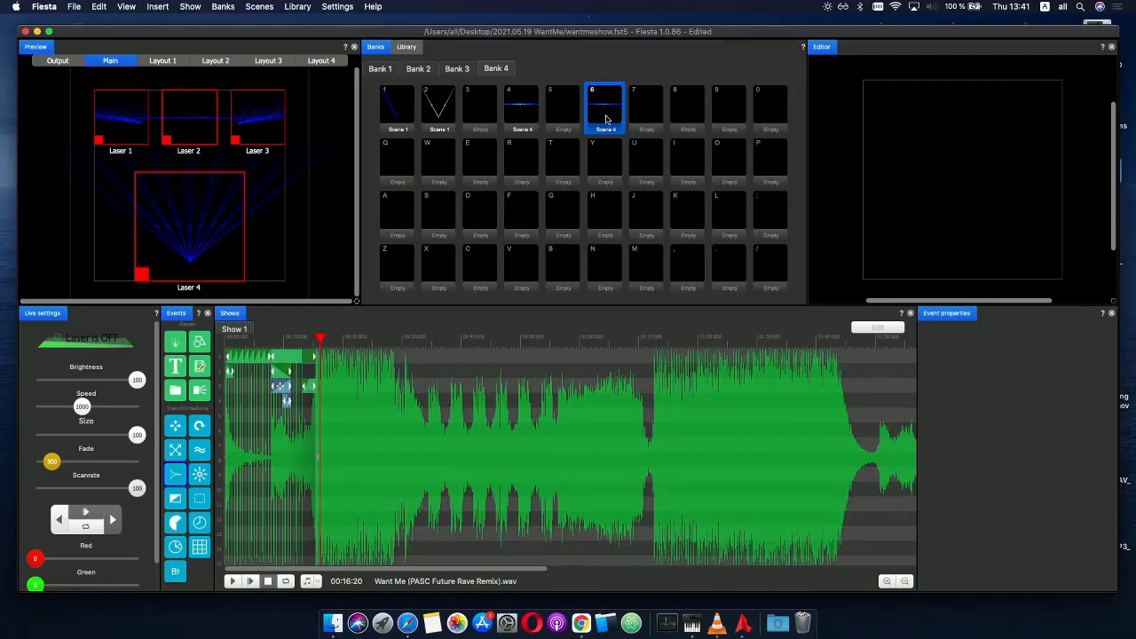
# - Place the slot 6 scene on the show's first track, starting directly after the preceding event
pyautogui.click(346, 355)
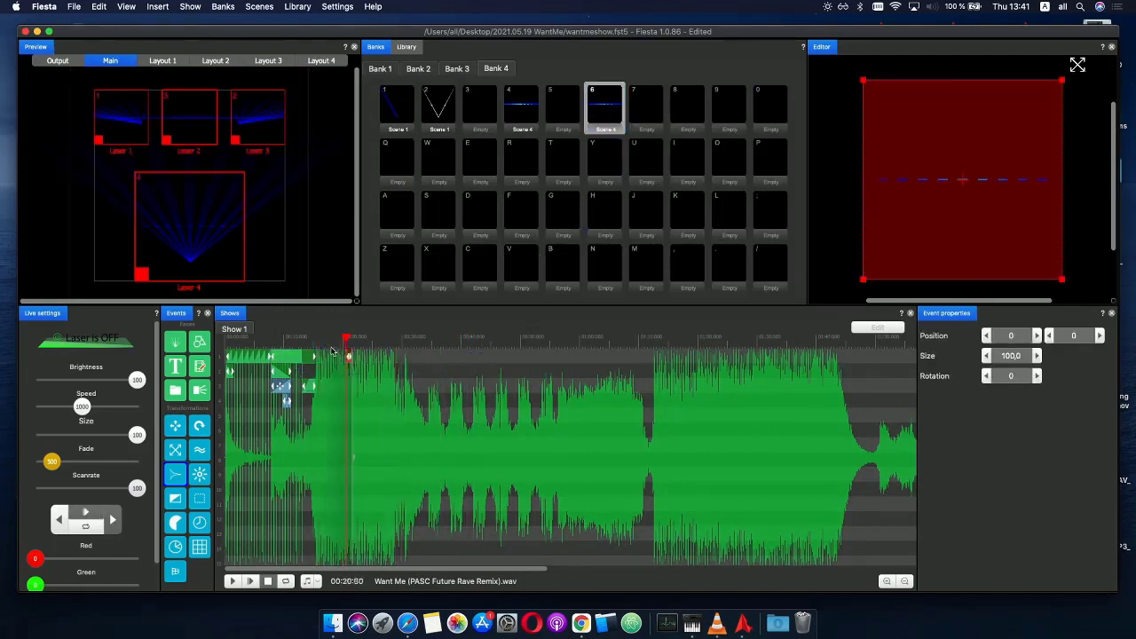
pyautogui.scroll(3, 351, 359)
pyautogui.scroll(-5, 369, 362)
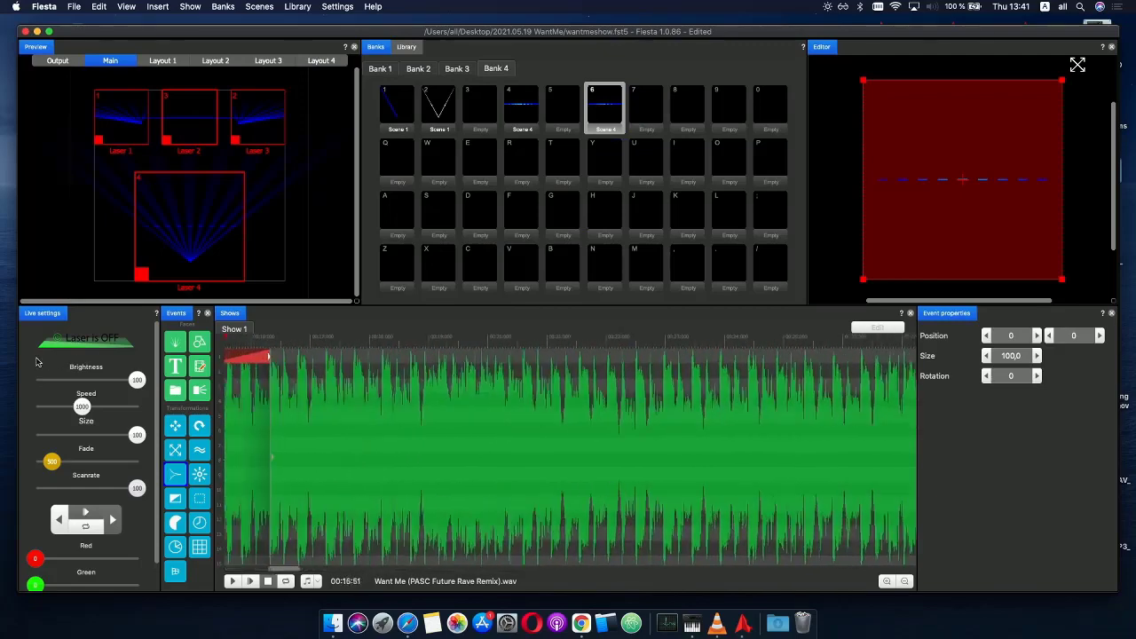
pyautogui.moveTo(297, 415); pyautogui.dragTo(294, 343)
pyautogui.scroll(3, 344, 374)
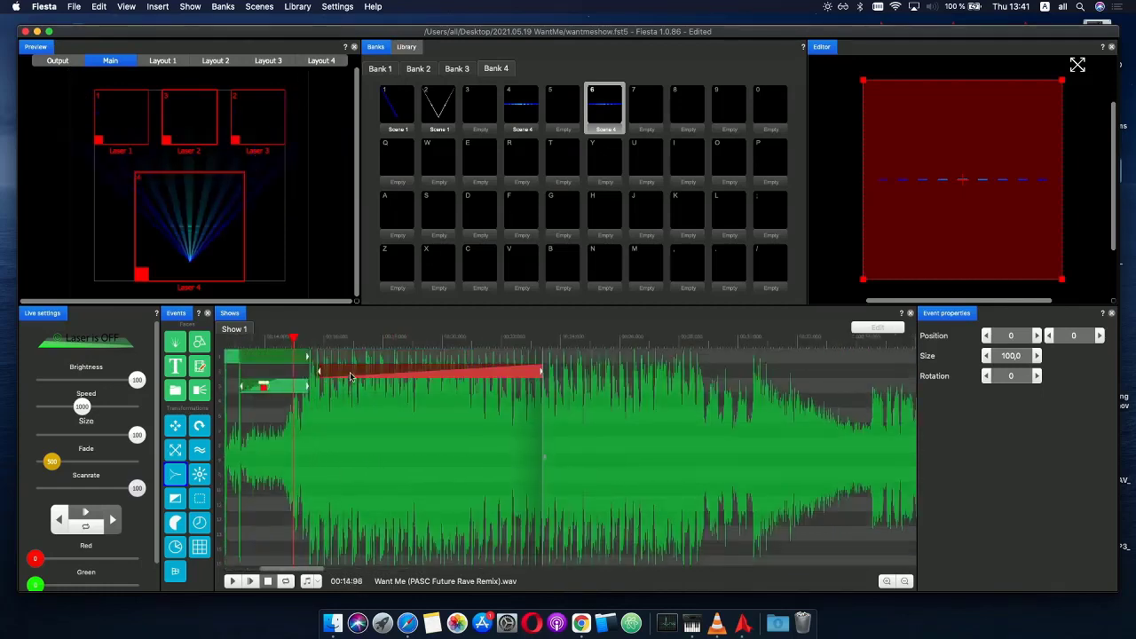
pyautogui.moveTo(351, 377); pyautogui.dragTo(333, 353)
# - Play the show to find the new event's end point, and set its end to about 23.1 seconds
pyautogui.moveTo(533, 357); pyautogui.dragTo(414, 364)
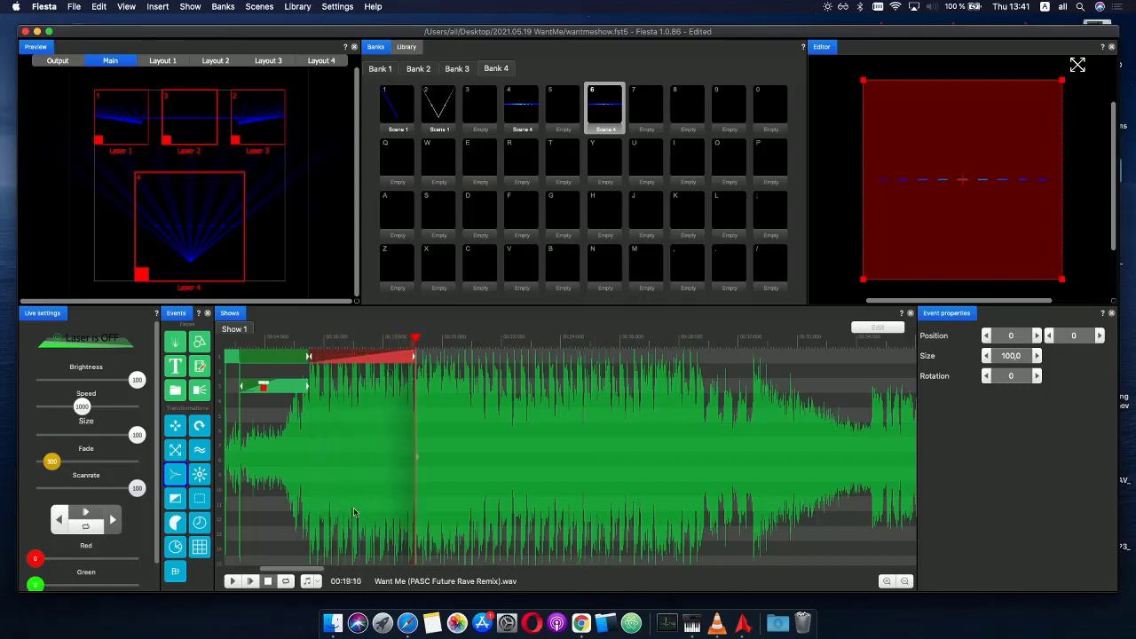
pyautogui.click(251, 582)
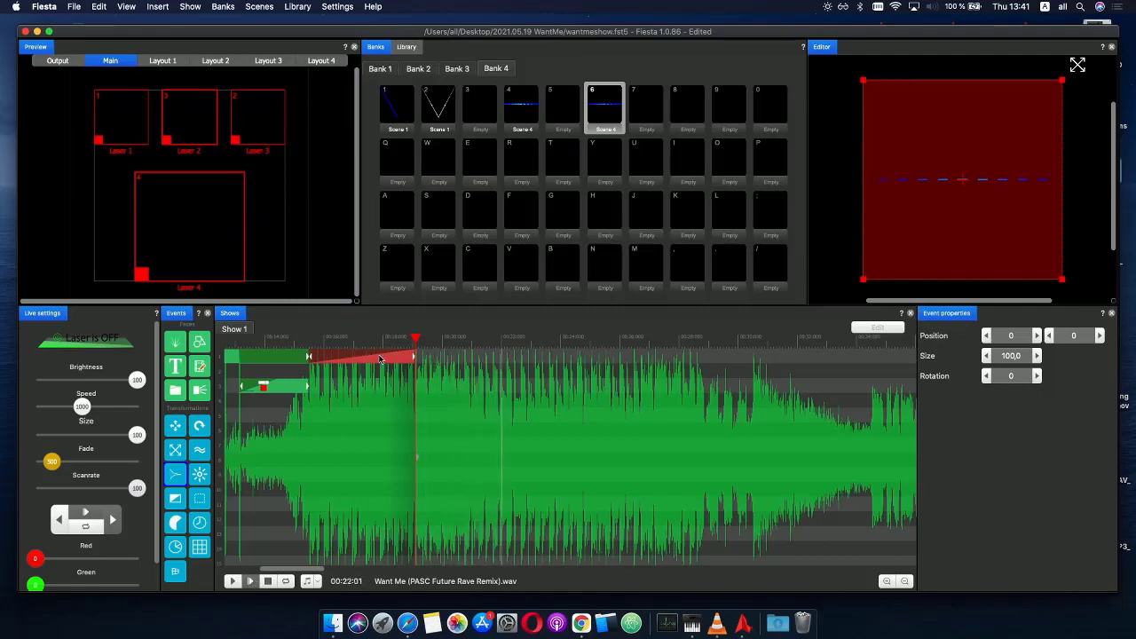
pyautogui.moveTo(414, 358); pyautogui.dragTo(535, 359)
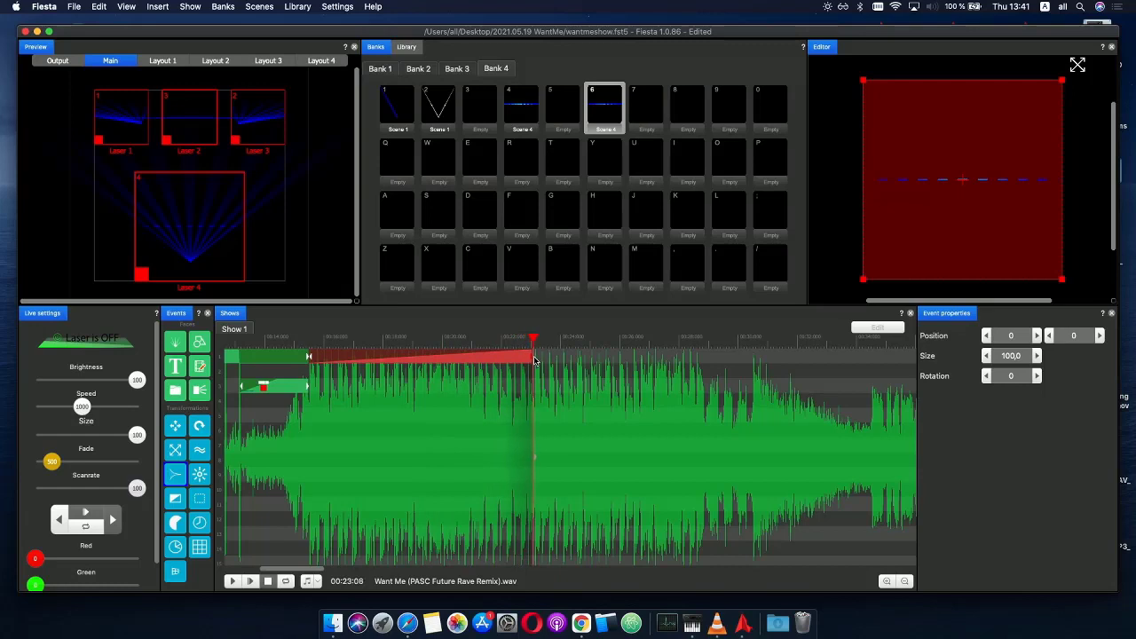
# - Set the new event's phase to repeat 16 times and play the show from about the 15-second mark
pyautogui.click(444, 361)
pyautogui.click(354, 373)
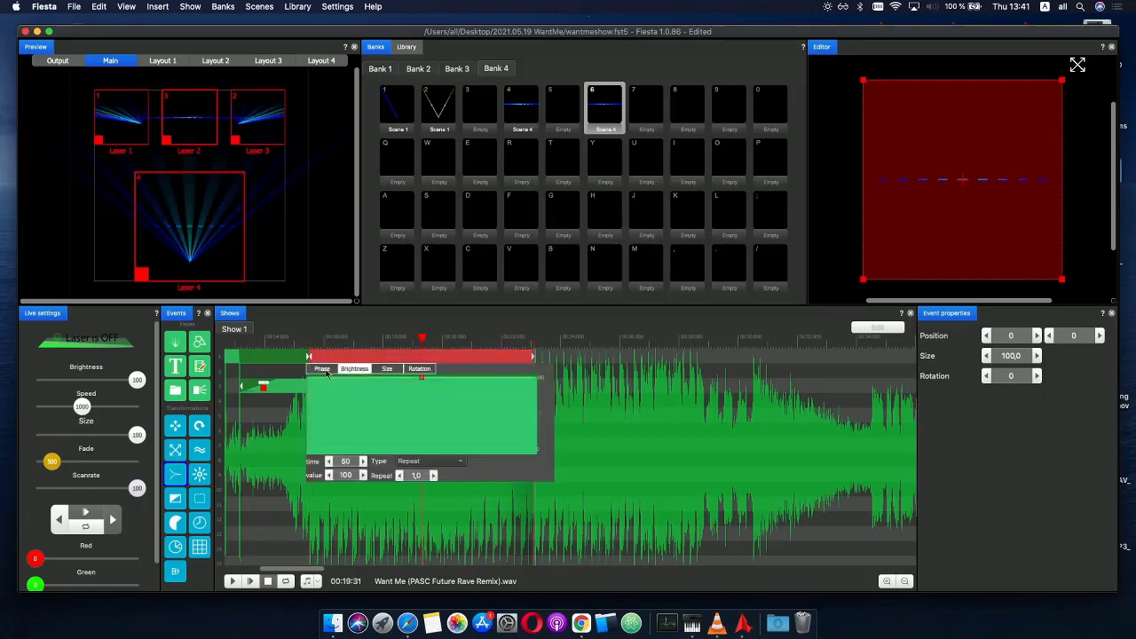
pyautogui.click(323, 370)
pyautogui.write('1')
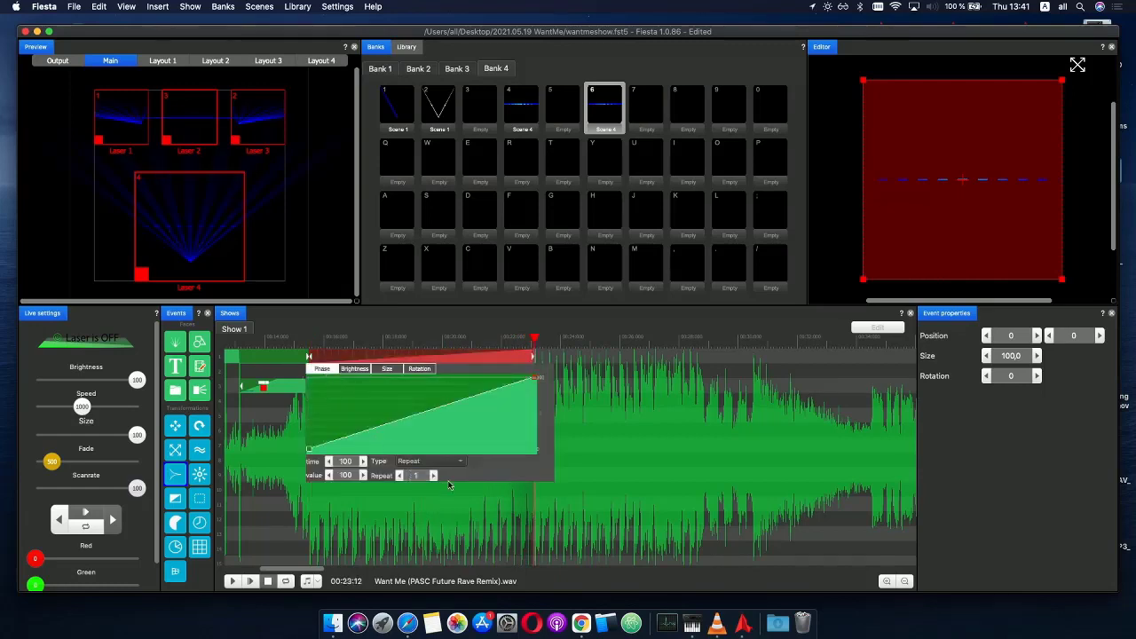
pyautogui.write('6')
pyautogui.press('Return')
pyautogui.click(294, 531)
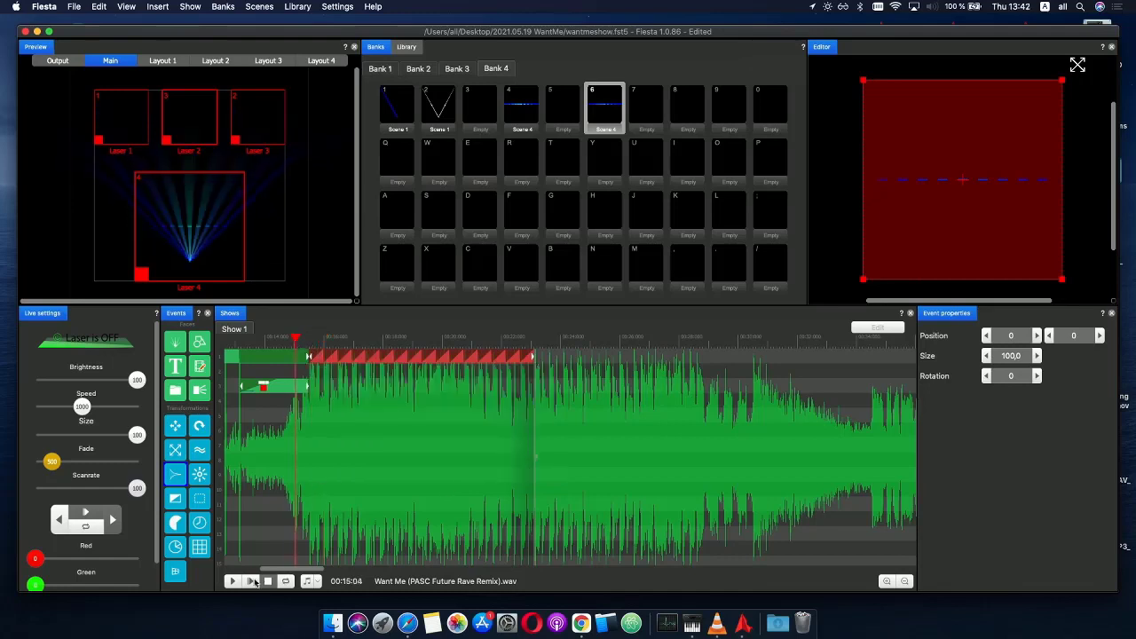
pyautogui.click(252, 581)
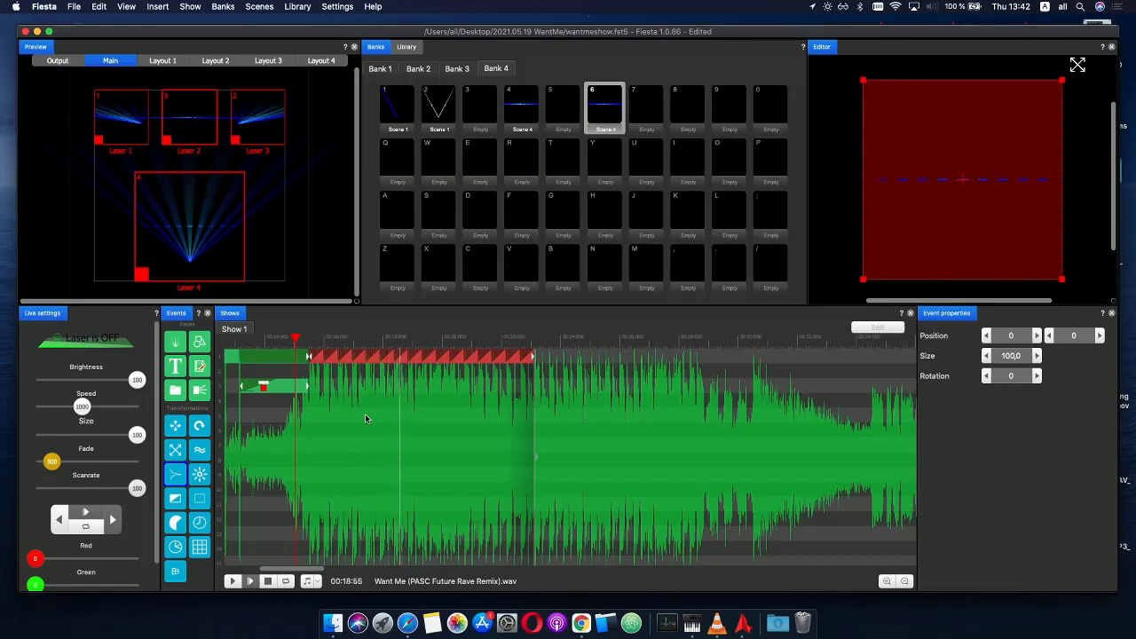
# - Set the selected event's phase to repeat 8 times and play the show from just before the event
pyautogui.click(267, 581)
pyautogui.click(422, 357)
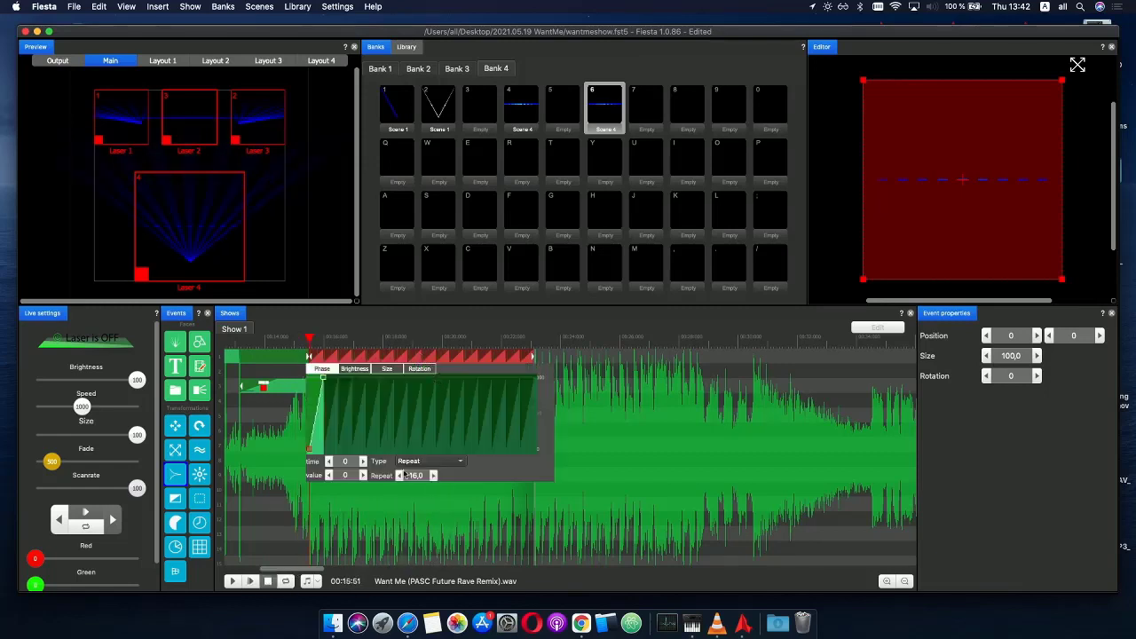
pyautogui.click(374, 397)
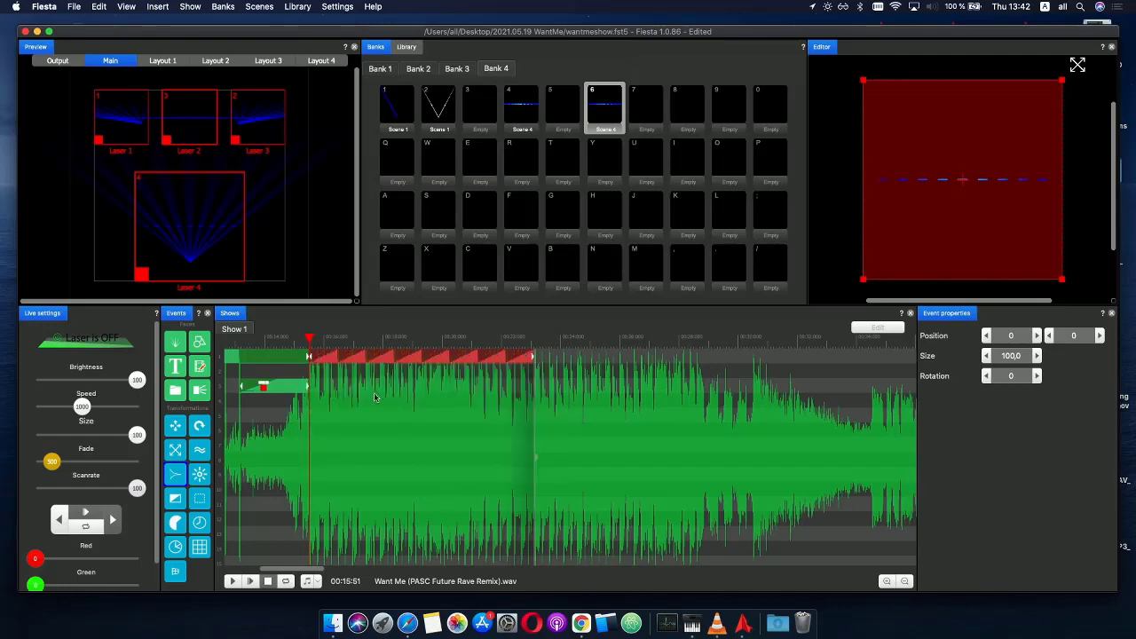
pyautogui.moveTo(311, 347); pyautogui.dragTo(287, 346)
pyautogui.click(249, 582)
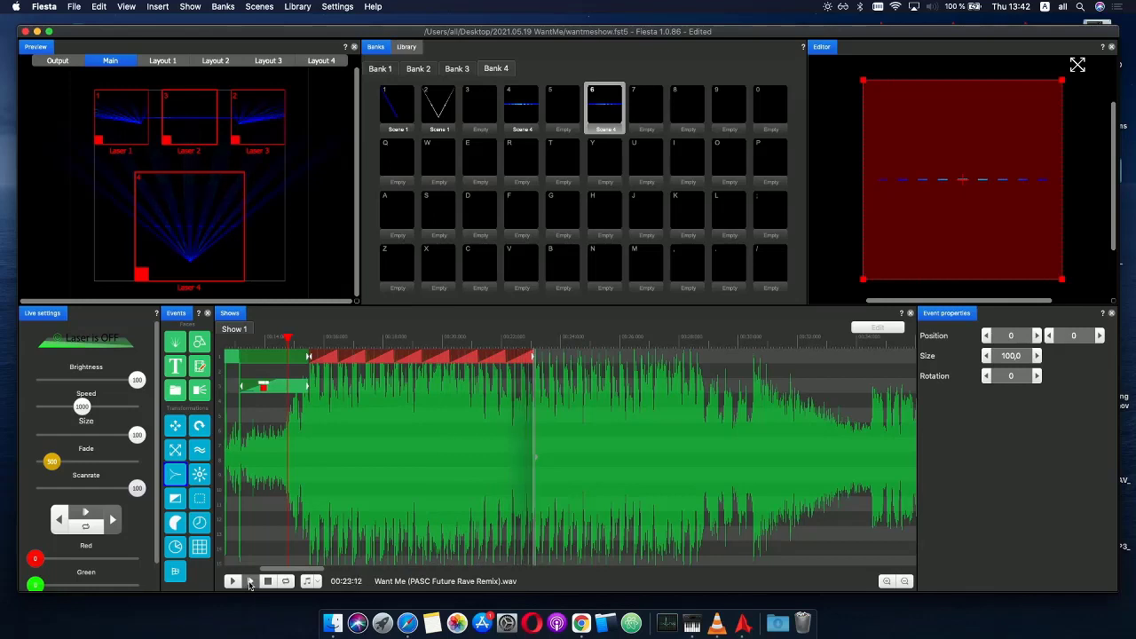
pyautogui.click(461, 340)
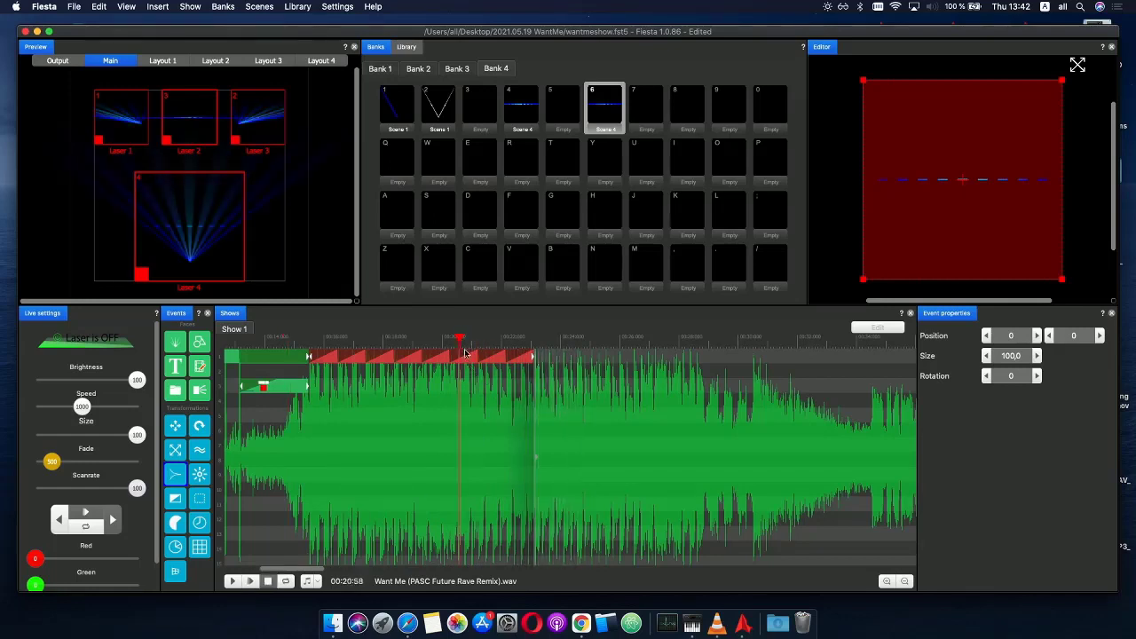
# - Duplicate the 8-repeat event directly after the original on the first track and play the show from the 15-second mark
pyautogui.click(470, 359)
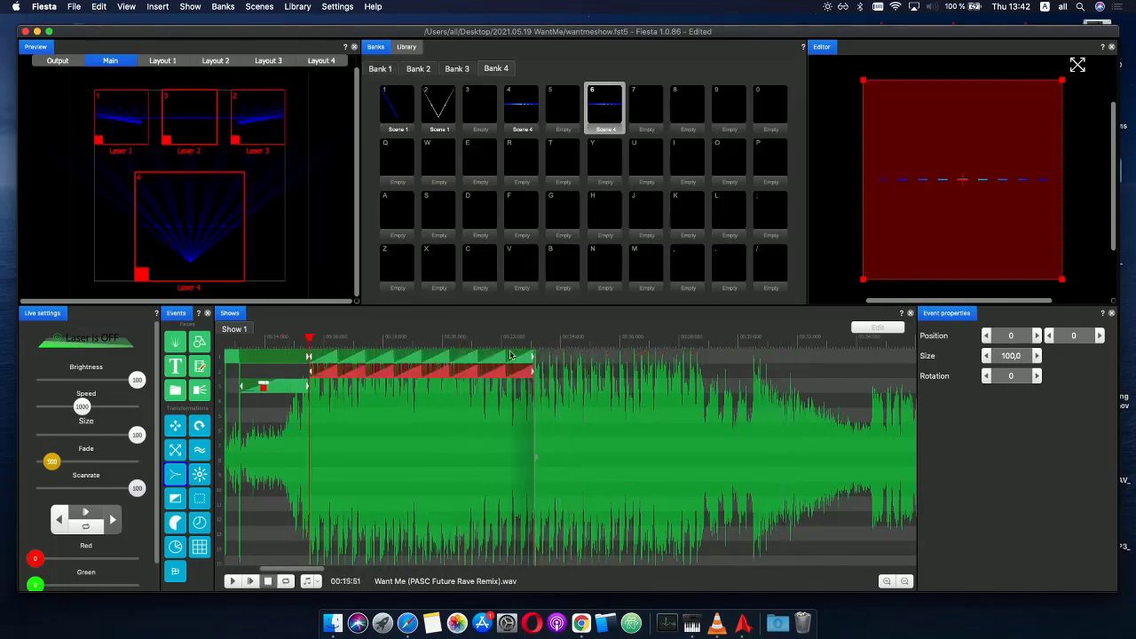
pyautogui.moveTo(374, 372); pyautogui.dragTo(570, 345)
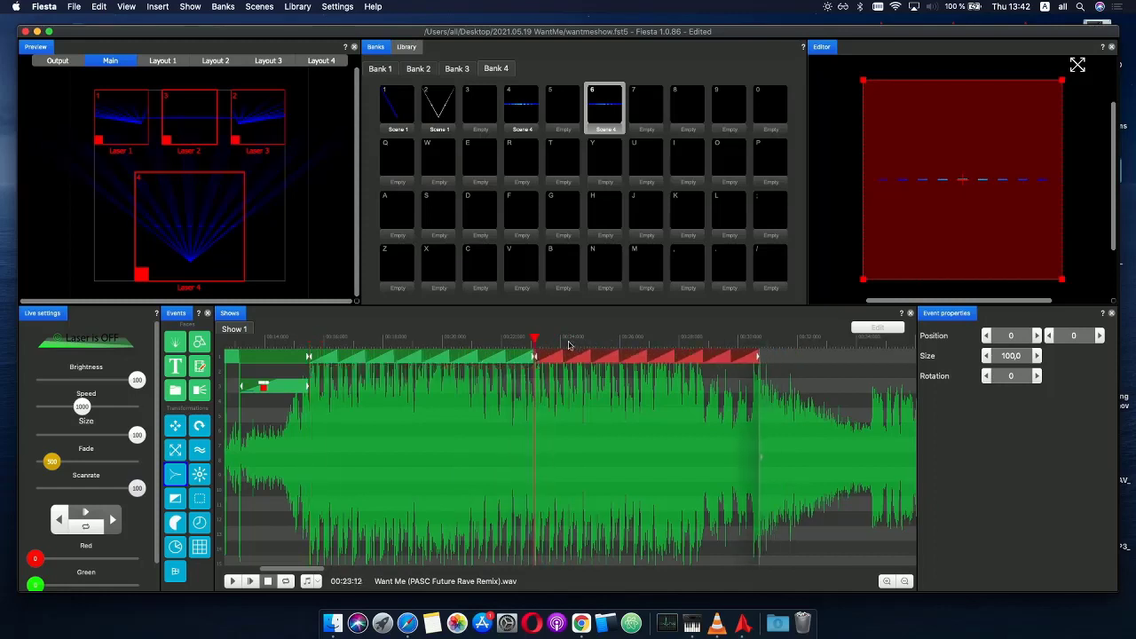
pyautogui.click(295, 340)
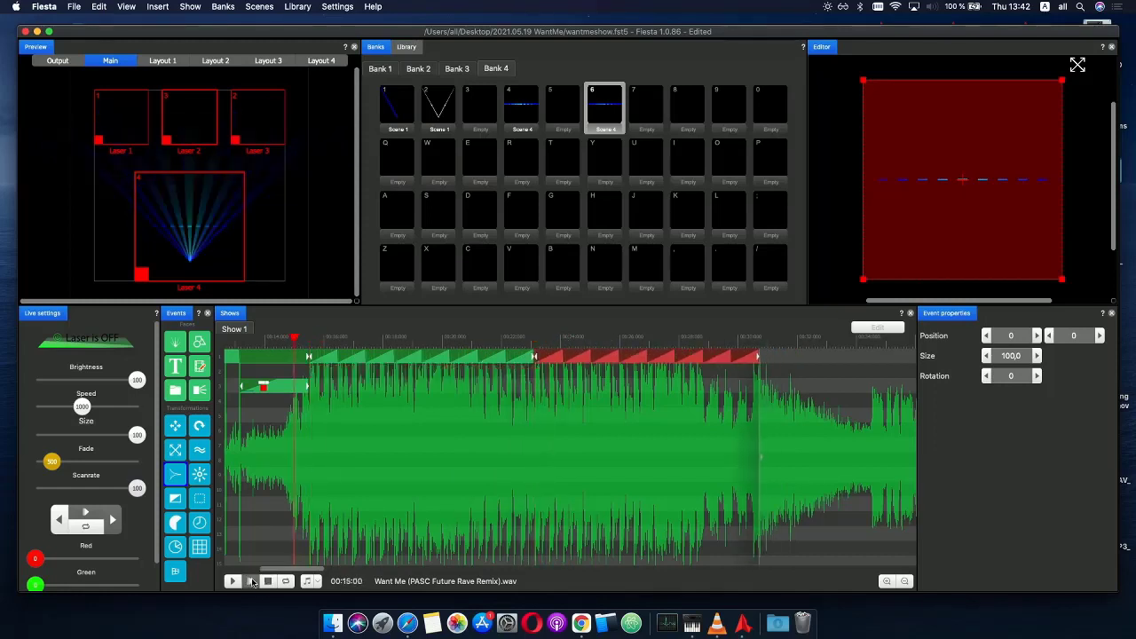
pyautogui.click(250, 582)
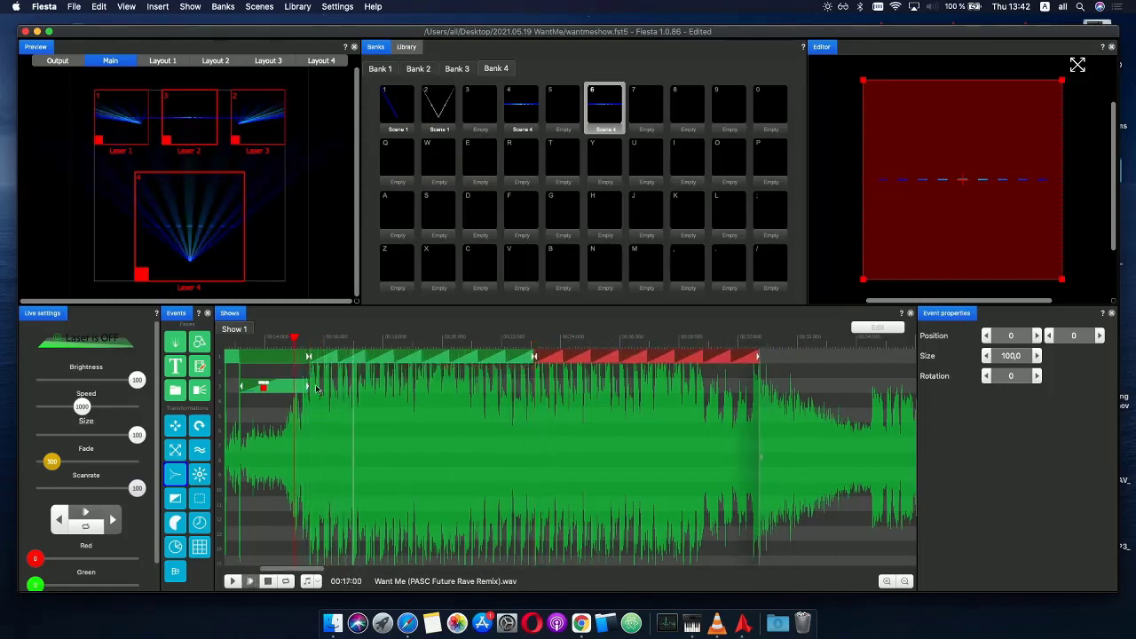
# - Add a rotation effect on the second track spanning the first 8-repeat event, and play the show from about 15.3 seconds
pyautogui.moveTo(199, 425); pyautogui.dragTo(346, 371)
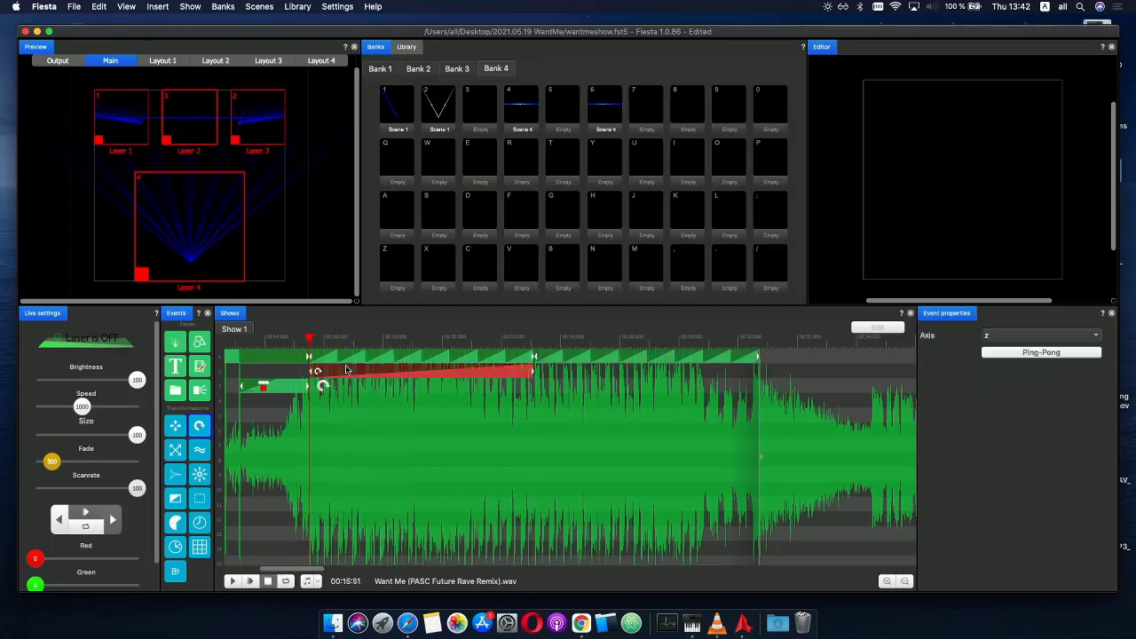
pyautogui.click(301, 340)
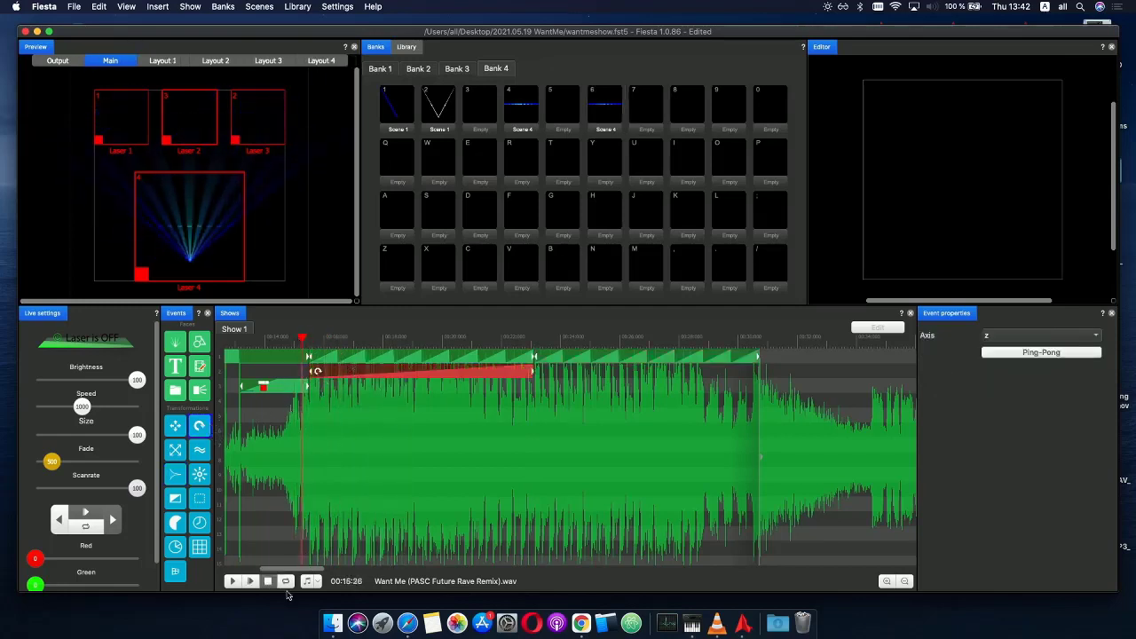
pyautogui.click(255, 582)
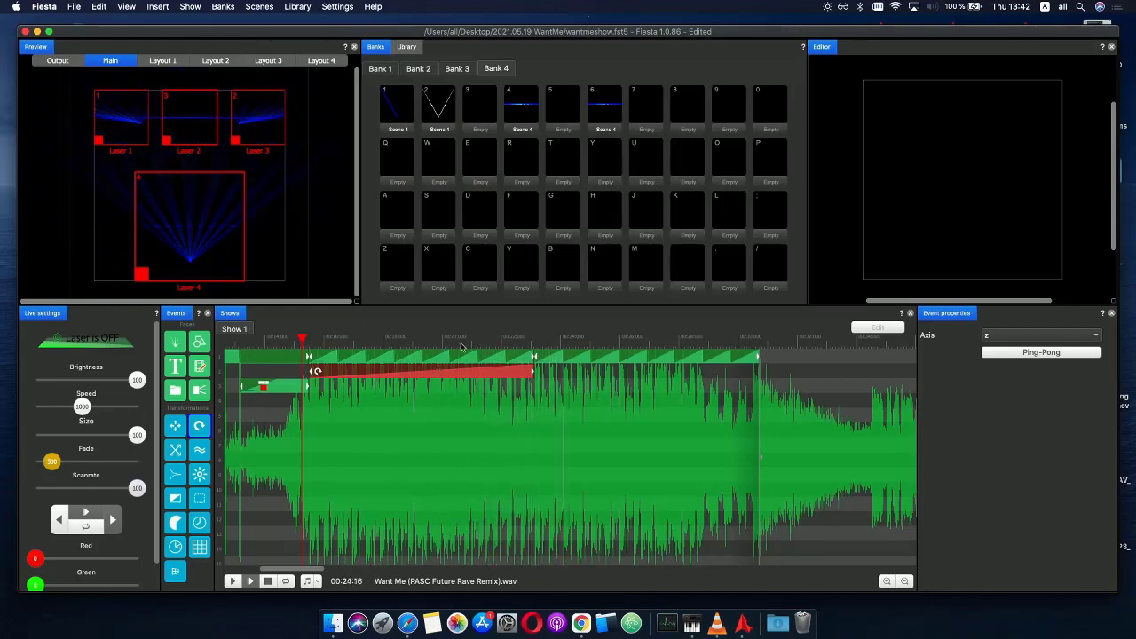
pyautogui.click(468, 343)
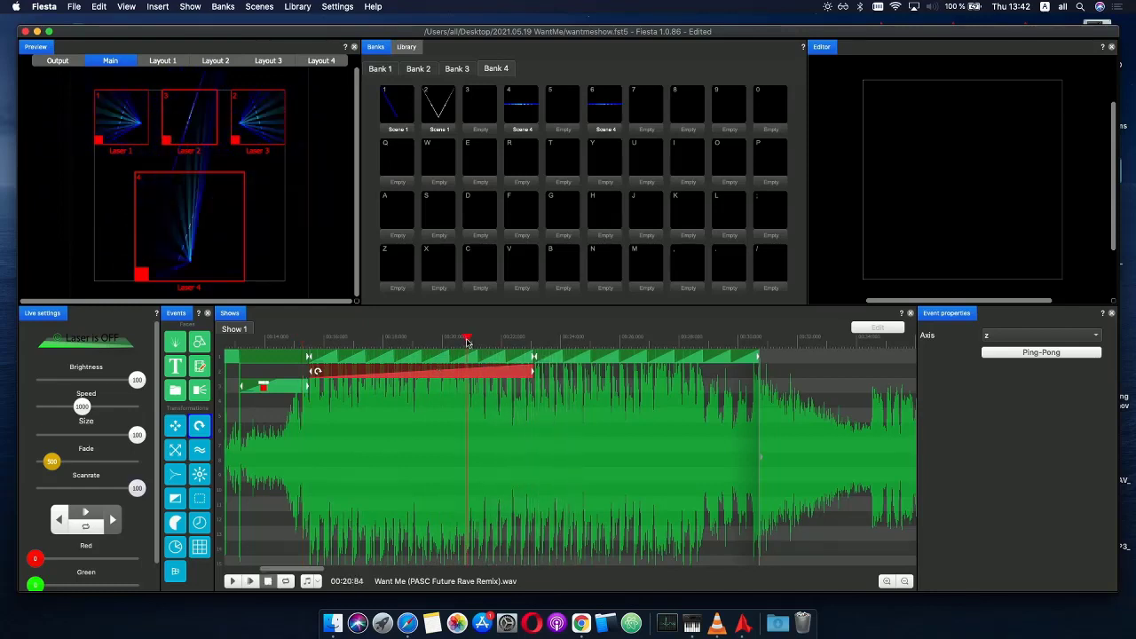
# - Copy the rotation effect beneath the second 8-repeat event, invert its phase graph along X, and play the show from just before the first event
pyautogui.moveTo(537, 374); pyautogui.dragTo(593, 367)
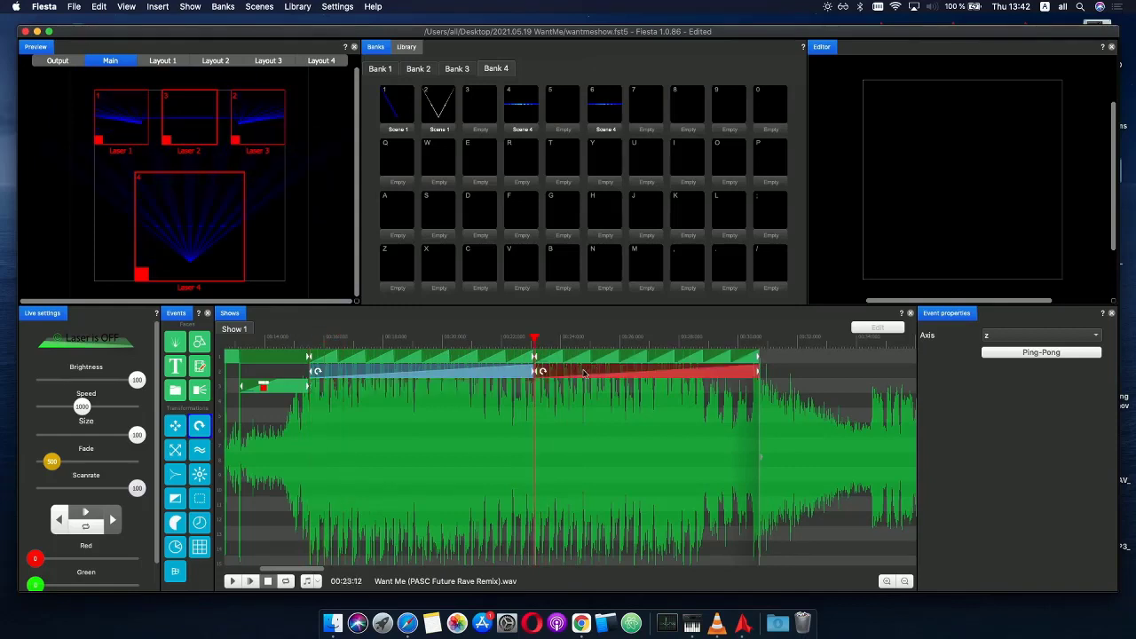
pyautogui.click(584, 374)
pyautogui.rightClick(607, 402)
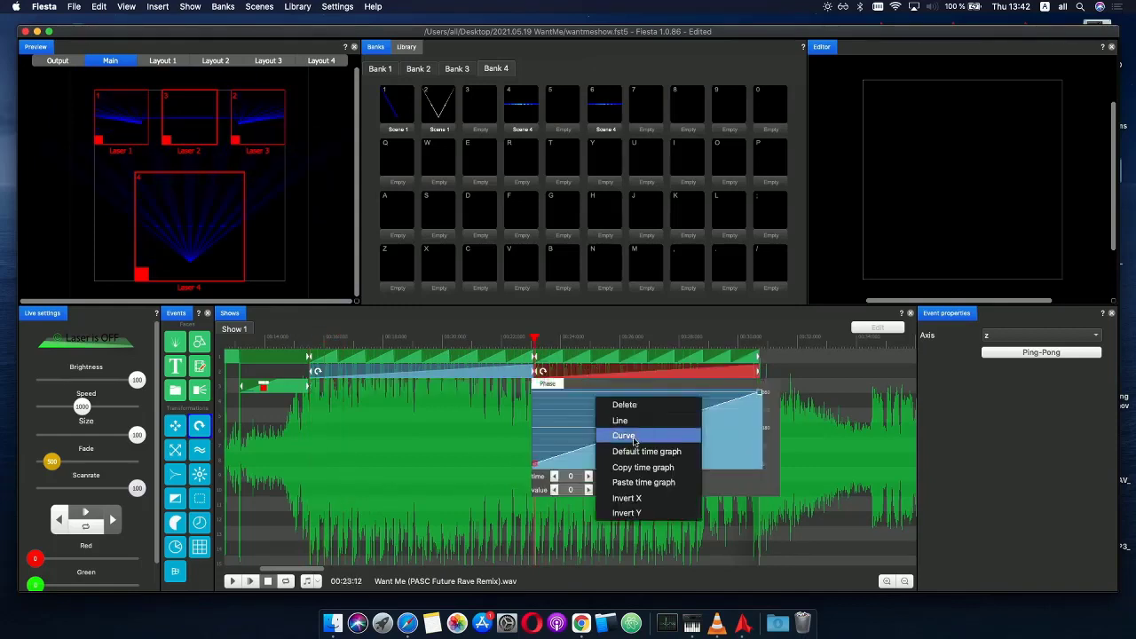
pyautogui.click(650, 499)
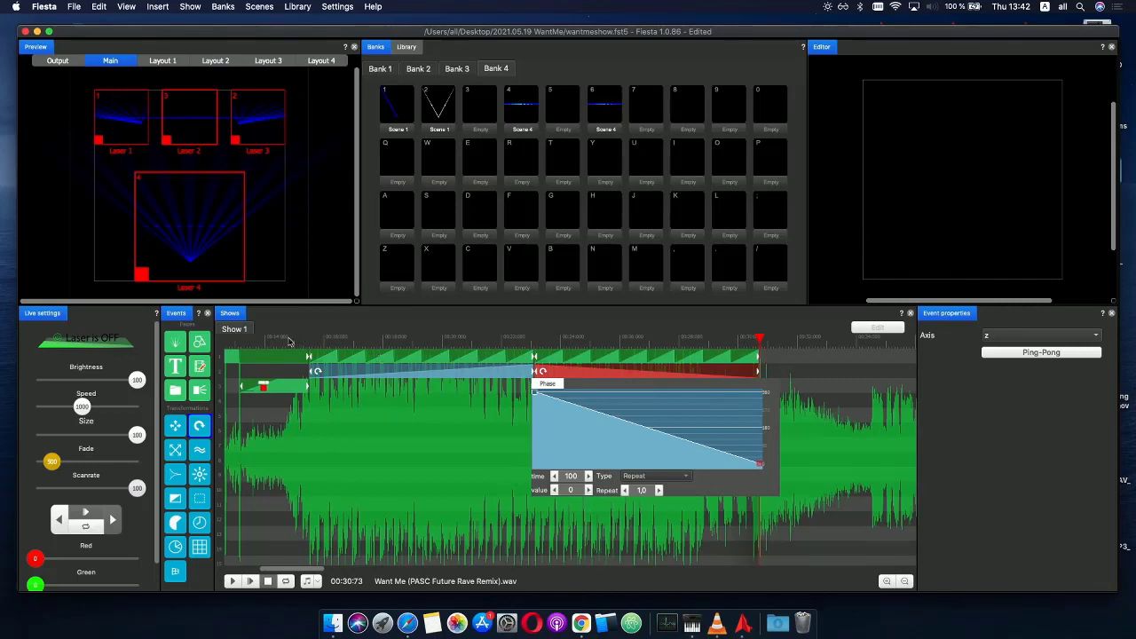
pyautogui.click(289, 339)
pyautogui.click(251, 582)
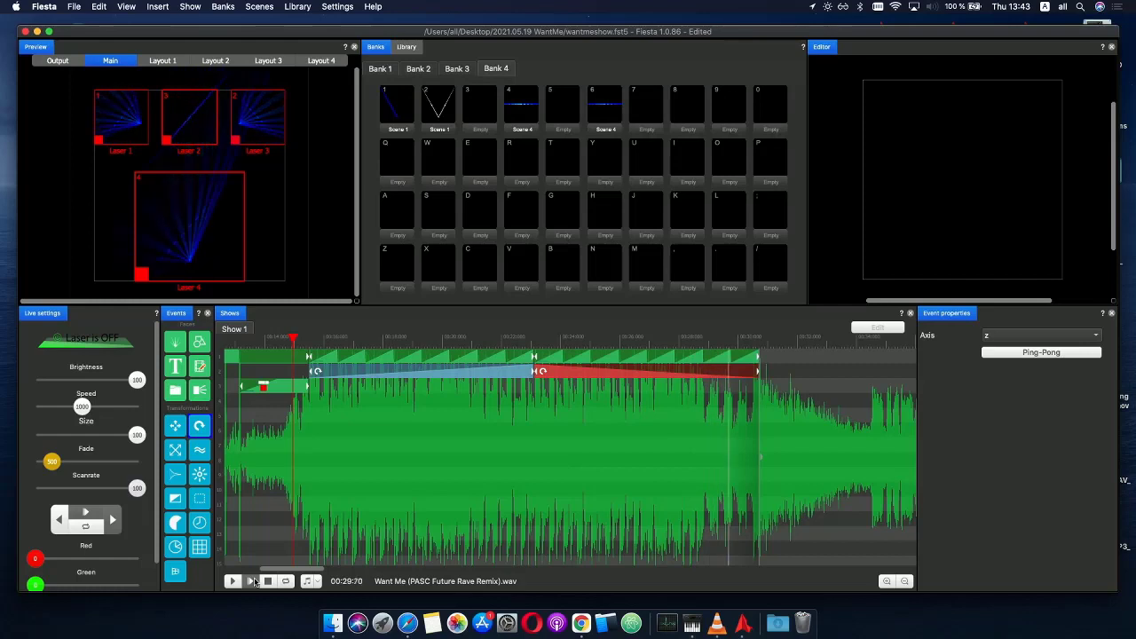
# - Fade out the second 8-repeat event by lowering its brightness from about 29 seconds to value 0 at time 100
pyautogui.click(701, 340)
pyautogui.moveTo(701, 344)
pyautogui.mouseDown()
pyautogui.moveTo(719, 346)
pyautogui.moveTo(707, 346)
pyautogui.mouseUp()
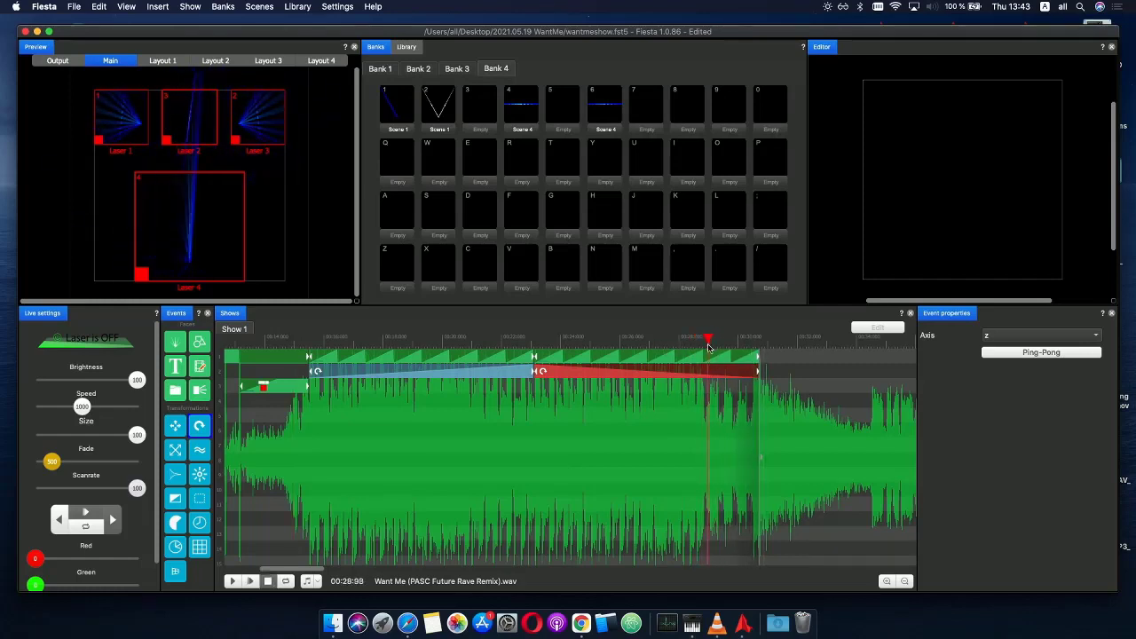
pyautogui.click(719, 359)
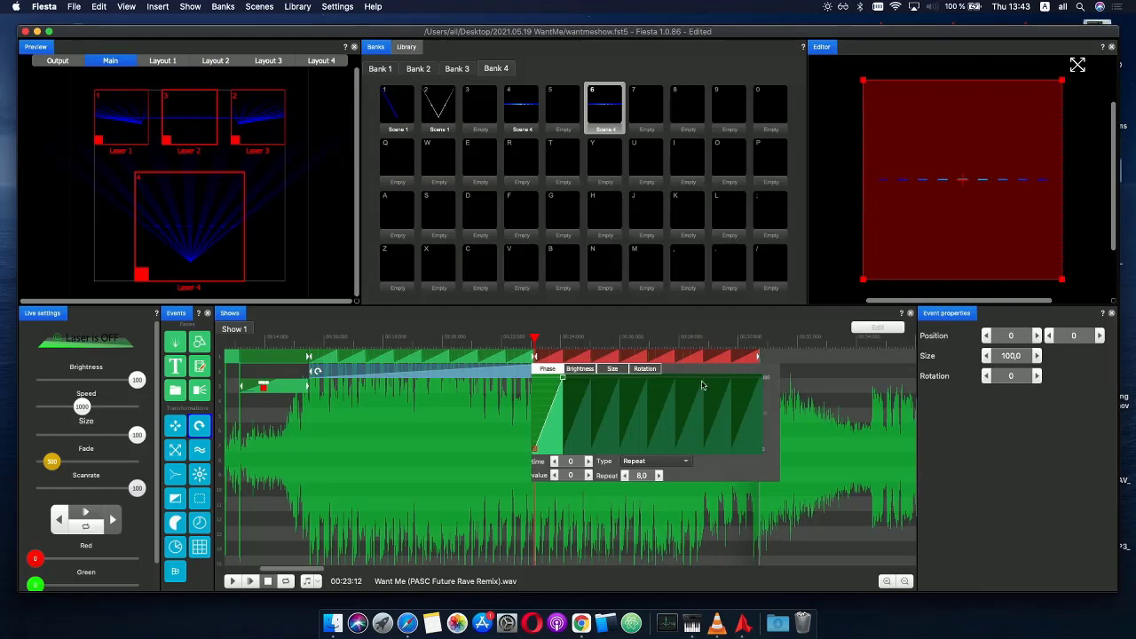
pyautogui.click(582, 370)
pyautogui.moveTo(661, 380); pyautogui.dragTo(774, 455)
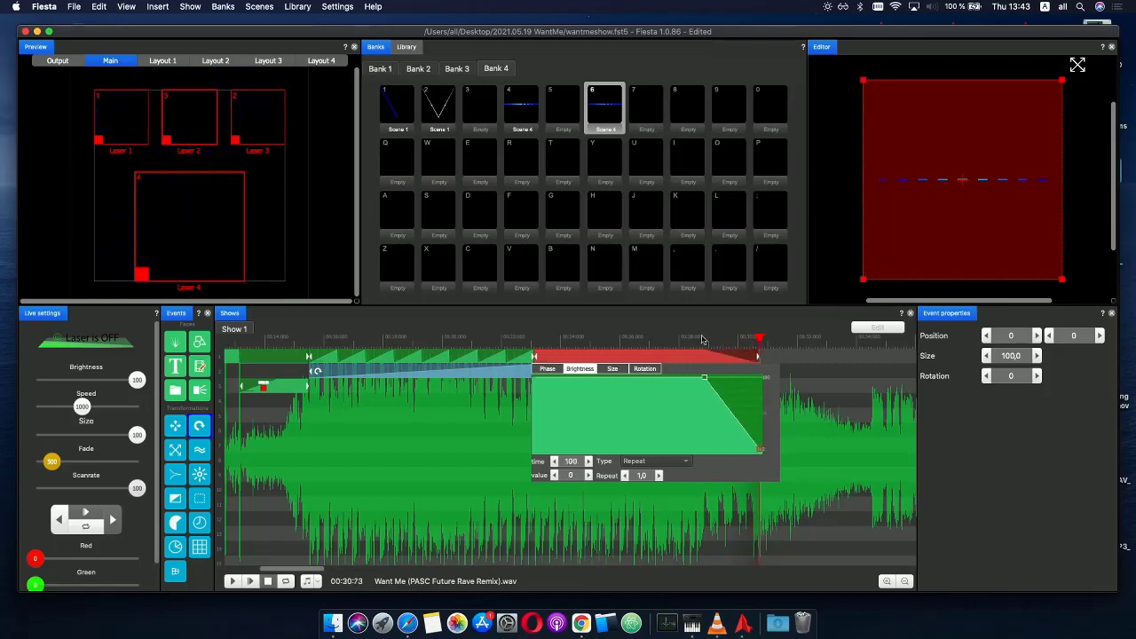
pyautogui.moveTo(701, 340); pyautogui.dragTo(643, 338)
pyautogui.click(75, 6)
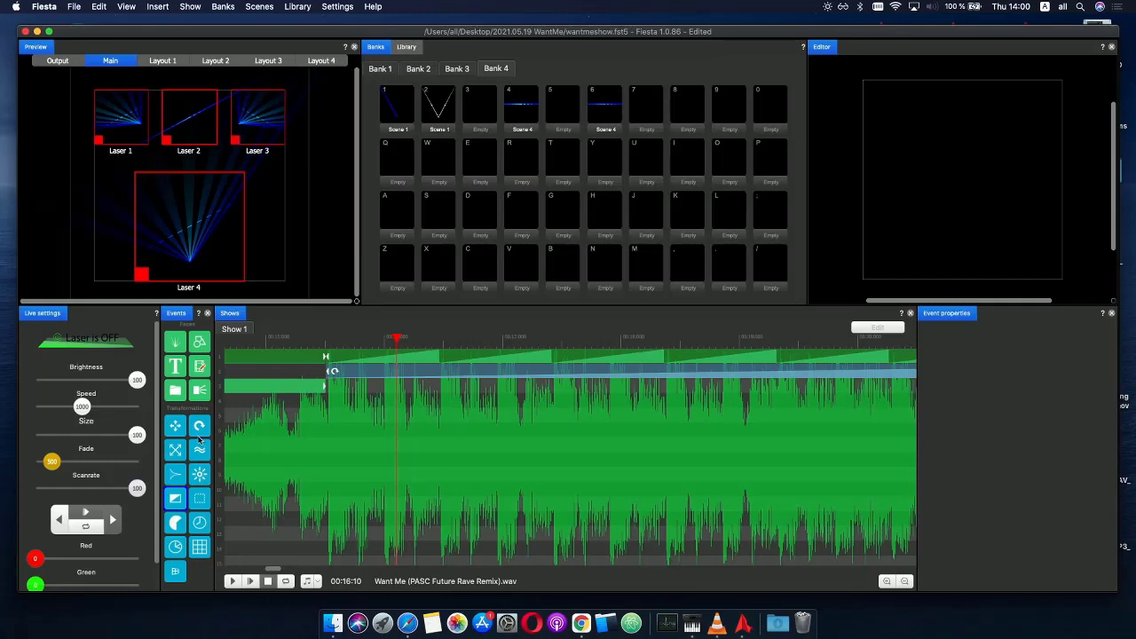
# - Add a gradient effect on the third track from the first 8-repeat event's start to about 16.2 seconds, and preview it
pyautogui.moveTo(176, 499); pyautogui.dragTo(413, 394)
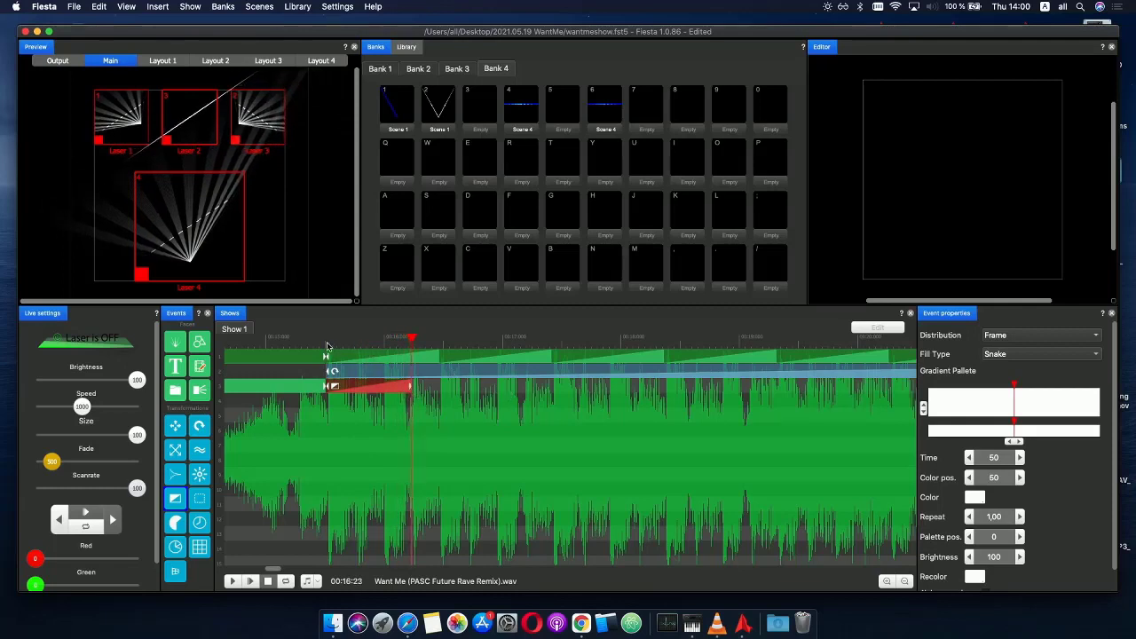
pyautogui.moveTo(327, 346); pyautogui.dragTo(352, 343)
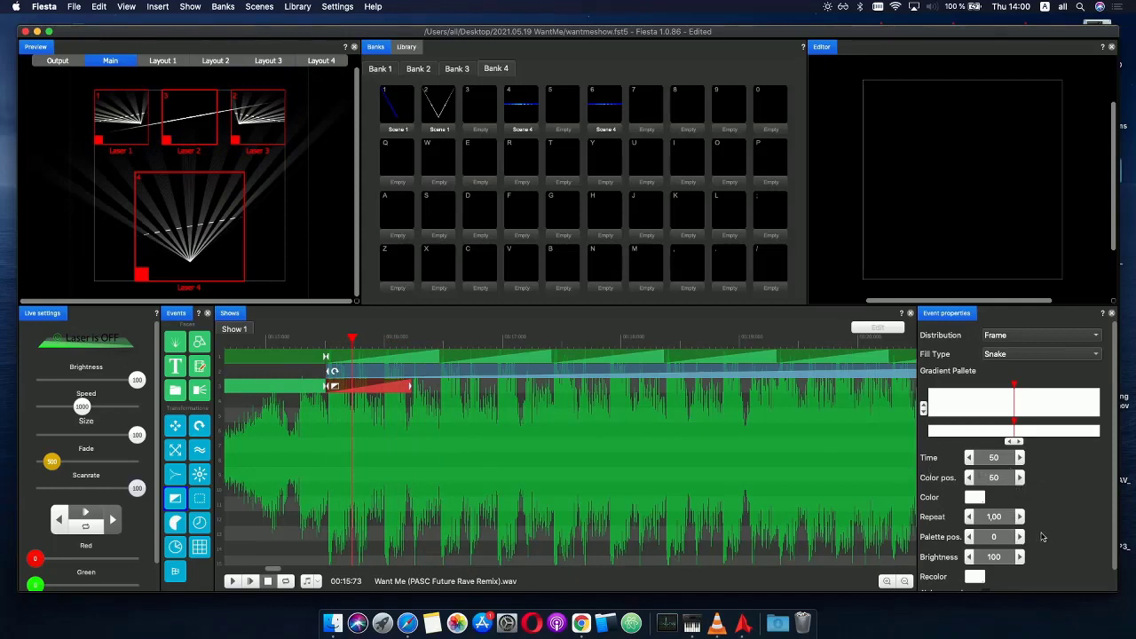
pyautogui.scroll(-1, 1047, 538)
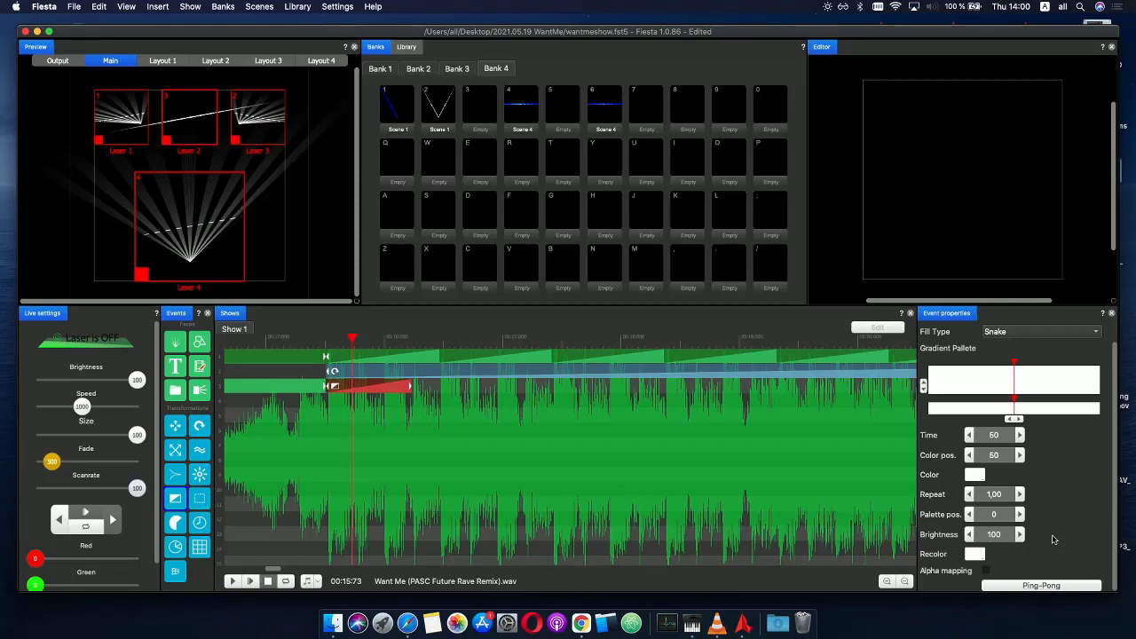
# - Reshape the gradient effect's time graph to peak in the middle and fall to zero at the end, and scrub through it
pyautogui.click(362, 391)
pyautogui.click(371, 397)
pyautogui.moveTo(370, 407); pyautogui.dragTo(302, 488)
pyautogui.moveTo(414, 408); pyautogui.dragTo(422, 493)
pyautogui.click(324, 338)
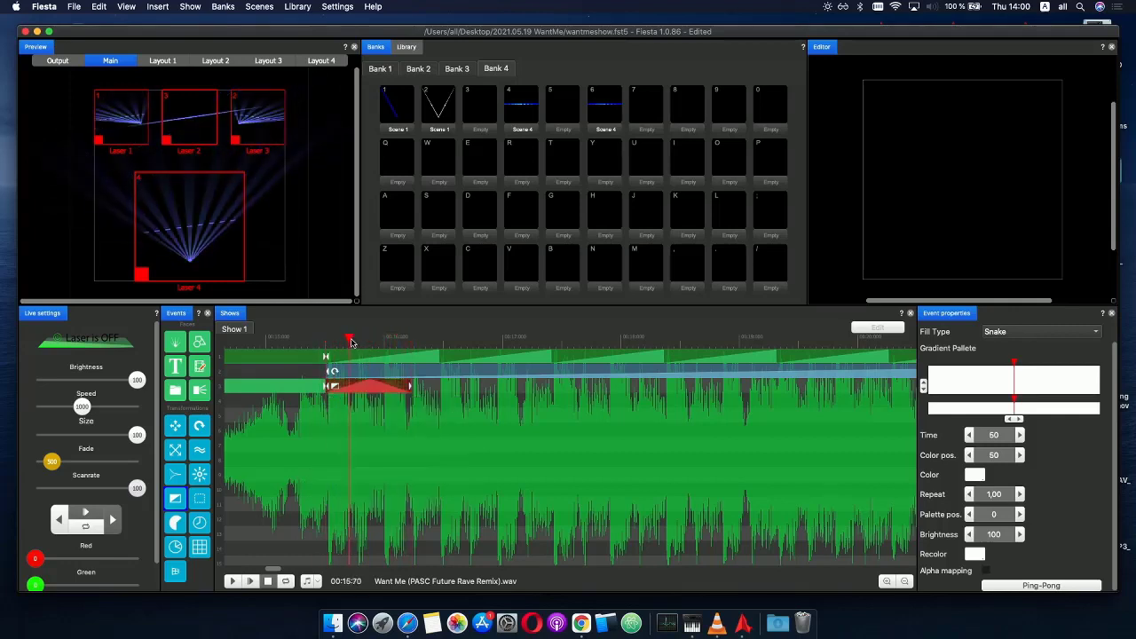
pyautogui.moveTo(325, 337); pyautogui.dragTo(414, 342)
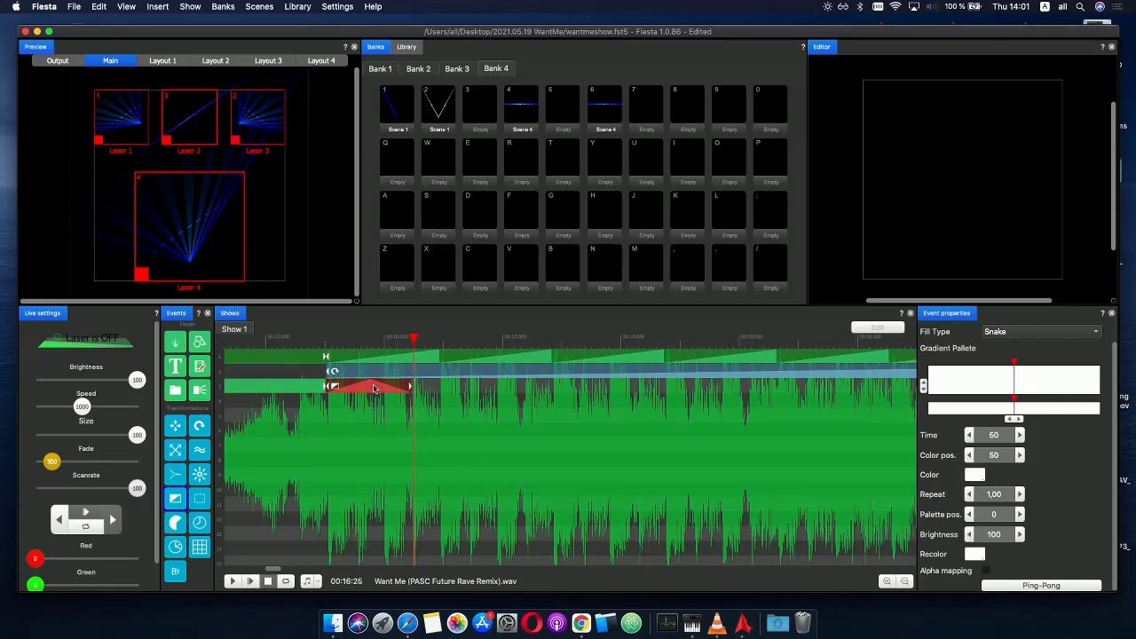
# - Duplicate the gradient effect directly after itself on the third track and play the show from about 14 seconds
pyautogui.press('super+v')
pyautogui.moveTo(432, 388); pyautogui.dragTo(413, 388)
pyautogui.moveTo(439, 343); pyautogui.dragTo(197, 341)
pyautogui.click(251, 581)
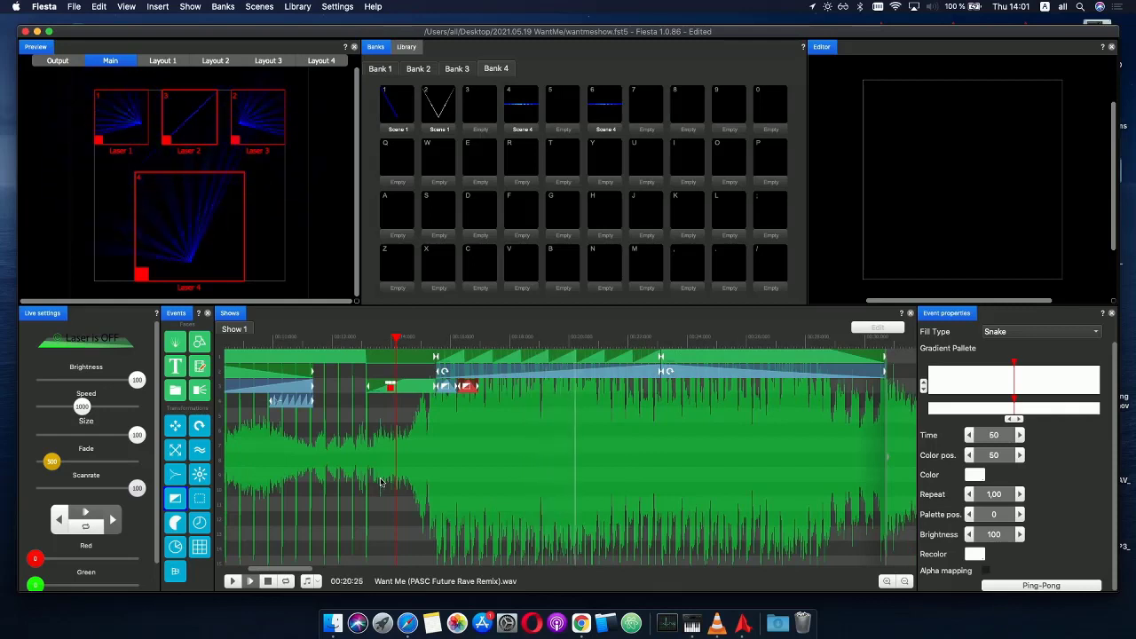
# - Copy both gradient effects to the third track starting at 23.12 seconds, under the second 8-repeat event, and play from about 20 seconds
pyautogui.scroll(-3, 484, 453)
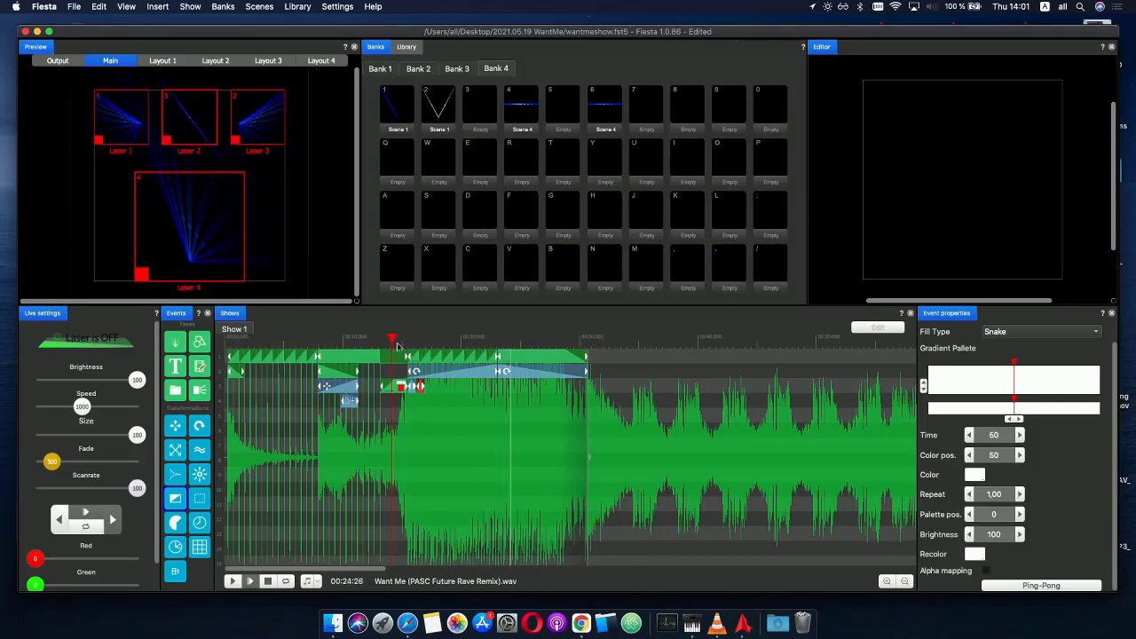
pyautogui.press('space')
pyautogui.click(413, 388)
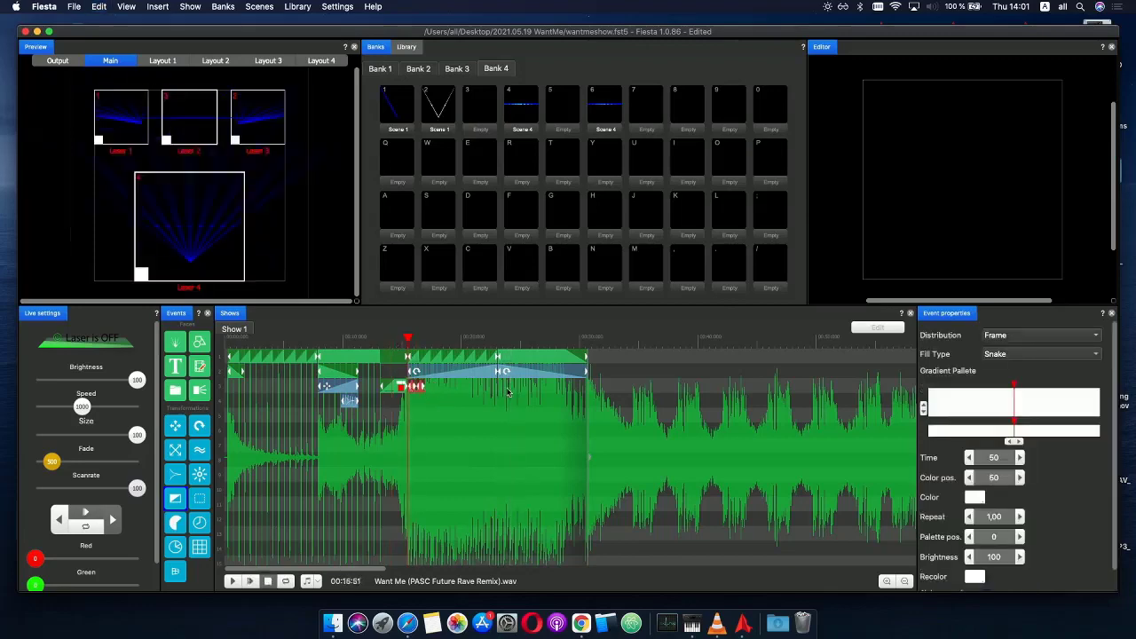
pyautogui.scroll(5, 508, 392)
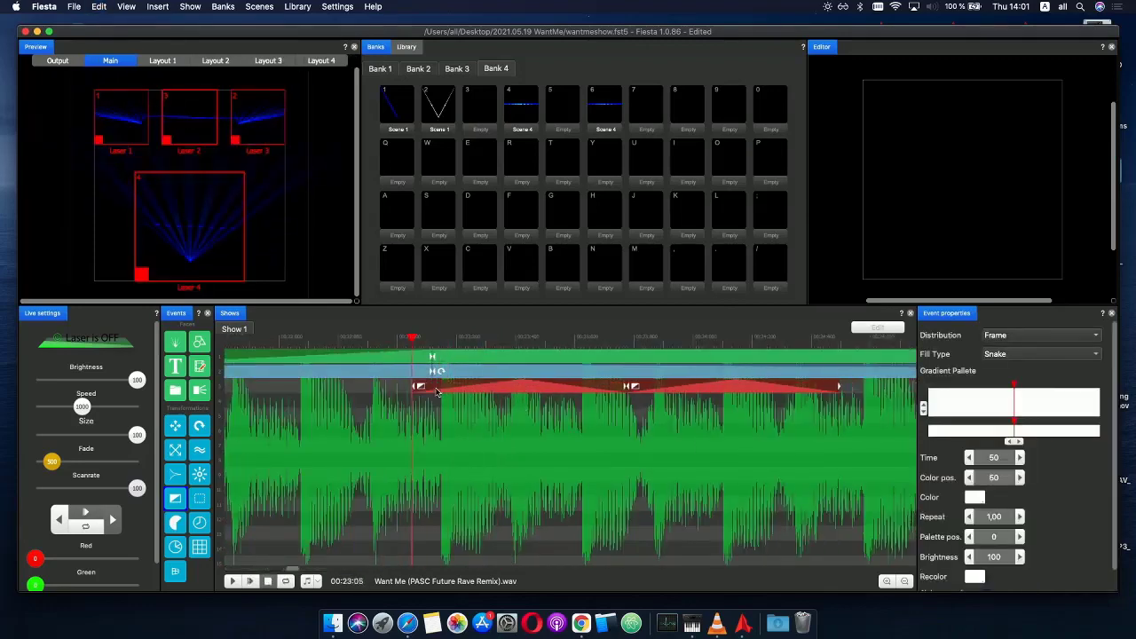
pyautogui.moveTo(436, 393); pyautogui.dragTo(457, 393)
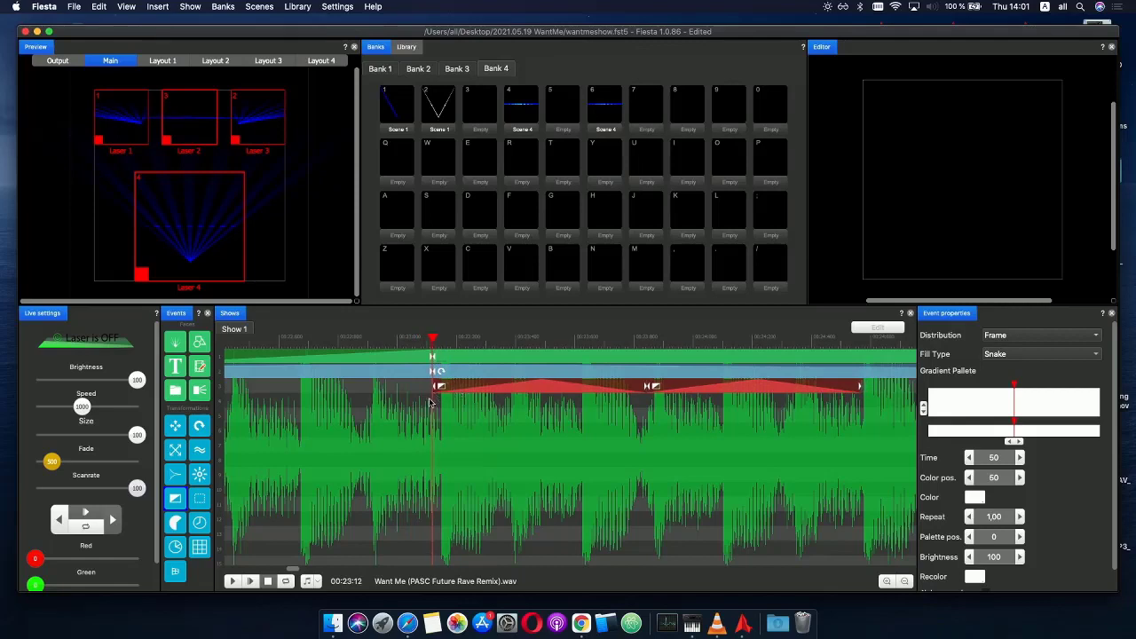
pyautogui.scroll(-5, 432, 399)
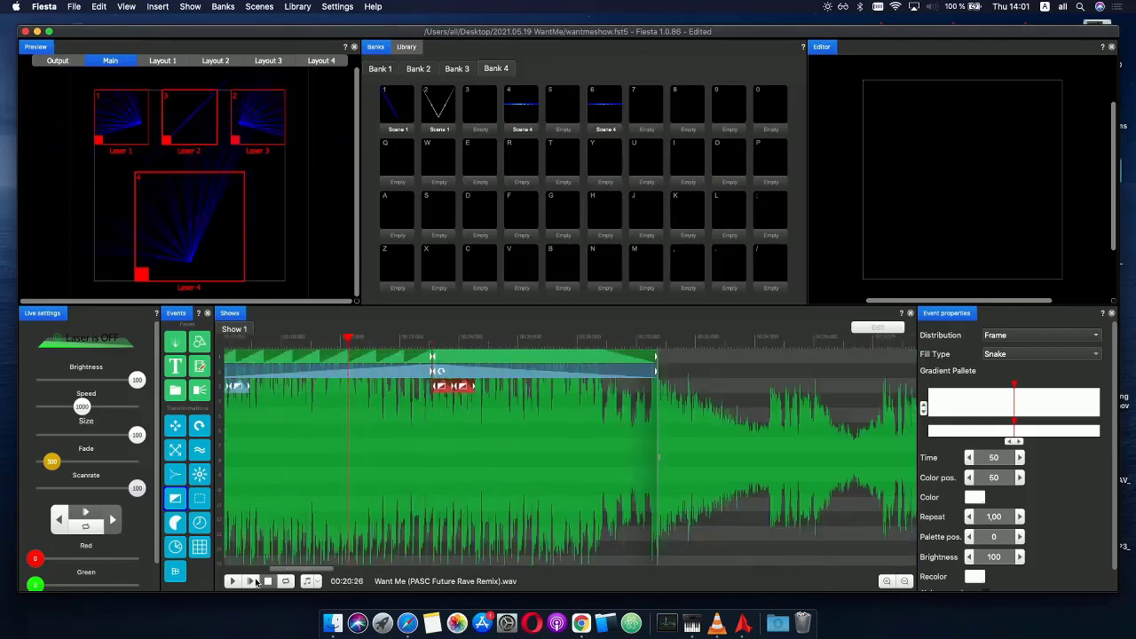
pyautogui.click(254, 582)
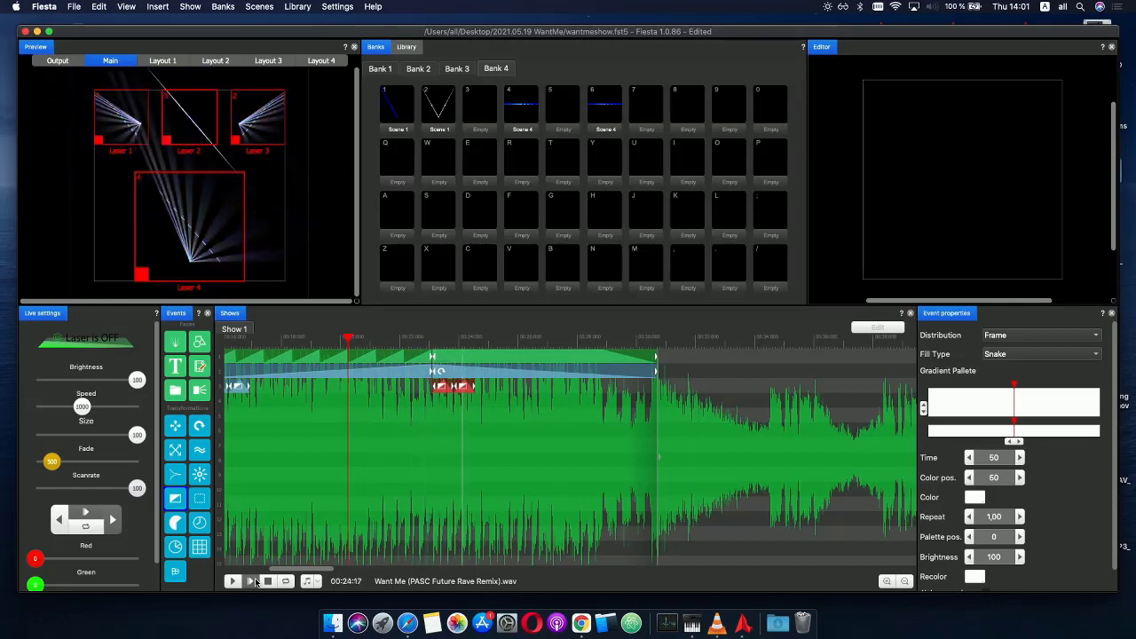
# - Move the second copied gradient effect on the third track to start at about 24.02 seconds, matching the beat
pyautogui.click(438, 344)
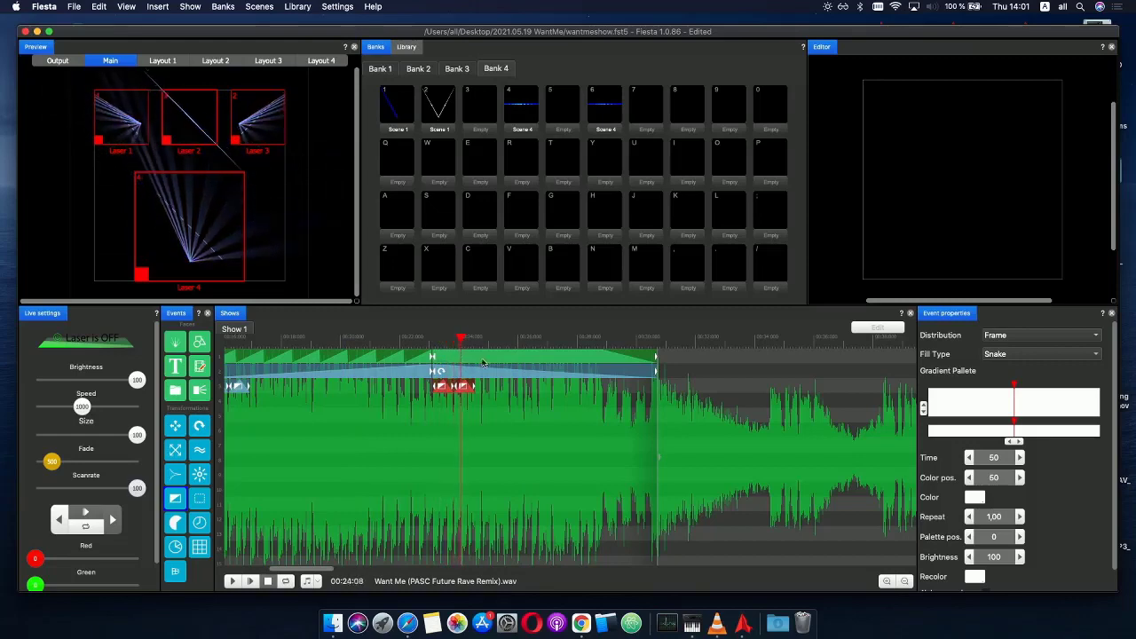
pyautogui.scroll(3, 483, 363)
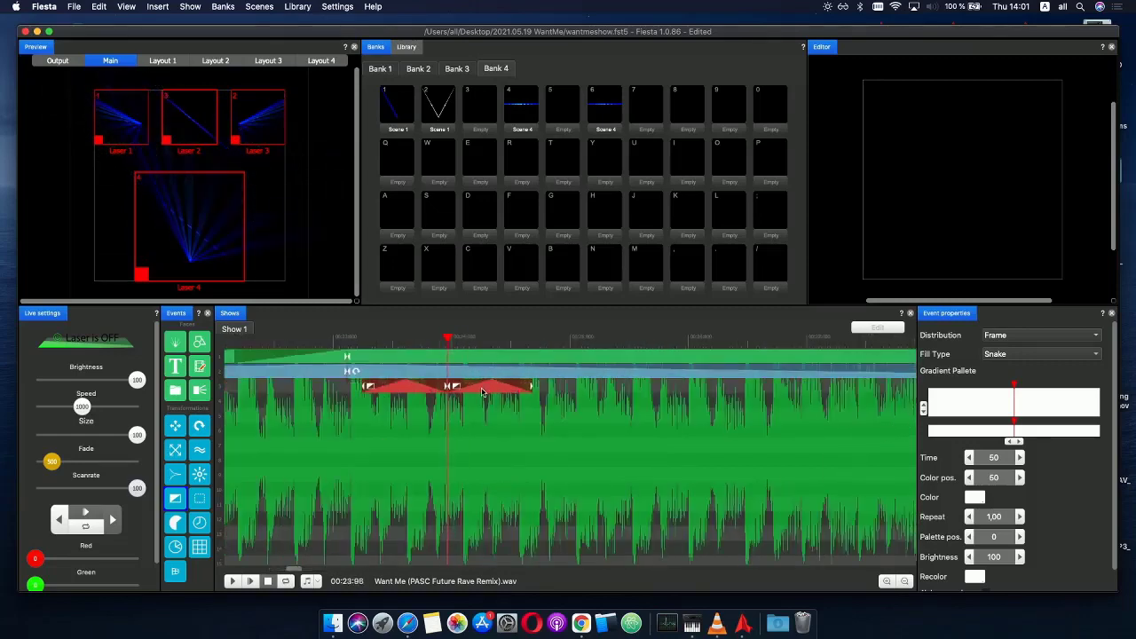
pyautogui.moveTo(481, 391)
pyautogui.mouseDown()
pyautogui.moveTo(464, 391)
pyautogui.moveTo(492, 393)
pyautogui.mouseUp()
pyautogui.click(472, 406)
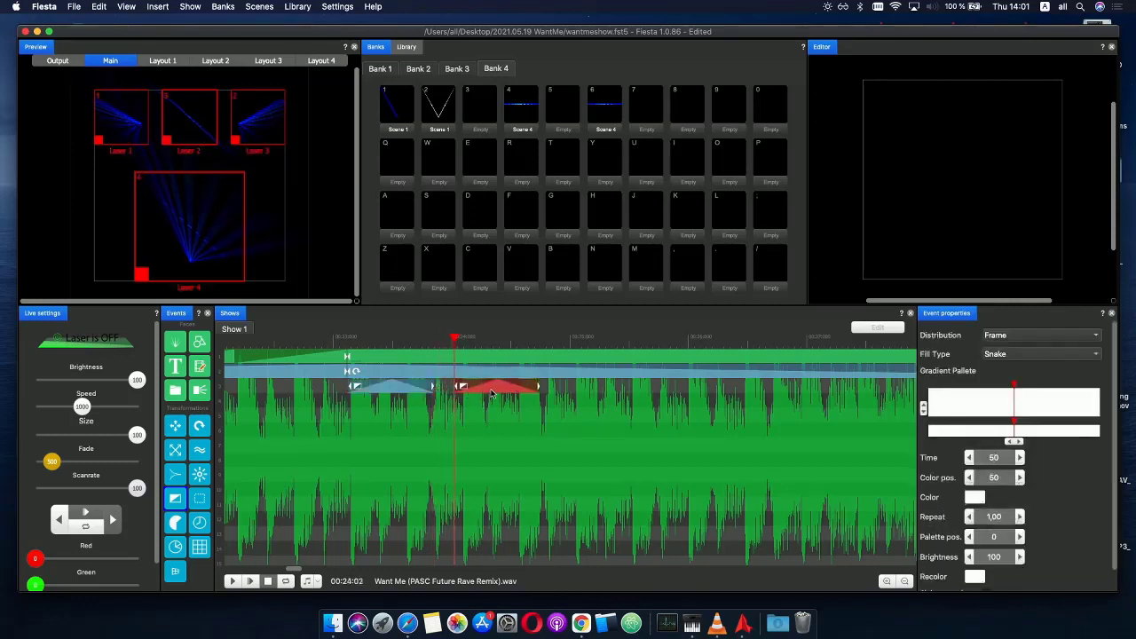
# - Scrub past the moved gradient effect on the third track and play the show from about 20.9 seconds
pyautogui.moveTo(337, 342); pyautogui.dragTo(564, 347)
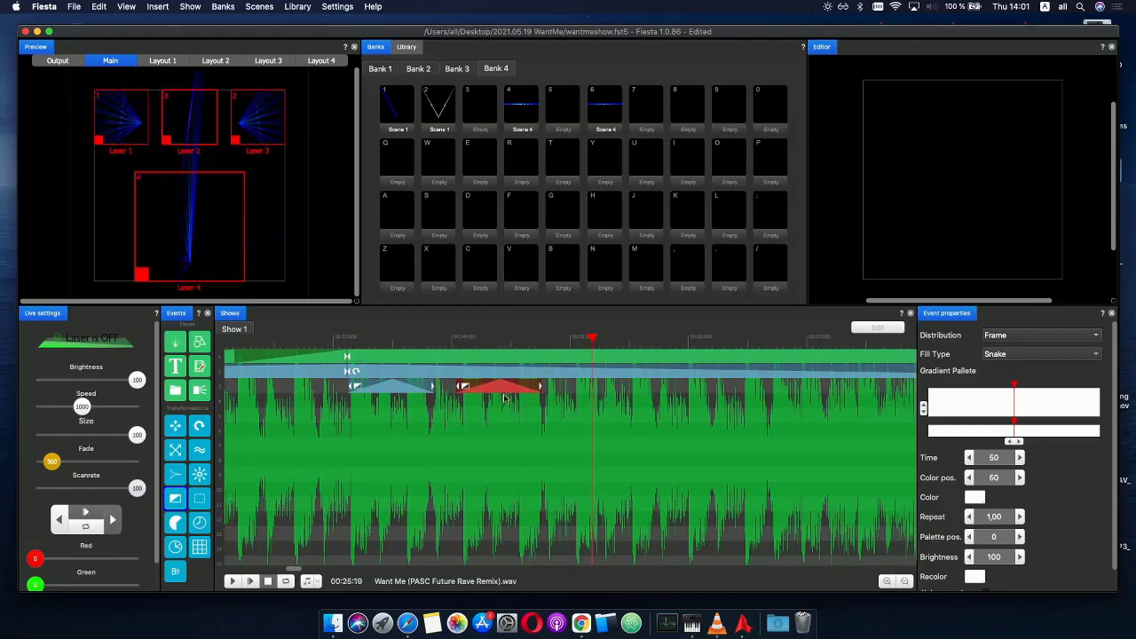
pyautogui.scroll(-5, 503, 399)
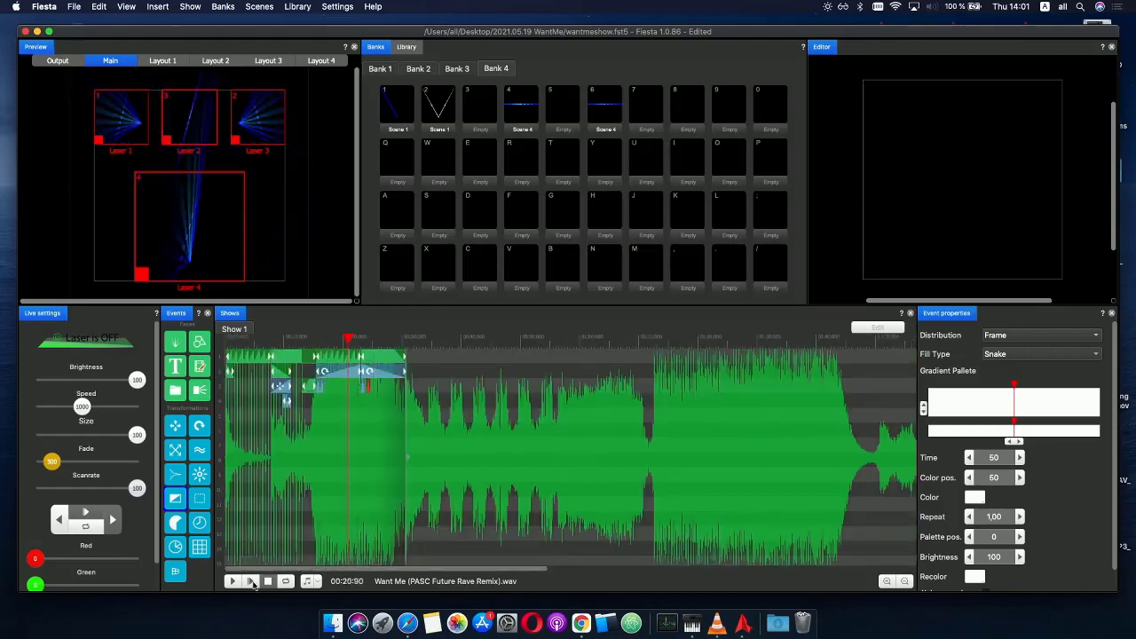
pyautogui.click(252, 582)
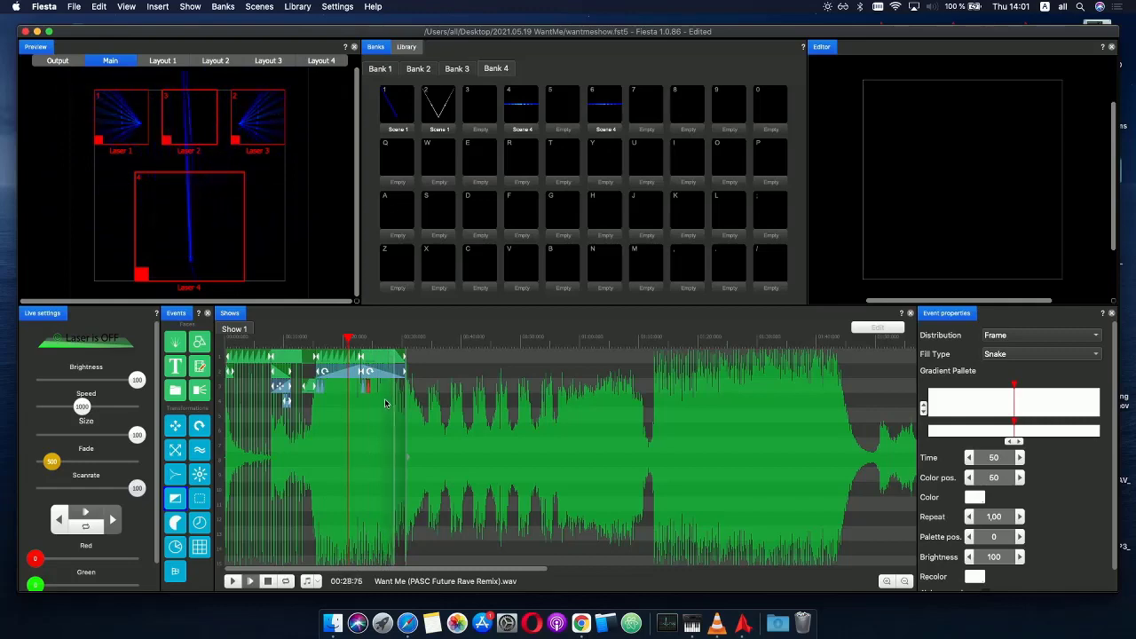
pyautogui.click(401, 339)
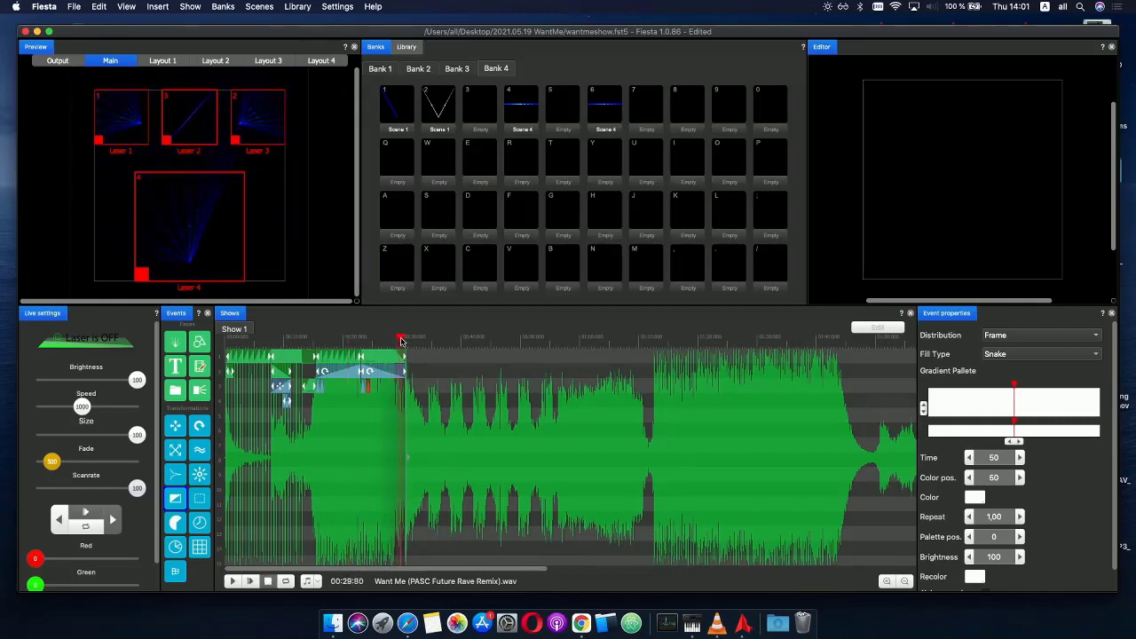
# - Add a point at time 79, value 66 to the second rotation effect's phase graph, raise its end point to 51 and scrub through it
pyautogui.scroll(3, 439, 367)
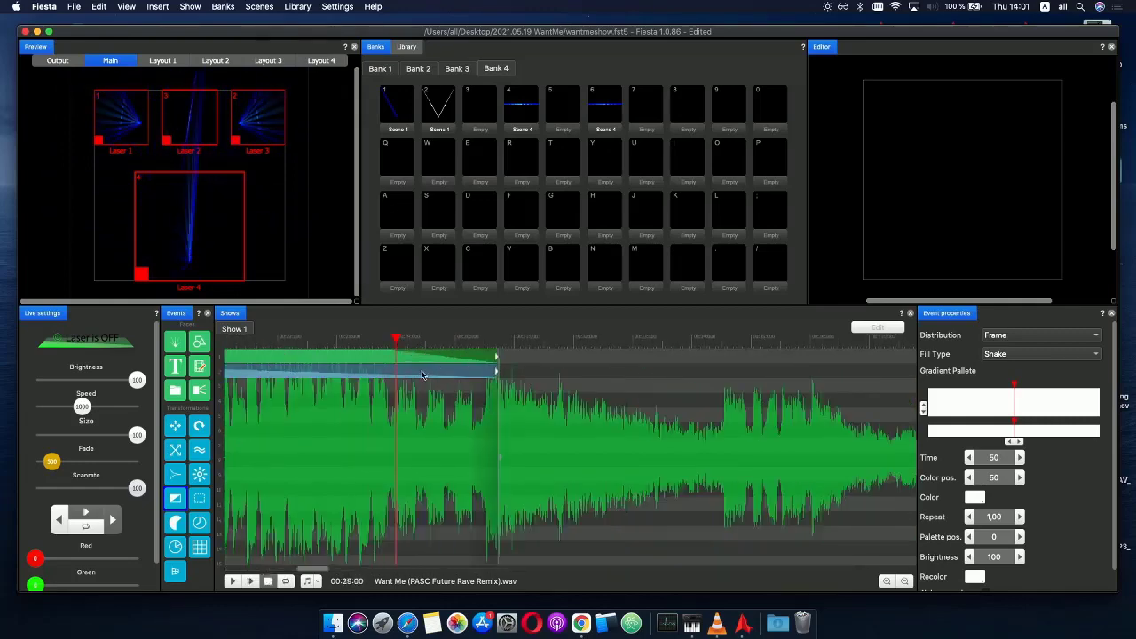
pyautogui.click(422, 375)
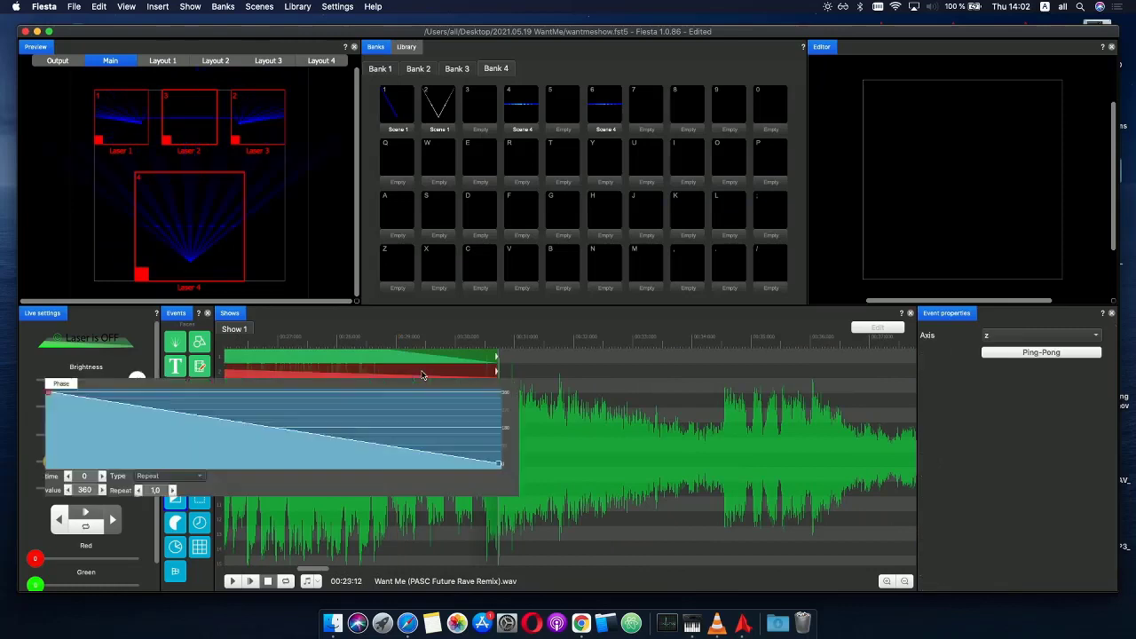
pyautogui.click(401, 453)
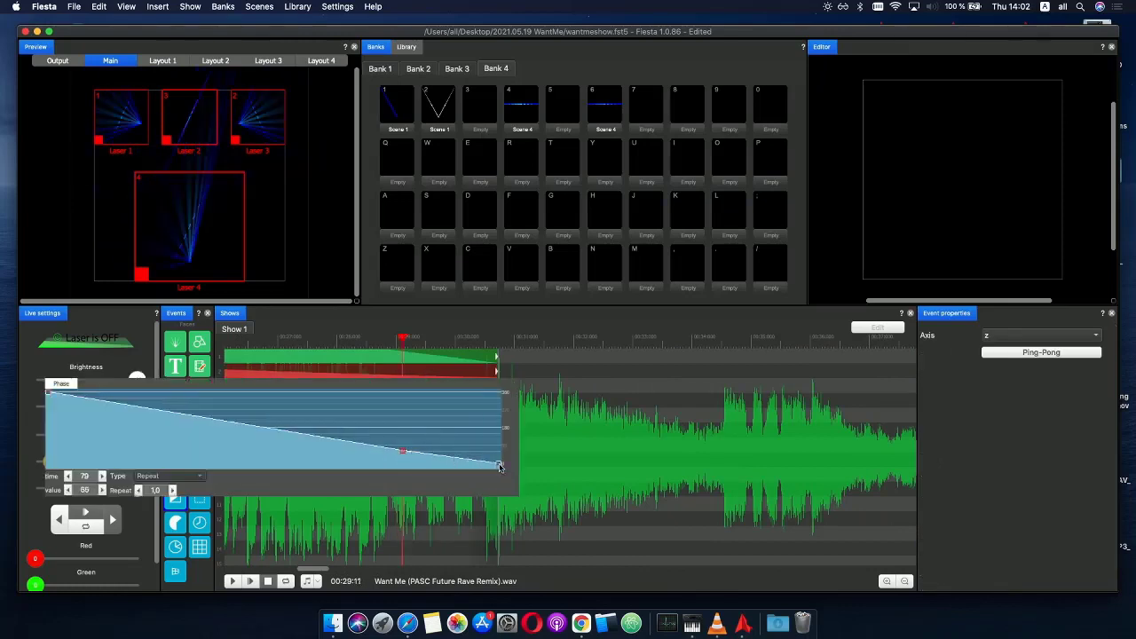
pyautogui.moveTo(500, 466); pyautogui.dragTo(503, 456)
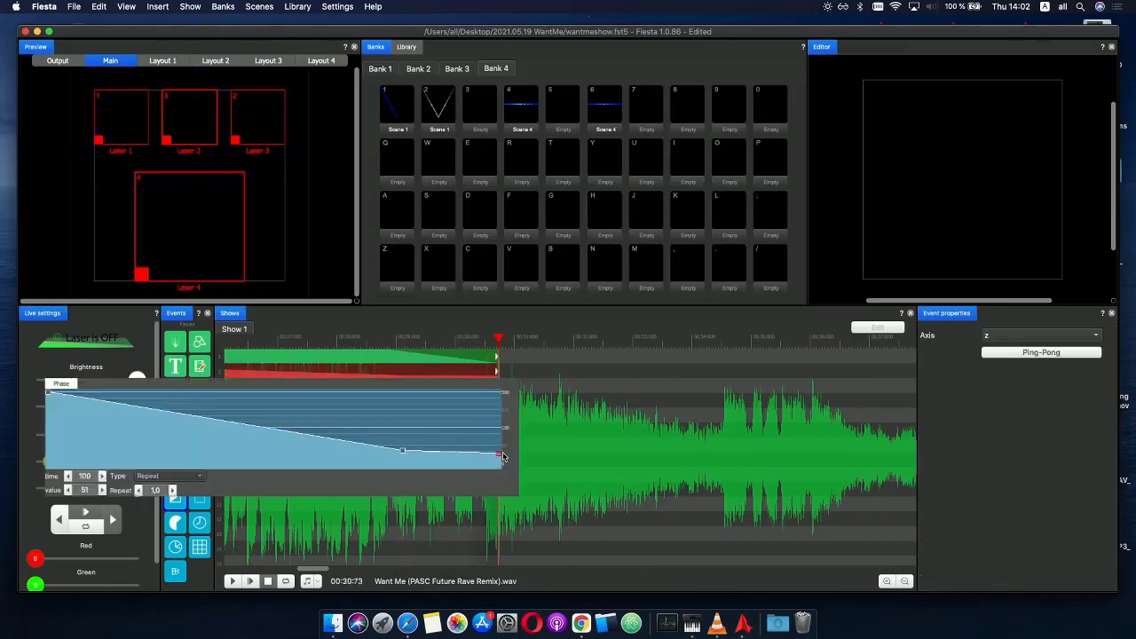
pyautogui.moveTo(398, 342)
pyautogui.mouseDown()
pyautogui.moveTo(463, 342)
pyautogui.moveTo(381, 341)
pyautogui.moveTo(405, 344)
pyautogui.mouseUp()
# - Move the rotation phase graph's middle point to time 78, value 89, raise the end point to 83 and scrub through the ending
pyautogui.click(405, 360)
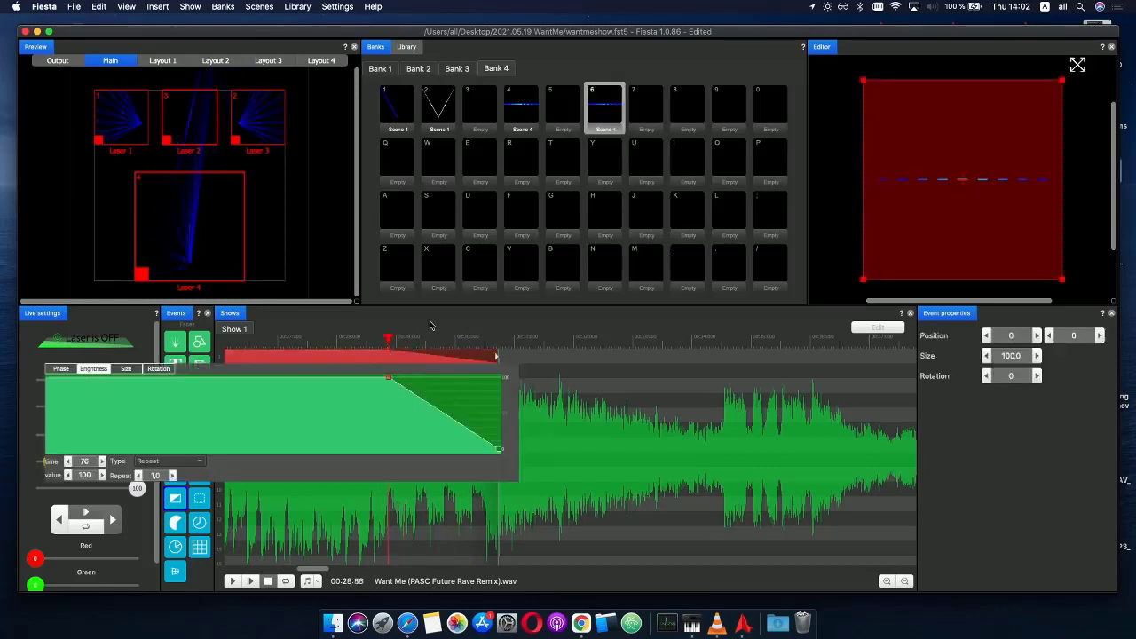
pyautogui.click(432, 326)
pyautogui.click(413, 373)
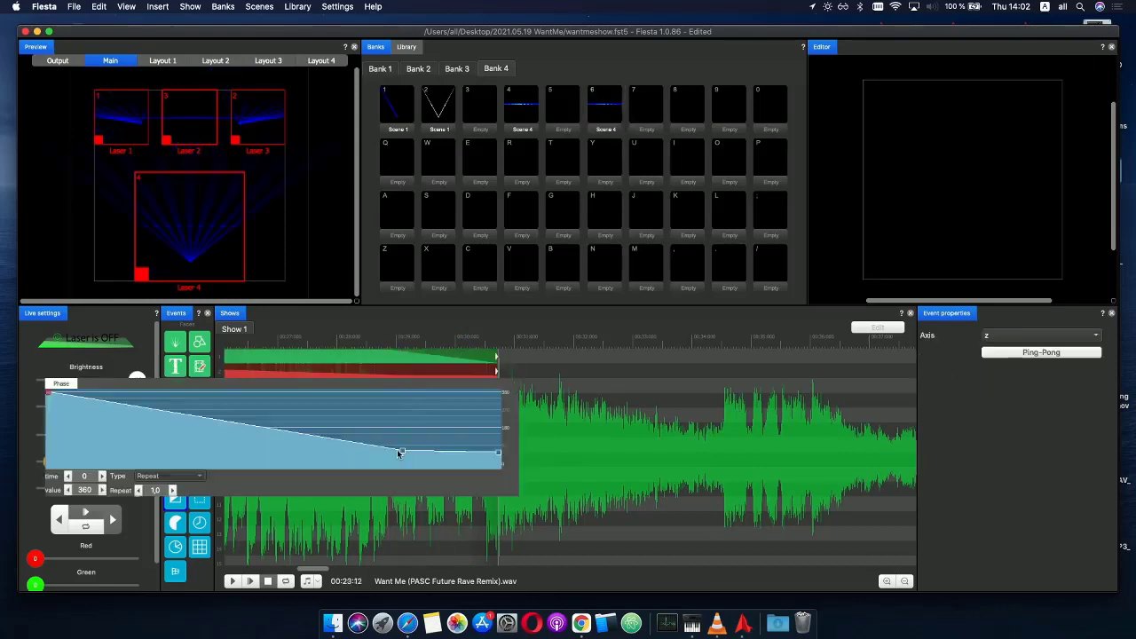
pyautogui.moveTo(404, 453); pyautogui.dragTo(401, 448)
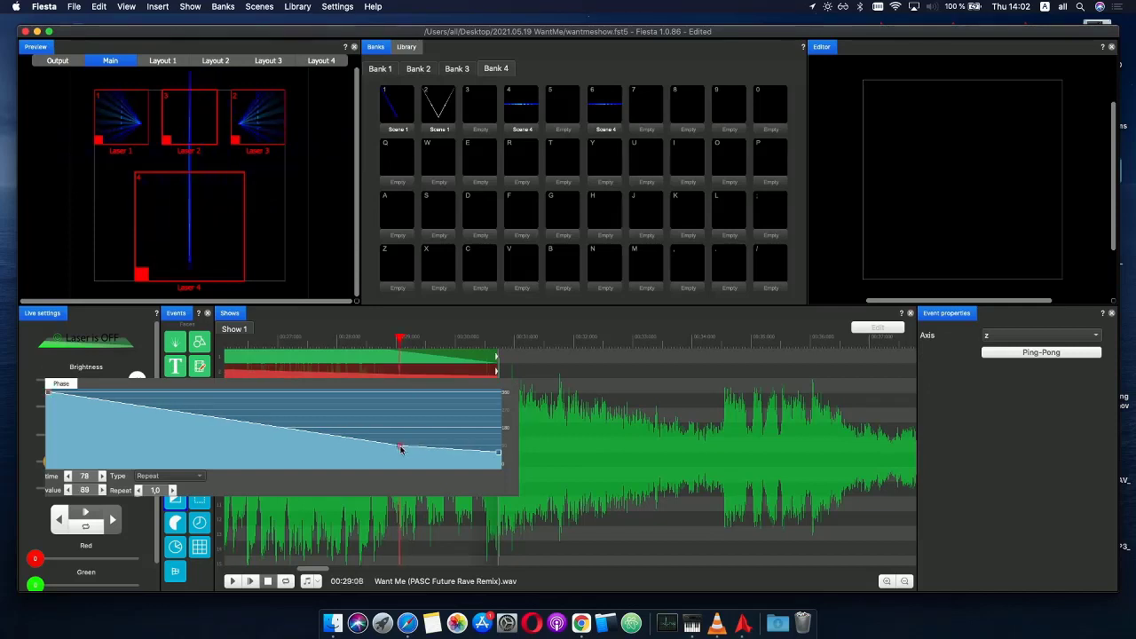
pyautogui.moveTo(411, 450); pyautogui.dragTo(401, 449)
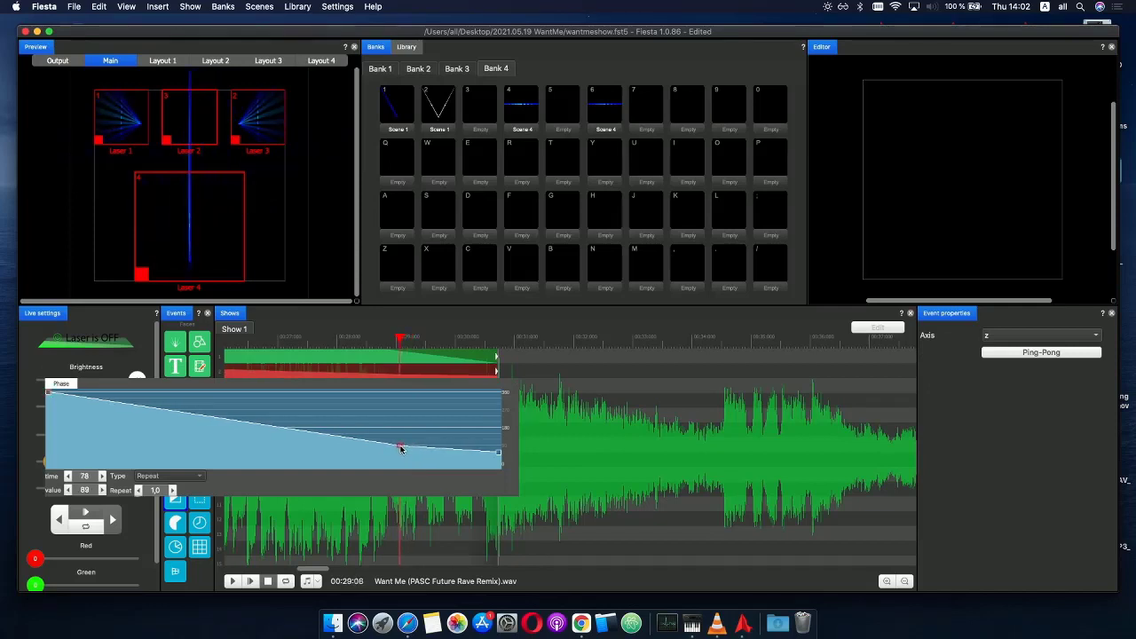
pyautogui.click(498, 453)
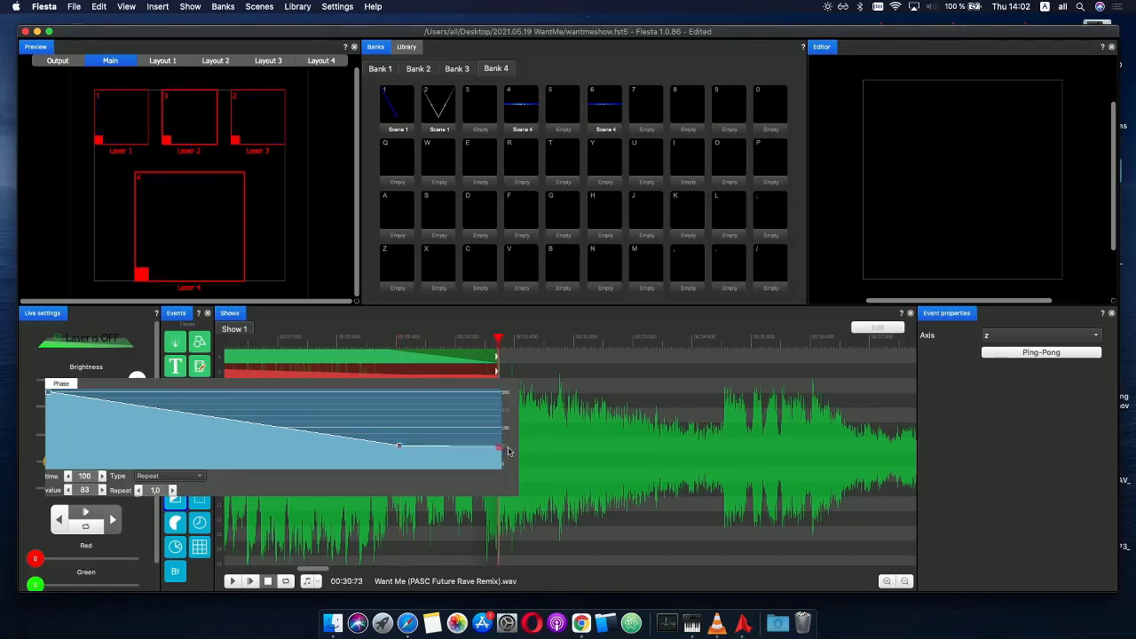
pyautogui.moveTo(396, 343); pyautogui.dragTo(561, 349)
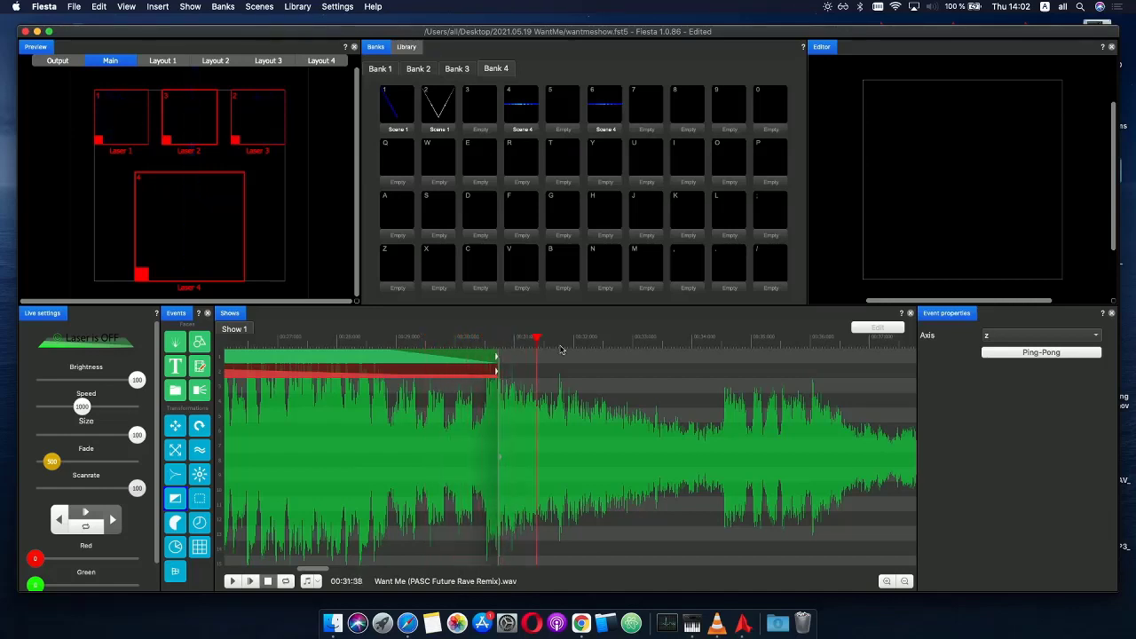
# - Copy the third-track Scene 4 event that starts near 13 seconds to 30.54 seconds on the same track and play it
pyautogui.moveTo(653, 349); pyautogui.dragTo(600, 344)
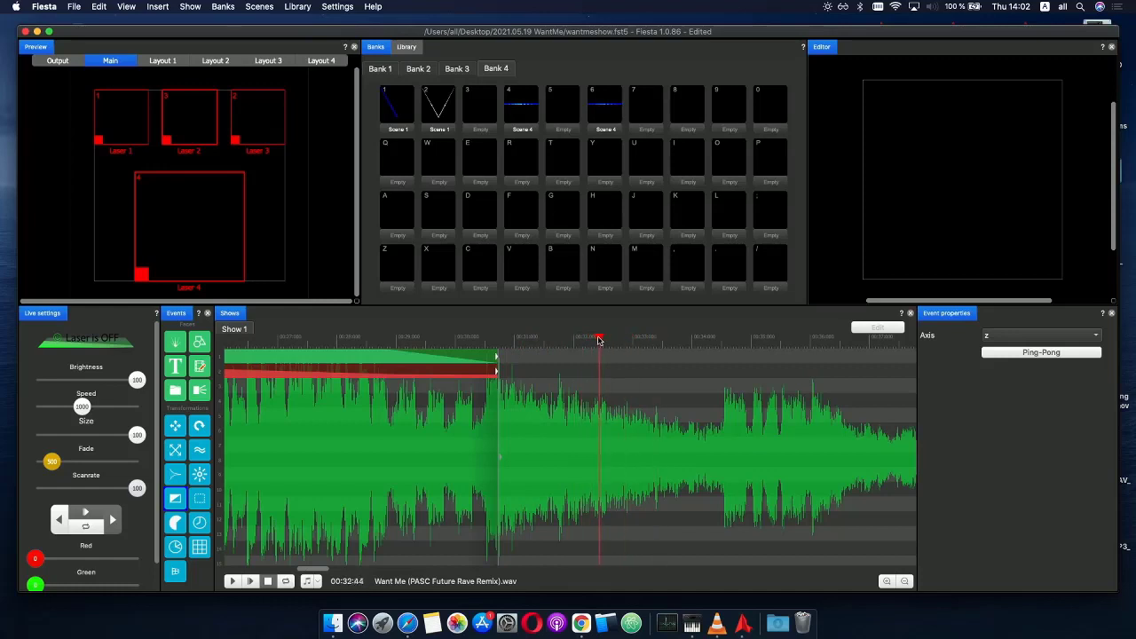
pyautogui.scroll(-3, 294, 380)
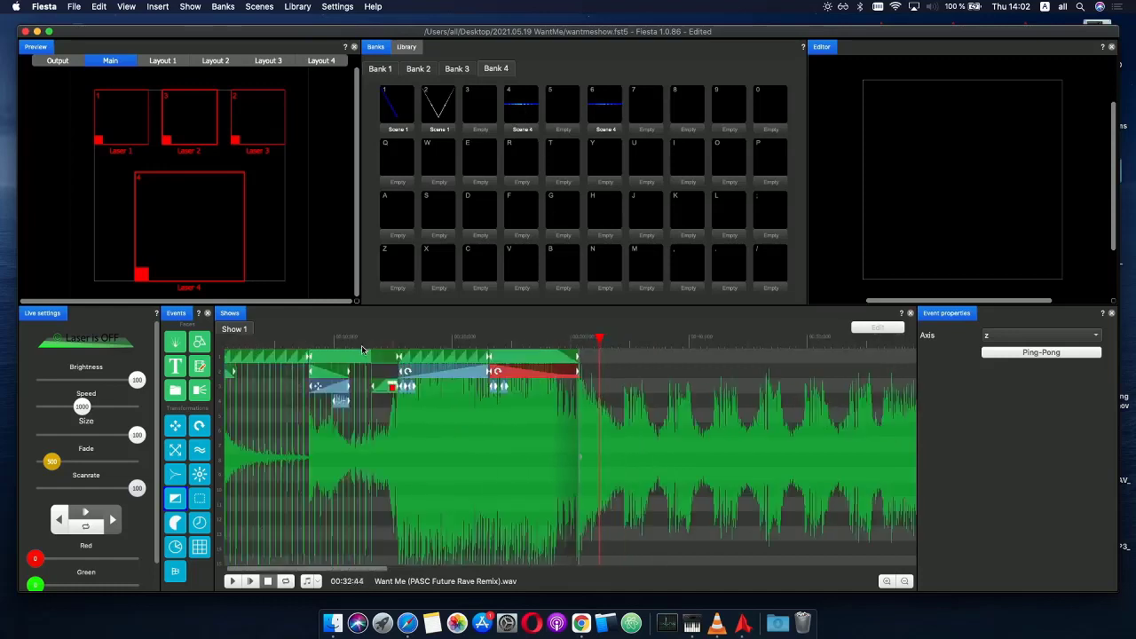
pyautogui.moveTo(362, 348); pyautogui.dragTo(385, 364)
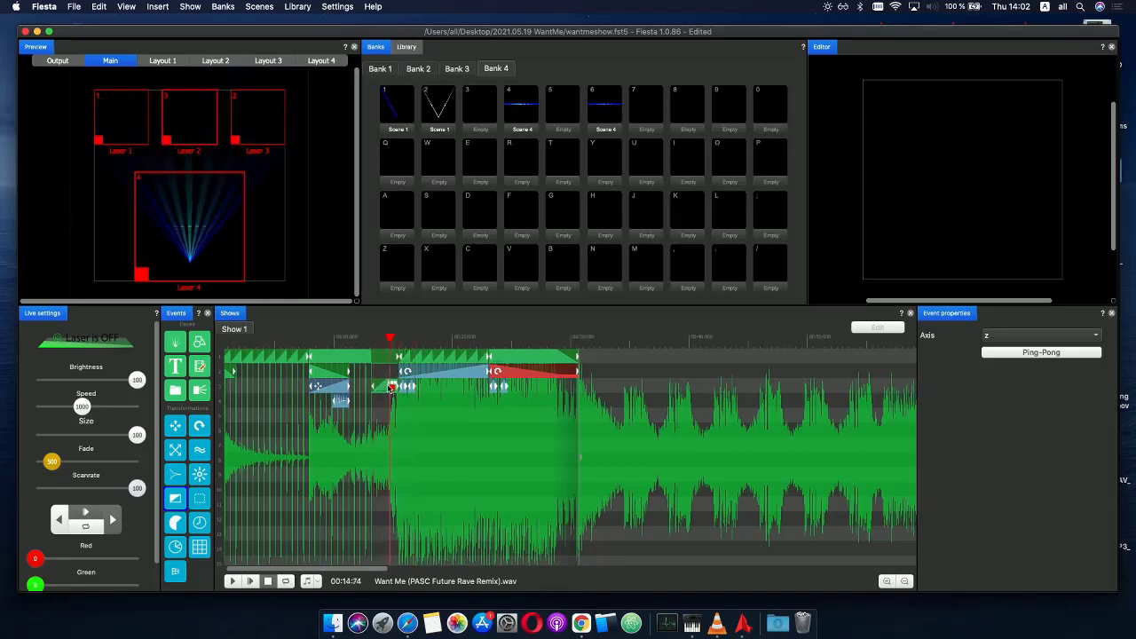
pyautogui.click(383, 390)
pyautogui.moveTo(457, 390); pyautogui.dragTo(606, 391)
pyautogui.hotkey('ctrl', 'v')
pyautogui.scroll(2, 593, 392)
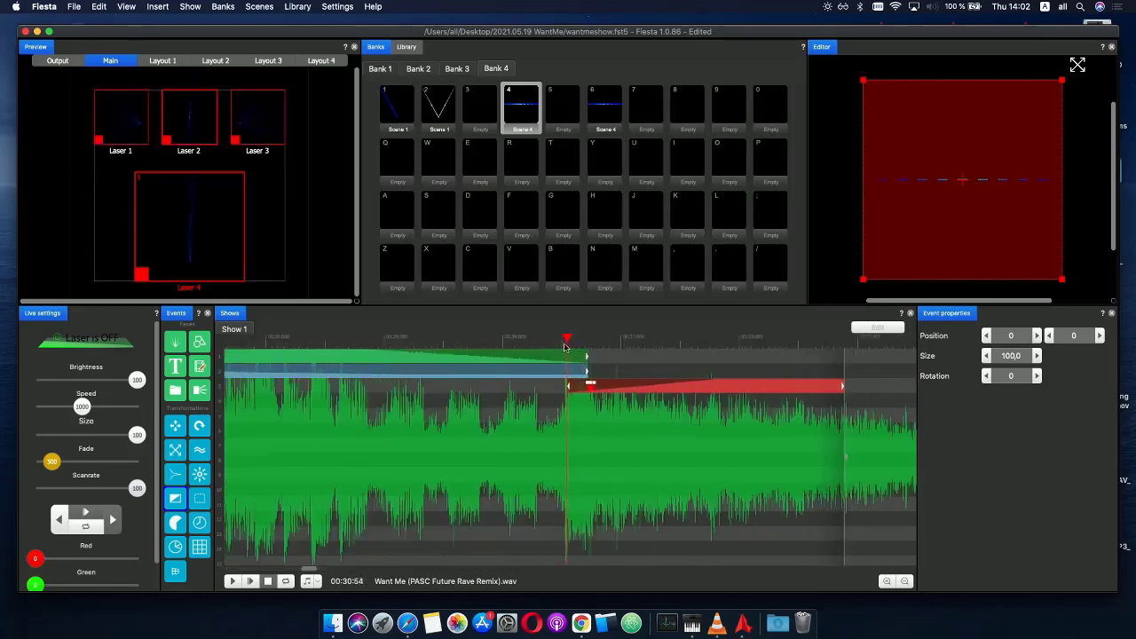
pyautogui.press('space')
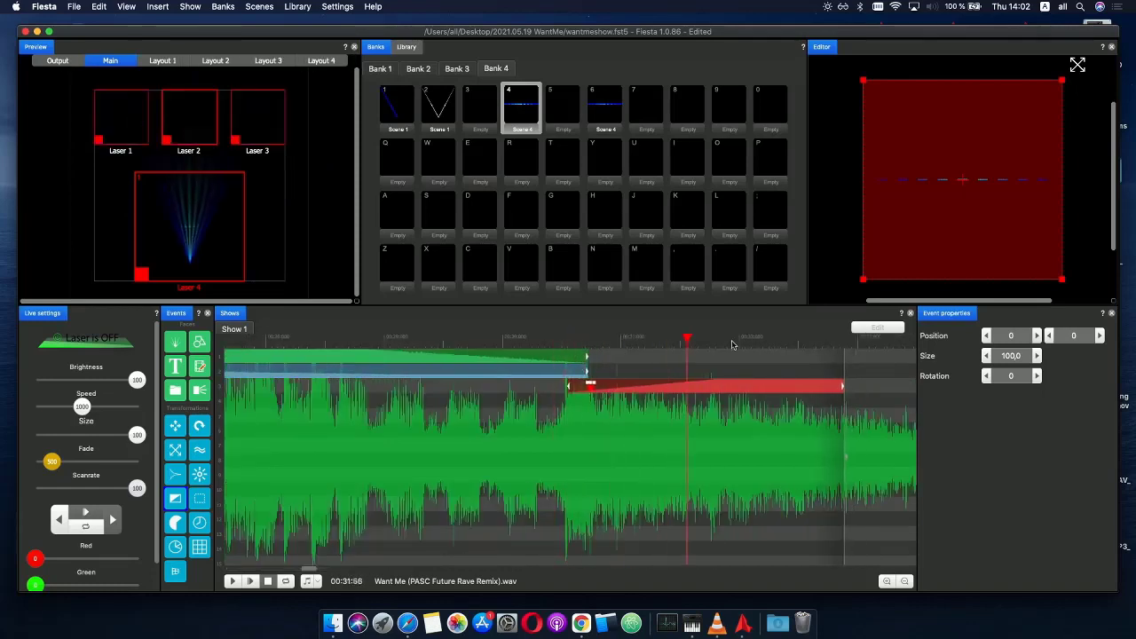
pyautogui.press('space')
# - Invert the copied event's brightness and size time graphs along X
pyautogui.doubleClick(628, 393)
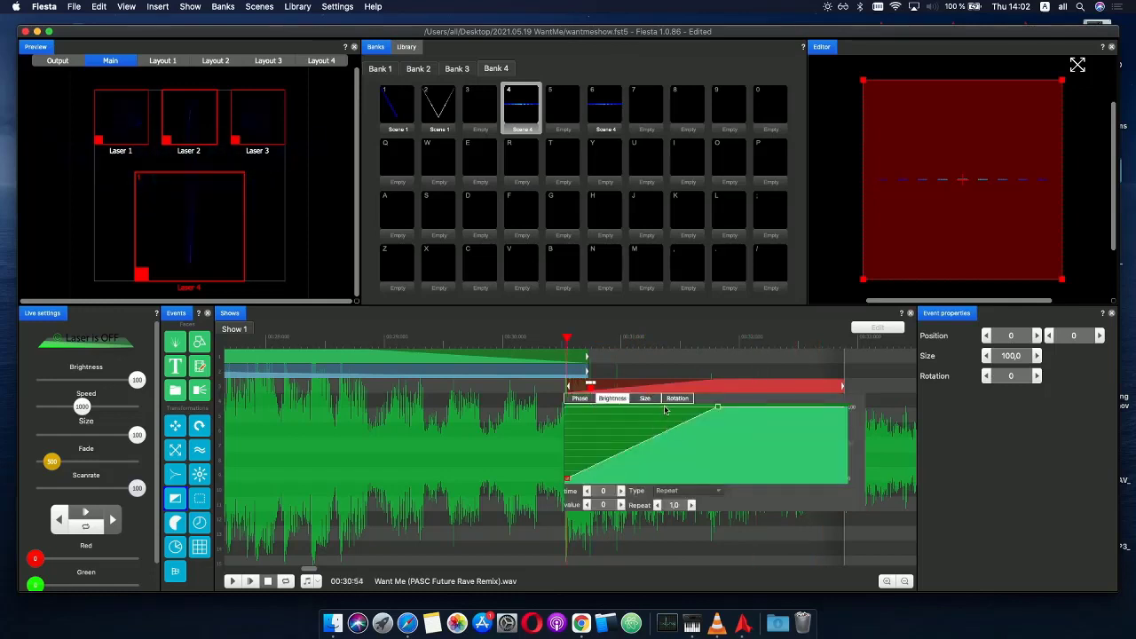
pyautogui.rightClick(660, 417)
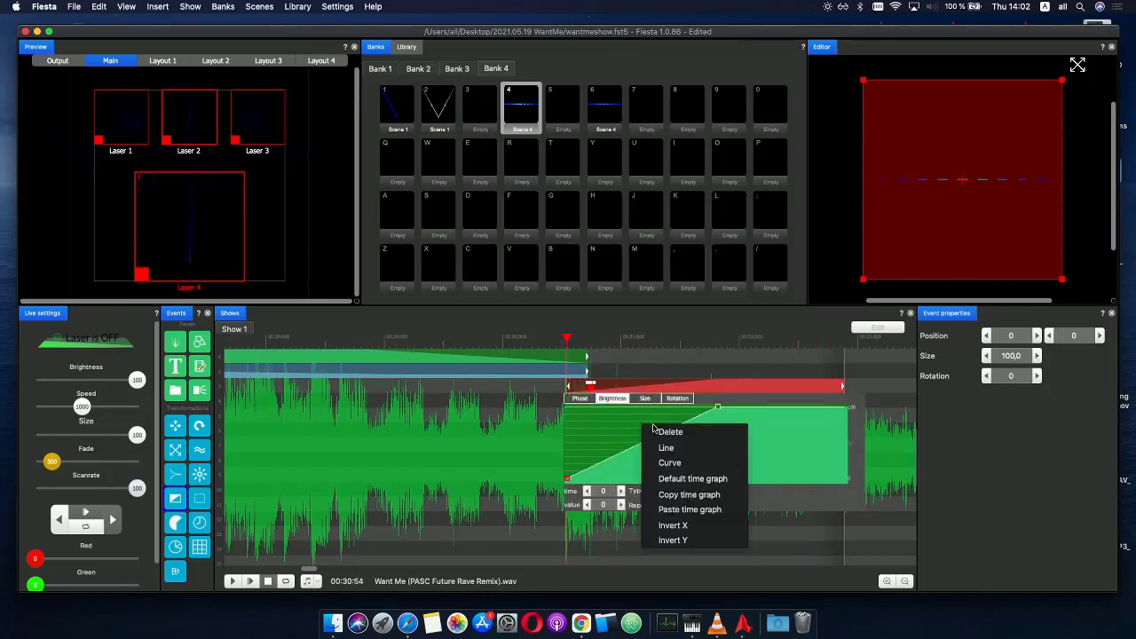
pyautogui.click(691, 527)
pyautogui.click(646, 400)
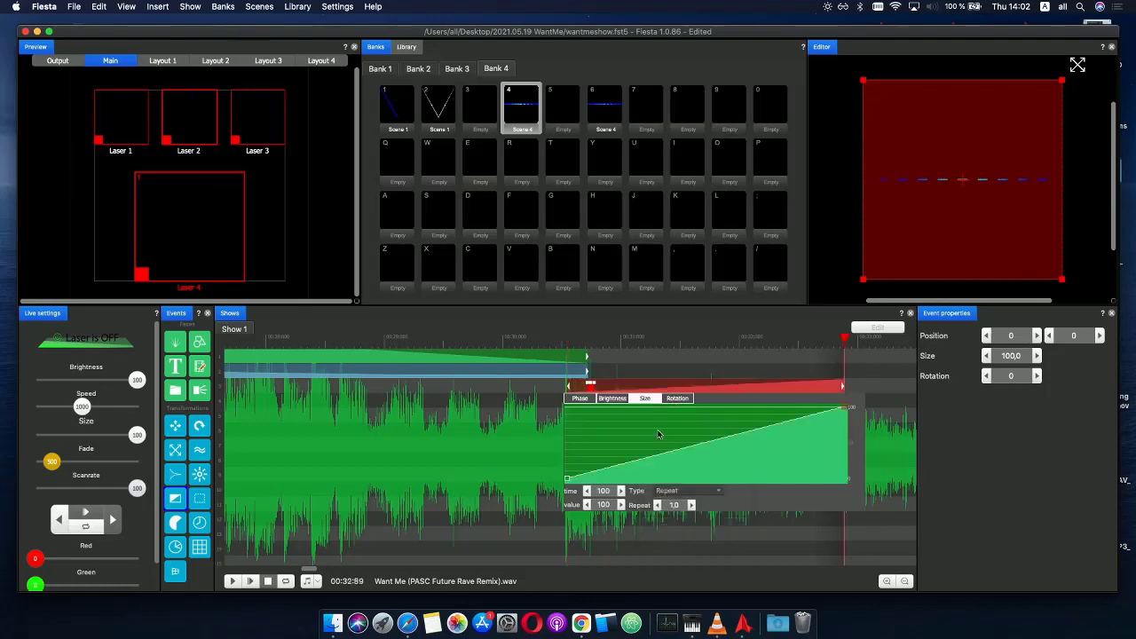
pyautogui.rightClick(658, 434)
pyautogui.click(689, 532)
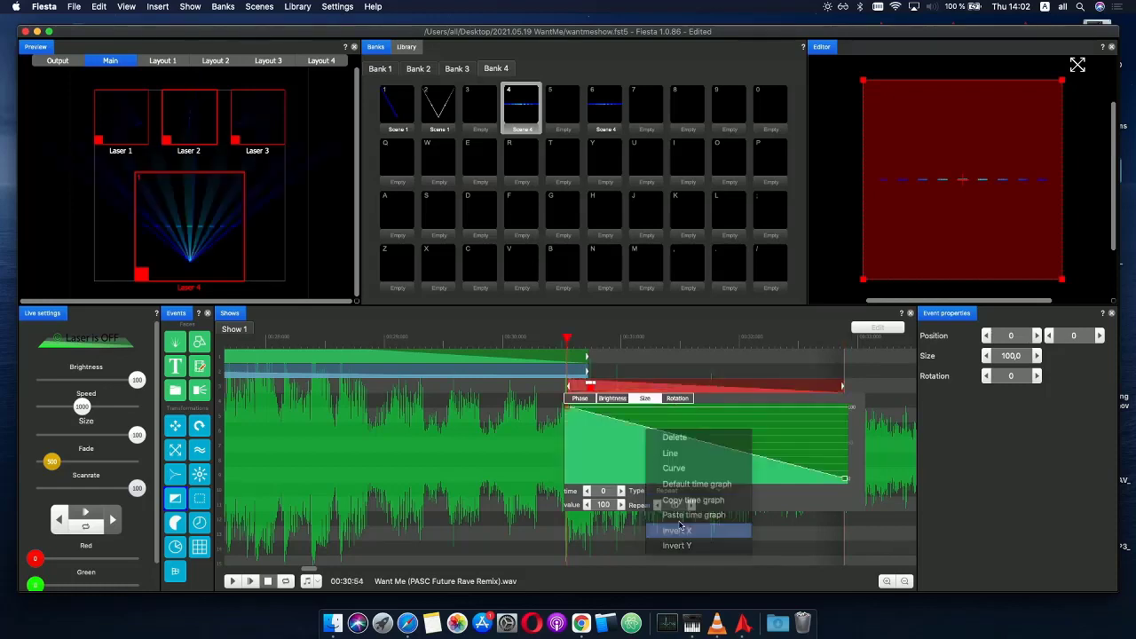
# - Play the show from 30.18 seconds to check the copied event with its inverted graphs
pyautogui.click(522, 346)
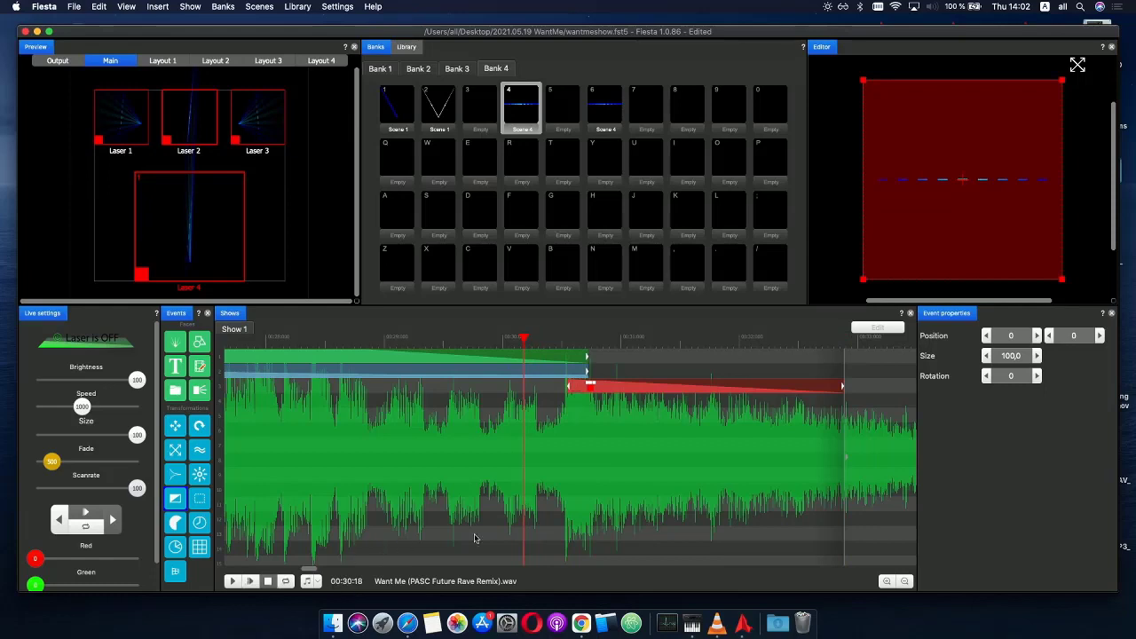
pyautogui.press('space')
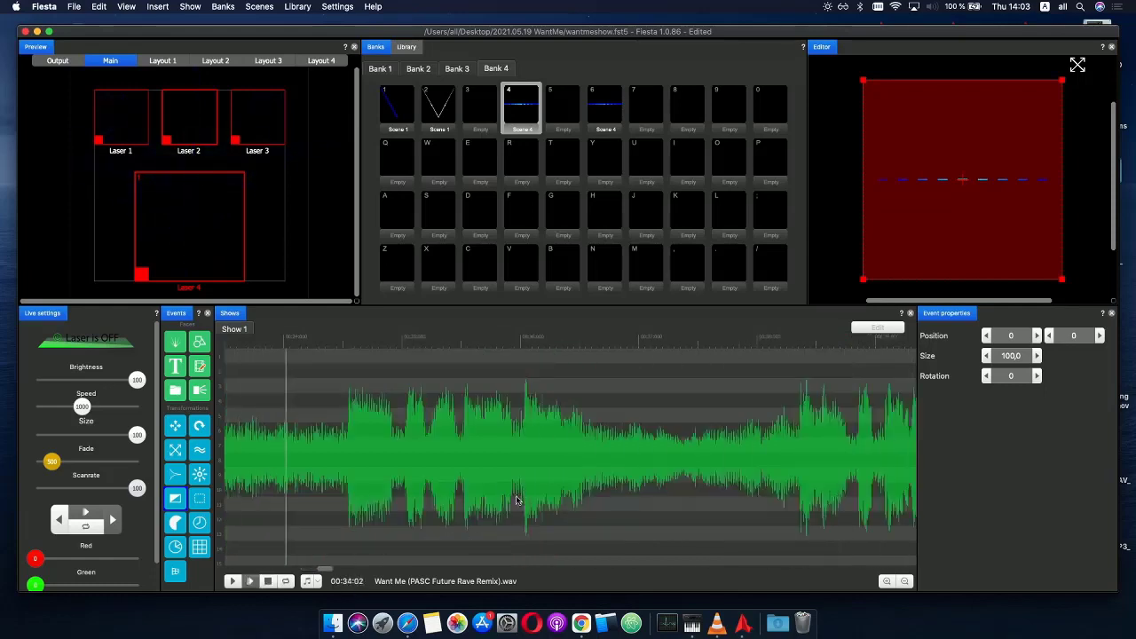
pyautogui.scroll(-2, 516, 500)
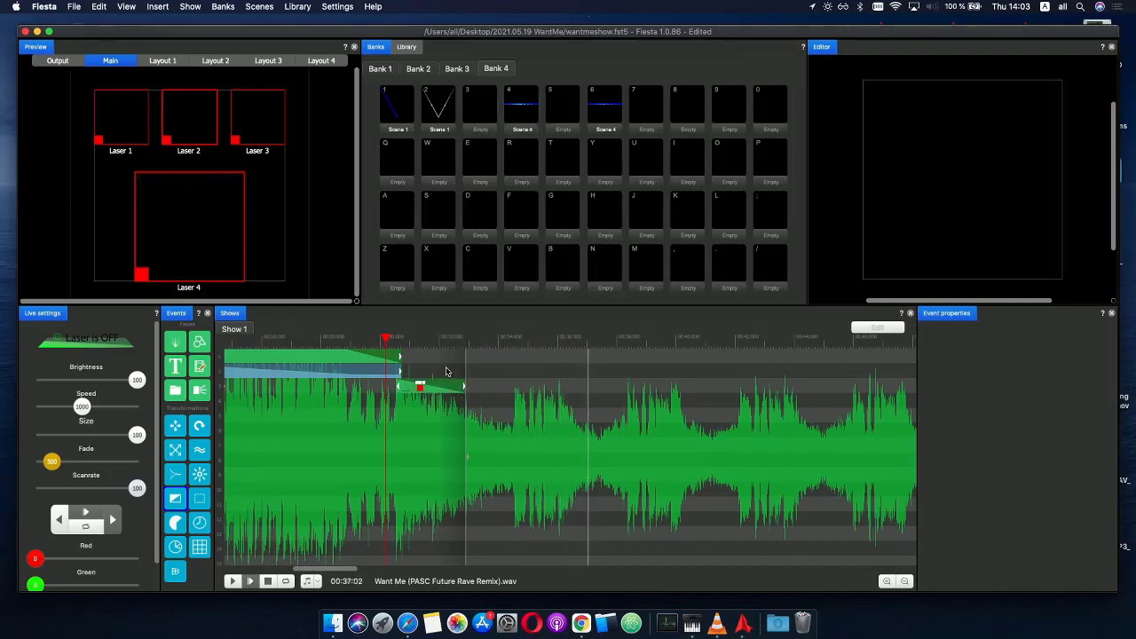
pyautogui.press('space')
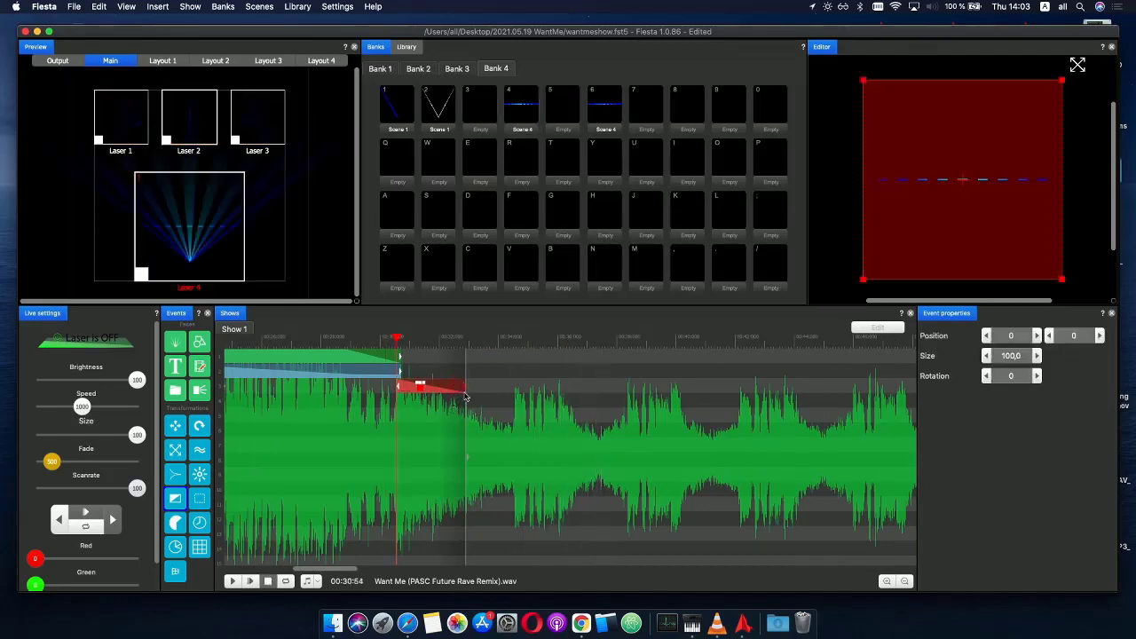
# - Extend the copied third-track event to end just past 34 seconds and play the show from 29.84 seconds
pyautogui.moveTo(467, 391); pyautogui.dragTo(515, 391)
pyautogui.click(377, 337)
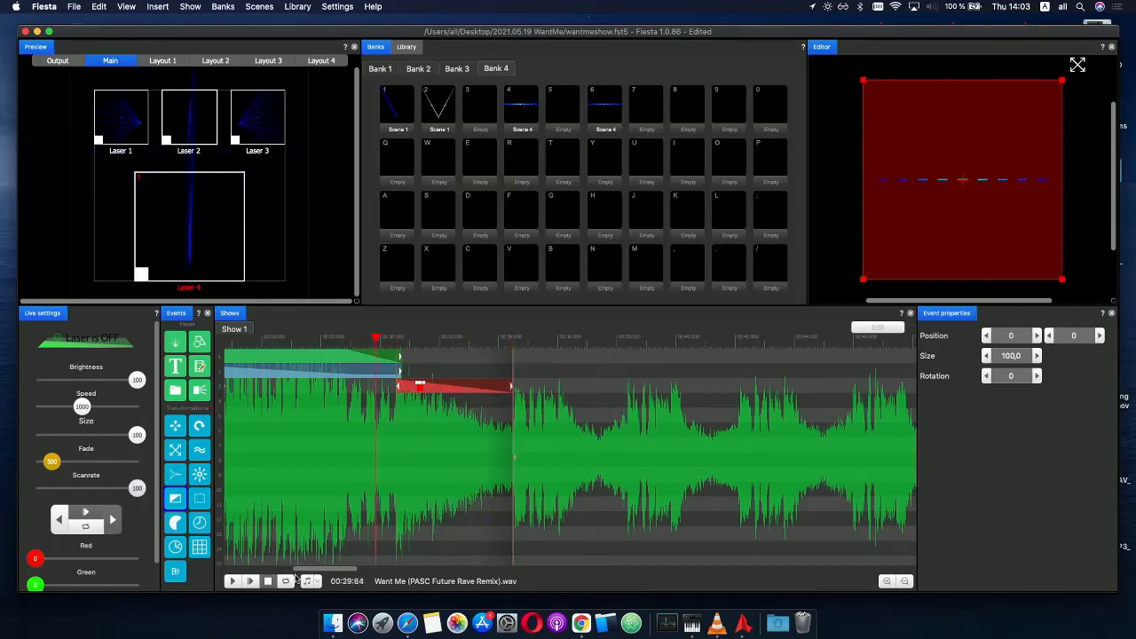
pyautogui.click(249, 582)
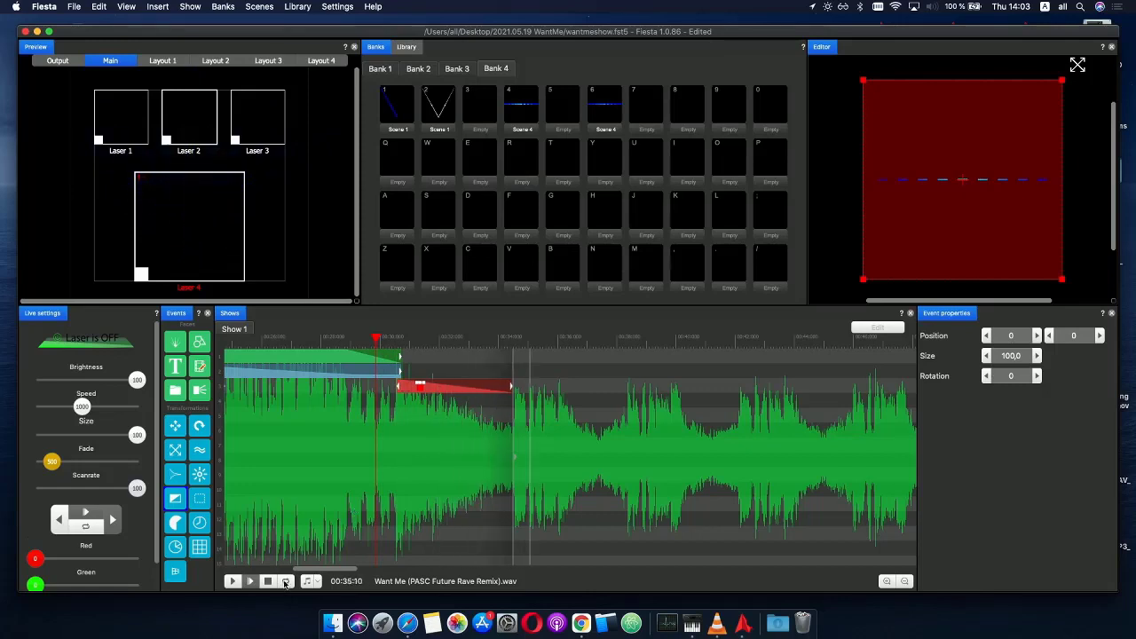
pyautogui.scroll(-3, 549, 442)
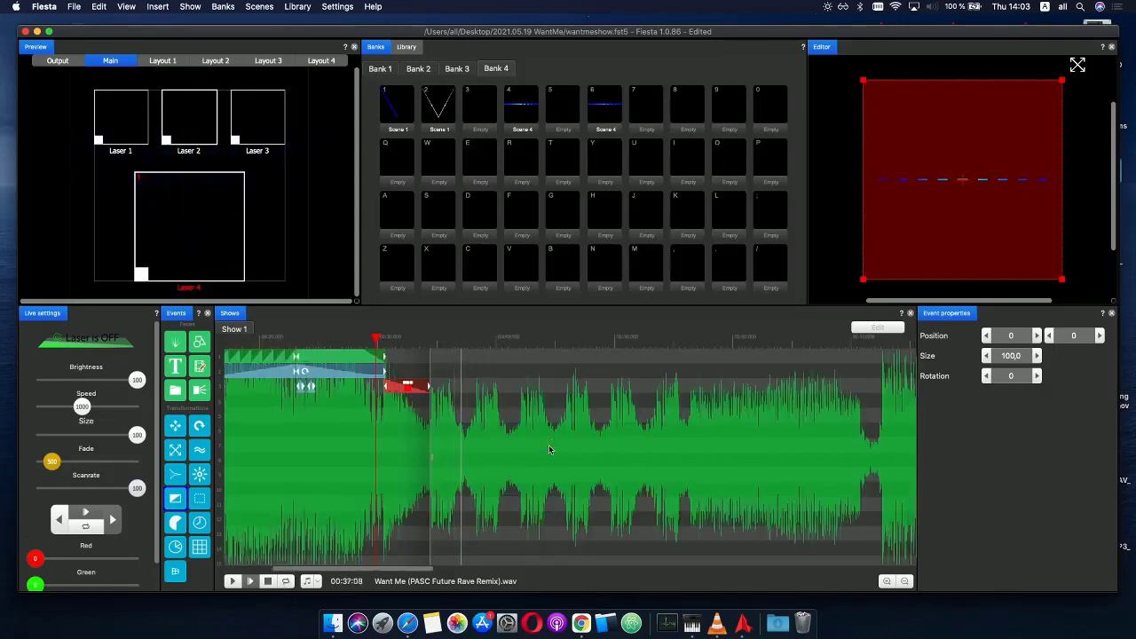
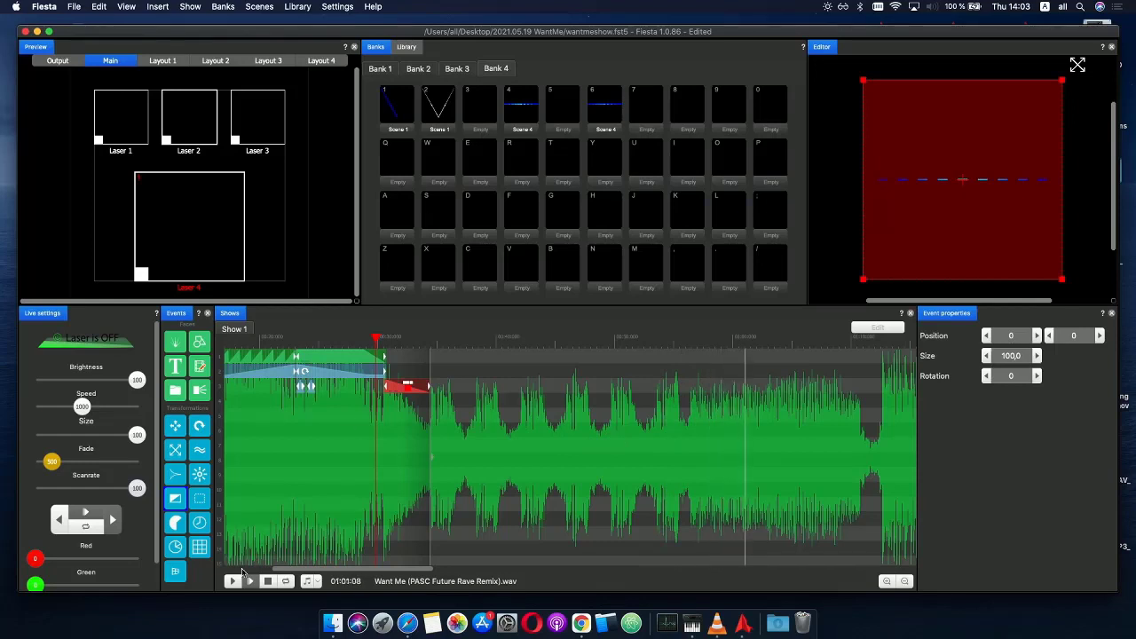
pyautogui.click(267, 581)
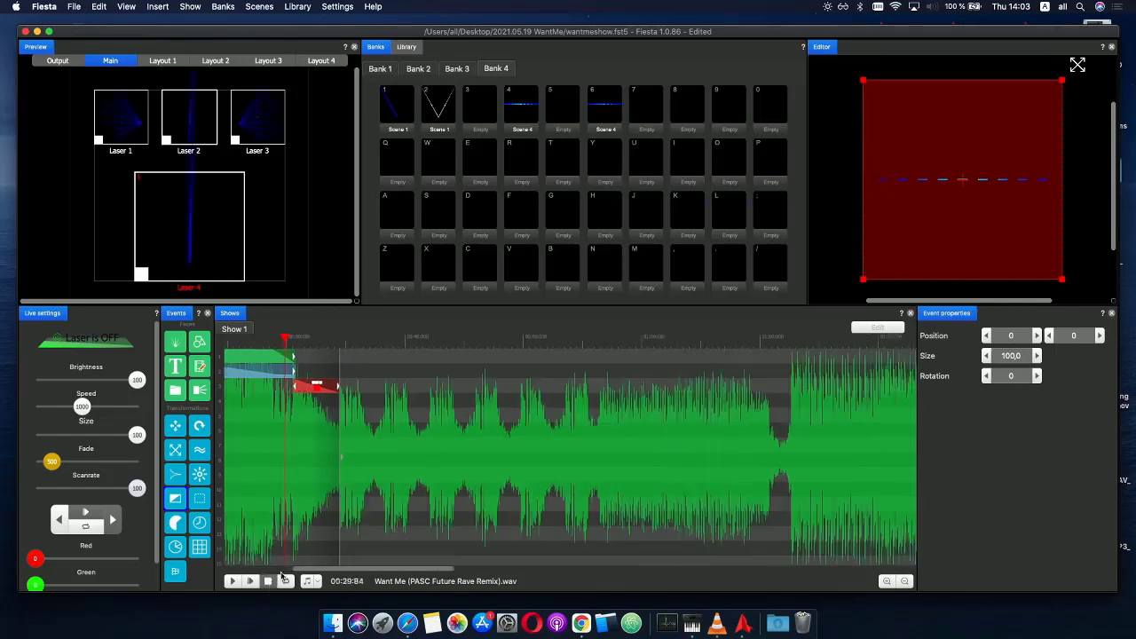
# - Play the show from 34.12 seconds, near the end of the extended third-track event
pyautogui.click(74, 7)
pyautogui.click(89, 61)
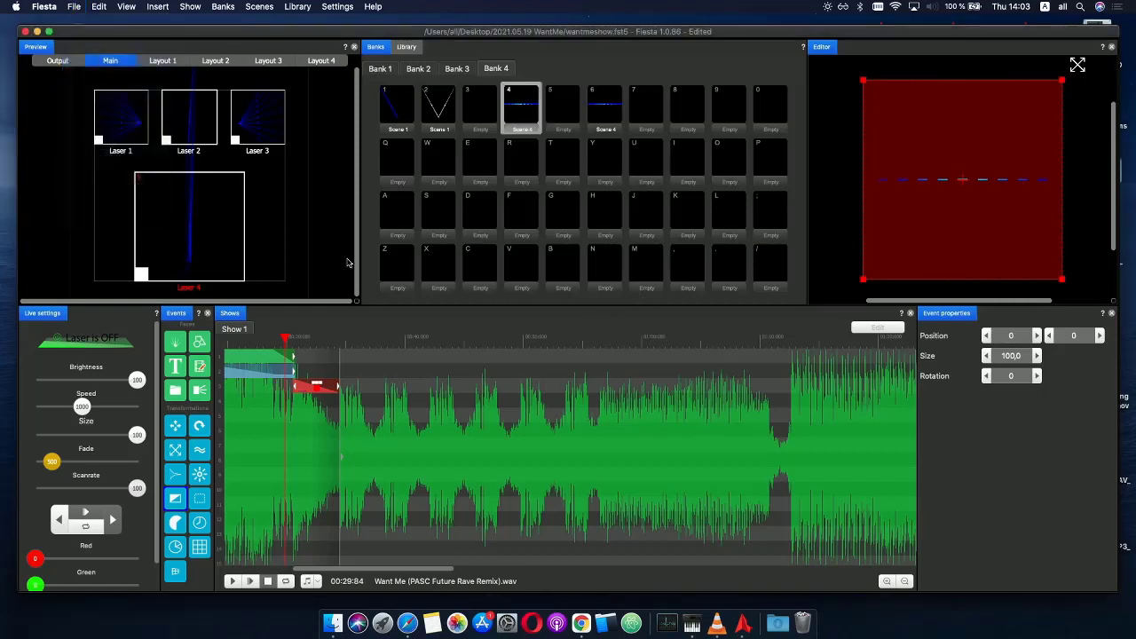
pyautogui.moveTo(348, 343); pyautogui.dragTo(336, 342)
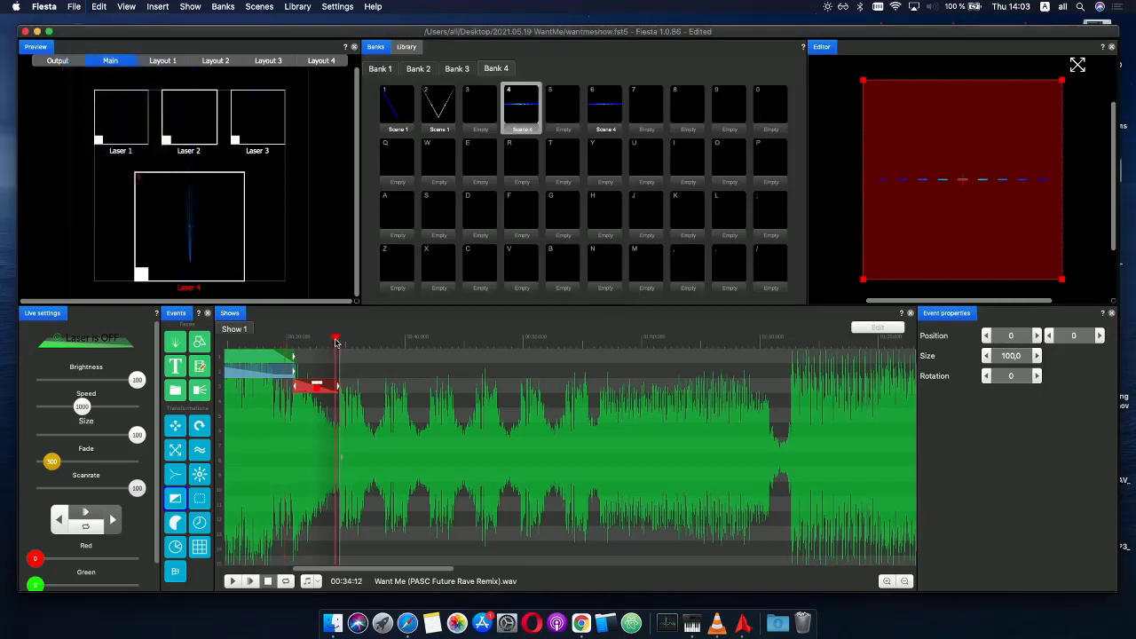
pyautogui.click(250, 581)
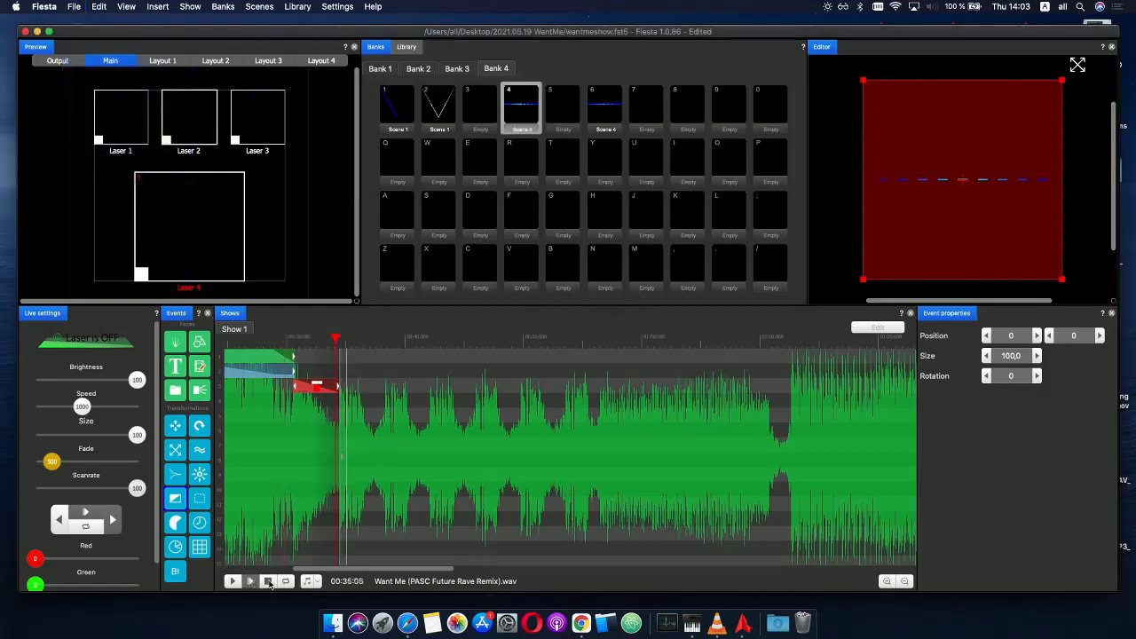
# - Stop playback, create a scene in slot Q of Bank 4 and add a one-second line shape event on its first track
pyautogui.click(267, 582)
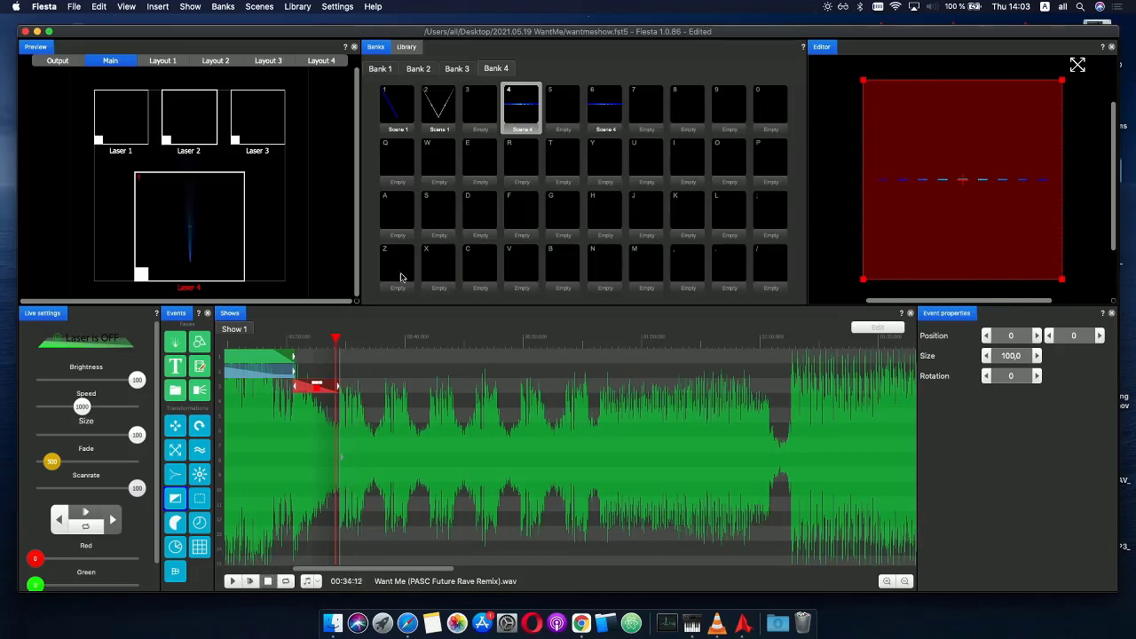
pyautogui.doubleClick(410, 167)
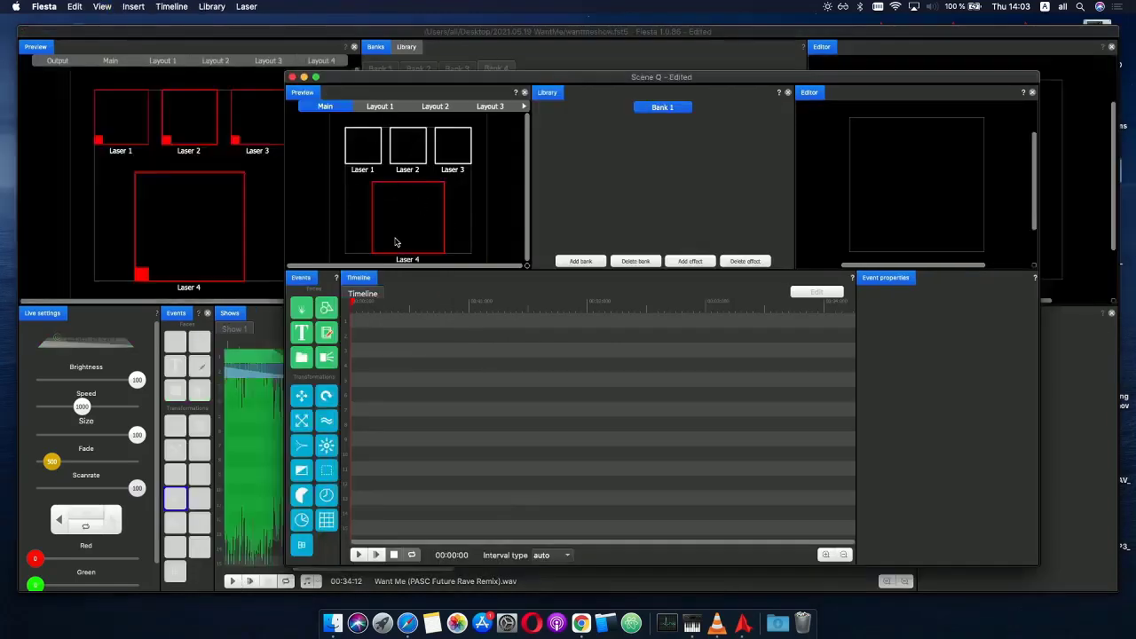
pyautogui.click(326, 424)
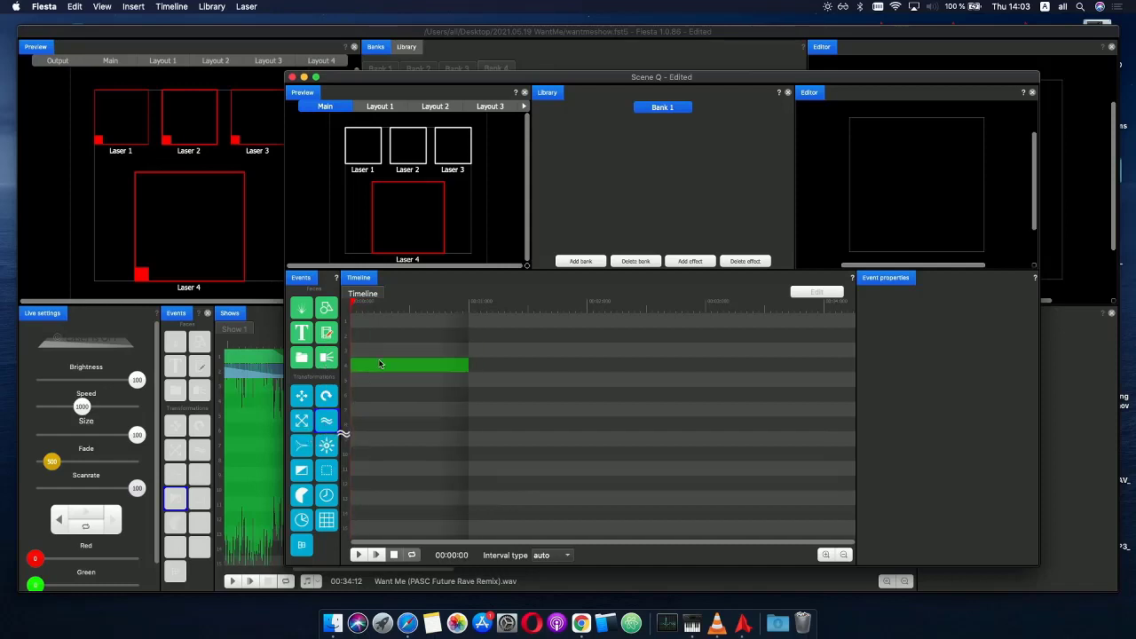
pyautogui.moveTo(335, 322); pyautogui.dragTo(392, 330)
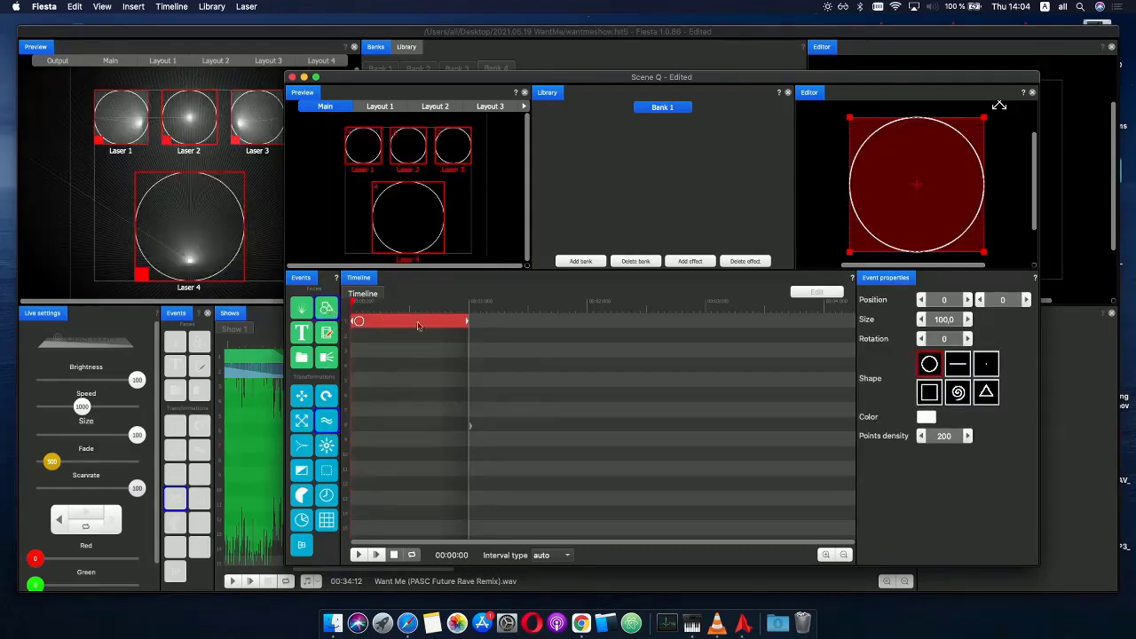
pyautogui.click(958, 364)
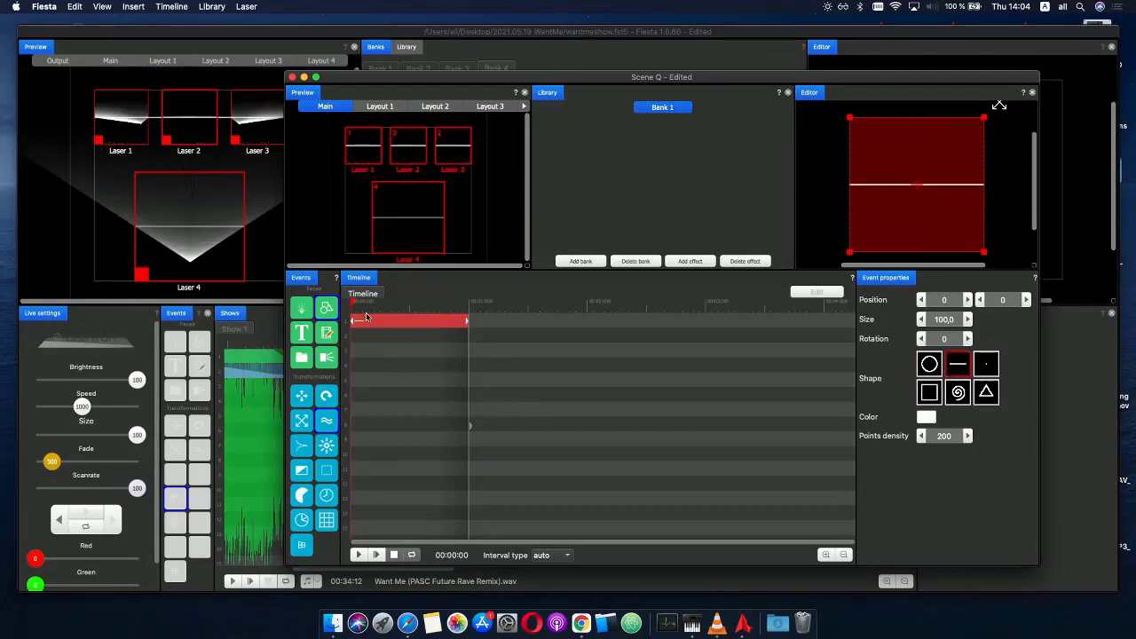
# - Add a wave transformation on the second track under the line, set its period to 200 and scrub through the motion
pyautogui.click(323, 427)
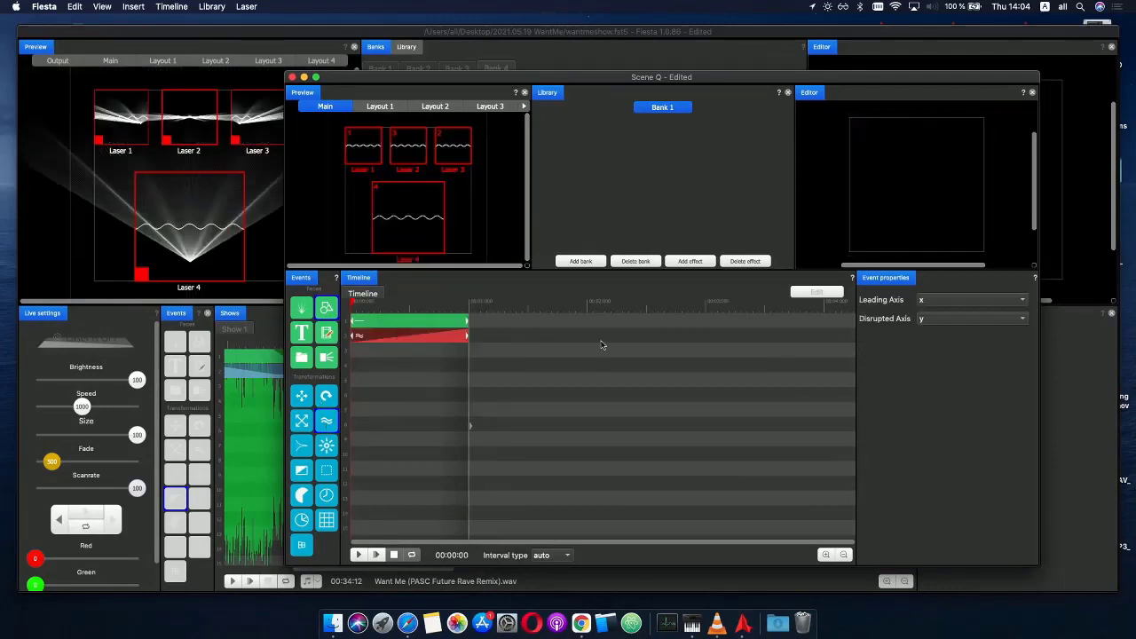
pyautogui.click(395, 343)
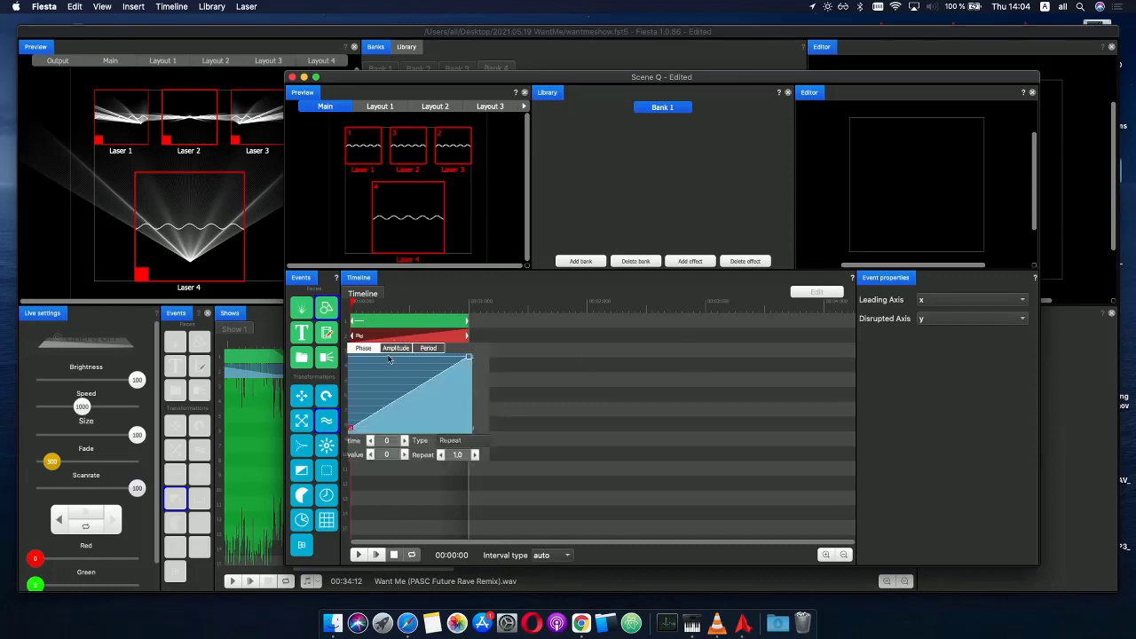
pyautogui.click(429, 349)
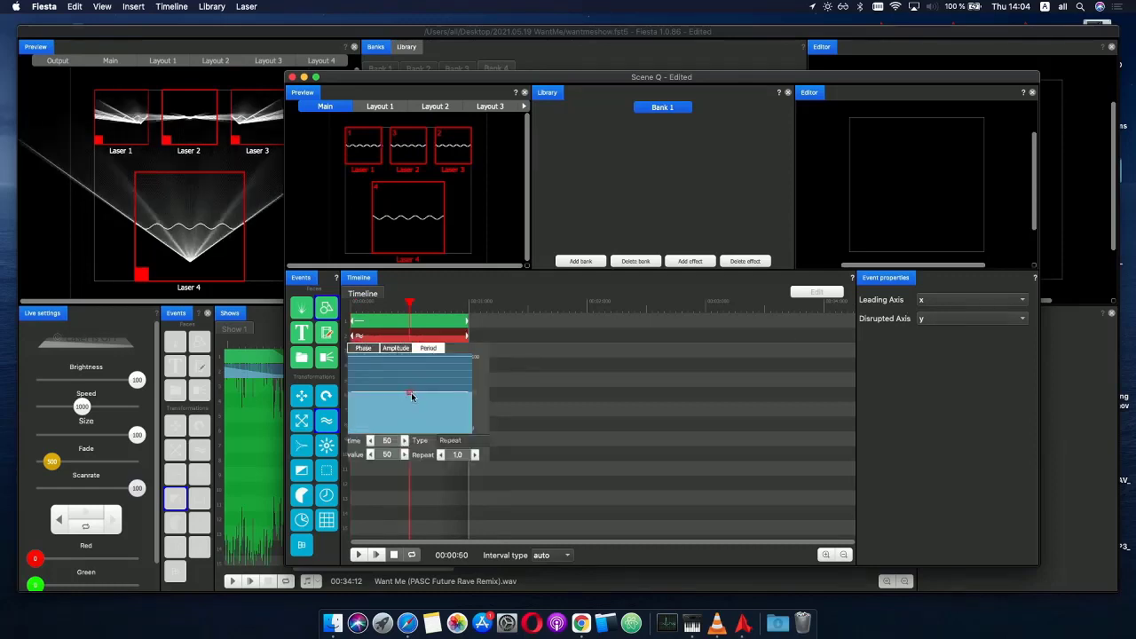
pyautogui.moveTo(411, 397); pyautogui.dragTo(404, 354)
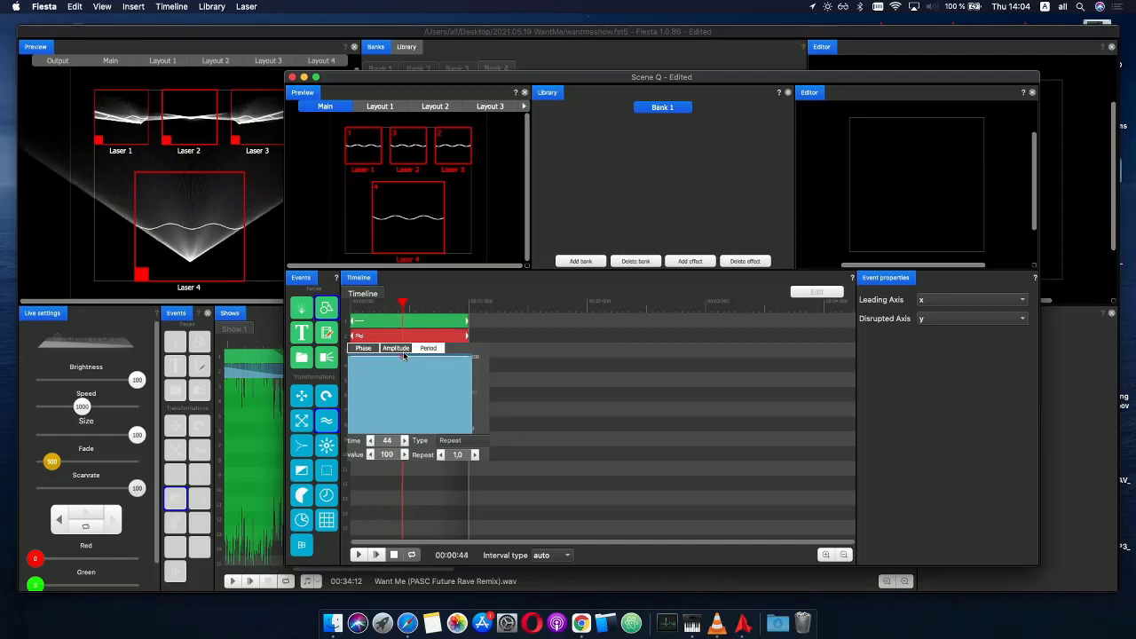
pyautogui.click(400, 349)
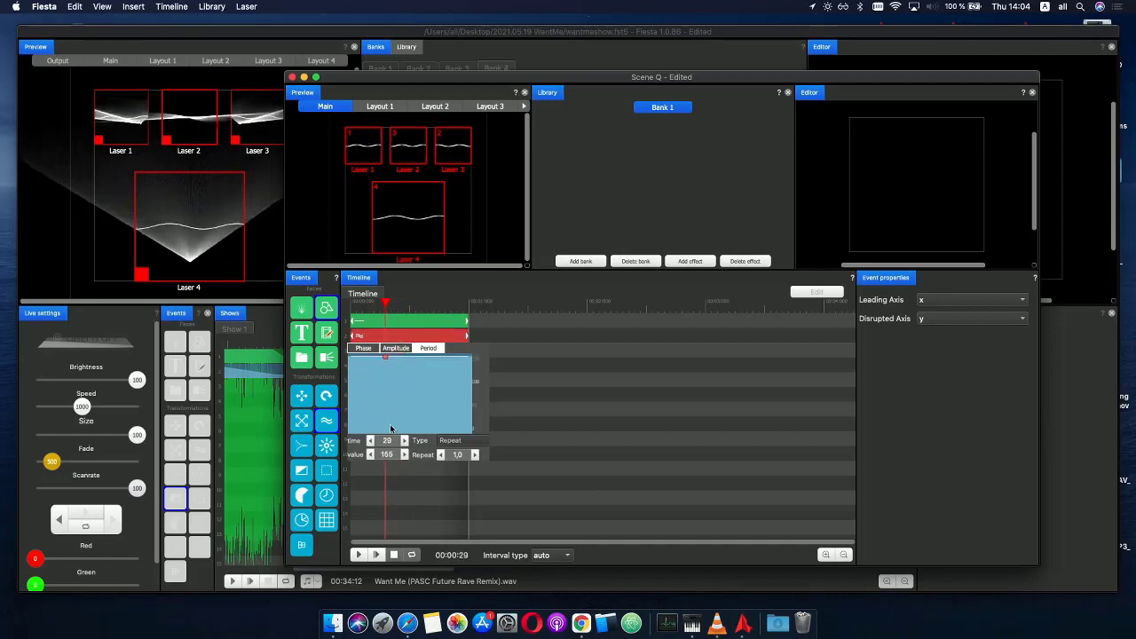
pyautogui.click(404, 455)
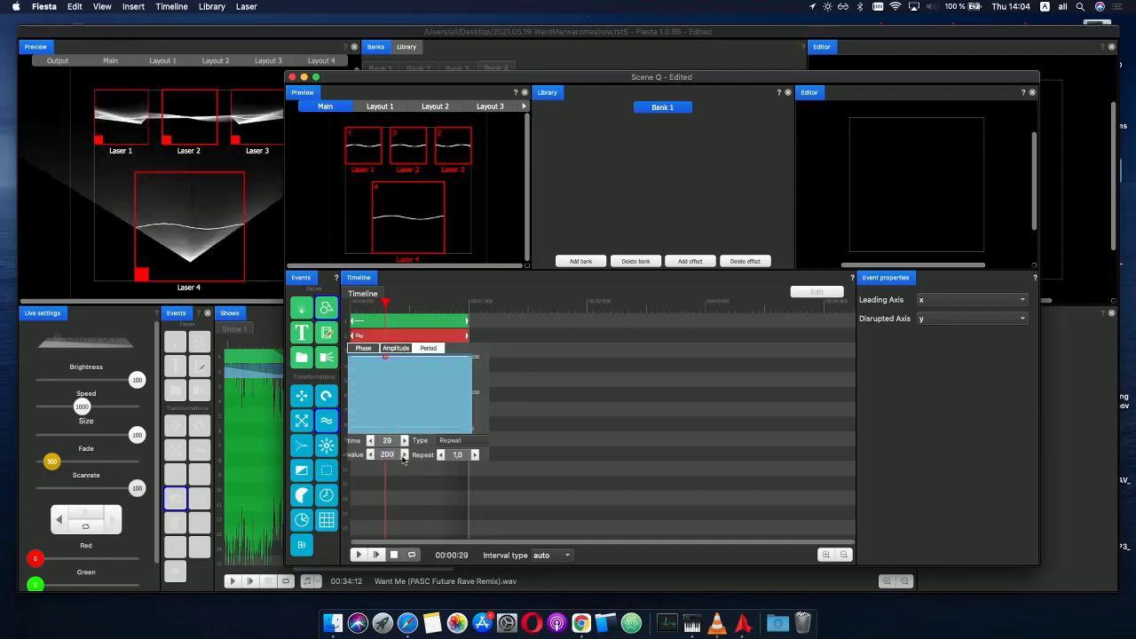
pyautogui.click(365, 350)
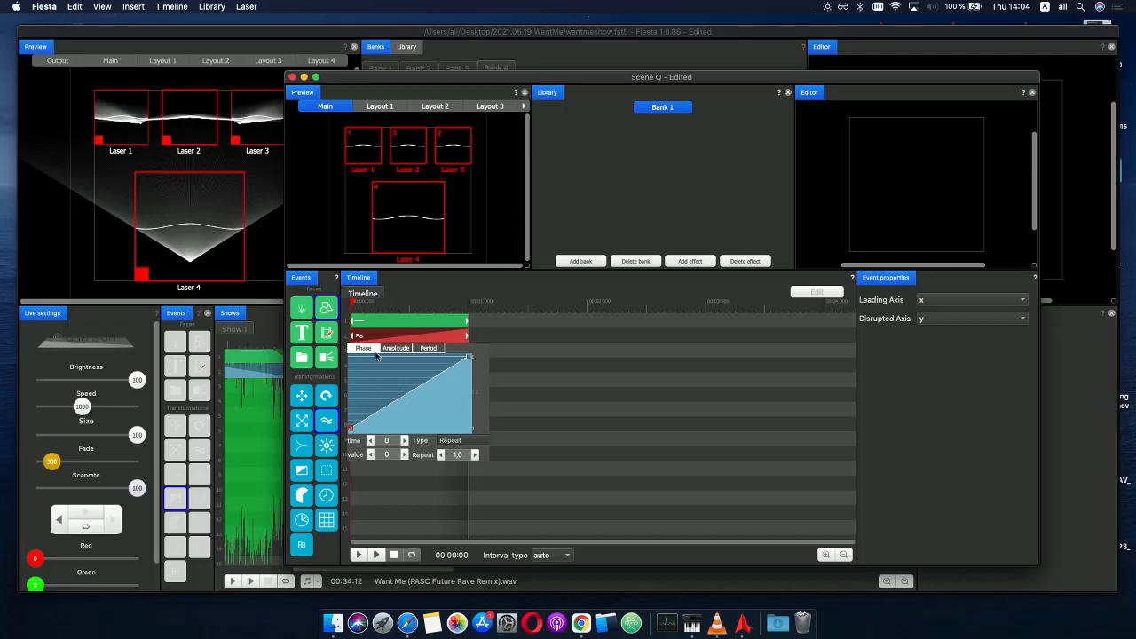
pyautogui.moveTo(356, 303); pyautogui.dragTo(435, 308)
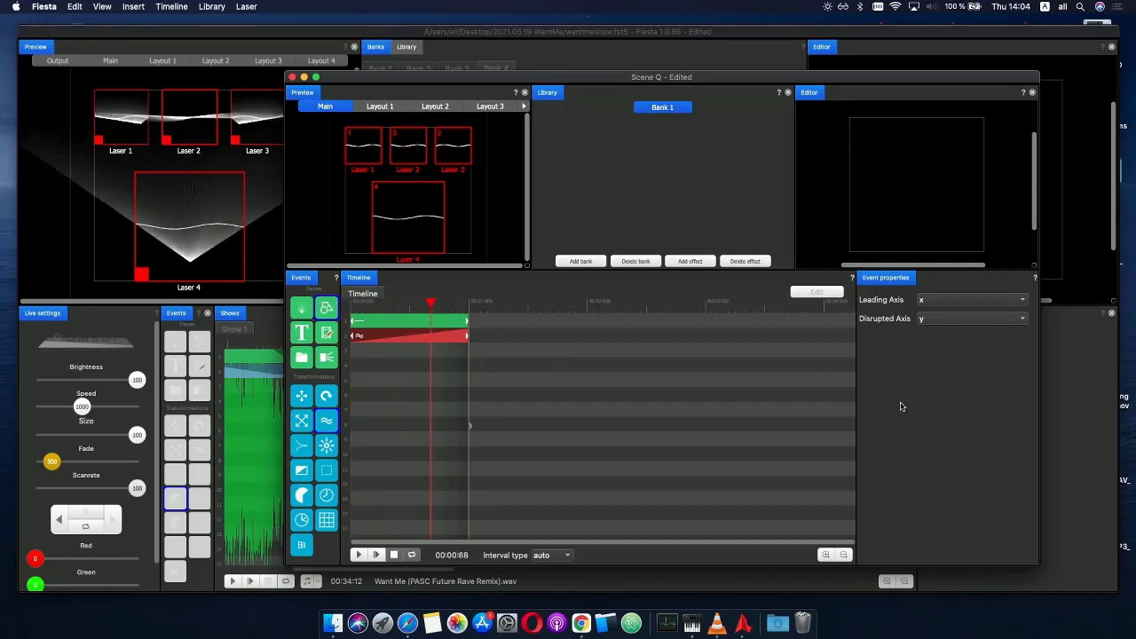
# - Set the line shape's color to red, scrub through the wave and close the Scene Q editor
pyautogui.click(417, 323)
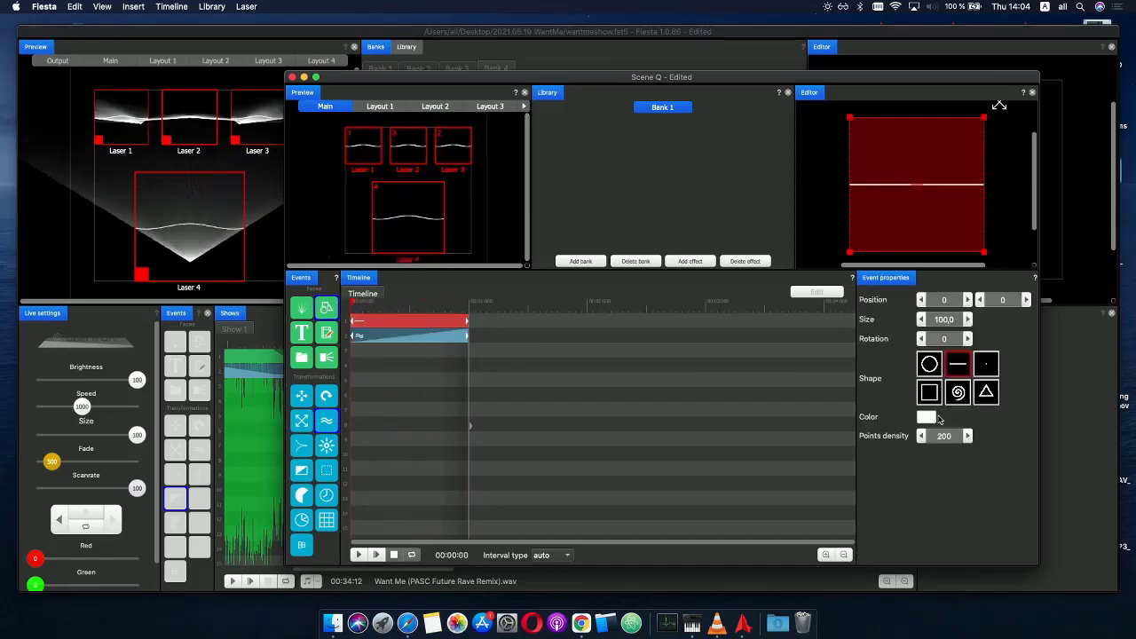
pyautogui.click(926, 417)
pyautogui.click(884, 386)
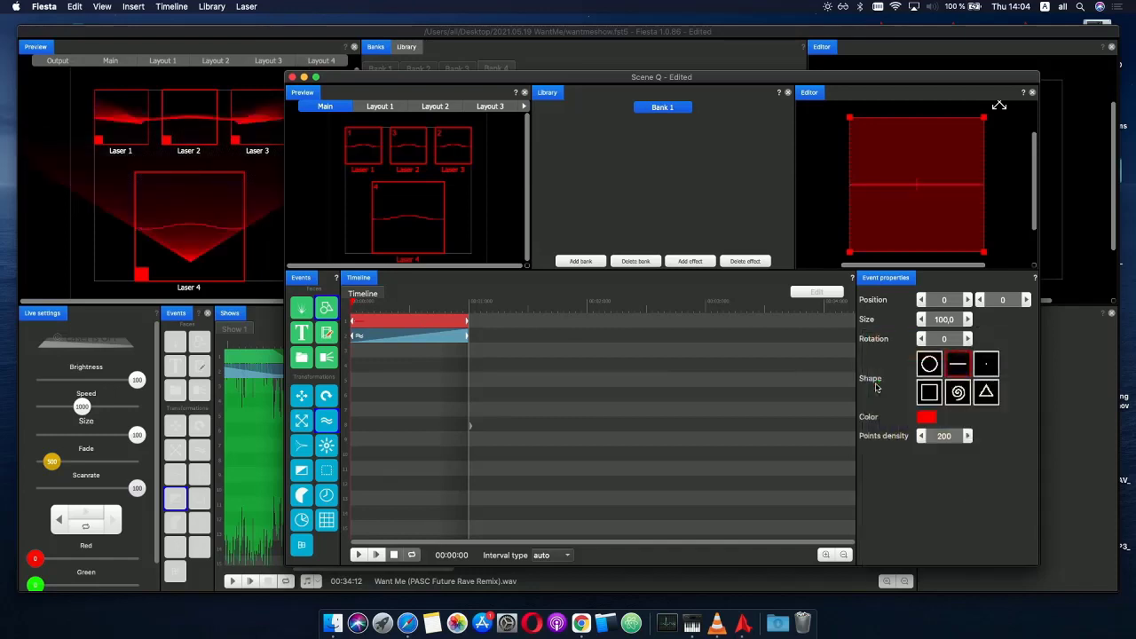
pyautogui.moveTo(351, 315); pyautogui.dragTo(416, 308)
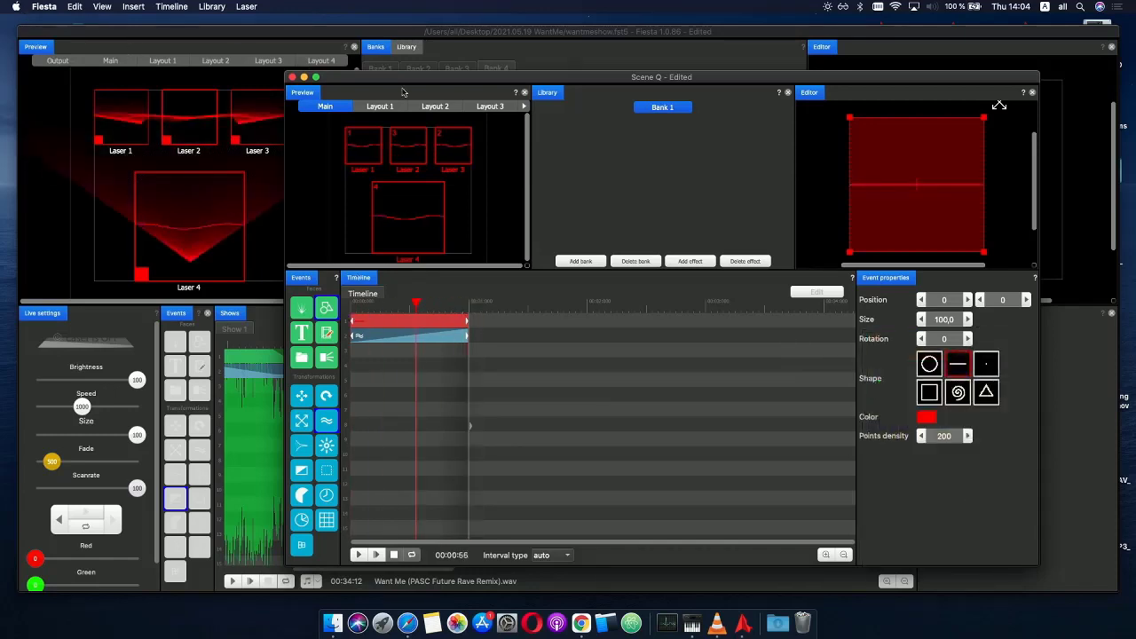
pyautogui.click(293, 78)
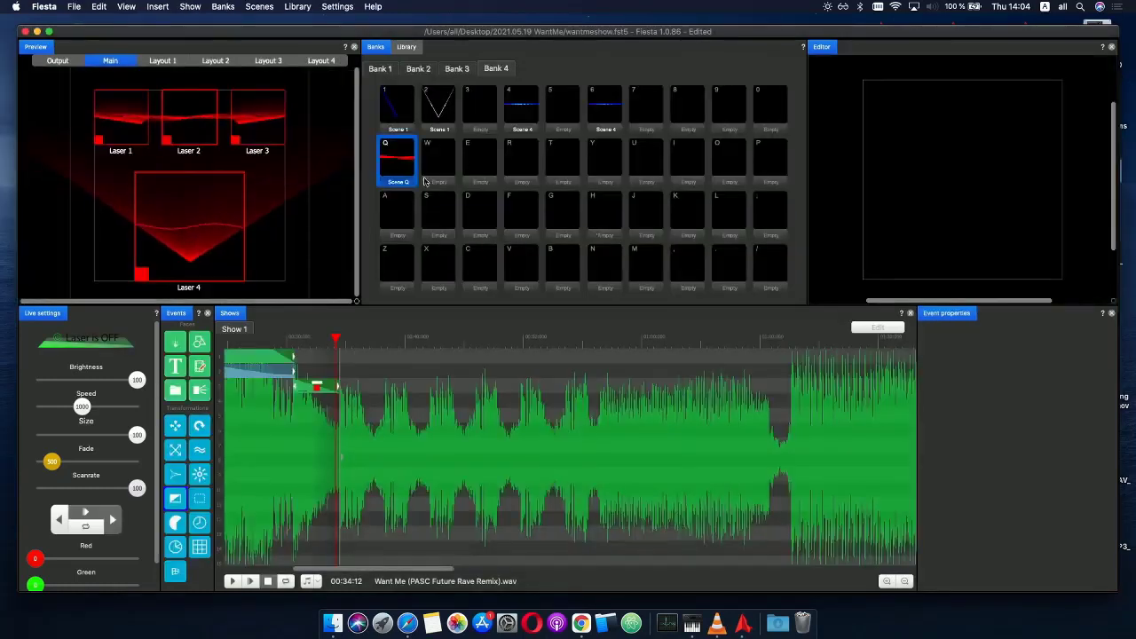
# - Move Scene Q from slot Q to empty slot 8 of Bank 4
pyautogui.click(682, 102)
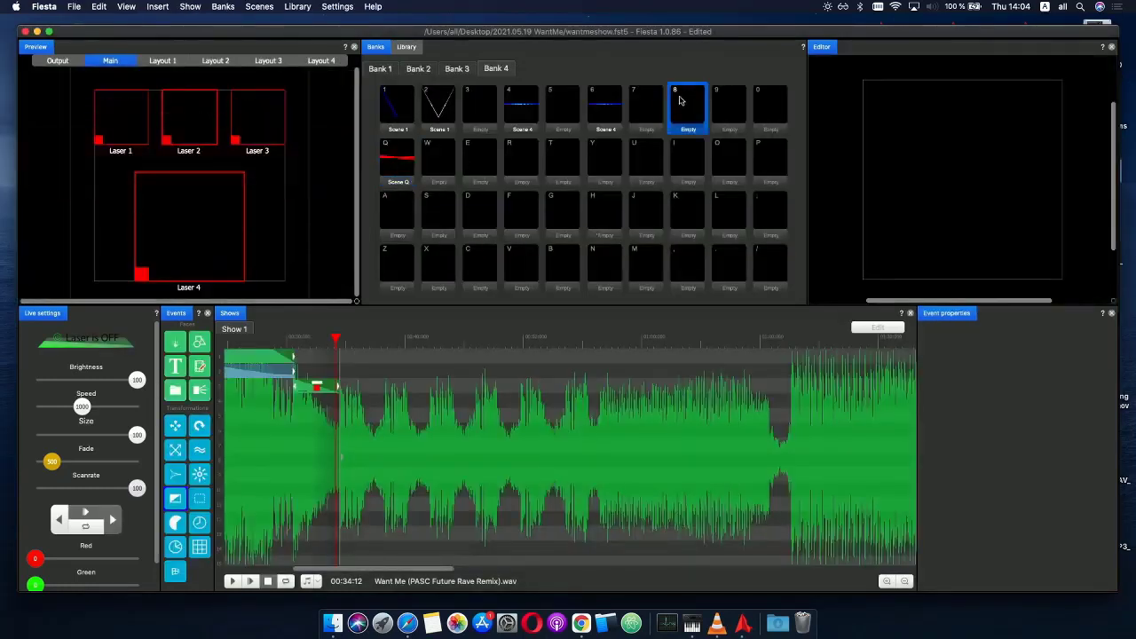
pyautogui.click(652, 105)
pyautogui.click(687, 111)
pyautogui.click(399, 162)
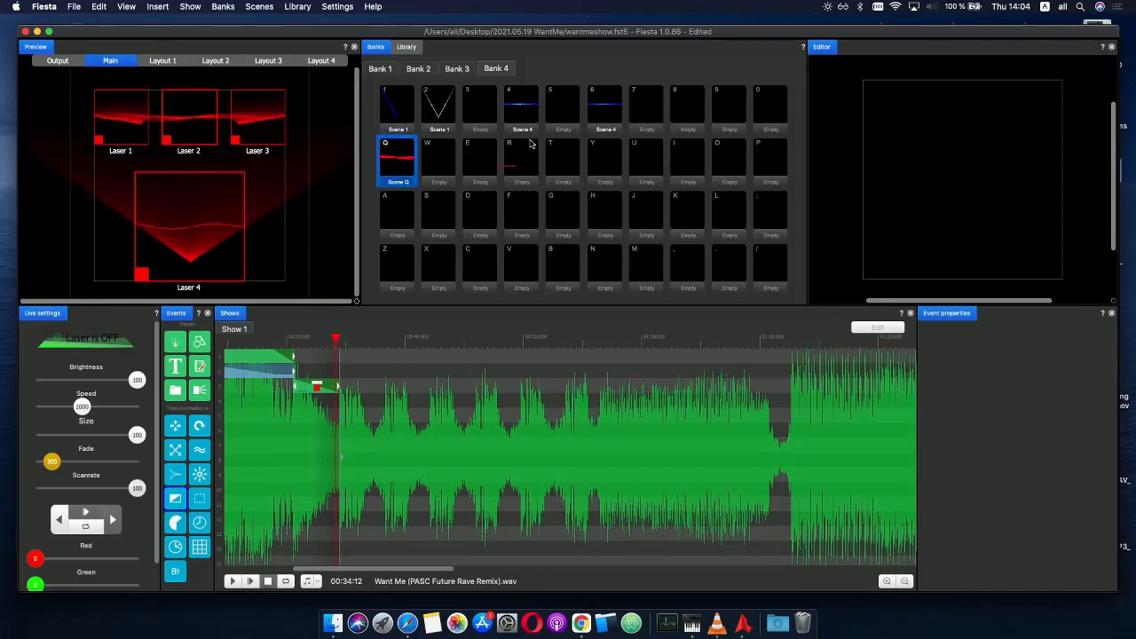
pyautogui.moveTo(399, 162); pyautogui.dragTo(688, 105)
pyautogui.click(710, 122)
pyautogui.click(688, 105)
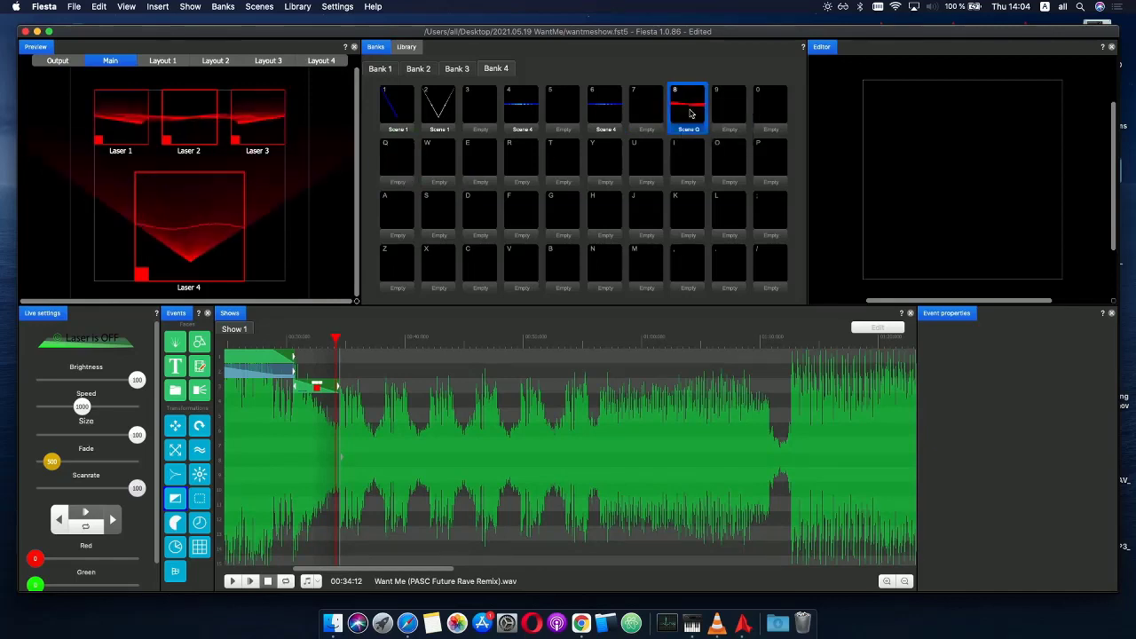
# - Place Scene Q on the show's first track at 34.53 seconds and extend the event to end at 36.91 seconds
pyautogui.click(346, 360)
pyautogui.scroll(5, 377, 376)
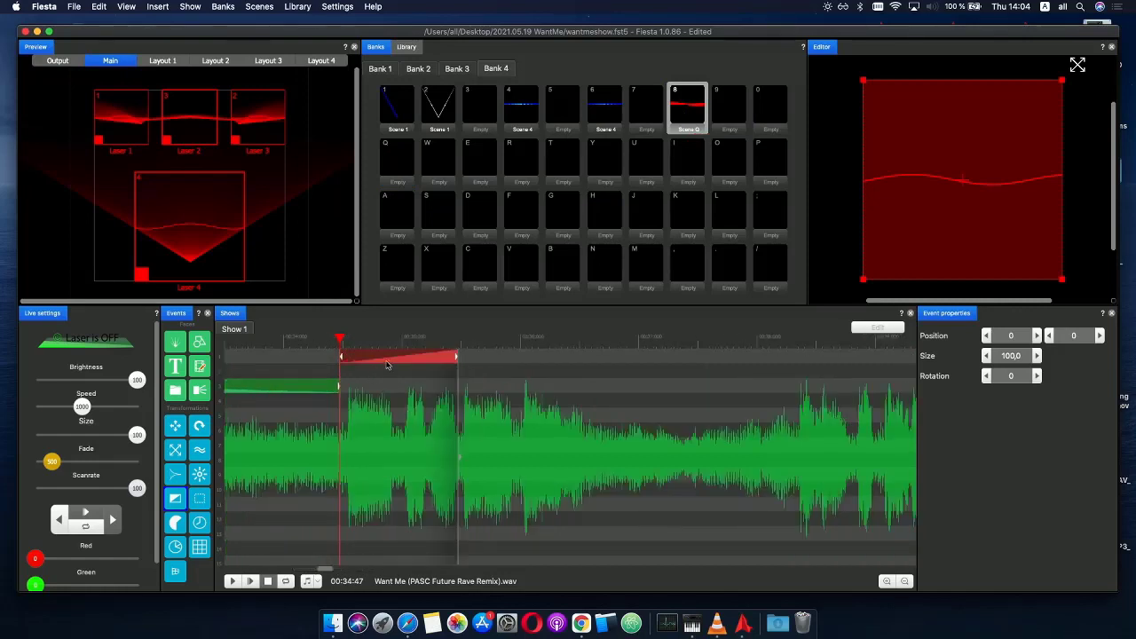
pyautogui.moveTo(387, 364); pyautogui.dragTo(396, 364)
pyautogui.moveTo(465, 357); pyautogui.dragTo(627, 357)
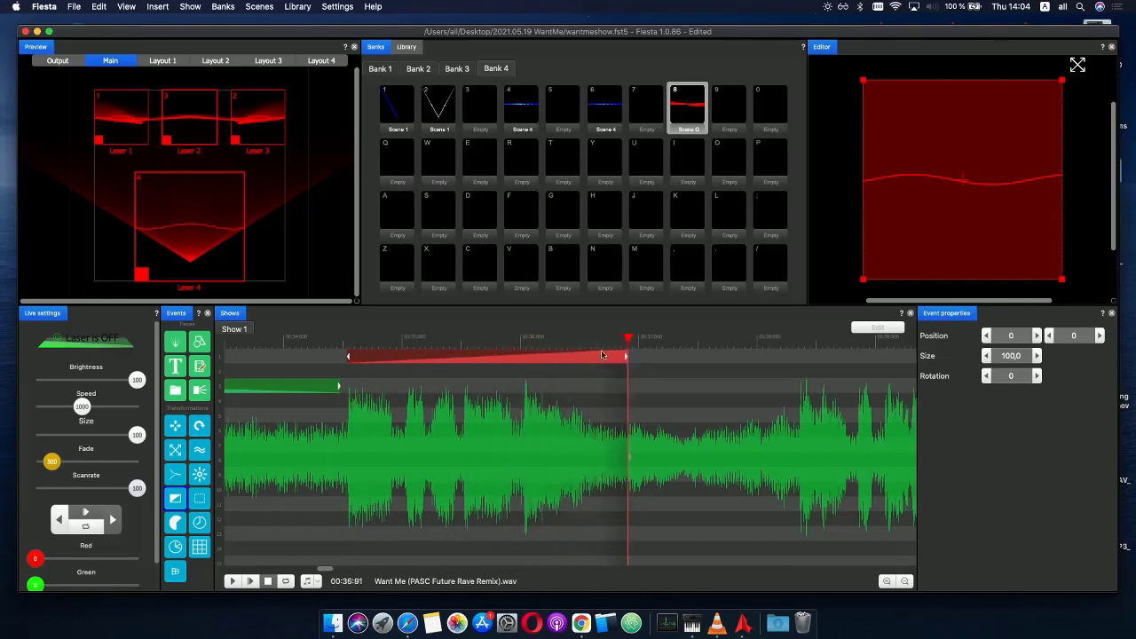
# - Shape the Scene Q event's brightness graph into a short fade-in from 0 to 100 at its start
pyautogui.moveTo(346, 338); pyautogui.dragTo(384, 335)
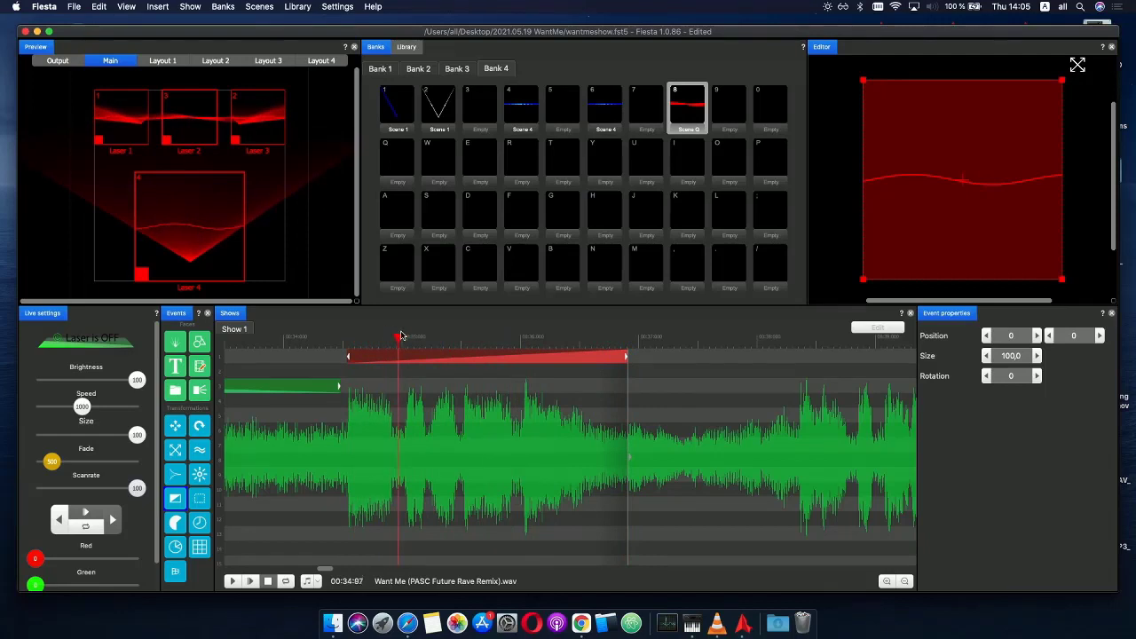
pyautogui.doubleClick(364, 357)
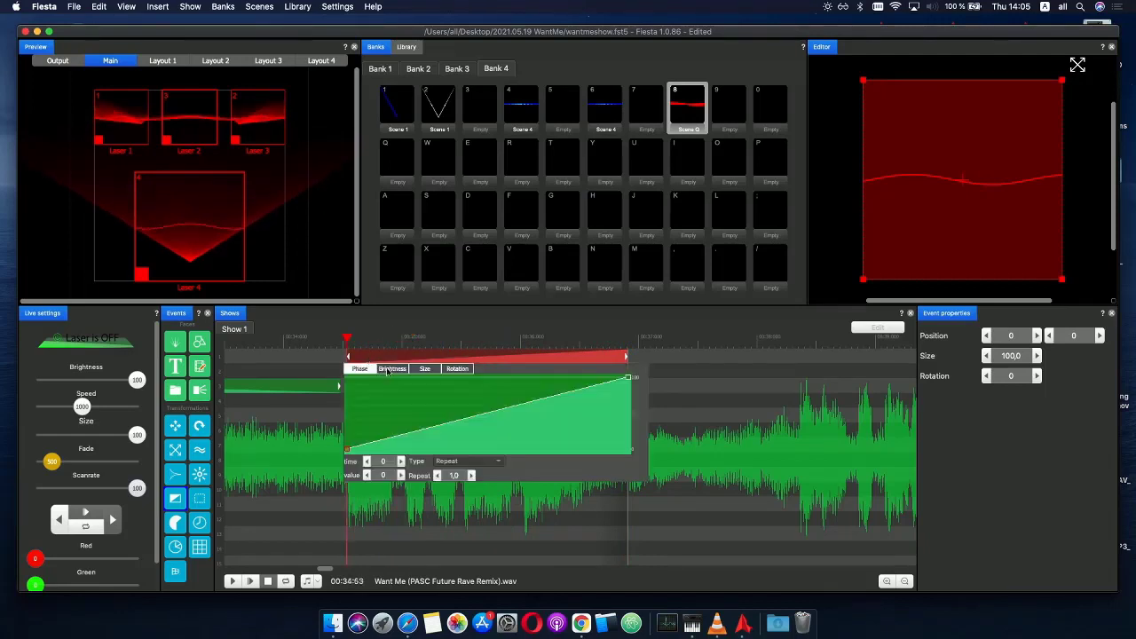
pyautogui.click(387, 369)
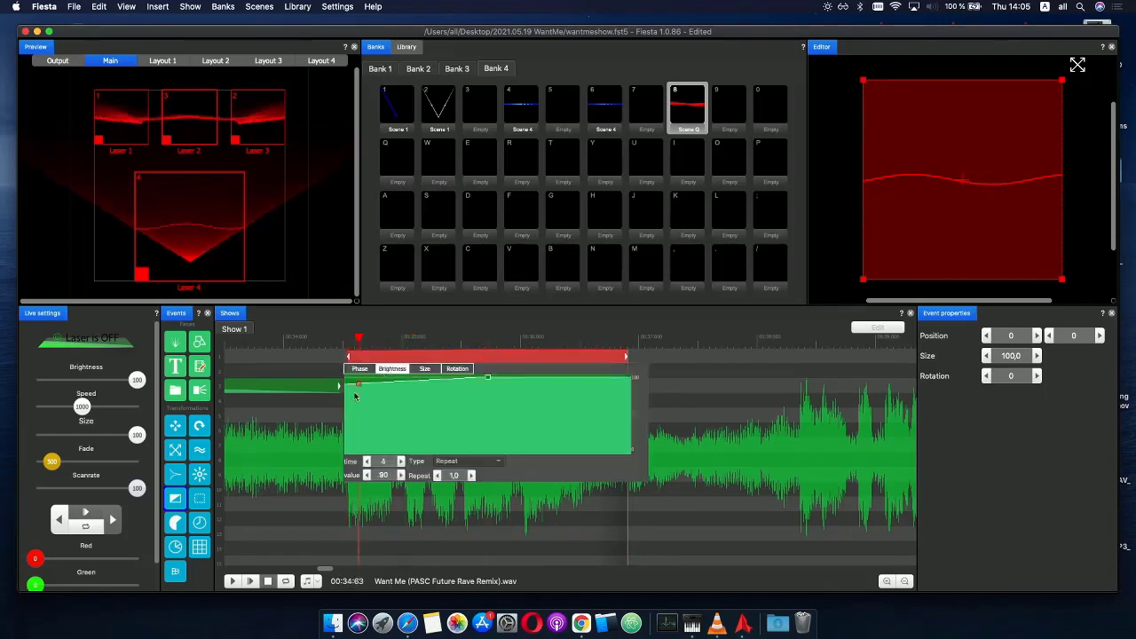
pyautogui.moveTo(359, 387)
pyautogui.mouseDown()
pyautogui.moveTo(330, 466)
pyautogui.moveTo(371, 417)
pyautogui.moveTo(359, 384)
pyautogui.moveTo(371, 377)
pyautogui.mouseUp()
# - Add a brightness fade-out to the Scene Q event, holding full until about 36 seconds and dropping to 0 at its end
pyautogui.moveTo(333, 345); pyautogui.dragTo(524, 333)
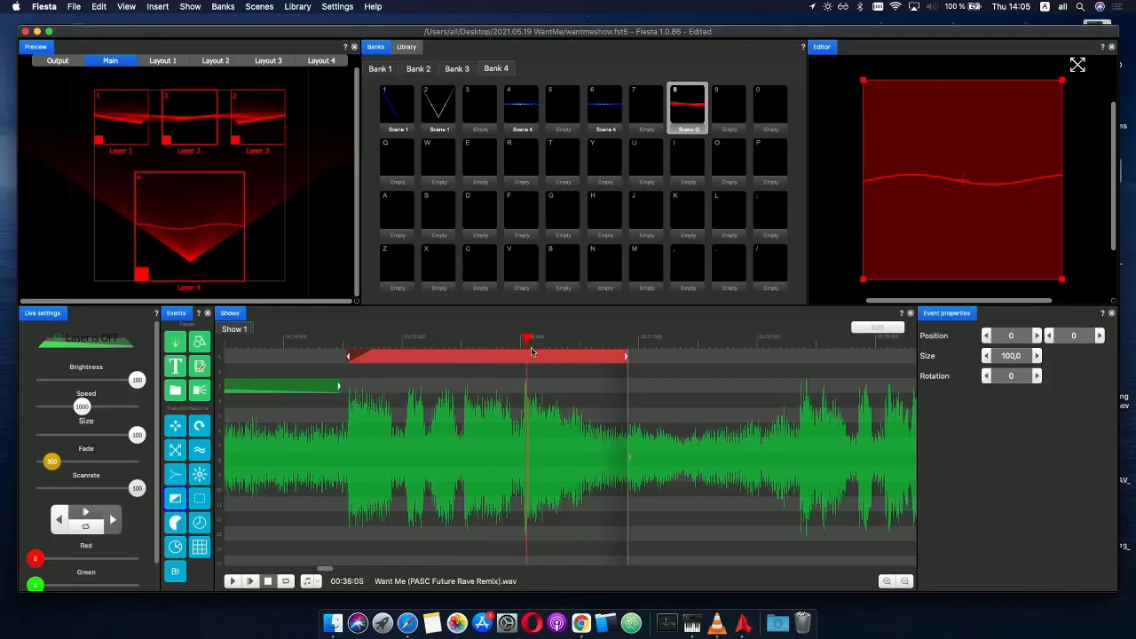
pyautogui.click(533, 361)
pyautogui.click(511, 377)
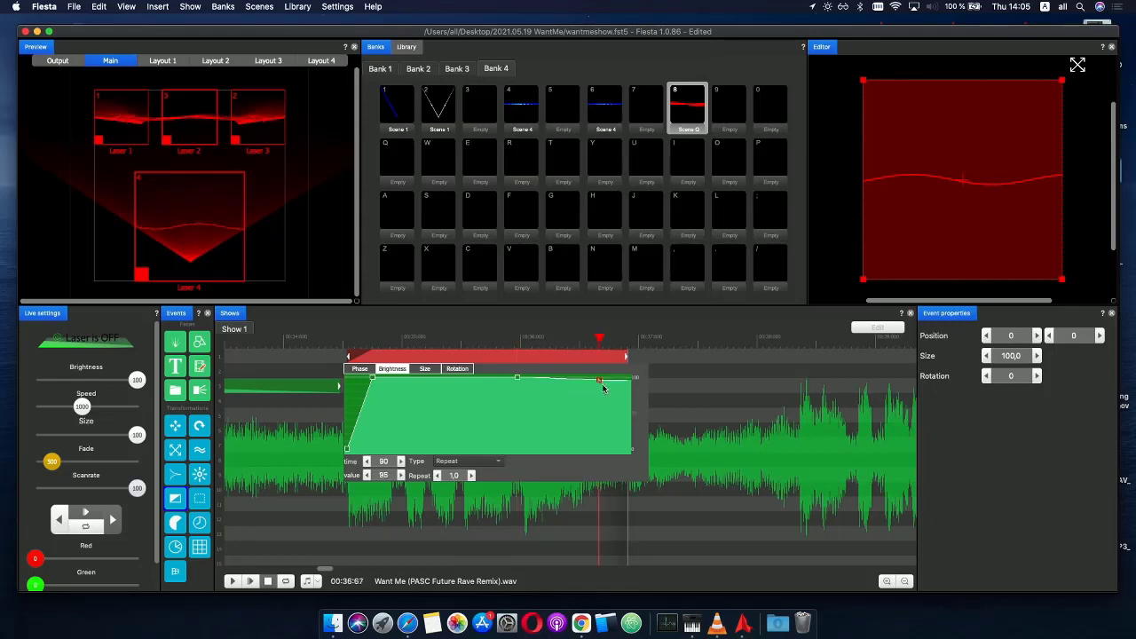
pyautogui.moveTo(633, 378); pyautogui.dragTo(650, 465)
pyautogui.click(511, 328)
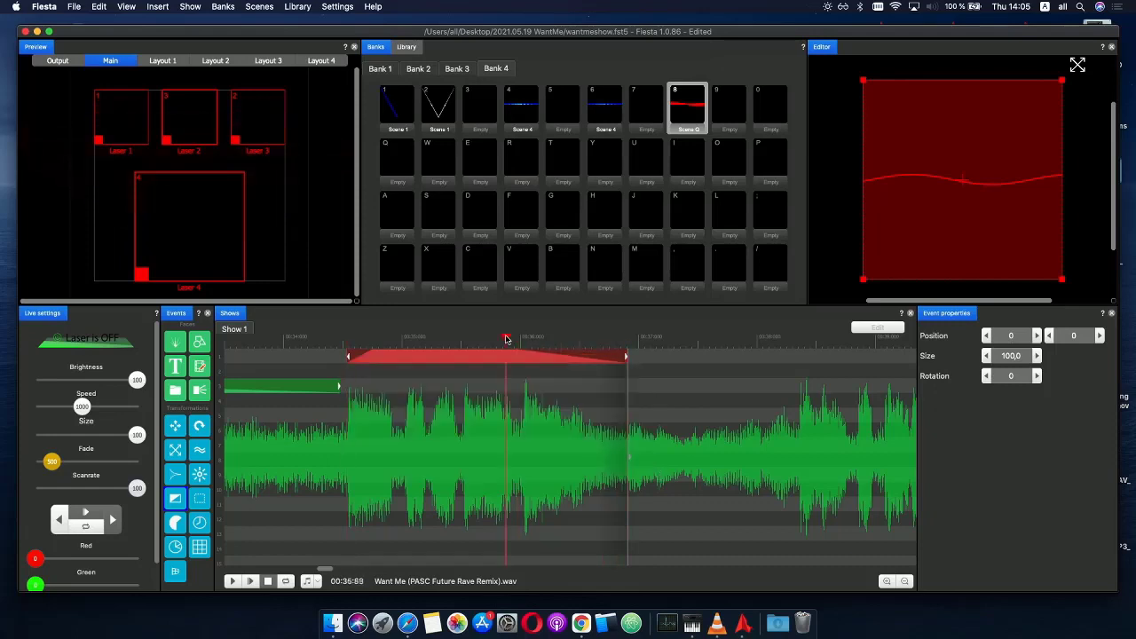
# - Scrub through the Scene Q event and play the show from 34.20 seconds to check its brightness fades
pyautogui.click(311, 337)
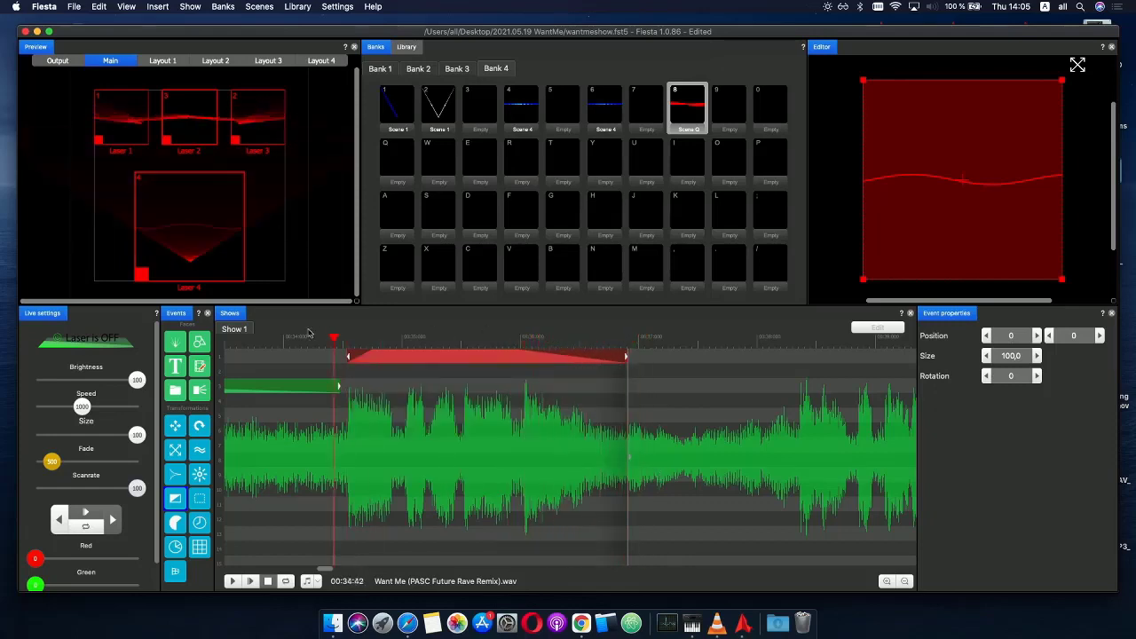
pyautogui.moveTo(309, 333); pyautogui.dragTo(435, 336)
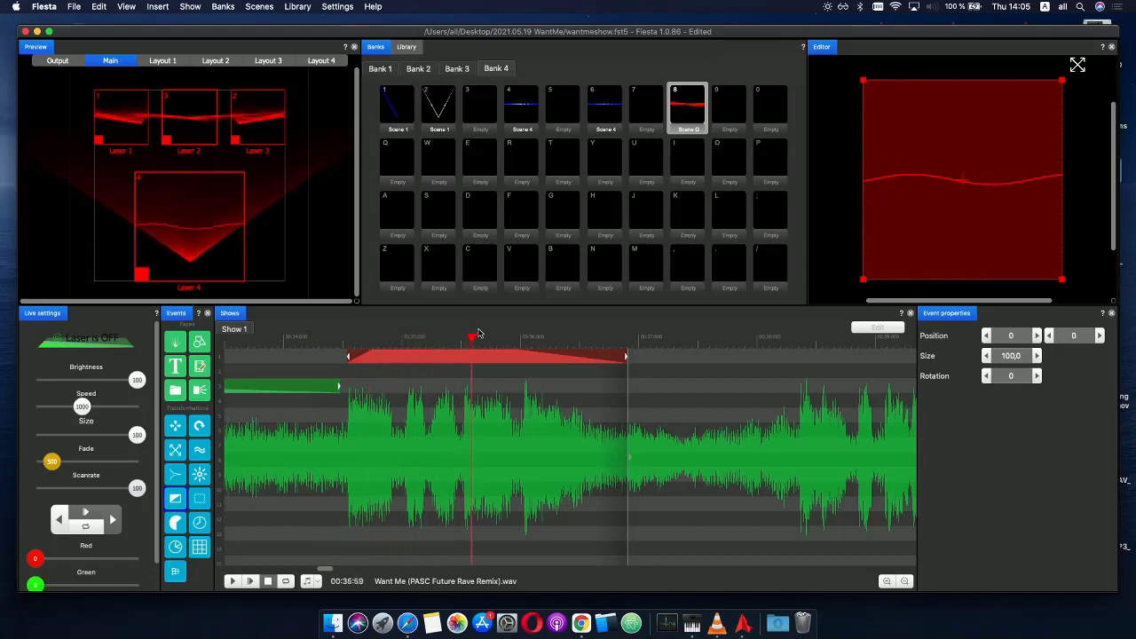
pyautogui.moveTo(539, 332); pyautogui.dragTo(309, 339)
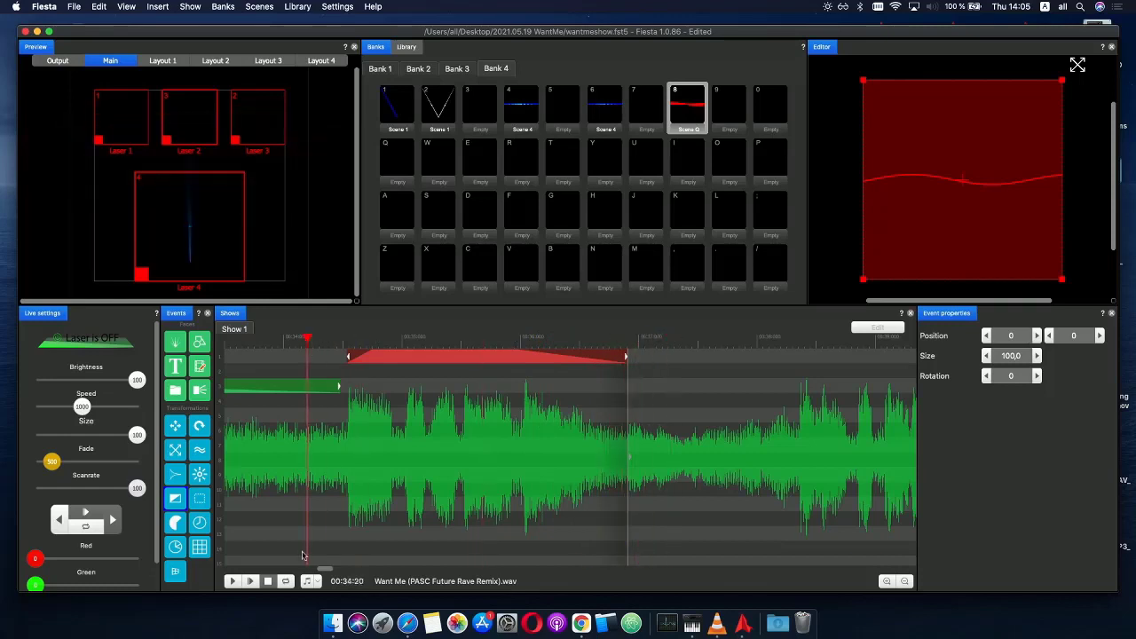
pyautogui.click(248, 581)
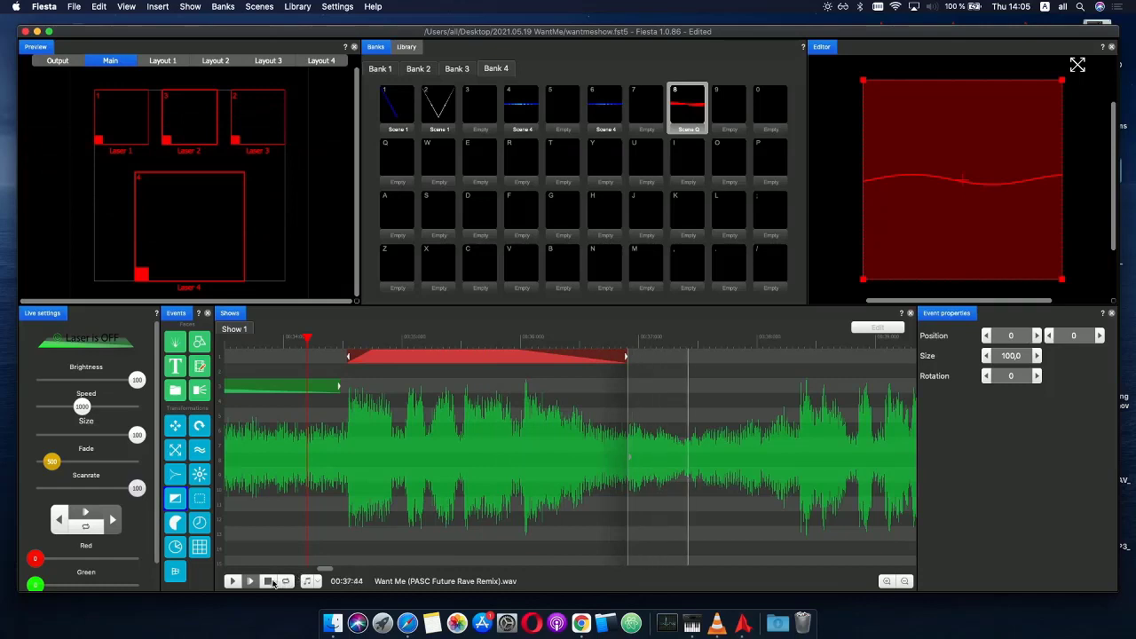
pyautogui.press('space')
# - Add a rightward position transformation on the second track under the Scene Q event's fade-out, ending at 36.91 seconds
pyautogui.moveTo(380, 338); pyautogui.dragTo(454, 356)
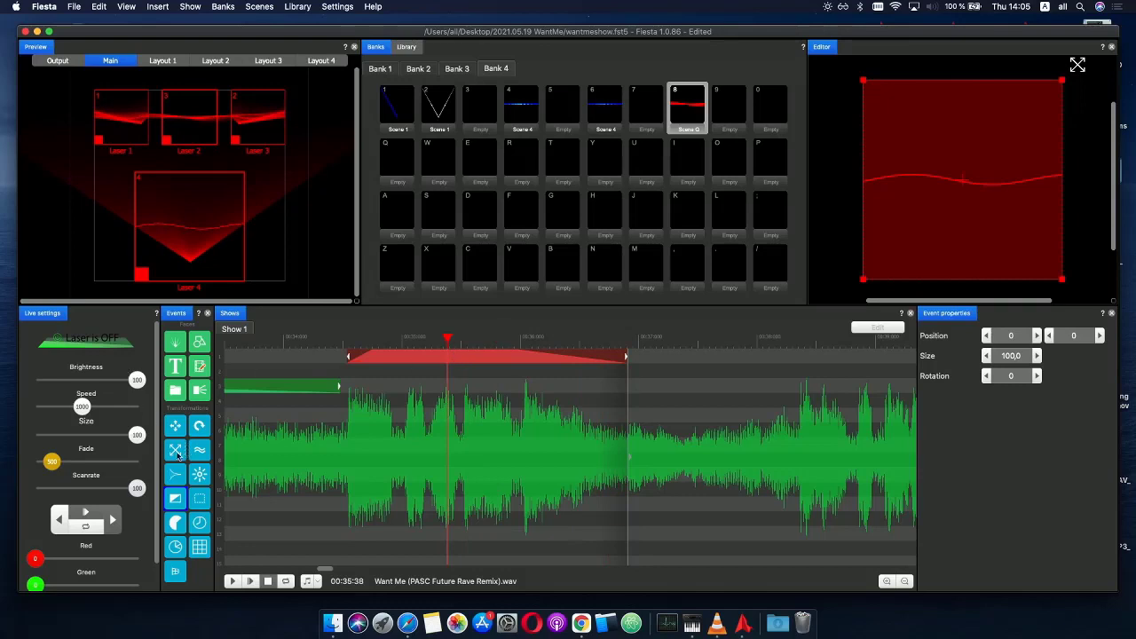
pyautogui.moveTo(175, 426); pyautogui.dragTo(543, 374)
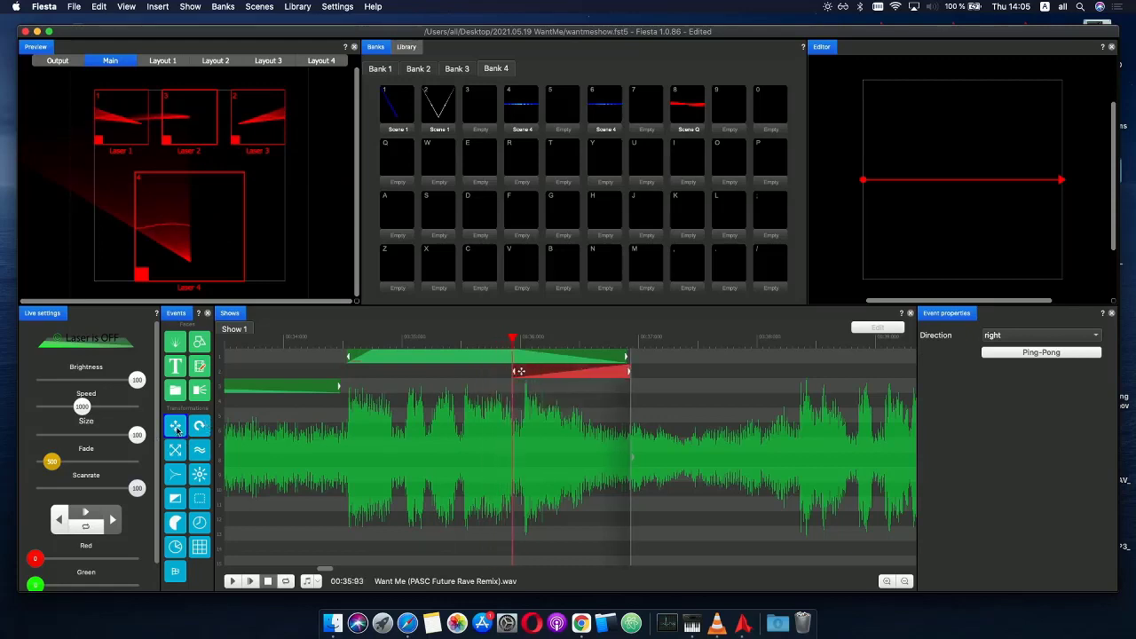
pyautogui.moveTo(576, 377); pyautogui.dragTo(627, 361)
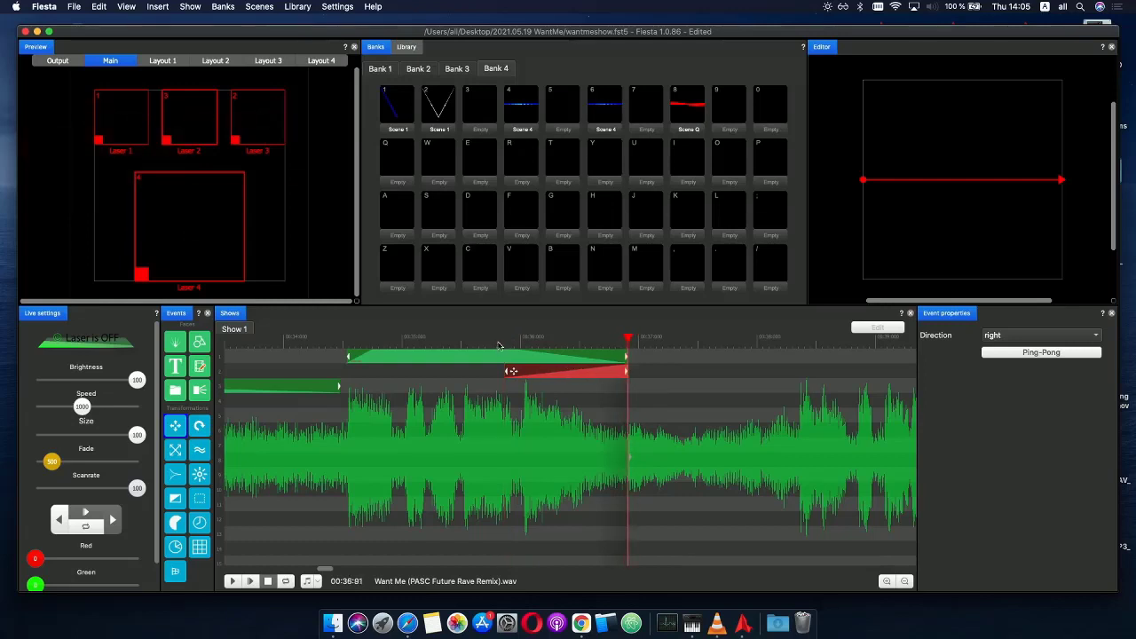
# - Reshape the position transformation under the Scene Q event into a short custom downward path starting near the editor's centre
pyautogui.moveTo(499, 346); pyautogui.dragTo(610, 338)
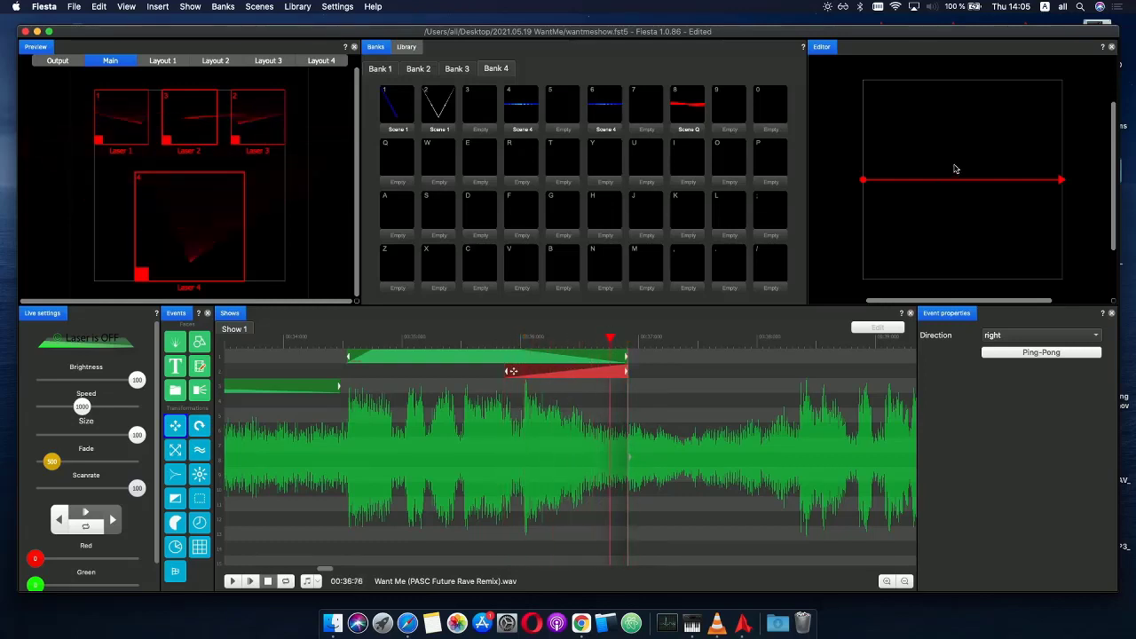
pyautogui.click(869, 182)
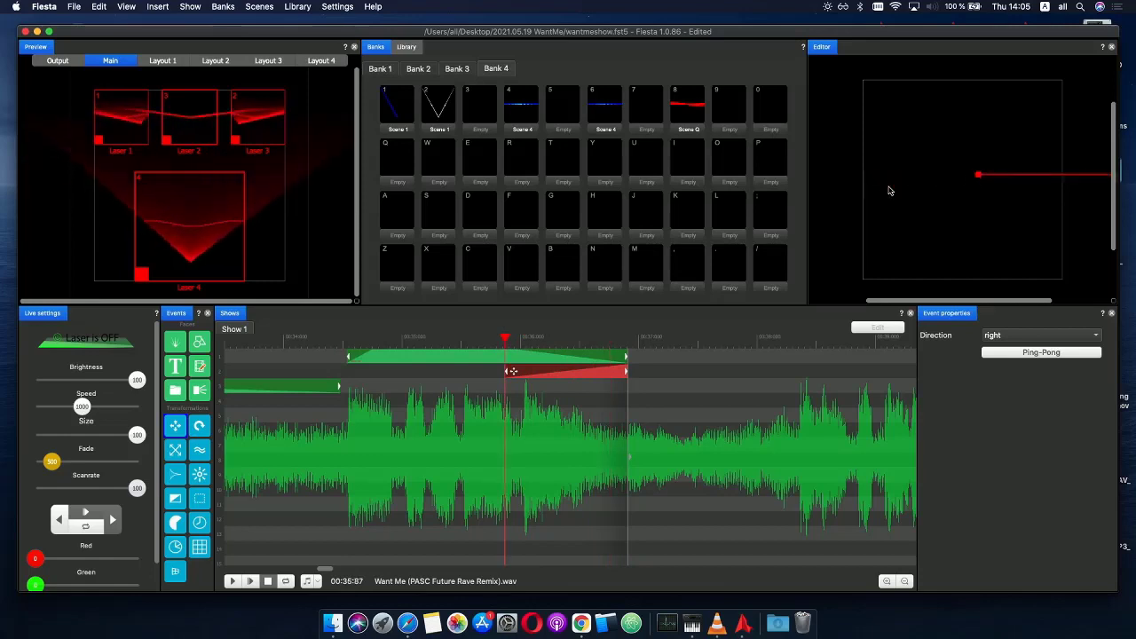
pyautogui.moveTo(1072, 192); pyautogui.dragTo(884, 238)
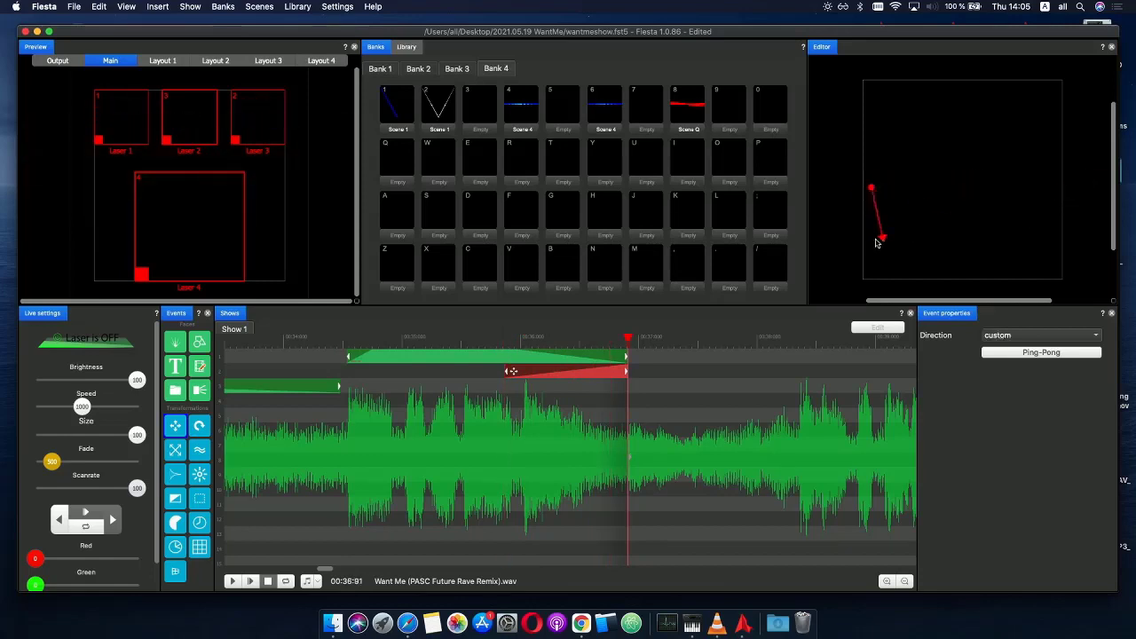
pyautogui.moveTo(873, 190); pyautogui.dragTo(974, 182)
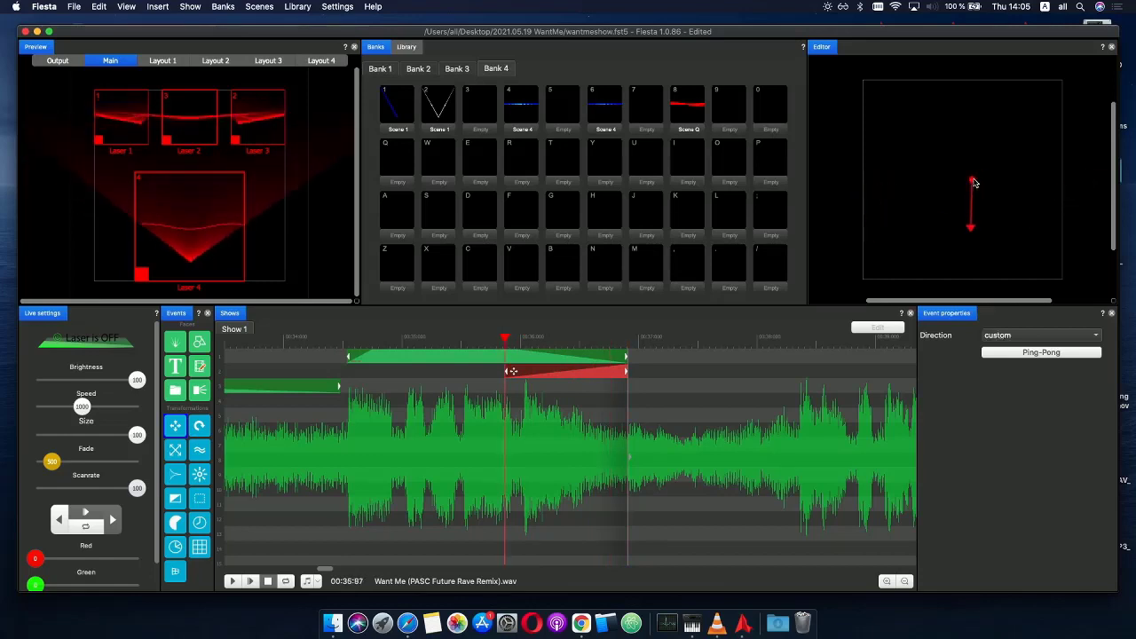
pyautogui.moveTo(974, 232); pyautogui.dragTo(980, 234)
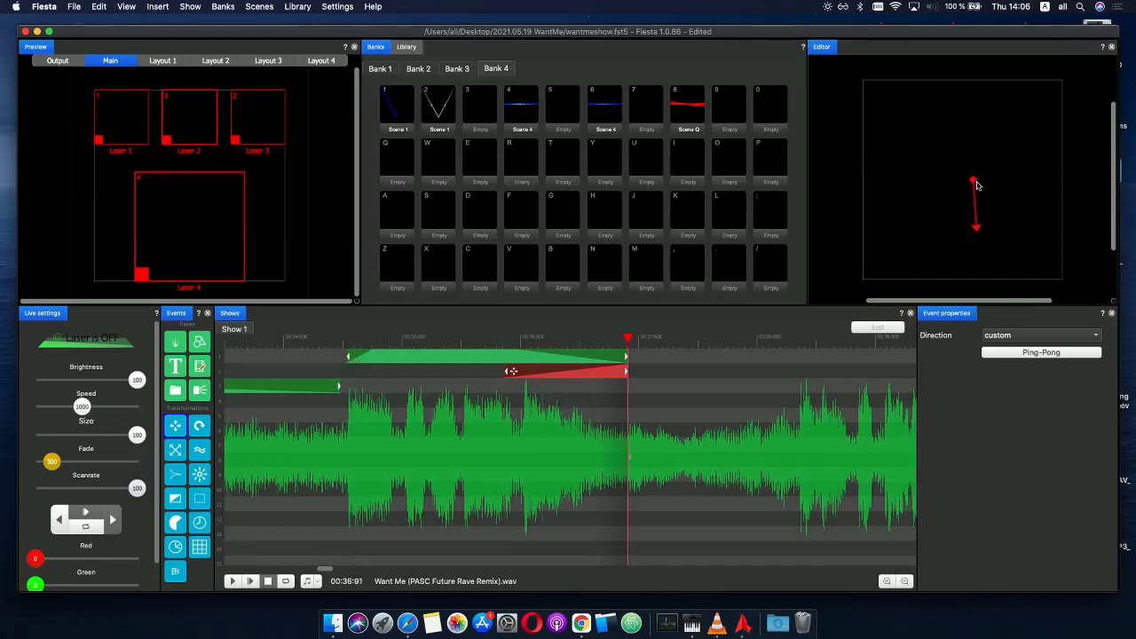
pyautogui.moveTo(977, 185); pyautogui.dragTo(963, 182)
pyautogui.moveTo(963, 229); pyautogui.dragTo(958, 230)
# - Hold the position transformation's phase at 0 until time 45 and extend its start back to the Scene Q event's start
pyautogui.click(529, 374)
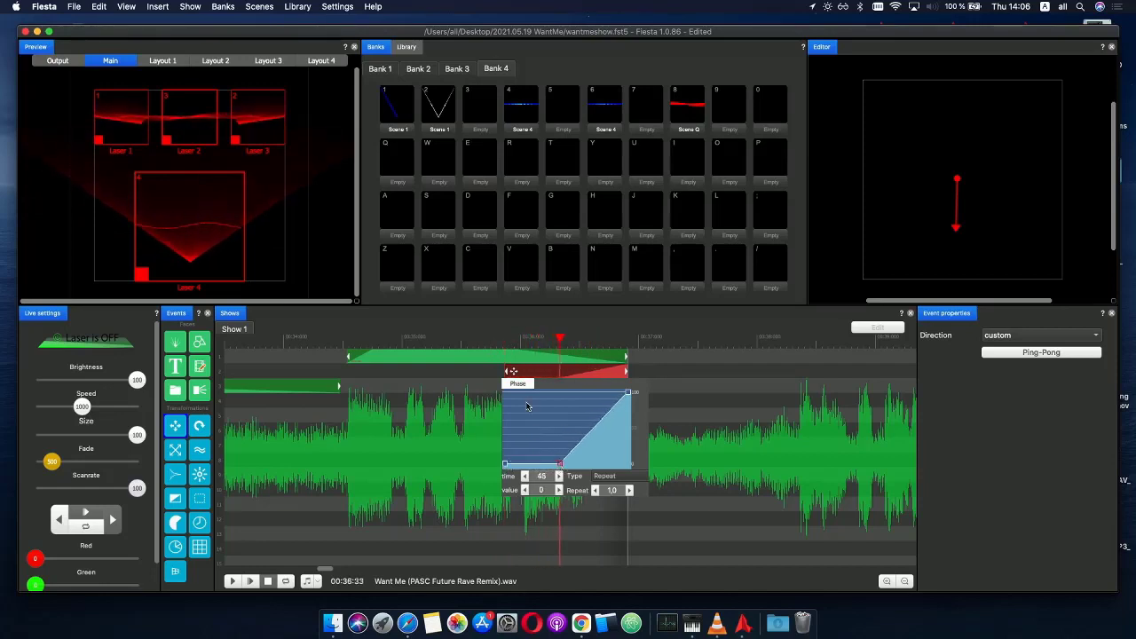
pyautogui.click(497, 393)
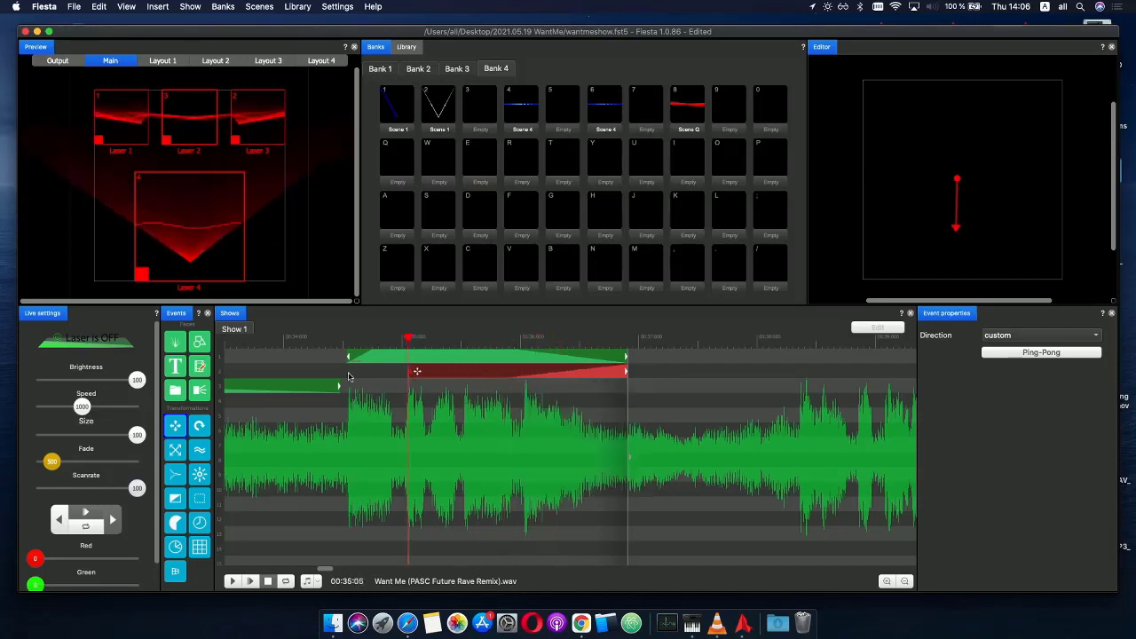
pyautogui.moveTo(511, 374); pyautogui.dragTo(354, 370)
pyautogui.press('space')
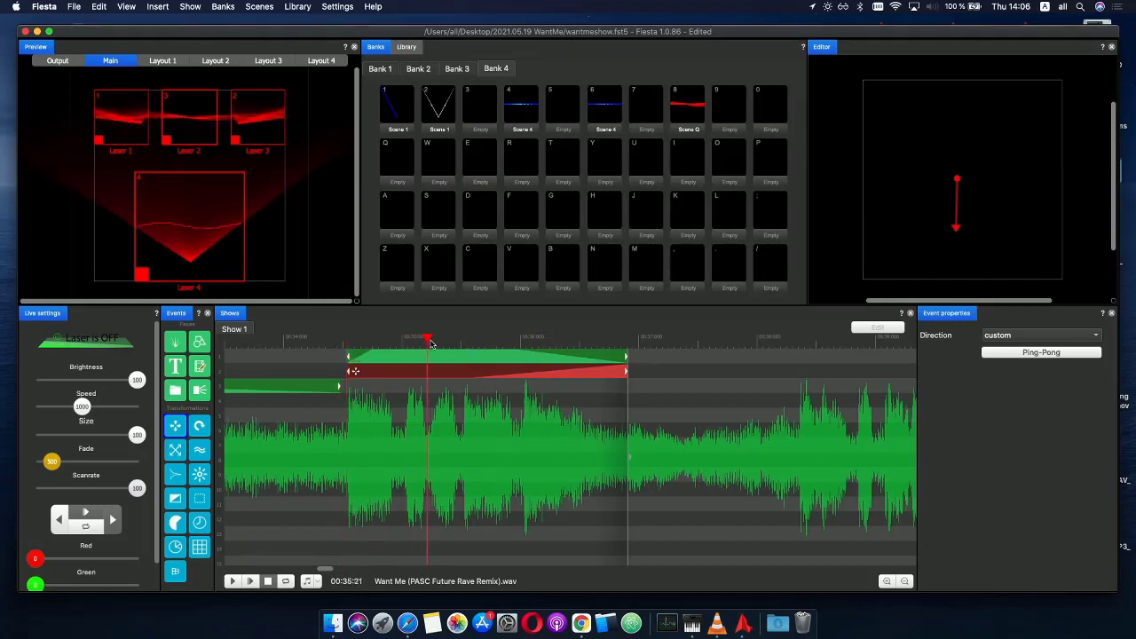
# - Move the transformation's phase hold point to about 35.85 seconds and turn the rise after it into a slow-starting curve
pyautogui.click(499, 370)
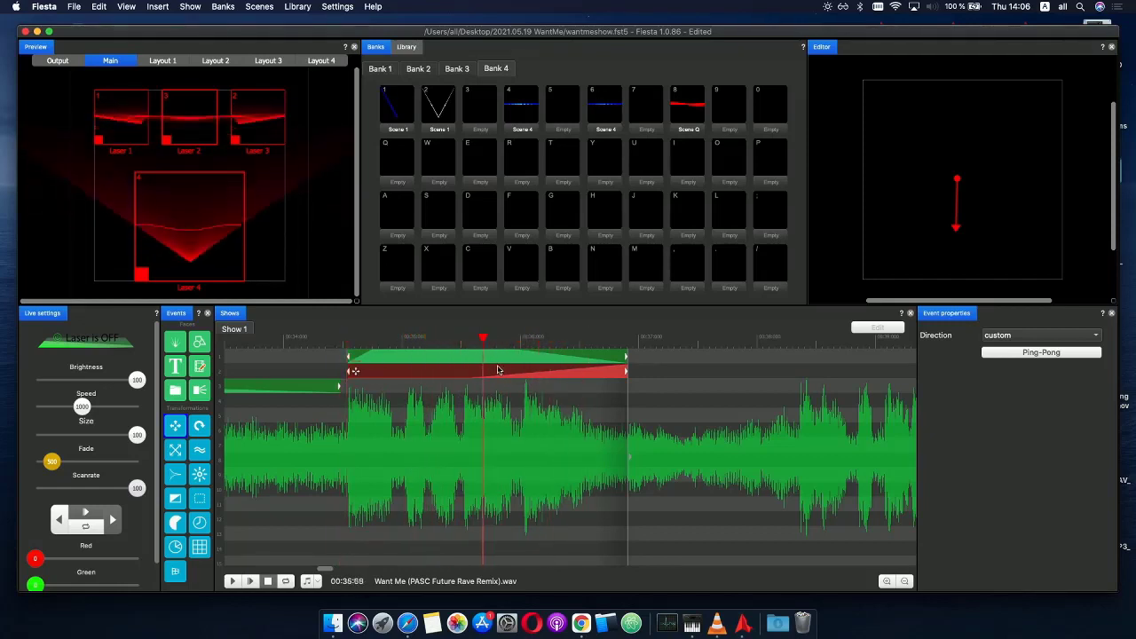
pyautogui.doubleClick(494, 373)
pyautogui.moveTo(473, 465); pyautogui.dragTo(503, 469)
pyautogui.moveTo(480, 343)
pyautogui.mouseDown()
pyautogui.moveTo(622, 343)
pyautogui.moveTo(481, 340)
pyautogui.mouseUp()
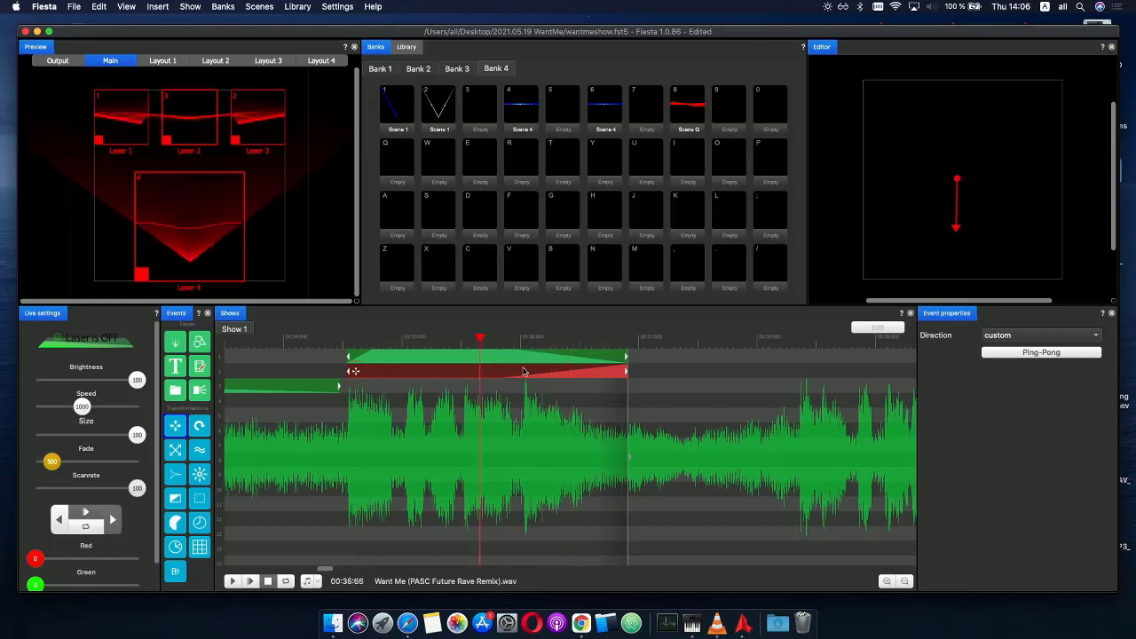
pyautogui.click(524, 371)
pyautogui.rightClick(504, 467)
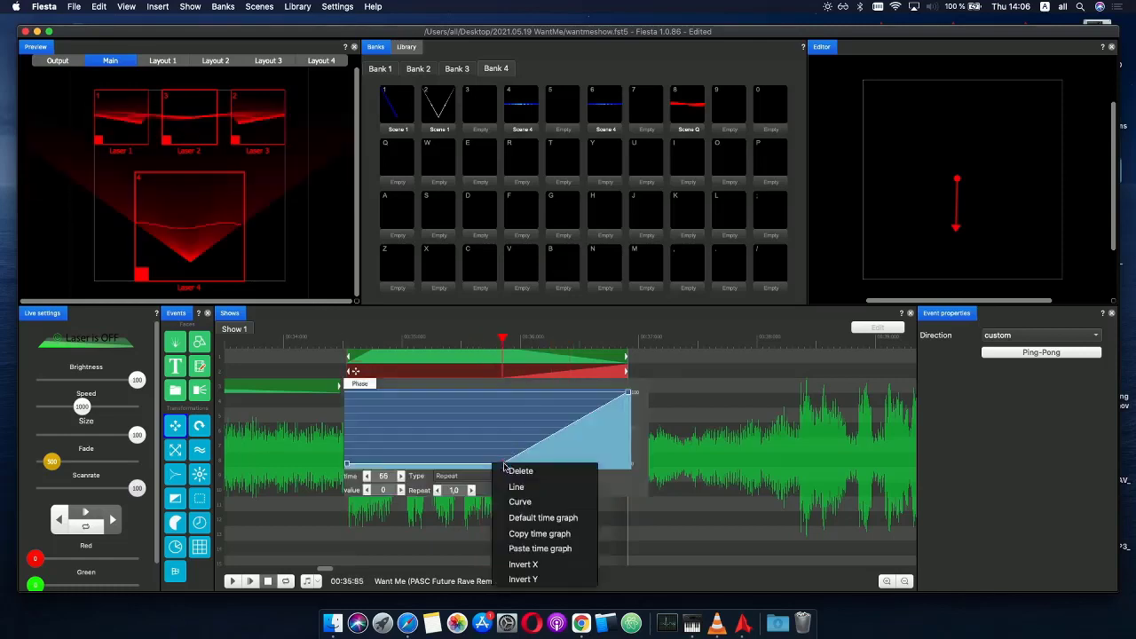
pyautogui.click(531, 501)
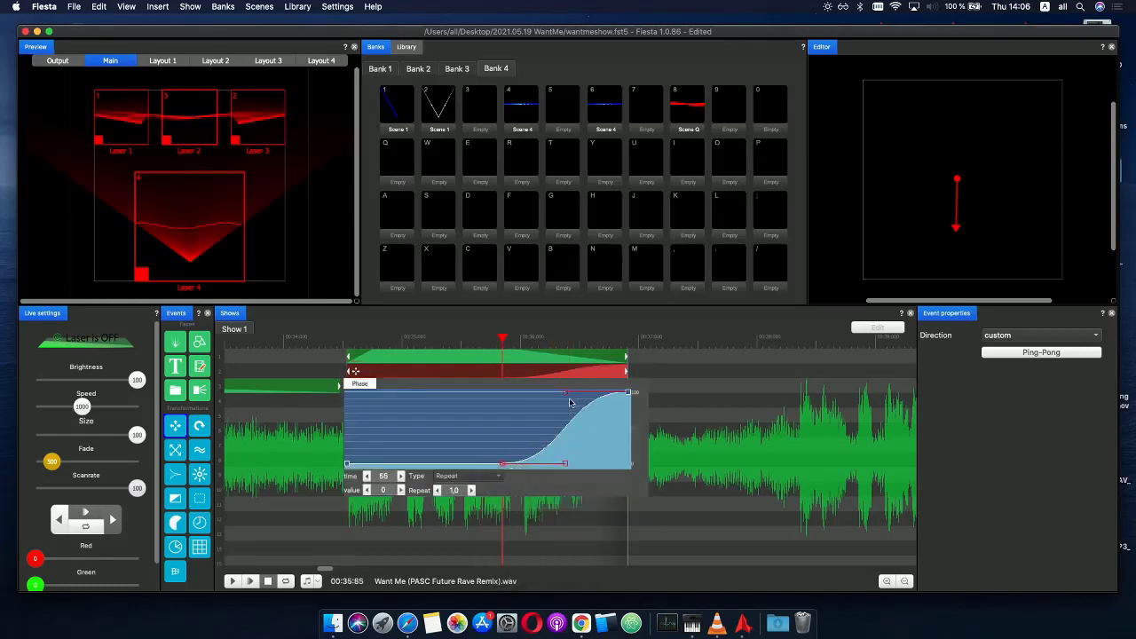
pyautogui.moveTo(586, 409); pyautogui.dragTo(610, 433)
# - Play the show from 34.38 seconds to check the Scene Q event's curved downward movement
pyautogui.click(329, 344)
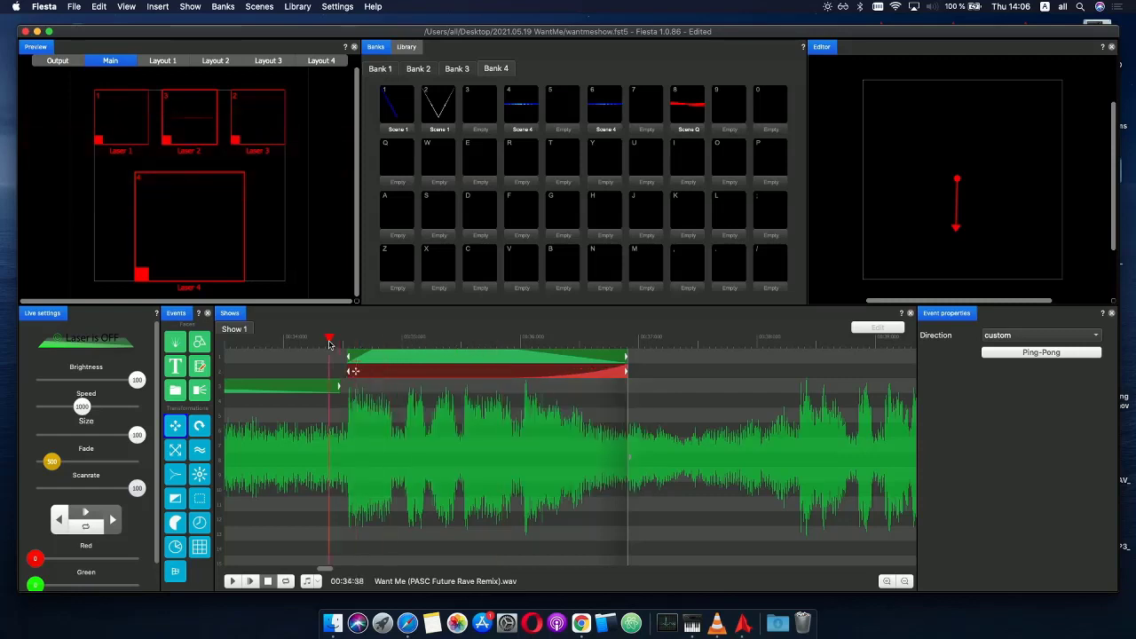
pyautogui.click(251, 581)
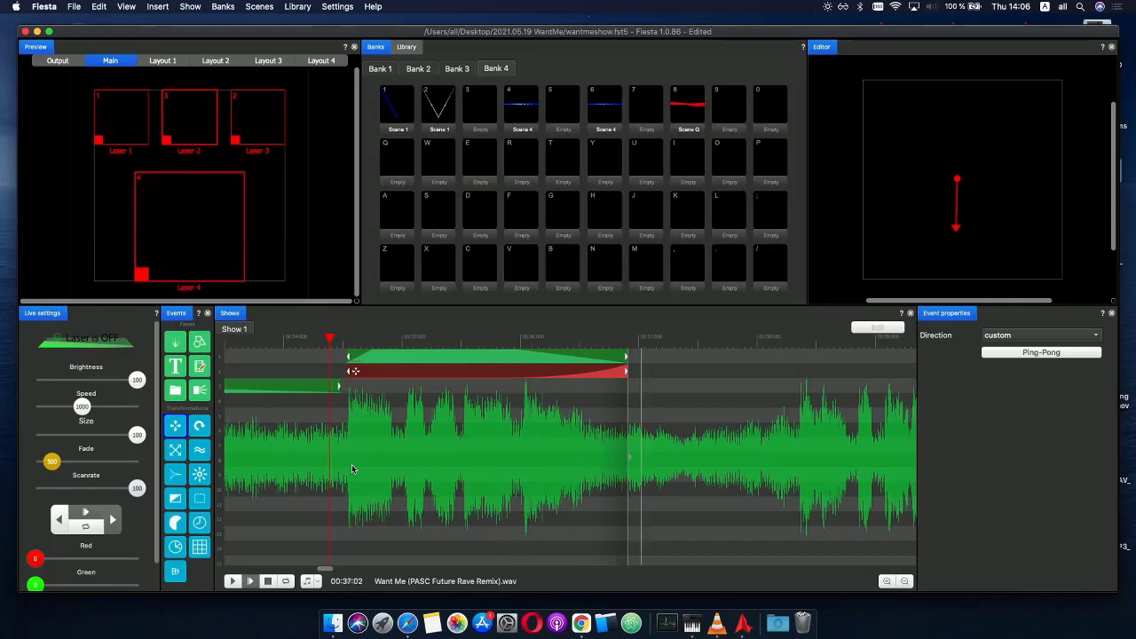
pyautogui.click(397, 340)
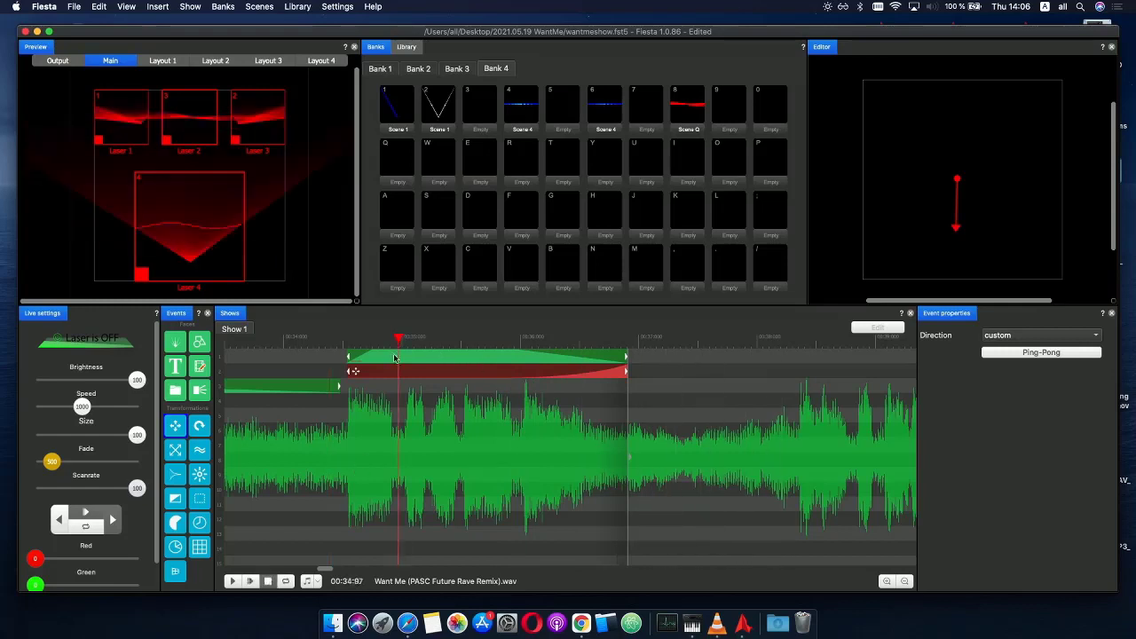
# - Restrict the Scene Q event to Laser 4 only and scrub through it to check the laser output
pyautogui.click(395, 357)
pyautogui.click(444, 345)
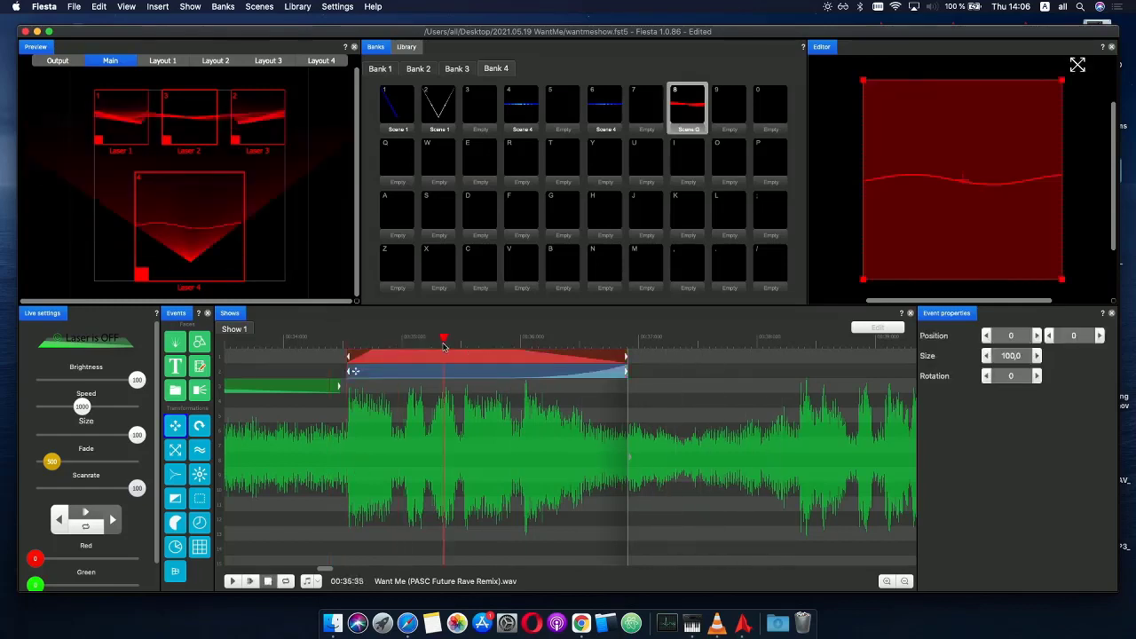
pyautogui.click(130, 120)
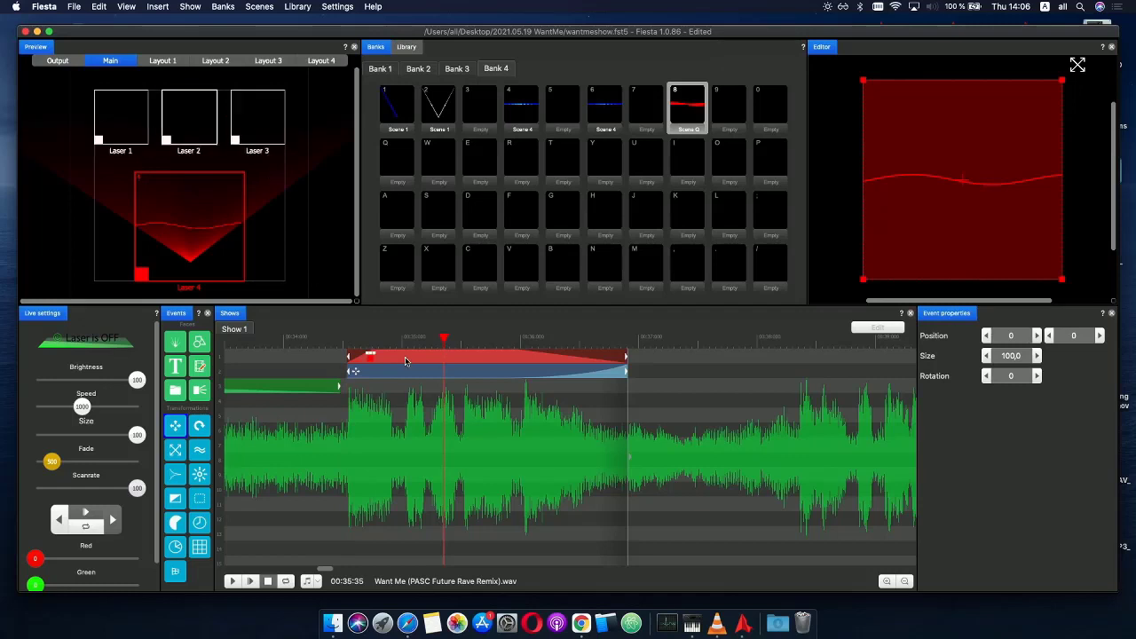
pyautogui.moveTo(377, 342); pyautogui.dragTo(616, 343)
pyautogui.click(464, 340)
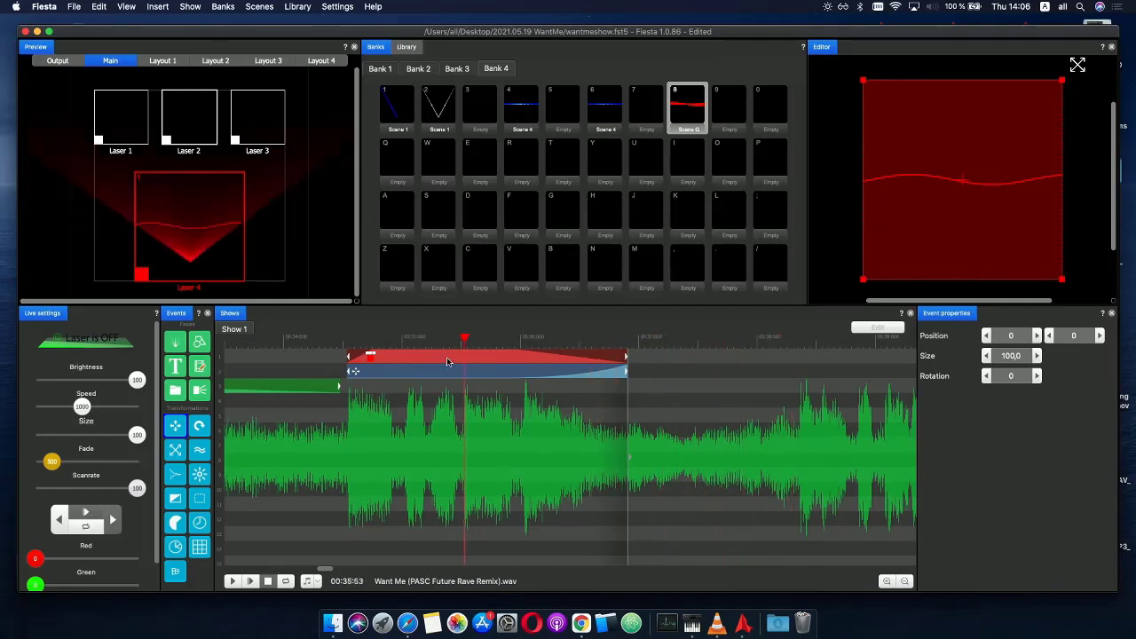
# - Play the show from 33.87 seconds to review the Laser 4 event and the music following it, and stop playback
pyautogui.scroll(-3, 461, 355)
pyautogui.click(417, 342)
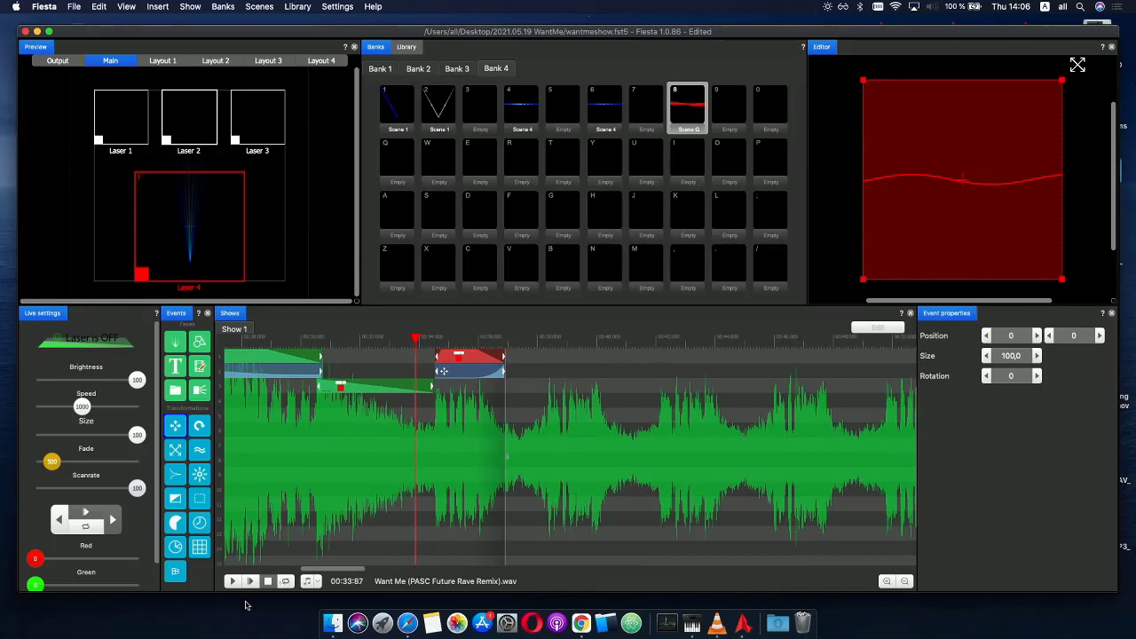
pyautogui.click(250, 581)
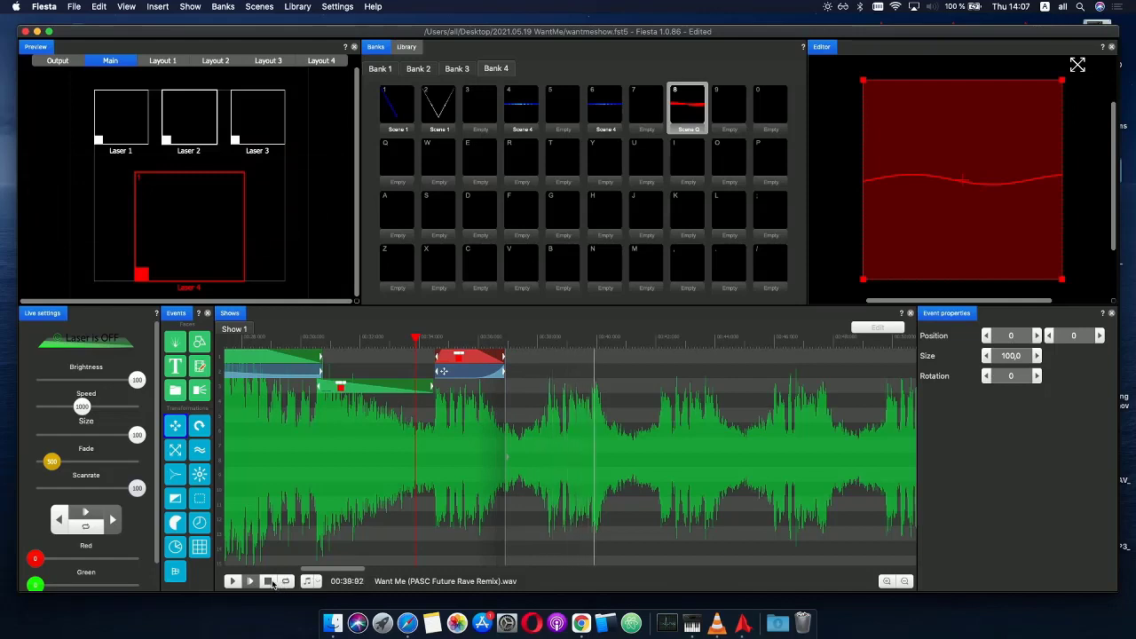
pyautogui.click(269, 582)
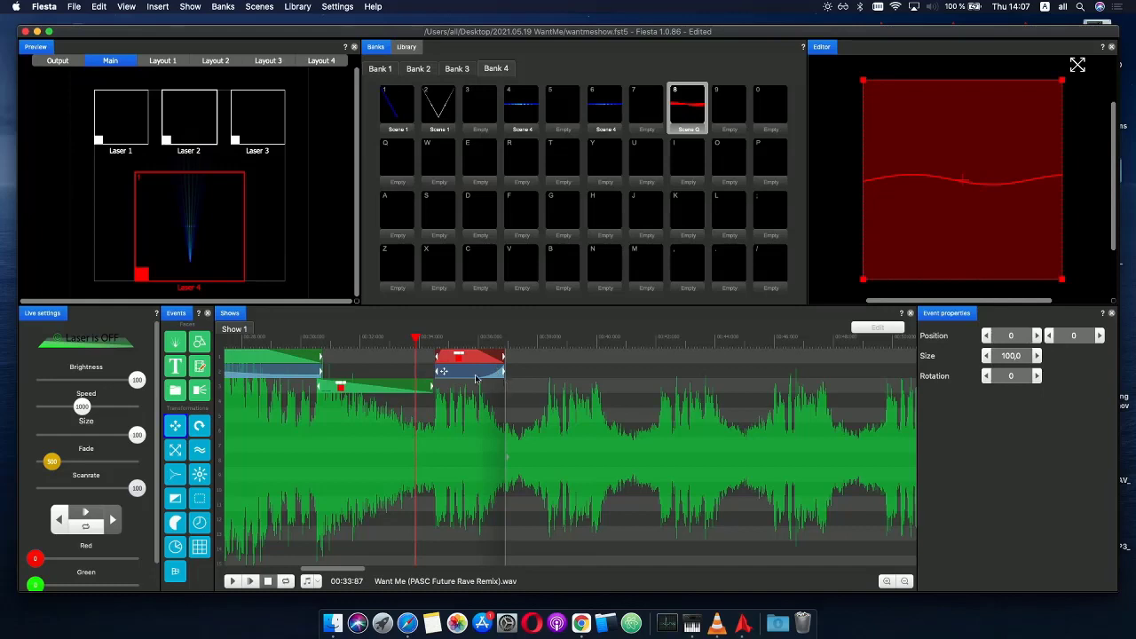
# - Place a copy of the Scene Q event on the first track, starting at 38.31 seconds
pyautogui.doubleClick(554, 358)
pyautogui.click(570, 358)
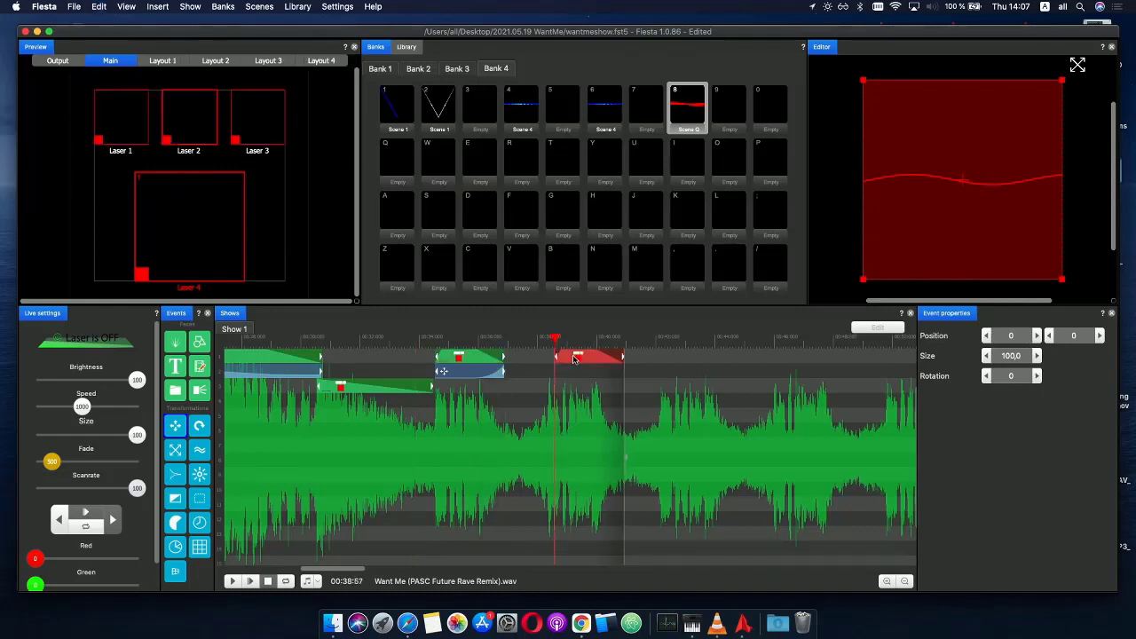
pyautogui.scroll(3, 576, 371)
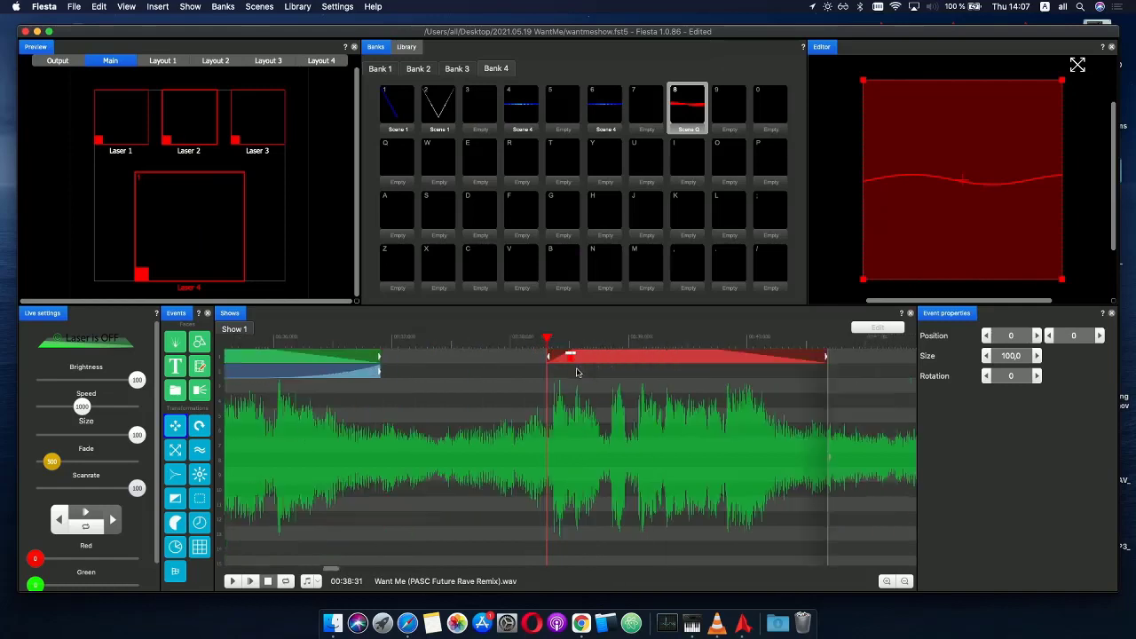
pyautogui.scroll(-3, 435, 384)
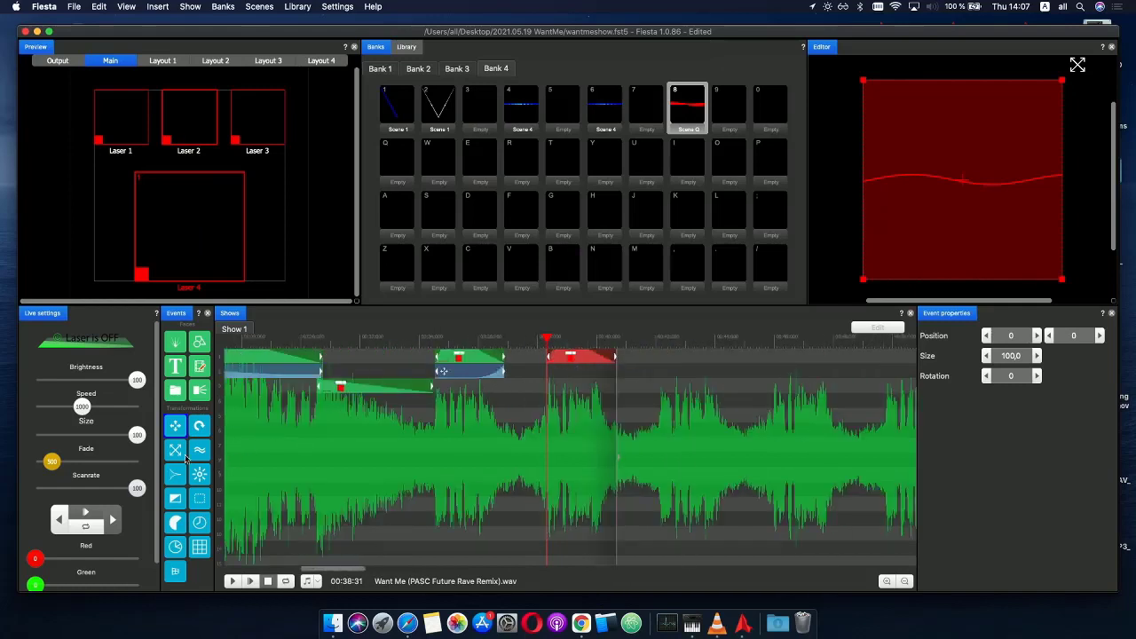
# - Add a position transformation beneath the copied event, set its direction to up and shorten it into a custom path through the centre
pyautogui.moveTo(177, 433); pyautogui.dragTo(608, 368)
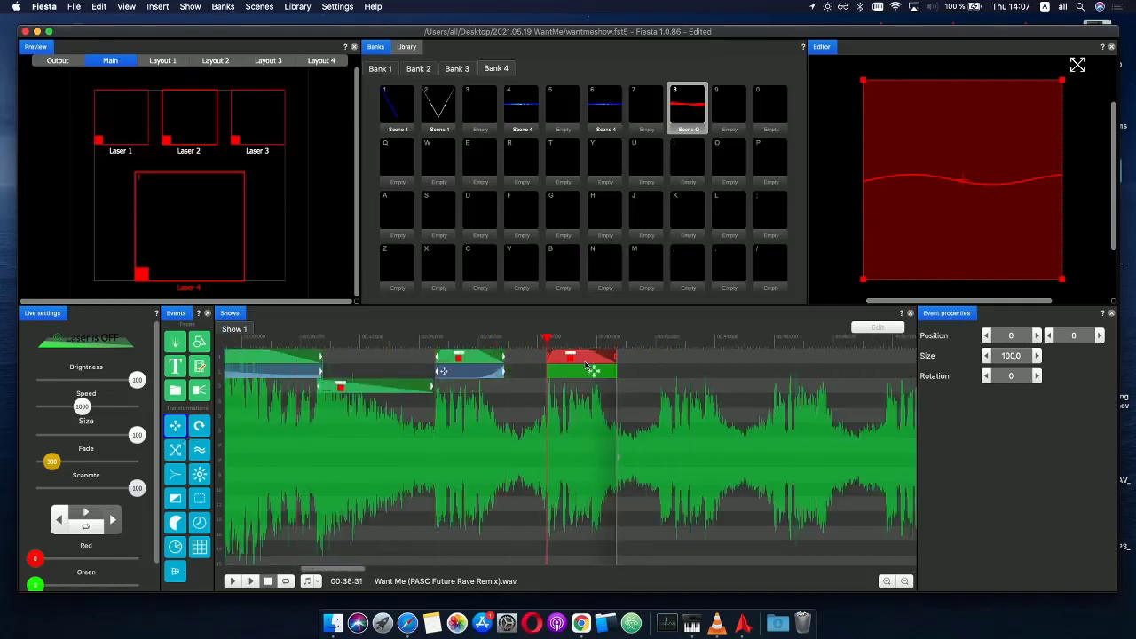
pyautogui.click(584, 372)
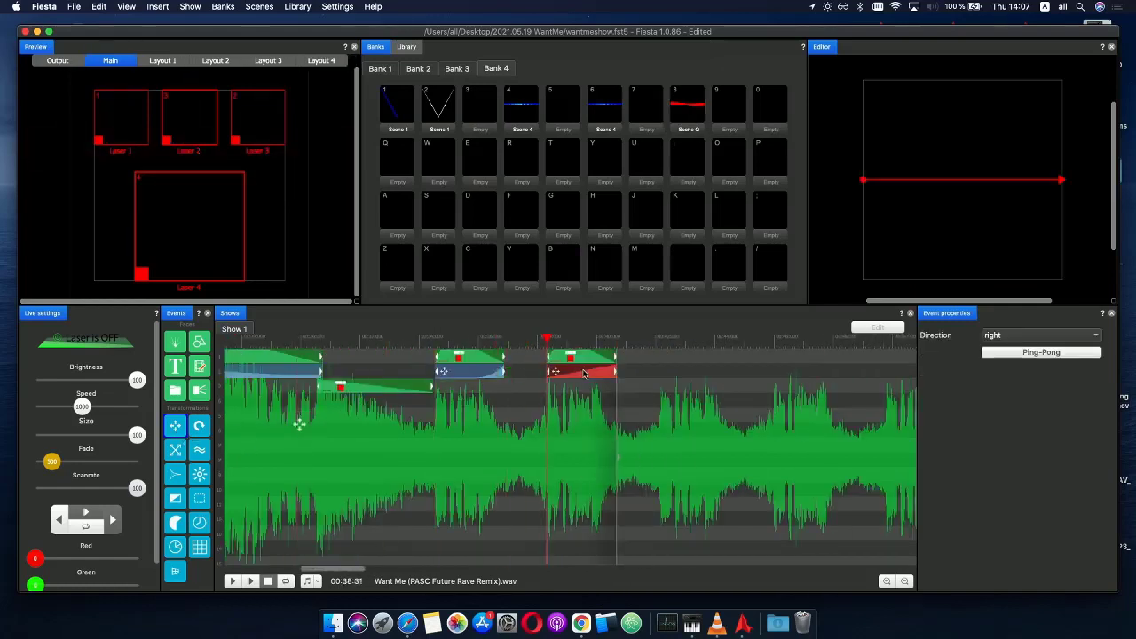
pyautogui.click(1021, 337)
pyautogui.click(1008, 349)
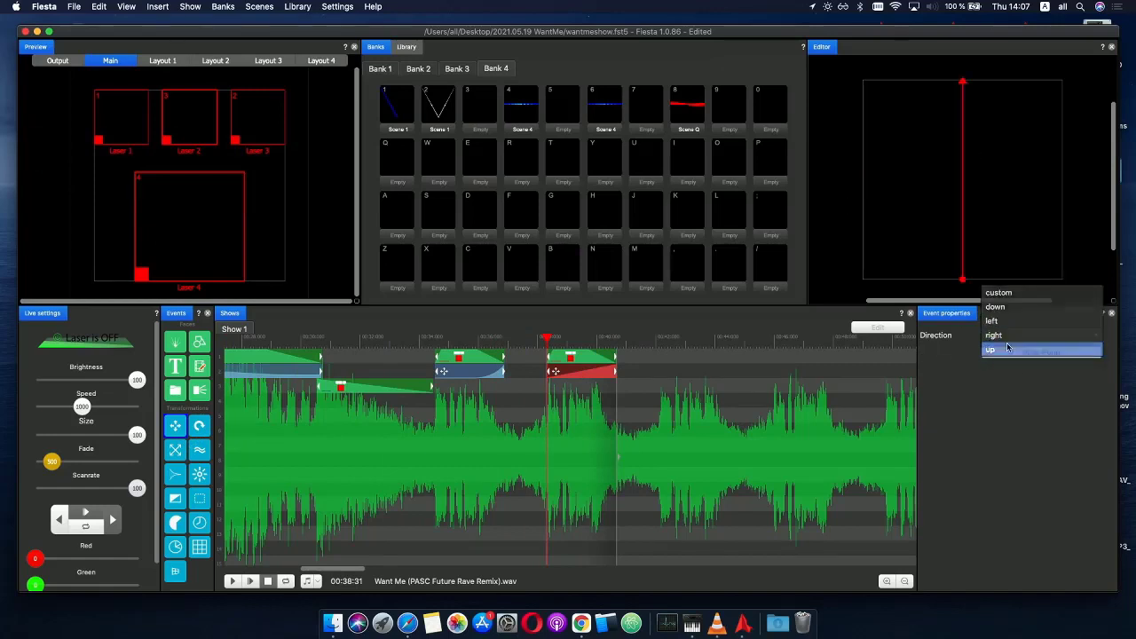
pyautogui.click(1008, 349)
pyautogui.moveTo(957, 175); pyautogui.dragTo(961, 198)
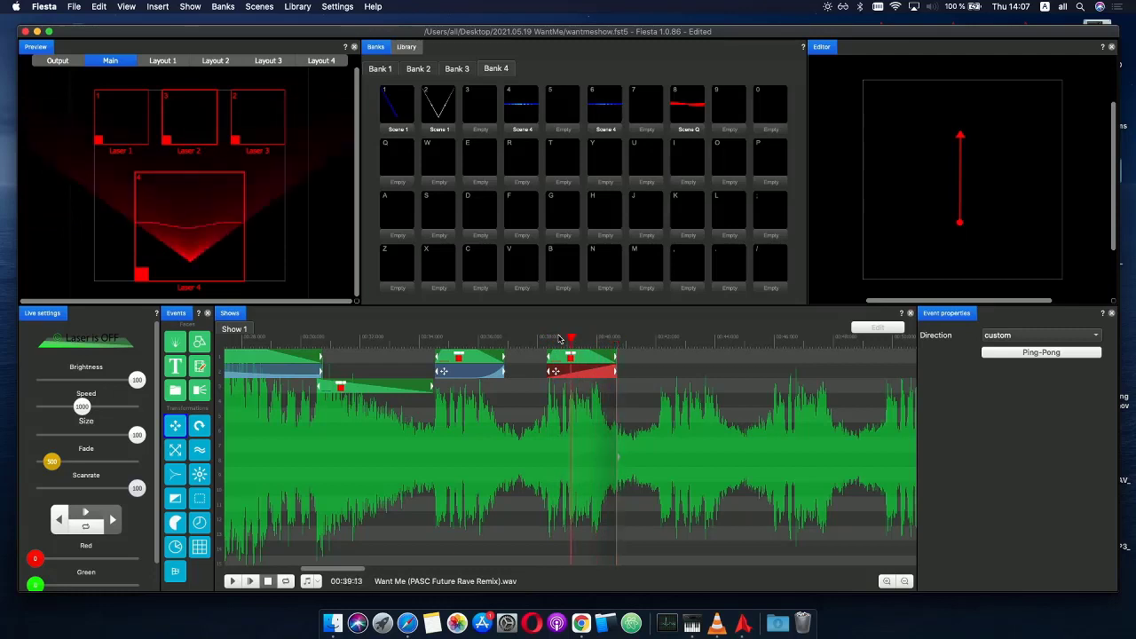
# - Hold the upward transformation's phase near 0 until time 54 and make the rise after that point a curve
pyautogui.moveTo(559, 339)
pyautogui.mouseDown()
pyautogui.moveTo(611, 339)
pyautogui.moveTo(540, 338)
pyautogui.moveTo(612, 338)
pyautogui.moveTo(541, 338)
pyautogui.moveTo(553, 337)
pyautogui.mouseUp()
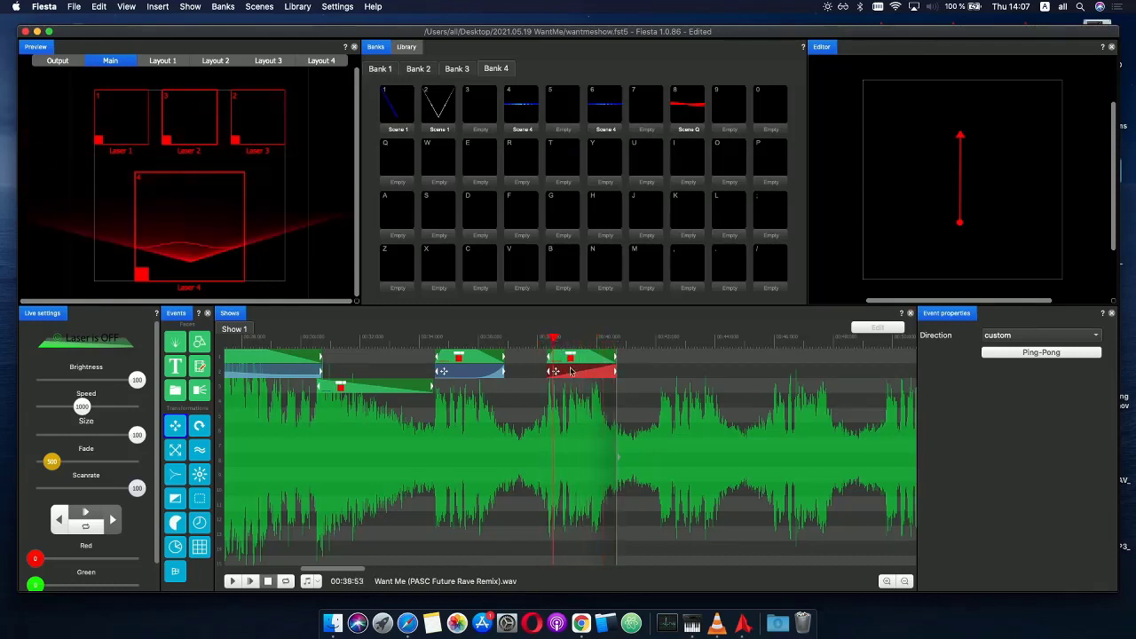
pyautogui.click(571, 372)
pyautogui.moveTo(569, 449); pyautogui.dragTo(583, 464)
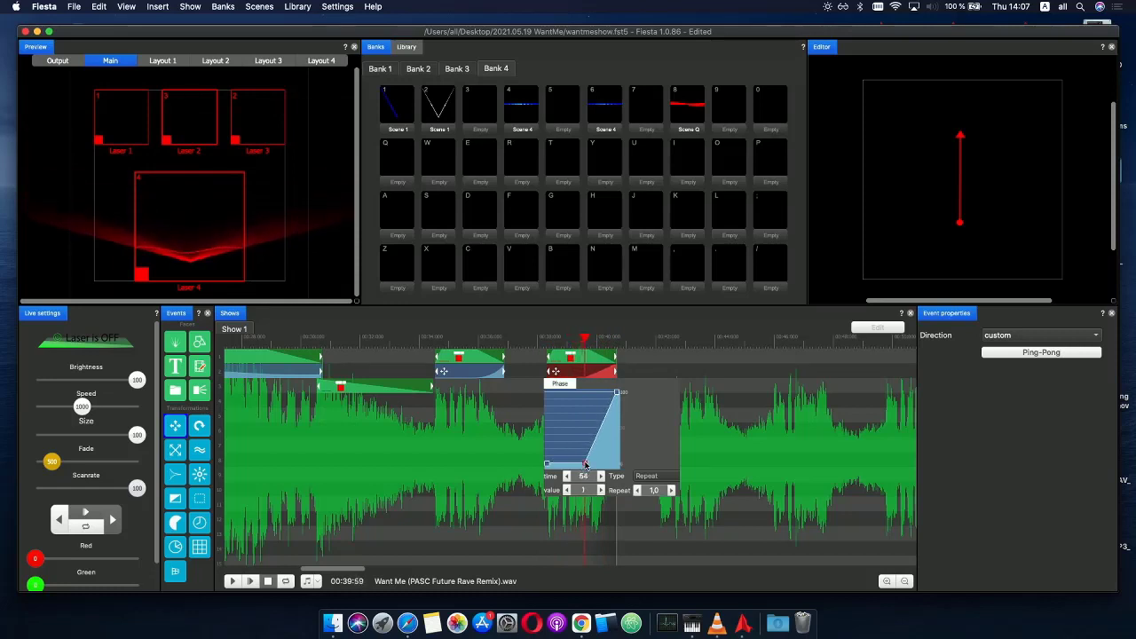
pyautogui.rightClick(586, 464)
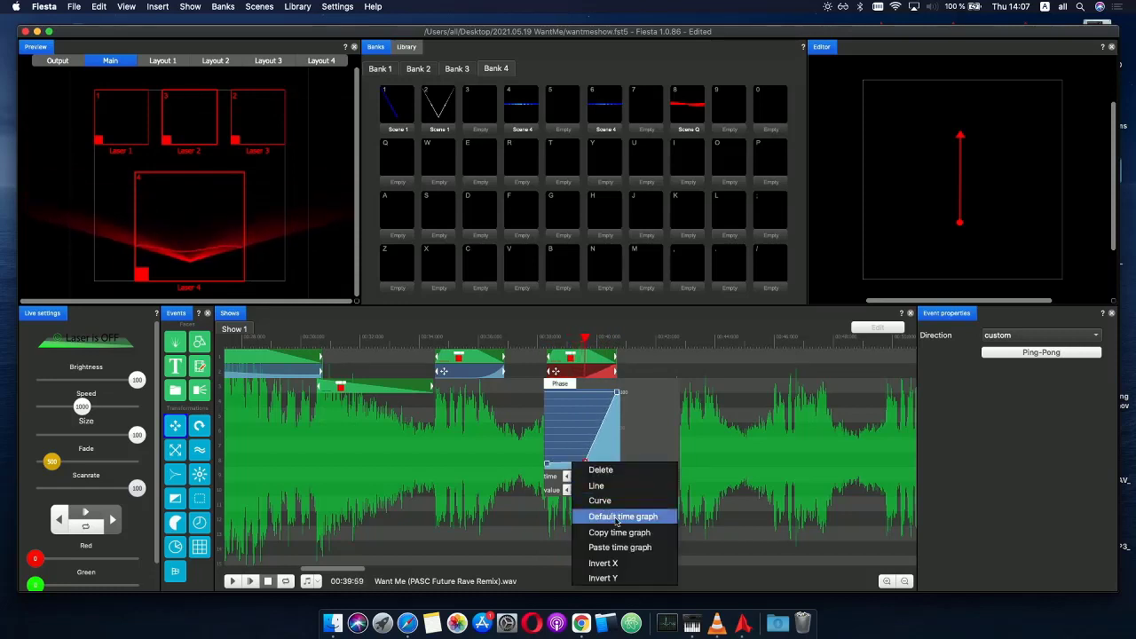
pyautogui.click(603, 500)
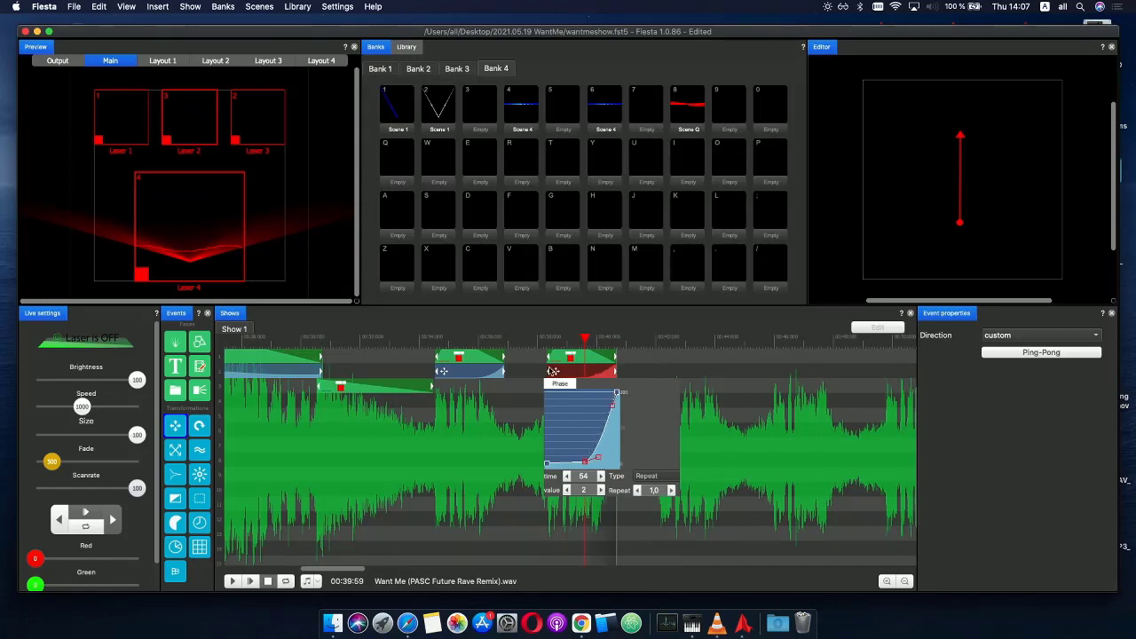
# - Shorten the copied event's upward path so it starts just below the centre, and scrub through the event to check it
pyautogui.click(545, 344)
pyautogui.click(626, 341)
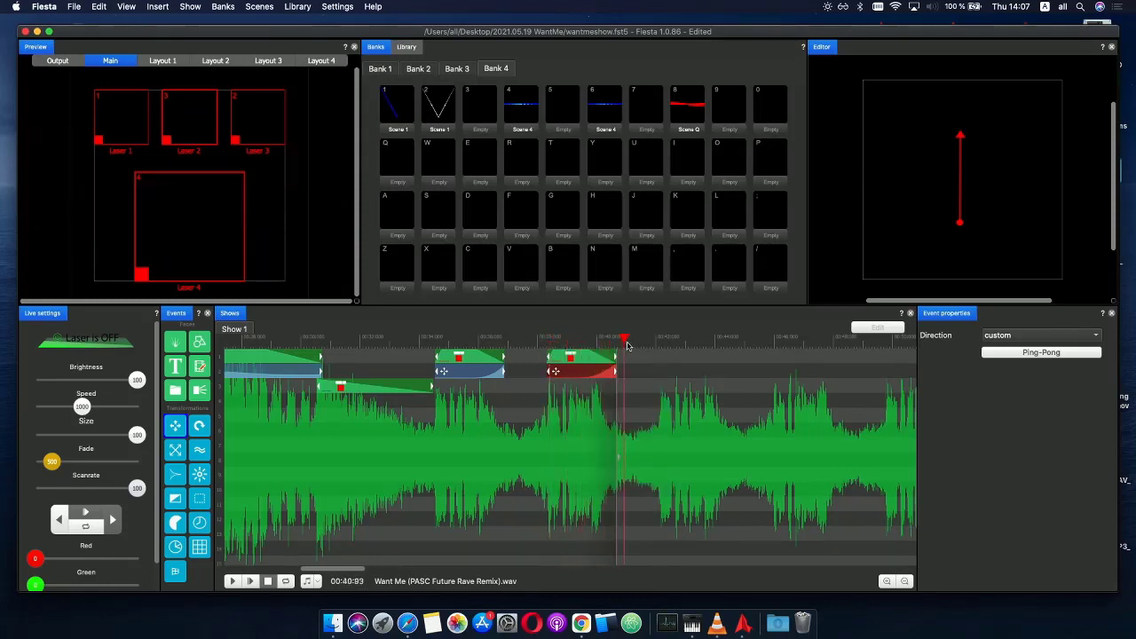
pyautogui.moveTo(577, 344); pyautogui.dragTo(606, 346)
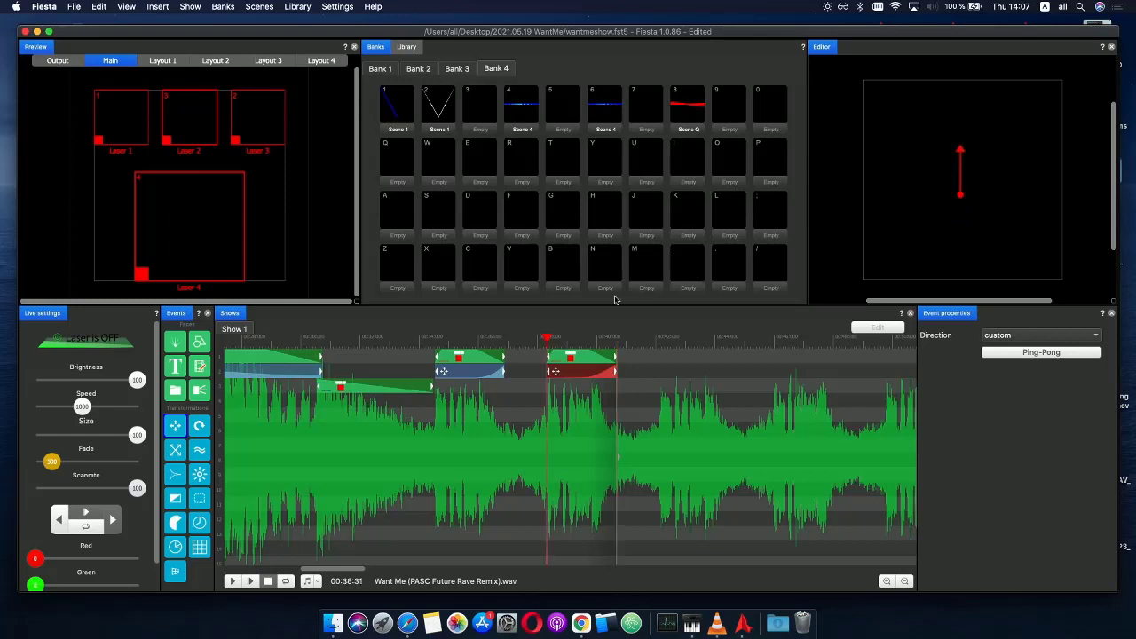
pyautogui.moveTo(545, 342); pyautogui.dragTo(608, 345)
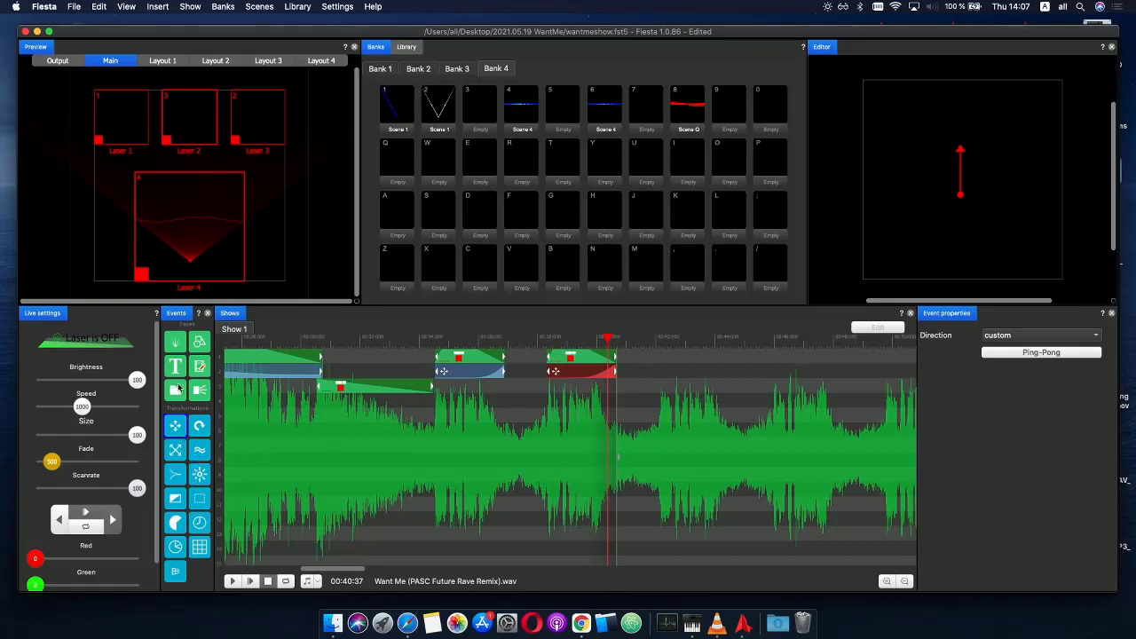
# - Add a color gradient transformation beneath the end of the second Scene Q event and make its alpha rise from 0 to 100
pyautogui.click(603, 386)
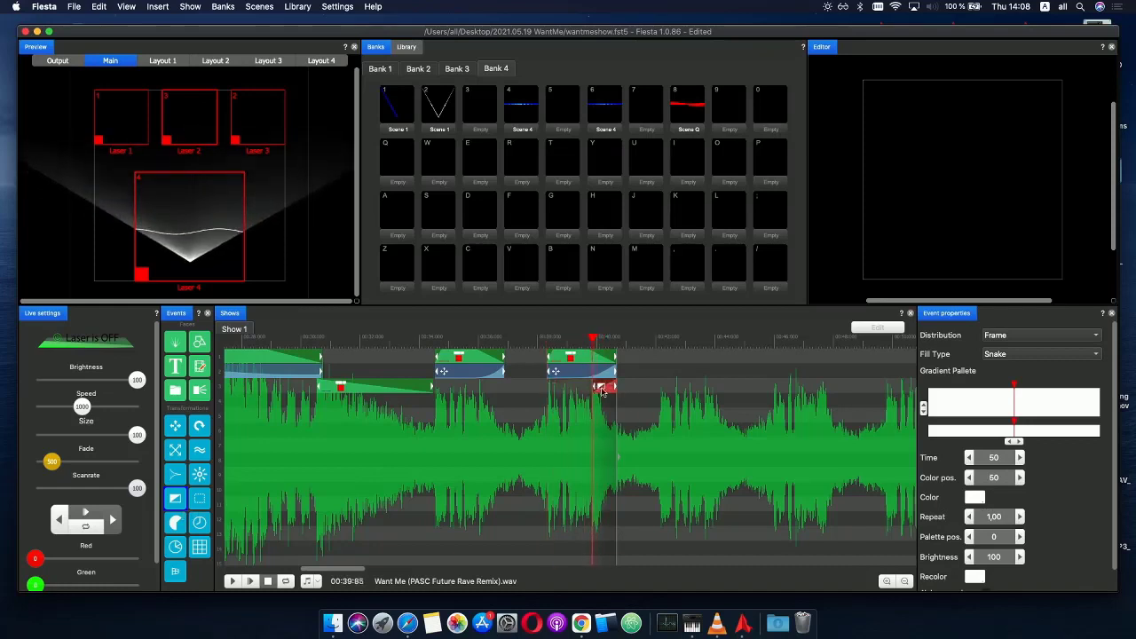
pyautogui.click(602, 391)
pyautogui.click(616, 428)
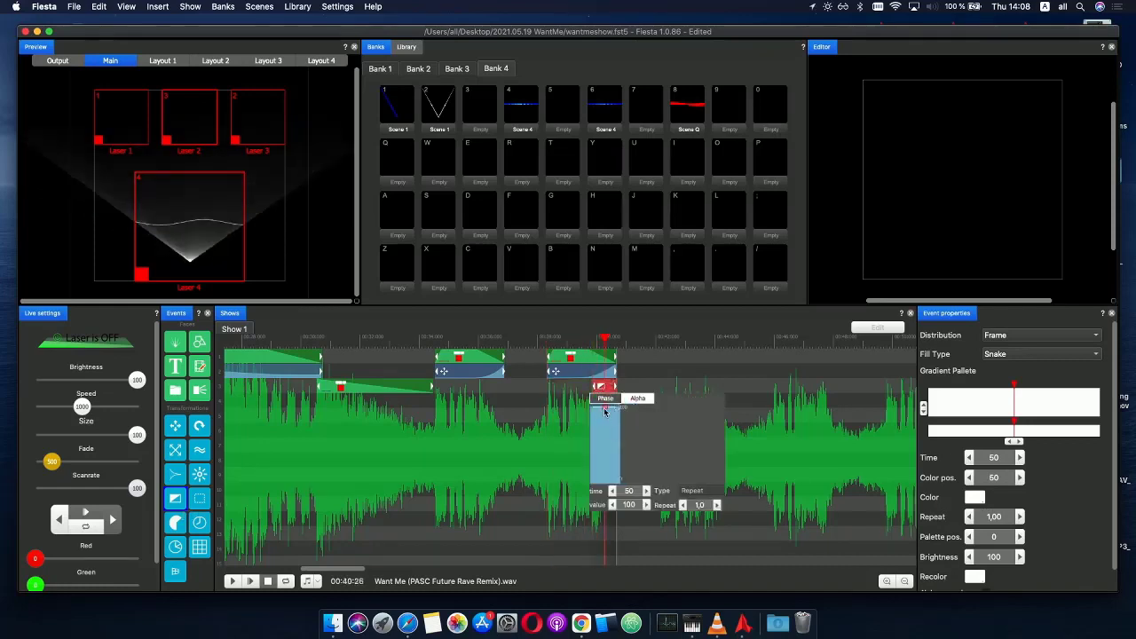
pyautogui.click(571, 487)
pyautogui.click(604, 389)
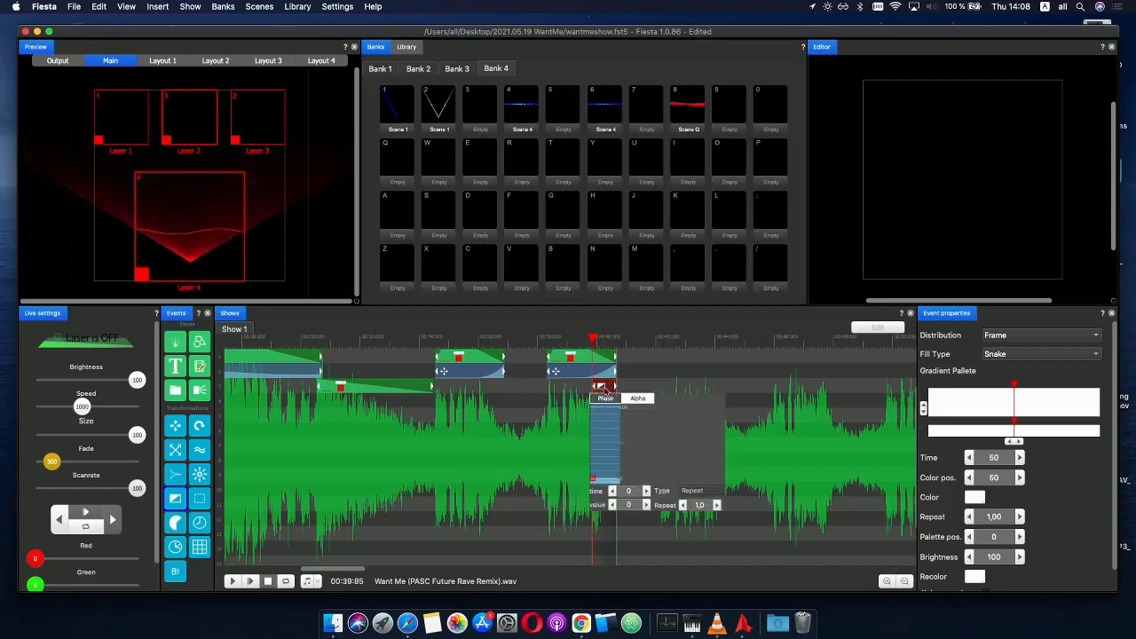
pyautogui.click(626, 404)
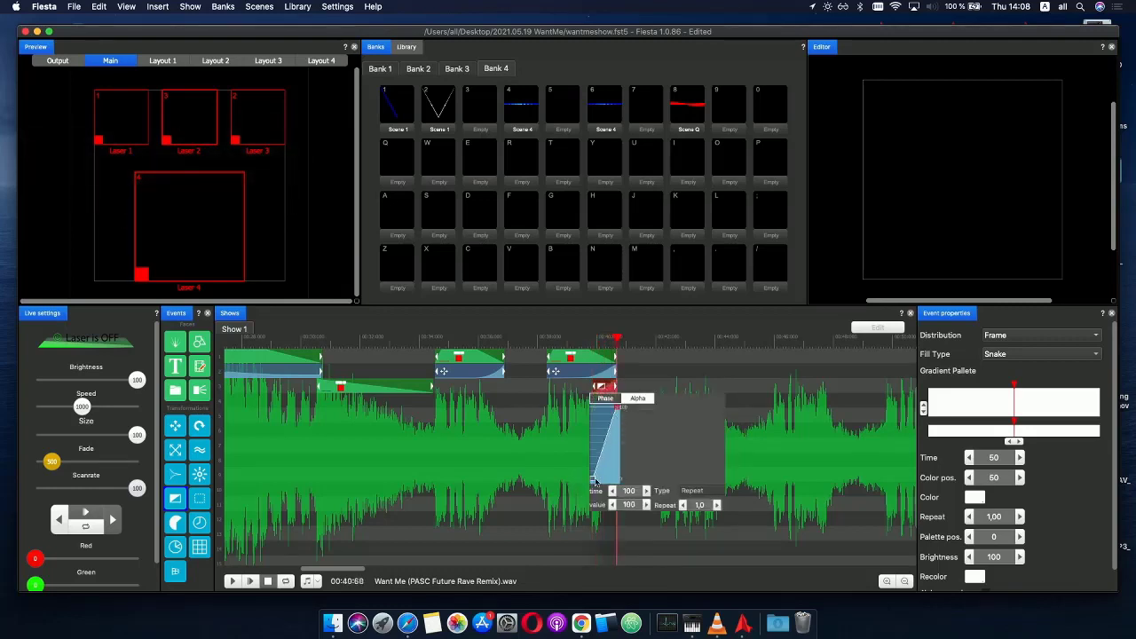
pyautogui.click(594, 482)
pyautogui.click(605, 388)
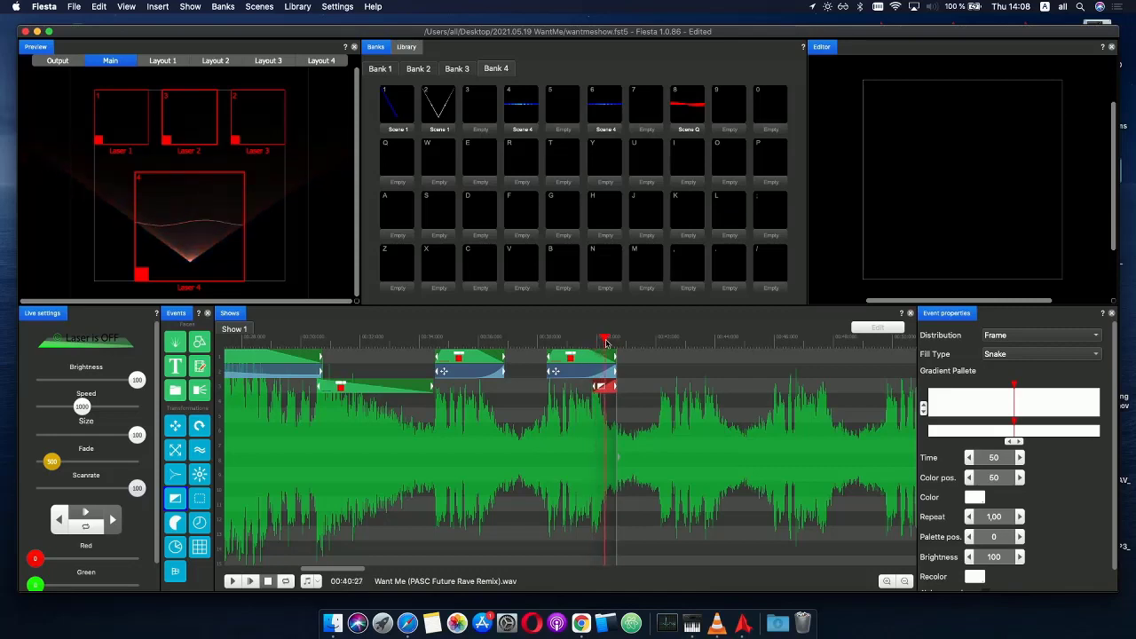
# - Play the show from 33.39 seconds to check both Scene Q events against the music
pyautogui.click(584, 340)
pyautogui.moveTo(584, 340); pyautogui.dragTo(401, 340)
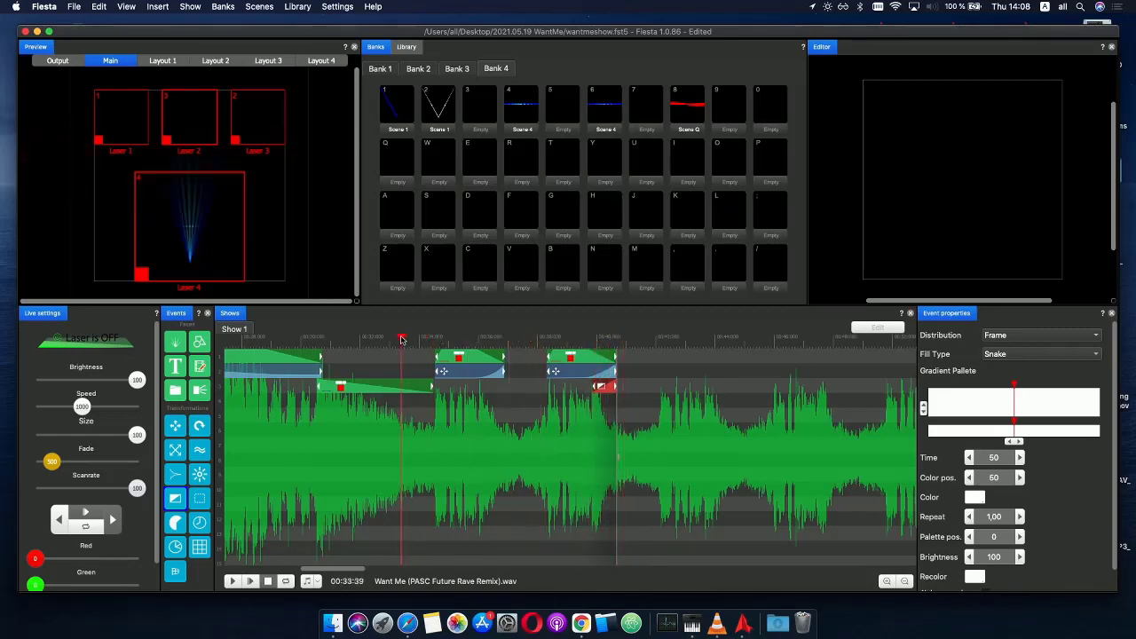
pyautogui.click(252, 582)
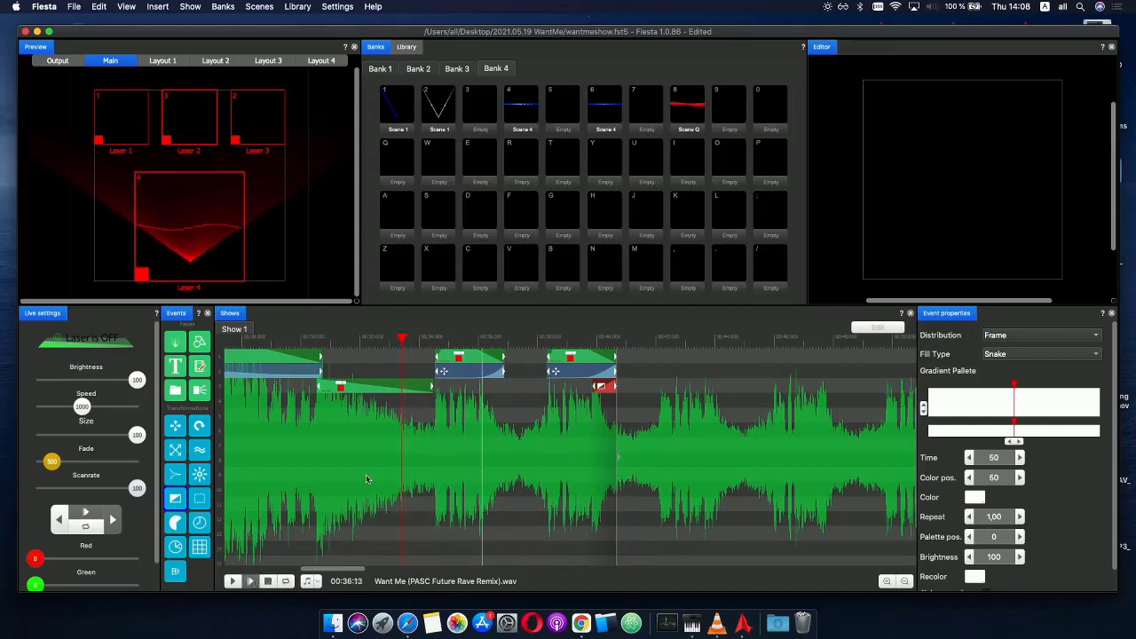
# - Lengthen the brightness fade-in of the first Scene Q event and play the show from 34.05 seconds to check it
pyautogui.click(461, 360)
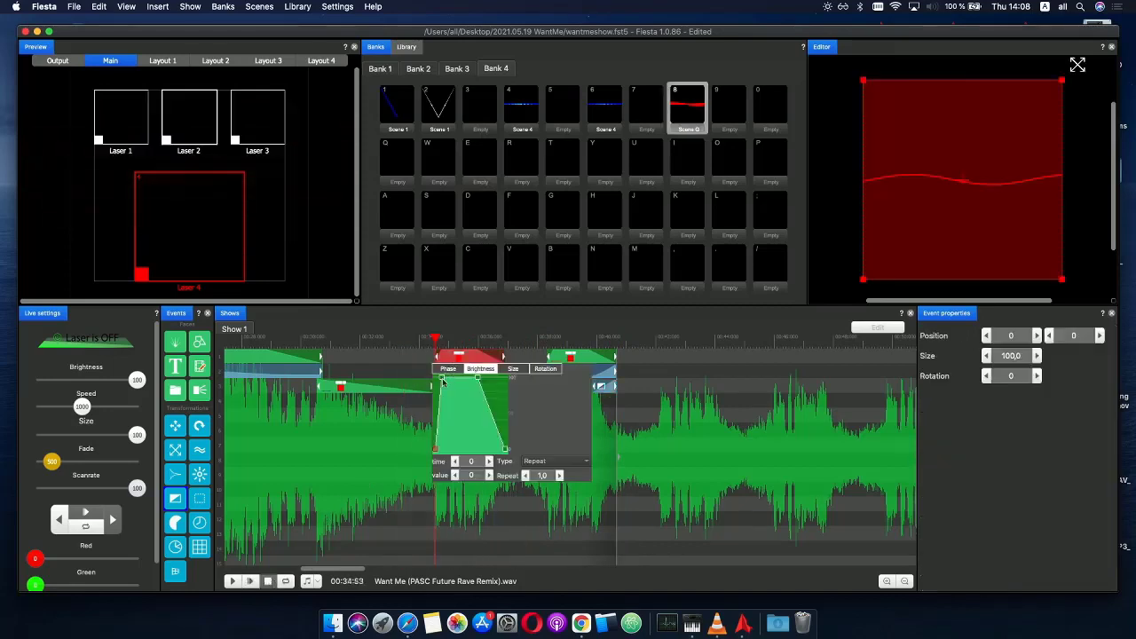
pyautogui.moveTo(443, 382); pyautogui.dragTo(456, 382)
pyautogui.click(422, 345)
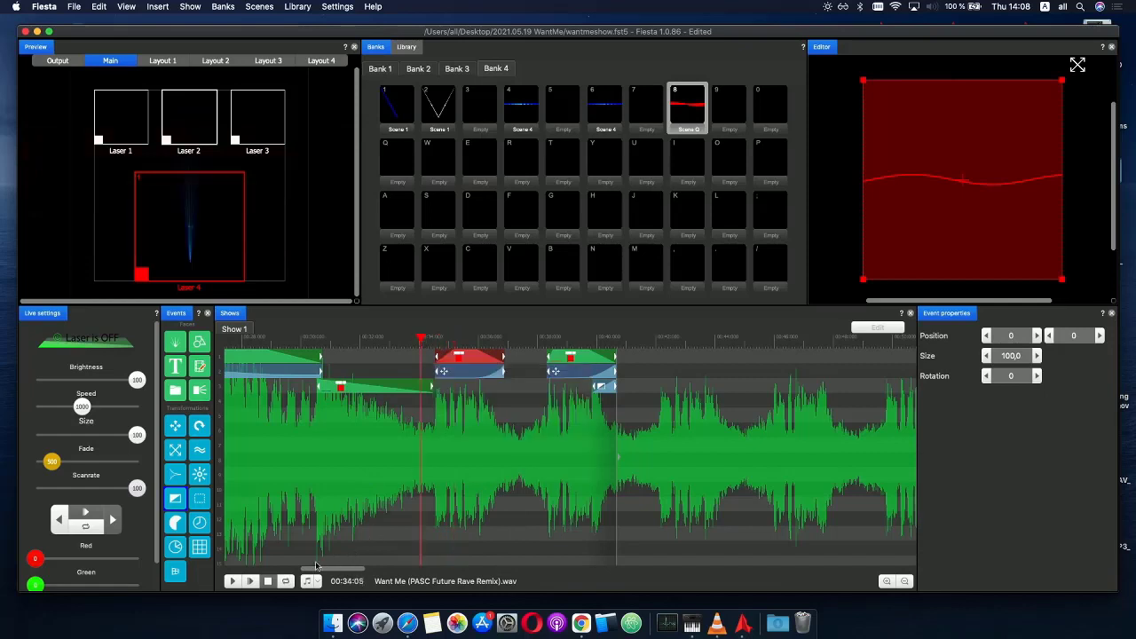
pyautogui.click(250, 581)
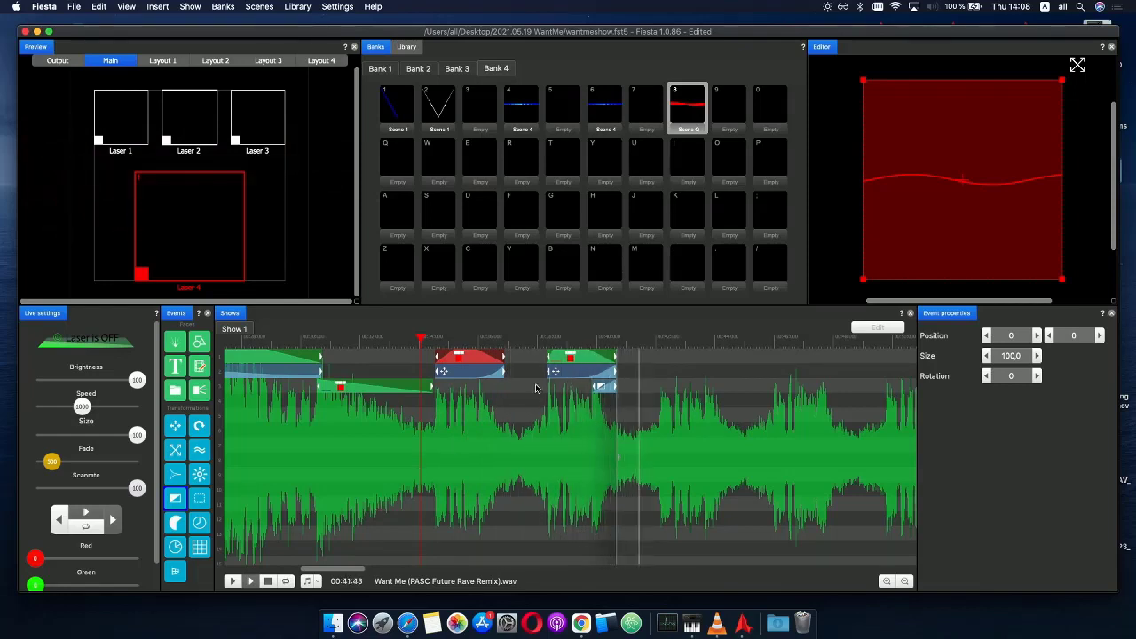
# - Extend the color gradient transformation so it starts earlier, at 39.69 seconds
pyautogui.click(561, 342)
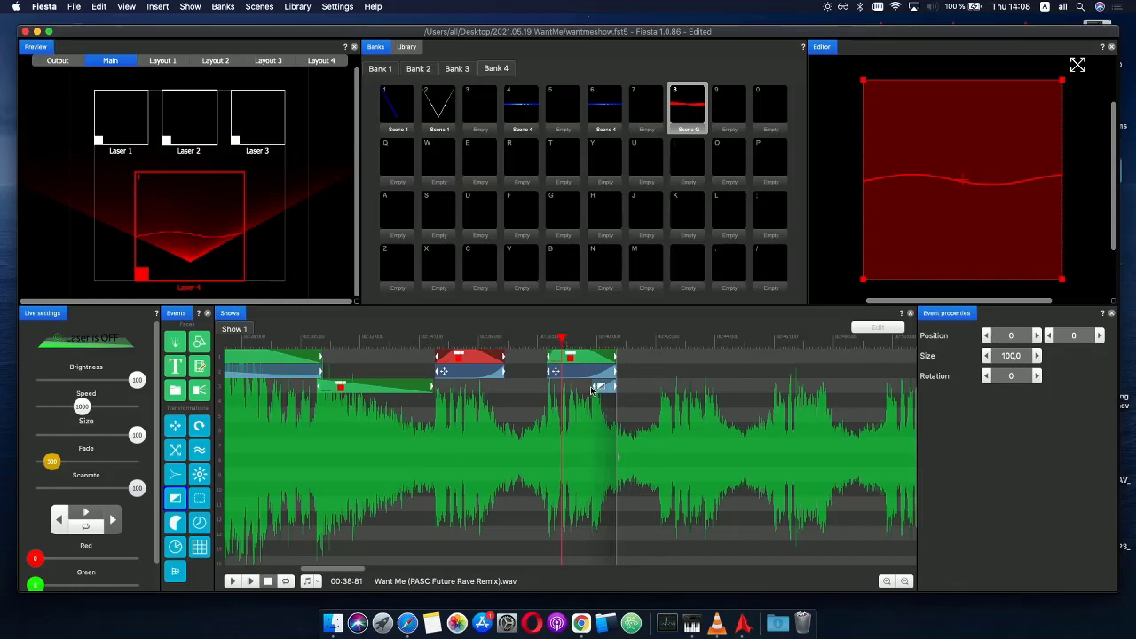
pyautogui.click(594, 390)
pyautogui.moveTo(587, 393); pyautogui.dragTo(578, 391)
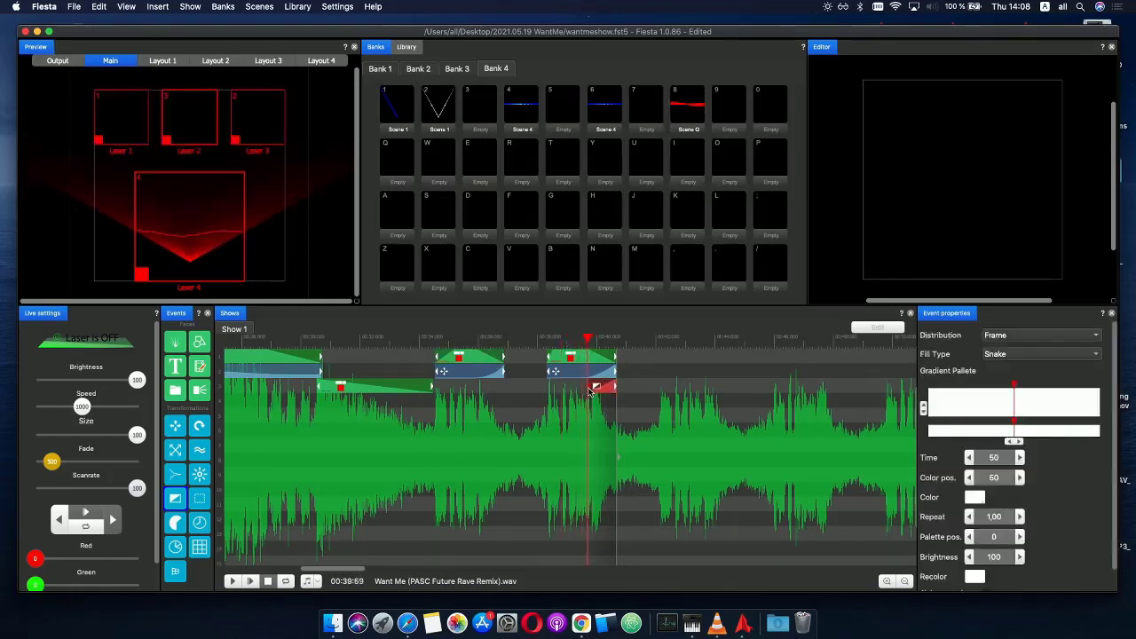
# - Reshape the gradient's alpha to start at 0, reach 100 at time 8, hold briefly and fall to 0 by the end
pyautogui.click(598, 392)
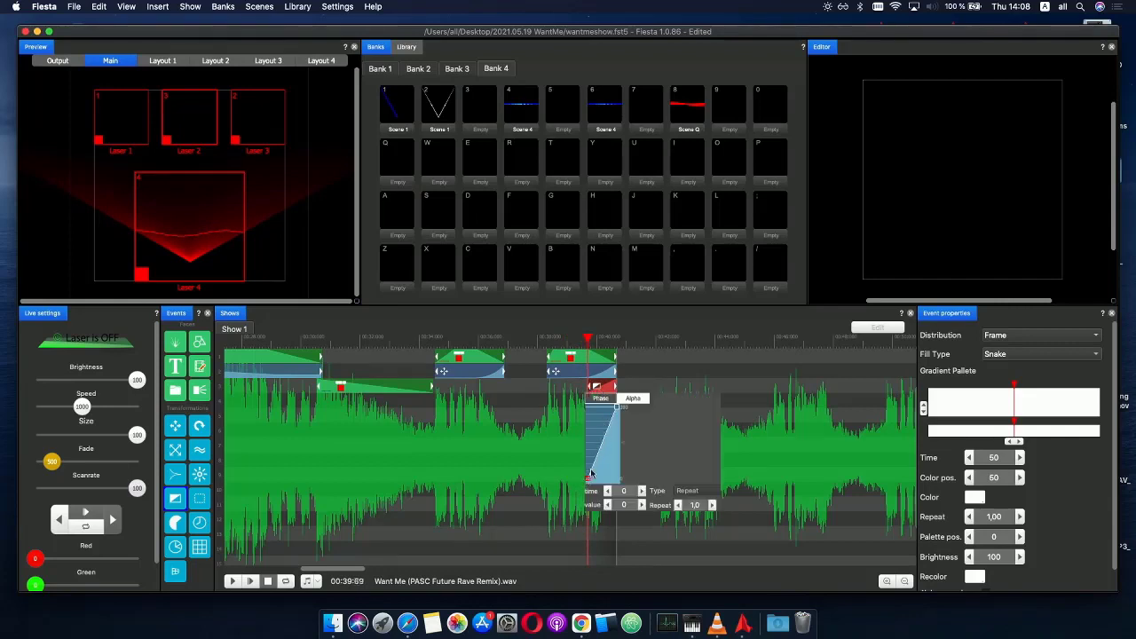
pyautogui.moveTo(587, 481); pyautogui.dragTo(616, 486)
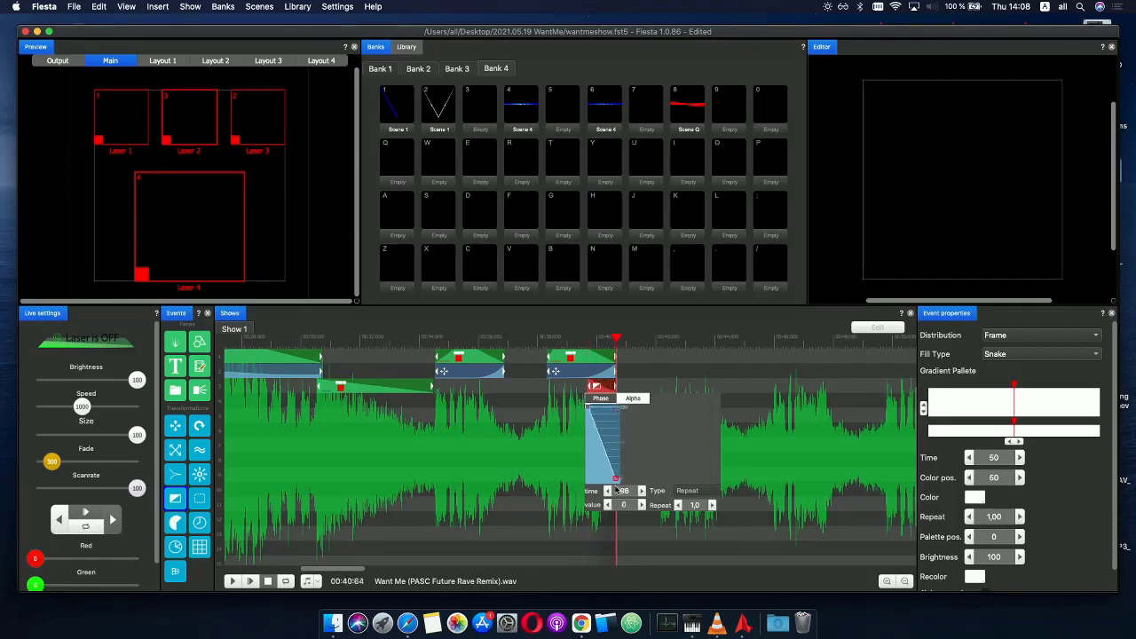
pyautogui.moveTo(595, 424); pyautogui.dragTo(569, 489)
pyautogui.moveTo(598, 409); pyautogui.dragTo(594, 405)
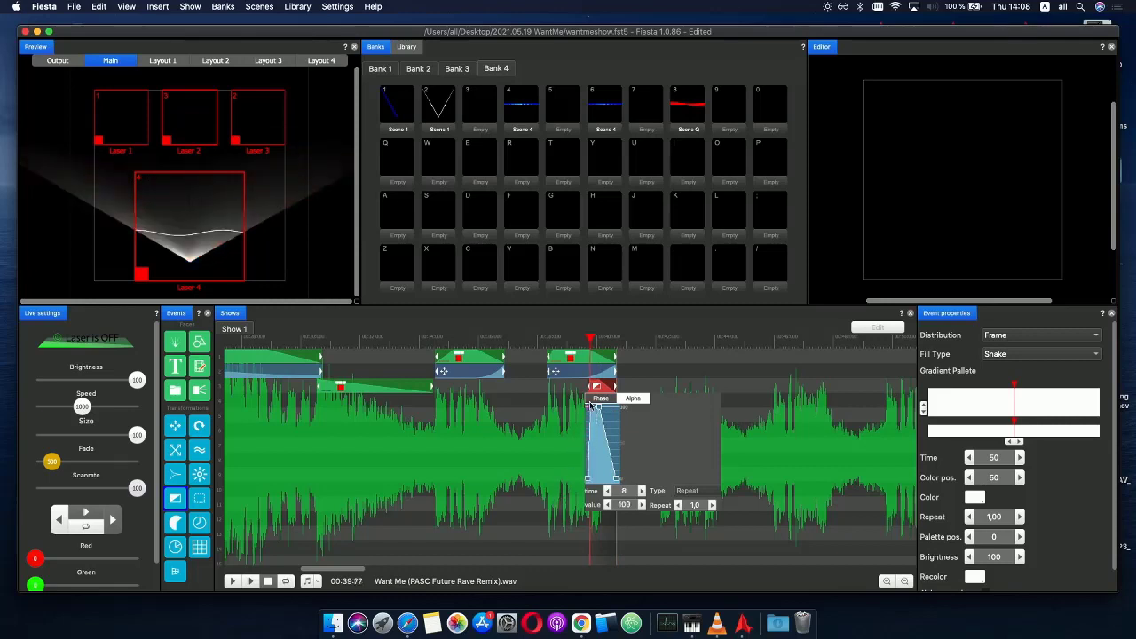
# - Scrub across the gradient and play from just before the second Scene Q event to check the color change
pyautogui.moveTo(590, 343); pyautogui.dragTo(619, 345)
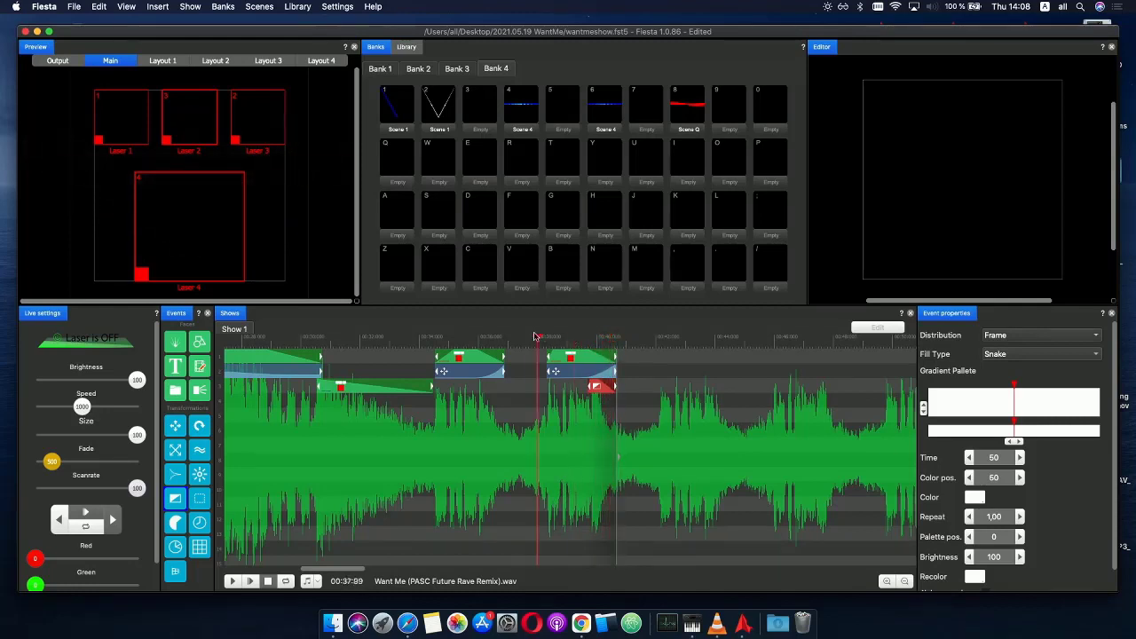
pyautogui.click(264, 582)
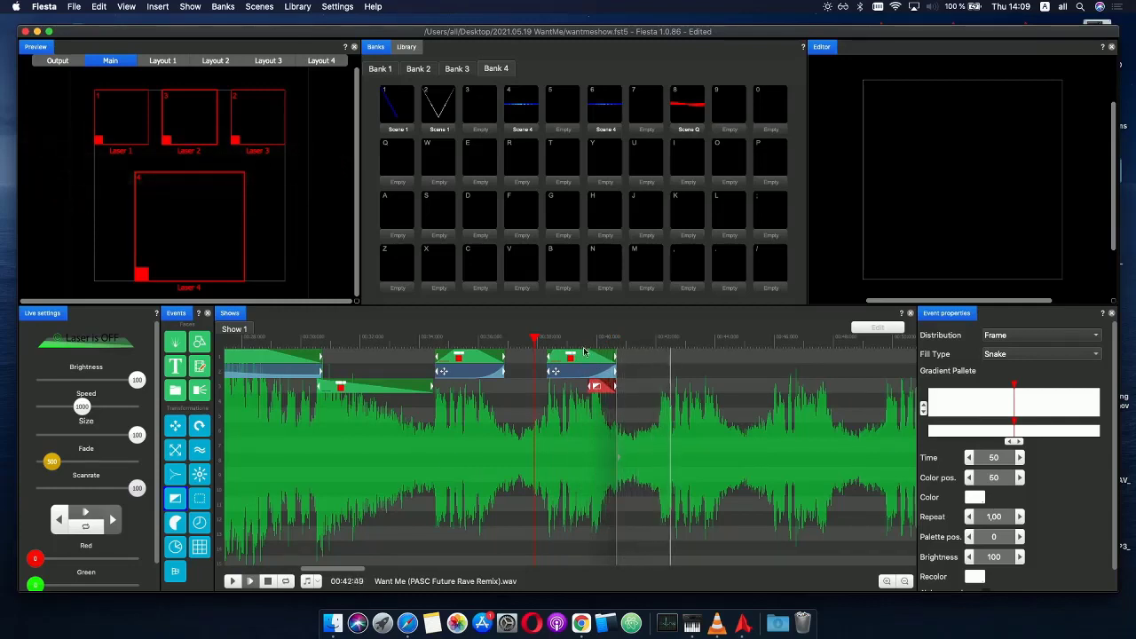
pyautogui.click(510, 341)
pyautogui.moveTo(510, 343); pyautogui.dragTo(478, 341)
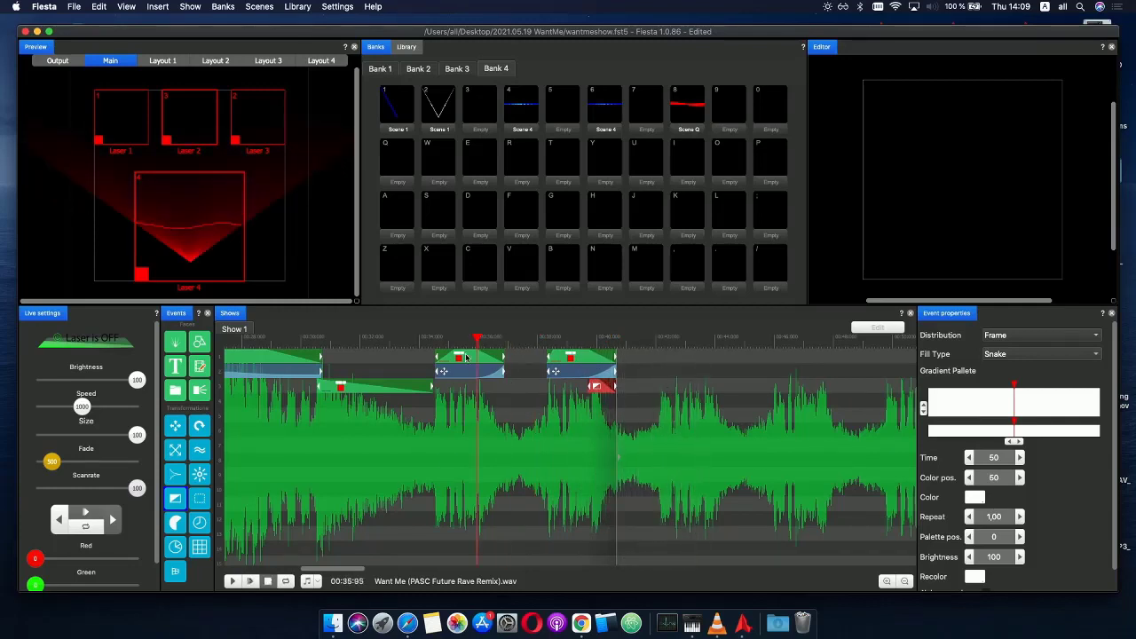
# - Copy the first Scene Q event with its position transformation and paste them on the first two tracks, starting at about 42.25 seconds
pyautogui.click(498, 406)
pyautogui.click(435, 341)
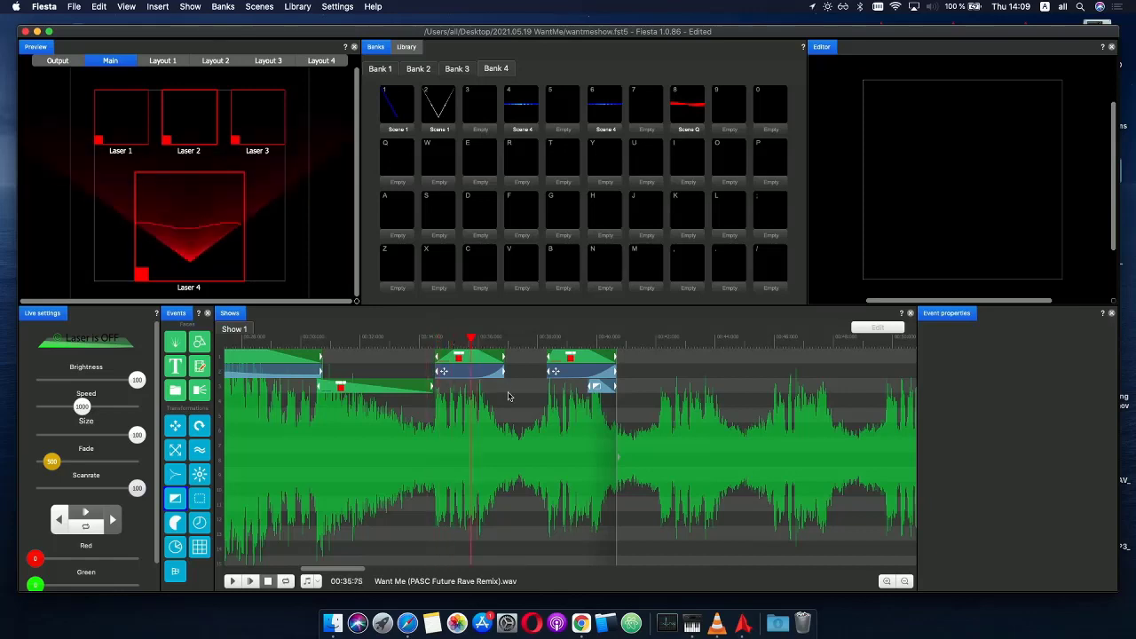
pyautogui.click(456, 360)
pyautogui.hotkey('ctrl', 'v')
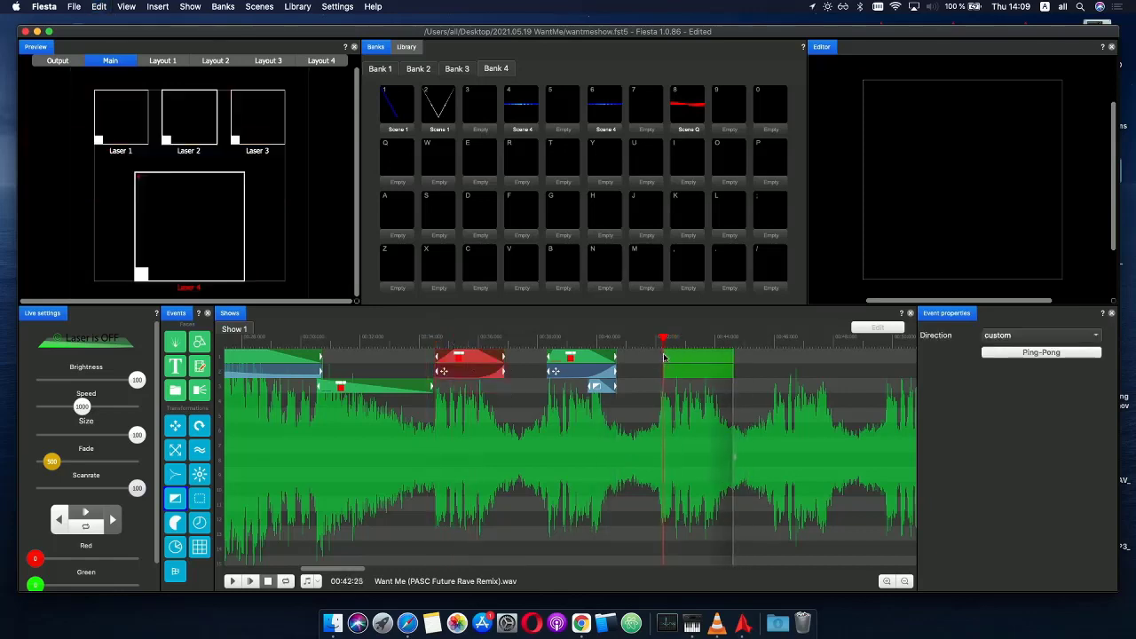
# - Place the copied scene and move events on the third waveform pulse at about 00:42:11, and play the show from 00:40:65 to check them
pyautogui.click(681, 357)
pyautogui.moveTo(681, 357); pyautogui.dragTo(683, 357)
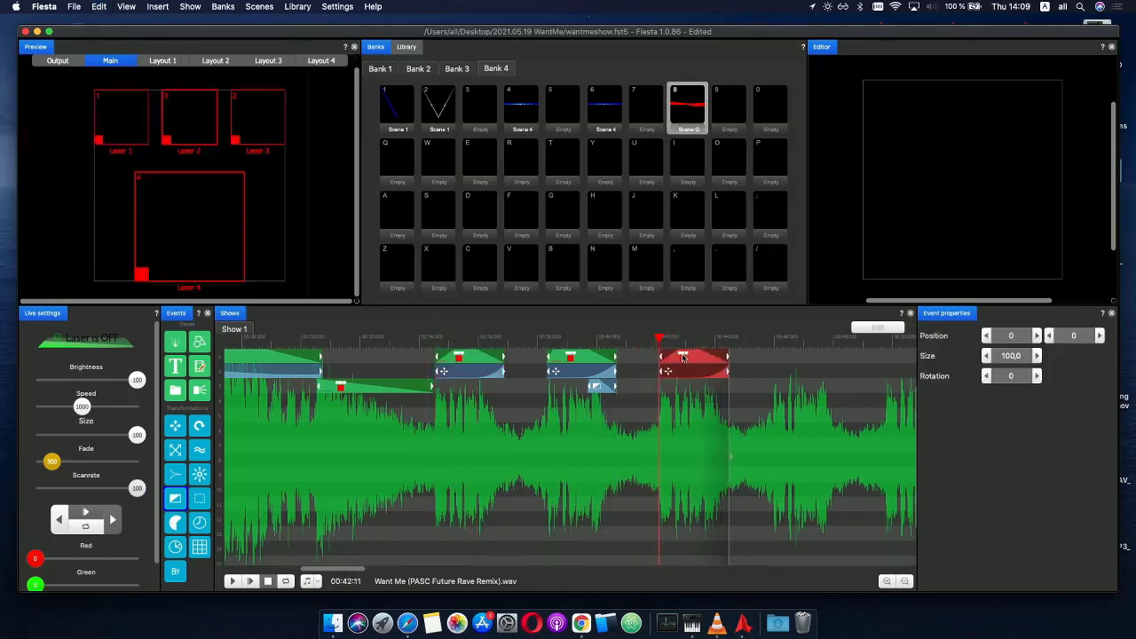
pyautogui.scroll(-5, 661, 349)
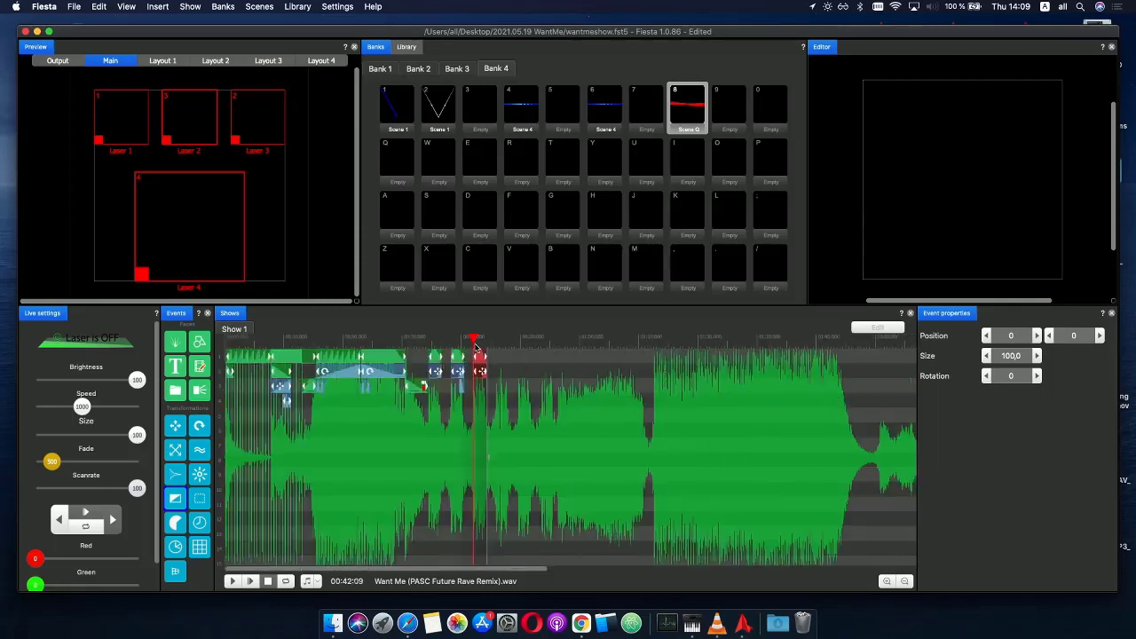
pyautogui.scroll(5, 477, 349)
pyautogui.scroll(-3, 449, 378)
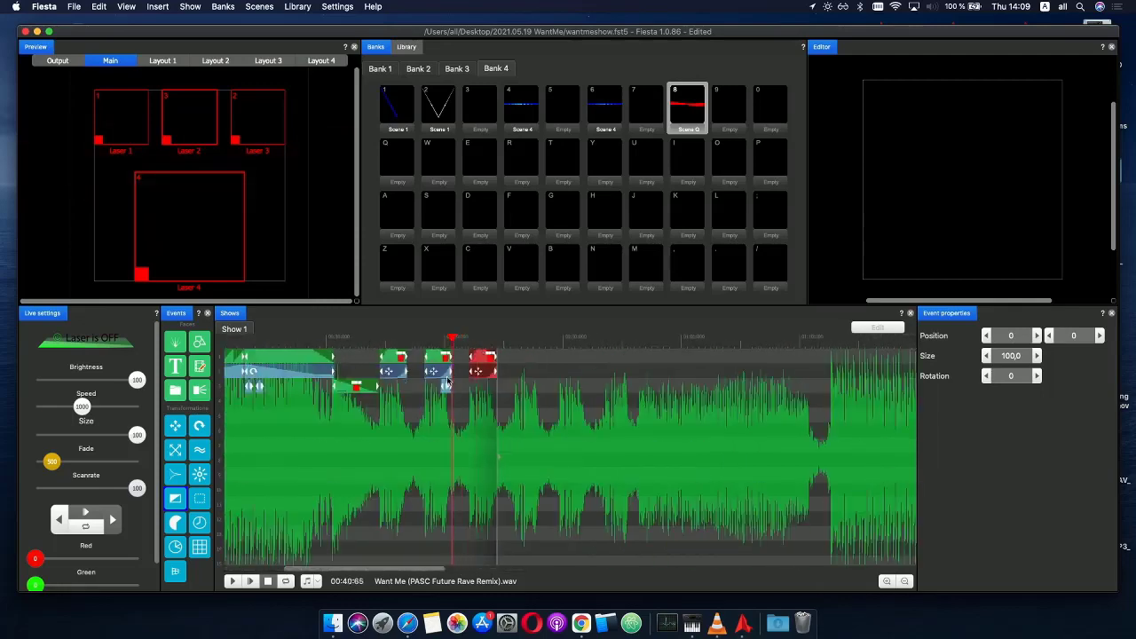
pyautogui.click(253, 582)
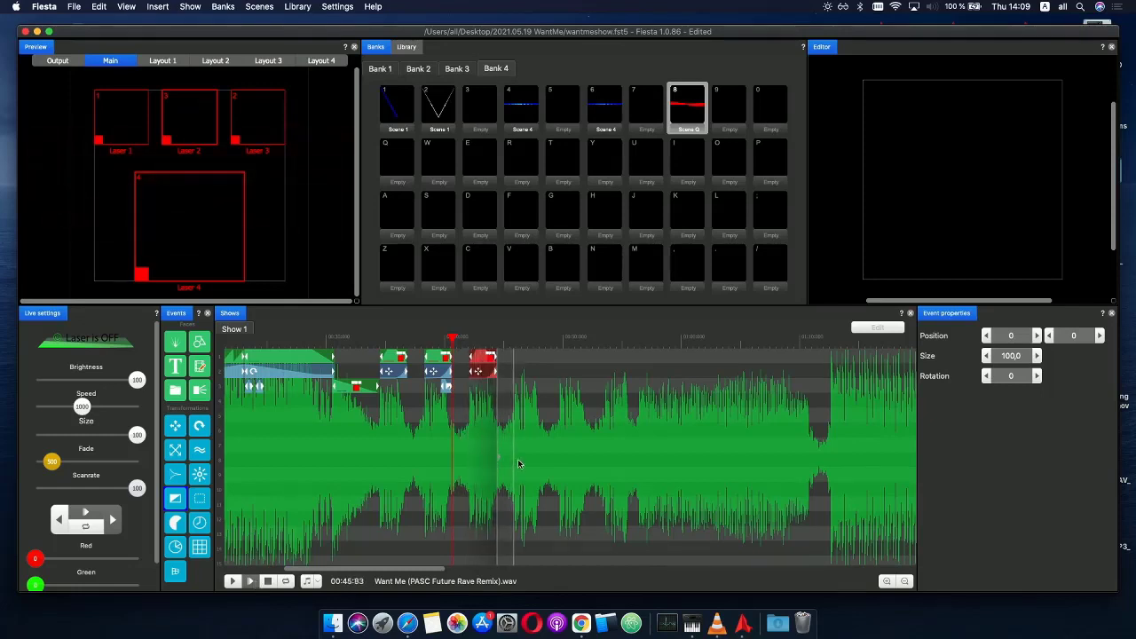
# - Duplicate the second pulse's events, including the short color event, onto the fourth pulse at about 00:45:97 and play back the pulse section
pyautogui.click(435, 344)
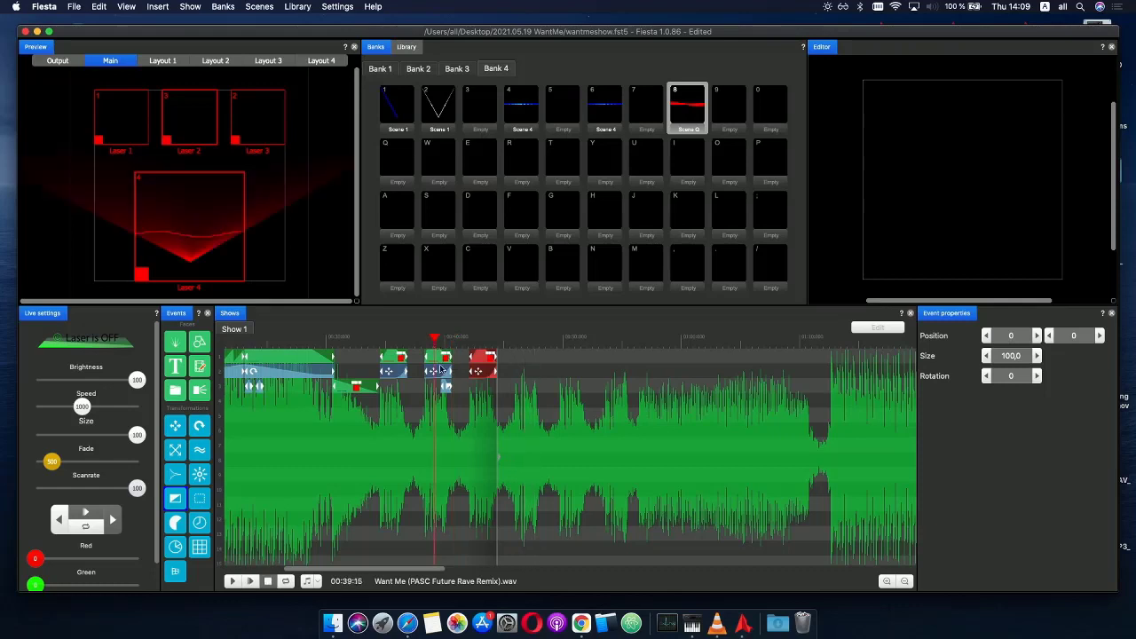
pyautogui.click(432, 371)
pyautogui.click(515, 367)
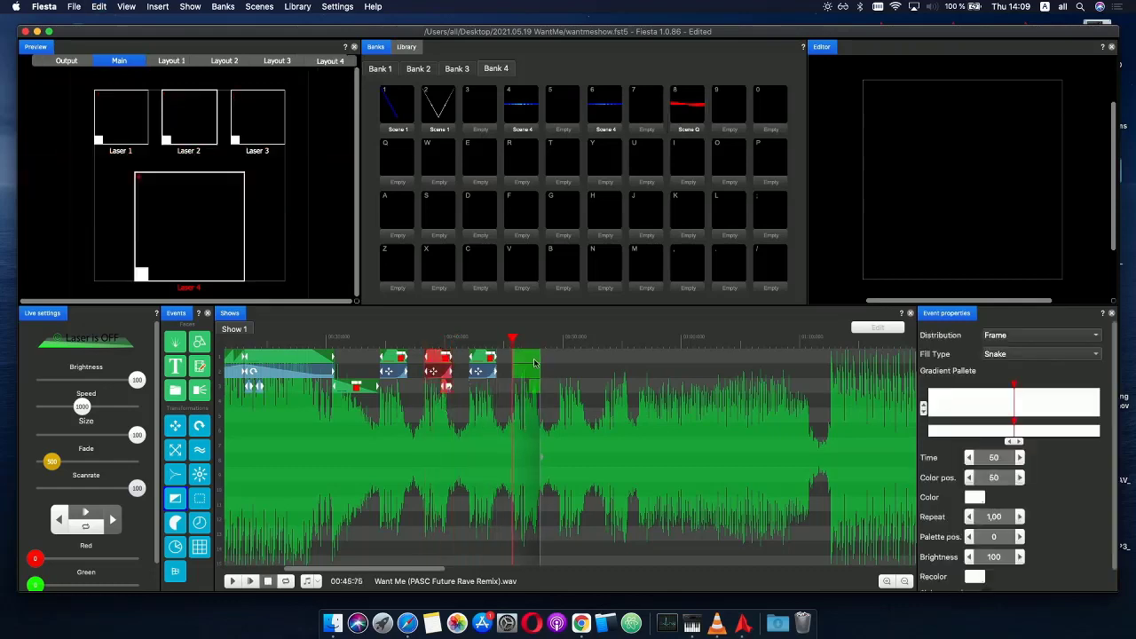
pyautogui.press('8')
pyautogui.scroll(3, 550, 364)
pyautogui.moveTo(577, 362); pyautogui.dragTo(635, 362)
pyautogui.scroll(-3, 571, 424)
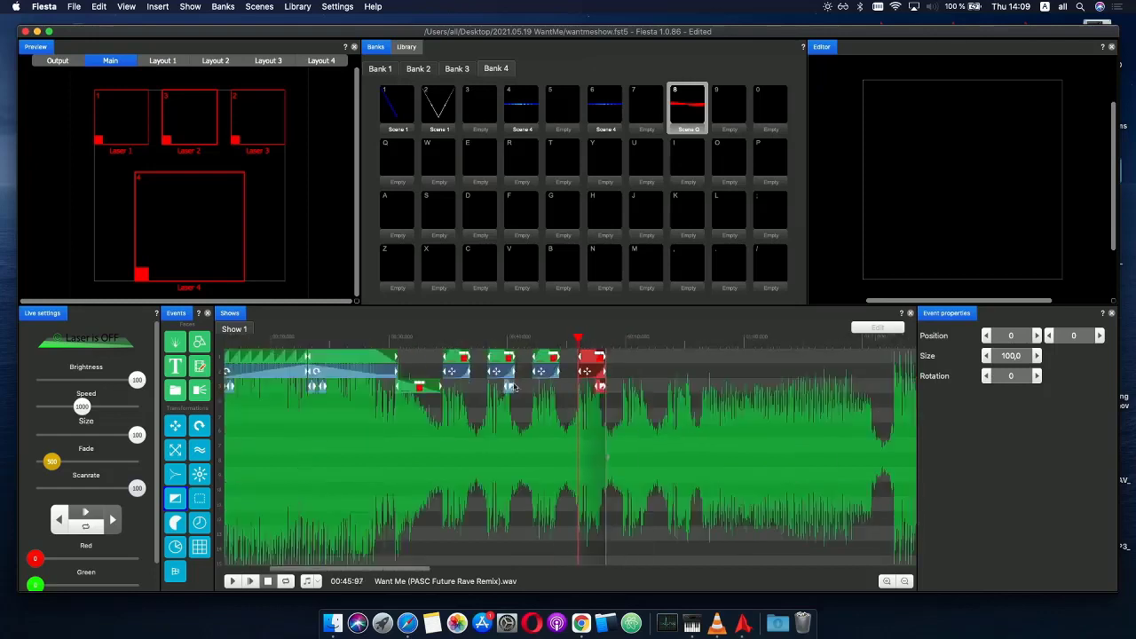
pyautogui.click(425, 400)
pyautogui.click(251, 582)
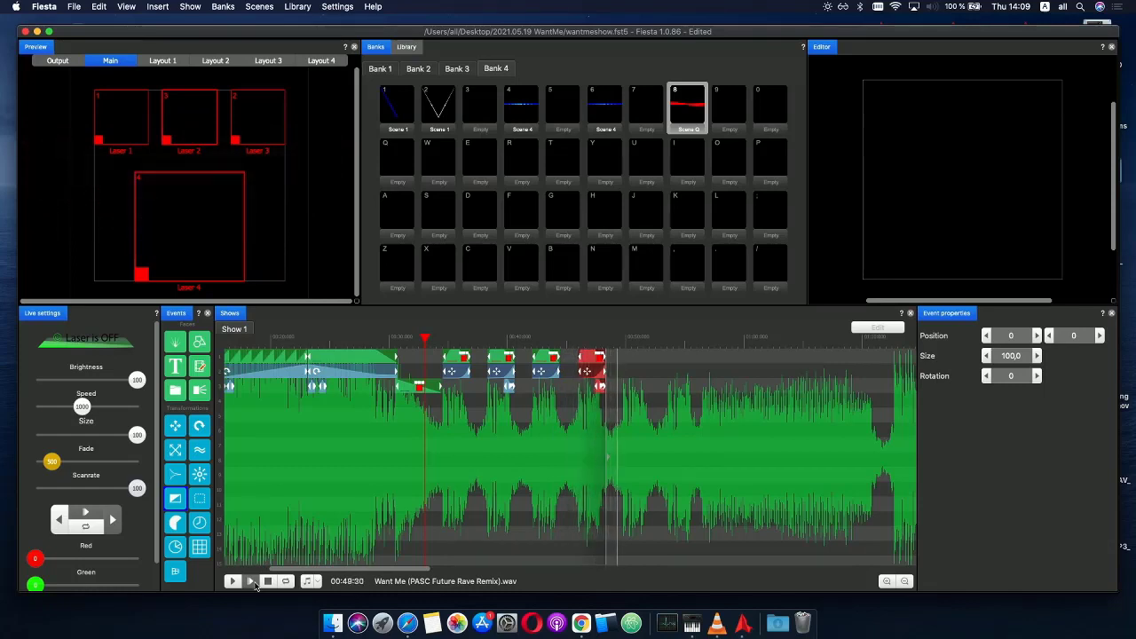
# - Duplicate the first pulse's scene and move events onto the fifth pulse at about 00:49:77, and play the show from just before it
pyautogui.click(458, 356)
pyautogui.click(450, 363)
pyautogui.click(629, 385)
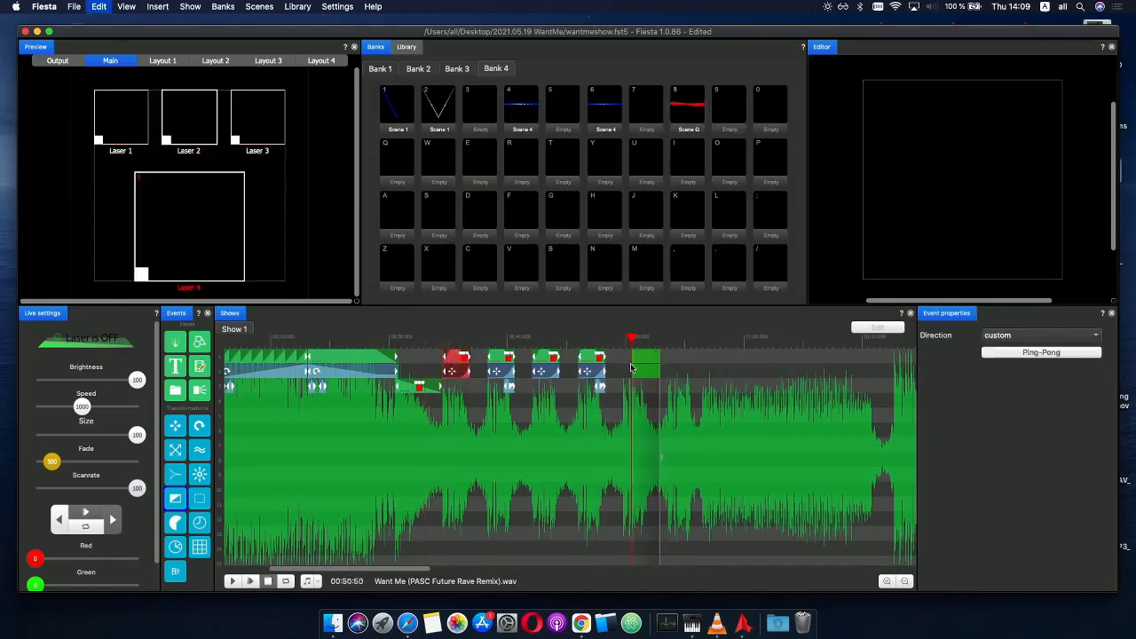
pyautogui.press('8')
pyautogui.scroll(2, 654, 382)
pyautogui.moveTo(673, 361); pyautogui.dragTo(682, 361)
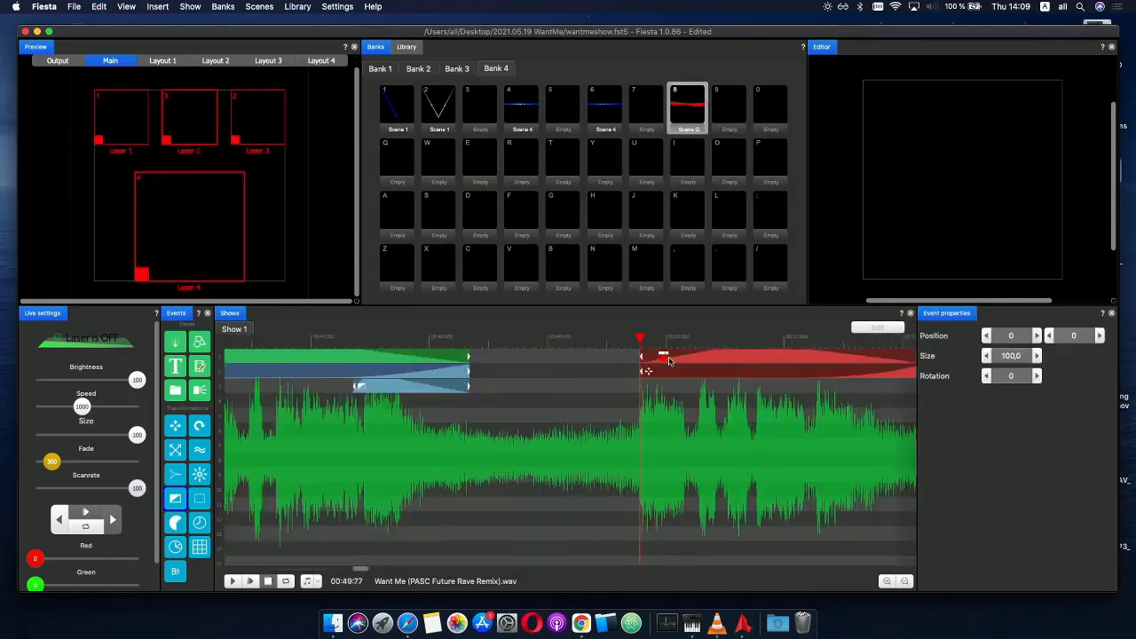
pyautogui.scroll(-3, 673, 391)
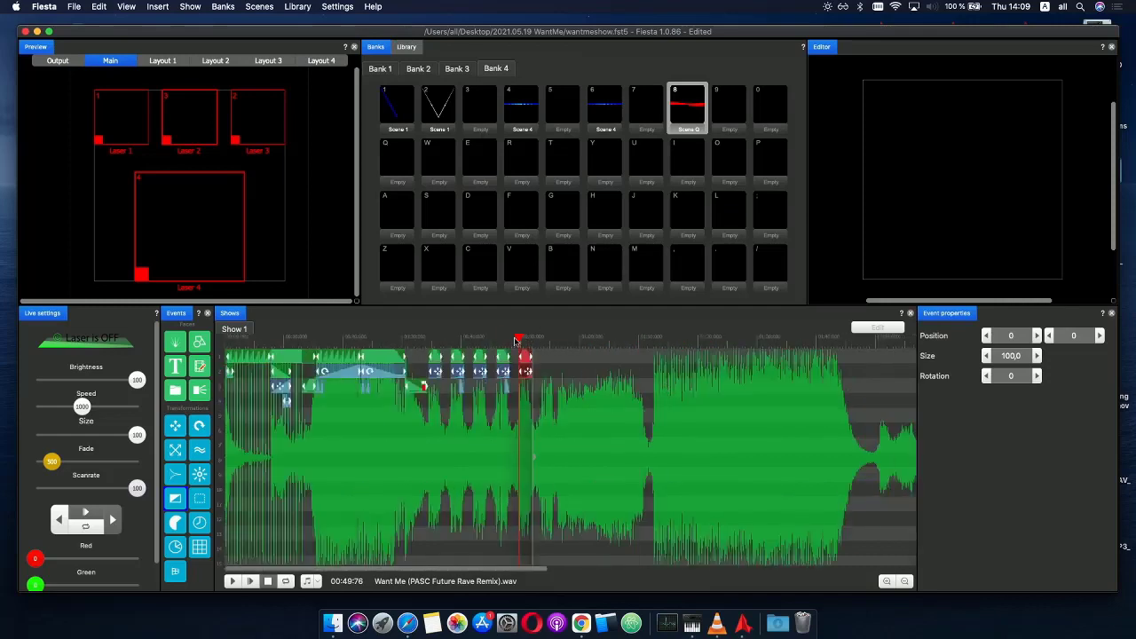
pyautogui.moveTo(516, 342); pyautogui.dragTo(507, 342)
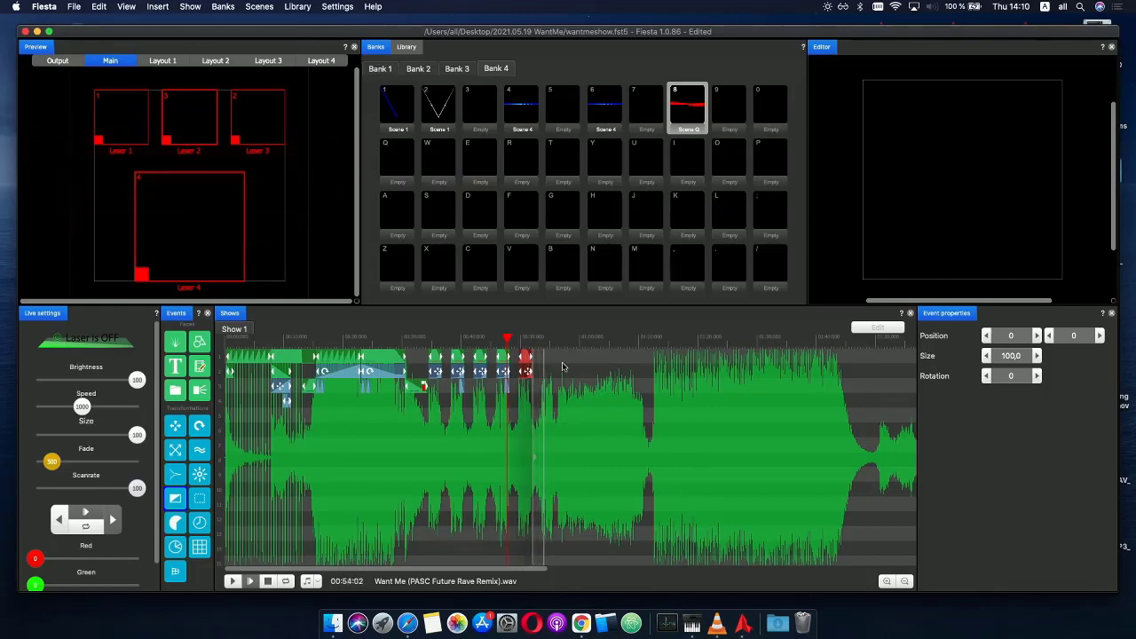
# - Duplicate the fourth pulse's scene, move and color events onto the sixth pulse at about 00:53:54
pyautogui.click(517, 392)
pyautogui.scroll(5, 515, 395)
pyautogui.moveTo(499, 405); pyautogui.dragTo(453, 360)
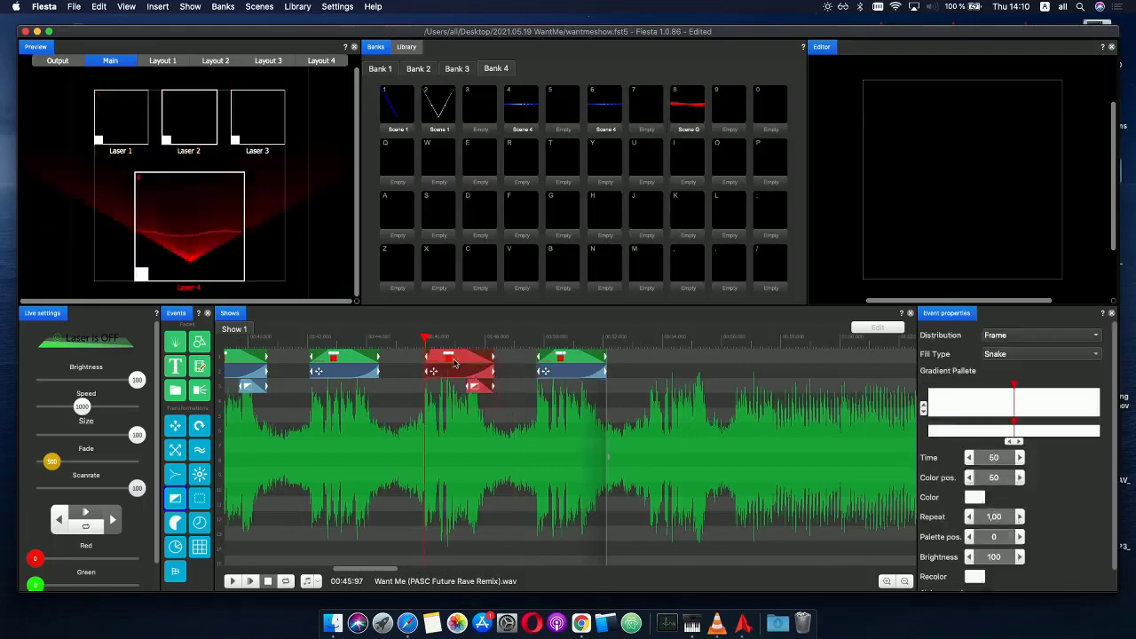
pyautogui.press('super+c')
pyautogui.press('super+v')
pyautogui.click(672, 362)
pyautogui.moveTo(672, 362)
pyautogui.mouseDown()
pyautogui.moveTo(656, 362)
pyautogui.moveTo(676, 364)
pyautogui.mouseUp()
pyautogui.scroll(-5, 682, 380)
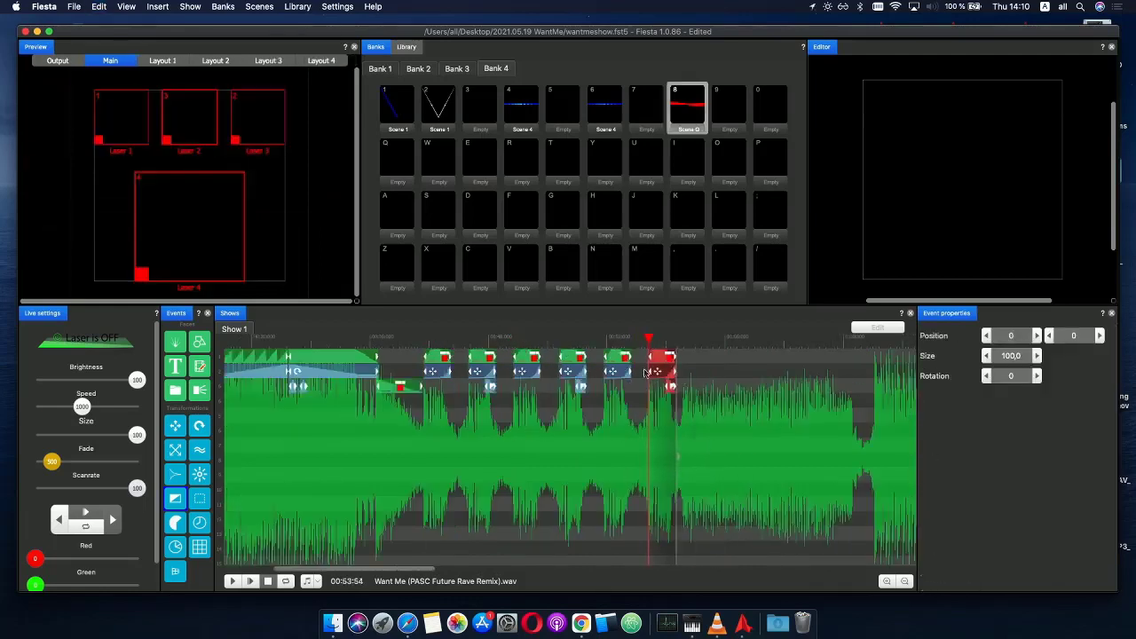
# - Play the show from the sixth pulse, and play the following music section from the end of that pulse's events
pyautogui.press('space')
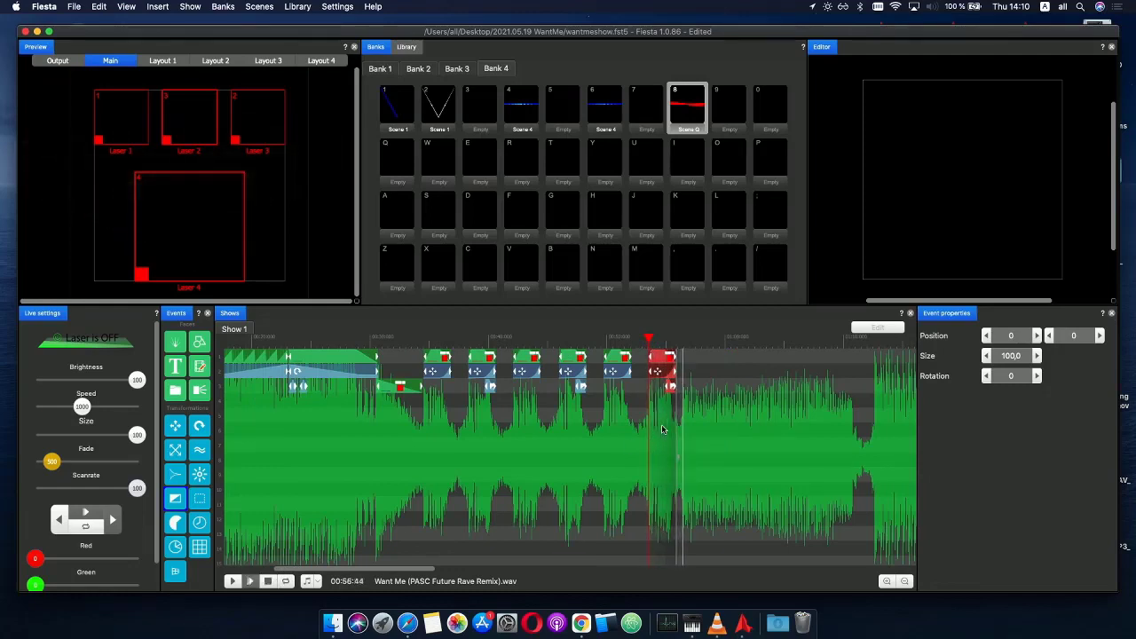
pyautogui.click(268, 581)
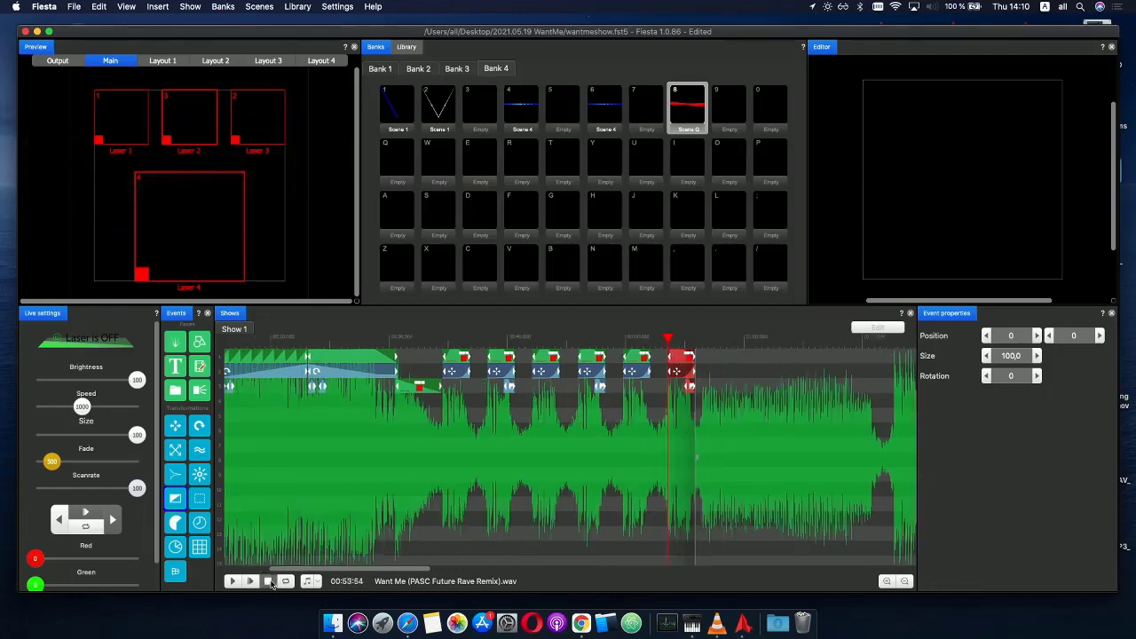
pyautogui.moveTo(650, 339); pyautogui.dragTo(697, 340)
pyautogui.click(254, 582)
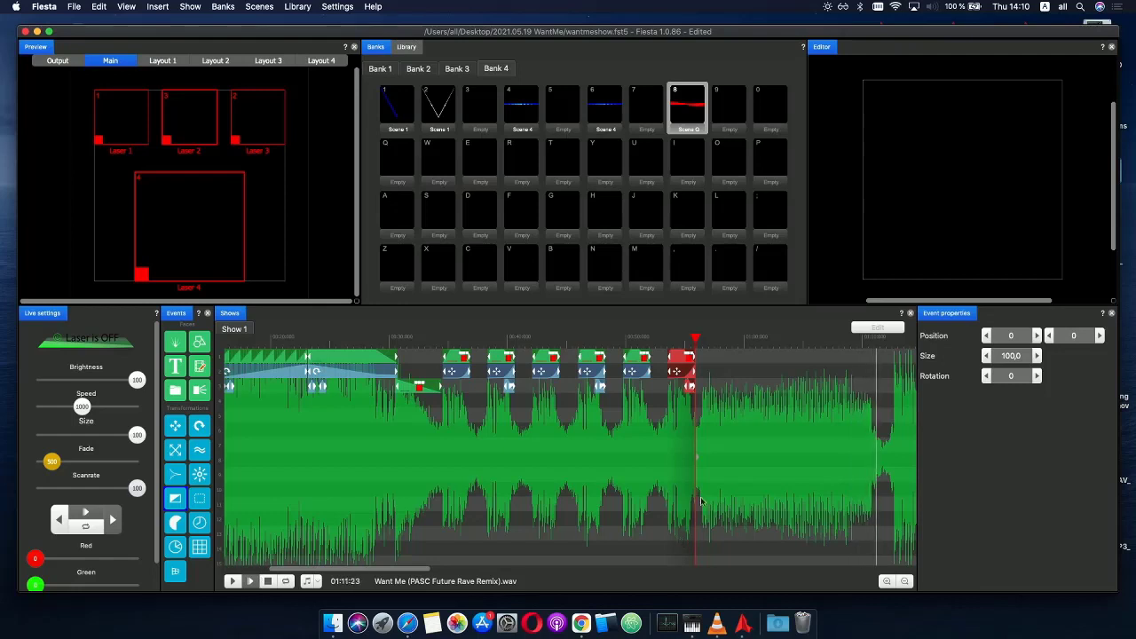
# - Position the playhead at 00:55:86 after the last event group and open the empty Q slot of Bank 4 as a new scene
pyautogui.scroll(-3, 715, 486)
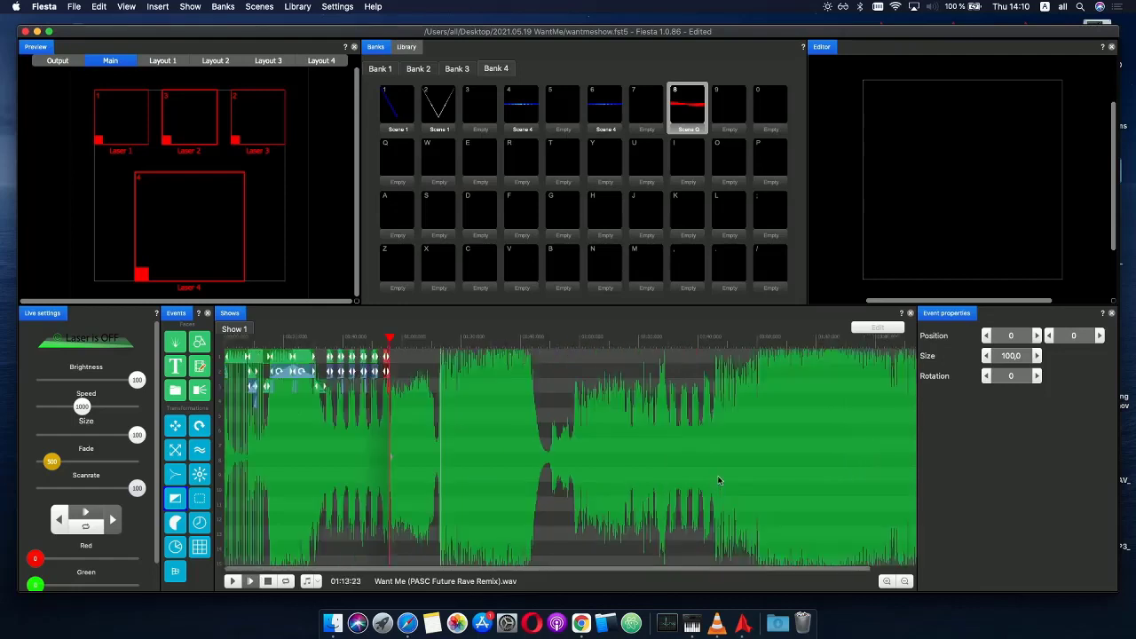
pyautogui.click(394, 341)
pyautogui.scroll(3, 412, 355)
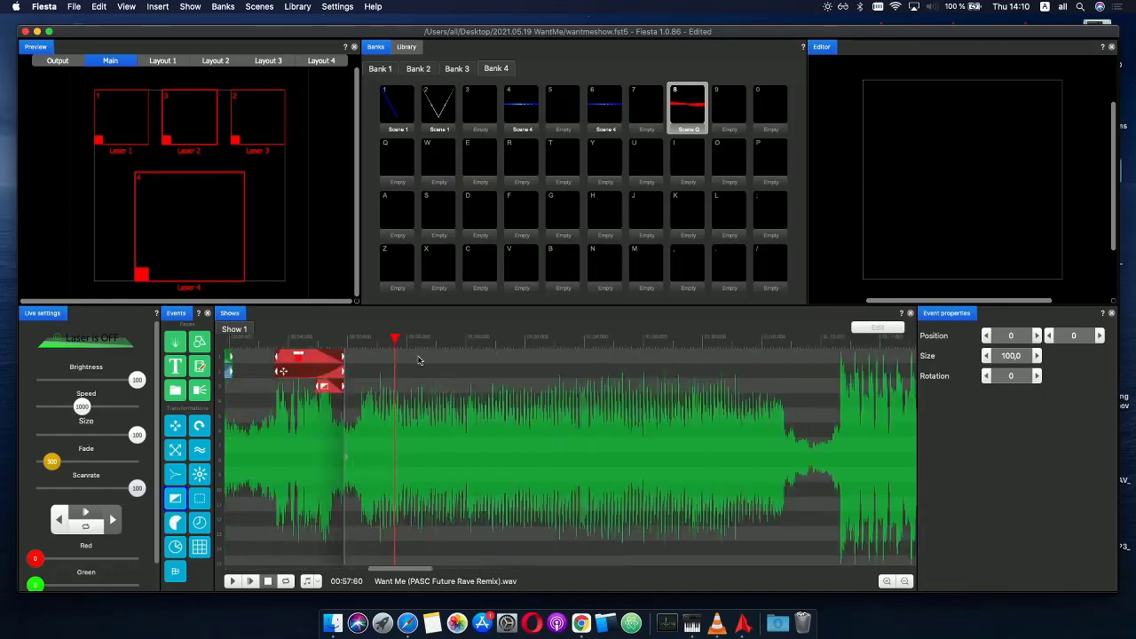
pyautogui.doubleClick(393, 171)
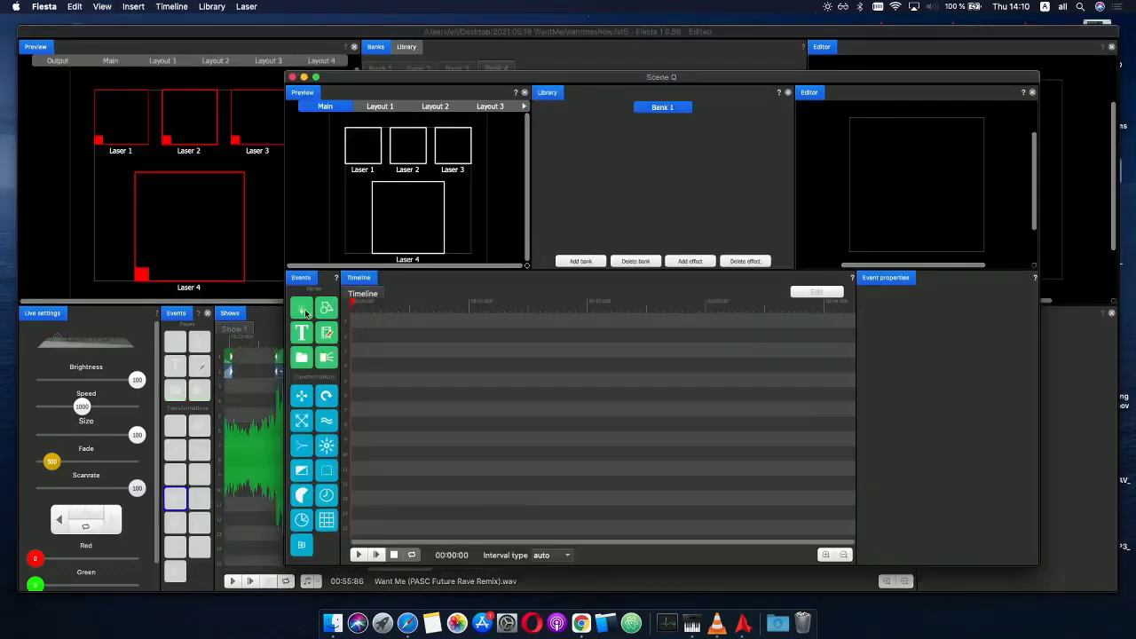
pyautogui.moveTo(311, 318); pyautogui.dragTo(360, 322)
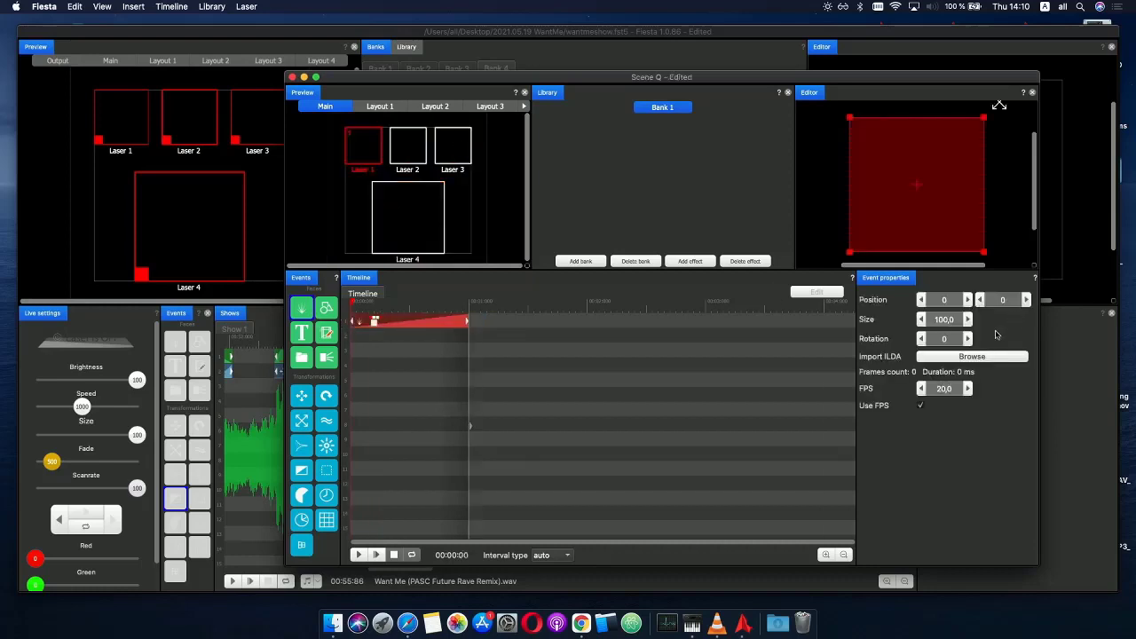
pyautogui.click(364, 353)
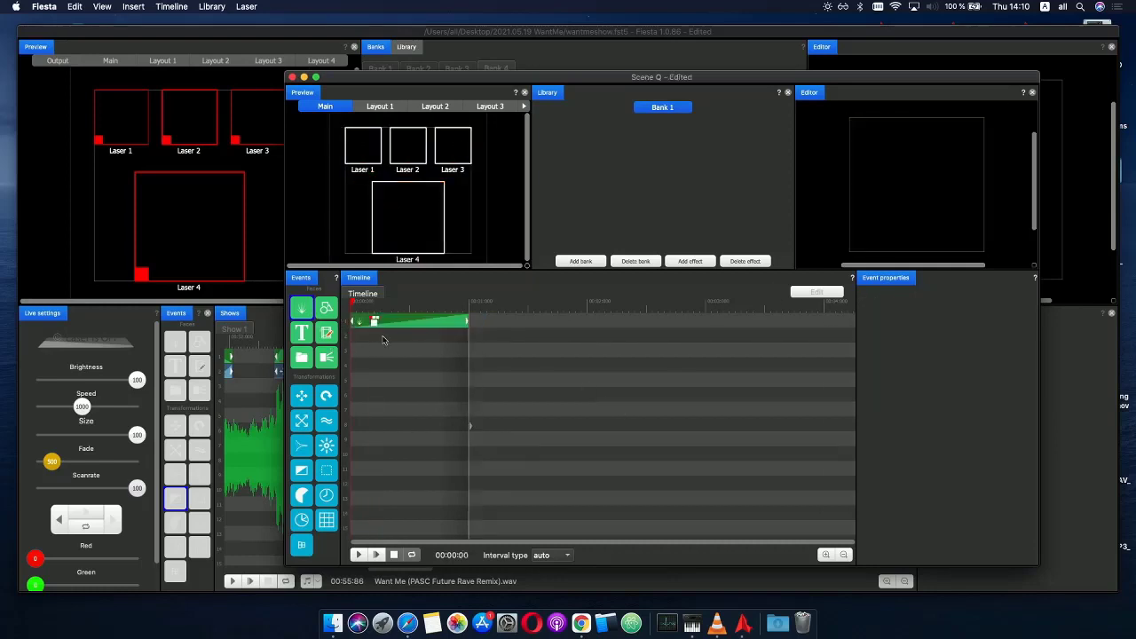
pyautogui.click(384, 323)
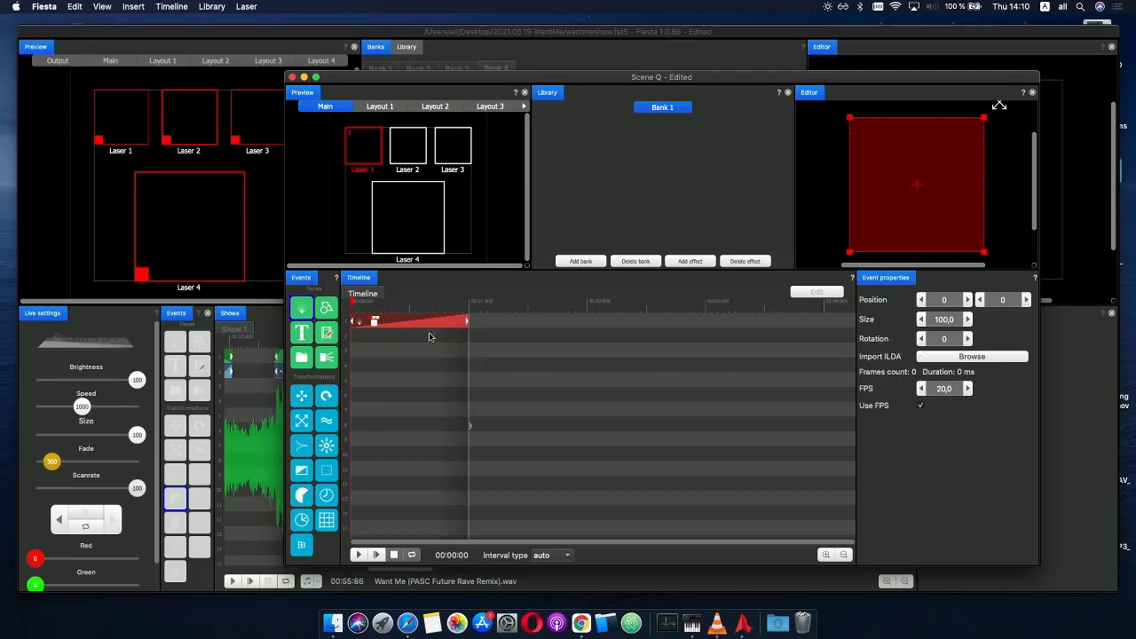
pyautogui.press('Delete')
pyautogui.press('super+z')
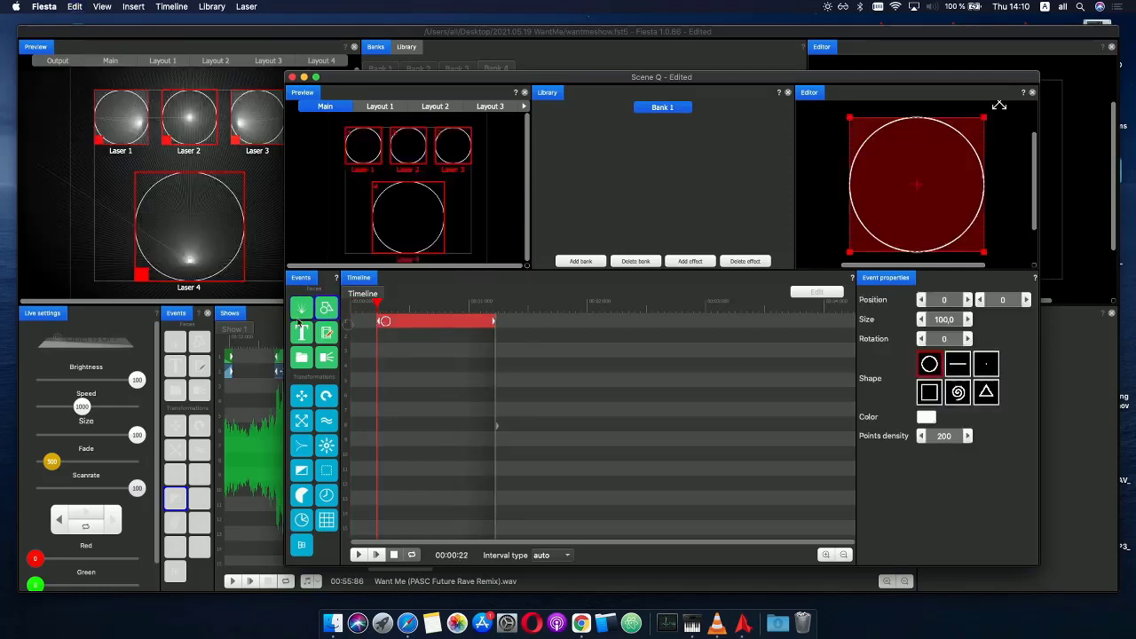
# - Place the shape event at the start of the first track, change its shape to a point and assign it to Laser 1 only
pyautogui.moveTo(375, 330); pyautogui.dragTo(342, 328)
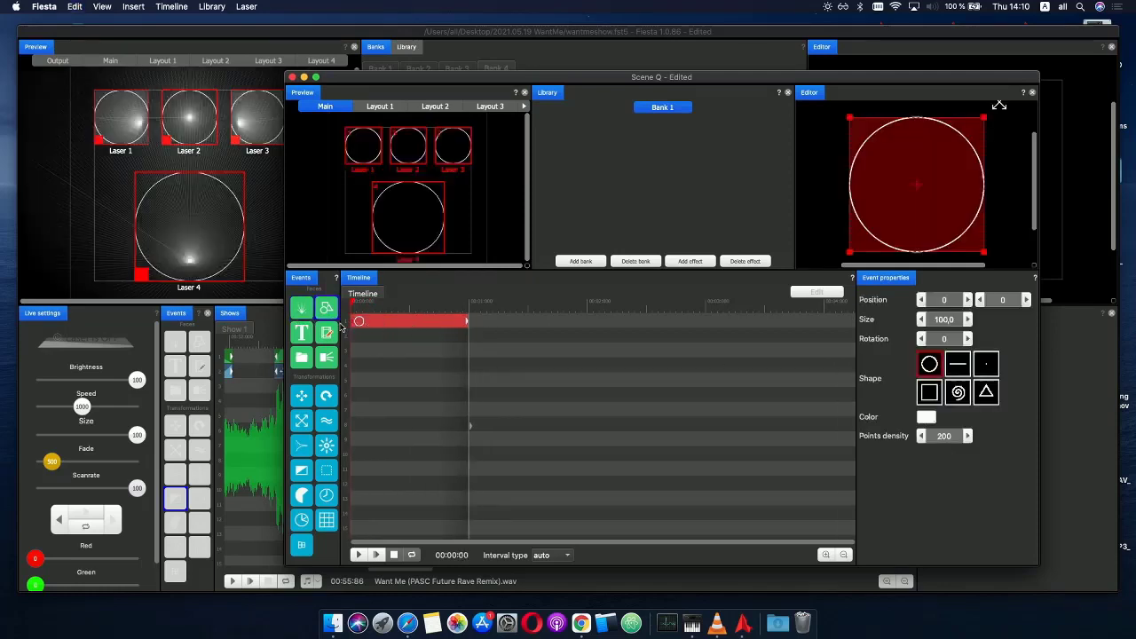
pyautogui.click(991, 366)
pyautogui.click(396, 144)
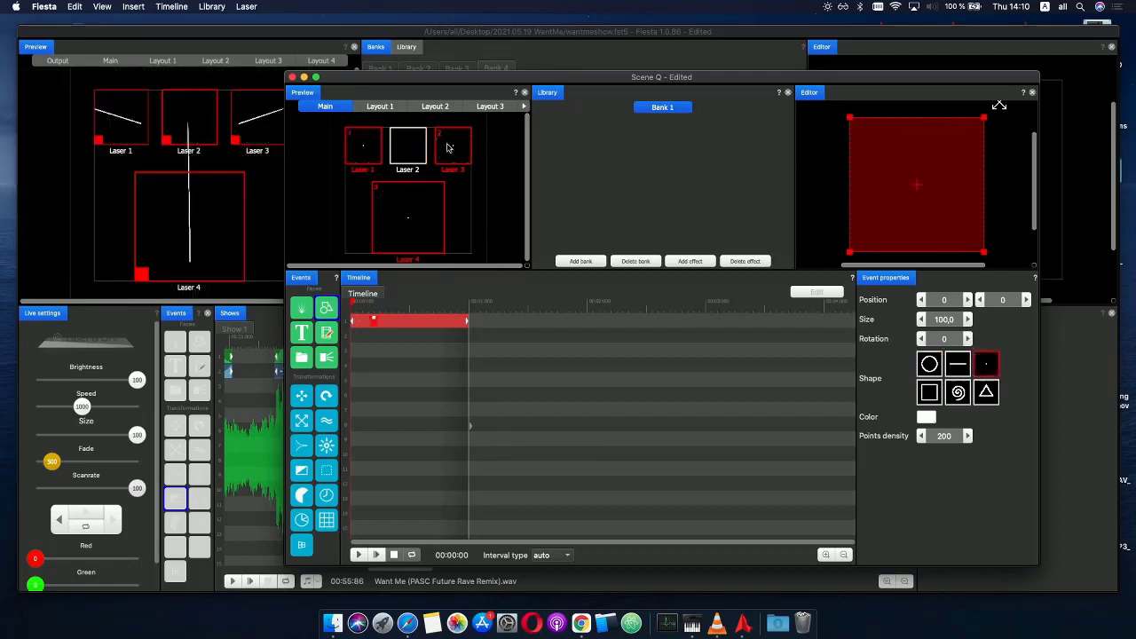
pyautogui.click(450, 148)
pyautogui.click(423, 237)
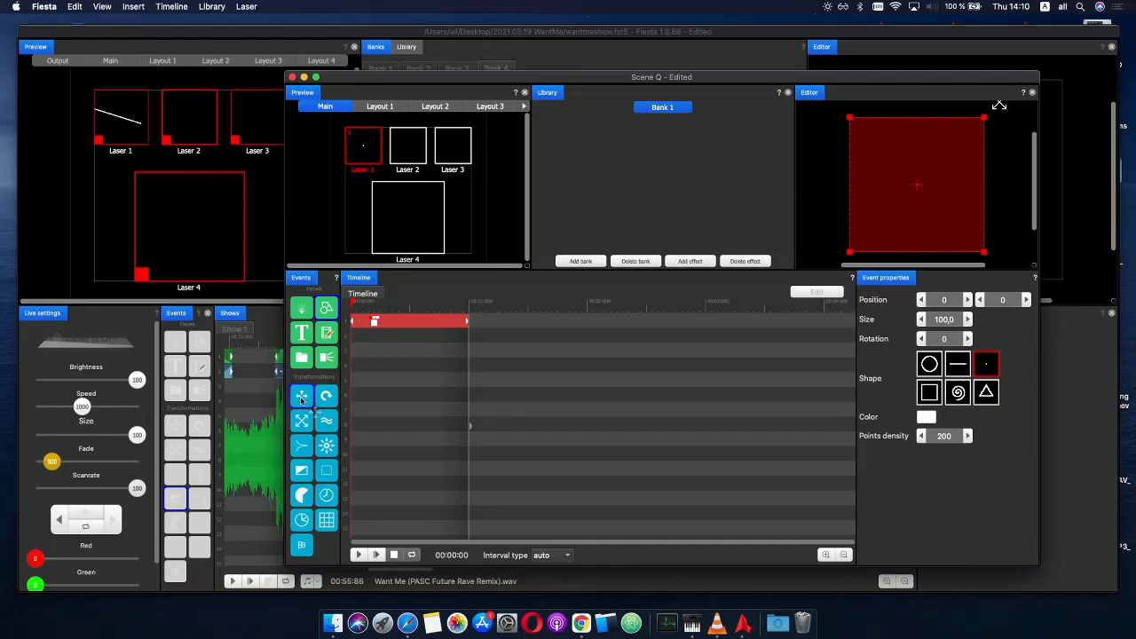
# - Add a move event with direction right on the second track and a brightness event on the third track, both starting at zero
pyautogui.moveTo(326, 393); pyautogui.dragTo(400, 303)
pyautogui.click(380, 303)
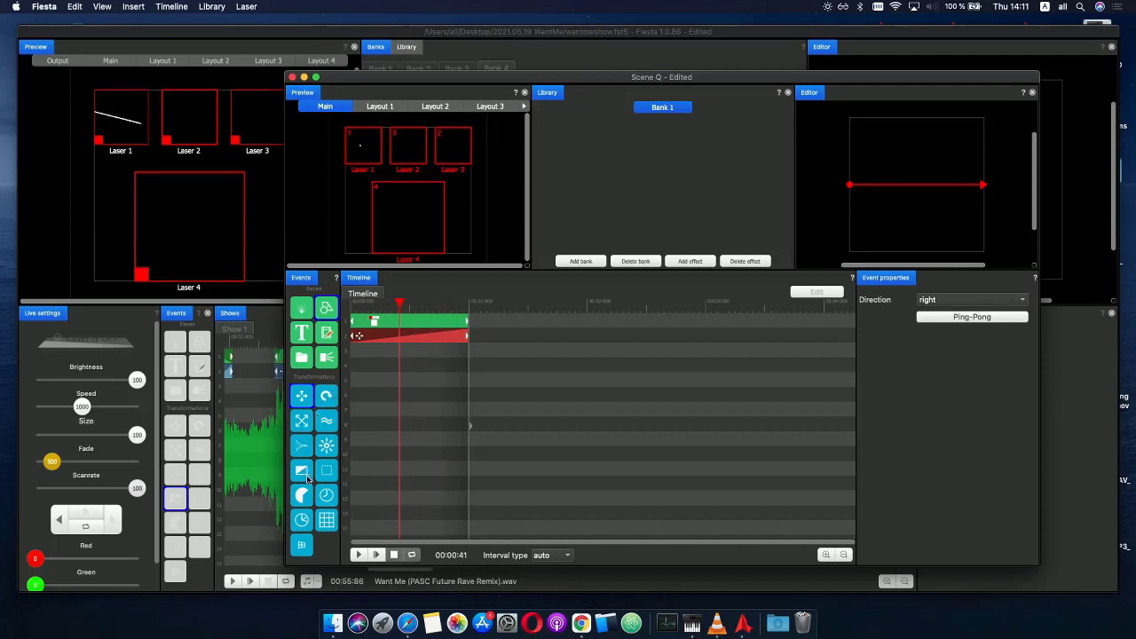
pyautogui.moveTo(320, 459); pyautogui.dragTo(364, 349)
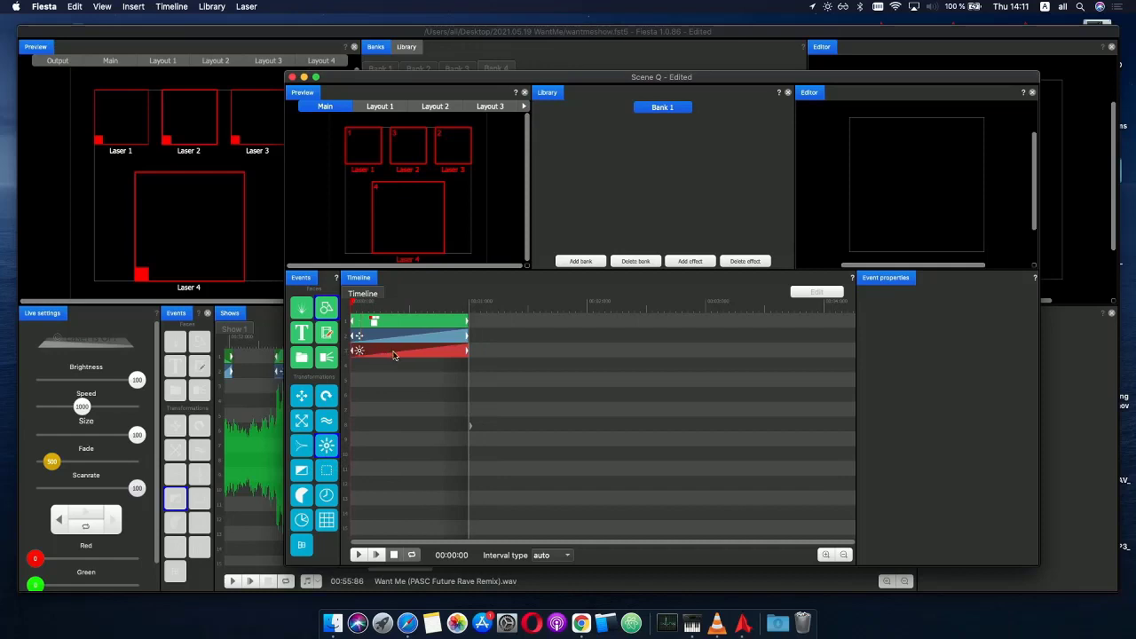
# - Invert the brightness event's phase graph along X and scrub the scene back to 00:00:42 to check the fade
pyautogui.click(395, 355)
pyautogui.rightClick(390, 386)
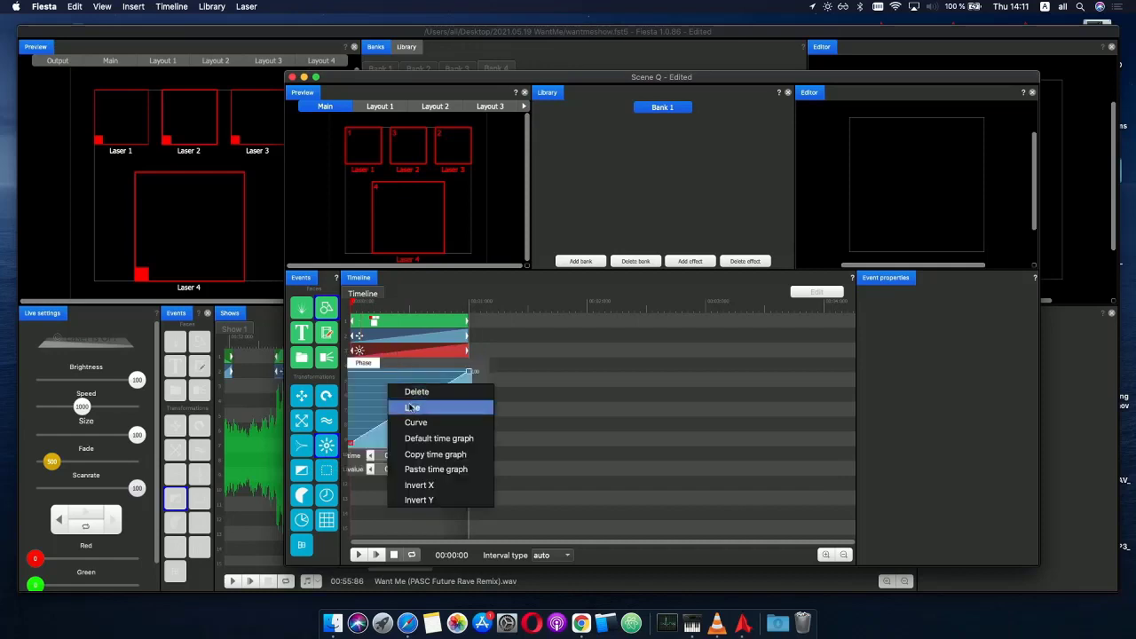
pyautogui.click(419, 485)
pyautogui.rightClick(398, 397)
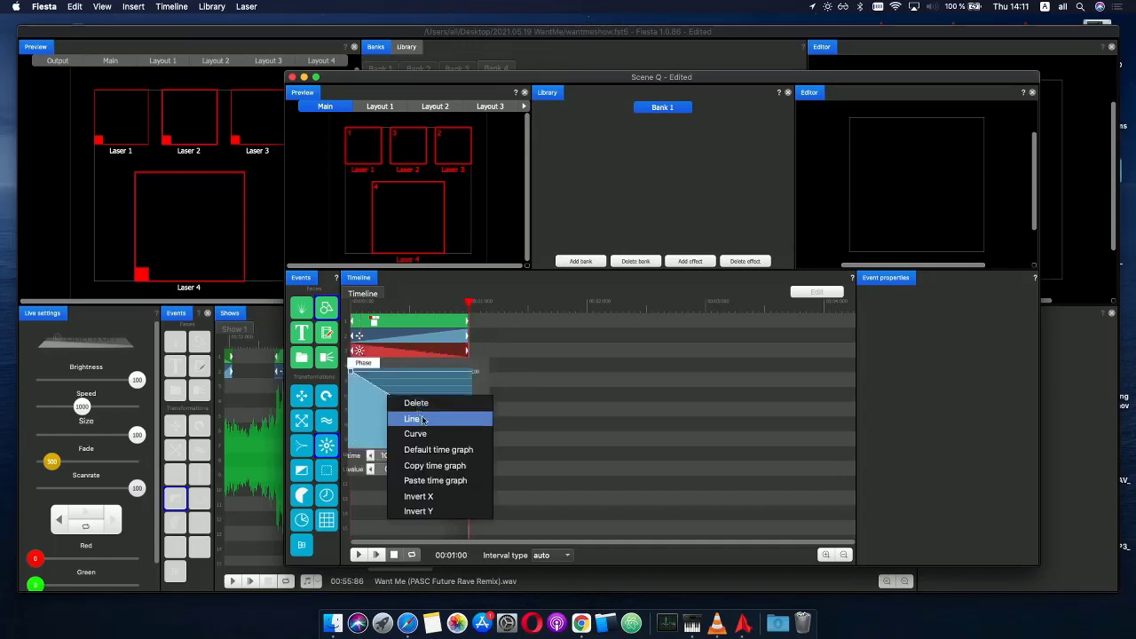
pyautogui.click(420, 383)
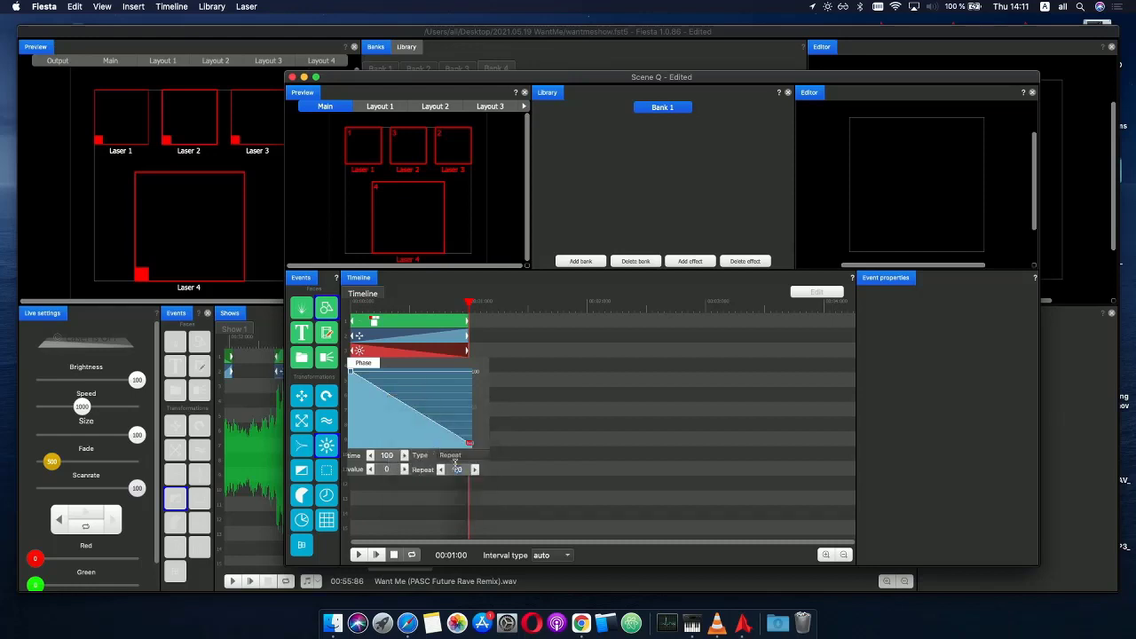
pyautogui.click(360, 312)
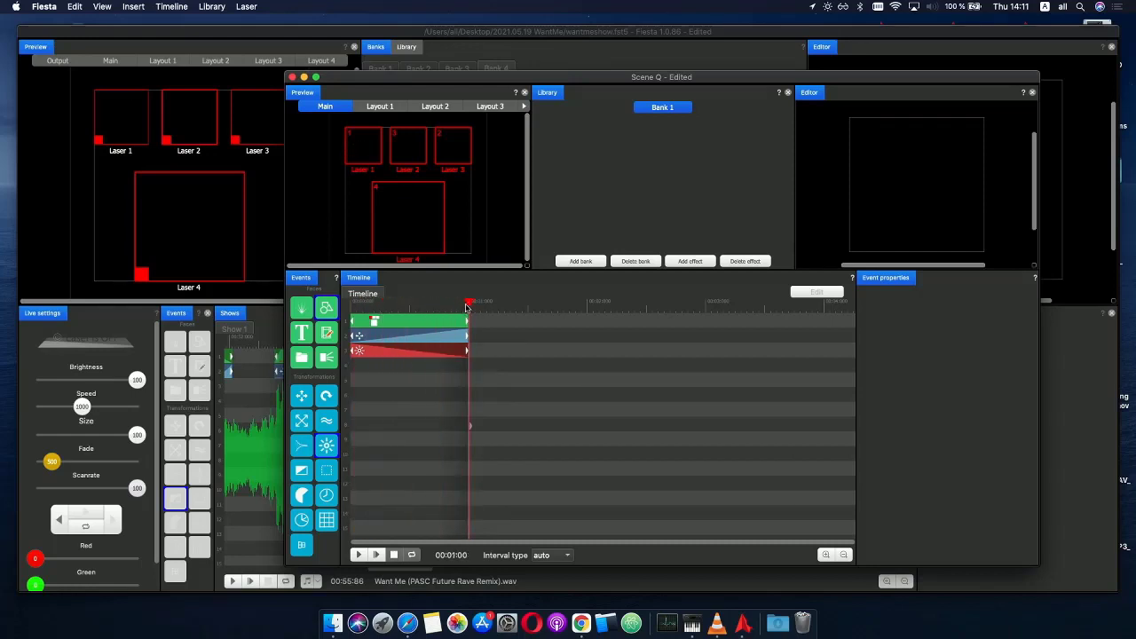
pyautogui.moveTo(467, 308); pyautogui.dragTo(400, 308)
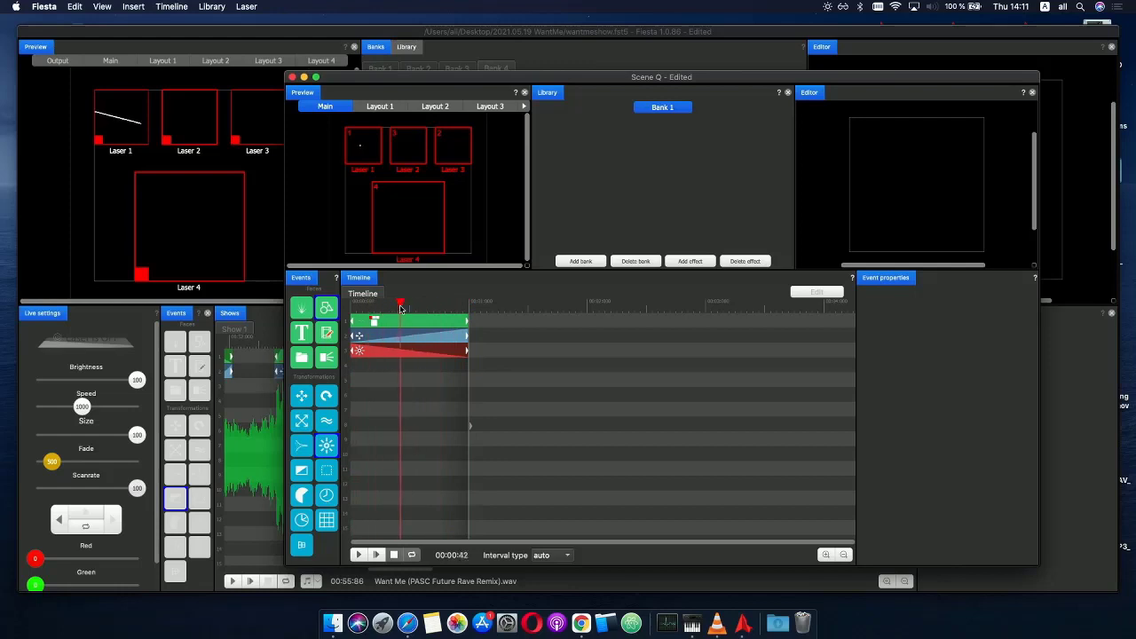
# - Set the brightness event's phase repeat to 5 and play the scene from its start to check the blinking point
pyautogui.click(374, 355)
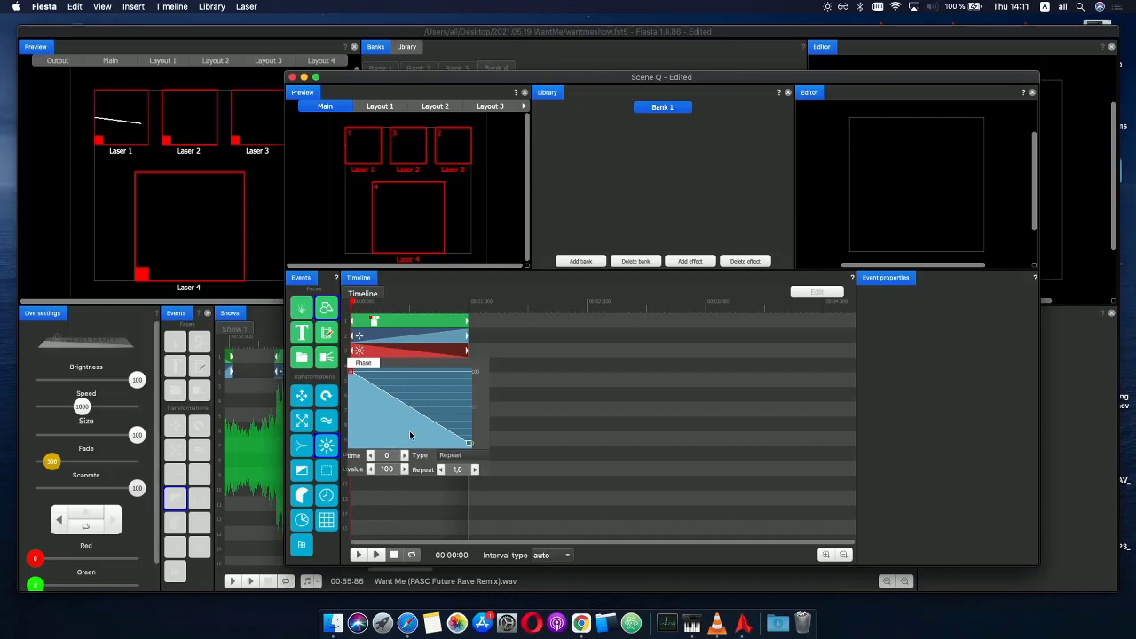
pyautogui.write('5')
pyautogui.press('Return')
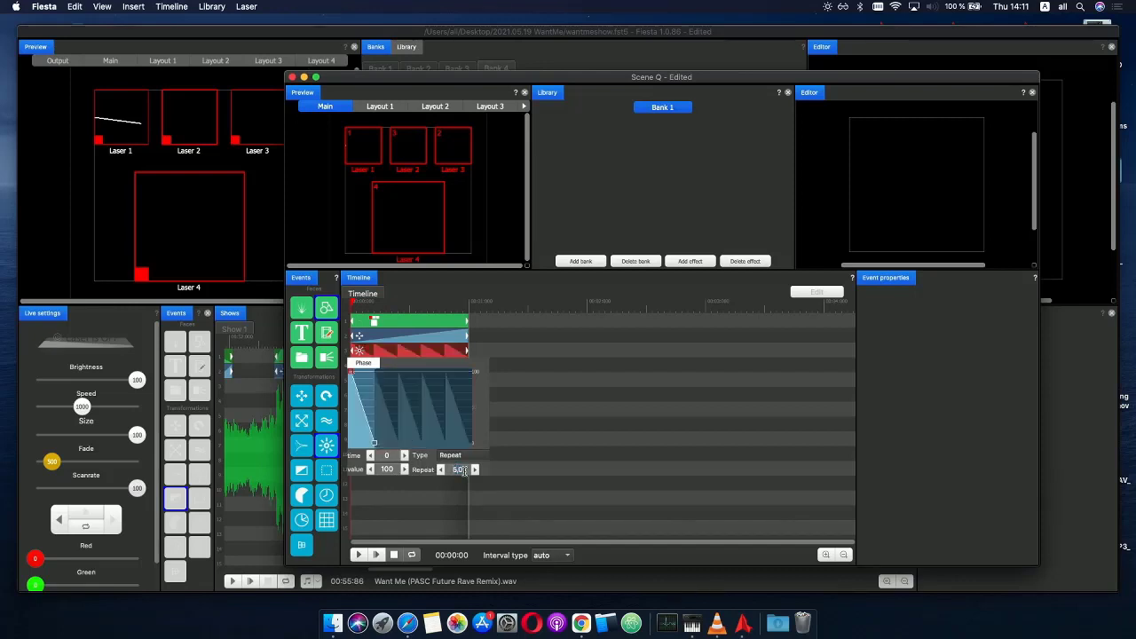
pyautogui.click(352, 311)
pyautogui.press('space')
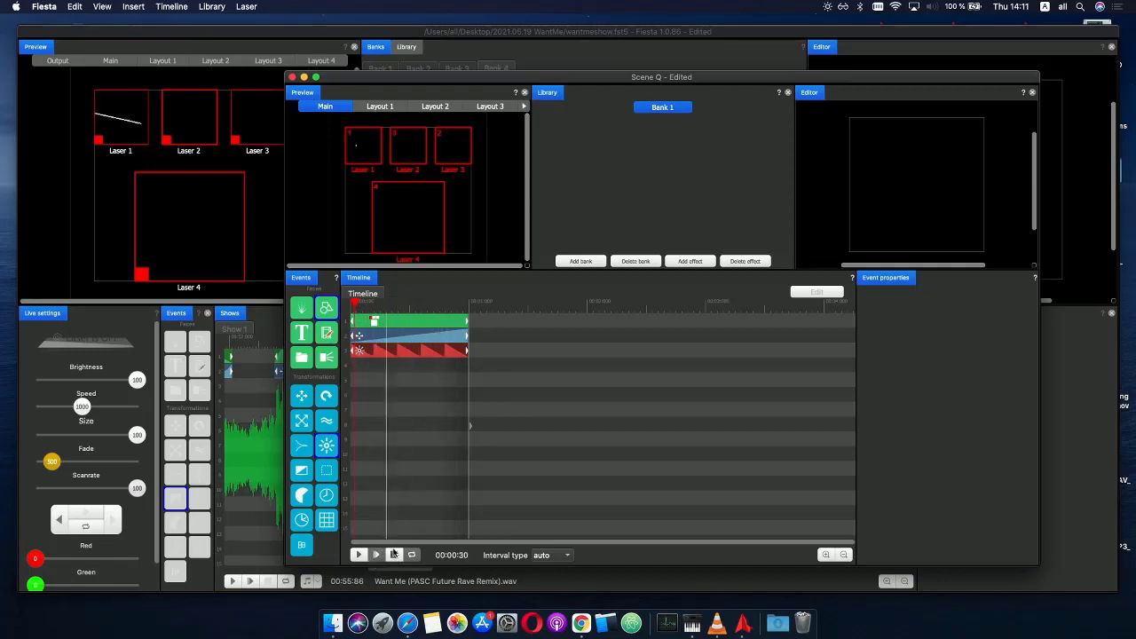
pyautogui.click(395, 555)
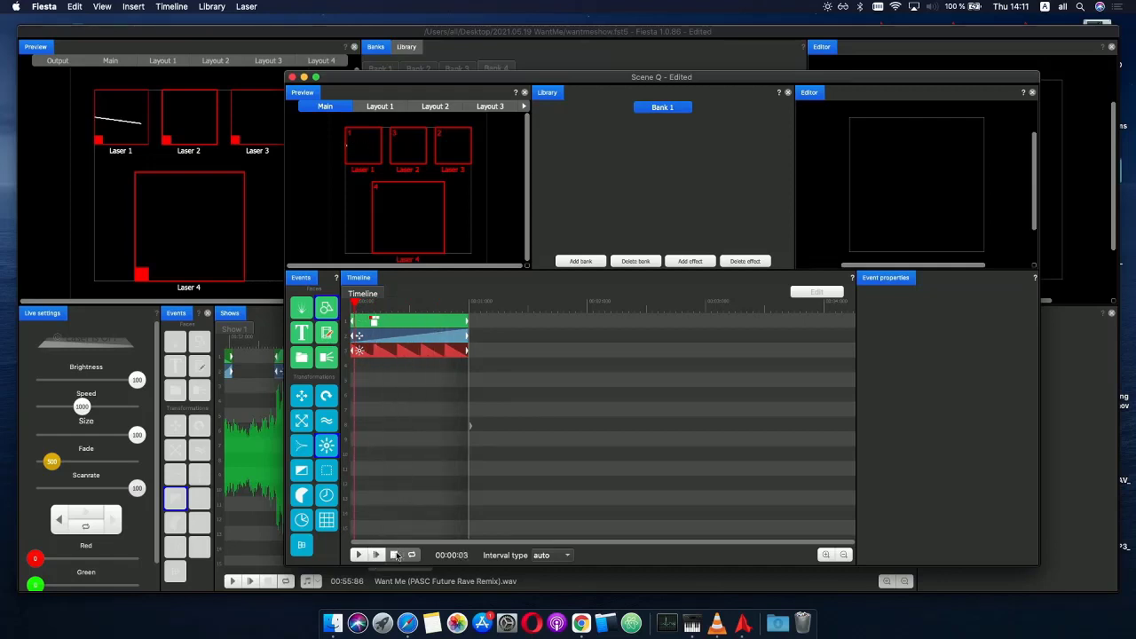
# - Close Scene Q, reopen it for editing, and assign the point shape event to all four lasers
pyautogui.click(293, 77)
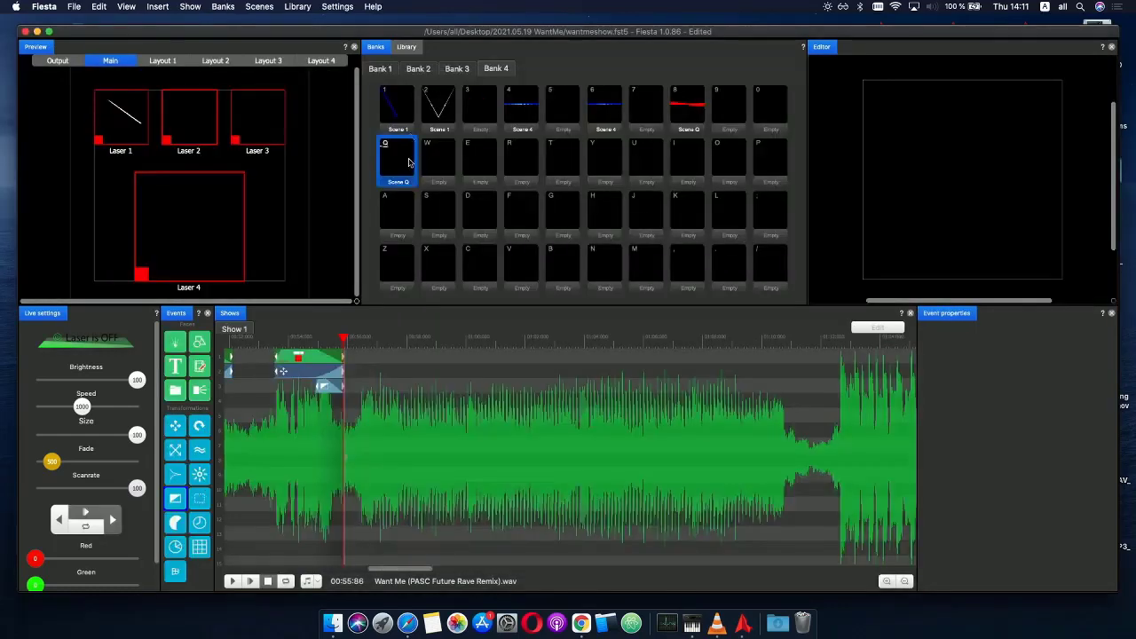
pyautogui.rightClick(405, 161)
pyautogui.click(419, 160)
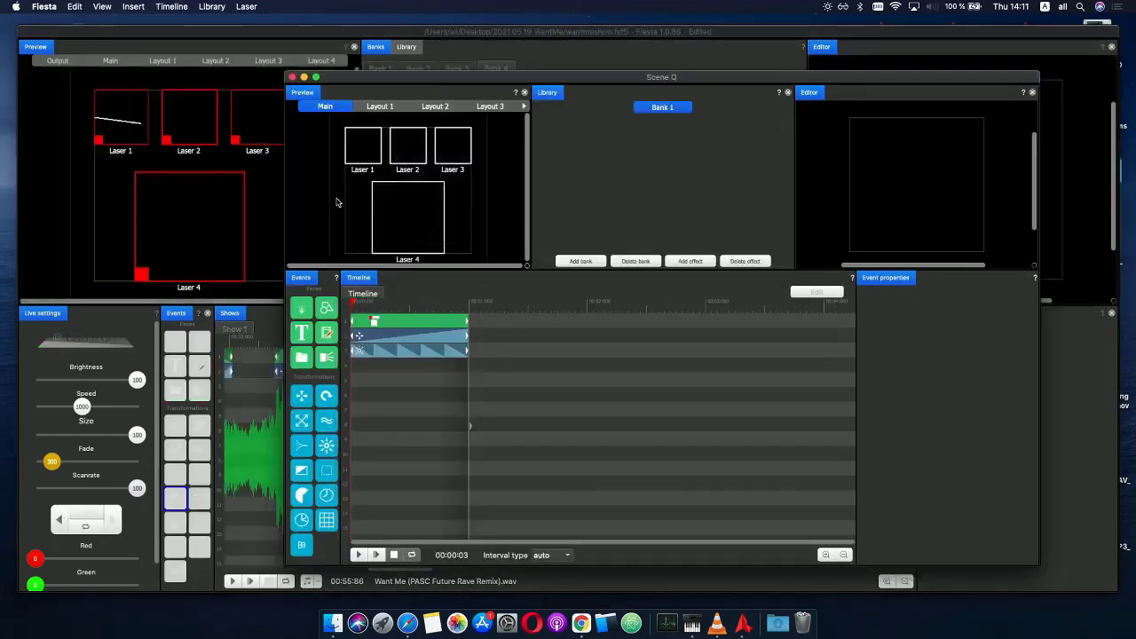
pyautogui.click(395, 322)
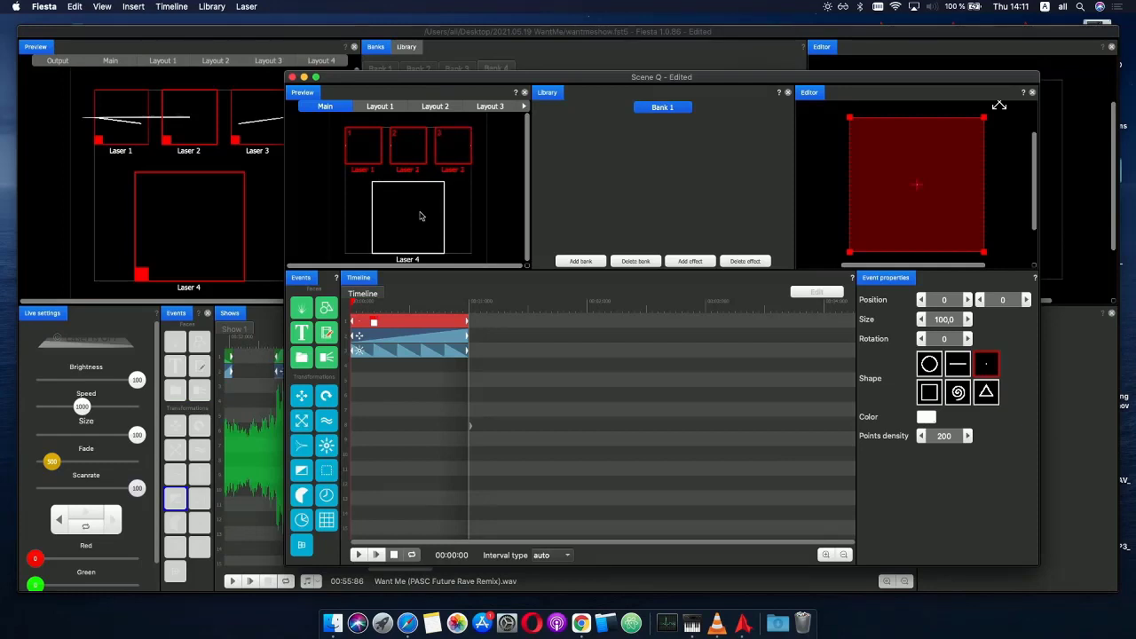
pyautogui.click(292, 79)
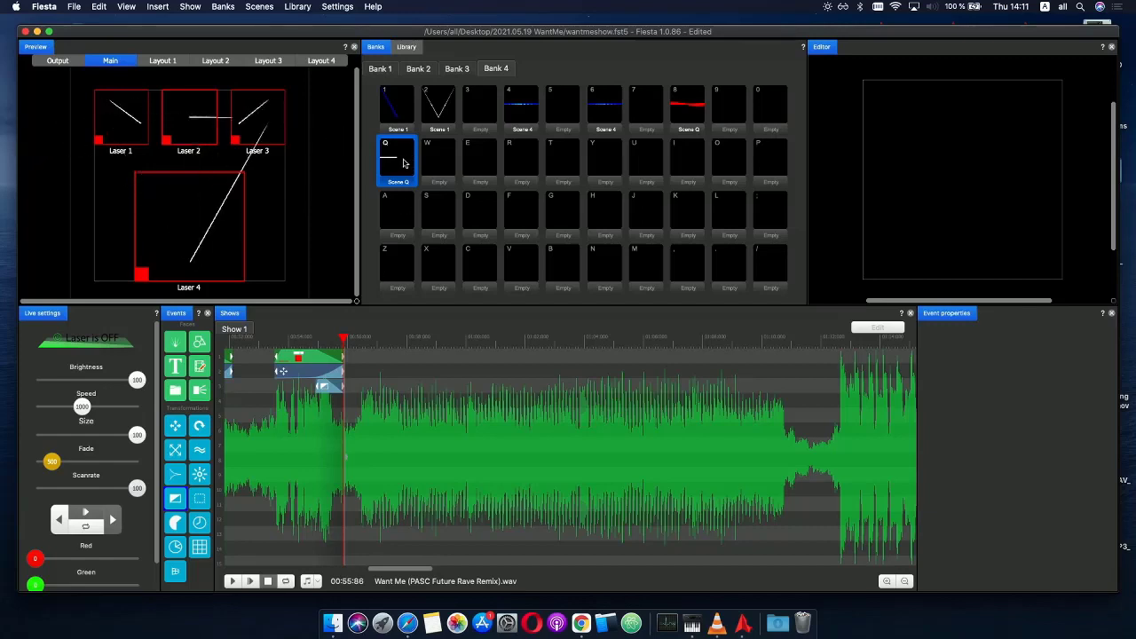
# - Place Scene Q on the show's first track from about 00:56:42 to 00:57:76 and assign it to Laser 1 only
pyautogui.moveTo(403, 163); pyautogui.dragTo(400, 361)
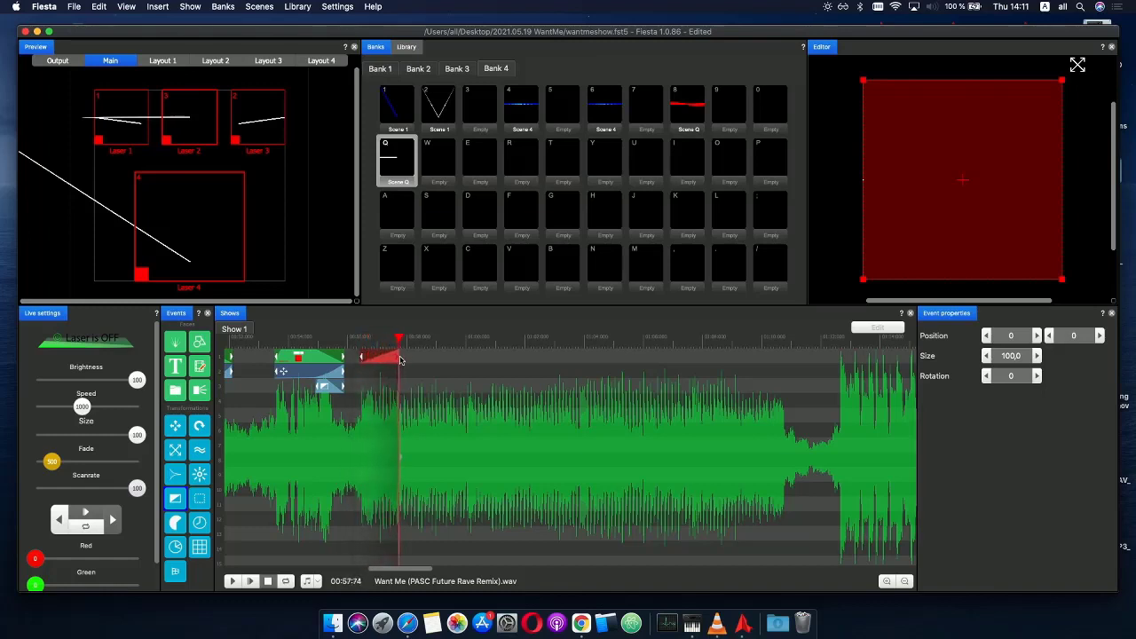
pyautogui.click(208, 117)
pyautogui.click(250, 129)
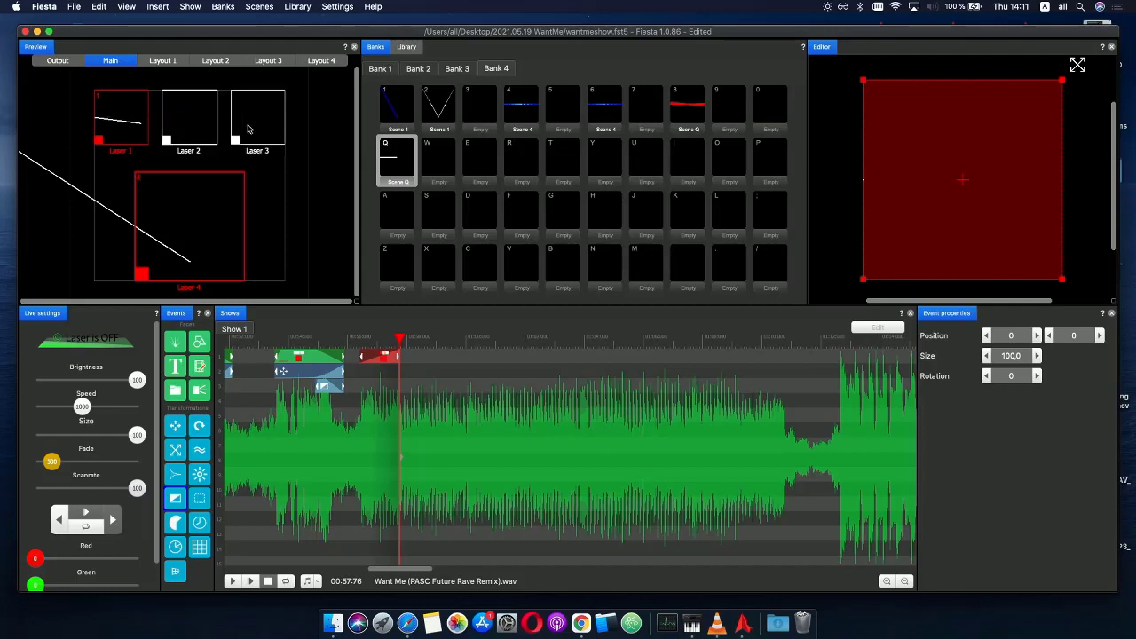
pyautogui.click(237, 255)
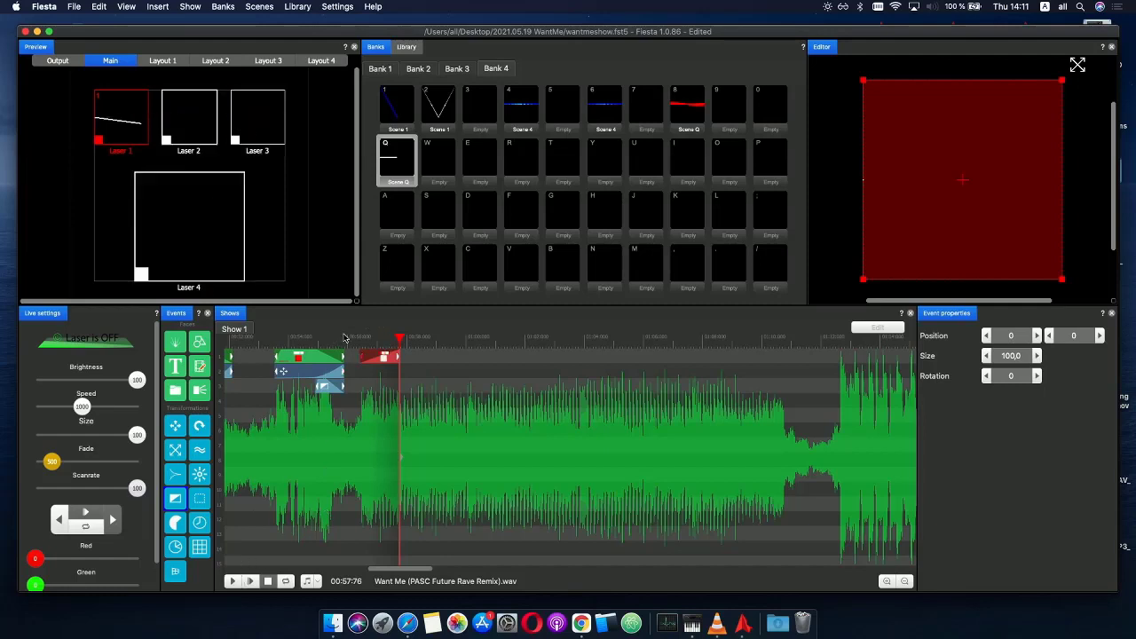
# - Play the show around the new Scene Q event and examine its placement against the waveform
pyautogui.press('space')
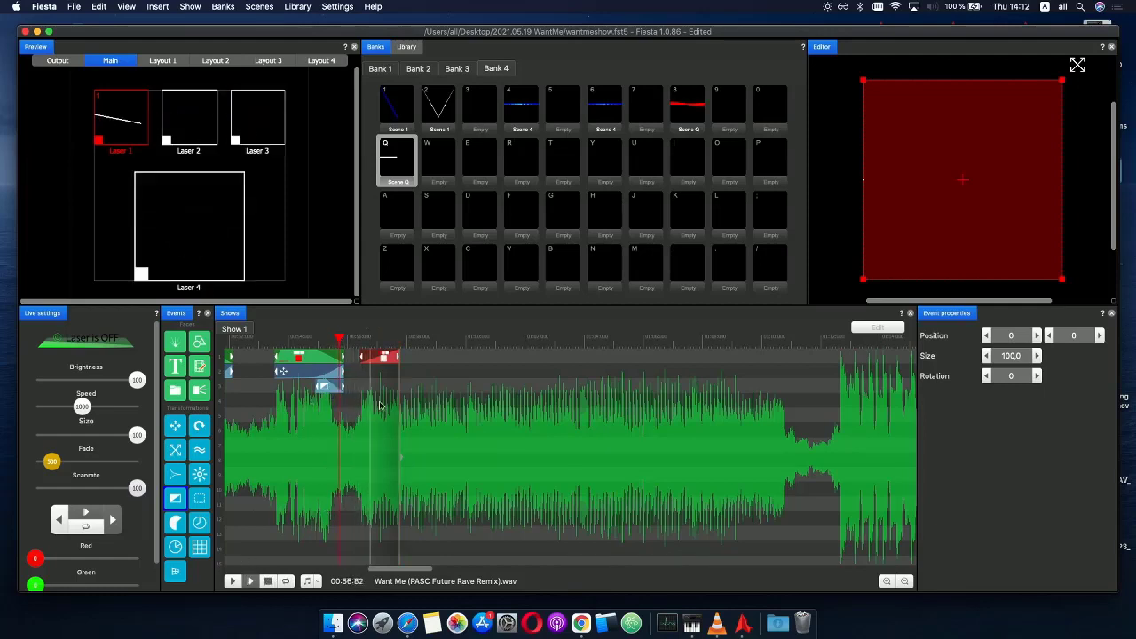
pyautogui.click(268, 582)
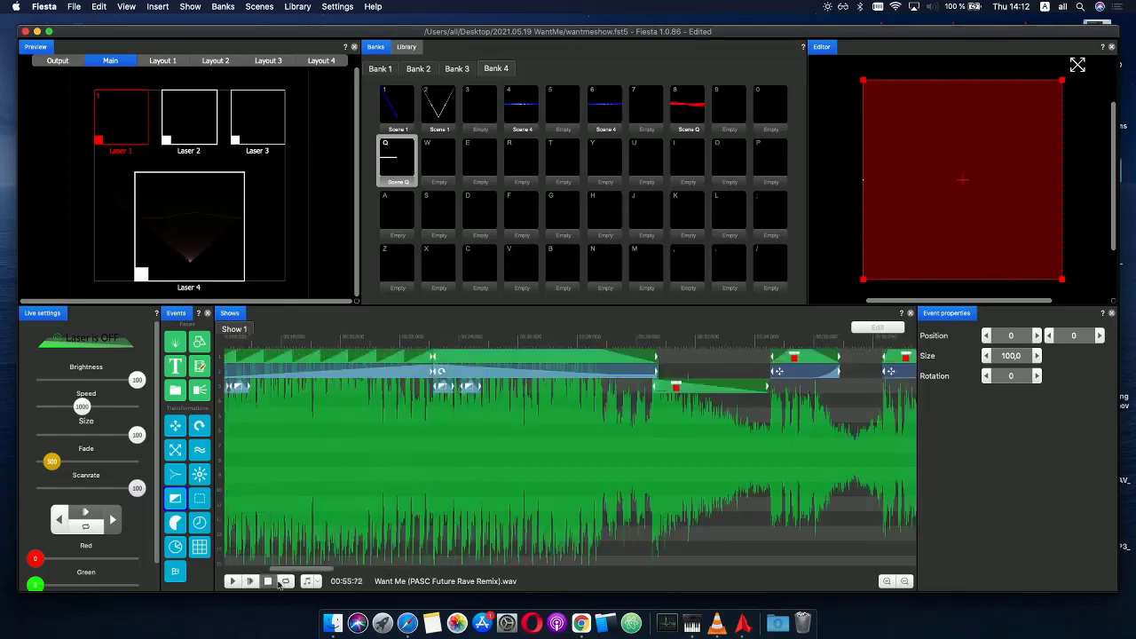
pyautogui.scroll(-5, 313, 346)
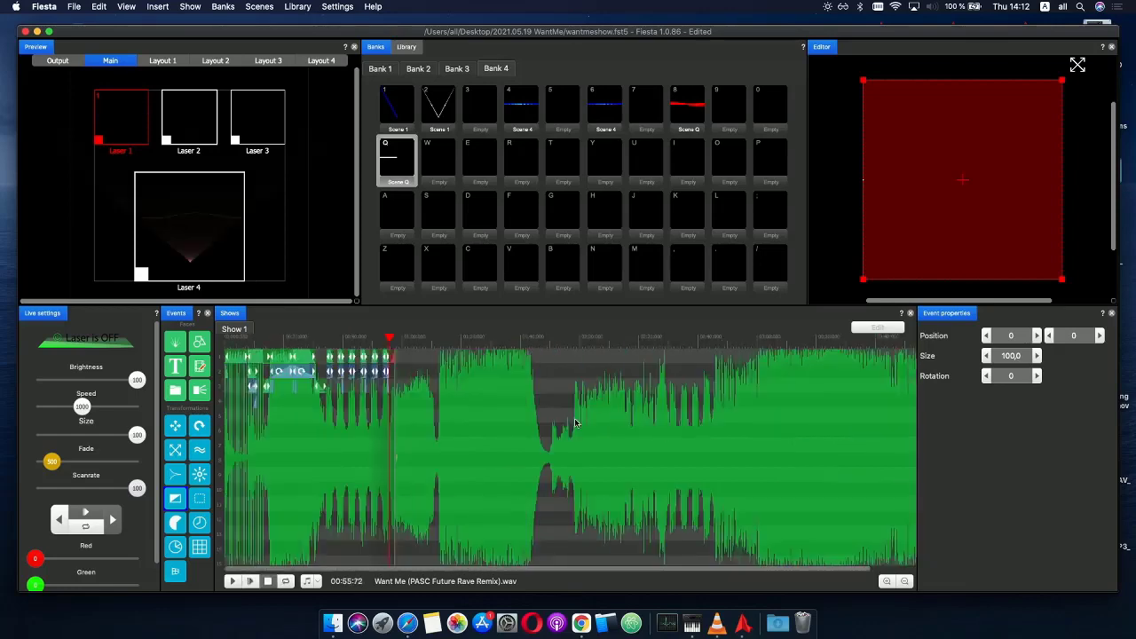
pyautogui.scroll(6, 314, 346)
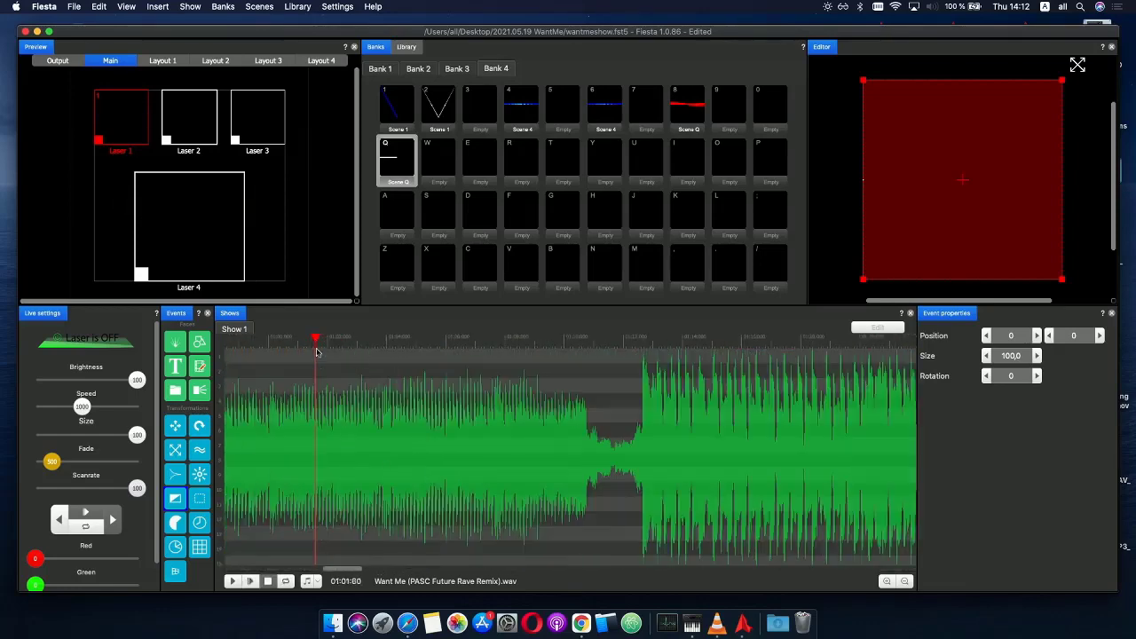
pyautogui.moveTo(315, 340); pyautogui.dragTo(290, 342)
pyautogui.scroll(5, 289, 342)
pyautogui.press('space')
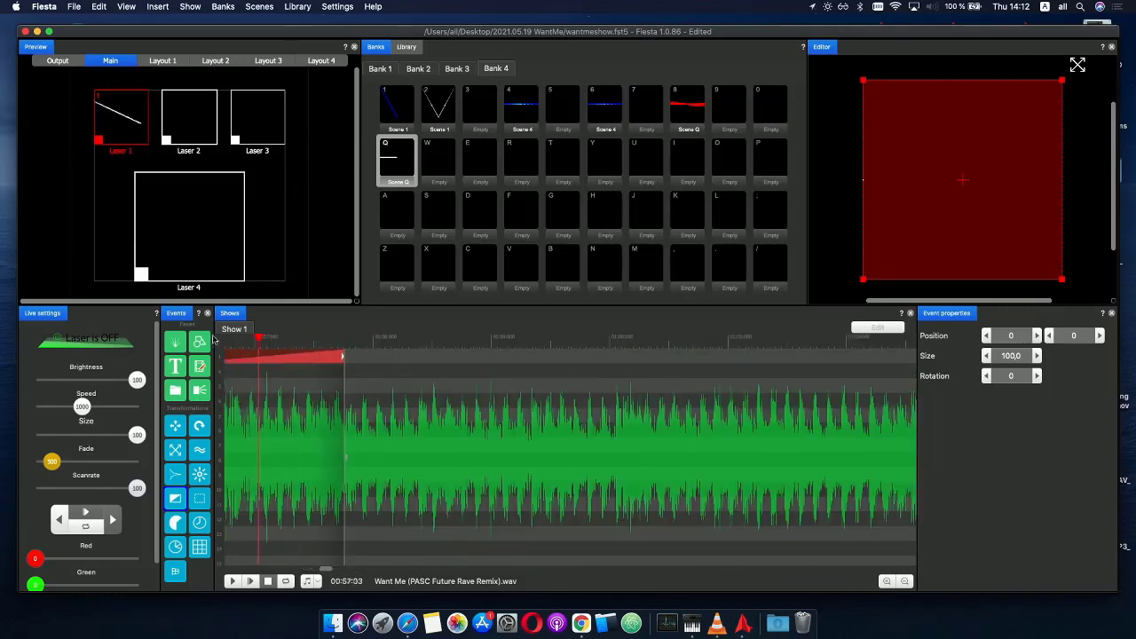
pyautogui.hscroll(-3, 260, 366)
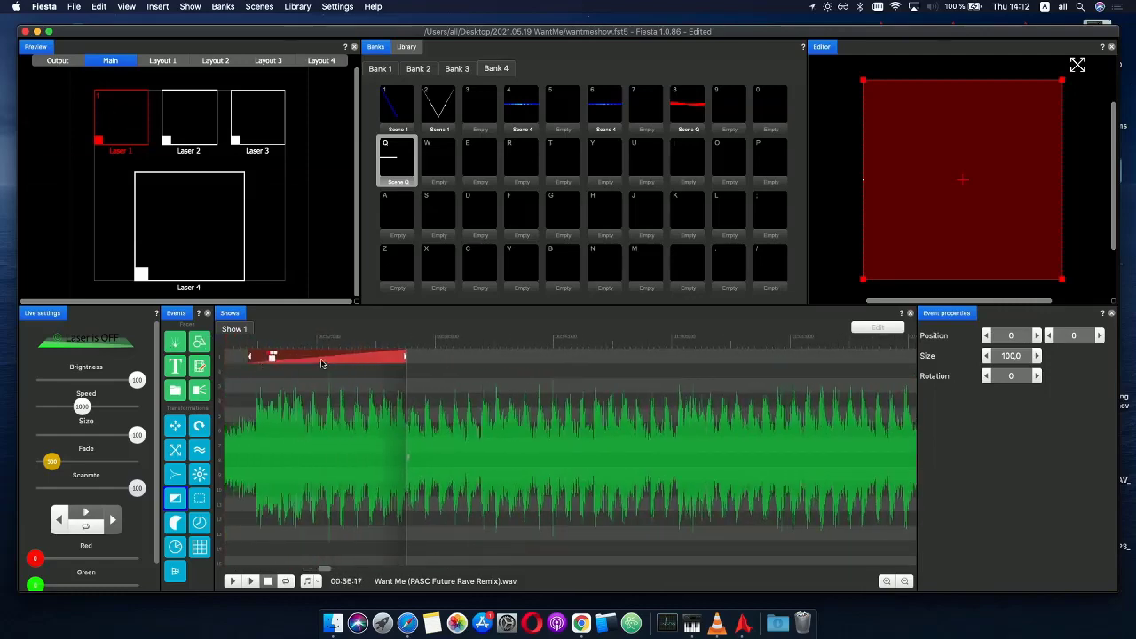
# - Paste a copy of the Scene Q event on the second track directly after the original and scrub through the first event
pyautogui.press('super+v')
pyautogui.moveTo(447, 373)
pyautogui.mouseDown()
pyautogui.moveTo(417, 373)
pyautogui.moveTo(436, 376)
pyautogui.mouseUp()
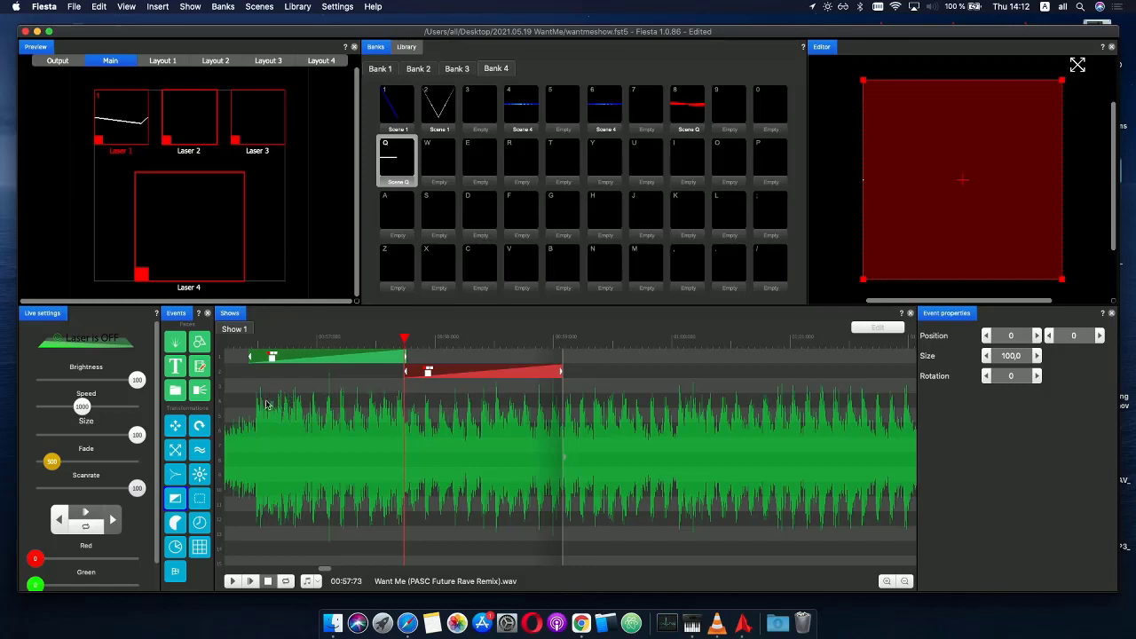
pyautogui.click(298, 361)
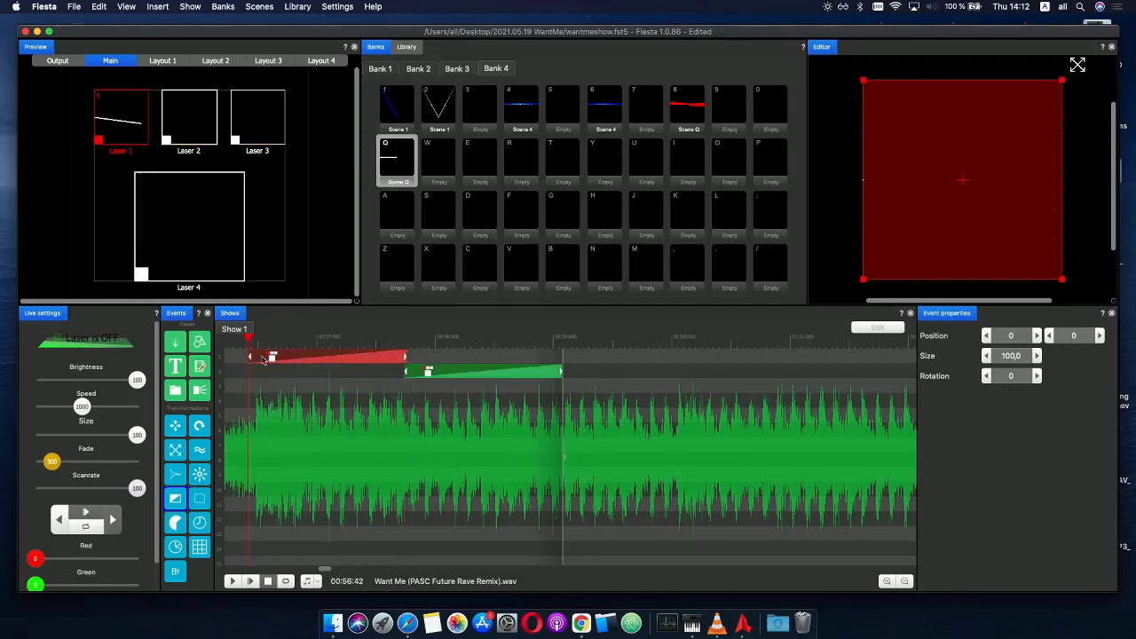
pyautogui.moveTo(256, 340); pyautogui.dragTo(393, 341)
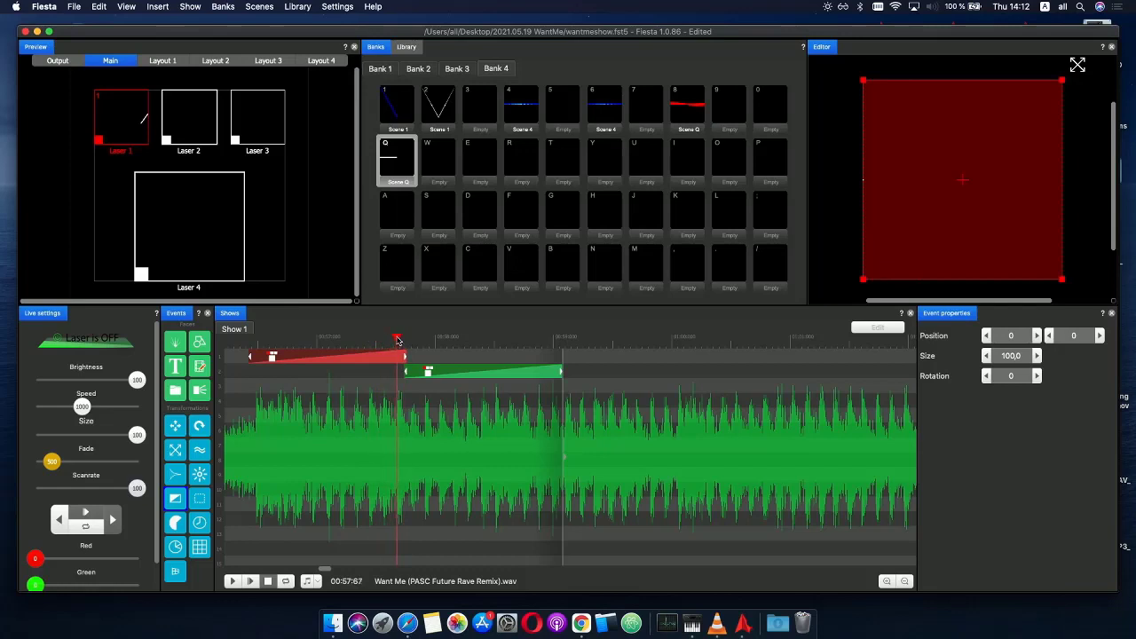
pyautogui.rightClick(401, 169)
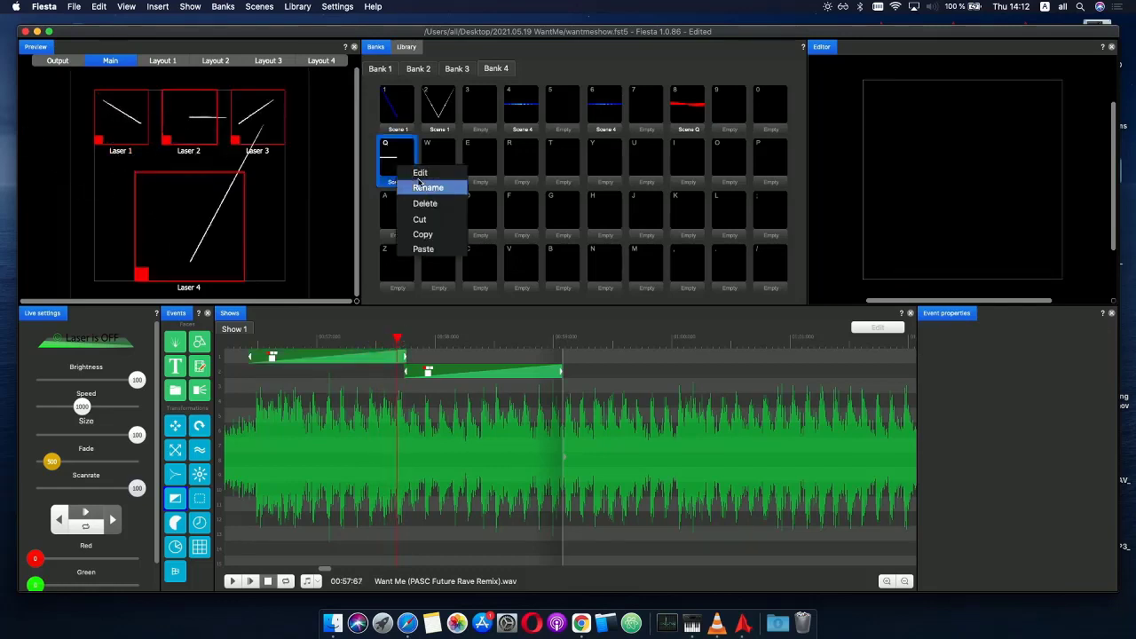
pyautogui.click(425, 182)
pyautogui.press('Escape')
pyautogui.rightClick(404, 167)
pyautogui.click(418, 178)
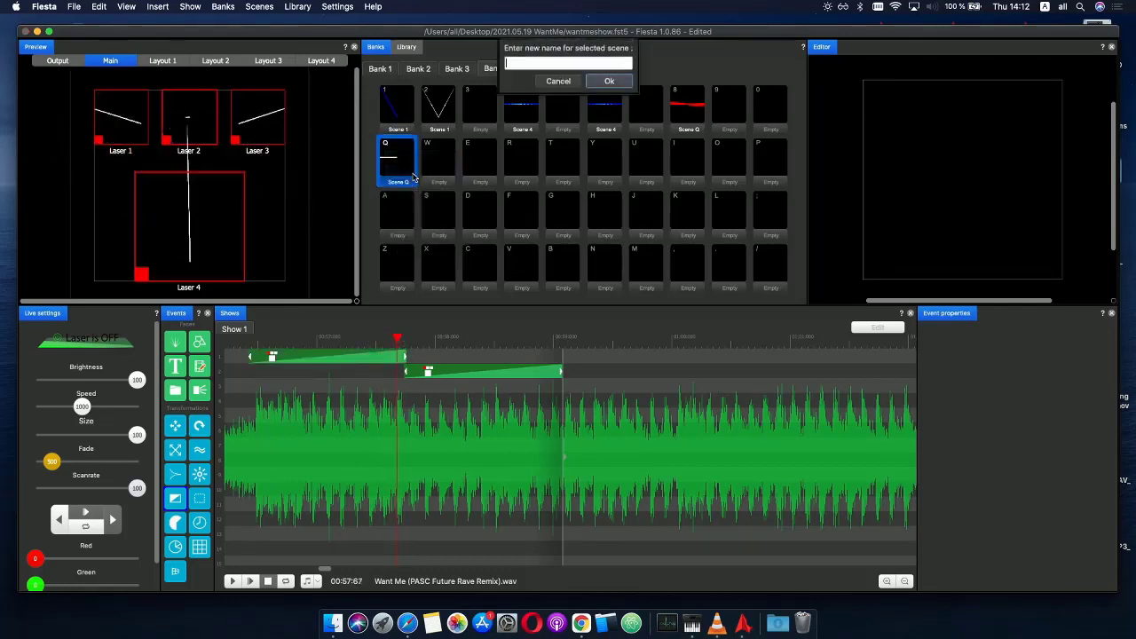
pyautogui.press('Escape')
# - In Scene Q, set the brightness event's phase repeat to 8, and play the show from 00:56:43 to check it
pyautogui.rightClick(408, 167)
pyautogui.click(412, 165)
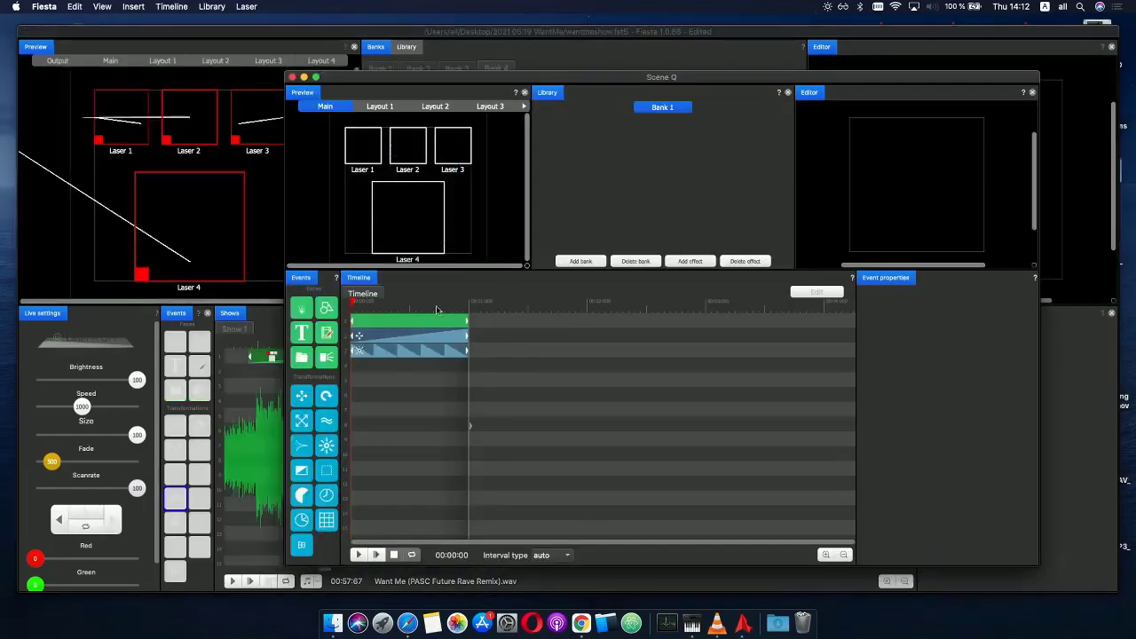
pyautogui.click(388, 339)
pyautogui.click(413, 380)
pyautogui.click(407, 353)
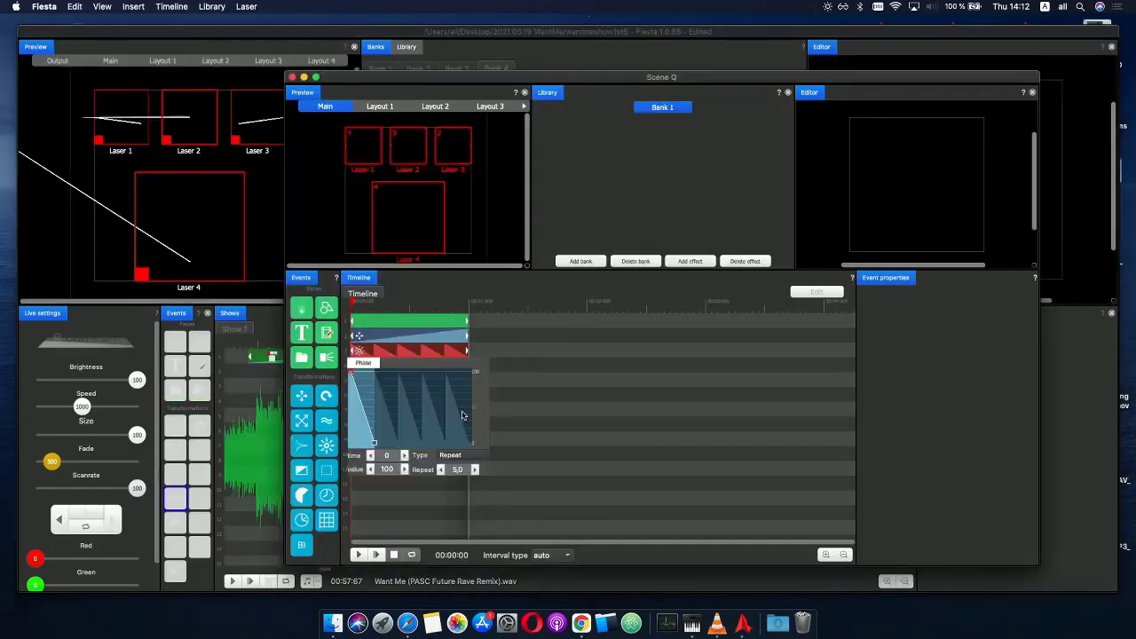
pyautogui.click(475, 470)
pyautogui.click(475, 469)
pyautogui.click(475, 470)
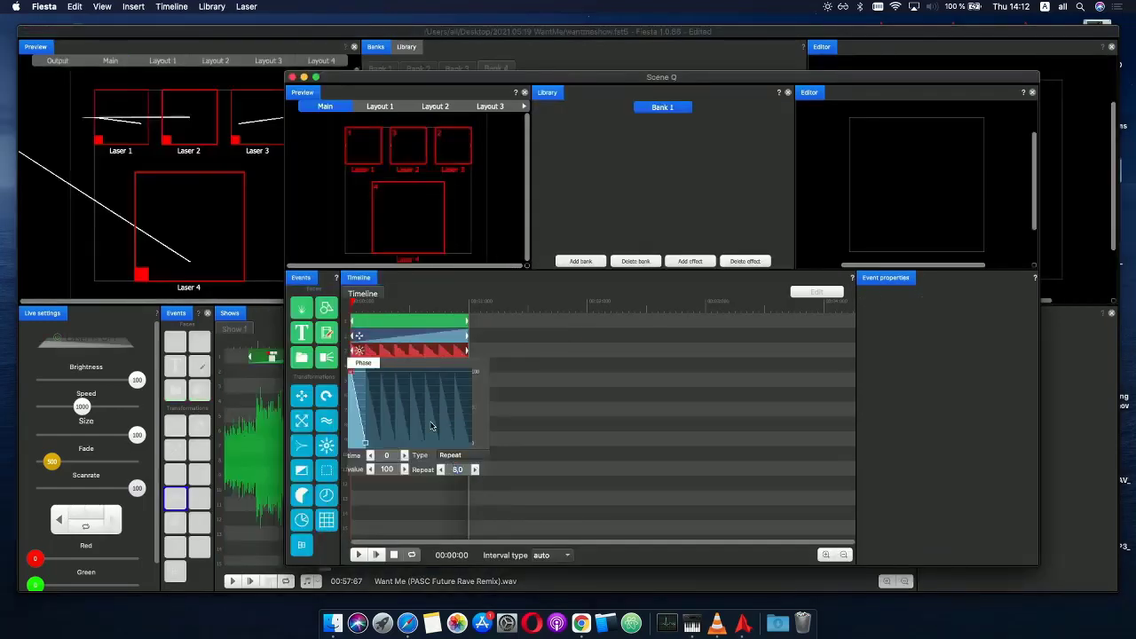
pyautogui.click(292, 78)
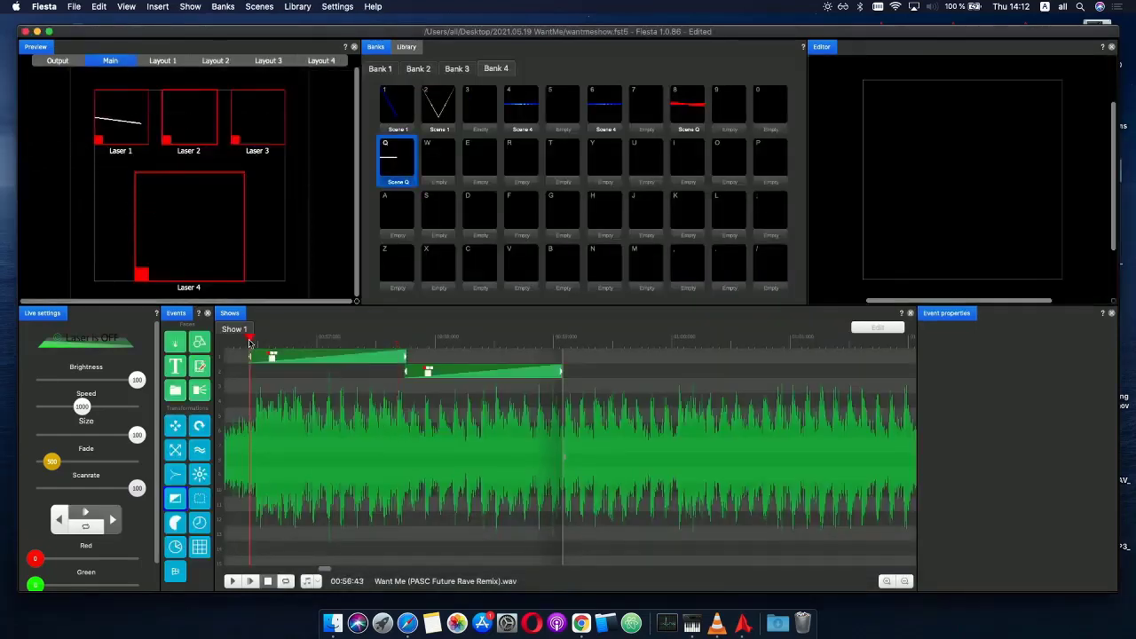
pyautogui.click(257, 583)
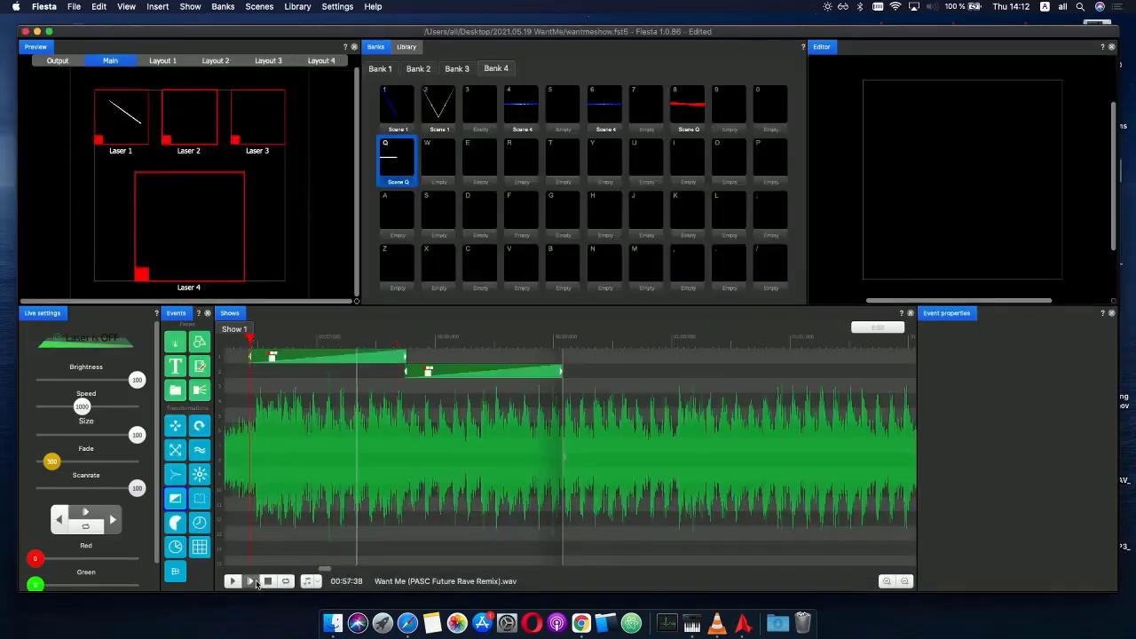
pyautogui.click(266, 583)
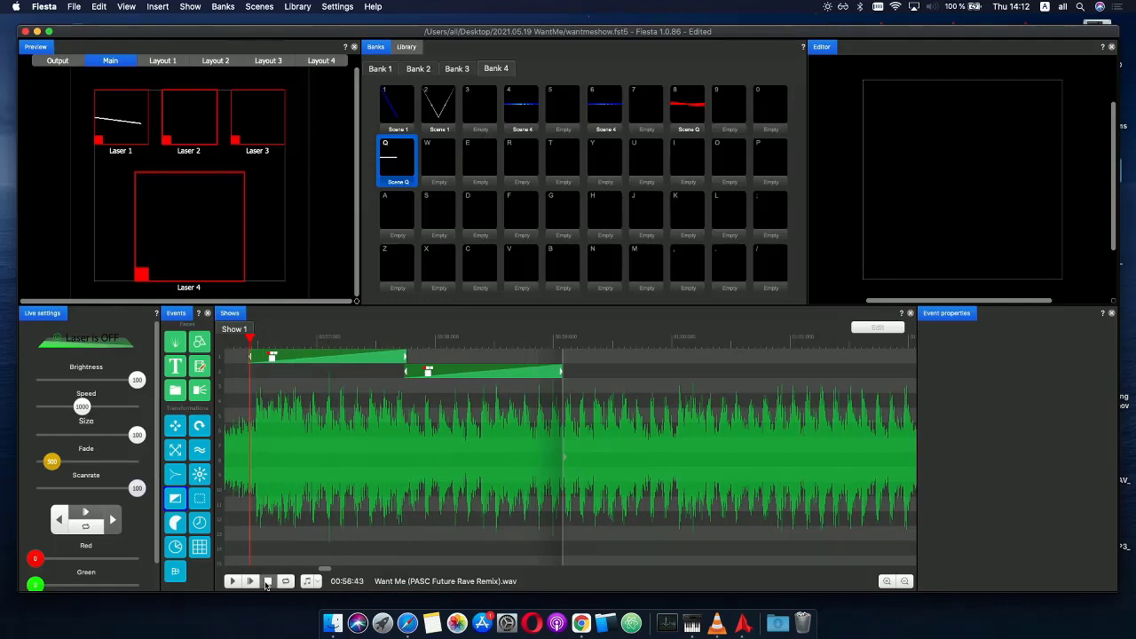
# - Assign the second Scene Q event to Laser 3 only and set its rotation graph to a constant value of 180
pyautogui.click(468, 374)
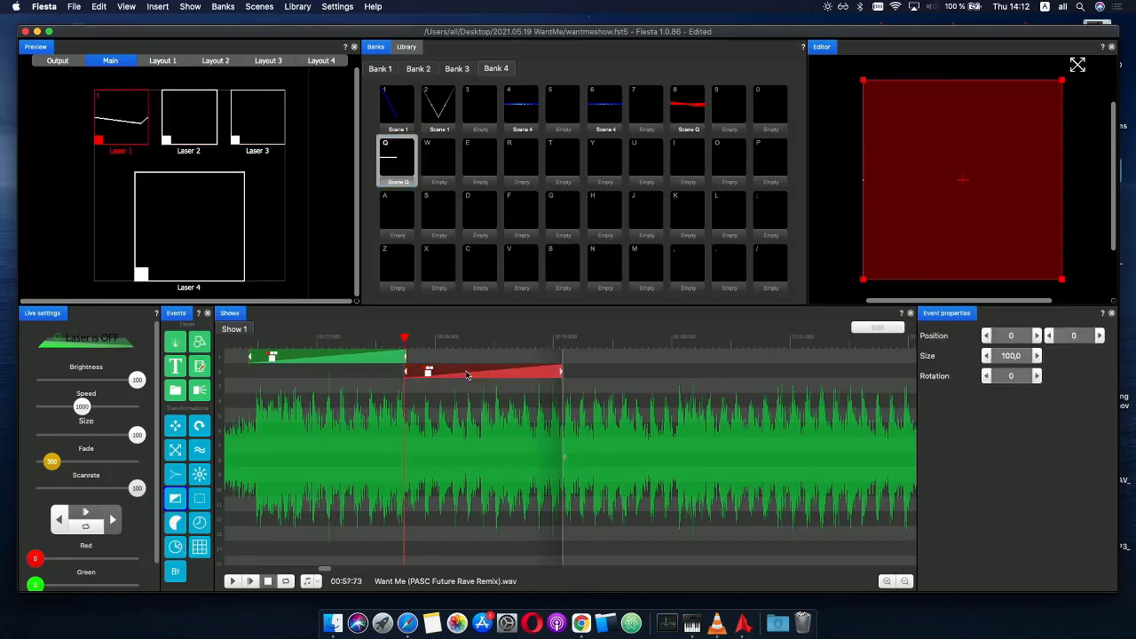
pyautogui.click(257, 117)
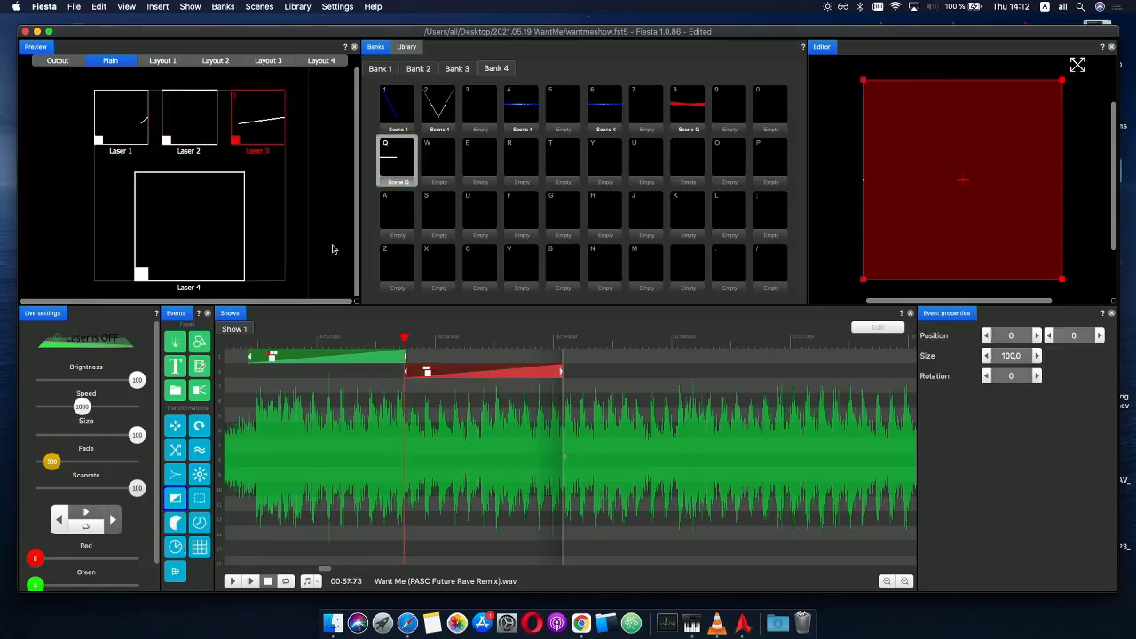
pyautogui.click(451, 375)
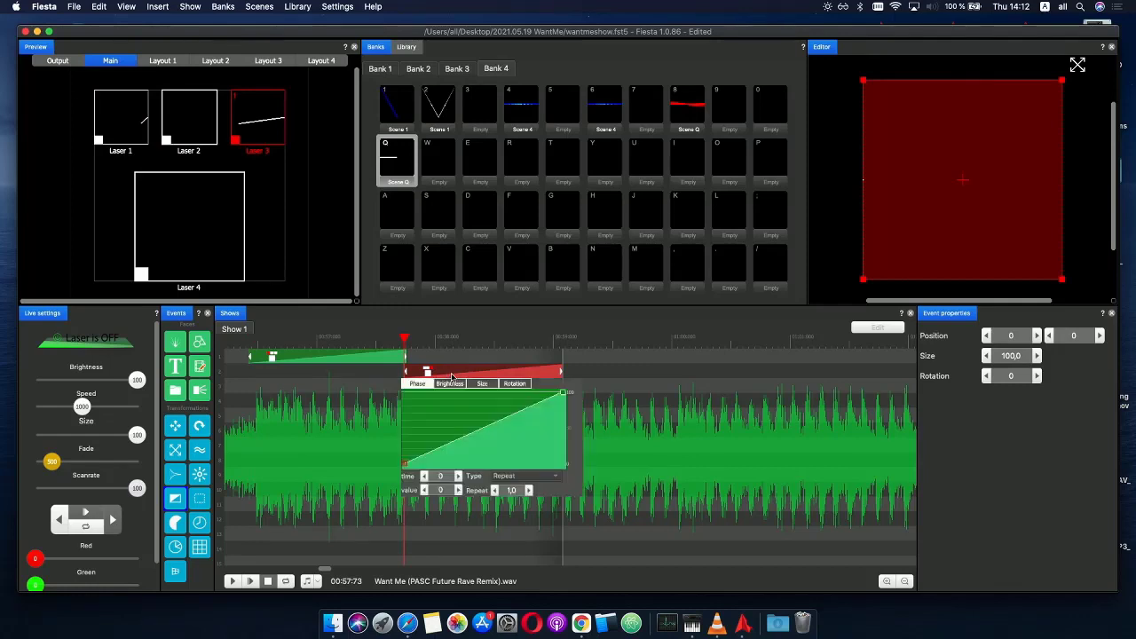
pyautogui.click(514, 385)
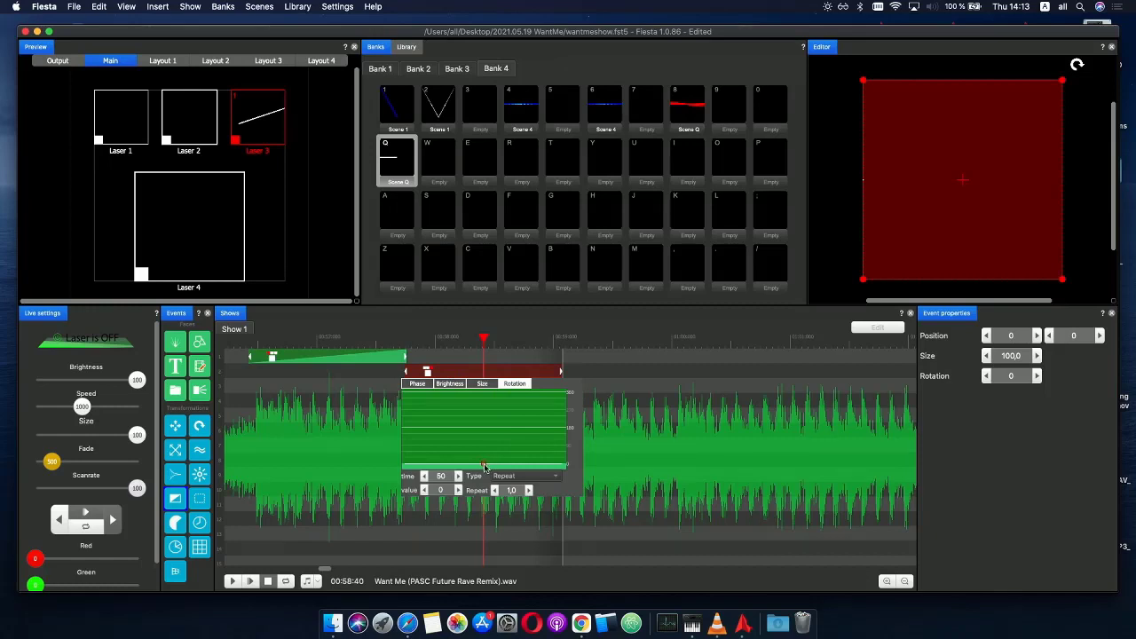
pyautogui.moveTo(484, 466); pyautogui.dragTo(477, 430)
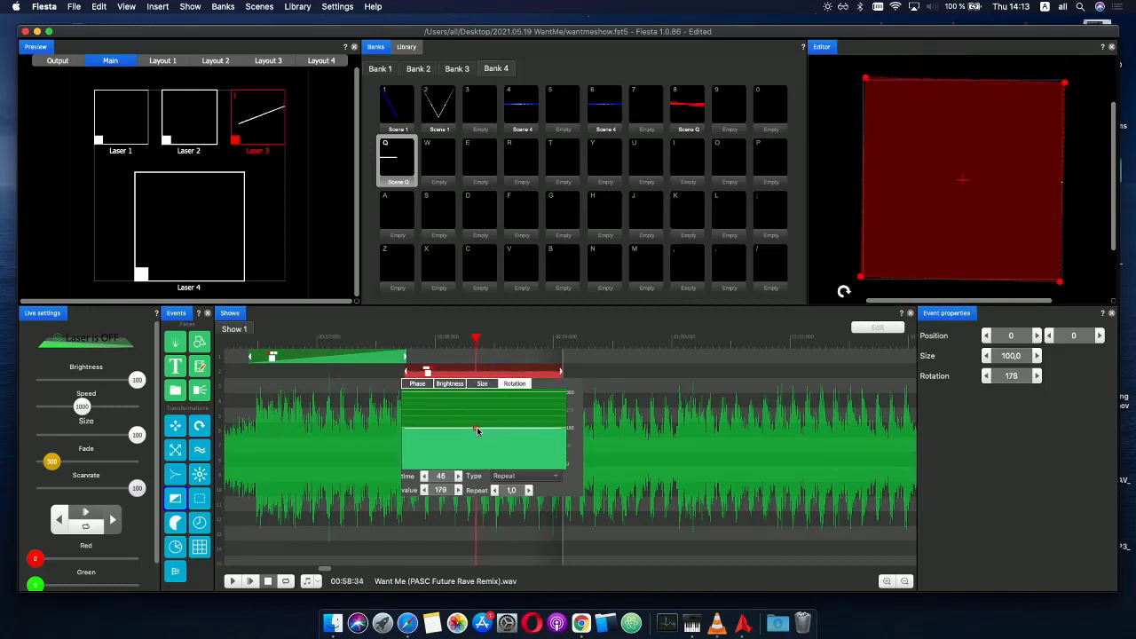
pyautogui.write('418')
pyautogui.press('Return')
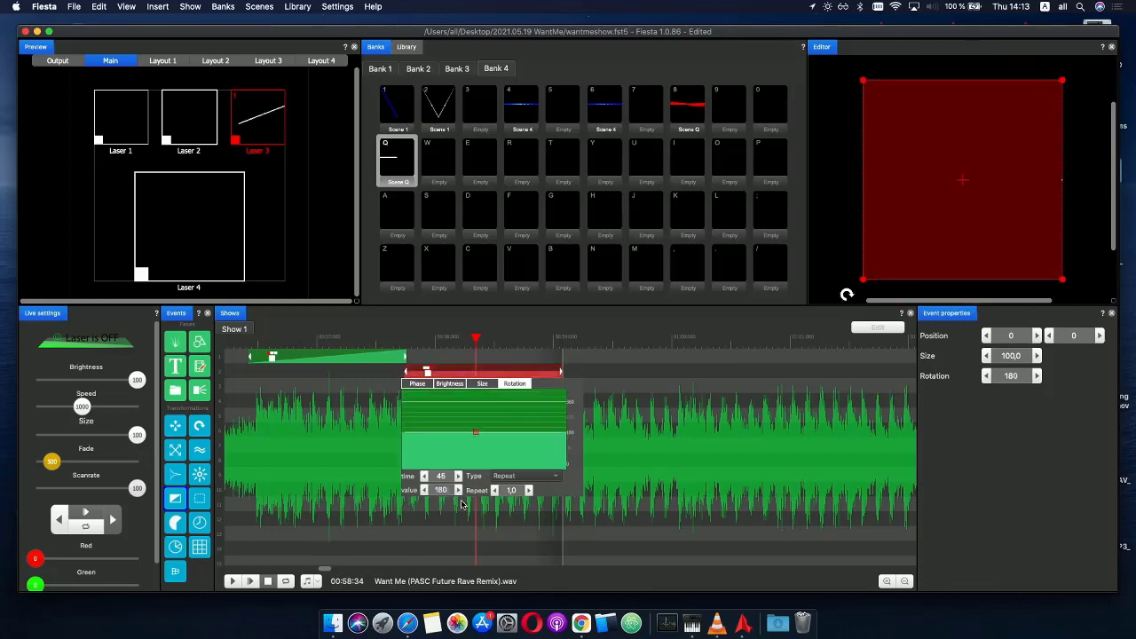
# - Set the rotation graph of the second Scene Q event, on Laser 3, to a constant value of 360
pyautogui.click(459, 502)
pyautogui.moveTo(419, 341); pyautogui.dragTo(482, 342)
pyautogui.click(451, 374)
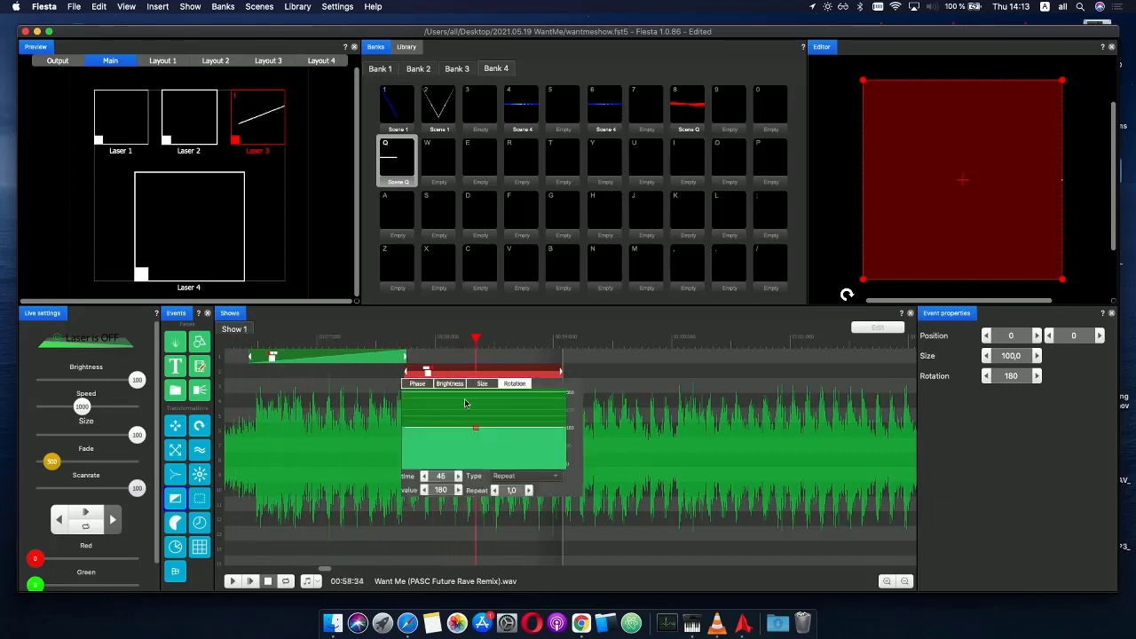
pyautogui.moveTo(477, 434); pyautogui.dragTo(477, 424)
pyautogui.moveTo(478, 400); pyautogui.dragTo(477, 400)
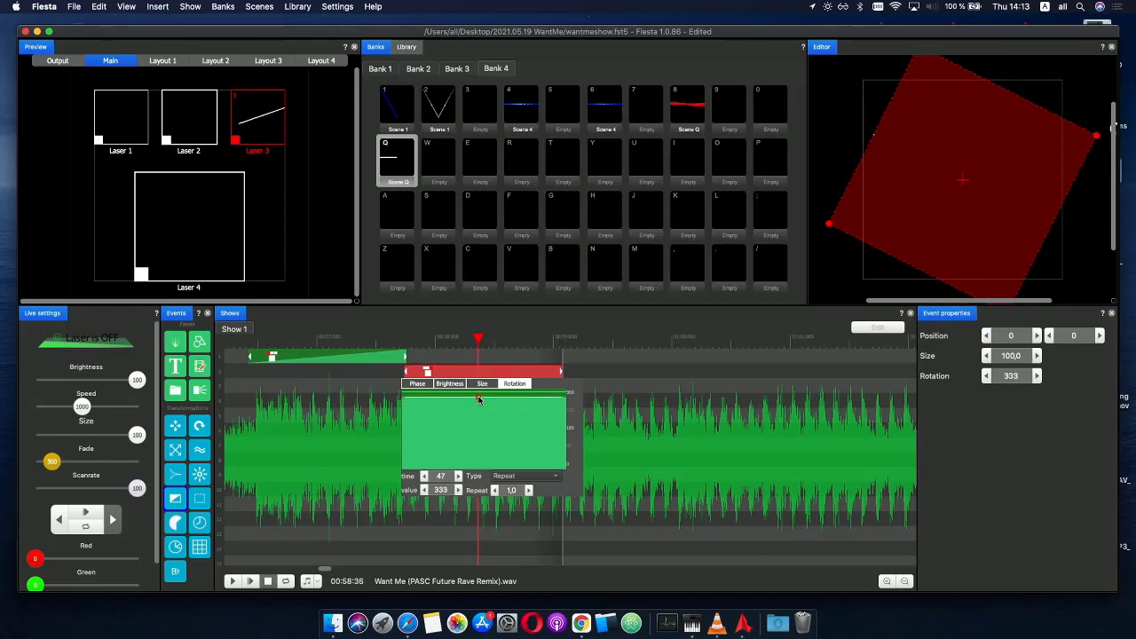
pyautogui.write('360')
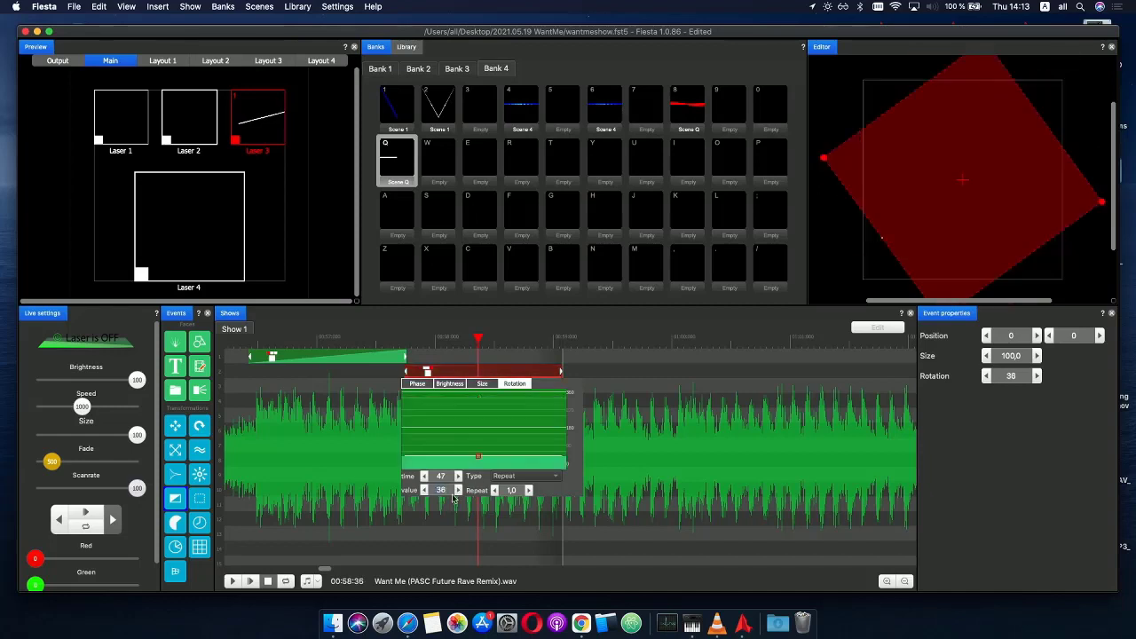
pyautogui.press('Return')
# - Play and scrub through both Scene Q events to check the beams on Laser 1 and Laser 3
pyautogui.press('space')
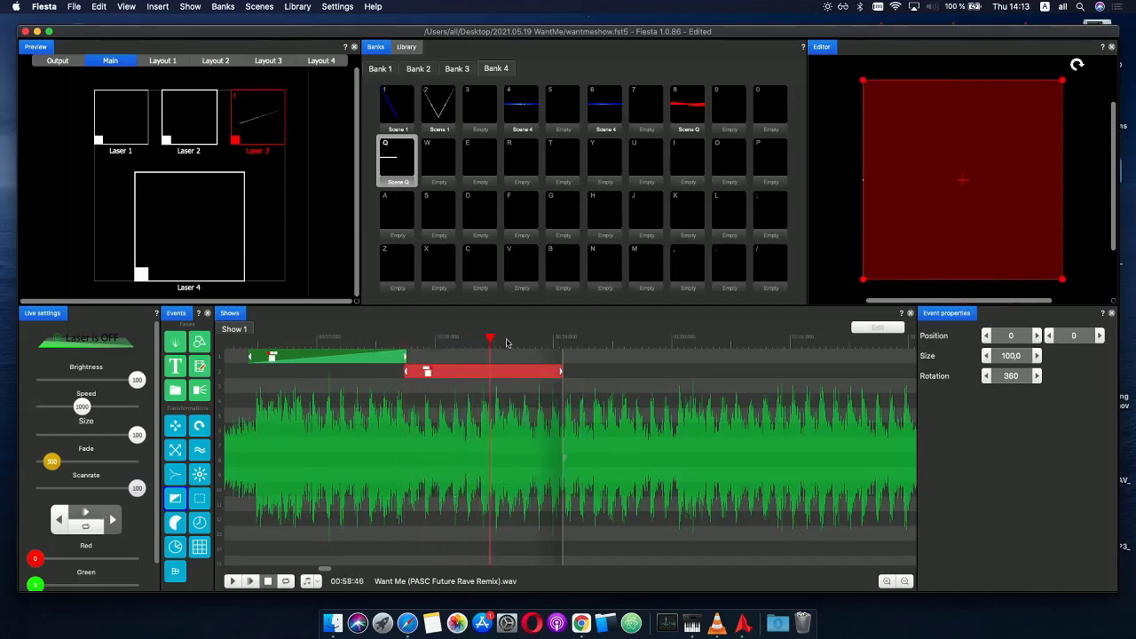
pyautogui.click(282, 337)
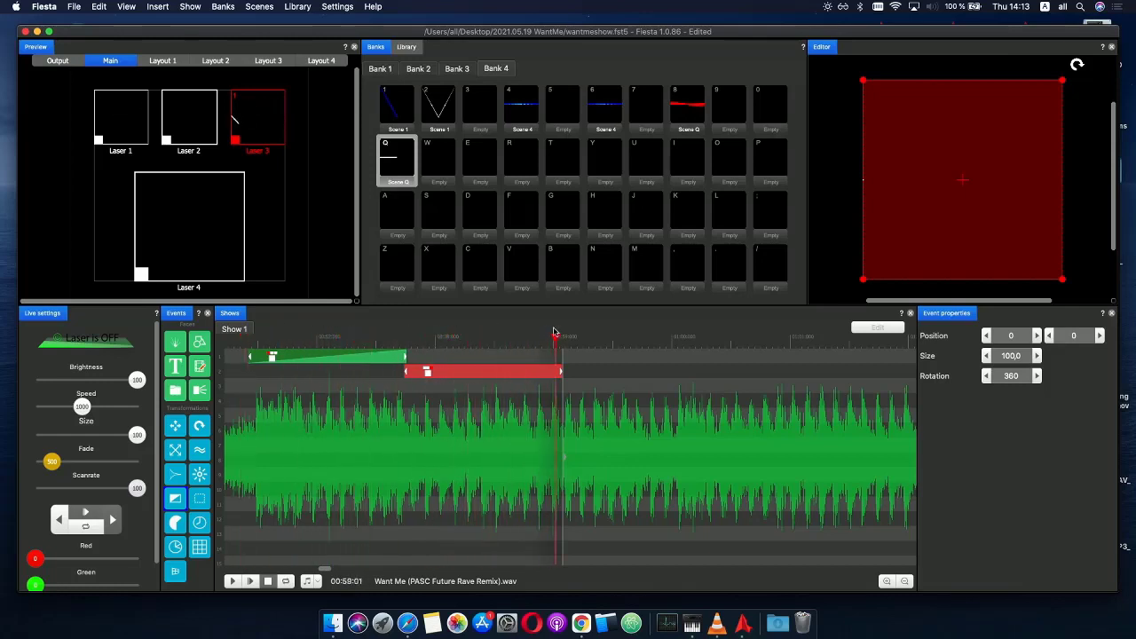
pyautogui.moveTo(497, 337); pyautogui.dragTo(250, 330)
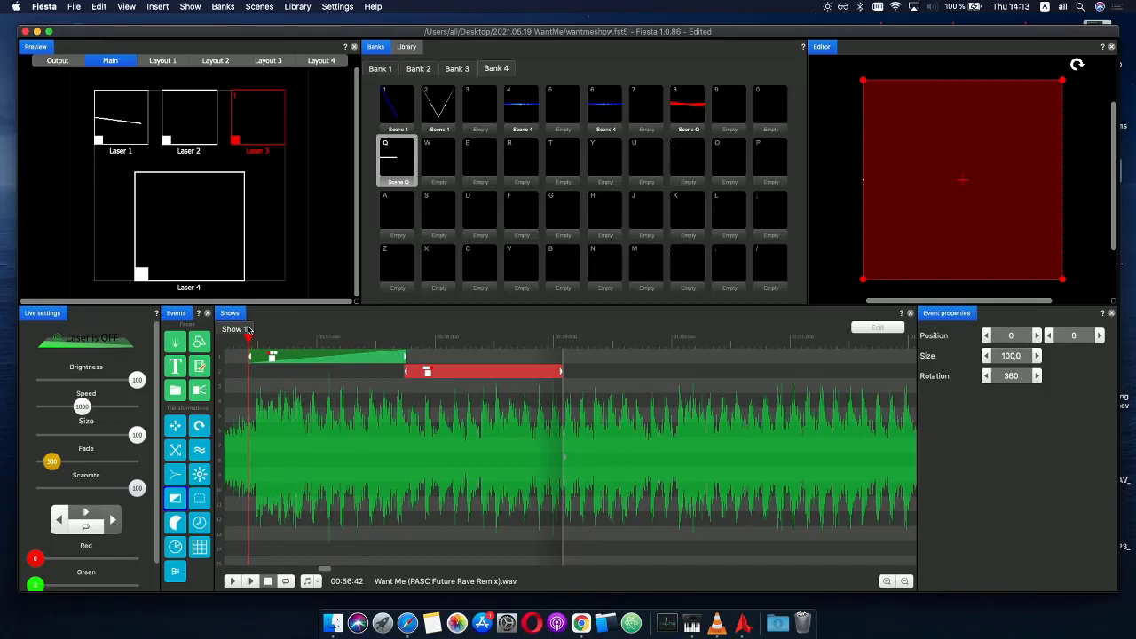
# - Save the show as a new file named wantmeshow02.fst5 in the 2021.05.19 WantMe folder
pyautogui.click(74, 7)
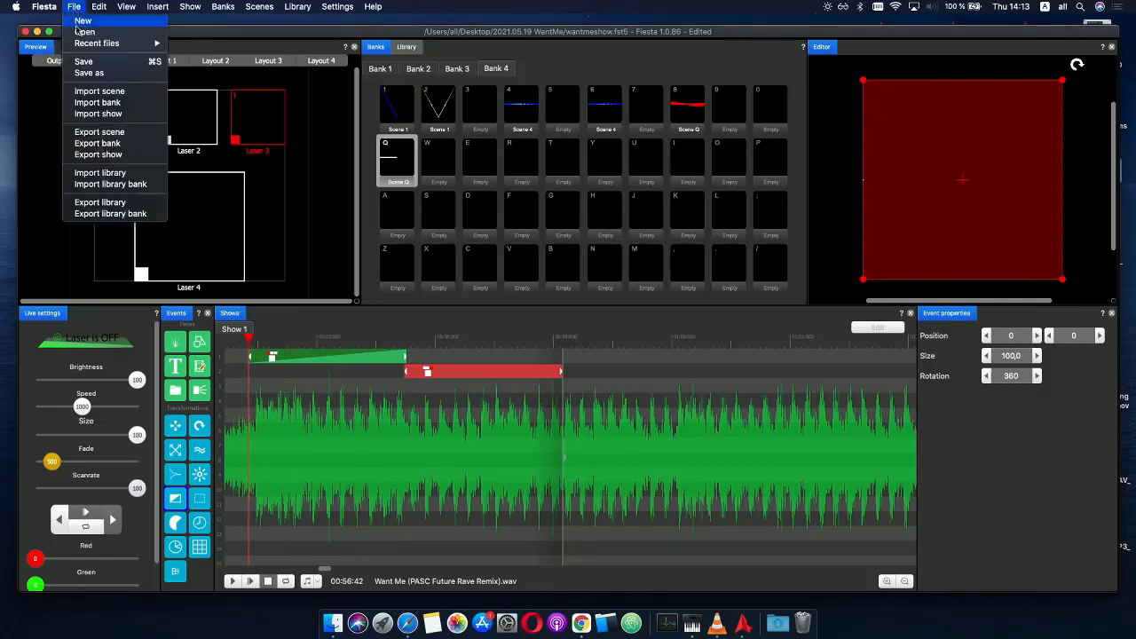
pyautogui.click(188, 139)
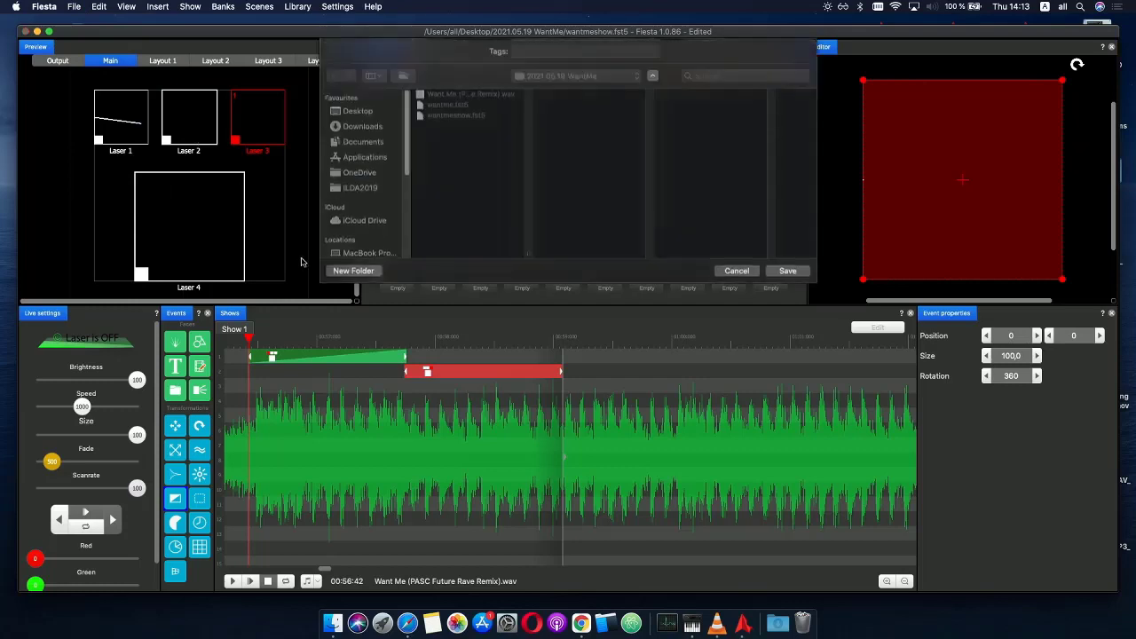
pyautogui.click(561, 55)
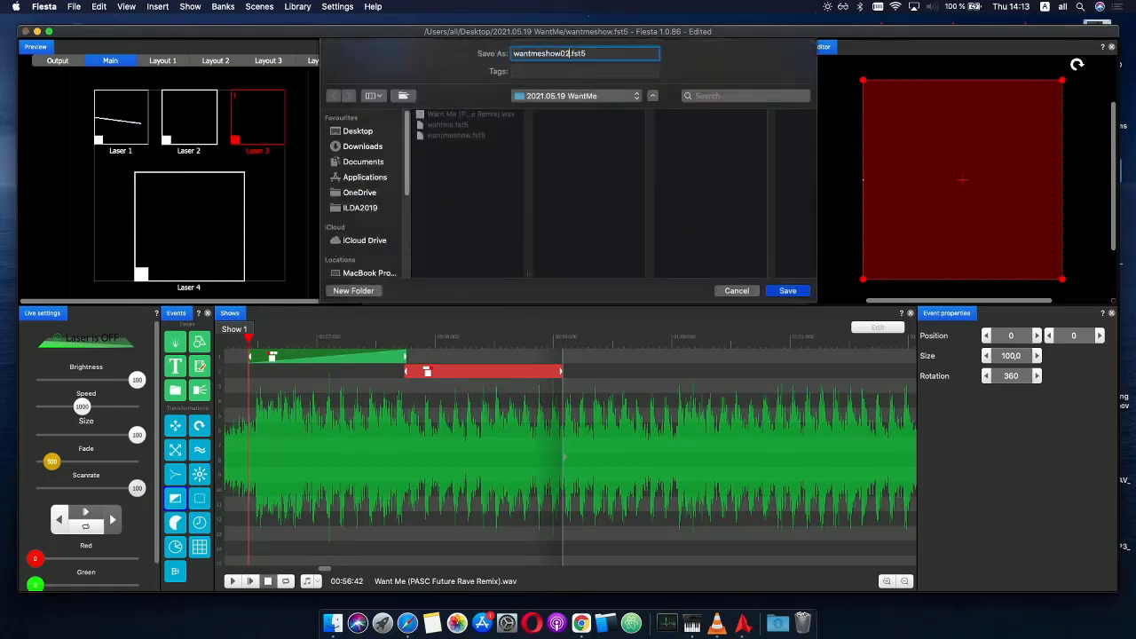
pyautogui.press('Return')
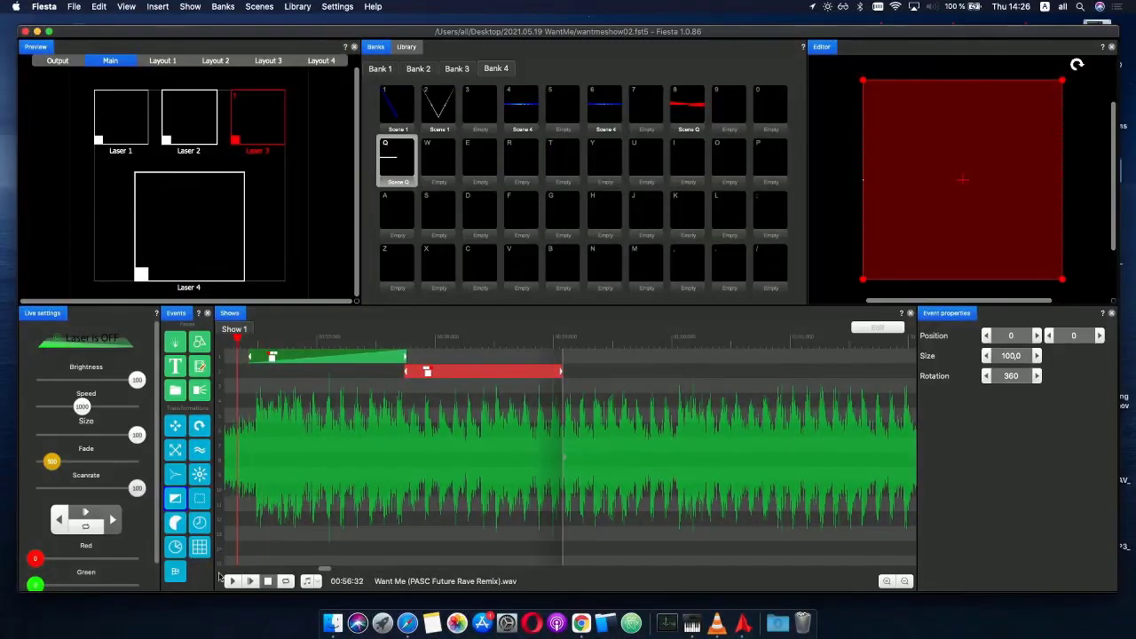
# - Shorten the first Scene Q event to end at 00:57:46, with the second starting there and ending at 00:58:49
pyautogui.click(249, 582)
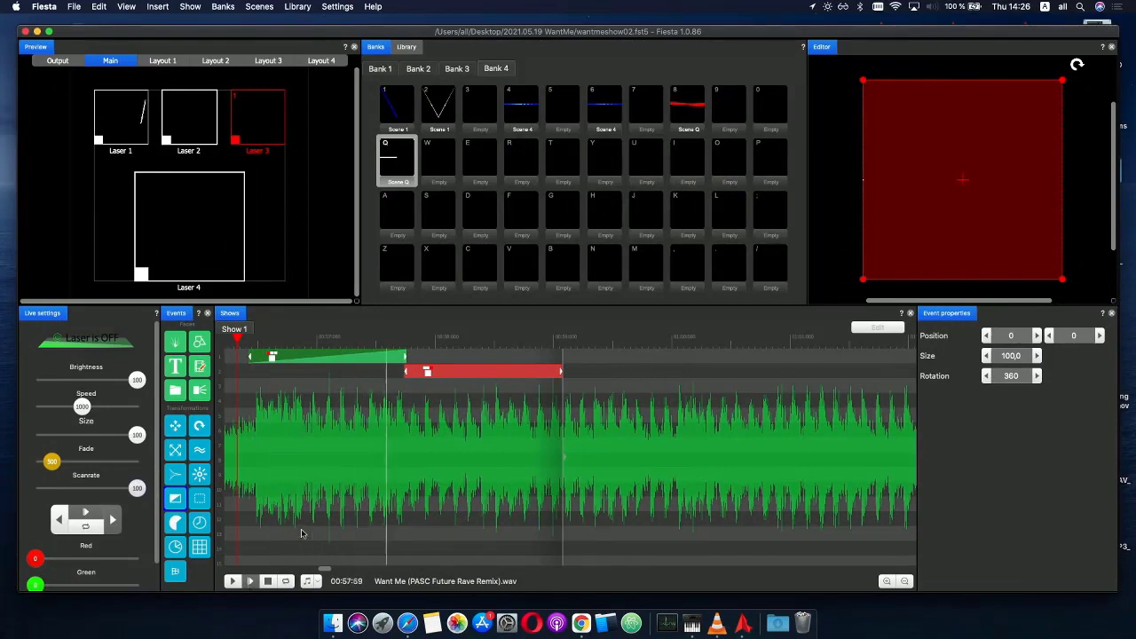
pyautogui.moveTo(435, 373); pyautogui.dragTo(372, 362)
pyautogui.click(373, 359)
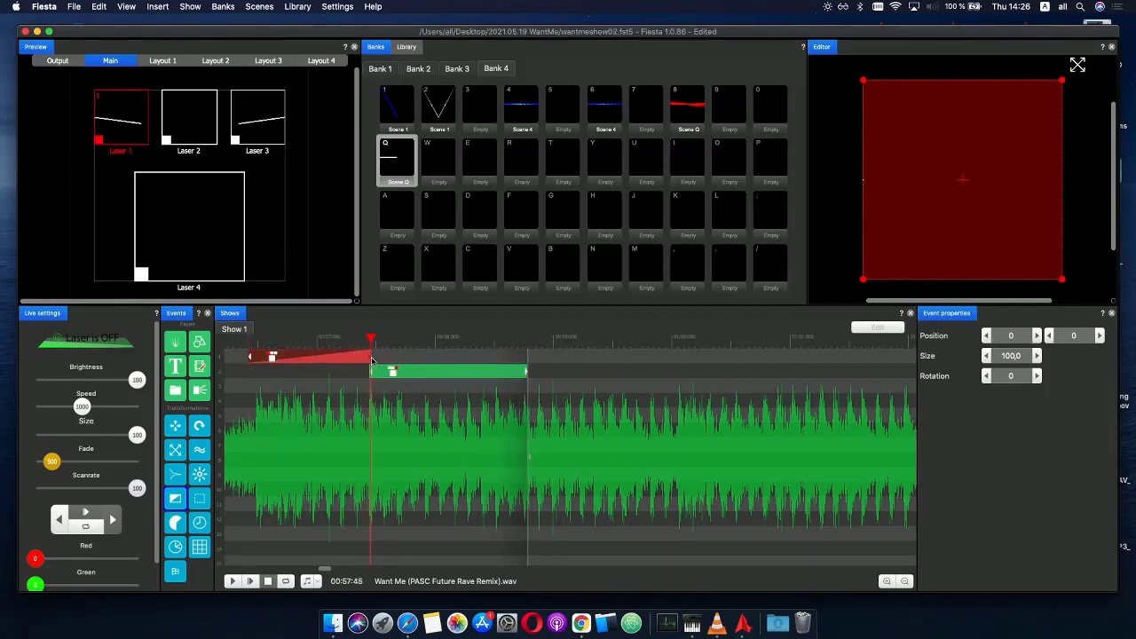
pyautogui.moveTo(526, 379); pyautogui.dragTo(482, 379)
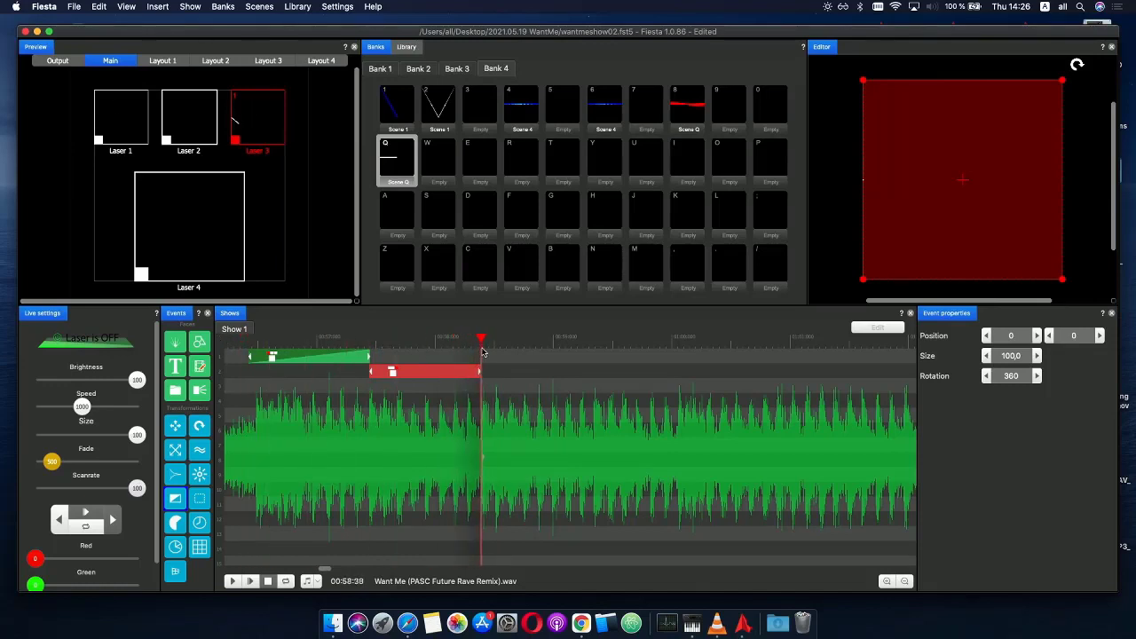
pyautogui.moveTo(483, 352); pyautogui.dragTo(496, 378)
# - Play the show from 00:56:28 to check the shortened Scene Q events against the music
pyautogui.click(234, 341)
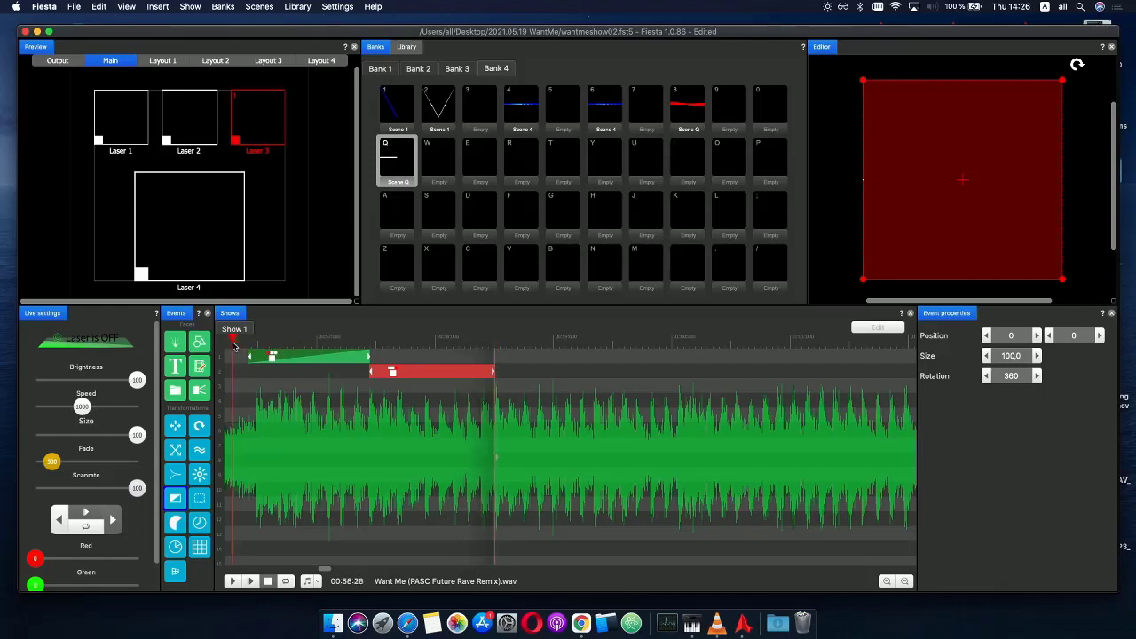
pyautogui.click(249, 580)
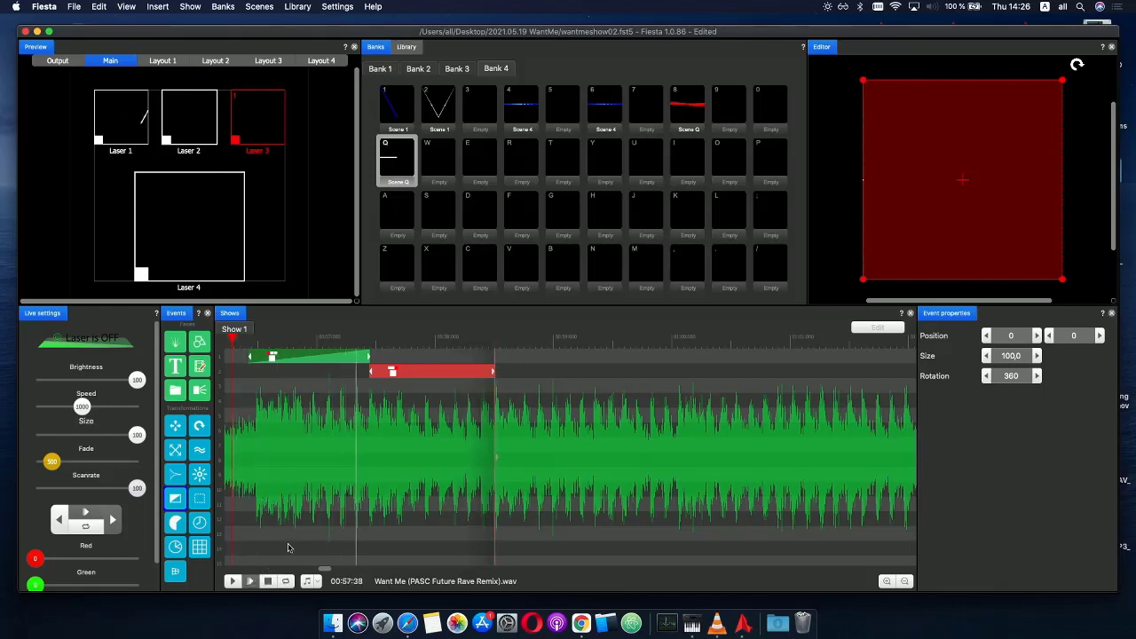
pyautogui.press('space')
# - Paste copies of the first Scene Q event at 00:58:49 on track 1 and of the second at 00:59:52 on track 2
pyautogui.click(341, 358)
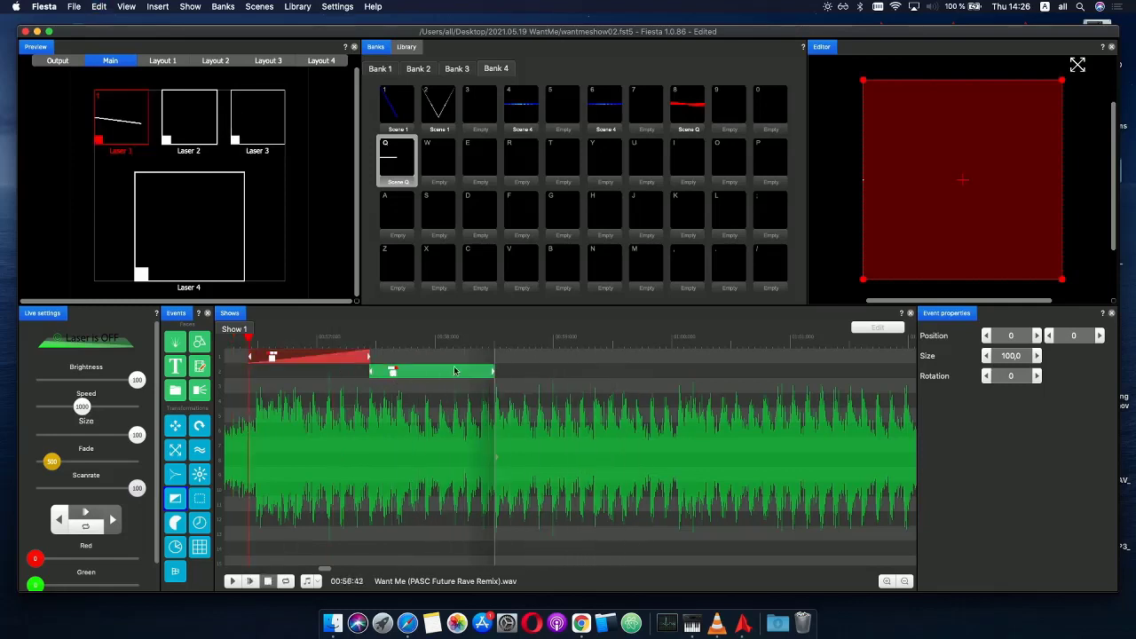
pyautogui.press('super+v')
pyautogui.click(519, 358)
pyautogui.moveTo(519, 359); pyautogui.dragTo(519, 359)
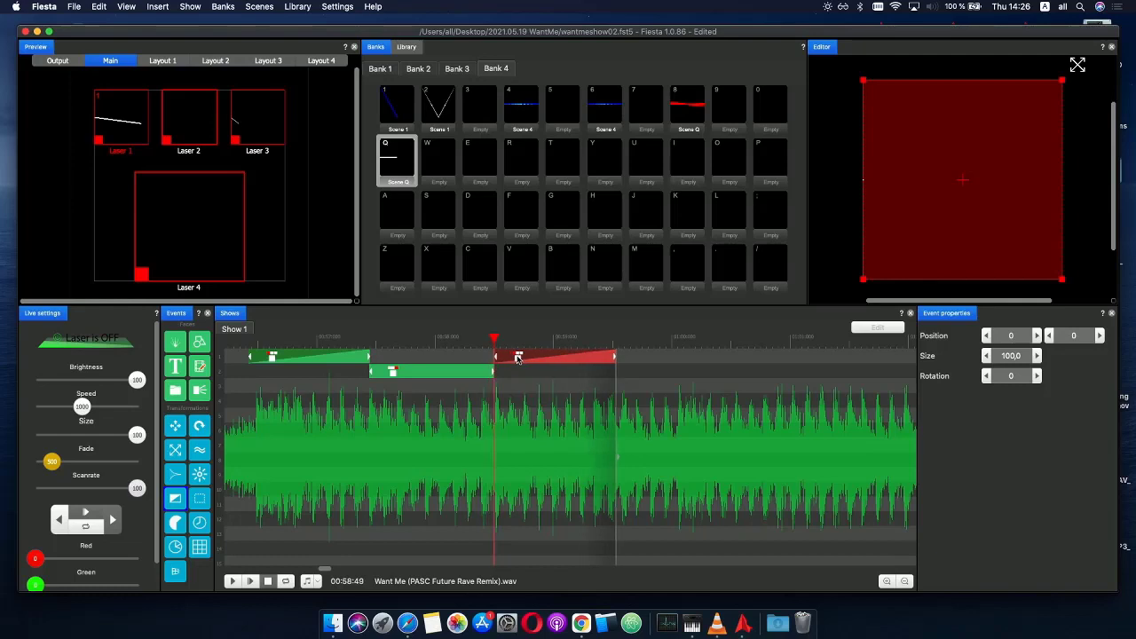
pyautogui.click(480, 373)
pyautogui.press('super+c')
pyautogui.press('super+v')
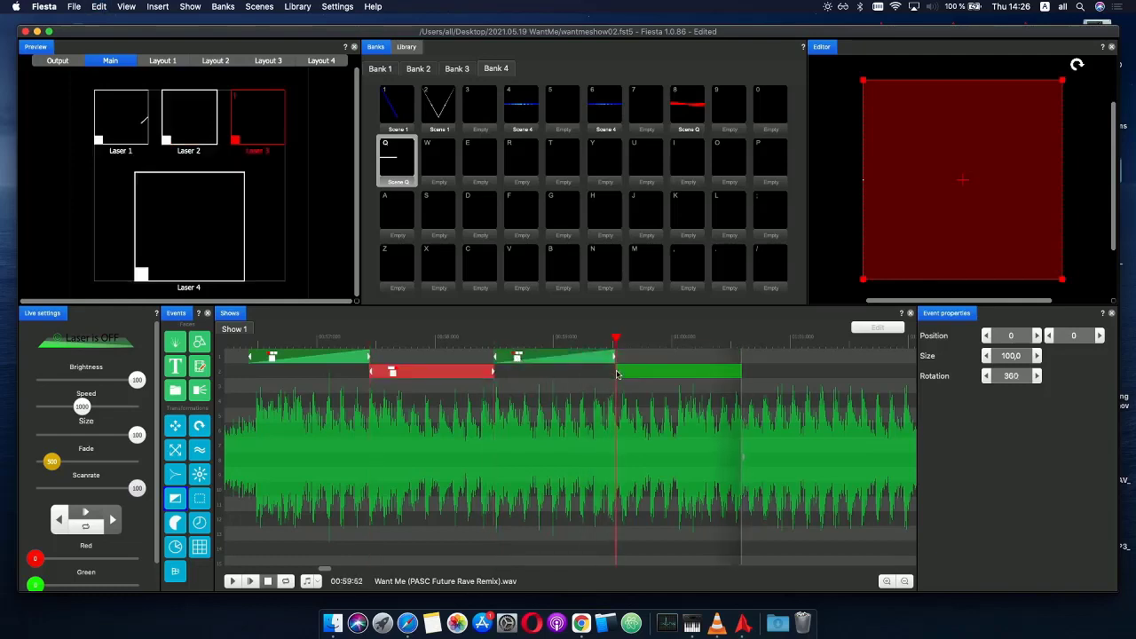
pyautogui.click(618, 375)
# - Play the show from just before the four Scene Q events to check the alternating sequence
pyautogui.scroll(-5, 618, 375)
pyautogui.click(522, 341)
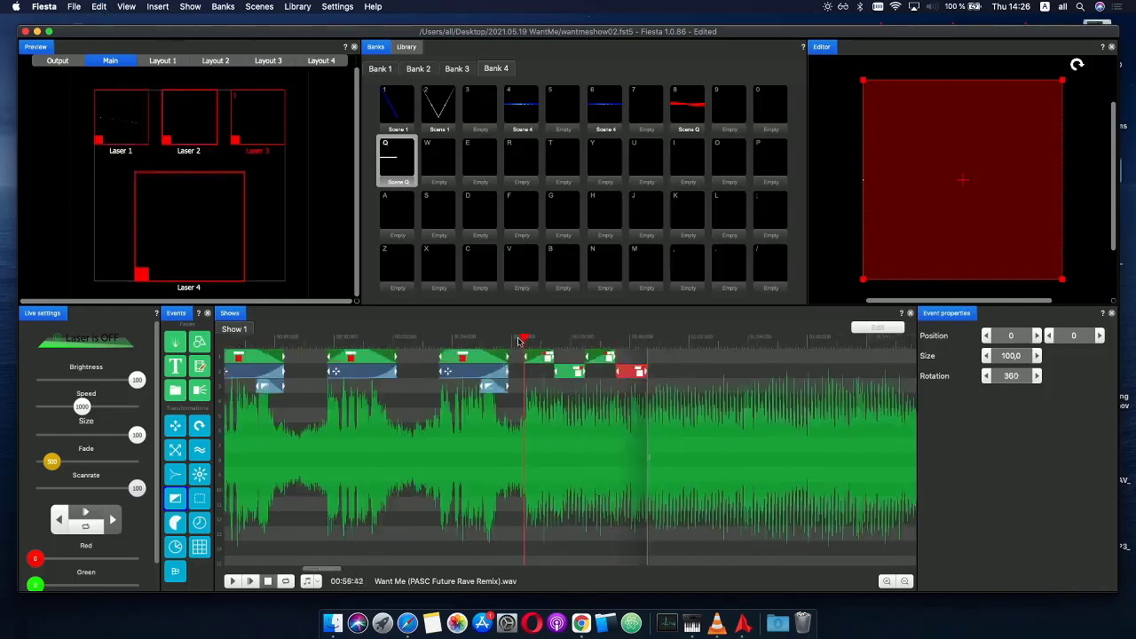
pyautogui.click(250, 582)
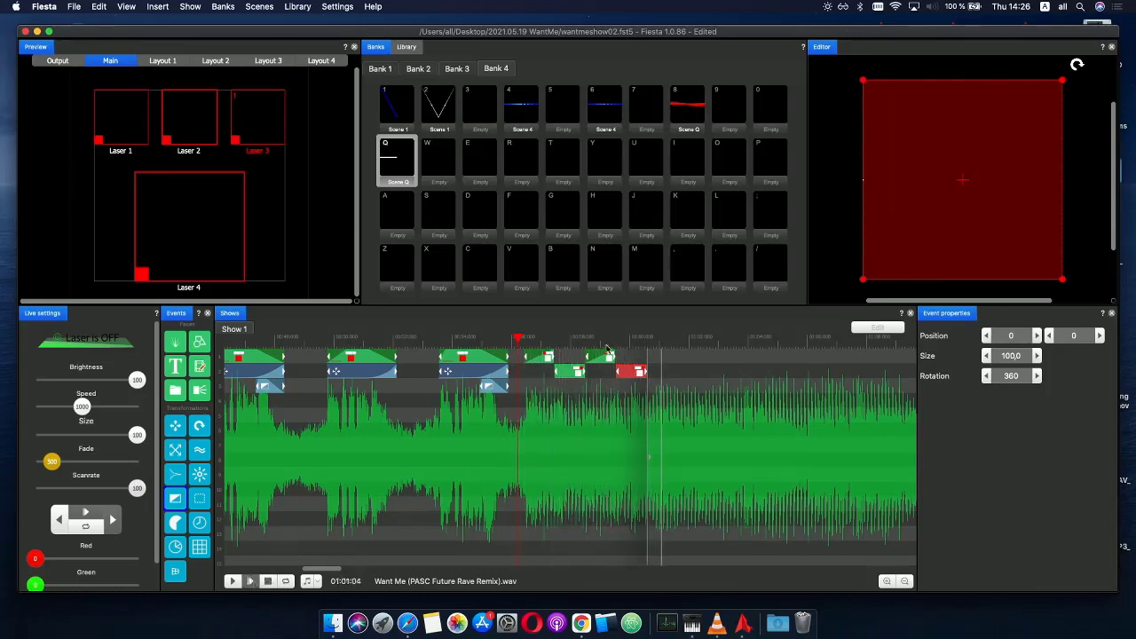
pyautogui.moveTo(619, 338)
pyautogui.mouseDown()
pyautogui.moveTo(658, 340)
pyautogui.moveTo(510, 340)
pyautogui.mouseUp()
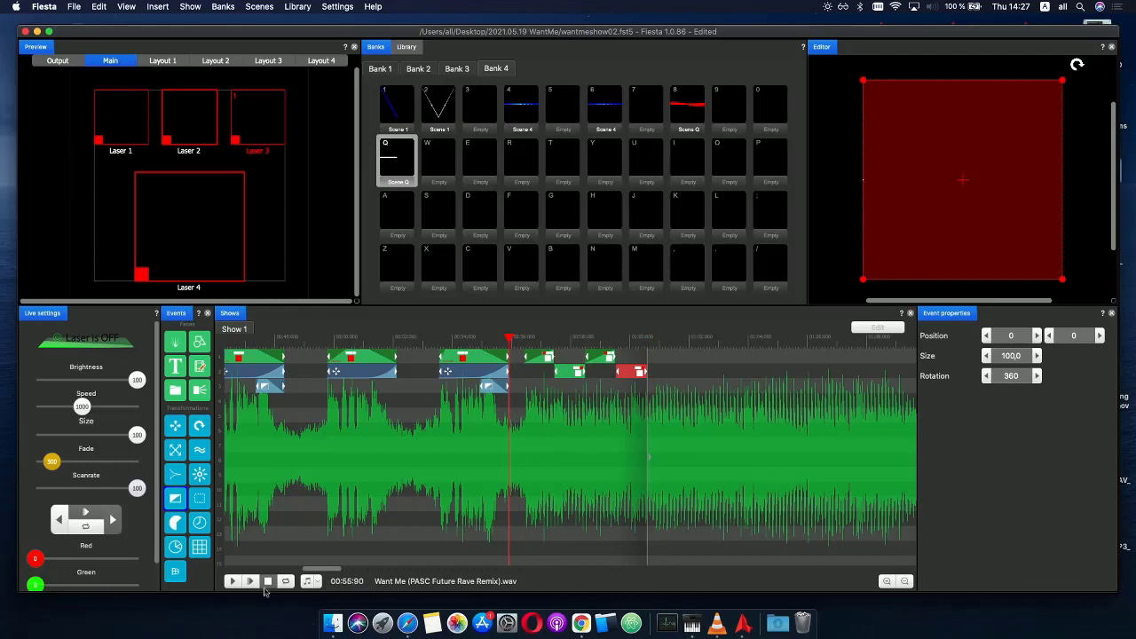
pyautogui.click(251, 581)
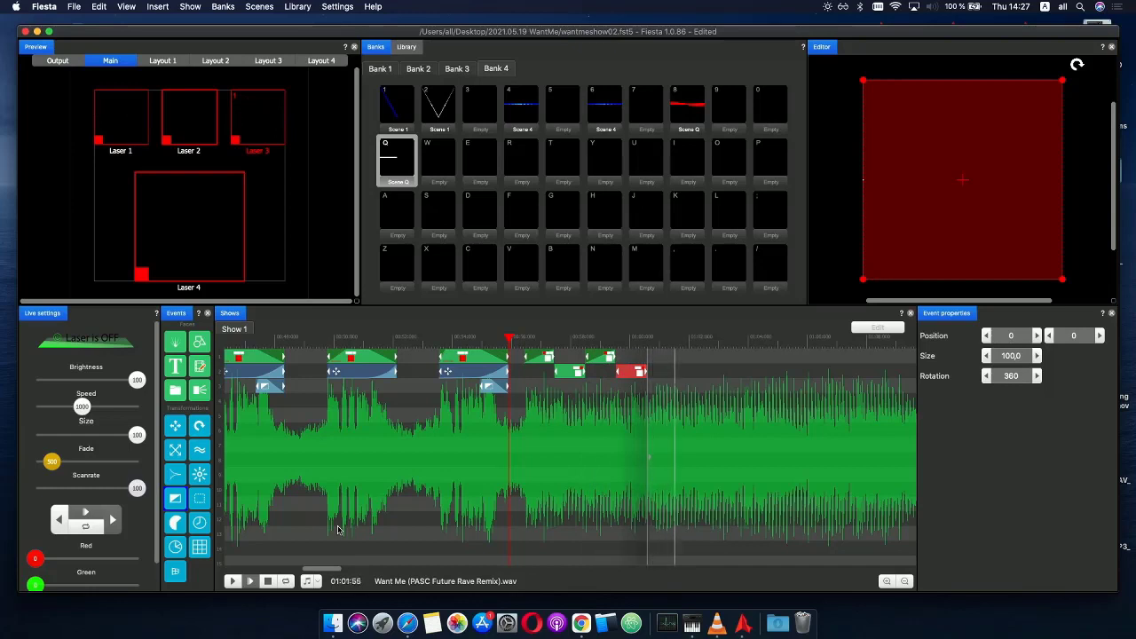
pyautogui.click(613, 339)
# - Paste copies of the last two Scene Q events together at 01:00:90 and assign both copies to Laser 2
pyautogui.click(585, 356)
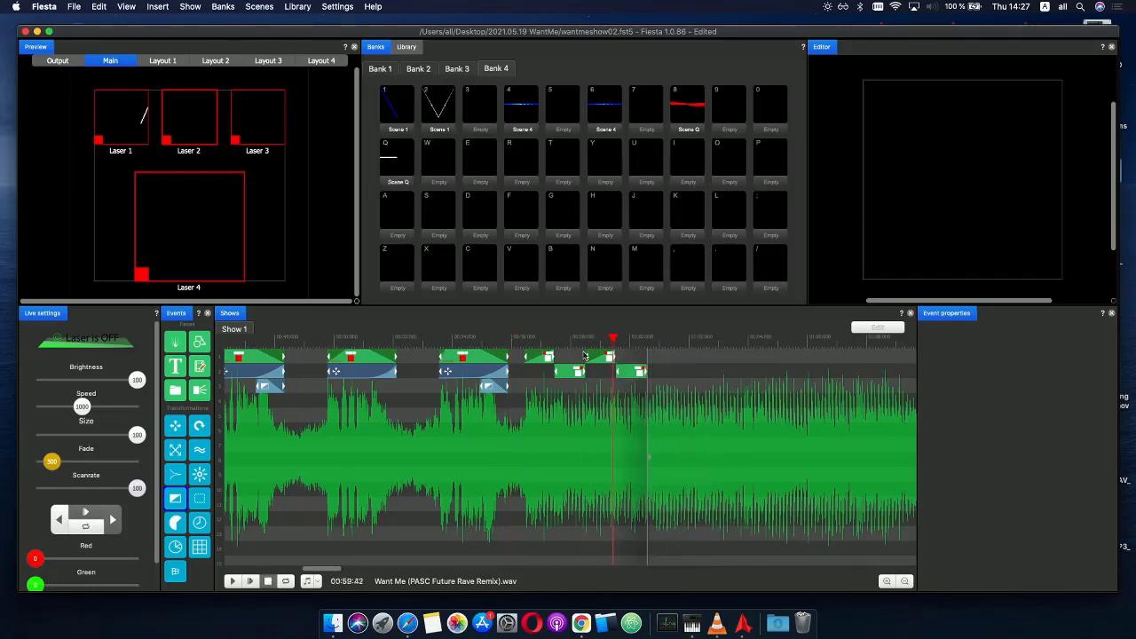
pyautogui.click(584, 356)
pyautogui.click(633, 371)
pyautogui.keyDown('shift'); pyautogui.click(609, 356); pyautogui.keyUp('shift')
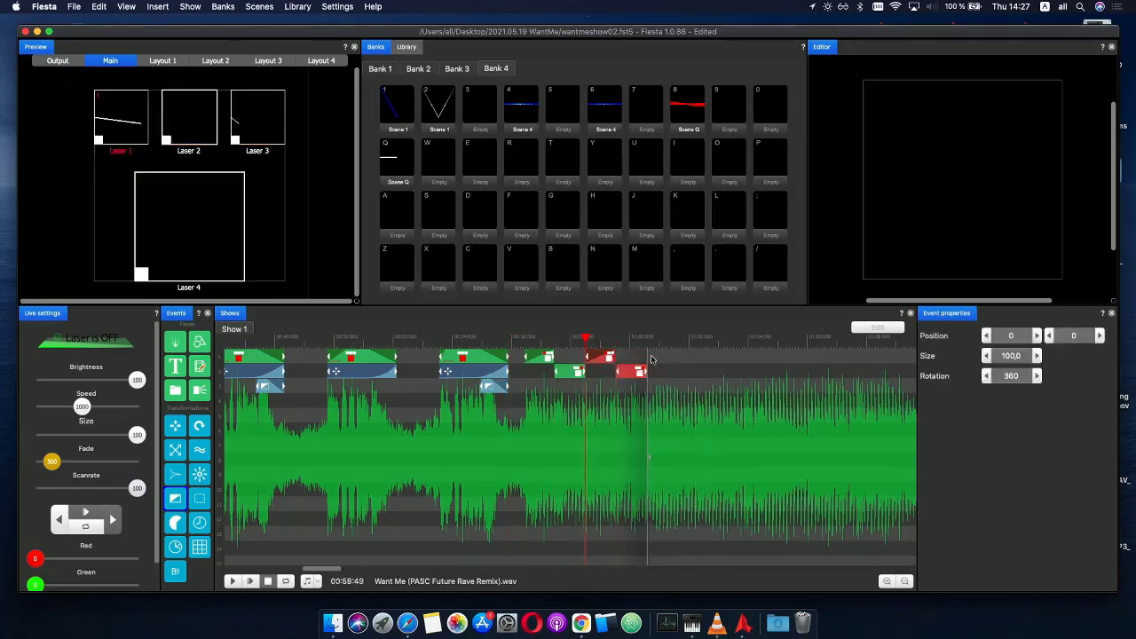
pyautogui.press('super+v')
pyautogui.click(668, 360)
pyautogui.scroll(10, 681, 383)
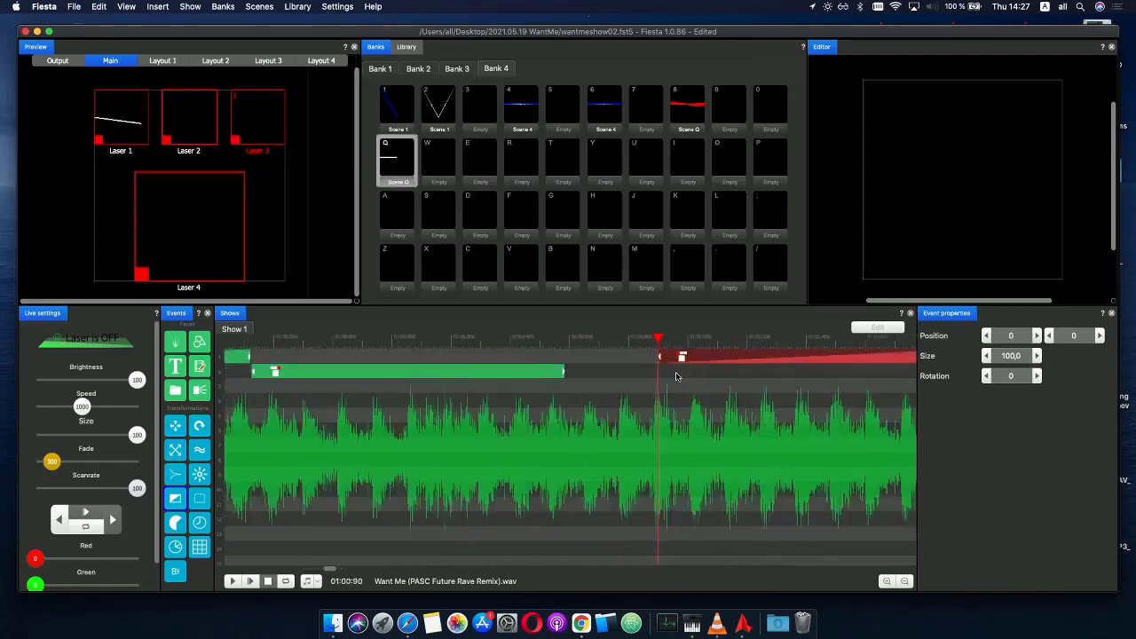
pyautogui.scroll(-5, 677, 375)
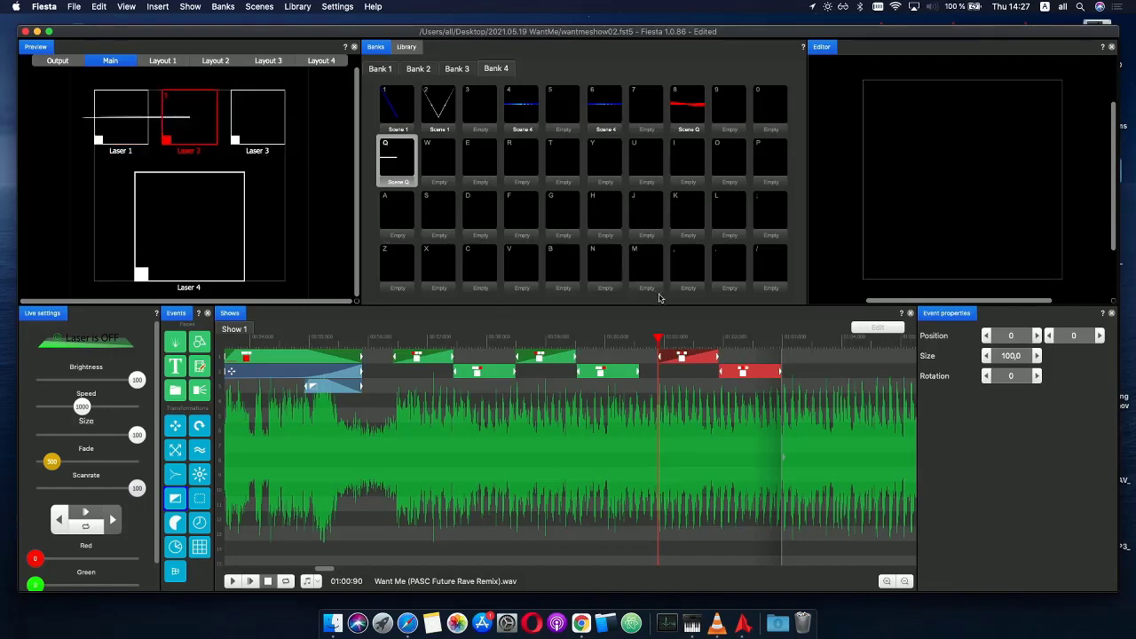
# - Move the second Laser 2 event to start together with the first at 01:00:90, and scrub through the pair
pyautogui.moveTo(753, 373); pyautogui.dragTo(692, 371)
pyautogui.click(669, 343)
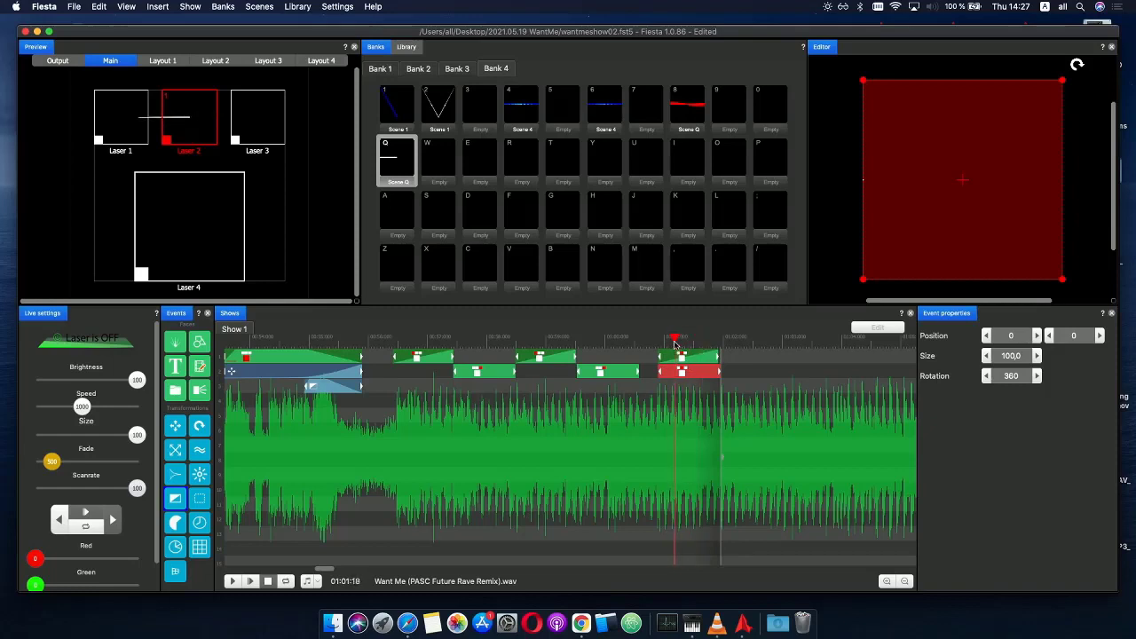
pyautogui.moveTo(684, 345)
pyautogui.mouseDown()
pyautogui.moveTo(706, 346)
pyautogui.moveTo(676, 344)
pyautogui.moveTo(692, 345)
pyautogui.mouseUp()
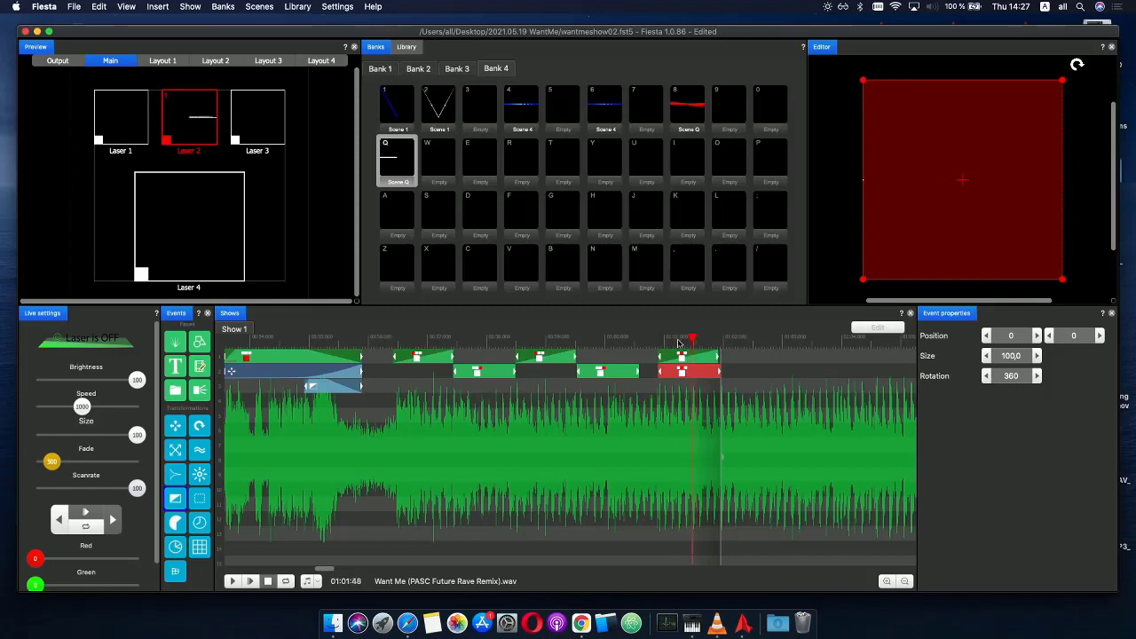
pyautogui.click(680, 343)
# - Set the rotation graph of the track 2 Laser 2 event to a constant value of 180
pyautogui.doubleClick(689, 373)
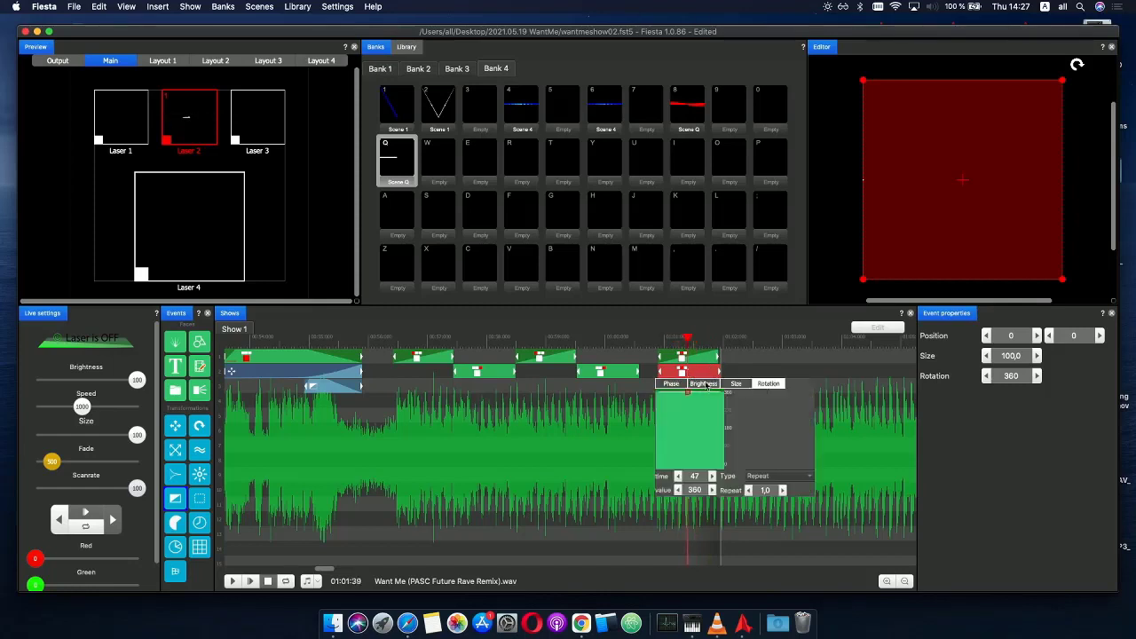
pyautogui.moveTo(690, 396); pyautogui.dragTo(685, 431)
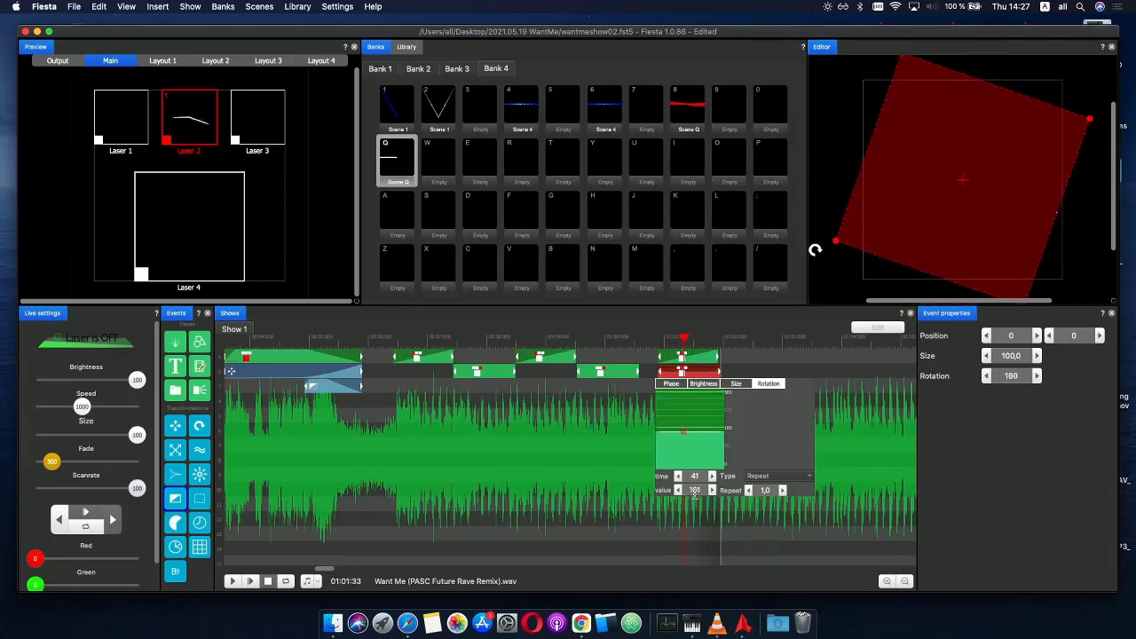
pyautogui.write('180')
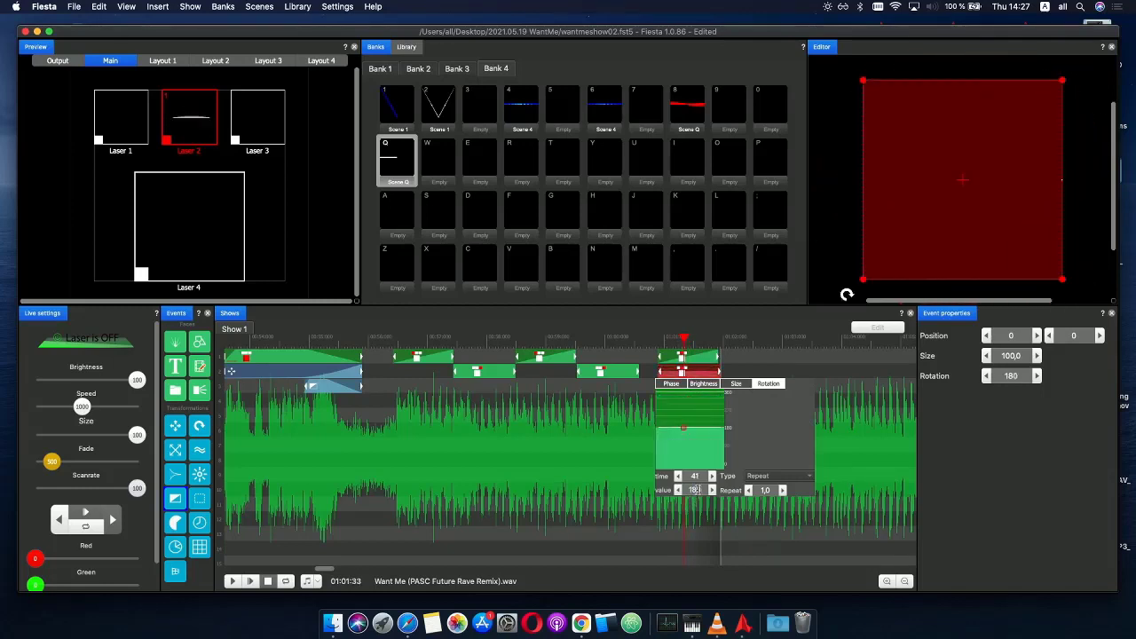
pyautogui.moveTo(662, 343)
pyautogui.mouseDown()
pyautogui.moveTo(732, 345)
pyautogui.moveTo(647, 344)
pyautogui.mouseUp()
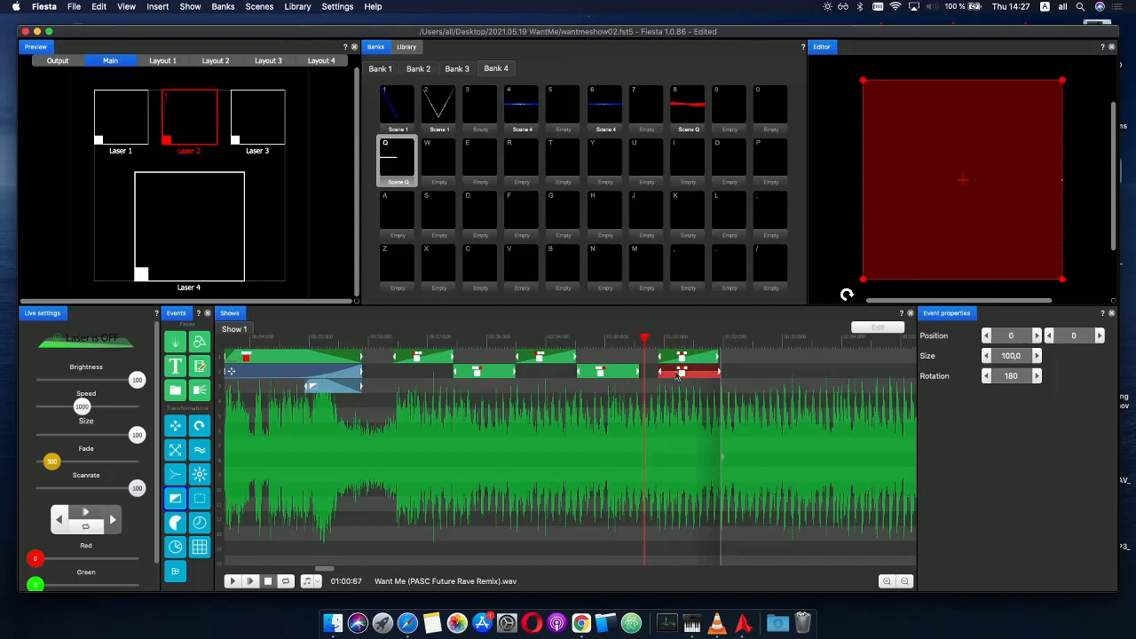
# - Move both Laser 2 events to tracks 3 and 4, starting at 01:00:52, and play the section from before the first Scene Q event
pyautogui.click(668, 395)
pyautogui.moveTo(682, 380); pyautogui.dragTo(651, 388)
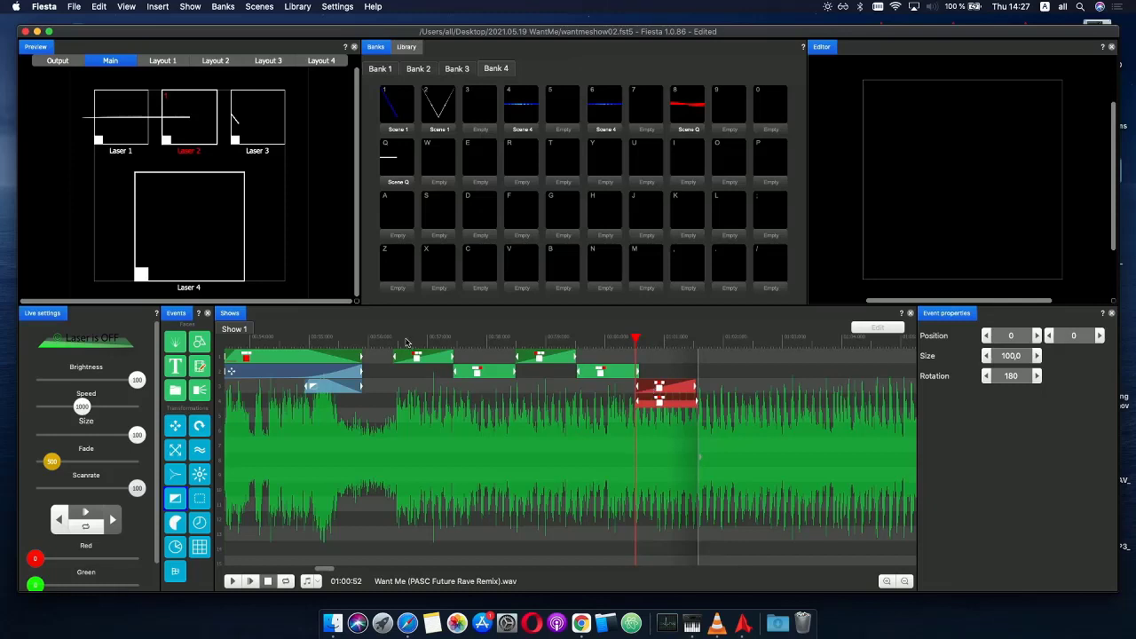
pyautogui.click(382, 338)
pyautogui.click(252, 581)
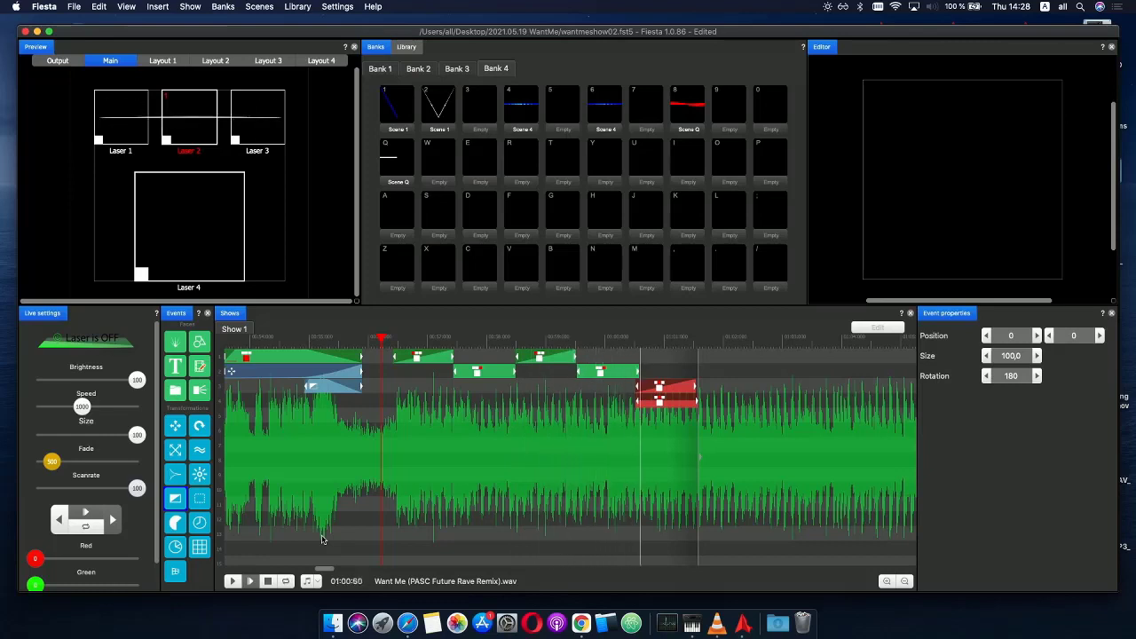
# - Move both Laser 2 events earlier on tracks 3 and 4 so they start at 01:00:04
pyautogui.click(601, 340)
pyautogui.moveTo(601, 342); pyautogui.dragTo(608, 342)
pyautogui.moveTo(661, 392); pyautogui.dragTo(634, 392)
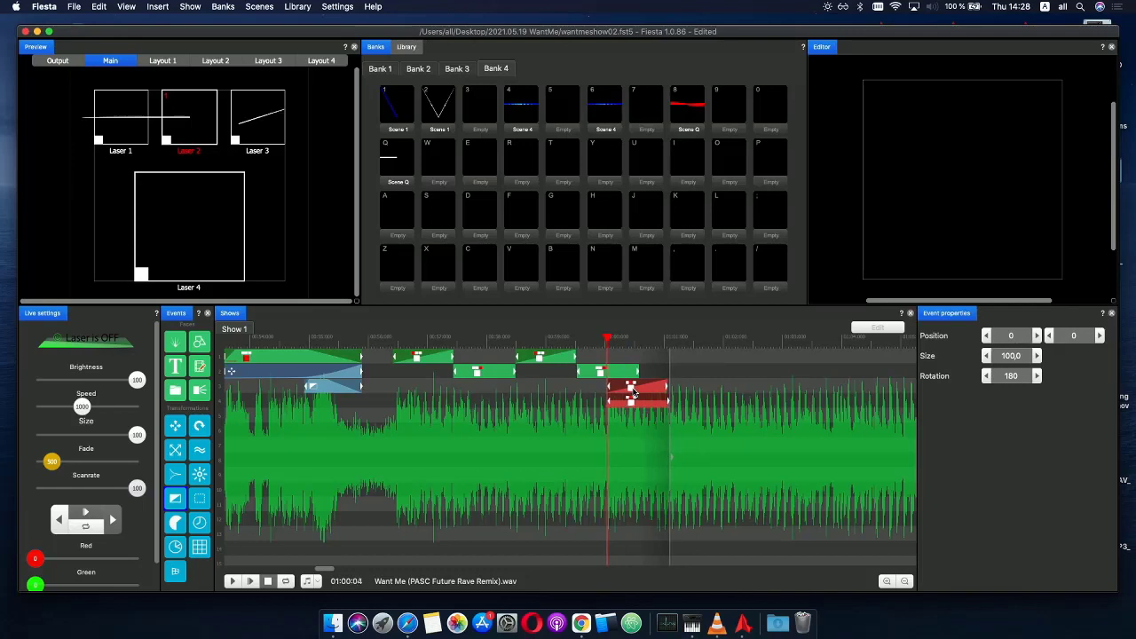
# - Shift the Scene Q events on tracks 1 and 2 earlier to close up to the Laser 2 pair, and play from 00:56:24
pyautogui.moveTo(490, 378); pyautogui.dragTo(511, 357)
pyautogui.moveTo(598, 373); pyautogui.dragTo(539, 359)
pyautogui.click(383, 340)
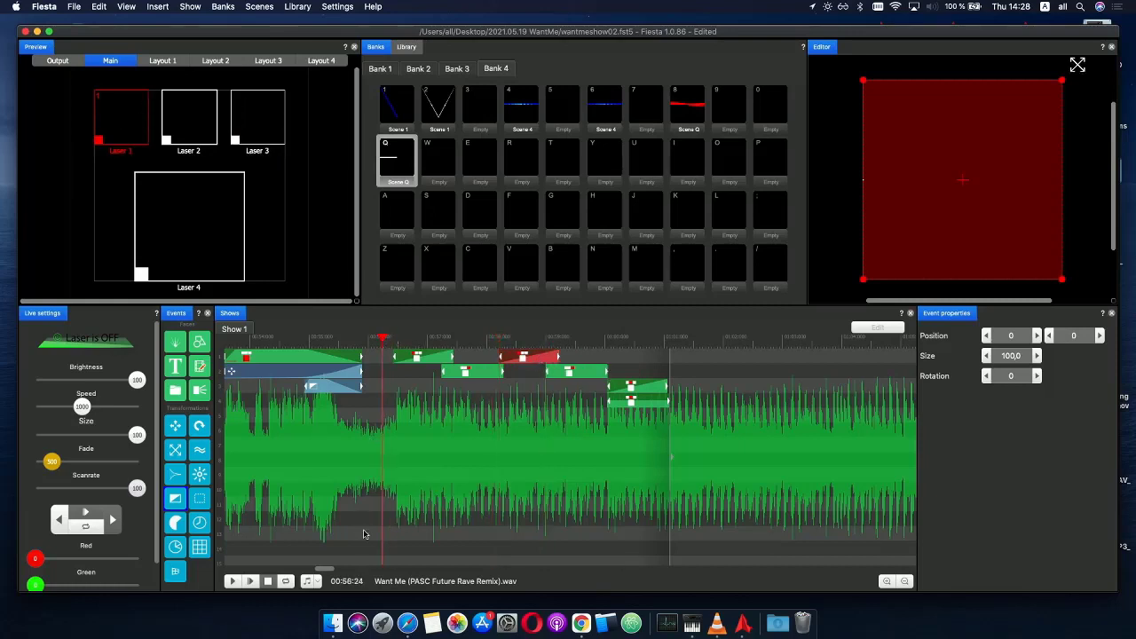
pyautogui.press('space')
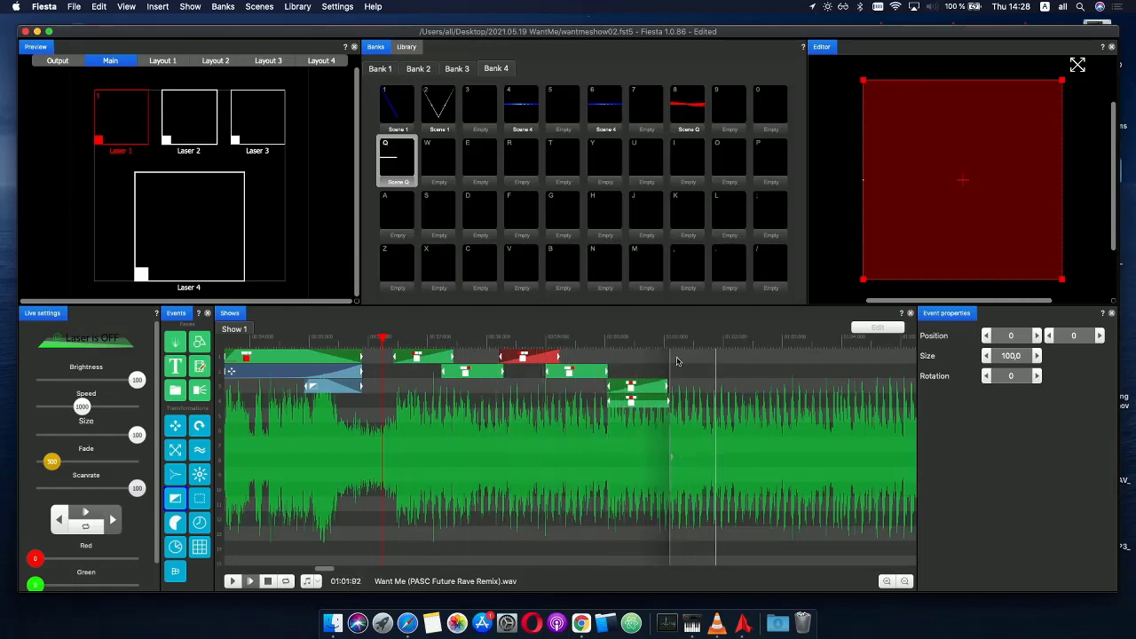
pyautogui.moveTo(625, 340); pyautogui.dragTo(650, 348)
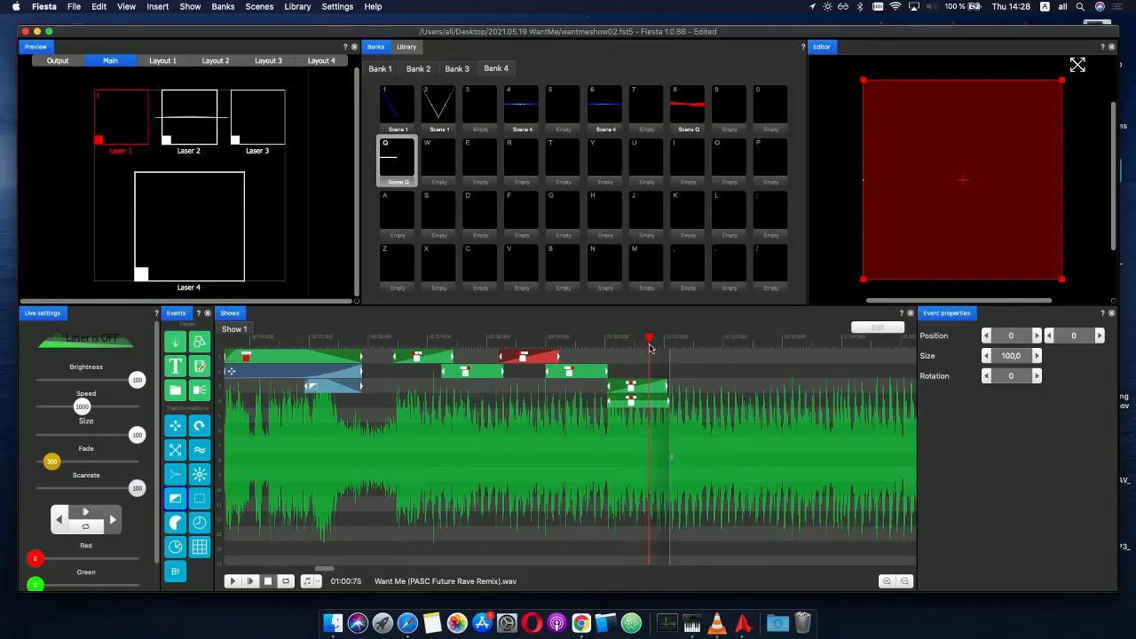
# - Duplicate the two Laser 2 events onto tracks 1 and 2, starting at 01:01:07
pyautogui.click(627, 391)
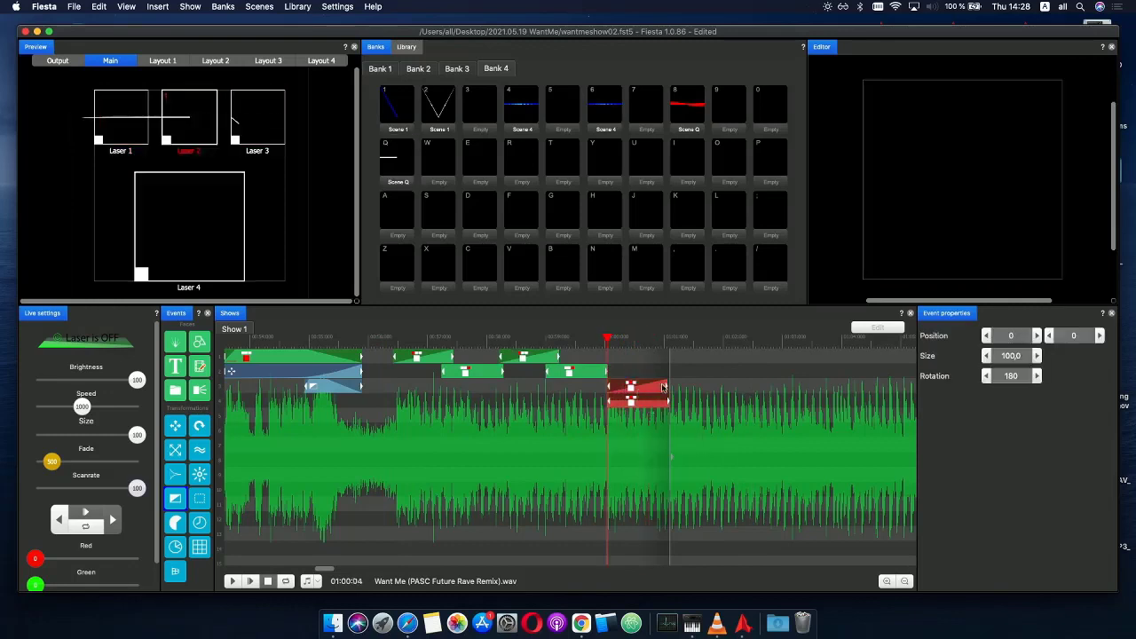
pyautogui.doubleClick(672, 358)
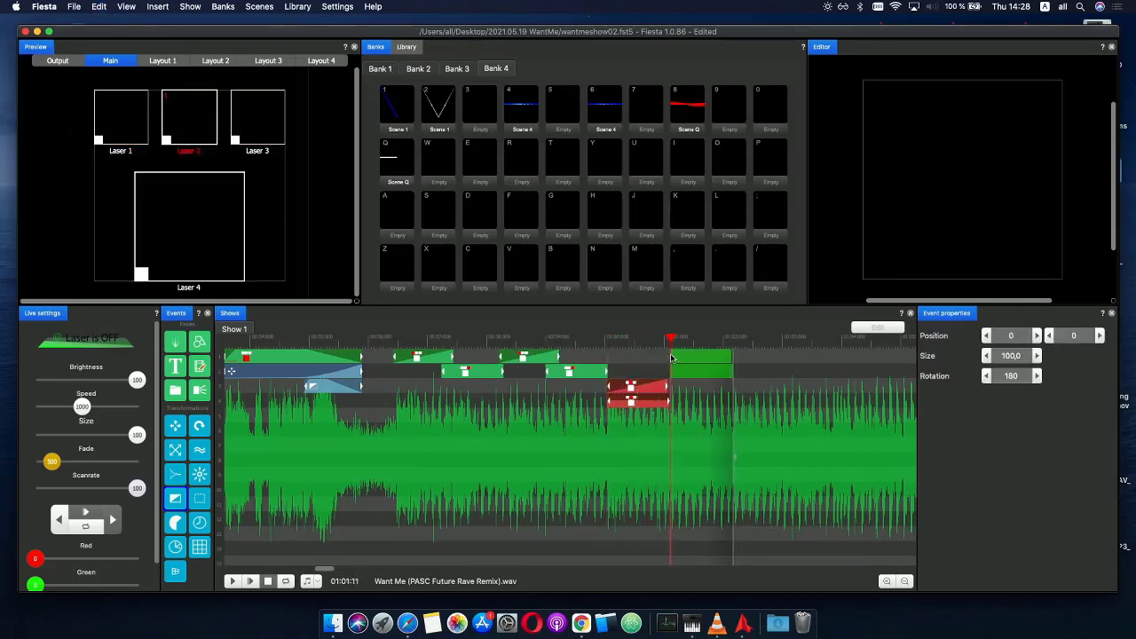
pyautogui.click(675, 371)
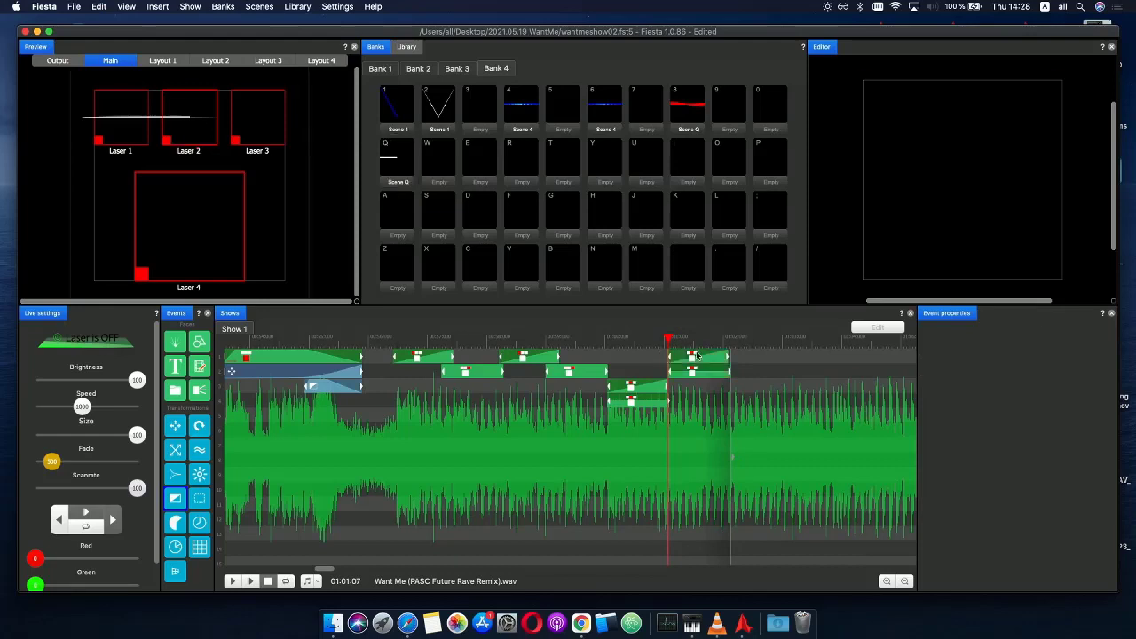
# - Assign the new track 1 event to Laser 1 and the track 2 event to Laser 3, and scrub through the pair
pyautogui.click(122, 116)
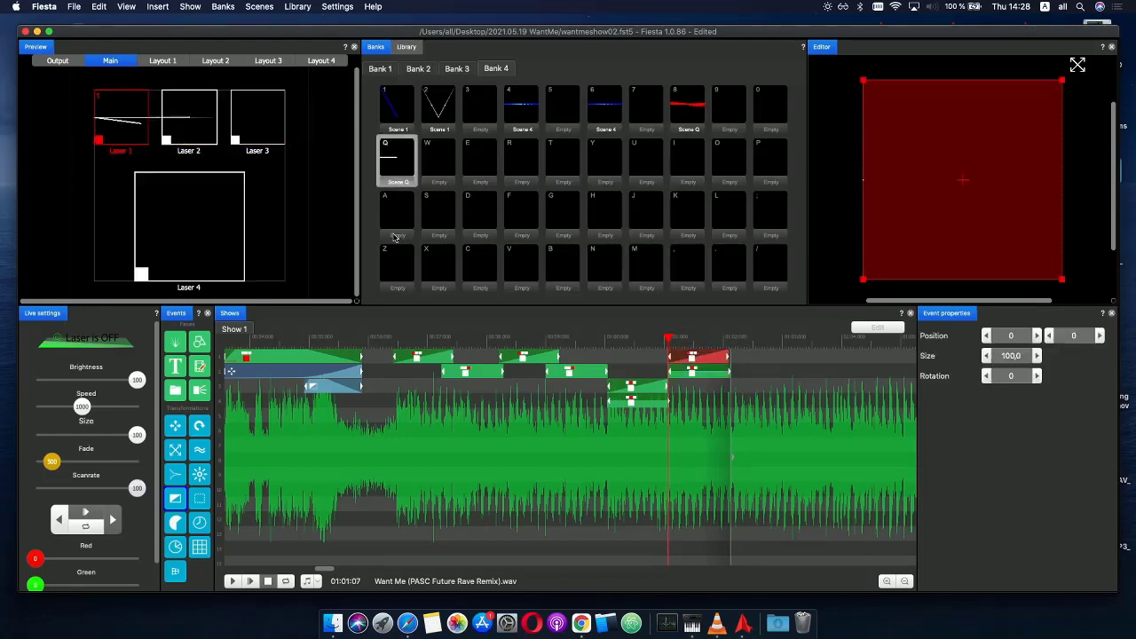
pyautogui.click(711, 375)
pyautogui.click(239, 117)
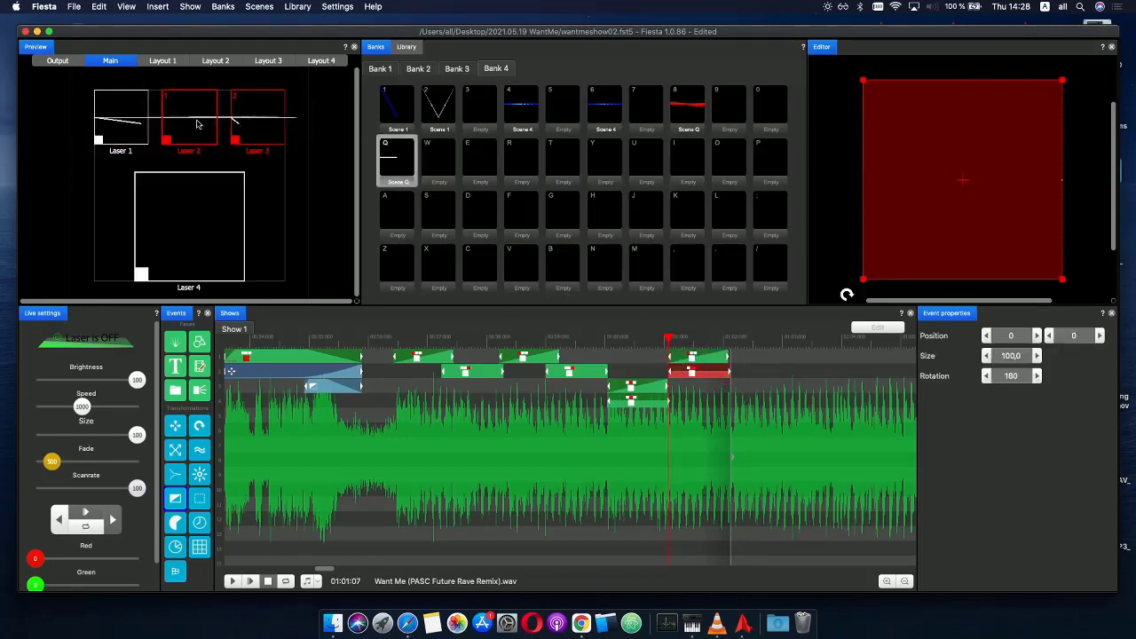
pyautogui.moveTo(673, 343); pyautogui.dragTo(698, 342)
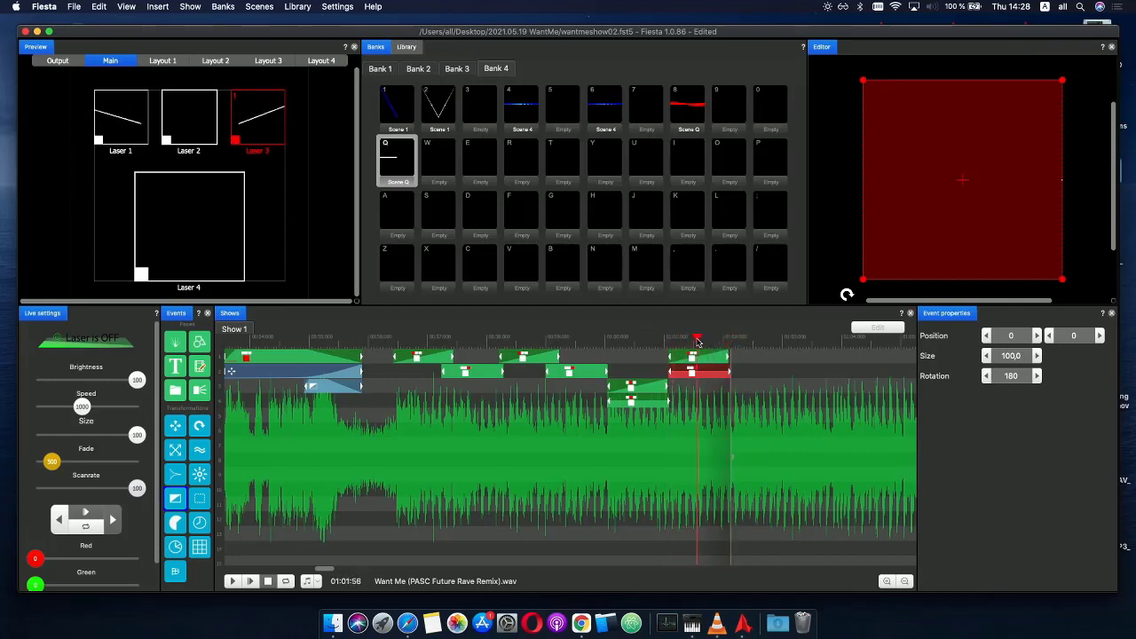
# - Set the rotation graph of the track 2 Laser 3 event to a constant 360, and scrub through the section
pyautogui.doubleClick(705, 373)
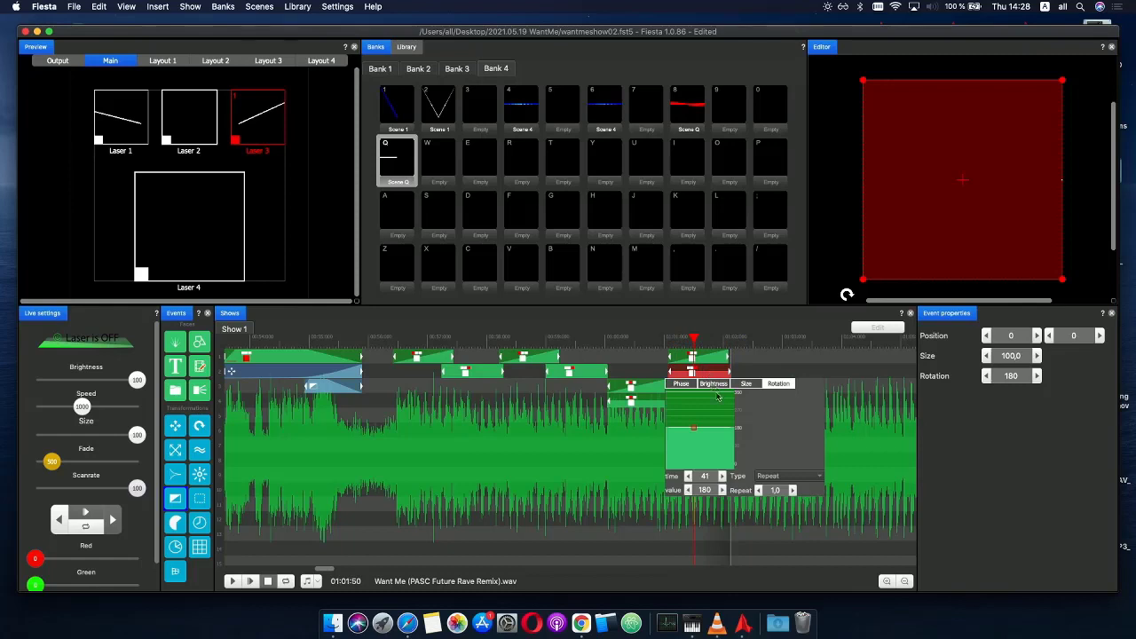
pyautogui.moveTo(697, 433); pyautogui.dragTo(698, 398)
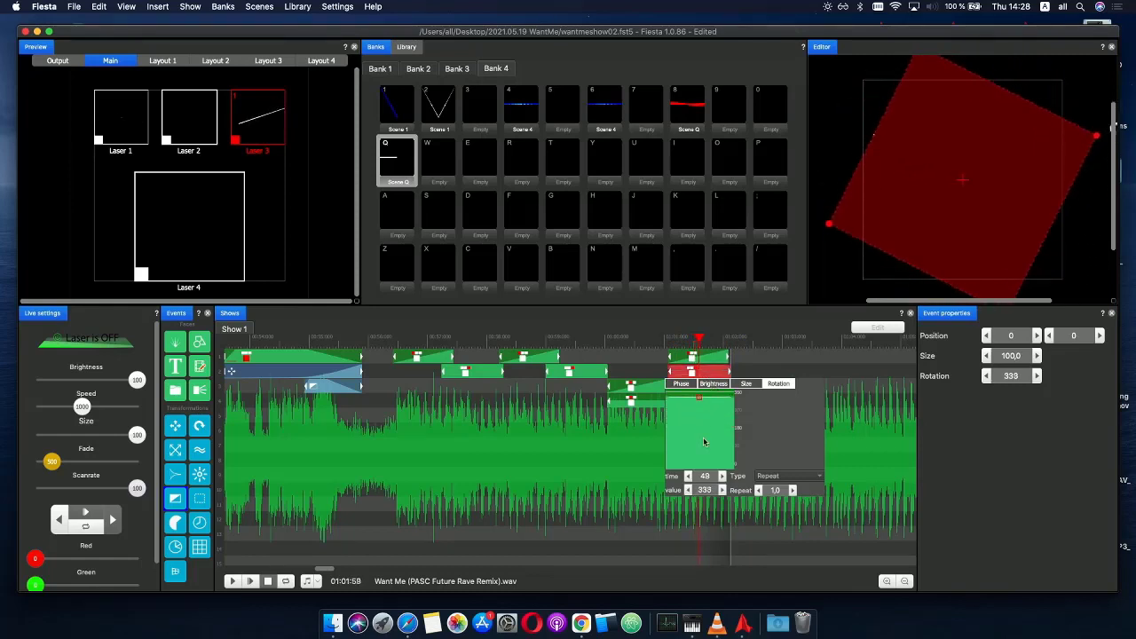
pyautogui.click(721, 494)
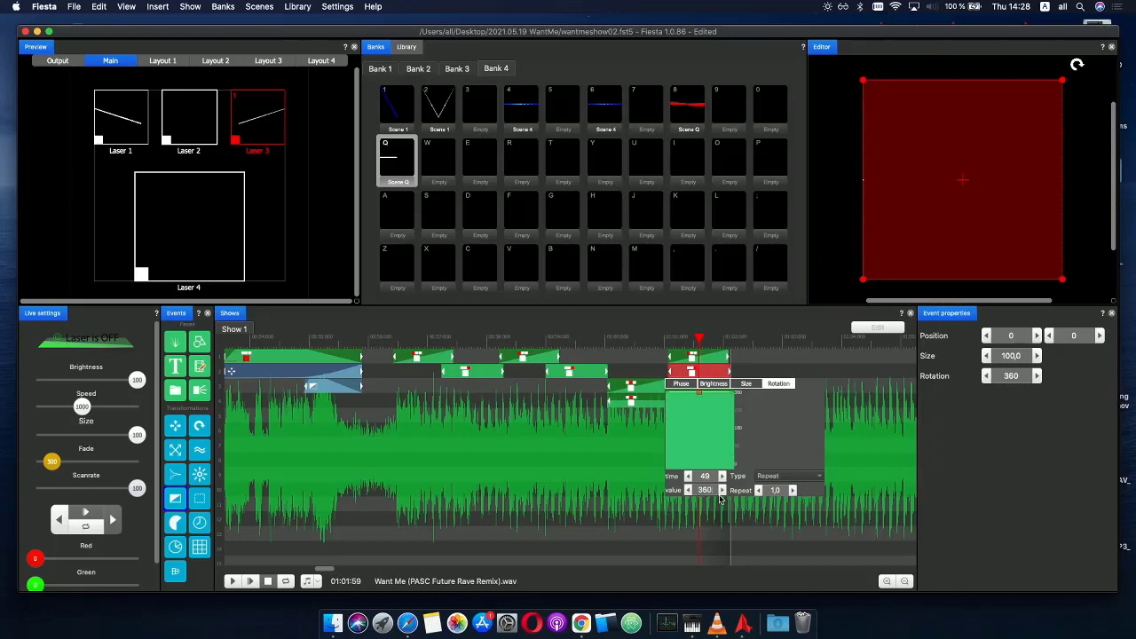
pyautogui.click(669, 338)
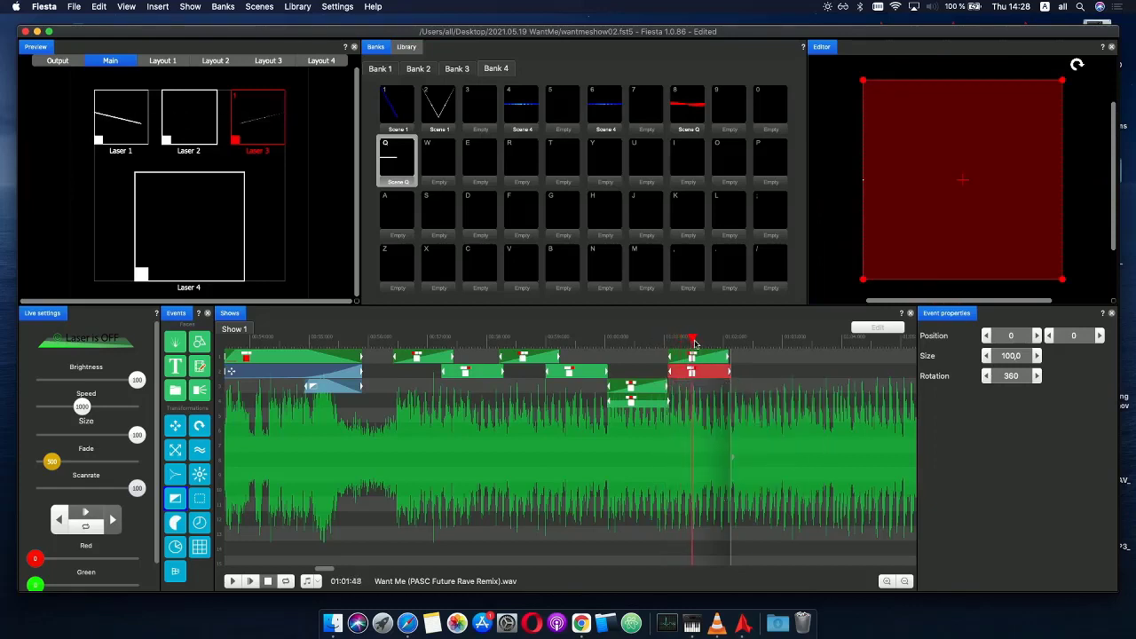
pyautogui.click(503, 340)
pyautogui.click(393, 340)
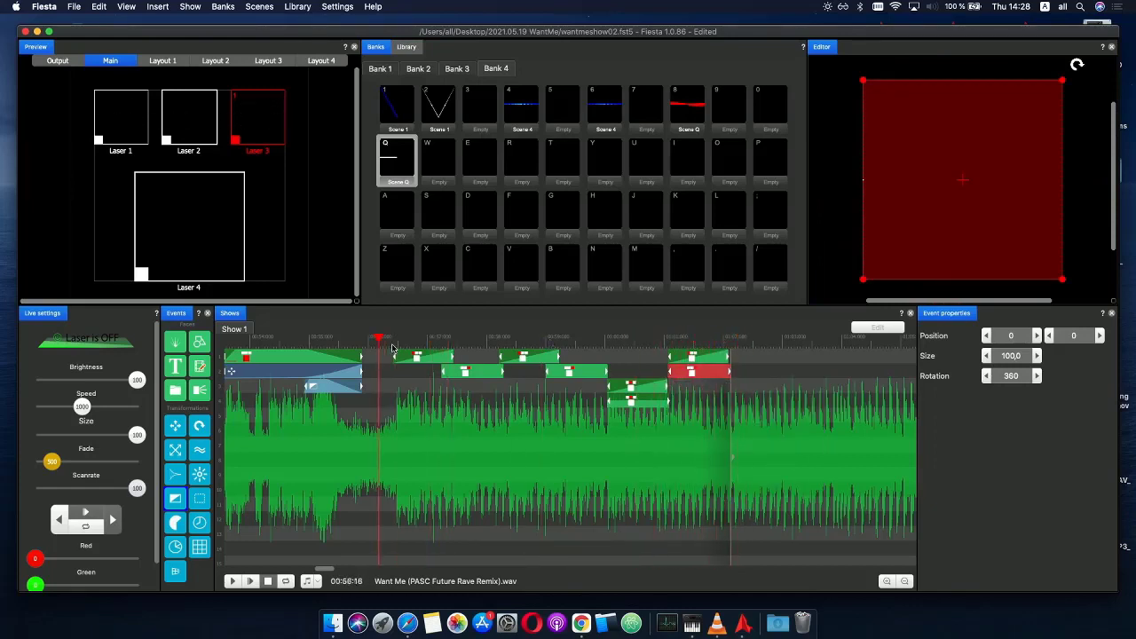
pyautogui.click(460, 341)
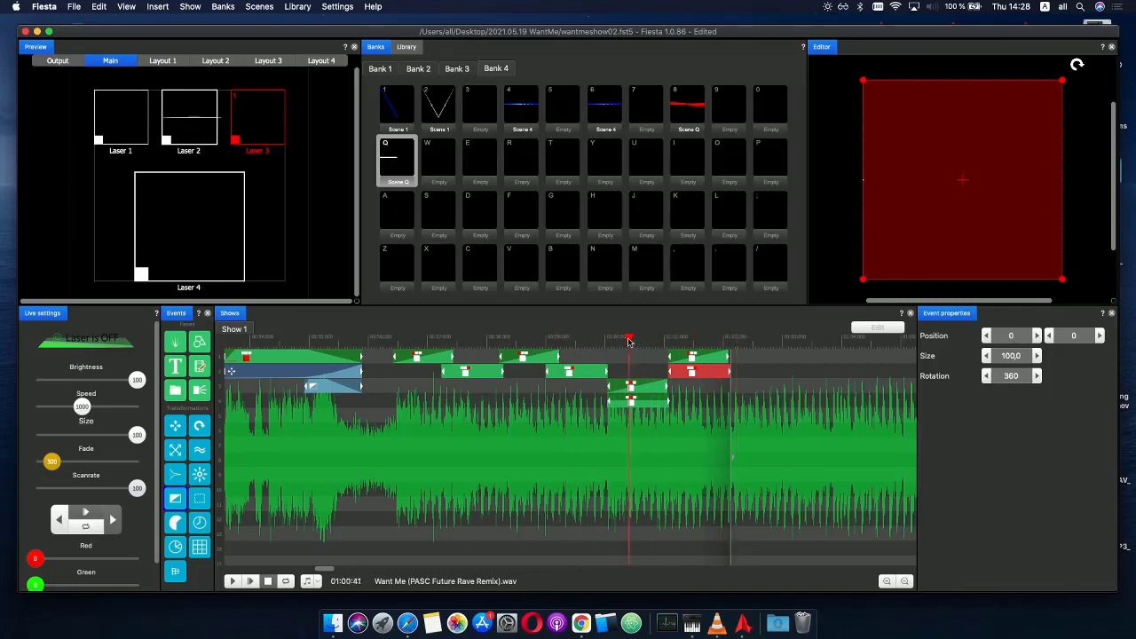
# - Lower Laser 2's head point to Head Y -0,078 in the laser settings, and play the section from 00:56:25
pyautogui.click(204, 118)
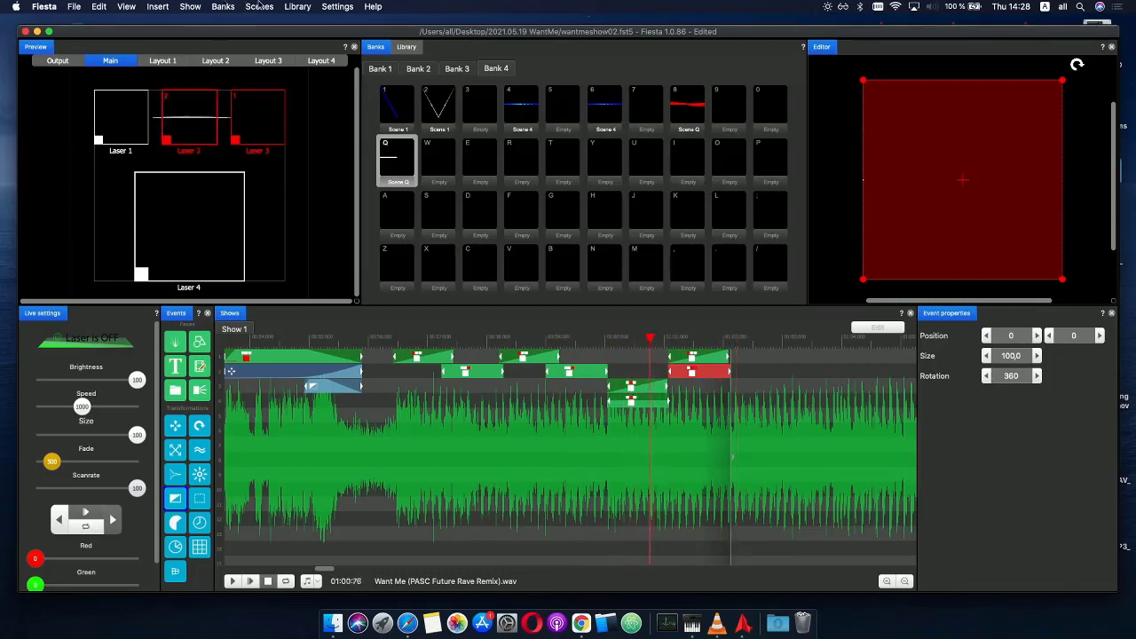
pyautogui.click(338, 7)
pyautogui.click(355, 20)
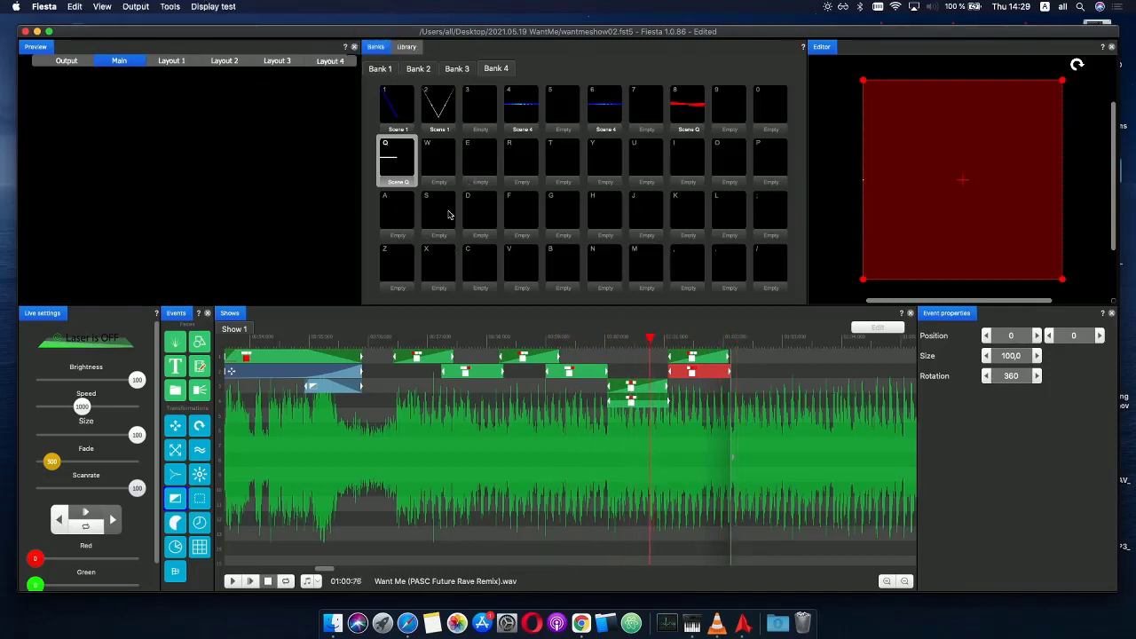
pyautogui.moveTo(452, 253); pyautogui.dragTo(451, 266)
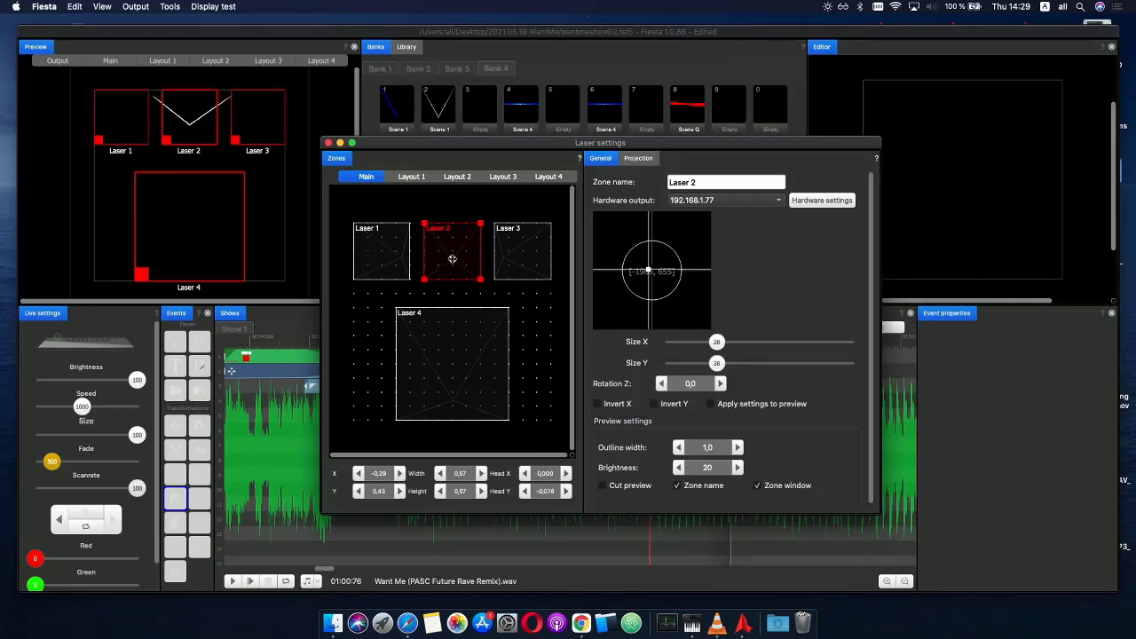
pyautogui.click(328, 143)
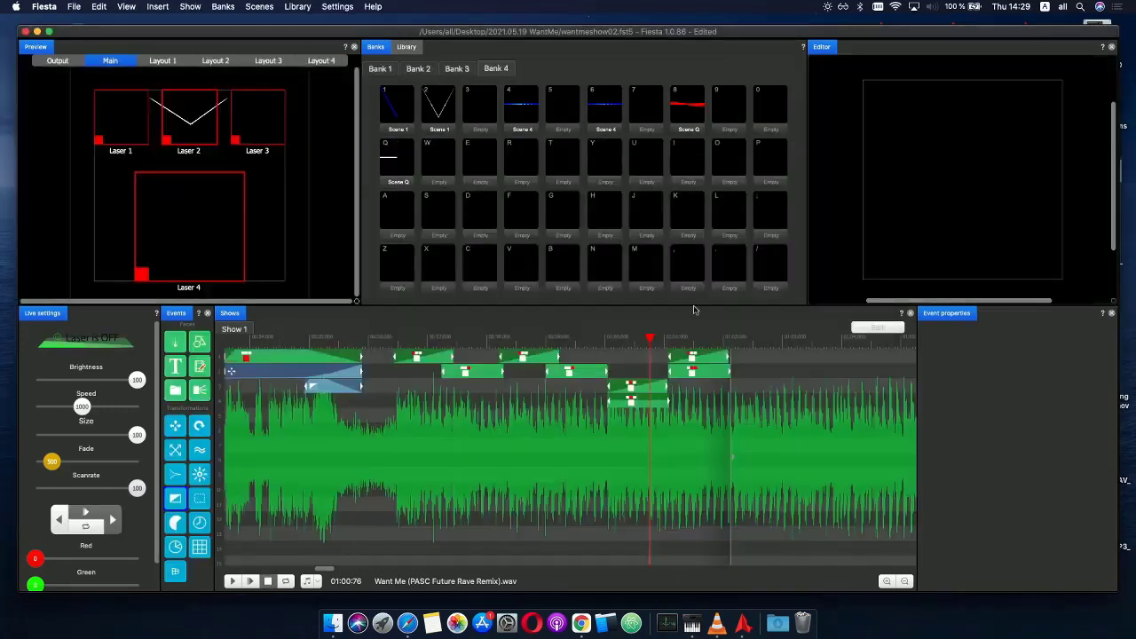
pyautogui.moveTo(365, 342); pyautogui.dragTo(386, 568)
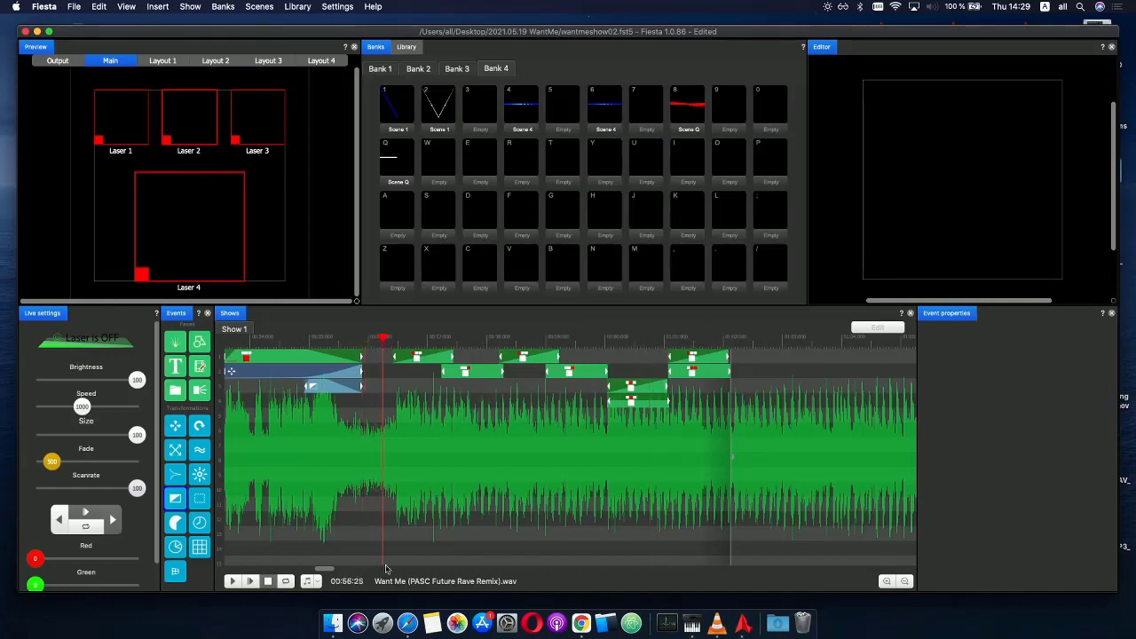
pyautogui.click(239, 582)
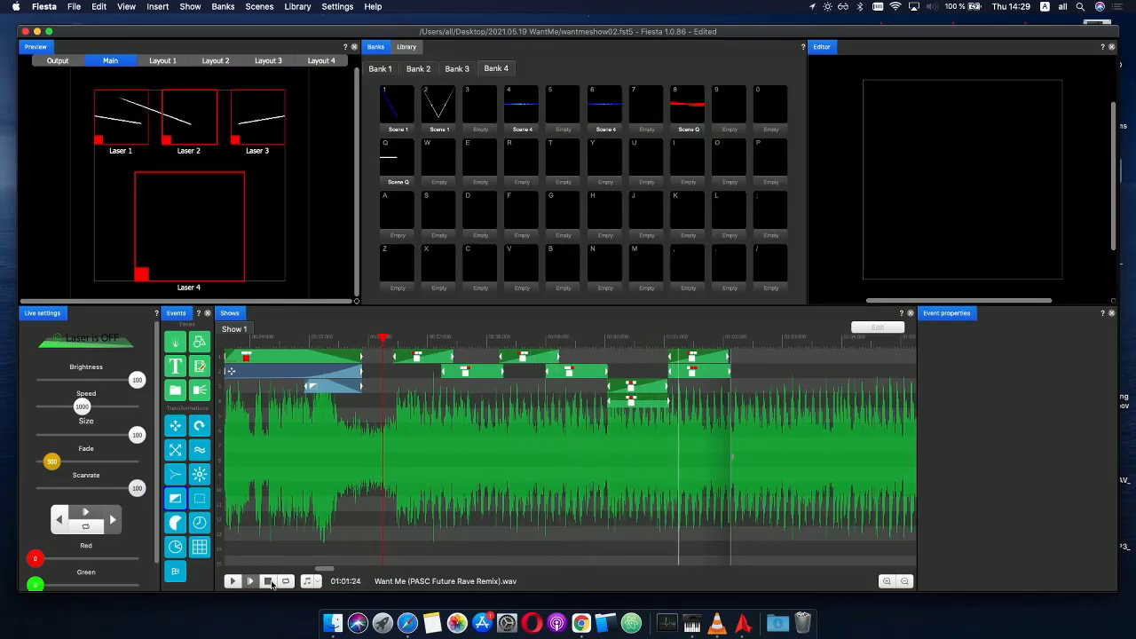
pyautogui.click(268, 581)
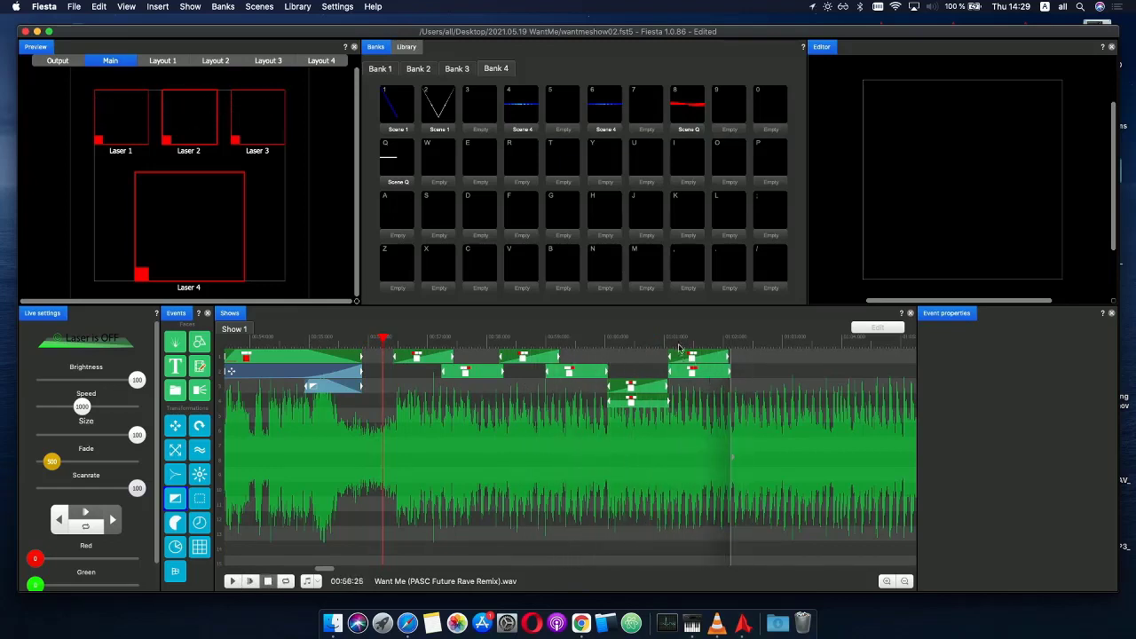
# - Remove Laser 2 from the track 2 event starting at 01:01:07 so it runs on Laser 3 only, and scrub through it
pyautogui.click(699, 361)
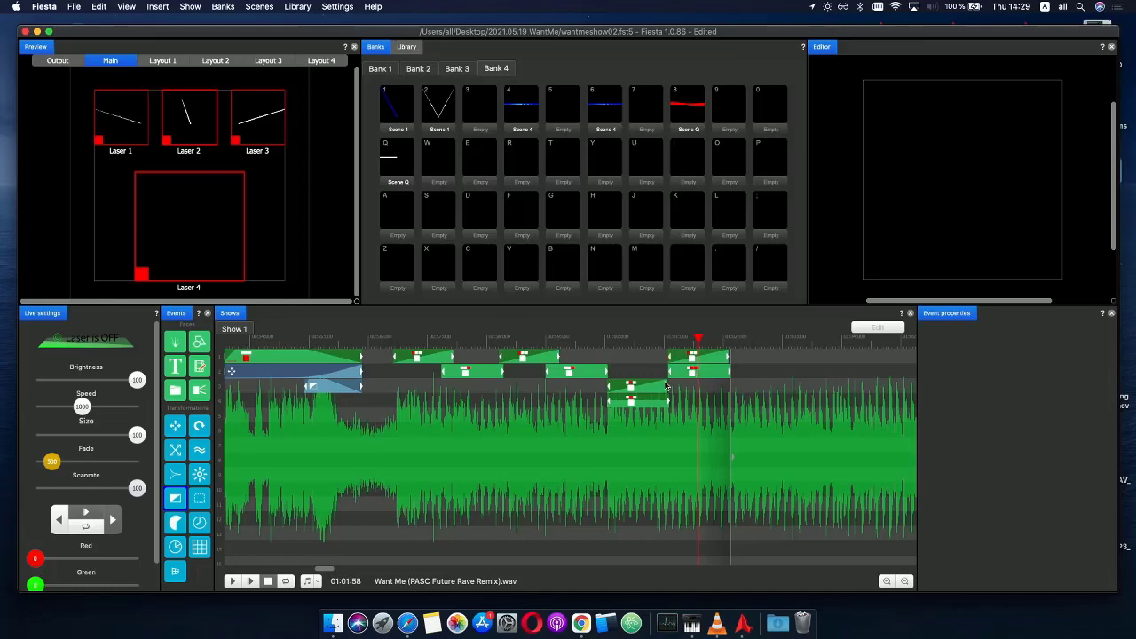
pyautogui.click(740, 373)
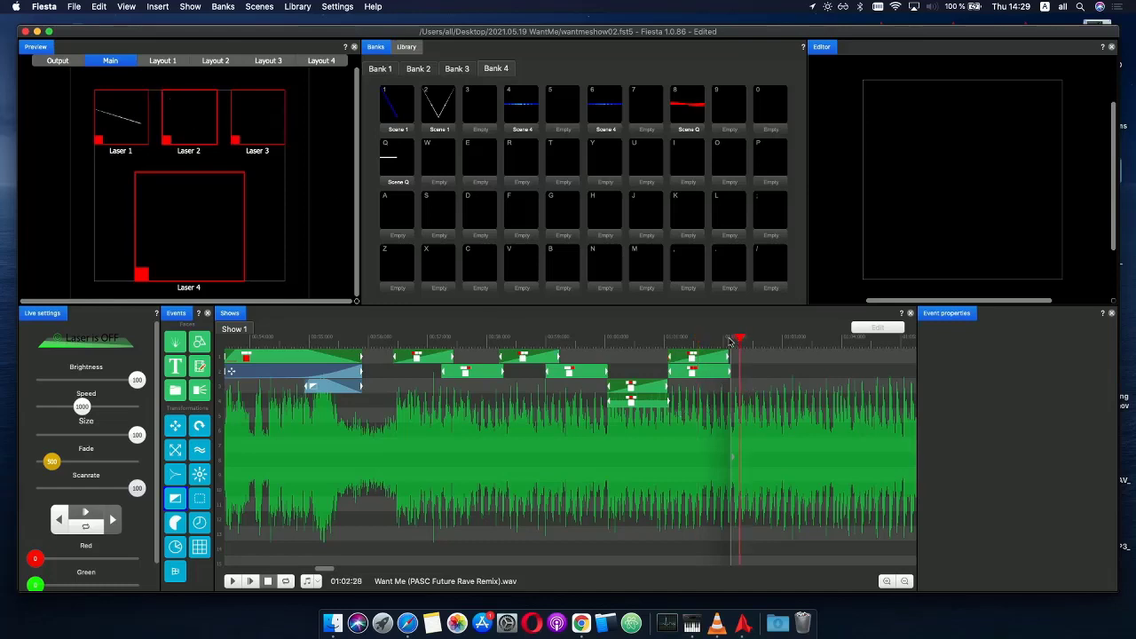
pyautogui.click(631, 360)
pyautogui.click(699, 376)
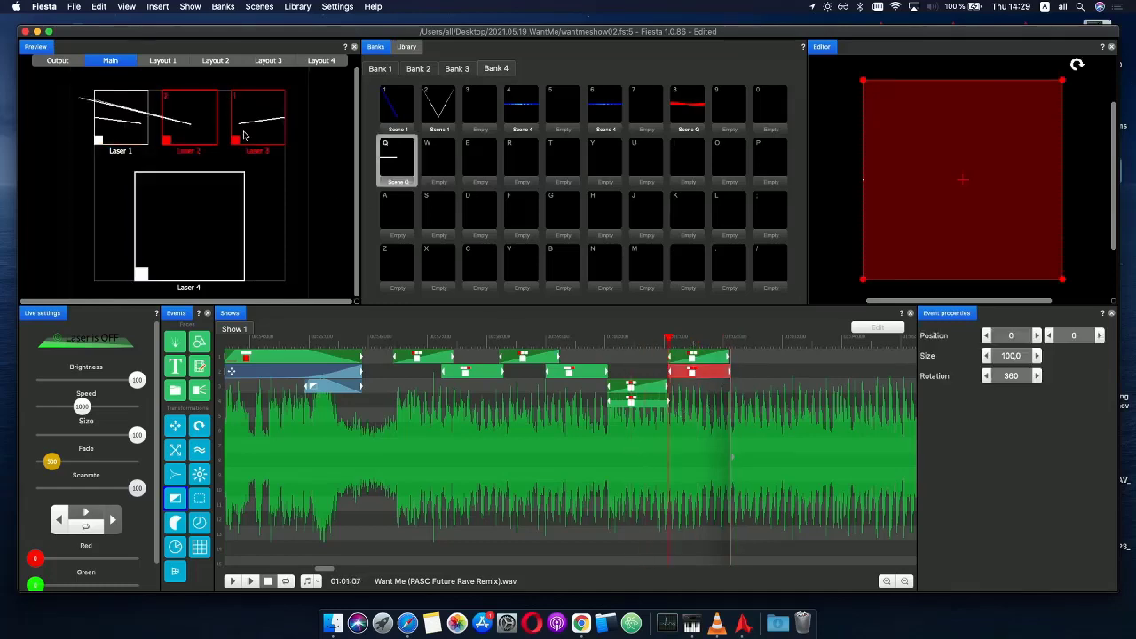
pyautogui.click(196, 124)
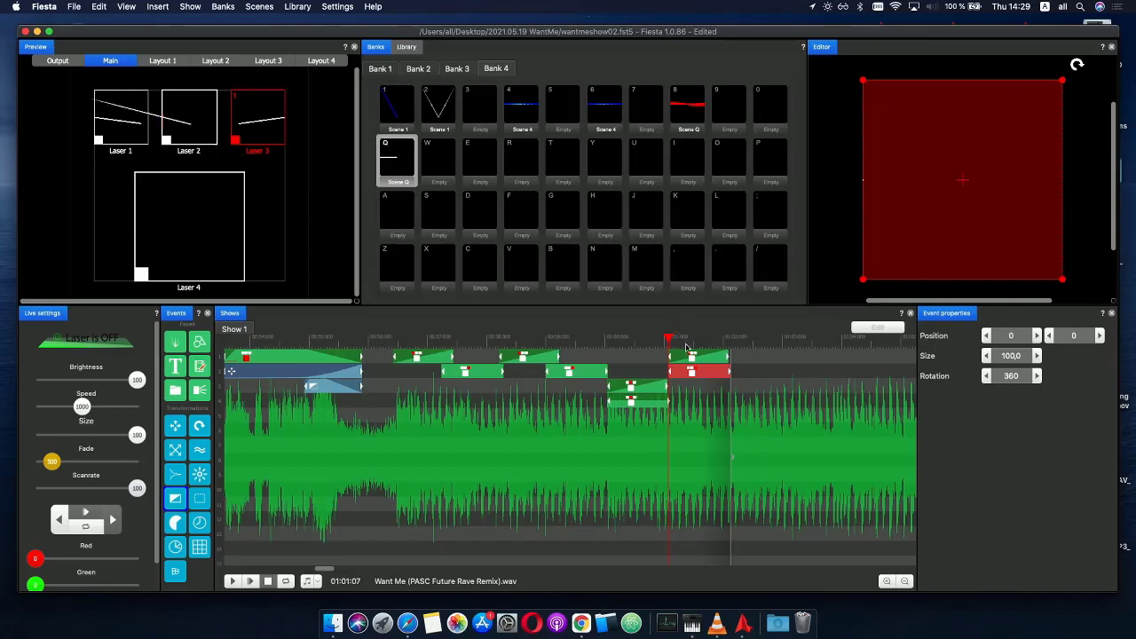
pyautogui.moveTo(686, 346); pyautogui.dragTo(737, 336)
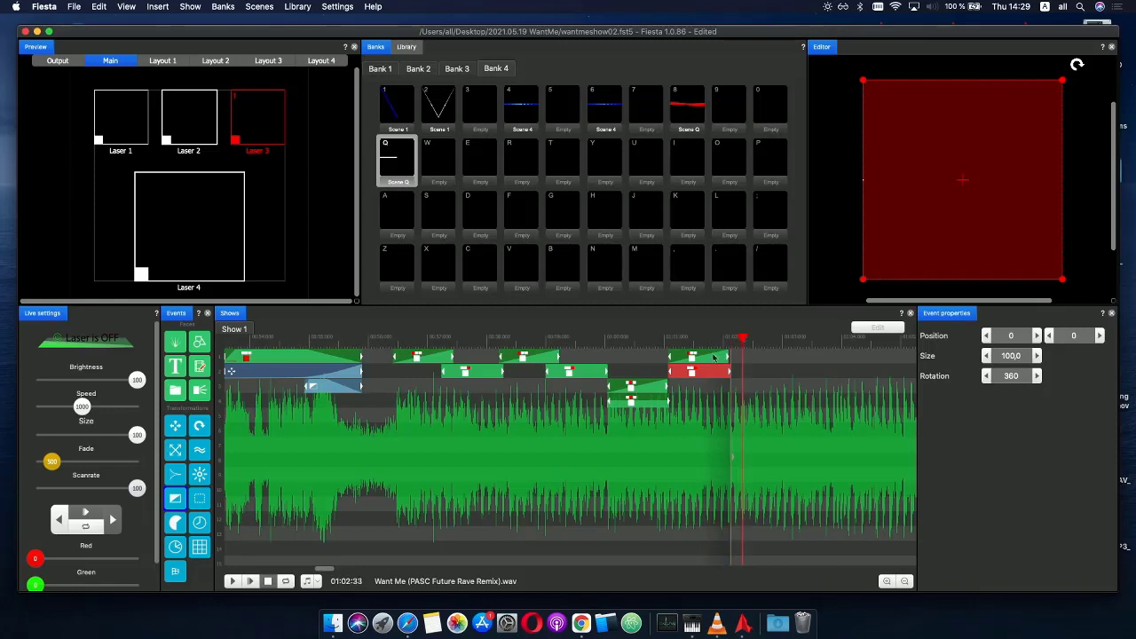
# - Copy the Laser 2 pair on tracks 3 and 4 to start at 01:01:91, and scrub through the copy
pyautogui.click(638, 391)
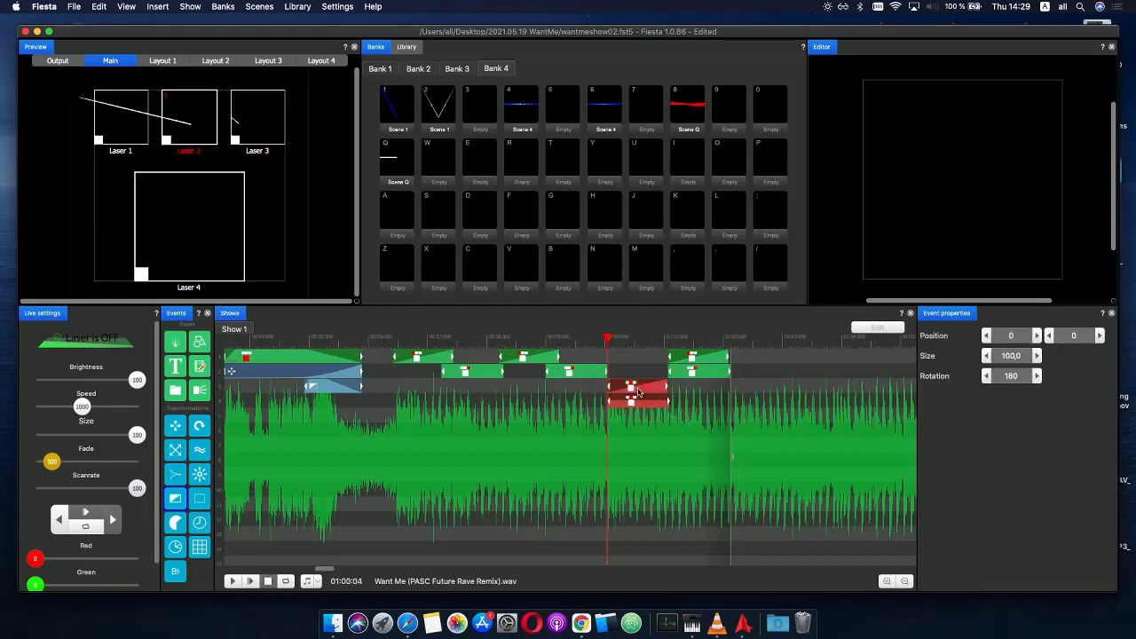
pyautogui.click(720, 388)
pyautogui.press('super+v')
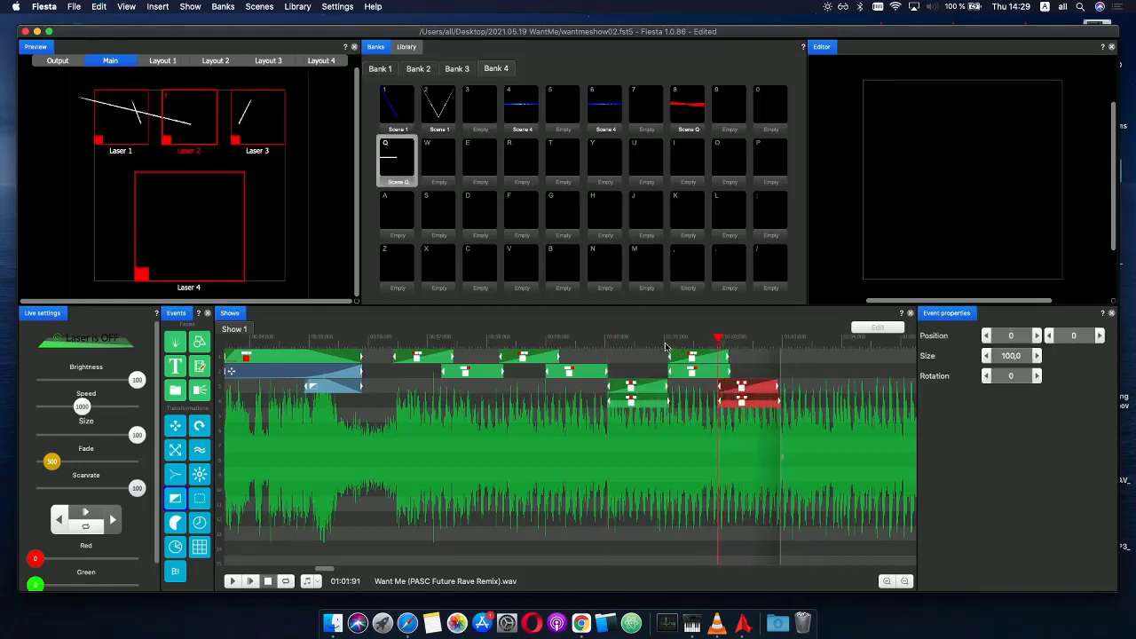
pyautogui.moveTo(682, 336); pyautogui.dragTo(746, 345)
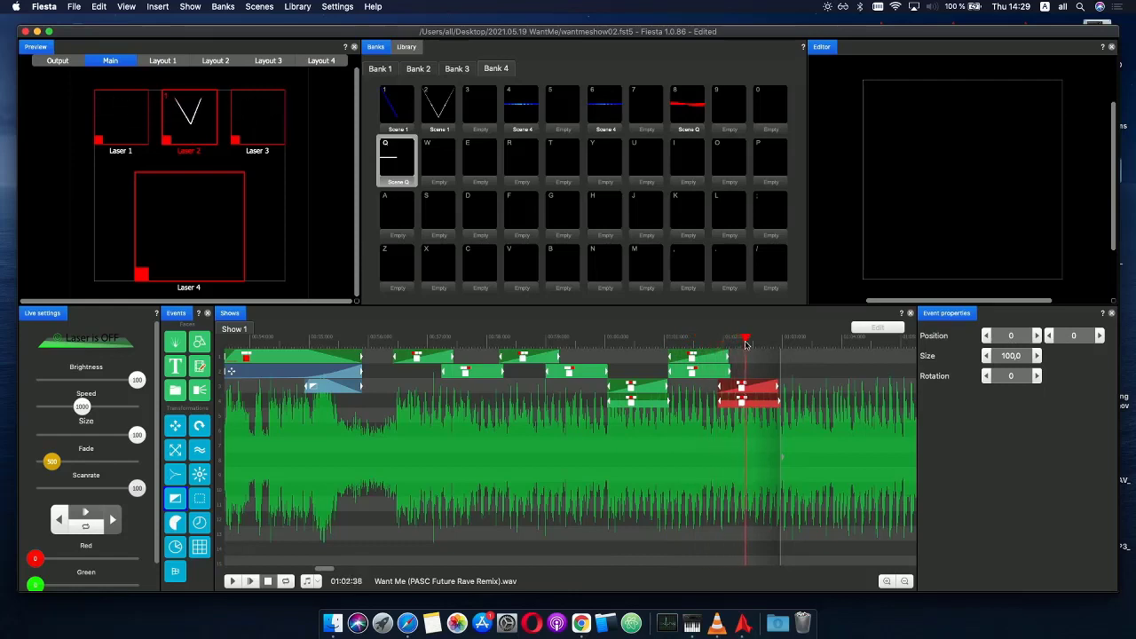
# - Copy the Laser 1 and Laser 3 pair on tracks 1 and 2 to start at 01:02:81
pyautogui.click(695, 359)
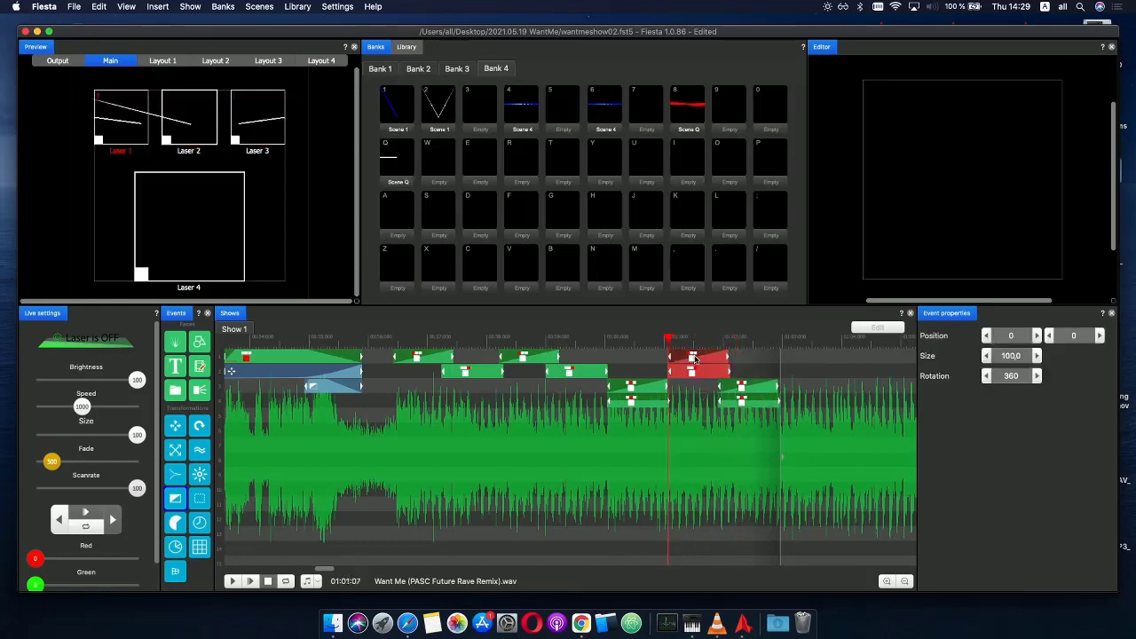
pyautogui.click(769, 362)
pyautogui.press('super+v')
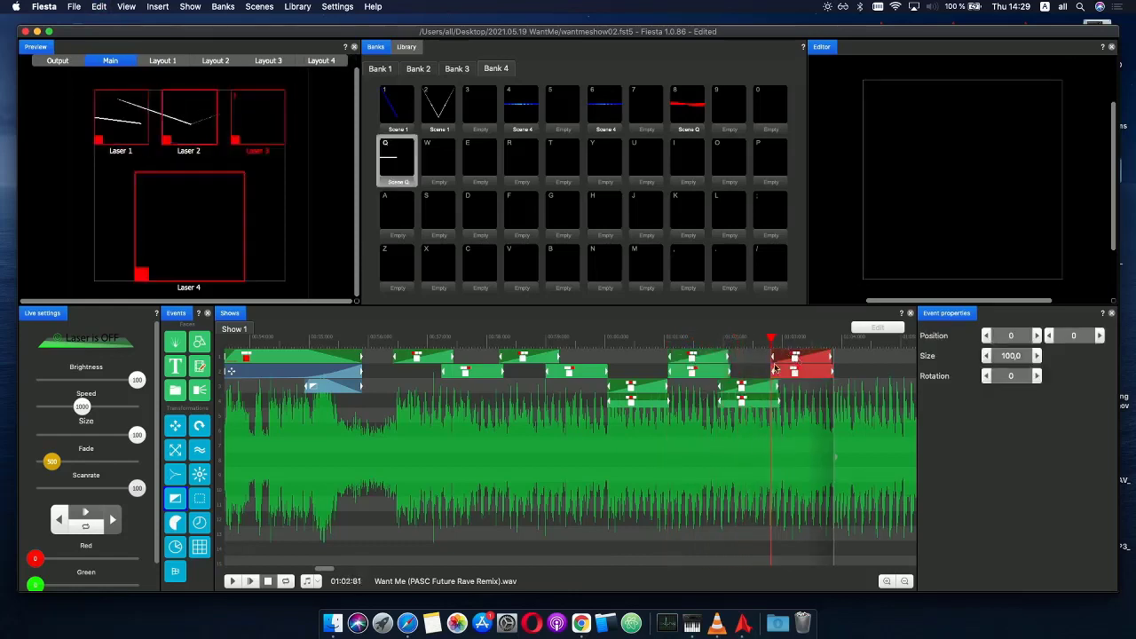
# - Set the rotation of the track 1 Laser 1 event starting at 01:02:81 to 360
pyautogui.click(795, 361)
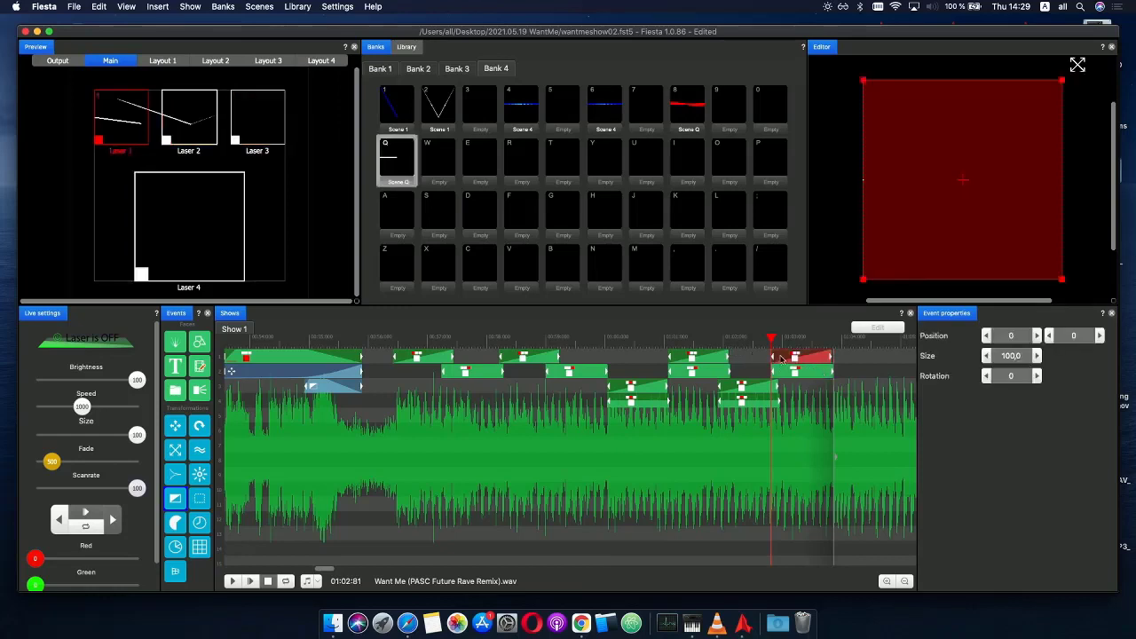
pyautogui.moveTo(769, 341); pyautogui.dragTo(796, 343)
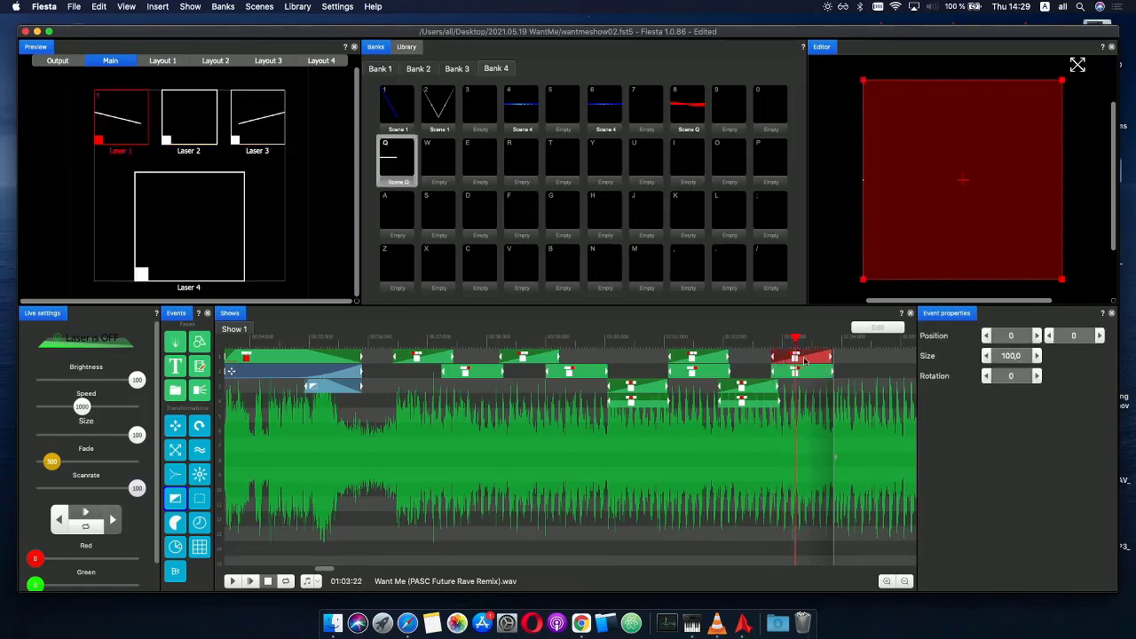
pyautogui.doubleClick(805, 360)
pyautogui.click(883, 370)
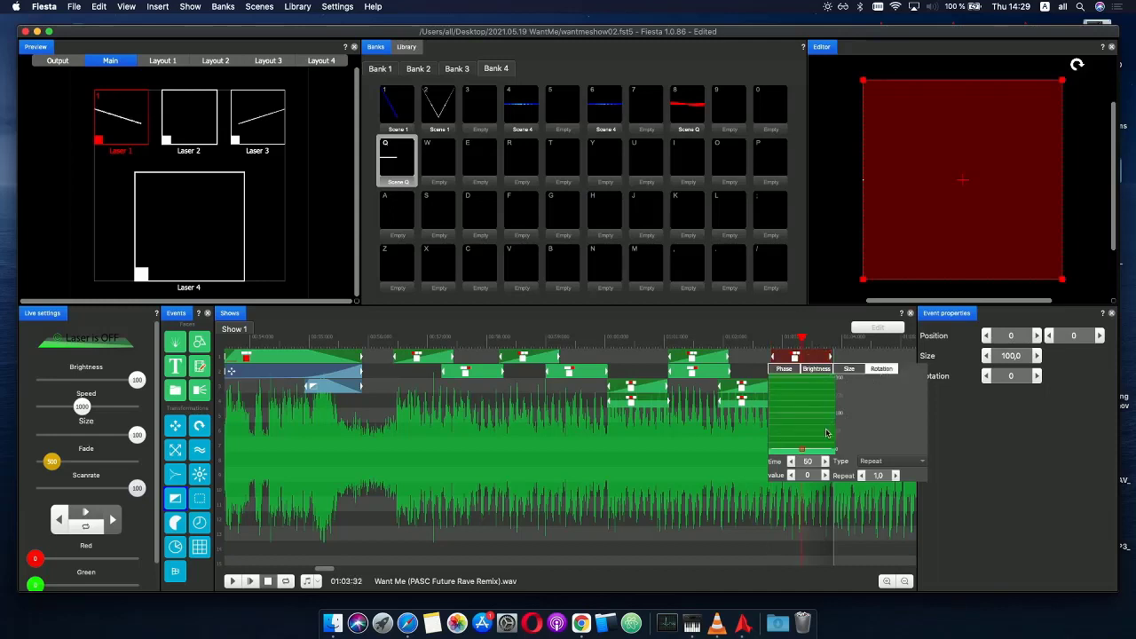
pyautogui.click(824, 475)
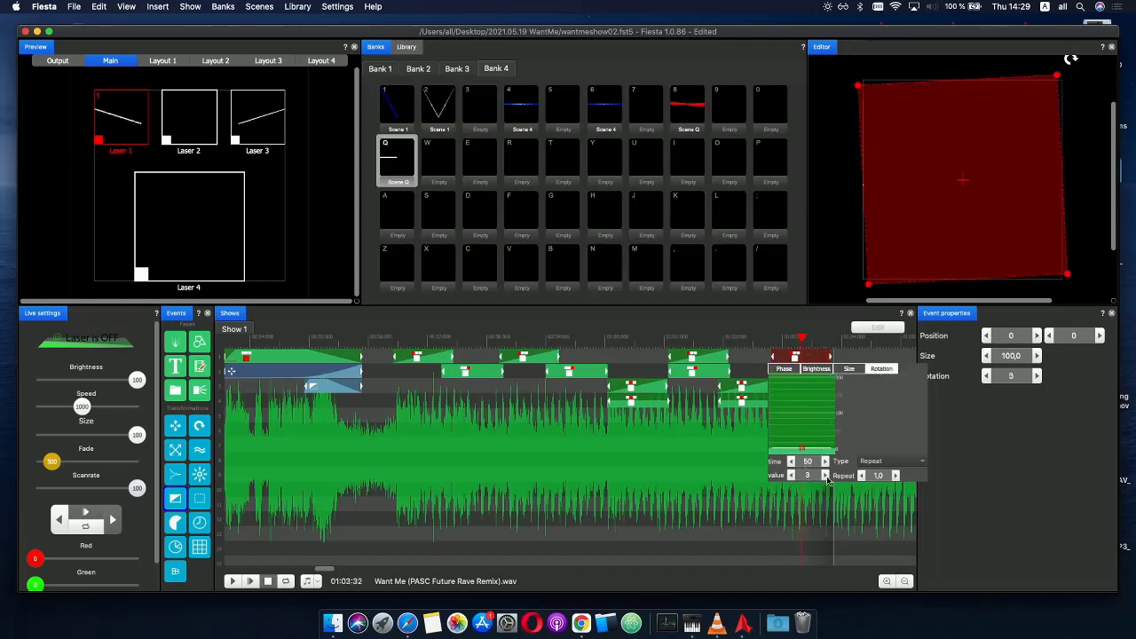
pyautogui.moveTo(825, 475); pyautogui.dragTo(826, 476)
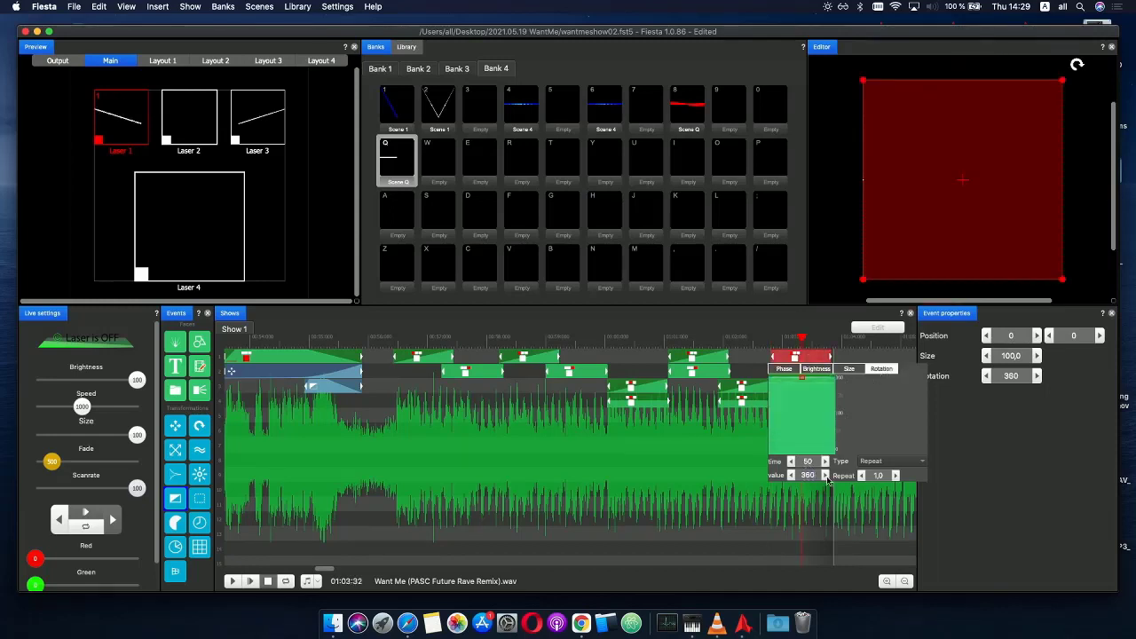
# - Set the rotation of the track 2 Laser 3 event starting at 01:02:81 to 0, and scrub through the section
pyautogui.click(808, 375)
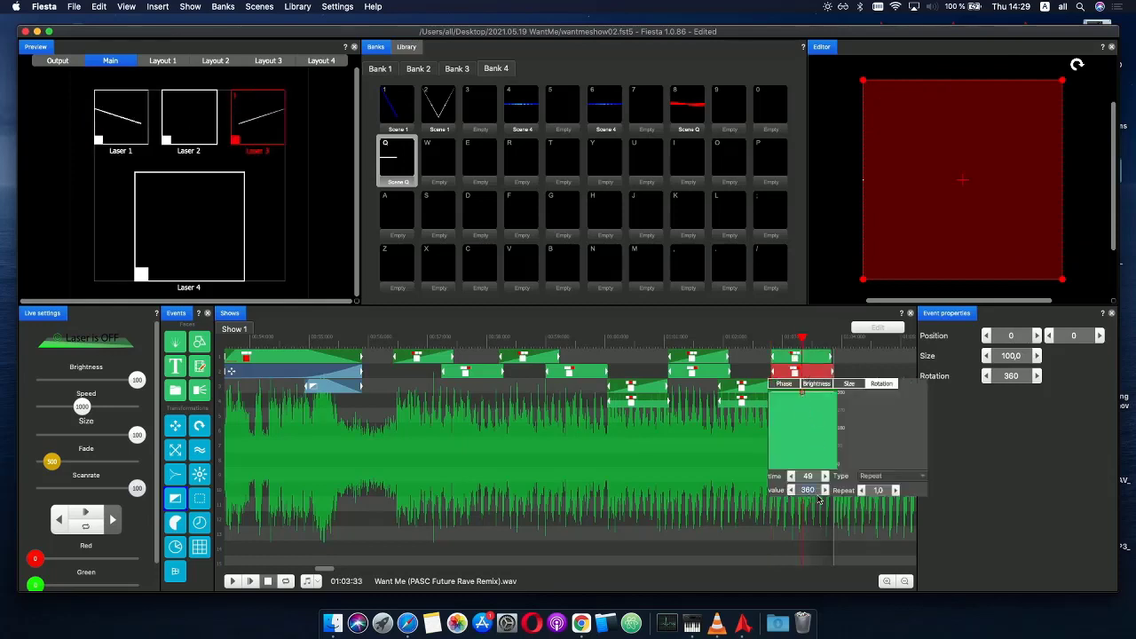
pyautogui.write('0')
pyautogui.press('Return')
pyautogui.press('space')
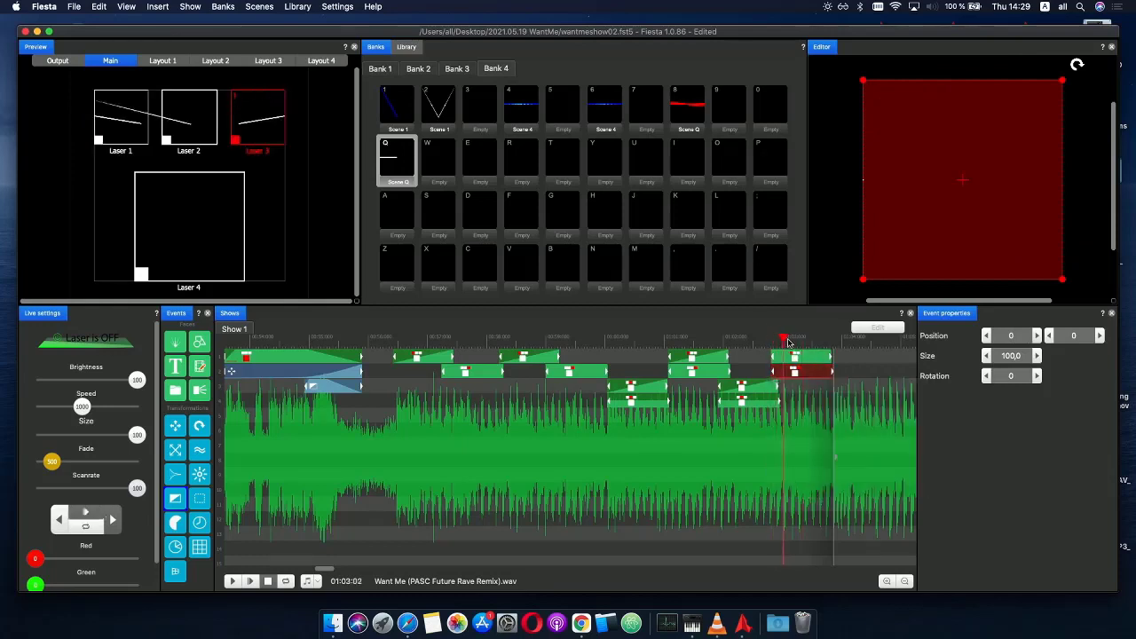
pyautogui.click(670, 338)
pyautogui.moveTo(671, 338); pyautogui.dragTo(804, 342)
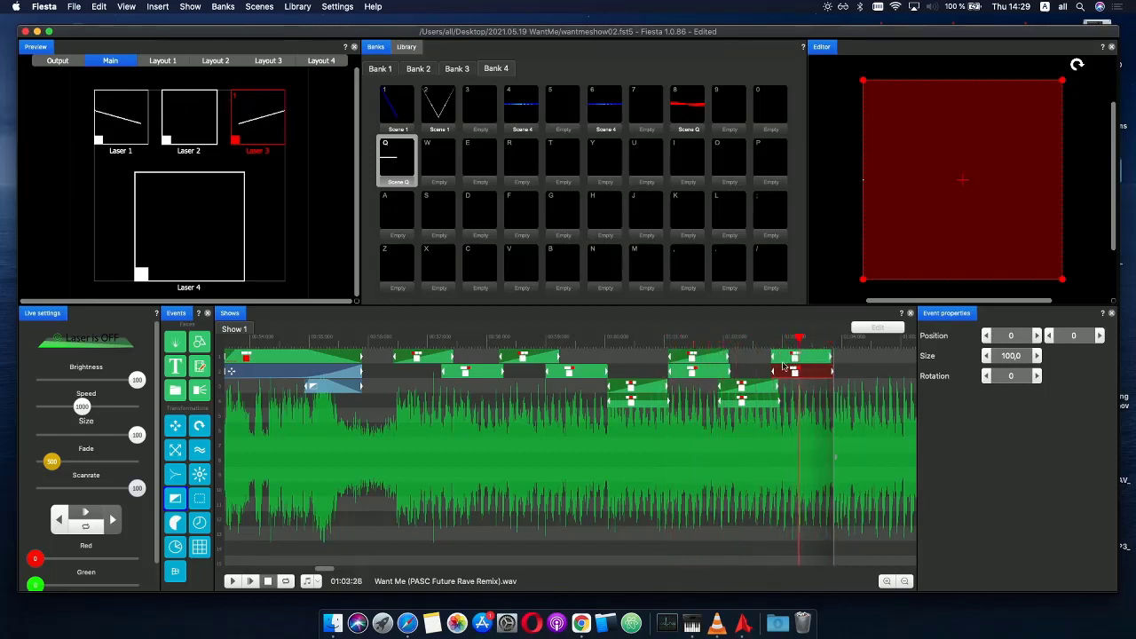
# - Set the rotation of both the Laser 1 and Laser 3 events starting at 01:02:81 to 180, and play from 00:59:71
pyautogui.click(797, 356)
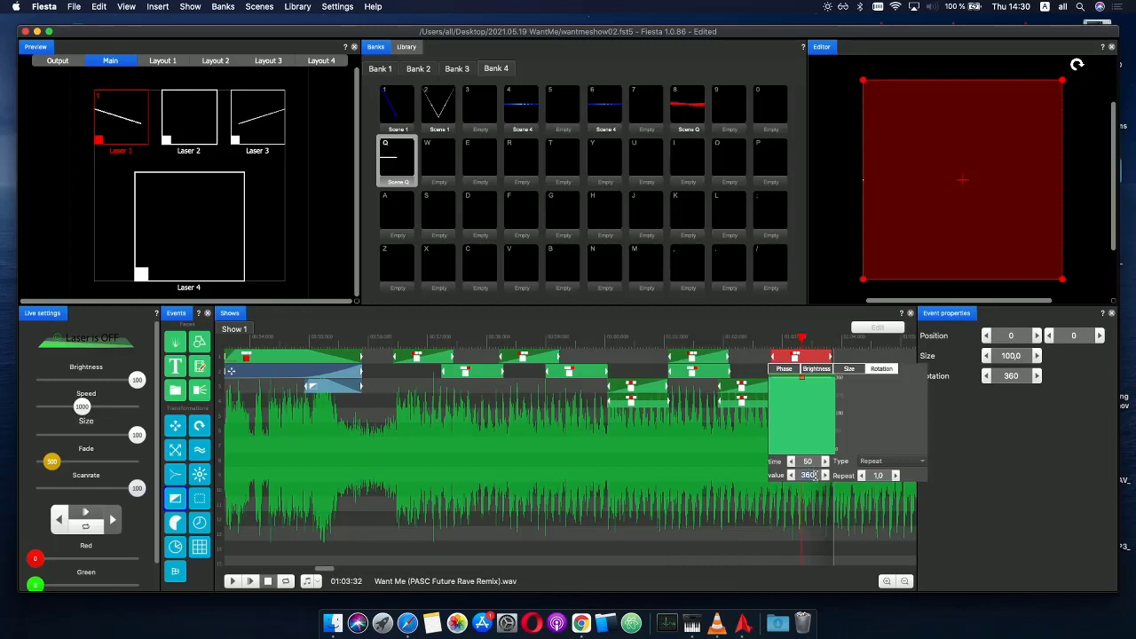
pyautogui.click(831, 486)
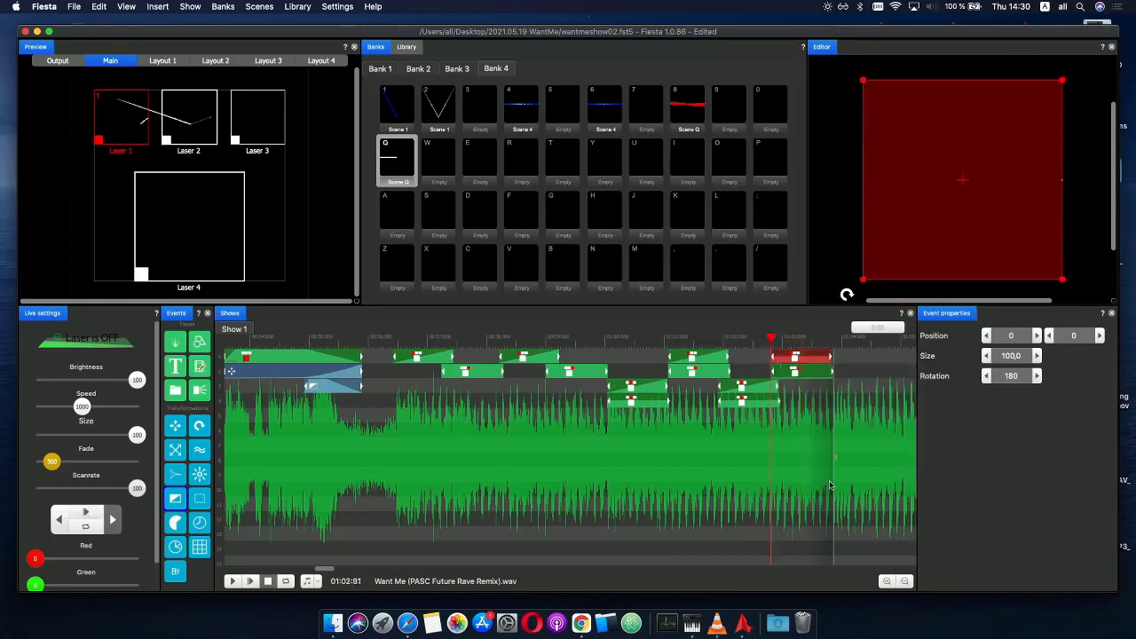
pyautogui.click(810, 373)
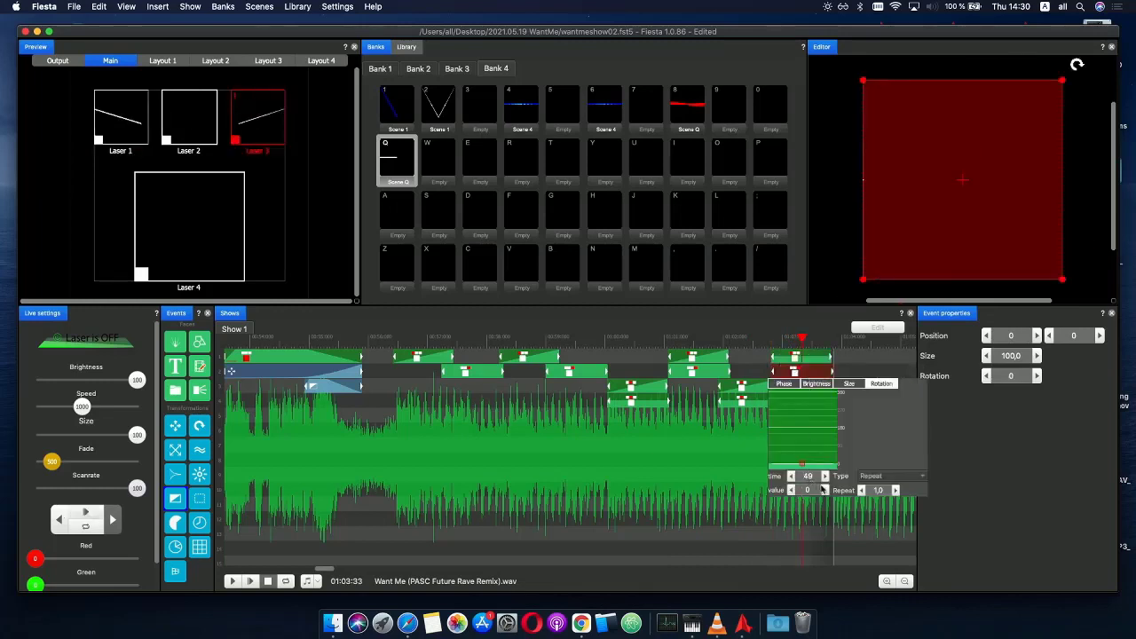
pyautogui.click(824, 494)
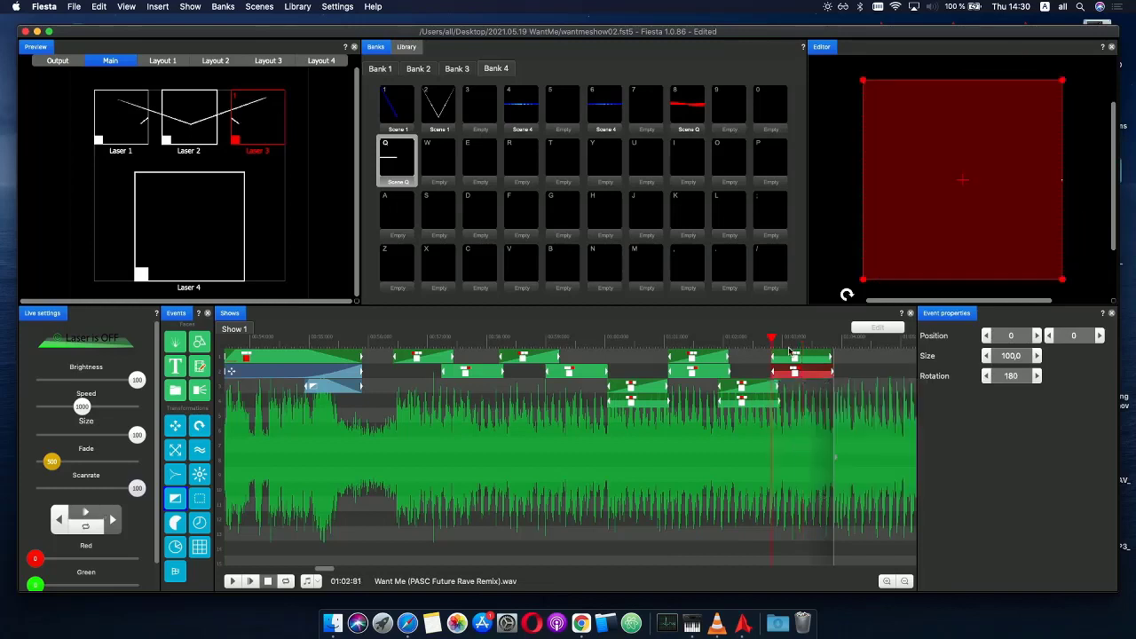
pyautogui.moveTo(769, 340); pyautogui.dragTo(569, 340)
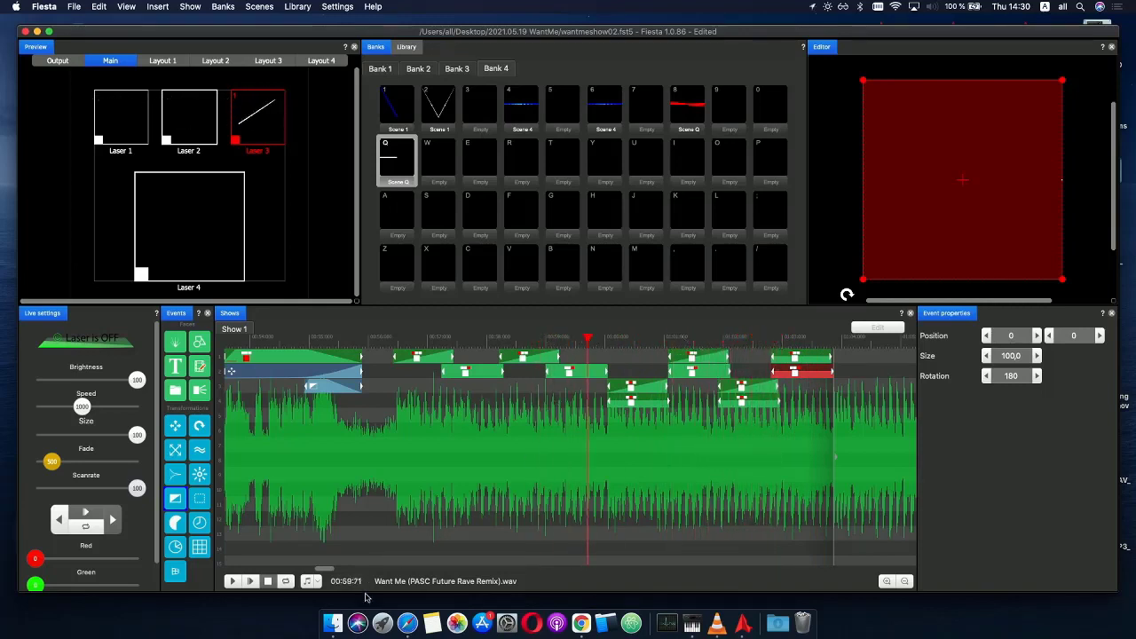
pyautogui.press('space')
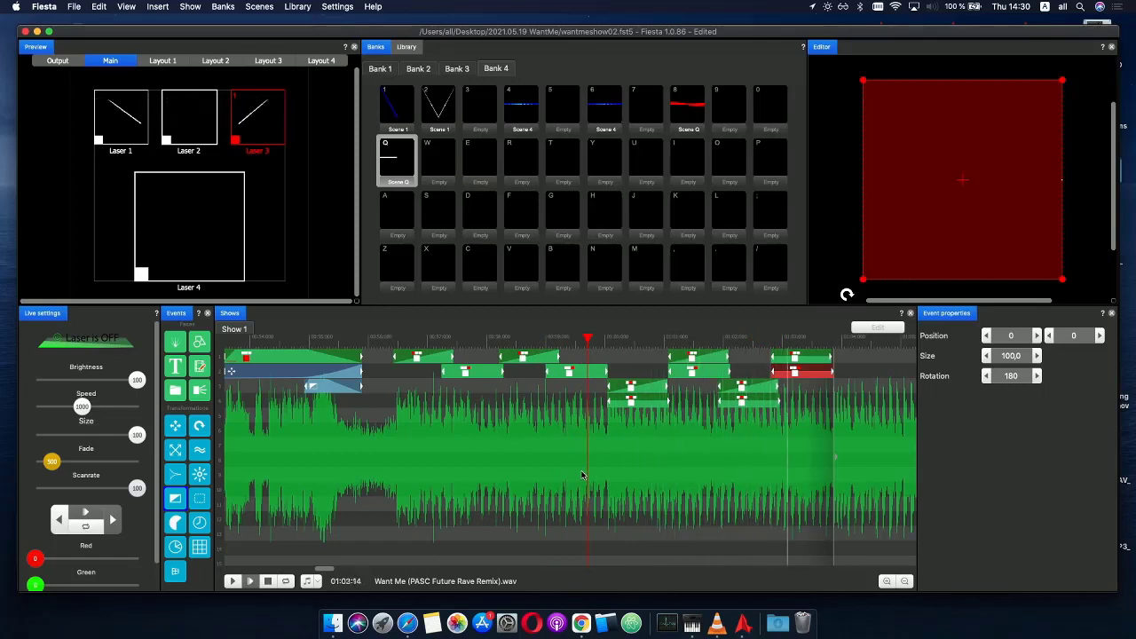
# - Copy the Laser 2 pair on tracks 3 and 4 to about 01:03:60, overlapping the end of the 01:02:81 pair
pyautogui.click(764, 340)
pyautogui.click(734, 392)
pyautogui.press('super+v')
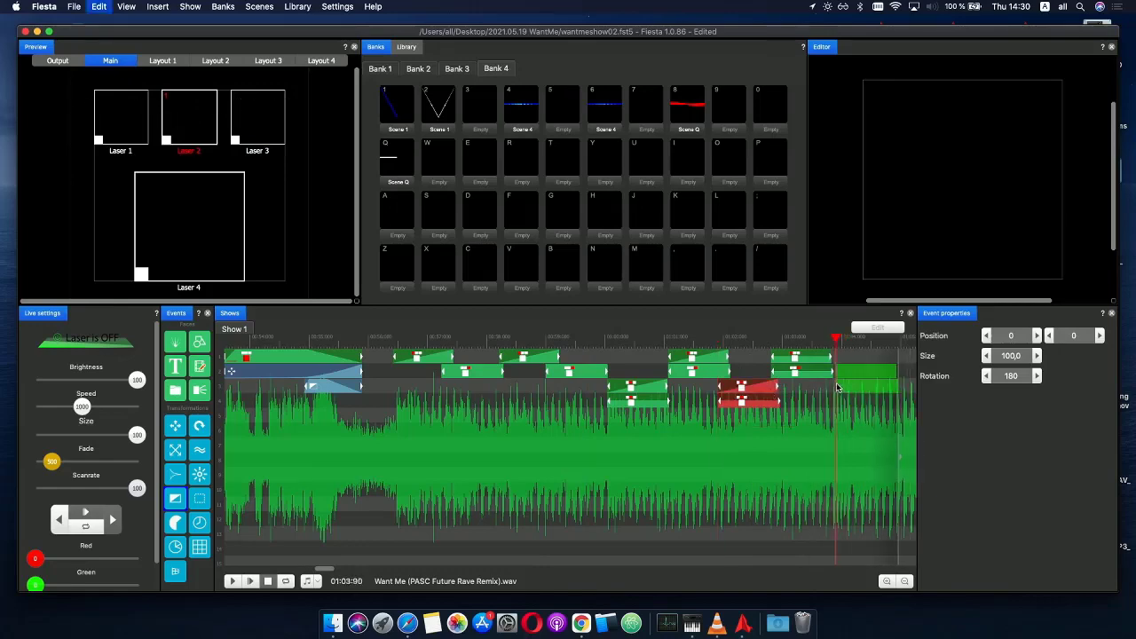
pyautogui.click(833, 389)
pyautogui.scroll(-3, 843, 351)
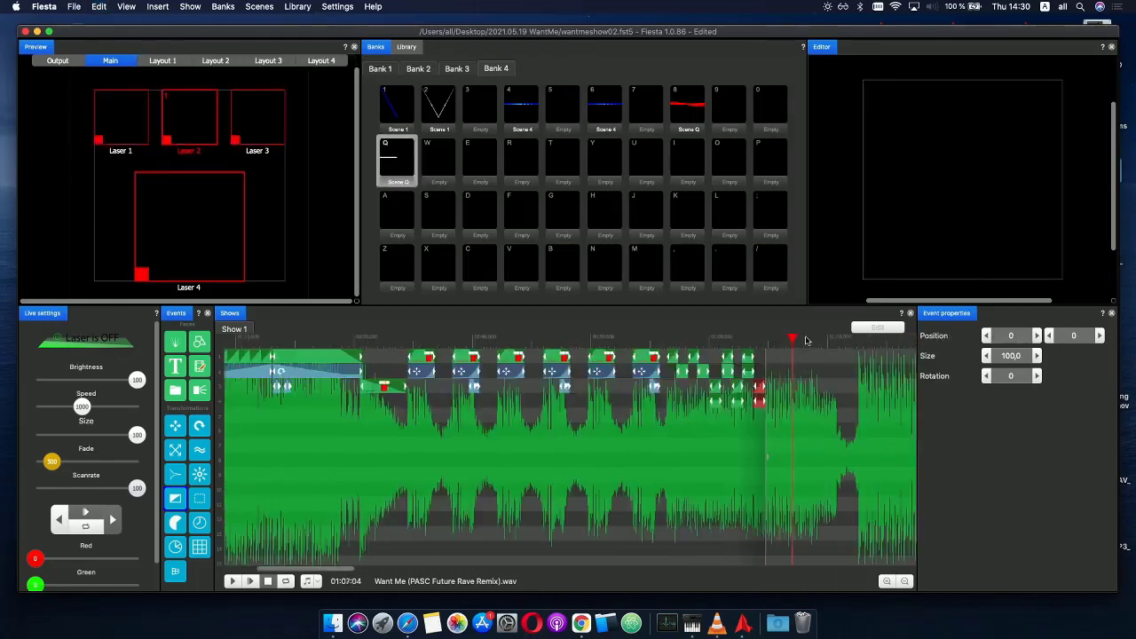
pyautogui.scroll(3, 807, 340)
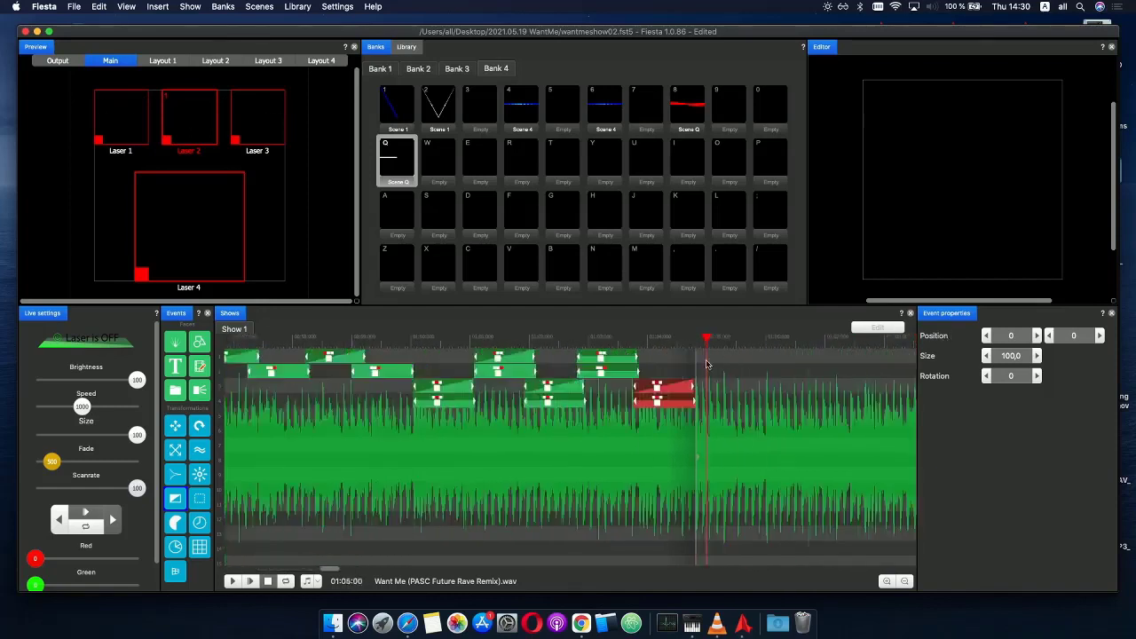
pyautogui.moveTo(673, 386); pyautogui.dragTo(616, 394)
# - Copy the Laser 1 and Laser 3 pair starting at 01:01:07 to about 01:04:40 on tracks 1 and 2
pyautogui.moveTo(496, 389); pyautogui.dragTo(528, 357)
pyautogui.press('super+c')
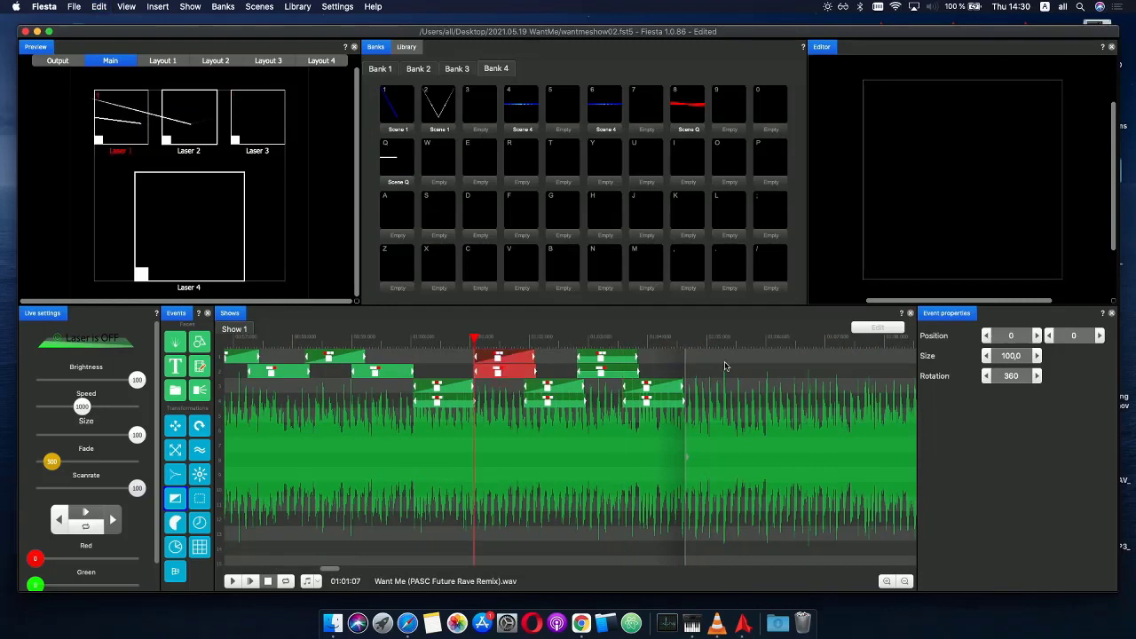
pyautogui.press('super+v')
pyautogui.click(702, 360)
# - Copy the last Laser 2 pair on tracks 3 and 4 to start at 01:05:09
pyautogui.moveTo(683, 407); pyautogui.dragTo(609, 357)
pyautogui.press('super+c')
pyautogui.press('super+v')
pyautogui.click(727, 398)
# - Copy the 180-degree rotated Laser 1 and Laser 3 pair from 01:02:81 to start at 01:05:76 on tracks 1 and 2
pyautogui.press('super+c')
pyautogui.press('super+v')
pyautogui.click(780, 359)
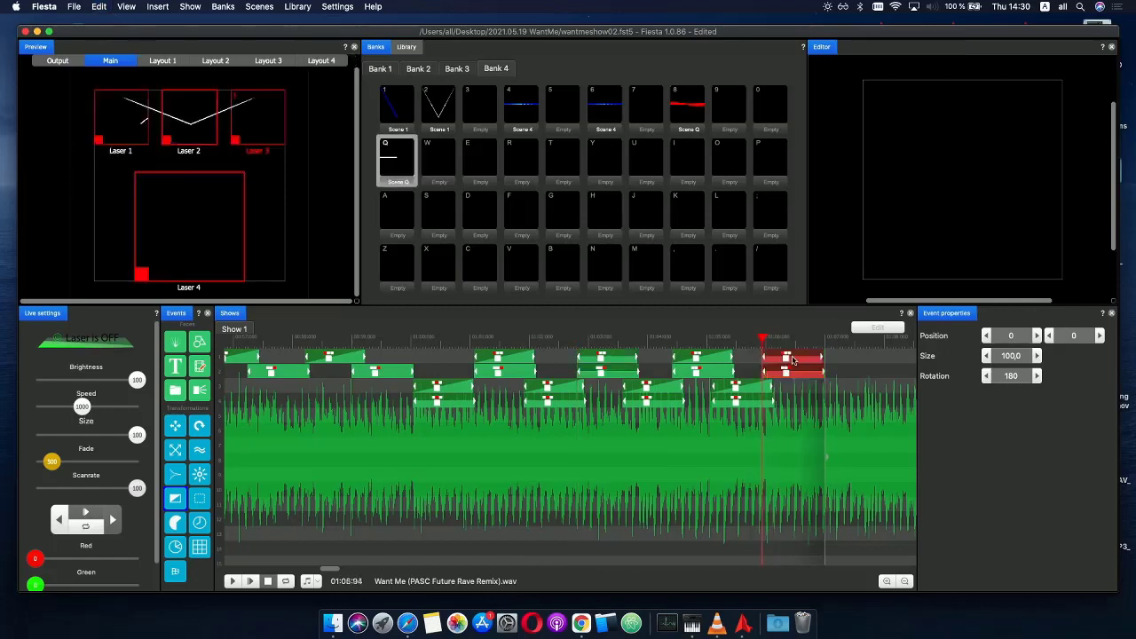
# - Copy the Laser 2 pair starting at 01:05:09 to about 01:06:40 on tracks 3 and 4
pyautogui.click(769, 403)
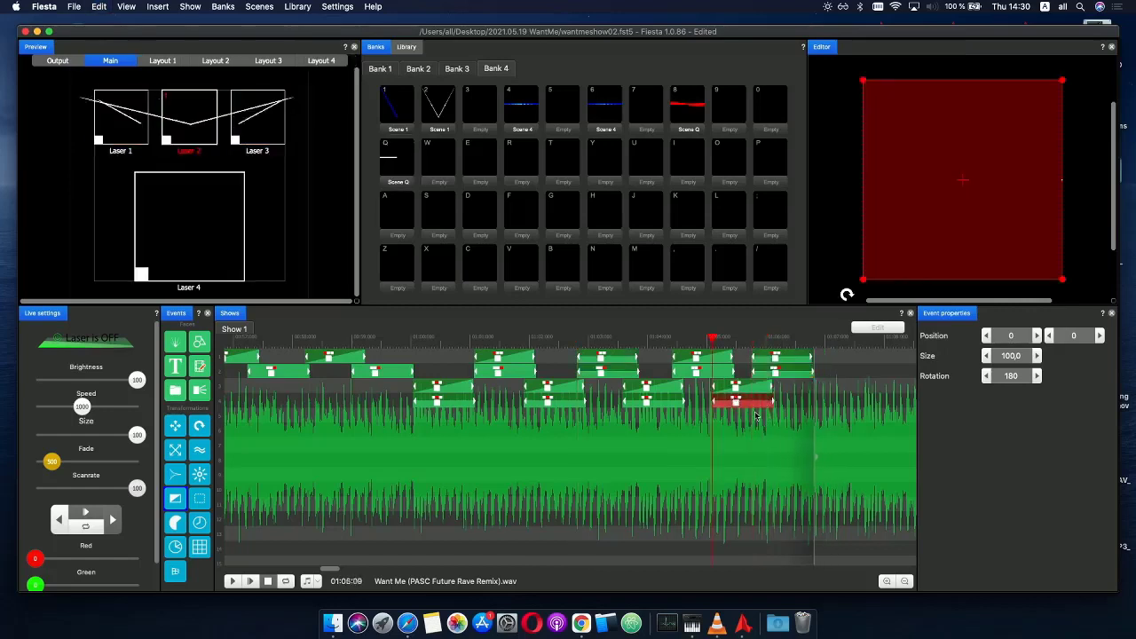
pyautogui.keyDown('shift'); pyautogui.click(744, 387); pyautogui.keyUp('shift')
pyautogui.press('super+c')
pyautogui.press('super+v')
pyautogui.moveTo(835, 388); pyautogui.dragTo(819, 388)
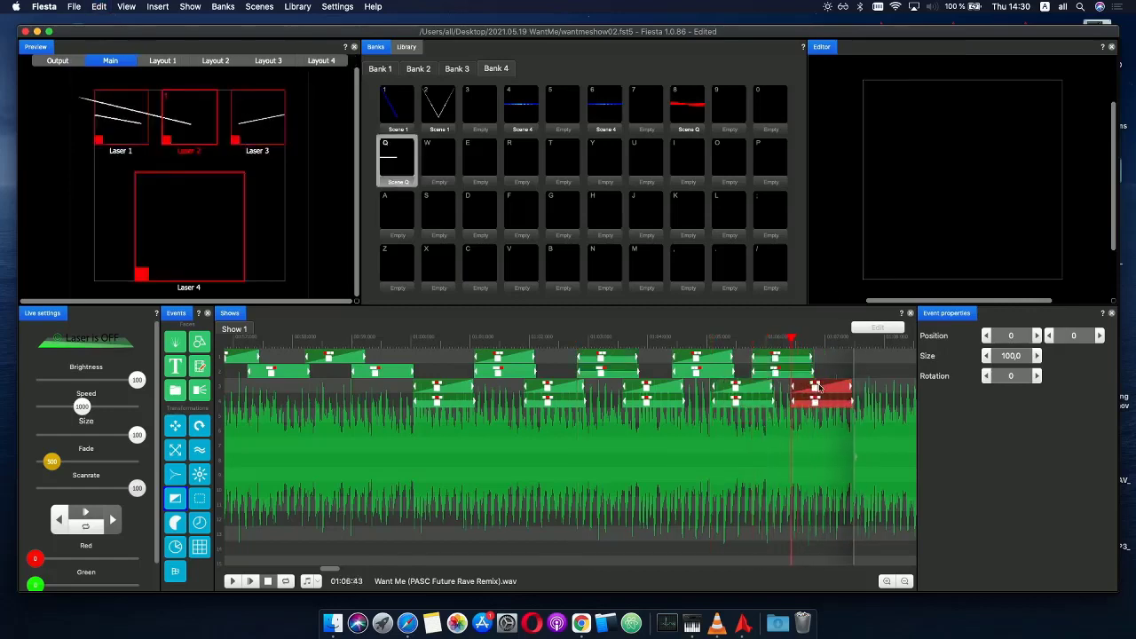
# - Copy the Laser 1 and Laser 3 pair from about 01:04:40 to start at 01:06:93 on tracks 1 and 2, and play the sequence
pyautogui.click(747, 371)
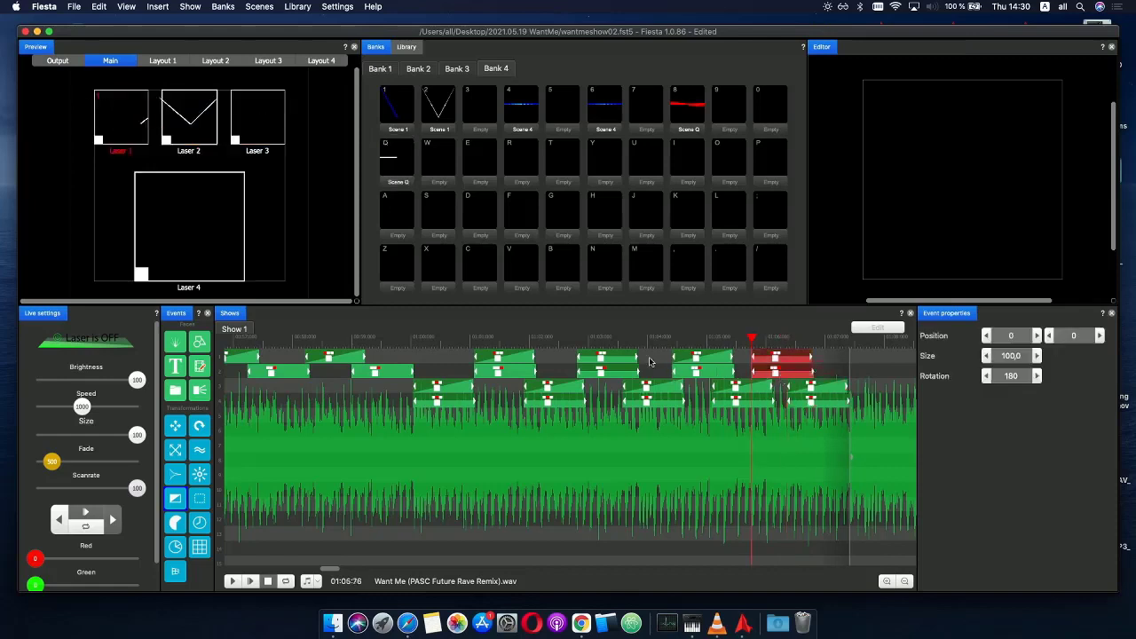
pyautogui.click(702, 359)
pyautogui.press('super+c')
pyautogui.press('super+v')
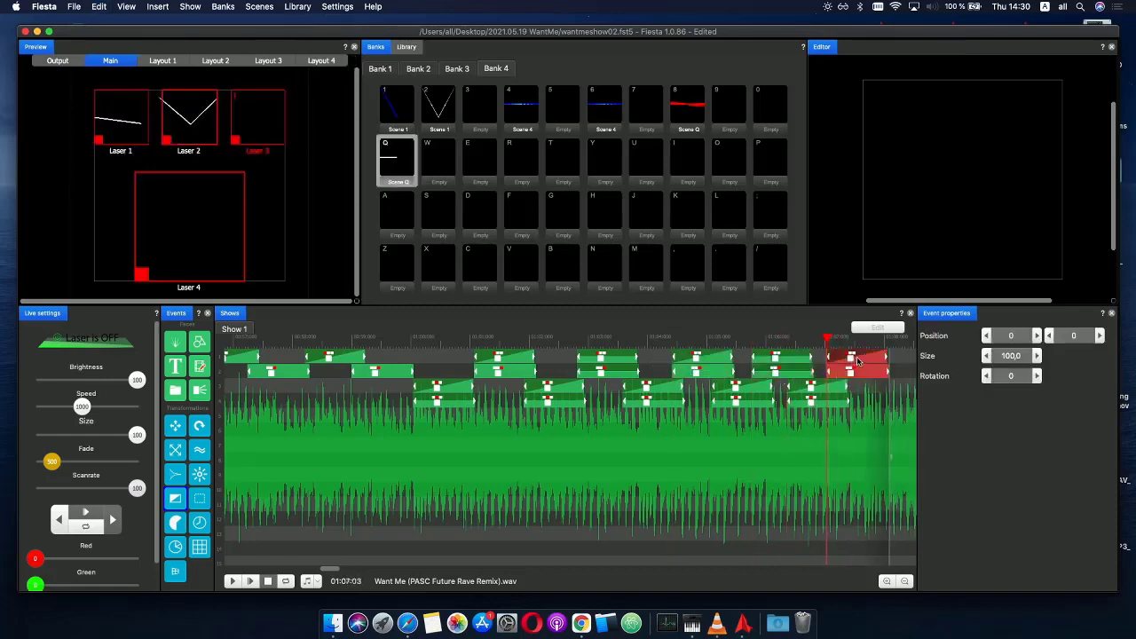
pyautogui.moveTo(857, 359); pyautogui.dragTo(845, 360)
pyautogui.press('space')
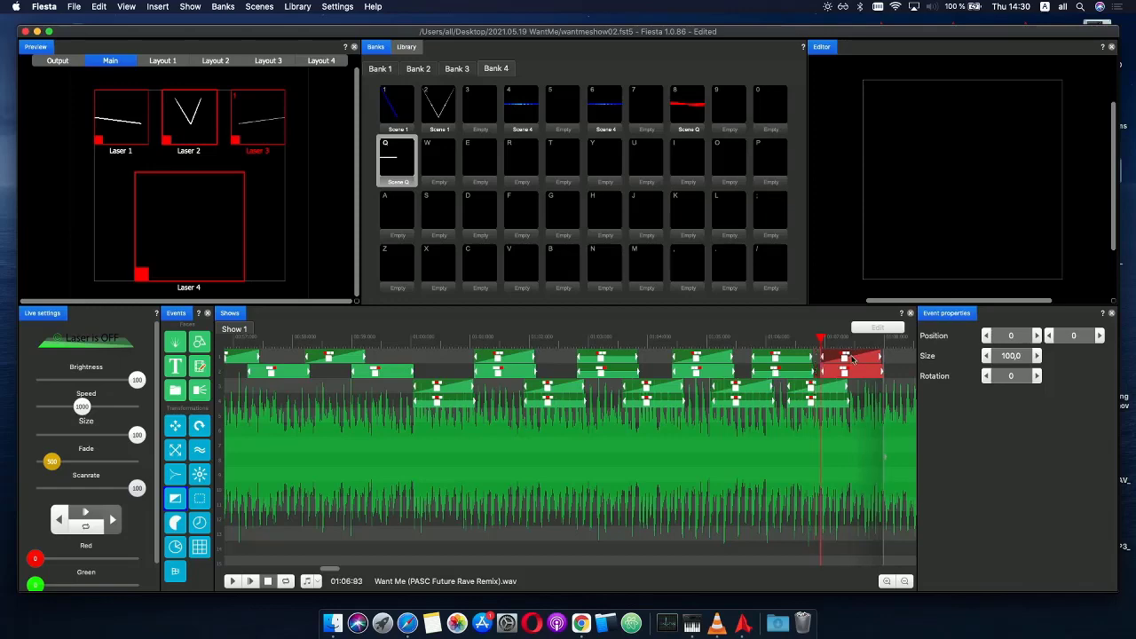
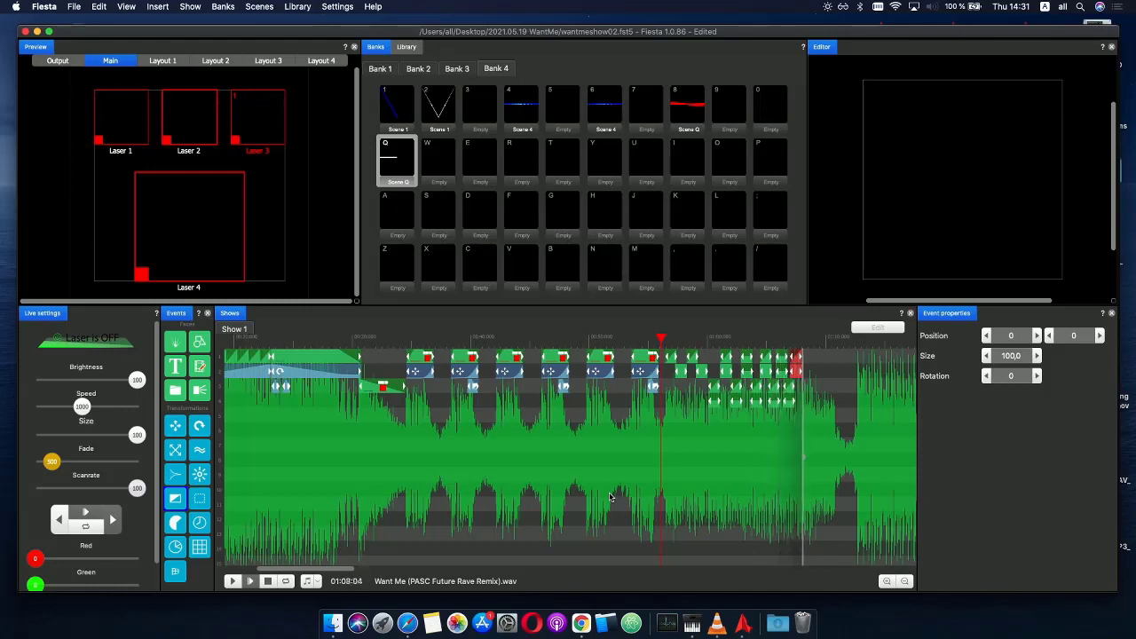
# - Place the playhead at 01:07:53, and duplicate Scene Q into slot W of Bank 4
pyautogui.click(782, 344)
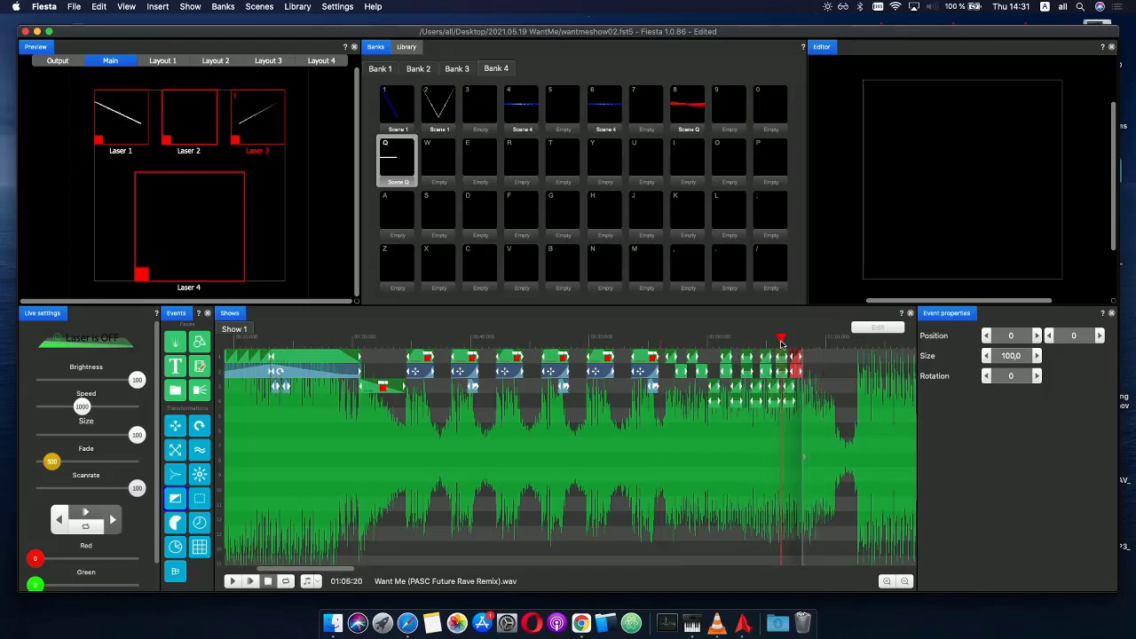
pyautogui.scroll(3, 808, 360)
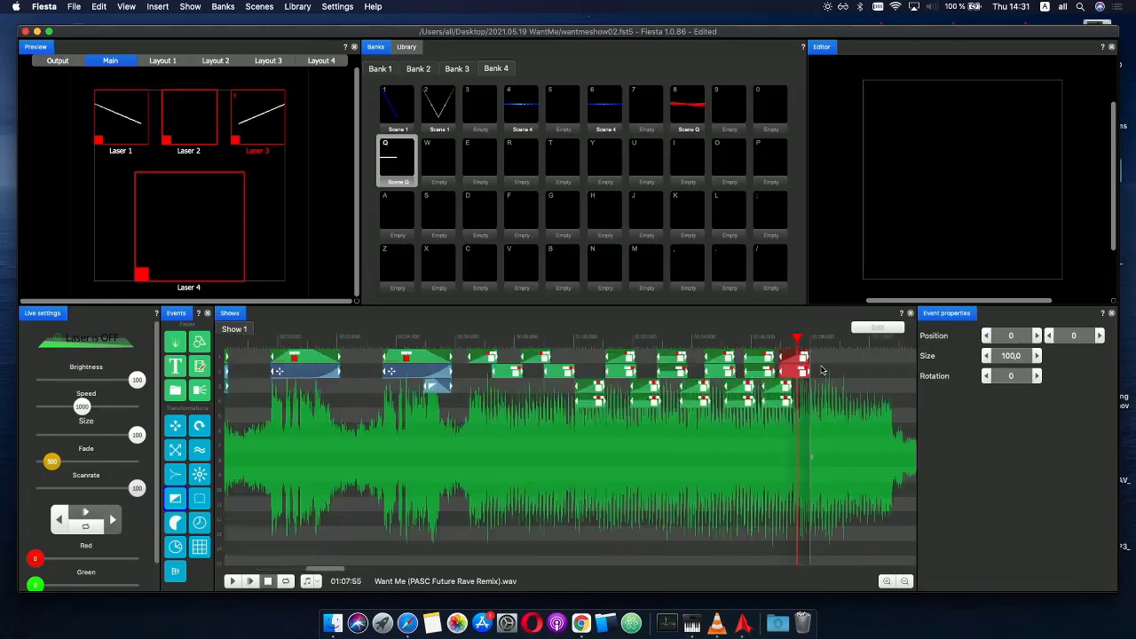
pyautogui.hscroll(3, 824, 373)
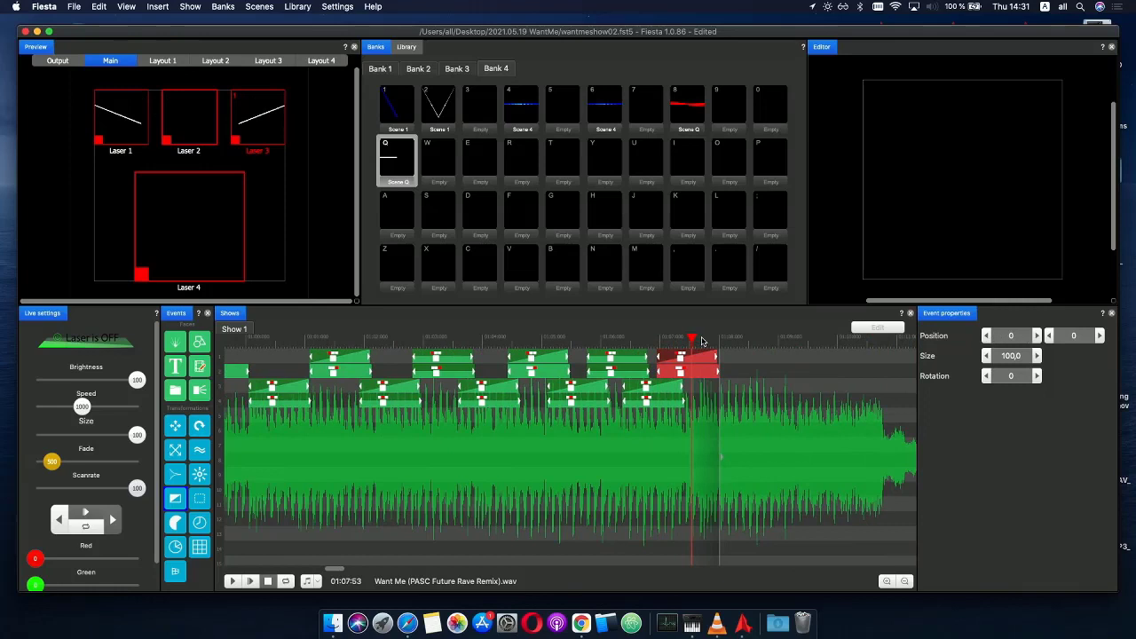
pyautogui.click(384, 171)
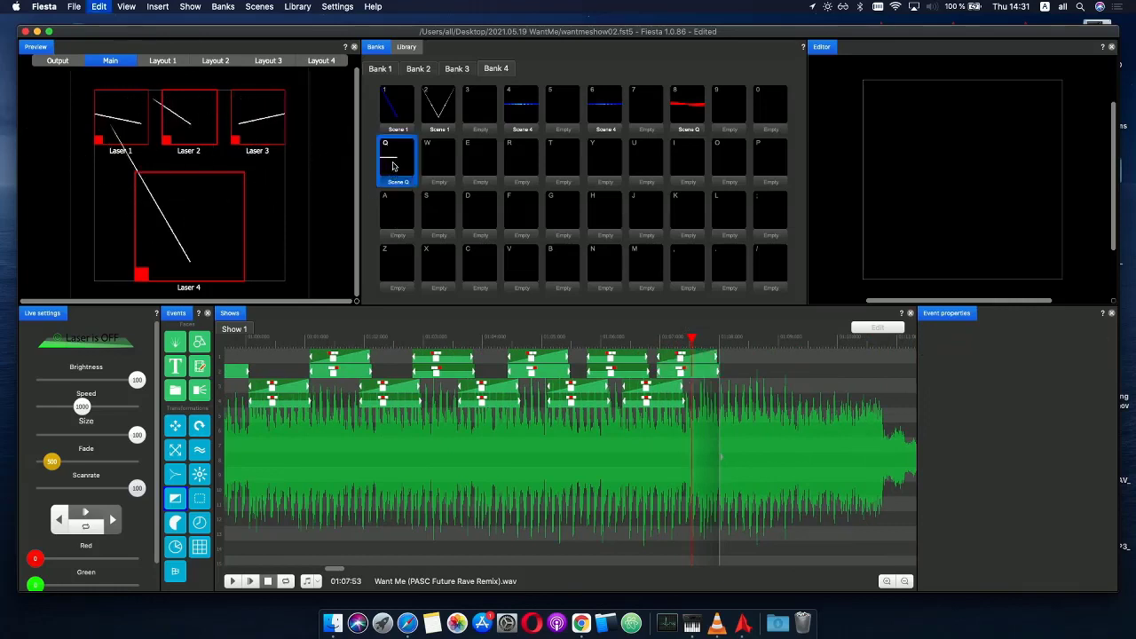
pyautogui.click(430, 157)
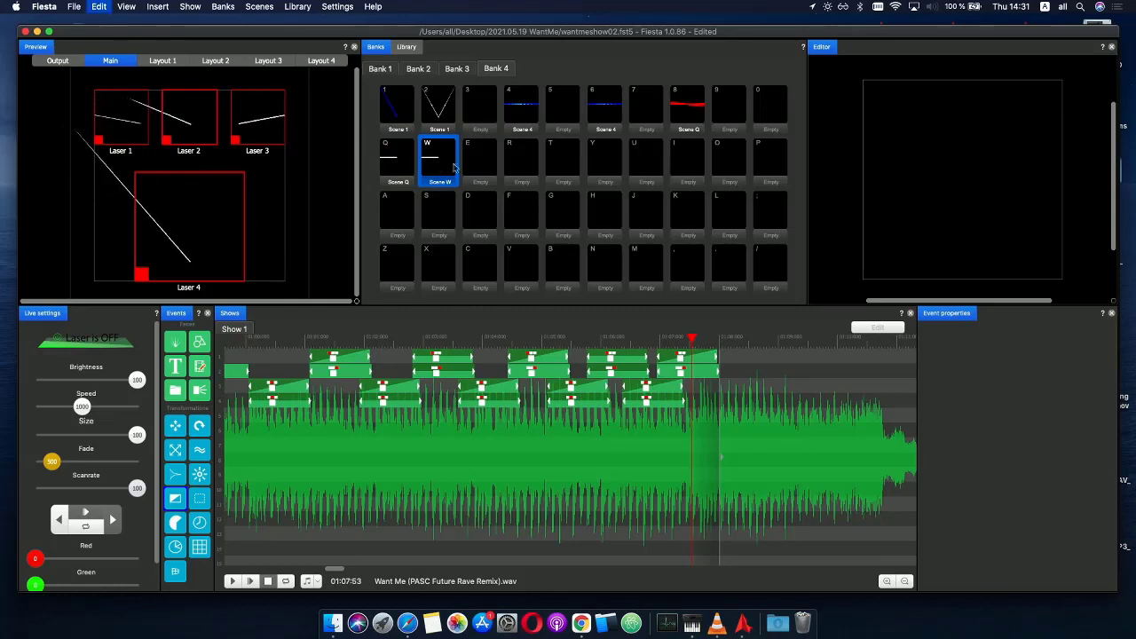
# - Open Scene W for editing and copy its three events onto tracks 4 to 6, starting at 00:00:00
pyautogui.doubleClick(430, 157)
pyautogui.click(399, 321)
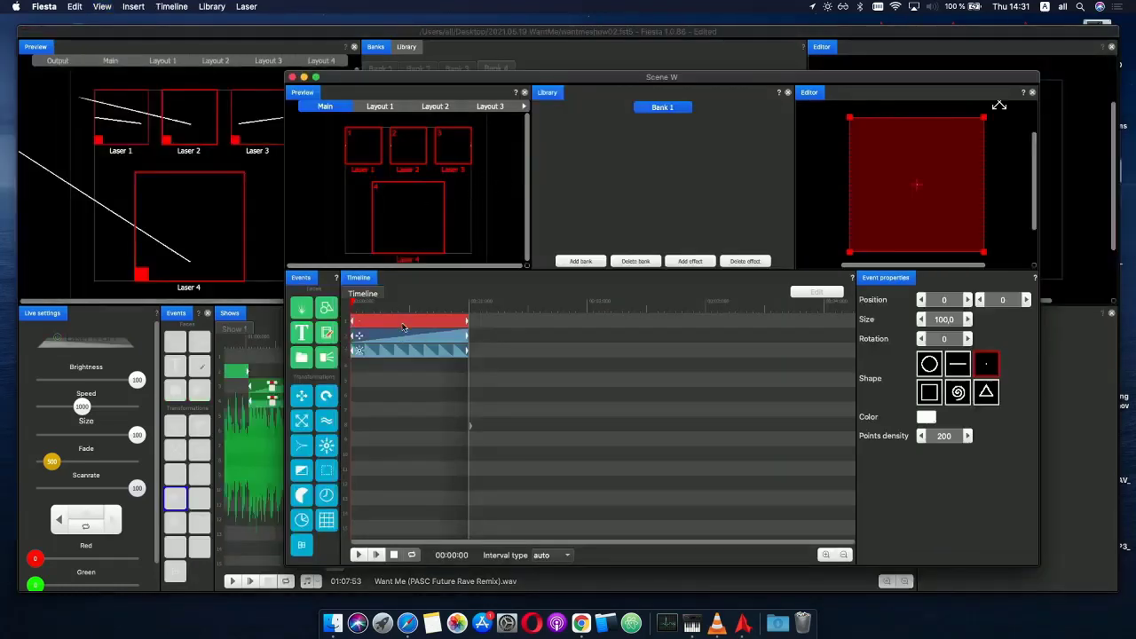
pyautogui.click(423, 388)
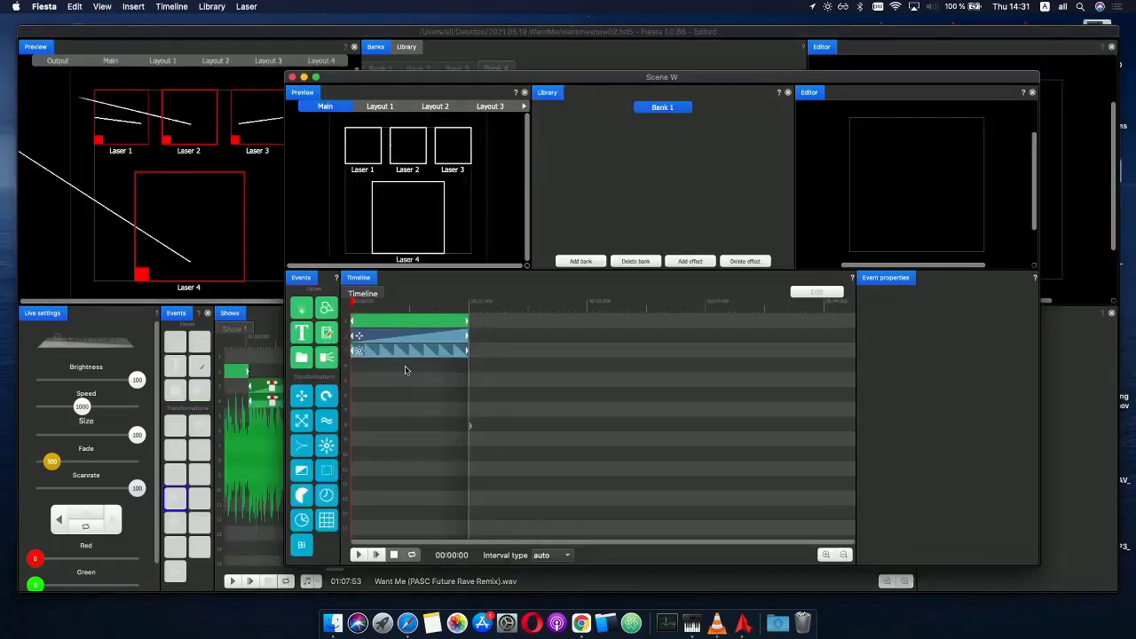
pyautogui.moveTo(404, 370); pyautogui.dragTo(368, 320)
pyautogui.press('super+c')
pyautogui.press('super+v')
pyautogui.click(379, 364)
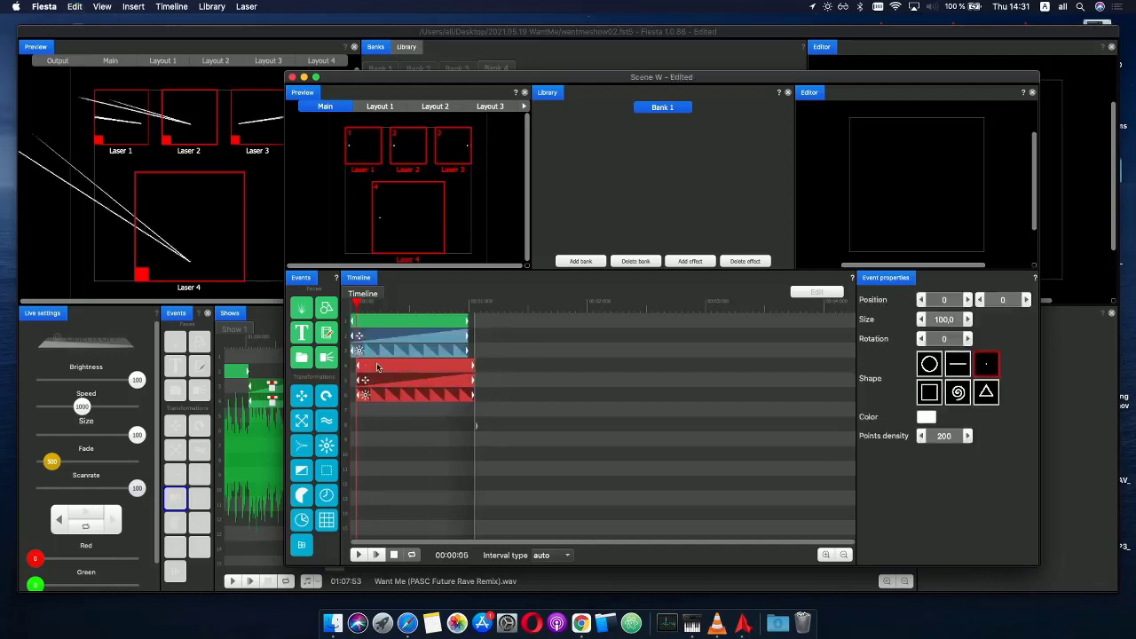
pyautogui.click(535, 364)
# - Invert the phase graph of Scene W's position event on track 5, preview the mirrored motion, and close the scene editor
pyautogui.click(391, 384)
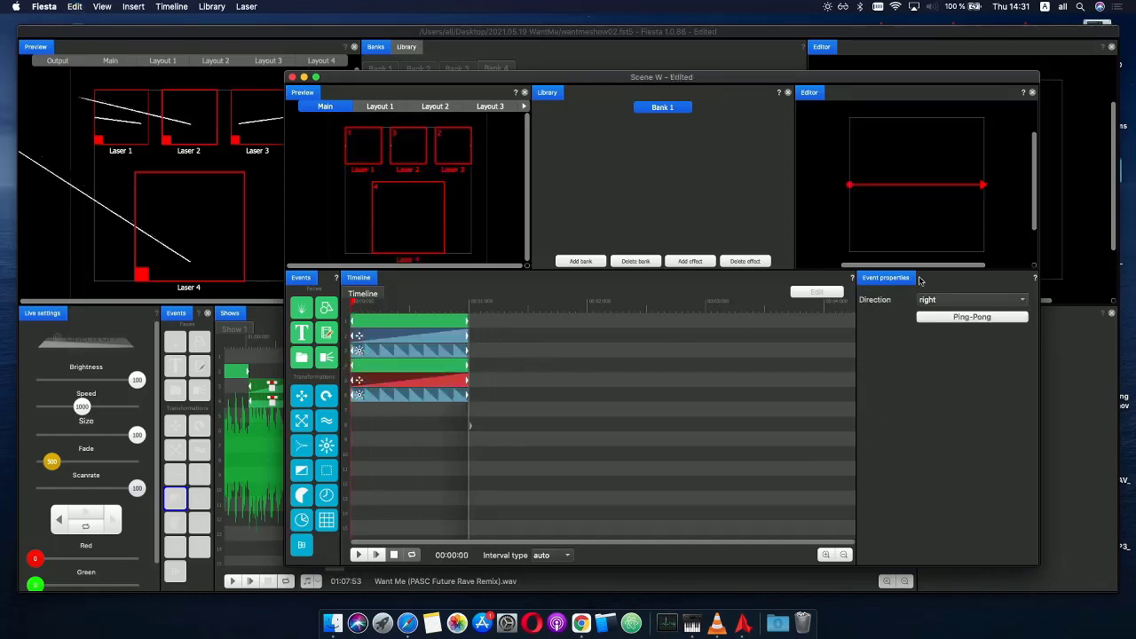
pyautogui.click(395, 384)
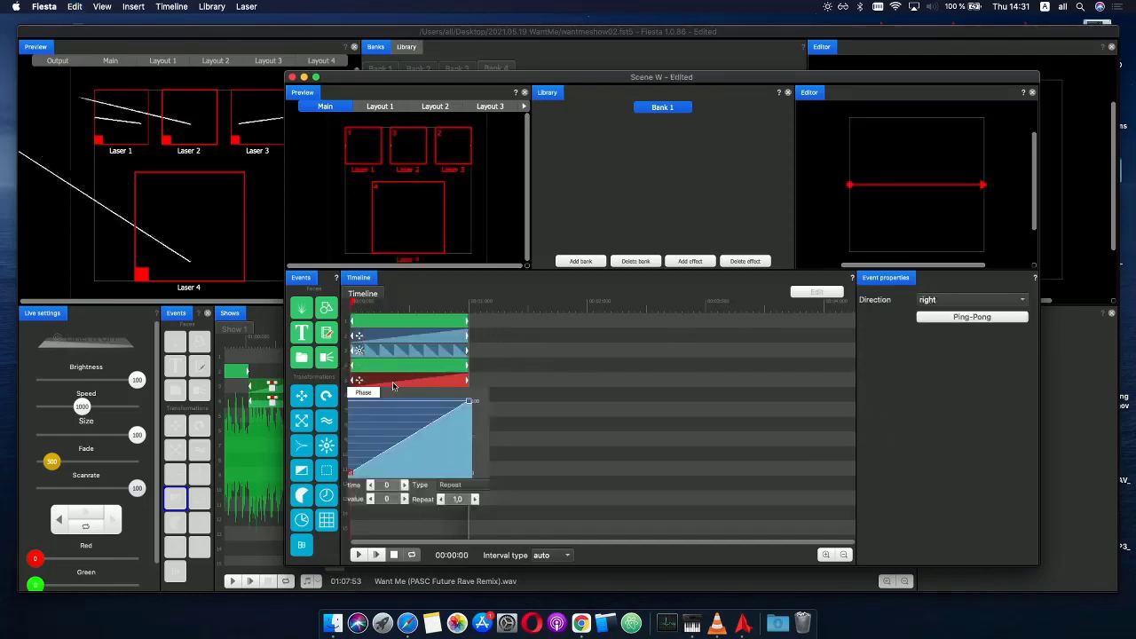
pyautogui.rightClick(383, 416)
pyautogui.click(417, 517)
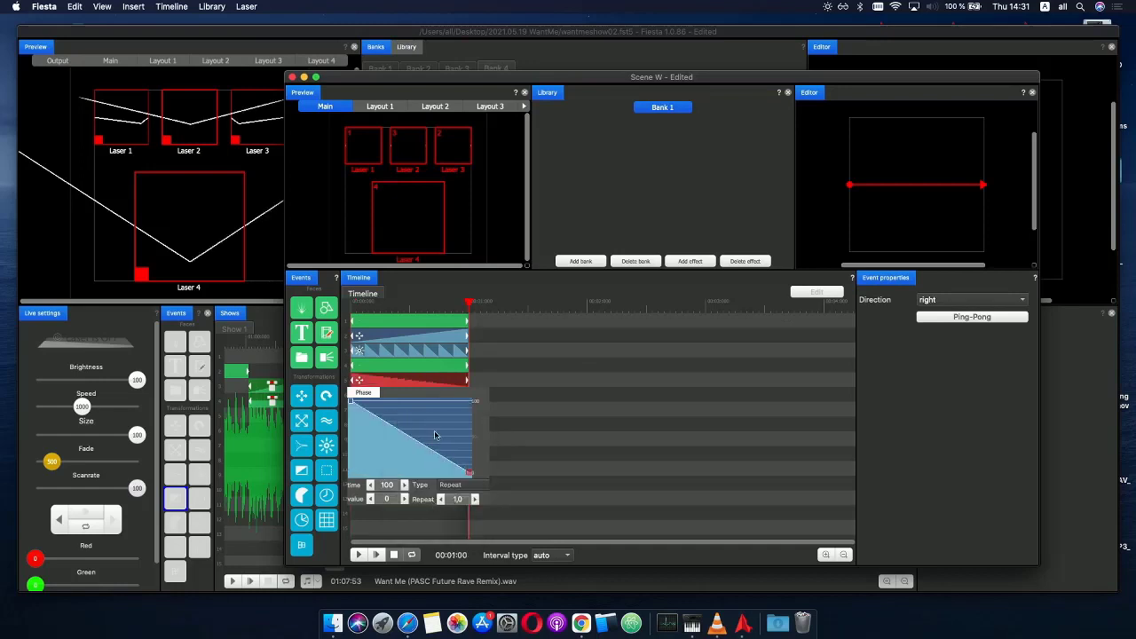
pyautogui.click(351, 305)
pyautogui.moveTo(356, 306); pyautogui.dragTo(451, 306)
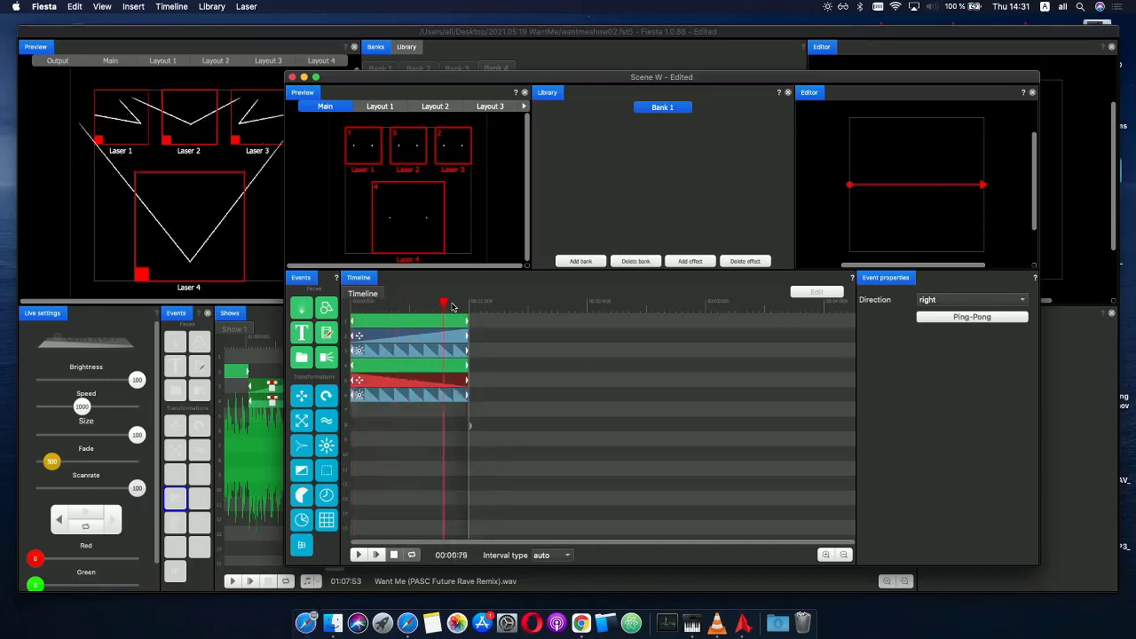
pyautogui.click(292, 78)
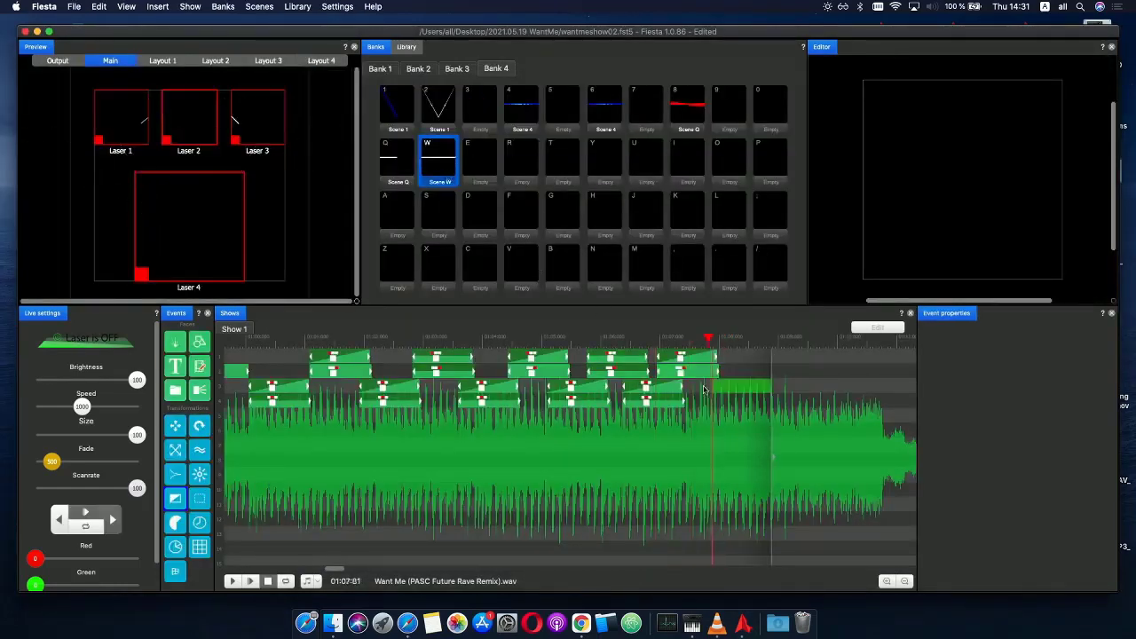
# - Start the Scene W event on track 3 at 01:07:63 and extend it to about 01:10:73
pyautogui.click(701, 388)
pyautogui.moveTo(722, 388); pyautogui.dragTo(883, 389)
# - Set the Scene W event's phase repeat to 5 and play the show from 01:07:04
pyautogui.click(826, 391)
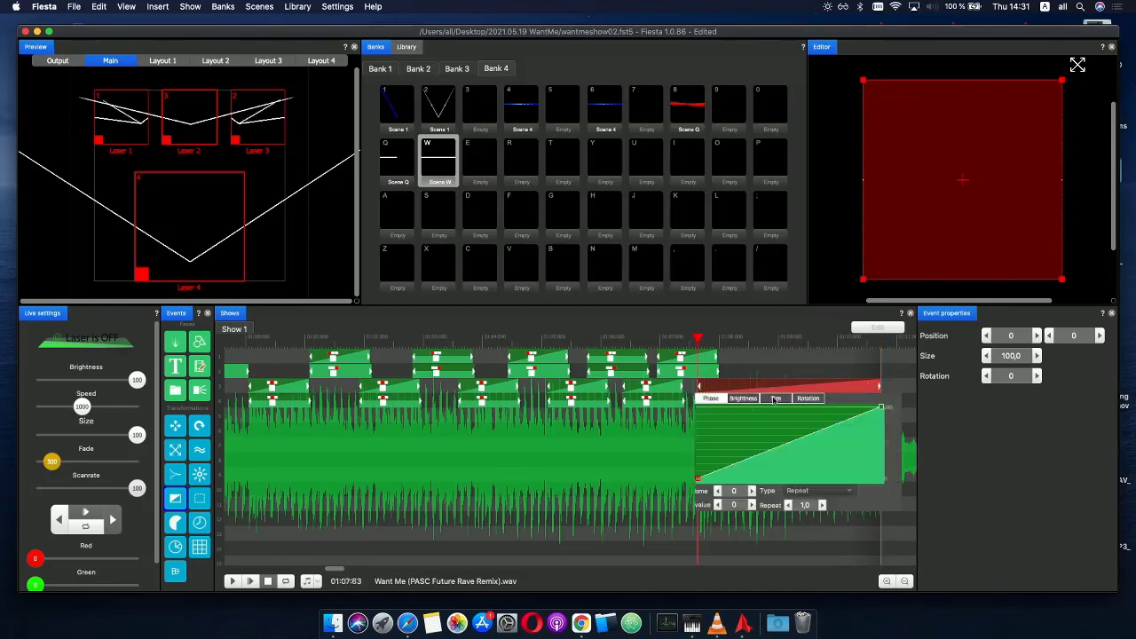
pyautogui.click(822, 505)
pyautogui.click(822, 505)
pyautogui.click(822, 505)
pyautogui.click(822, 505)
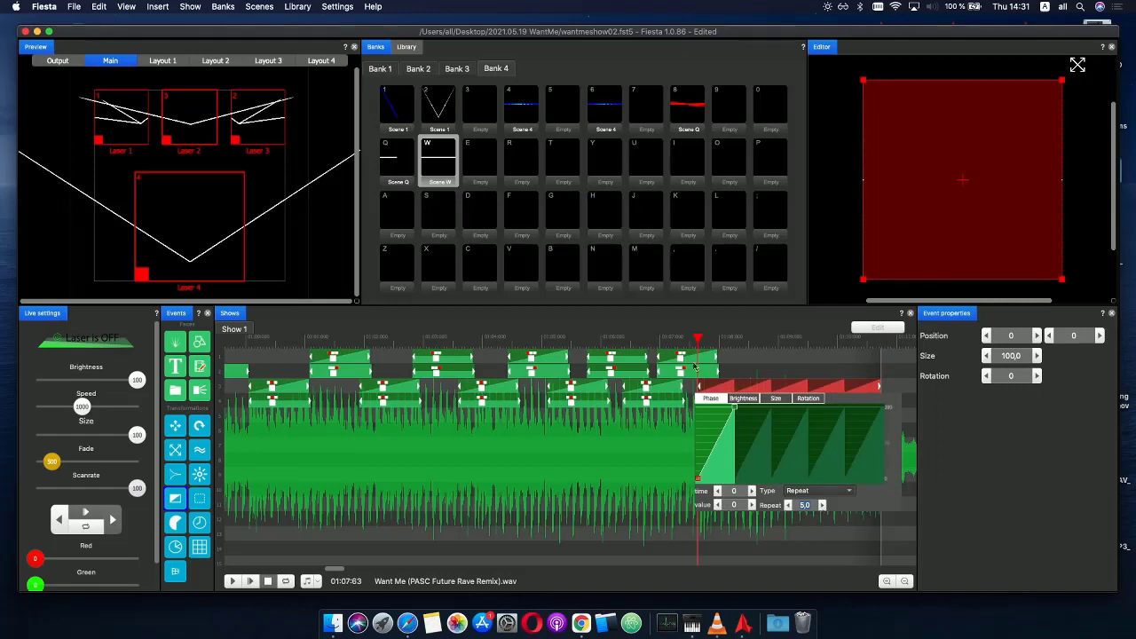
pyautogui.click(672, 336)
pyautogui.click(663, 337)
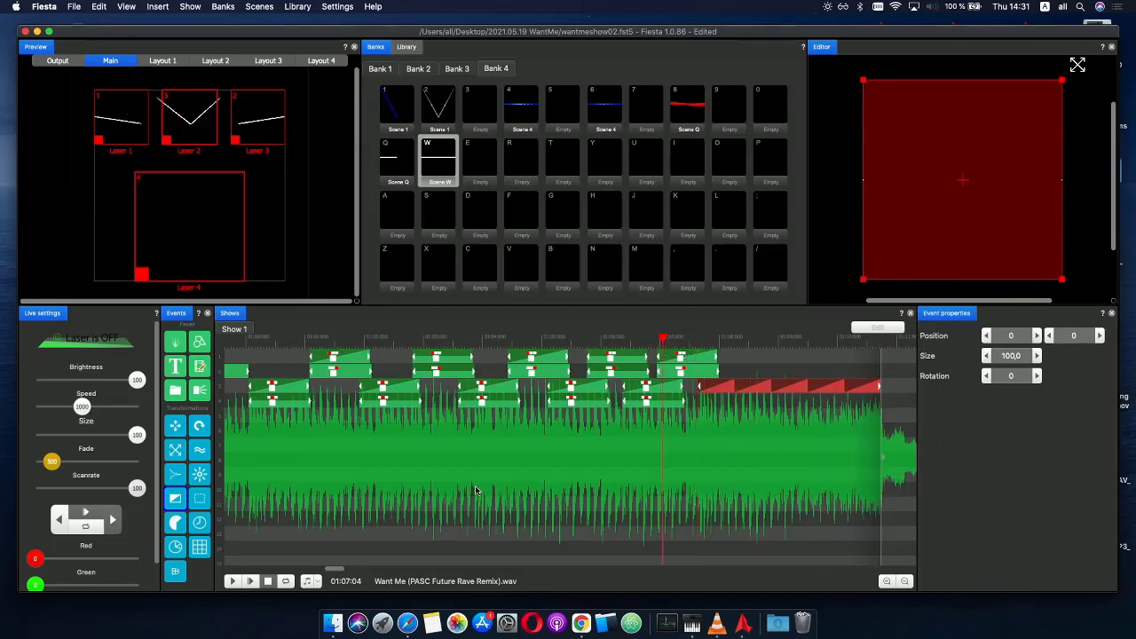
pyautogui.click(268, 581)
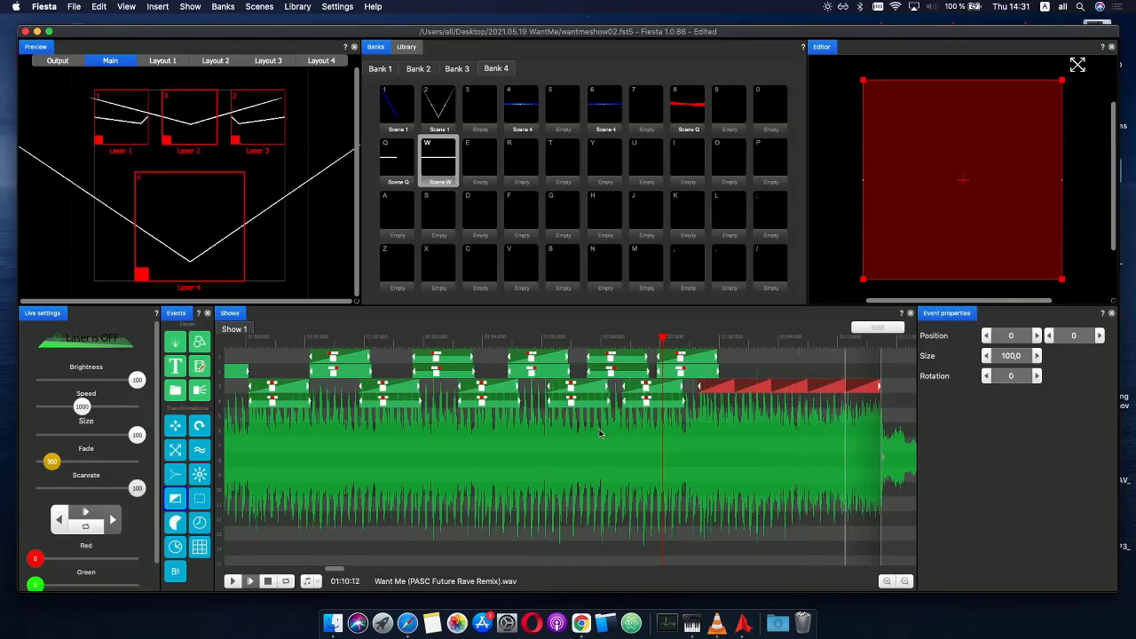
# - Set the Scene W event's phase repeat to 1 and the end value of its phase graph to 800
pyautogui.click(751, 341)
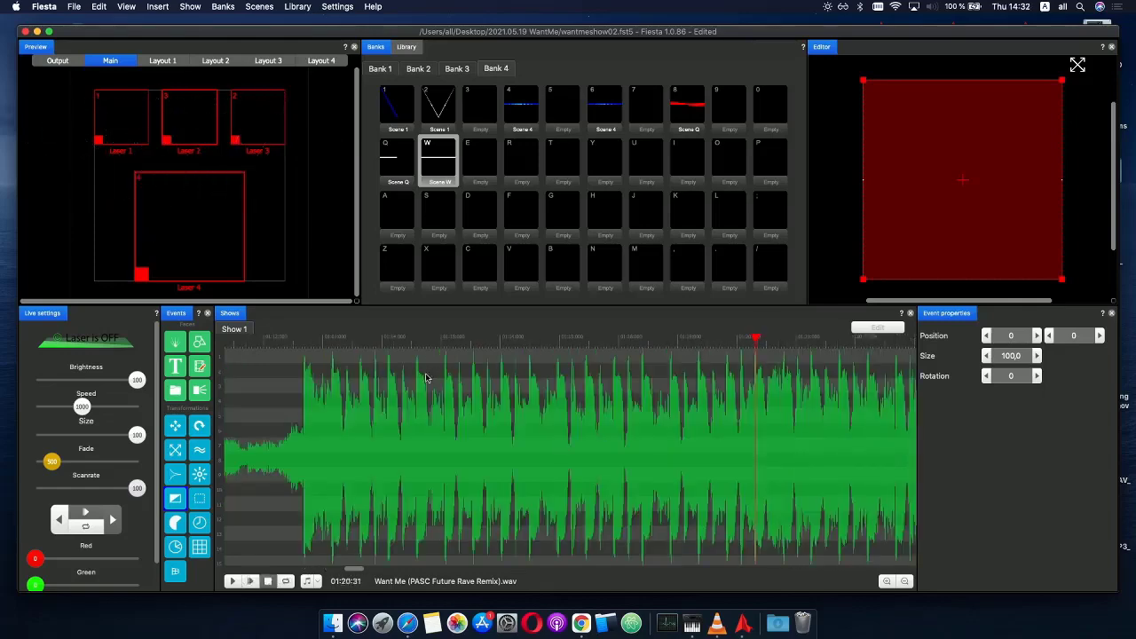
pyautogui.scroll(-3, 425, 378)
pyautogui.click(619, 340)
pyautogui.scroll(3, 651, 378)
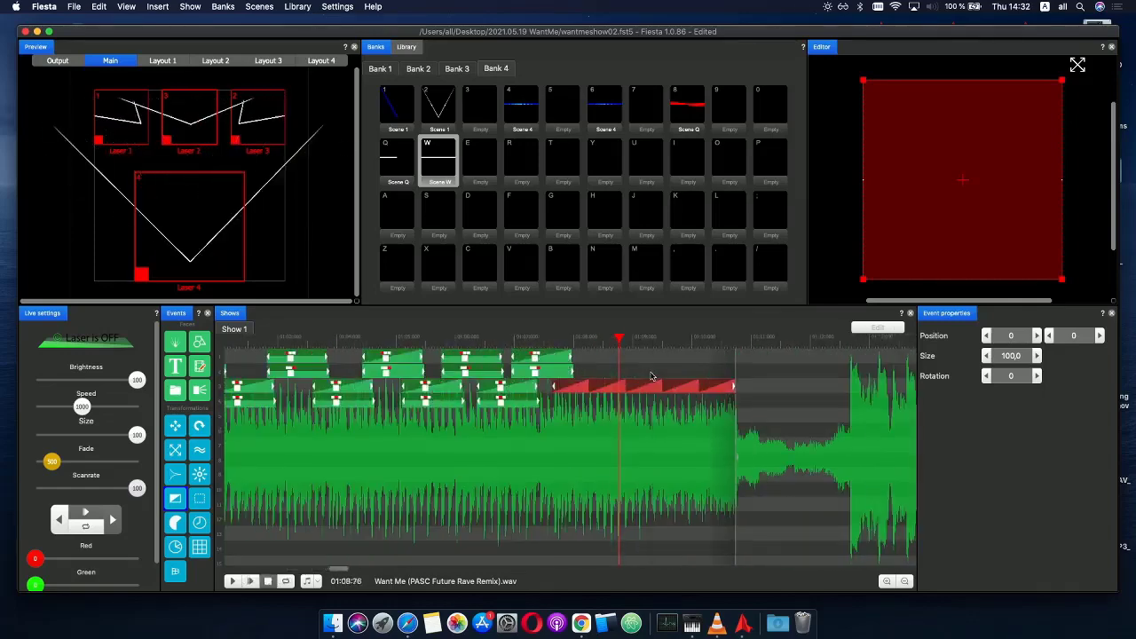
pyautogui.scroll(2, 636, 384)
pyautogui.click(627, 390)
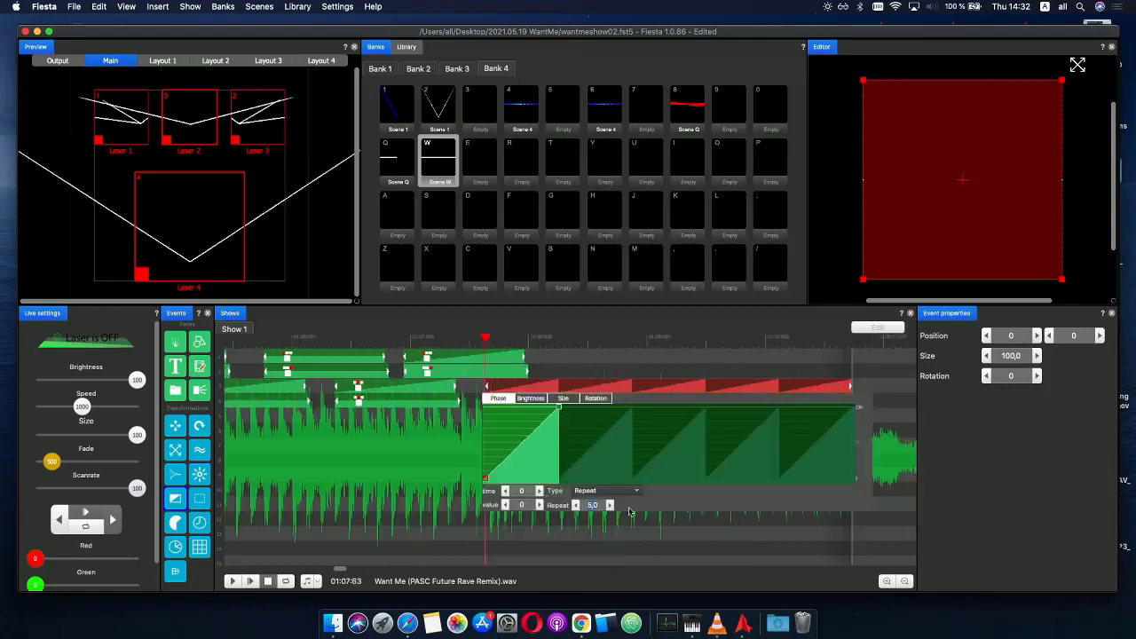
pyautogui.write('1')
pyautogui.press('Return')
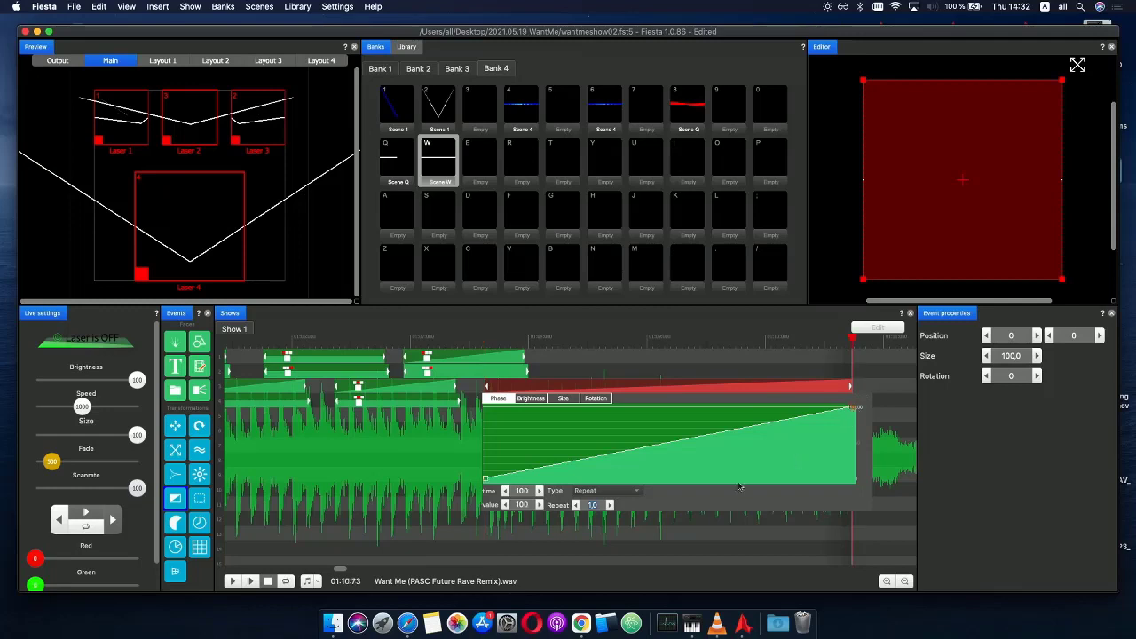
pyautogui.write('8')
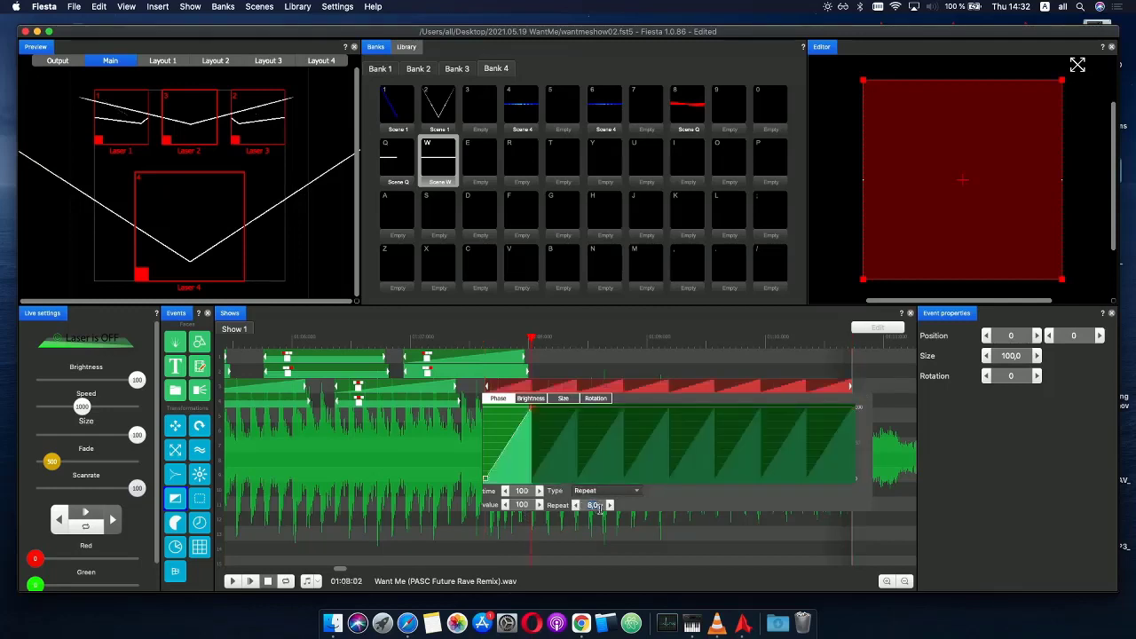
pyautogui.press('Return')
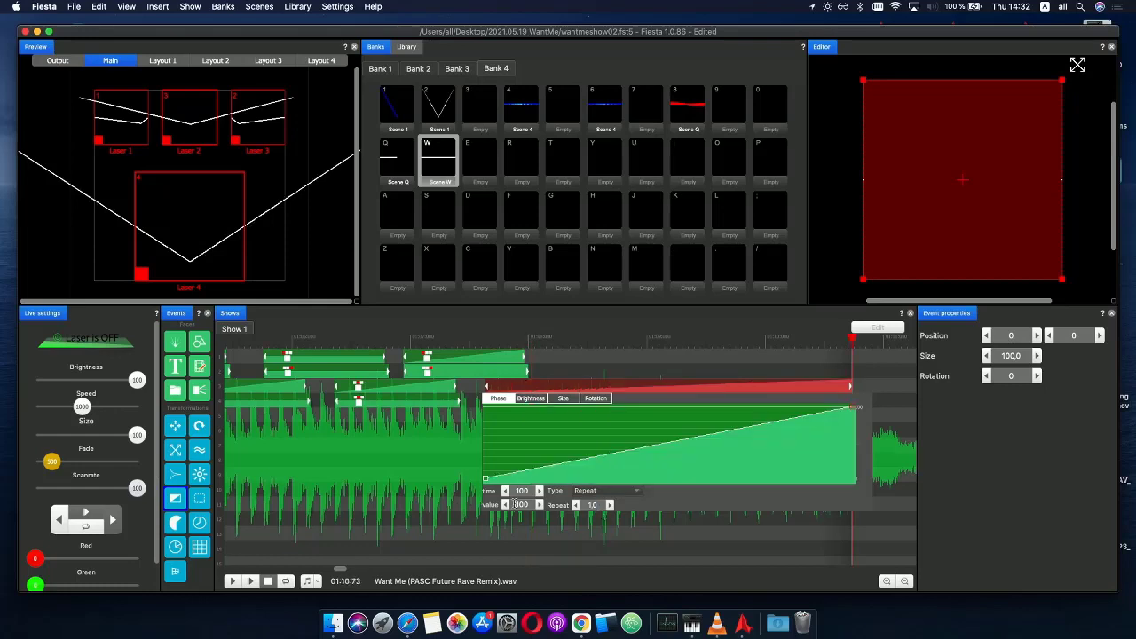
pyautogui.write('800')
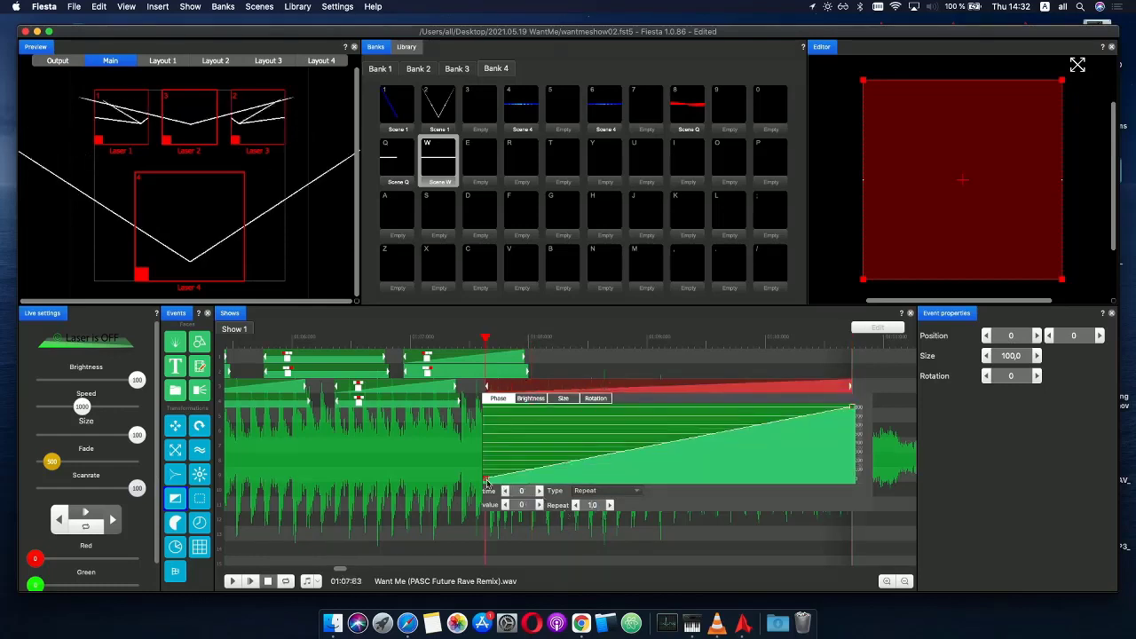
# - Convert the Scene W event's phase graph to a curve, bend it for a slow start, and play from 01:07:42
pyautogui.rightClick(487, 482)
pyautogui.click(497, 521)
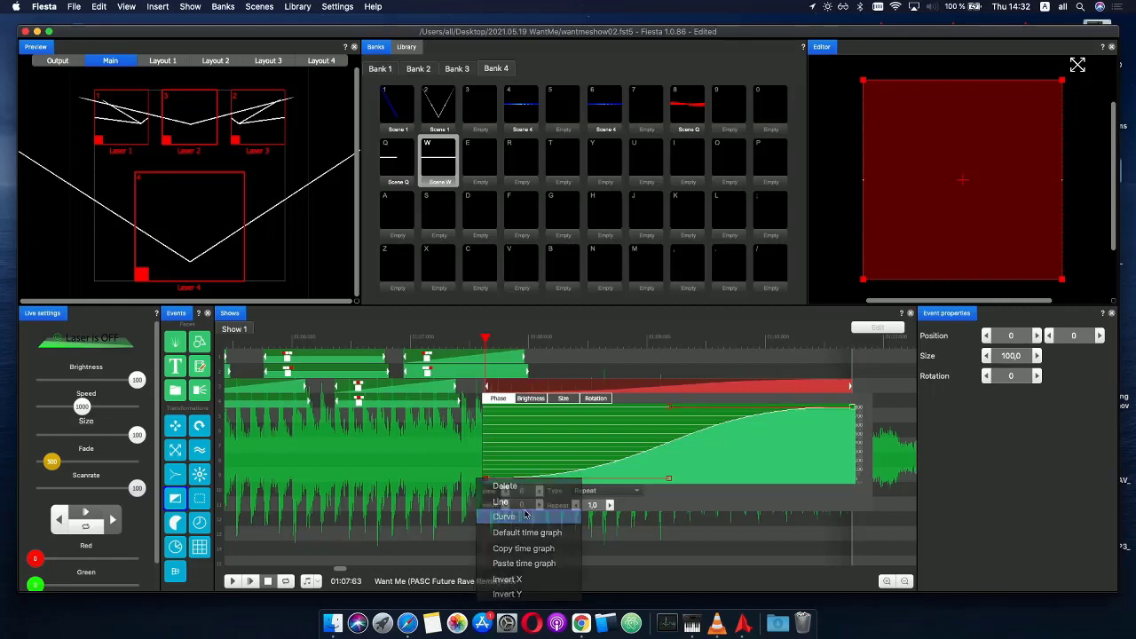
pyautogui.moveTo(670, 411); pyautogui.dragTo(751, 411)
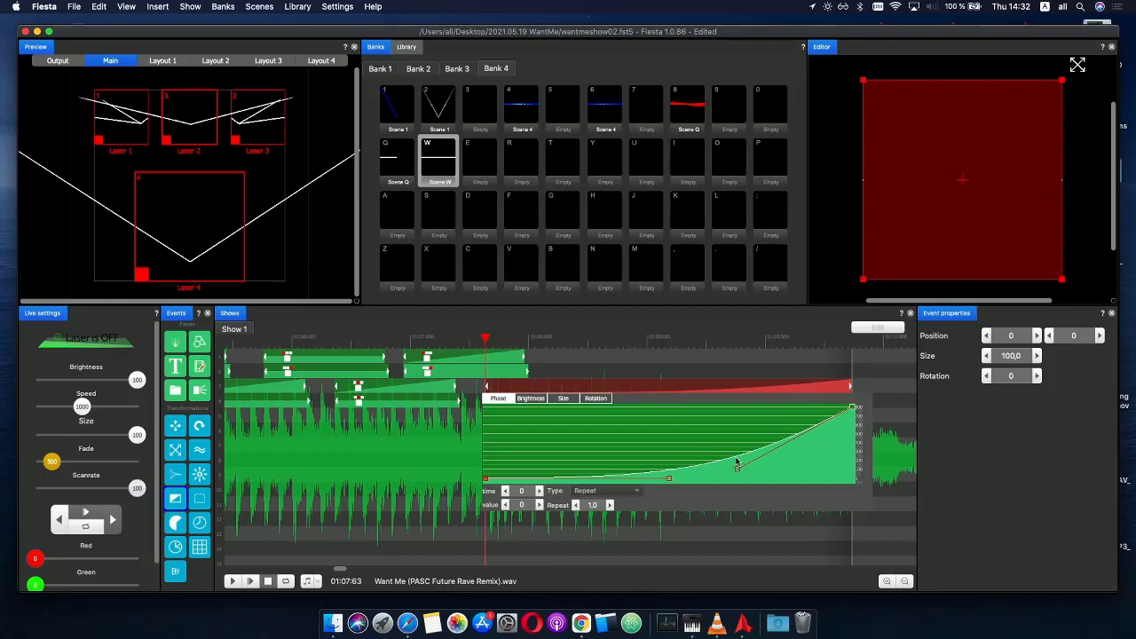
pyautogui.click(461, 339)
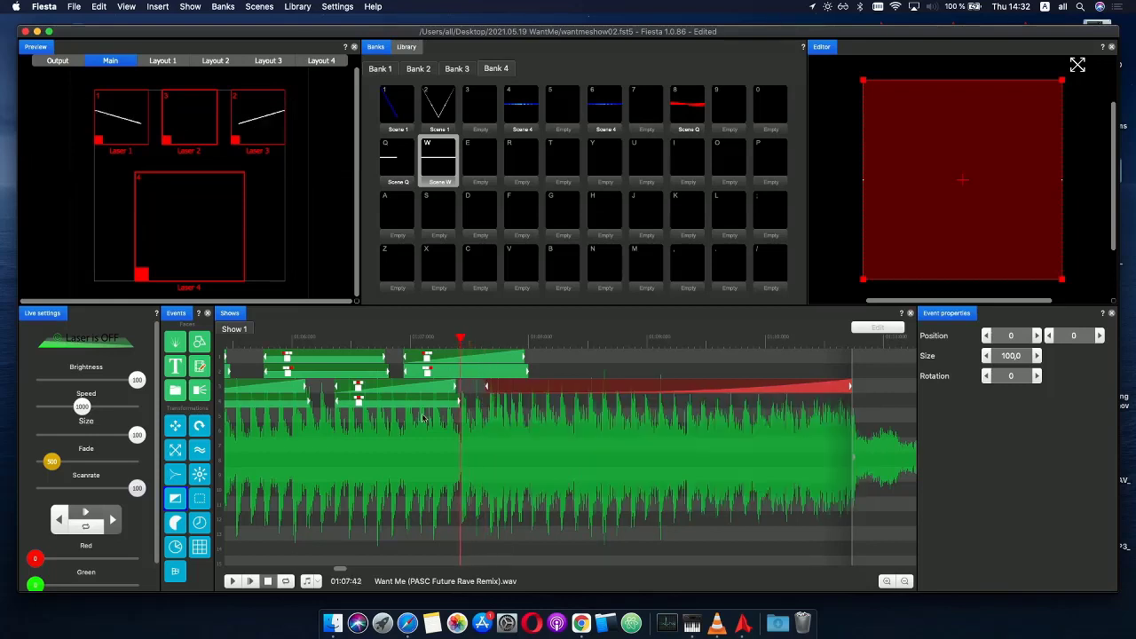
pyautogui.click(250, 580)
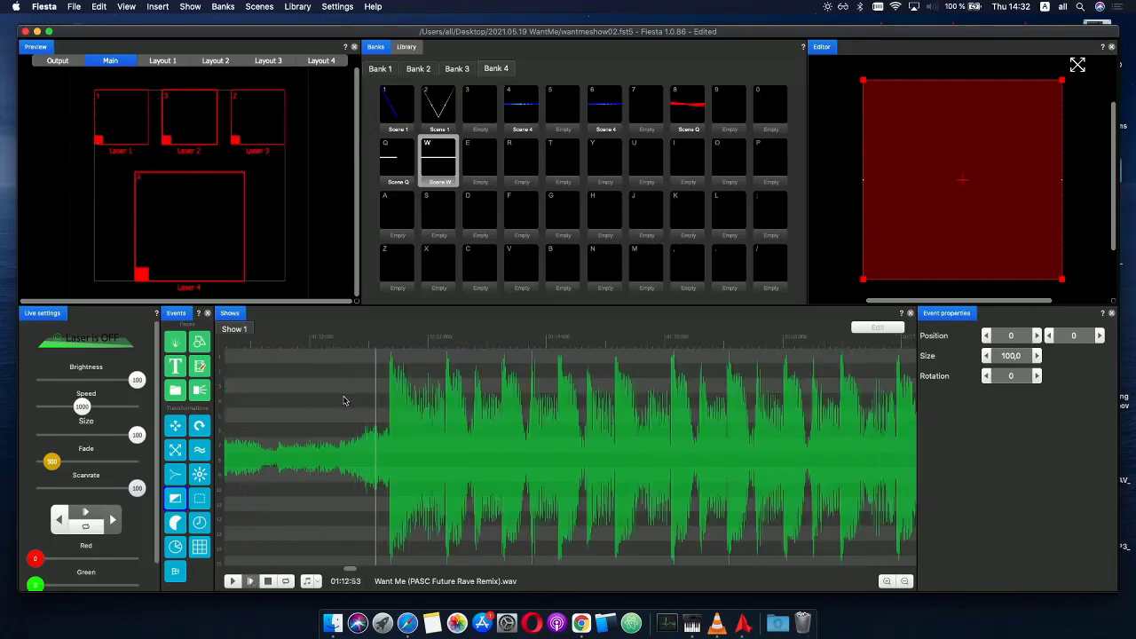
# - Lower the end value of the Scene W event's phase curve to 700 and further to 500
pyautogui.scroll(-5, 344, 396)
pyautogui.scroll(5, 424, 385)
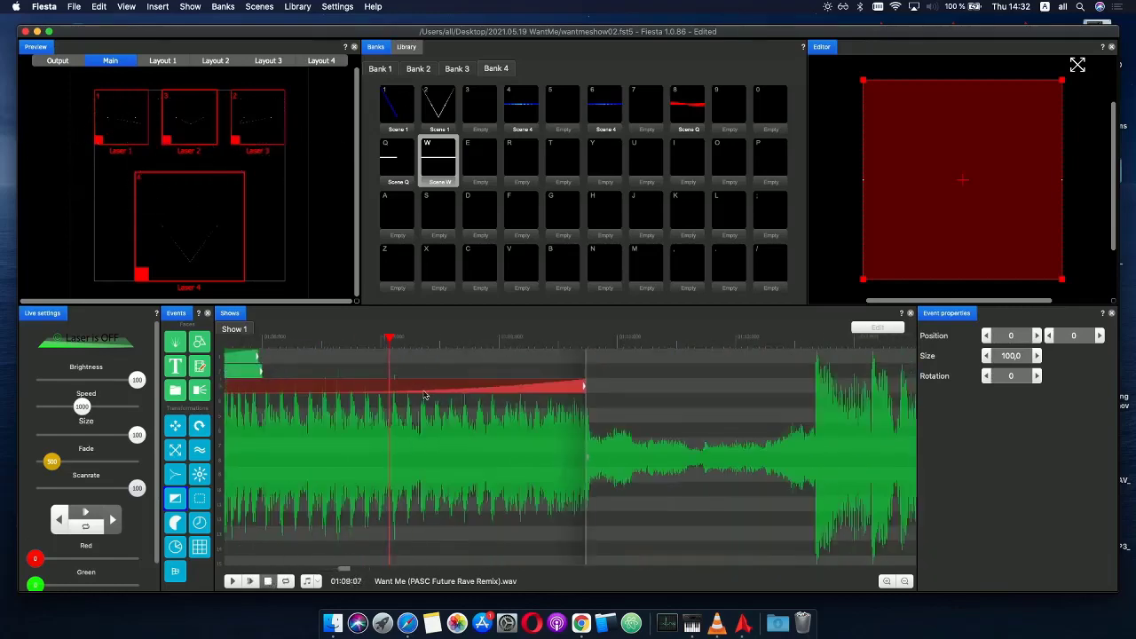
pyautogui.click(425, 395)
pyautogui.click(587, 409)
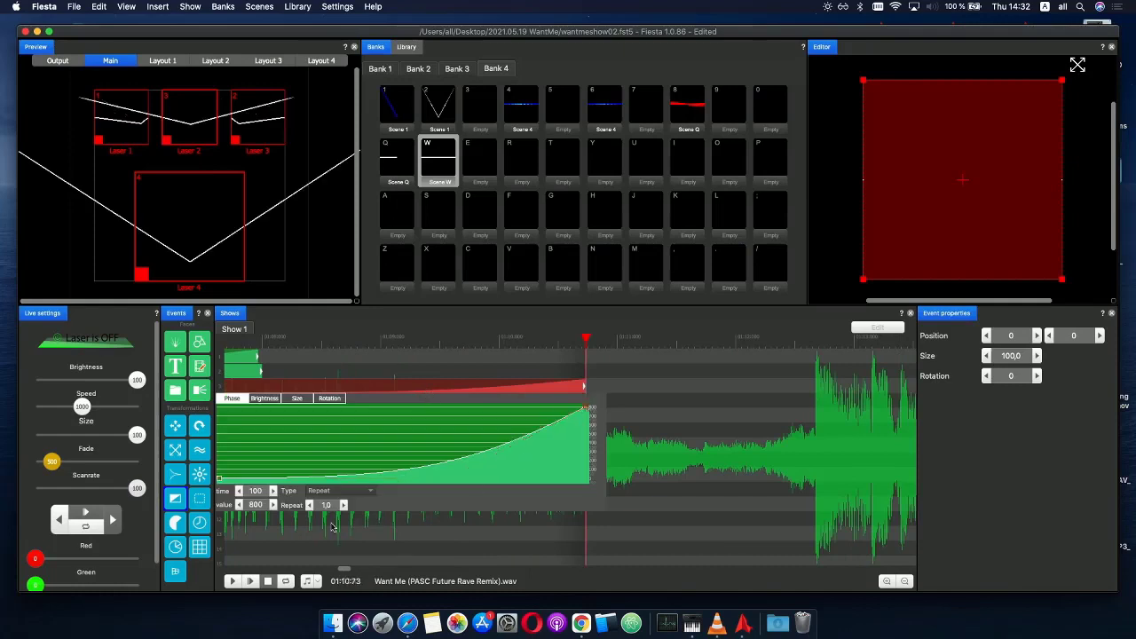
pyautogui.write('700')
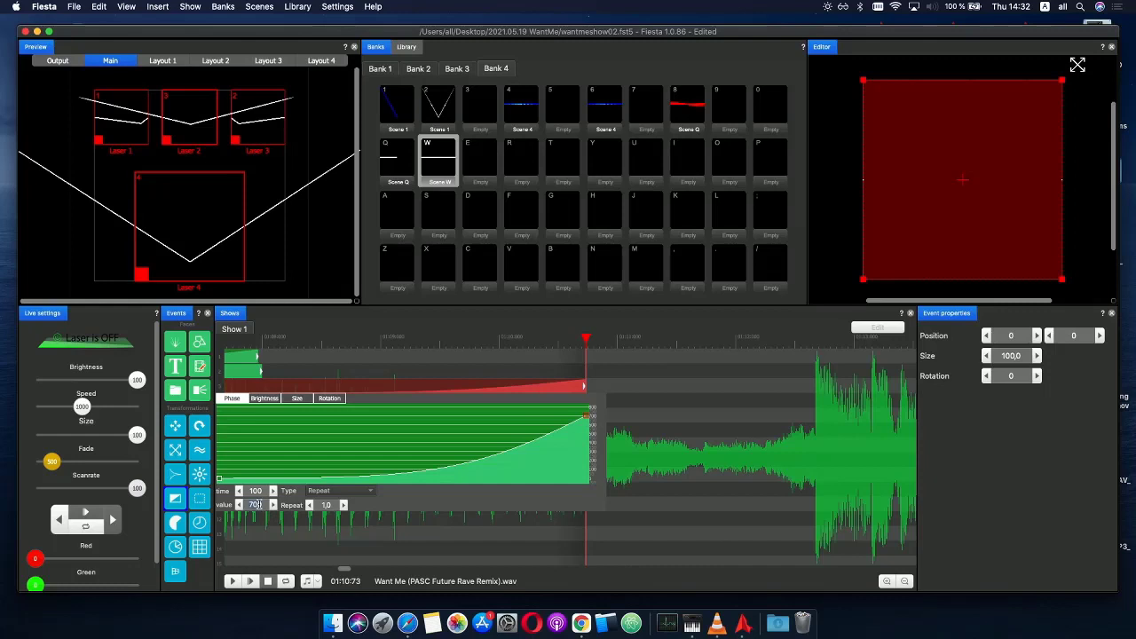
pyautogui.write('500')
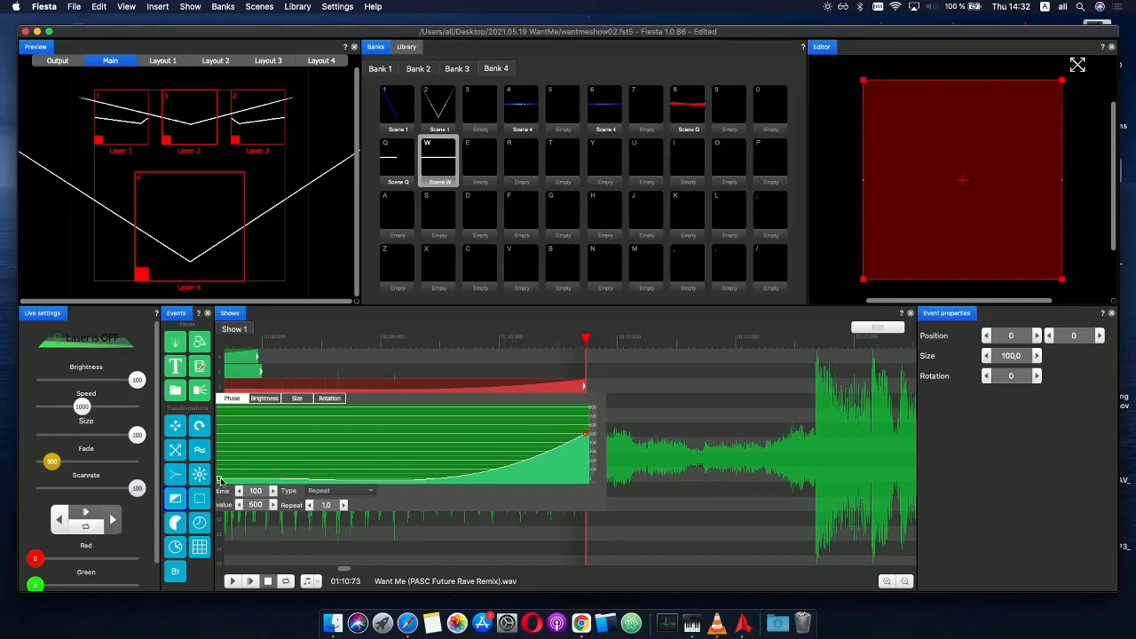
# - Raise the end handle of the Scene W phase curve for a gentler slope and set its end point to time 100, value 500
pyautogui.click(220, 480)
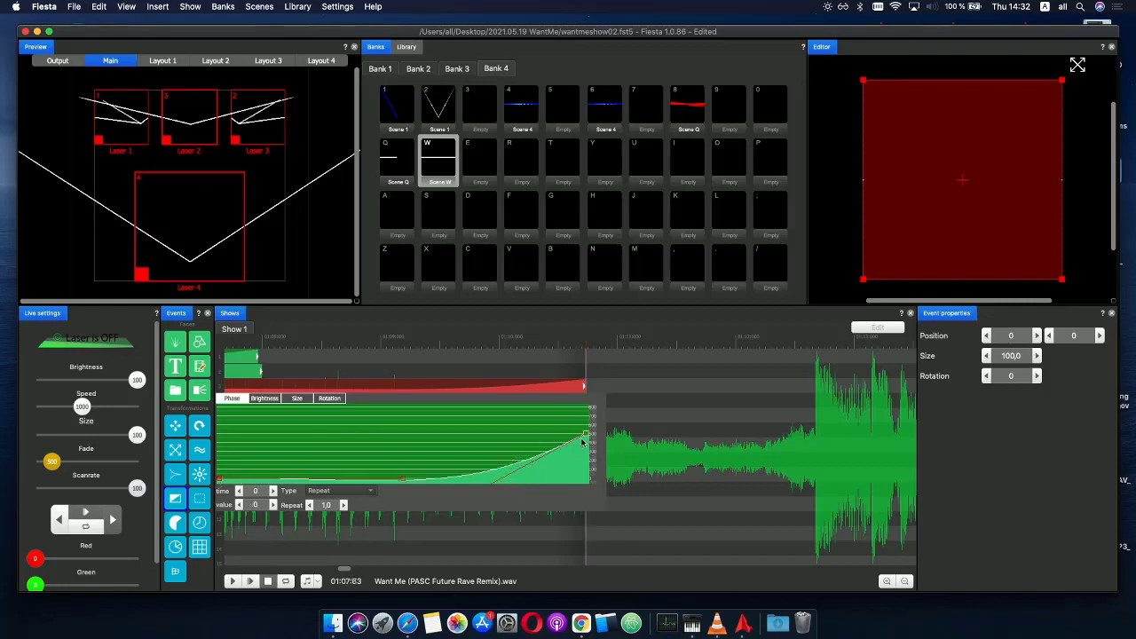
pyautogui.moveTo(583, 441); pyautogui.dragTo(538, 423)
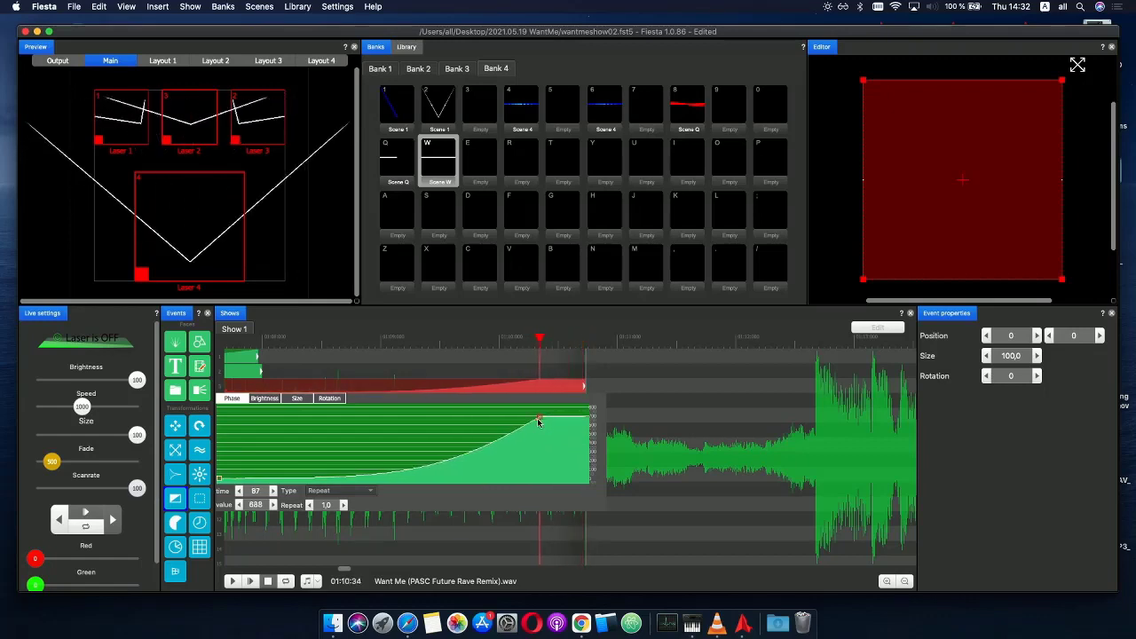
pyautogui.click(220, 480)
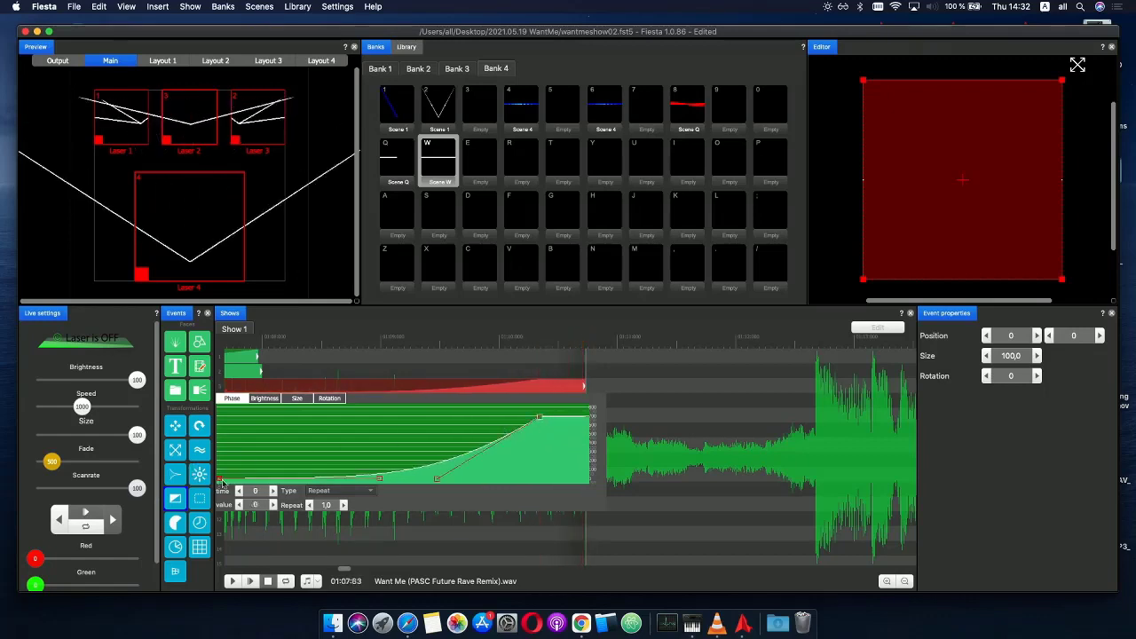
pyautogui.moveTo(442, 479); pyautogui.dragTo(486, 453)
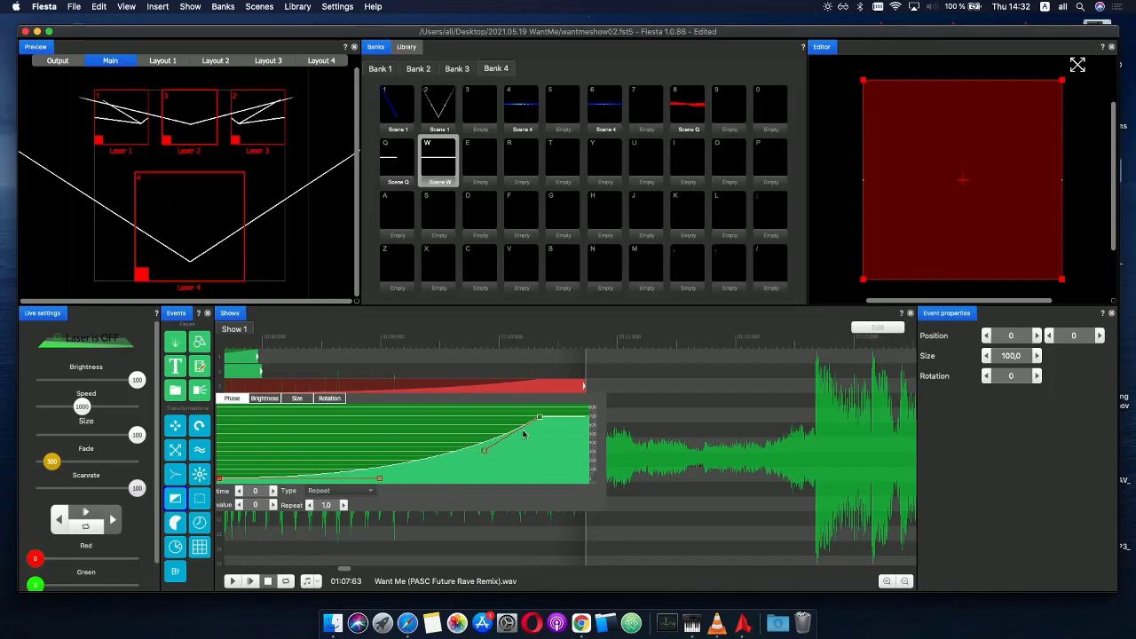
pyautogui.moveTo(540, 421); pyautogui.dragTo(592, 441)
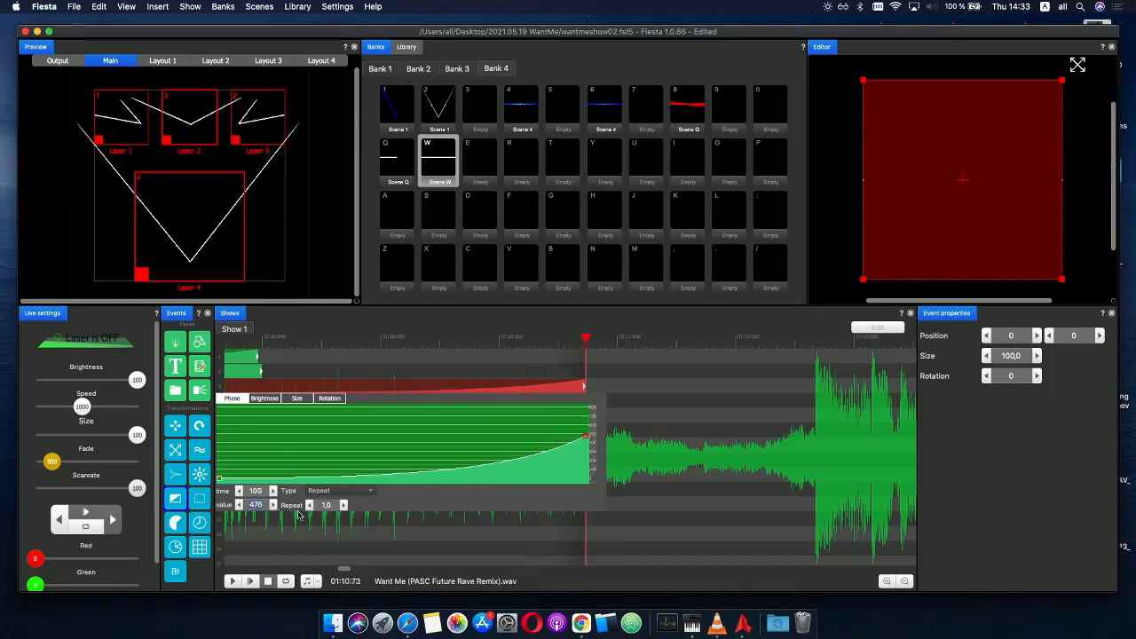
pyautogui.write('500')
pyautogui.press('Return')
# - Play the show from 01:07:52 to check the speed-up of the Scene W event, and stop playback
pyautogui.click(262, 364)
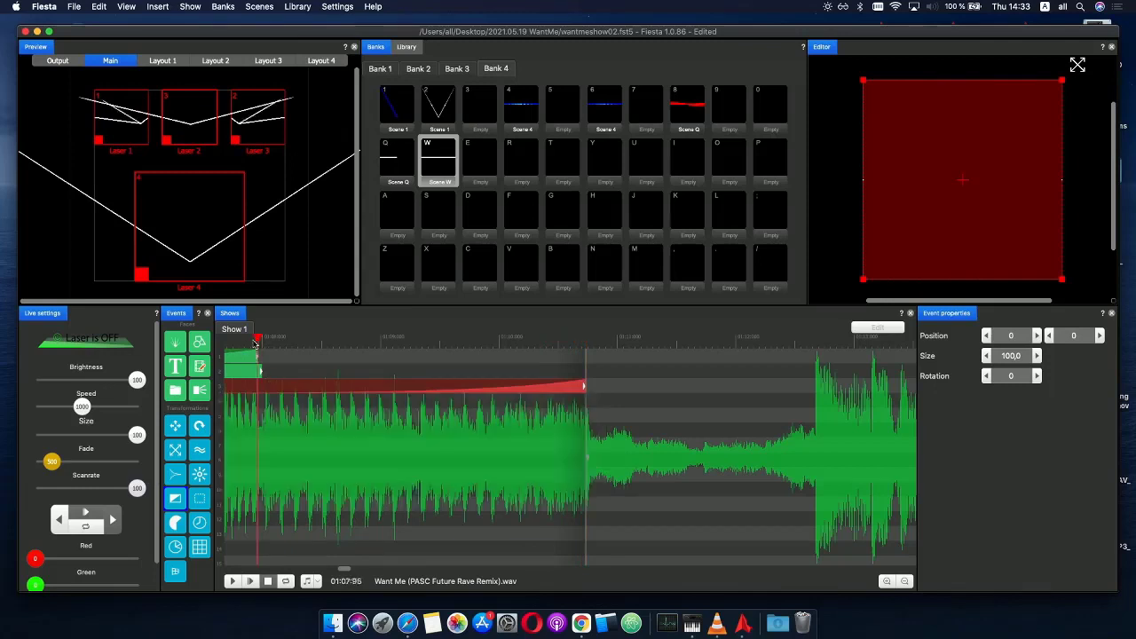
pyautogui.hscroll(-5, 302, 360)
pyautogui.click(309, 353)
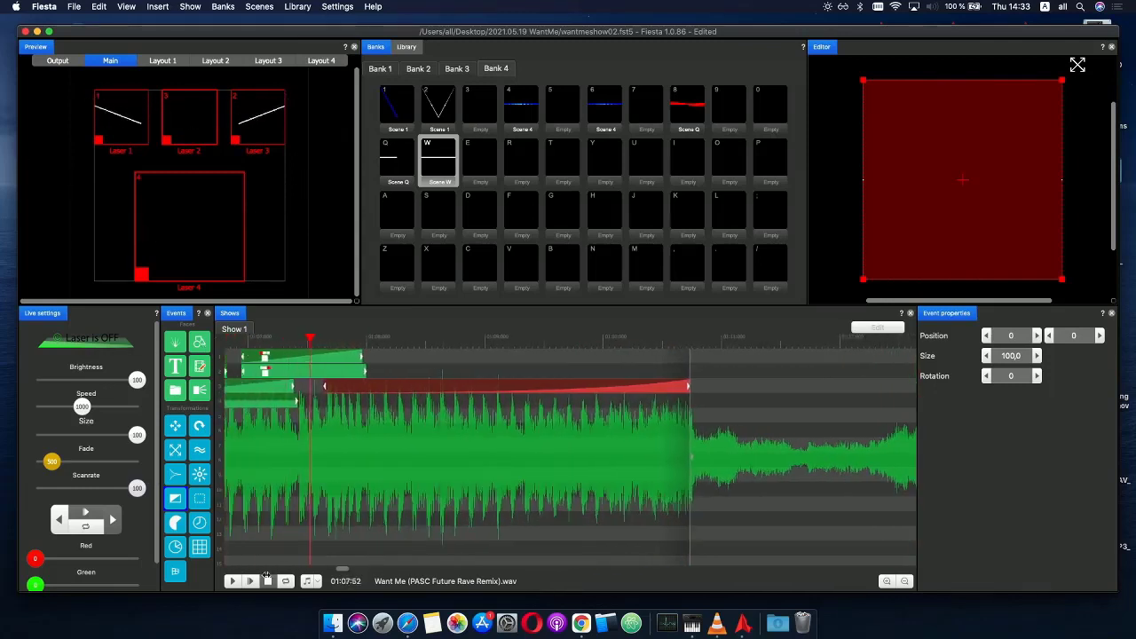
pyautogui.click(251, 582)
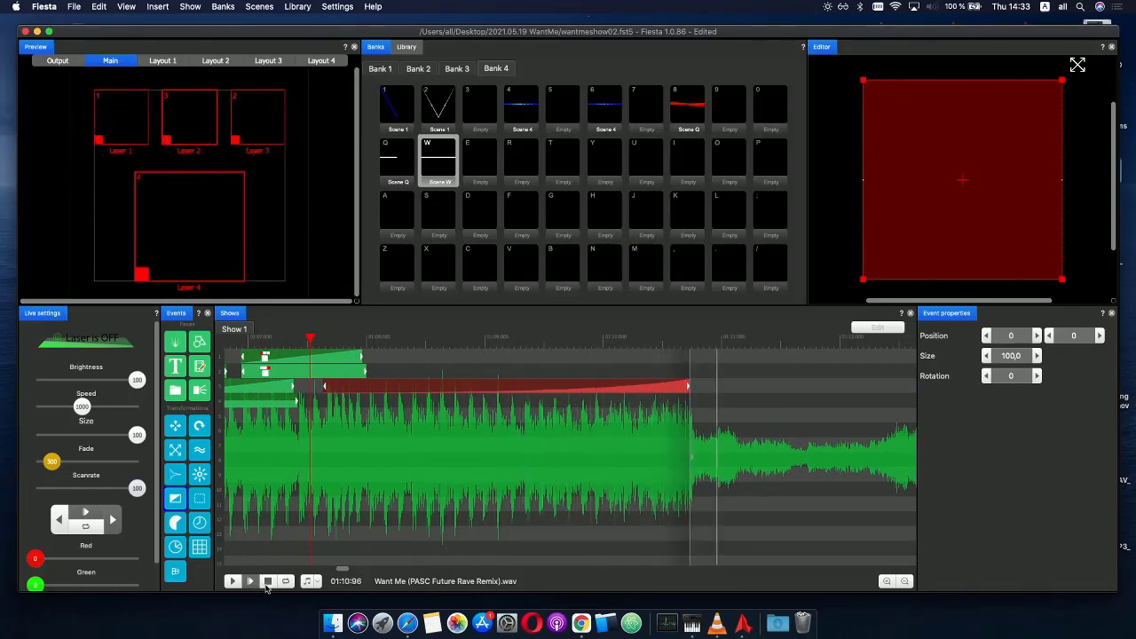
pyautogui.click(267, 581)
# - Raise the end handle of the Scene W event's phase curve and set its end point to time 100, value 300
pyautogui.doubleClick(388, 389)
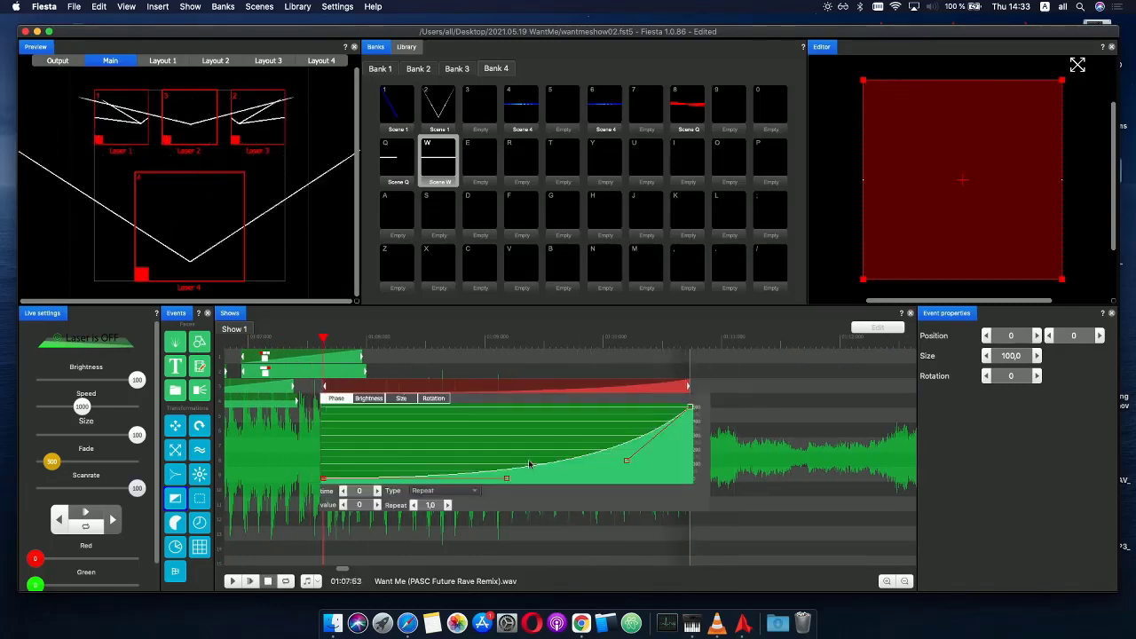
pyautogui.moveTo(690, 410); pyautogui.dragTo(688, 429)
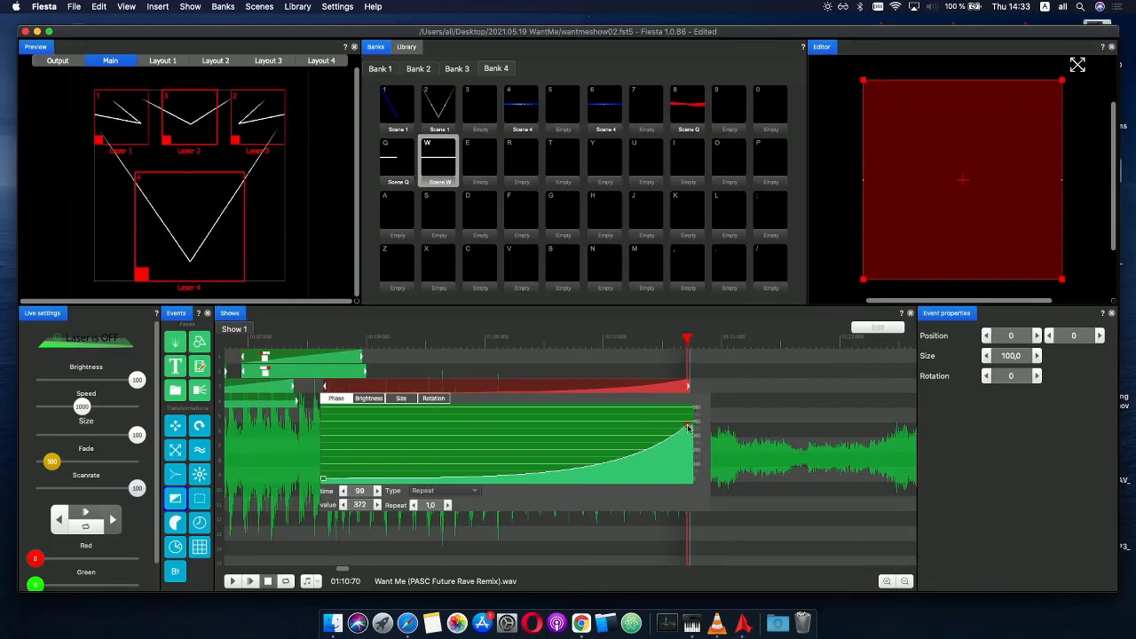
pyautogui.click(322, 481)
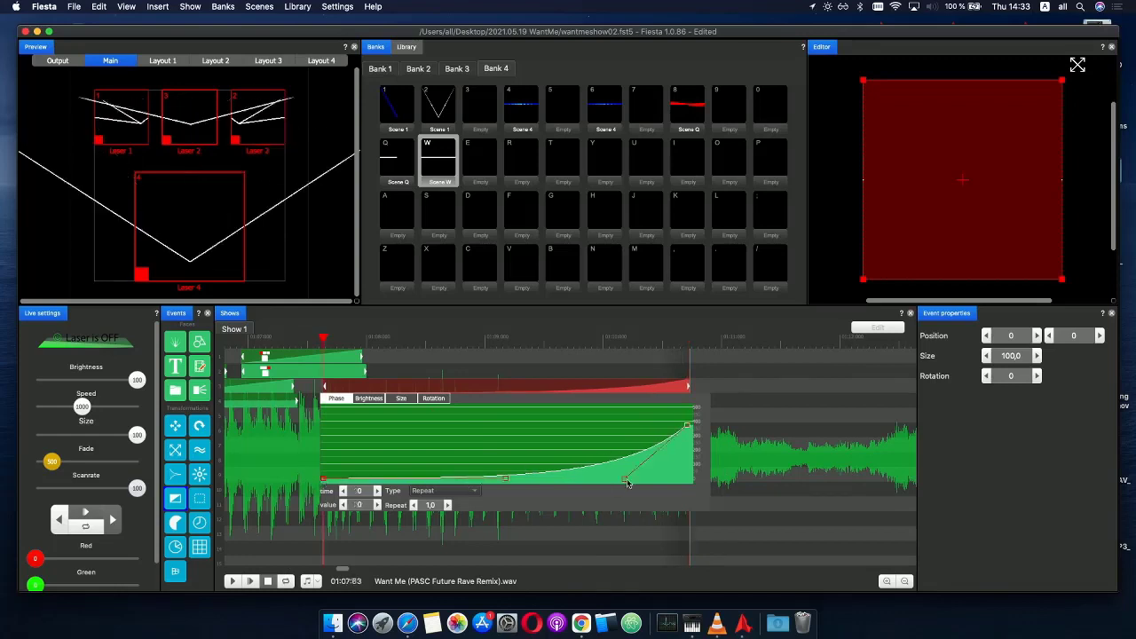
pyautogui.moveTo(628, 483); pyautogui.dragTo(619, 457)
pyautogui.moveTo(680, 428); pyautogui.dragTo(690, 440)
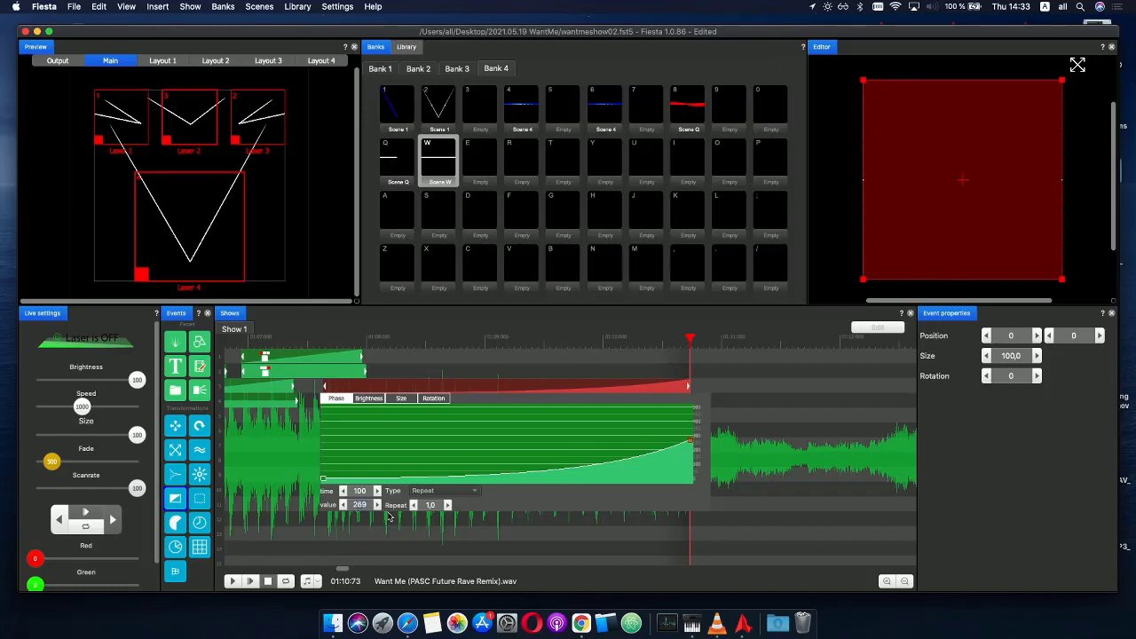
pyautogui.write('300')
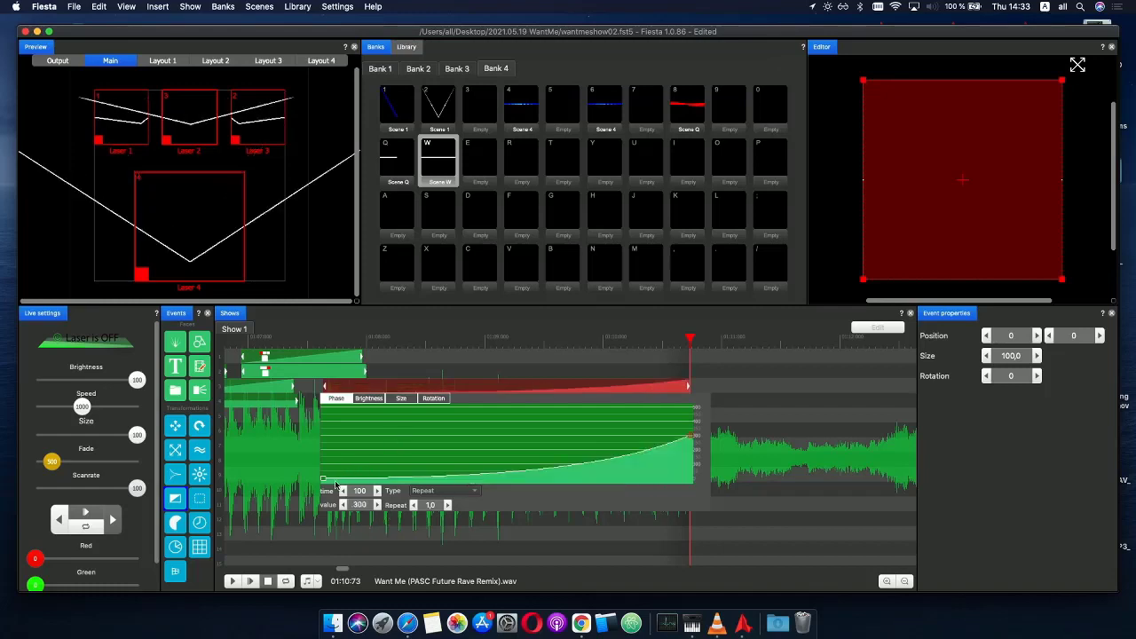
# - Raise the start handle of the Scene W phase curve slightly and play the show from 01:07:42 to check it
pyautogui.click(324, 480)
pyautogui.moveTo(507, 480); pyautogui.dragTo(501, 477)
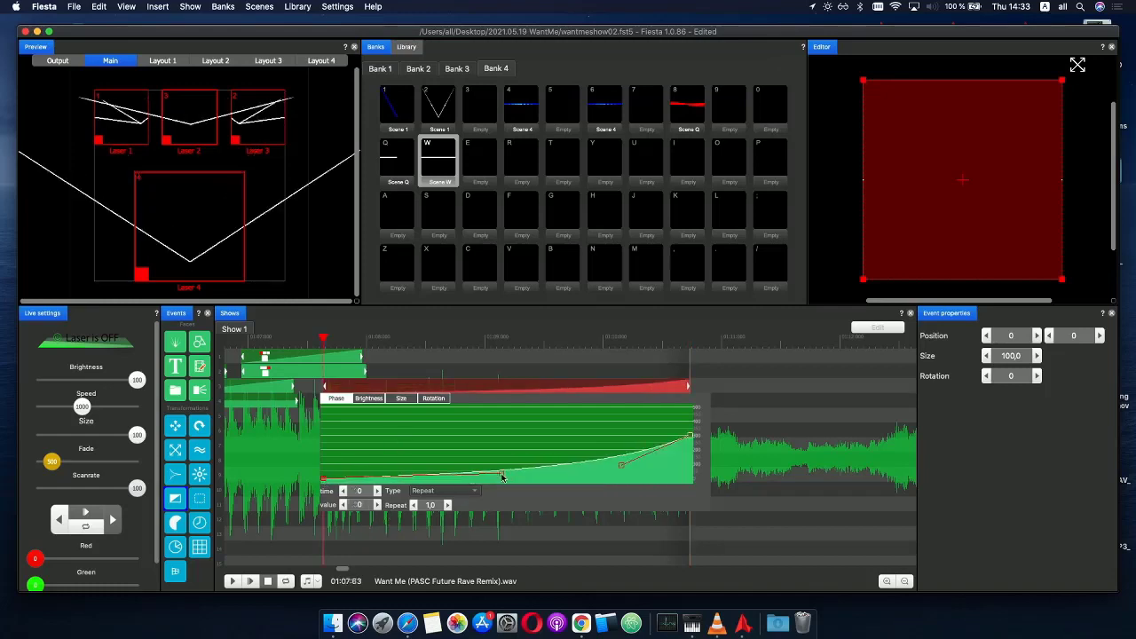
pyautogui.click(300, 337)
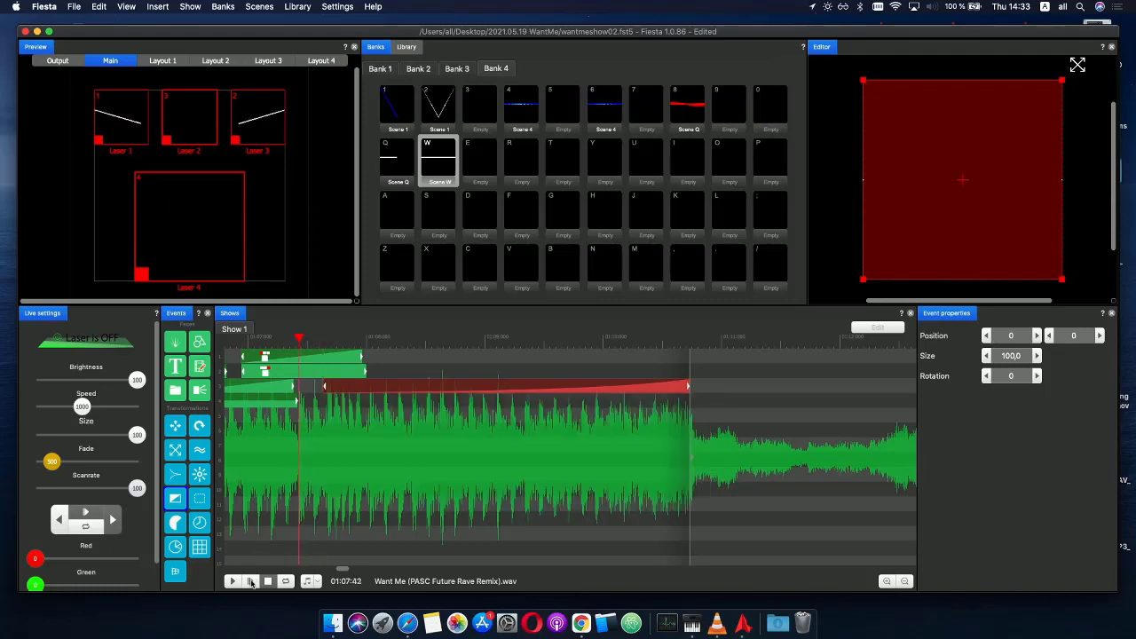
pyautogui.click(252, 581)
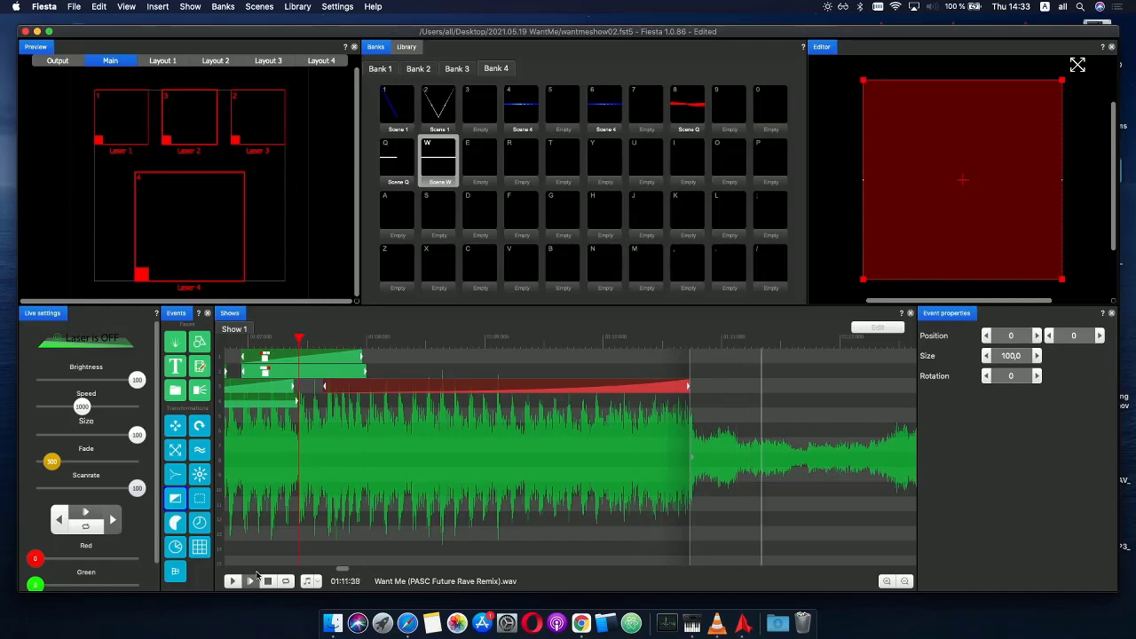
# - Set the end value of the Scene W event's phase curve to 500
pyautogui.moveTo(444, 339); pyautogui.dragTo(531, 339)
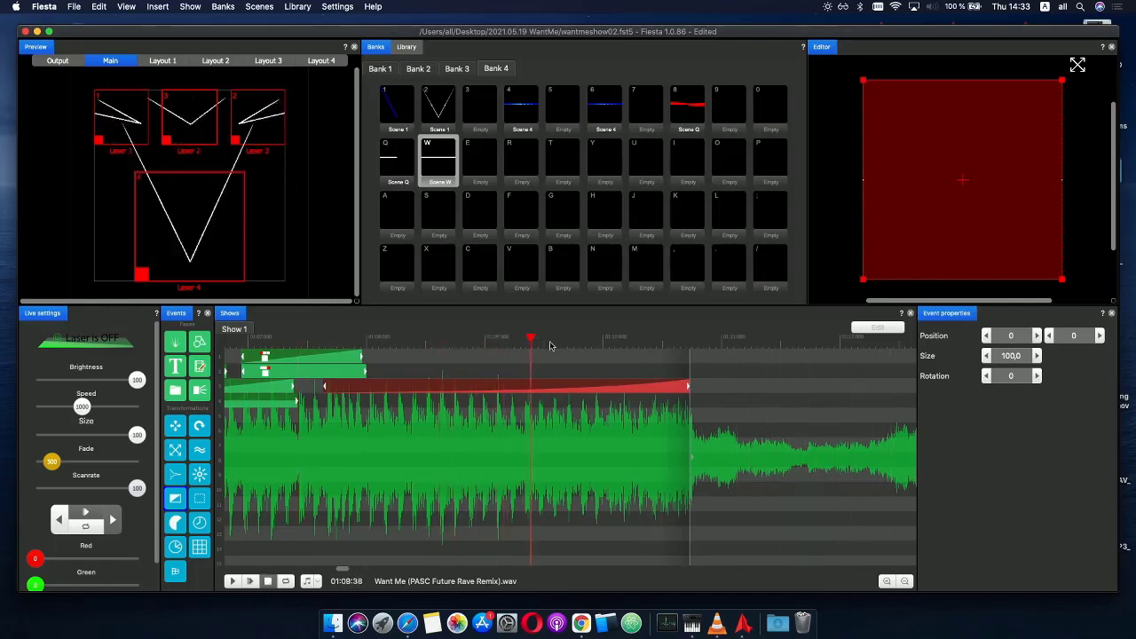
pyautogui.click(621, 387)
pyautogui.doubleClick(657, 388)
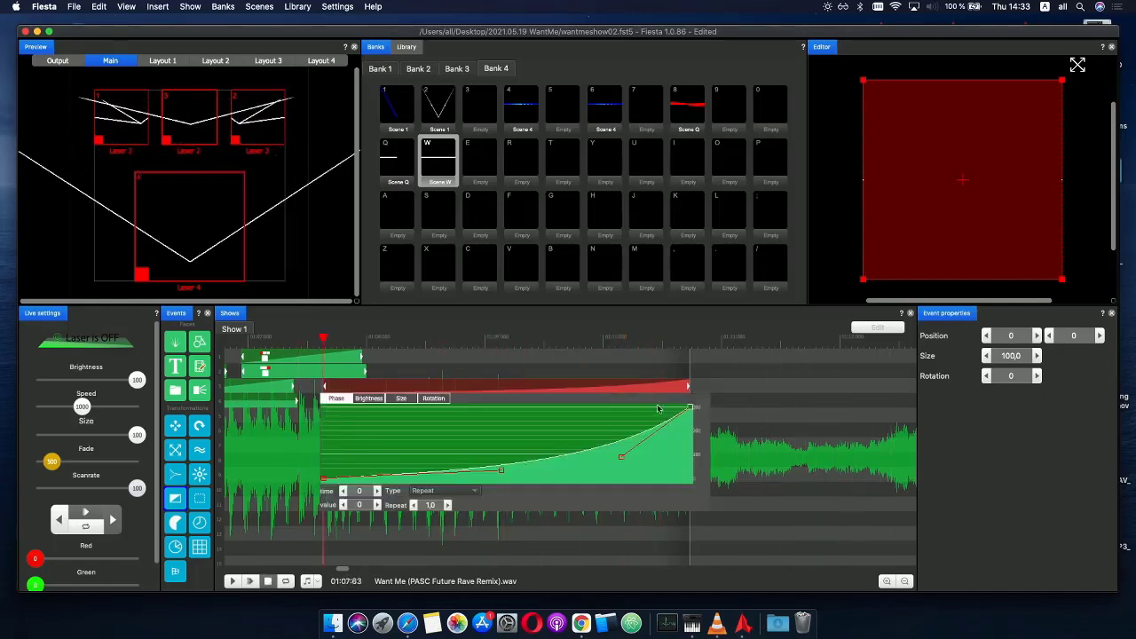
pyautogui.click(692, 409)
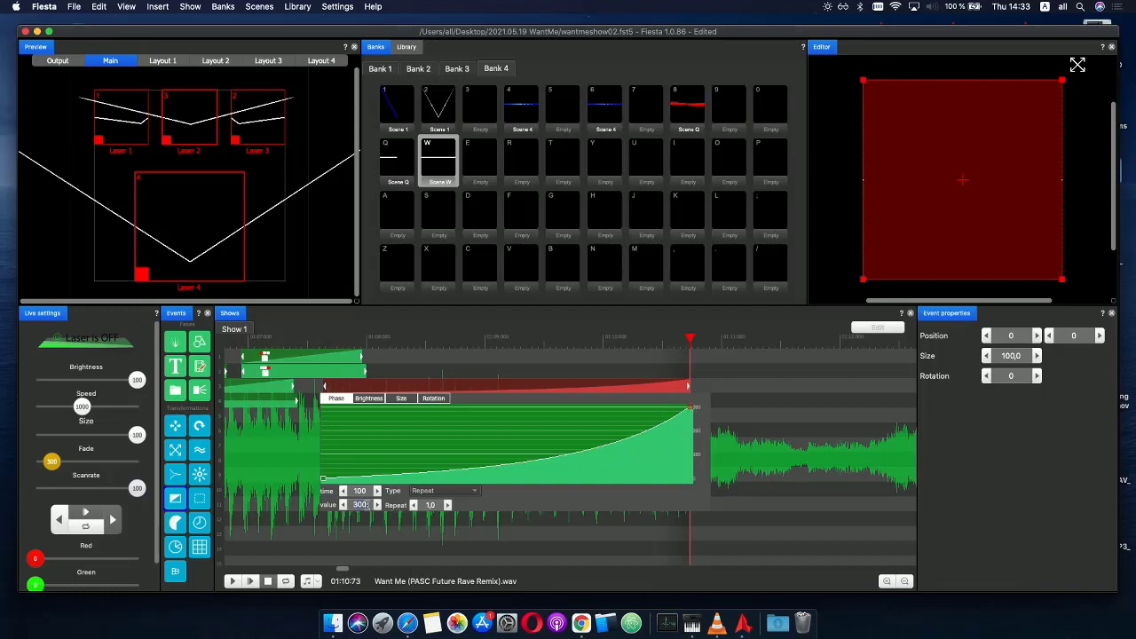
pyautogui.write('500')
pyautogui.press('Return')
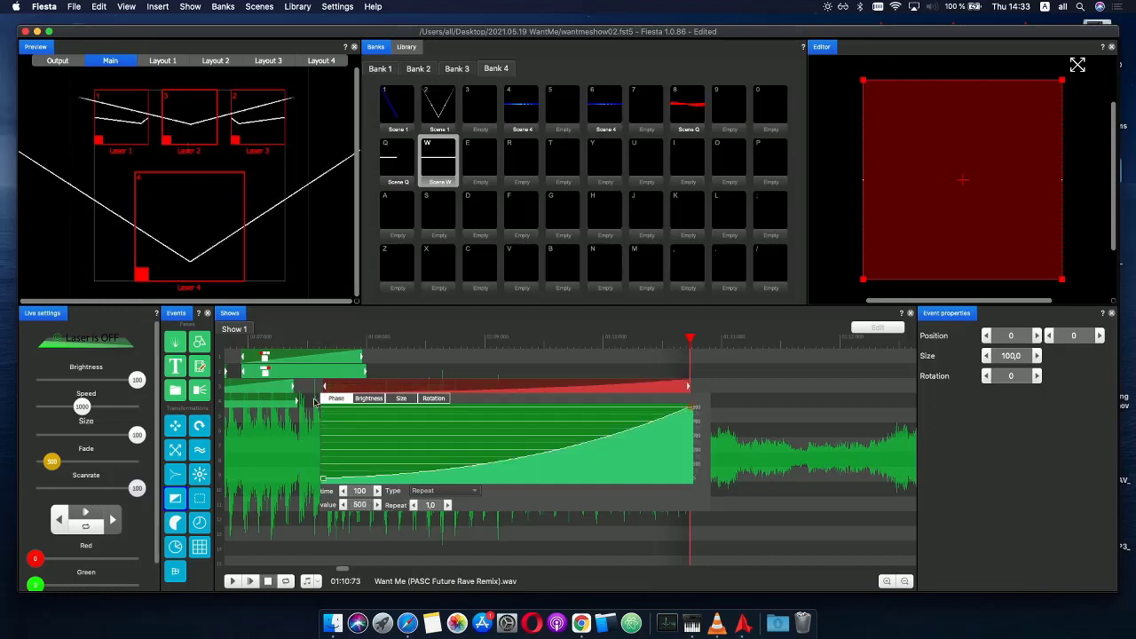
# - Play the show from 01:04:60 to check the Scene W event after the Scene Q beam sequence
pyautogui.click(333, 342)
pyautogui.click(250, 582)
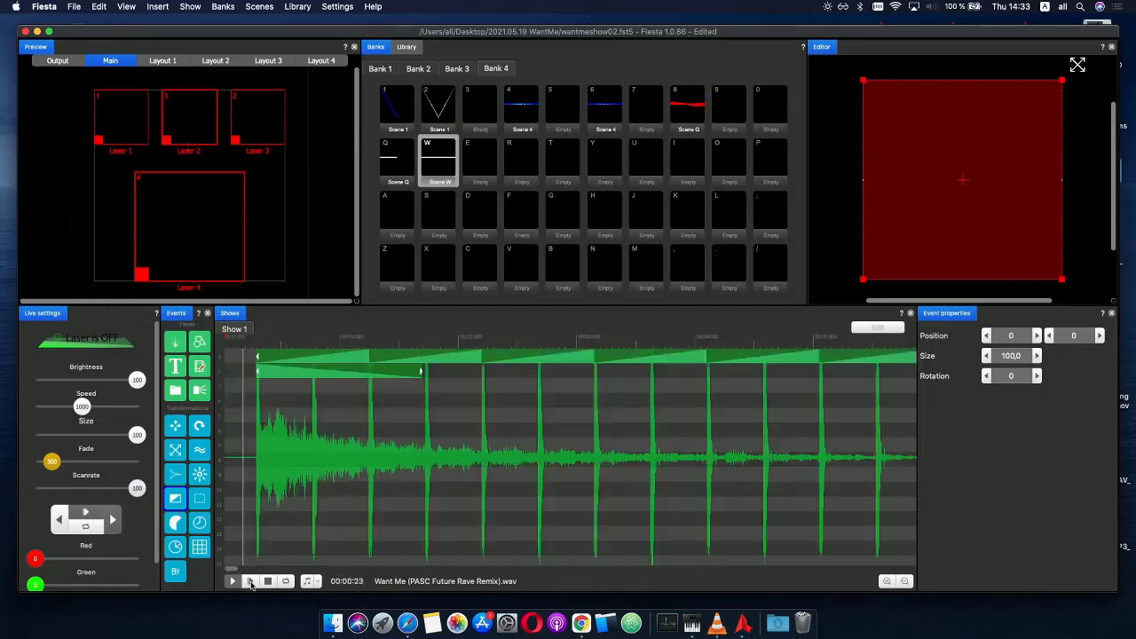
pyautogui.scroll(-5, 316, 512)
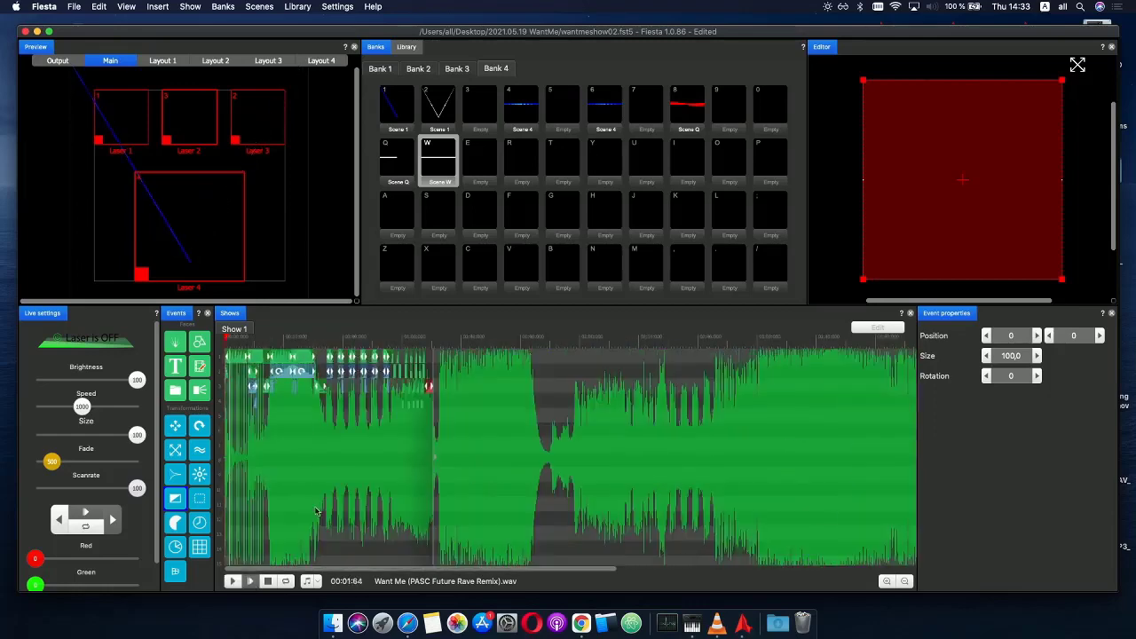
pyautogui.click(416, 341)
pyautogui.scroll(5, 482, 387)
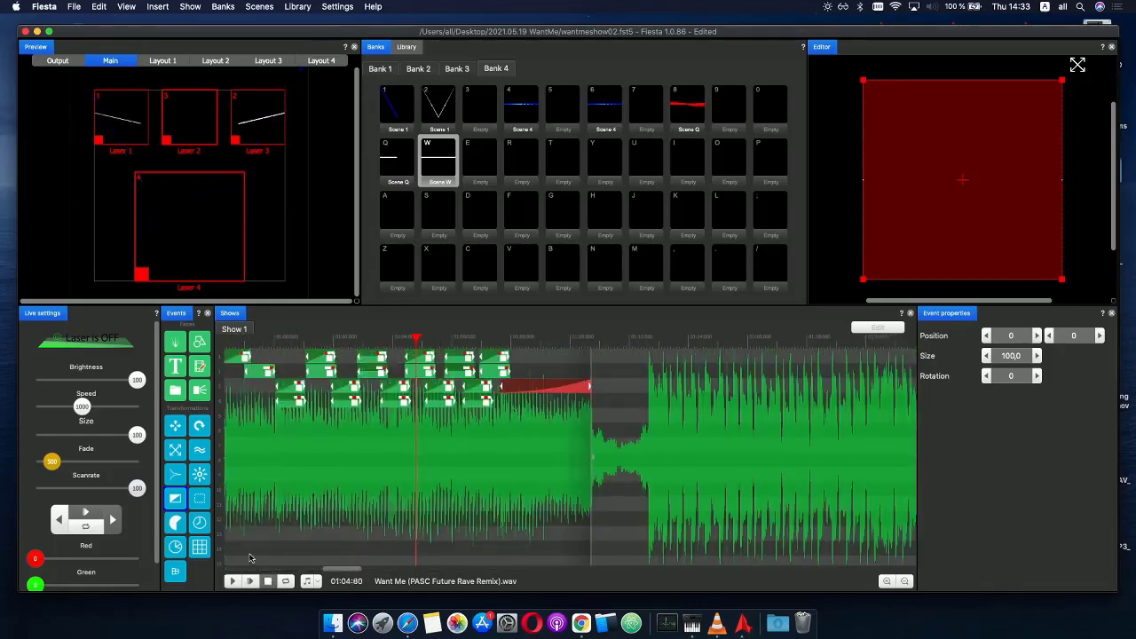
pyautogui.click(251, 582)
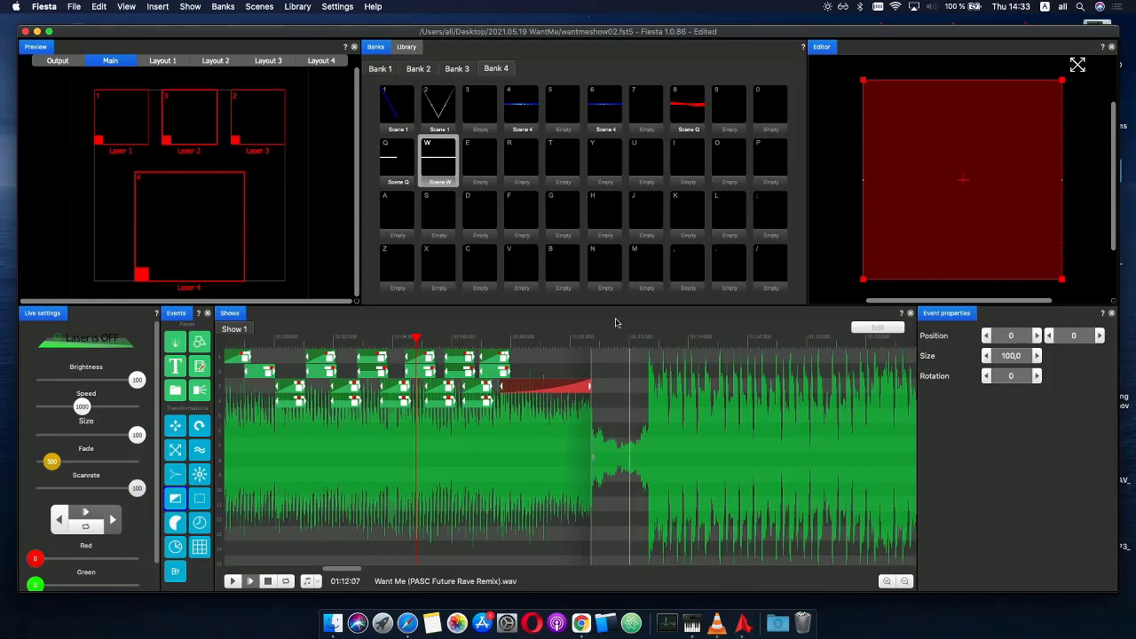
# - Extend the Scene W event across the break to 01:12:50, with a phase point at 01:10:79 from which the curve stays flat
pyautogui.click(577, 341)
pyautogui.click(592, 341)
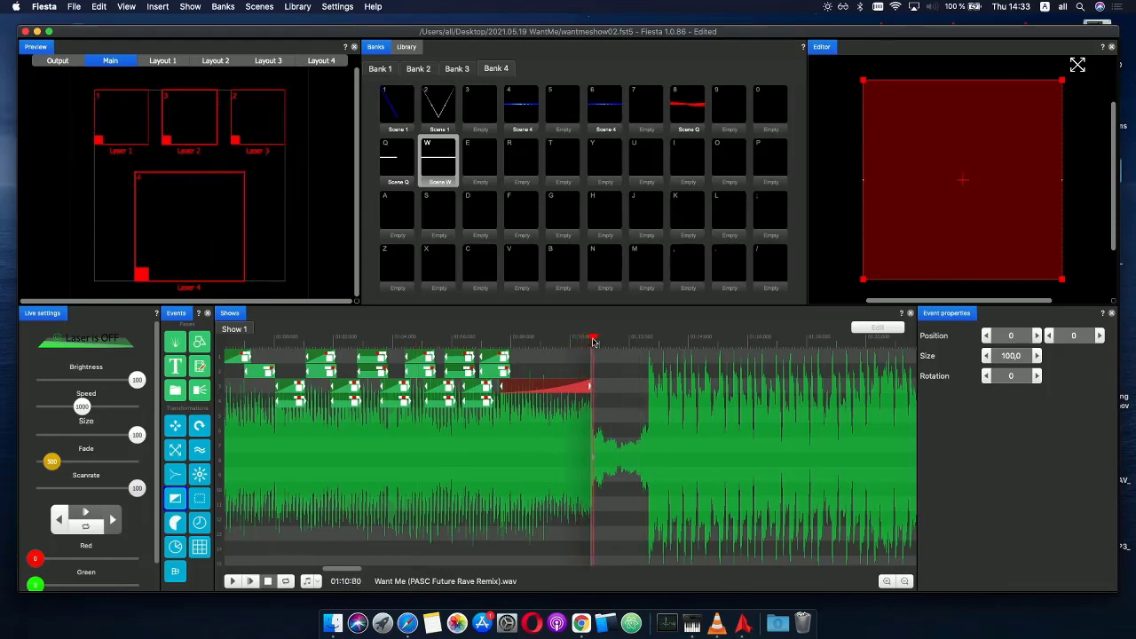
pyautogui.scroll(5, 604, 354)
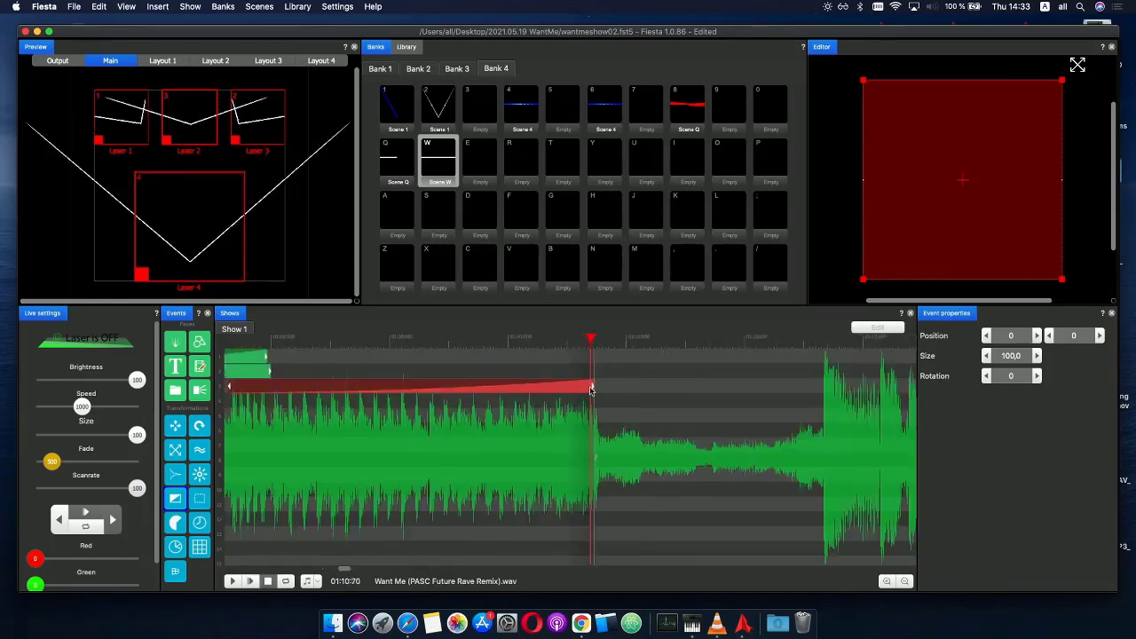
pyautogui.click(592, 388)
pyautogui.click(586, 357)
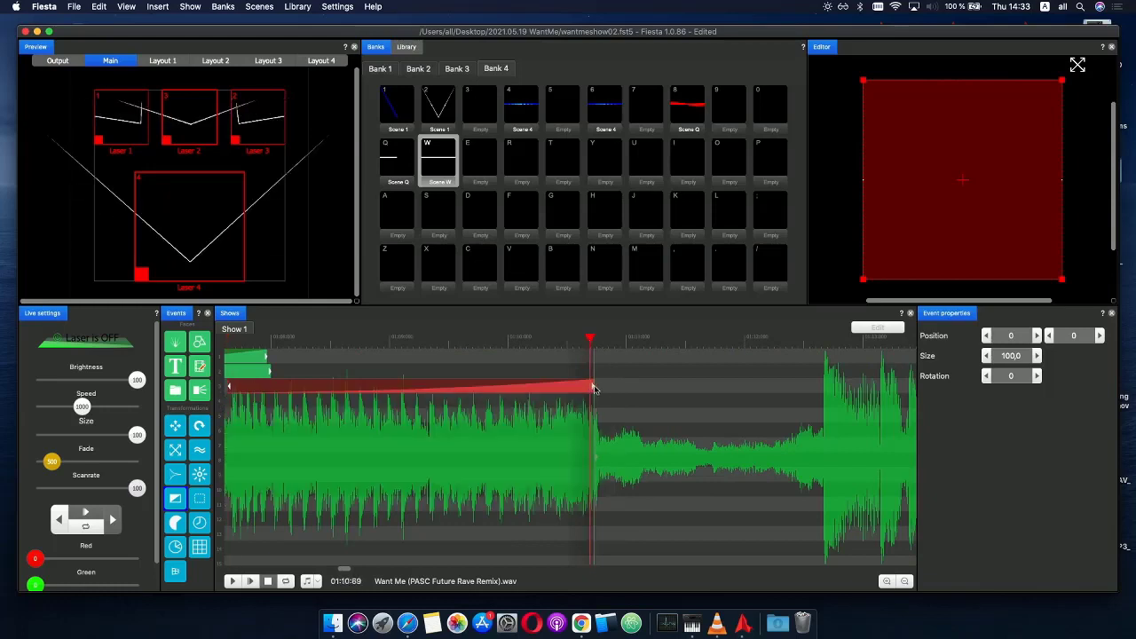
pyautogui.moveTo(592, 388); pyautogui.dragTo(600, 413)
pyautogui.click(759, 391)
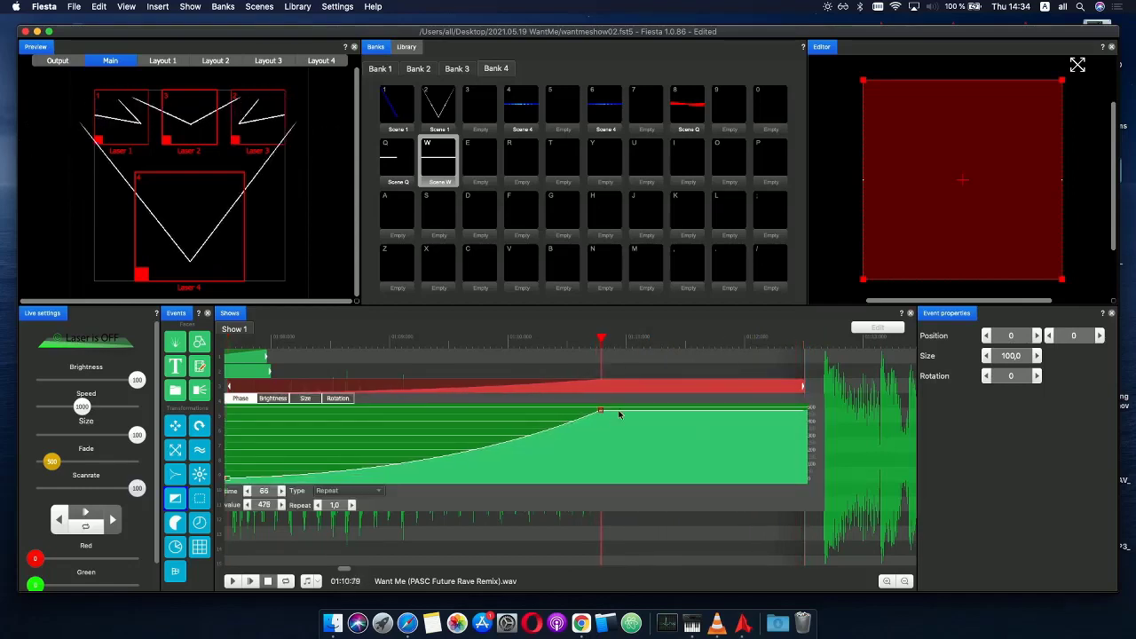
# - Add a brightness transformation on the track below the Scene W event, spanning the break from 01:10:79 to 01:12:50
pyautogui.moveTo(596, 342); pyautogui.dragTo(675, 349)
pyautogui.moveTo(198, 475); pyautogui.dragTo(607, 402)
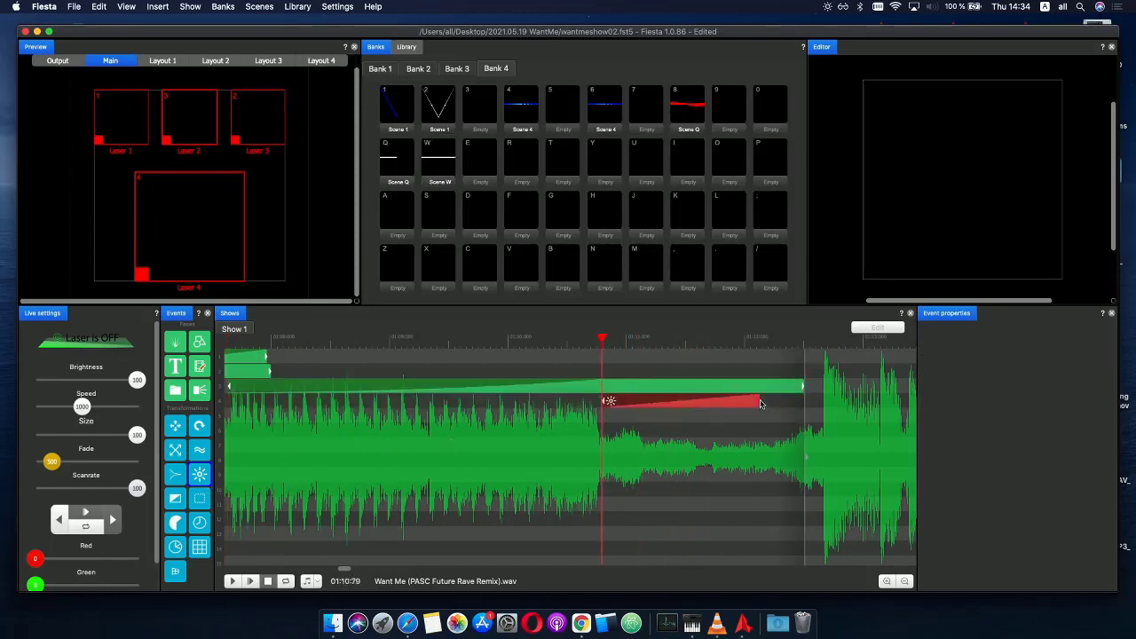
pyautogui.moveTo(764, 404); pyautogui.dragTo(806, 394)
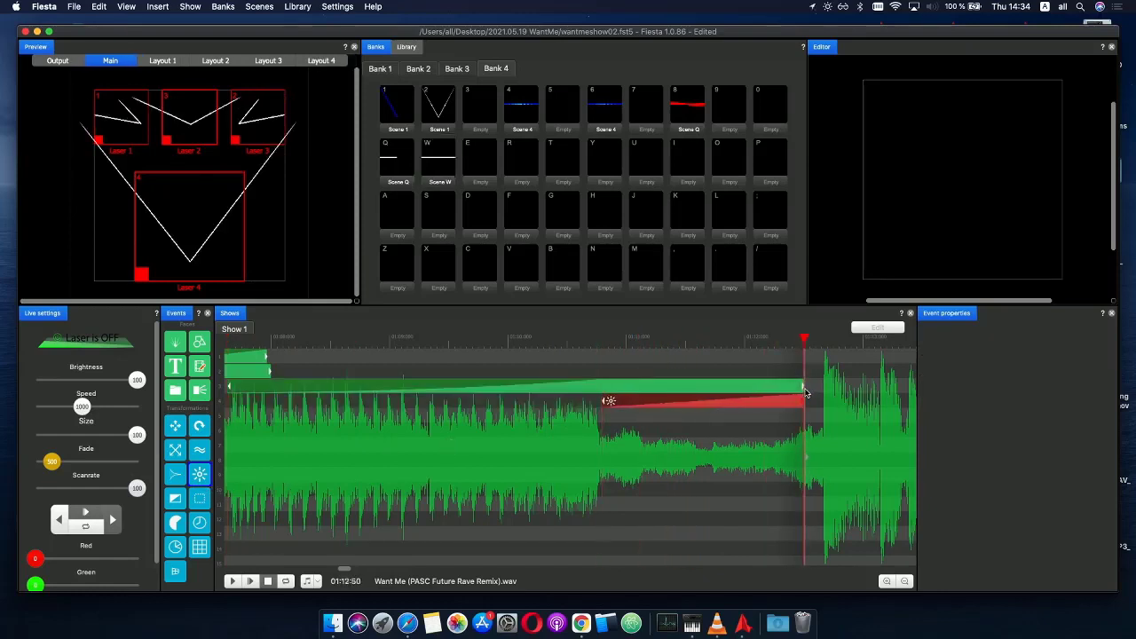
# - Invert the brightness event's phase graph along X to make a fade-out, and scrub through the break to check it
pyautogui.click(652, 406)
pyautogui.rightClick(654, 433)
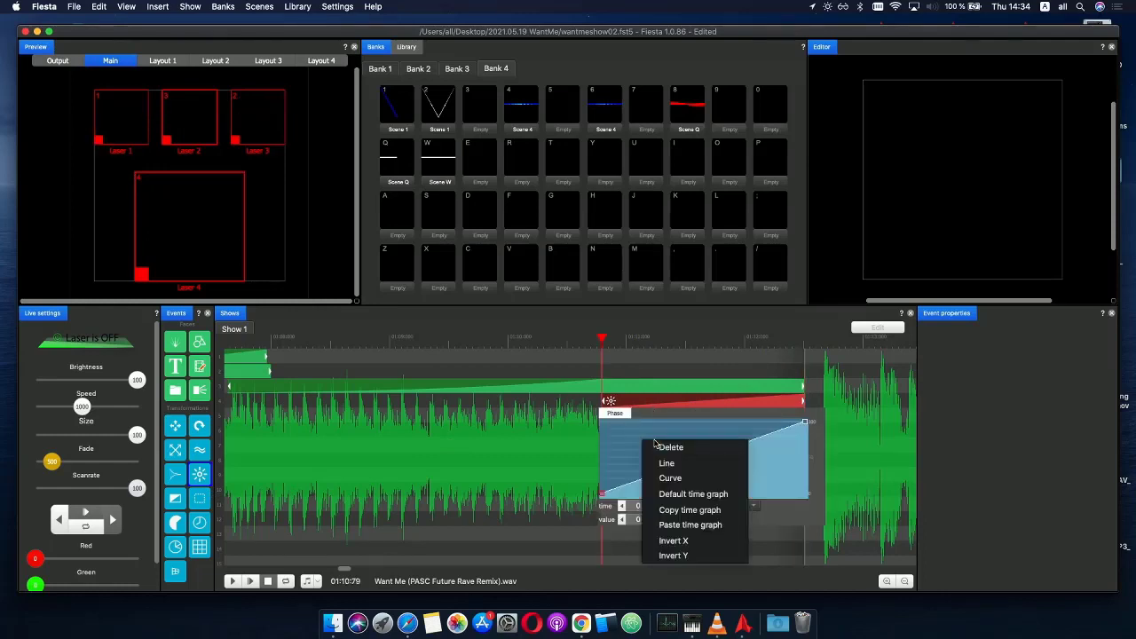
pyautogui.click(674, 540)
pyautogui.click(595, 369)
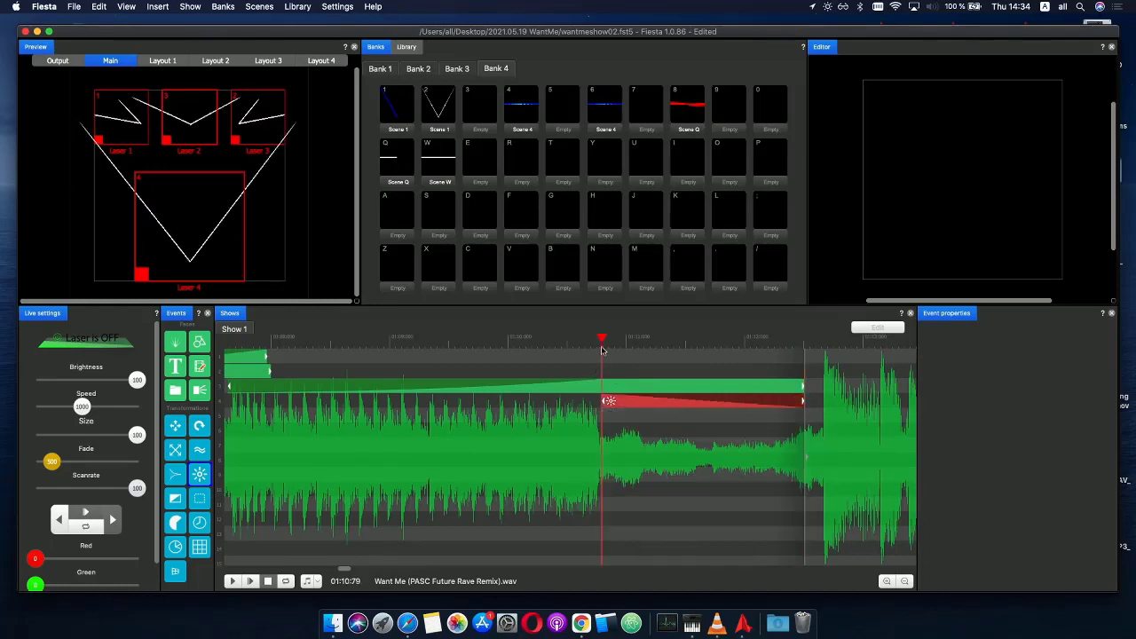
pyautogui.moveTo(602, 350); pyautogui.dragTo(632, 345)
pyautogui.moveTo(724, 348)
pyautogui.mouseDown()
pyautogui.moveTo(810, 349)
pyautogui.moveTo(702, 349)
pyautogui.mouseUp()
pyautogui.scroll(-5, 681, 366)
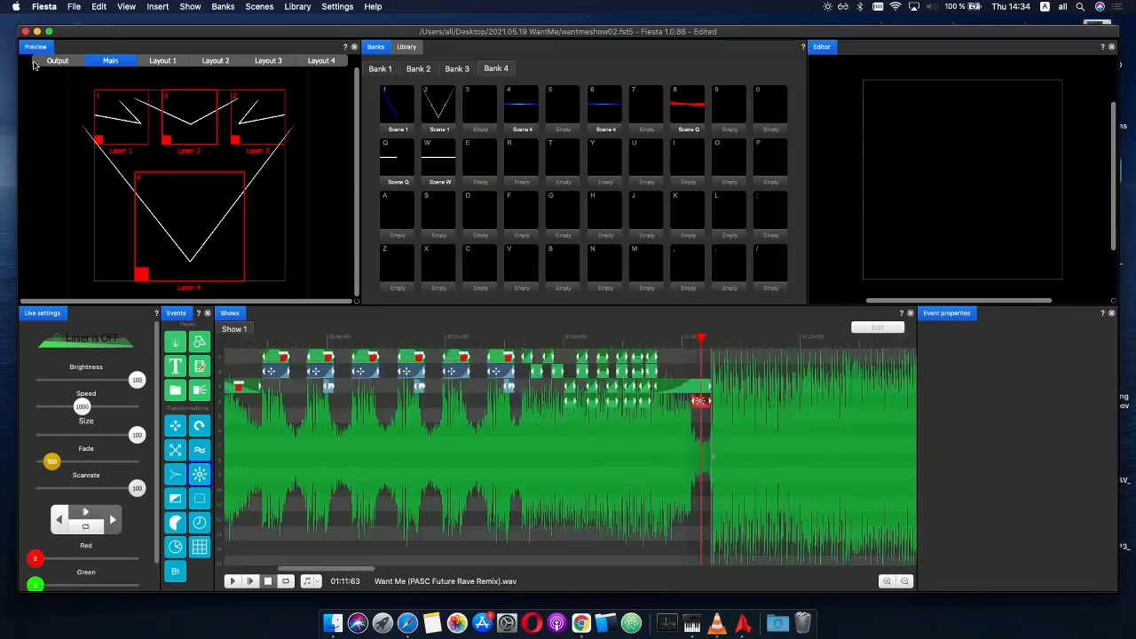
# - Save the show and play it through the break to check the Scene W event and its brightness fade
pyautogui.click(74, 7)
pyautogui.click(89, 60)
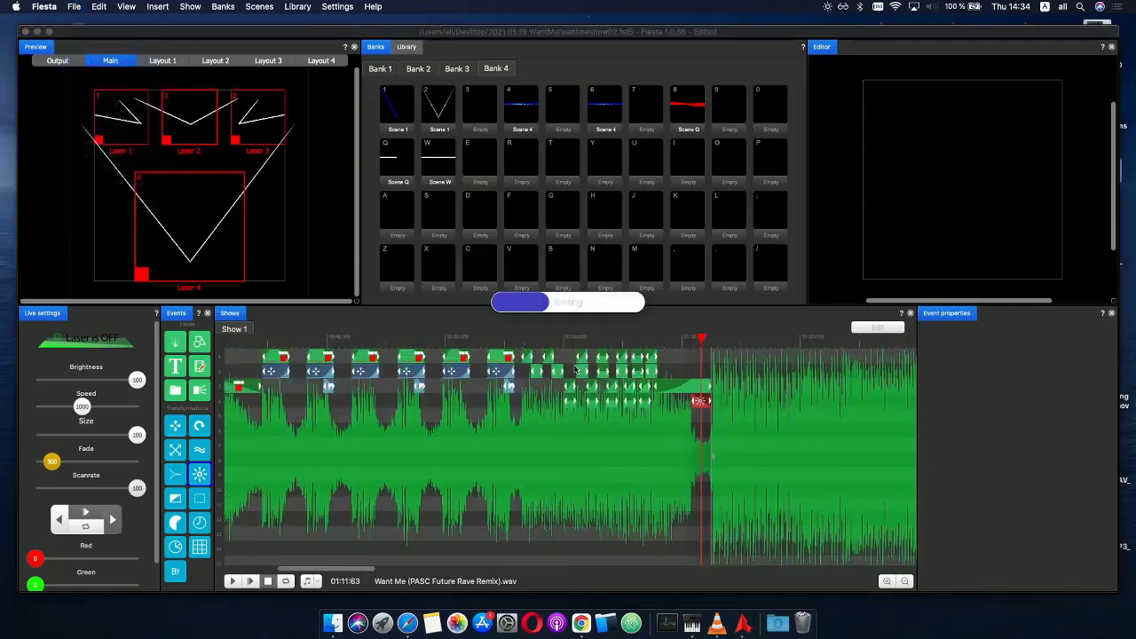
pyautogui.click(506, 346)
pyautogui.click(250, 582)
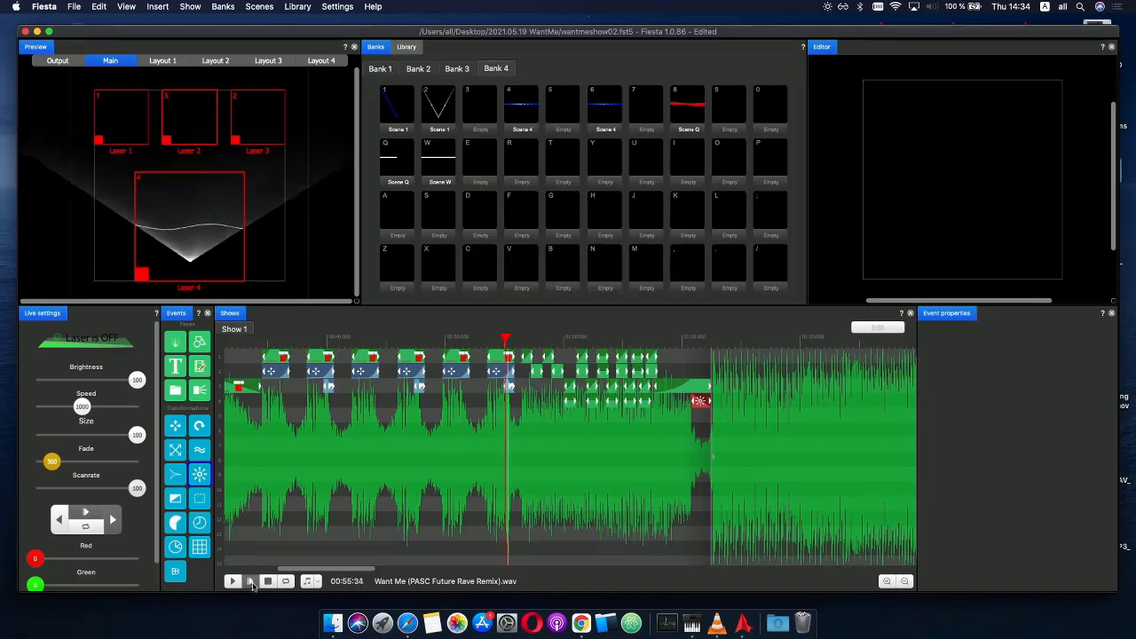
pyautogui.click(241, 340)
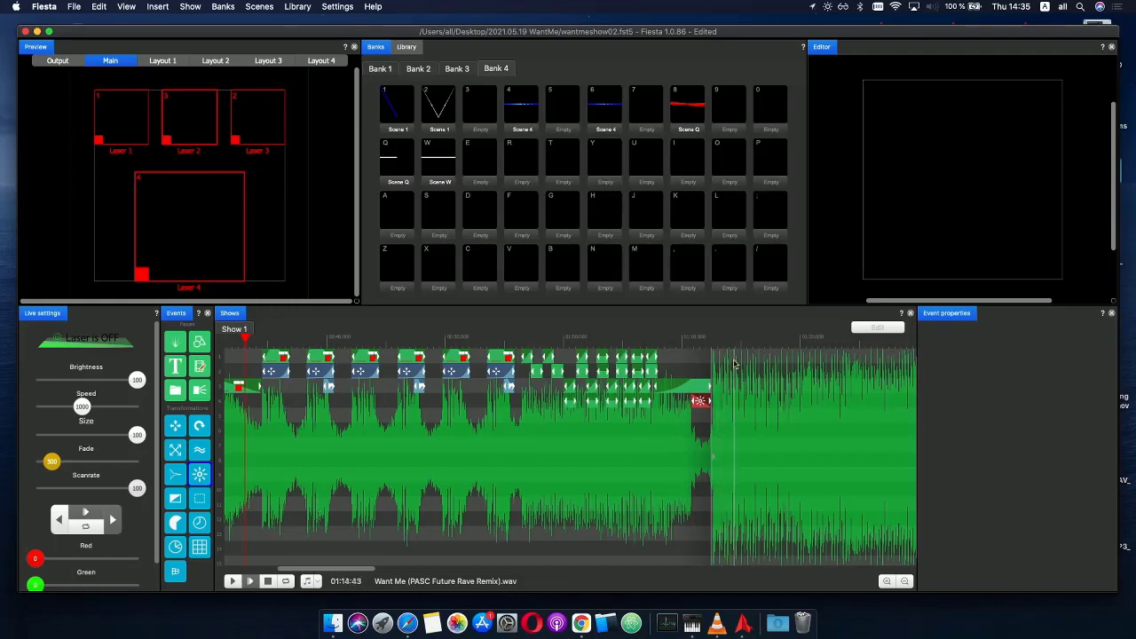
# - Reshape the brightness event's phase graph into repeated fades from 100 to 0, with the second fade ending at time 30
pyautogui.click(708, 338)
pyautogui.scroll(3, 726, 396)
pyautogui.doubleClick(694, 404)
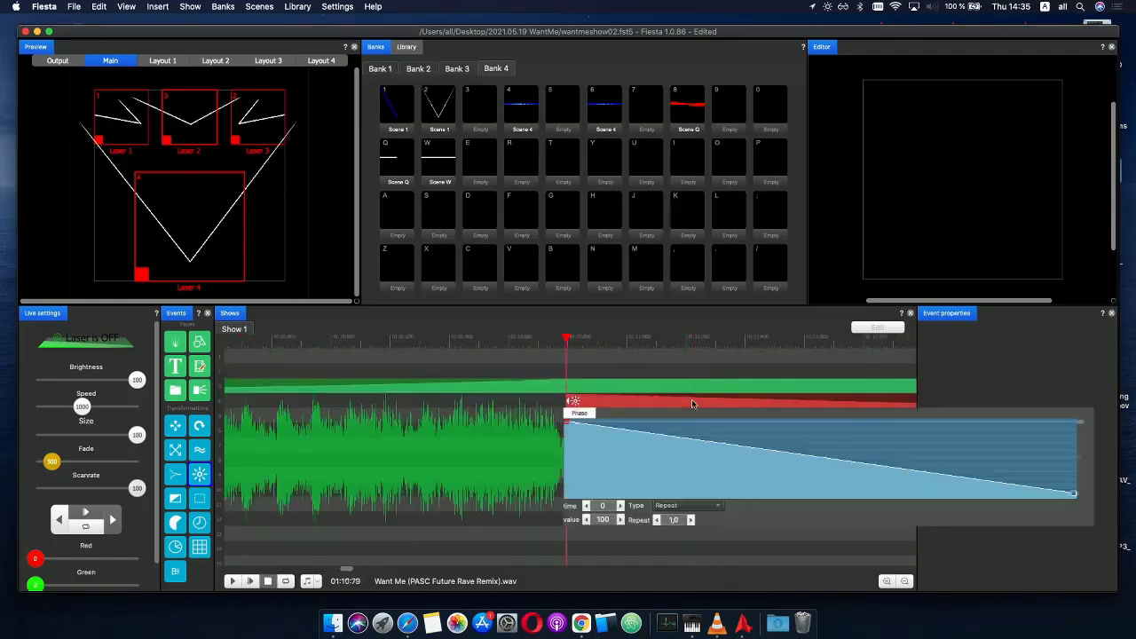
pyautogui.moveTo(628, 435)
pyautogui.mouseDown()
pyautogui.moveTo(637, 495)
pyautogui.moveTo(640, 418)
pyautogui.mouseUp()
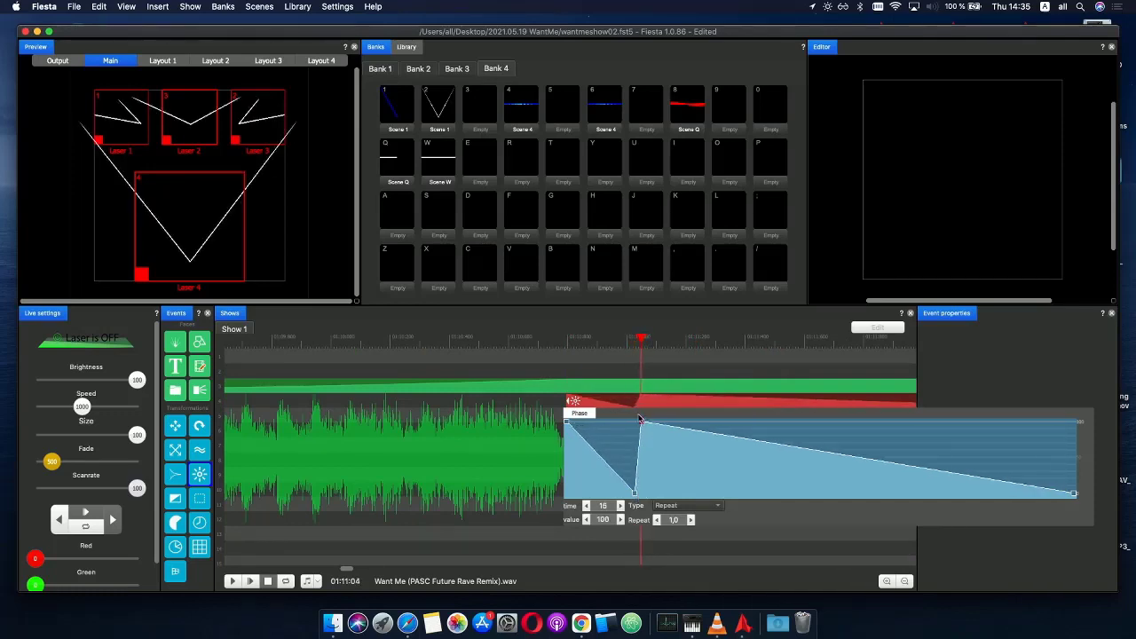
pyautogui.click(734, 459)
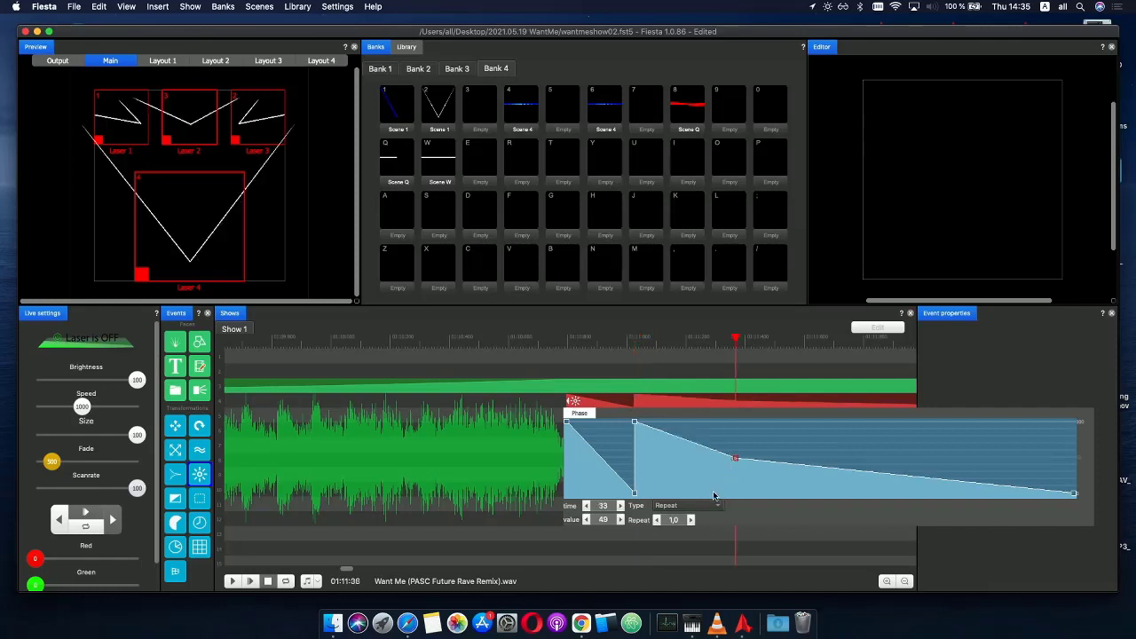
pyautogui.moveTo(734, 459); pyautogui.dragTo(726, 484)
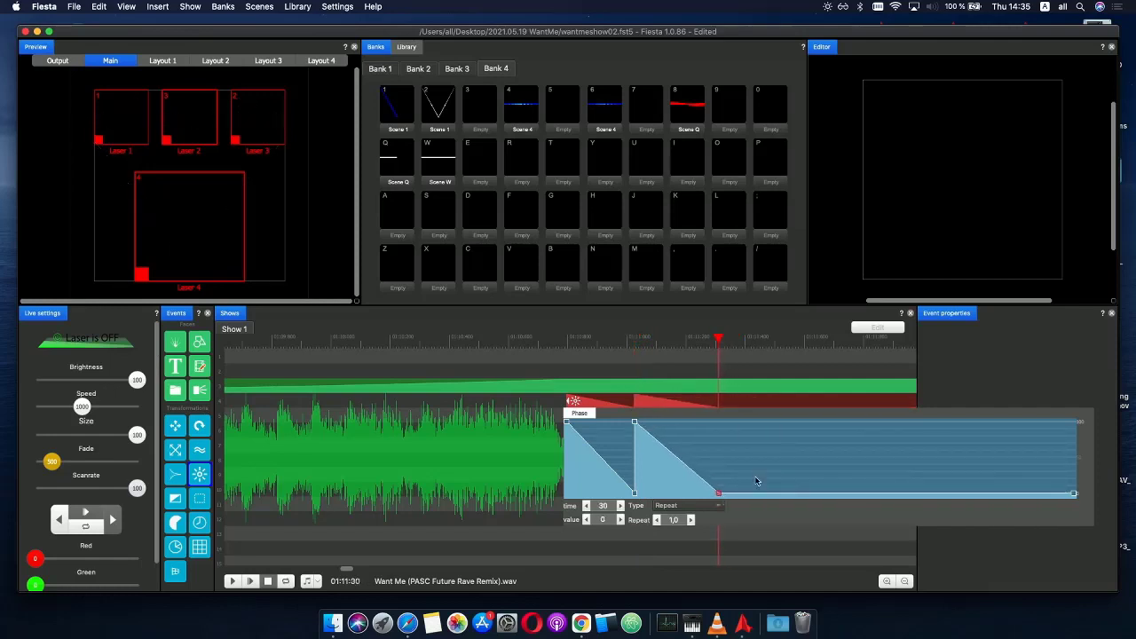
pyautogui.click(718, 422)
# - Add two more fades to the brightness phase graph, lowering their peaks to 87 at time 30 and 72 at time 46, and play the break
pyautogui.click(813, 457)
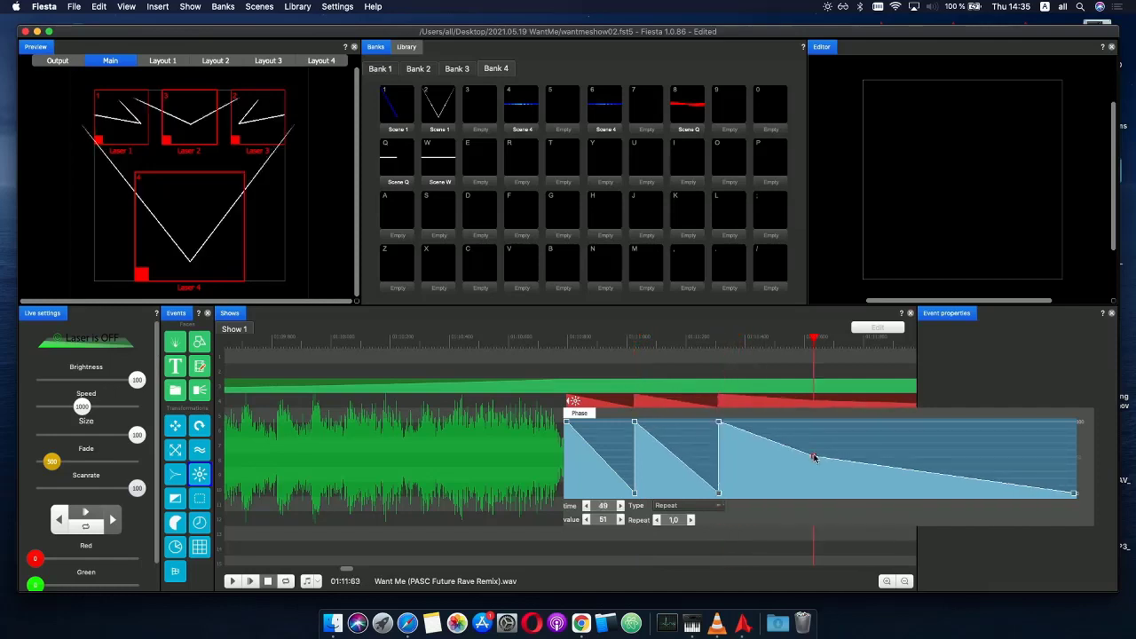
pyautogui.moveTo(815, 457)
pyautogui.mouseDown()
pyautogui.moveTo(849, 476)
pyautogui.moveTo(808, 502)
pyautogui.moveTo(804, 443)
pyautogui.mouseUp()
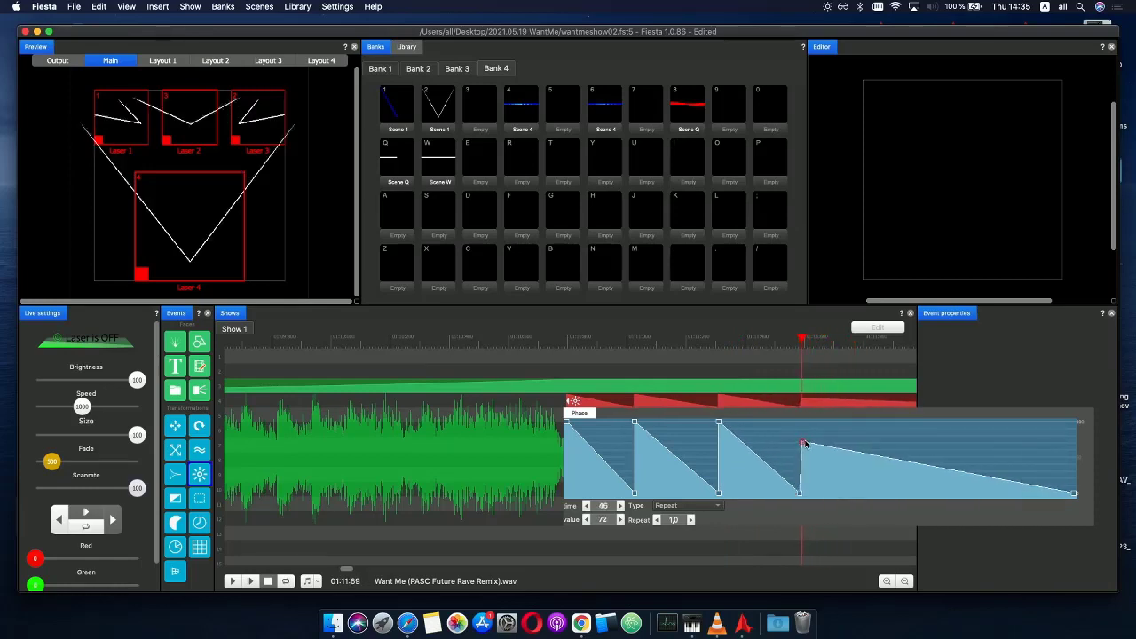
pyautogui.click(719, 430)
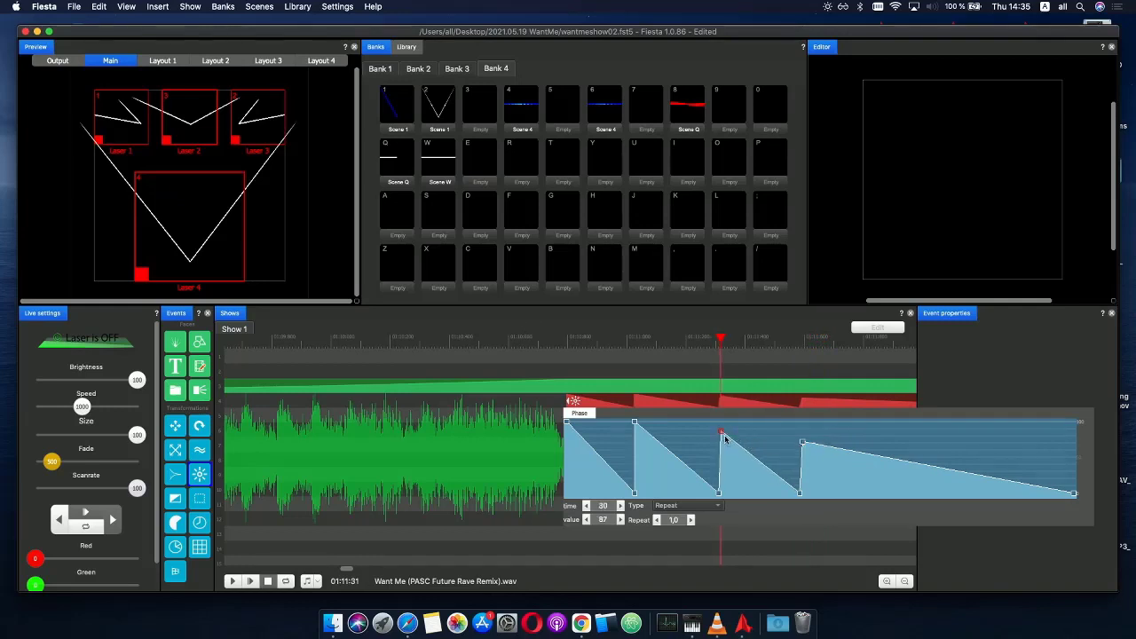
pyautogui.click(801, 442)
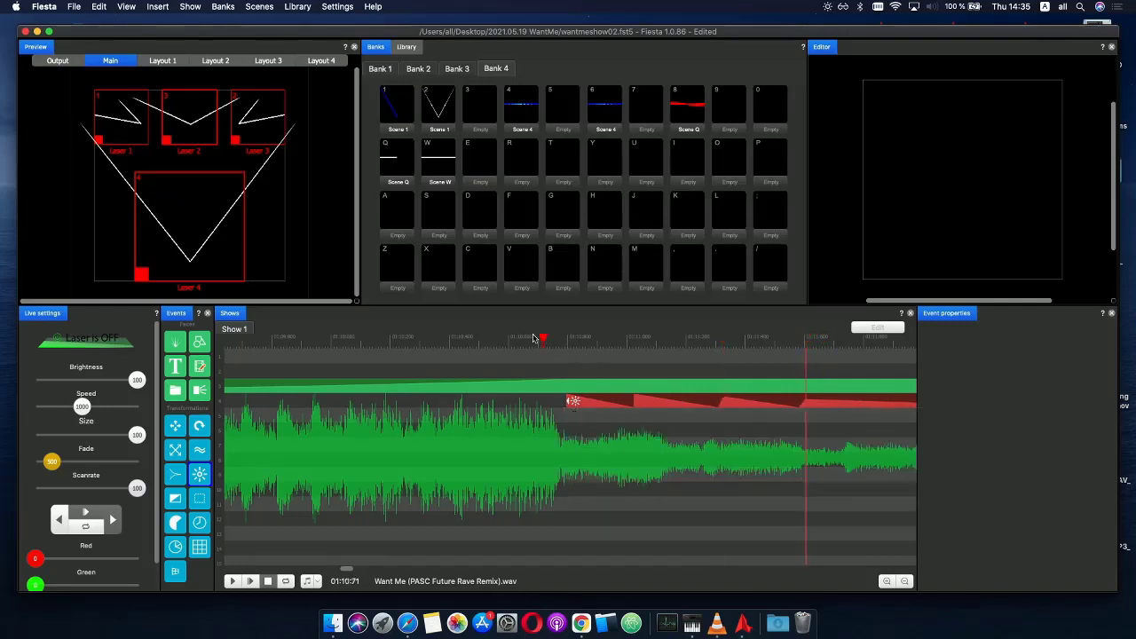
pyautogui.click(515, 338)
pyautogui.click(254, 582)
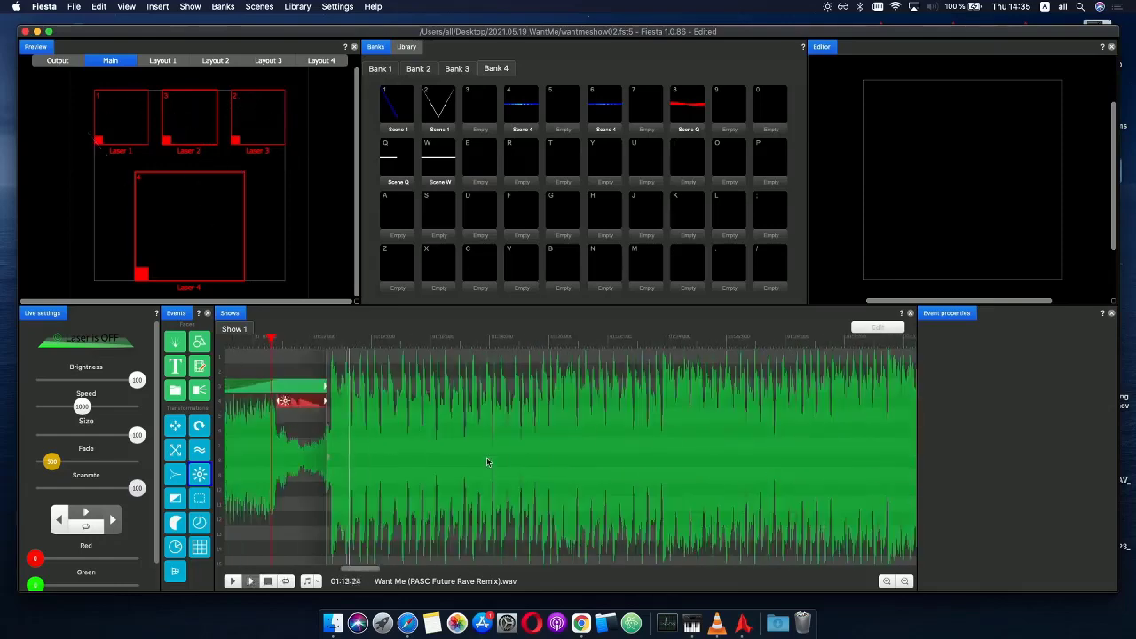
# - Slope the abrupt rises between the brightness fades so the phase graph forms triangular pulses, and play through the break
pyautogui.click(282, 341)
pyautogui.scroll(3, 346, 417)
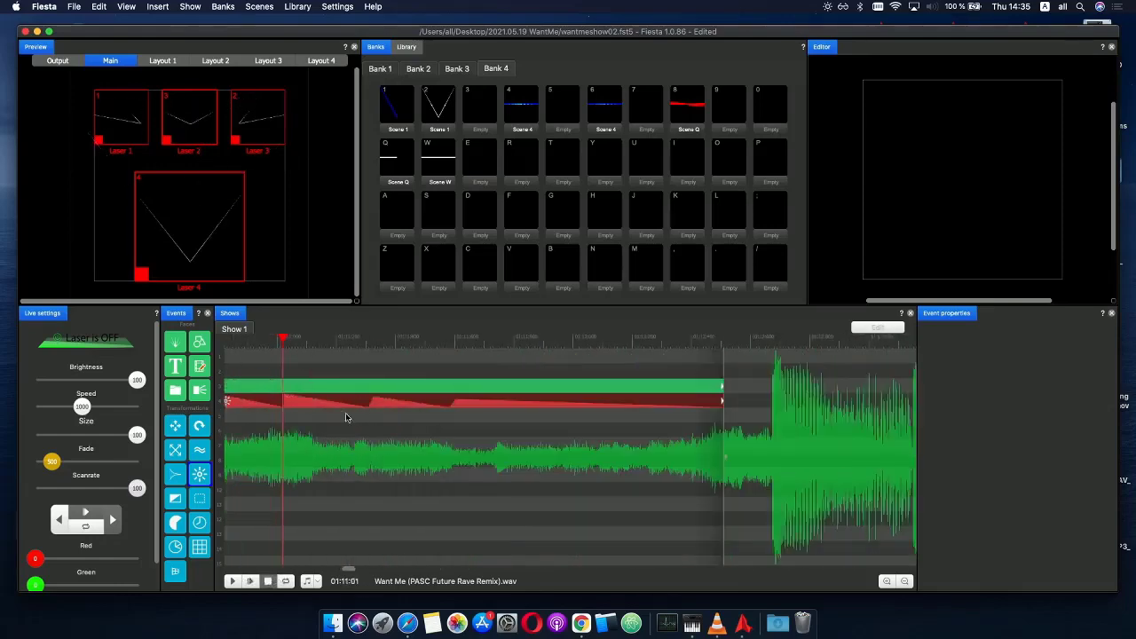
pyautogui.click(300, 408)
pyautogui.moveTo(285, 425); pyautogui.dragTo(497, 456)
pyautogui.moveTo(330, 350); pyautogui.dragTo(251, 517)
pyautogui.click(250, 580)
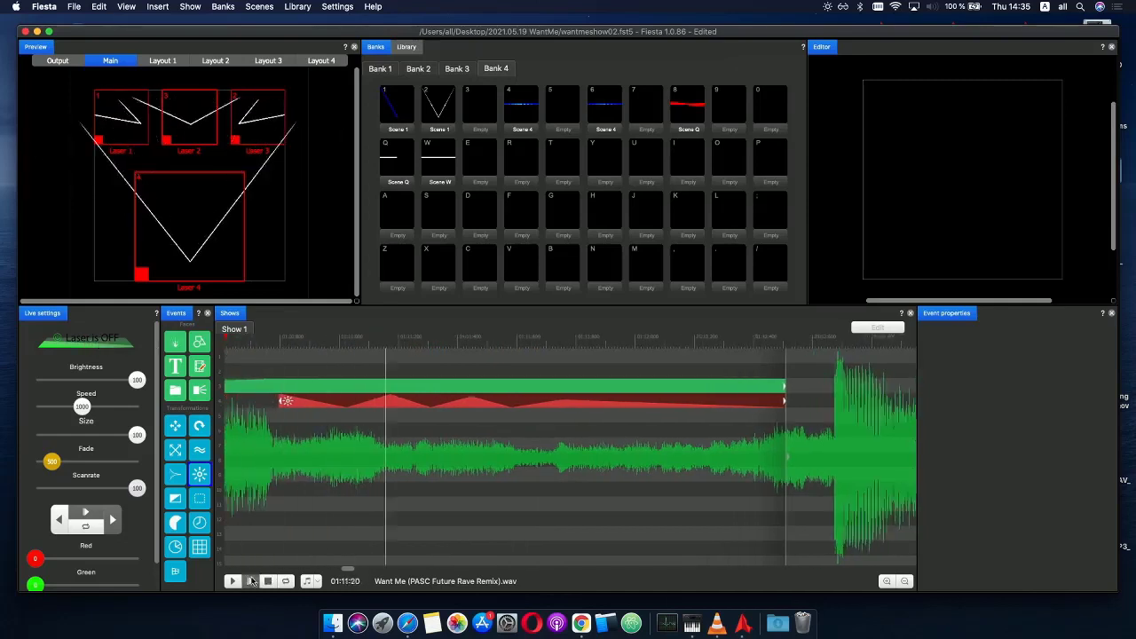
pyautogui.press('space')
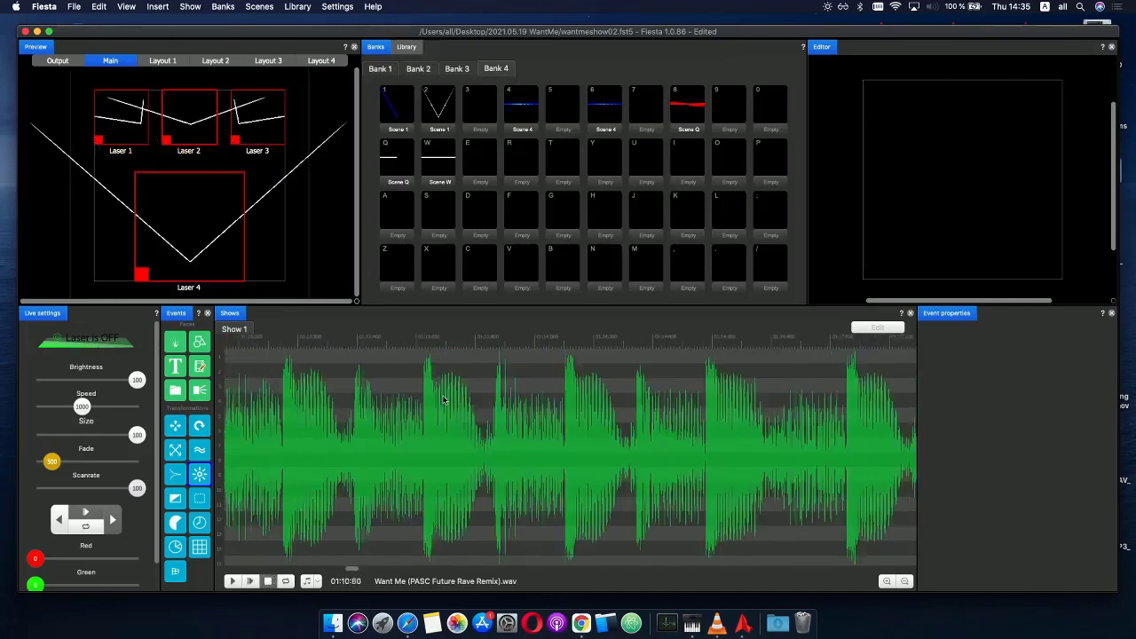
# - Delete the brightness graph's third peak and the zero point before it, move the next zero to time 47 and the second peak to value 92
pyautogui.click(426, 399)
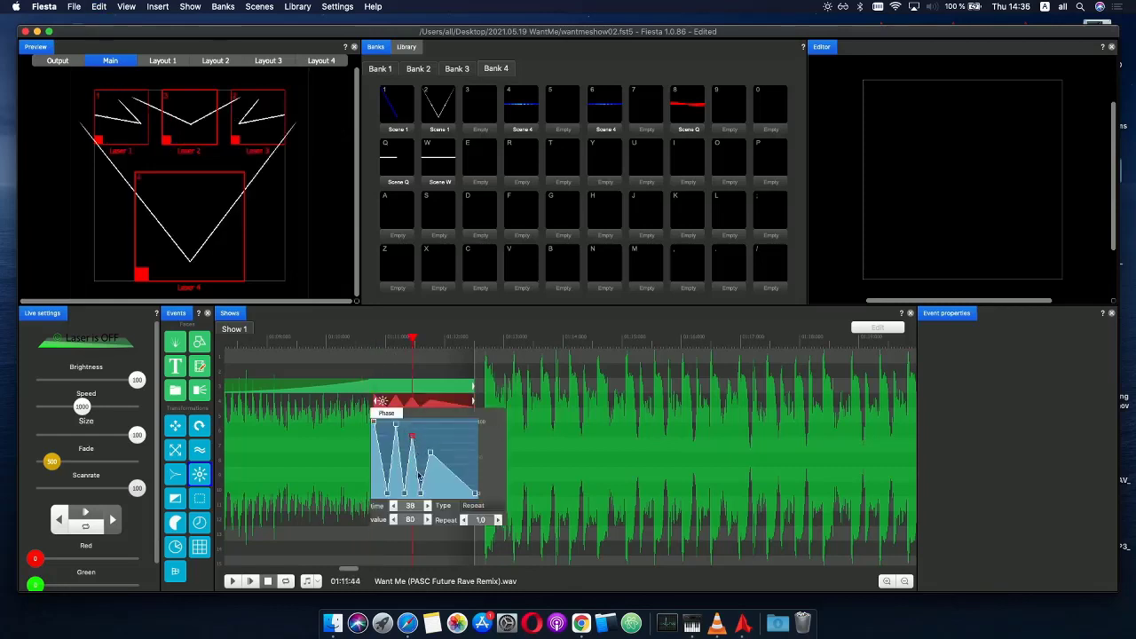
pyautogui.rightClick(412, 439)
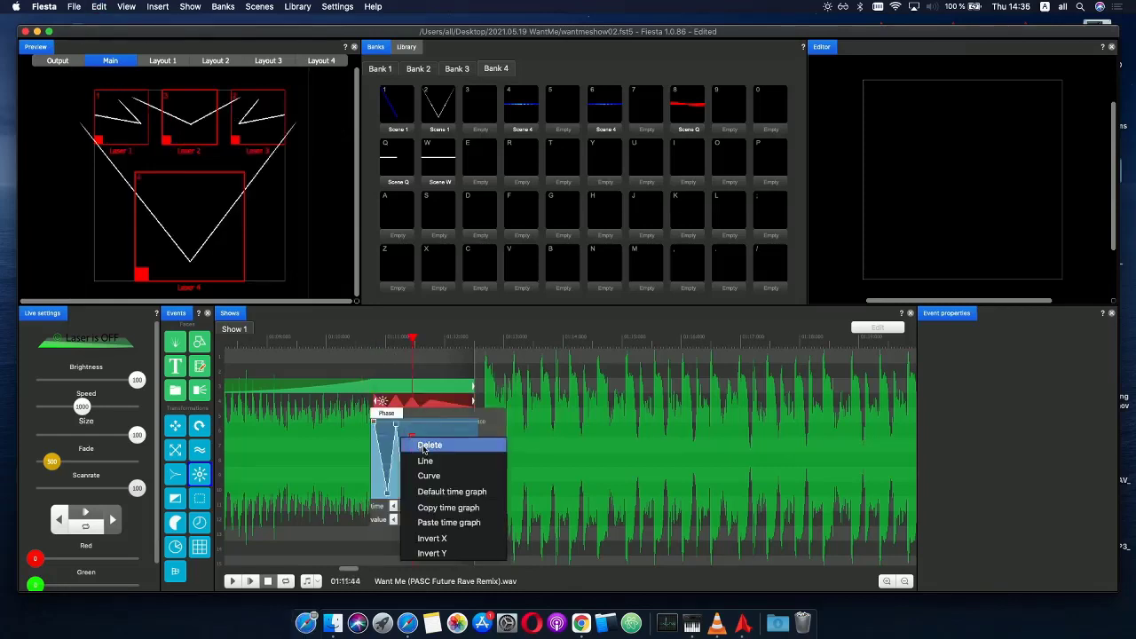
pyautogui.click(425, 442)
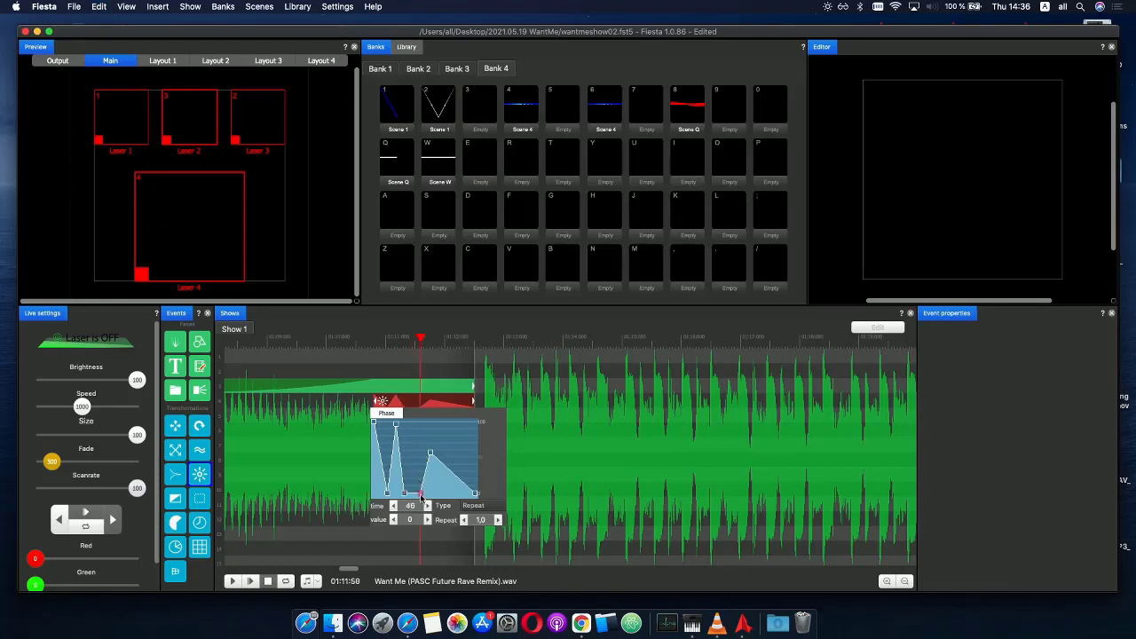
pyautogui.rightClick(413, 475)
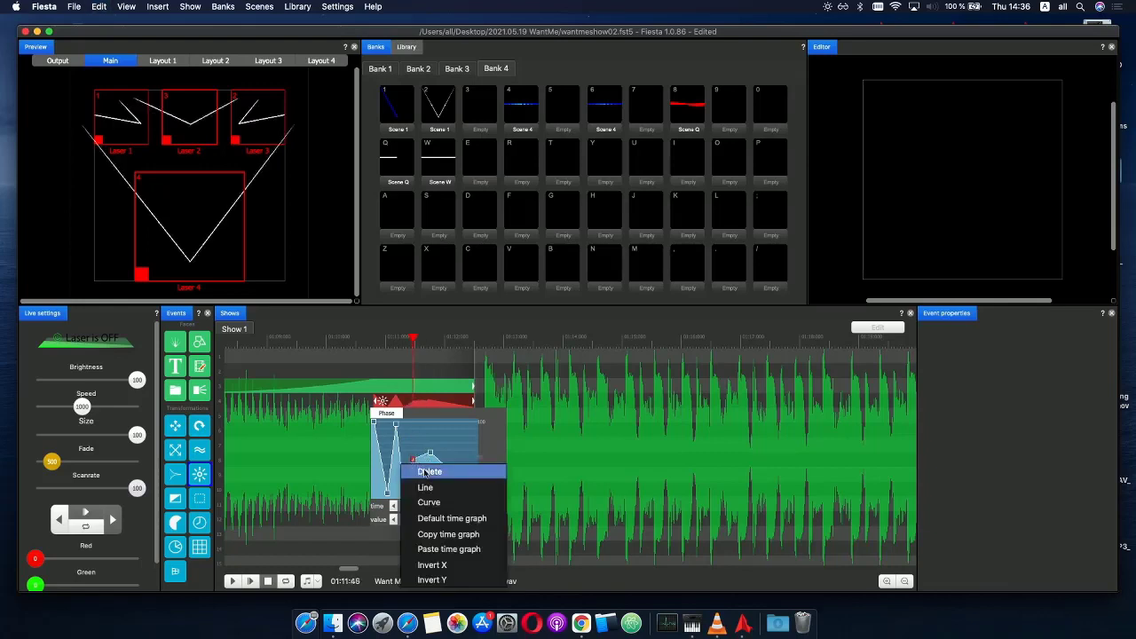
pyautogui.click(421, 472)
pyautogui.moveTo(414, 494); pyautogui.dragTo(424, 495)
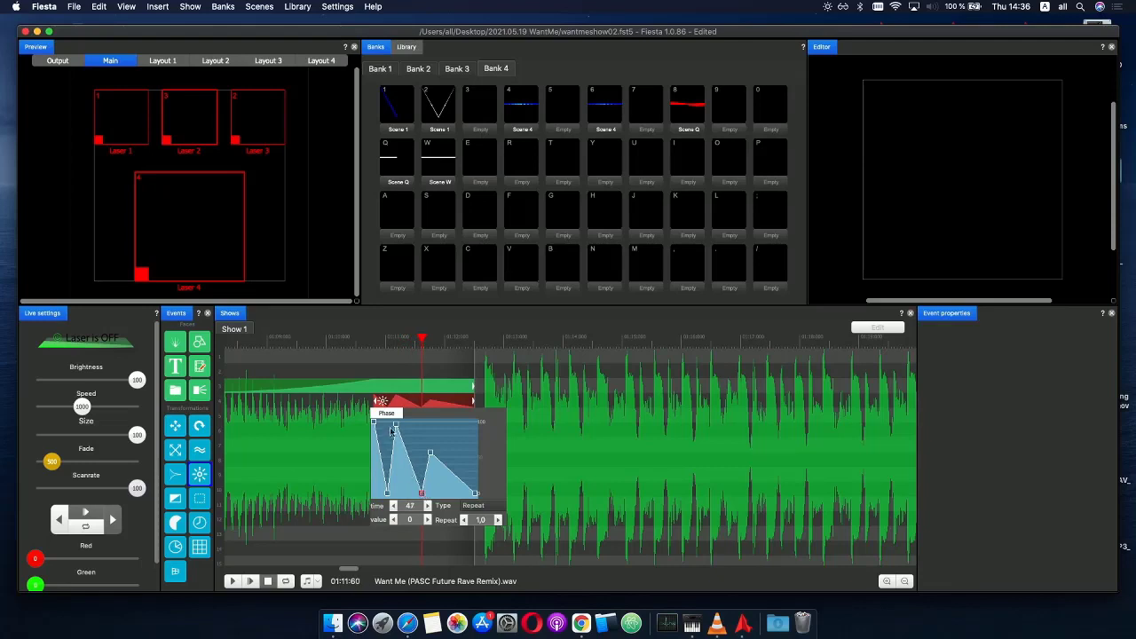
pyautogui.moveTo(391, 431); pyautogui.dragTo(401, 430)
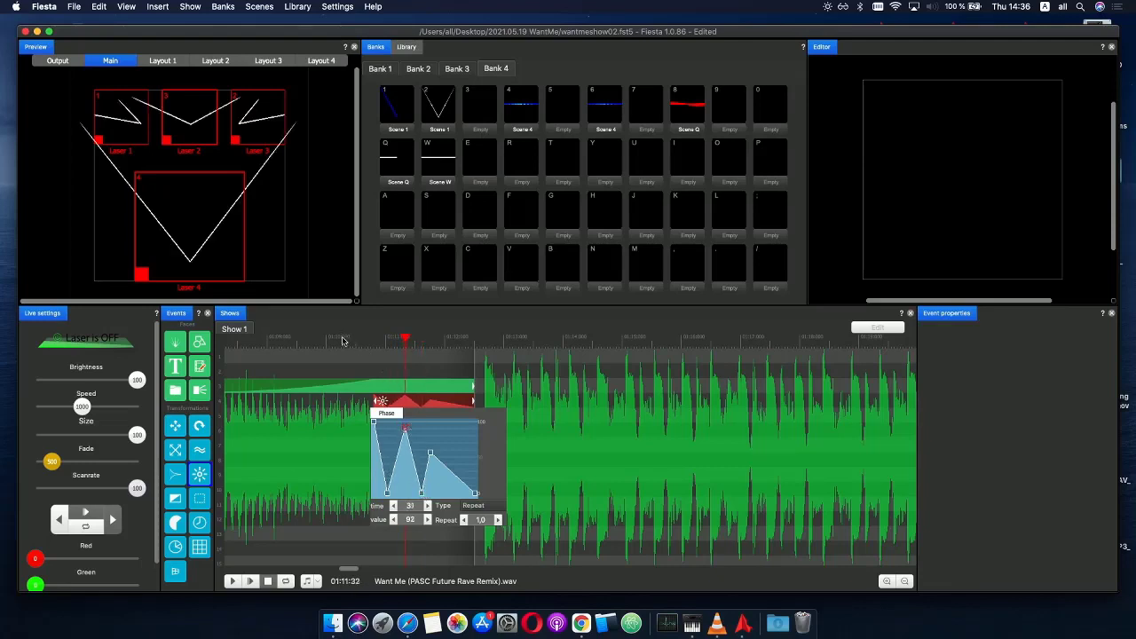
# - Play the show through the break and on past the drop to check the reshaped brightness pulses
pyautogui.click(298, 551)
pyautogui.click(257, 582)
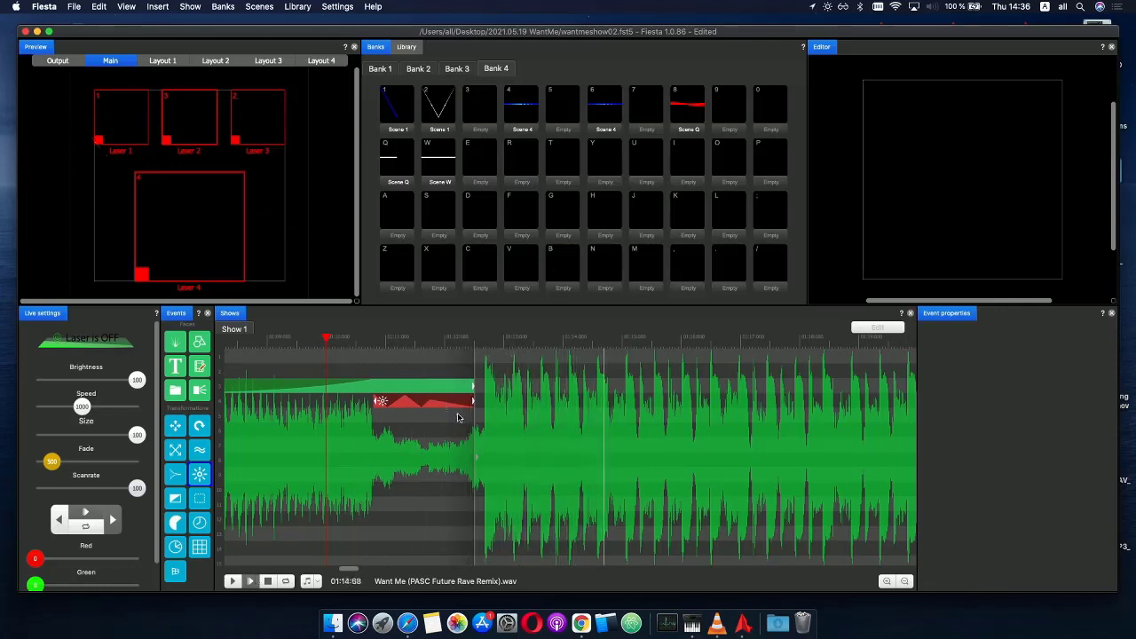
pyautogui.scroll(-2, 449, 393)
pyautogui.scroll(-2, 453, 398)
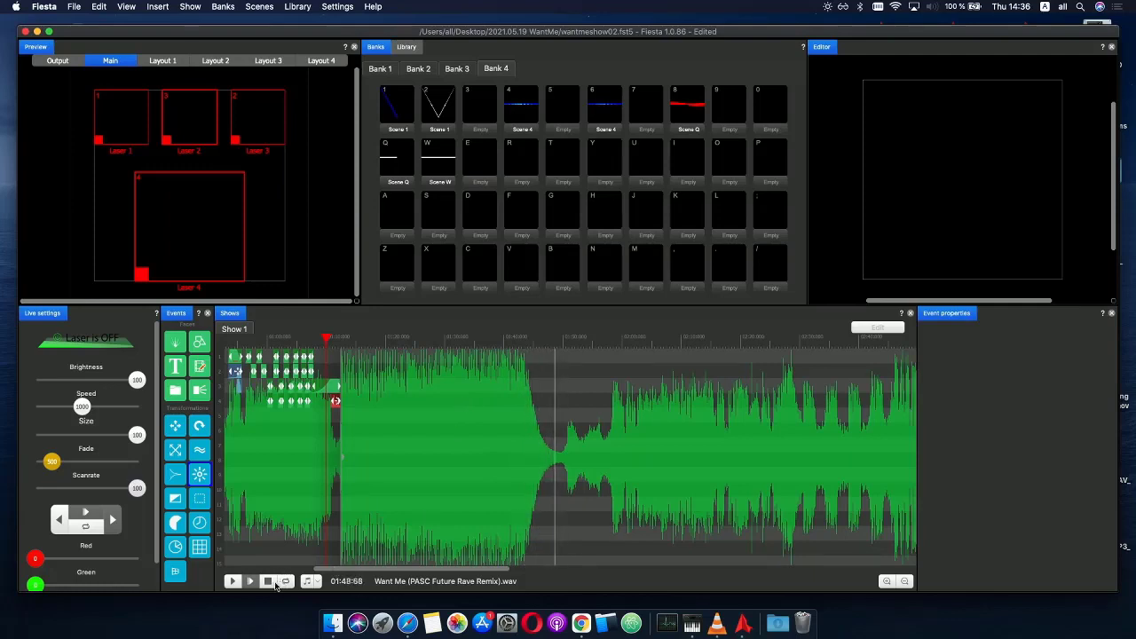
pyautogui.click(275, 581)
# - Return to the start of the show at 00:00:00 and play the opening section to review it
pyautogui.scroll(-2, 299, 410)
pyautogui.scroll(-3, 299, 410)
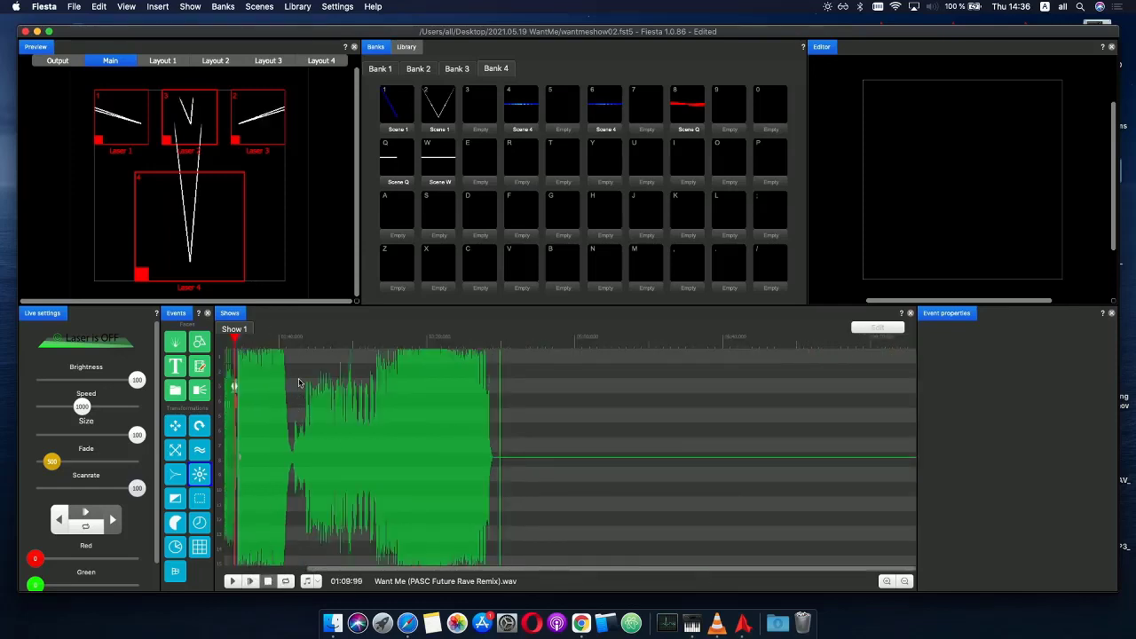
pyautogui.moveTo(236, 342); pyautogui.dragTo(111, 344)
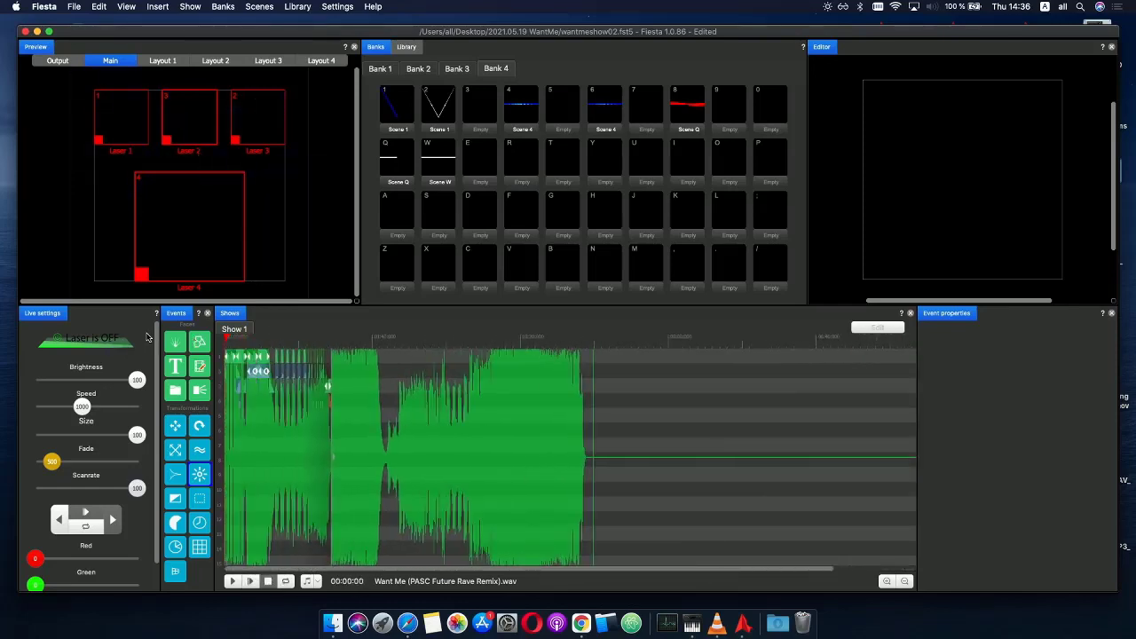
pyautogui.click(232, 582)
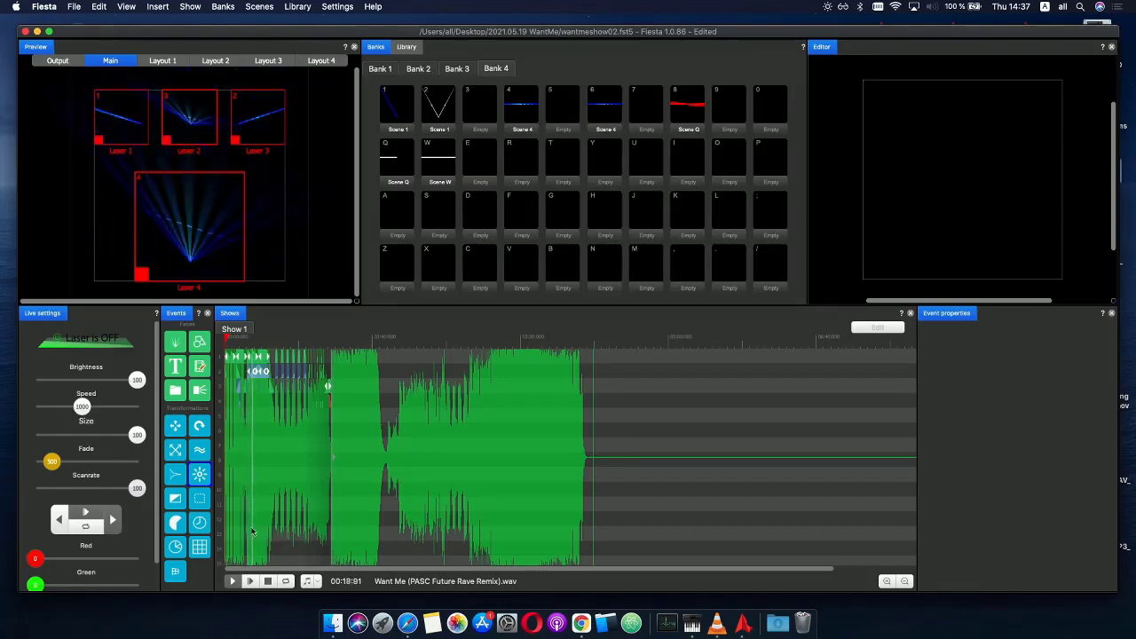
# - Switch off Lasers 1, 2 and 3 for the two adjacent Scene 4 events starting at 00:15:51 and 00:23:12, keeping only Laser 4
pyautogui.scroll(3, 243, 340)
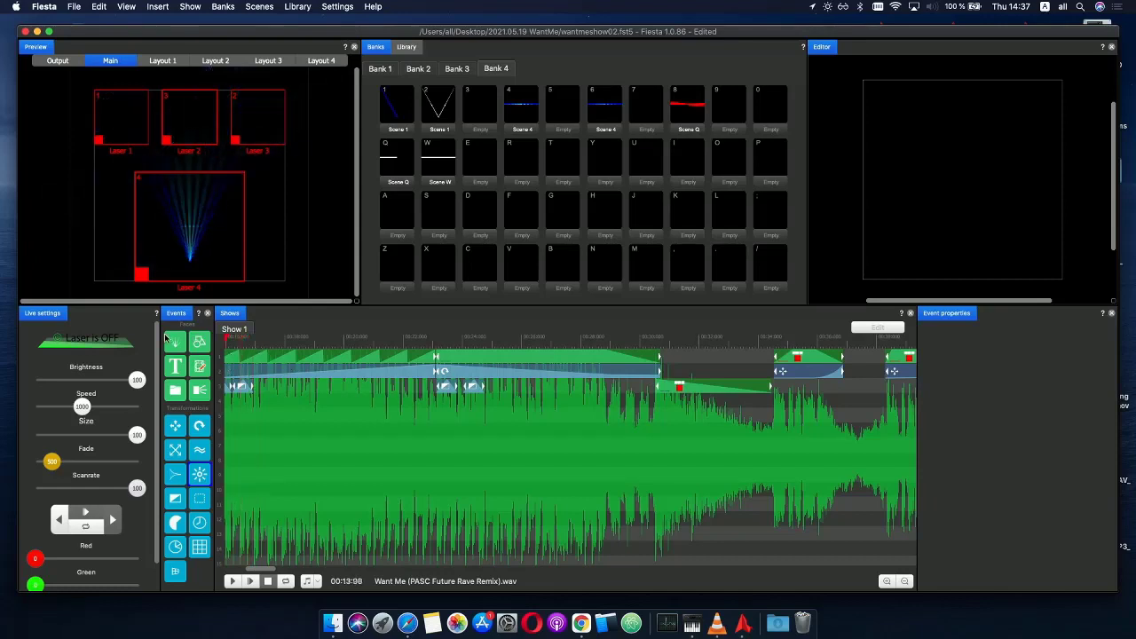
pyautogui.hscroll(-3, 258, 348)
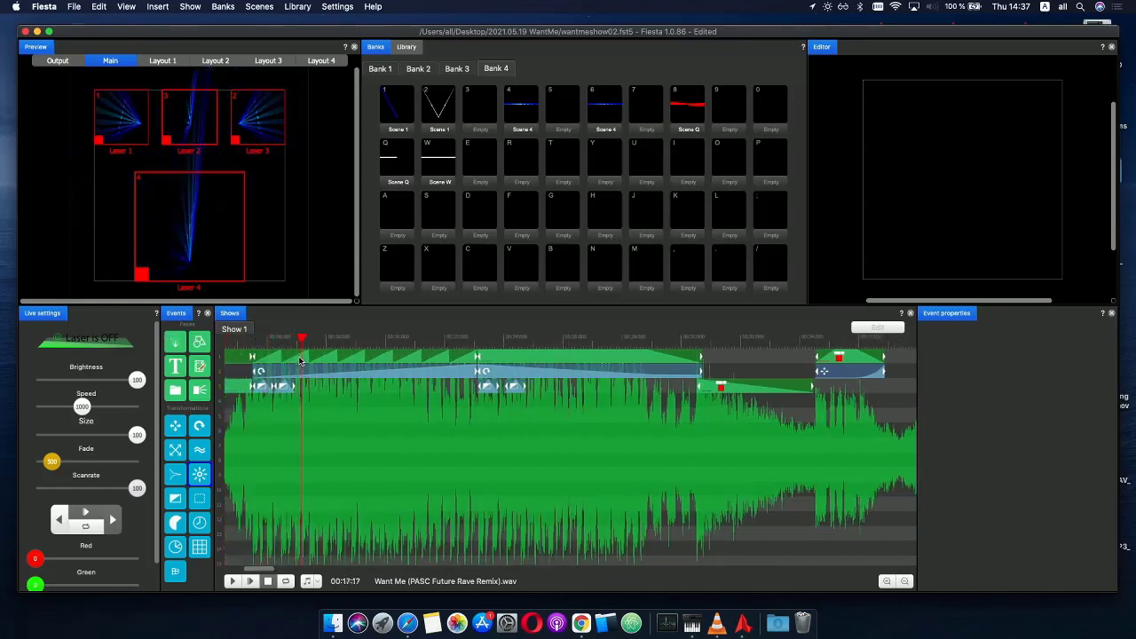
pyautogui.click(328, 359)
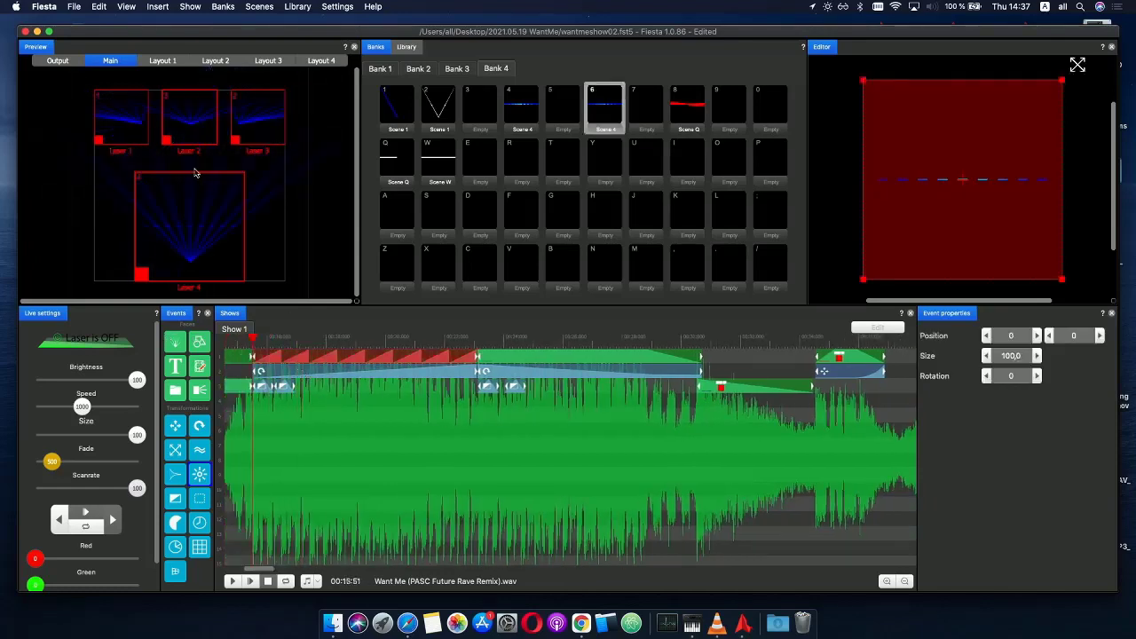
pyautogui.click(523, 359)
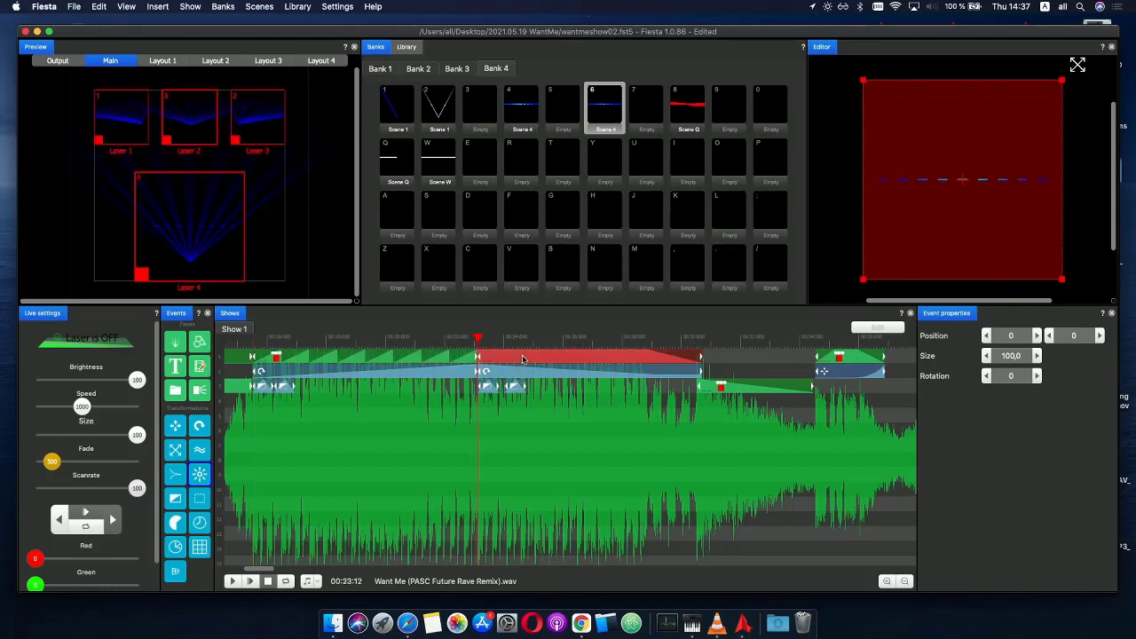
pyautogui.click(147, 117)
pyautogui.click(176, 114)
pyautogui.click(253, 118)
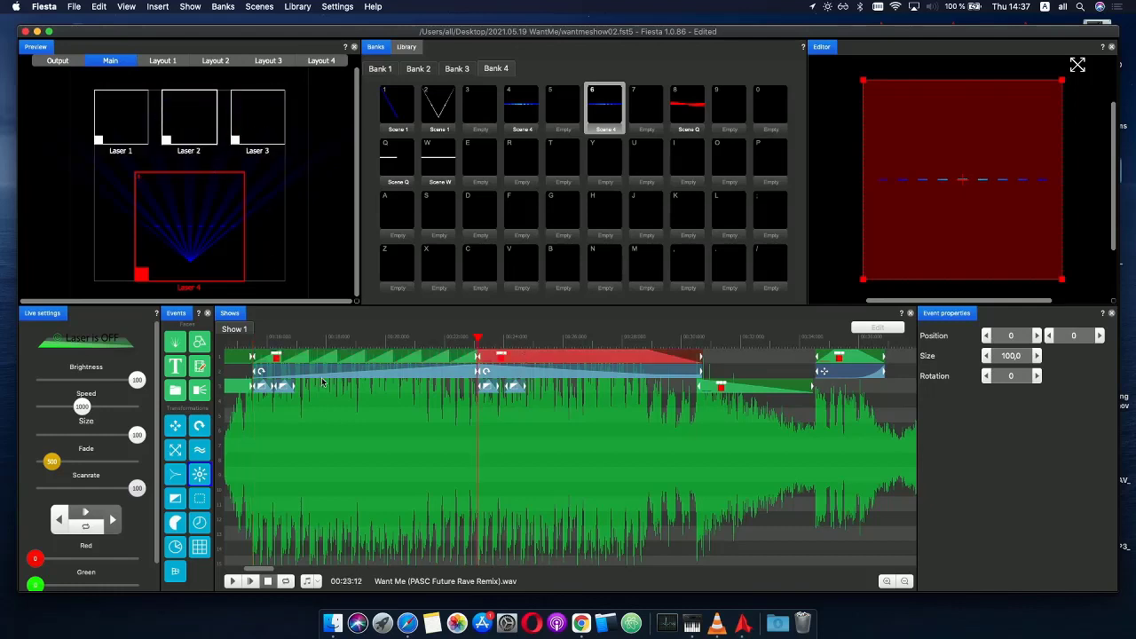
# - Play the show from 00:11:10 through the programmed events to review the laser changes, and save the show
pyautogui.scroll(-5, 322, 378)
pyautogui.click(292, 344)
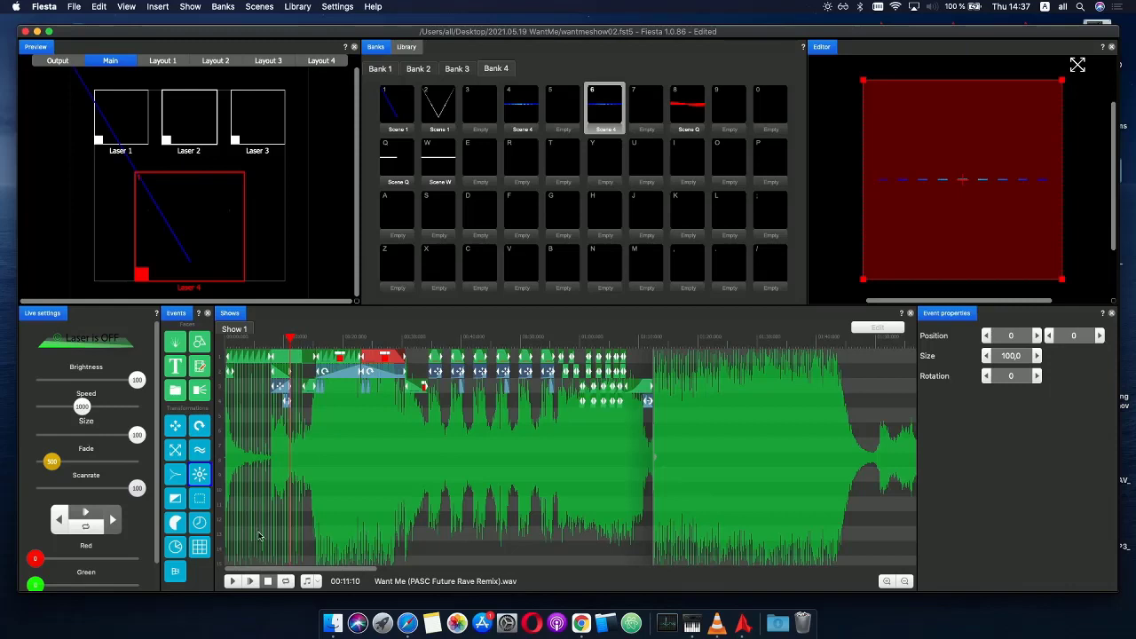
pyautogui.click(253, 580)
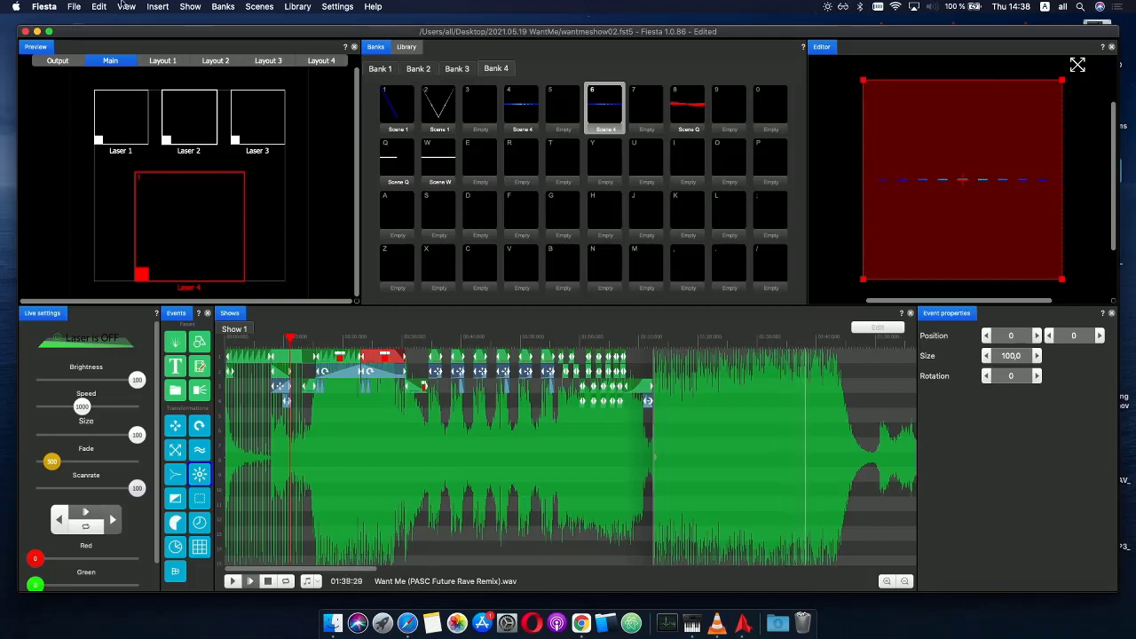
pyautogui.click(73, 6)
pyautogui.click(83, 61)
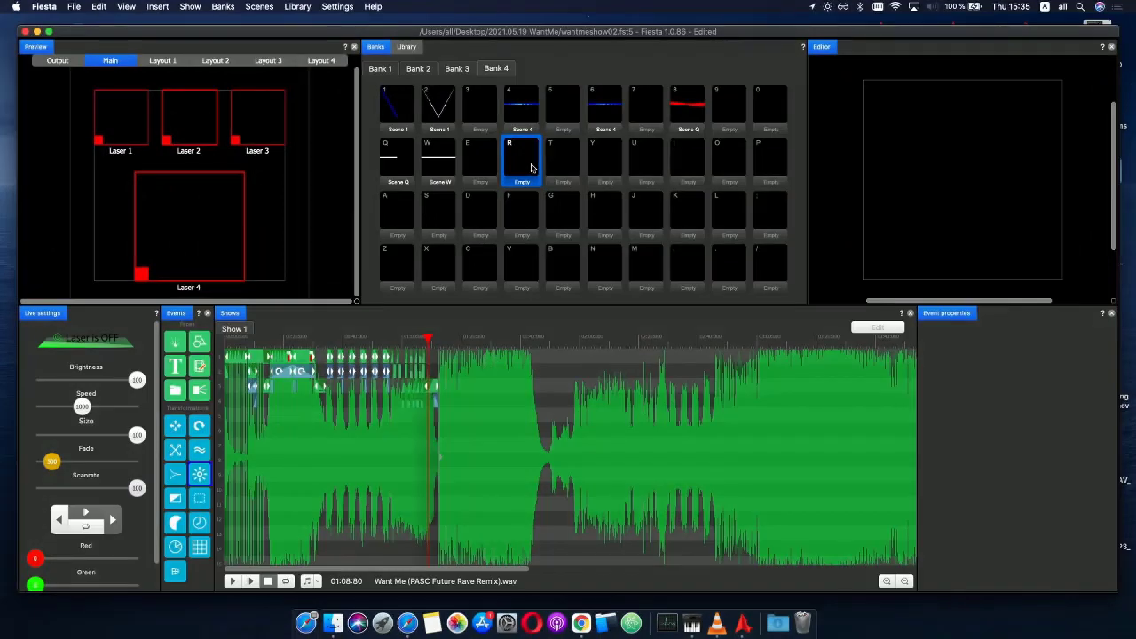
# - Create a scene in the empty R slot of Bank 4 and add a one-second shape event set to a horizontal line
pyautogui.doubleClick(531, 167)
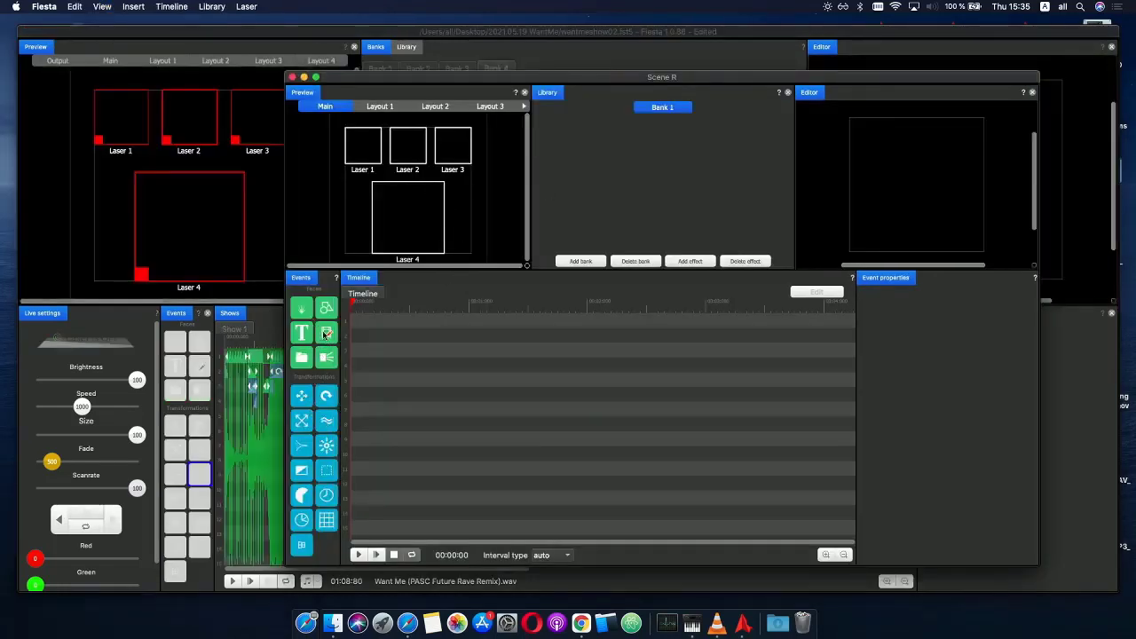
pyautogui.moveTo(326, 309); pyautogui.dragTo(364, 321)
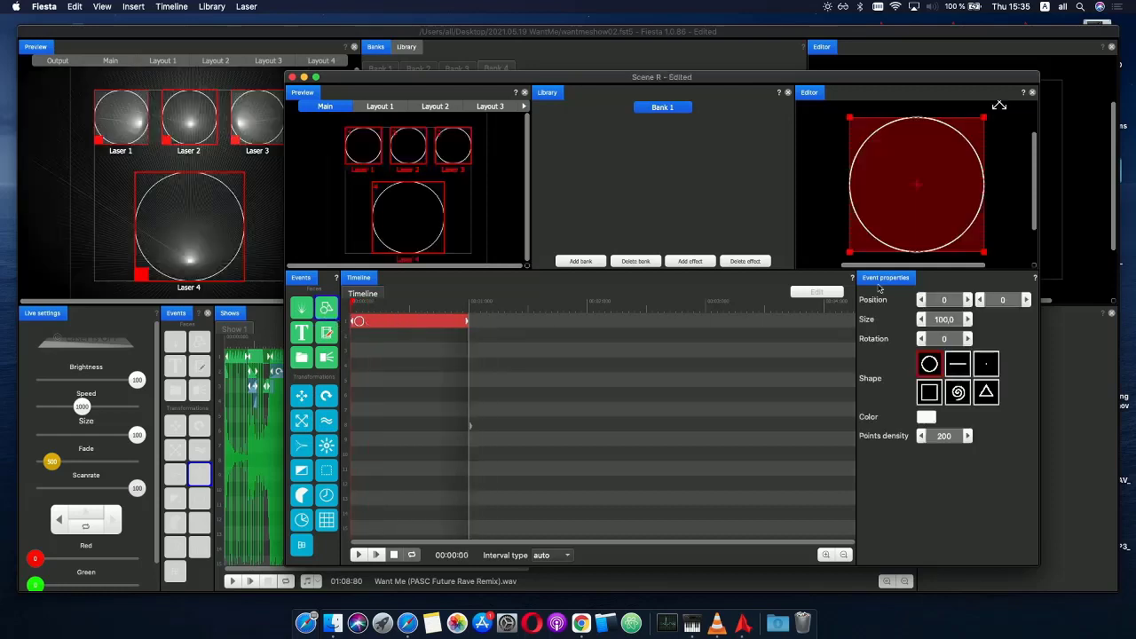
pyautogui.click(964, 364)
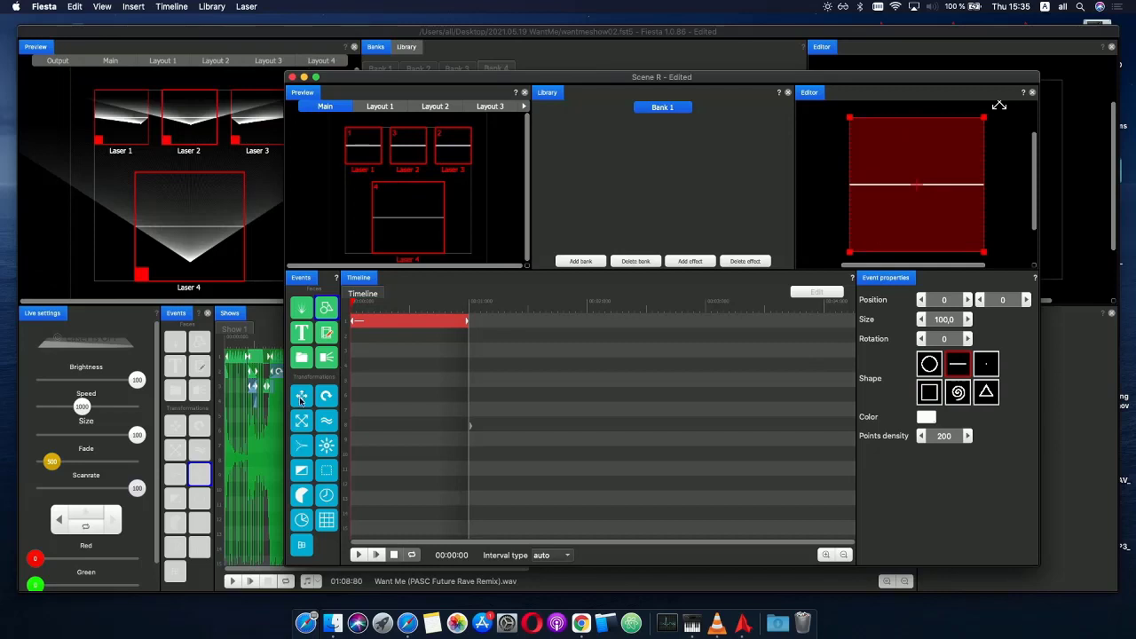
# - Add a one-second move transformation below the line event, running straight down from the frame's upper centre to near its middle, and inspect its phase graph
pyautogui.moveTo(301, 399); pyautogui.dragTo(368, 337)
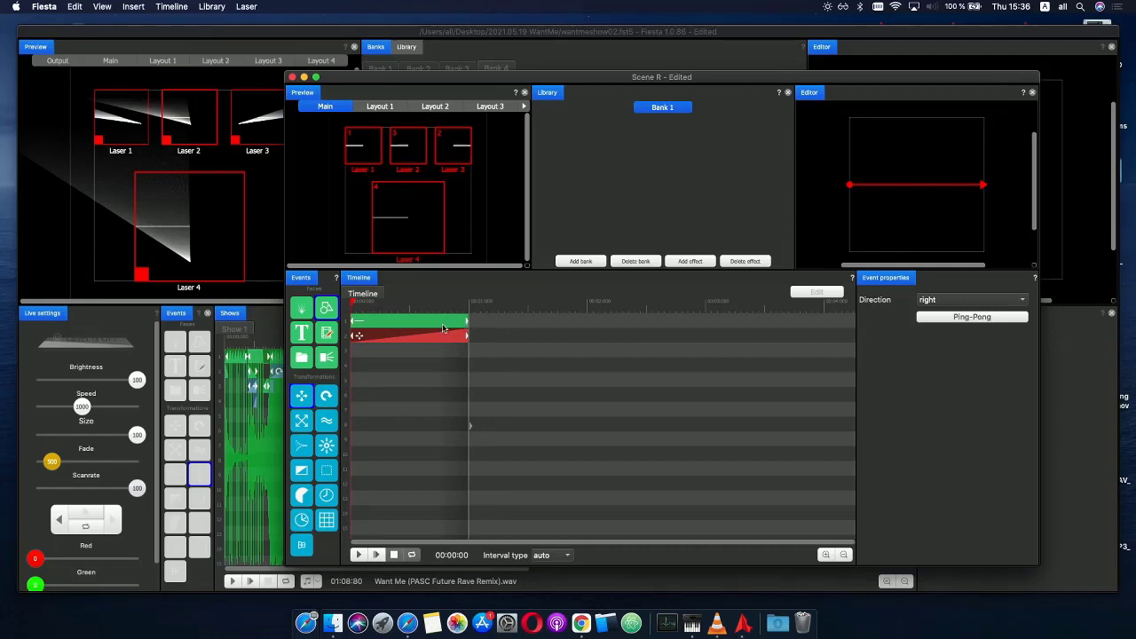
pyautogui.moveTo(983, 187); pyautogui.dragTo(848, 237)
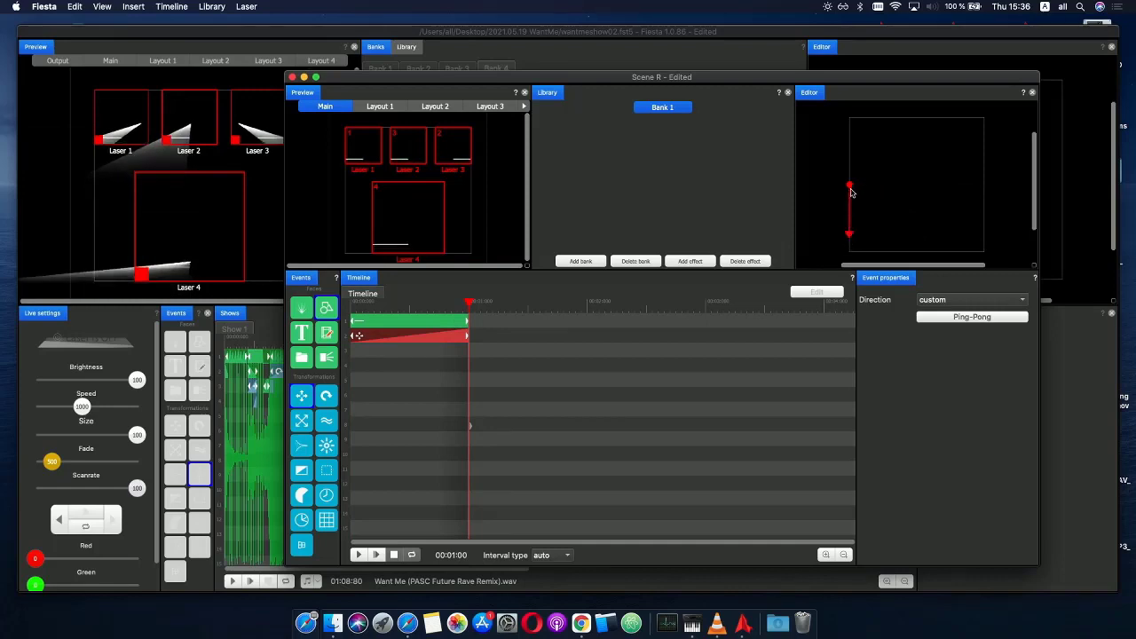
pyautogui.moveTo(851, 190); pyautogui.dragTo(922, 130)
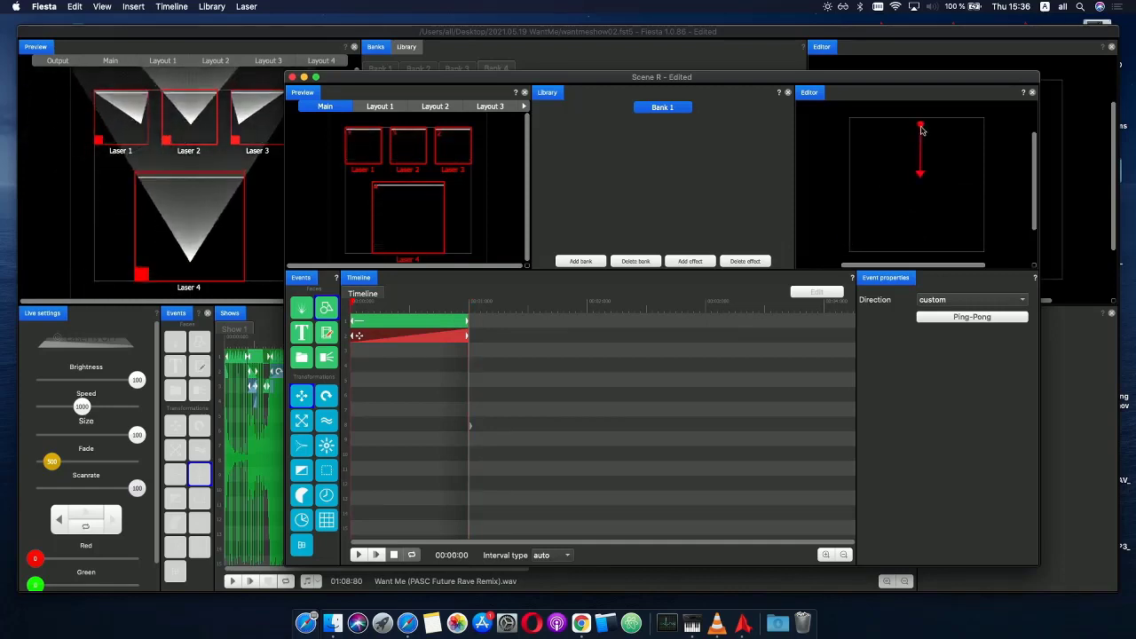
pyautogui.moveTo(360, 304); pyautogui.dragTo(451, 310)
pyautogui.click(407, 334)
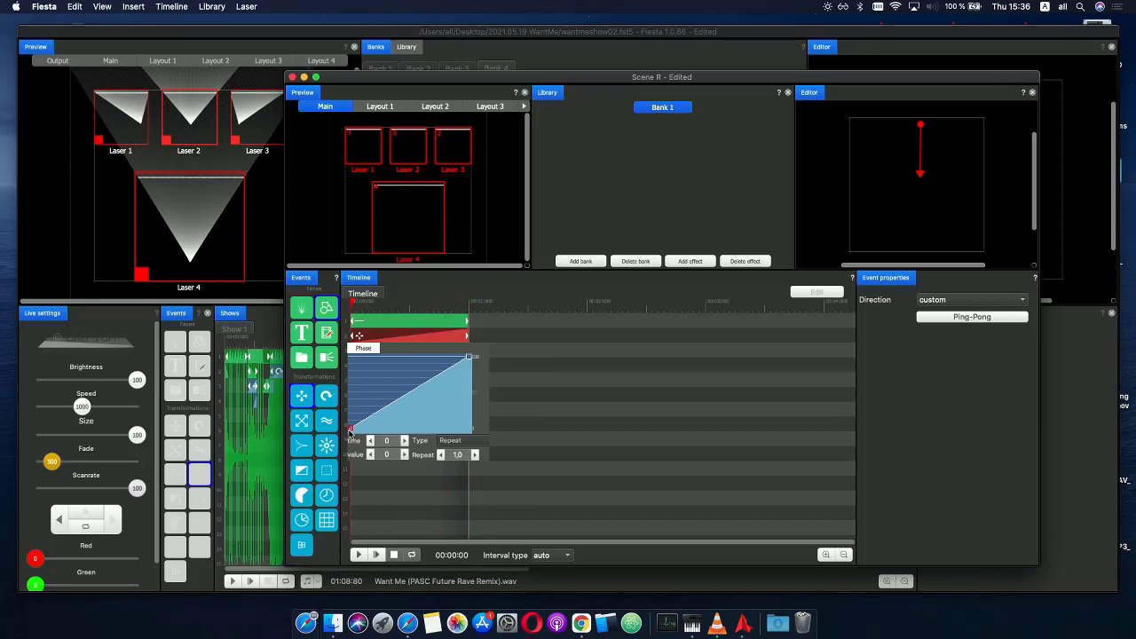
pyautogui.click(576, 409)
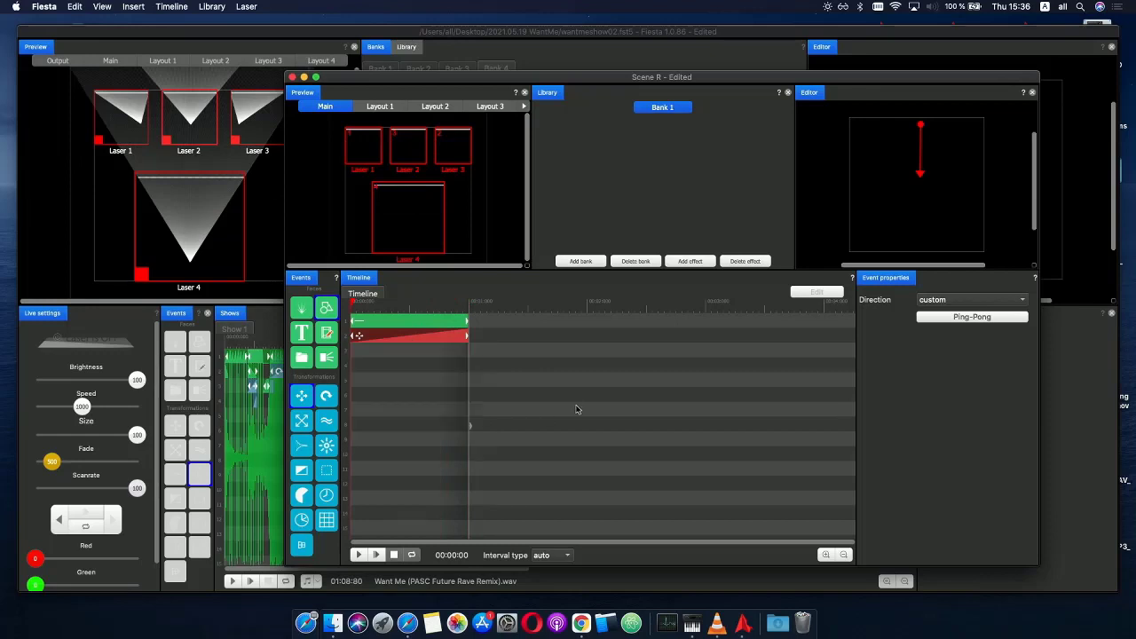
# - Place Scene R on the show timeline at 01:12:66 and shorten the event to end at about 01:13:13
pyautogui.click(292, 77)
pyautogui.click(521, 161)
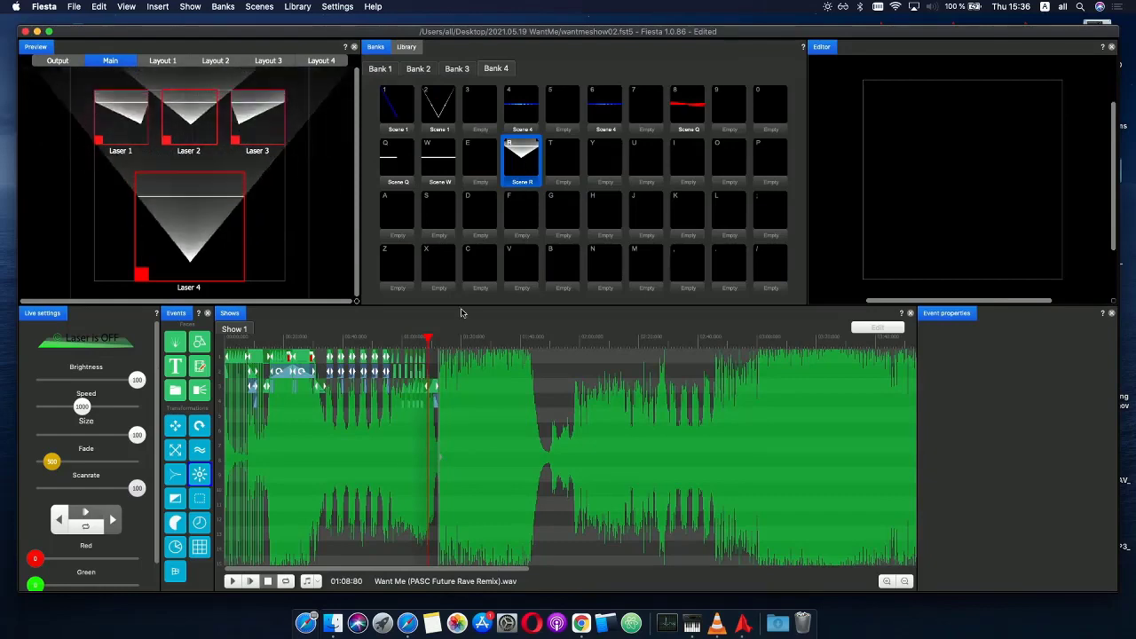
pyautogui.click(444, 358)
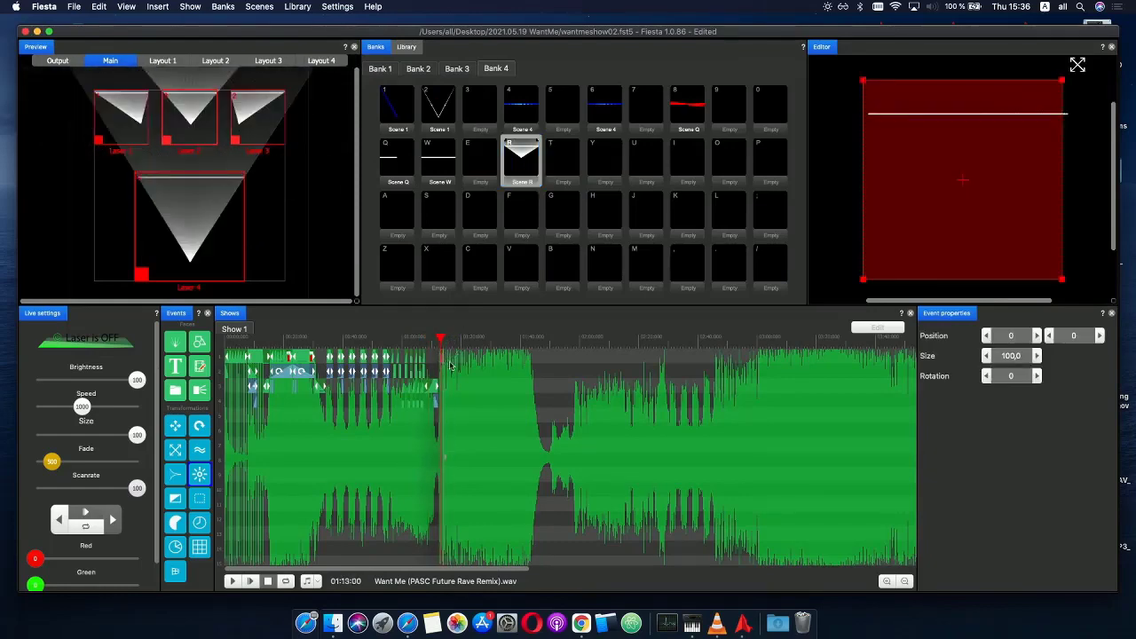
pyautogui.scroll(5, 456, 356)
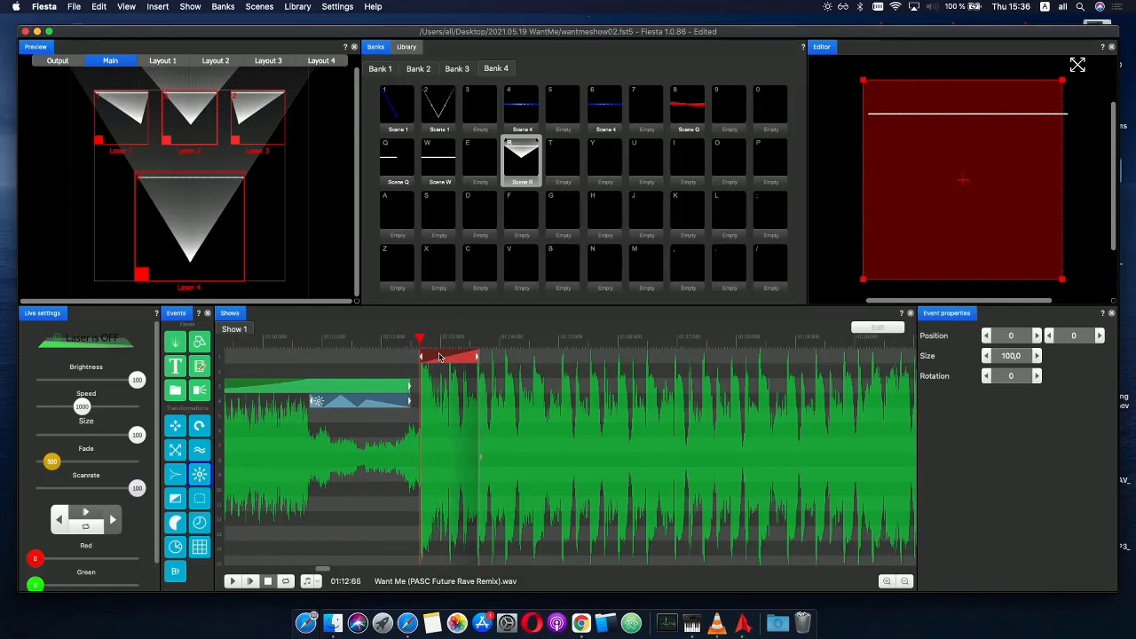
pyautogui.moveTo(471, 359); pyautogui.dragTo(441, 352)
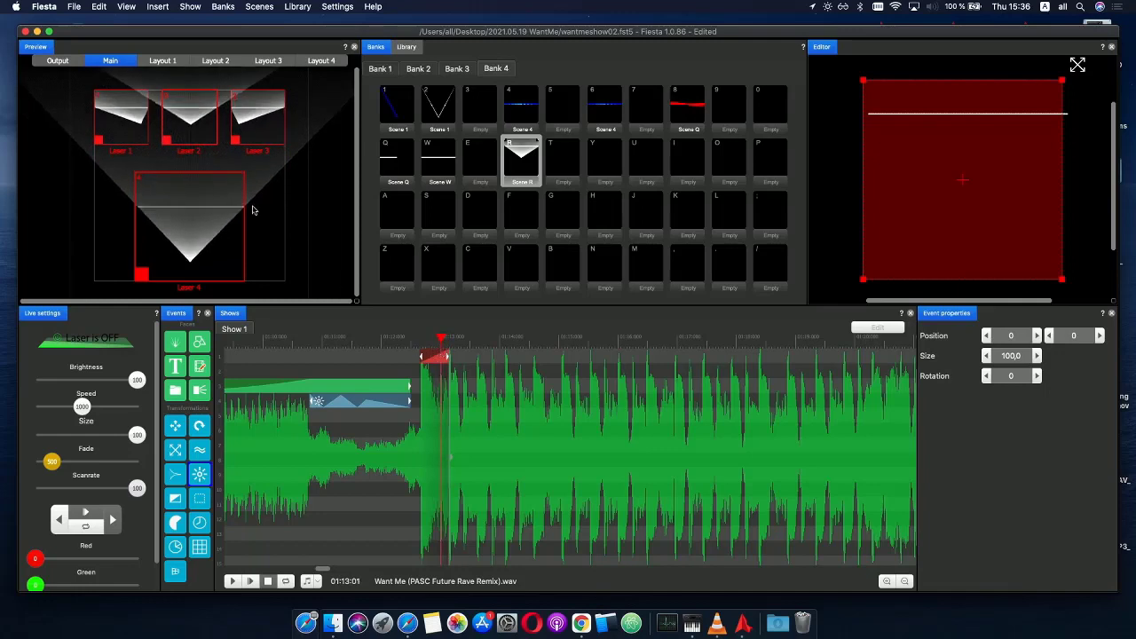
# - Switch off Lasers 1, 3 and 4 for the new Scene R event and scrub through it to check Laser 2
pyautogui.click(174, 177)
pyautogui.click(144, 140)
pyautogui.click(274, 124)
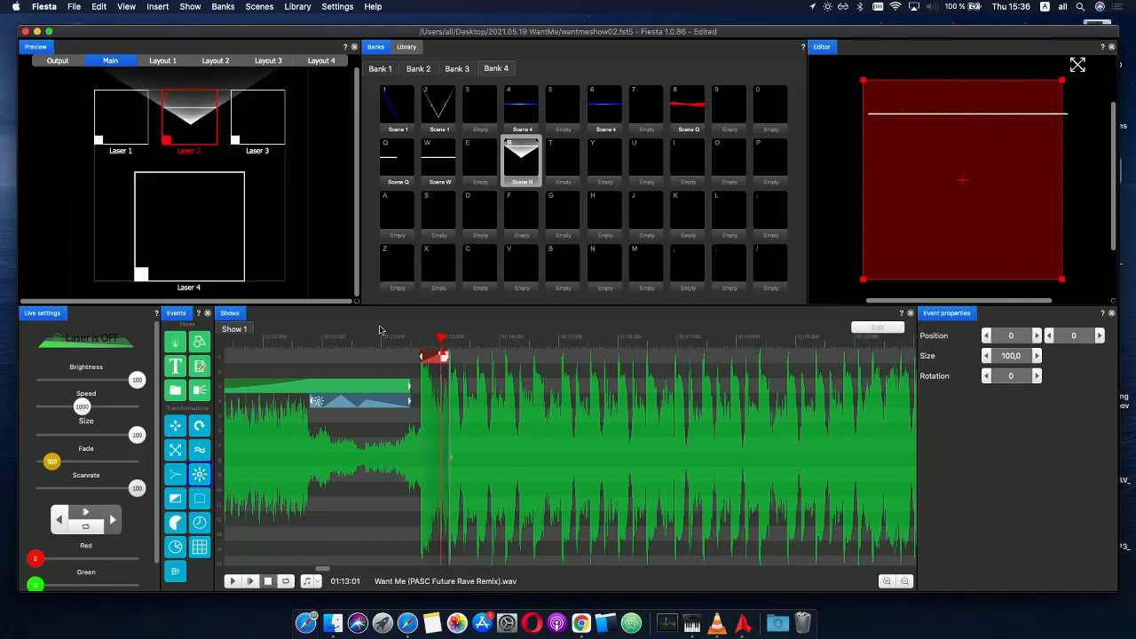
pyautogui.moveTo(412, 340); pyautogui.dragTo(449, 340)
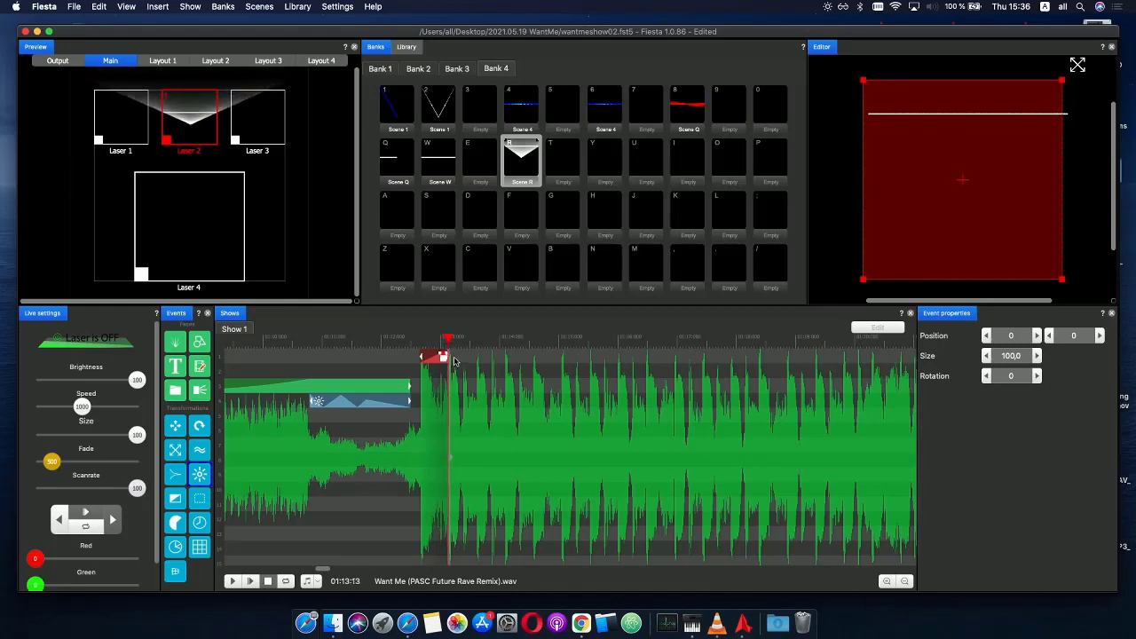
# - Duplicate the Scene R event and position the copy directly after the original, starting at 01:13:15
pyautogui.click(442, 358)
pyautogui.scroll(5, 462, 361)
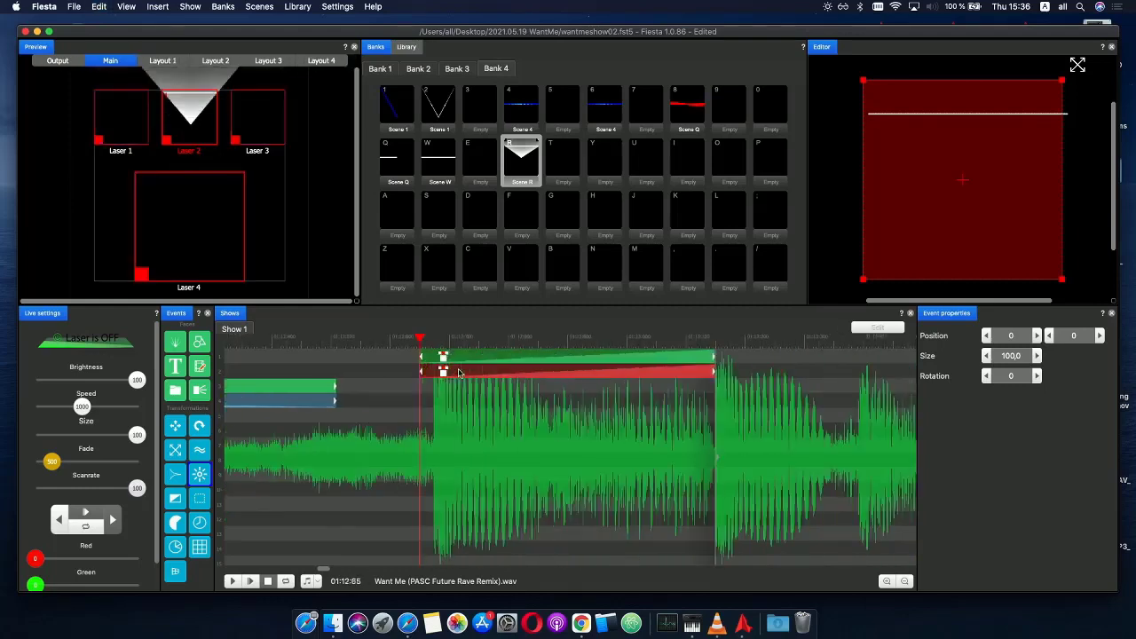
pyautogui.moveTo(486, 375); pyautogui.dragTo(555, 367)
pyautogui.press('super+z')
pyautogui.moveTo(790, 360)
pyautogui.mouseDown()
pyautogui.moveTo(817, 355)
pyautogui.moveTo(791, 354)
pyautogui.mouseUp()
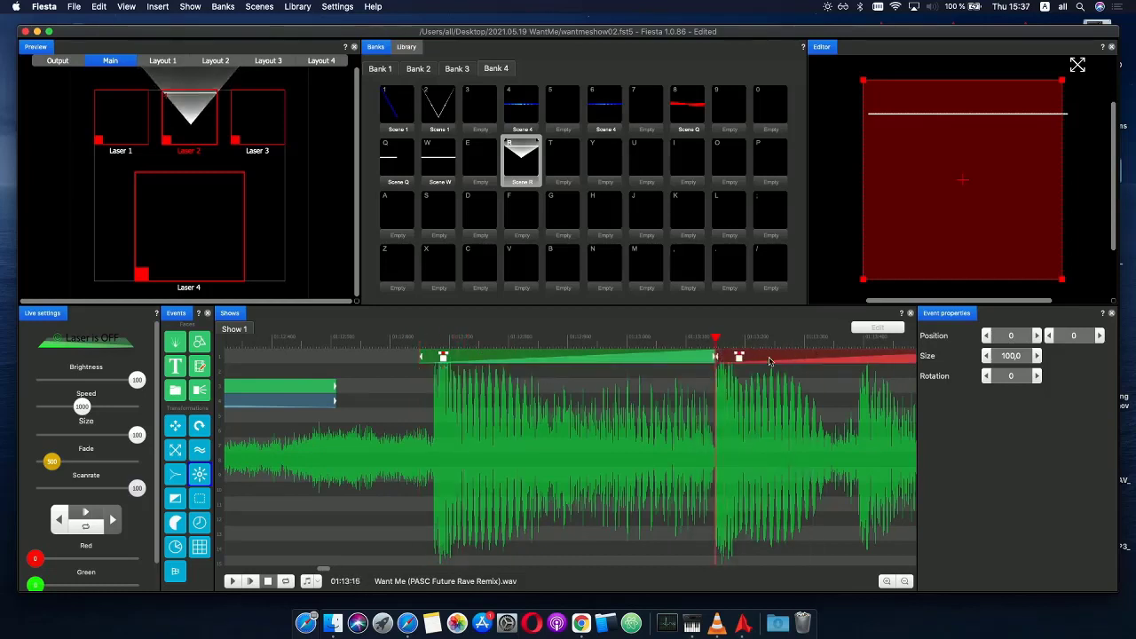
# - Raise the start of the second Scene R event's phase graph to 98 and level its end with it
pyautogui.doubleClick(771, 359)
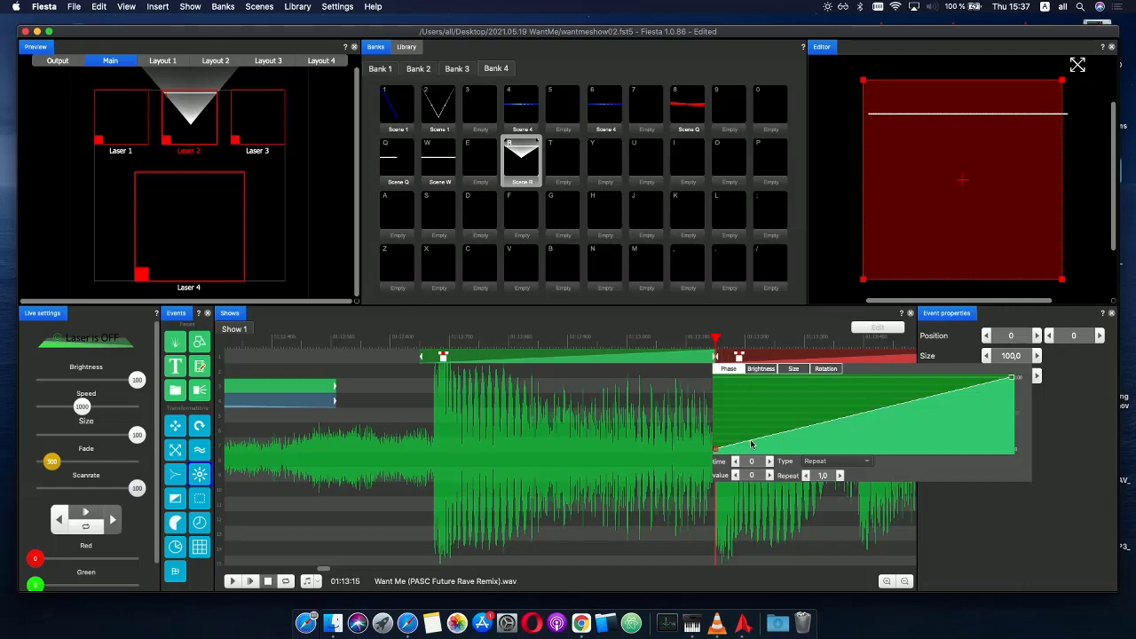
pyautogui.moveTo(717, 449); pyautogui.dragTo(677, 377)
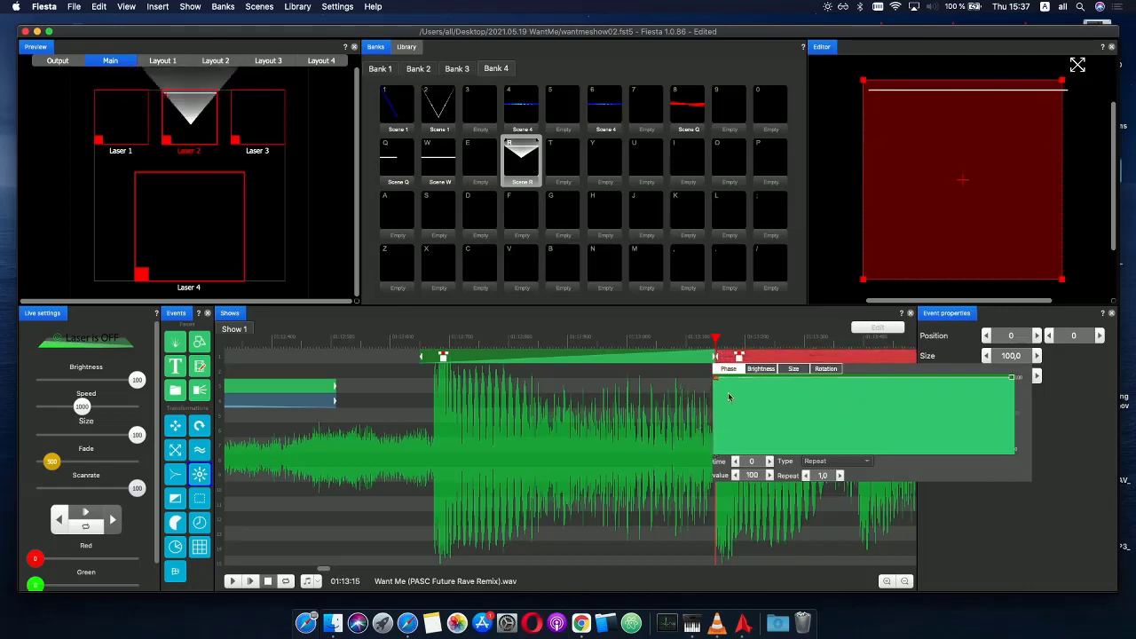
pyautogui.moveTo(667, 337); pyautogui.dragTo(714, 384)
pyautogui.click(739, 357)
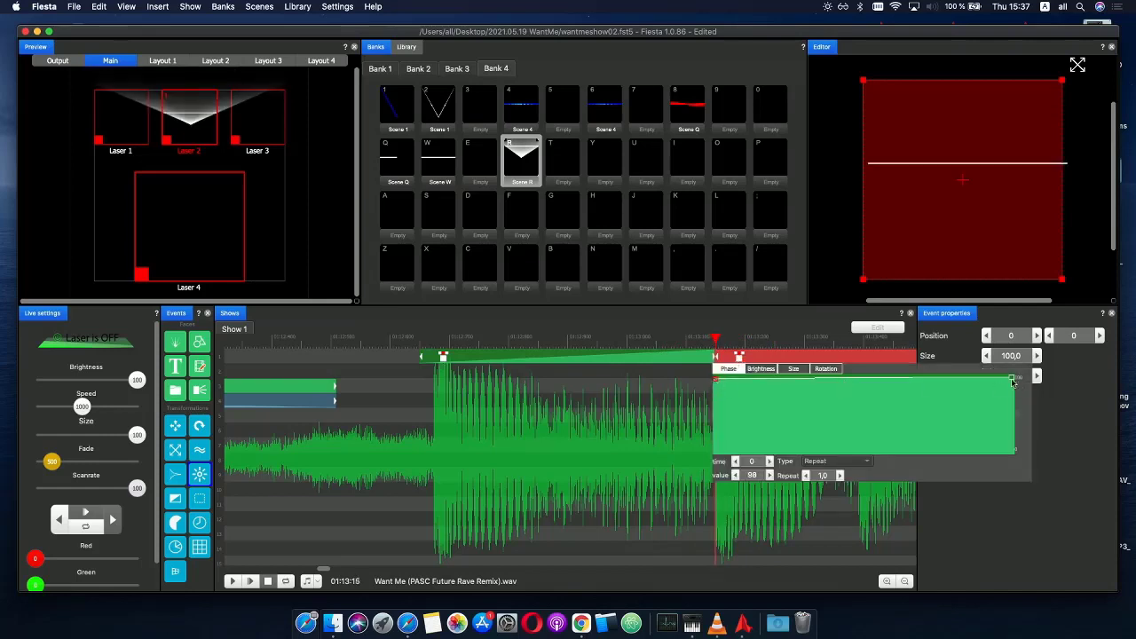
pyautogui.moveTo(1013, 380); pyautogui.dragTo(1014, 382)
# - Stack the second Scene R event beneath the first to compare their line positions, and return it to 01:13:15
pyautogui.click(716, 346)
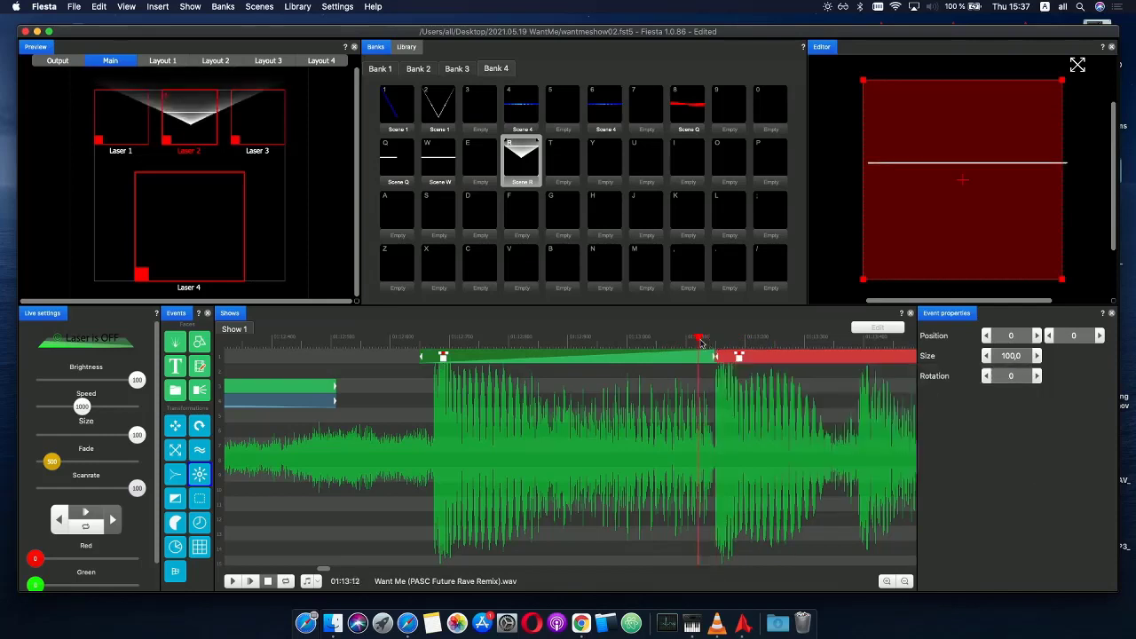
pyautogui.click(747, 342)
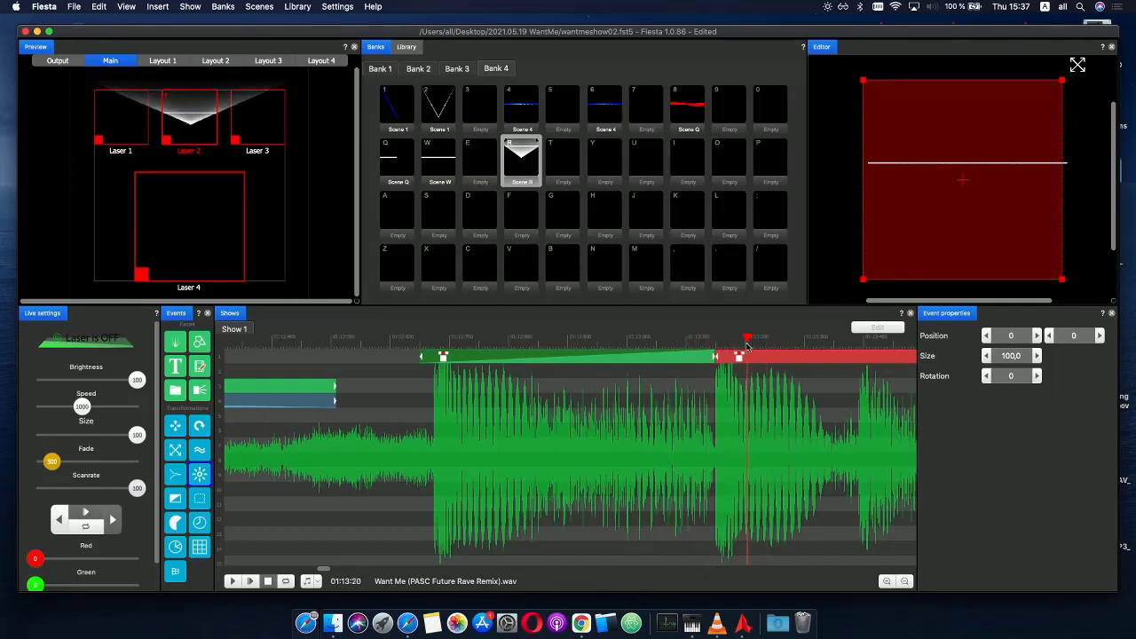
pyautogui.moveTo(728, 358); pyautogui.dragTo(429, 372)
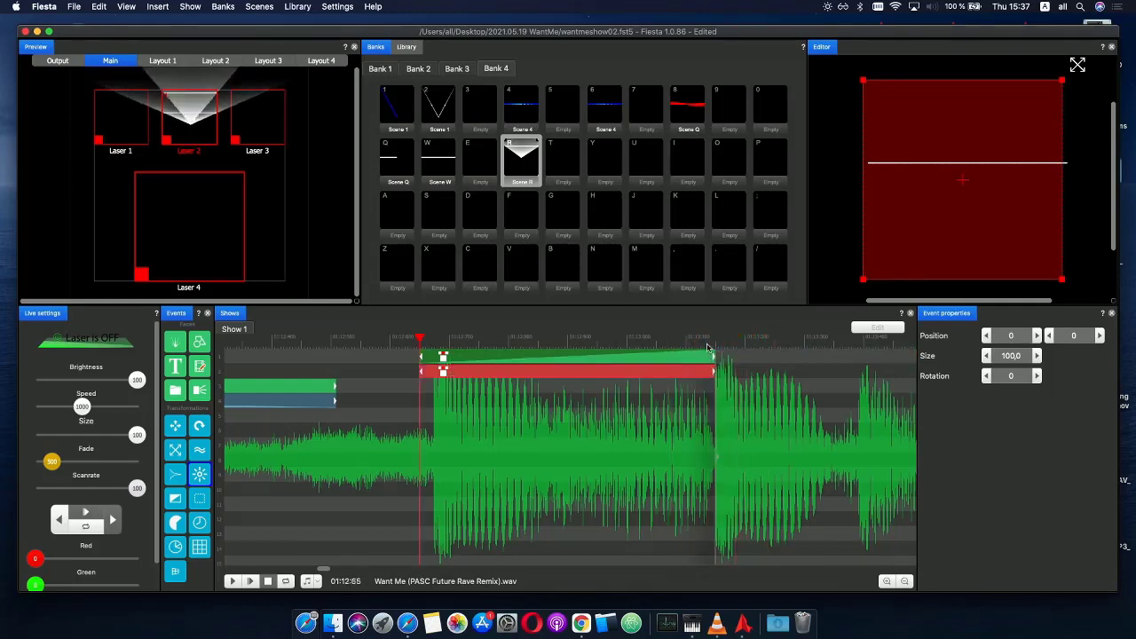
pyautogui.moveTo(637, 377); pyautogui.dragTo(618, 356)
pyautogui.click(693, 353)
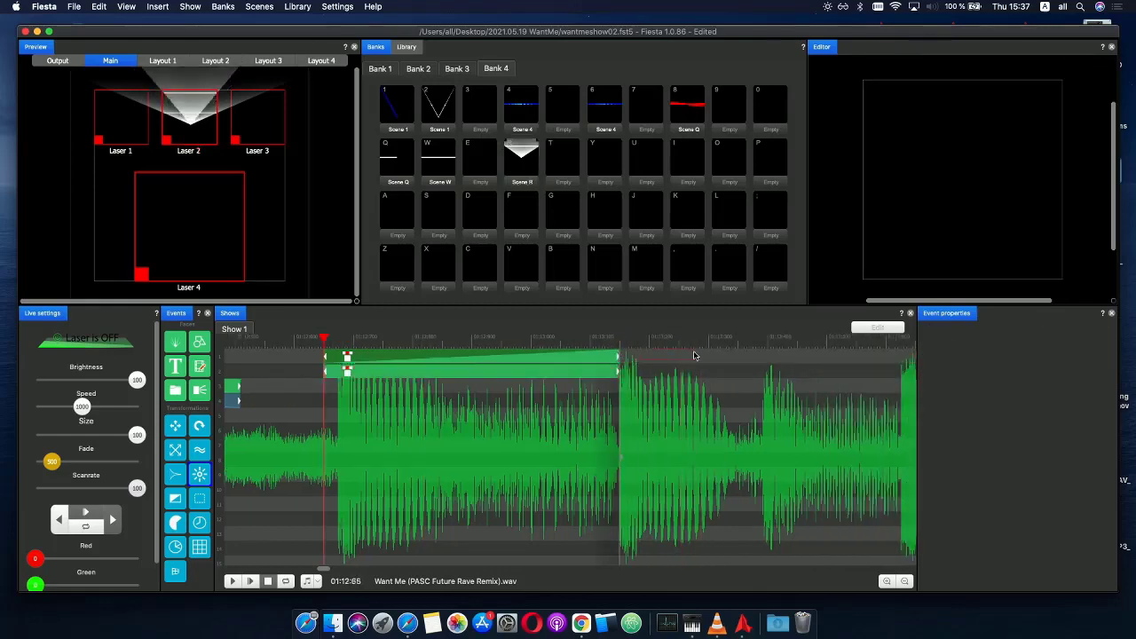
pyautogui.moveTo(348, 373); pyautogui.dragTo(835, 343)
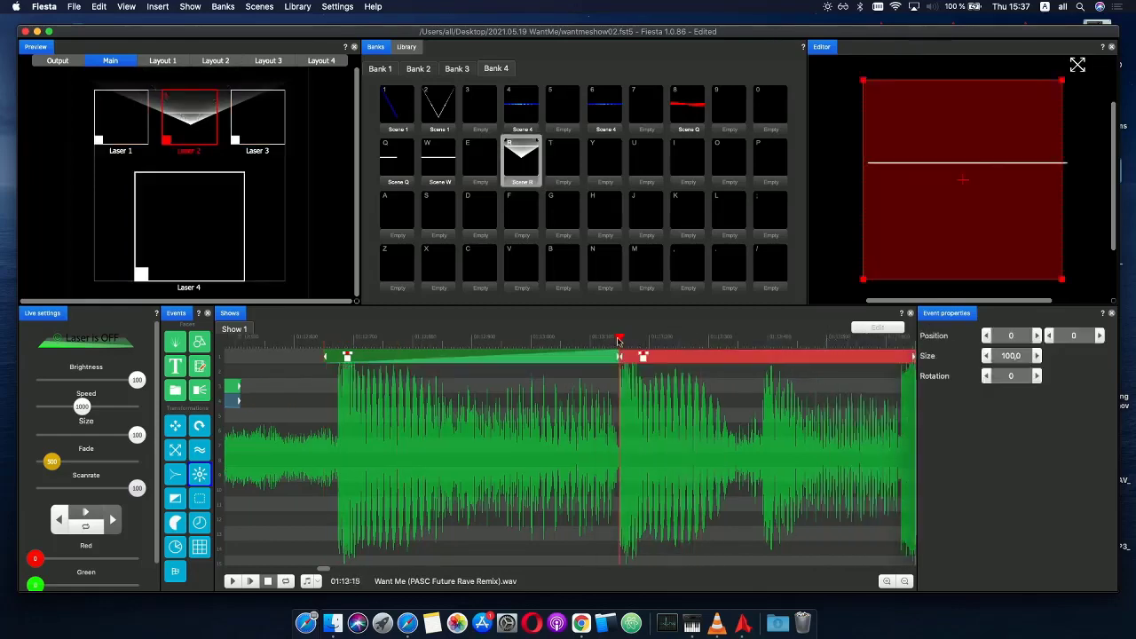
pyautogui.moveTo(619, 342)
pyautogui.mouseDown()
pyautogui.moveTo(599, 342)
pyautogui.moveTo(640, 339)
pyautogui.moveTo(551, 339)
pyautogui.moveTo(664, 340)
pyautogui.moveTo(414, 340)
pyautogui.moveTo(624, 343)
pyautogui.mouseUp()
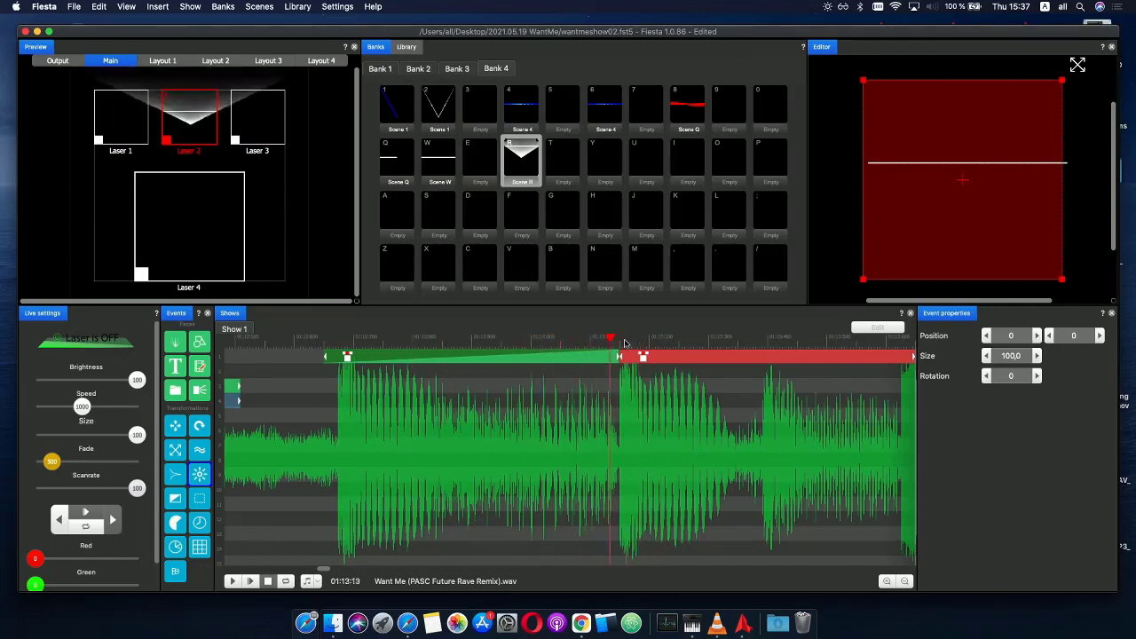
# - Inspect the end point of the first Scene R event's phase graph and scrub the playhead to the event's end
pyautogui.click(601, 362)
pyautogui.click(620, 379)
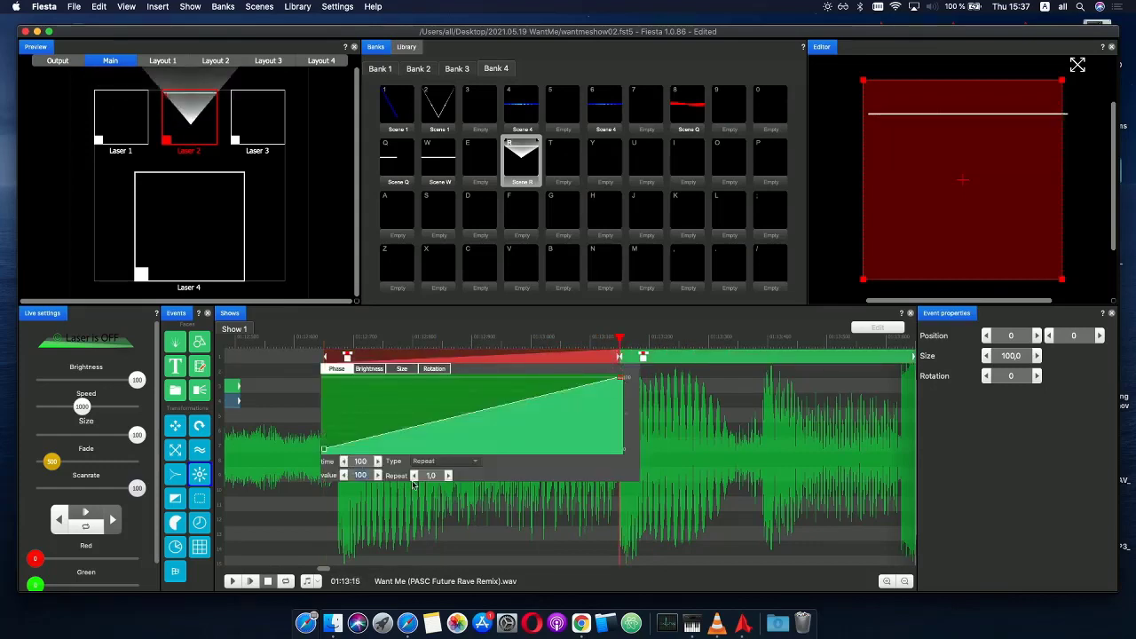
pyautogui.press('Down')
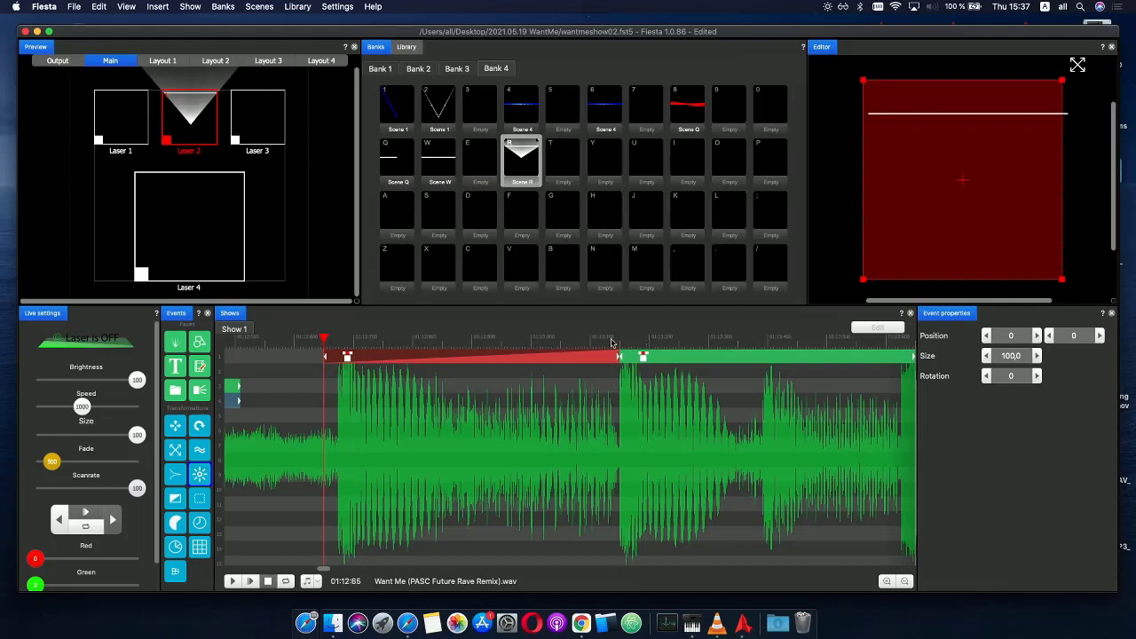
pyautogui.click(395, 340)
pyautogui.moveTo(395, 339); pyautogui.dragTo(617, 342)
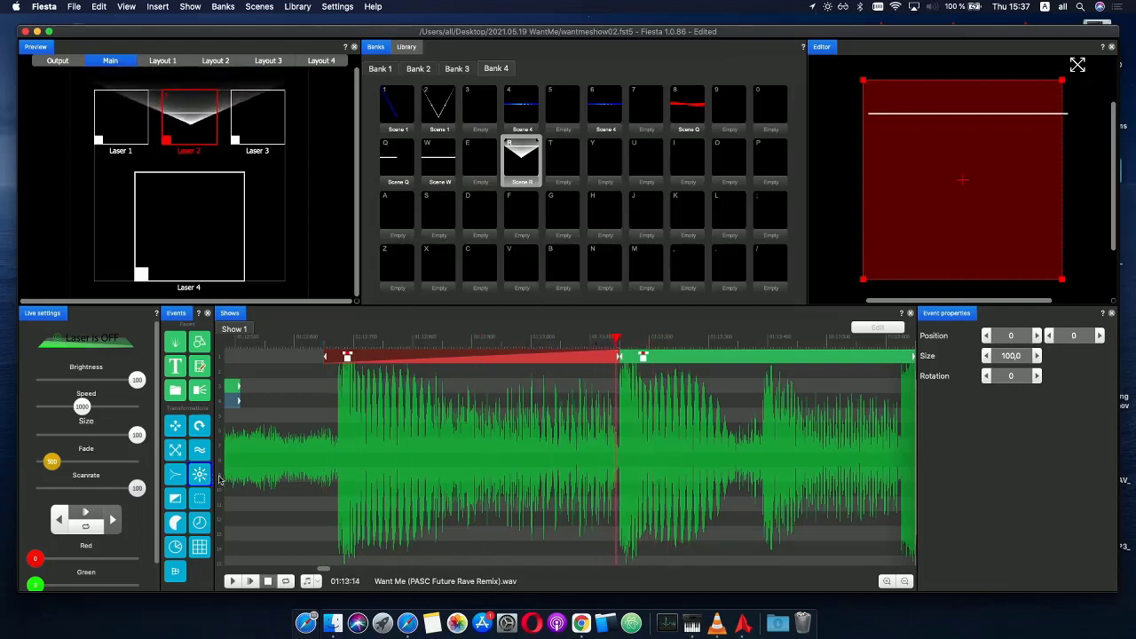
# - Add a gradient palette transformation below the second Scene R event, matching its length, and move the playhead to 01:13:41
pyautogui.click(174, 502)
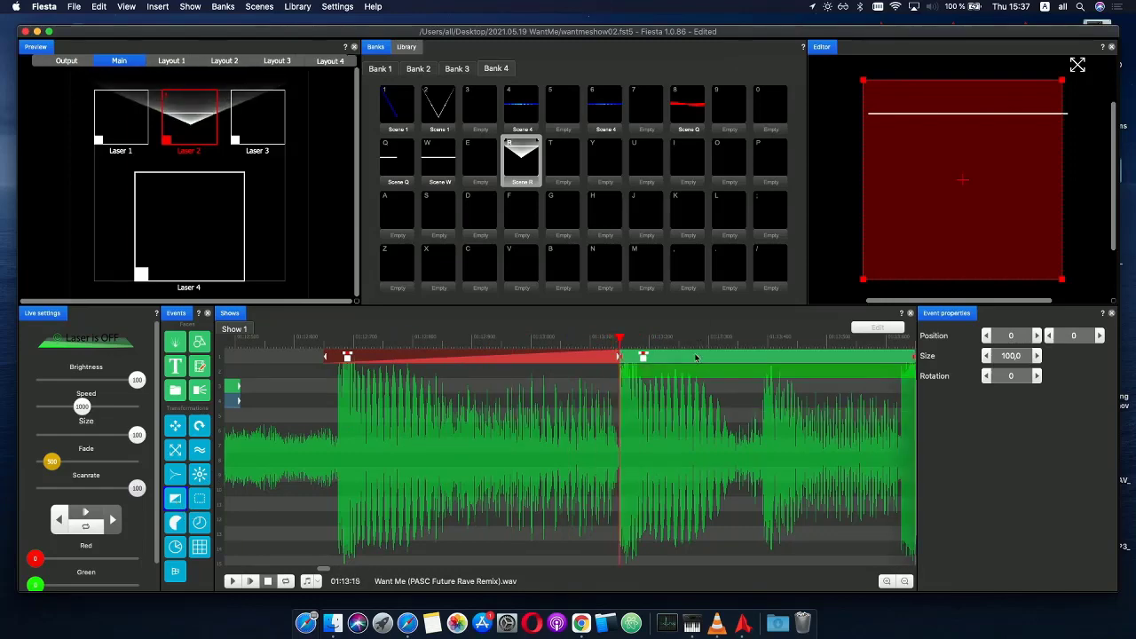
pyautogui.scroll(-4, 722, 368)
pyautogui.moveTo(641, 342); pyautogui.dragTo(651, 341)
pyautogui.scroll(4, 664, 352)
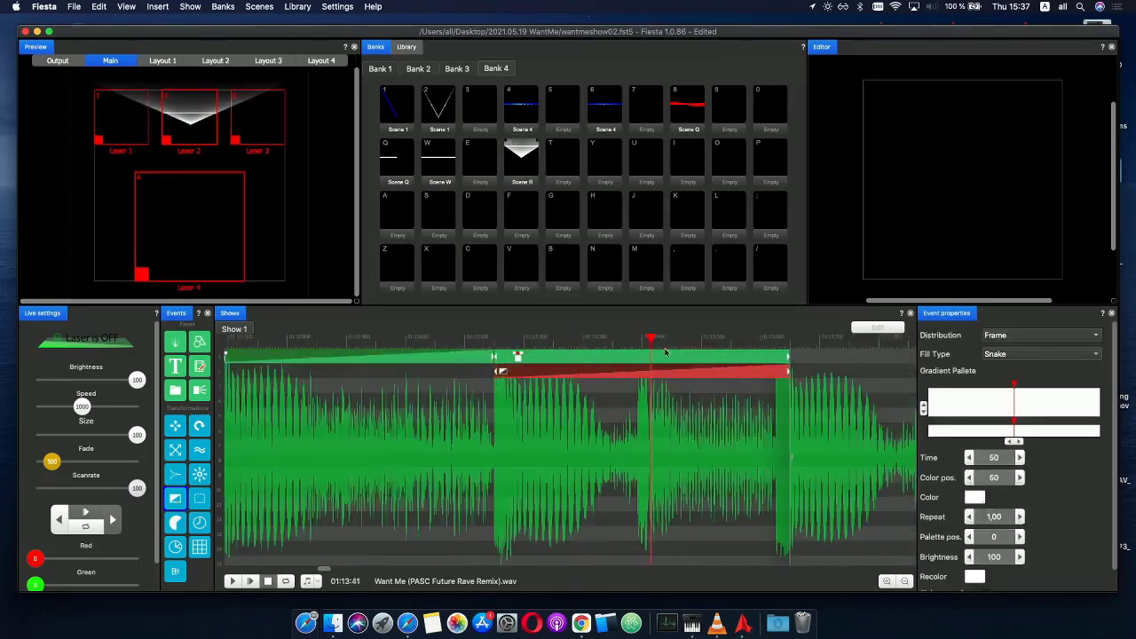
# - Add a black point at colour position 48 and a white point at 38 to the gradient palette at time 50
pyautogui.click(1009, 441)
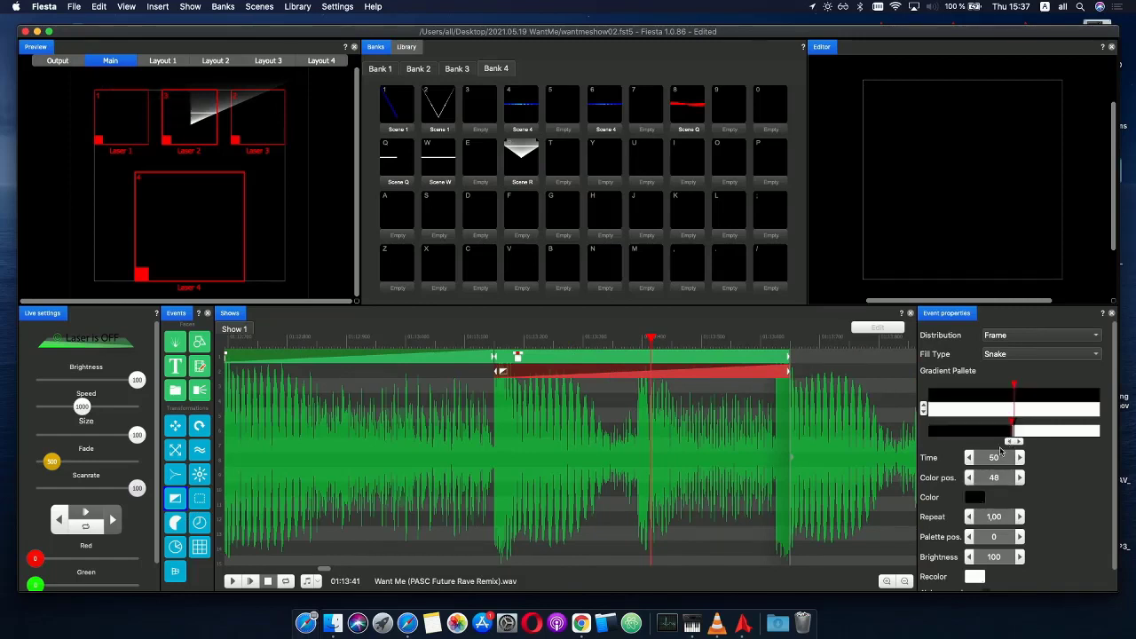
pyautogui.moveTo(995, 437); pyautogui.dragTo(994, 437)
pyautogui.click(978, 577)
pyautogui.click(1025, 415)
pyautogui.click(976, 497)
pyautogui.click(1025, 411)
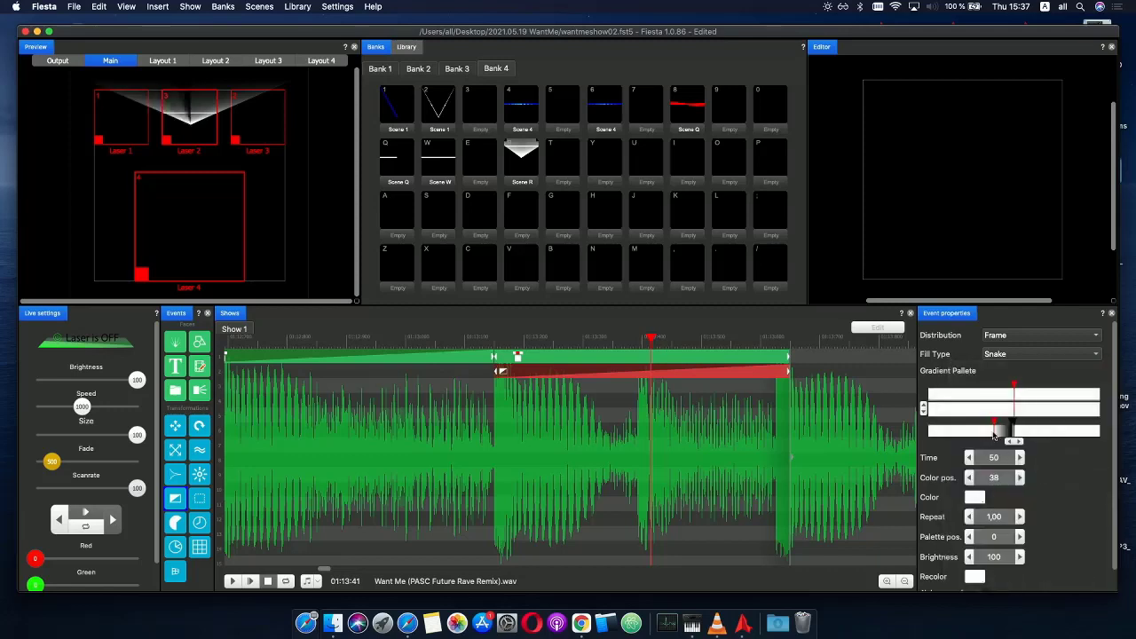
# - Add a white point beyond the palette's middle, make the point at colour position 50 black, and pull the white point in beside it
pyautogui.click(1017, 432)
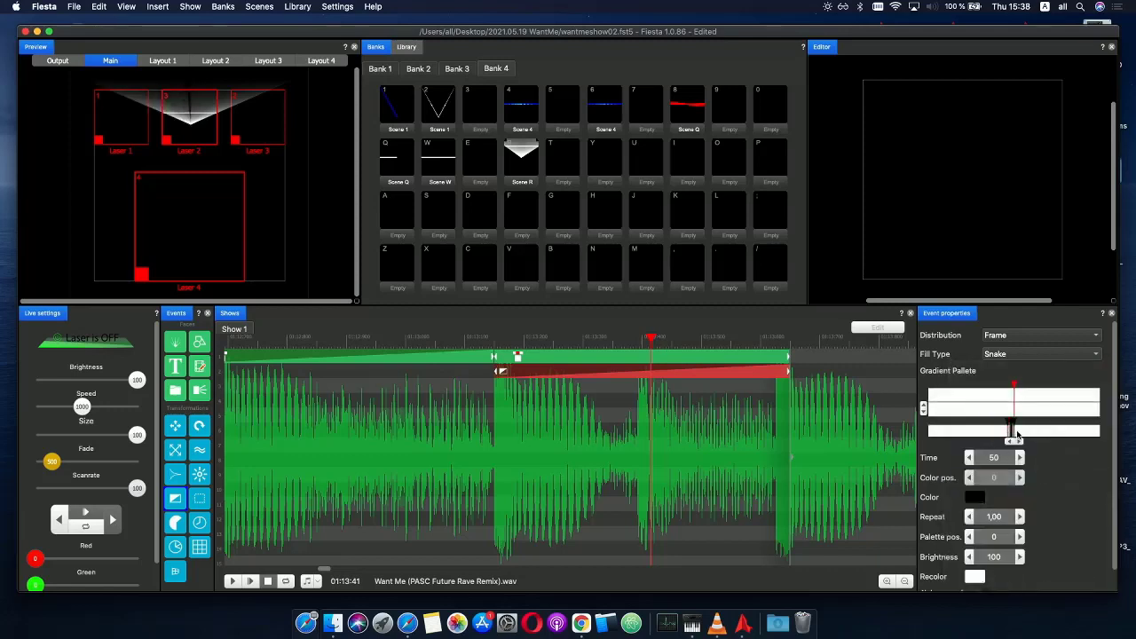
pyautogui.click(976, 499)
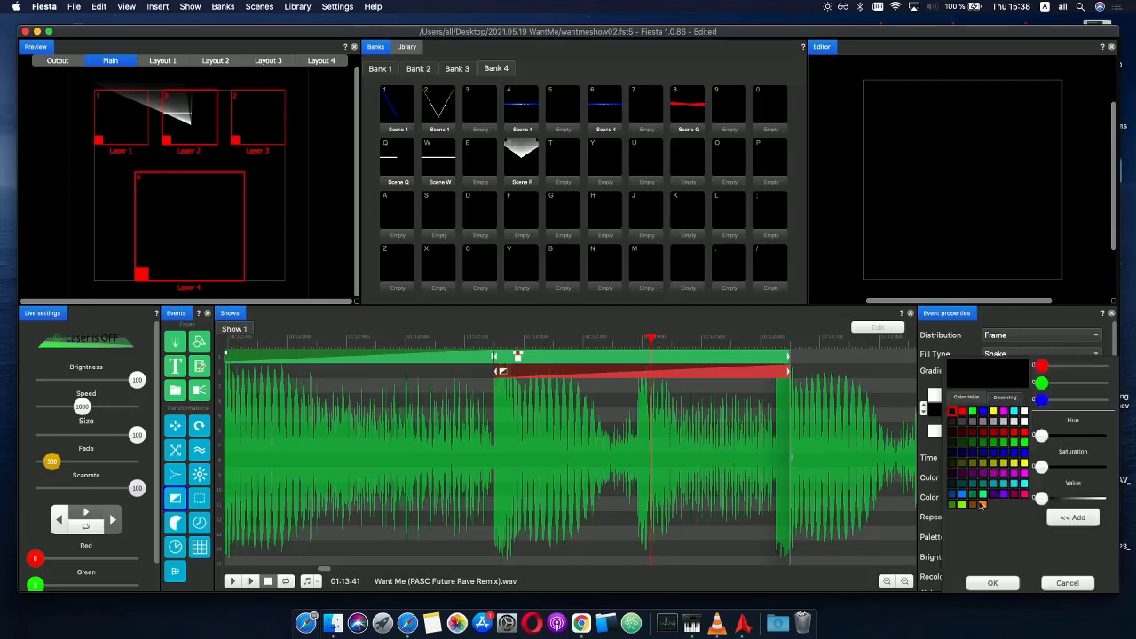
pyautogui.click(1025, 411)
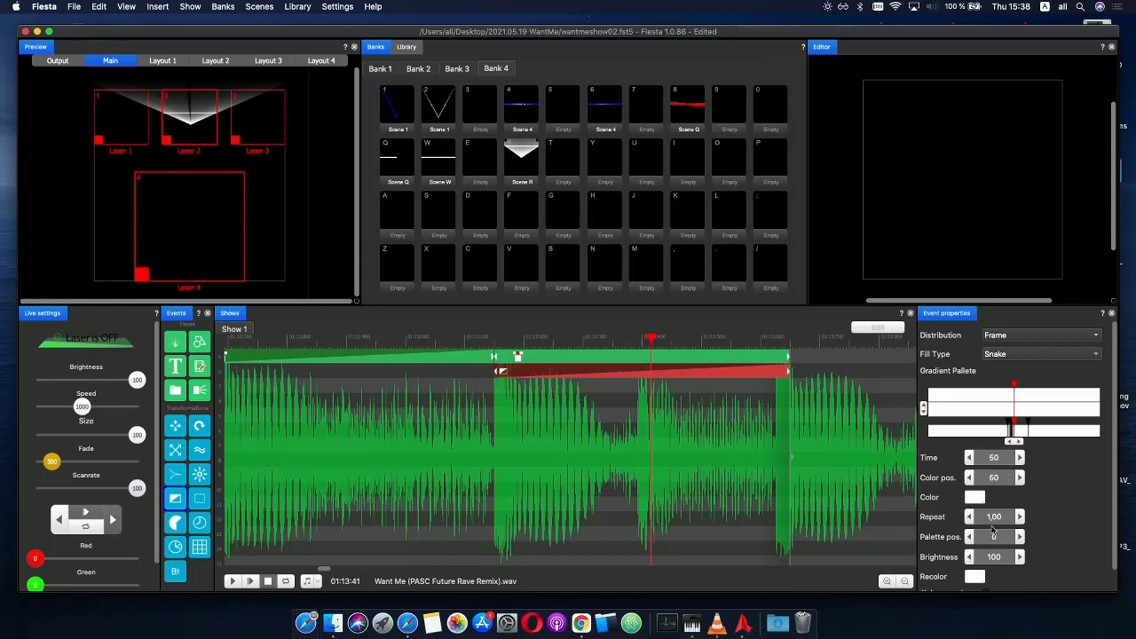
pyautogui.click(976, 499)
pyautogui.click(950, 416)
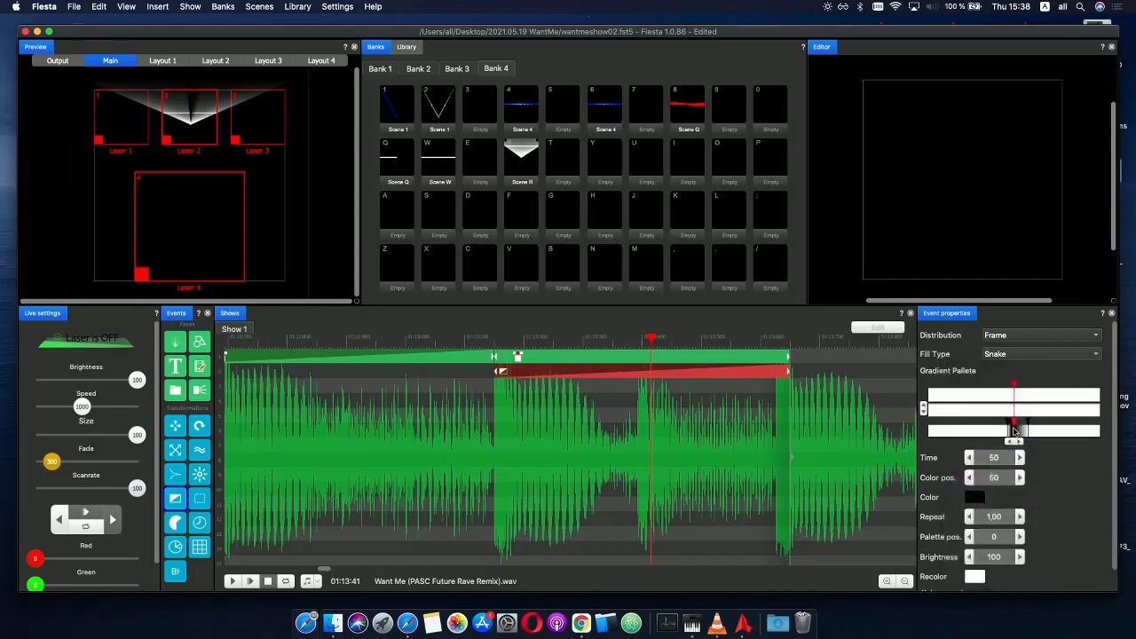
pyautogui.moveTo(1027, 432)
pyautogui.mouseDown()
pyautogui.moveTo(1007, 409)
pyautogui.moveTo(931, 409)
pyautogui.moveTo(1016, 409)
pyautogui.mouseUp()
# - Spread the time 50 palette points outward, with black at colour positions 3 and 97 and white at both outer ends
pyautogui.click(1007, 437)
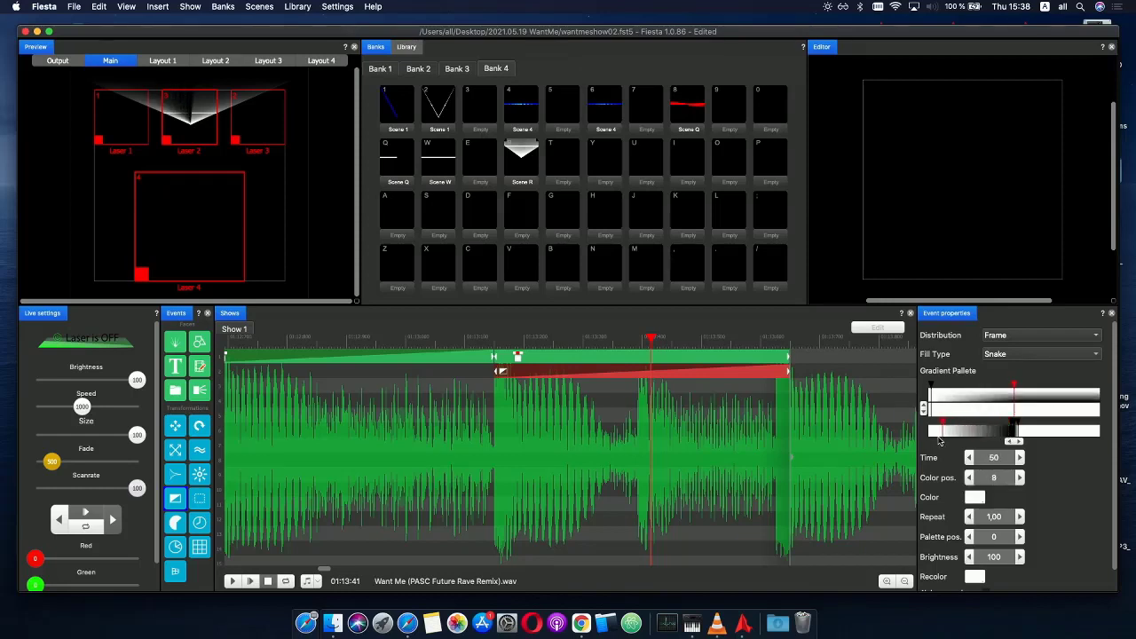
pyautogui.moveTo(1006, 437); pyautogui.dragTo(934, 434)
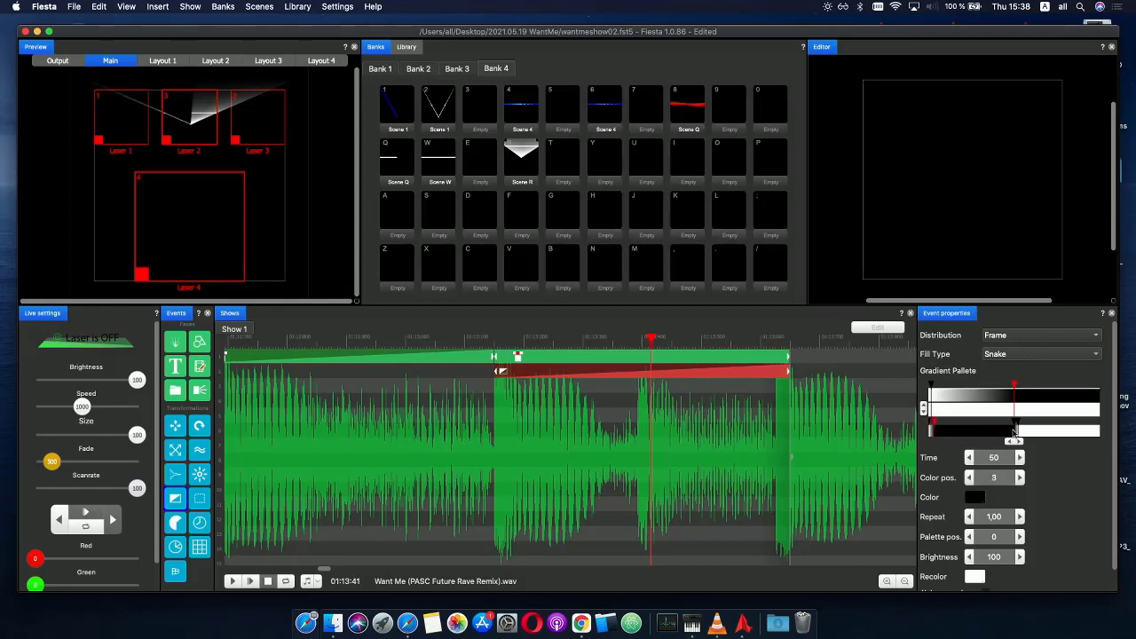
pyautogui.moveTo(1019, 435); pyautogui.dragTo(1115, 433)
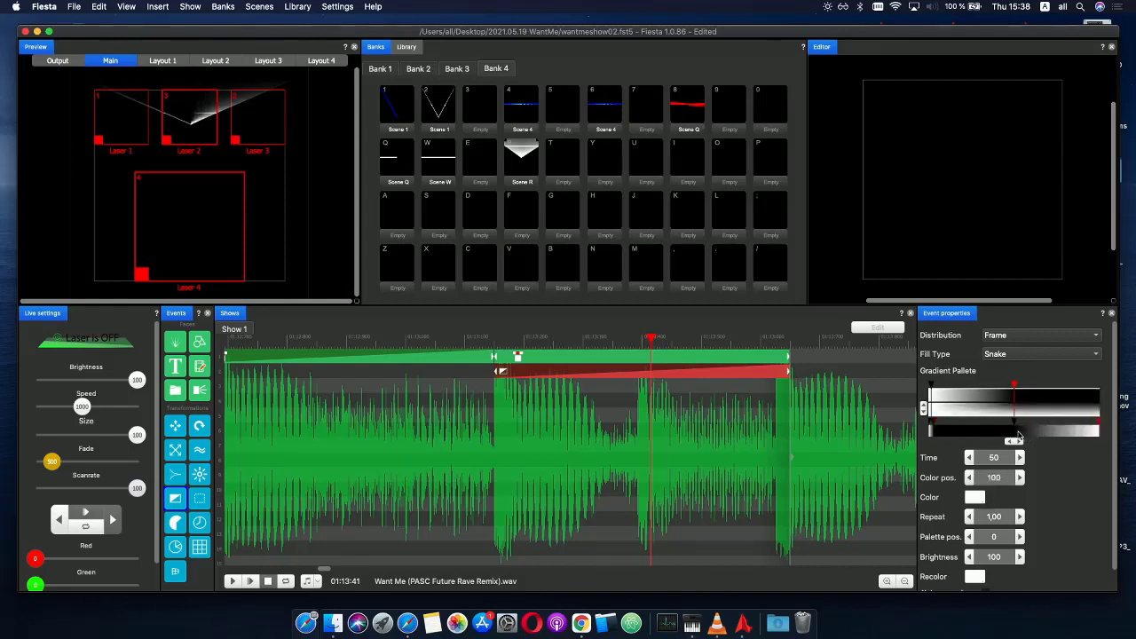
pyautogui.moveTo(1019, 435); pyautogui.dragTo(1097, 432)
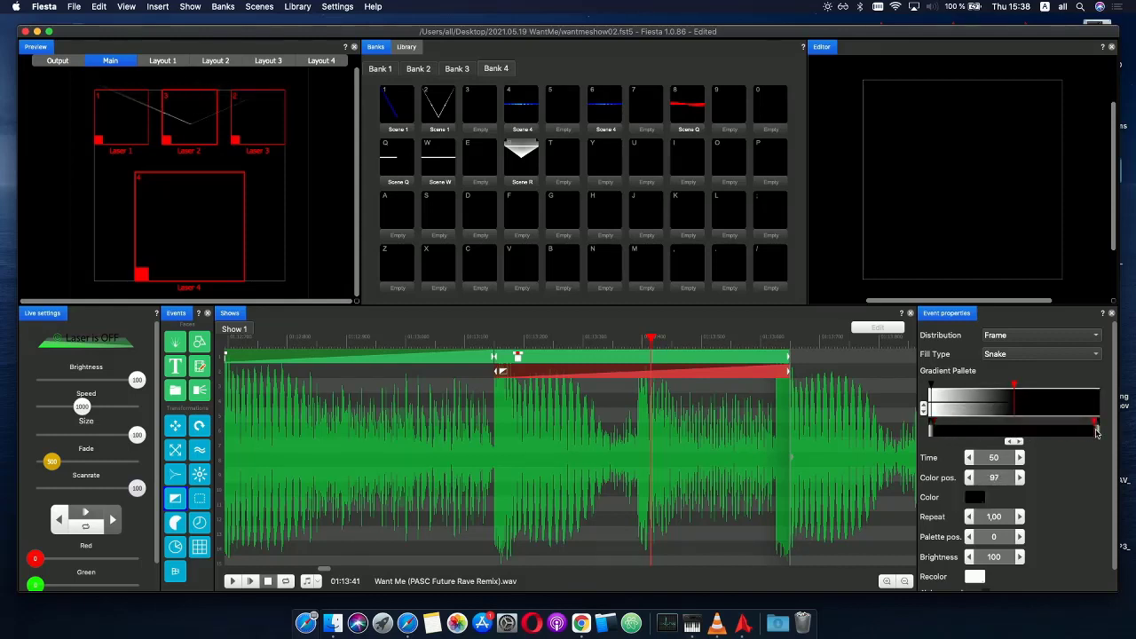
# - Create a palette key at time 25 with black from about a quarter of the width to position 77 and white from 80
pyautogui.moveTo(1013, 409); pyautogui.dragTo(972, 410)
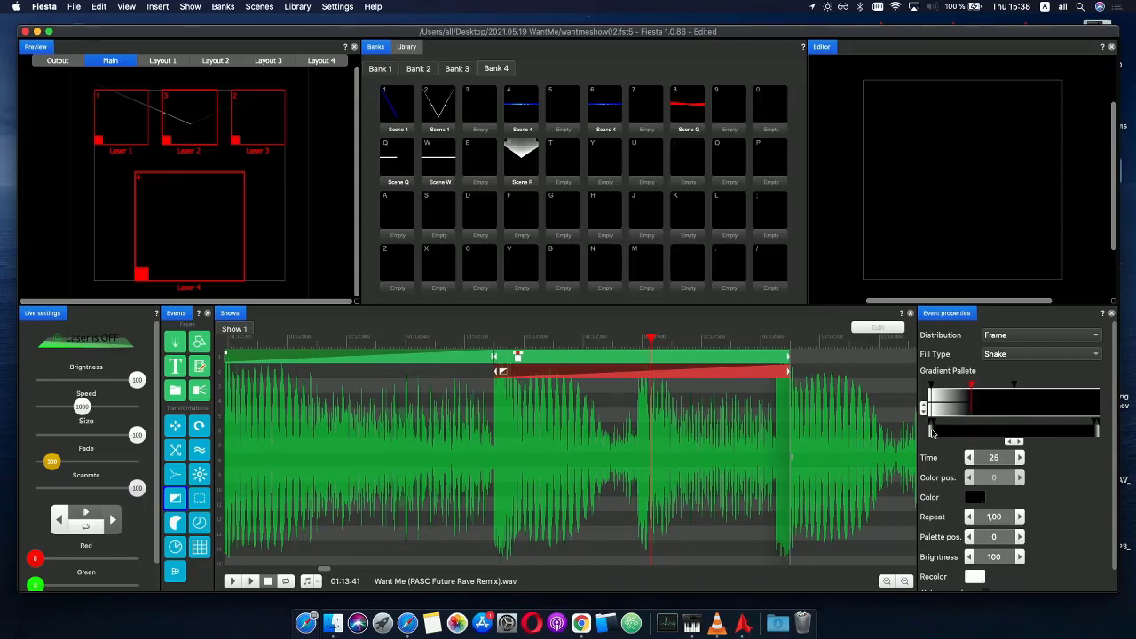
pyautogui.click(979, 433)
pyautogui.moveTo(929, 435); pyautogui.dragTo(971, 435)
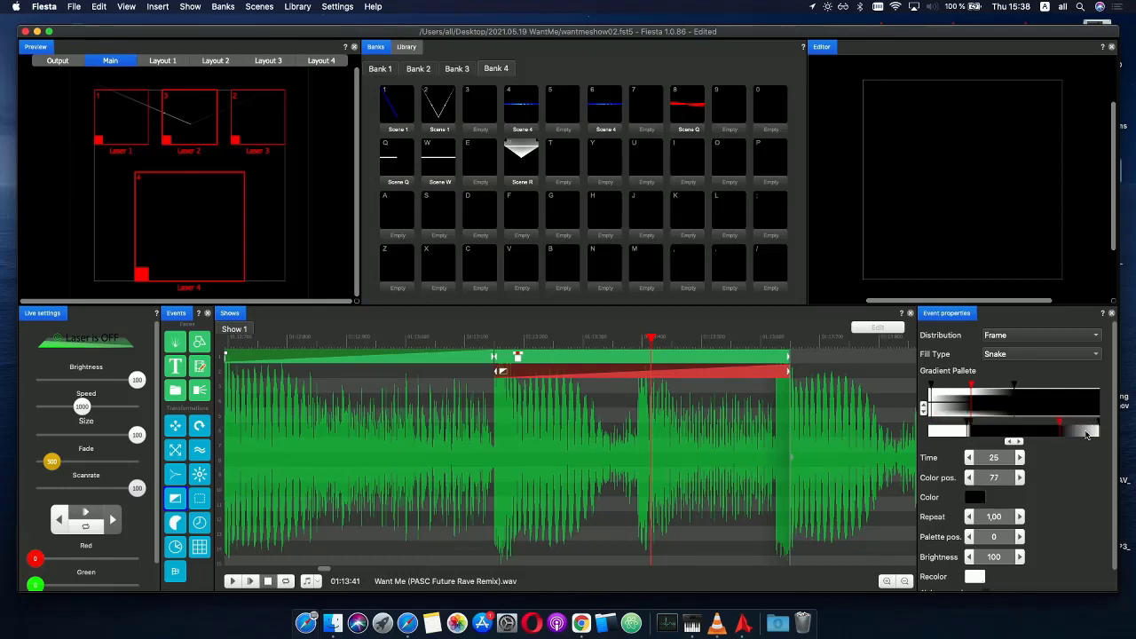
pyautogui.moveTo(1090, 426); pyautogui.dragTo(1068, 435)
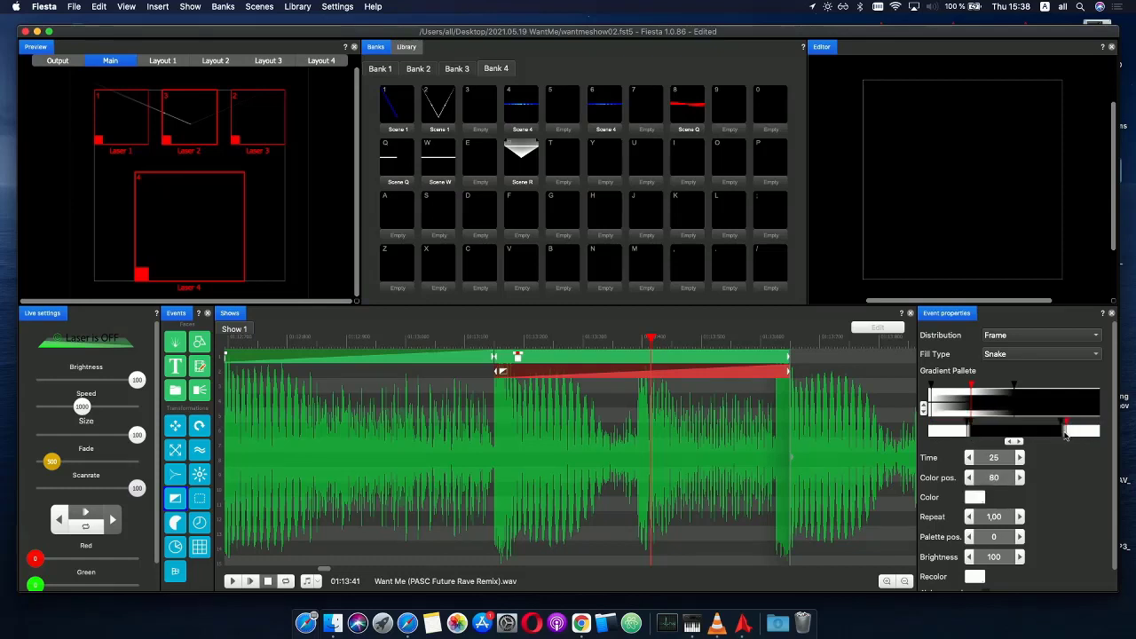
# - Copy the time 24 palette to about time 80 and the narrow-black starting palette to time 100
pyautogui.click(977, 404)
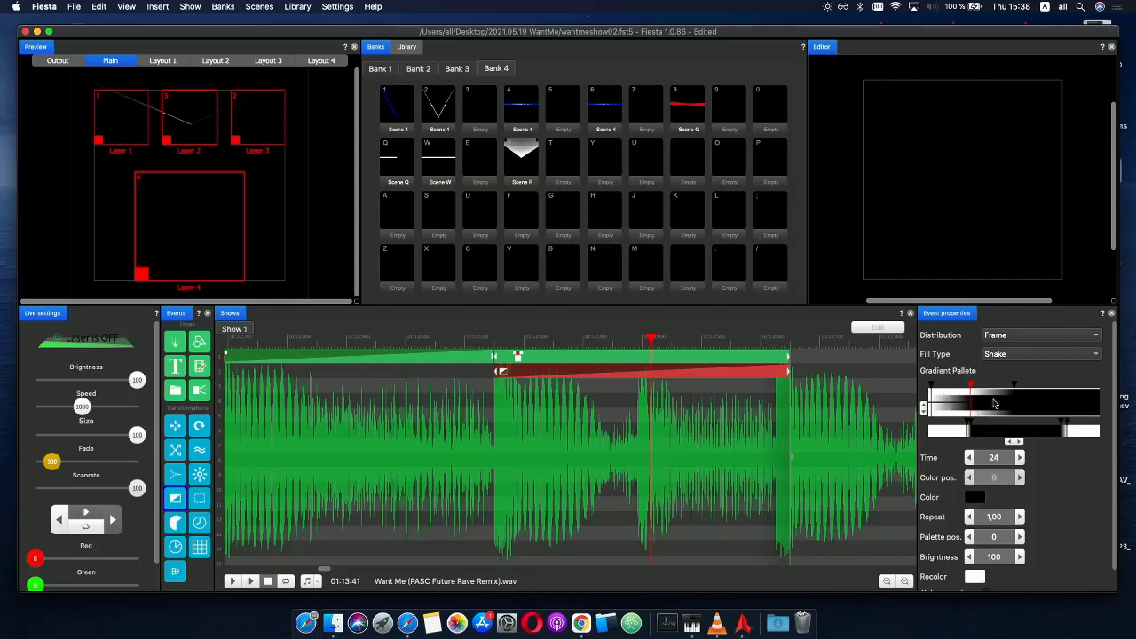
pyautogui.click(1064, 405)
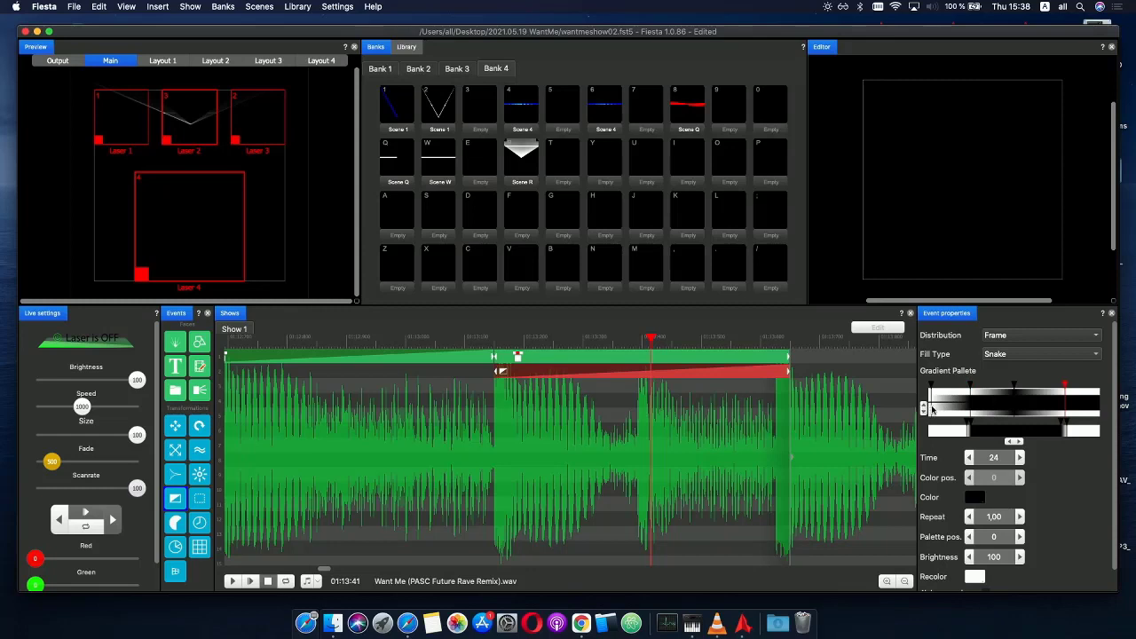
pyautogui.moveTo(1065, 405); pyautogui.dragTo(1099, 405)
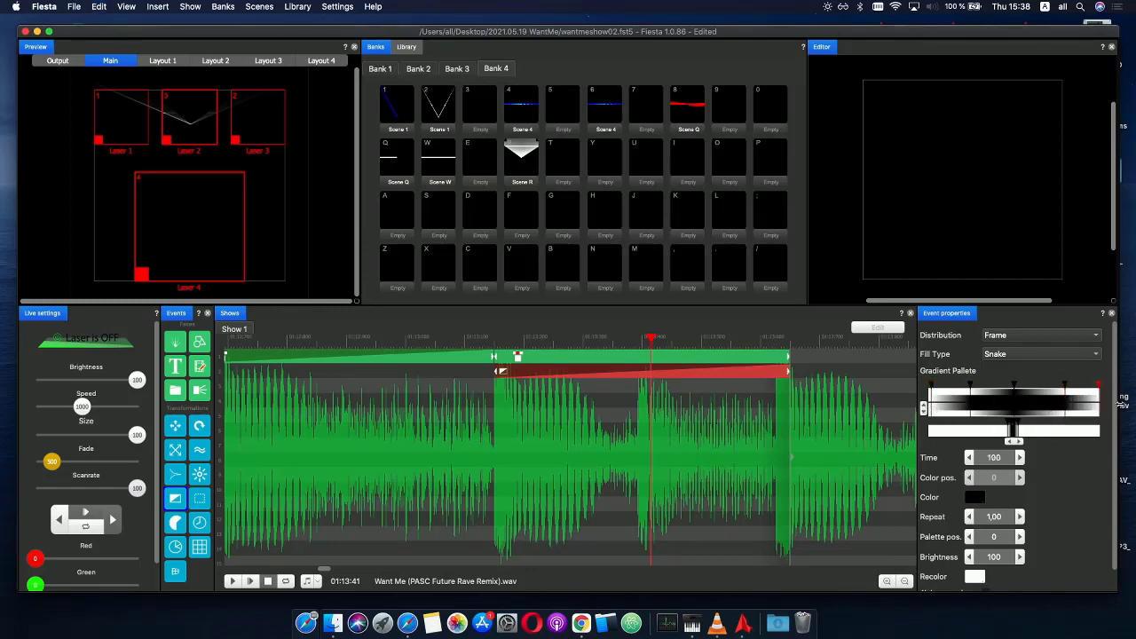
# - Play back the show from just before the drop to check the gradient erase
pyautogui.moveTo(491, 358); pyautogui.dragTo(245, 356)
pyautogui.scroll(-5, 337, 384)
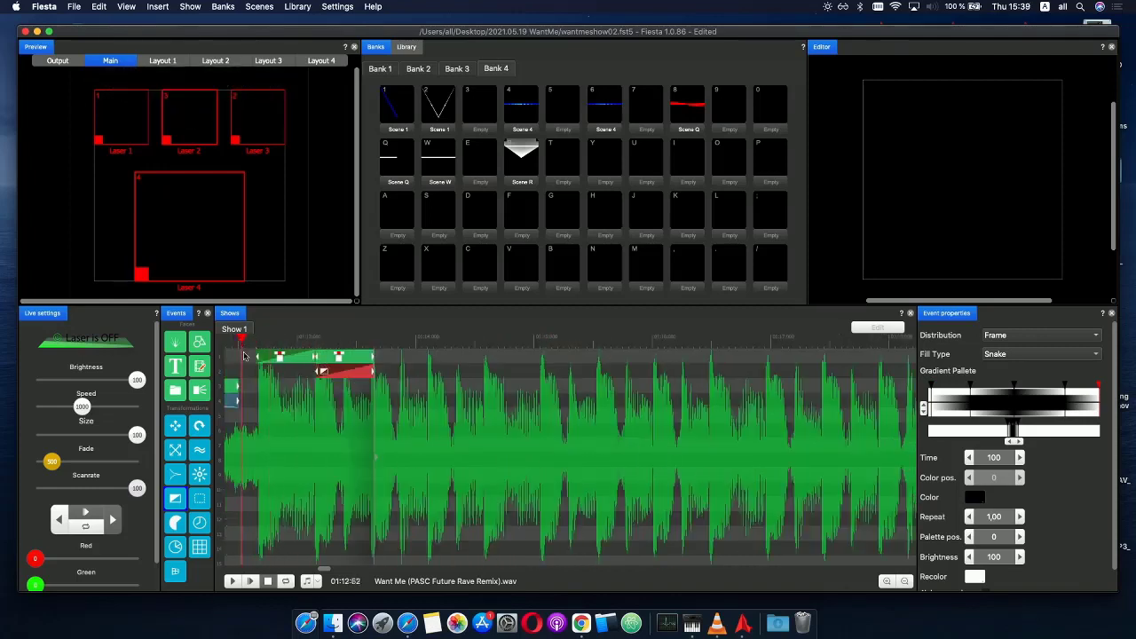
pyautogui.click(250, 579)
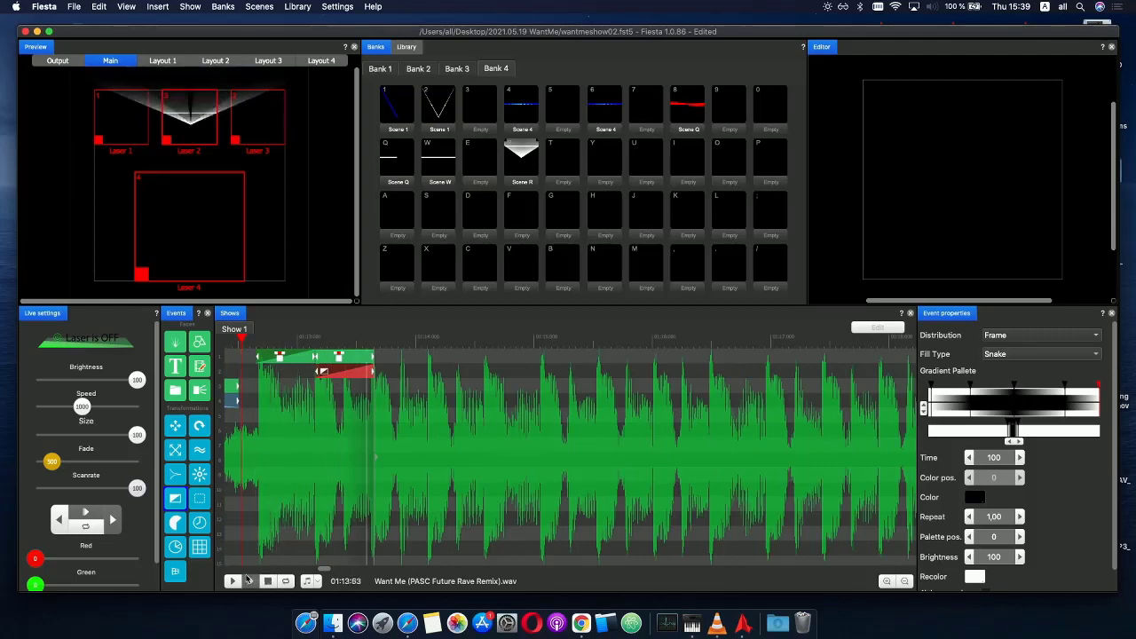
# - Shorten the first Scene R event and the following event with its gradient to about half length, keeping them back to back
pyautogui.moveTo(257, 348); pyautogui.dragTo(308, 355)
pyautogui.click(289, 359)
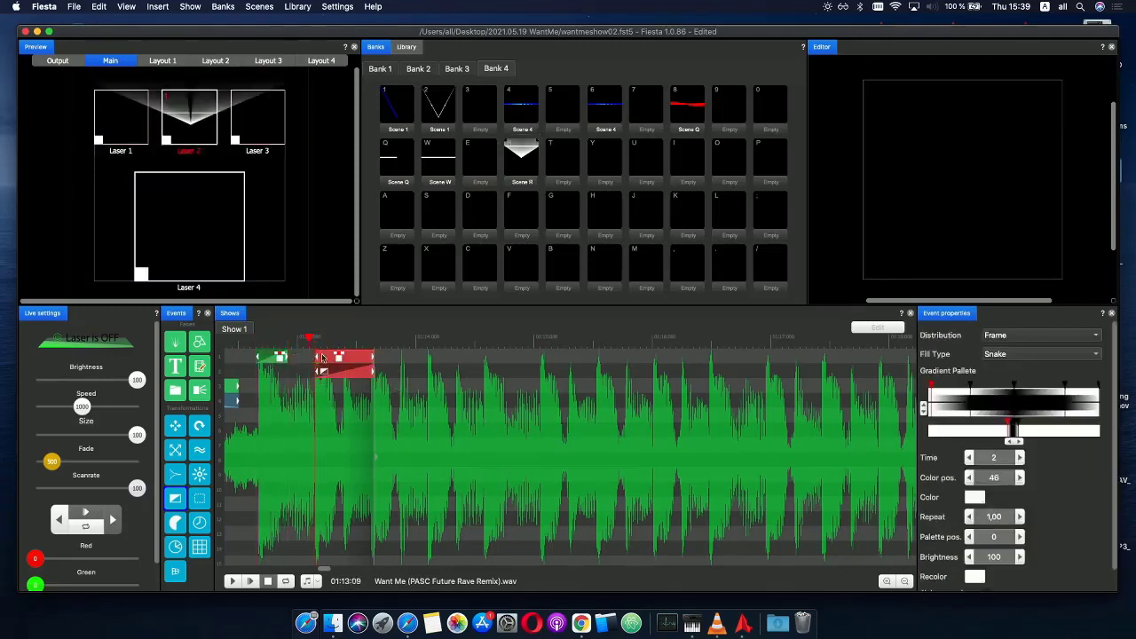
pyautogui.moveTo(349, 366); pyautogui.dragTo(315, 374)
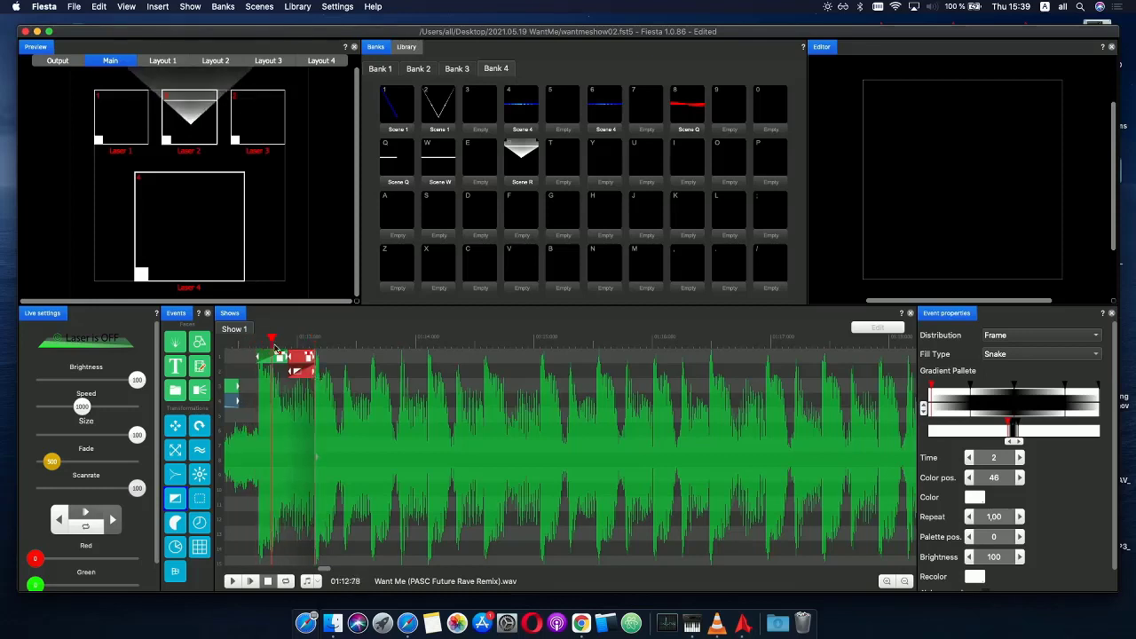
pyautogui.moveTo(315, 353); pyautogui.dragTo(310, 355)
# - Move the almost fully black palette key to time 100, clearing the keys in between, and move the time 24 key to 49
pyautogui.scroll(3, 310, 355)
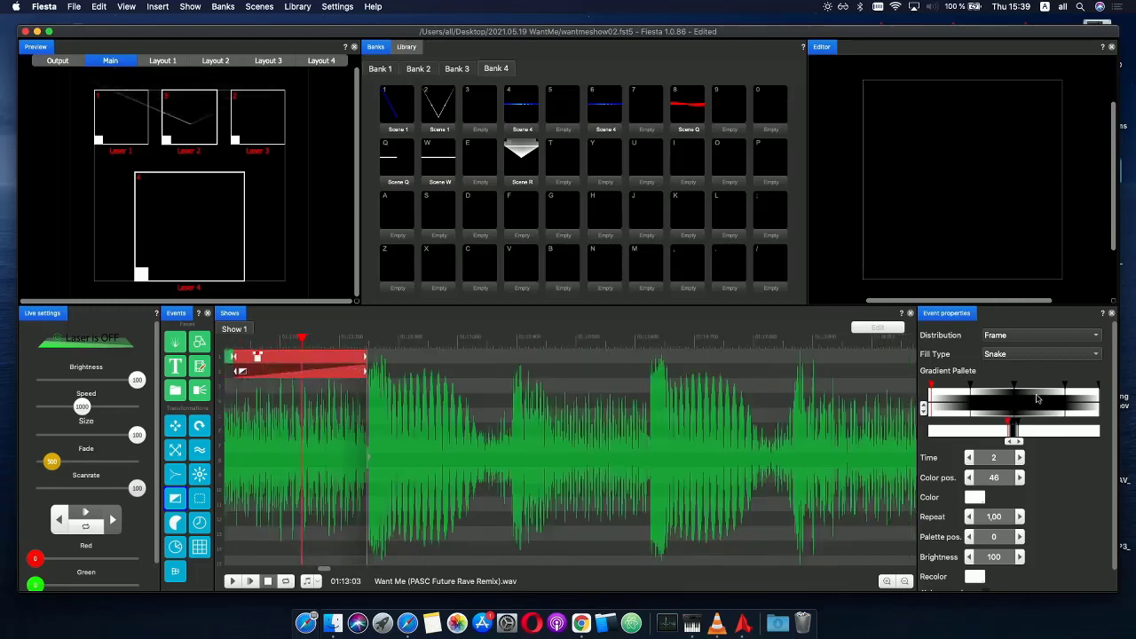
pyautogui.moveTo(1066, 406); pyautogui.dragTo(1120, 406)
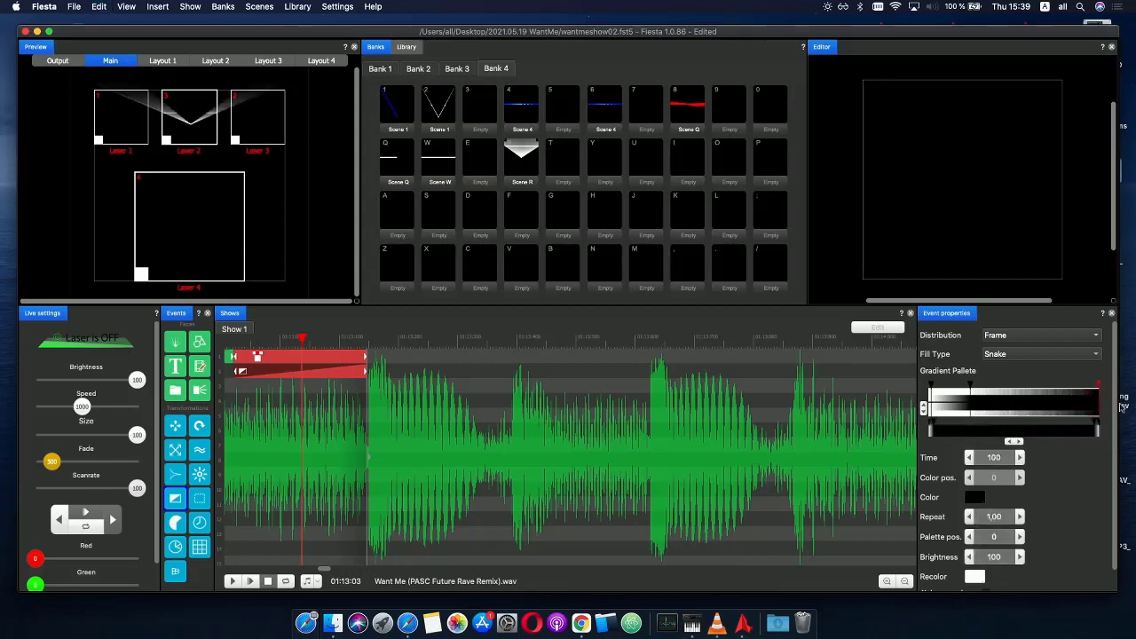
pyautogui.moveTo(975, 407)
pyautogui.mouseDown()
pyautogui.moveTo(1027, 410)
pyautogui.moveTo(1012, 410)
pyautogui.mouseUp()
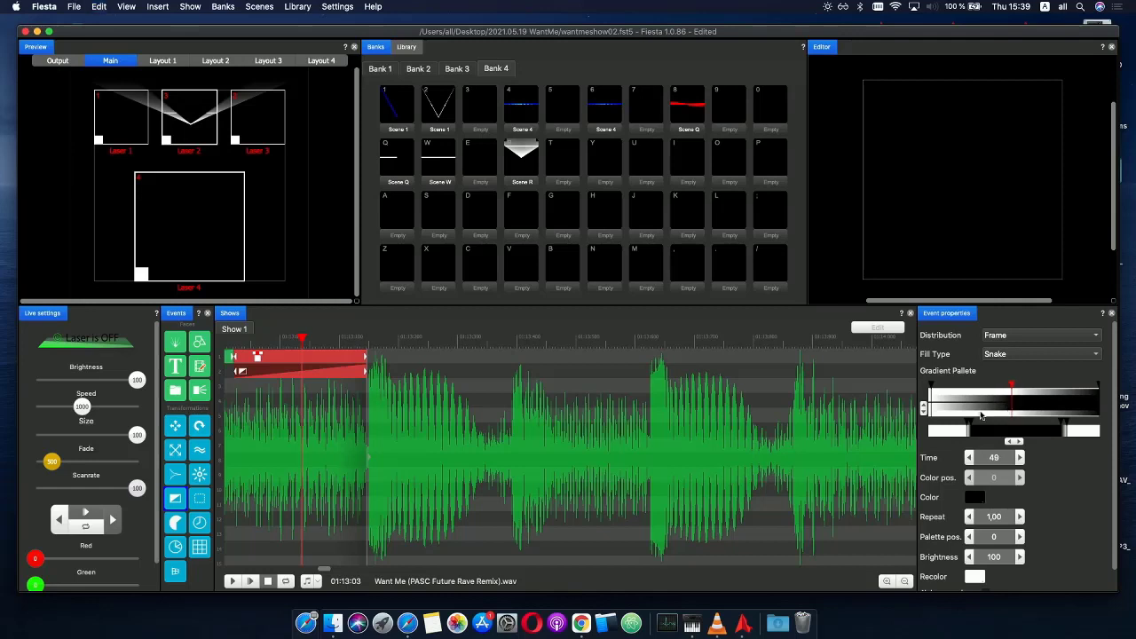
# - Add a palette key at time 27 and narrow its black band around the middle, with white from colour position 67
pyautogui.click(975, 413)
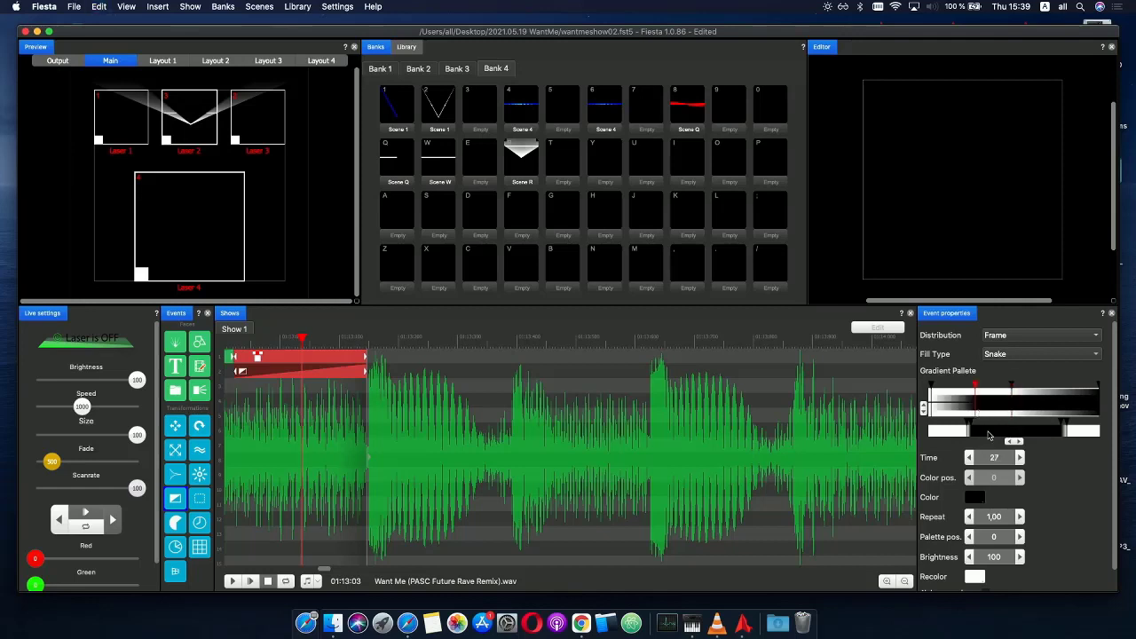
pyautogui.click(991, 435)
pyautogui.moveTo(973, 436)
pyautogui.mouseDown()
pyautogui.moveTo(1062, 432)
pyautogui.moveTo(1040, 432)
pyautogui.mouseUp()
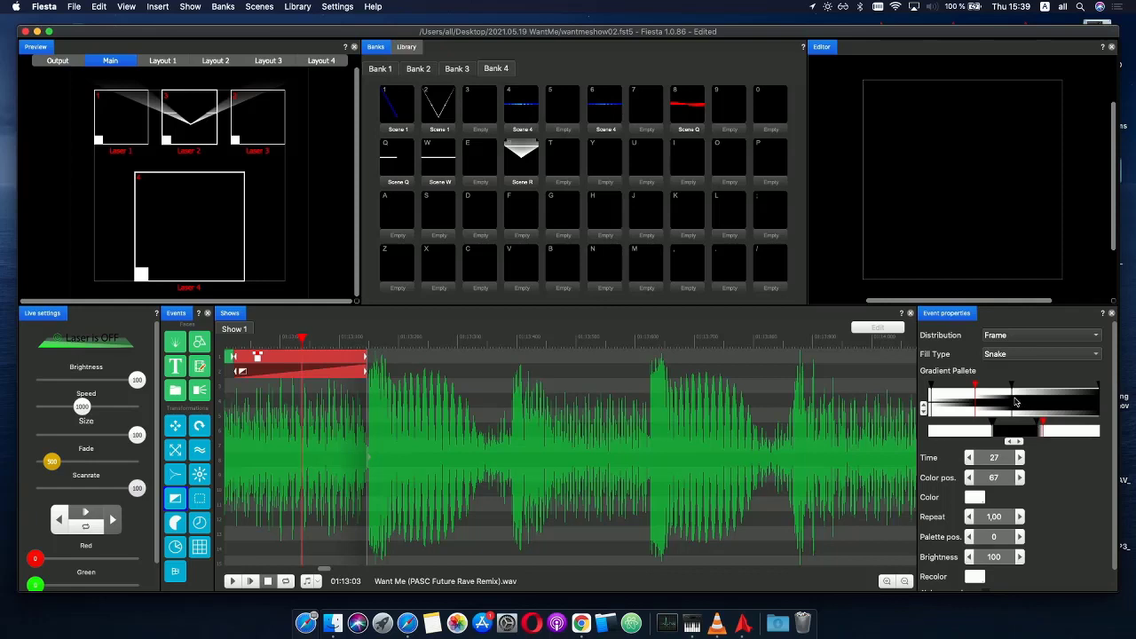
# - Add a palette key at time 74 and widen its black band from colour position 14 to about 86
pyautogui.click(1045, 404)
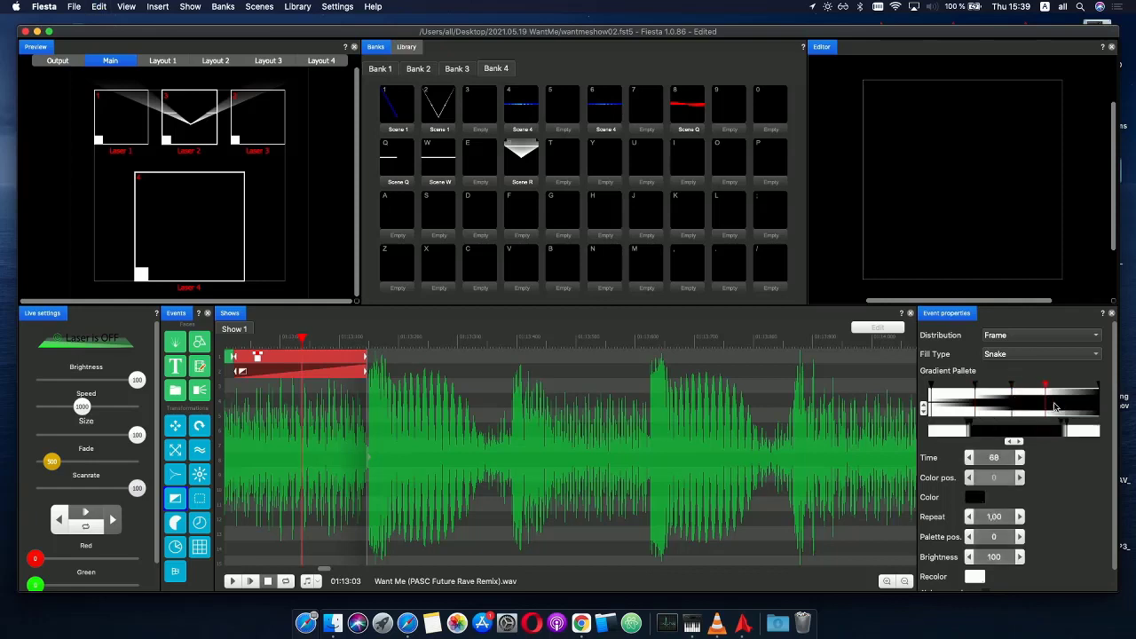
pyautogui.moveTo(1055, 406); pyautogui.dragTo(1077, 433)
pyautogui.click(1078, 436)
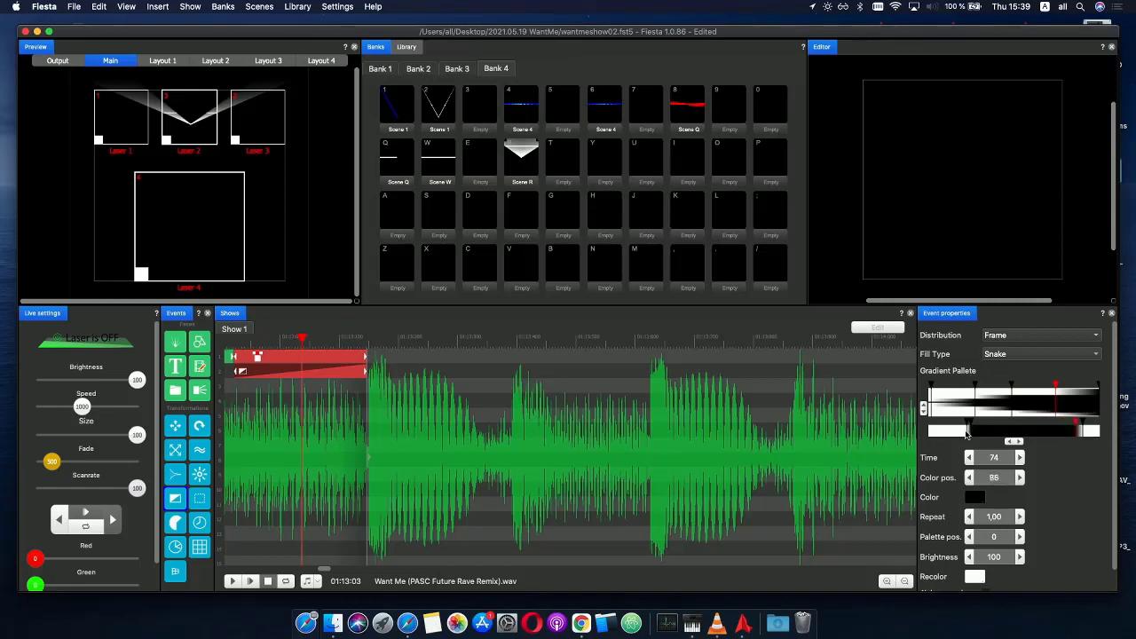
pyautogui.click(946, 433)
pyautogui.moveTo(957, 434); pyautogui.dragTo(954, 436)
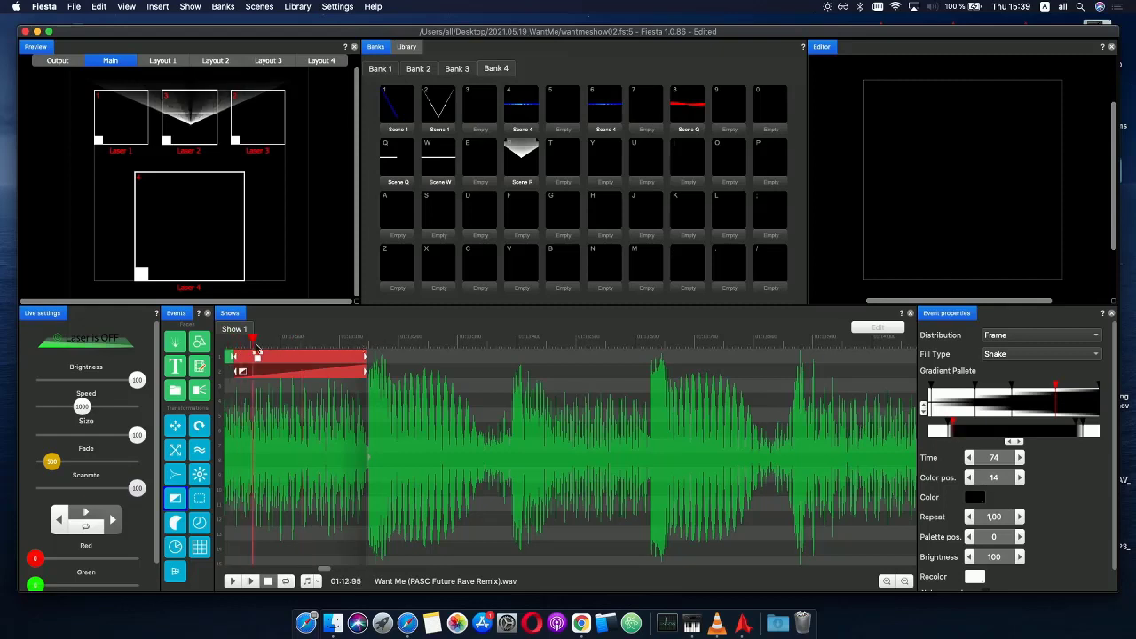
# - Play back the drop several times and scrub across both Scene R events to check the erase timing
pyautogui.scroll(-5, 304, 358)
pyautogui.click(285, 342)
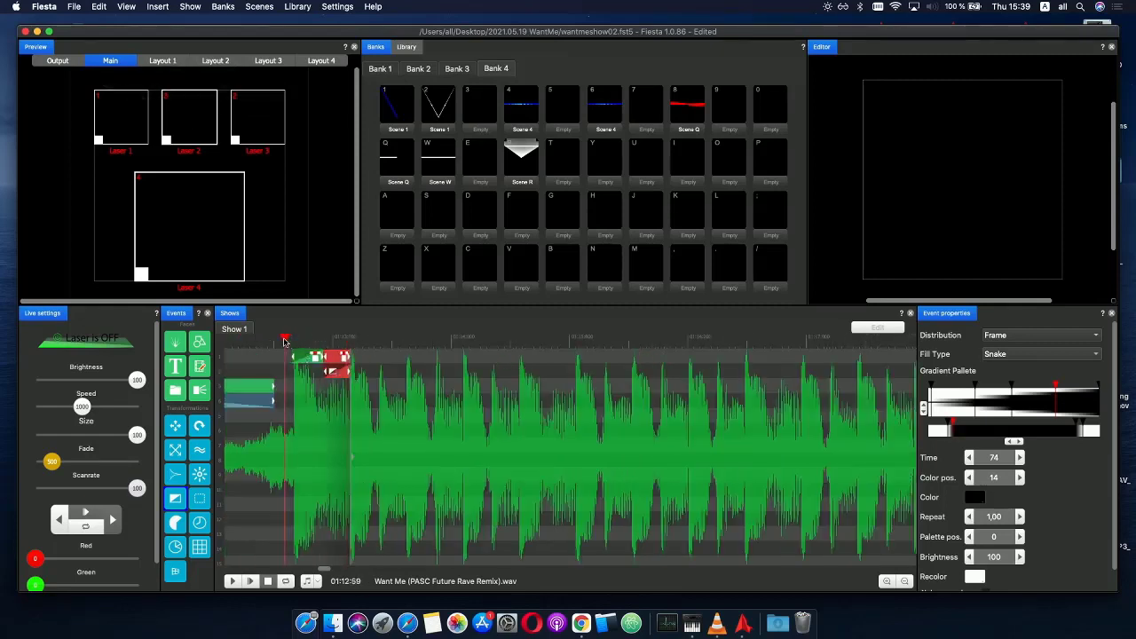
pyautogui.click(254, 584)
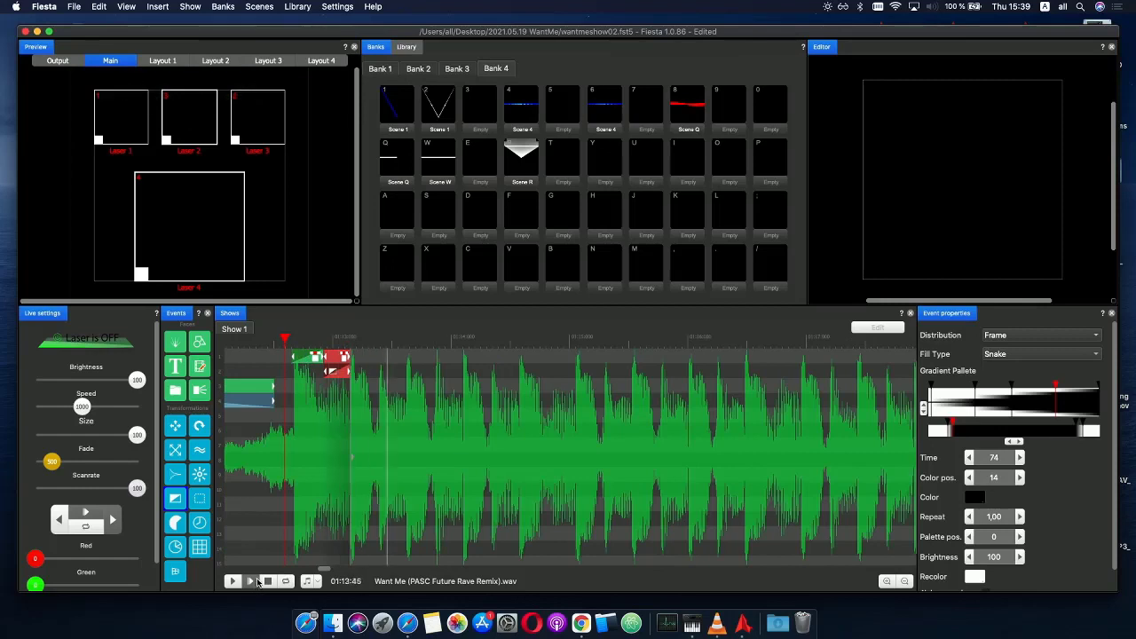
pyautogui.click(254, 584)
pyautogui.click(247, 343)
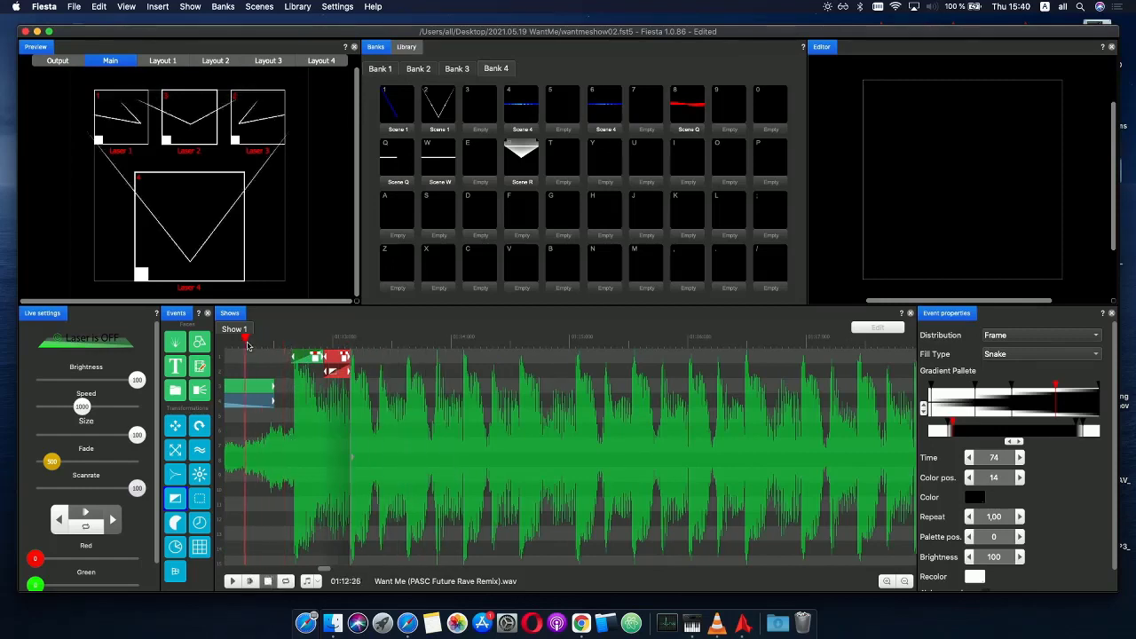
pyautogui.click(266, 584)
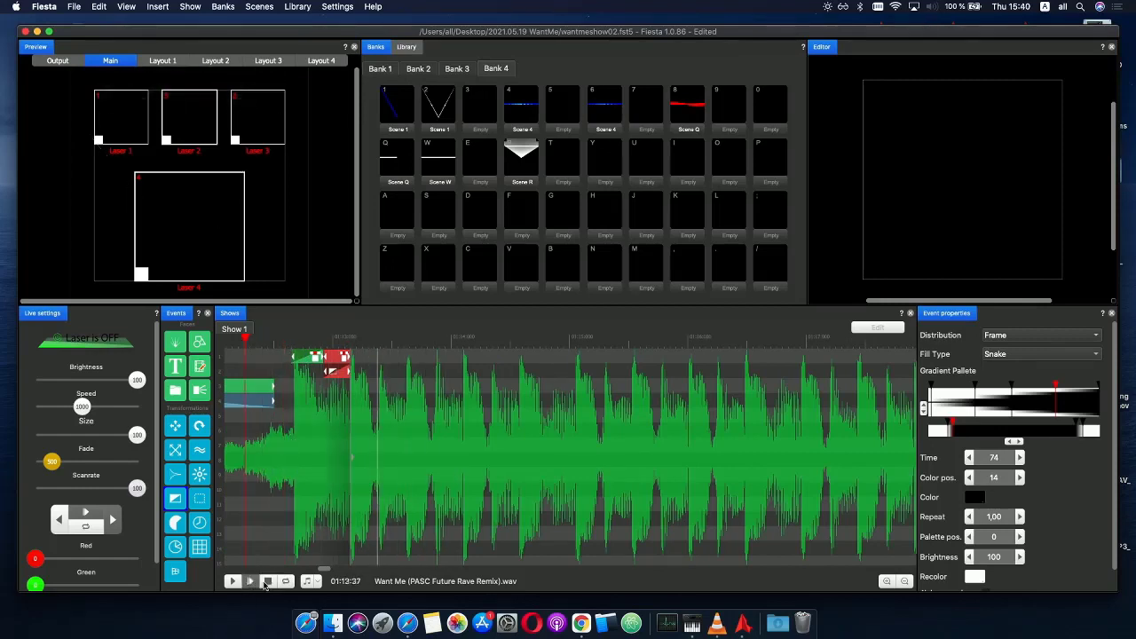
pyautogui.click(267, 584)
pyautogui.click(252, 356)
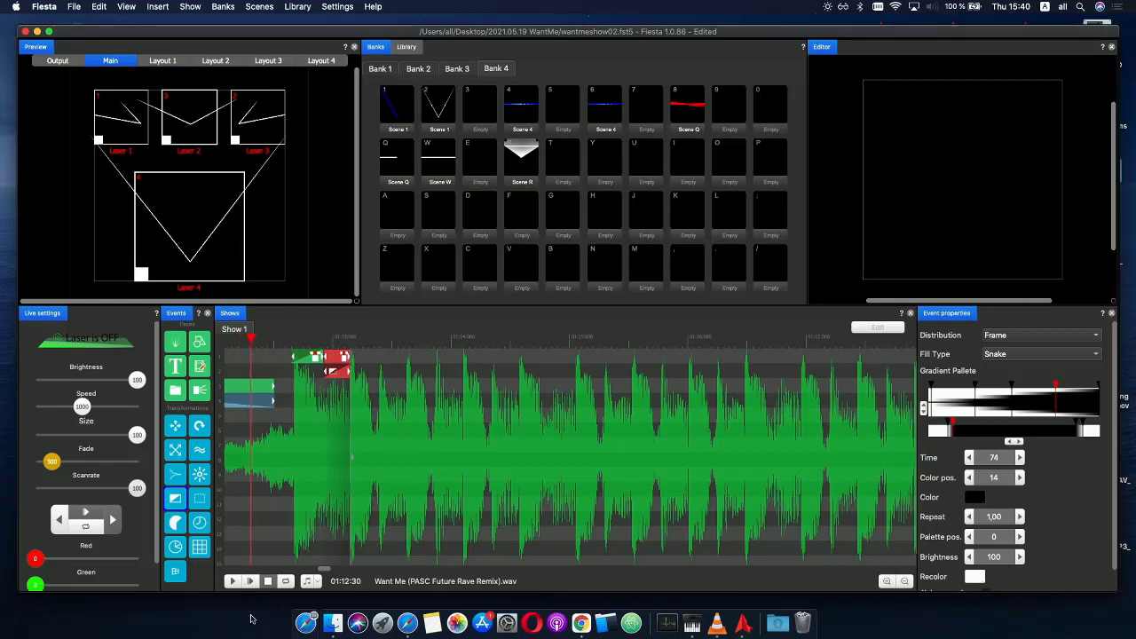
pyautogui.click(252, 582)
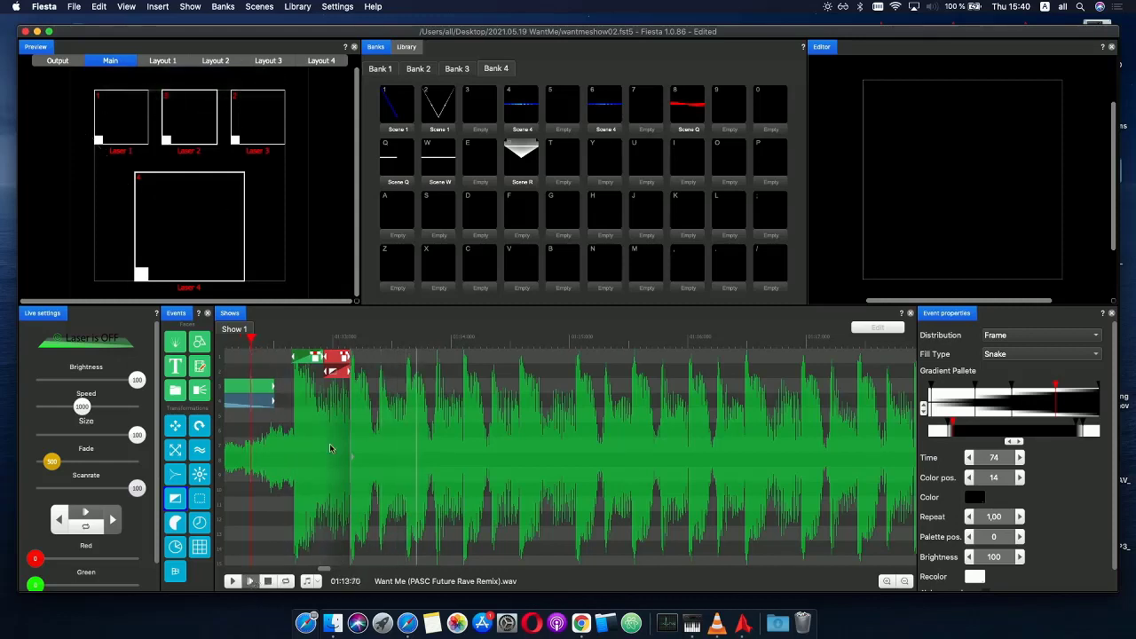
pyautogui.click(294, 340)
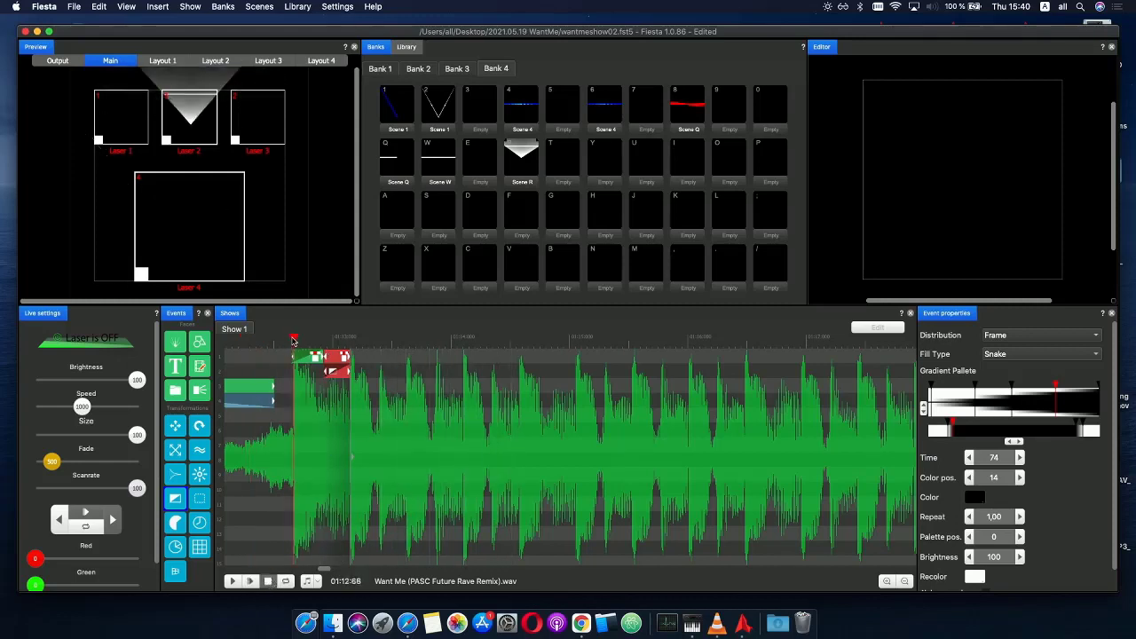
pyautogui.moveTo(294, 340); pyautogui.dragTo(349, 340)
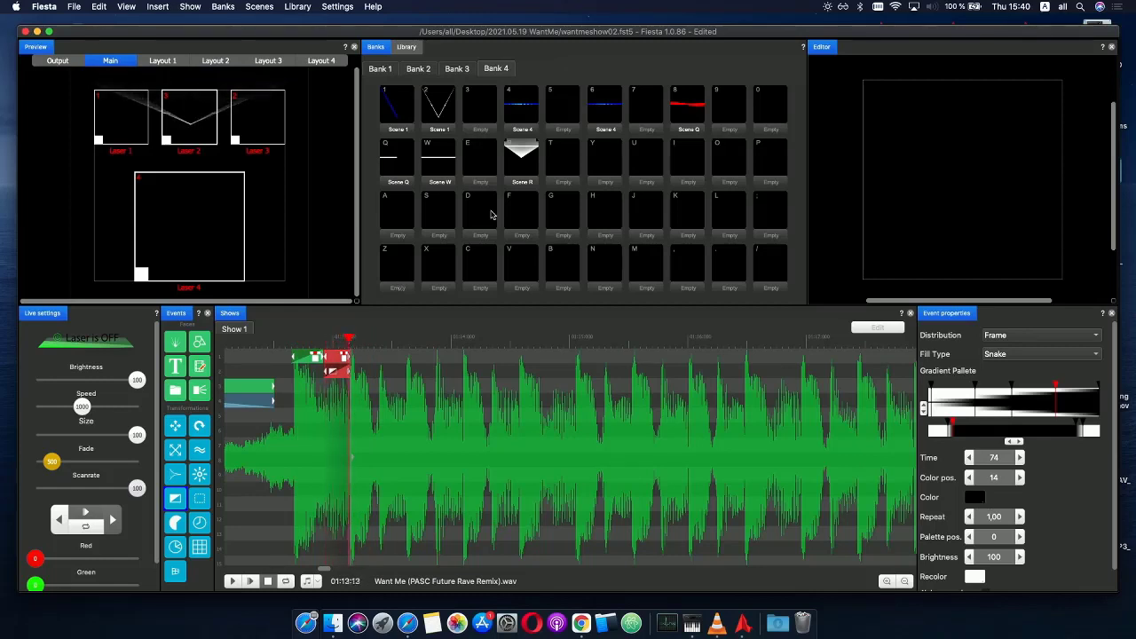
# - Place another Scene R event directly after the gradient-erased one and flatten its phase curve at 99
pyautogui.moveTo(522, 172); pyautogui.dragTo(361, 362)
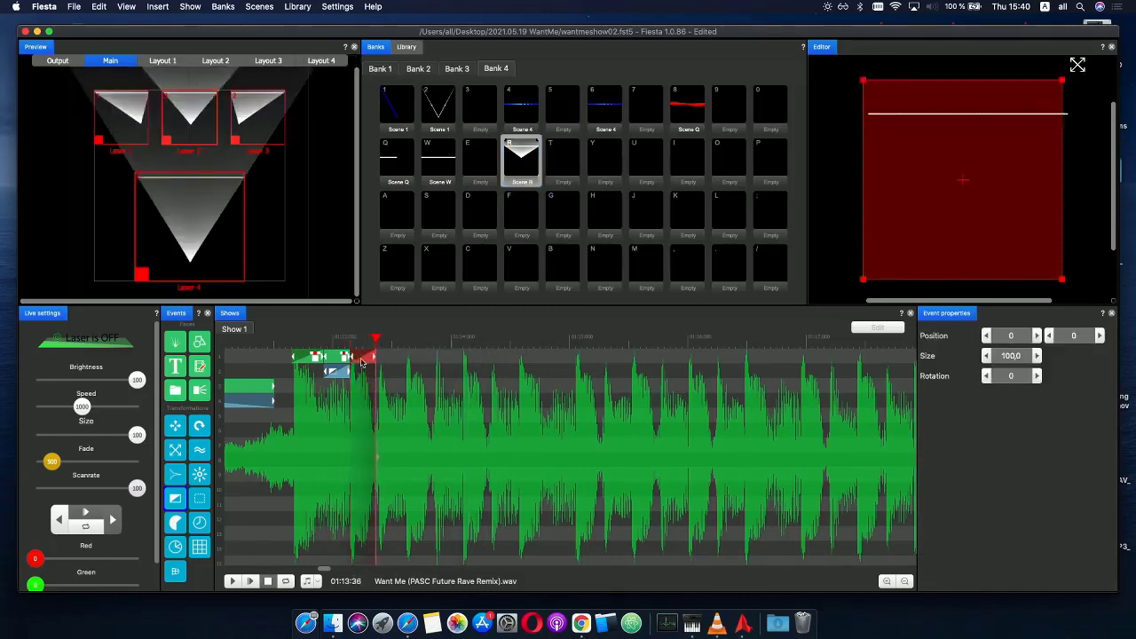
pyautogui.click(361, 362)
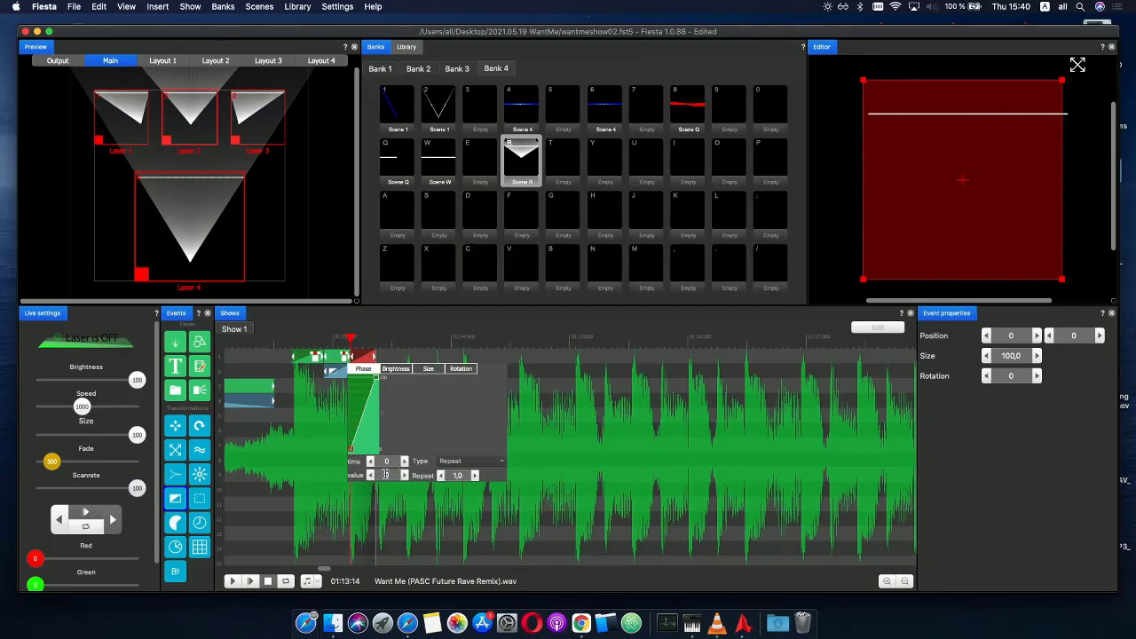
pyautogui.moveTo(404, 476); pyautogui.dragTo(435, 441)
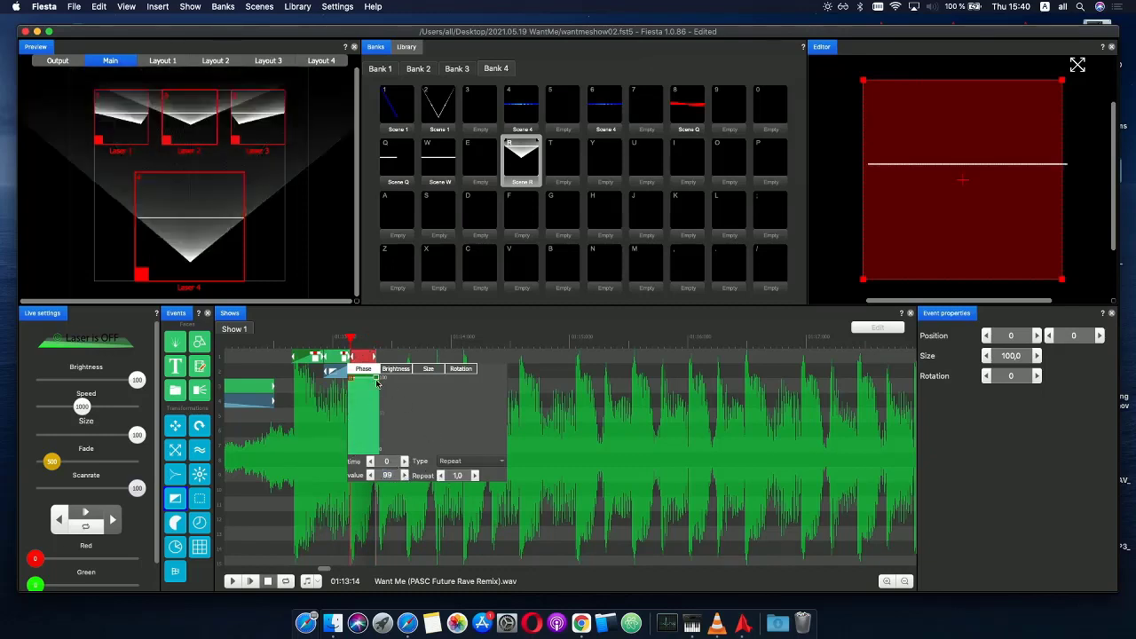
pyautogui.moveTo(376, 382); pyautogui.dragTo(380, 453)
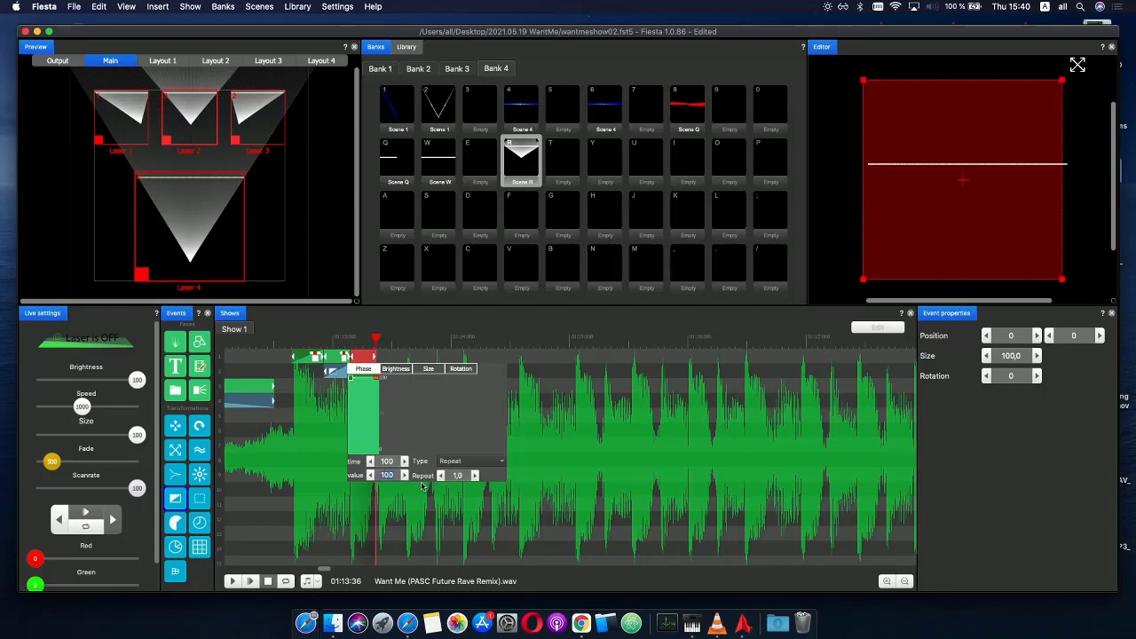
pyautogui.press('Down')
# - Limit the new Scene R event to Laser 1 and Laser 3, and scrub through the drop to check it
pyautogui.click(353, 340)
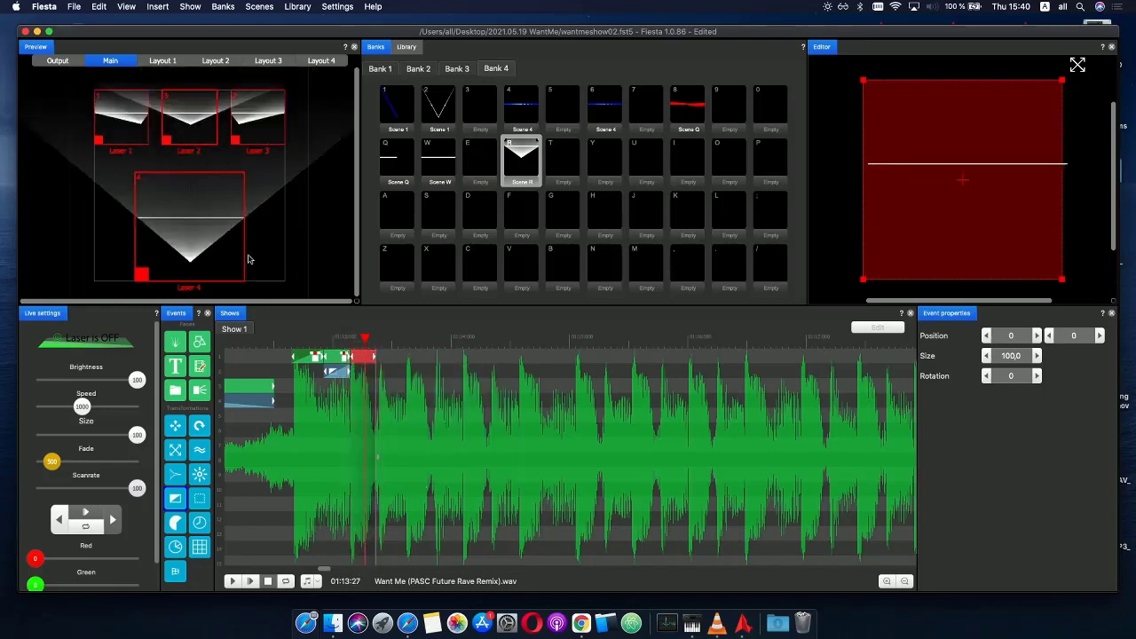
pyautogui.click(174, 127)
pyautogui.click(249, 257)
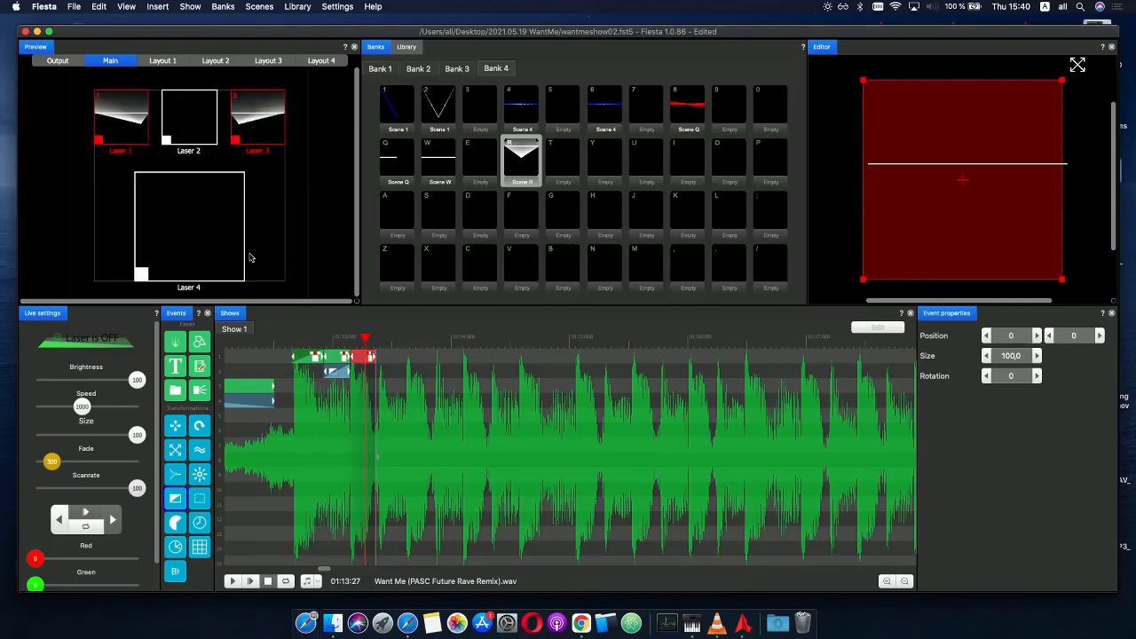
pyautogui.click(349, 341)
pyautogui.click(348, 340)
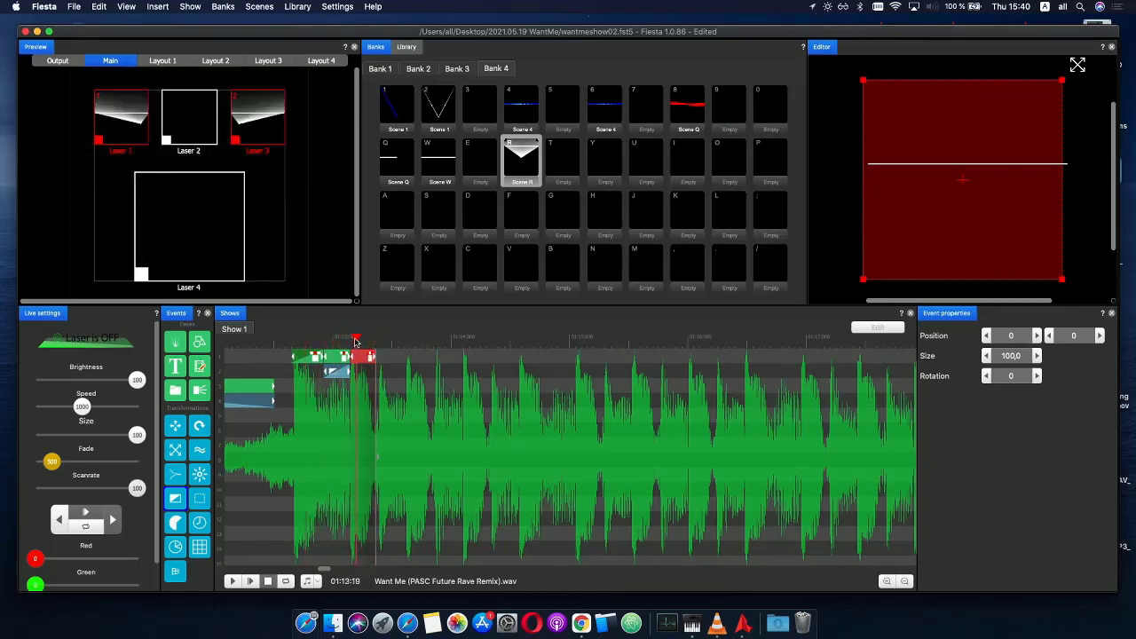
pyautogui.click(311, 340)
pyautogui.click(302, 340)
pyautogui.click(356, 340)
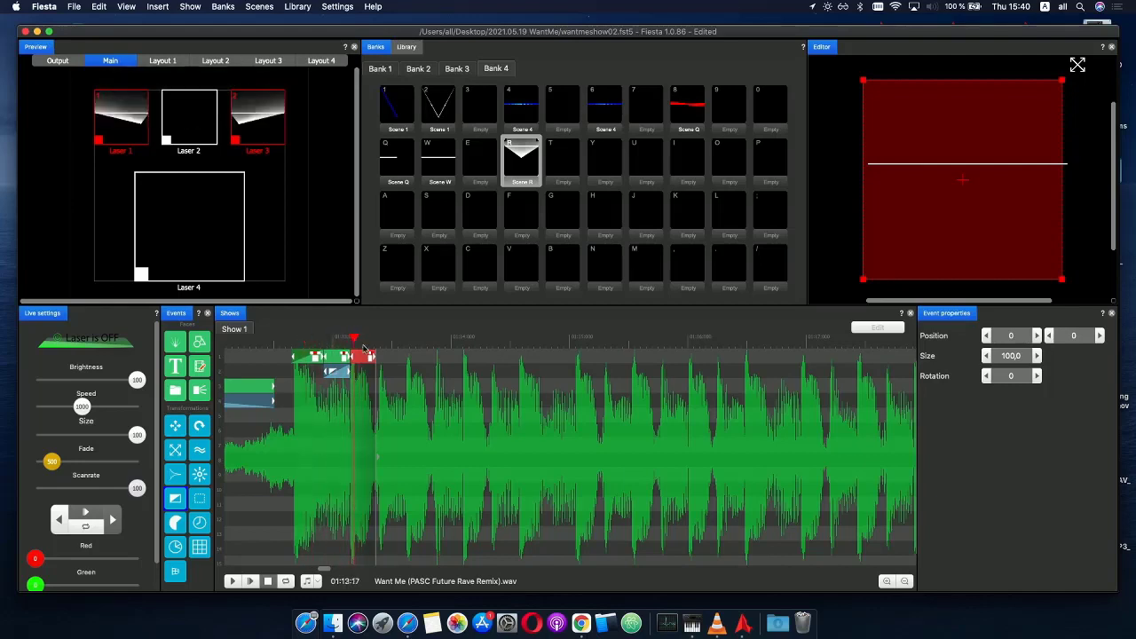
# - Extend the end of the Laser 1 and 3 Scene R event to about 01:14:49
pyautogui.scroll(3, 387, 356)
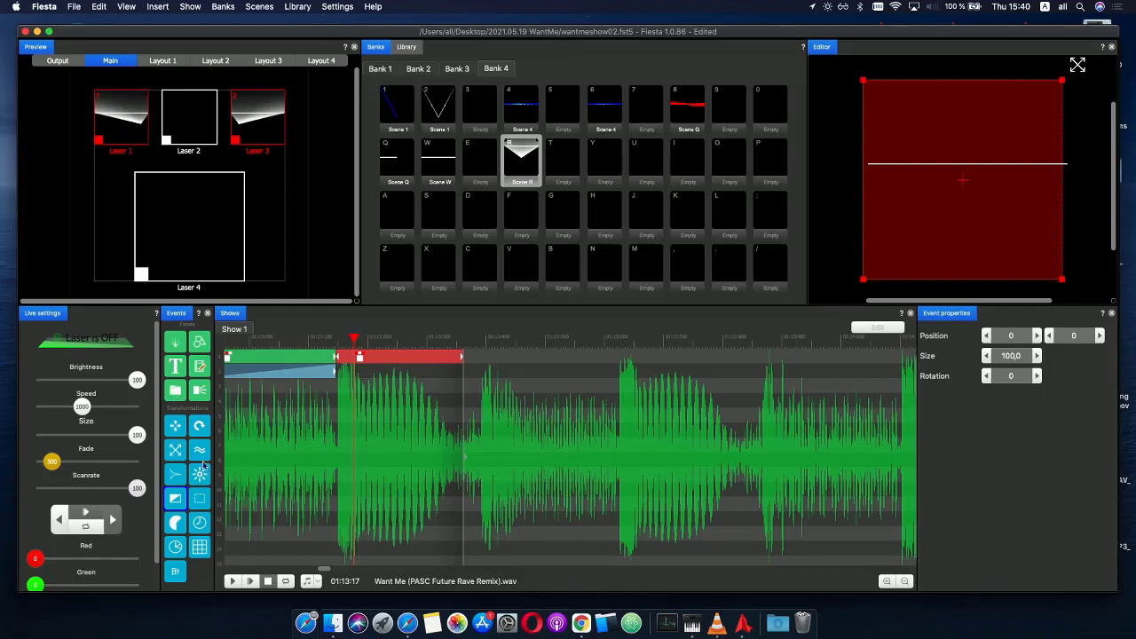
pyautogui.scroll(-4, 395, 404)
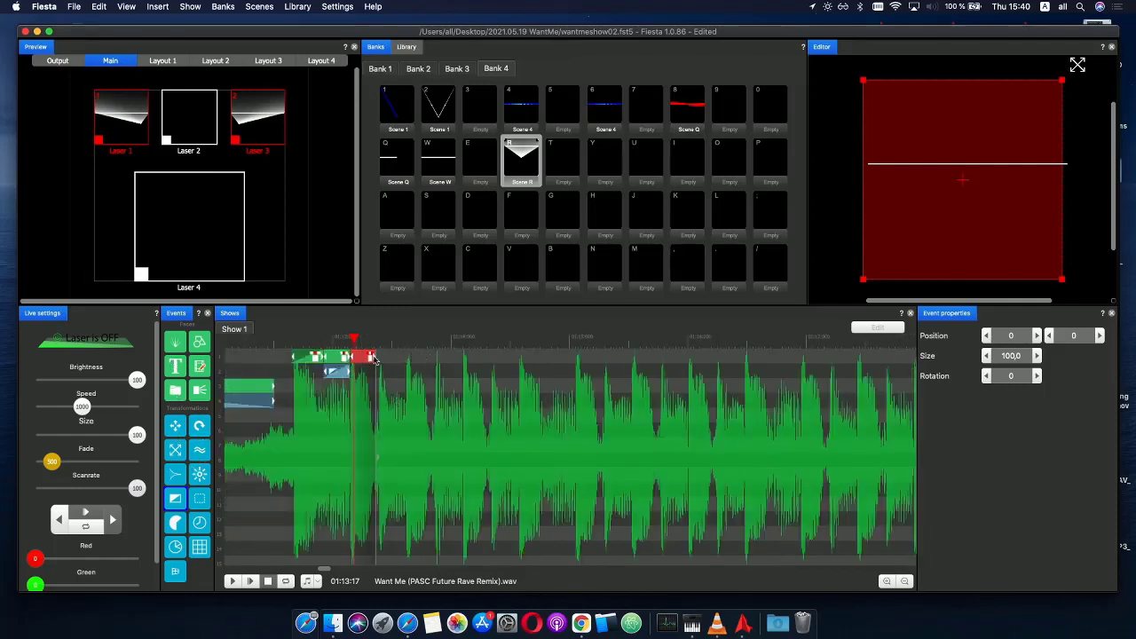
pyautogui.moveTo(373, 357); pyautogui.dragTo(510, 360)
# - Play back the show from just before the drop through the extended Scene R event
pyautogui.scroll(-3, 511, 360)
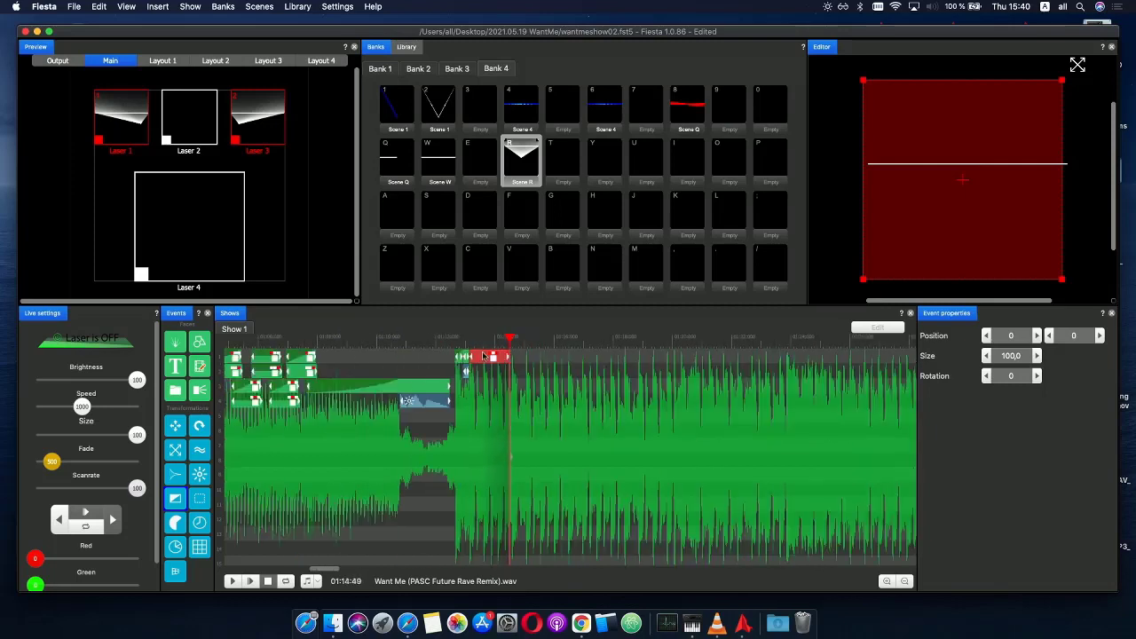
pyautogui.click(444, 378)
pyautogui.click(252, 583)
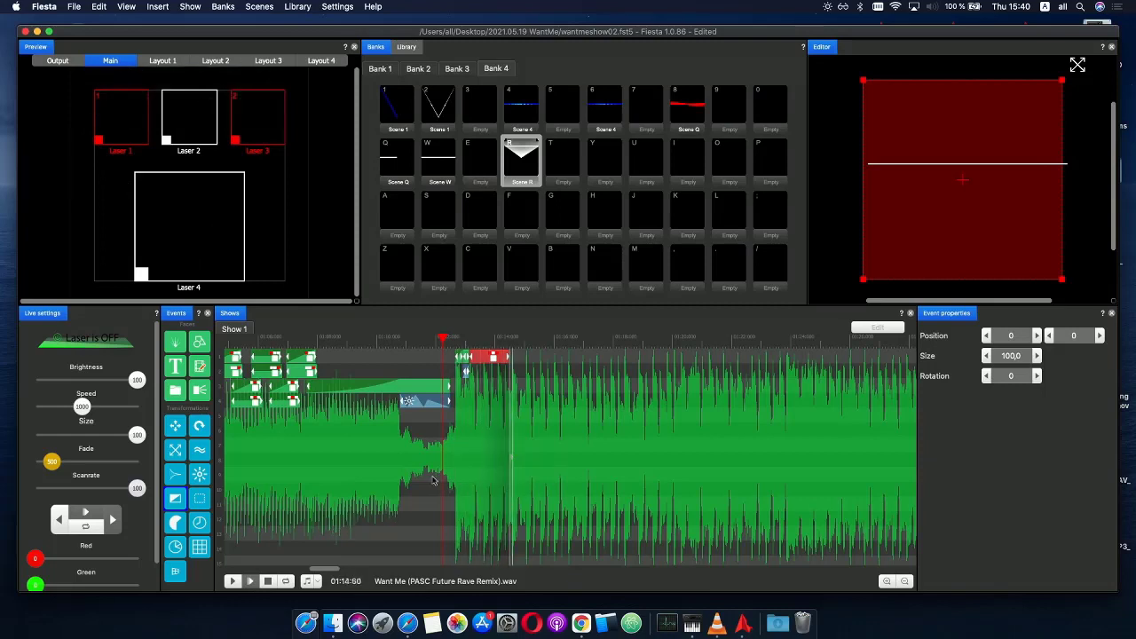
# - Place a brightness transformation event beneath the Laser 1 and 3 Scene R event, spanning 01:13:14 to 01:14:57
pyautogui.click(508, 357)
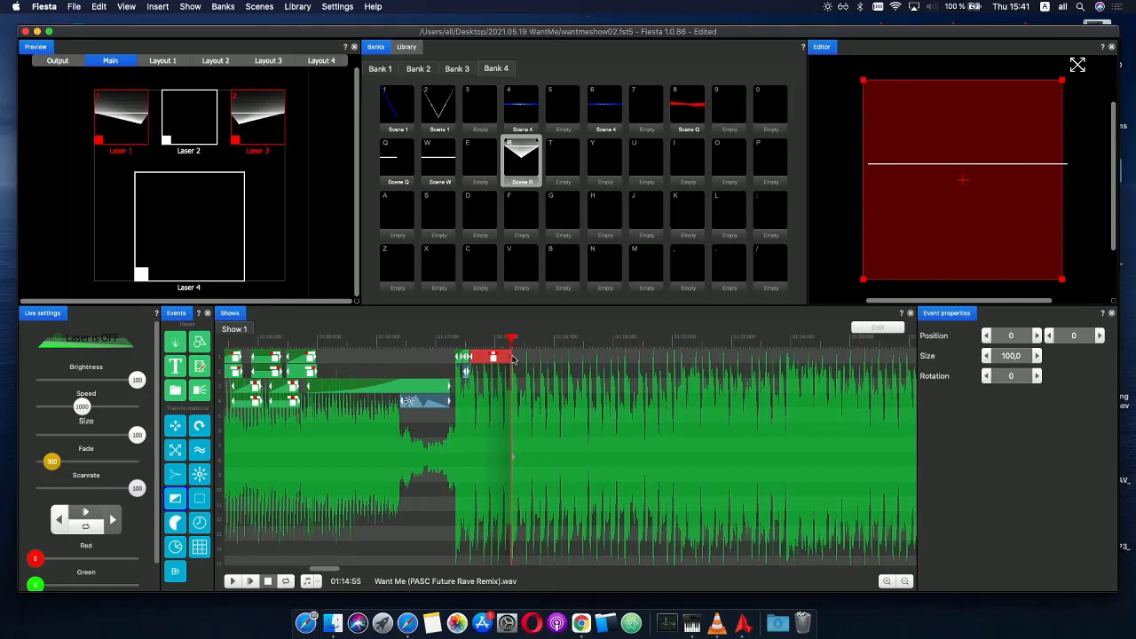
pyautogui.scroll(5, 513, 358)
pyautogui.click(320, 343)
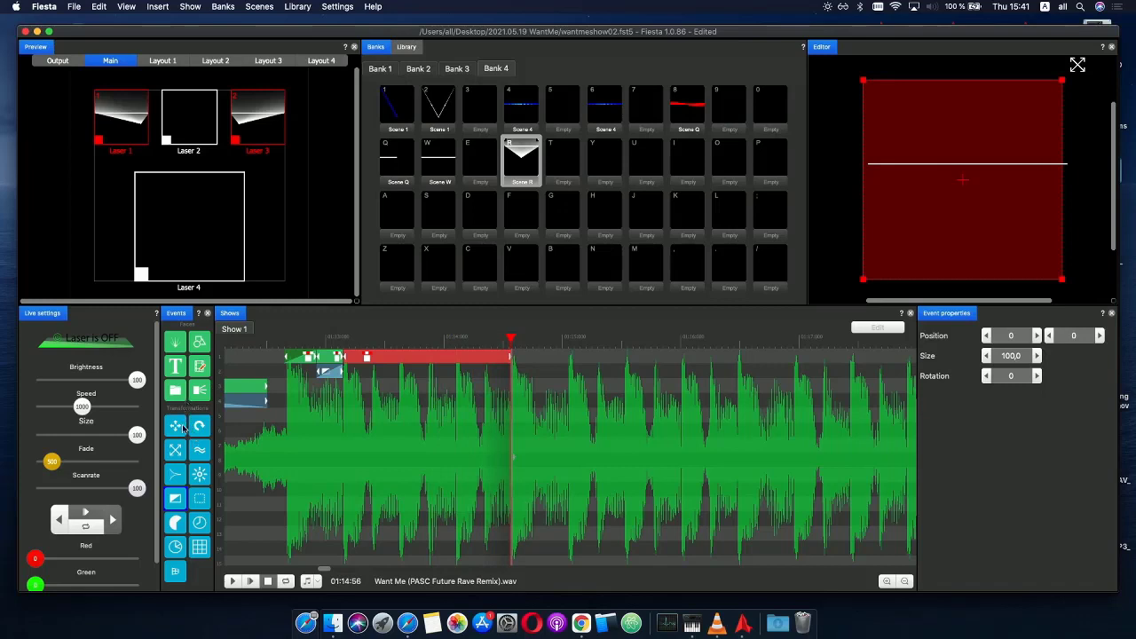
pyautogui.moveTo(197, 474); pyautogui.dragTo(512, 360)
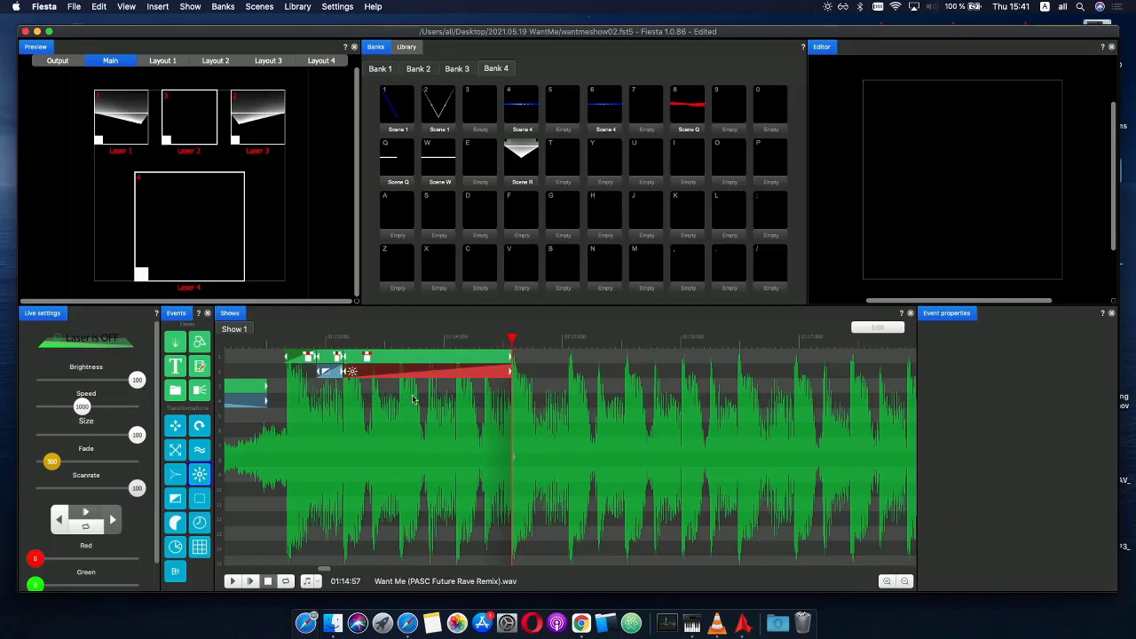
# - Shape the brightness event's phase curve into a triangle peaking at 100 at time 49, ending at 0, and set its repeat to 5
pyautogui.click(487, 376)
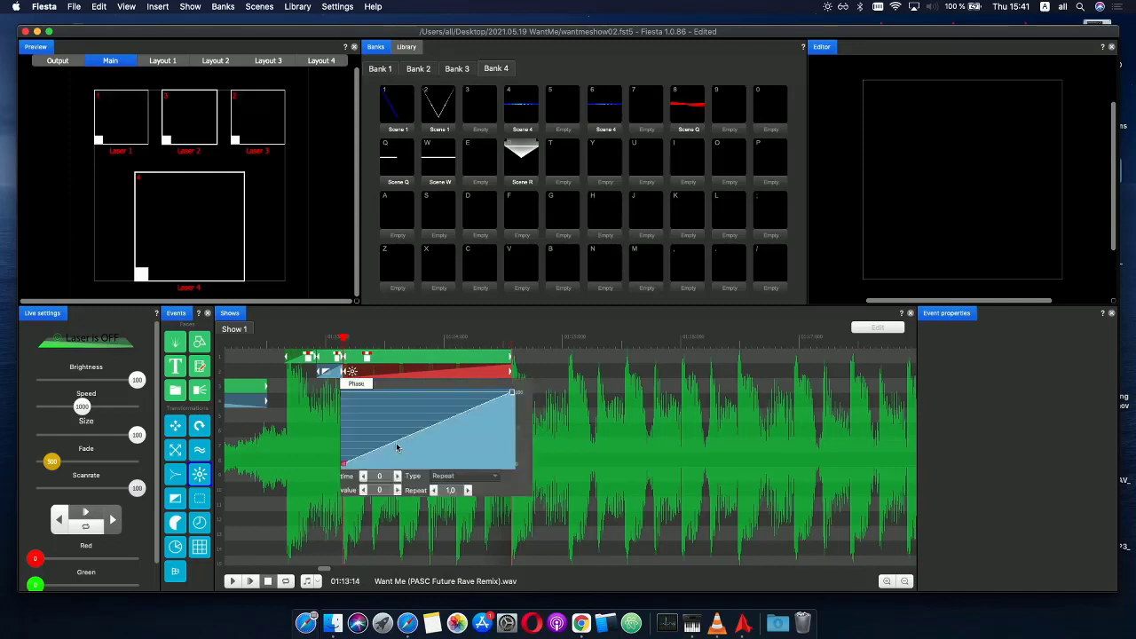
pyautogui.moveTo(398, 446); pyautogui.dragTo(425, 393)
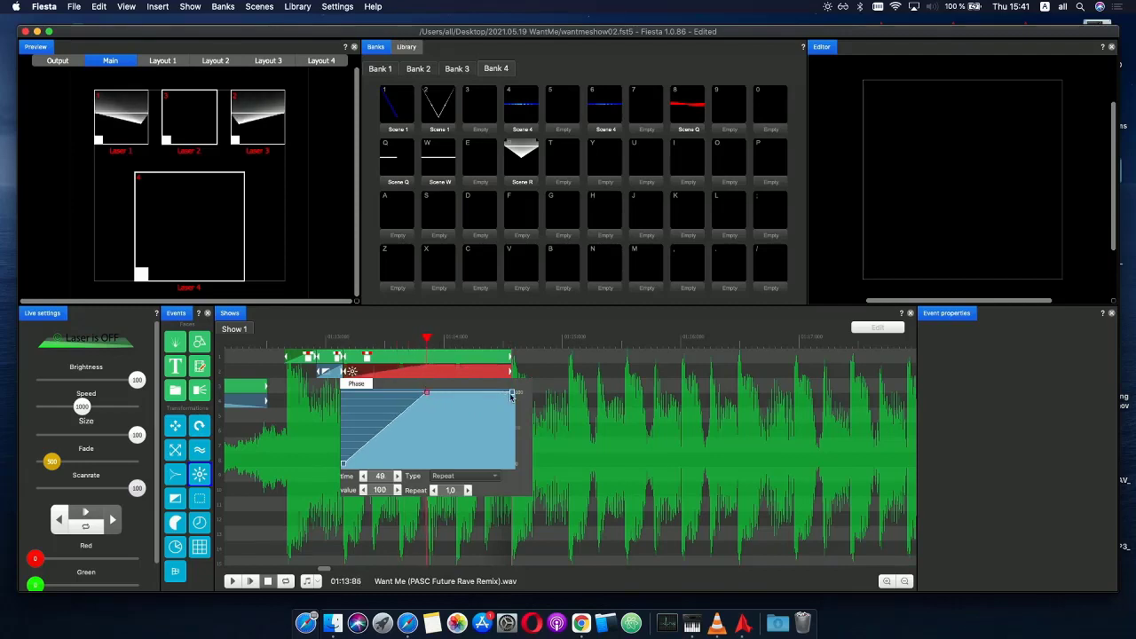
pyautogui.moveTo(515, 394); pyautogui.dragTo(543, 498)
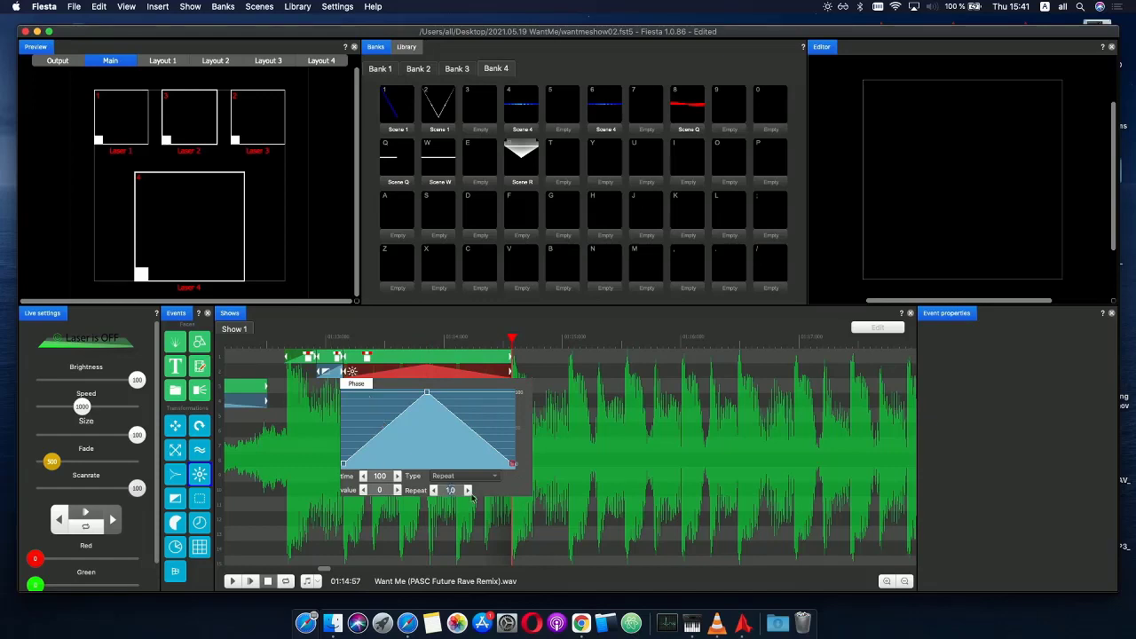
pyautogui.click(469, 490)
pyautogui.click(469, 491)
pyautogui.click(469, 491)
pyautogui.click(469, 491)
# - Reduce the brightness event's repeat to 3, playing back the drop before and after the change
pyautogui.click(279, 339)
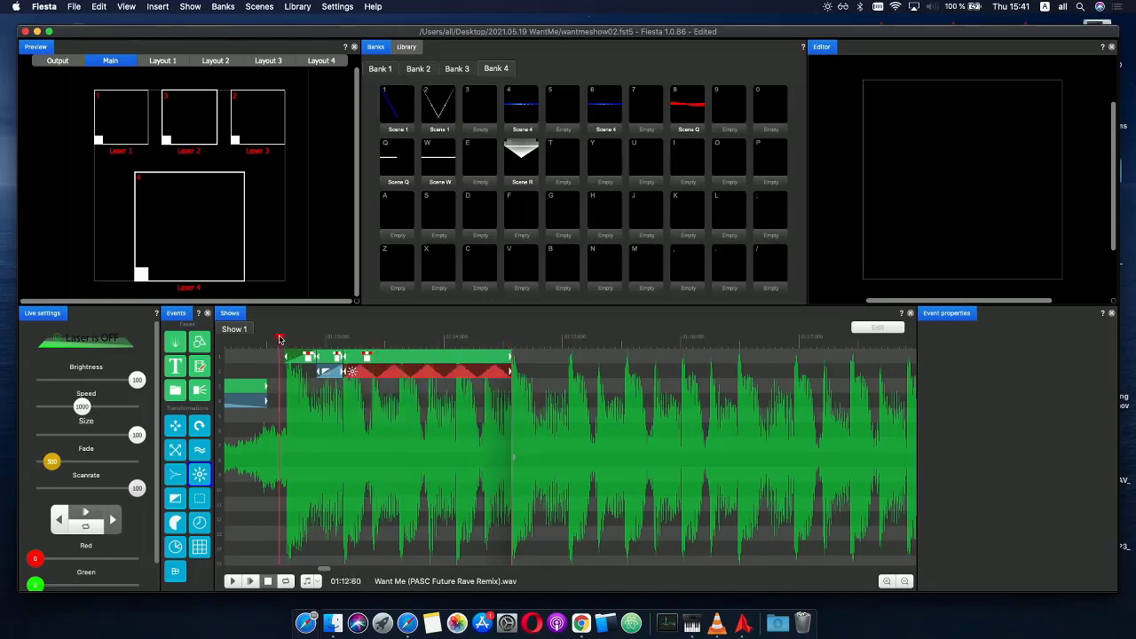
pyautogui.click(248, 583)
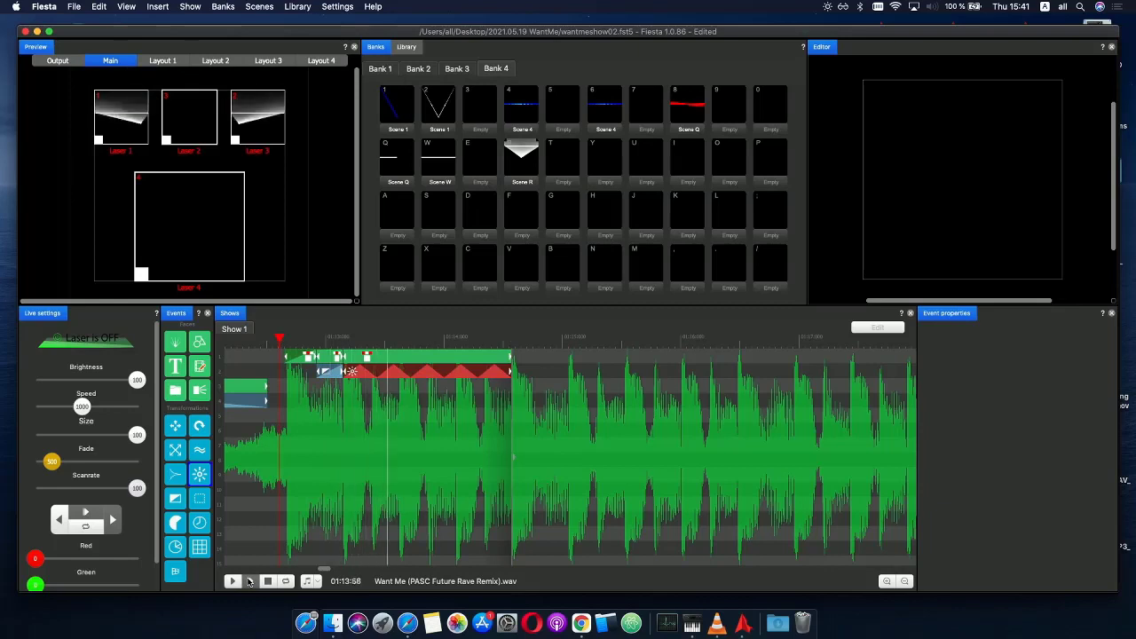
pyautogui.click(394, 348)
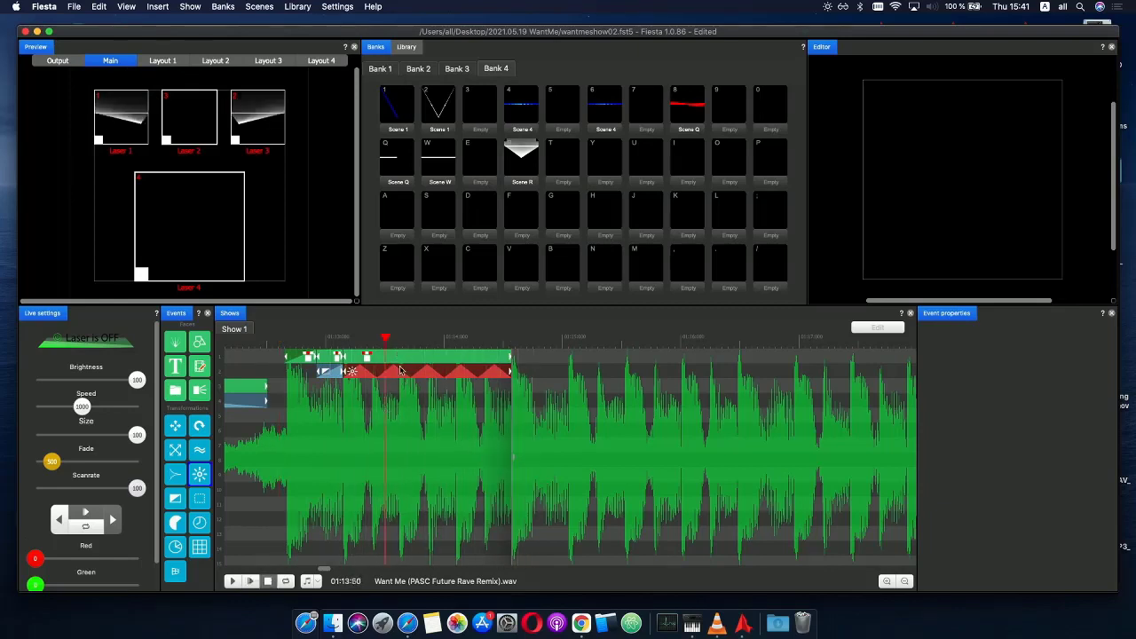
pyautogui.click(401, 370)
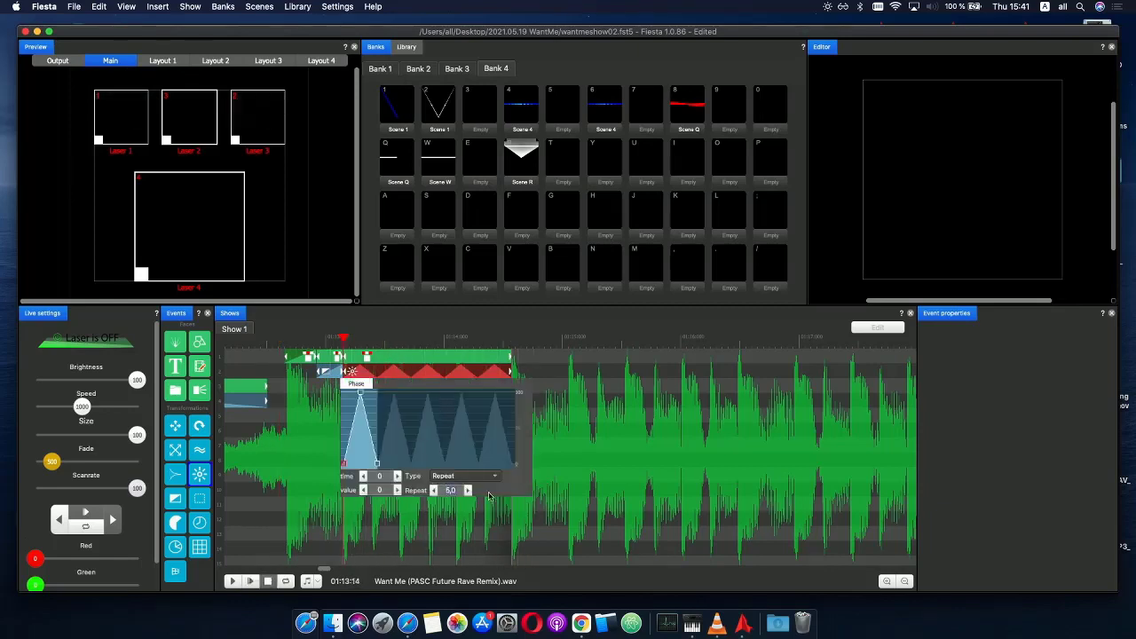
pyautogui.click(273, 339)
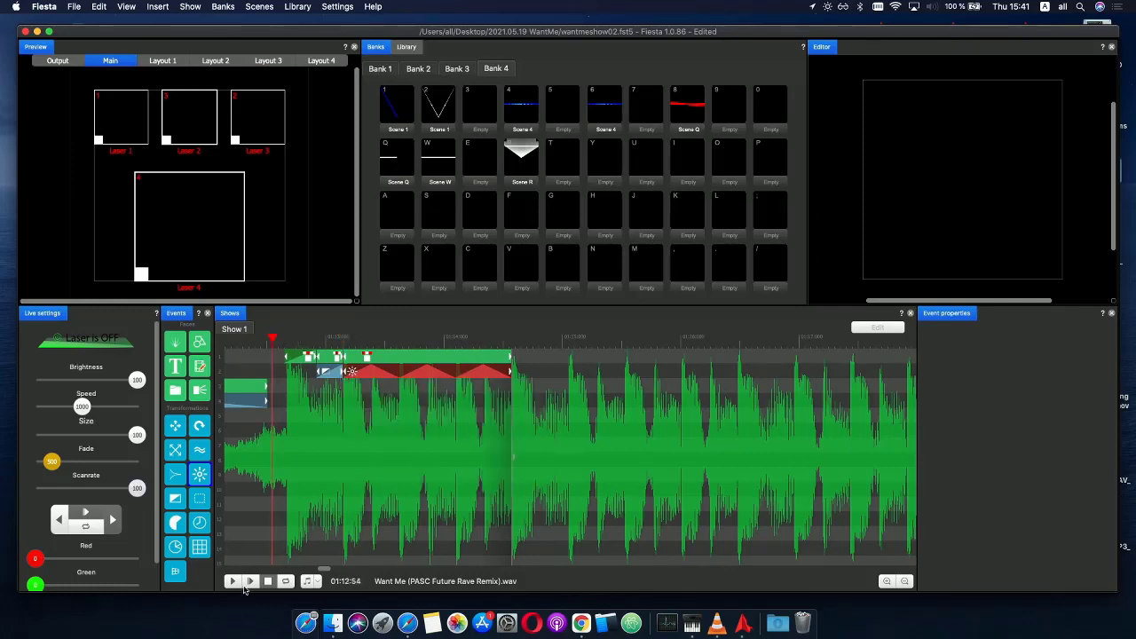
pyautogui.click(248, 583)
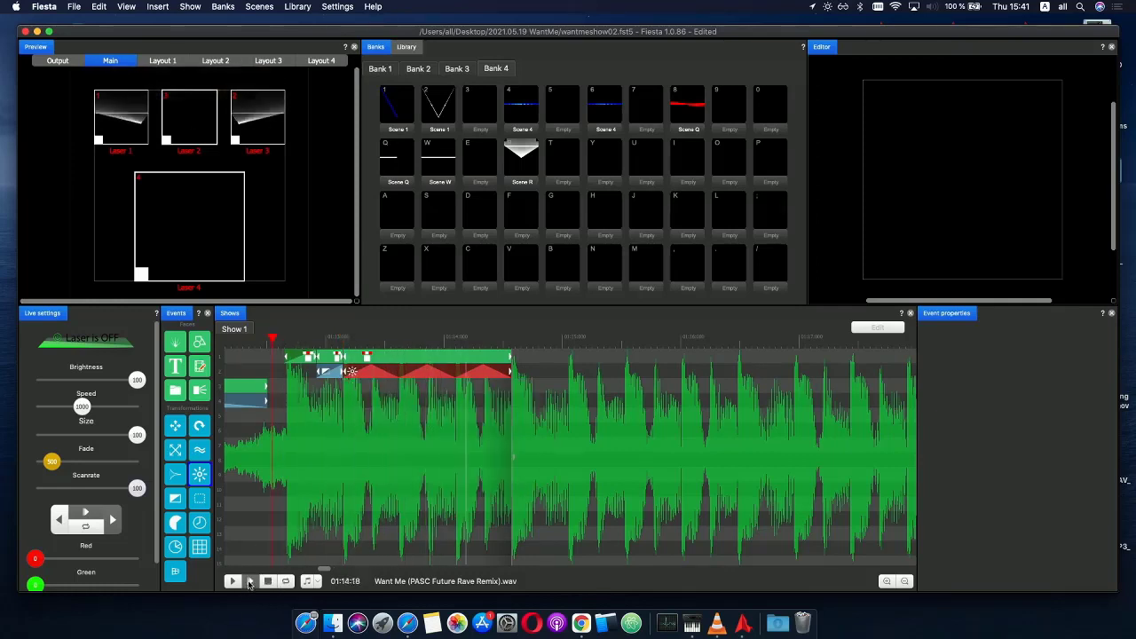
pyautogui.click(356, 340)
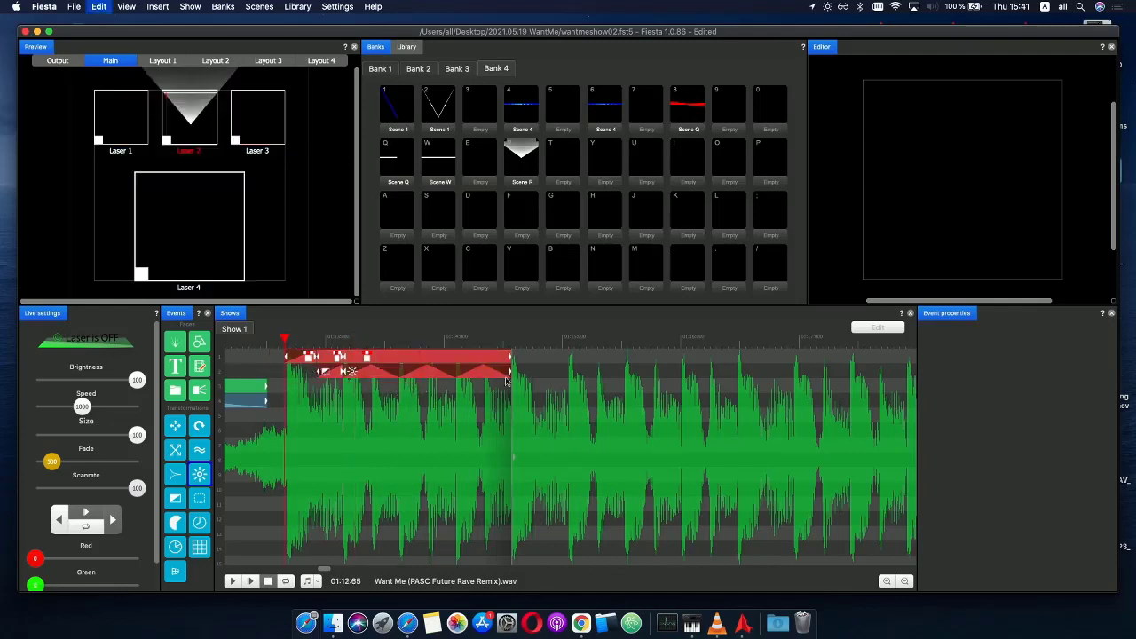
pyautogui.moveTo(522, 364); pyautogui.dragTo(524, 362)
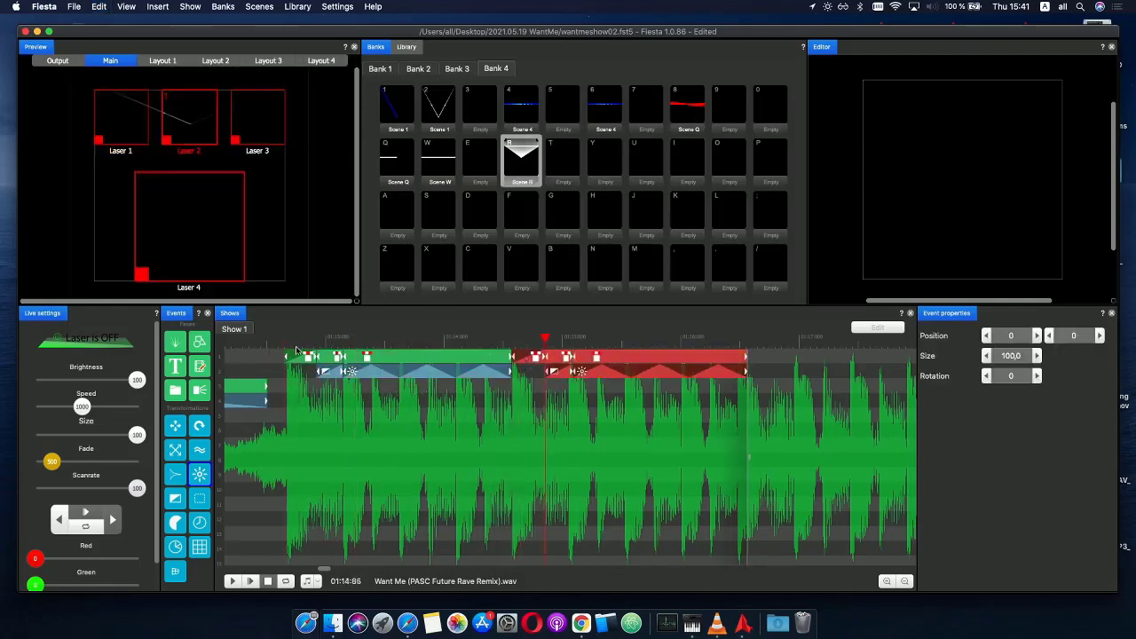
pyautogui.click(274, 345)
pyautogui.click(248, 582)
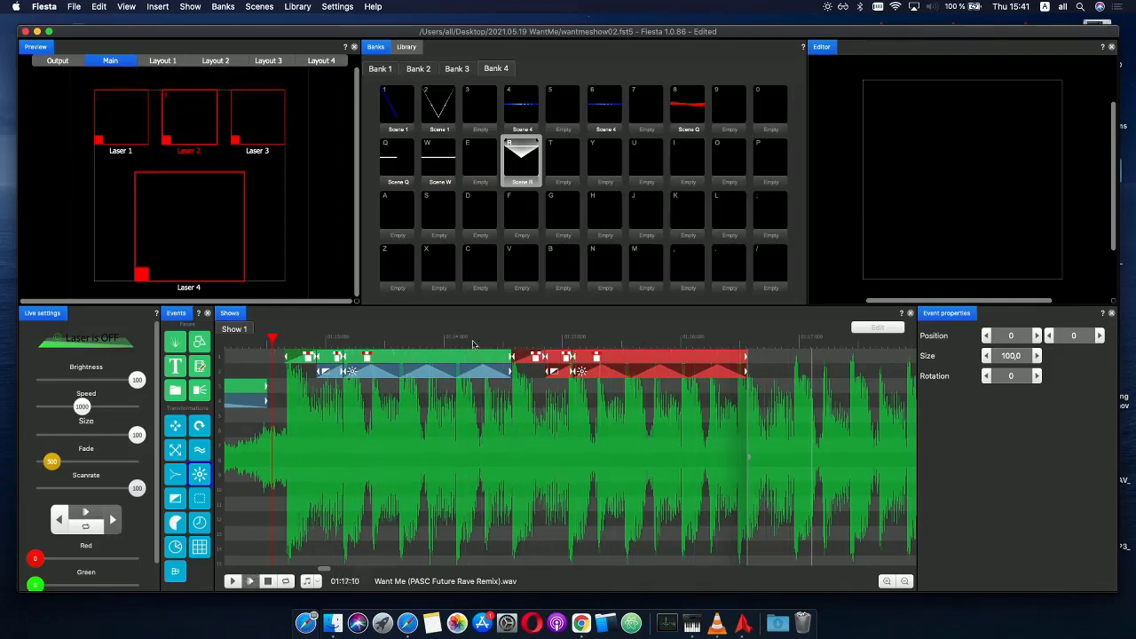
pyautogui.click(536, 356)
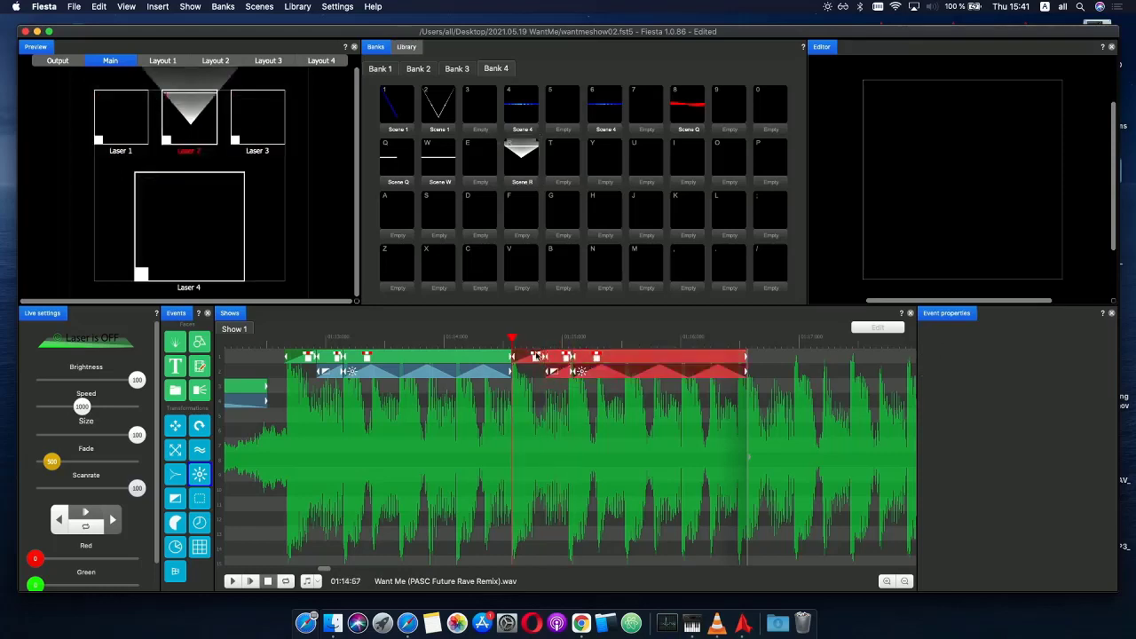
pyautogui.press('Delete')
# - Shift the gradient-erased Scene R event and its gradient slightly earlier, leaving a small gap before the Laser 1 and 3 event
pyautogui.moveTo(315, 345); pyautogui.dragTo(344, 354)
pyautogui.scroll(5, 344, 353)
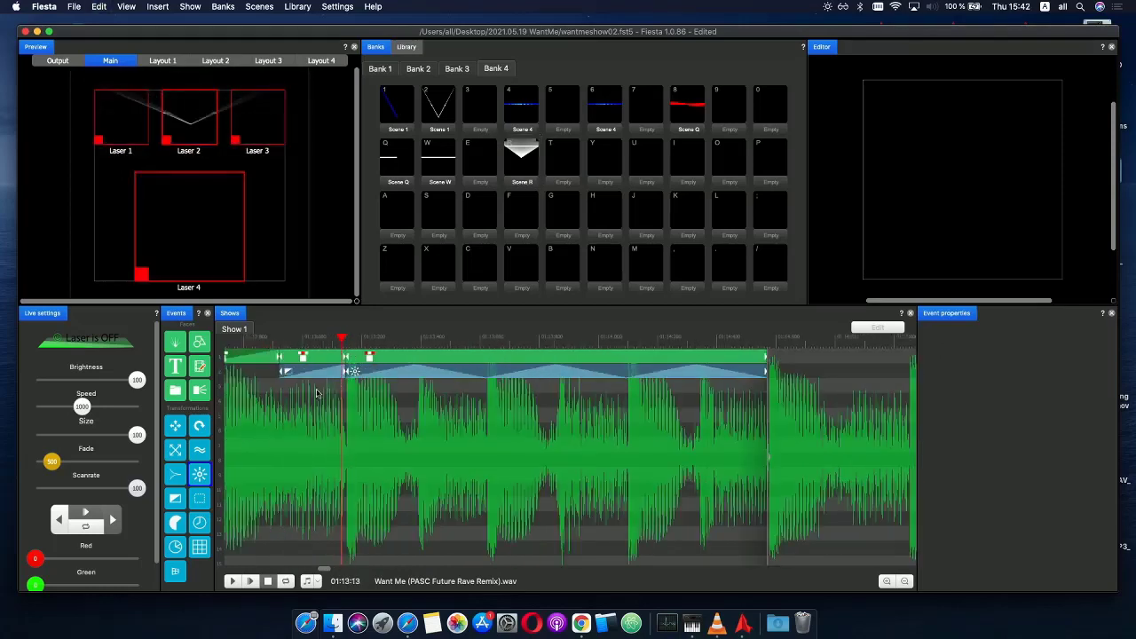
pyautogui.click(316, 373)
pyautogui.moveTo(333, 373); pyautogui.dragTo(339, 375)
pyautogui.click(391, 373)
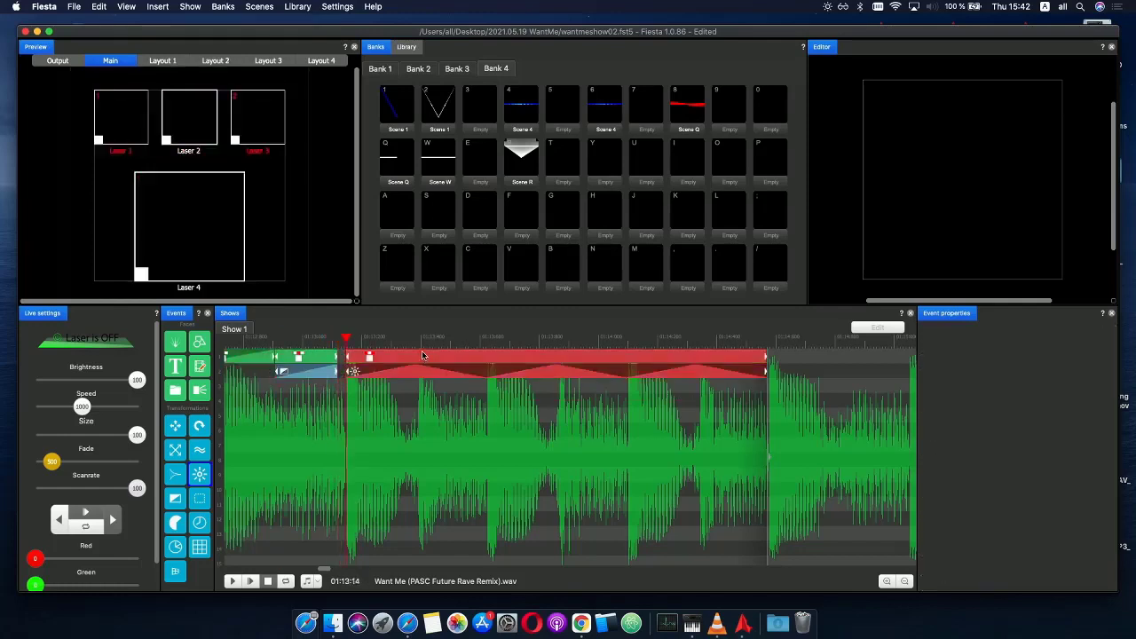
pyautogui.scroll(-5, 311, 349)
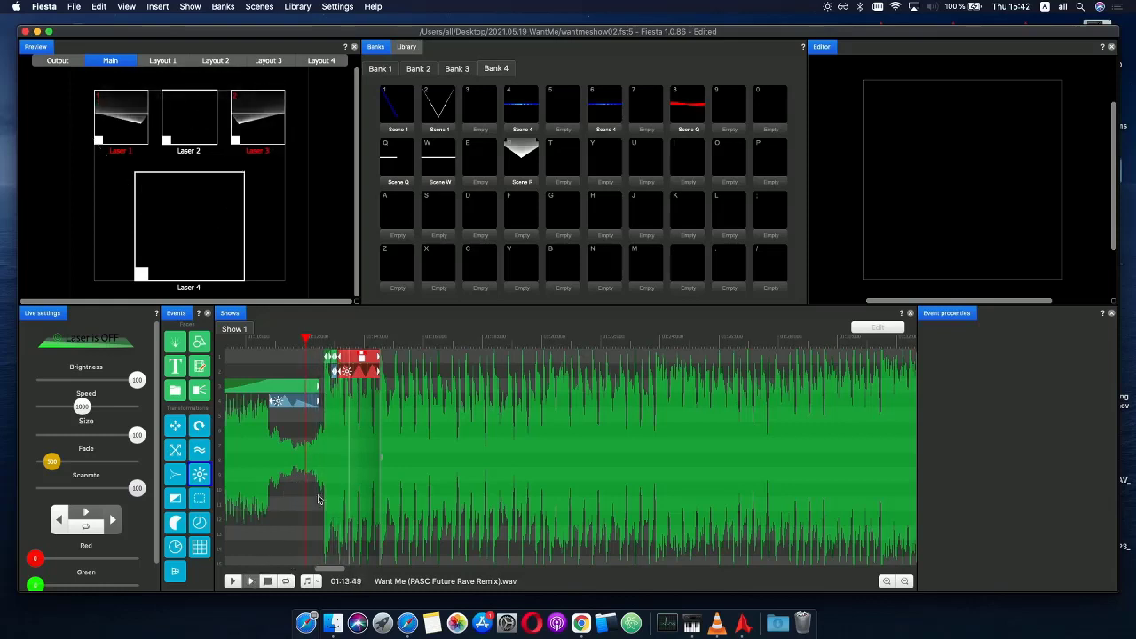
# - Copy all the drop's Scene R, gradient and brightness events and paste them after the originals, starting at 01:14:56
pyautogui.click(346, 355)
pyautogui.click(347, 364)
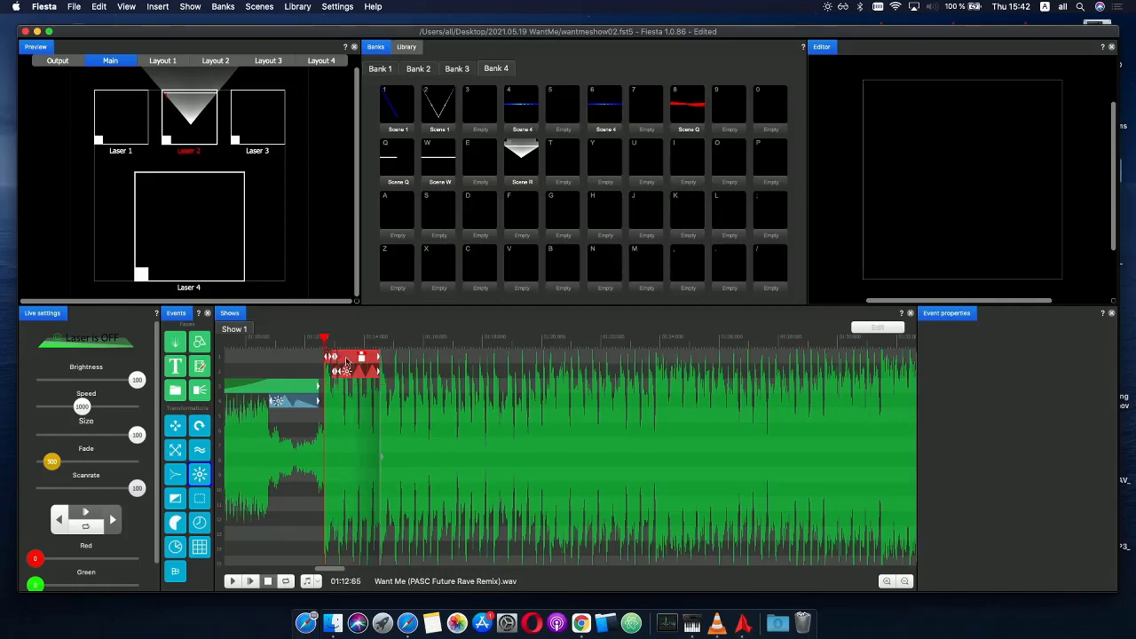
pyautogui.click(402, 368)
pyautogui.scroll(3, 402, 368)
pyautogui.moveTo(327, 356); pyautogui.dragTo(300, 340)
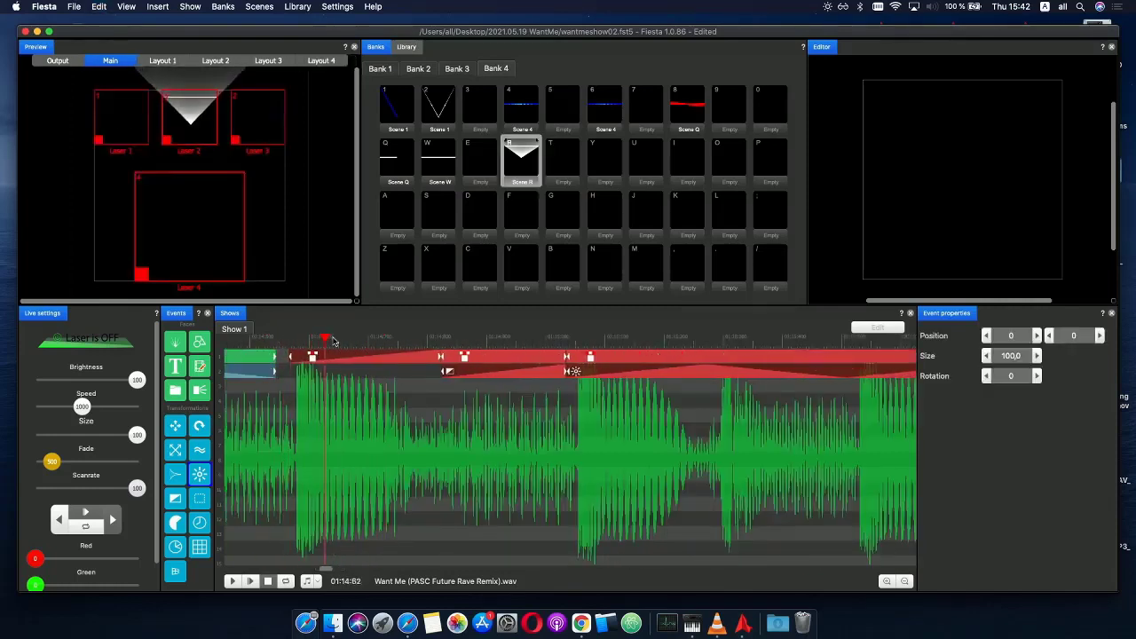
# - Flatten the phase curve of the copied group's first Scene R event at its maximum
pyautogui.click(354, 360)
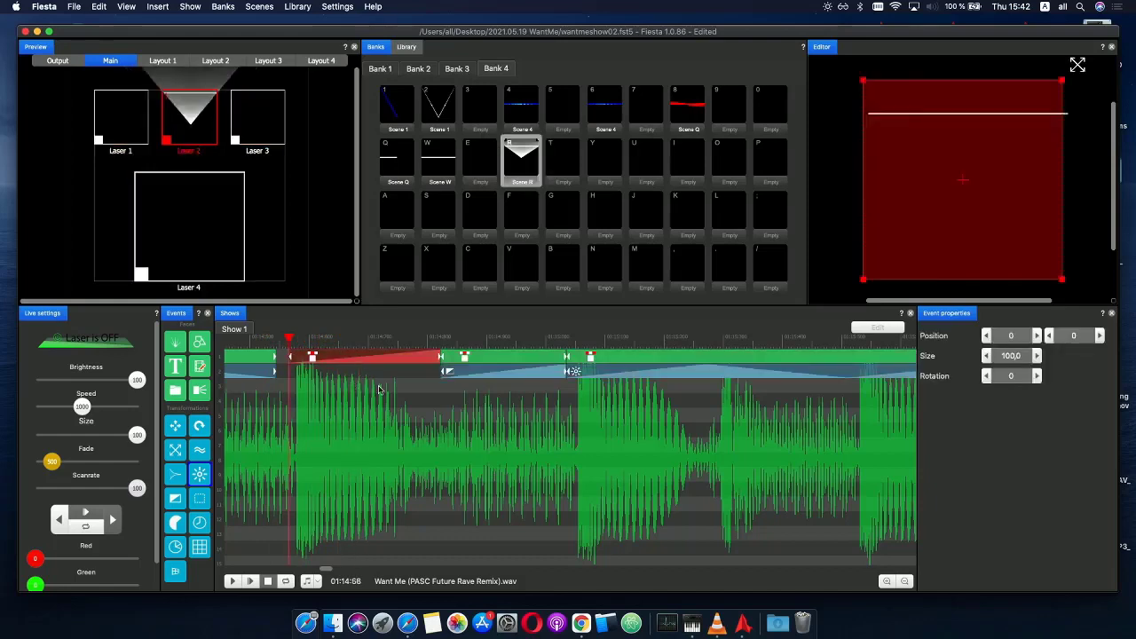
pyautogui.doubleClick(360, 363)
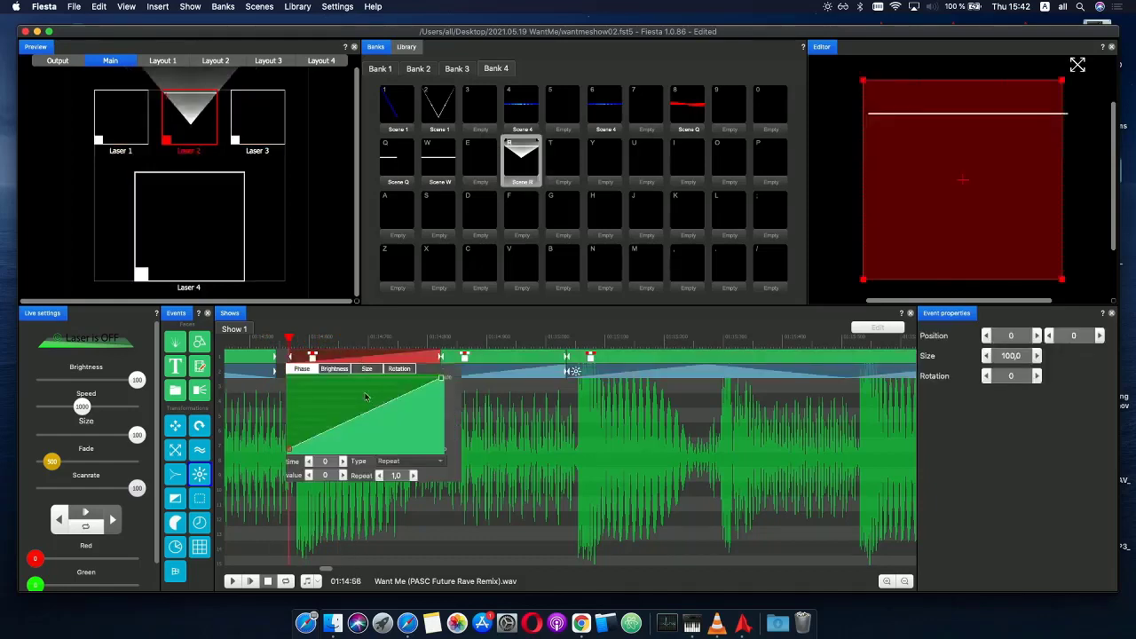
pyautogui.moveTo(289, 452); pyautogui.dragTo(277, 389)
pyautogui.click(288, 373)
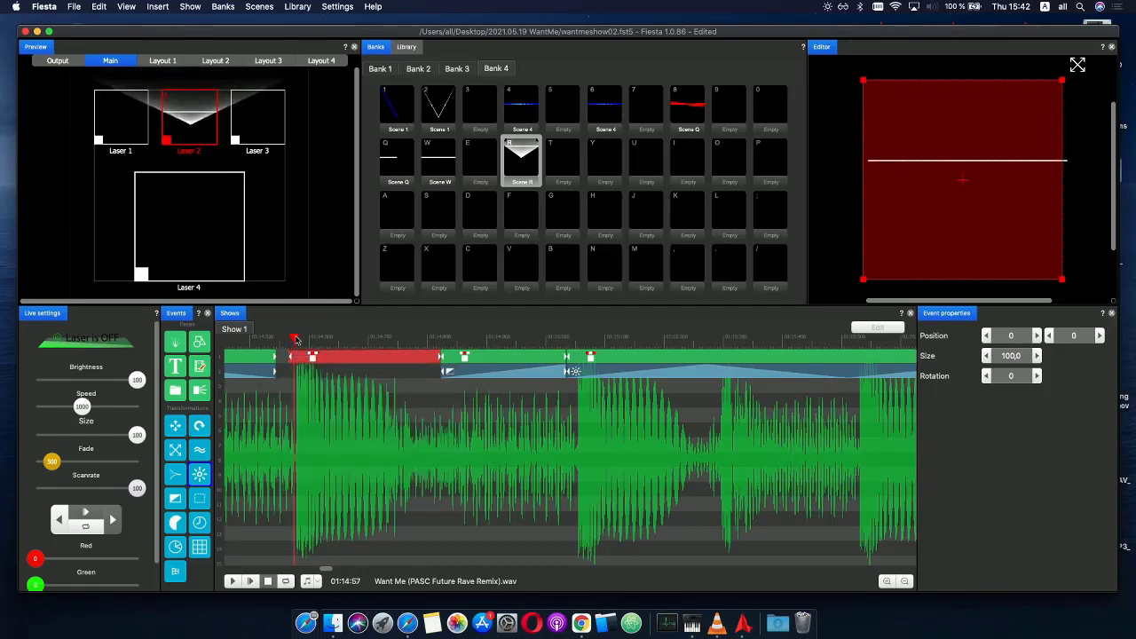
# - Add a brightness event under the copied group's first Scene R event, shorten it to end at about 01:14:65, and play it back
pyautogui.scroll(-3, 289, 370)
pyautogui.scroll(-3, 257, 347)
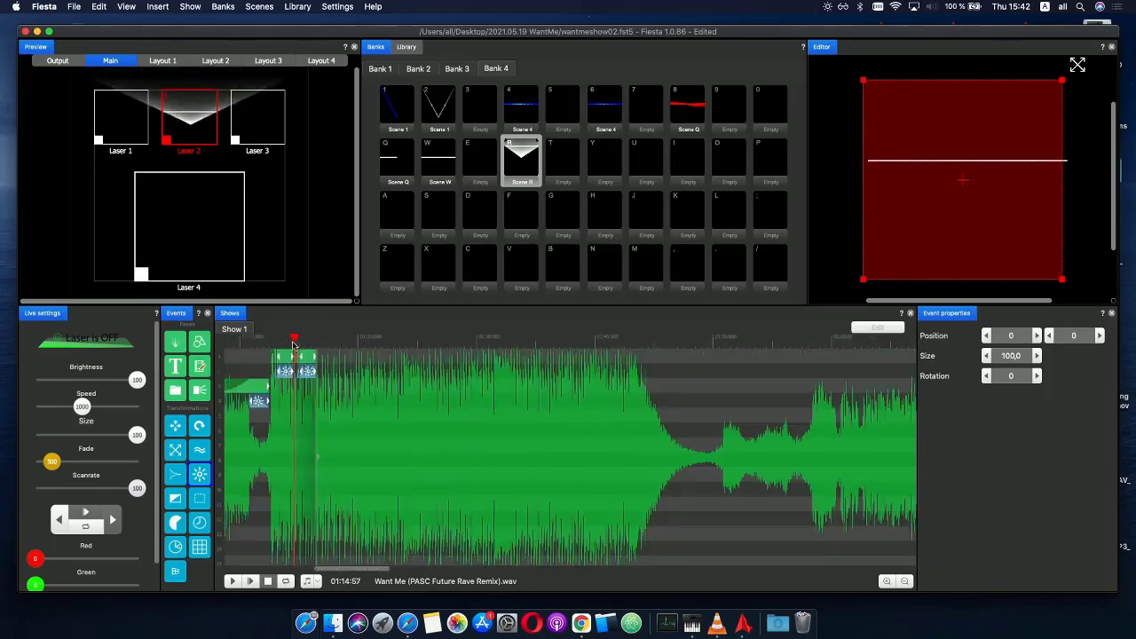
pyautogui.scroll(5, 294, 346)
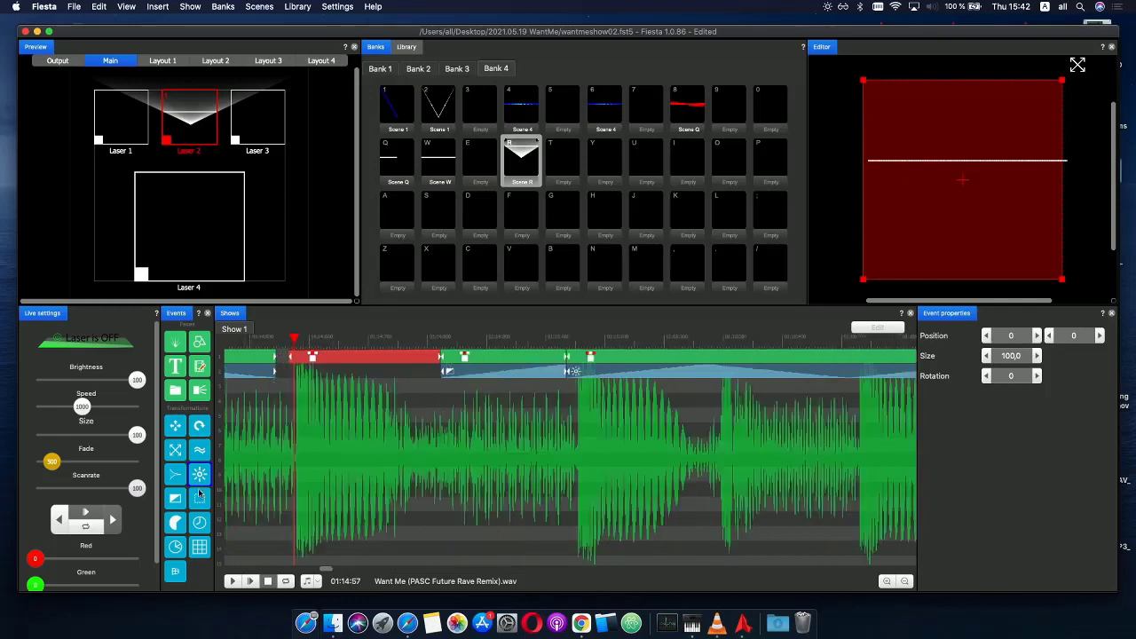
pyautogui.click(302, 371)
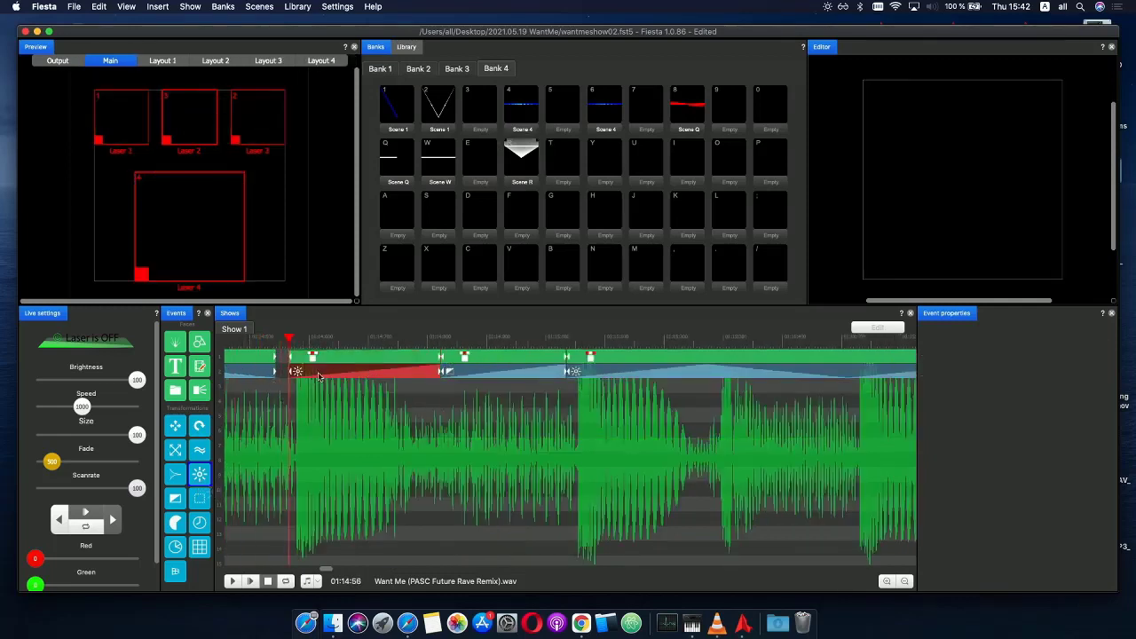
pyautogui.press('space')
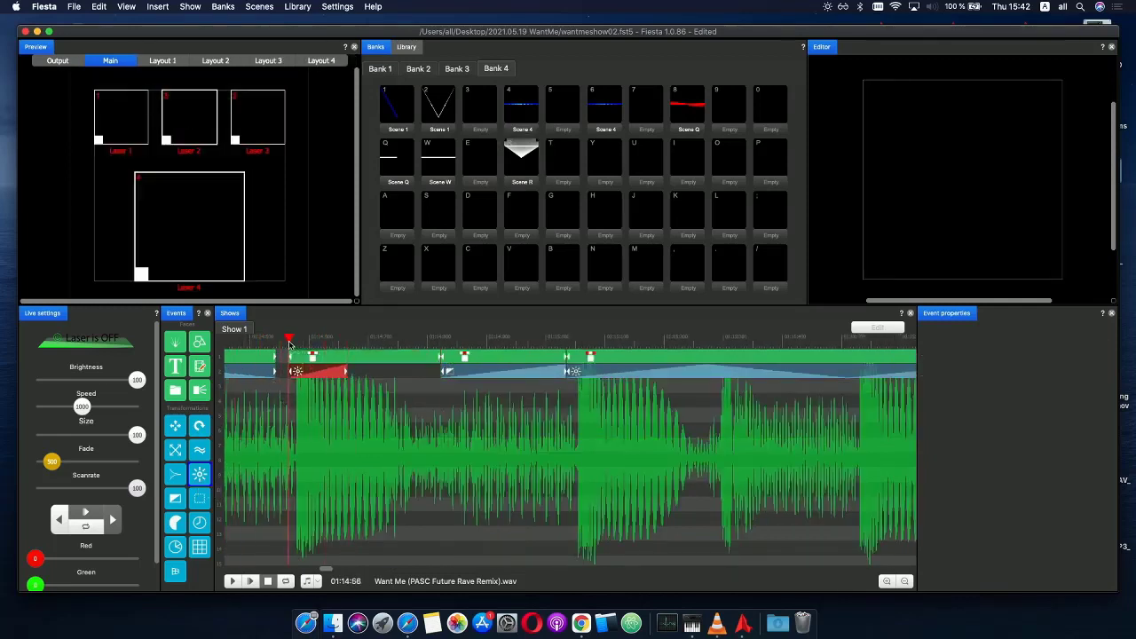
pyautogui.moveTo(469, 346); pyautogui.dragTo(442, 348)
pyautogui.scroll(-5, 285, 376)
pyautogui.click(249, 580)
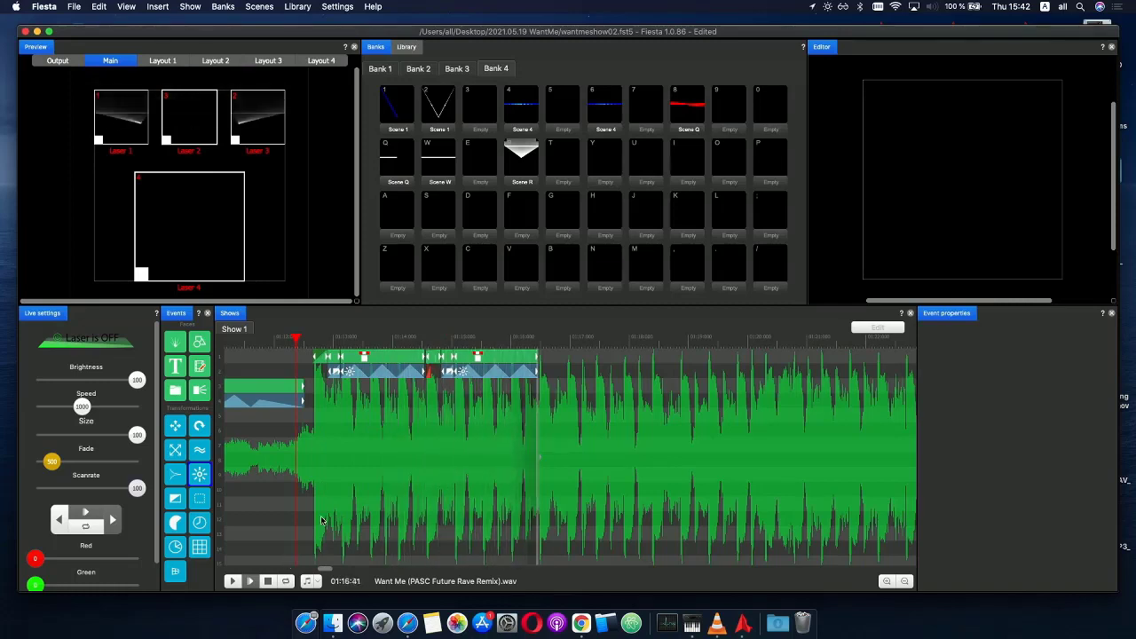
# - Copy the second event group and paste it after itself, aligning its start with the beat at 01:16:47
pyautogui.click(477, 346)
pyautogui.moveTo(548, 380); pyautogui.dragTo(429, 358)
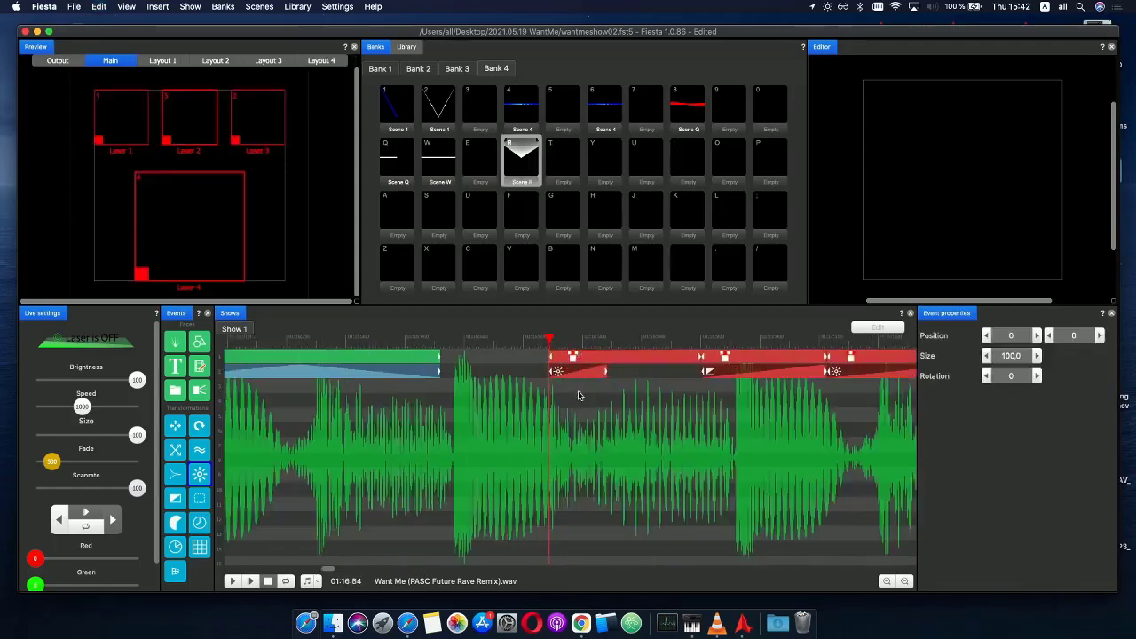
pyautogui.moveTo(574, 359); pyautogui.dragTo(477, 358)
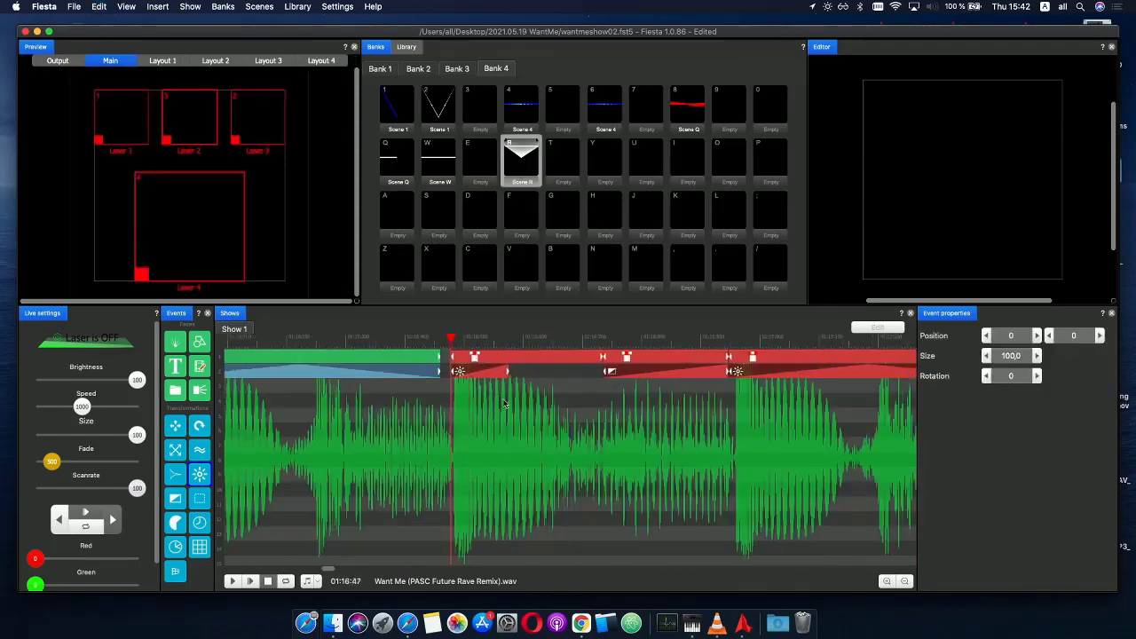
# - Paste the copied event group directly after the last group on the timeline, at about 01:18.39
pyautogui.scroll(-3, 505, 405)
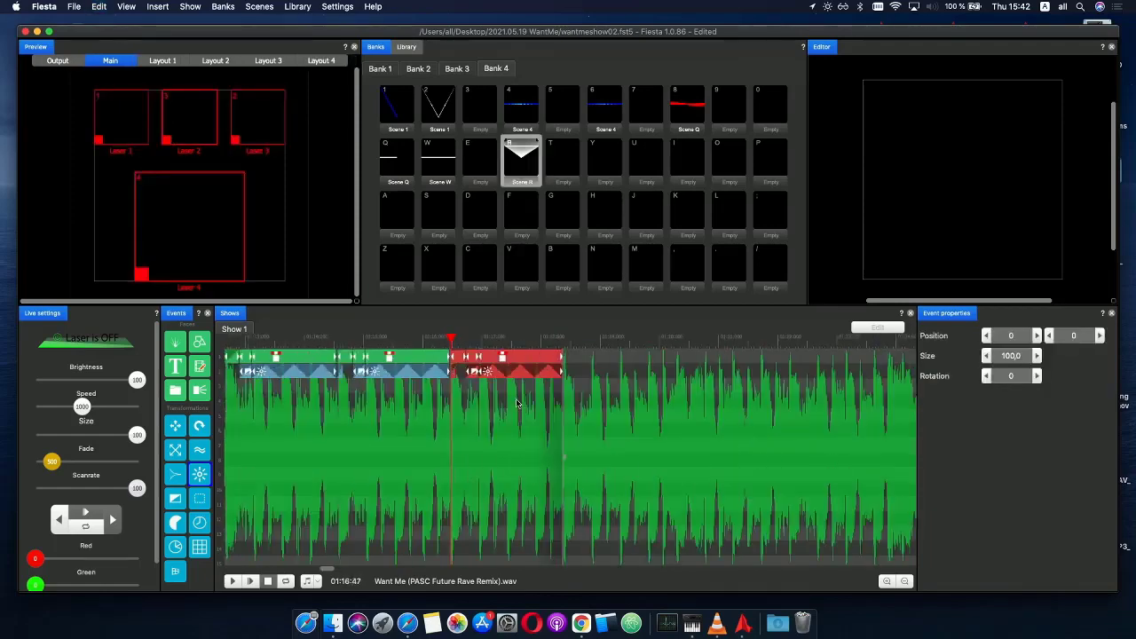
pyautogui.click(568, 341)
pyautogui.scroll(3, 588, 380)
pyautogui.press('super+v')
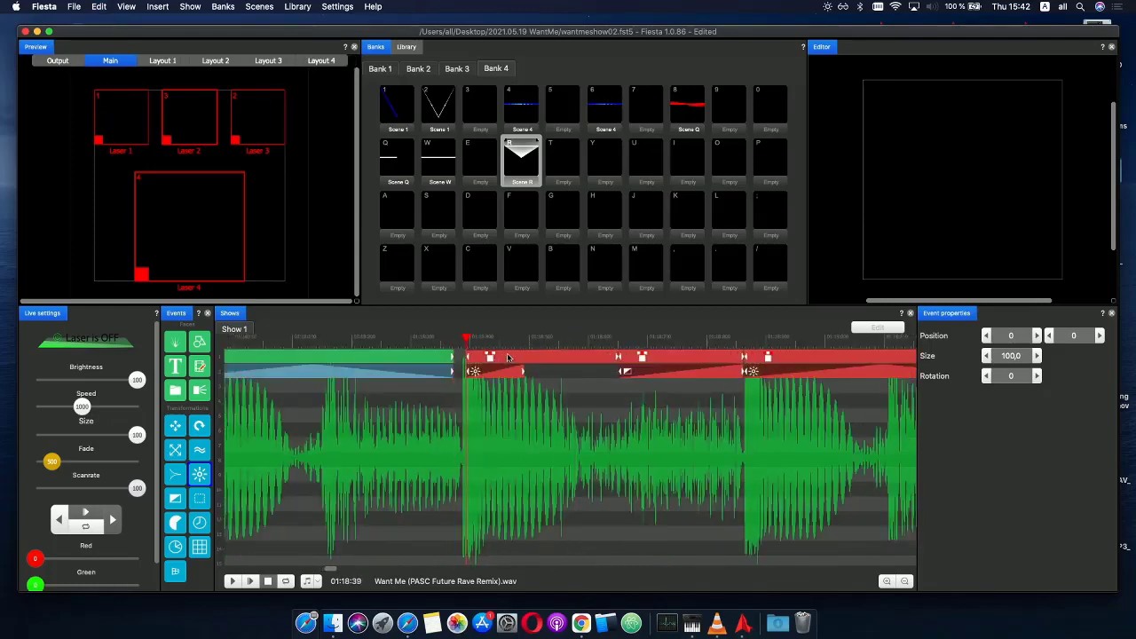
# - Play the repeated event groups from just before their first group to check their timing against the music
pyautogui.scroll(-3, 502, 406)
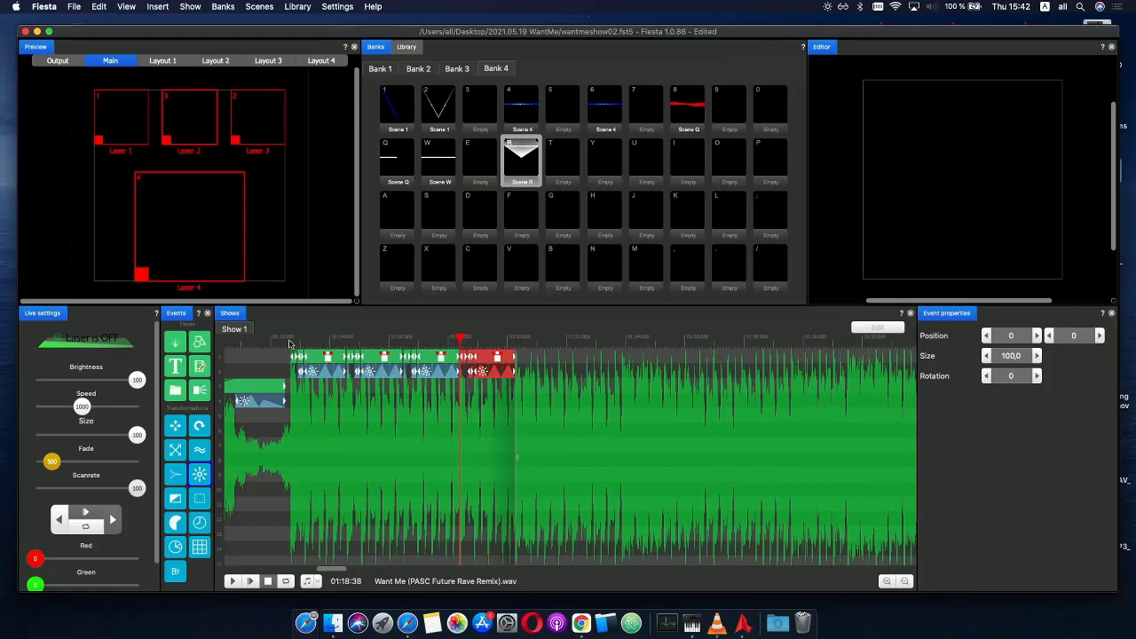
pyautogui.click(284, 340)
pyautogui.click(249, 582)
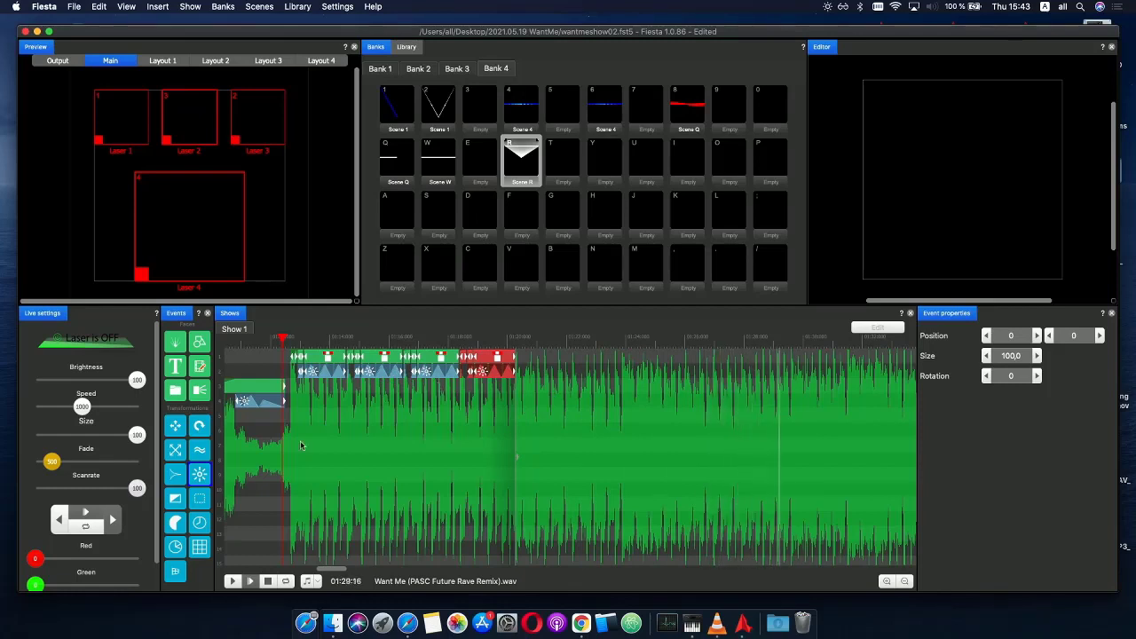
pyautogui.scroll(-3, 433, 407)
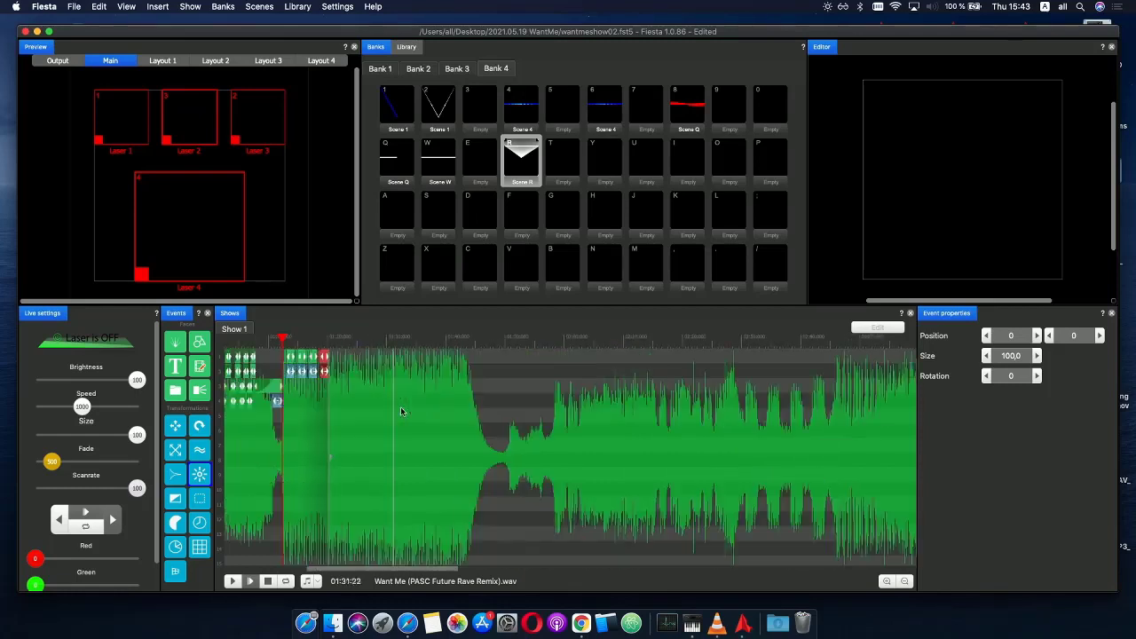
pyautogui.scroll(3, 316, 356)
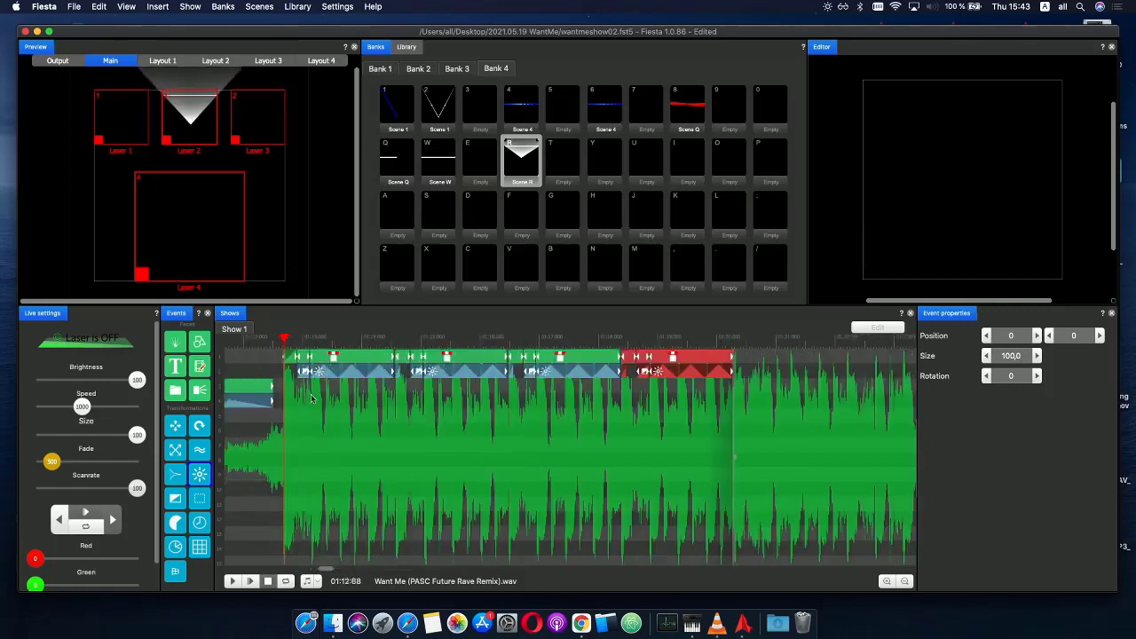
pyautogui.click(273, 344)
pyautogui.click(251, 581)
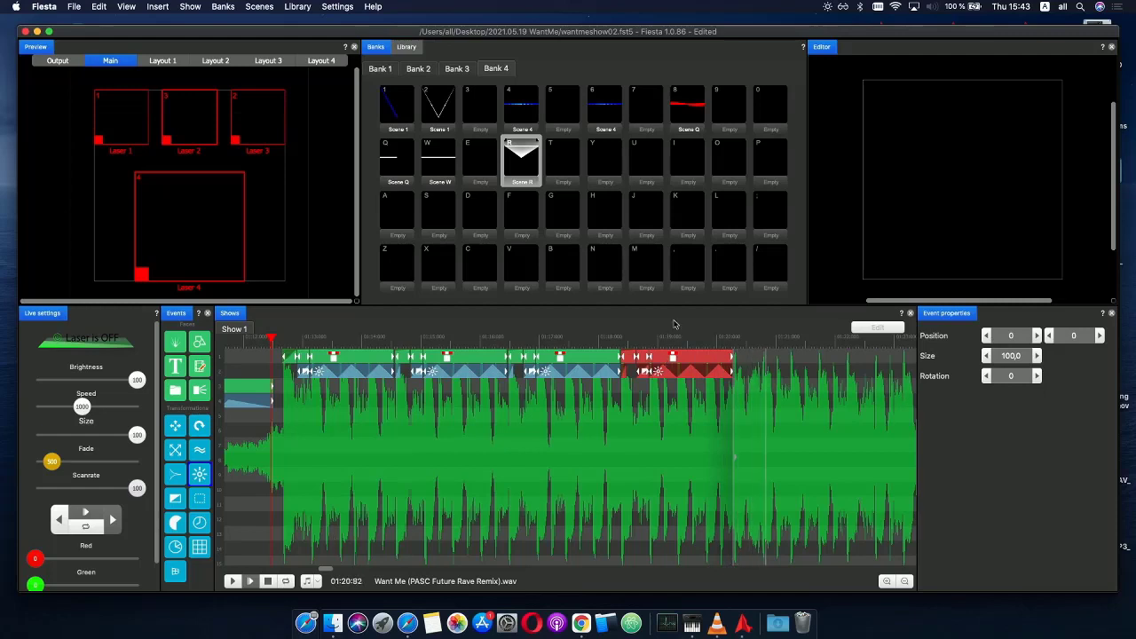
# - Copy the first event group to the end of the sequence and align its start with the beat at about 01:20.28
pyautogui.click(737, 340)
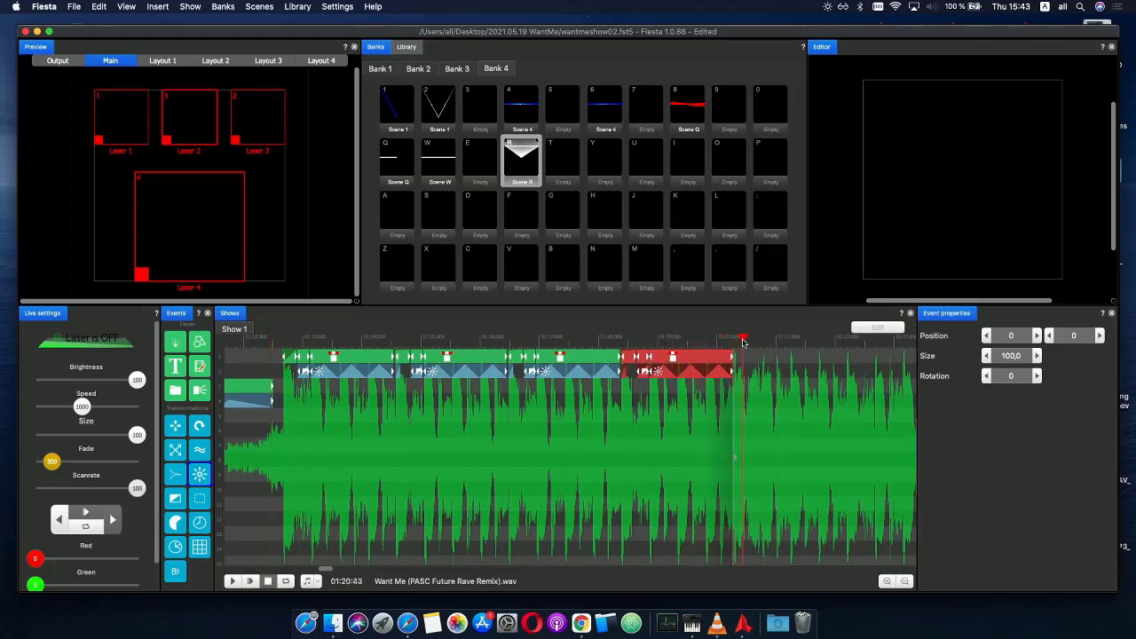
pyautogui.click(286, 359)
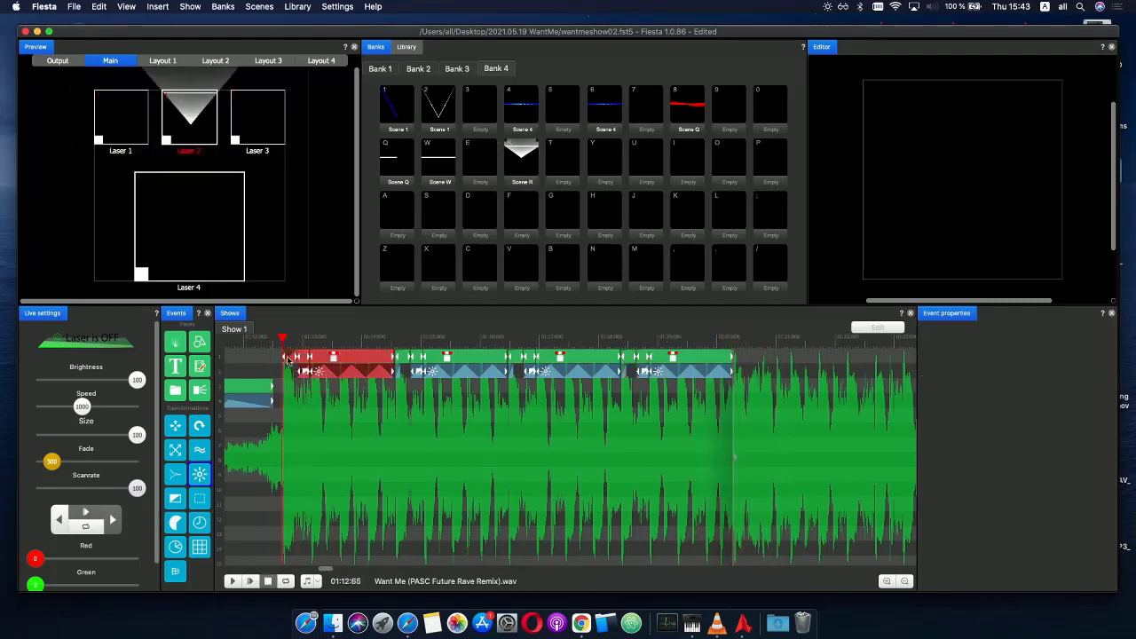
pyautogui.click(751, 366)
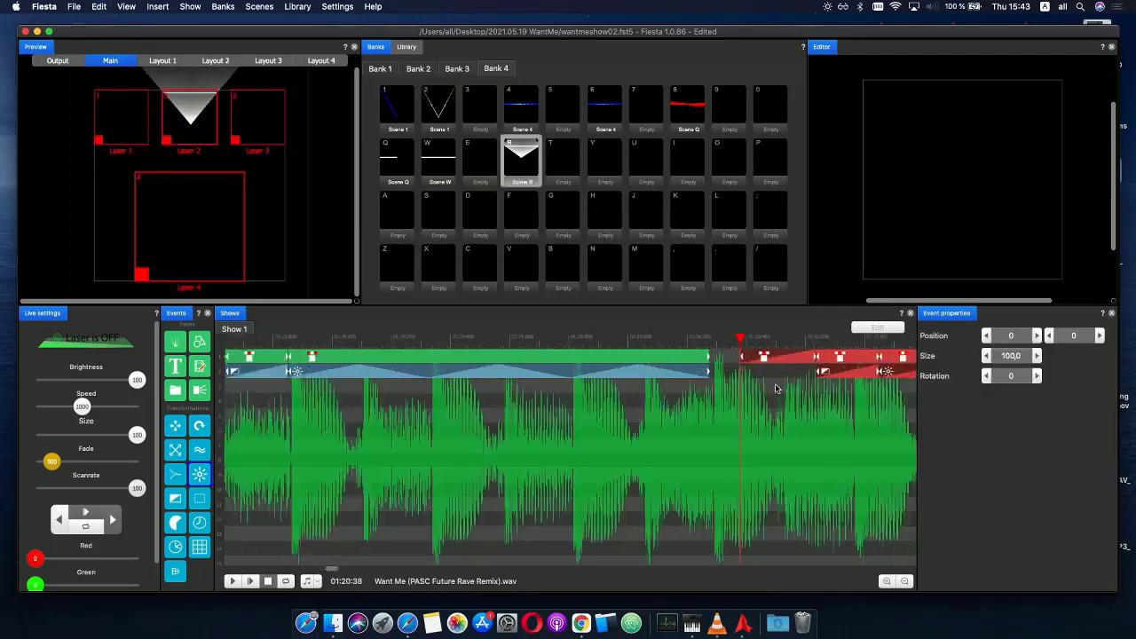
pyautogui.moveTo(721, 359); pyautogui.dragTo(708, 360)
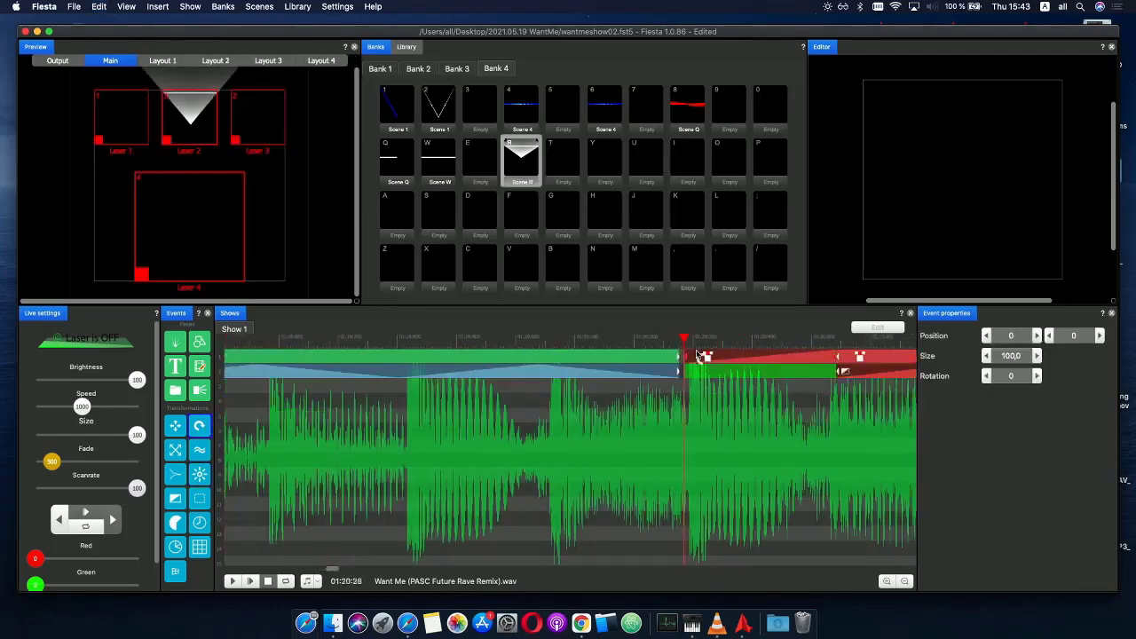
# - Add a z-axis rotation effect beneath the first scene event of the new group and scrub through it
pyautogui.click(708, 369)
pyautogui.moveTo(686, 341); pyautogui.dragTo(787, 341)
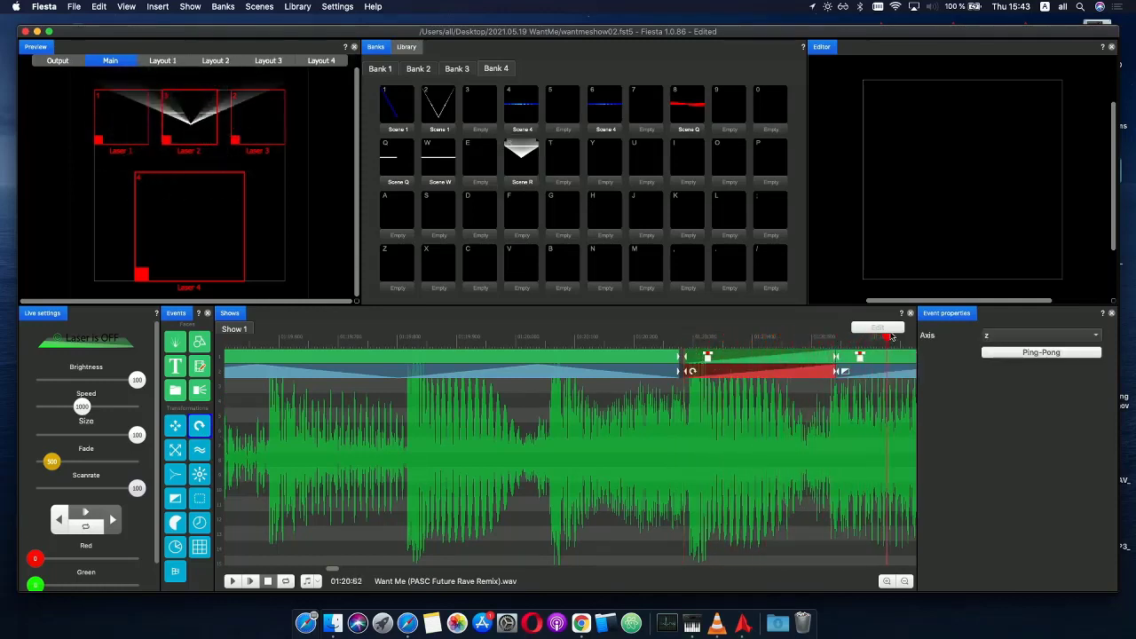
pyautogui.click(735, 337)
# - Lower the start of the size curve on the new group's first scene event so it grows from small to full size
pyautogui.doubleClick(714, 361)
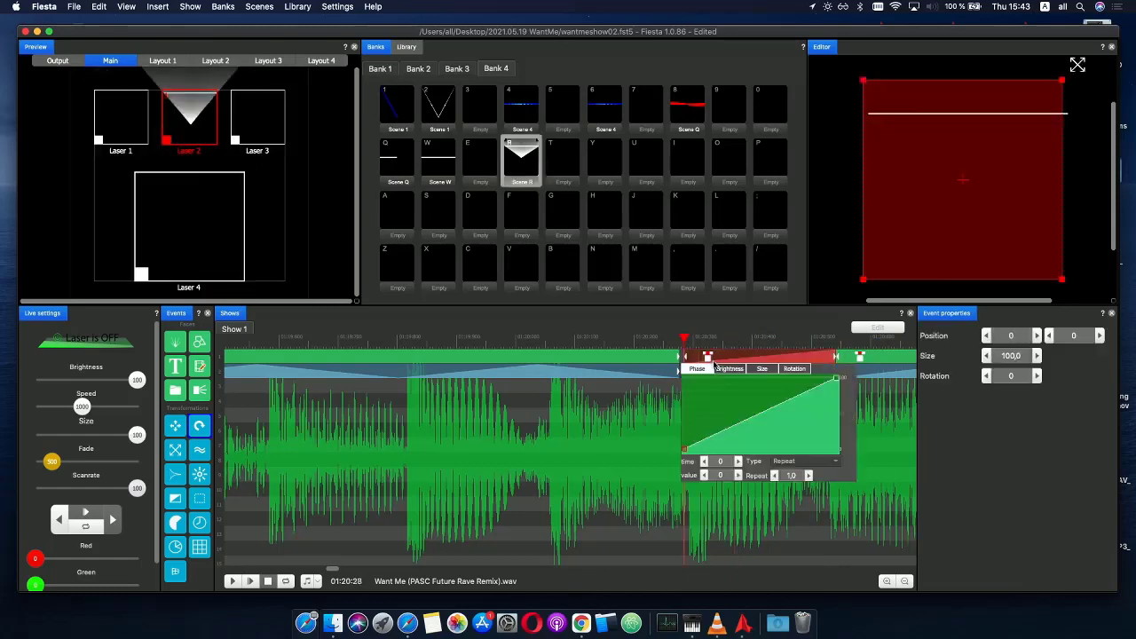
pyautogui.click(761, 370)
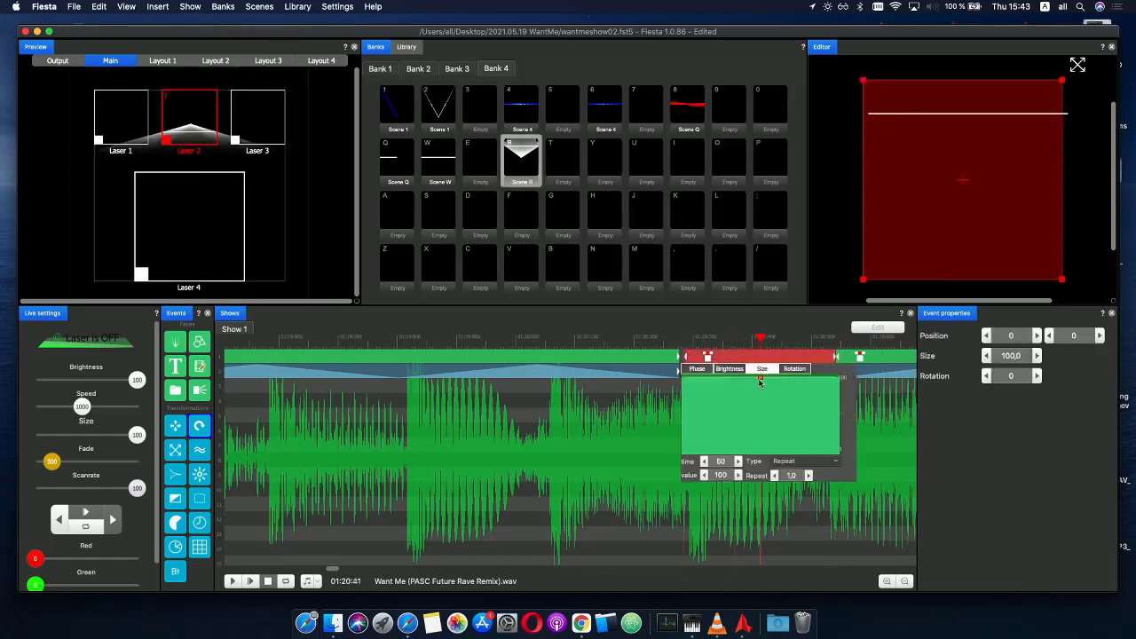
pyautogui.click(839, 378)
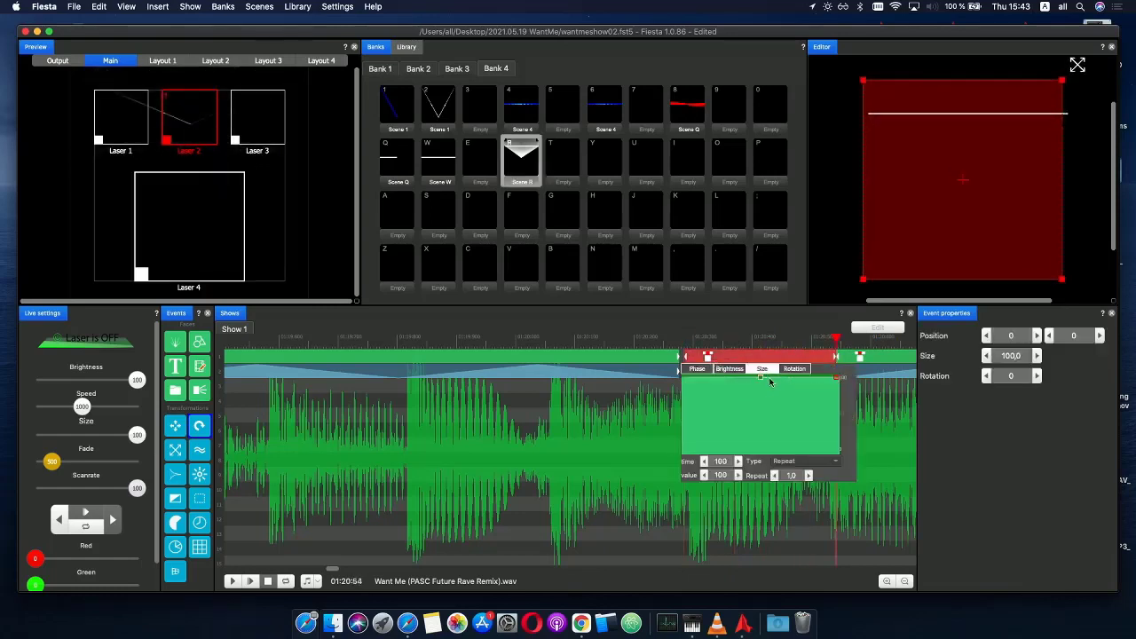
pyautogui.moveTo(761, 378); pyautogui.dragTo(683, 451)
pyautogui.click(666, 339)
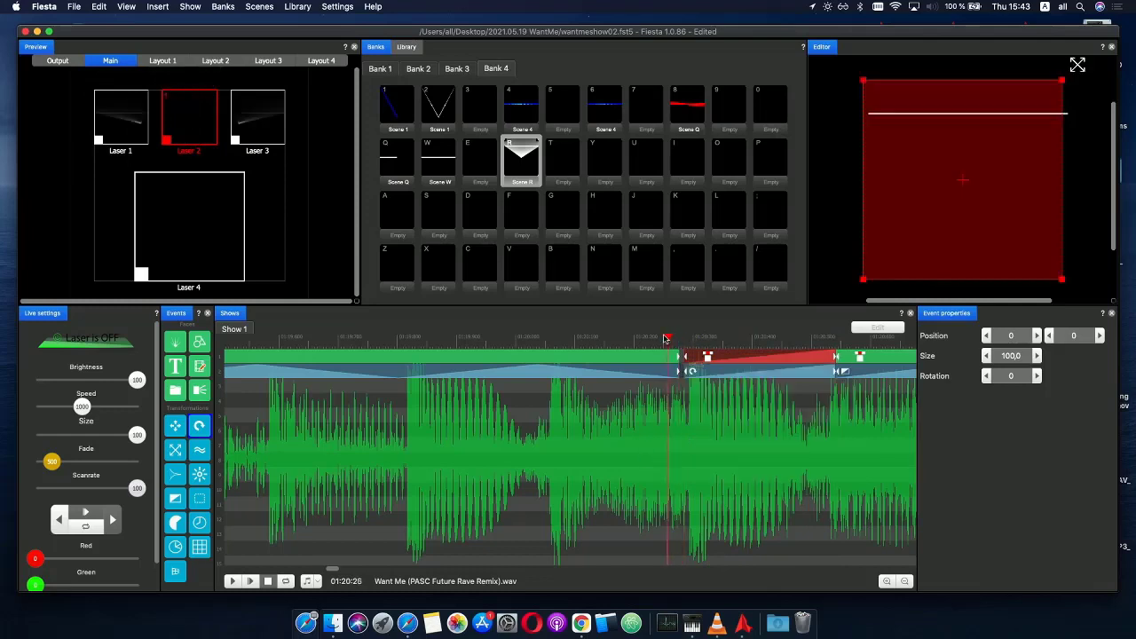
# - Scrub across the new group's opening event and play the show from about 01:12.57 to review the sequence
pyautogui.click(715, 339)
pyautogui.moveTo(765, 340); pyautogui.dragTo(880, 335)
pyautogui.click(741, 337)
pyautogui.scroll(-3, 710, 337)
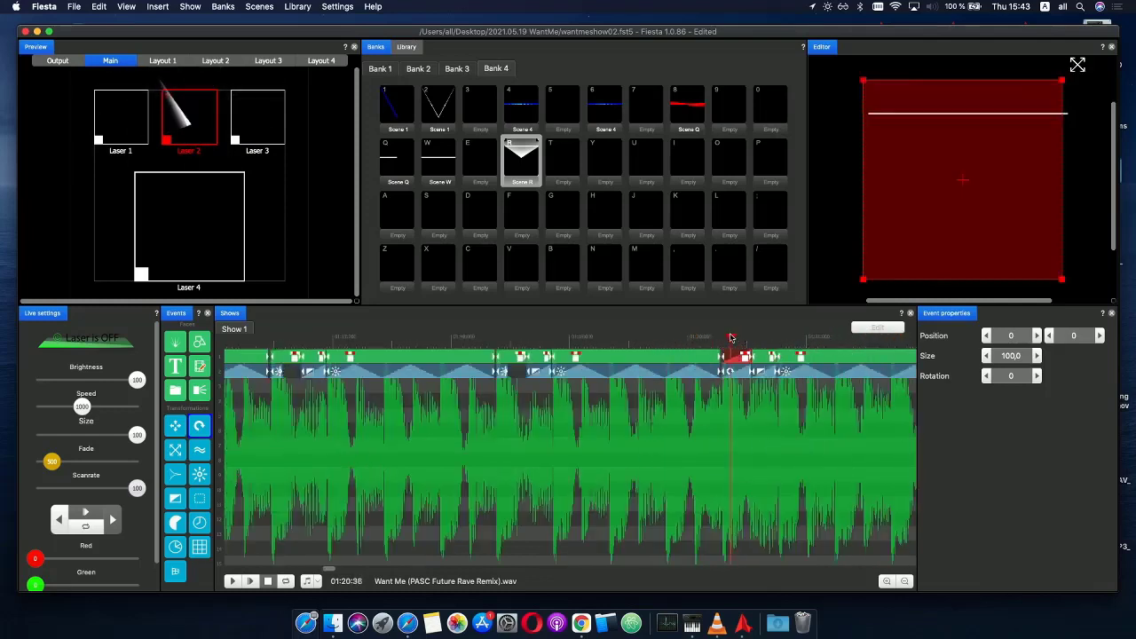
pyautogui.scroll(-2, 284, 502)
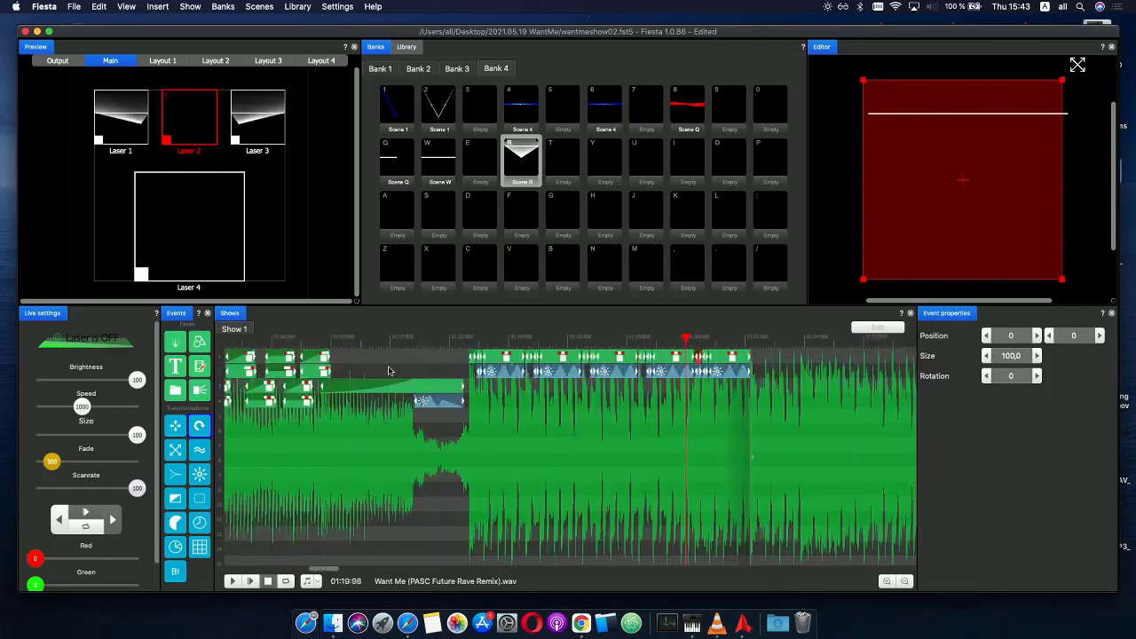
pyautogui.click(460, 345)
pyautogui.click(256, 581)
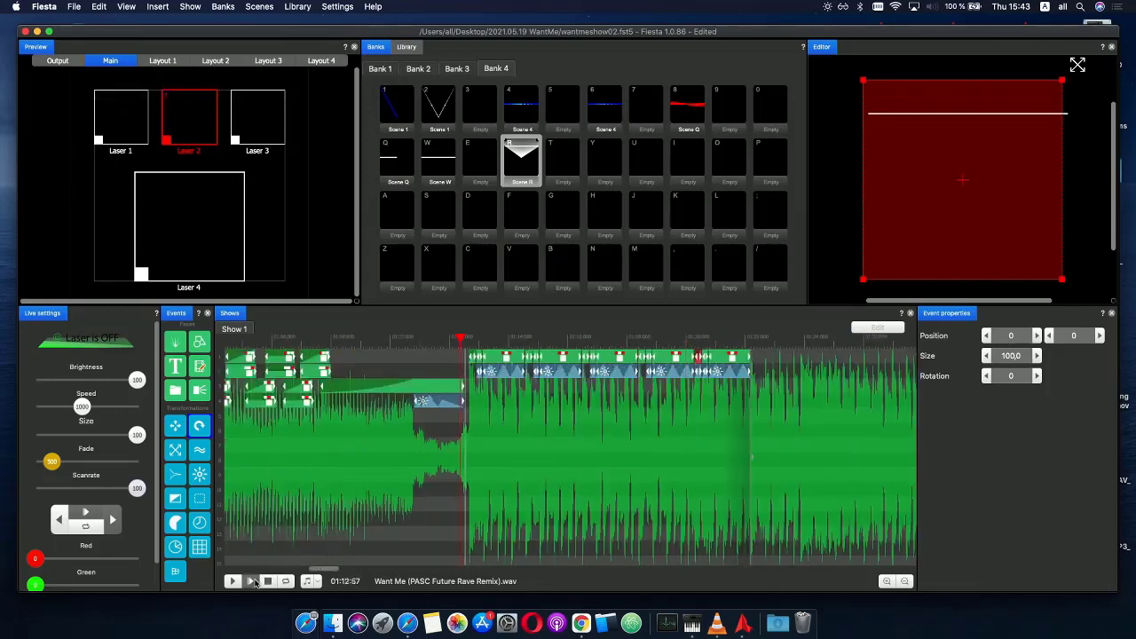
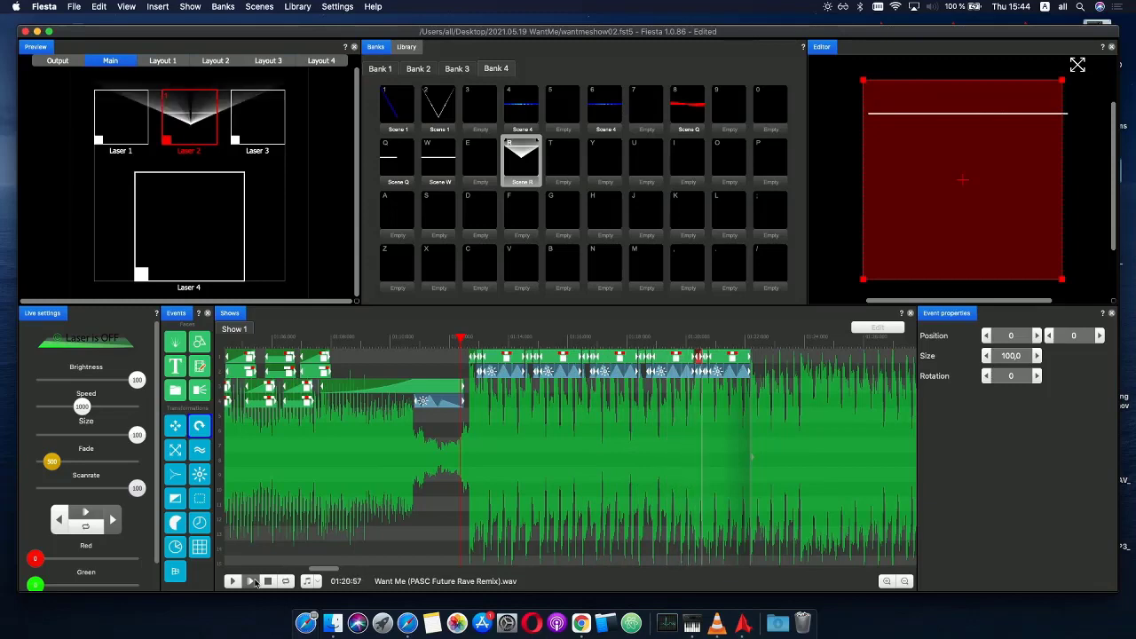
# - Raise the starting value of the new rotation event's phase curve to 181
pyautogui.click(712, 364)
pyautogui.scroll(3, 725, 376)
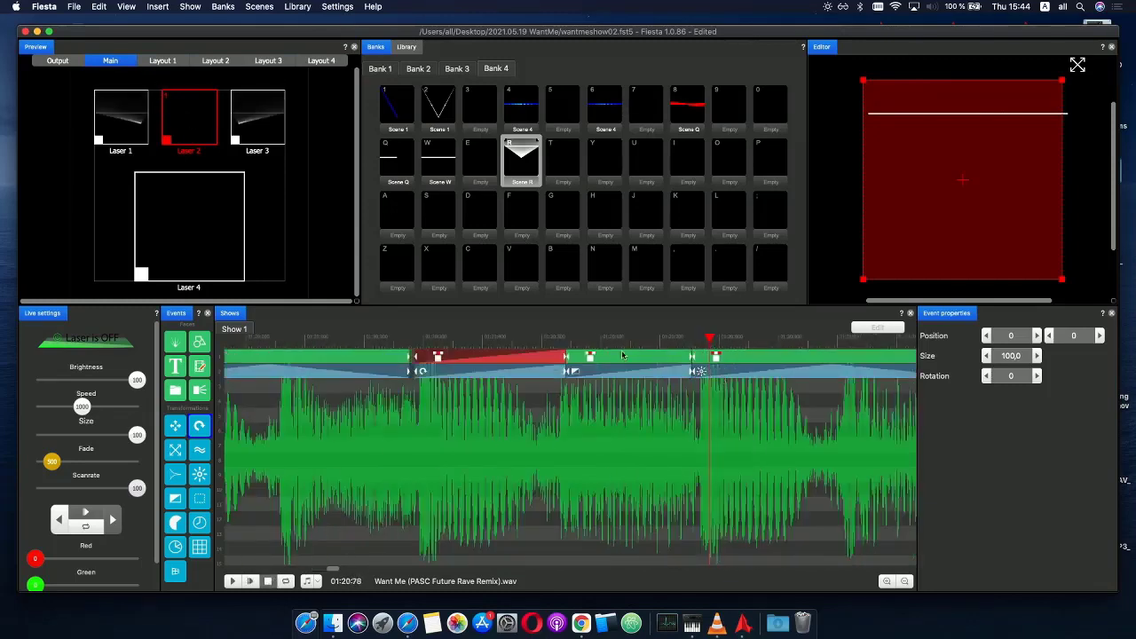
pyautogui.click(448, 375)
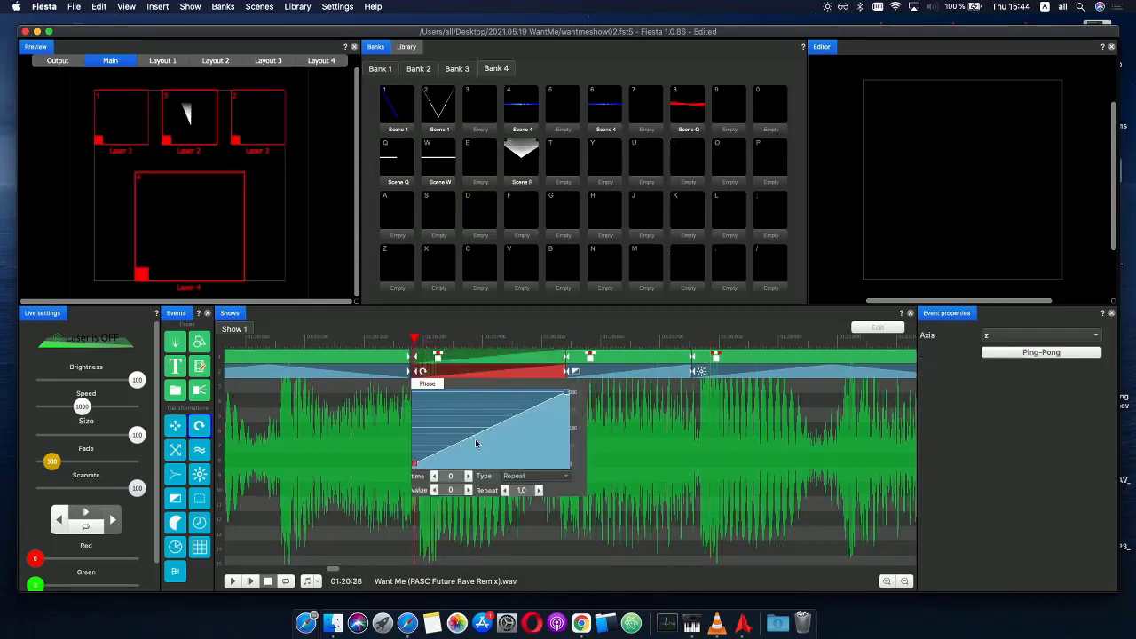
pyautogui.moveTo(421, 466); pyautogui.dragTo(397, 427)
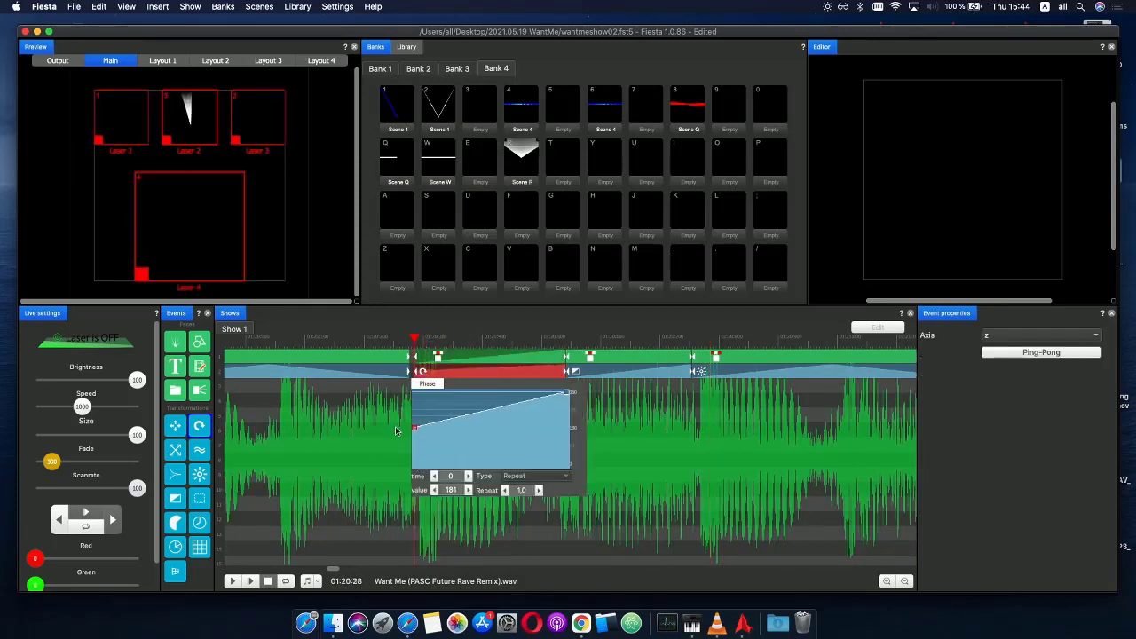
pyautogui.click(391, 338)
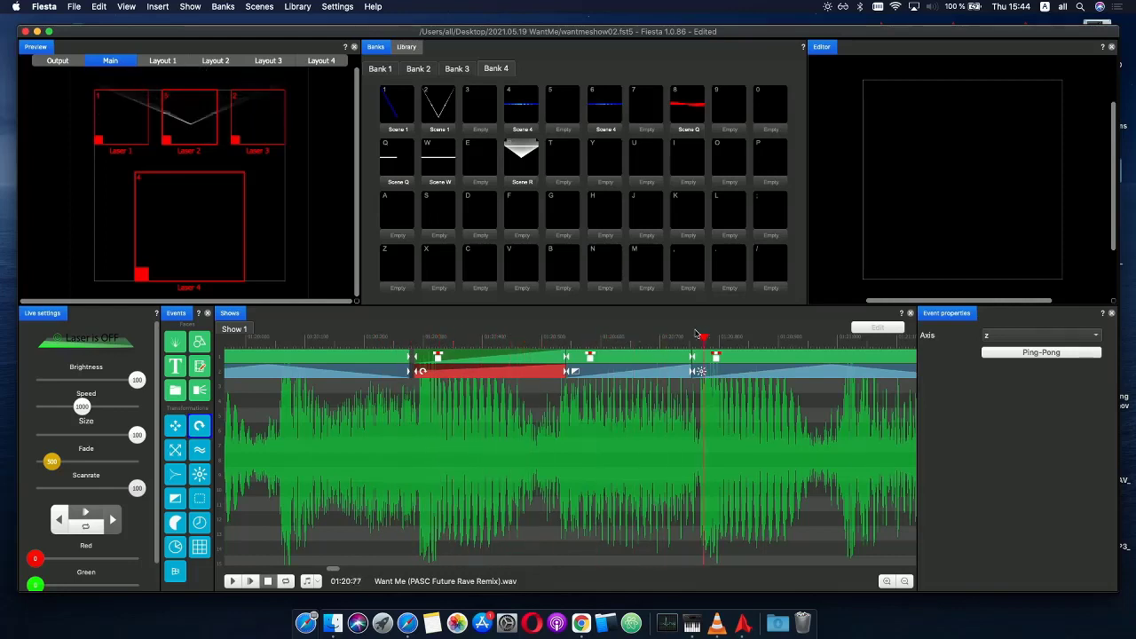
# - Play the show from about 01:16.28 to review the adjusted rotation
pyautogui.scroll(-3, 391, 356)
pyautogui.click(435, 338)
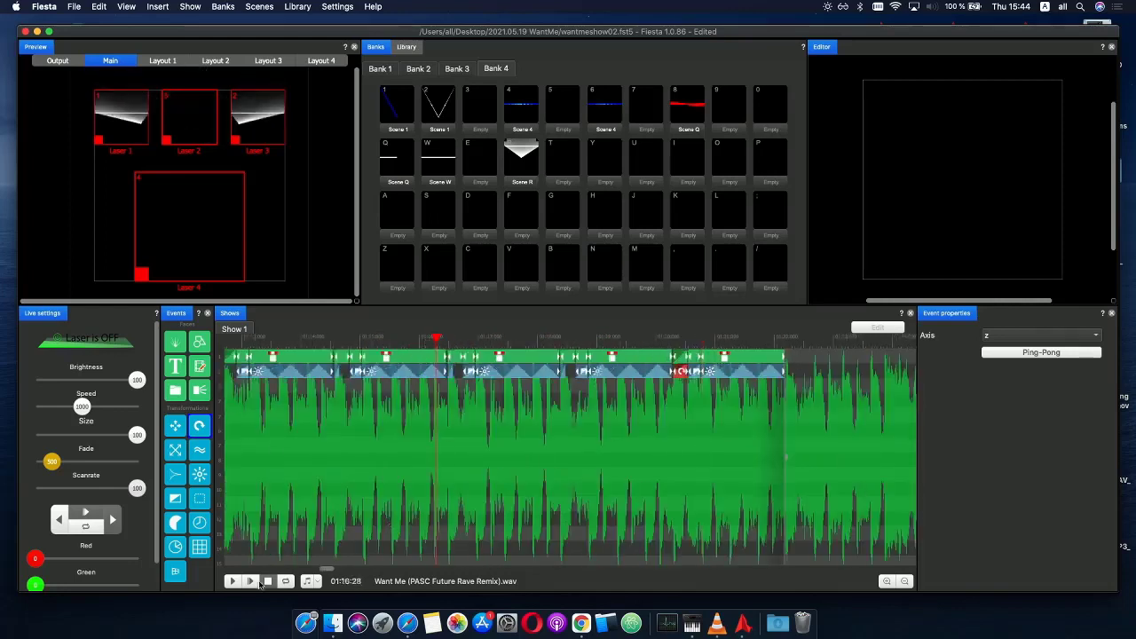
pyautogui.click(259, 583)
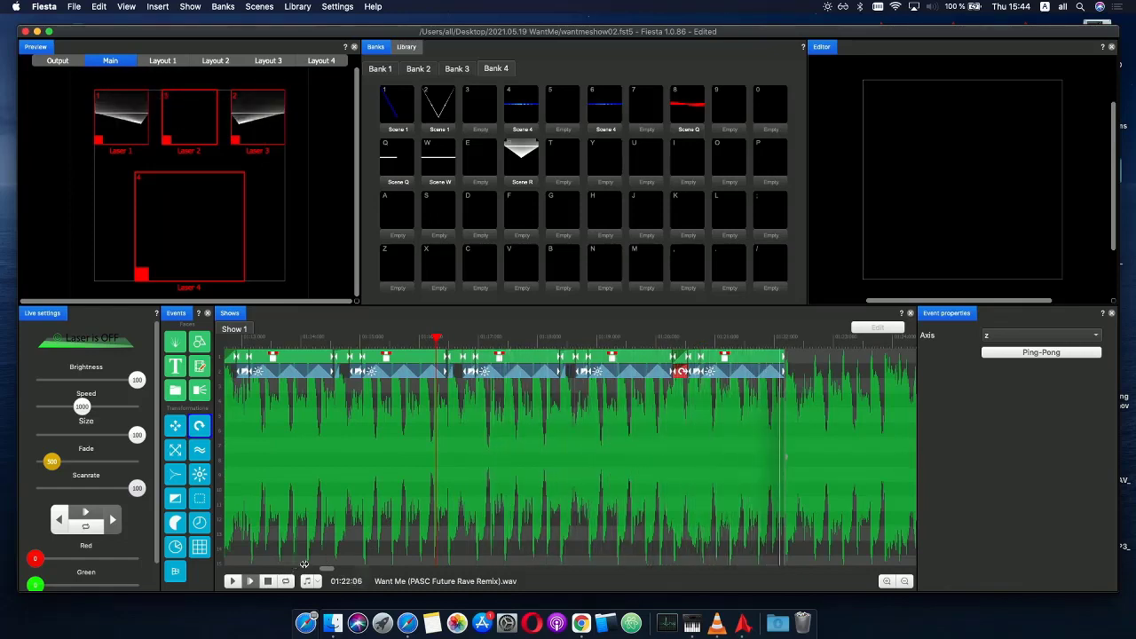
# - Duplicate the last event group, including its rotation, right after itself and align its start with the beat at about 01:22.18
pyautogui.moveTo(691, 341)
pyautogui.mouseDown()
pyautogui.moveTo(672, 339)
pyautogui.moveTo(718, 346)
pyautogui.mouseUp()
pyautogui.click(679, 358)
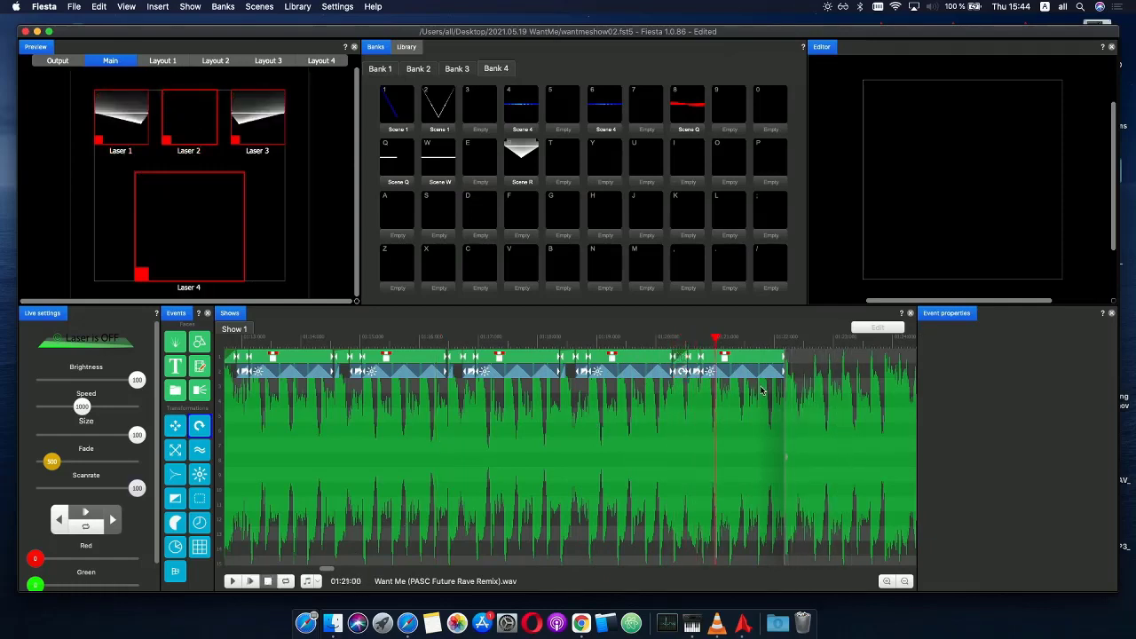
pyautogui.moveTo(786, 356); pyautogui.dragTo(901, 356)
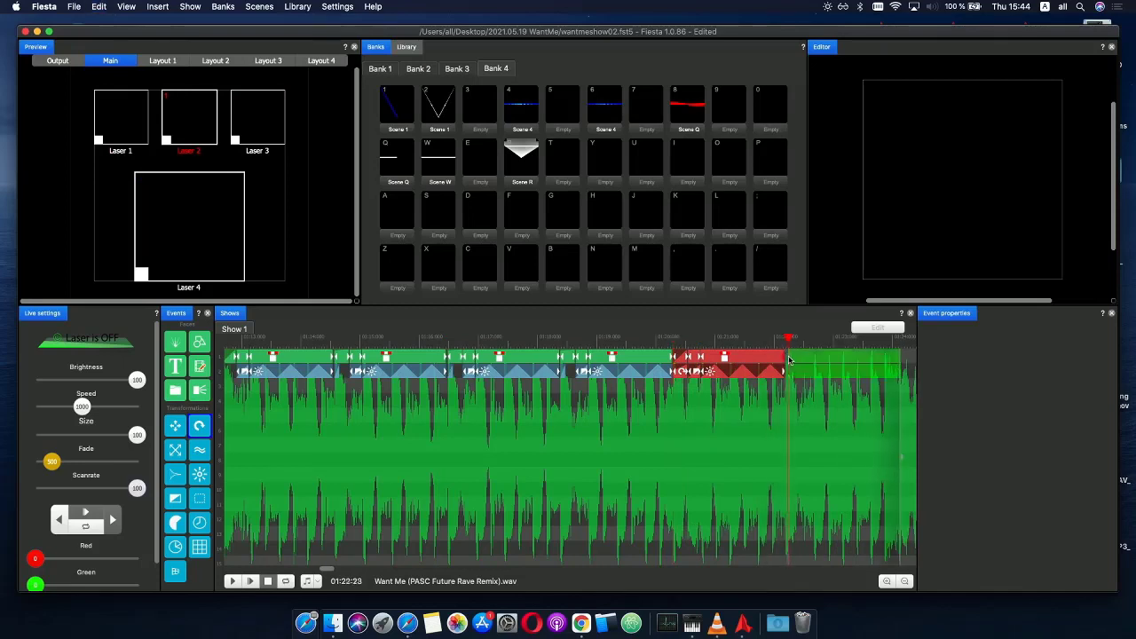
pyautogui.scroll(3, 797, 373)
pyautogui.moveTo(792, 358); pyautogui.dragTo(798, 360)
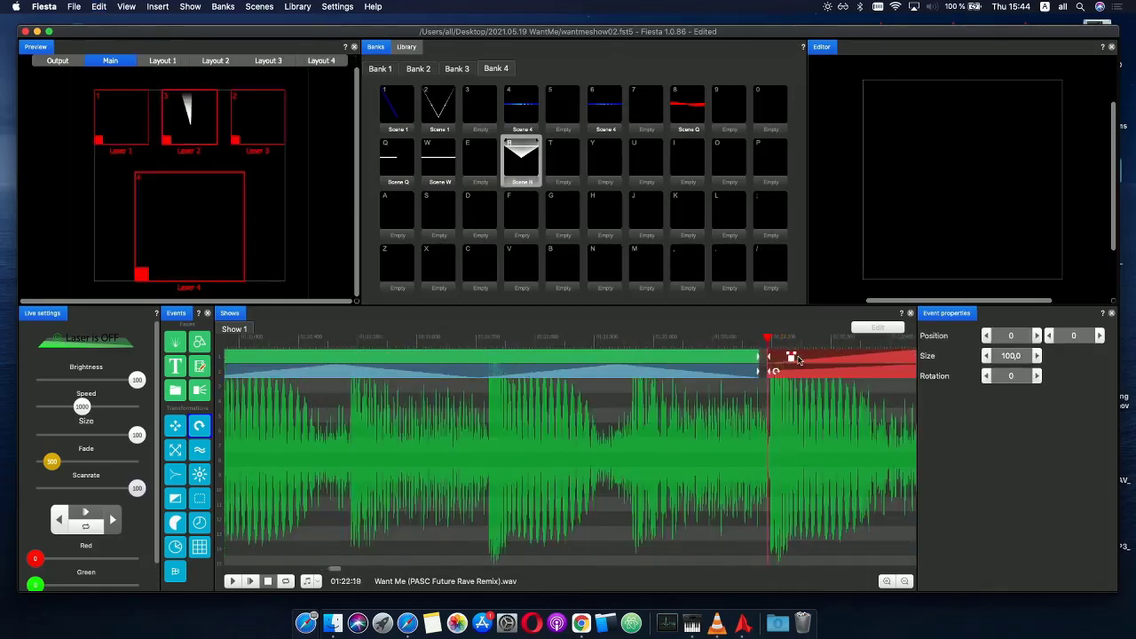
# - Set the starting value of the duplicated rotation event's phase curve to 180 and reopen the curve
pyautogui.click(801, 372)
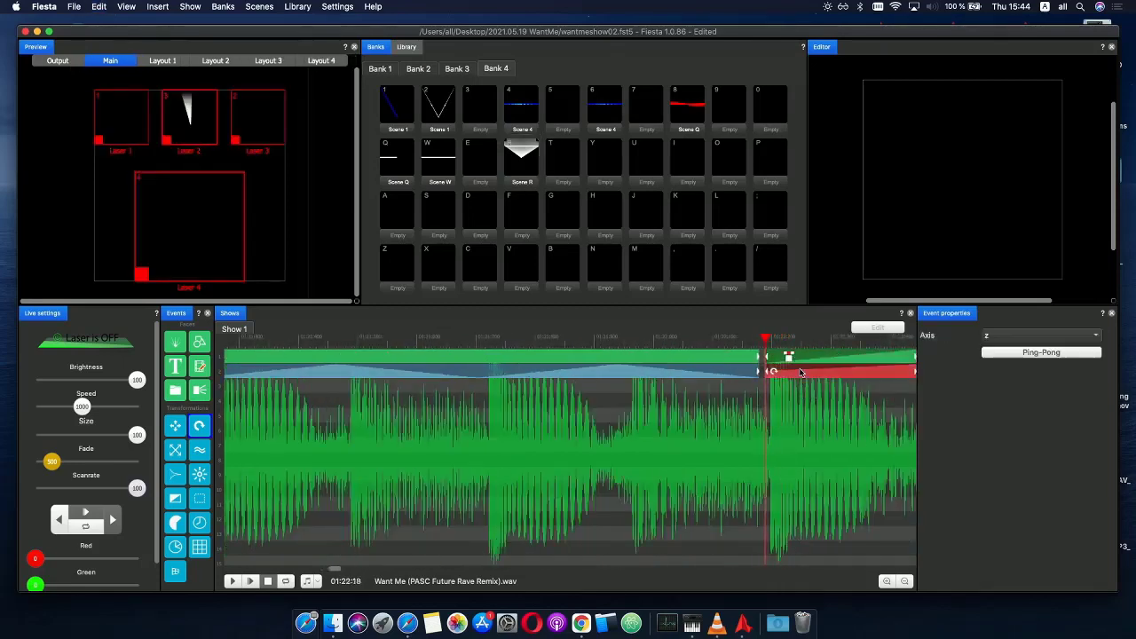
pyautogui.moveTo(801, 373)
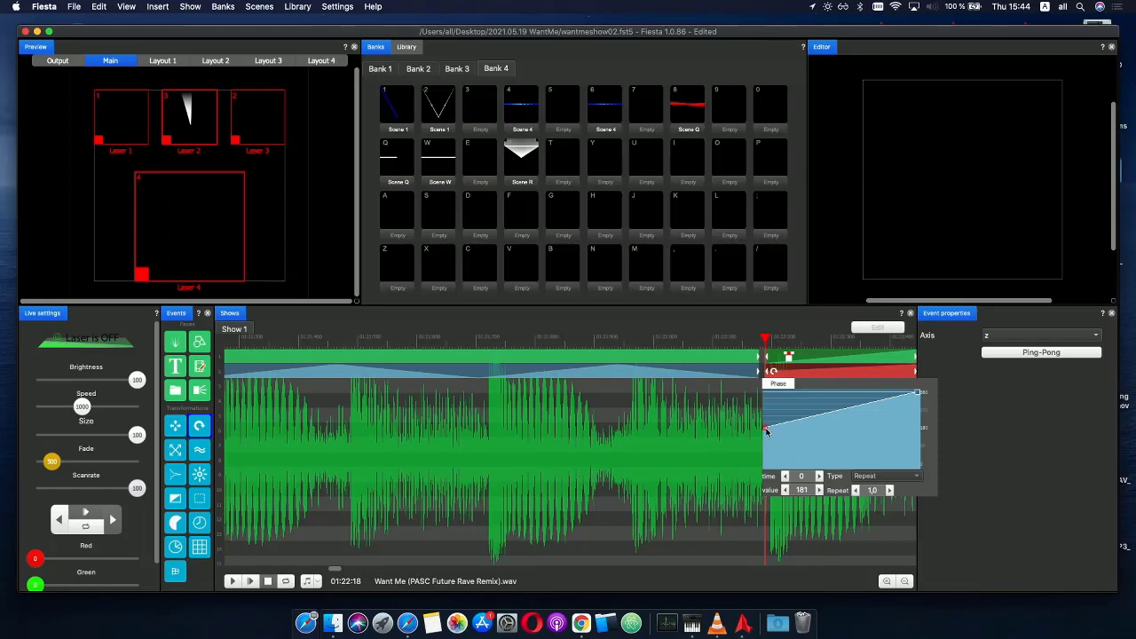
pyautogui.moveTo(768, 431)
pyautogui.mouseDown()
pyautogui.moveTo(760, 415)
pyautogui.moveTo(760, 502)
pyautogui.moveTo(761, 437)
pyautogui.moveTo(762, 449)
pyautogui.mouseUp()
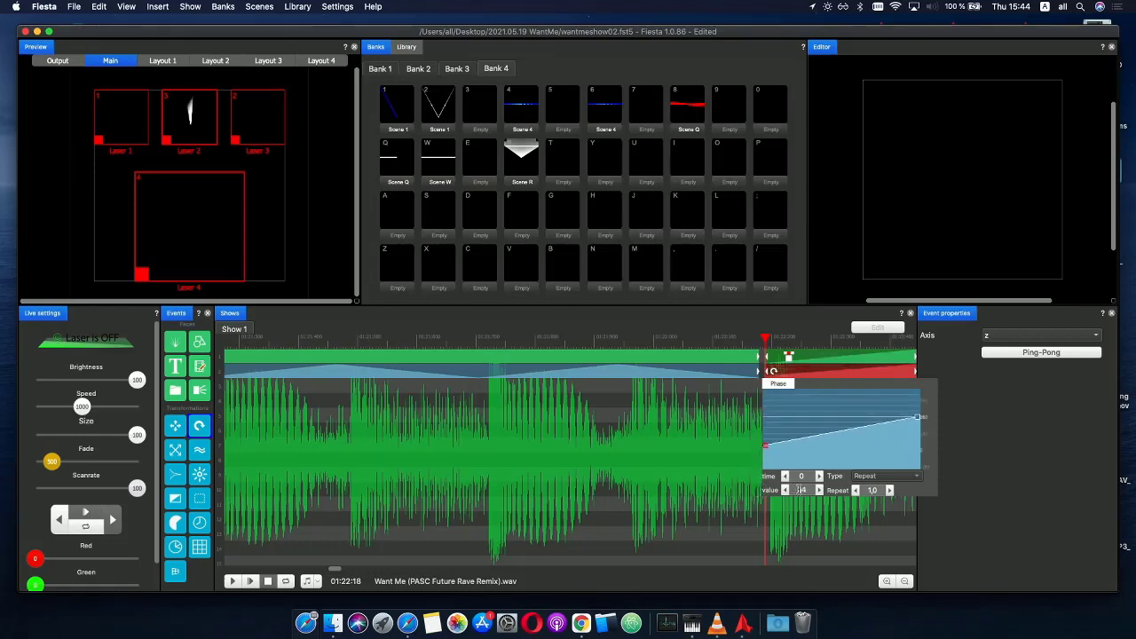
pyautogui.write('180')
pyautogui.press('Return')
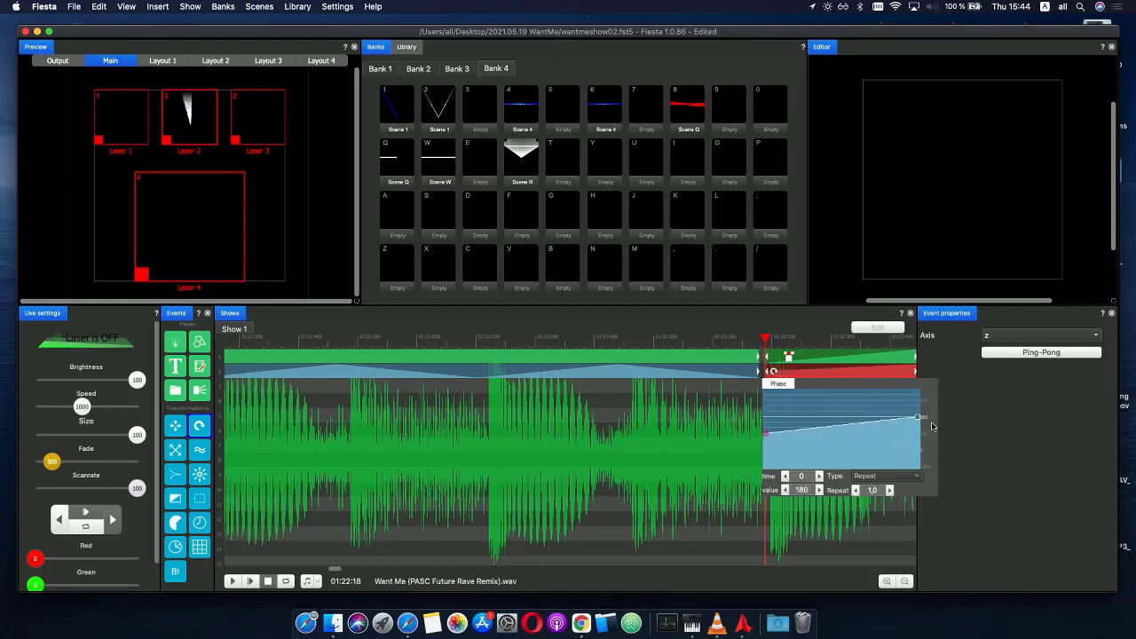
pyautogui.click(806, 498)
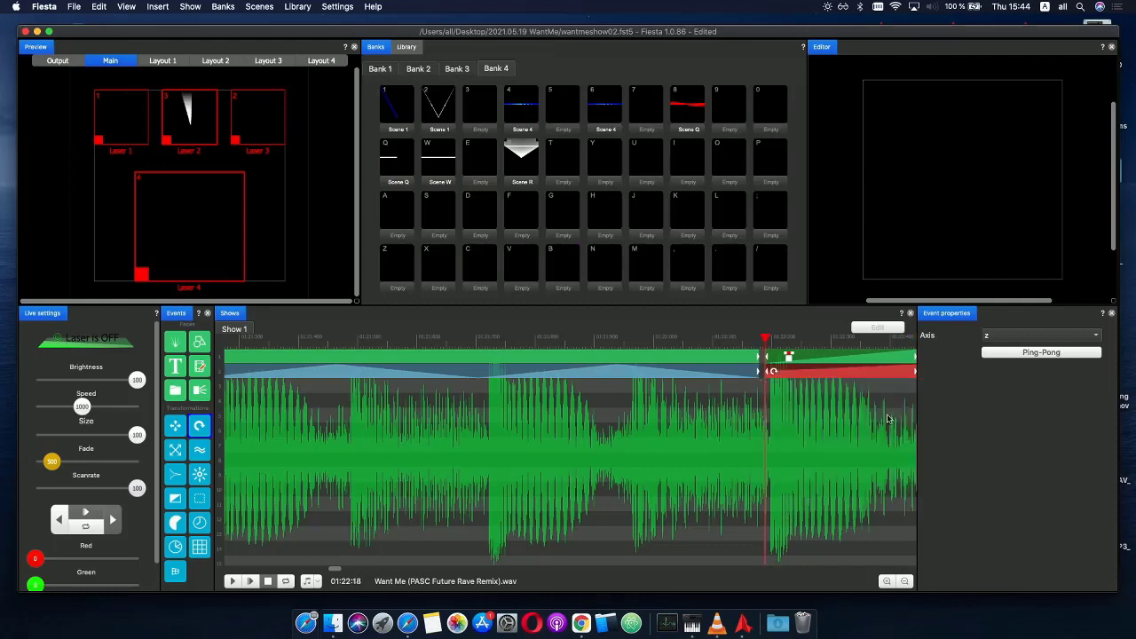
pyautogui.click(871, 379)
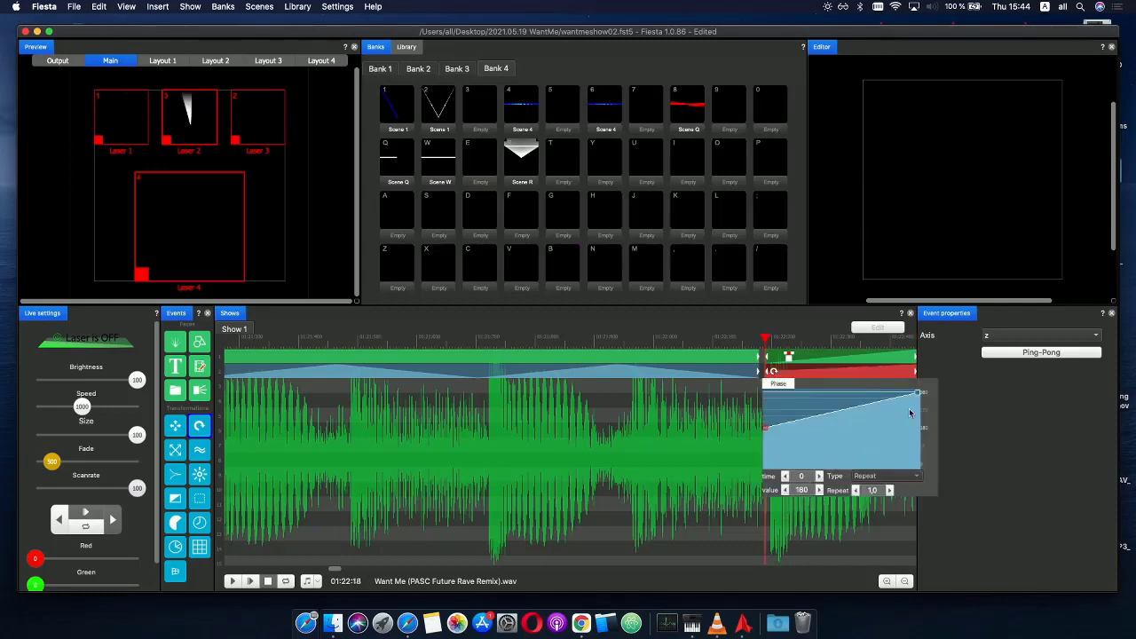
# - Set the ending value of the duplicated rotation event's phase curve to 0 and play the show from about 01:19.31
pyautogui.write('00')
pyautogui.press('Return')
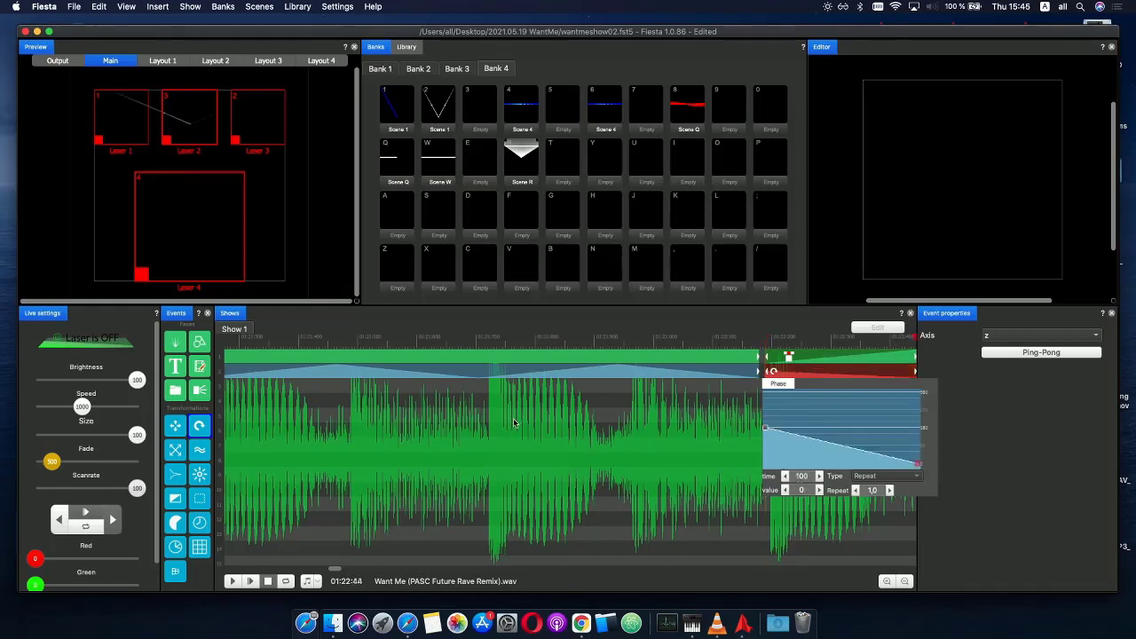
pyautogui.scroll(-3, 513, 423)
pyautogui.click(559, 343)
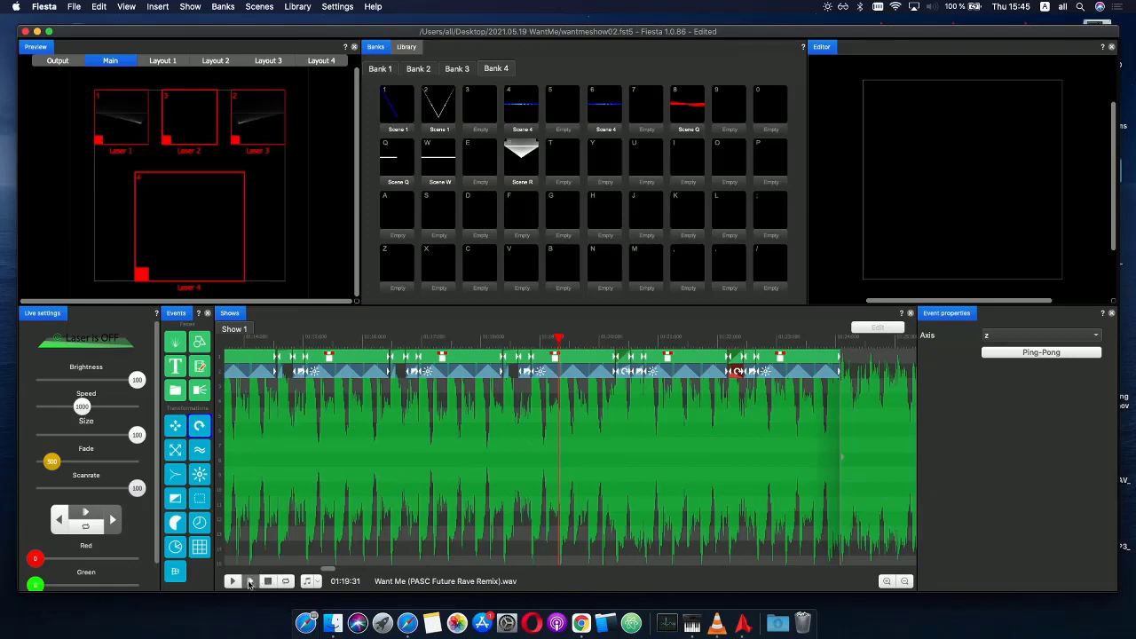
pyautogui.click(249, 583)
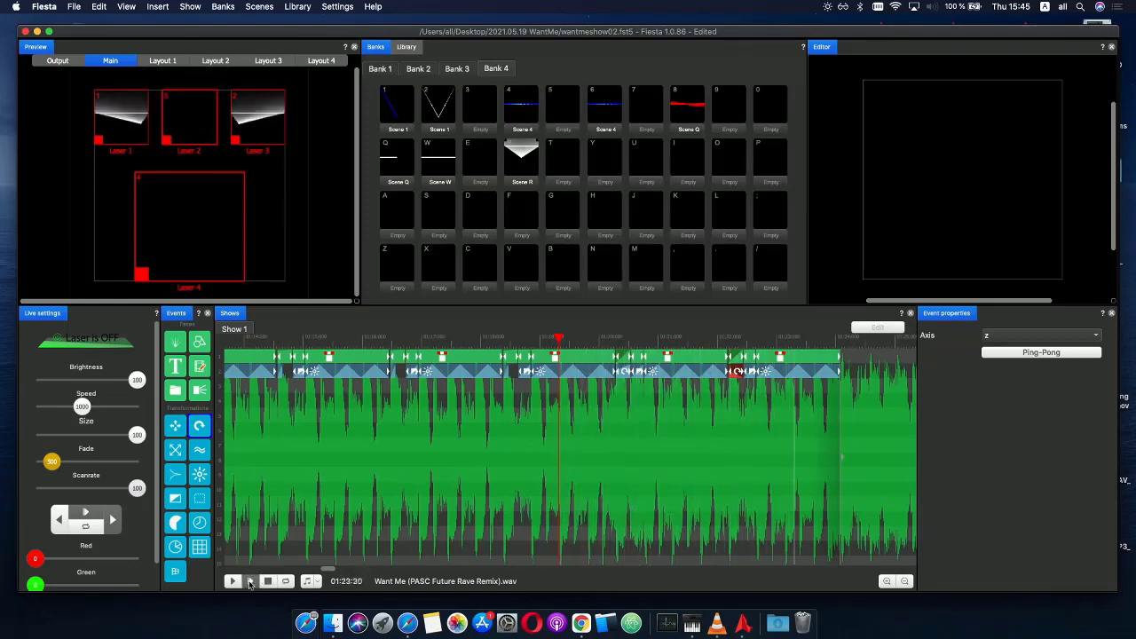
# - Try to duplicate the last two event groups, pasting them at about 01:24.32
pyautogui.click(633, 343)
pyautogui.scroll(-3, 596, 387)
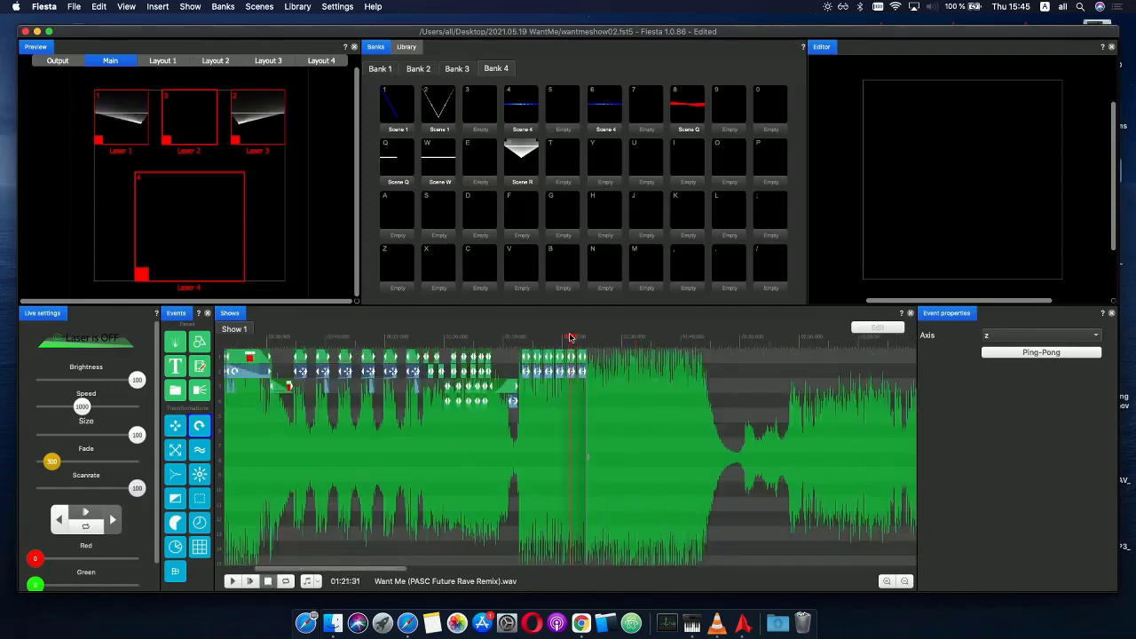
pyautogui.scroll(3, 616, 356)
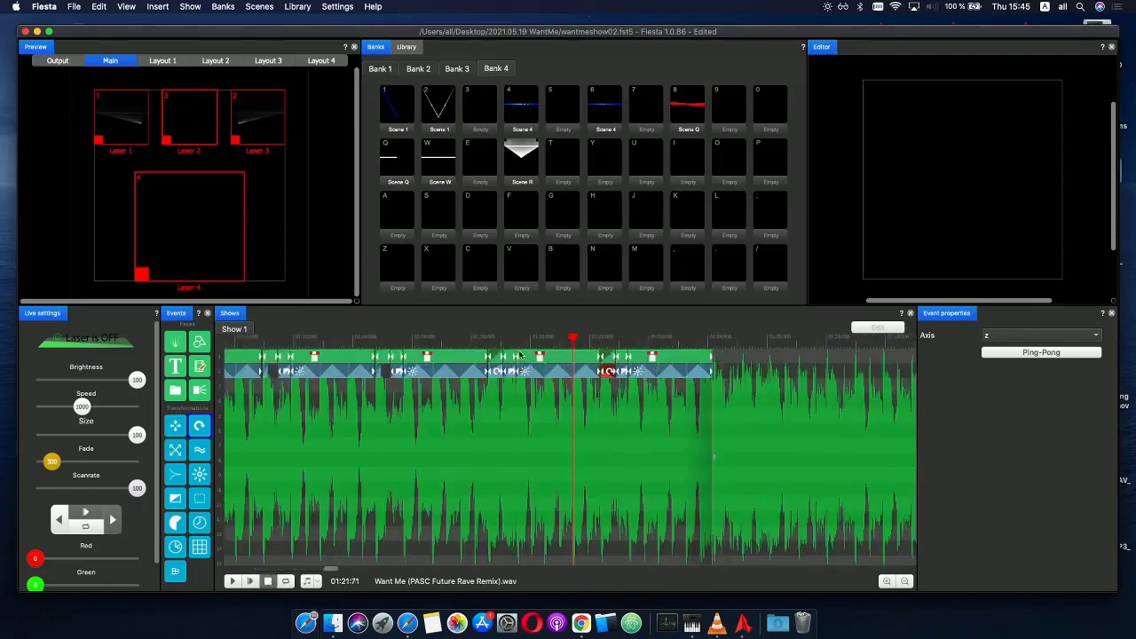
pyautogui.moveTo(733, 387); pyautogui.dragTo(550, 361)
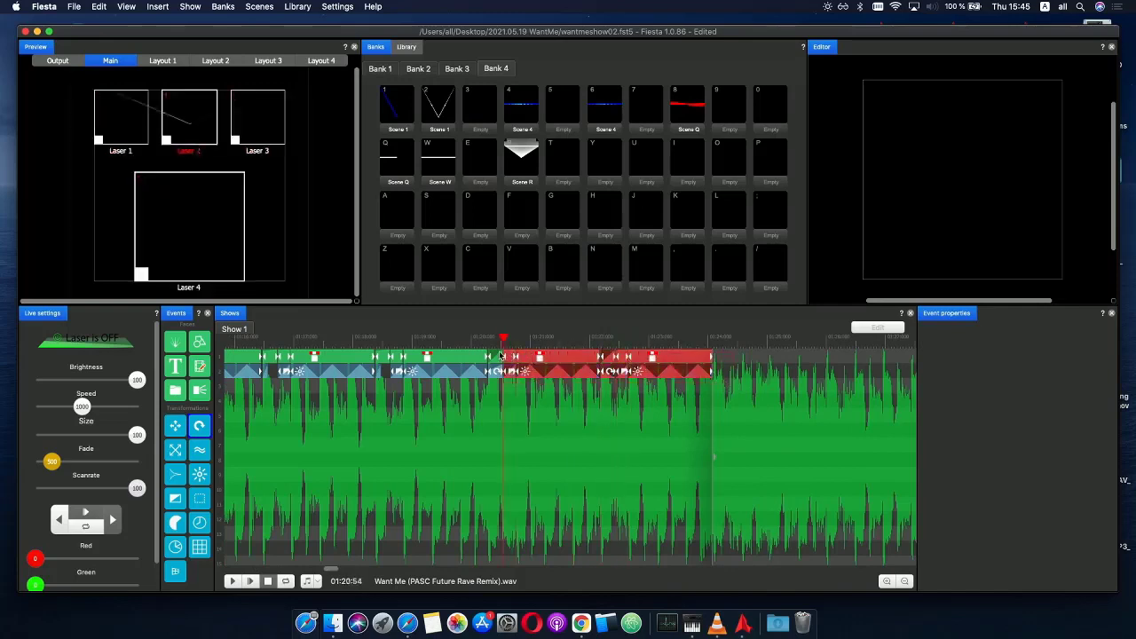
pyautogui.moveTo(826, 366); pyautogui.dragTo(722, 361)
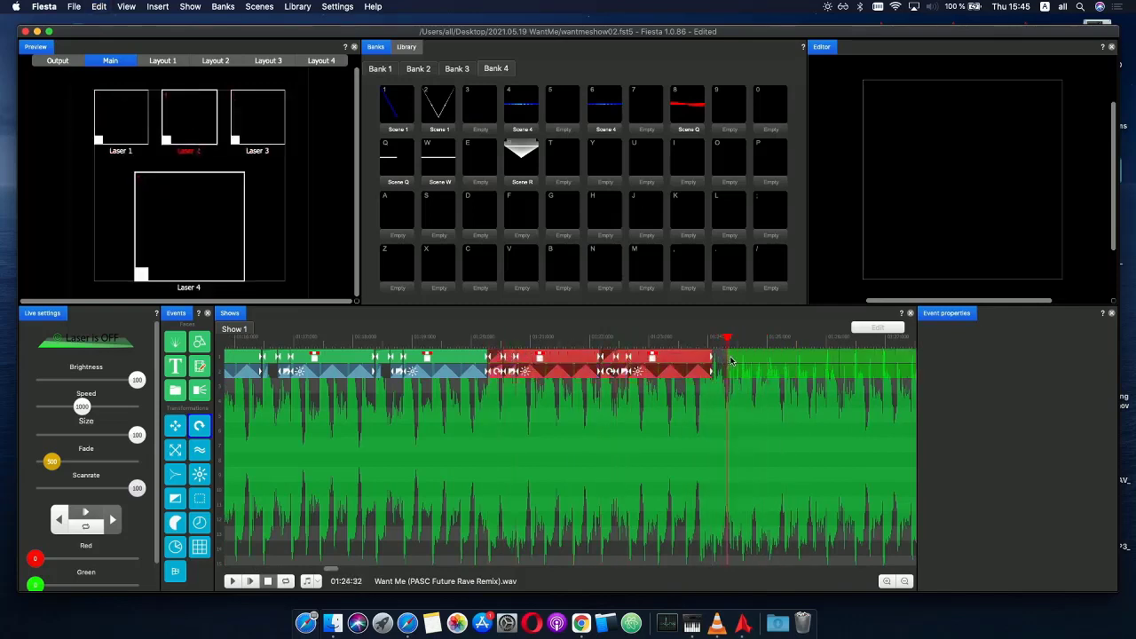
pyautogui.press('super+v')
pyautogui.press('super+z')
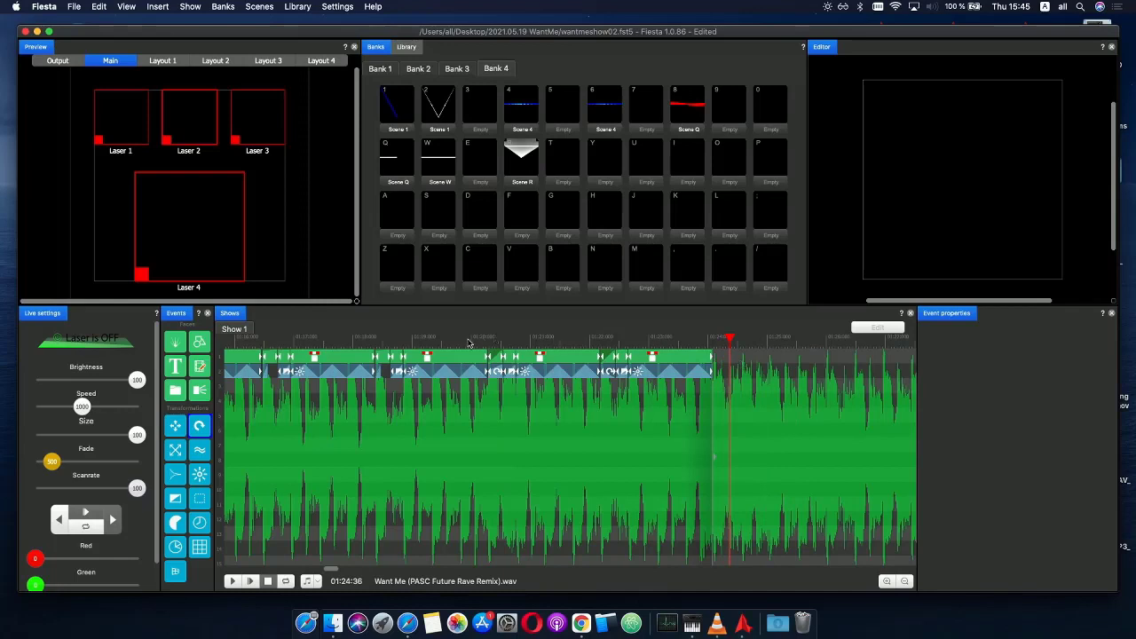
# - Play the show from about 01:15.19 and scrub through the last event groups to review their rotations
pyautogui.moveTo(492, 343); pyautogui.dragTo(343, 352)
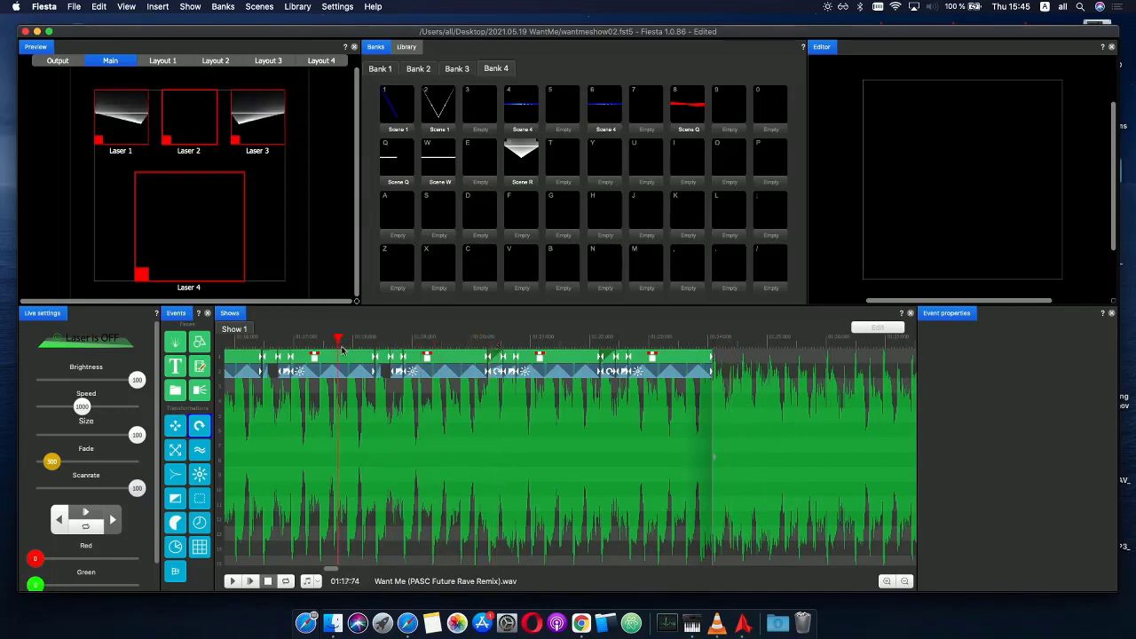
pyautogui.scroll(-2, 343, 352)
pyautogui.click(273, 343)
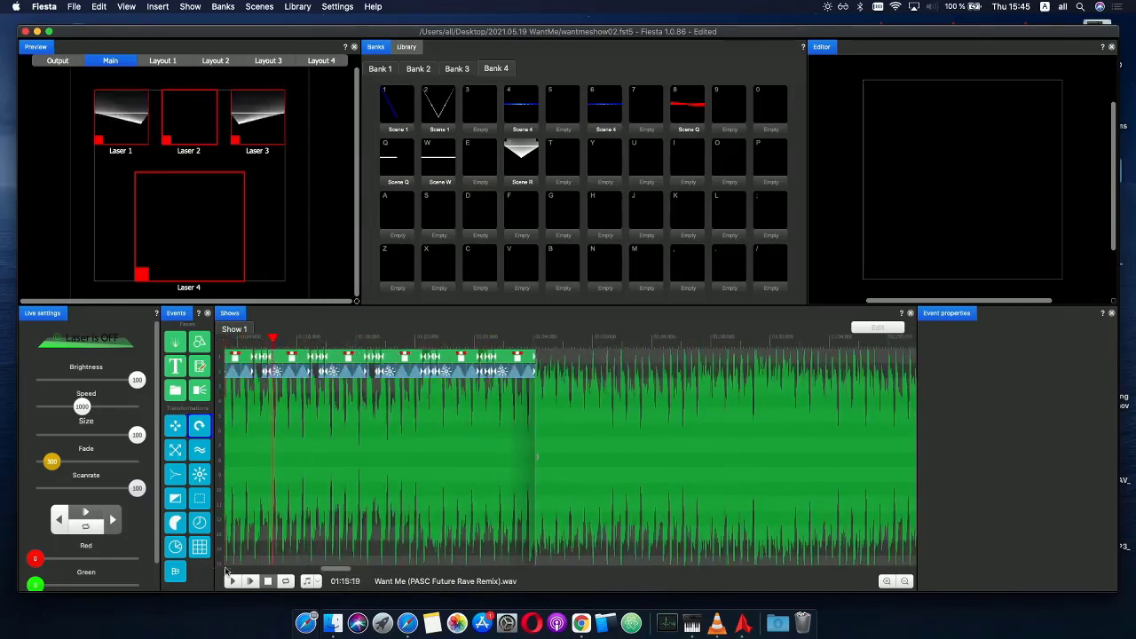
pyautogui.click(250, 582)
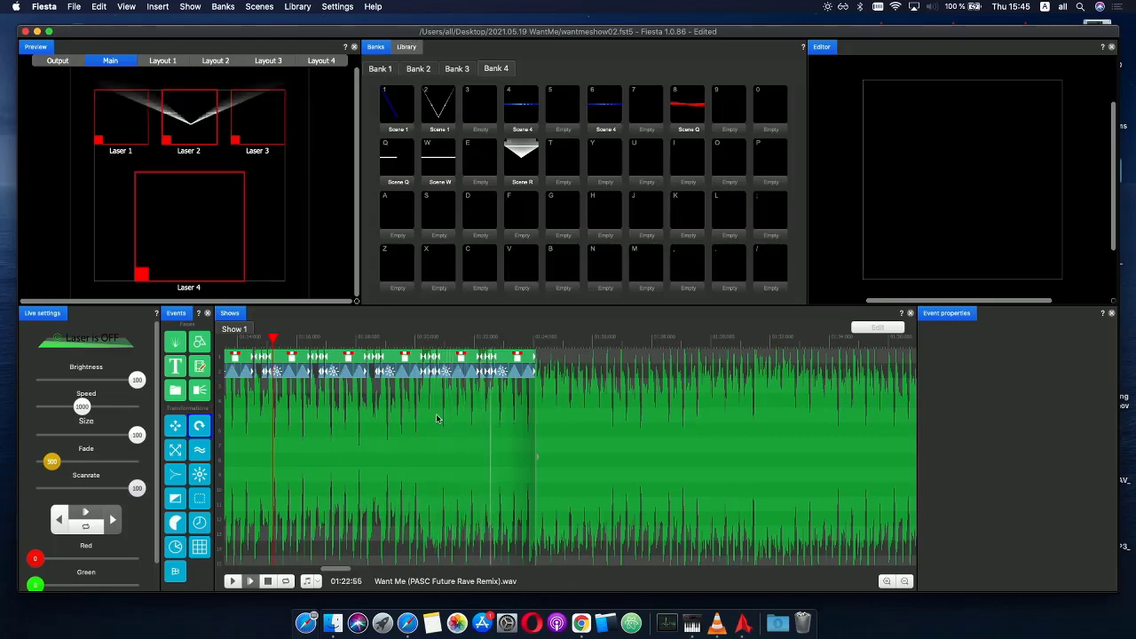
pyautogui.scroll(3, 503, 378)
pyautogui.scroll(-3, 503, 378)
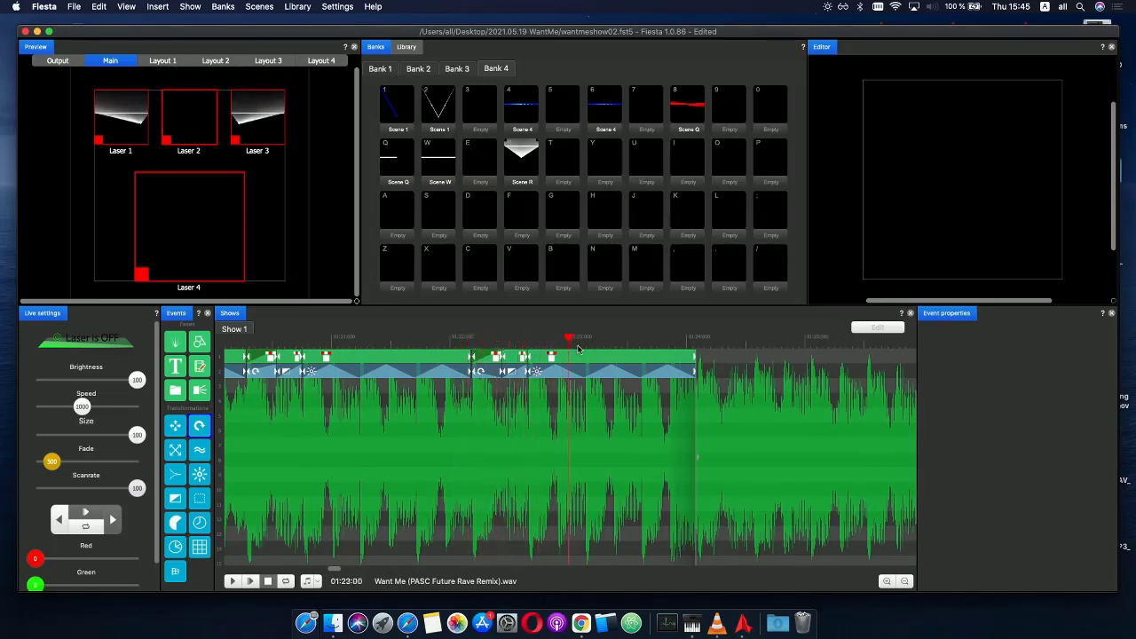
pyautogui.moveTo(610, 350); pyautogui.dragTo(680, 353)
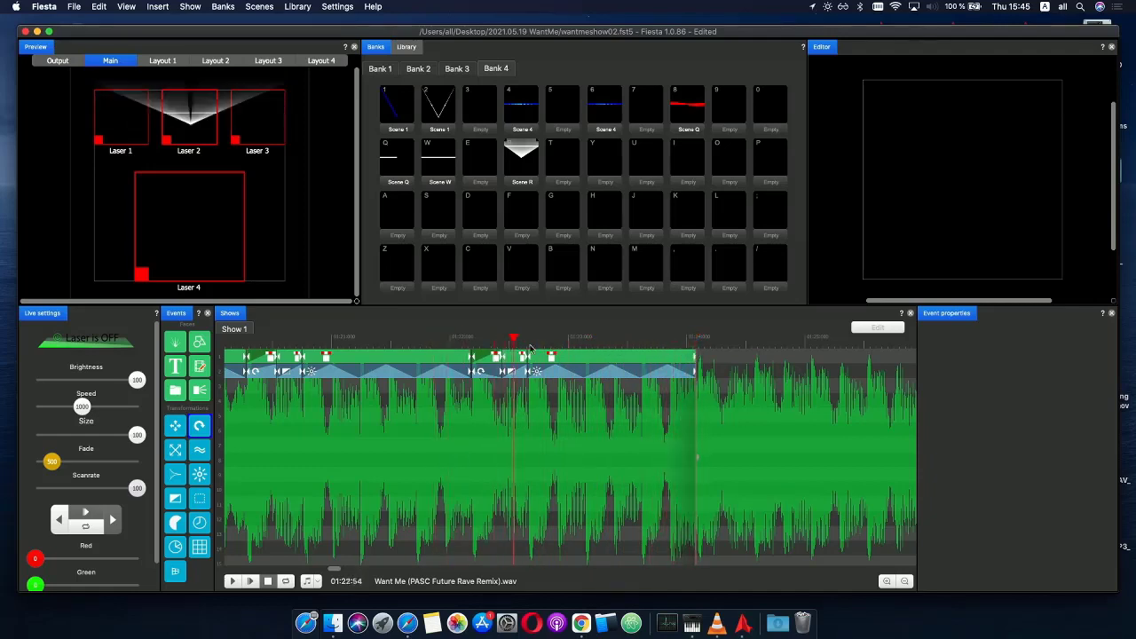
pyautogui.click(371, 343)
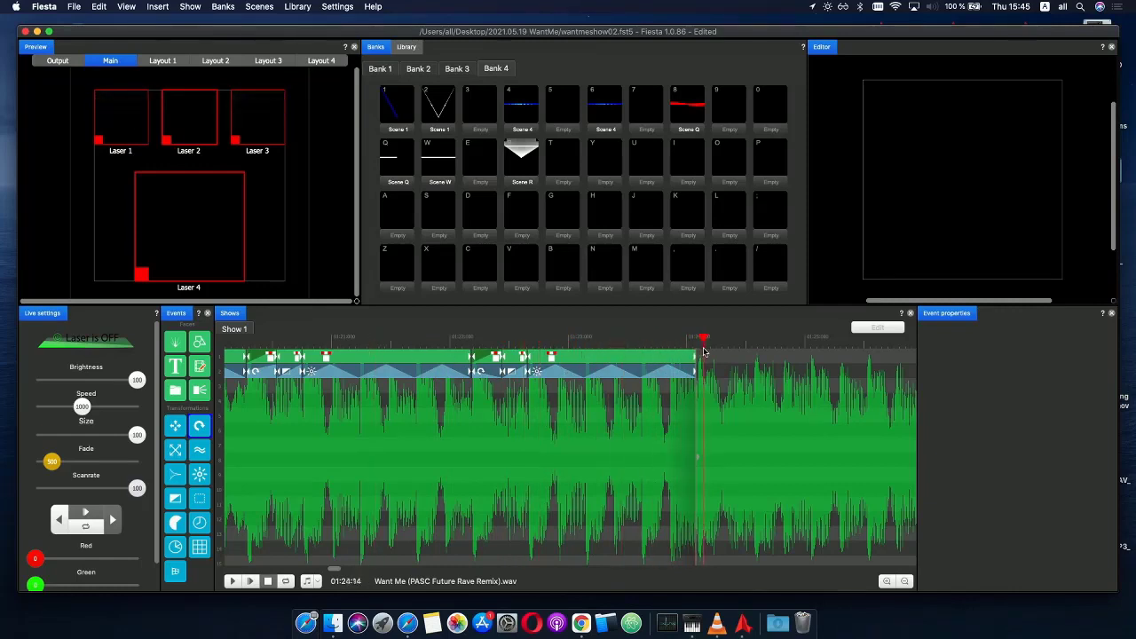
# - Duplicate the last two event groups right after themselves and align their start with the beat at about 01:24.09
pyautogui.scroll(-3, 701, 399)
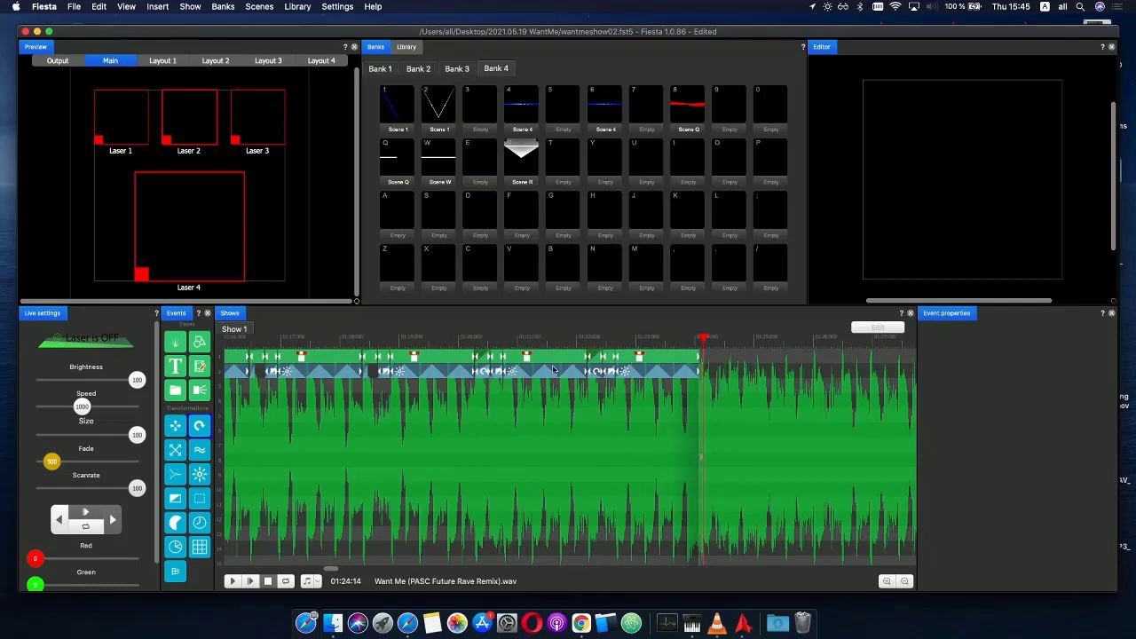
pyautogui.click(502, 361)
pyautogui.click(704, 364)
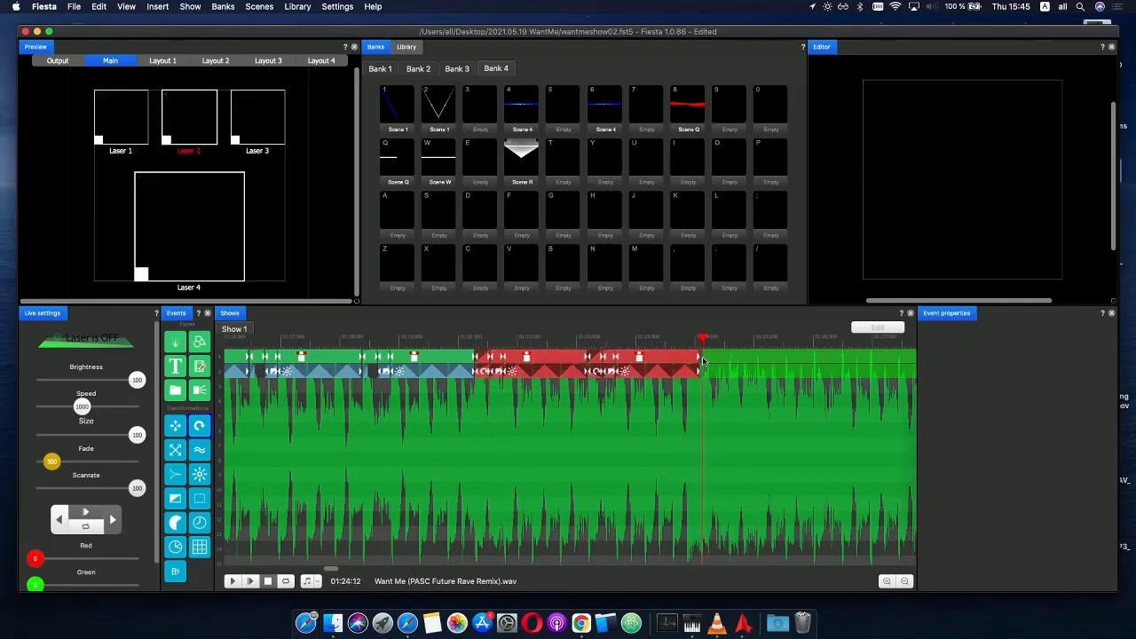
pyautogui.scroll(3, 757, 385)
pyautogui.click(713, 359)
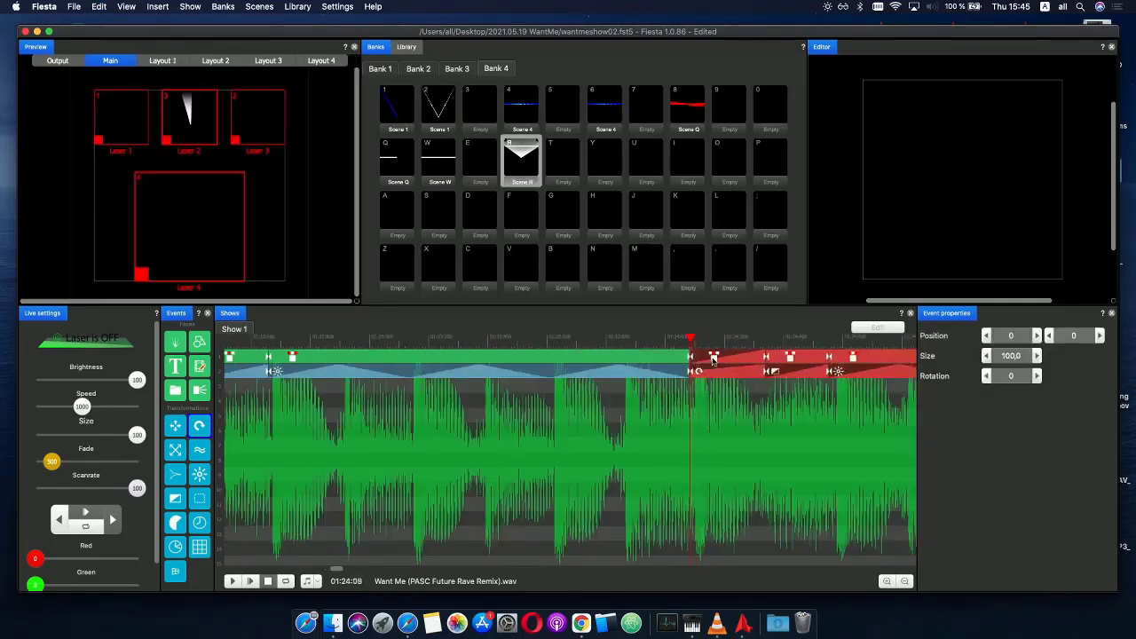
pyautogui.moveTo(723, 361); pyautogui.dragTo(728, 361)
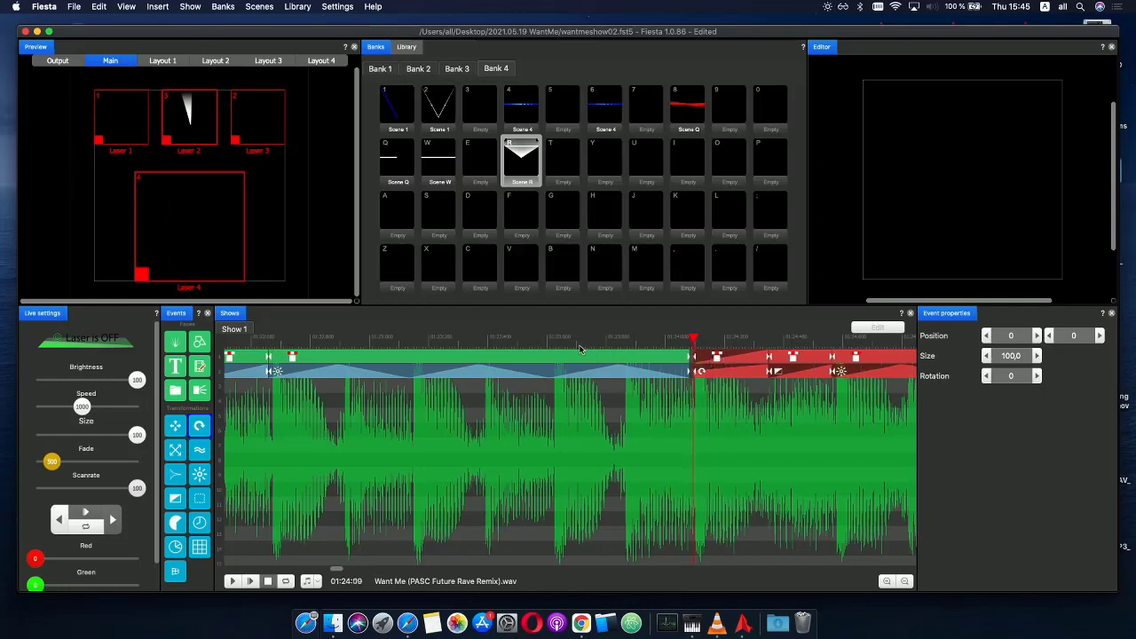
# - Play the show from about 01:21.21 to review the two duplicated event groups
pyautogui.scroll(-3, 593, 352)
pyautogui.moveTo(557, 346); pyautogui.dragTo(522, 347)
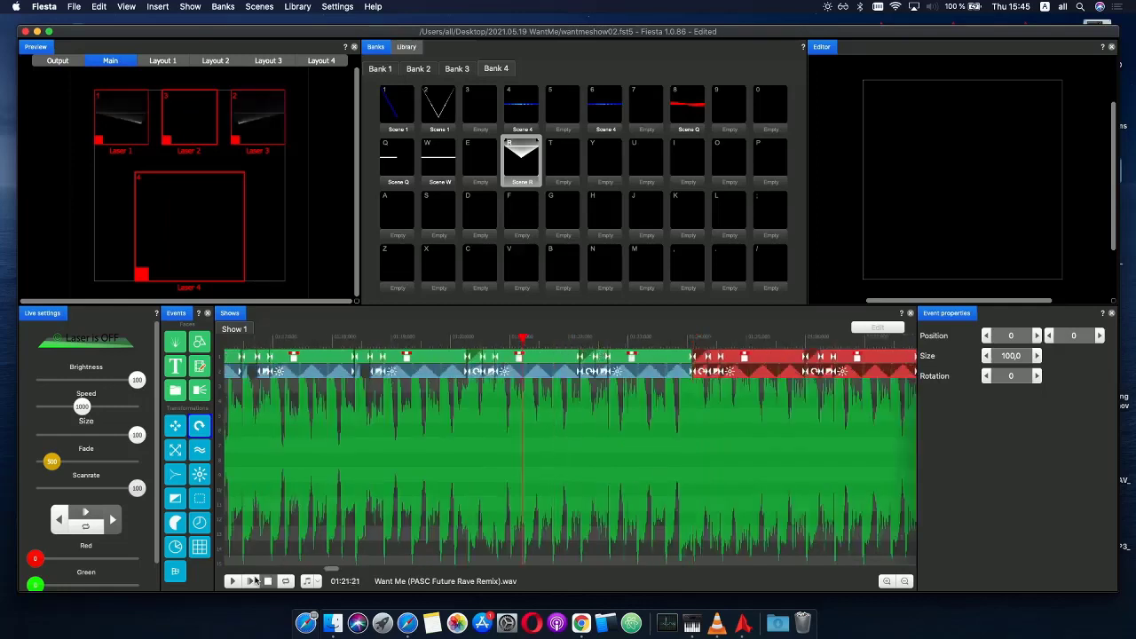
pyautogui.click(252, 581)
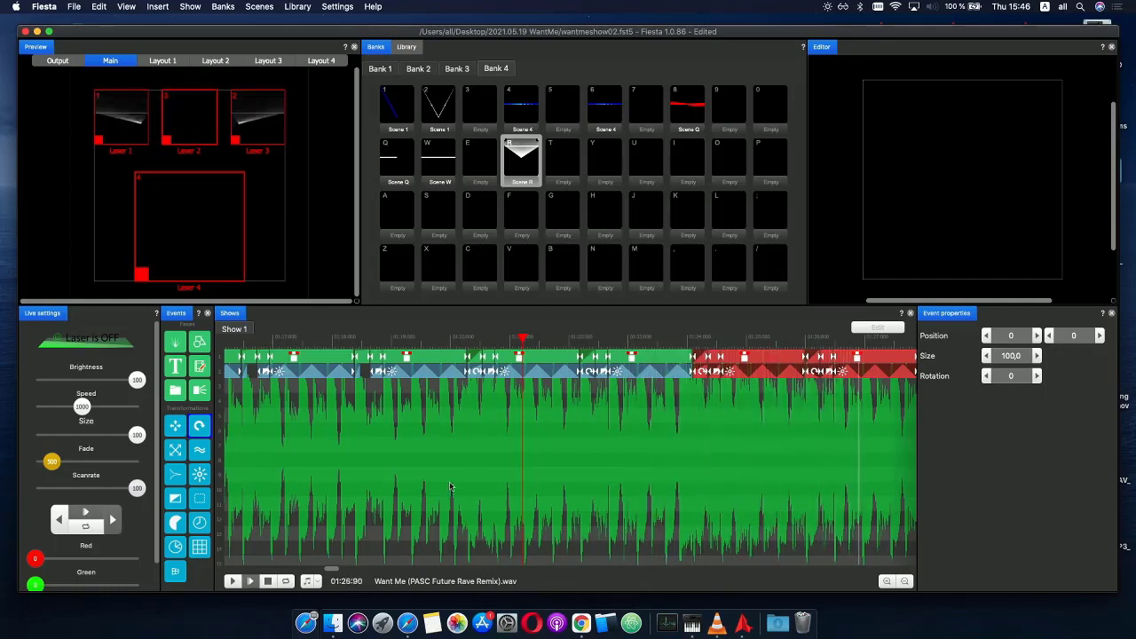
pyautogui.scroll(-5, 546, 454)
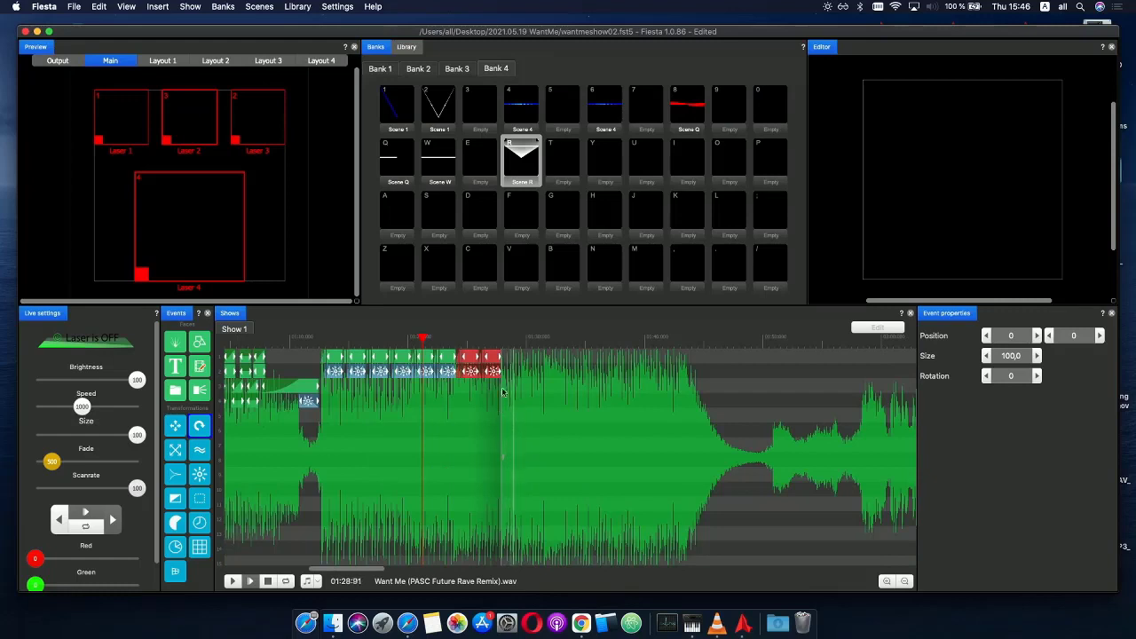
pyautogui.scroll(5, 487, 396)
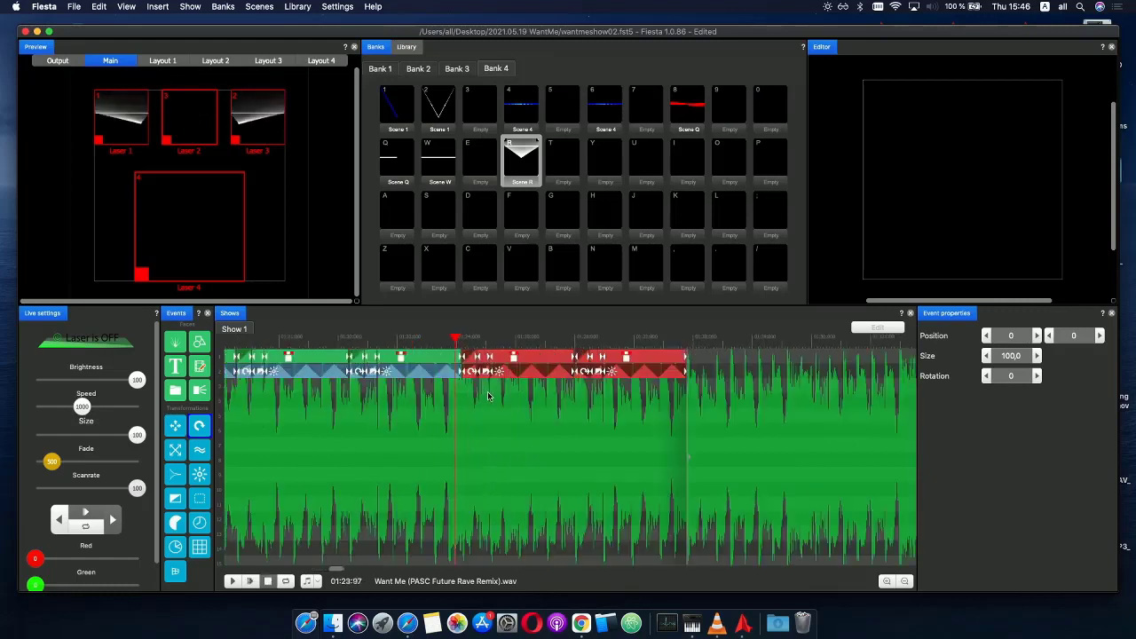
# - Add Scene 4 from key 4 of Bank 4 on the third track from about 01:23.85 to 01:24.09, output only on Laser 4
pyautogui.click(465, 348)
pyautogui.click(471, 348)
pyautogui.click(518, 117)
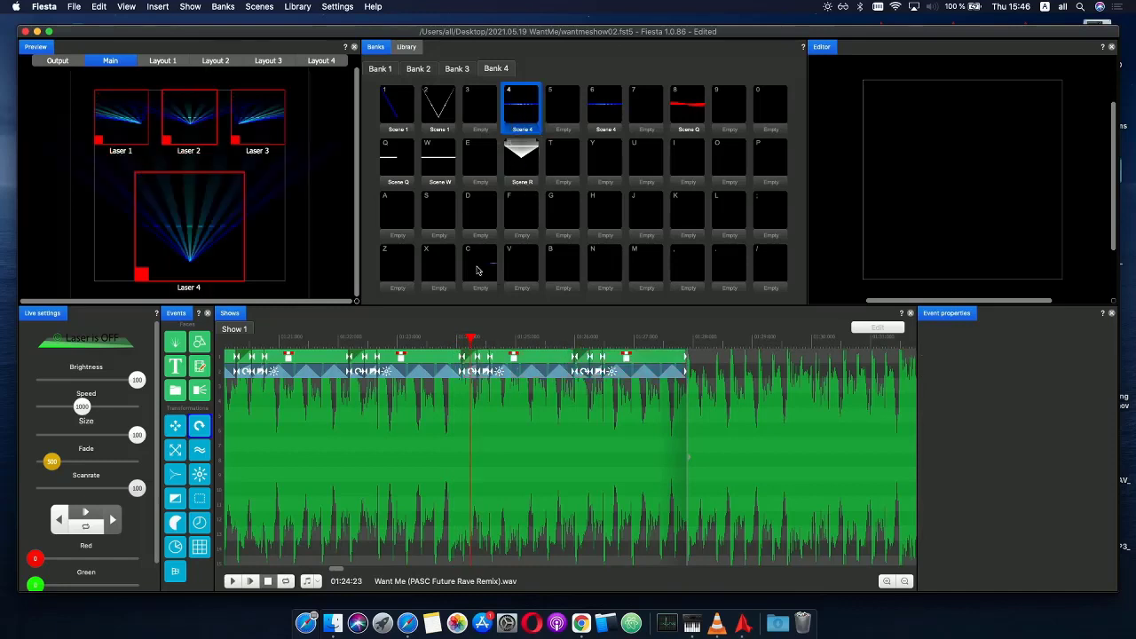
pyautogui.click(473, 389)
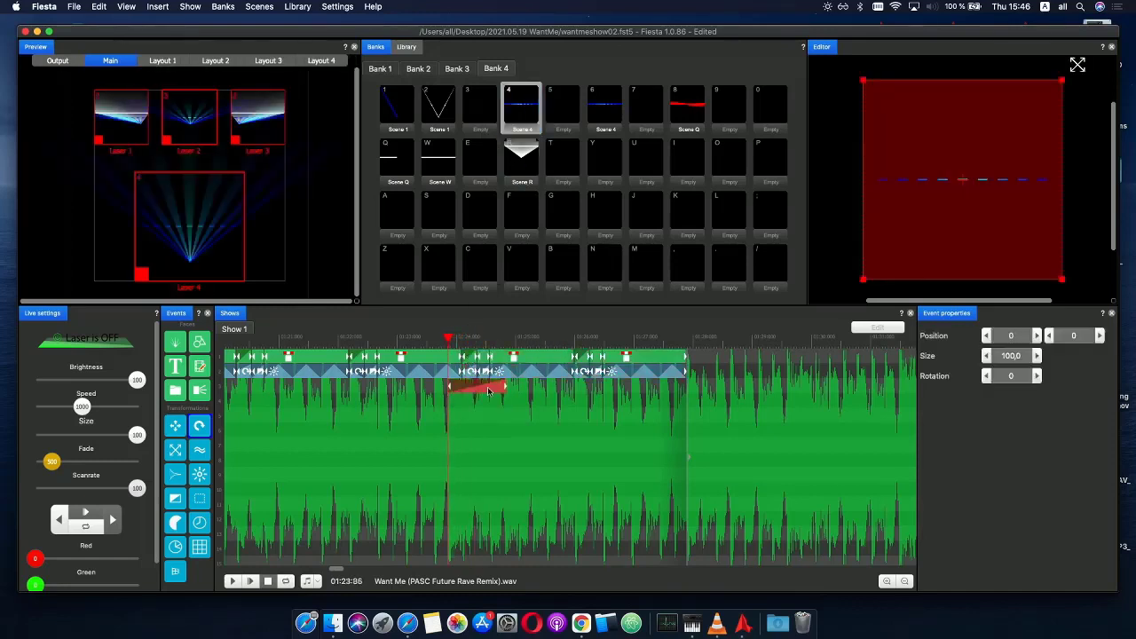
pyautogui.scroll(3, 488, 391)
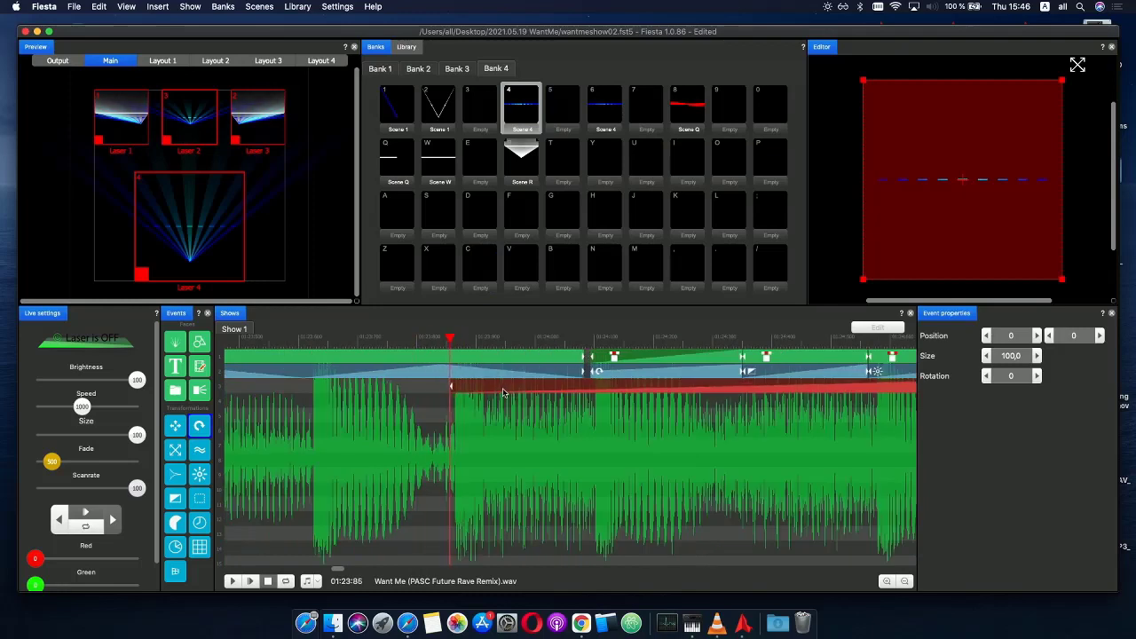
pyautogui.moveTo(503, 392); pyautogui.dragTo(595, 390)
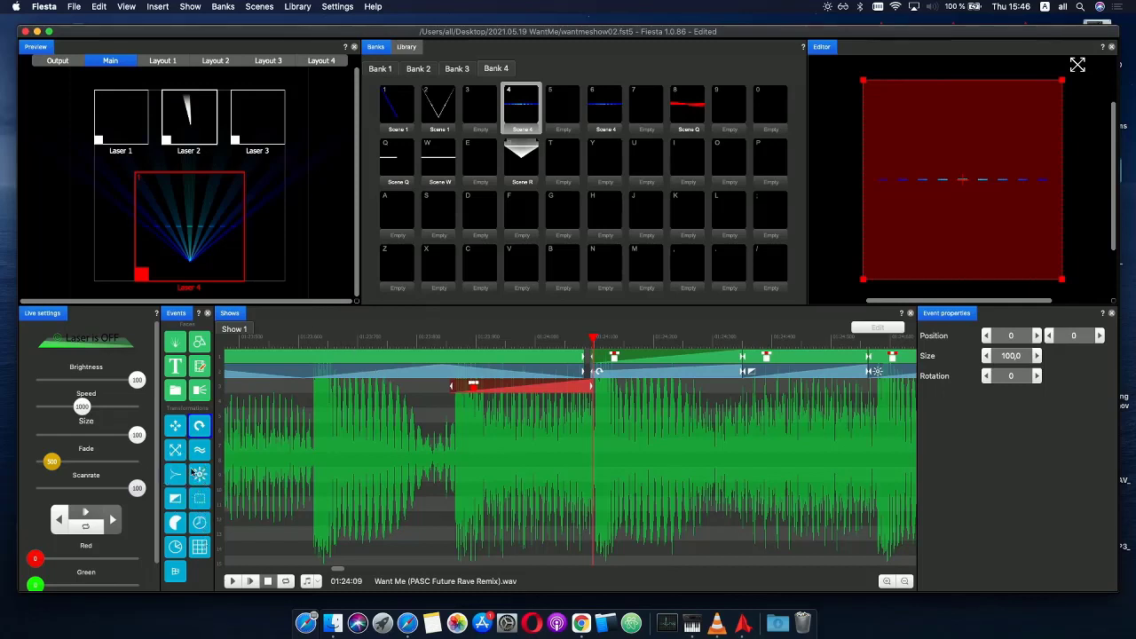
# - Add the transformation with Phase, Amplitude and Angle curves beneath the Scene 4 event and set its phase repeat to 4
pyautogui.moveTo(223, 459); pyautogui.dragTo(494, 403)
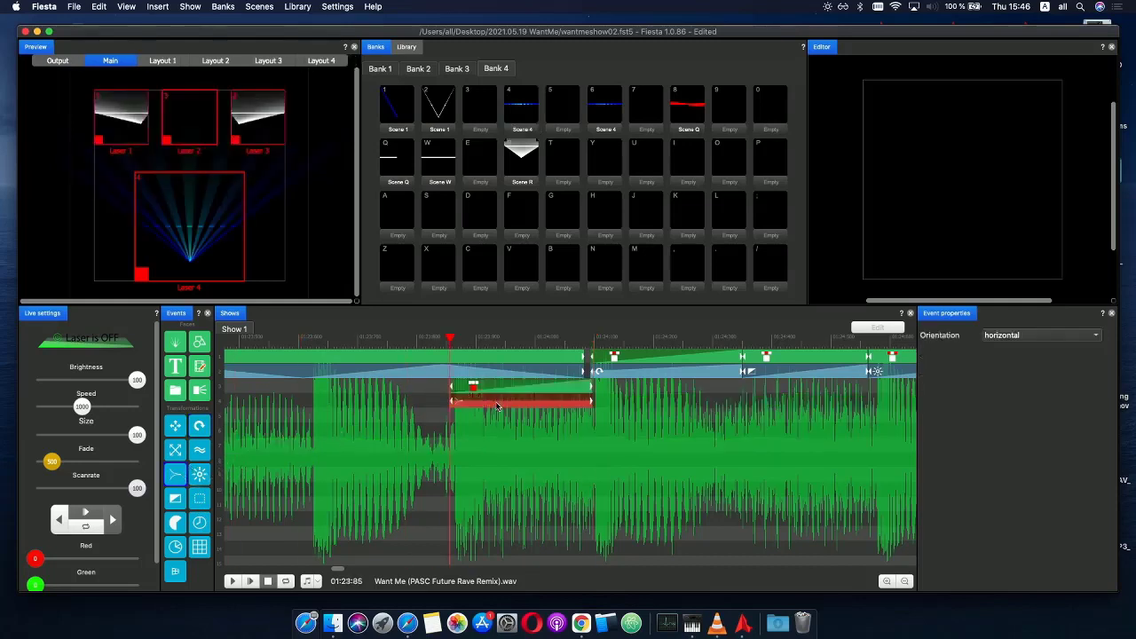
pyautogui.doubleClick(506, 406)
pyautogui.click(469, 415)
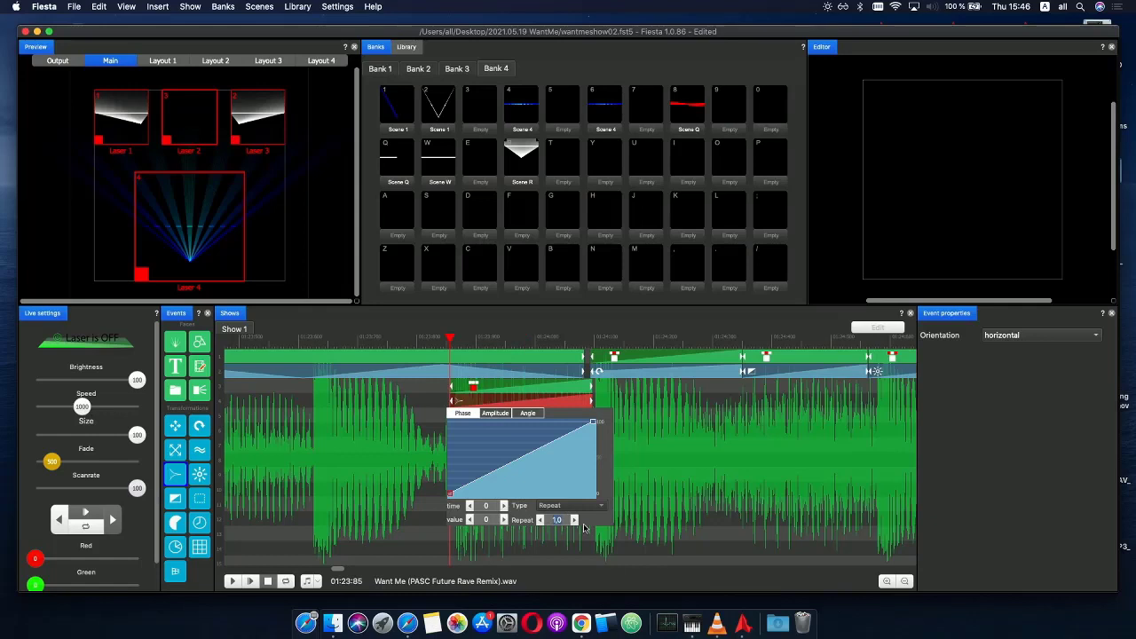
pyautogui.write('4')
pyautogui.press('Return')
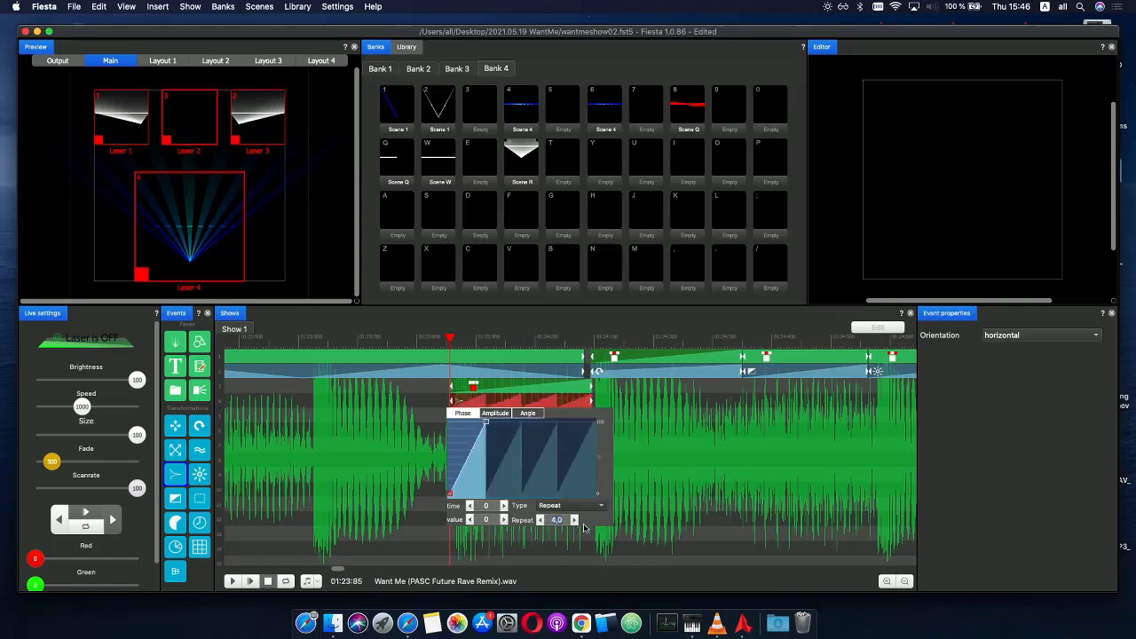
# - Open the new transformation's amplitude curve and scrub through the Scene 4 event to check the effect
pyautogui.click(497, 414)
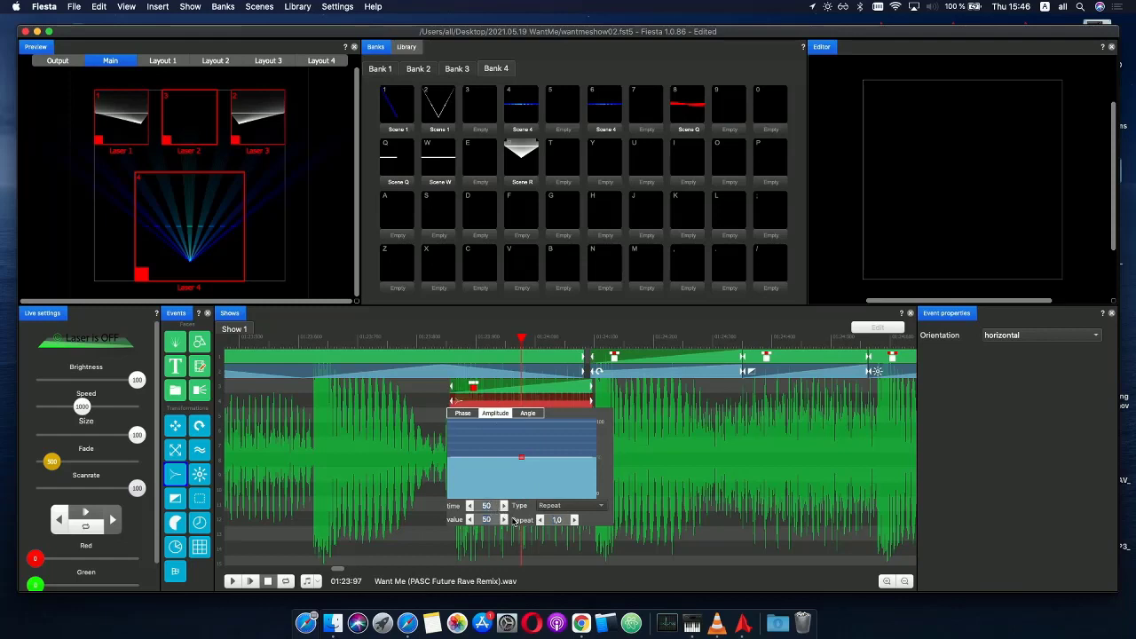
pyautogui.click(435, 371)
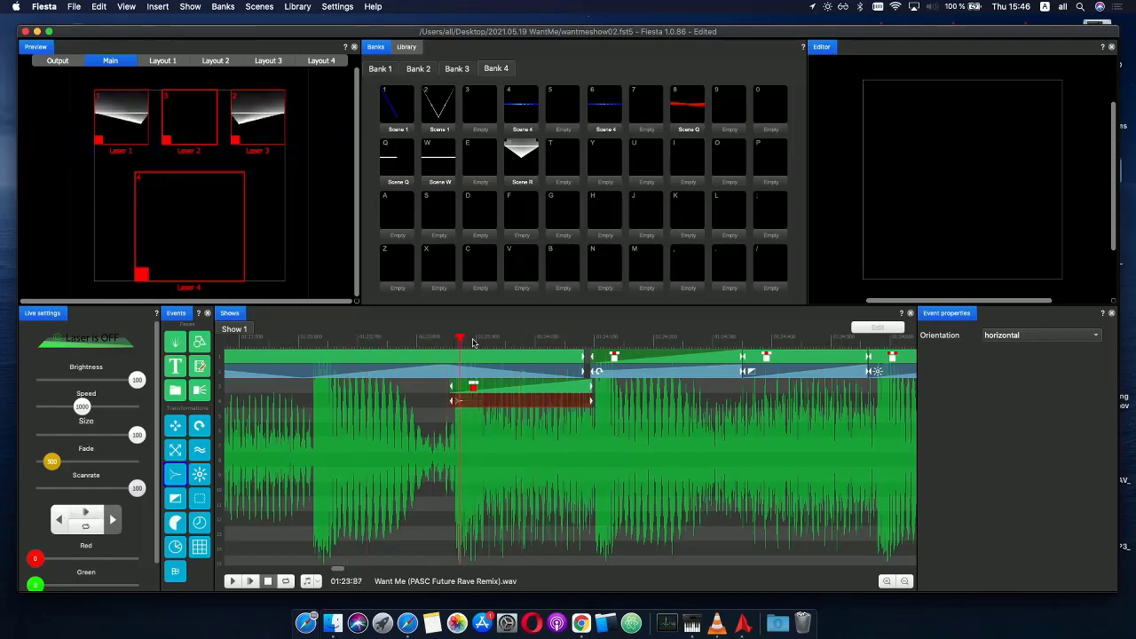
pyautogui.click(560, 342)
pyautogui.click(508, 342)
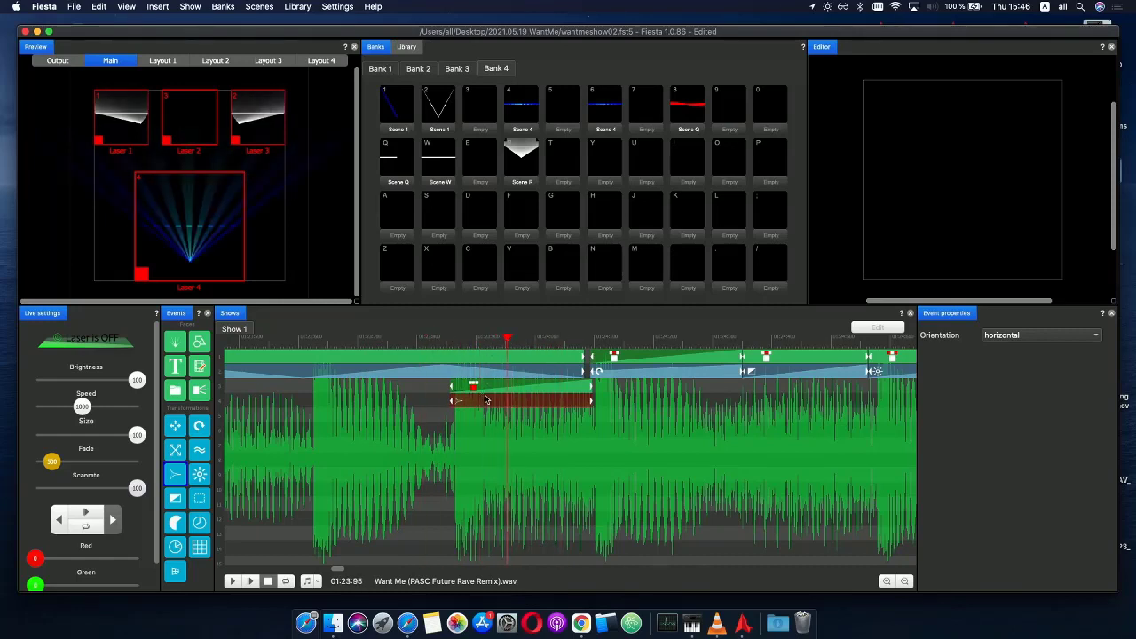
# - Add an xy size transformation beneath the Scene 4 event's existing effect and scrub through it to about 01:24.06
pyautogui.moveTo(263, 432); pyautogui.dragTo(492, 417)
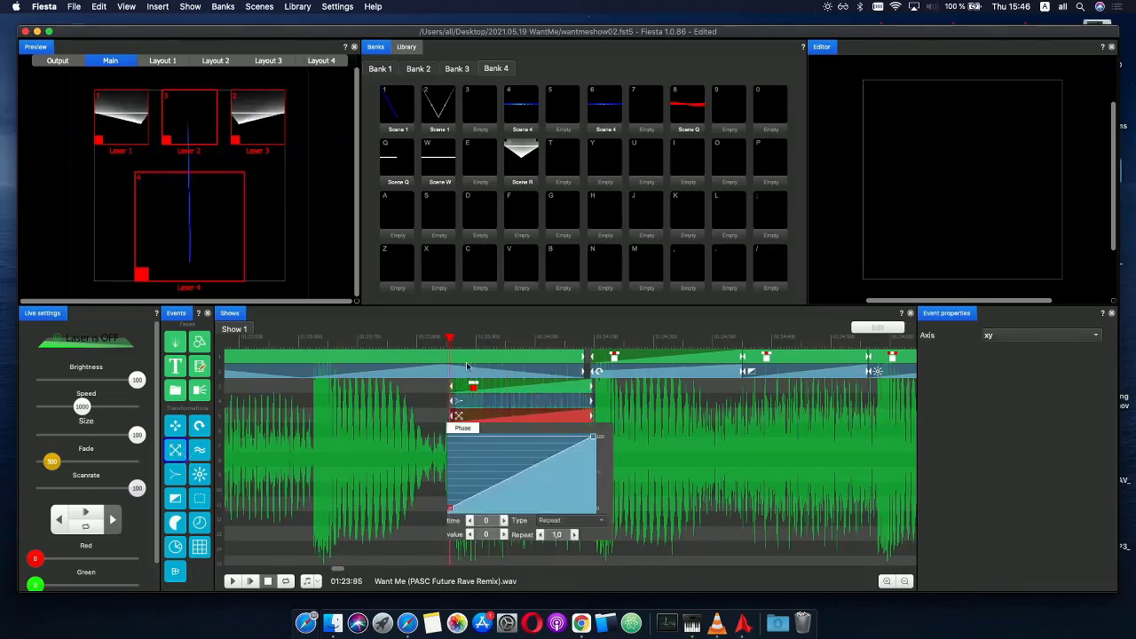
pyautogui.moveTo(435, 342); pyautogui.dragTo(569, 342)
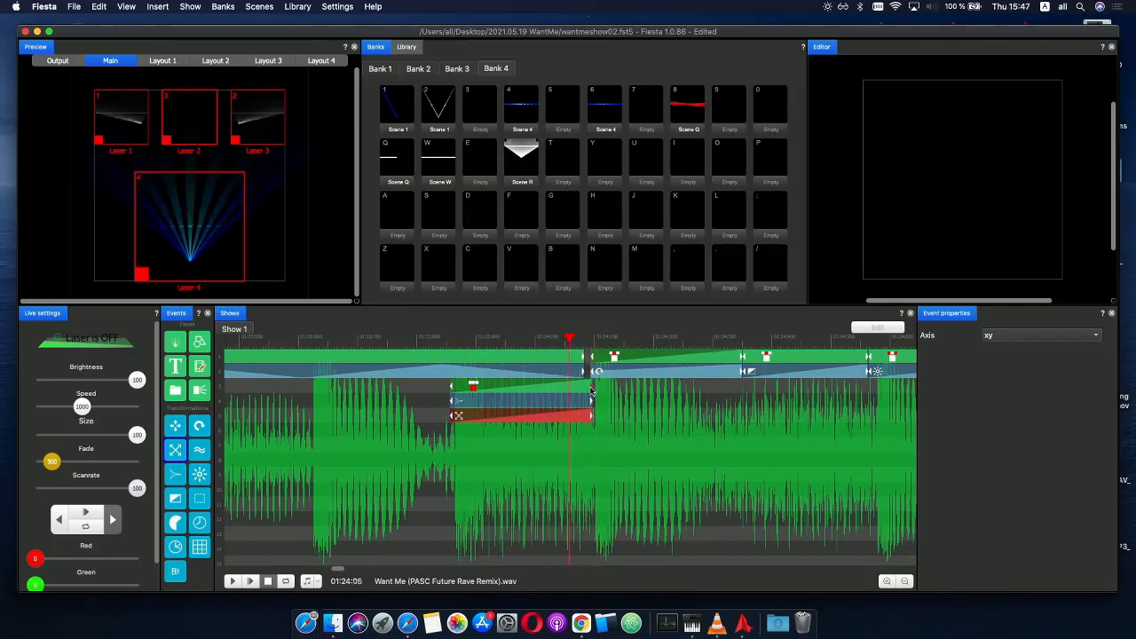
pyautogui.moveTo(569, 342); pyautogui.dragTo(579, 342)
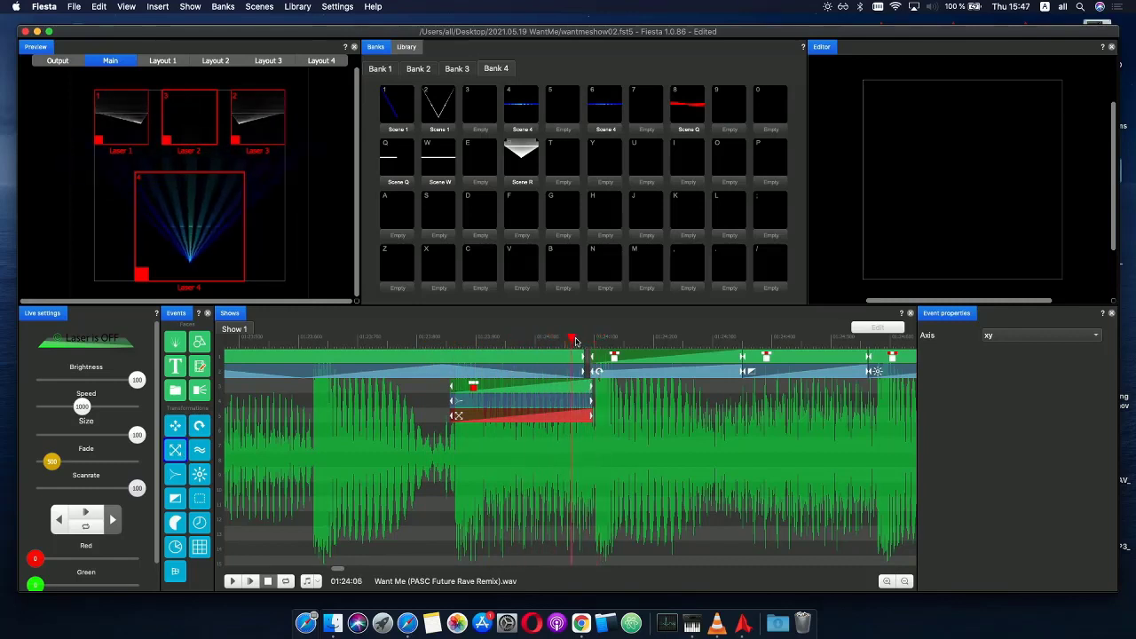
# - Extend the Scene 4 event to about 01:24.34 and add a white Frame/Snake gradient colour transformation beneath it from about 01:24.09
pyautogui.moveTo(597, 391); pyautogui.dragTo(738, 394)
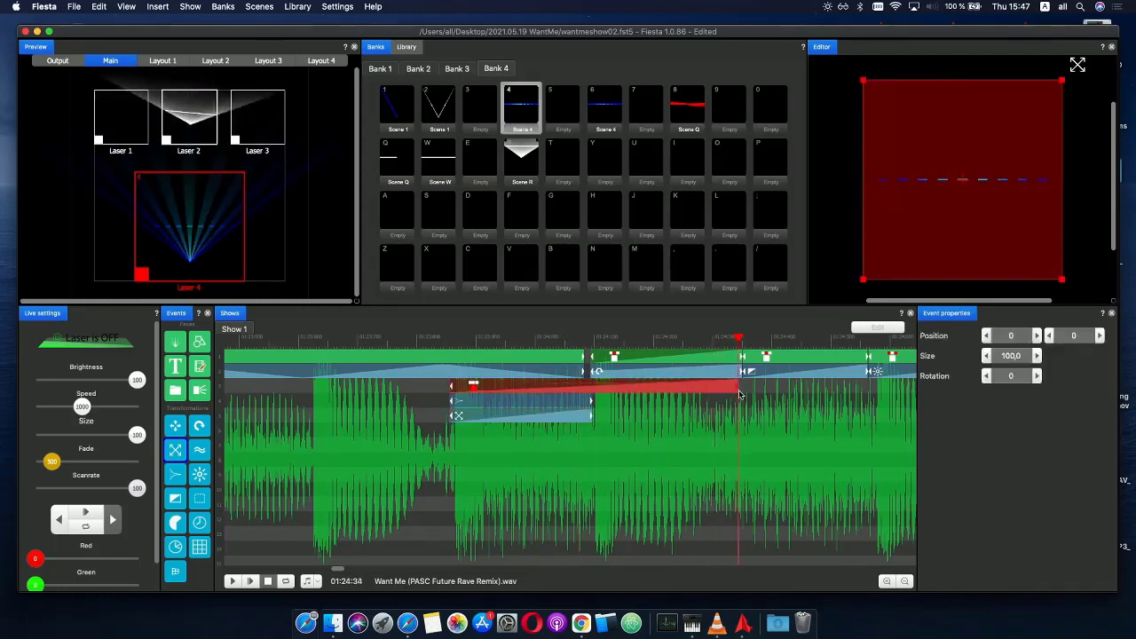
pyautogui.moveTo(175, 499); pyautogui.dragTo(638, 404)
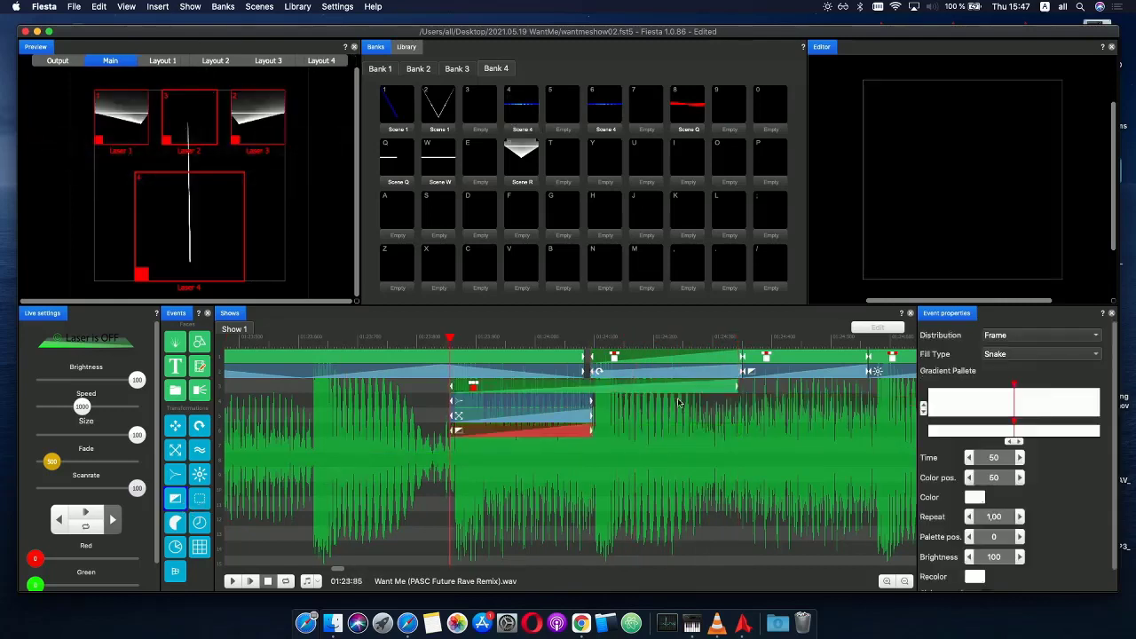
pyautogui.moveTo(548, 433); pyautogui.dragTo(736, 391)
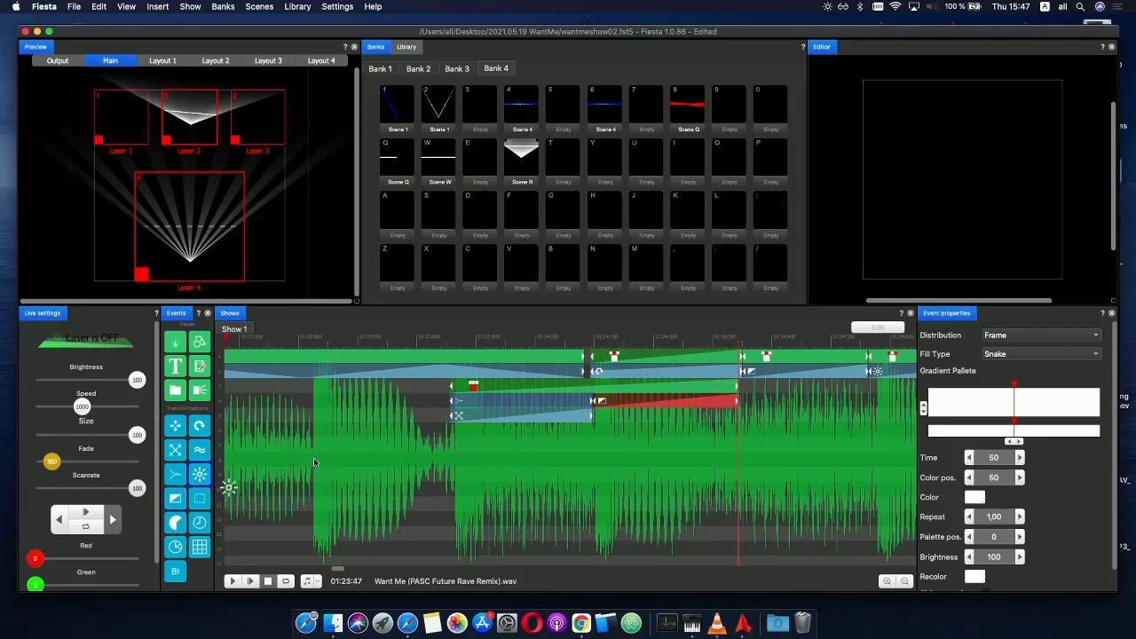
# - Add a brightness transformation beneath the colour transformation, from about 01:24.09 to 01:24.34, and invert its phase curve to fall to 0
pyautogui.click(717, 402)
pyautogui.moveTo(702, 399); pyautogui.dragTo(641, 425)
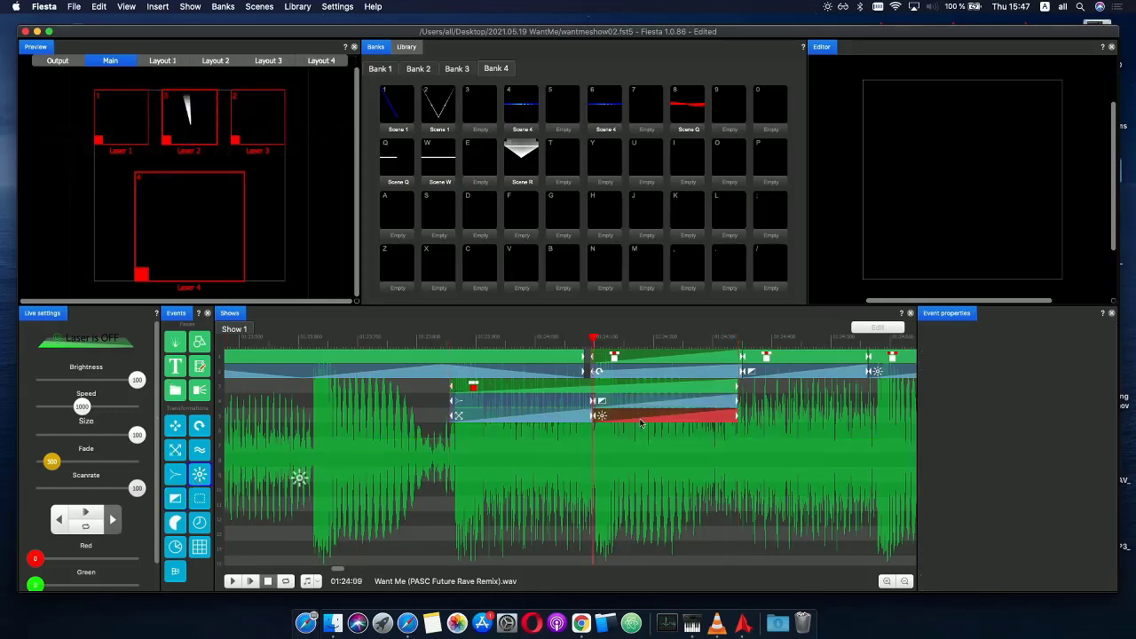
pyautogui.click(644, 421)
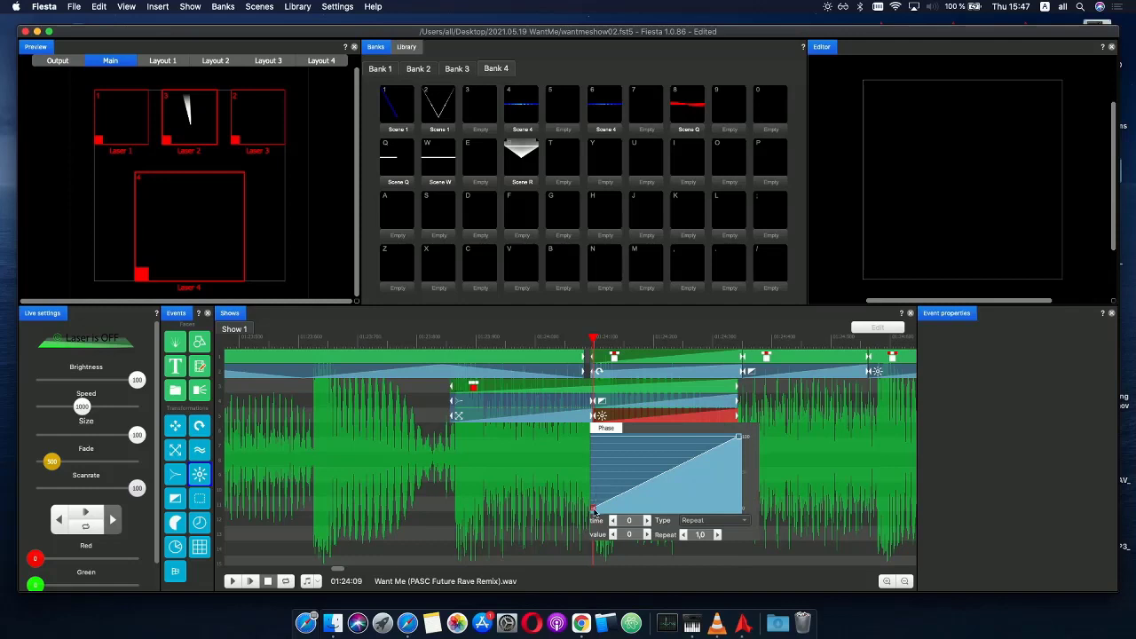
pyautogui.rightClick(595, 512)
pyautogui.click(672, 574)
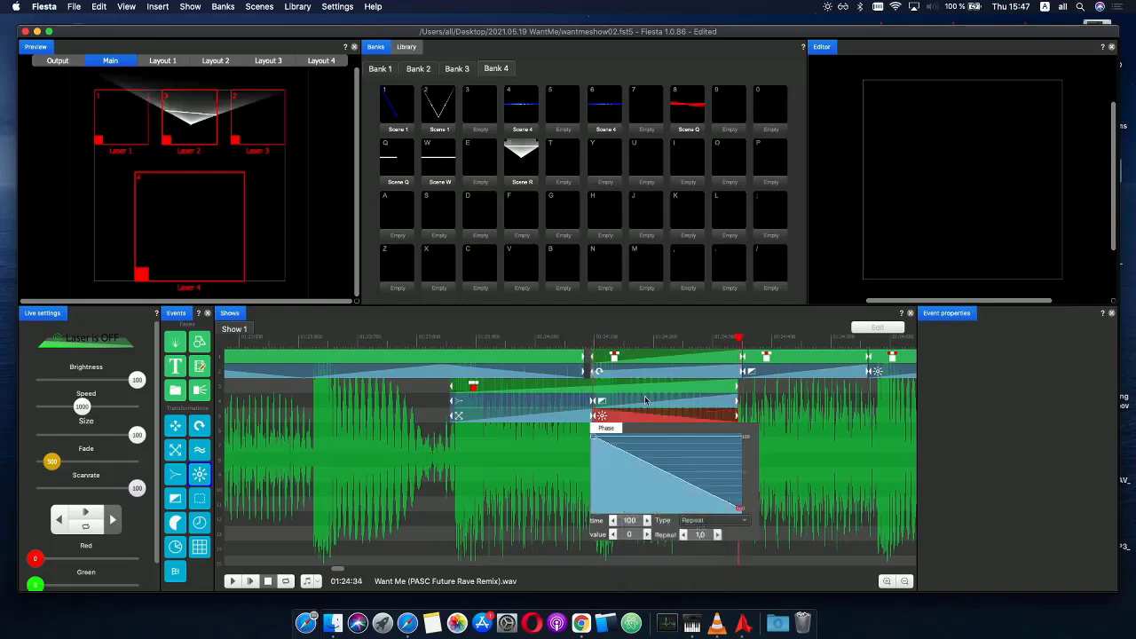
# - Scrub back through the accent and play the show from about 01:22 to check the Scene 4 effects
pyautogui.moveTo(579, 338); pyautogui.dragTo(336, 338)
pyautogui.click(320, 338)
pyautogui.scroll(-3, 353, 355)
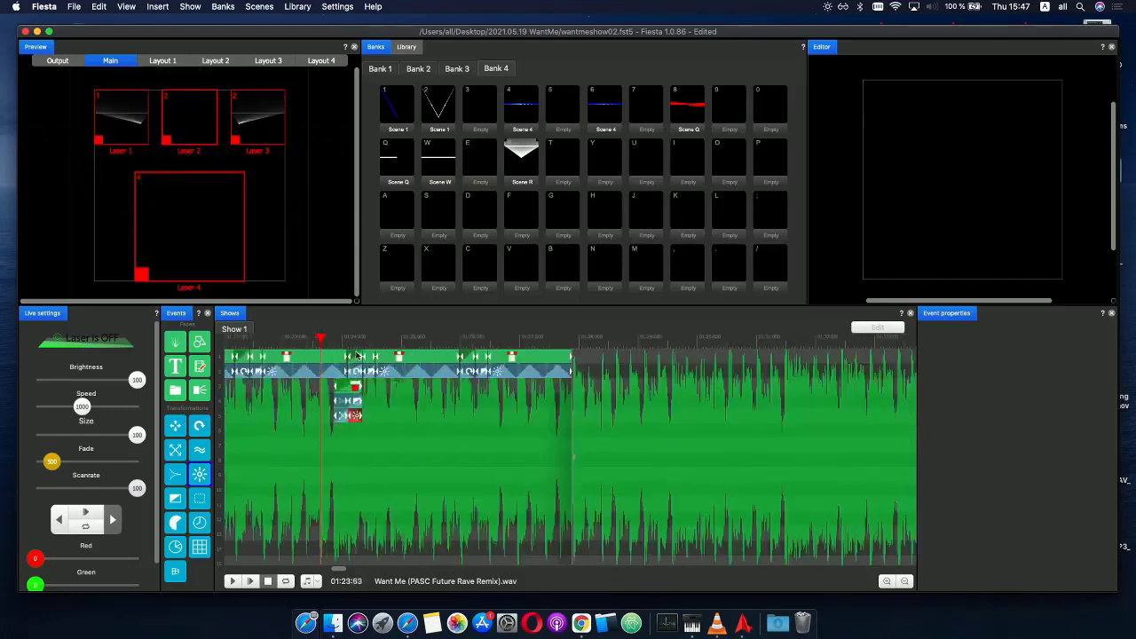
pyautogui.scroll(-3, 293, 350)
pyautogui.click(230, 338)
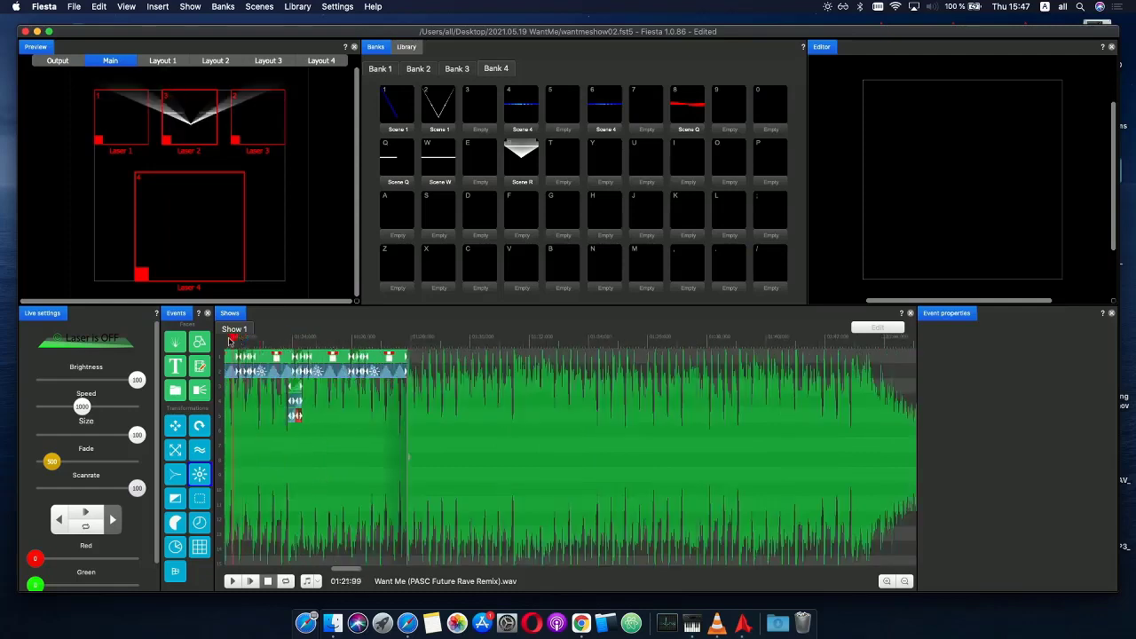
pyautogui.click(233, 581)
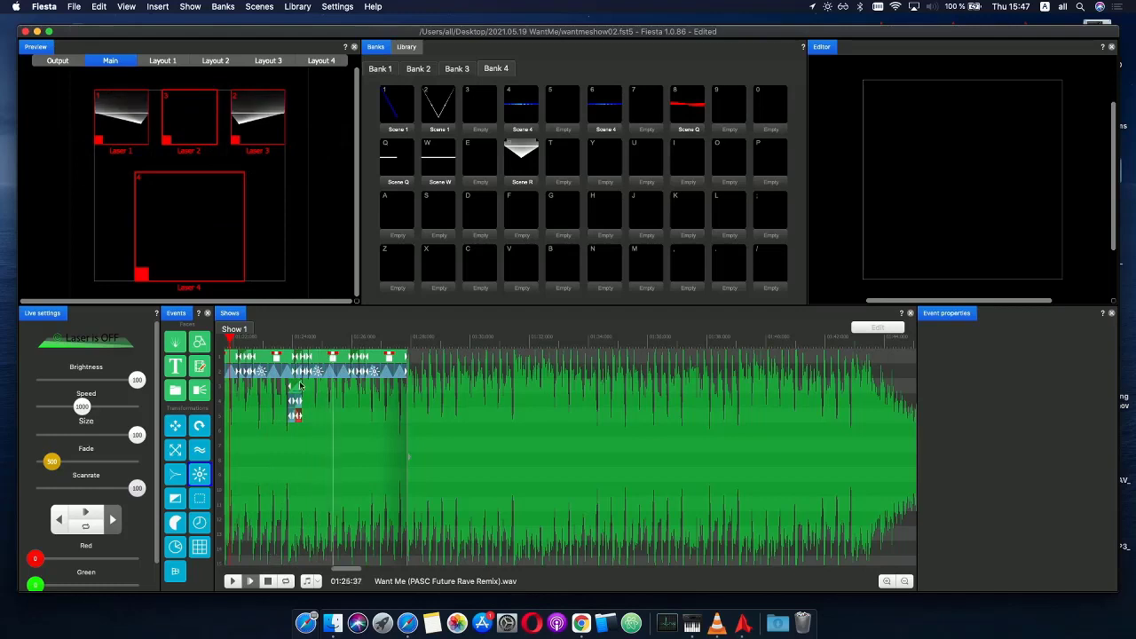
# - Extend the Scene 4 event and its colour and brightness transformations to about 01:27.8
pyautogui.click(296, 338)
pyautogui.scroll(3, 356, 390)
pyautogui.scroll(2, 356, 390)
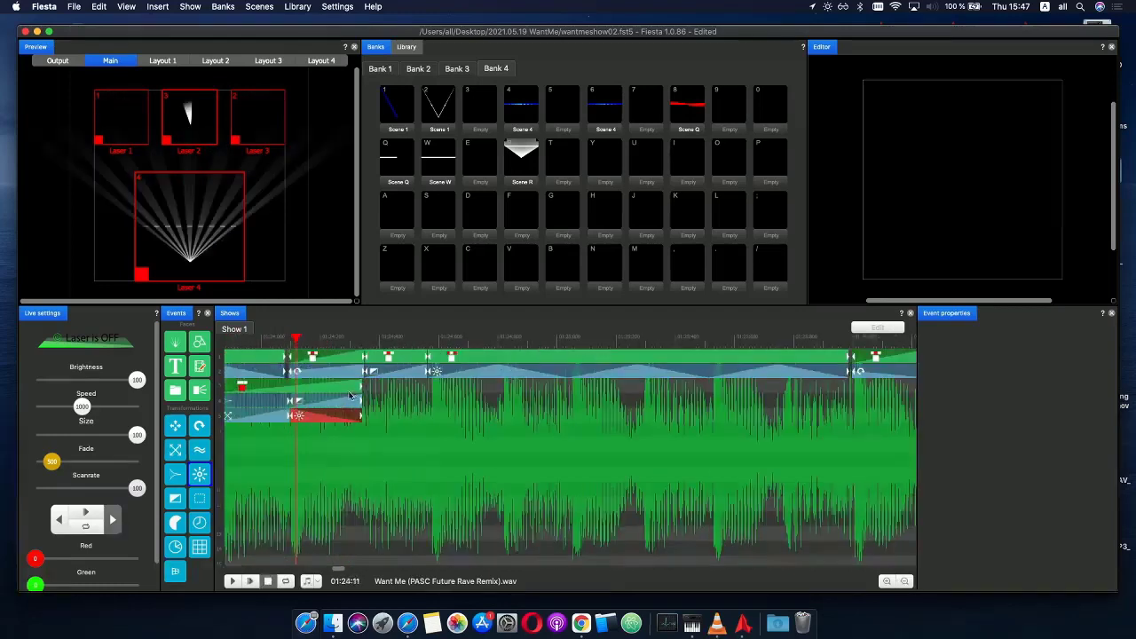
pyautogui.moveTo(360, 387); pyautogui.dragTo(903, 391)
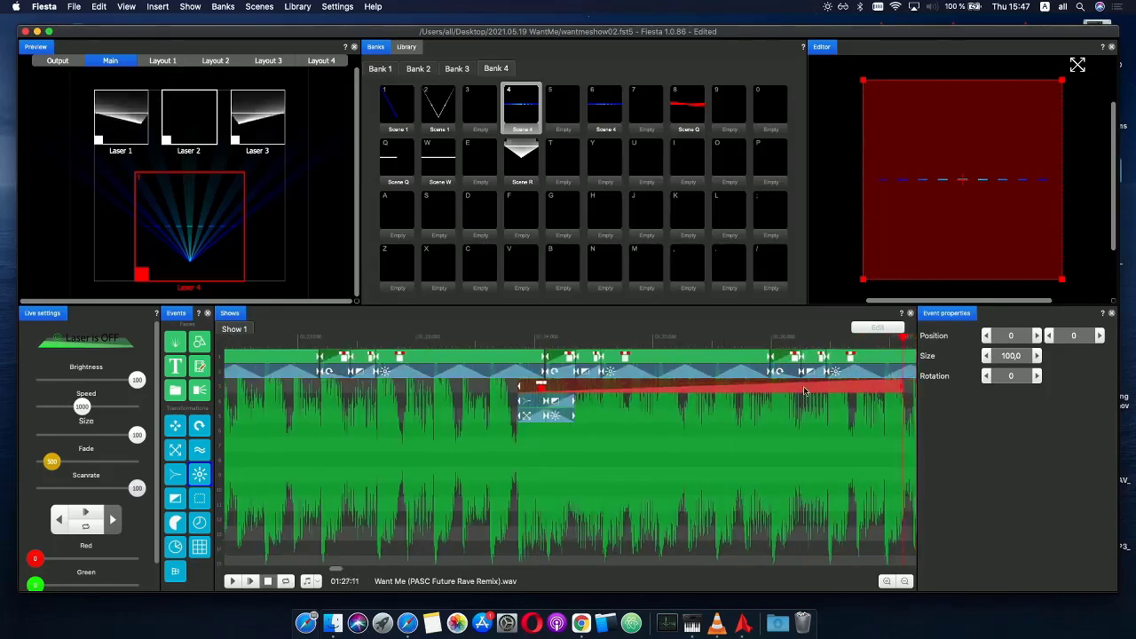
pyautogui.moveTo(805, 391); pyautogui.dragTo(843, 393)
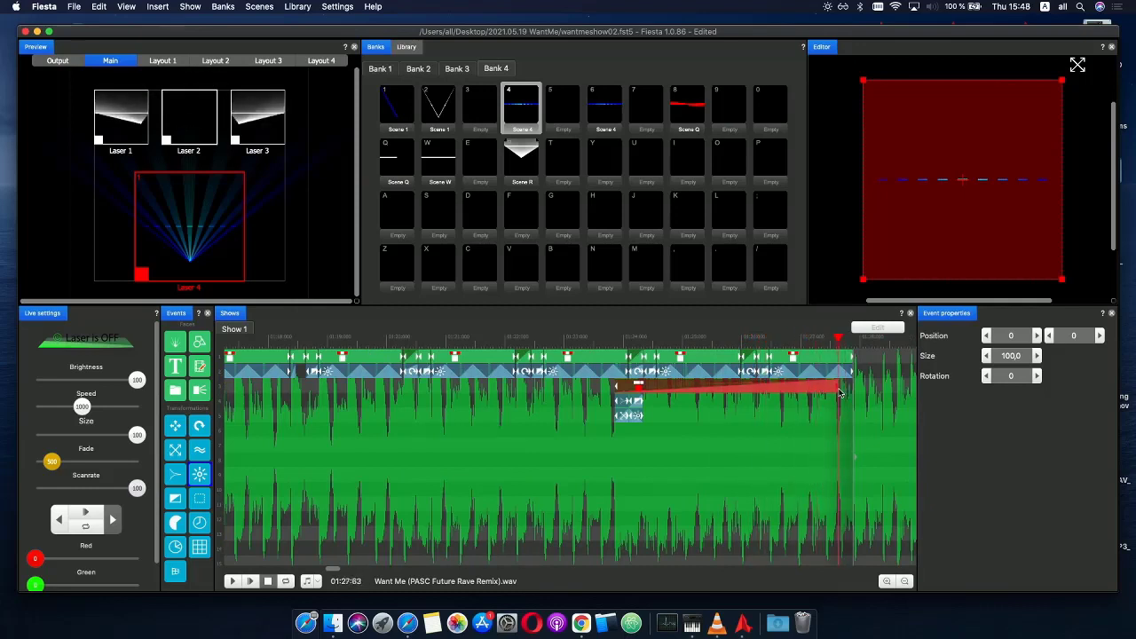
pyautogui.moveTo(644, 405); pyautogui.dragTo(836, 391)
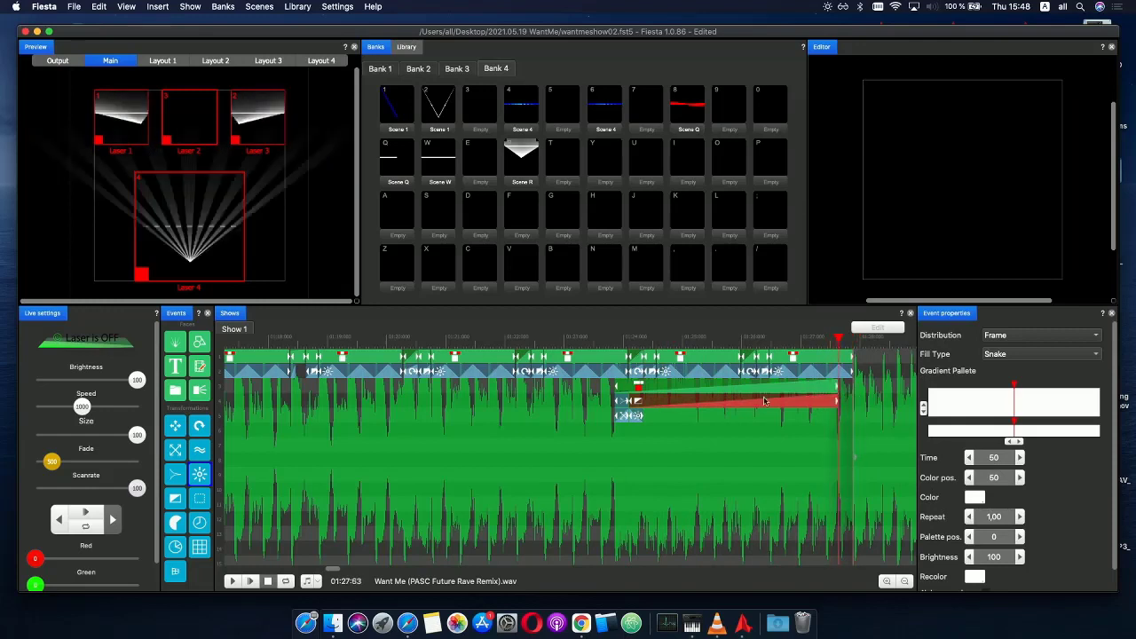
pyautogui.moveTo(638, 423); pyautogui.dragTo(839, 402)
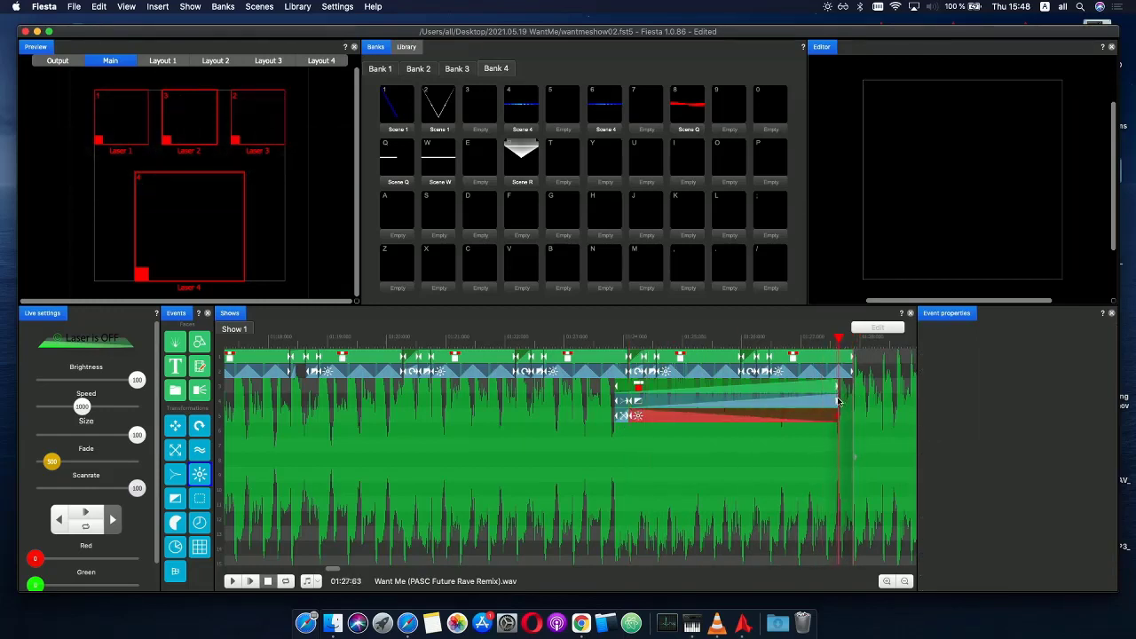
# - Play the show from about 01:22.77 and from about 01:12.75, and scrub over the end of the Scene 4 fade
pyautogui.moveTo(599, 342); pyautogui.dragTo(551, 339)
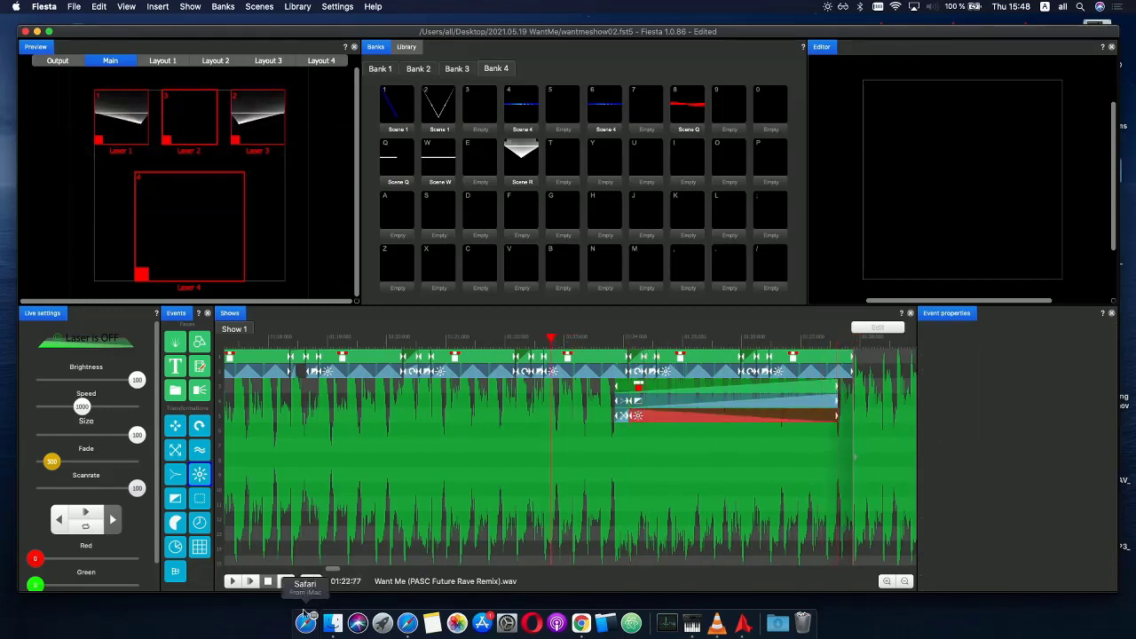
pyautogui.click(252, 581)
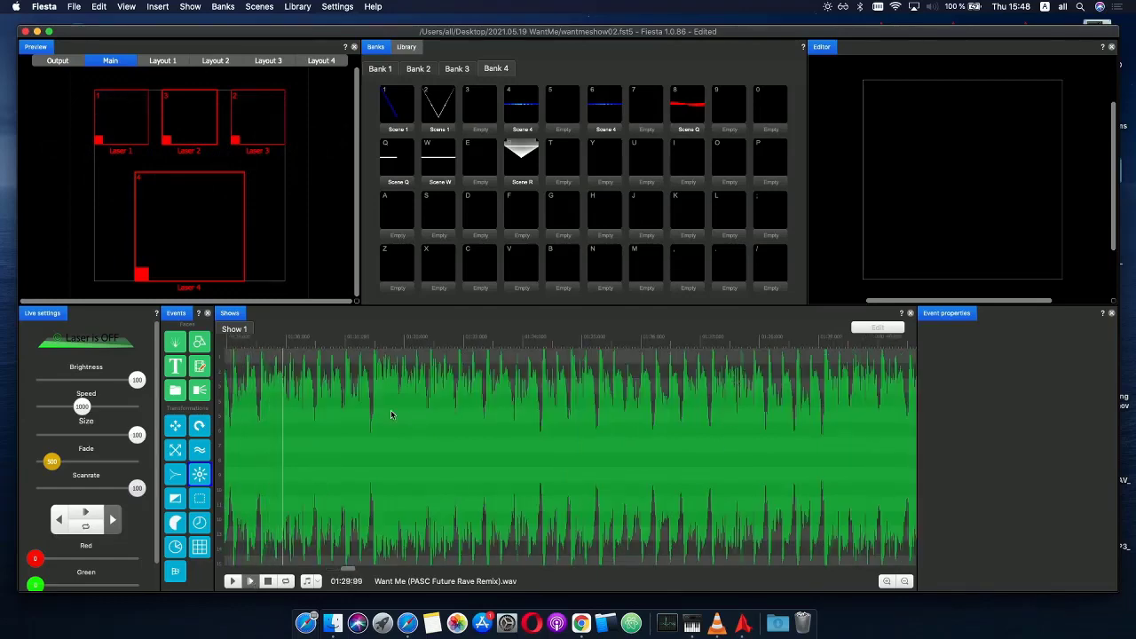
pyautogui.click(459, 338)
pyautogui.moveTo(458, 338); pyautogui.dragTo(369, 338)
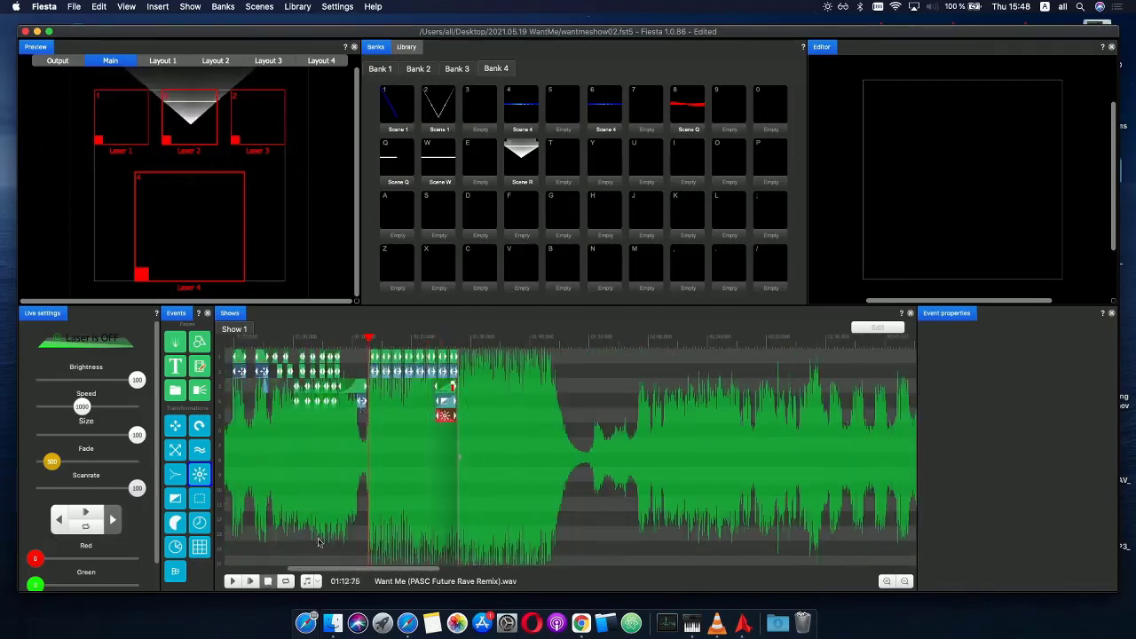
pyautogui.click(254, 581)
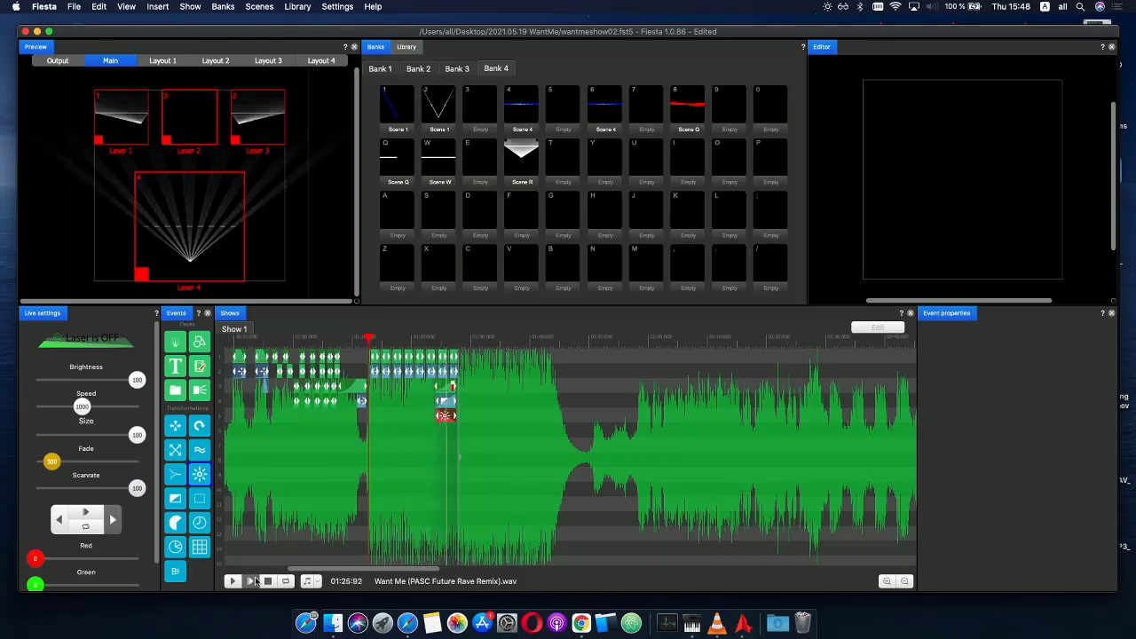
pyautogui.click(461, 342)
pyautogui.scroll(3, 460, 343)
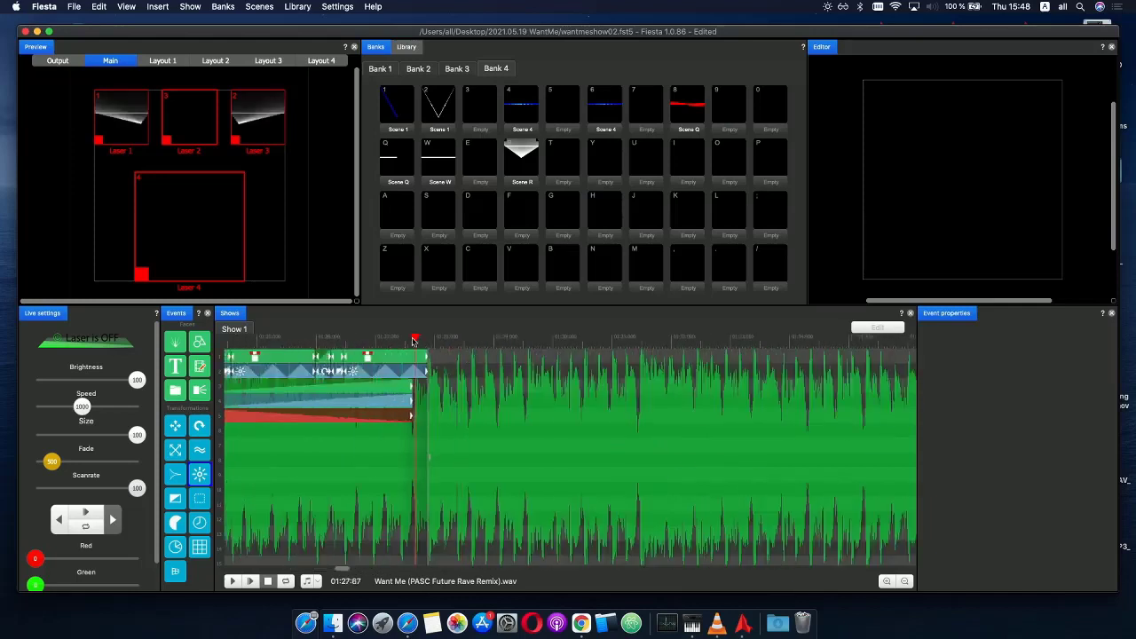
pyautogui.moveTo(413, 341); pyautogui.dragTo(427, 342)
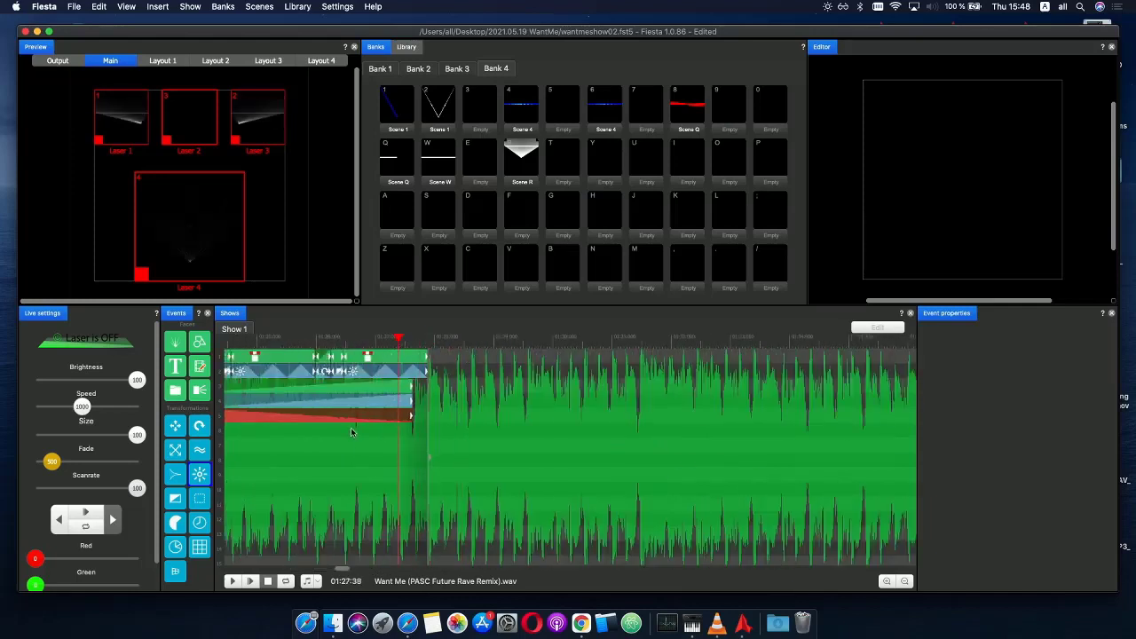
pyautogui.scroll(-3, 350, 432)
# - Save the show file and play the track from about 01:25.68
pyautogui.click(75, 7)
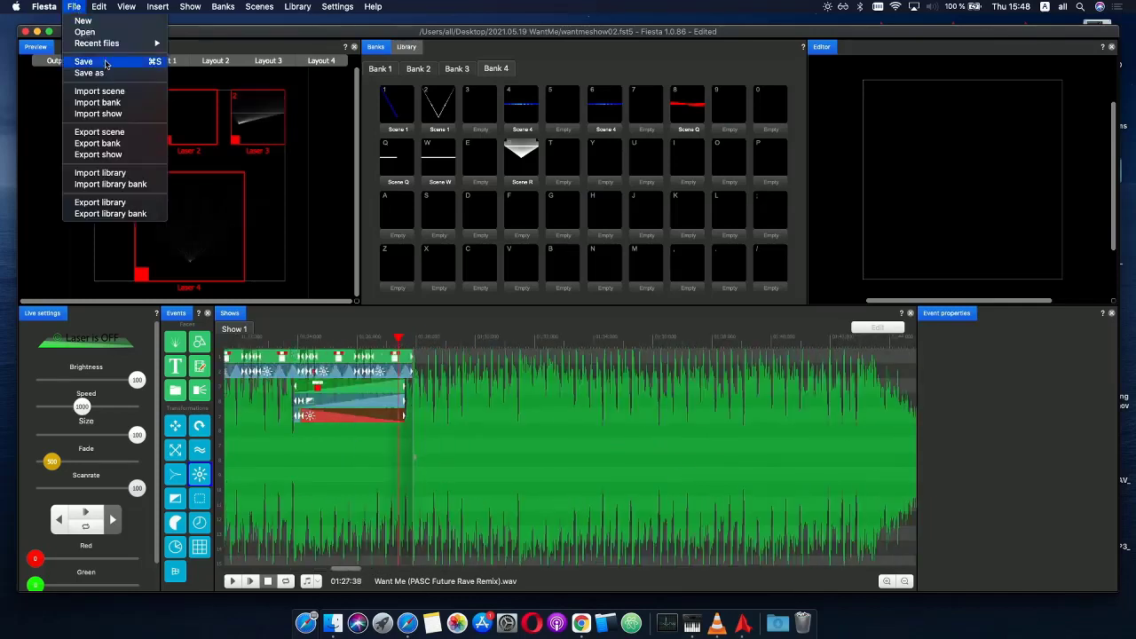
pyautogui.click(98, 67)
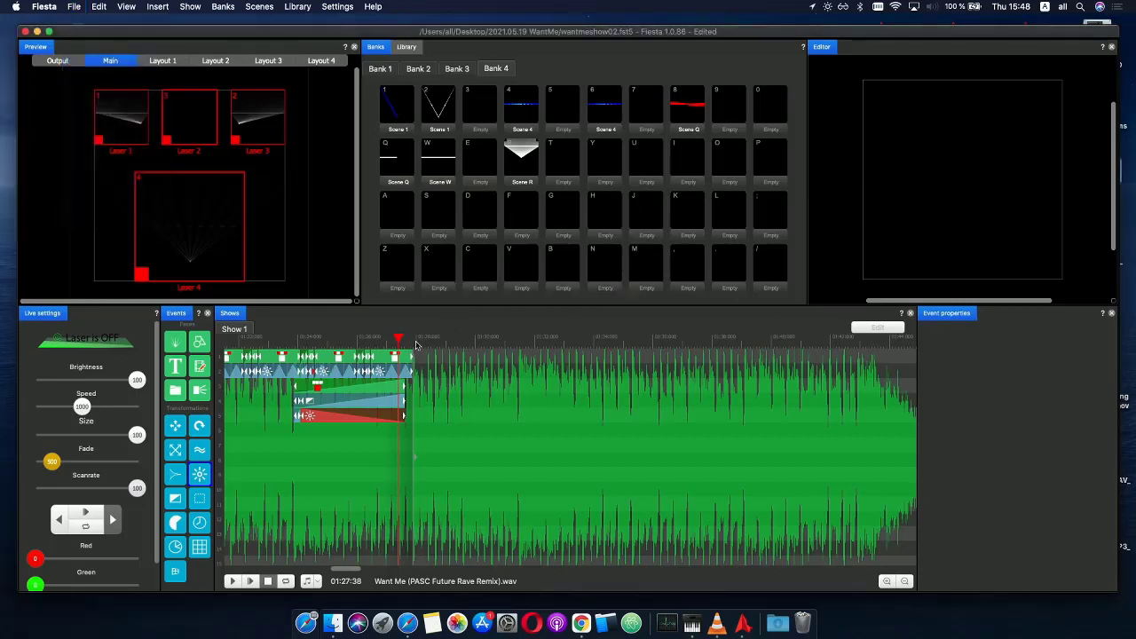
pyautogui.click(349, 341)
pyautogui.press('space')
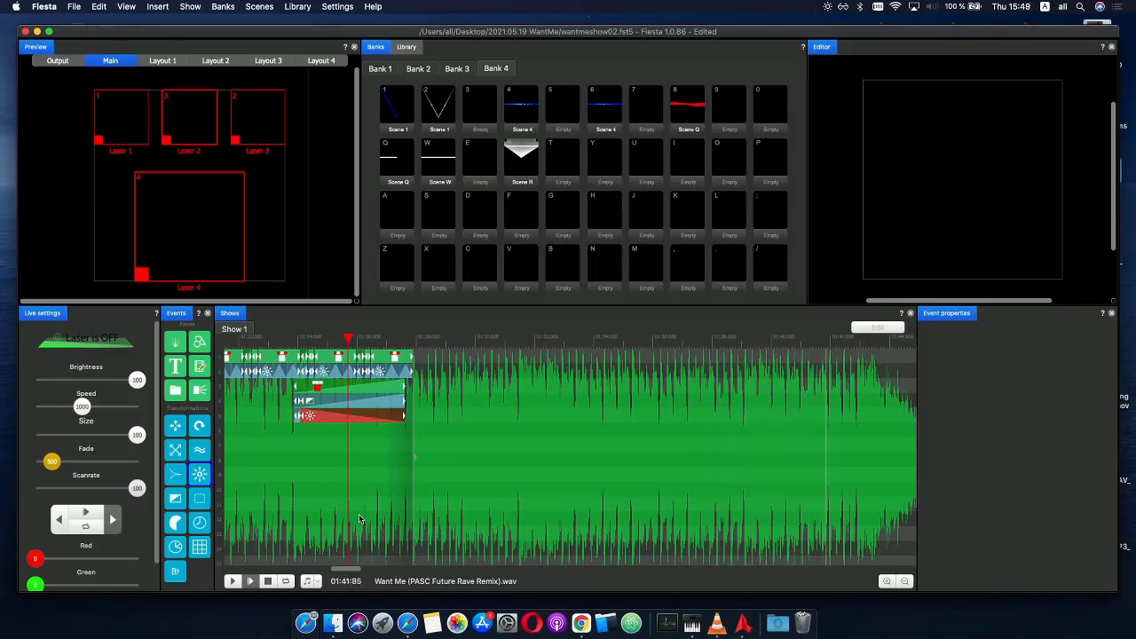
# - Copy Scene R to key Y of Bank 4 and open the copy for editing
pyautogui.click(525, 165)
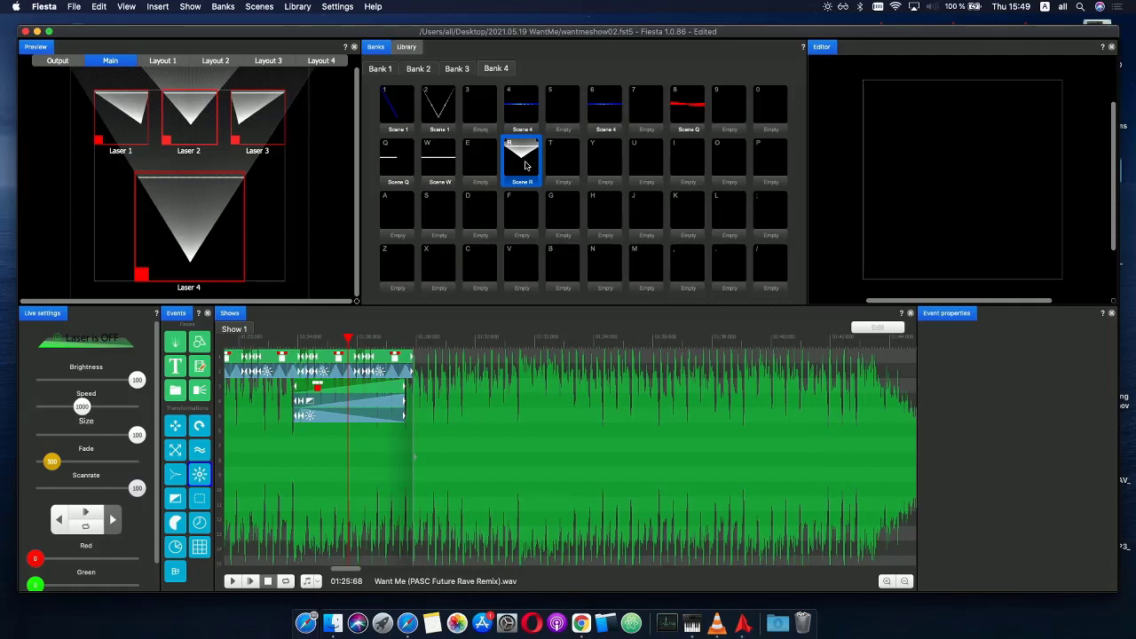
pyautogui.click(602, 161)
pyautogui.press('super+v')
pyautogui.rightClick(604, 159)
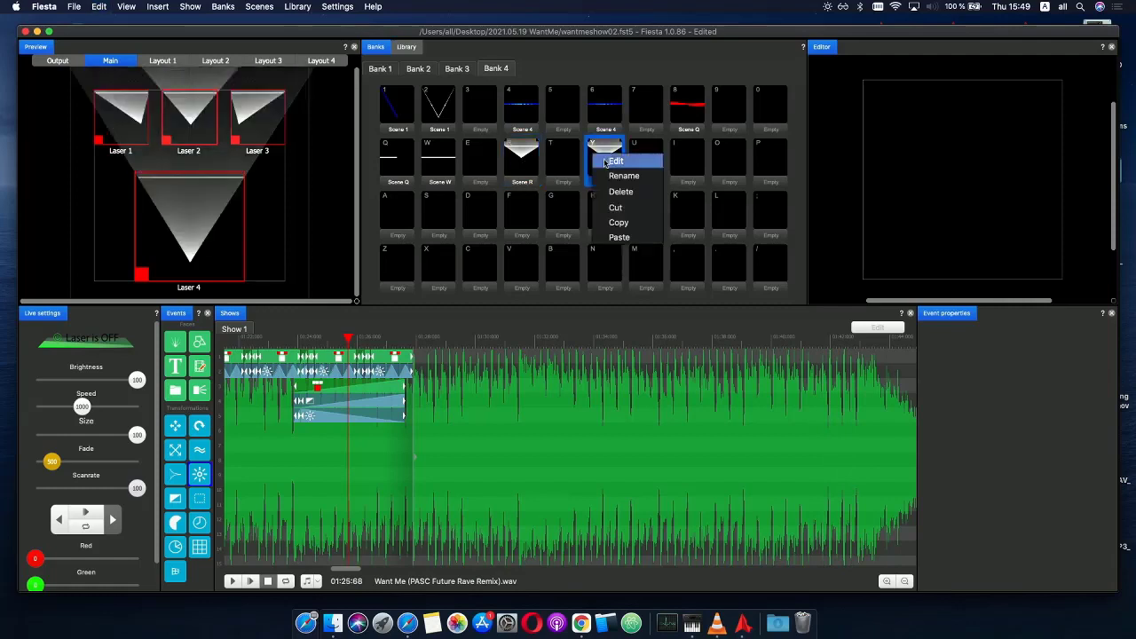
pyautogui.click(622, 166)
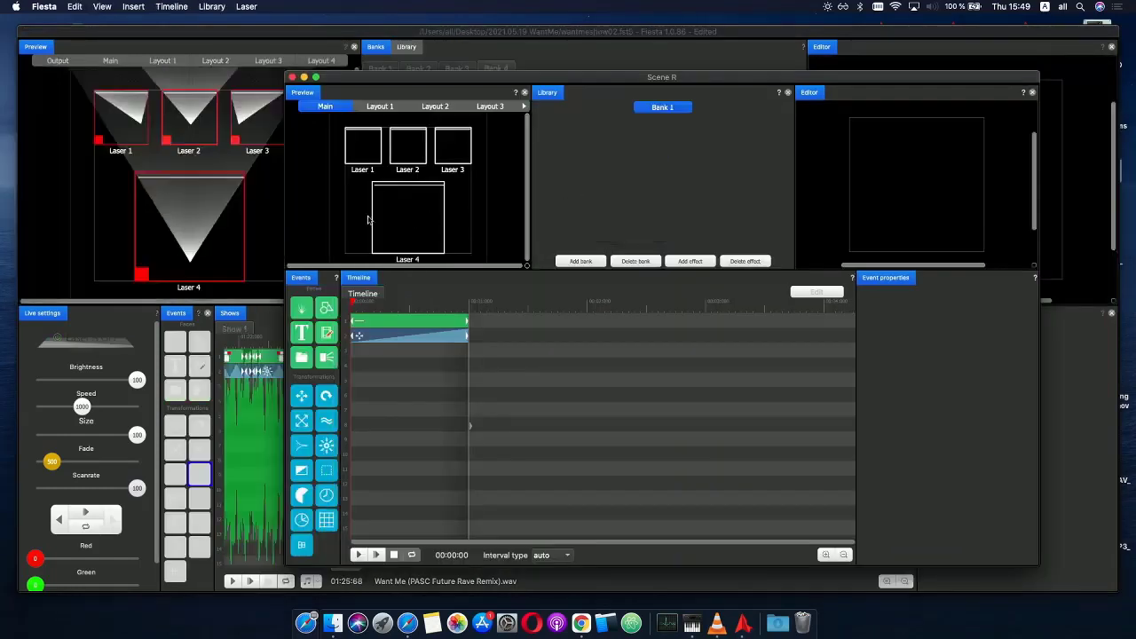
# - Output the scene's line event only on Lasers 1, 2 and 3 and delete the movement transformation beneath it
pyautogui.click(363, 327)
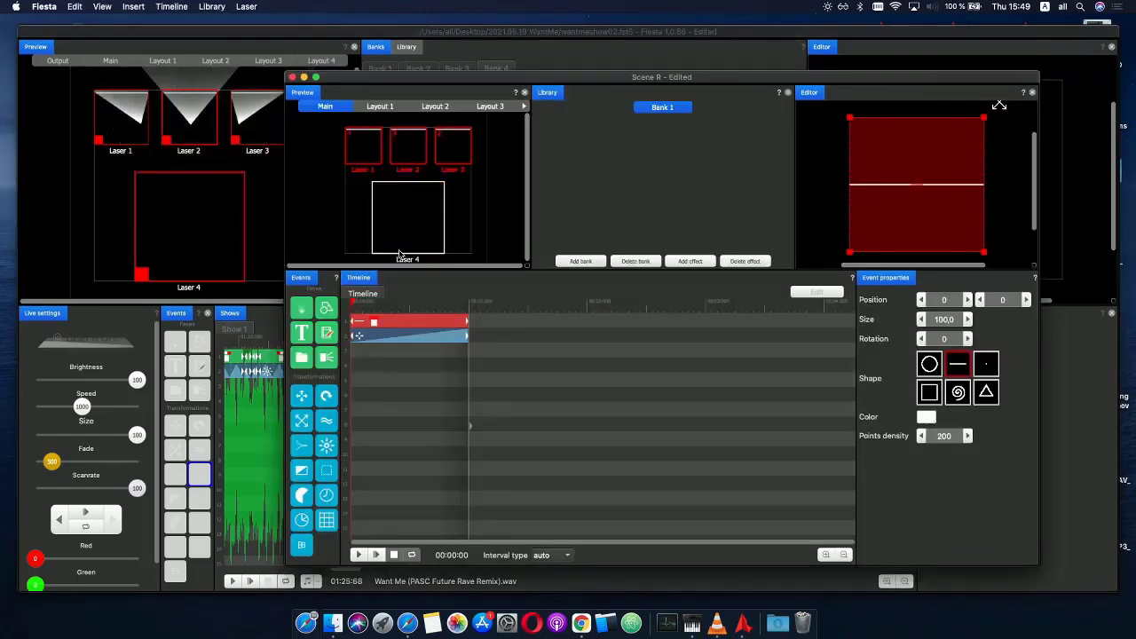
pyautogui.click(409, 338)
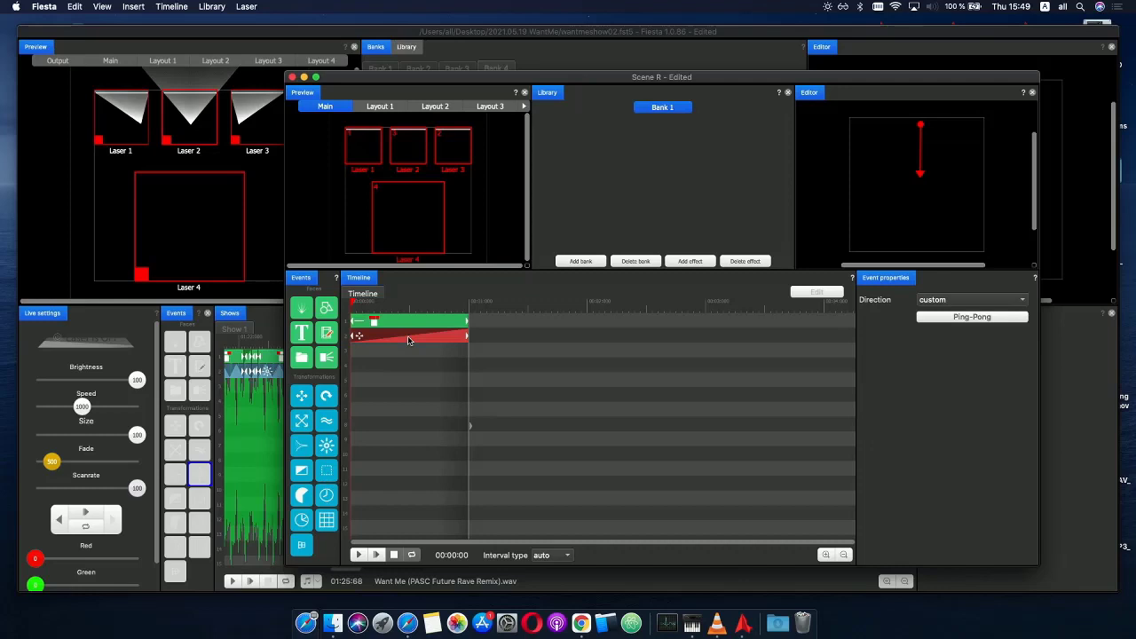
pyautogui.press('Delete')
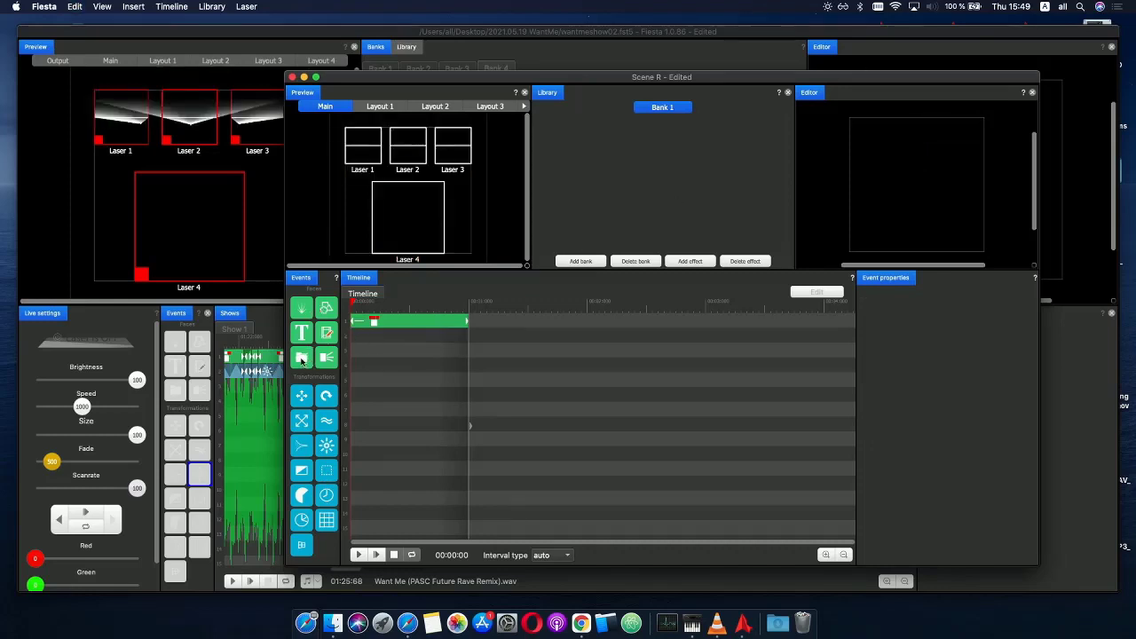
# - Place the line event inside a new group on the scene's first track and open the group
pyautogui.moveTo(302, 360); pyautogui.dragTo(374, 322)
pyautogui.click(394, 322)
pyautogui.press('Delete')
pyautogui.click(817, 292)
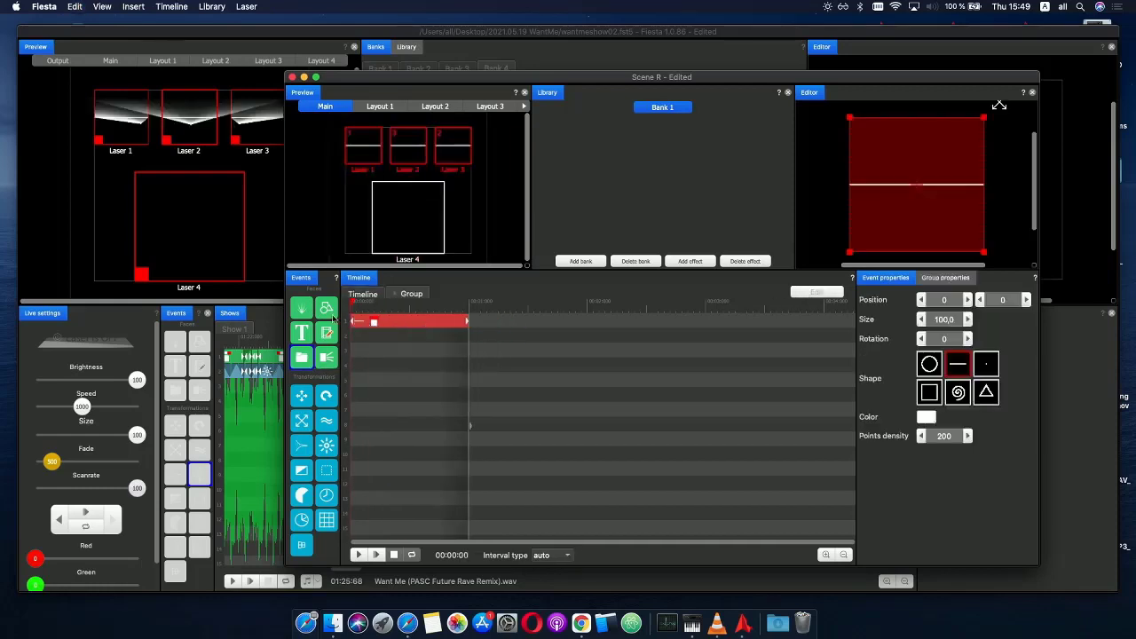
# - Move the line up to about position 577, 24229 and shrink it to a size of about 49.4
pyautogui.moveTo(917, 190); pyautogui.dragTo(917, 139)
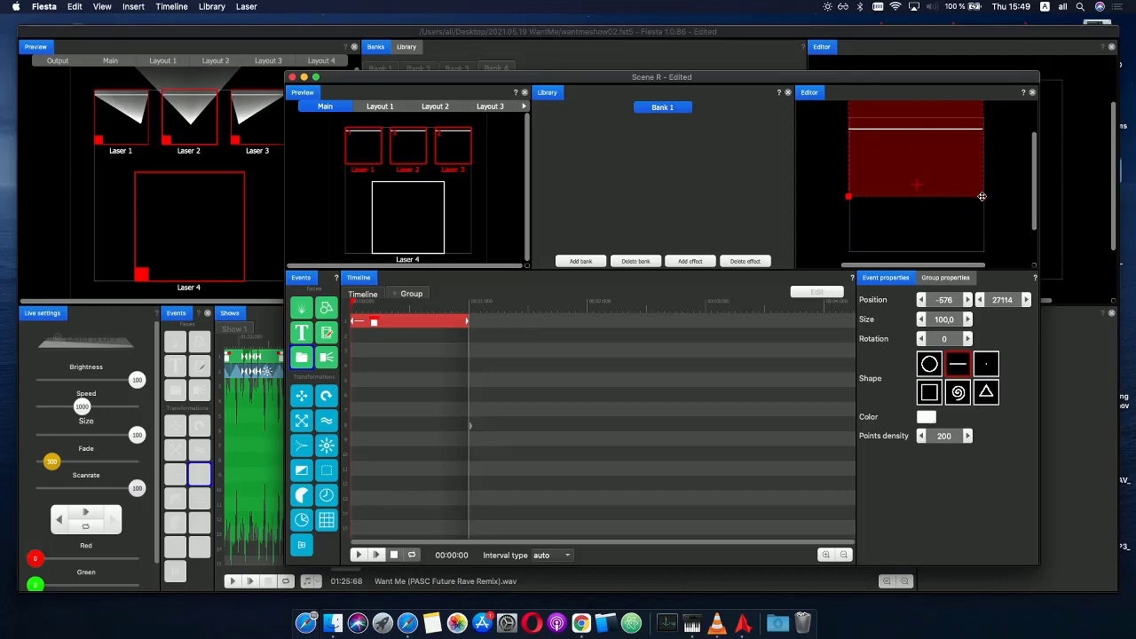
pyautogui.moveTo(982, 197); pyautogui.dragTo(935, 156)
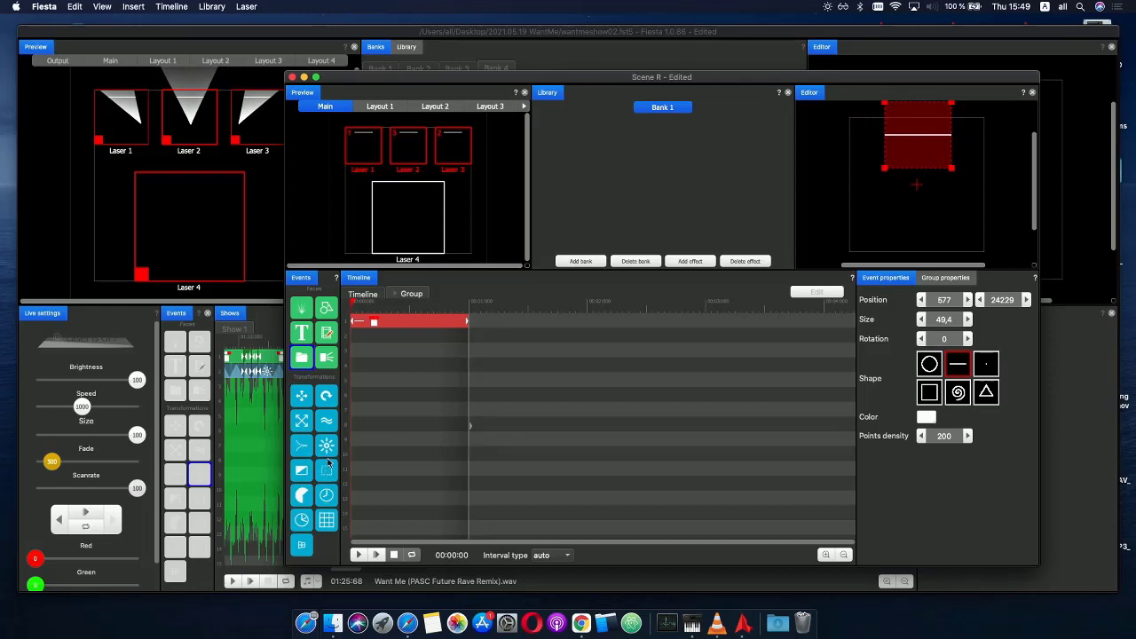
# - Add the transformation with Phase, Amplitude and Angle curves beneath the line, set its orientation to vertical and lower its amplitude to 2
pyautogui.moveTo(309, 459); pyautogui.dragTo(394, 323)
pyautogui.click(959, 303)
pyautogui.click(955, 315)
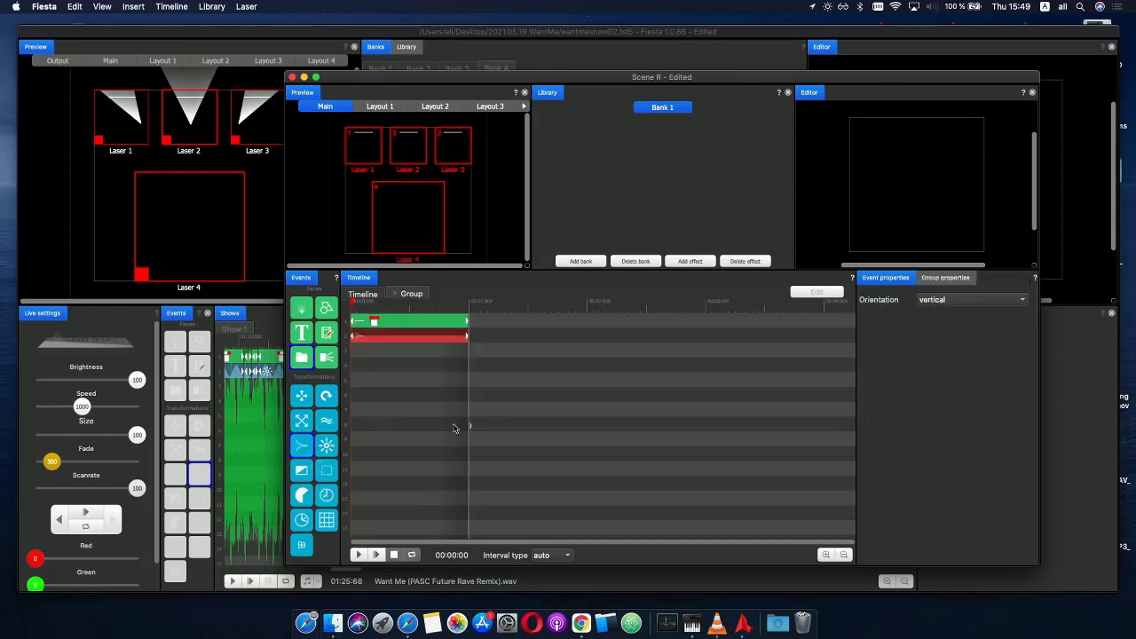
pyautogui.click(385, 341)
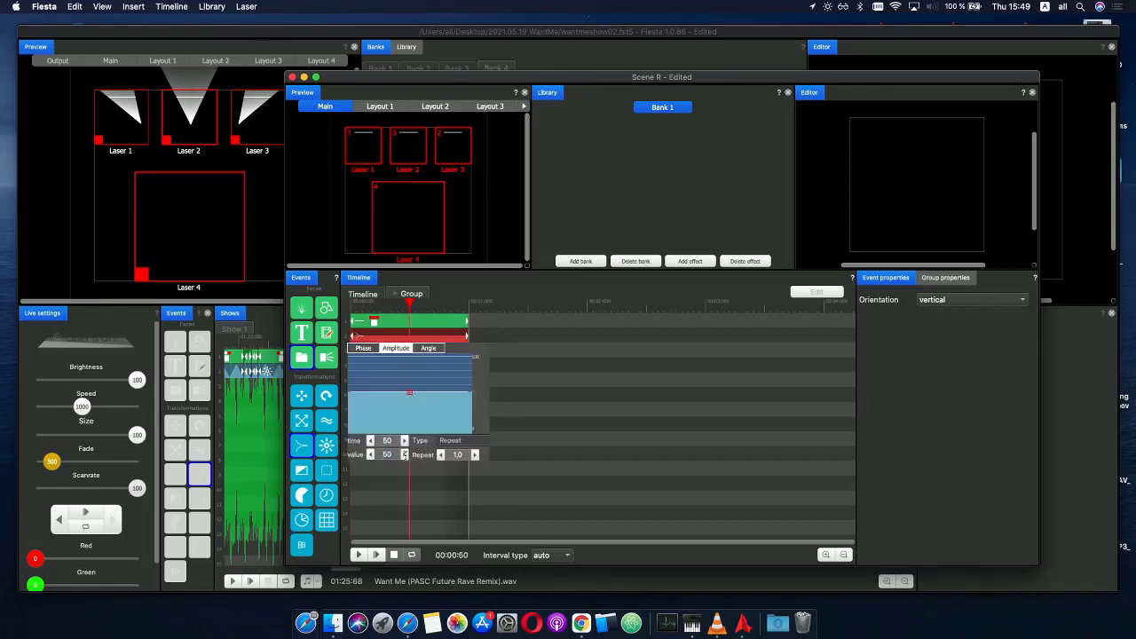
pyautogui.moveTo(409, 391); pyautogui.dragTo(409, 427)
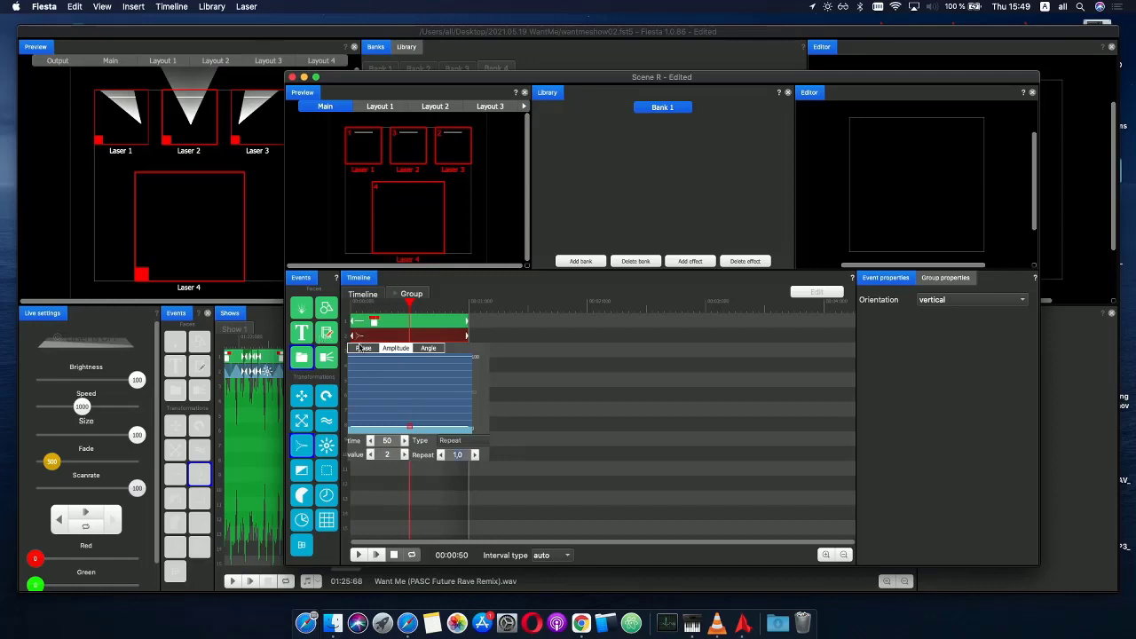
# - Check the transformation's Phase curve and scrub through the group's timeline to preview how the line moves
pyautogui.click(364, 349)
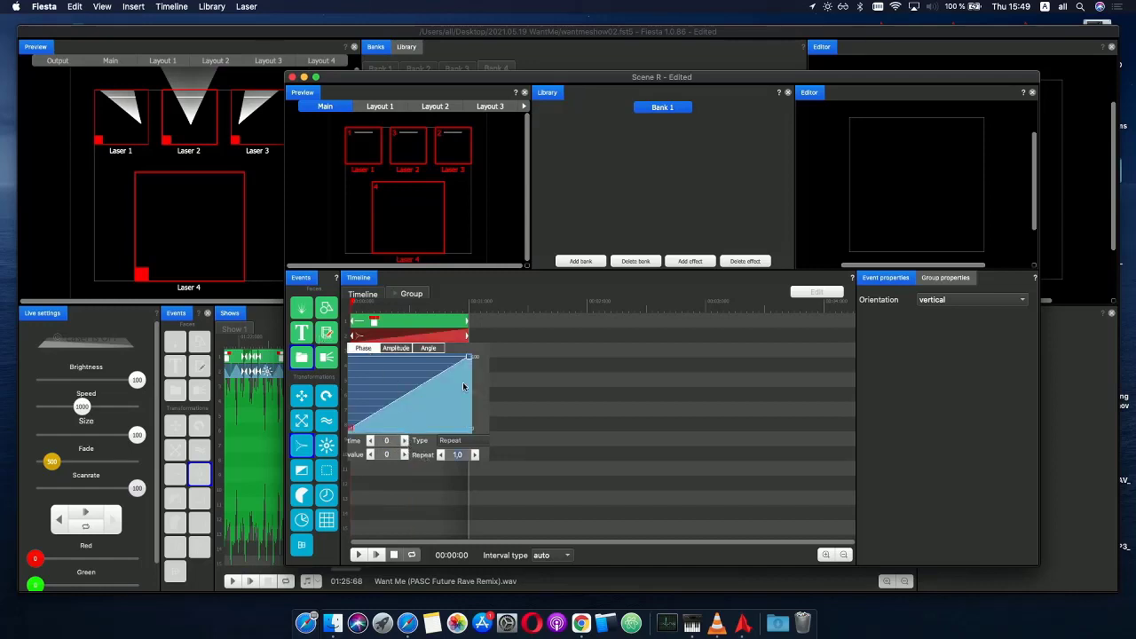
pyautogui.click(359, 308)
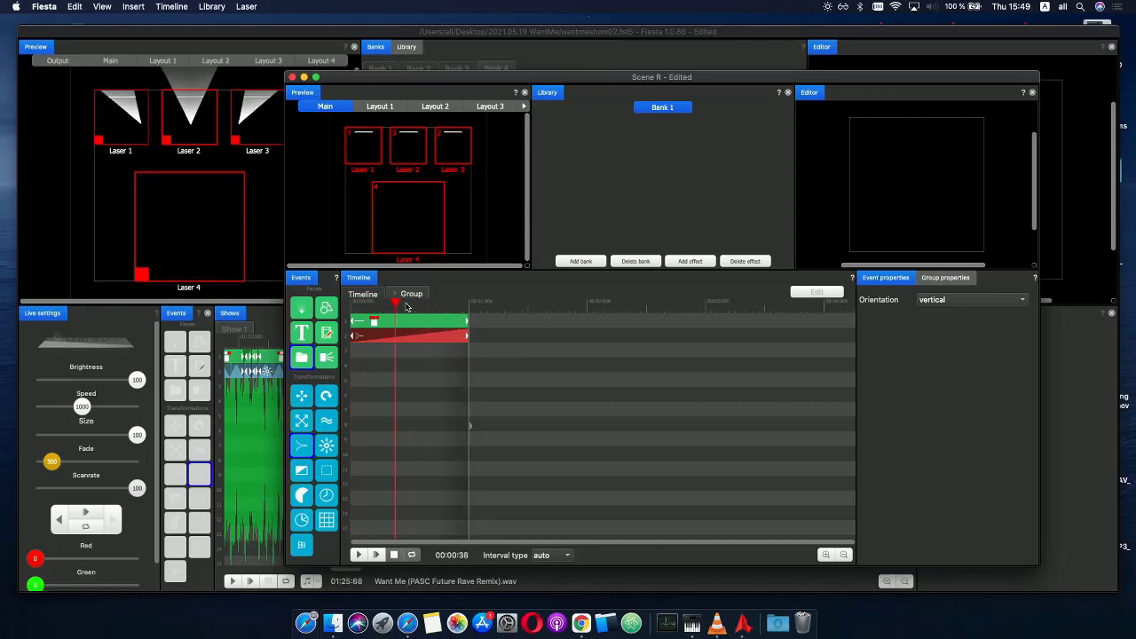
pyautogui.click(455, 304)
pyautogui.click(359, 303)
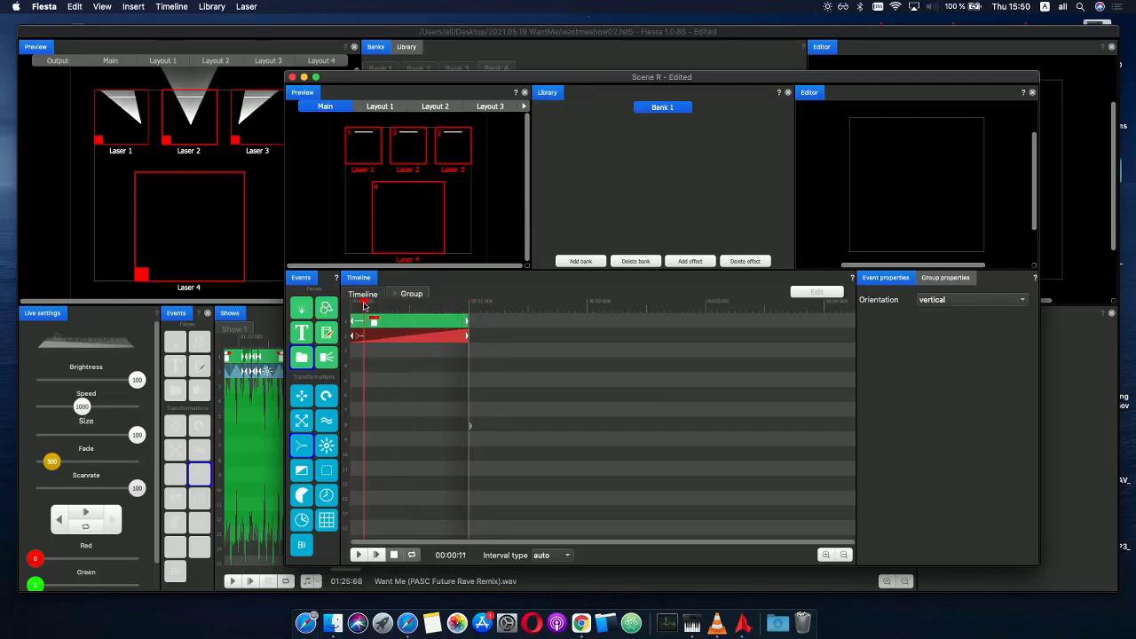
pyautogui.click(467, 304)
pyautogui.moveTo(468, 303); pyautogui.dragTo(355, 304)
# - Raise the transformation's Amplitude value to 4 and return the group's playhead to the start
pyautogui.click(396, 338)
pyautogui.click(398, 349)
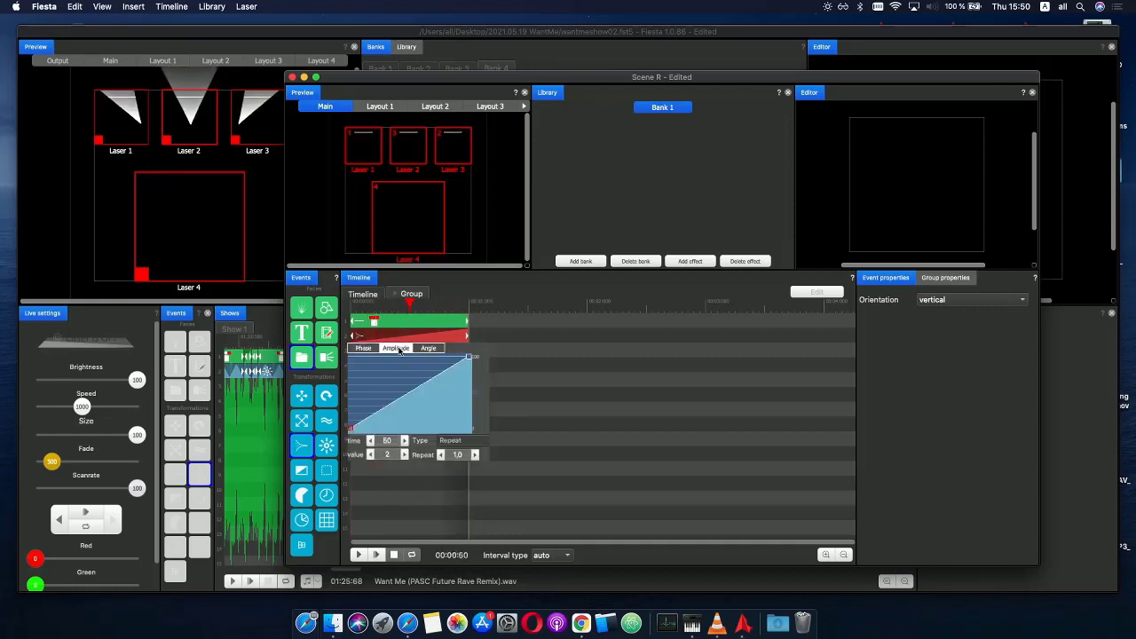
pyautogui.click(407, 456)
pyautogui.click(406, 455)
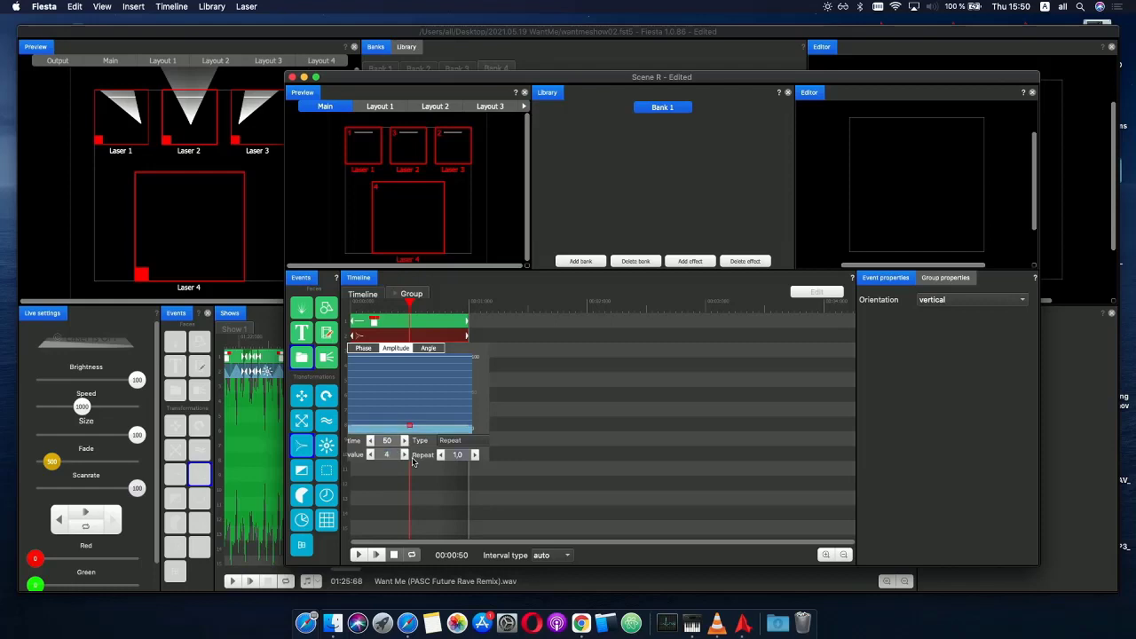
pyautogui.moveTo(358, 305); pyautogui.dragTo(298, 312)
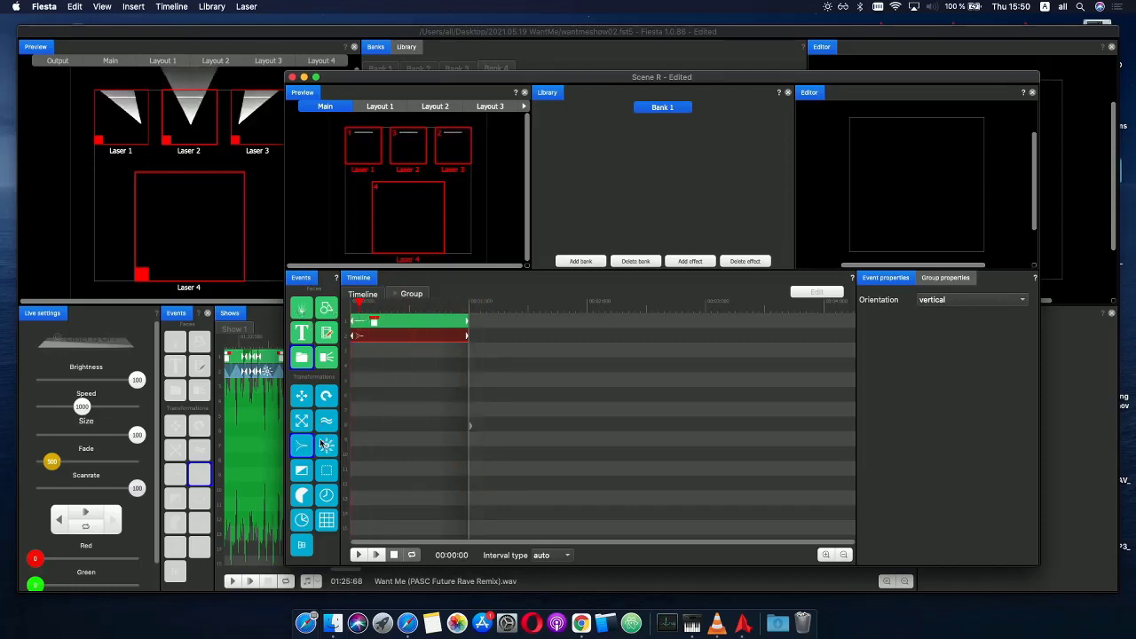
# - Add a z-axis rotation transformation beneath the group on the scene's main timeline, preview it and close the scene
pyautogui.click(369, 298)
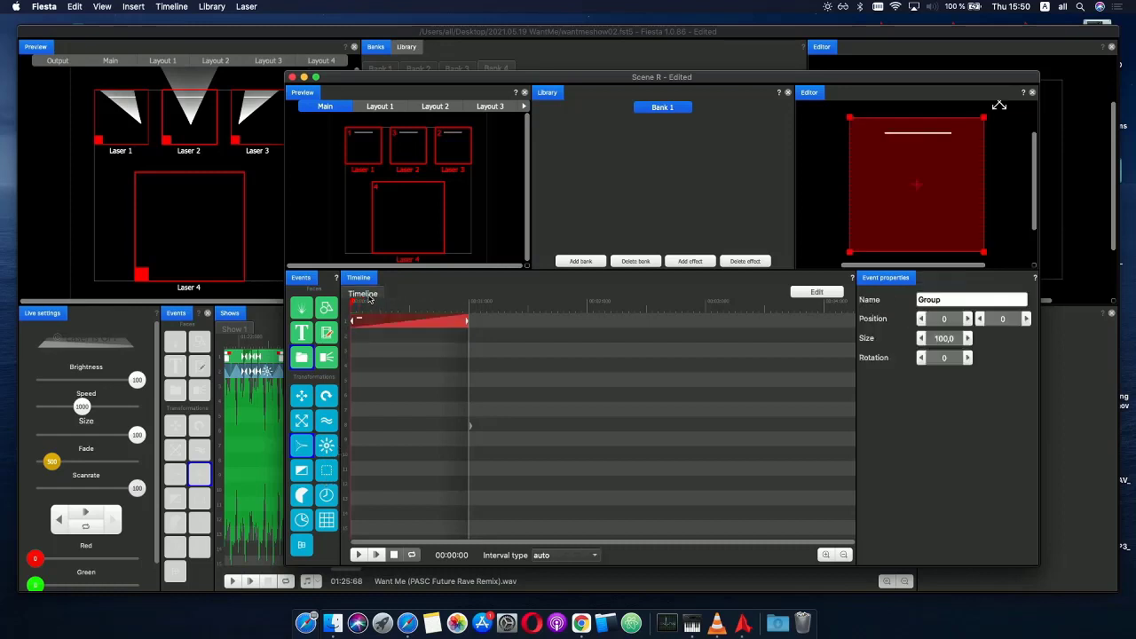
pyautogui.moveTo(361, 309)
pyautogui.mouseDown()
pyautogui.moveTo(500, 304)
pyautogui.moveTo(374, 307)
pyautogui.mouseUp()
pyautogui.moveTo(329, 399); pyautogui.dragTo(411, 306)
pyautogui.click(391, 306)
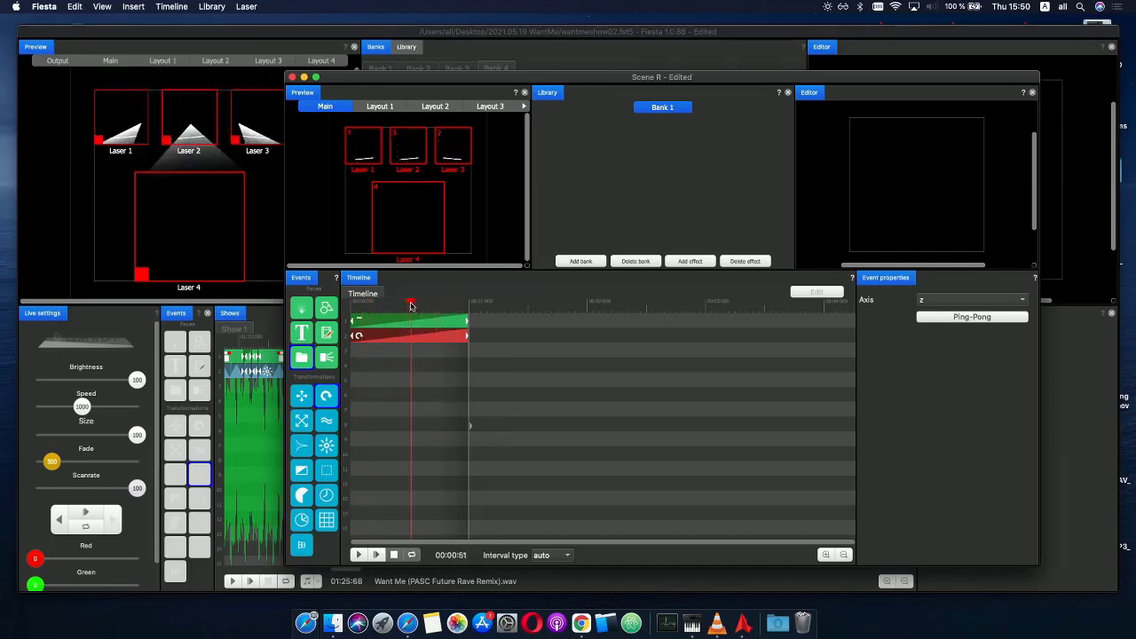
pyautogui.click(293, 78)
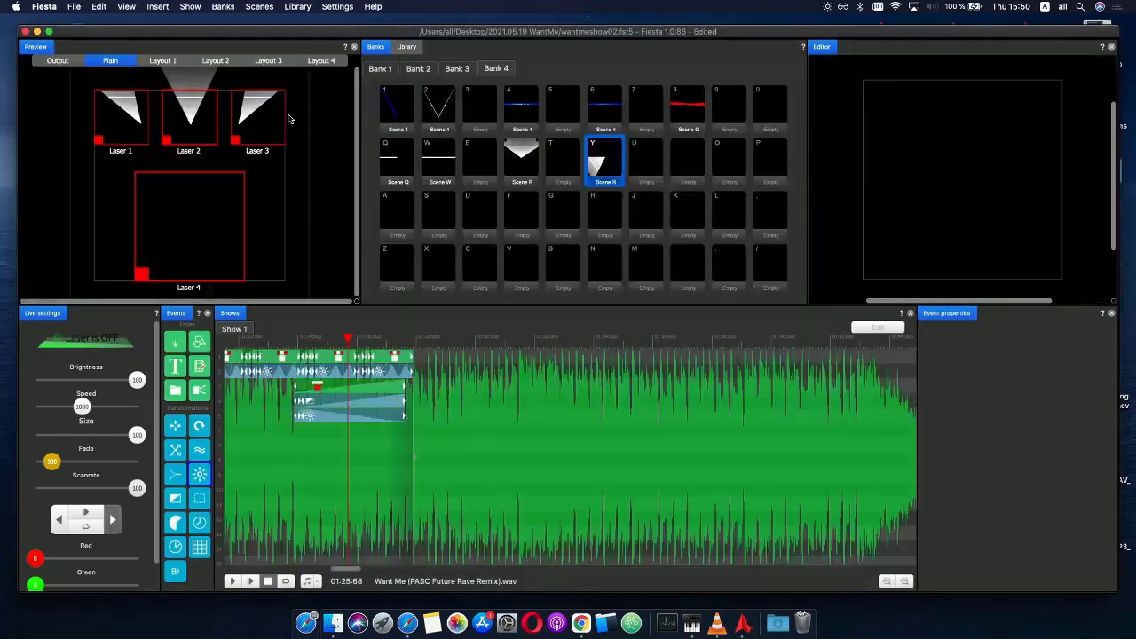
# - Open the laser settings and turn off Invert X for the Laser 3 zone
pyautogui.click(223, 6)
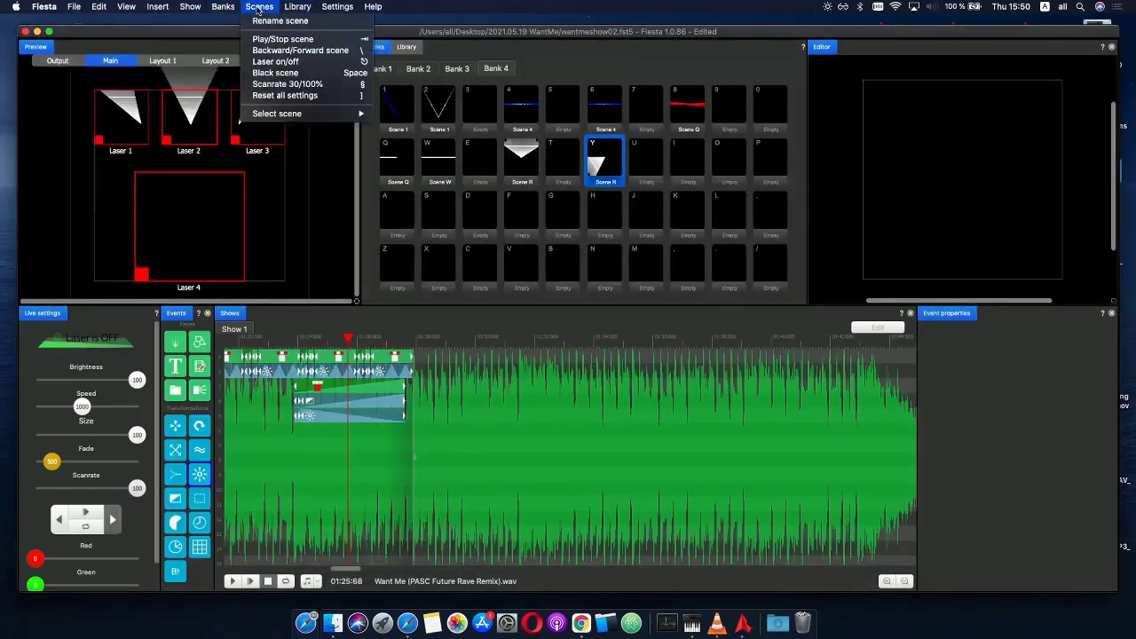
pyautogui.moveTo(322, 8)
pyautogui.click(355, 20)
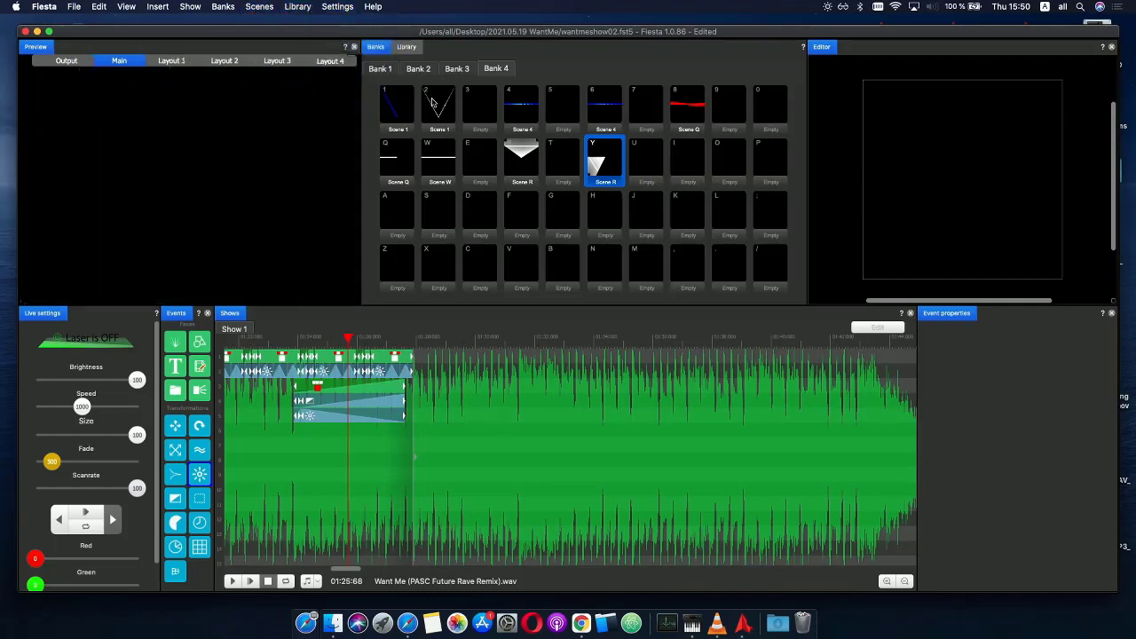
pyautogui.click(405, 255)
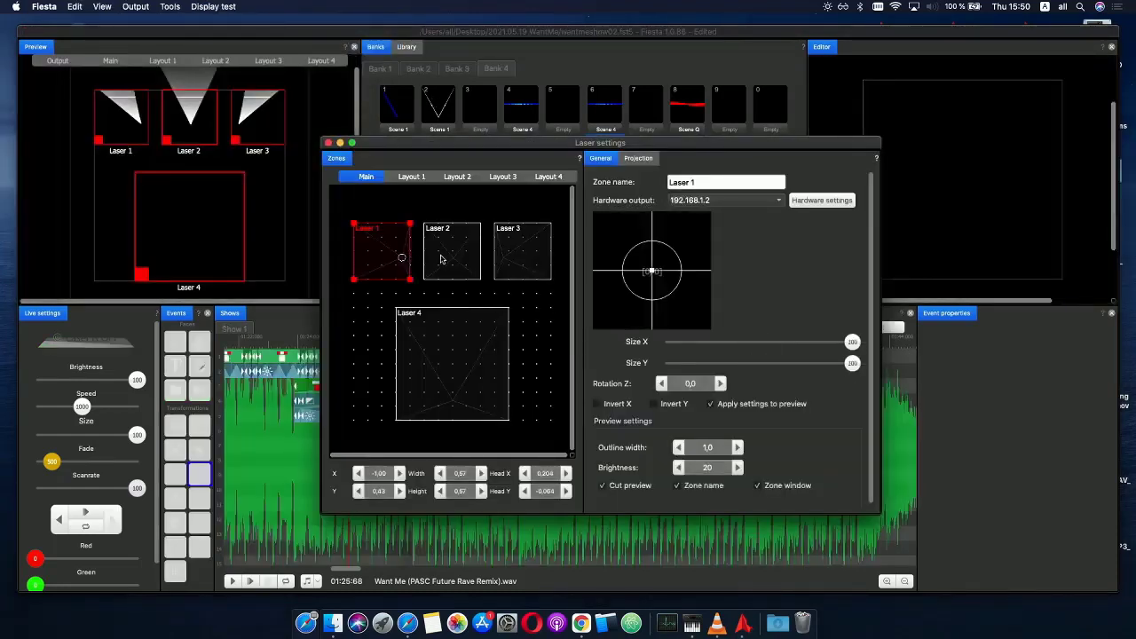
pyautogui.click(442, 260)
pyautogui.click(508, 258)
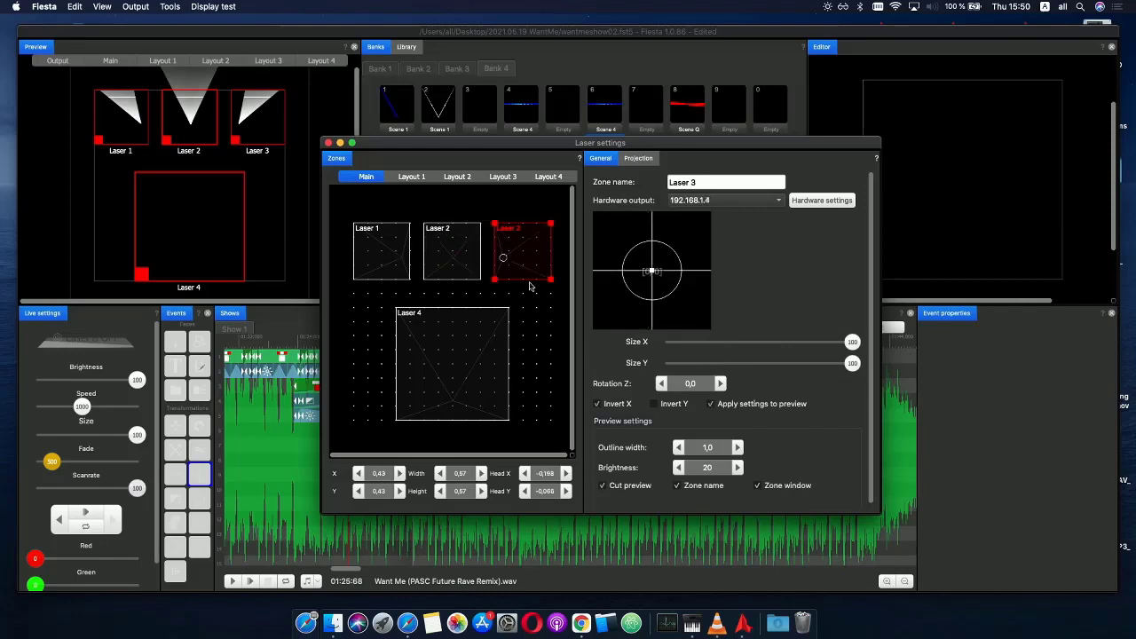
pyautogui.click(598, 404)
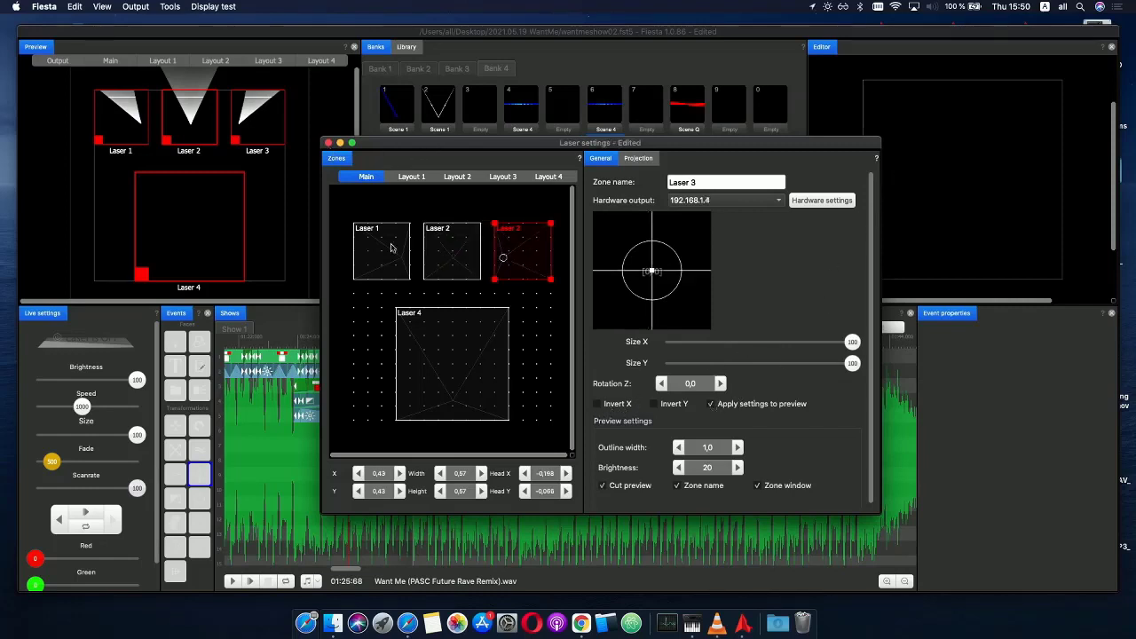
# - Set Size X and Size Y of the Laser 2 zone to 100
pyautogui.click(440, 252)
pyautogui.click(401, 253)
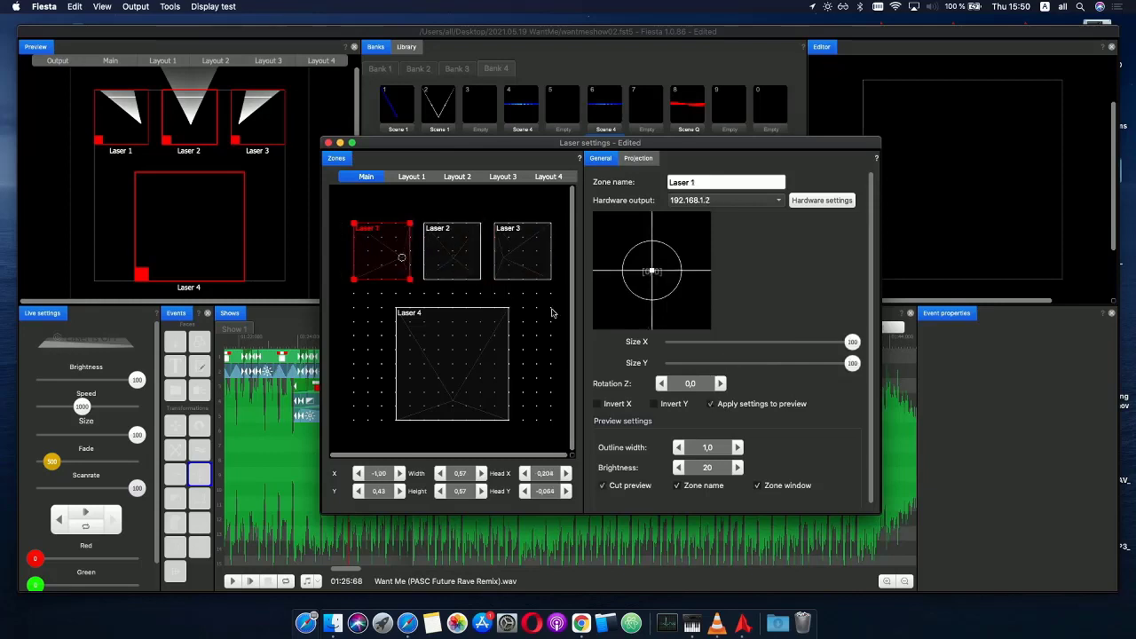
pyautogui.click(444, 248)
pyautogui.click(712, 405)
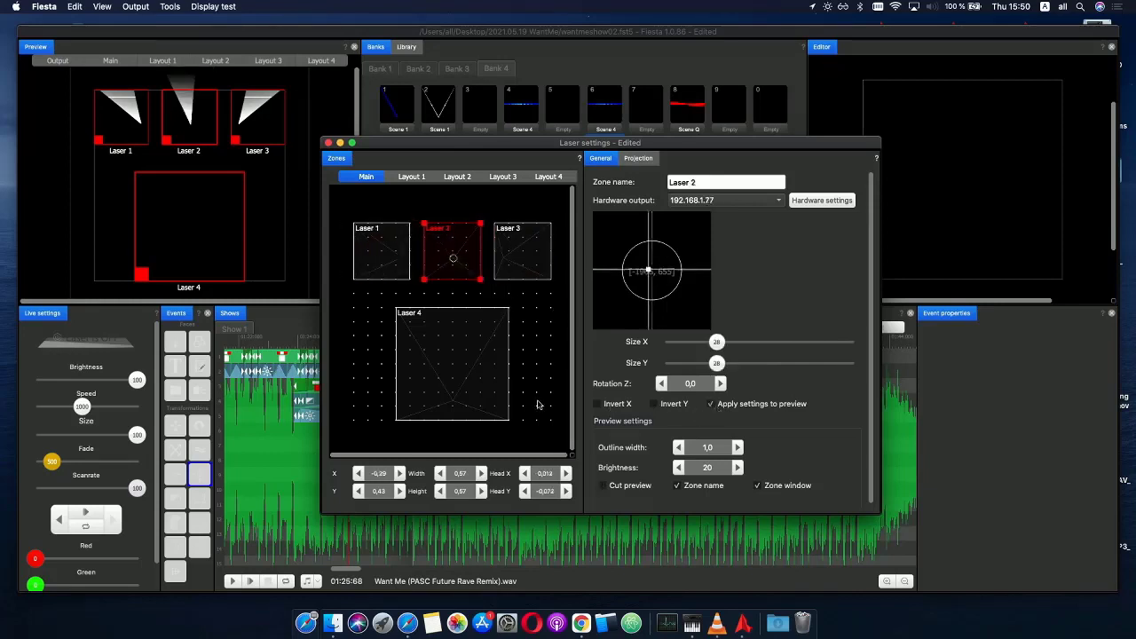
pyautogui.scroll(5, 714, 362)
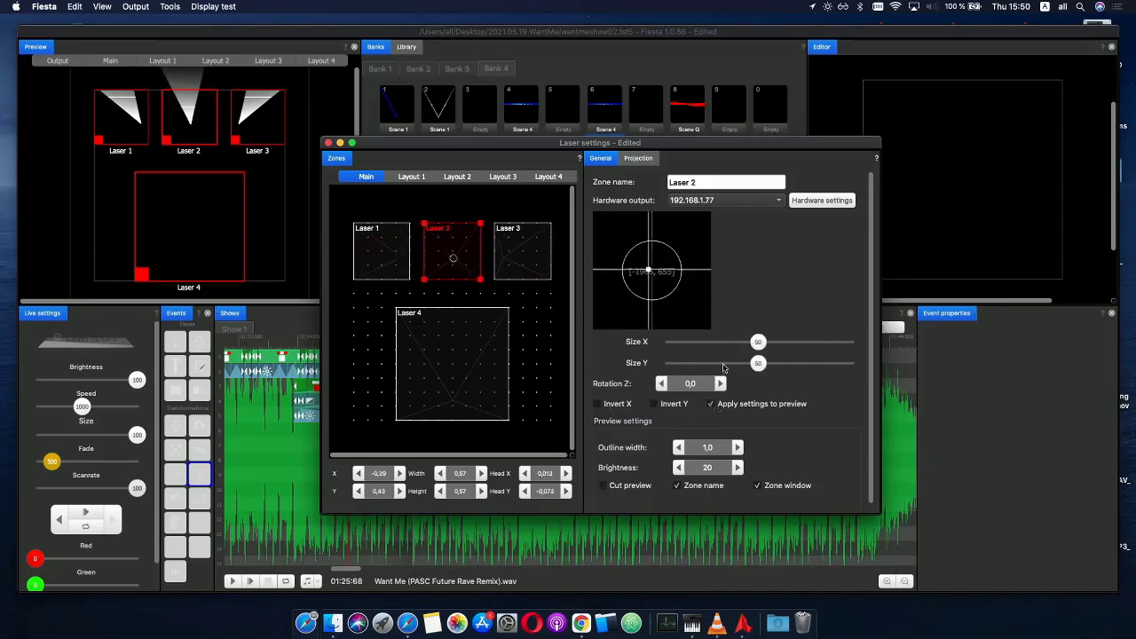
pyautogui.scroll(10, 793, 346)
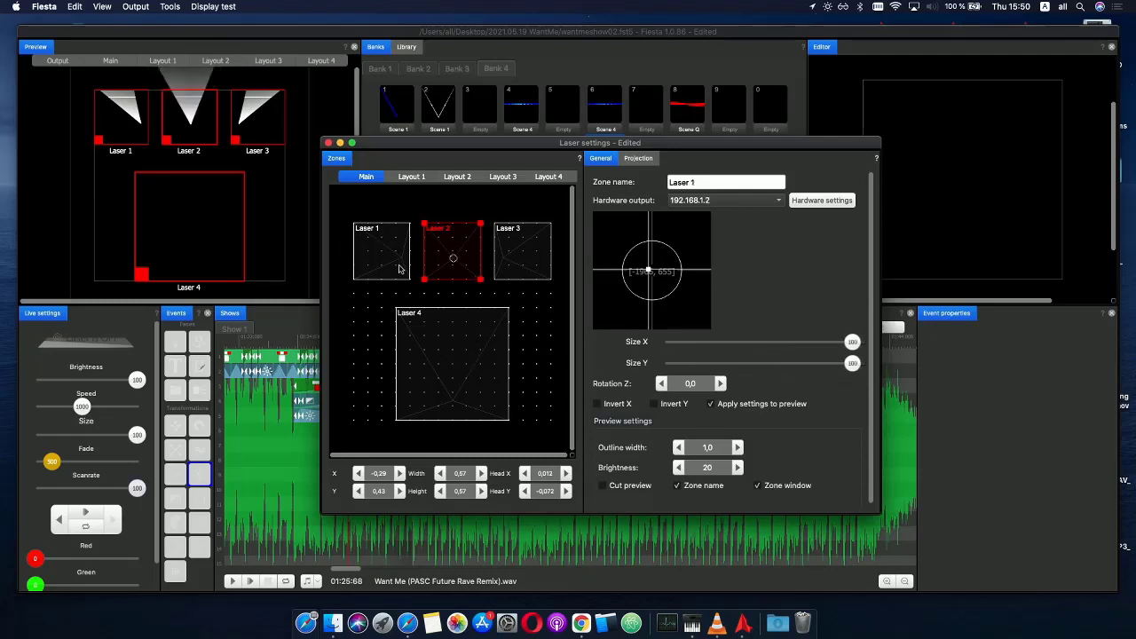
# - Turn off Apply settings to preview for Laser 3 and accept its projection position as 0:0
pyautogui.click(510, 258)
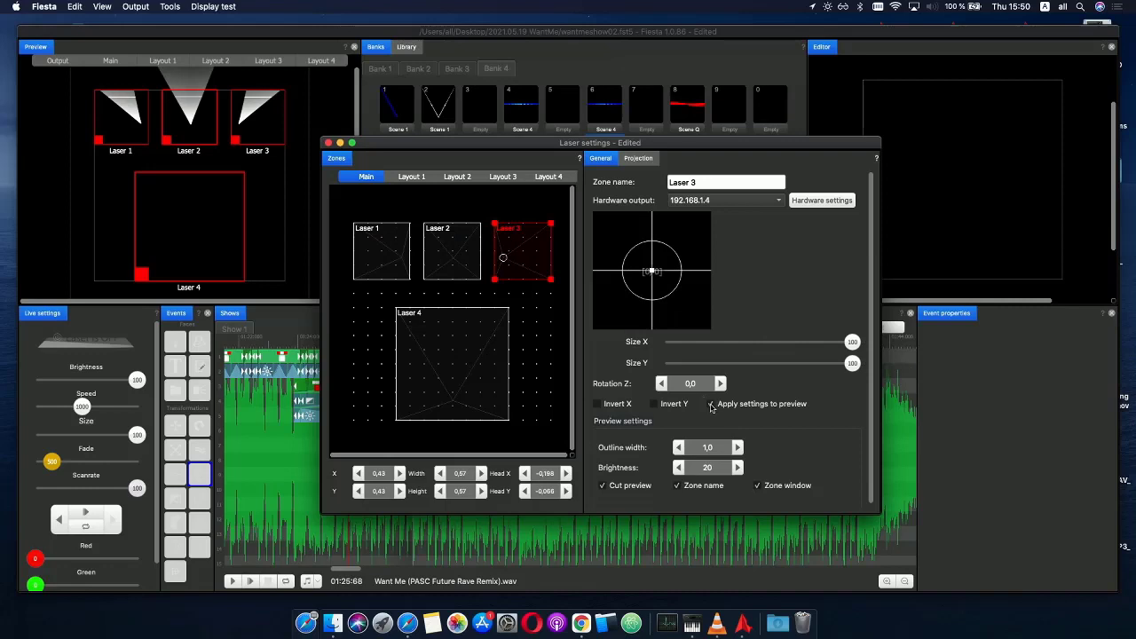
pyautogui.rightClick(641, 288)
pyautogui.click(652, 281)
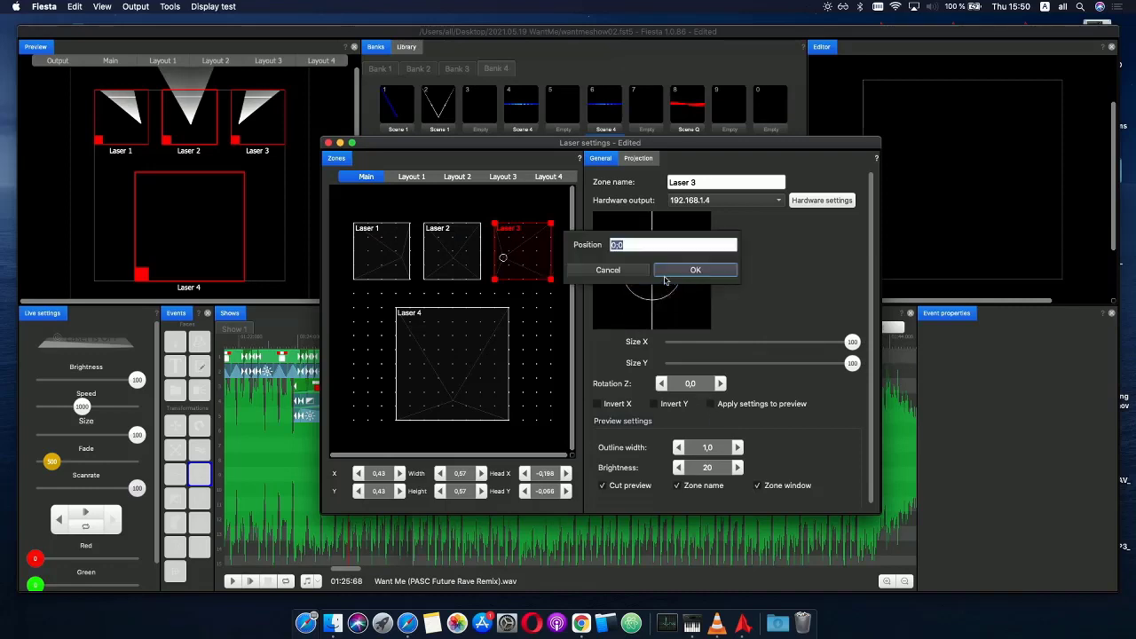
pyautogui.click(694, 274)
# - Center the projection position of the Laser 2 zone
pyautogui.click(466, 256)
pyautogui.rightClick(669, 272)
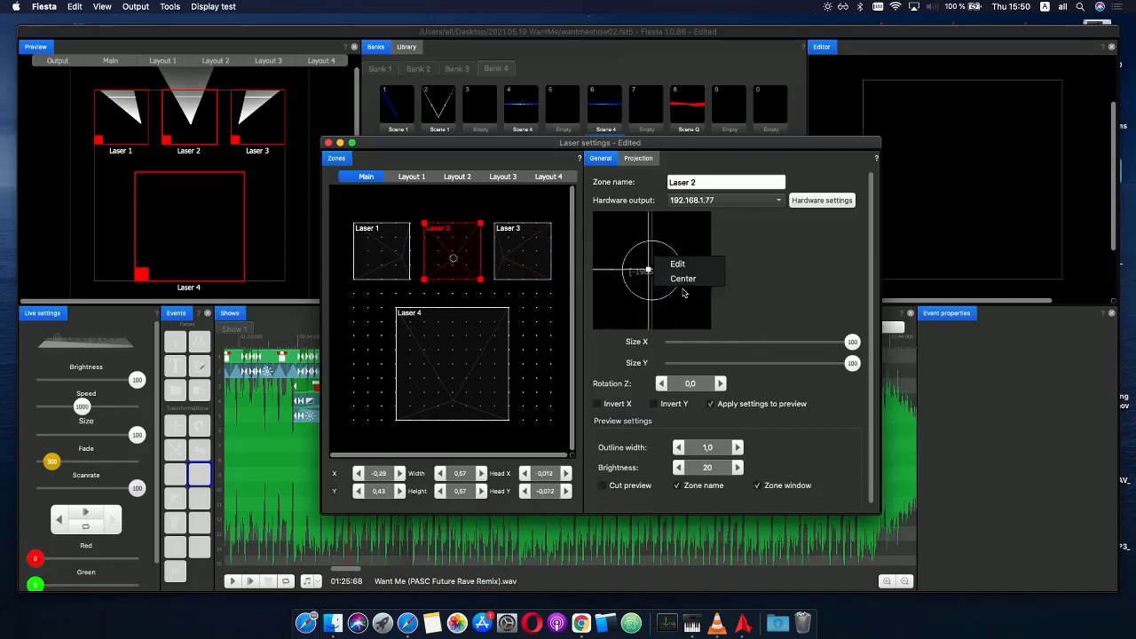
pyautogui.click(686, 286)
# - Turn off Apply settings to preview for Laser 2 and close the laser settings
pyautogui.click(379, 263)
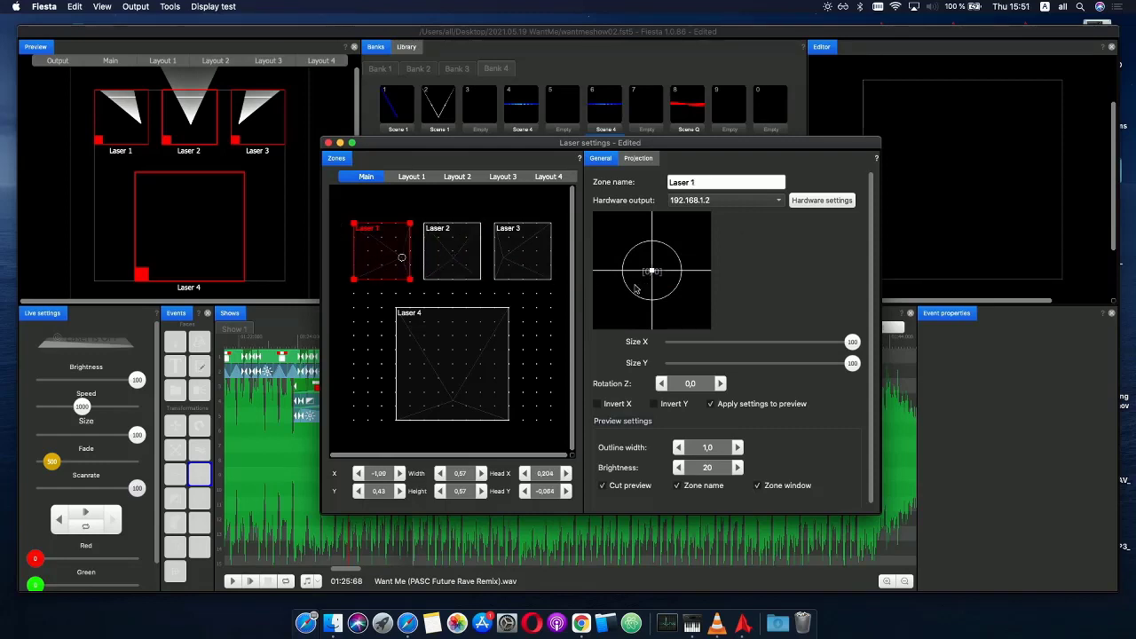
pyautogui.click(471, 247)
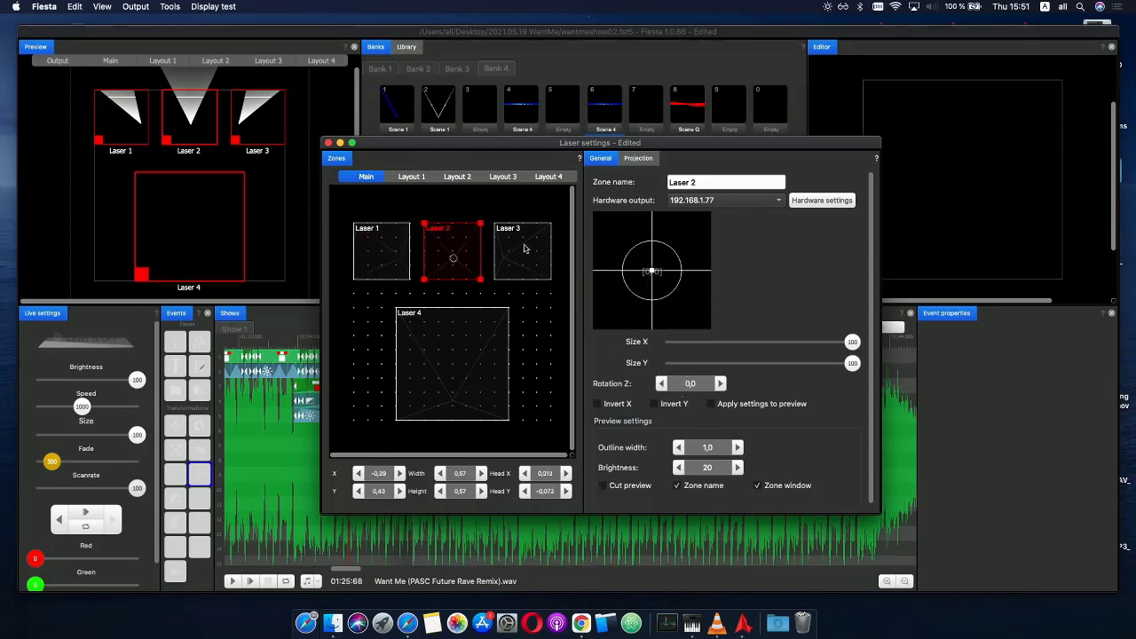
pyautogui.click(524, 249)
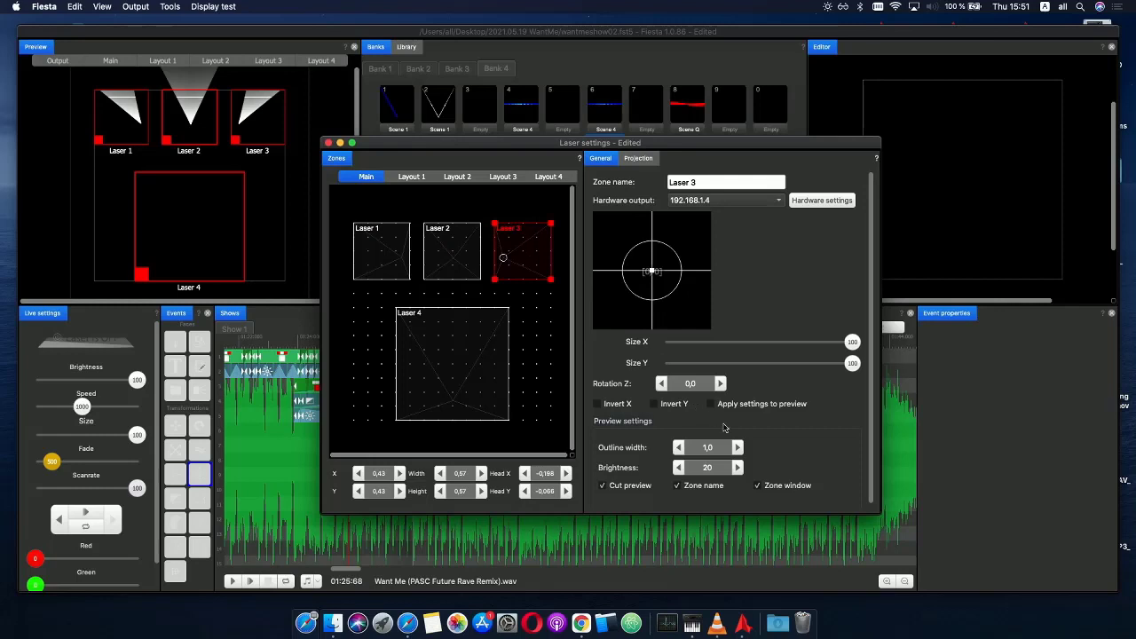
pyautogui.click(327, 143)
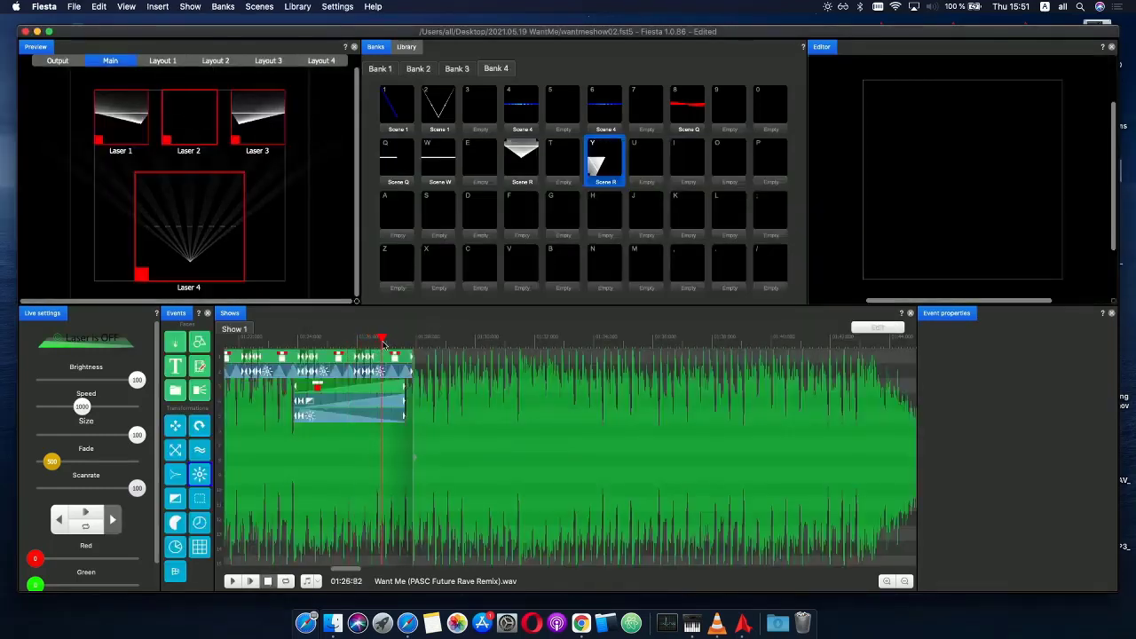
# - Reopen the scene in slot Y of Bank 4 and move its rotation transformation down to track 3
pyautogui.moveTo(383, 344)
pyautogui.mouseDown()
pyautogui.moveTo(426, 344)
pyautogui.moveTo(383, 344)
pyautogui.moveTo(393, 344)
pyautogui.mouseUp()
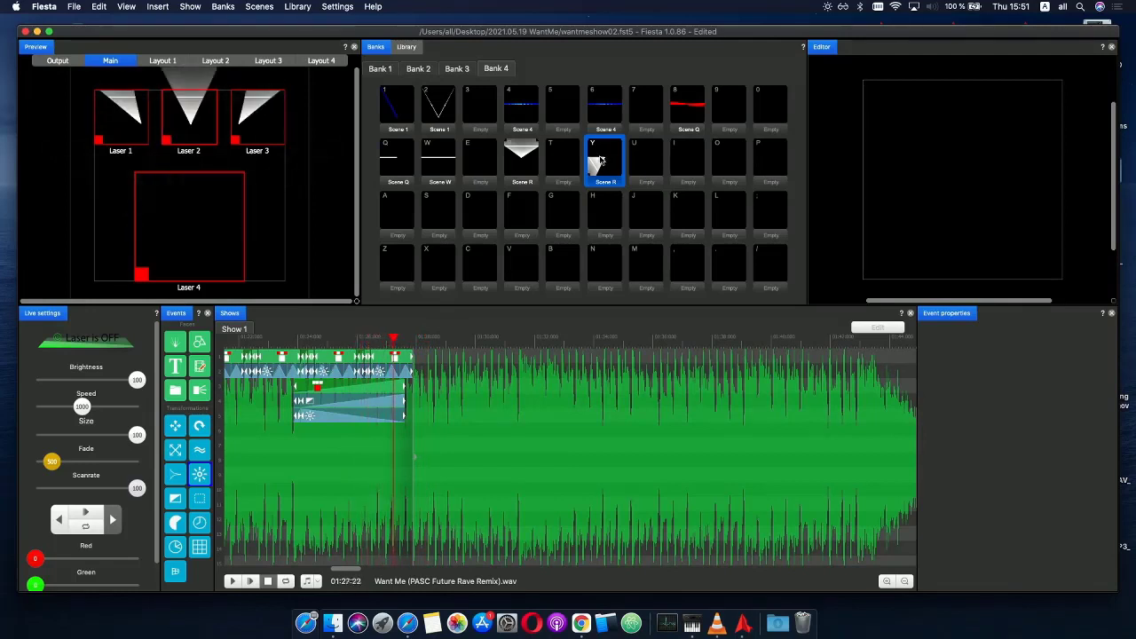
pyautogui.doubleClick(601, 160)
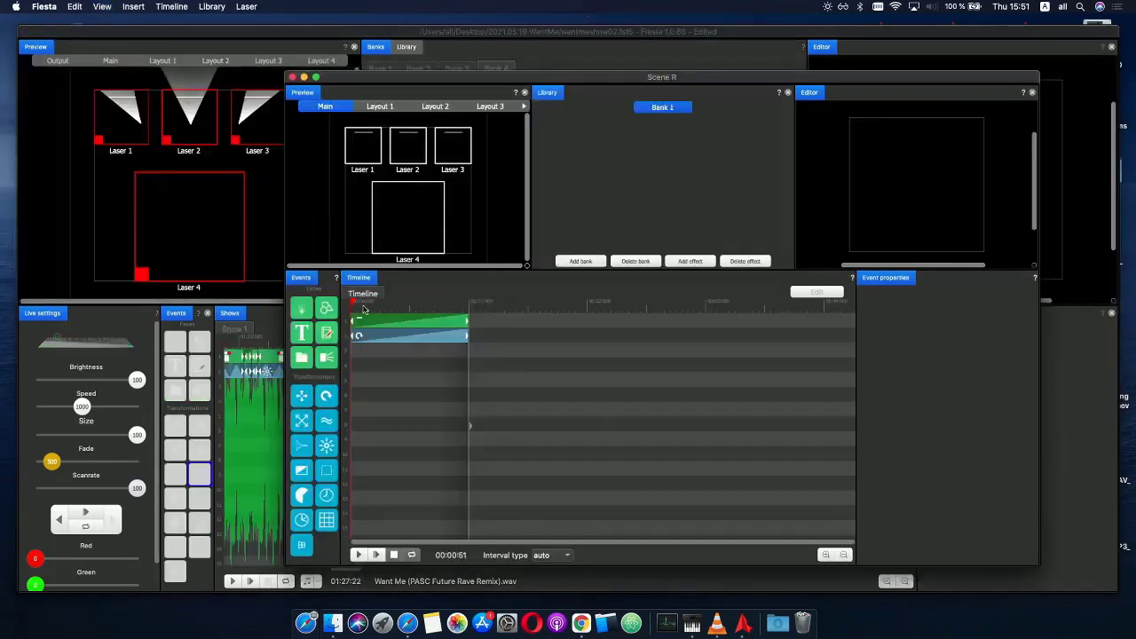
pyautogui.moveTo(363, 309)
pyautogui.mouseDown()
pyautogui.moveTo(418, 309)
pyautogui.moveTo(354, 310)
pyautogui.mouseUp()
pyautogui.click(356, 352)
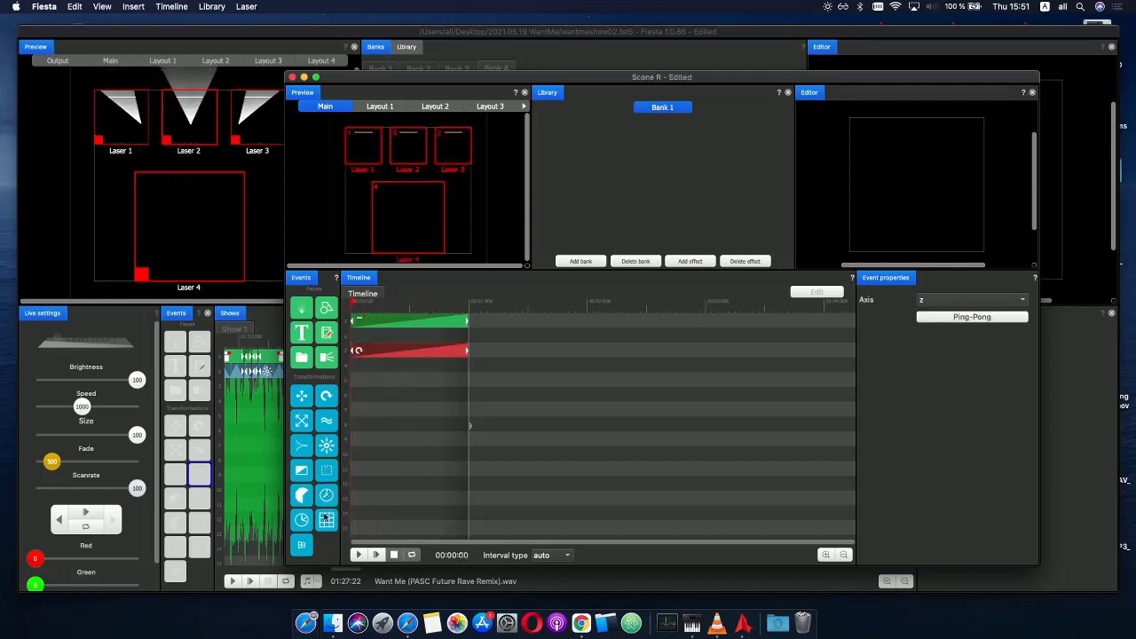
pyautogui.moveTo(302, 520); pyautogui.dragTo(376, 308)
pyautogui.click(382, 308)
pyautogui.press('Delete')
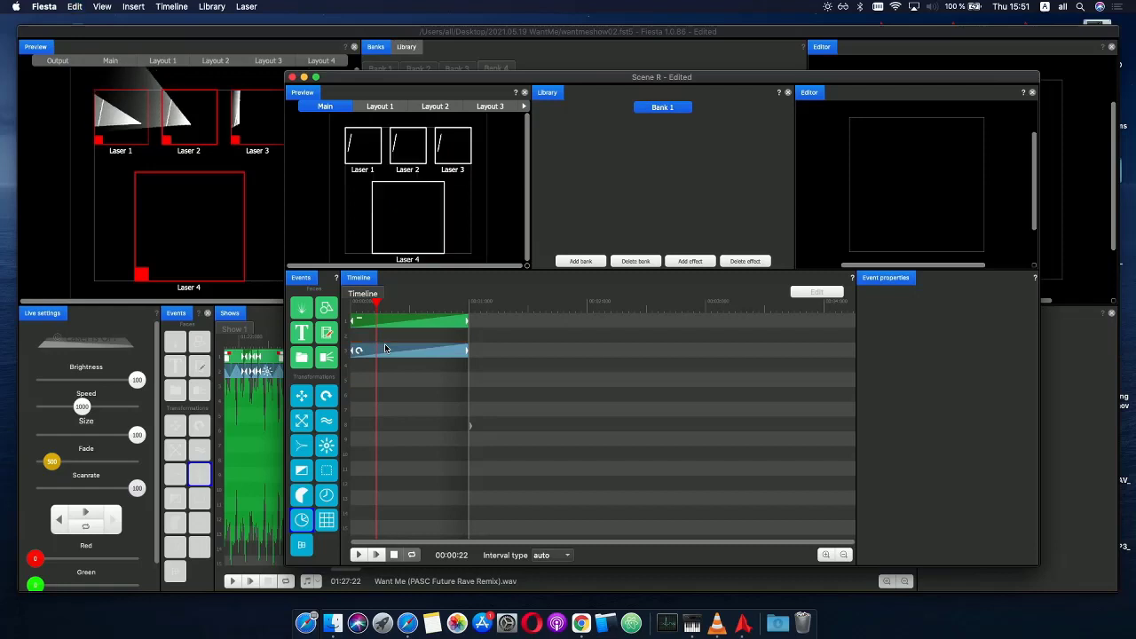
# - Add a delay transformation on track 2 between the group and the rotation, and set its Delay to 8
pyautogui.moveTo(302, 521); pyautogui.dragTo(426, 307)
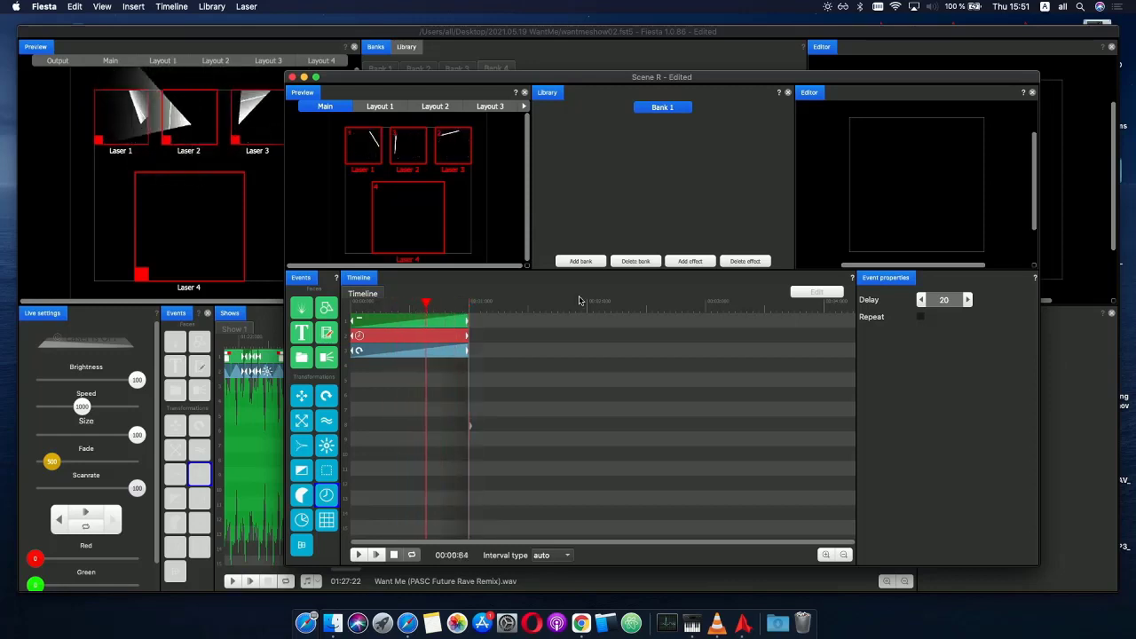
pyautogui.doubleClick(945, 299)
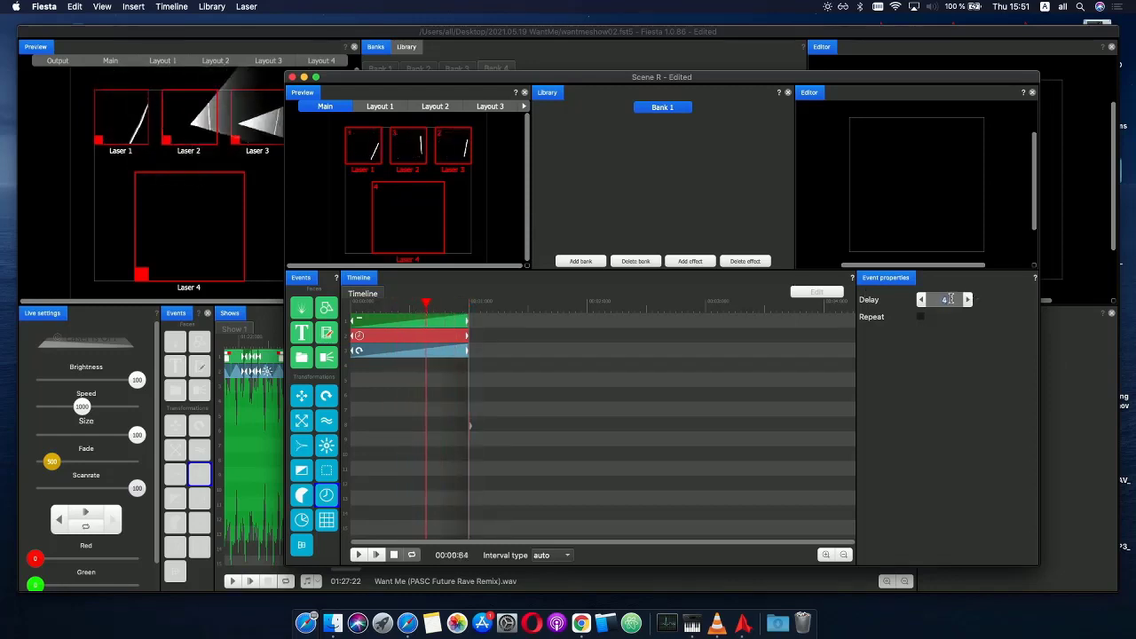
pyautogui.write('0')
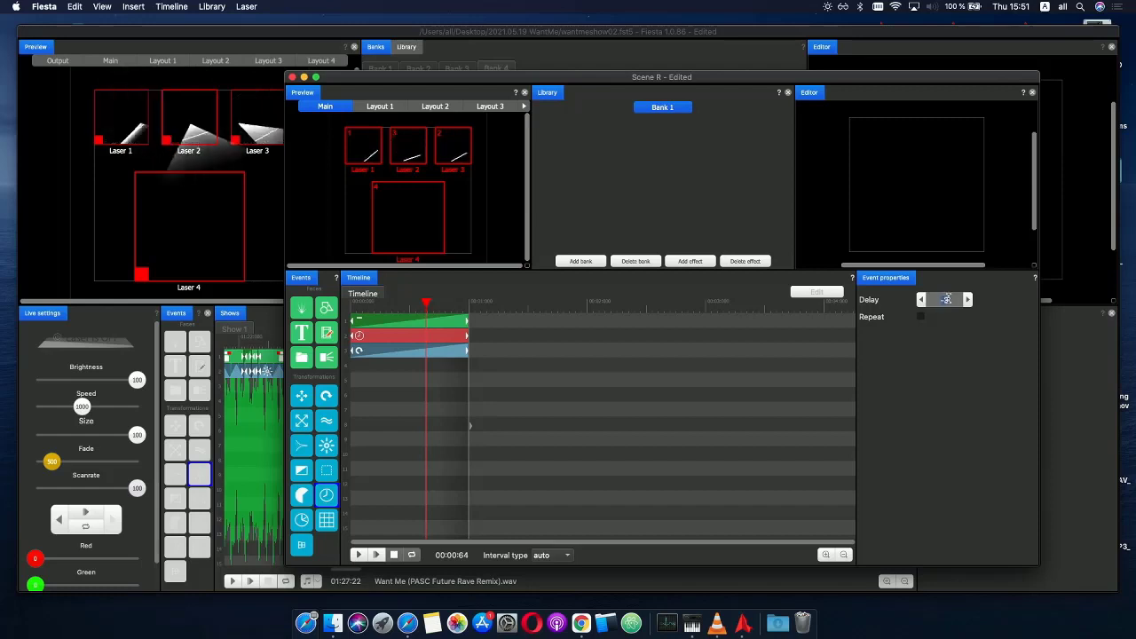
pyautogui.press('Return')
pyautogui.write('1')
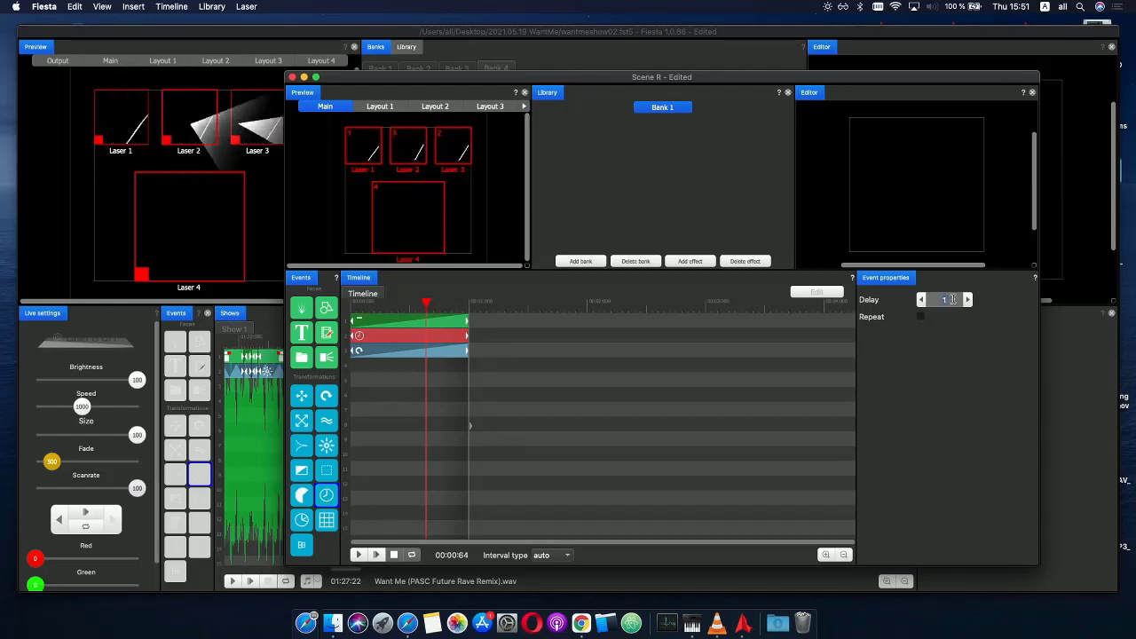
pyautogui.write('7')
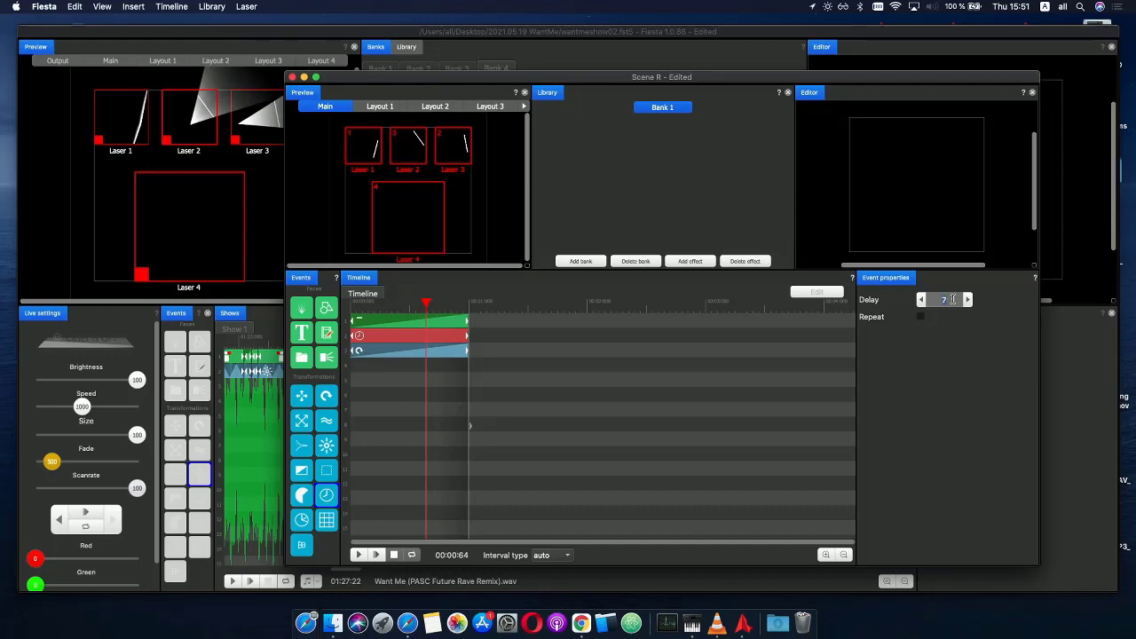
pyautogui.scroll(1, 952, 299)
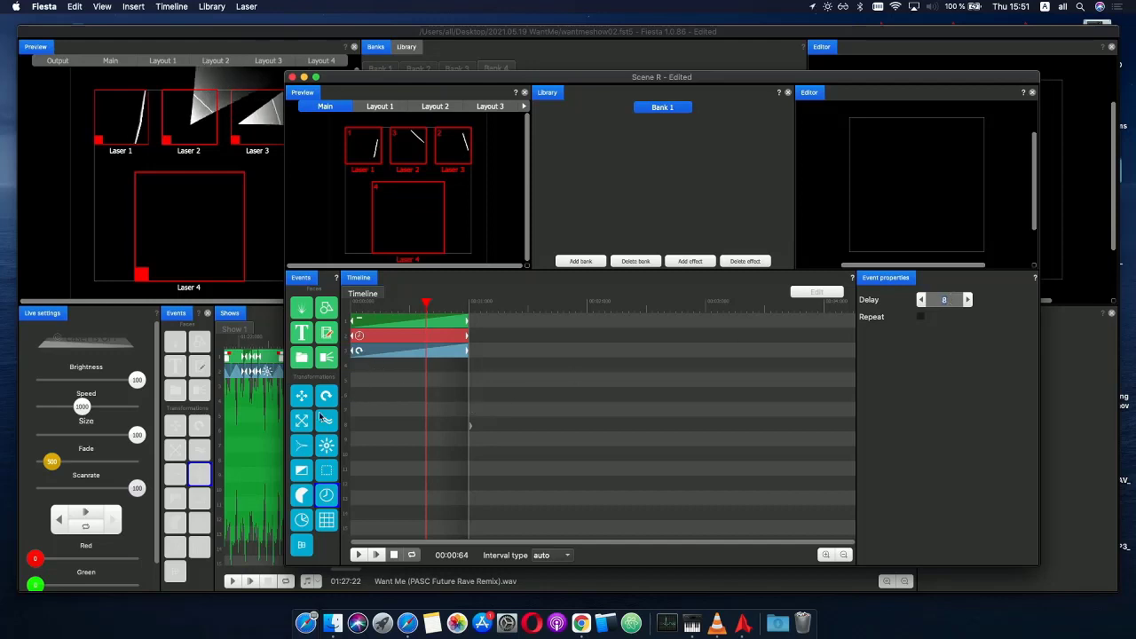
# - Add a color transformation on track 4 and start its gradient palette with a yellow point, followed by white at color position 17
pyautogui.moveTo(303, 478); pyautogui.dragTo(375, 366)
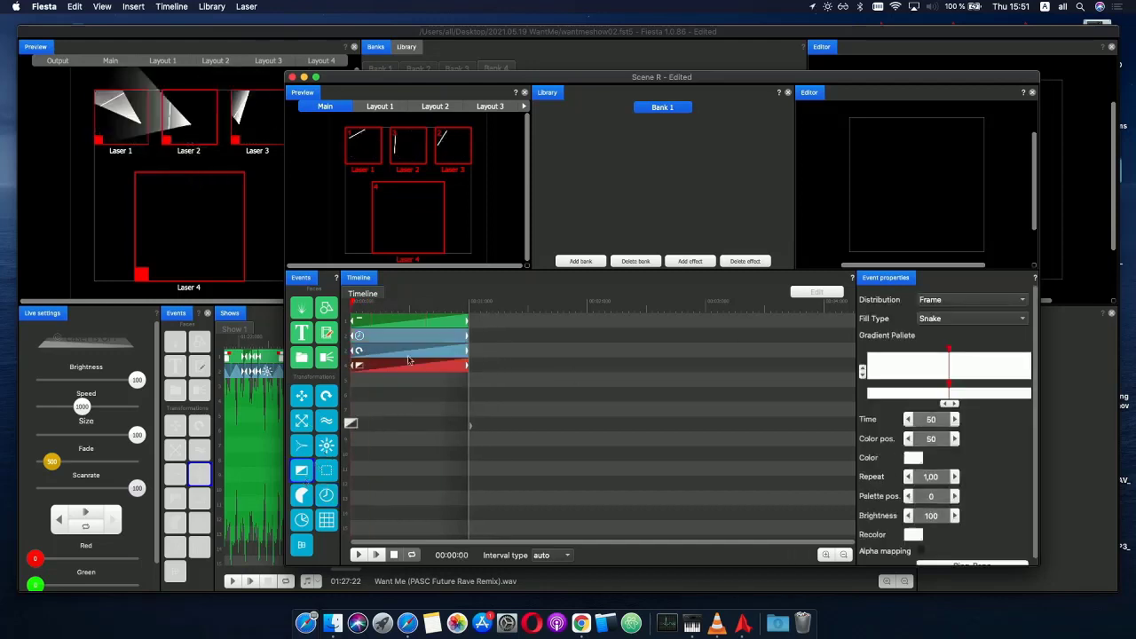
pyautogui.click(897, 396)
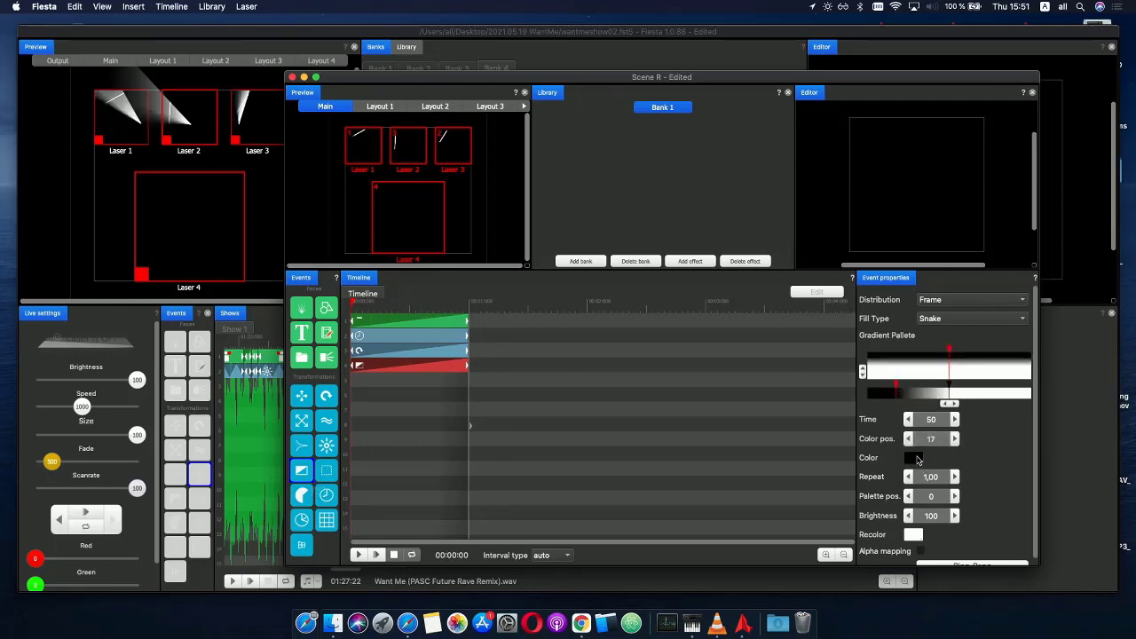
pyautogui.click(917, 458)
pyautogui.doubleClick(913, 385)
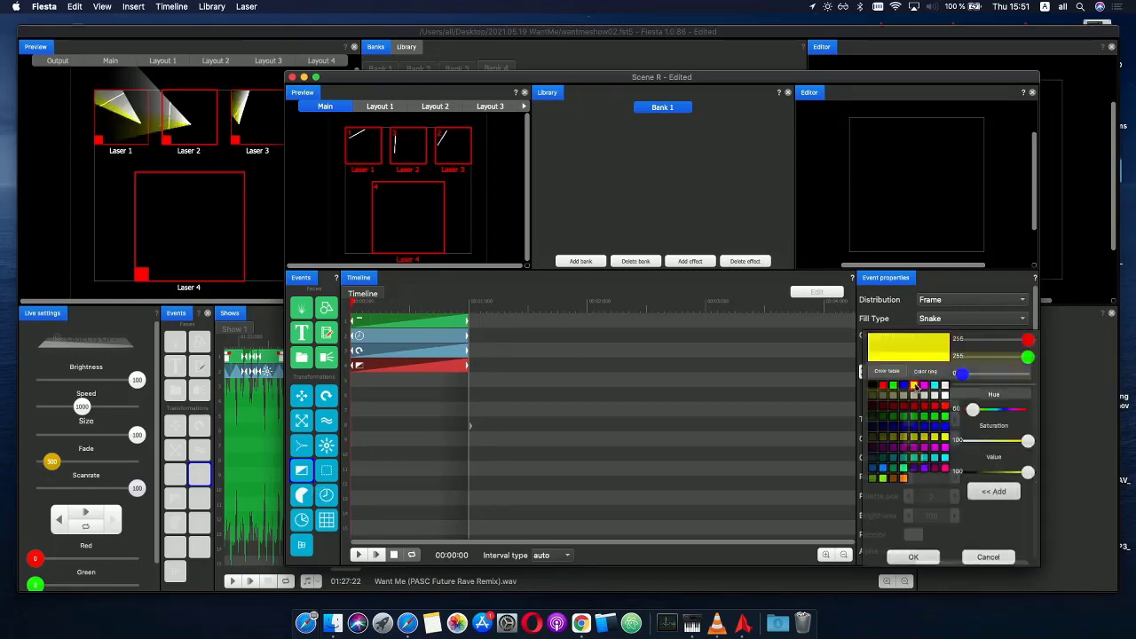
pyautogui.moveTo(886, 393); pyautogui.dragTo(896, 397)
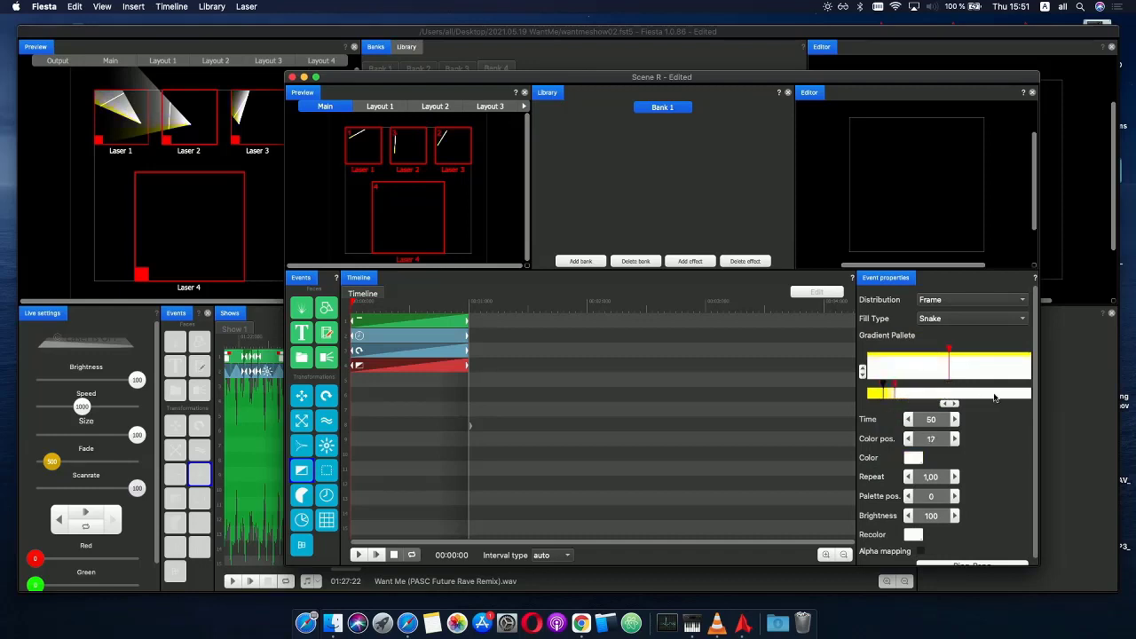
# - Finish the gradient palette with a yellow point at about color position 87 and a white point before it at 82
pyautogui.click(1010, 396)
pyautogui.click(914, 458)
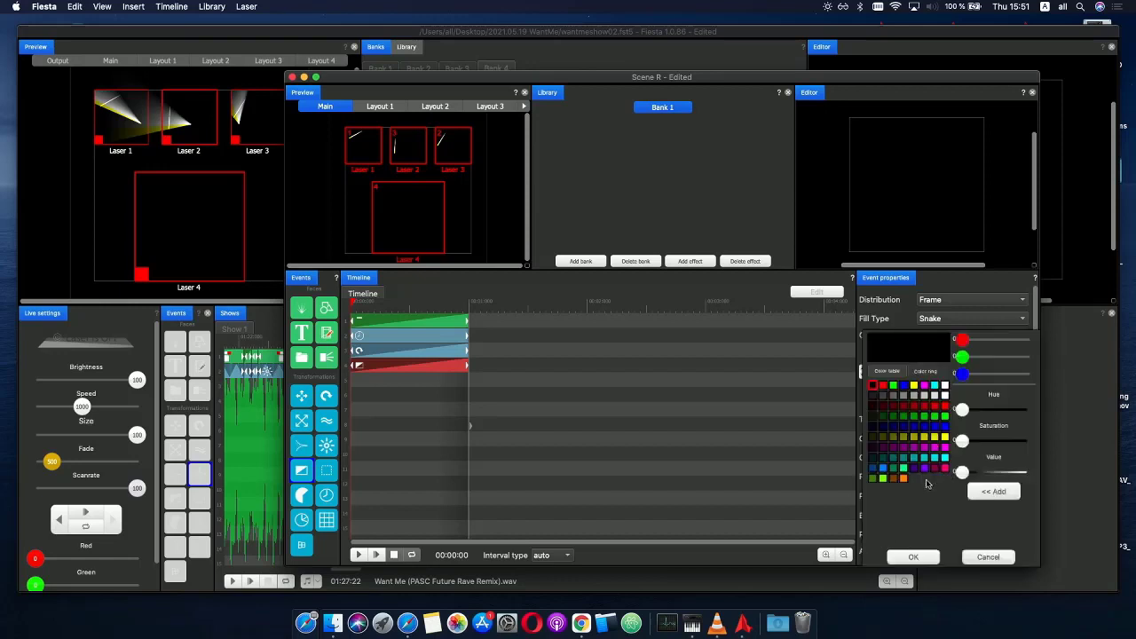
pyautogui.click(945, 385)
pyautogui.press('Return')
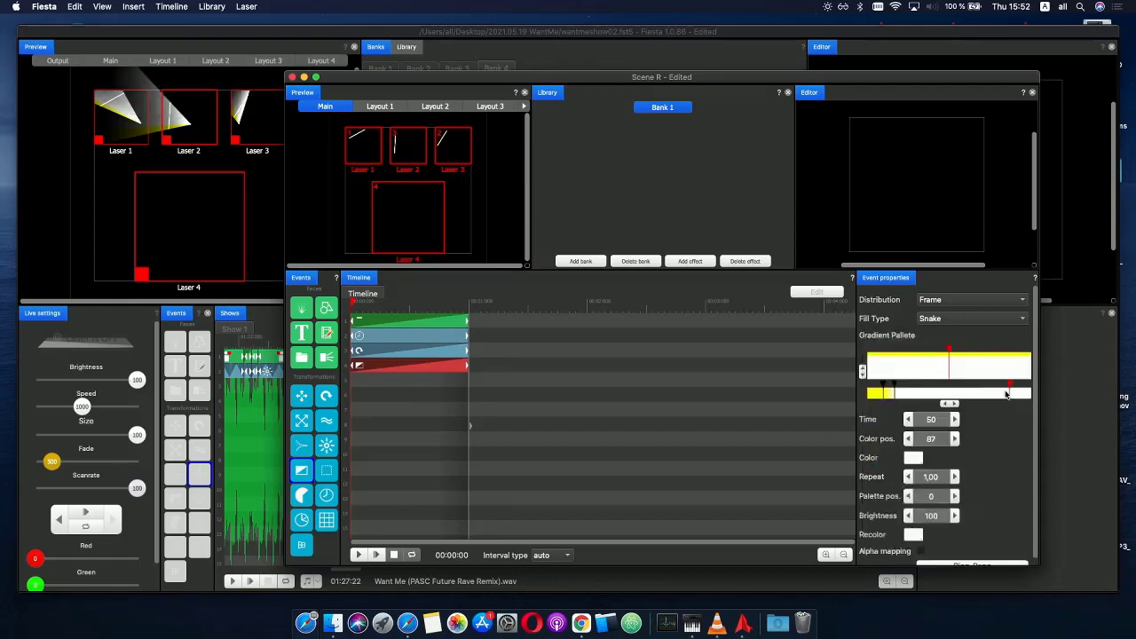
pyautogui.click(1007, 395)
pyautogui.click(915, 458)
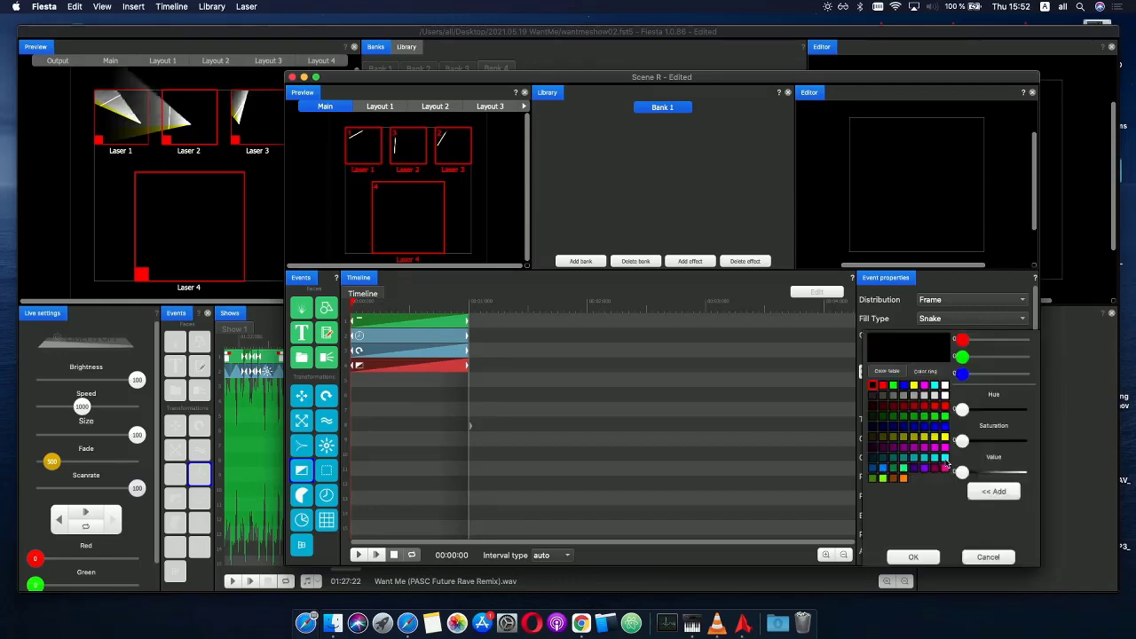
pyautogui.click(946, 438)
pyautogui.press('Return')
pyautogui.click(1003, 396)
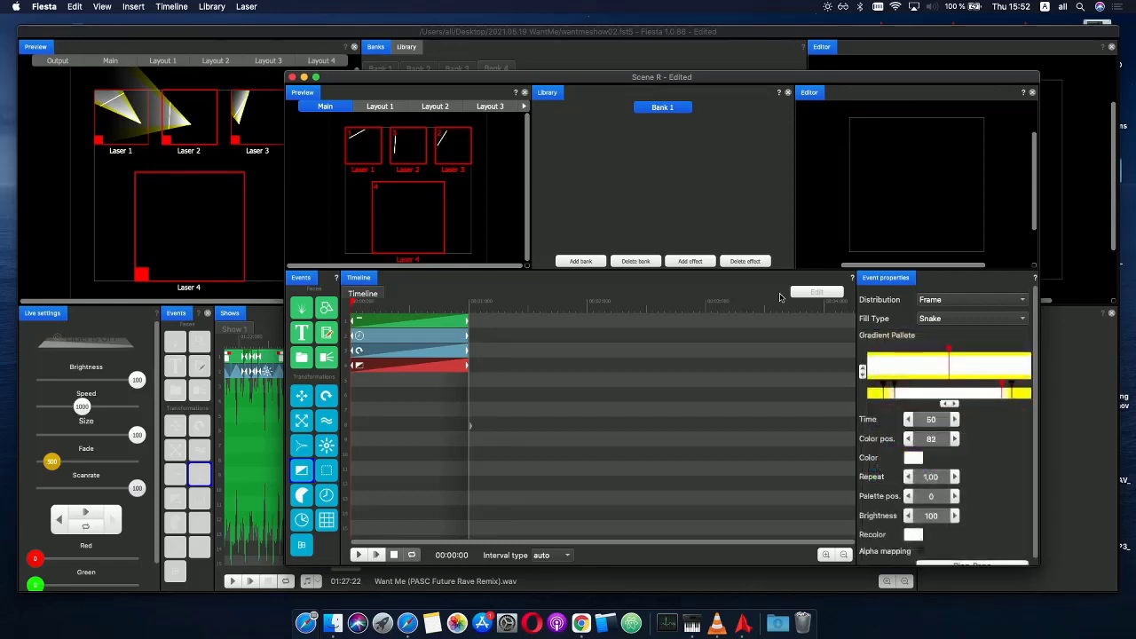
# - Close the scene, place the Bank 4 slot Y scene on track 1 at 01:27:89 and extend it to 01:31:43
pyautogui.click(292, 78)
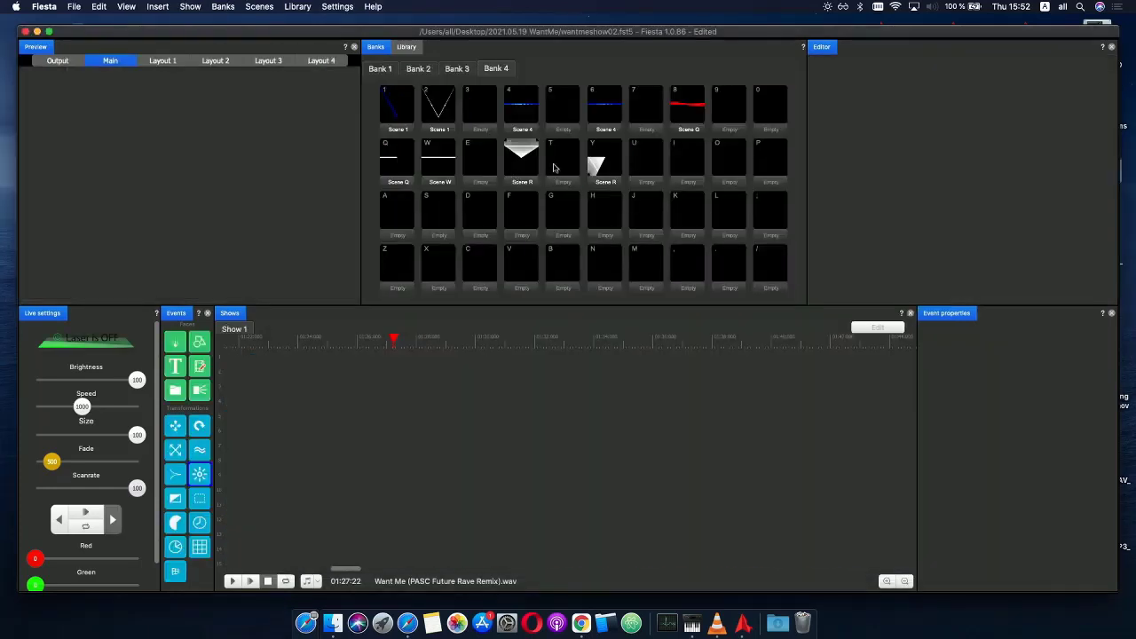
pyautogui.moveTo(607, 189); pyautogui.dragTo(447, 359)
pyautogui.scroll(3, 446, 360)
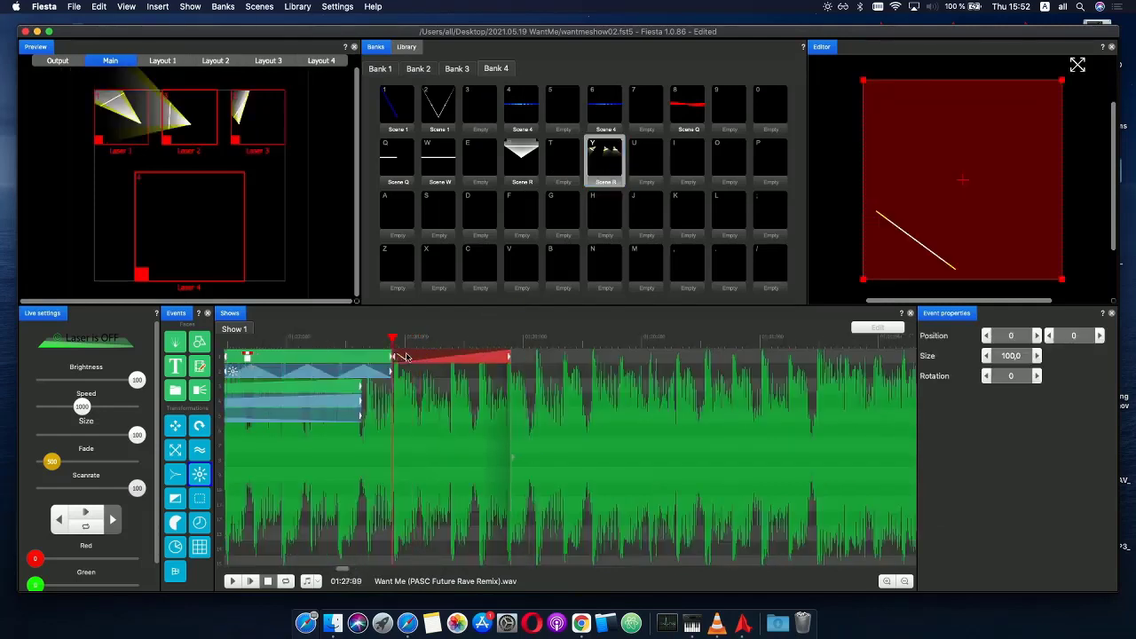
pyautogui.moveTo(509, 357); pyautogui.dragTo(812, 364)
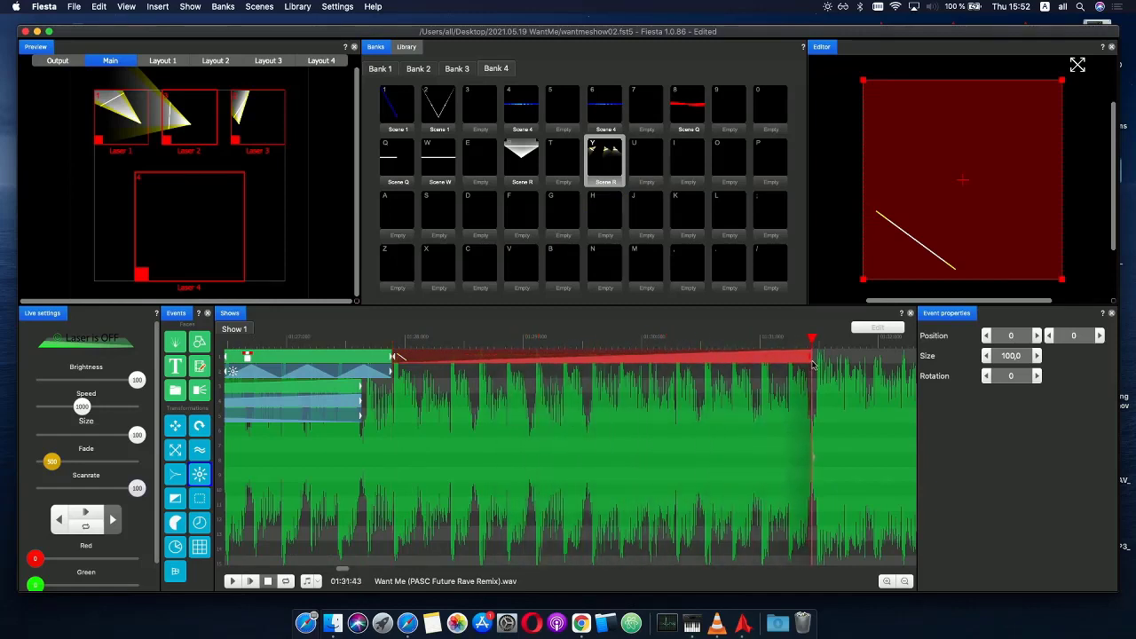
# - Play the show from 01:27:46 to check the transition into the newly placed scene
pyautogui.scroll(-3, 602, 367)
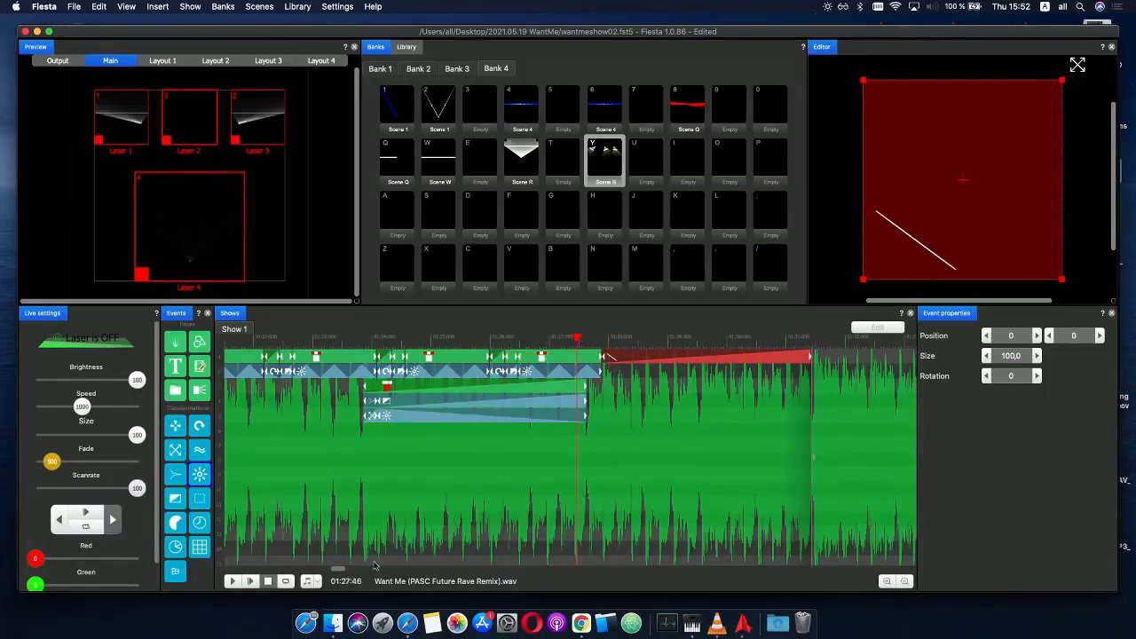
pyautogui.click(251, 581)
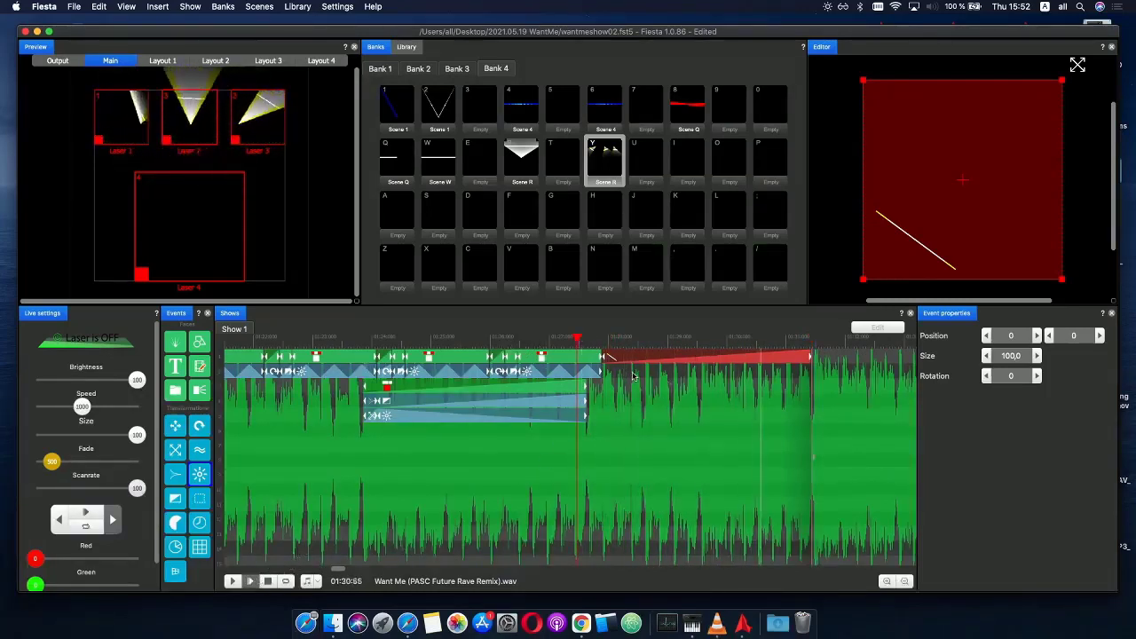
pyautogui.click(685, 339)
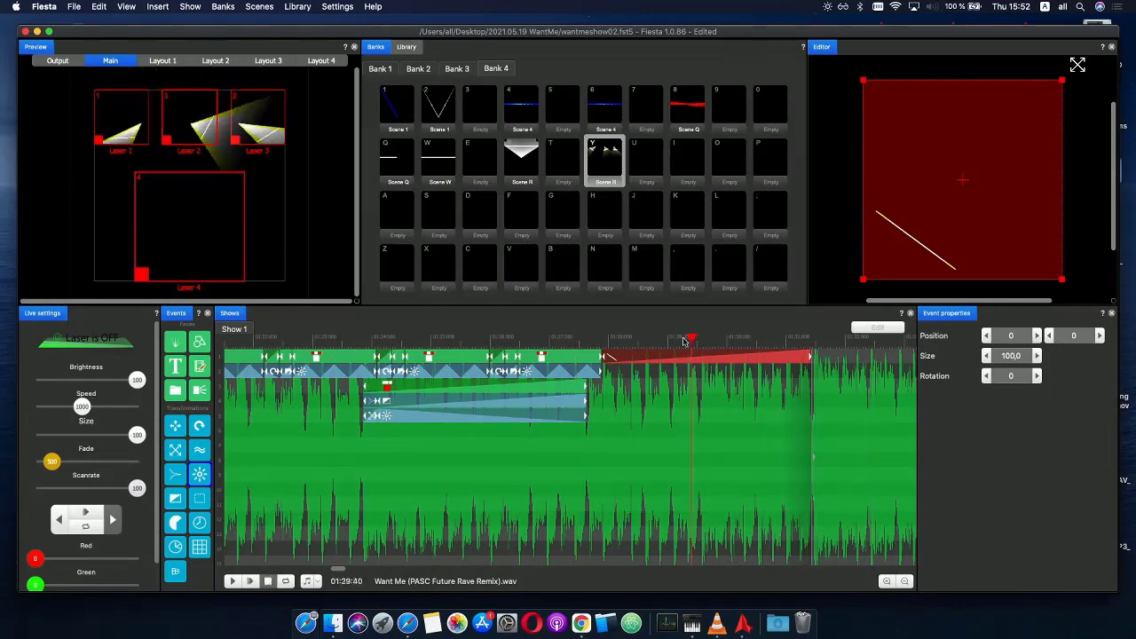
# - Set the Repeat of the placed scene's Phase graph to 2,0 and play the result from 01:27:69
pyautogui.scroll(2, 684, 370)
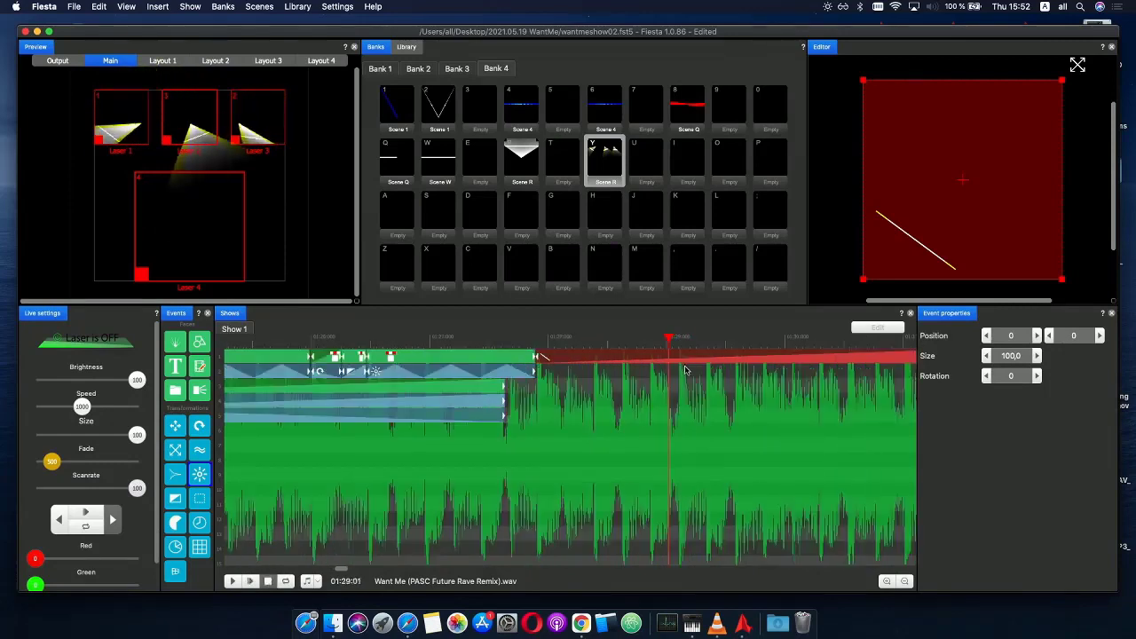
pyautogui.click(631, 359)
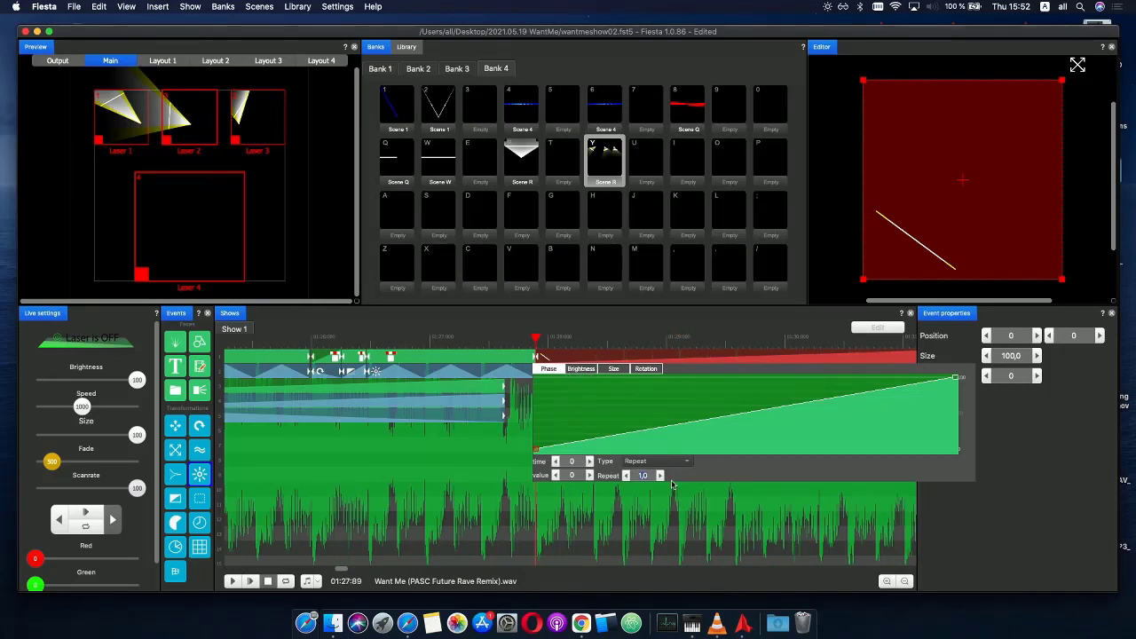
pyautogui.press('Up')
pyautogui.click(514, 340)
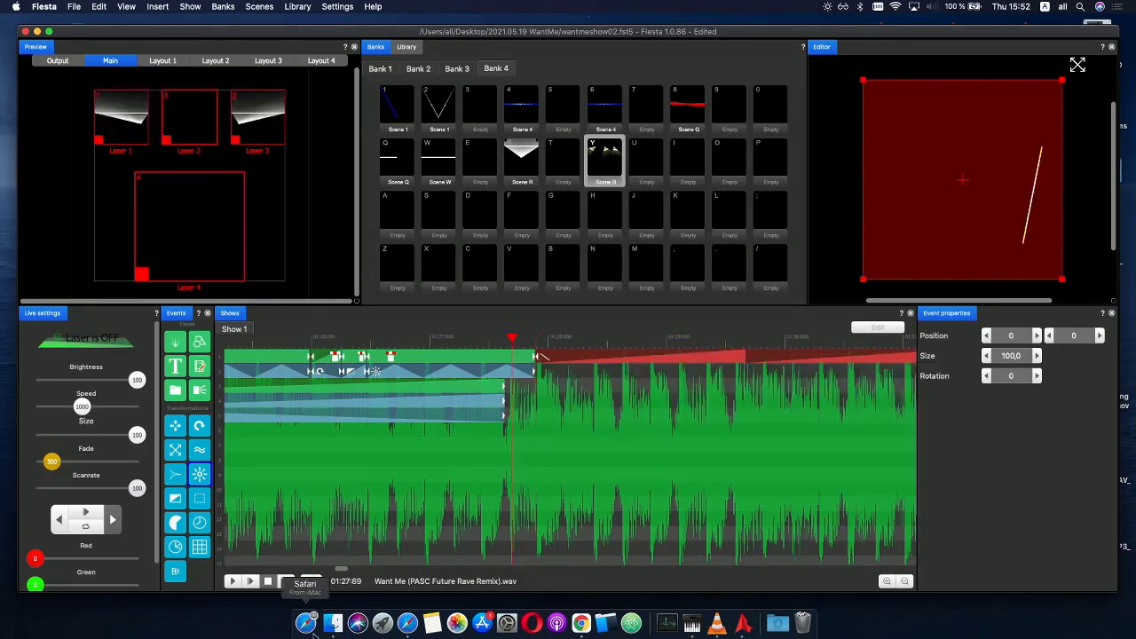
pyautogui.click(251, 589)
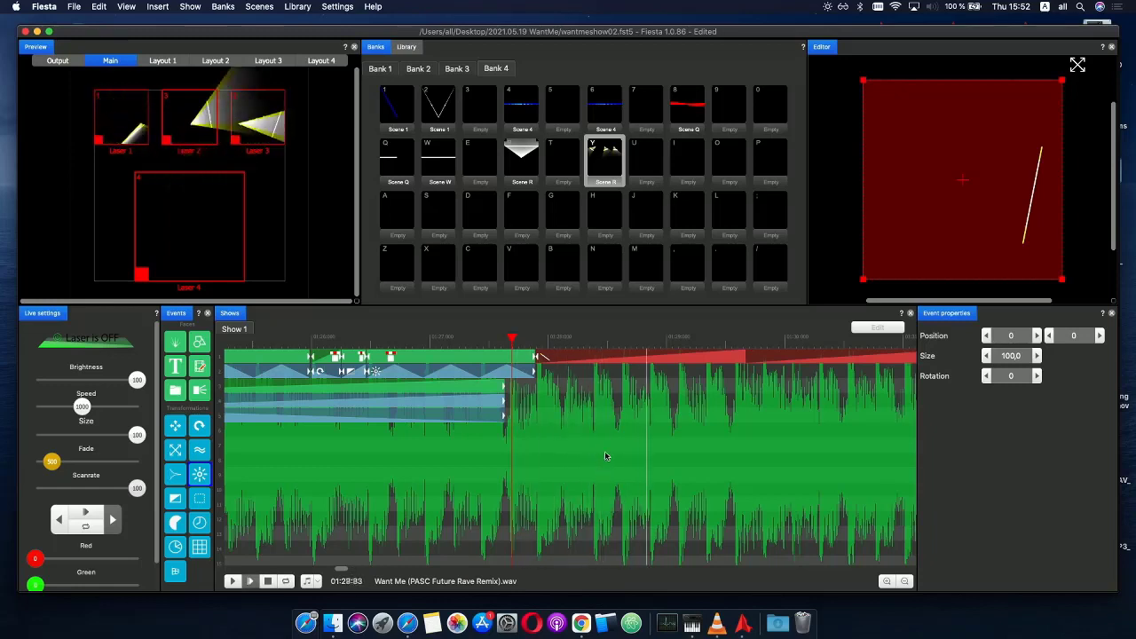
# - Add a size transformation on track 2 under the scene's start at 01:27:89 and extend it to the next beat
pyautogui.click(176, 451)
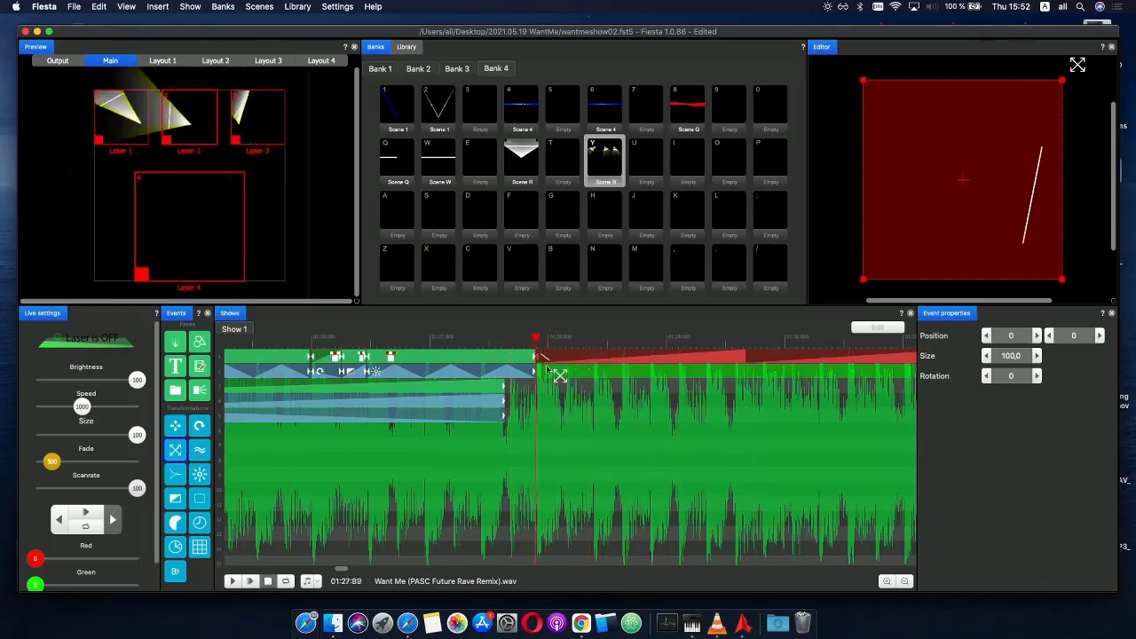
pyautogui.click(548, 372)
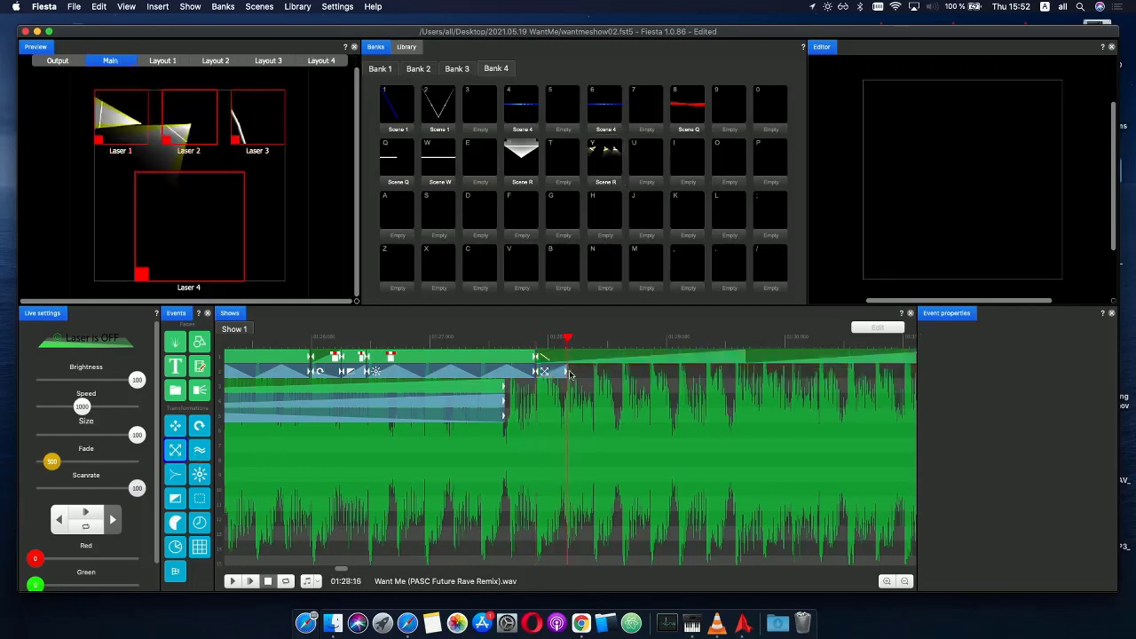
pyautogui.moveTo(559, 373); pyautogui.dragTo(595, 373)
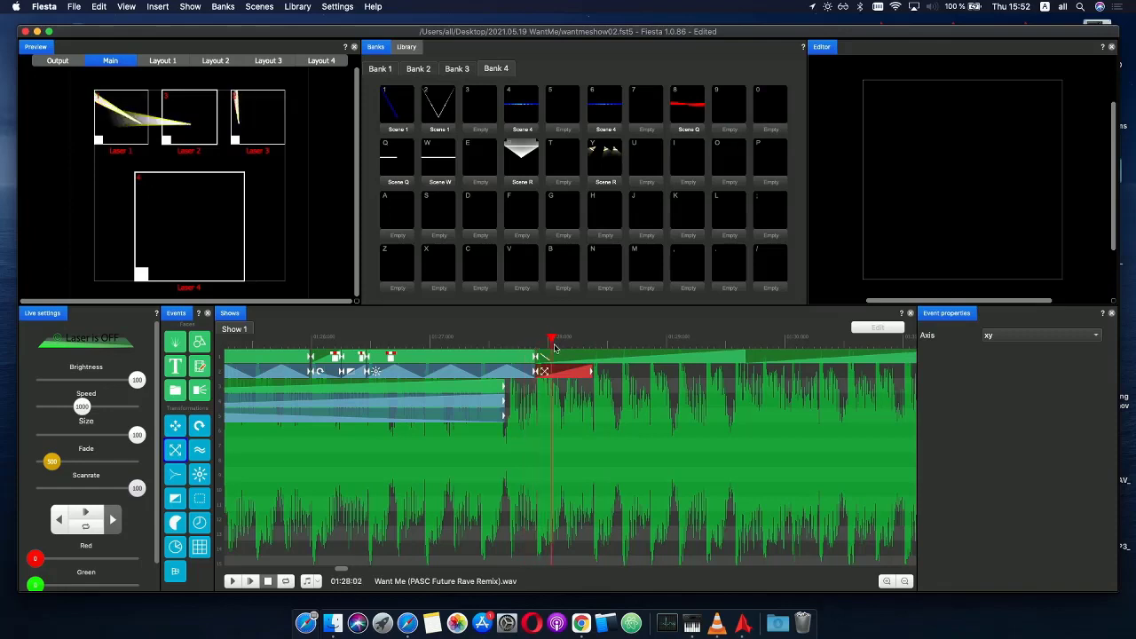
# - Scrub through the size transformation and play the show from 01:27:40 to check how the lines grow
pyautogui.click(601, 349)
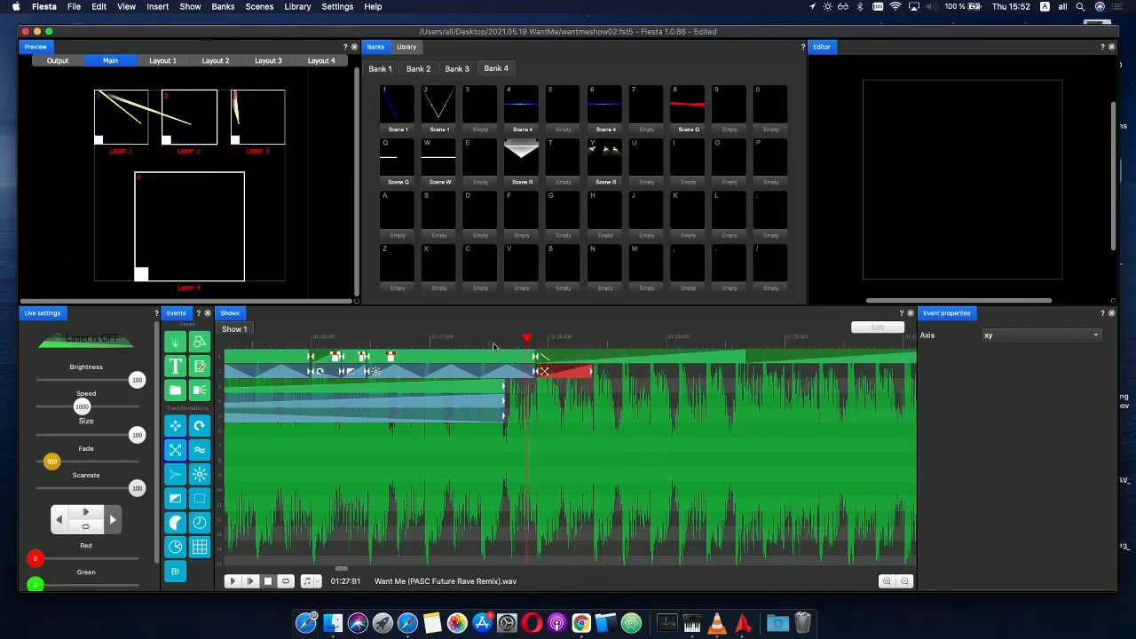
pyautogui.click(592, 353)
pyautogui.moveTo(592, 353); pyautogui.dragTo(478, 346)
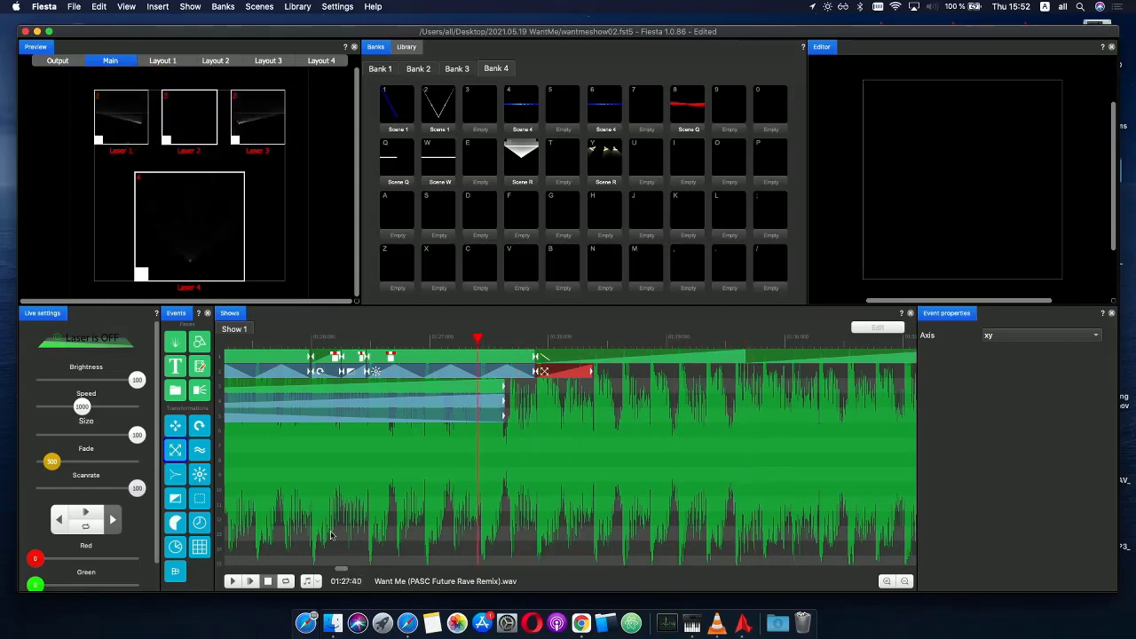
pyautogui.click(251, 581)
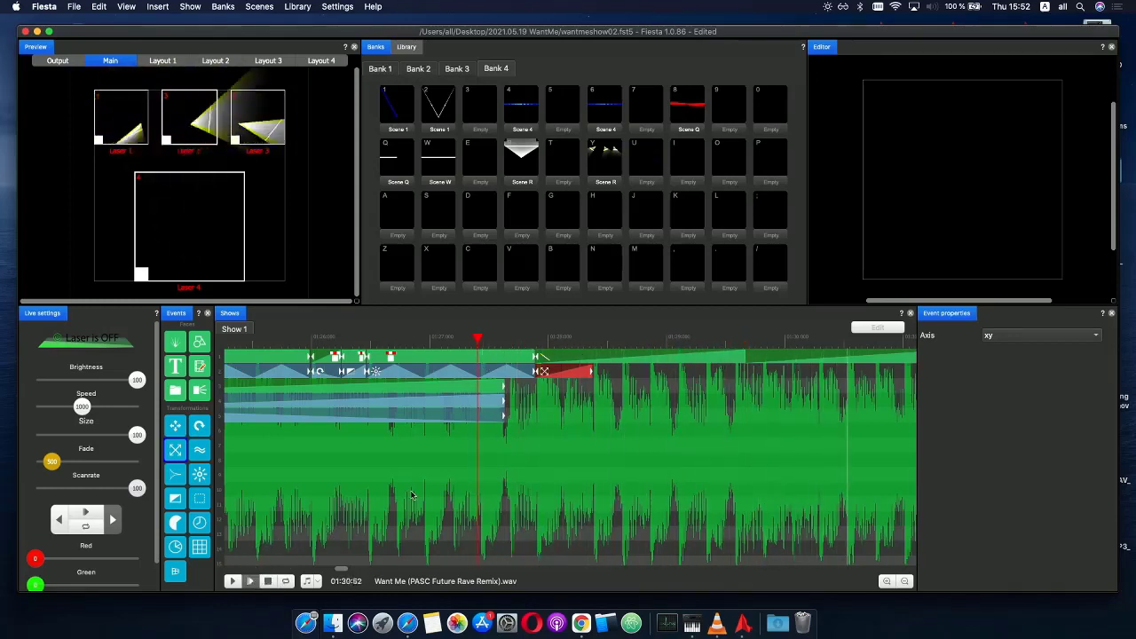
# - Duplicate the scene and its size transformation to 01:31:47 and extend the original scene to meet the copy
pyautogui.scroll(-2, 460, 468)
pyautogui.click(537, 343)
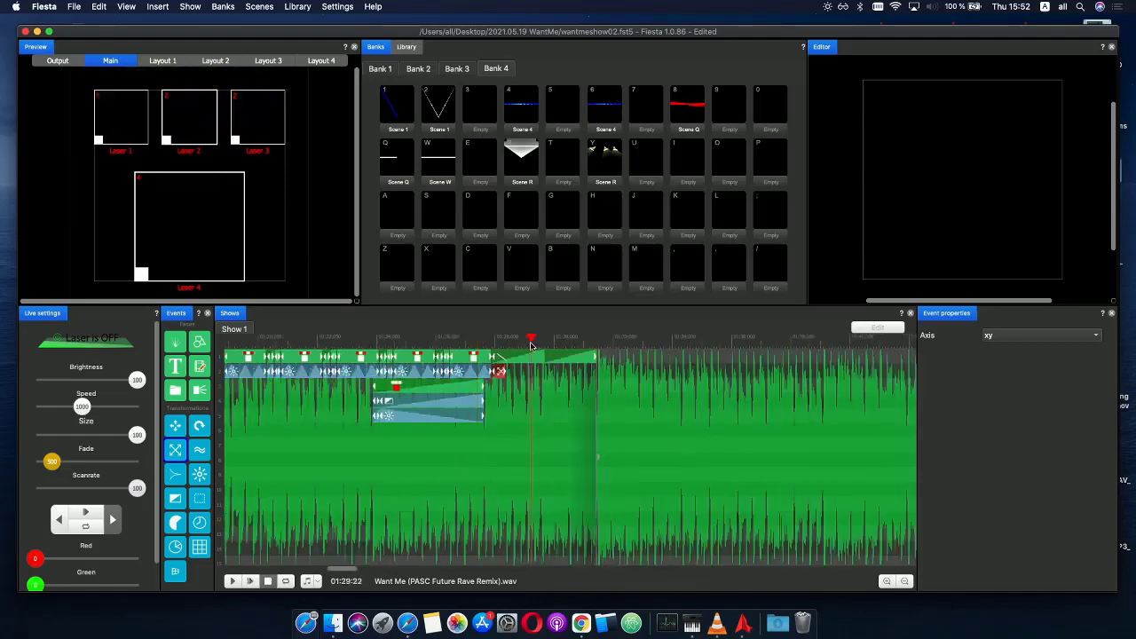
pyautogui.moveTo(560, 379); pyautogui.dragTo(496, 353)
pyautogui.press('super+c')
pyautogui.press('super+v')
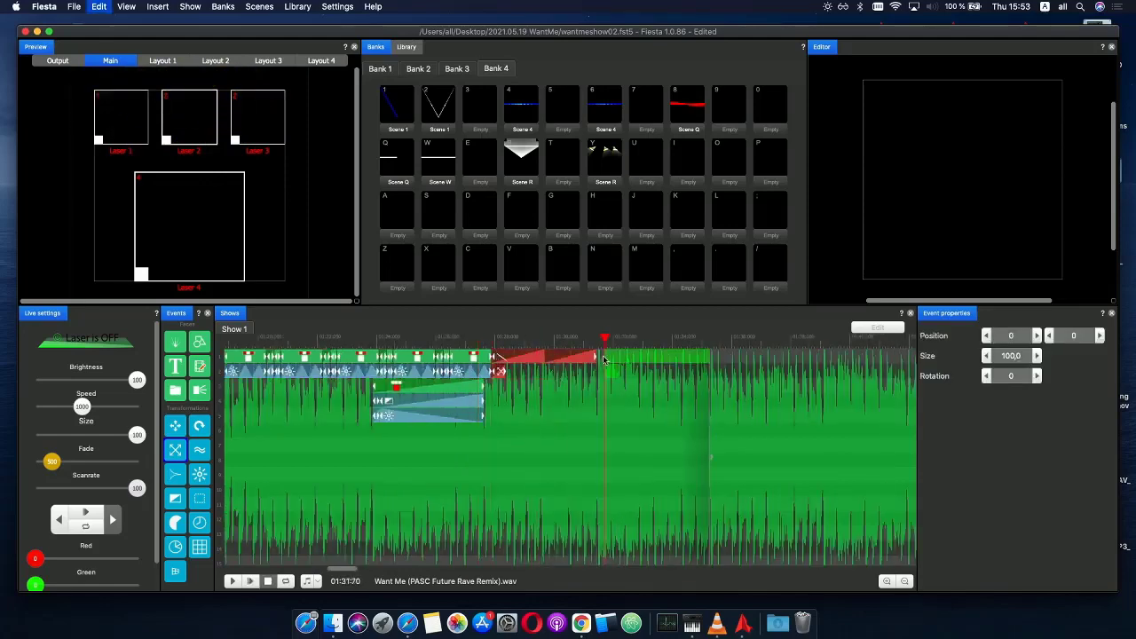
pyautogui.scroll(5, 633, 371)
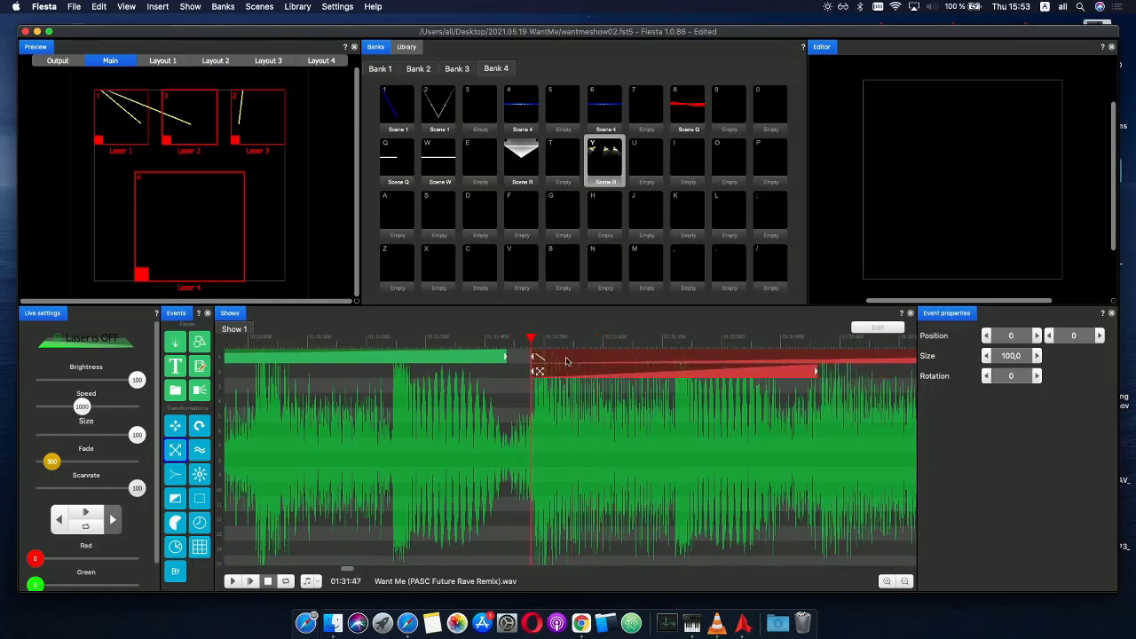
pyautogui.click(545, 357)
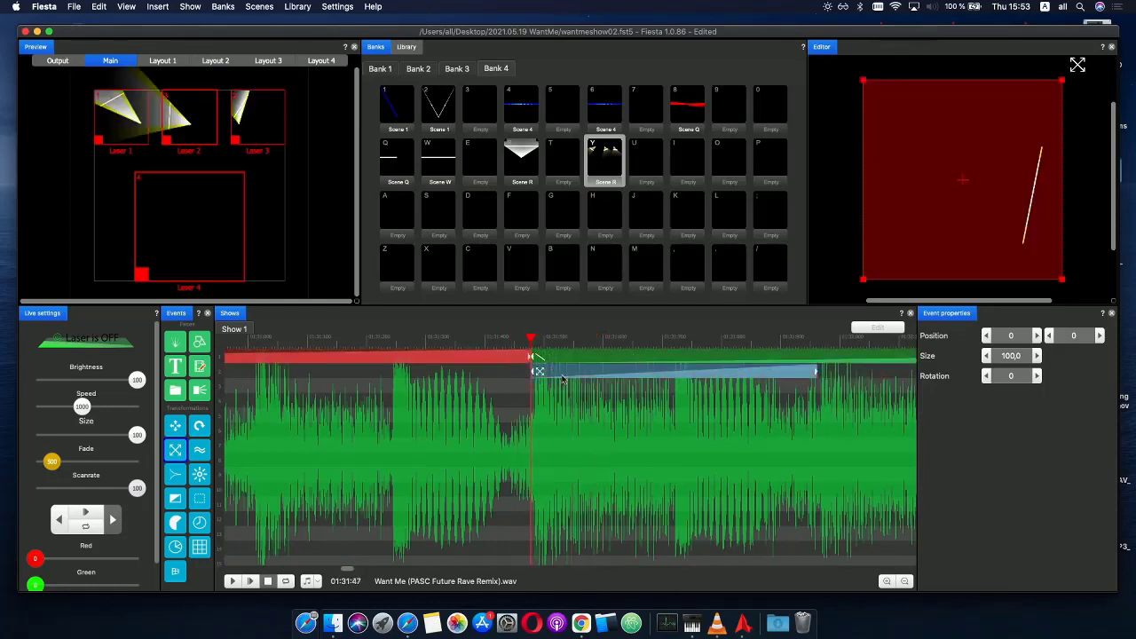
# - Apply Invert X to the copied scene's Phase graph and play the show from before the first scene
pyautogui.doubleClick(569, 361)
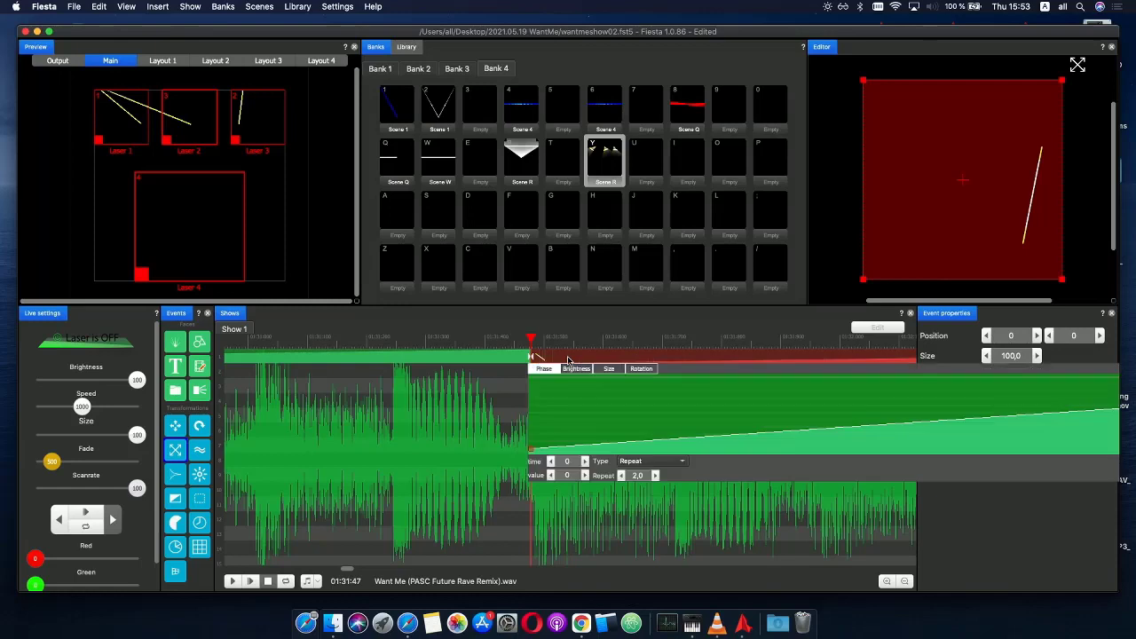
pyautogui.rightClick(594, 417)
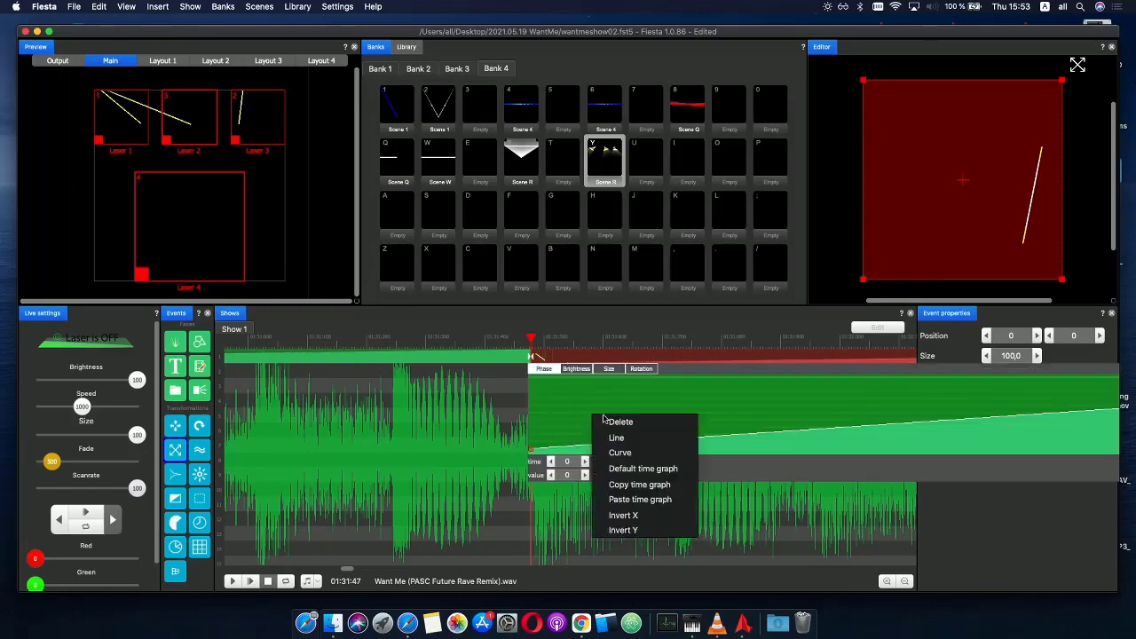
pyautogui.click(649, 516)
pyautogui.scroll(-3, 434, 378)
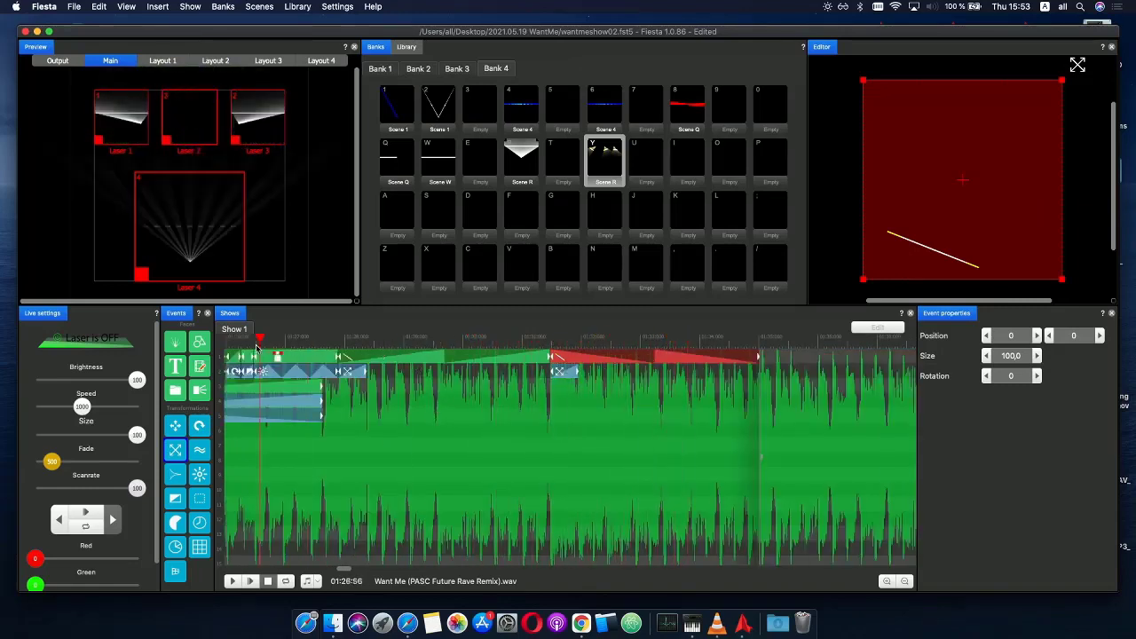
pyautogui.click(253, 561)
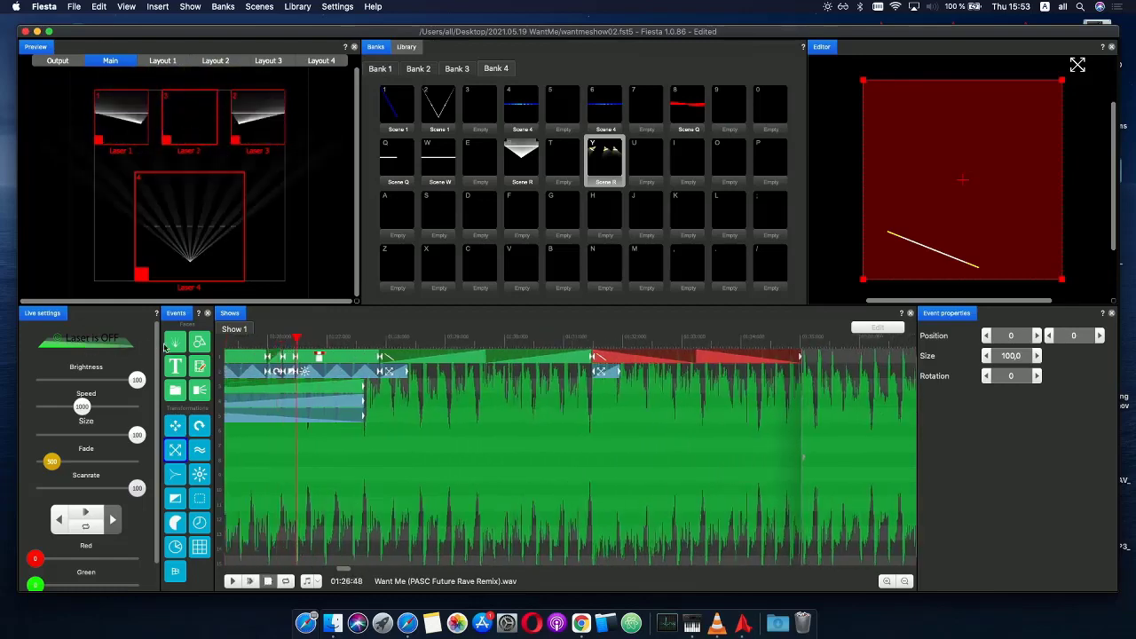
# - Duplicate the Laser 4 scene events and their transformations on tracks 3 to 5 to 01:30:75
pyautogui.scroll(-5, 323, 357)
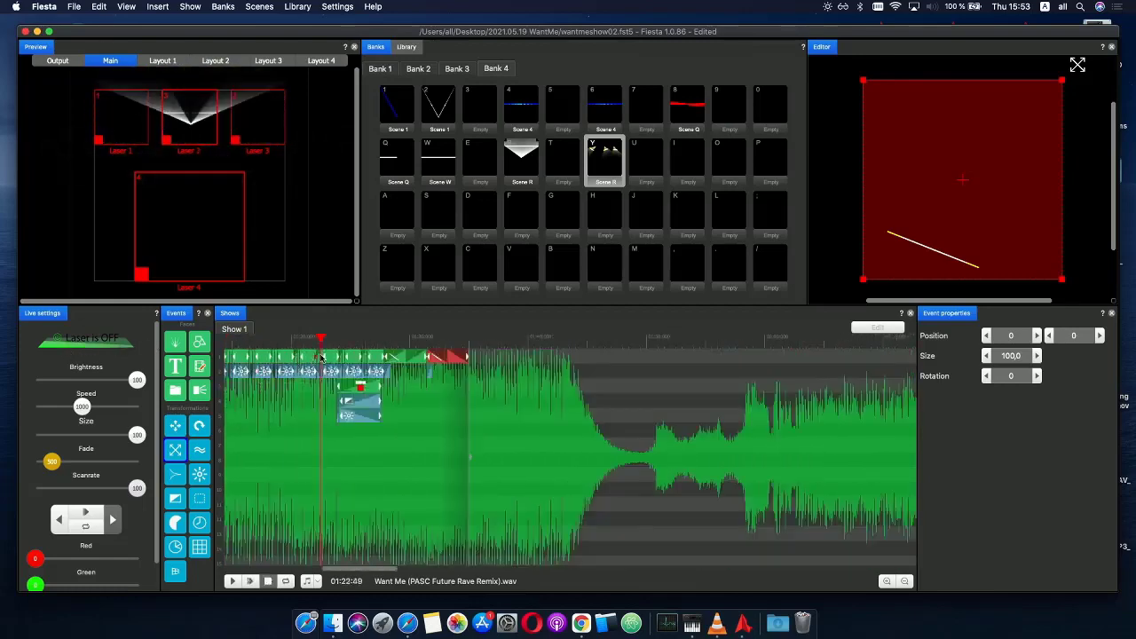
pyautogui.moveTo(413, 438); pyautogui.dragTo(339, 392)
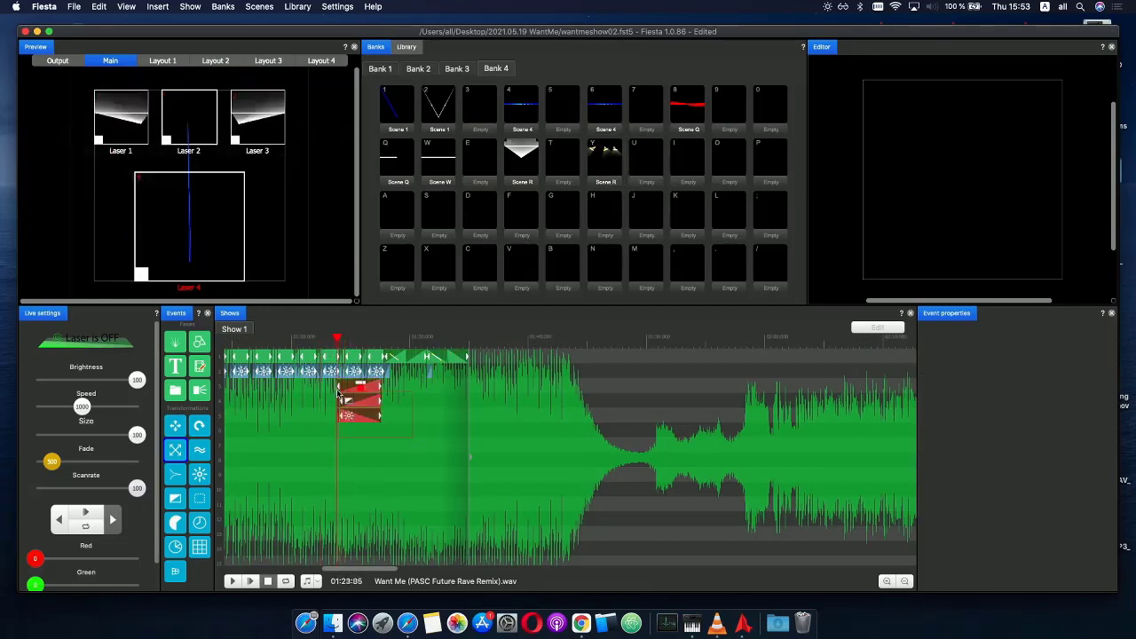
pyautogui.press('super+v')
pyautogui.click(423, 393)
pyautogui.scroll(3, 446, 399)
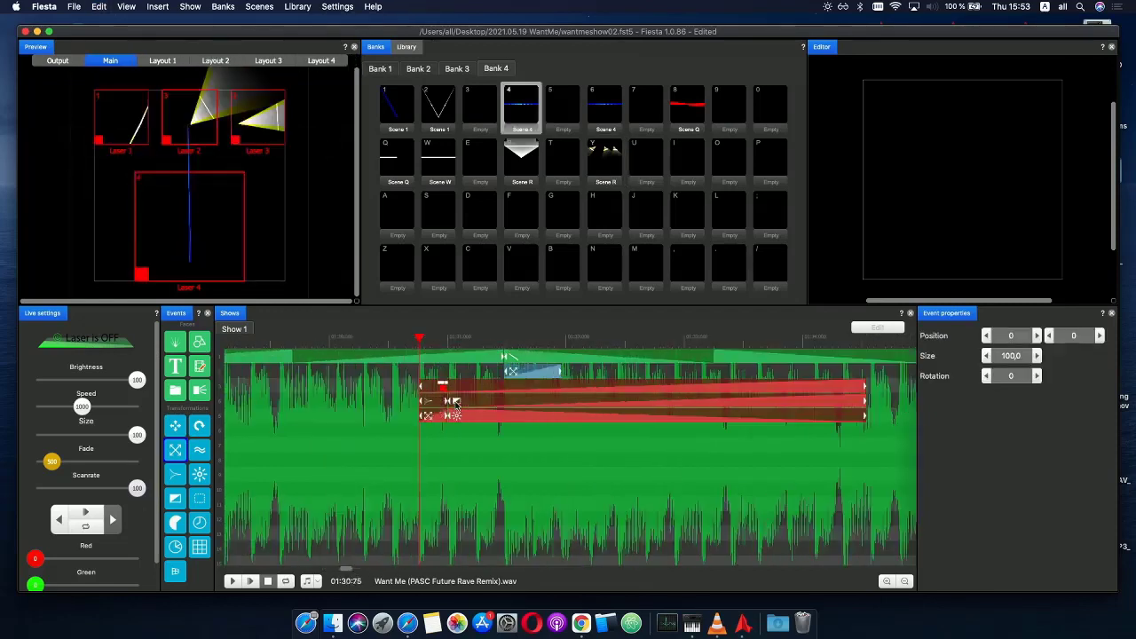
# - Move the duplicated Laser 4 events on tracks 3 to 5 to start at 01:31:47 and play the show from 01:30:50
pyautogui.scroll(3, 507, 403)
pyautogui.moveTo(517, 409); pyautogui.dragTo(658, 415)
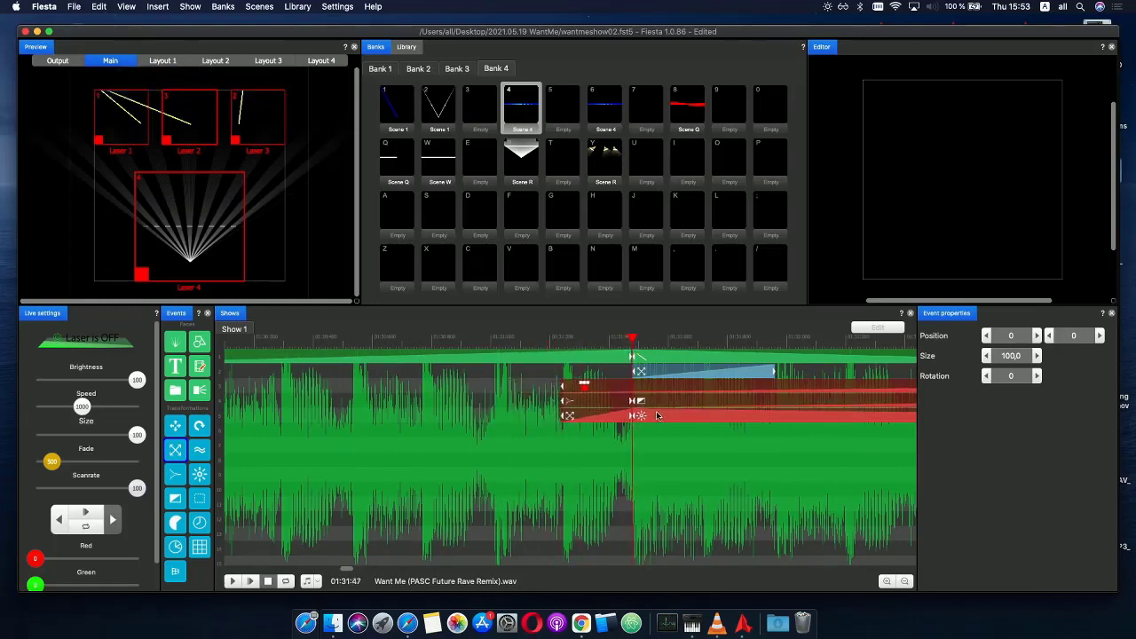
pyautogui.scroll(-2, 629, 429)
pyautogui.moveTo(600, 353); pyautogui.dragTo(629, 358)
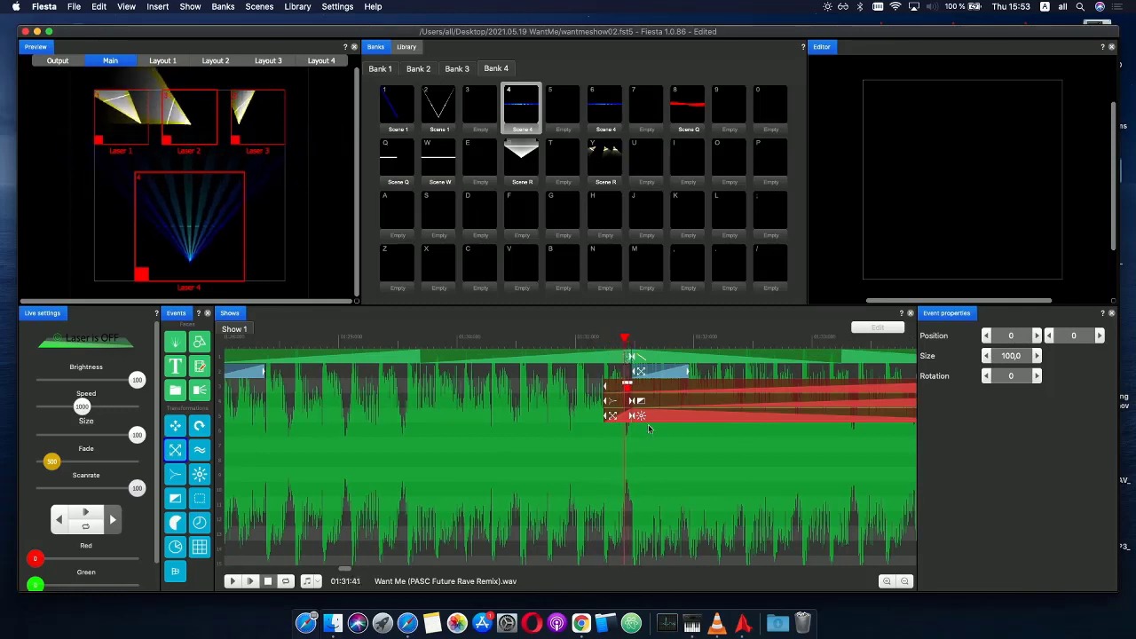
pyautogui.moveTo(649, 422)
pyautogui.mouseDown()
pyautogui.moveTo(670, 424)
pyautogui.moveTo(645, 418)
pyautogui.mouseUp()
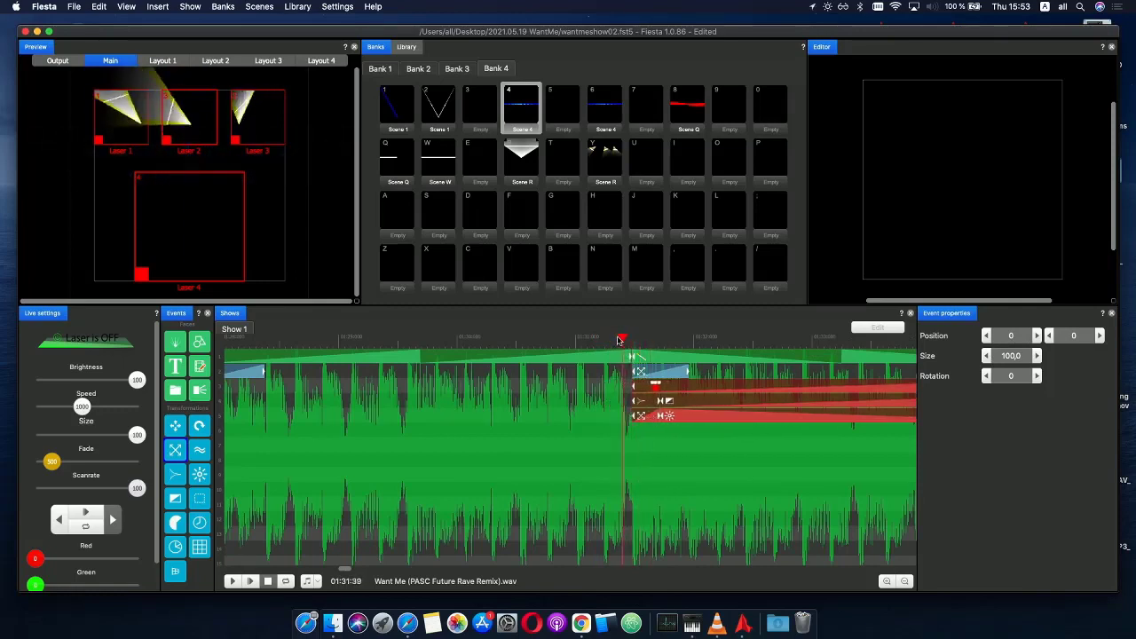
pyautogui.moveTo(619, 340); pyautogui.dragTo(525, 388)
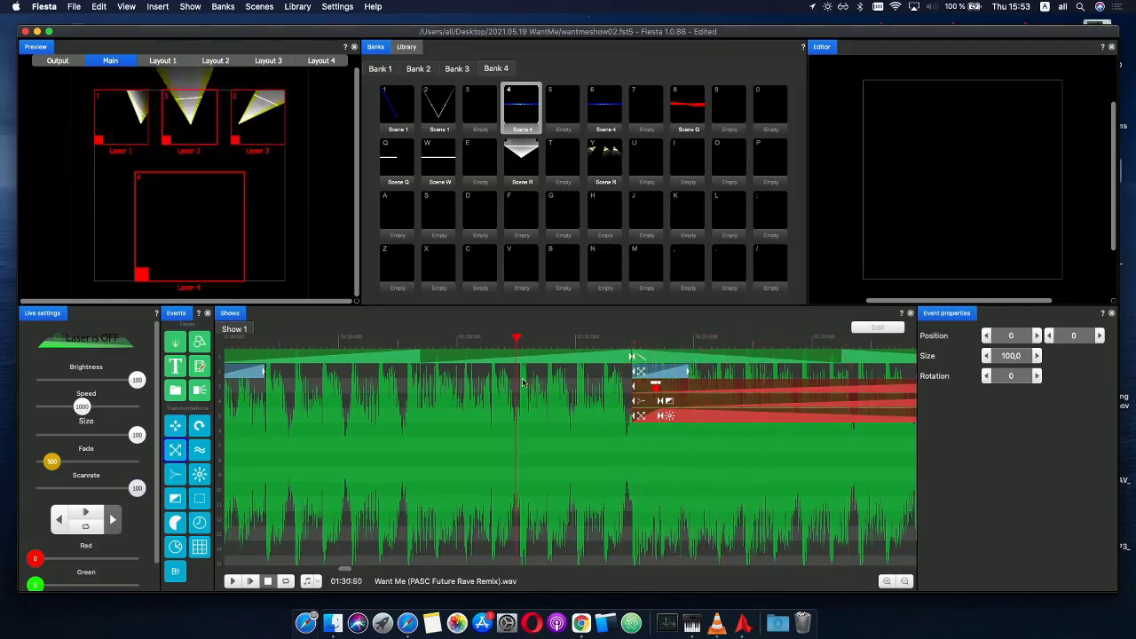
pyautogui.scroll(-3, 526, 388)
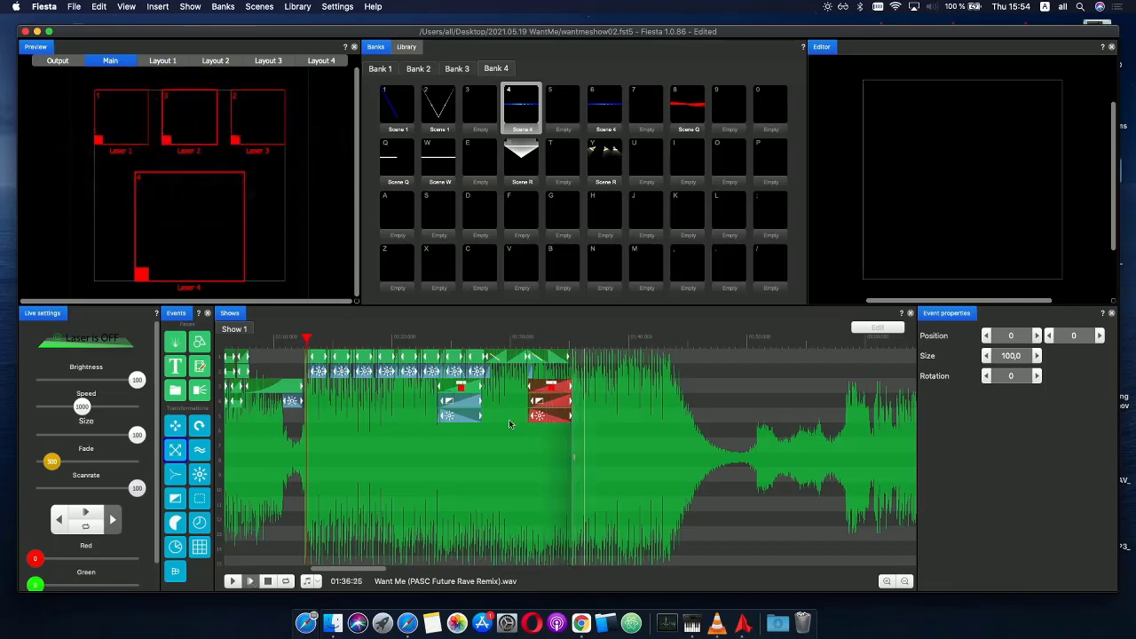
# - Duplicate both scenes and their size transformations on tracks 1 and 2 to 01:35:05 and extend the preceding scene to meet the copies
pyautogui.click(552, 348)
pyautogui.scroll(3, 554, 373)
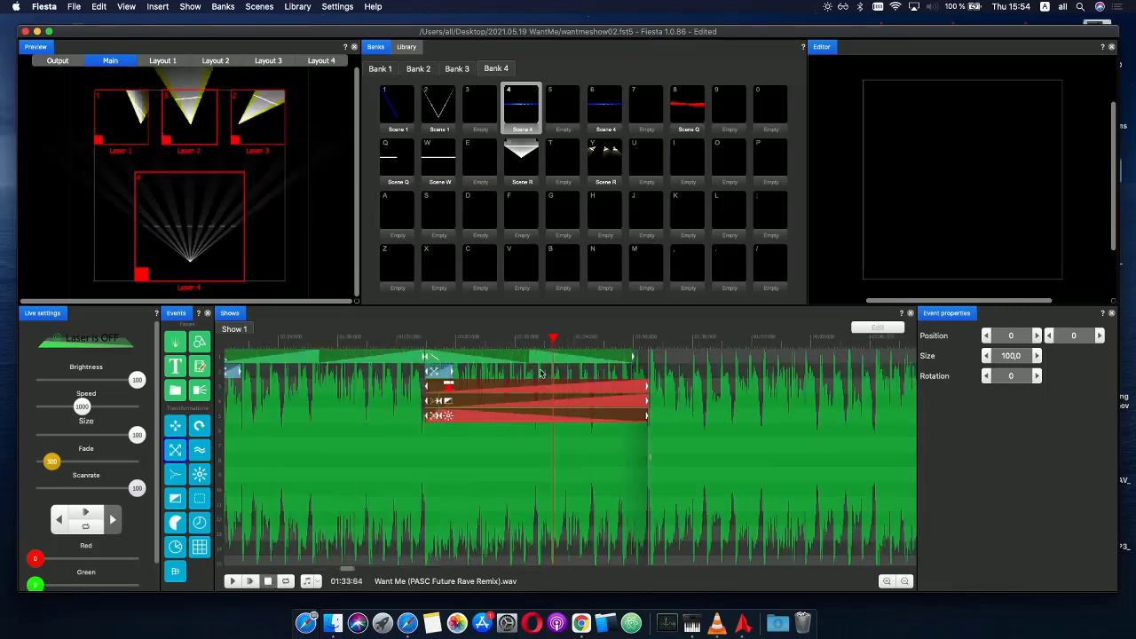
pyautogui.click(402, 357)
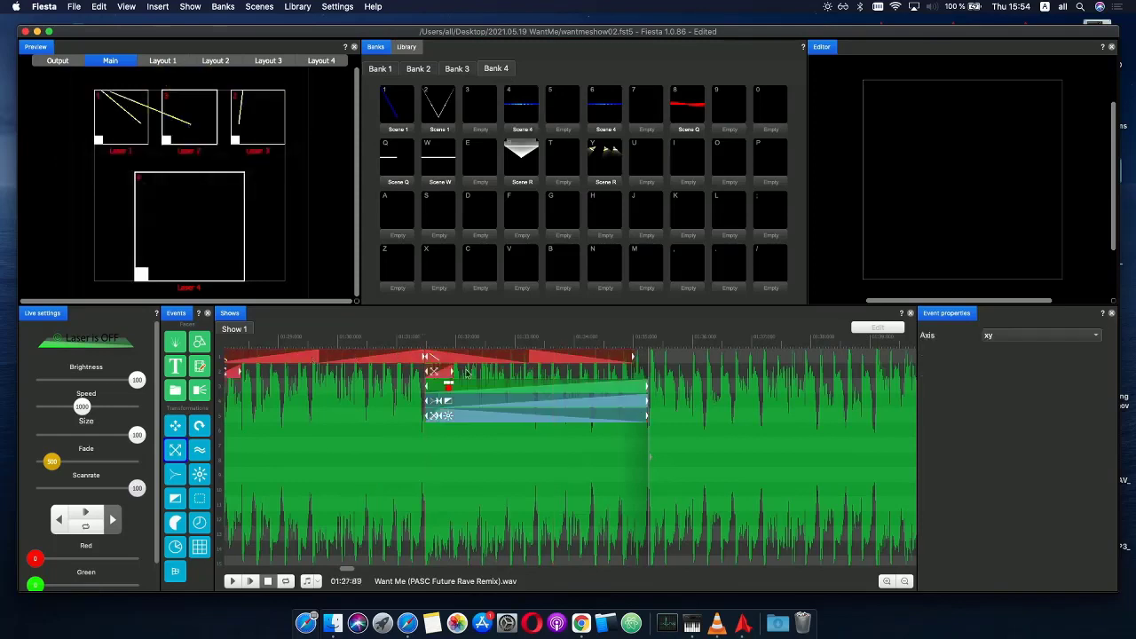
pyautogui.click(641, 372)
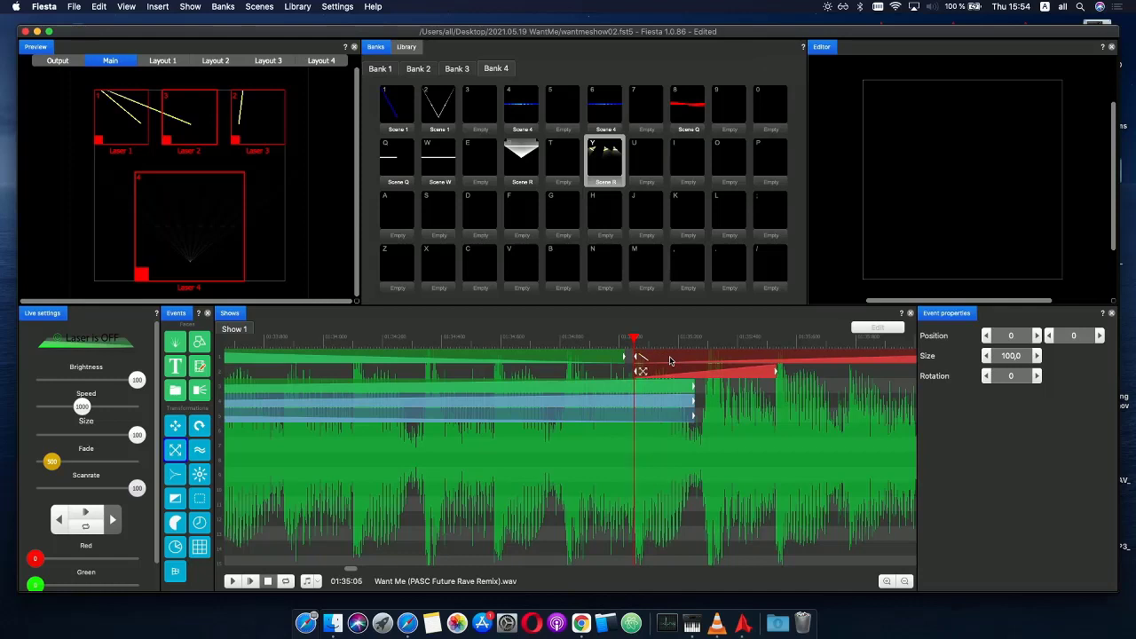
pyautogui.click(622, 358)
pyautogui.scroll(-3, 667, 374)
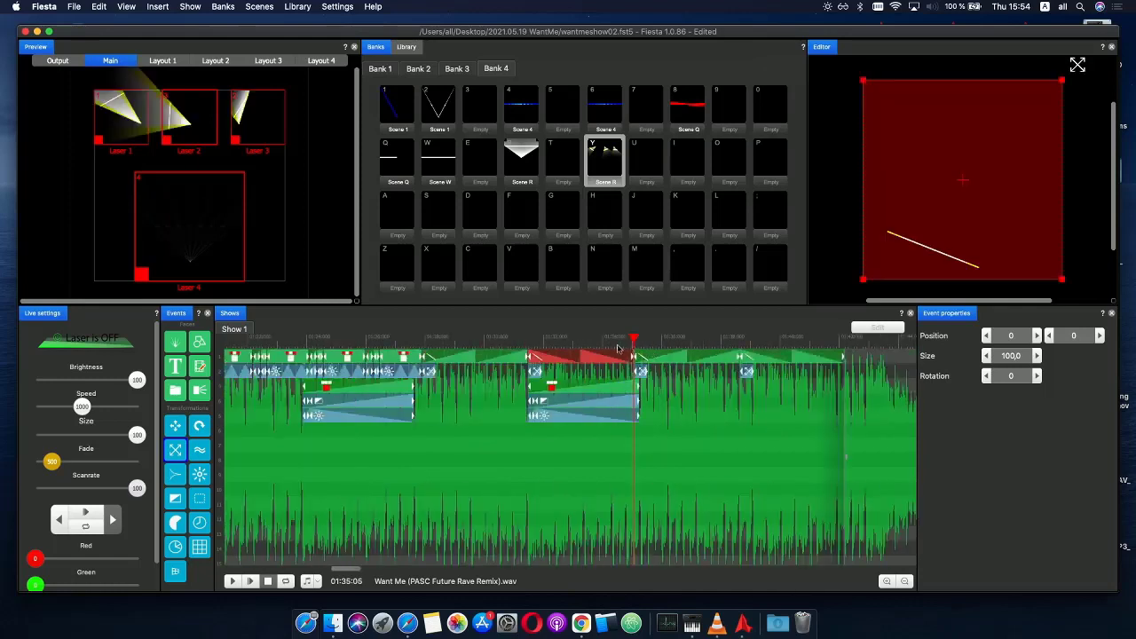
# - Play the show from just before the second scene and from 01:34:13 to check the copied scenes against the music
pyautogui.click(519, 345)
pyautogui.click(250, 581)
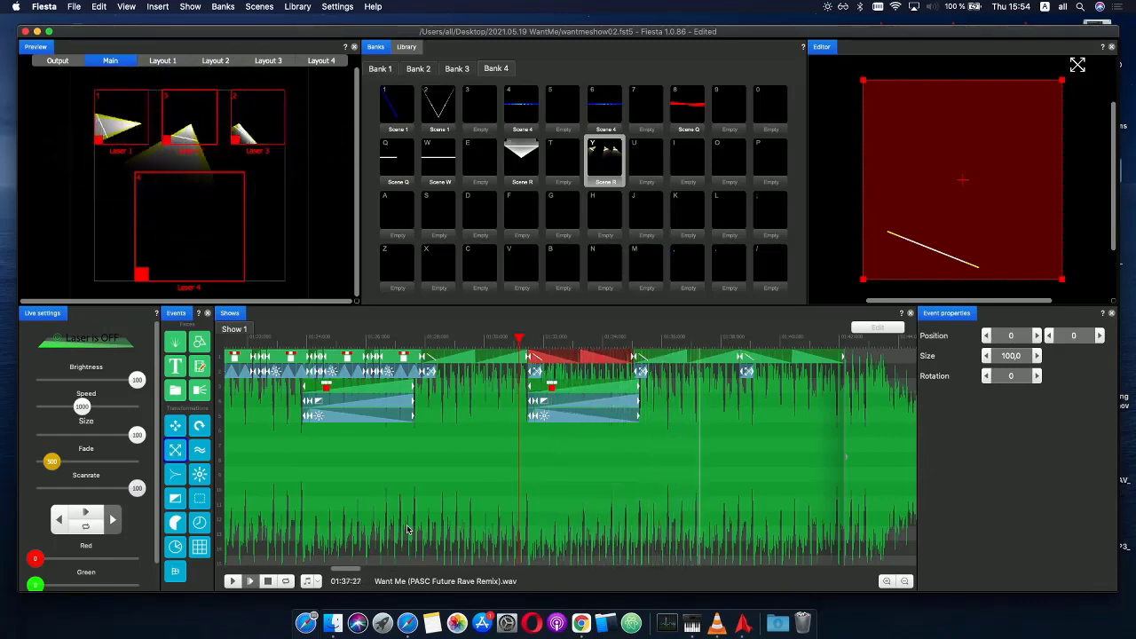
pyautogui.moveTo(522, 339); pyautogui.dragTo(637, 340)
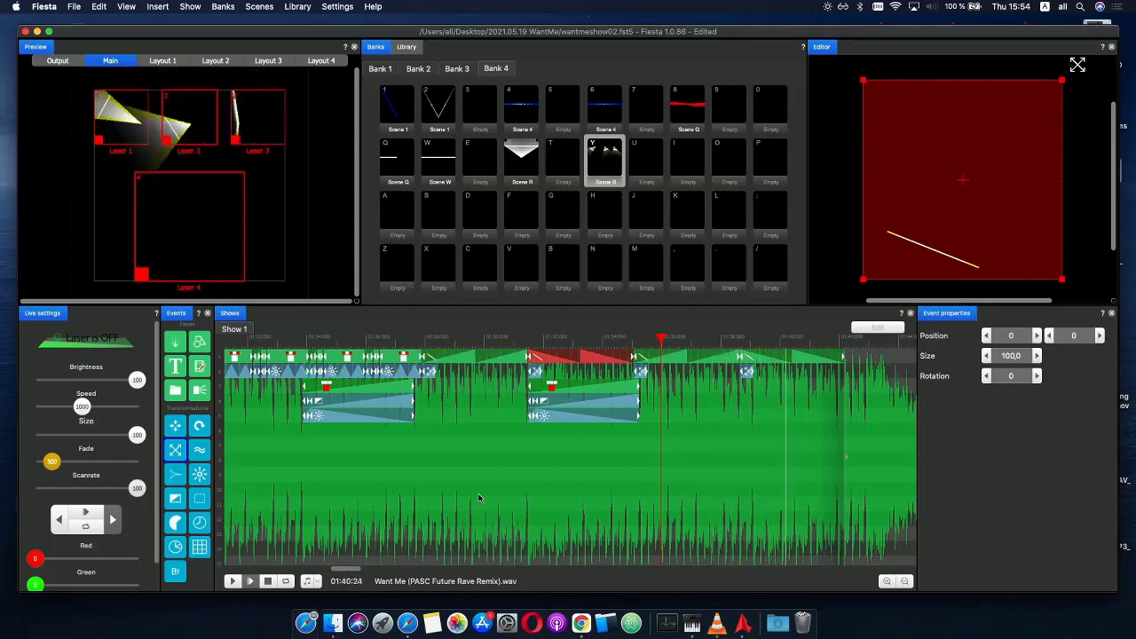
pyautogui.click(731, 340)
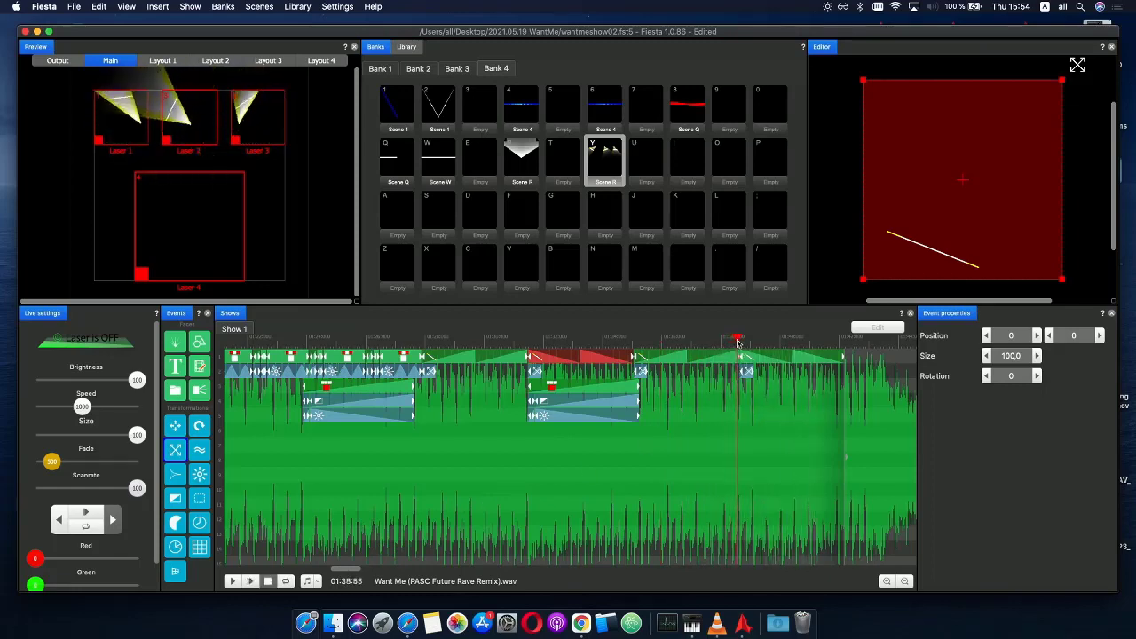
pyautogui.click(608, 340)
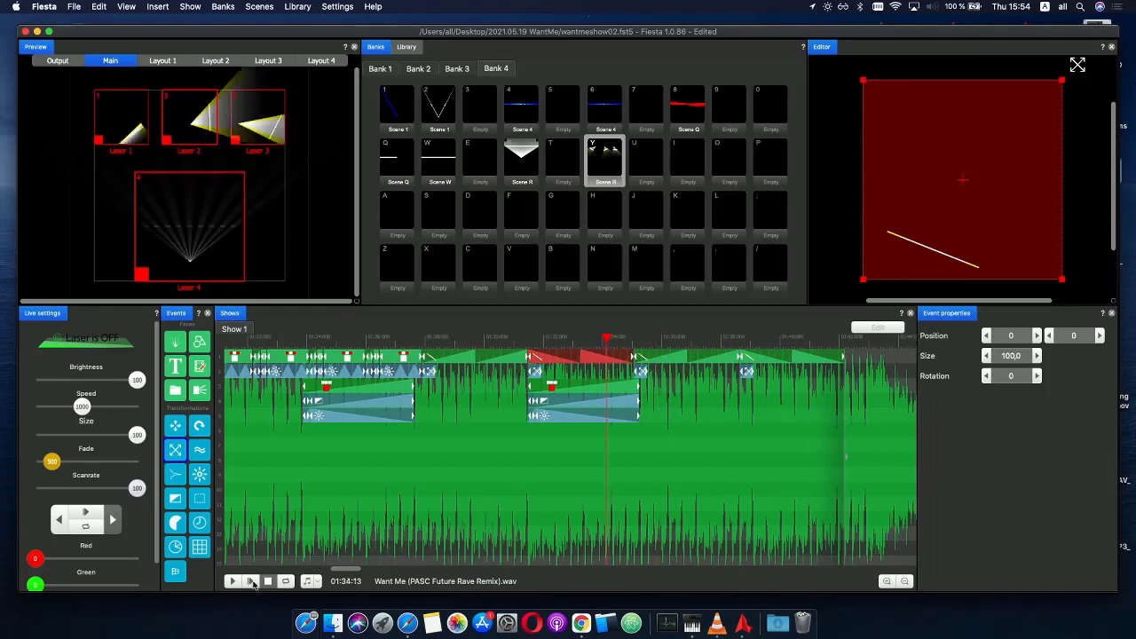
pyautogui.click(251, 582)
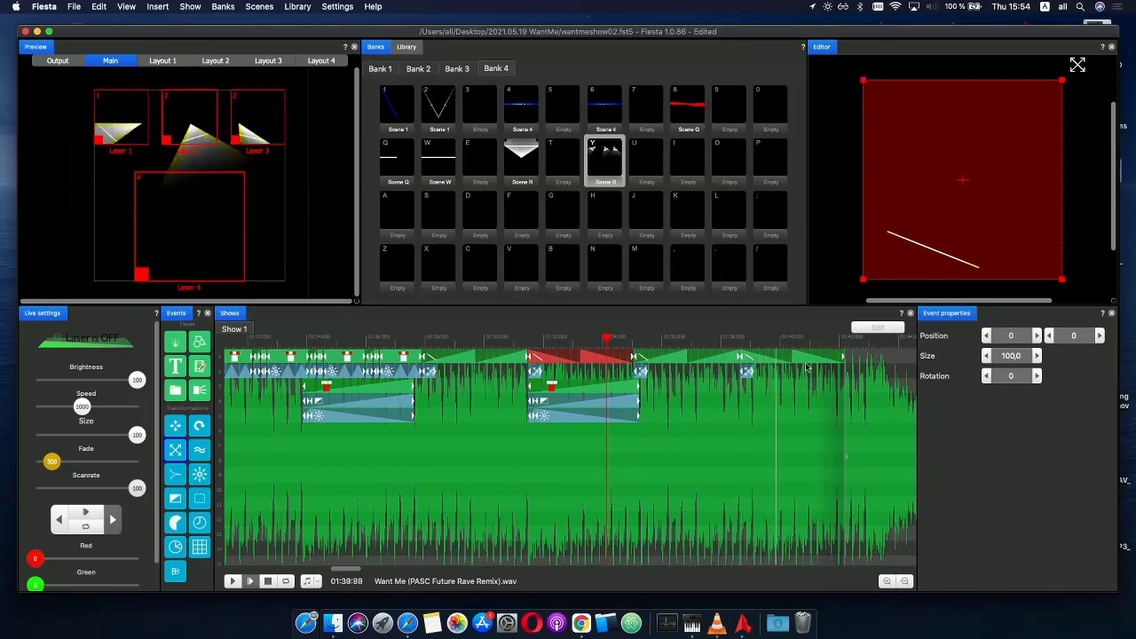
pyautogui.click(755, 342)
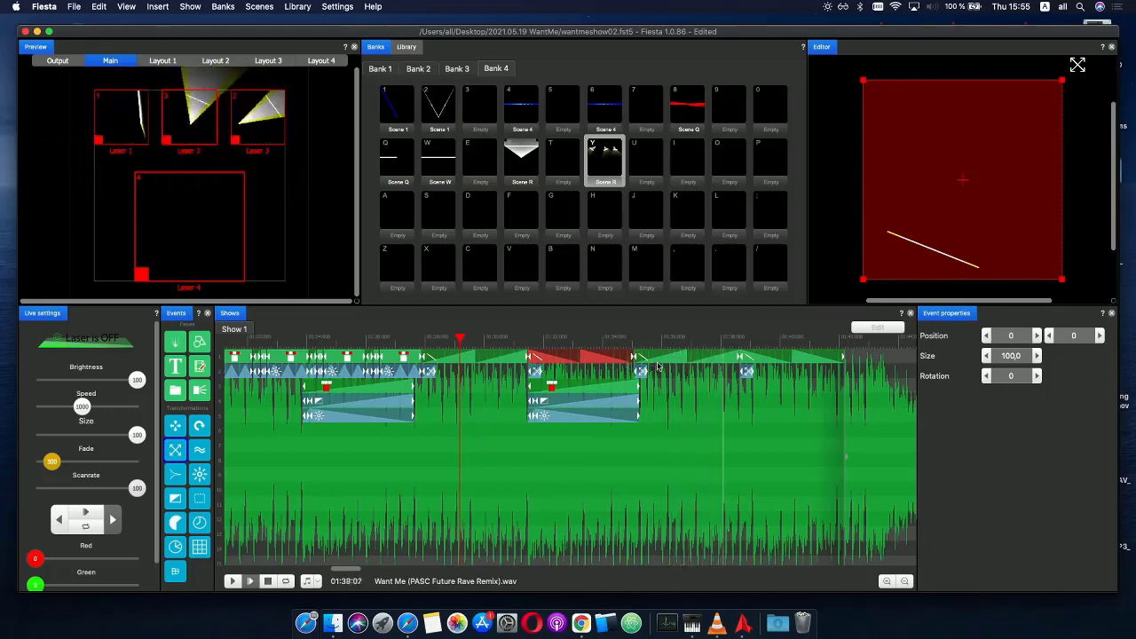
# - Move the last scene and its size transformation to start at 01:39:08 and extend the preceding scene to meet it
pyautogui.click(736, 340)
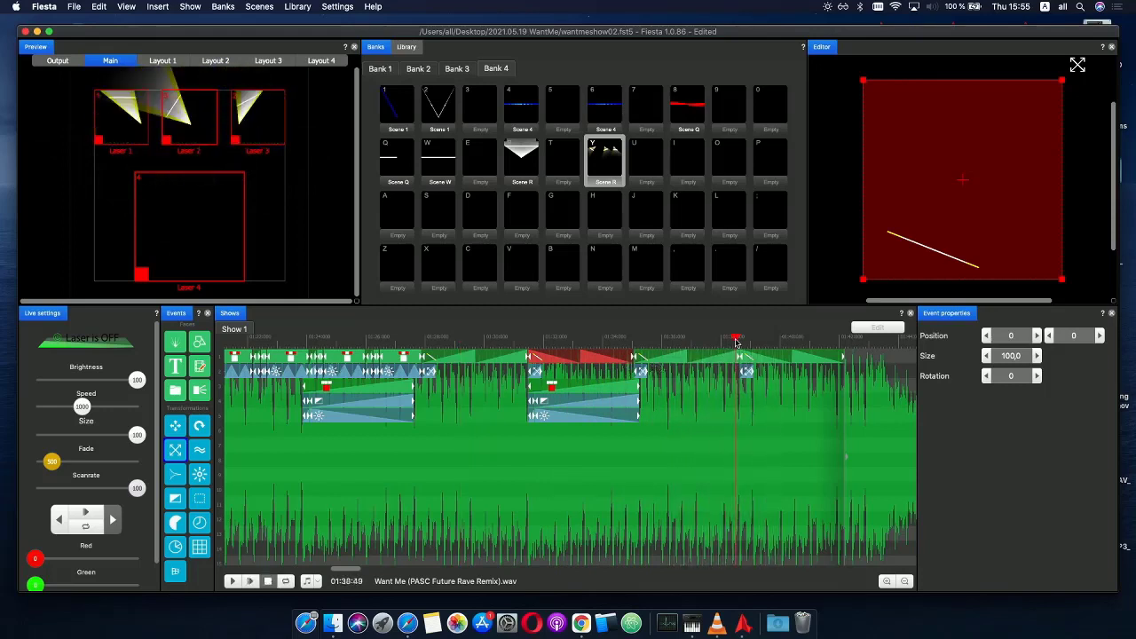
pyautogui.moveTo(739, 342); pyautogui.dragTo(756, 342)
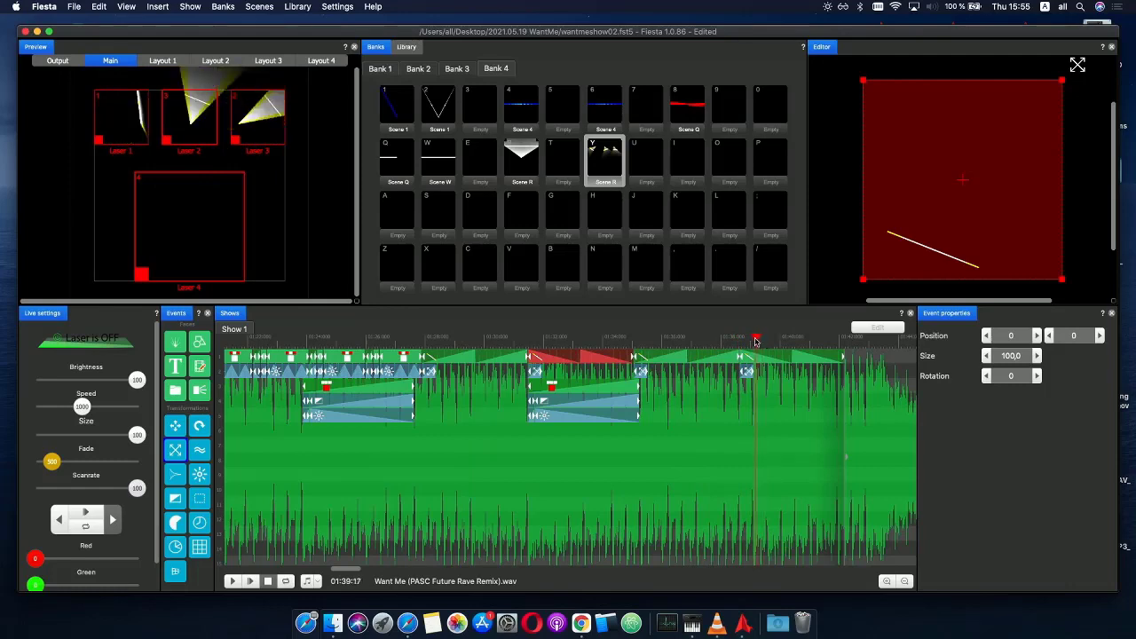
pyautogui.scroll(3, 779, 380)
pyautogui.moveTo(782, 379); pyautogui.dragTo(801, 356)
pyautogui.click(586, 356)
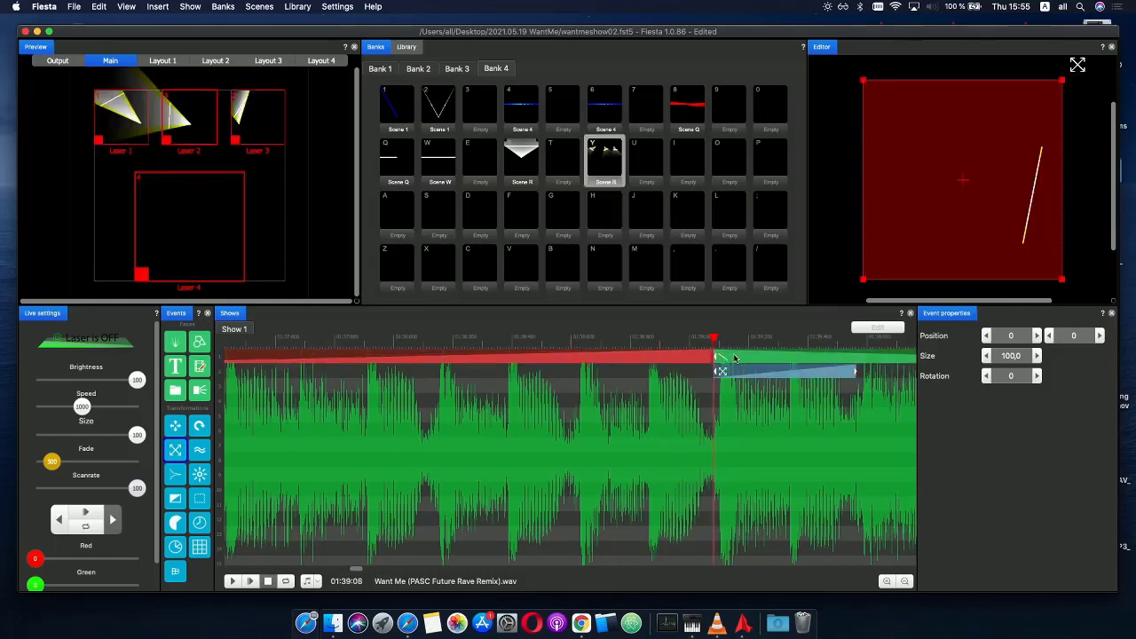
pyautogui.scroll(-5, 413, 555)
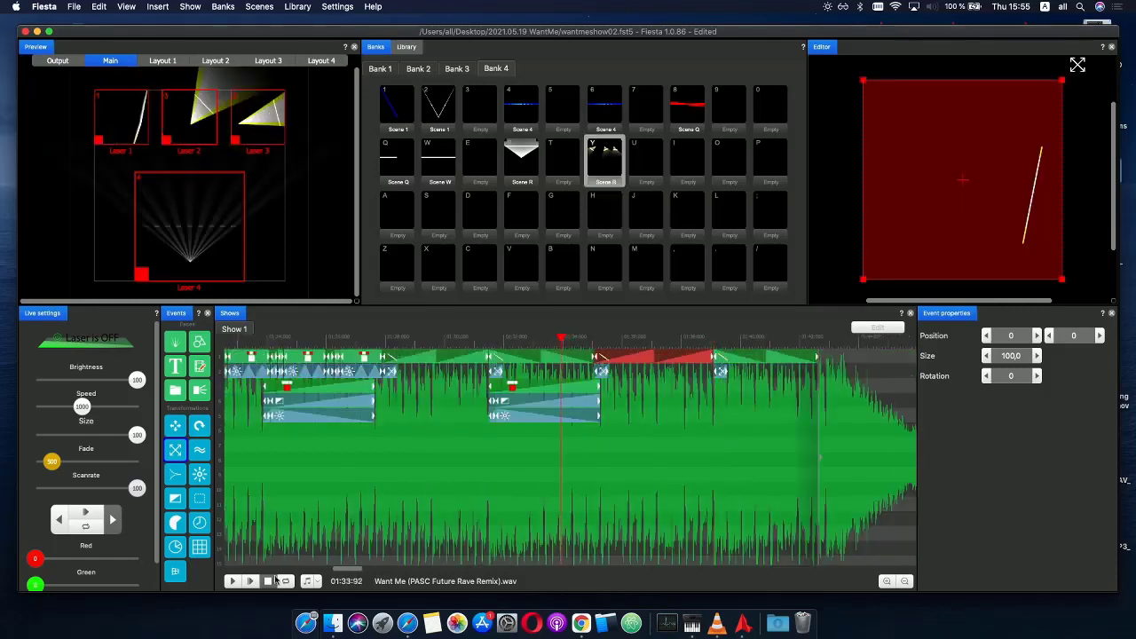
pyautogui.click(251, 581)
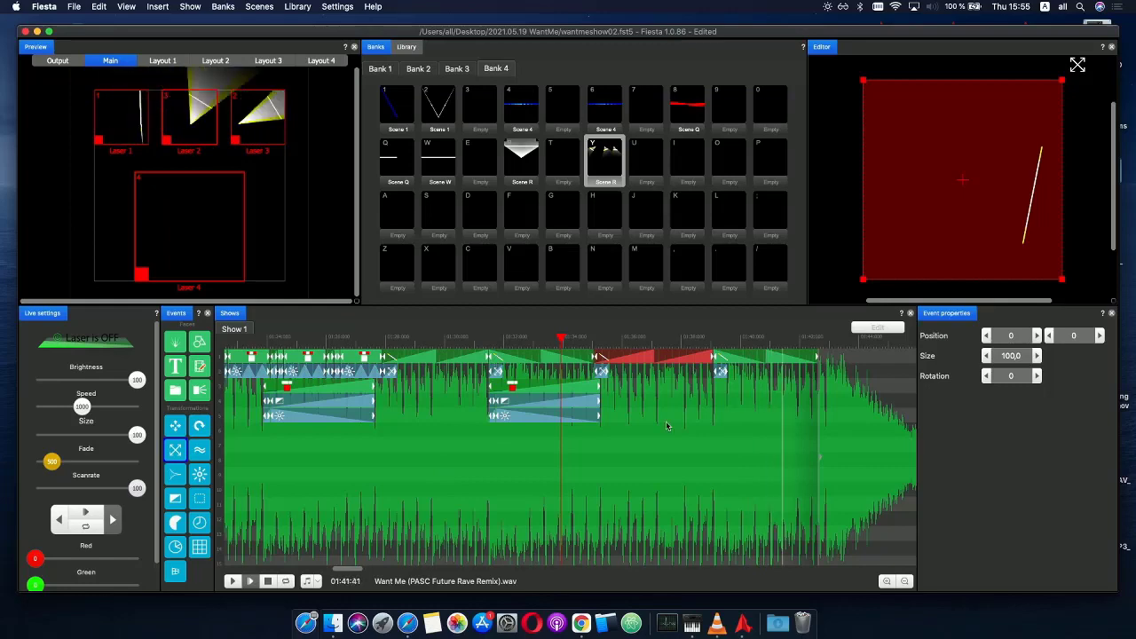
# - Duplicate the Laser 4 events and their transformations on tracks 3 to 5 to 01:39:08 and play the show from the preceding Laser 4 block
pyautogui.click(485, 392)
pyautogui.hotkey('ctrl', 'v')
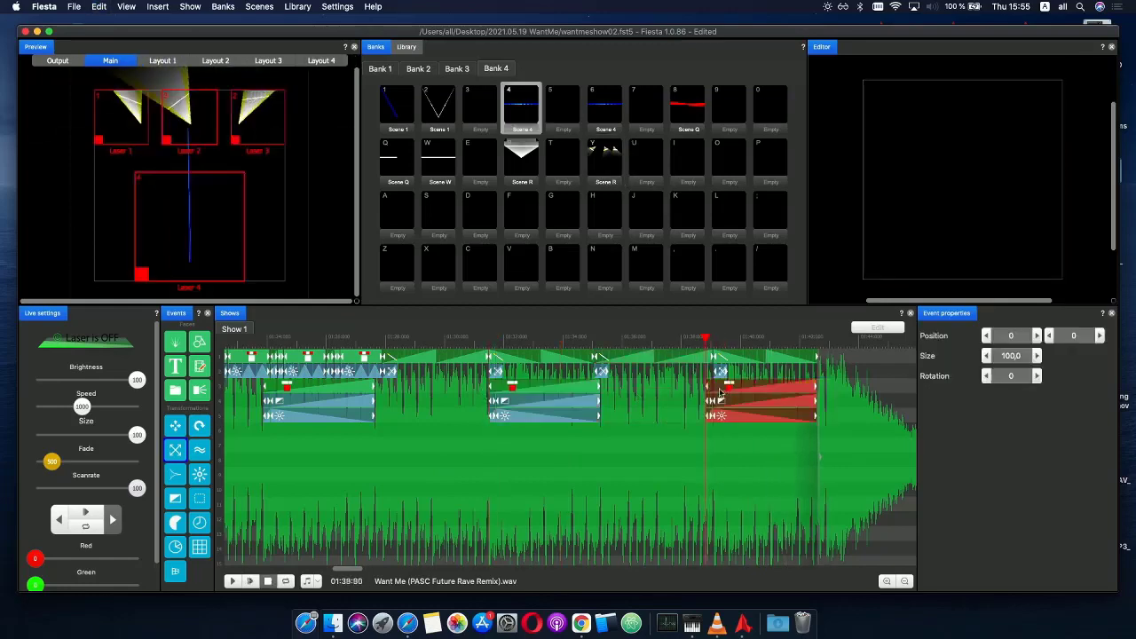
pyautogui.scroll(3, 735, 392)
pyautogui.moveTo(735, 392); pyautogui.dragTo(812, 396)
pyautogui.scroll(-3, 777, 391)
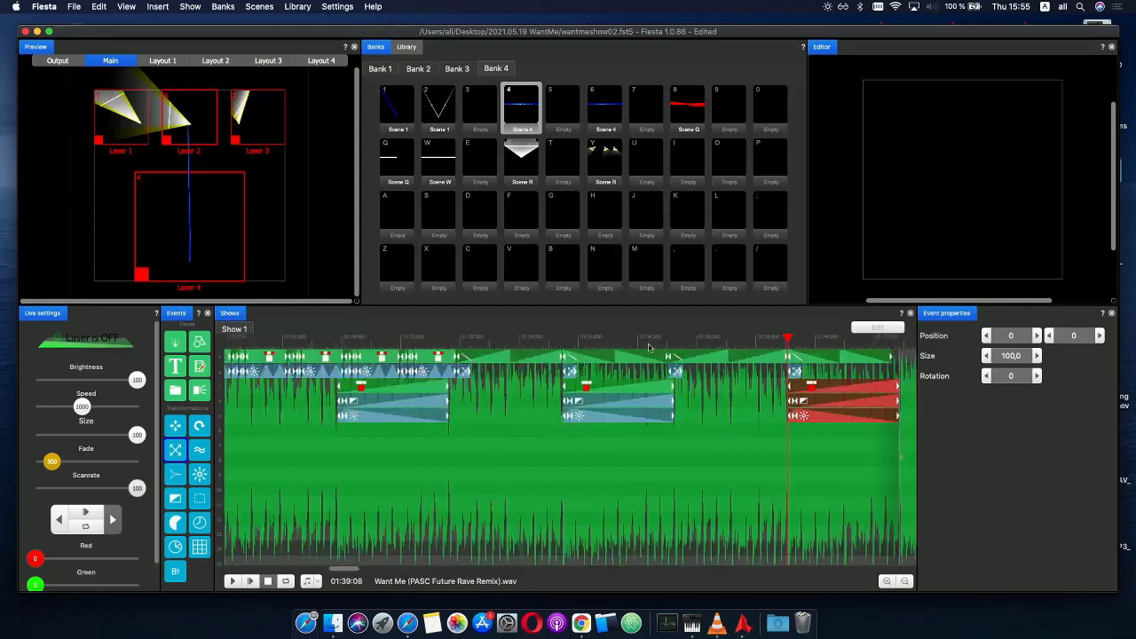
pyautogui.click(566, 341)
pyautogui.click(250, 582)
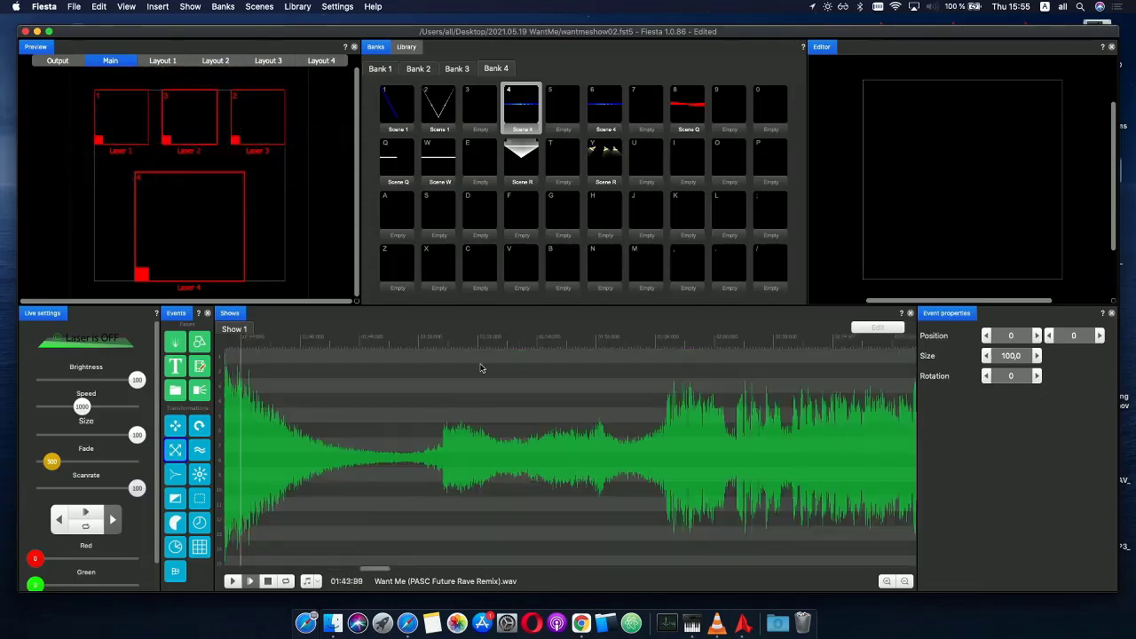
# - Extend the last scene on track 1 to end at 01:42:88, where the music begins to fade
pyautogui.hscroll(-5, 443, 373)
pyautogui.click(338, 340)
pyautogui.moveTo(338, 342); pyautogui.dragTo(358, 344)
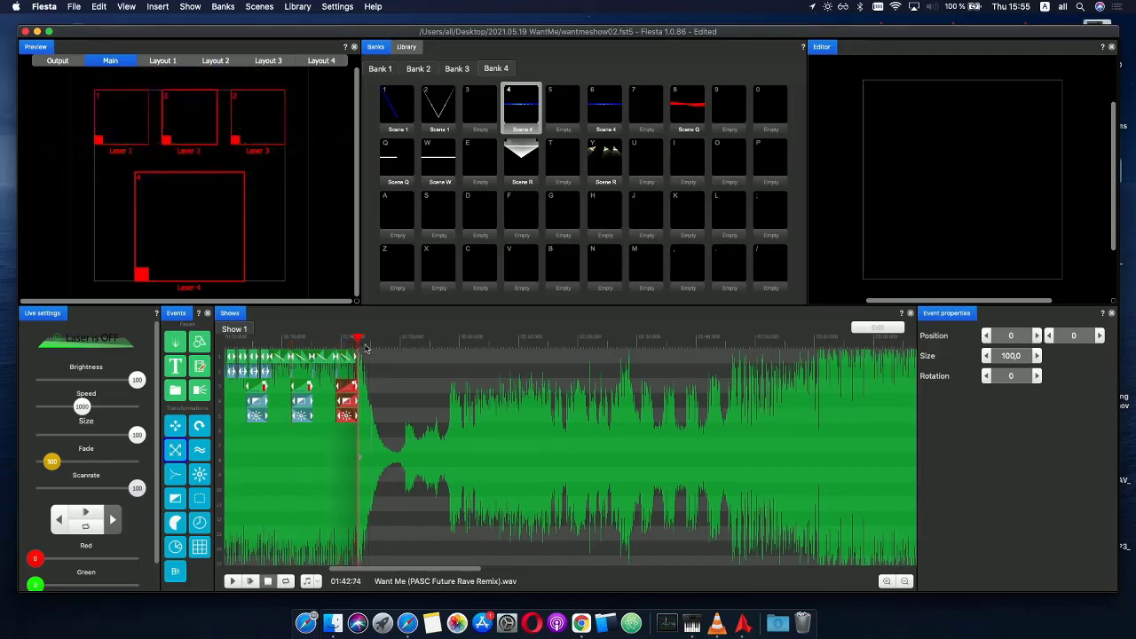
pyautogui.scroll(3, 365, 348)
pyautogui.click(346, 344)
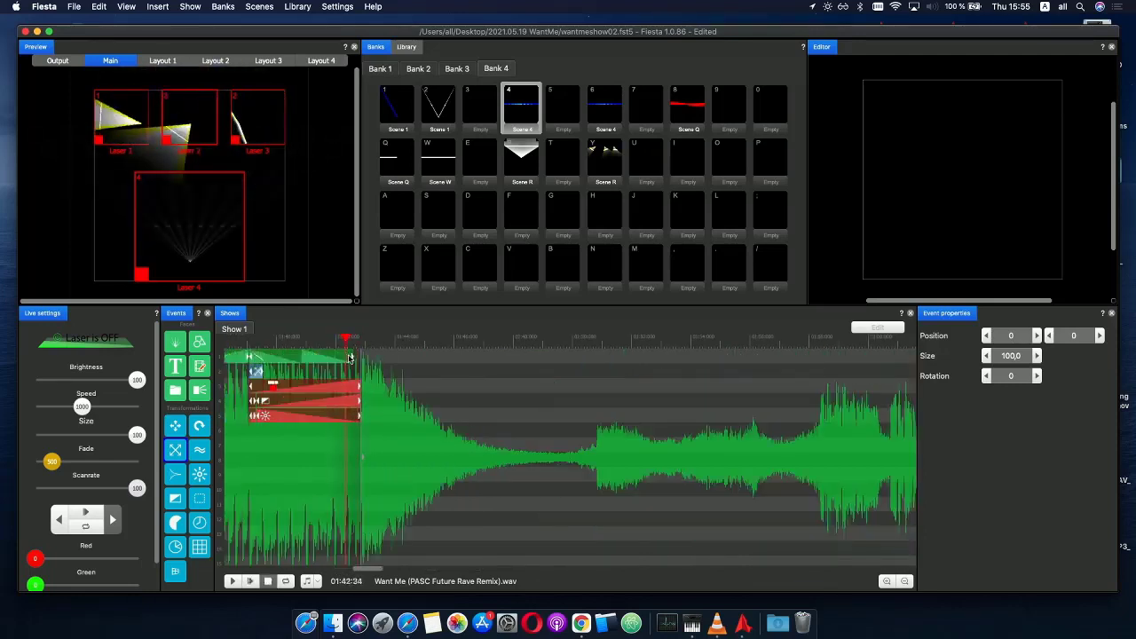
pyautogui.click(350, 357)
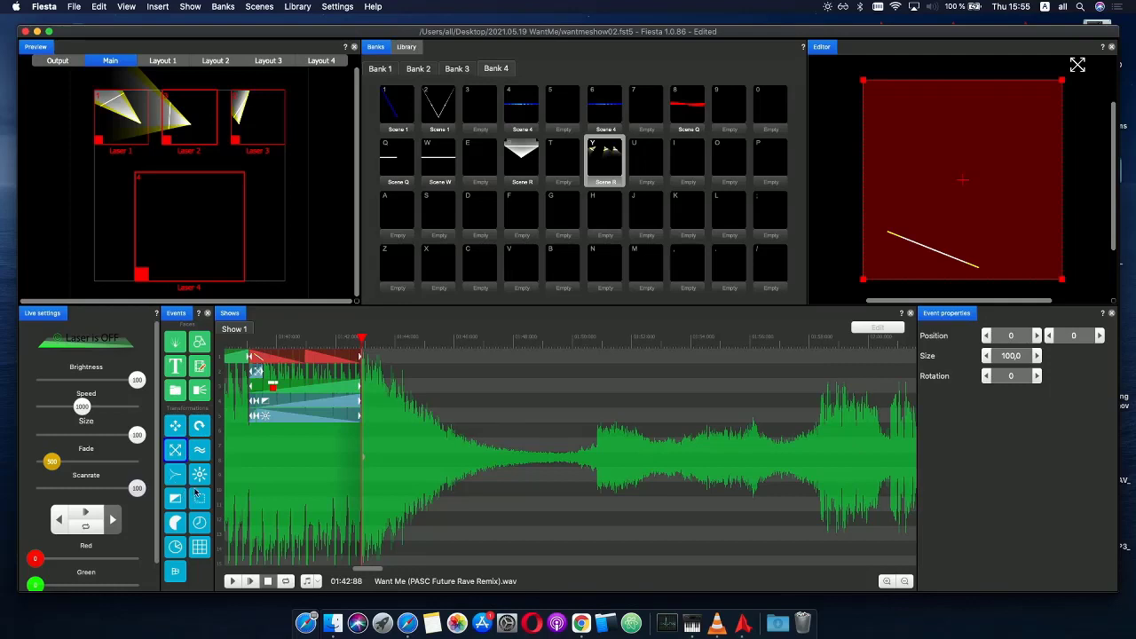
# - Add a brightness transformation on track 2 below the end of the last scene, spanning 01:42:00 to 01:42:88
pyautogui.moveTo(202, 478); pyautogui.dragTo(360, 373)
pyautogui.scroll(3, 372, 373)
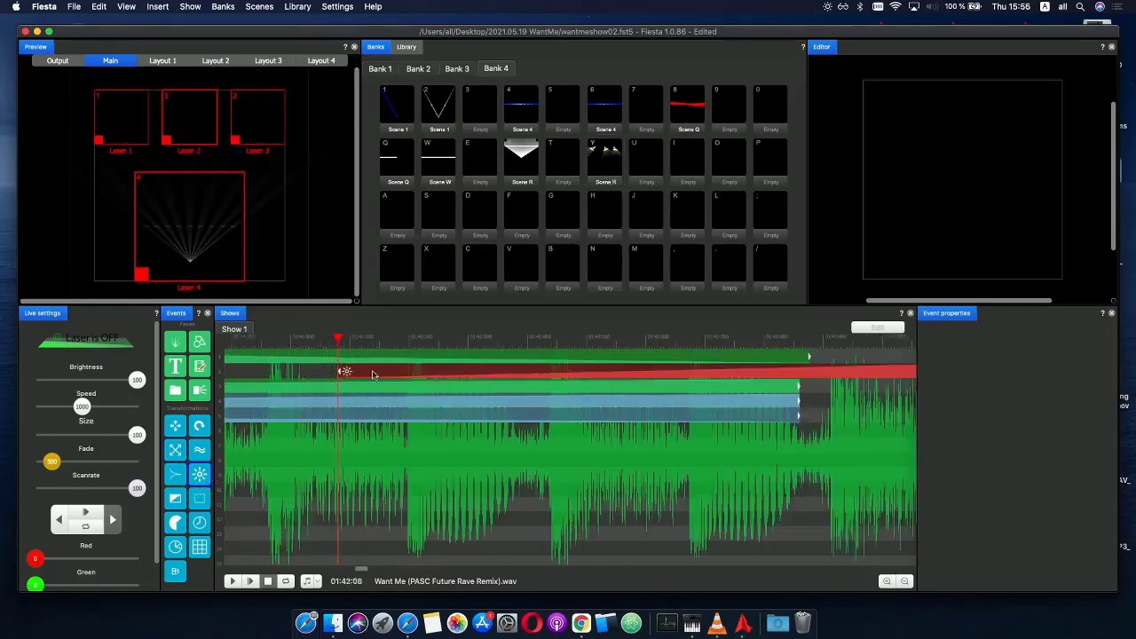
pyautogui.moveTo(547, 377); pyautogui.dragTo(505, 372)
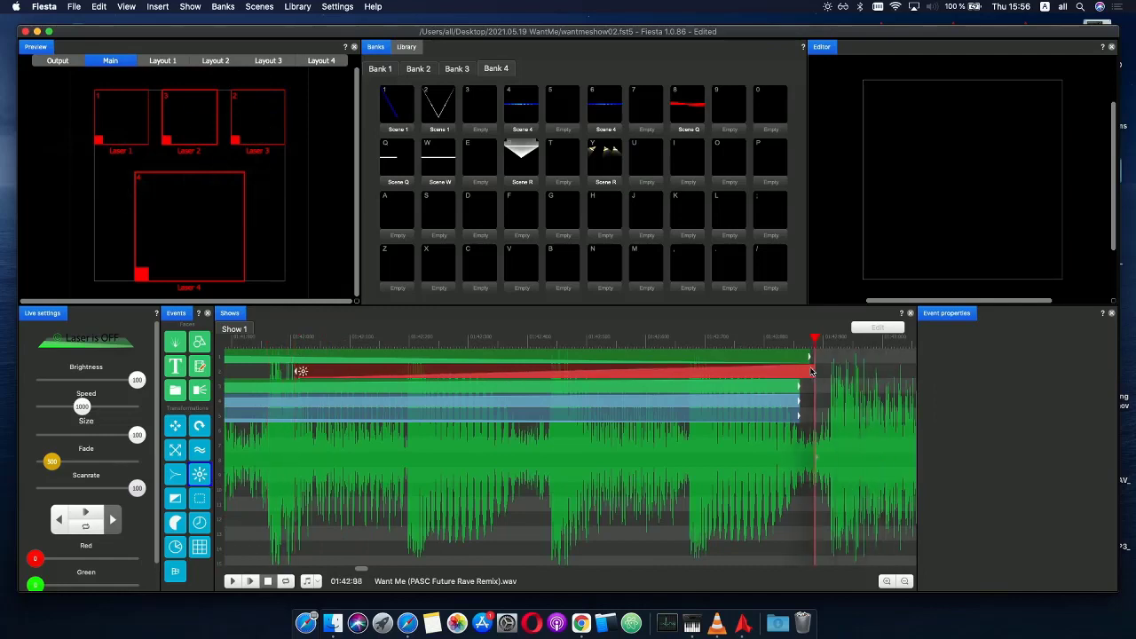
pyautogui.moveTo(884, 371); pyautogui.dragTo(811, 361)
# - Apply Invert X to the new brightness transformation's Phase graph and play the show from 01:37:57
pyautogui.click(707, 373)
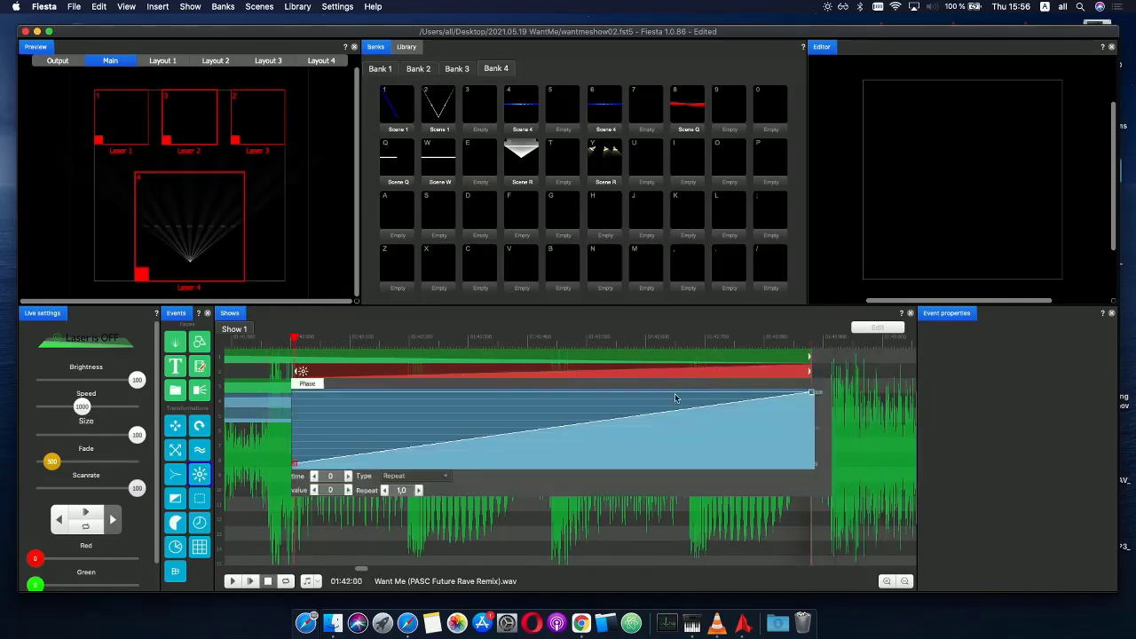
pyautogui.rightClick(659, 411)
pyautogui.click(704, 512)
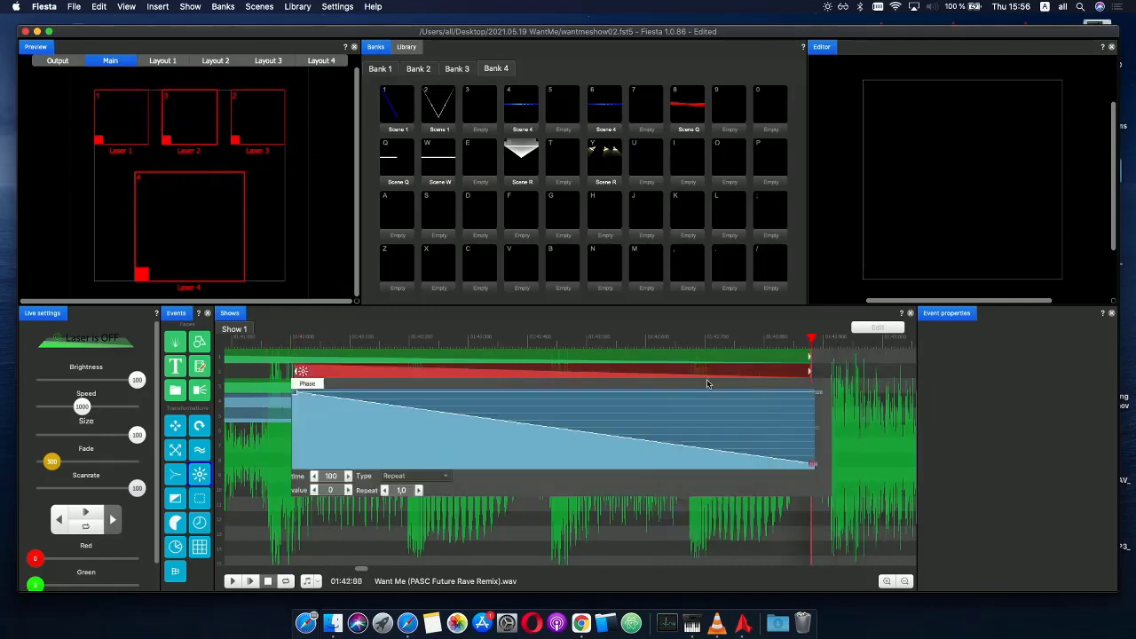
pyautogui.click(633, 345)
pyautogui.scroll(-5, 633, 348)
pyautogui.click(575, 342)
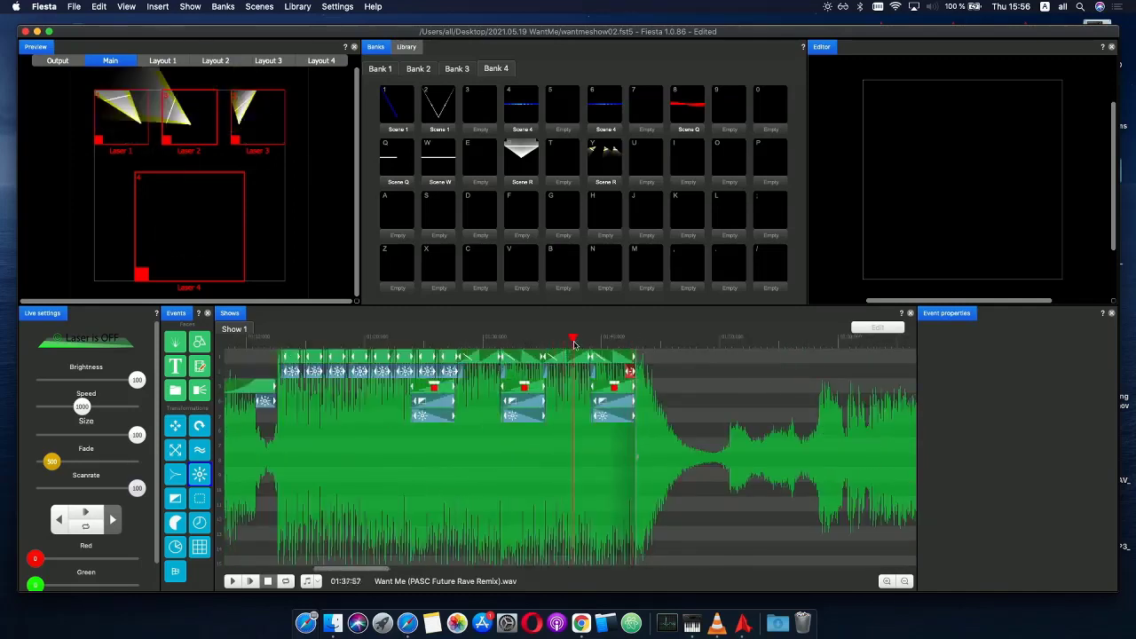
pyautogui.click(250, 583)
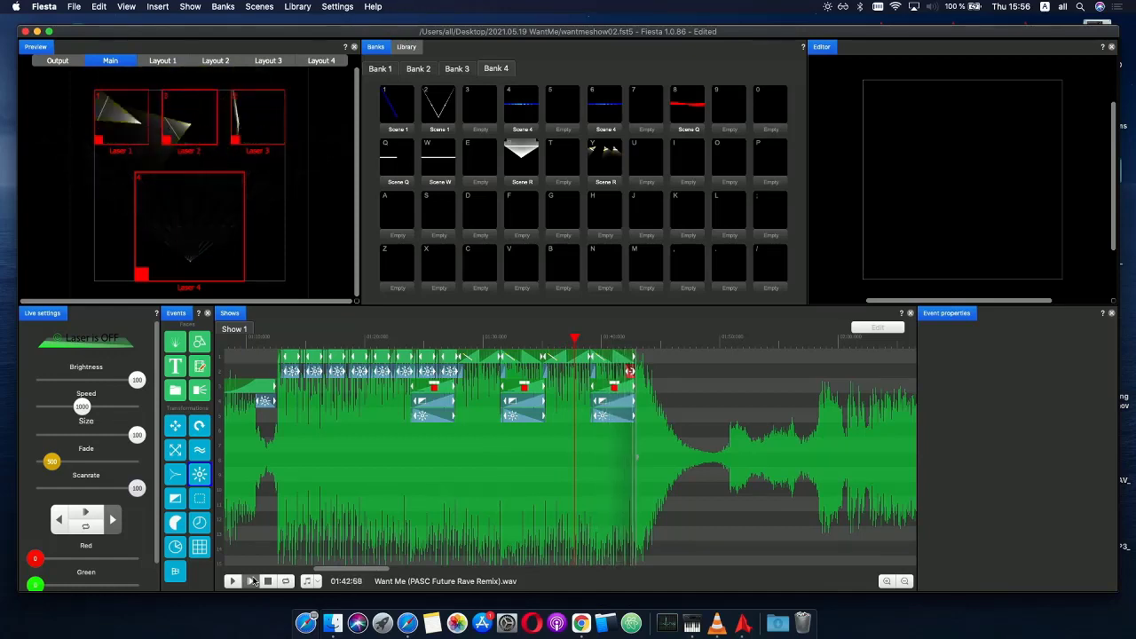
pyautogui.click(632, 341)
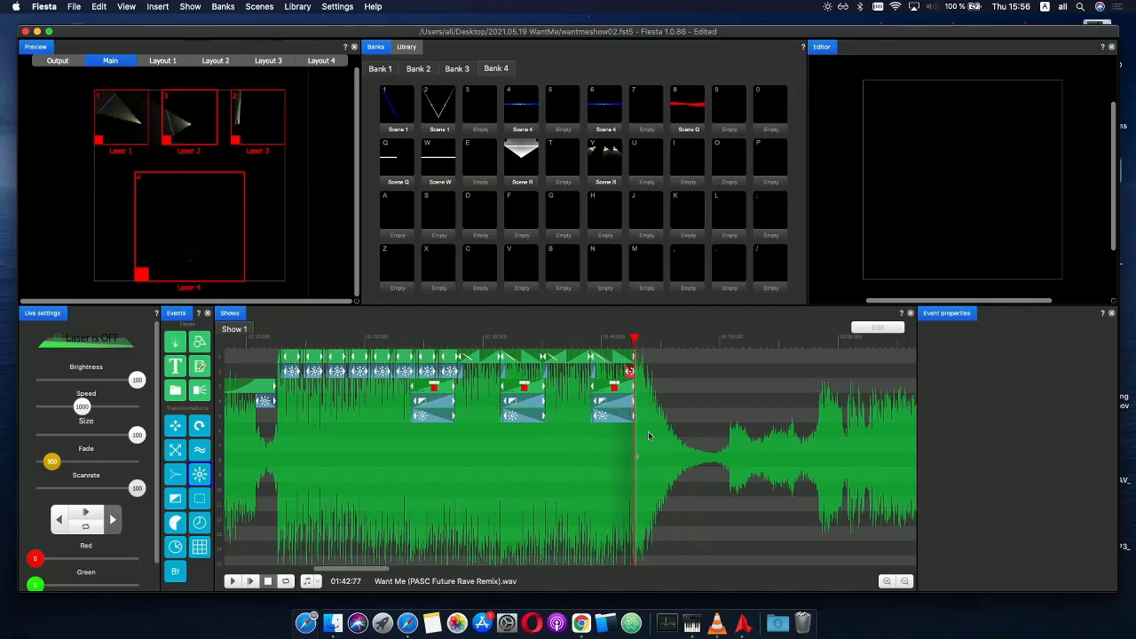
# - Copy the last Laser 4 events with their transformations from tracks 3 to 5 and paste them onto tracks 6 to 8 at 01:42:79
pyautogui.moveTo(648, 435); pyautogui.dragTo(577, 391)
pyautogui.press('super+c')
pyautogui.press('super+v')
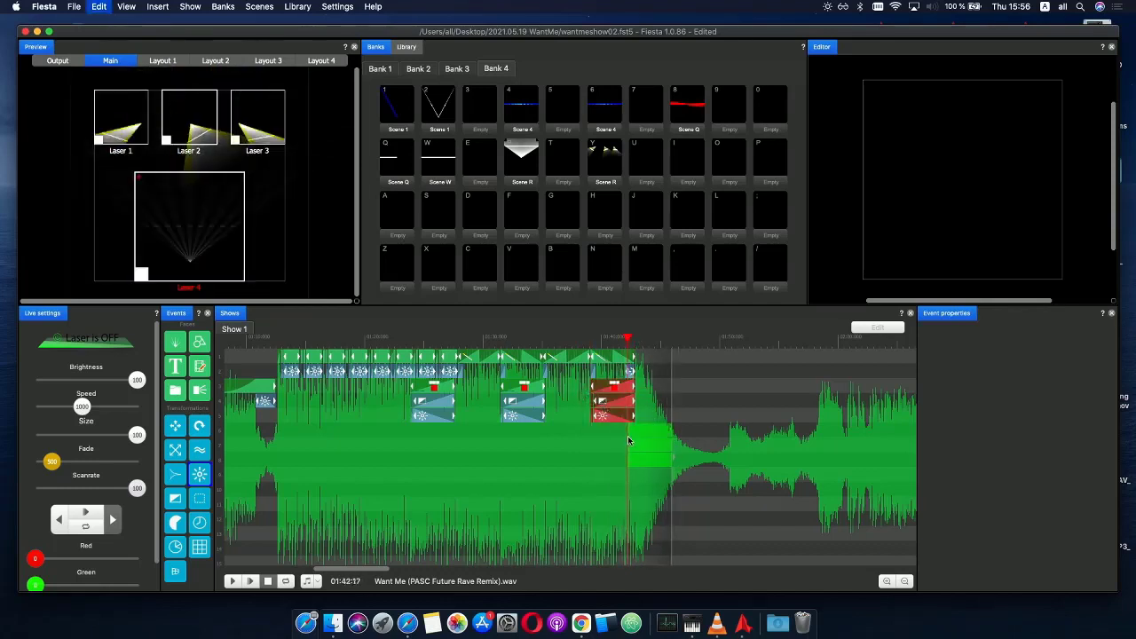
pyautogui.click(628, 441)
pyautogui.scroll(5, 628, 441)
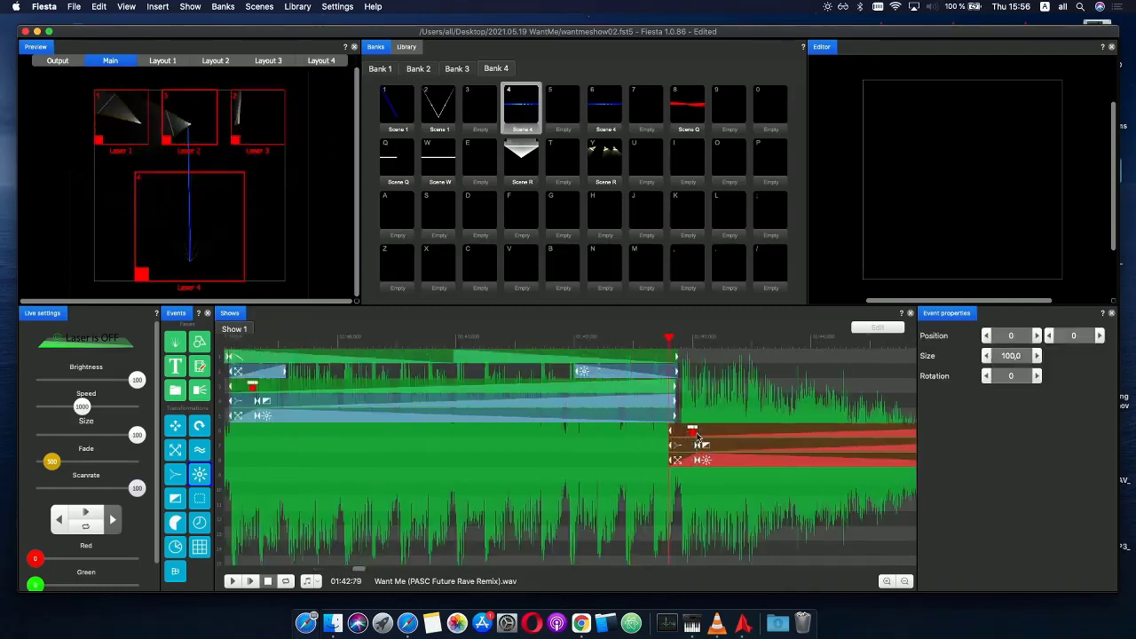
# - Move the pasted events on tracks 6 to 8 to start at 01:42:89 and assign the track 6 event to Lasers 1, 2 and 3 as well
pyautogui.moveTo(697, 435); pyautogui.dragTo(706, 435)
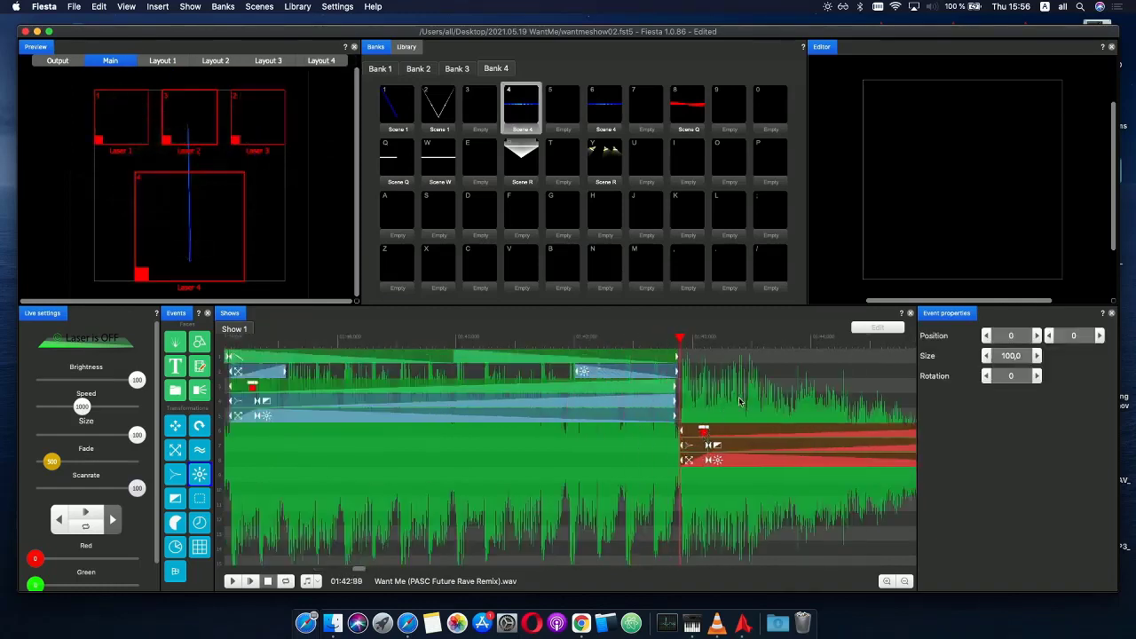
pyautogui.click(737, 431)
pyautogui.click(133, 123)
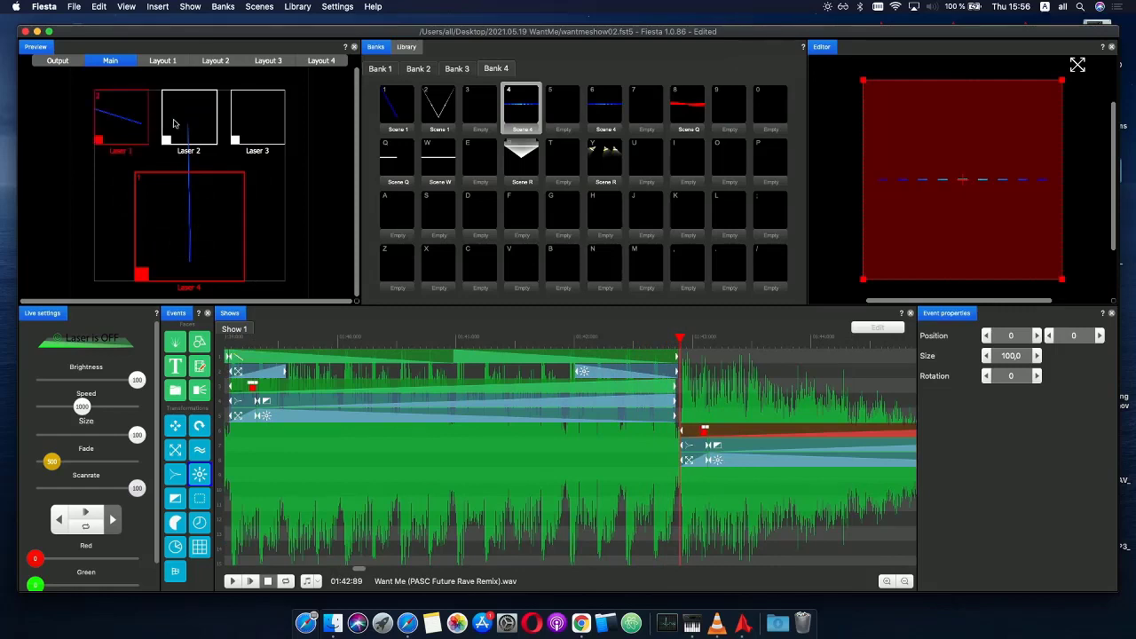
pyautogui.click(177, 126)
pyautogui.click(257, 133)
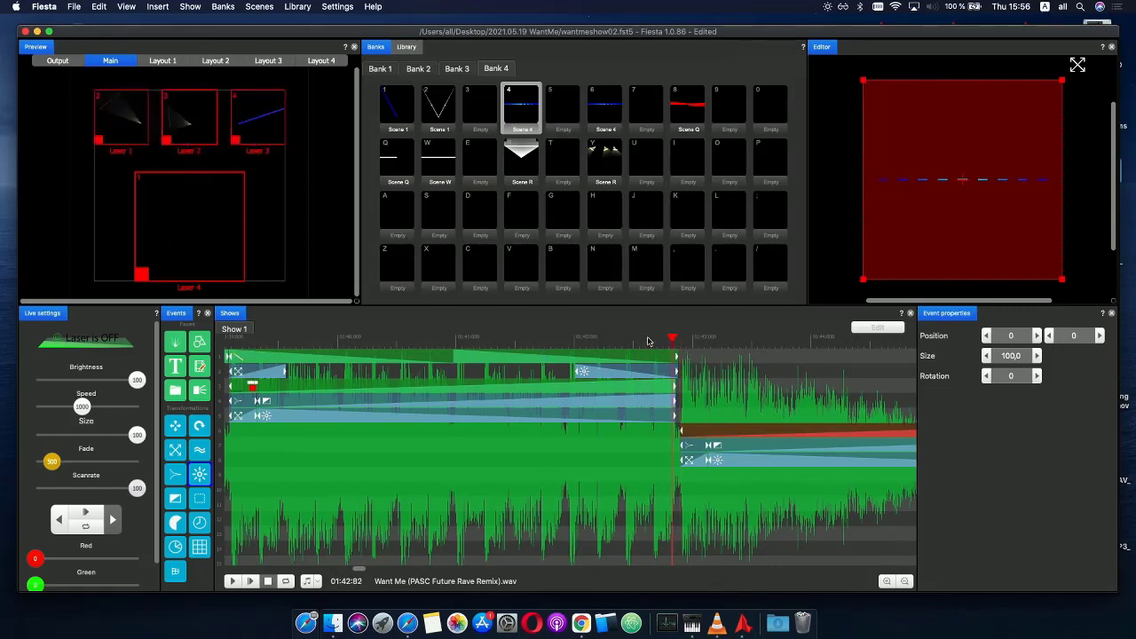
# - Play the show from 01:42:65 to check the transition into the pasted events on tracks 6 to 8
pyautogui.click(723, 343)
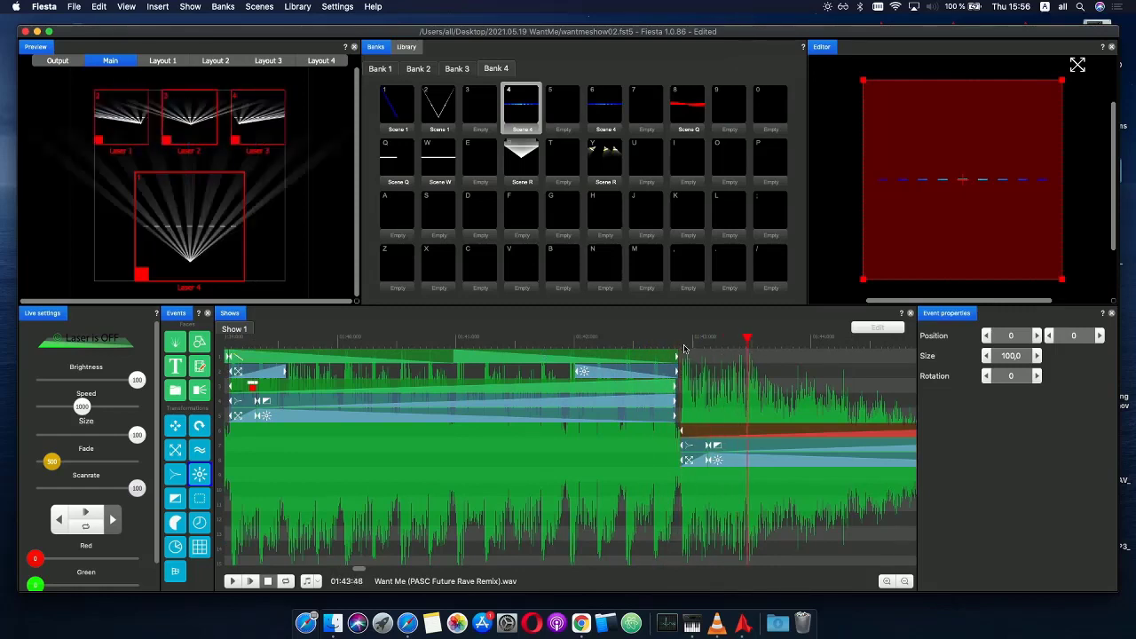
pyautogui.scroll(-2, 679, 350)
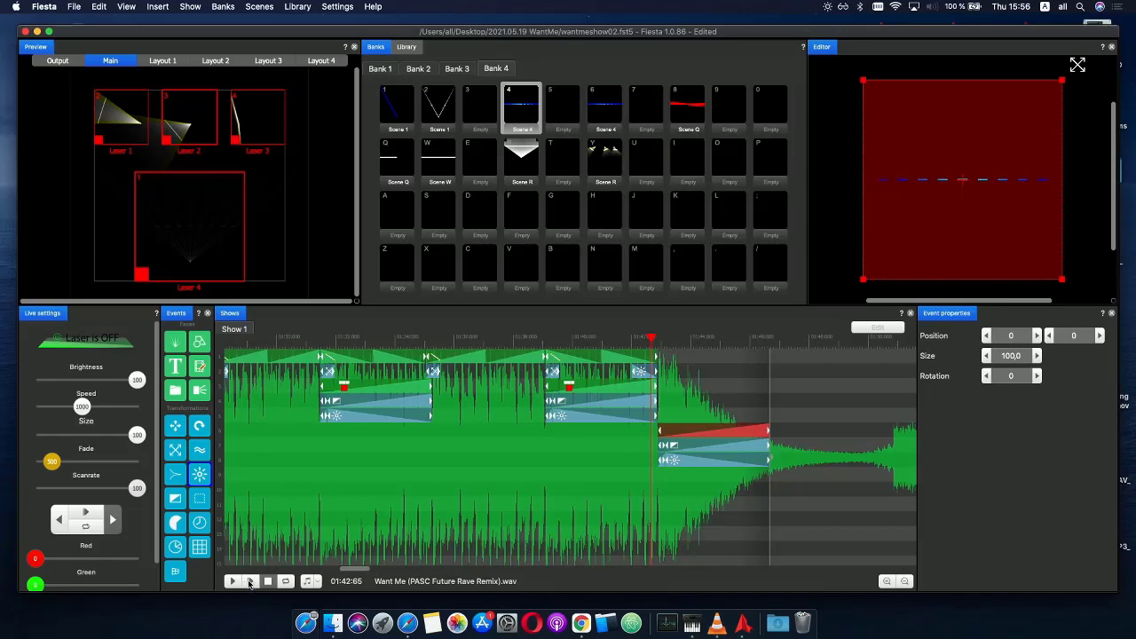
pyautogui.click(250, 582)
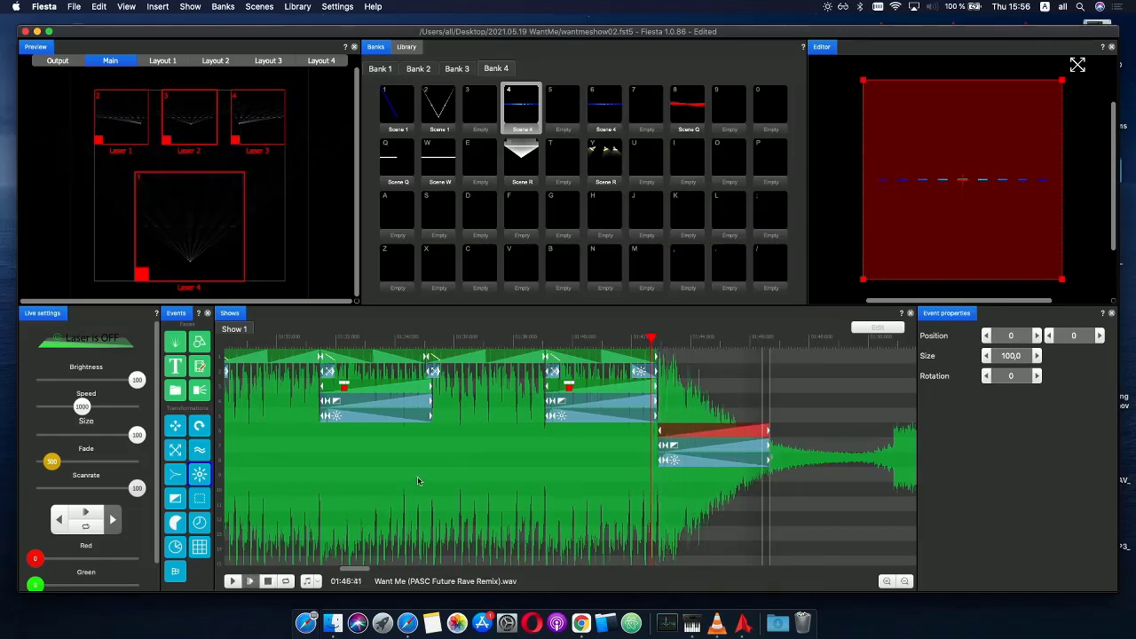
pyautogui.scroll(-3, 581, 442)
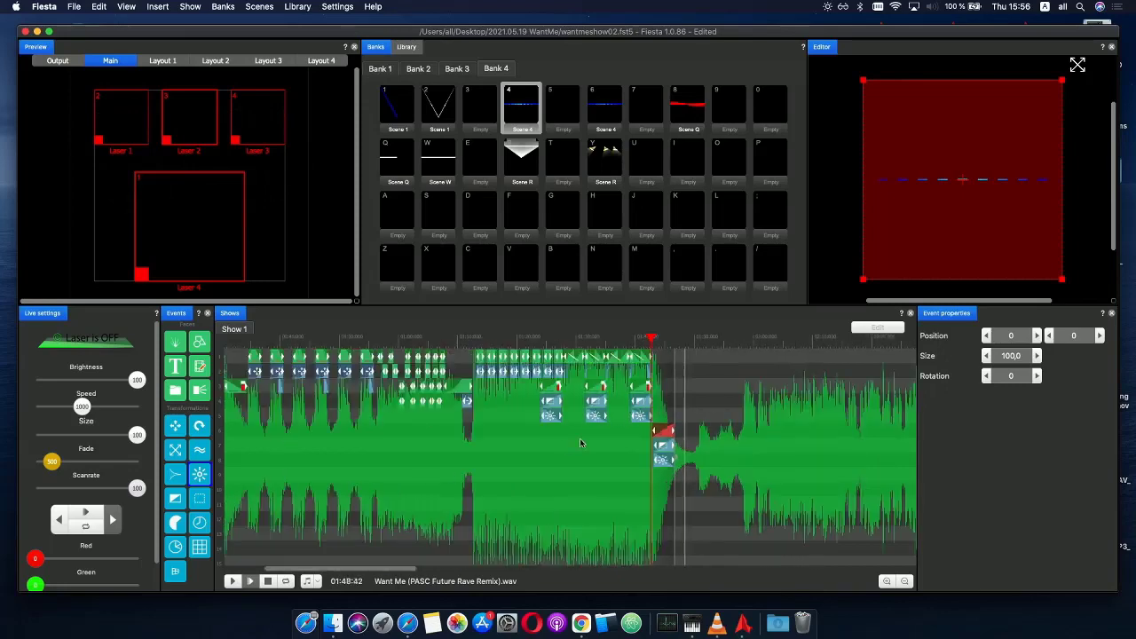
pyautogui.click(267, 582)
# - Review the show from 01:01:02 onwards and save the show file
pyautogui.scroll(-5, 279, 394)
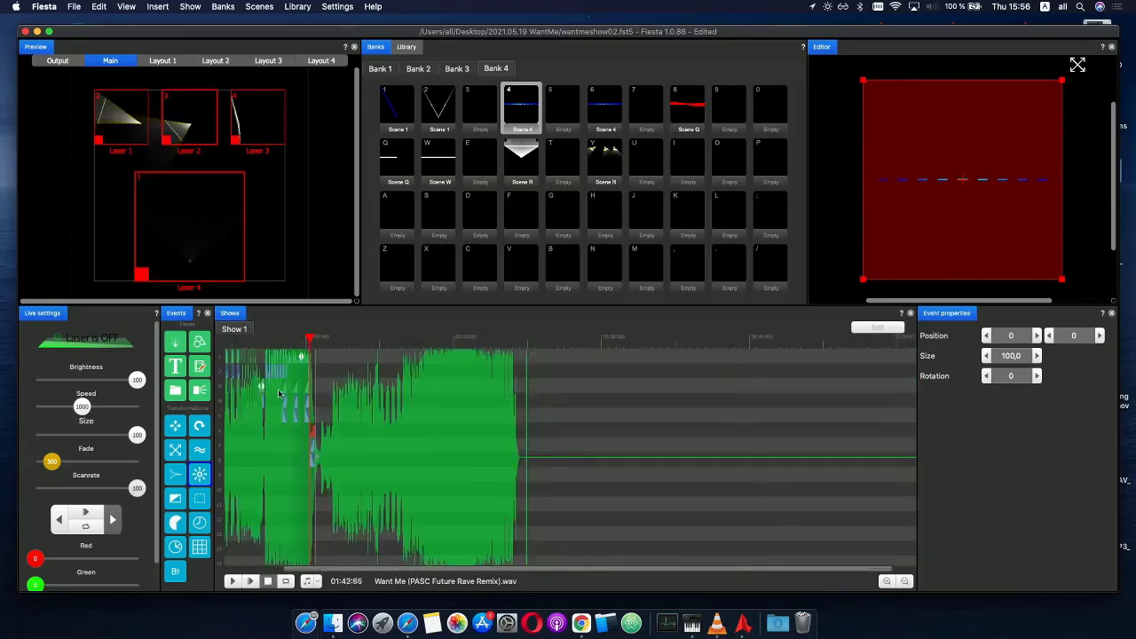
pyautogui.click(257, 346)
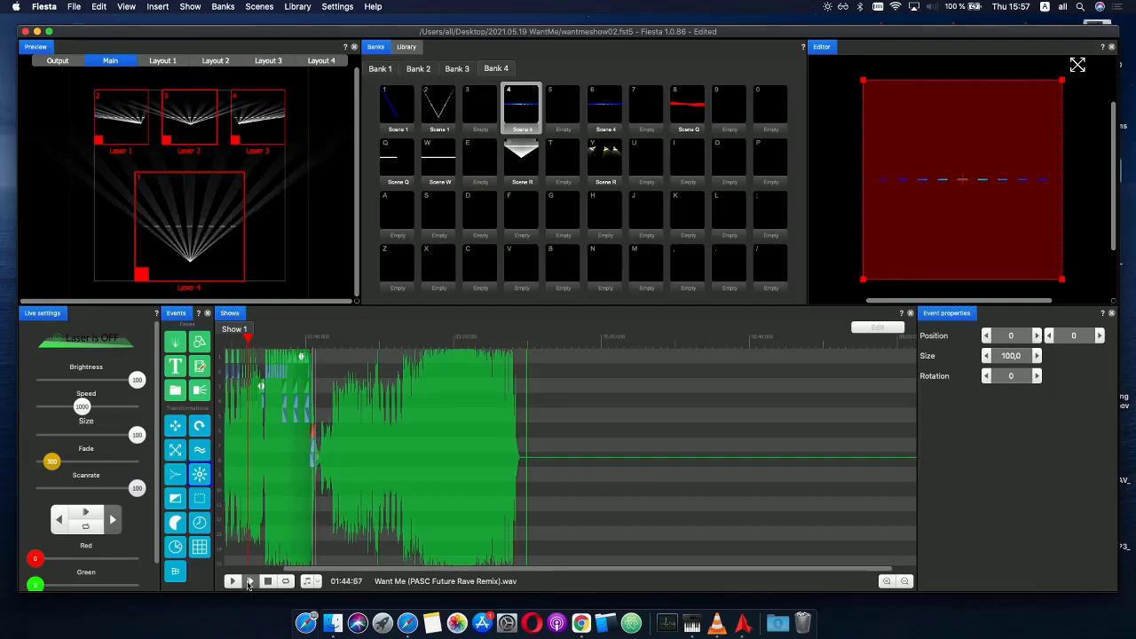
pyautogui.press('space')
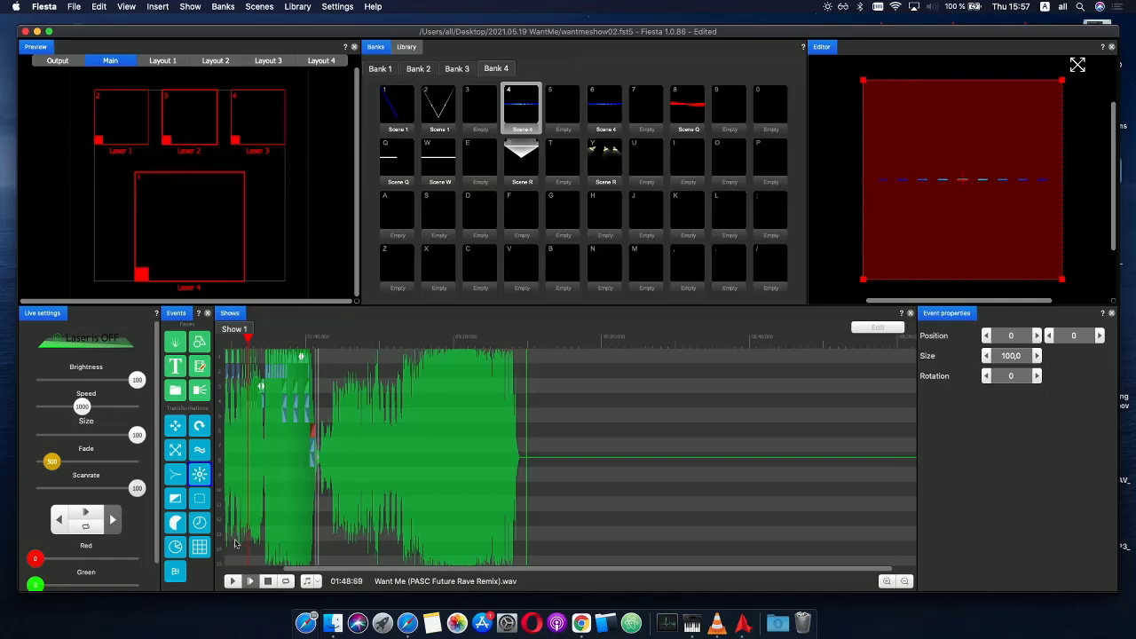
pyautogui.click(269, 578)
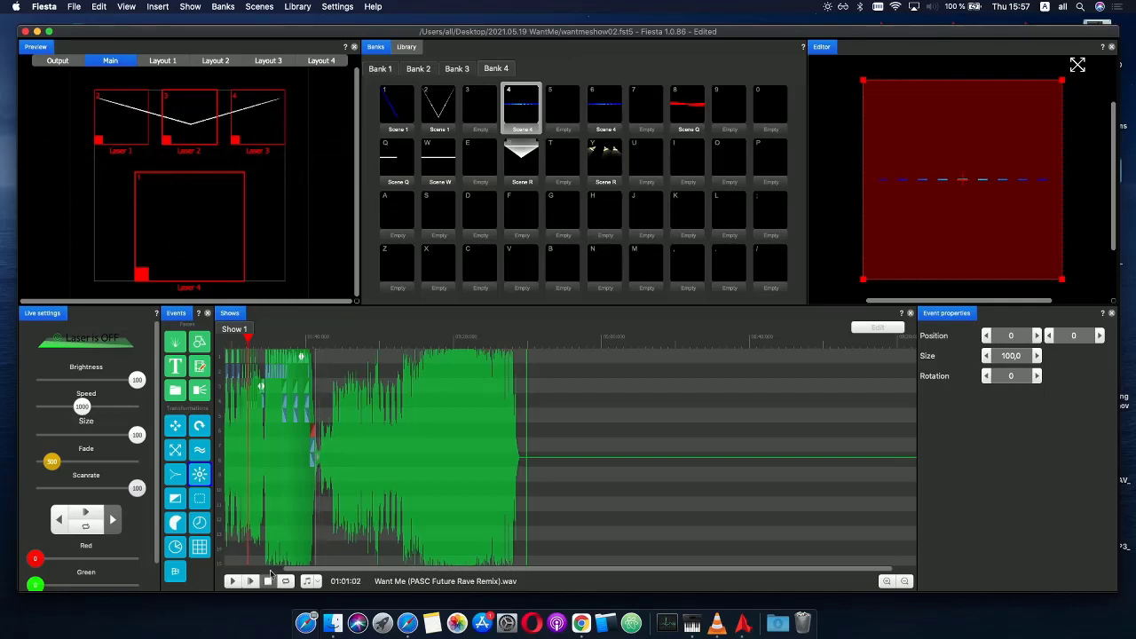
pyautogui.click(73, 6)
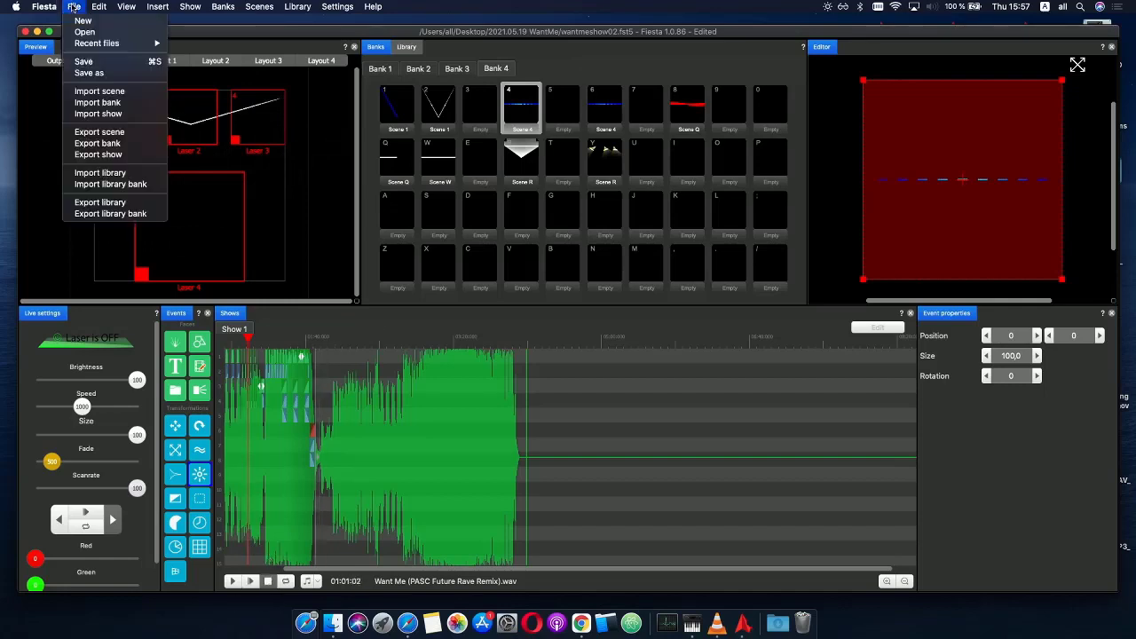
pyautogui.click(122, 67)
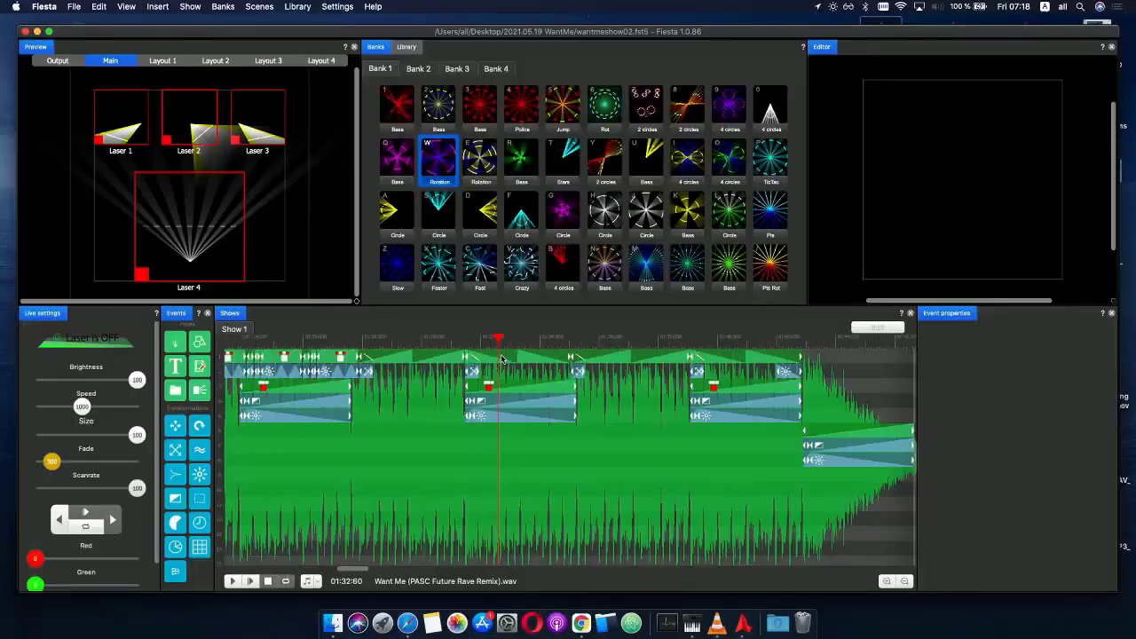
# - Add a brightness transformation on track 3 below the scene, spanning 01:27:89 to 01:31:47
pyautogui.click(377, 347)
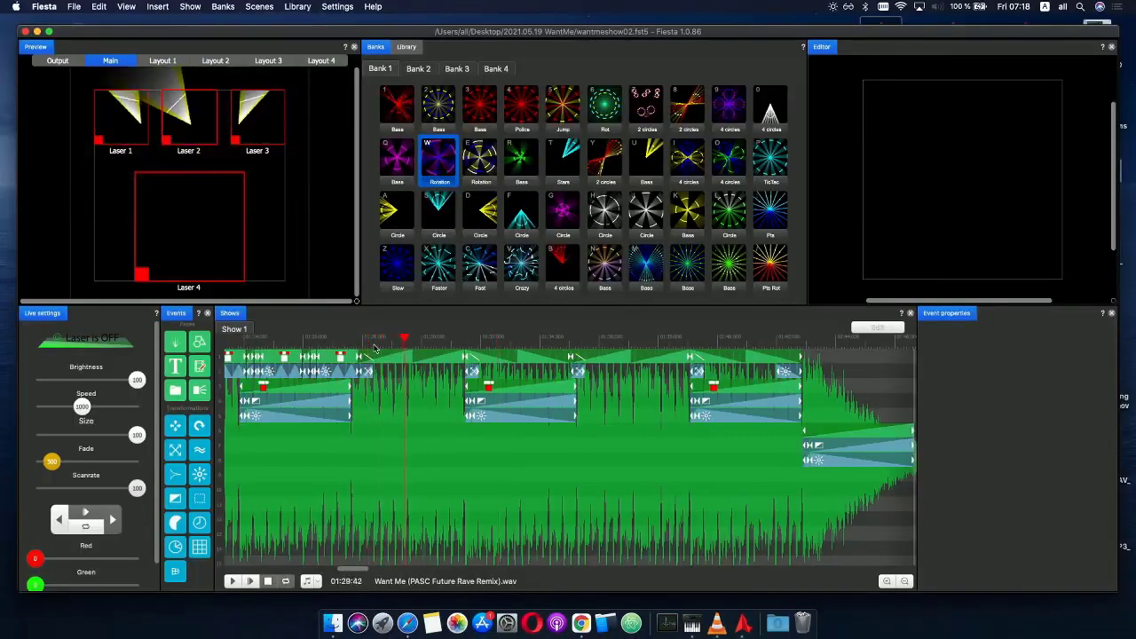
pyautogui.moveTo(229, 474); pyautogui.dragTo(318, 359)
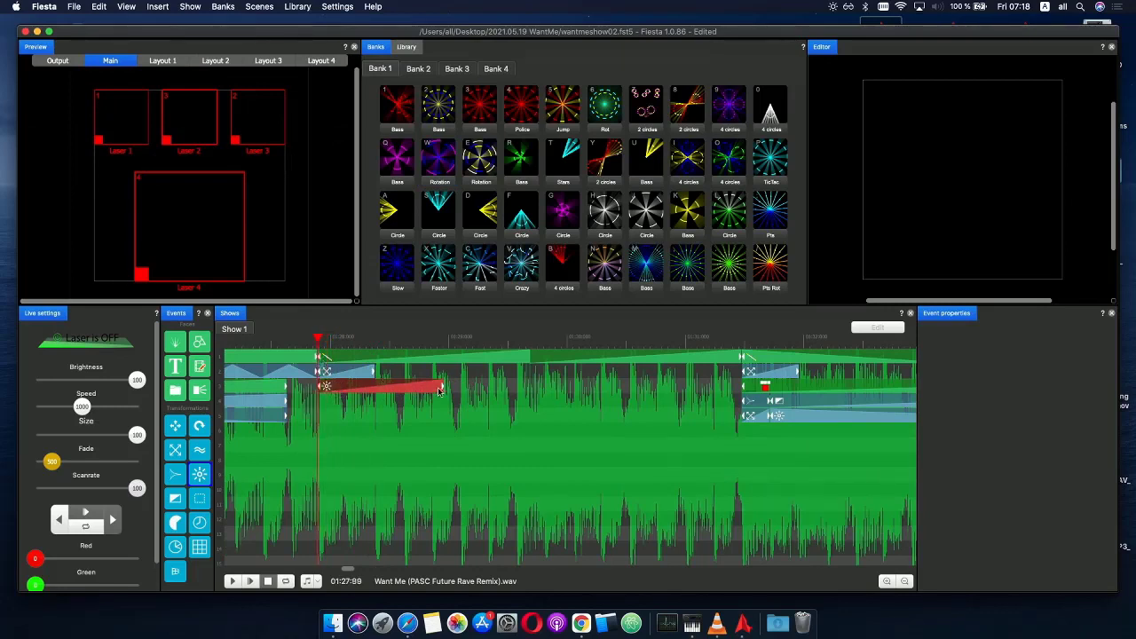
pyautogui.moveTo(447, 391); pyautogui.dragTo(741, 388)
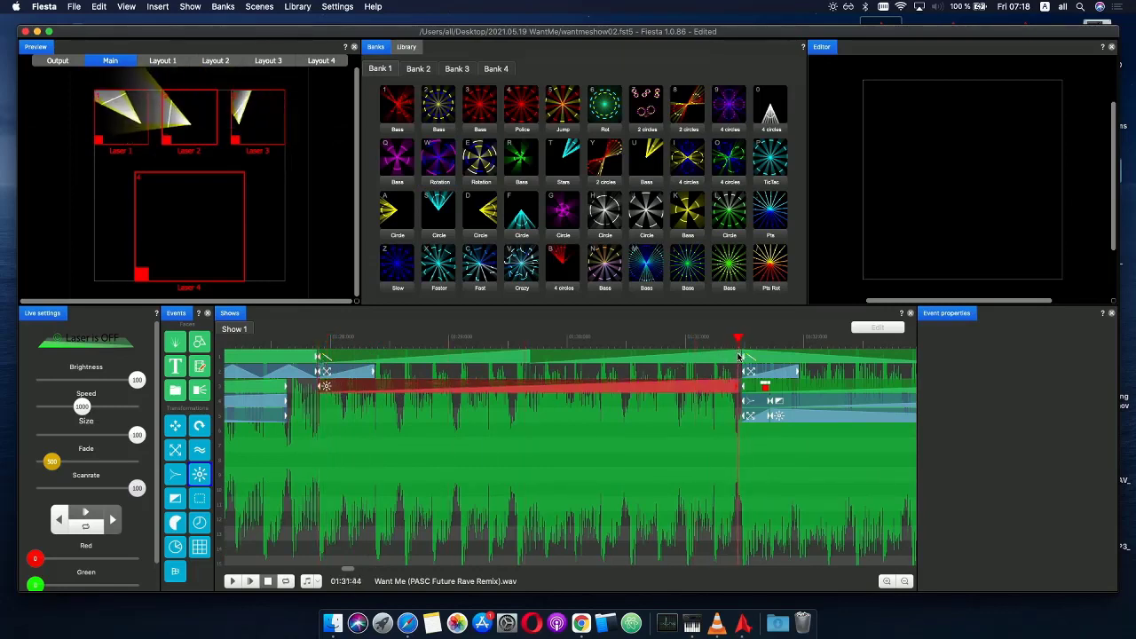
# - Shape the new brightness transformation's Phase graph to rise to 100 at time 50 and fall to 0 at time 100
pyautogui.click(389, 392)
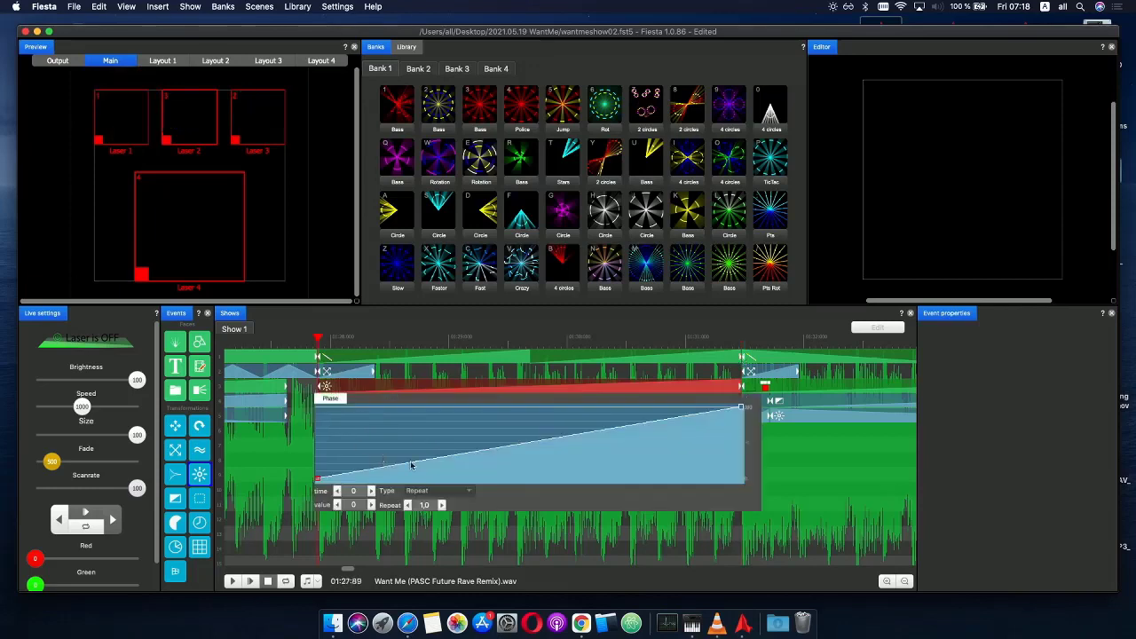
pyautogui.moveTo(411, 465); pyautogui.dragTo(528, 404)
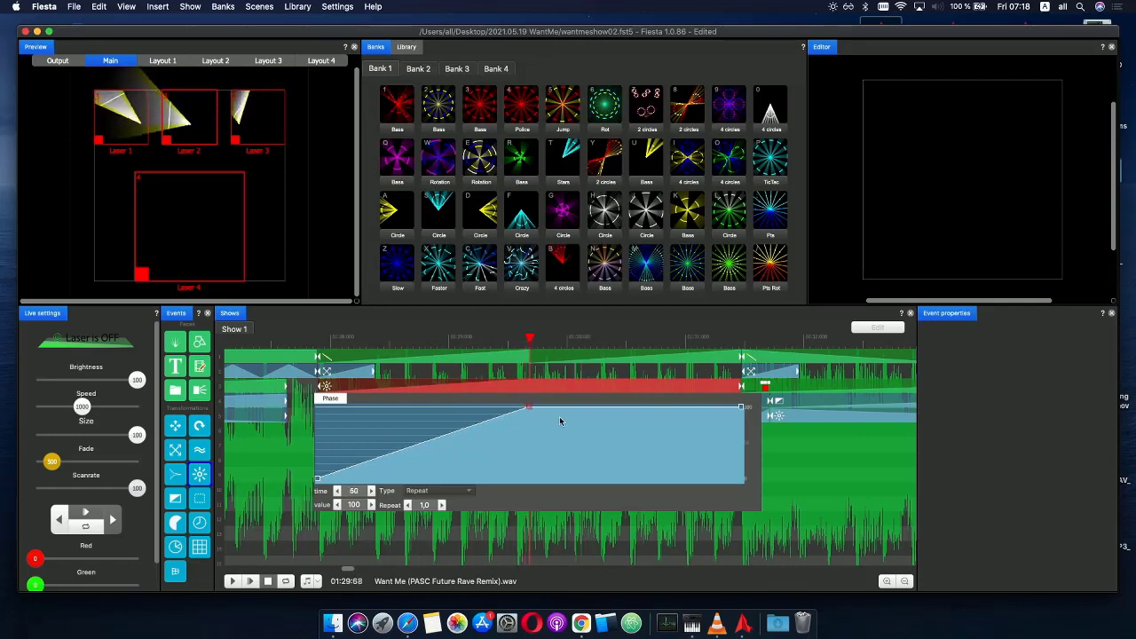
pyautogui.click(560, 420)
pyautogui.moveTo(745, 411); pyautogui.dragTo(698, 432)
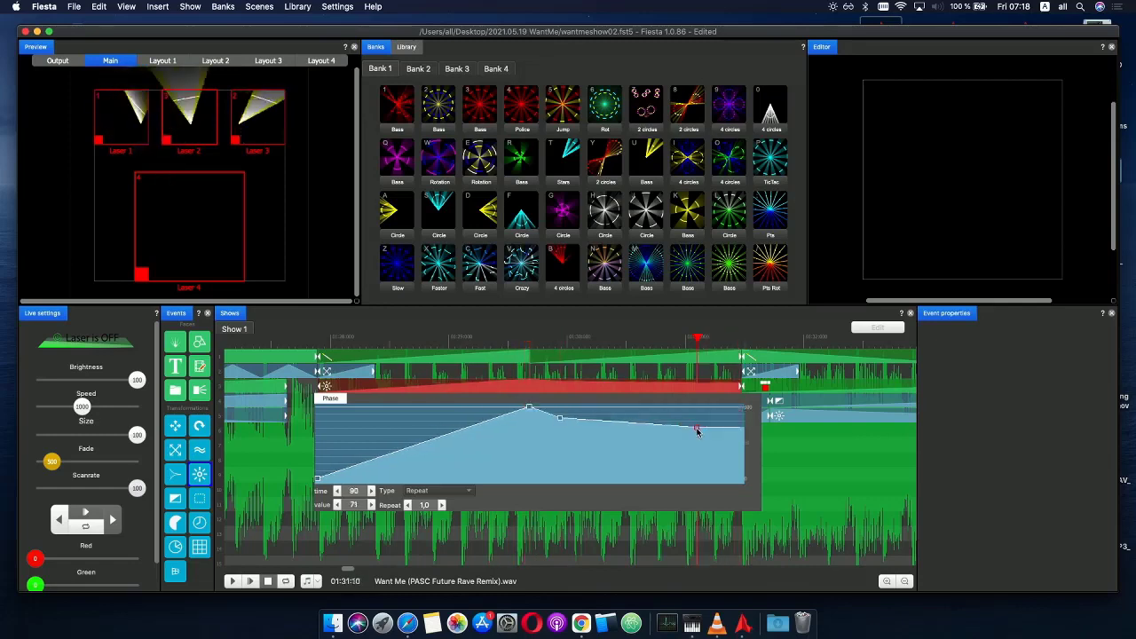
pyautogui.rightClick(560, 420)
pyautogui.click(601, 427)
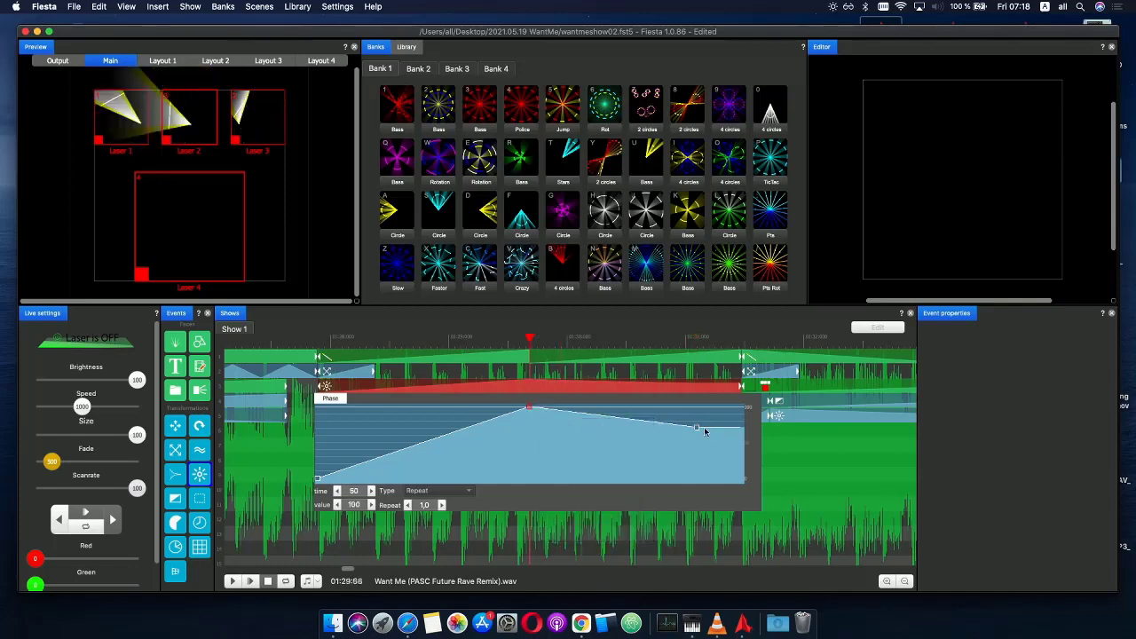
pyautogui.moveTo(698, 429); pyautogui.dragTo(744, 481)
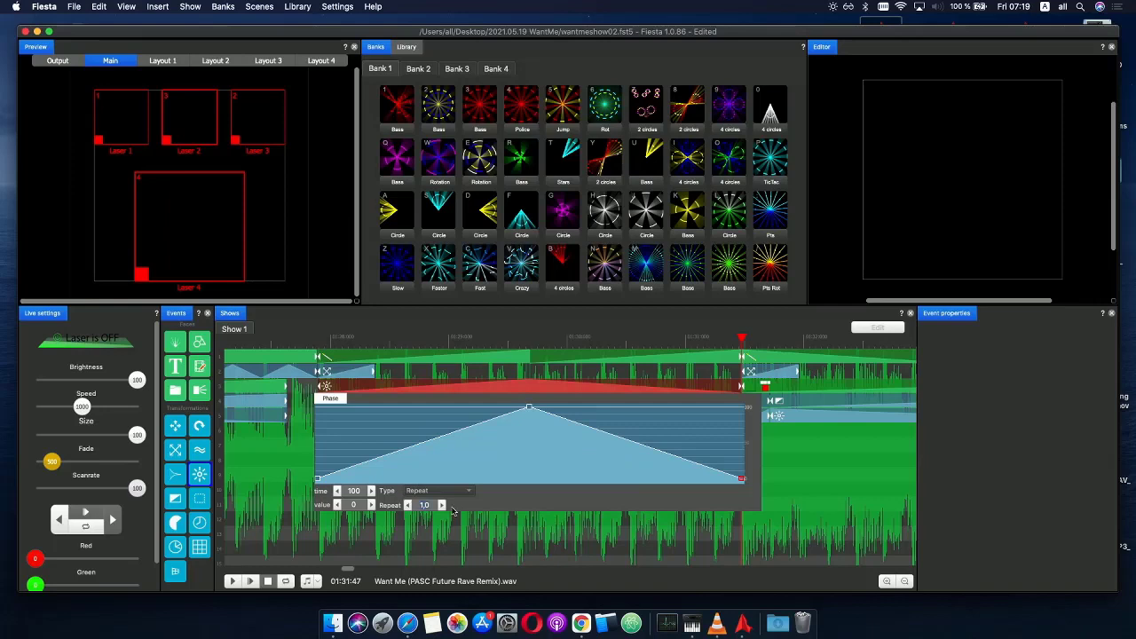
# - Set the brightness Phase graph's Repeat to 8 and play the show from 01:27:66
pyautogui.write('8')
pyautogui.press('Return')
pyautogui.click(290, 340)
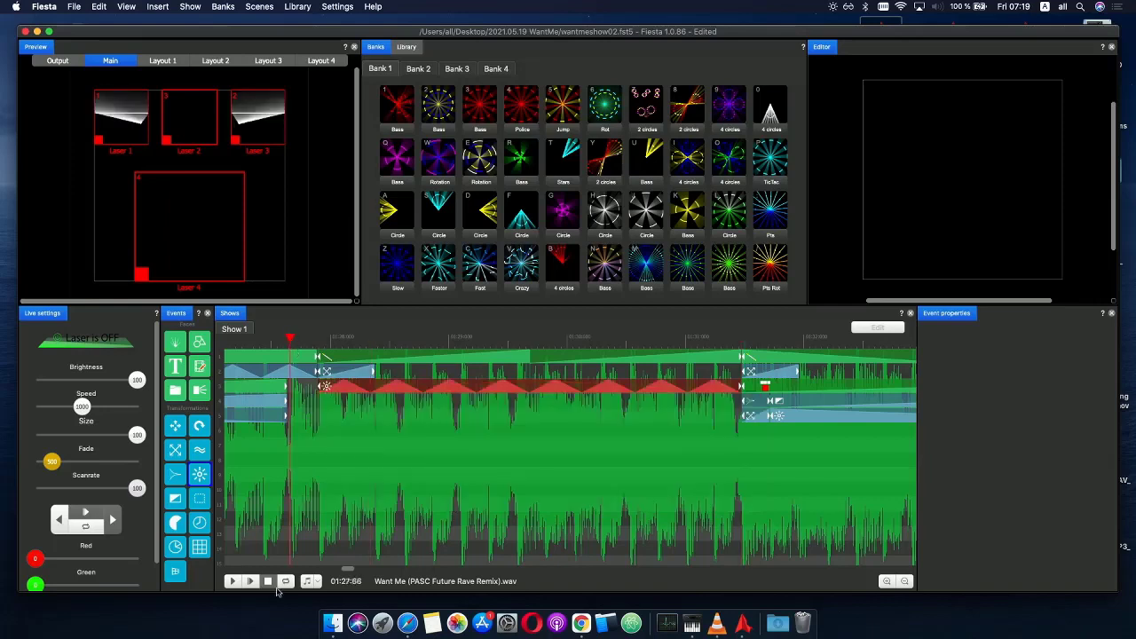
pyautogui.click(251, 582)
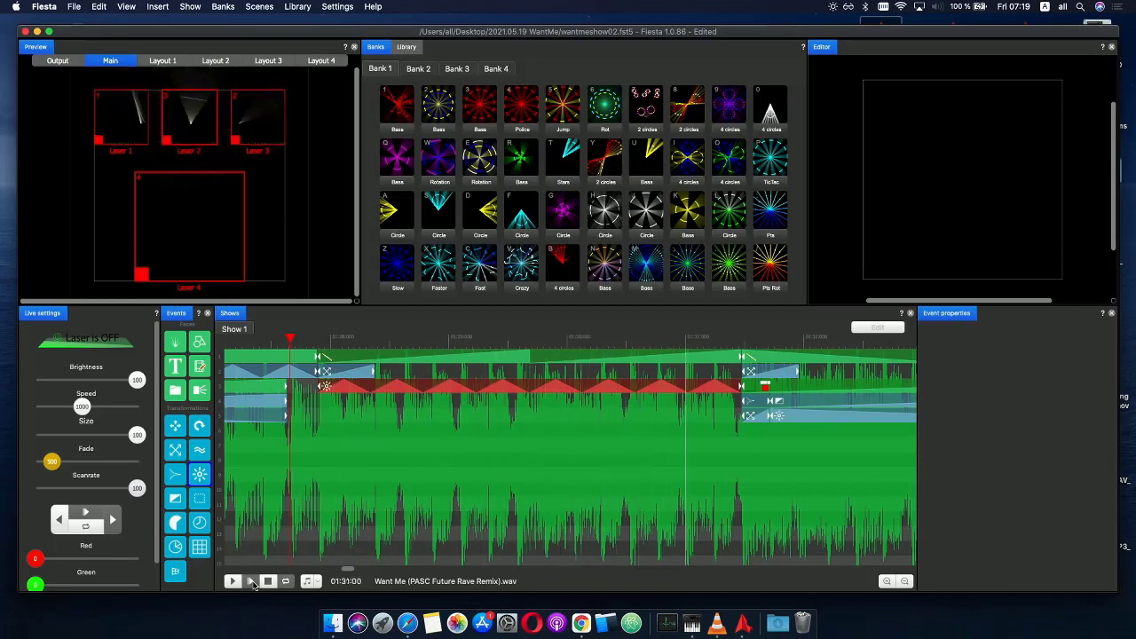
pyautogui.click(268, 581)
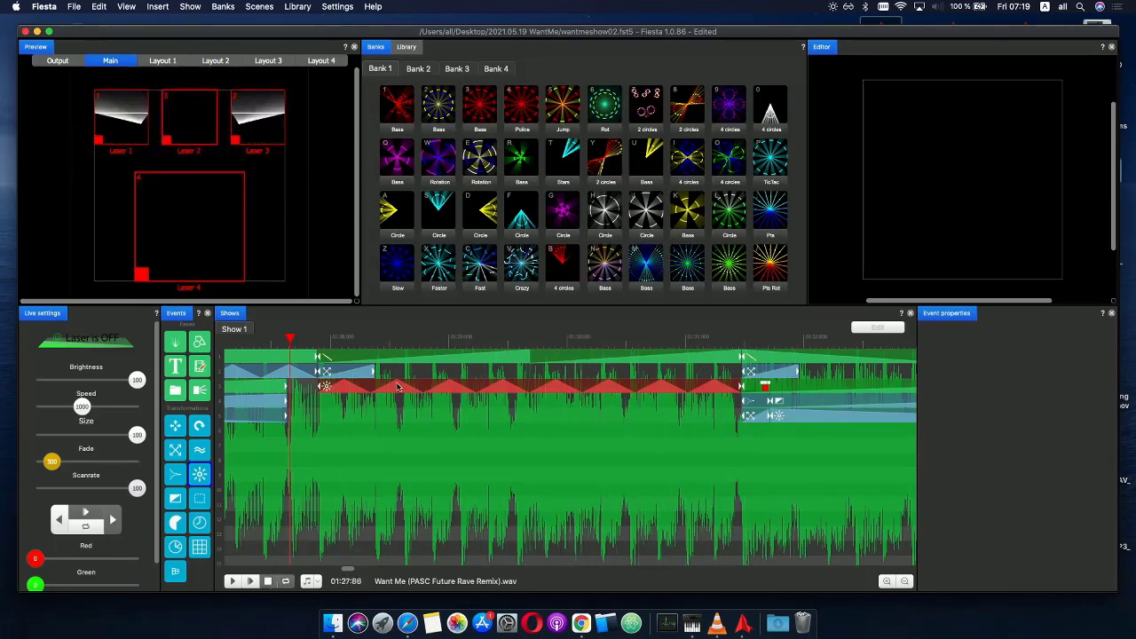
# - Move the brightness transformation to track 4 and add a delay transformation above it on track 3, spanning 01:27:89 to 01:31:47
pyautogui.moveTo(400, 392); pyautogui.dragTo(400, 407)
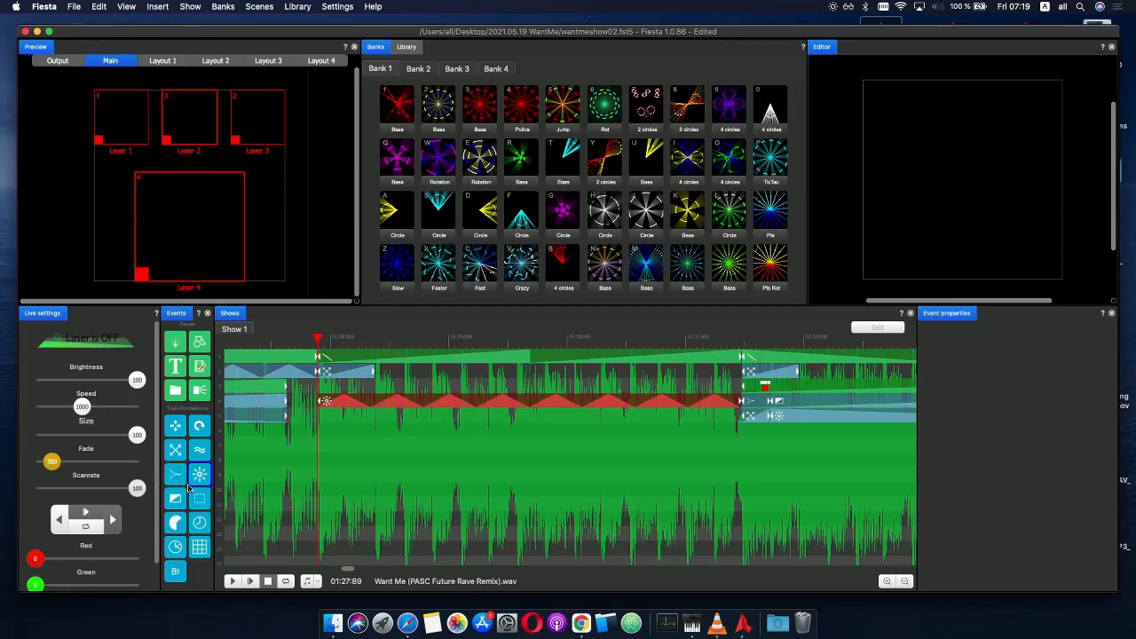
pyautogui.moveTo(204, 526); pyautogui.dragTo(743, 358)
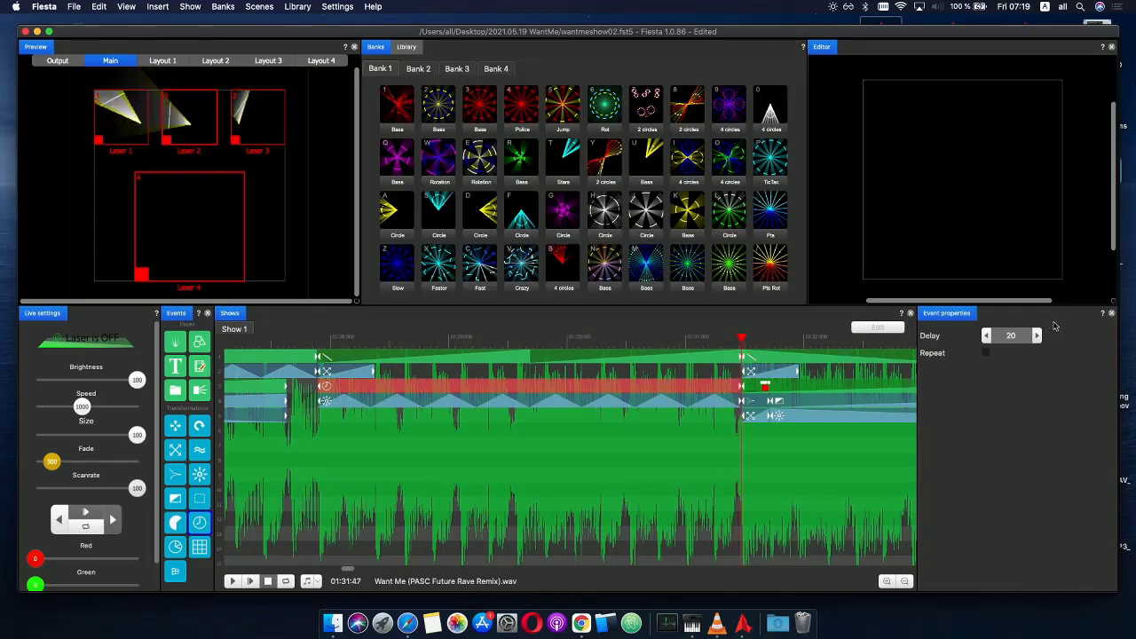
# - Set the delay transformation's Delay to 50 and play the show from the start of the transformation
pyautogui.doubleClick(1001, 336)
pyautogui.moveTo(315, 343)
pyautogui.mouseDown()
pyautogui.moveTo(363, 340)
pyautogui.moveTo(303, 341)
pyautogui.mouseUp()
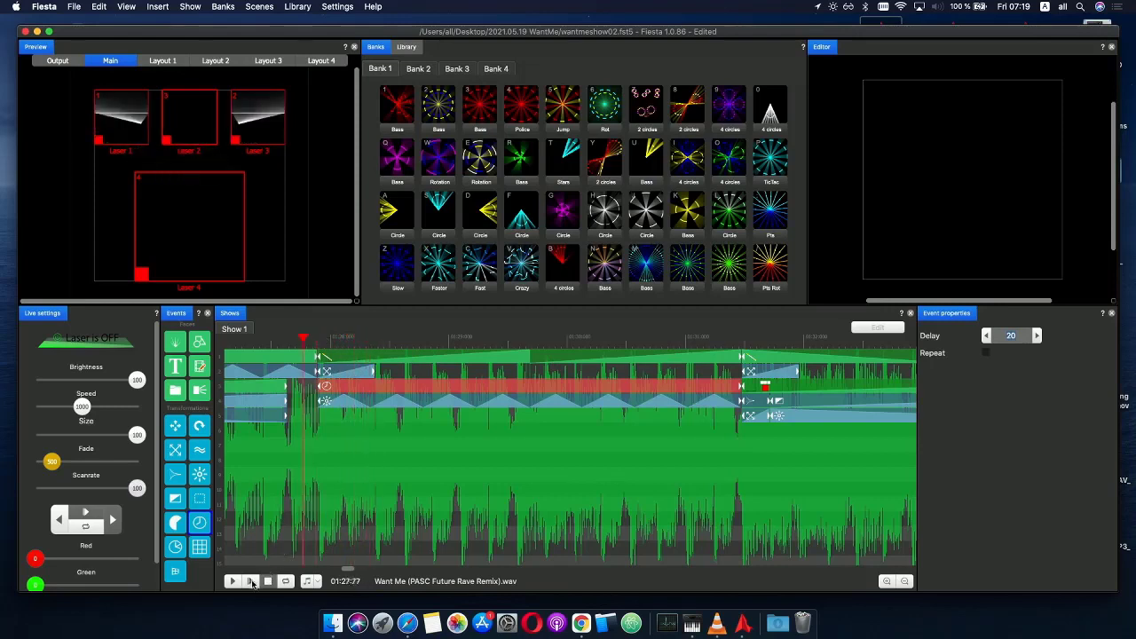
pyautogui.click(252, 582)
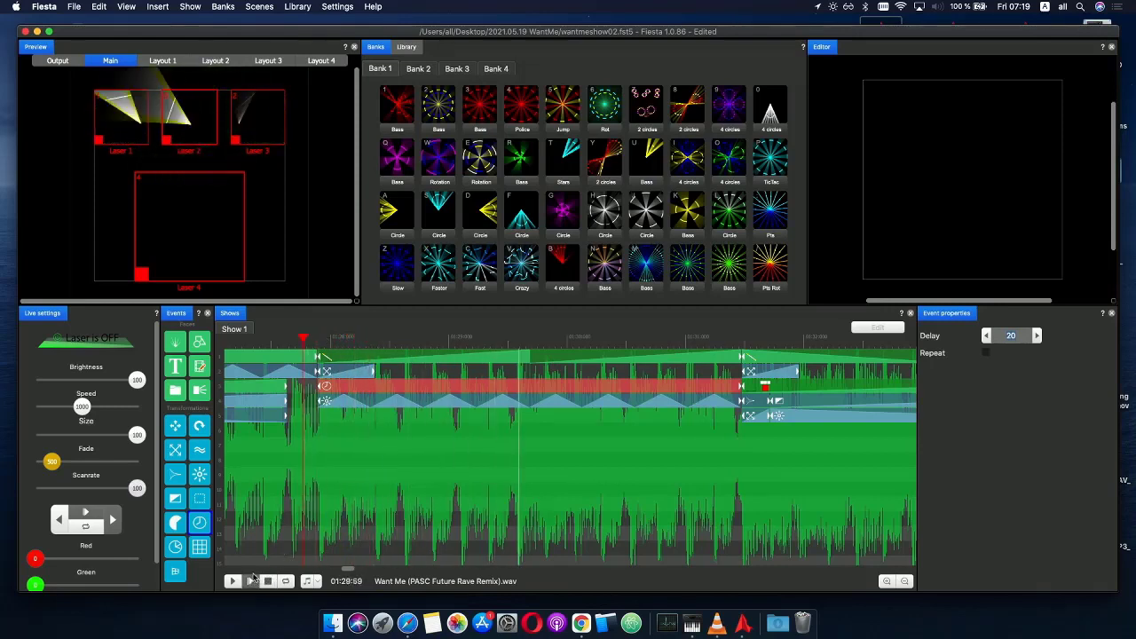
pyautogui.click(341, 339)
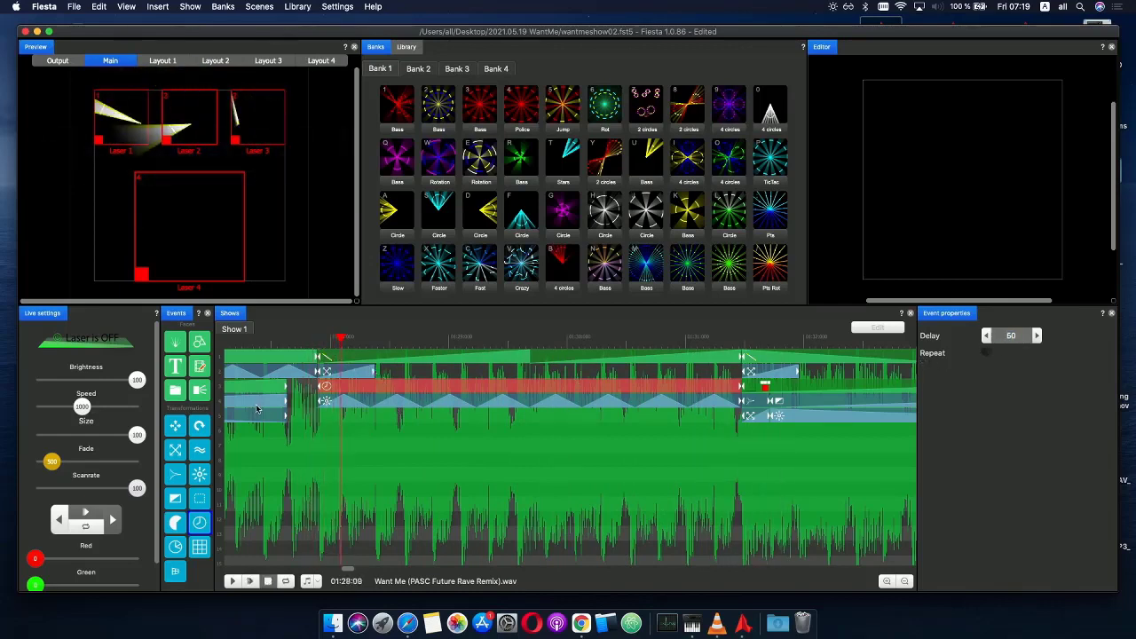
pyautogui.click(313, 355)
pyautogui.click(250, 583)
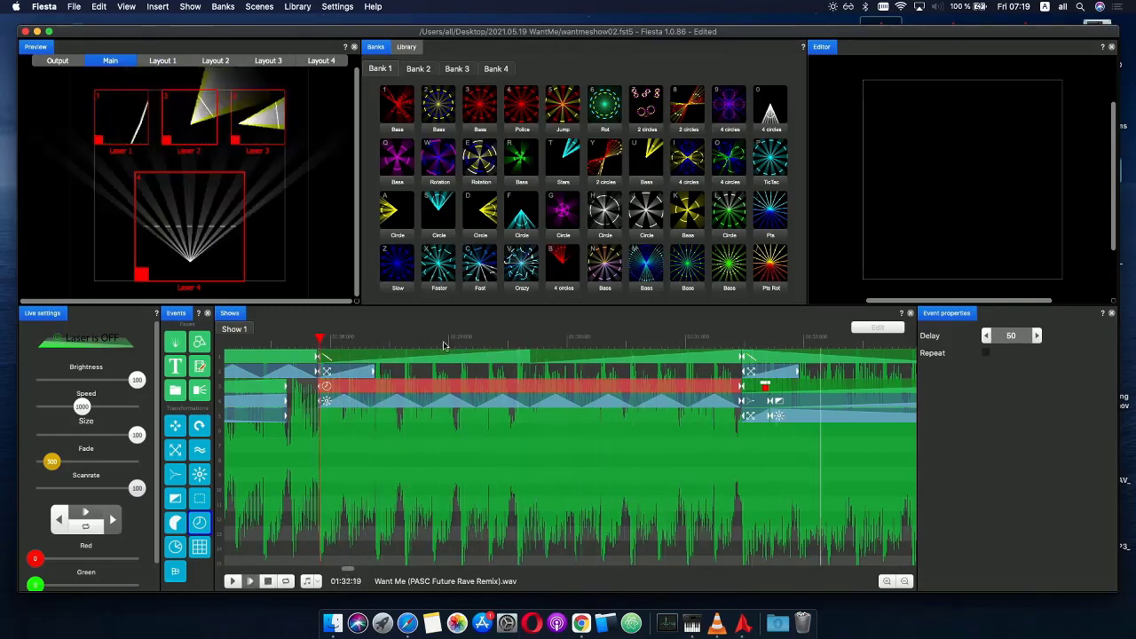
# - Set the track 4 brightness Phase graph's Repeat to 4 and play the show from 01:27:75
pyautogui.doubleClick(449, 400)
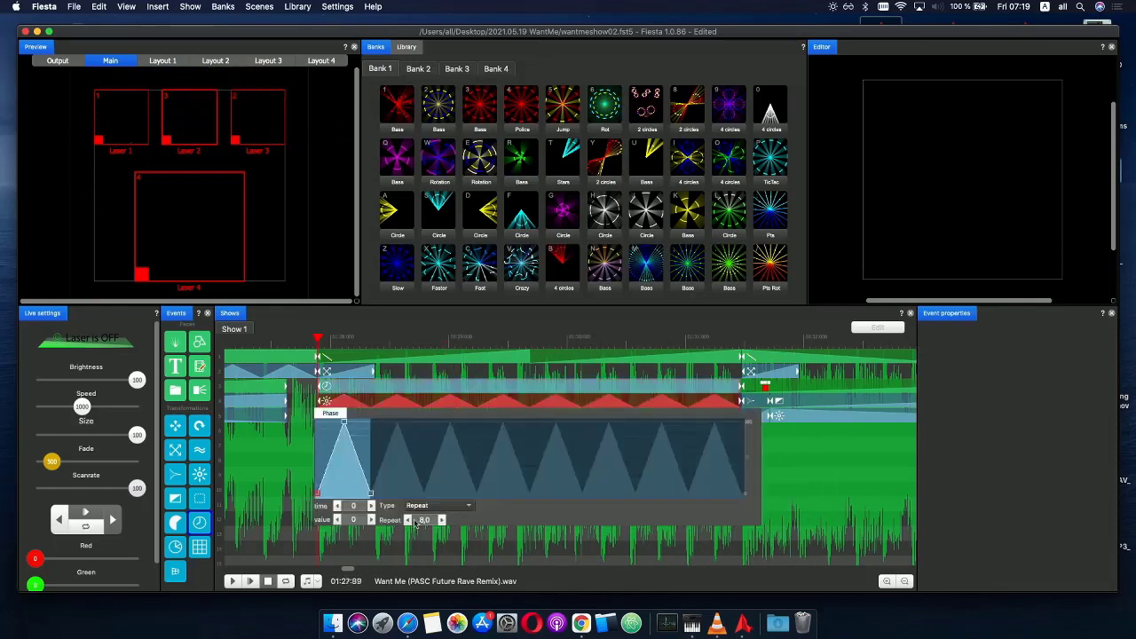
pyautogui.write('4')
pyautogui.click(300, 338)
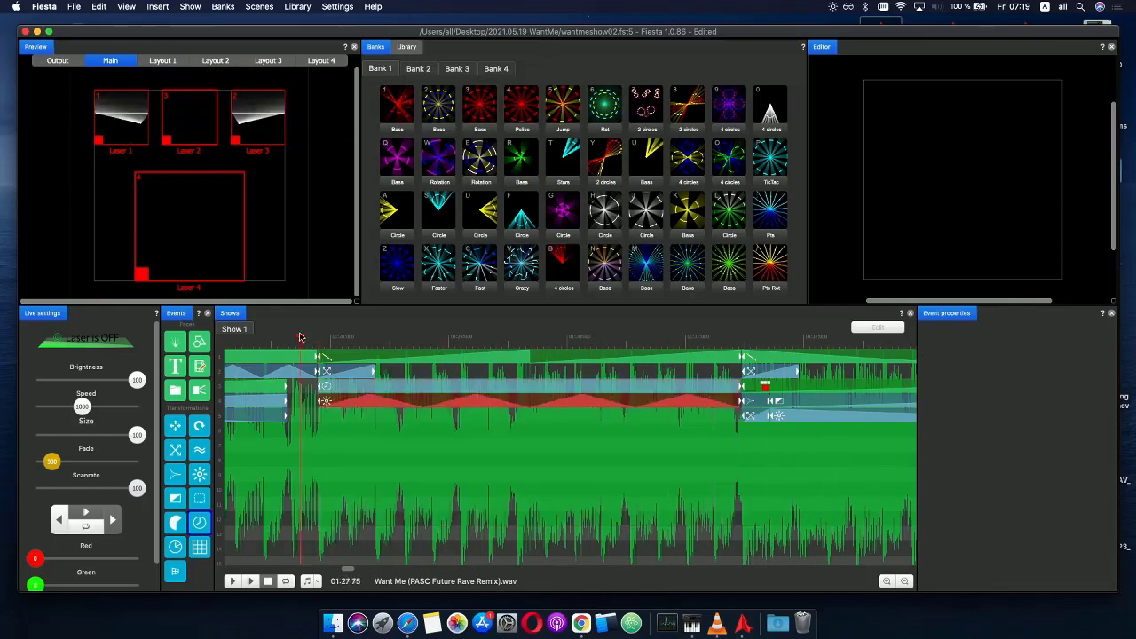
pyautogui.click(251, 582)
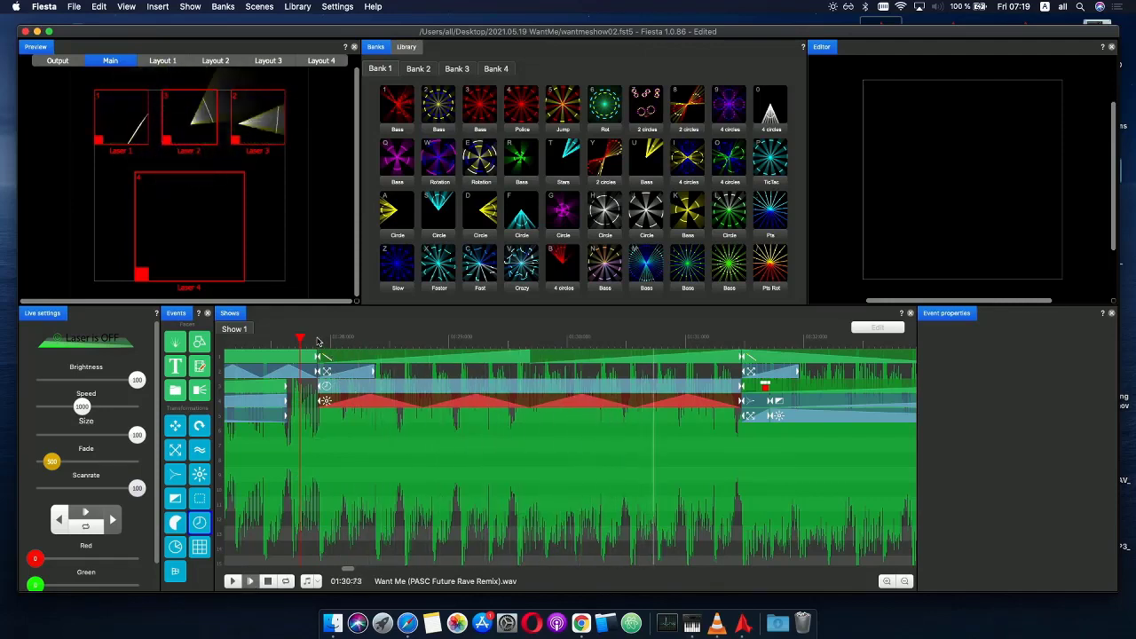
pyautogui.press('space')
# - Set the Repeat of the track 4 brightness transformation's Phase graph to 6
pyautogui.click(349, 404)
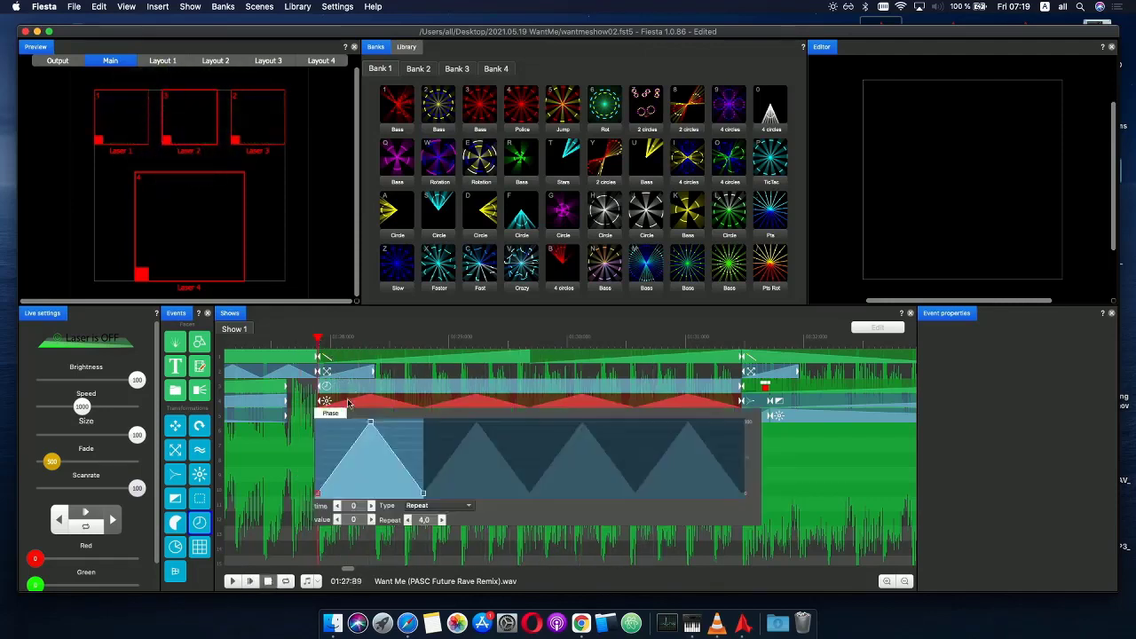
pyautogui.click(441, 524)
pyautogui.click(441, 524)
pyautogui.click(304, 356)
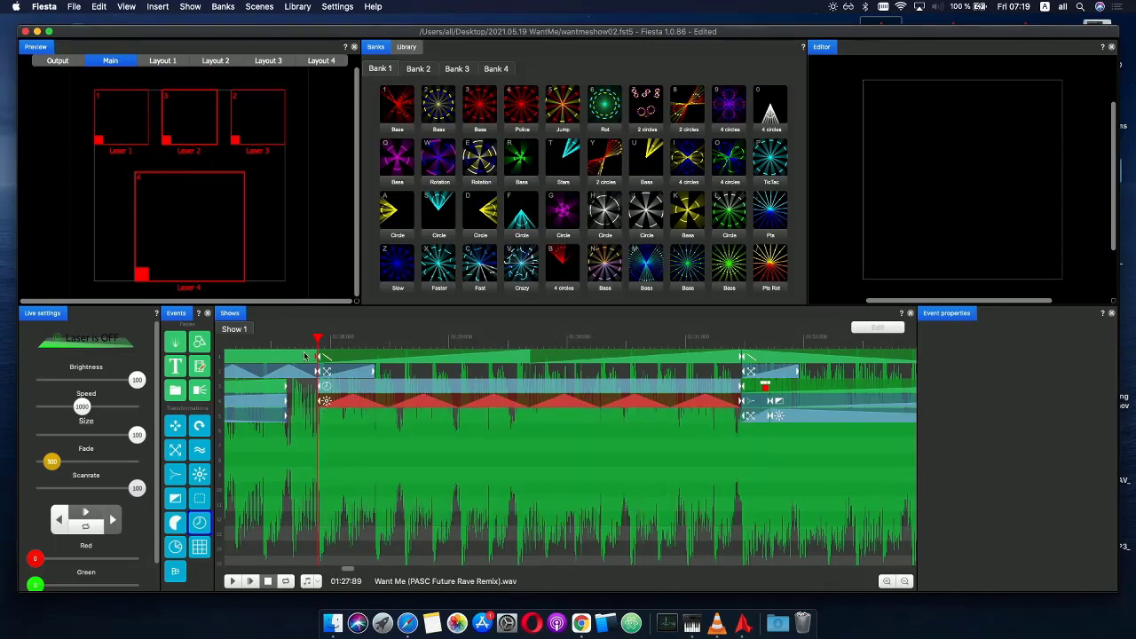
# - Play the show from 01:27:89 and move the event group starting at 01:31:47 down to tracks 5–7
pyautogui.click(250, 581)
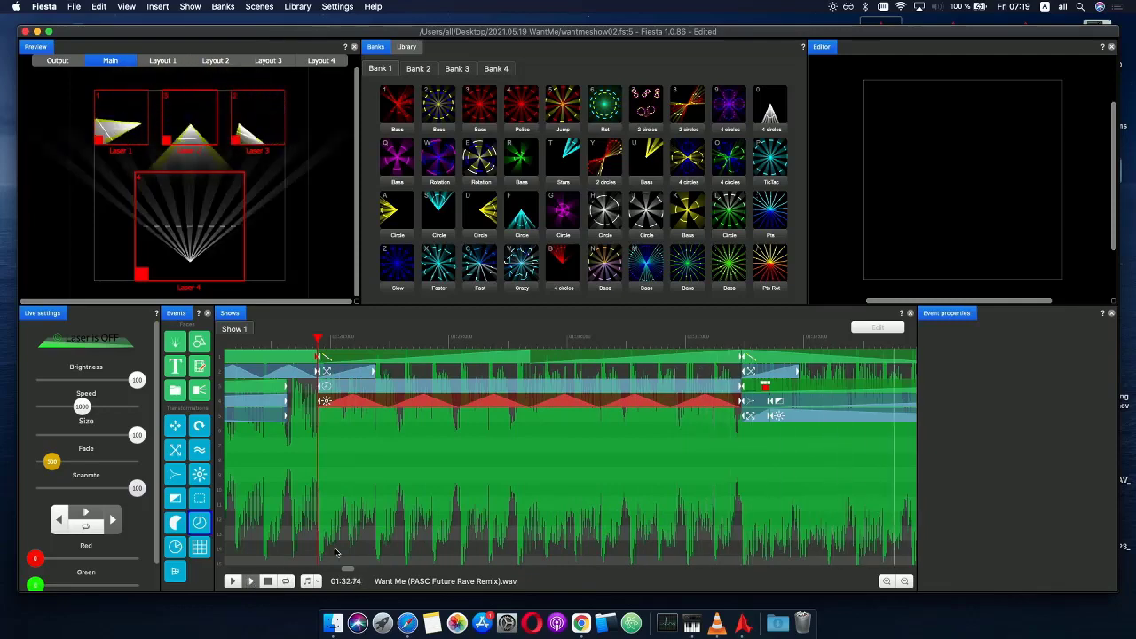
pyautogui.click(268, 582)
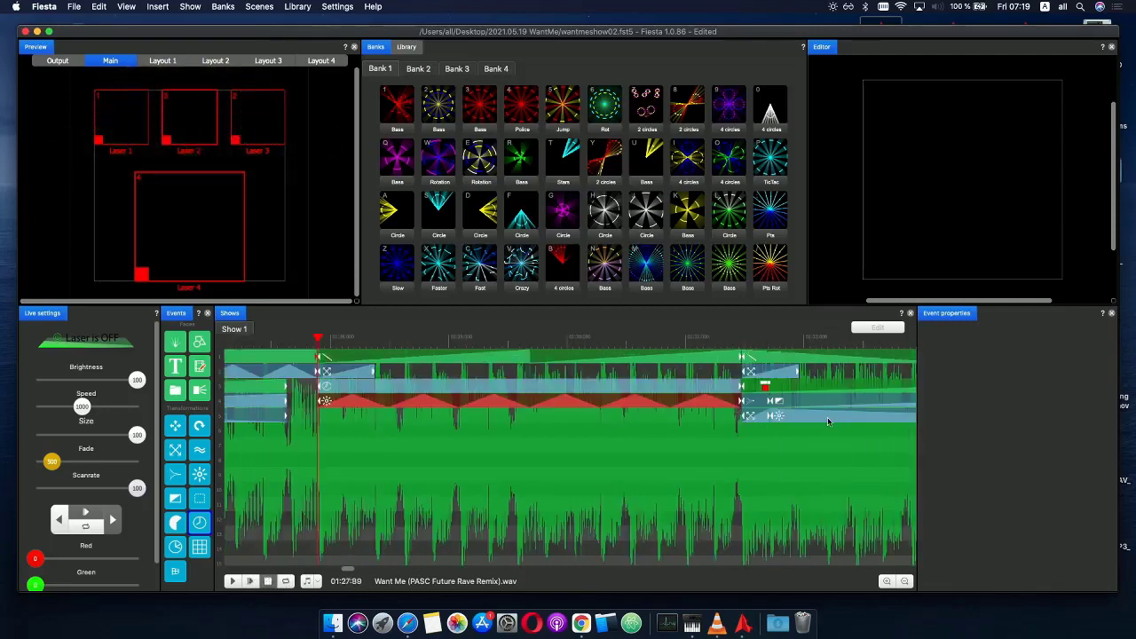
pyautogui.click(753, 418)
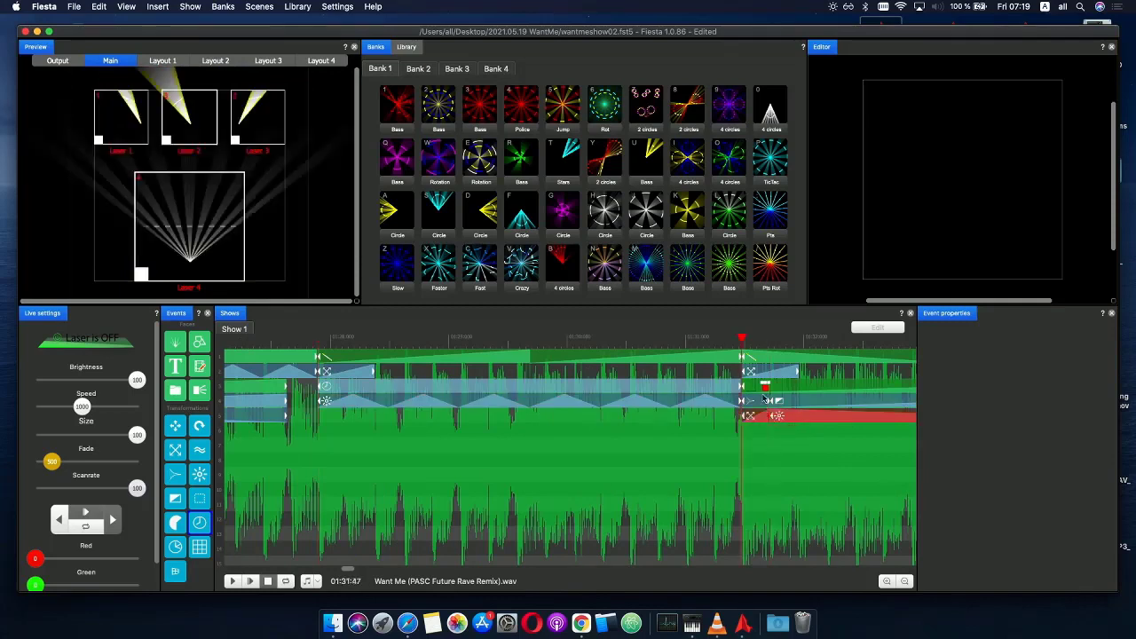
pyautogui.moveTo(753, 417); pyautogui.dragTo(757, 420)
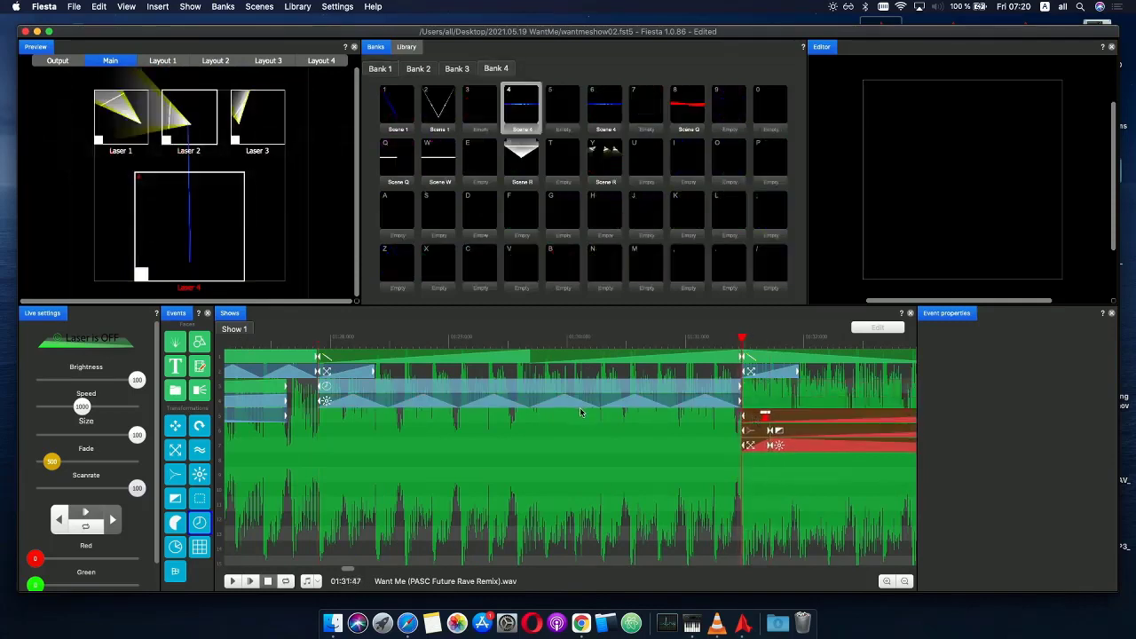
# - Copy the 01:27:89 delay and brightness transformations to 01:31:47 on tracks 3 and 4, ending the copies at 01:35:05
pyautogui.click(544, 392)
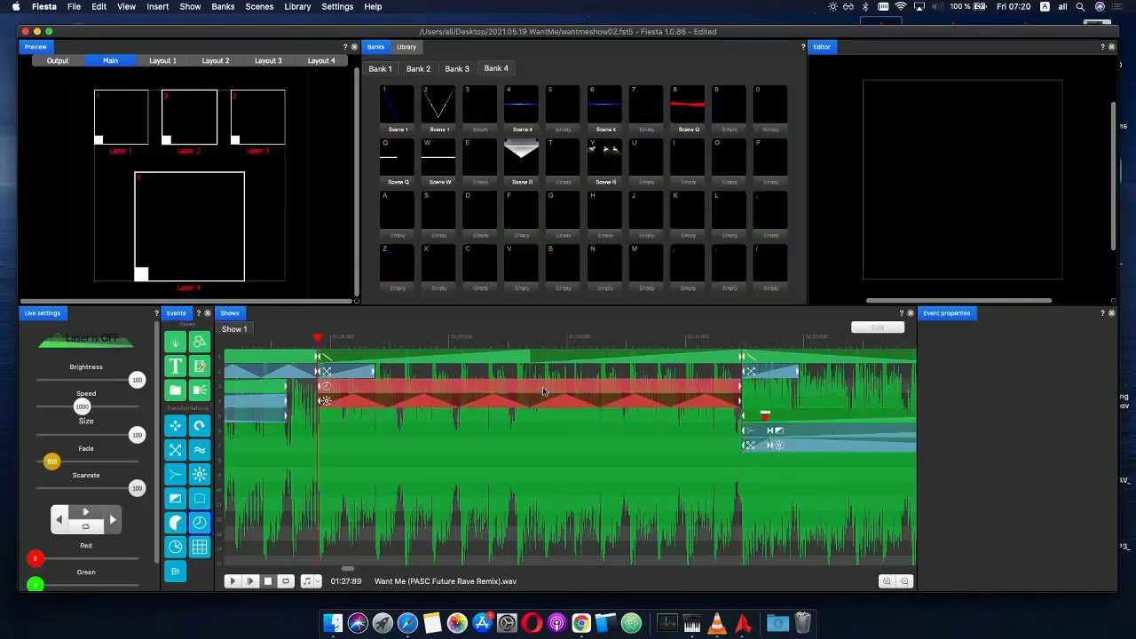
pyautogui.click(762, 393)
pyautogui.scroll(-5, 683, 404)
pyautogui.press('space')
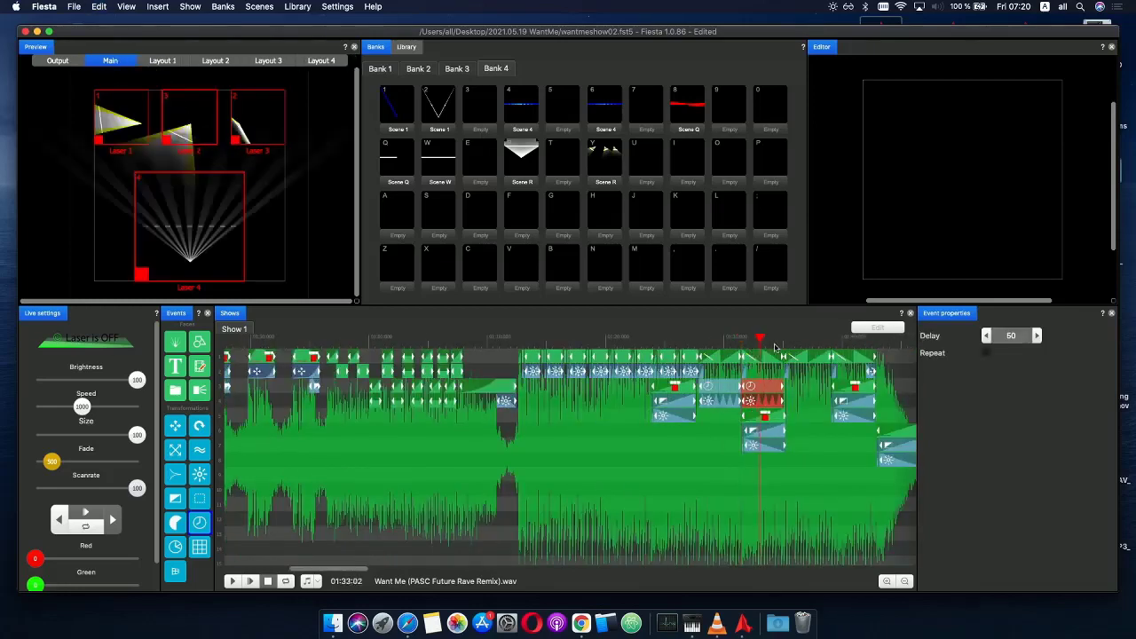
pyautogui.scroll(5, 788, 346)
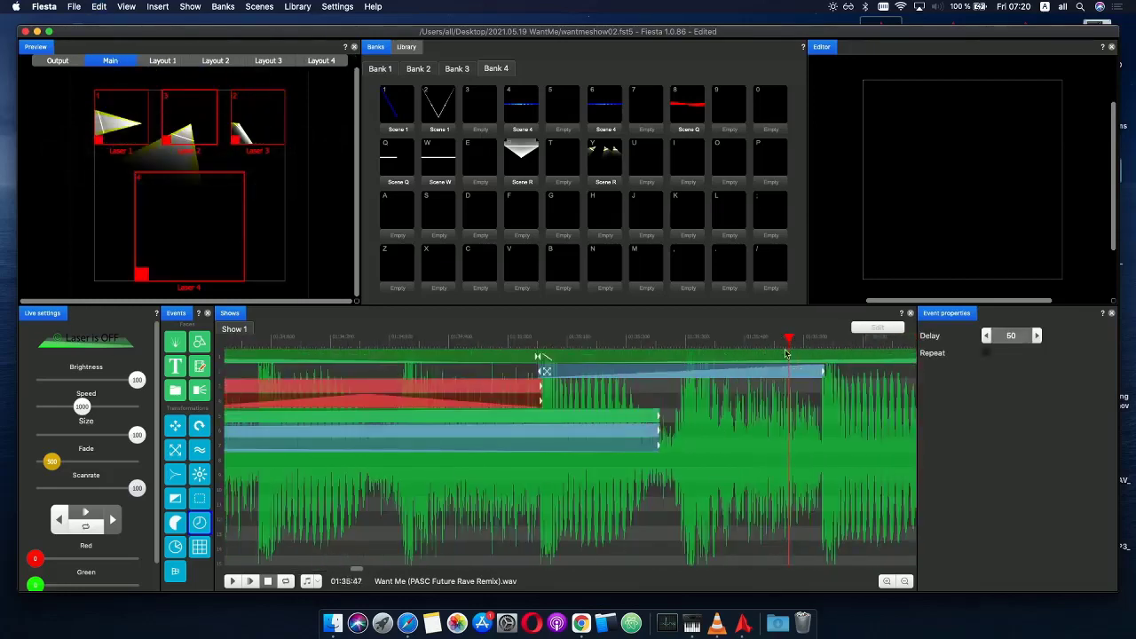
pyautogui.click(538, 355)
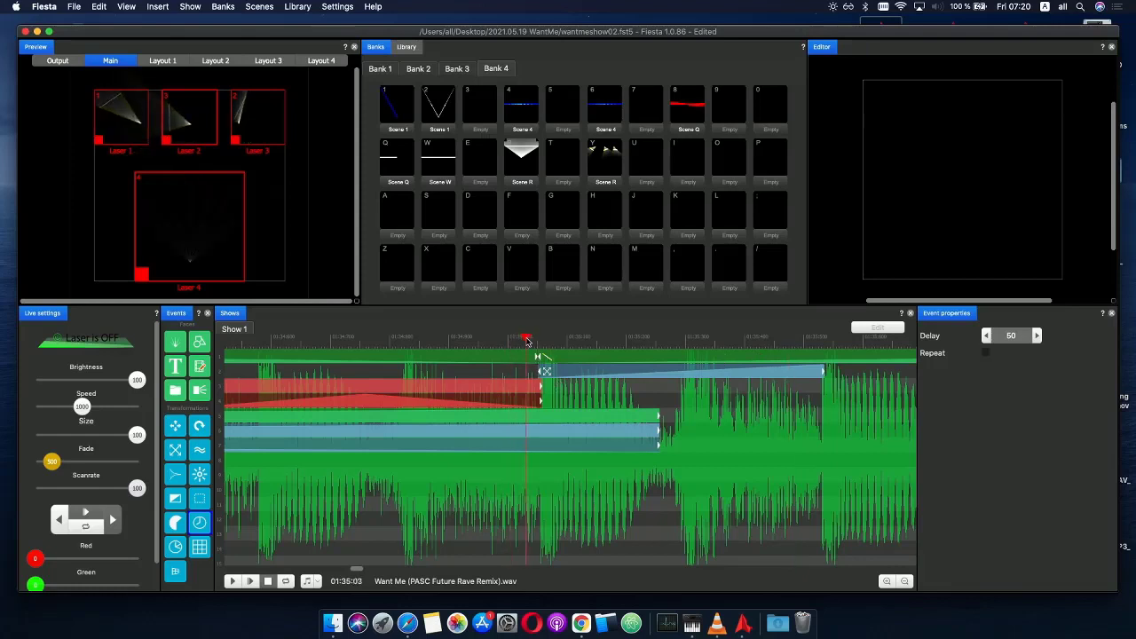
pyautogui.moveTo(531, 376); pyautogui.dragTo(538, 359)
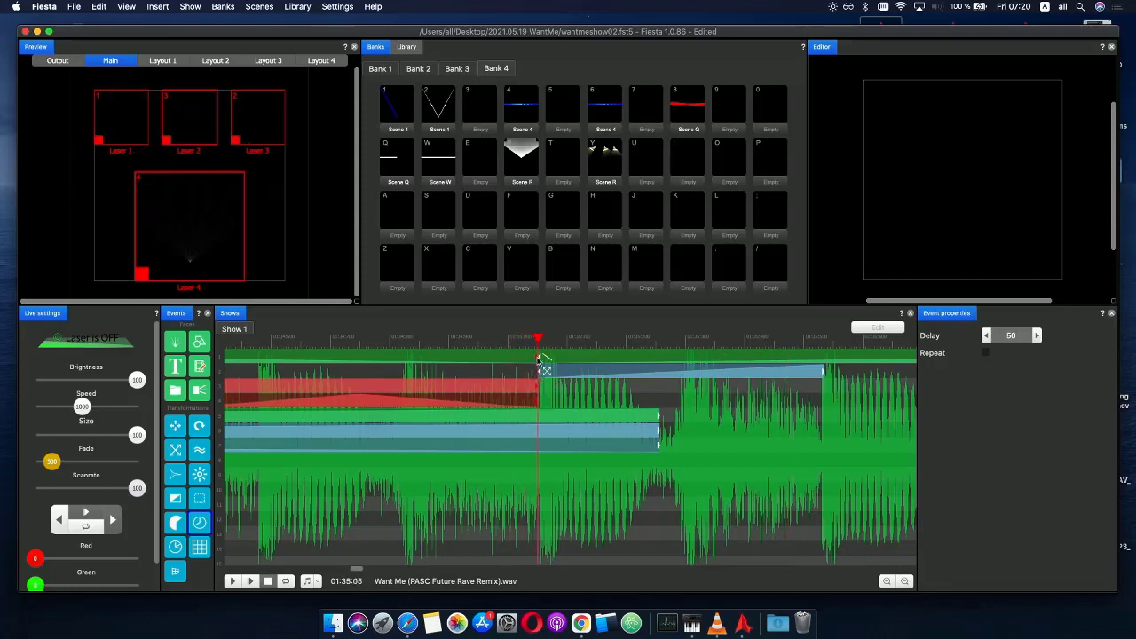
# - Paste the delay and brightness transformations at 01:35:05 on tracks 3 and 4 and extend them to 01:39:08
pyautogui.hotkey('ctrl', 'v')
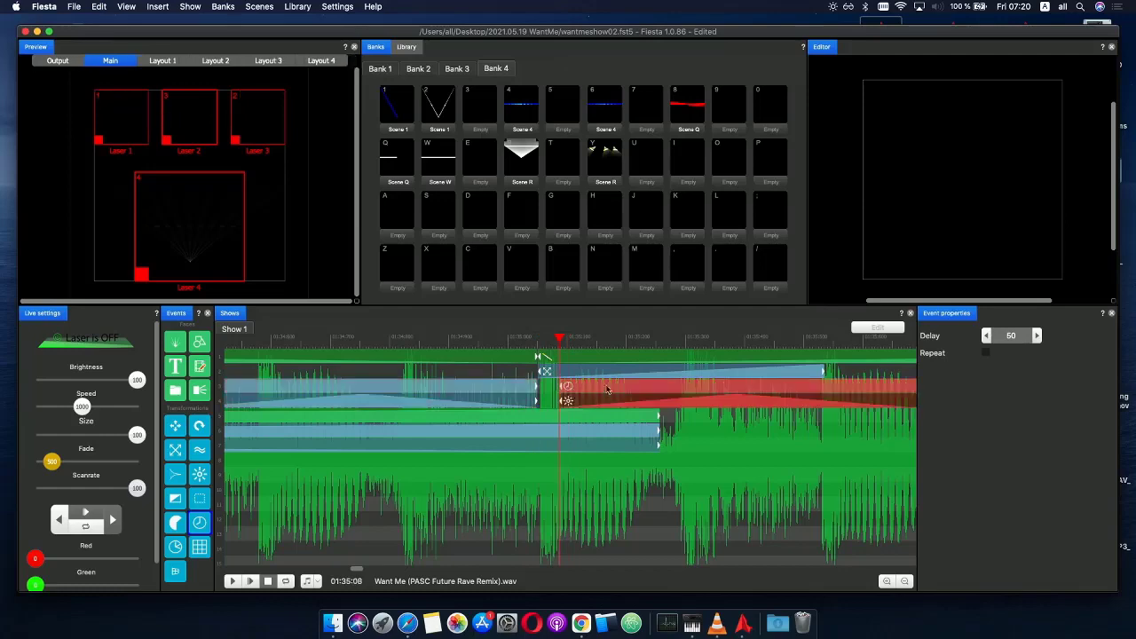
pyautogui.scroll(-2, 682, 380)
pyautogui.scroll(-3, 682, 380)
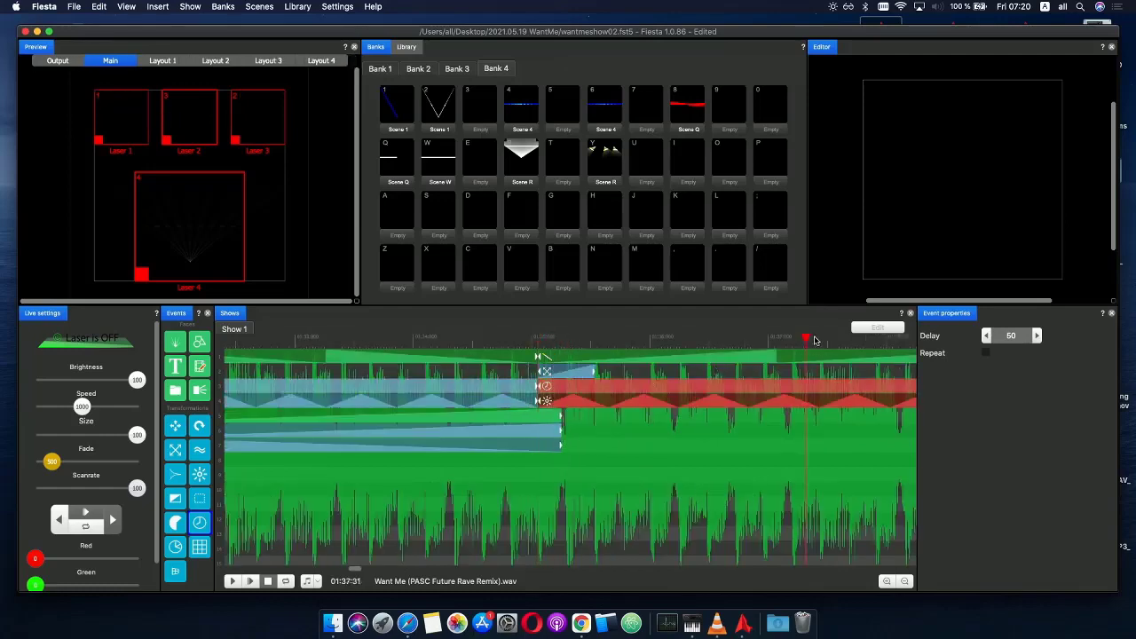
pyautogui.press('space')
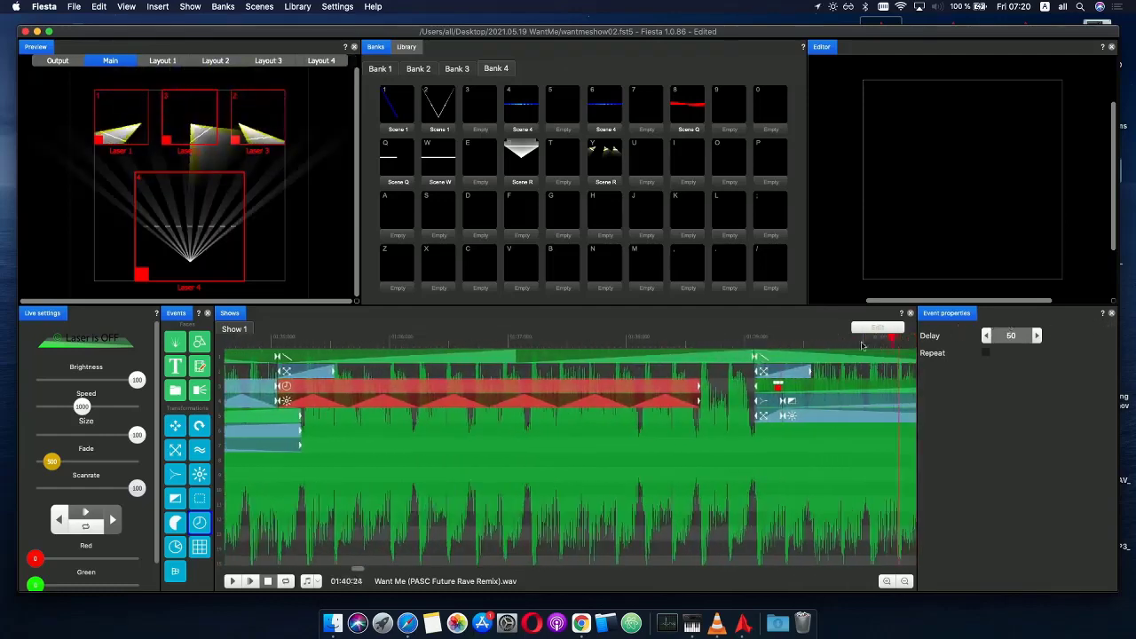
pyautogui.moveTo(698, 388); pyautogui.dragTo(755, 388)
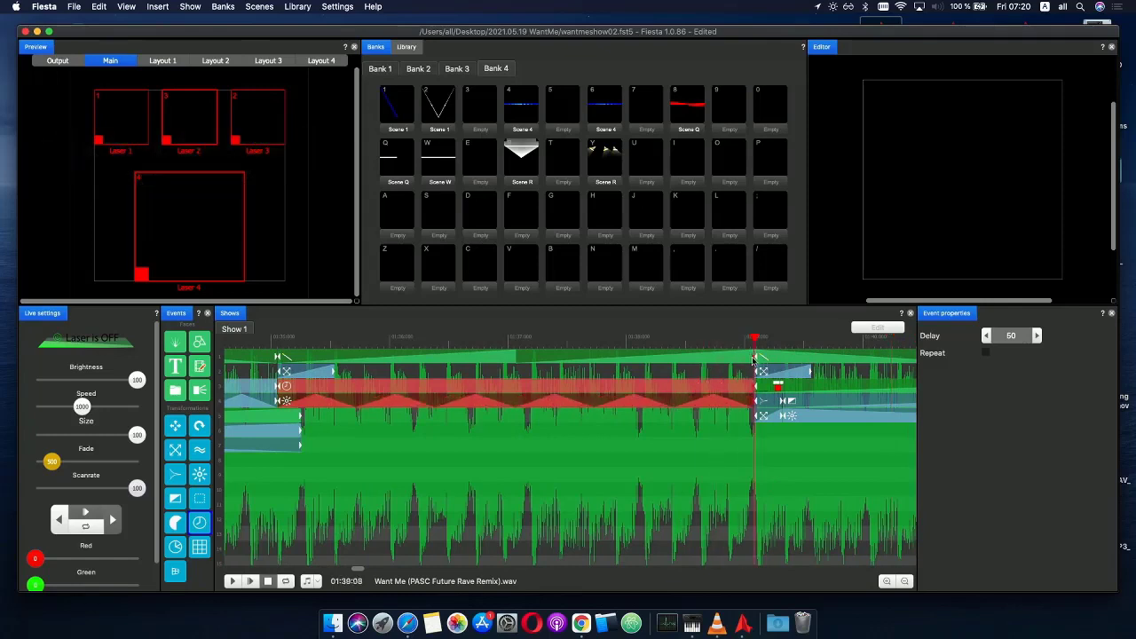
# - Move the event group at 01:39:08 down to tracks 5–7 and copy the delay and brightness pair above it, ending at 01:42:88
pyautogui.moveTo(824, 445); pyautogui.dragTo(768, 416)
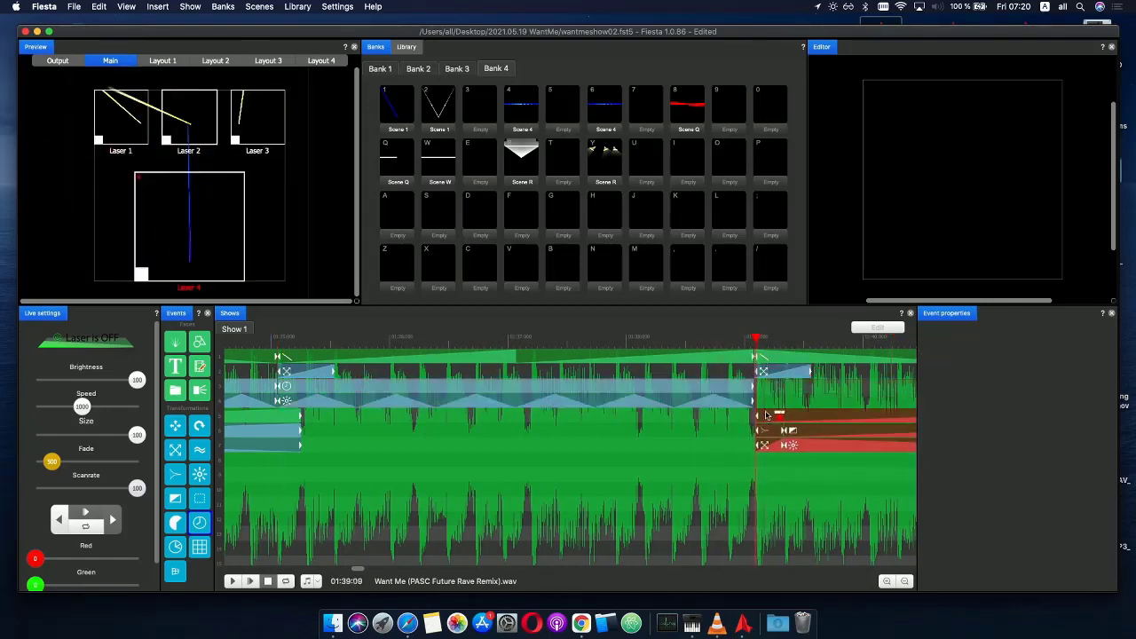
pyautogui.moveTo(681, 419); pyautogui.dragTo(681, 382)
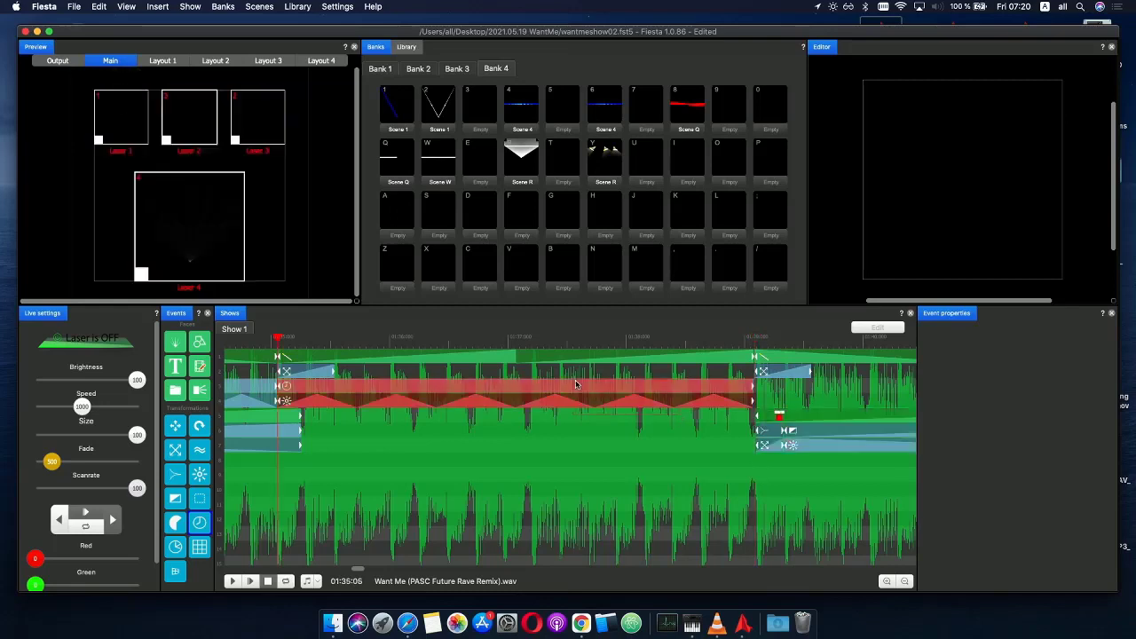
pyautogui.press('super+c')
pyautogui.press('super+v')
pyautogui.scroll(-2, 790, 345)
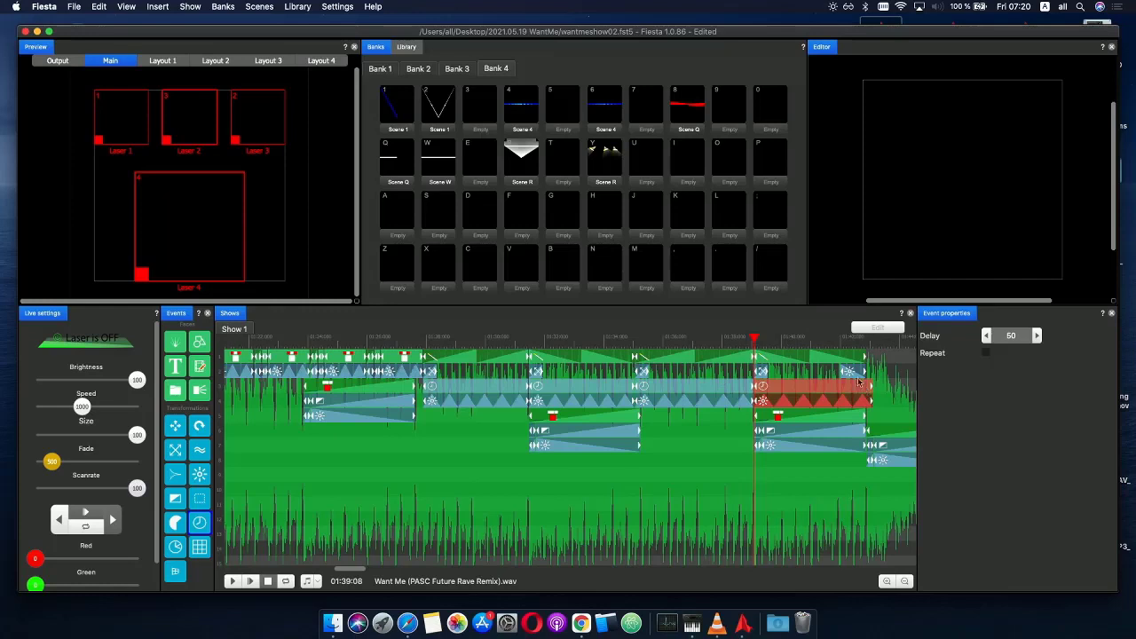
pyautogui.moveTo(859, 382); pyautogui.dragTo(866, 366)
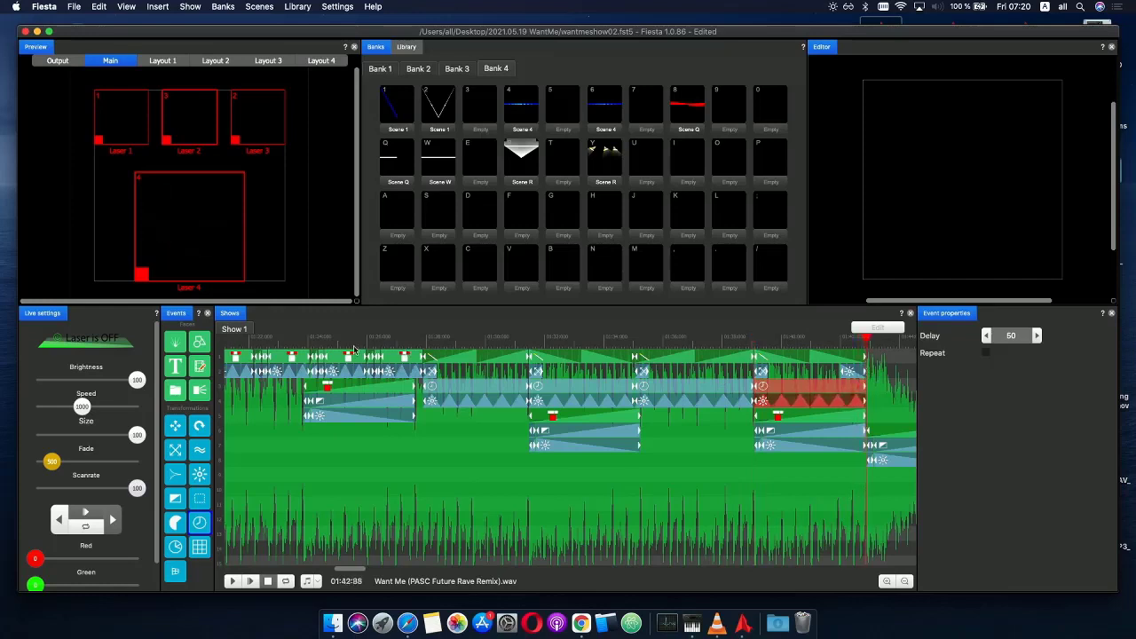
# - Play the show from about 01:27 through the newly added transformations and save the show file
pyautogui.click(400, 342)
pyautogui.click(252, 582)
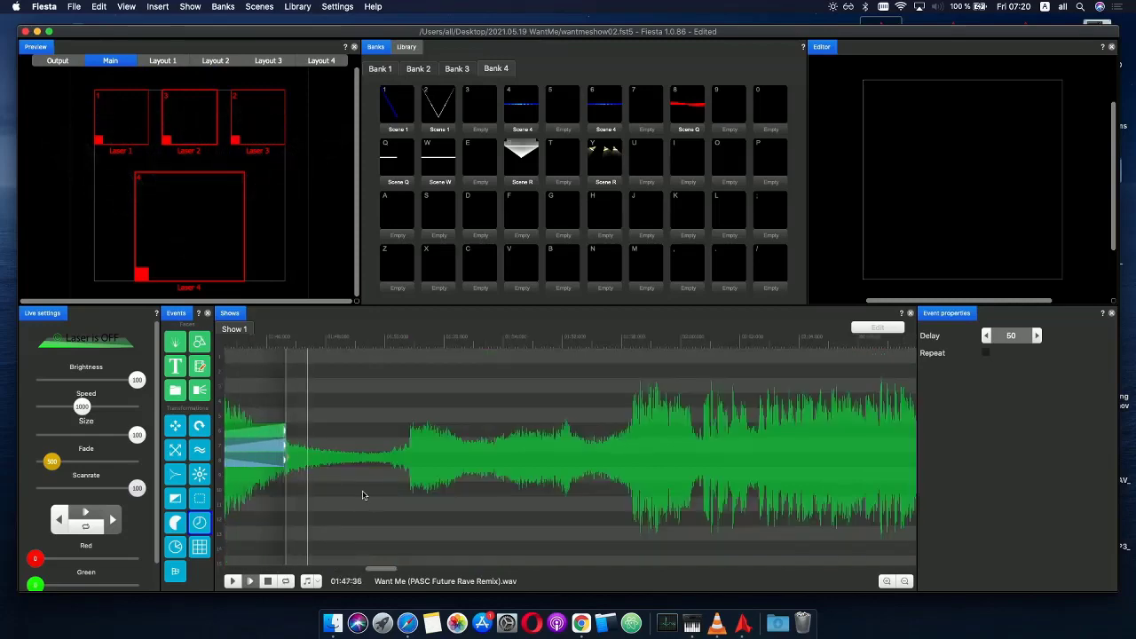
pyautogui.click(371, 357)
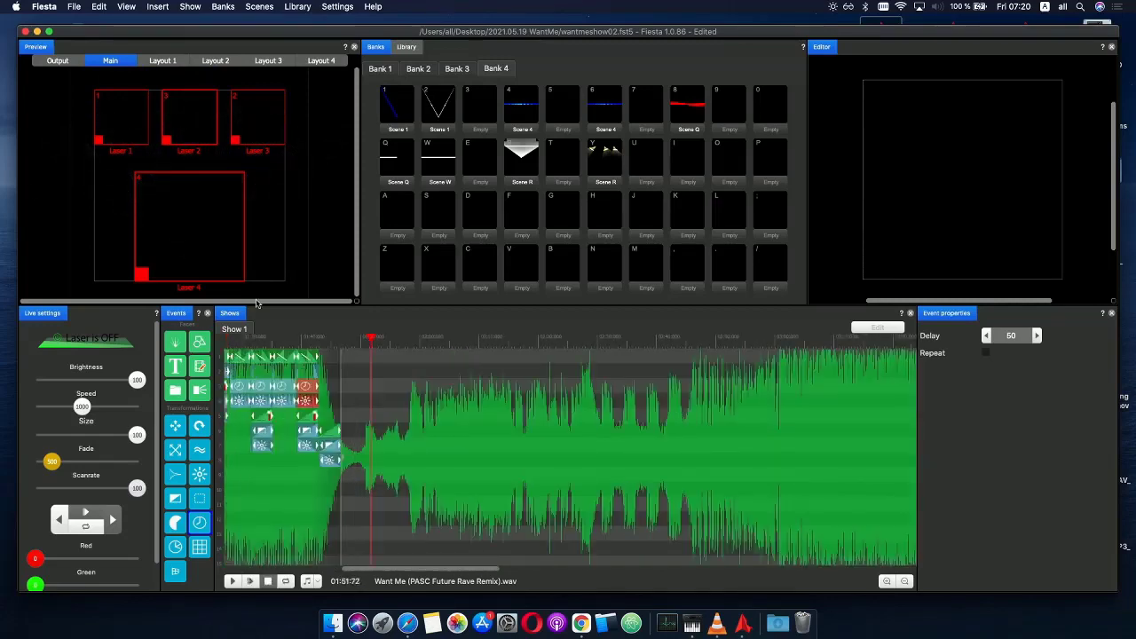
pyautogui.click(73, 6)
pyautogui.click(84, 59)
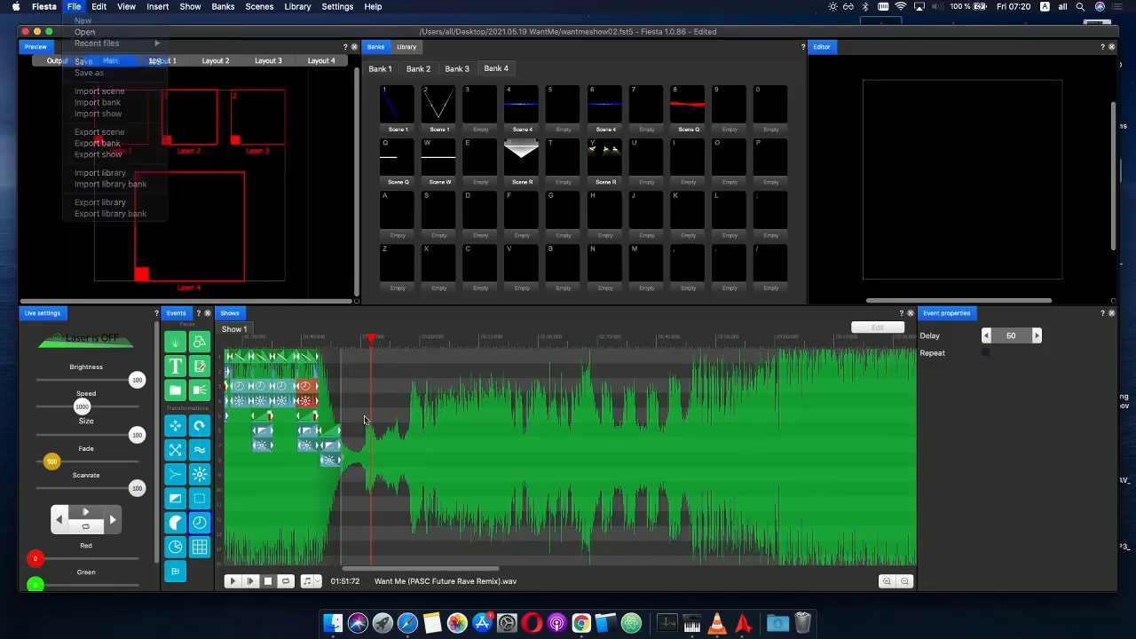
# - Play the show from about 01:46 to listen to the track beyond the last programmed events
pyautogui.click(336, 341)
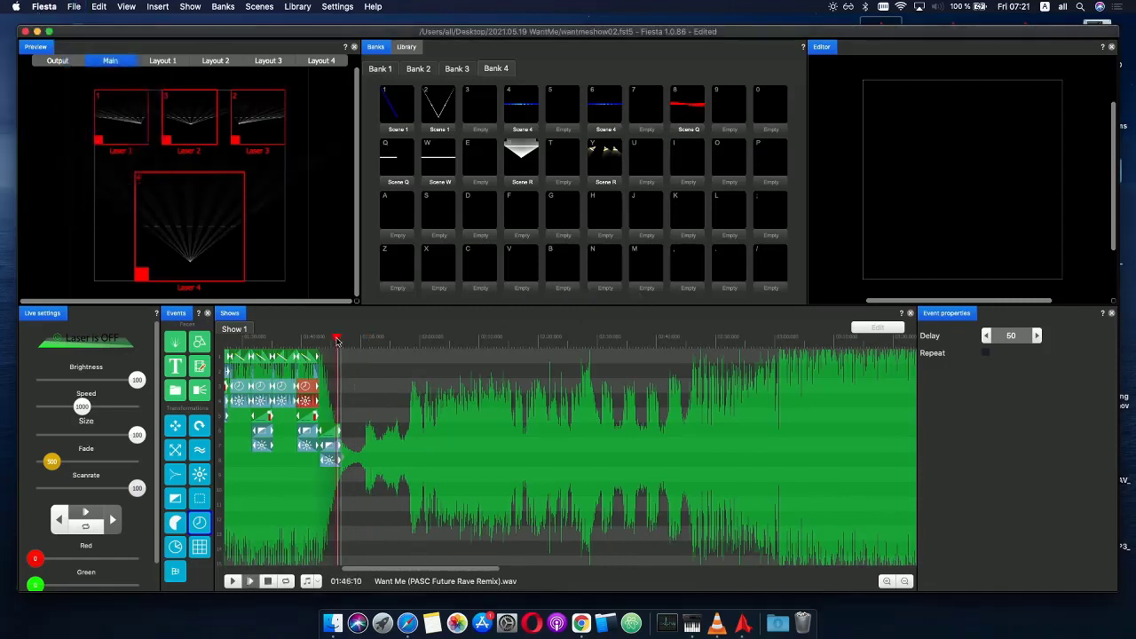
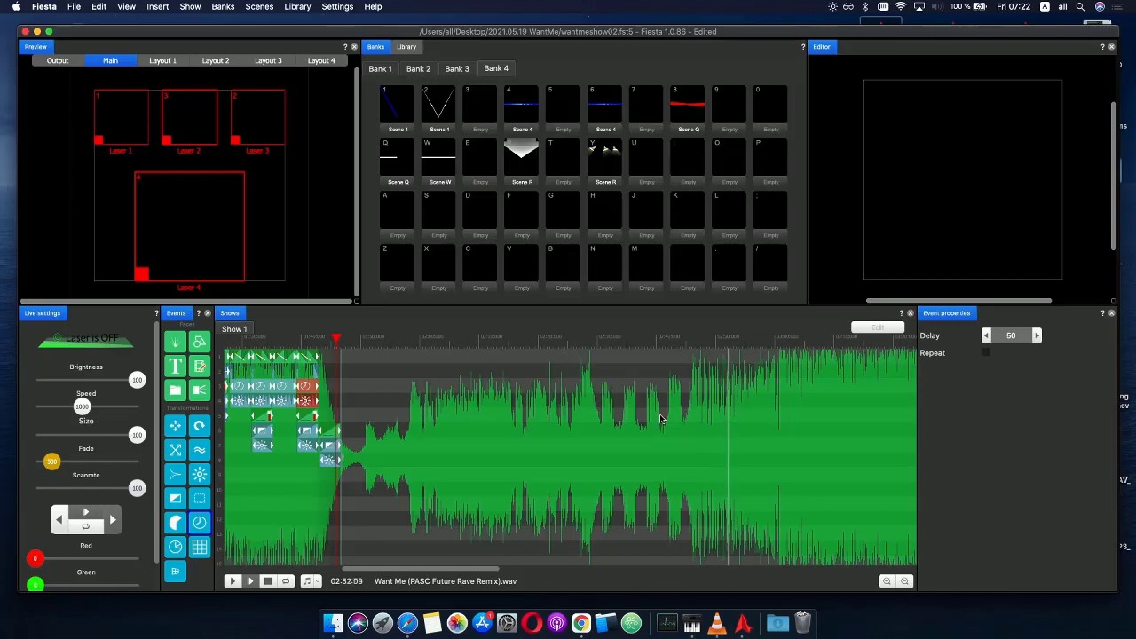
pyautogui.scroll(-3, 654, 417)
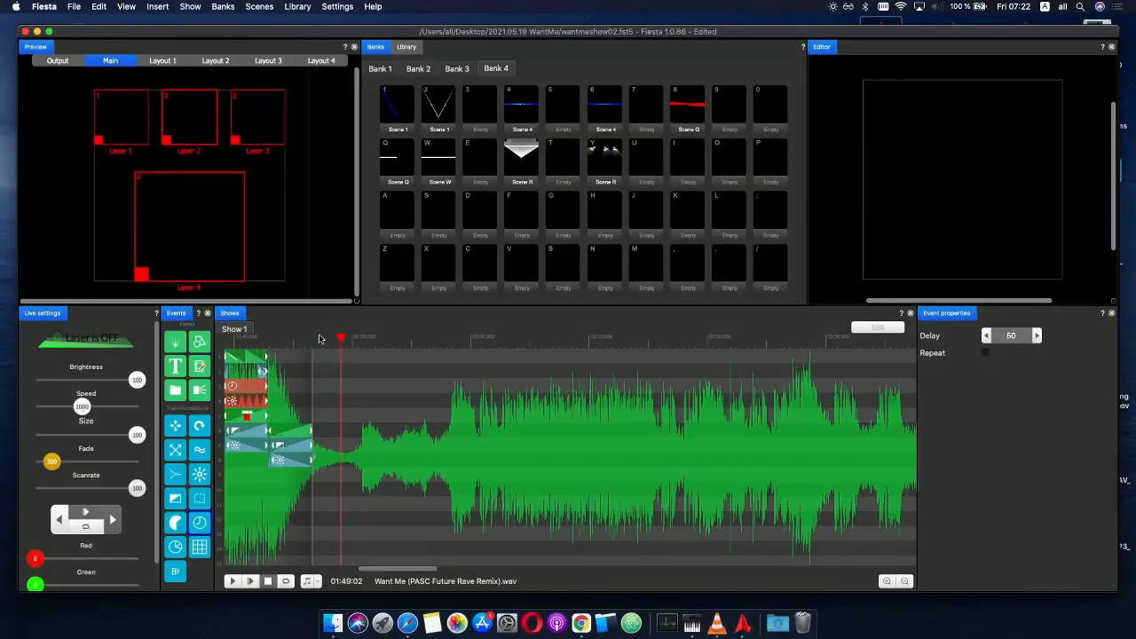
pyautogui.click(249, 581)
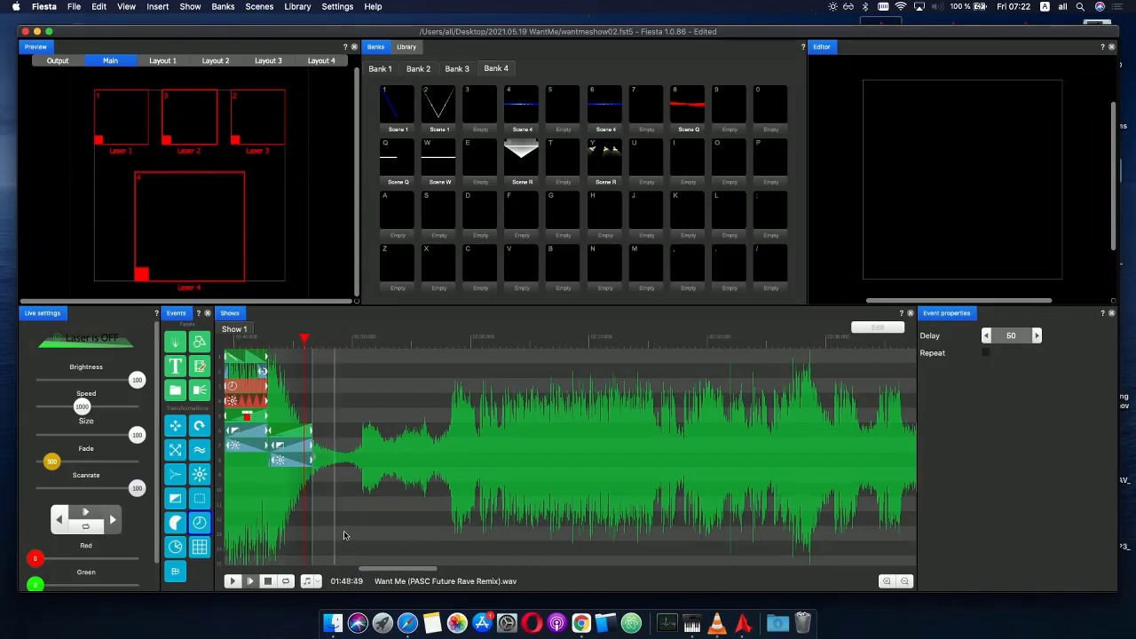
# - Extend the last scene on track 6 and its transformations on tracks 7 and 8 to end at 01:50:17
pyautogui.click(306, 448)
pyautogui.click(288, 429)
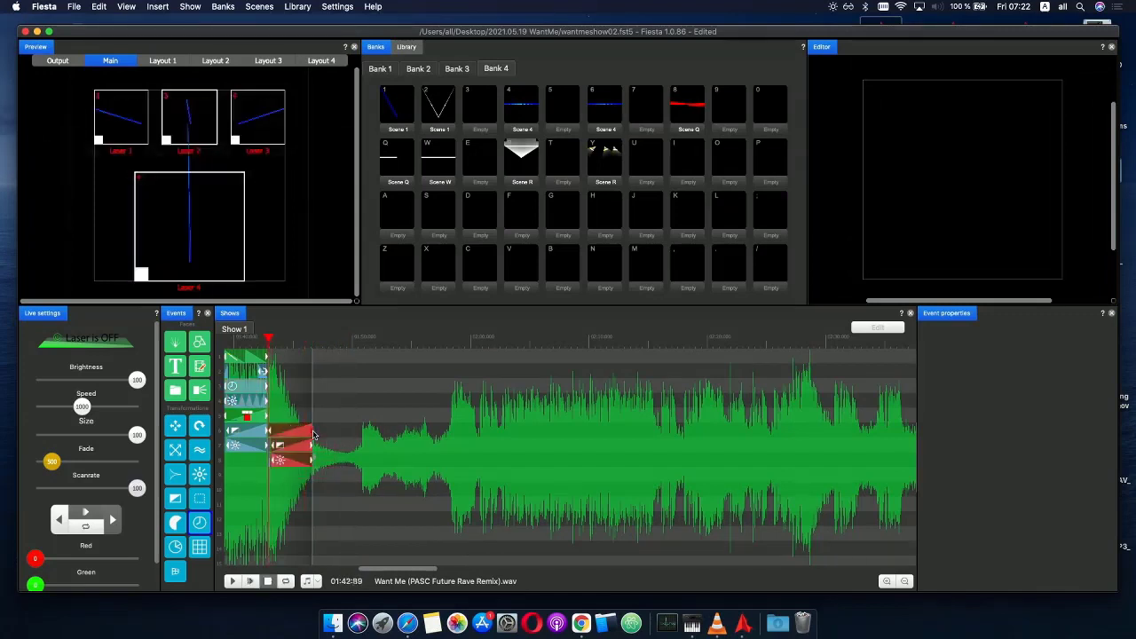
pyautogui.moveTo(313, 435); pyautogui.dragTo(349, 432)
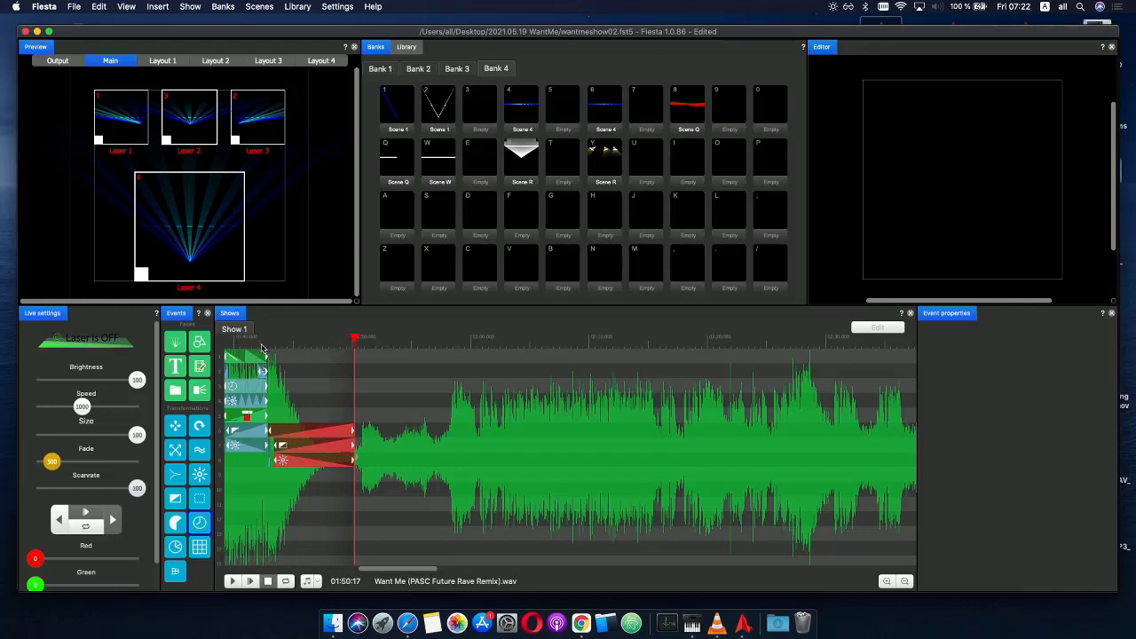
# - Play the show from about 01:42 to check the extended scene and its transformations
pyautogui.click(259, 345)
pyautogui.click(253, 581)
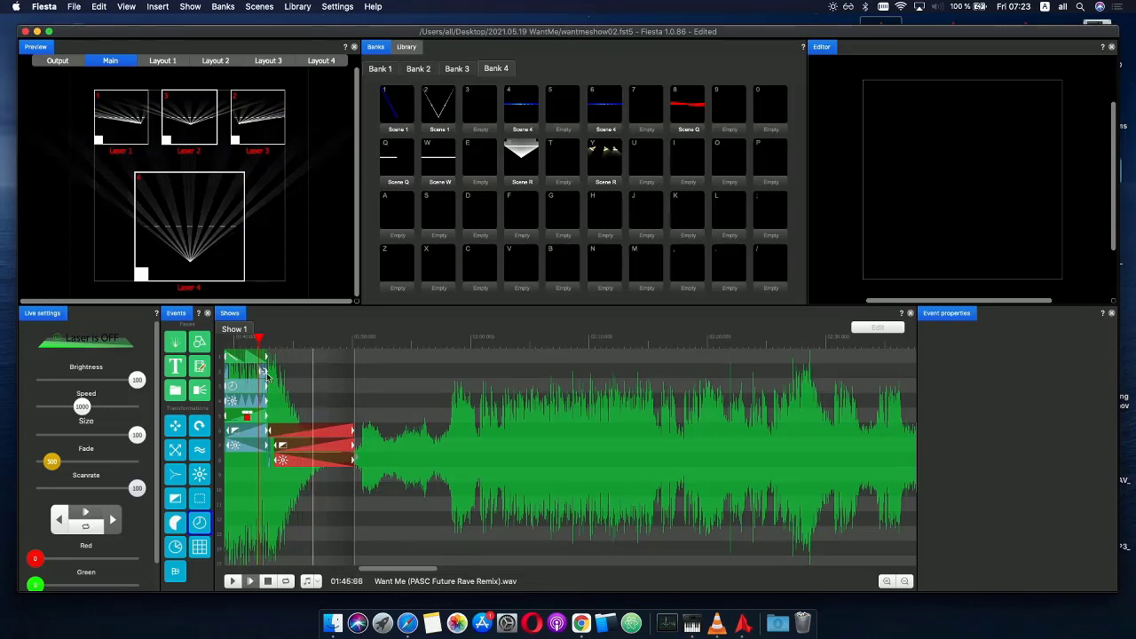
pyautogui.press('space')
# - Move the start of the track 7 and 8 transformations under the last scene earlier, to about 01:43
pyautogui.scroll(3, 302, 421)
pyautogui.scroll(-5, 298, 449)
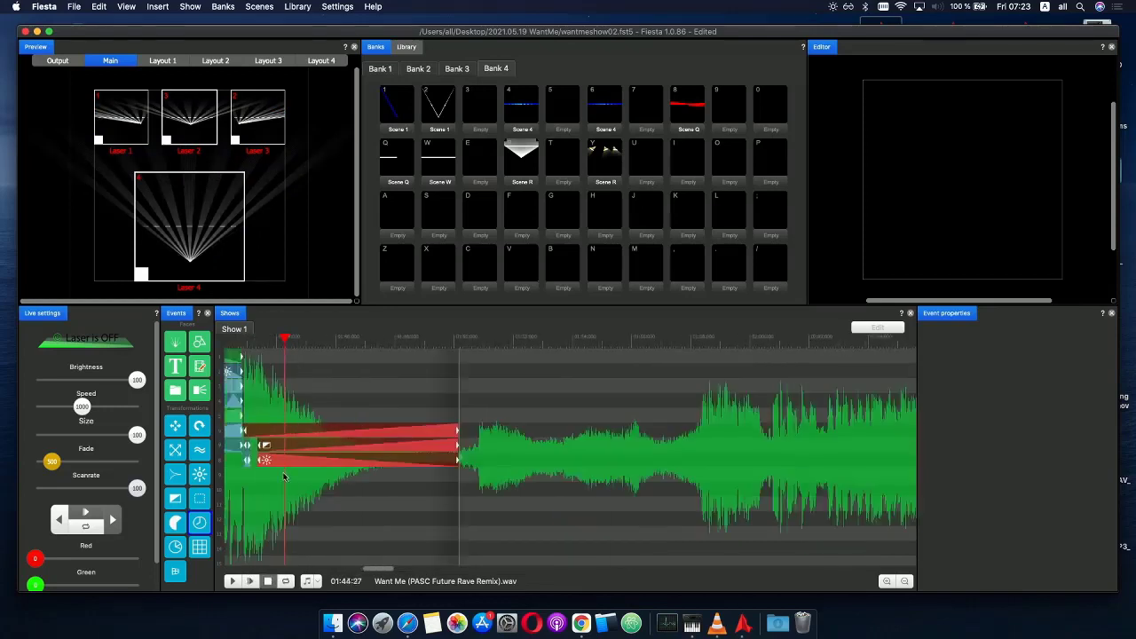
pyautogui.click(262, 447)
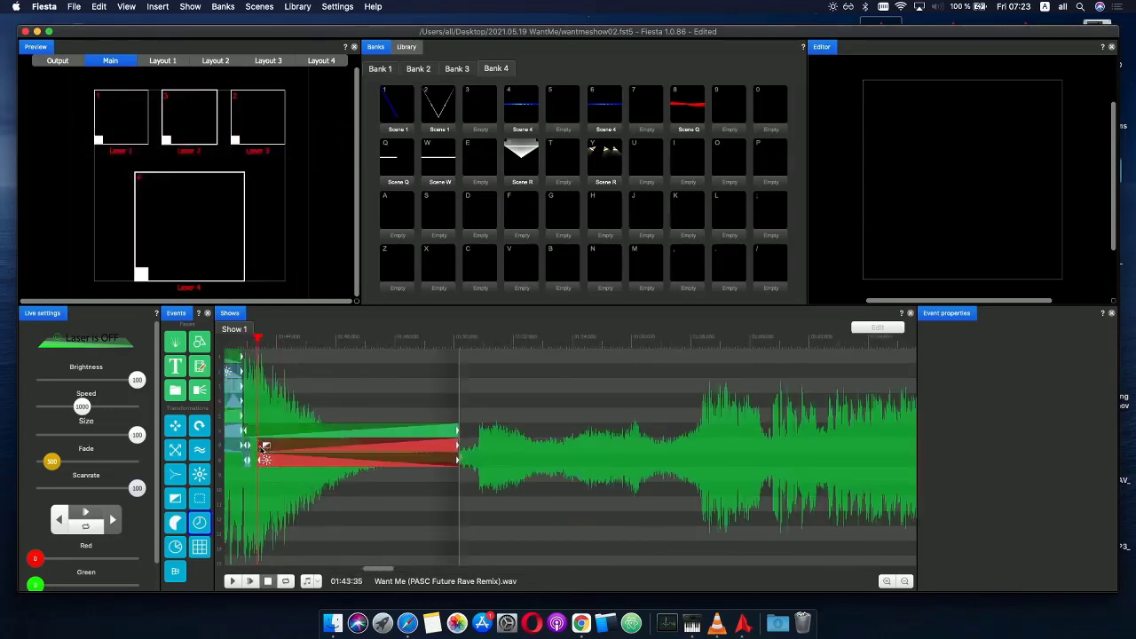
pyautogui.click(253, 446)
# - Play the show from 01:42:65 through the last scene and into the unprogrammed part of the track
pyautogui.click(239, 341)
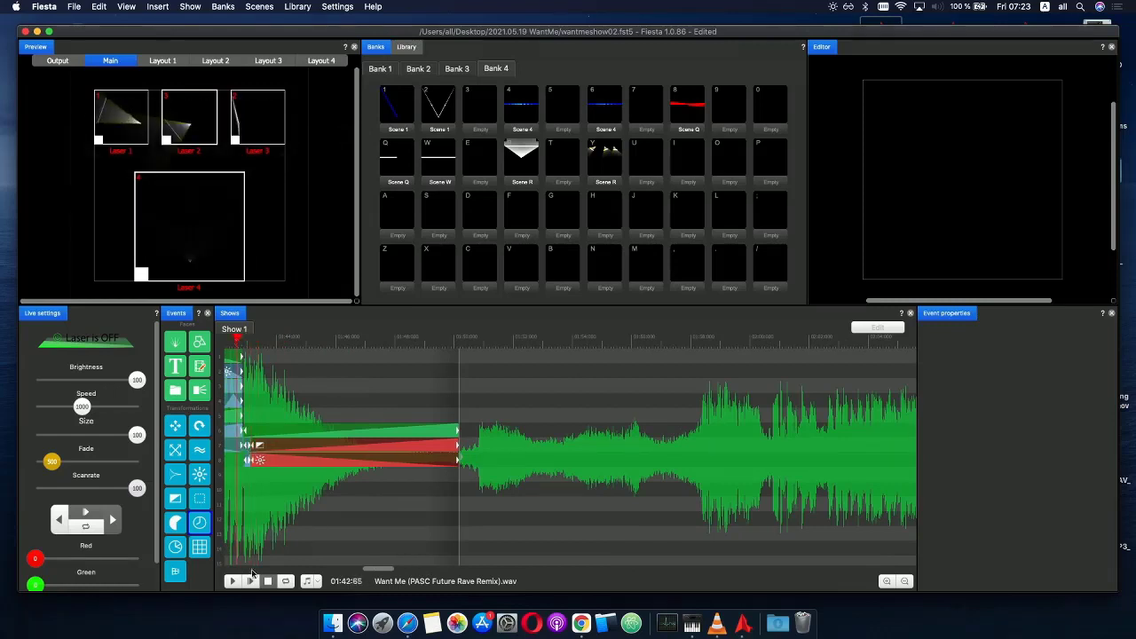
pyautogui.click(250, 581)
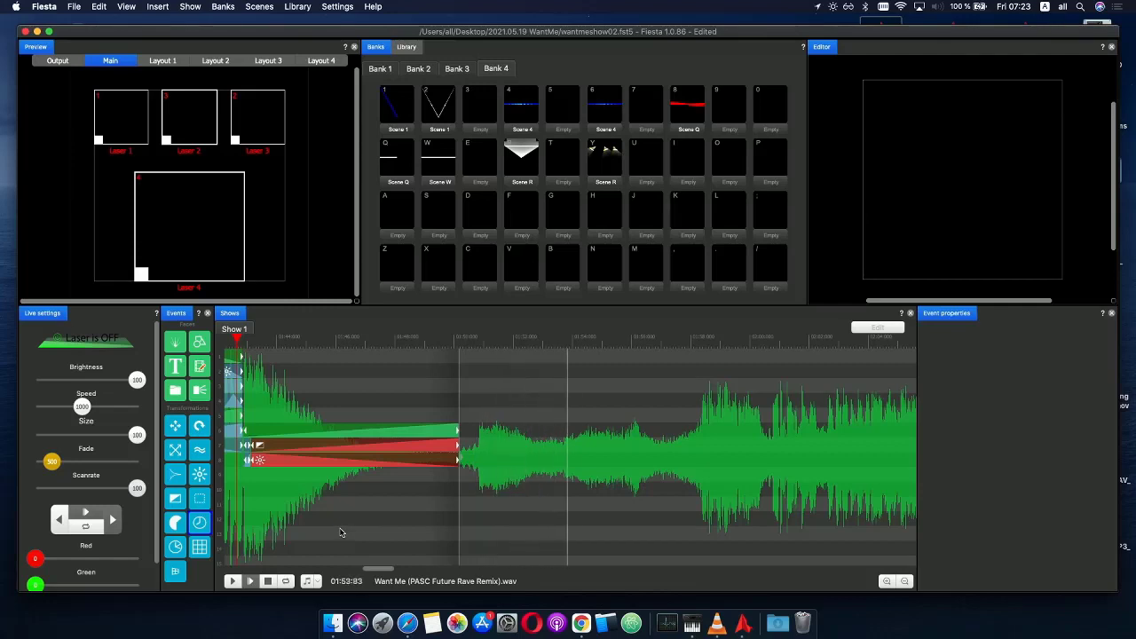
pyautogui.scroll(-3, 432, 519)
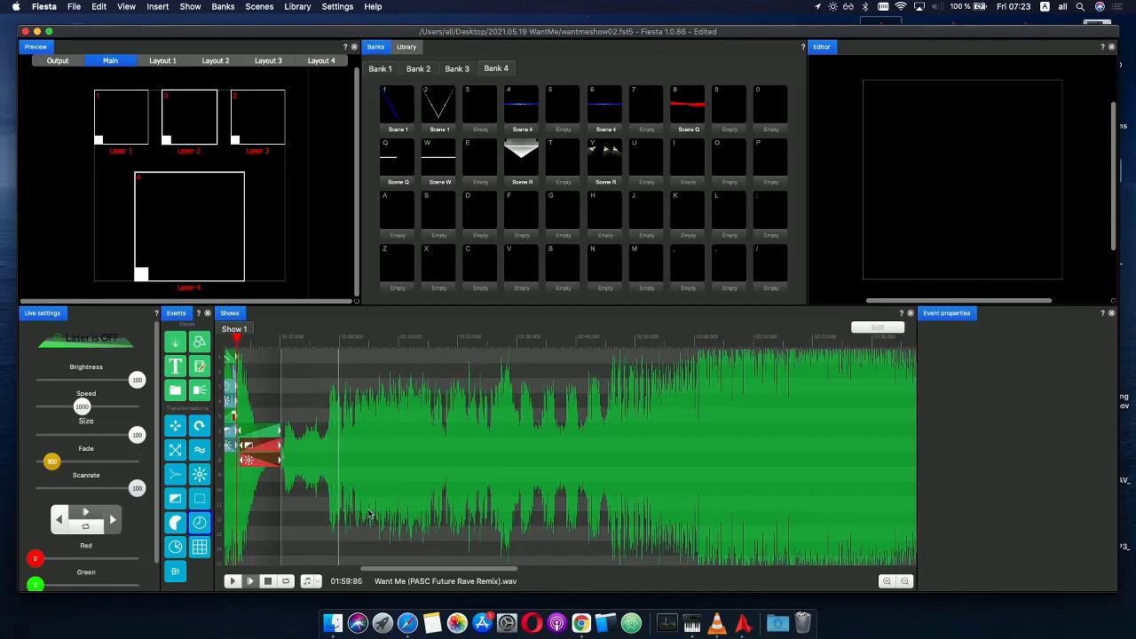
pyautogui.press('space')
# - Set the playhead to 01:57:15, play the track from there and stop playback
pyautogui.click(325, 343)
pyautogui.moveTo(325, 345)
pyautogui.mouseDown()
pyautogui.moveTo(337, 344)
pyautogui.moveTo(322, 344)
pyautogui.mouseUp()
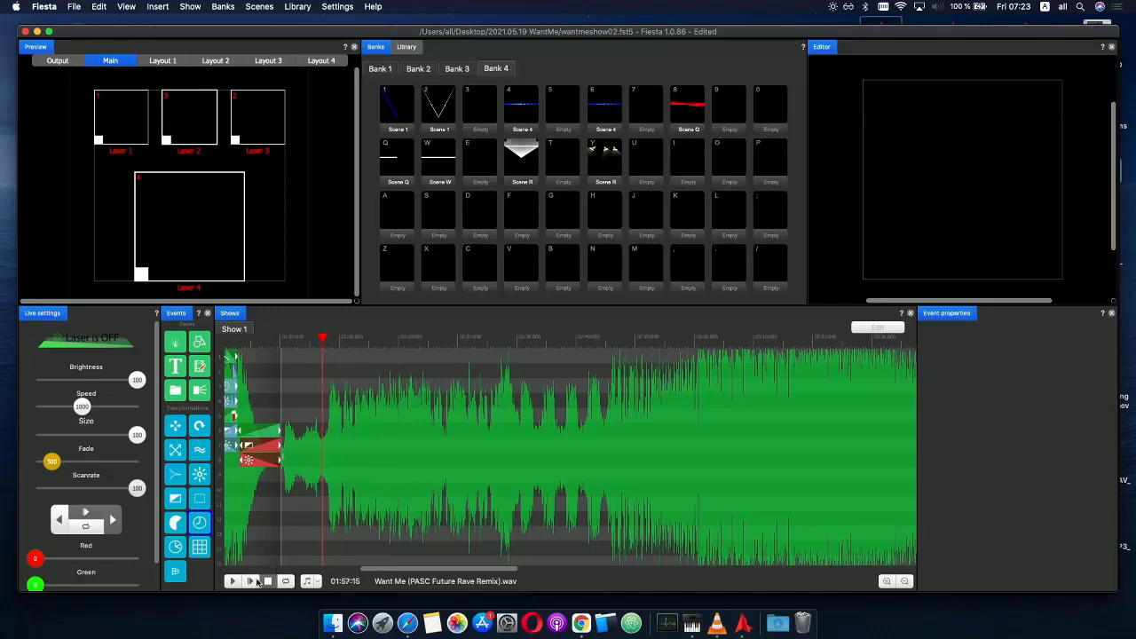
pyautogui.click(250, 581)
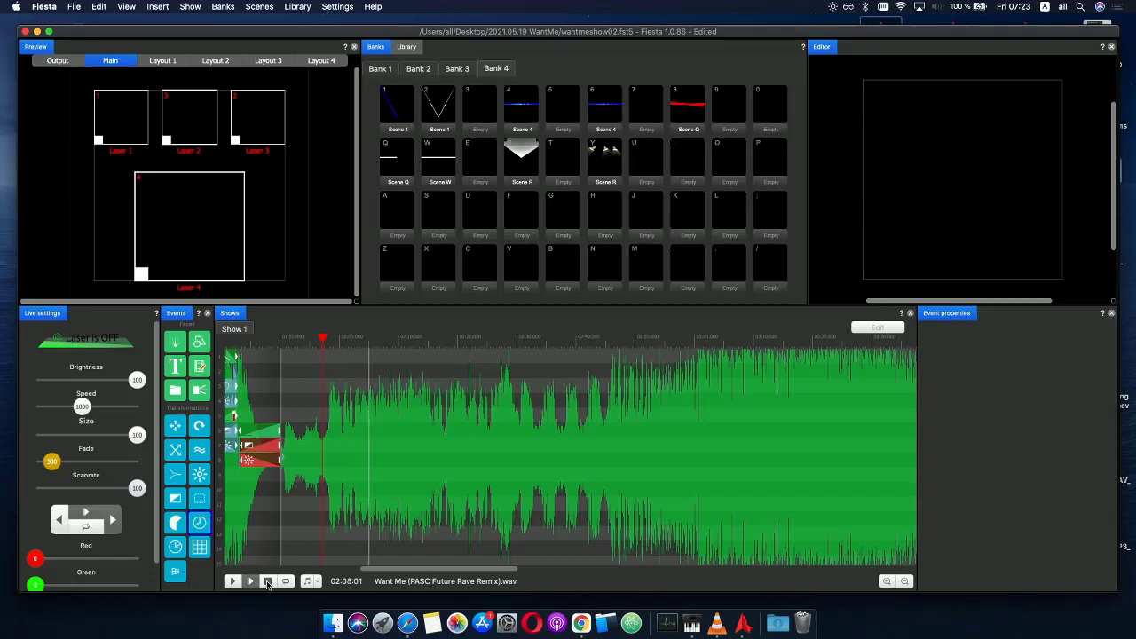
pyautogui.click(267, 581)
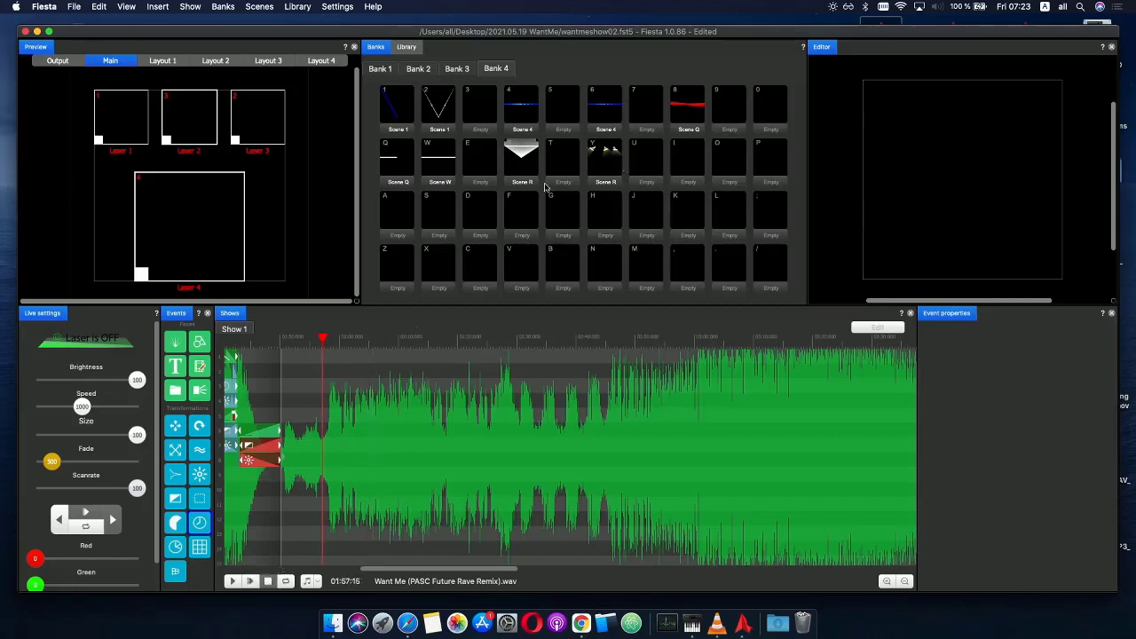
# - Open the empty scene A in Bank 4 and place a custom drawing event at the start of track 1
pyautogui.click(399, 218)
pyautogui.doubleClick(406, 221)
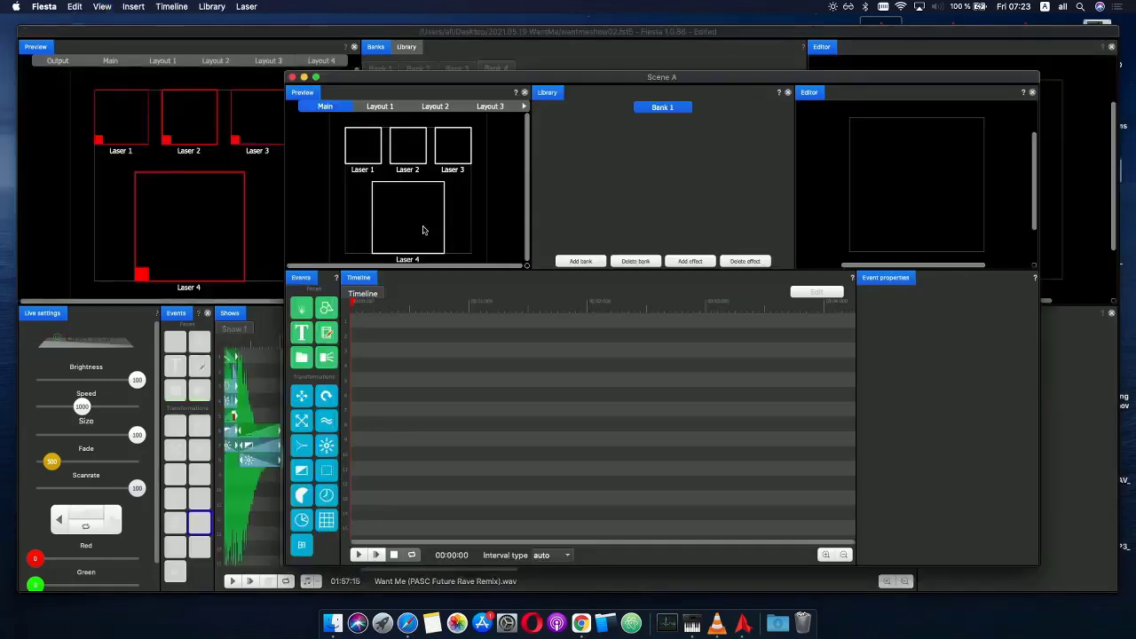
pyautogui.moveTo(326, 311); pyautogui.dragTo(388, 323)
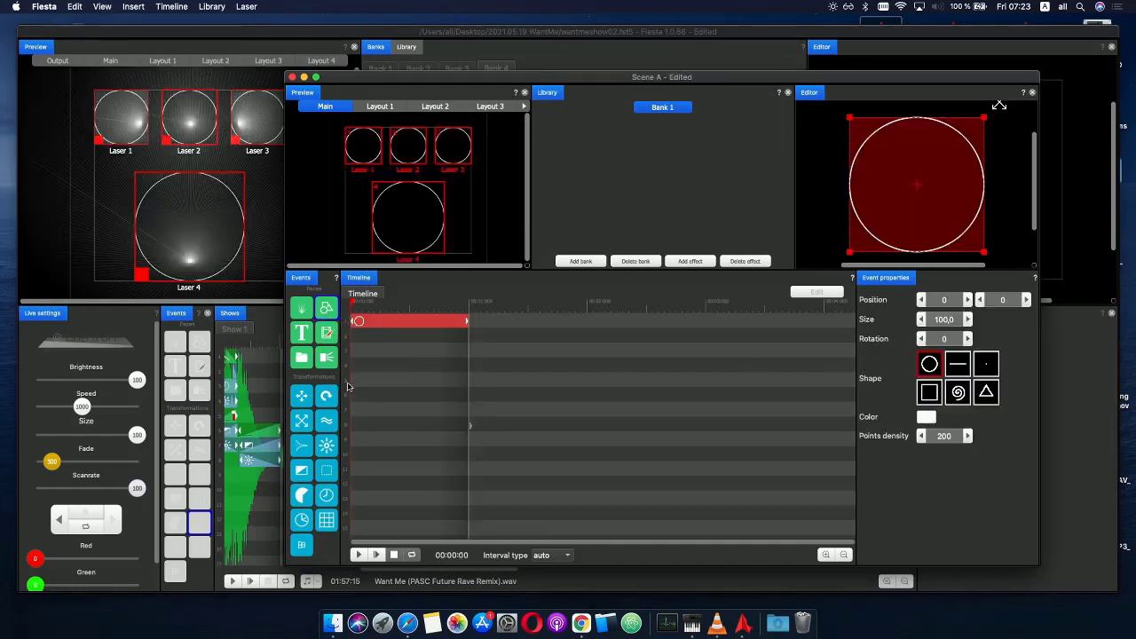
pyautogui.press('Delete')
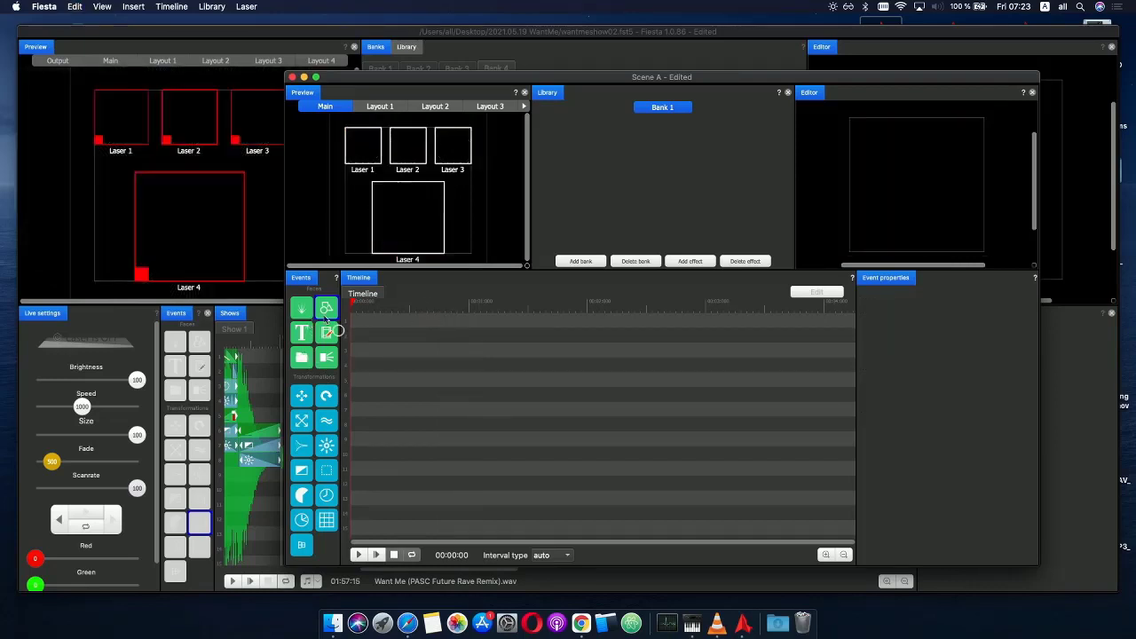
pyautogui.moveTo(321, 336); pyautogui.dragTo(357, 321)
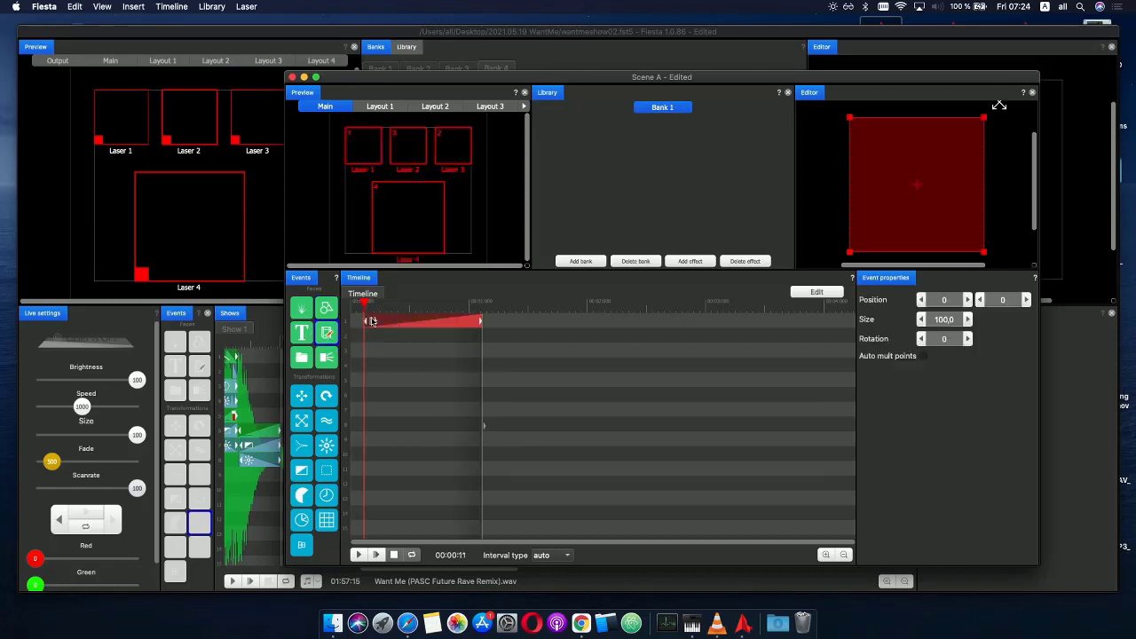
# - Open the drawing event in an enlarged frame editor and draw a two-segment peaked line across the upper half of the frame
pyautogui.click(817, 293)
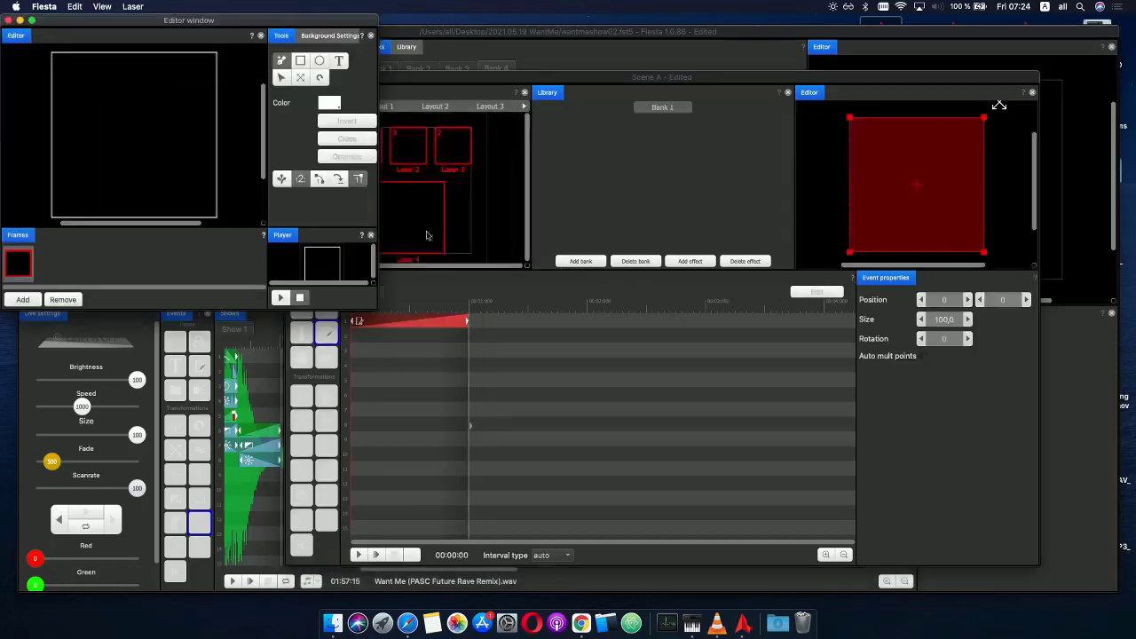
pyautogui.moveTo(182, 20); pyautogui.dragTo(565, 111)
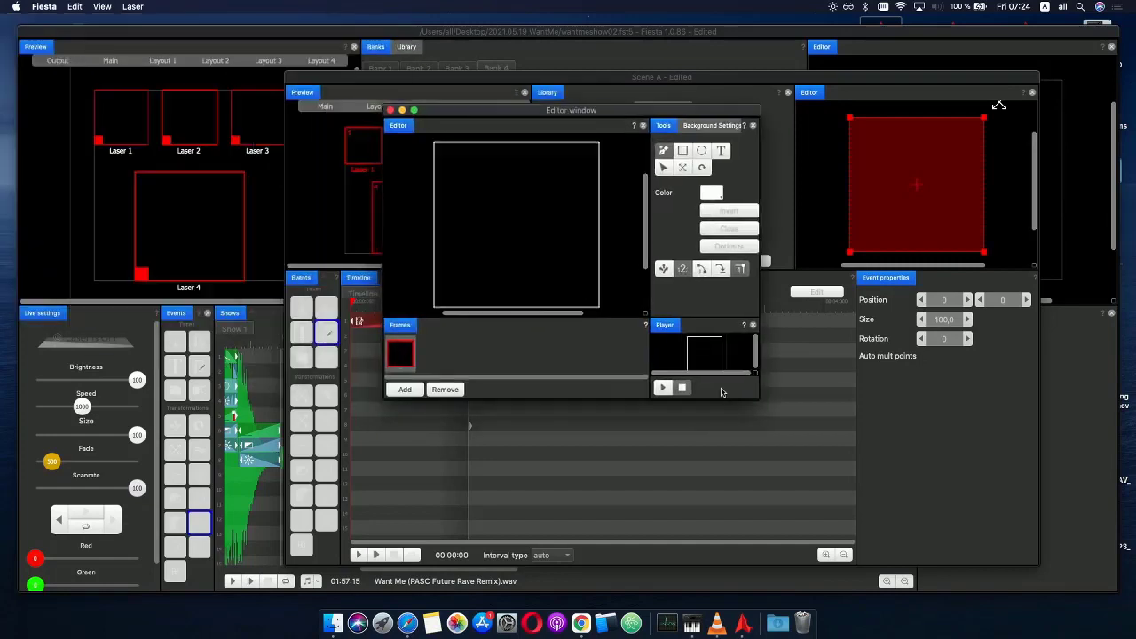
pyautogui.moveTo(757, 398); pyautogui.dragTo(973, 558)
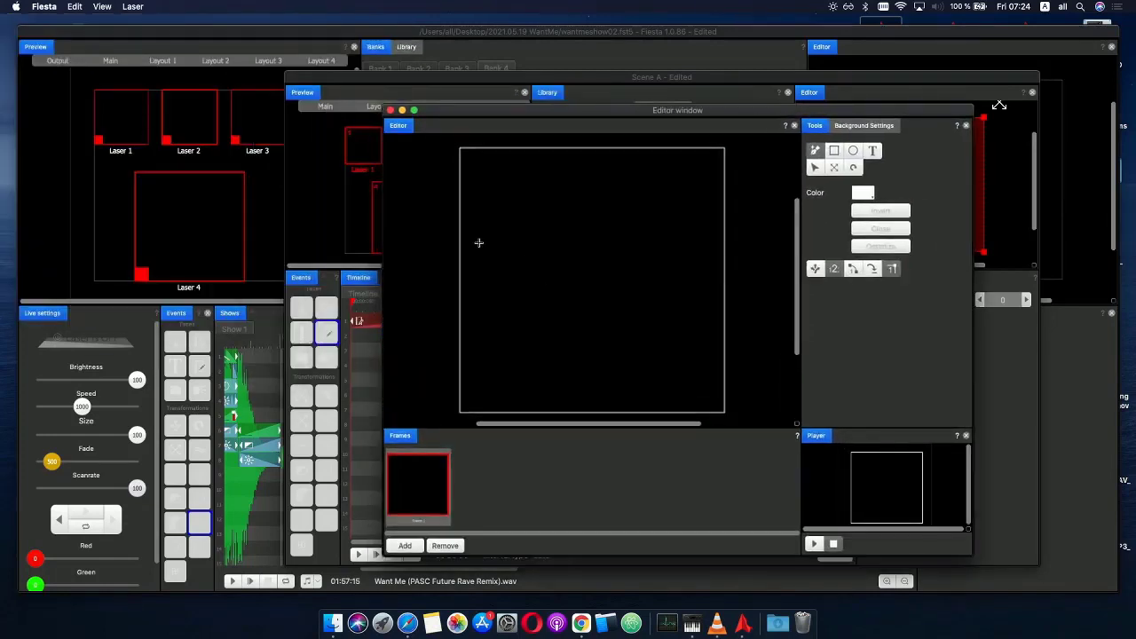
pyautogui.click(471, 254)
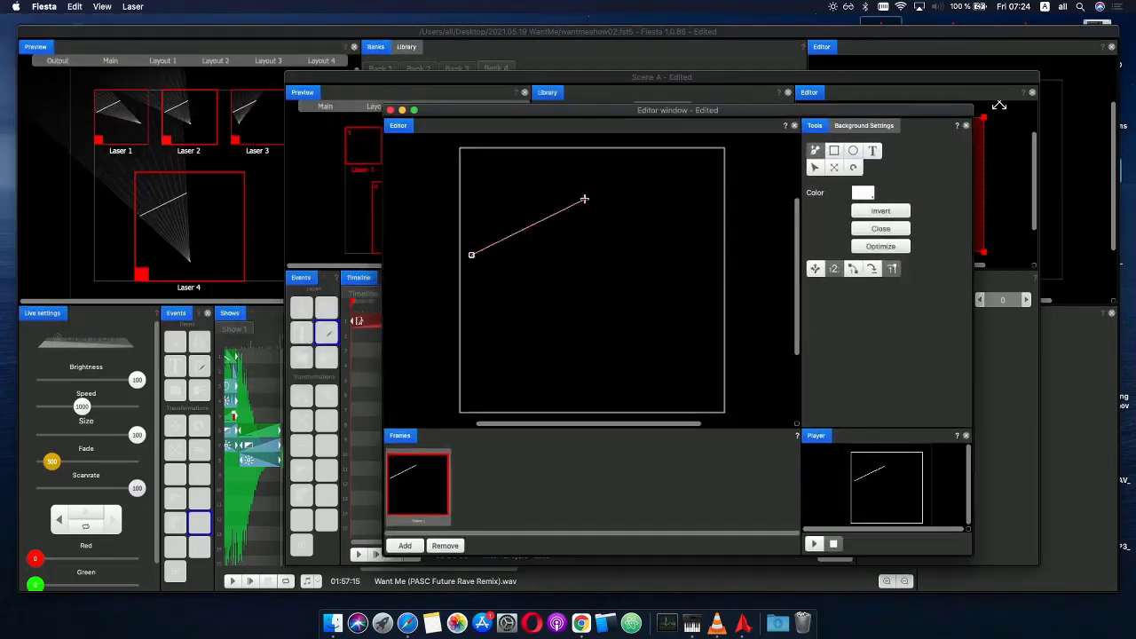
pyautogui.click(584, 200)
pyautogui.click(713, 256)
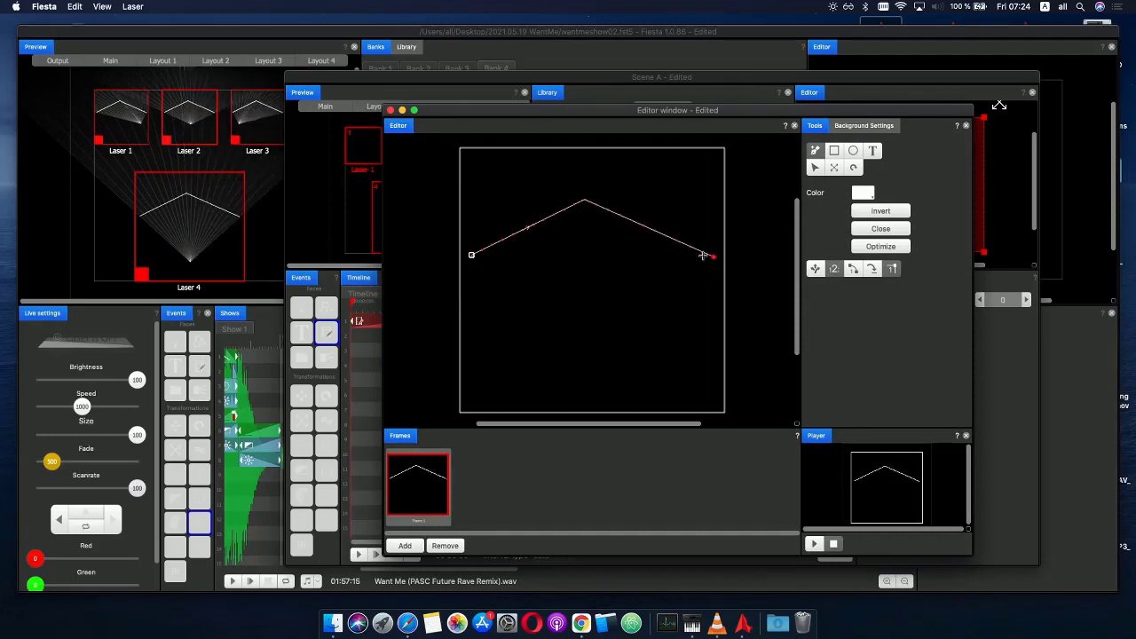
pyautogui.press('Escape')
# - Convert all points of the peaked line to curves and adjust their handles to form a smooth, symmetrical arch
pyautogui.moveTo(480, 188)
pyautogui.mouseDown()
pyautogui.moveTo(654, 261)
pyautogui.moveTo(556, 226)
pyautogui.mouseUp()
pyautogui.moveTo(448, 164); pyautogui.dragTo(586, 274)
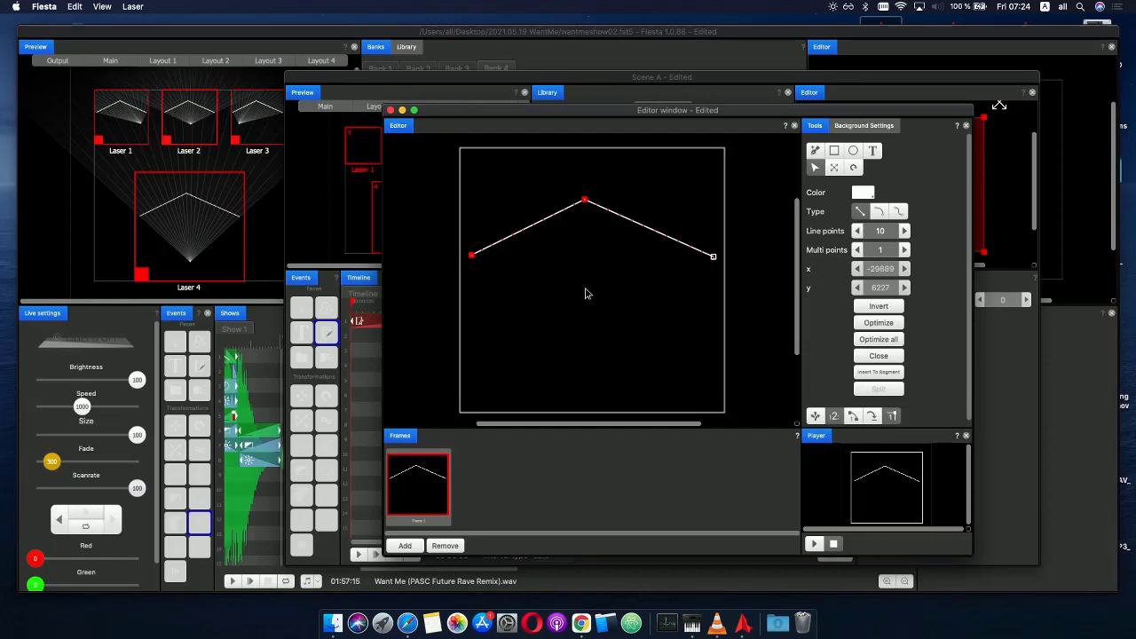
pyautogui.moveTo(523, 234); pyautogui.dragTo(608, 224)
pyautogui.click(635, 213)
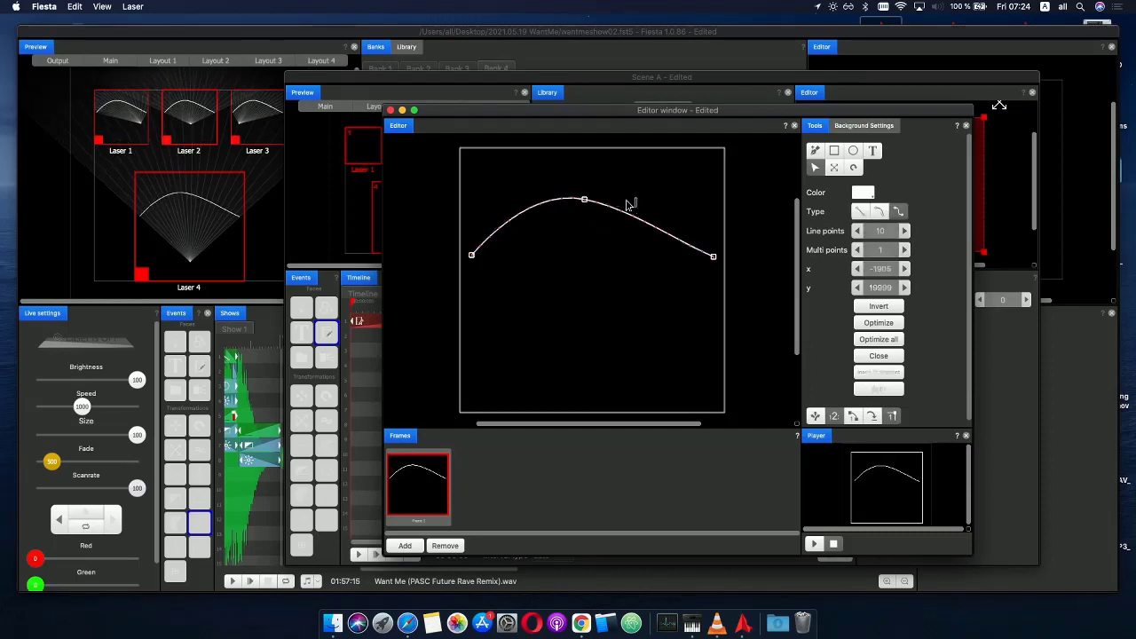
pyautogui.click(588, 202)
pyautogui.moveTo(633, 213); pyautogui.dragTo(638, 199)
pyautogui.click(674, 237)
pyautogui.moveTo(679, 237); pyautogui.dragTo(684, 219)
# - Set the line points of all the arch's points to 99
pyautogui.moveTo(468, 184); pyautogui.dragTo(659, 340)
pyautogui.scroll(20, 879, 233)
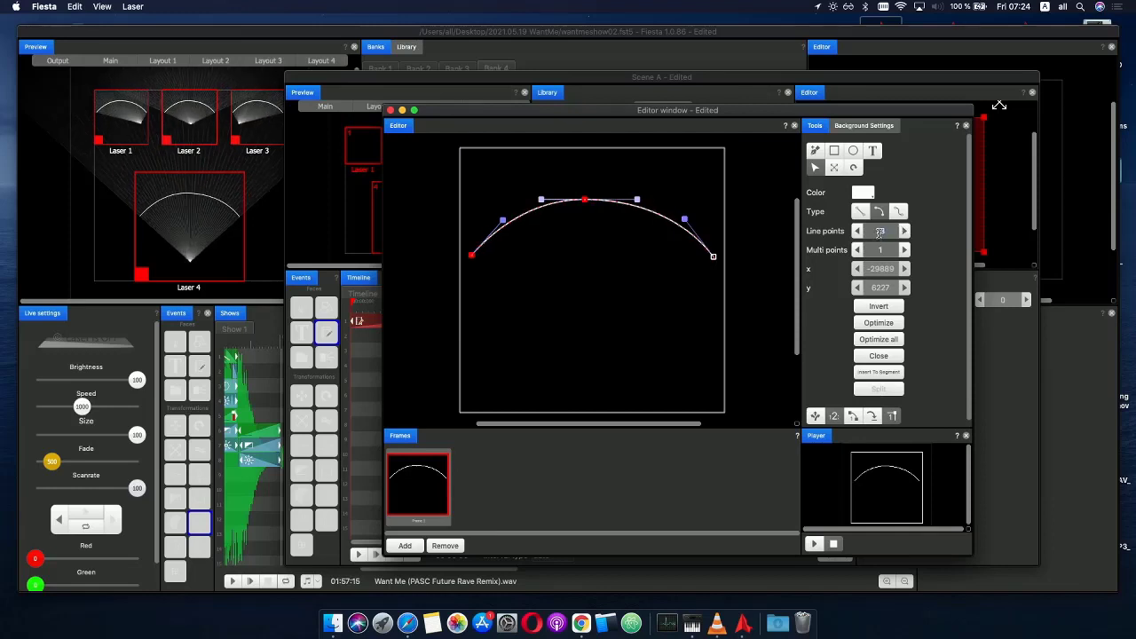
pyautogui.scroll(10, 880, 233)
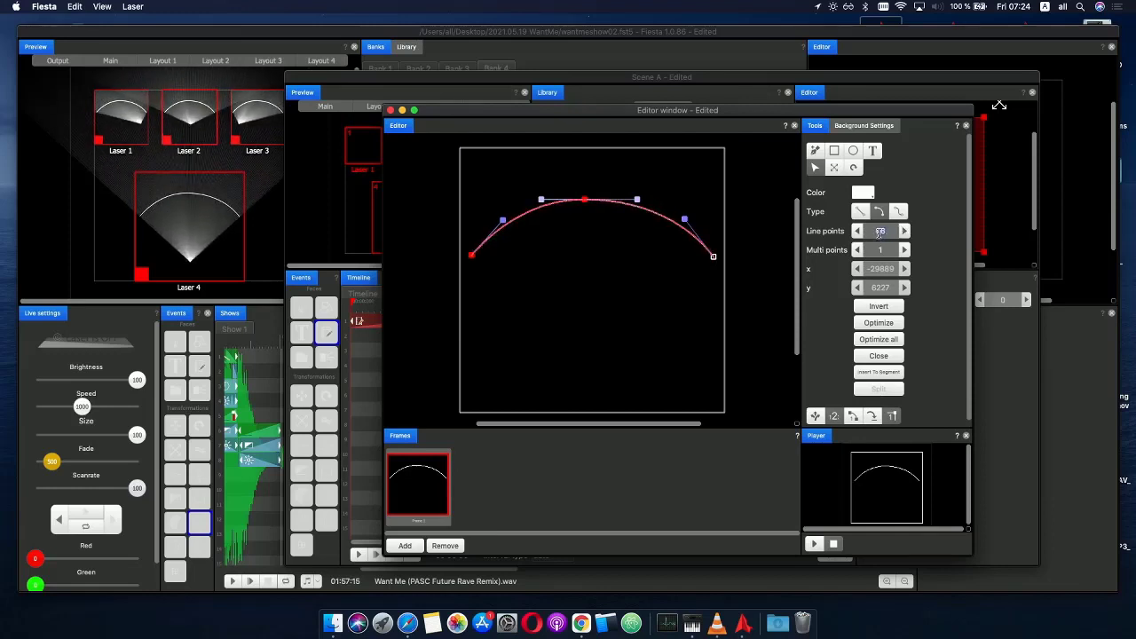
pyautogui.scroll(-5, 879, 232)
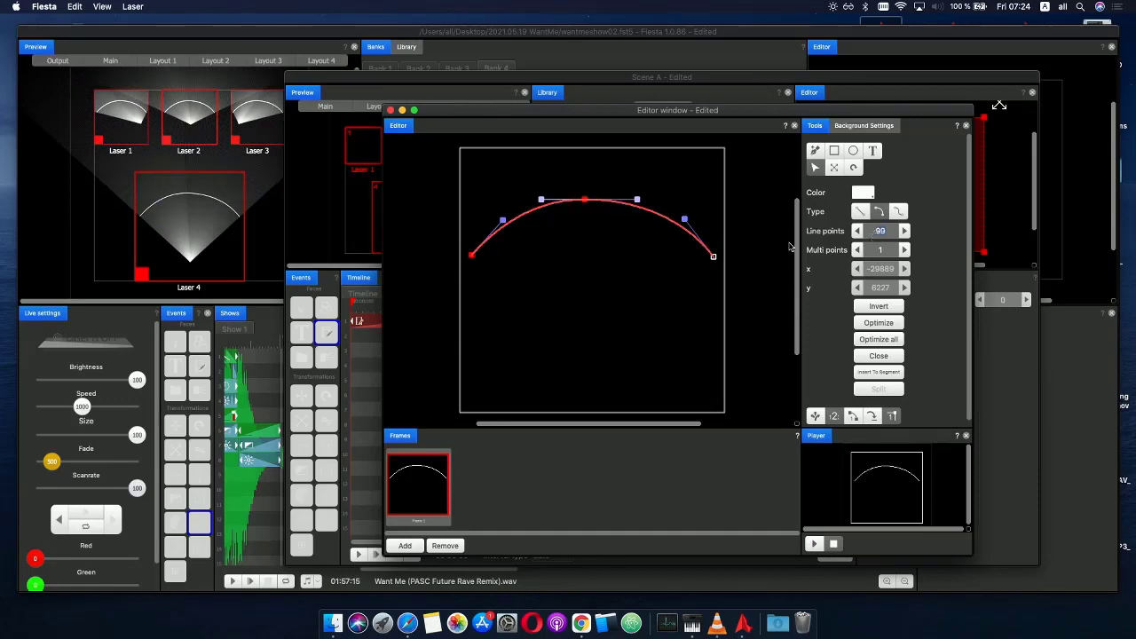
pyautogui.click(723, 256)
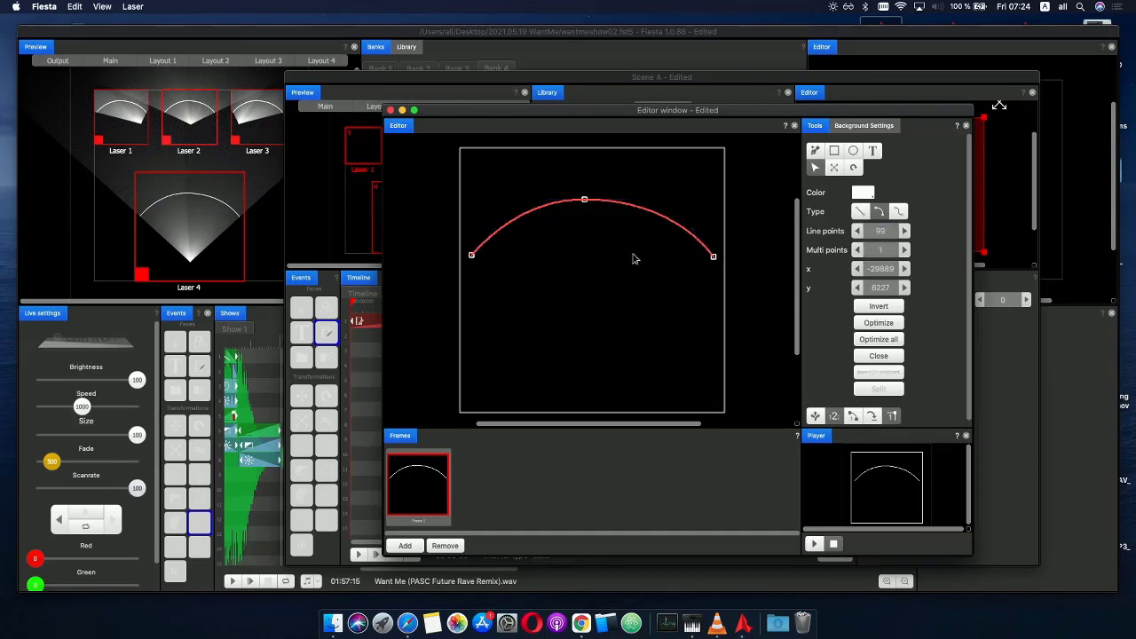
# - Nudge the arch's right end point slightly upward and insert extra points on the curve near both ends
pyautogui.click(715, 259)
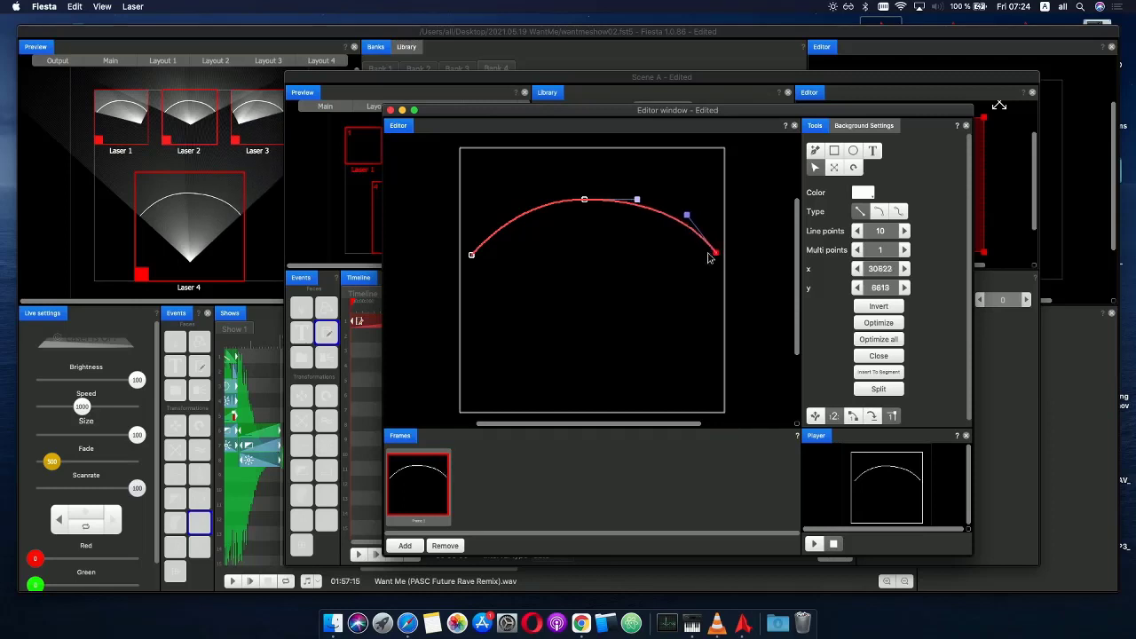
pyautogui.click(472, 255)
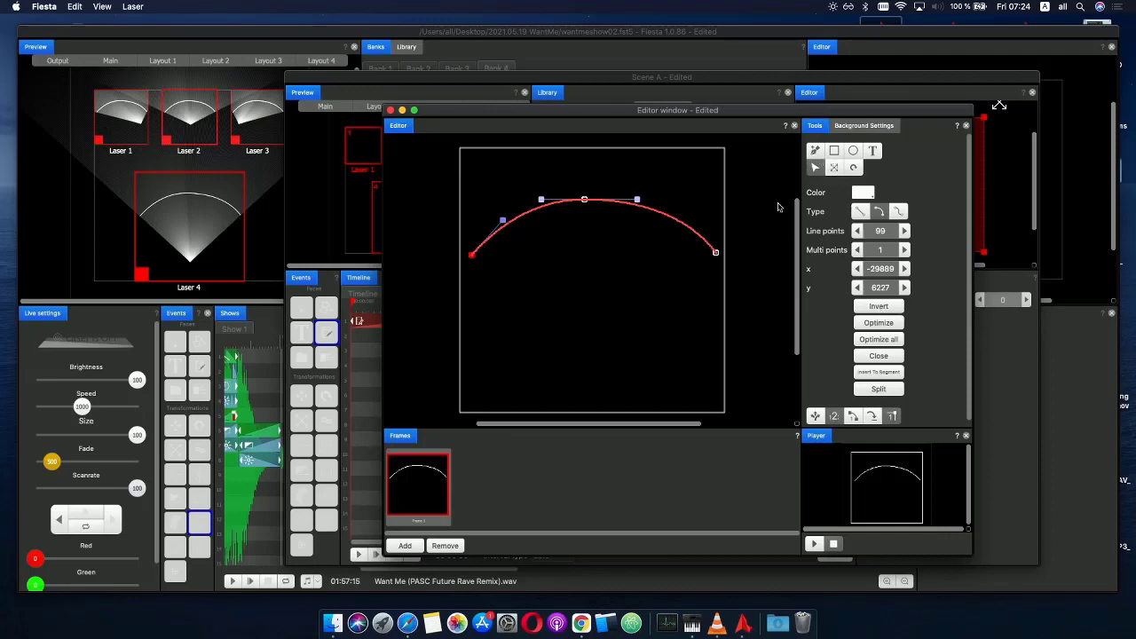
pyautogui.click(484, 241)
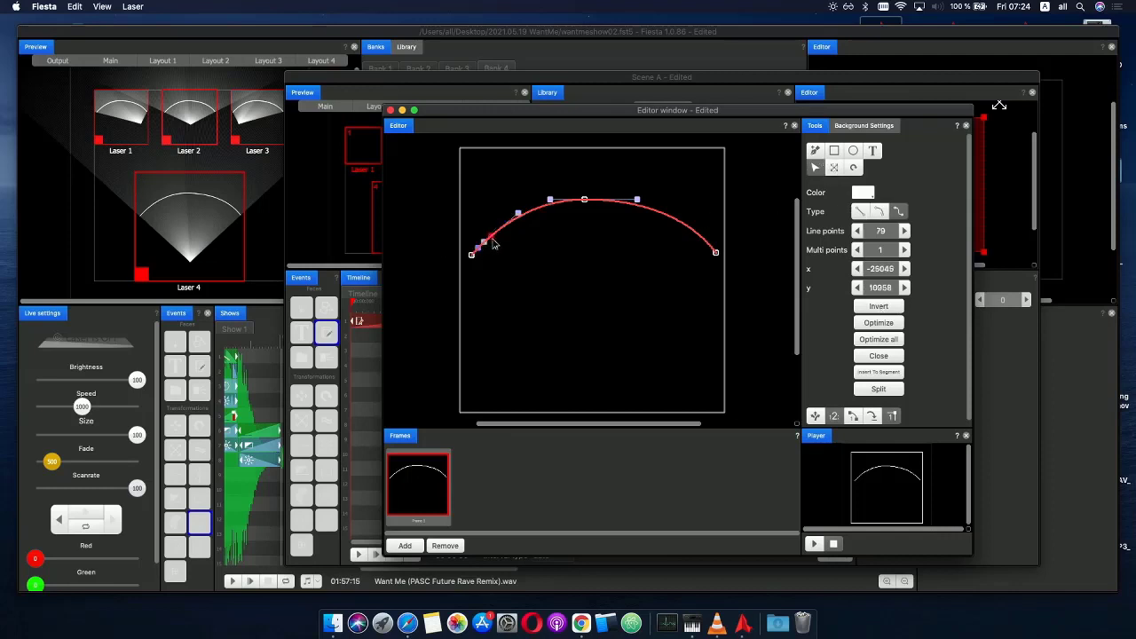
pyautogui.click(700, 237)
# - Color the arch's left and right end points black and close the frame editor
pyautogui.click(470, 251)
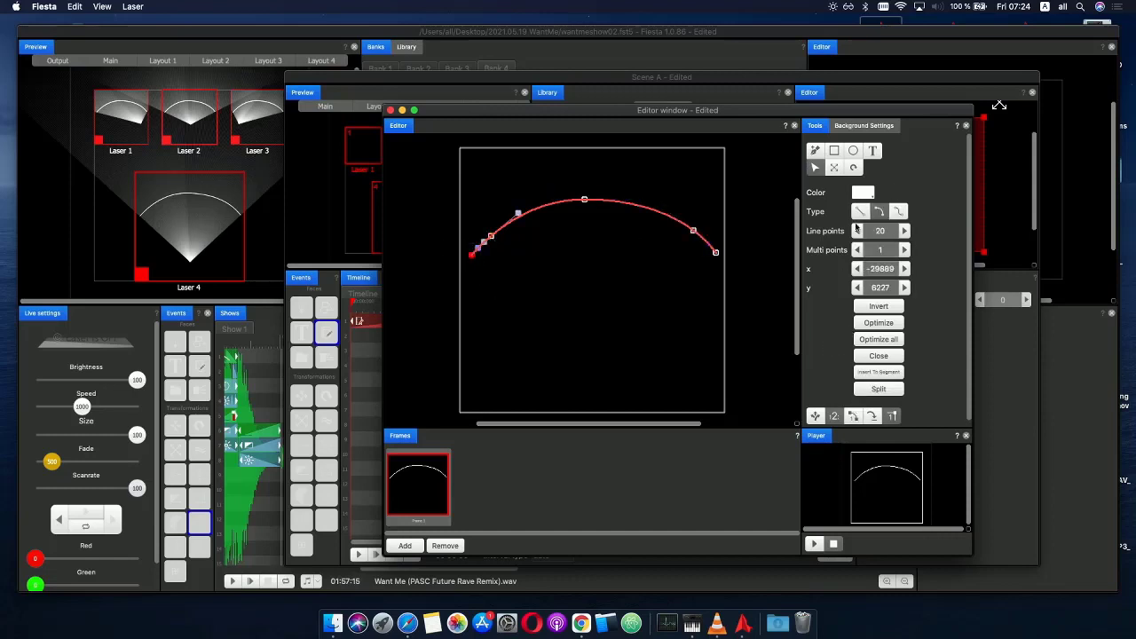
pyautogui.click(862, 193)
pyautogui.click(814, 242)
pyautogui.moveTo(676, 278); pyautogui.dragTo(747, 248)
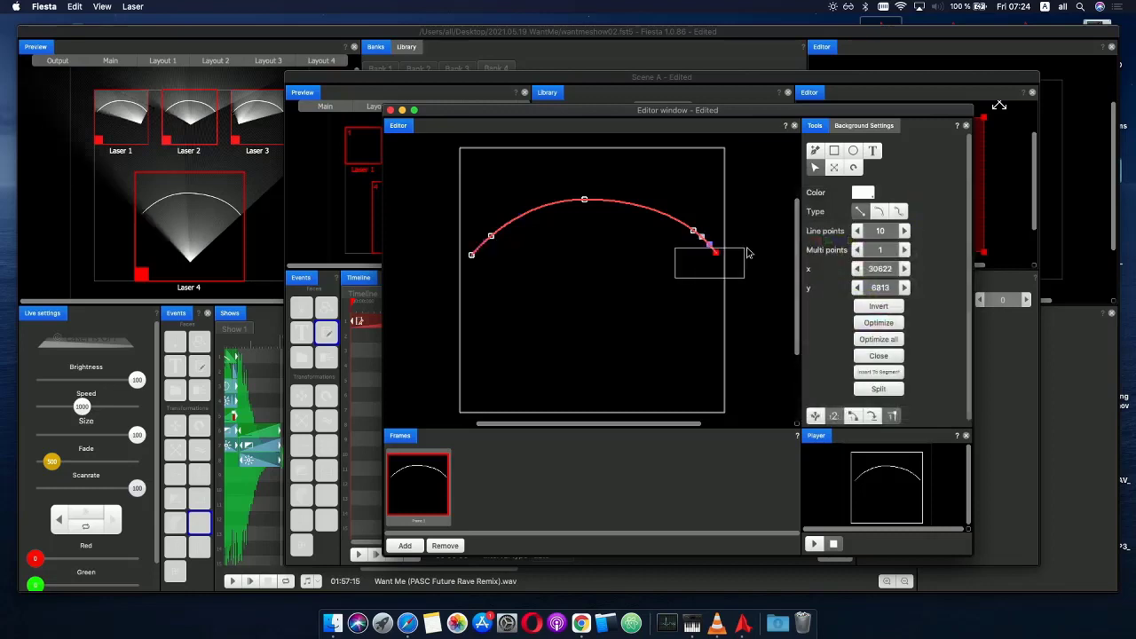
pyautogui.click(862, 193)
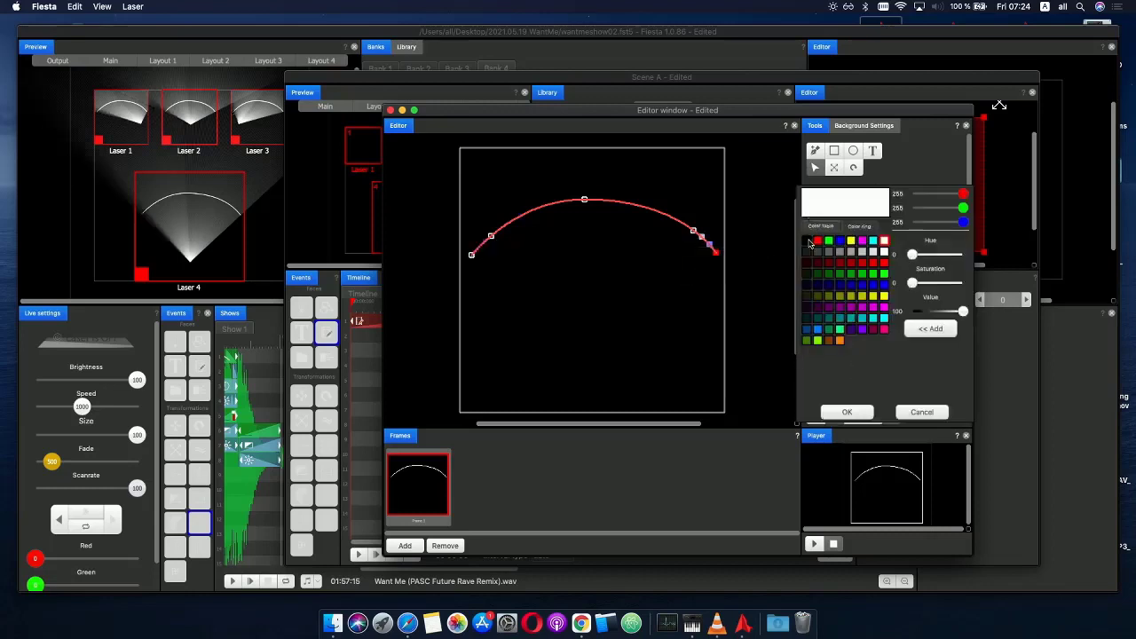
pyautogui.click(809, 243)
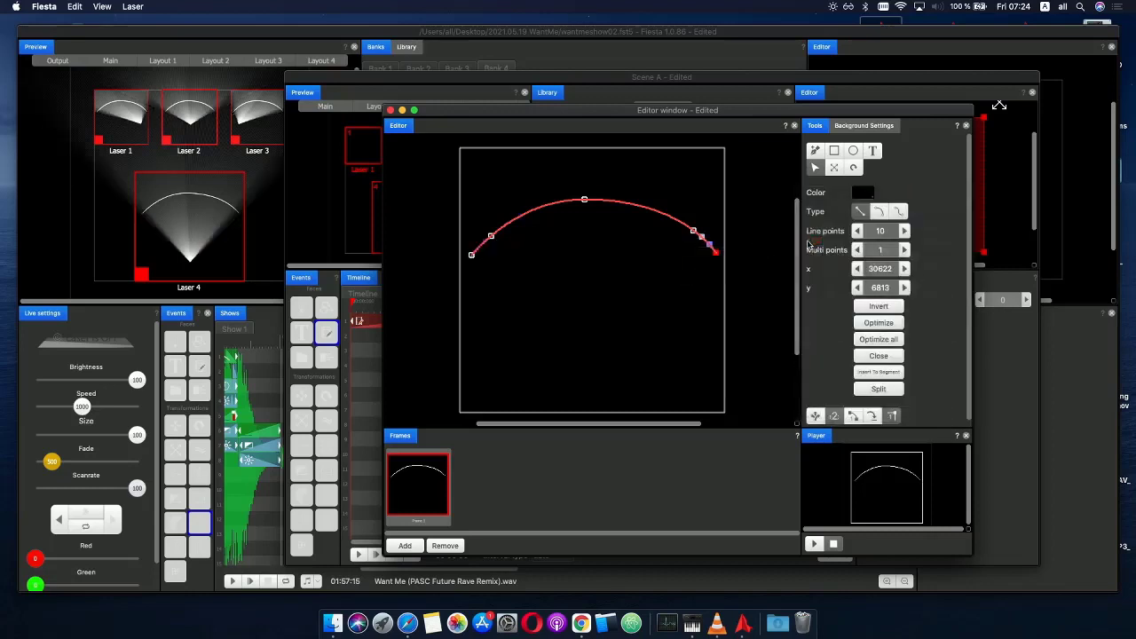
pyautogui.click(389, 110)
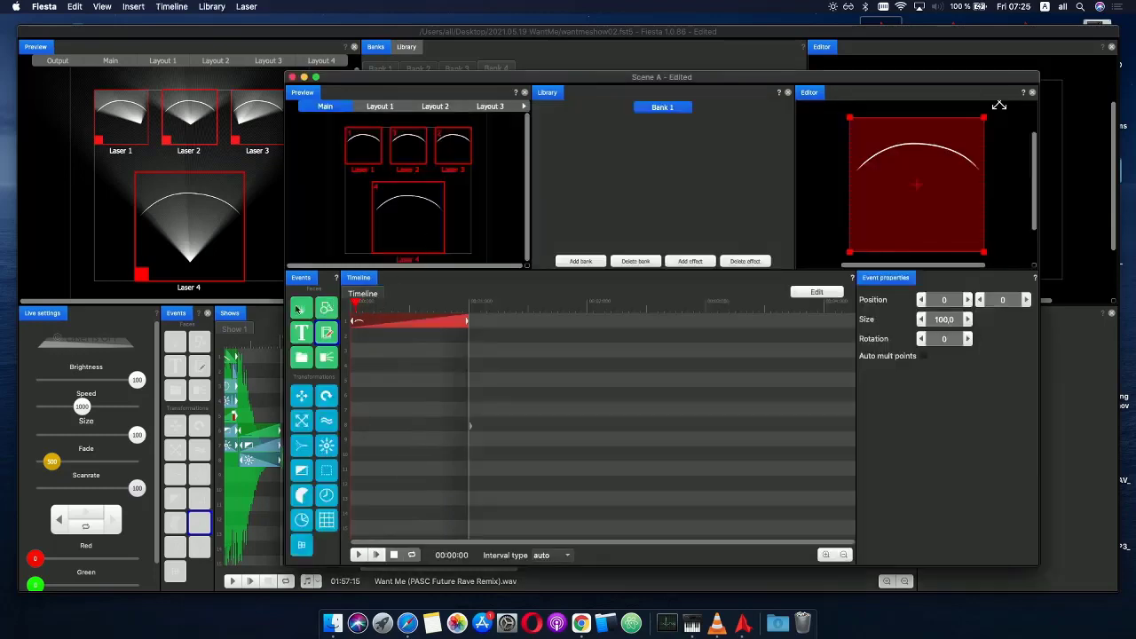
# - Add a color transformation on track 2 beneath the arch, with a gradient palette that is white in the middle and black at both ends
pyautogui.click(362, 305)
pyautogui.moveTo(374, 309); pyautogui.dragTo(391, 308)
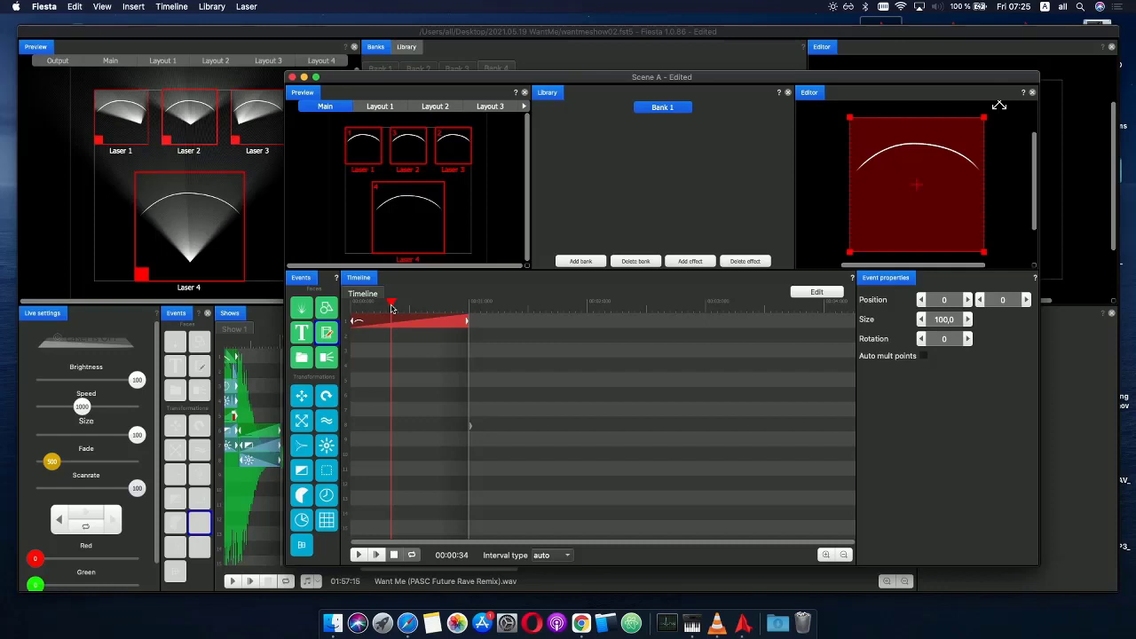
pyautogui.moveTo(375, 305); pyautogui.dragTo(348, 303)
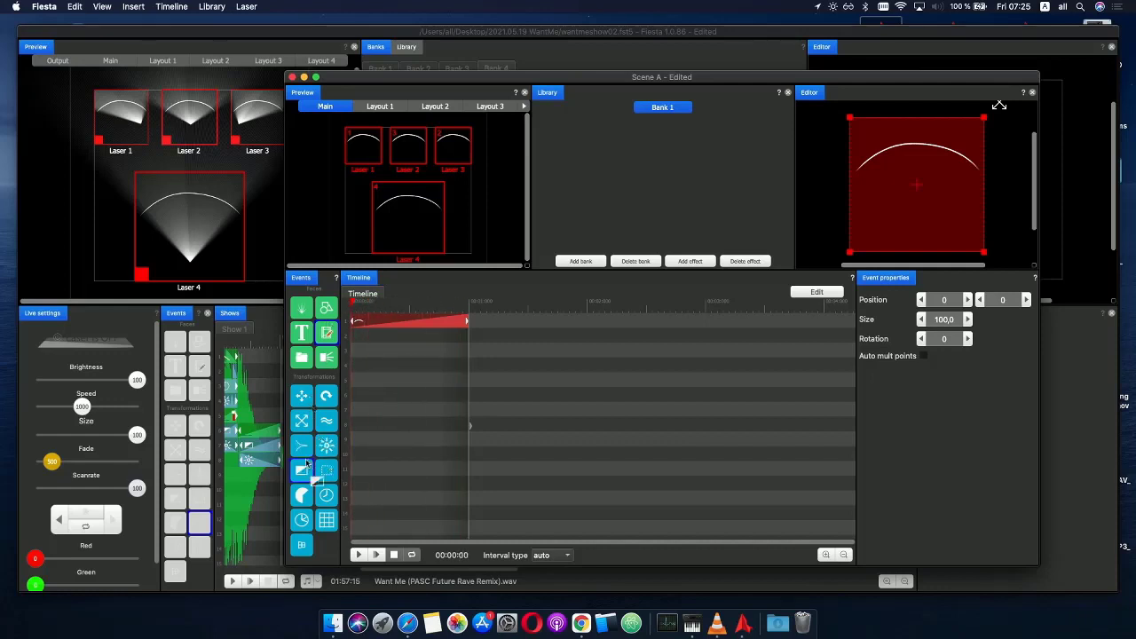
pyautogui.moveTo(304, 471); pyautogui.dragTo(404, 329)
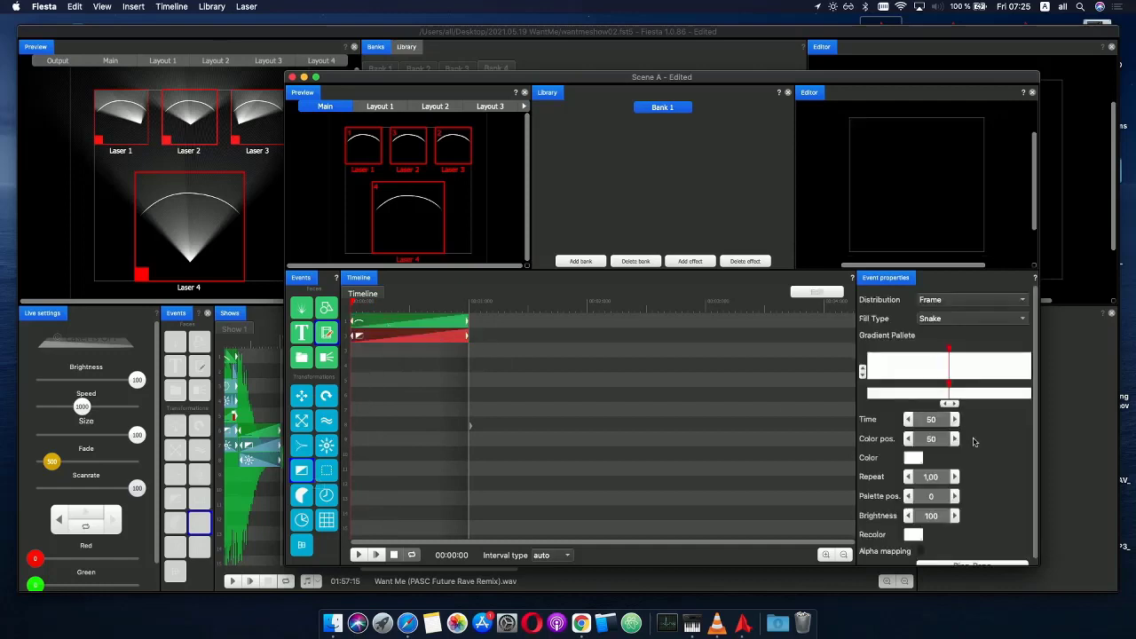
pyautogui.click(897, 394)
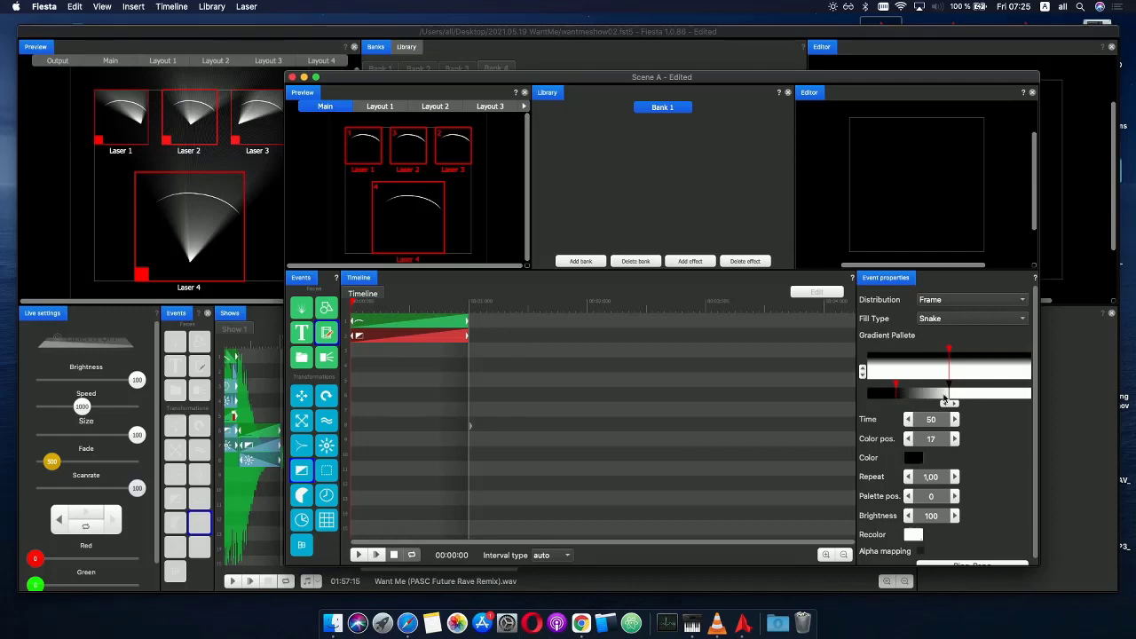
pyautogui.moveTo(896, 398)
pyautogui.mouseDown()
pyautogui.moveTo(881, 399)
pyautogui.moveTo(948, 399)
pyautogui.moveTo(882, 399)
pyautogui.mouseUp()
pyautogui.moveTo(1005, 394)
pyautogui.mouseDown()
pyautogui.moveTo(1022, 396)
pyautogui.moveTo(1008, 397)
pyautogui.mouseUp()
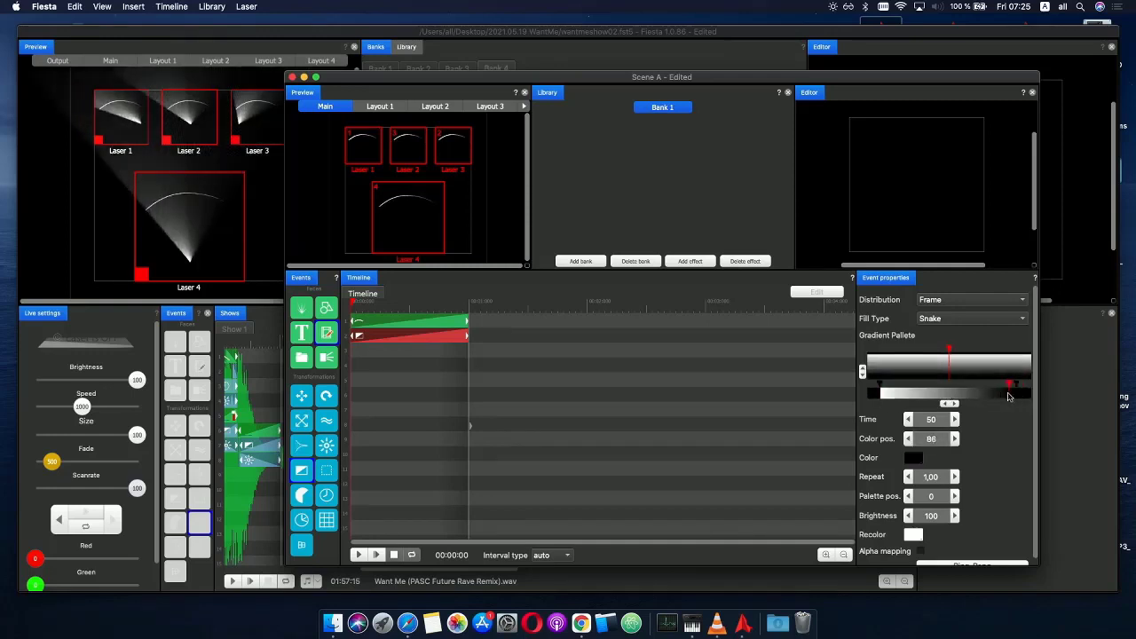
pyautogui.click(917, 458)
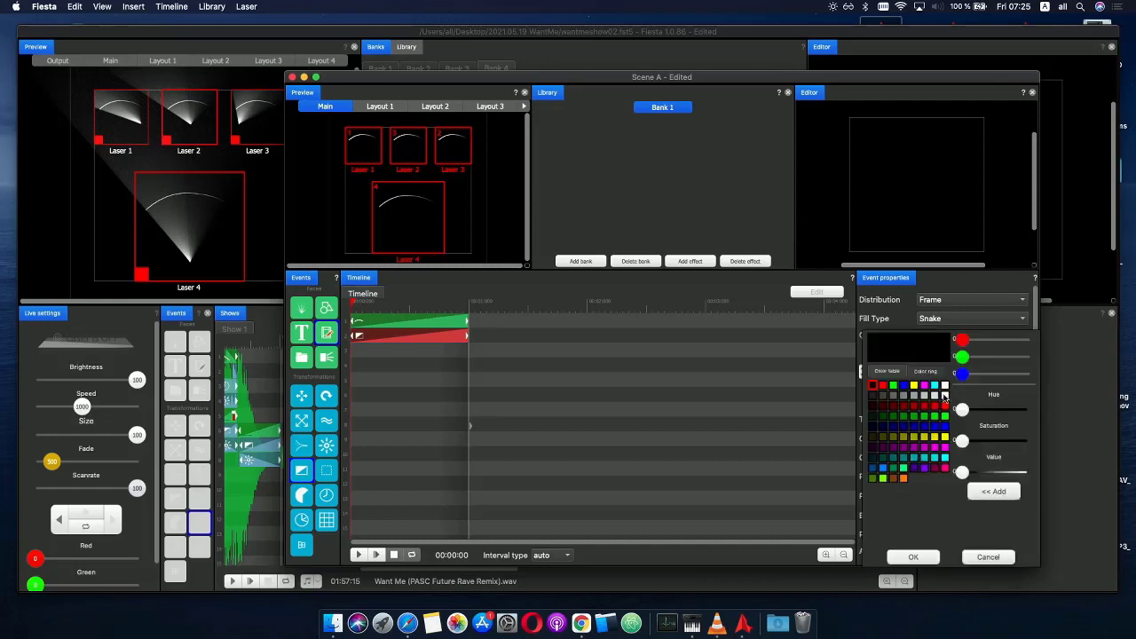
pyautogui.click(1030, 341)
pyautogui.moveTo(1008, 393); pyautogui.dragTo(1029, 396)
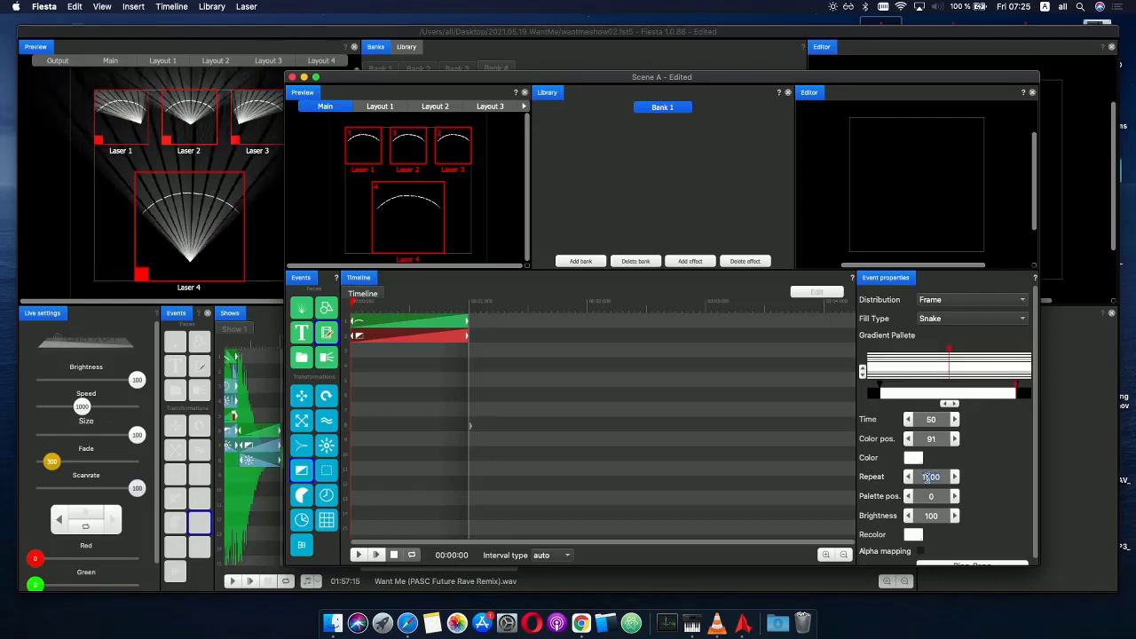
# - Set the color transformation's palette repeat to 9,00
pyautogui.scroll(5, 926, 477)
pyautogui.scroll(2, 926, 478)
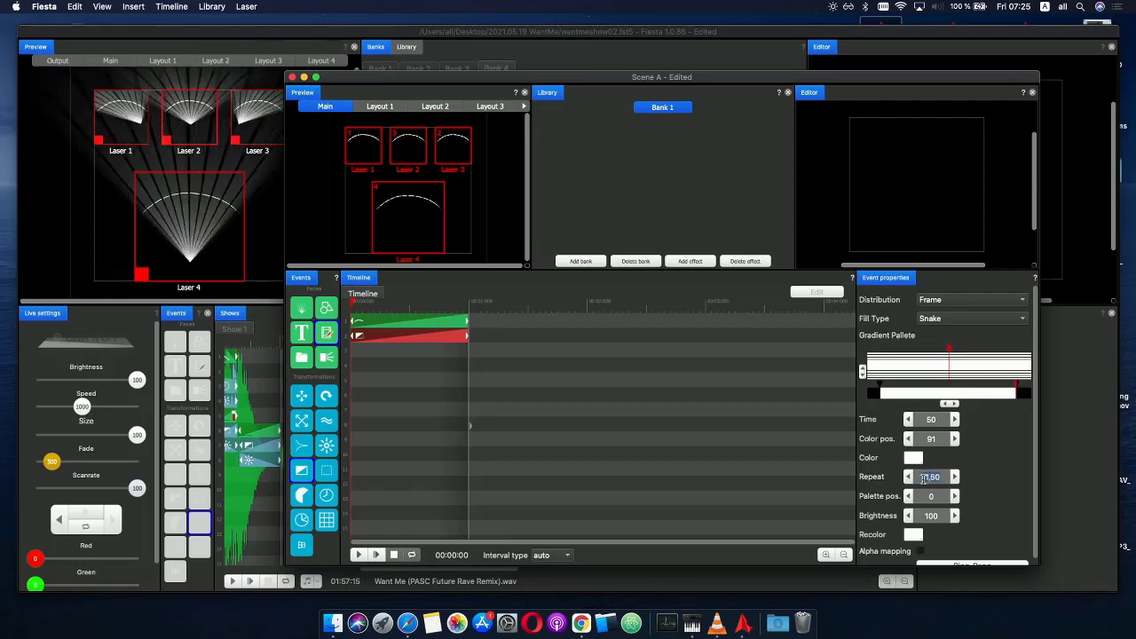
pyautogui.scroll(-4, 923, 477)
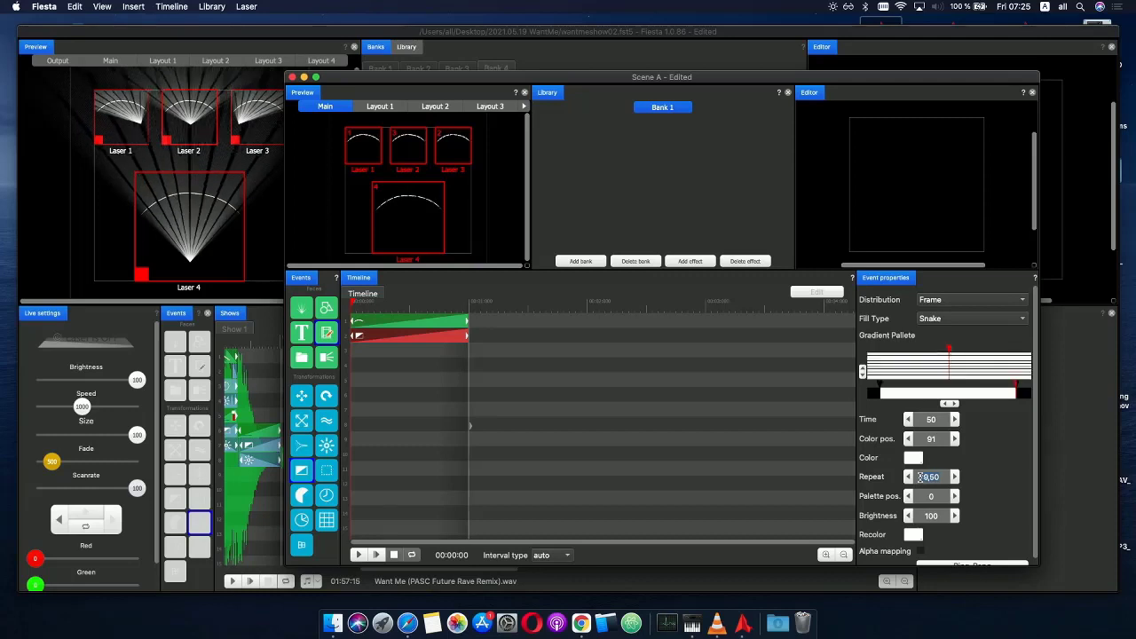
pyautogui.scroll(-2, 923, 477)
pyautogui.scroll(1, 921, 478)
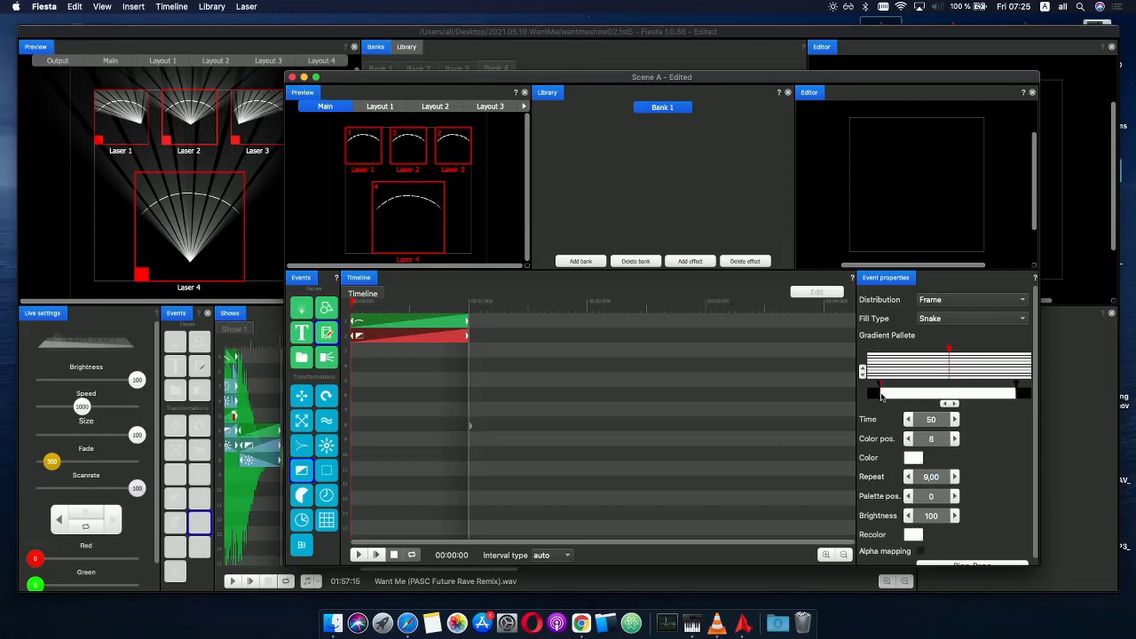
# - Narrow the palette's white band to color positions 23 through 79, keeping sharp black edges on both sides
pyautogui.moveTo(884, 394); pyautogui.dragTo(906, 397)
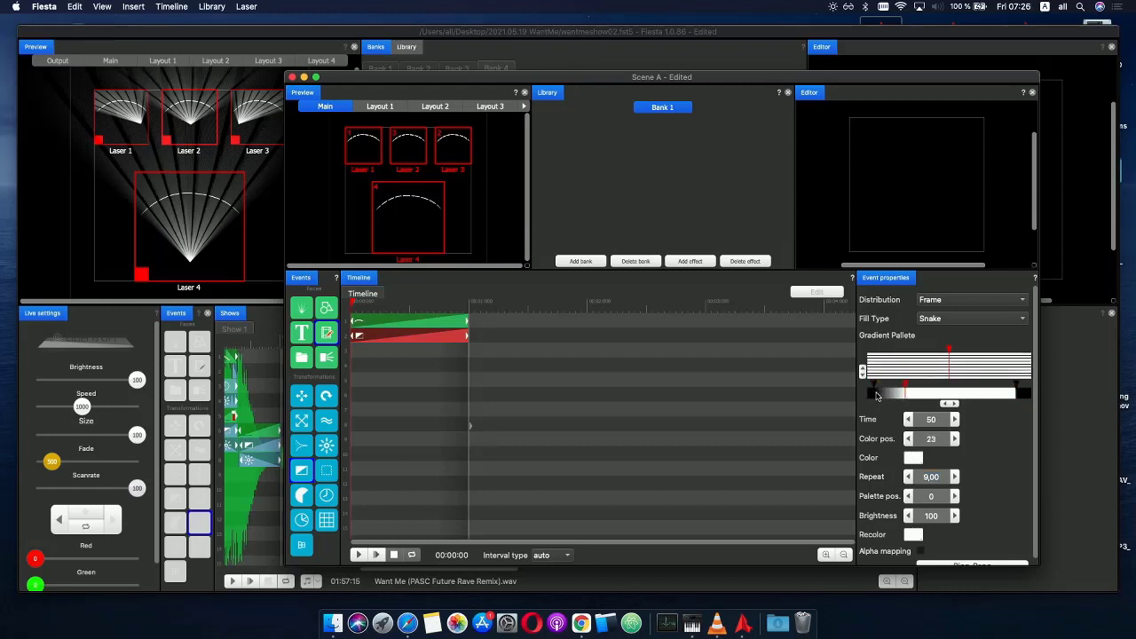
pyautogui.click(1017, 396)
pyautogui.moveTo(1015, 398); pyautogui.dragTo(998, 398)
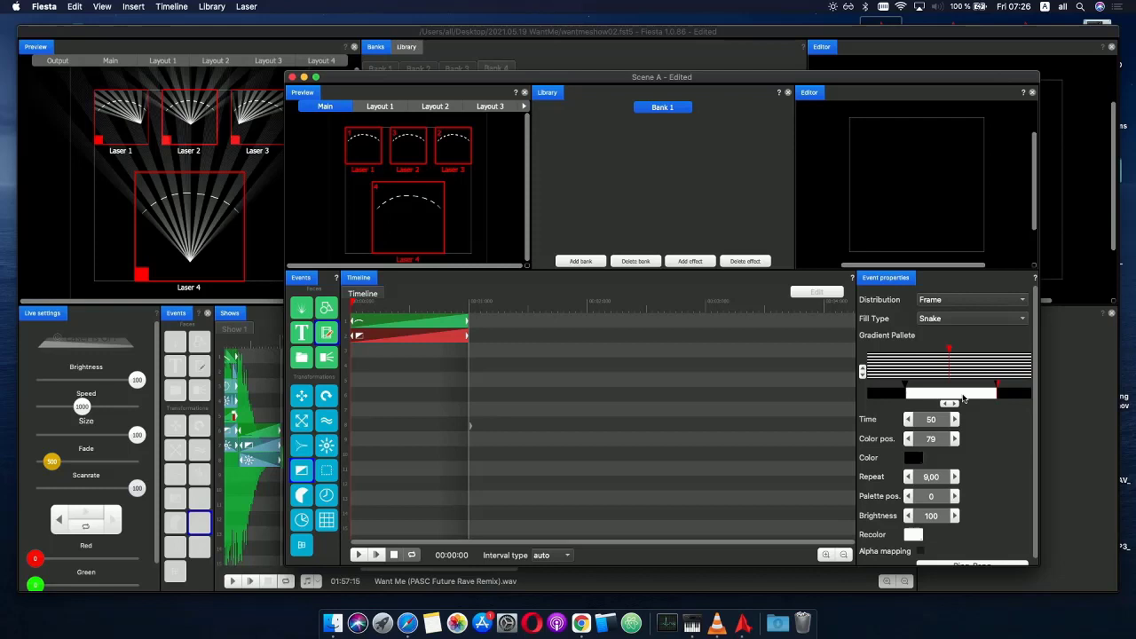
# - Apply the default animation to the color transformation's gradient palette, and close the scene window after a playback check
pyautogui.rightClick(950, 371)
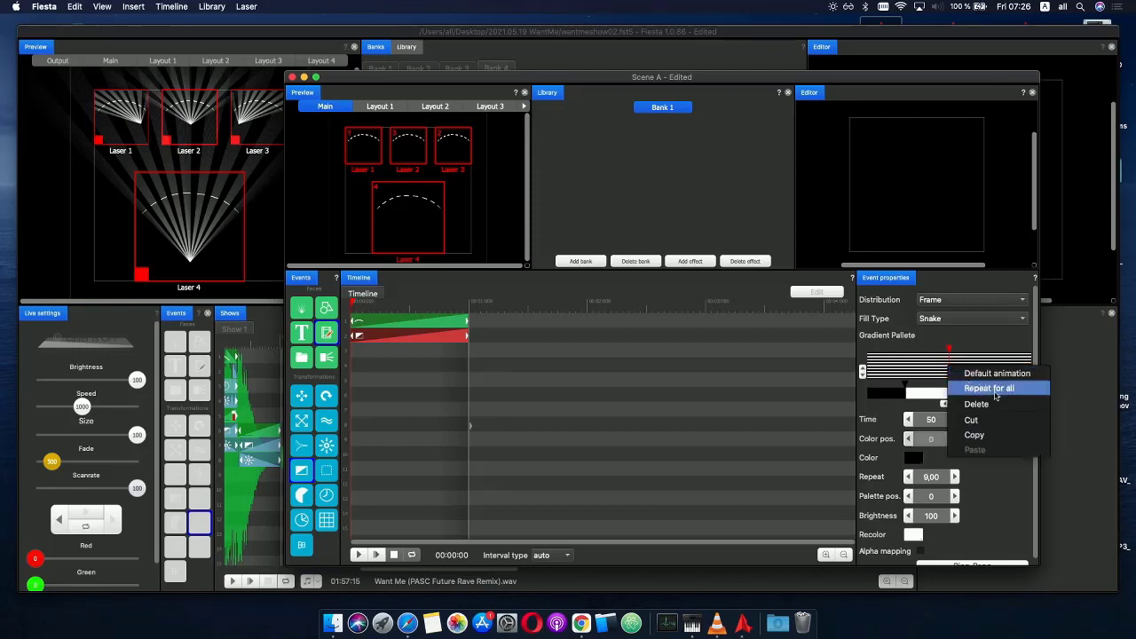
pyautogui.click(950, 371)
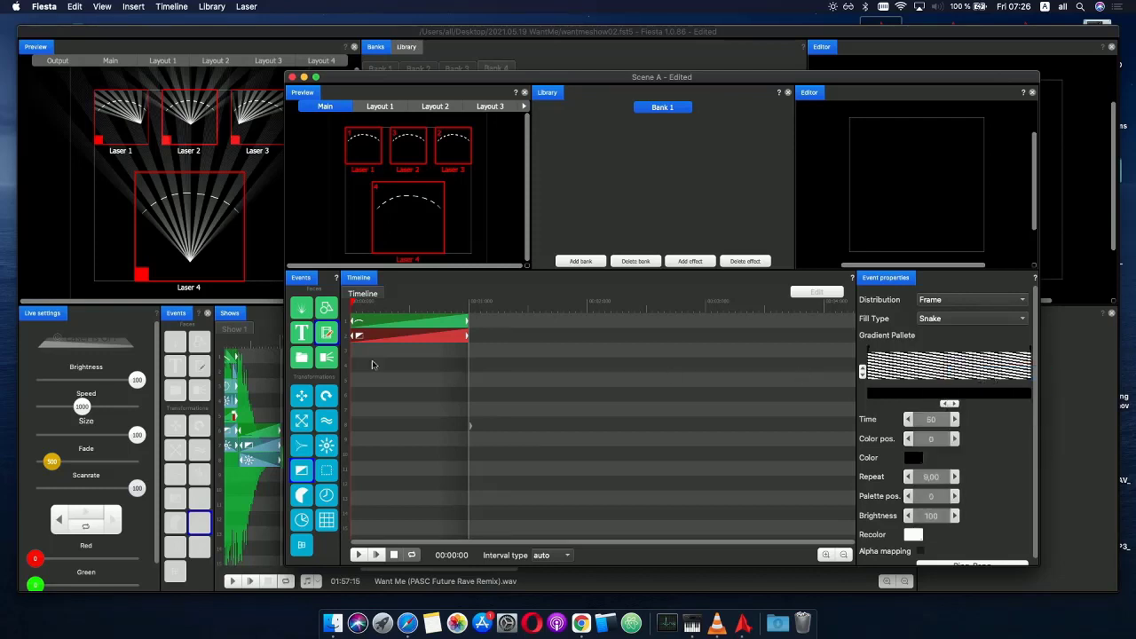
pyautogui.click(358, 554)
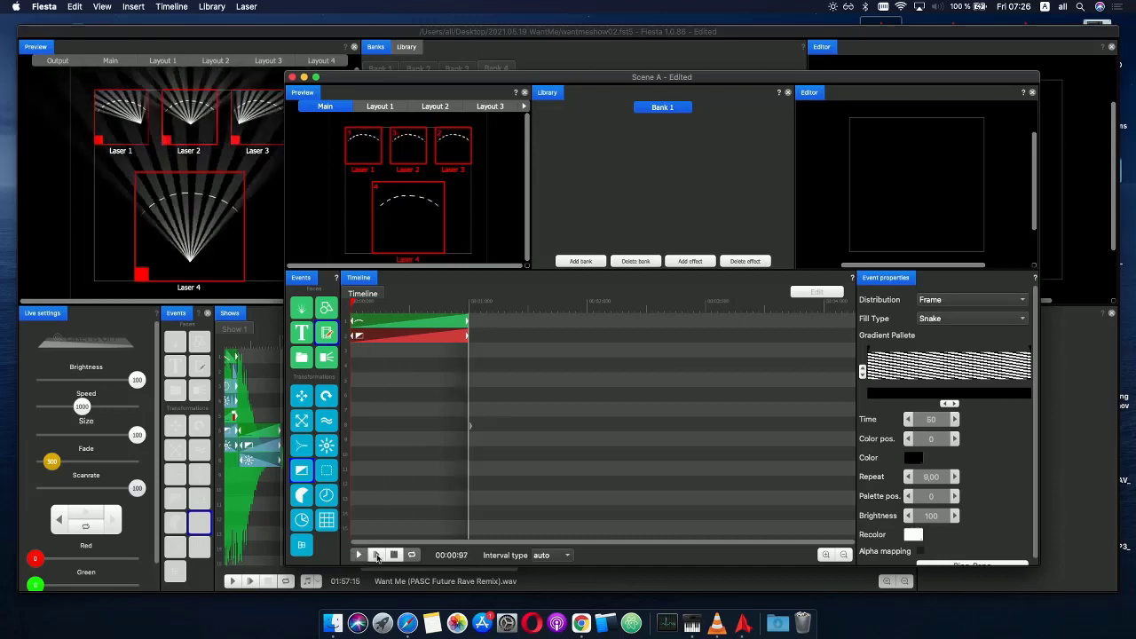
pyautogui.click(395, 555)
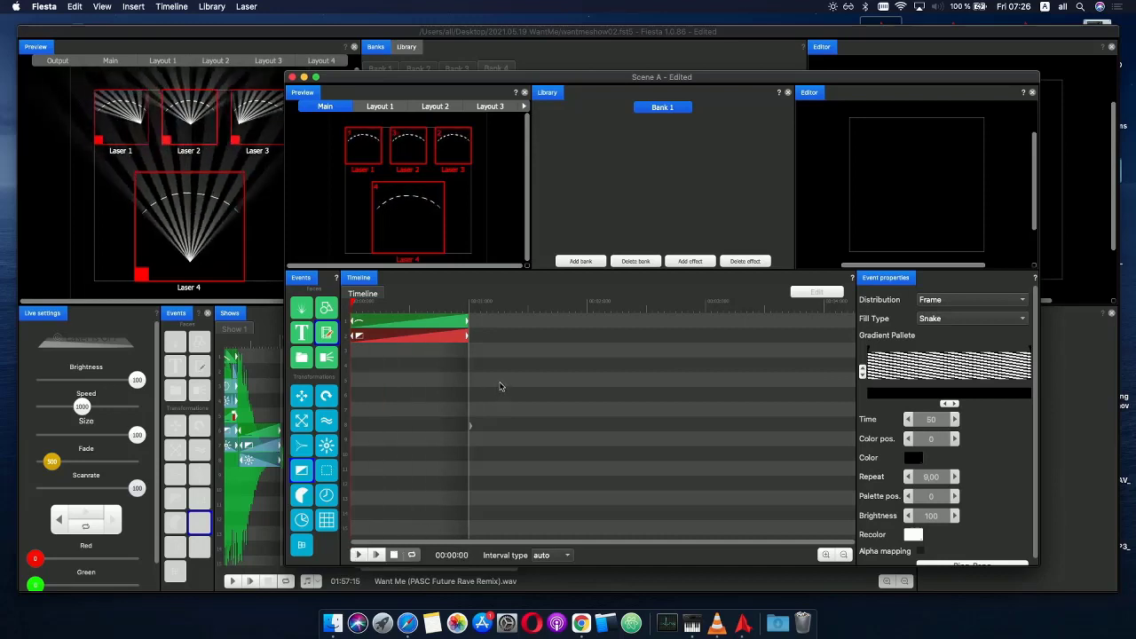
pyautogui.click(292, 78)
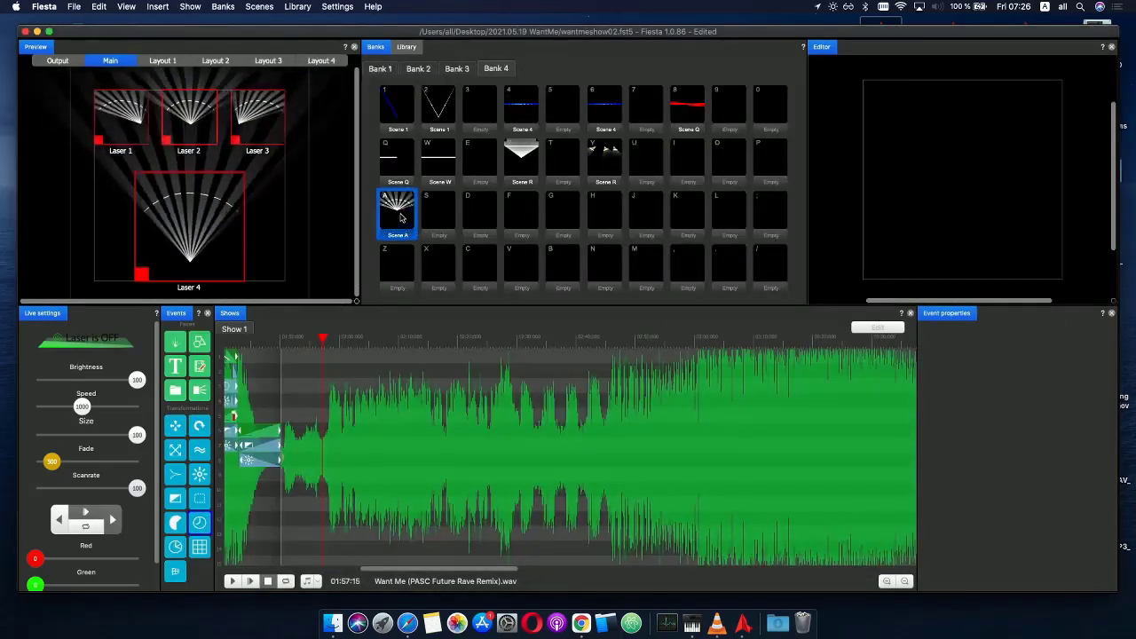
# - Place Scene A on track 3 of the show timeline, spanning from 01:58:31 to 02:06:16
pyautogui.moveTo(405, 210); pyautogui.dragTo(304, 406)
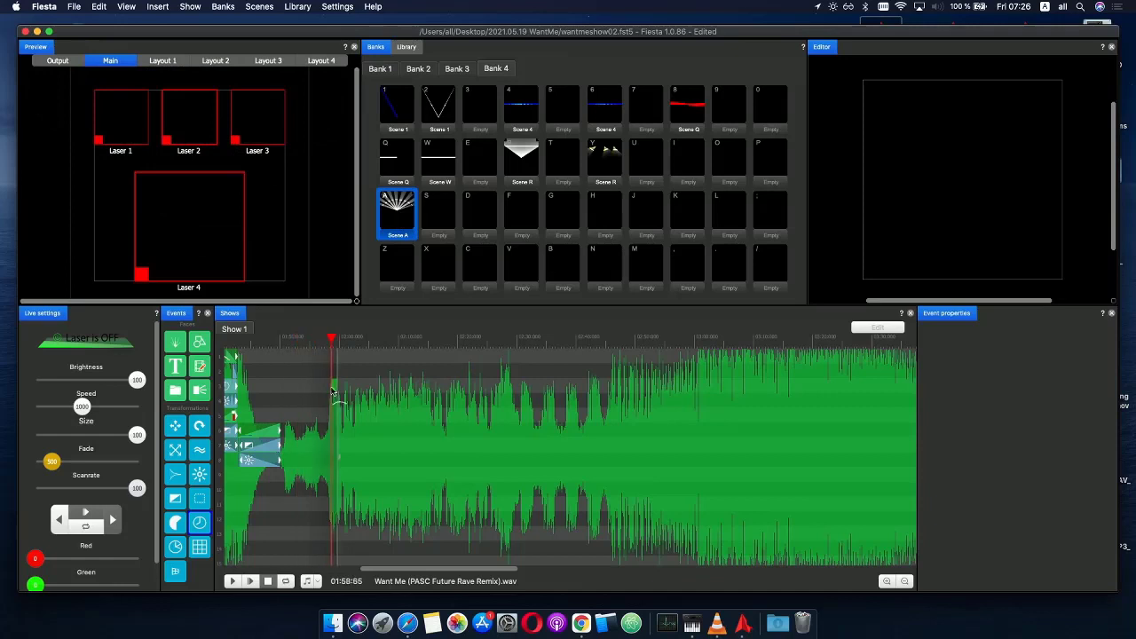
pyautogui.click(352, 401)
pyautogui.scroll(3, 352, 402)
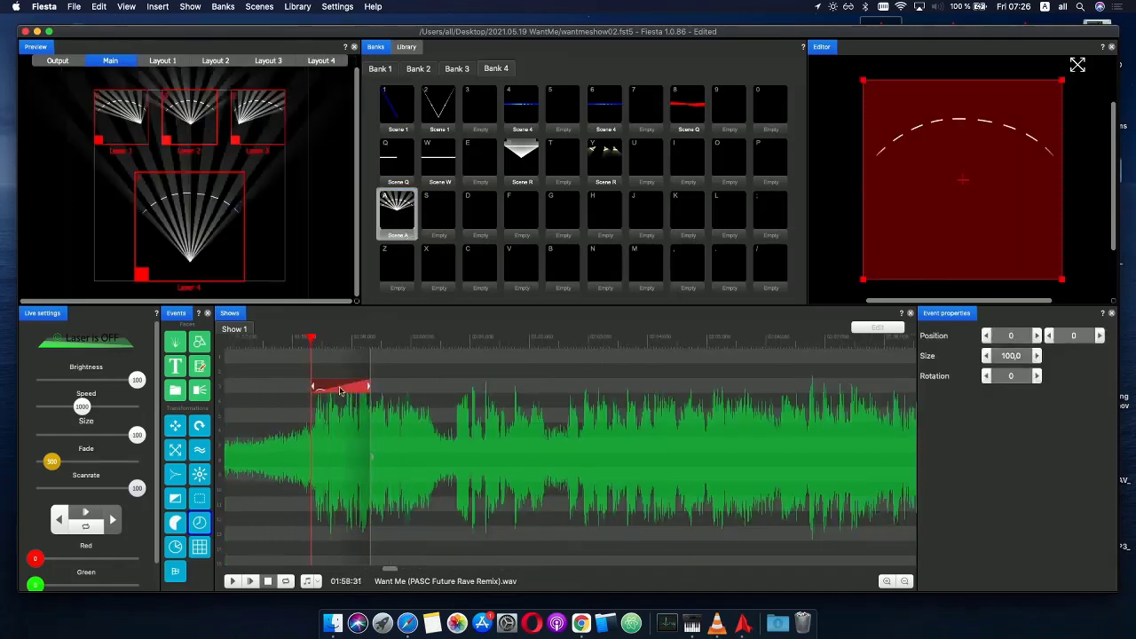
pyautogui.moveTo(364, 391); pyautogui.dragTo(775, 390)
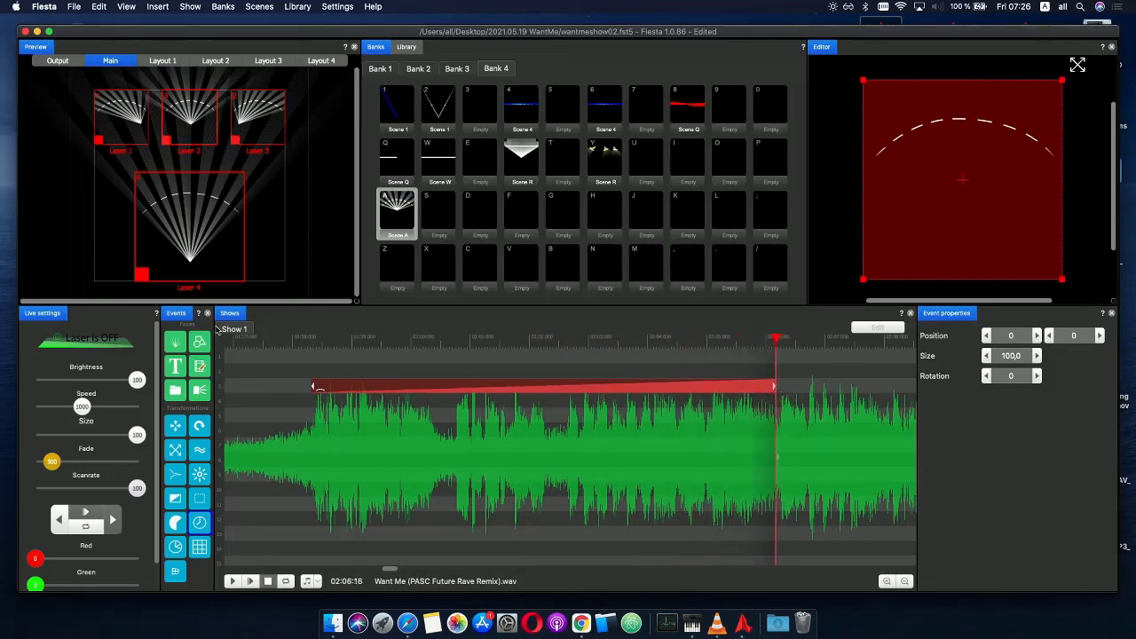
# - Delete the end point of the Scene A event's Phase graph so the phase stays flat
pyautogui.moveTo(301, 337); pyautogui.dragTo(345, 343)
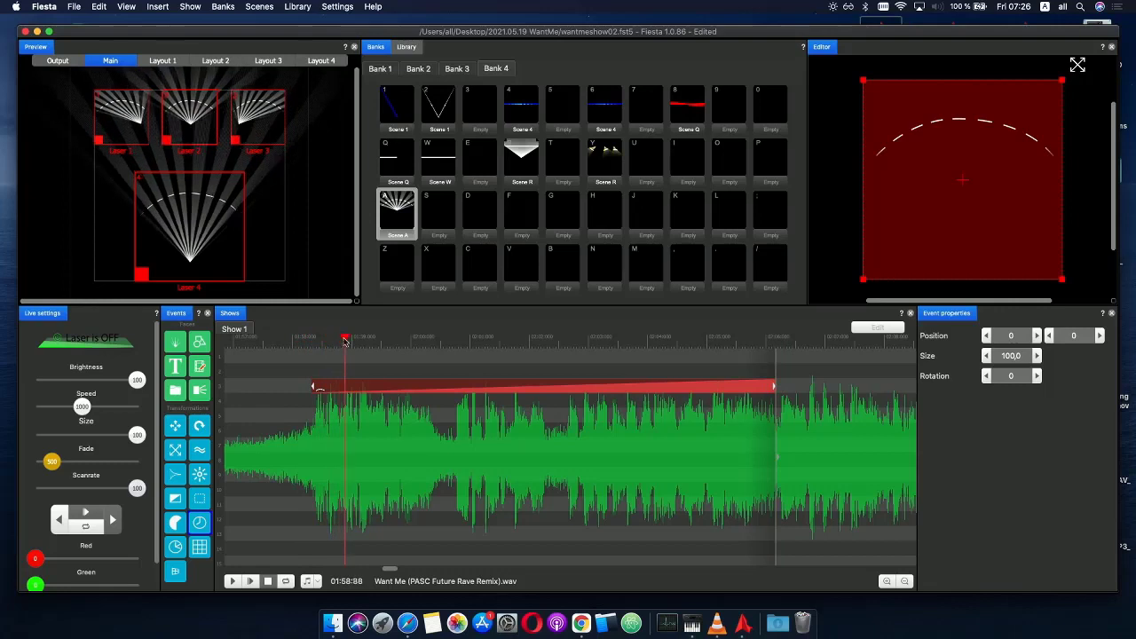
pyautogui.doubleClick(337, 390)
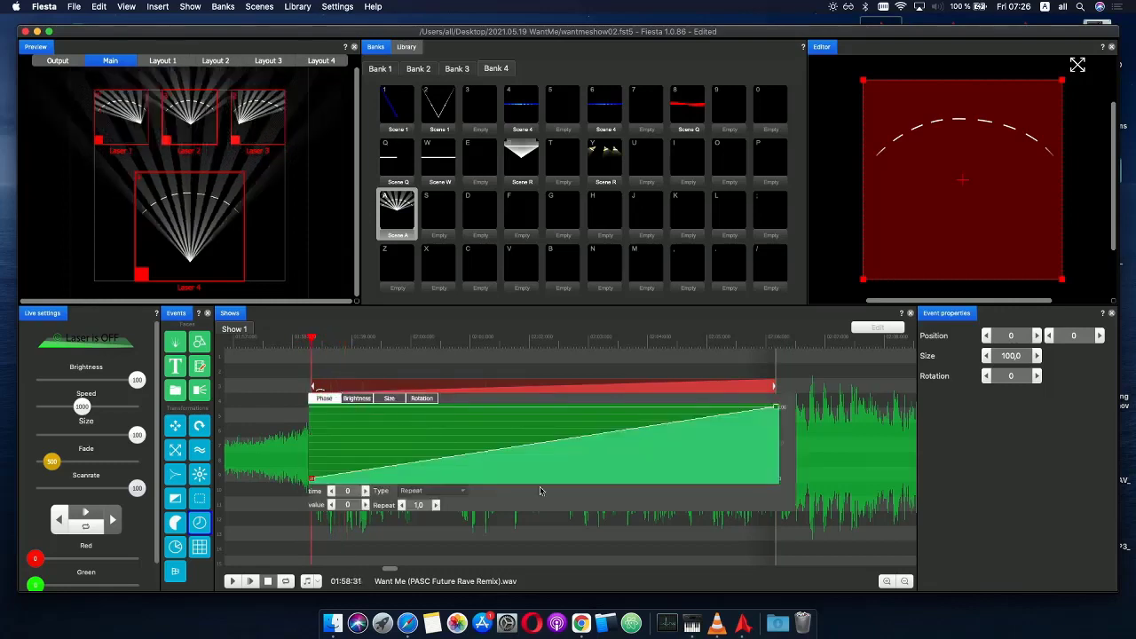
pyautogui.moveTo(777, 424); pyautogui.dragTo(741, 432)
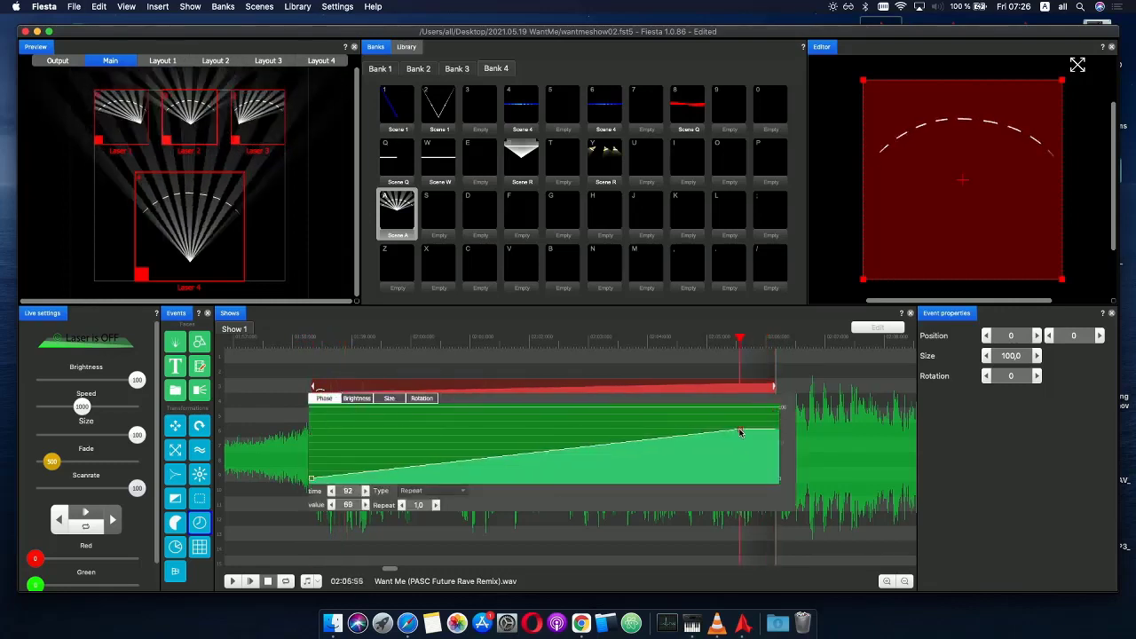
pyautogui.rightClick(741, 436)
pyautogui.click(751, 442)
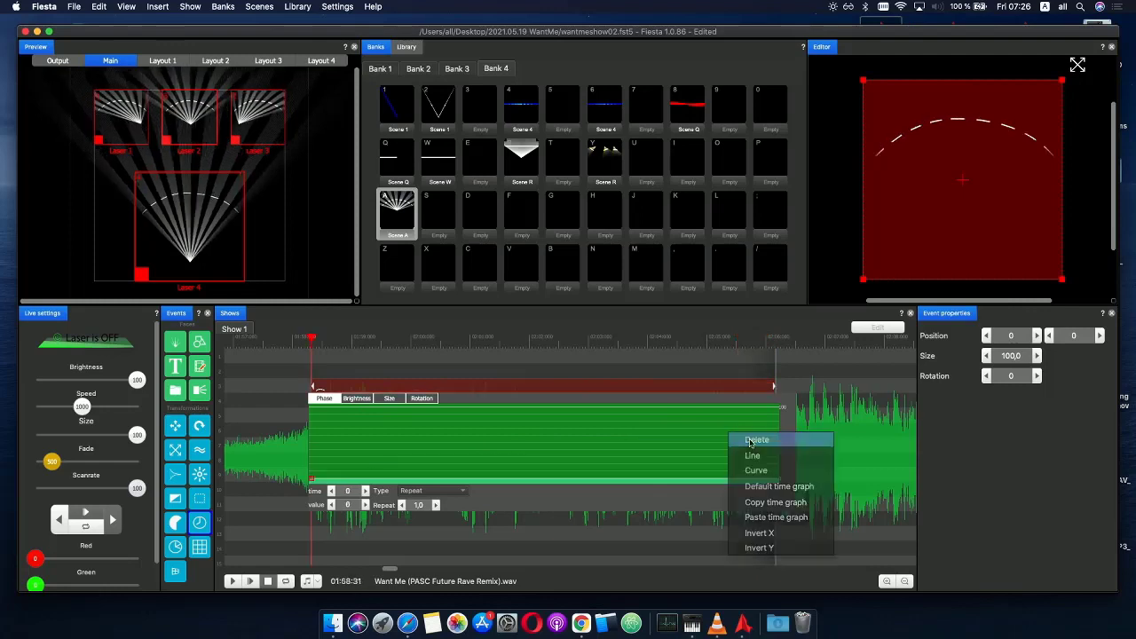
pyautogui.moveTo(311, 341); pyautogui.dragTo(286, 360)
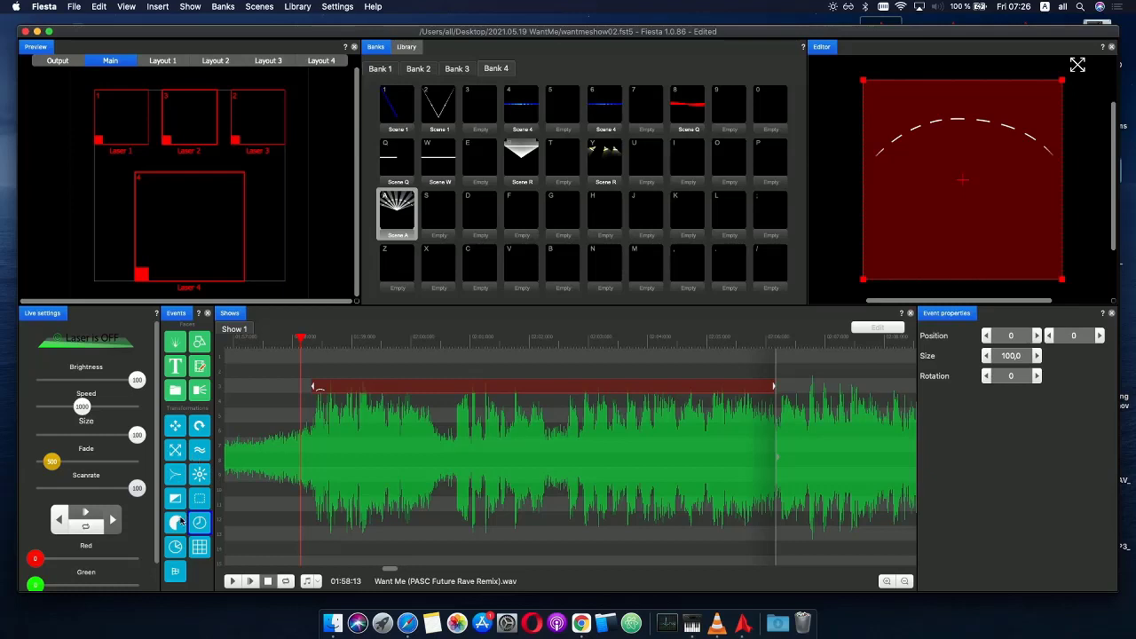
# - Add an Open/Close transformation on track 4 directly beneath the Scene A event, matching its length
pyautogui.moveTo(179, 522); pyautogui.dragTo(337, 395)
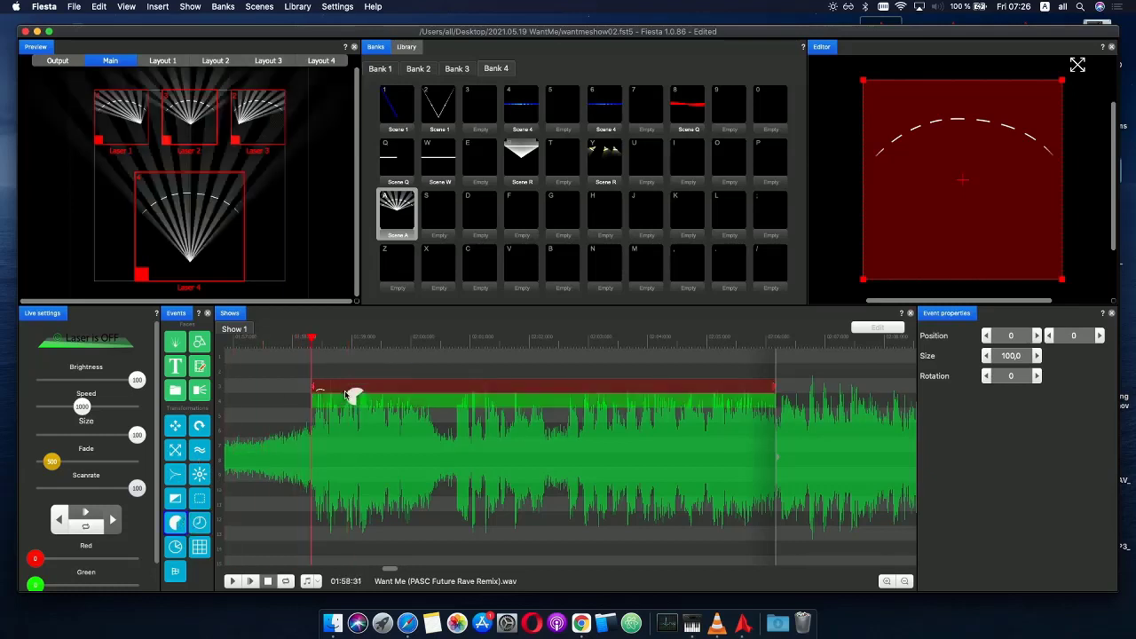
pyautogui.click(360, 407)
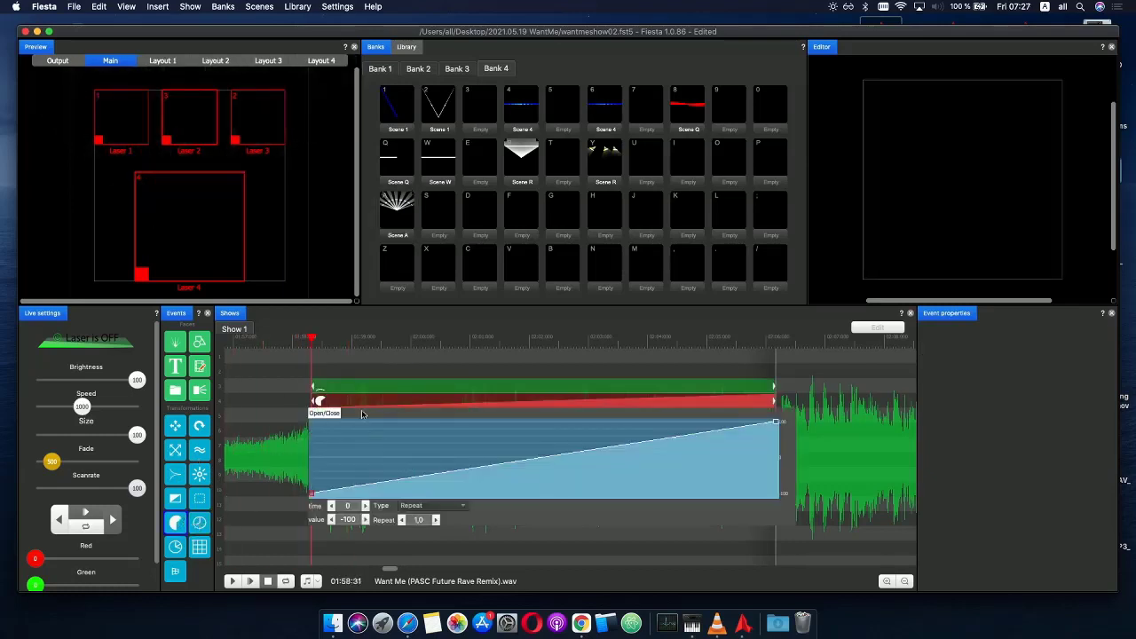
pyautogui.moveTo(313, 340); pyautogui.dragTo(450, 343)
pyautogui.click(384, 396)
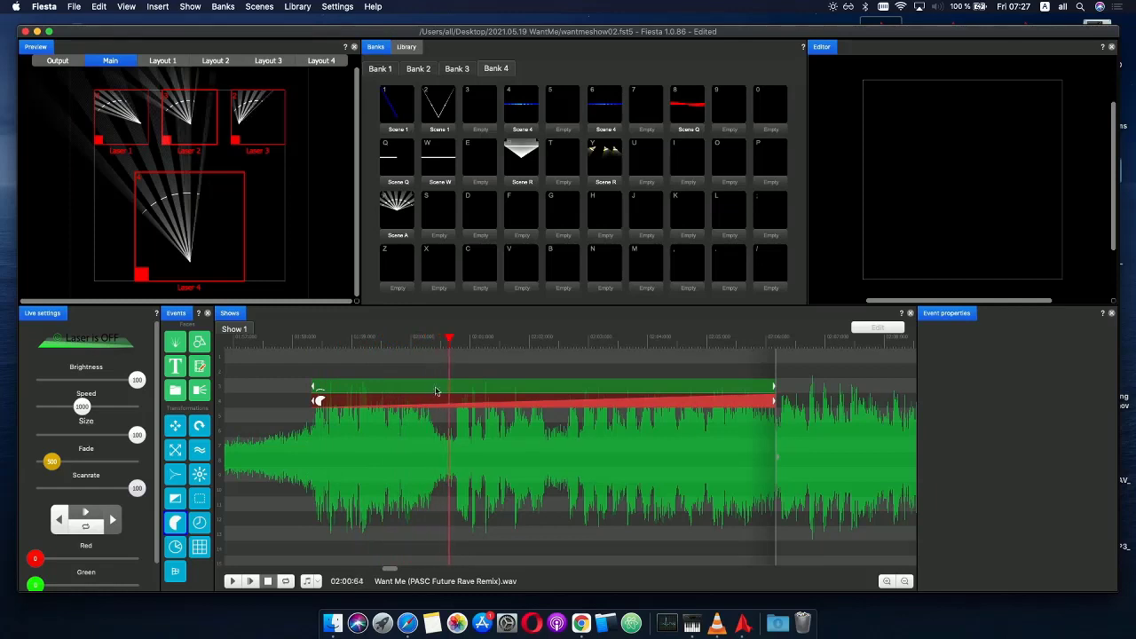
# - Add two points to the Open/Close graph, holding the value at about -49 from time 19 to time 34
pyautogui.click(430, 342)
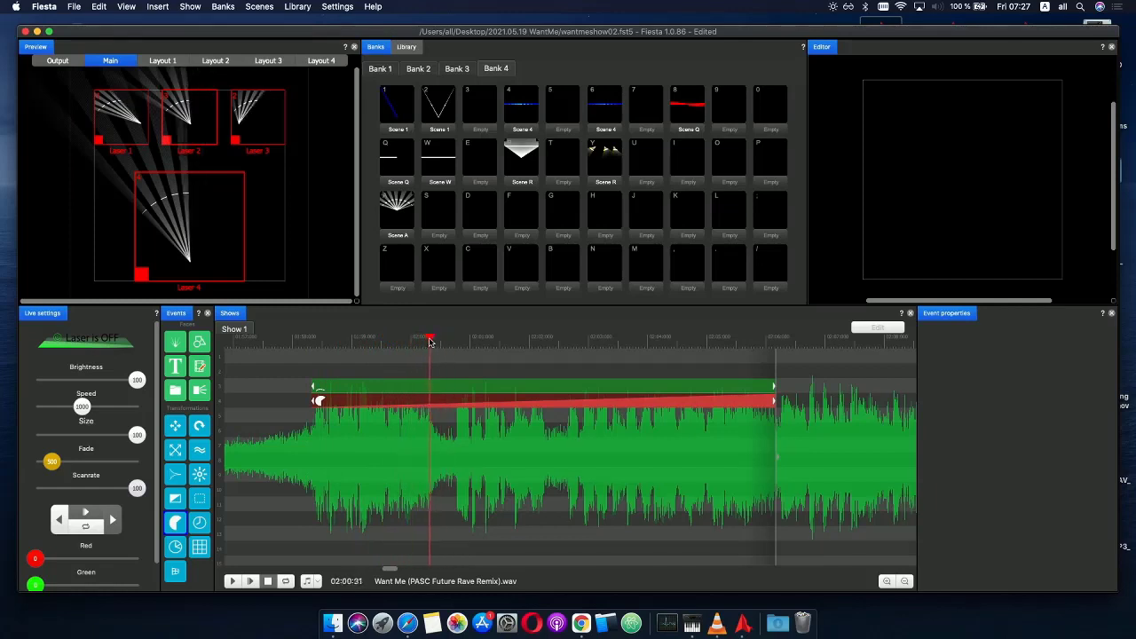
pyautogui.click(429, 406)
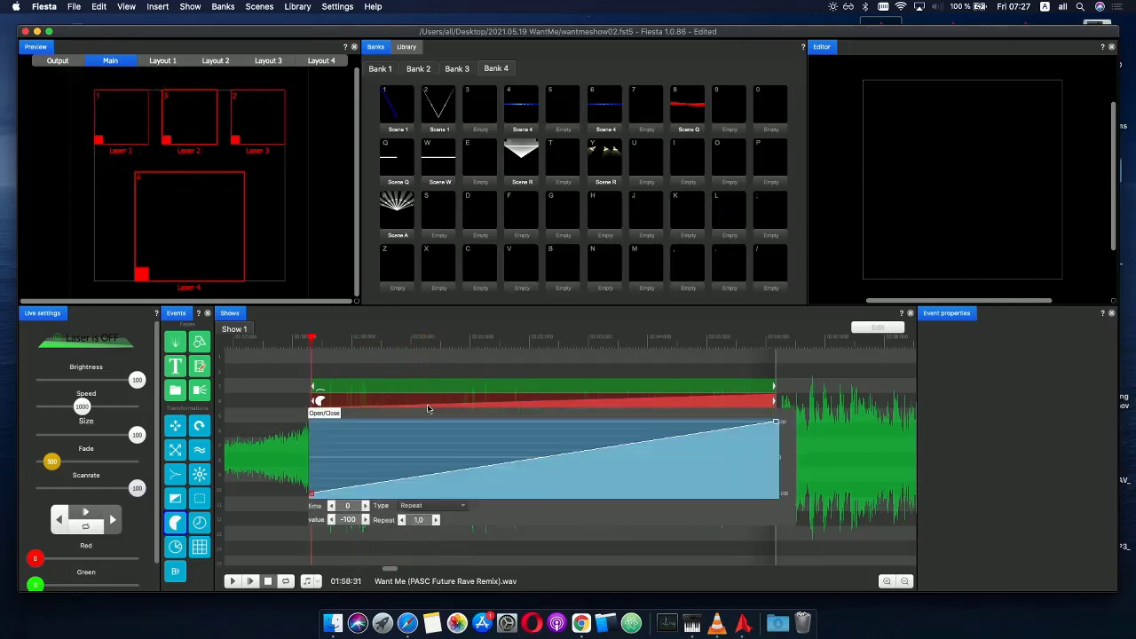
pyautogui.click(435, 478)
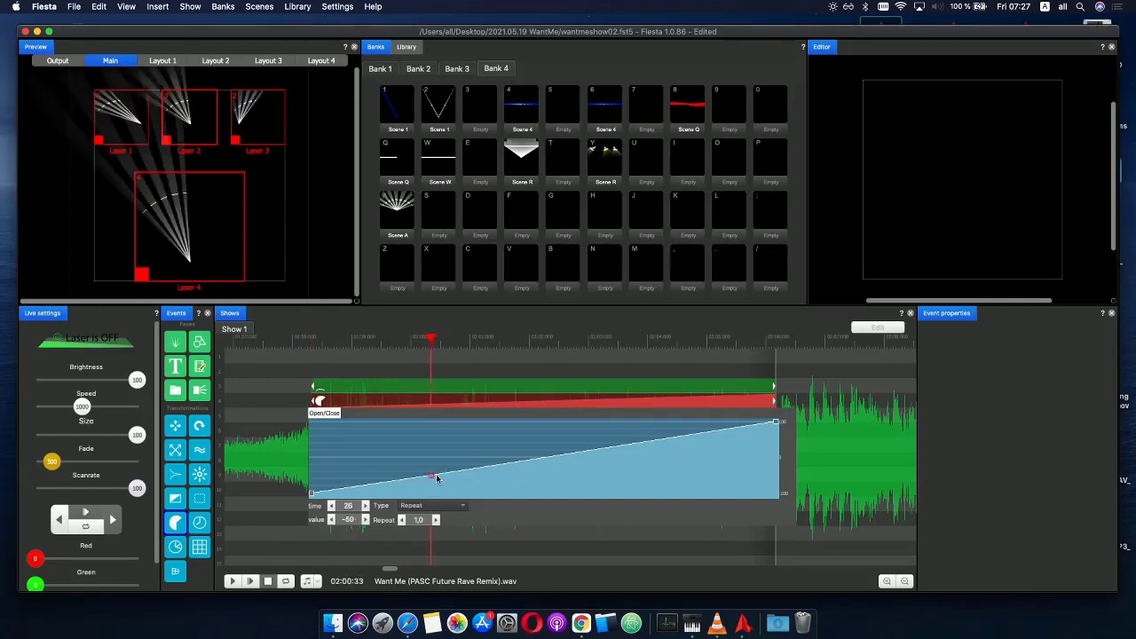
pyautogui.moveTo(433, 477); pyautogui.dragTo(469, 477)
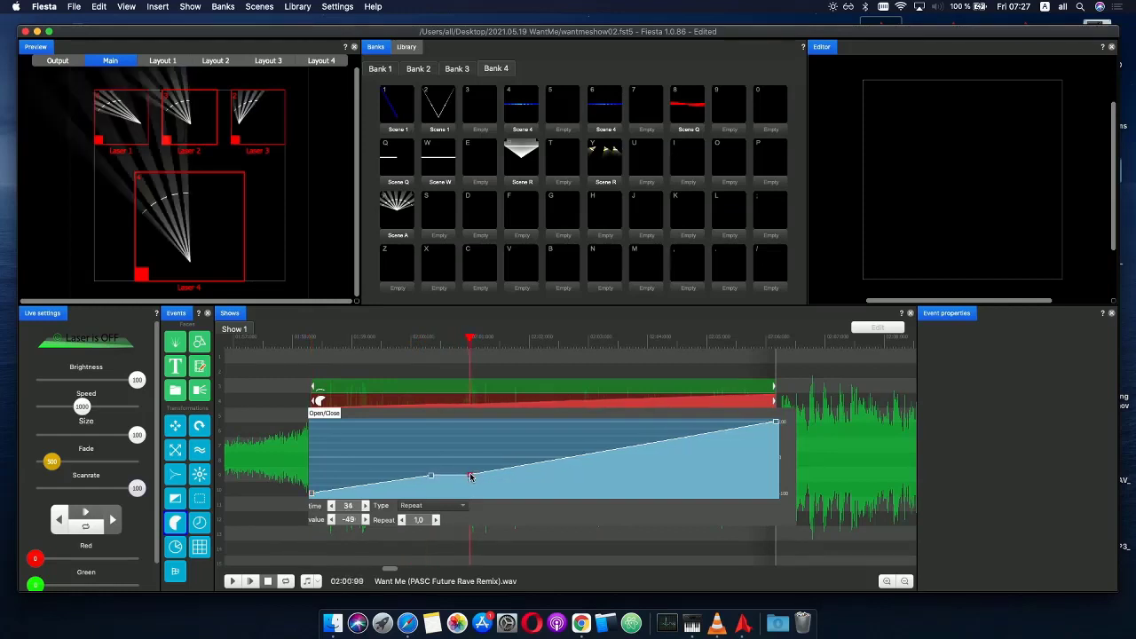
pyautogui.moveTo(422, 345)
pyautogui.mouseDown()
pyautogui.moveTo(368, 345)
pyautogui.moveTo(510, 344)
pyautogui.moveTo(402, 344)
pyautogui.moveTo(465, 343)
pyautogui.moveTo(425, 341)
pyautogui.mouseUp()
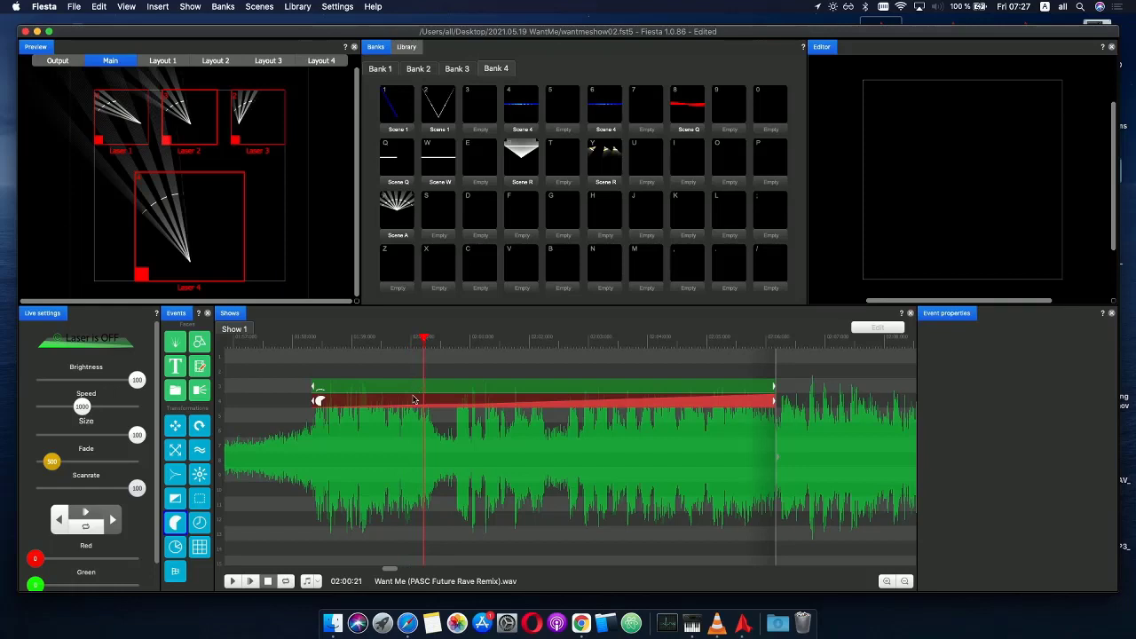
pyautogui.click(415, 407)
pyautogui.moveTo(431, 479); pyautogui.dragTo(399, 480)
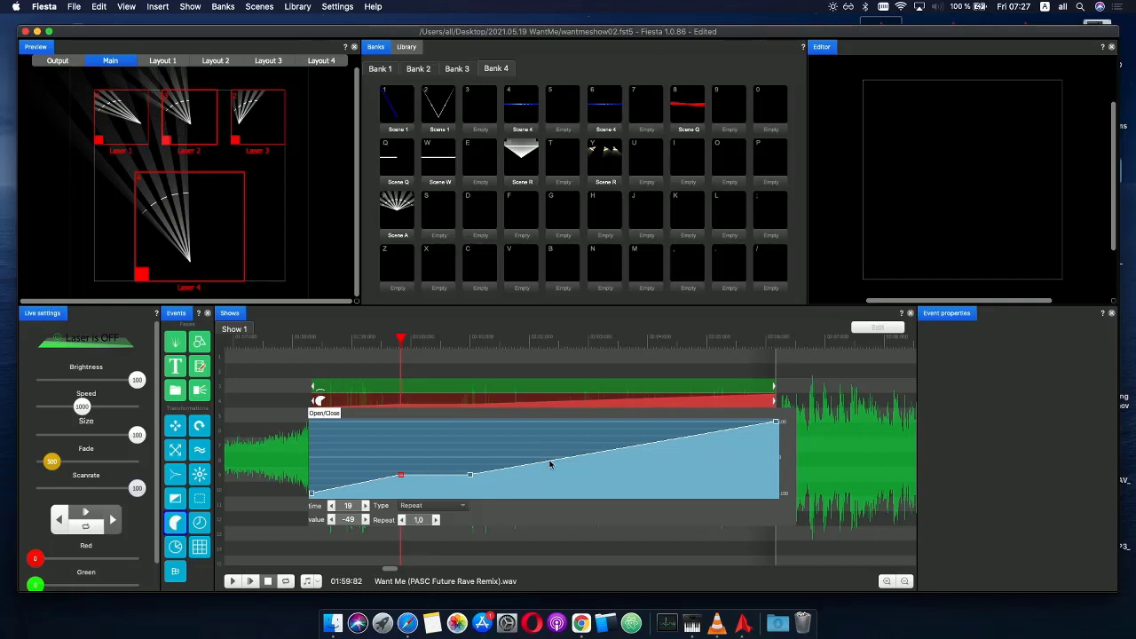
# - Create a second hold in the Open/Close graph at about -2, from time 53 to about time 72
pyautogui.moveTo(551, 464); pyautogui.dragTo(600, 459)
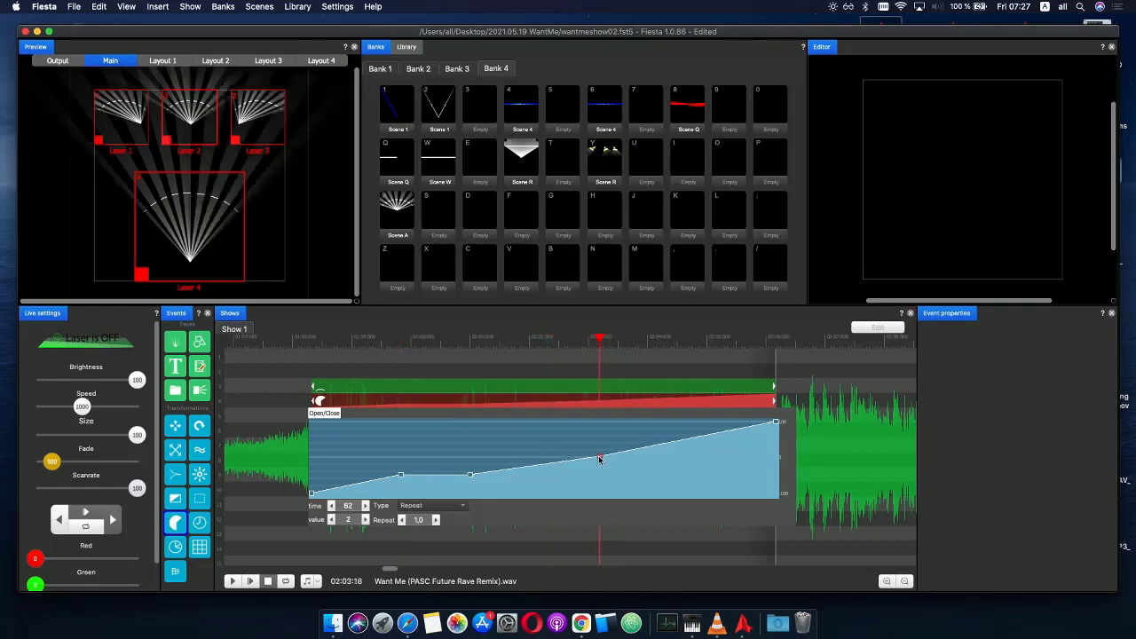
pyautogui.moveTo(460, 345); pyautogui.dragTo(544, 347)
pyautogui.click(545, 406)
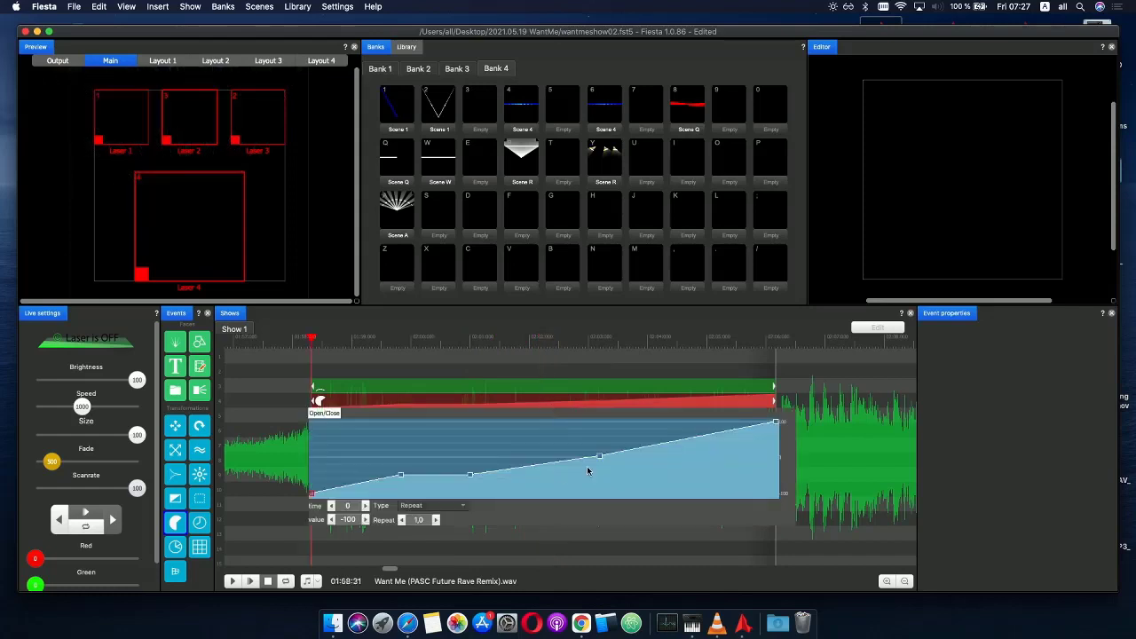
pyautogui.click(560, 459)
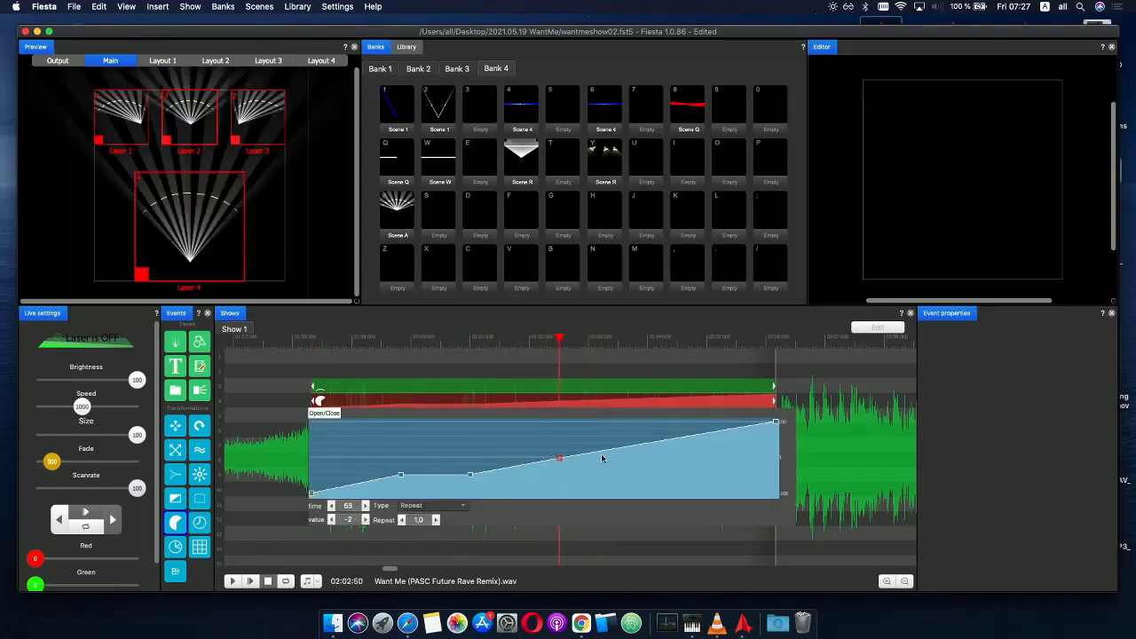
pyautogui.moveTo(626, 459); pyautogui.dragTo(646, 461)
# - Play the show from just before the Scene A event to check the arch's opening against the music
pyautogui.click(291, 339)
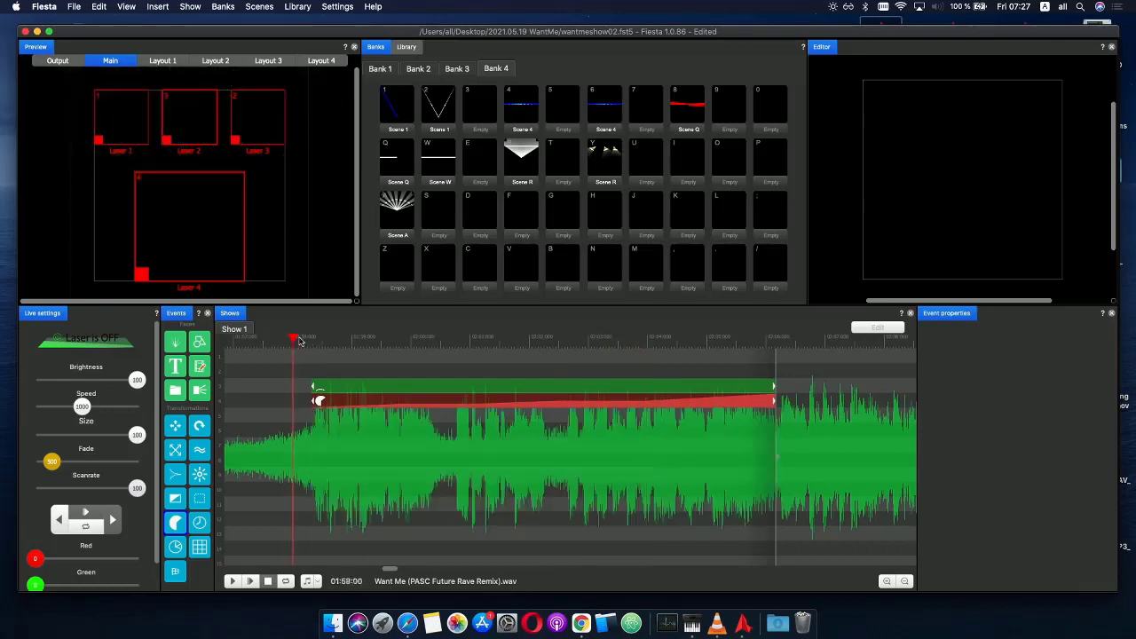
pyautogui.click(253, 582)
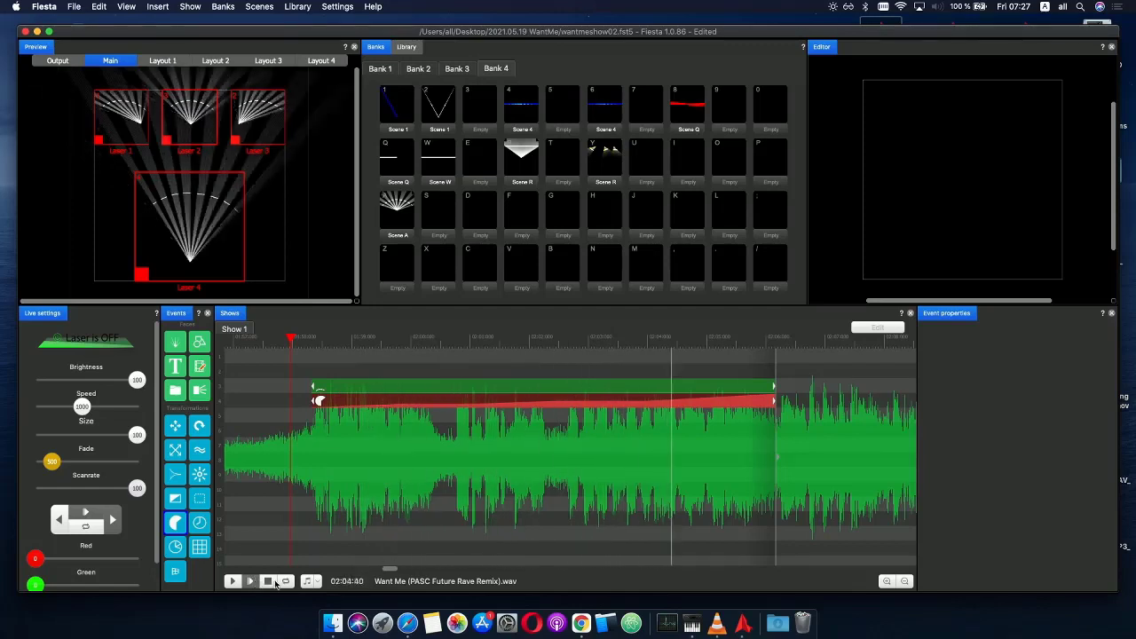
pyautogui.click(269, 582)
# - Lower the first hold of the Open/Close graph to about -76, running from time 17 to time 34
pyautogui.click(384, 400)
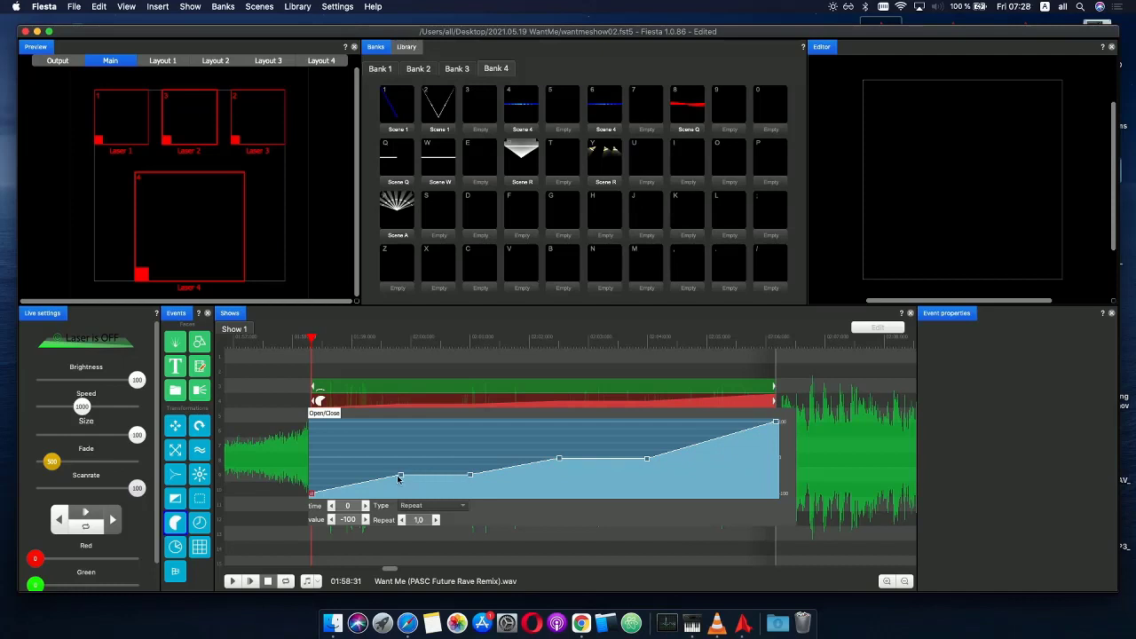
pyautogui.moveTo(400, 477); pyautogui.dragTo(389, 490)
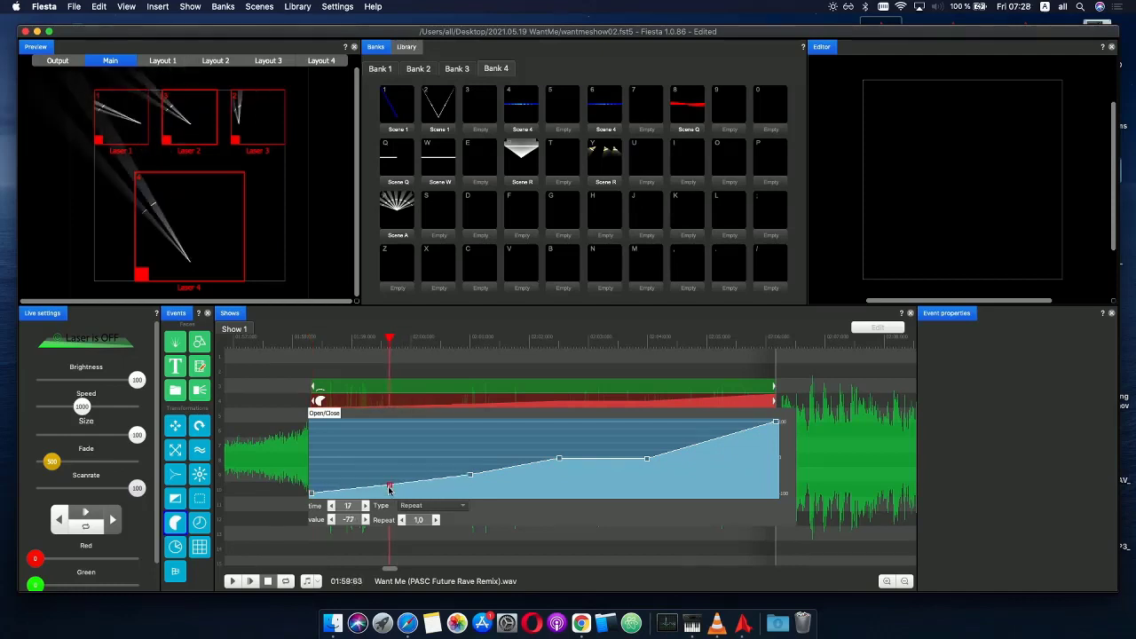
pyautogui.moveTo(473, 478); pyautogui.dragTo(472, 487)
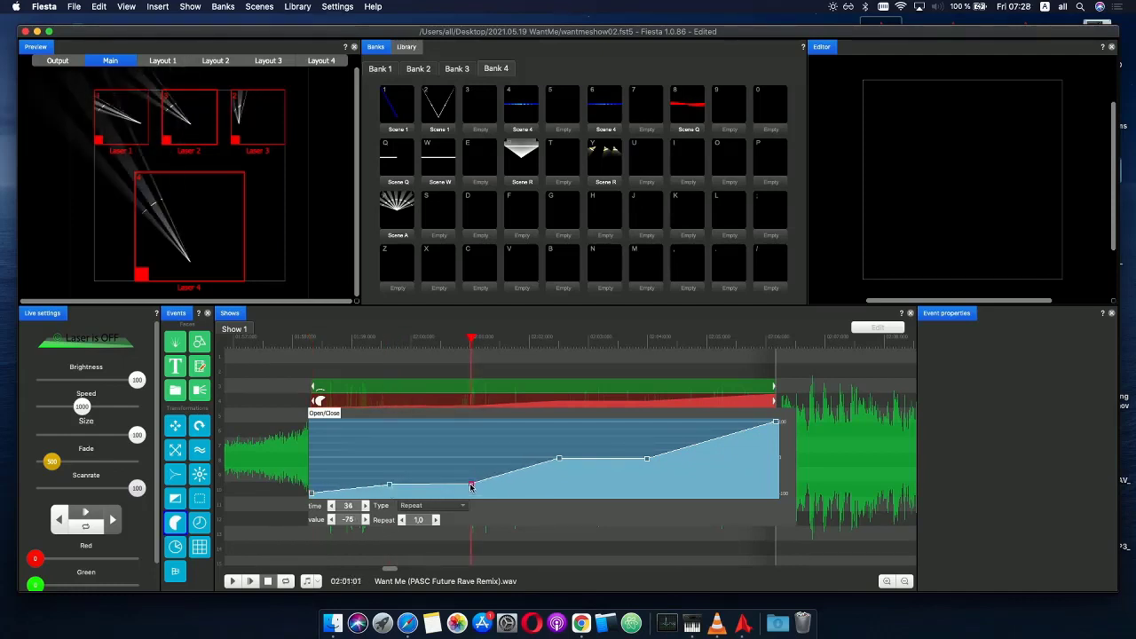
# - Lower the second hold to about -43 between times 53 and 73, and end the graph with a small dip and a final value of -1
pyautogui.moveTo(559, 460); pyautogui.dragTo(560, 477)
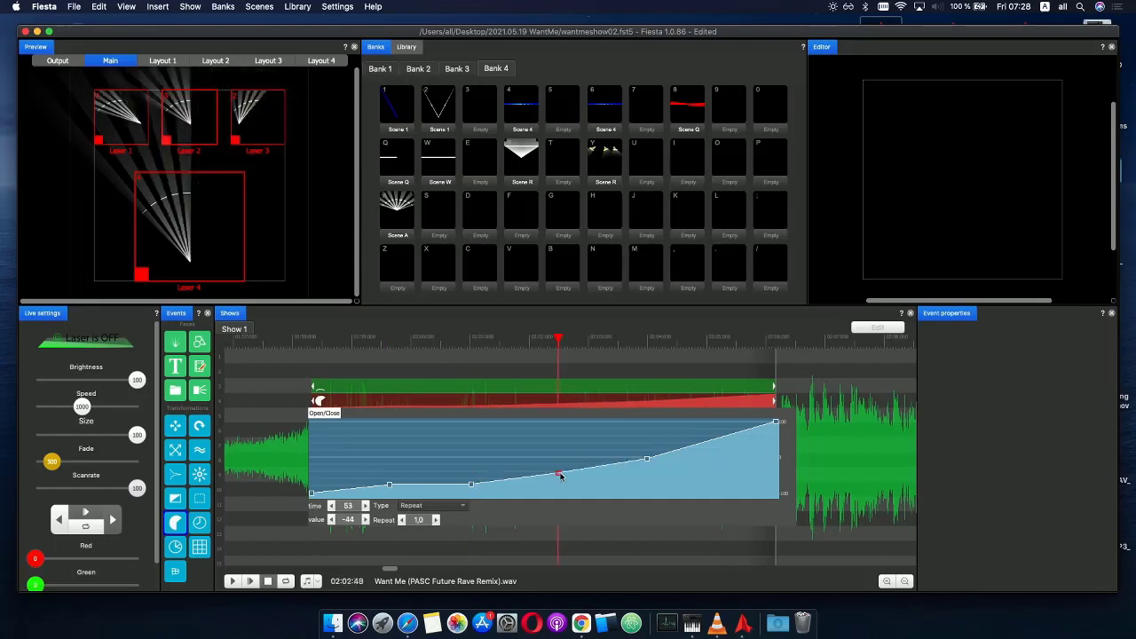
pyautogui.moveTo(645, 460); pyautogui.dragTo(649, 475)
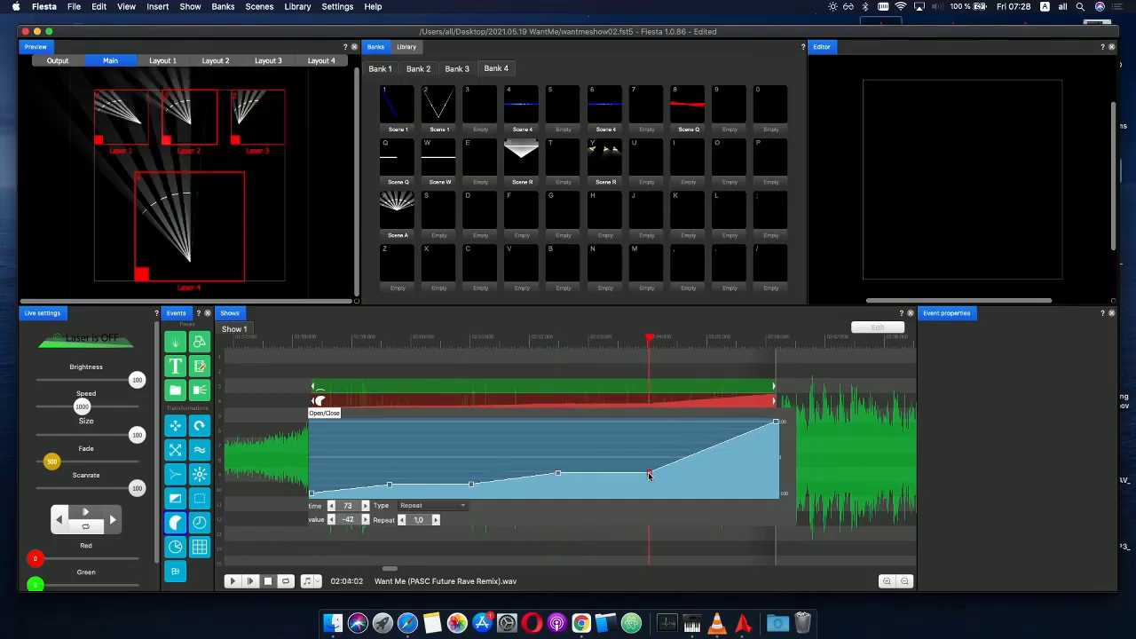
pyautogui.moveTo(774, 425); pyautogui.dragTo(780, 459)
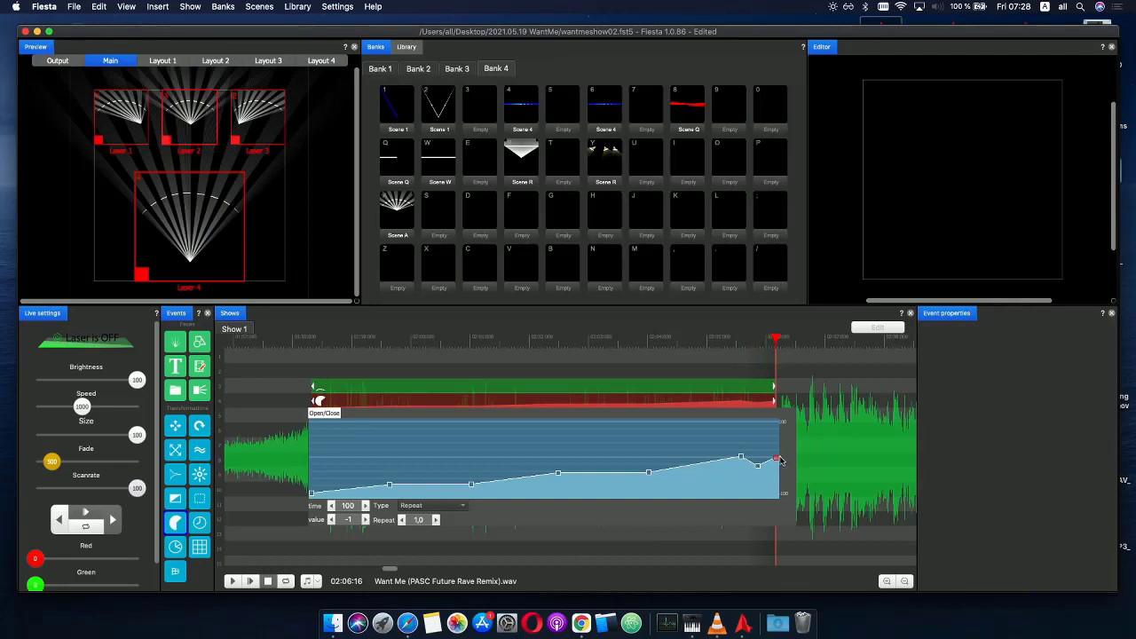
# - Play the show from 01:57:70 to review the reshaped Open/Close movement with the music
pyautogui.click(275, 343)
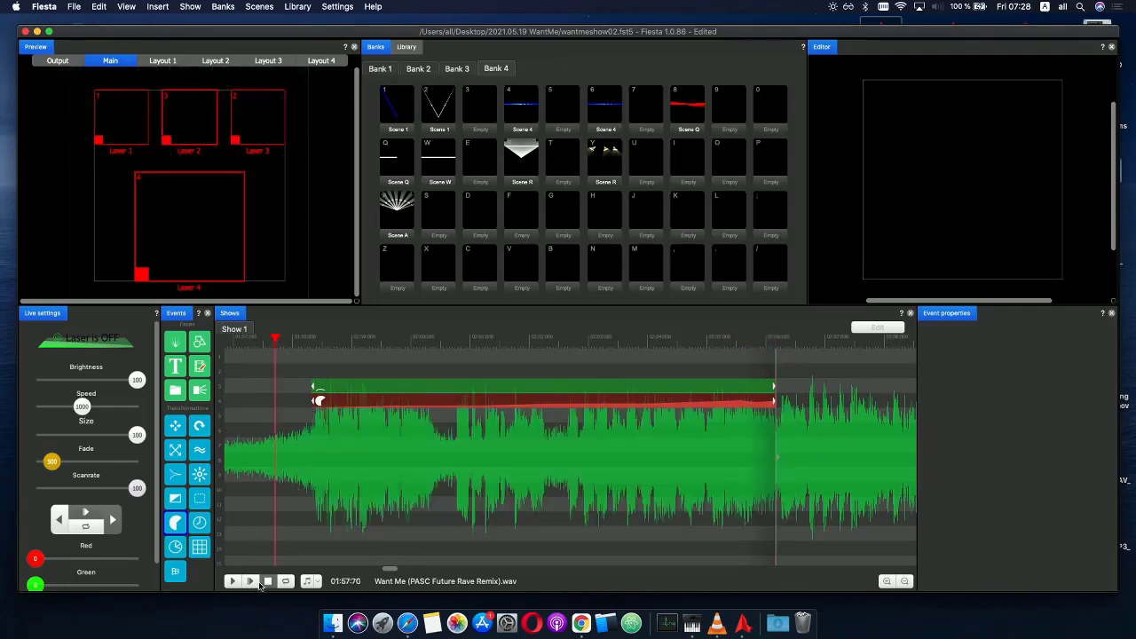
pyautogui.click(252, 582)
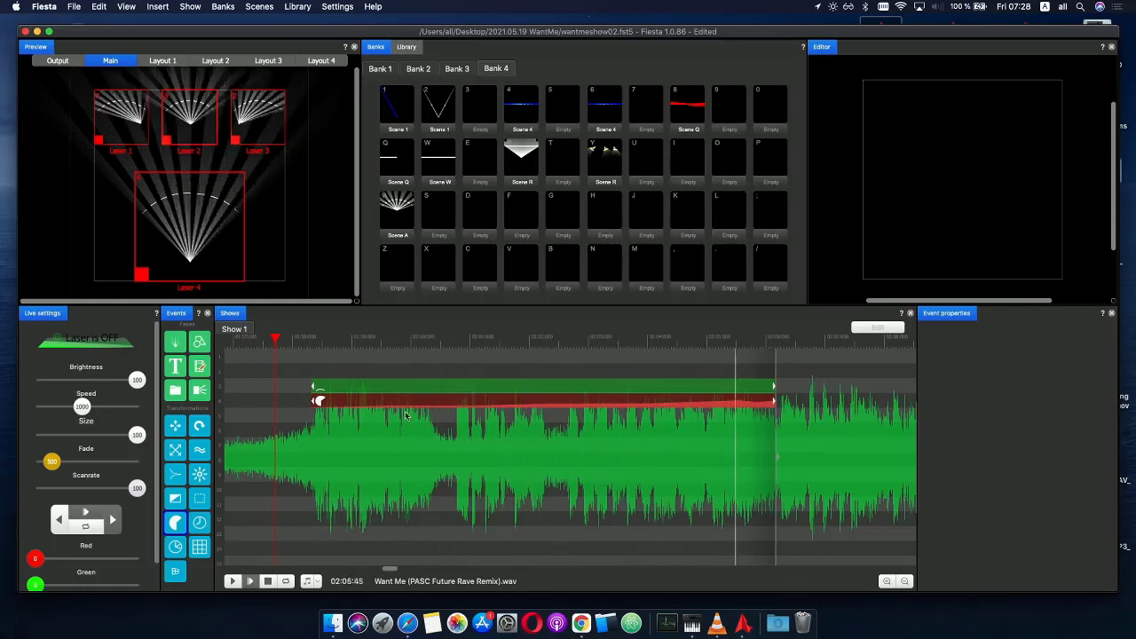
# - Shift both points of the Open/Close graph's first hold earlier, keeping the hold level
pyautogui.click(318, 401)
pyautogui.moveTo(386, 489); pyautogui.dragTo(360, 488)
pyautogui.moveTo(471, 488); pyautogui.dragTo(442, 488)
# - Play the show from 01:57:87 to check the earlier first hold against the music
pyautogui.click(286, 344)
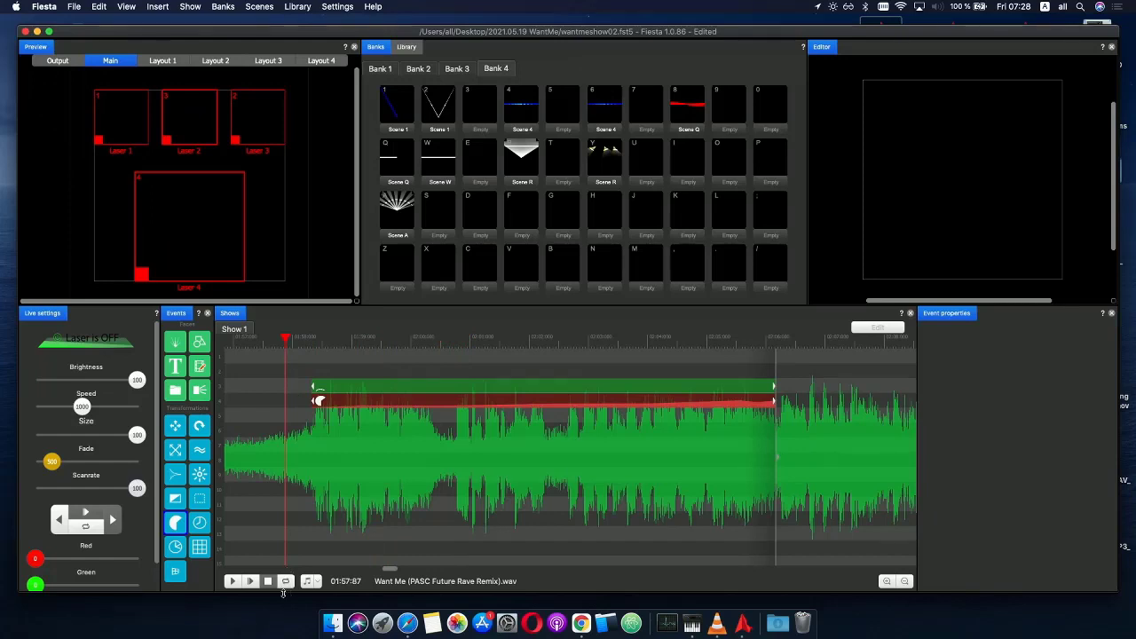
pyautogui.click(251, 581)
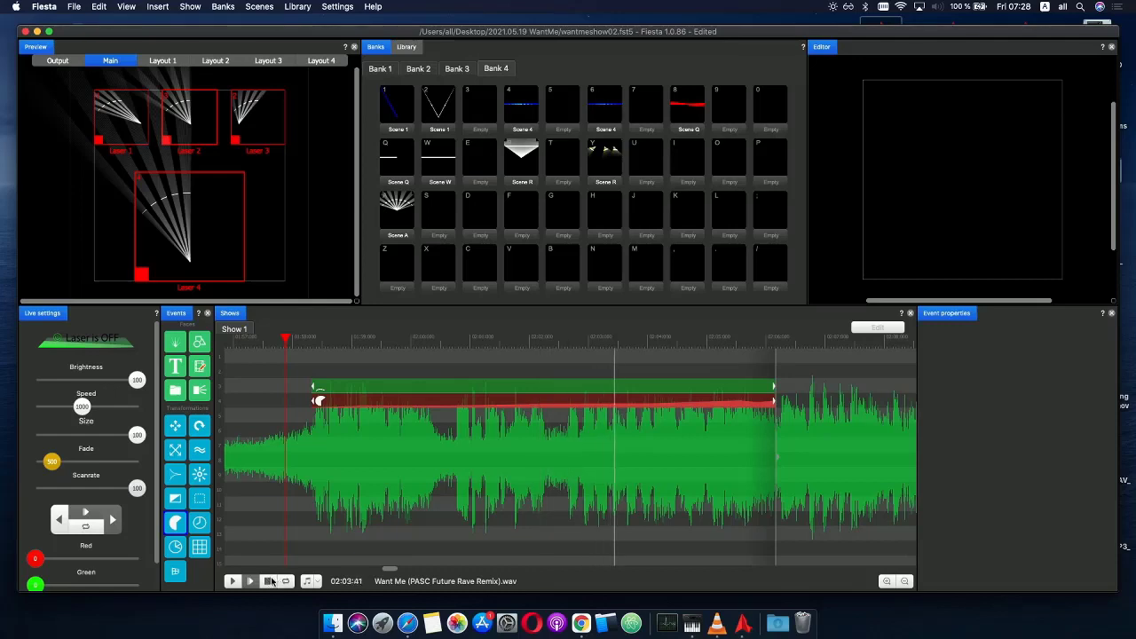
pyautogui.click(269, 581)
# - Move the start of the Open/Close graph's second hold to time 45 and value -54, and lower its end point to match
pyautogui.click(504, 406)
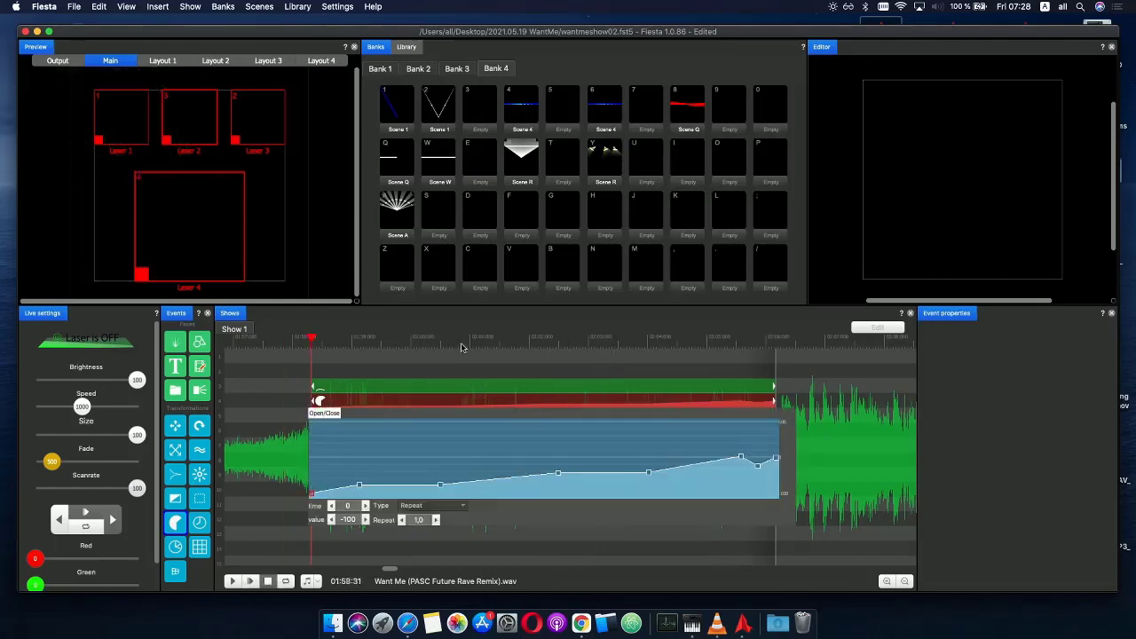
pyautogui.moveTo(460, 347); pyautogui.dragTo(537, 347)
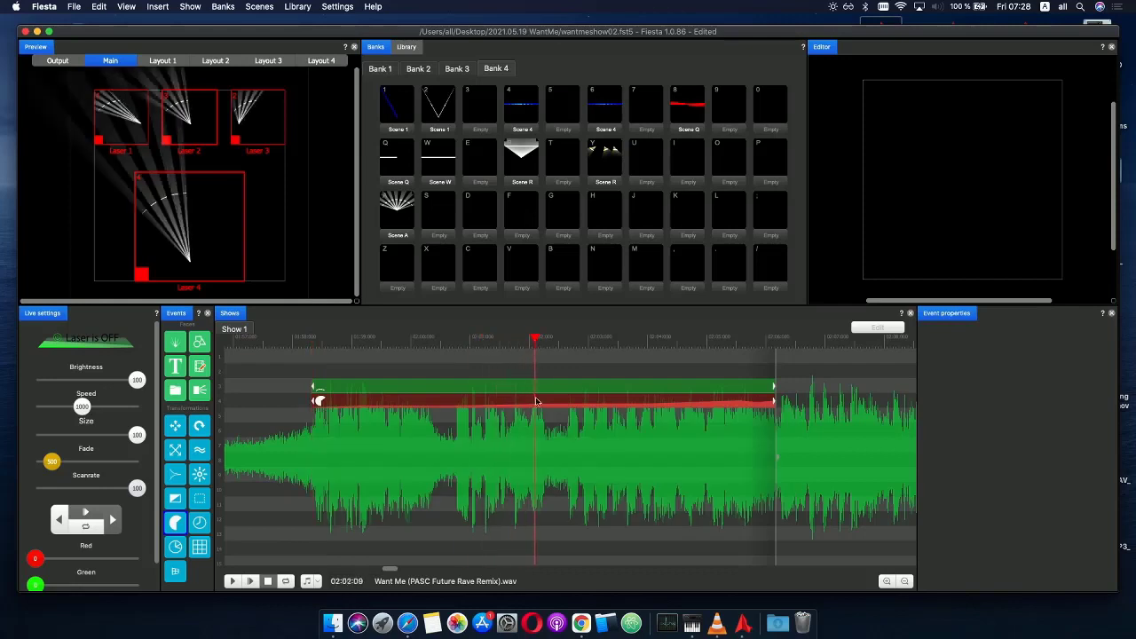
pyautogui.click(537, 407)
pyautogui.moveTo(559, 477); pyautogui.dragTo(519, 482)
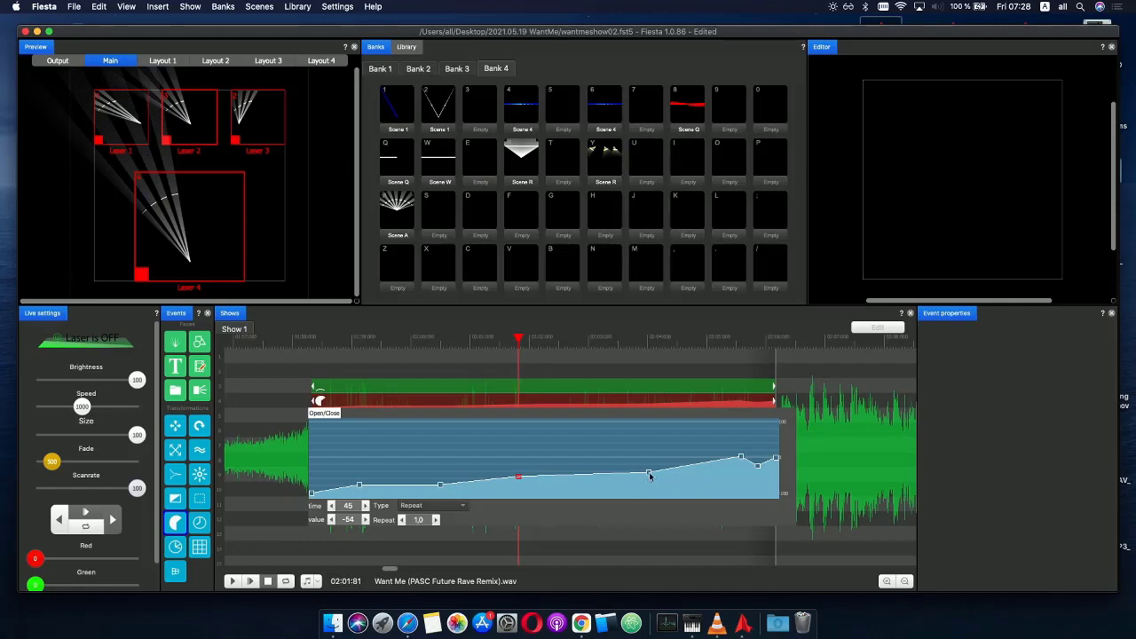
pyautogui.click(649, 476)
# - Play the show from 01:57:86 to review the timing of the longer second hold
pyautogui.click(323, 536)
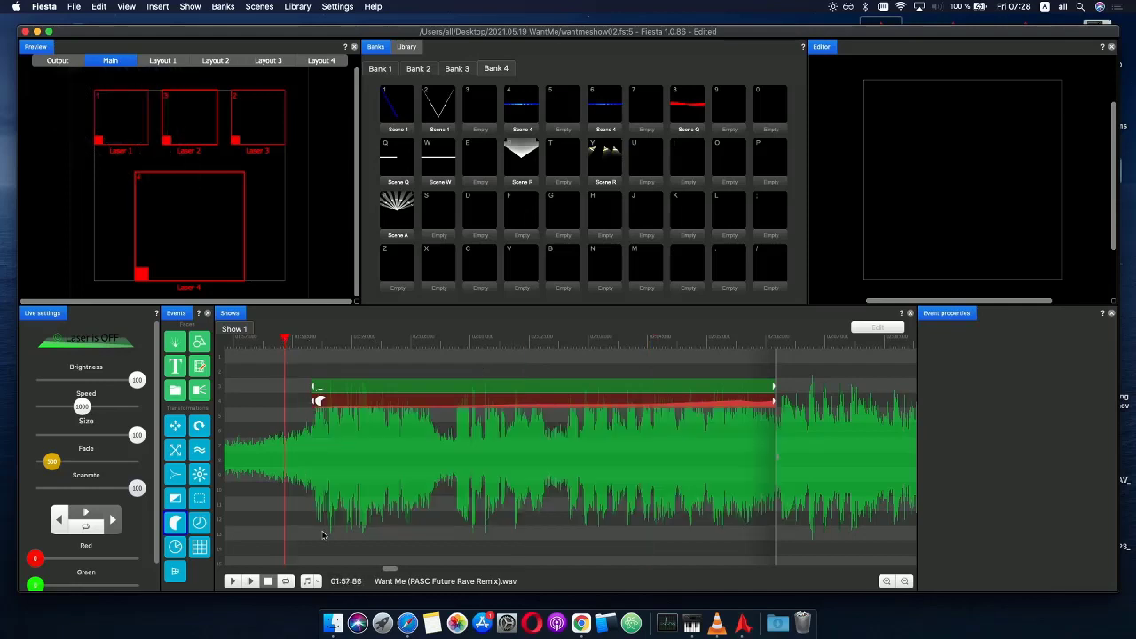
pyautogui.click(247, 582)
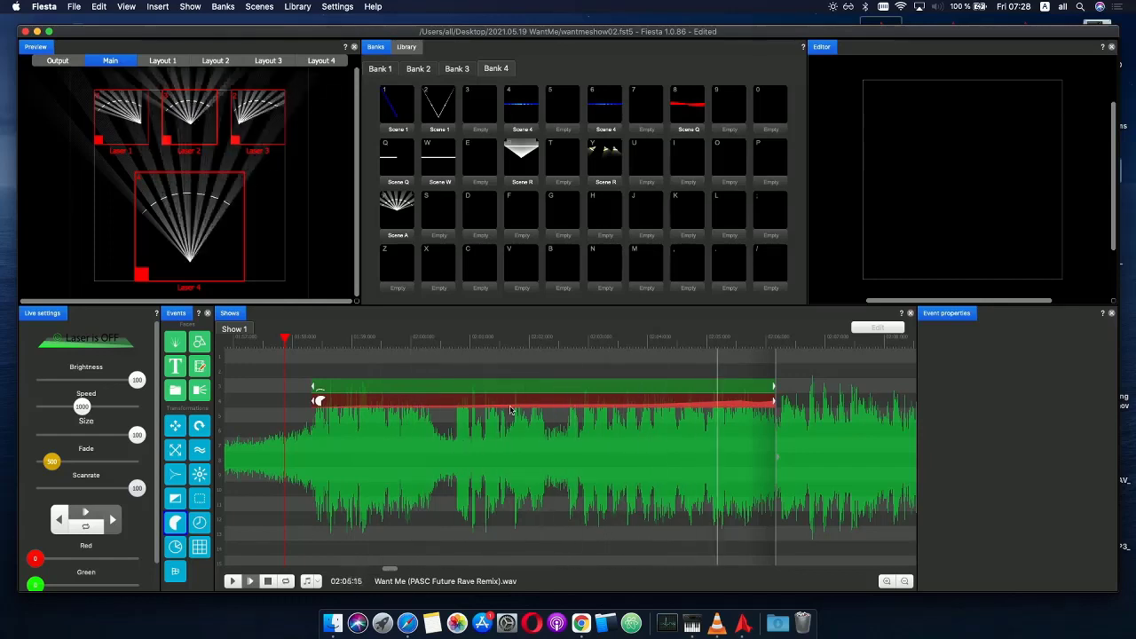
pyautogui.click(543, 358)
# - Level the second Open/Close hold at -57 between times 44 and 73, and move the following peak to time 90 with value 4
pyautogui.doubleClick(561, 400)
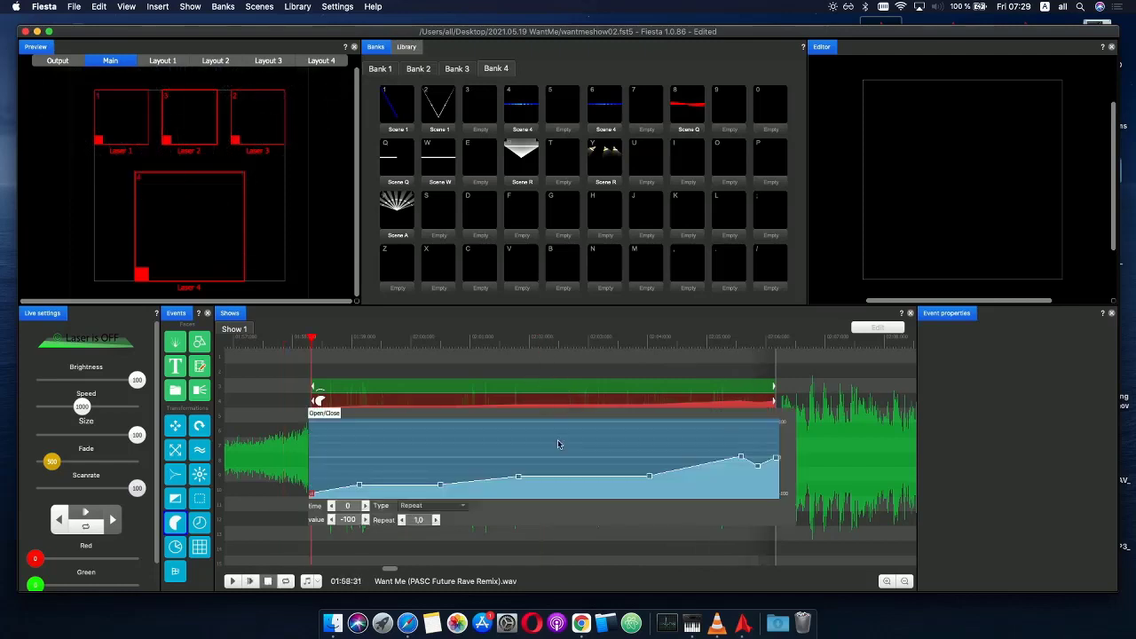
pyautogui.click(519, 479)
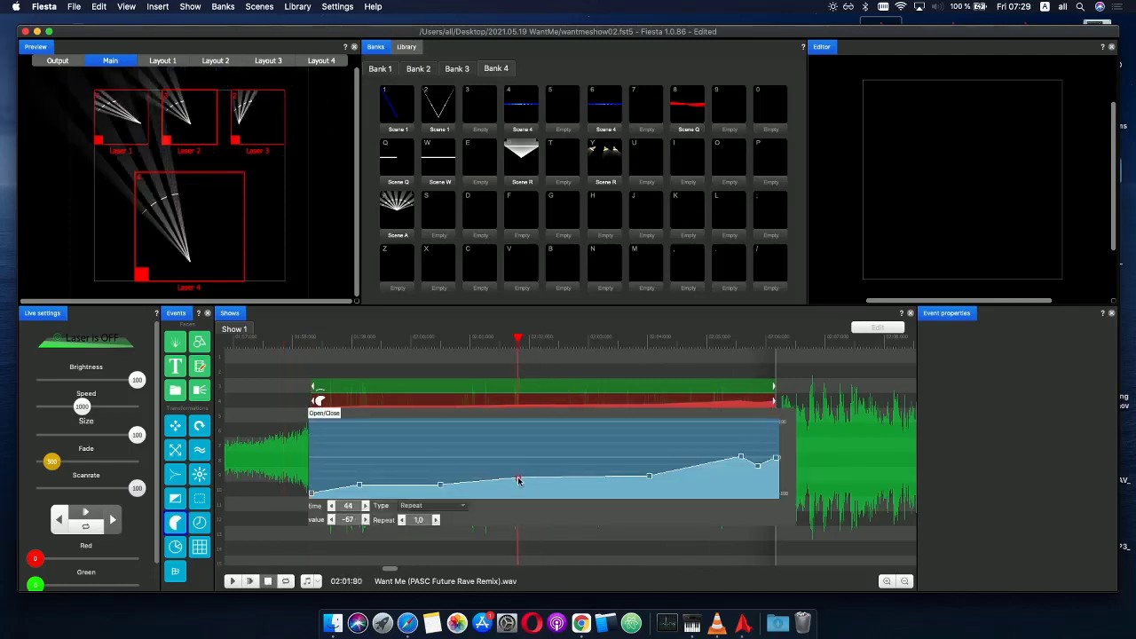
pyautogui.click(650, 478)
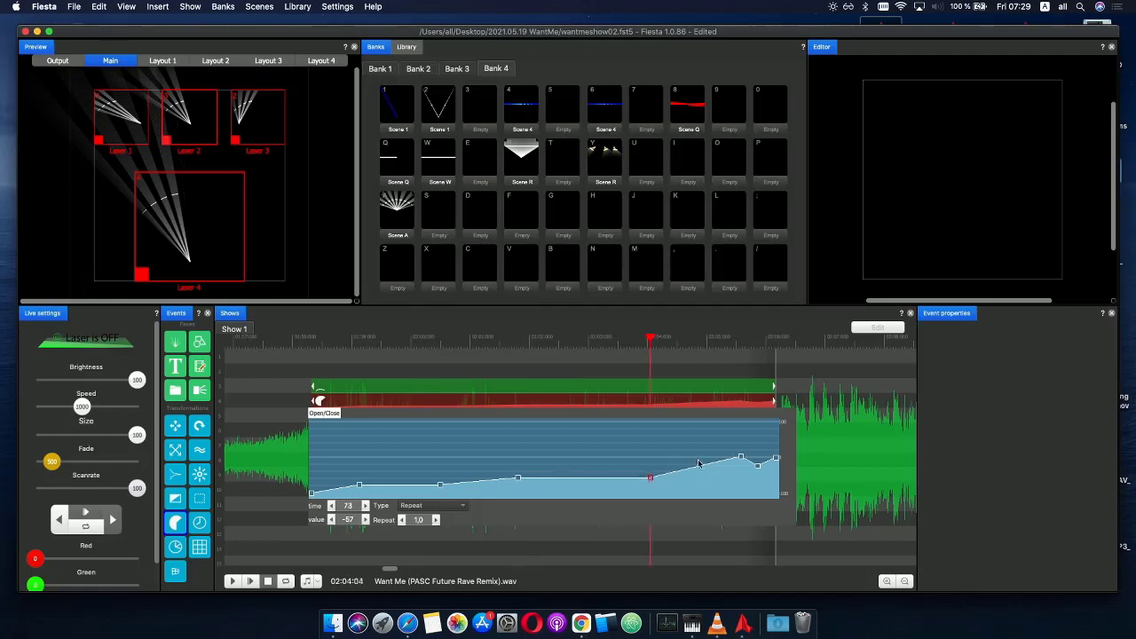
pyautogui.moveTo(736, 459); pyautogui.dragTo(730, 459)
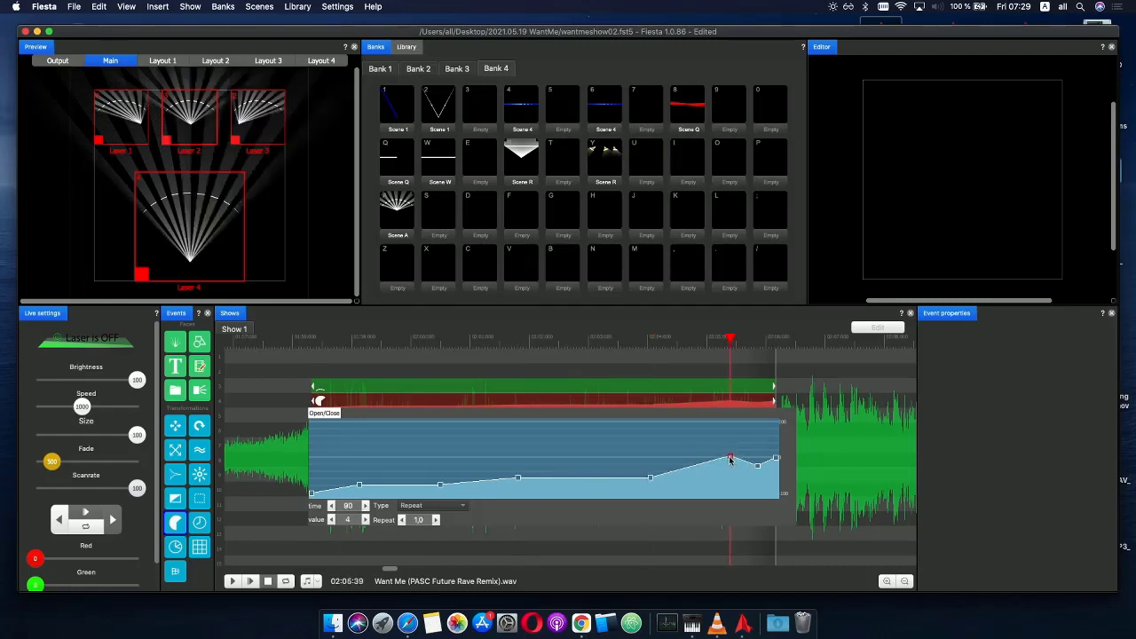
# - Exclude Lasers 1, 2 and 3 from the arch event so that only Laser 4 projects it
pyautogui.click(312, 340)
pyautogui.click(354, 394)
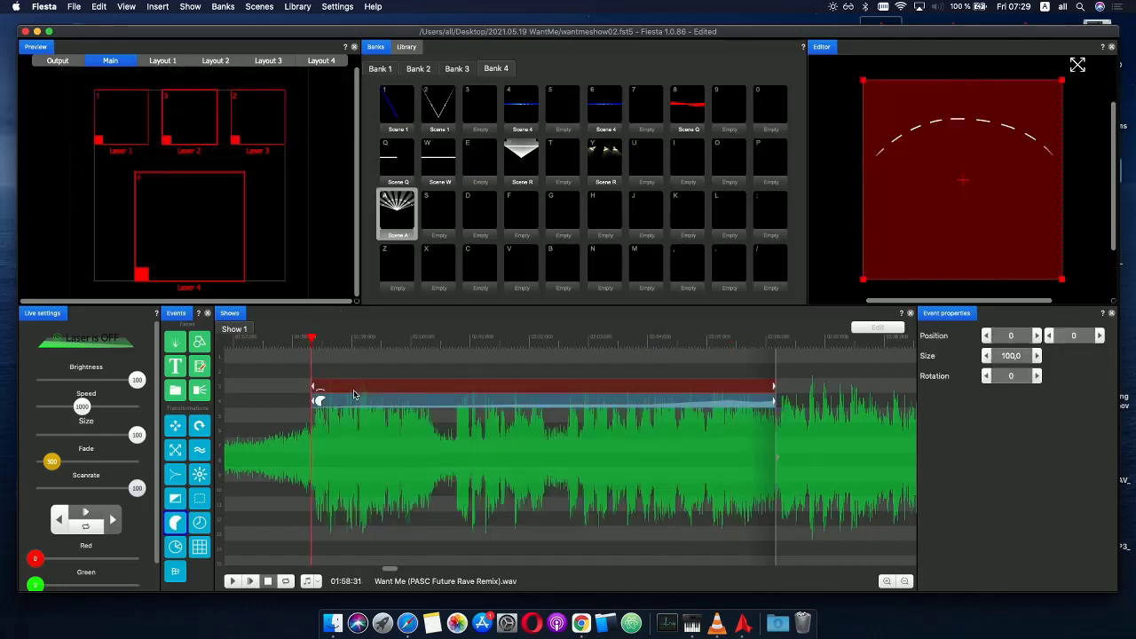
pyautogui.moveTo(100, 111)
pyautogui.mouseDown()
pyautogui.moveTo(190, 114)
pyautogui.moveTo(251, 151)
pyautogui.mouseUp()
# - Play the show from 01:58:08 to review the arch on Laser 4, and scrub back from the event's end to 02:02:88
pyautogui.click(298, 338)
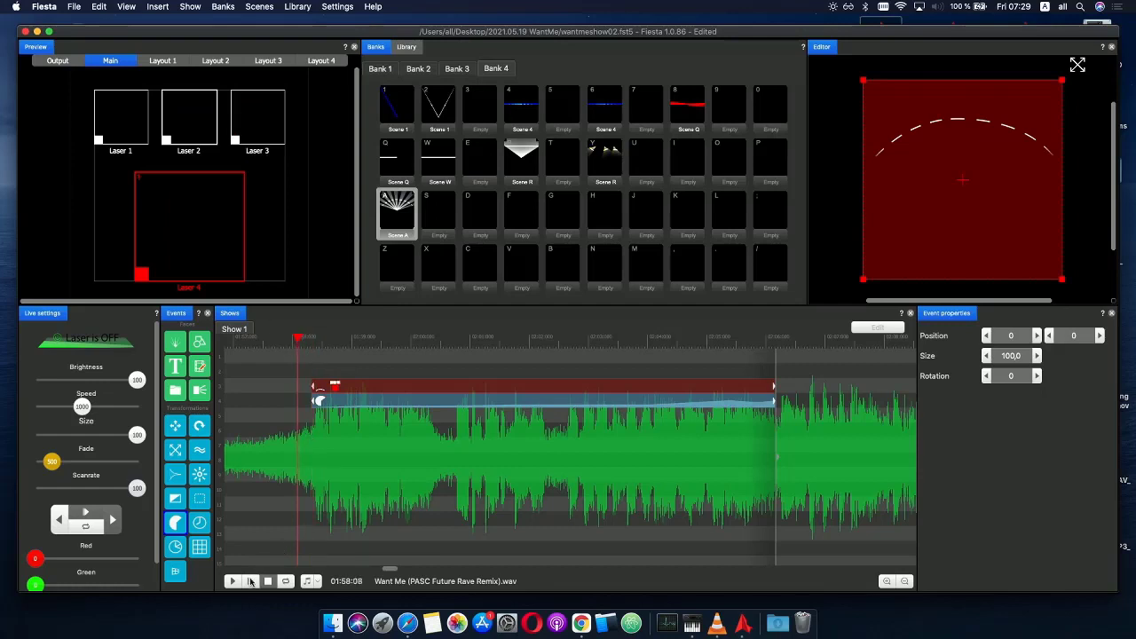
pyautogui.click(250, 581)
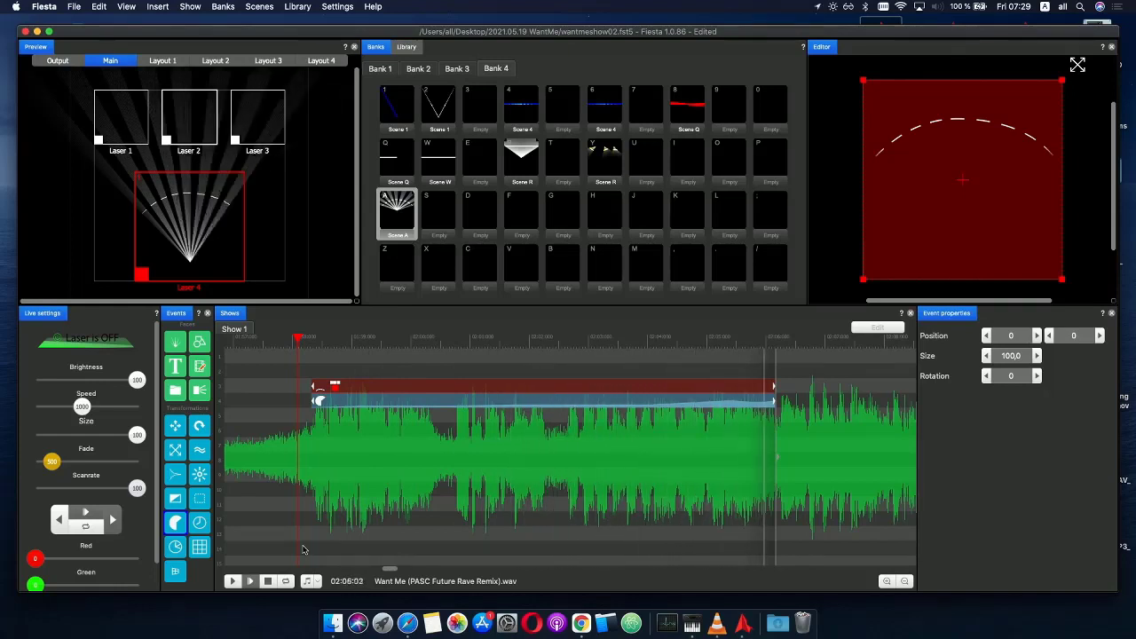
pyautogui.click(690, 339)
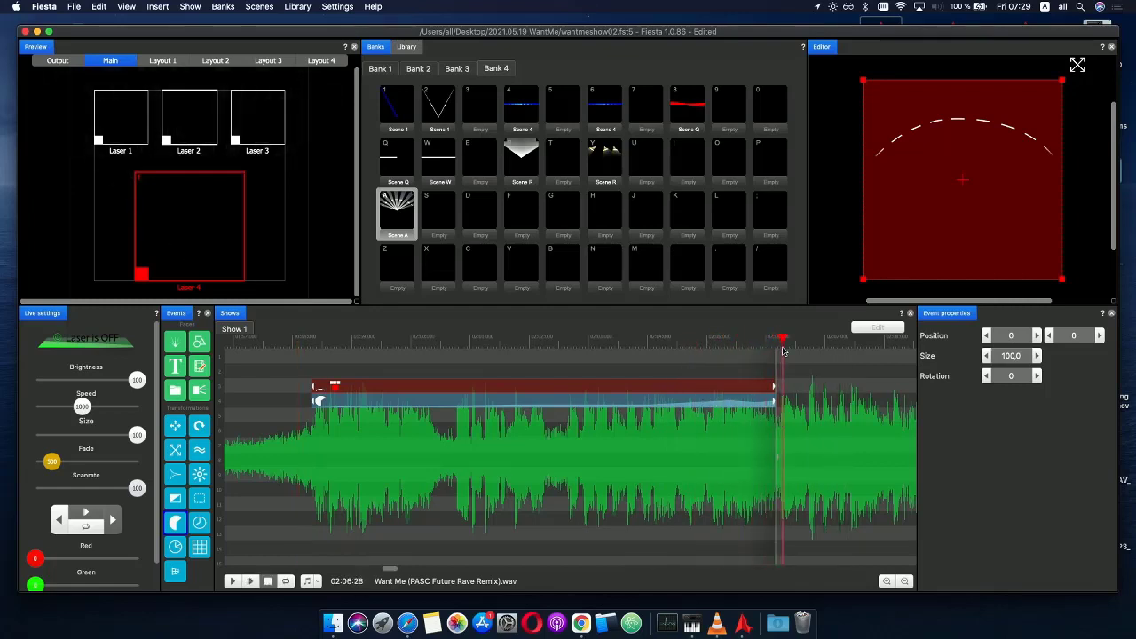
pyautogui.click(703, 342)
pyautogui.moveTo(728, 345); pyautogui.dragTo(583, 344)
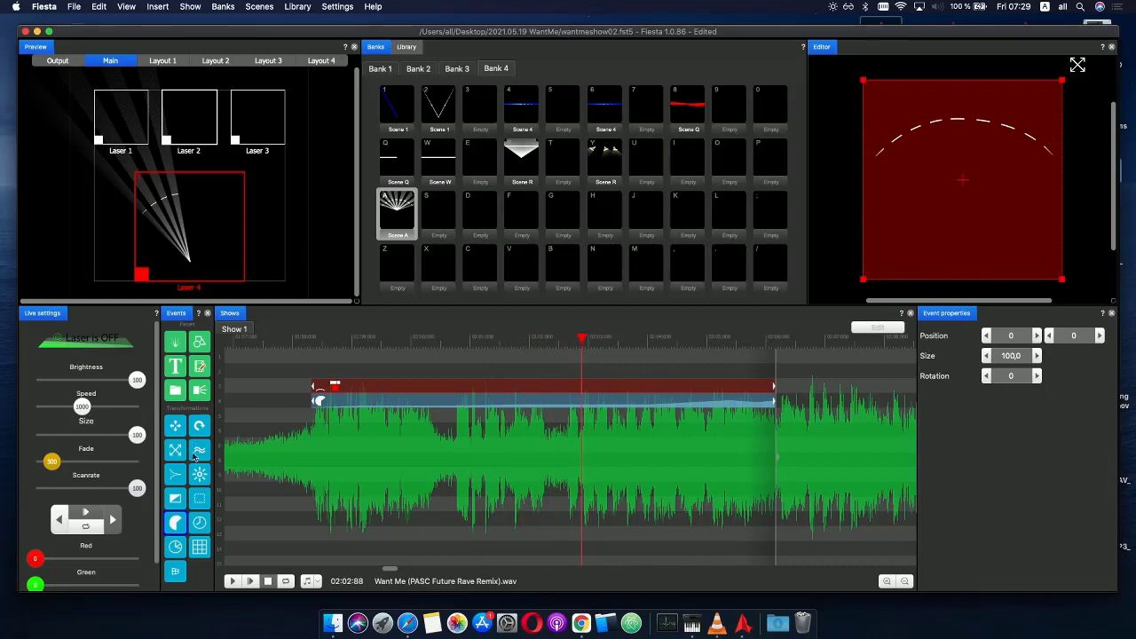
# - Move the Open/Close event down from track 4 to track 5 and place the playhead at the arch event's end
pyautogui.moveTo(371, 406); pyautogui.dragTo(370, 420)
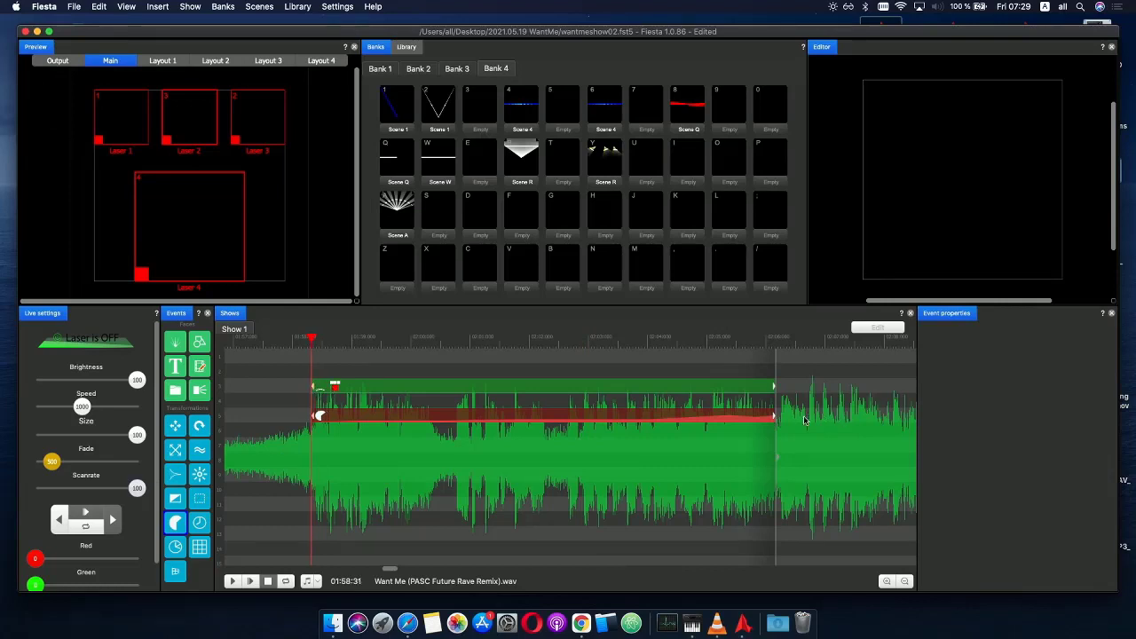
pyautogui.click(776, 387)
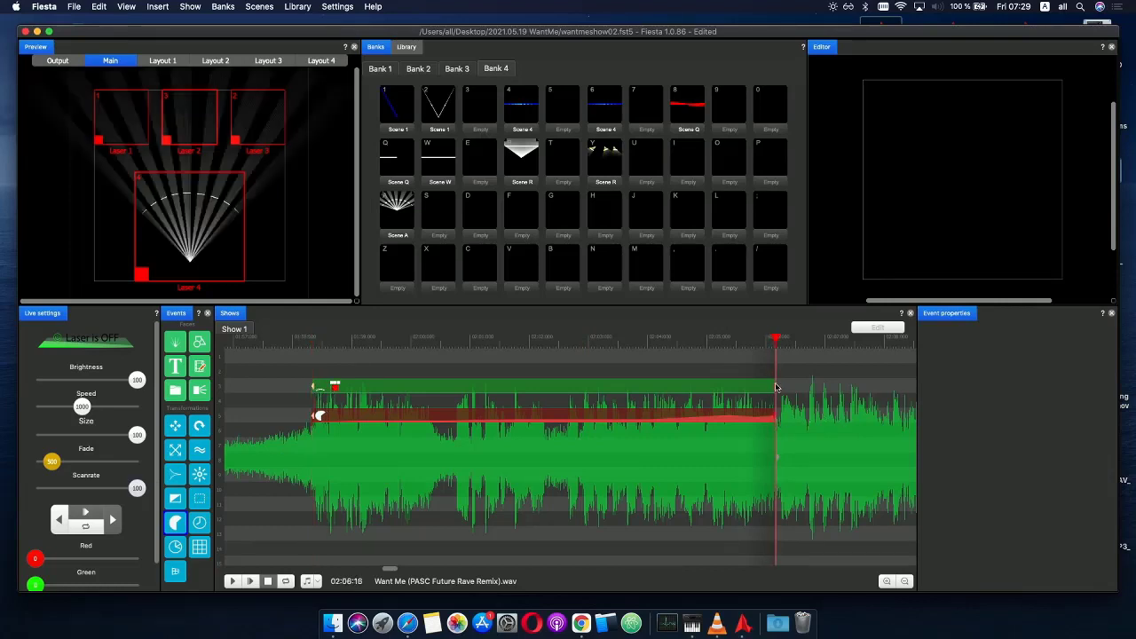
# - Add a colour gradient effect below the beam event and set its gradient keys to red
pyautogui.moveTo(198, 500); pyautogui.dragTo(370, 392)
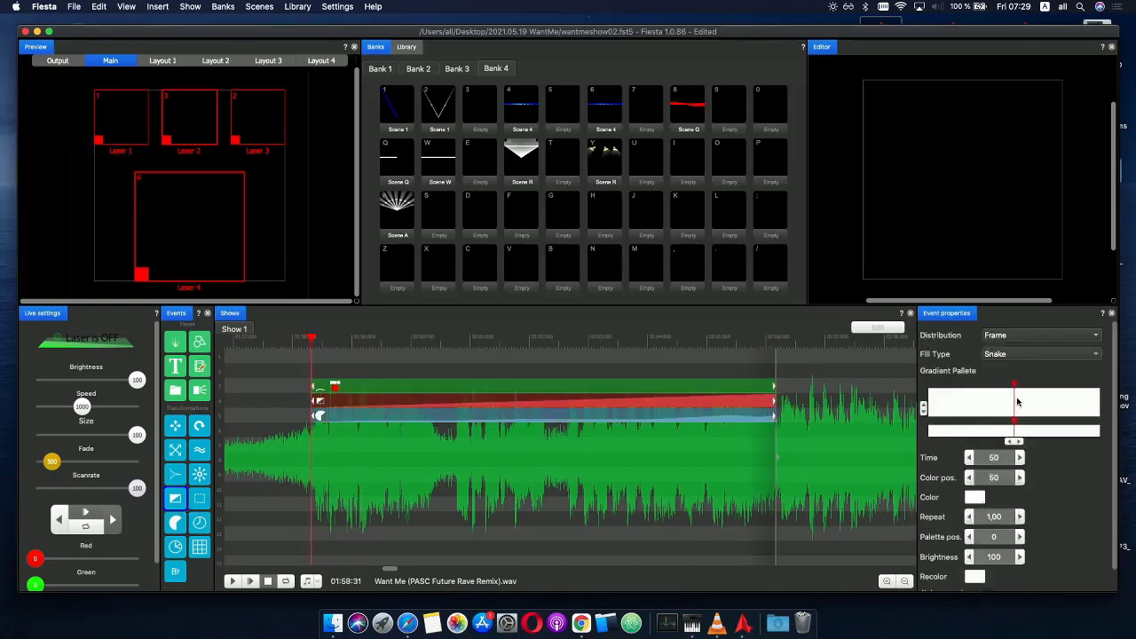
pyautogui.click(1017, 402)
pyautogui.click(1015, 403)
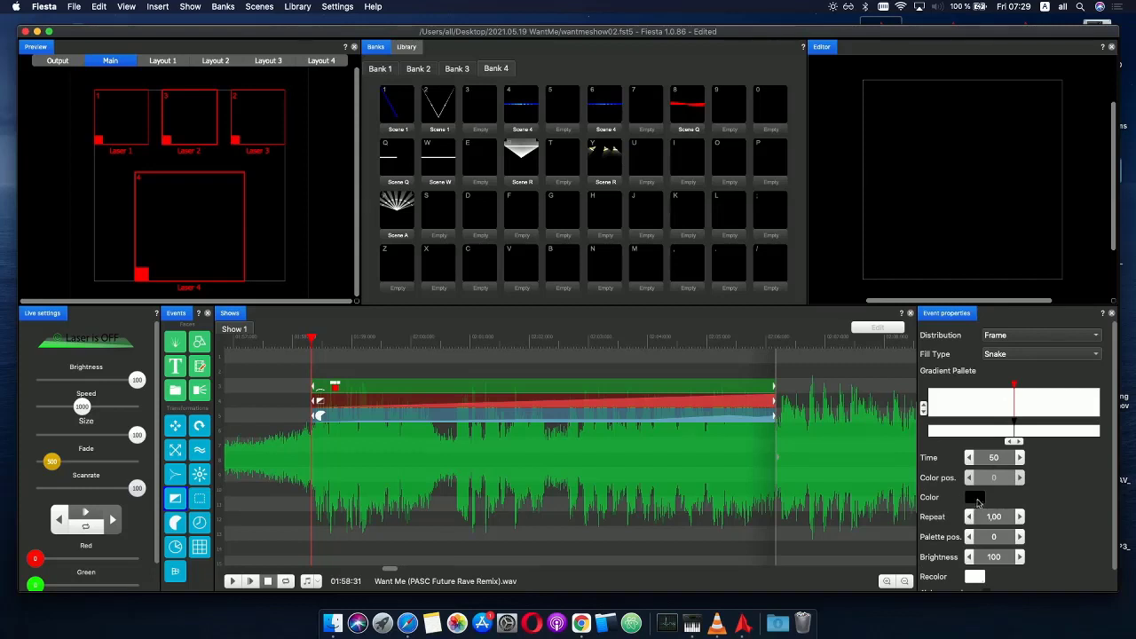
pyautogui.click(1017, 428)
pyautogui.click(981, 499)
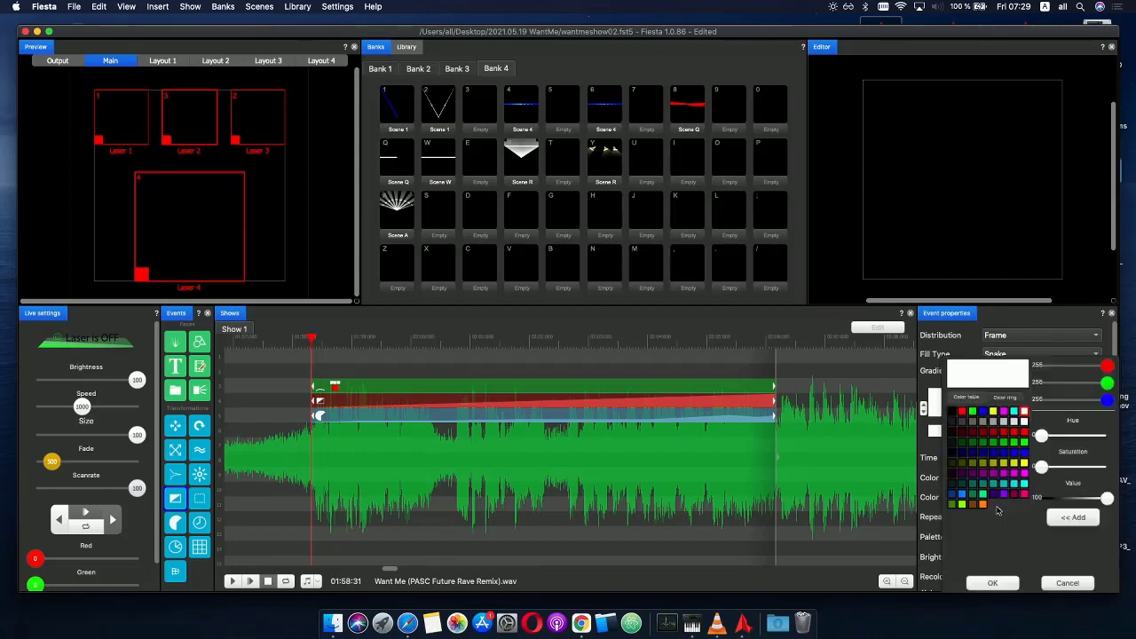
pyautogui.click(963, 413)
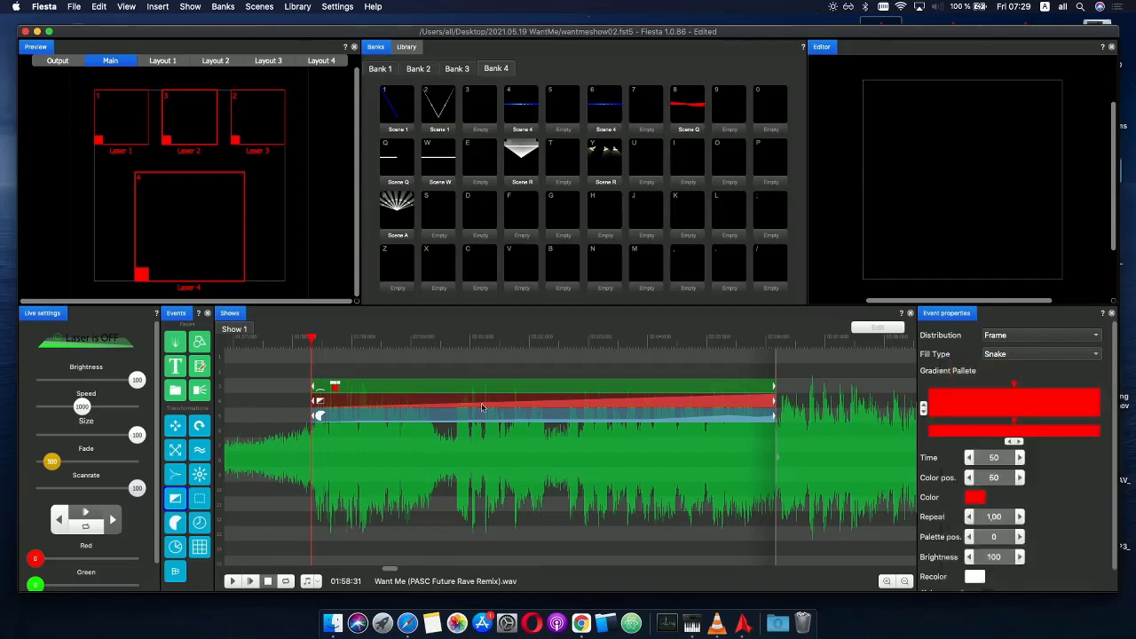
# - Preview the red beam event by scrubbing through it and playing it back from 01:58:20
pyautogui.moveTo(312, 340); pyautogui.dragTo(414, 321)
pyautogui.moveTo(450, 323); pyautogui.dragTo(484, 323)
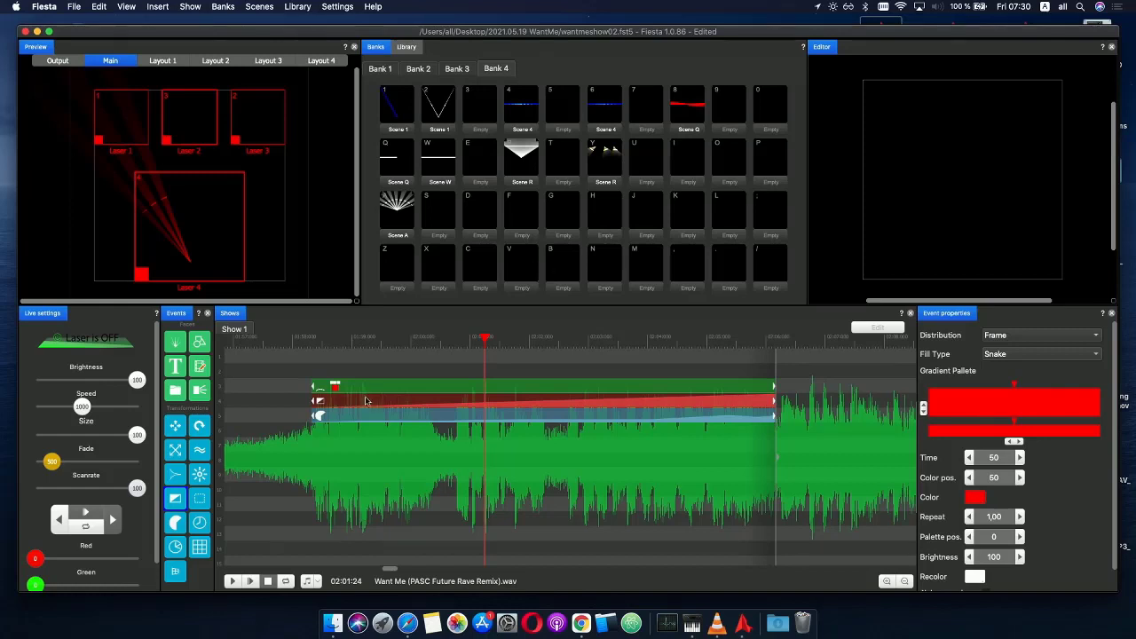
pyautogui.click(307, 340)
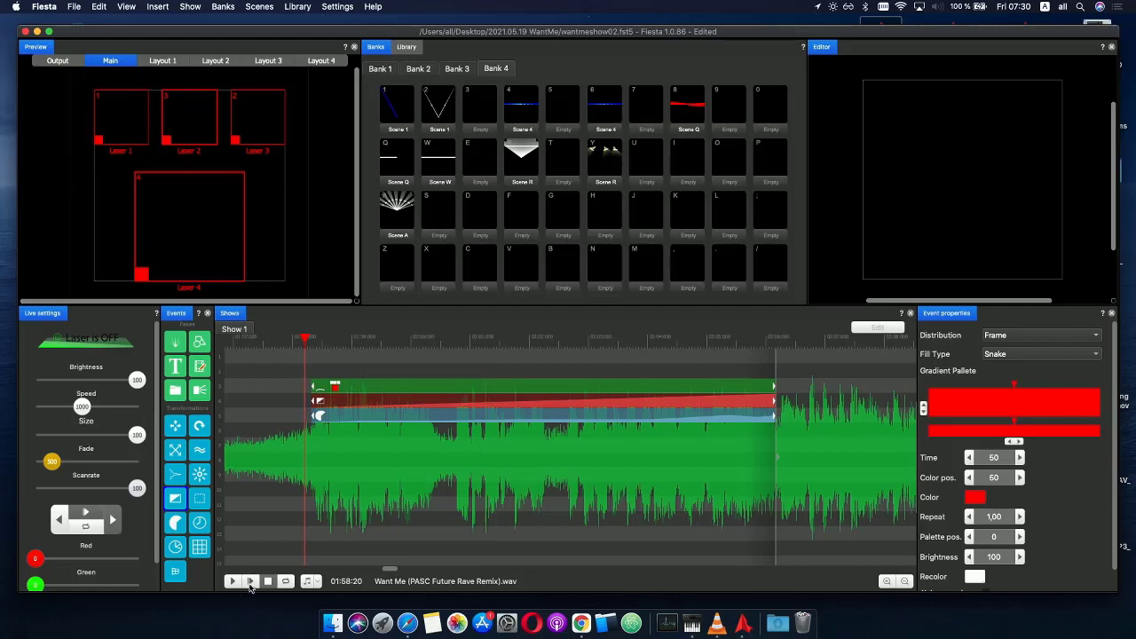
pyautogui.click(250, 583)
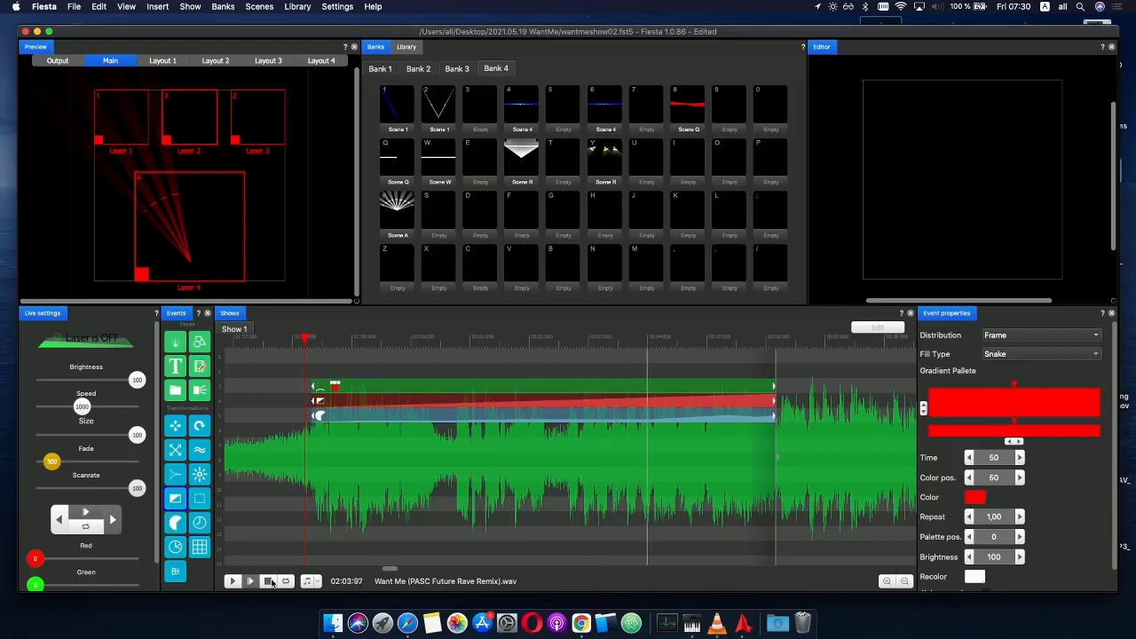
pyautogui.click(269, 581)
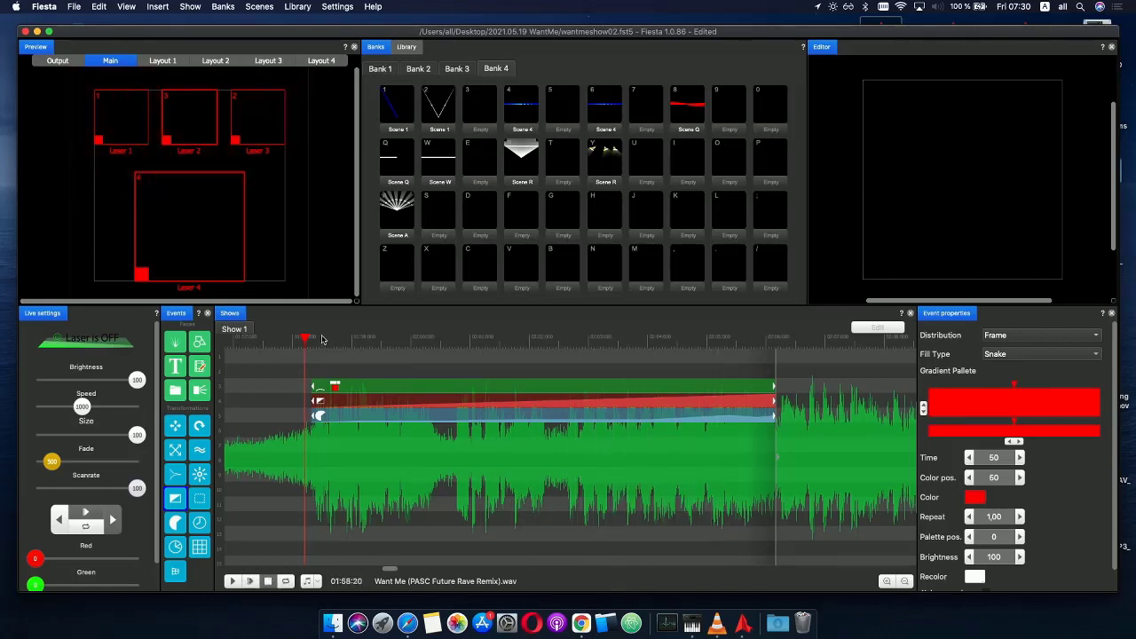
pyautogui.moveTo(323, 340); pyautogui.dragTo(414, 346)
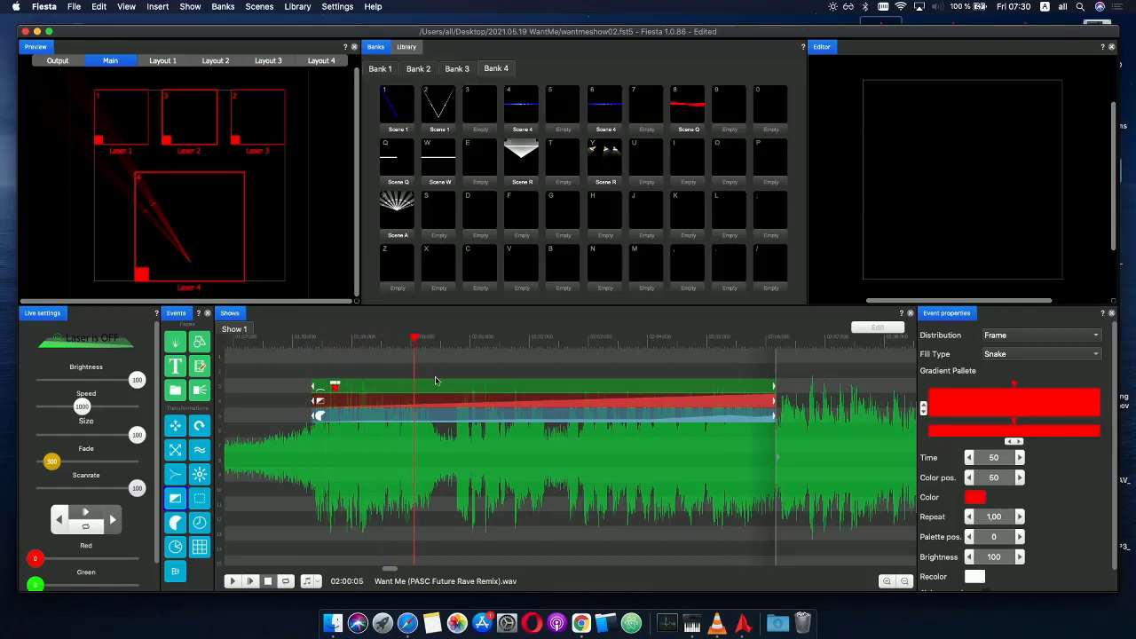
# - Delete all points after the second one from the Open/Close time graph of the beam event's effect
pyautogui.doubleClick(450, 405)
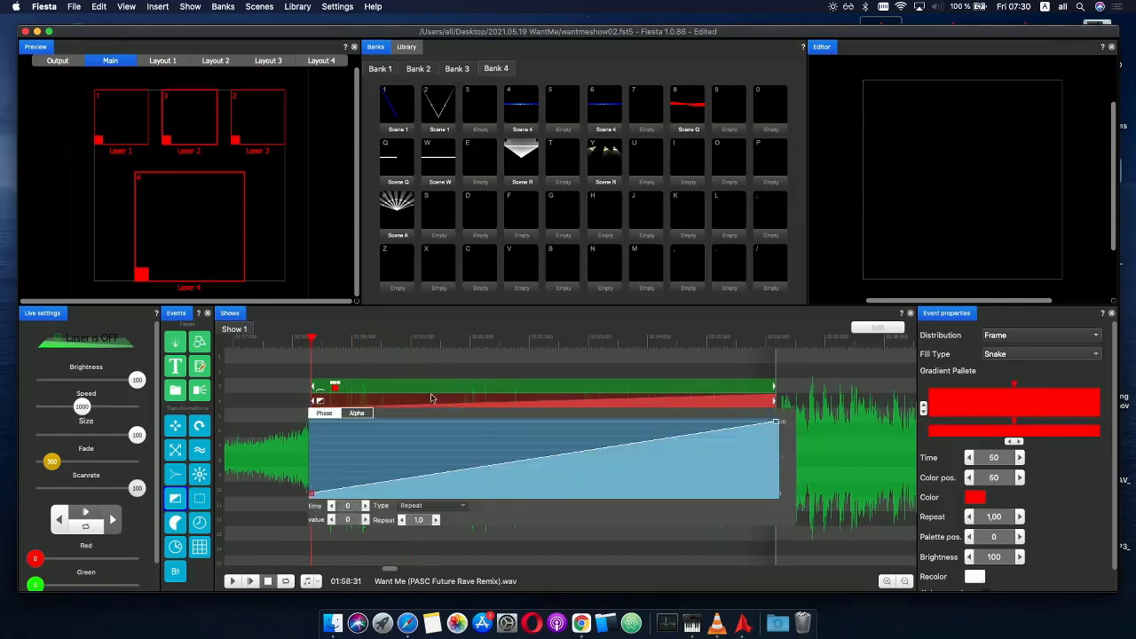
pyautogui.click(388, 406)
pyautogui.doubleClick(388, 419)
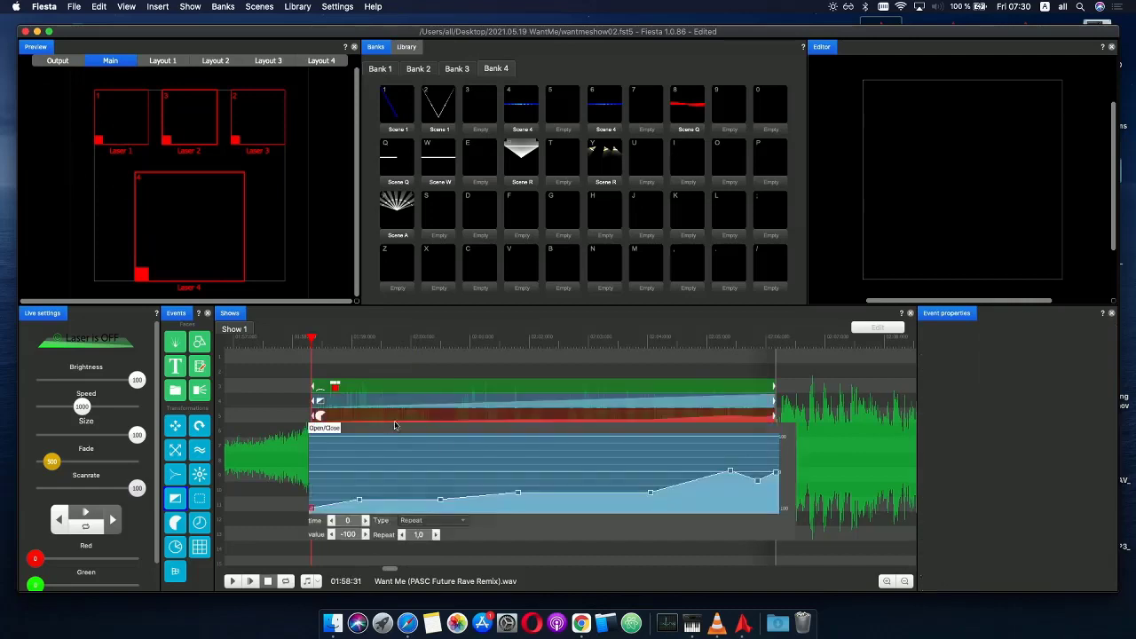
pyautogui.click(519, 496)
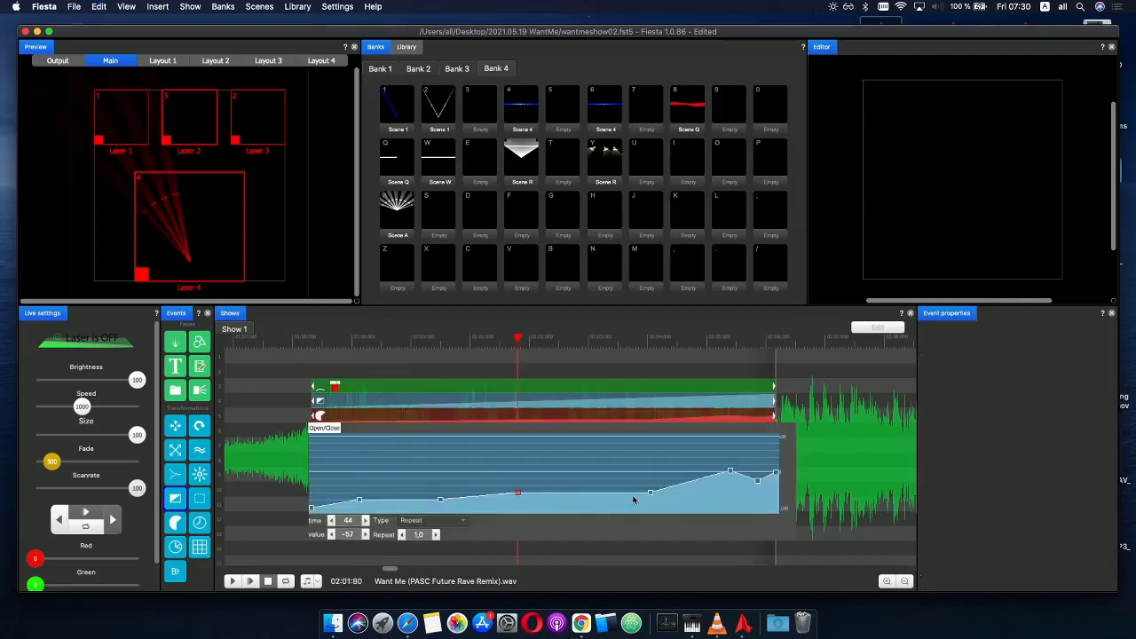
pyautogui.rightClick(512, 495)
pyautogui.click(532, 496)
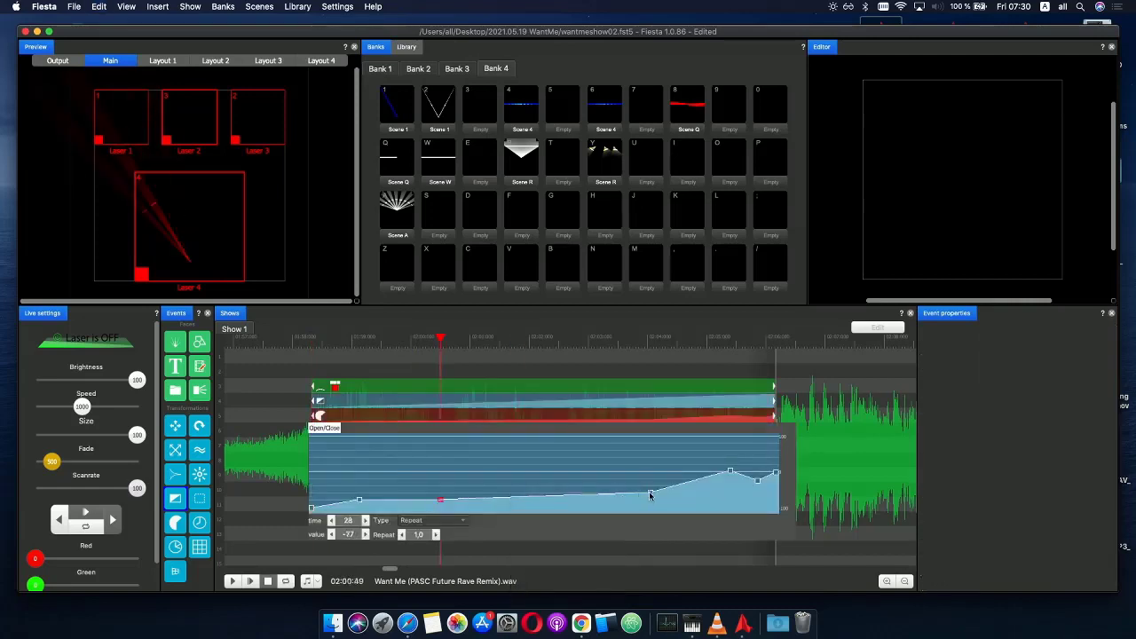
pyautogui.rightClick(651, 495)
pyautogui.click(667, 494)
pyautogui.click(730, 472)
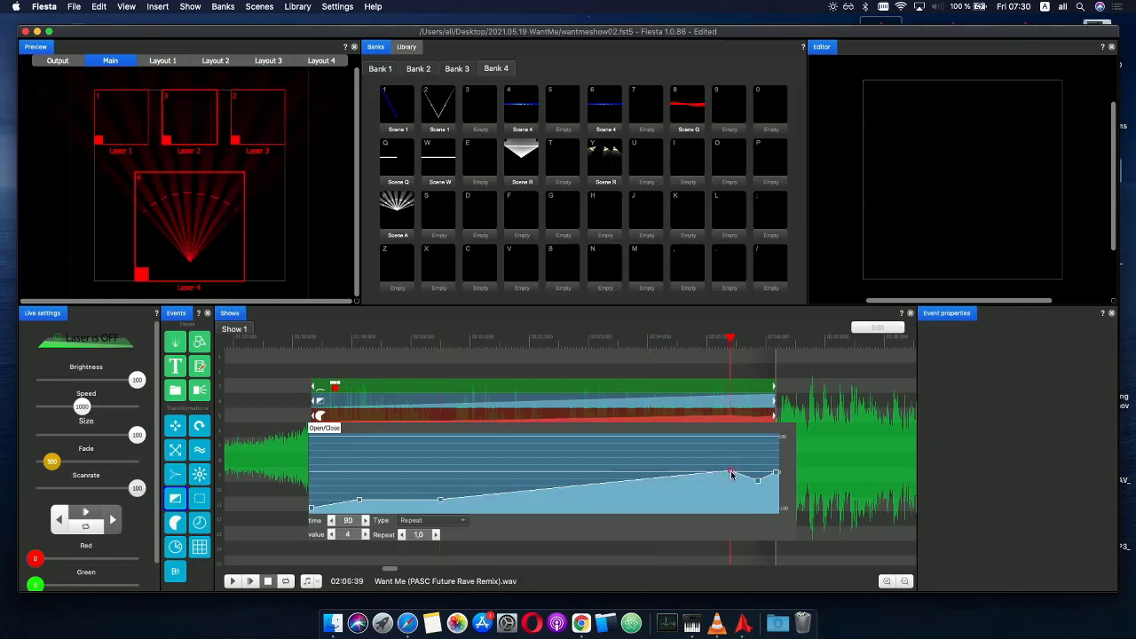
pyautogui.rightClick(731, 473)
pyautogui.click(748, 480)
pyautogui.rightClick(744, 483)
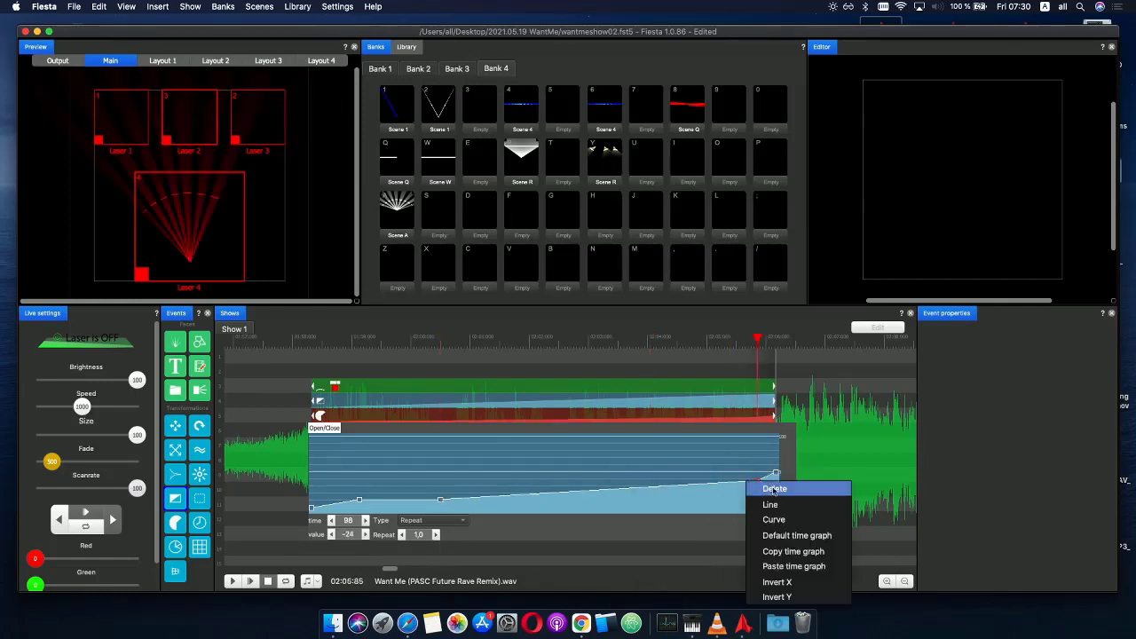
pyautogui.click(761, 489)
pyautogui.rightClick(777, 477)
pyautogui.click(786, 483)
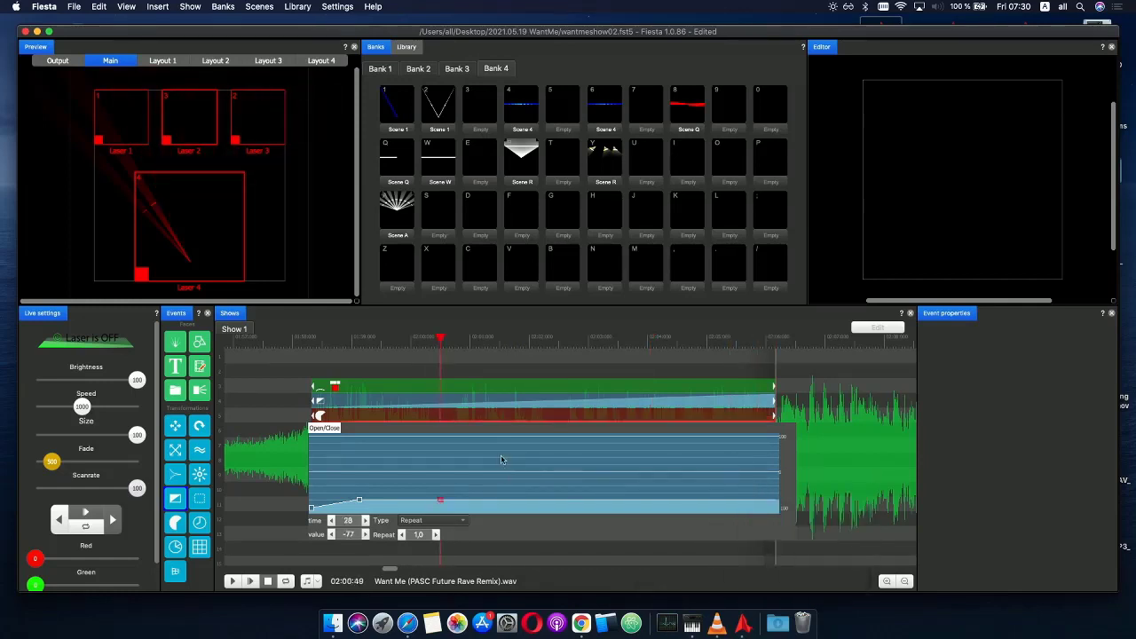
pyautogui.rightClick(442, 504)
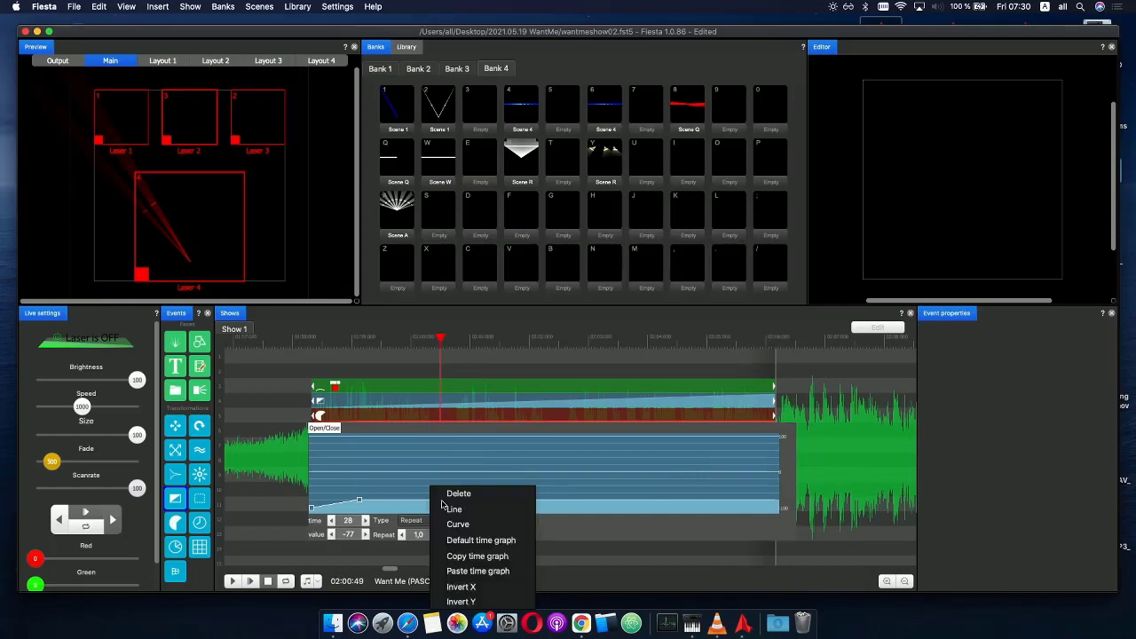
pyautogui.click(454, 493)
# - Paste a copy of the beam event and its red colour effect at 02:00:76 on the tracks below the originals
pyautogui.moveTo(337, 341); pyautogui.dragTo(405, 348)
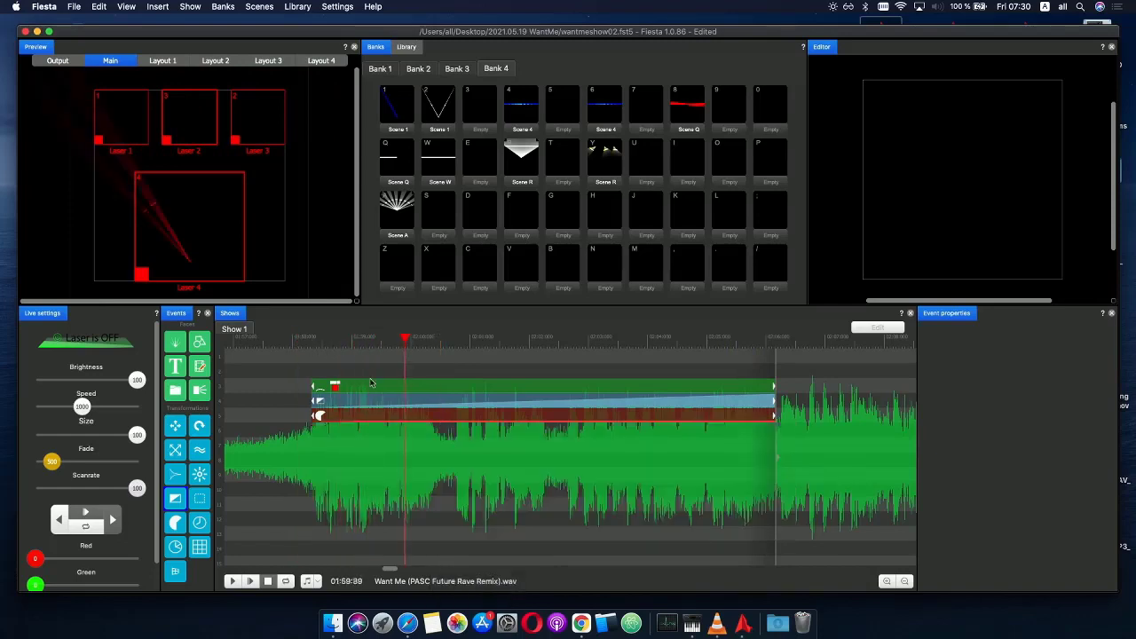
pyautogui.click(335, 408)
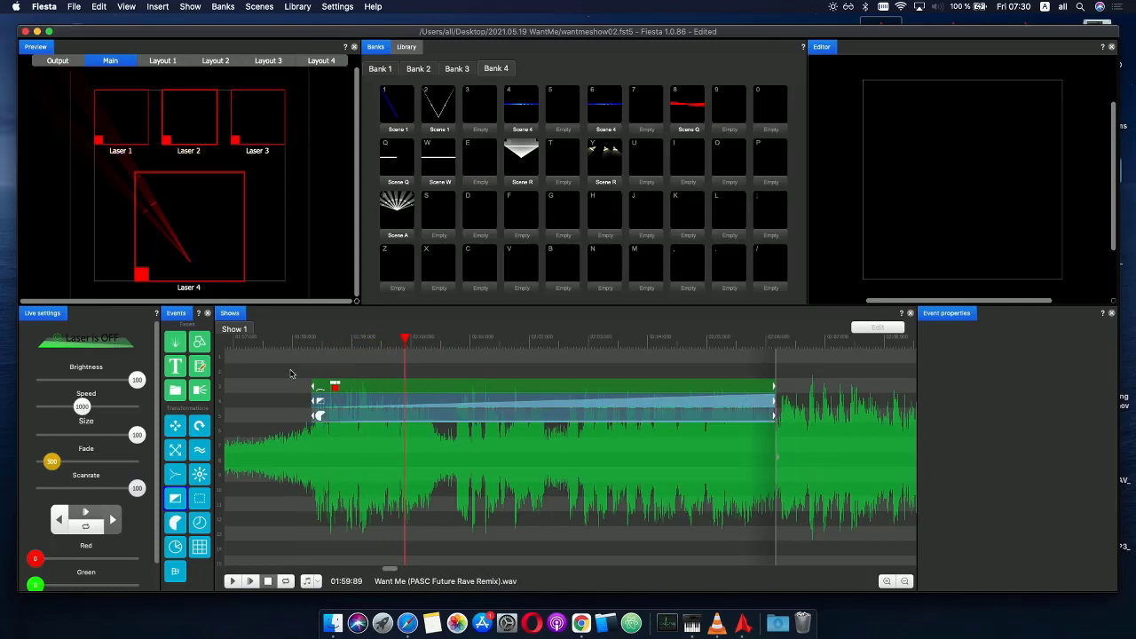
pyautogui.click(456, 444)
pyautogui.hotkey('ctrl', 'v')
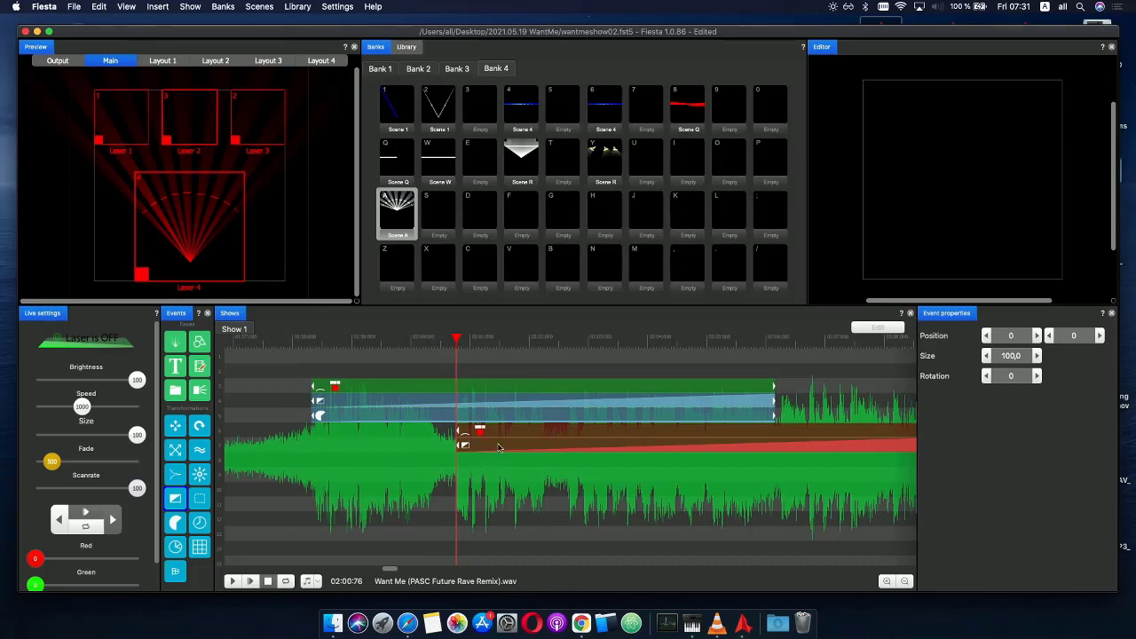
# - Raise the first point of the copied colour effect's Phase graph to 100, making the graph flat
pyautogui.click(499, 447)
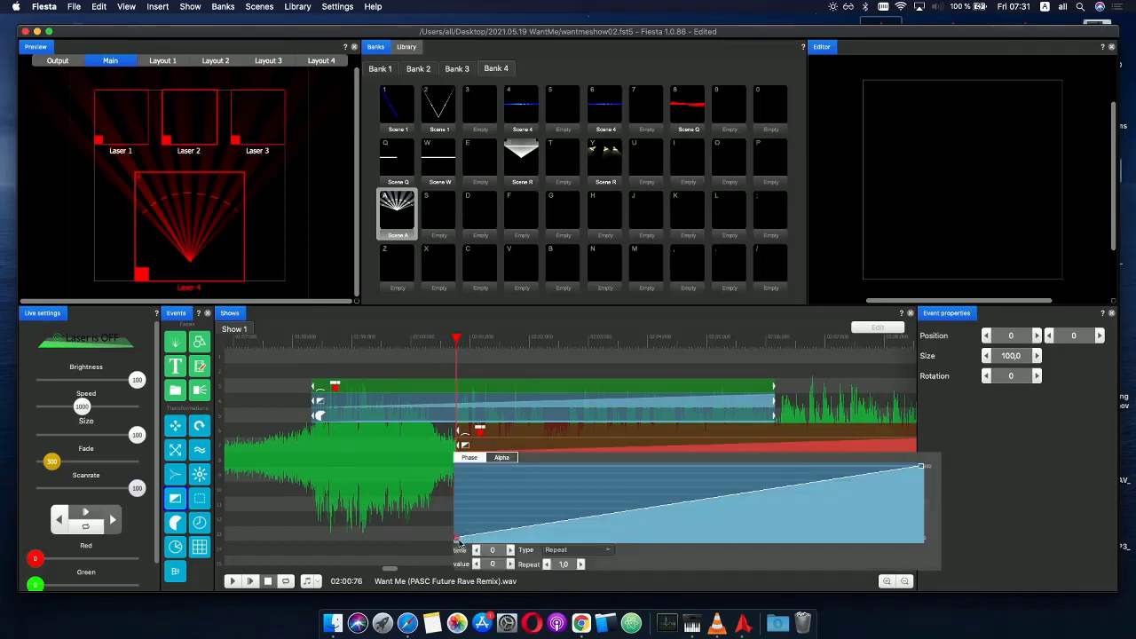
pyautogui.moveTo(456, 540); pyautogui.dragTo(434, 472)
pyautogui.moveTo(458, 349); pyautogui.dragTo(495, 343)
pyautogui.click(508, 449)
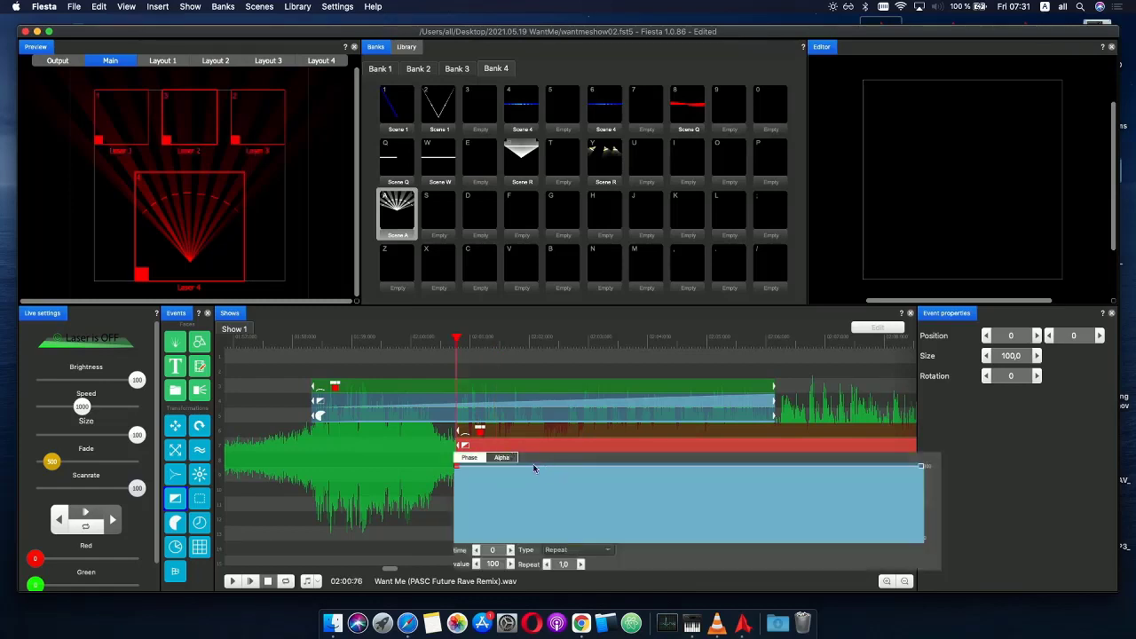
pyautogui.click(400, 457)
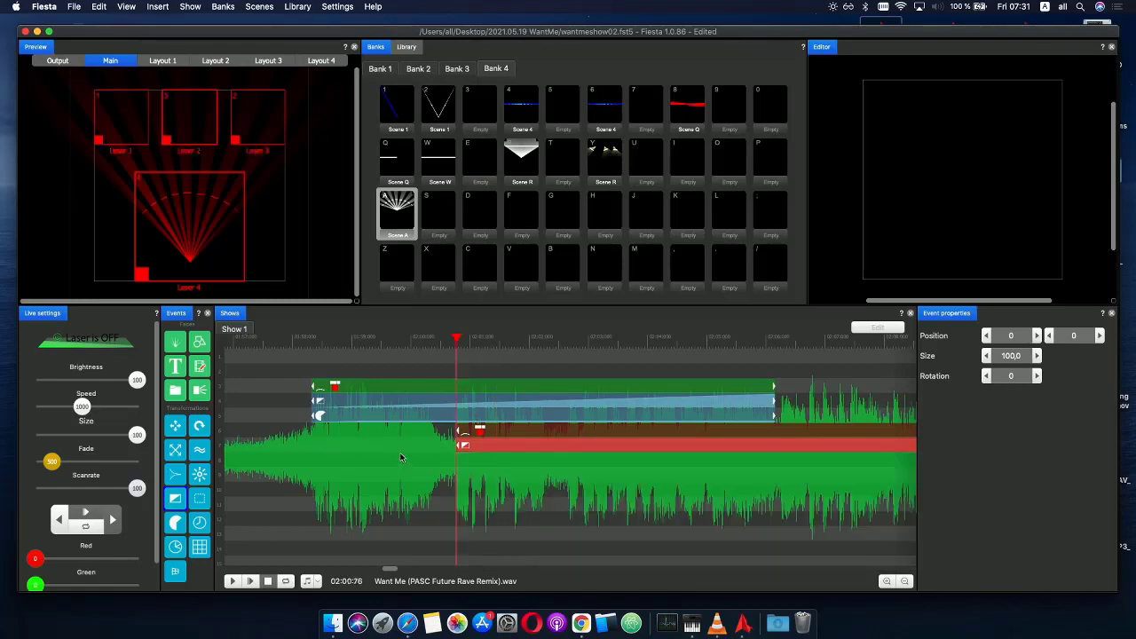
# - Copy the open/close effect under the pasted beam event and delete the second point of its graph
pyautogui.click(373, 420)
pyautogui.click(479, 459)
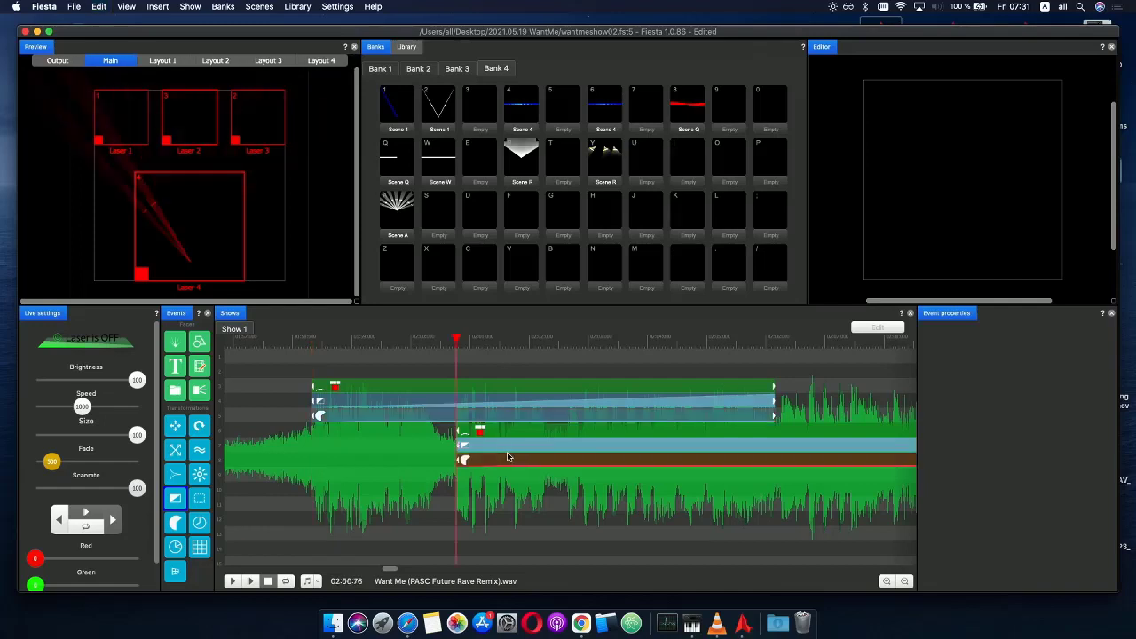
pyautogui.click(503, 462)
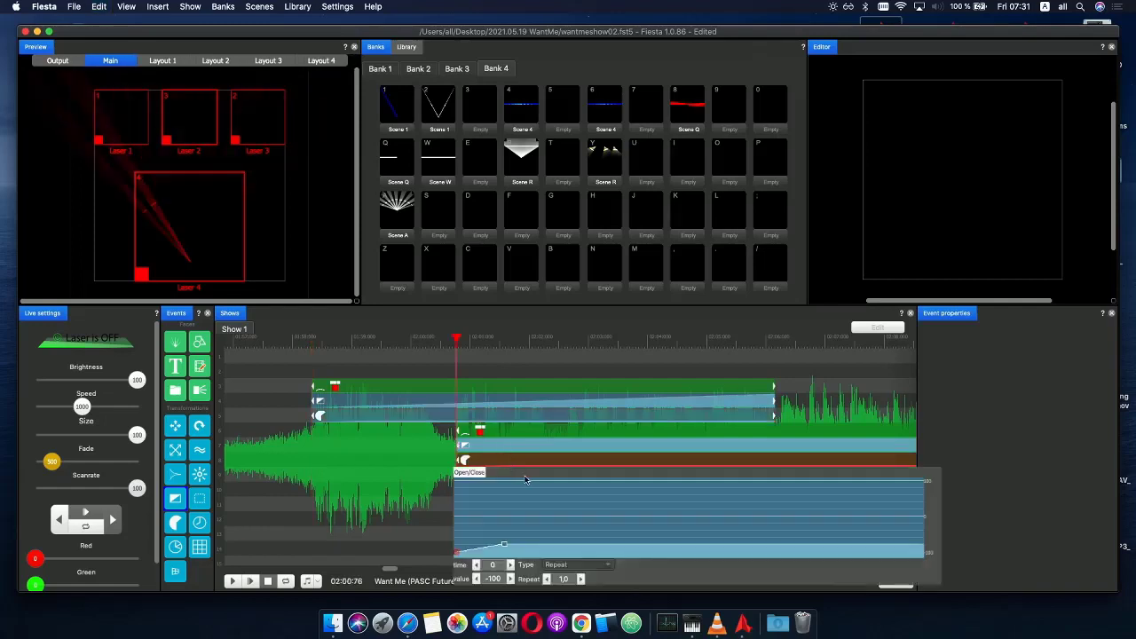
pyautogui.rightClick(503, 546)
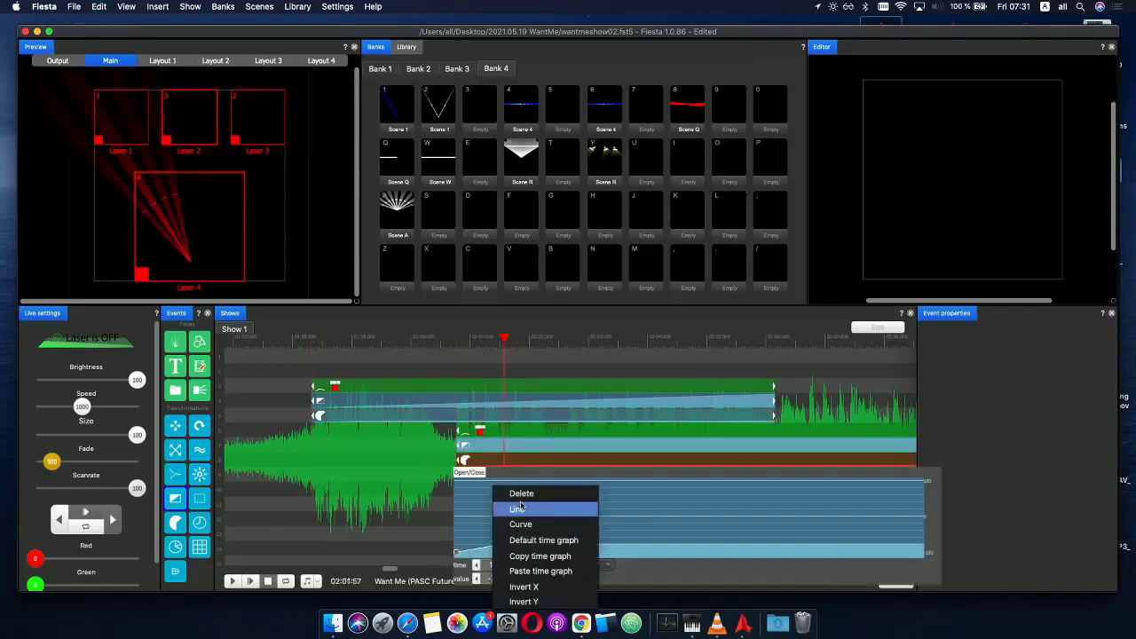
pyautogui.click(512, 514)
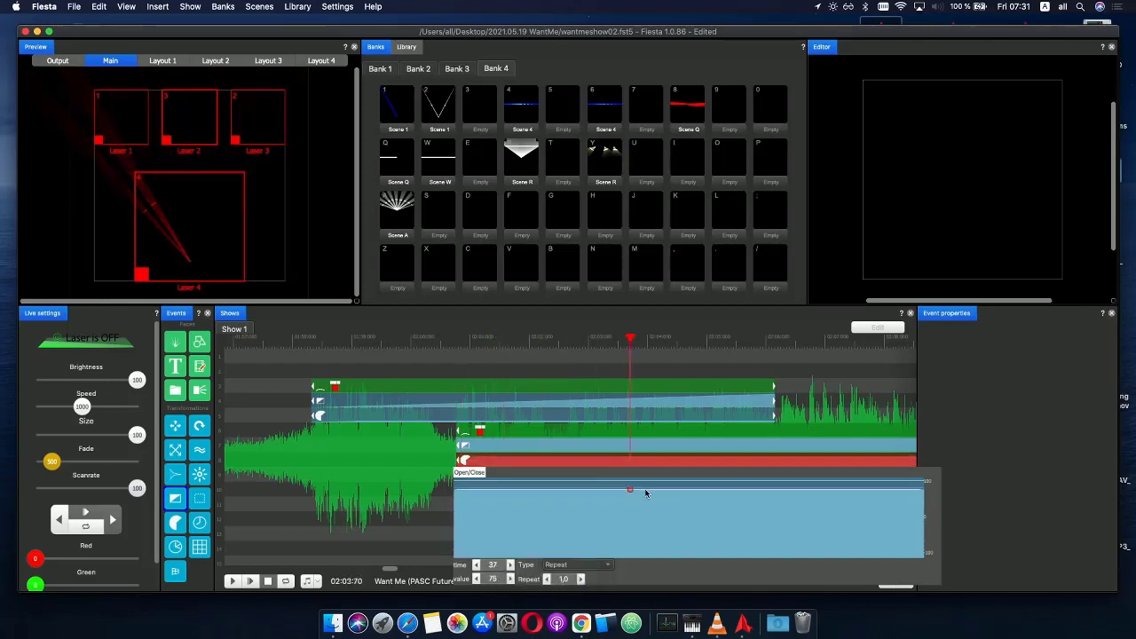
# - Reshape the copied Open/Close graph into a line from about 100 at the start to 77 at time 100
pyautogui.moveTo(692, 497); pyautogui.dragTo(922, 479)
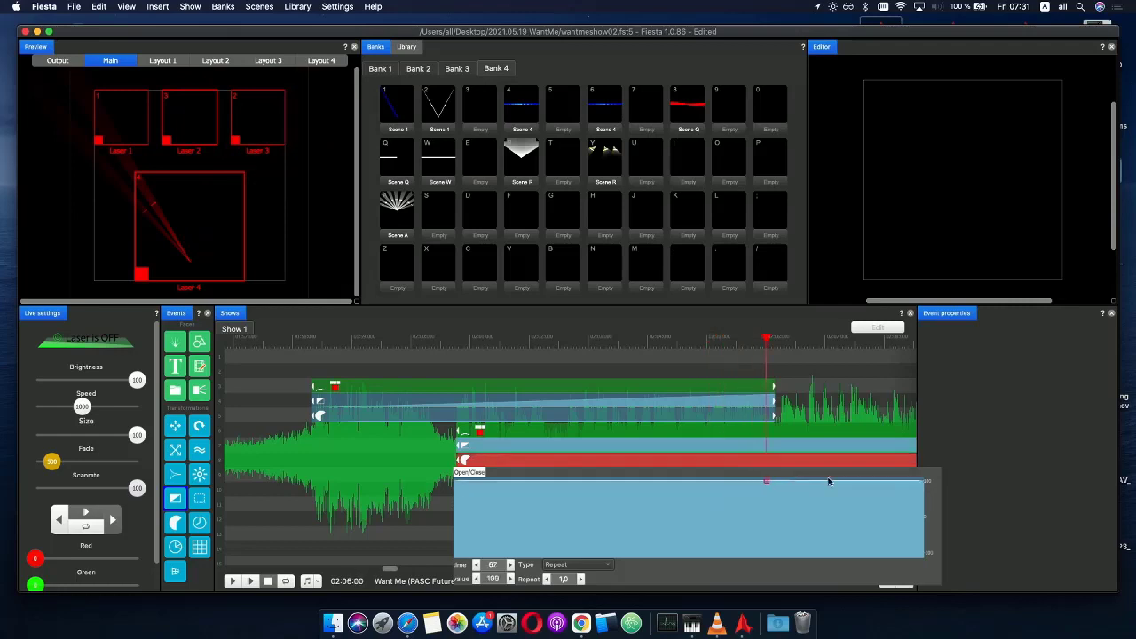
pyautogui.click(455, 481)
pyautogui.moveTo(481, 496); pyautogui.dragTo(940, 493)
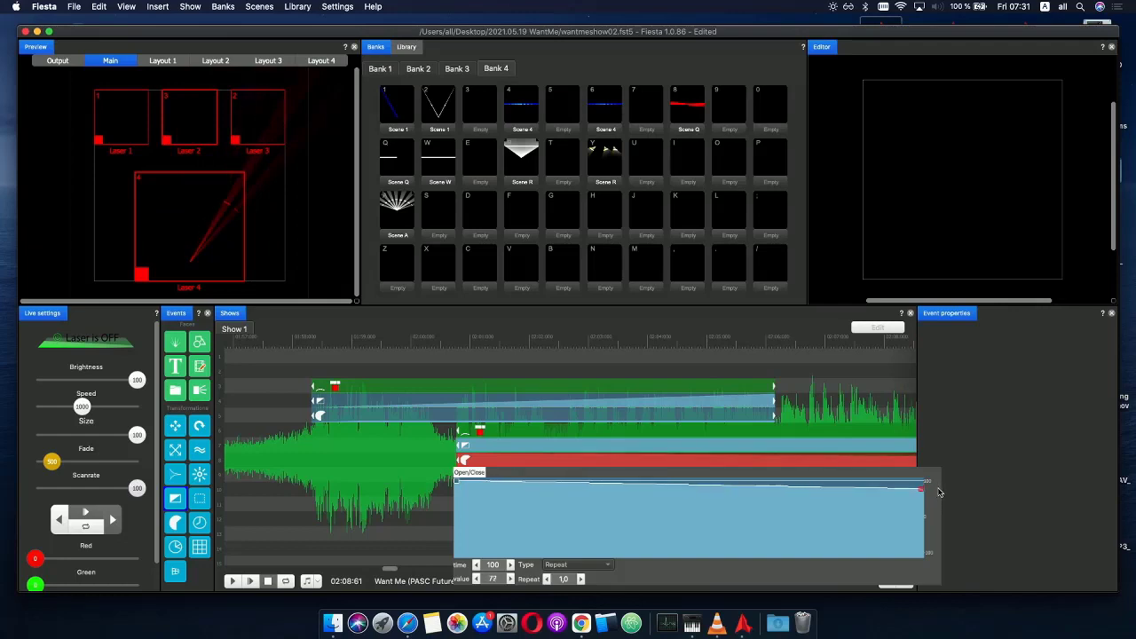
pyautogui.click(757, 366)
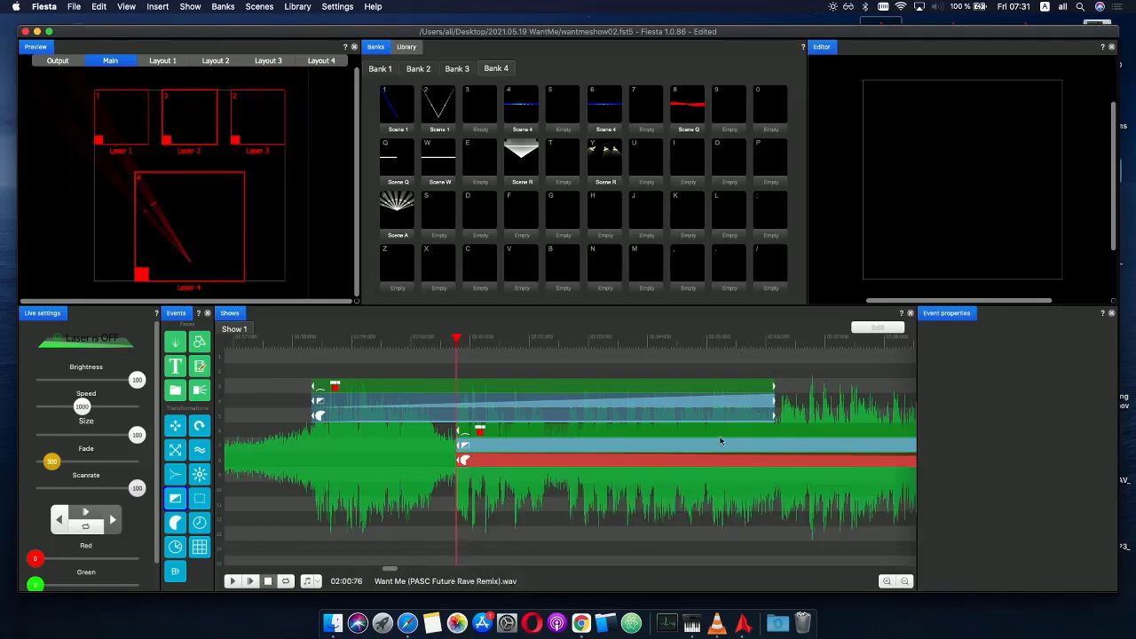
# - Shorten the copied open/close effect so that it ends at 02:02:31
pyautogui.scroll(-5, 661, 469)
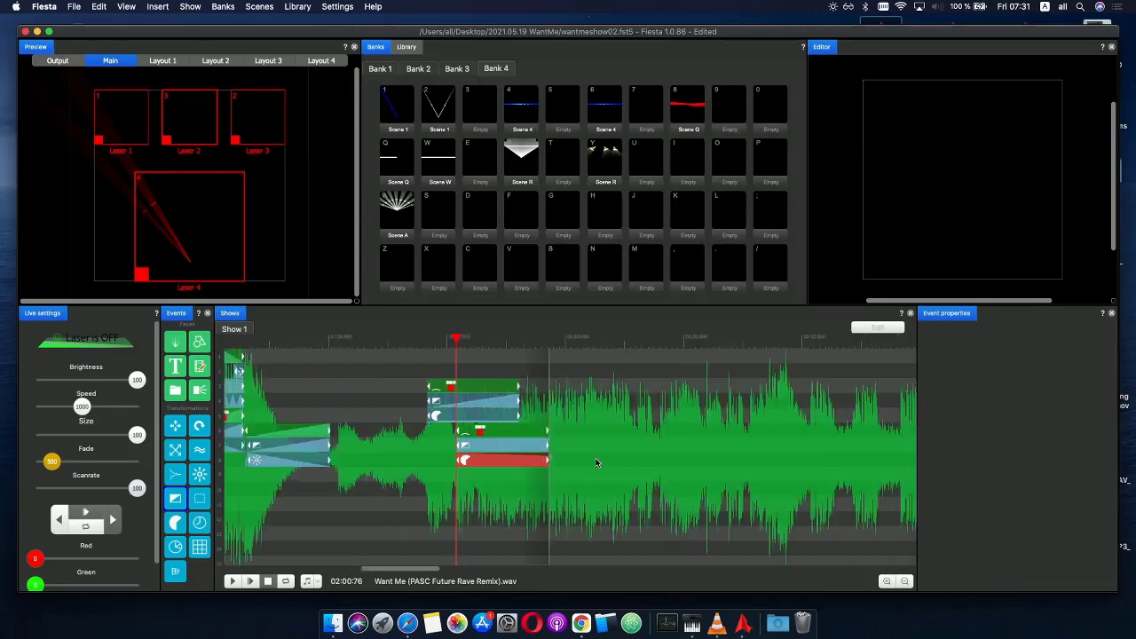
pyautogui.scroll(5, 593, 465)
pyautogui.scroll(-2, 657, 465)
pyautogui.moveTo(661, 462); pyautogui.dragTo(497, 462)
pyautogui.scroll(2, 500, 462)
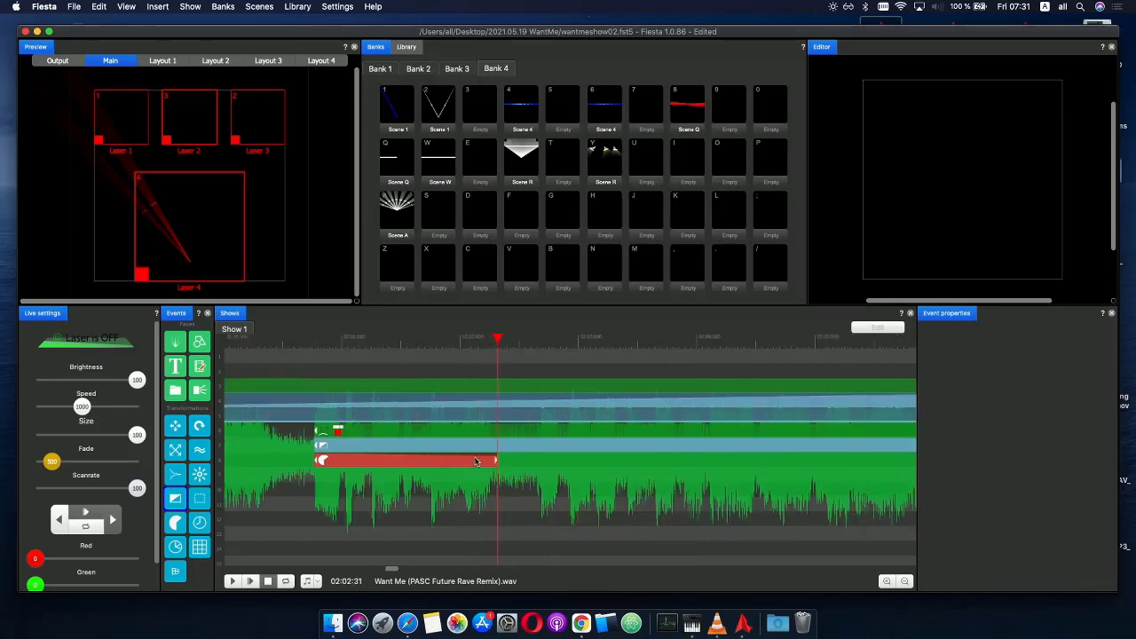
pyautogui.scroll(-2, 498, 461)
pyautogui.click(237, 354)
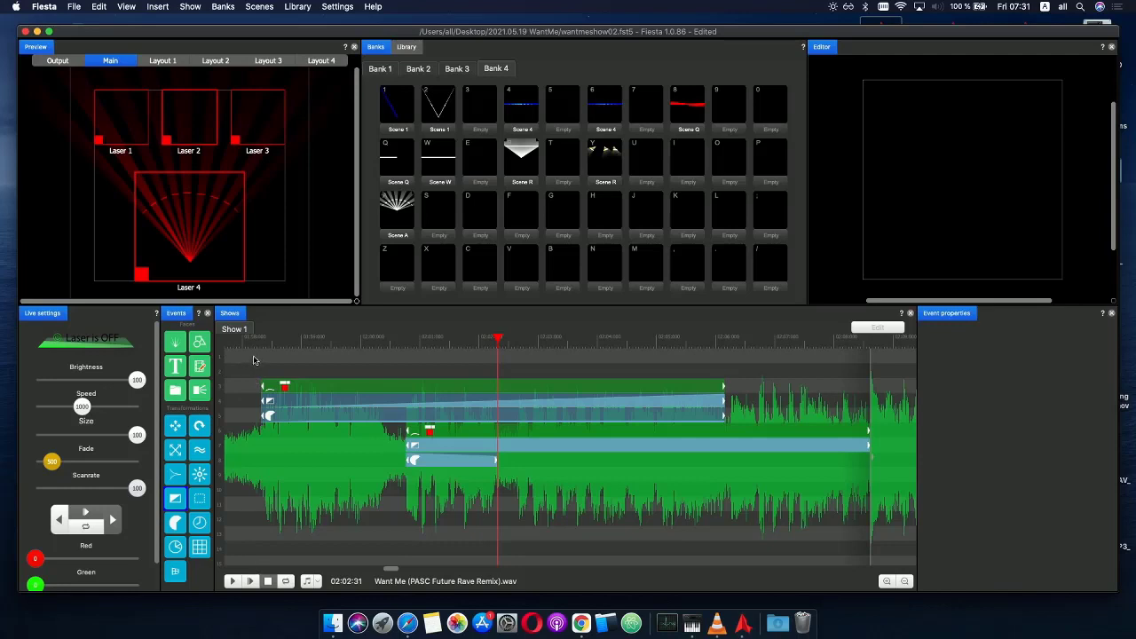
# - Play back both beam events from just before the first one and scrub through the start of the second
pyautogui.click(252, 344)
pyautogui.click(251, 582)
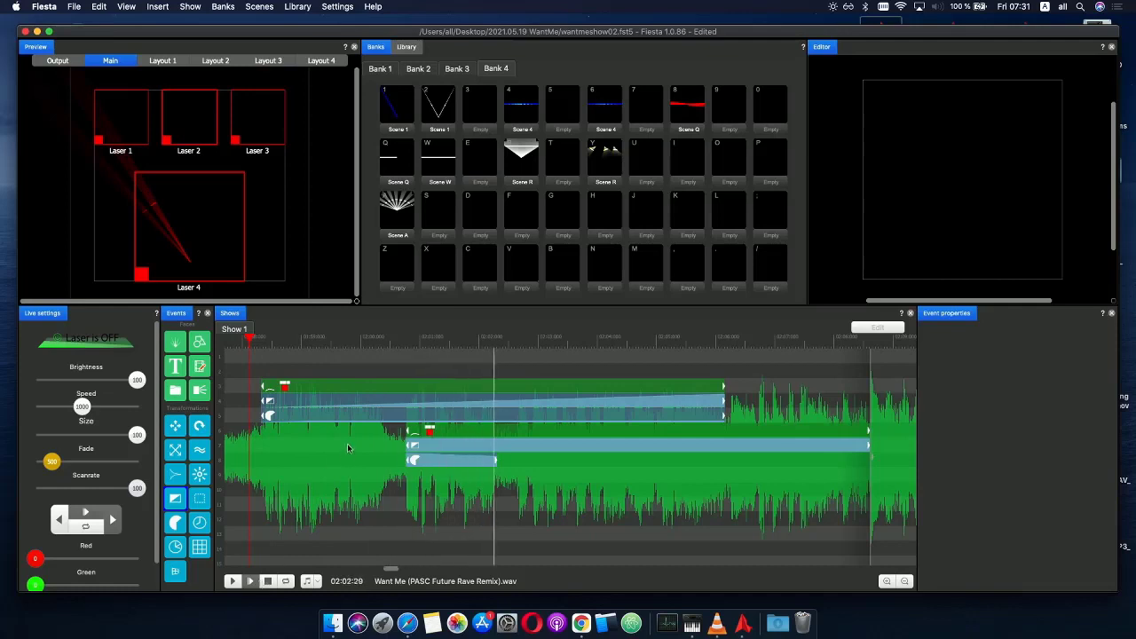
pyautogui.click(411, 346)
pyautogui.moveTo(411, 349); pyautogui.dragTo(460, 353)
pyautogui.scroll(3, 454, 392)
pyautogui.scroll(-3, 454, 393)
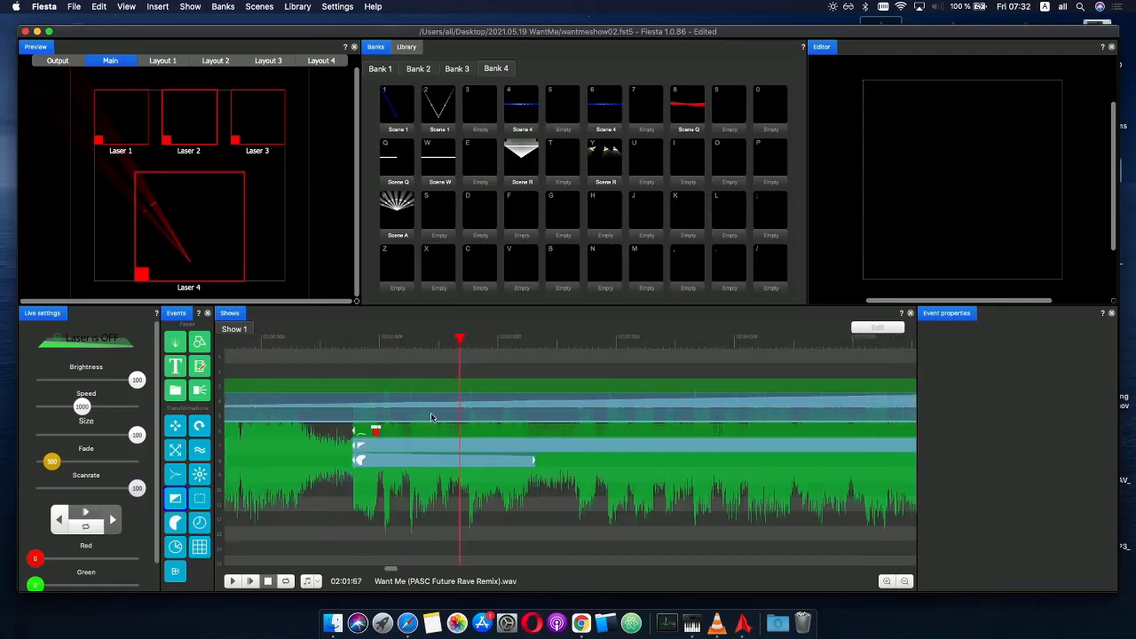
# - Lower the end point of the second beam event's Open/Close graph to 39 at time 100
pyautogui.click(383, 460)
pyautogui.doubleClick(383, 462)
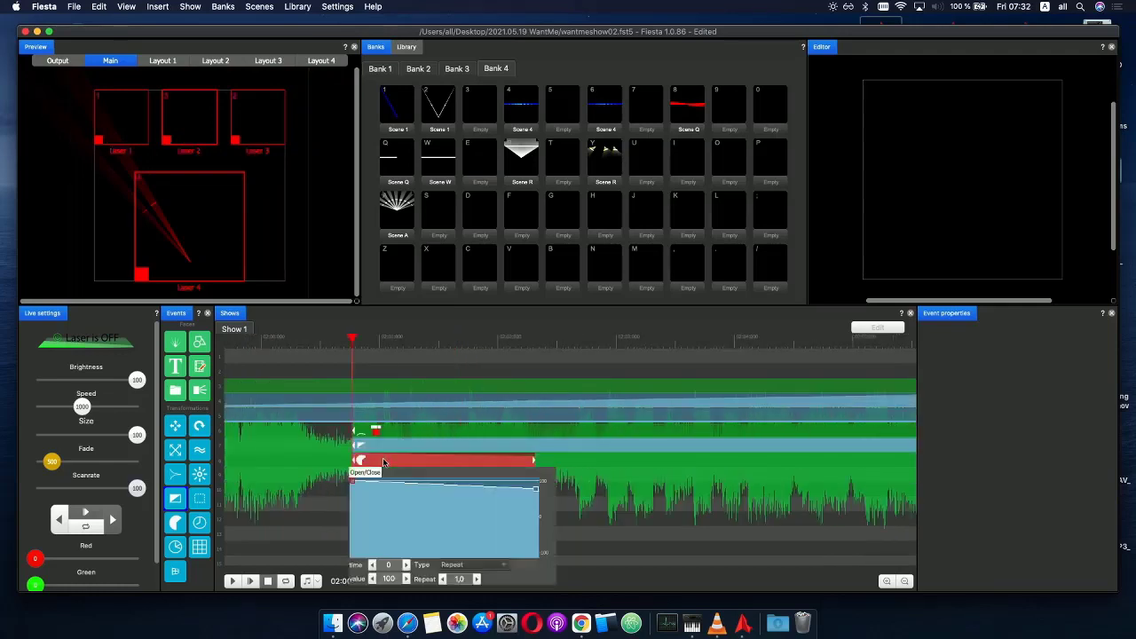
pyautogui.press('space')
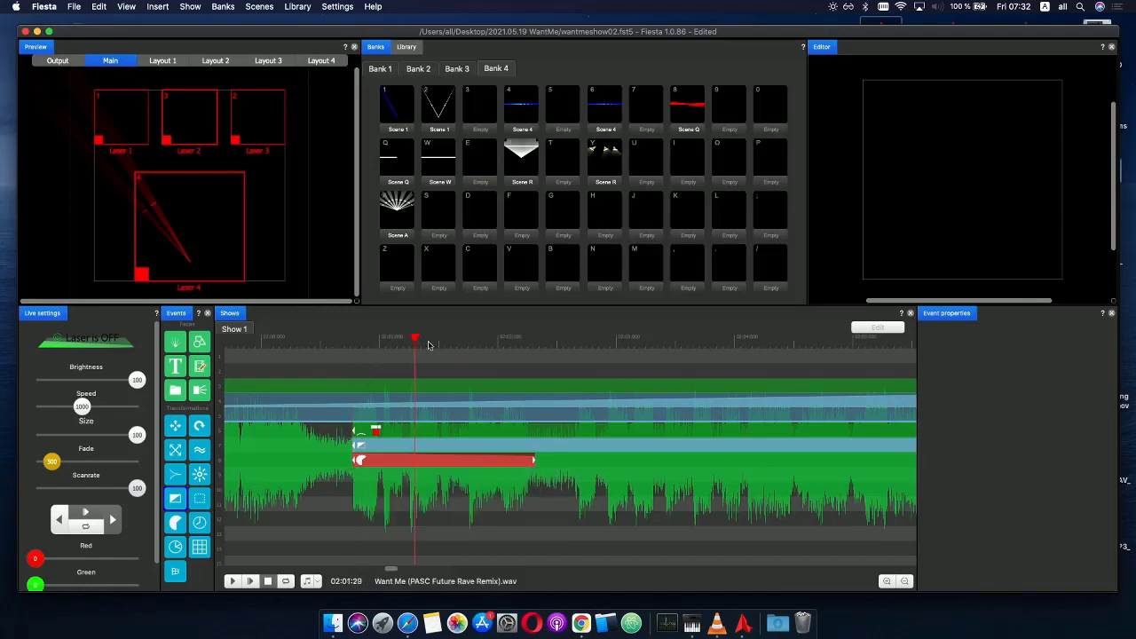
pyautogui.doubleClick(445, 463)
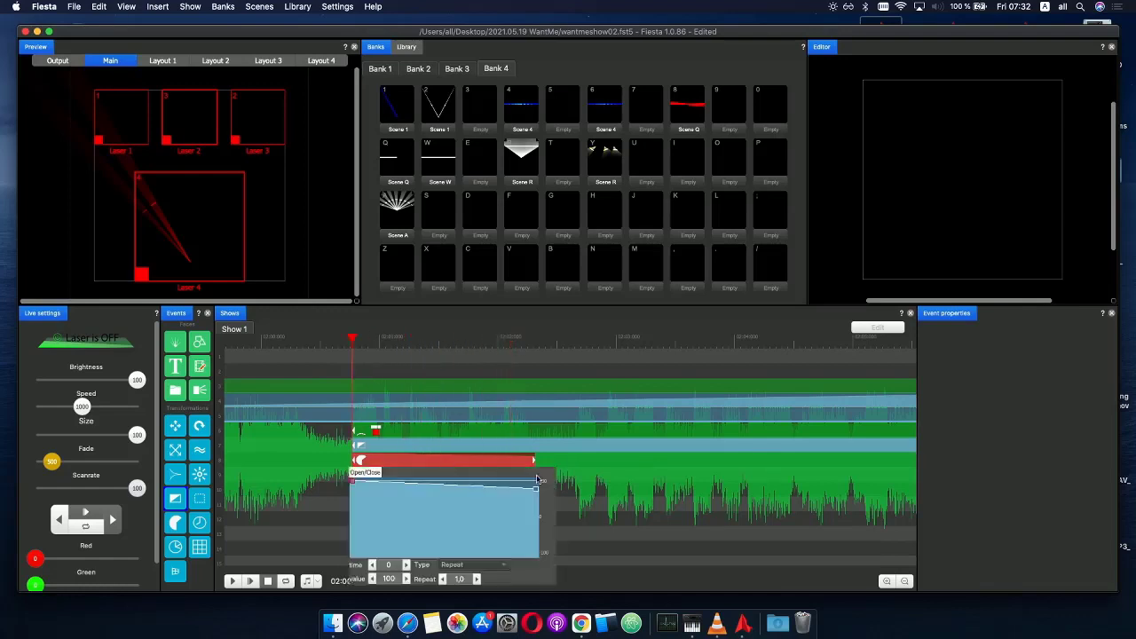
pyautogui.moveTo(535, 482); pyautogui.dragTo(538, 507)
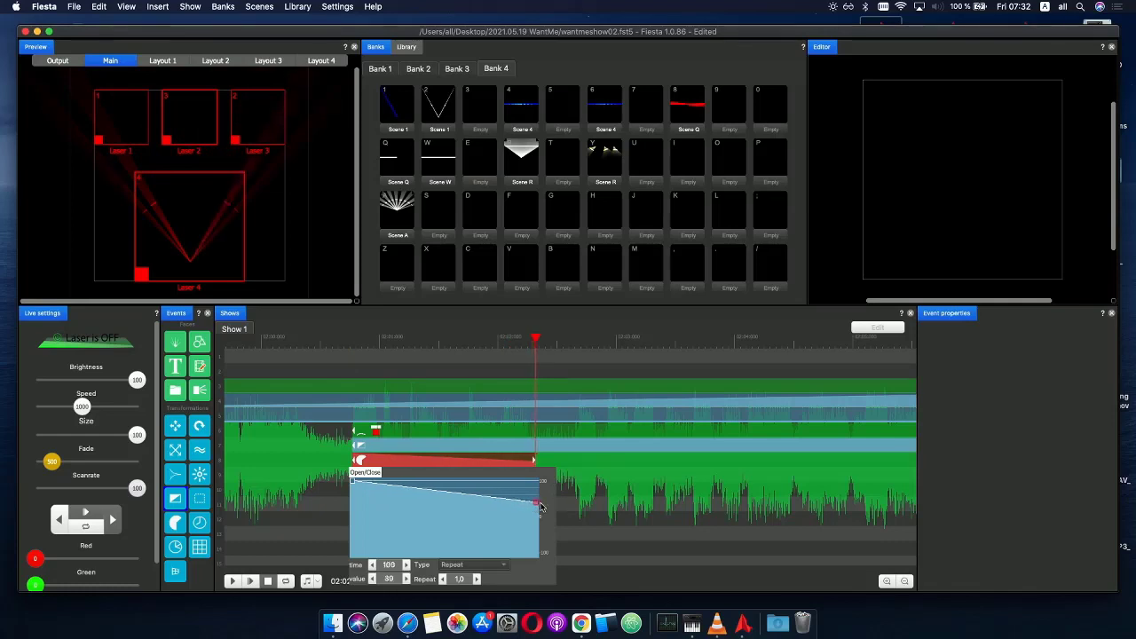
# - Set the start point of the same Open/Close graph to 50, scrubbing the timeline to check the beam opening
pyautogui.click(352, 352)
pyautogui.moveTo(352, 345); pyautogui.dragTo(443, 345)
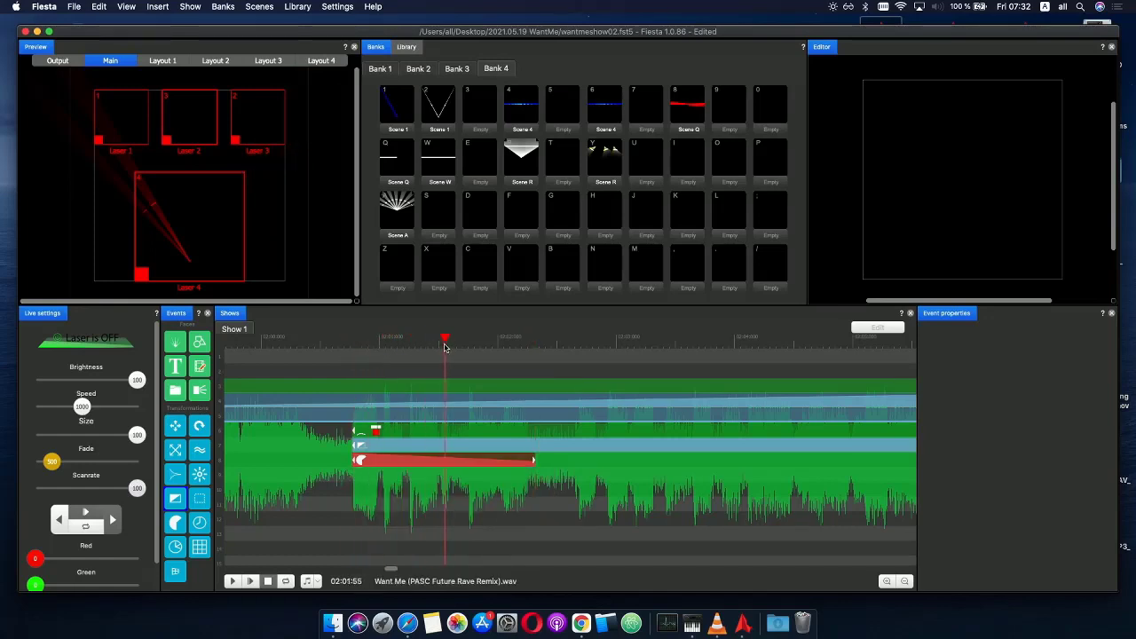
pyautogui.click(380, 462)
pyautogui.moveTo(355, 488); pyautogui.dragTo(345, 501)
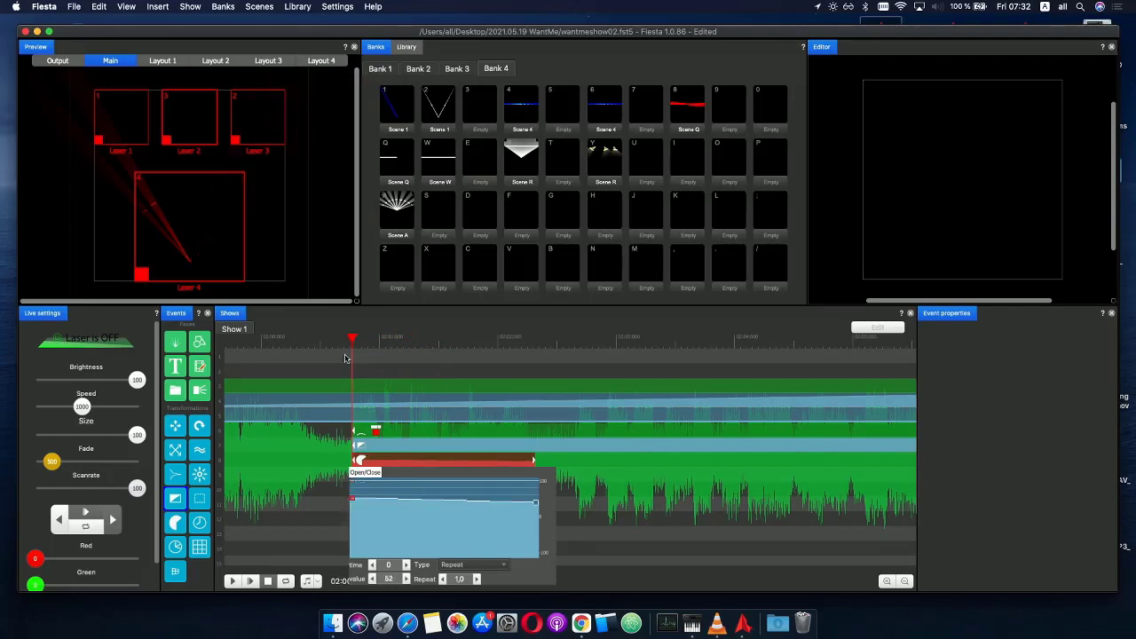
pyautogui.moveTo(341, 344)
pyautogui.mouseDown()
pyautogui.moveTo(329, 344)
pyautogui.moveTo(509, 352)
pyautogui.moveTo(338, 348)
pyautogui.mouseUp()
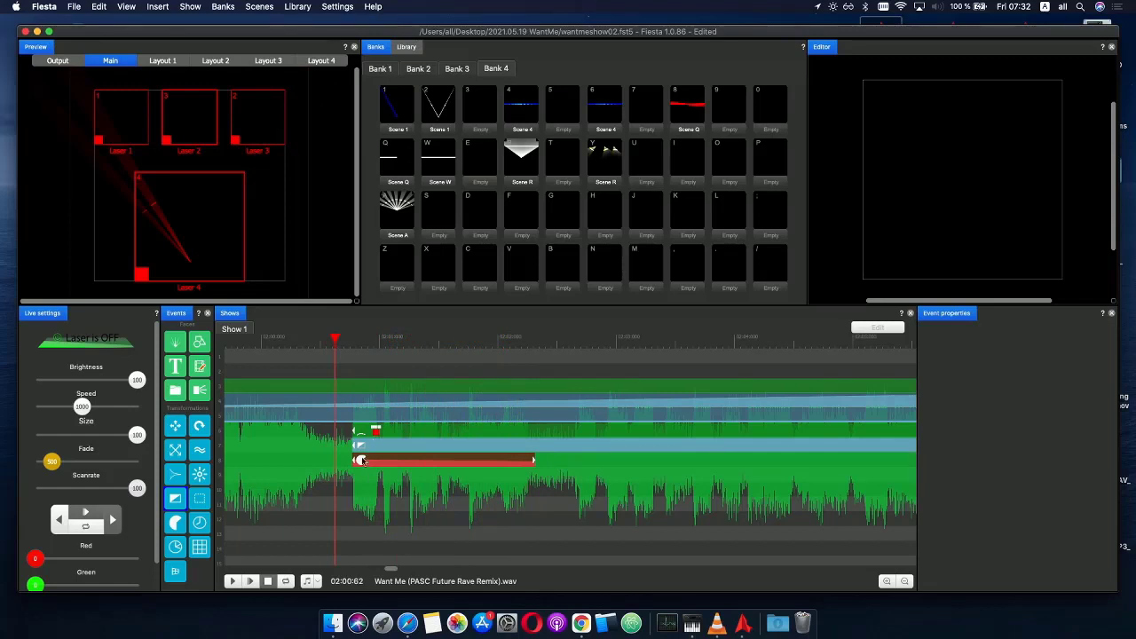
pyautogui.click(362, 461)
pyautogui.moveTo(350, 499); pyautogui.dragTo(352, 503)
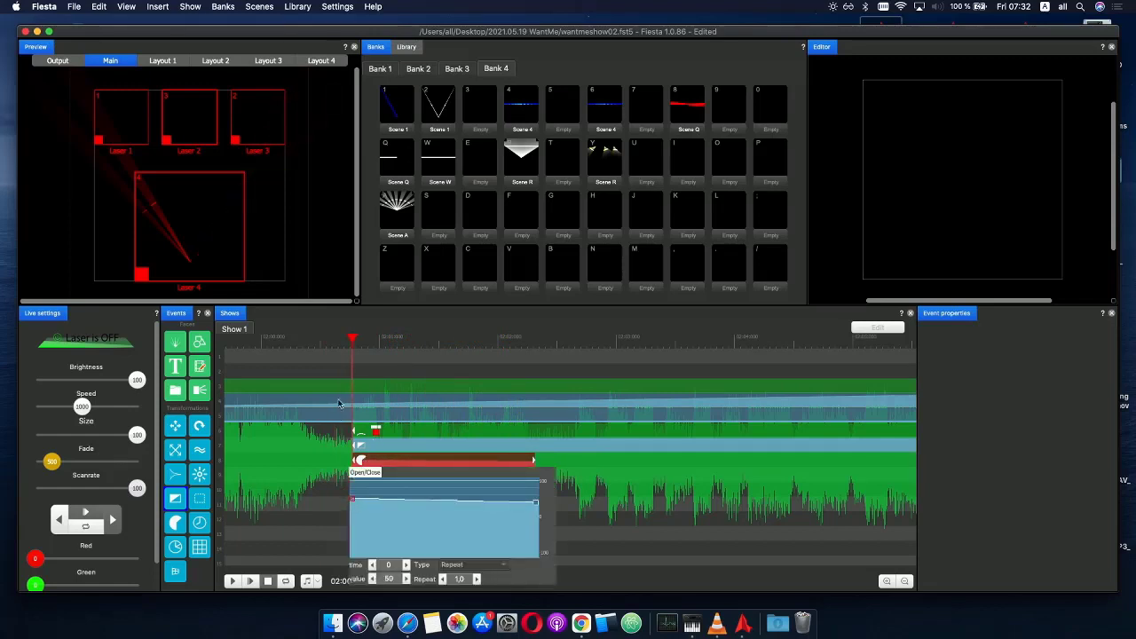
# - Play back the second beam event's start from 01:59:37 to check the open/close movement
pyautogui.click(336, 339)
pyautogui.press('Home')
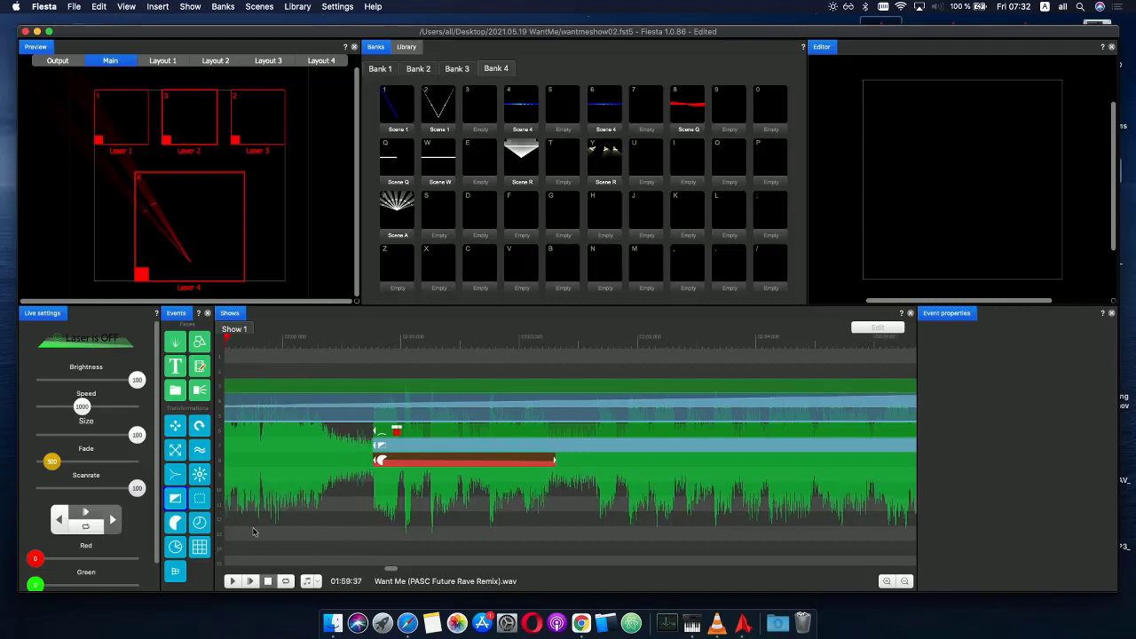
pyautogui.click(248, 582)
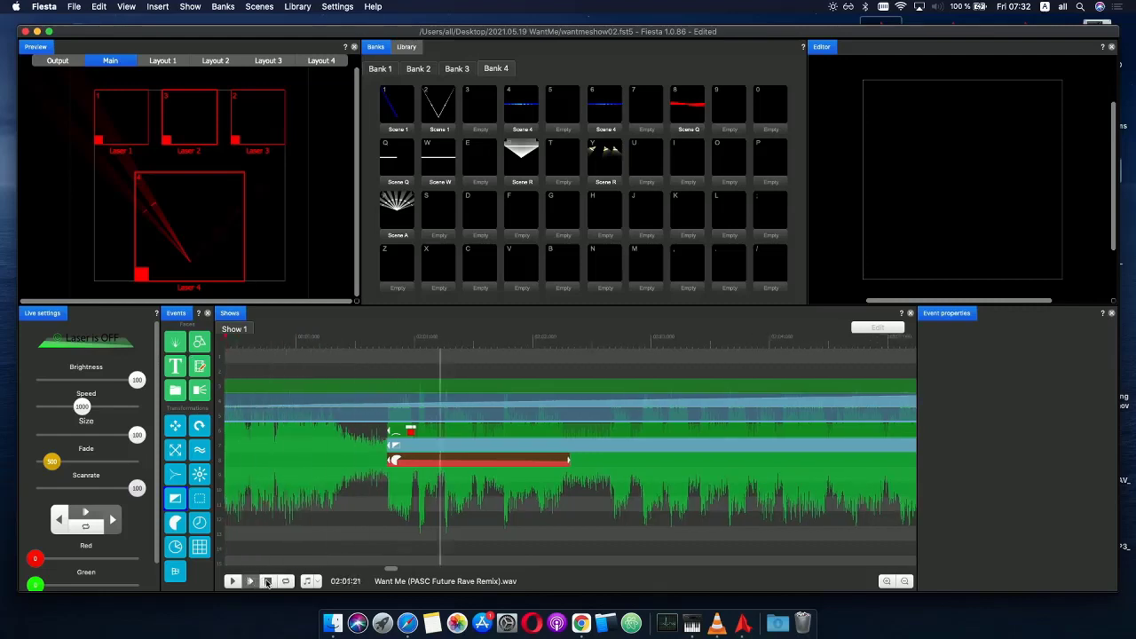
pyautogui.click(267, 581)
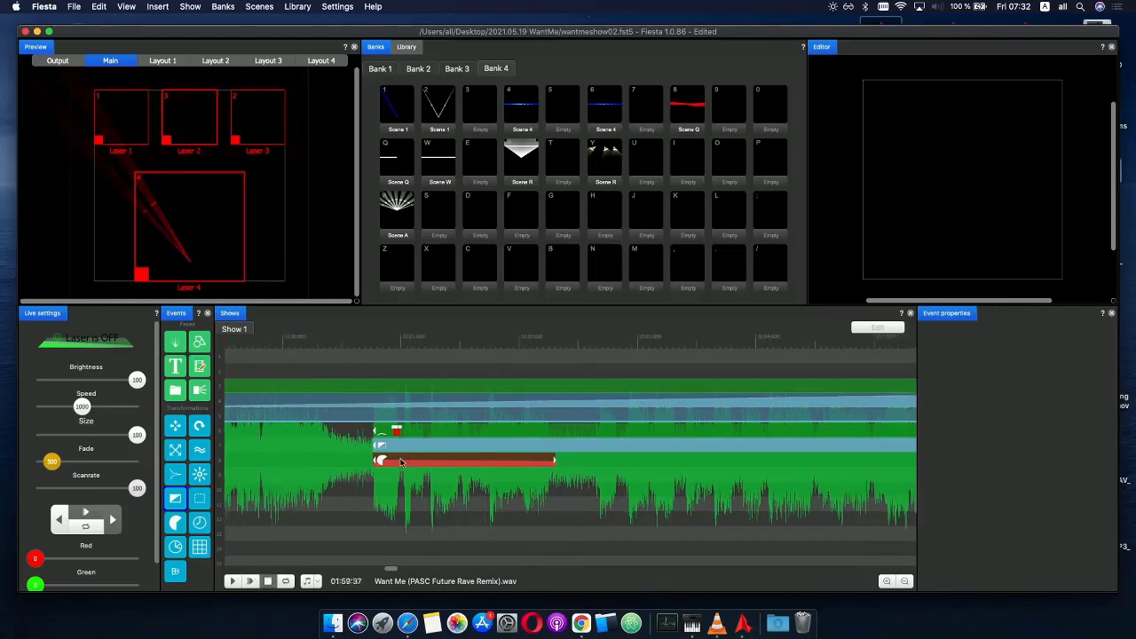
# - Try a start value of 44 in the second beam event's Open/Close graph and return it to 50
pyautogui.click(401, 461)
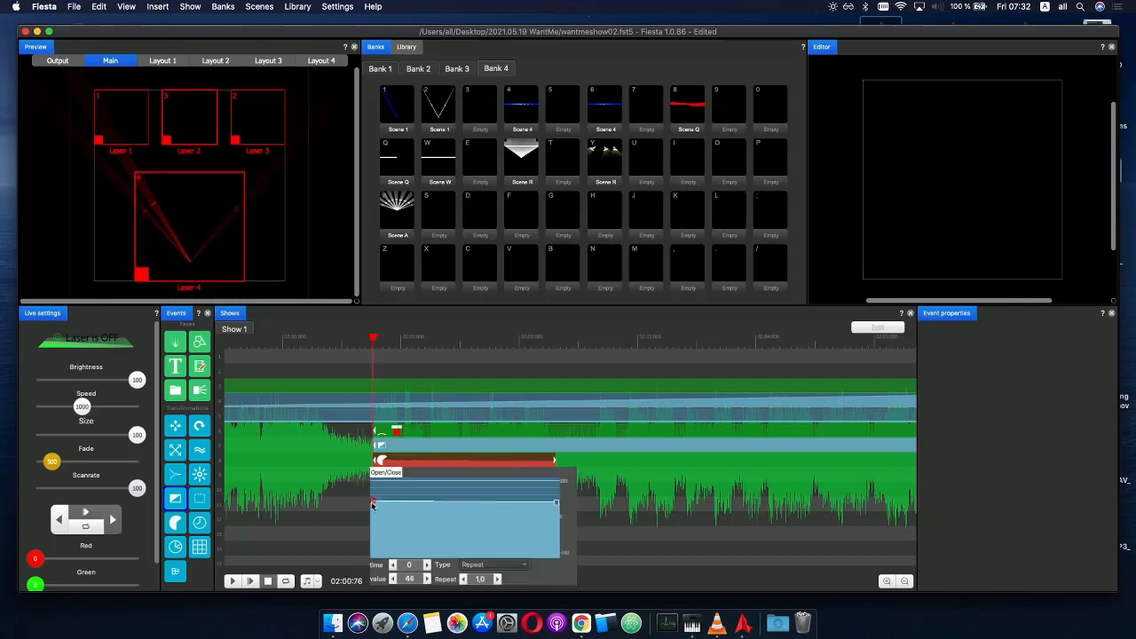
pyautogui.moveTo(372, 505); pyautogui.dragTo(379, 500)
pyautogui.click(393, 579)
pyautogui.click(392, 579)
pyautogui.click(393, 579)
pyautogui.click(427, 579)
pyautogui.click(427, 579)
pyautogui.click(427, 579)
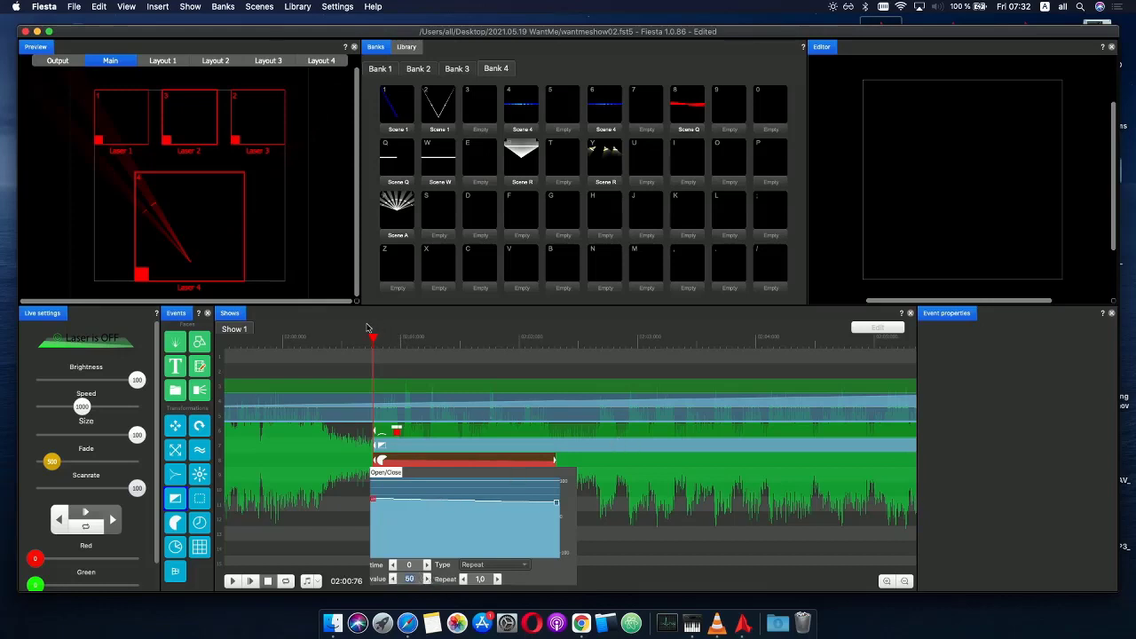
# - Duplicate the second beam event's open/close effect directly behind the original, starting at 02:02:31
pyautogui.click(343, 339)
pyautogui.scroll(-4, 347, 377)
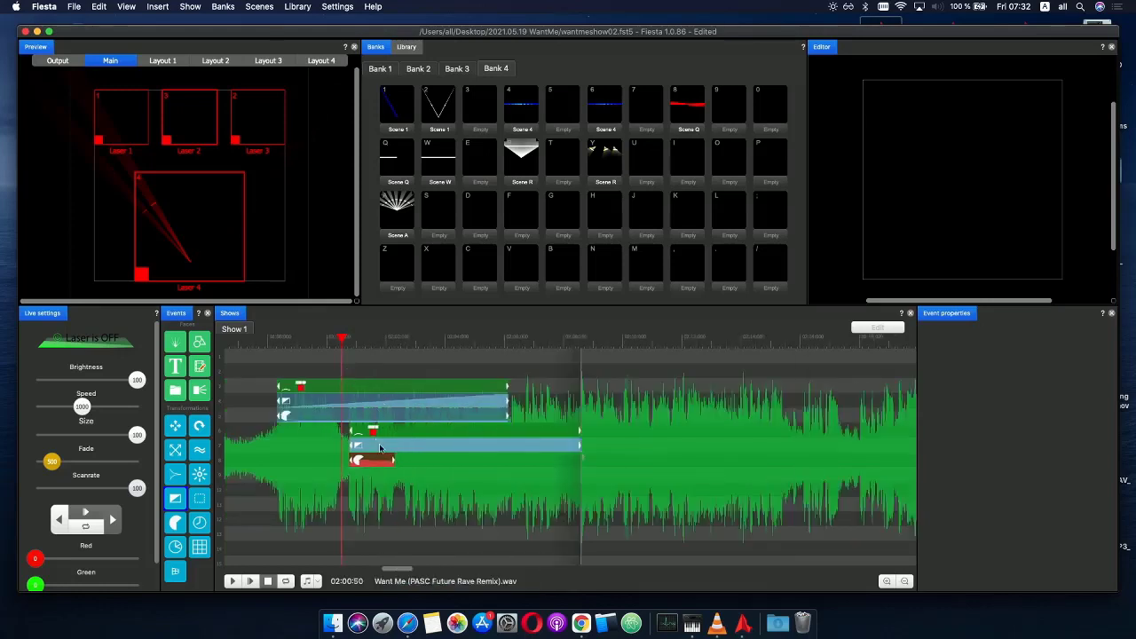
pyautogui.moveTo(391, 462); pyautogui.dragTo(423, 460)
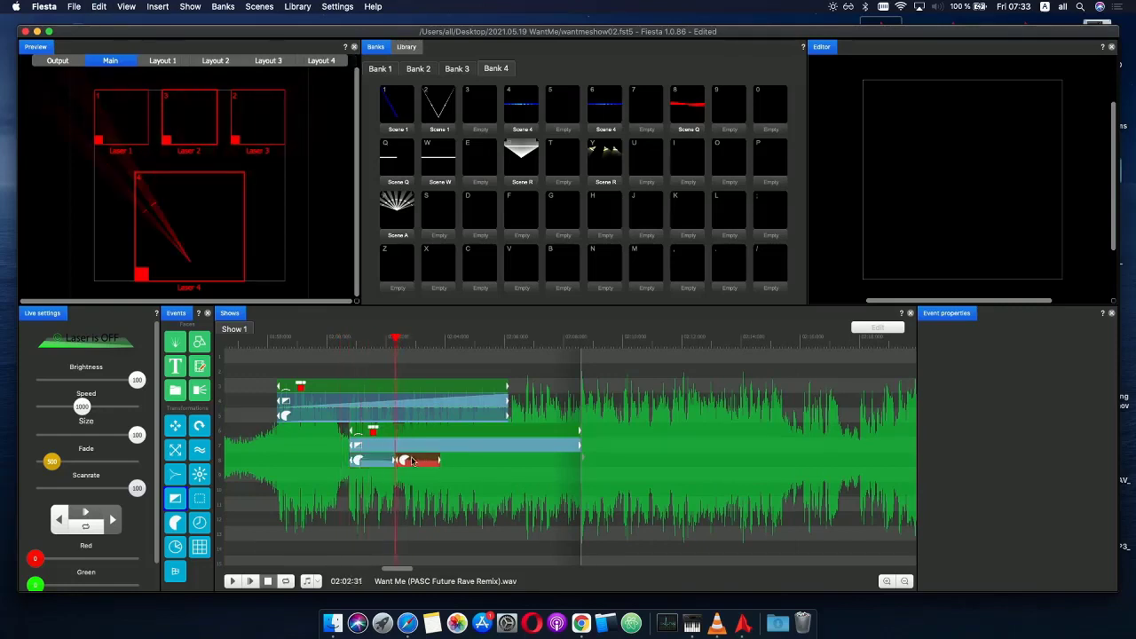
pyautogui.scroll(4, 417, 460)
pyautogui.scroll(-2, 434, 456)
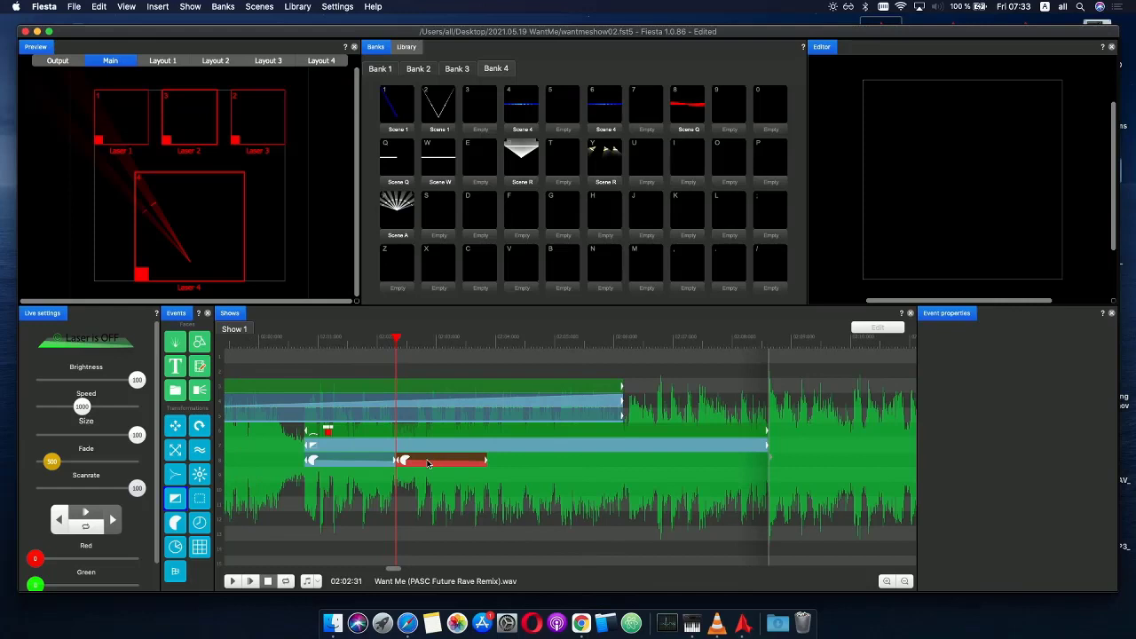
# - Flatten the duplicated effect's Open/Close graph at 39 and stretch the effect to the end of its beam event at 02:08:61
pyautogui.click(427, 463)
pyautogui.moveTo(397, 504); pyautogui.dragTo(397, 507)
pyautogui.click(486, 507)
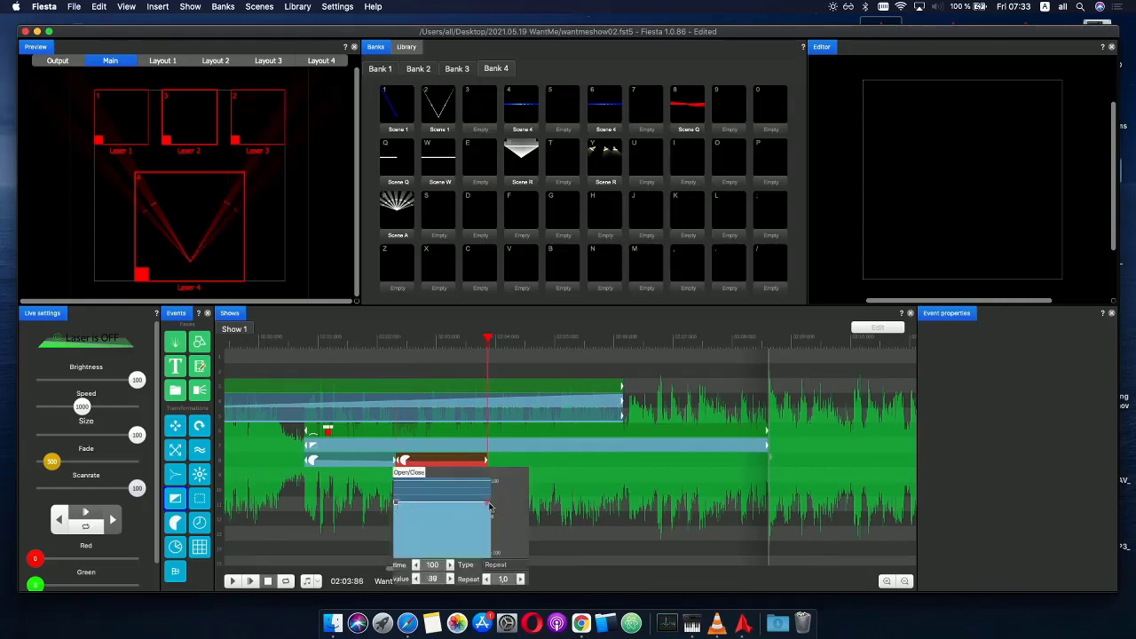
pyautogui.click(397, 505)
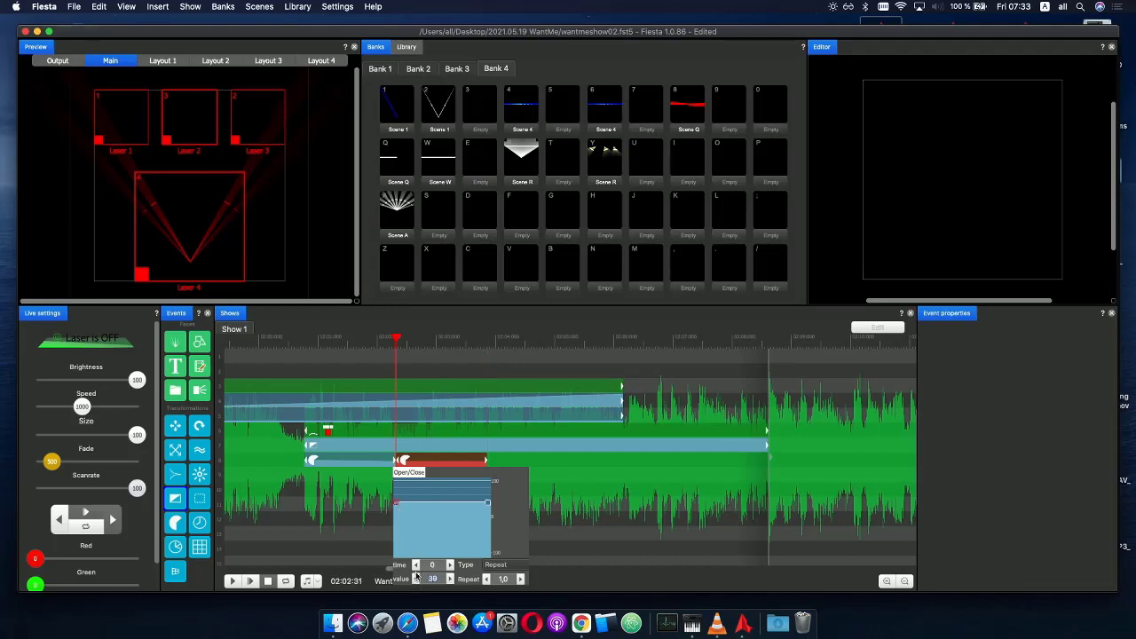
pyautogui.moveTo(397, 341); pyautogui.dragTo(769, 461)
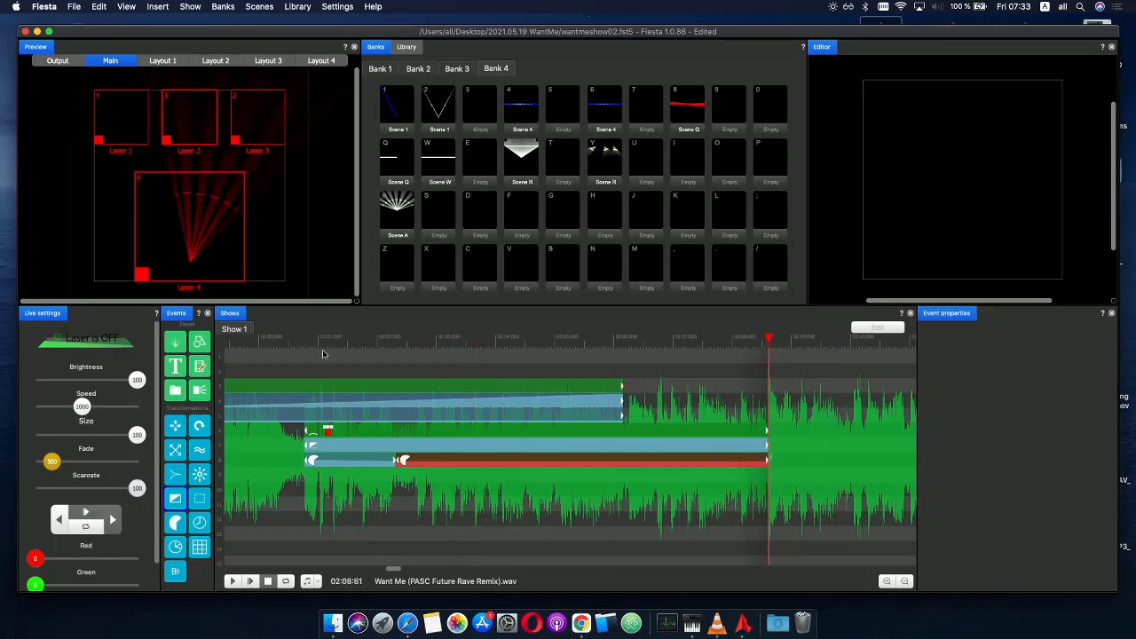
# - Play back both beam events from 01:58:11, just before the first one starts
pyautogui.scroll(-3, 326, 357)
pyautogui.click(643, 351)
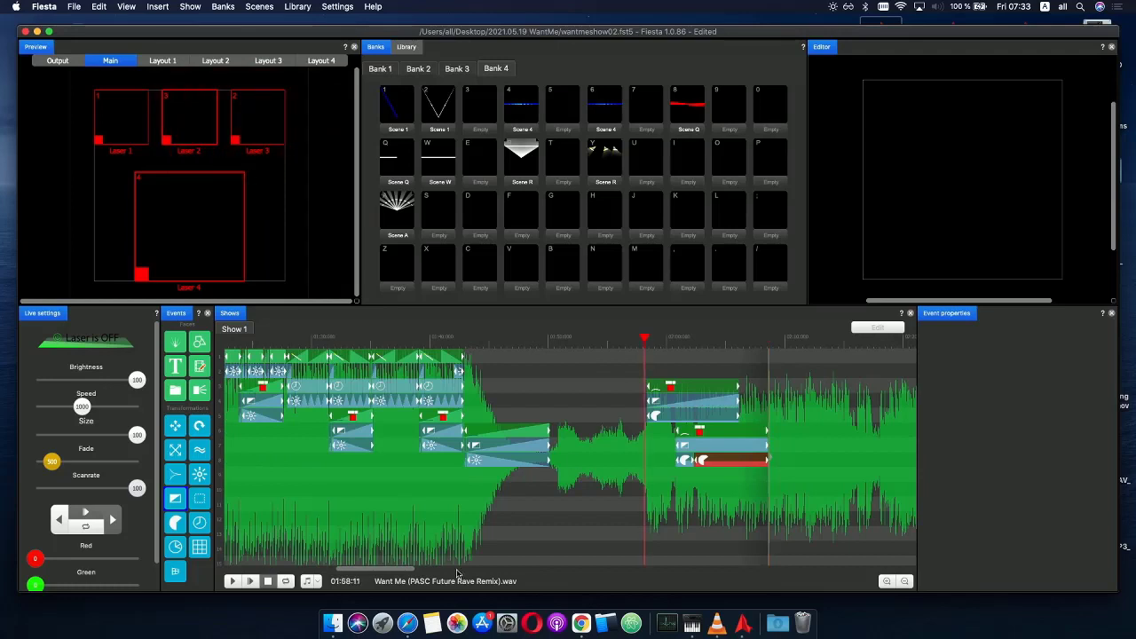
pyautogui.click(267, 583)
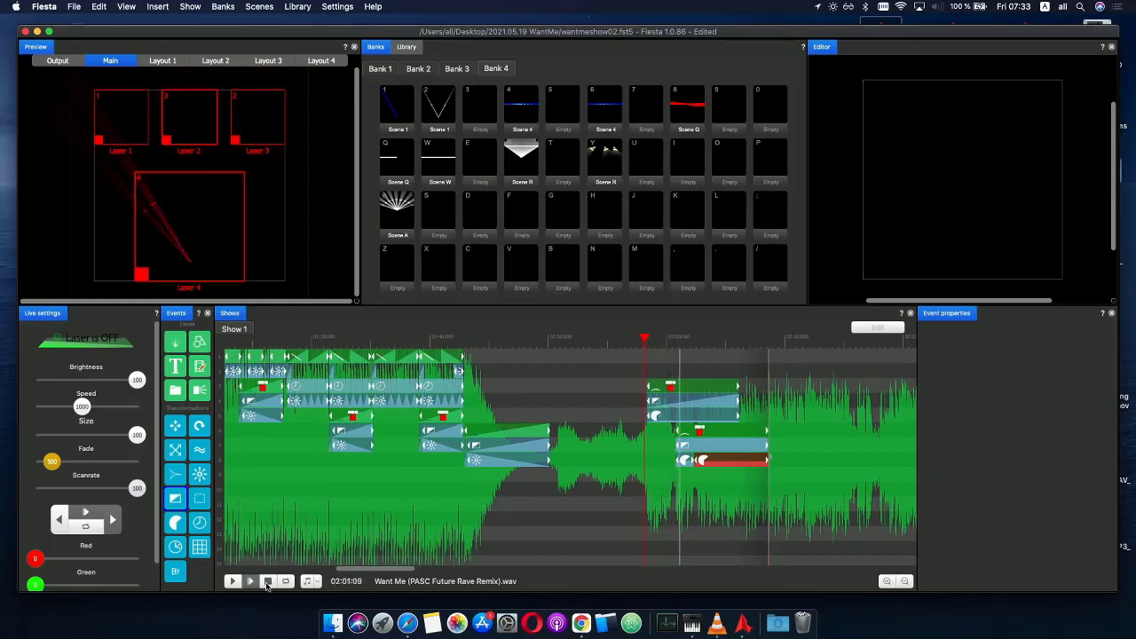
pyautogui.click(268, 583)
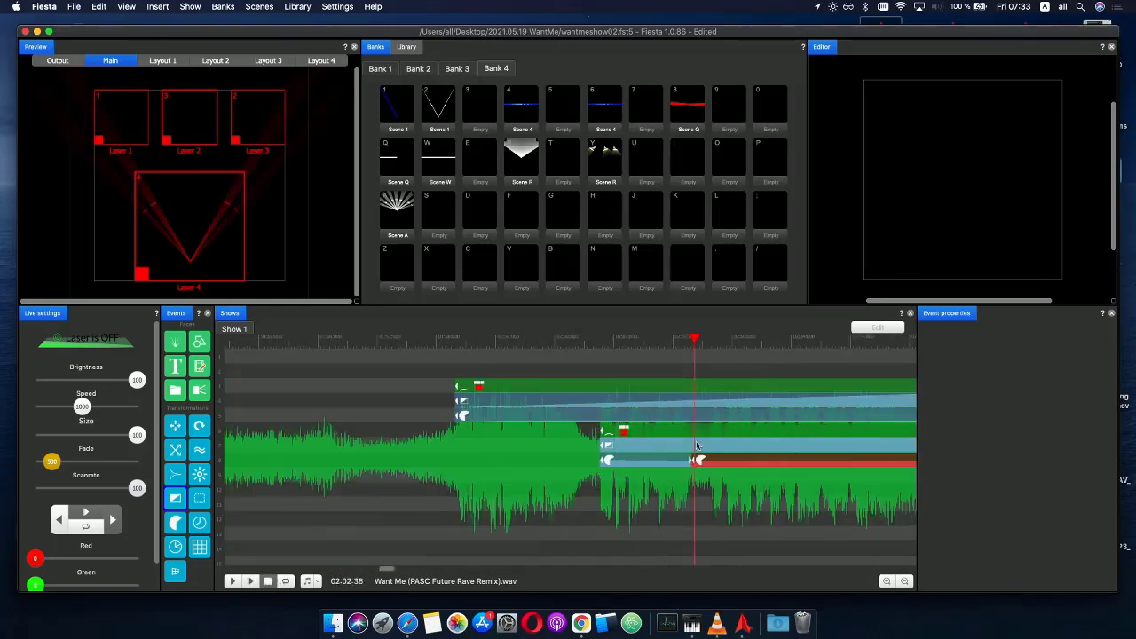
# - Shorten the second beam event's first open/close effect to about 02:02 and let the flat one fill the remainder up to 02:08:61
pyautogui.click(669, 460)
pyautogui.moveTo(691, 460); pyautogui.dragTo(751, 451)
pyautogui.click(717, 463)
pyautogui.press('Delete')
pyautogui.click(646, 464)
pyautogui.press('super+c')
pyautogui.press('super+v')
pyautogui.scroll(-5, 751, 468)
pyautogui.scroll(4, 696, 394)
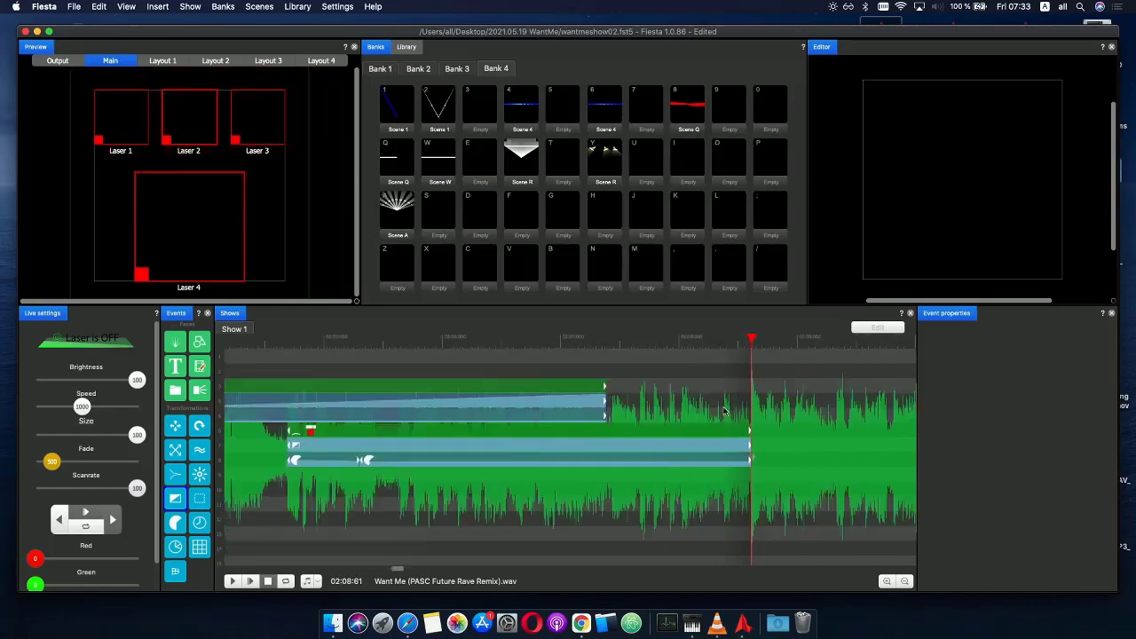
# - Play back both beam events from just before the first and scrub from the second event's start to the first one's end
pyautogui.scroll(-2, 324, 362)
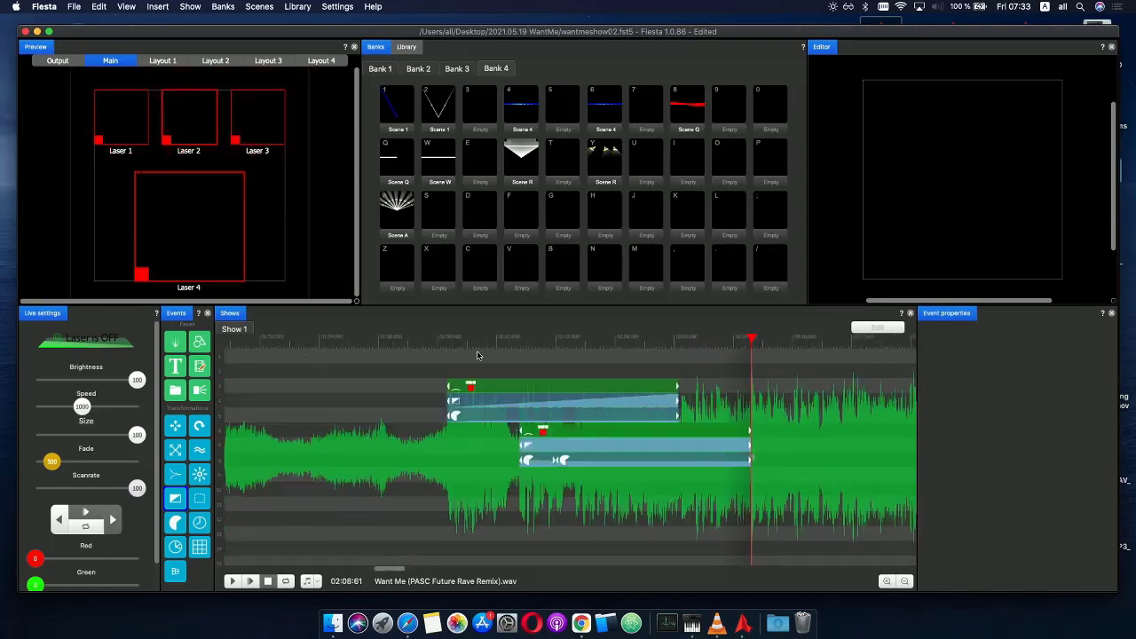
pyautogui.click(442, 339)
pyautogui.click(267, 581)
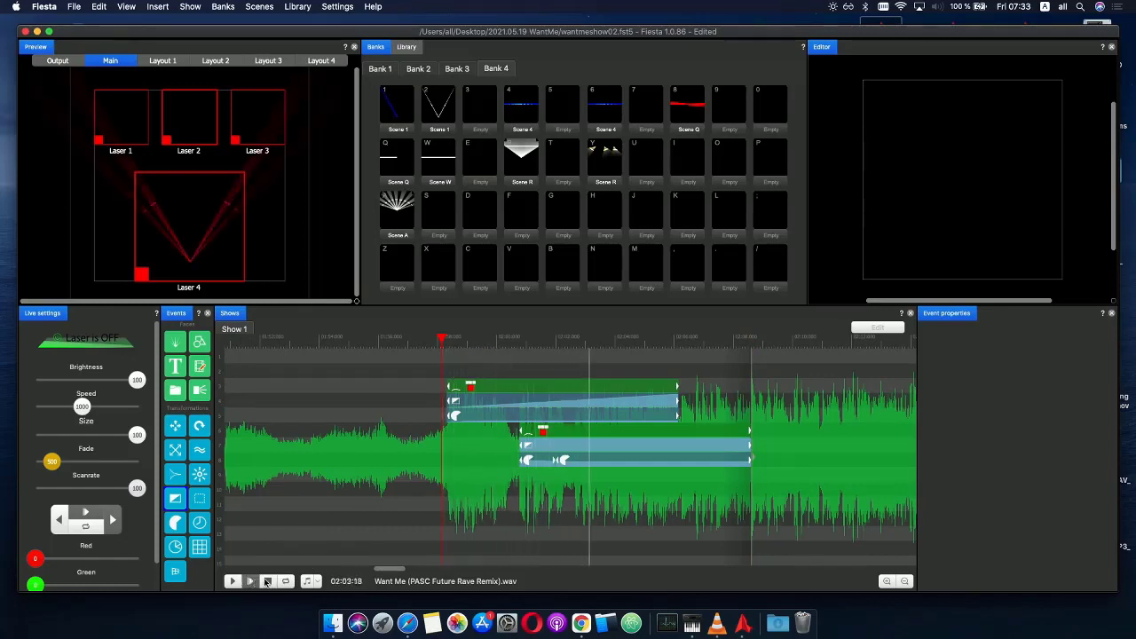
pyautogui.click(267, 582)
pyautogui.moveTo(514, 342); pyautogui.dragTo(675, 348)
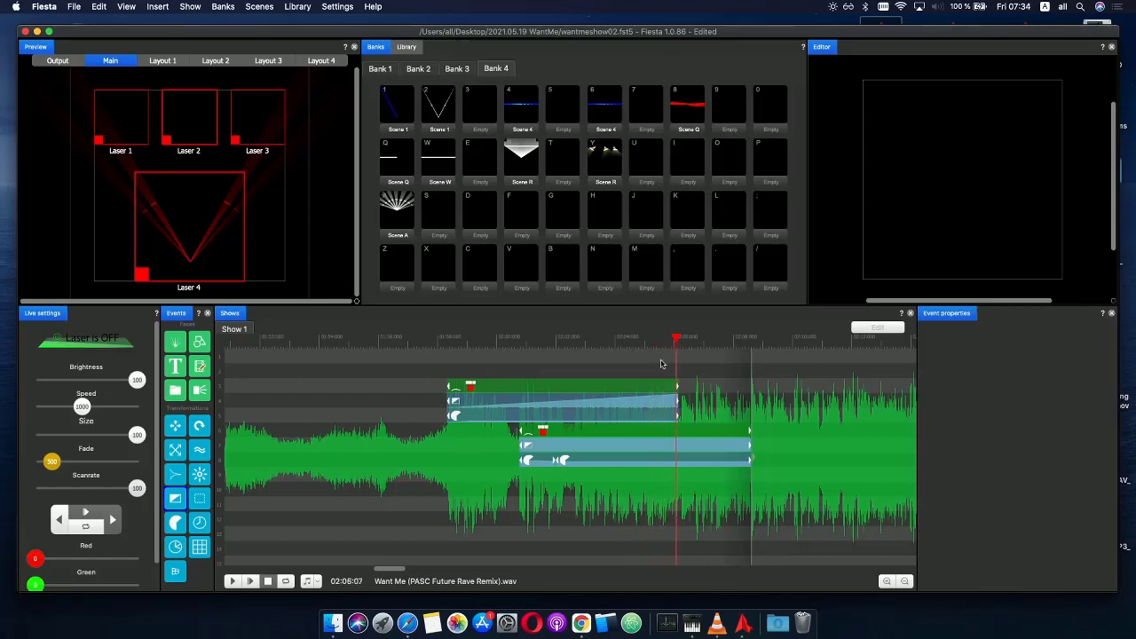
# - Copy the first beam event with its colour effect and paste it below the second beam event, starting at 02:02:65
pyautogui.click(530, 394)
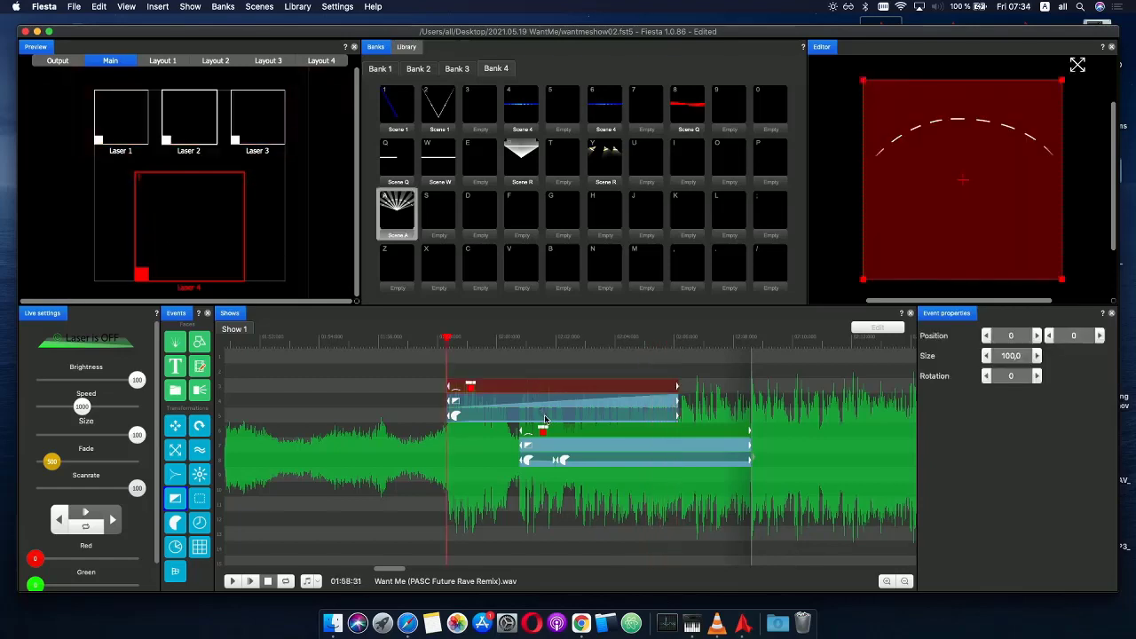
pyautogui.click(471, 401)
pyautogui.press('super+c')
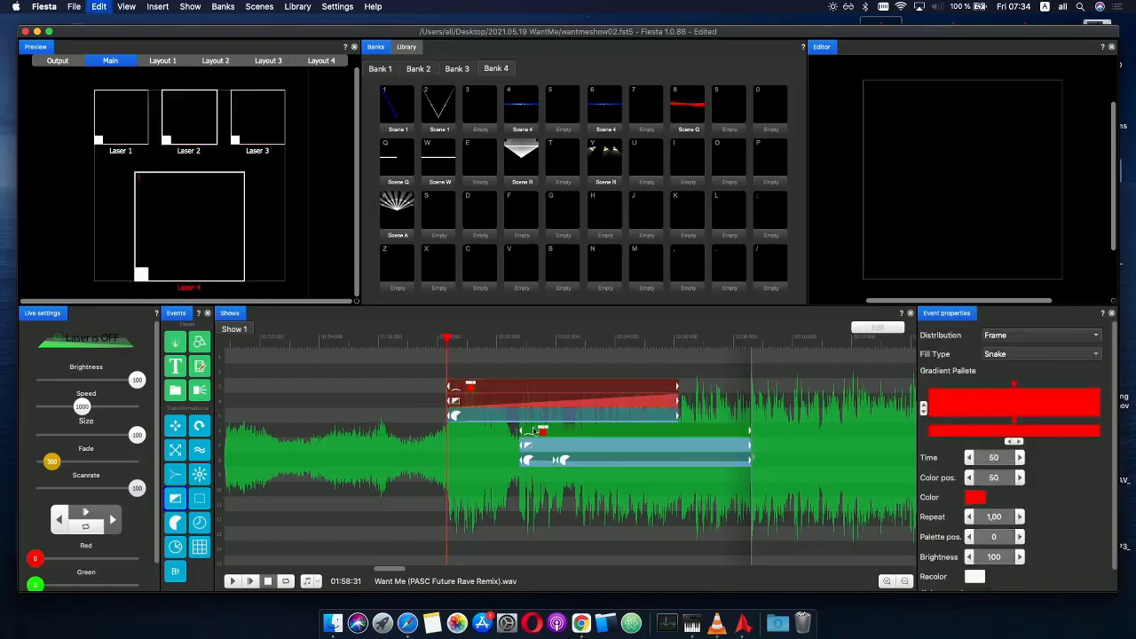
pyautogui.click(557, 485)
pyautogui.press('super+v')
pyautogui.moveTo(579, 482); pyautogui.dragTo(599, 479)
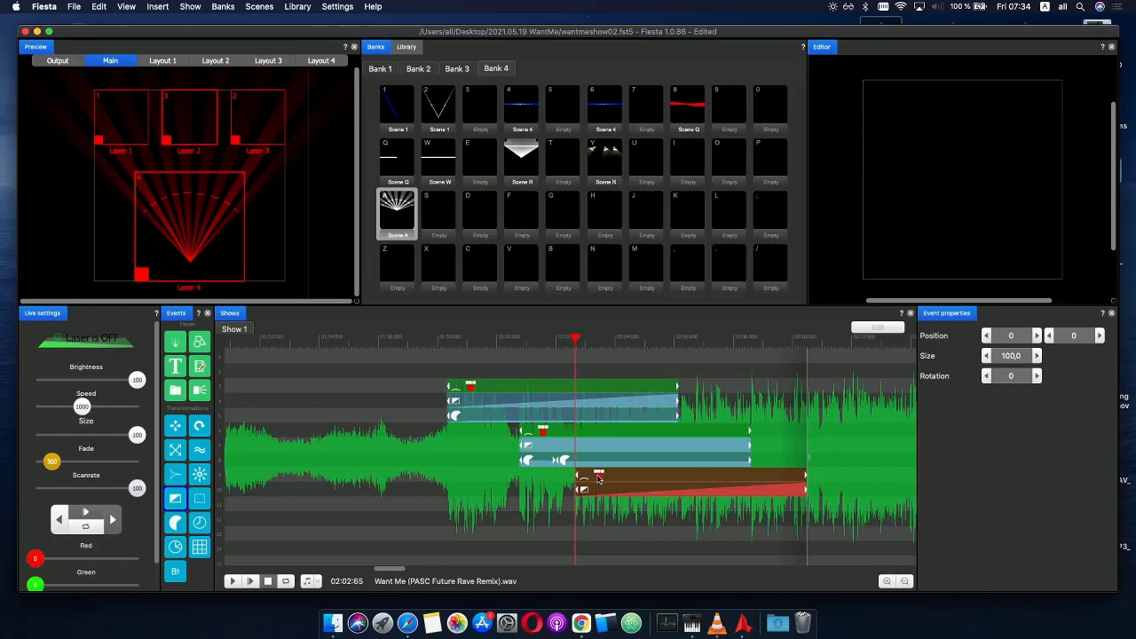
# - Scrub through the newly pasted beam event and preview Scene A from Bank 4 for comparison
pyautogui.moveTo(571, 353); pyautogui.dragTo(641, 347)
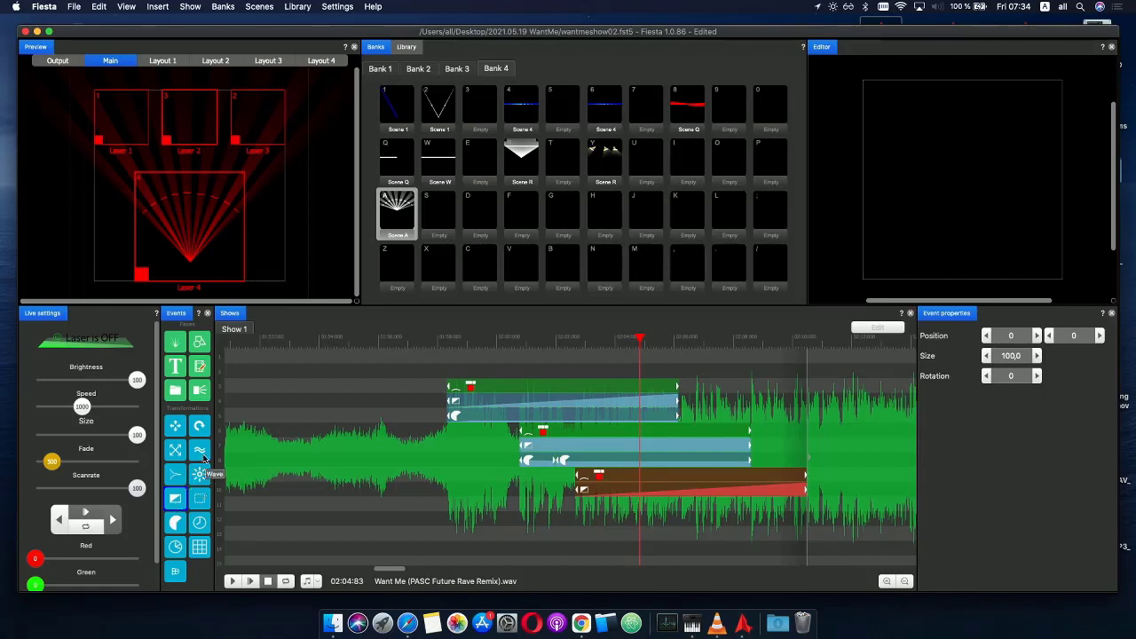
pyautogui.click(397, 213)
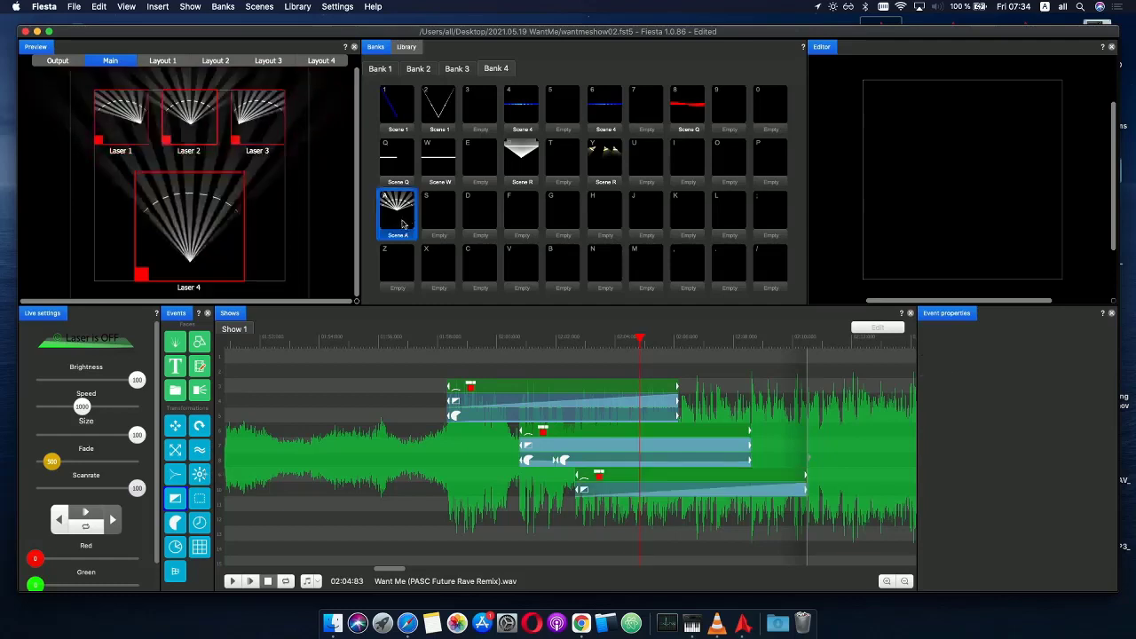
pyautogui.click(582, 343)
pyautogui.moveTo(582, 342); pyautogui.dragTo(592, 344)
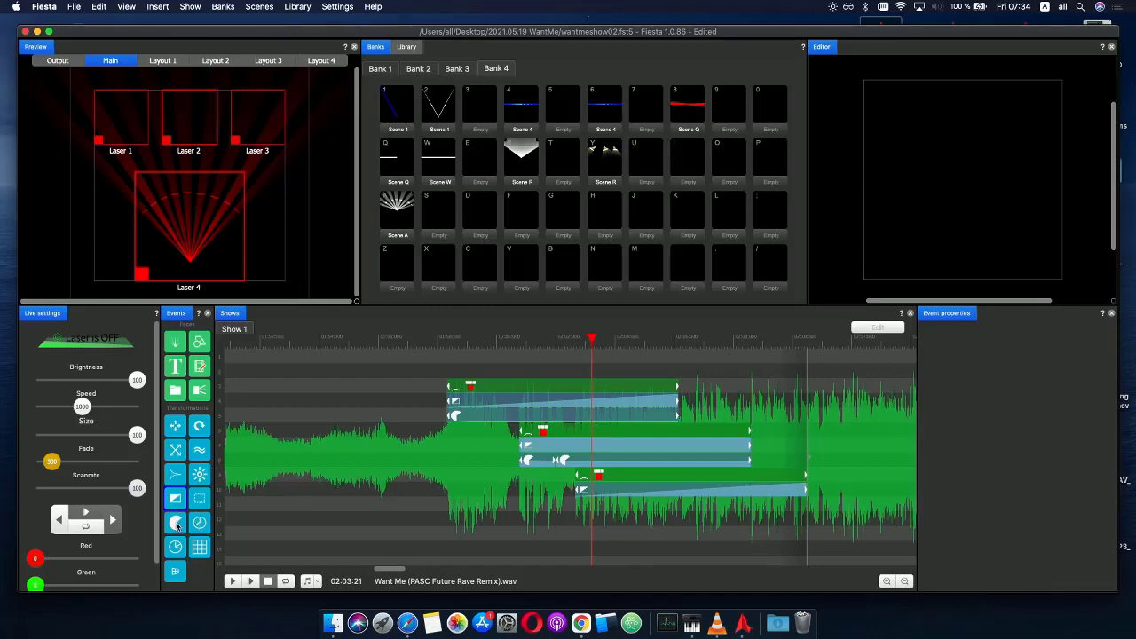
# - Add an Open/Close effect beneath the third beam event's colour effect, check it by scrubbing, and open its graph
pyautogui.moveTo(176, 525); pyautogui.dragTo(612, 501)
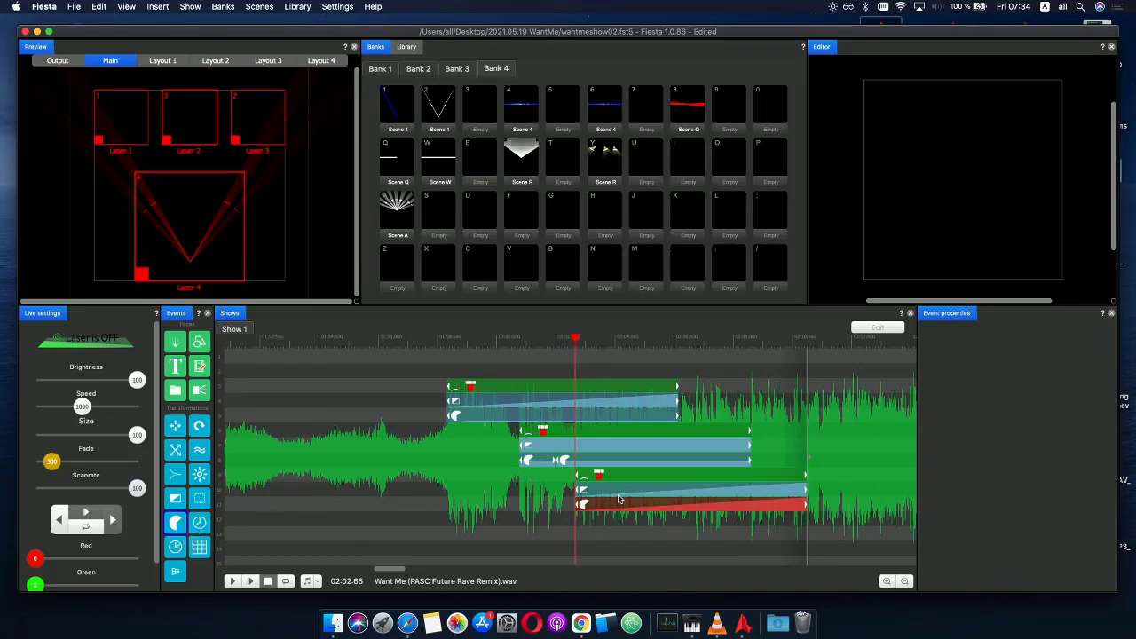
pyautogui.moveTo(598, 347); pyautogui.dragTo(611, 363)
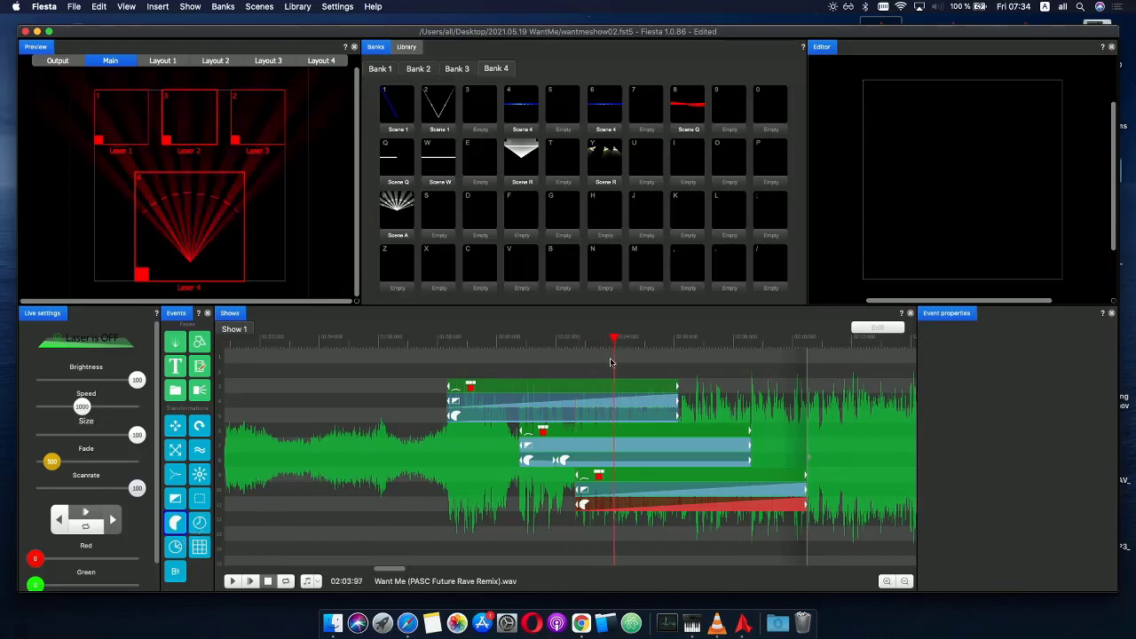
pyautogui.click(613, 506)
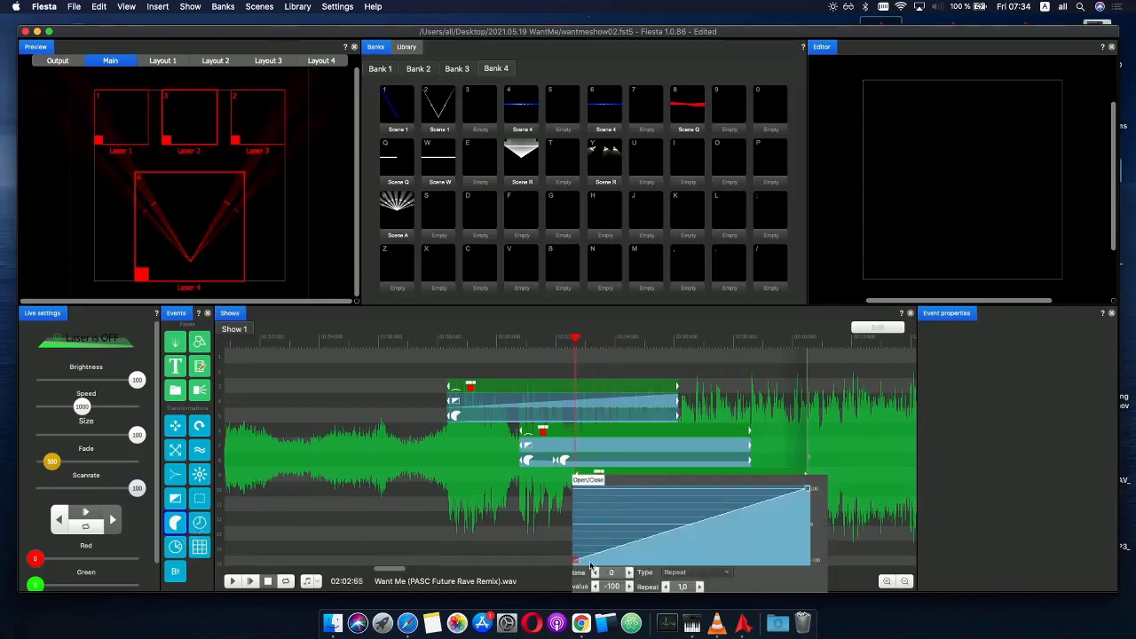
# - Set the start point of the third beam's Open/Close graph to -74 and delete its end point, leaving a flat curve
pyautogui.moveTo(576, 563)
pyautogui.mouseDown()
pyautogui.moveTo(573, 545)
pyautogui.moveTo(568, 555)
pyautogui.mouseUp()
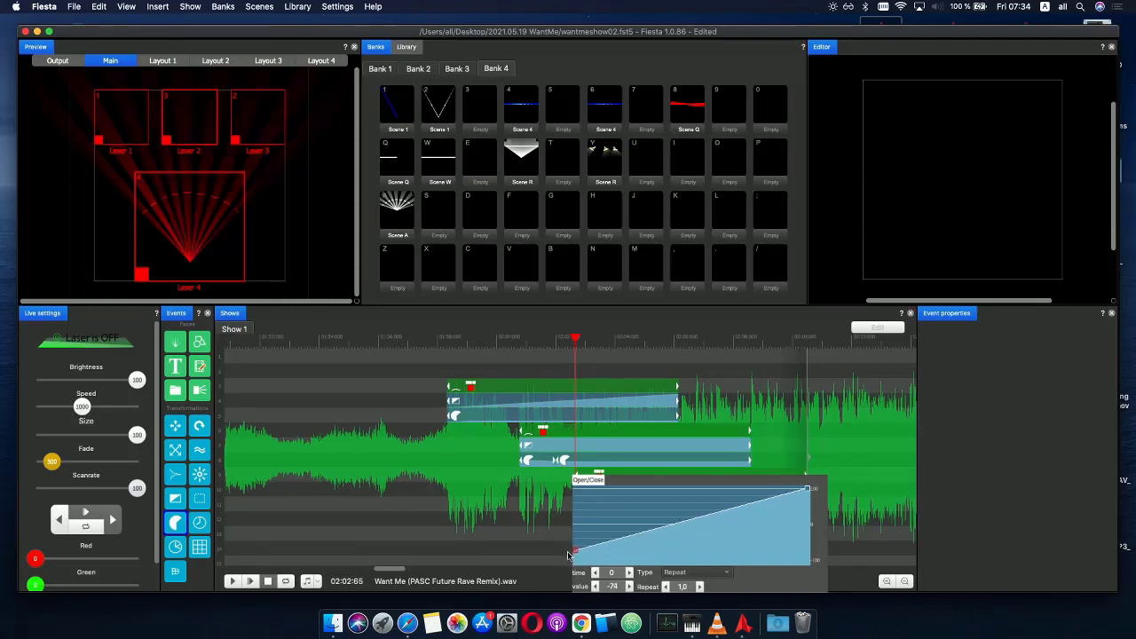
pyautogui.moveTo(806, 492); pyautogui.dragTo(768, 545)
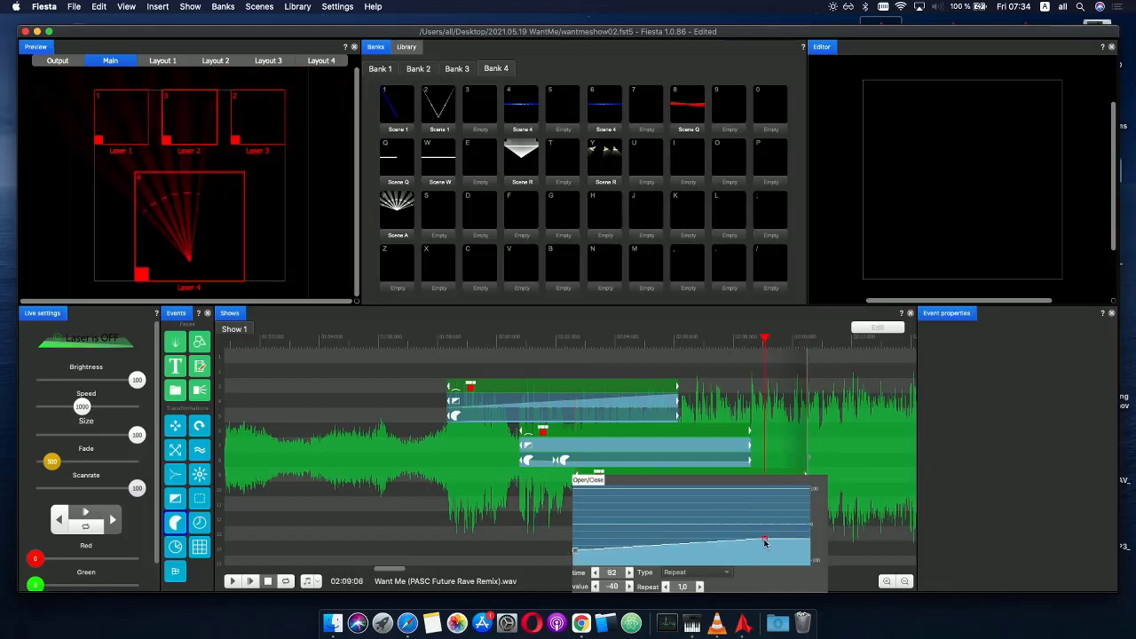
pyautogui.rightClick(765, 543)
pyautogui.click(773, 497)
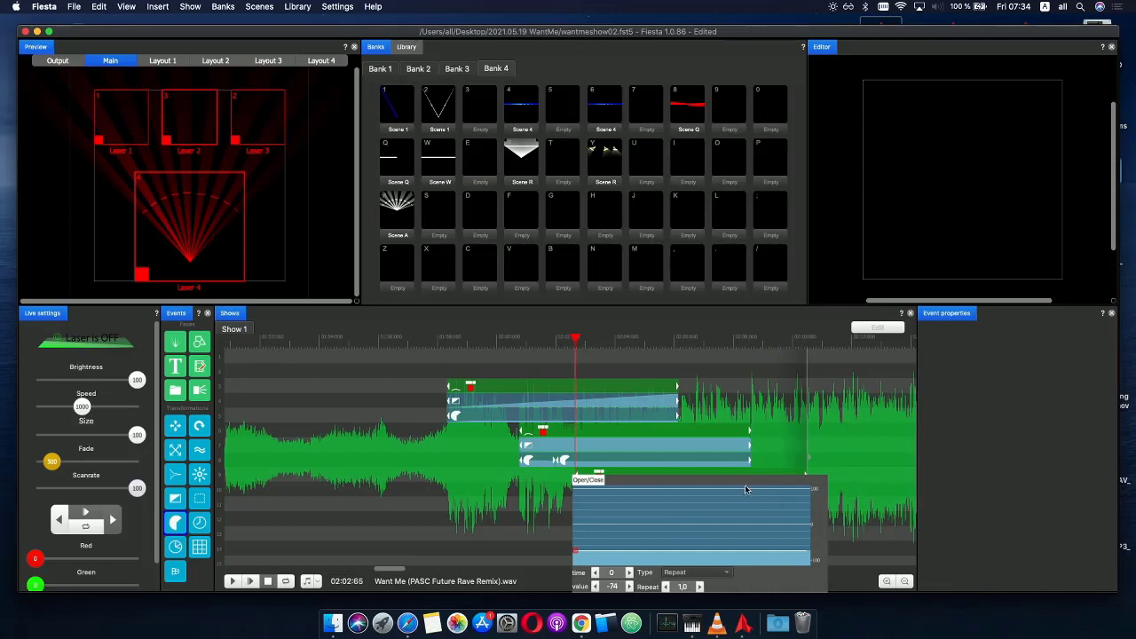
pyautogui.click(512, 481)
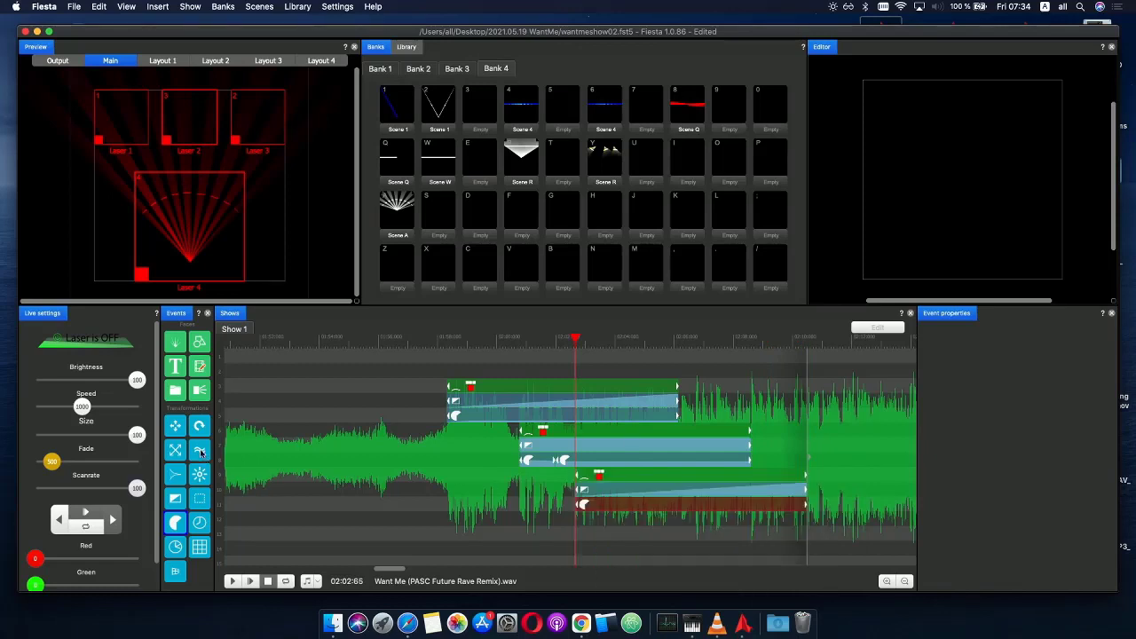
# - Add a second Open/Close effect beneath the first on the third beam and reduce its graph to one point at time 38, value 7
pyautogui.moveTo(175, 524); pyautogui.dragTo(586, 506)
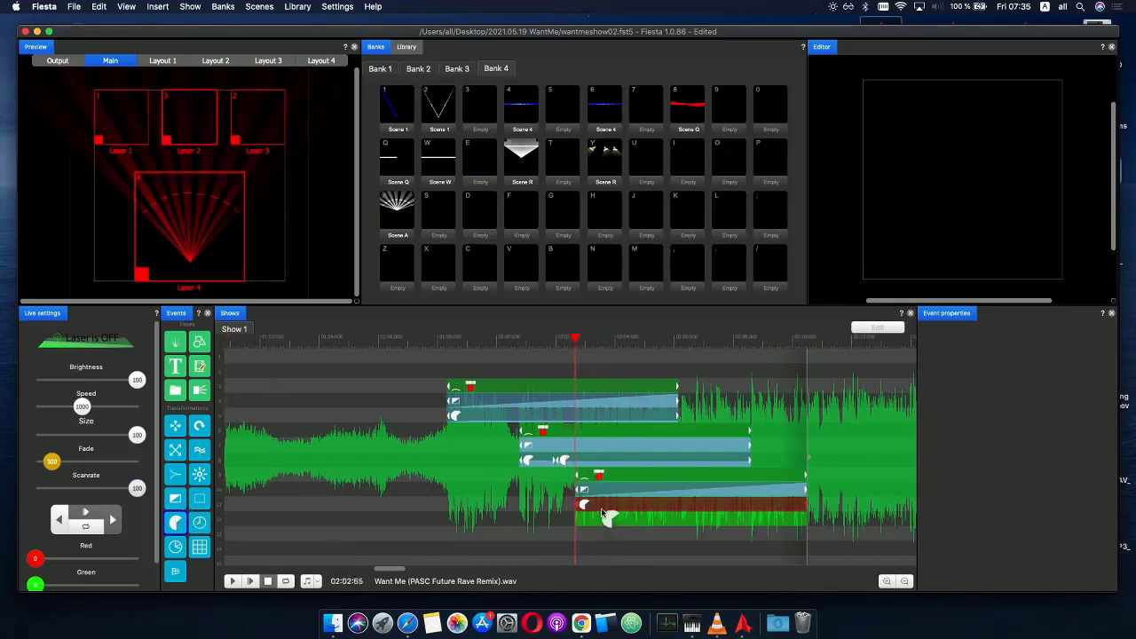
pyautogui.click(597, 523)
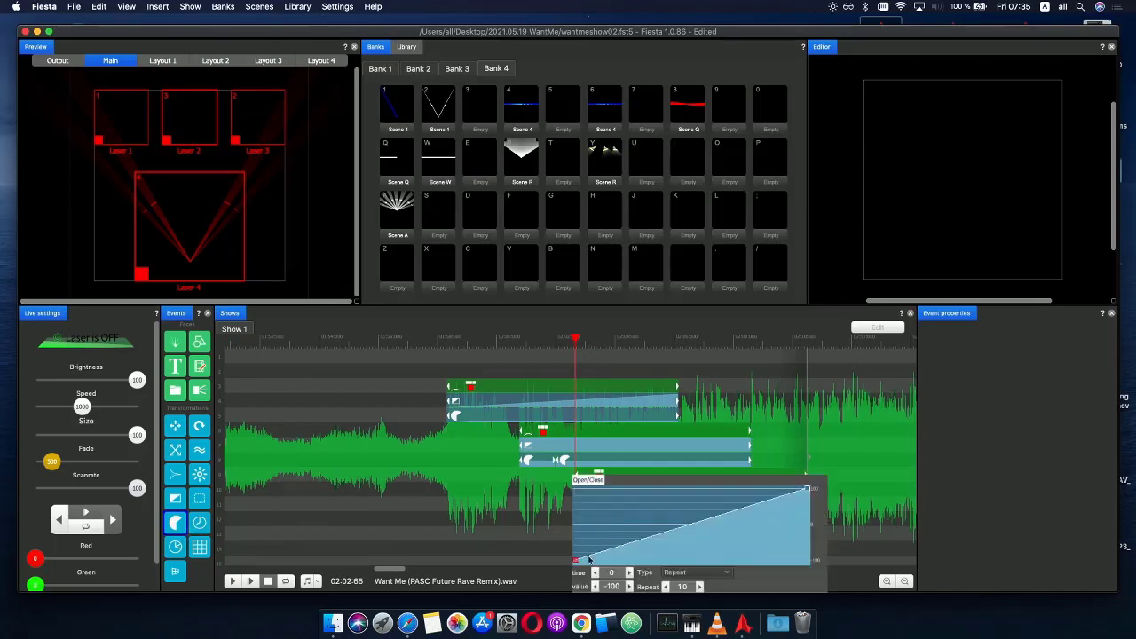
pyautogui.moveTo(575, 557); pyautogui.dragTo(657, 499)
pyautogui.click(806, 492)
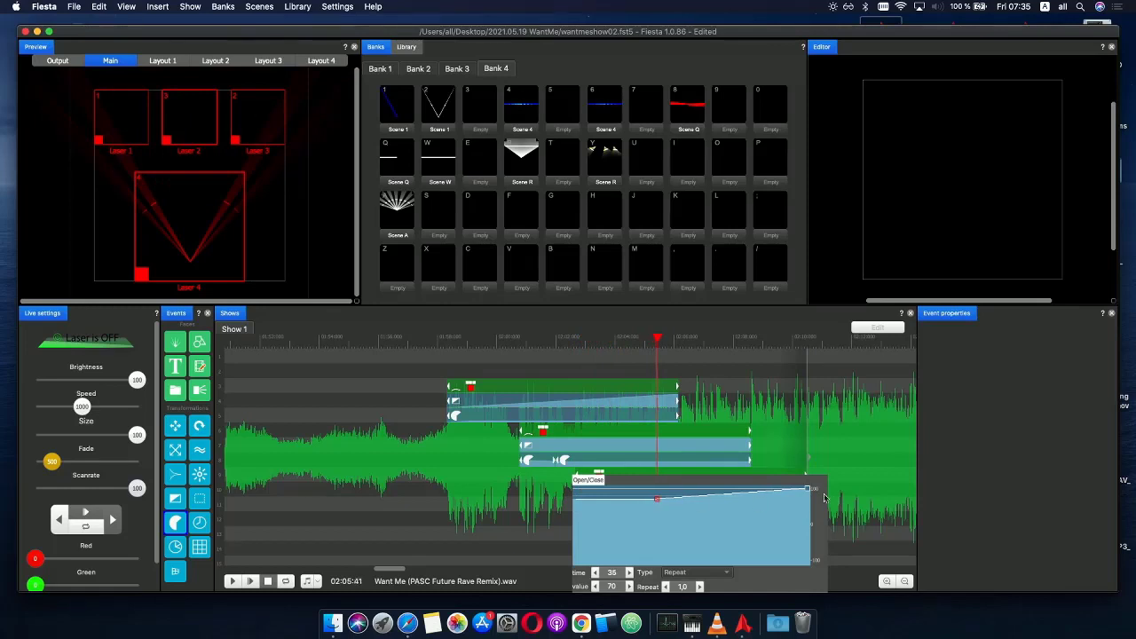
pyautogui.rightClick(808, 493)
pyautogui.click(812, 495)
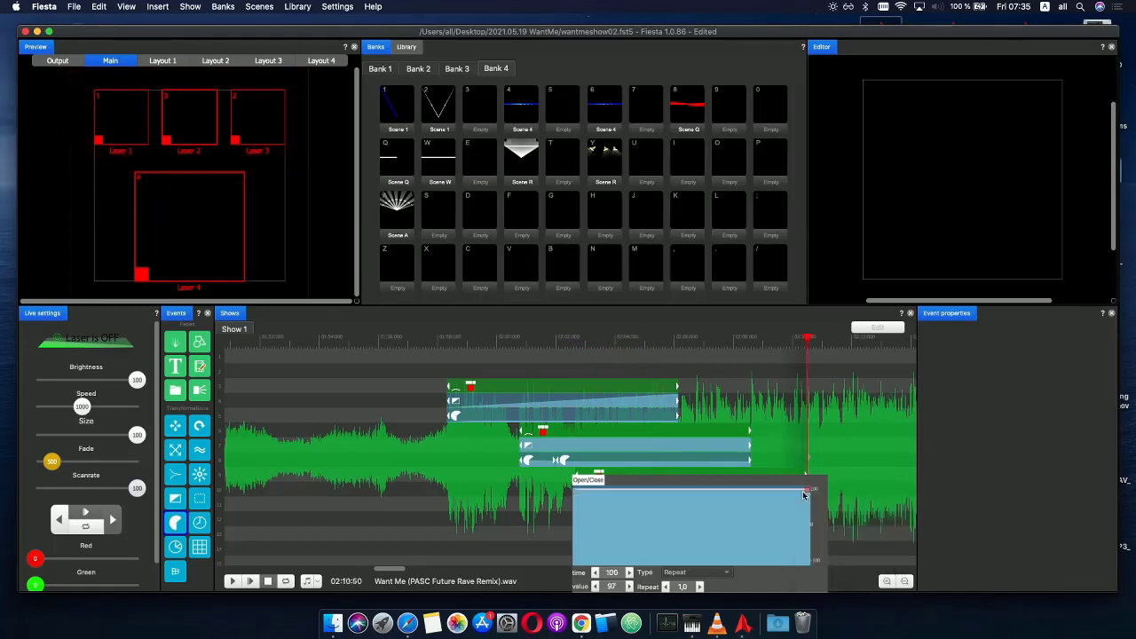
pyautogui.moveTo(804, 495); pyautogui.dragTo(660, 524)
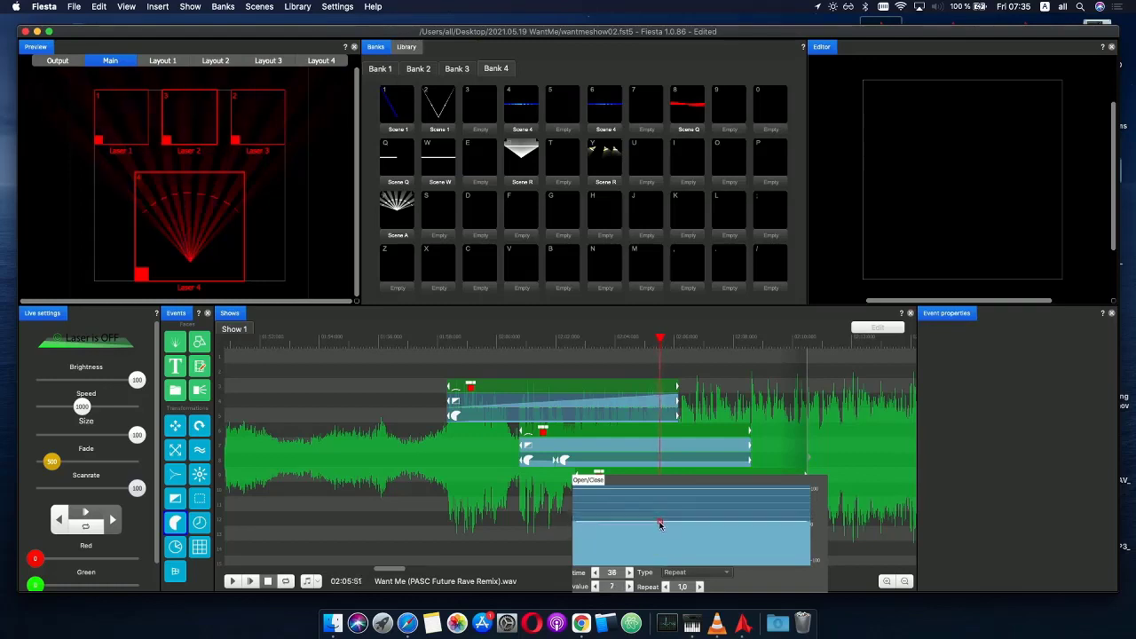
pyautogui.click(574, 354)
pyautogui.moveTo(574, 343)
pyautogui.mouseDown()
pyautogui.moveTo(598, 346)
pyautogui.moveTo(496, 349)
pyautogui.moveTo(580, 361)
pyautogui.mouseUp()
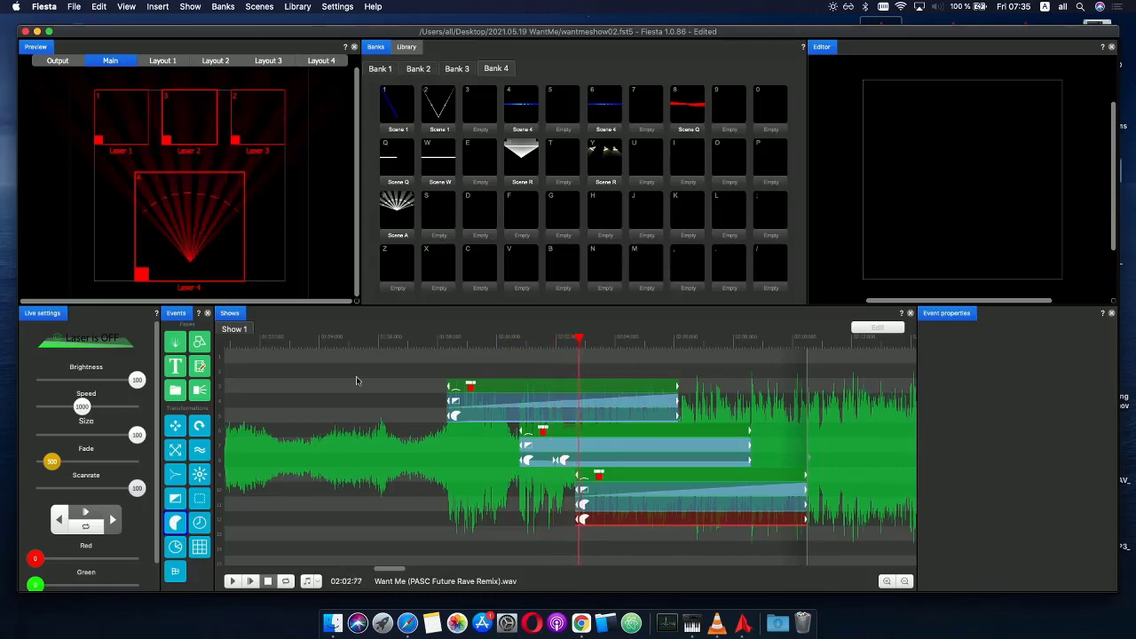
# - Add a Move effect beneath the third beam's Open/Close effects, give it a short custom downward path, and end it at 02:06:11
pyautogui.click(176, 426)
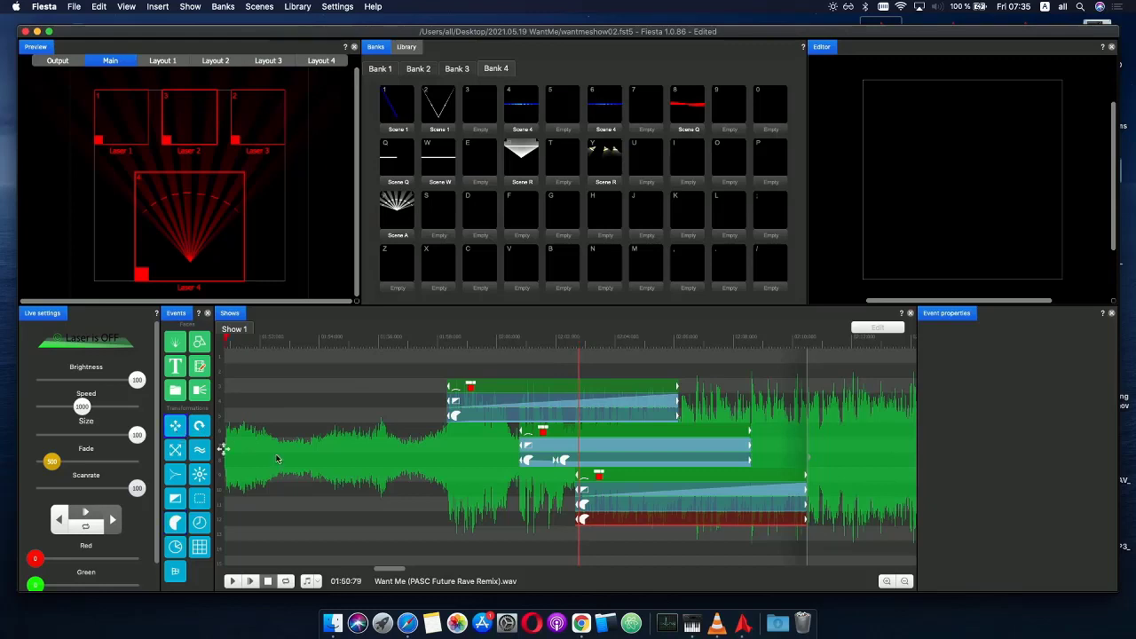
pyautogui.click(587, 534)
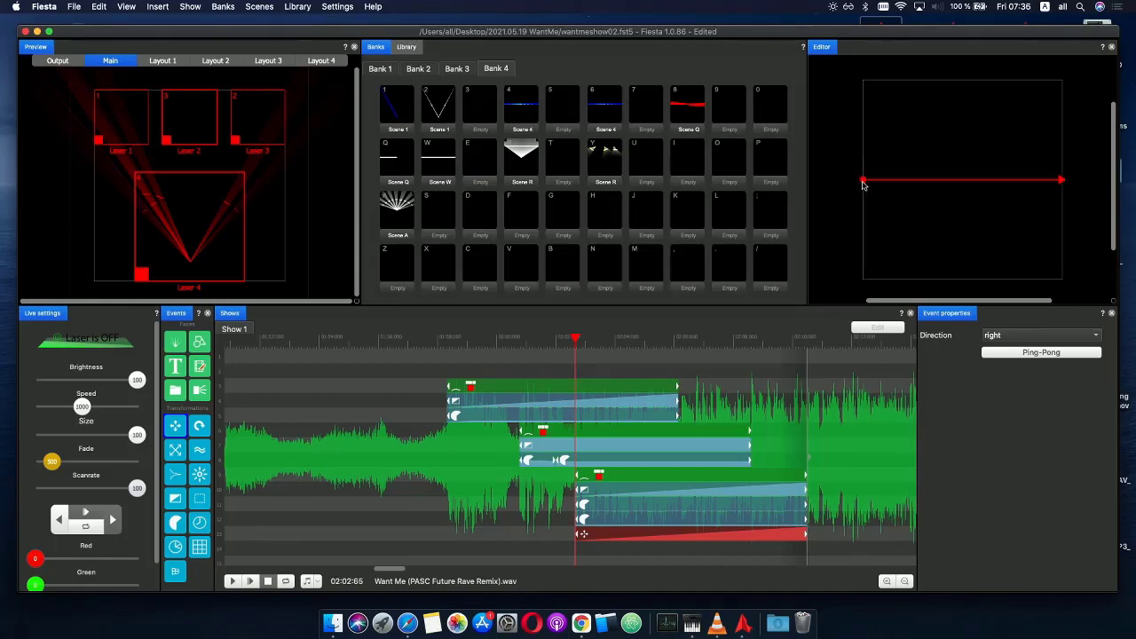
pyautogui.moveTo(863, 185); pyautogui.dragTo(870, 150)
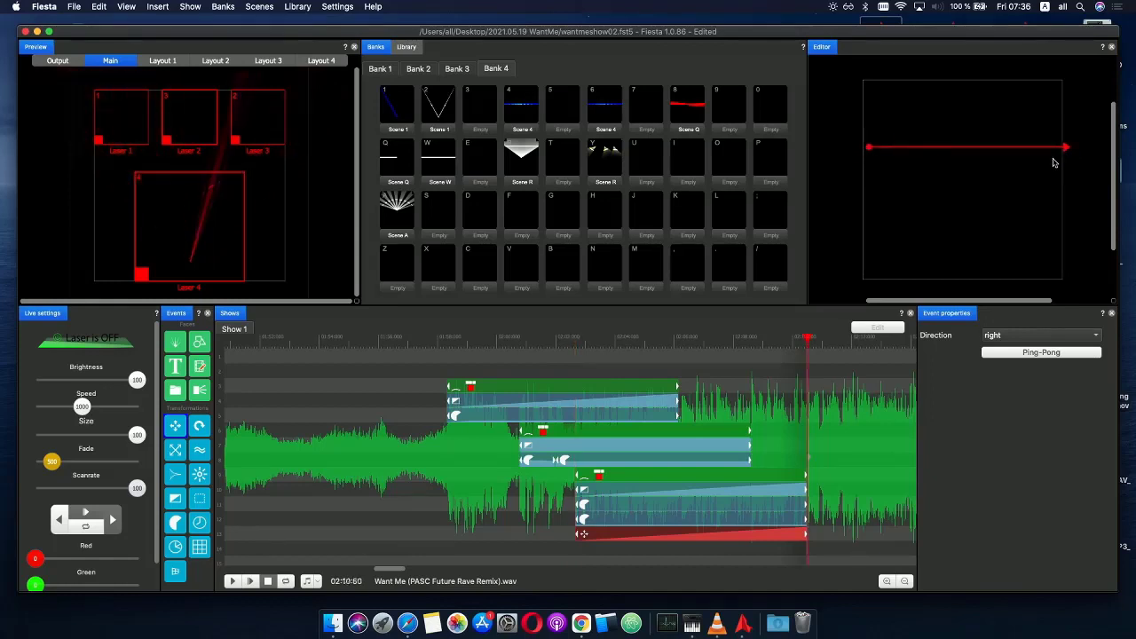
pyautogui.moveTo(1065, 148); pyautogui.dragTo(981, 182)
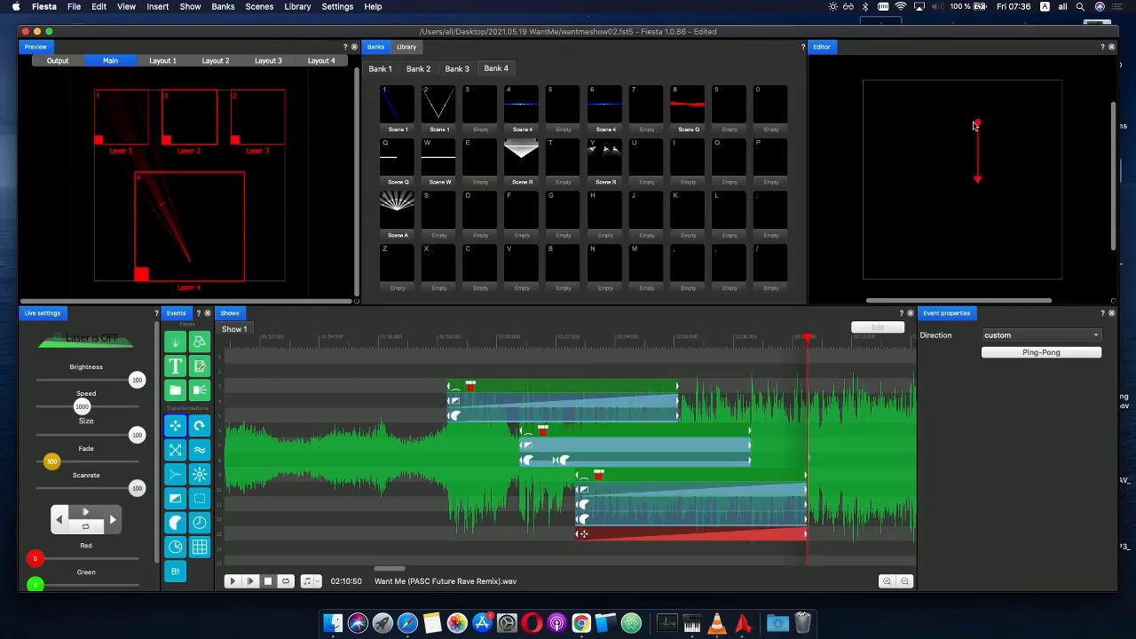
pyautogui.moveTo(975, 127); pyautogui.dragTo(987, 126)
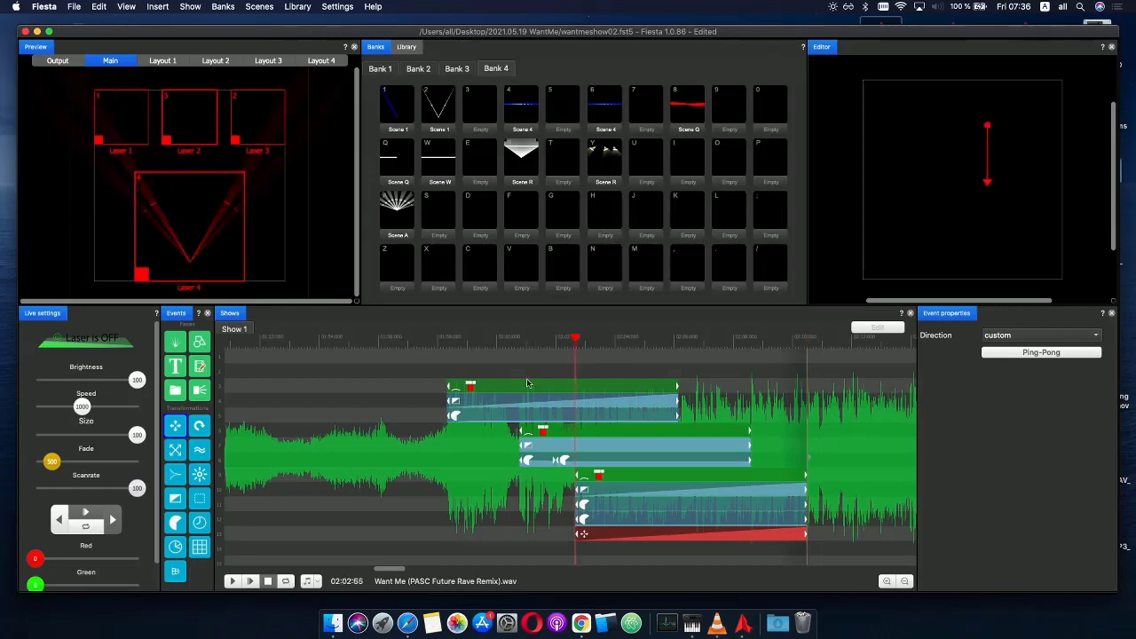
pyautogui.moveTo(566, 346); pyautogui.dragTo(646, 343)
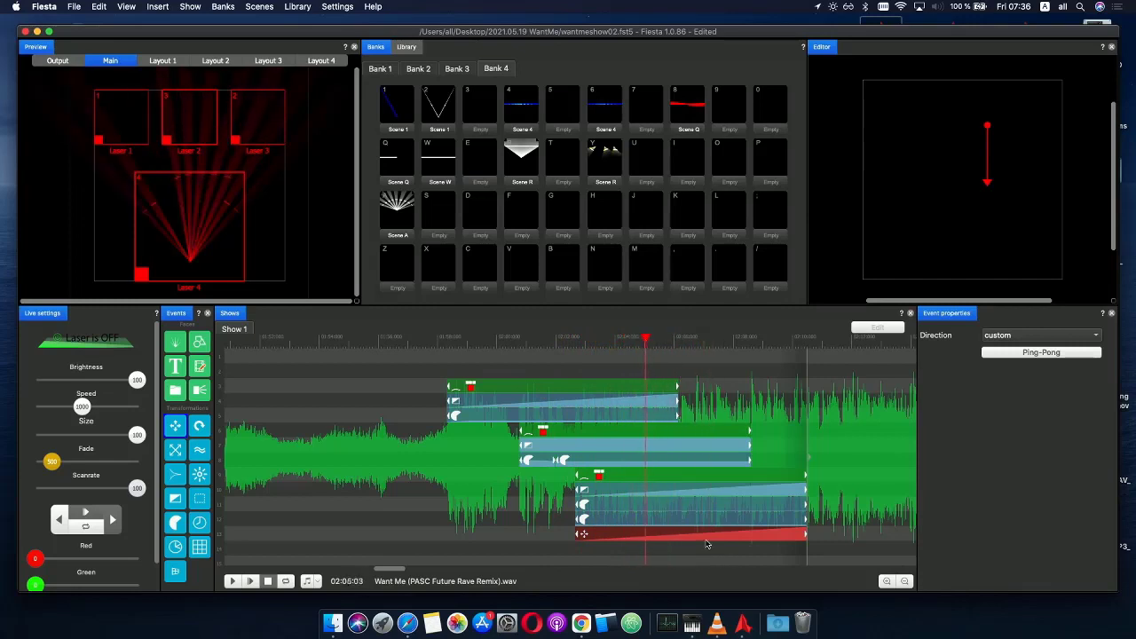
pyautogui.moveTo(645, 540); pyautogui.dragTo(681, 533)
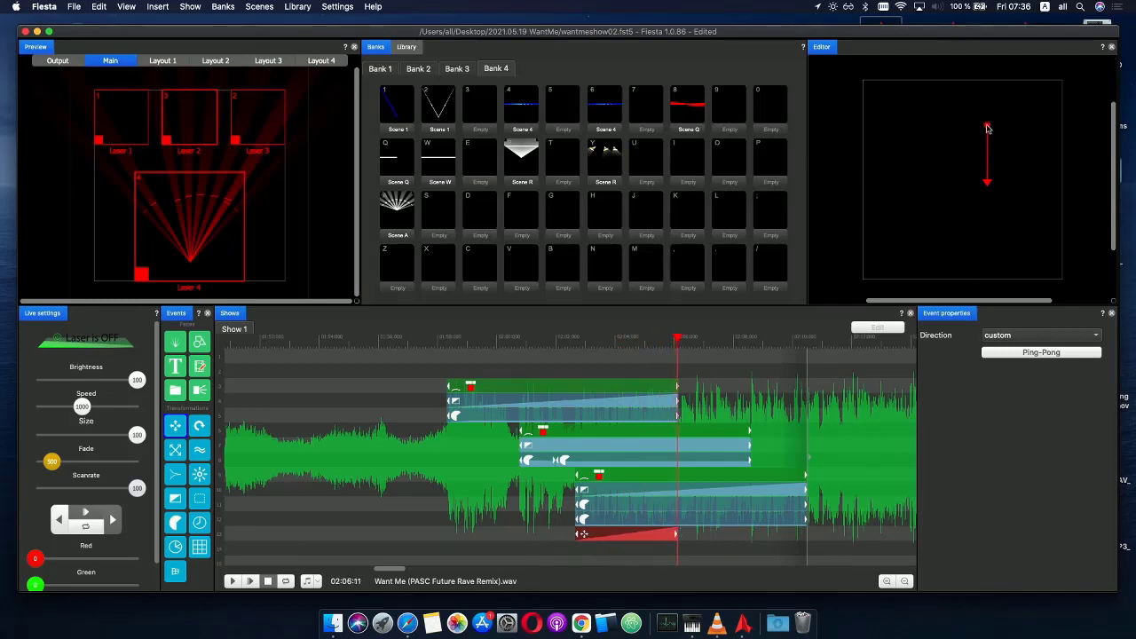
# - Adjust both end points of the Move effect's path so it runs almost straight down through the upper middle of the frame
pyautogui.moveTo(987, 128); pyautogui.dragTo(974, 125)
pyautogui.click(676, 339)
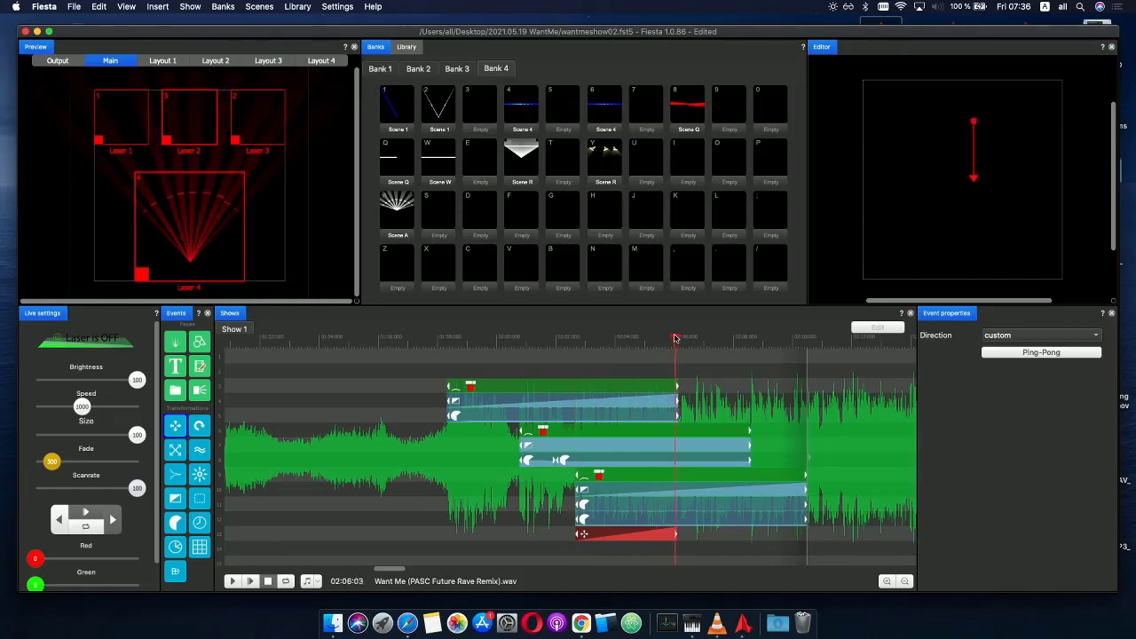
pyautogui.moveTo(977, 140)
pyautogui.mouseDown()
pyautogui.moveTo(966, 133)
pyautogui.moveTo(983, 134)
pyautogui.mouseUp()
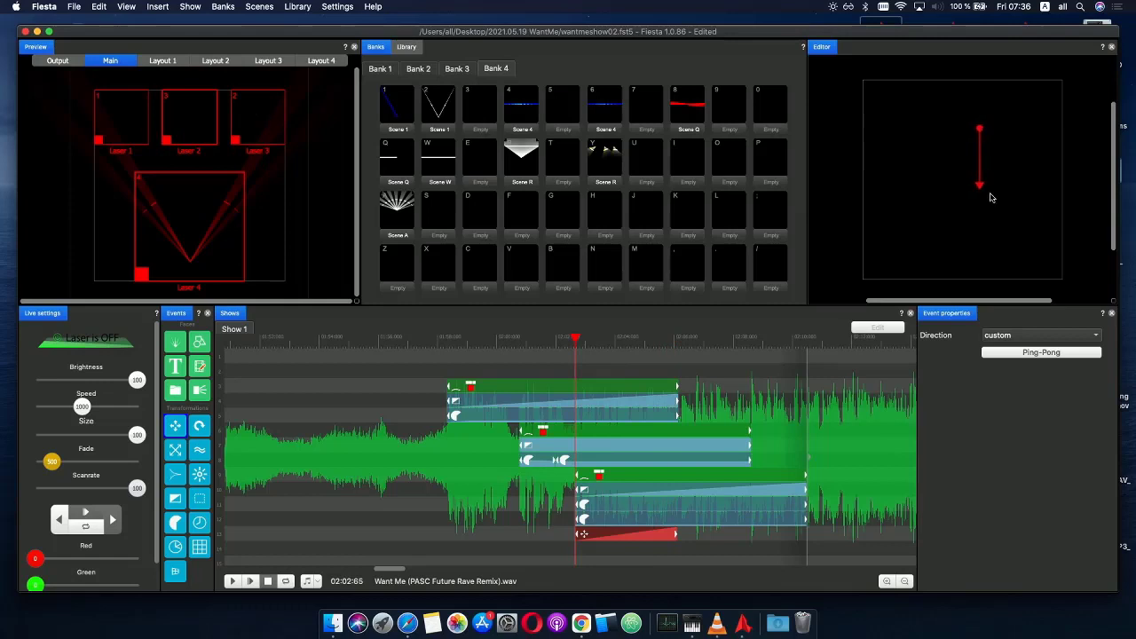
pyautogui.moveTo(979, 187)
pyautogui.mouseDown()
pyautogui.moveTo(968, 194)
pyautogui.moveTo(966, 183)
pyautogui.mouseUp()
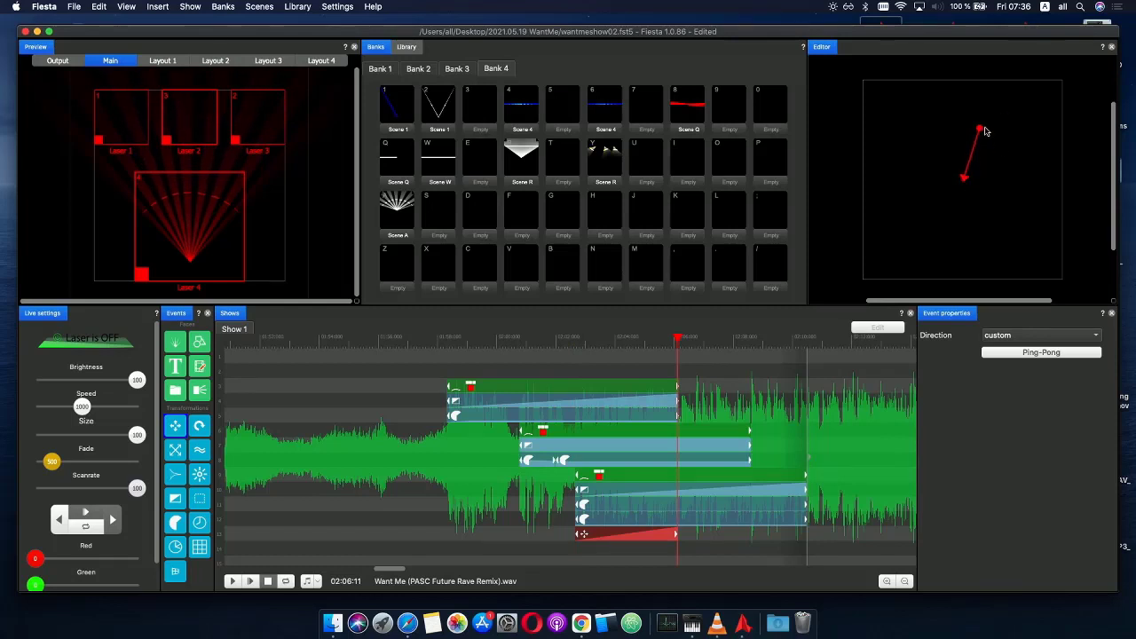
pyautogui.moveTo(984, 132); pyautogui.dragTo(967, 125)
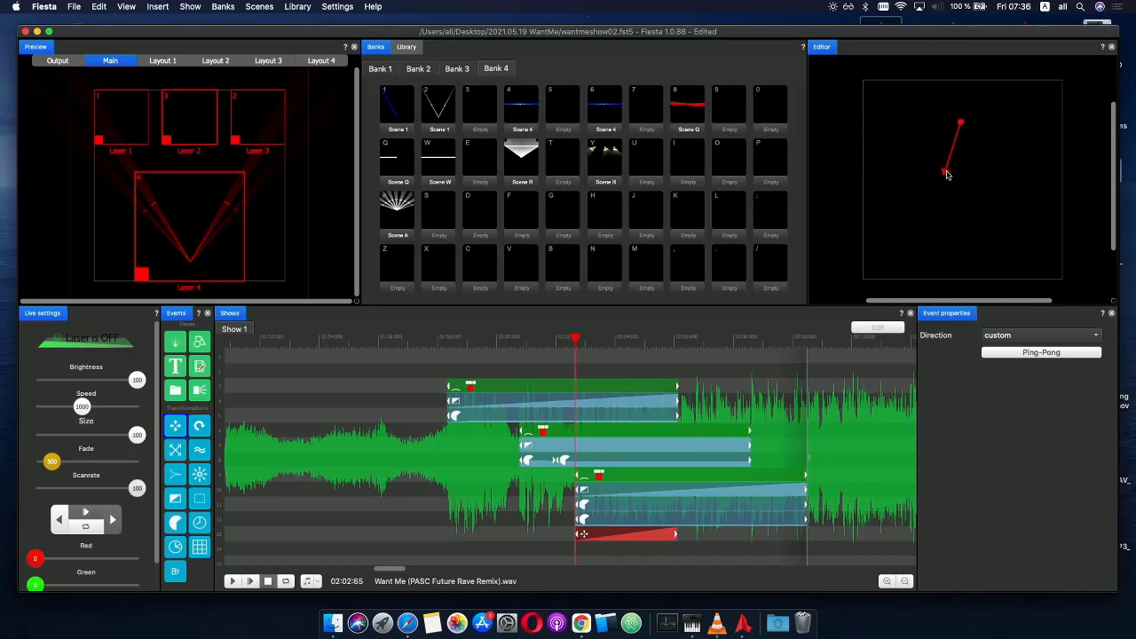
pyautogui.moveTo(948, 171); pyautogui.dragTo(961, 178)
pyautogui.click(962, 129)
pyautogui.moveTo(962, 129); pyautogui.dragTo(969, 131)
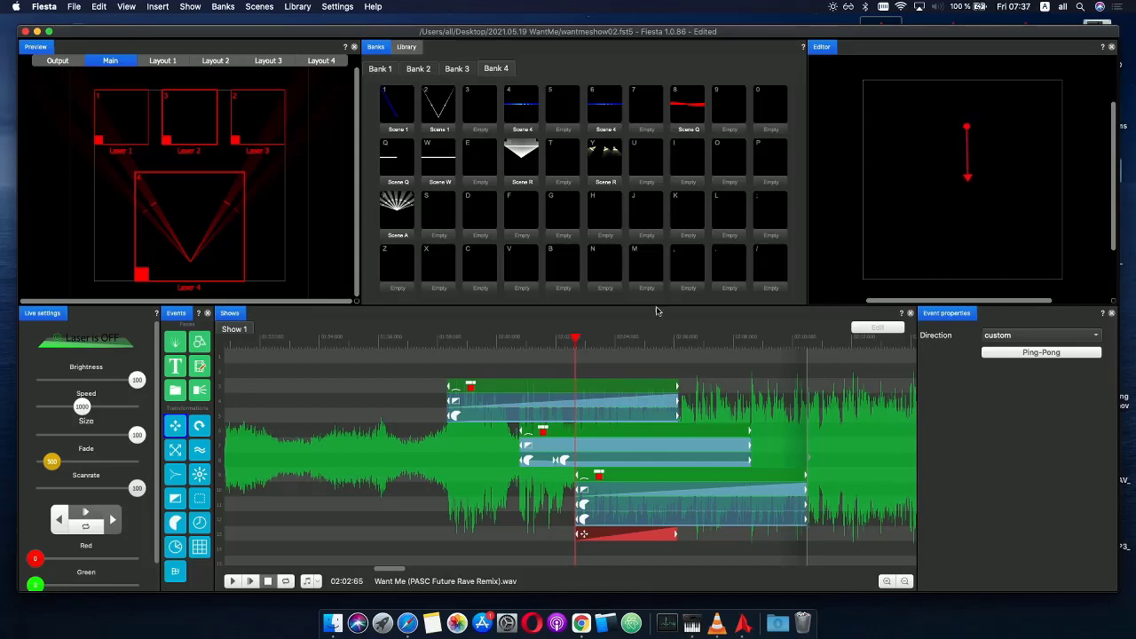
# - Shift the third beam's colour and Open/Close effects to about 02:03:13 and shorten the Move path to end at the frame centre
pyautogui.click(604, 522)
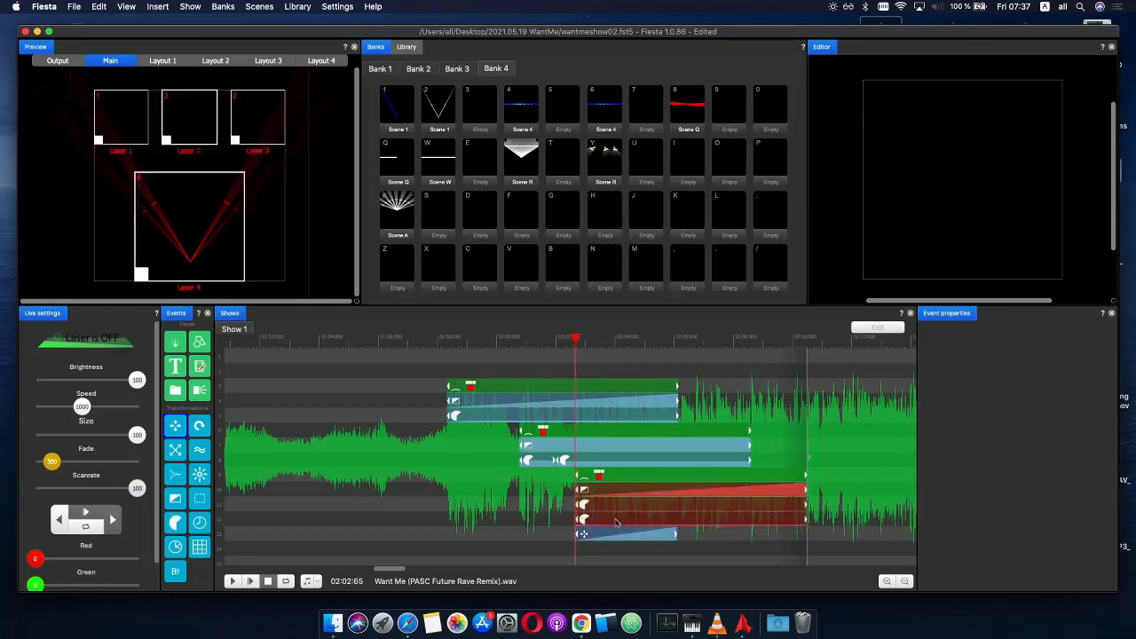
pyautogui.moveTo(615, 523); pyautogui.dragTo(630, 523)
pyautogui.click(597, 540)
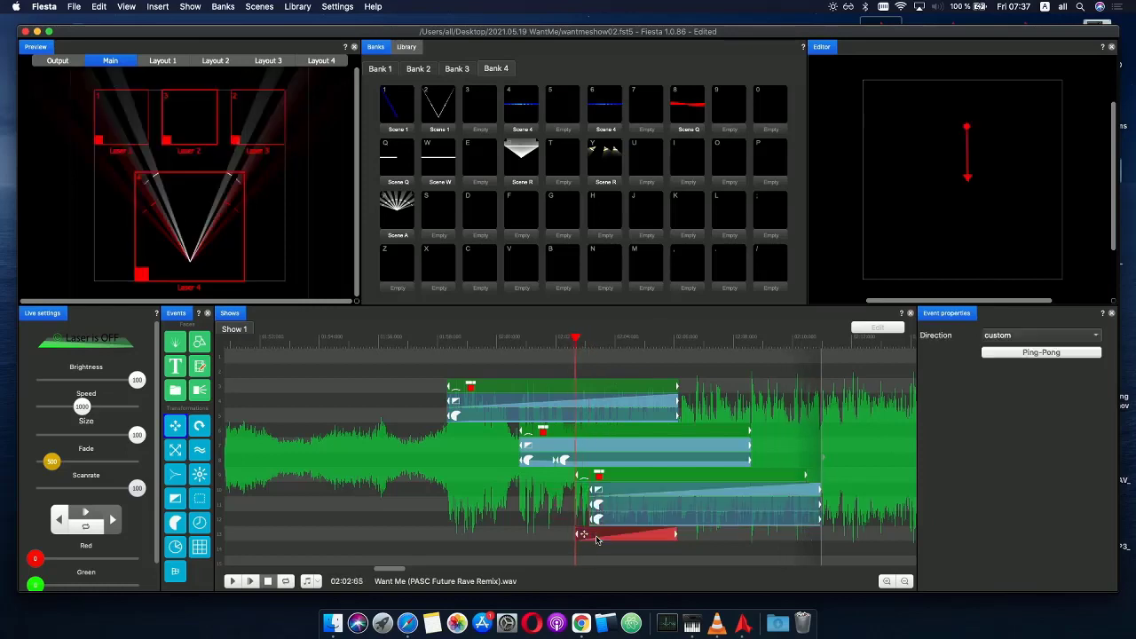
pyautogui.moveTo(967, 131); pyautogui.dragTo(963, 166)
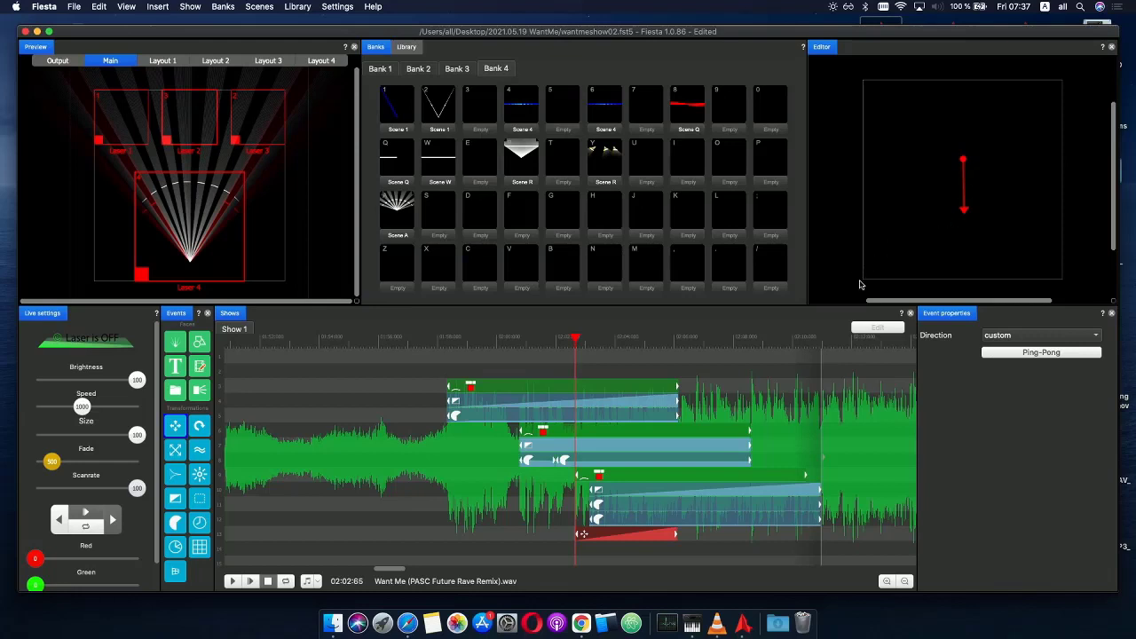
pyautogui.moveTo(965, 216); pyautogui.dragTo(962, 187)
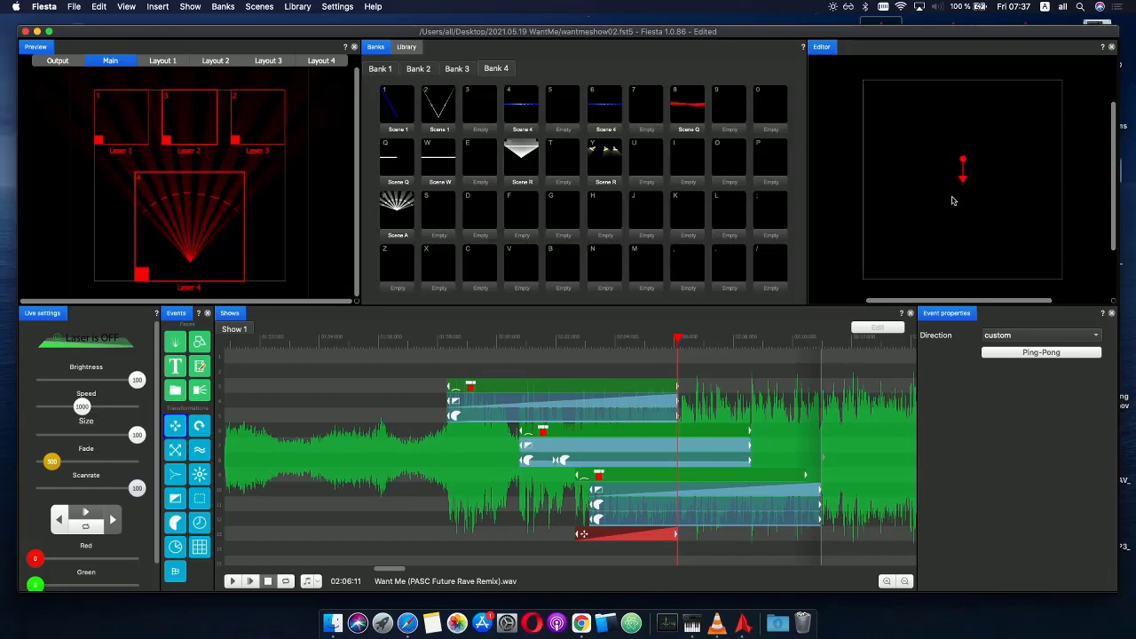
# - Realign the third beam's colour and Open/Close effects with the beam event, from 02:02:65 to 02:10:50
pyautogui.click(637, 487)
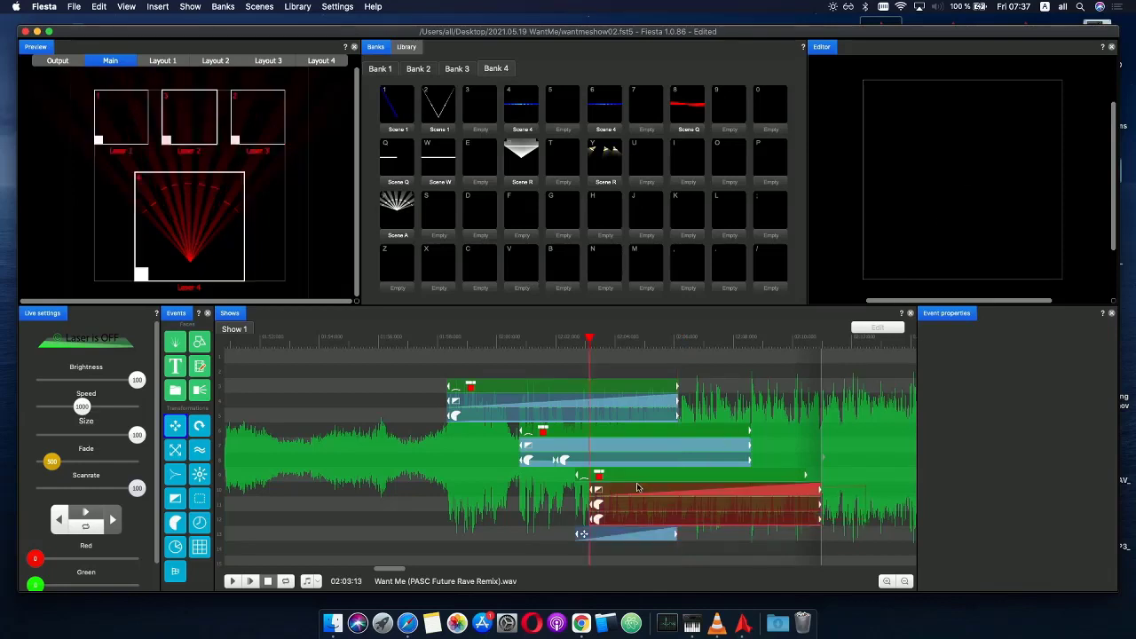
pyautogui.moveTo(624, 493); pyautogui.dragTo(578, 480)
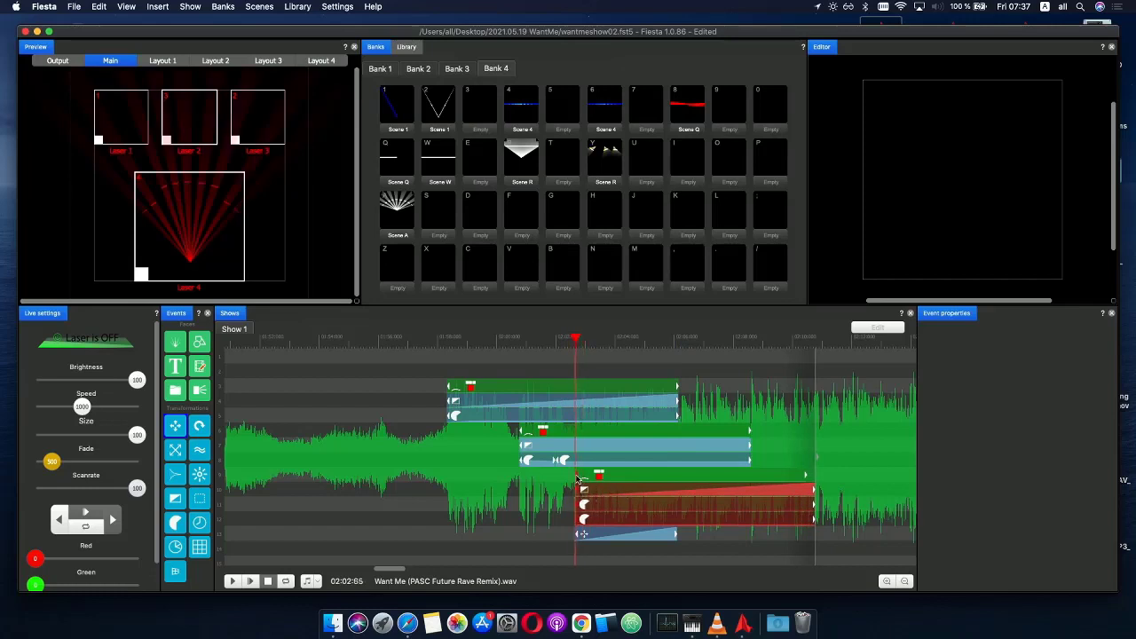
pyautogui.click(828, 491)
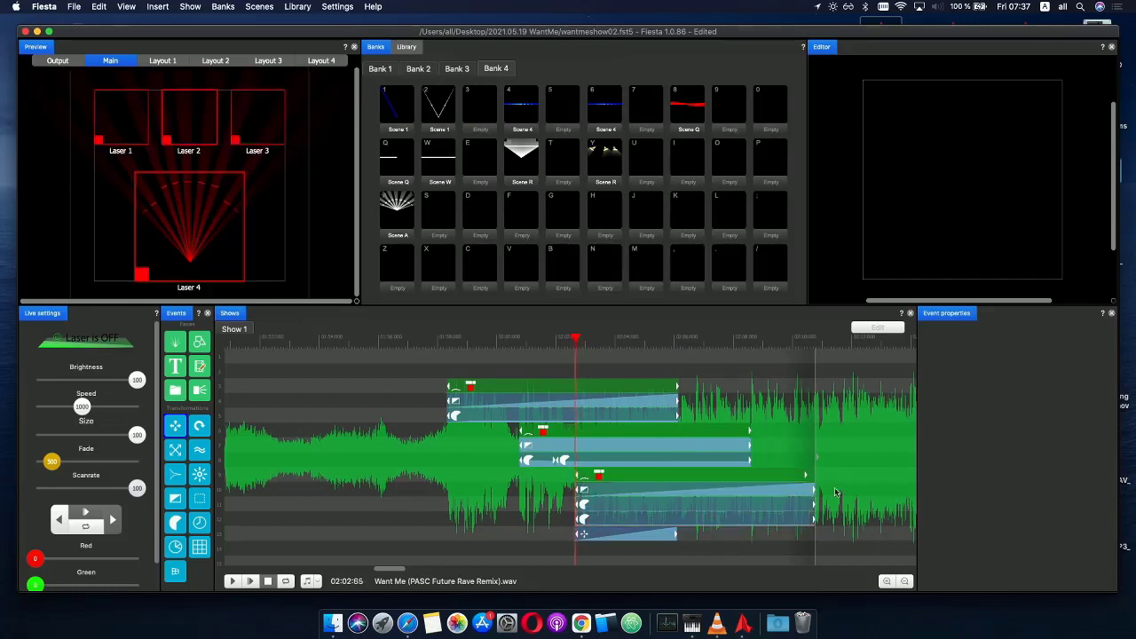
pyautogui.click(796, 521)
pyautogui.moveTo(816, 493); pyautogui.dragTo(806, 479)
# - Scrub through the third beam's movement, add a brightness effect beneath its Move effect, and preview the change
pyautogui.click(573, 354)
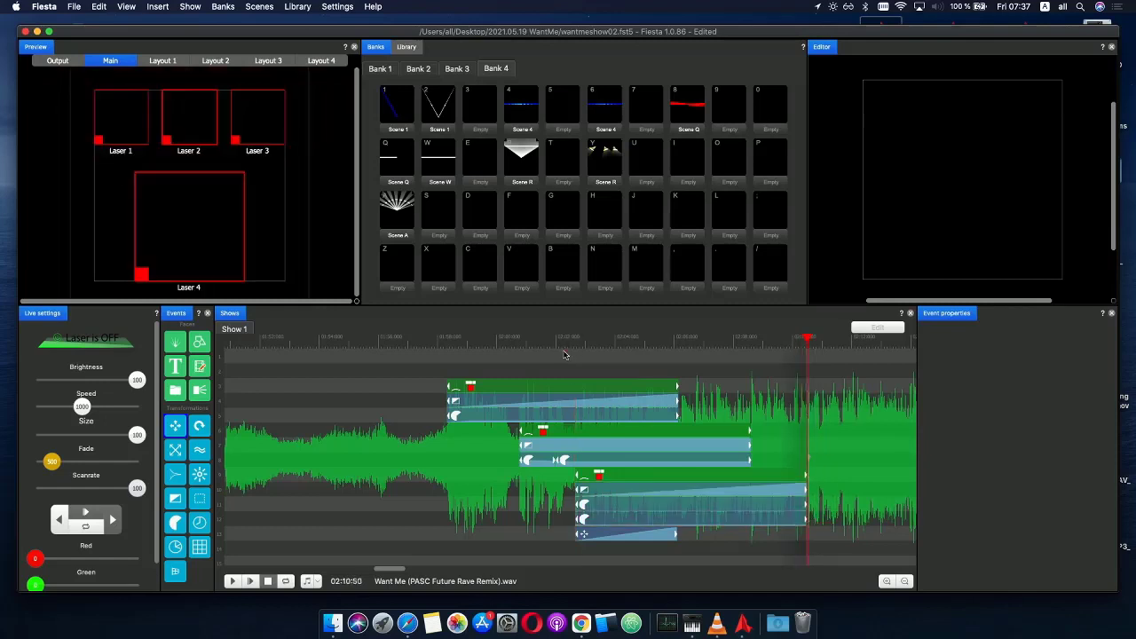
pyautogui.moveTo(564, 341); pyautogui.dragTo(678, 340)
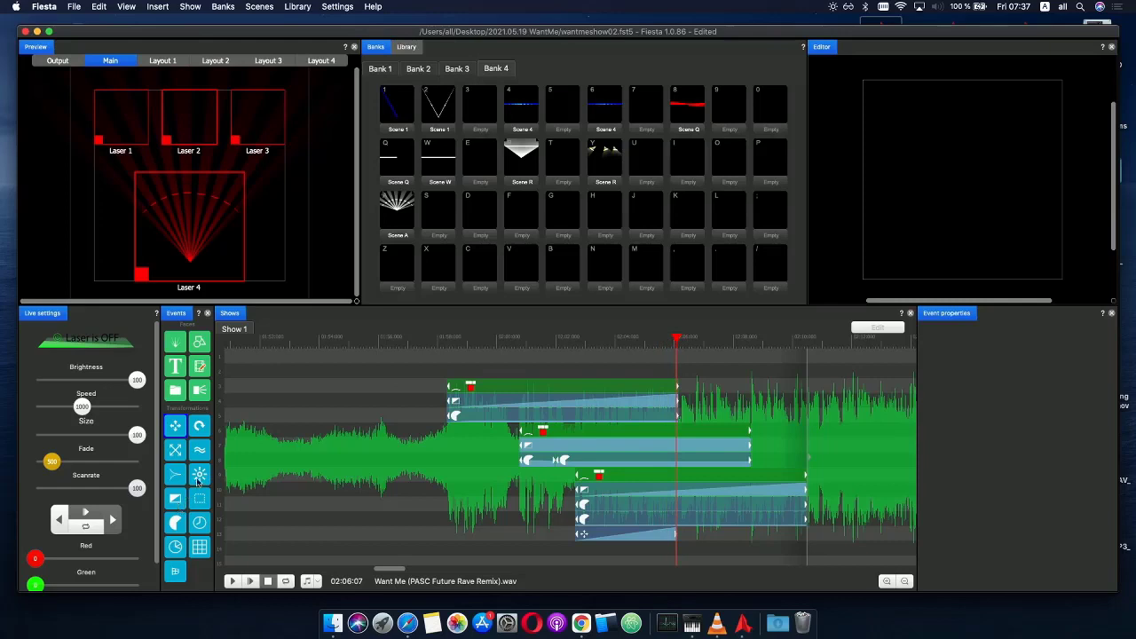
pyautogui.moveTo(199, 476); pyautogui.dragTo(608, 545)
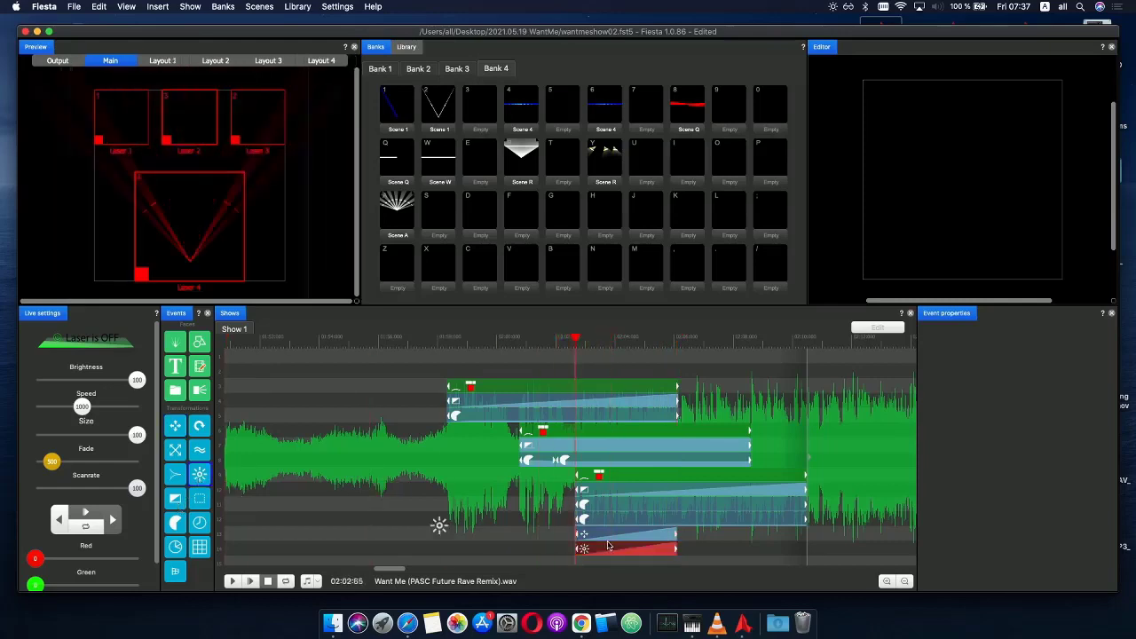
pyautogui.moveTo(577, 341); pyautogui.dragTo(658, 341)
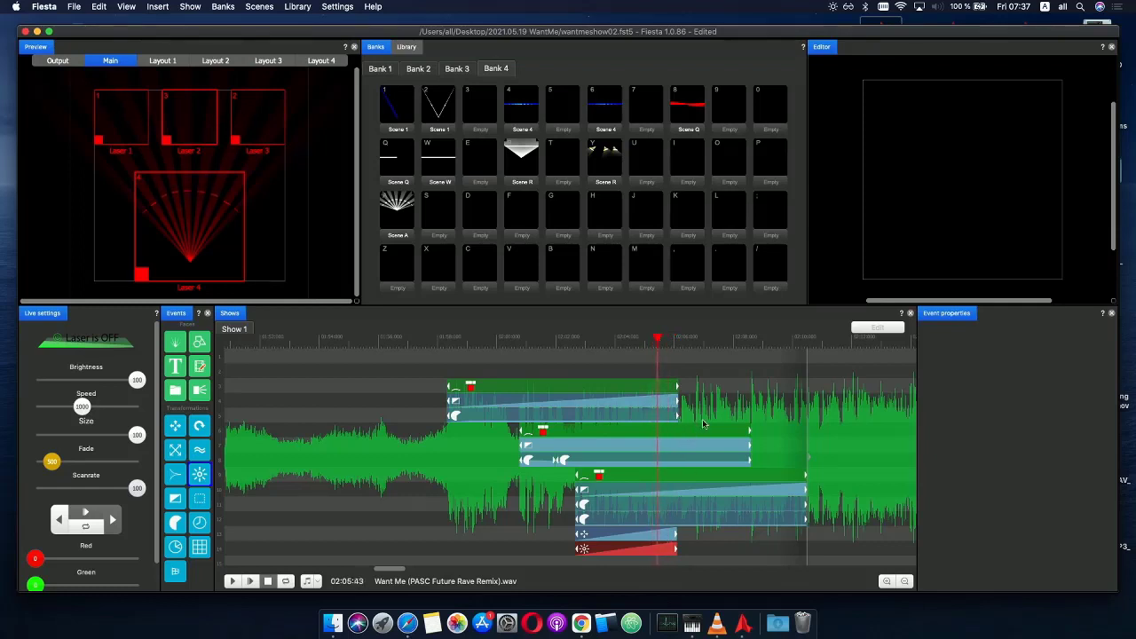
# - Shorten the first beam event and its colour and Open/Close effects to end at 02:05:45
pyautogui.click(663, 387)
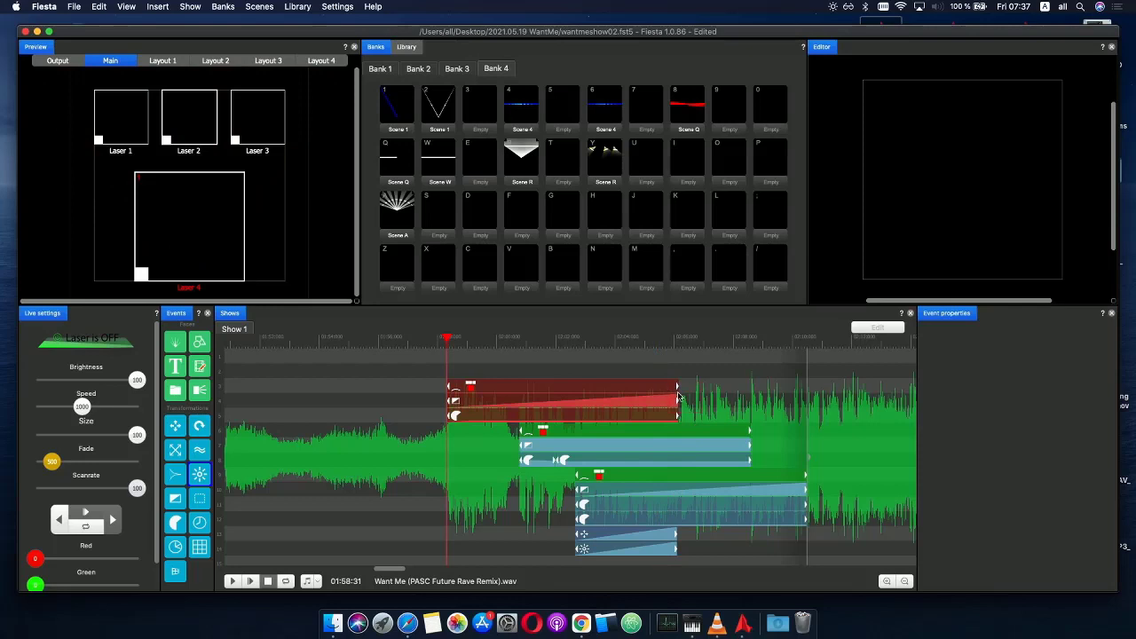
pyautogui.moveTo(679, 391)
pyautogui.mouseDown()
pyautogui.moveTo(644, 392)
pyautogui.moveTo(660, 393)
pyautogui.mouseUp()
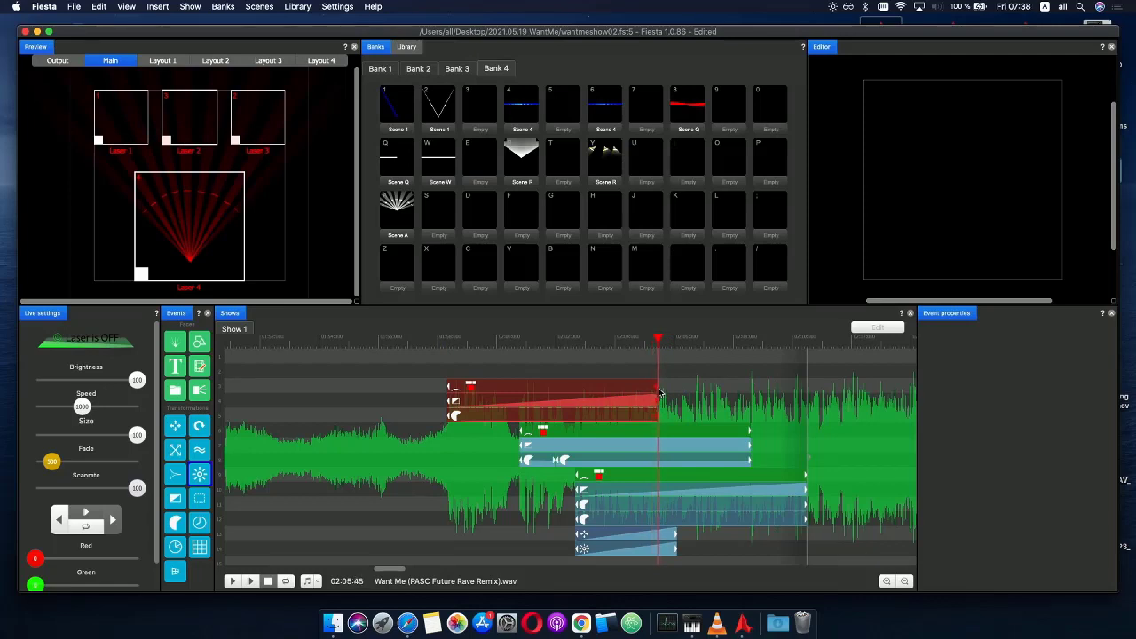
# - Shorten the second beam event and its colour and Open/Close effects to end at 02:05:45
pyautogui.click(724, 460)
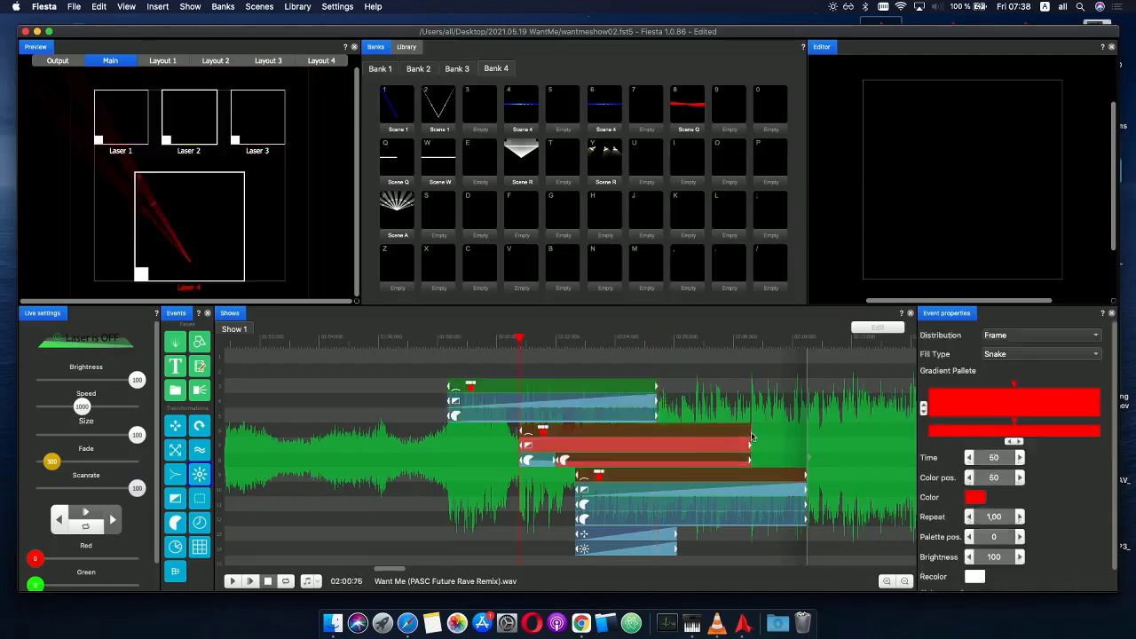
pyautogui.click(752, 437)
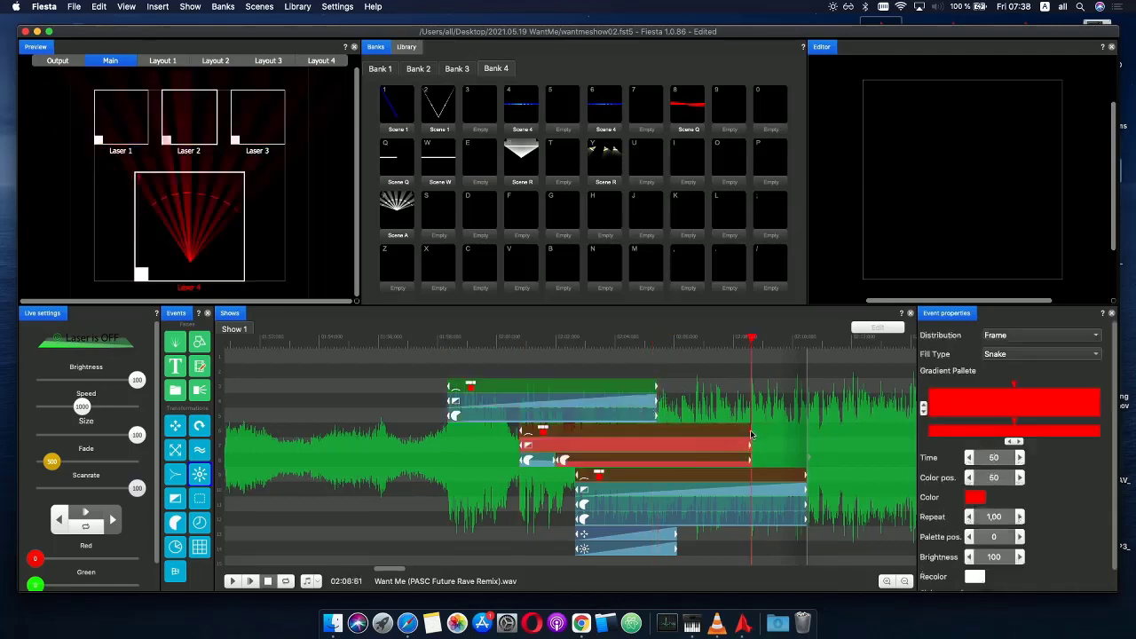
pyautogui.click(732, 462)
pyautogui.click(750, 436)
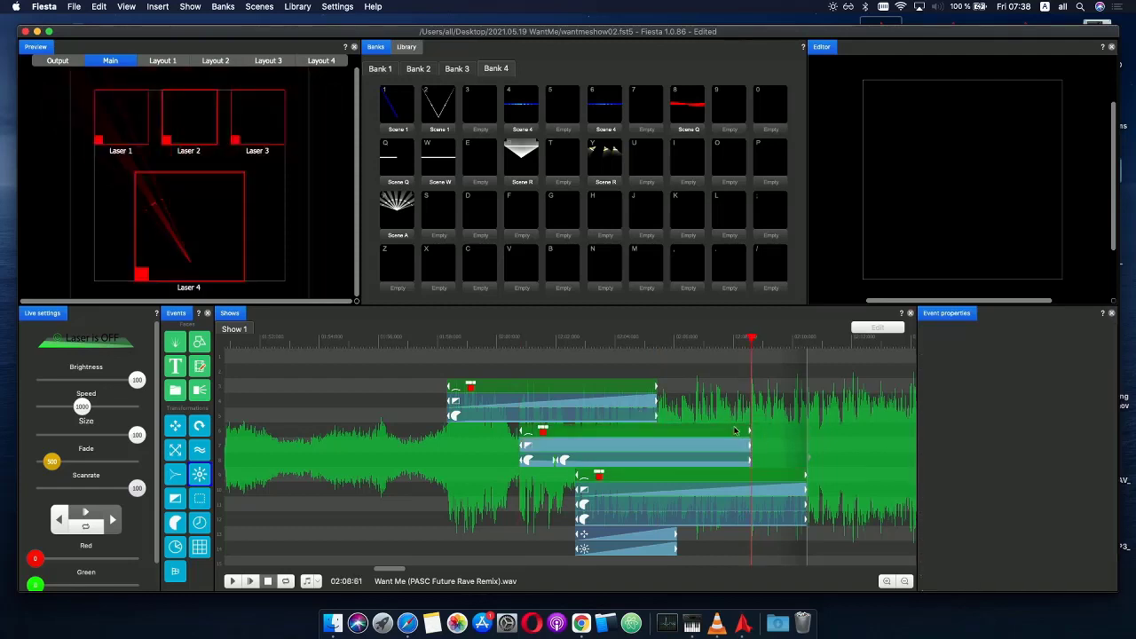
pyautogui.click(735, 449)
pyautogui.moveTo(751, 436); pyautogui.dragTo(658, 419)
pyautogui.moveTo(750, 463); pyautogui.dragTo(658, 450)
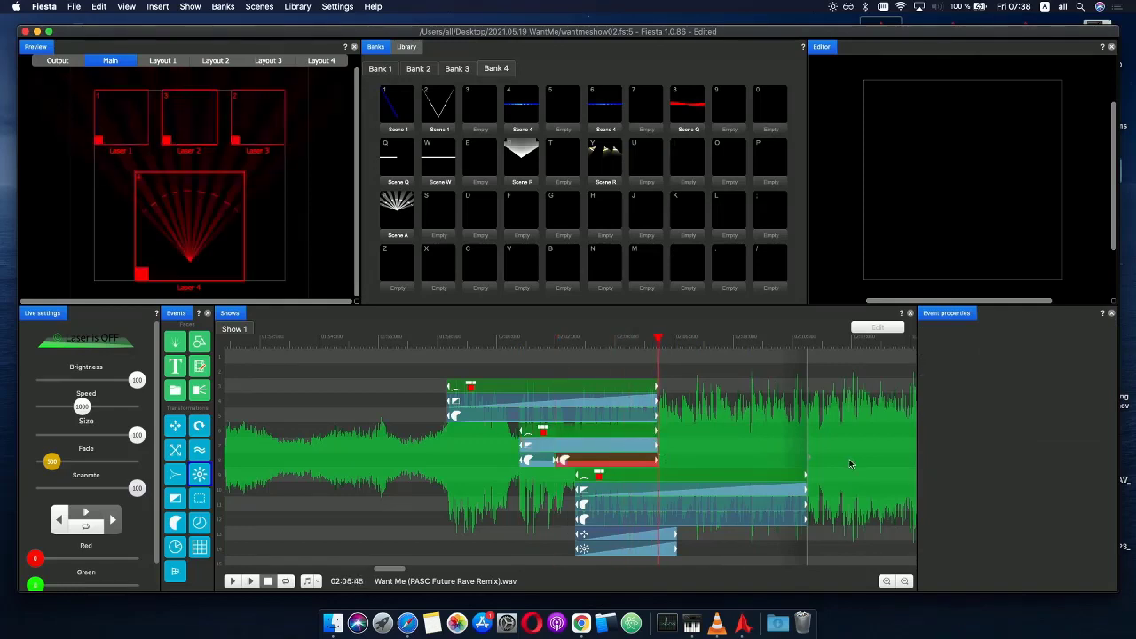
# - Shorten the third beam event and its colour, Open/Close, Move and brightness effects to end at 02:05:45
pyautogui.click(788, 519)
pyautogui.moveTo(805, 475); pyautogui.dragTo(658, 463)
pyautogui.click(680, 537)
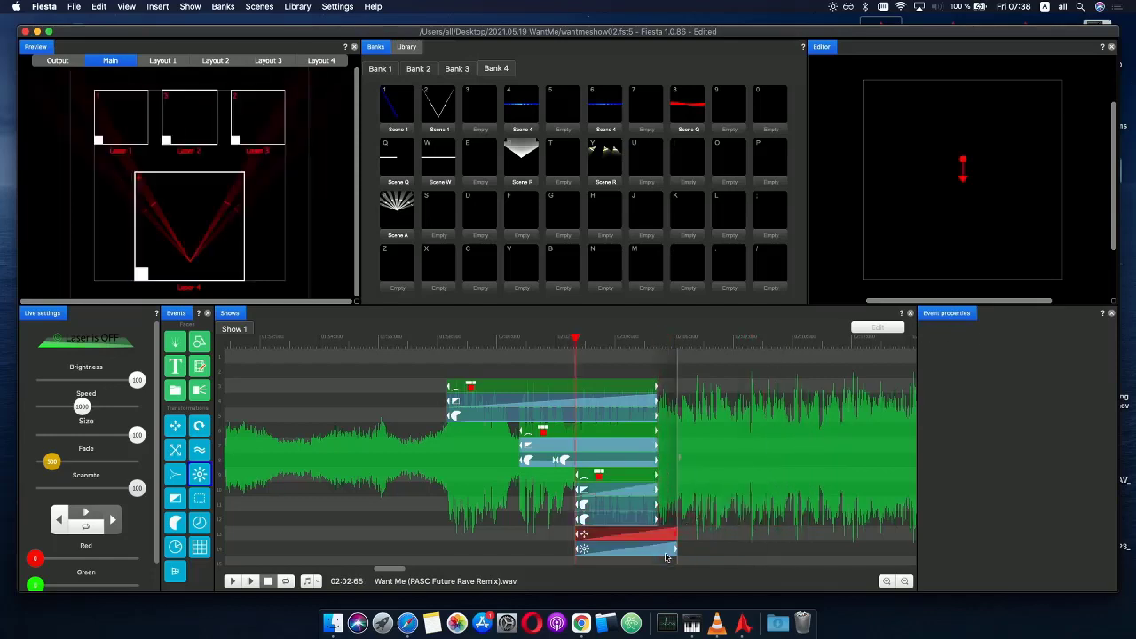
pyautogui.moveTo(676, 539); pyautogui.dragTo(658, 525)
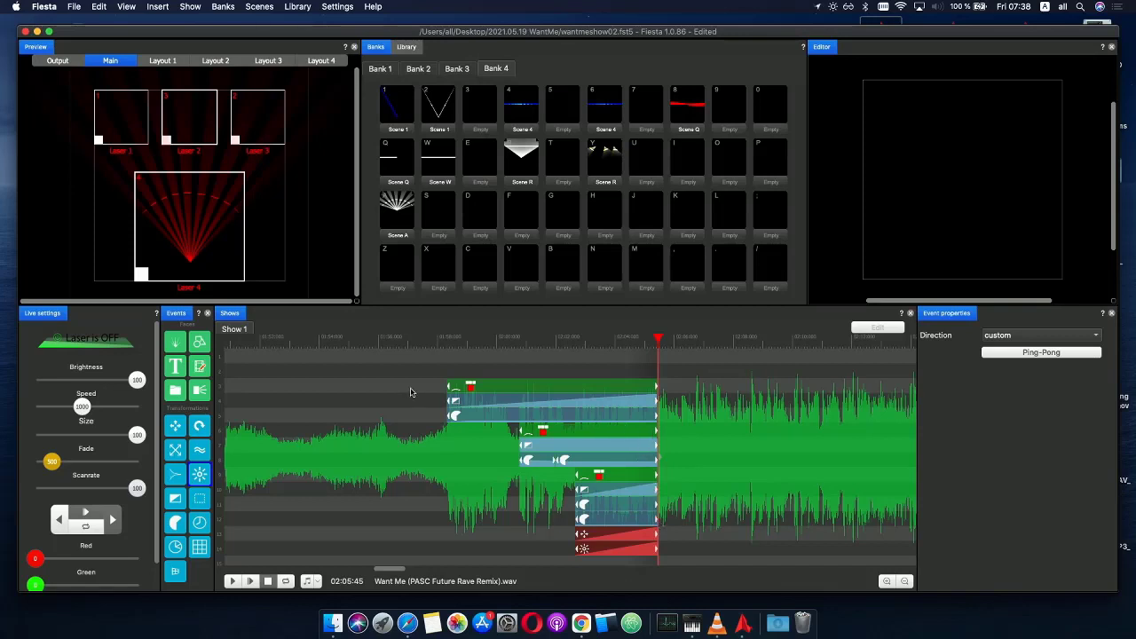
# - Duplicate the first beam event with its colour effect, place the copy at 02:05:45 and shorten it to end at about 02:06:17
pyautogui.click(476, 408)
pyautogui.press('super+c')
pyautogui.press('super+v')
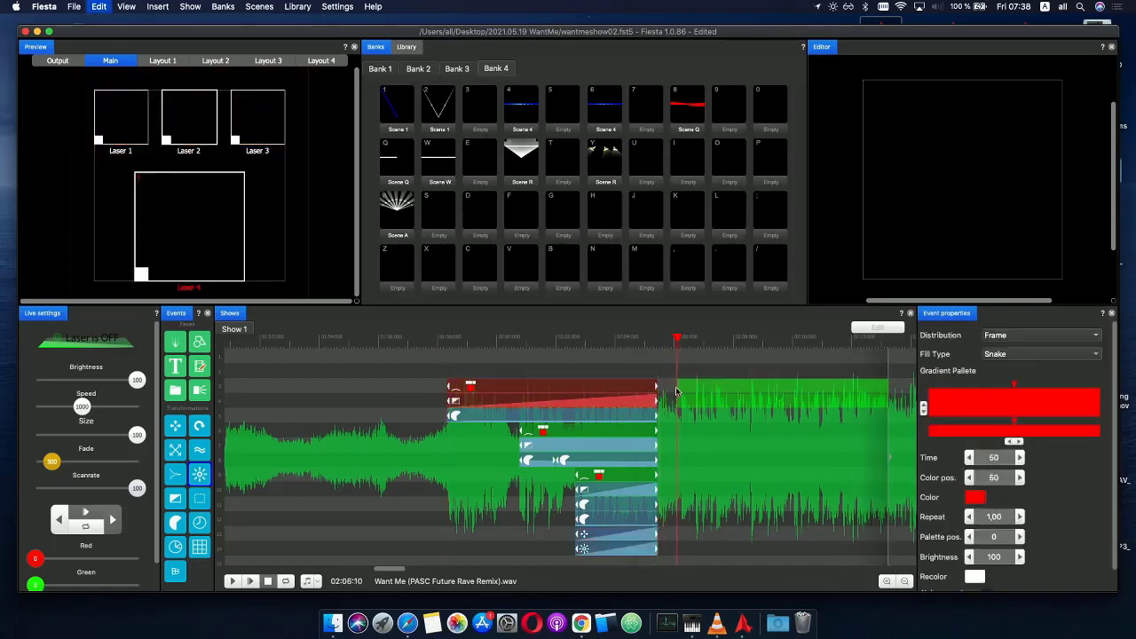
pyautogui.moveTo(702, 389); pyautogui.dragTo(668, 386)
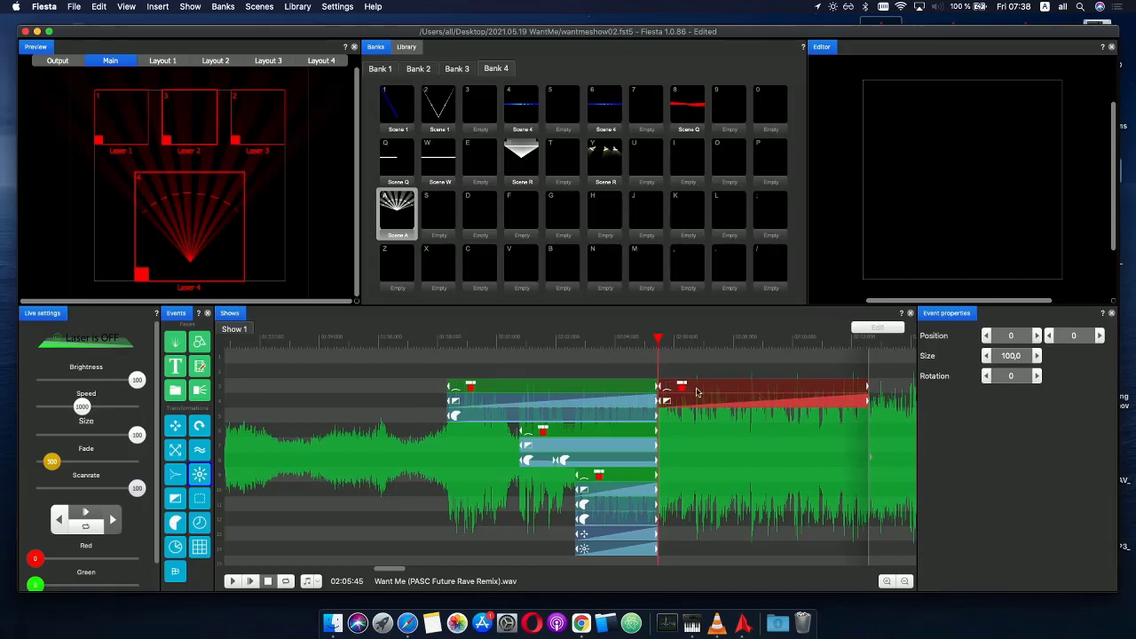
pyautogui.moveTo(738, 388); pyautogui.dragTo(680, 390)
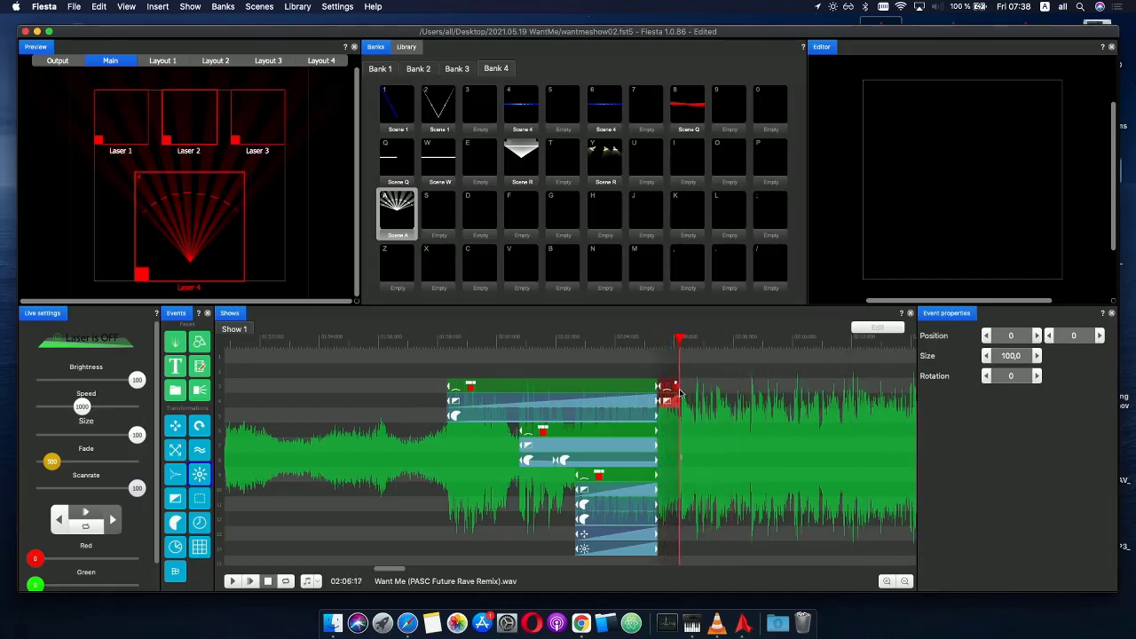
# - Add a white colour effect beneath the copied beam's red colour effect and enlarge the event properties area
pyautogui.click(641, 357)
pyautogui.moveTo(646, 339)
pyautogui.mouseDown()
pyautogui.moveTo(682, 345)
pyautogui.moveTo(629, 341)
pyautogui.moveTo(685, 341)
pyautogui.moveTo(565, 341)
pyautogui.moveTo(667, 342)
pyautogui.mouseUp()
pyautogui.scroll(3, 716, 387)
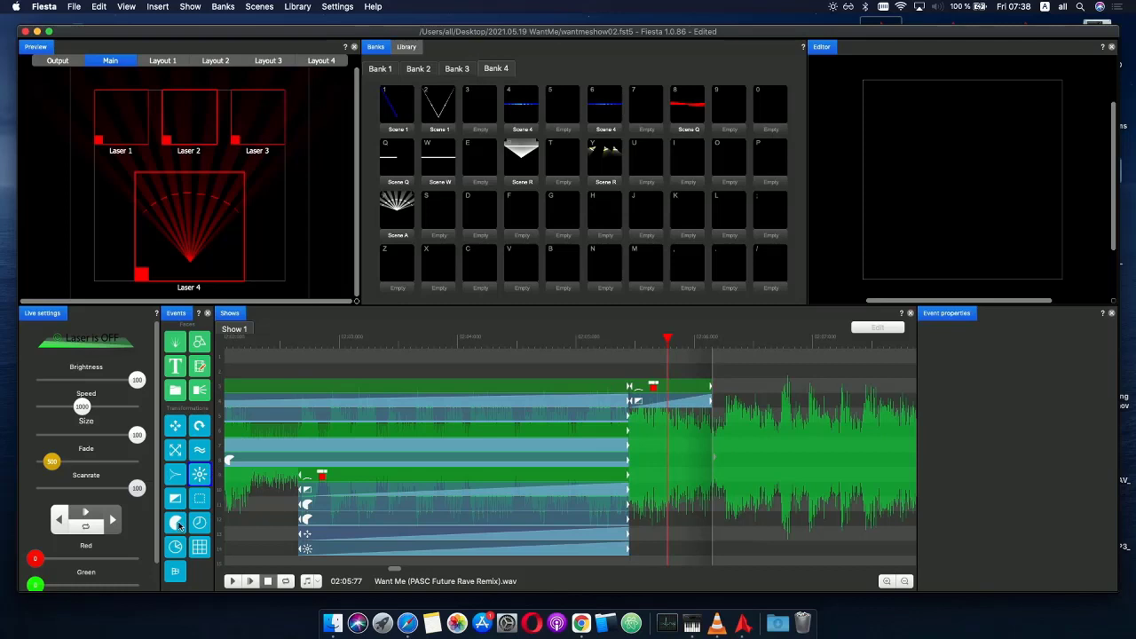
pyautogui.moveTo(179, 525); pyautogui.dragTo(672, 421)
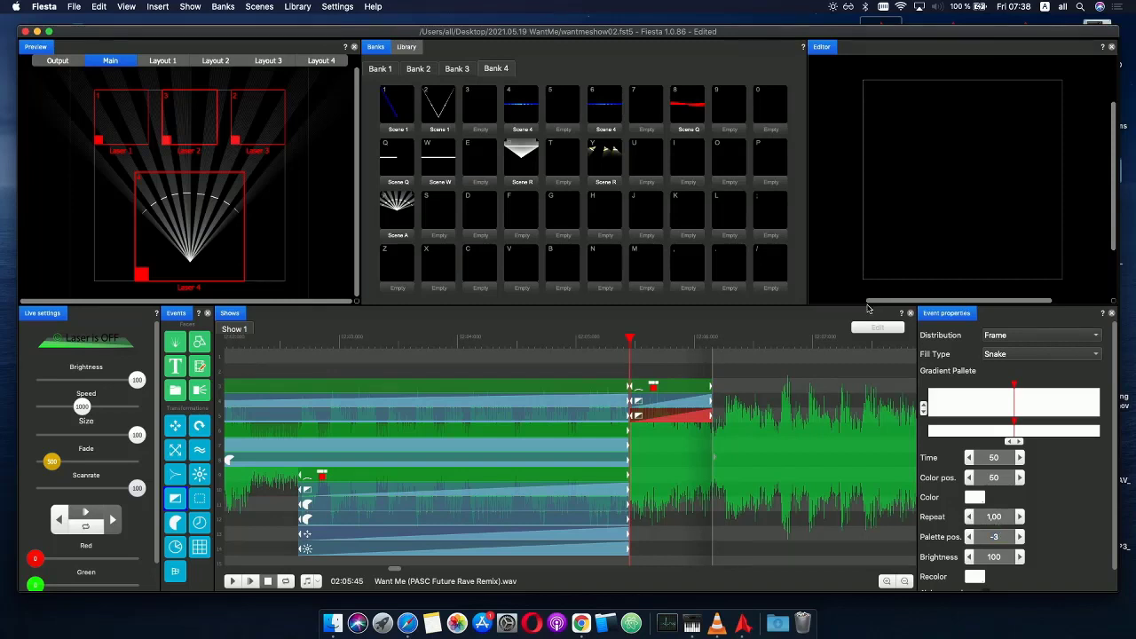
pyautogui.moveTo(866, 305); pyautogui.dragTo(867, 289)
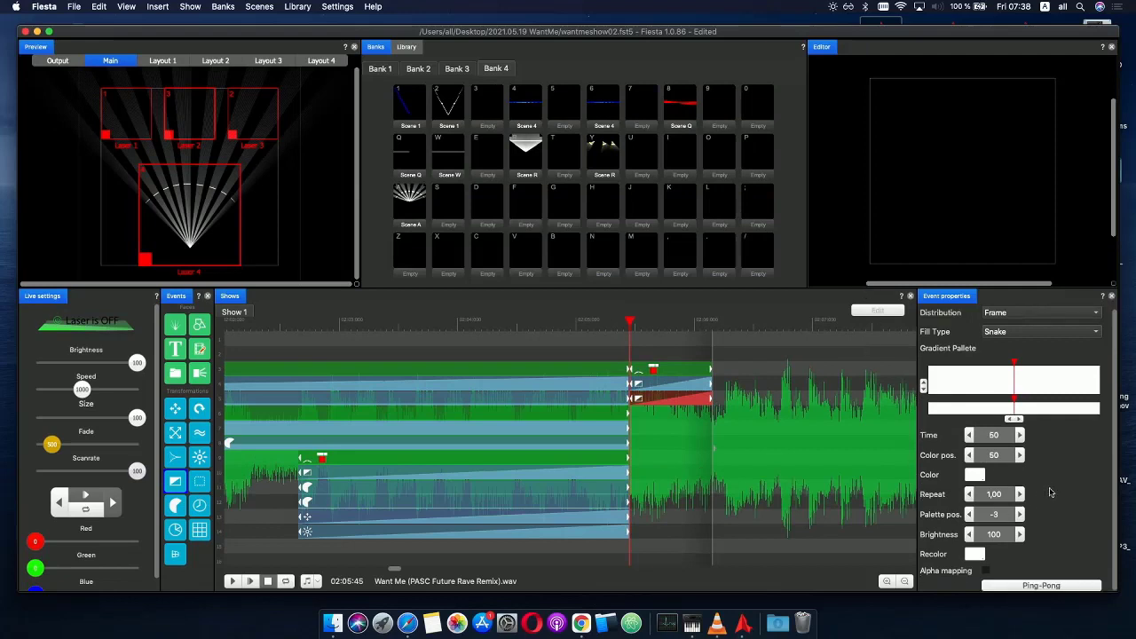
# - Shape the white effect's Alpha curve from 0 to a midpoint peak and back to 0, set Repeat to 5,0 and preview it
pyautogui.click(678, 401)
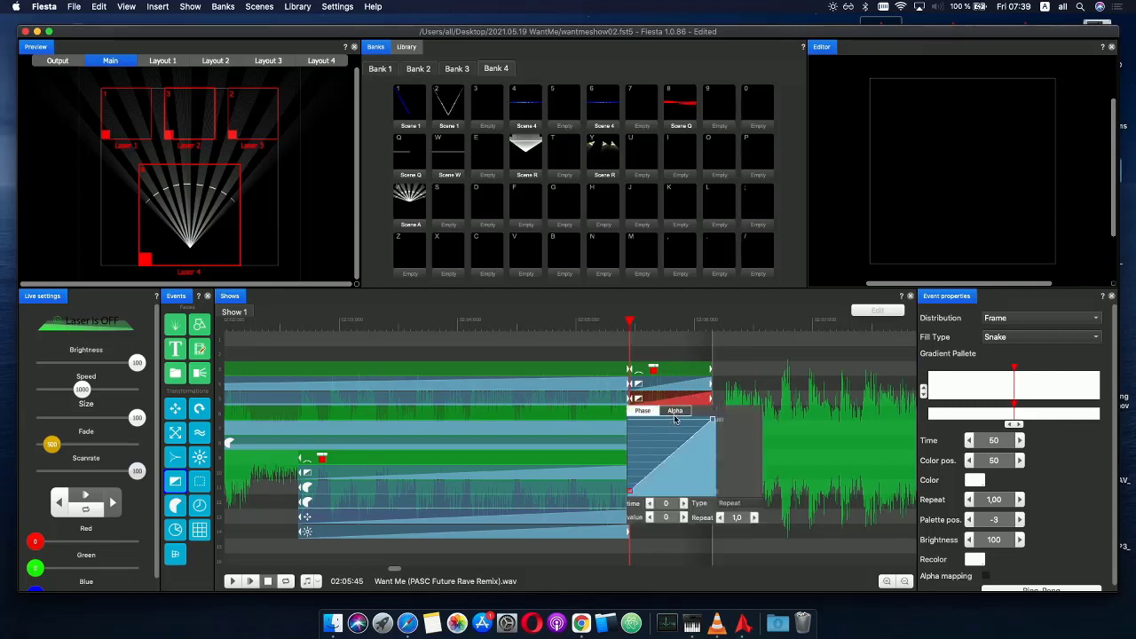
pyautogui.click(675, 411)
pyautogui.moveTo(649, 428); pyautogui.dragTo(587, 533)
pyautogui.moveTo(715, 420); pyautogui.dragTo(714, 490)
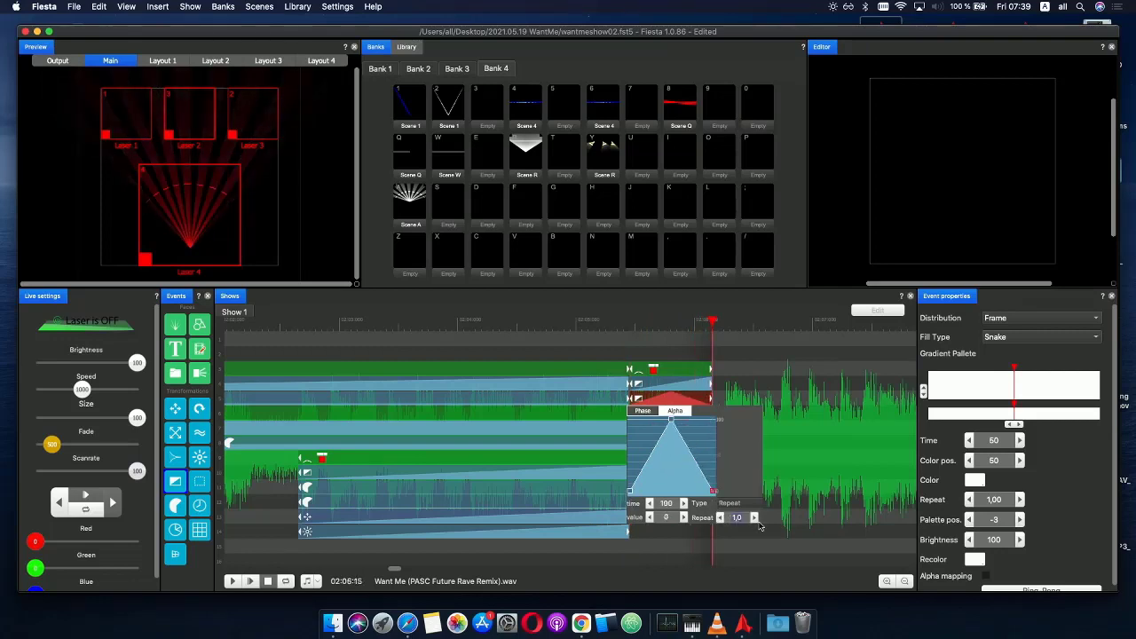
pyautogui.click(755, 521)
pyautogui.moveTo(615, 325); pyautogui.dragTo(484, 519)
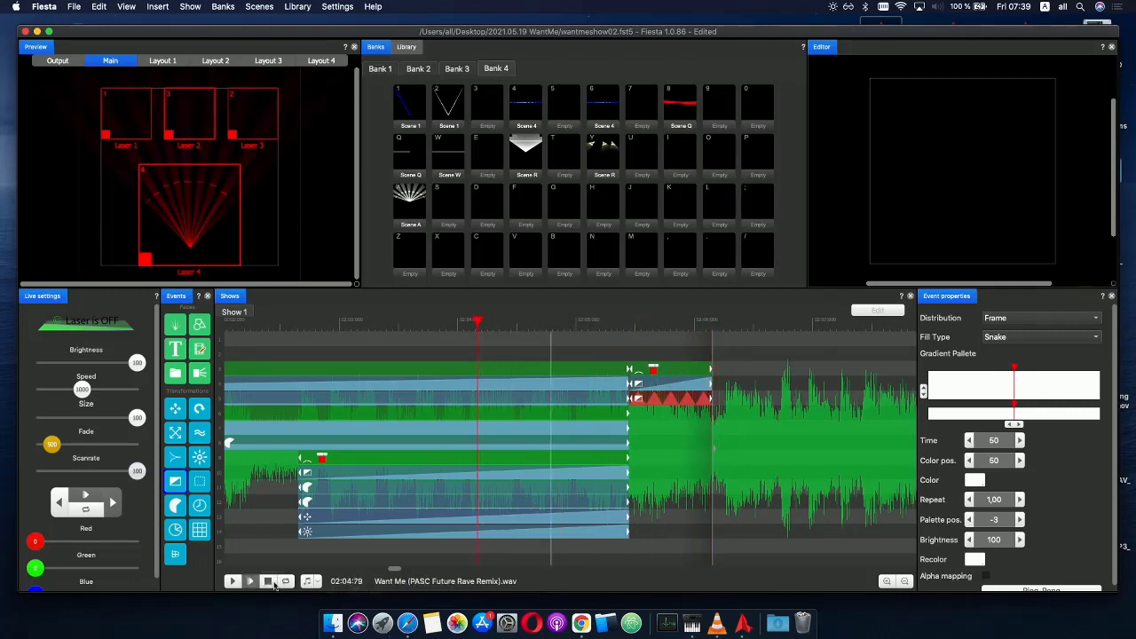
pyautogui.click(277, 582)
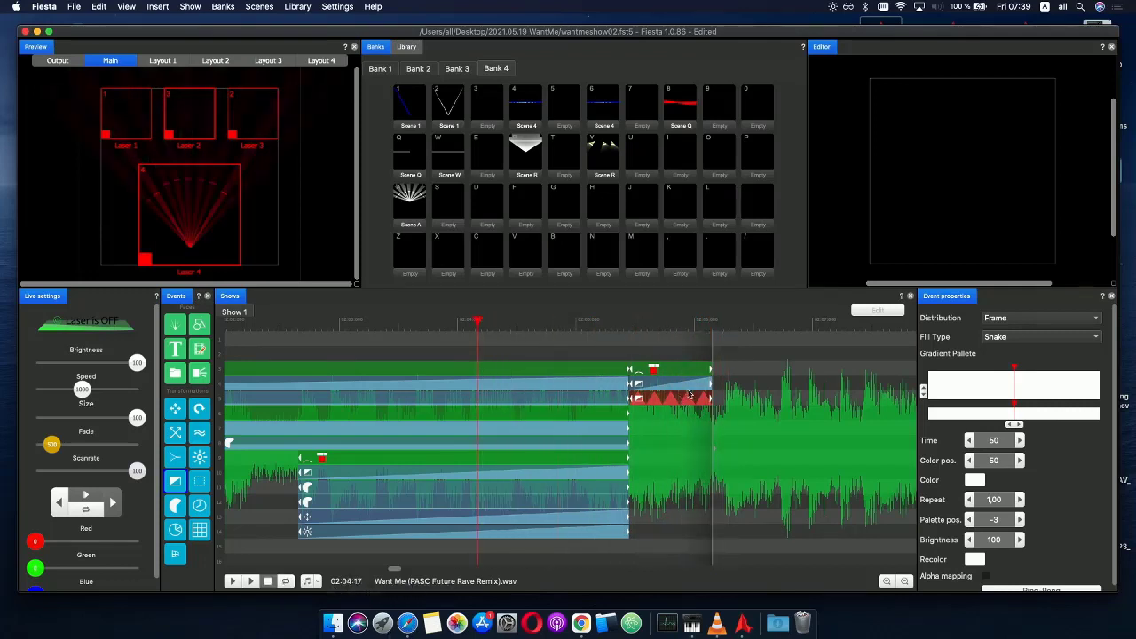
# - Set the white effect's Alpha Repeat to 3,0 and play the show from 02:04:32 to check the flashes
pyautogui.click(681, 399)
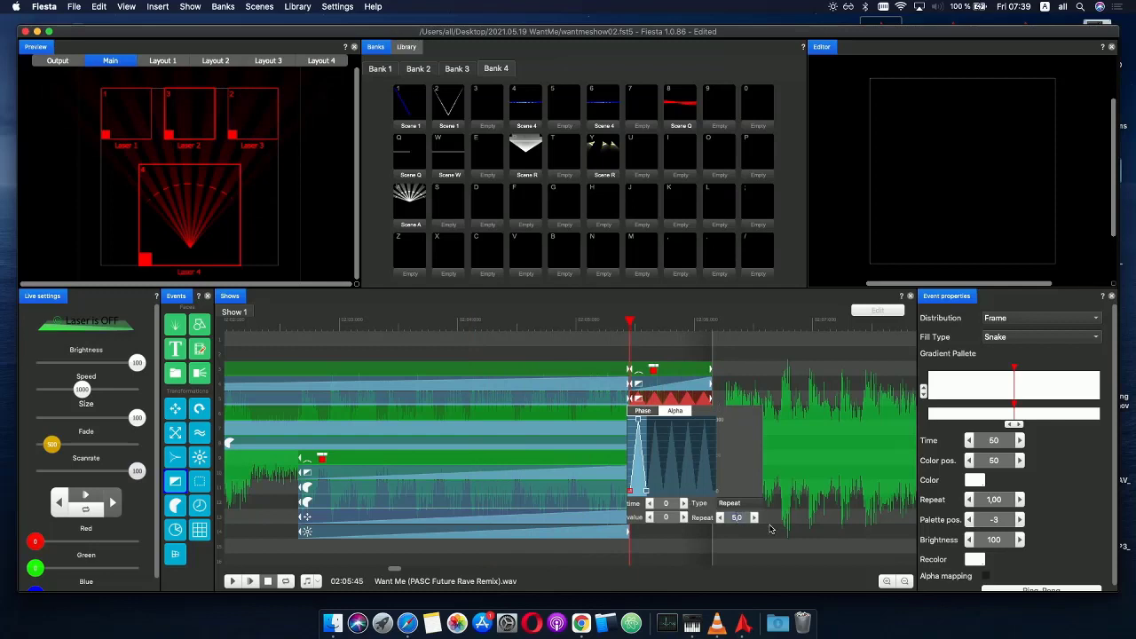
pyautogui.press('Down')
pyautogui.press('Down')
pyautogui.click(498, 350)
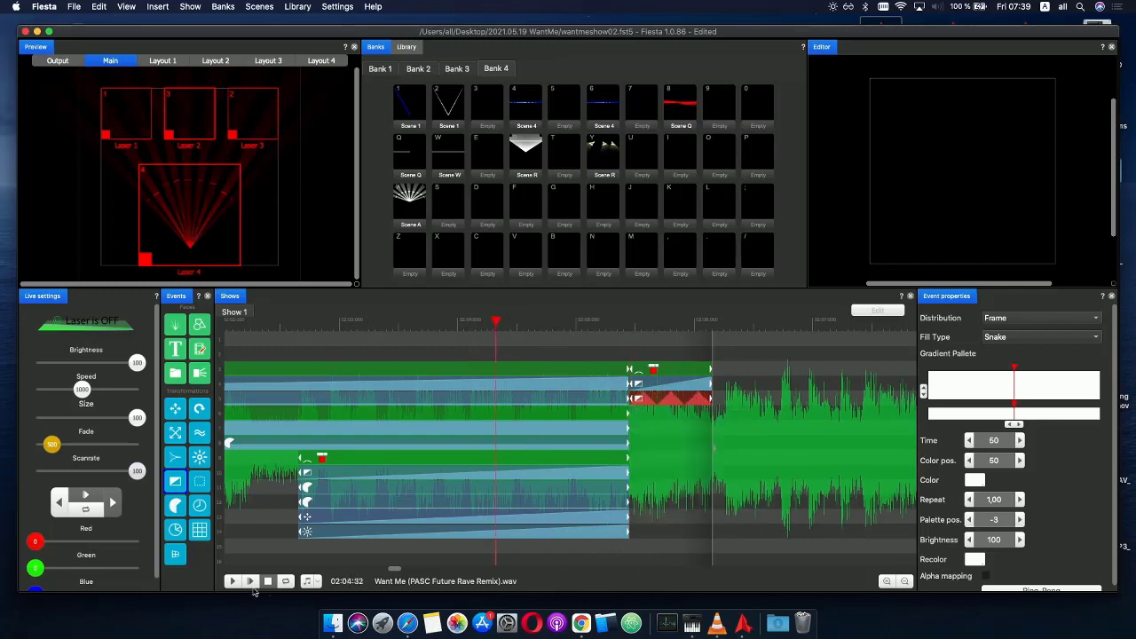
pyautogui.click(251, 582)
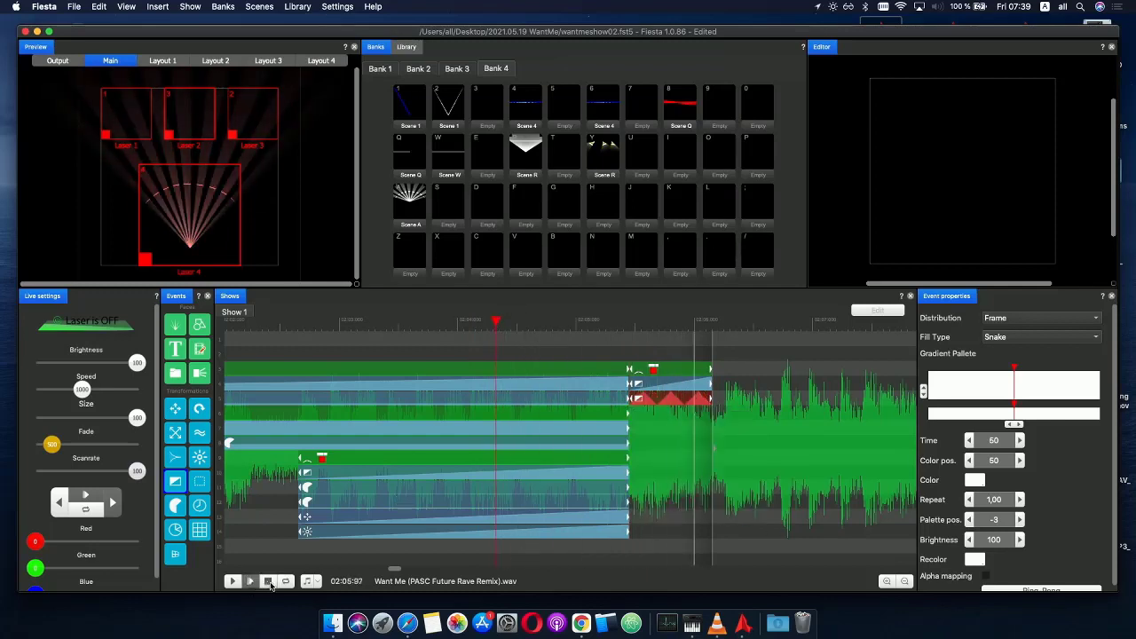
pyautogui.click(268, 582)
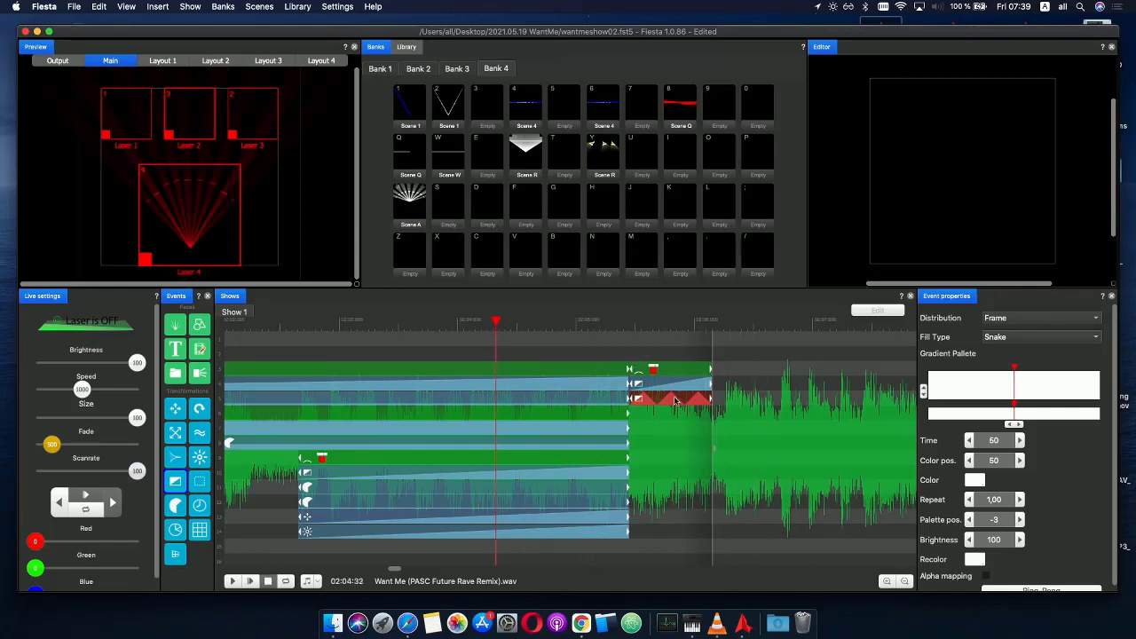
pyautogui.click(253, 582)
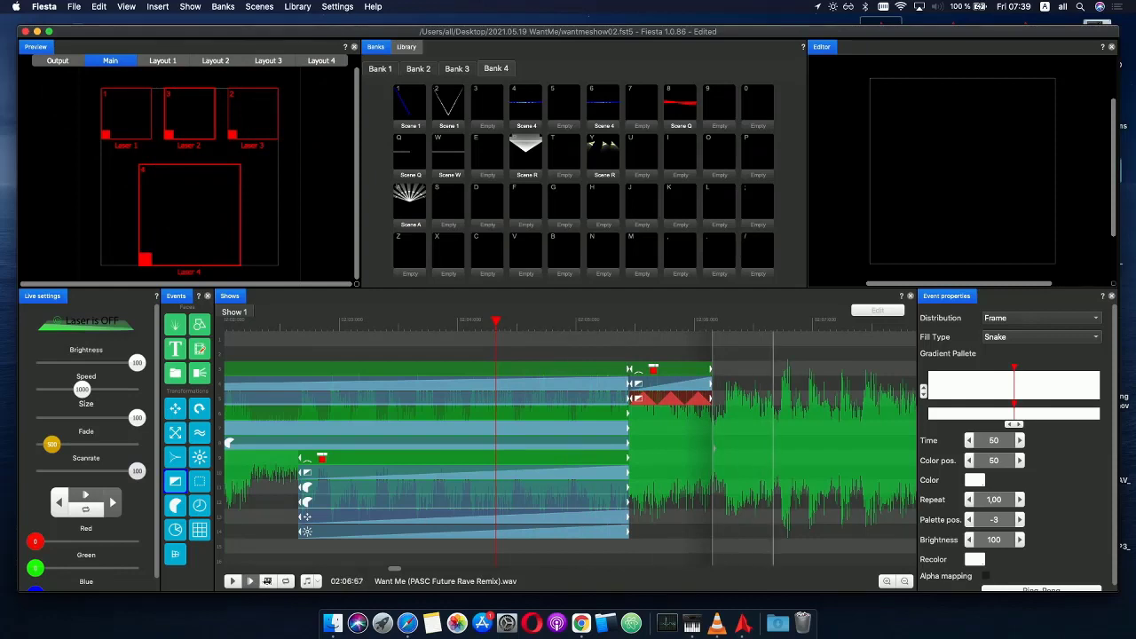
pyautogui.press('space')
# - Try an Alpha Repeat of 2,5 for the white effect and play the show from 02:04:79
pyautogui.click(677, 401)
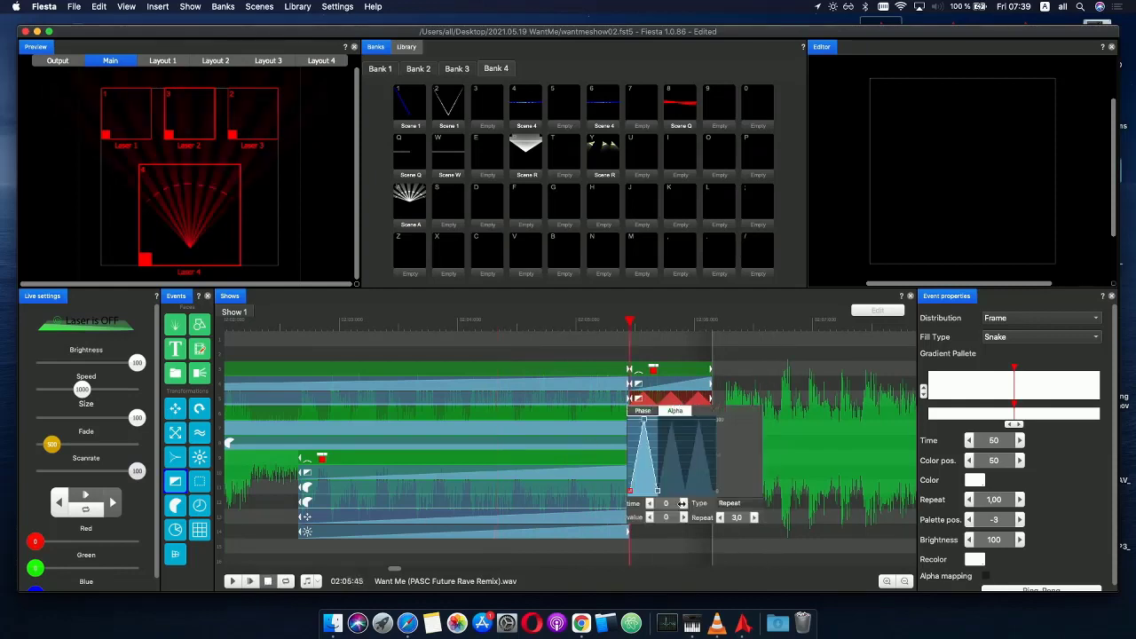
pyautogui.press('Down')
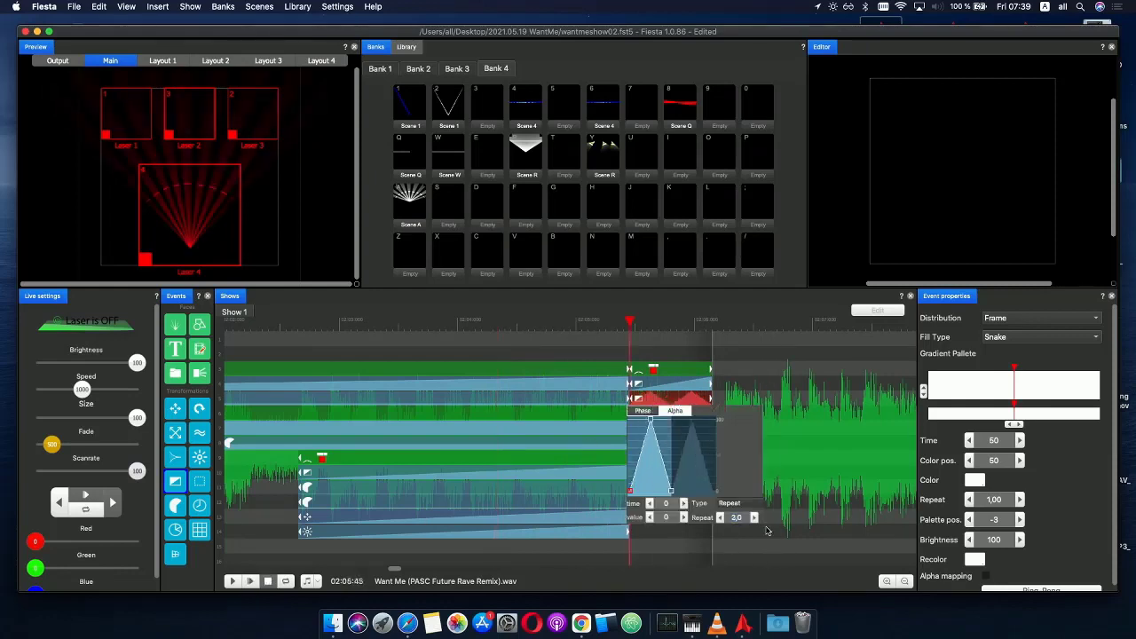
pyautogui.write('5')
pyautogui.press('BackSpace')
pyautogui.write(',5')
pyautogui.click(551, 336)
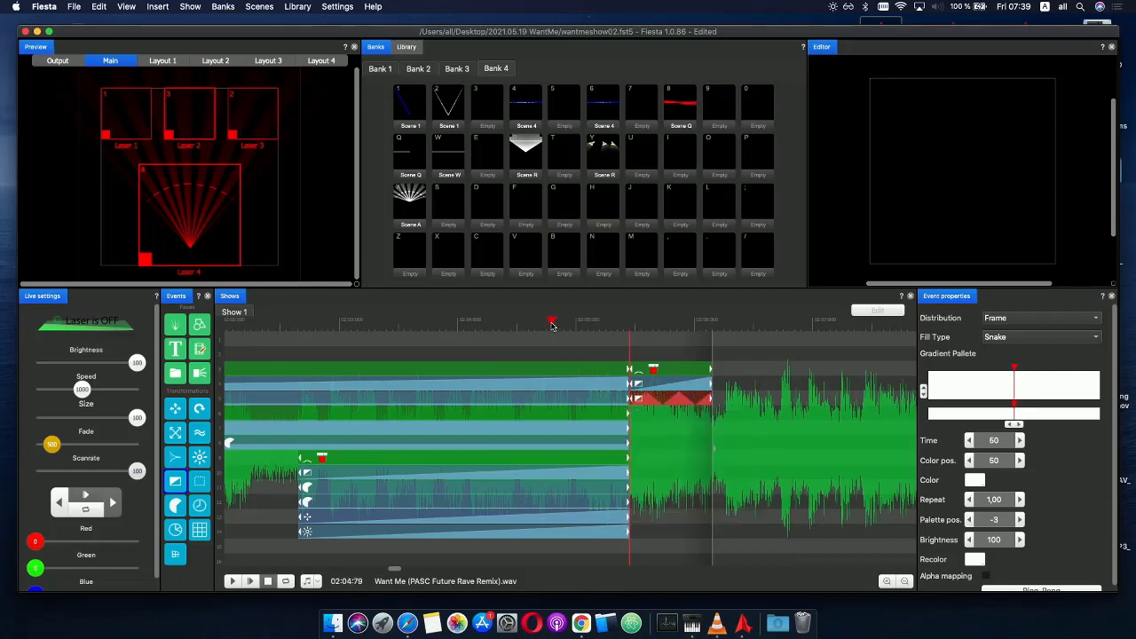
pyautogui.click(250, 581)
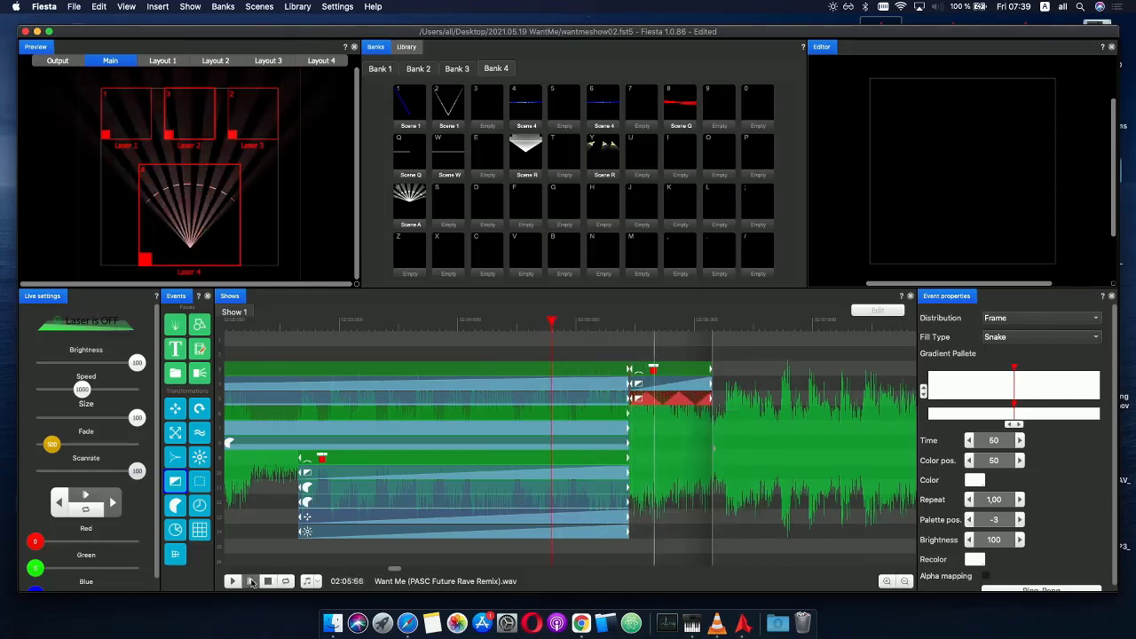
pyautogui.click(621, 321)
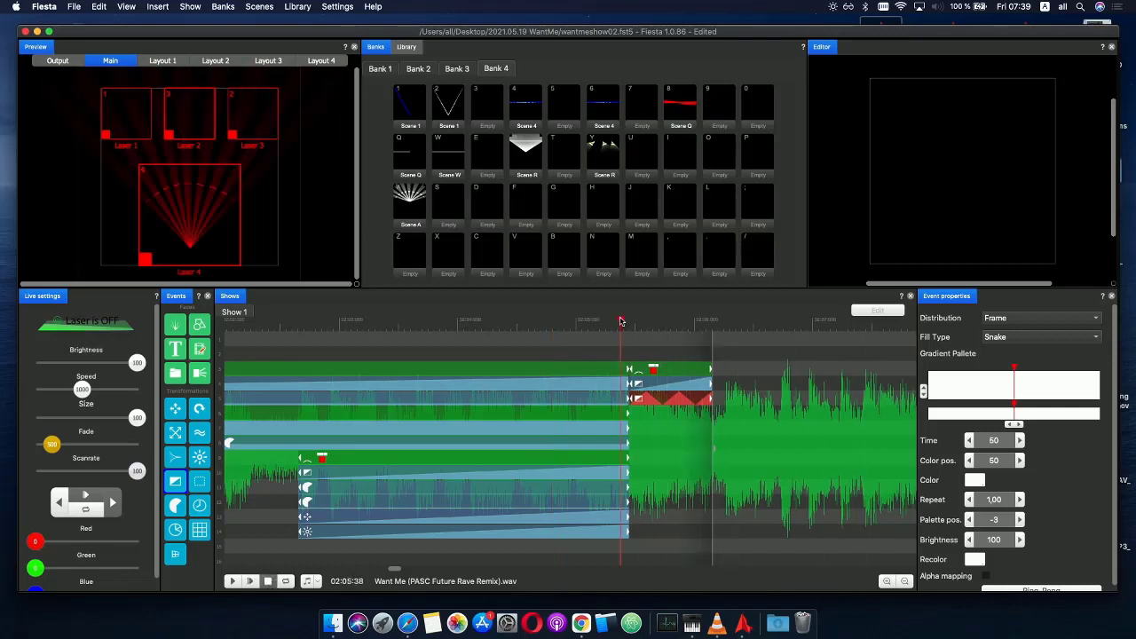
# - Set the white effect's Alpha Repeat to 2,0 and play the transition into the copied beam
pyautogui.click(666, 401)
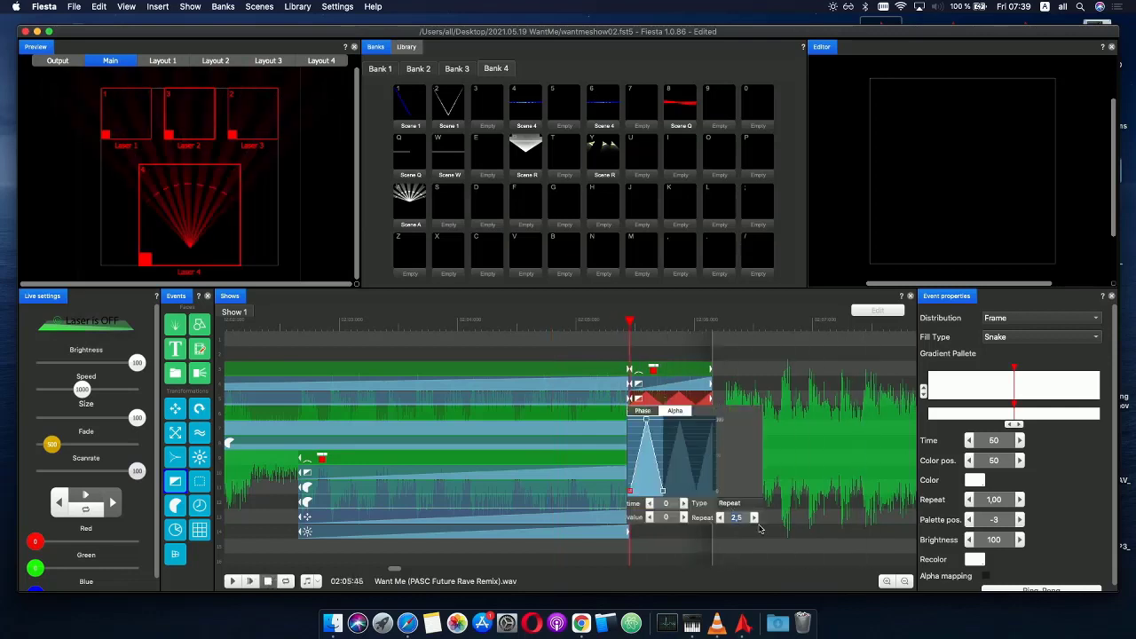
pyautogui.press('Down')
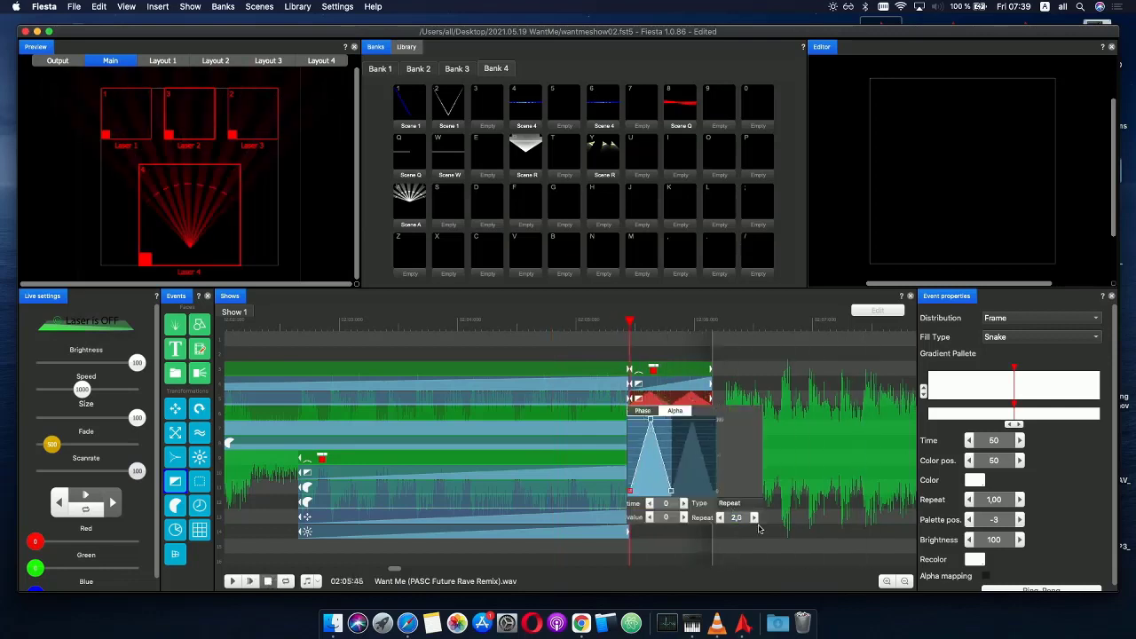
pyautogui.click(586, 319)
pyautogui.click(572, 319)
pyautogui.click(250, 581)
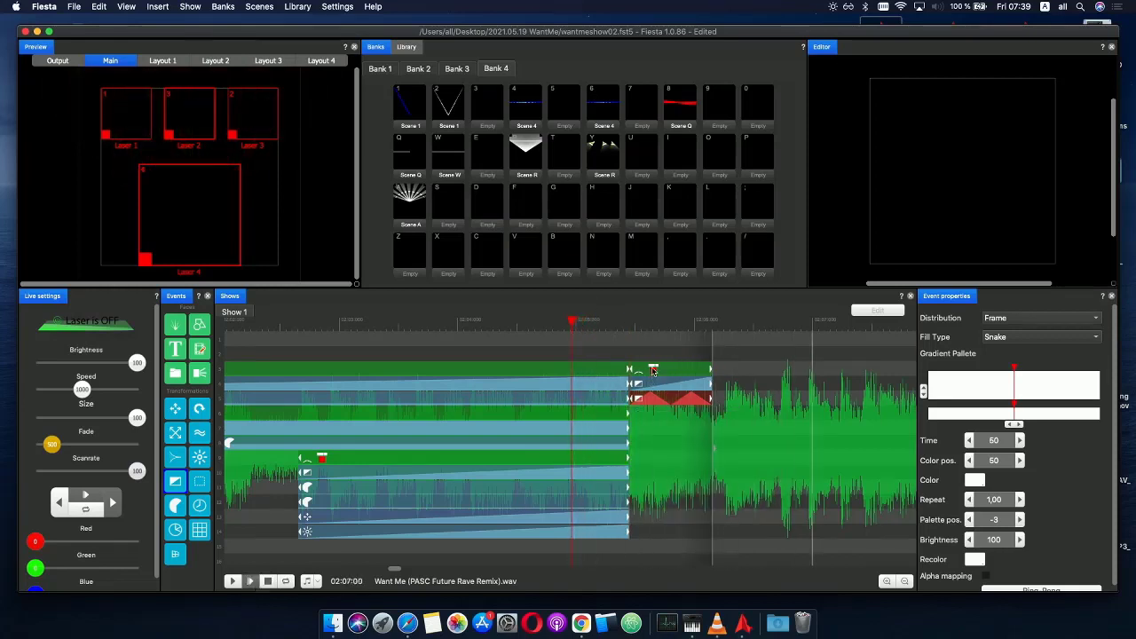
pyautogui.click(671, 320)
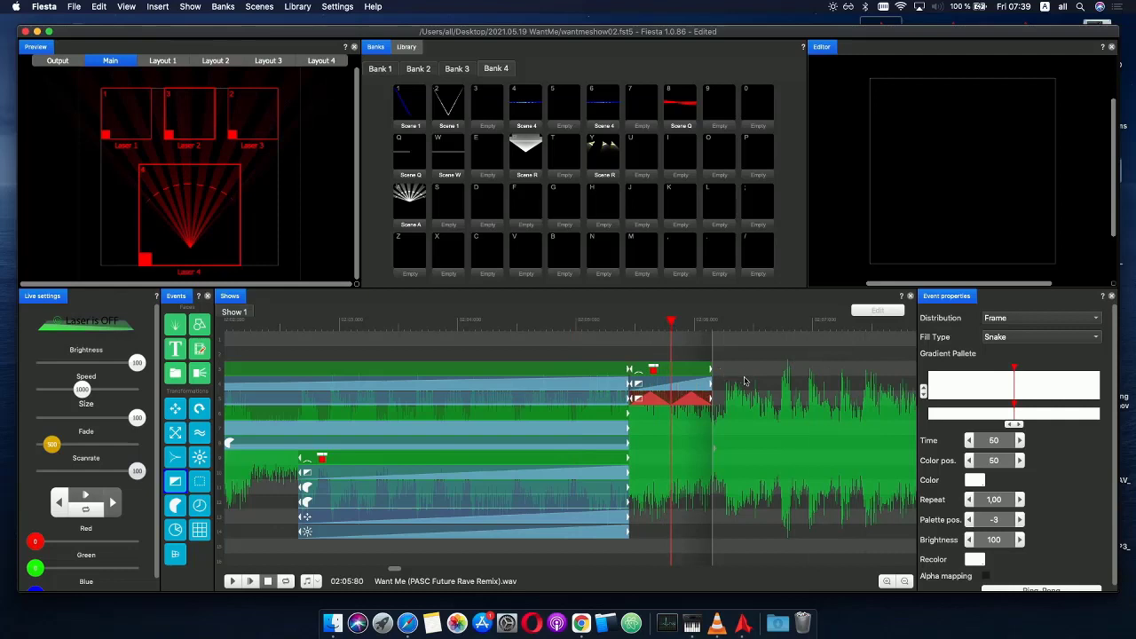
# - Extend the copied beam event and its red colour effect to end at about 02:11:88
pyautogui.click(745, 381)
pyautogui.click(681, 374)
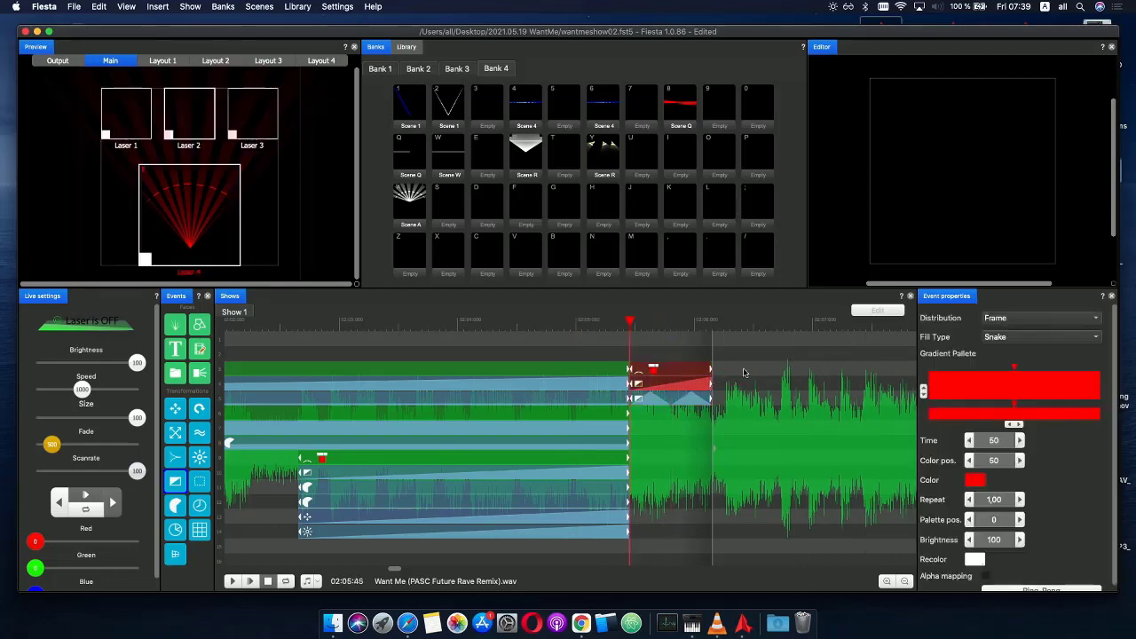
pyautogui.moveTo(718, 374); pyautogui.dragTo(645, 371)
# - Play the show from before the first beam event through the start of the extended copy
pyautogui.click(461, 393)
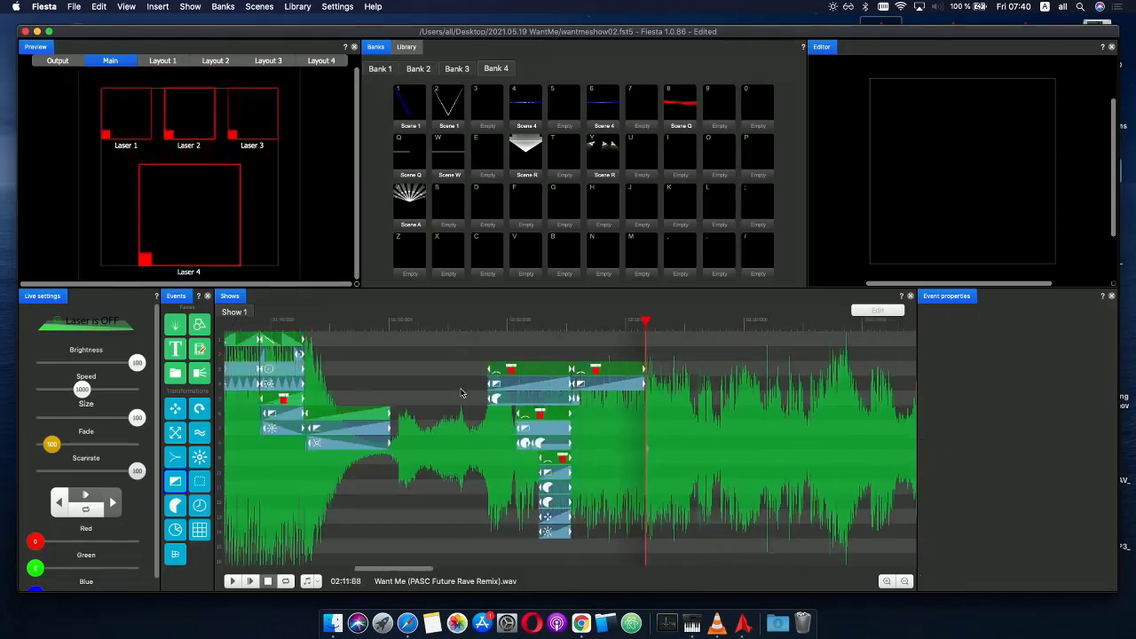
pyautogui.click(454, 333)
pyautogui.press('space')
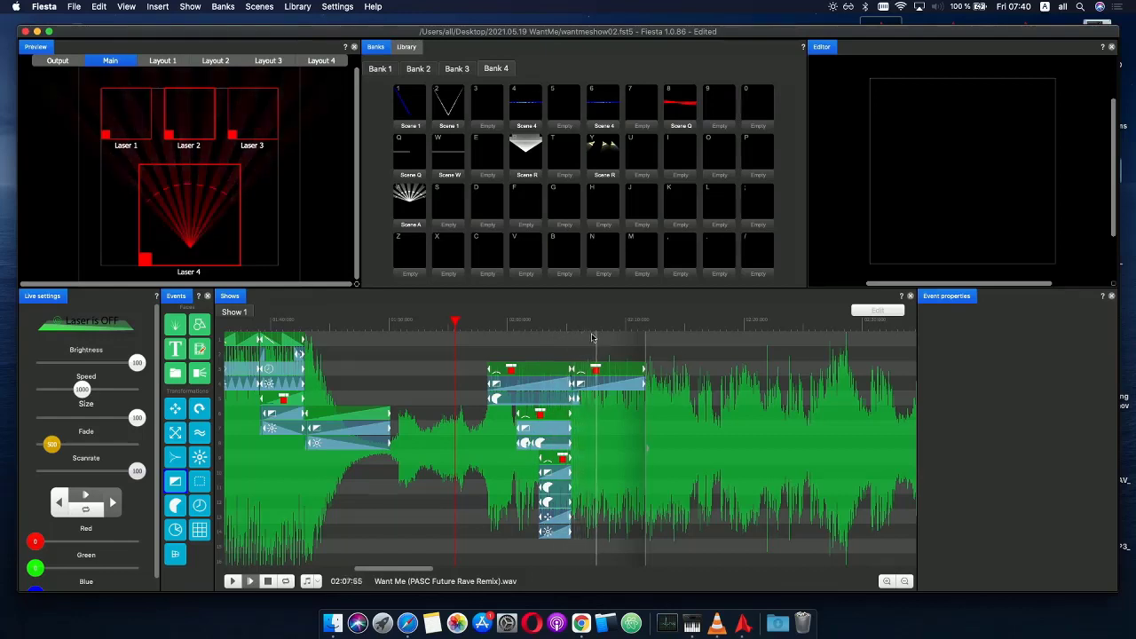
pyautogui.click(568, 321)
pyautogui.scroll(5, 568, 322)
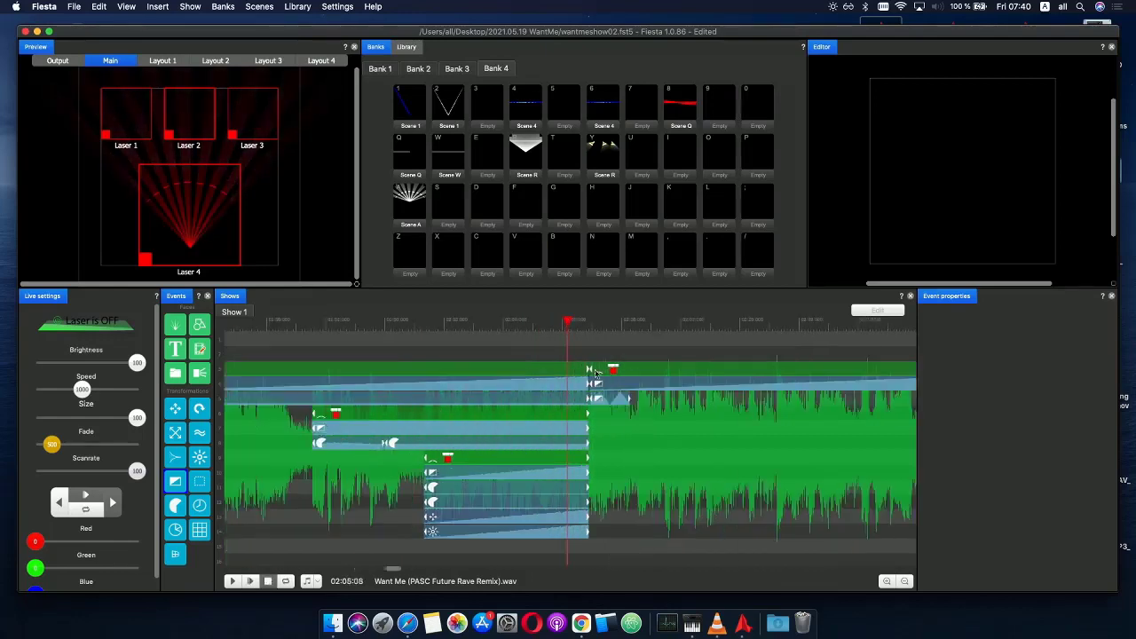
pyautogui.scroll(2, 613, 390)
pyautogui.moveTo(575, 462); pyautogui.dragTo(569, 402)
pyautogui.moveTo(528, 541); pyautogui.dragTo(534, 362)
pyautogui.click(611, 370)
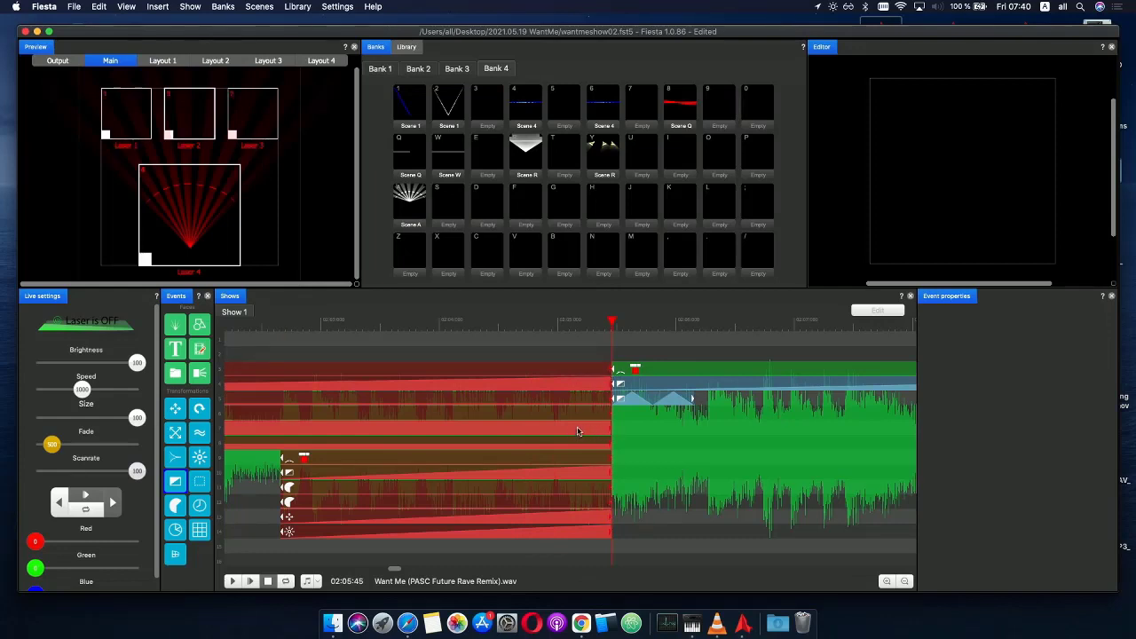
pyautogui.click(627, 433)
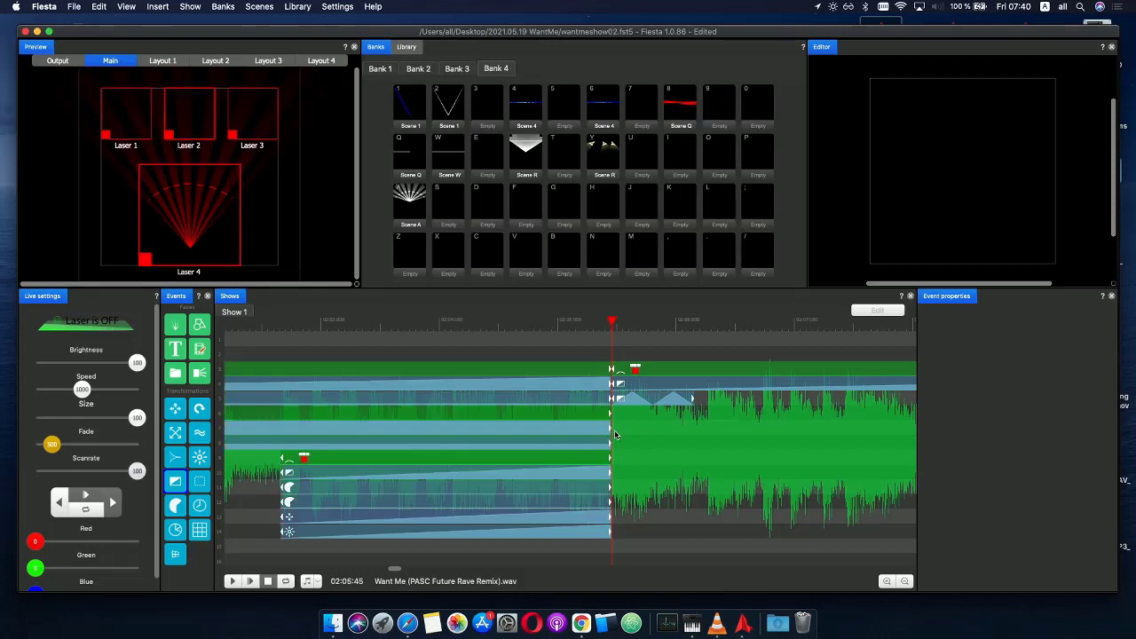
# - Shorten the first beam event, its red colour effect and its second effect to end at 02:05:32
pyautogui.moveTo(621, 447)
pyautogui.mouseDown()
pyautogui.moveTo(608, 415)
pyautogui.moveTo(584, 415)
pyautogui.mouseUp()
pyautogui.click(591, 411)
pyautogui.click(585, 402)
pyautogui.rightClick(567, 378)
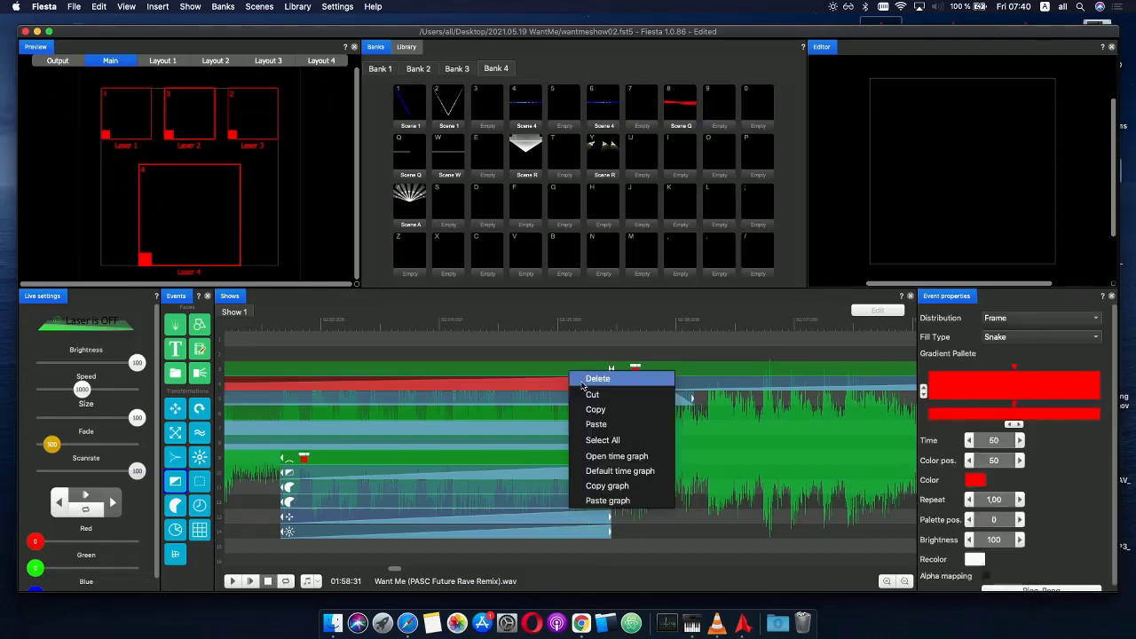
pyautogui.click(559, 384)
pyautogui.keyDown('shift'); pyautogui.click(559, 406); pyautogui.keyUp('shift')
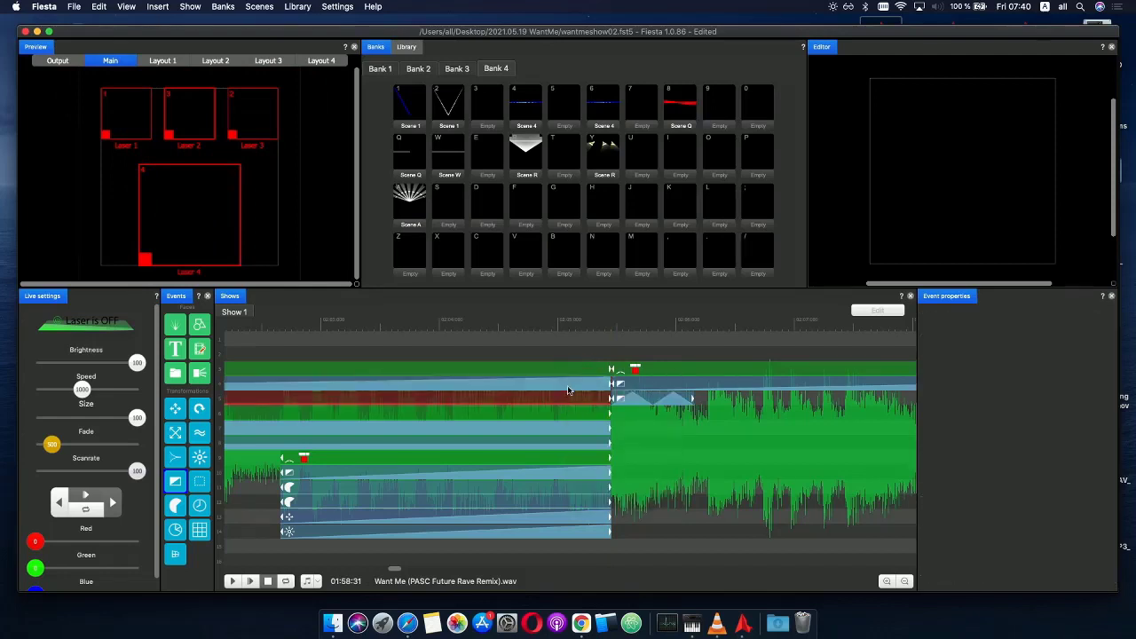
pyautogui.keyDown('shift'); pyautogui.click(568, 369); pyautogui.keyUp('shift')
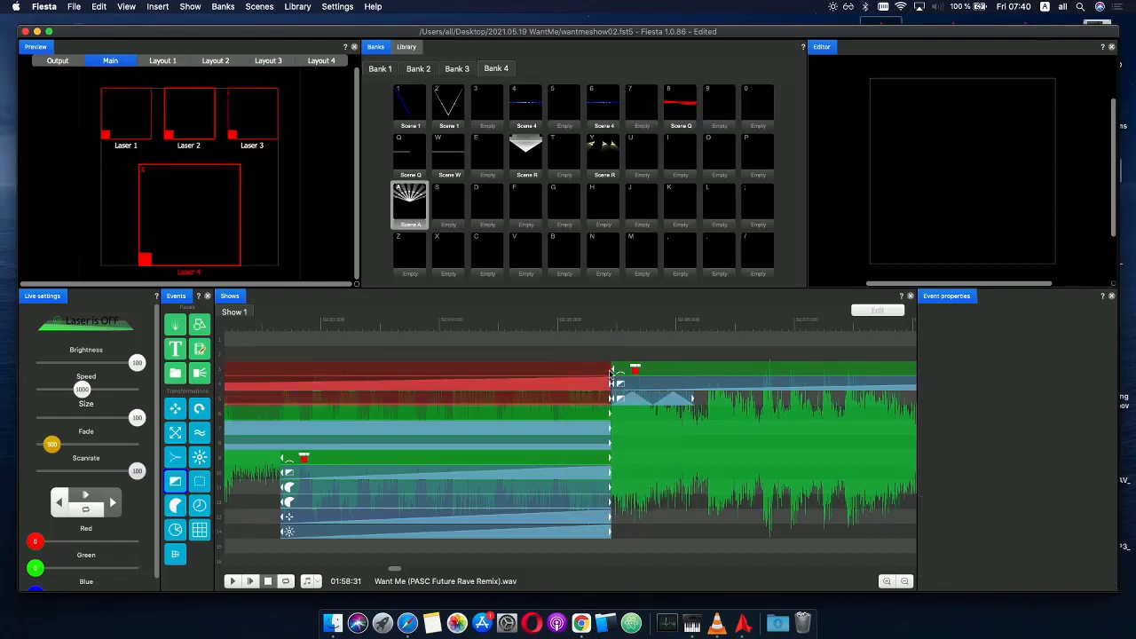
pyautogui.moveTo(610, 373)
pyautogui.mouseDown()
pyautogui.moveTo(573, 372)
pyautogui.moveTo(598, 374)
pyautogui.mouseUp()
# - Shorten the second beam event, its red colour effect and its last effect to end at 02:05:32
pyautogui.click(596, 434)
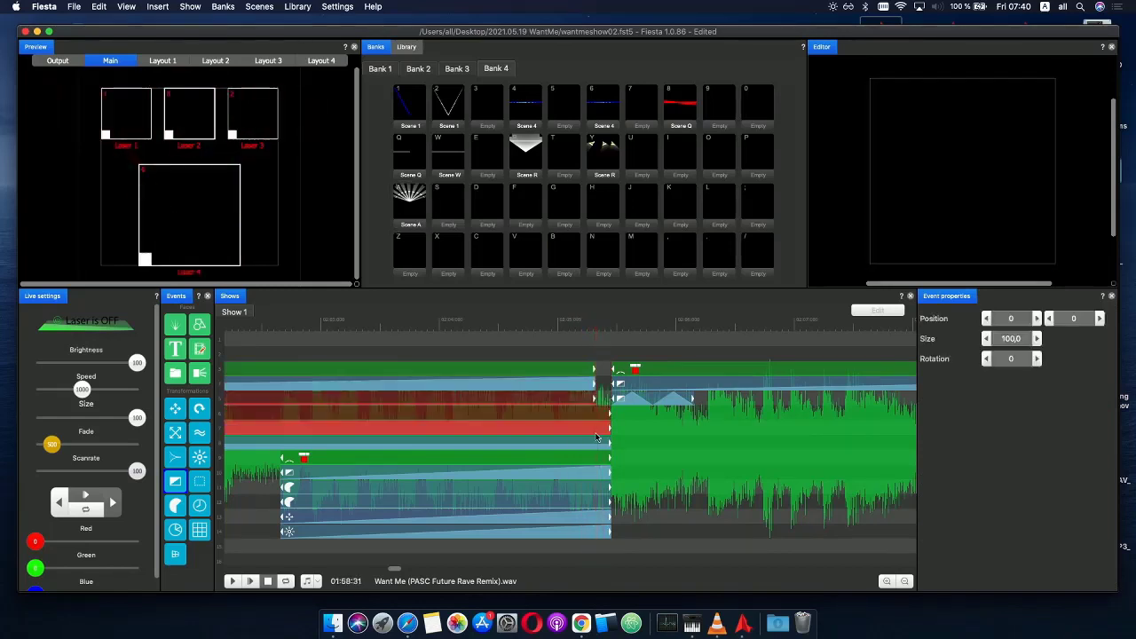
pyautogui.click(608, 425)
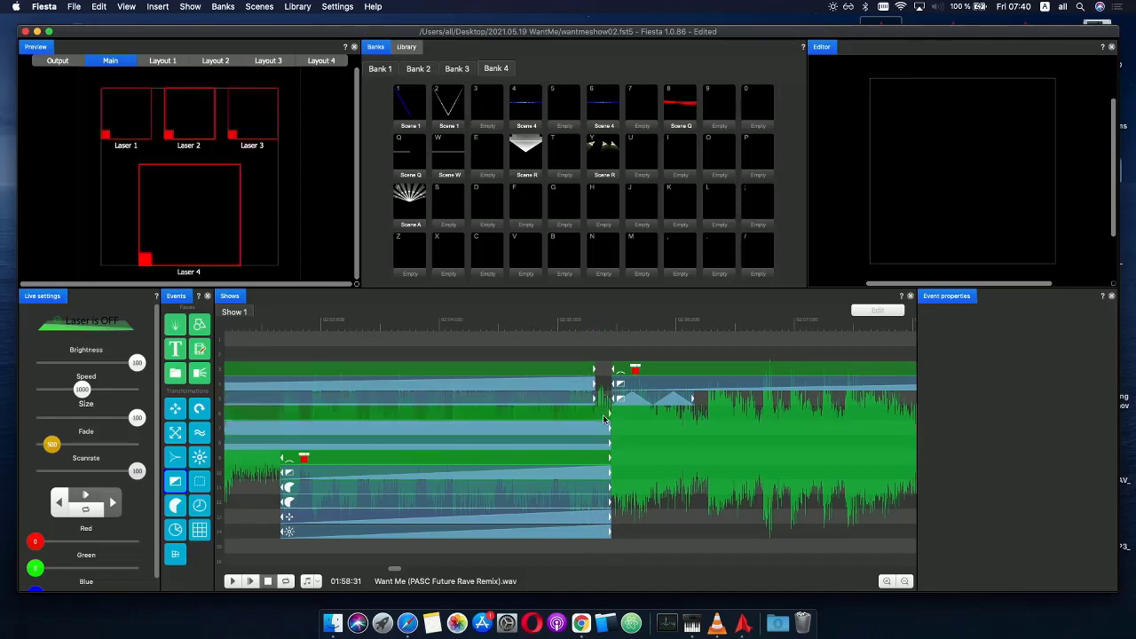
pyautogui.click(601, 438)
pyautogui.moveTo(611, 420); pyautogui.dragTo(594, 404)
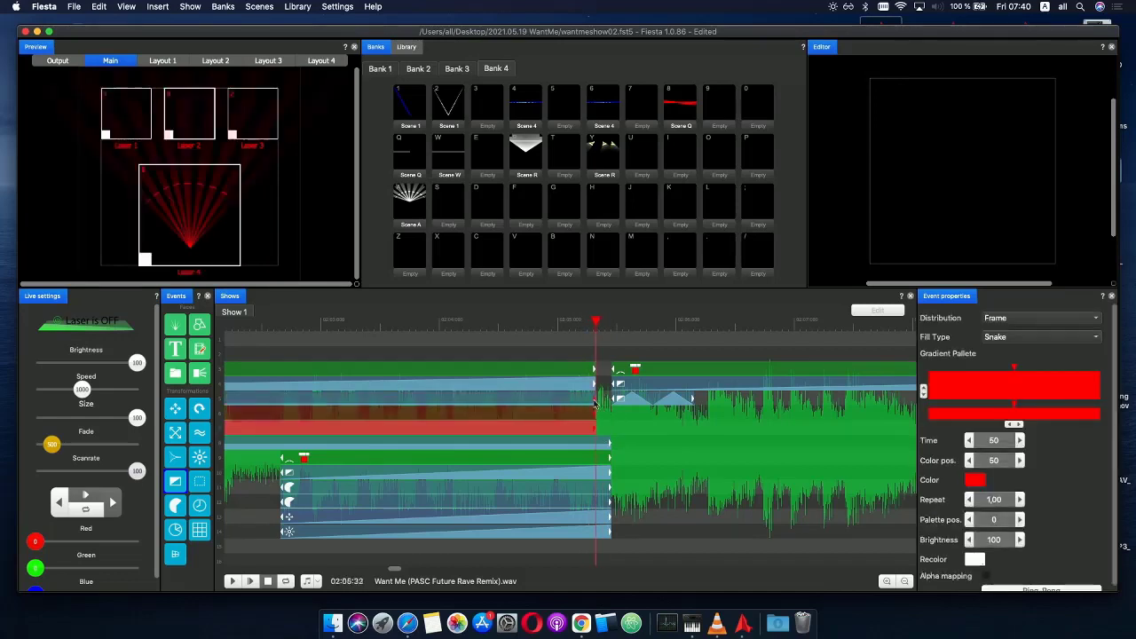
pyautogui.click(609, 444)
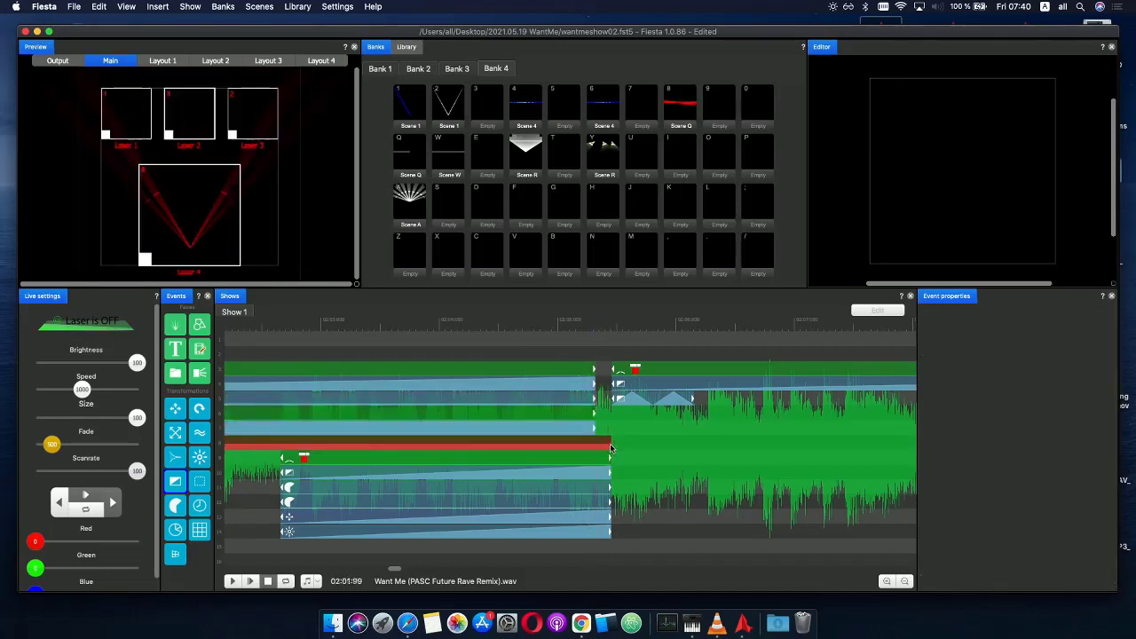
pyautogui.moveTo(611, 447); pyautogui.dragTo(593, 431)
# - Shorten the third beam event and all its effects to end at 02:05:32
pyautogui.click(613, 450)
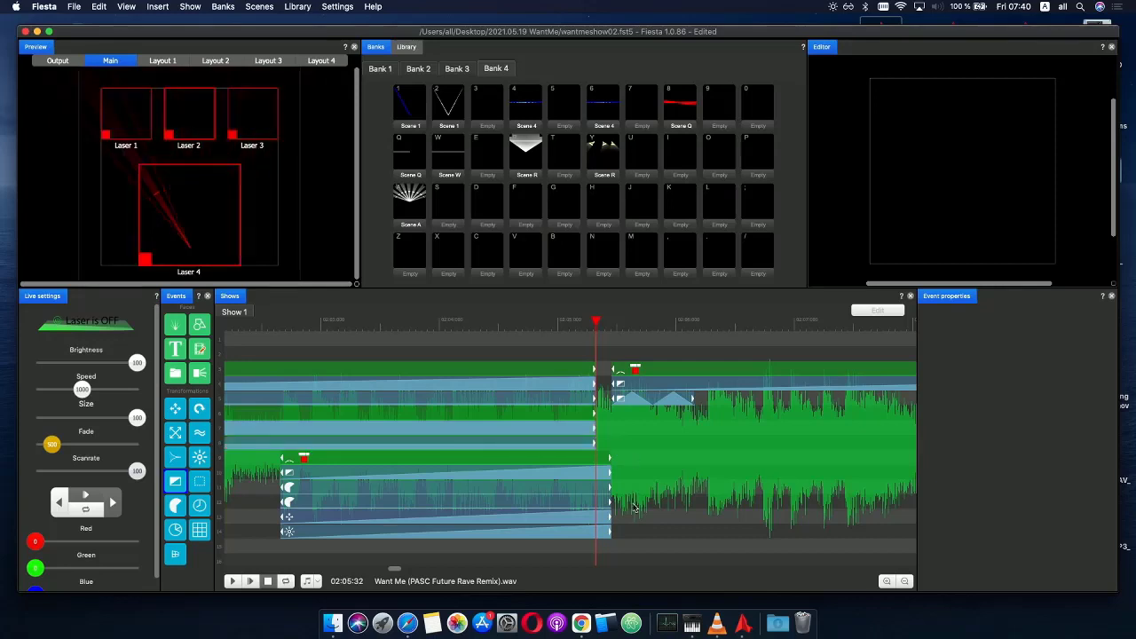
pyautogui.click(590, 457)
pyautogui.moveTo(610, 460); pyautogui.dragTo(594, 446)
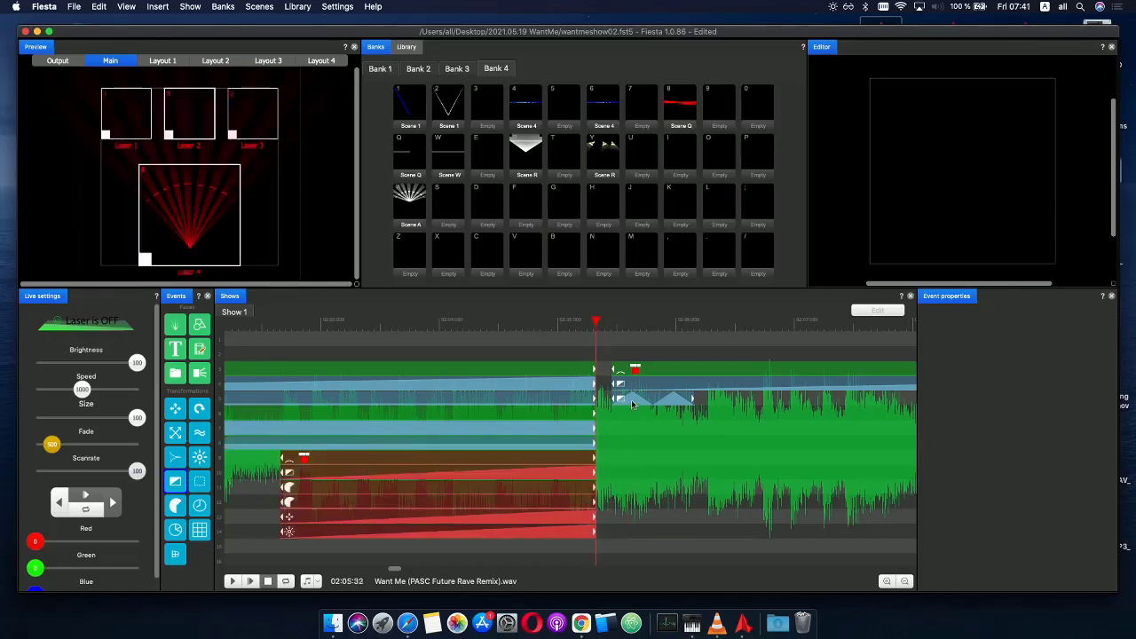
# - Start the white effect and the copied beam at 02:05:32 and play the show from just before the first beam event
pyautogui.moveTo(633, 404); pyautogui.dragTo(600, 399)
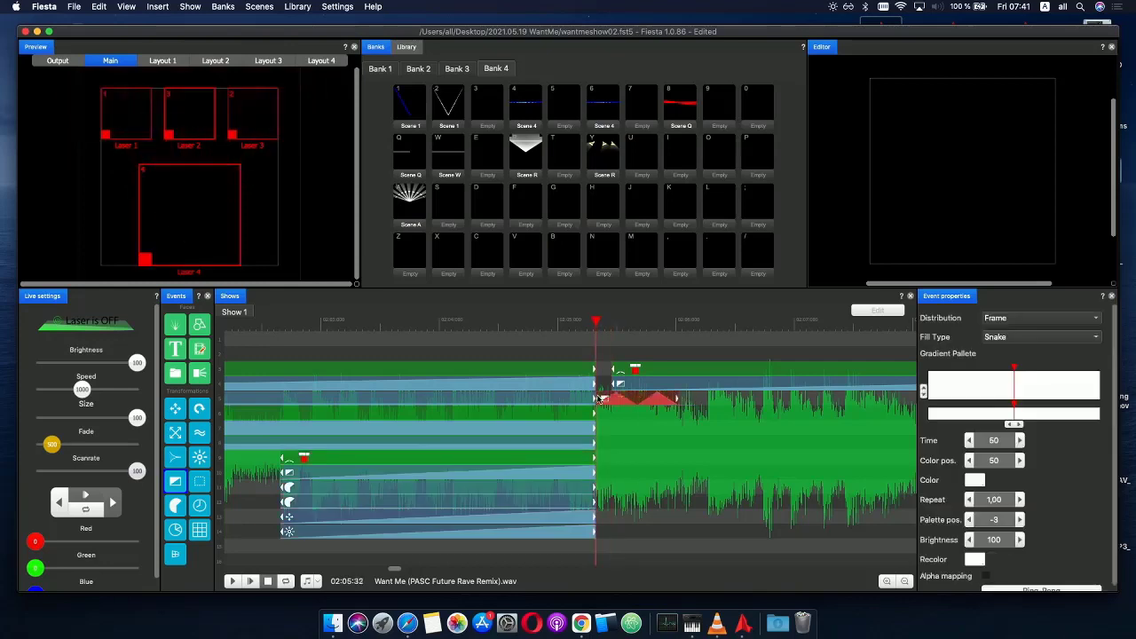
pyautogui.click(720, 380)
pyautogui.scroll(-5, 547, 368)
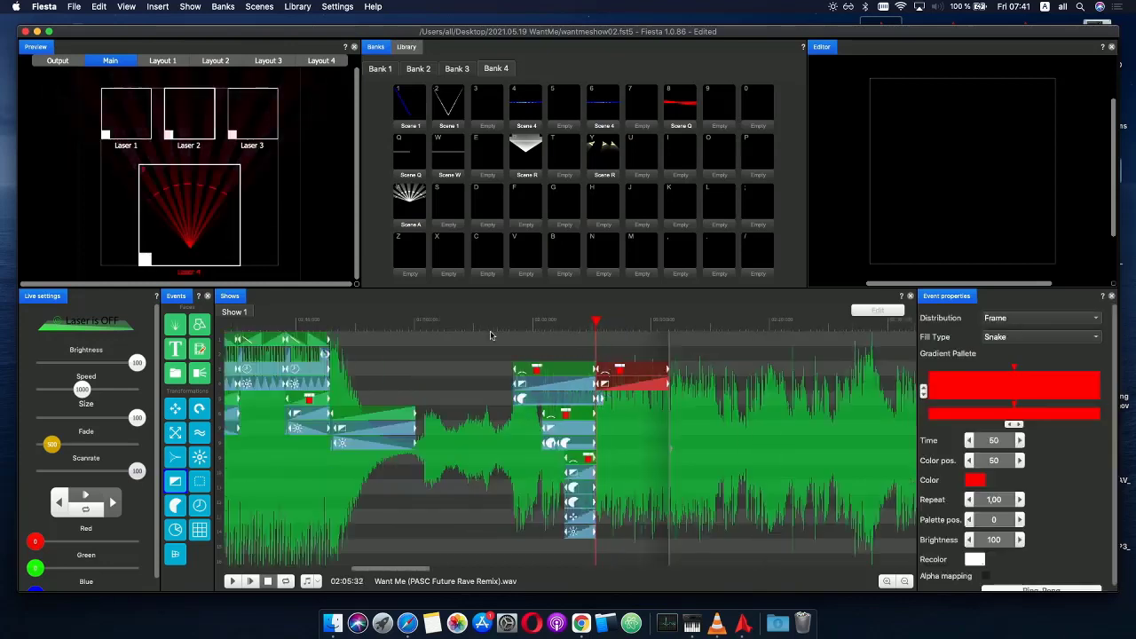
pyautogui.click(509, 321)
pyautogui.click(253, 581)
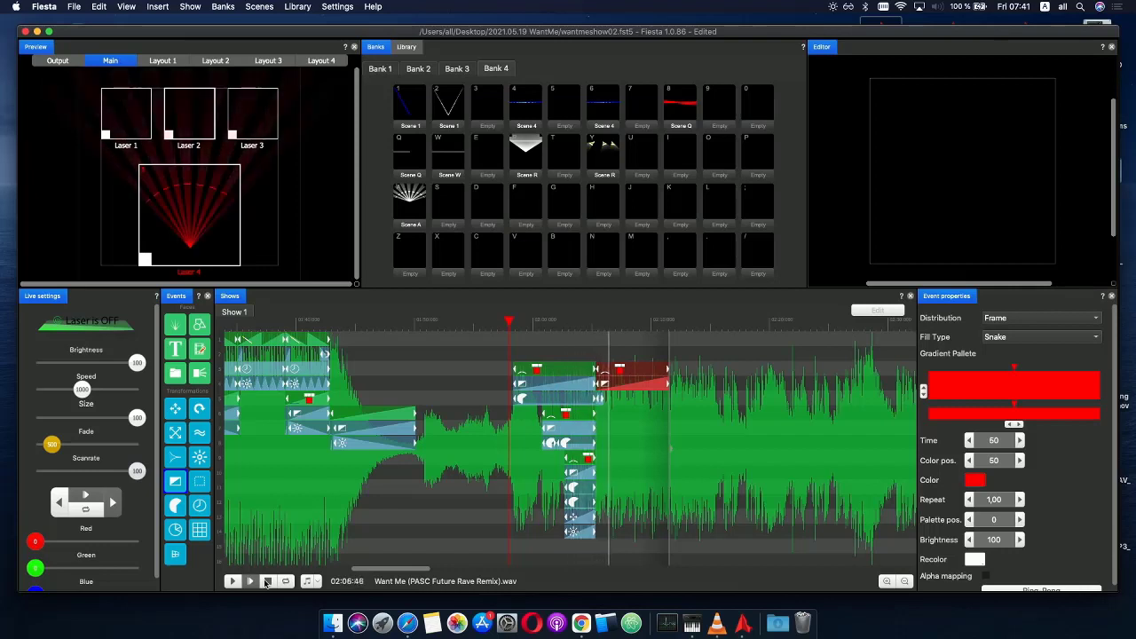
# - Extend the white effect to end at 02:06:05 and play the show from just before the third beam event
pyautogui.click(604, 334)
pyautogui.scroll(3, 607, 373)
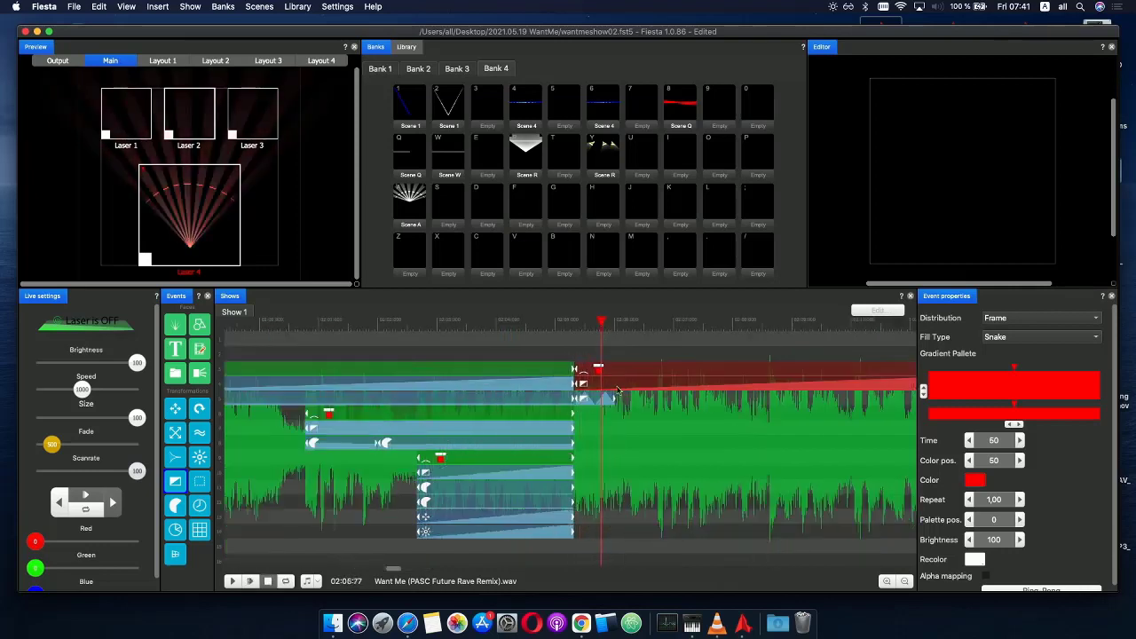
pyautogui.moveTo(568, 401); pyautogui.dragTo(686, 400)
pyautogui.scroll(-3, 585, 395)
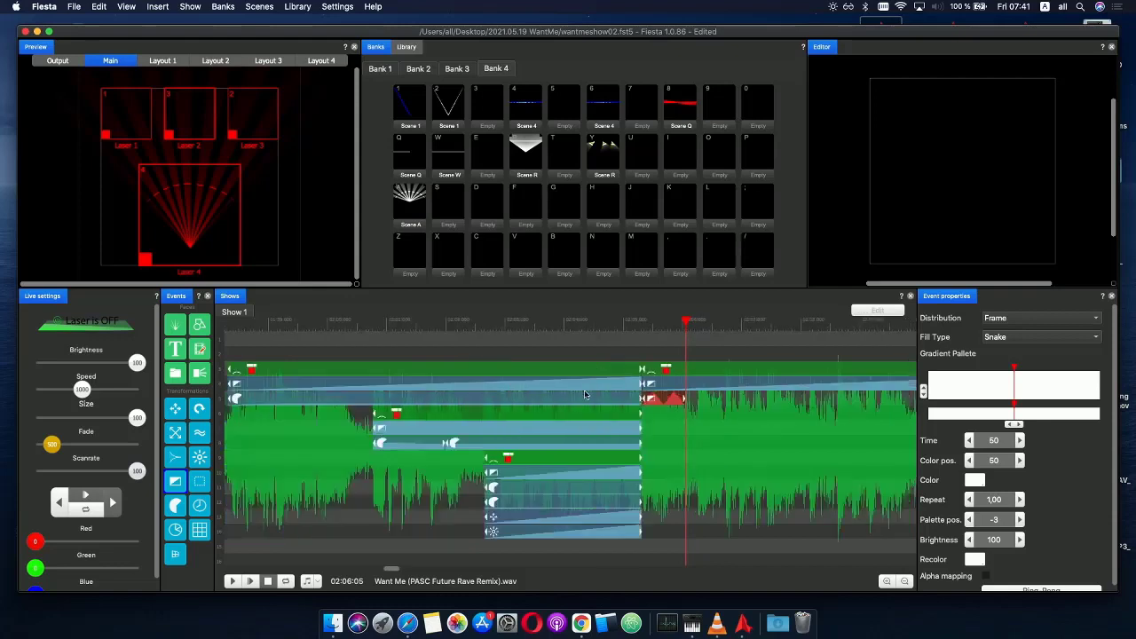
pyautogui.click(542, 344)
pyautogui.click(463, 325)
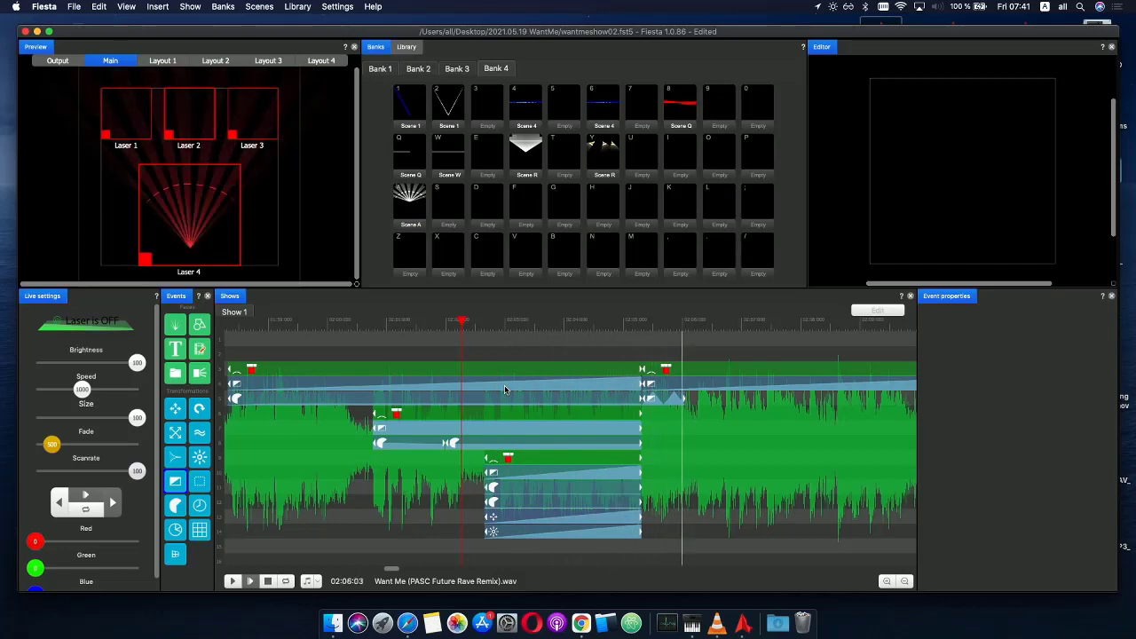
# - Shorten the third beam event and all its effects to end at about 02:05:13
pyautogui.click(635, 322)
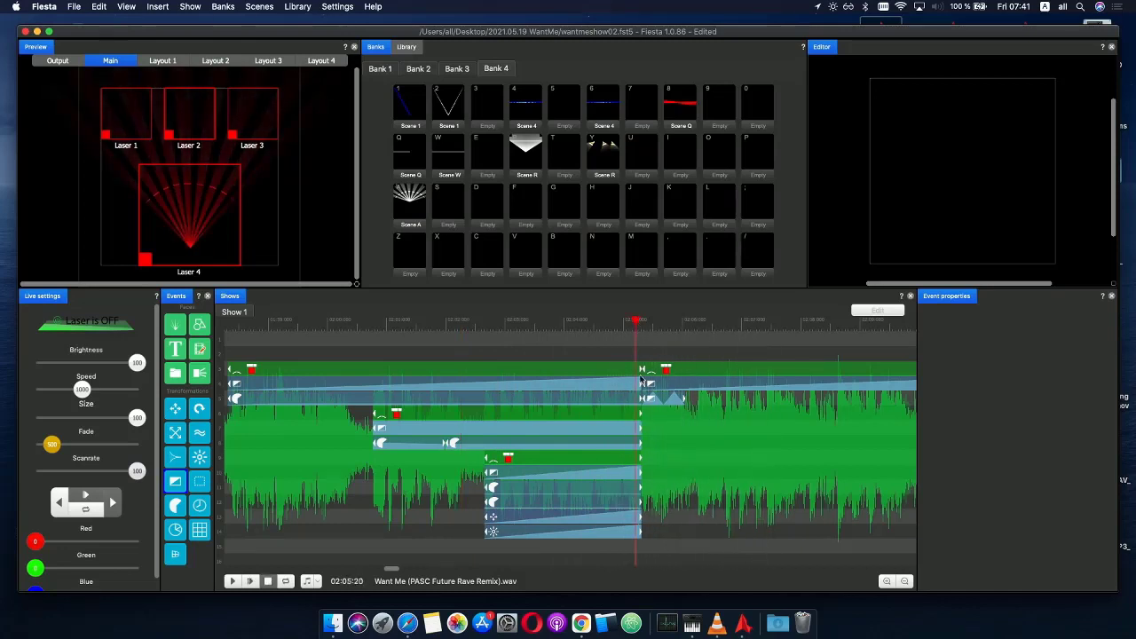
pyautogui.click(622, 481)
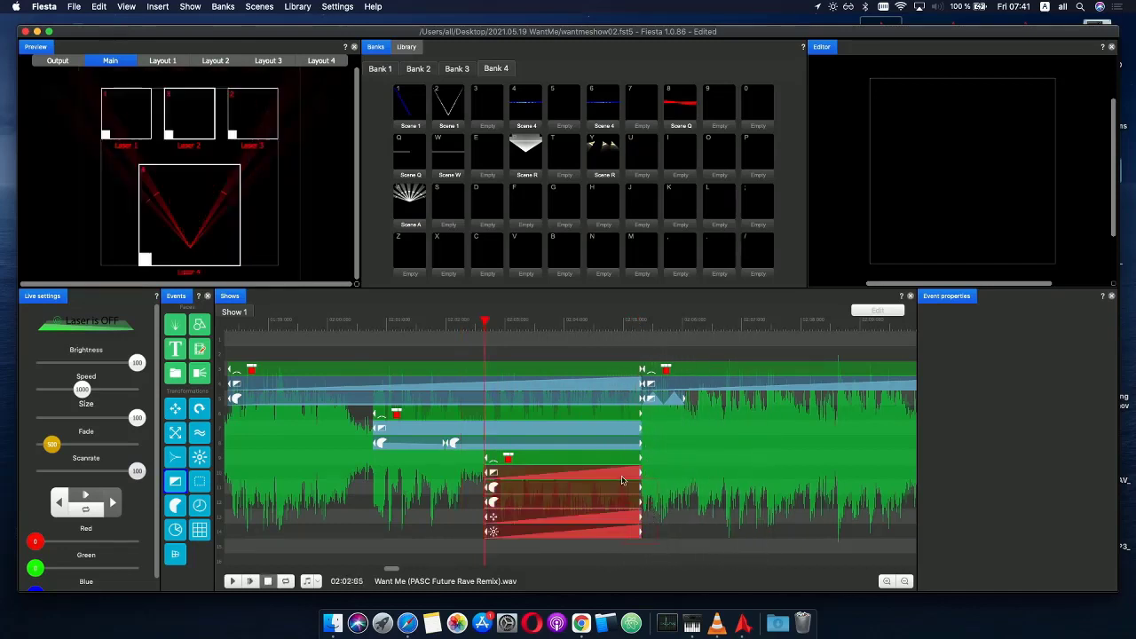
pyautogui.moveTo(634, 475); pyautogui.dragTo(633, 474)
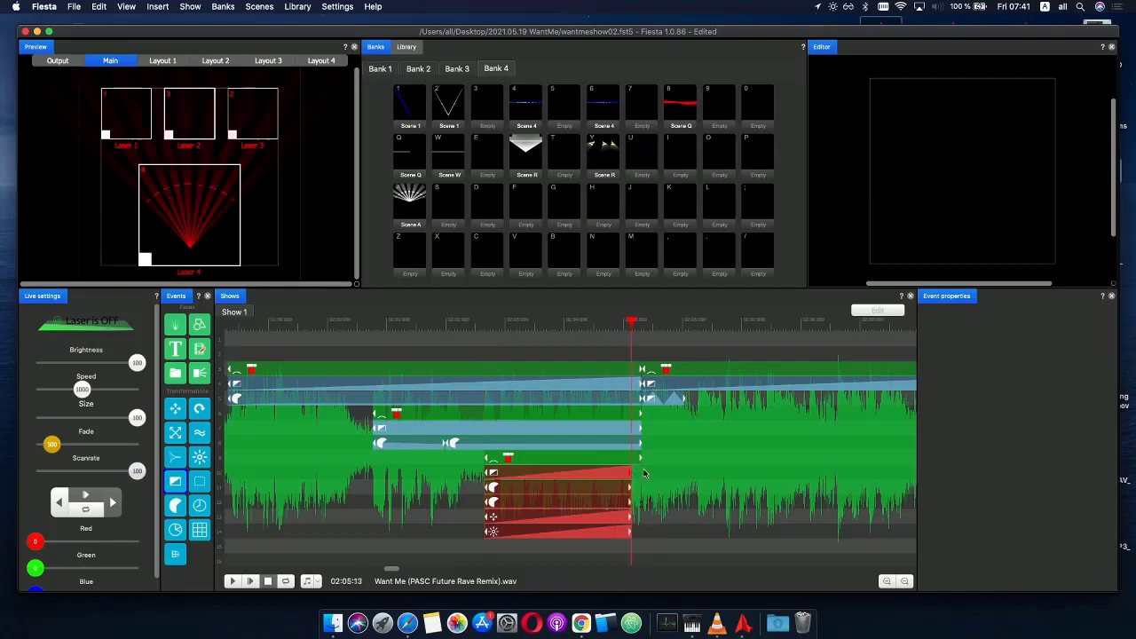
pyautogui.click(637, 430)
pyautogui.click(628, 471)
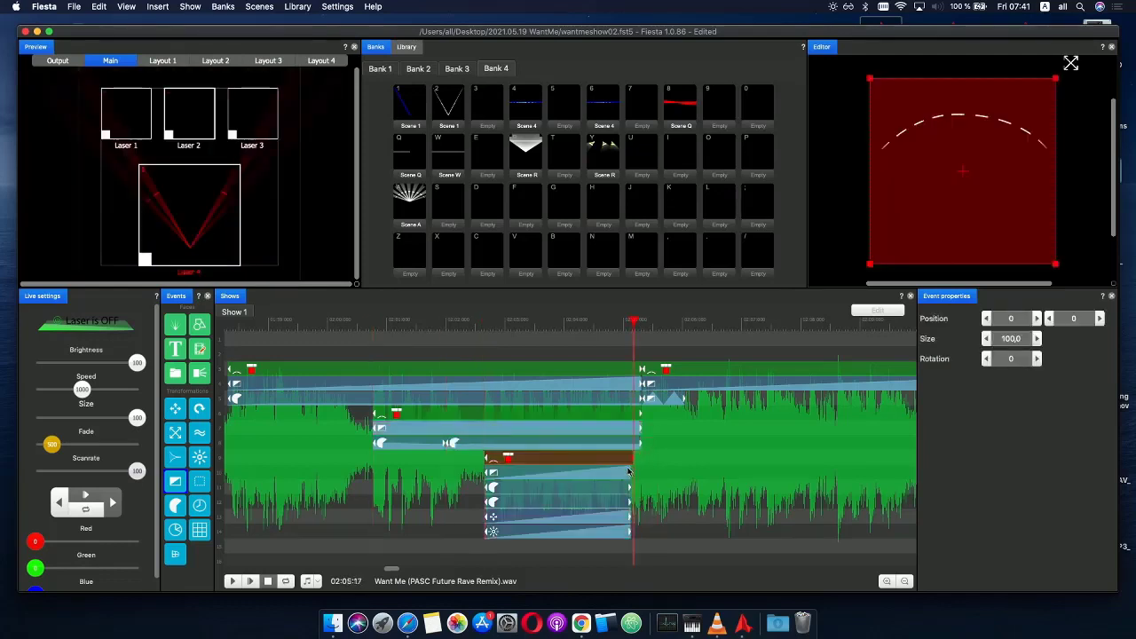
pyautogui.moveTo(628, 471); pyautogui.dragTo(631, 475)
# - Shorten the second beam event, its red colour effect and its last effect to end at about 02:05:13
pyautogui.click(644, 432)
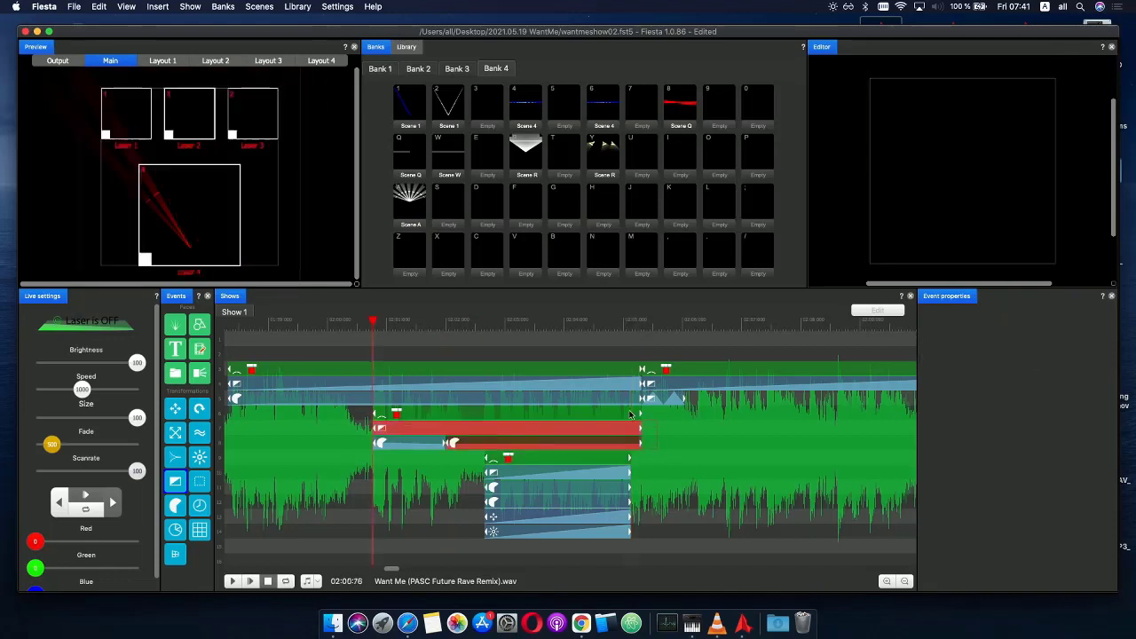
pyautogui.click(624, 415)
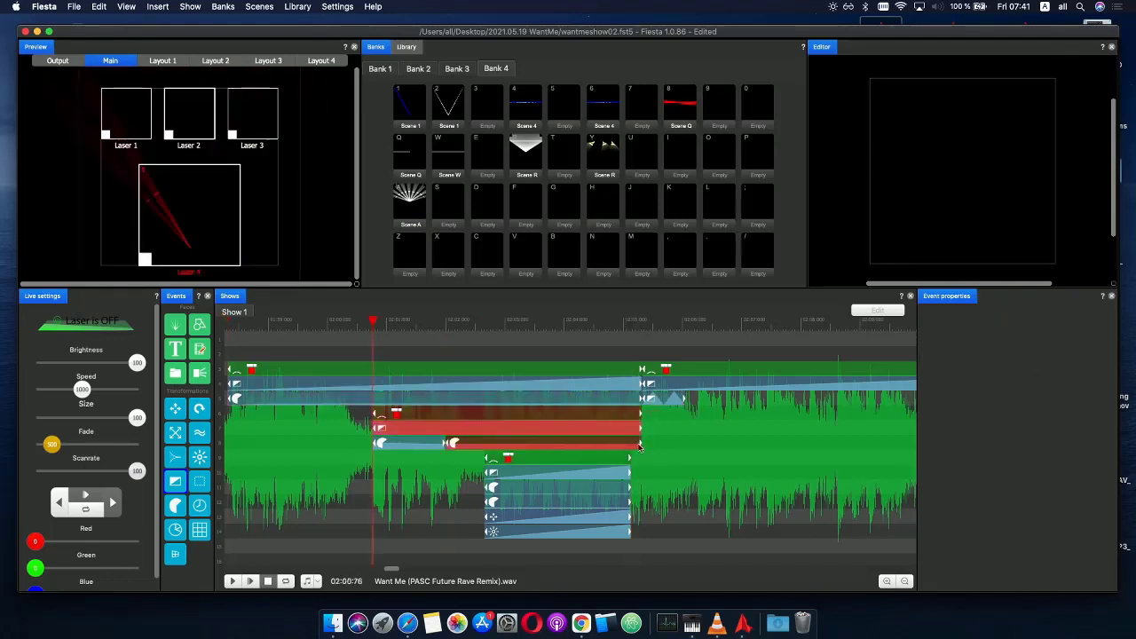
pyautogui.click(640, 448)
pyautogui.click(630, 448)
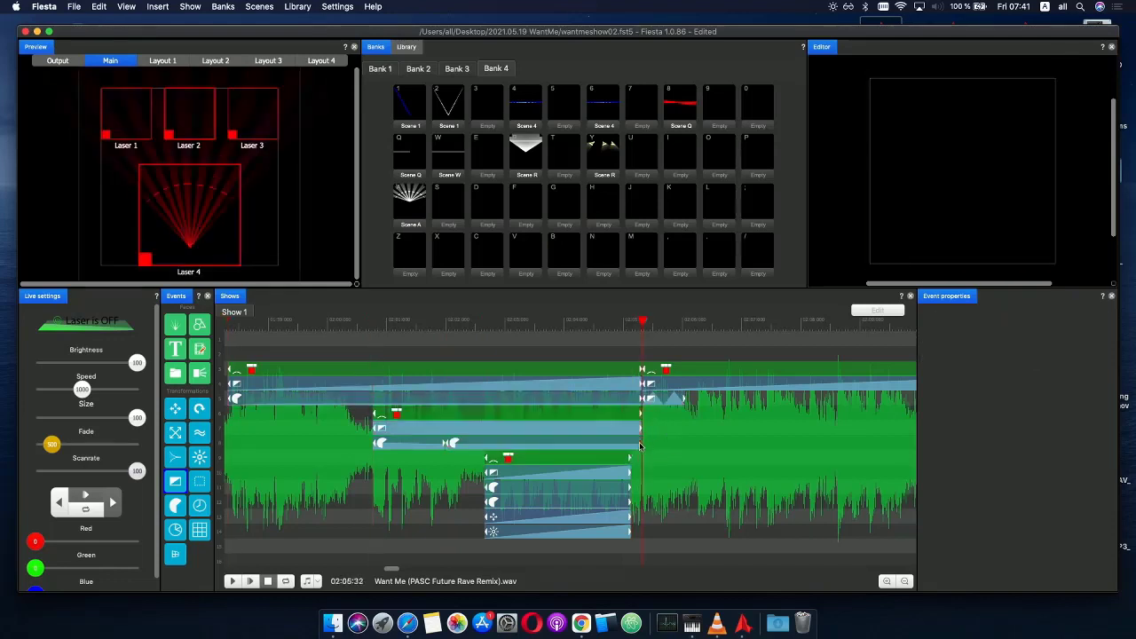
pyautogui.click(633, 415)
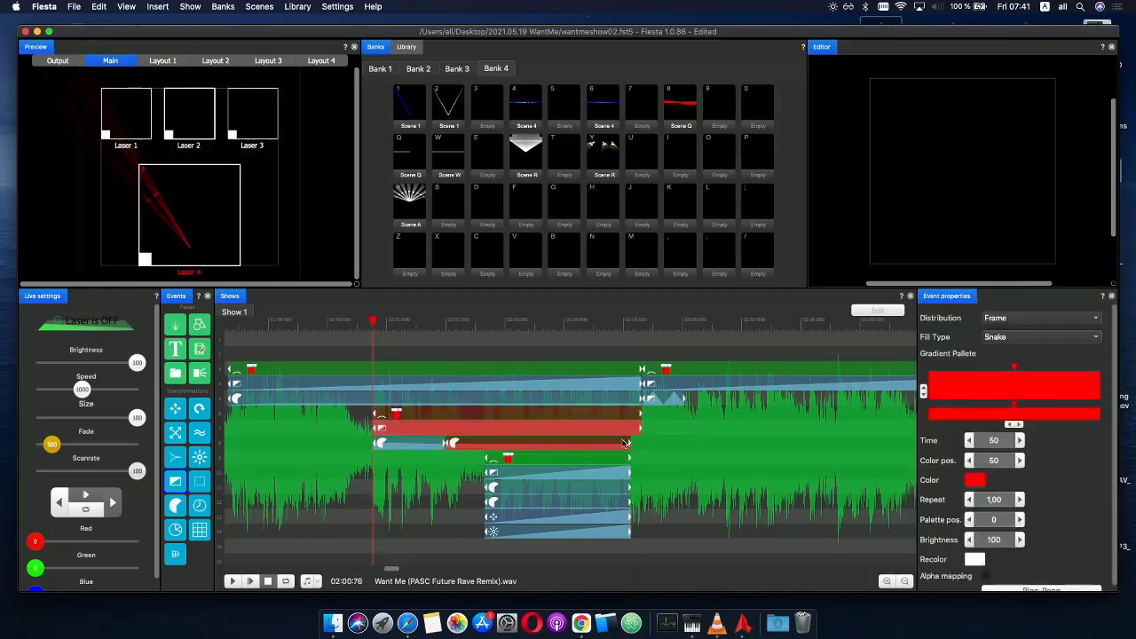
pyautogui.click(637, 446)
pyautogui.moveTo(644, 434); pyautogui.dragTo(630, 449)
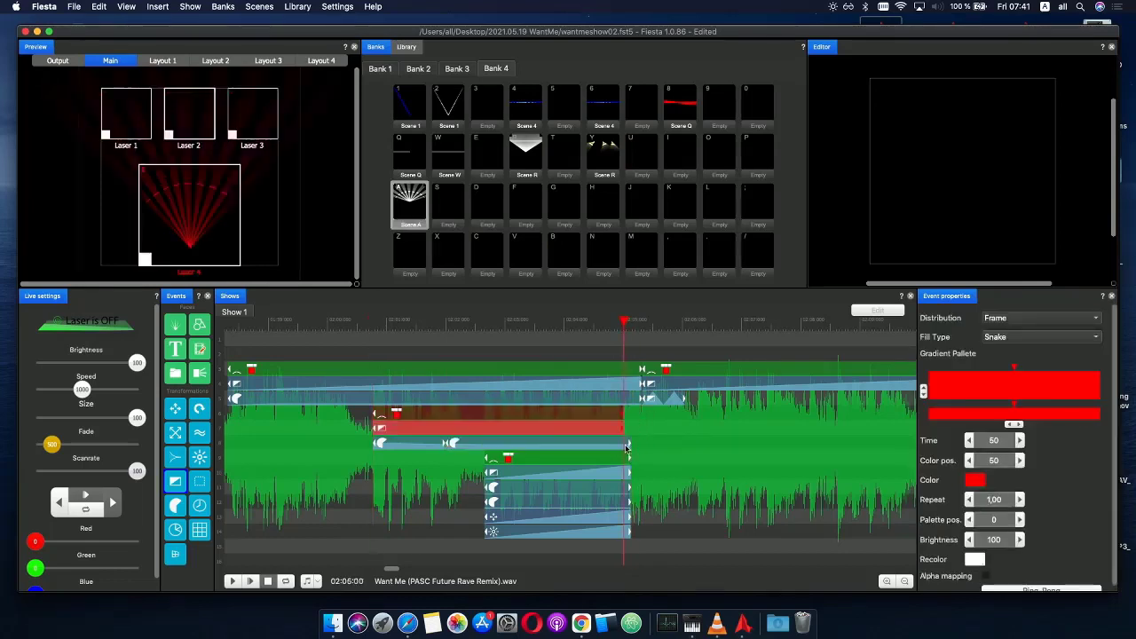
# - Shorten the first beam event and its effects to end at 02:05:13, level with the other beams
pyautogui.click(639, 371)
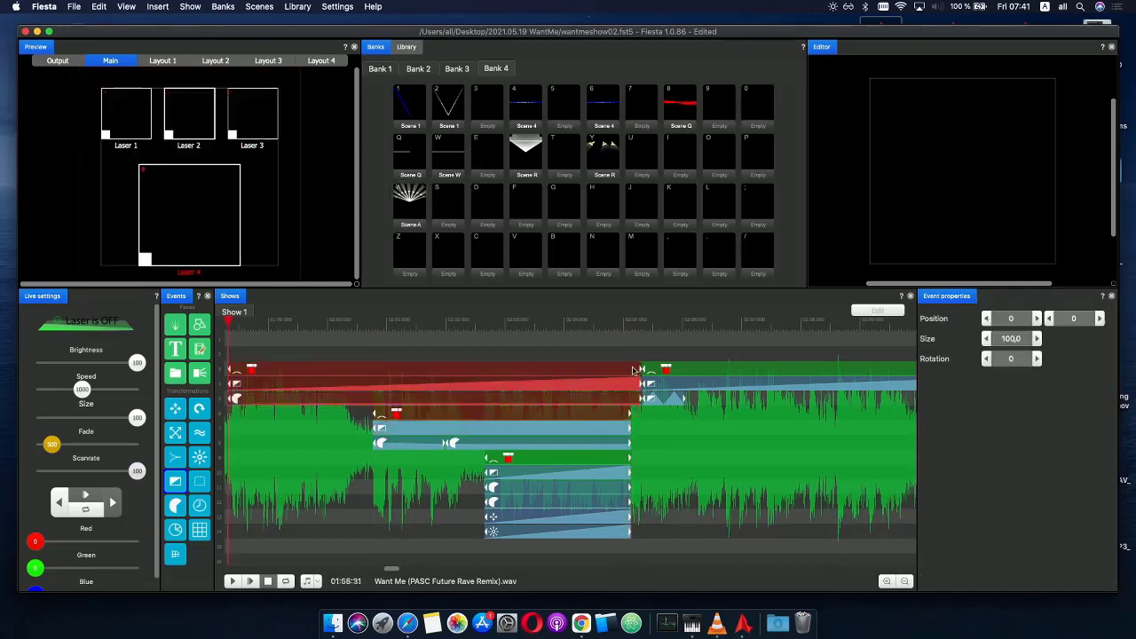
pyautogui.moveTo(641, 403); pyautogui.dragTo(630, 415)
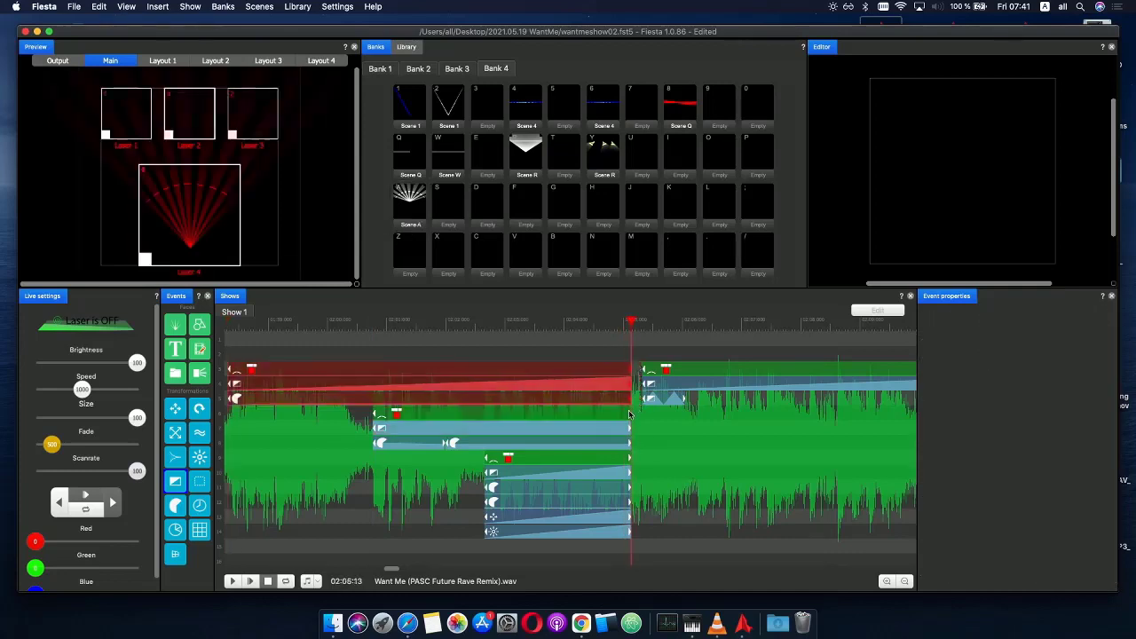
pyautogui.click(646, 372)
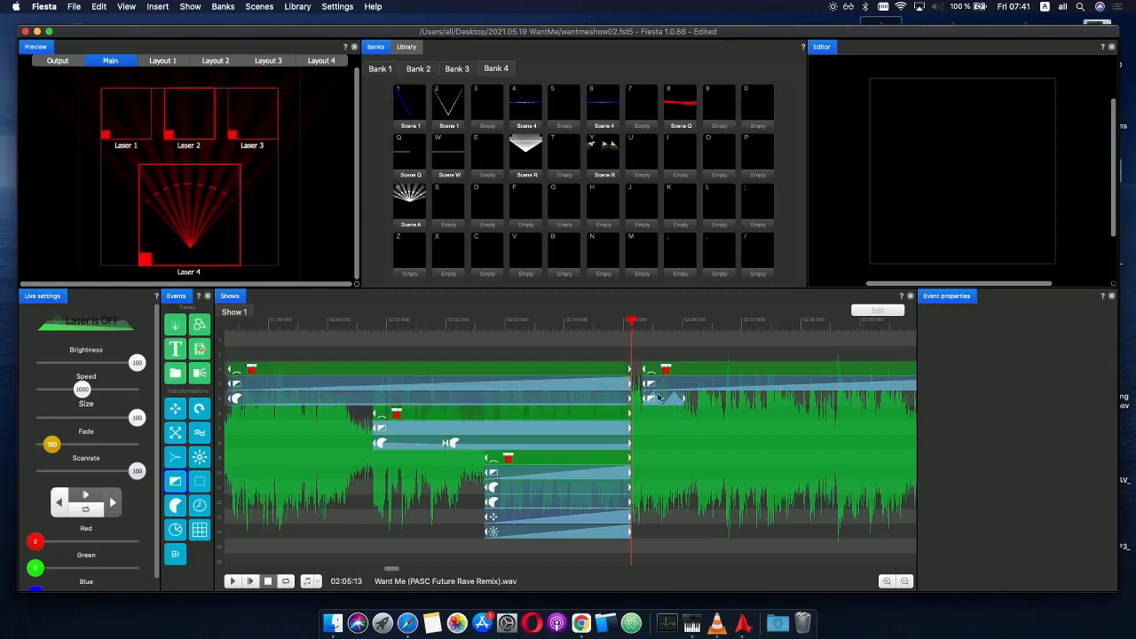
# - Extend the copied beam, its red colour effect and the white effect back to start at 02:05:13, and play from before the second beam event
pyautogui.click(658, 413)
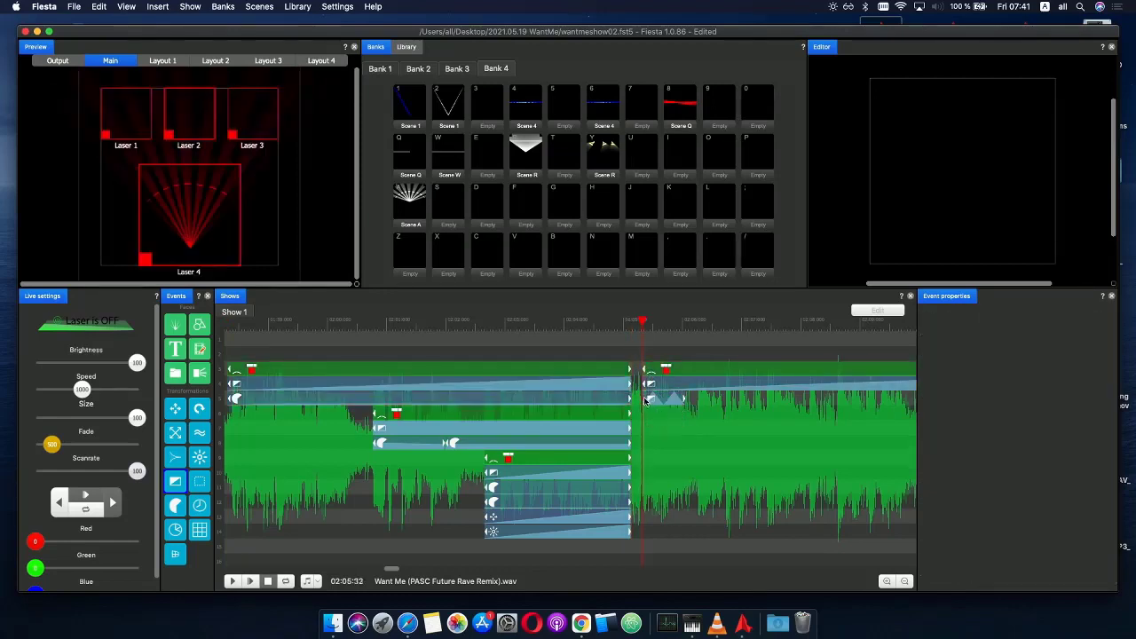
pyautogui.moveTo(646, 402); pyautogui.dragTo(619, 399)
pyautogui.click(638, 371)
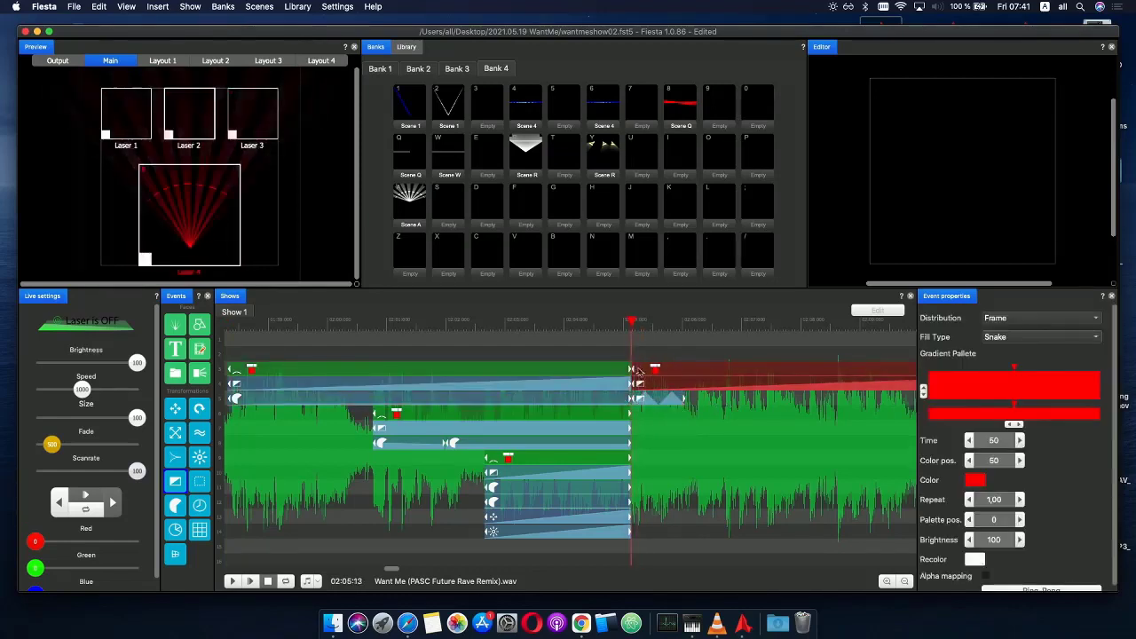
pyautogui.click(335, 329)
pyautogui.press('space')
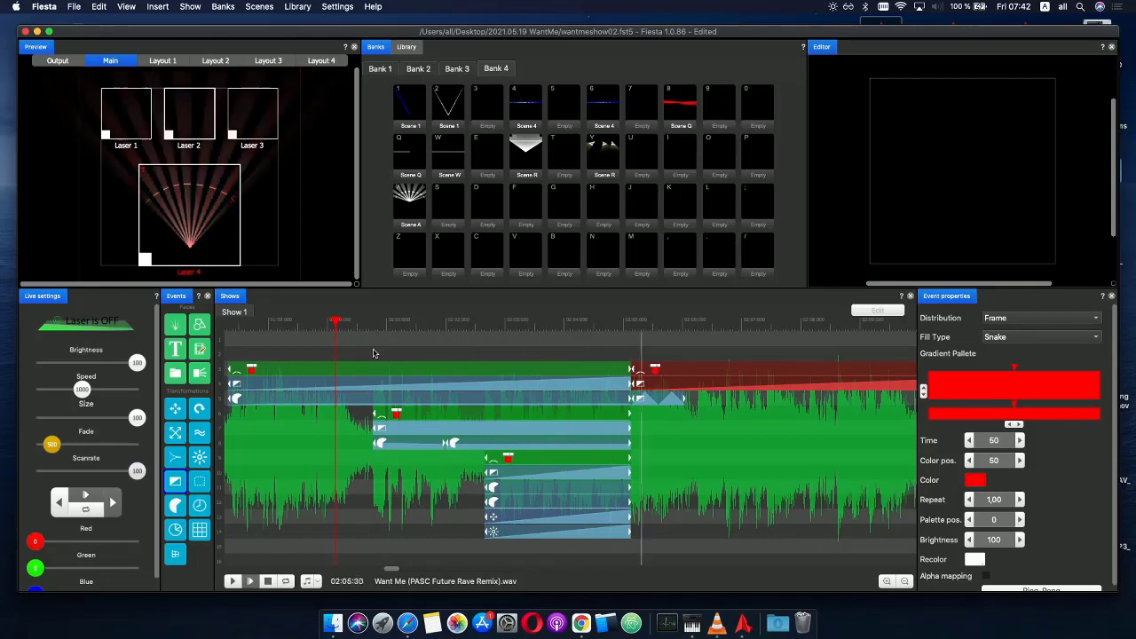
# - Set the white flash effect's alpha curve on the following beam to three repeats and play from within the third beam event
pyautogui.click(653, 333)
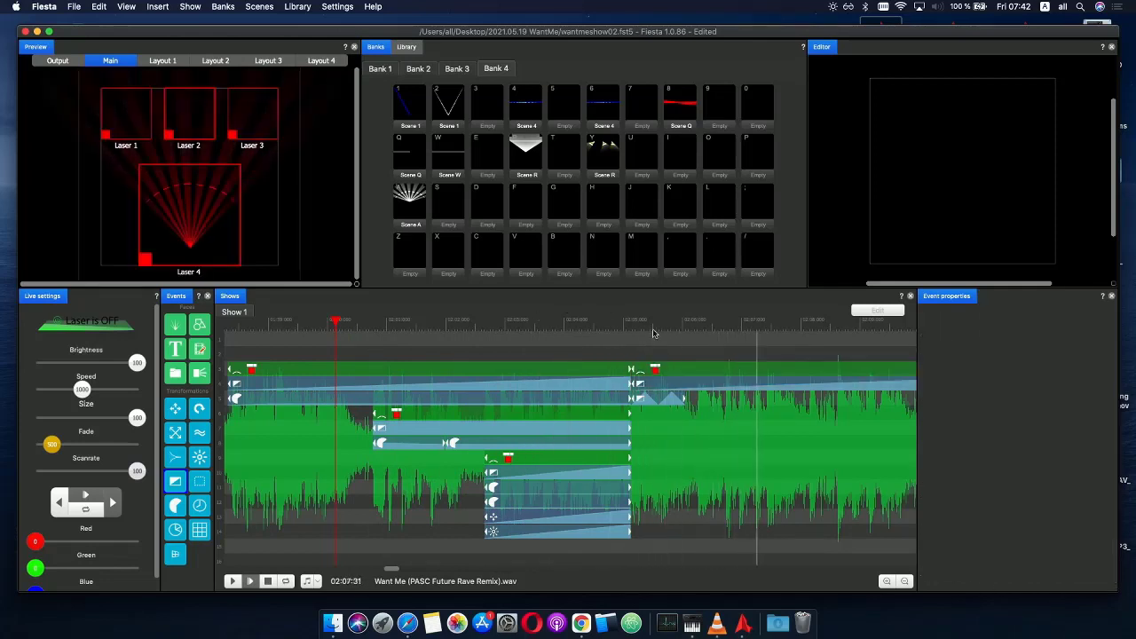
pyautogui.click(652, 333)
pyautogui.click(647, 404)
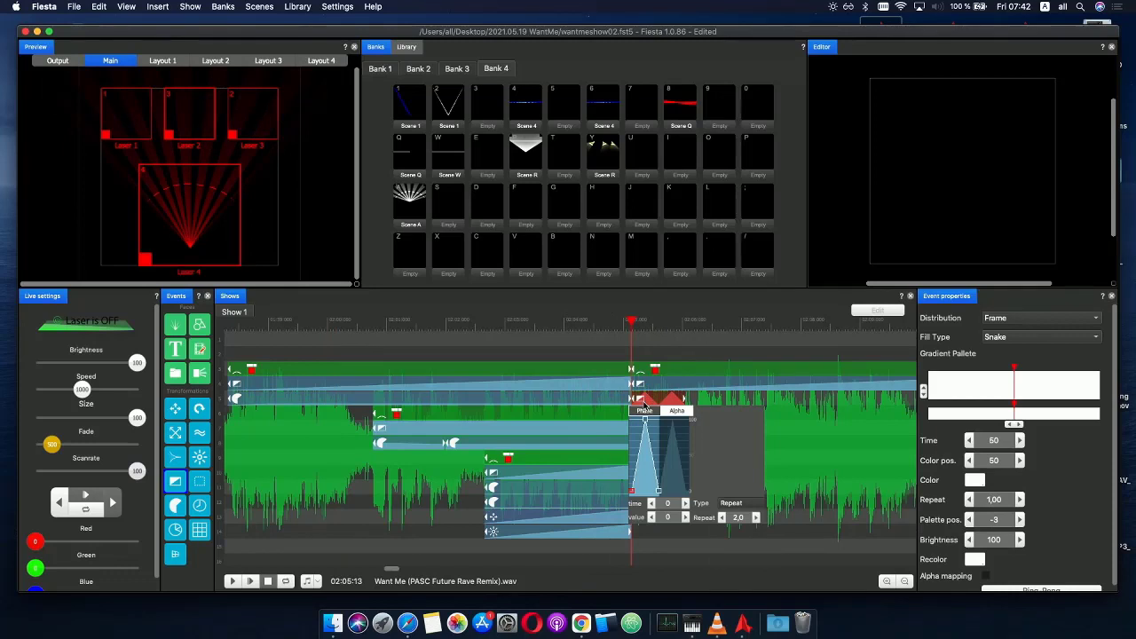
pyautogui.click(652, 402)
pyautogui.click(755, 528)
pyautogui.click(534, 319)
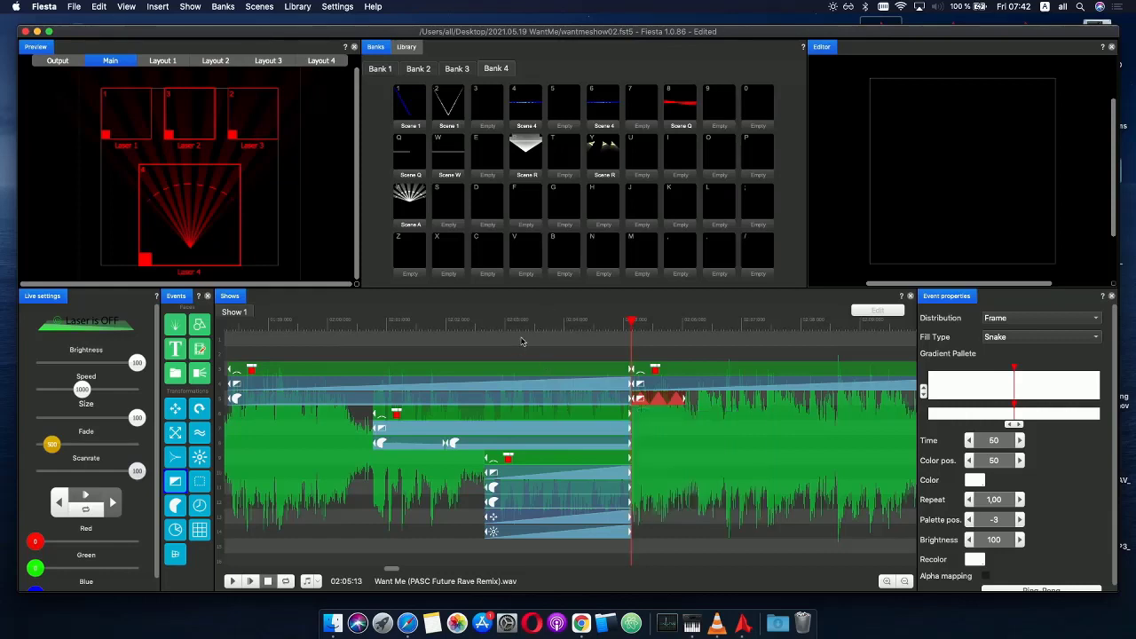
pyautogui.press('space')
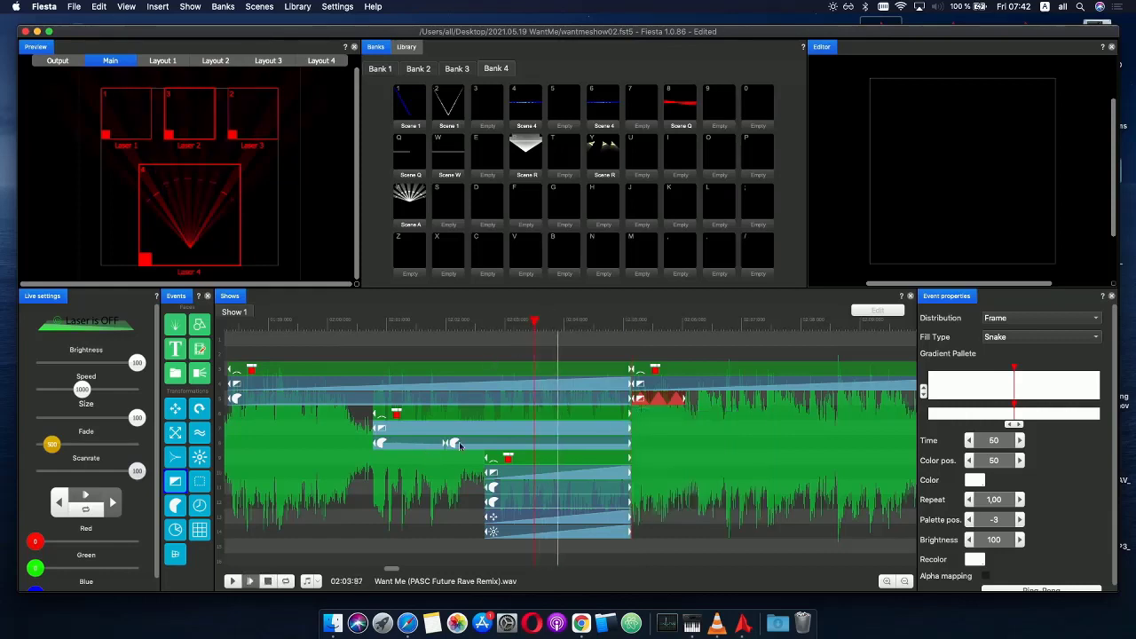
pyautogui.click(266, 582)
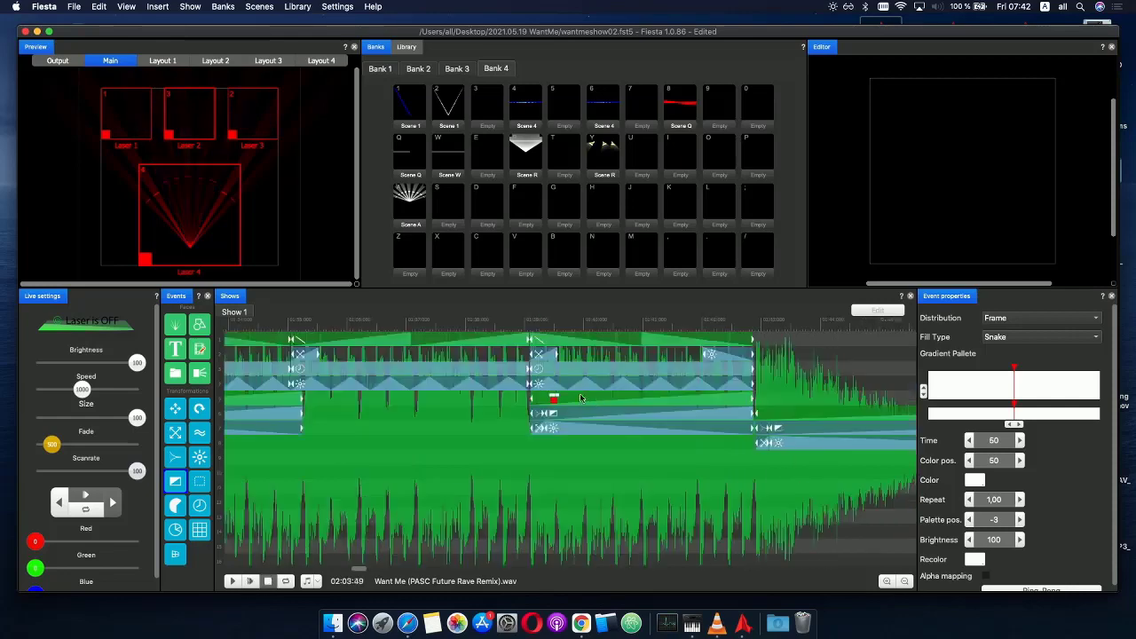
# - Trim the start of the white flash effect to 02:05:30 and play from just after the third beam's start
pyautogui.scroll(-5, 646, 383)
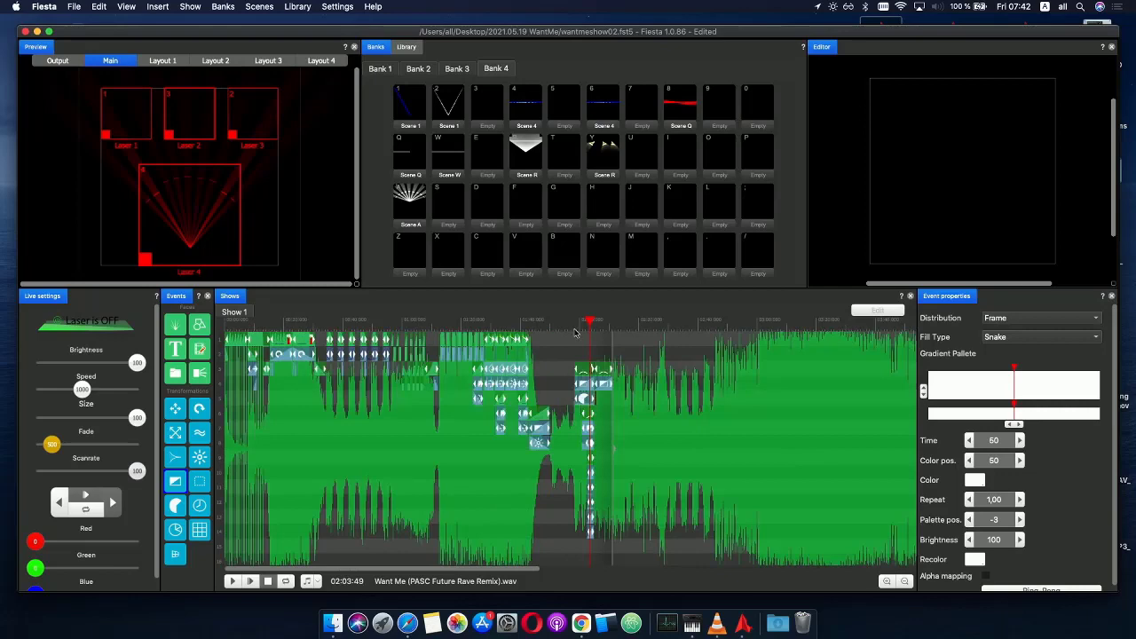
pyautogui.click(604, 321)
pyautogui.scroll(3, 607, 336)
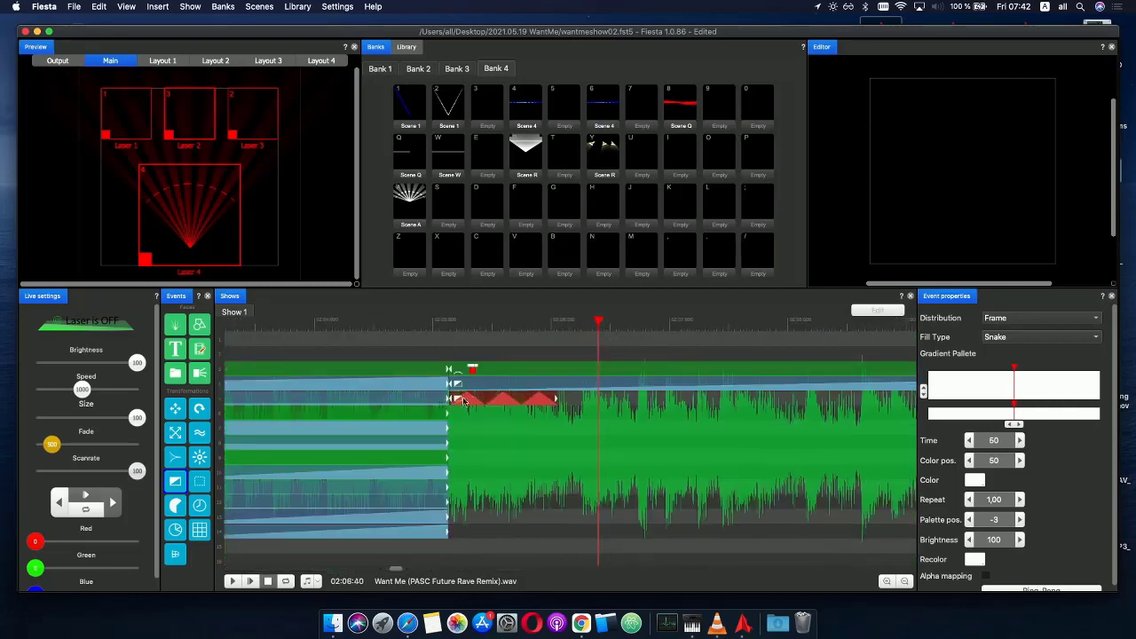
pyautogui.moveTo(454, 401); pyautogui.dragTo(468, 399)
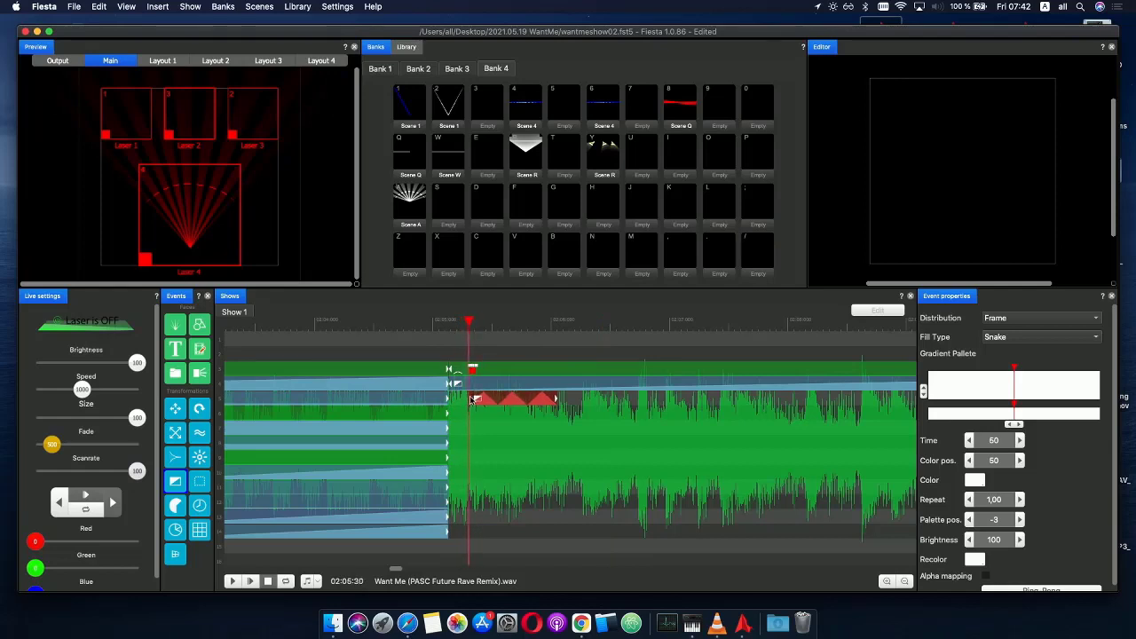
pyautogui.scroll(-3, 439, 358)
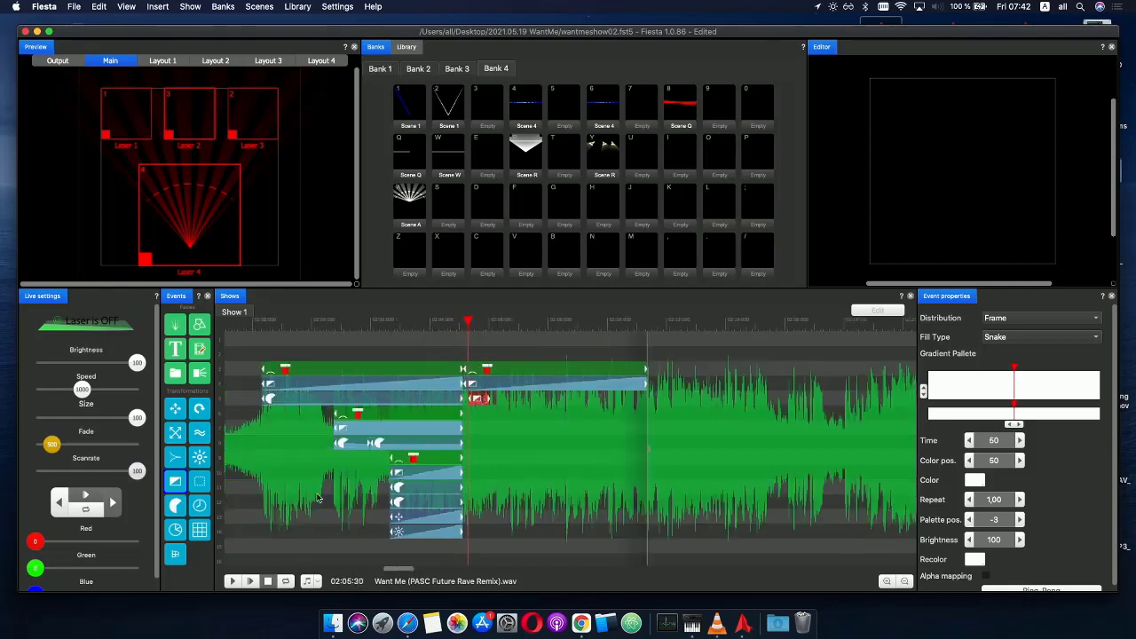
pyautogui.click(408, 320)
pyautogui.press('space')
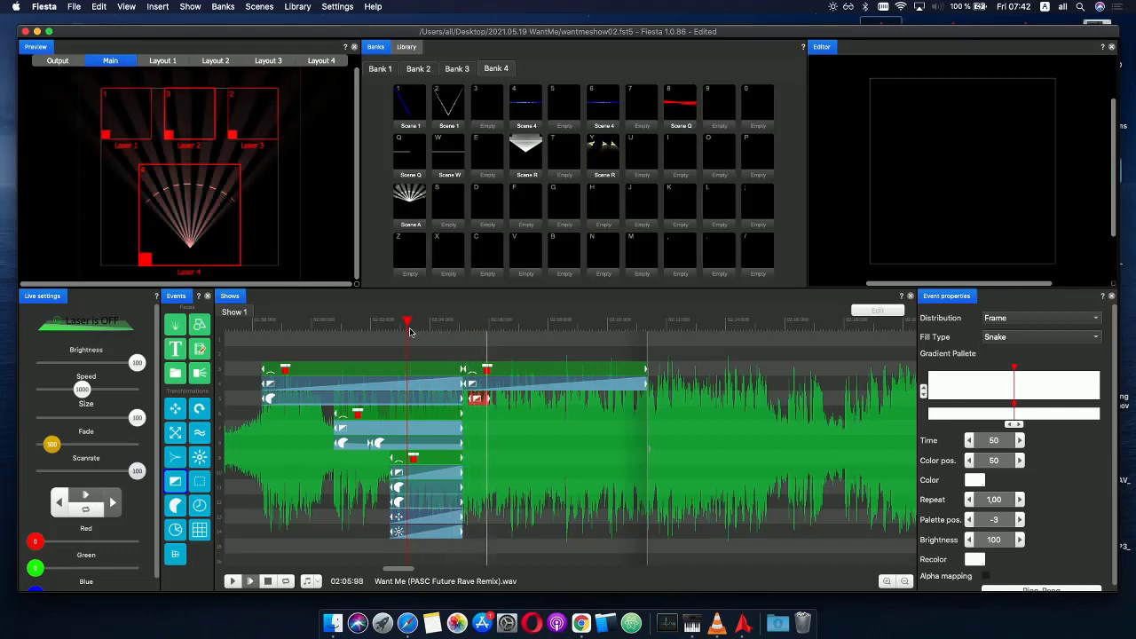
# - Replay the transition from the second beam's start and scrub past the white flashes to check their timing
pyautogui.moveTo(469, 317); pyautogui.dragTo(312, 502)
pyautogui.click(252, 582)
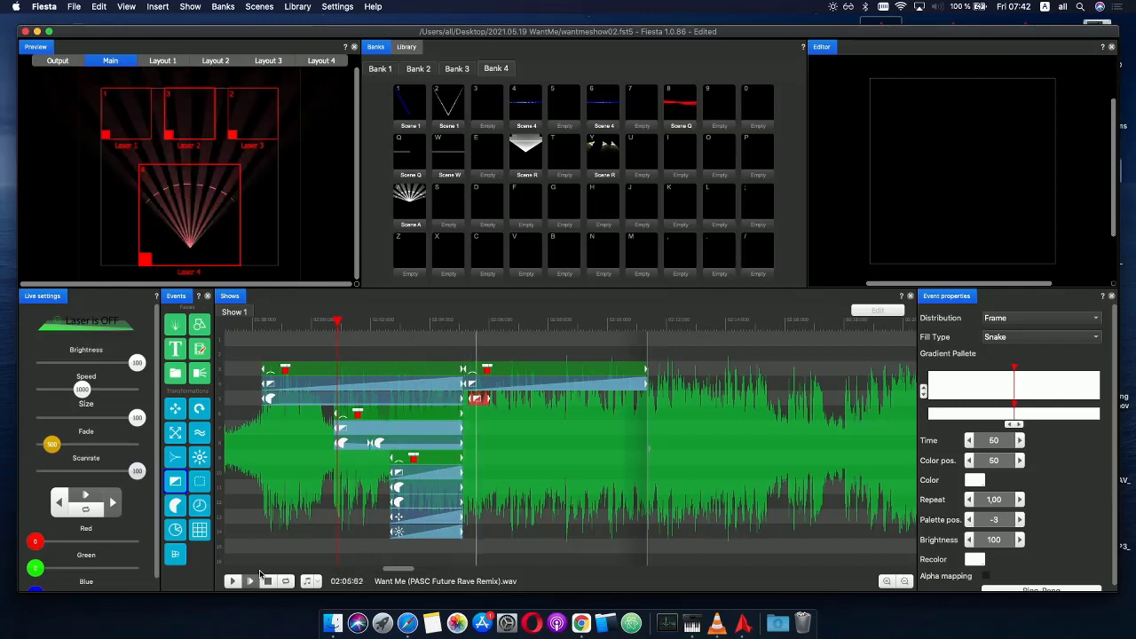
pyautogui.click(480, 330)
pyautogui.moveTo(479, 323); pyautogui.dragTo(544, 325)
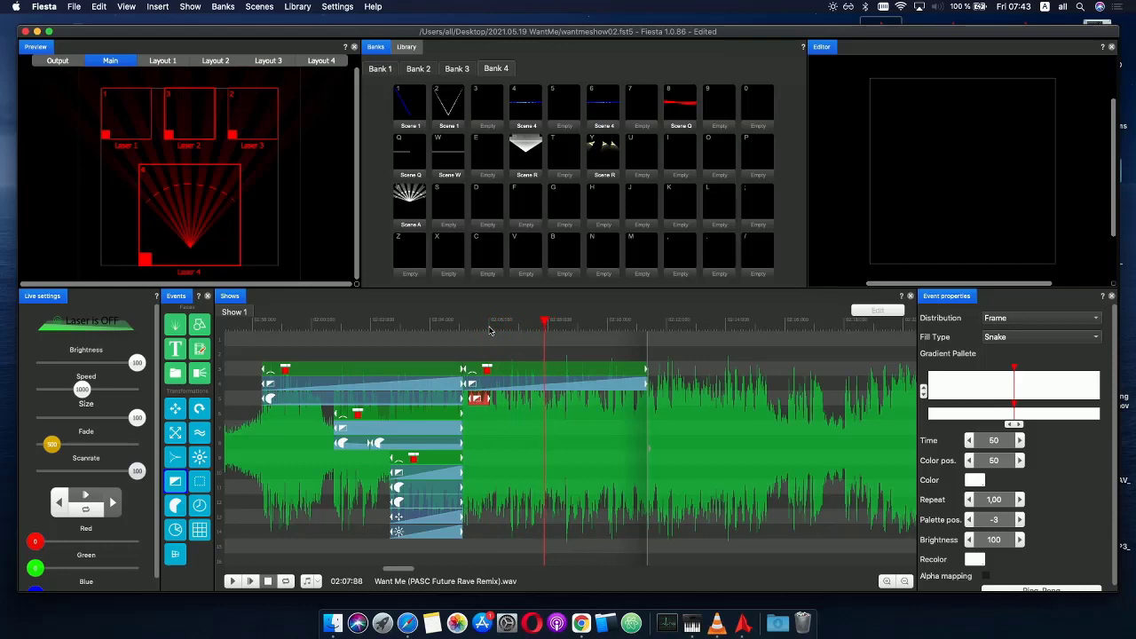
# - Save the show and play it from 01:57:92, just before the first beam event
pyautogui.click(75, 7)
pyautogui.click(100, 63)
pyautogui.click(252, 343)
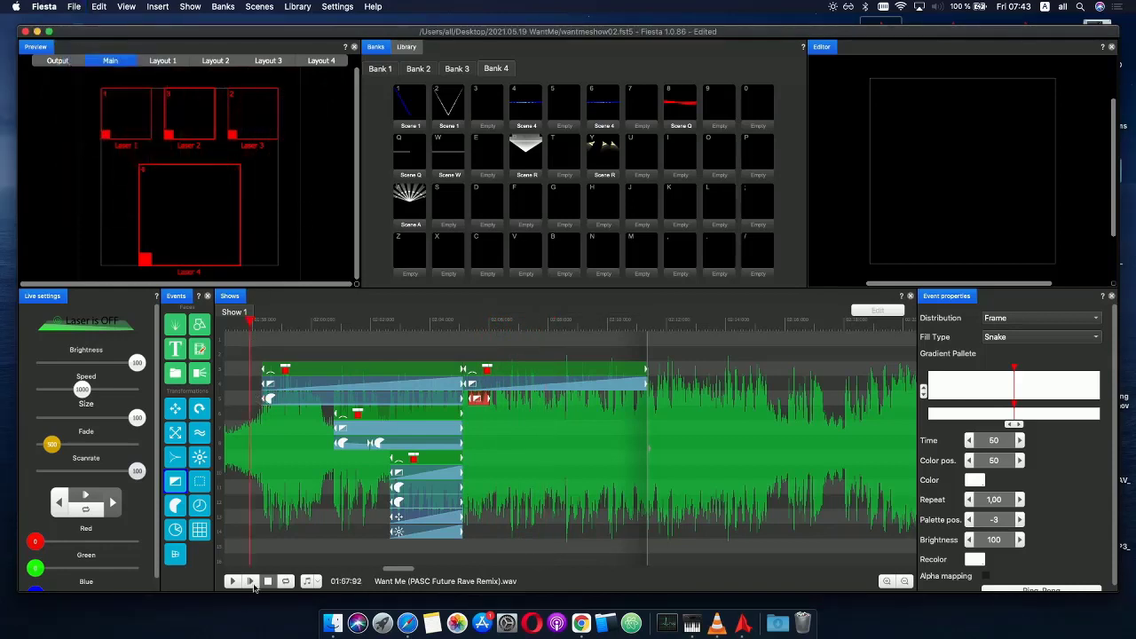
pyautogui.click(251, 583)
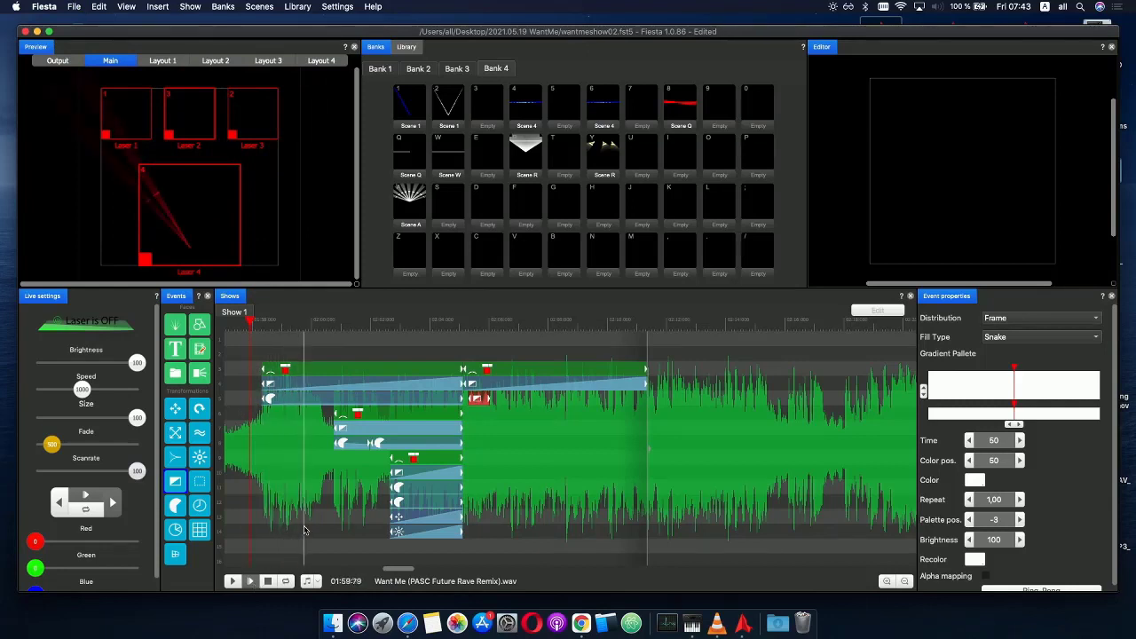
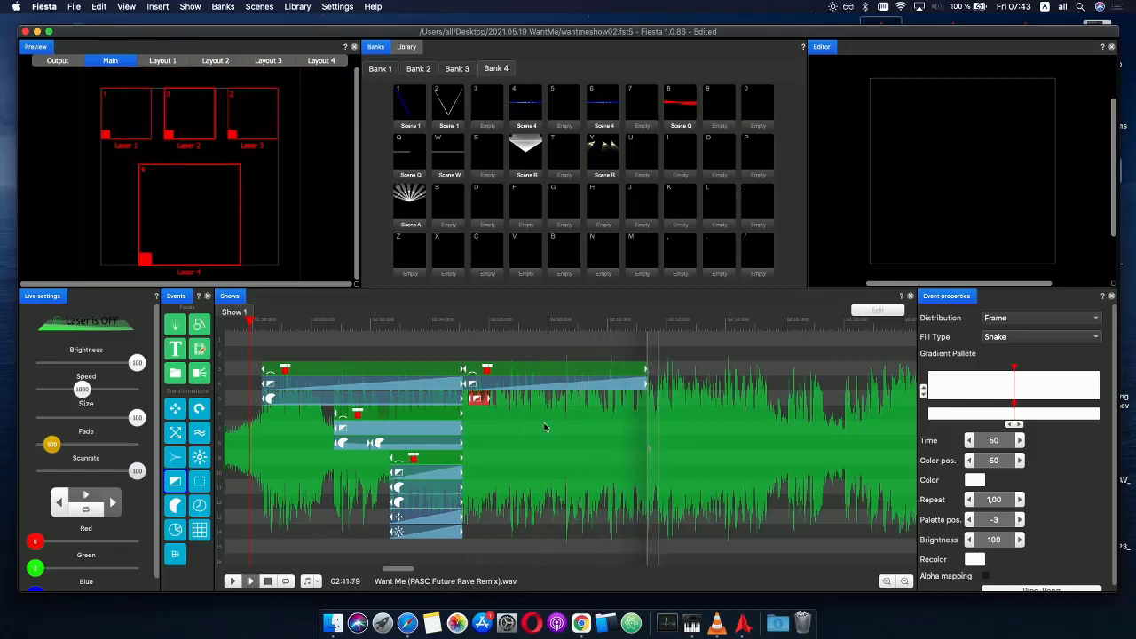
# - Extend the sustained beam event and its red colour effect to end at about 02:14:00
pyautogui.click(674, 325)
pyautogui.click(643, 325)
pyautogui.click(647, 383)
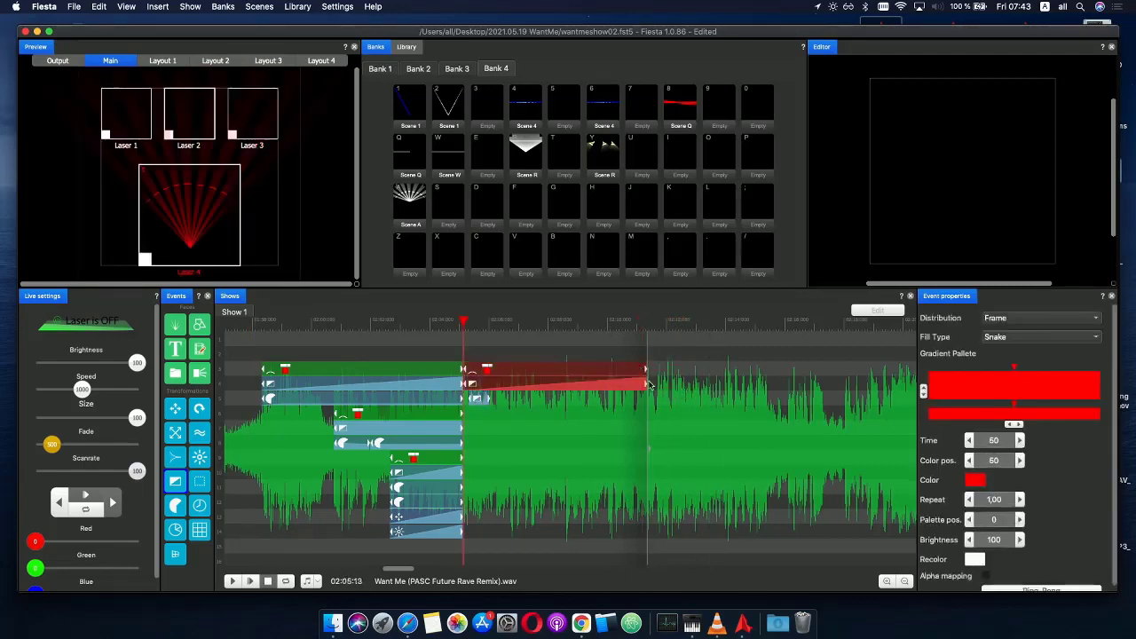
pyautogui.moveTo(648, 383); pyautogui.dragTo(722, 385)
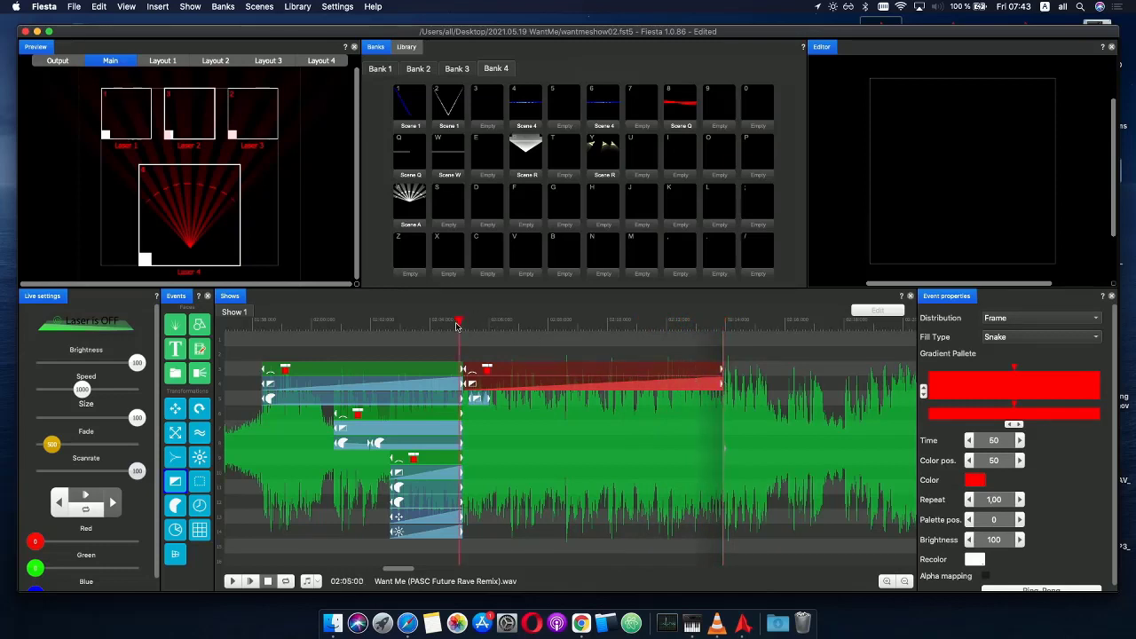
# - Add a second colour effect under the sustained beam, after the flashes, spanning 02:06:23 to 02:07:93
pyautogui.moveTo(462, 328); pyautogui.dragTo(521, 330)
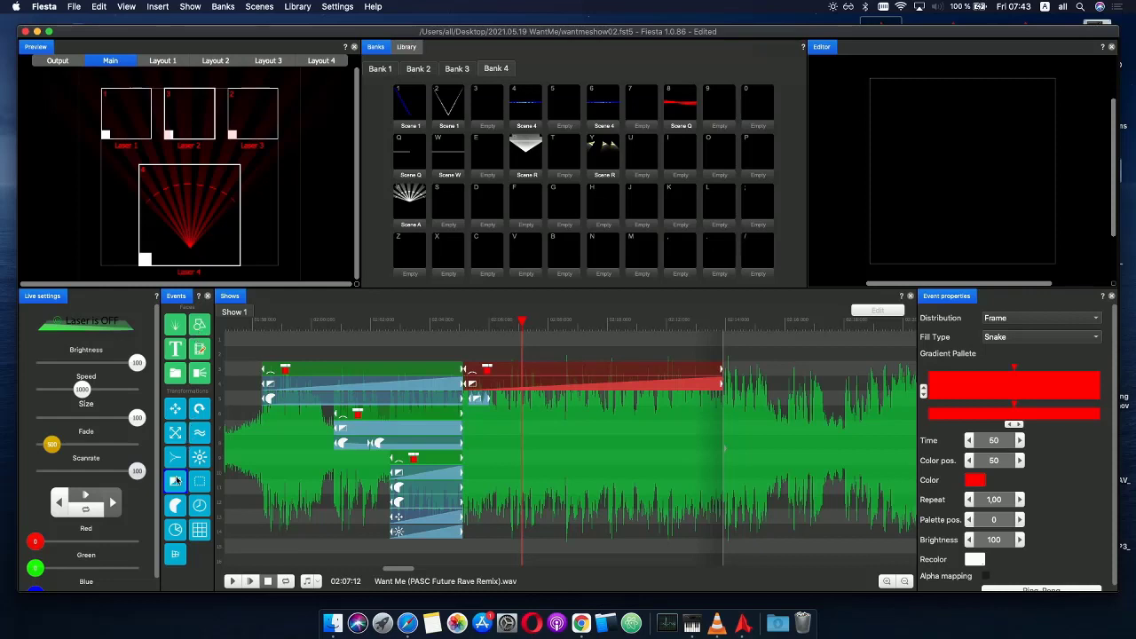
pyautogui.moveTo(176, 480); pyautogui.dragTo(527, 406)
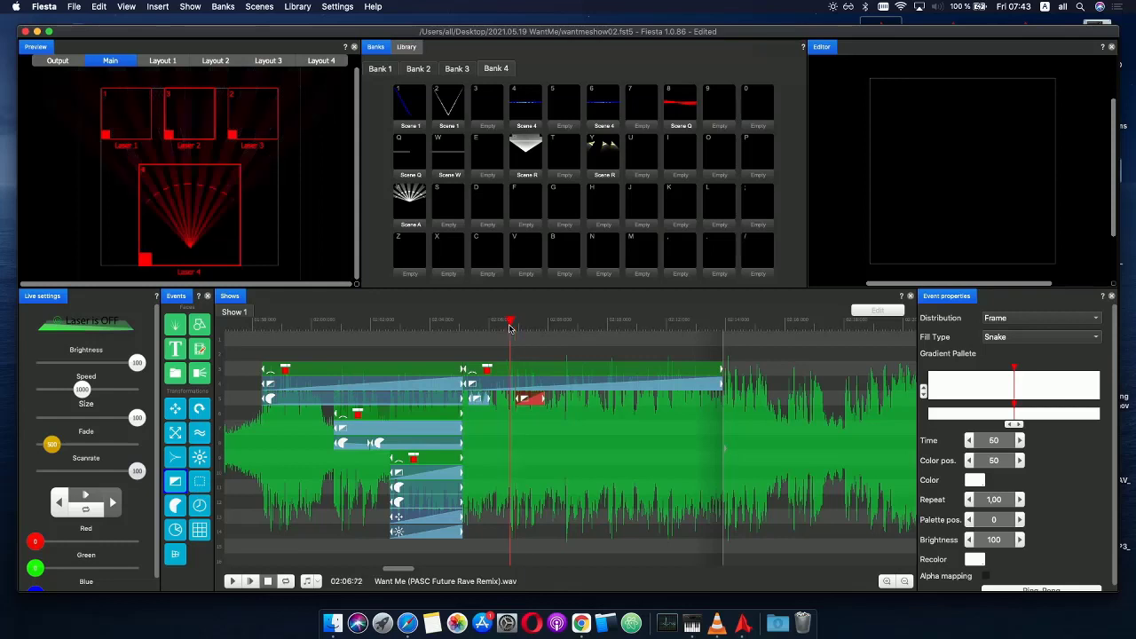
pyautogui.scroll(2, 539, 368)
pyautogui.moveTo(554, 399); pyautogui.dragTo(656, 405)
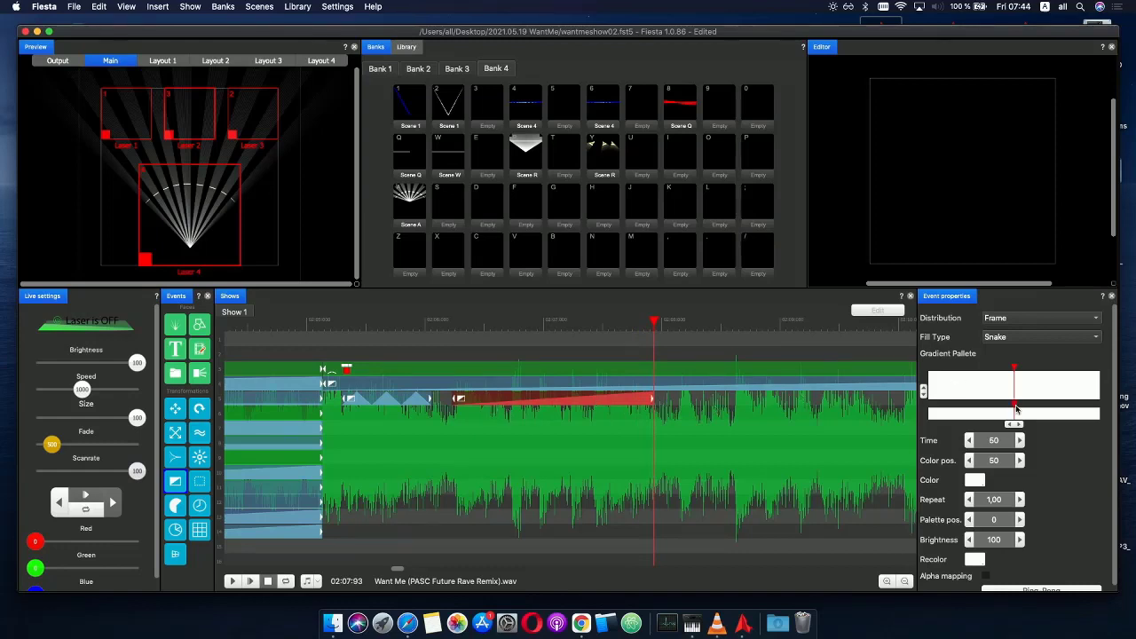
# - Give the new colour effect a red gradient with a white stop at about position 19 and its right red stop at 50
pyautogui.click(962, 414)
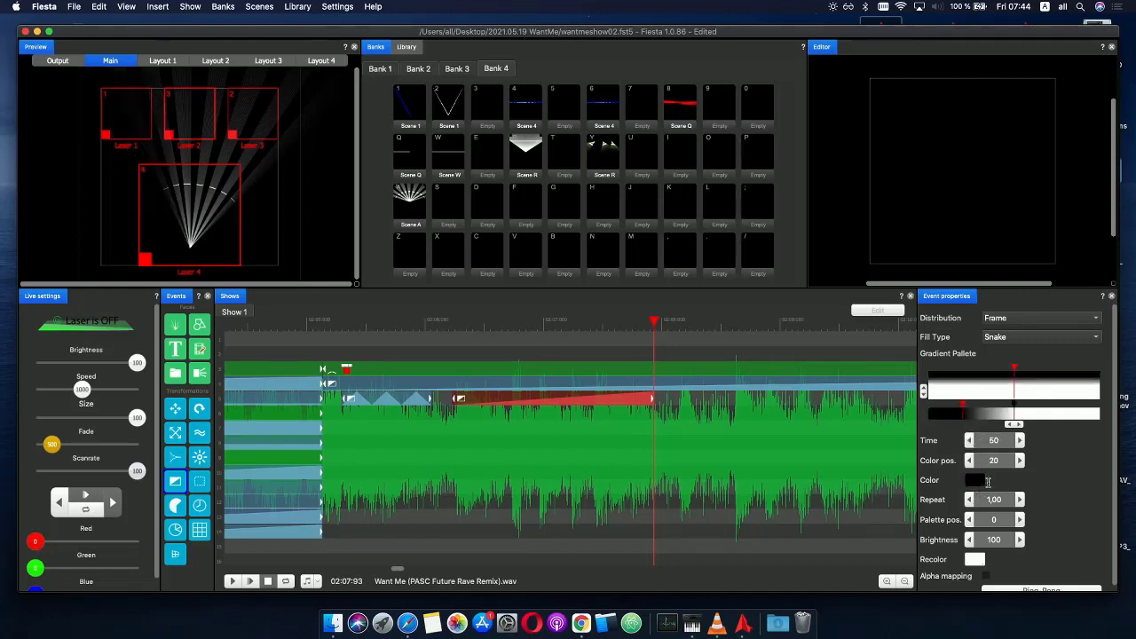
pyautogui.click(976, 482)
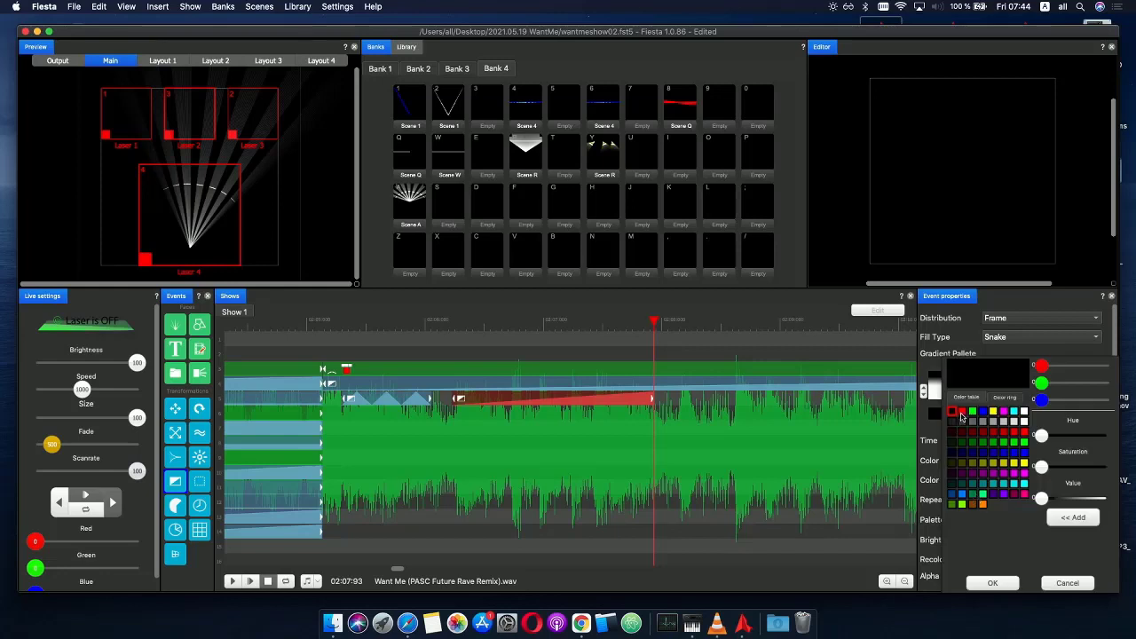
pyautogui.click(962, 413)
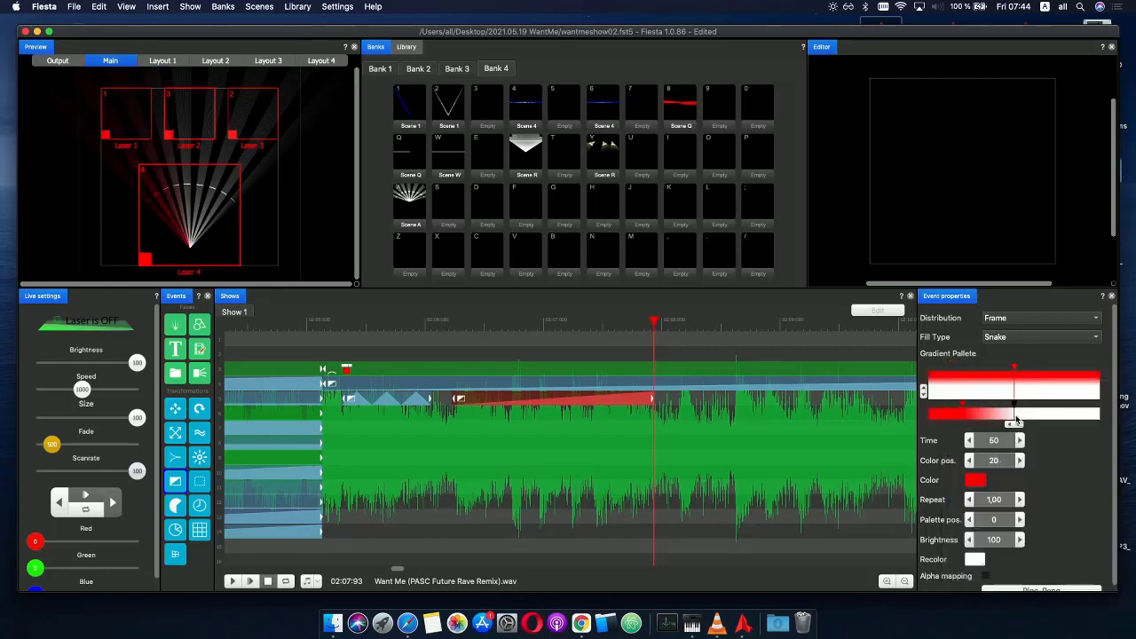
pyautogui.click(1049, 415)
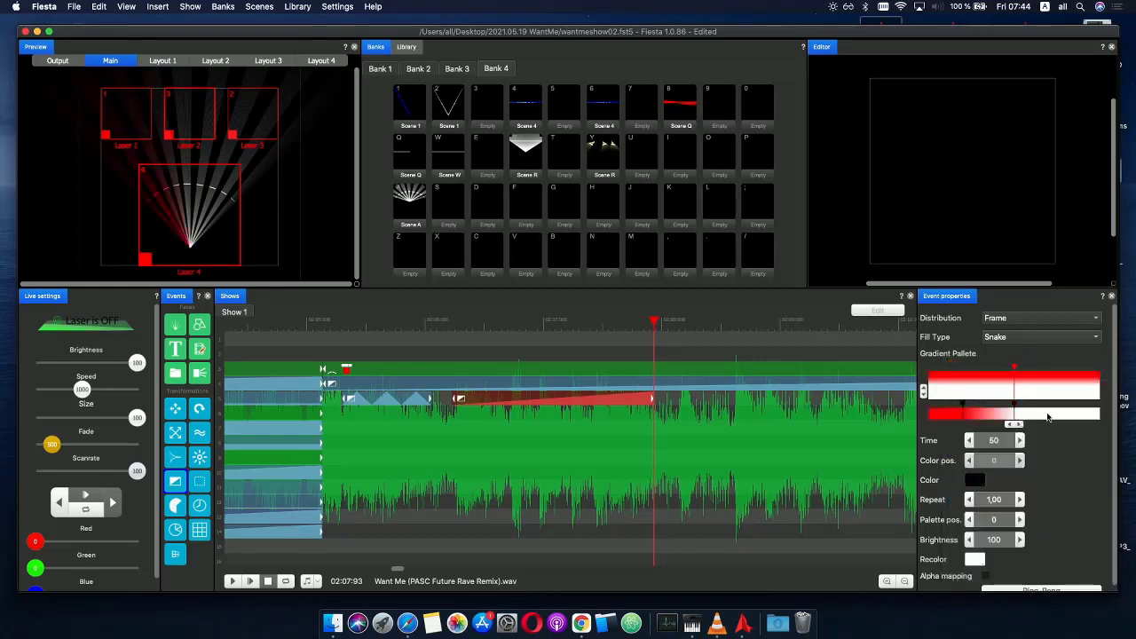
pyautogui.click(975, 481)
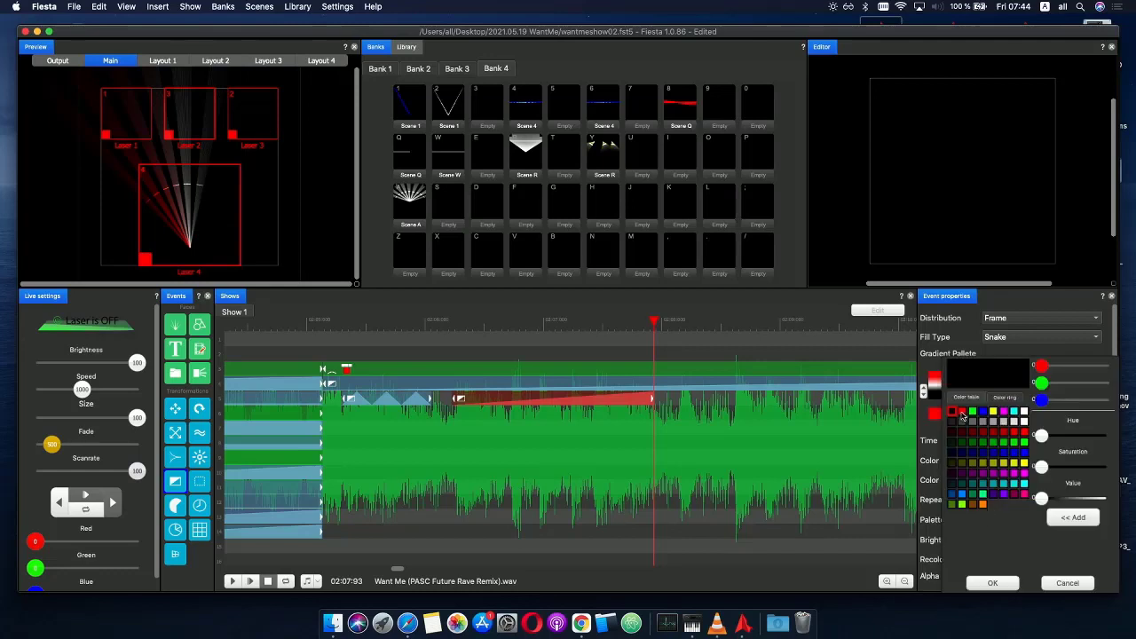
pyautogui.click(962, 414)
pyautogui.moveTo(1014, 416); pyautogui.dragTo(962, 420)
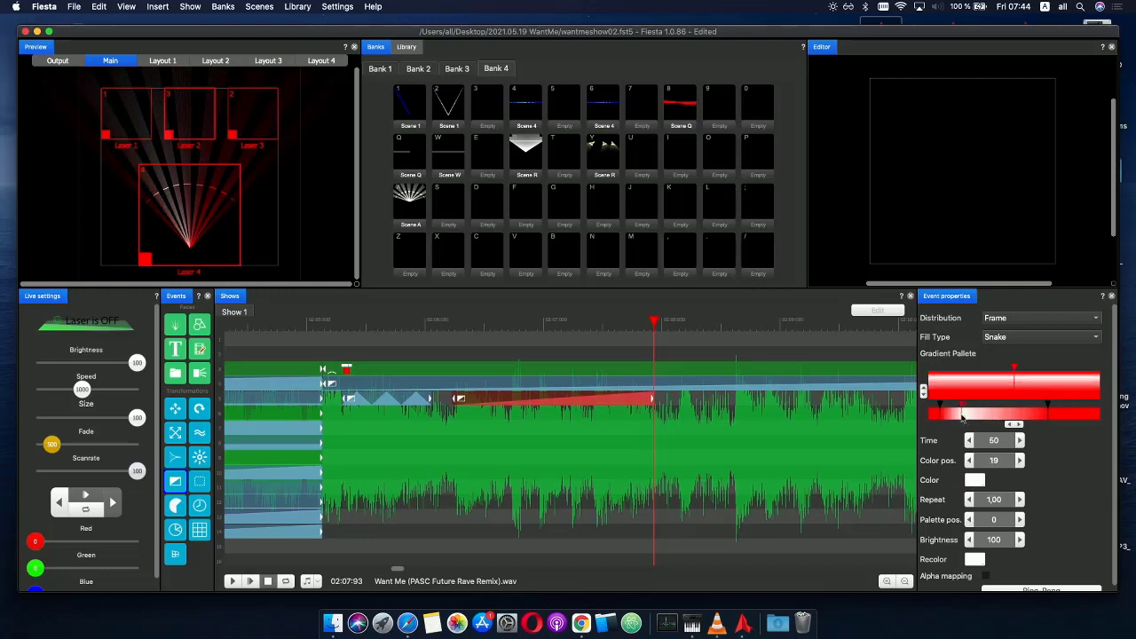
pyautogui.moveTo(1050, 417); pyautogui.dragTo(1017, 417)
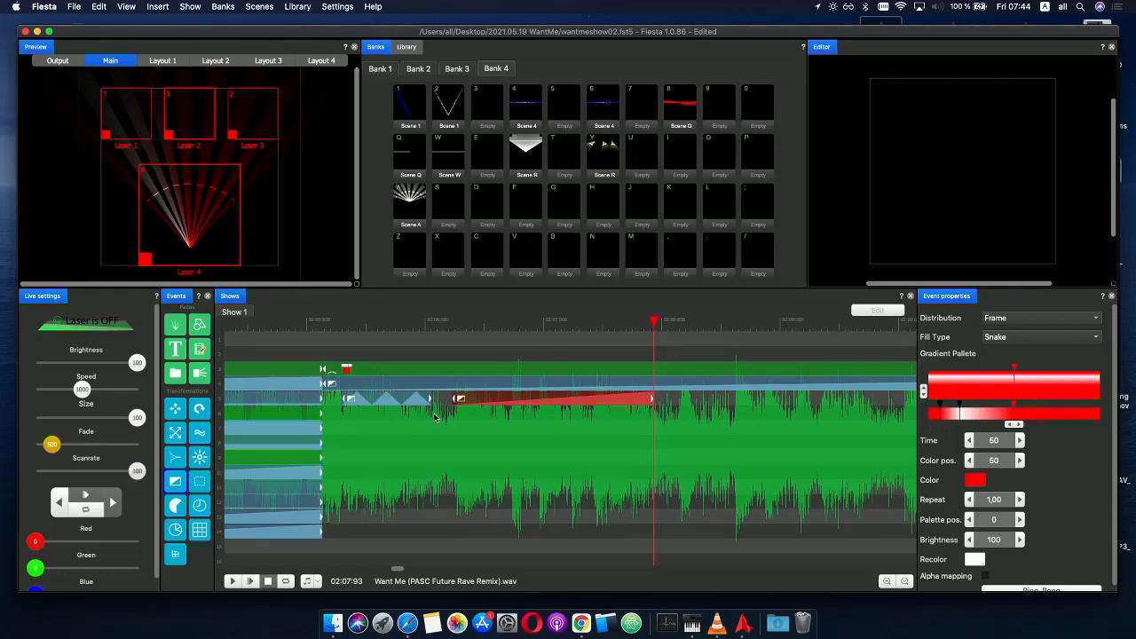
# - Shape the new colour effect's alpha curve to rise from 0 to 100 at its midpoint and fall back to 0
pyautogui.click(483, 401)
pyautogui.click(498, 411)
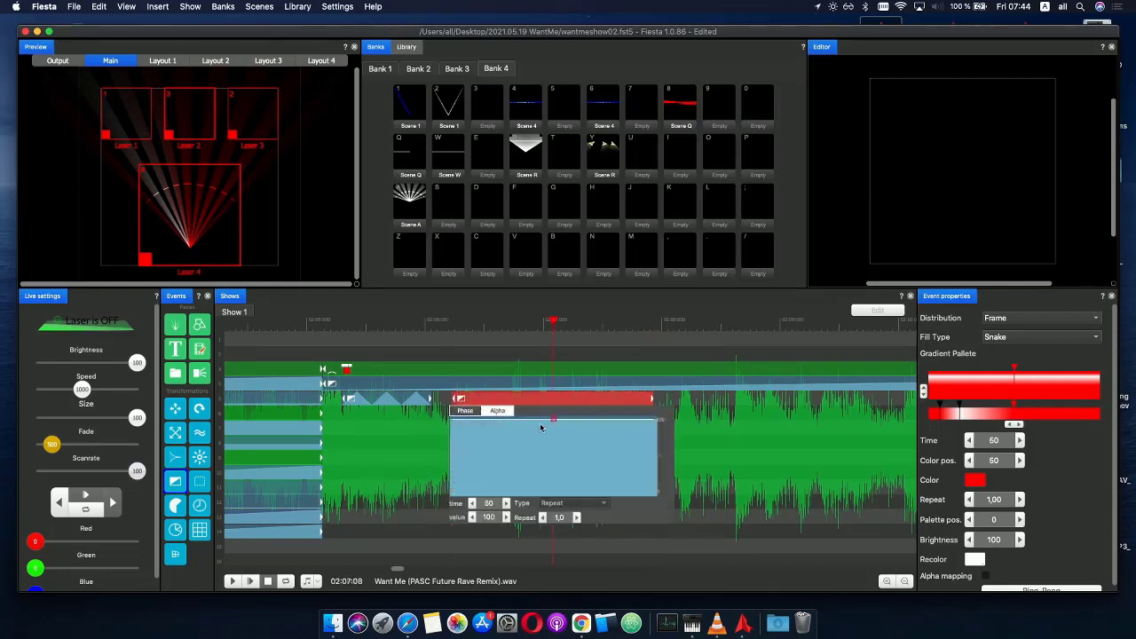
pyautogui.moveTo(453, 420); pyautogui.dragTo(453, 493)
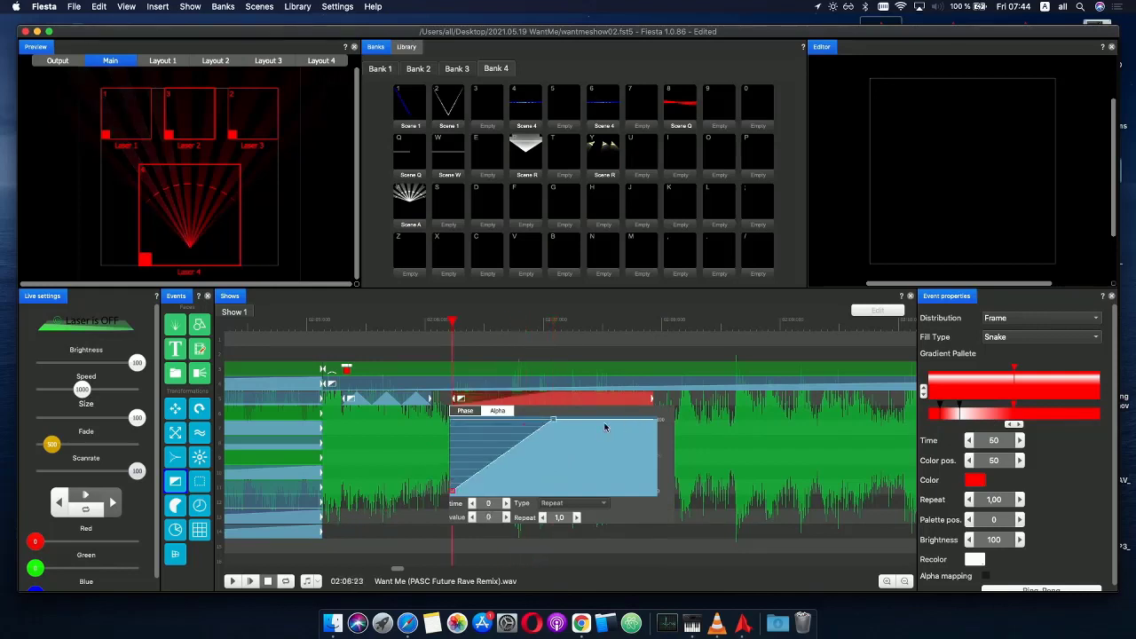
pyautogui.moveTo(657, 419); pyautogui.dragTo(656, 491)
# - Play and scrub through the new red and white effect, including a replay from 02:04:44, to check its timing
pyautogui.click(373, 330)
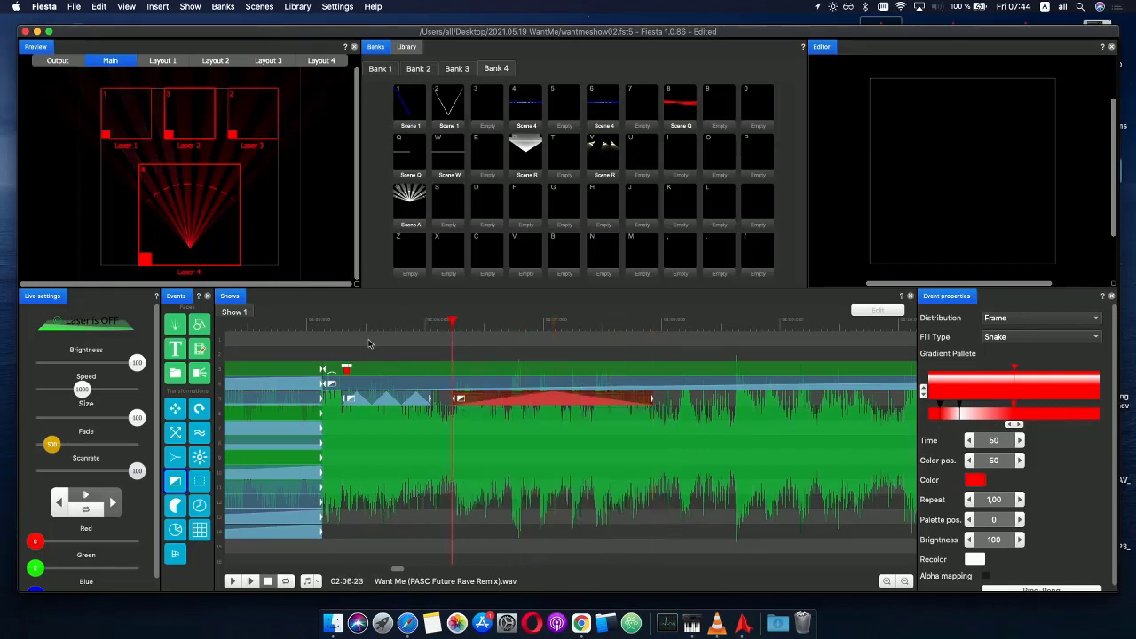
pyautogui.click(370, 328)
pyautogui.click(251, 582)
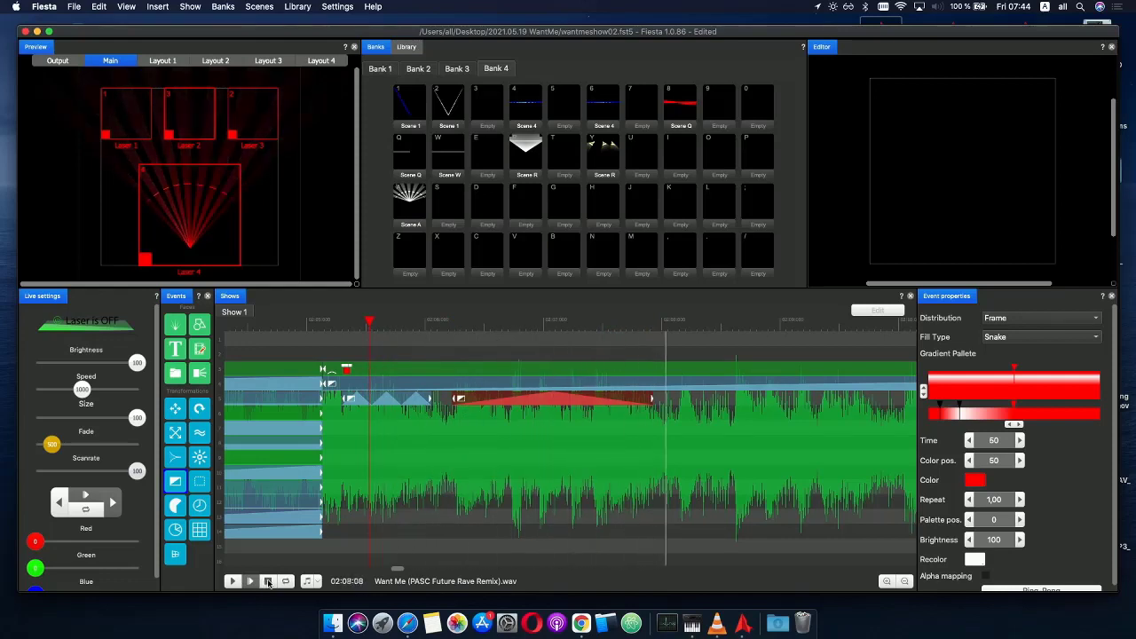
pyautogui.press('space')
pyautogui.moveTo(460, 338); pyautogui.dragTo(676, 341)
pyautogui.moveTo(441, 328); pyautogui.dragTo(247, 320)
pyautogui.click(250, 580)
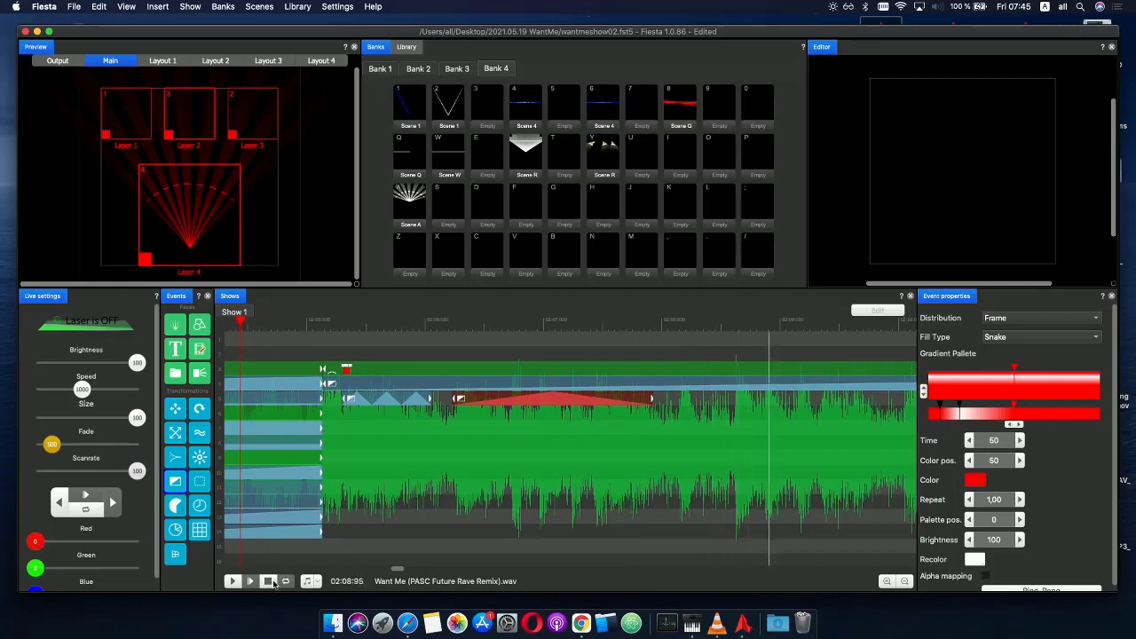
pyautogui.click(268, 581)
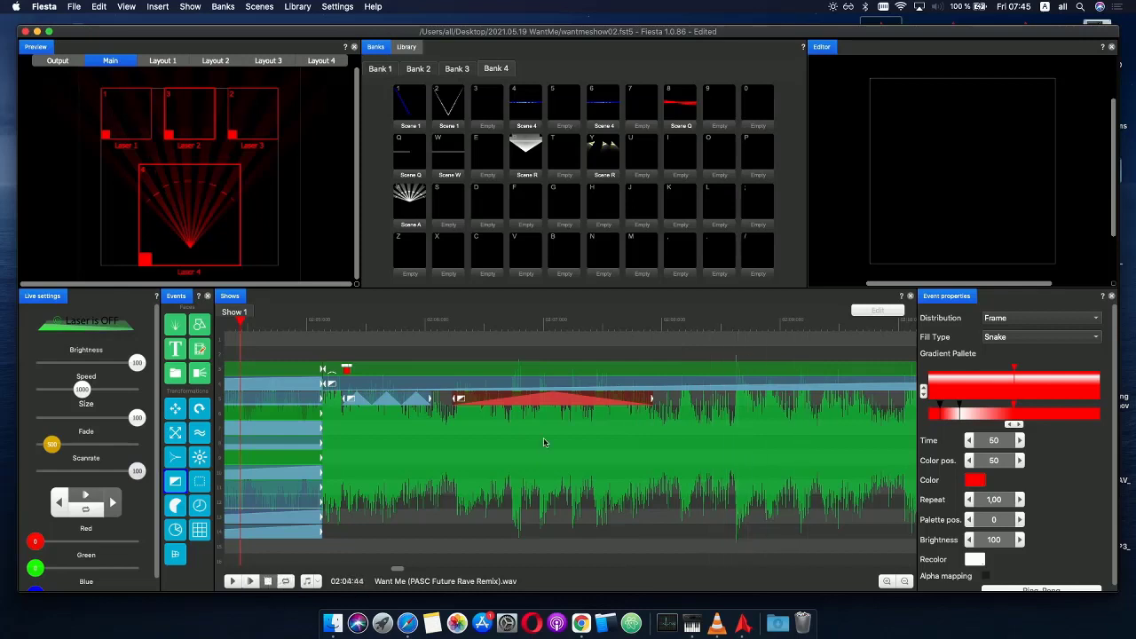
# - Duplicate the red and white effect to start at 02:08:13, moving its right red stop to about 91 and its white stop to about 70
pyautogui.click(515, 404)
pyautogui.moveTo(551, 410); pyautogui.dragTo(720, 402)
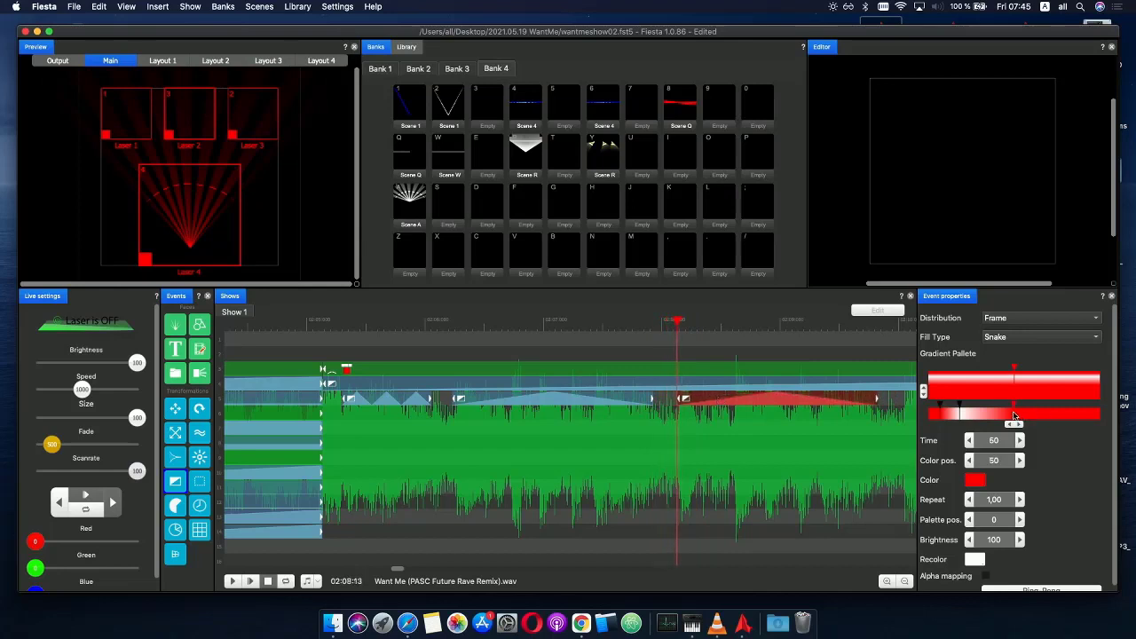
pyautogui.moveTo(1015, 416); pyautogui.dragTo(1084, 416)
pyautogui.moveTo(960, 414); pyautogui.dragTo(1056, 419)
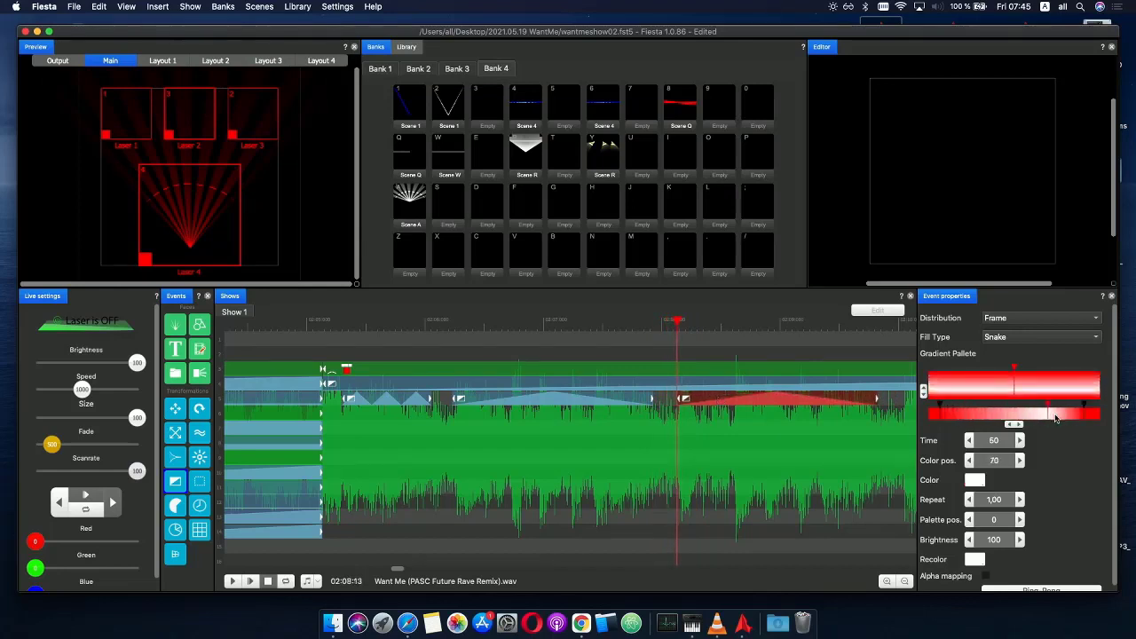
# - Move the duplicated effect's left red stop to position 51 and play the show from 02:06:80
pyautogui.moveTo(940, 416); pyautogui.dragTo(1015, 417)
pyautogui.click(522, 329)
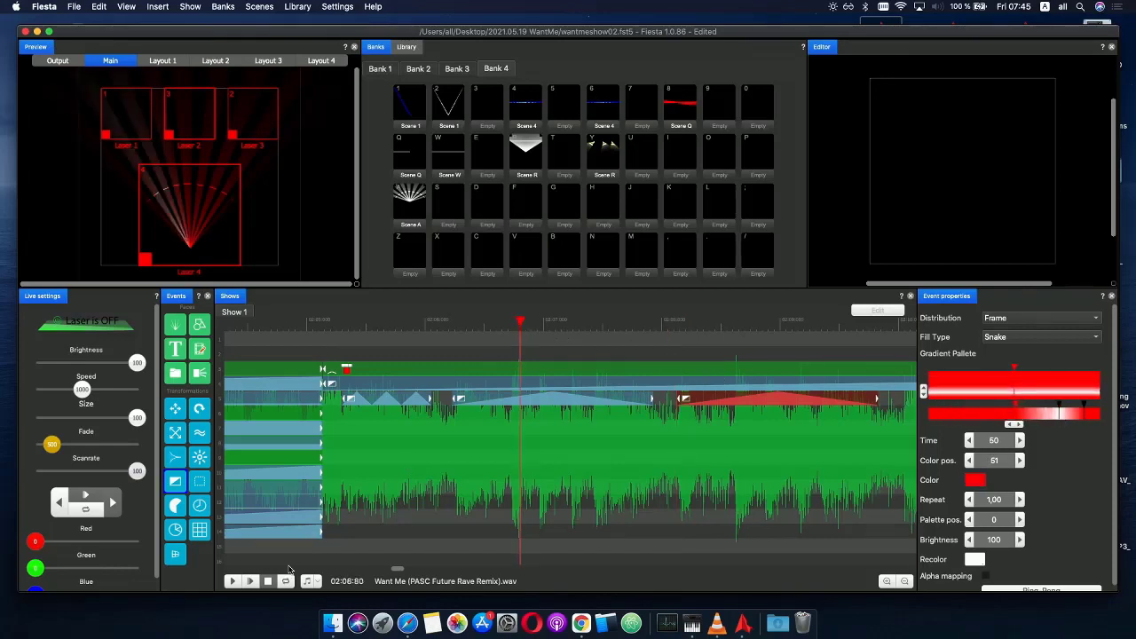
pyautogui.click(254, 581)
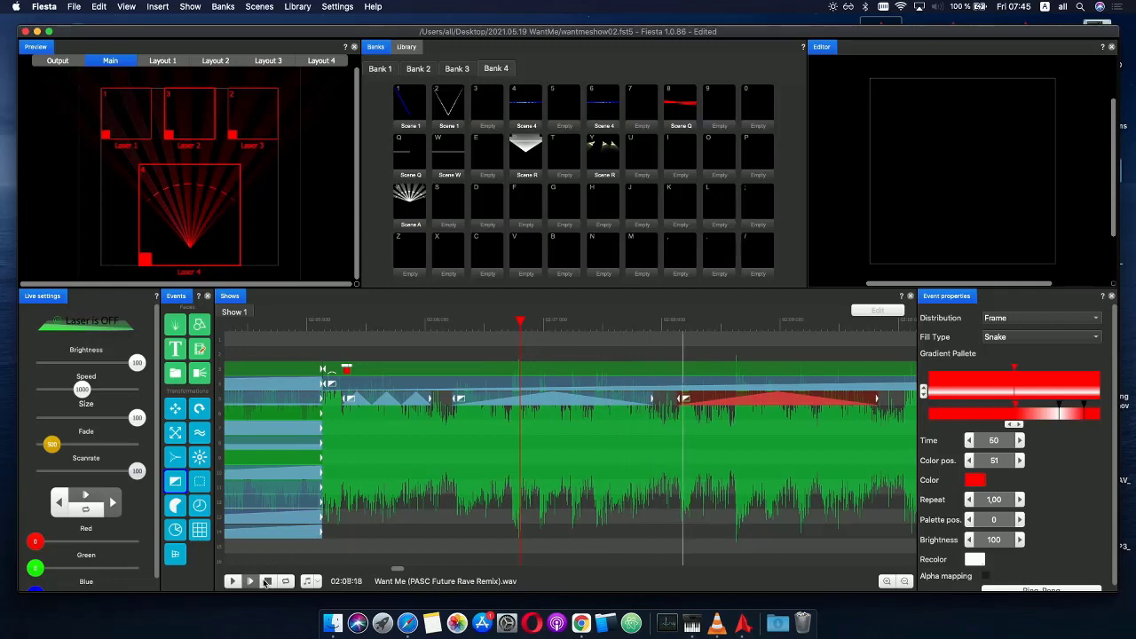
pyautogui.press('space')
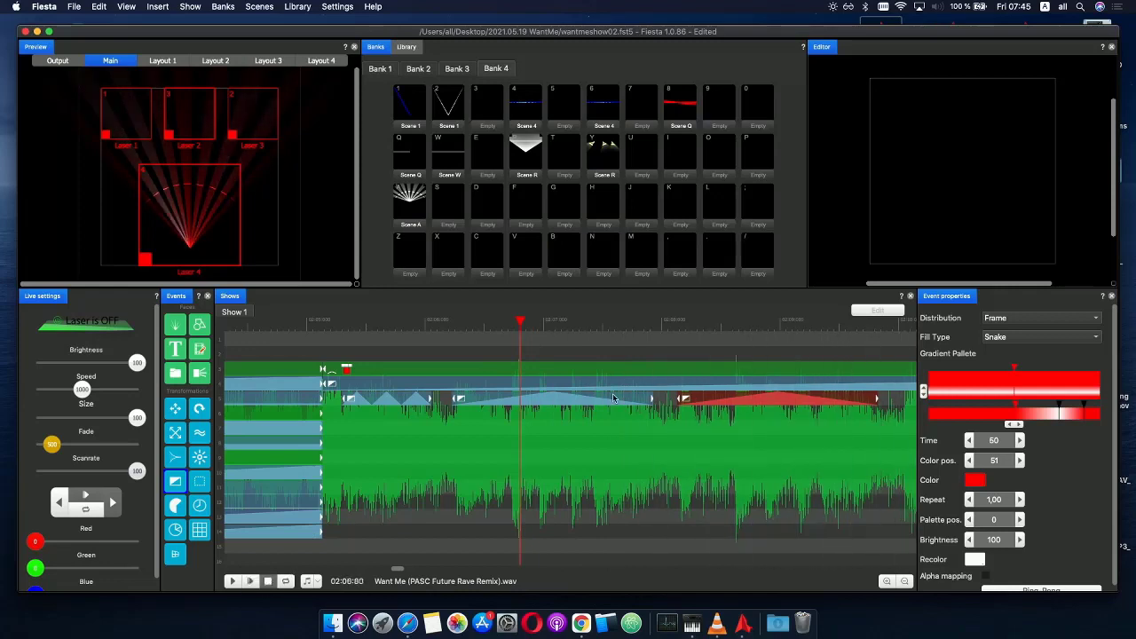
# - Adjust the duplicated red and white effect to start at 02:08:10 and end at 02:09:86
pyautogui.click(668, 343)
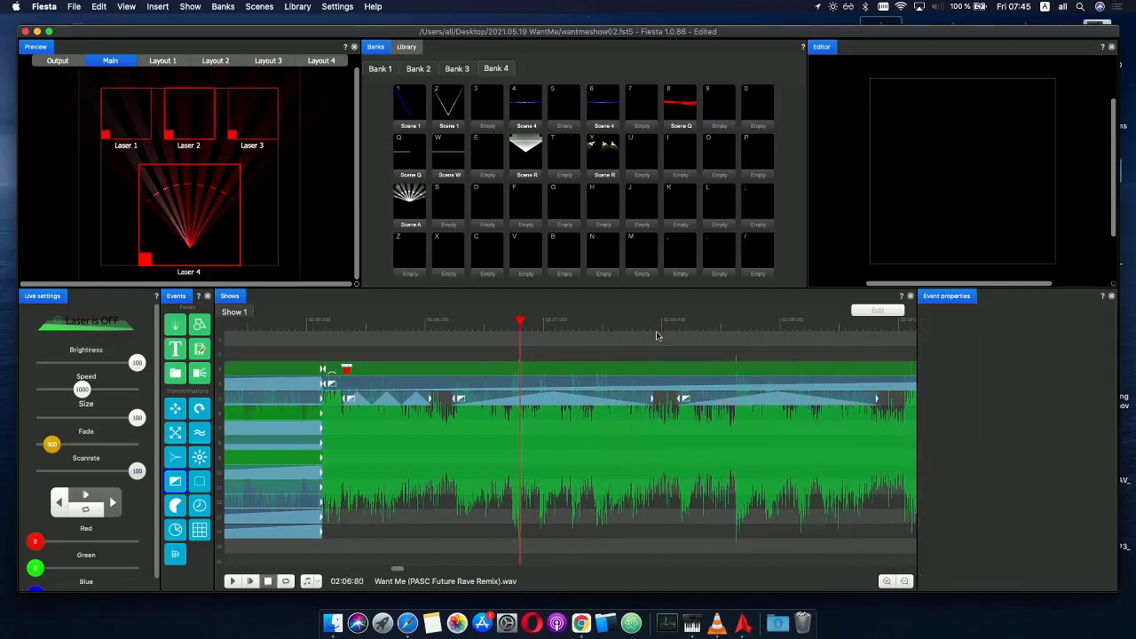
pyautogui.click(669, 324)
pyautogui.moveTo(670, 324); pyautogui.dragTo(669, 325)
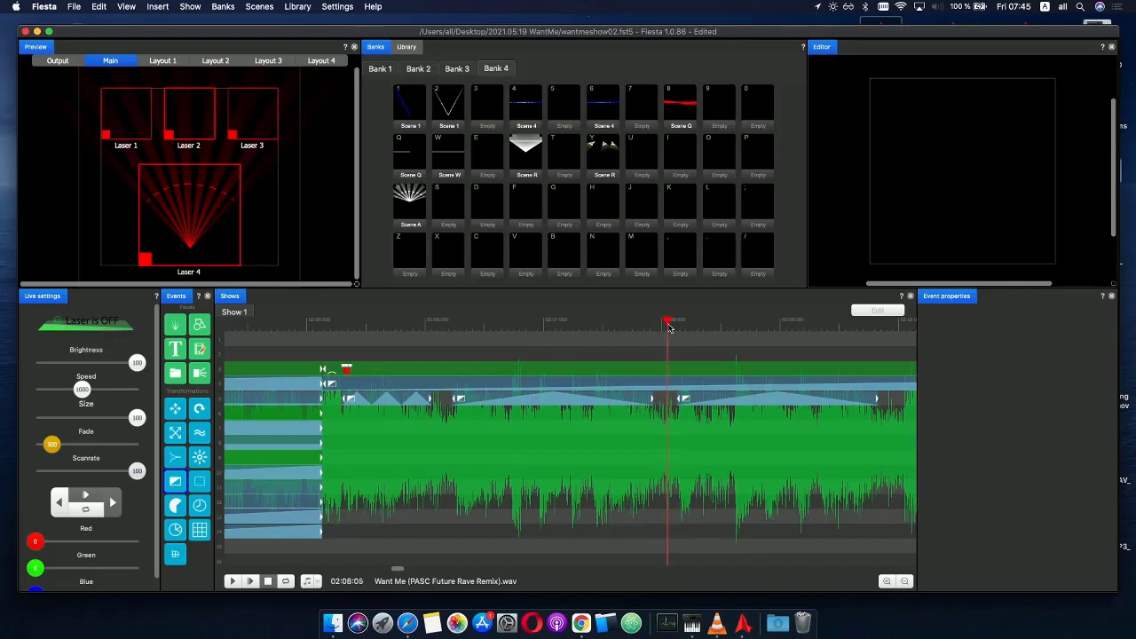
pyautogui.moveTo(680, 401)
pyautogui.mouseDown()
pyautogui.moveTo(653, 399)
pyautogui.moveTo(675, 401)
pyautogui.mouseUp()
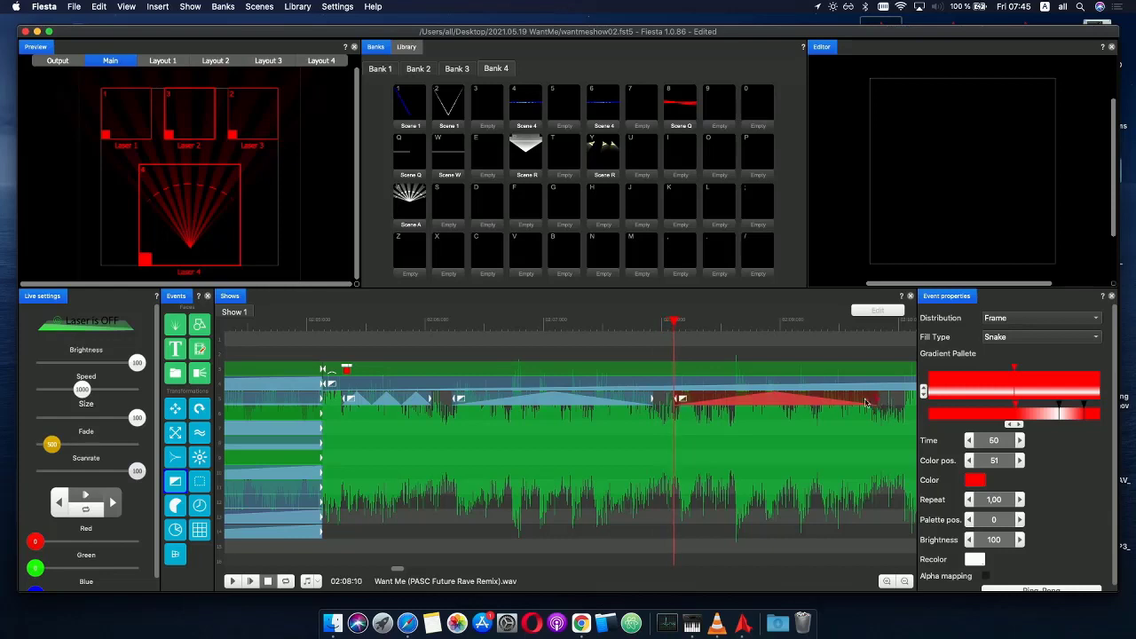
pyautogui.click(867, 403)
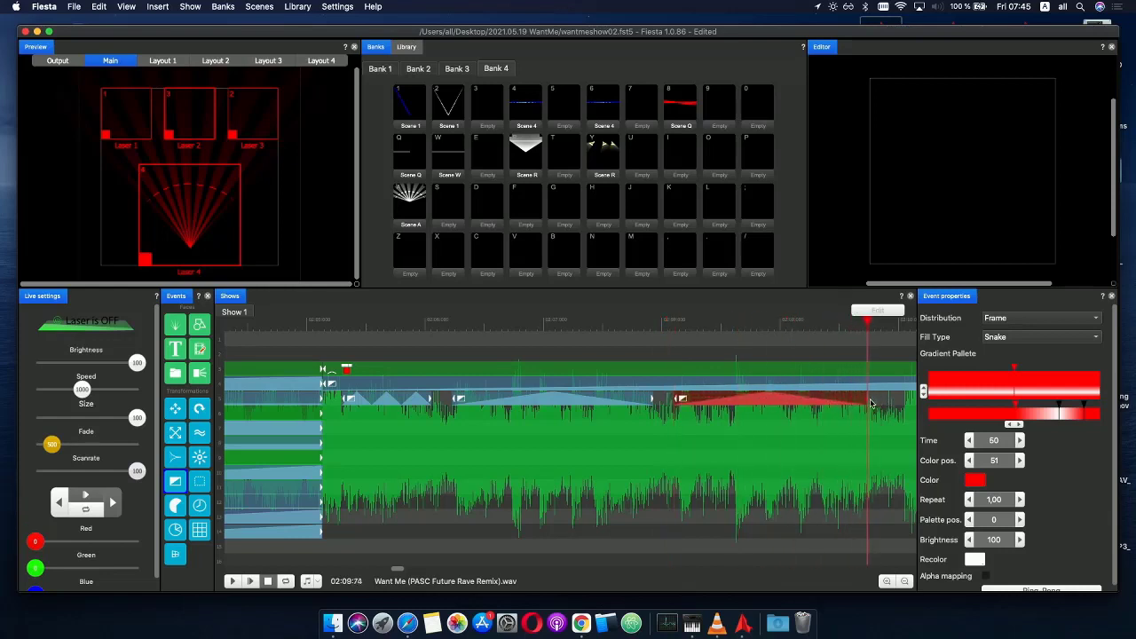
pyautogui.moveTo(871, 404); pyautogui.dragTo(884, 404)
# - Paste another copy of the red and white effect after it, starting at 02:10:04
pyautogui.scroll(-5, 847, 413)
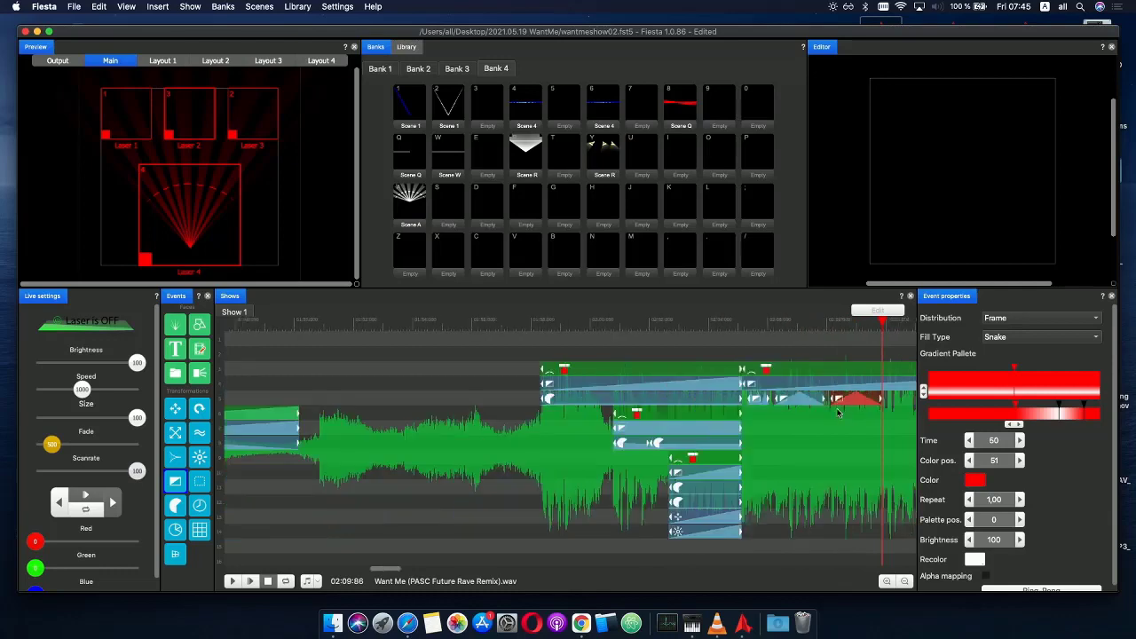
pyautogui.hscroll(5, 799, 339)
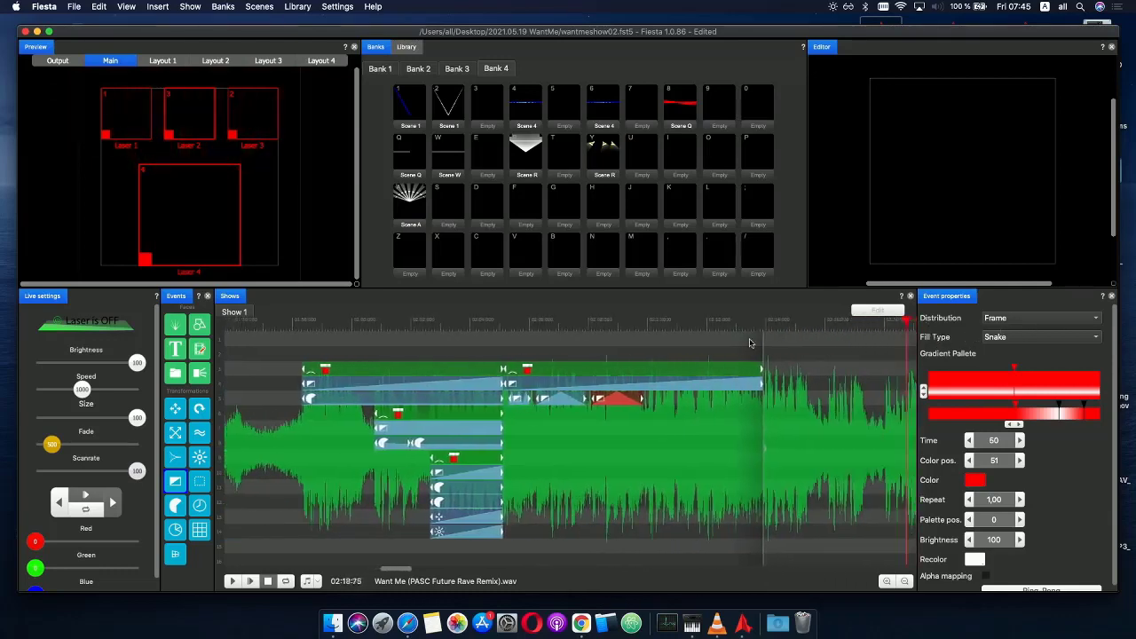
pyautogui.scroll(3, 661, 353)
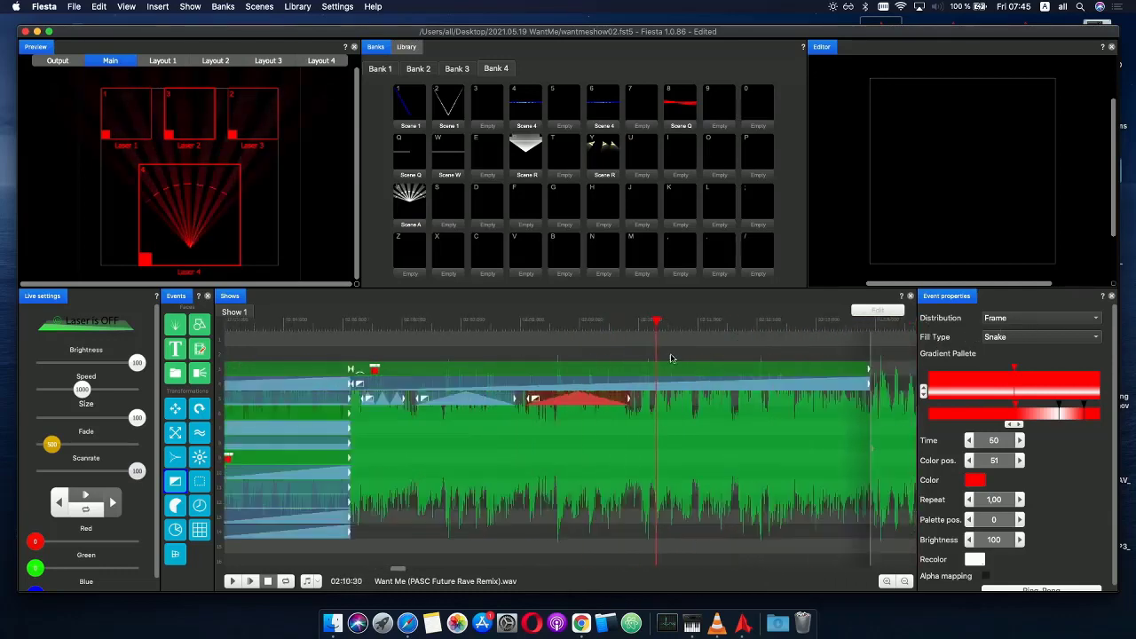
pyautogui.press('super+v')
pyautogui.click(655, 404)
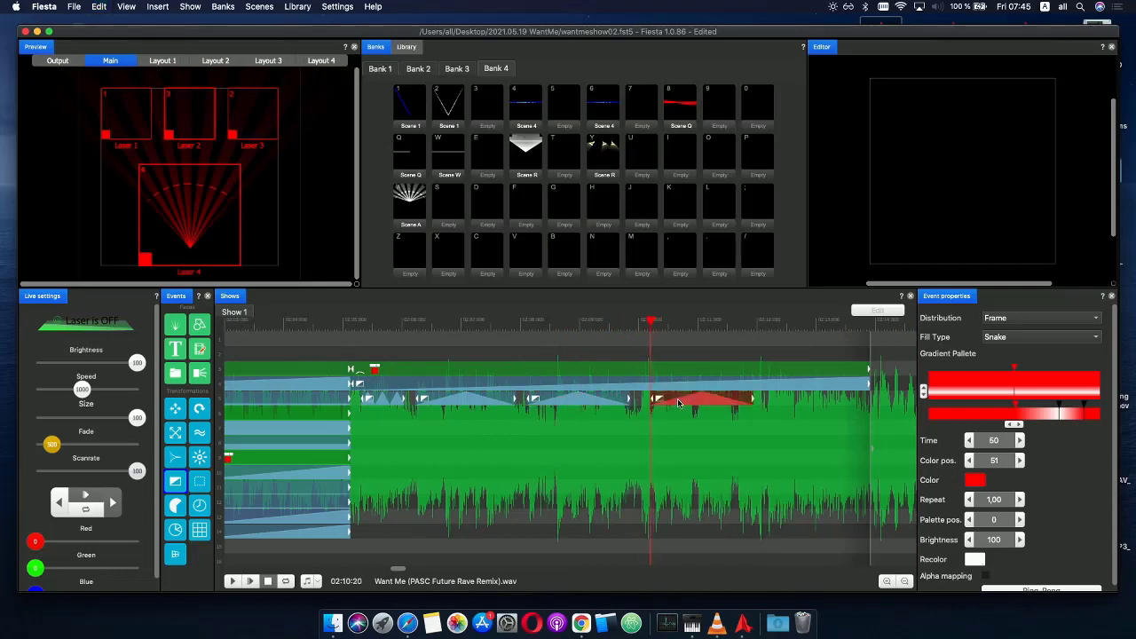
pyautogui.moveTo(682, 403); pyautogui.dragTo(670, 403)
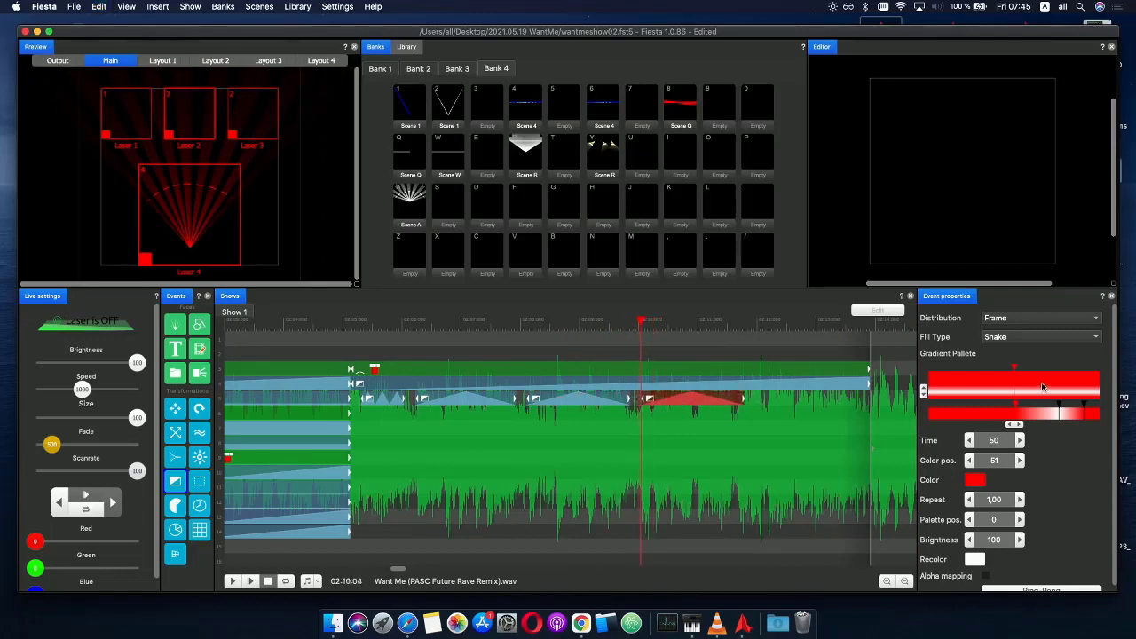
# - Centre the new copy's white stop between red stops at the ends and turn its palette into a diagonal red-white gradient
pyautogui.rightClick(1014, 385)
pyautogui.click(985, 384)
pyautogui.click(1023, 417)
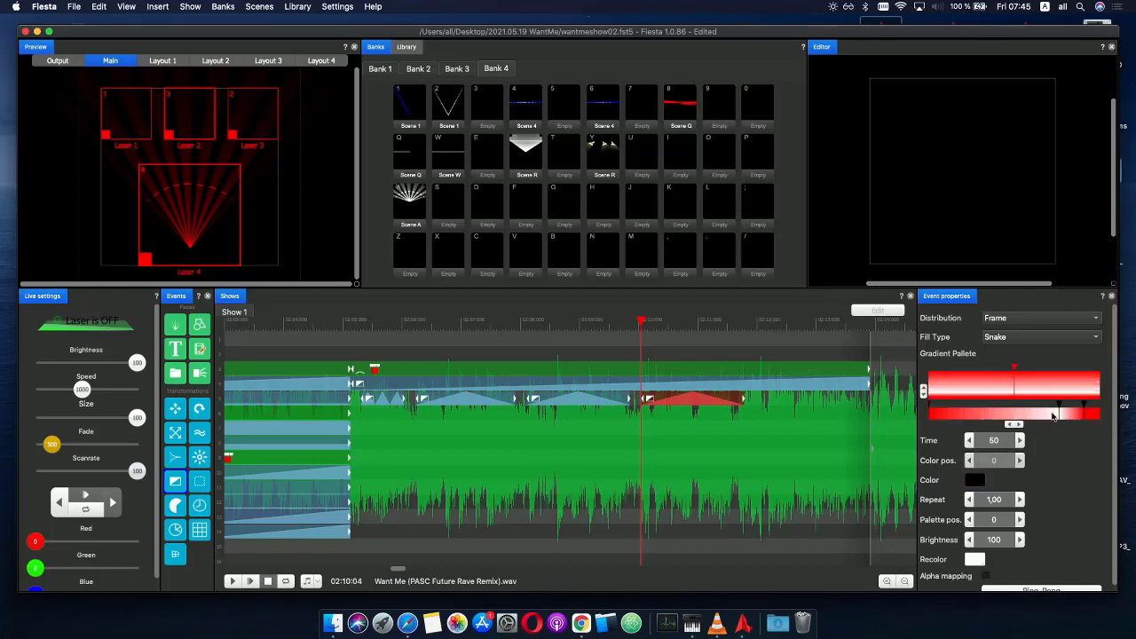
pyautogui.click(1015, 417)
pyautogui.click(1080, 416)
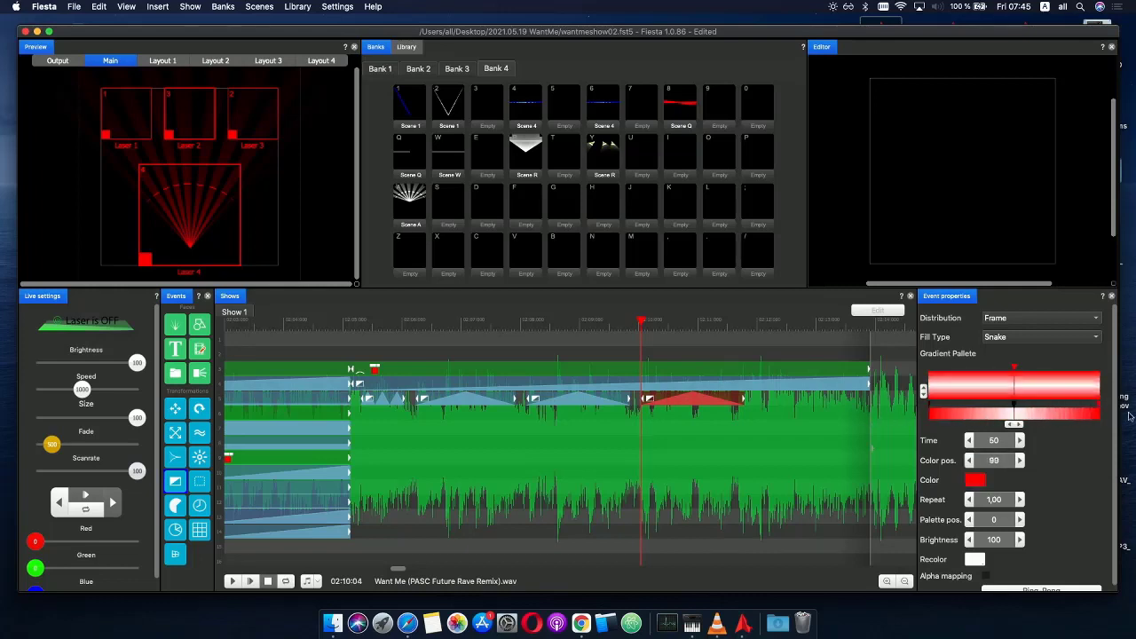
pyautogui.rightClick(1014, 389)
pyautogui.click(1046, 397)
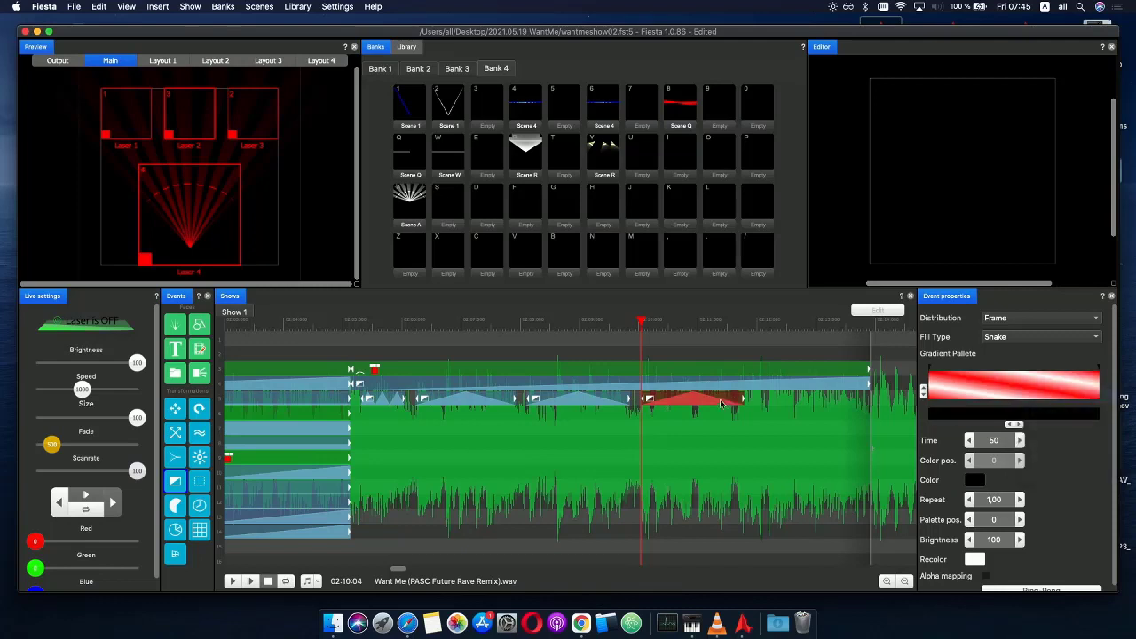
# - Extend the diagonal gradient effect to end at 02:13:92 and set its phase curve's repeat to 2,0
pyautogui.moveTo(744, 401); pyautogui.dragTo(870, 387)
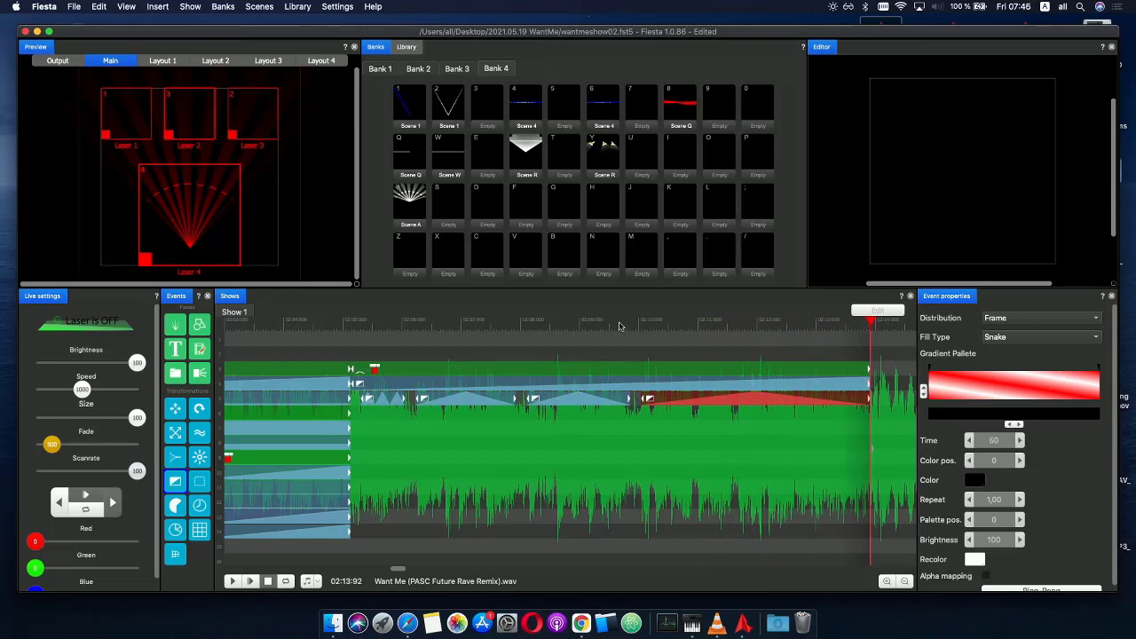
pyautogui.moveTo(620, 326); pyautogui.dragTo(697, 325)
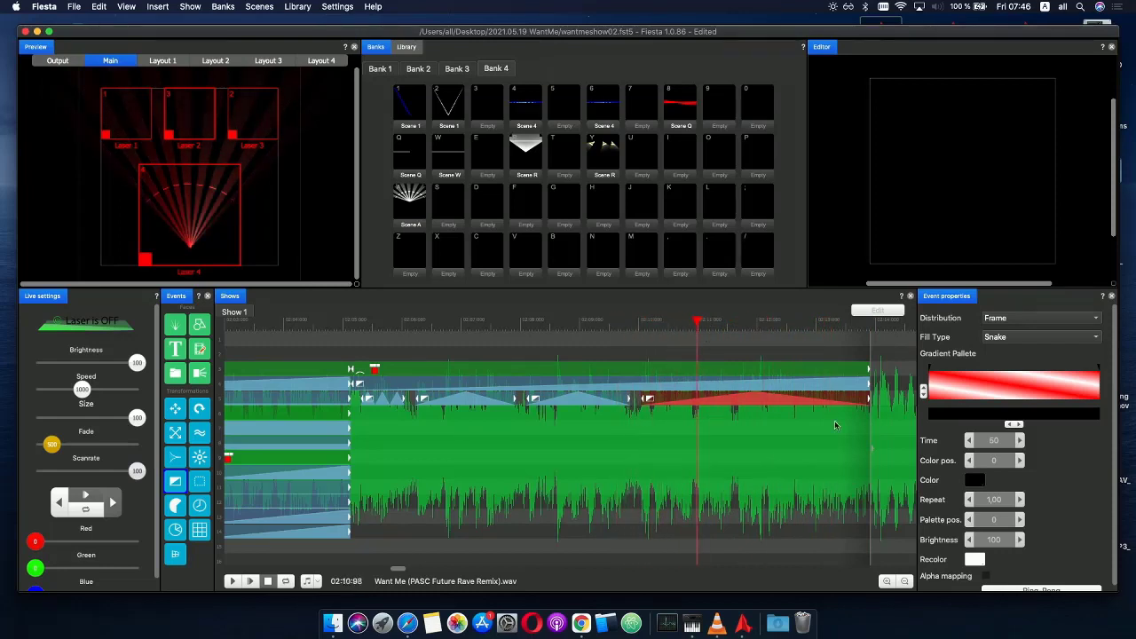
pyautogui.click(751, 406)
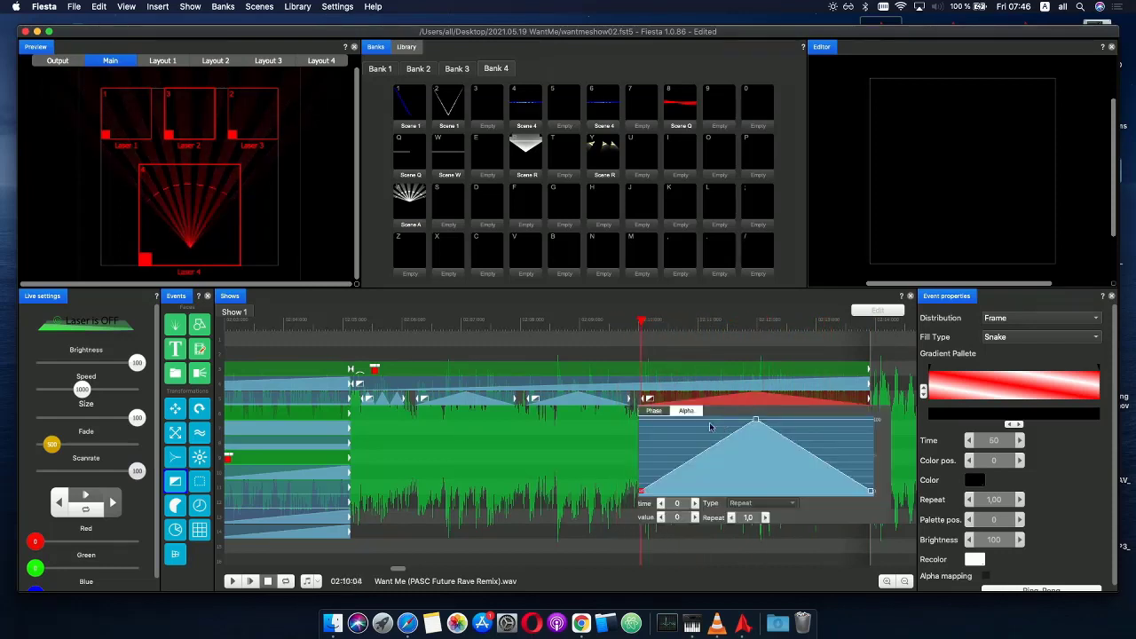
pyautogui.click(653, 413)
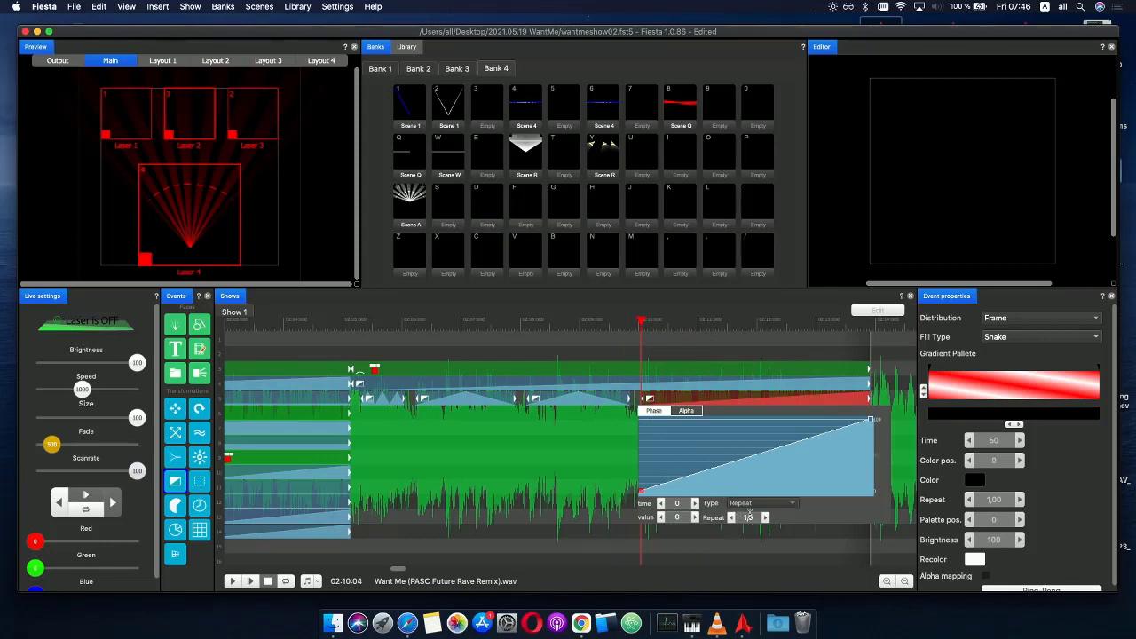
pyautogui.click(765, 518)
pyautogui.click(631, 339)
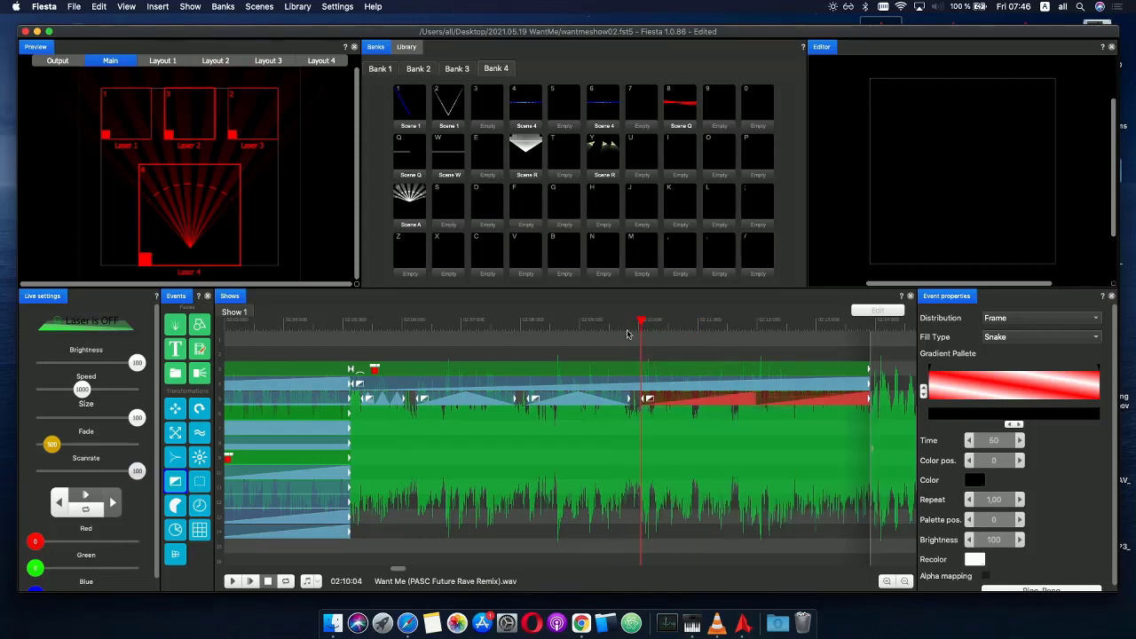
pyautogui.moveTo(639, 321); pyautogui.dragTo(674, 337)
# - Reshape the effect's alpha curve to reach 100 at time 13 and hold 100 until about time 88
pyautogui.click(660, 407)
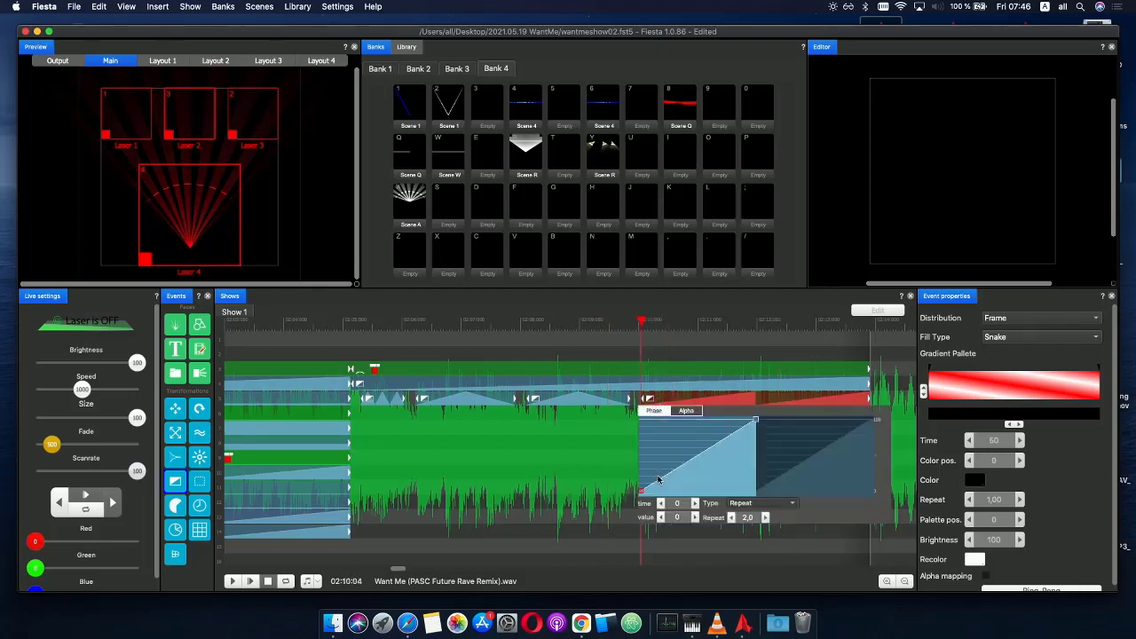
pyautogui.click(685, 412)
pyautogui.moveTo(666, 478); pyautogui.dragTo(672, 417)
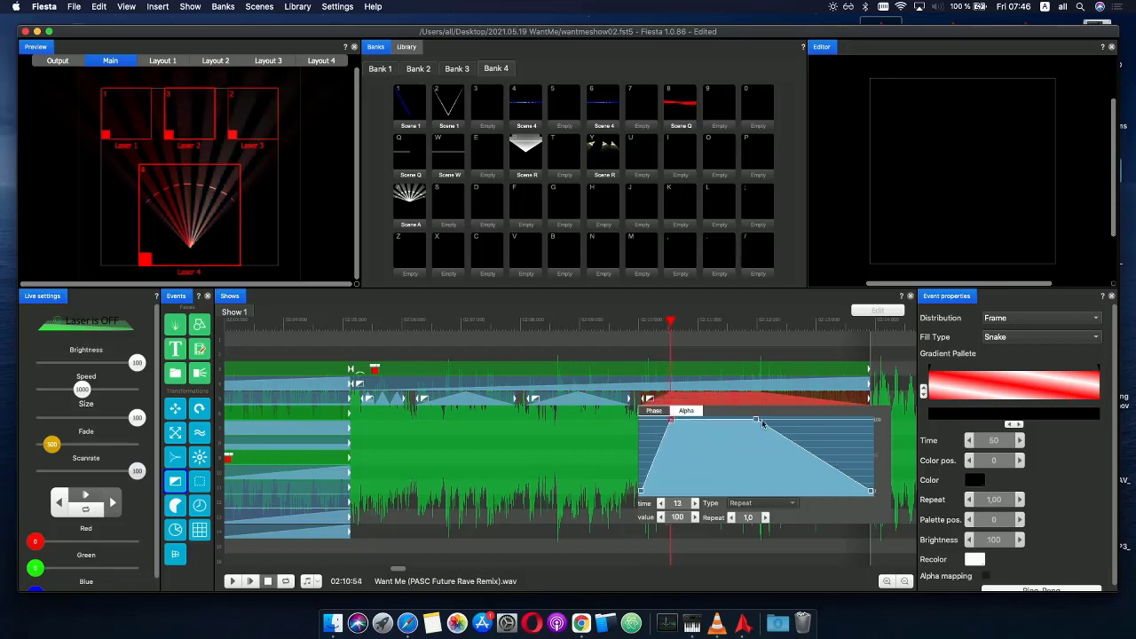
pyautogui.moveTo(762, 425); pyautogui.dragTo(845, 421)
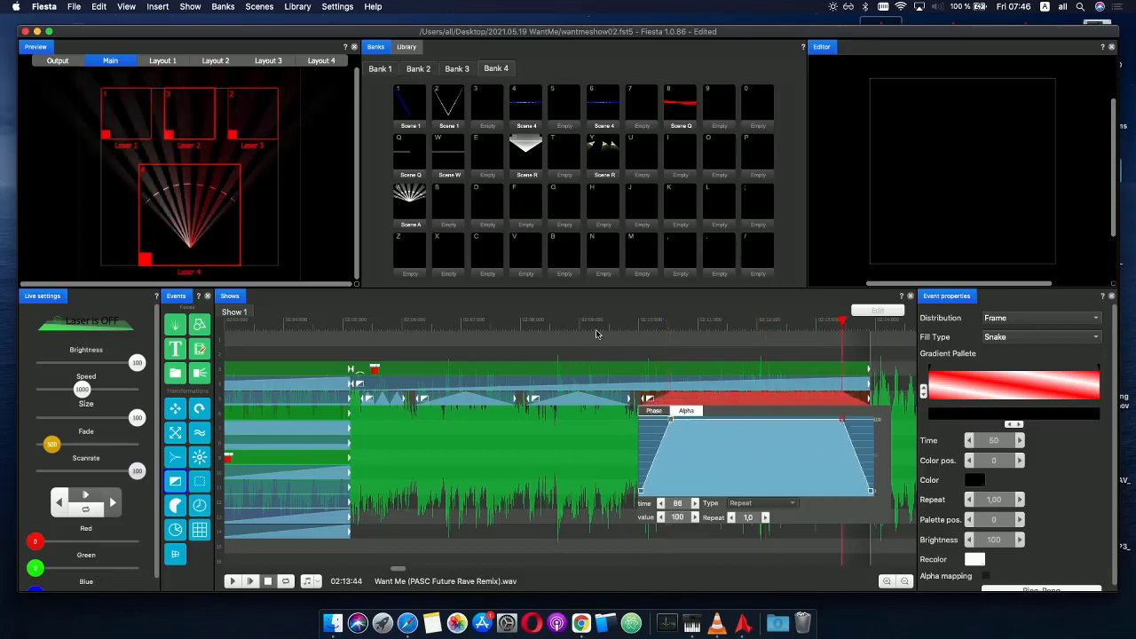
# - Play the show from 02:09:29 and scrub to 02:13:36 to check the end of the long gradient effect
pyautogui.click(596, 334)
pyautogui.click(251, 582)
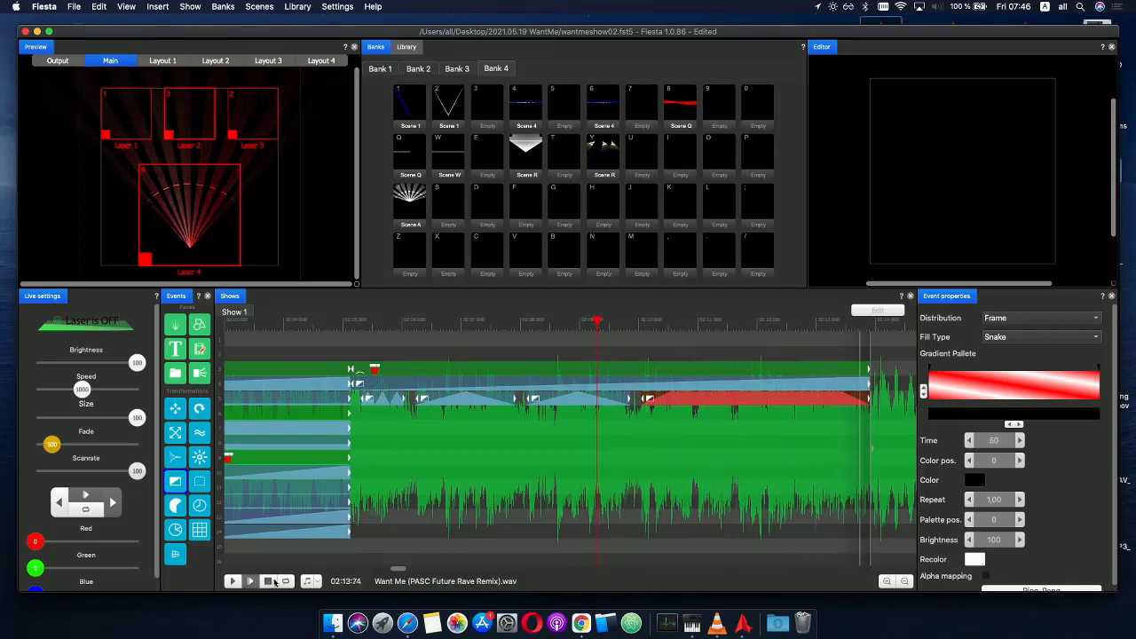
pyautogui.click(268, 581)
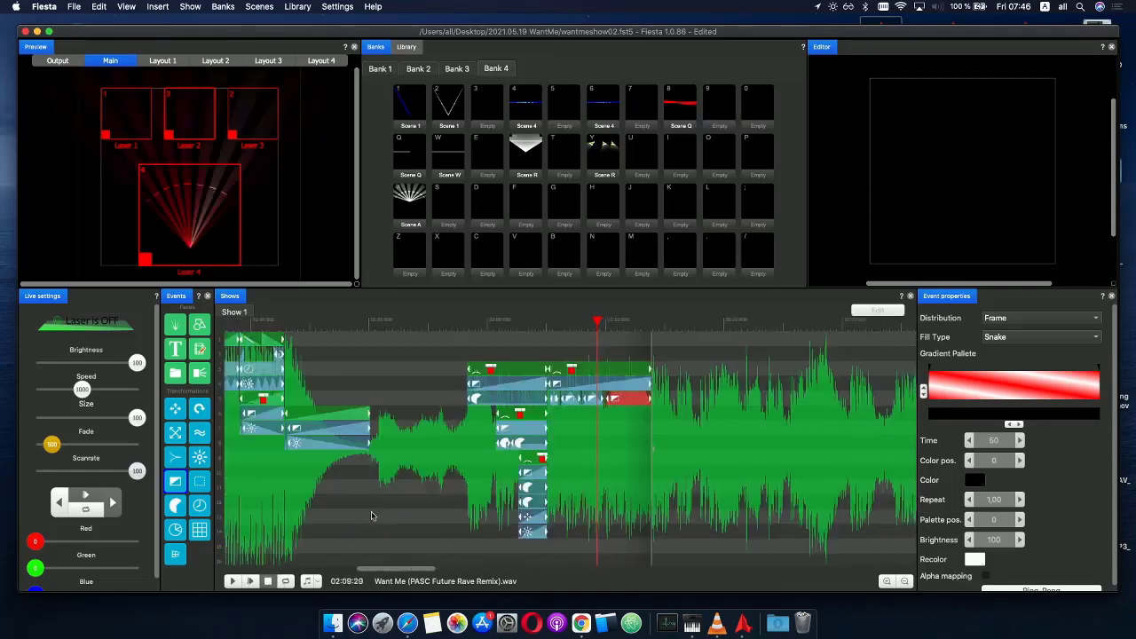
pyautogui.click(643, 326)
pyautogui.scroll(3, 733, 407)
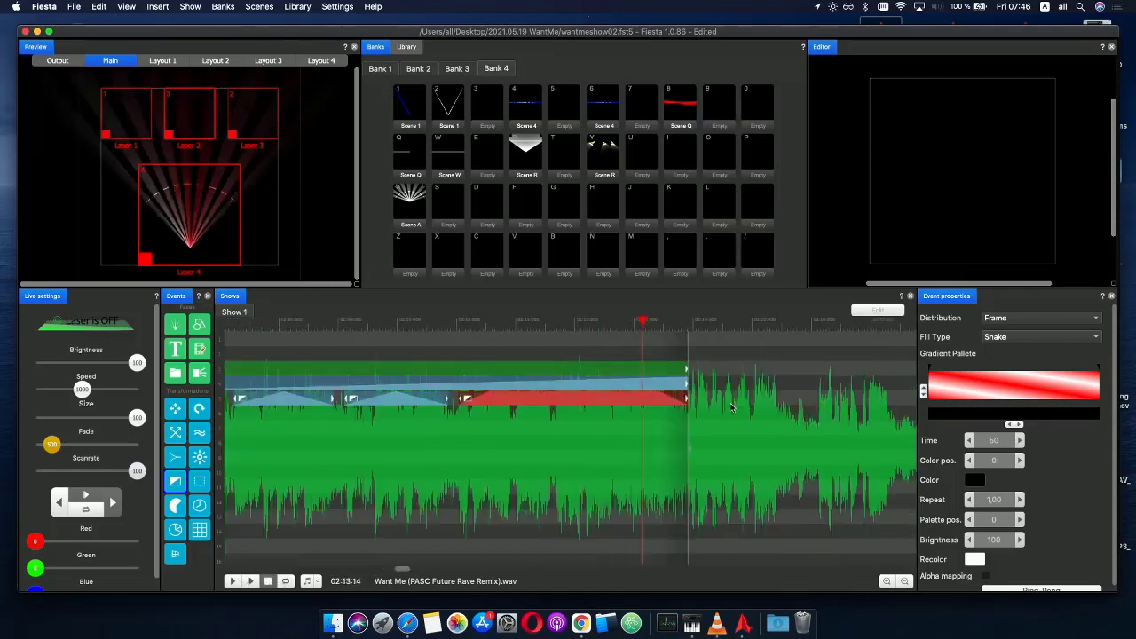
pyautogui.scroll(-2, 698, 395)
pyautogui.moveTo(655, 338)
pyautogui.mouseDown()
pyautogui.moveTo(665, 331)
pyautogui.moveTo(615, 326)
pyautogui.moveTo(649, 327)
pyautogui.mouseUp()
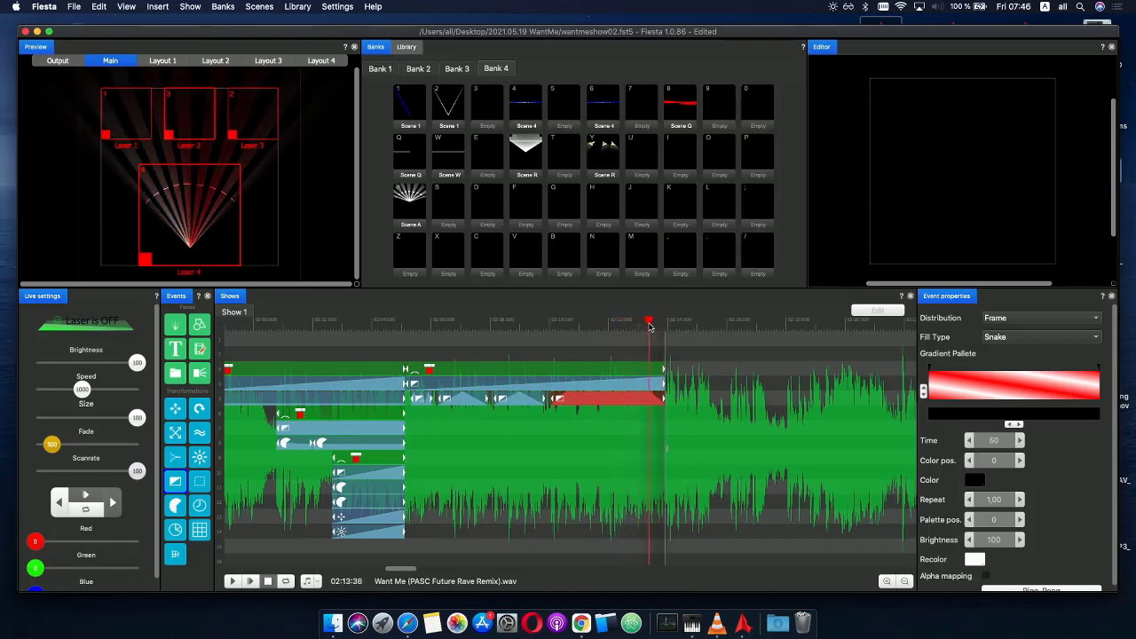
# - Set the phase curve's repeat to 1,0 and move its upper point to time 75 with value 100
pyautogui.click(659, 401)
pyautogui.click(563, 411)
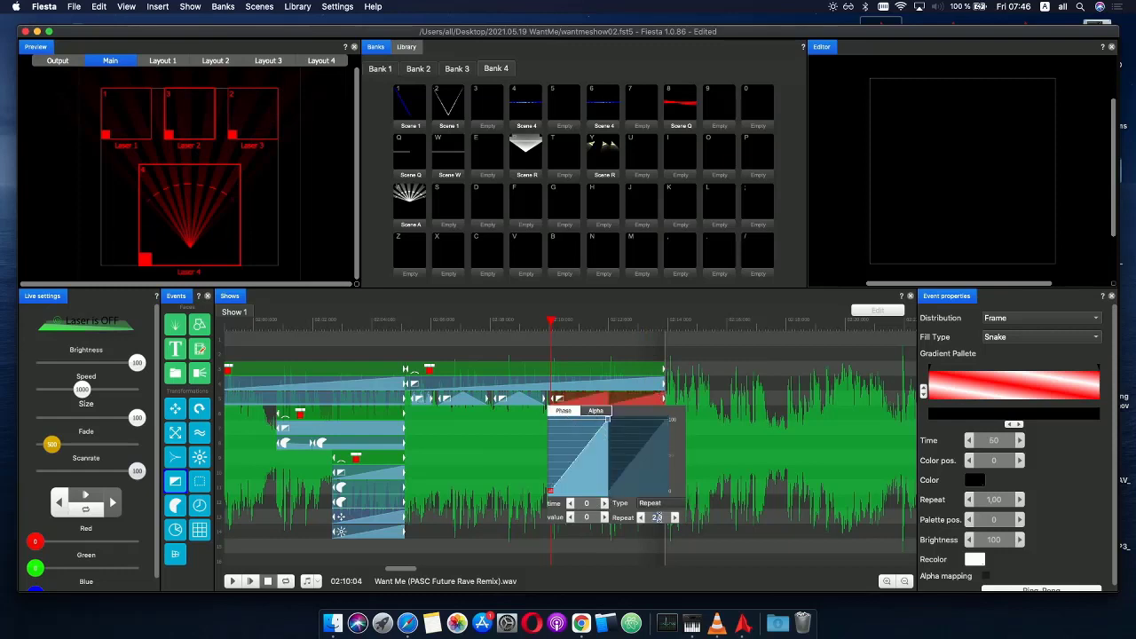
pyautogui.scroll(-1, 657, 517)
pyautogui.moveTo(665, 422); pyautogui.dragTo(597, 424)
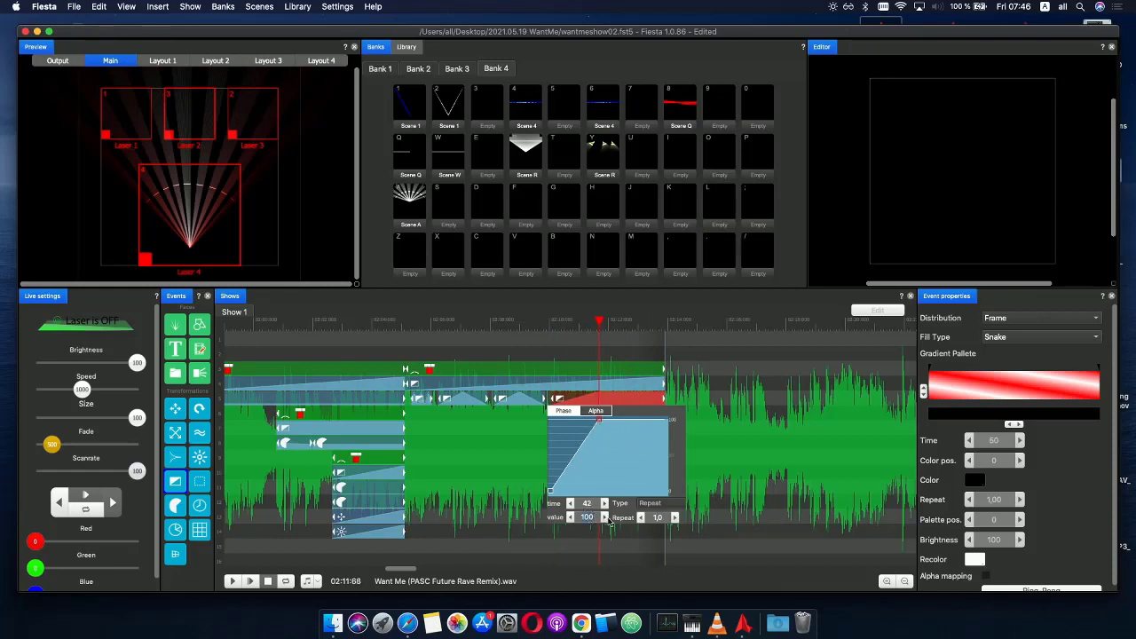
pyautogui.scroll(1, 610, 523)
pyautogui.moveTo(601, 423); pyautogui.dragTo(648, 455)
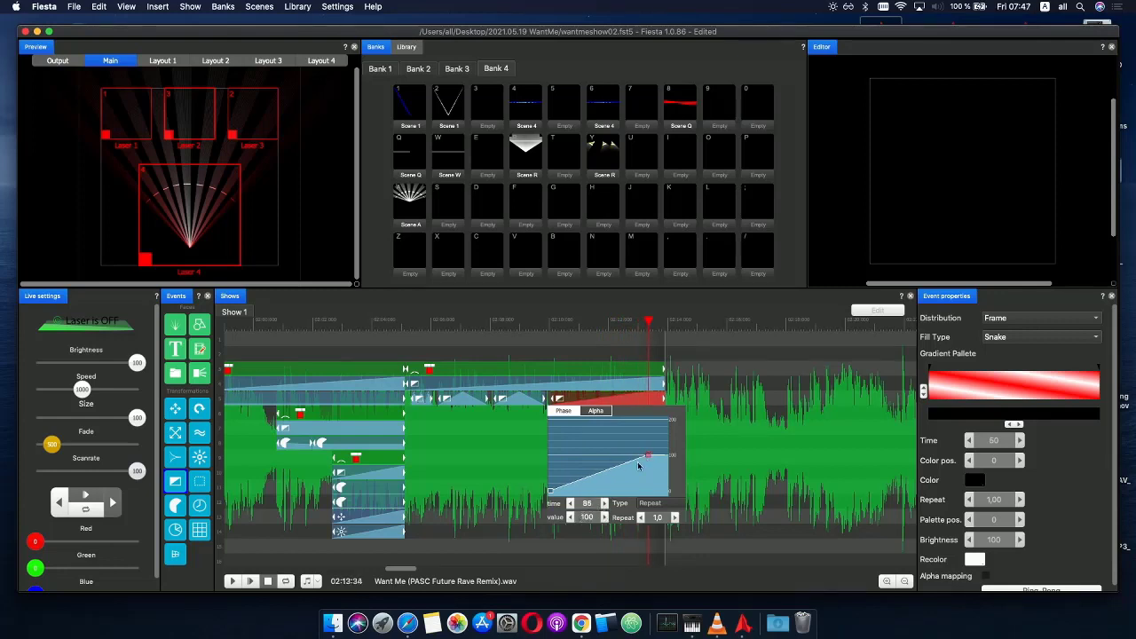
pyautogui.moveTo(649, 457); pyautogui.dragTo(634, 456)
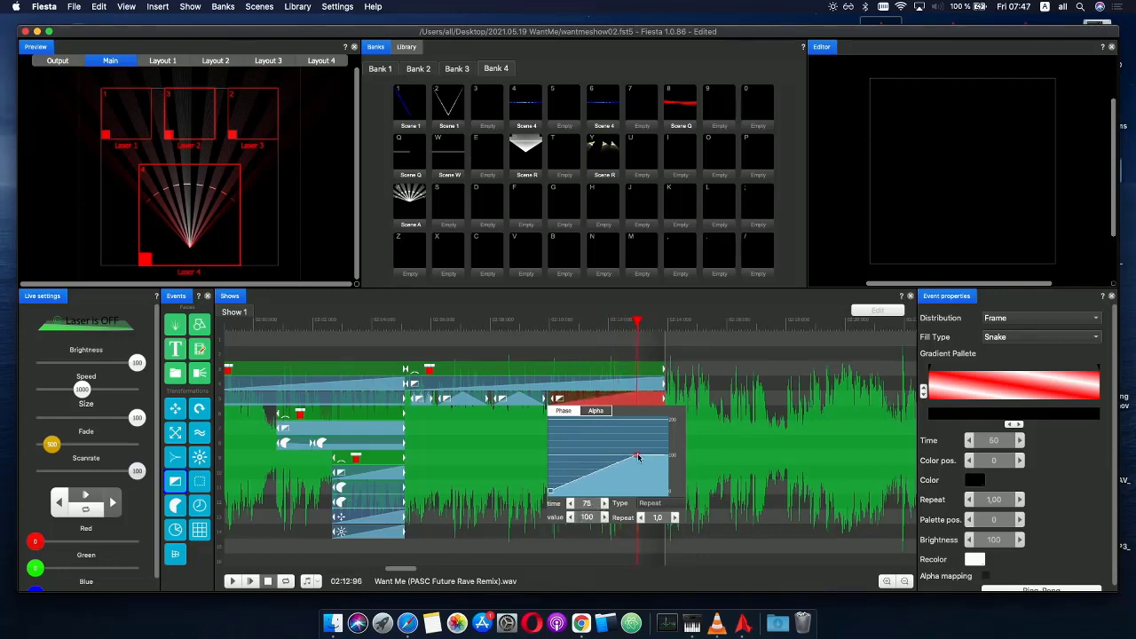
# - Raise the phase point at time 75 to value 200 and add an end point at time 100 with value 400
pyautogui.click(609, 521)
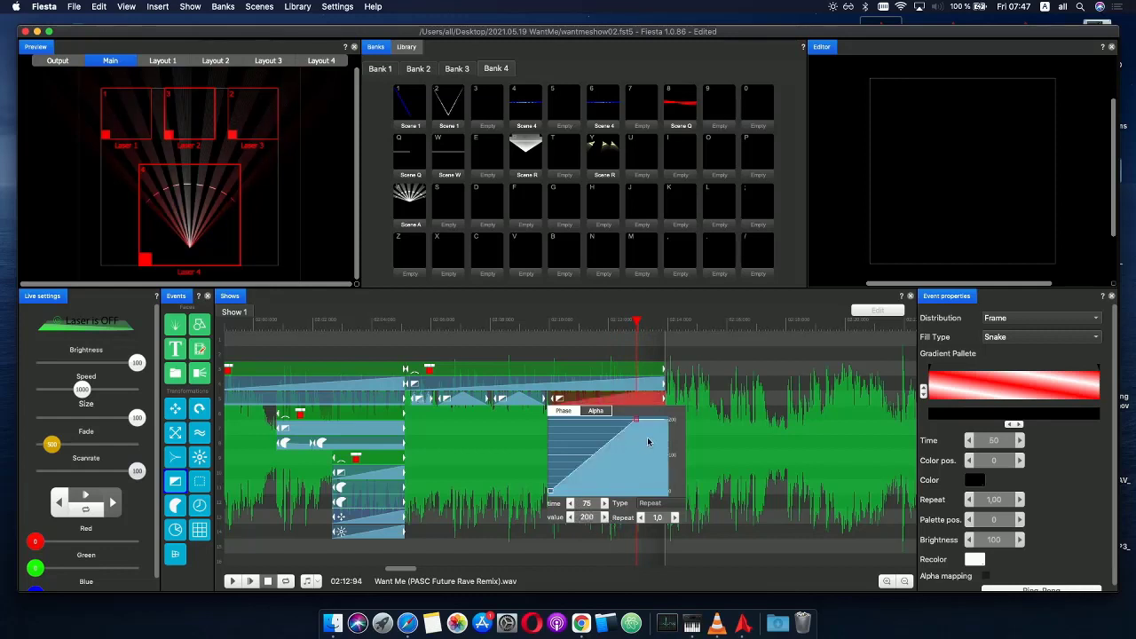
pyautogui.click(672, 422)
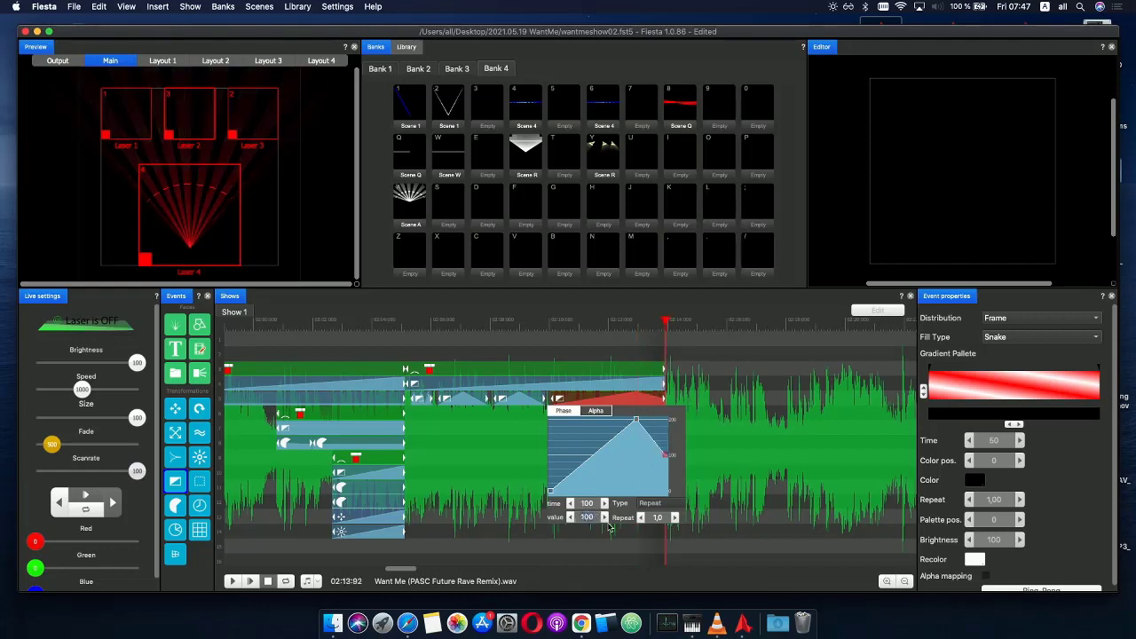
pyautogui.write('400')
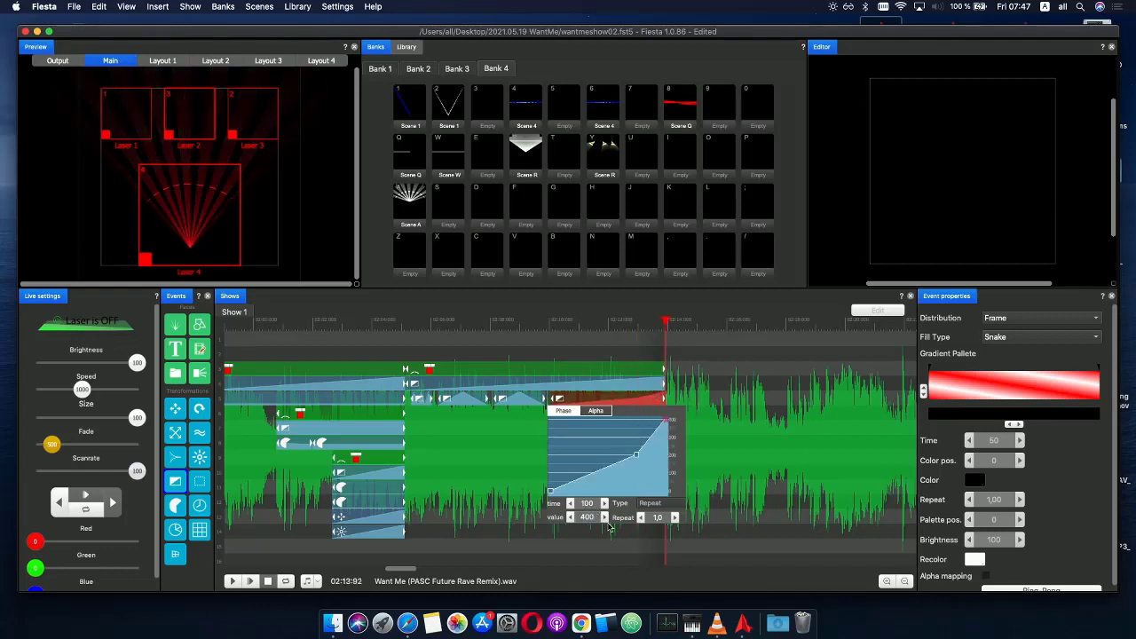
pyautogui.click(450, 313)
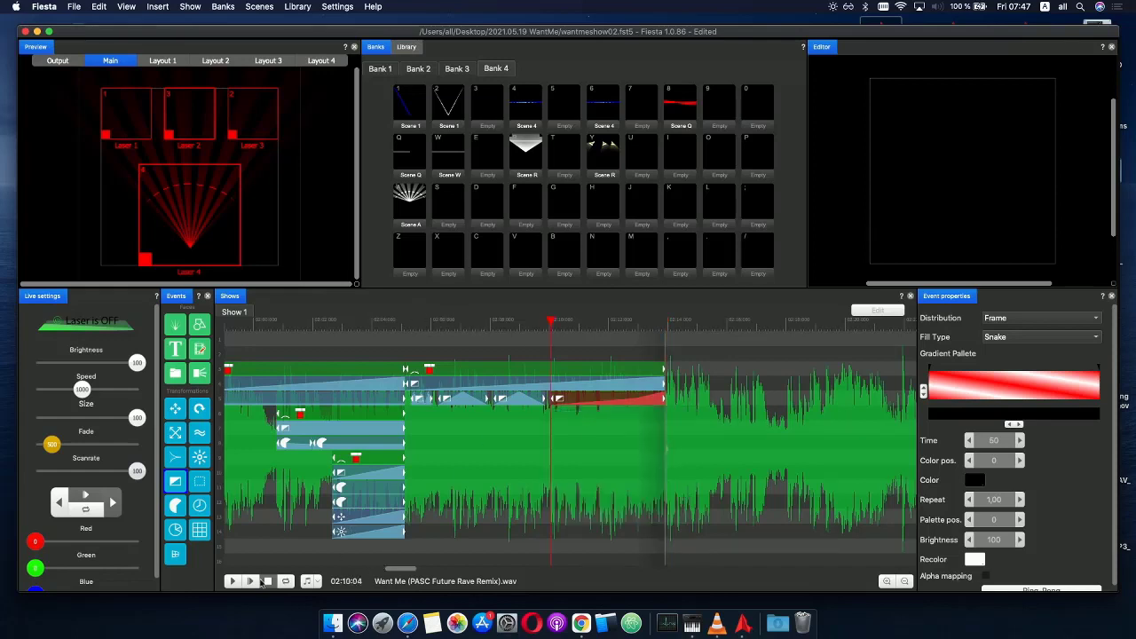
# - Convert the long gradient effect's phase point at time 75 and value 200 into a curve
pyautogui.click(253, 581)
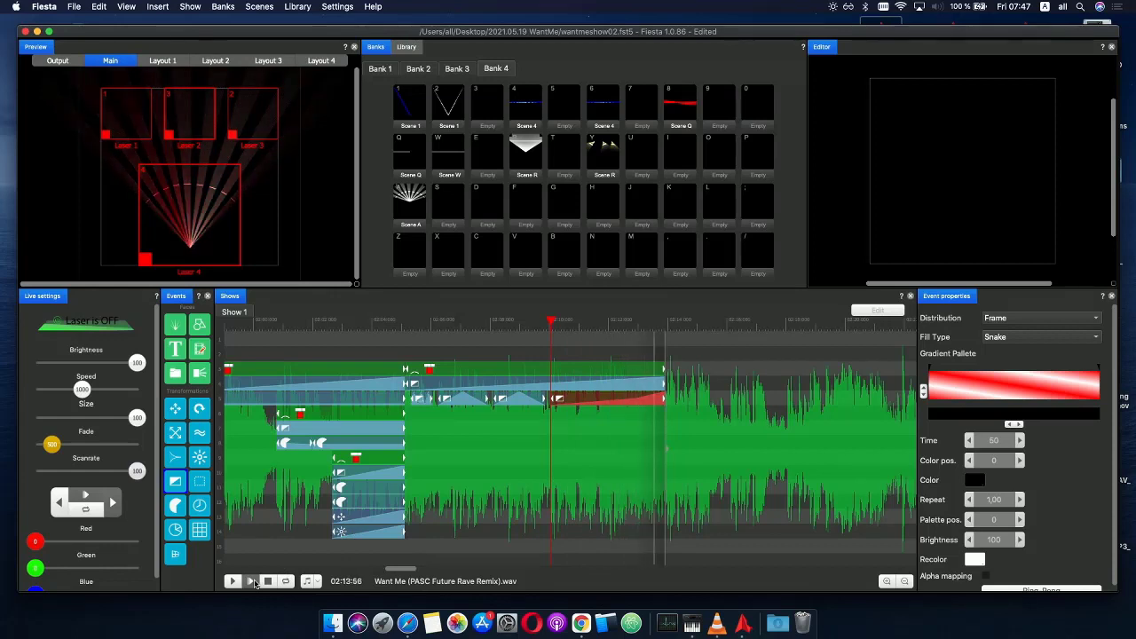
pyautogui.click(625, 324)
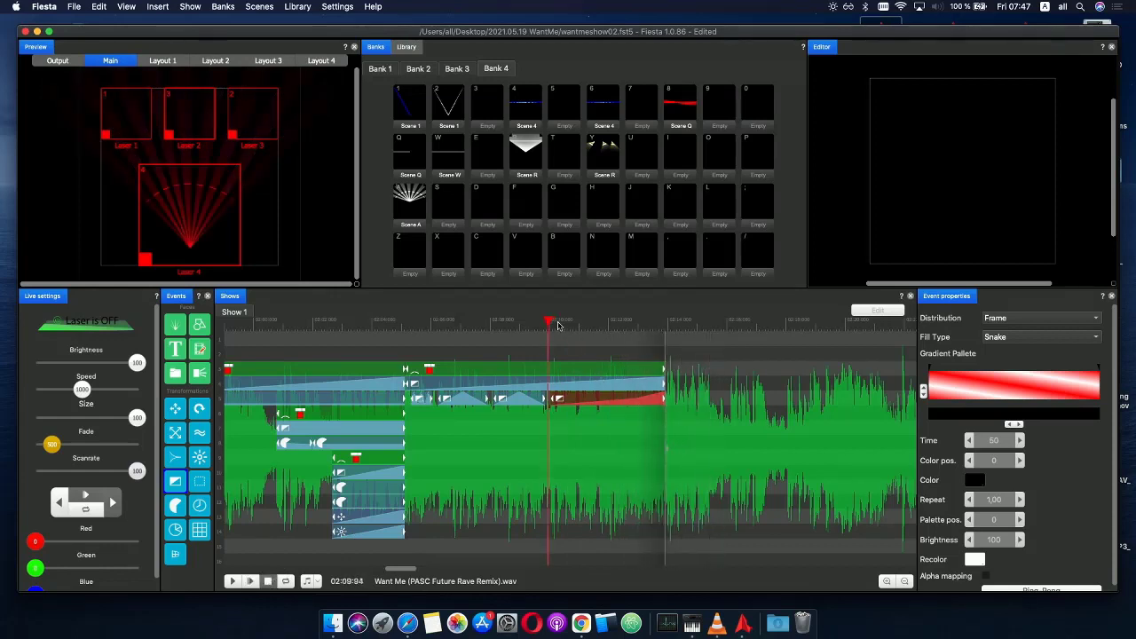
pyautogui.click(653, 399)
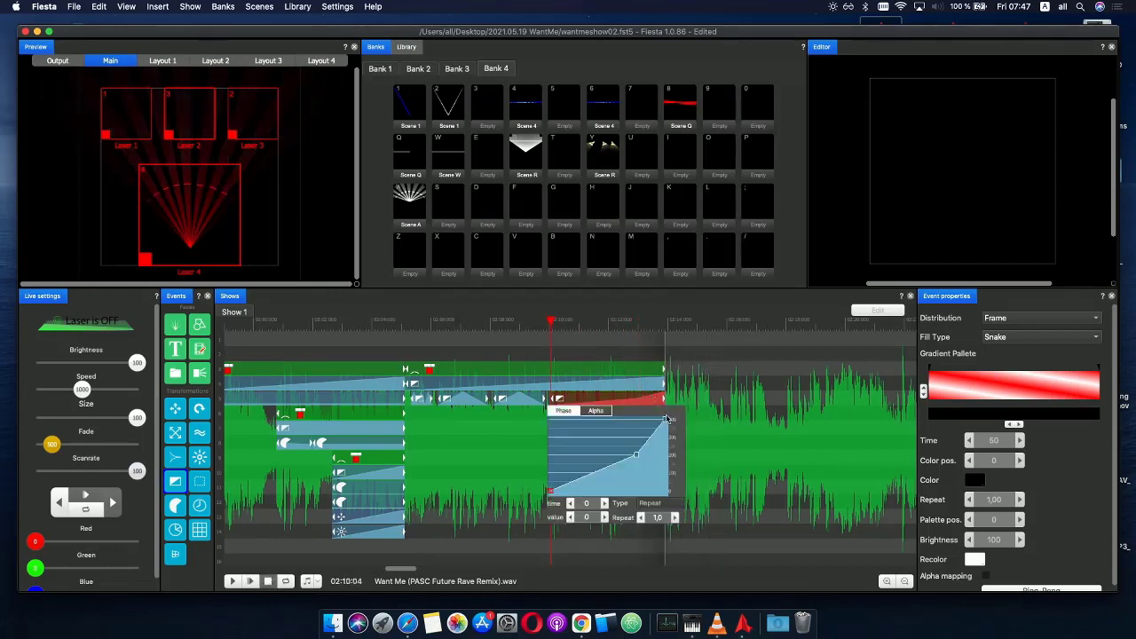
pyautogui.rightClick(639, 457)
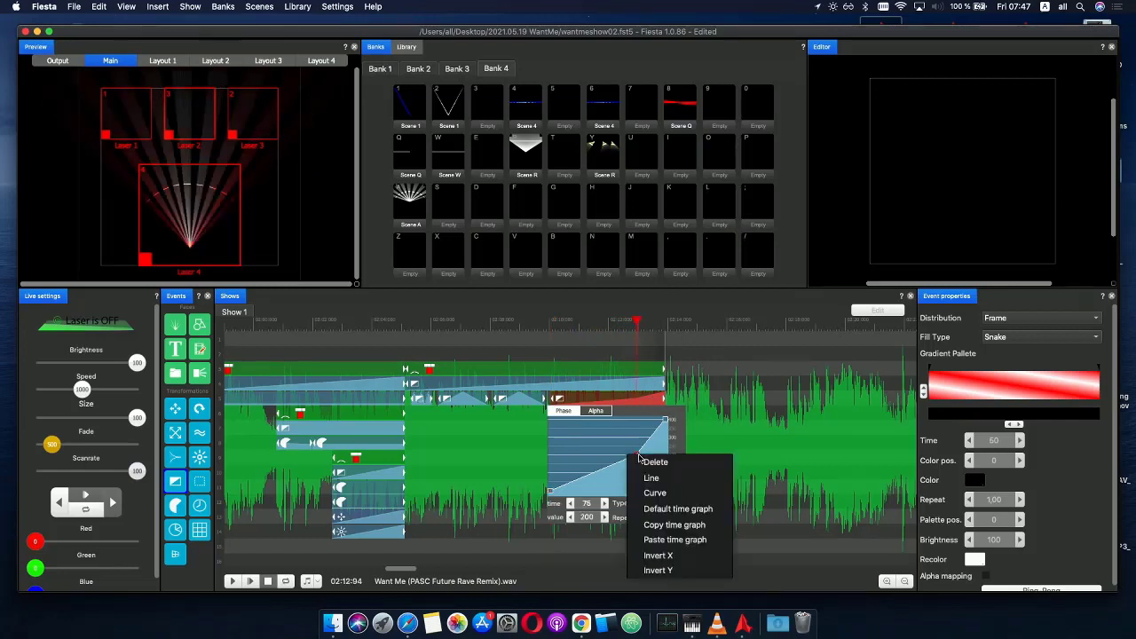
pyautogui.click(663, 493)
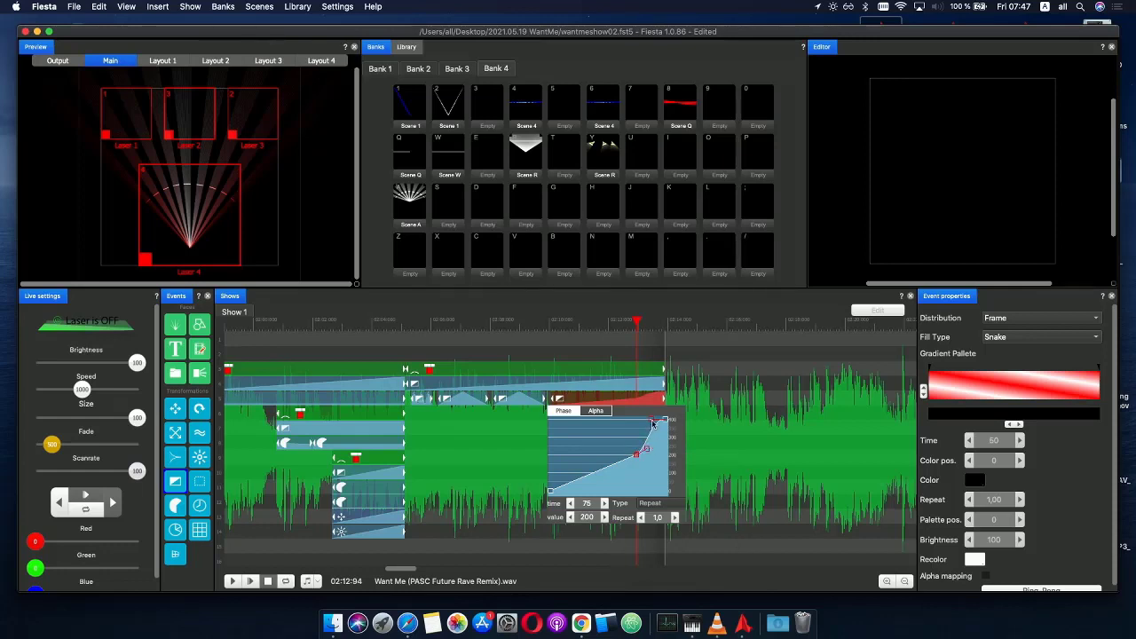
# - Play the long gradient effect from 02:10:04, check its end at 02:13:36, and save the show
pyautogui.click(400, 329)
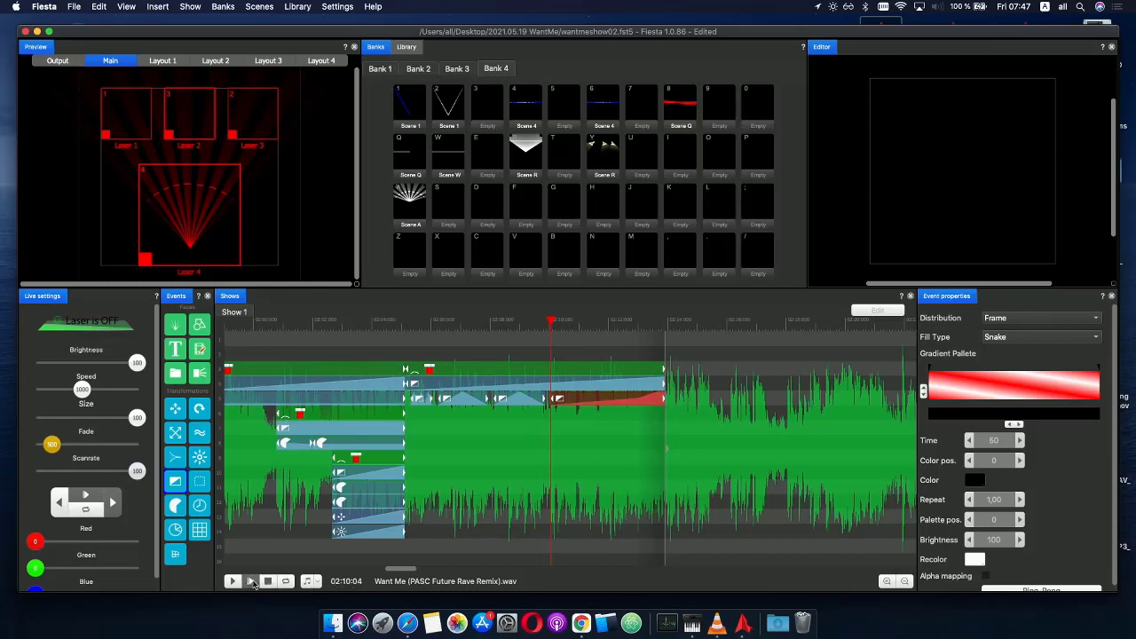
pyautogui.click(253, 582)
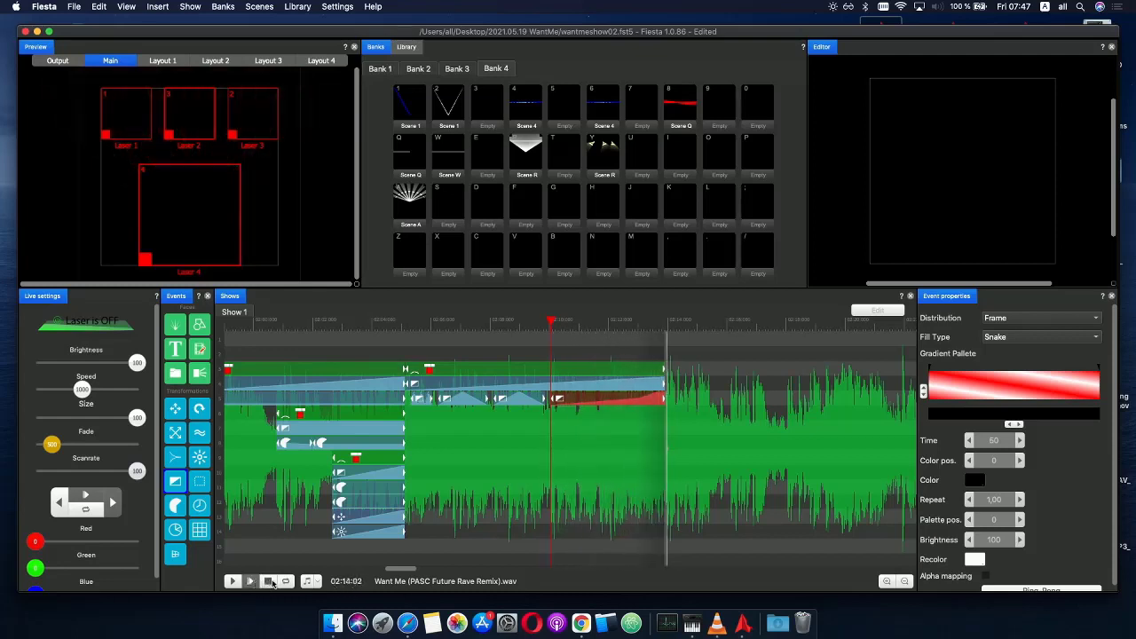
pyautogui.click(649, 329)
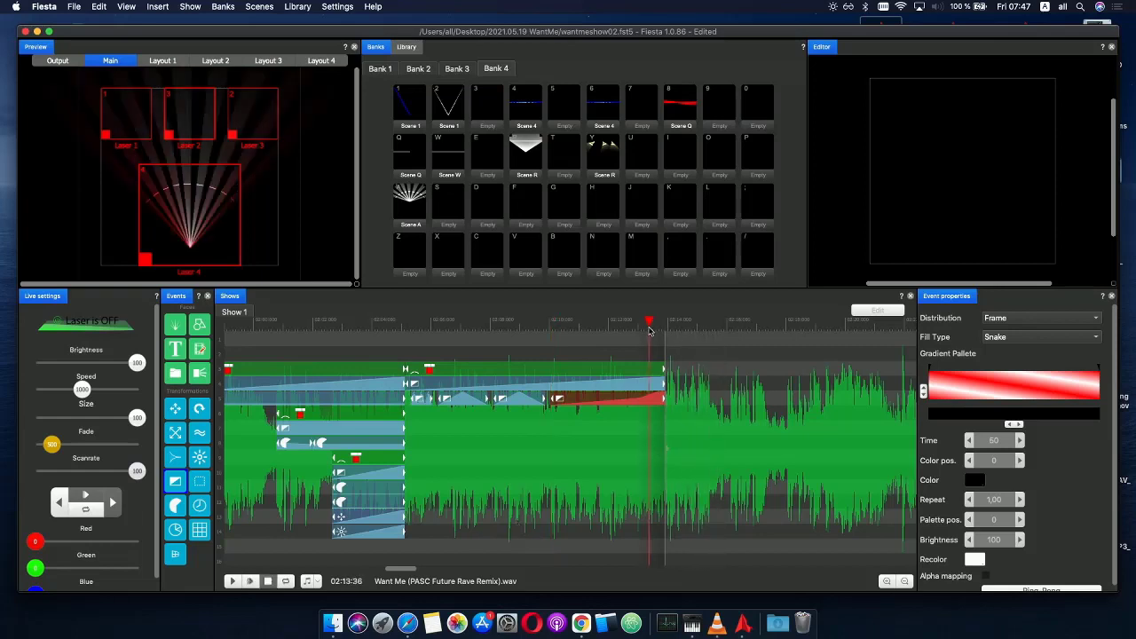
pyautogui.click(74, 6)
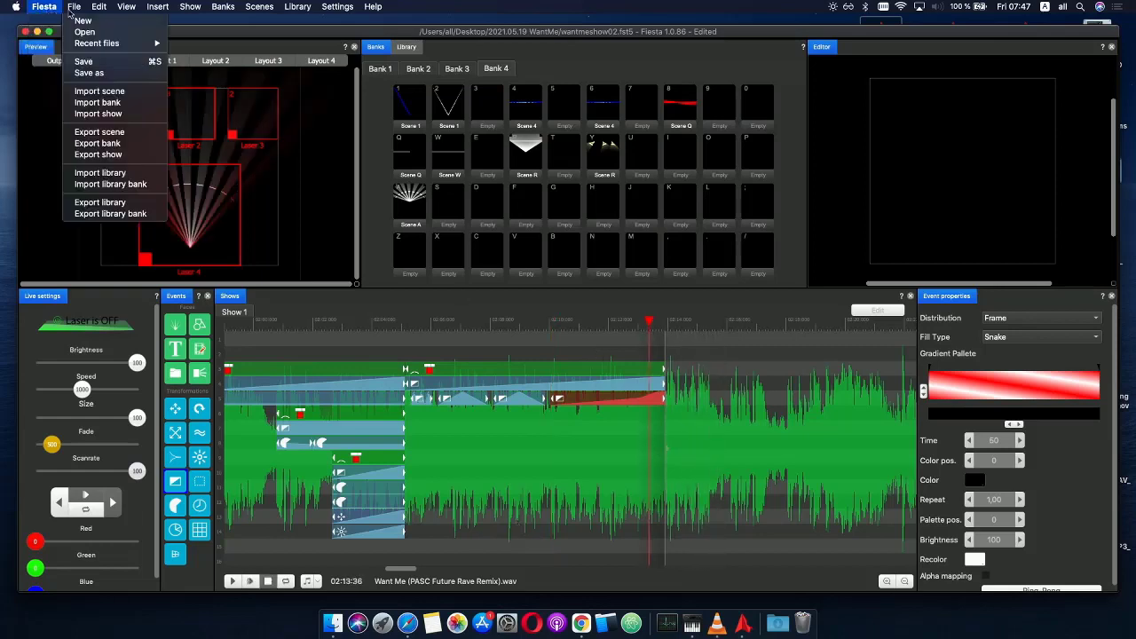
pyautogui.click(89, 57)
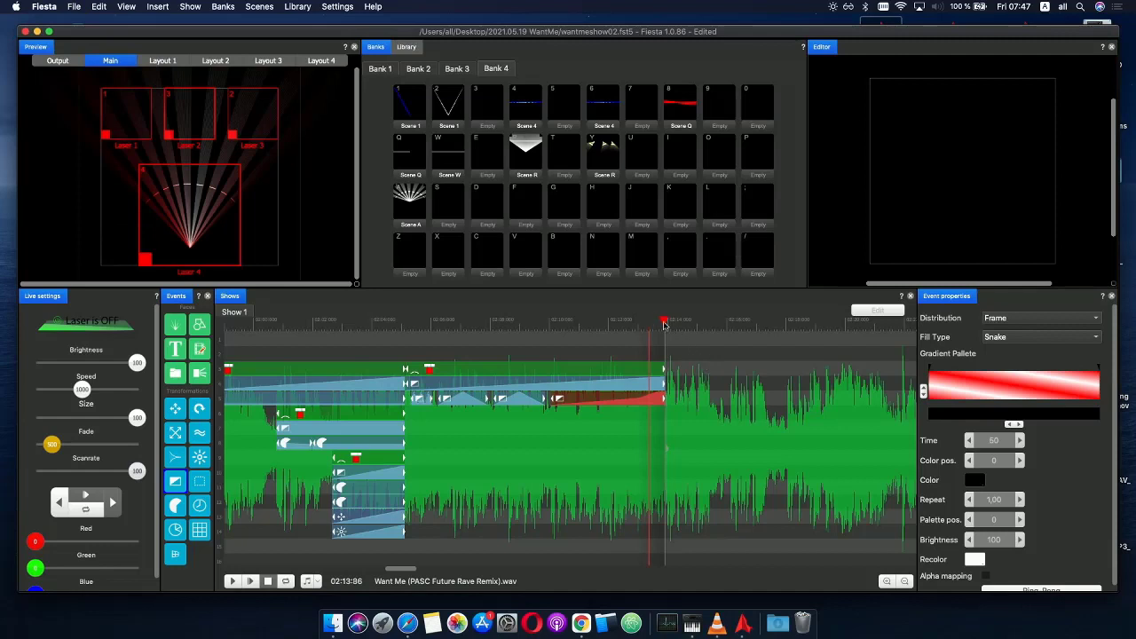
# - Scrub the end of the gradient effect and play the show from 01:56:02 to review the section
pyautogui.moveTo(664, 325); pyautogui.dragTo(634, 327)
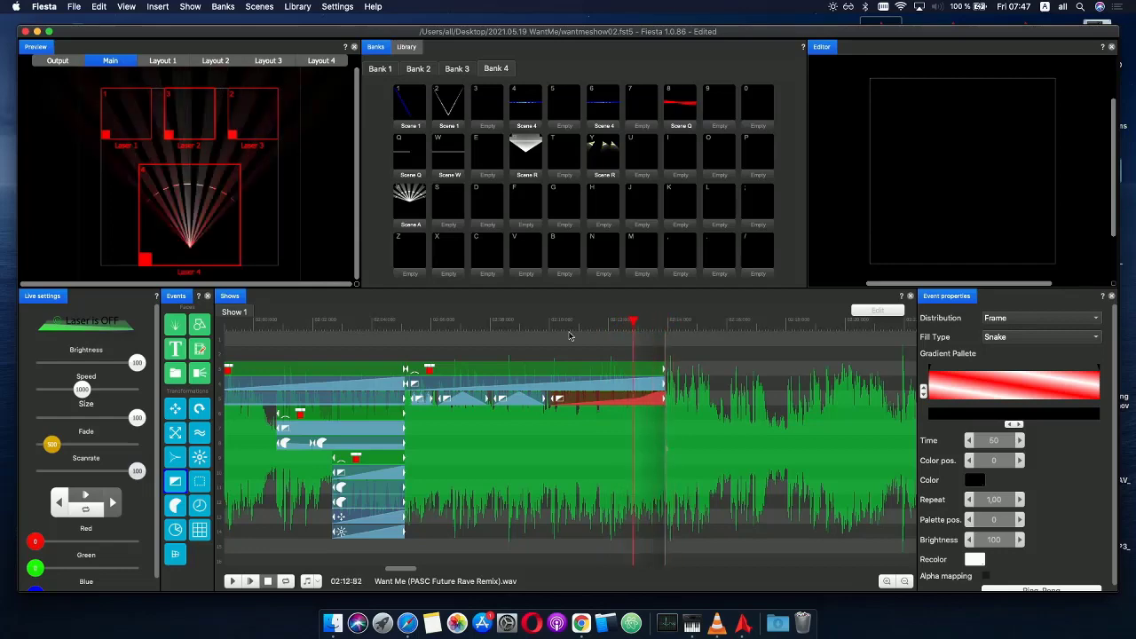
pyautogui.scroll(-3, 697, 378)
pyautogui.click(482, 320)
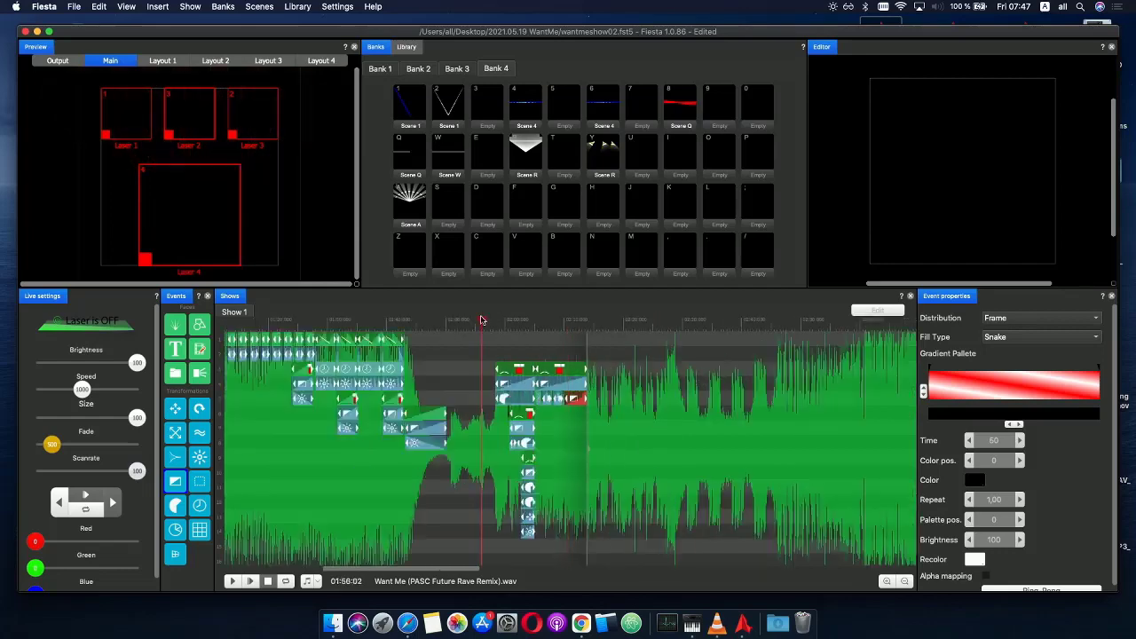
pyautogui.click(256, 581)
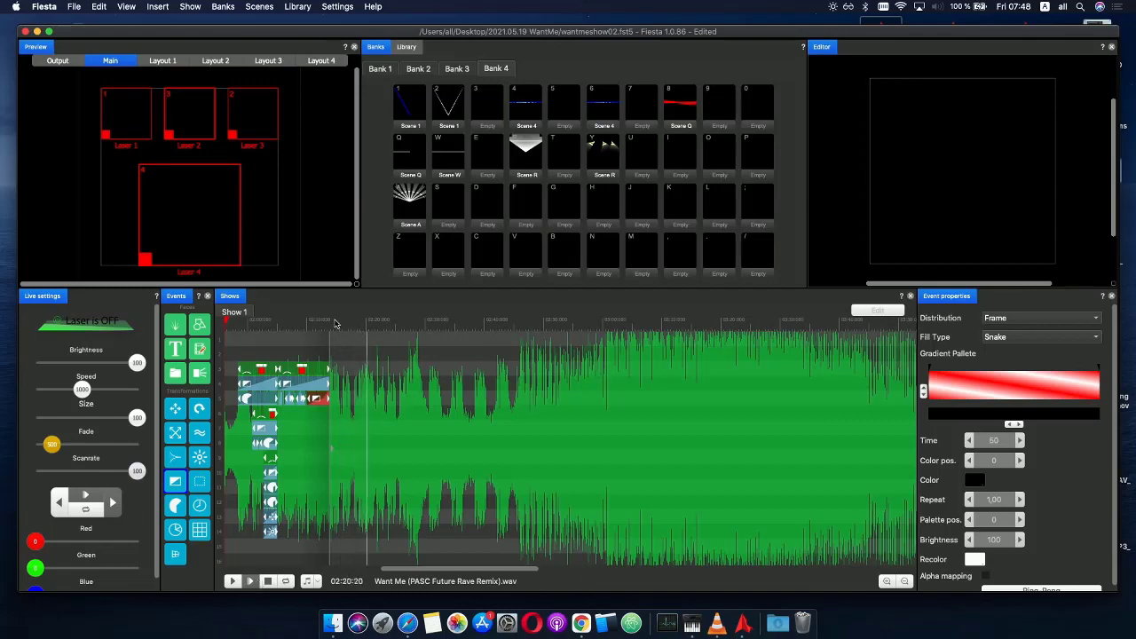
pyautogui.press('space')
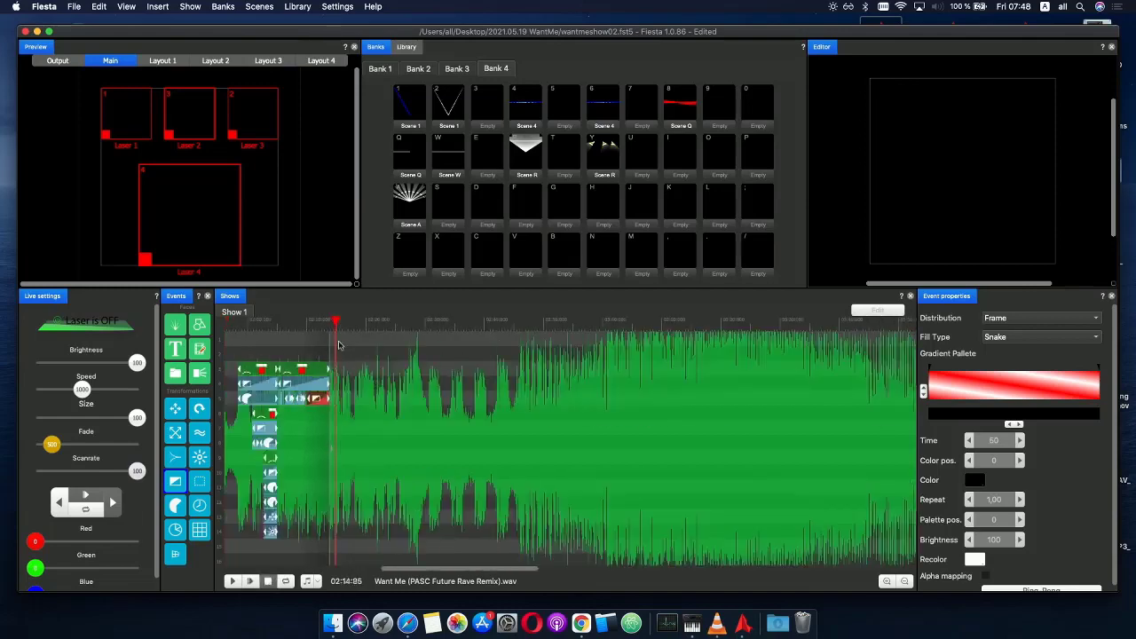
# - Extend the second red beam event and its full-length gradient to end at 02:19:20
pyautogui.scroll(2, 327, 329)
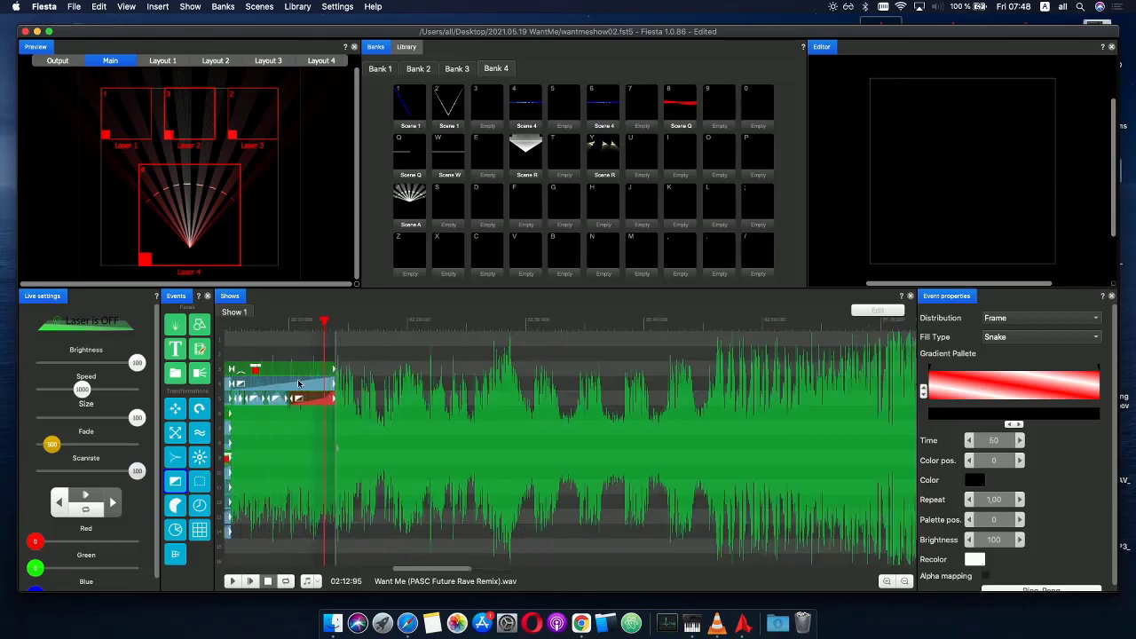
pyautogui.click(331, 385)
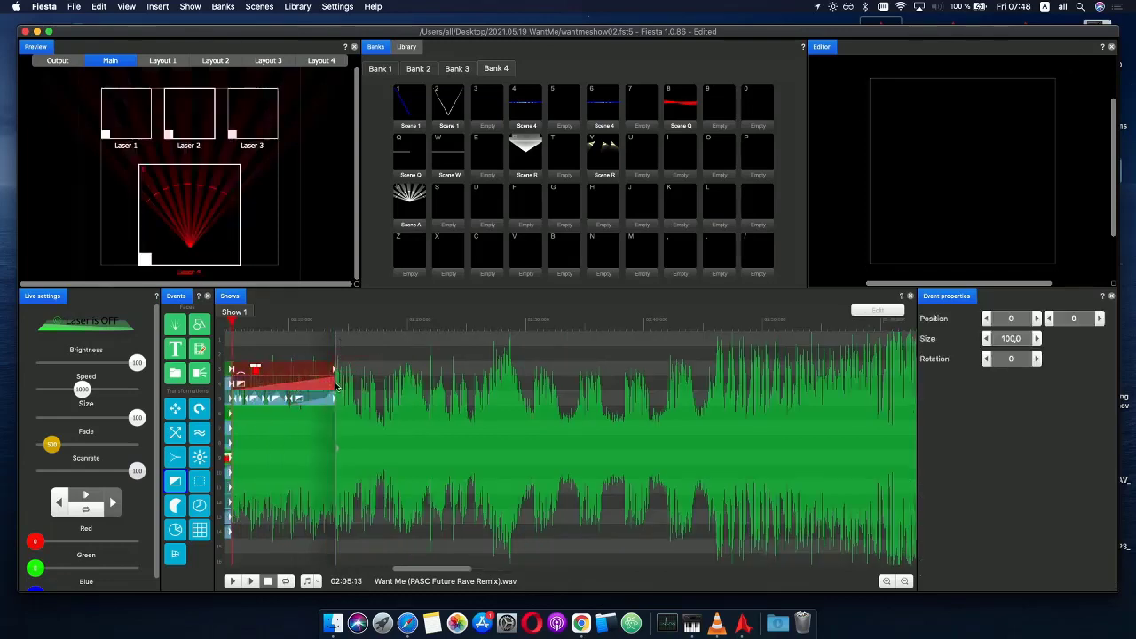
pyautogui.moveTo(336, 385); pyautogui.dragTo(398, 391)
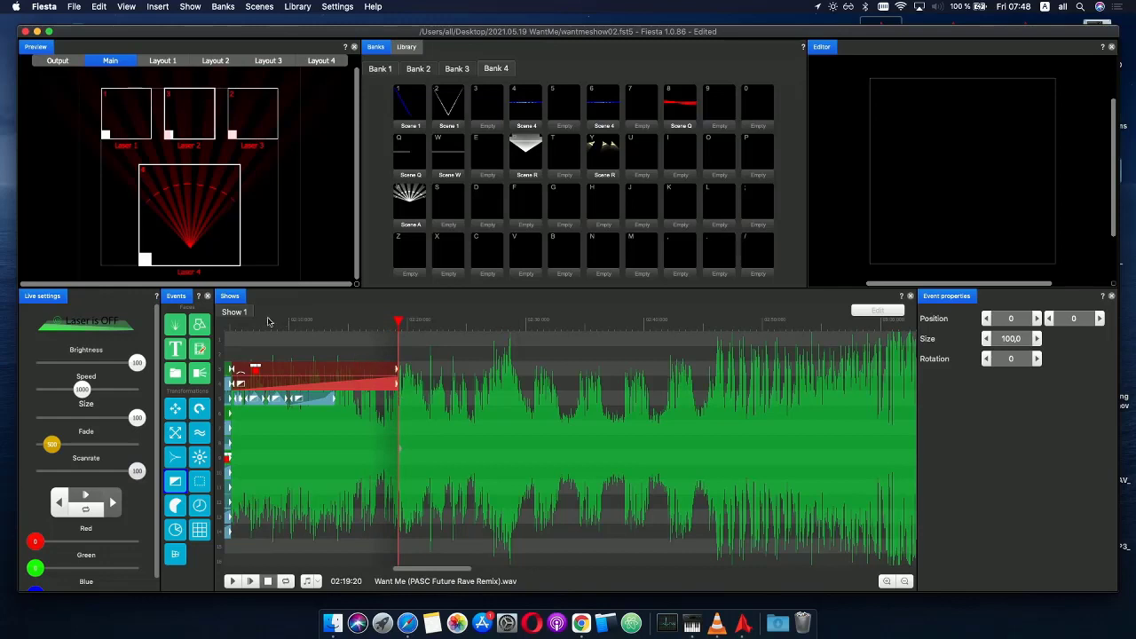
# - Copy the two short white flash gradients and paste them at 02:15:15 beneath the extended beam
pyautogui.click(268, 397)
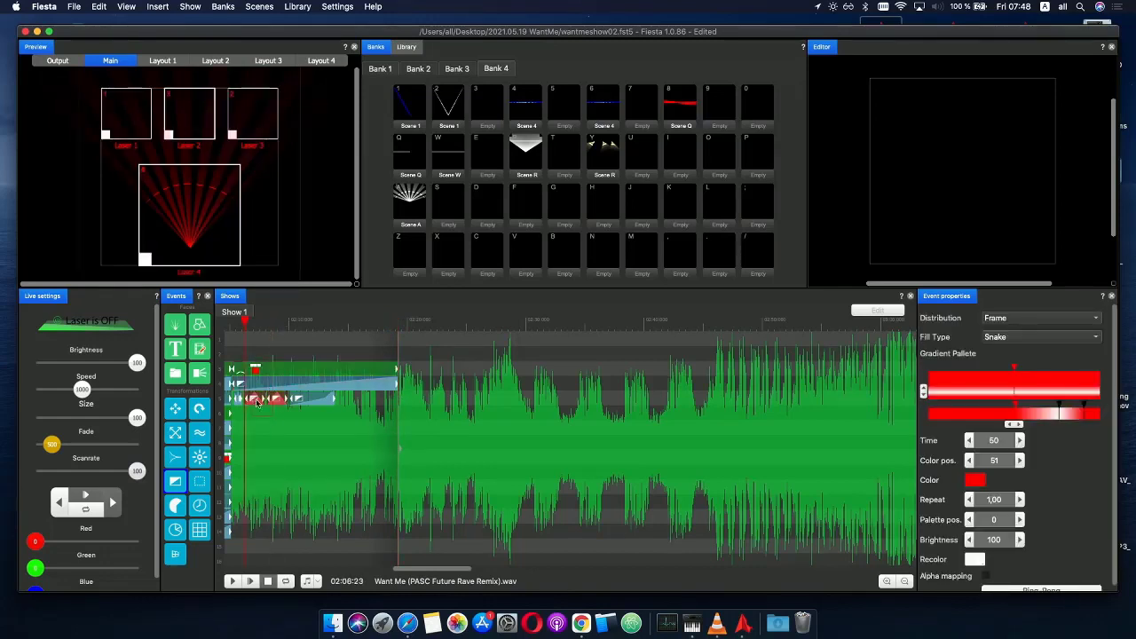
pyautogui.click(351, 402)
pyautogui.scroll(3, 370, 411)
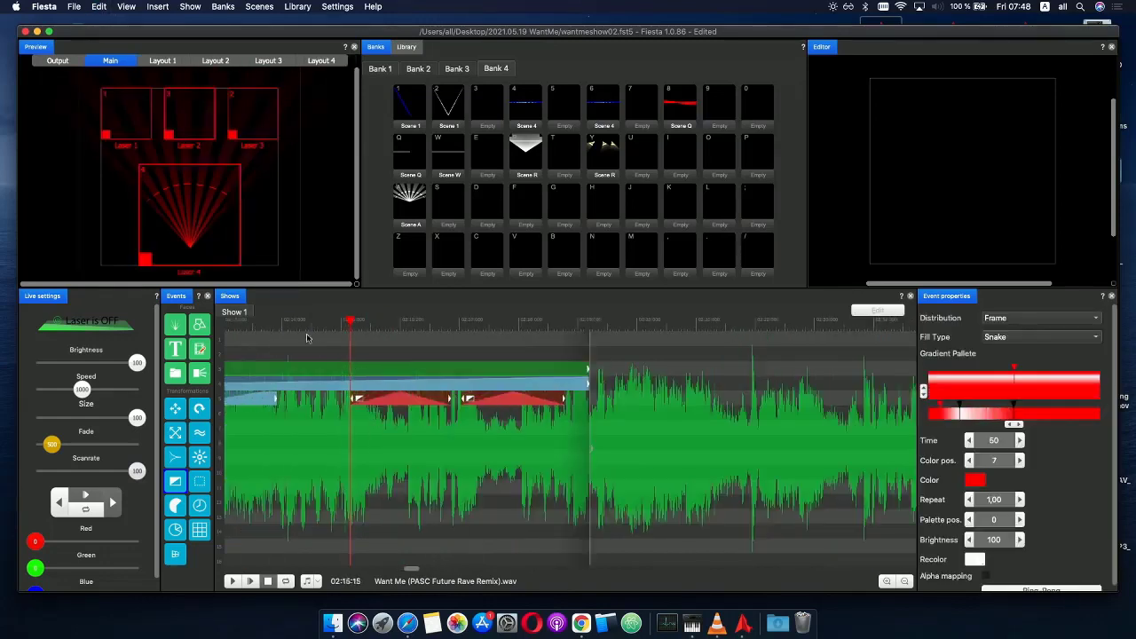
# - Move the copied flashes to start at about 02:14 and 02:16, ending the second at 02:17:42
pyautogui.moveTo(286, 326)
pyautogui.mouseDown()
pyautogui.moveTo(267, 325)
pyautogui.moveTo(280, 327)
pyautogui.mouseUp()
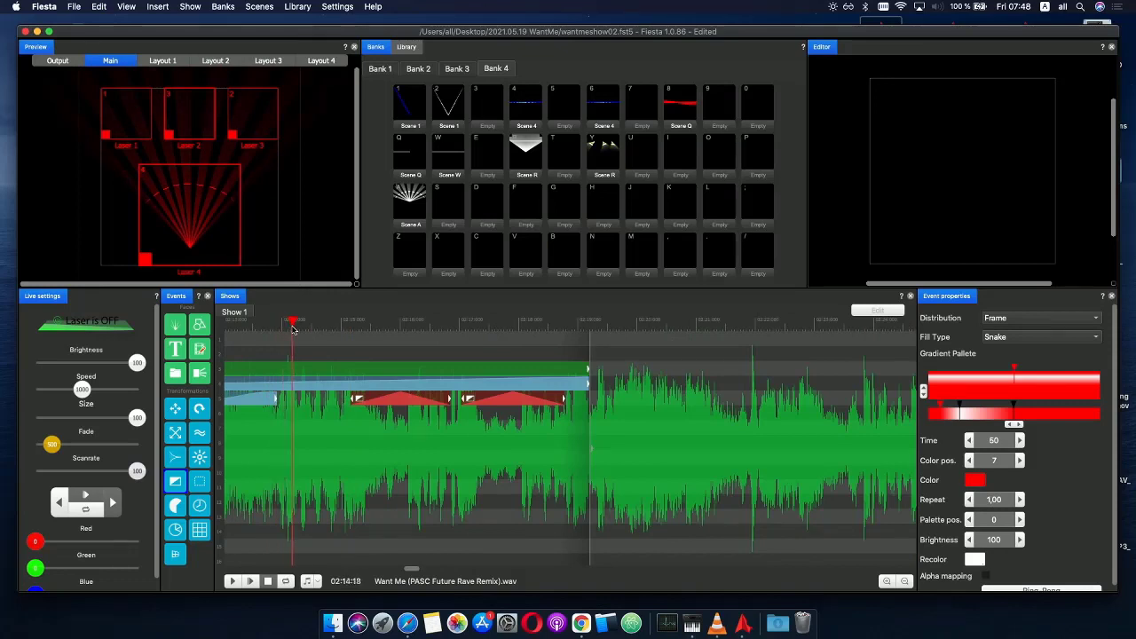
pyautogui.click(364, 420)
pyautogui.moveTo(378, 402)
pyautogui.mouseDown()
pyautogui.moveTo(302, 405)
pyautogui.moveTo(379, 404)
pyautogui.mouseUp()
pyautogui.moveTo(507, 401)
pyautogui.mouseDown()
pyautogui.moveTo(420, 401)
pyautogui.moveTo(486, 403)
pyautogui.mouseUp()
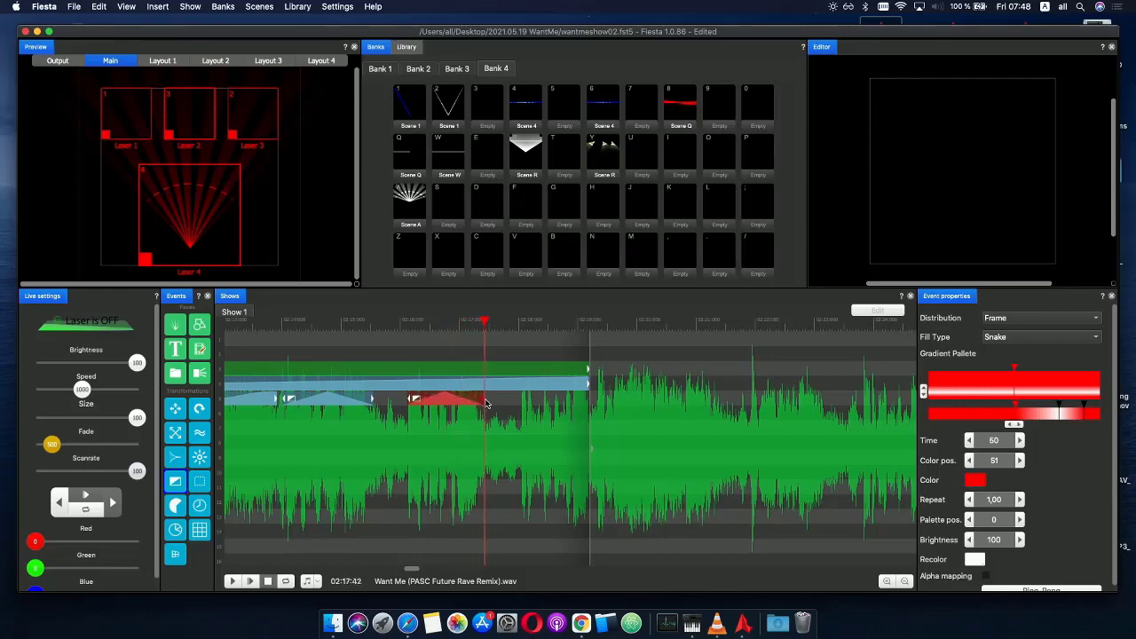
# - Add a third flash gradient at about 02:18 and trim its end to the beam's end at 02:19:20
pyautogui.scroll(-2, 497, 406)
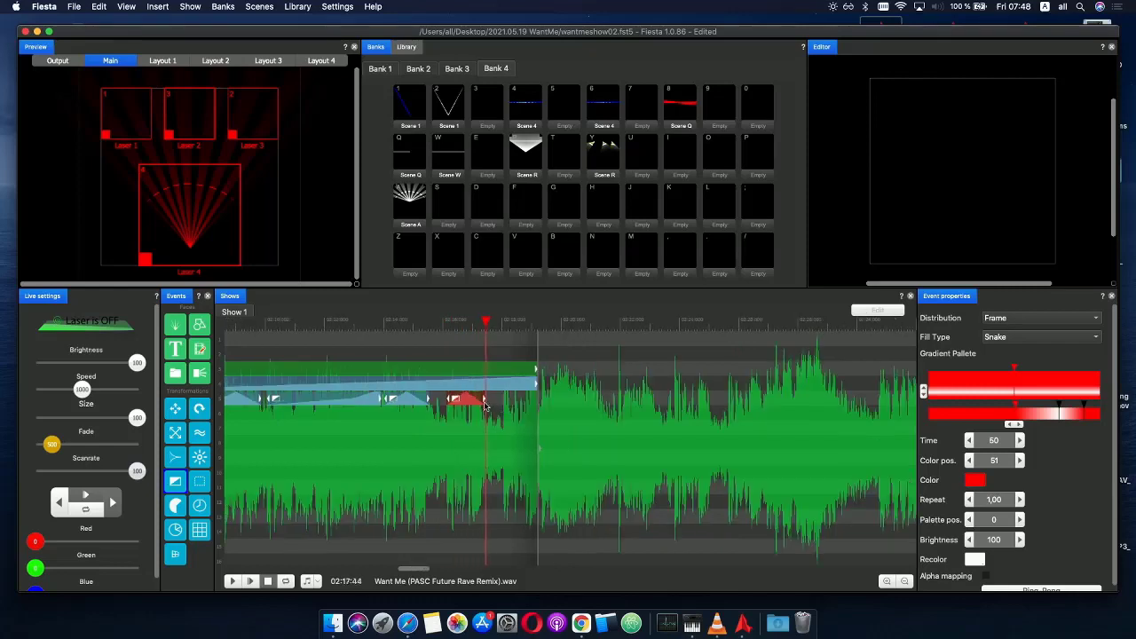
pyautogui.scroll(4, 485, 406)
pyautogui.scroll(-4, 473, 410)
pyautogui.moveTo(419, 407); pyautogui.dragTo(479, 400)
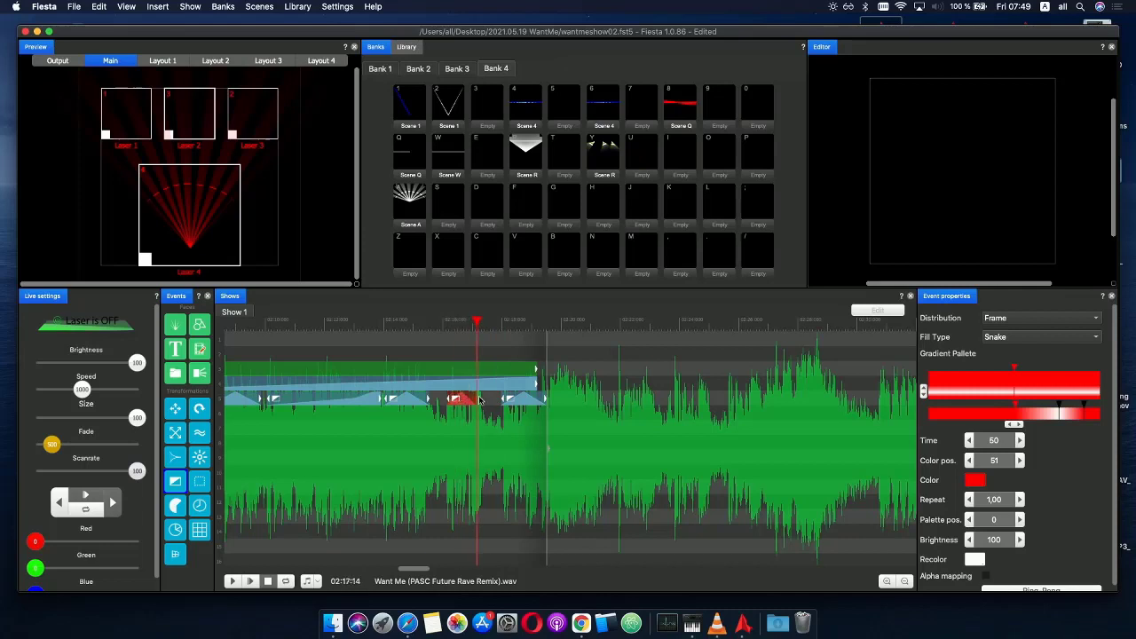
pyautogui.click(525, 404)
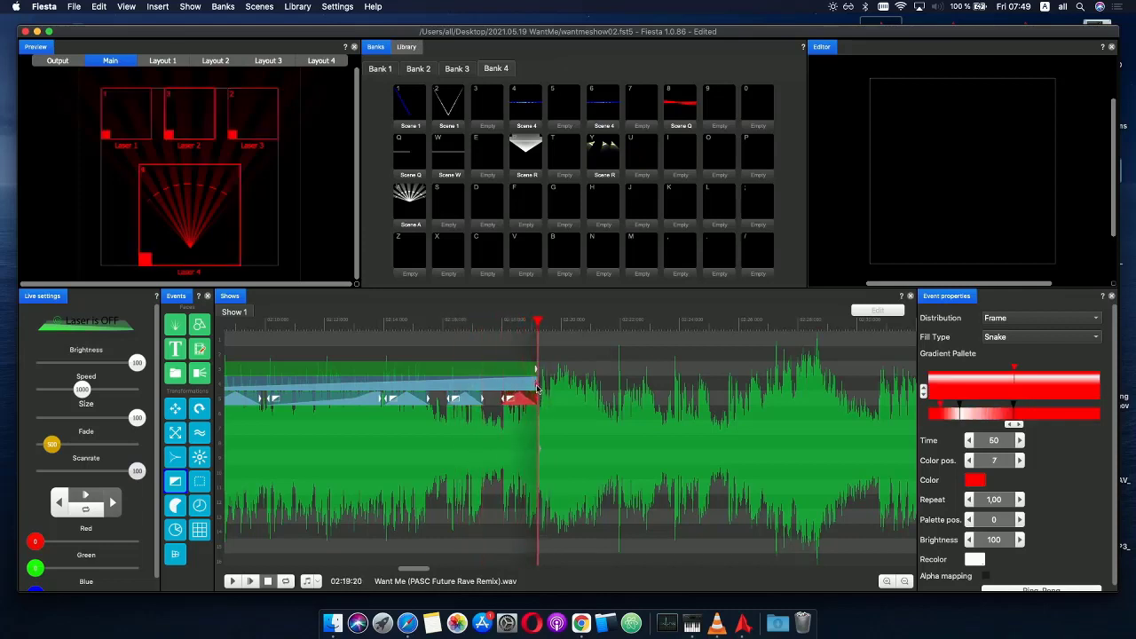
# - Play the show from shortly before the second beam to check the timing of the new flashes
pyautogui.scroll(-2, 384, 375)
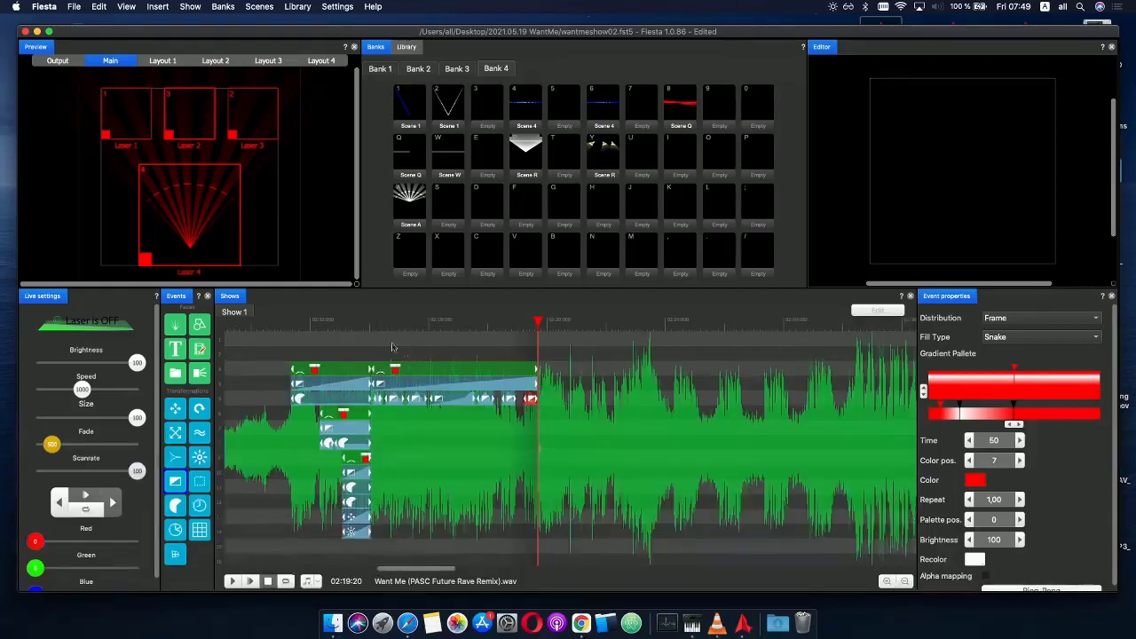
pyautogui.click(354, 330)
pyautogui.click(267, 582)
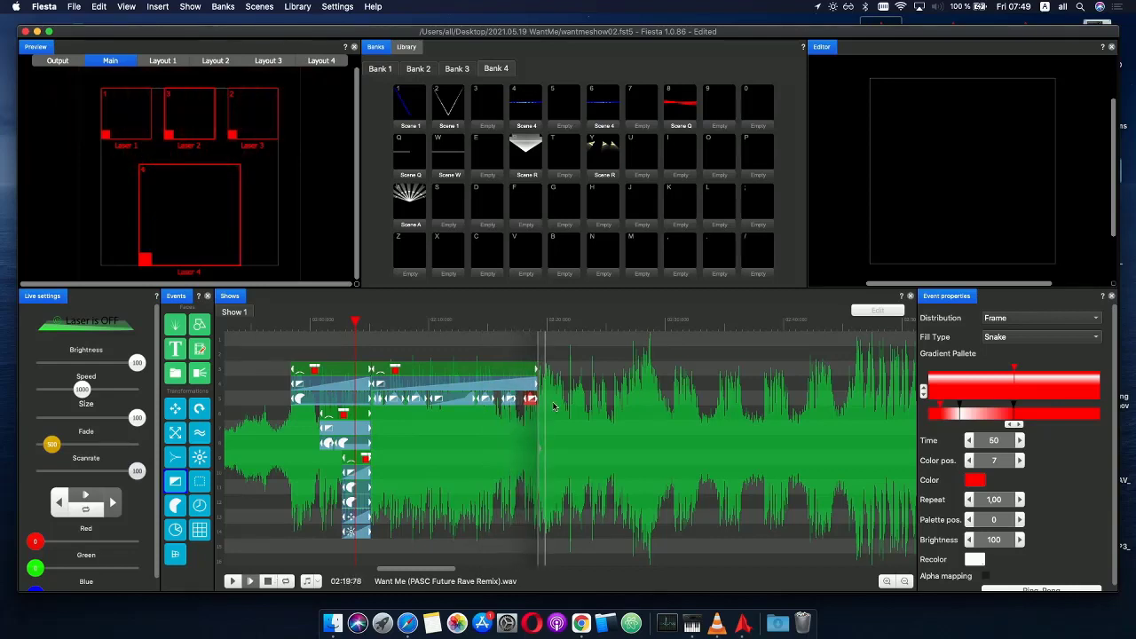
# - Narrow the last flash's white band by moving the red stop after it to color position 32
pyautogui.click(531, 325)
pyautogui.scroll(3, 557, 391)
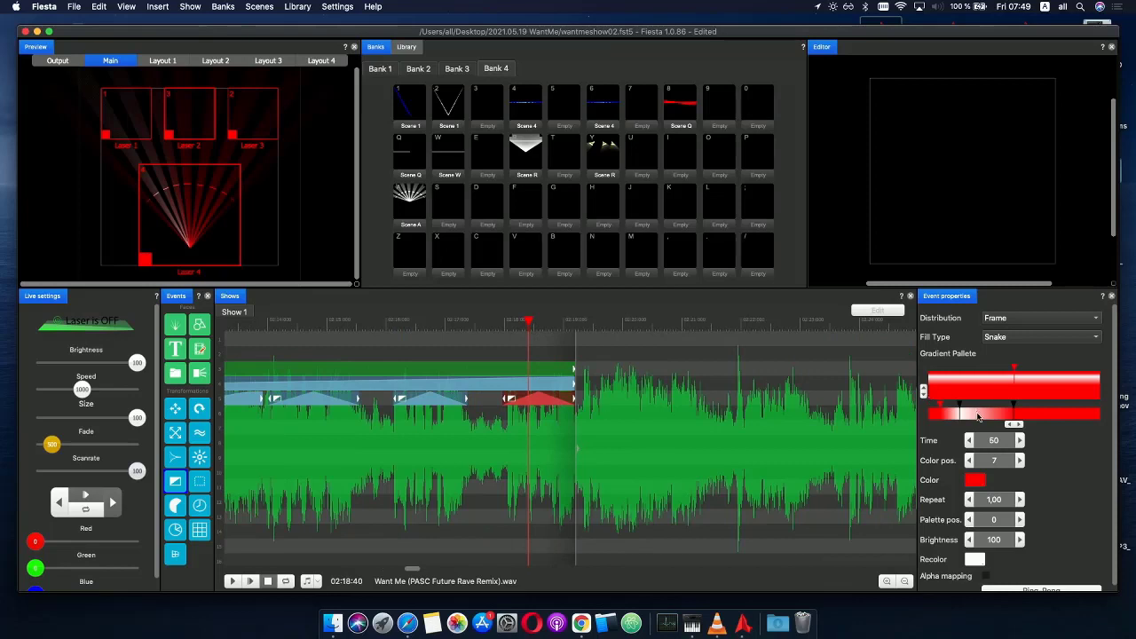
pyautogui.moveTo(1020, 415); pyautogui.dragTo(990, 417)
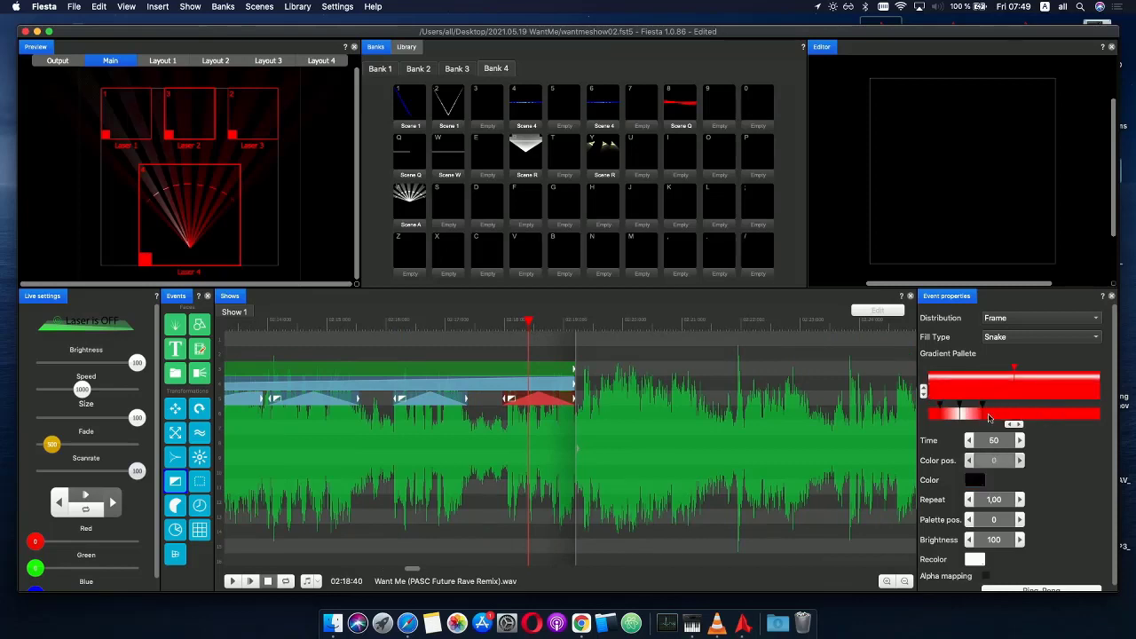
pyautogui.click(984, 416)
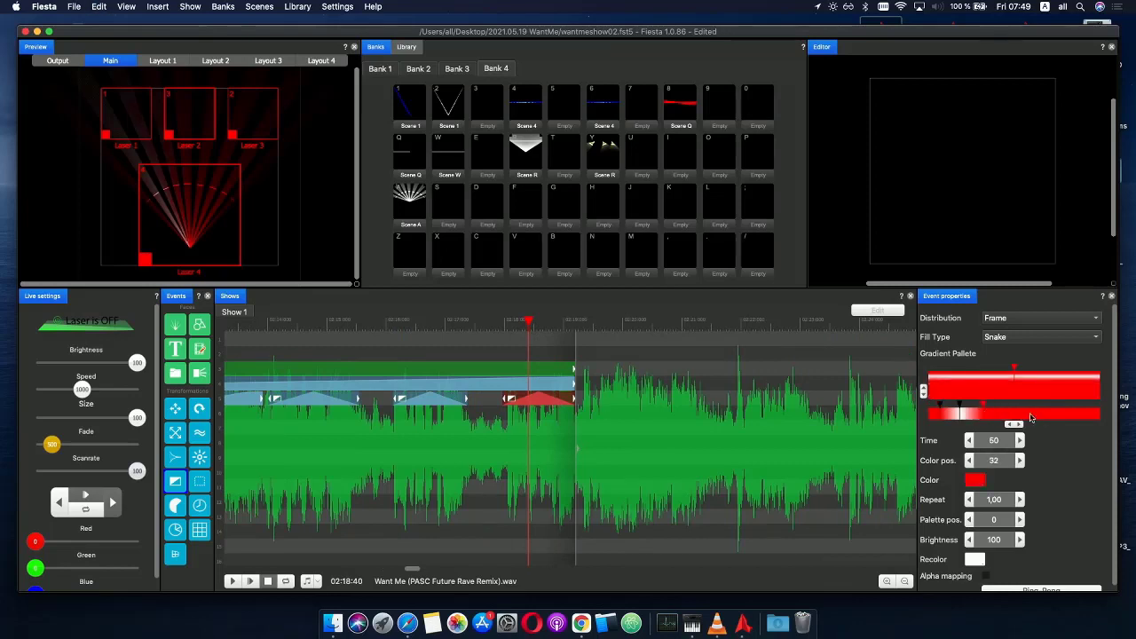
# - Add a second white band to the last flash's gradient, with white at position 77 and closing red at 88
pyautogui.click(962, 417)
pyautogui.click(964, 418)
pyautogui.click(1052, 417)
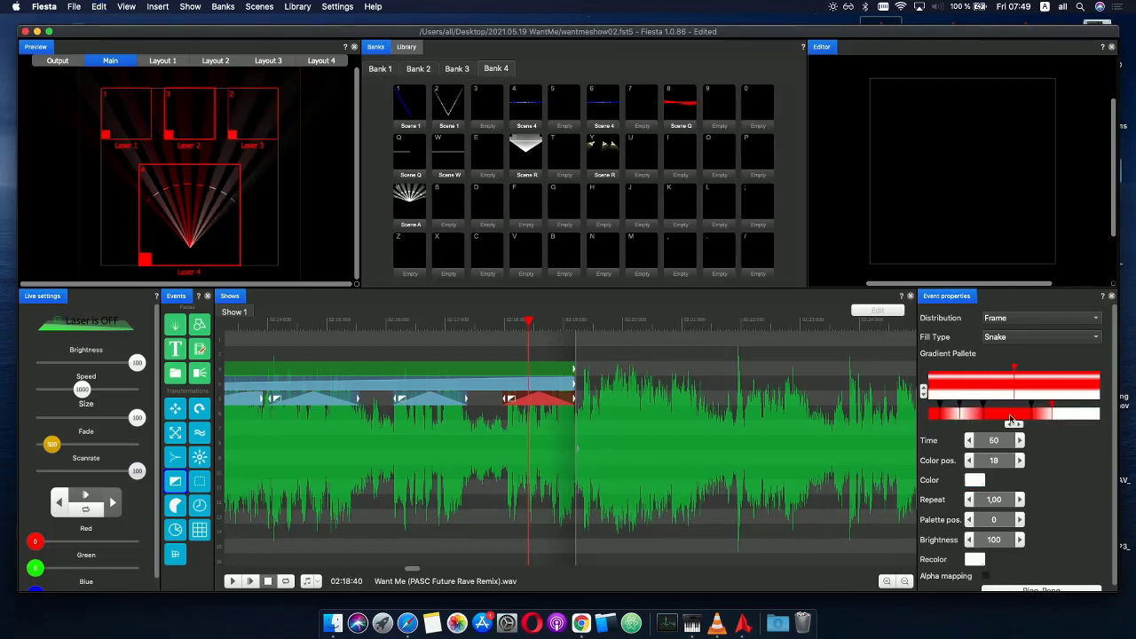
pyautogui.click(1081, 415)
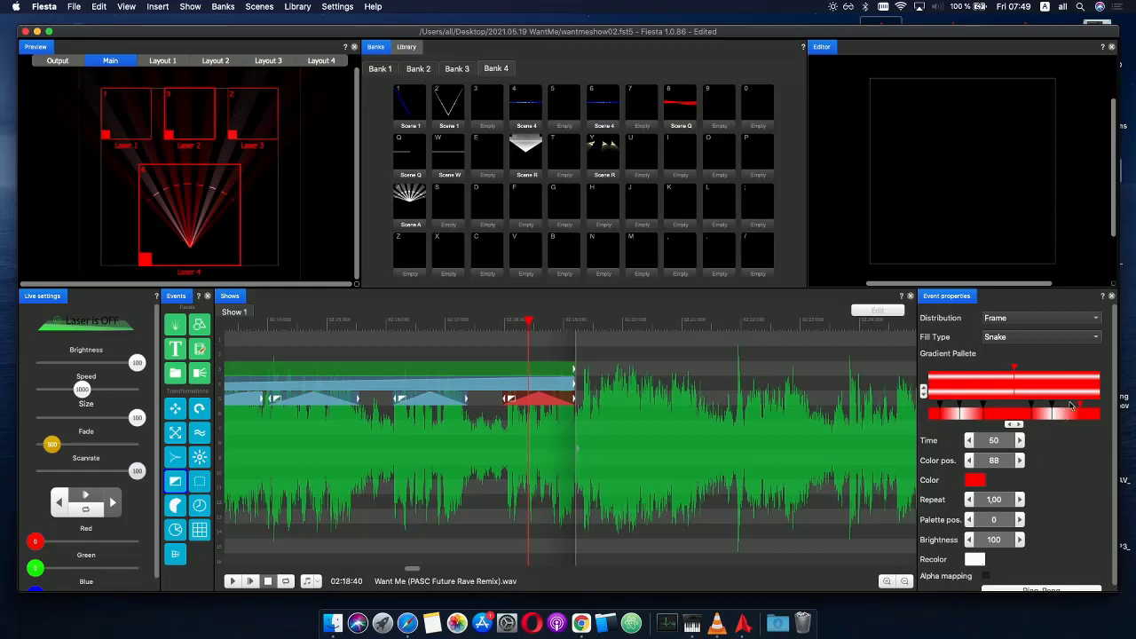
pyautogui.moveTo(1059, 417); pyautogui.dragTo(1064, 419)
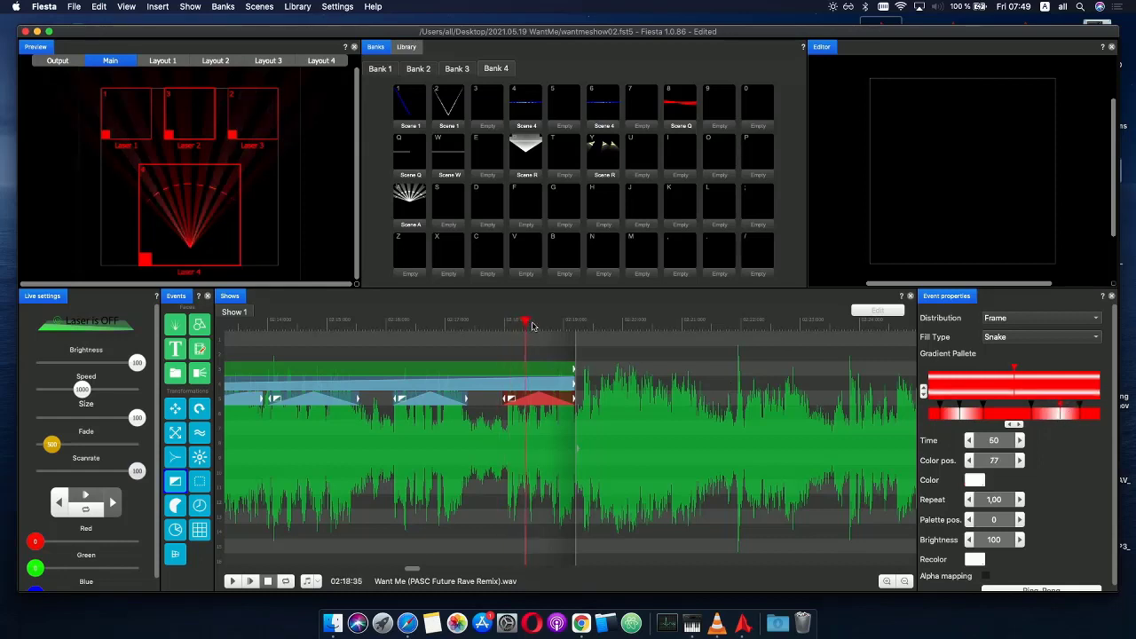
# - Scrub and play the three new flashes through the end of the beam to check the double-band gradient
pyautogui.click(420, 323)
pyautogui.moveTo(420, 323); pyautogui.dragTo(584, 329)
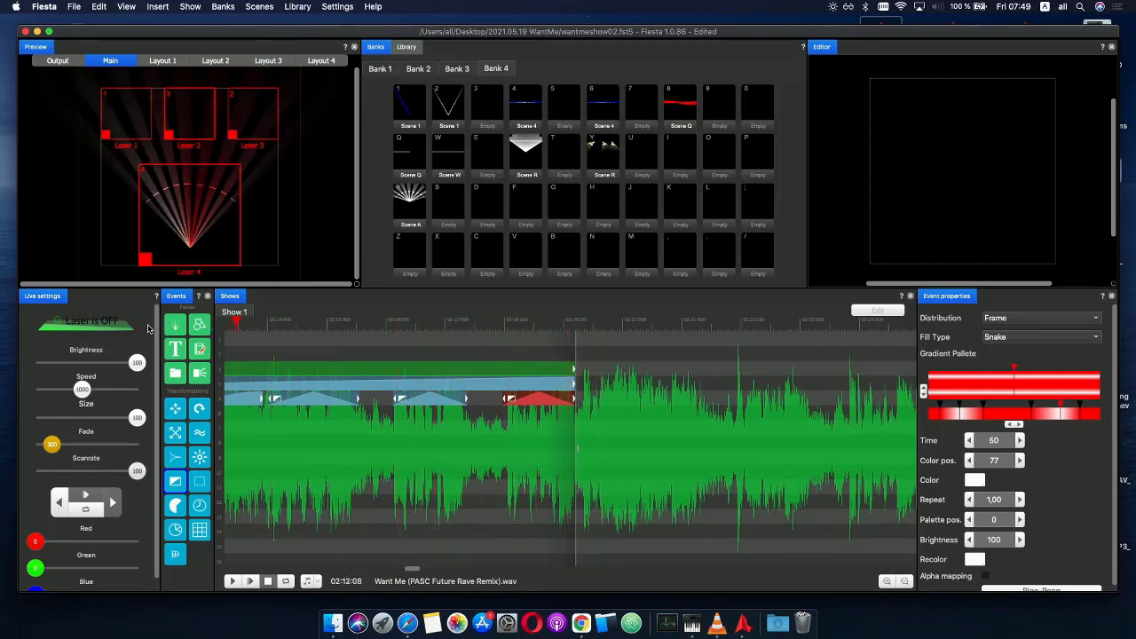
pyautogui.click(314, 325)
pyautogui.click(251, 581)
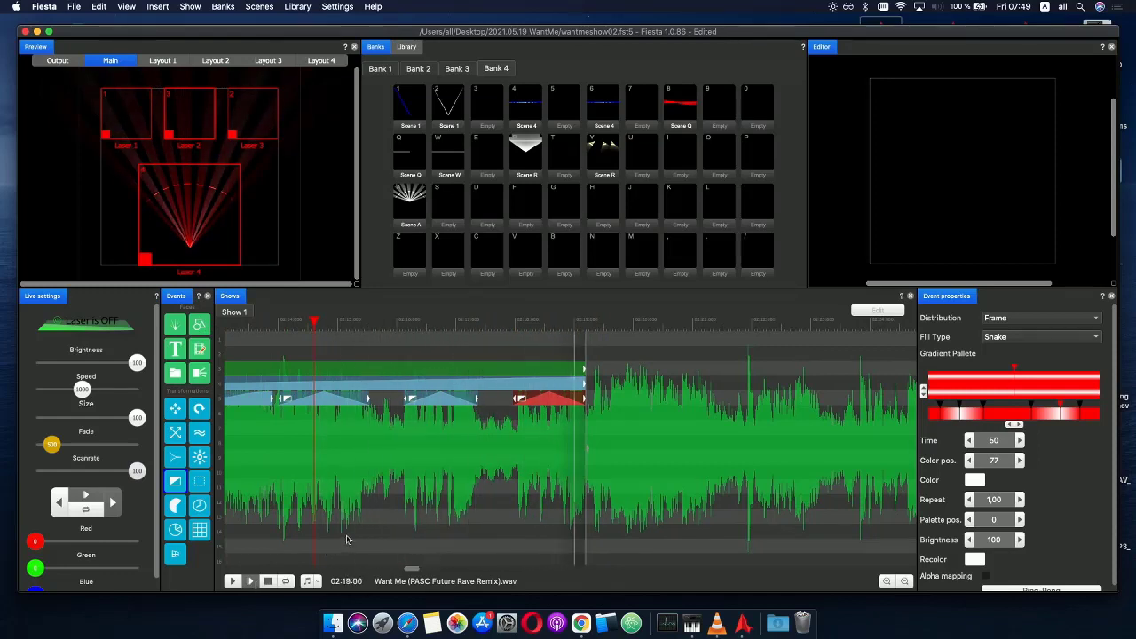
pyautogui.click(578, 322)
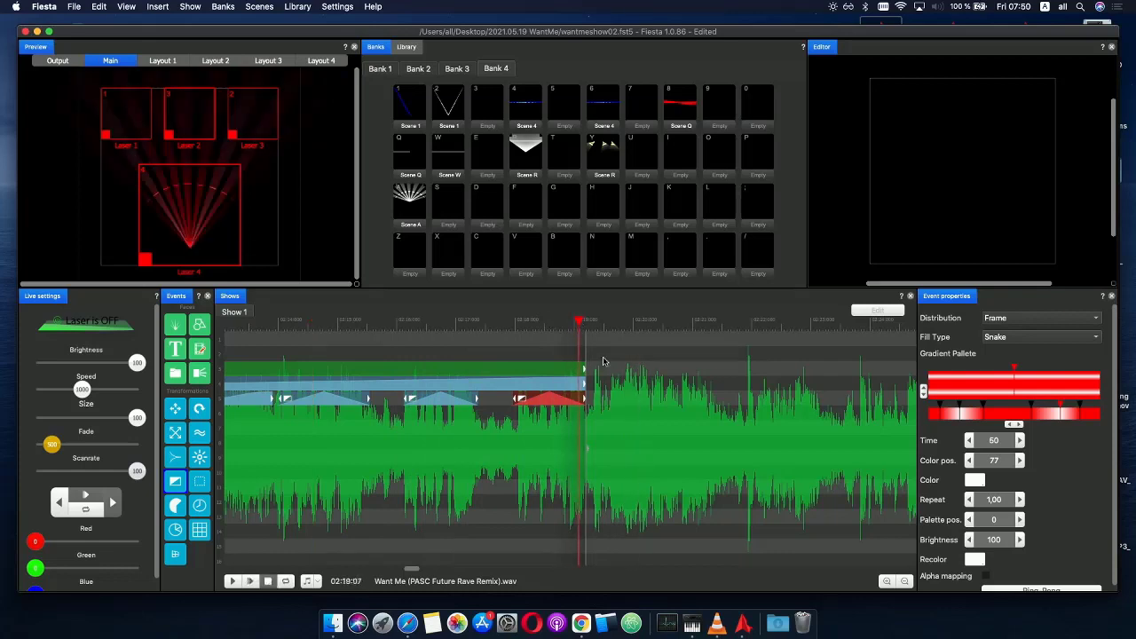
# - Extend the red beam and its gradient to 02:21:27, and add an Open/Close effect beneath them from 02:19:31 to the beam's end
pyautogui.click(565, 380)
pyautogui.moveTo(564, 380); pyautogui.dragTo(709, 387)
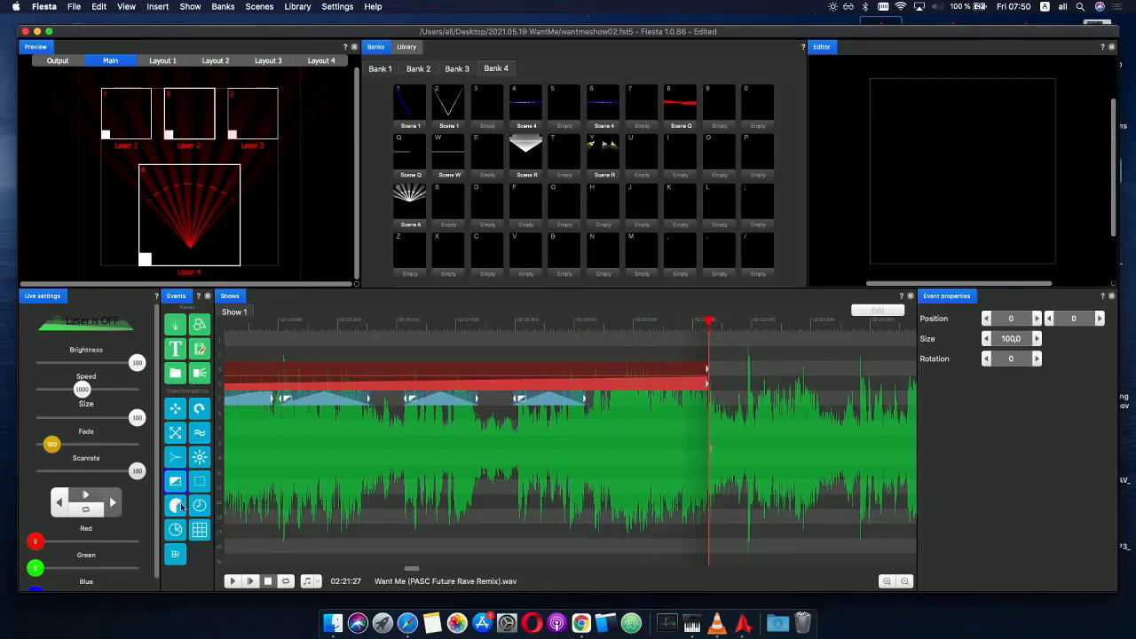
pyautogui.moveTo(177, 505); pyautogui.dragTo(664, 404)
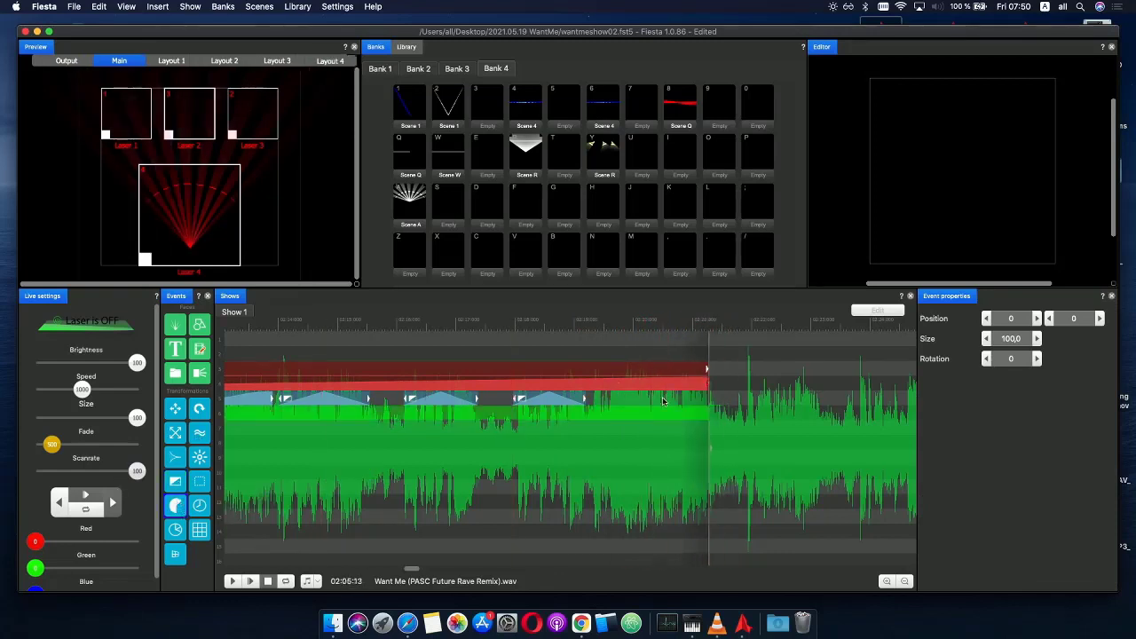
pyautogui.moveTo(591, 417); pyautogui.dragTo(832, 411)
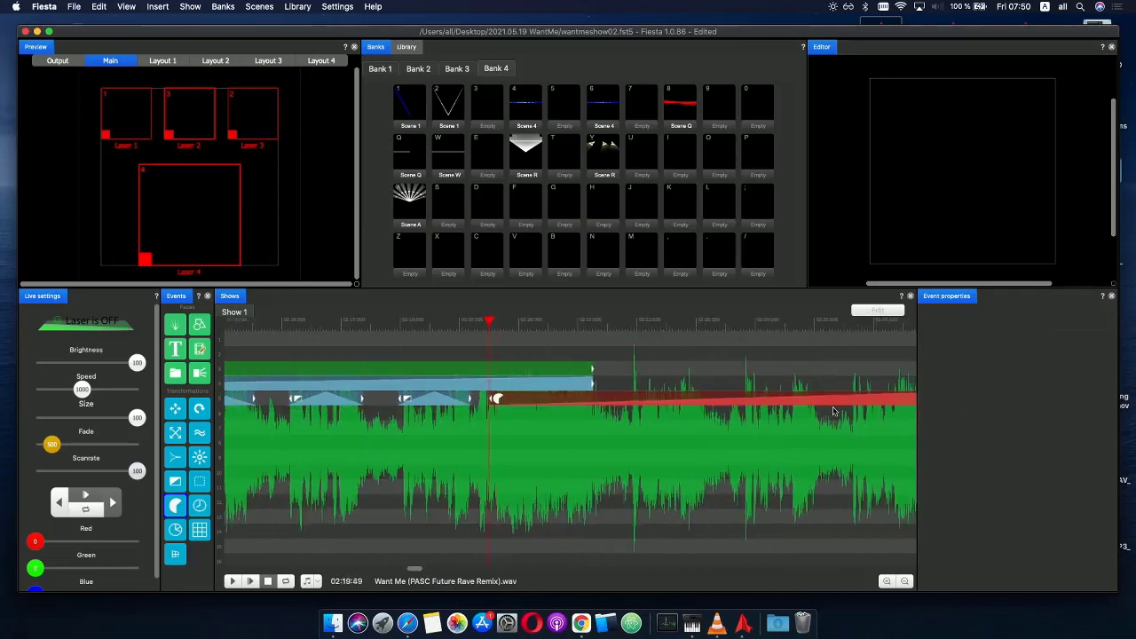
pyautogui.moveTo(682, 407); pyautogui.dragTo(594, 387)
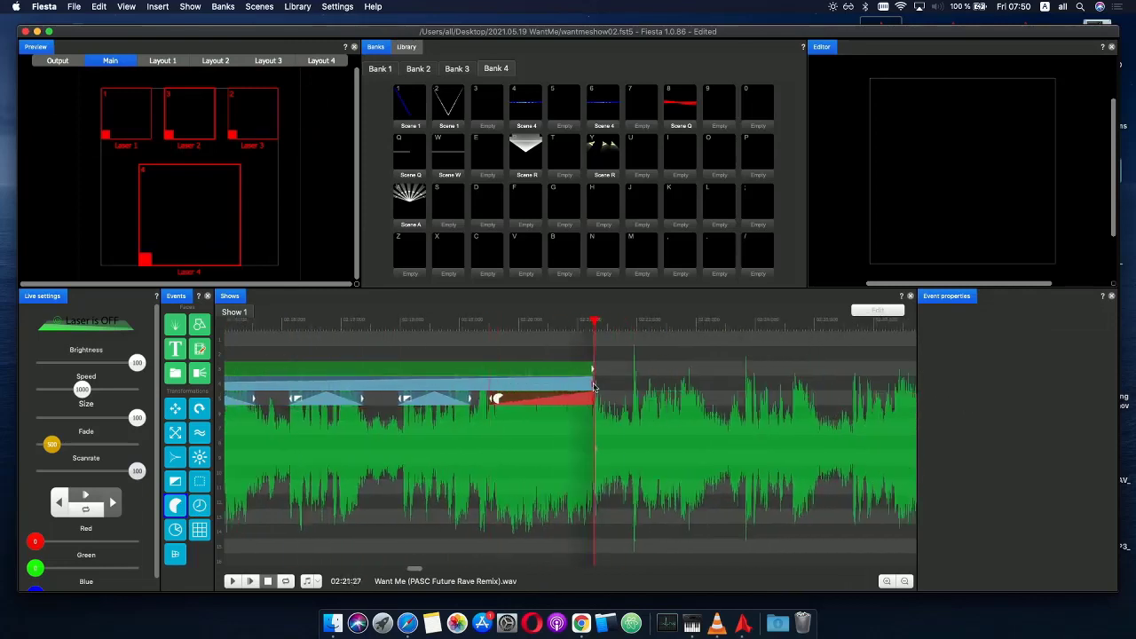
pyautogui.moveTo(468, 325)
pyautogui.mouseDown()
pyautogui.moveTo(613, 325)
pyautogui.moveTo(466, 325)
pyautogui.moveTo(476, 325)
pyautogui.mouseUp()
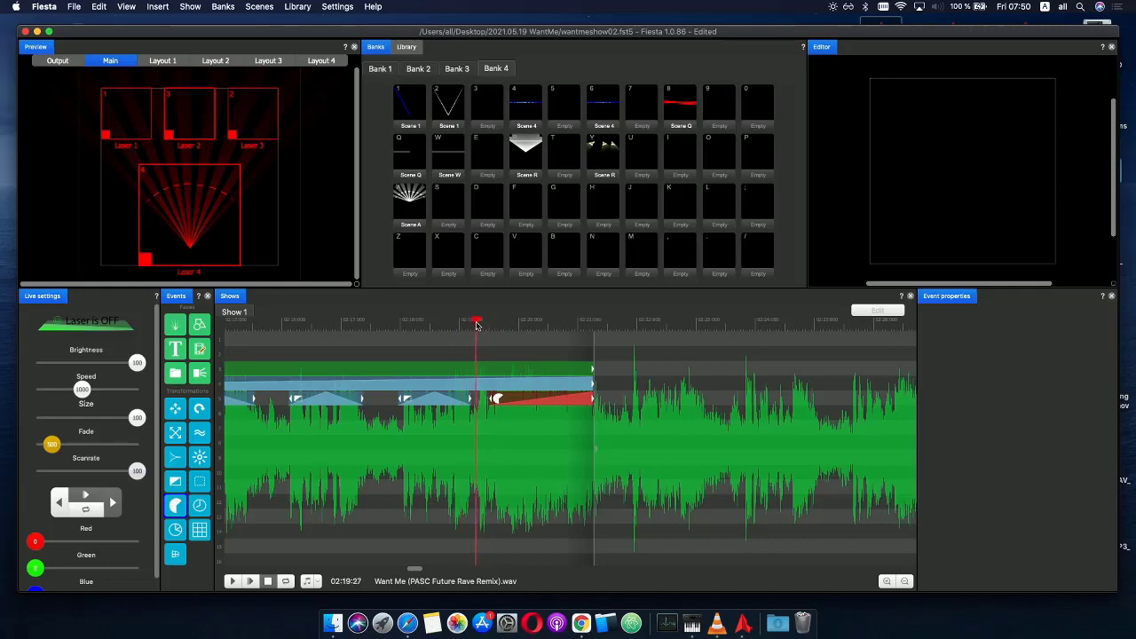
pyautogui.moveTo(498, 398); pyautogui.dragTo(485, 399)
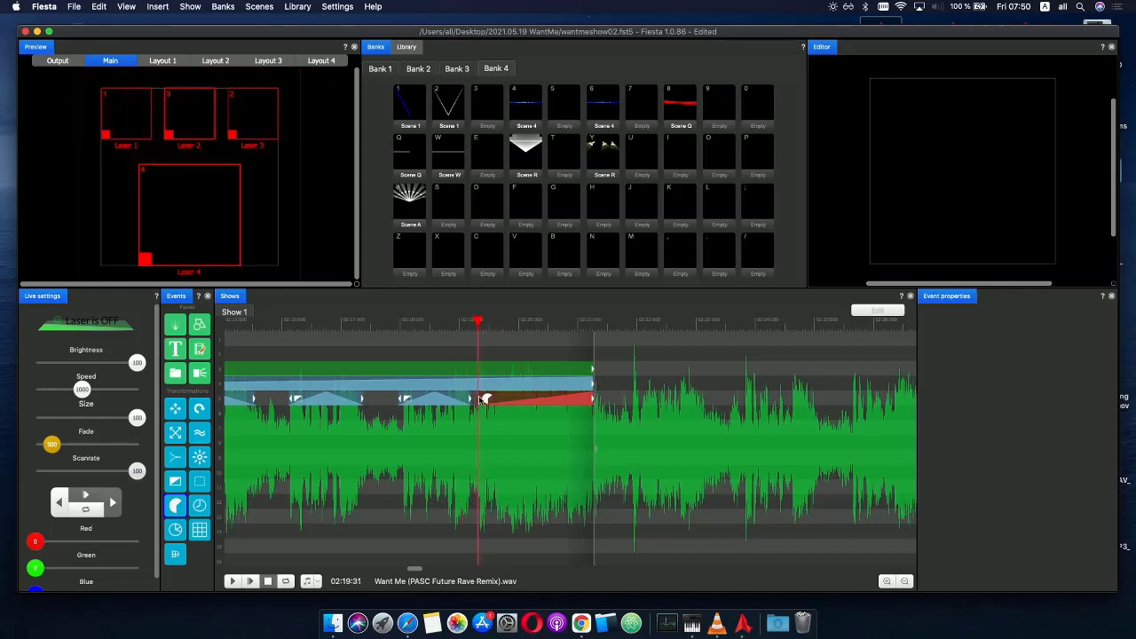
# - Shape the Open/Close time graph to rise from near 0 to 100 at time 50, drop to -100, and end near 0 at time 100
pyautogui.click(490, 400)
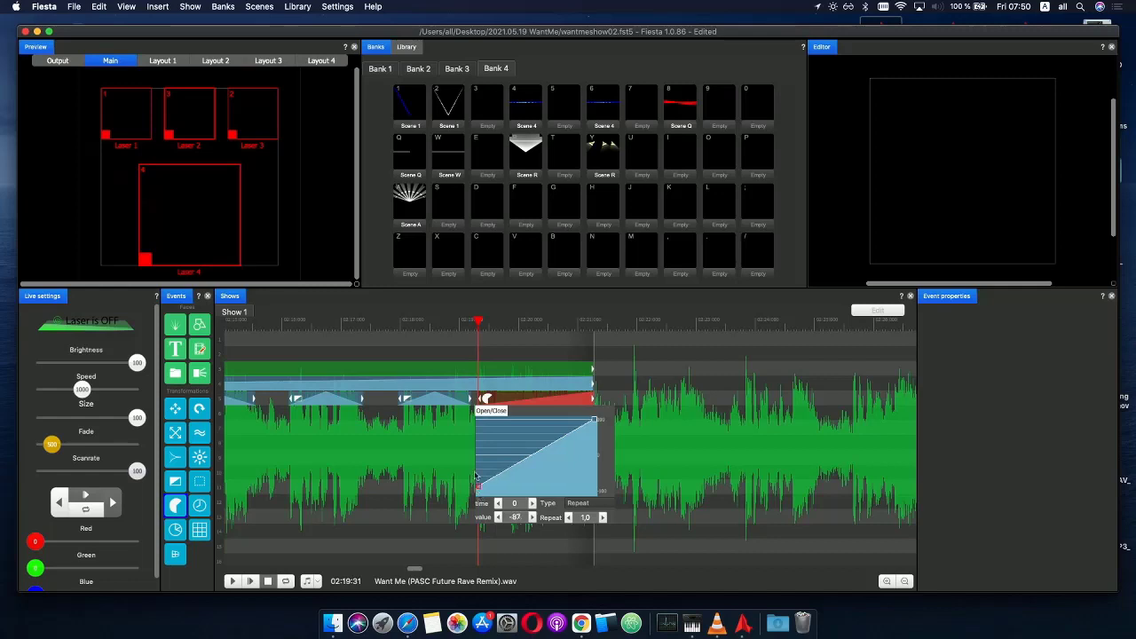
pyautogui.moveTo(475, 478); pyautogui.dragTo(472, 454)
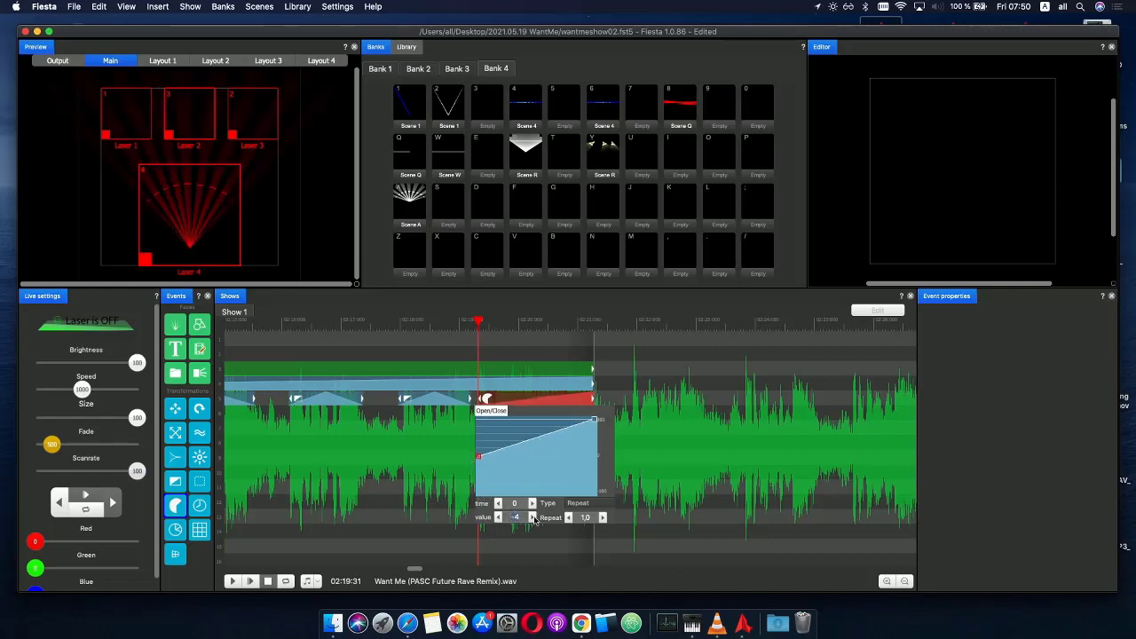
pyautogui.moveTo(595, 423); pyautogui.dragTo(537, 421)
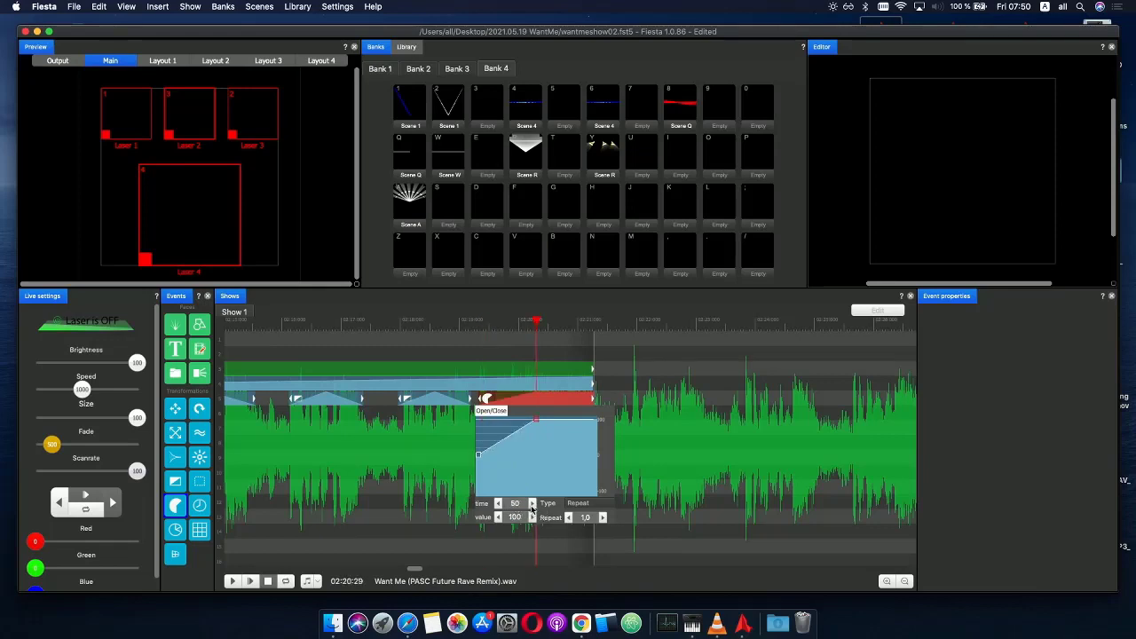
pyautogui.click(537, 489)
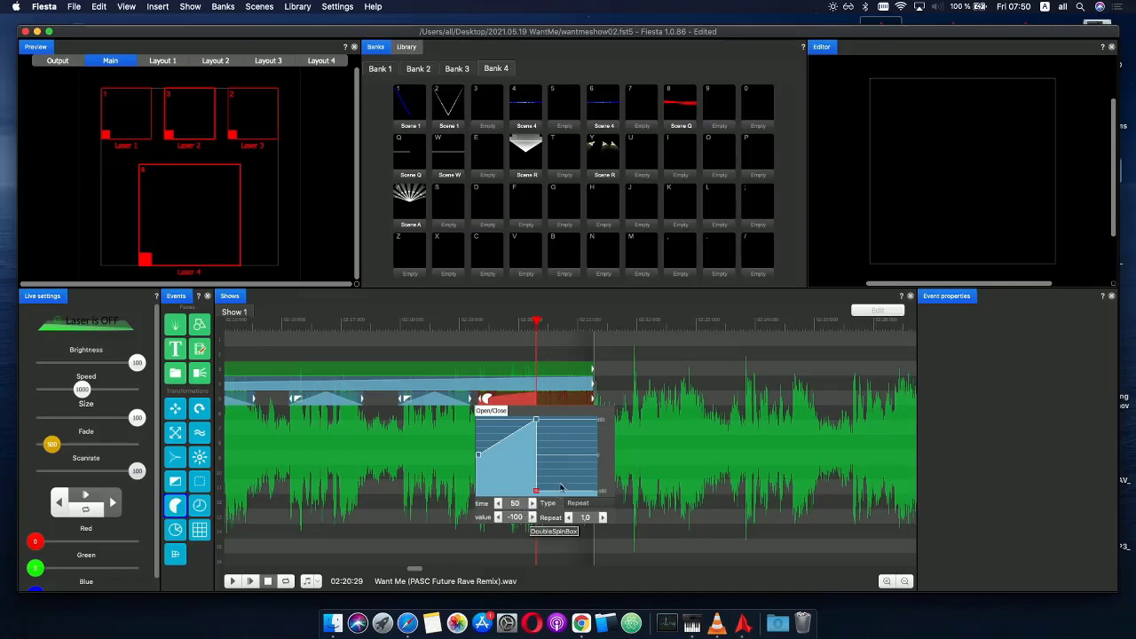
pyautogui.moveTo(598, 490); pyautogui.dragTo(601, 455)
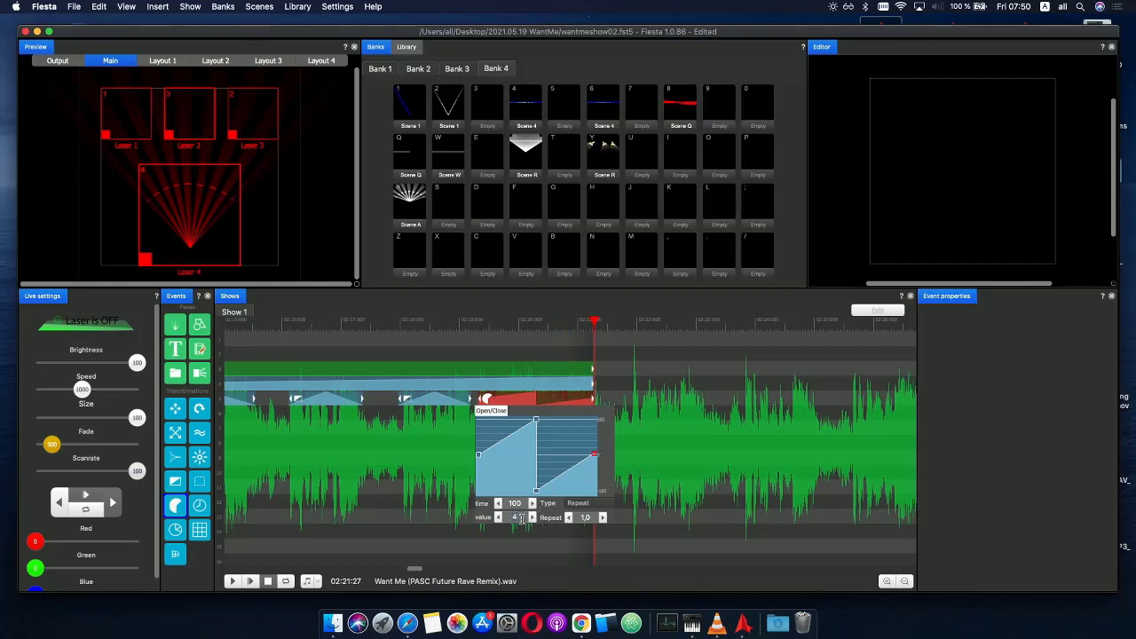
# - Play the show from 02:17:11 to check the Open/Close effect at the end of the beam
pyautogui.click(463, 334)
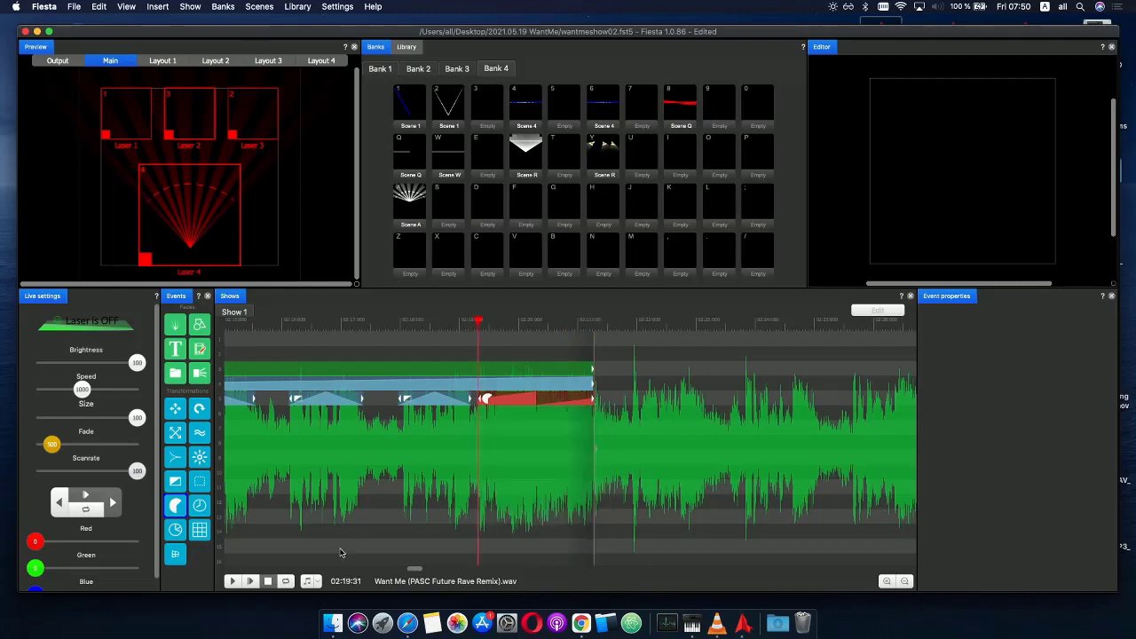
pyautogui.click(340, 329)
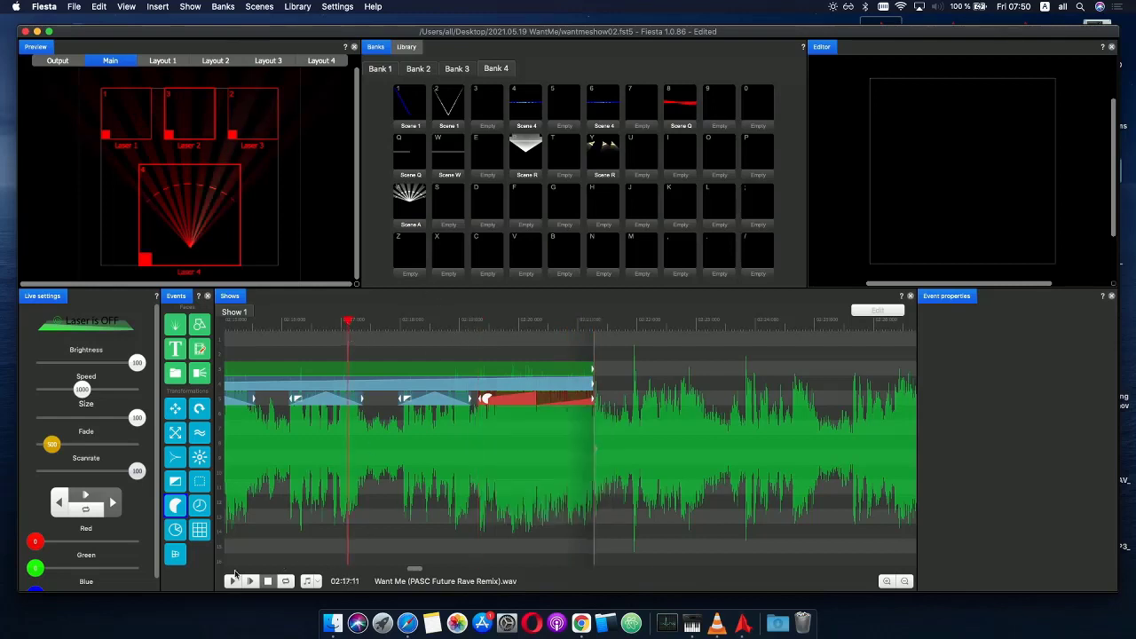
pyautogui.click(252, 581)
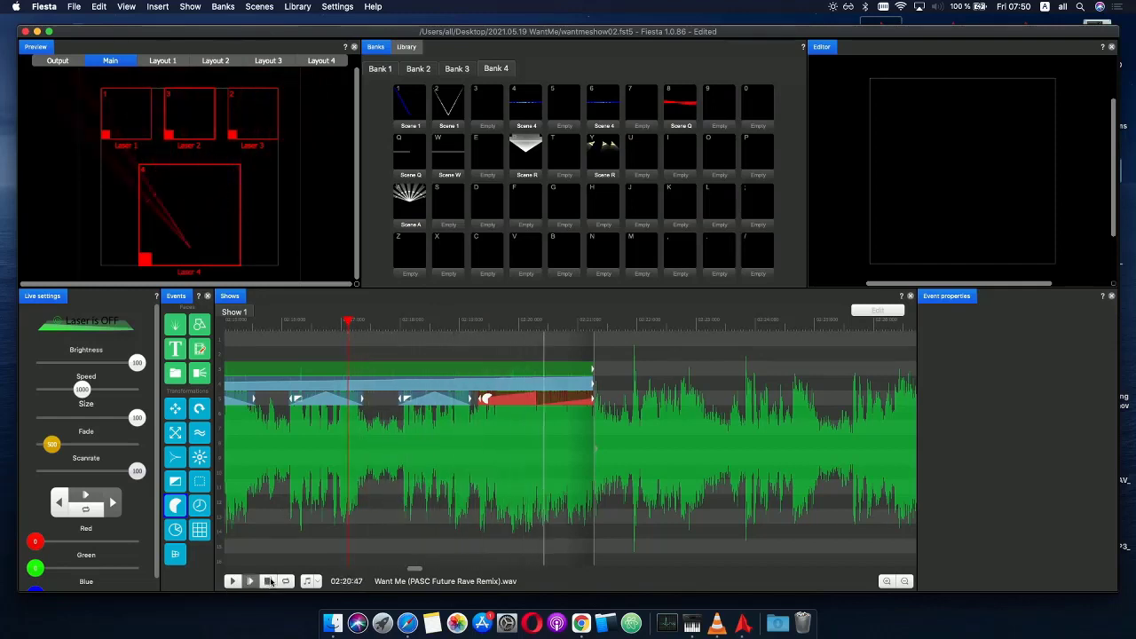
pyautogui.click(268, 582)
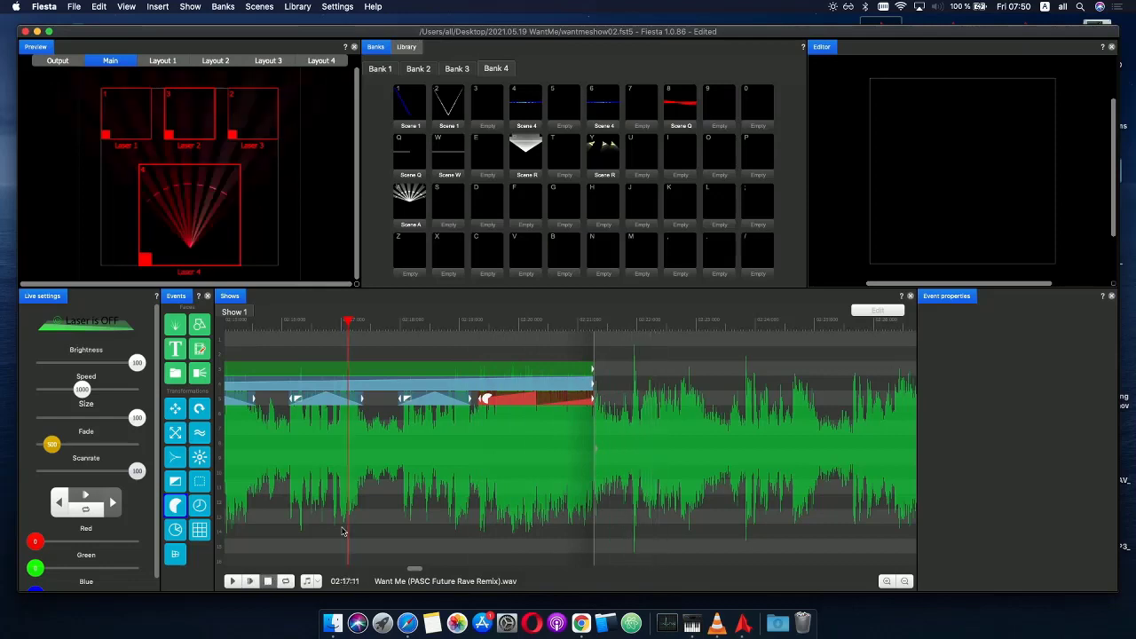
# - Extend the red beam together with its color gradient event to 02:21:74
pyautogui.click(572, 374)
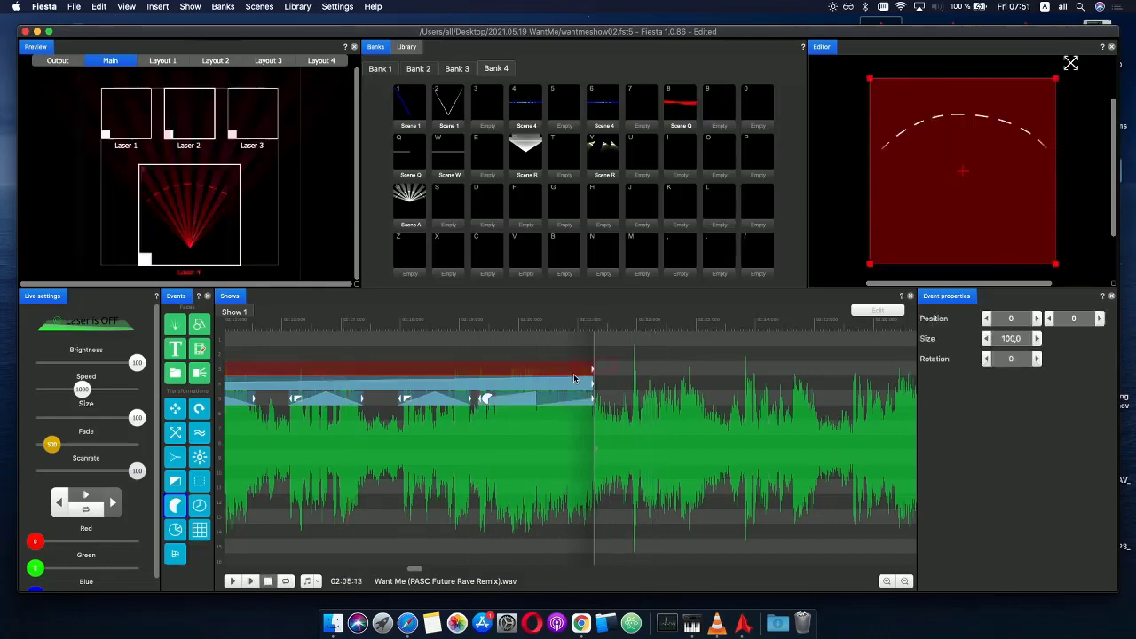
pyautogui.keyDown('shift'); pyautogui.click(591, 384); pyautogui.keyUp('shift')
pyautogui.moveTo(593, 386); pyautogui.dragTo(622, 389)
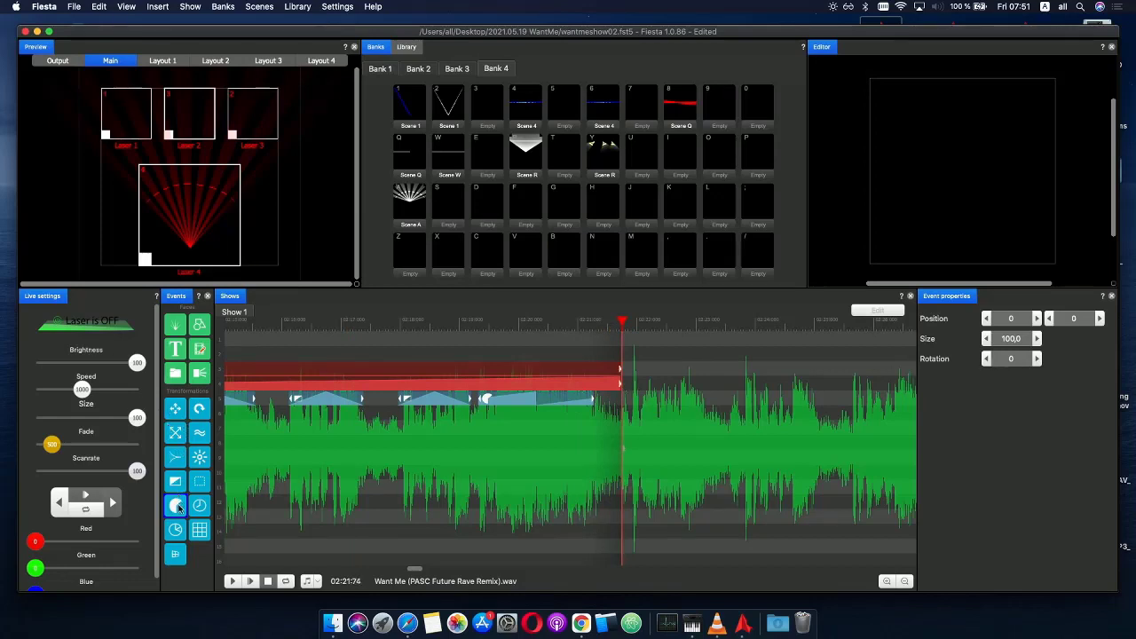
# - Add a Phase effect from 02:21:27 to the beam's end and invert its time graph along X
pyautogui.moveTo(200, 457); pyautogui.dragTo(620, 391)
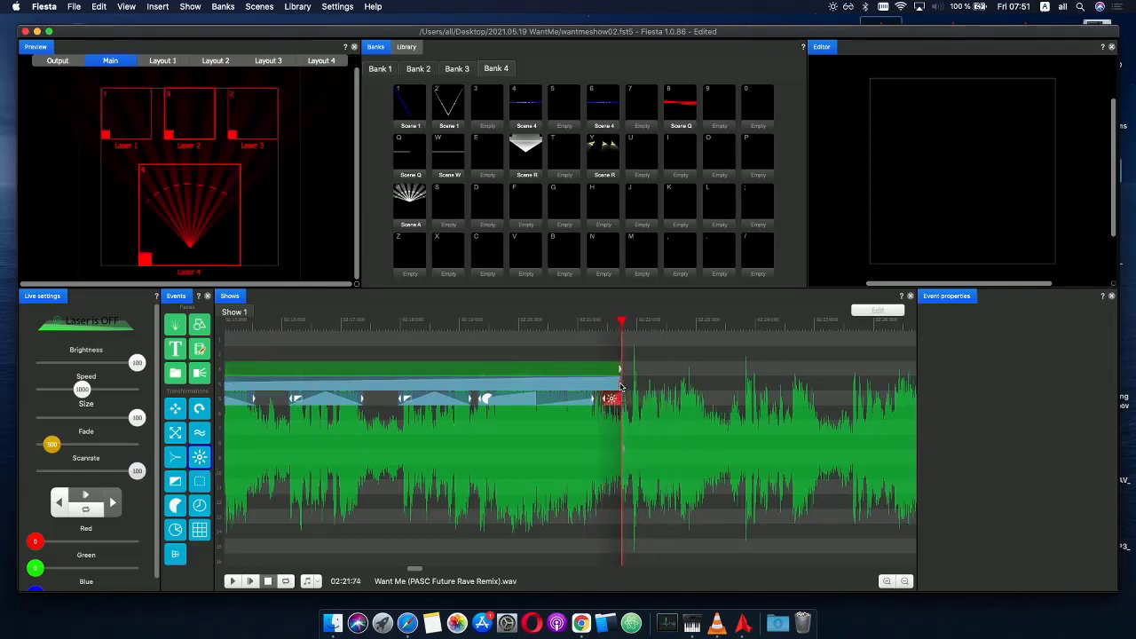
pyautogui.click(601, 399)
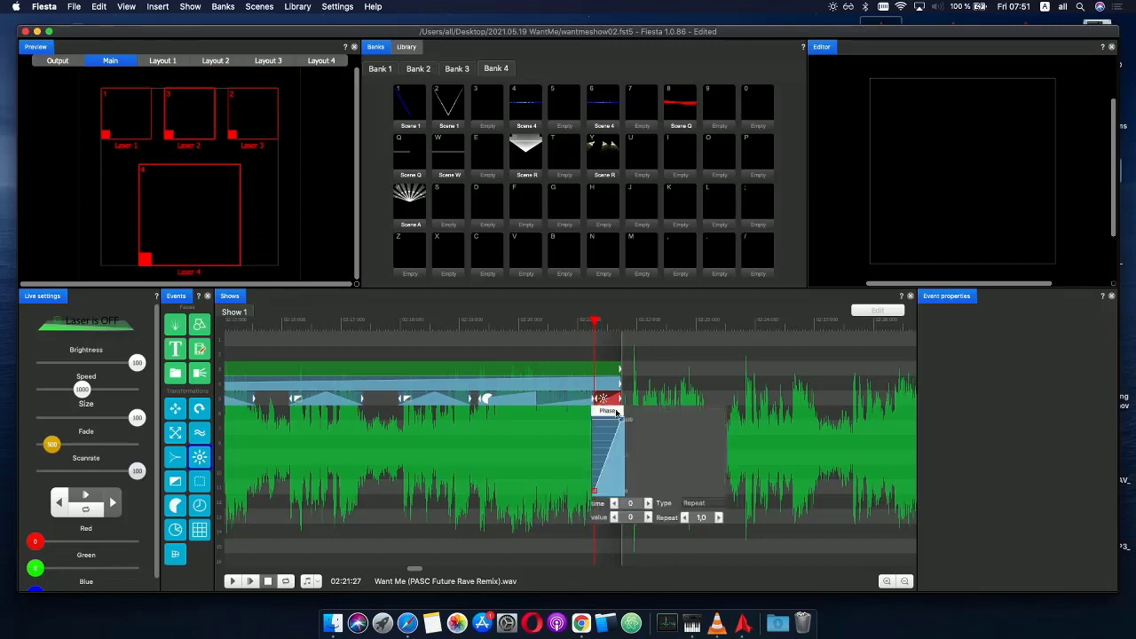
pyautogui.rightClick(607, 444)
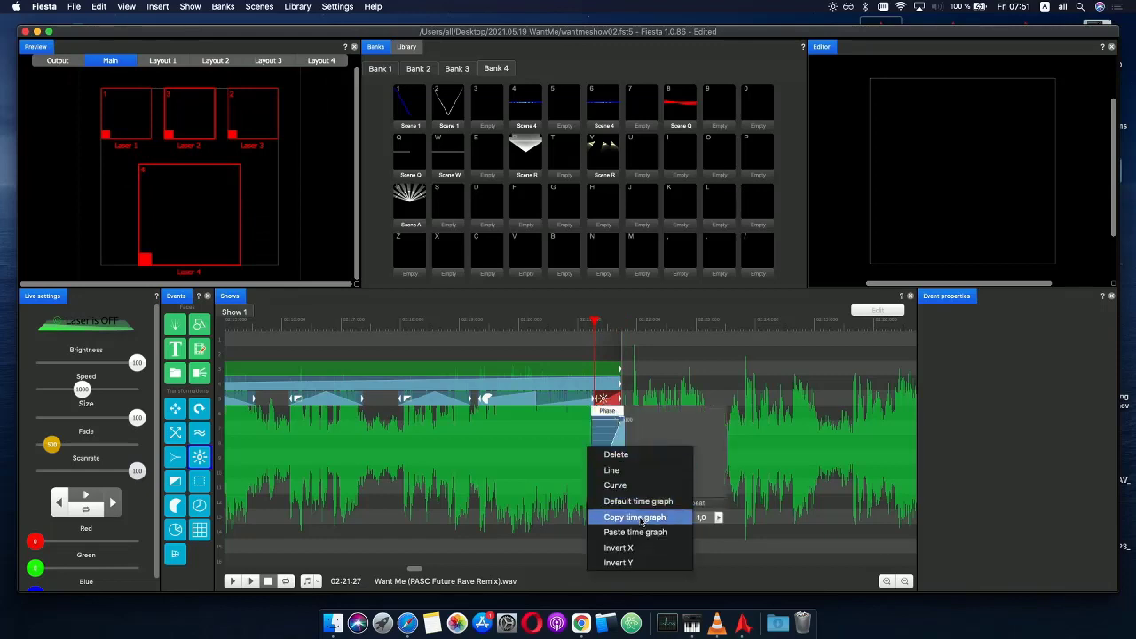
pyautogui.click(622, 546)
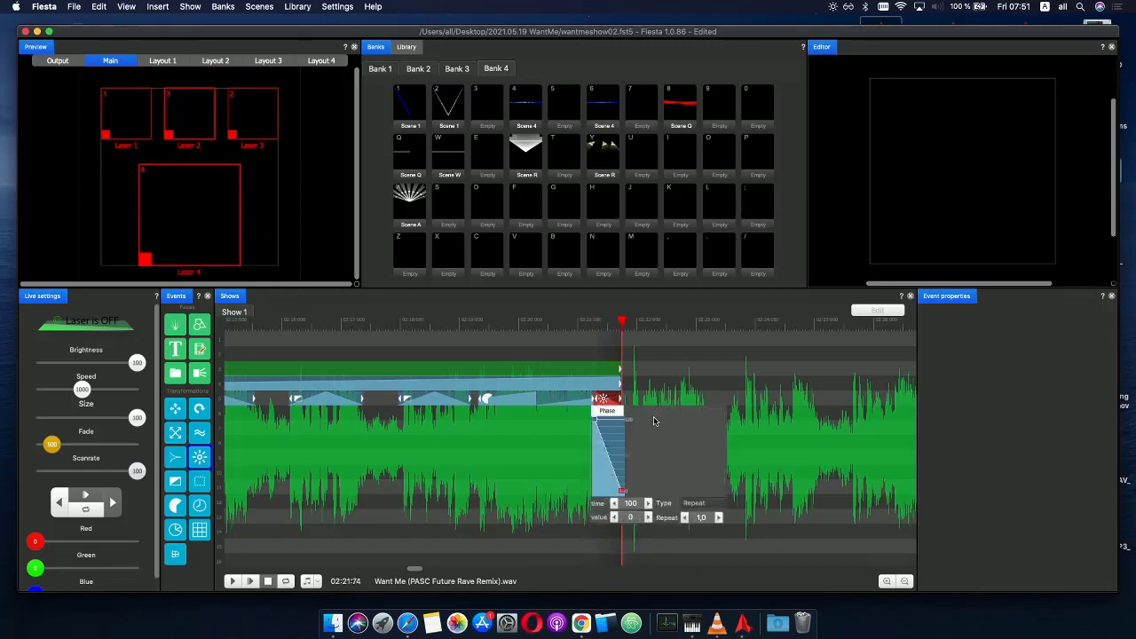
# - Play the show from 02:15:96 to check the Open/Close and Phase effects closing the beam
pyautogui.moveTo(619, 324); pyautogui.dragTo(291, 322)
pyautogui.click(291, 322)
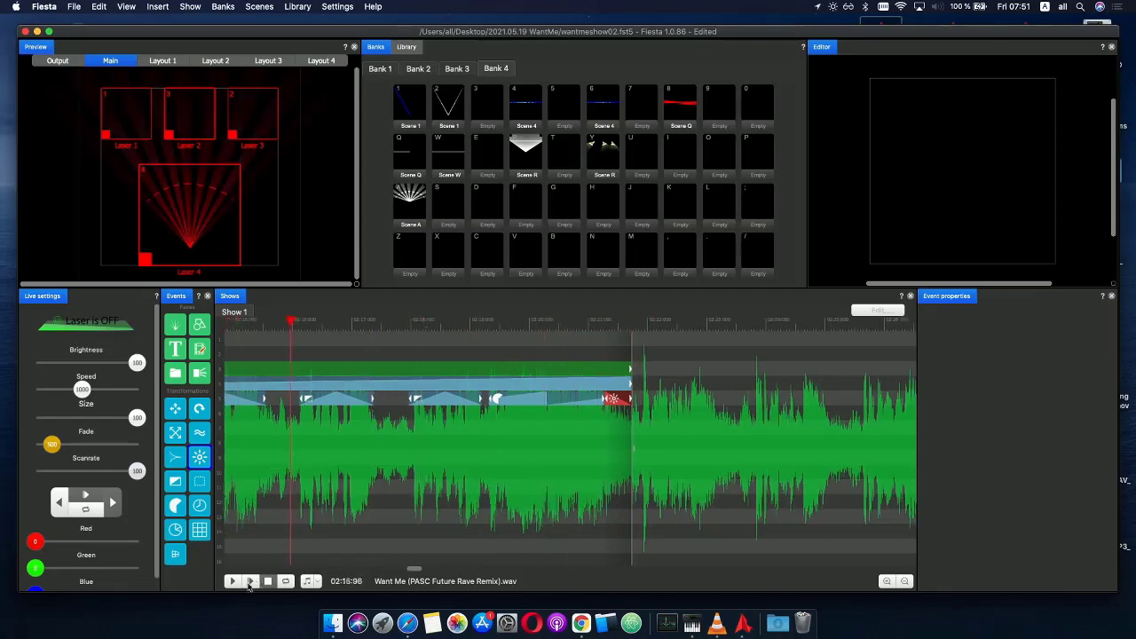
pyautogui.click(250, 582)
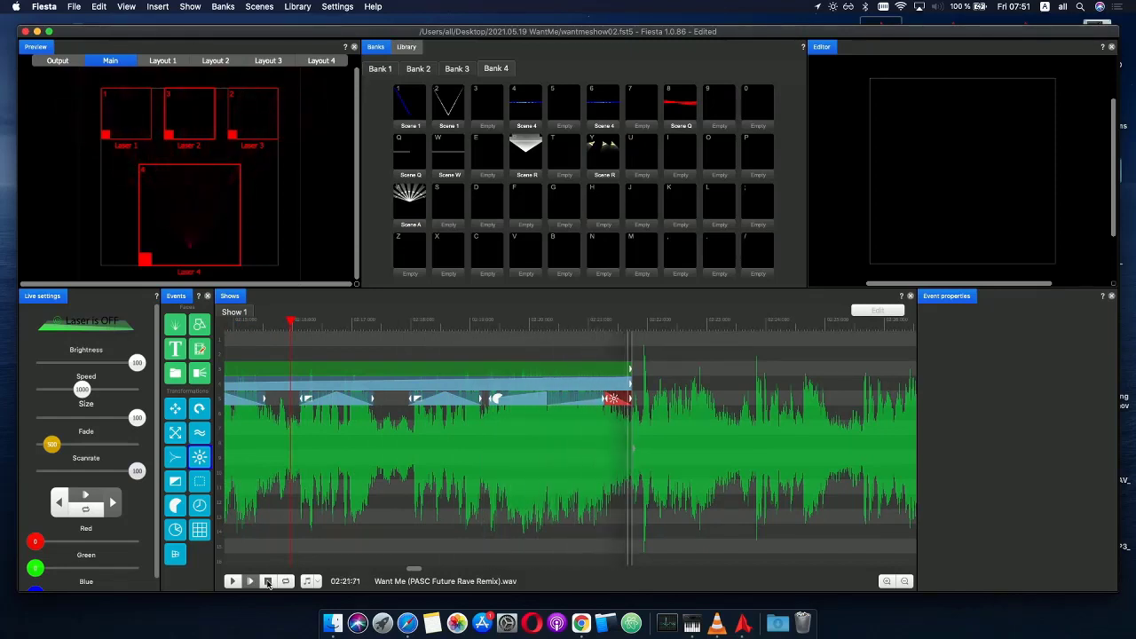
pyautogui.click(268, 582)
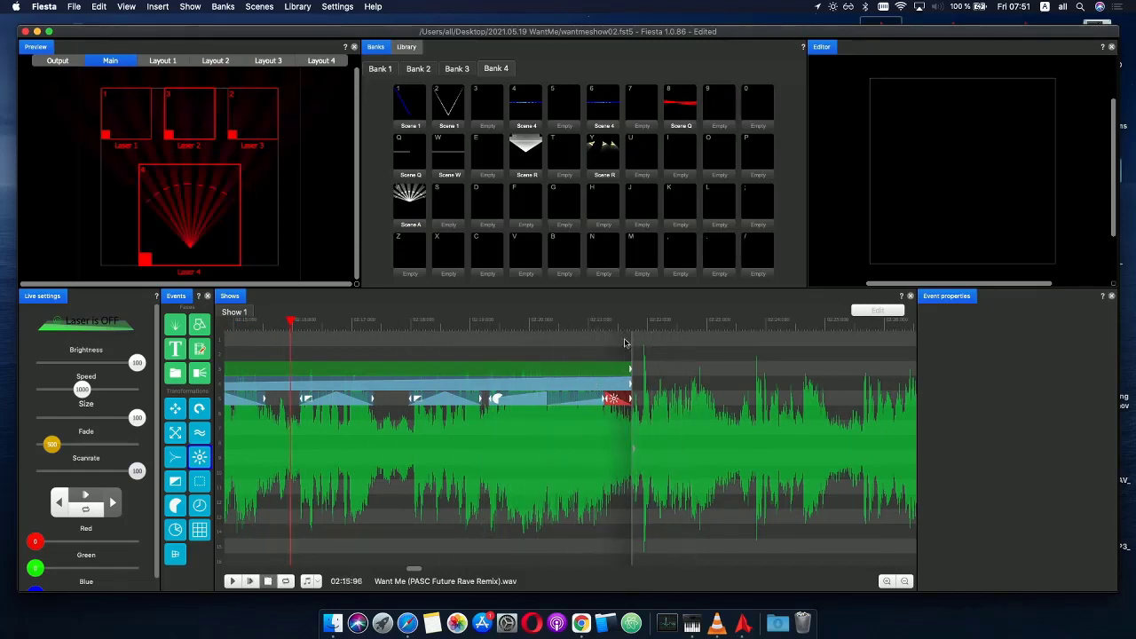
# - Copy the red beam and its gradient to start at 02:21:90, and shorten the copies to end at 02:23:49
pyautogui.click(633, 326)
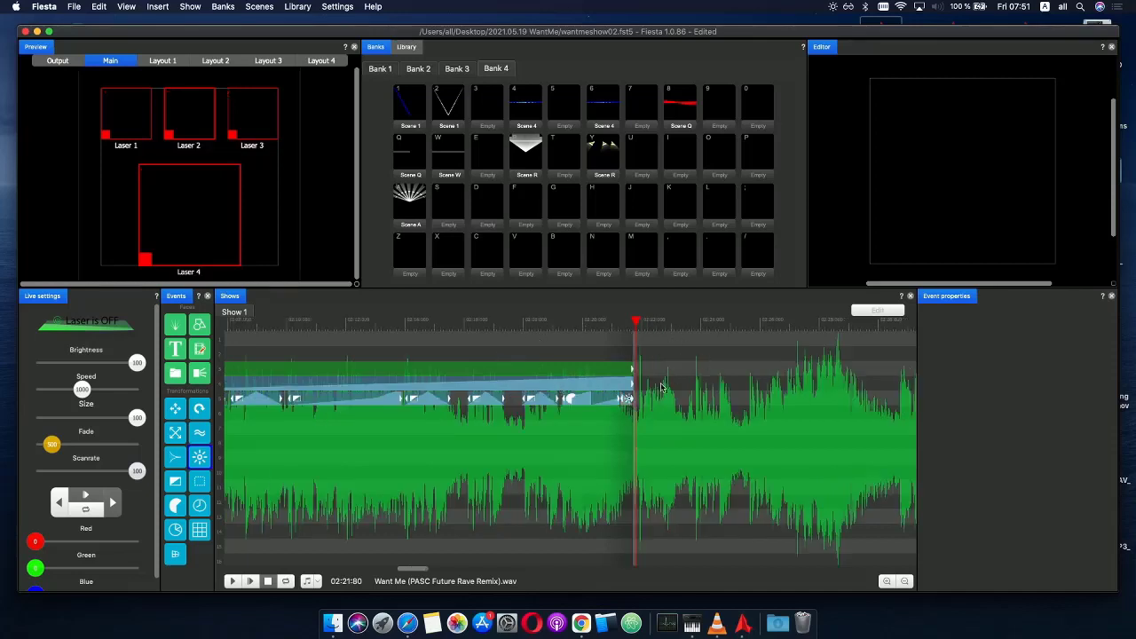
pyautogui.click(597, 374)
pyautogui.doubleClick(668, 374)
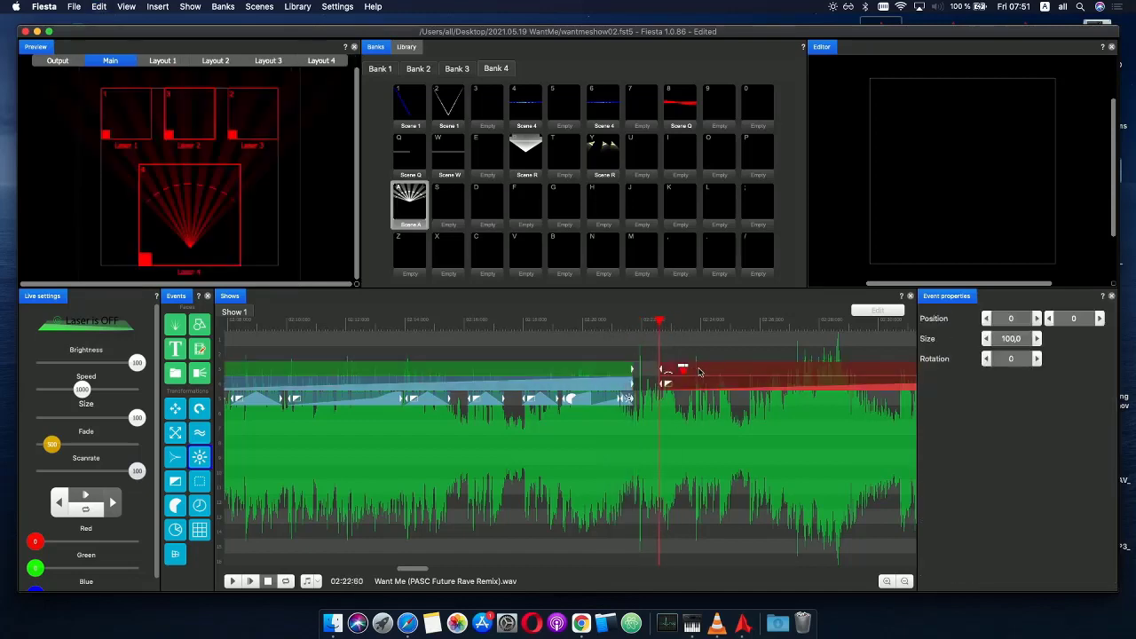
pyautogui.moveTo(681, 372)
pyautogui.mouseDown()
pyautogui.moveTo(665, 373)
pyautogui.moveTo(686, 378)
pyautogui.mouseUp()
pyautogui.scroll(4, 687, 378)
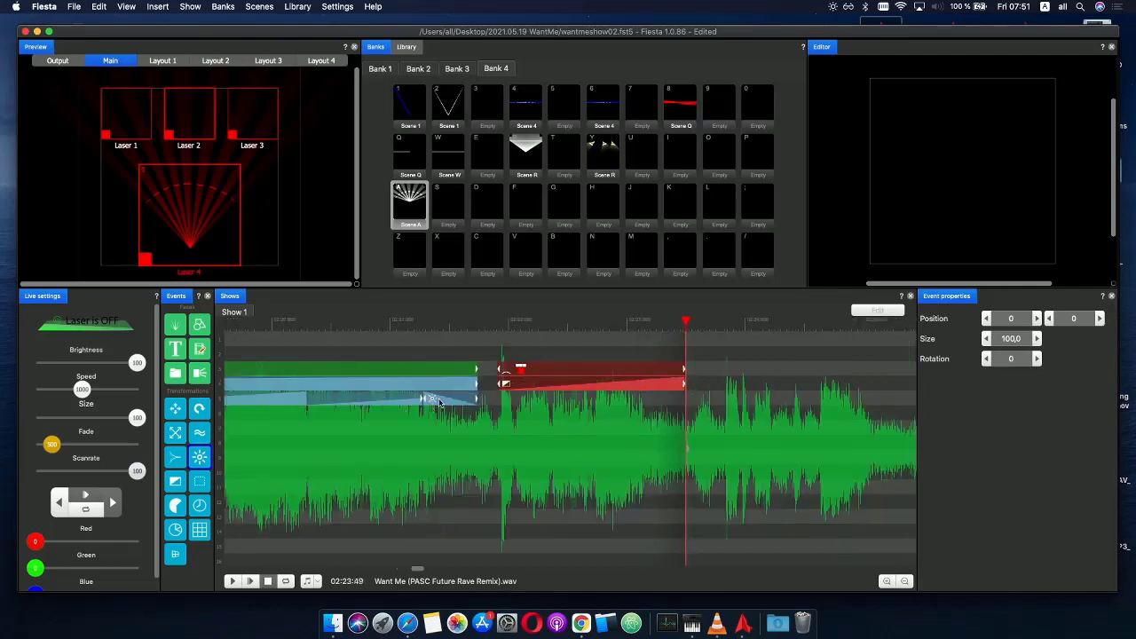
# - Copy the Phase effect under the new beam, stretch it to the beam's full length, and invert its time graph along X
pyautogui.moveTo(455, 402); pyautogui.dragTo(503, 386)
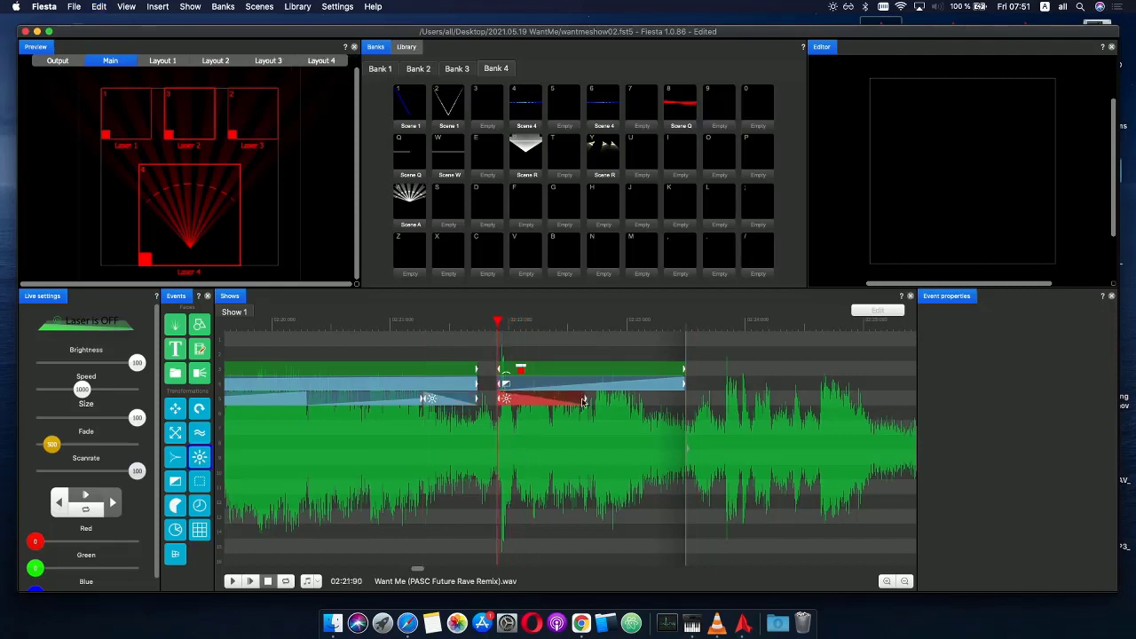
pyautogui.moveTo(584, 402); pyautogui.dragTo(683, 387)
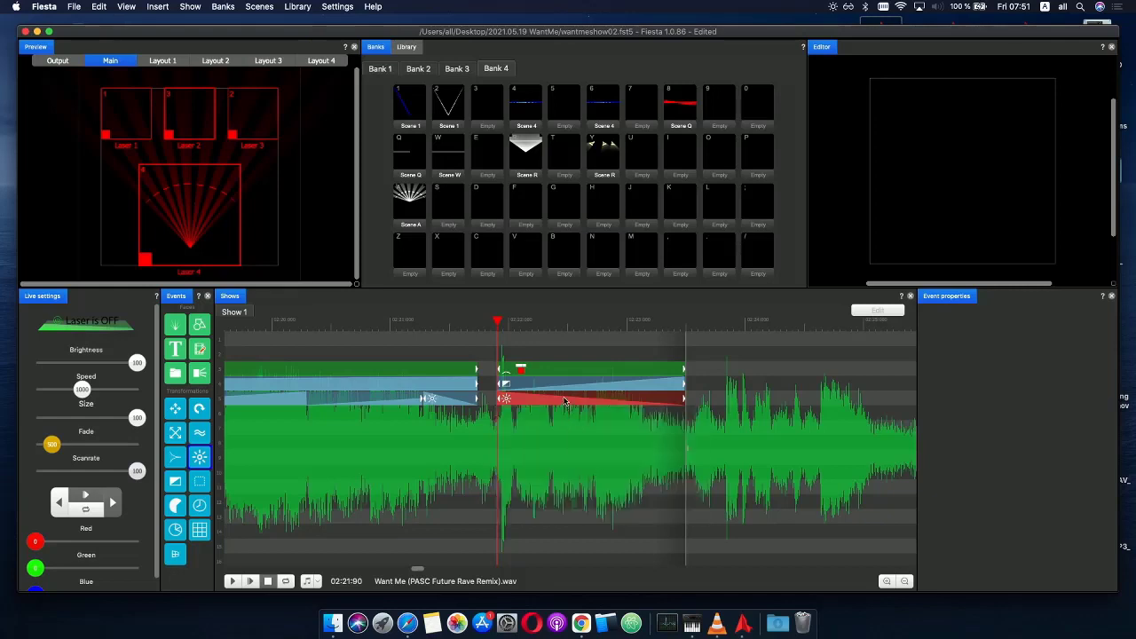
pyautogui.moveTo(564, 400)
pyautogui.rightClick(562, 438)
pyautogui.click(612, 541)
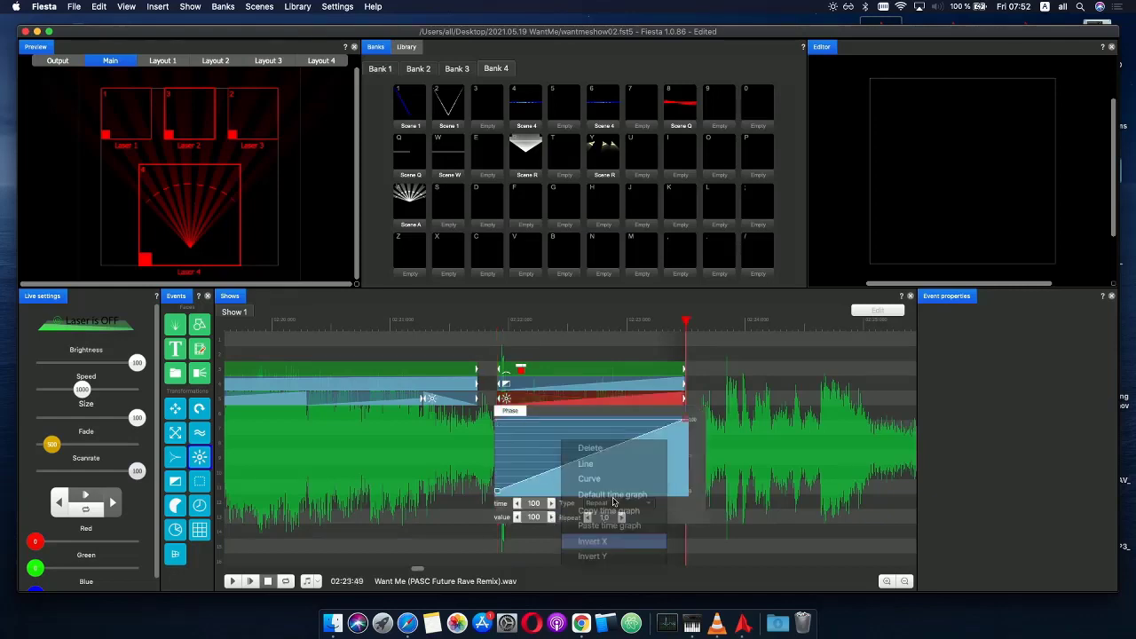
# - Play and scrub through the new beam to check its opening Phase effect against the music
pyautogui.click(460, 327)
pyautogui.click(254, 582)
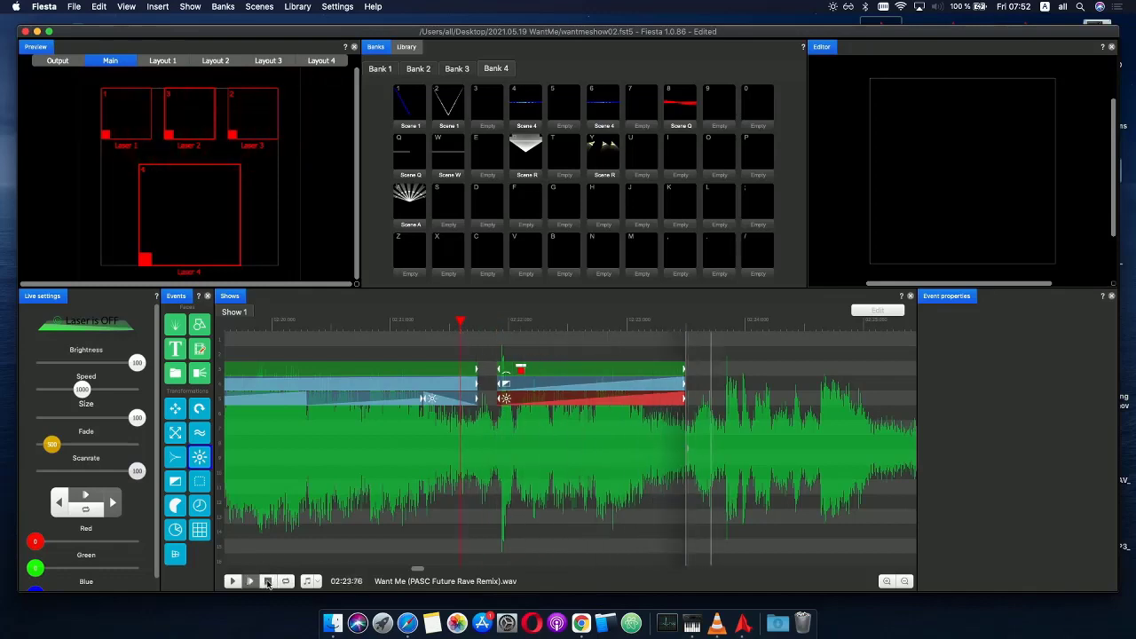
pyautogui.click(268, 581)
pyautogui.moveTo(546, 322); pyautogui.dragTo(673, 325)
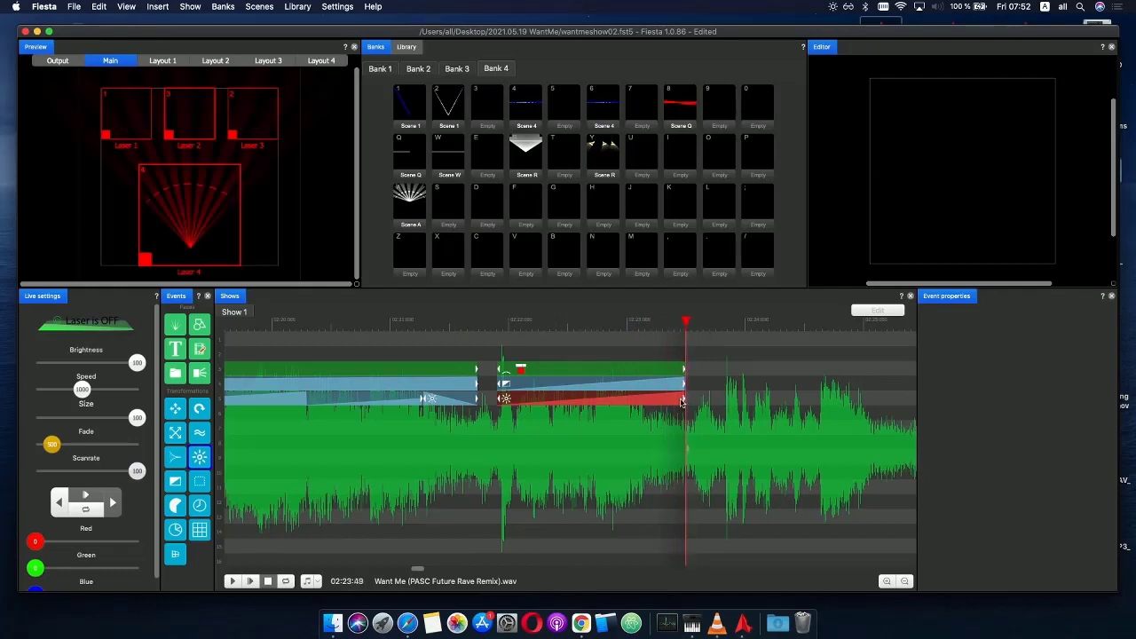
# - Shorten the new beam's Phase effect to end at 02:23:21, and extend the beam and its gradient to 02:25:66
pyautogui.moveTo(674, 404); pyautogui.dragTo(648, 404)
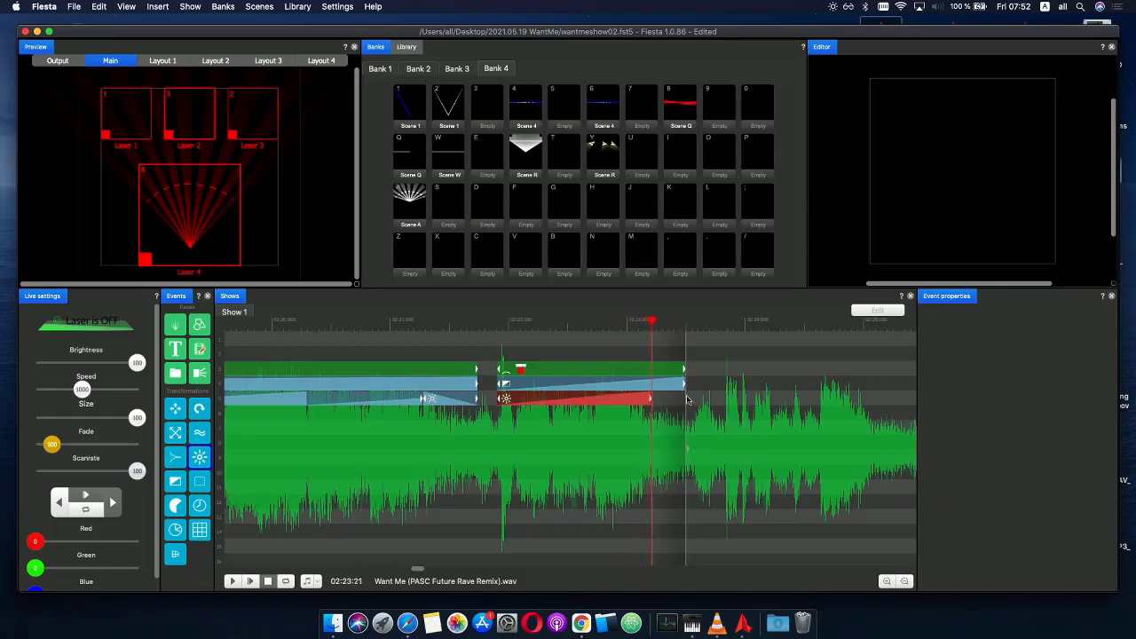
pyautogui.click(684, 380)
pyautogui.moveTo(687, 387); pyautogui.dragTo(819, 380)
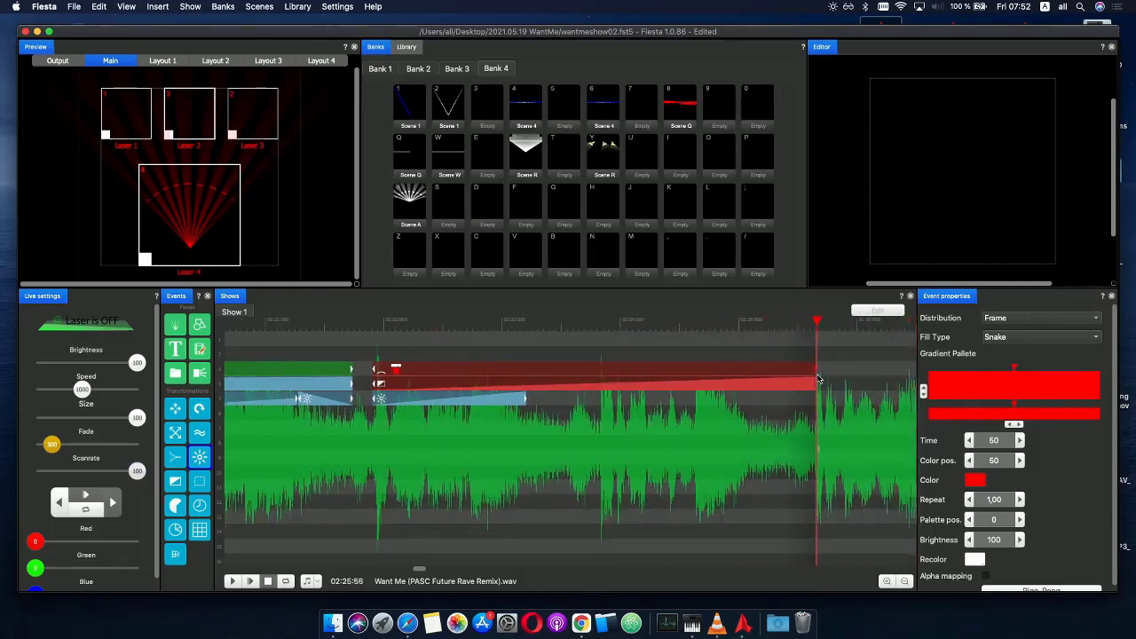
pyautogui.scroll(-4, 815, 379)
pyautogui.click(698, 327)
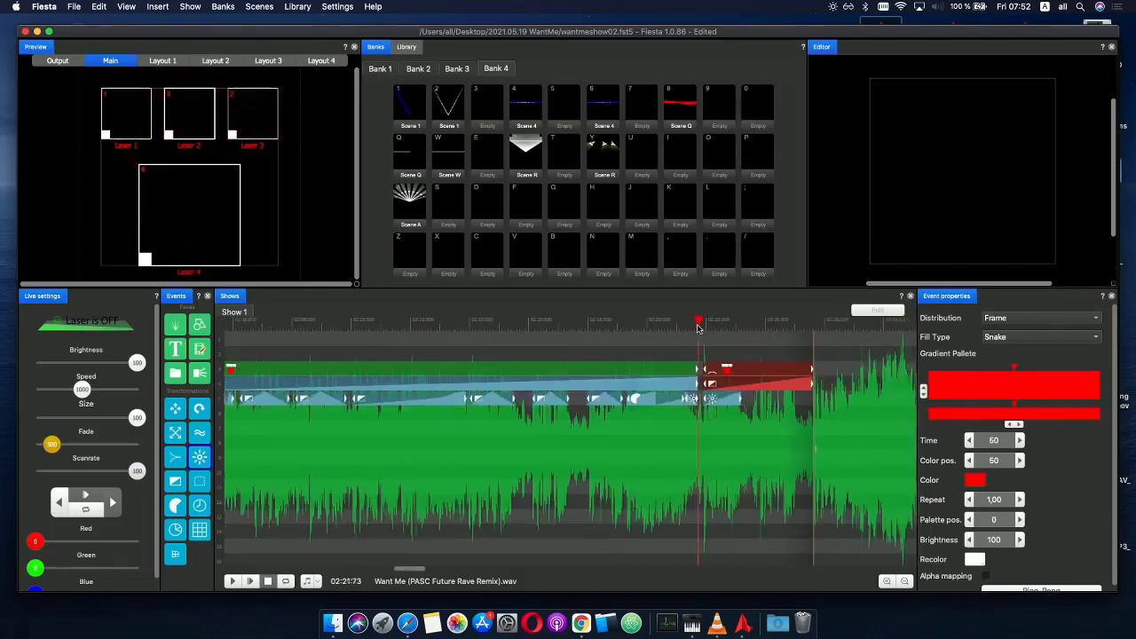
# - Play the show from 01:55:73 through the last red beam to check the sequence against the music
pyautogui.scroll(-2, 701, 330)
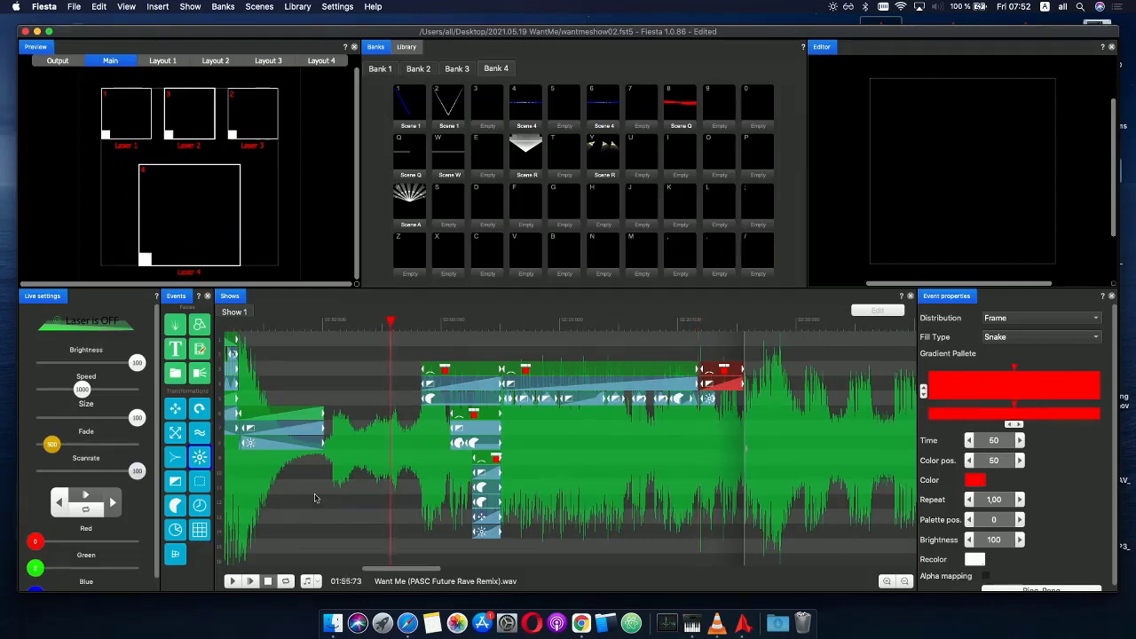
pyautogui.click(252, 580)
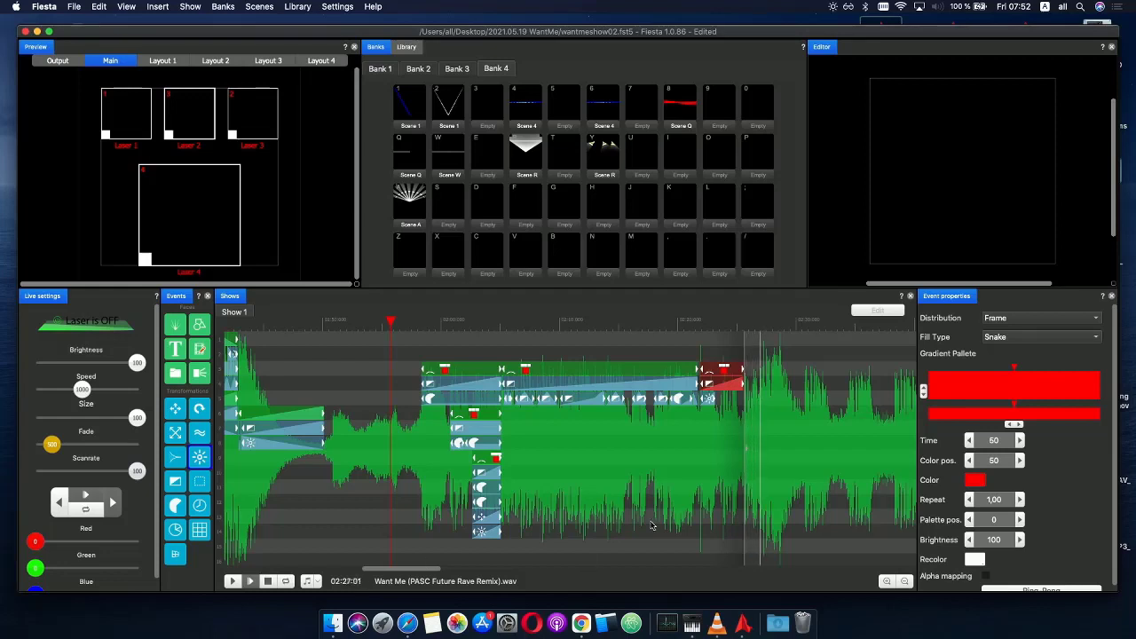
# - Extend the last red beam and its gradient to end at 02:29:16
pyautogui.click(737, 321)
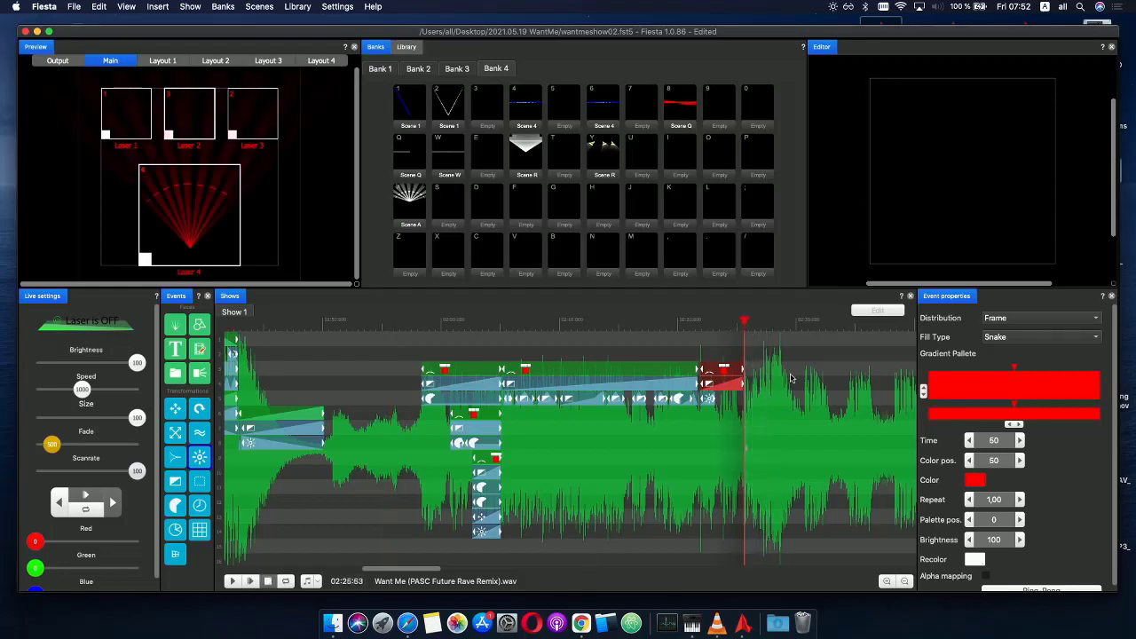
pyautogui.scroll(5, 791, 380)
pyautogui.moveTo(745, 374); pyautogui.dragTo(822, 378)
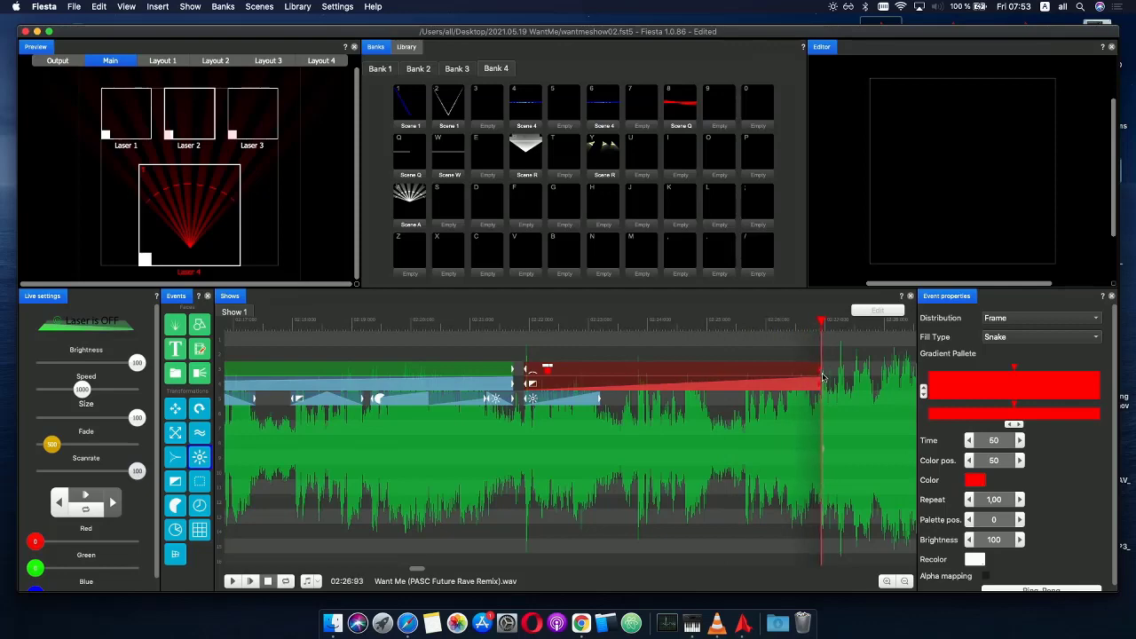
pyautogui.scroll(-5, 820, 404)
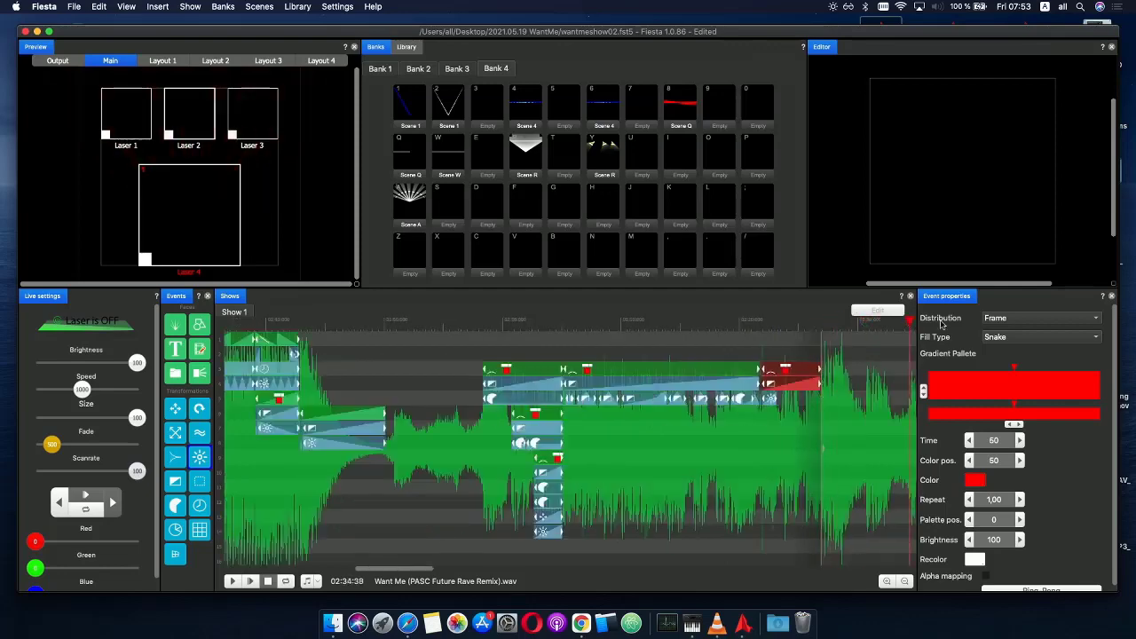
pyautogui.hscroll(5, 826, 337)
pyautogui.click(599, 335)
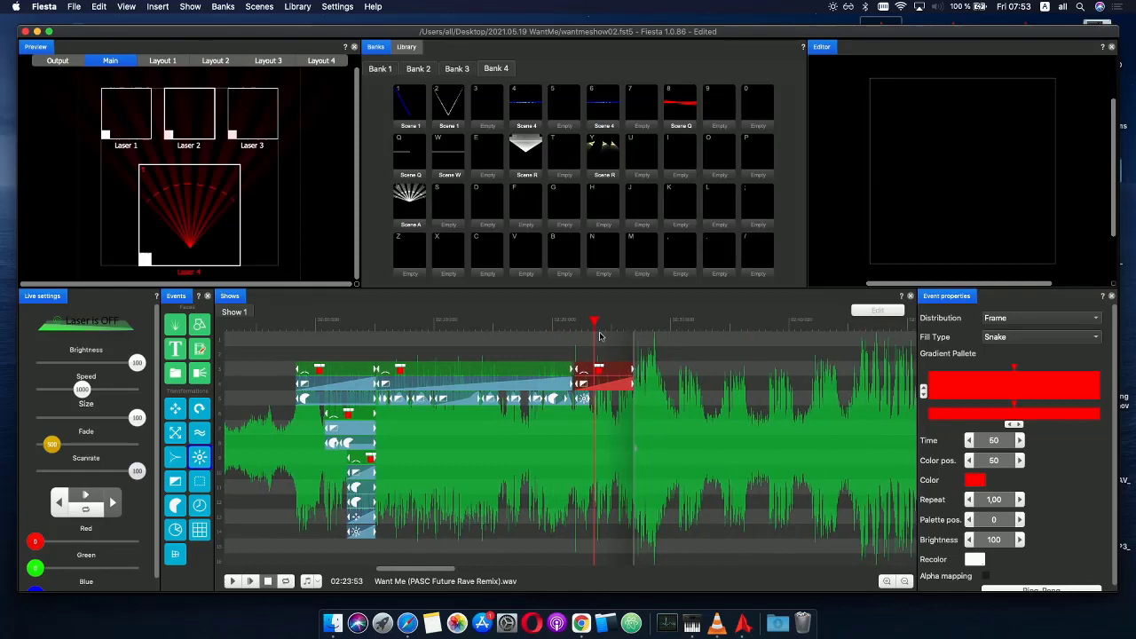
pyautogui.click(668, 338)
pyautogui.scroll(5, 647, 386)
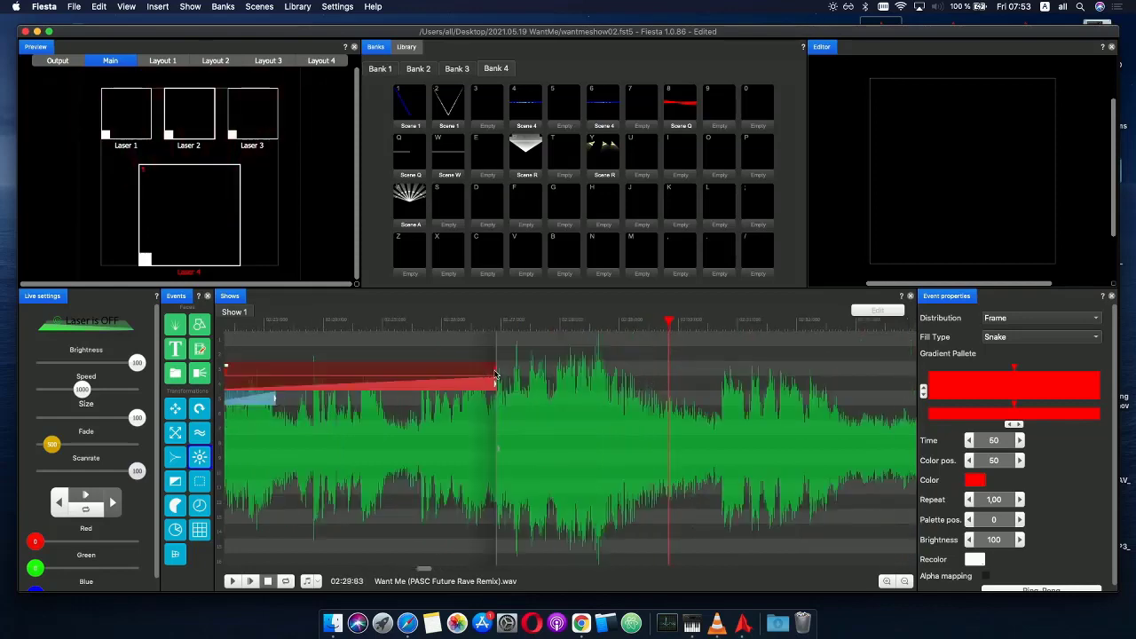
pyautogui.moveTo(495, 374); pyautogui.dragTo(629, 380)
# - Copy the white-flash gradient at about 02:16 under the last beam, and stretch it from about 02:26:9 to 02:28:81
pyautogui.scroll(-5, 516, 389)
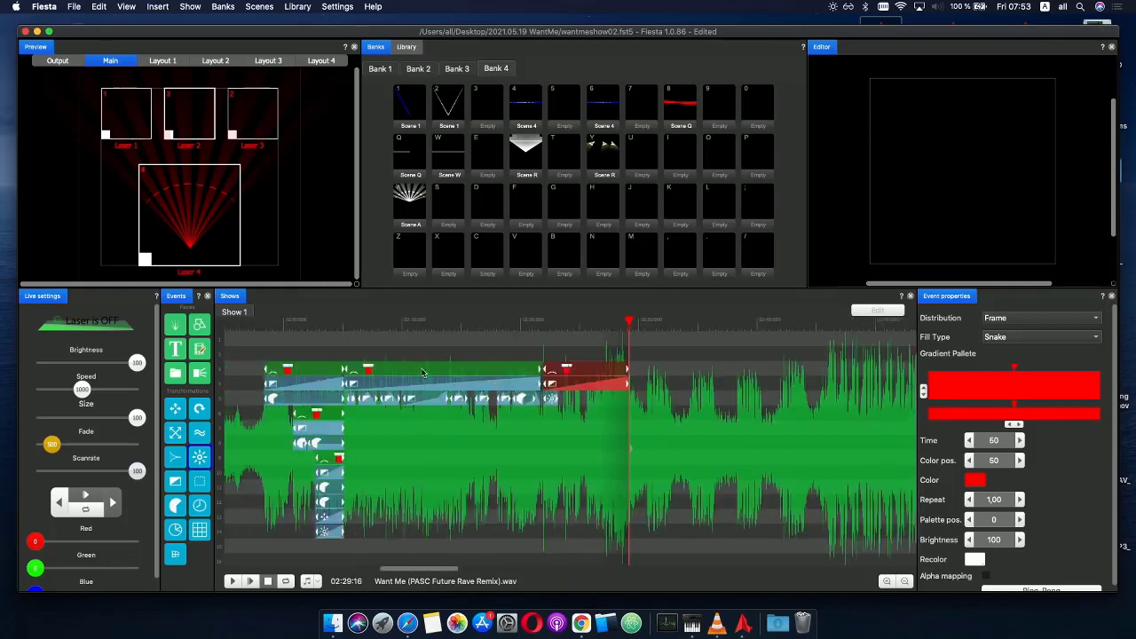
pyautogui.moveTo(408, 329); pyautogui.dragTo(452, 332)
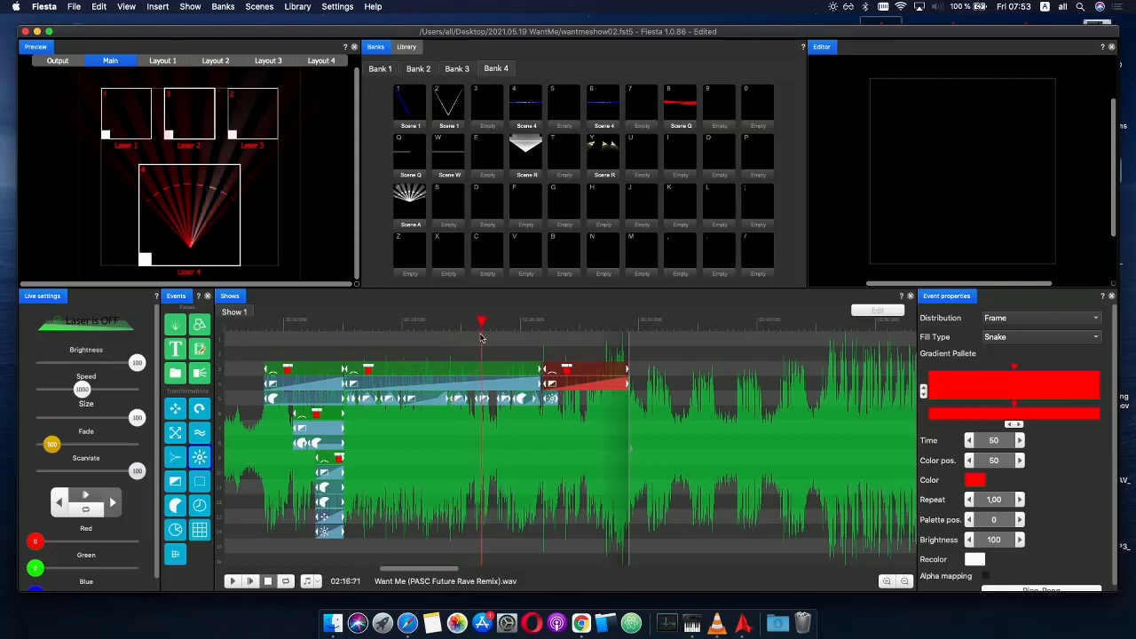
pyautogui.moveTo(480, 338)
pyautogui.mouseDown()
pyautogui.moveTo(530, 326)
pyautogui.moveTo(477, 327)
pyautogui.mouseUp()
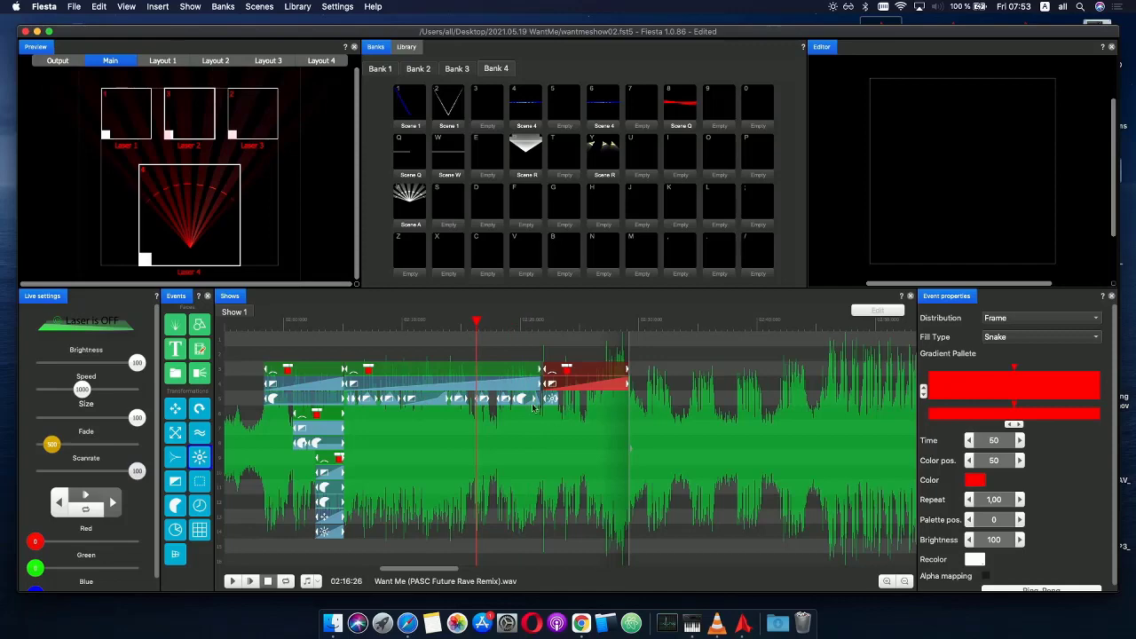
pyautogui.click(487, 402)
pyautogui.click(589, 402)
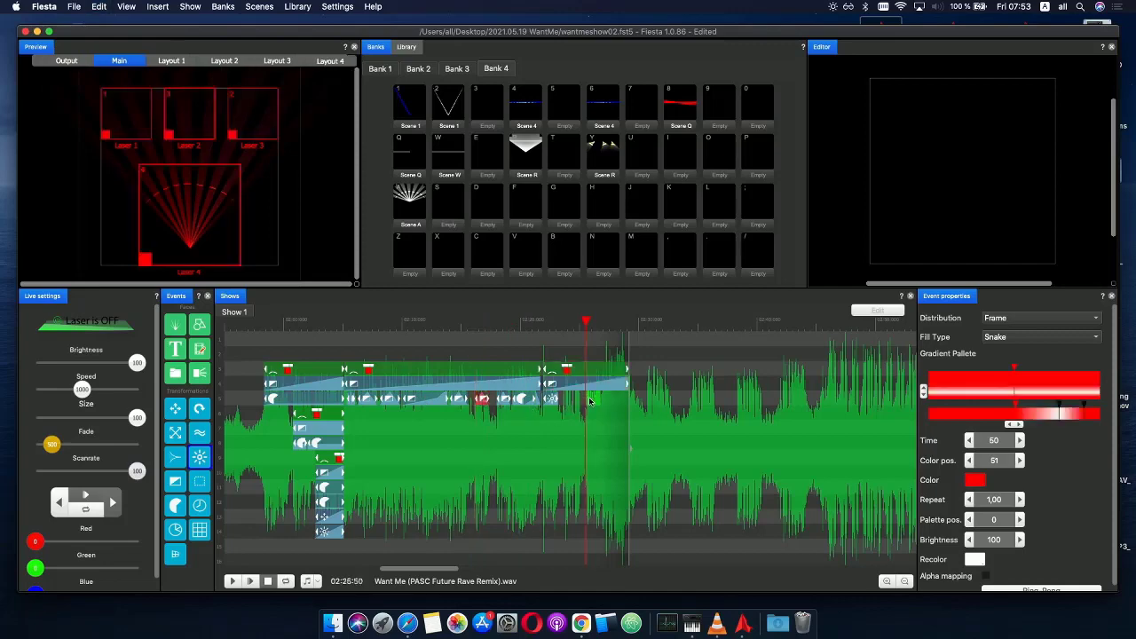
pyautogui.scroll(5, 591, 401)
pyautogui.scroll(-5, 644, 401)
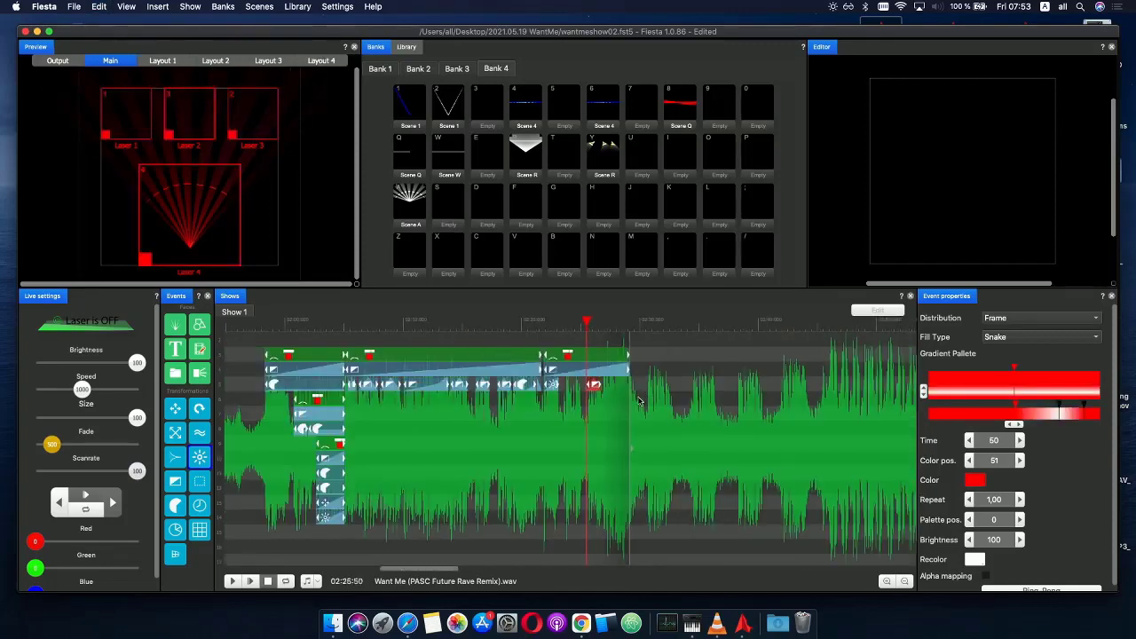
pyautogui.moveTo(591, 393); pyautogui.dragTo(743, 378)
pyautogui.scroll(5, 612, 388)
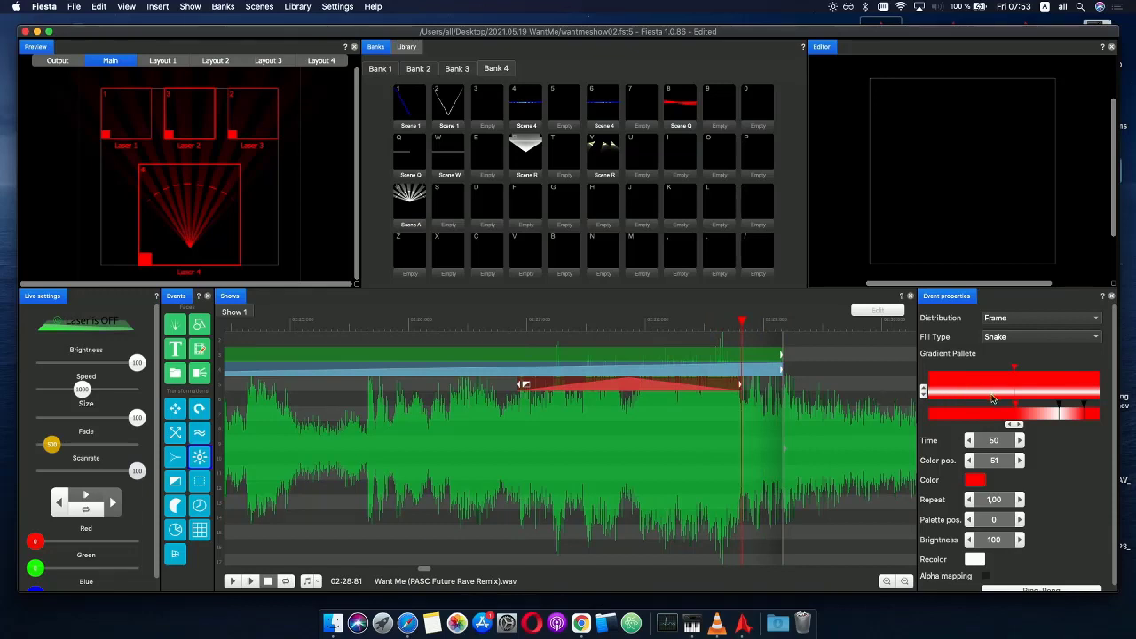
# - Rework the copied gradient's palette to red with a centred white band, set Repeat to 5, and apply the default animation
pyautogui.click(1016, 387)
pyautogui.moveTo(1019, 417)
pyautogui.mouseDown()
pyautogui.moveTo(1123, 415)
pyautogui.moveTo(1017, 417)
pyautogui.mouseUp()
pyautogui.moveTo(1110, 417); pyautogui.dragTo(1111, 417)
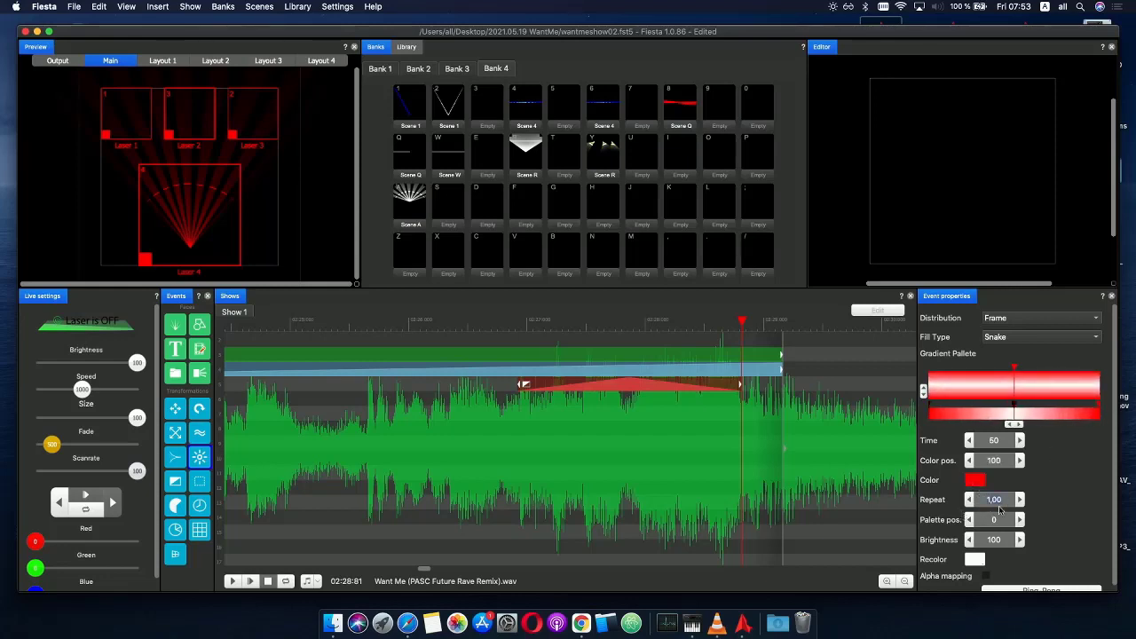
pyautogui.write('5')
pyautogui.rightClick(1010, 388)
pyautogui.rightClick(1016, 380)
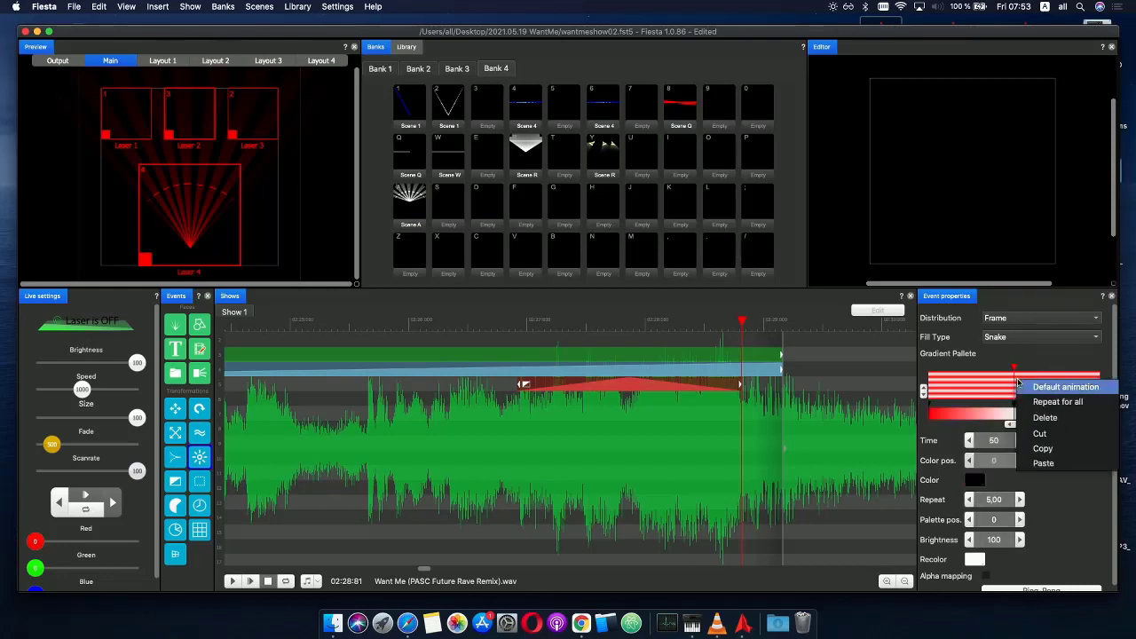
pyautogui.click(1053, 388)
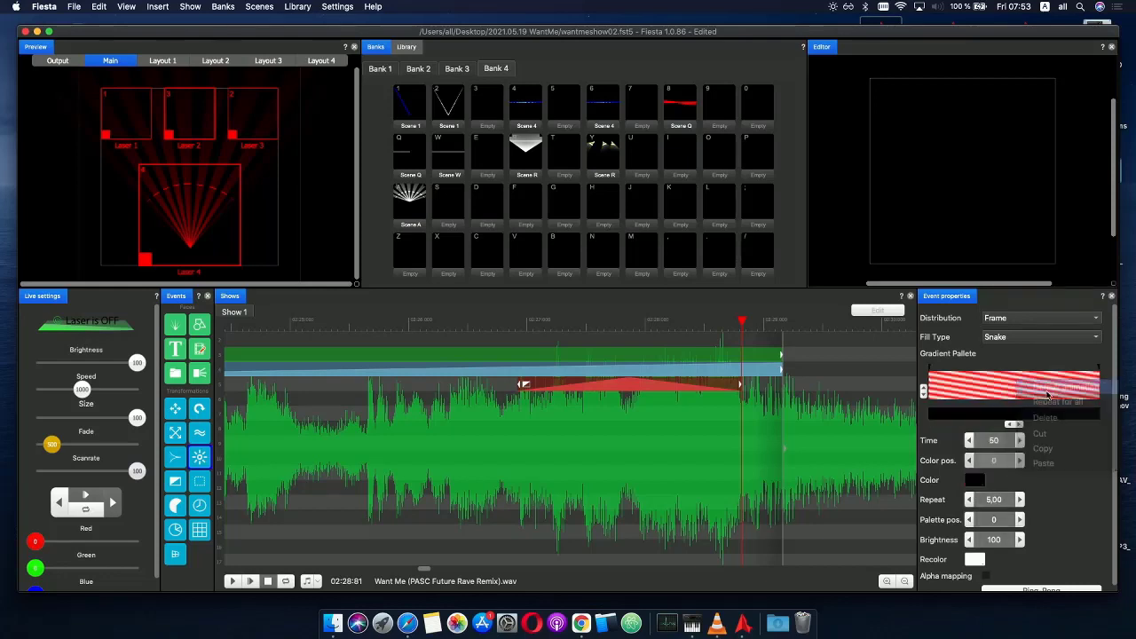
pyautogui.moveTo(520, 326); pyautogui.dragTo(744, 320)
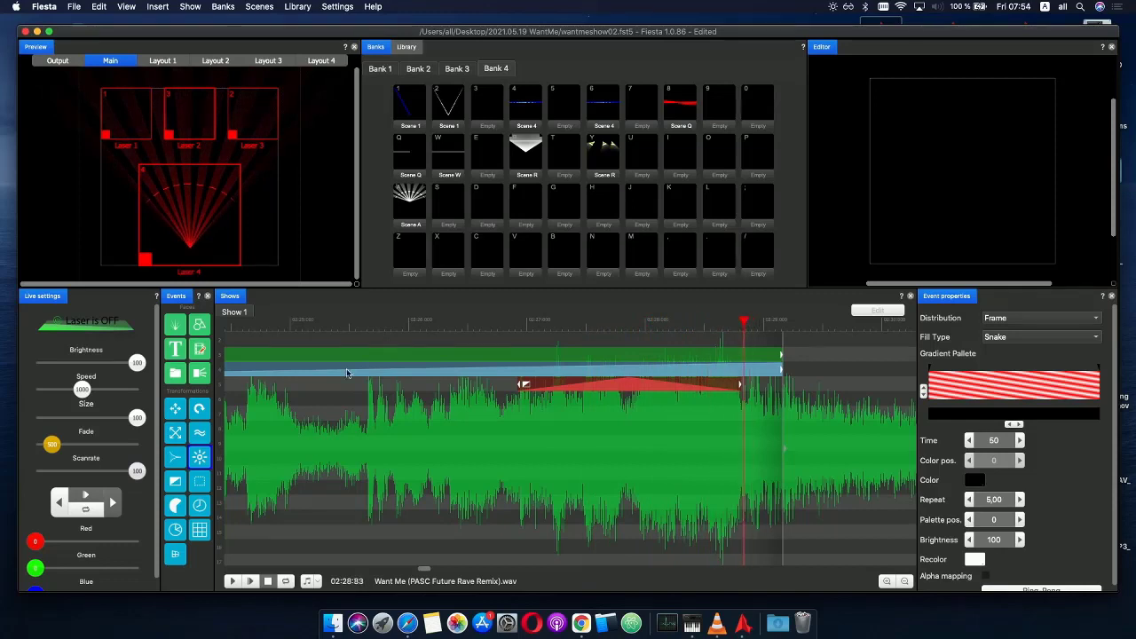
# - Add a Phase effect from 02:28:57 to the end of the last beam, and invert its time graph along X
pyautogui.moveTo(197, 464); pyautogui.dragTo(764, 401)
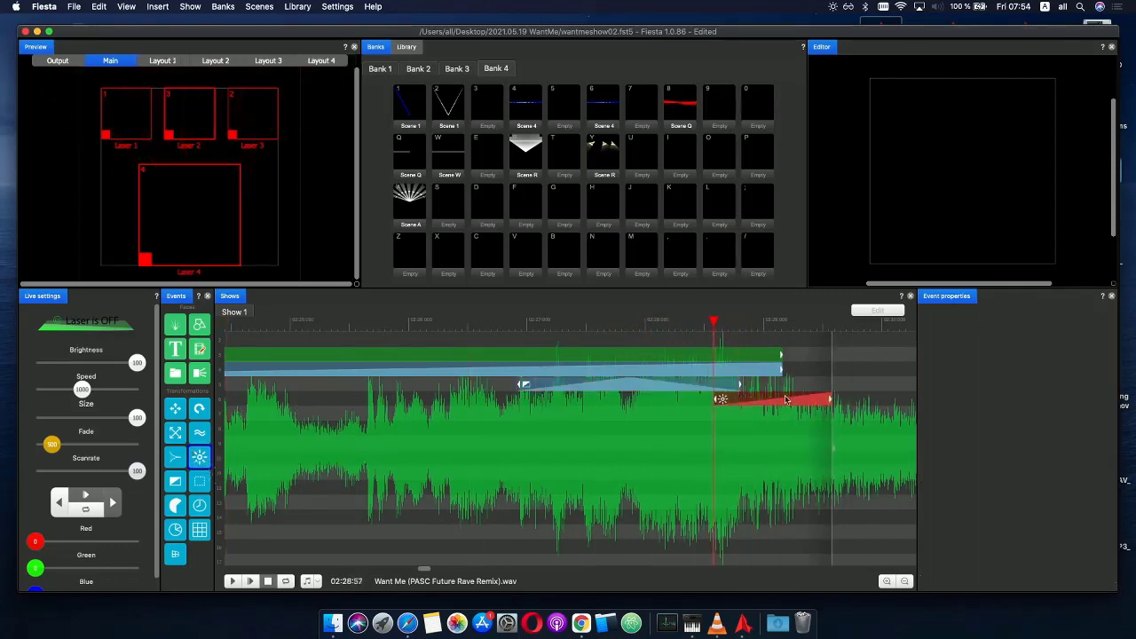
pyautogui.moveTo(835, 399); pyautogui.dragTo(781, 373)
pyautogui.click(732, 401)
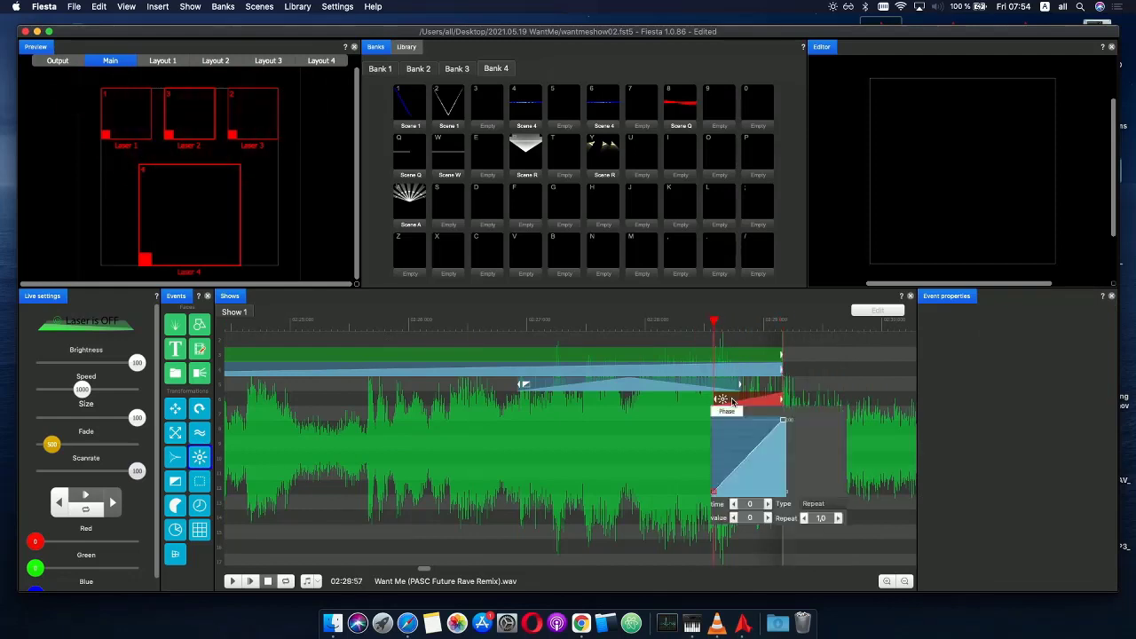
pyautogui.rightClick(753, 439)
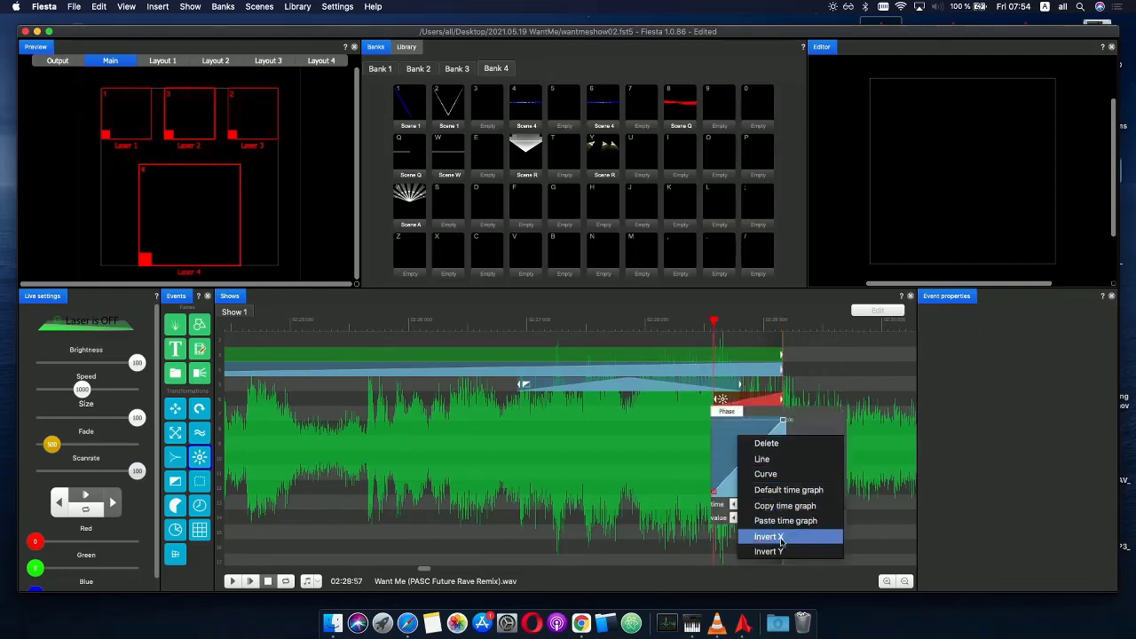
pyautogui.click(779, 538)
# - Scrub and play through the last beam to check its closing flash and Phase effect against the music
pyautogui.click(751, 321)
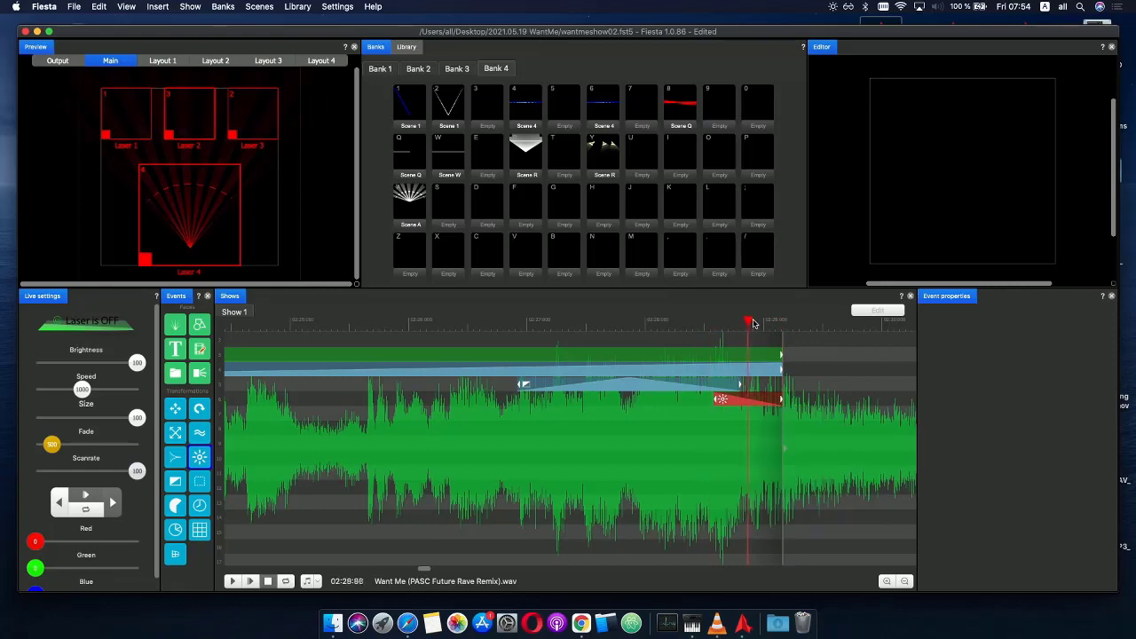
pyautogui.click(520, 322)
pyautogui.scroll(-2, 576, 333)
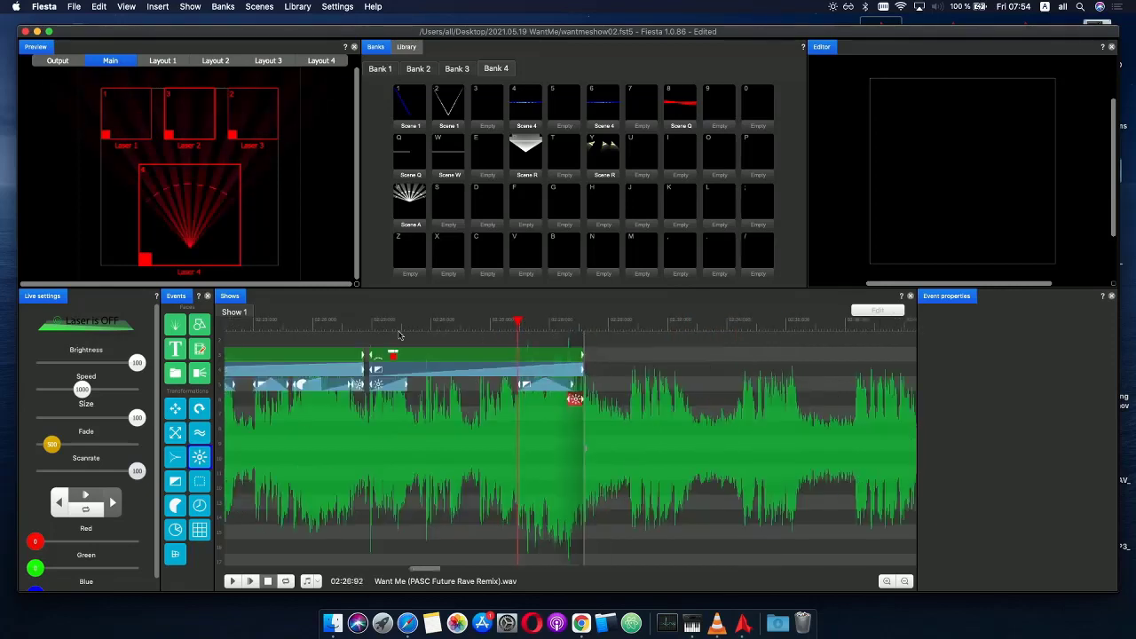
pyautogui.click(251, 581)
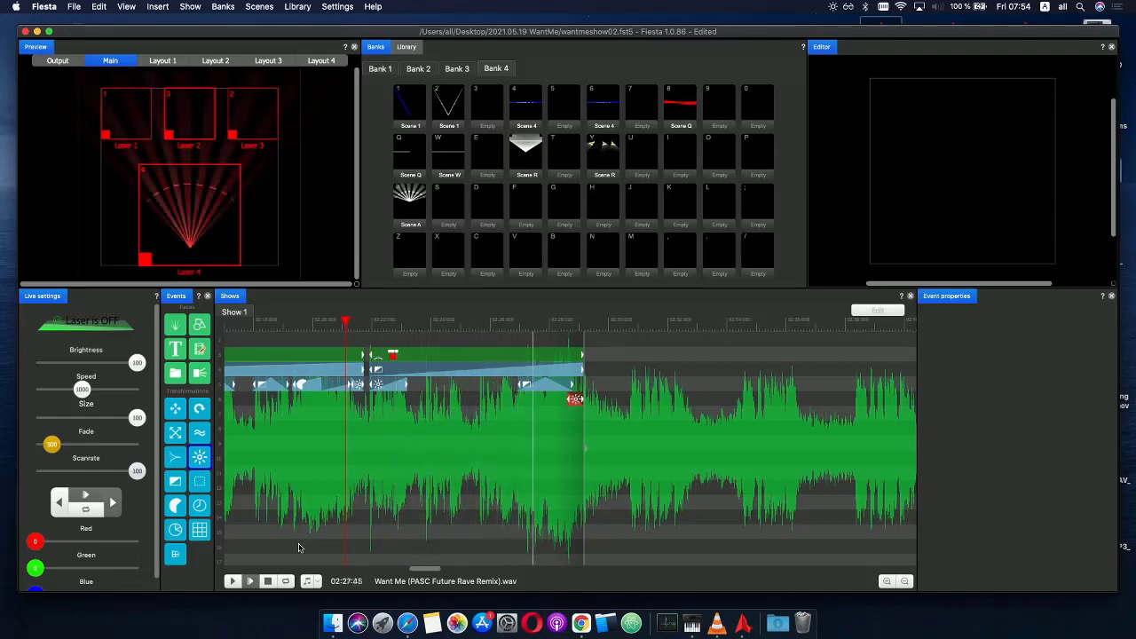
# - Extend the start of the last beam's flash gradient back to 02:26:75
pyautogui.click(532, 332)
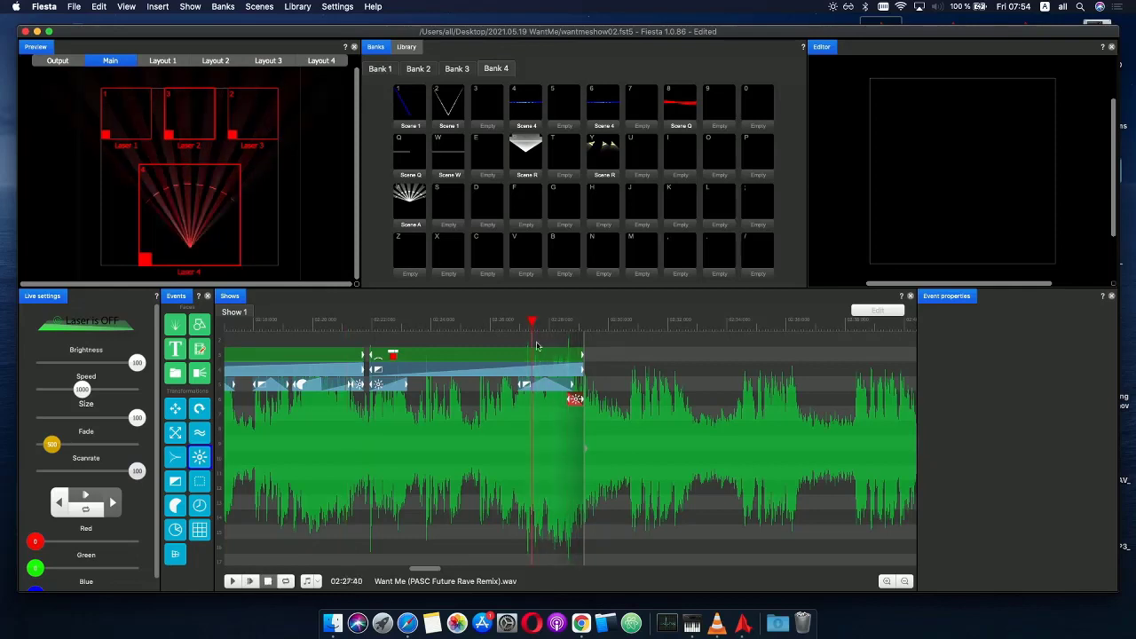
pyautogui.scroll(2, 491, 395)
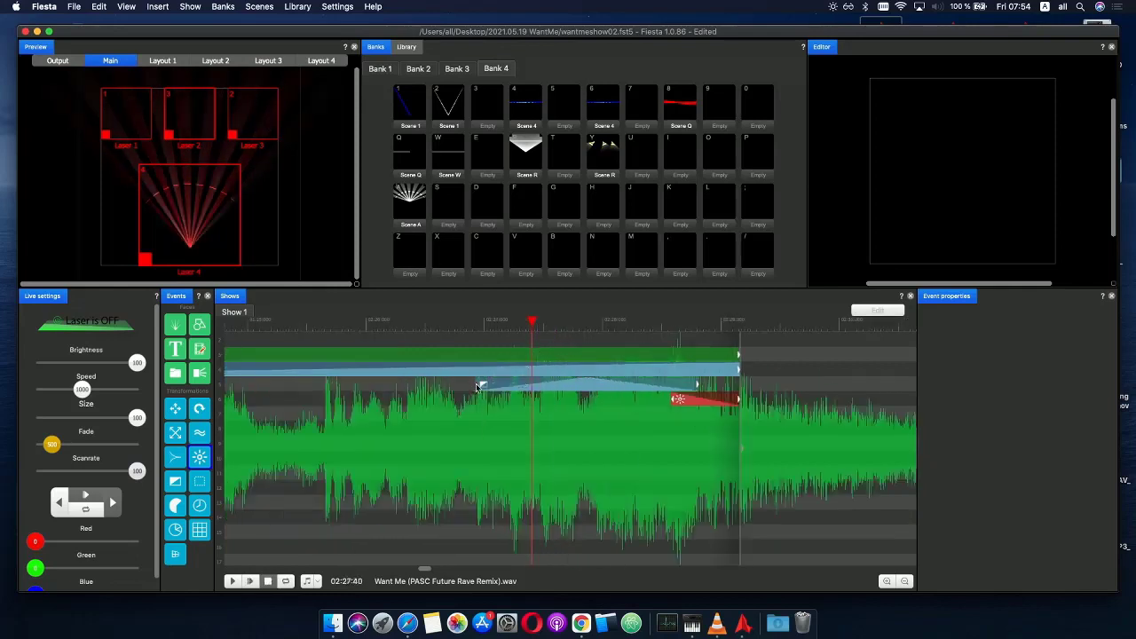
pyautogui.moveTo(478, 386); pyautogui.dragTo(462, 384)
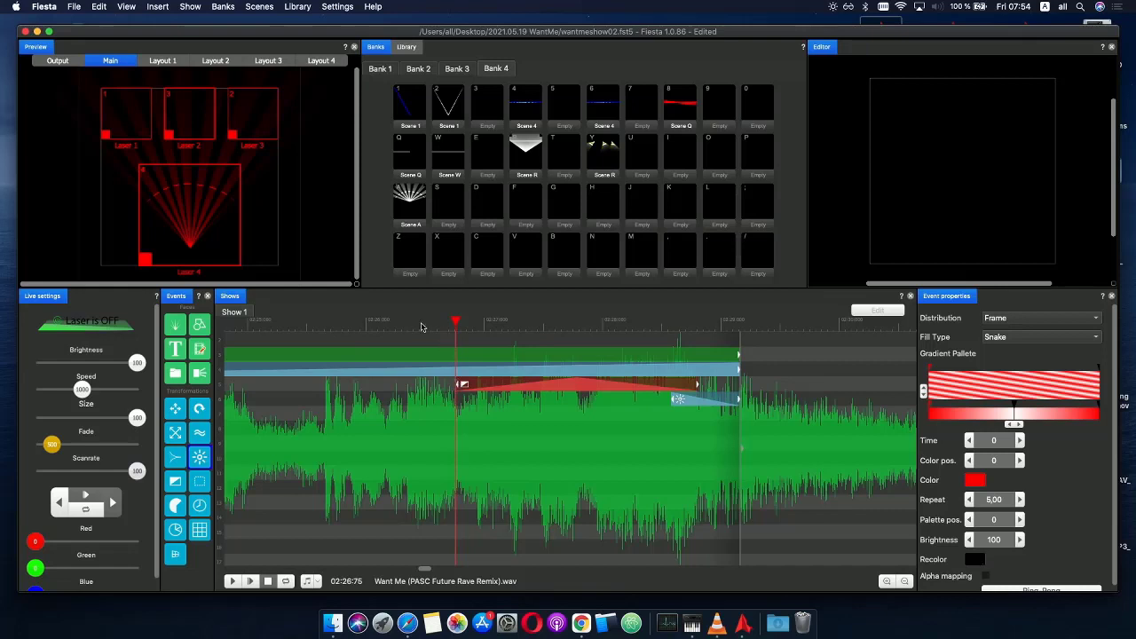
# - Play the track on past the last beam, and replay the show from 02:21:47 to check the ending's timing
pyautogui.click(253, 582)
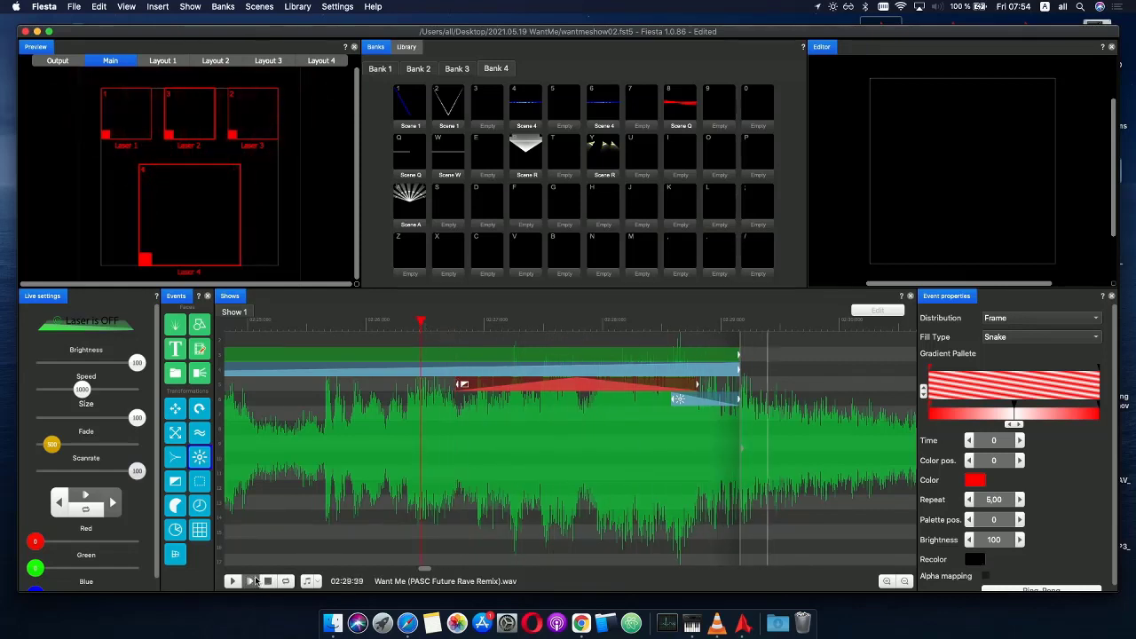
pyautogui.scroll(-4, 408, 475)
pyautogui.scroll(2, 444, 470)
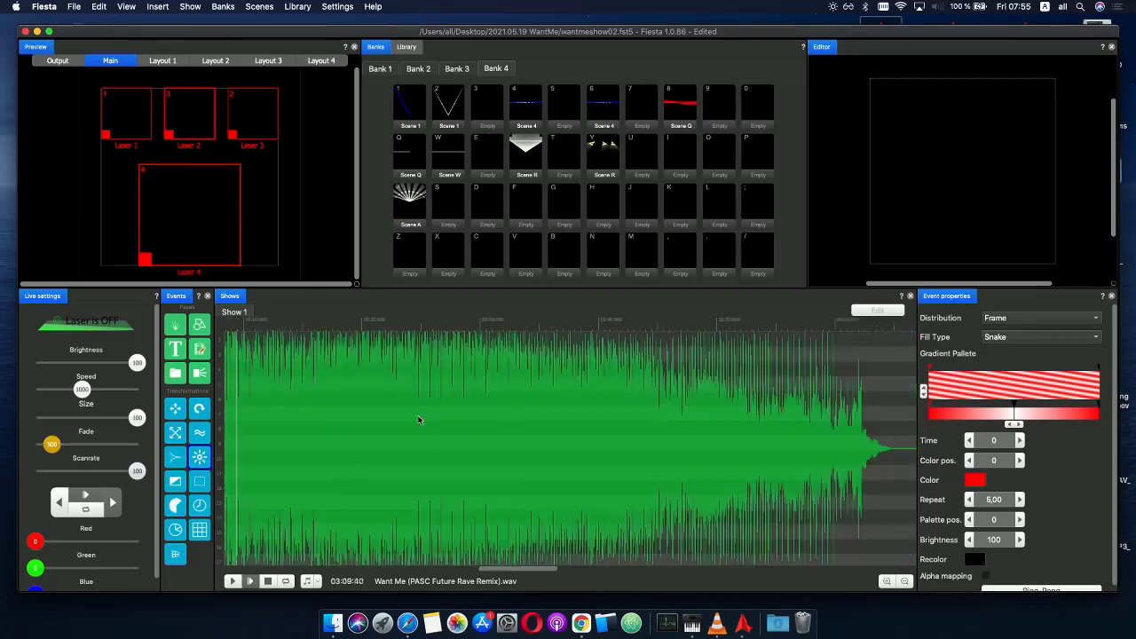
pyautogui.scroll(-2, 373, 362)
pyautogui.click(349, 322)
pyautogui.scroll(2, 412, 361)
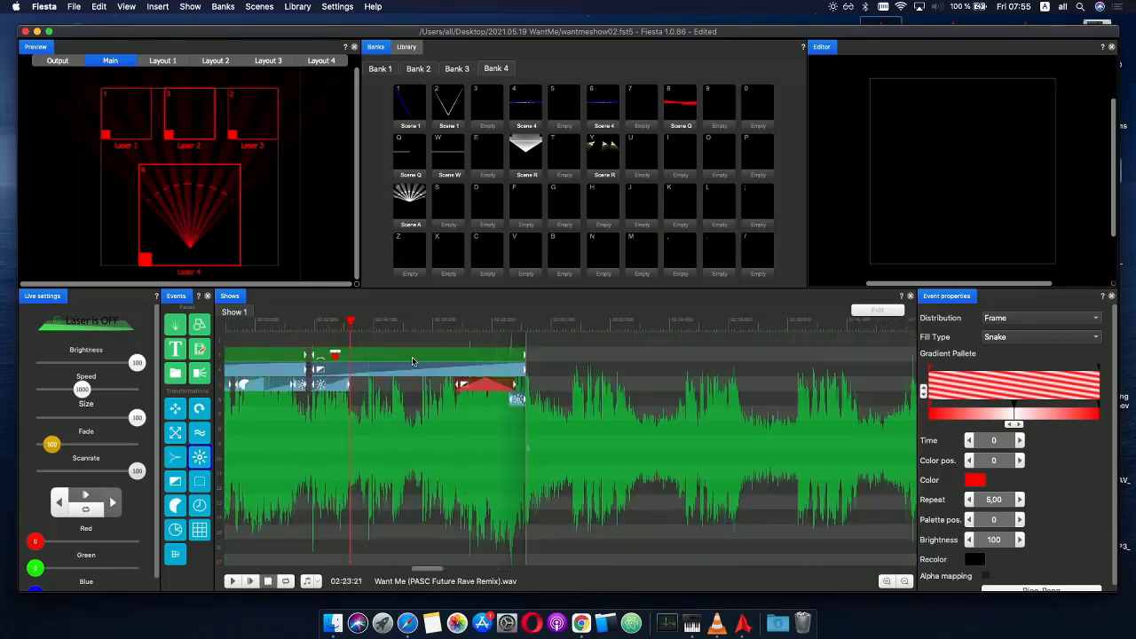
pyautogui.moveTo(325, 390); pyautogui.dragTo(300, 399)
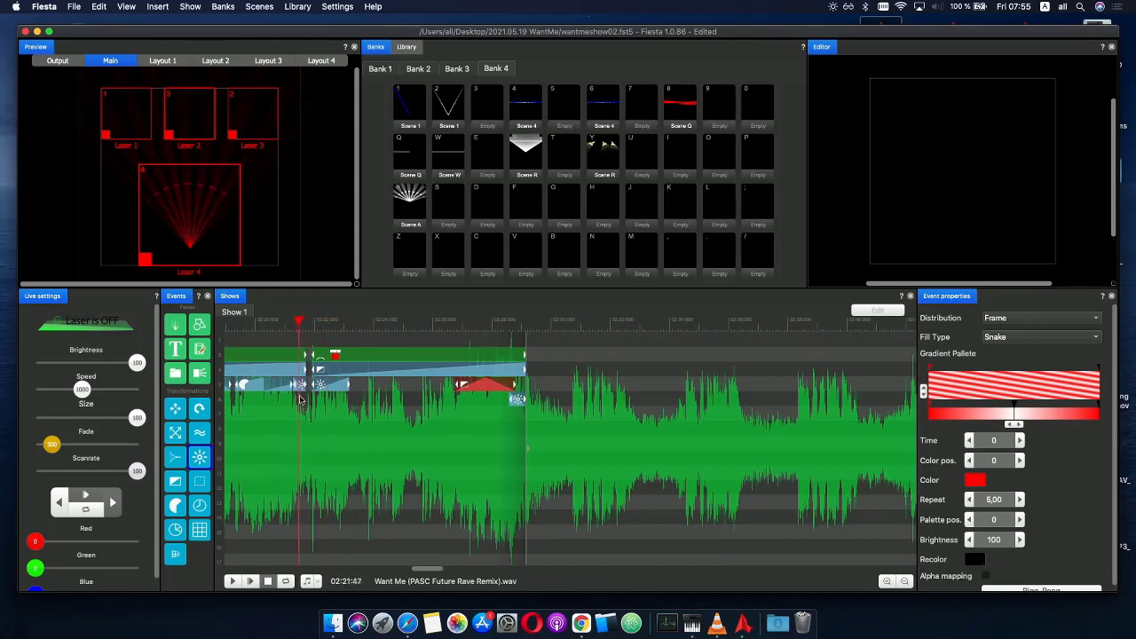
pyautogui.click(250, 581)
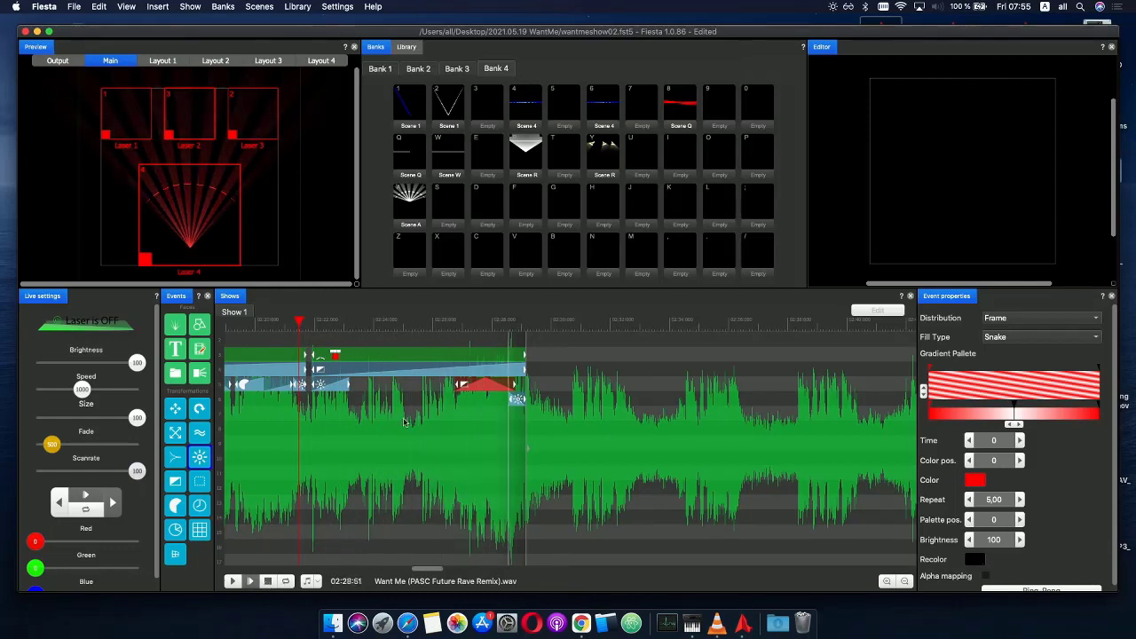
pyautogui.click(267, 581)
# - Add a full-value point near the start of the flash gradient's Alpha graph for a faster fade-in, and play the result
pyautogui.scroll(3, 472, 350)
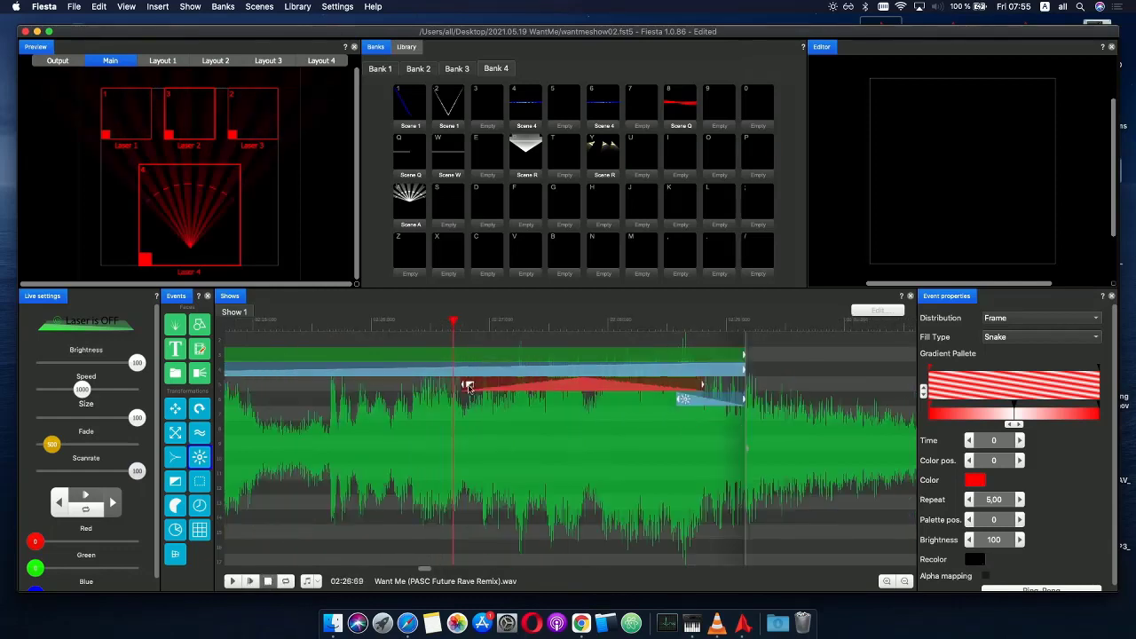
pyautogui.click(469, 388)
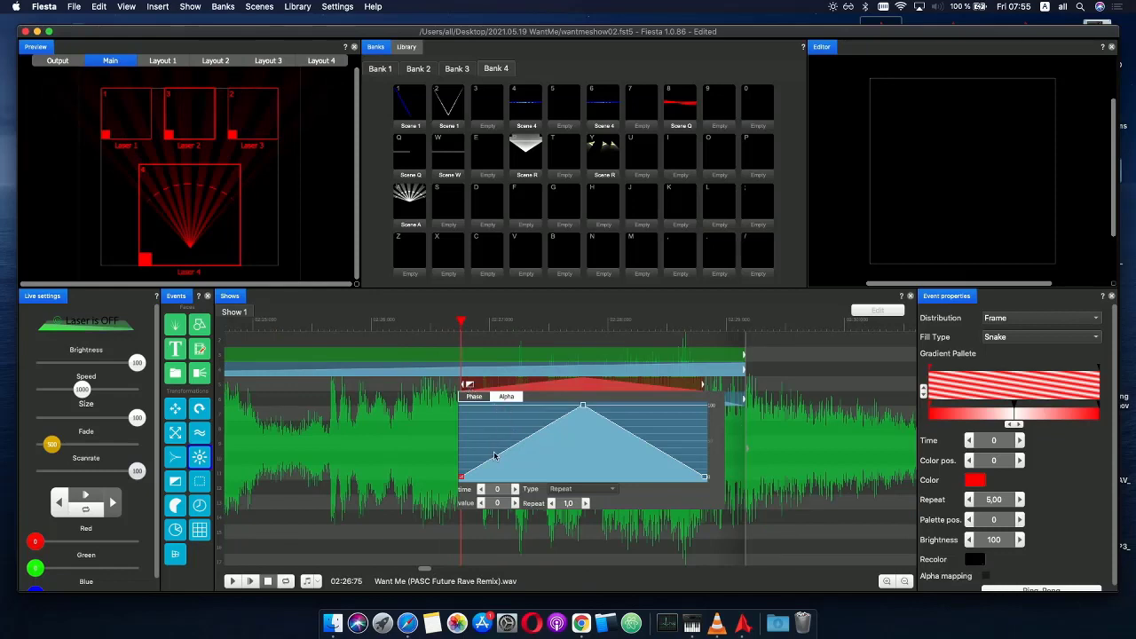
pyautogui.moveTo(495, 455); pyautogui.dragTo(485, 402)
pyautogui.click(409, 325)
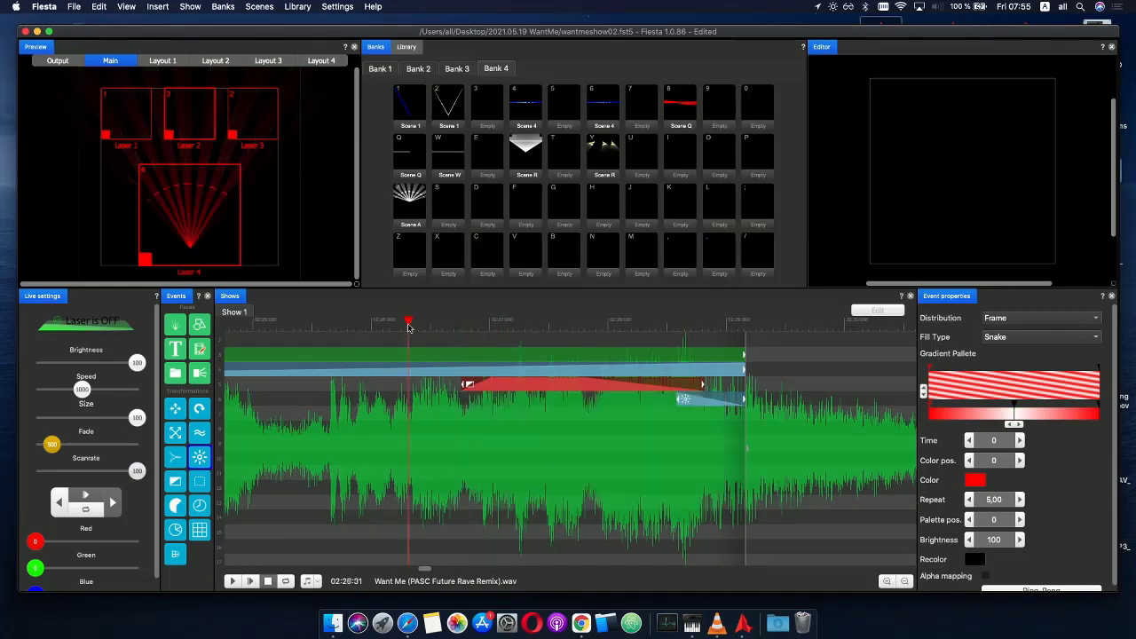
pyautogui.click(251, 581)
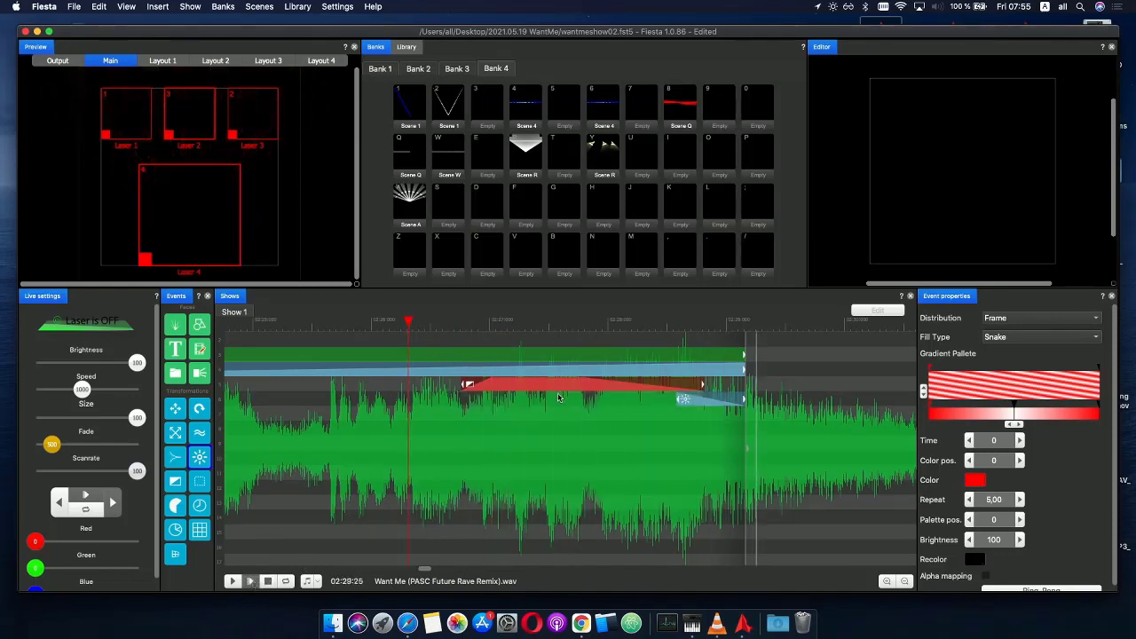
# - Play the closing beam from 02:21:41 to check its flash and fade against the music
pyautogui.scroll(-4, 563, 357)
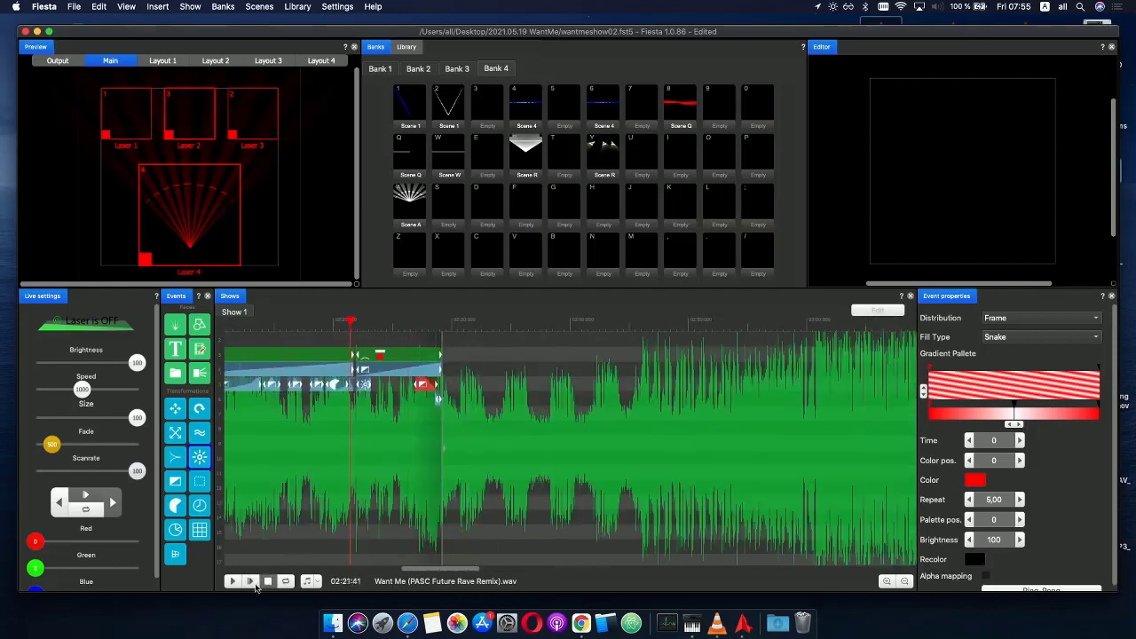
pyautogui.click(253, 584)
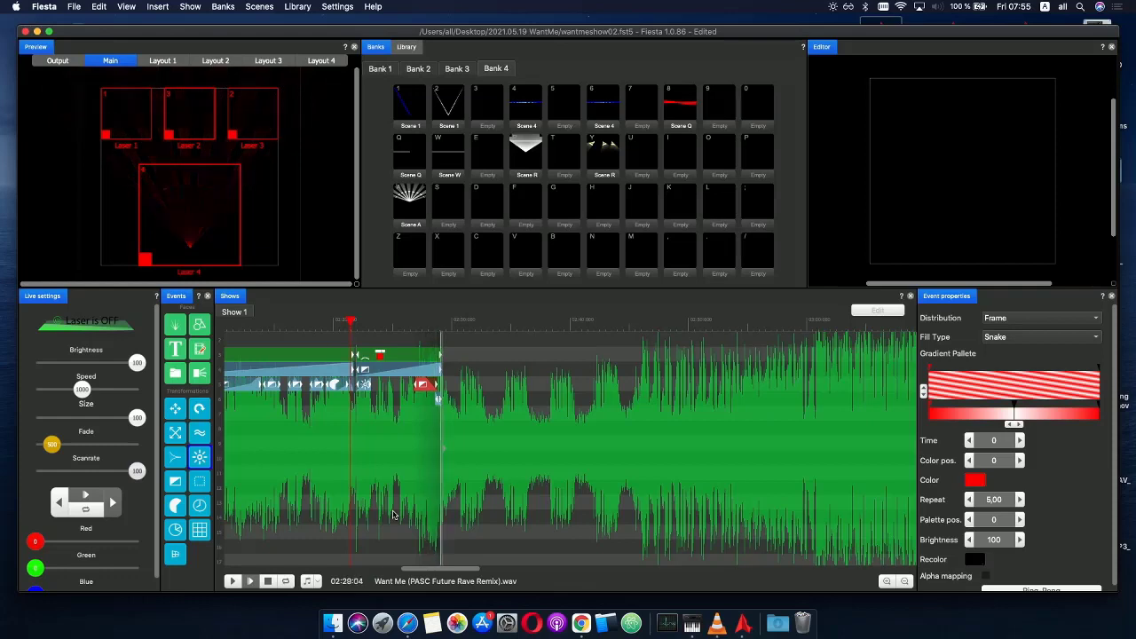
pyautogui.click(433, 325)
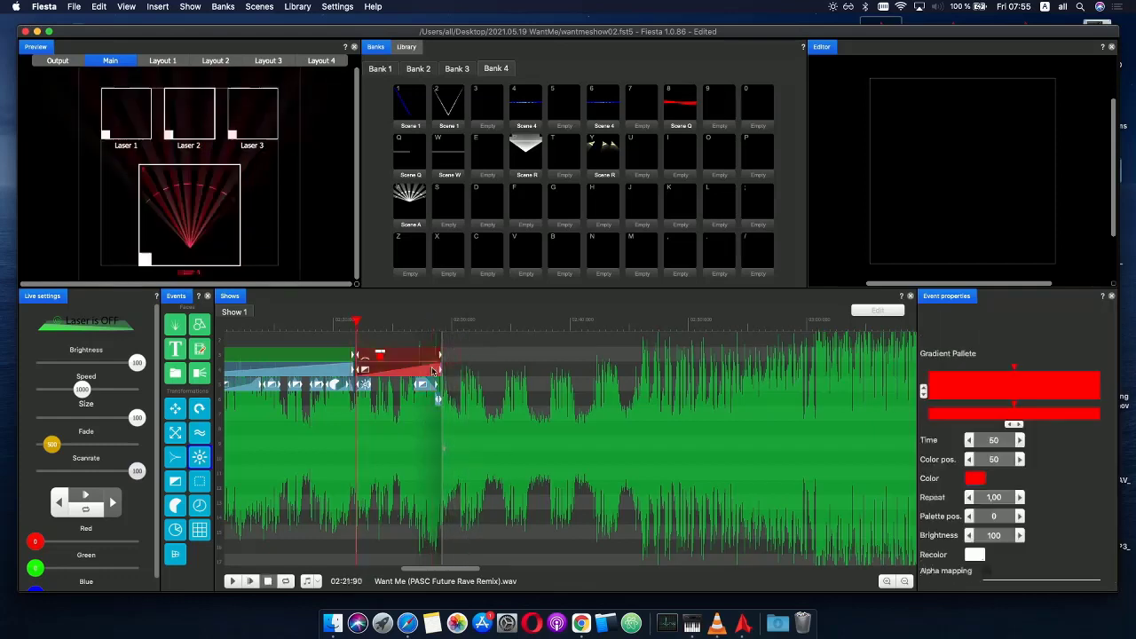
# - Duplicate the closing beam with its gradient onto the next musical hit, starting it at 02:30:72 and ending it at 02:32:70
pyautogui.press('a')
pyautogui.scroll(5, 497, 399)
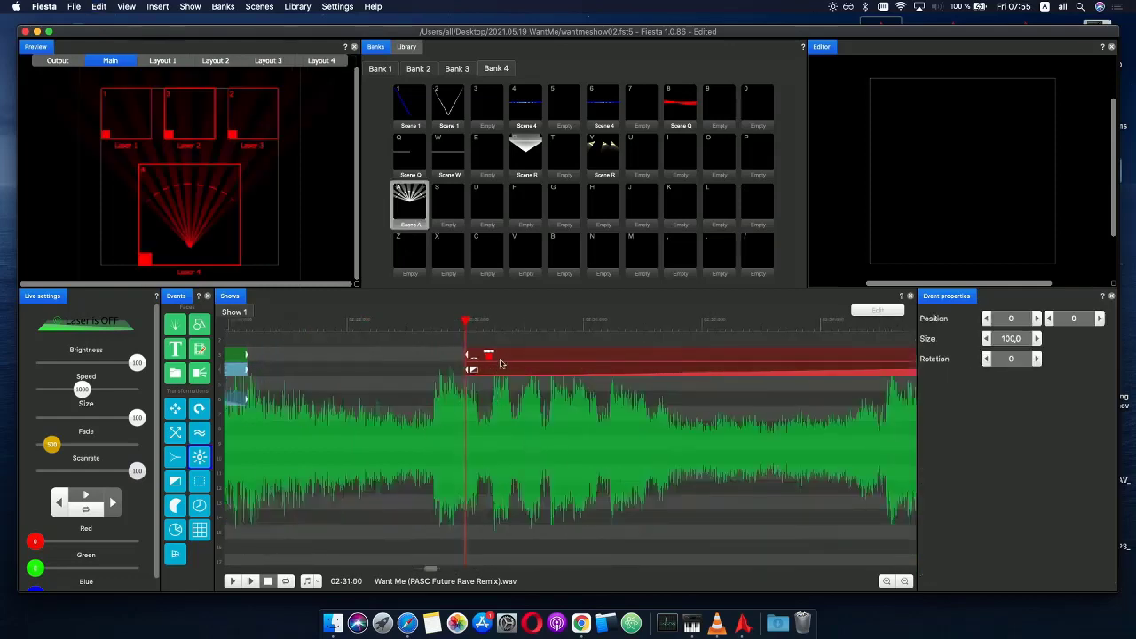
pyautogui.scroll(-2, 470, 364)
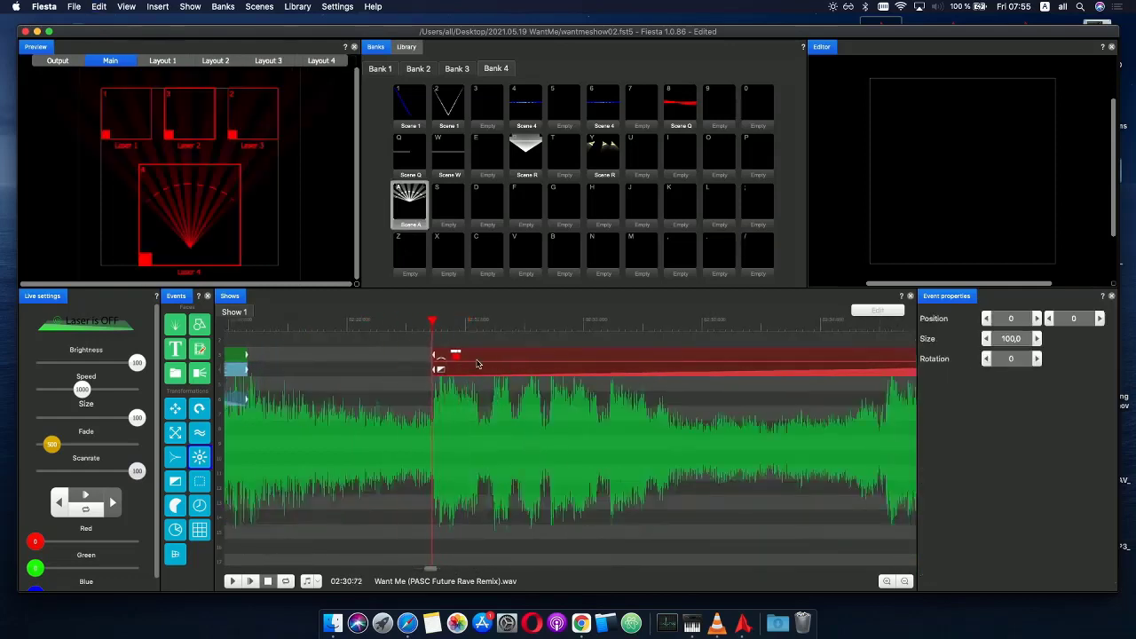
pyautogui.press('space')
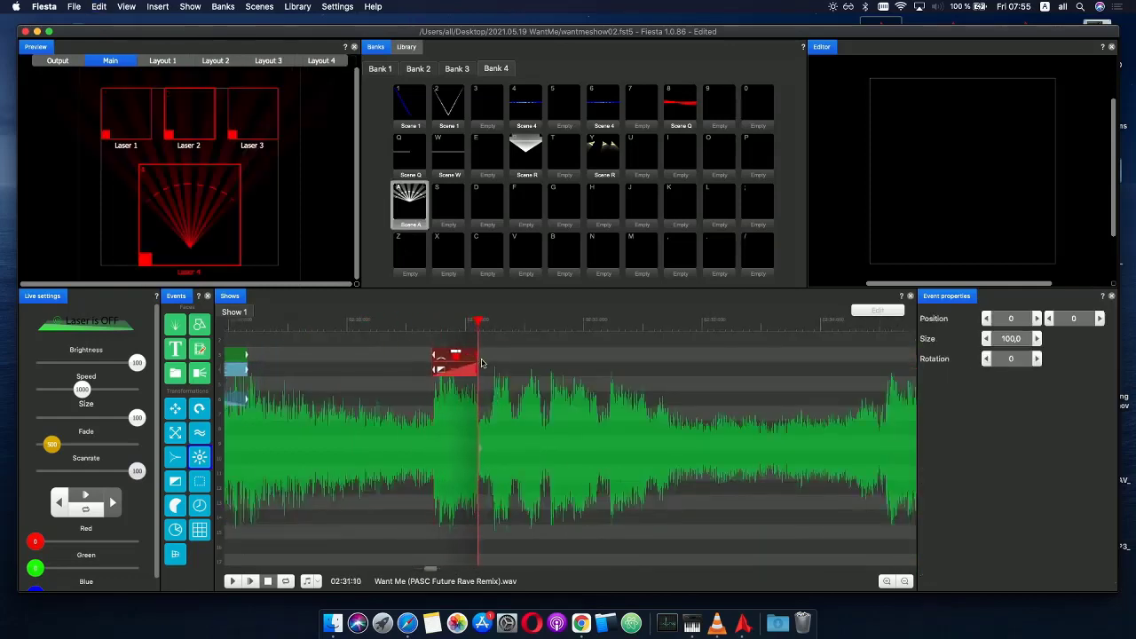
pyautogui.moveTo(512, 362); pyautogui.dragTo(670, 365)
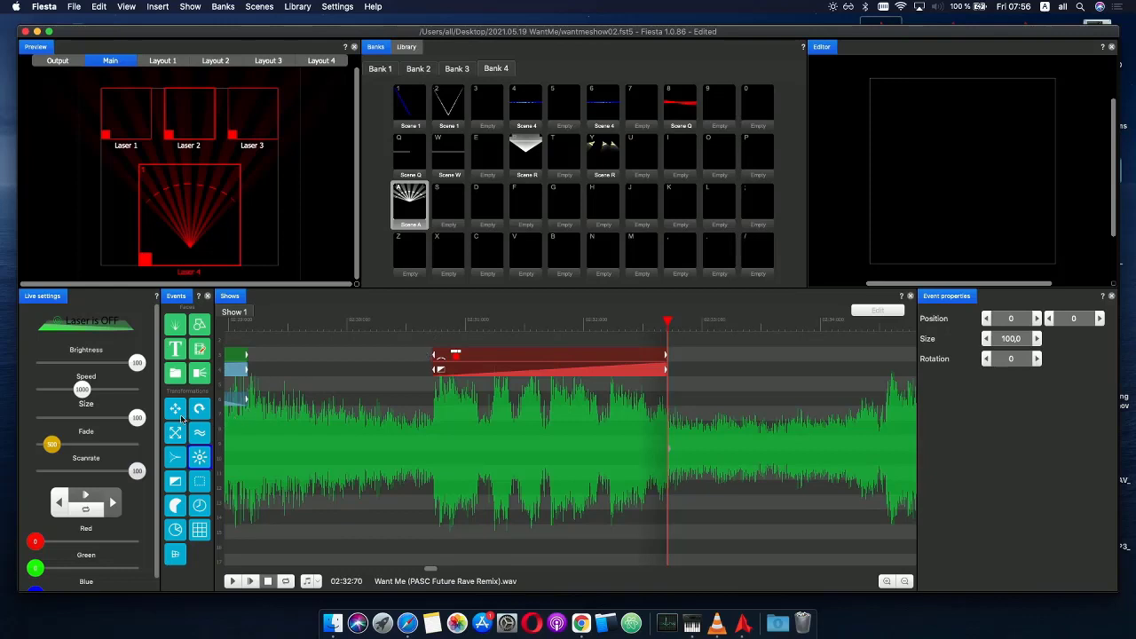
# - Add a movement effect spanning the duplicated beam and set its direction to down
pyautogui.moveTo(177, 411); pyautogui.dragTo(535, 382)
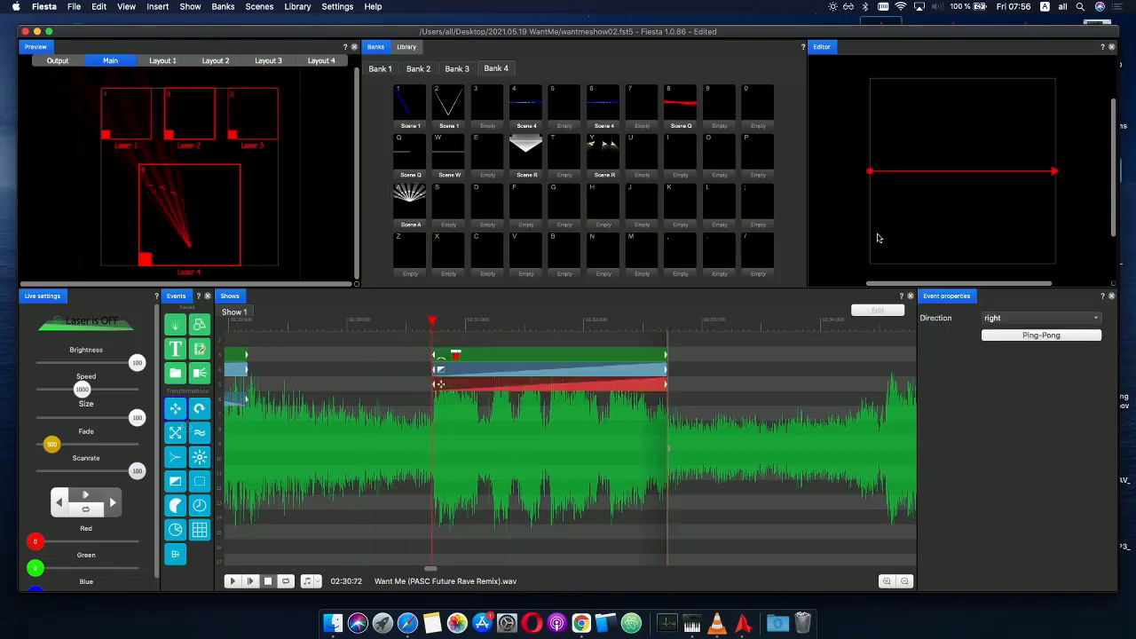
pyautogui.click(1021, 320)
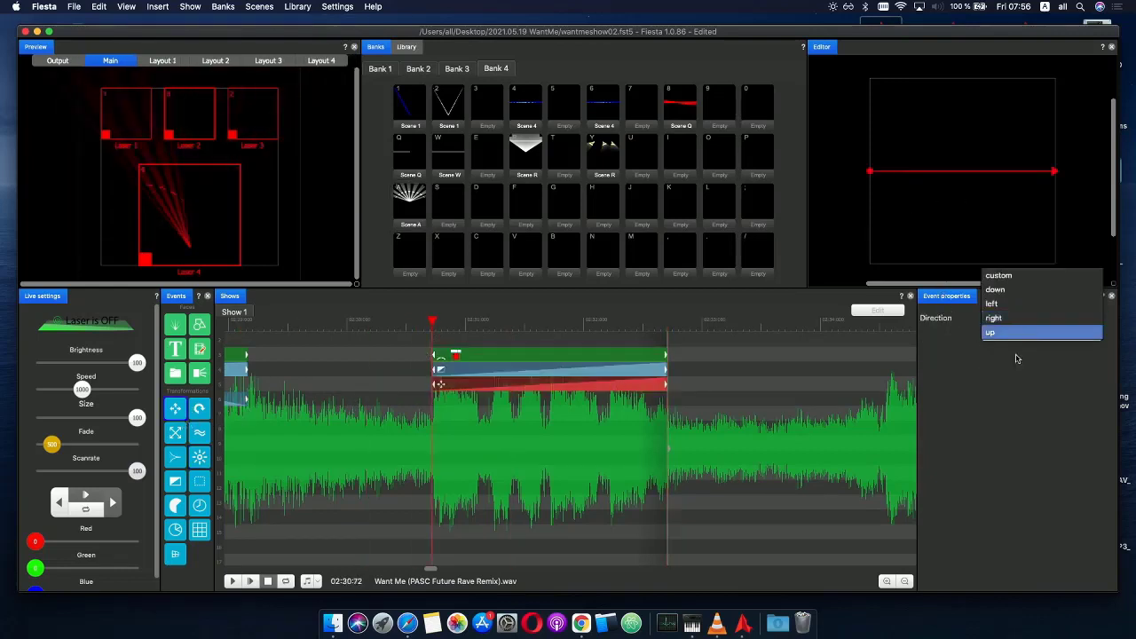
pyautogui.click(996, 290)
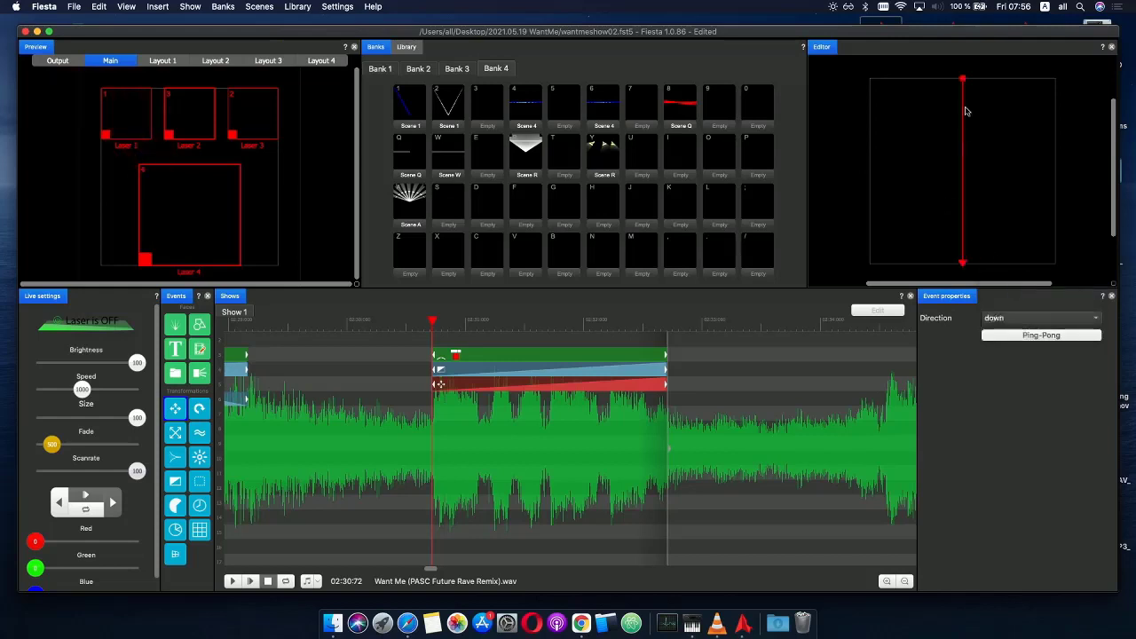
# - Shorten the movement path to a small downward stroke starting near the frame's centre, and scrub the beam to check it
pyautogui.moveTo(967, 272); pyautogui.dragTo(963, 168)
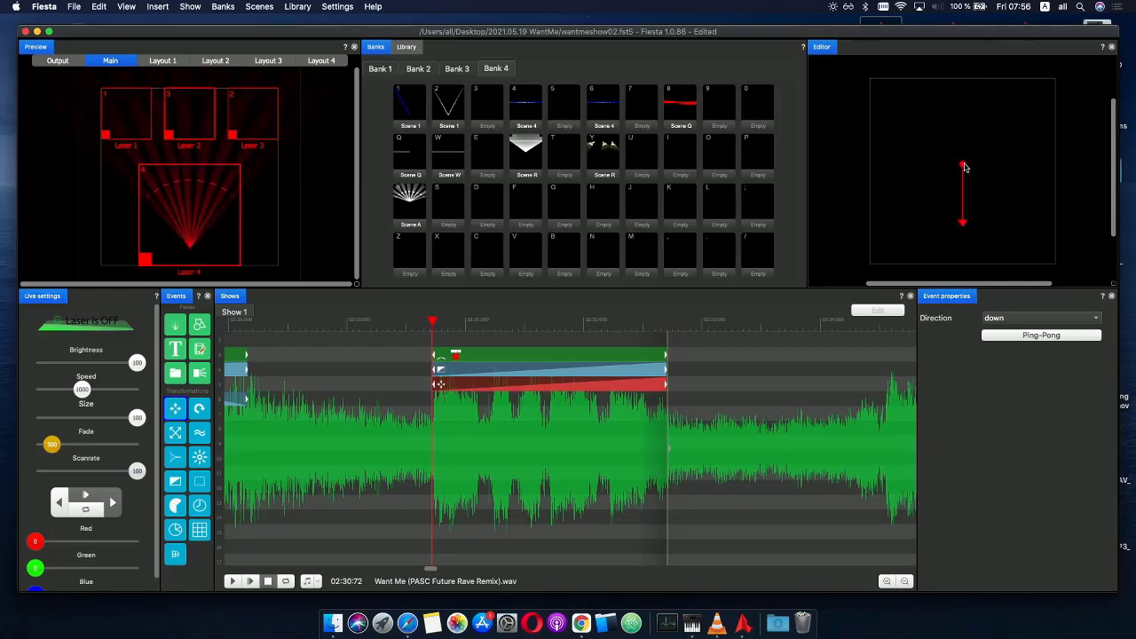
pyautogui.moveTo(437, 329); pyautogui.dragTo(489, 324)
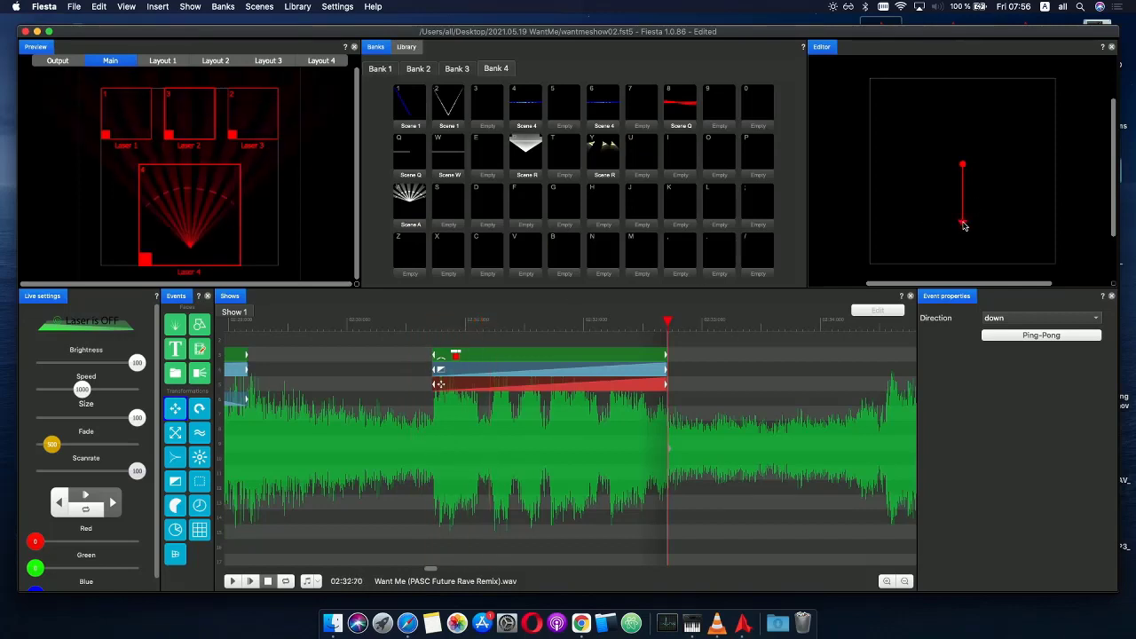
pyautogui.moveTo(965, 227); pyautogui.dragTo(965, 178)
pyautogui.moveTo(425, 326); pyautogui.dragTo(460, 321)
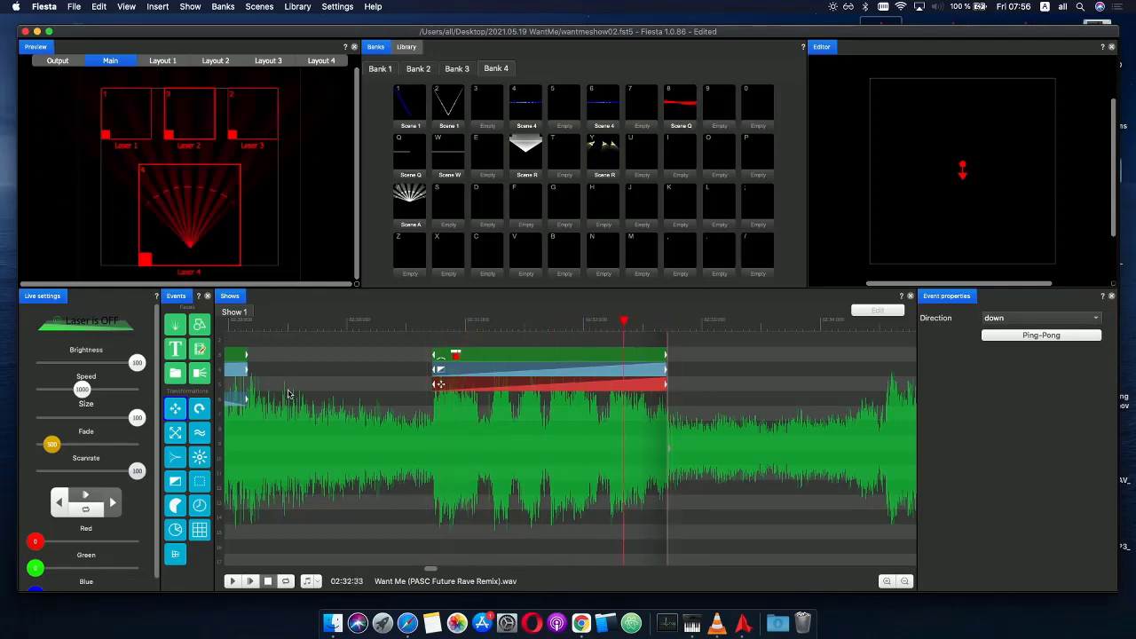
# - Add a Phase effect to the duplicated beam, with graph points of value 100 at times 4 and 36, falling to 0 at time 100
pyautogui.moveTo(241, 450); pyautogui.dragTo(448, 400)
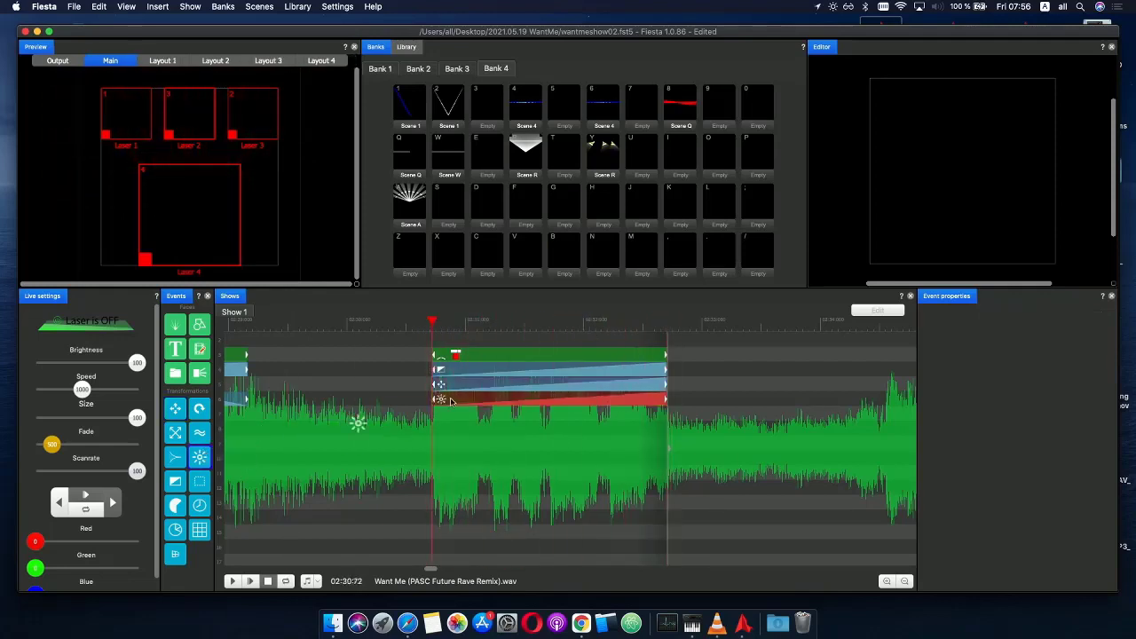
pyautogui.click(442, 400)
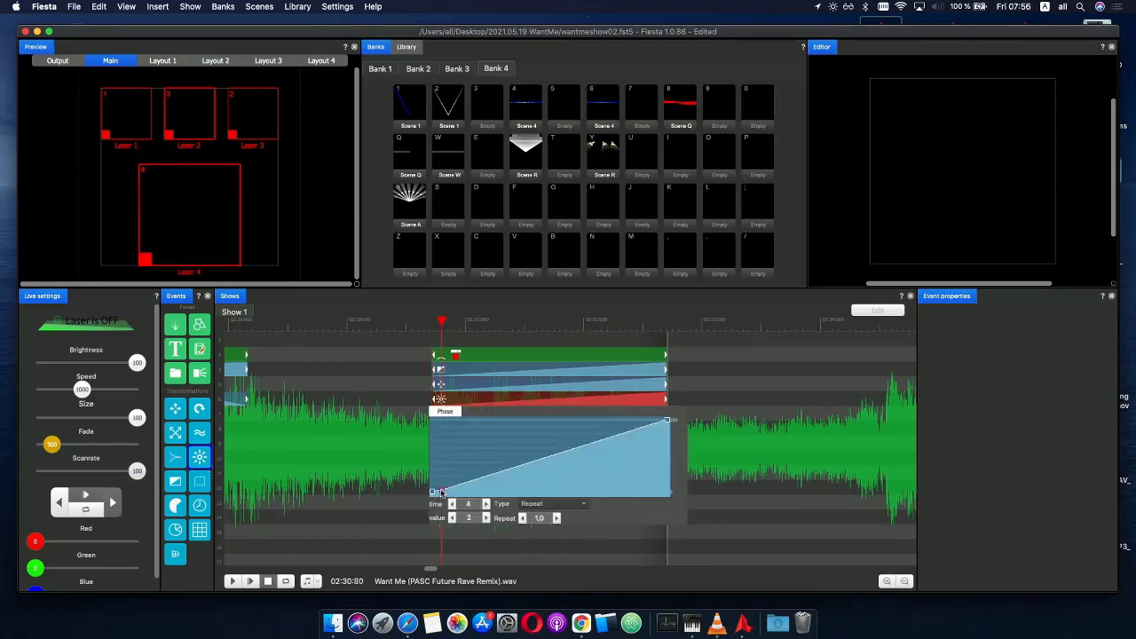
pyautogui.moveTo(441, 491); pyautogui.dragTo(513, 417)
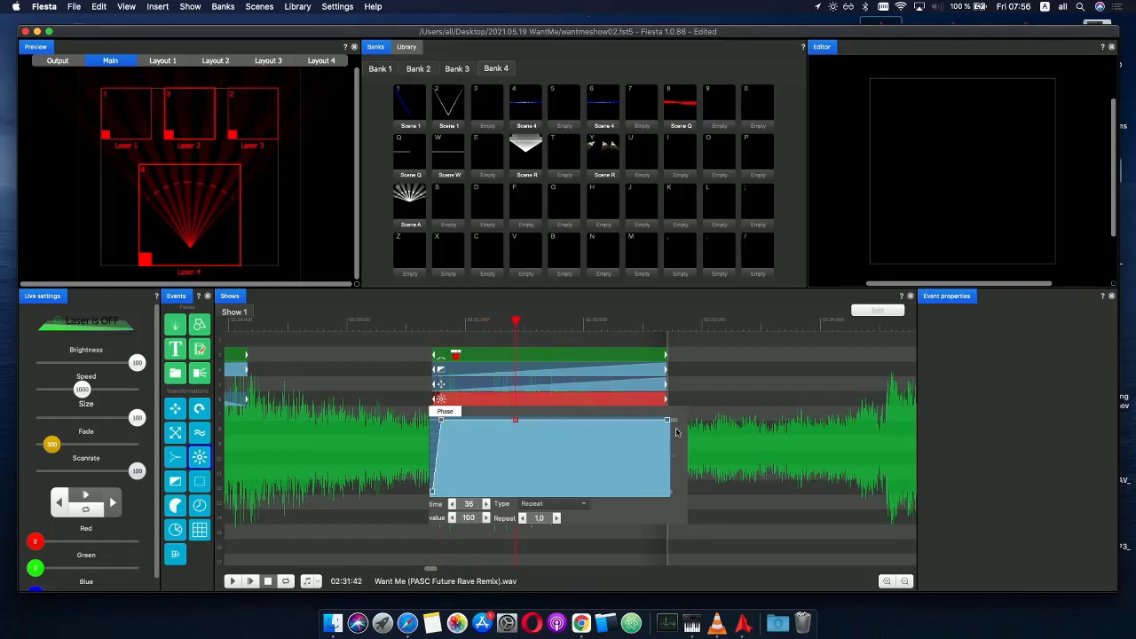
pyautogui.moveTo(667, 422); pyautogui.dragTo(668, 491)
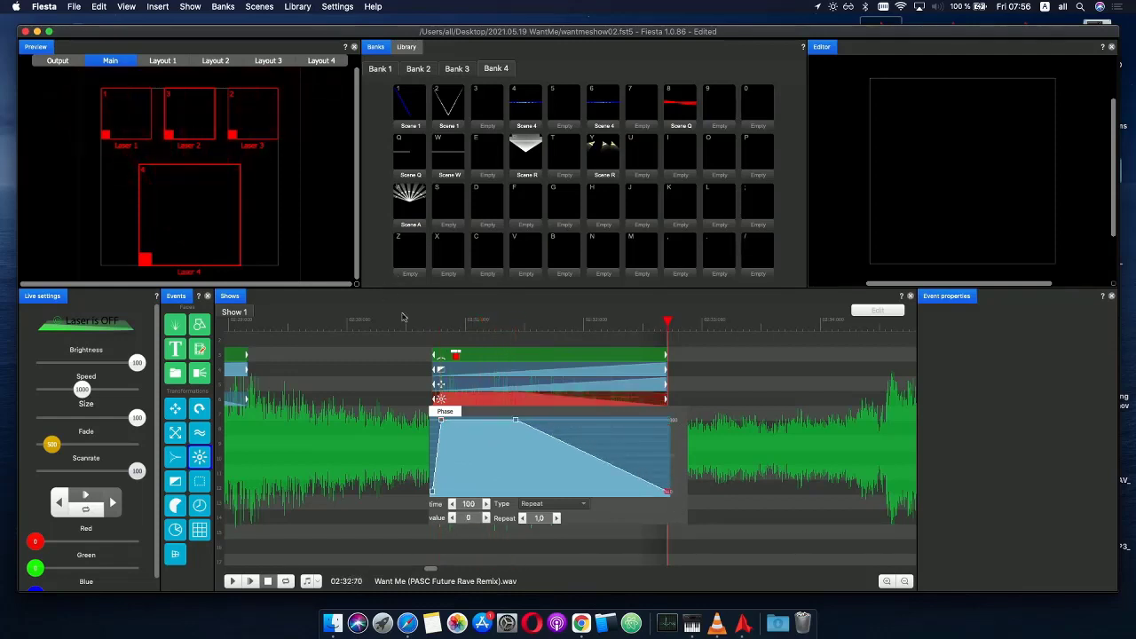
# - Scrub through the duplicated beam to check its Phase fade, and survey the track beyond it up to about 02:66:29
pyautogui.moveTo(428, 319); pyautogui.dragTo(463, 326)
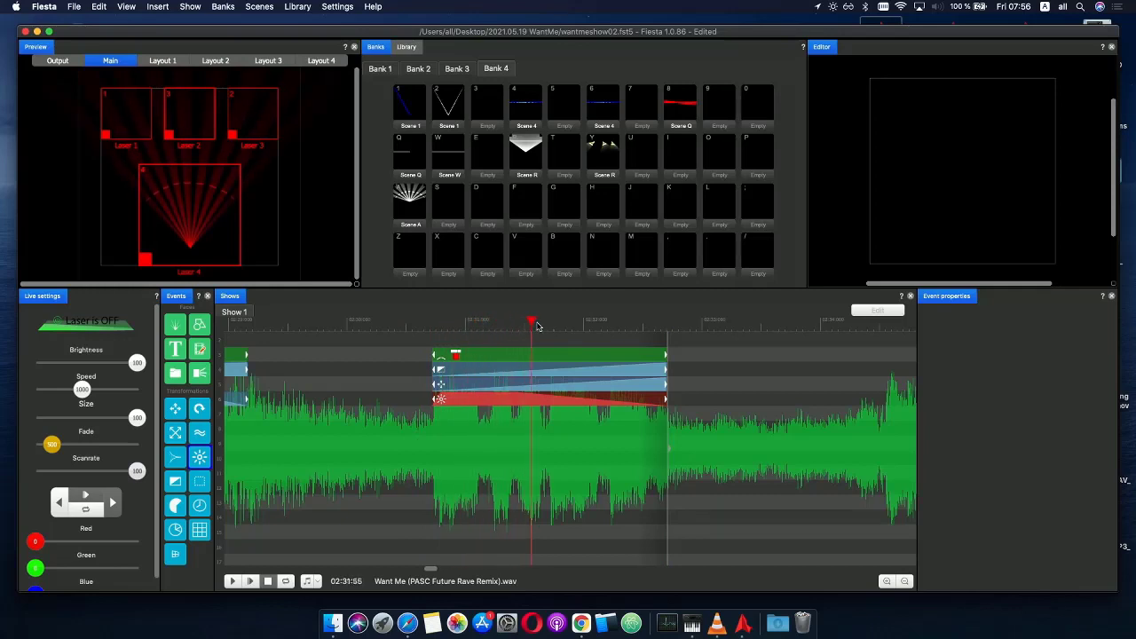
pyautogui.moveTo(642, 326); pyautogui.dragTo(721, 321)
pyautogui.scroll(-2, 719, 391)
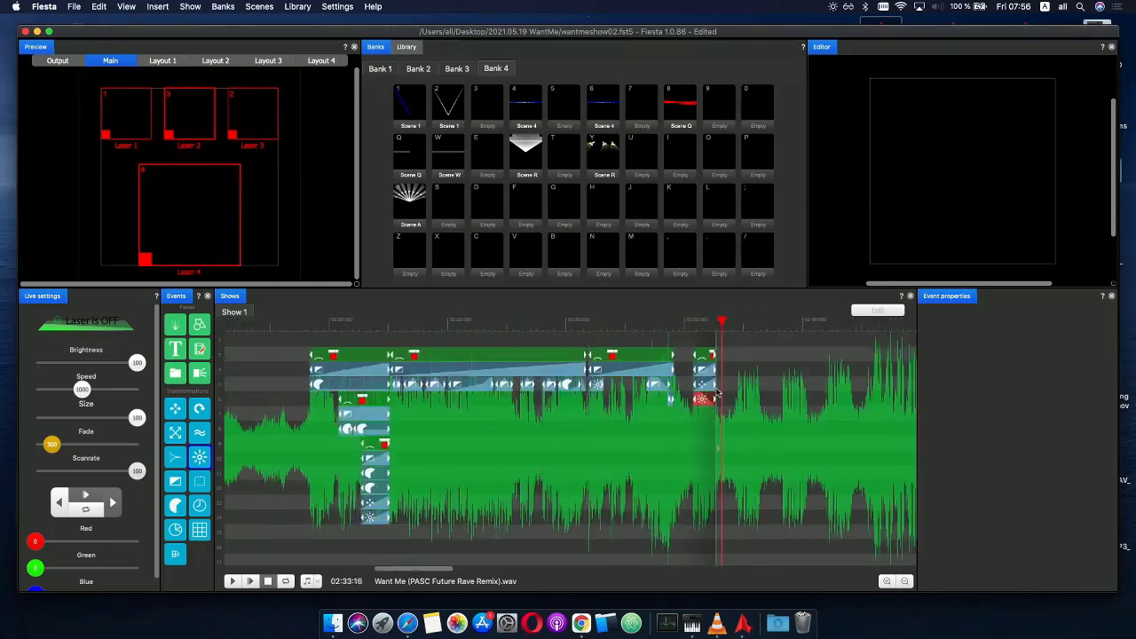
pyautogui.click(821, 325)
pyautogui.moveTo(880, 334); pyautogui.dragTo(870, 331)
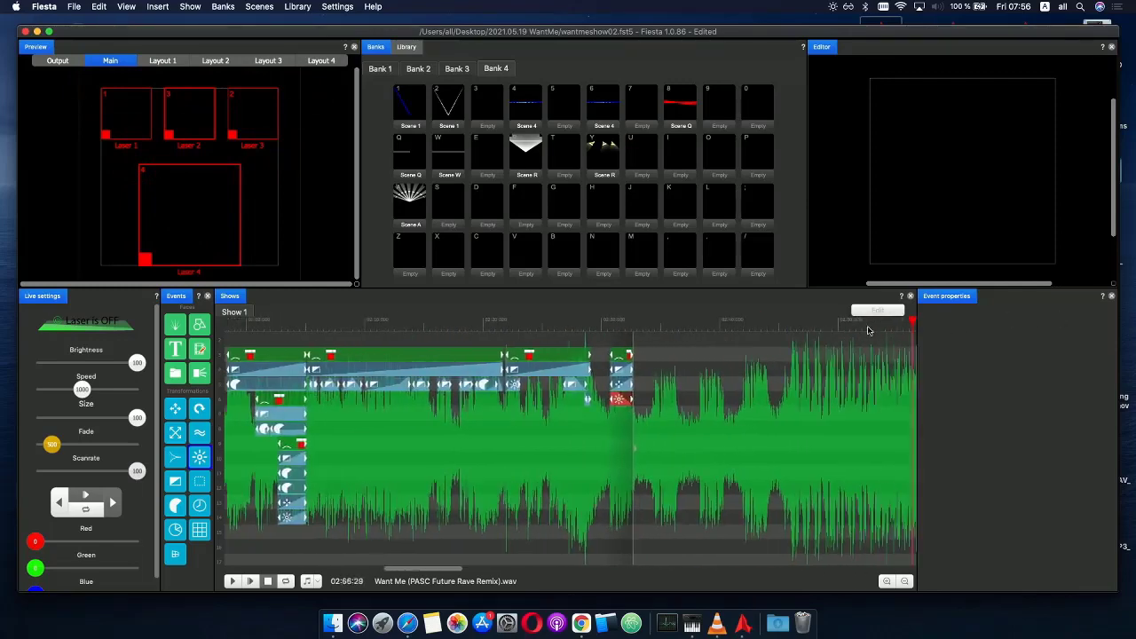
pyautogui.scroll(2, 607, 334)
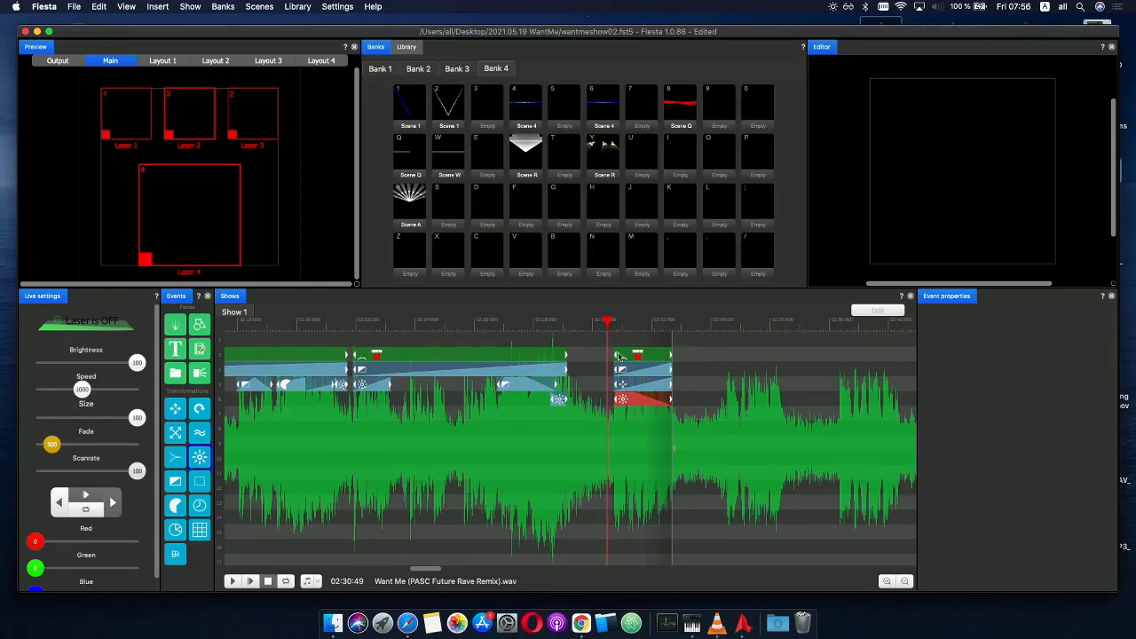
# - Copy the event group at 02:30:72 to 02:34:51 and add a copy of the preceding section's short color effect beneath it
pyautogui.moveTo(716, 419); pyautogui.dragTo(727, 358)
pyautogui.click(767, 430)
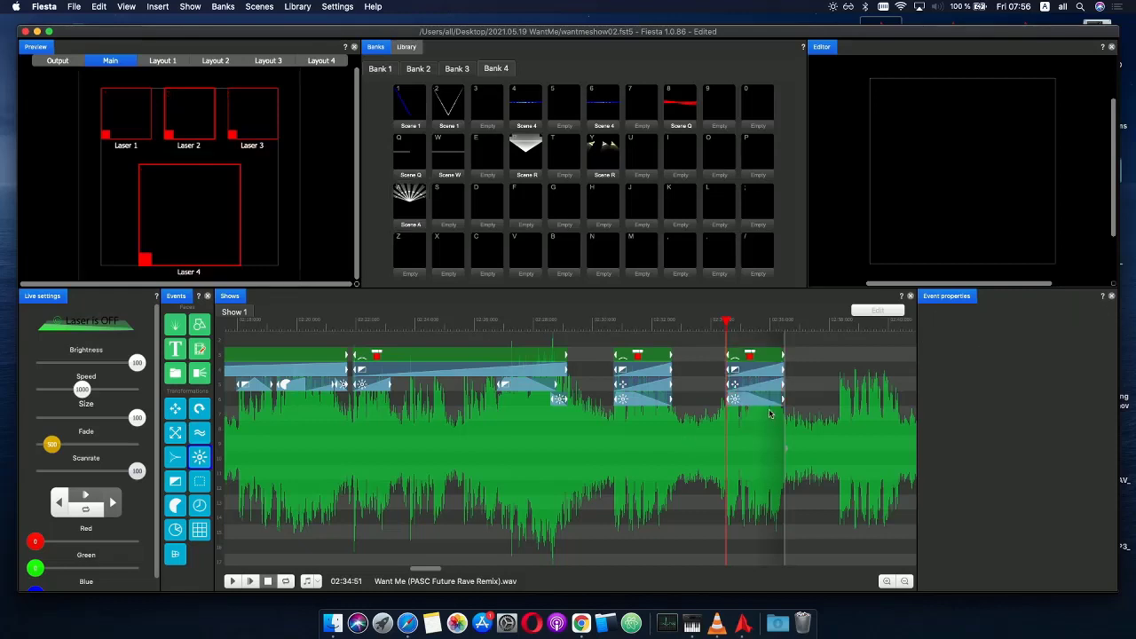
pyautogui.moveTo(510, 392); pyautogui.dragTo(748, 399)
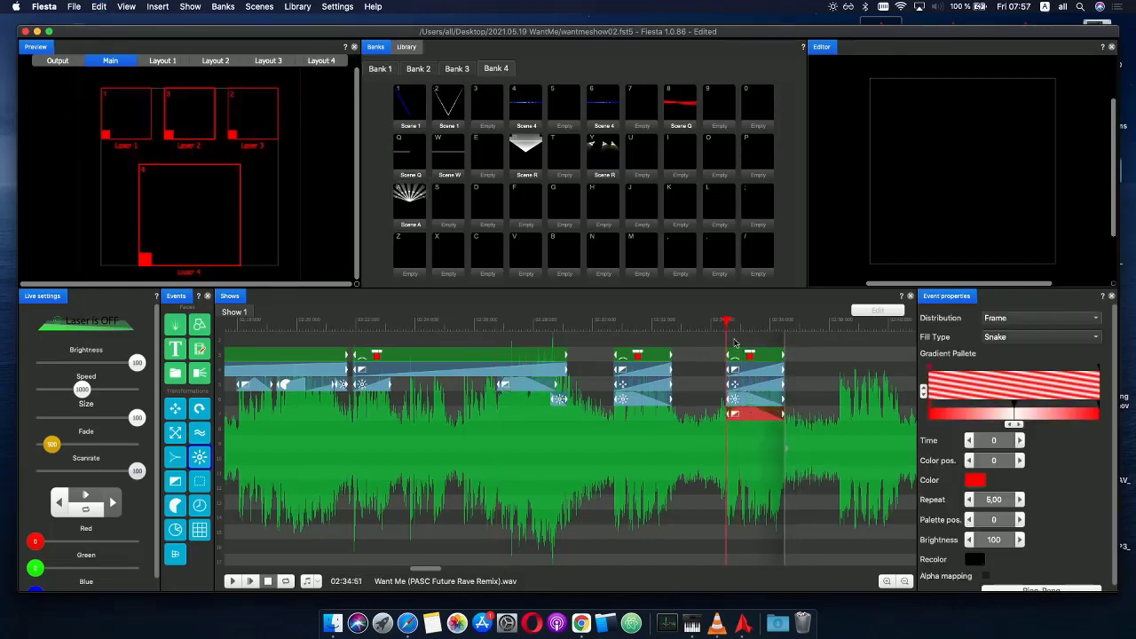
# - Play the show from 02:29:13 to review the two event groups against the music
pyautogui.moveTo(728, 324); pyautogui.dragTo(834, 368)
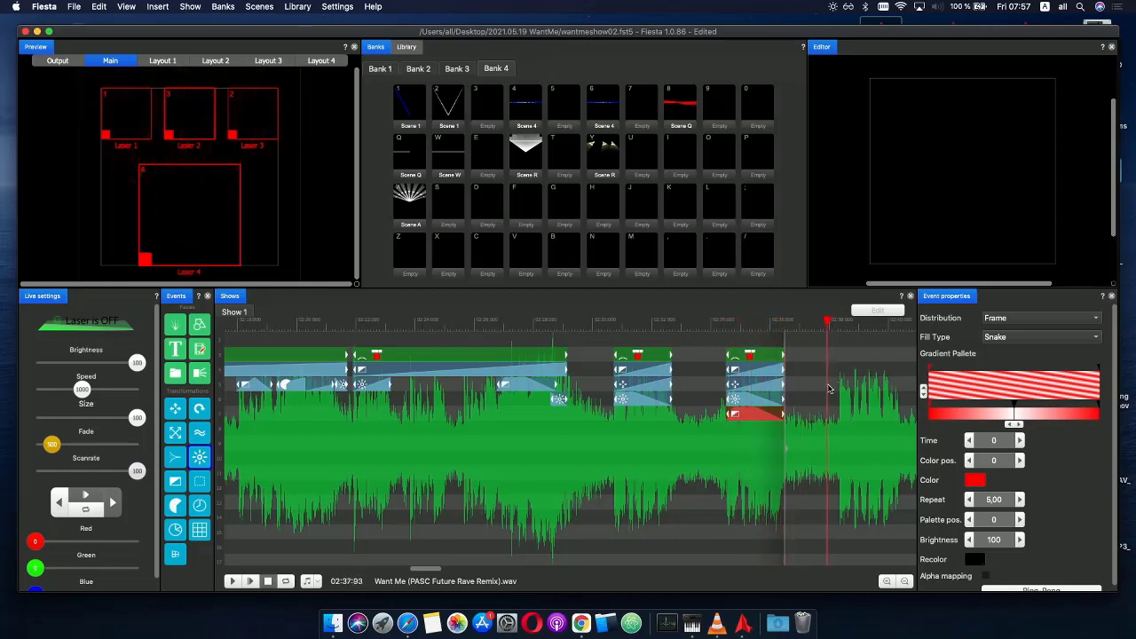
pyautogui.click(567, 324)
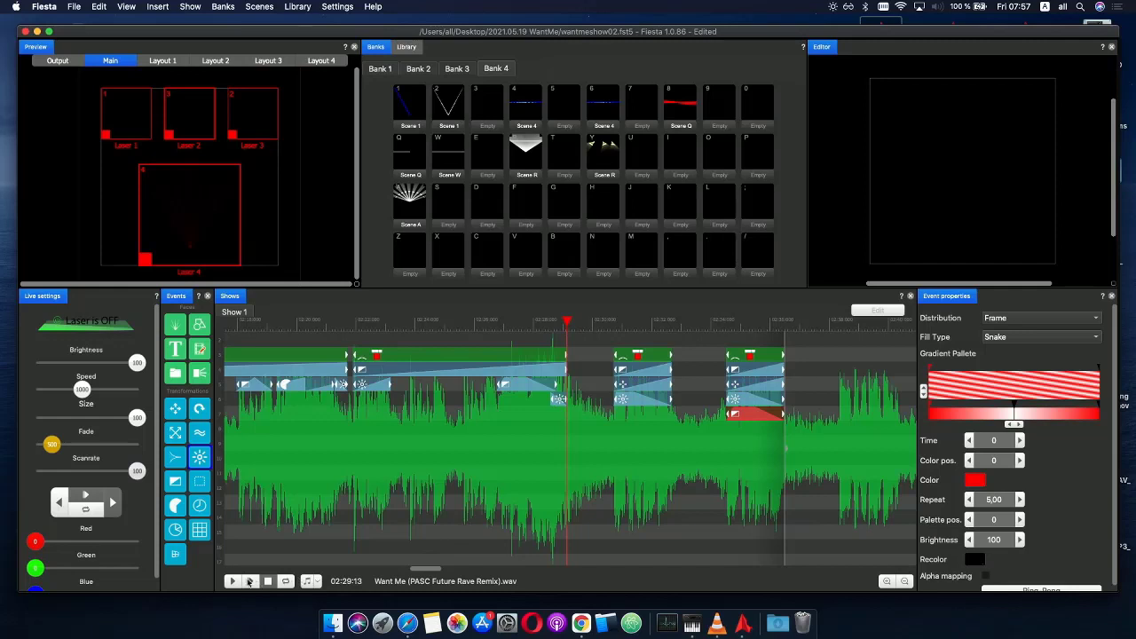
pyautogui.click(250, 581)
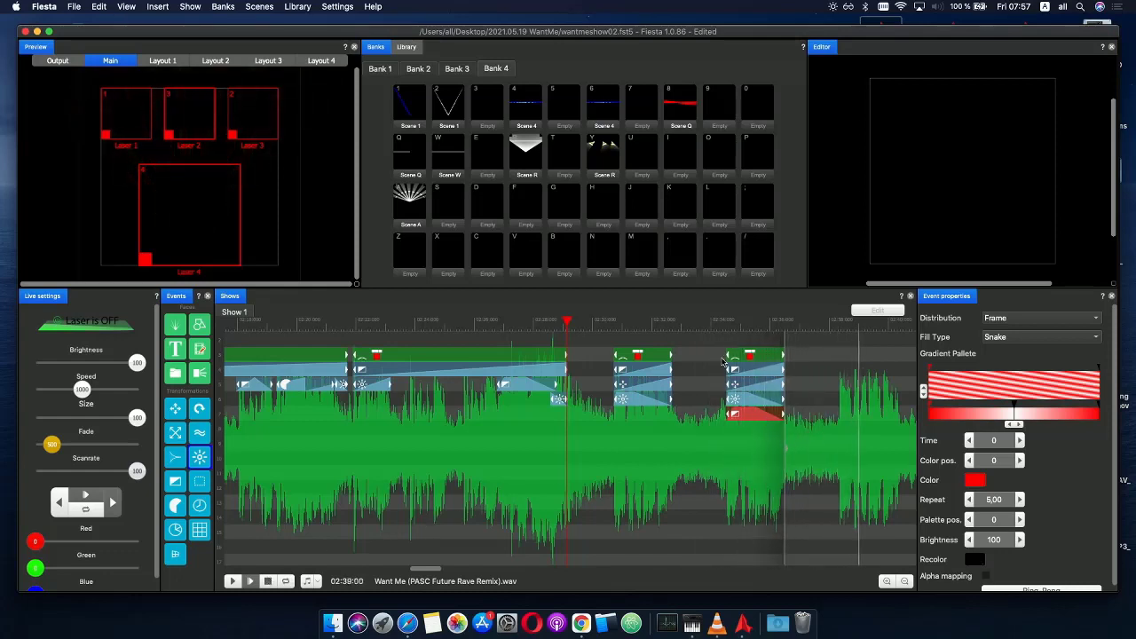
# - Copy the four-event group at 02:30:72 and place the duplicate at 02:38:37
pyautogui.click(649, 410)
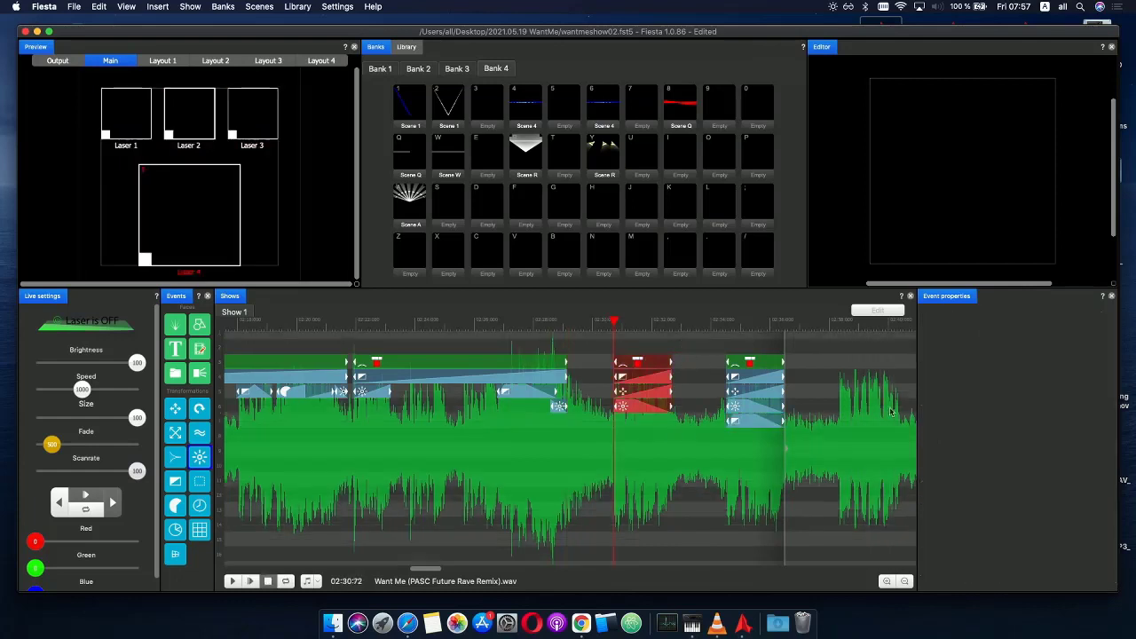
pyautogui.hotkey('ctrl', 'v')
pyautogui.click(854, 374)
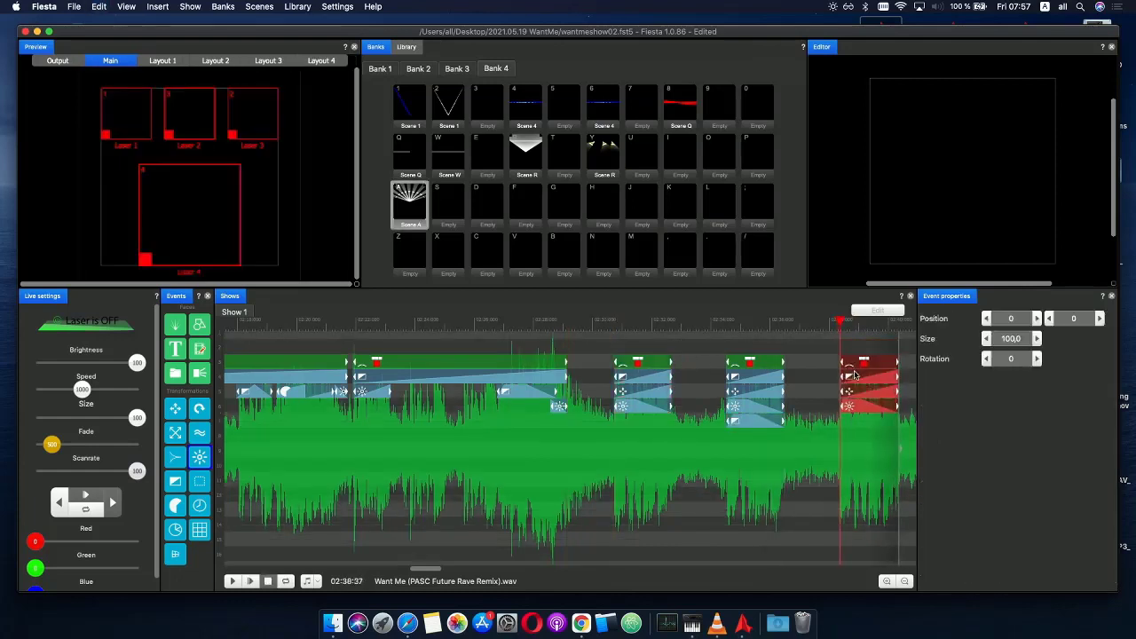
# - Move the three event groups after 02:30 and all earlier events between 01:58 and 02:29 up to start on the top track
pyautogui.keyDown('shift'); pyautogui.click(637, 370); pyautogui.keyUp('shift')
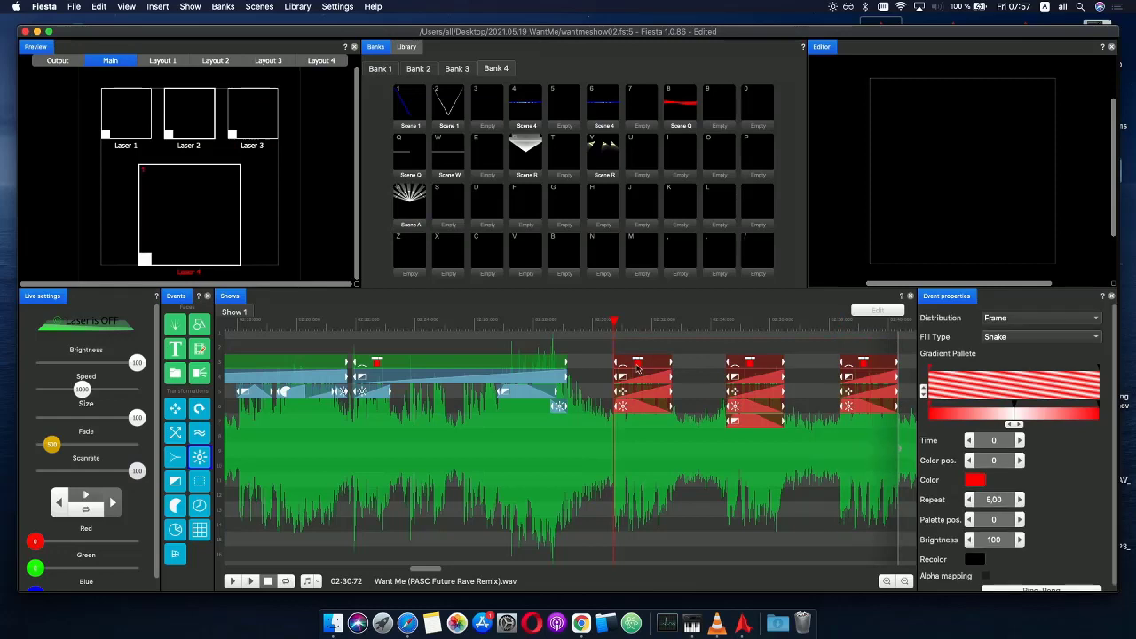
pyautogui.moveTo(637, 370); pyautogui.dragTo(635, 333)
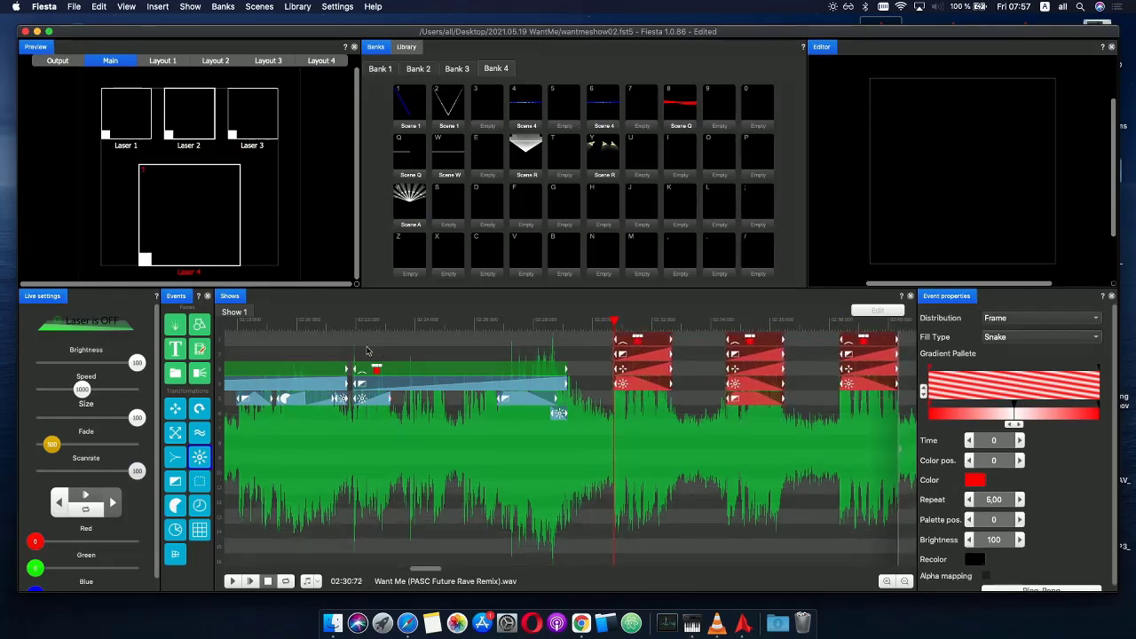
pyautogui.scroll(-3, 400, 370)
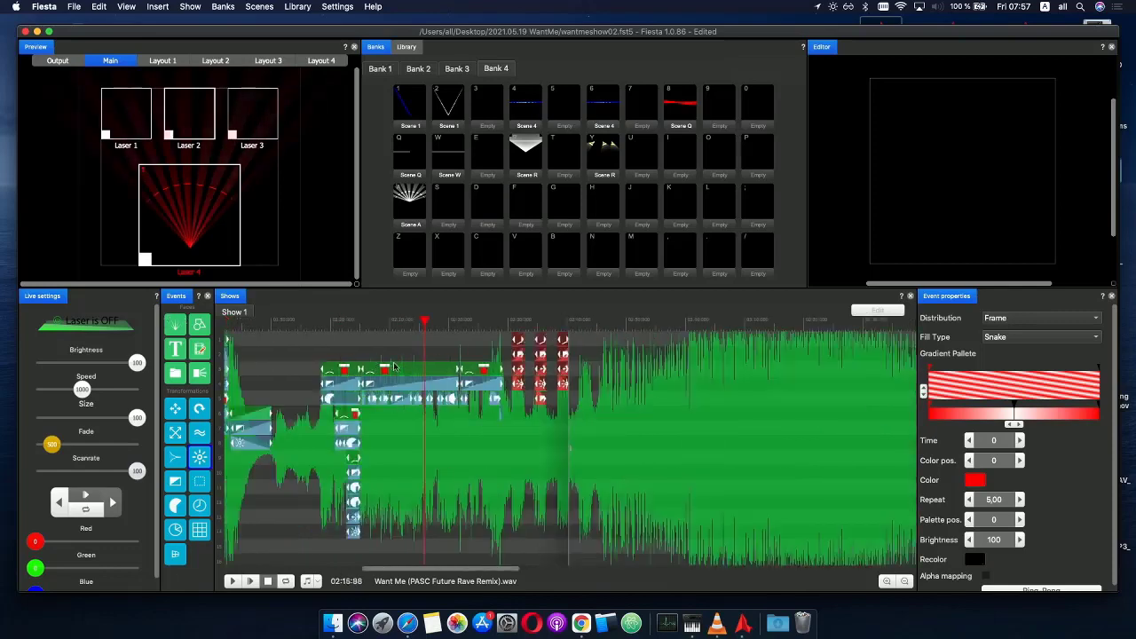
pyautogui.click(352, 404)
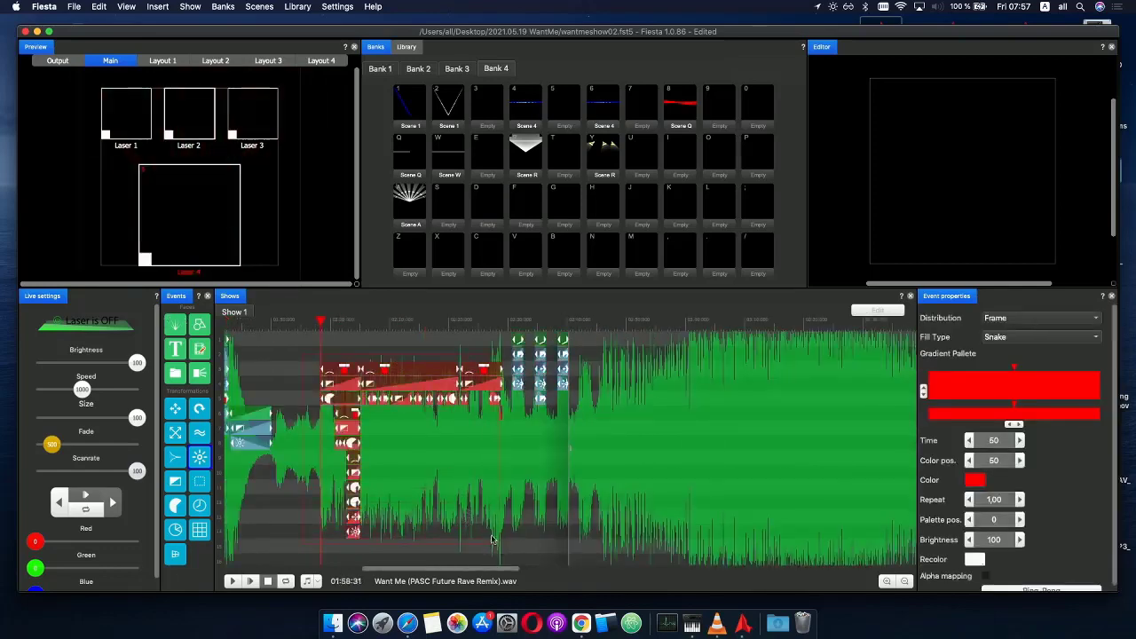
pyautogui.scroll(3, 336, 339)
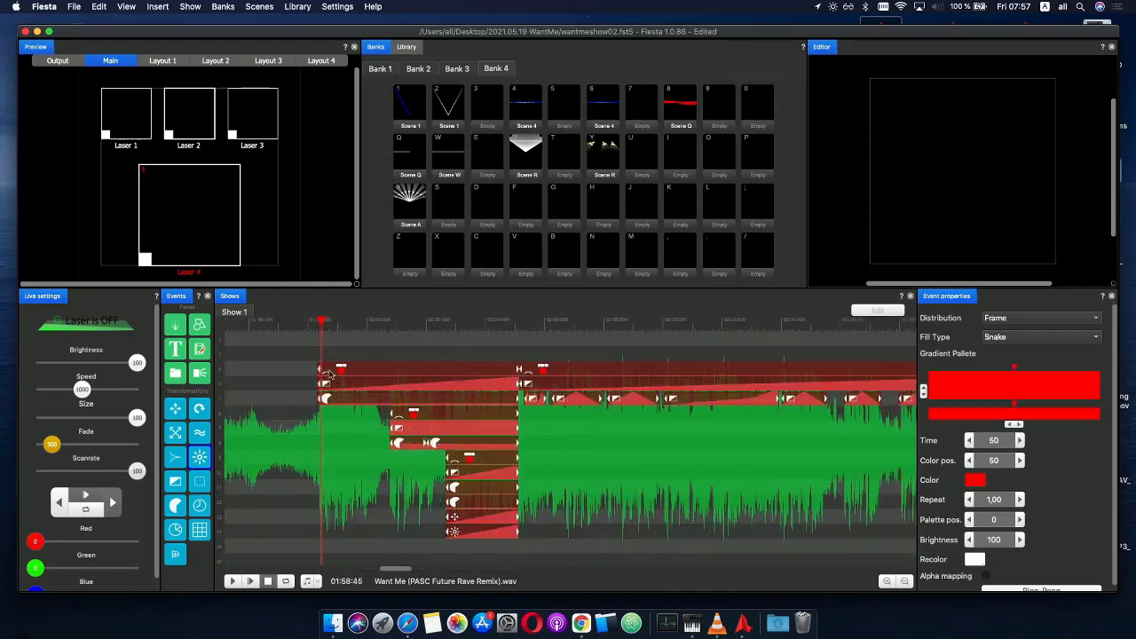
pyautogui.scroll(-2, 329, 373)
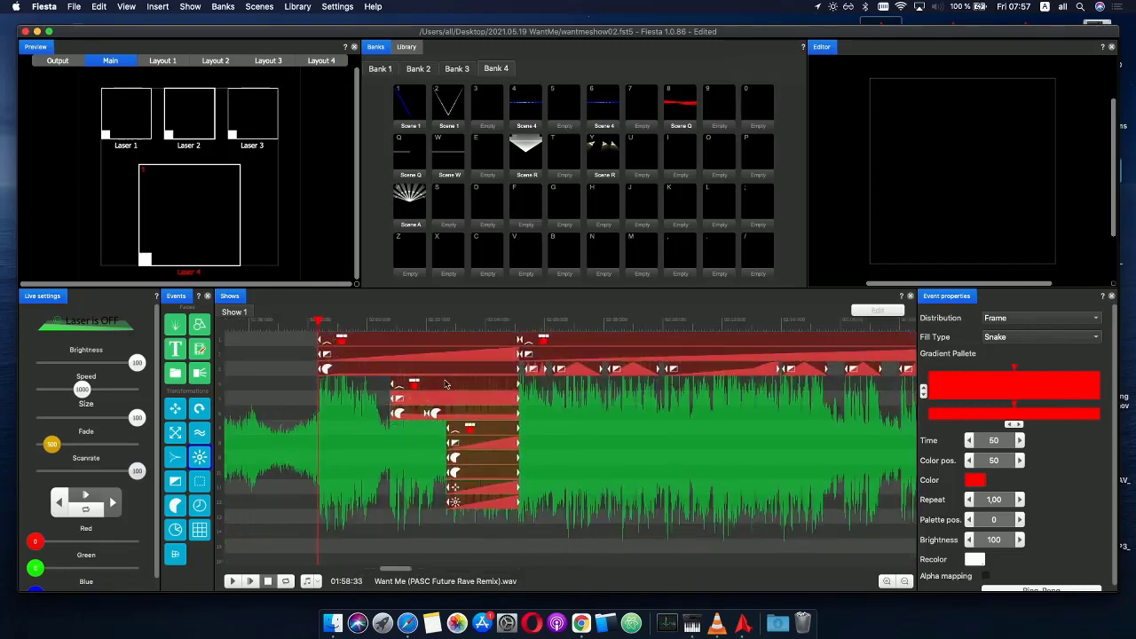
# - Play the show from 01:56:63 to review the rearranged section and the three new groups
pyautogui.scroll(-3, 446, 384)
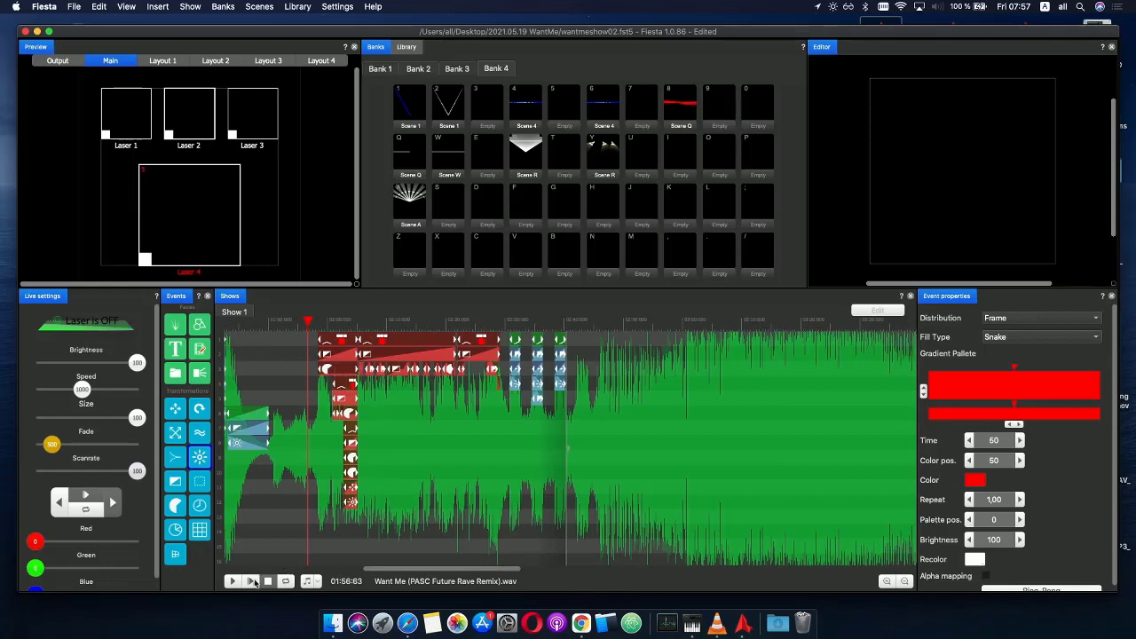
pyautogui.click(252, 581)
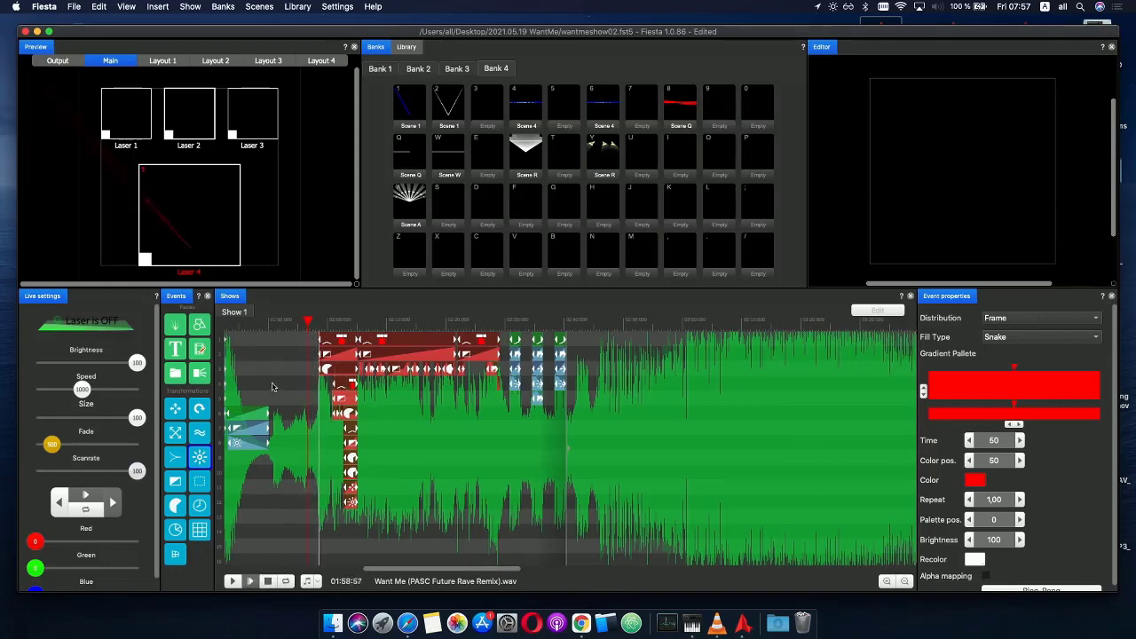
pyautogui.press('a')
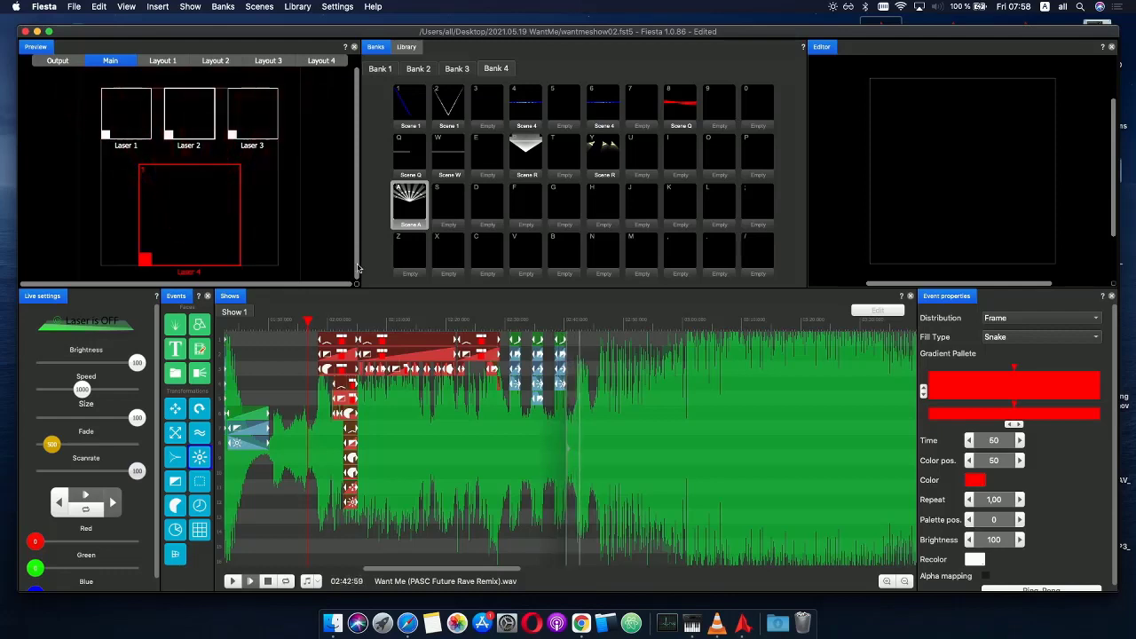
# - Copy the four-event group at 02:38:37 to the next loud passage at 02:42:12
pyautogui.click(545, 321)
pyautogui.scroll(3, 576, 329)
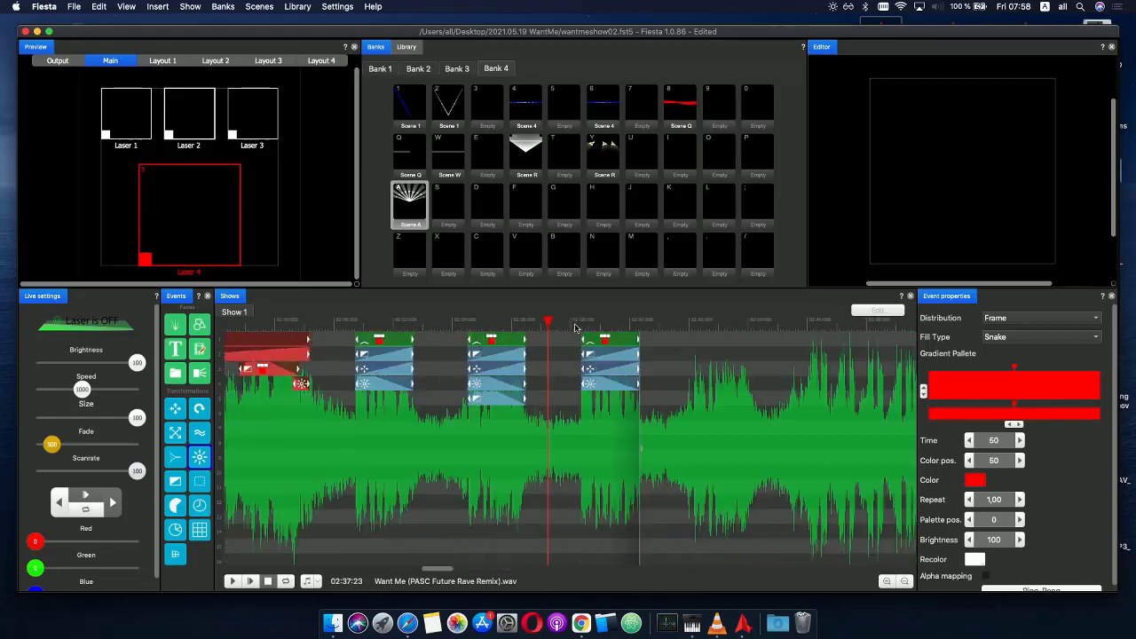
pyautogui.click(522, 373)
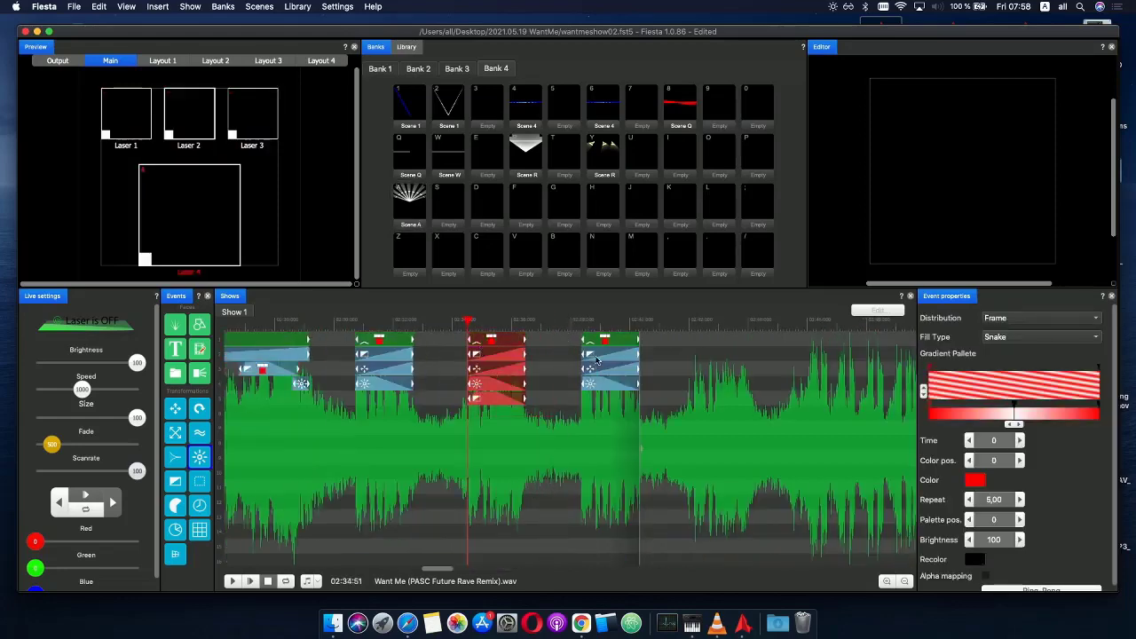
pyautogui.moveTo(588, 371); pyautogui.dragTo(727, 340)
pyautogui.scroll(3, 757, 368)
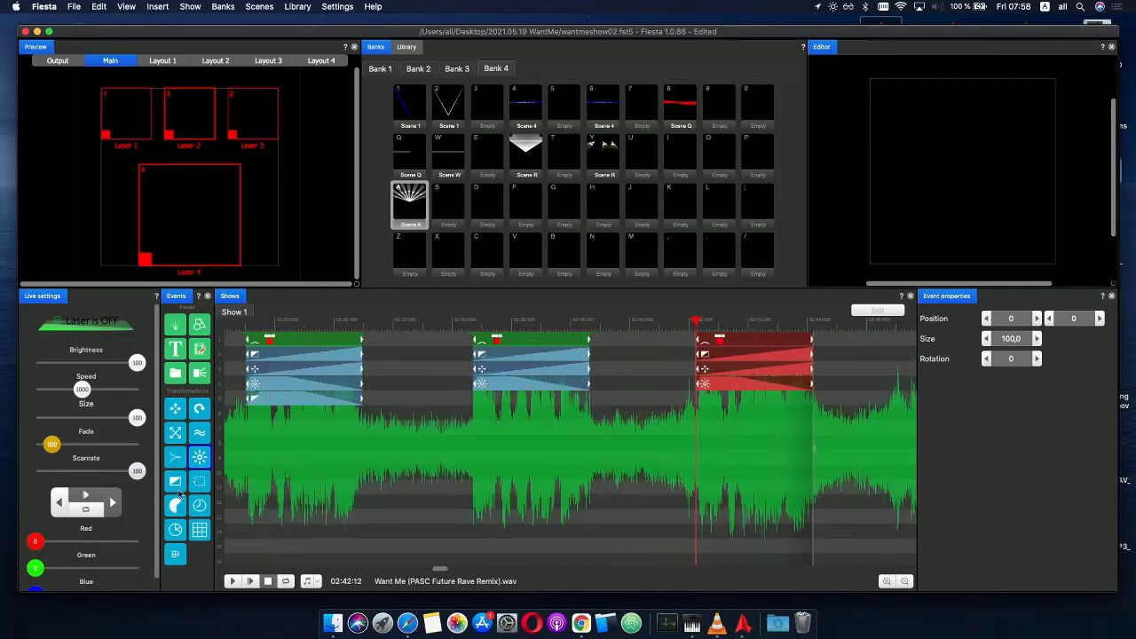
# - Add a color effect beneath the group at 02:42:12 with a gradient from white at time 28 to red at time 100
pyautogui.moveTo(178, 491); pyautogui.dragTo(751, 398)
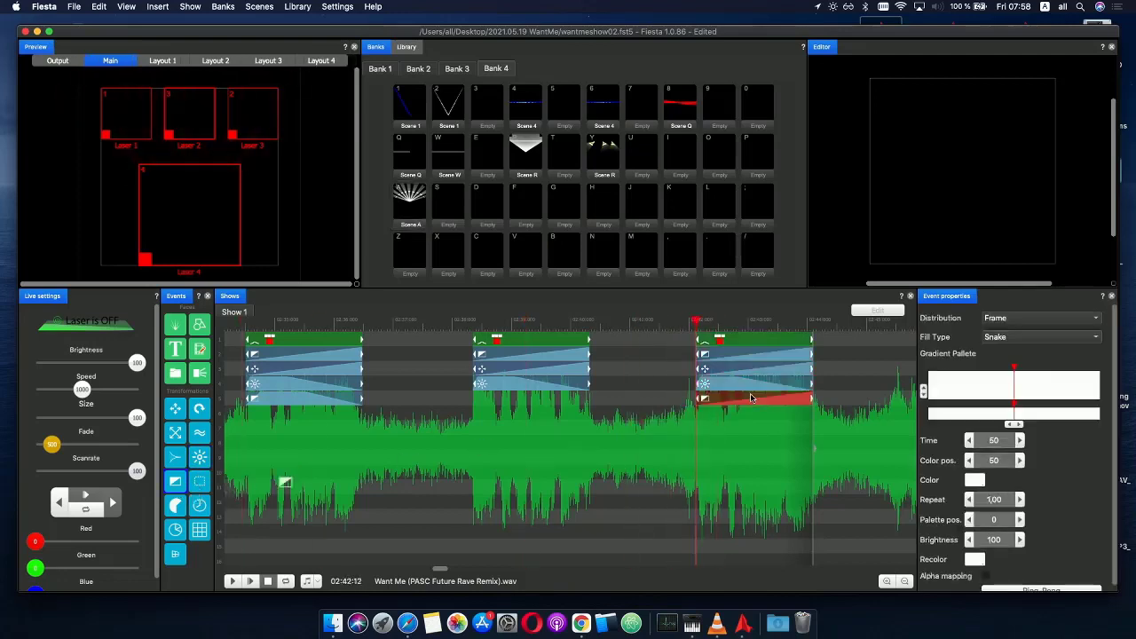
pyautogui.click(975, 386)
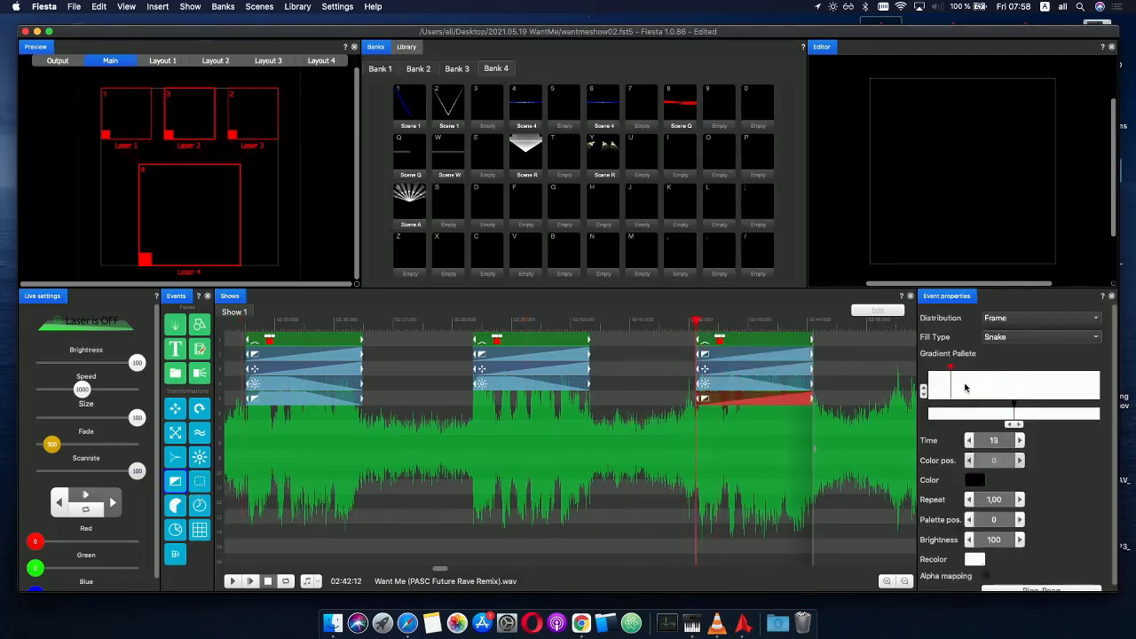
pyautogui.moveTo(978, 388); pyautogui.dragTo(1120, 394)
pyautogui.click(1015, 426)
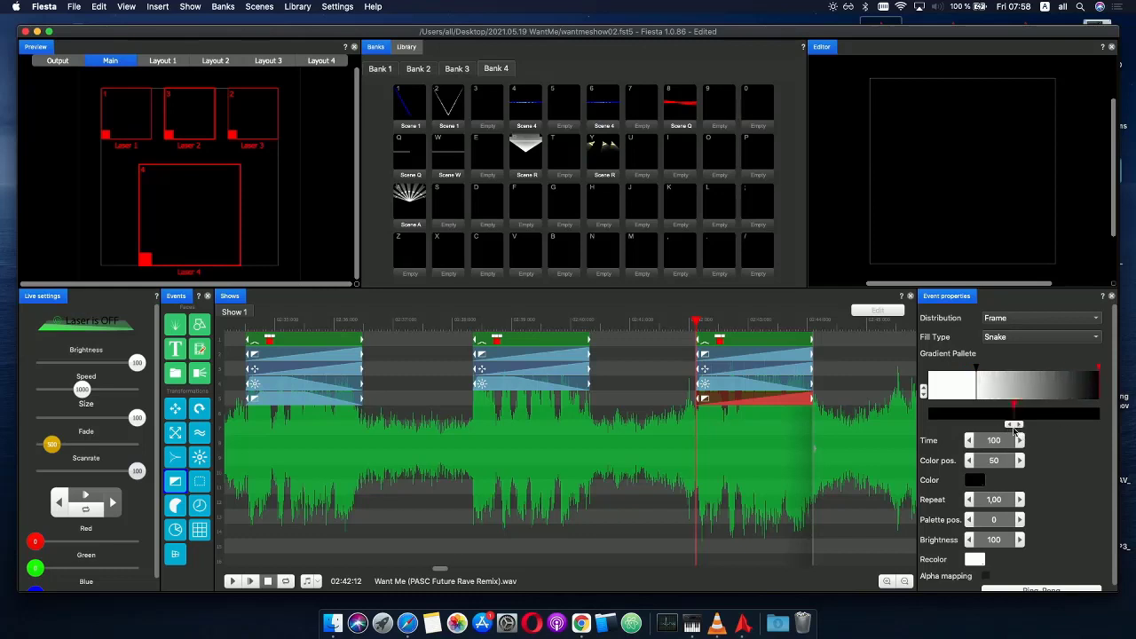
pyautogui.click(975, 481)
pyautogui.doubleClick(963, 413)
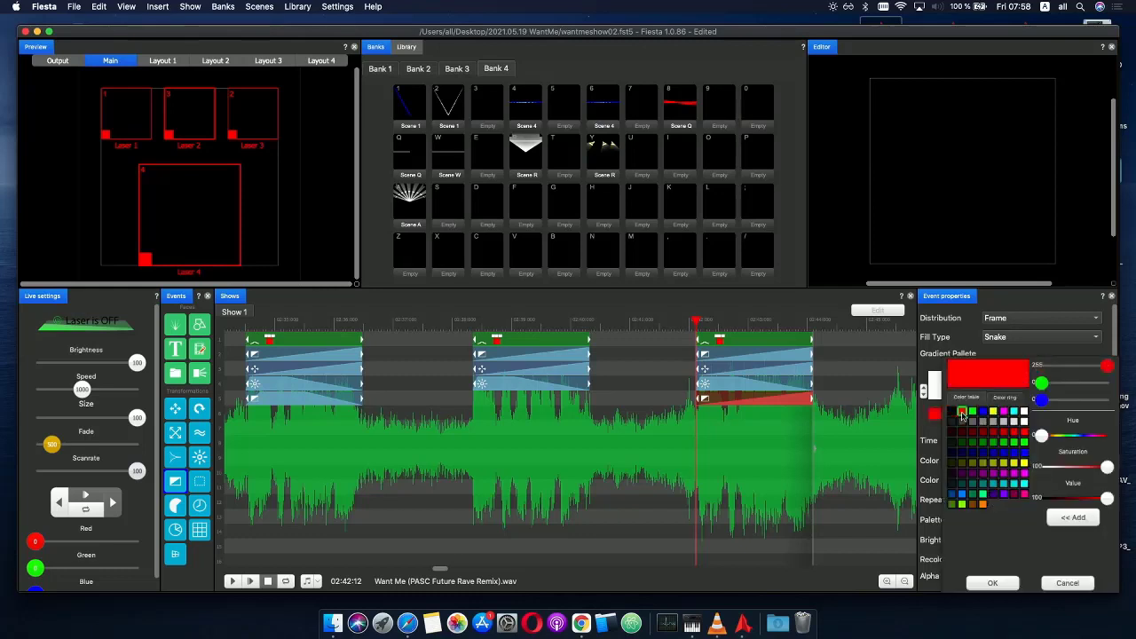
# - Save the show and play it back from 02:22:14
pyautogui.moveTo(682, 320); pyautogui.dragTo(655, 324)
pyautogui.scroll(-3, 675, 324)
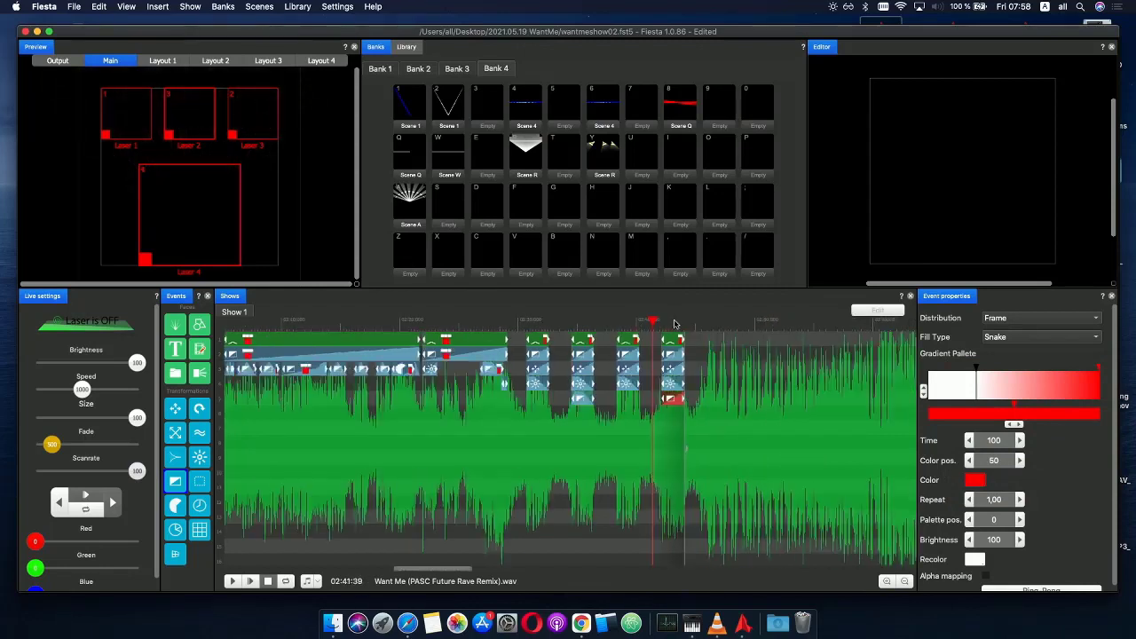
pyautogui.click(497, 325)
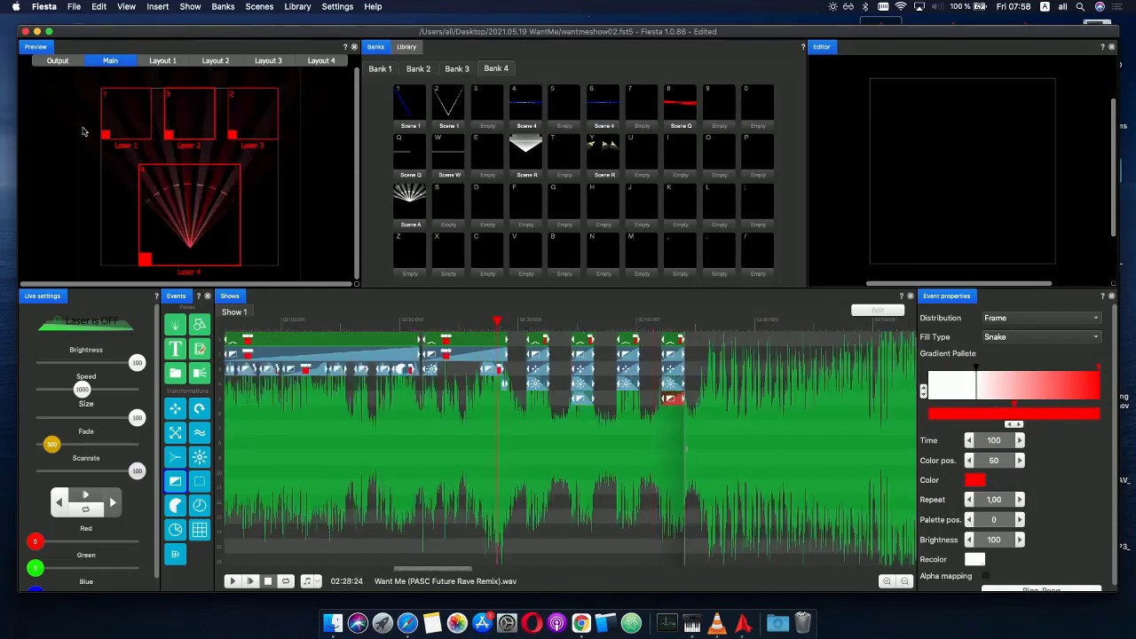
pyautogui.click(70, 7)
pyautogui.click(93, 62)
pyautogui.click(426, 326)
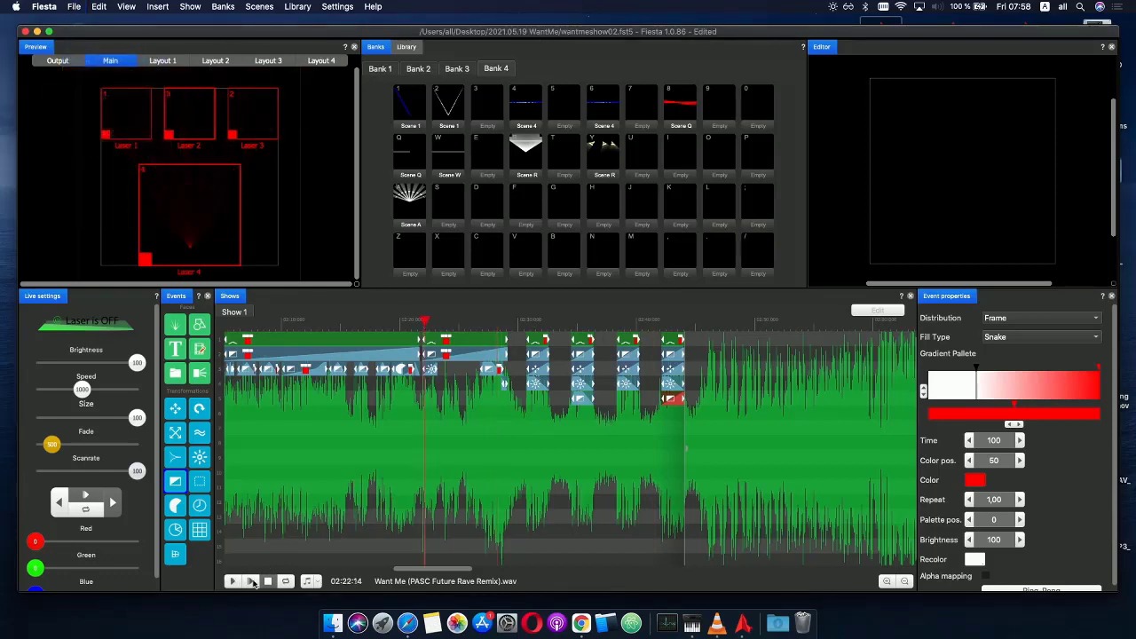
pyautogui.click(252, 581)
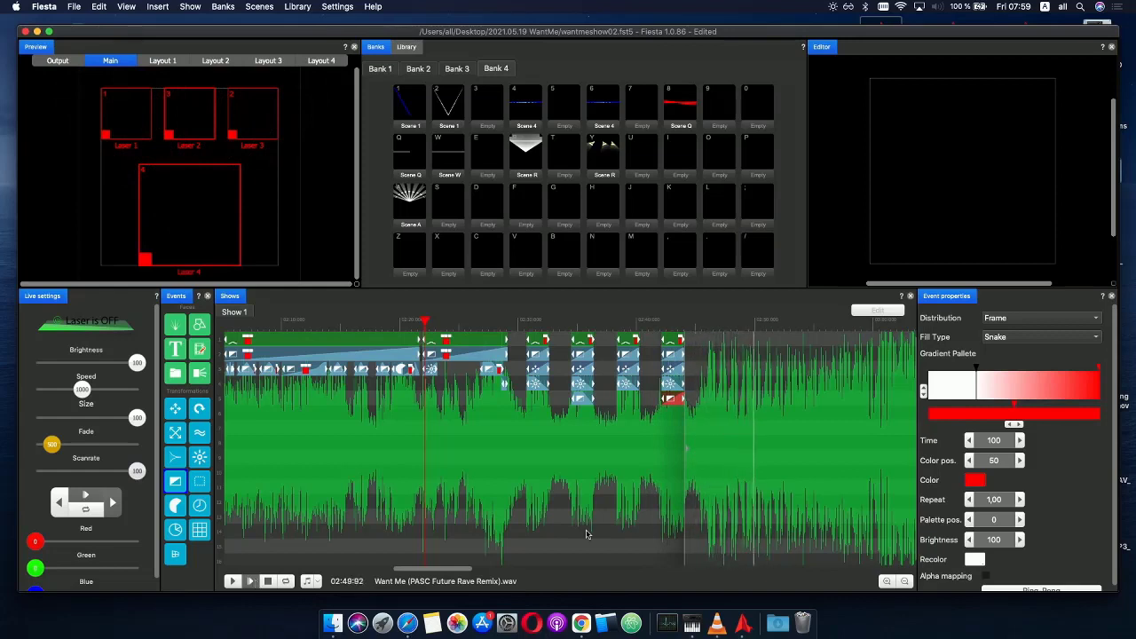
# - Copy the event group at 02:42:12, including its color effect, to 02:46:01
pyautogui.click(695, 324)
pyautogui.scroll(3, 720, 342)
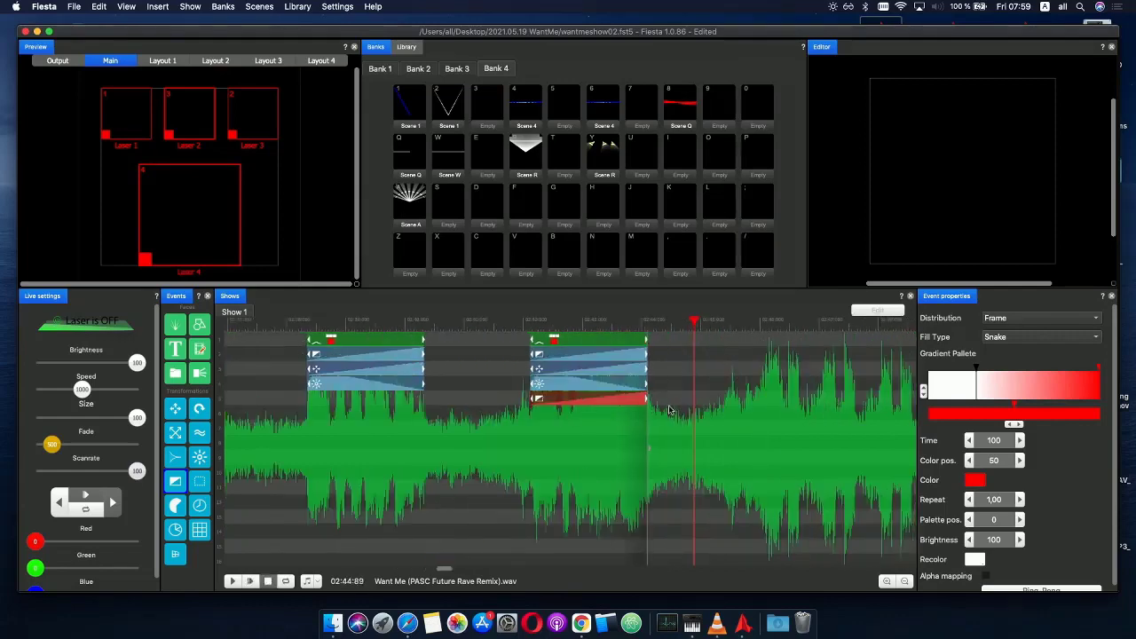
pyautogui.click(548, 335)
pyautogui.hotkey('ctrl', 'v')
pyautogui.moveTo(710, 342); pyautogui.dragTo(794, 325)
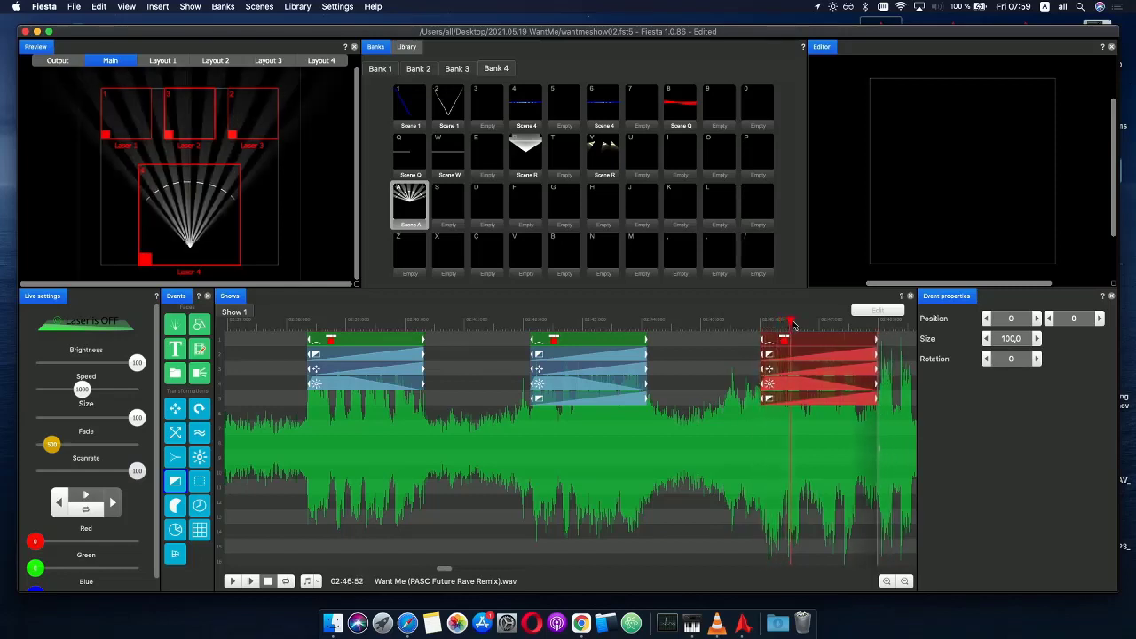
# - In the color effect of the group at 02:46:01, move the white gradient stop to time 4 and add a red stop at time 17
pyautogui.click(785, 401)
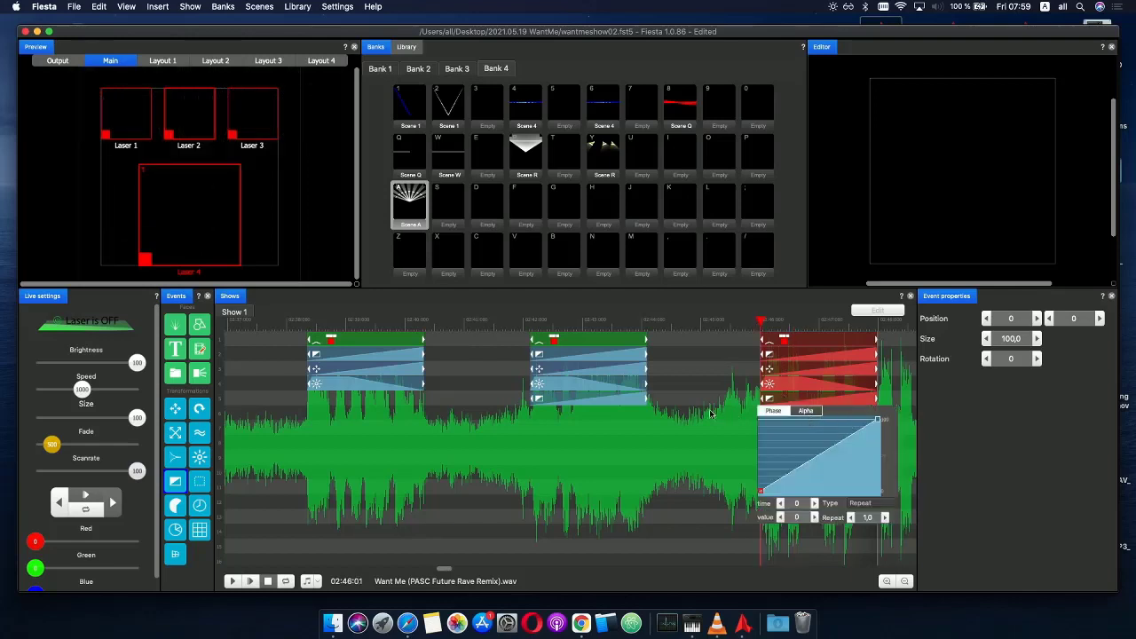
pyautogui.click(791, 399)
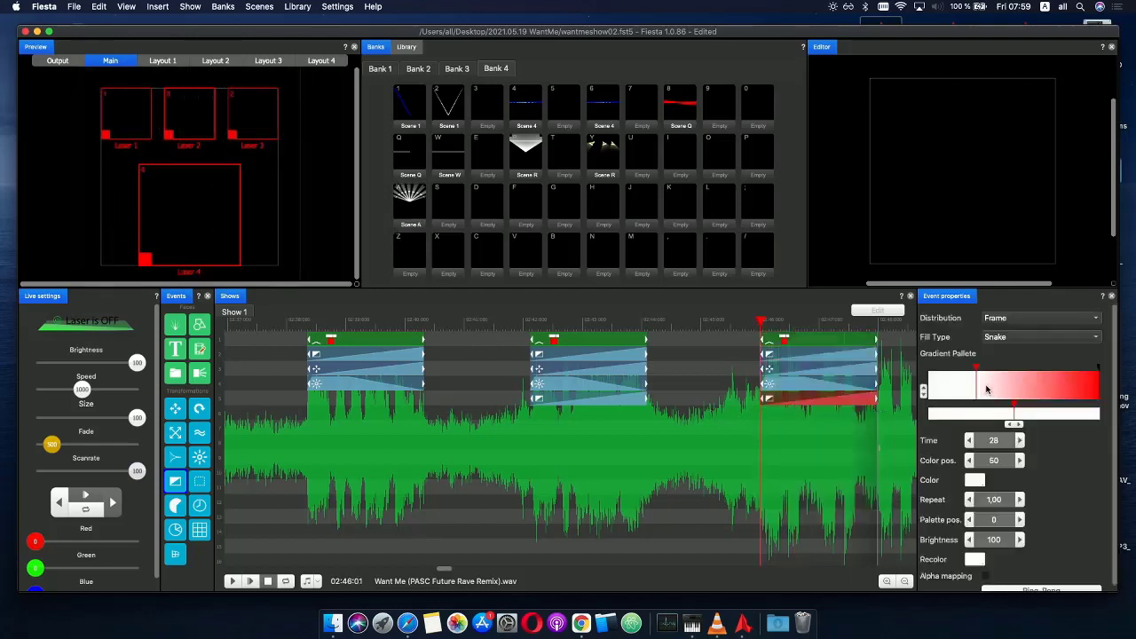
pyautogui.click(938, 387)
pyautogui.moveTo(975, 388); pyautogui.dragTo(941, 390)
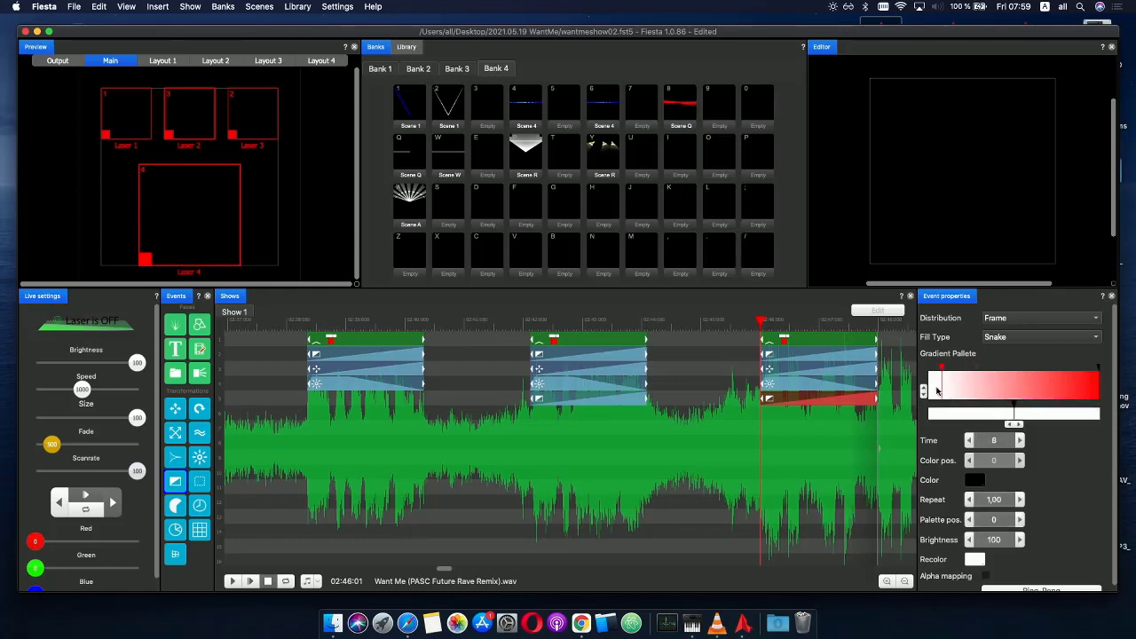
pyautogui.click(945, 391)
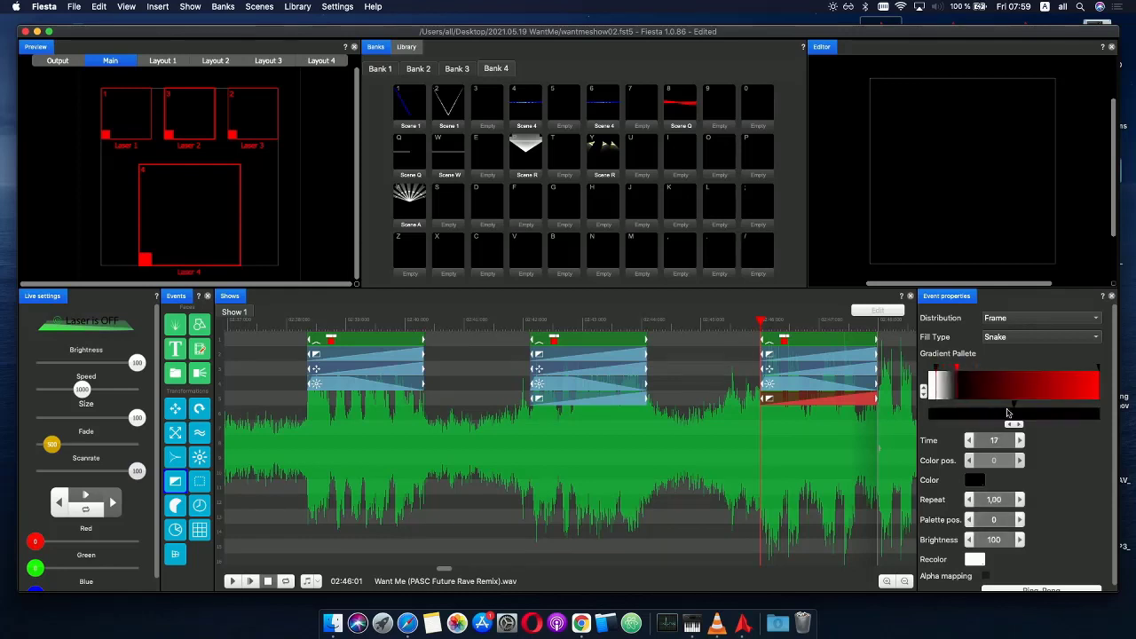
pyautogui.click(1013, 415)
pyautogui.click(976, 480)
pyautogui.click(961, 421)
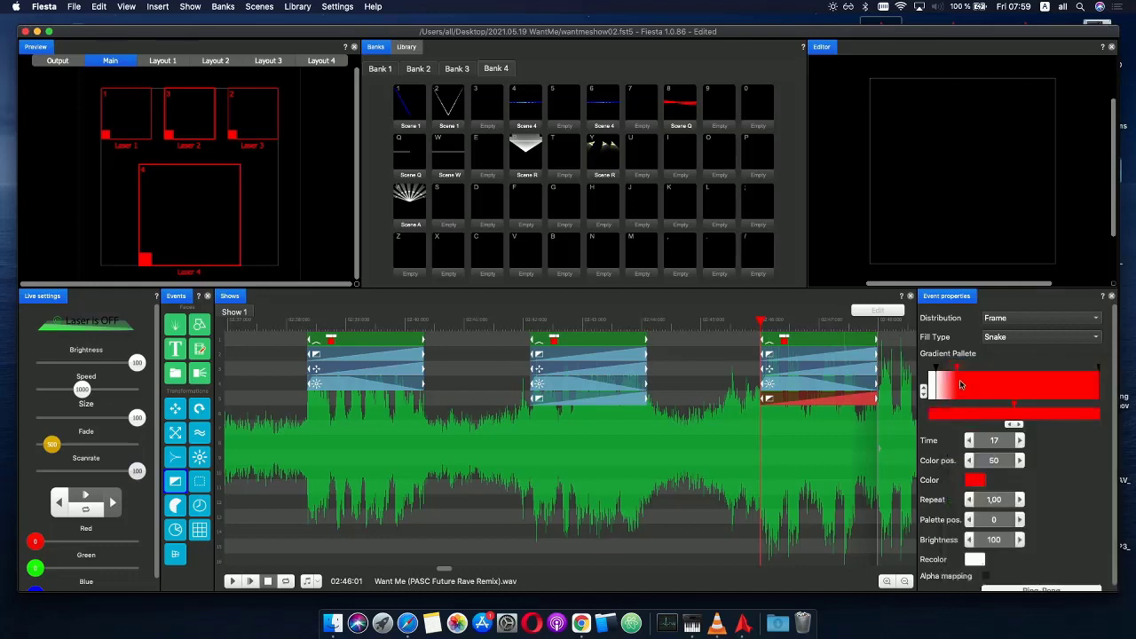
# - Add a second white stop and a red stop at time 41 to the same effect's gradient
pyautogui.click(976, 386)
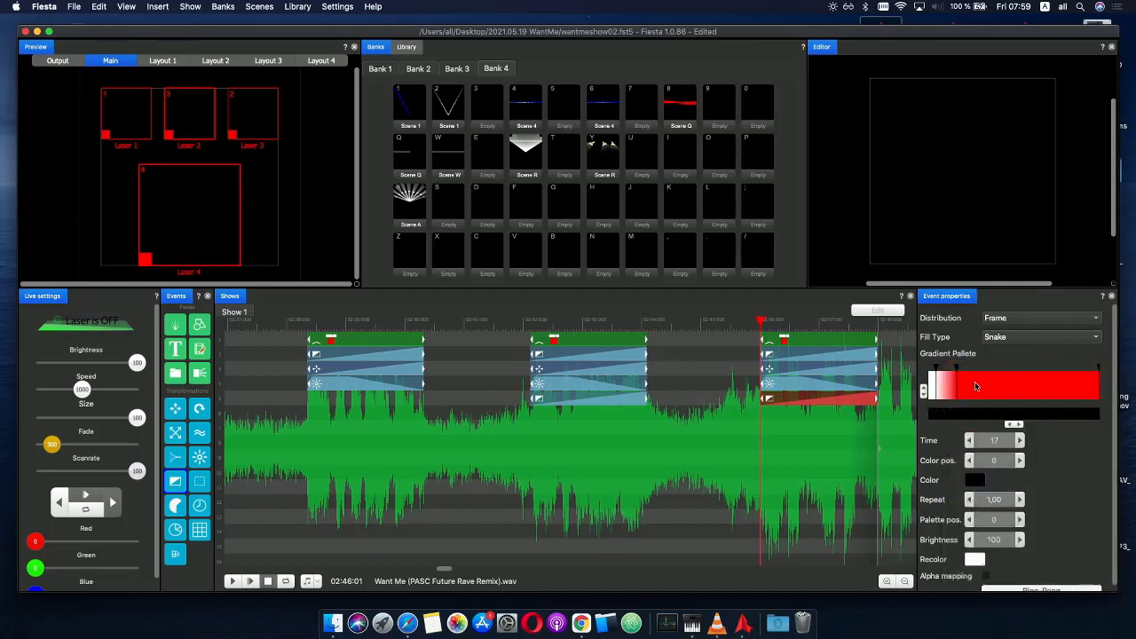
pyautogui.click(1016, 416)
pyautogui.click(977, 480)
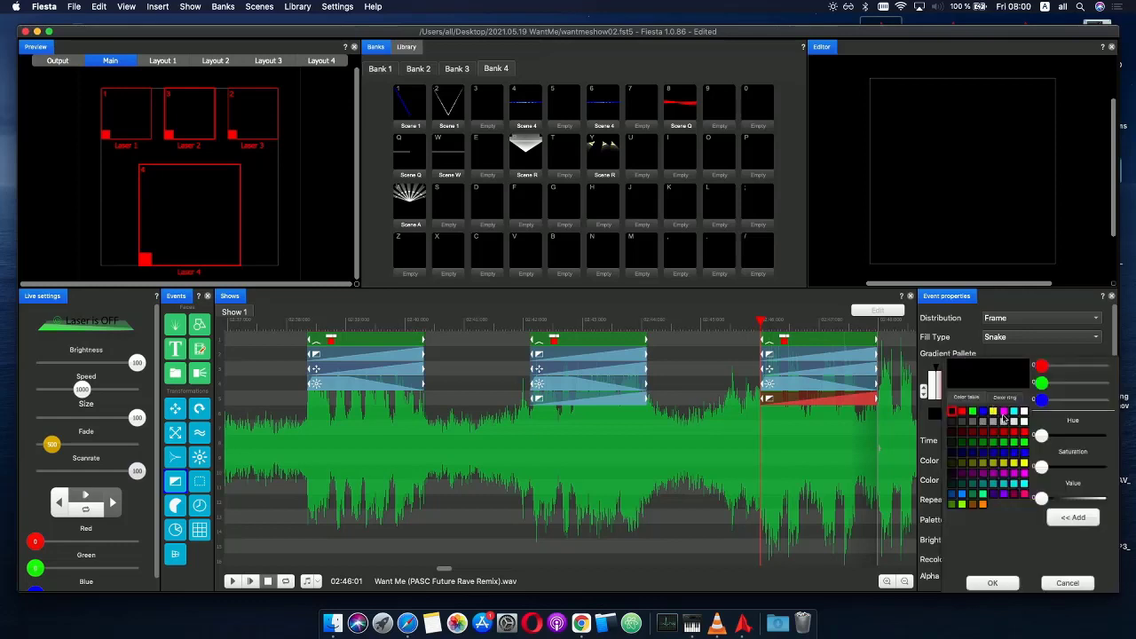
pyautogui.click(1026, 411)
pyautogui.click(989, 386)
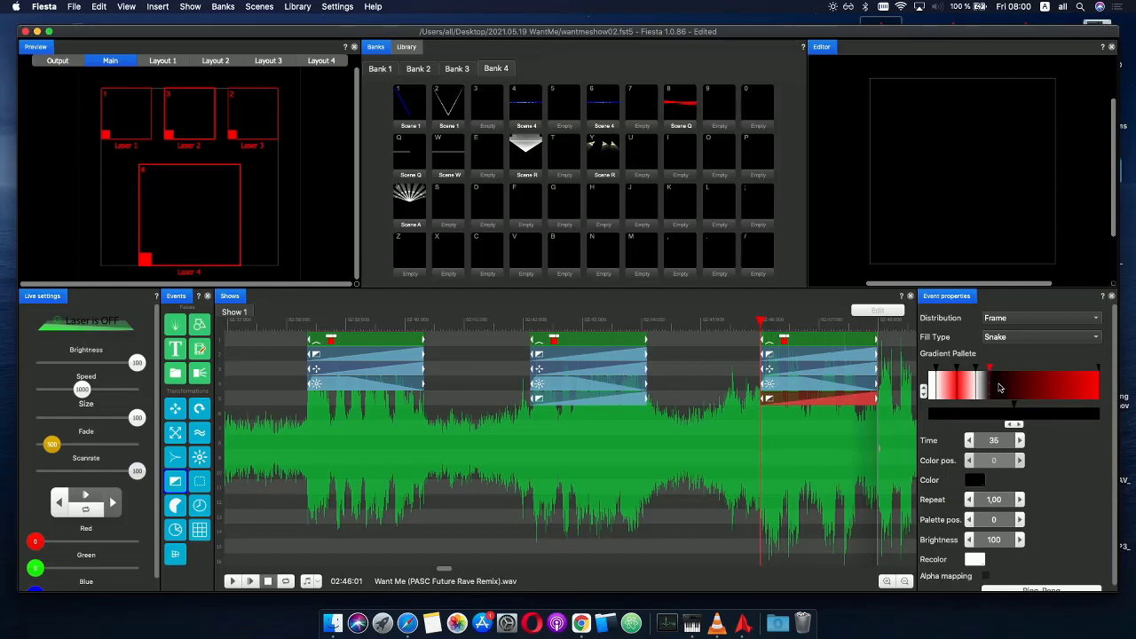
pyautogui.click(1013, 418)
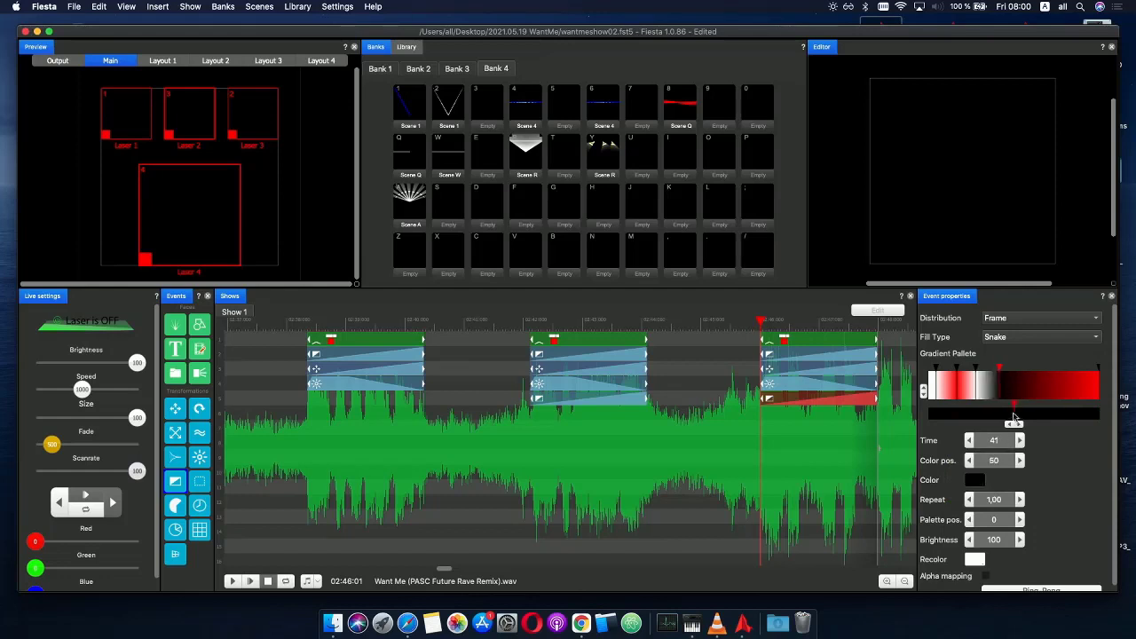
pyautogui.click(976, 481)
pyautogui.click(961, 412)
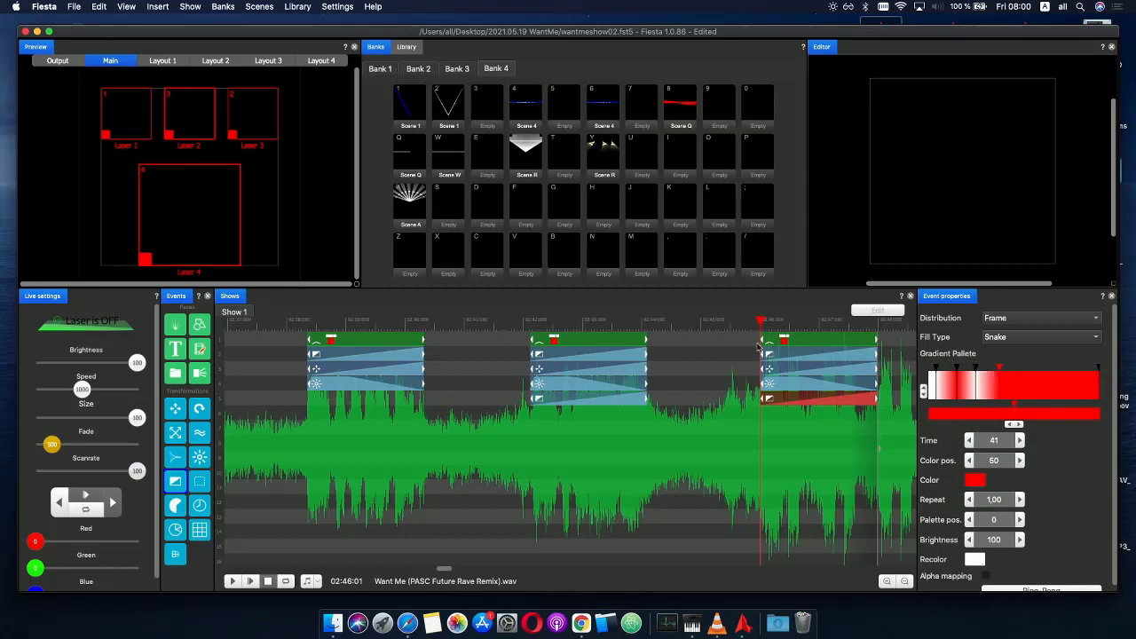
# - Play back the show from 02:44:06, then check the new color flashes at 02:46:66
pyautogui.click(659, 322)
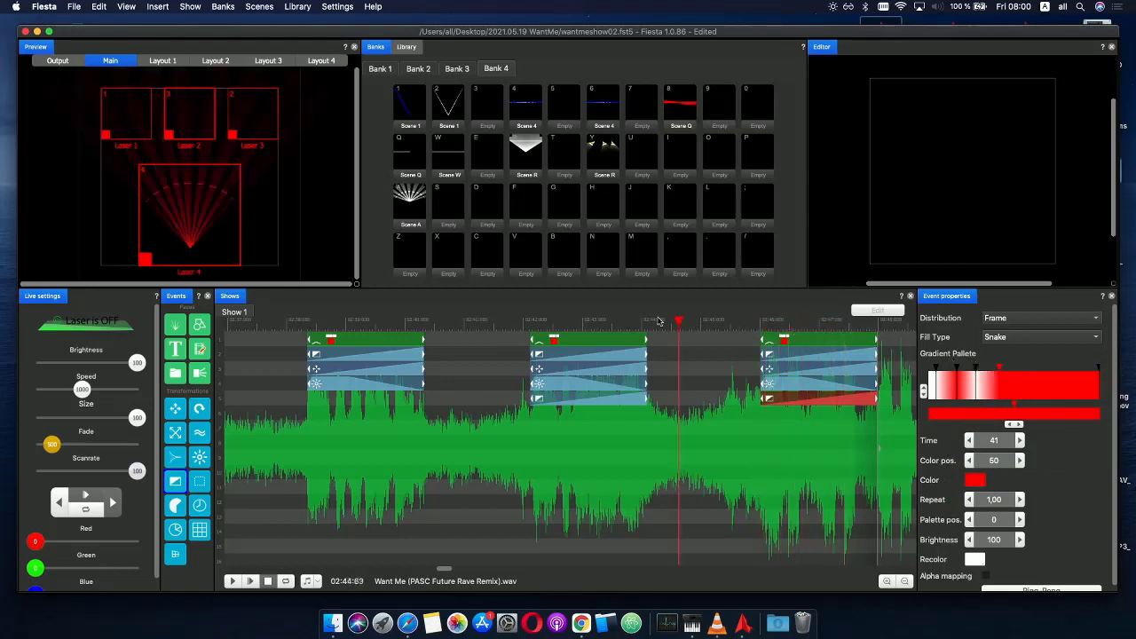
pyautogui.moveTo(659, 321); pyautogui.dragTo(645, 322)
pyautogui.click(250, 582)
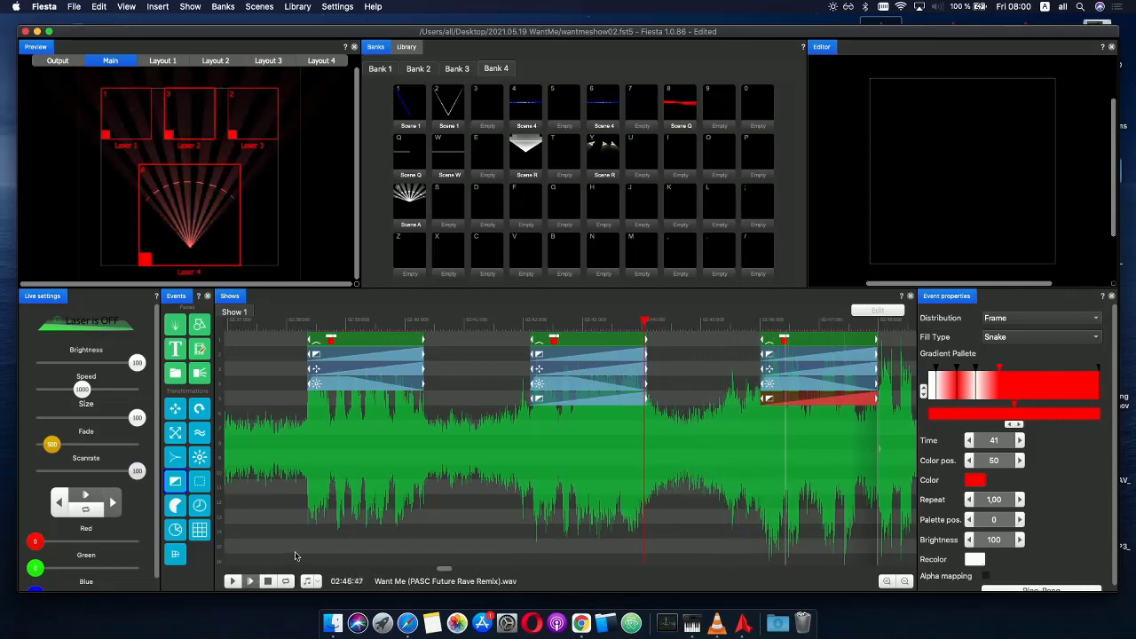
pyautogui.press('space')
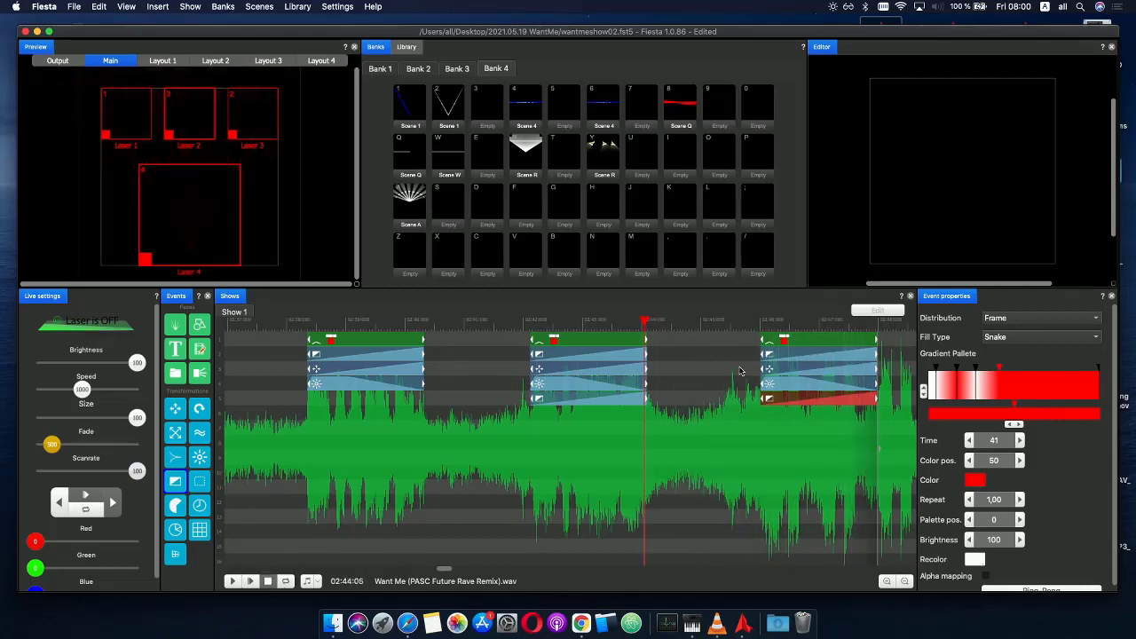
pyautogui.click(766, 322)
pyautogui.hscroll(5, 769, 323)
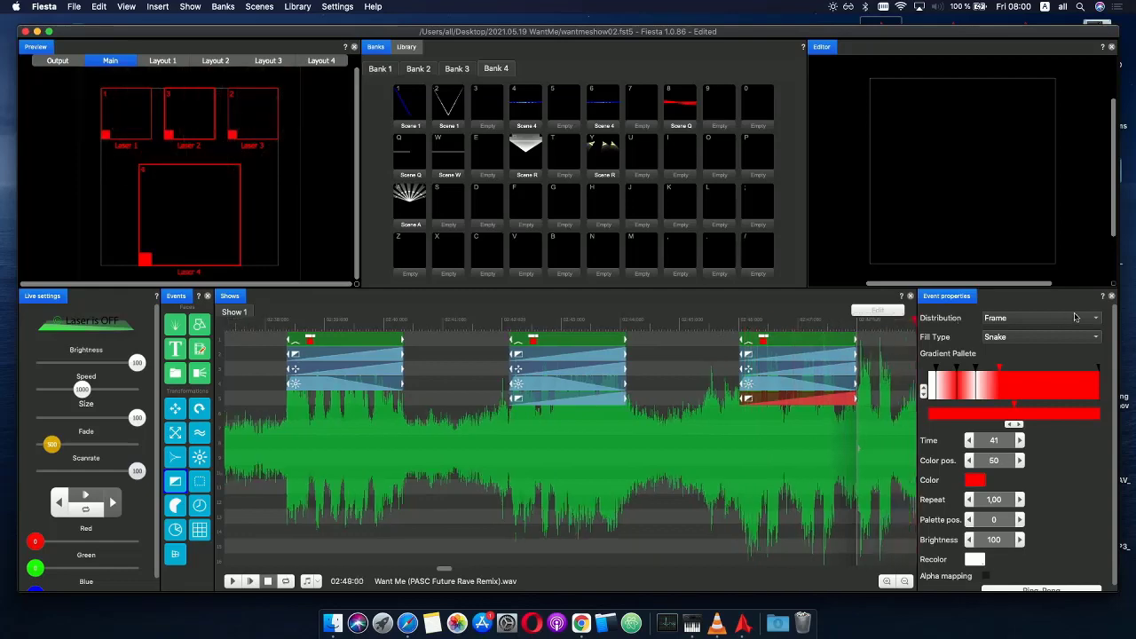
pyautogui.click(674, 320)
pyautogui.click(694, 323)
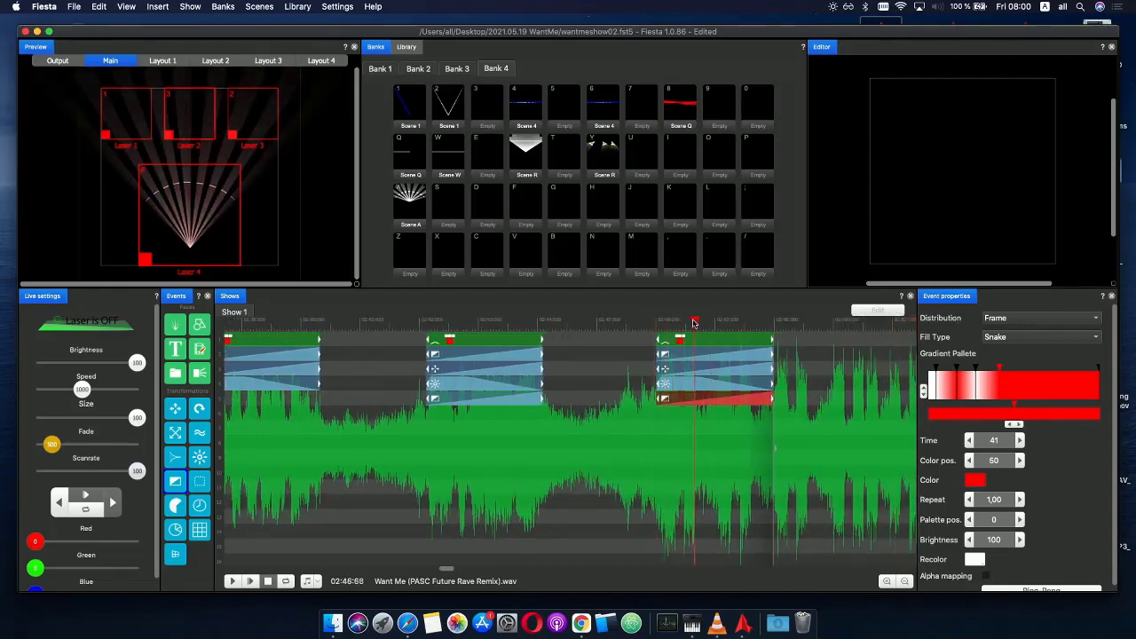
# - Shift the gradient's later stops earlier, placing the second white at time 19 and the following red at time 28
pyautogui.click(995, 384)
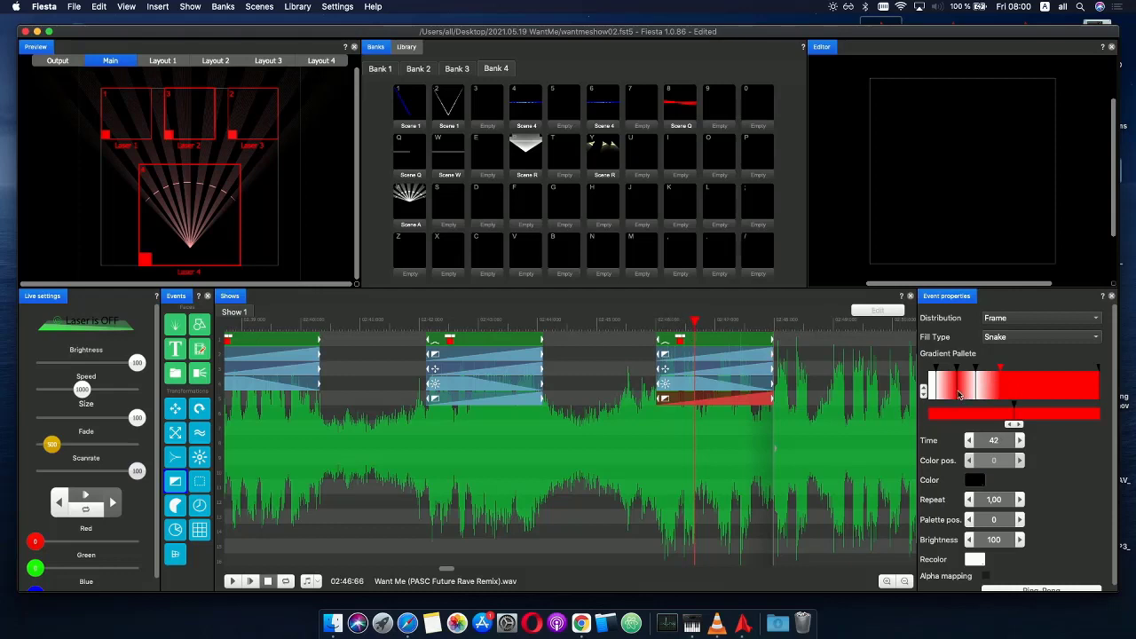
pyautogui.moveTo(959, 395); pyautogui.dragTo(949, 388)
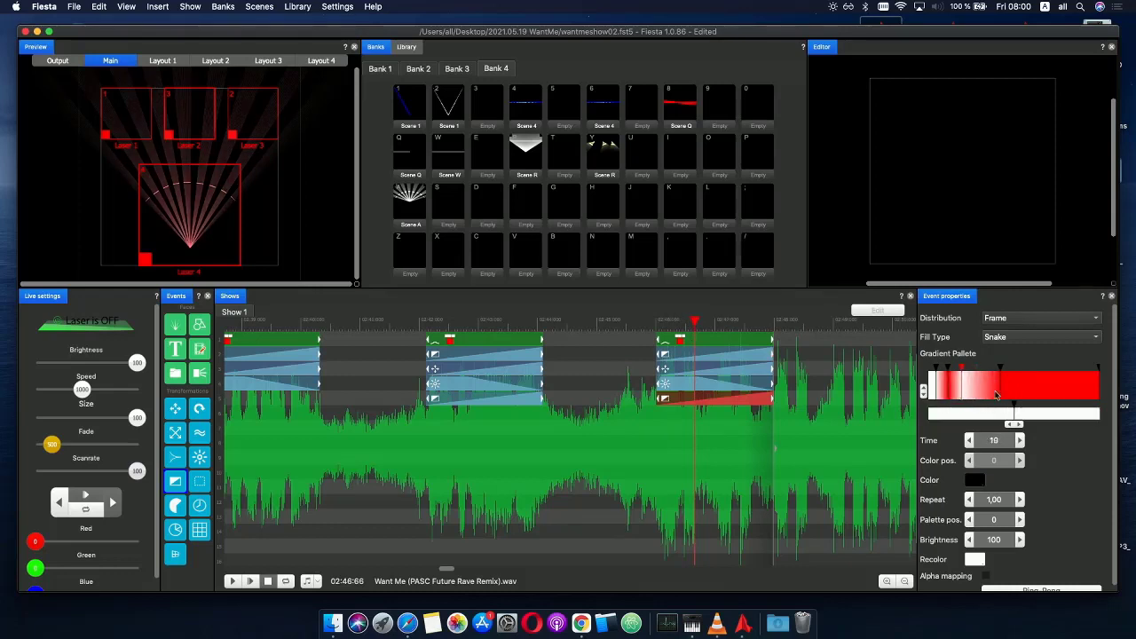
pyautogui.moveTo(997, 395); pyautogui.dragTo(978, 397)
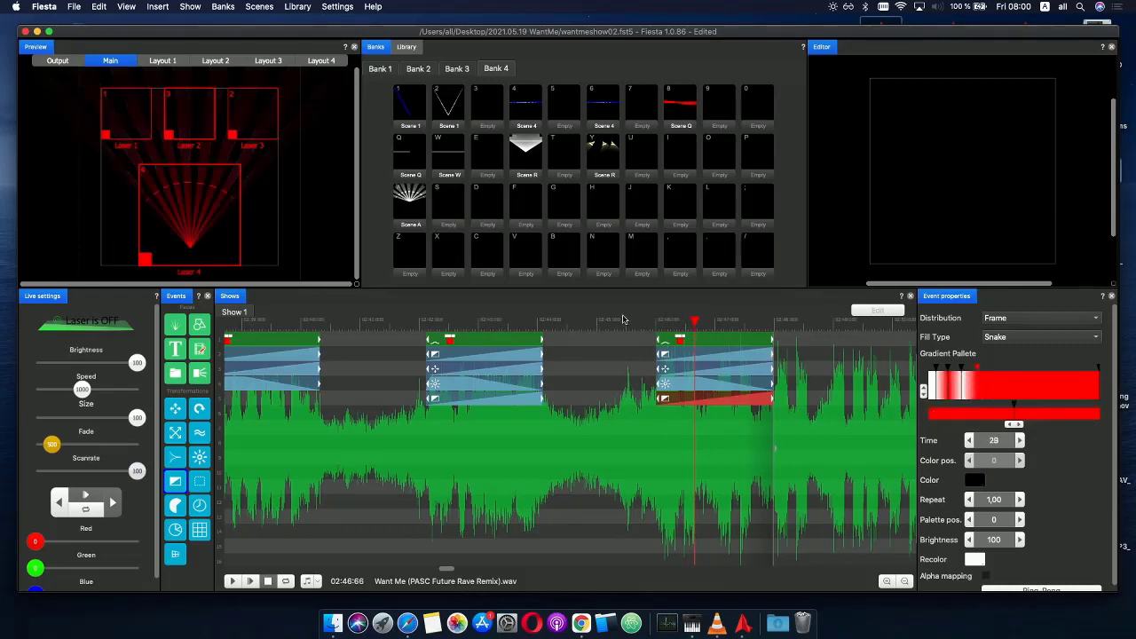
# - Play back the group at 02:46:01 from just before its start and scrub through it to 02:46:93
pyautogui.click(624, 319)
pyautogui.click(251, 581)
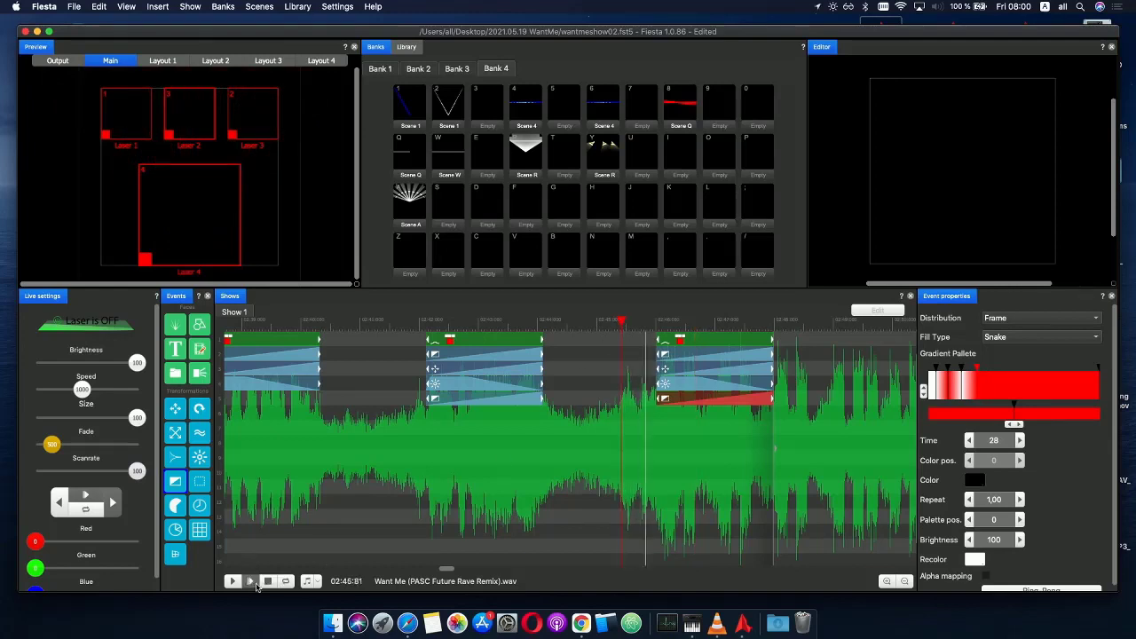
pyautogui.click(266, 581)
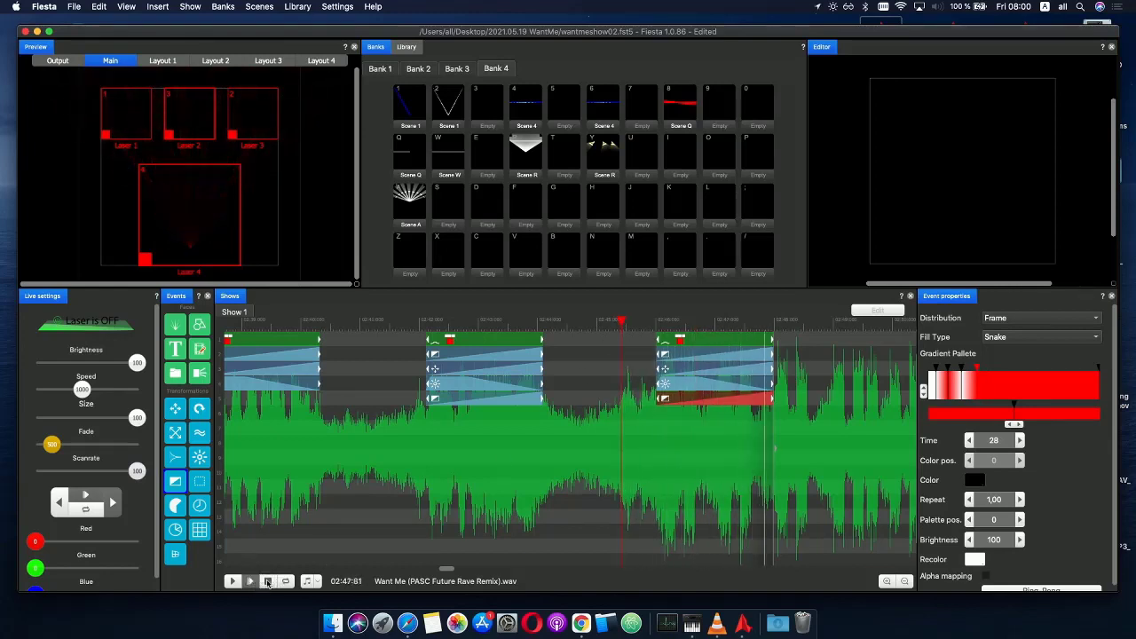
pyautogui.moveTo(657, 324); pyautogui.dragTo(711, 325)
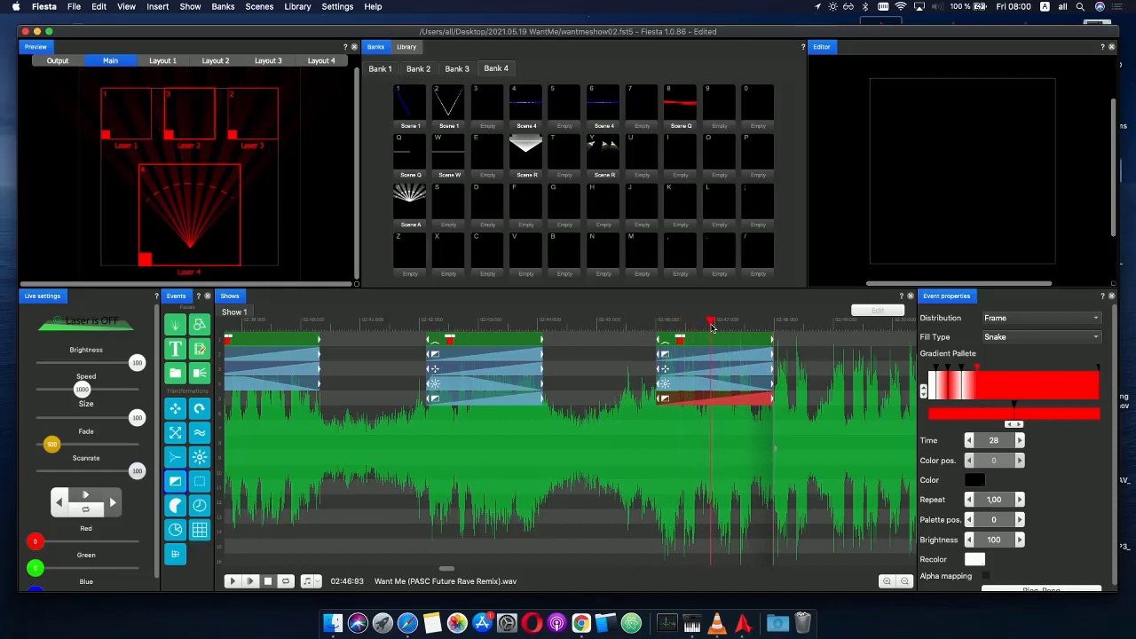
# - Shorten all five events of the group at 02:46:01 to about half their length and play back from 02:45:60
pyautogui.click(762, 393)
pyautogui.click(736, 342)
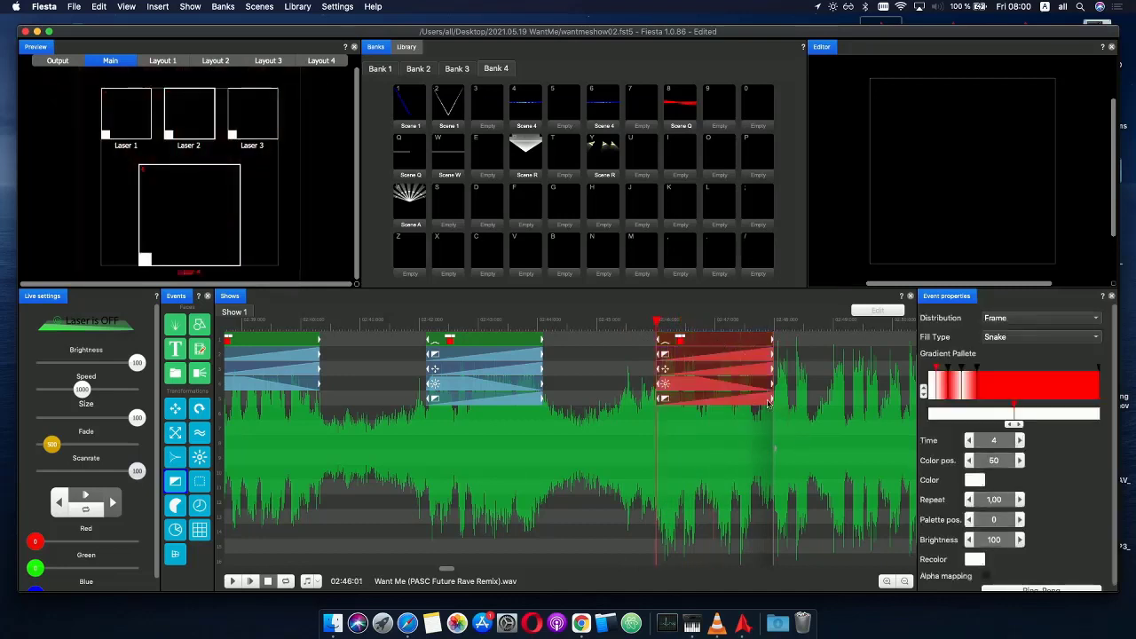
pyautogui.moveTo(769, 403); pyautogui.dragTo(716, 399)
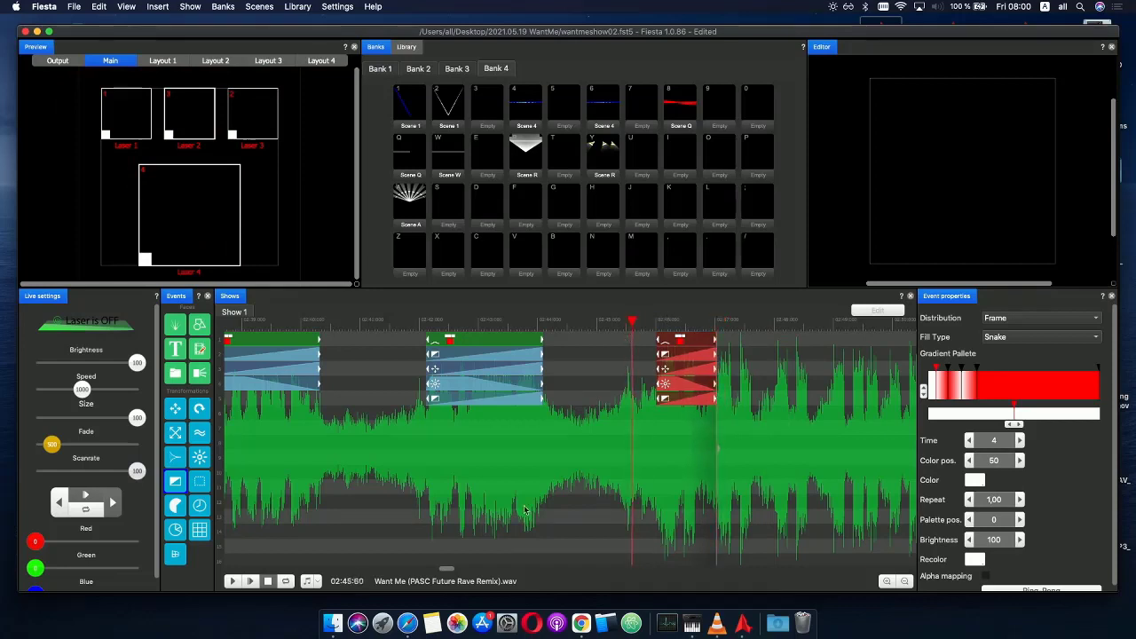
pyautogui.click(257, 585)
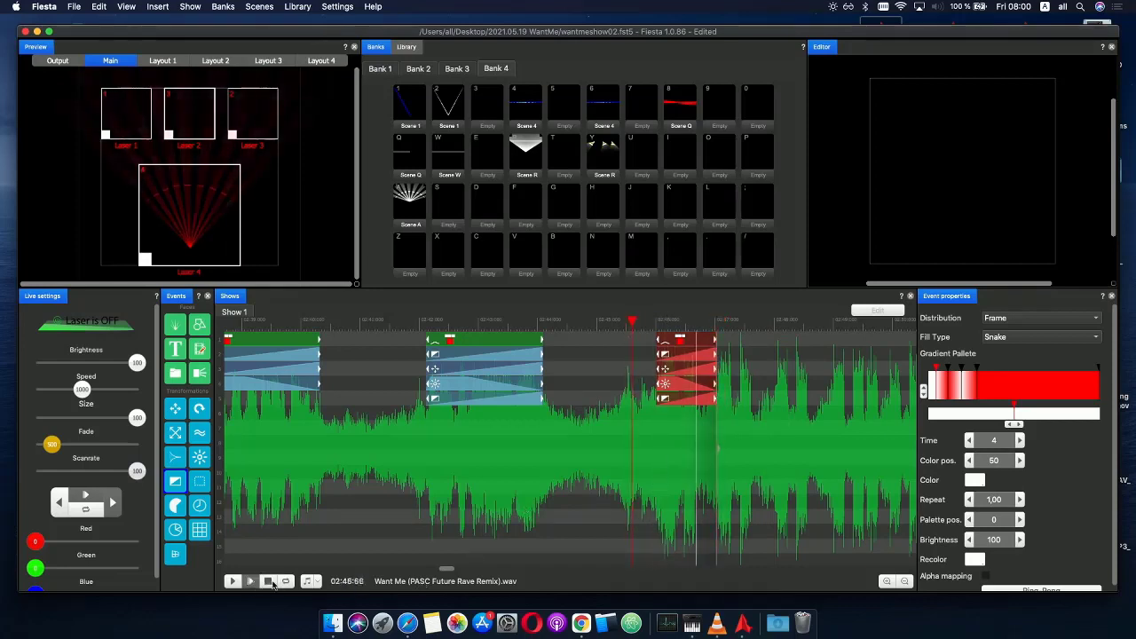
# - Spread the color effect's stops to white at time 10, white at 39 and red at 51, and play back from 02:45:81
pyautogui.click(692, 399)
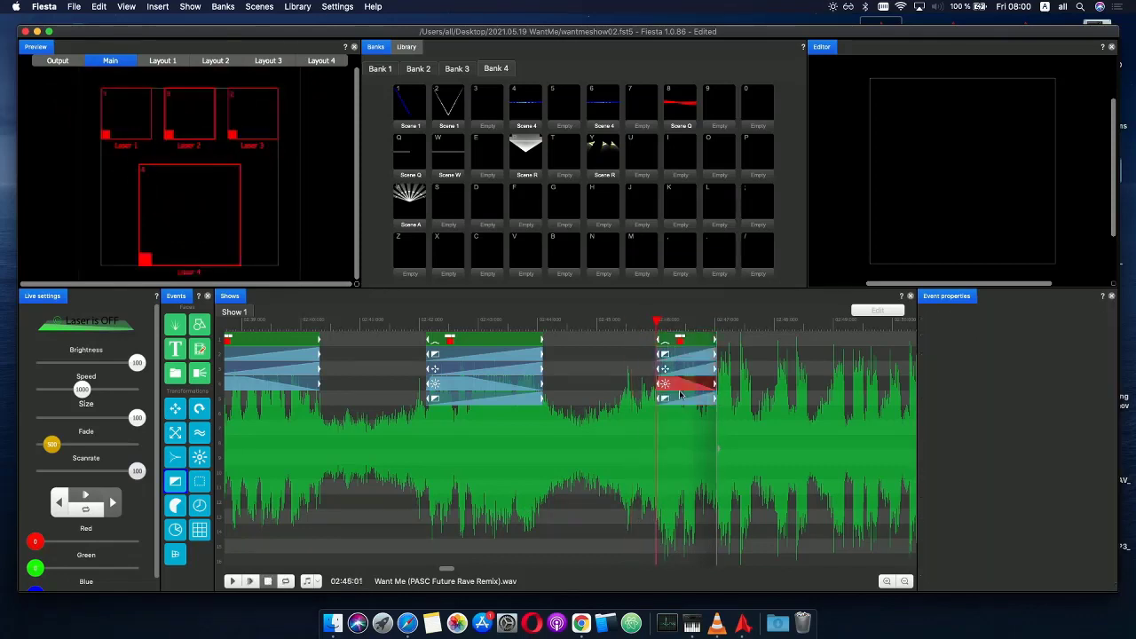
pyautogui.click(996, 393)
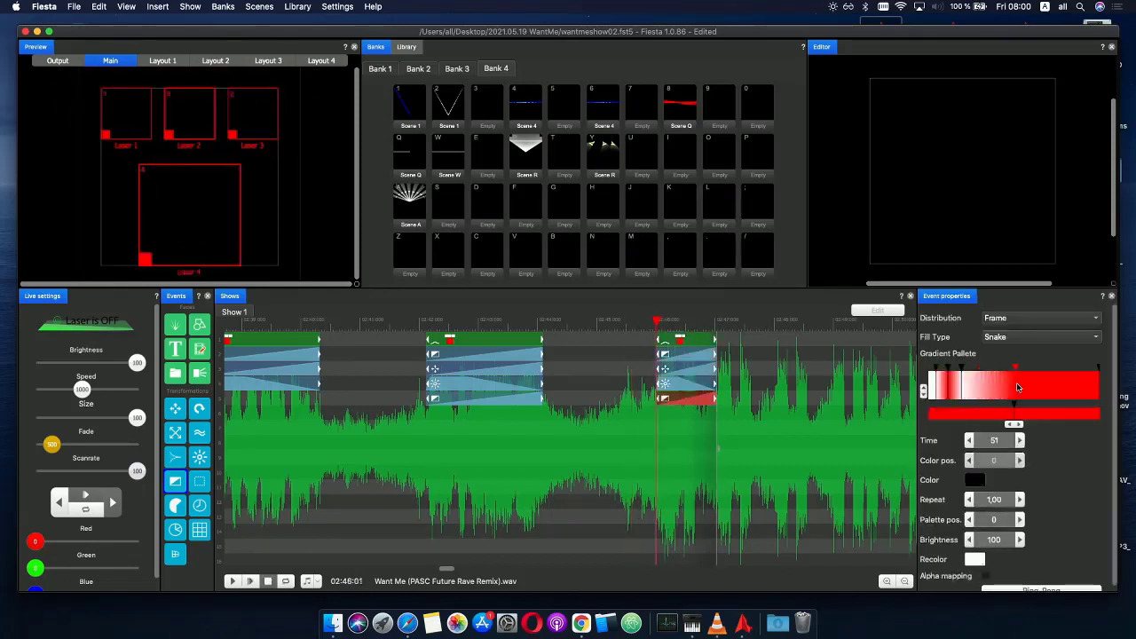
pyautogui.click(952, 393)
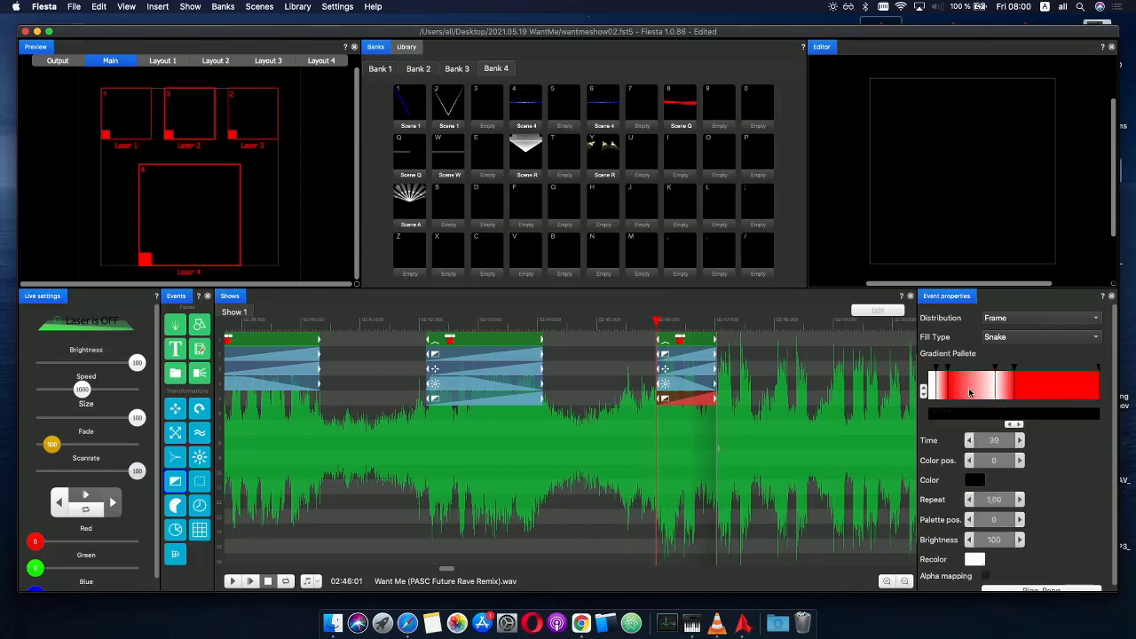
pyautogui.moveTo(950, 391)
pyautogui.mouseDown()
pyautogui.moveTo(971, 391)
pyautogui.moveTo(947, 391)
pyautogui.mouseUp()
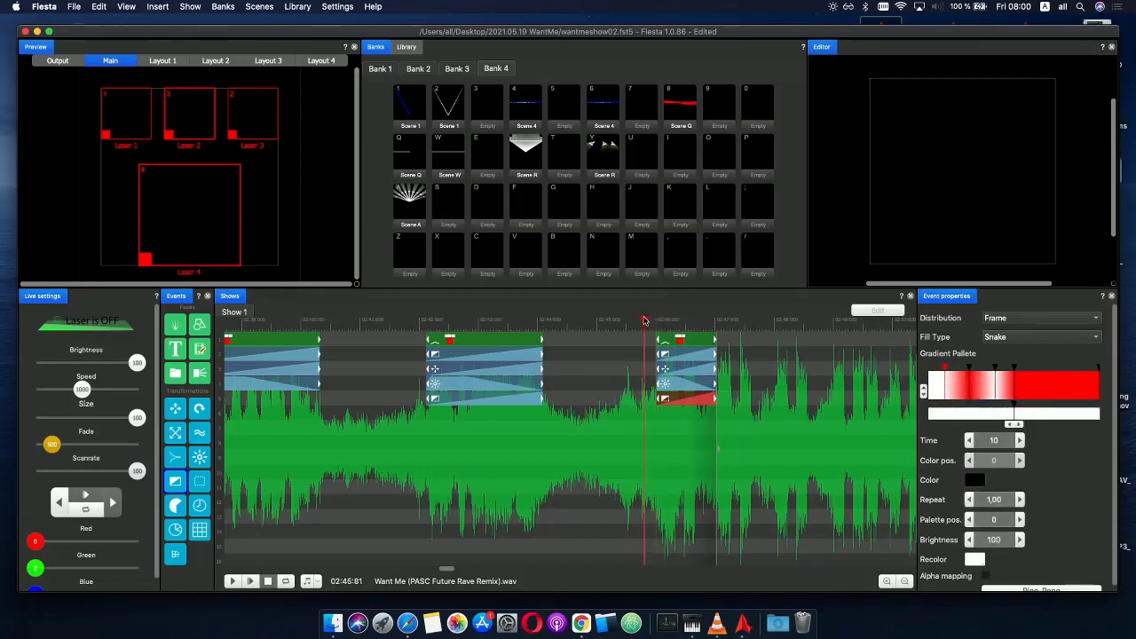
pyautogui.click(250, 581)
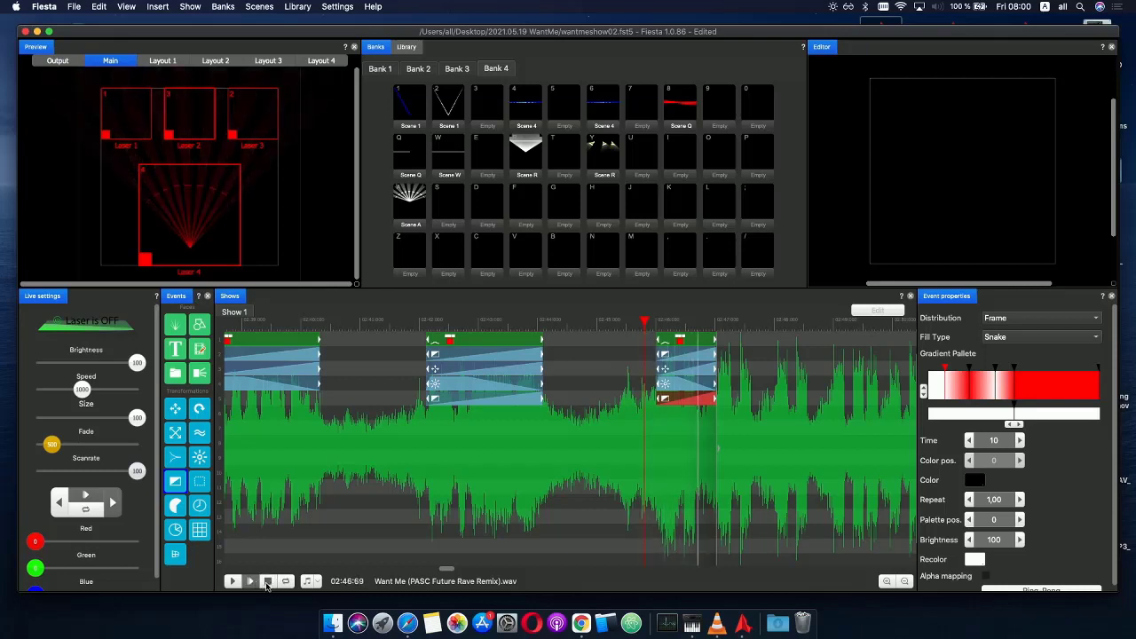
pyautogui.click(267, 581)
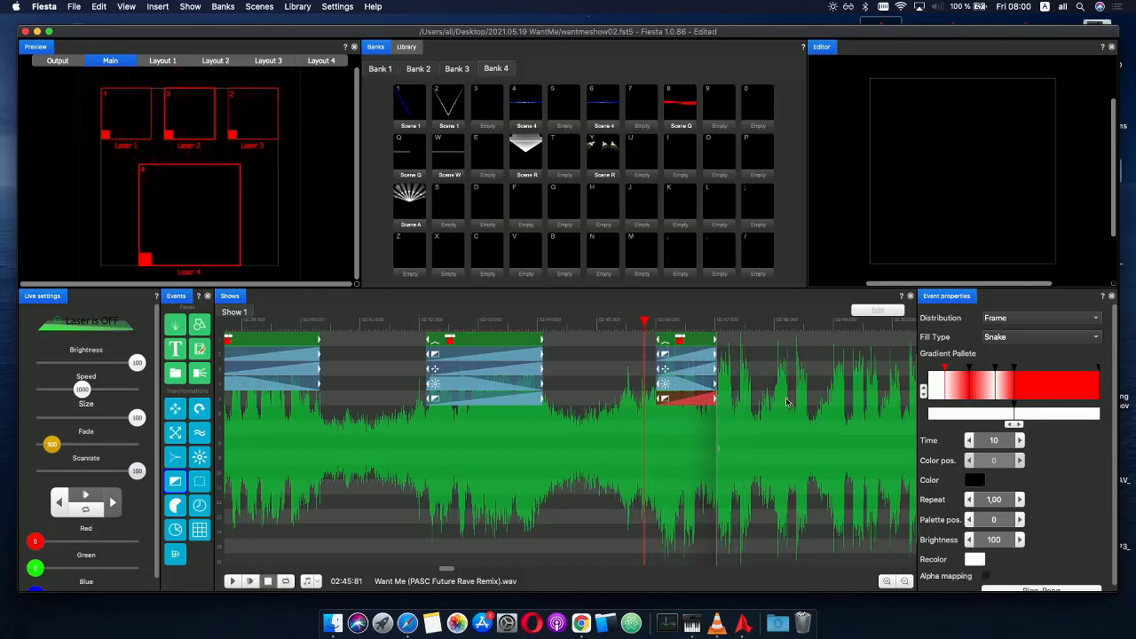
# - Copy the shortened group at 02:46:01 to 02:47:05 on the tracks below and play back from 02:45:13
pyautogui.click(662, 338)
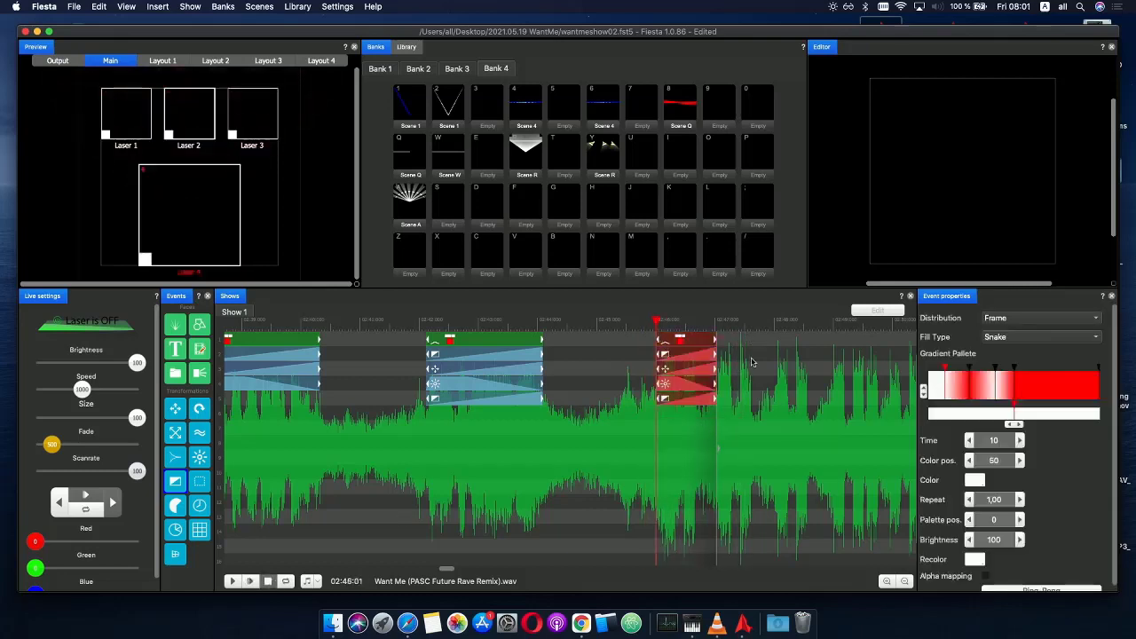
pyautogui.press('super+c')
pyautogui.moveTo(729, 416)
pyautogui.mouseDown()
pyautogui.moveTo(713, 415)
pyautogui.moveTo(728, 414)
pyautogui.mouseUp()
pyautogui.press('super+v')
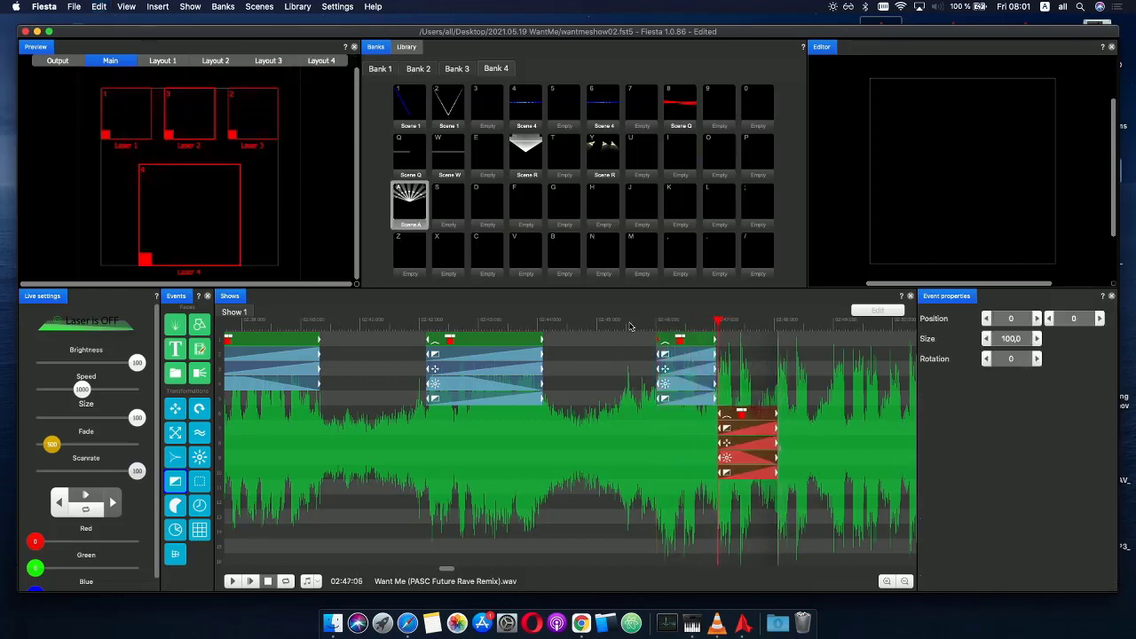
pyautogui.click(250, 582)
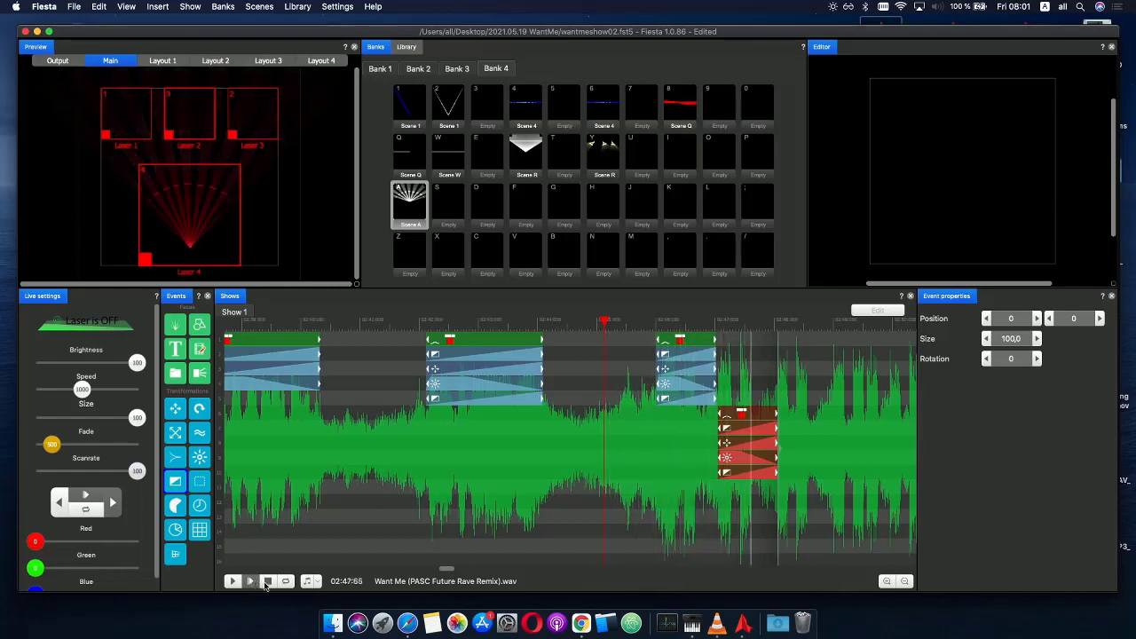
pyautogui.click(267, 582)
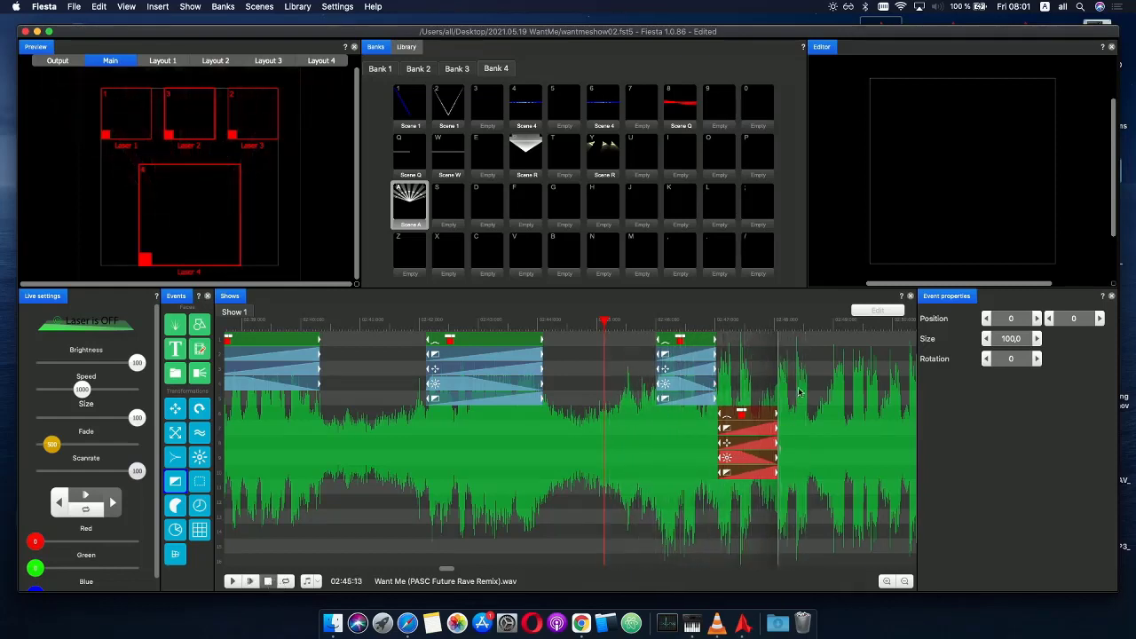
# - Paste another copy of the shortened group on tracks 1 to 5, directly after the end of the group at 02:47:05
pyautogui.press('super+v')
pyautogui.click(804, 352)
pyautogui.moveTo(804, 351)
pyautogui.mouseDown()
pyautogui.moveTo(770, 347)
pyautogui.moveTo(798, 349)
pyautogui.mouseUp()
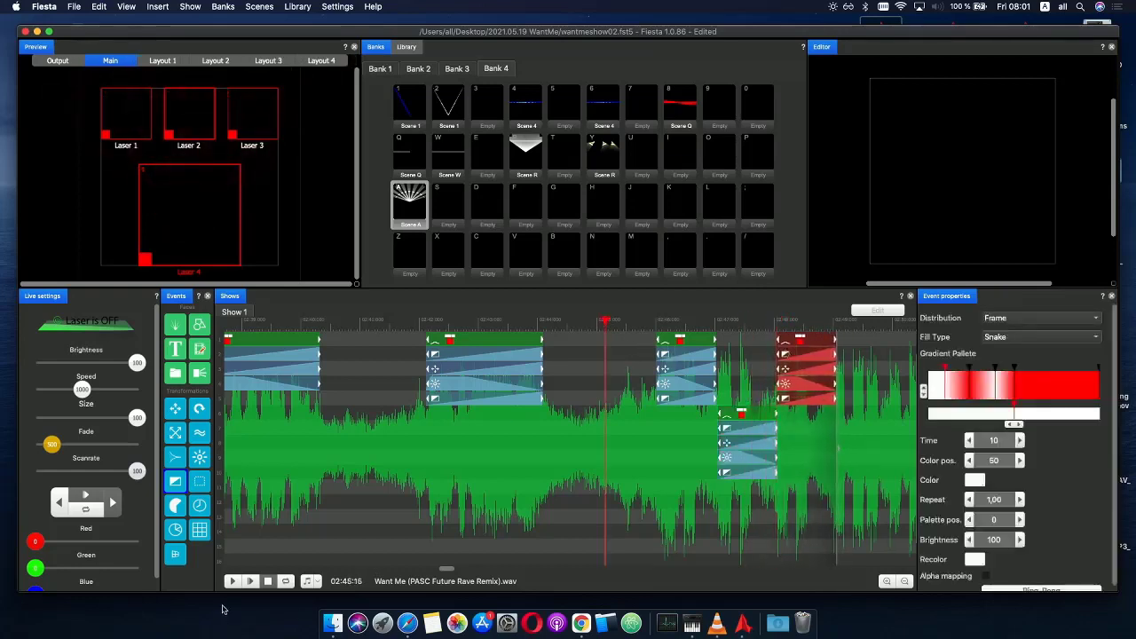
# - Play back the show from 02:45:15 and examine how the track's waveform continues after the last event group
pyautogui.click(251, 582)
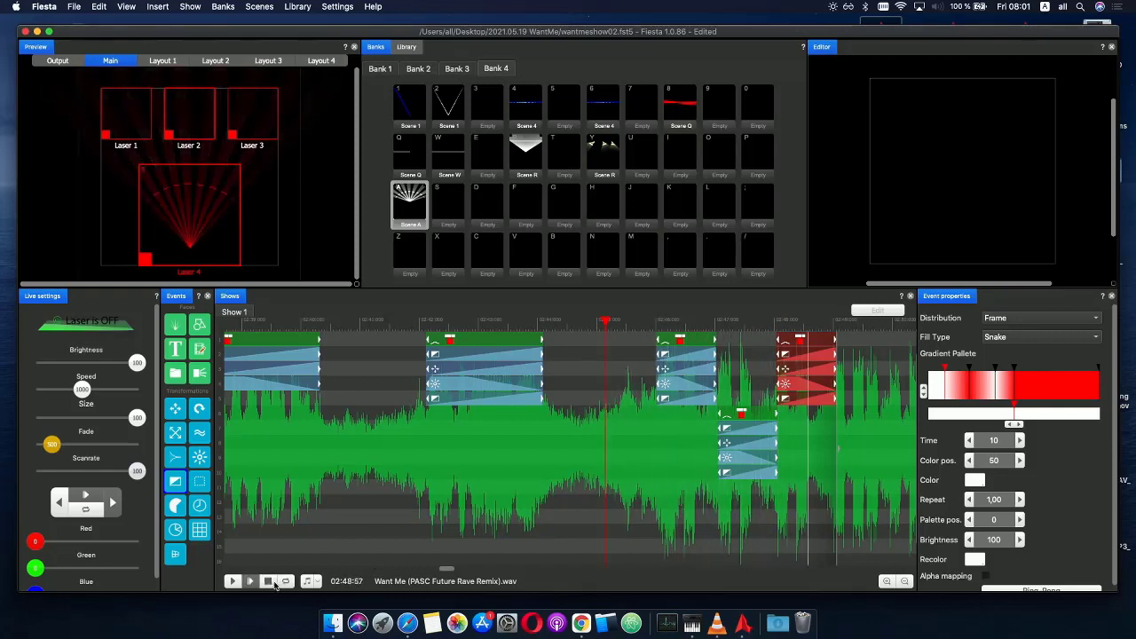
pyautogui.click(269, 581)
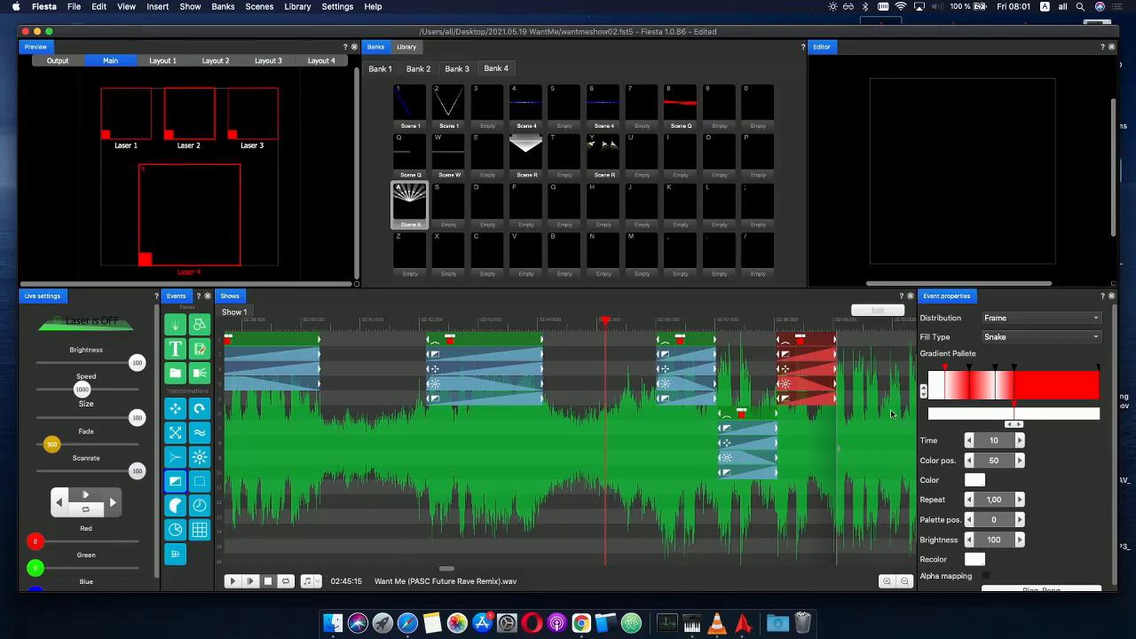
pyautogui.moveTo(830, 324); pyautogui.dragTo(587, 319)
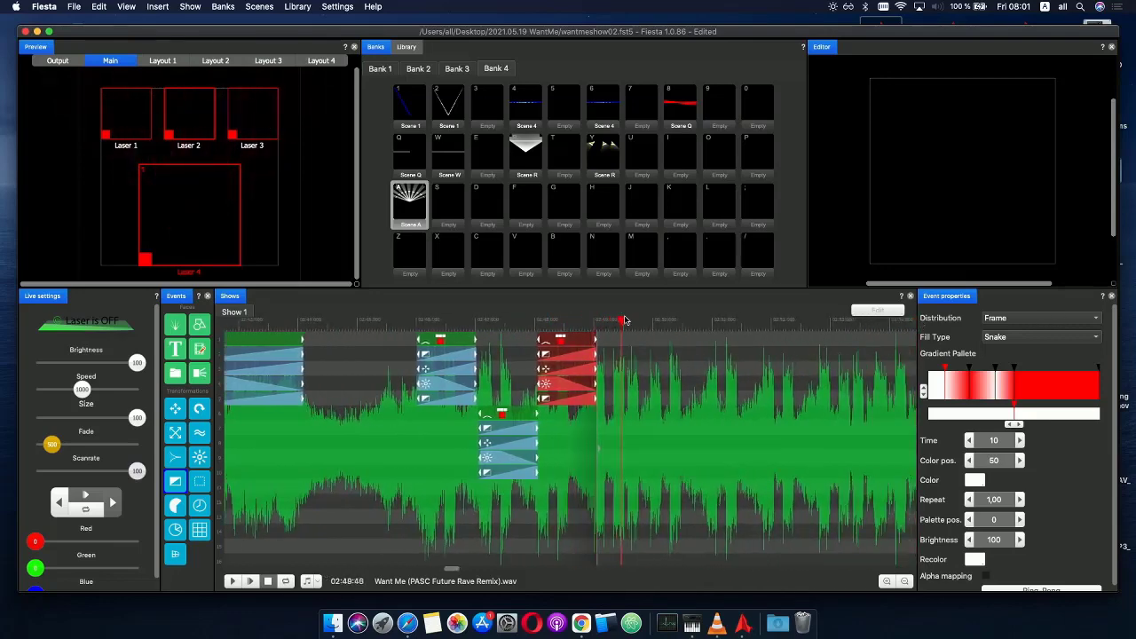
pyautogui.click(613, 323)
pyautogui.scroll(-3, 715, 410)
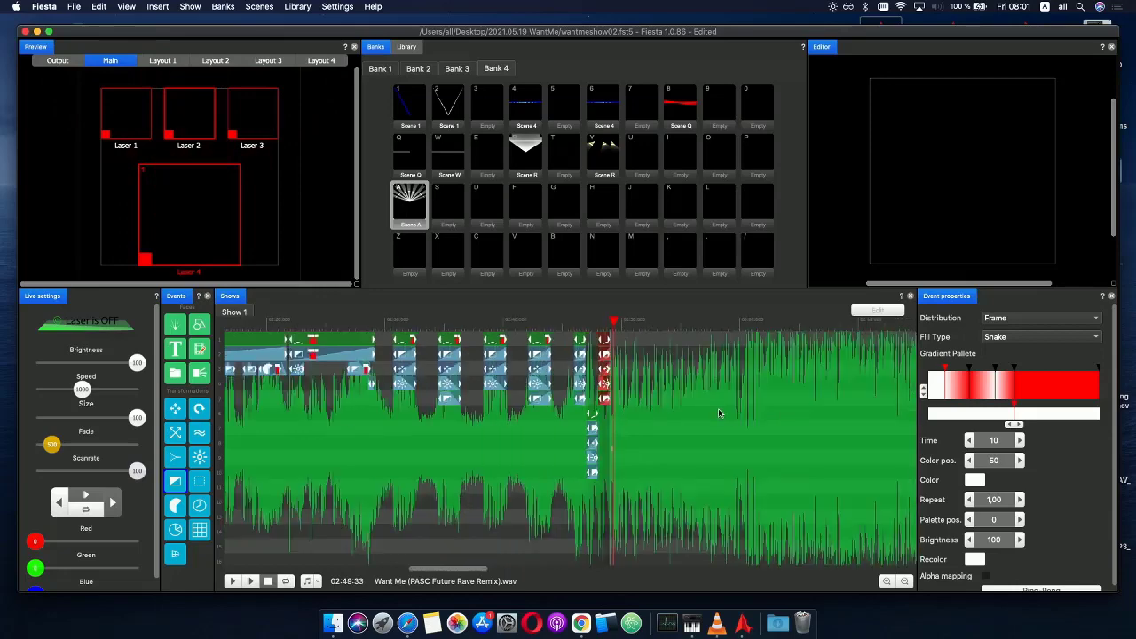
pyautogui.scroll(-5, 533, 355)
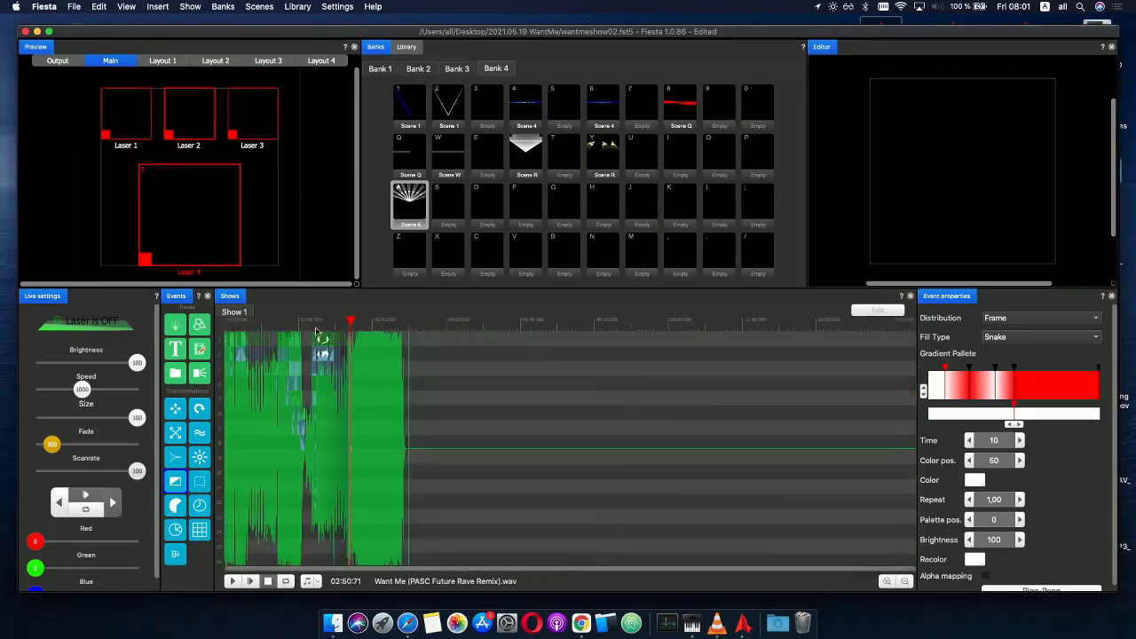
pyautogui.click(334, 325)
pyautogui.scroll(8, 391, 351)
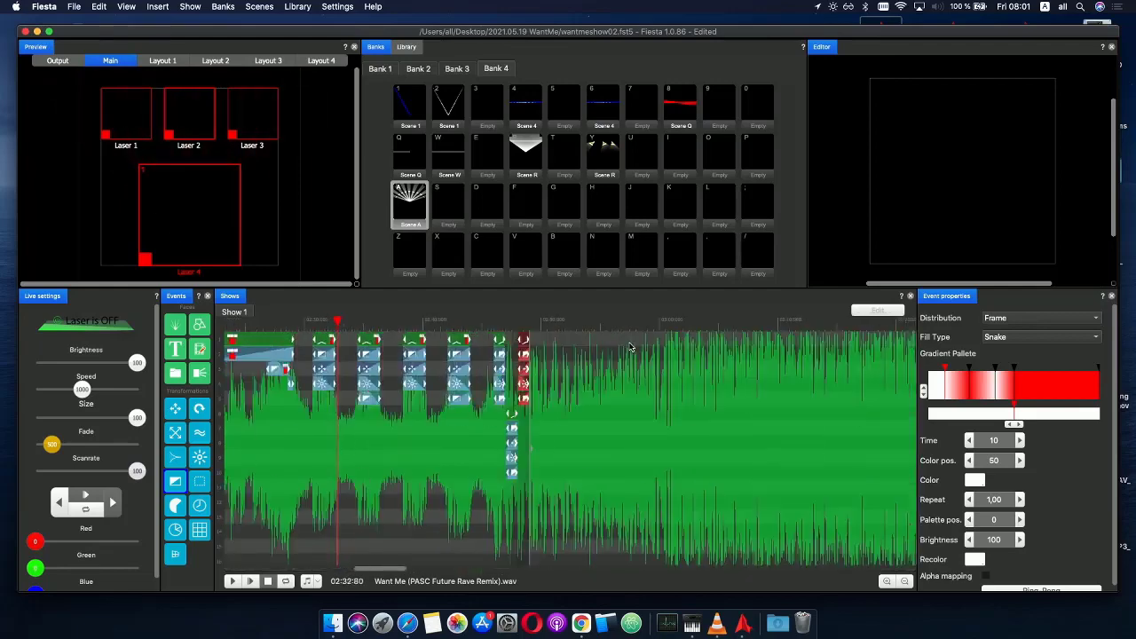
pyautogui.scroll(3, 555, 329)
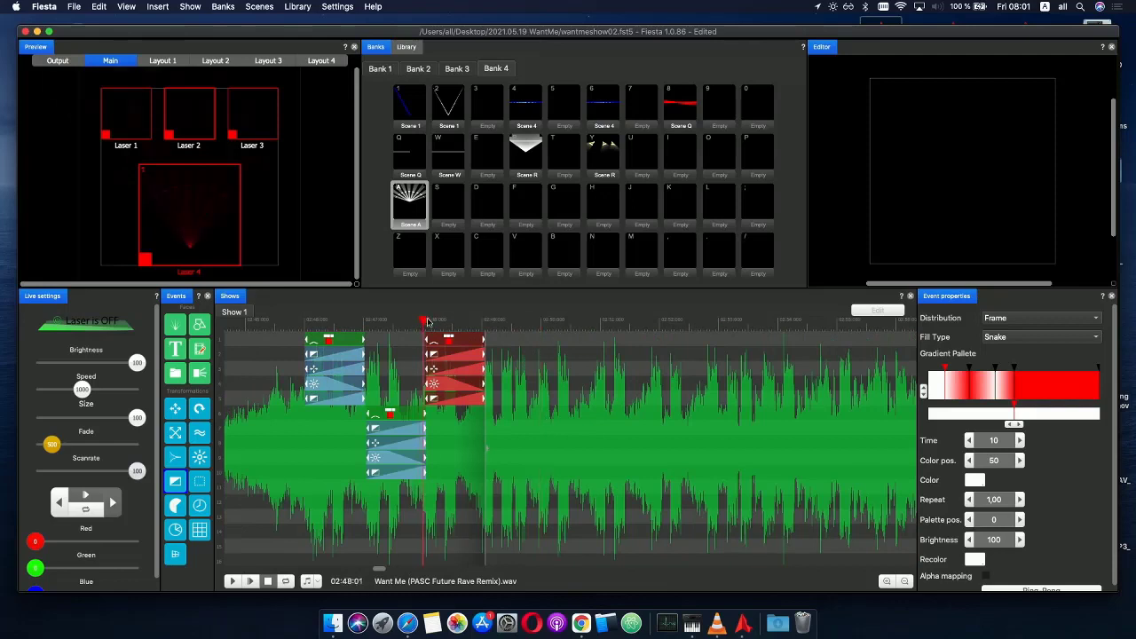
# - Paste another shortened group on tracks 6 to 10, directly after the end of the last group on tracks 1 to 5, and play it back
pyautogui.moveTo(427, 322); pyautogui.dragTo(474, 325)
pyautogui.press('super+v')
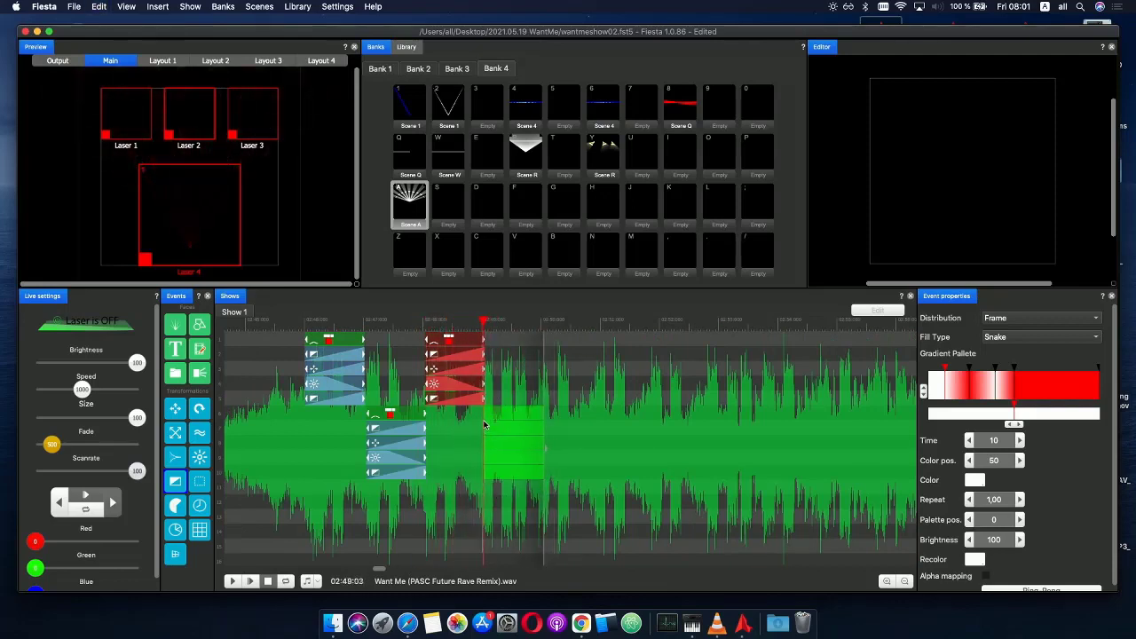
pyautogui.click(478, 421)
pyautogui.moveTo(489, 418); pyautogui.dragTo(498, 417)
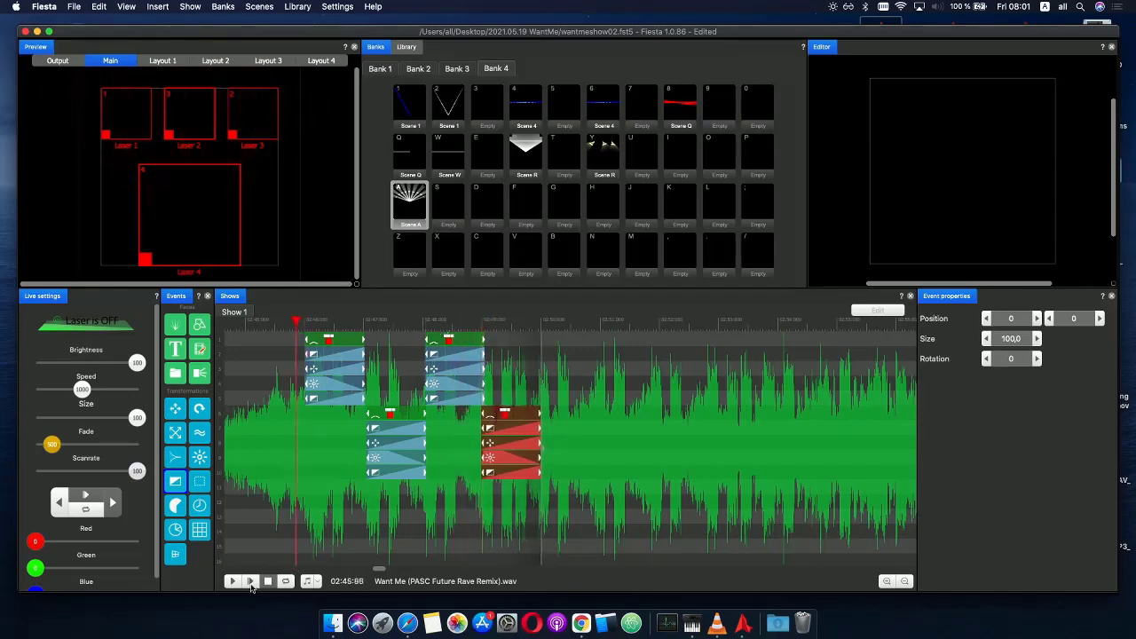
pyautogui.click(251, 582)
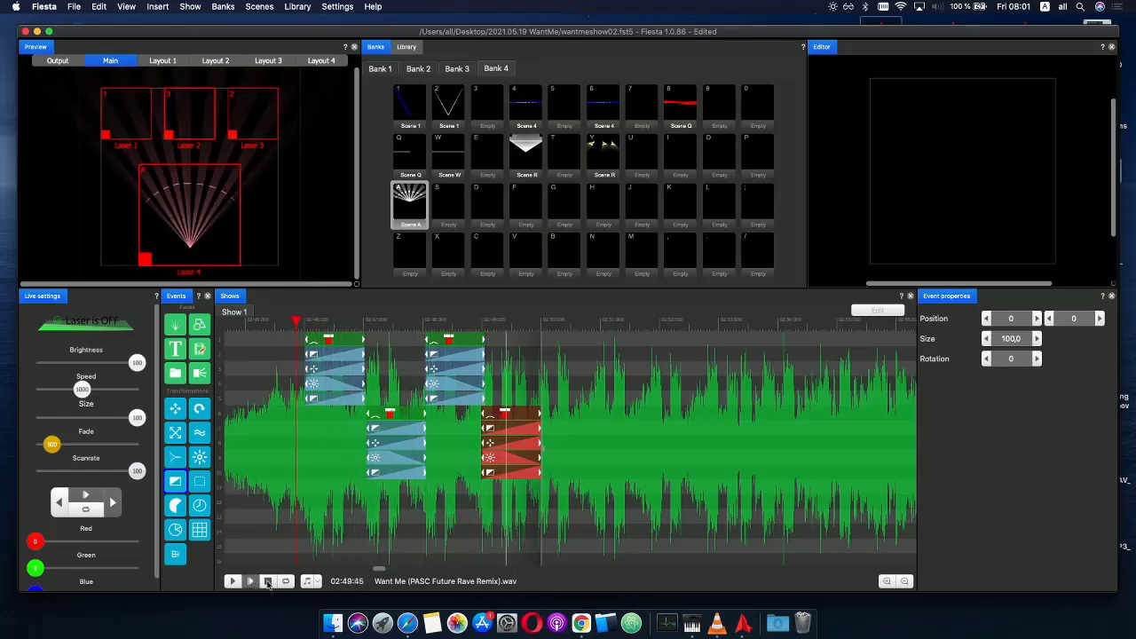
pyautogui.click(267, 582)
# - Add a white stop at time 59 to the gradient of the color effect on track 10 in the last group
pyautogui.click(498, 322)
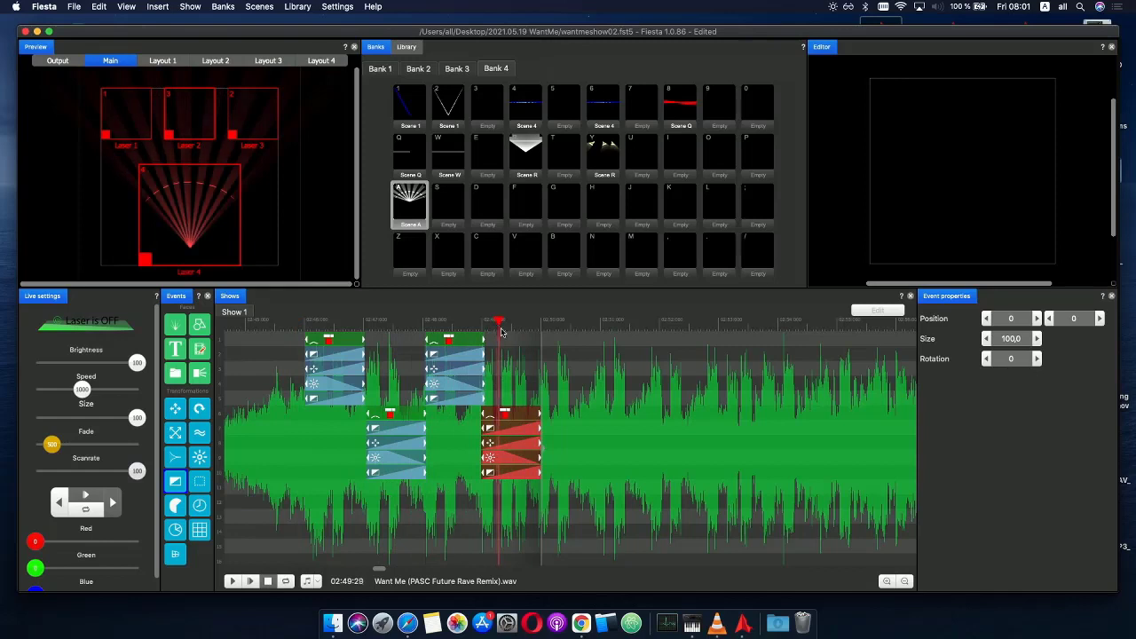
pyautogui.scroll(3, 501, 332)
pyautogui.scroll(-2, 549, 378)
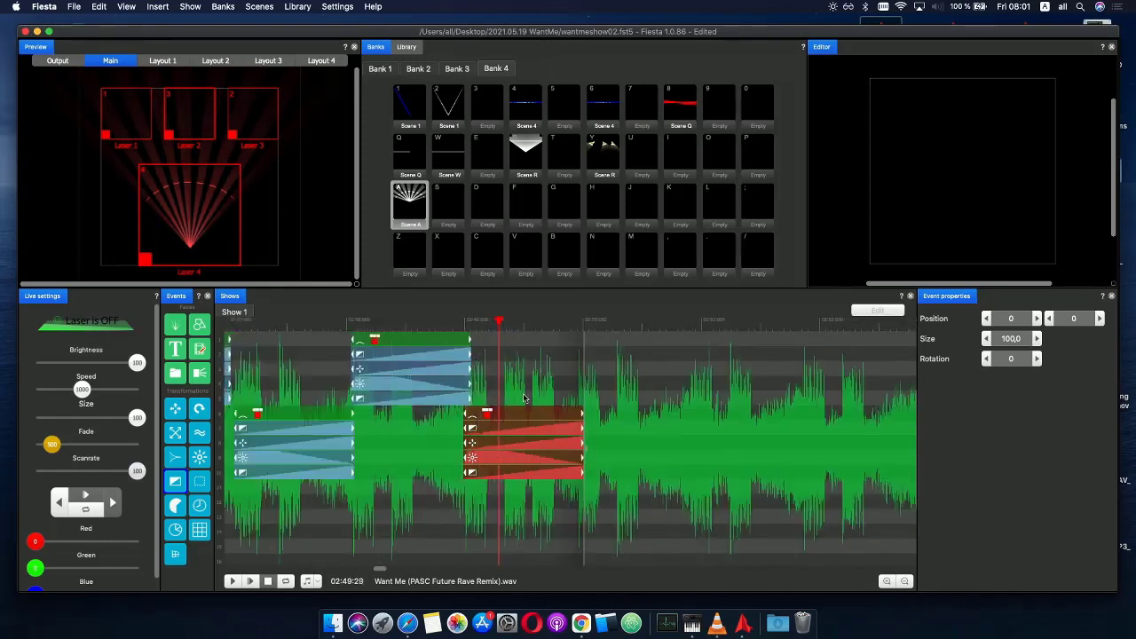
pyautogui.click(575, 473)
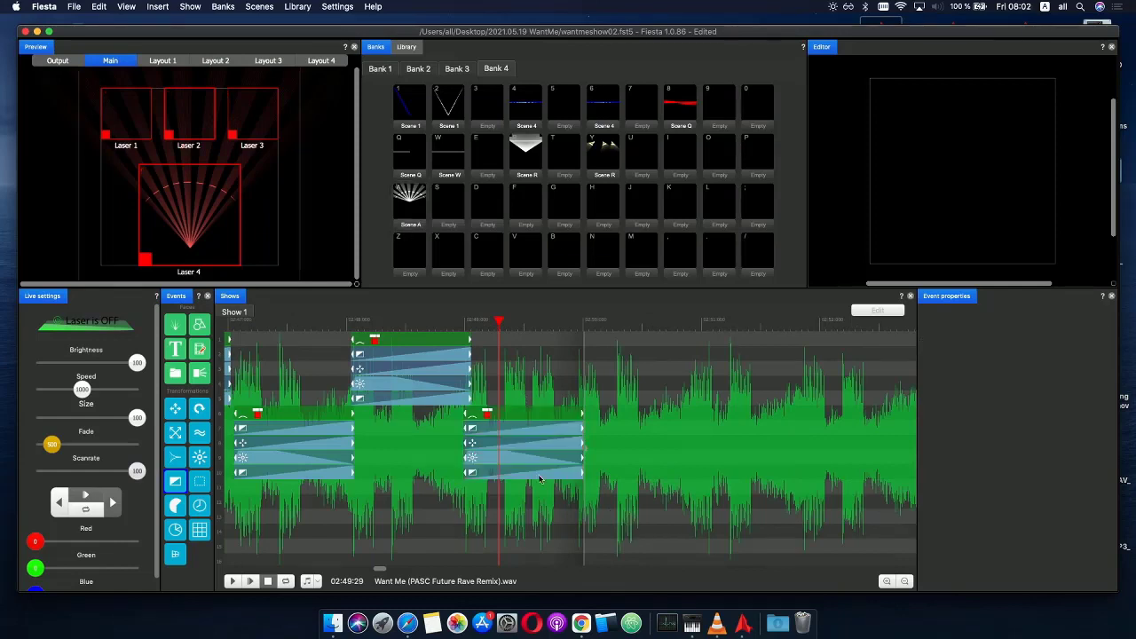
pyautogui.click(532, 473)
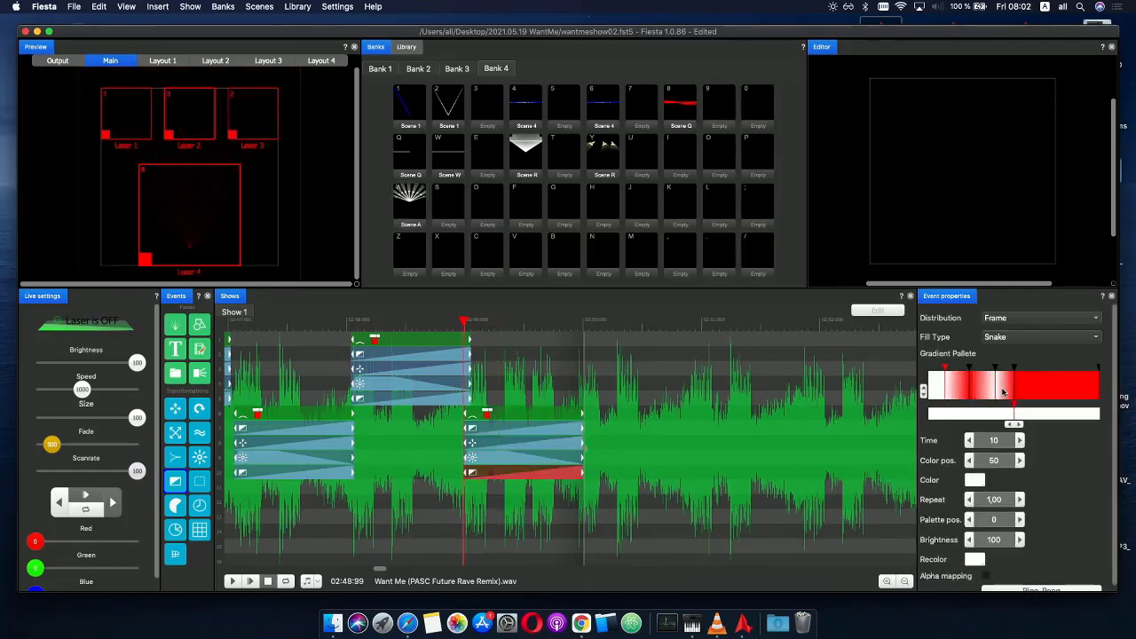
pyautogui.click(1030, 390)
pyautogui.click(1011, 419)
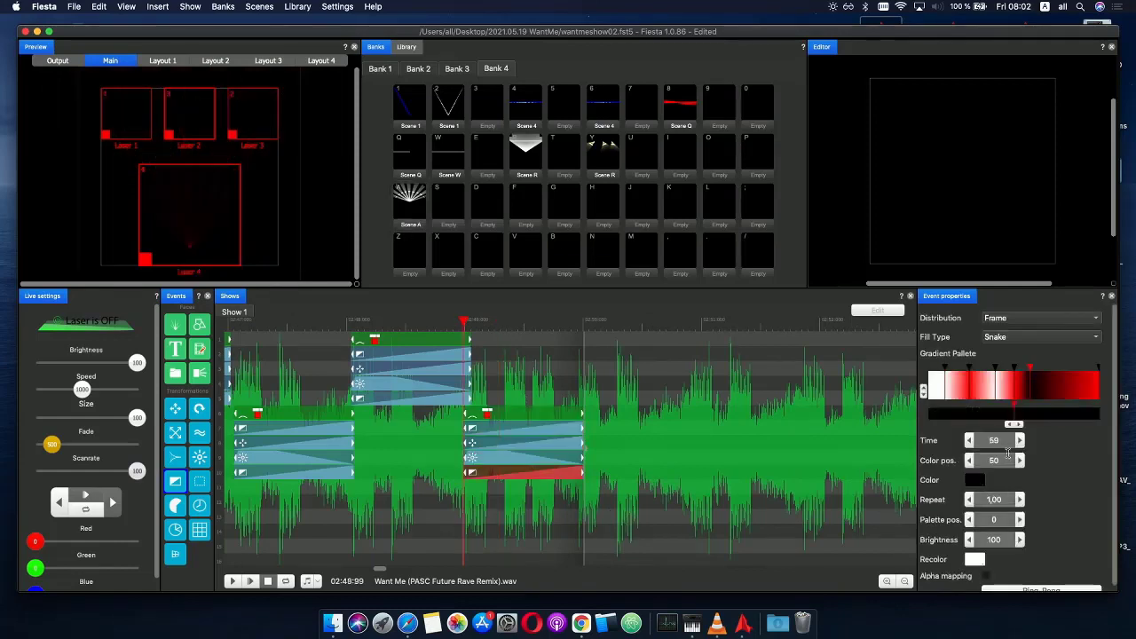
pyautogui.click(976, 480)
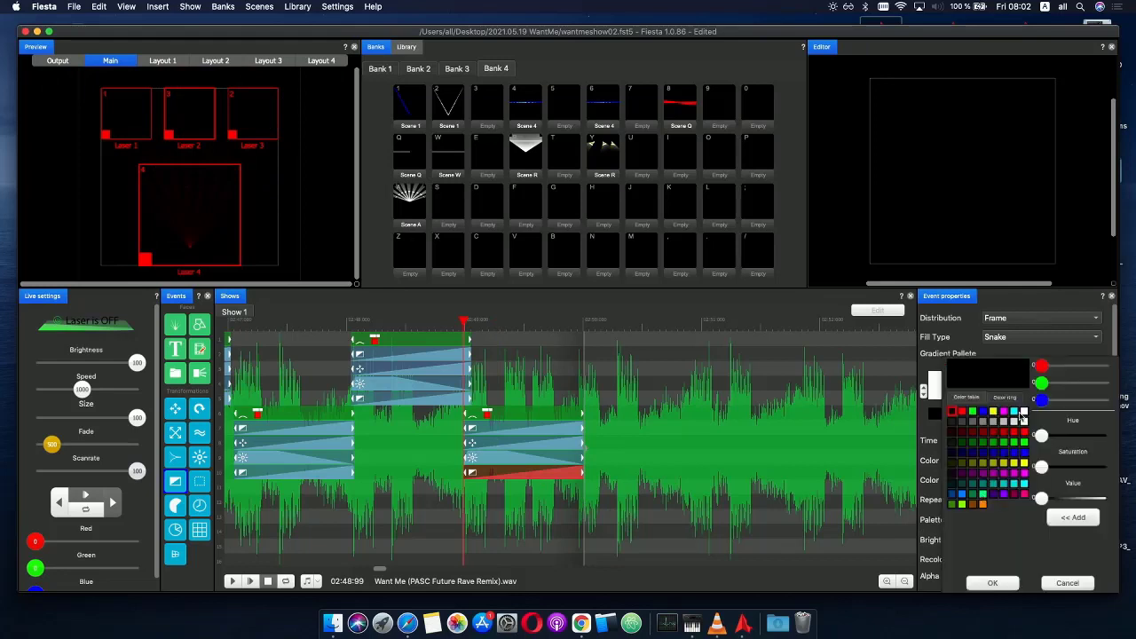
pyautogui.click(1023, 413)
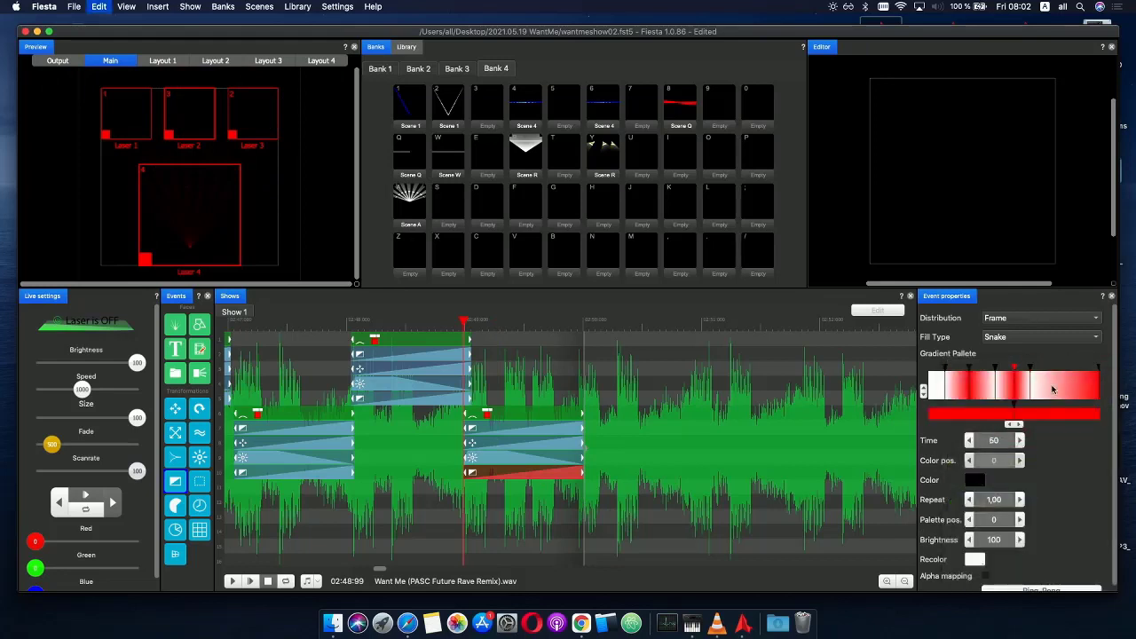
# - Add another red stop and another white stop after time 59 in the gradient and play back from 02:47:90
pyautogui.click(1053, 389)
pyautogui.click(1032, 389)
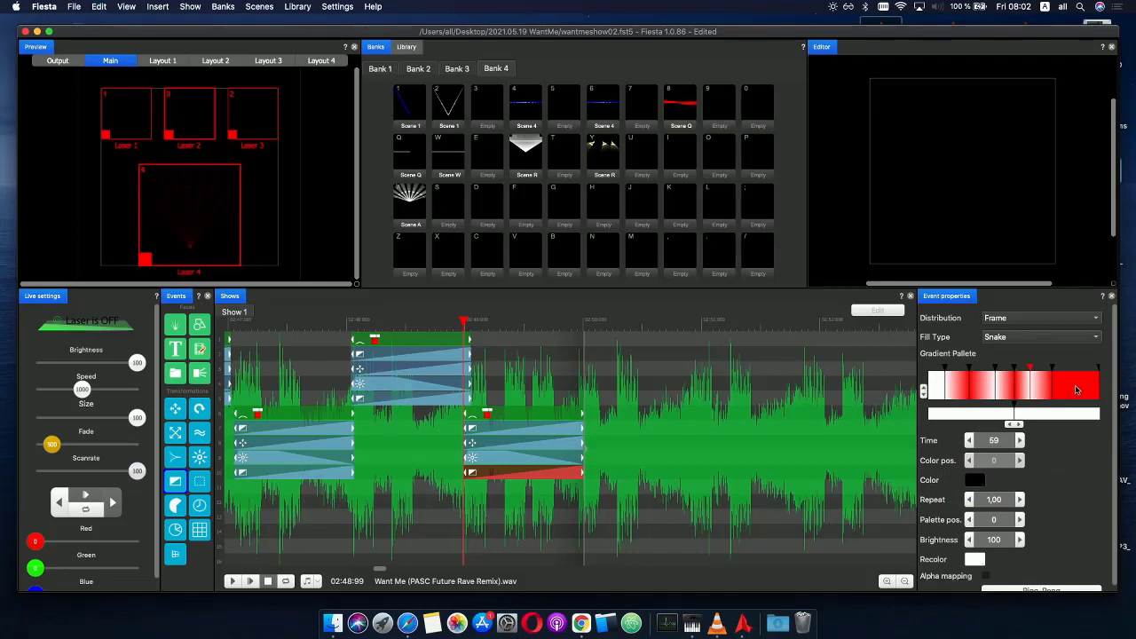
pyautogui.click(1076, 389)
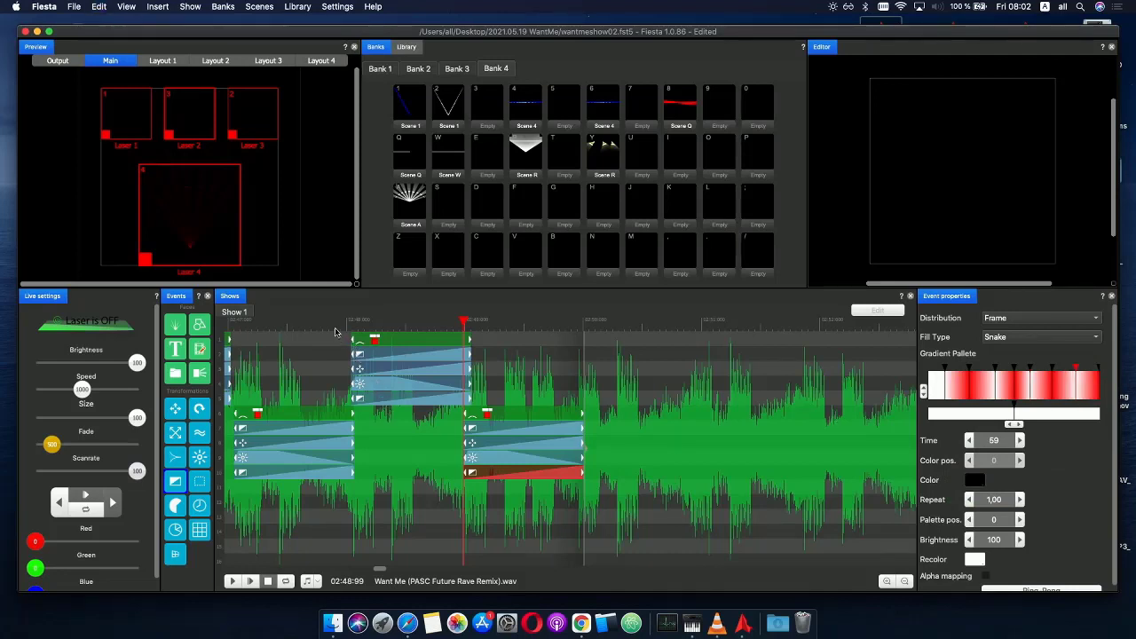
pyautogui.click(251, 582)
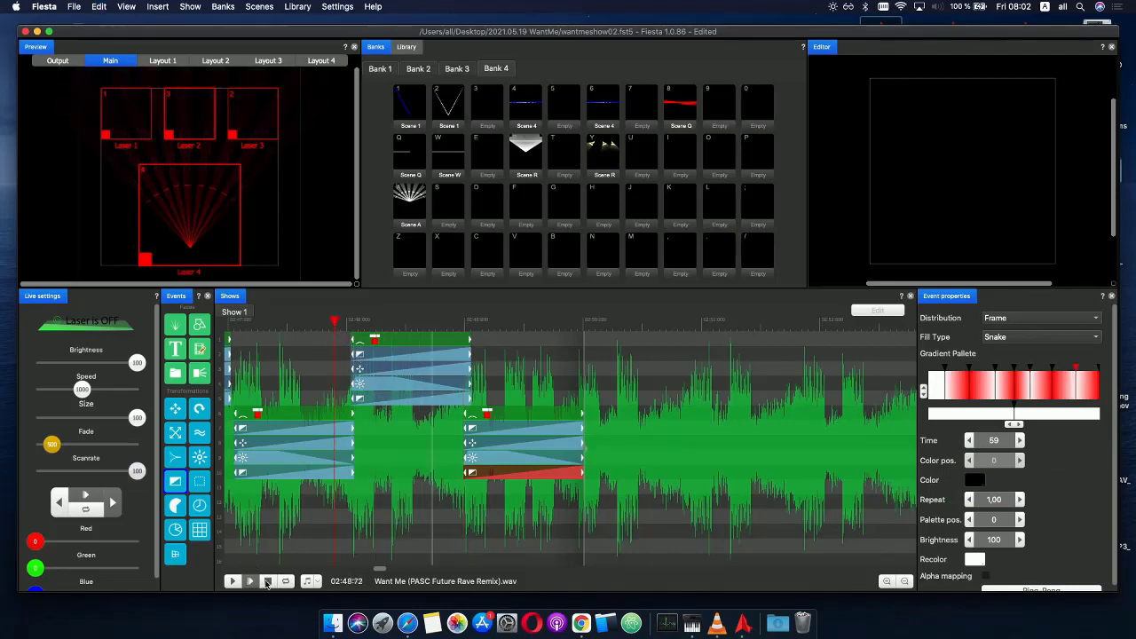
pyautogui.click(268, 582)
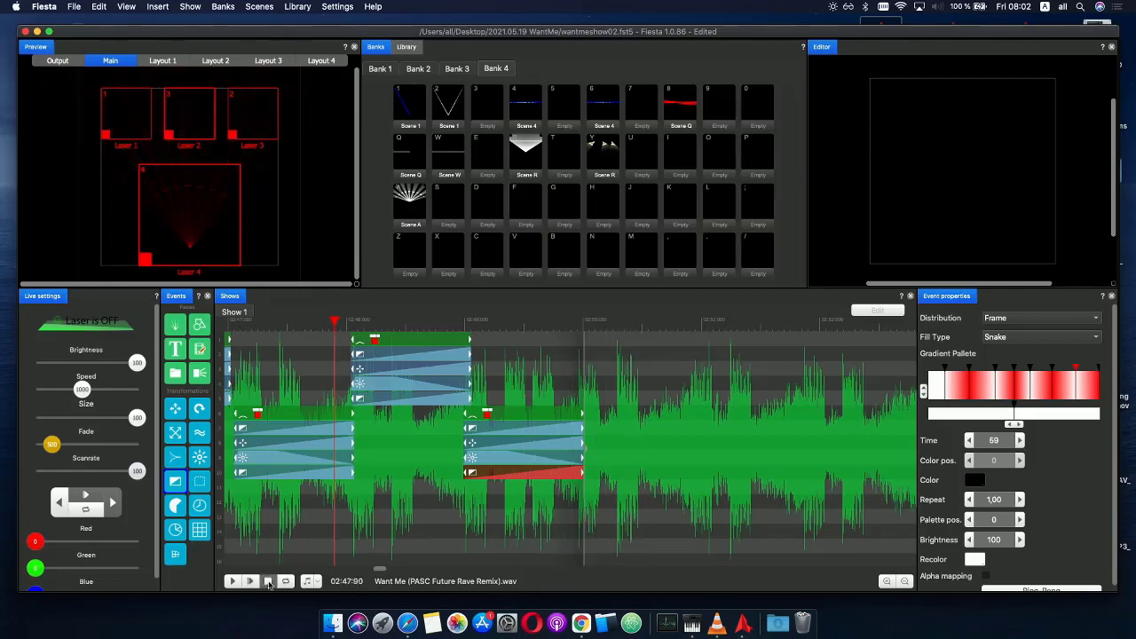
# - Move the gradient's last red and white stops to times 70 and 77, add another red stop and a white one at 93, and play back
pyautogui.click(548, 322)
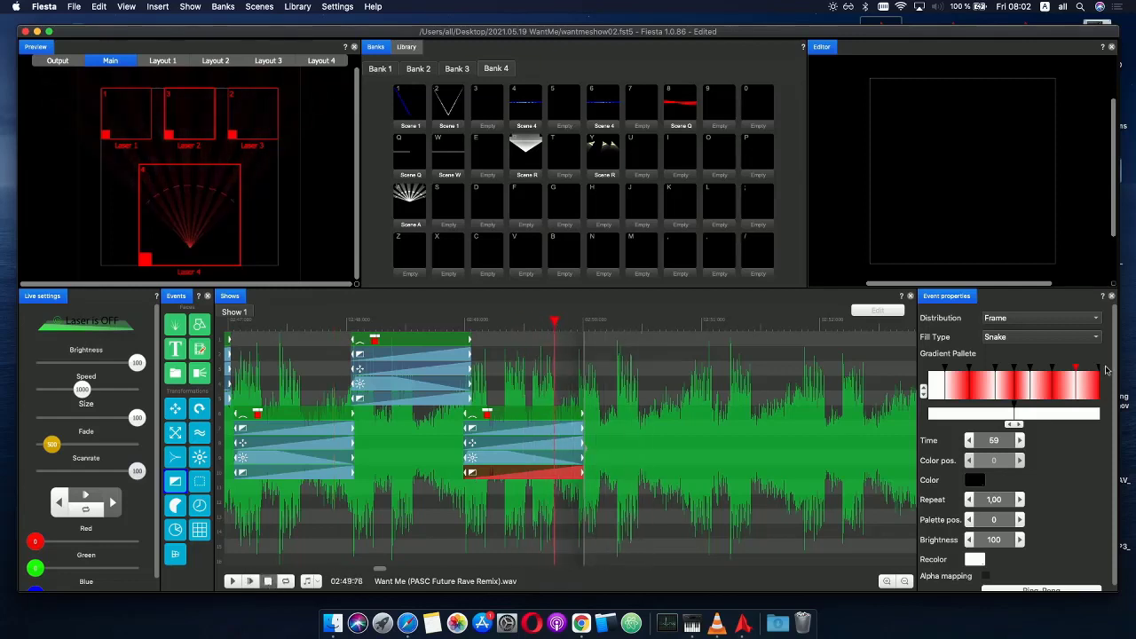
pyautogui.moveTo(1076, 388); pyautogui.dragTo(1062, 392)
pyautogui.click(1048, 389)
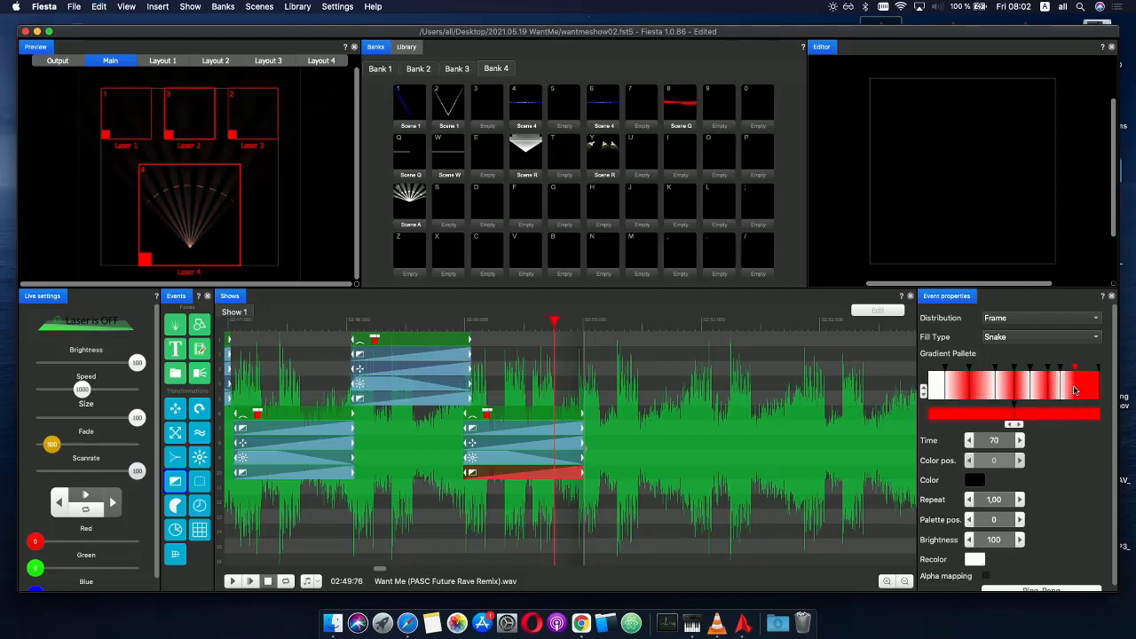
pyautogui.click(1064, 389)
pyautogui.click(1061, 391)
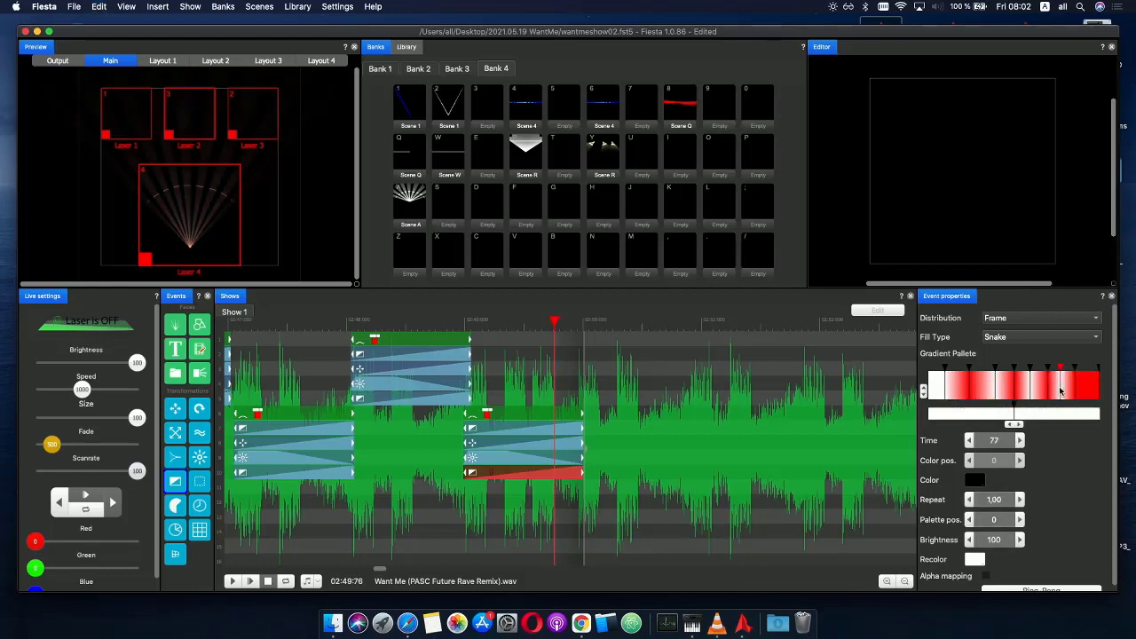
pyautogui.click(1085, 390)
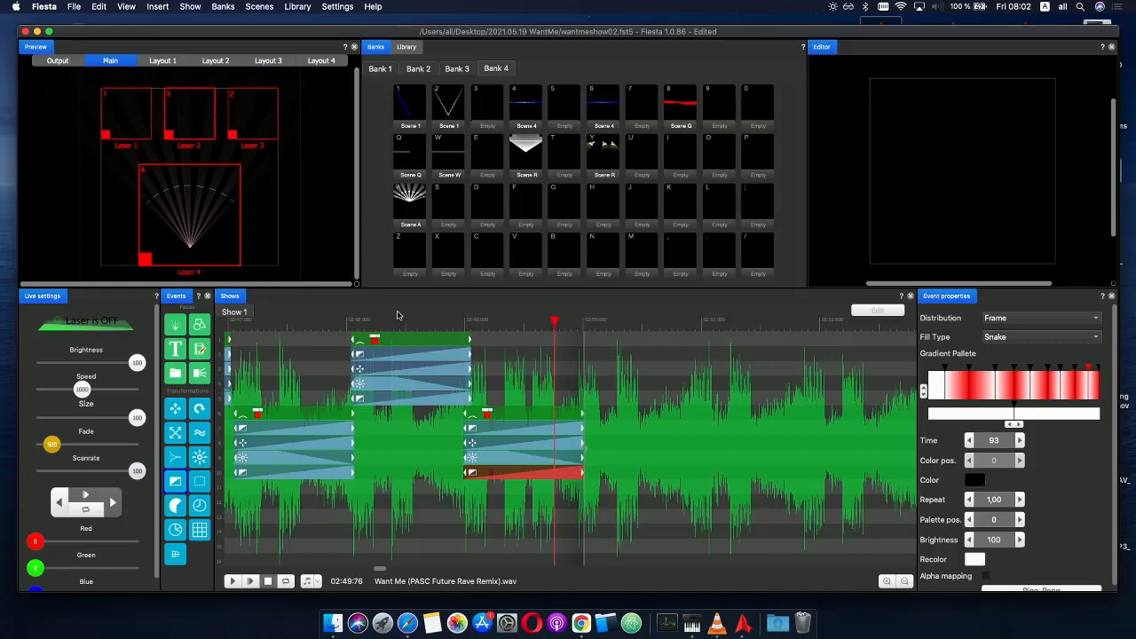
pyautogui.click(394, 323)
pyautogui.click(252, 582)
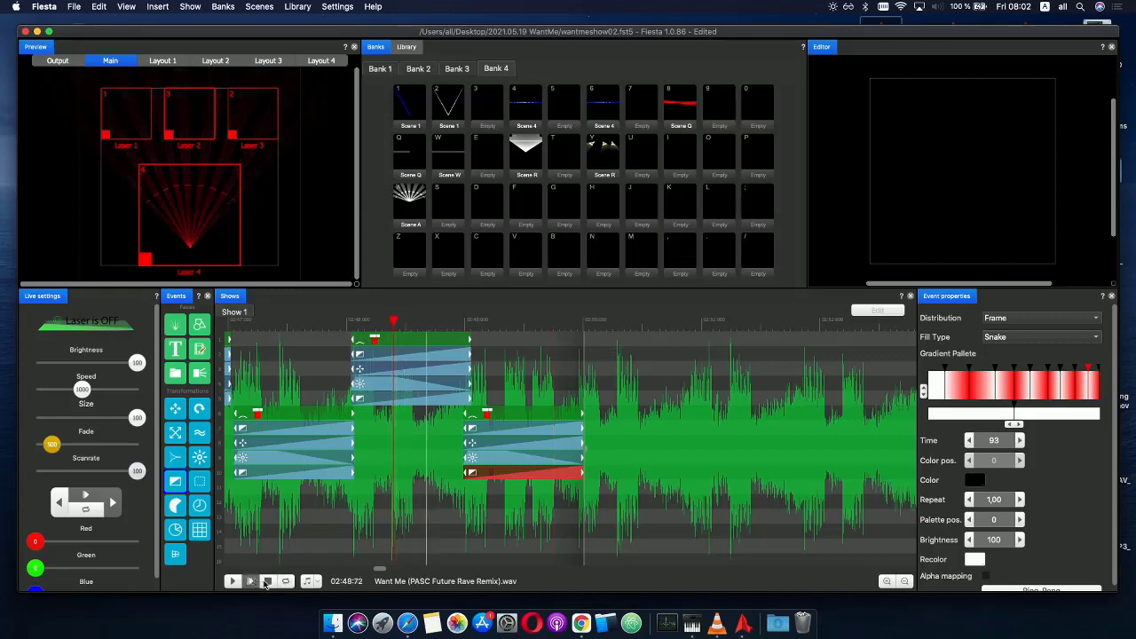
pyautogui.scroll(-3, 293, 563)
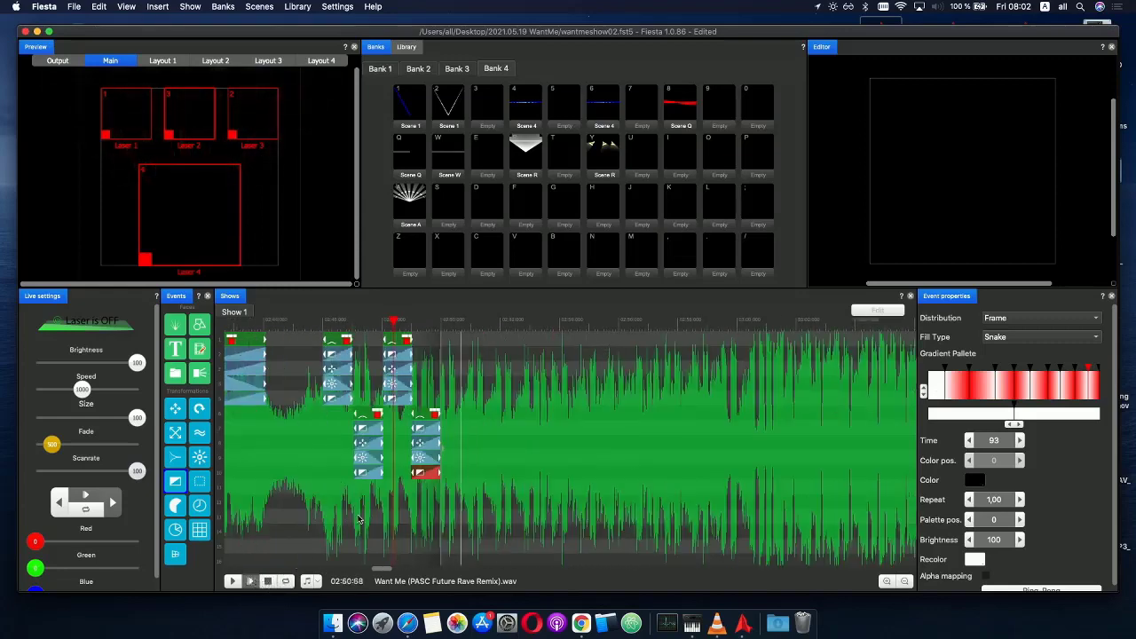
pyautogui.press('space')
pyautogui.click(251, 581)
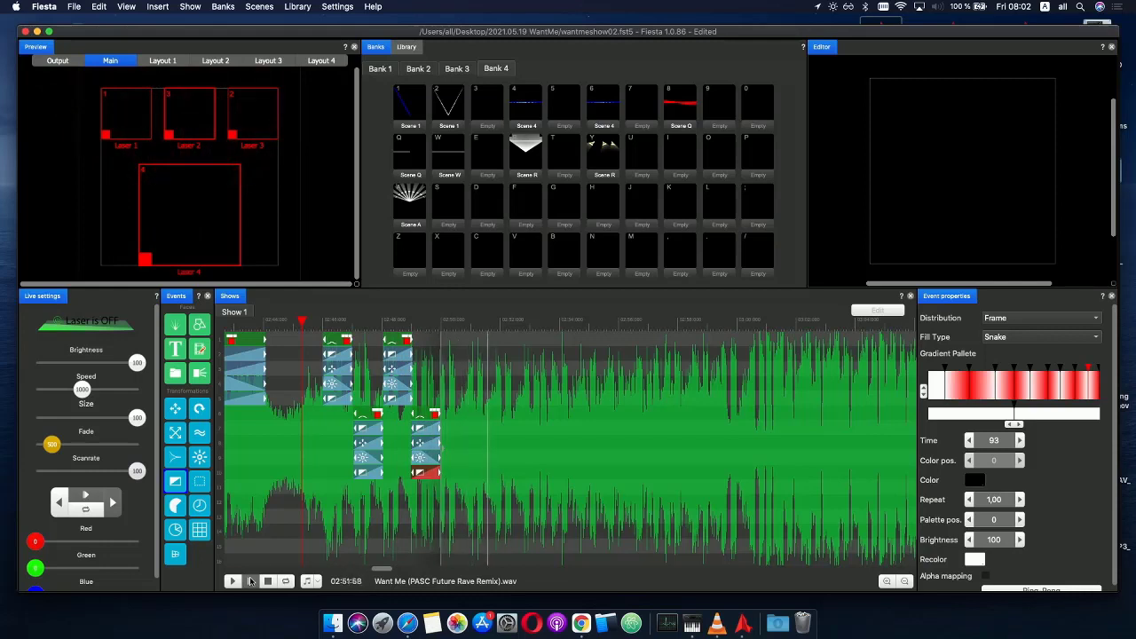
pyautogui.click(251, 582)
# - Copy the four shortened groups on tracks 1 to 10, paste them directly after the last group, and play back the sequence
pyautogui.moveTo(500, 495); pyautogui.dragTo(314, 344)
pyautogui.press('super+c')
pyautogui.press('super+v')
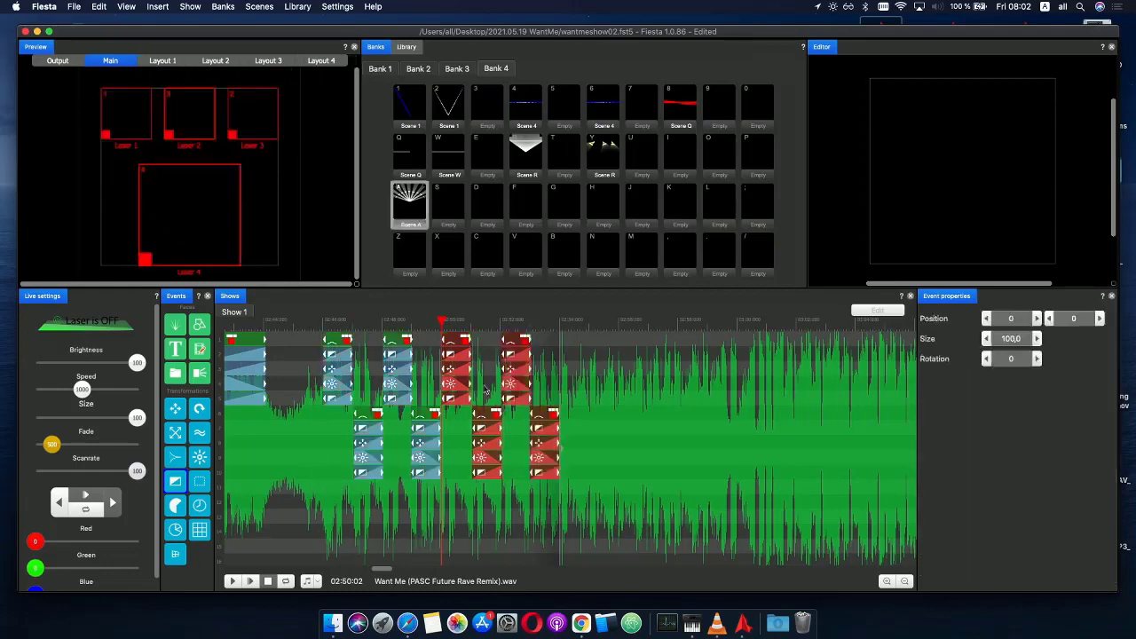
pyautogui.scroll(2, 486, 405)
pyautogui.moveTo(461, 352); pyautogui.dragTo(475, 370)
pyautogui.scroll(-5, 475, 370)
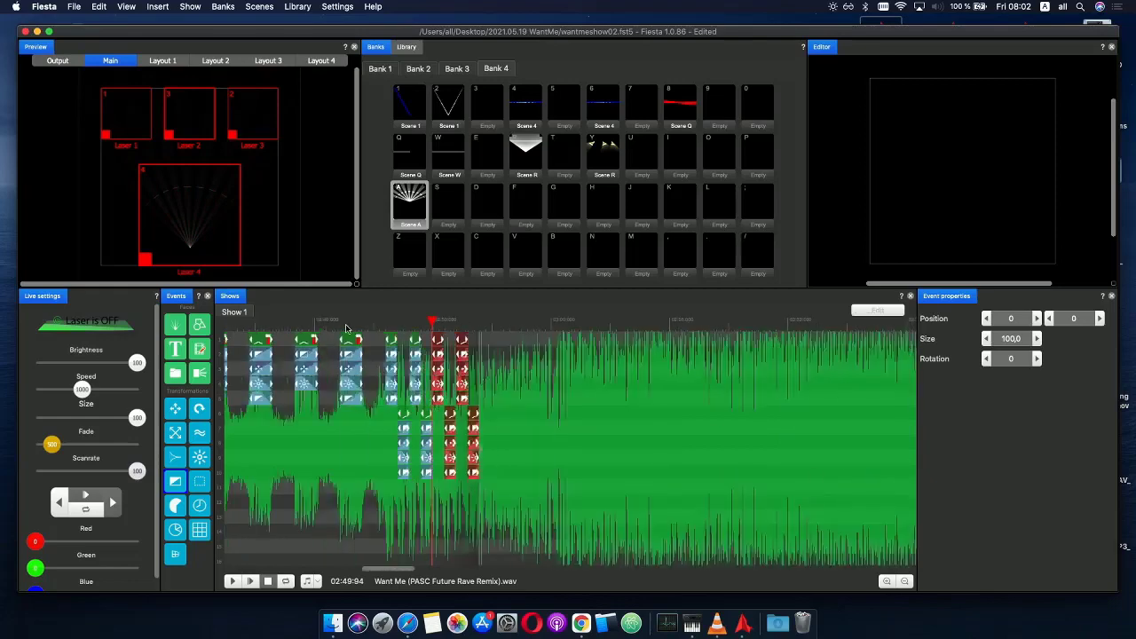
pyautogui.press('space')
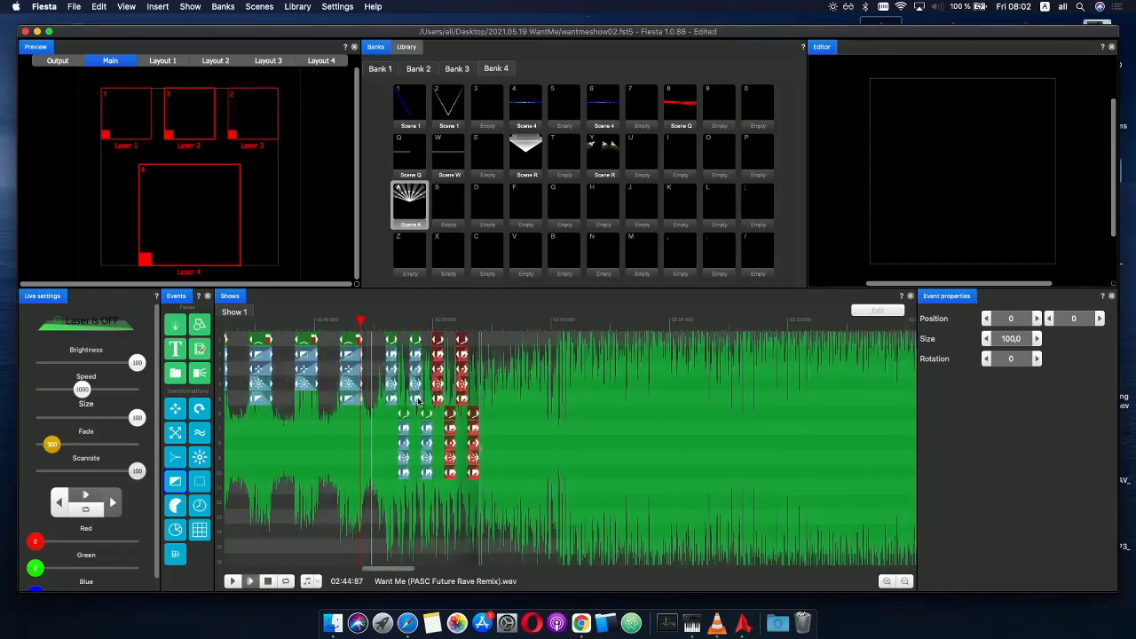
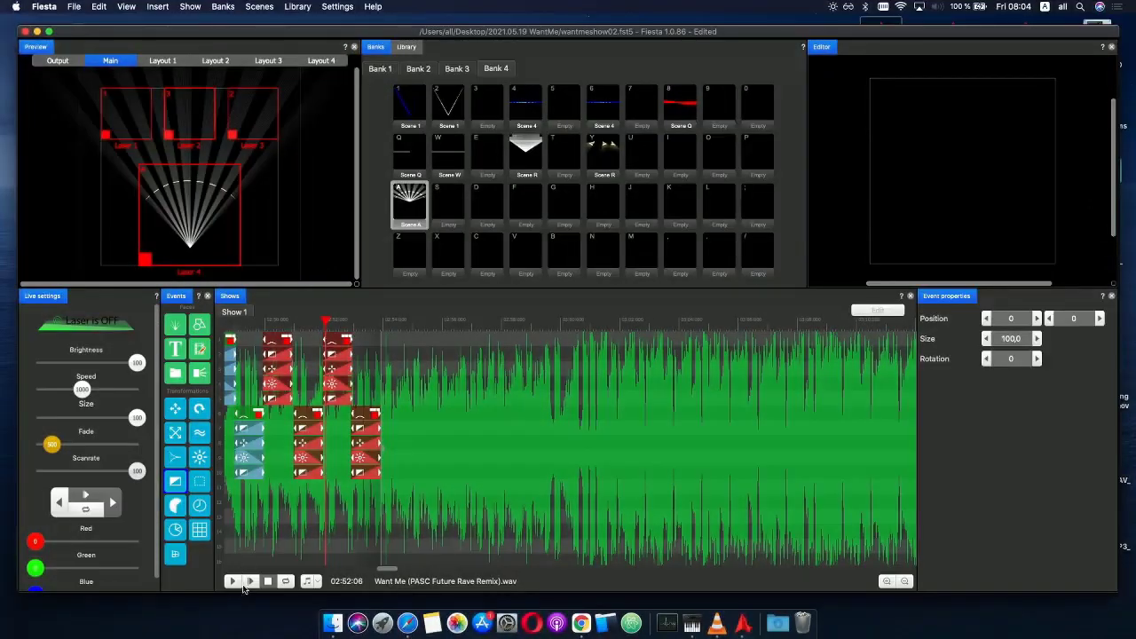
# - Play back the show from 02:52:06 and preview the V-shaped Scene 1 in Bank 4
pyautogui.click(241, 586)
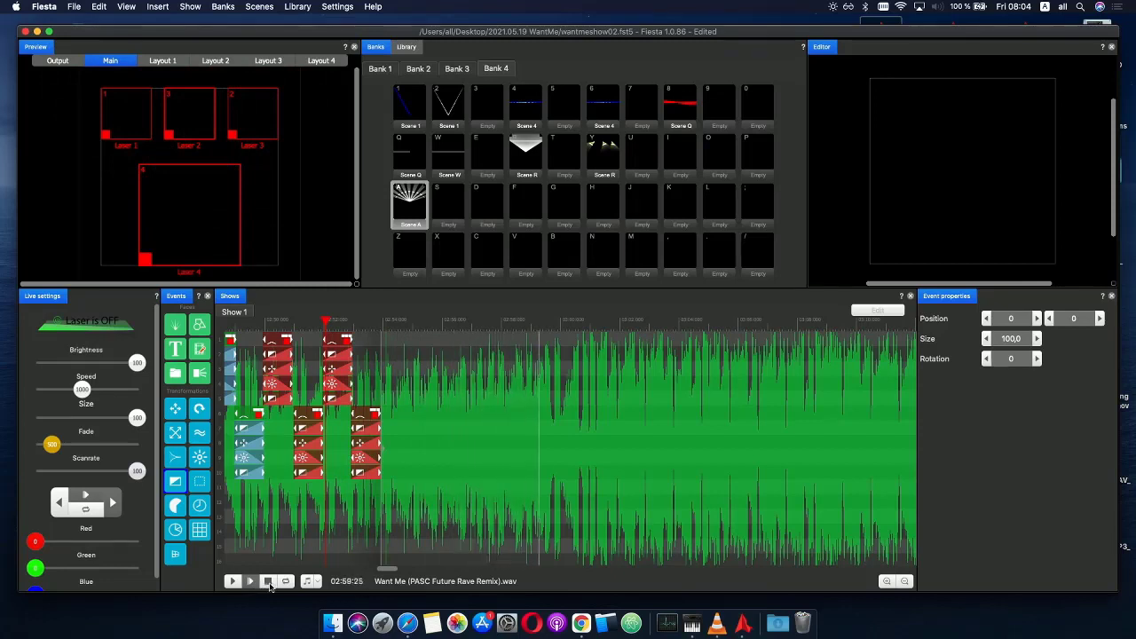
pyautogui.click(267, 581)
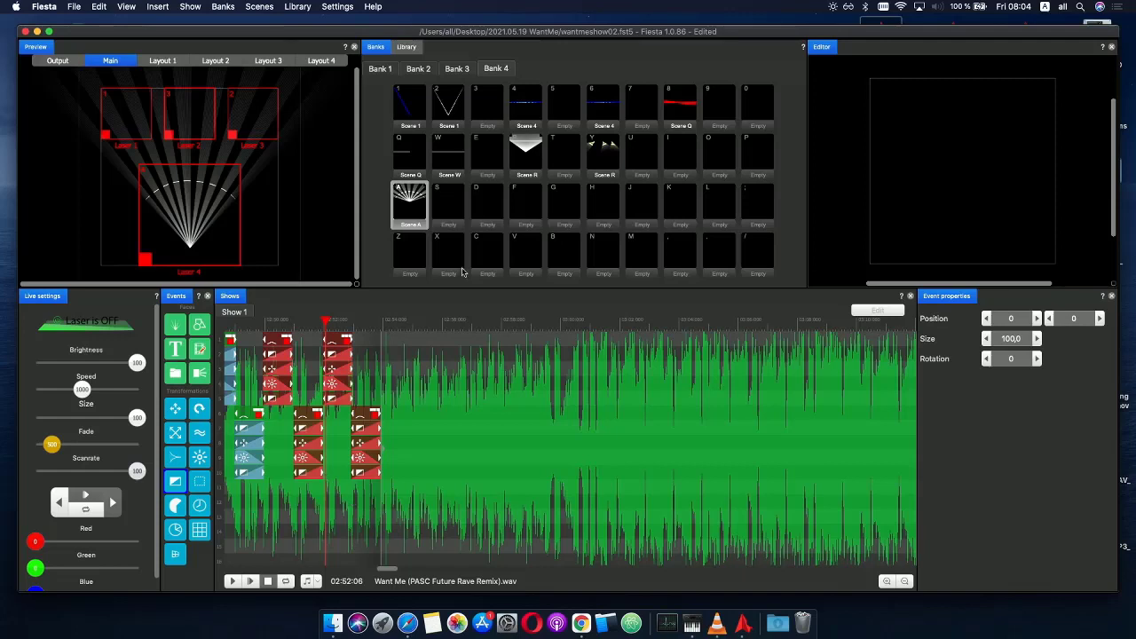
pyautogui.click(448, 108)
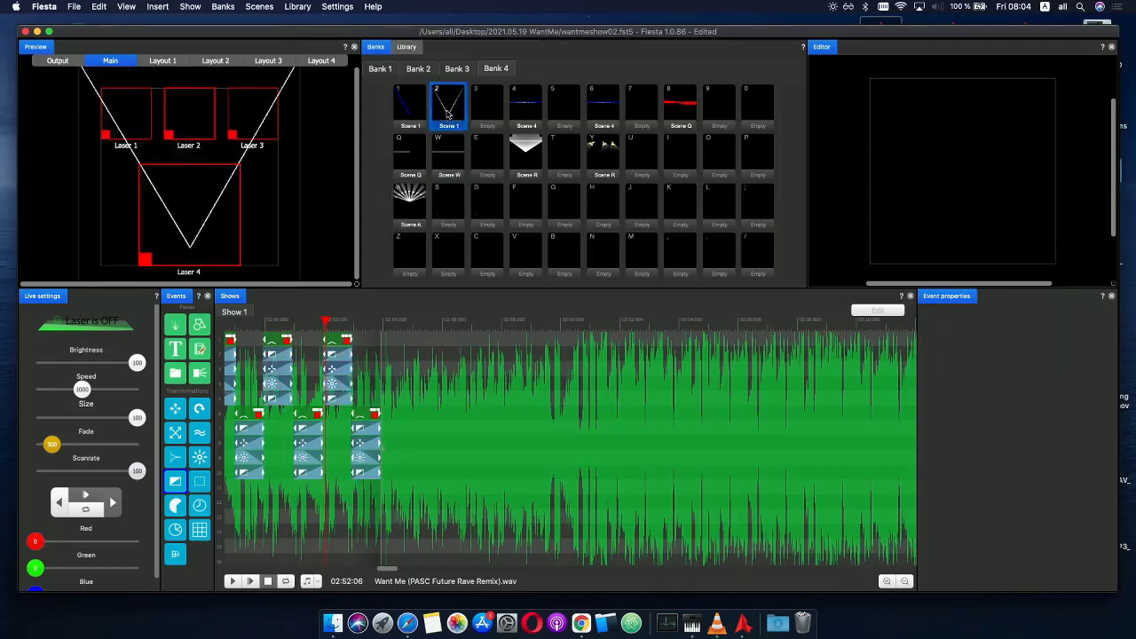
# - Copy Scene Q in Bank 4 to slot D and open the copy for editing
pyautogui.click(413, 151)
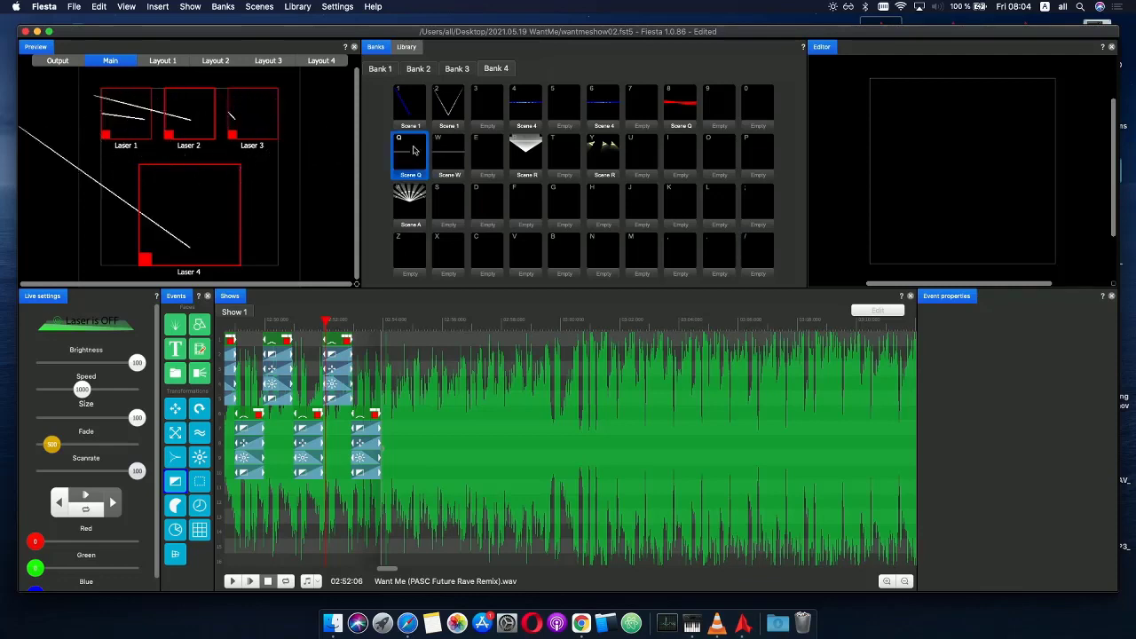
pyautogui.moveTo(408, 152); pyautogui.dragTo(488, 203)
pyautogui.rightClick(489, 203)
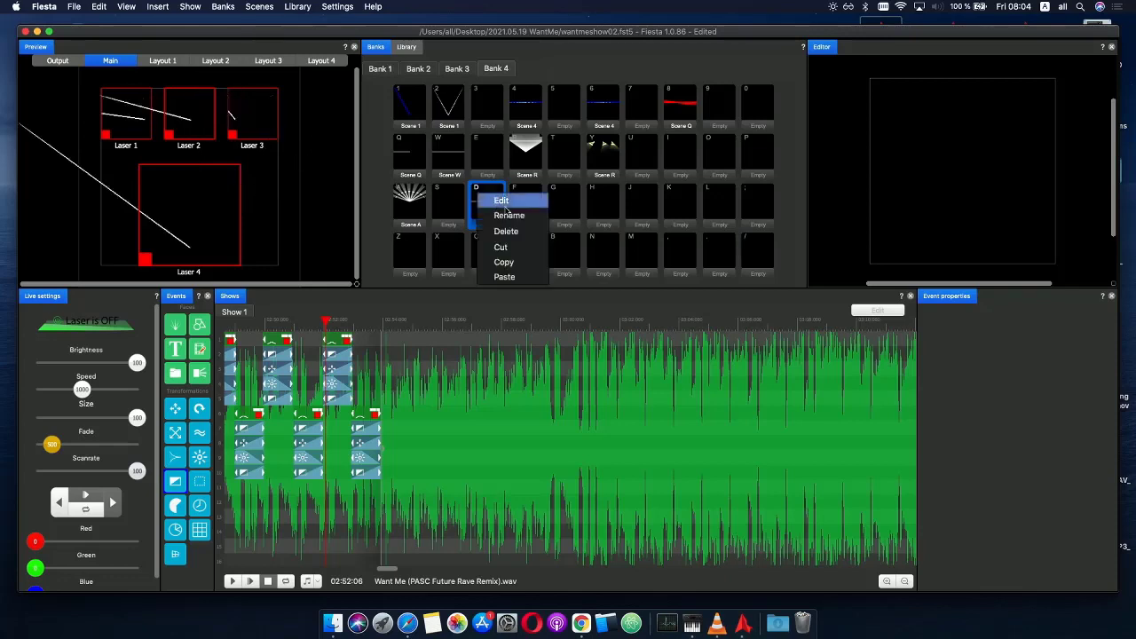
pyautogui.click(511, 202)
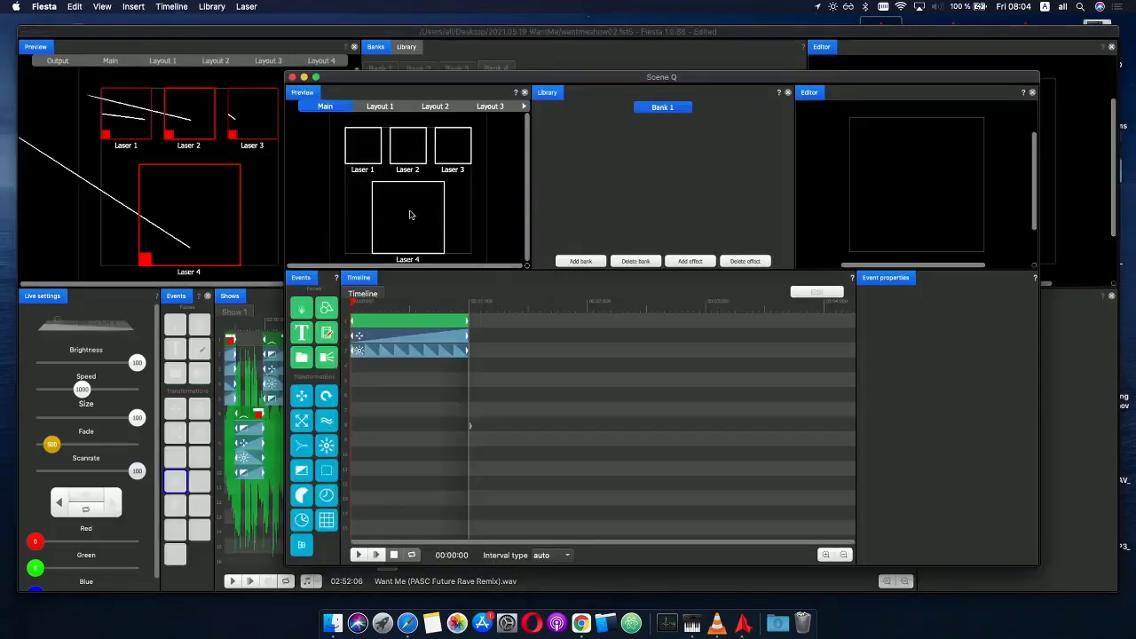
# - Restrict the point event on track 1 to Lasers 1, 2 and 3, and move the two transformation events down one track
pyautogui.click(386, 322)
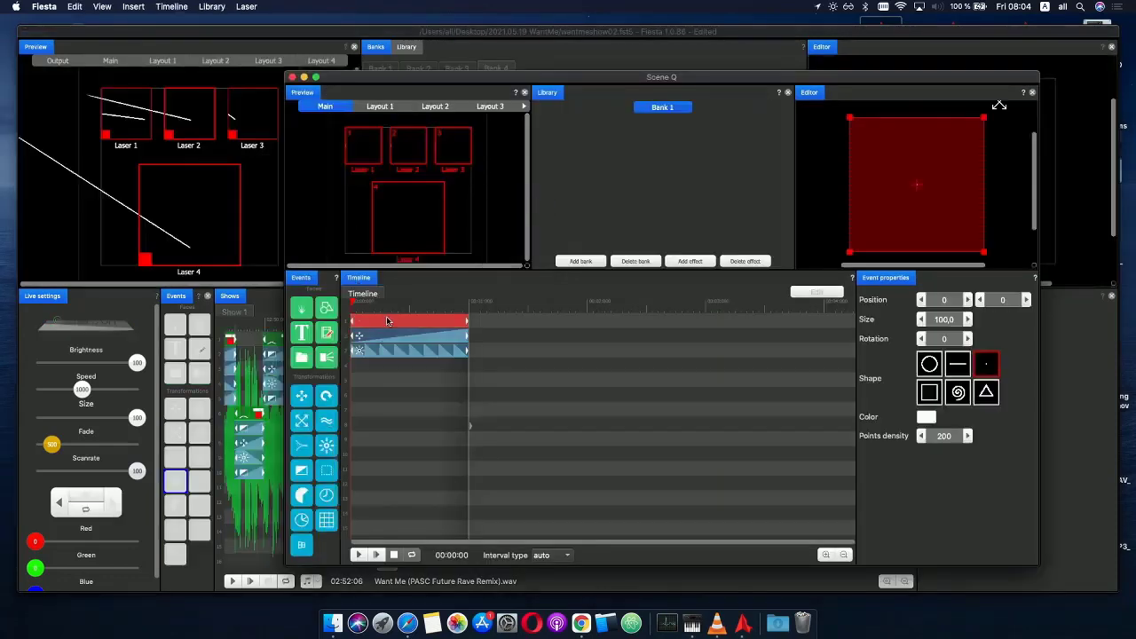
pyautogui.click(413, 221)
pyautogui.moveTo(364, 307); pyautogui.dragTo(389, 308)
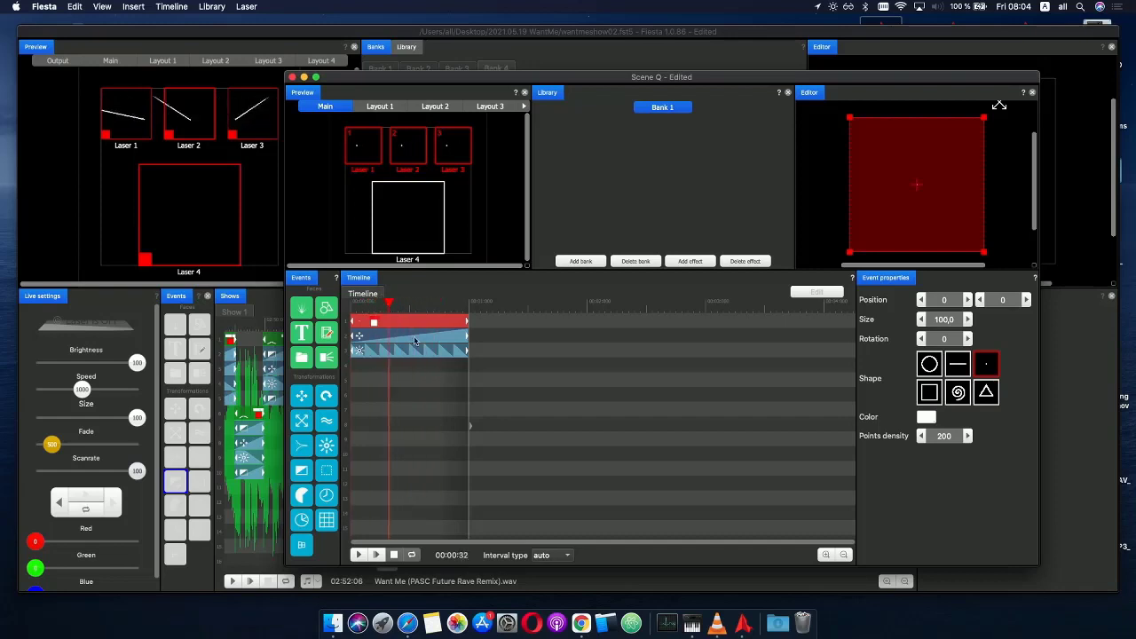
pyautogui.moveTo(434, 379); pyautogui.dragTo(359, 365)
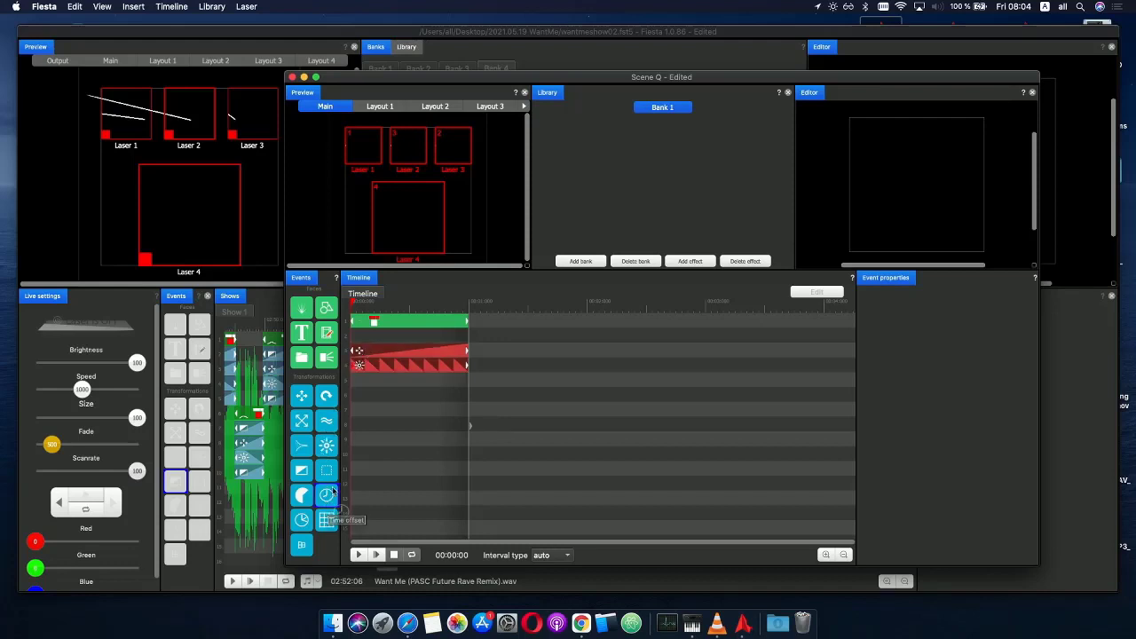
# - Try a Time offset event on track 2 aligned with the scene start, scrub through it, and delete it
pyautogui.moveTo(331, 492); pyautogui.dragTo(404, 300)
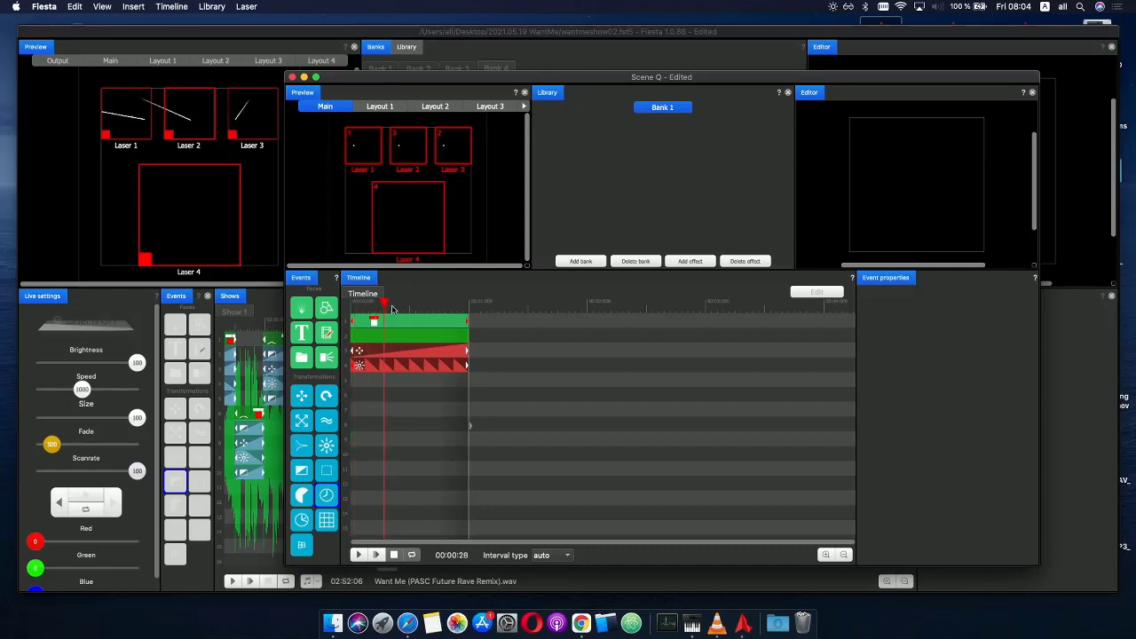
pyautogui.moveTo(349, 310); pyautogui.dragTo(405, 310)
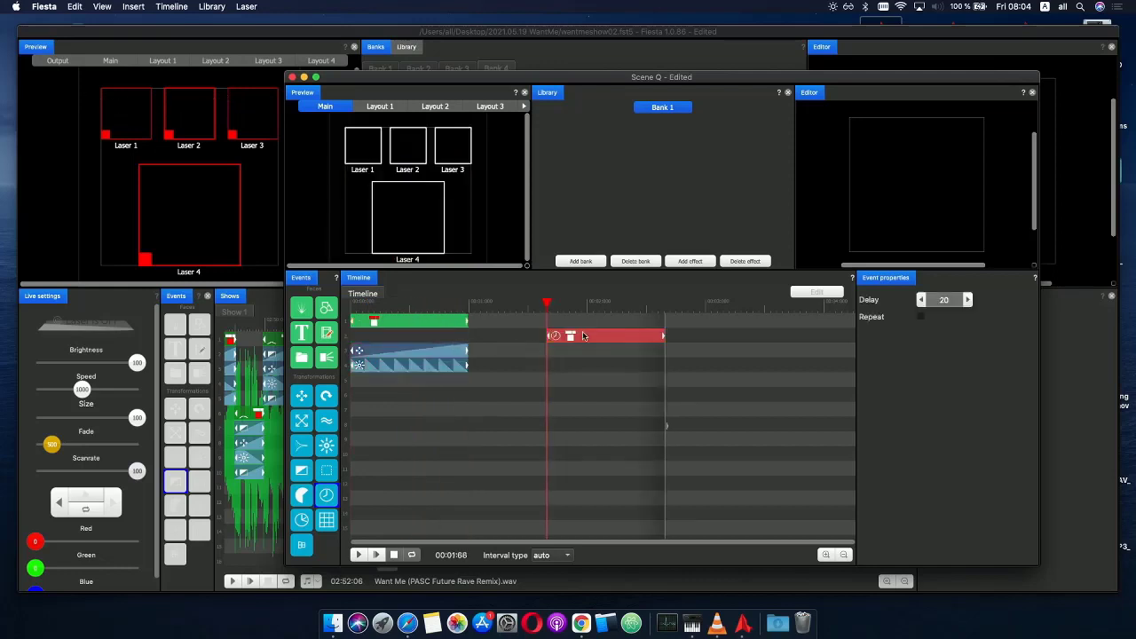
pyautogui.moveTo(583, 336); pyautogui.dragTo(371, 305)
pyautogui.click(448, 336)
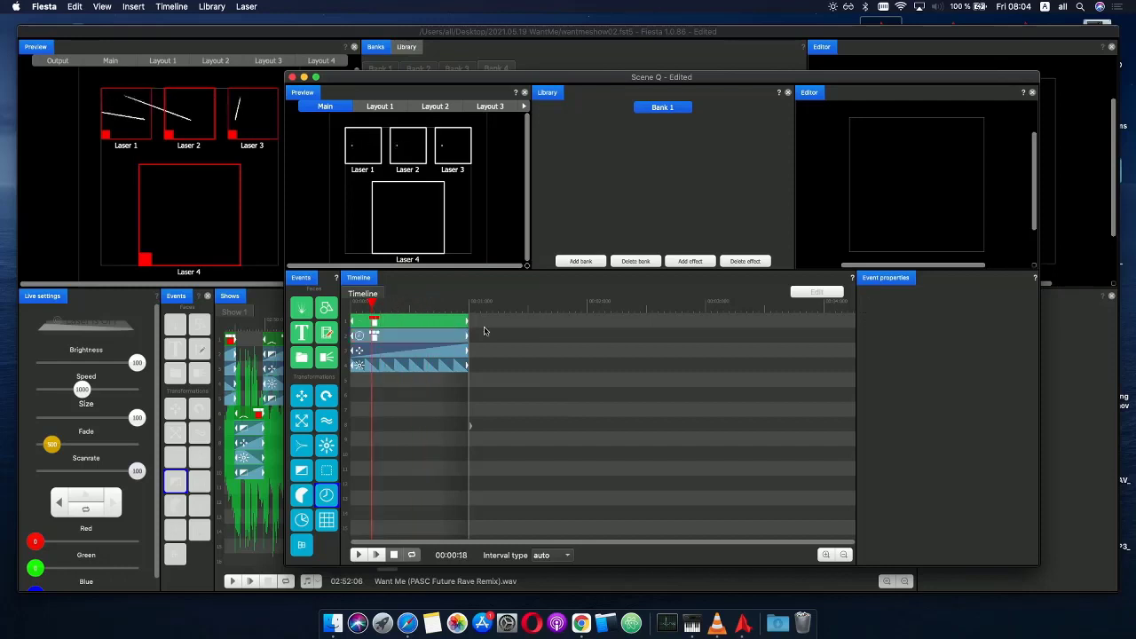
pyautogui.click(388, 353)
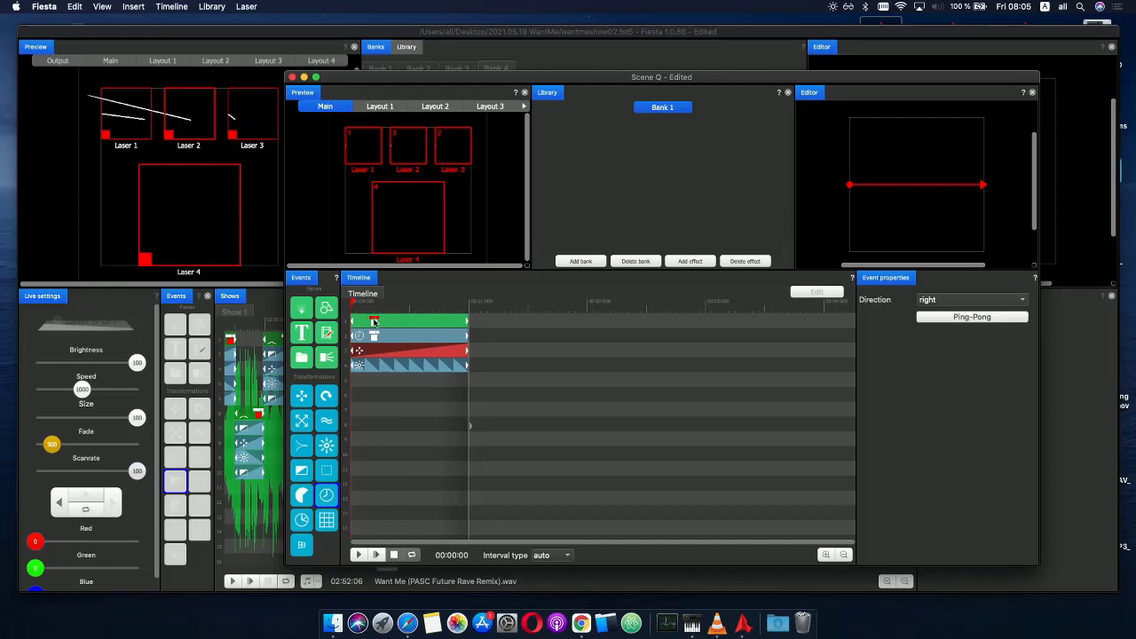
pyautogui.moveTo(369, 307); pyautogui.dragTo(438, 307)
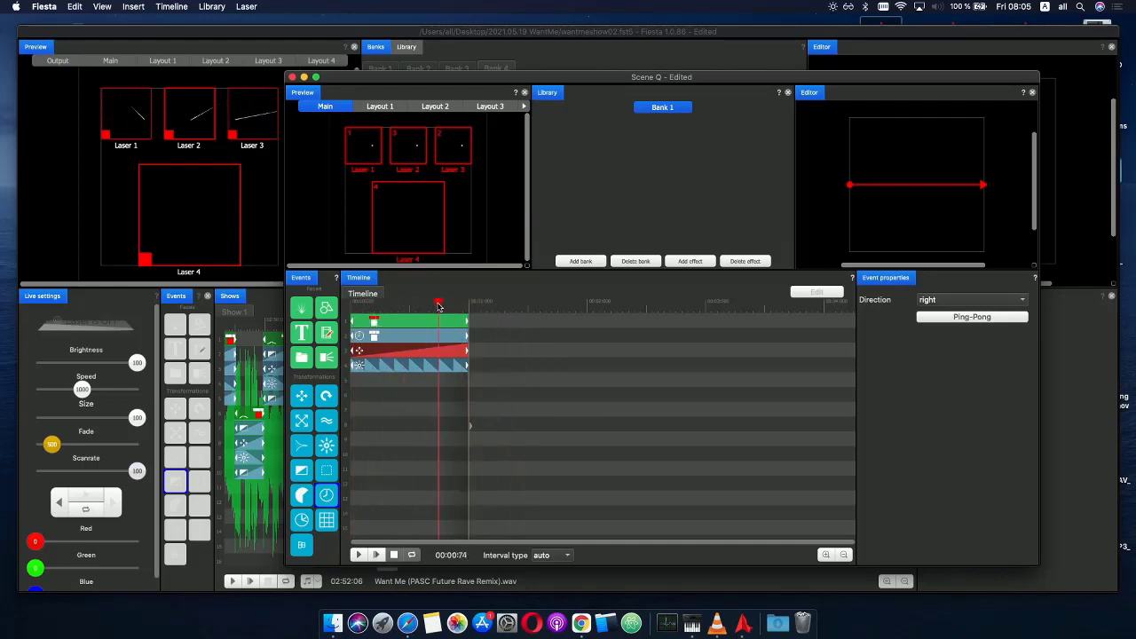
pyautogui.click(392, 337)
pyautogui.press('Delete')
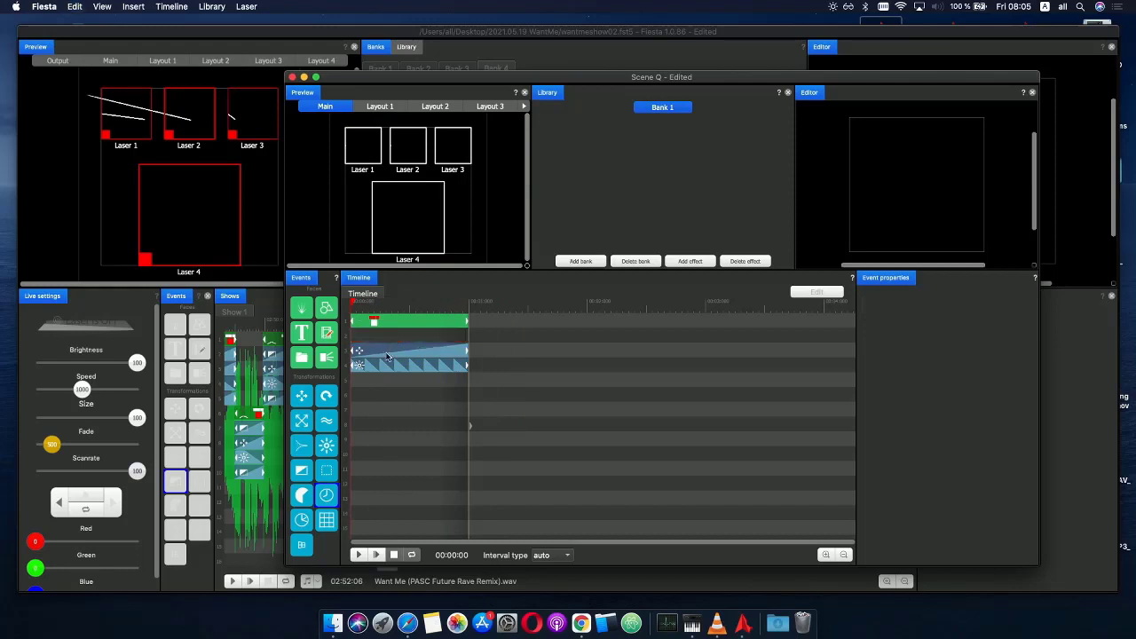
pyautogui.click(380, 353)
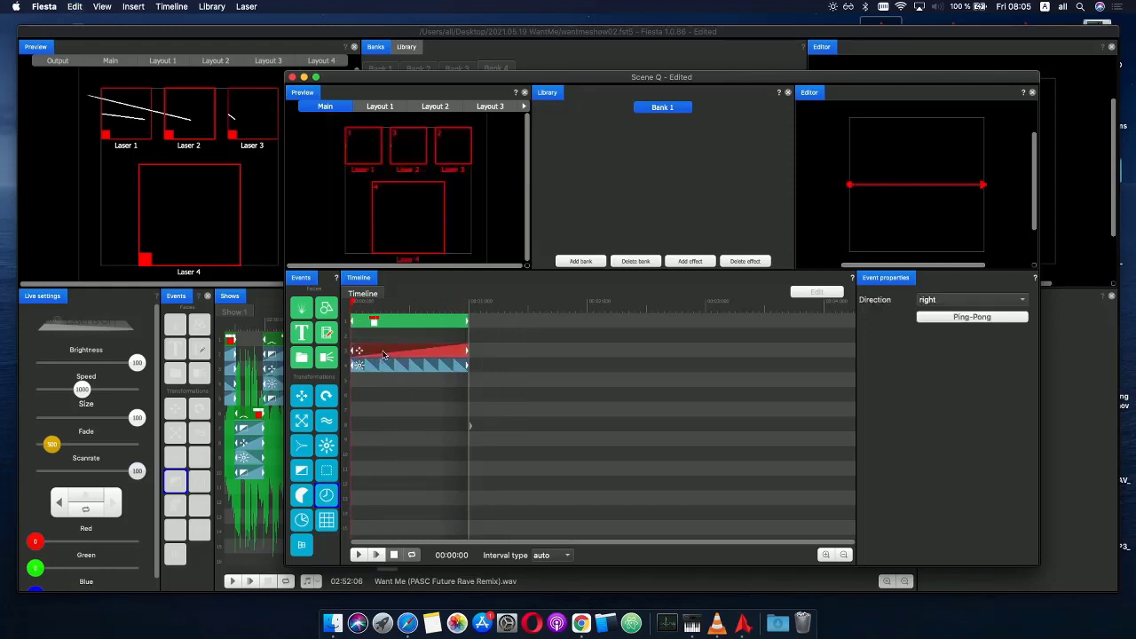
pyautogui.moveTo(364, 304); pyautogui.dragTo(393, 307)
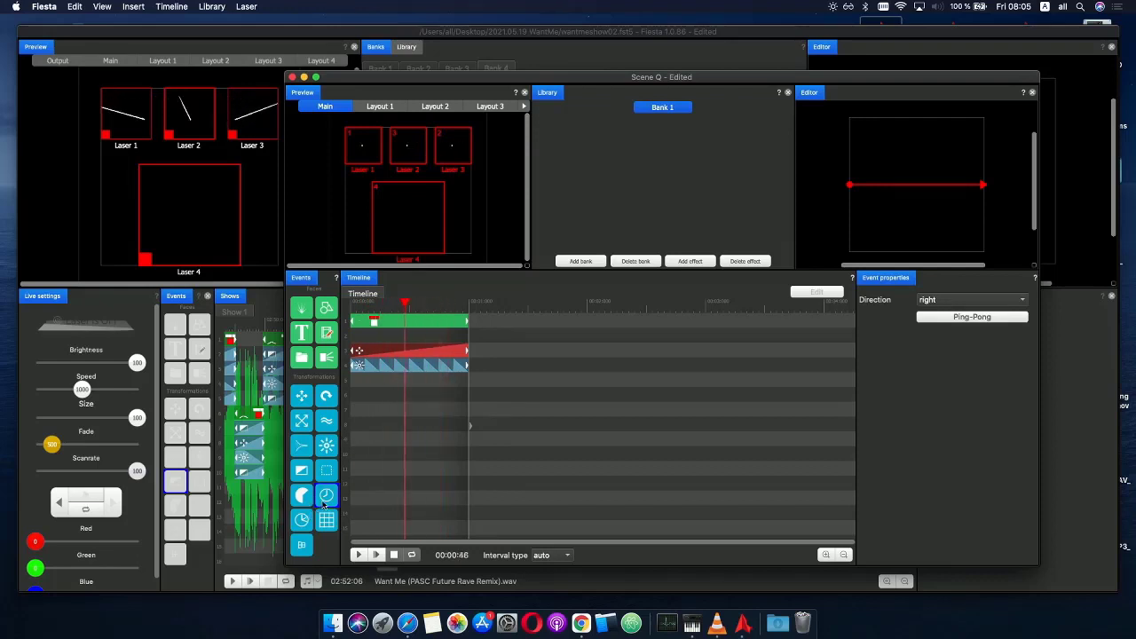
pyautogui.moveTo(327, 496); pyautogui.dragTo(402, 478)
pyautogui.press('BackSpace')
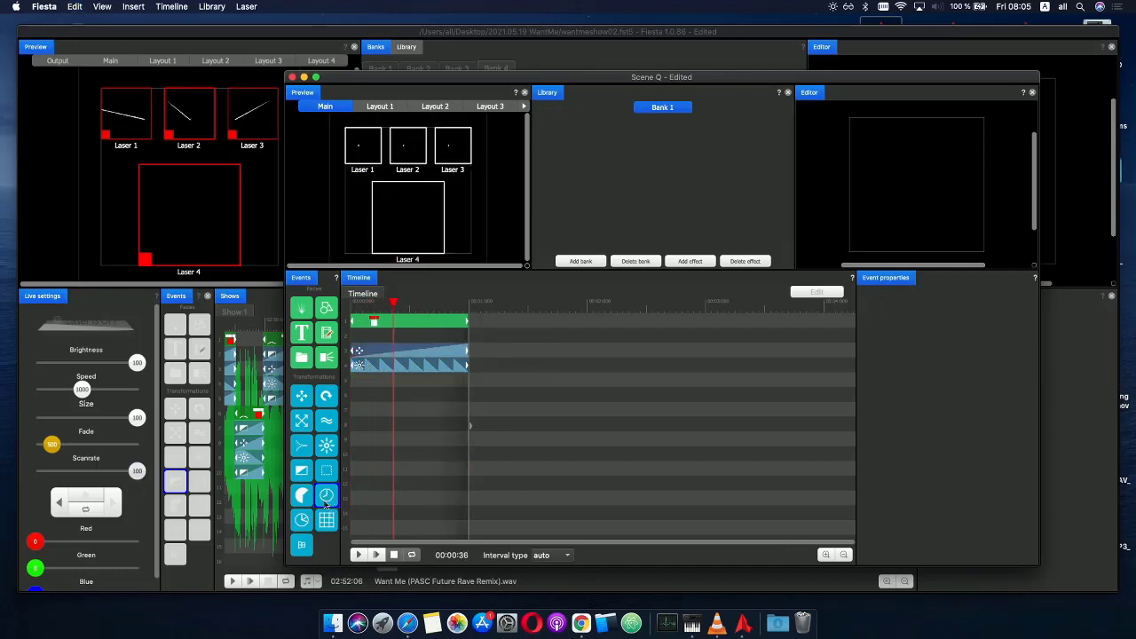
# - Try a Phase event on track 2 and lower its curve value at time 50
pyautogui.moveTo(316, 523); pyautogui.dragTo(362, 333)
pyautogui.click(377, 366)
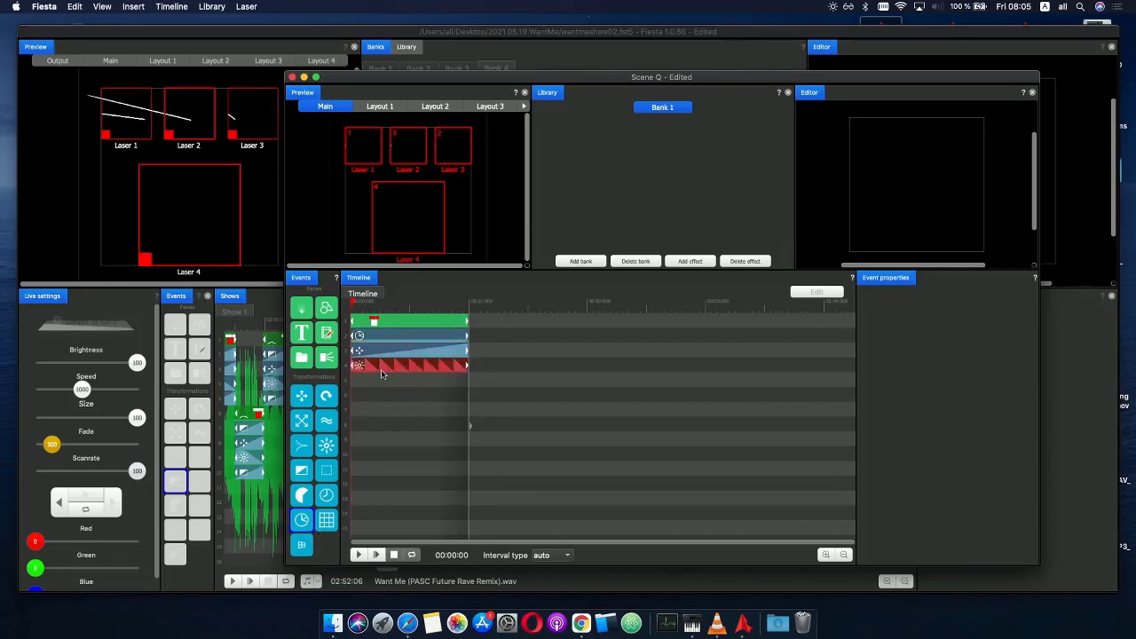
pyautogui.click(389, 334)
pyautogui.click(389, 335)
pyautogui.click(370, 338)
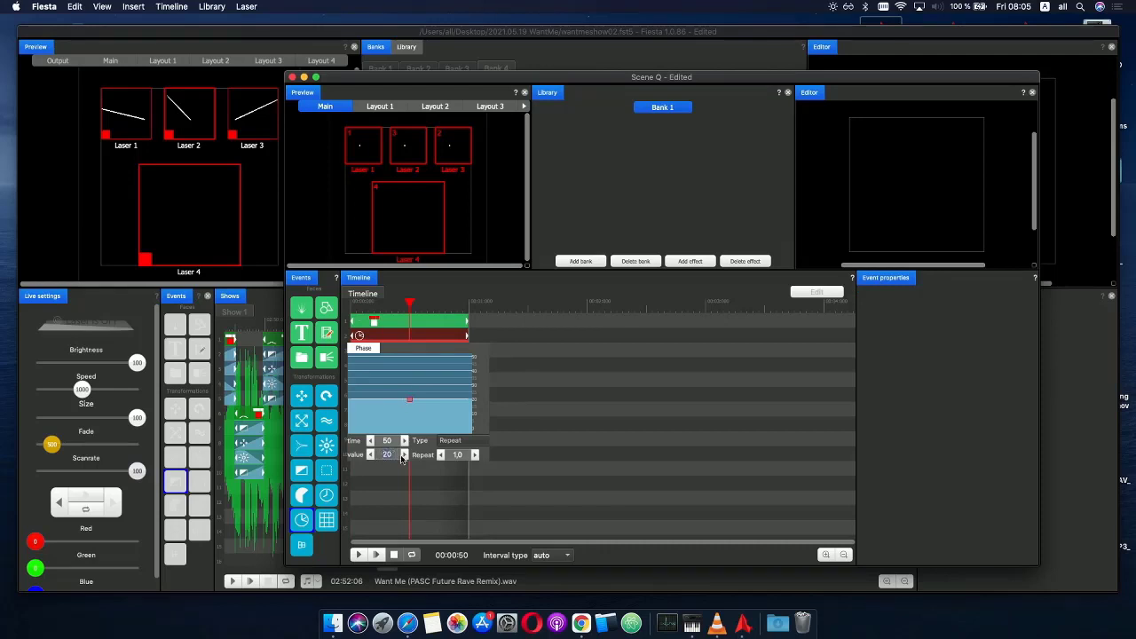
pyautogui.scroll(-6, 402, 458)
pyautogui.click(362, 305)
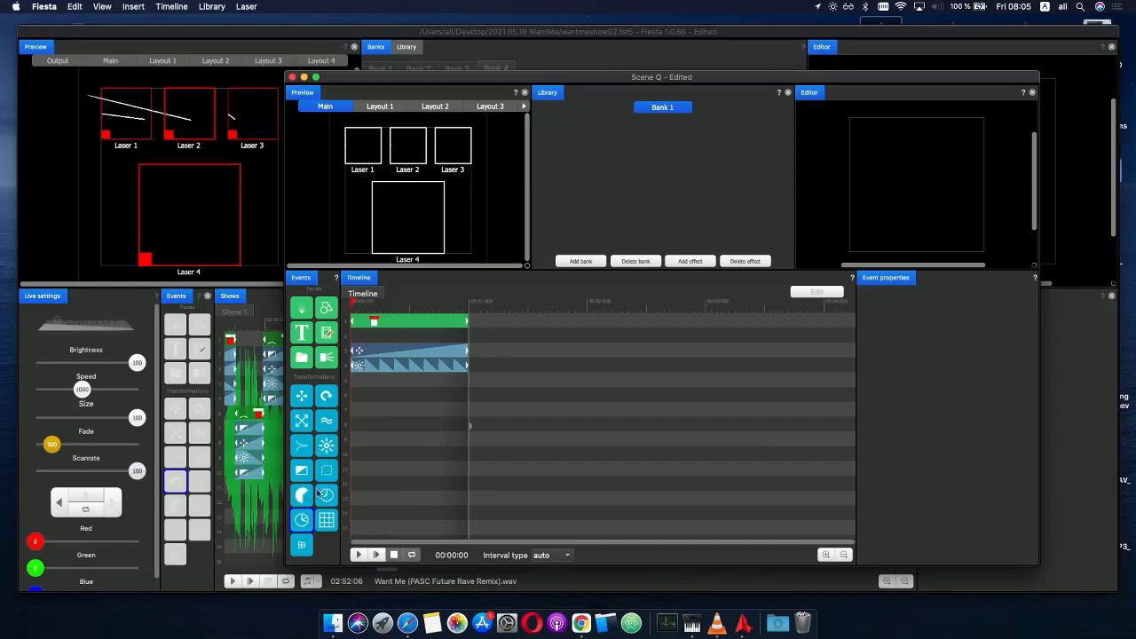
# - Add a Phase event on track 2, set its curve value to 8 at time 50, and play back the scene
pyautogui.click(303, 521)
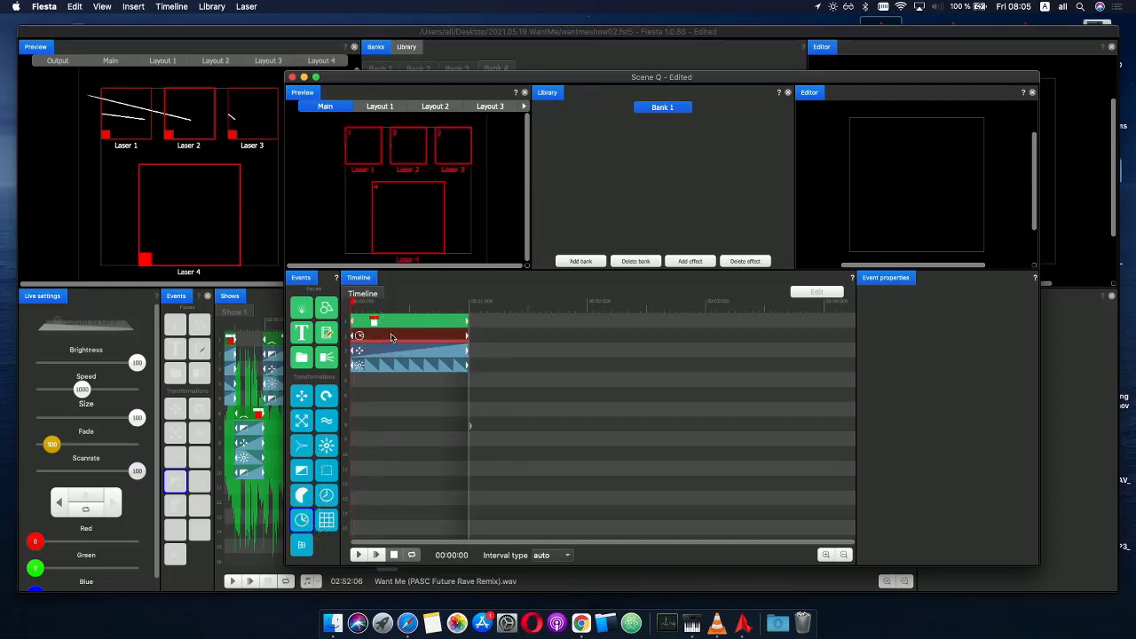
pyautogui.click(392, 338)
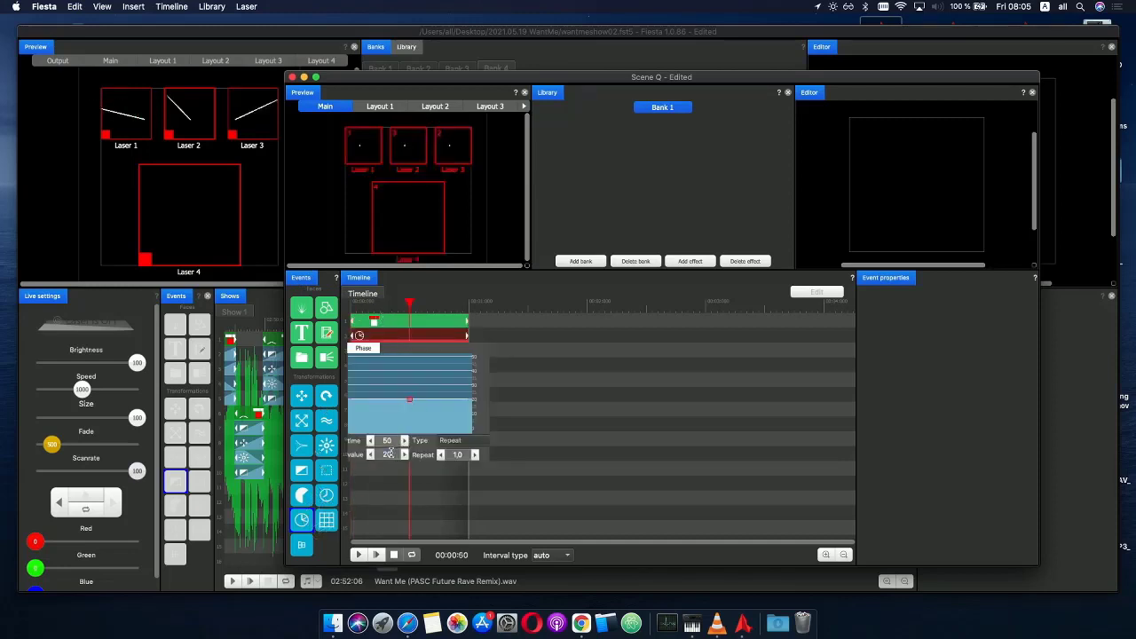
pyautogui.scroll(-12, 408, 456)
pyautogui.click(349, 388)
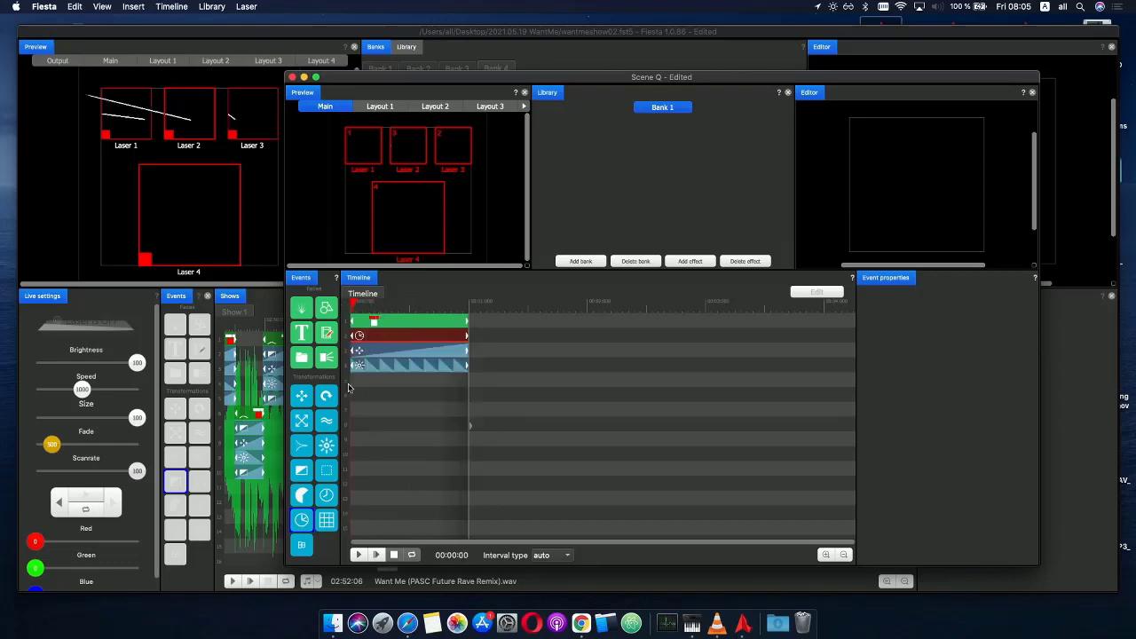
pyautogui.click(373, 555)
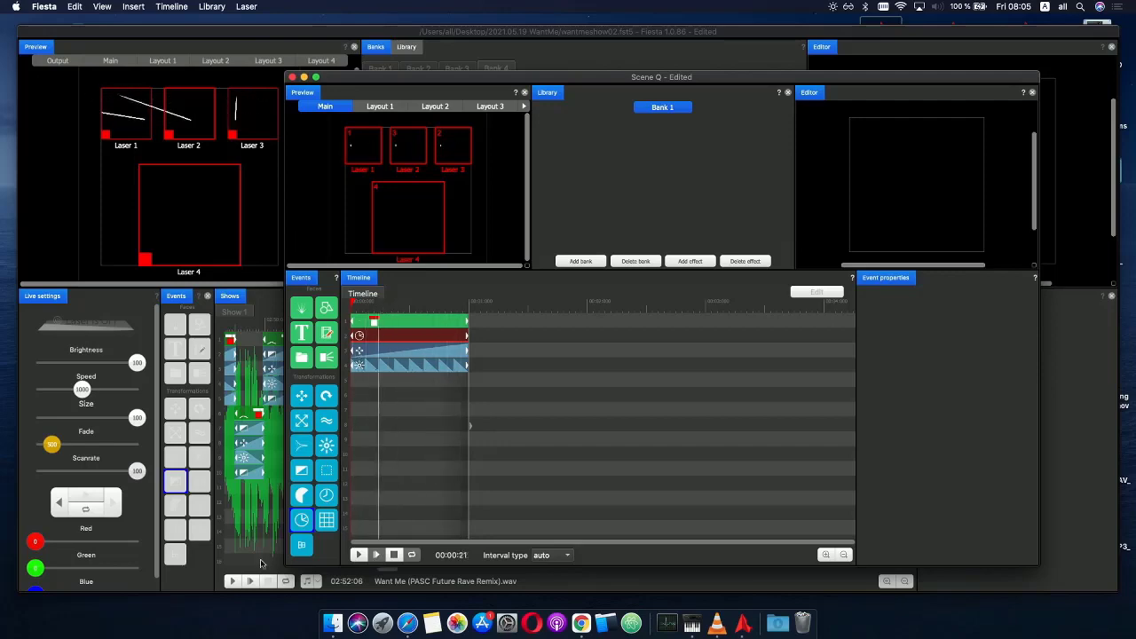
# - Open Calculator, stop the scene playback, and work out the phase value by dividing by 8
pyautogui.click(381, 625)
pyautogui.write('cal')
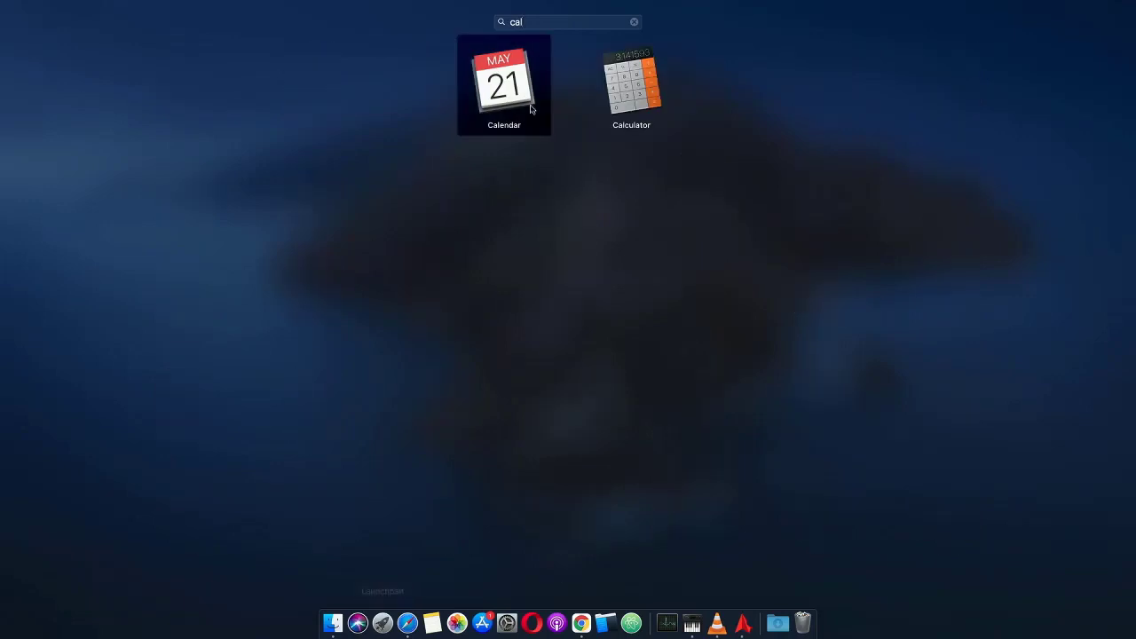
pyautogui.click(645, 85)
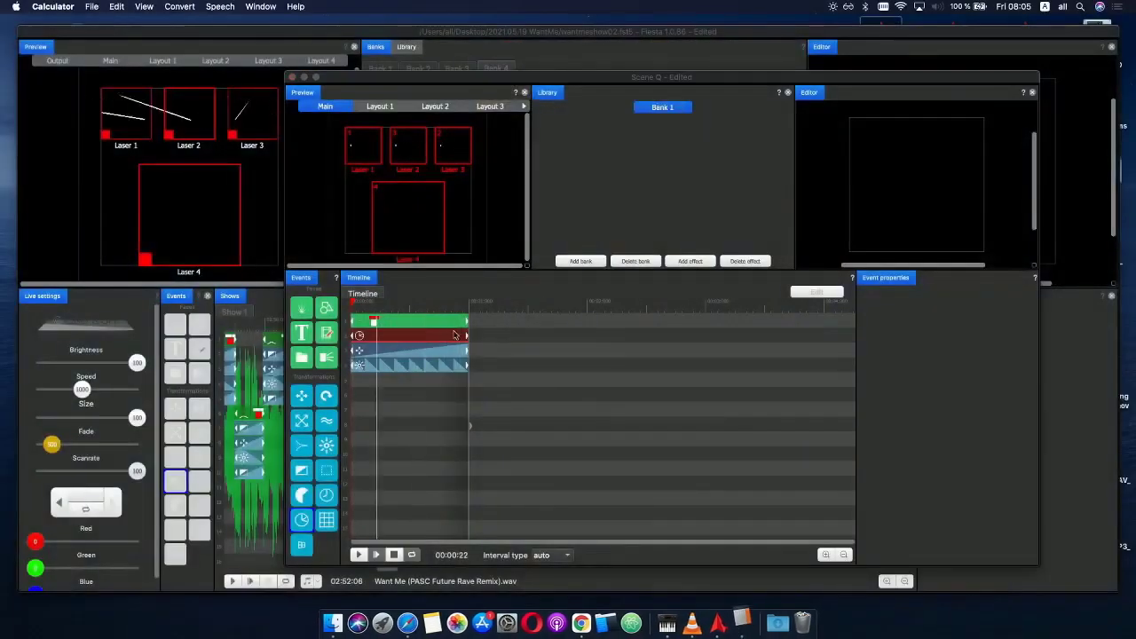
pyautogui.press('super+m')
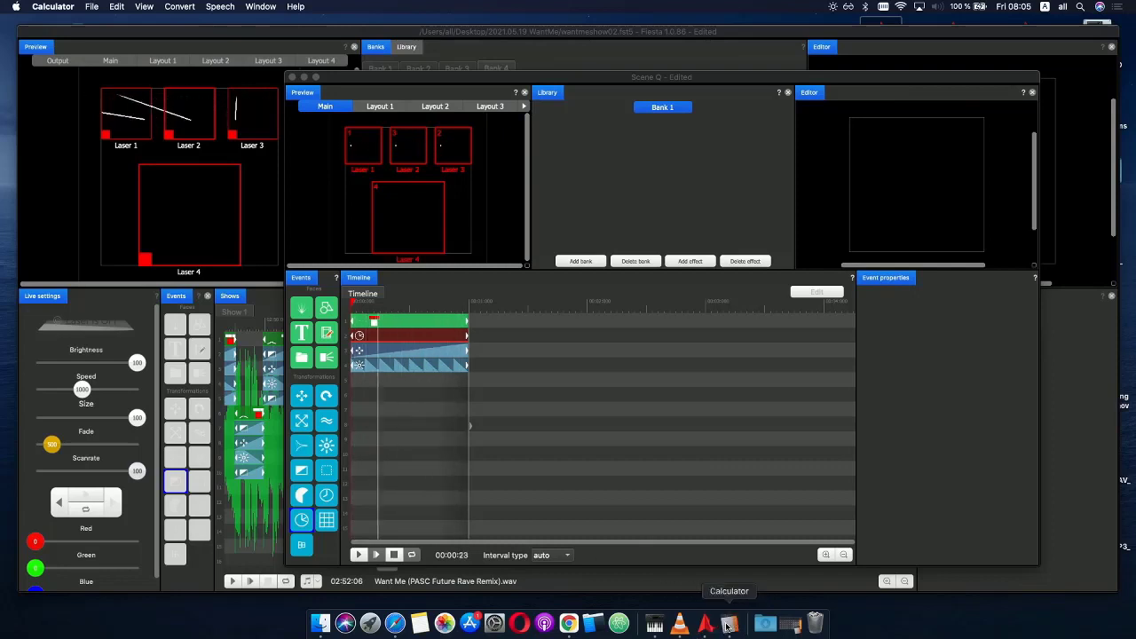
pyautogui.click(613, 442)
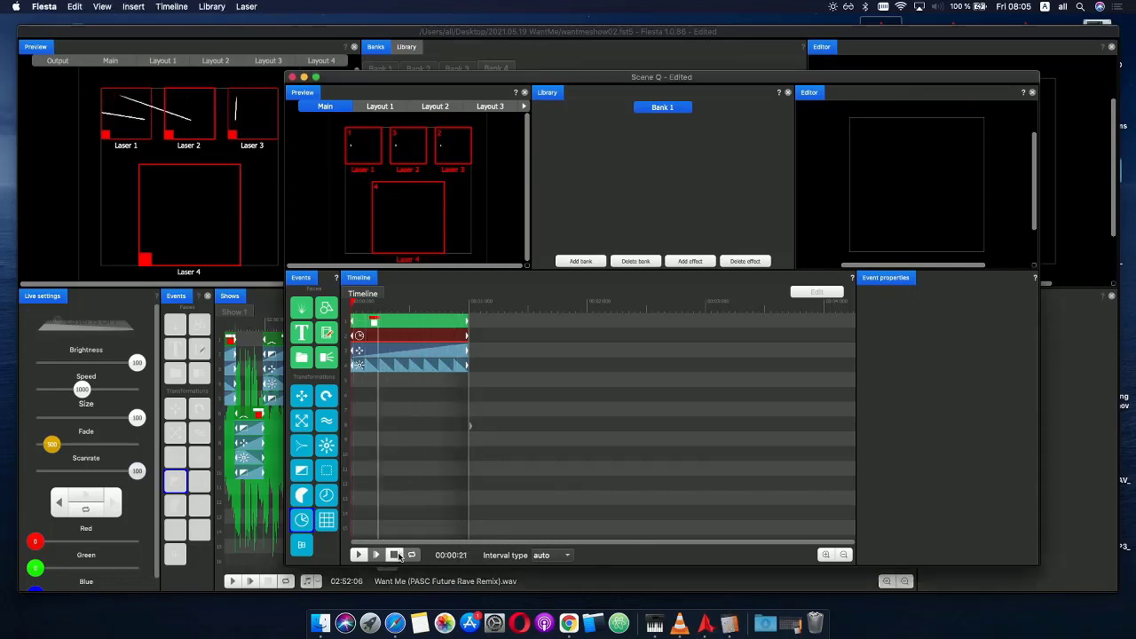
pyautogui.press('space')
pyautogui.click(726, 625)
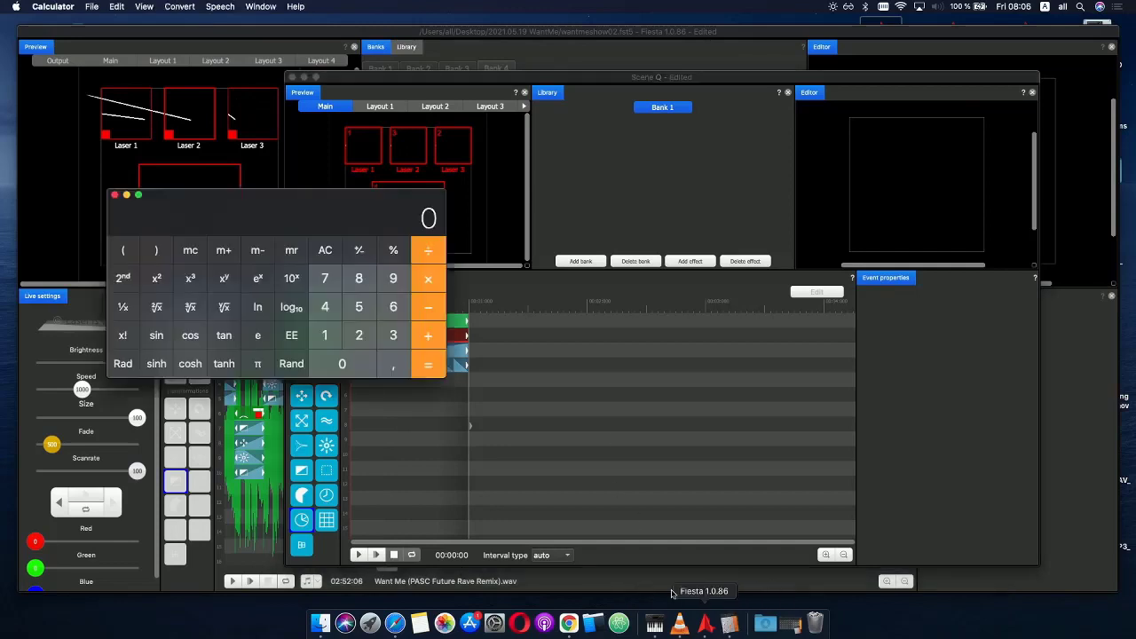
pyautogui.write('/8')
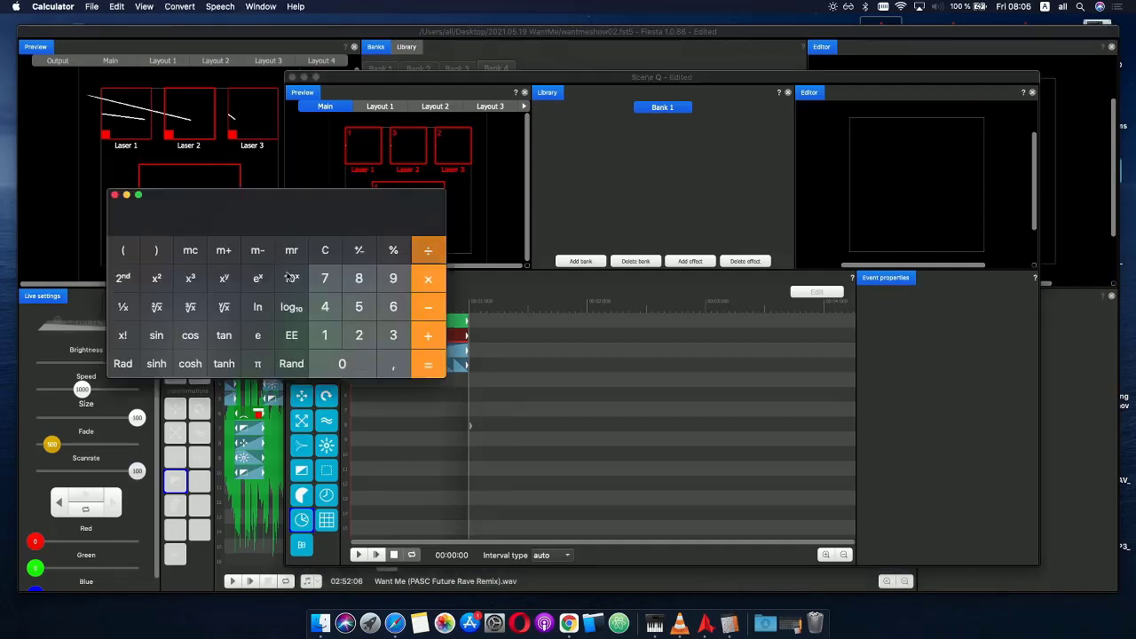
# - Return to Fiesta, set the Phase event's value to 12 at time 50, and play back the scene
pyautogui.click(586, 335)
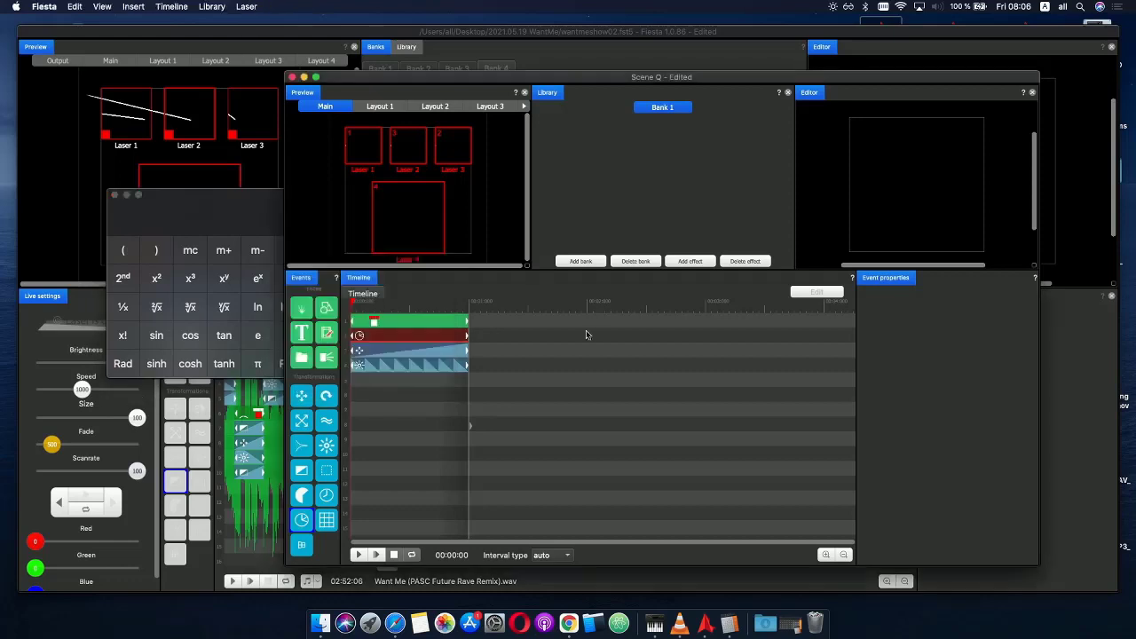
pyautogui.click(415, 345)
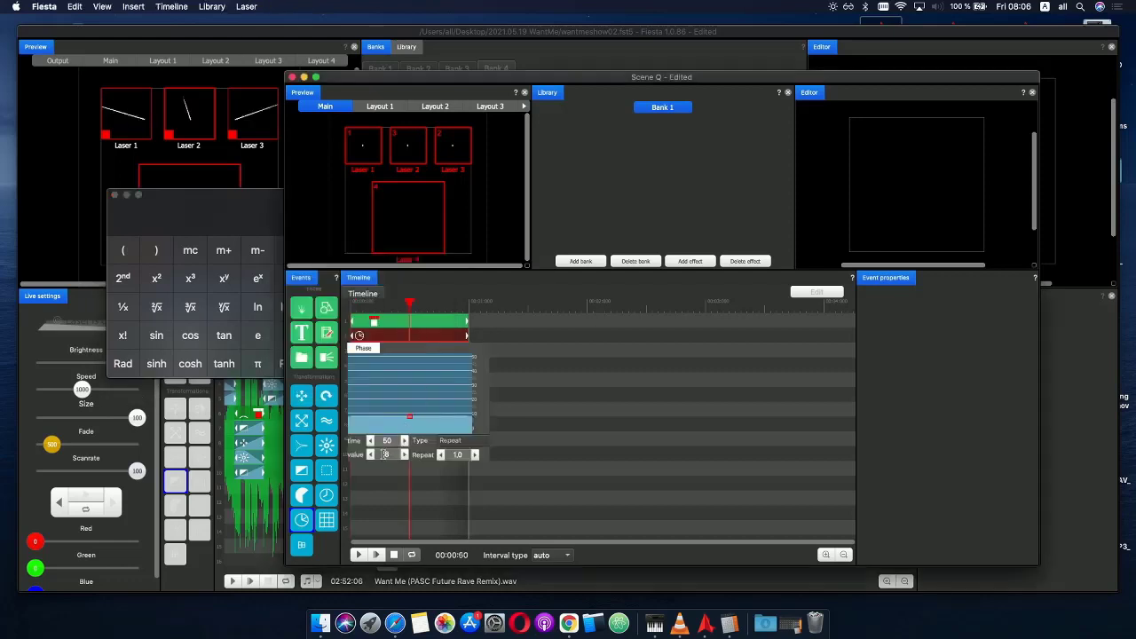
pyautogui.write('12,')
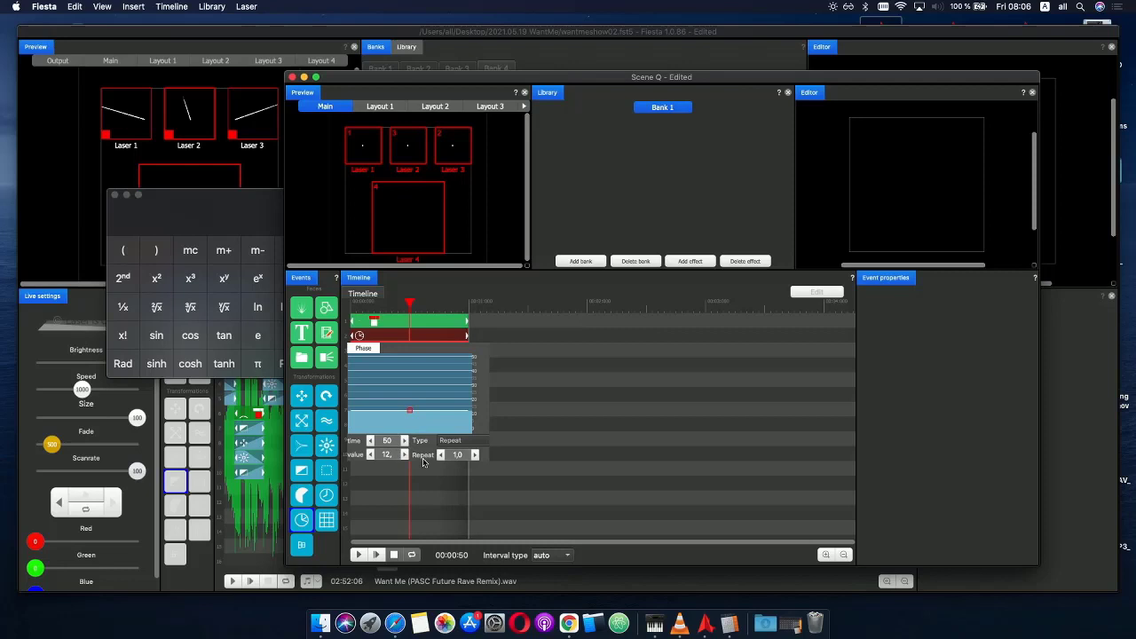
pyautogui.click(593, 435)
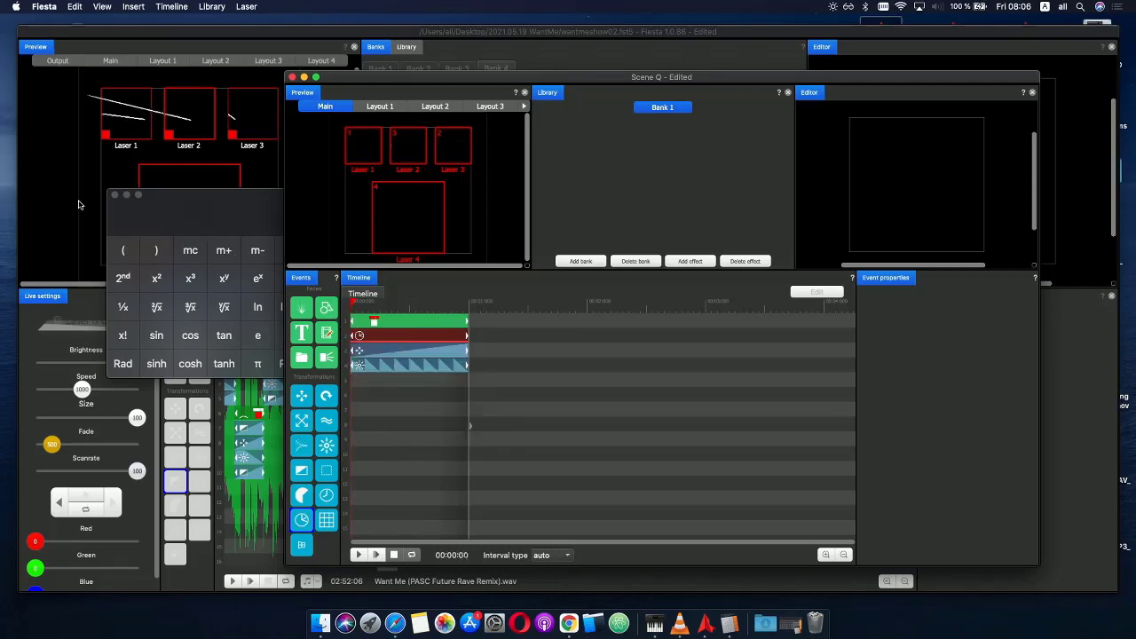
pyautogui.click(376, 554)
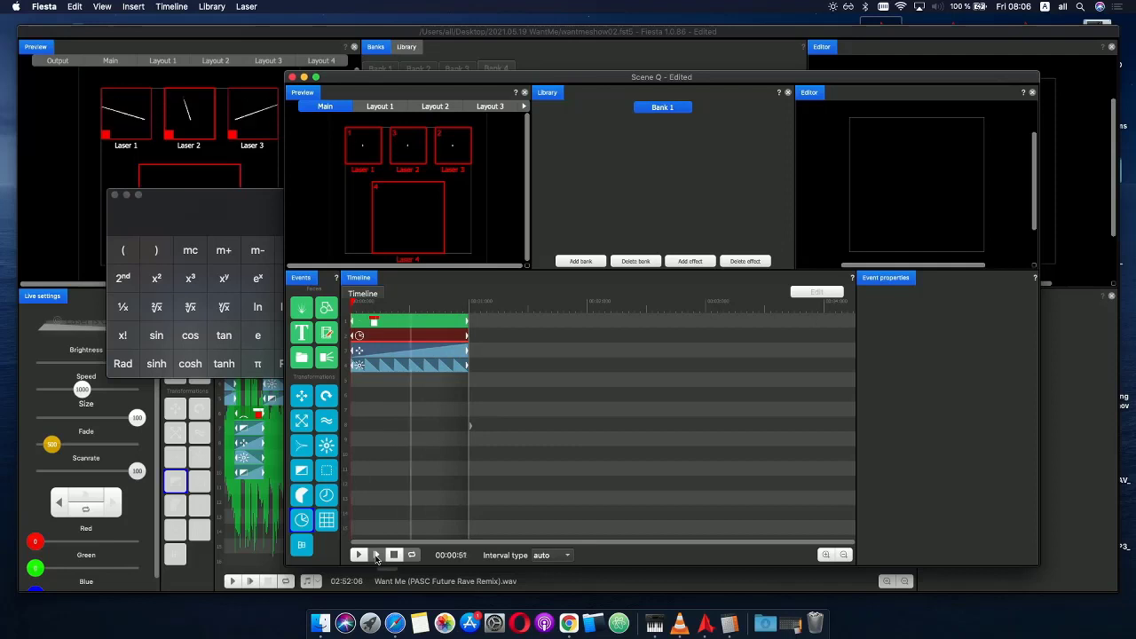
pyautogui.click(390, 303)
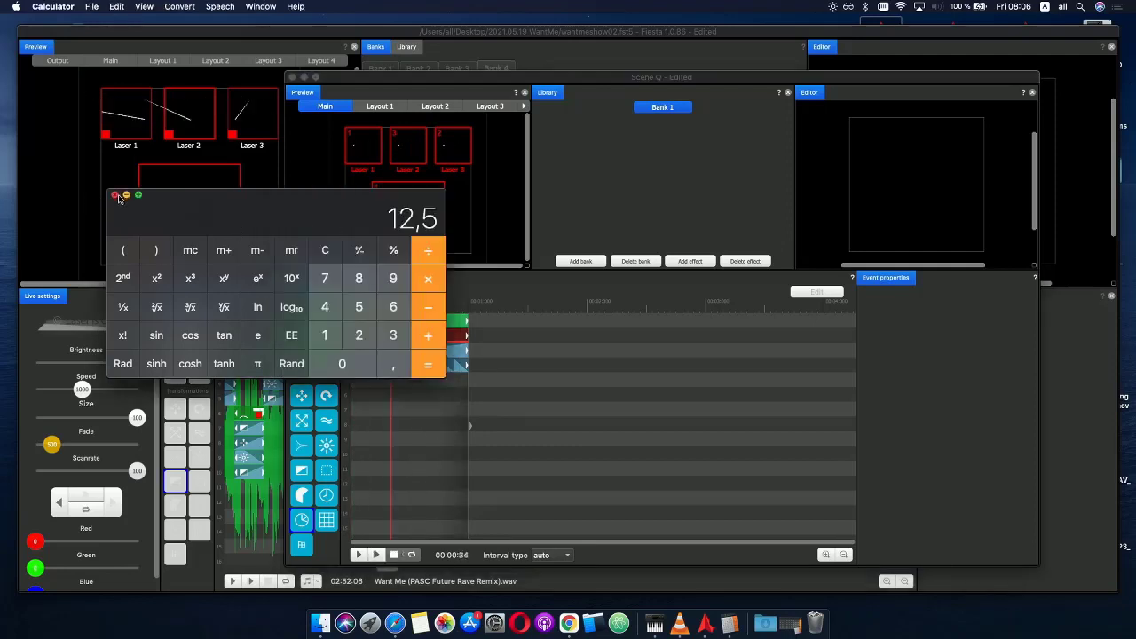
# - Close Calculator and move the three transformation events down one track to free track 2
pyautogui.click(115, 194)
pyautogui.moveTo(502, 397); pyautogui.dragTo(351, 361)
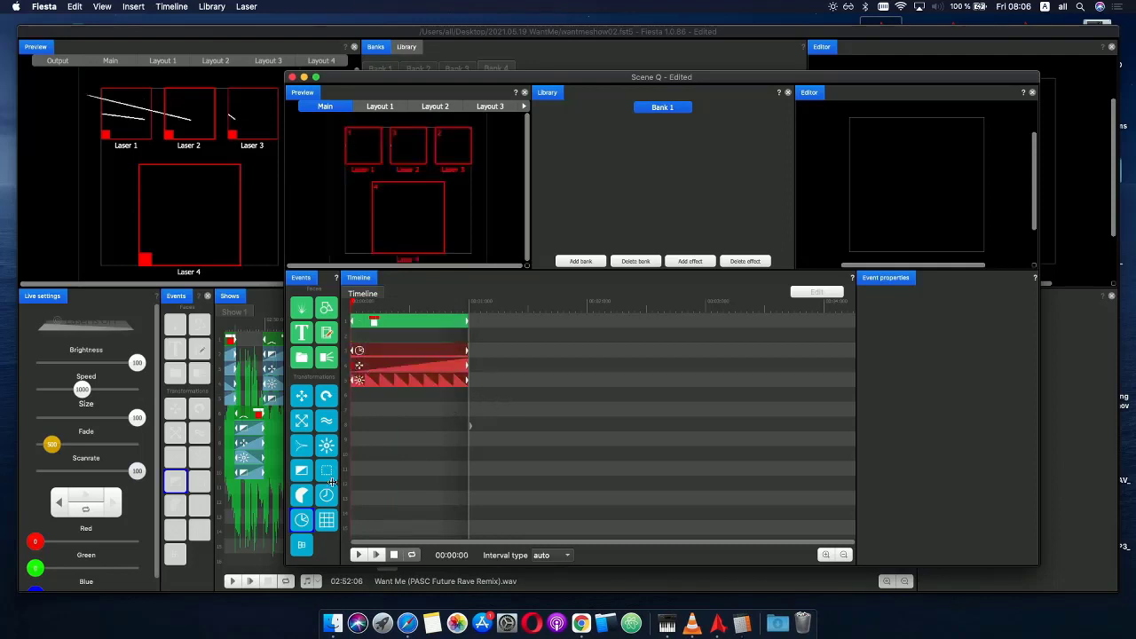
# - Add a time delay event with a delay of 20 on track 2 of the scene and close the scene editor
pyautogui.moveTo(327, 502); pyautogui.dragTo(391, 334)
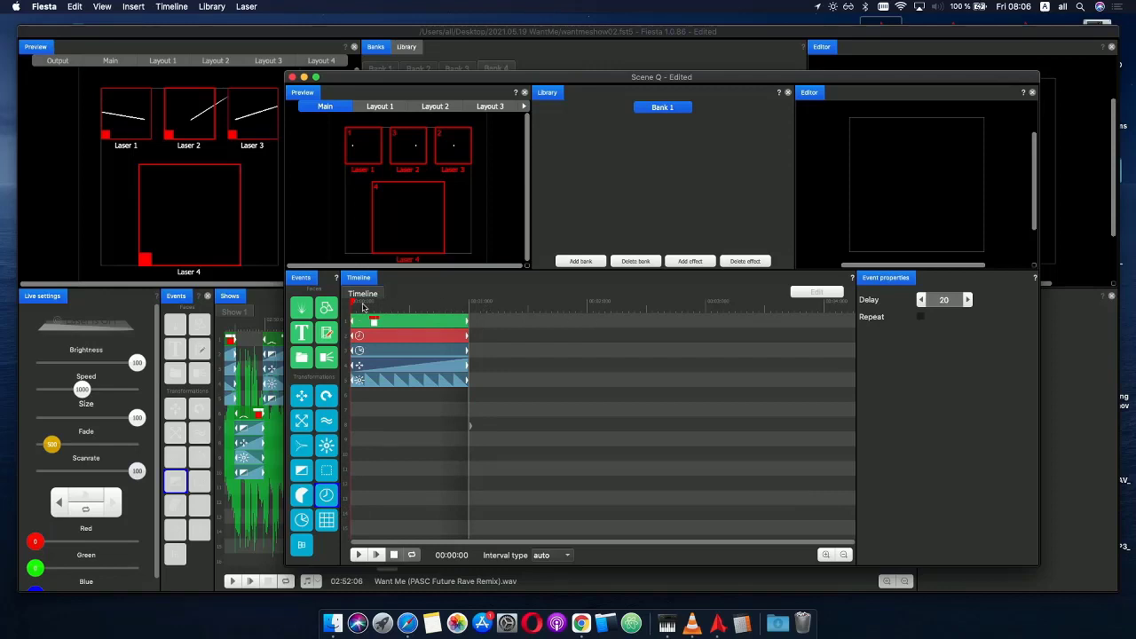
pyautogui.moveTo(362, 307); pyautogui.dragTo(328, 304)
pyautogui.click(292, 78)
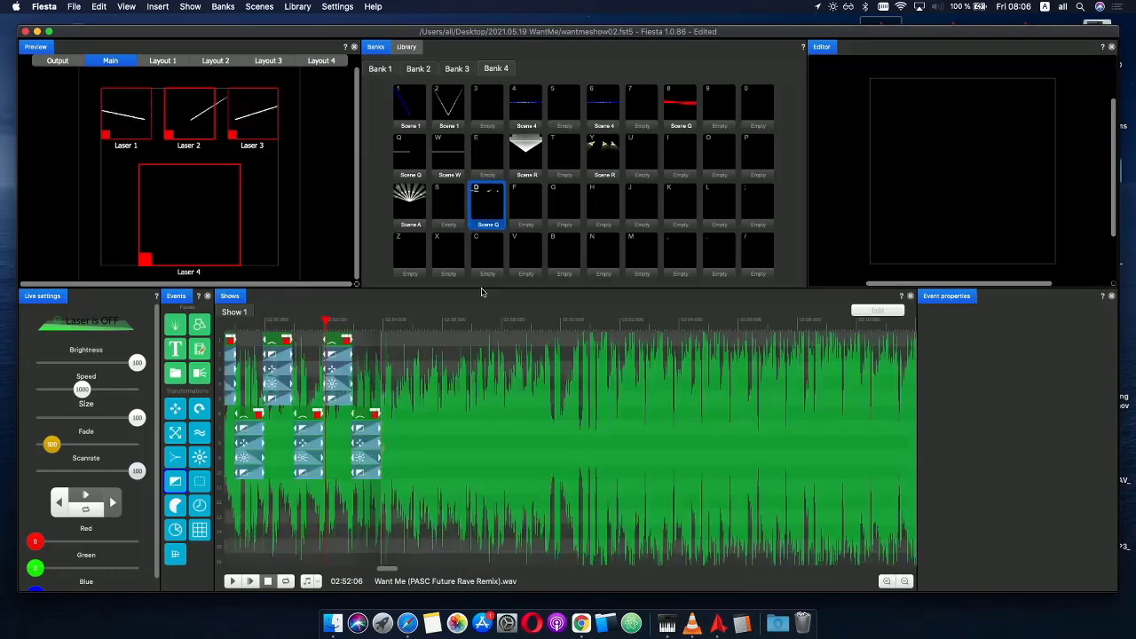
# - Place the multi-laser Scene Q variant on track 1 of the show from 02:53:68 and stretch it to span the following passage
pyautogui.moveTo(482, 220); pyautogui.dragTo(408, 347)
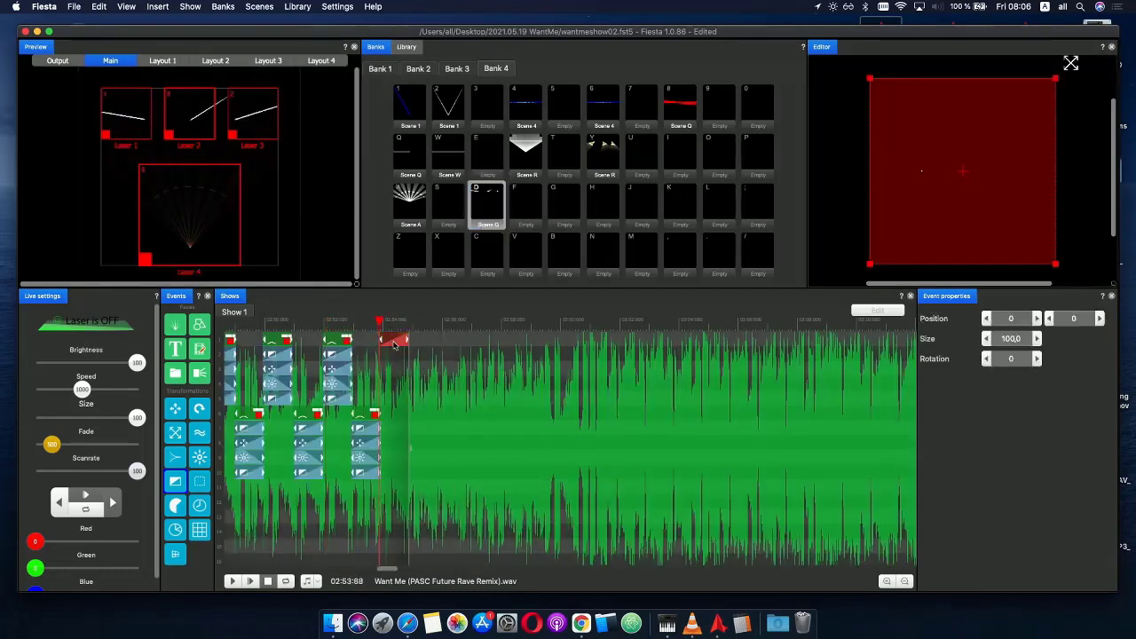
pyautogui.moveTo(379, 343); pyautogui.dragTo(539, 343)
pyautogui.moveTo(422, 328); pyautogui.dragTo(455, 321)
# - Set the placed scene's phase curve to 8 repeats and play the show from just before it
pyautogui.click(440, 338)
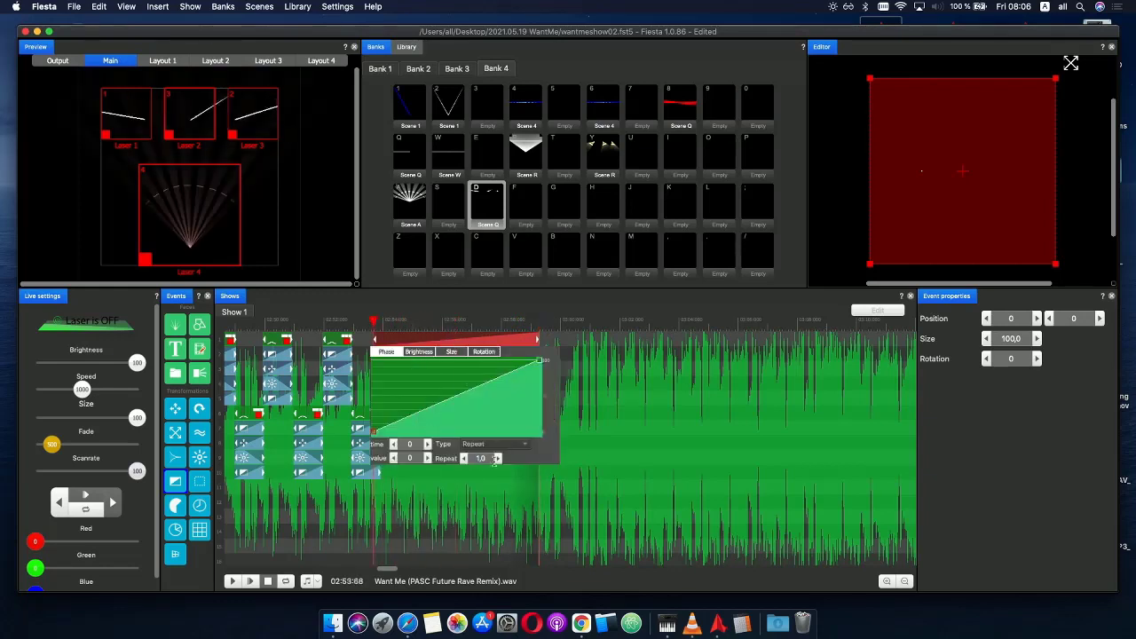
pyautogui.write('8')
pyautogui.press('Return')
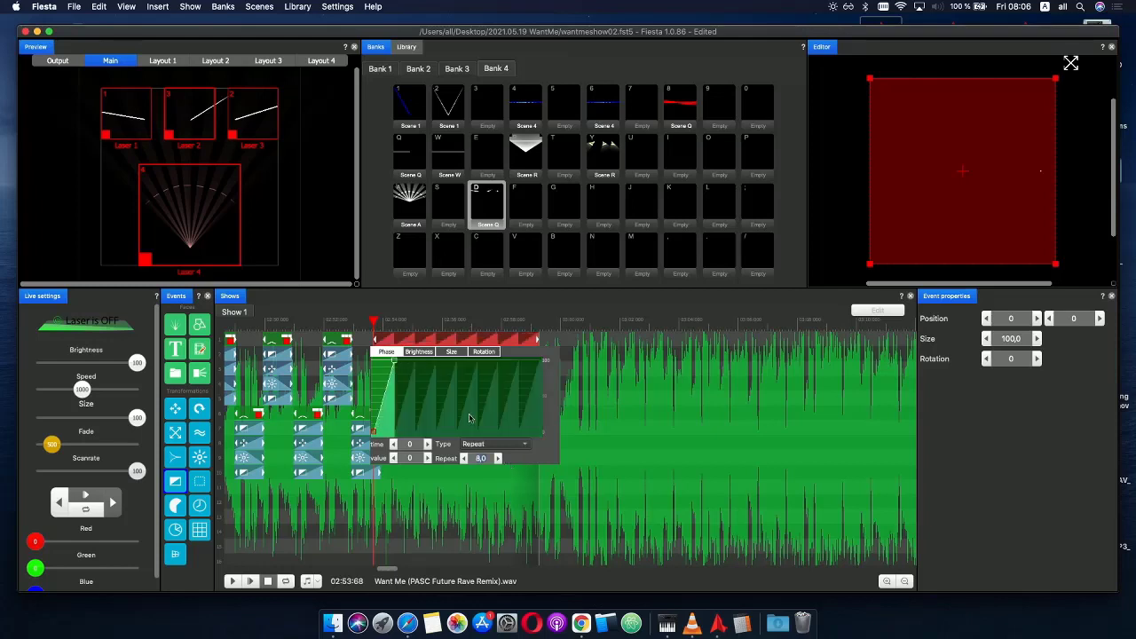
pyautogui.click(348, 322)
pyautogui.click(251, 581)
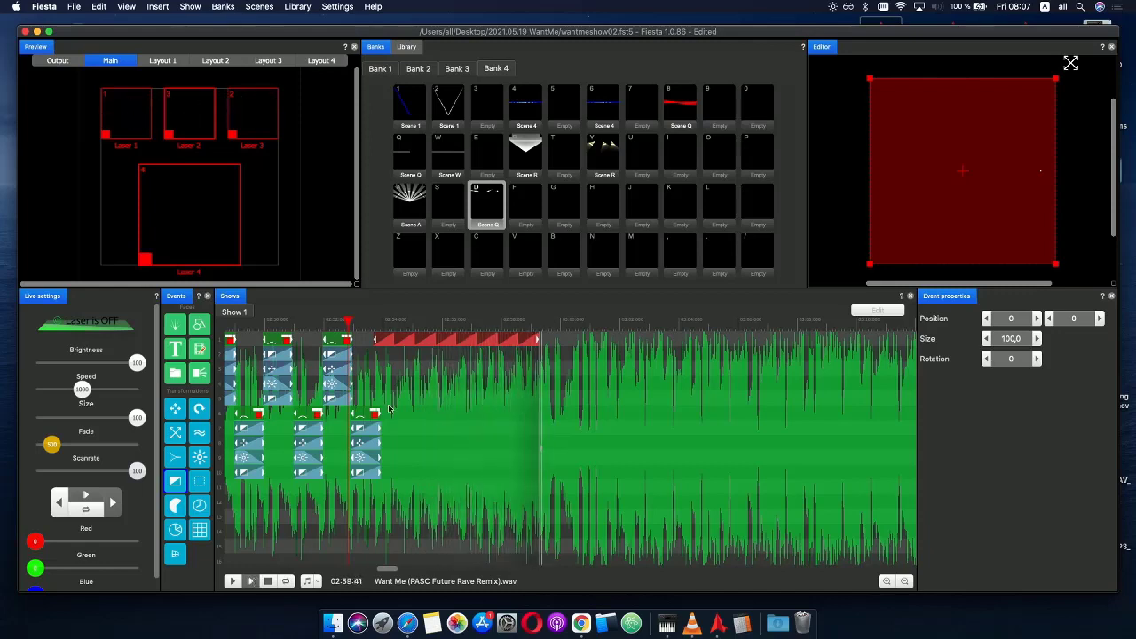
# - Add a brightness transformation on track 2 beneath the placed scene, rising to 100, holding until about time 79, and falling to 0 at the end
pyautogui.click(367, 451)
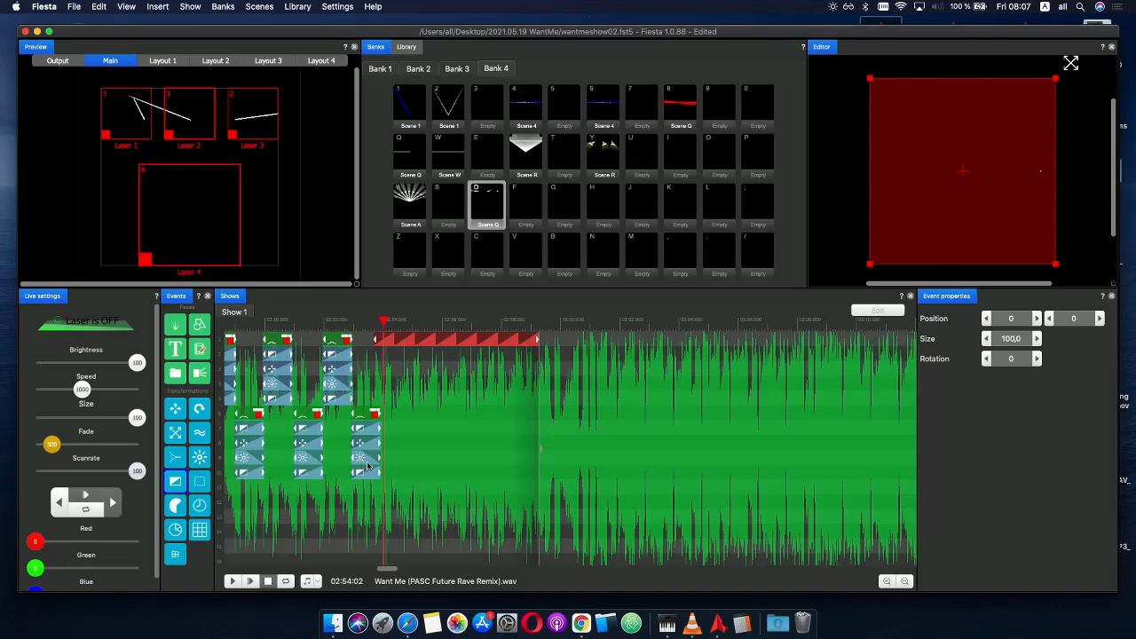
pyautogui.click(199, 458)
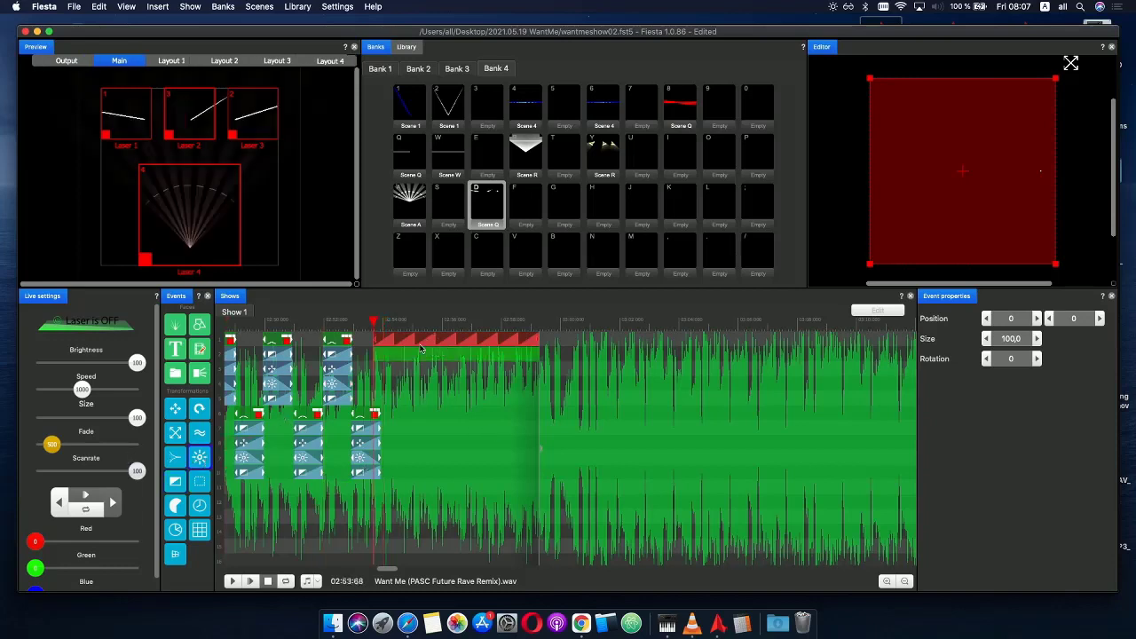
pyautogui.click(406, 359)
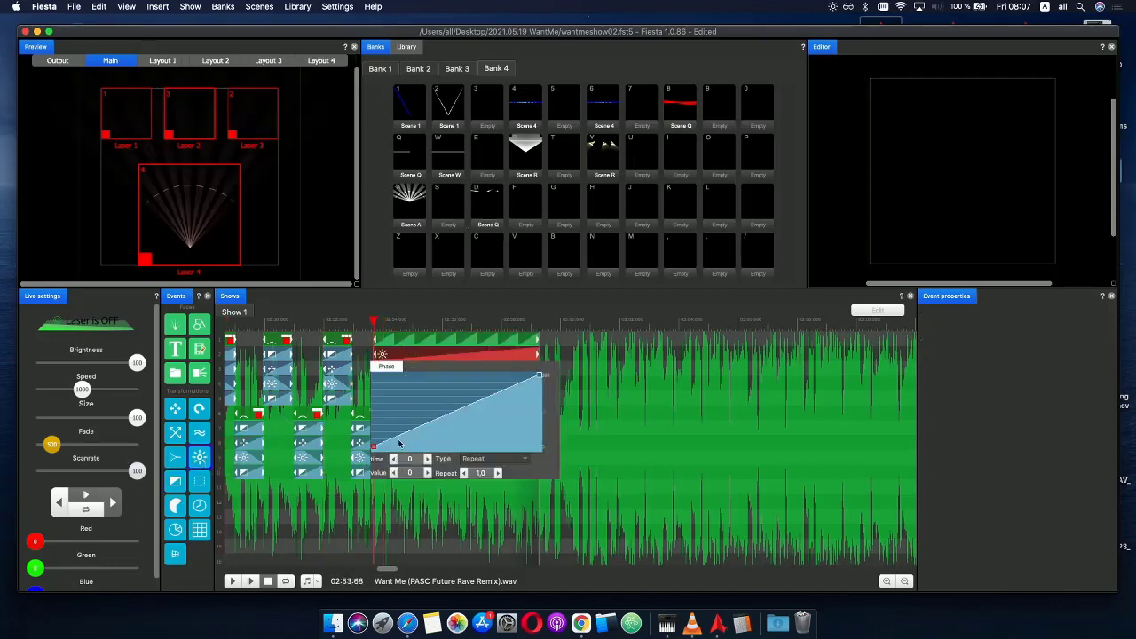
pyautogui.moveTo(400, 444); pyautogui.dragTo(442, 377)
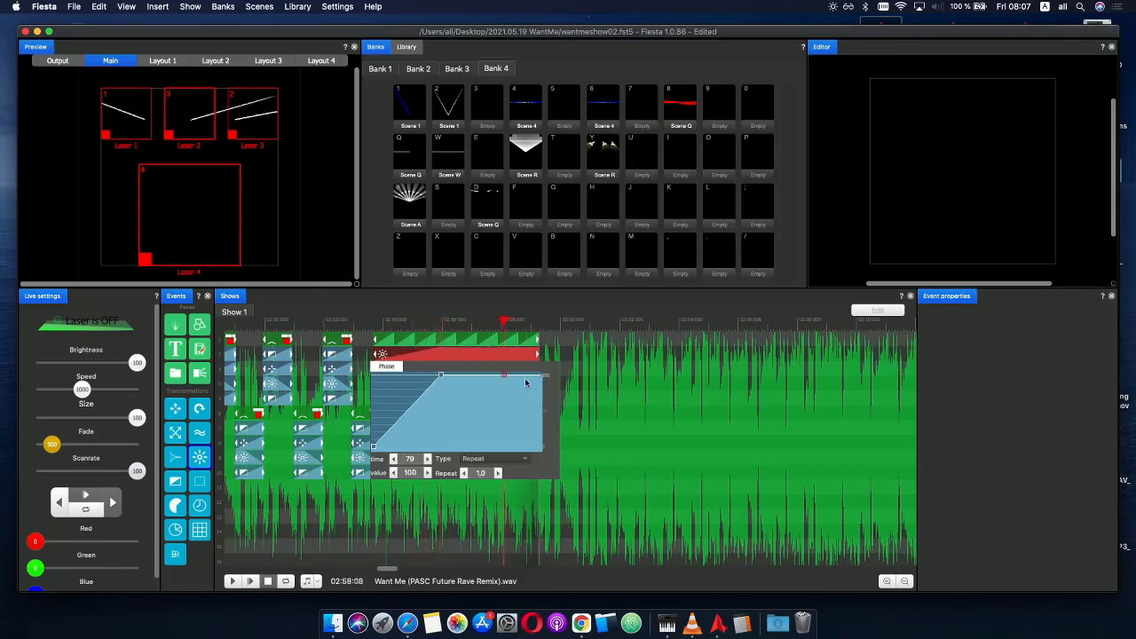
pyautogui.moveTo(542, 376); pyautogui.dragTo(540, 447)
# - Play back and scrub through the placed scene to check its brightness fade-in and fade-out against the music
pyautogui.click(368, 318)
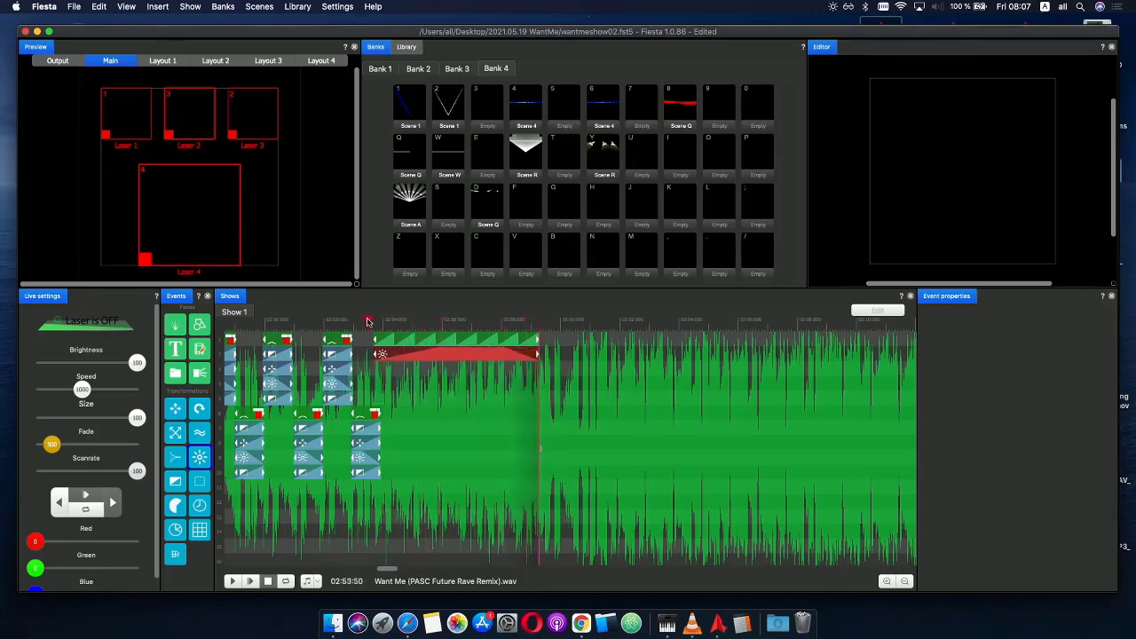
pyautogui.press('space')
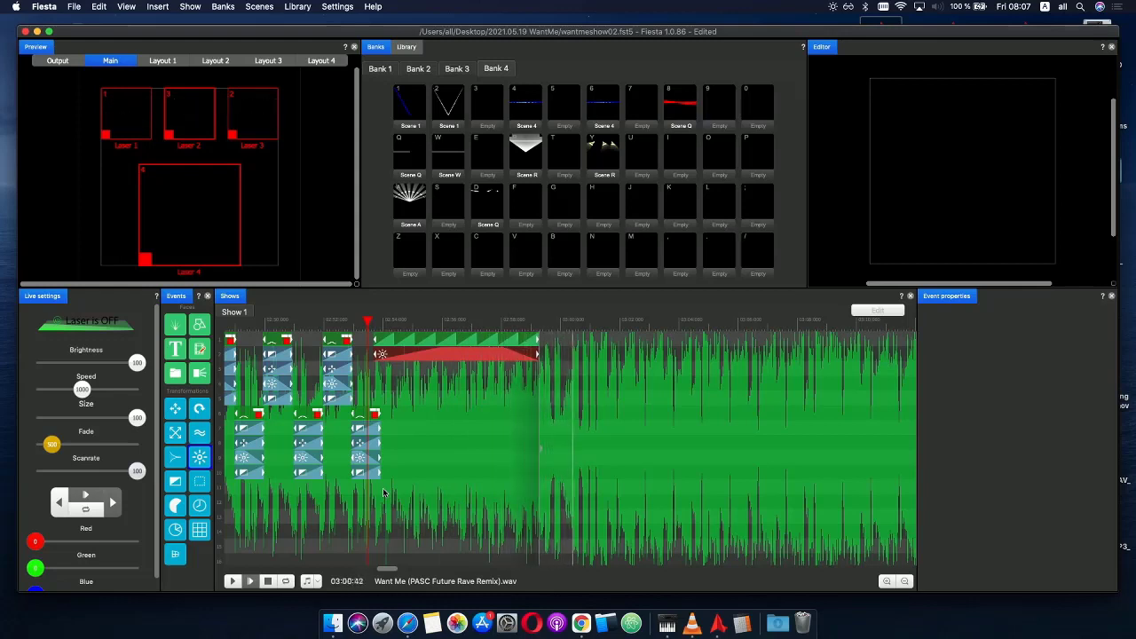
pyautogui.press('space')
pyautogui.click(401, 321)
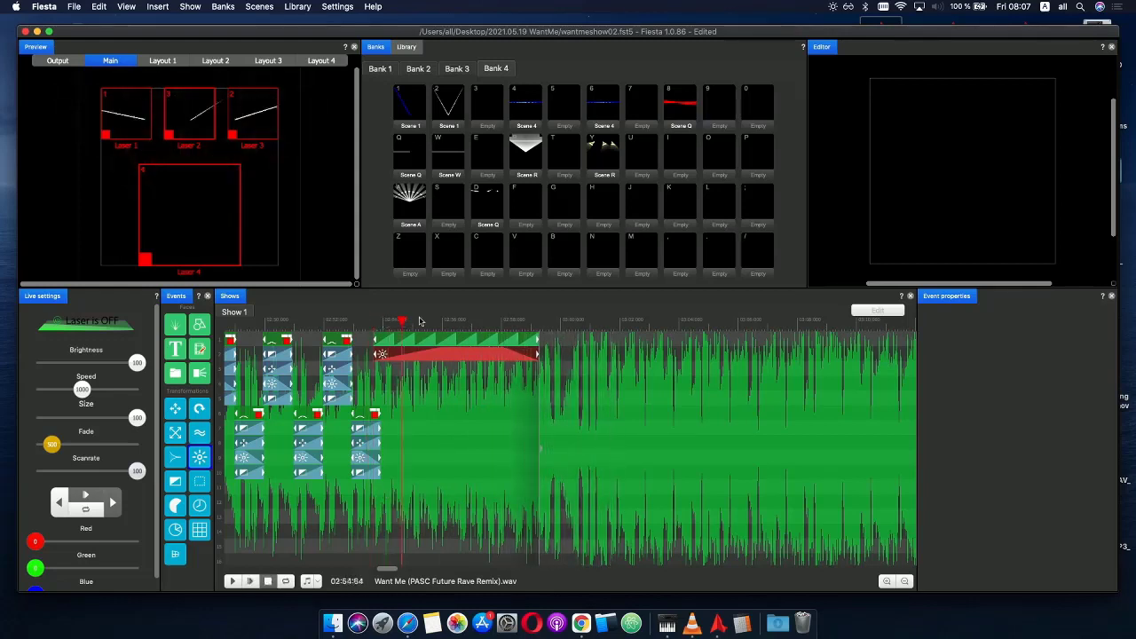
pyautogui.click(343, 321)
pyautogui.press('space')
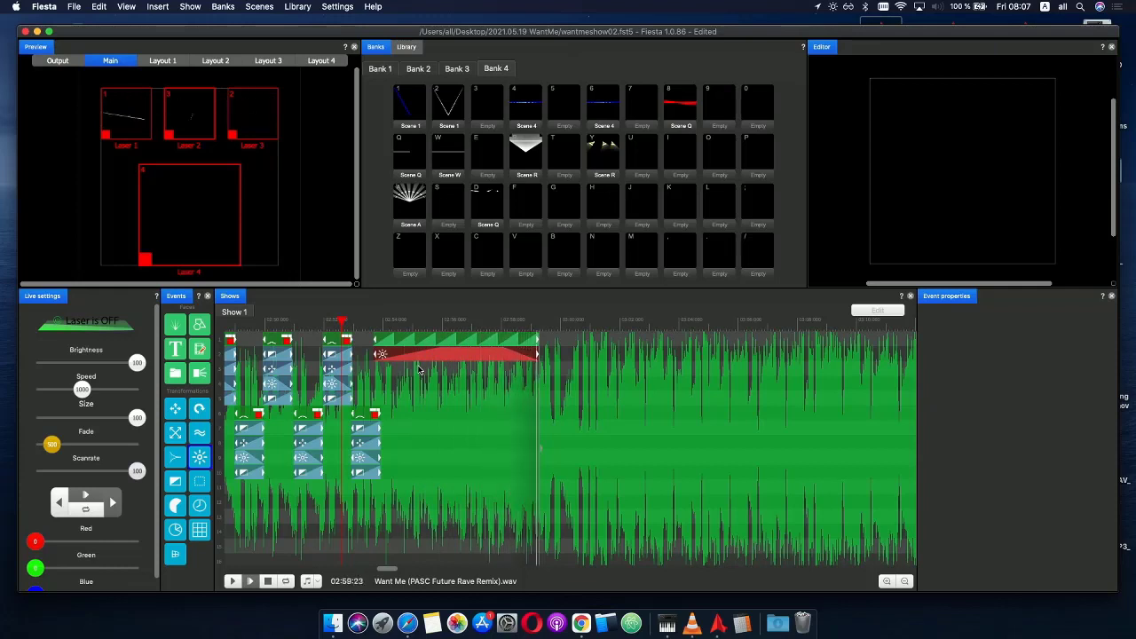
pyautogui.click(501, 322)
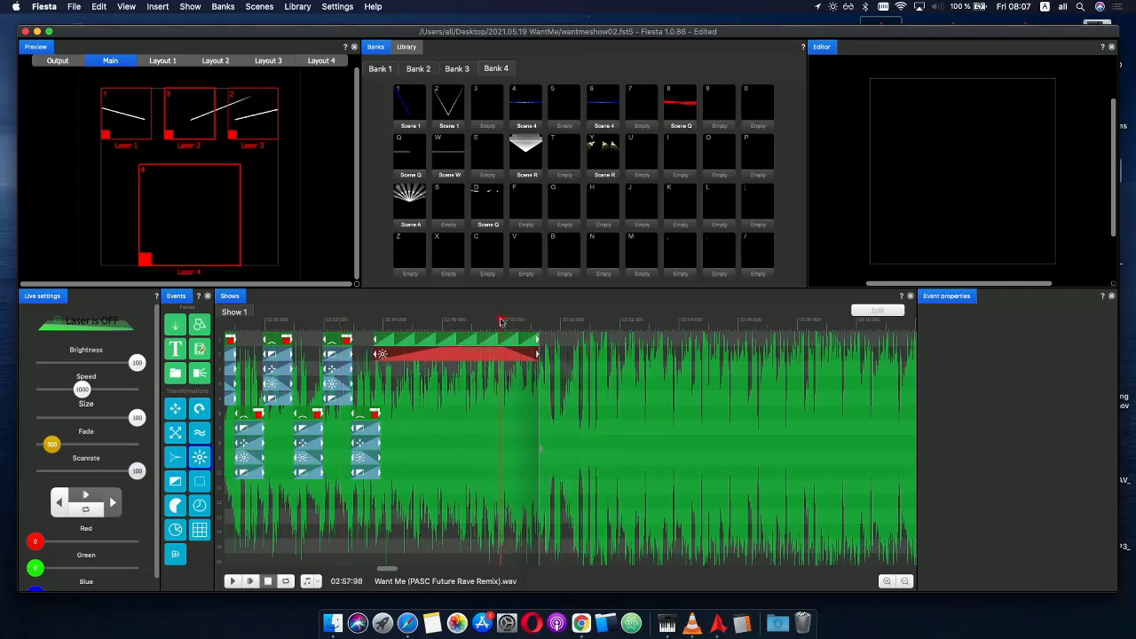
pyautogui.click(369, 324)
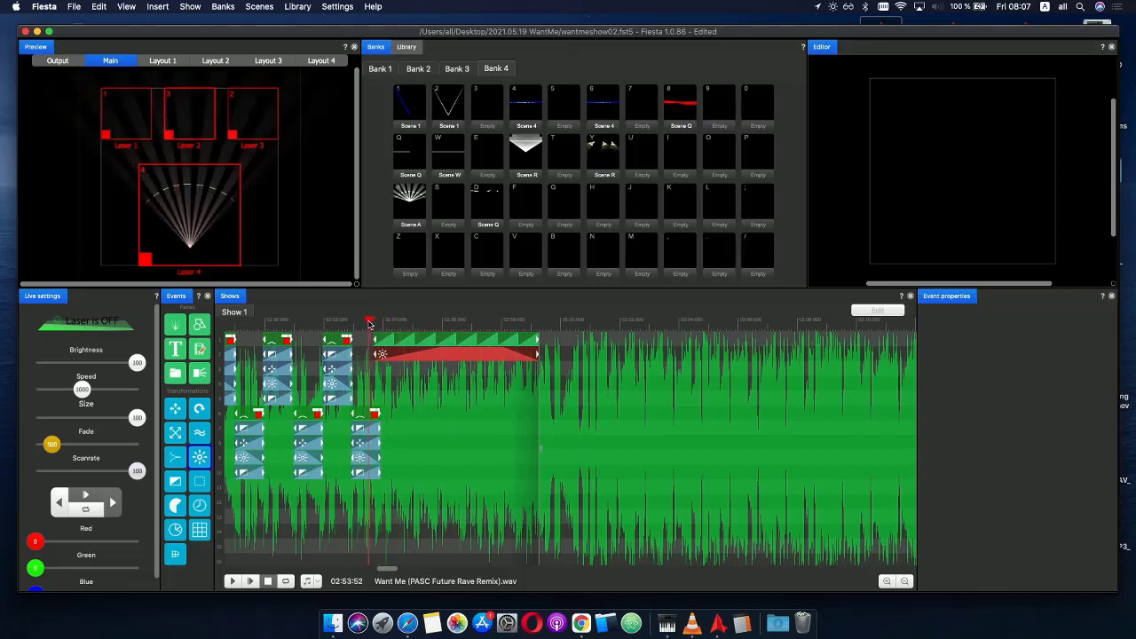
# - Save the show file and play back the placed scene's section from 02:52:96
pyautogui.click(73, 6)
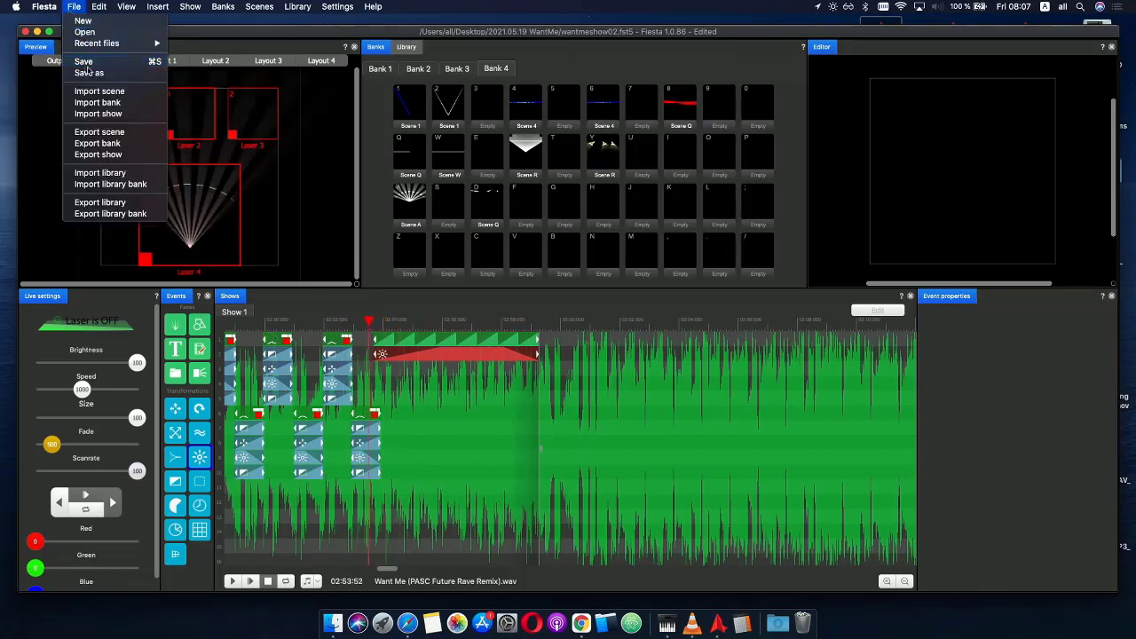
pyautogui.click(89, 60)
pyautogui.click(353, 322)
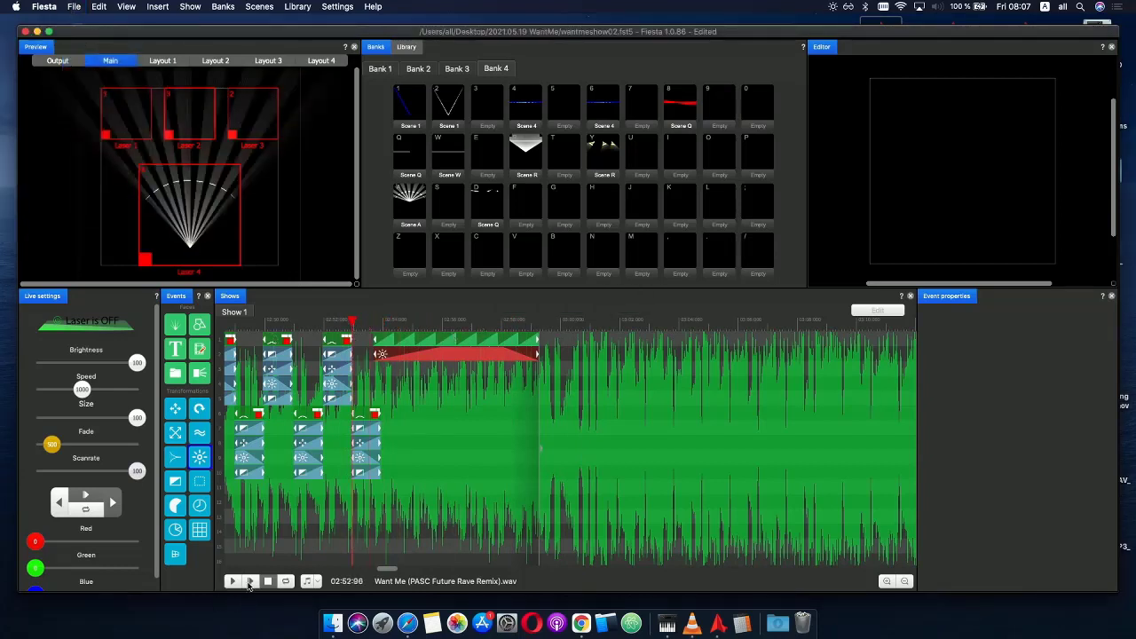
pyautogui.click(250, 582)
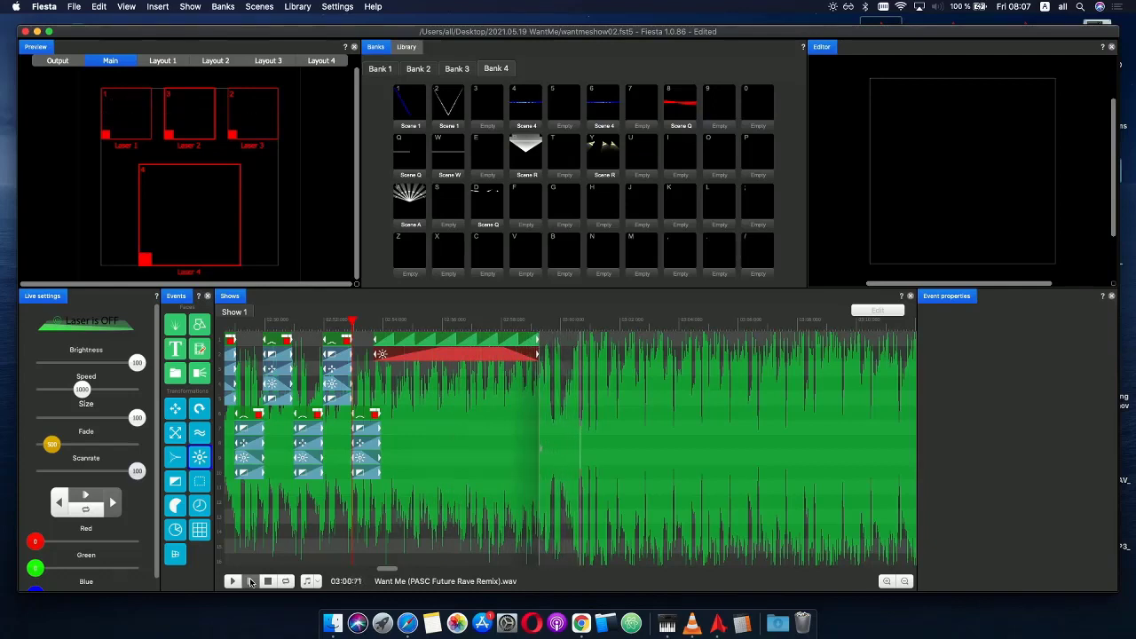
pyautogui.click(359, 321)
pyautogui.moveTo(370, 321); pyautogui.dragTo(453, 316)
# - Open the empty scene slot G in Bank 4, add a group event on track 1, and enter the group for editing
pyautogui.click(526, 212)
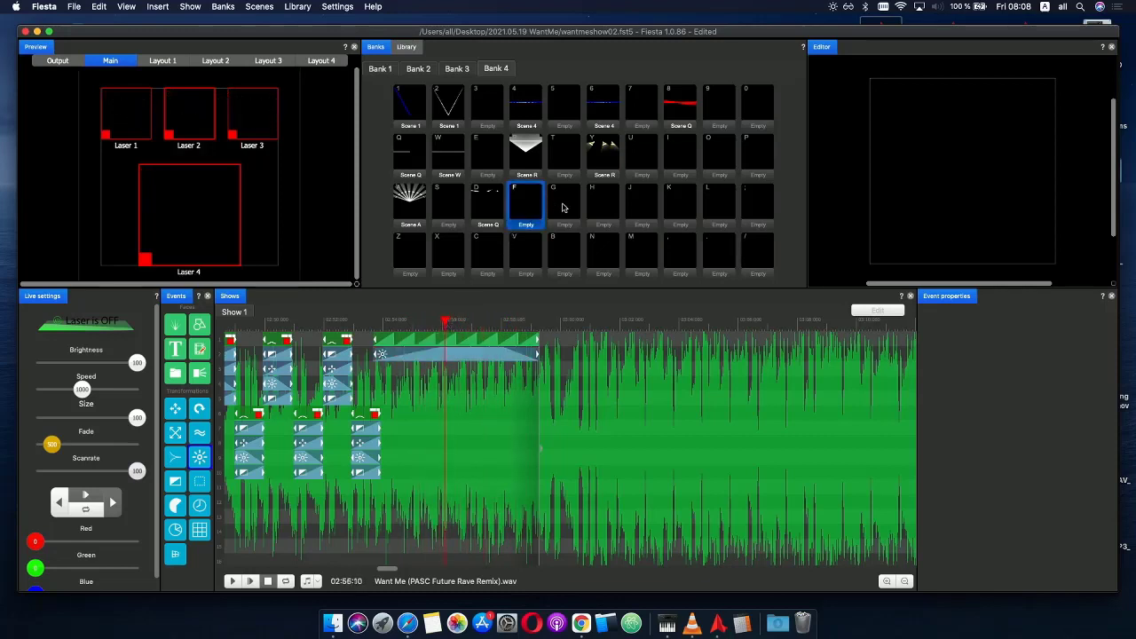
pyautogui.doubleClick(562, 208)
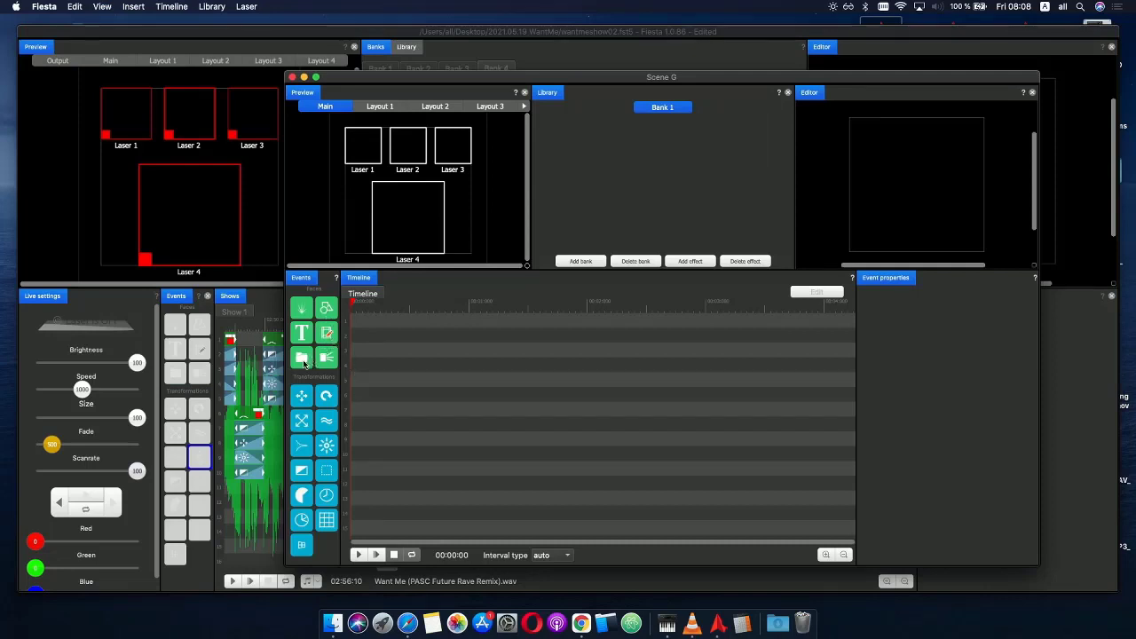
pyautogui.moveTo(304, 362); pyautogui.dragTo(381, 337)
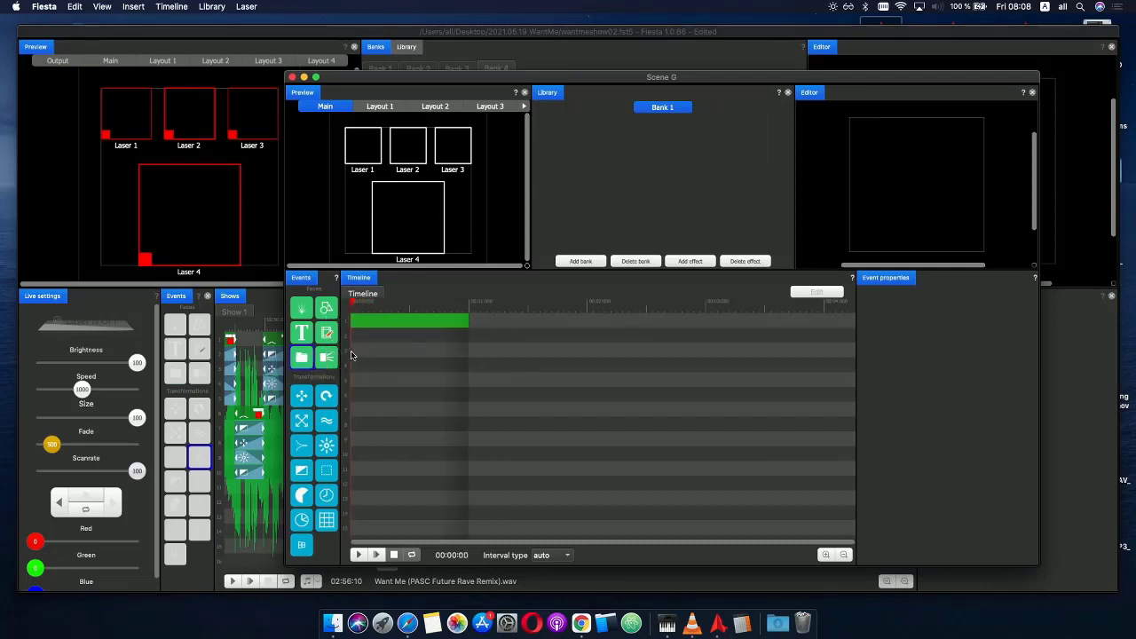
pyautogui.click(378, 322)
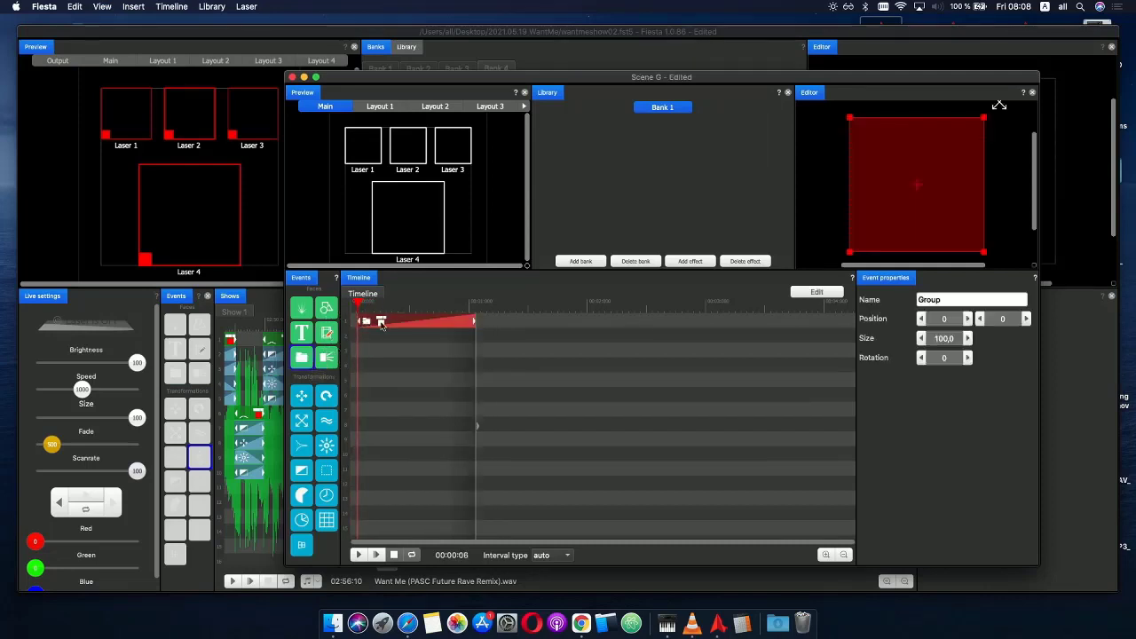
pyautogui.click(799, 295)
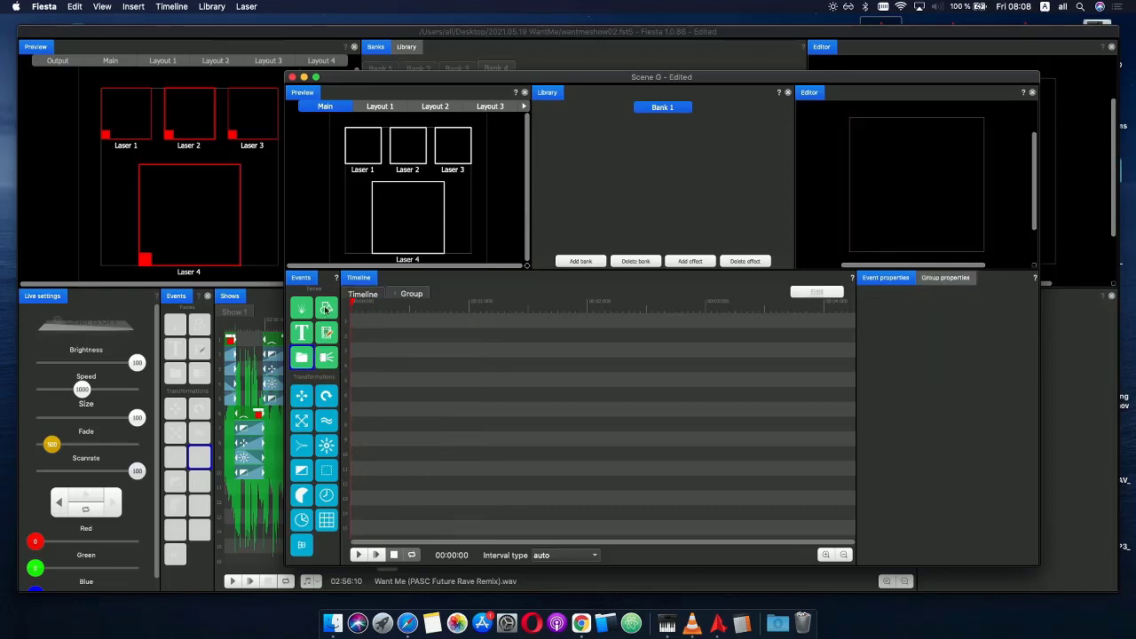
# - Add a shape event on track 1 inside the group and change its shape to a horizontal line
pyautogui.moveTo(326, 310); pyautogui.dragTo(355, 315)
pyautogui.click(356, 318)
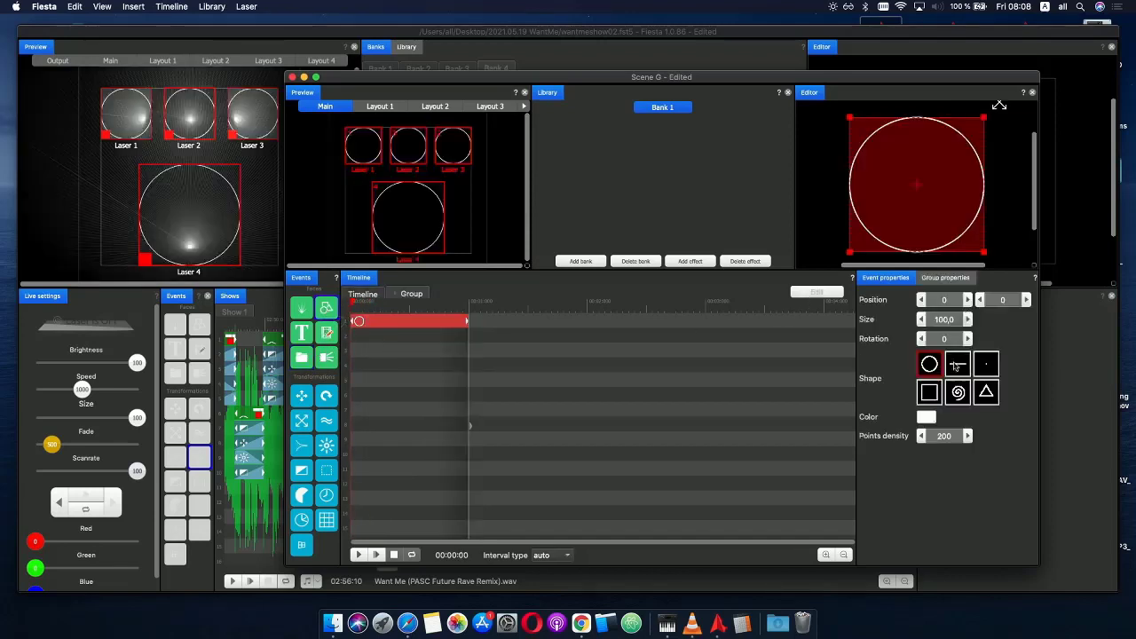
pyautogui.click(958, 366)
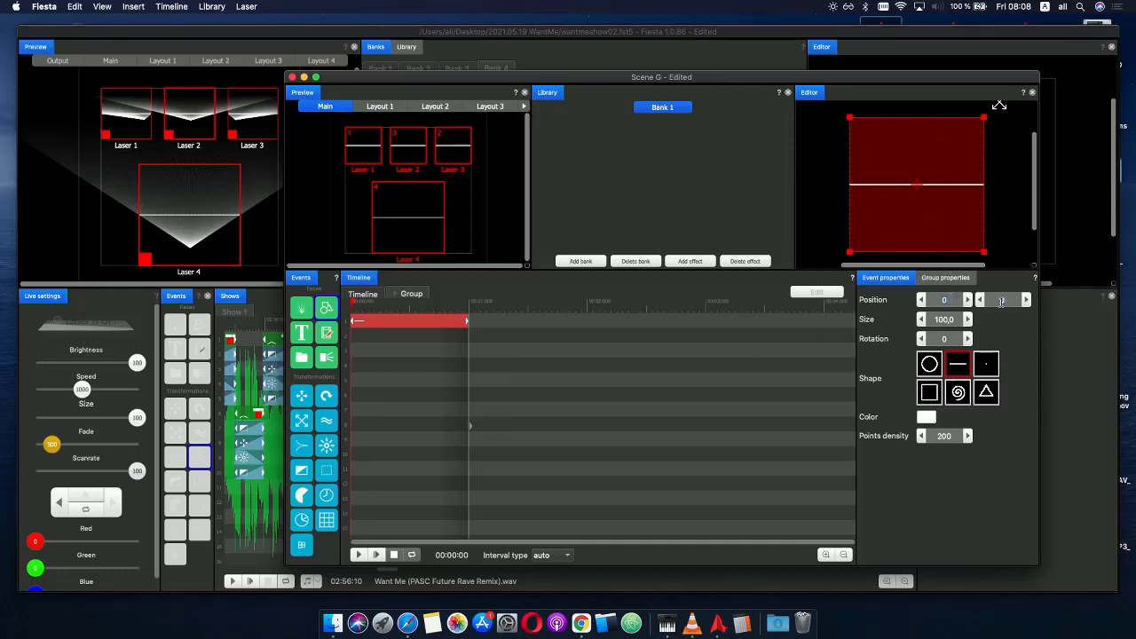
# - Shrink the line to a size of about 46,5 and set its vertical position to 28000
pyautogui.moveTo(1002, 302); pyautogui.dragTo(1000, 302)
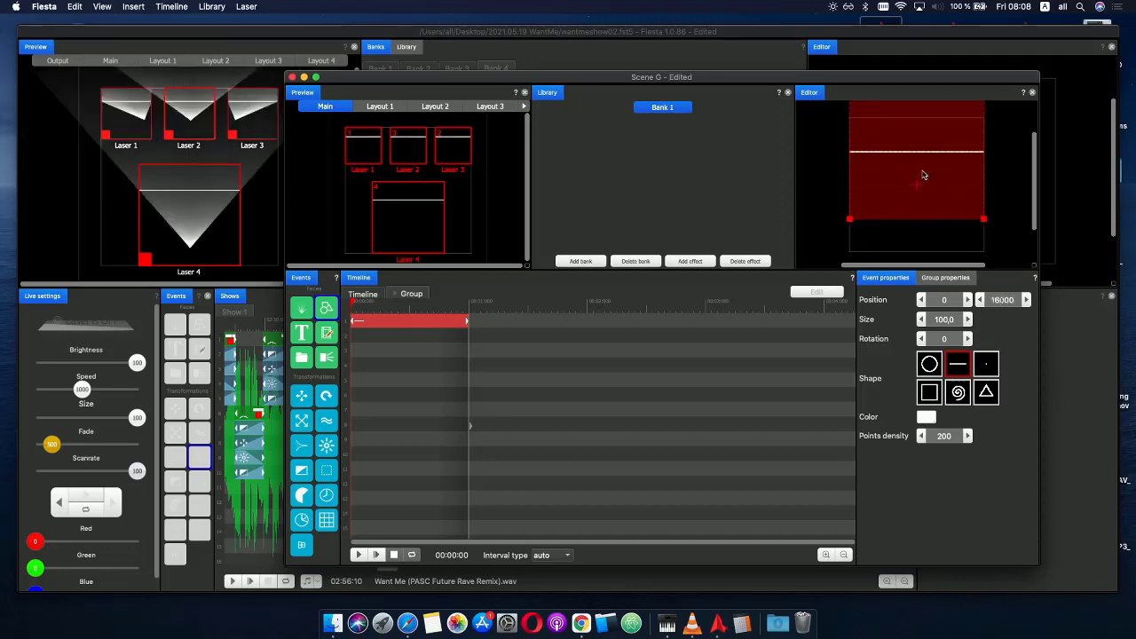
pyautogui.moveTo(928, 175); pyautogui.dragTo(924, 155)
pyautogui.moveTo(945, 299); pyautogui.dragTo(978, 307)
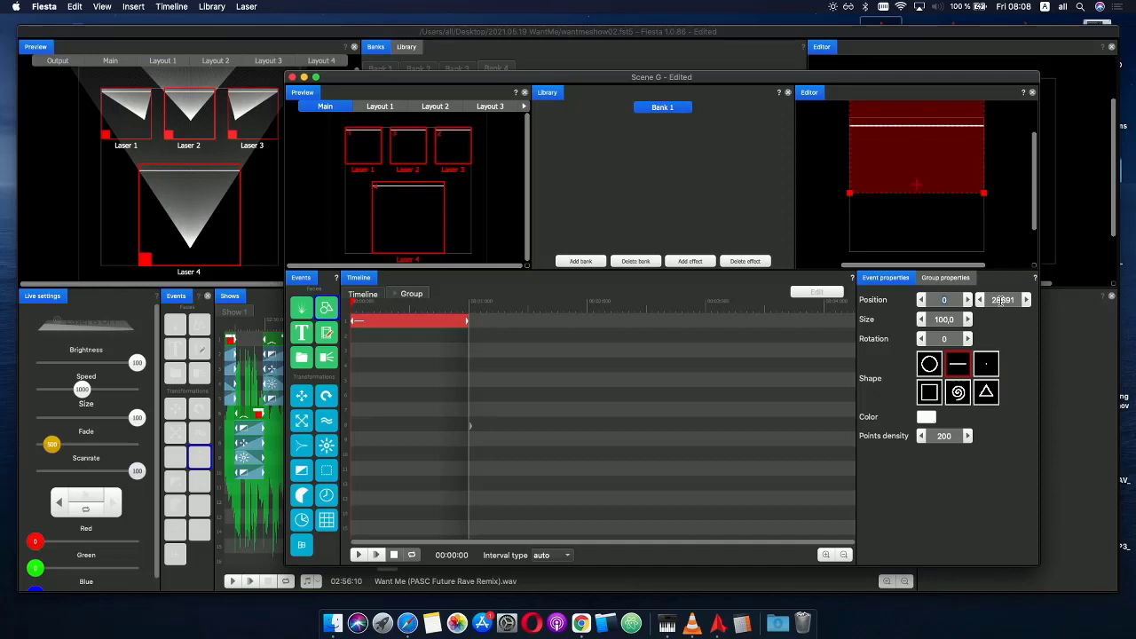
pyautogui.moveTo(984, 193); pyautogui.dragTo(948, 227)
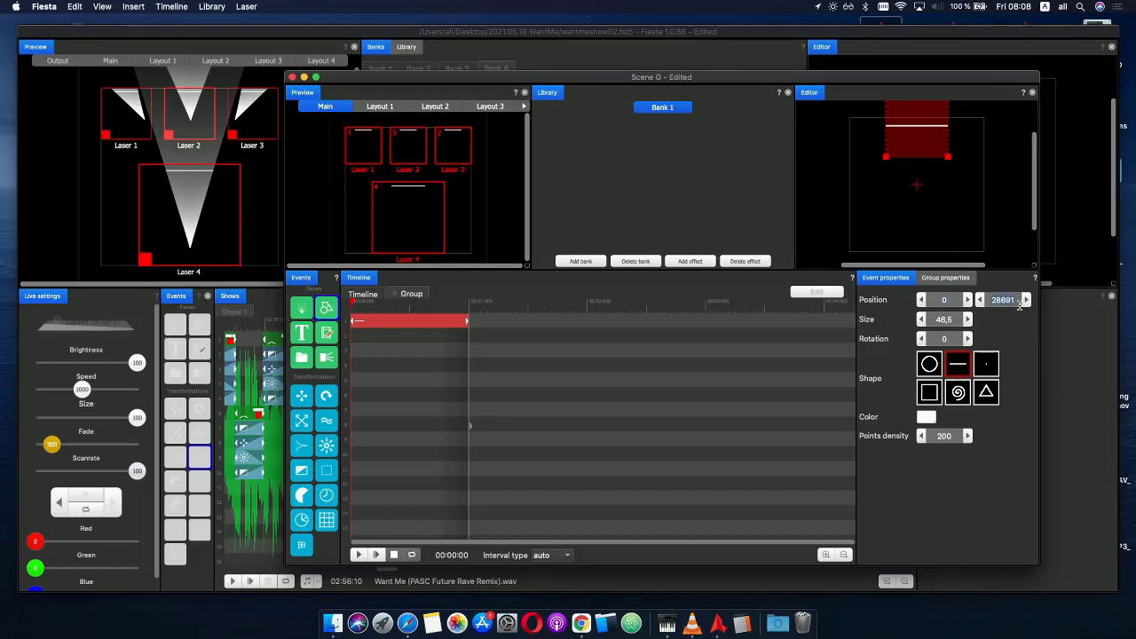
pyautogui.write('28000')
pyautogui.press('Return')
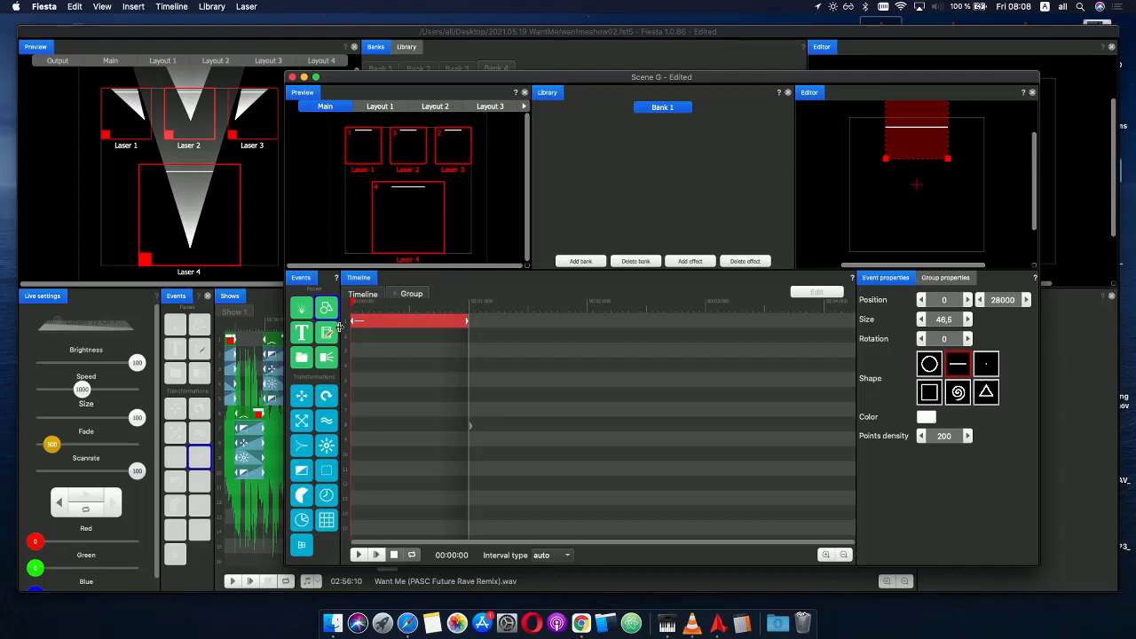
# - Return to the scene's main timeline, duplicate the line group onto track 2, and show the copy's rotation curve
pyautogui.click(370, 296)
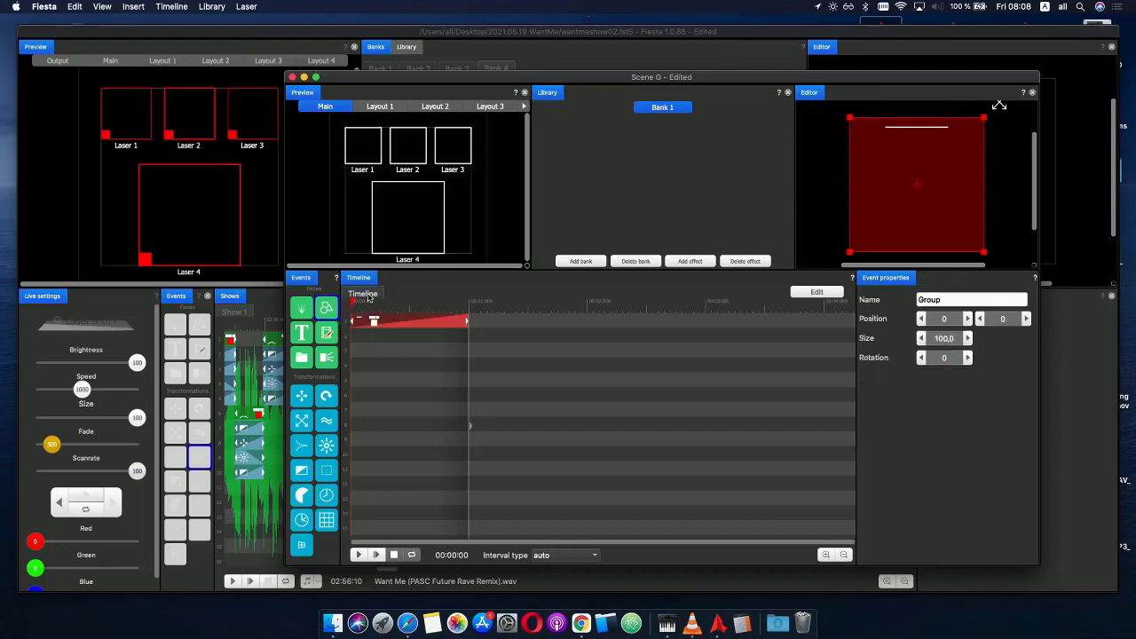
pyautogui.click(383, 344)
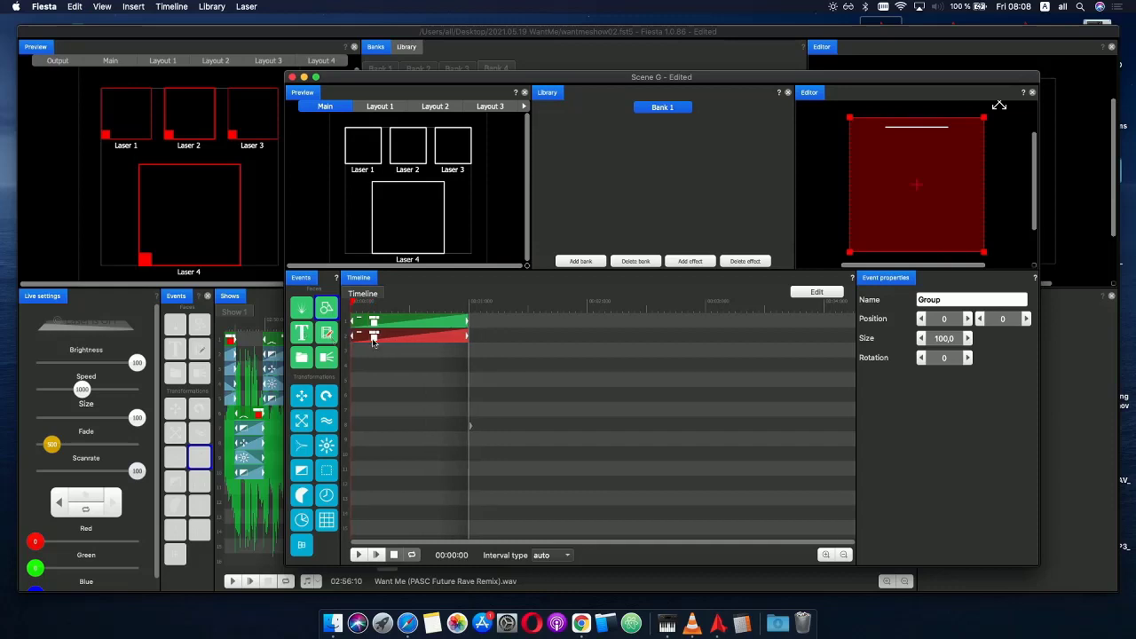
pyautogui.click(457, 349)
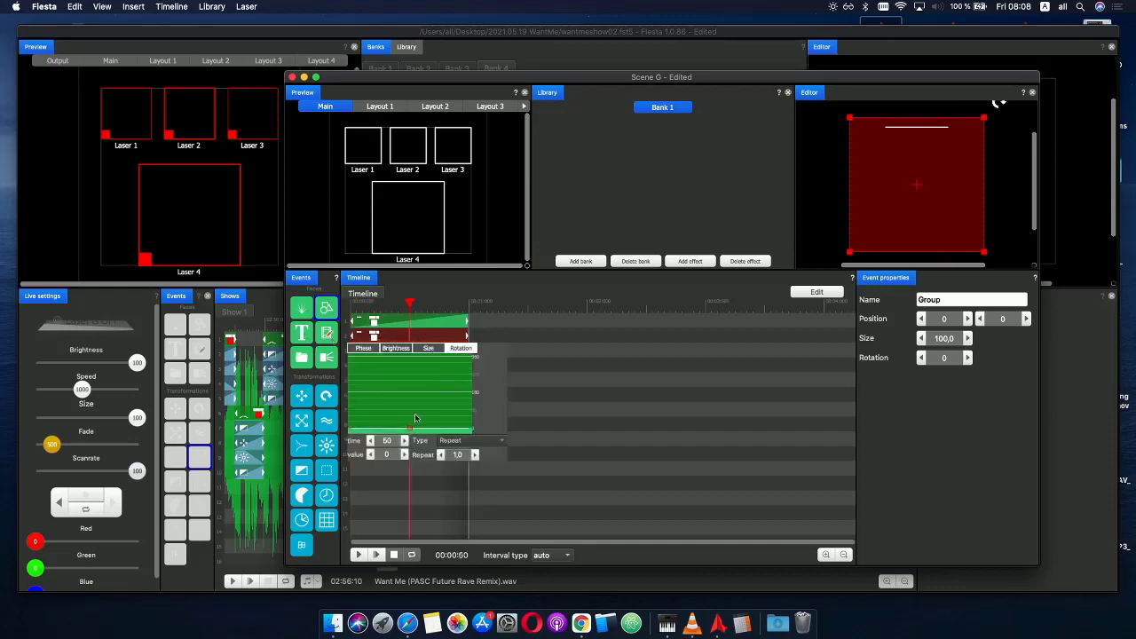
pyautogui.click(415, 321)
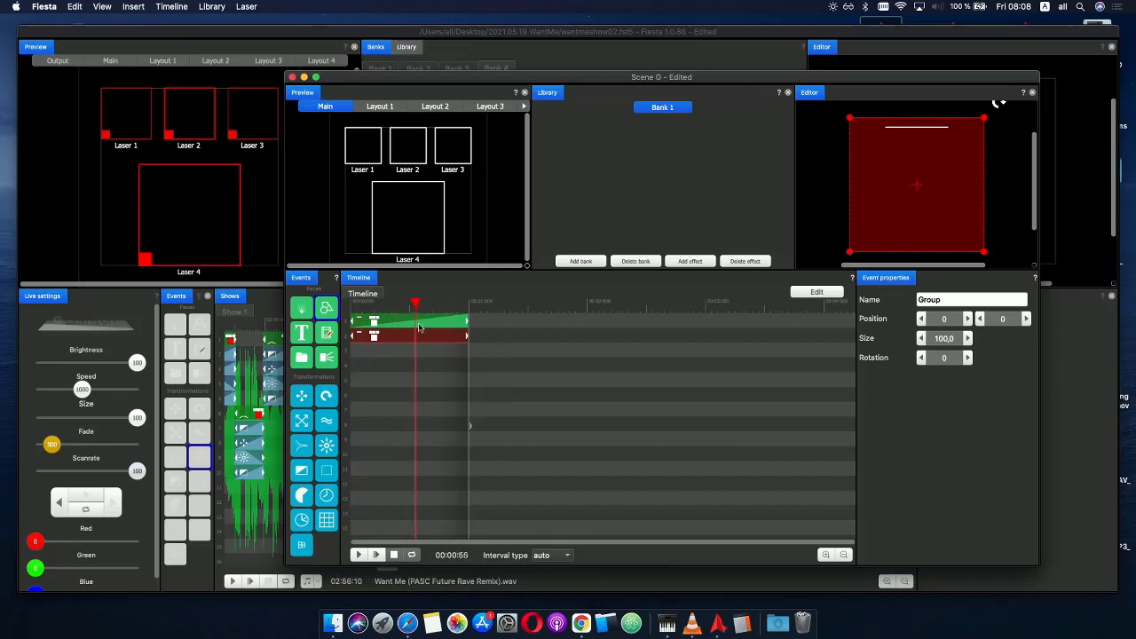
pyautogui.moveTo(415, 306)
pyautogui.mouseDown()
pyautogui.moveTo(431, 306)
pyautogui.moveTo(396, 305)
pyautogui.mouseUp()
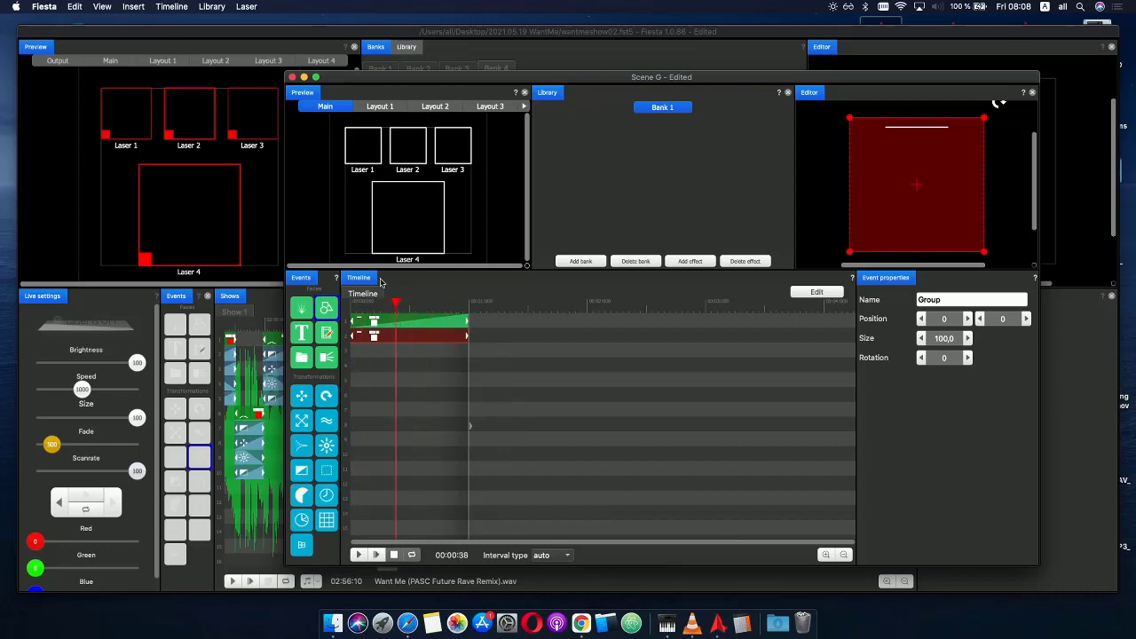
# - Close and reopen Scene G, and display the rotation curve of the group on track 1
pyautogui.click(292, 77)
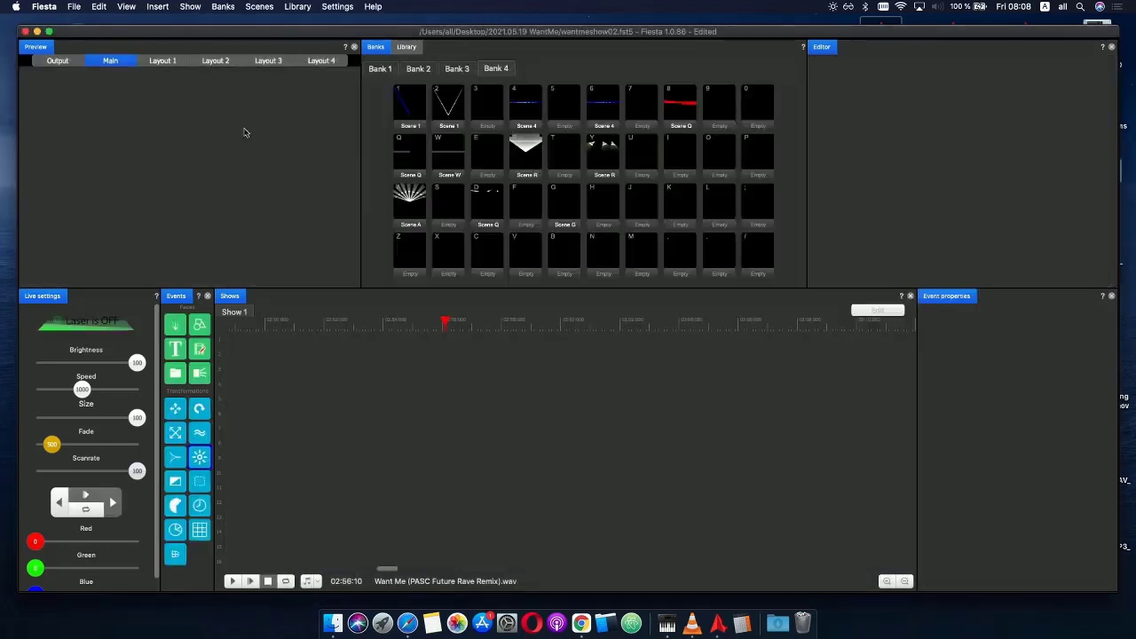
pyautogui.doubleClick(564, 210)
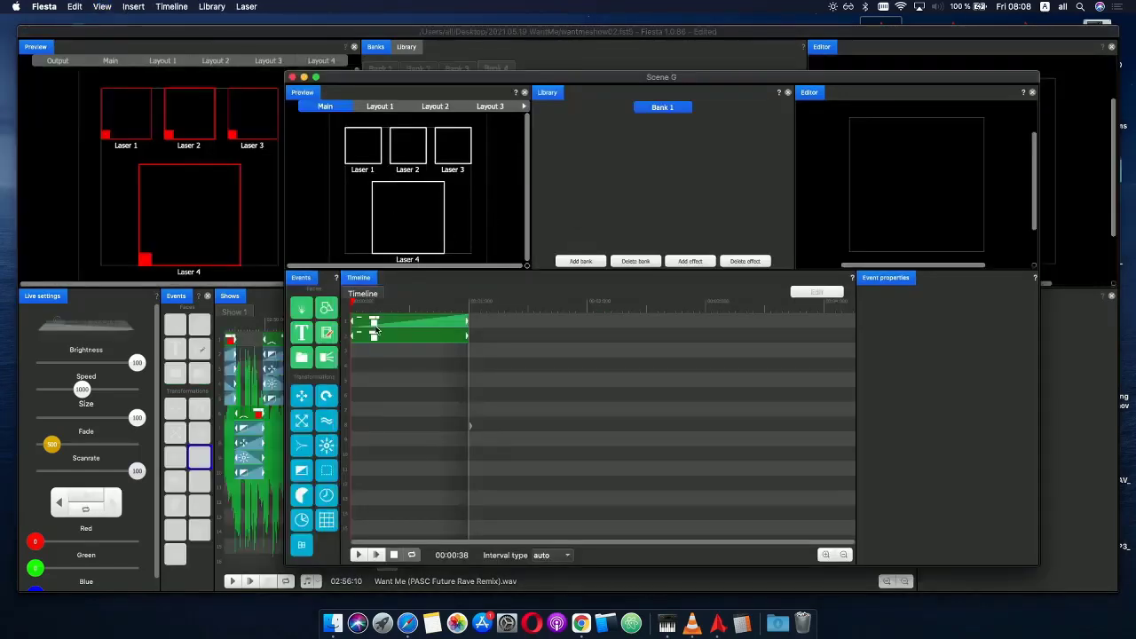
pyautogui.click(374, 324)
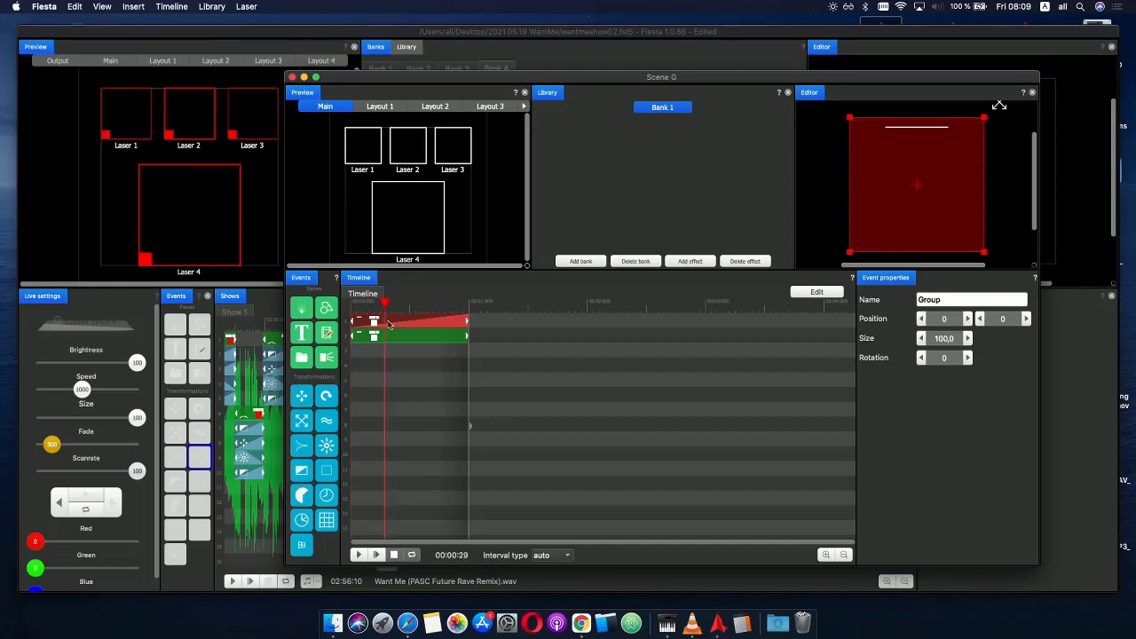
pyautogui.click(388, 324)
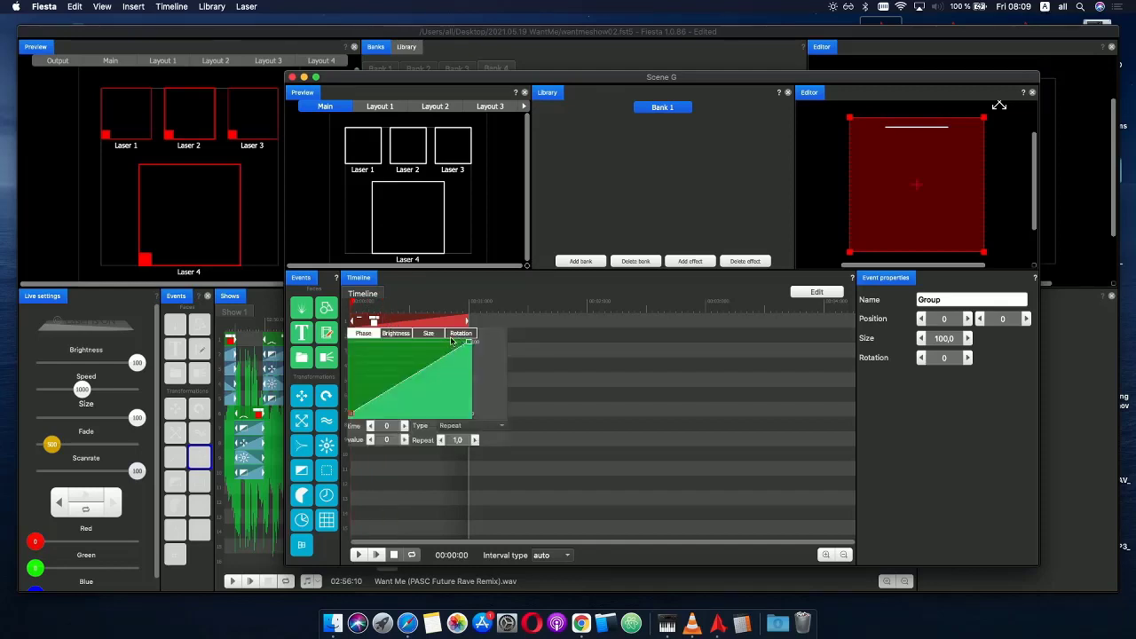
pyautogui.click(395, 334)
pyautogui.click(455, 334)
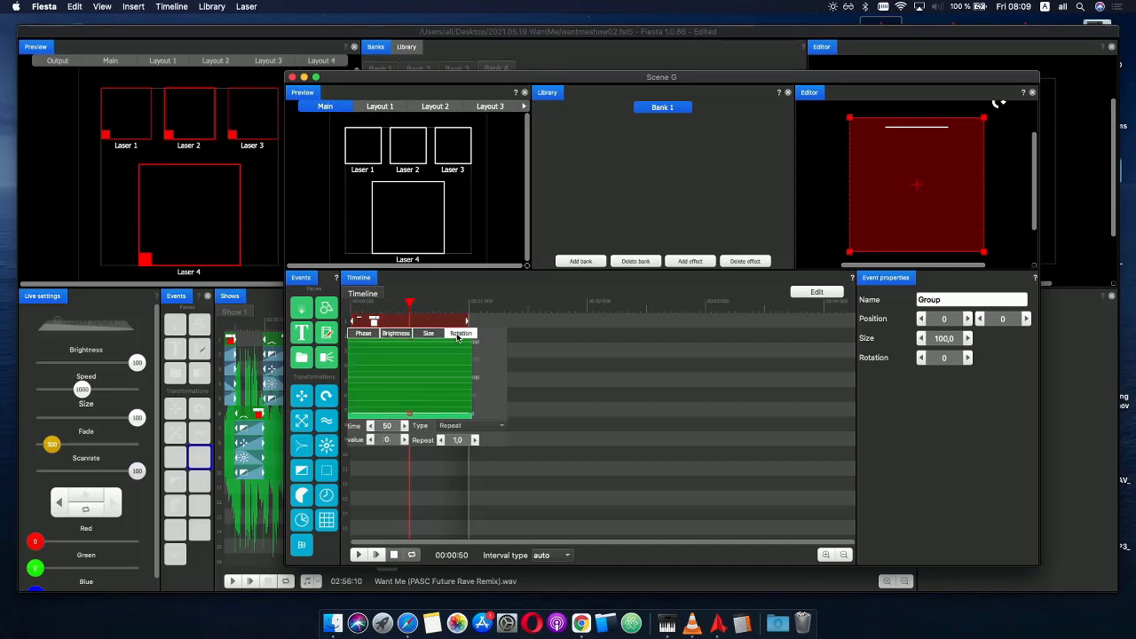
pyautogui.click(558, 338)
# - Assign the group on track 1 to Laser 1, Laser 2, Laser 3 and Laser 4 in that order
pyautogui.moveTo(389, 310)
pyautogui.mouseDown()
pyautogui.moveTo(373, 307)
pyautogui.moveTo(398, 309)
pyautogui.mouseUp()
pyautogui.click(404, 243)
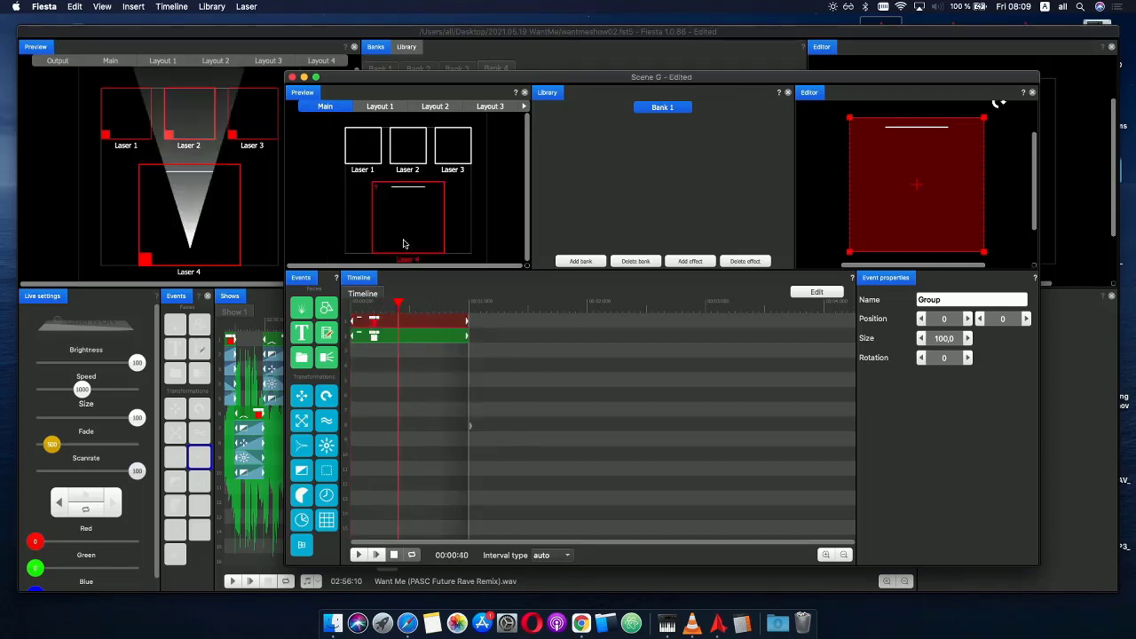
pyautogui.click(407, 233)
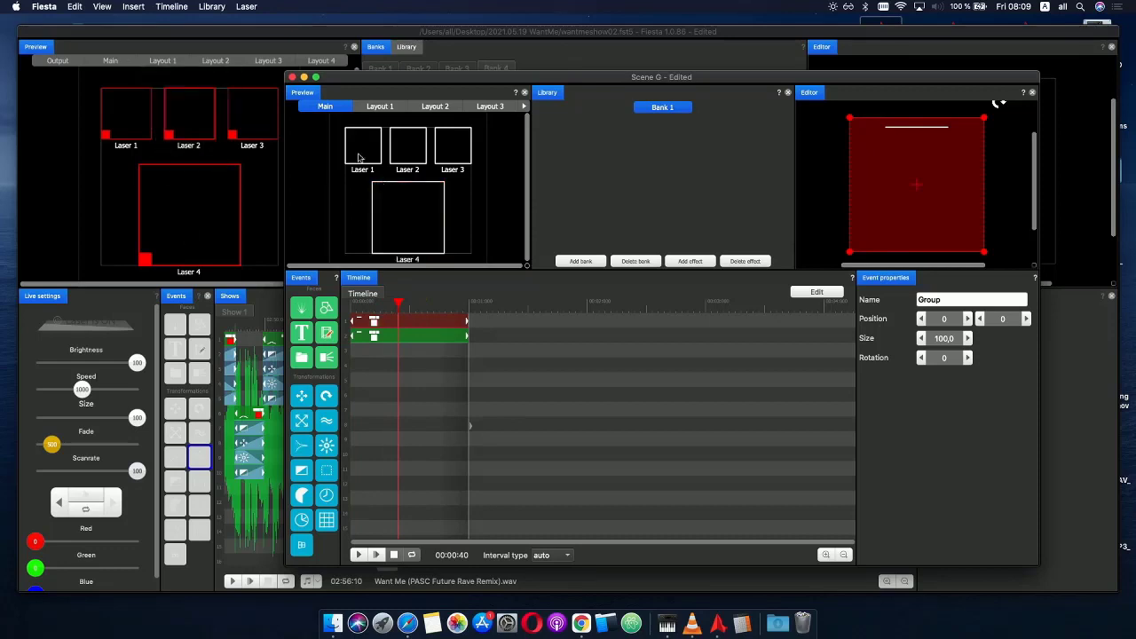
pyautogui.click(373, 160)
pyautogui.click(407, 147)
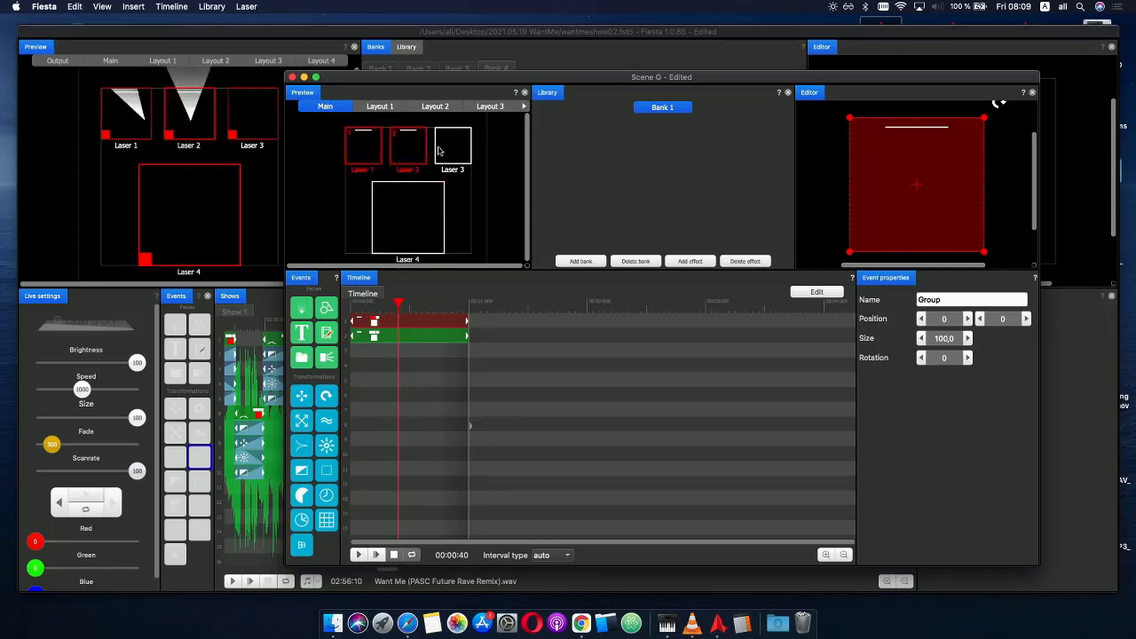
pyautogui.click(453, 147)
pyautogui.click(414, 203)
# - Assign the duplicated group on track 2 to Lasers 1 through 4 in order
pyautogui.click(401, 355)
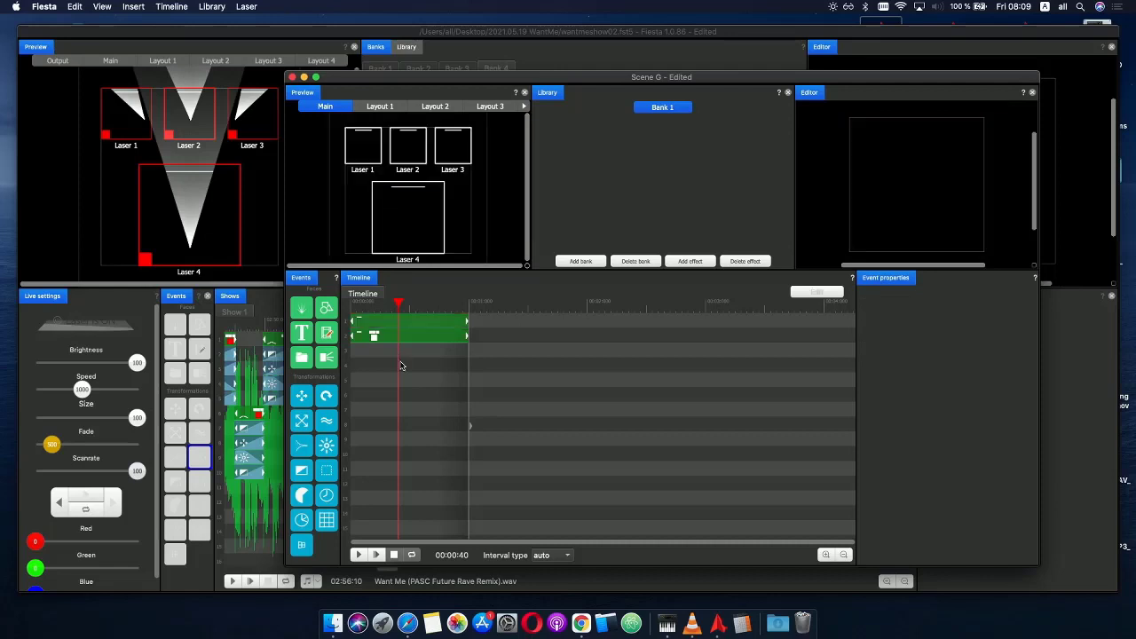
pyautogui.click(395, 338)
pyautogui.click(364, 146)
pyautogui.click(408, 147)
pyautogui.click(450, 151)
pyautogui.click(408, 217)
pyautogui.press('space')
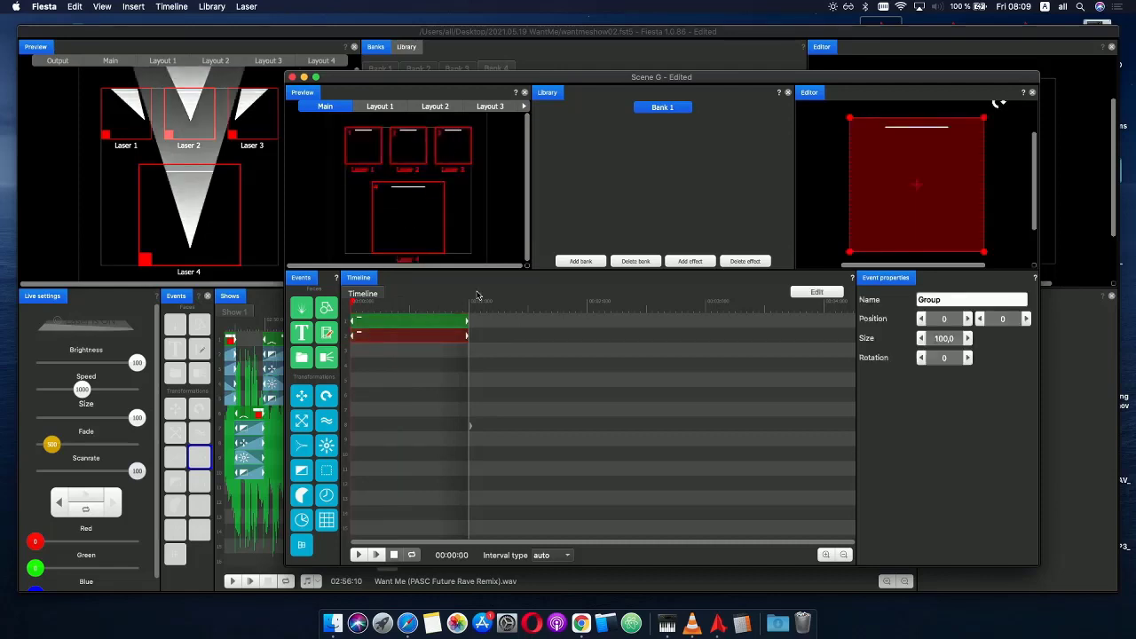
# - Raise the rotation curve of the group on track 2 to a constant value of 120
pyautogui.moveTo(364, 301); pyautogui.dragTo(373, 307)
pyautogui.click(410, 337)
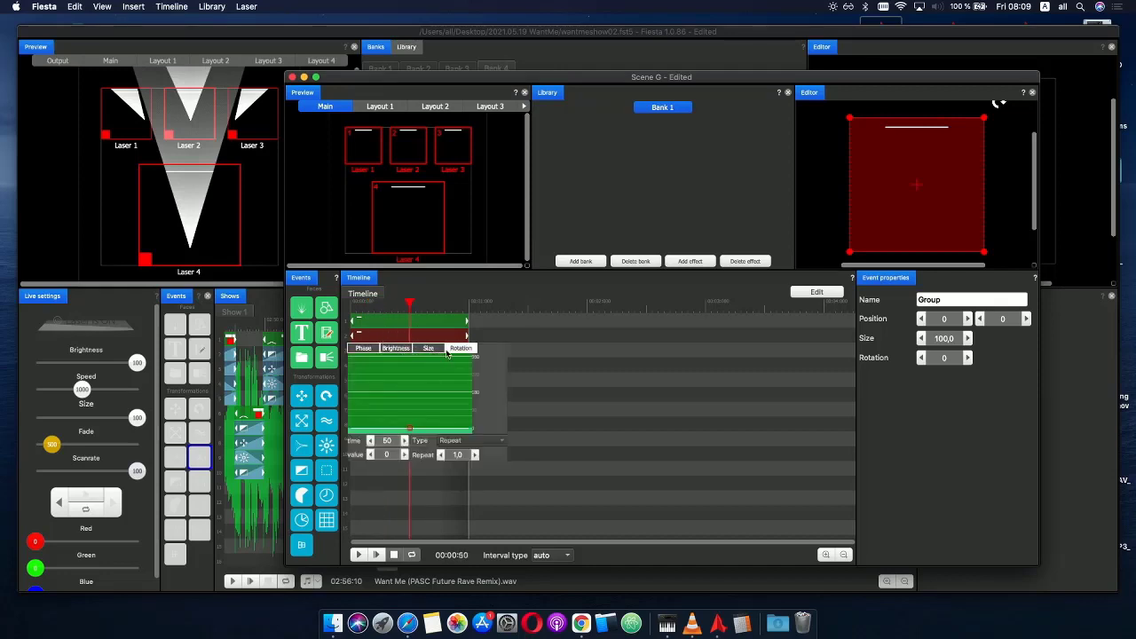
pyautogui.moveTo(410, 432); pyautogui.dragTo(408, 406)
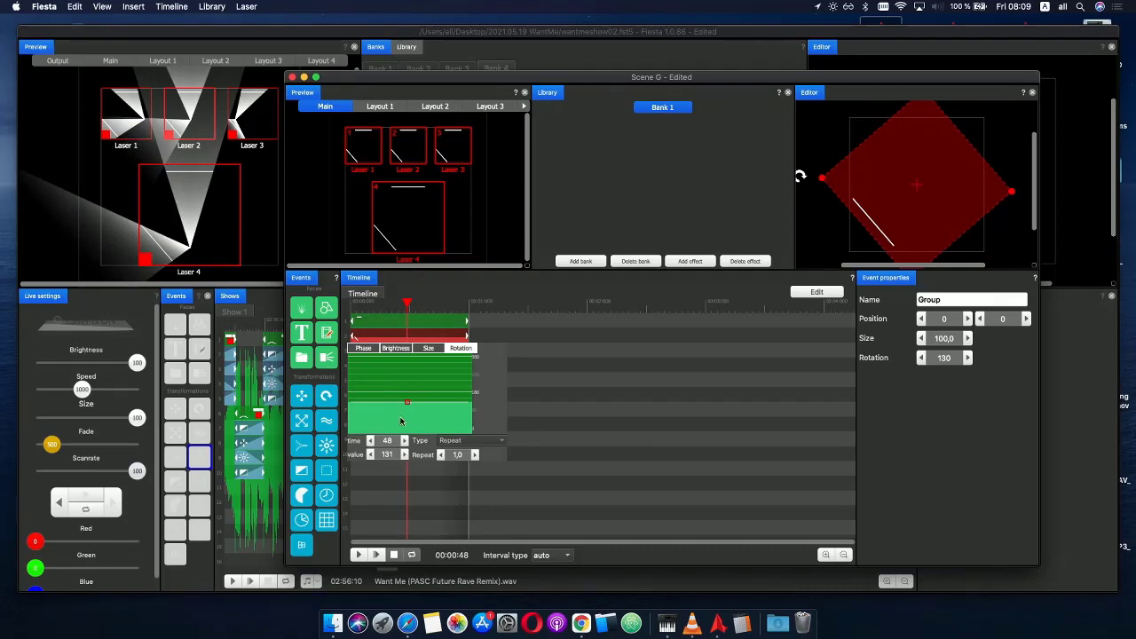
pyautogui.scroll(-5, 406, 459)
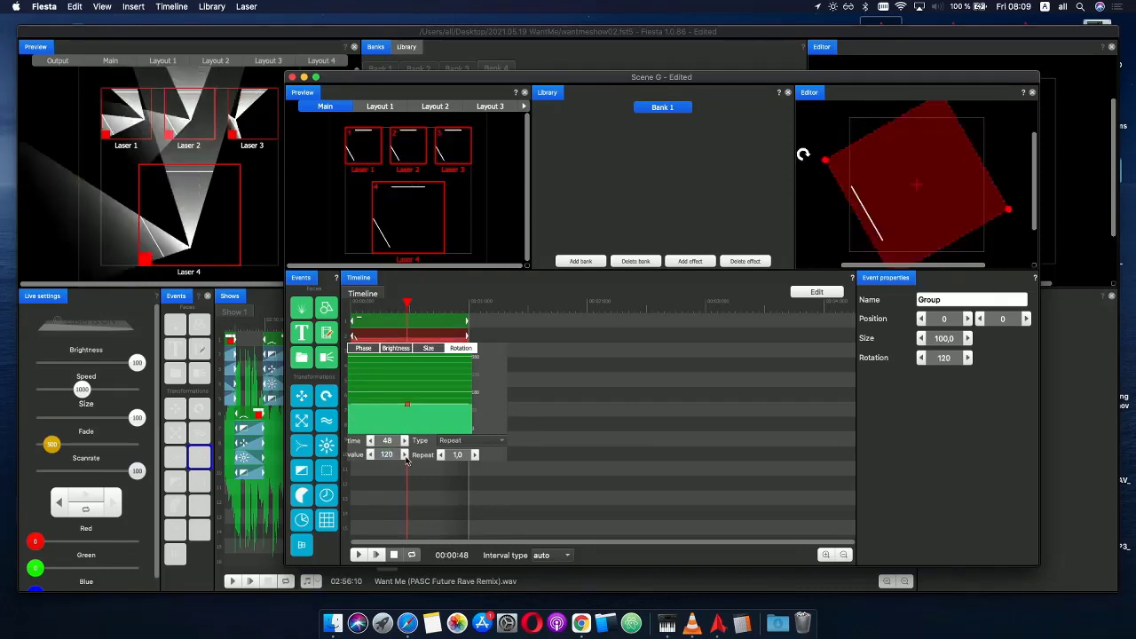
pyautogui.click(508, 382)
# - Duplicate the rotated group onto track 3, set the copy's rotation curve to a constant 240, and close Scene G
pyautogui.press('super+d')
pyautogui.click(413, 355)
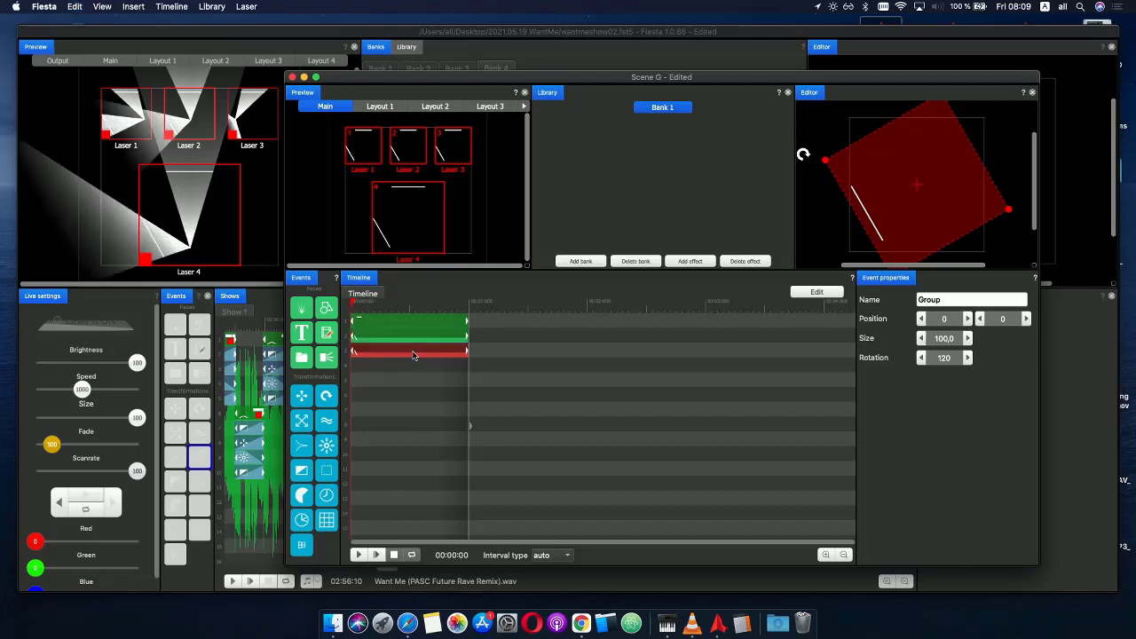
pyautogui.doubleClick(417, 355)
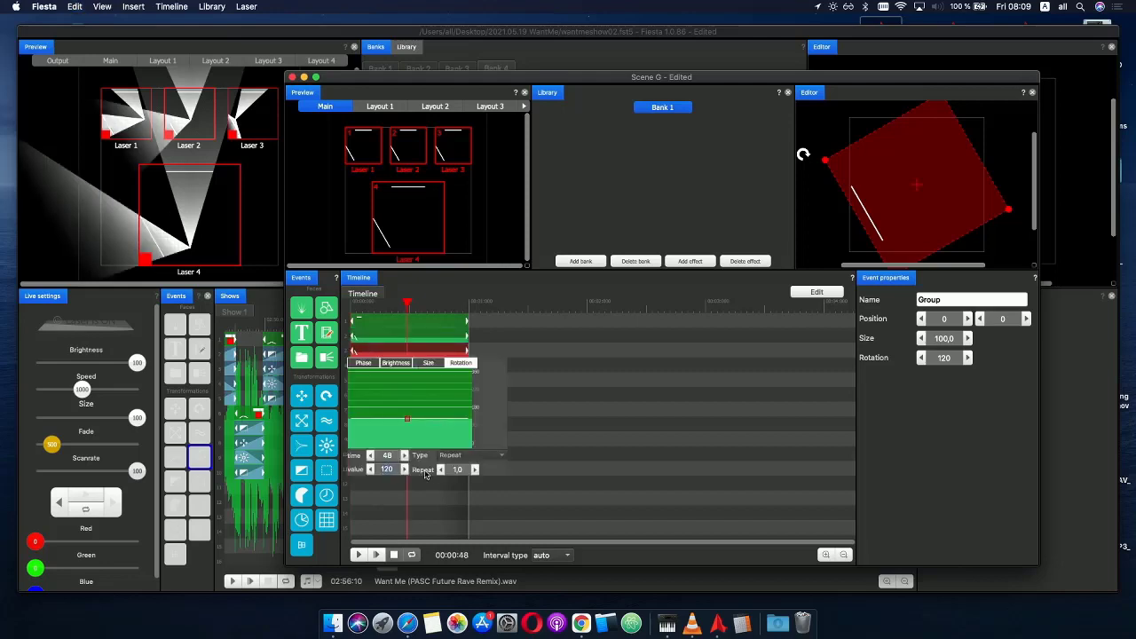
pyautogui.scroll(10, 434, 475)
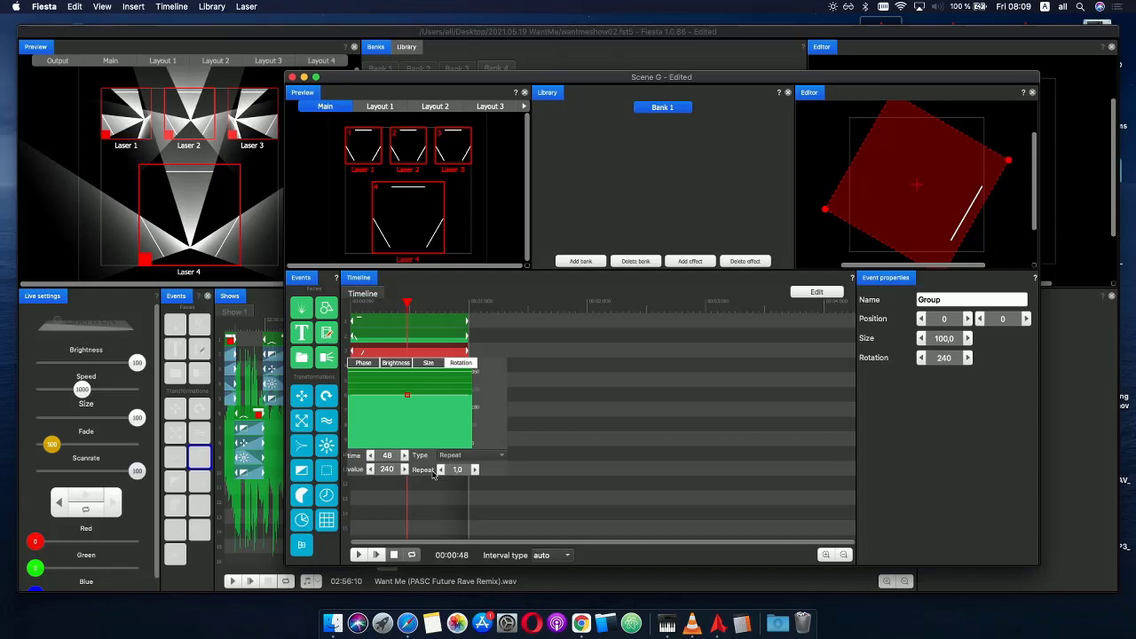
pyautogui.scroll(3, 434, 475)
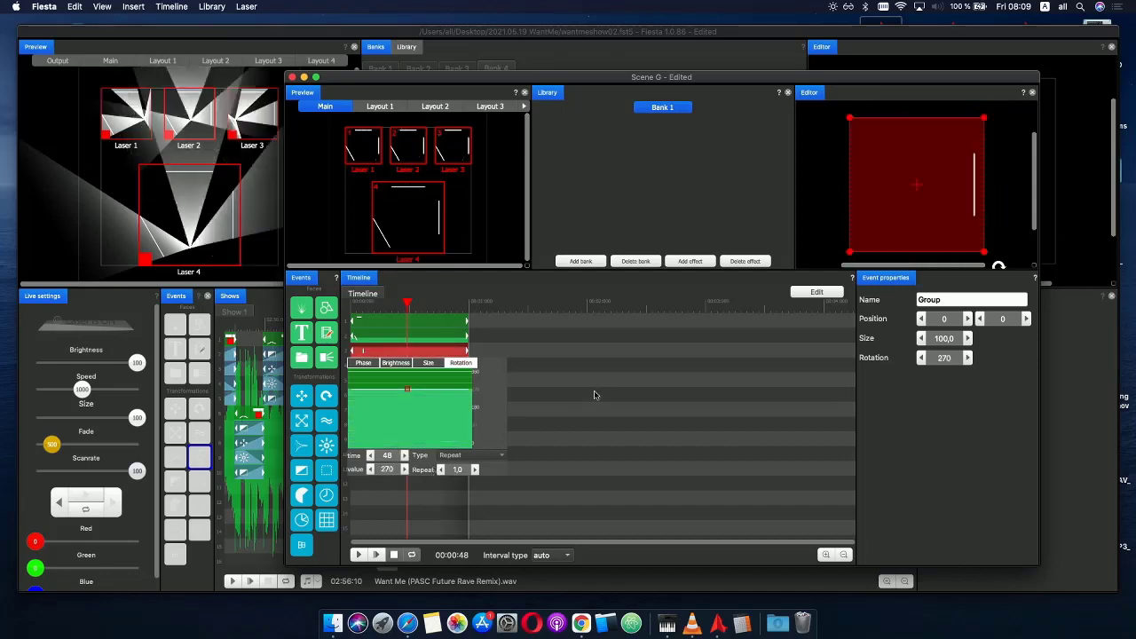
pyautogui.click(561, 407)
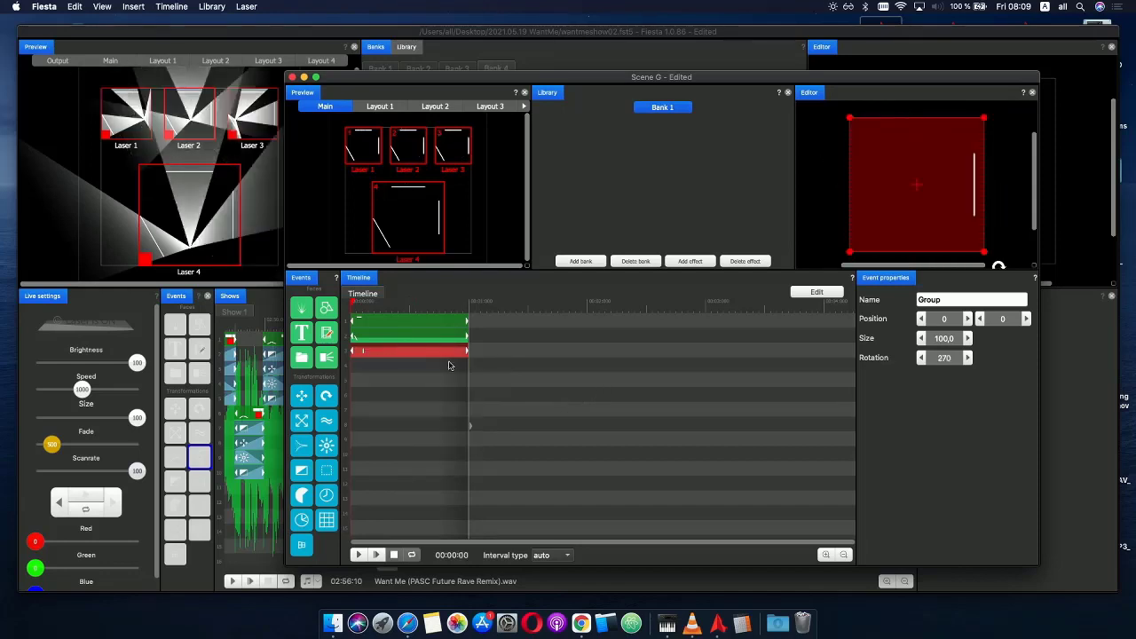
pyautogui.click(405, 340)
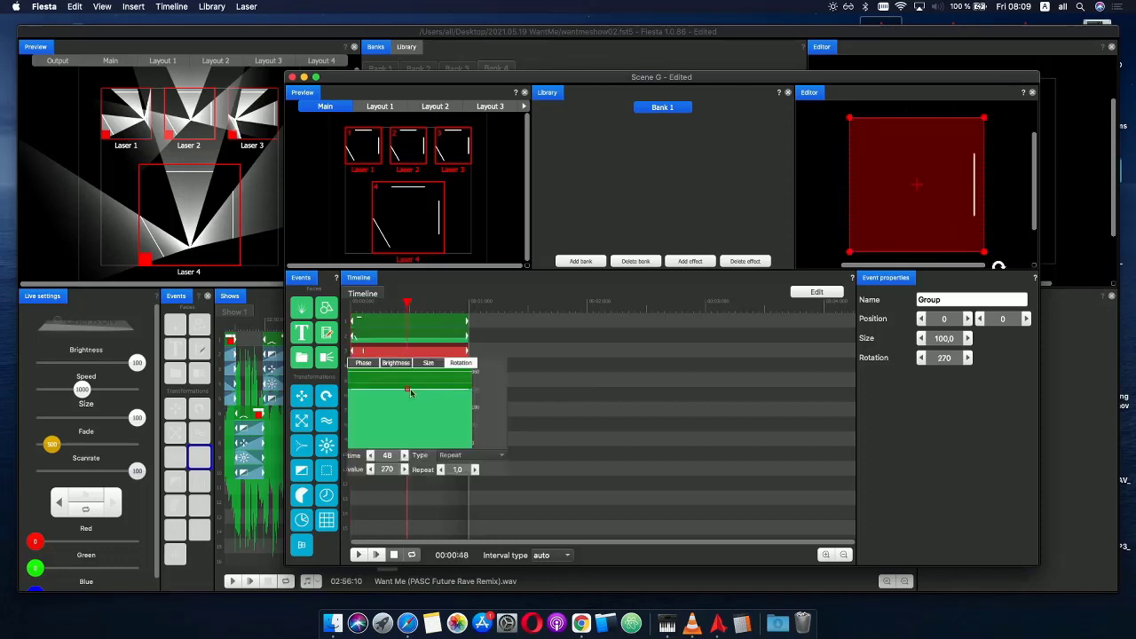
pyautogui.moveTo(411, 393); pyautogui.dragTo(406, 399)
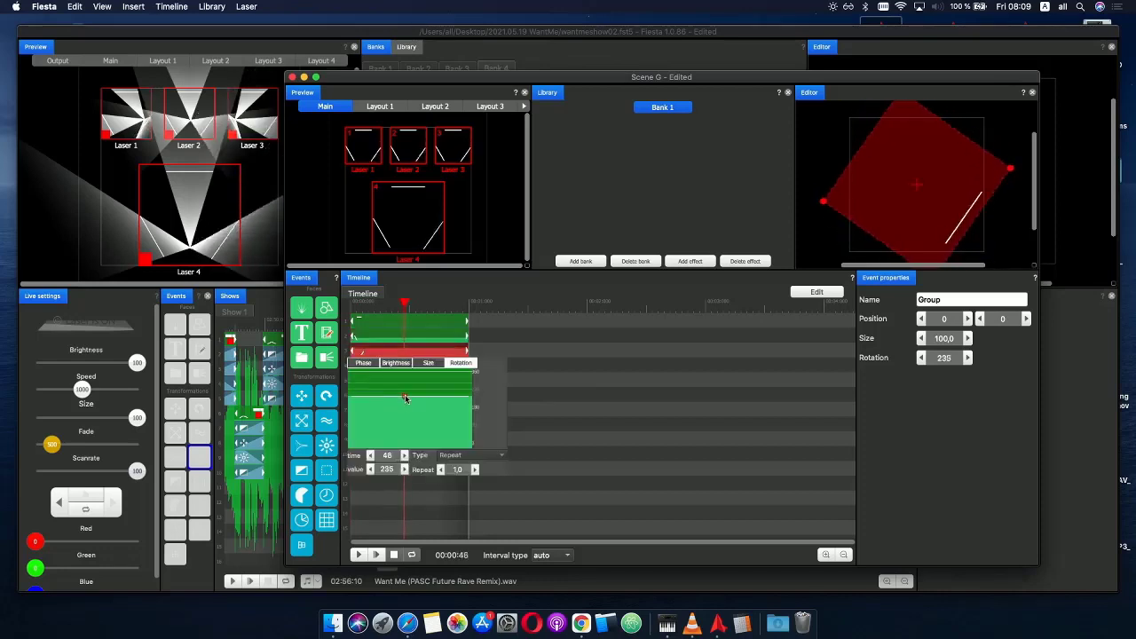
pyautogui.write('240')
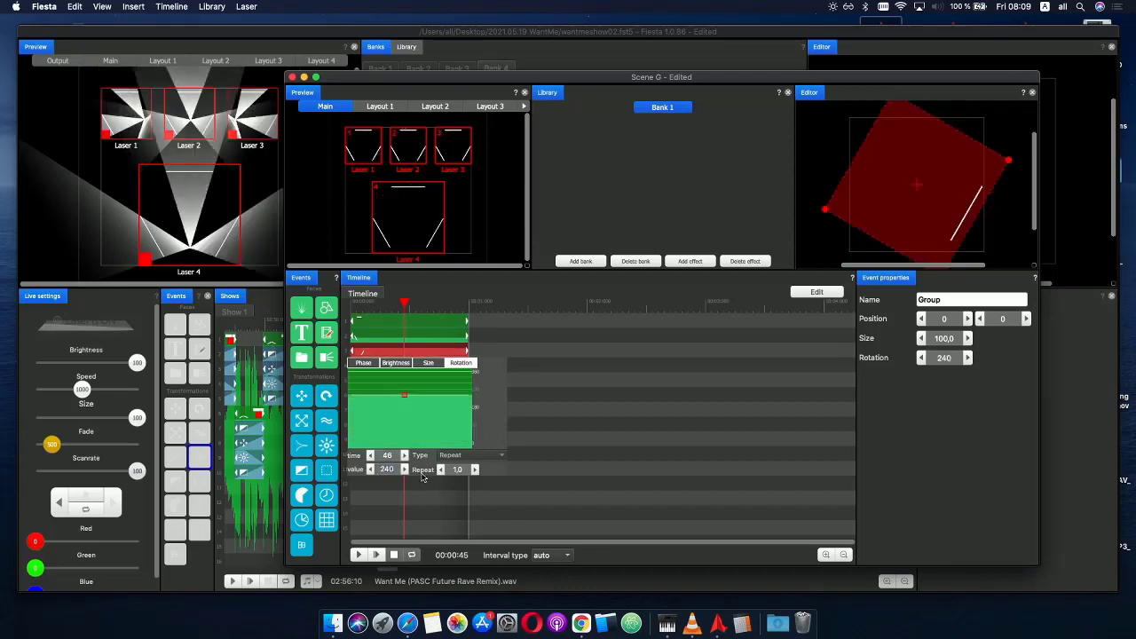
pyautogui.click(577, 385)
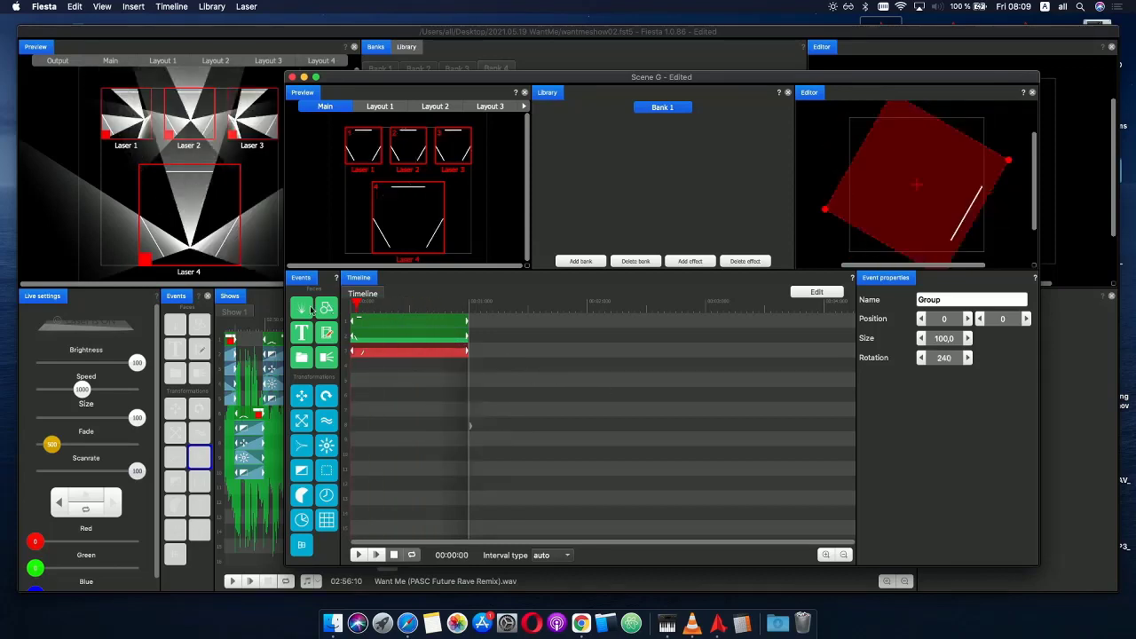
pyautogui.click(292, 77)
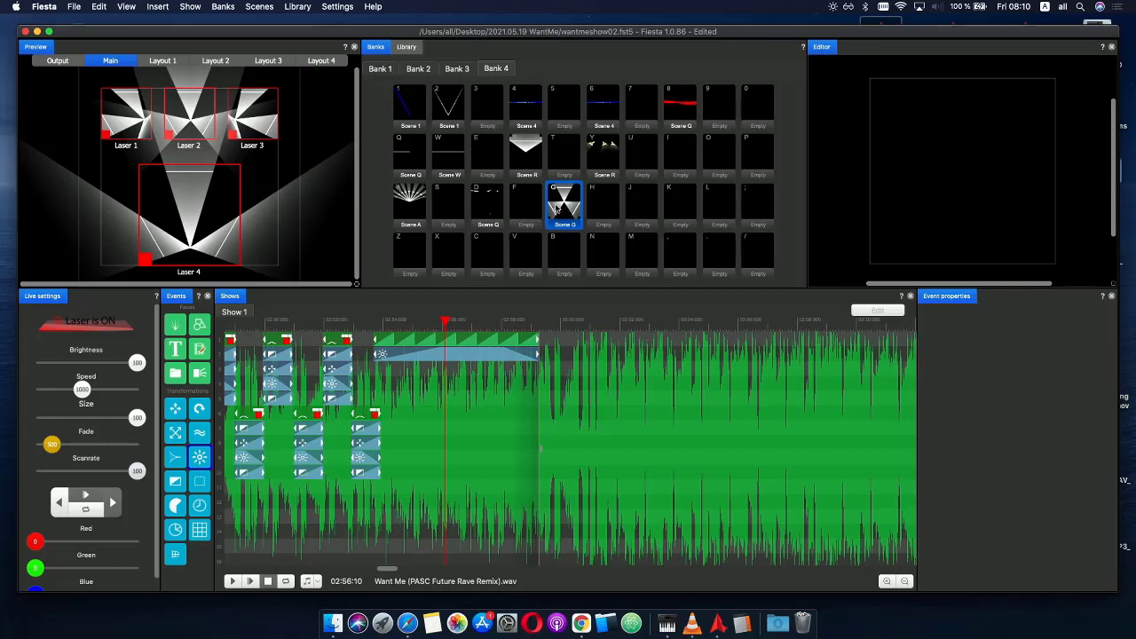
# - Place Scene G on track 11 of the show timeline, beneath the existing scene, and extend it to 03:01:20
pyautogui.moveTo(558, 207); pyautogui.dragTo(445, 412)
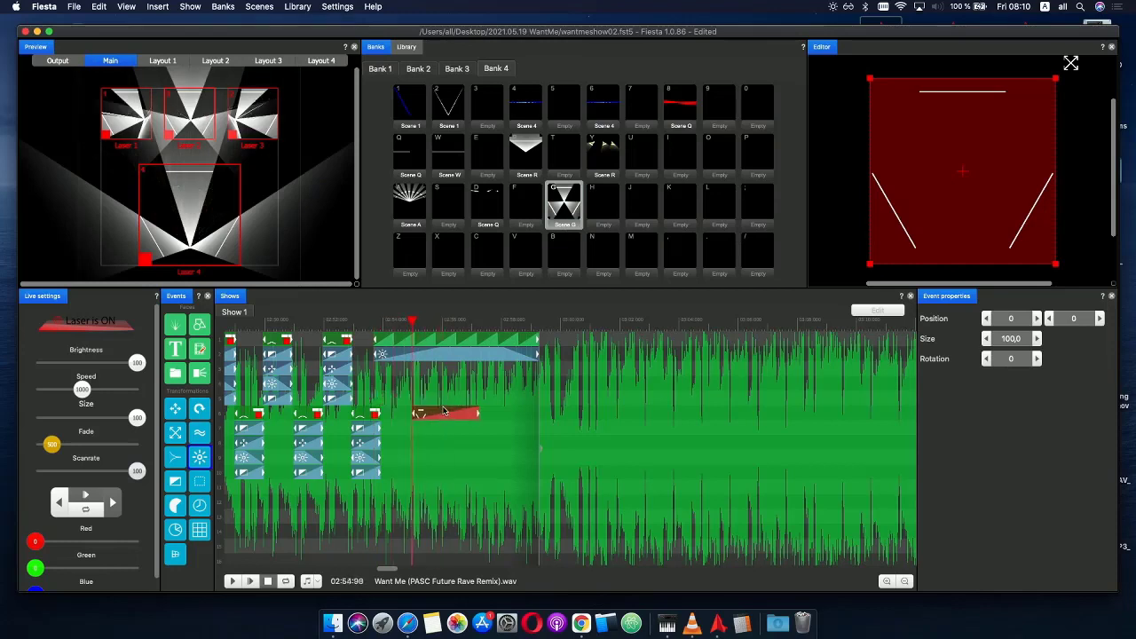
pyautogui.press('Delete')
pyautogui.moveTo(564, 211); pyautogui.dragTo(596, 469)
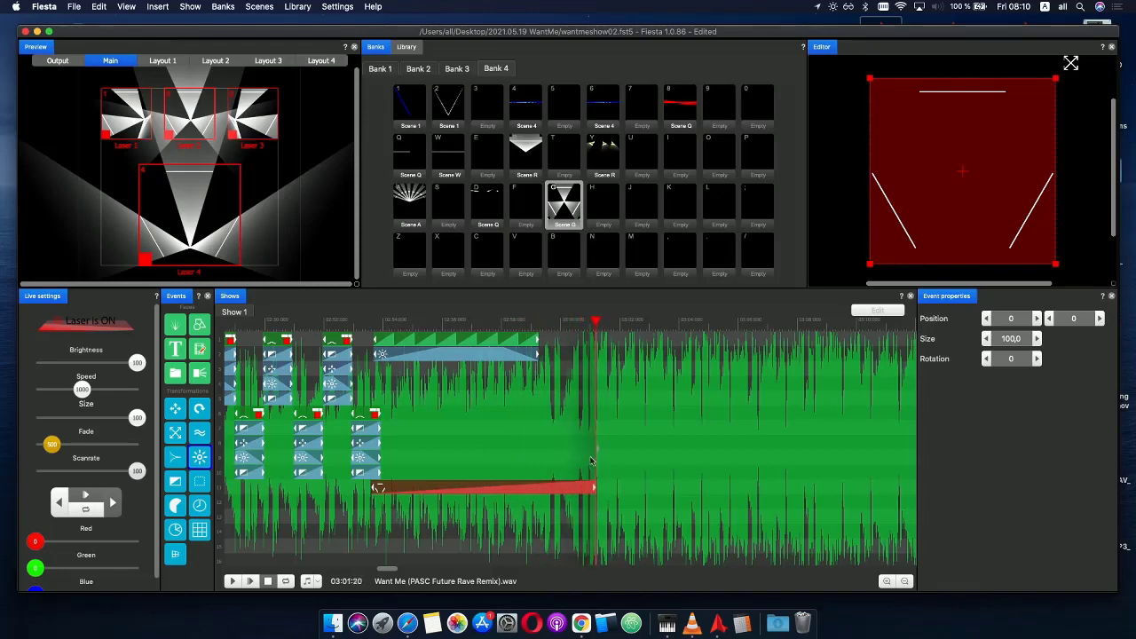
# - Remove Lasers 1, 2 and 3 from the placed Scene G event so only Laser 4 stays assigned
pyautogui.moveTo(376, 323); pyautogui.dragTo(533, 333)
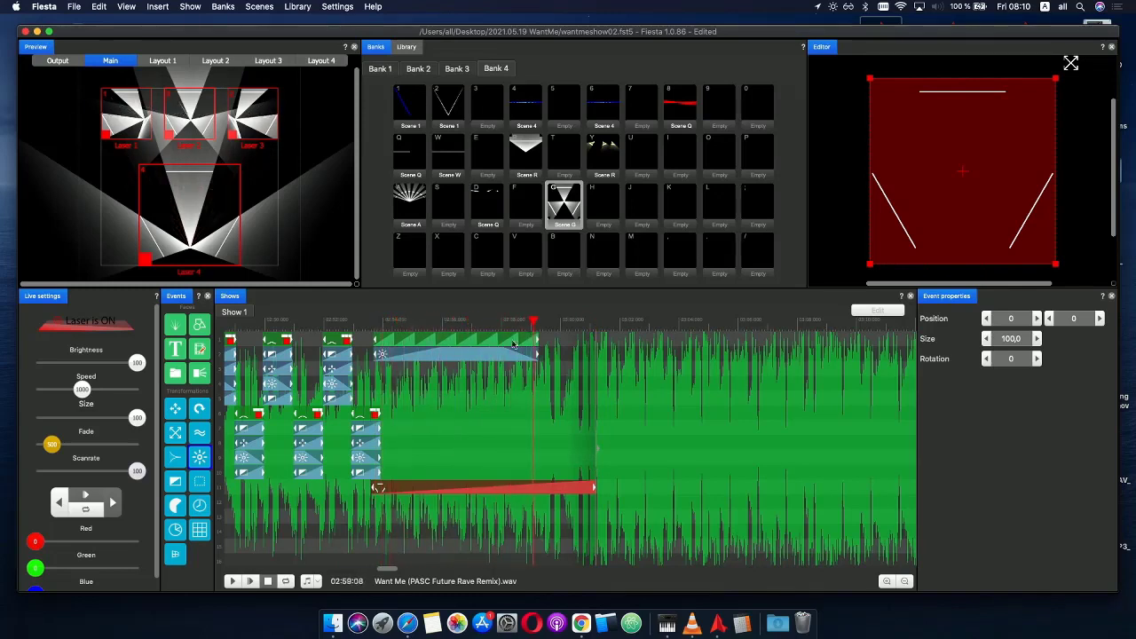
pyautogui.click(149, 112)
pyautogui.click(239, 111)
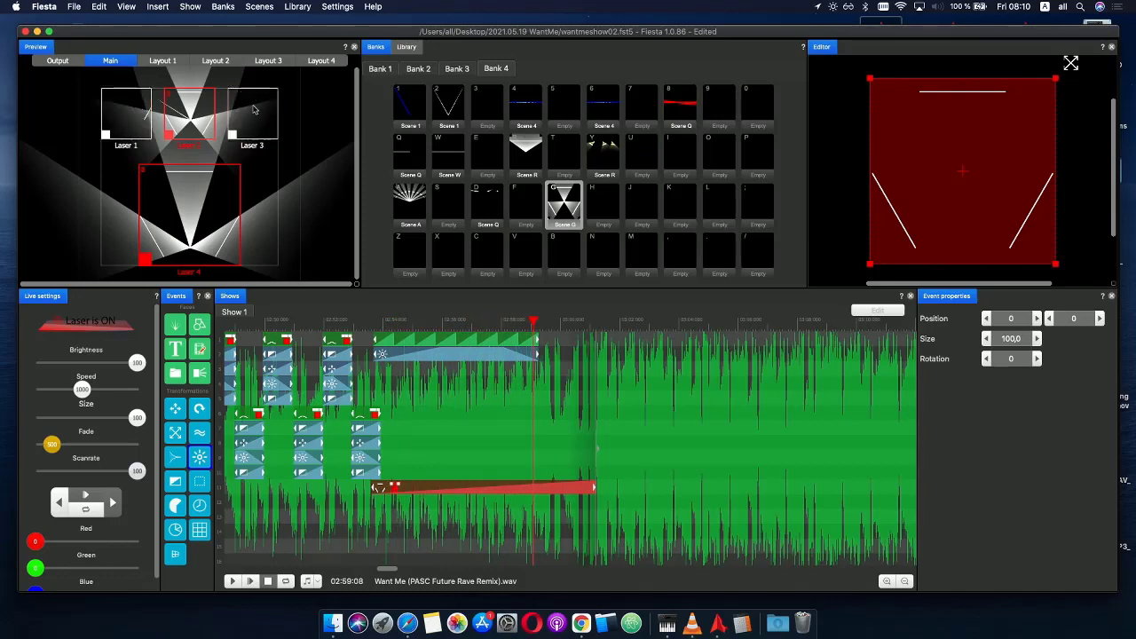
pyautogui.click(191, 115)
# - Scrub through the beginning of the placed Scene G event, from 02:54:00 to 02:54:26
pyautogui.moveTo(368, 325)
pyautogui.mouseDown()
pyautogui.moveTo(492, 325)
pyautogui.moveTo(372, 328)
pyautogui.moveTo(383, 327)
pyautogui.mouseUp()
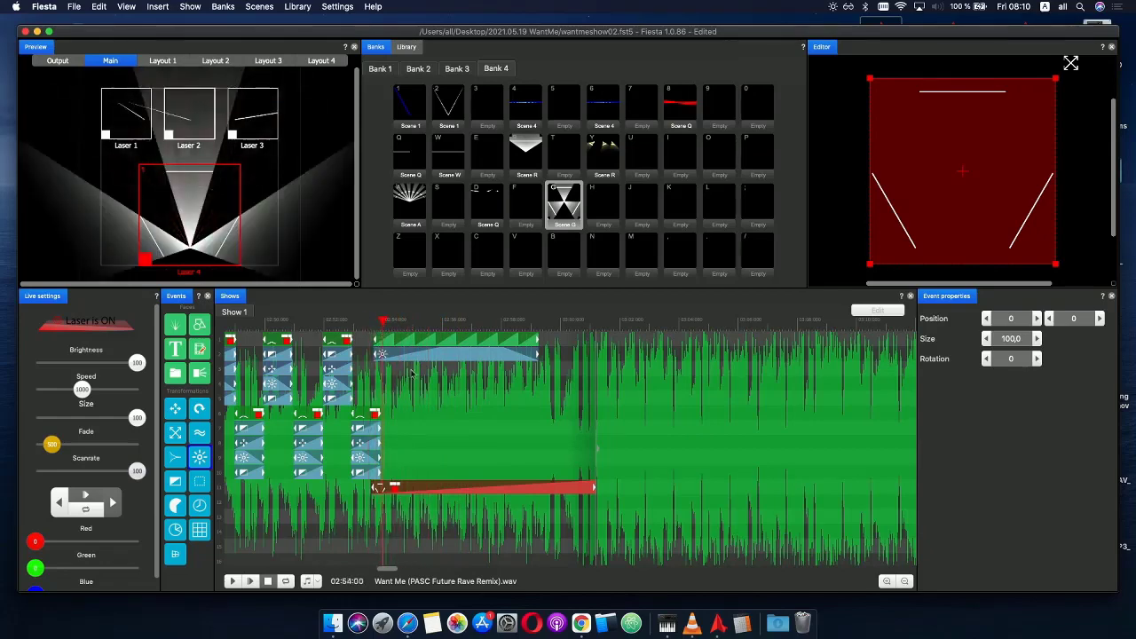
pyautogui.scroll(4, 431, 410)
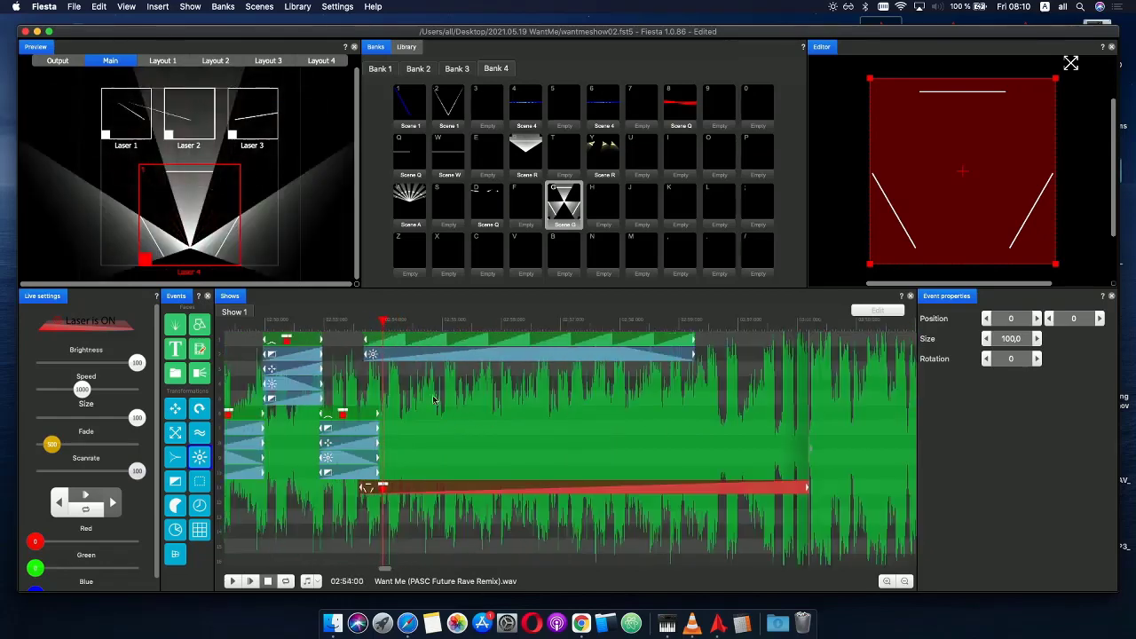
pyautogui.moveTo(359, 327); pyautogui.dragTo(396, 328)
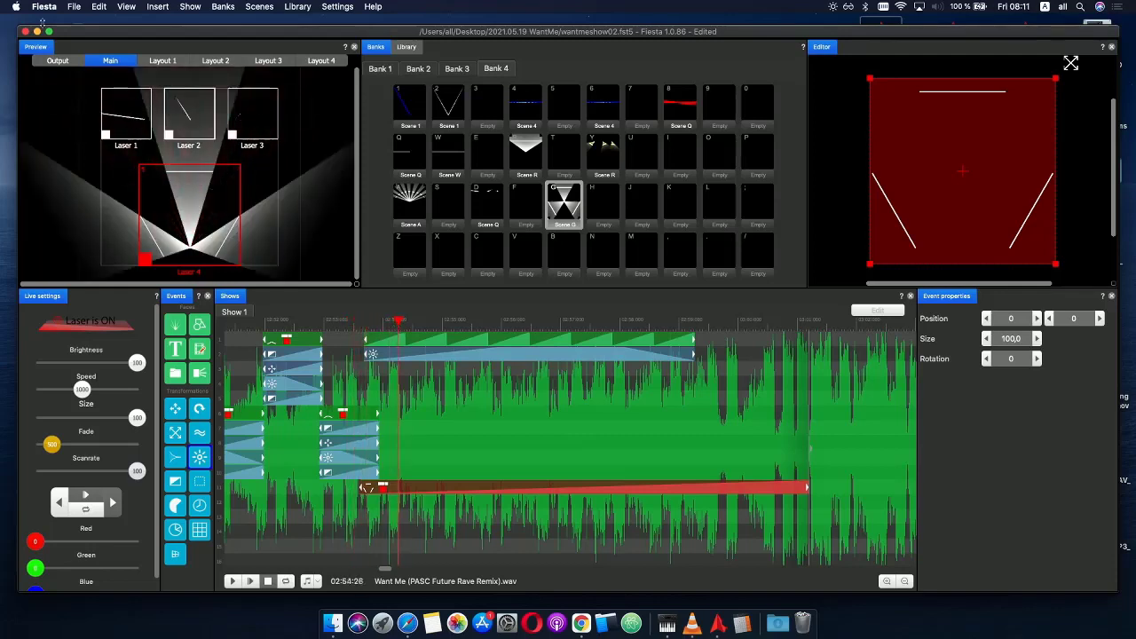
# - Save the show file and scrub through the start of the Scene G event to 02:54:12
pyautogui.click(74, 6)
pyautogui.click(89, 74)
pyautogui.moveTo(373, 329)
pyautogui.mouseDown()
pyautogui.moveTo(360, 327)
pyautogui.moveTo(389, 327)
pyautogui.mouseUp()
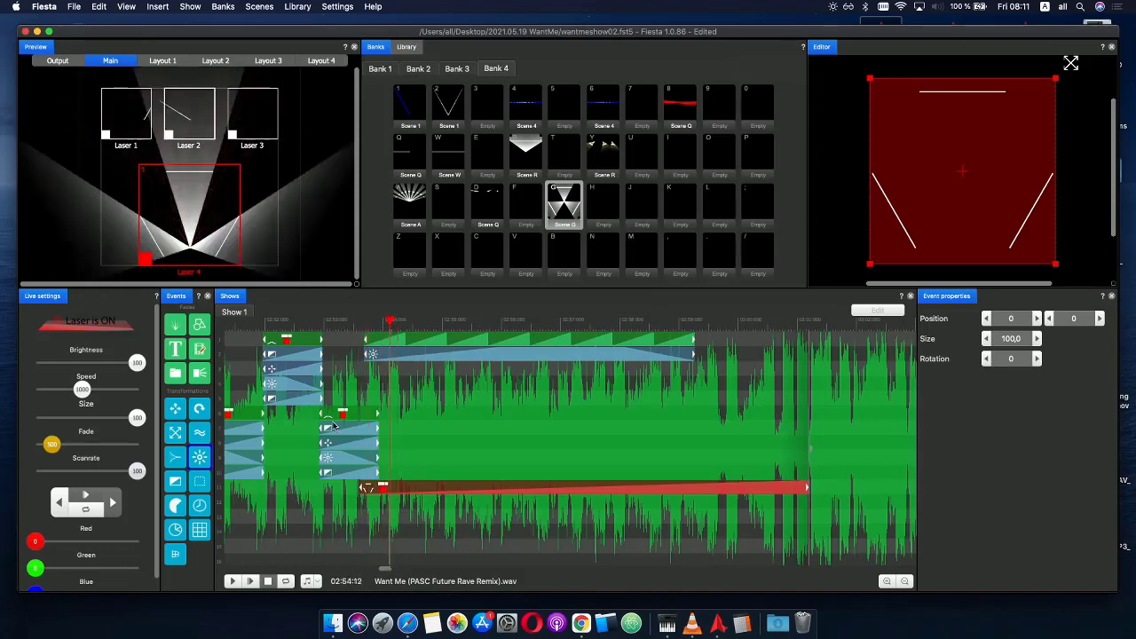
# - Copy the red colour event from track 7 to track 12 under Scene G, starting at 02:53:60, and stretch it to 03:01:20
pyautogui.press('super+c')
pyautogui.click(358, 464)
pyautogui.press('super+v')
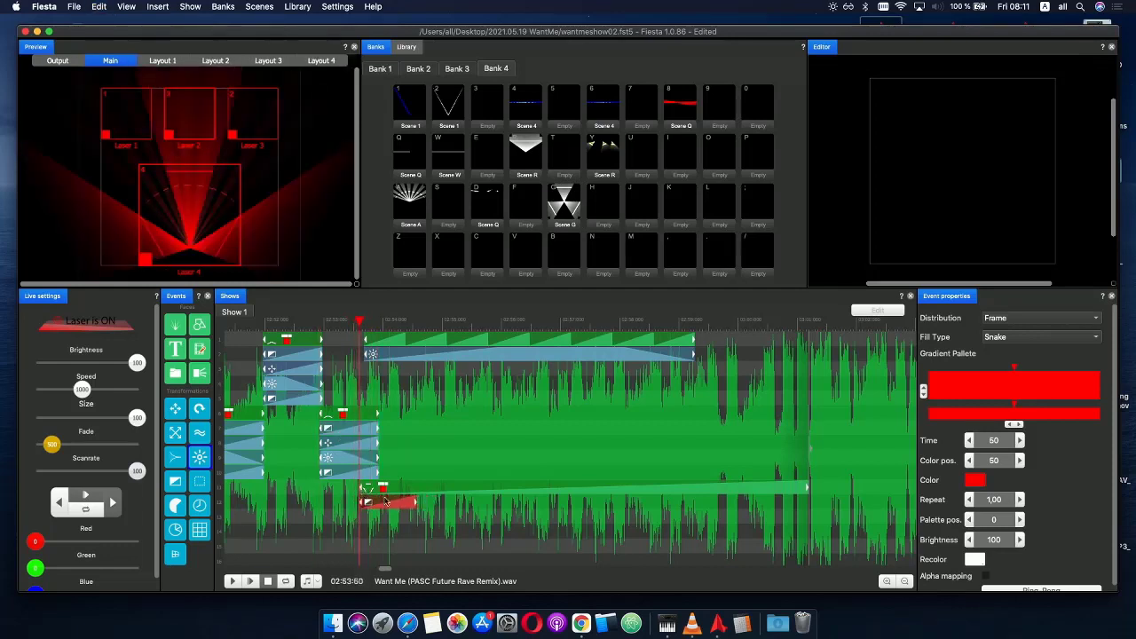
pyautogui.moveTo(414, 504); pyautogui.dragTo(806, 487)
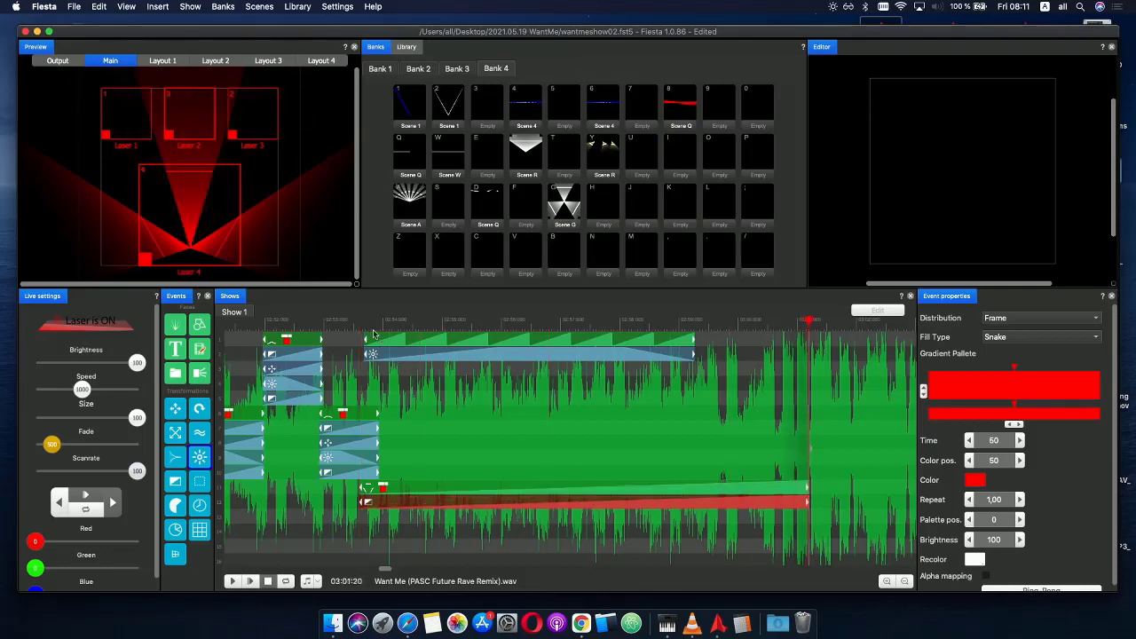
# - Copy the brightness event from track 9 to track 13, starting with Scene G at 02:53:60, and shorten it to end at 02:54:32
pyautogui.moveTo(357, 322); pyautogui.dragTo(386, 322)
pyautogui.press('super+v')
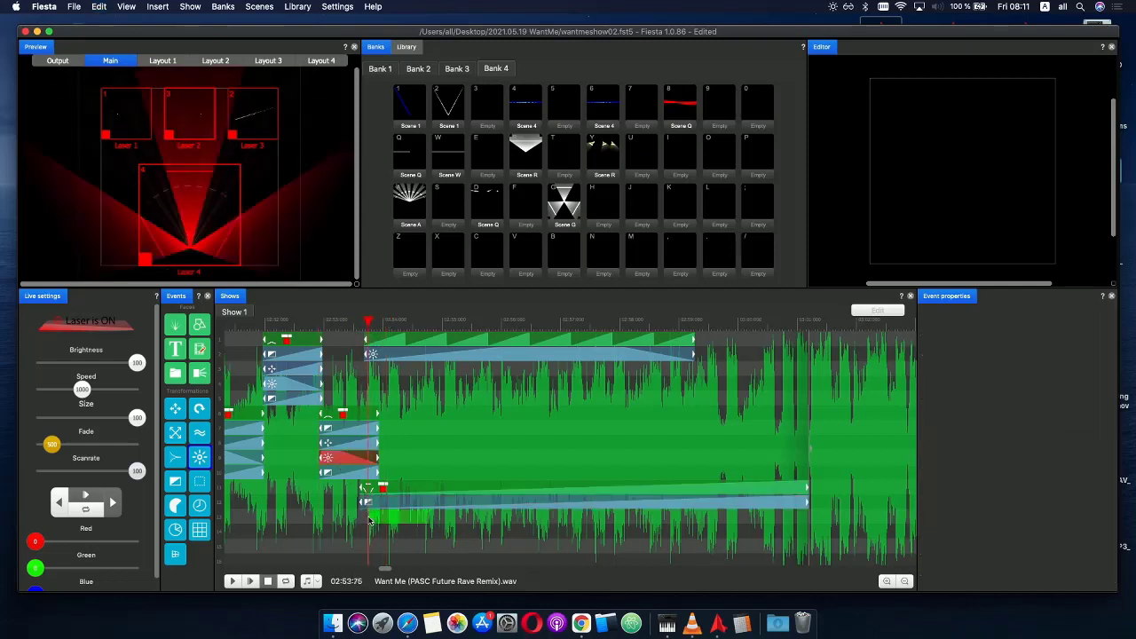
pyautogui.moveTo(398, 516)
pyautogui.mouseDown()
pyautogui.moveTo(367, 515)
pyautogui.moveTo(402, 509)
pyautogui.mouseUp()
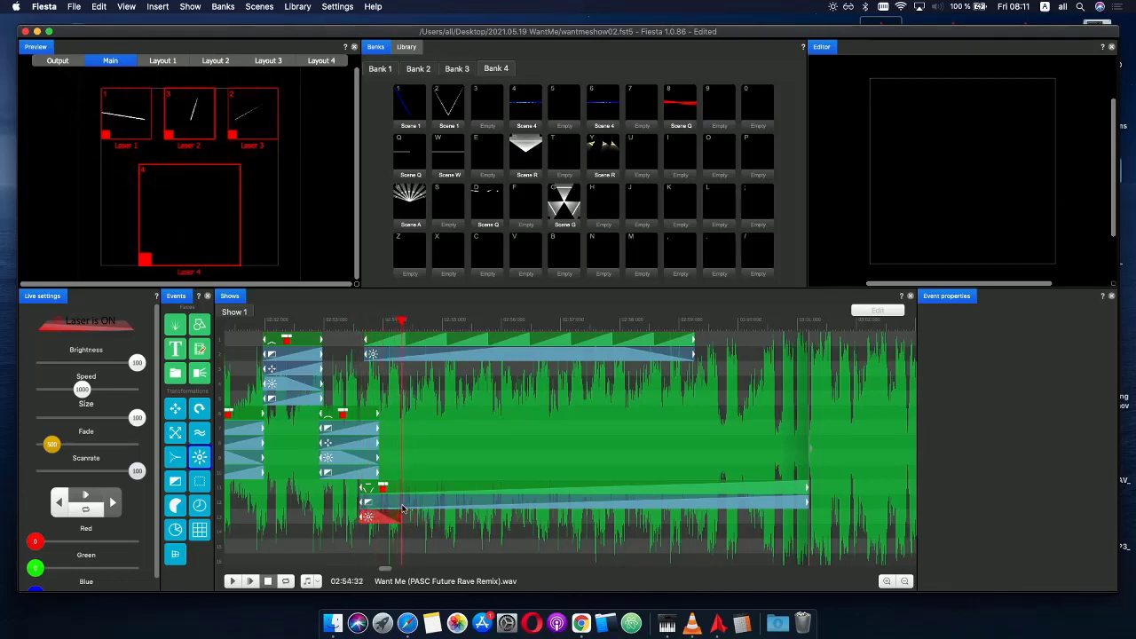
# - Reshape the track 13 brightness curve into a flash that peaks at 100 at time 4 and fades straight to 0
pyautogui.doubleClick(384, 522)
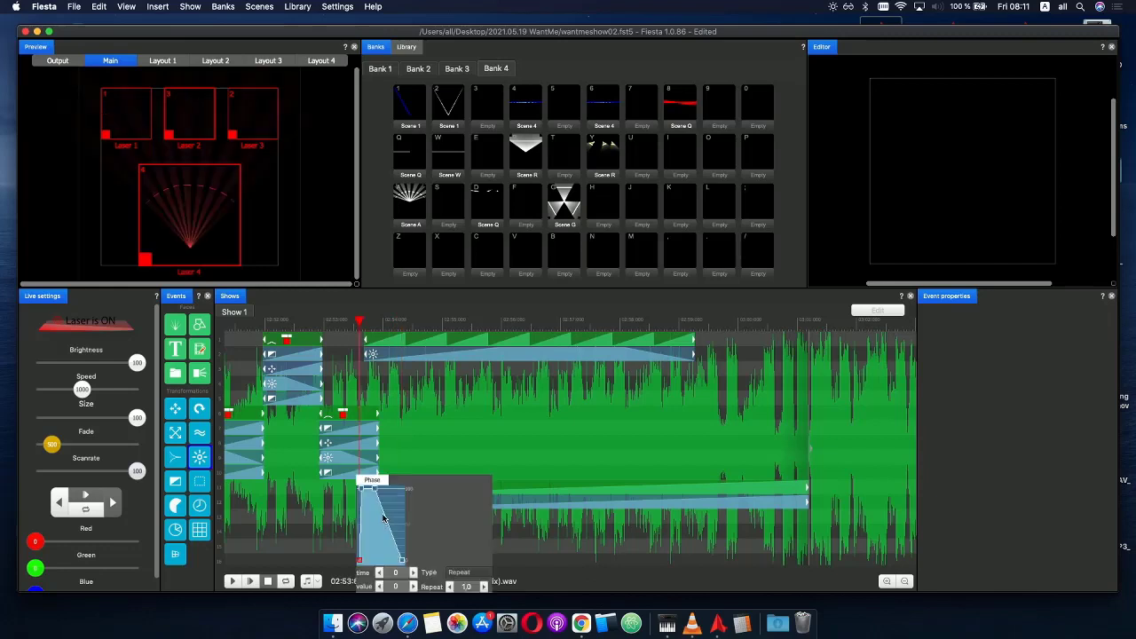
pyautogui.click(373, 364)
pyautogui.scroll(5, 320, 459)
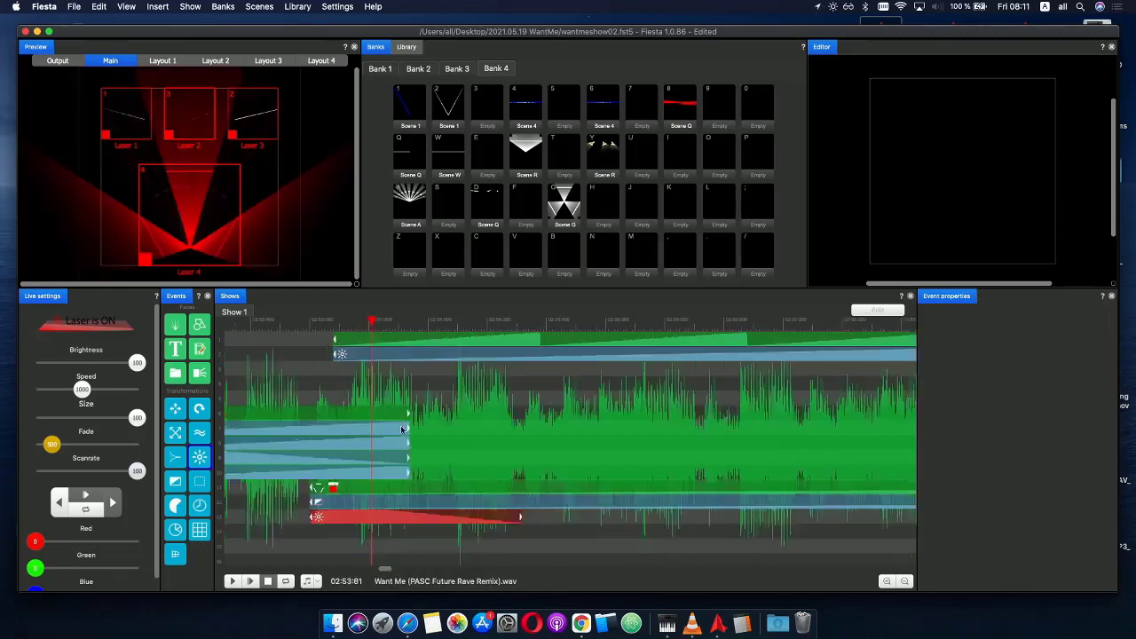
pyautogui.moveTo(257, 325); pyautogui.dragTo(403, 327)
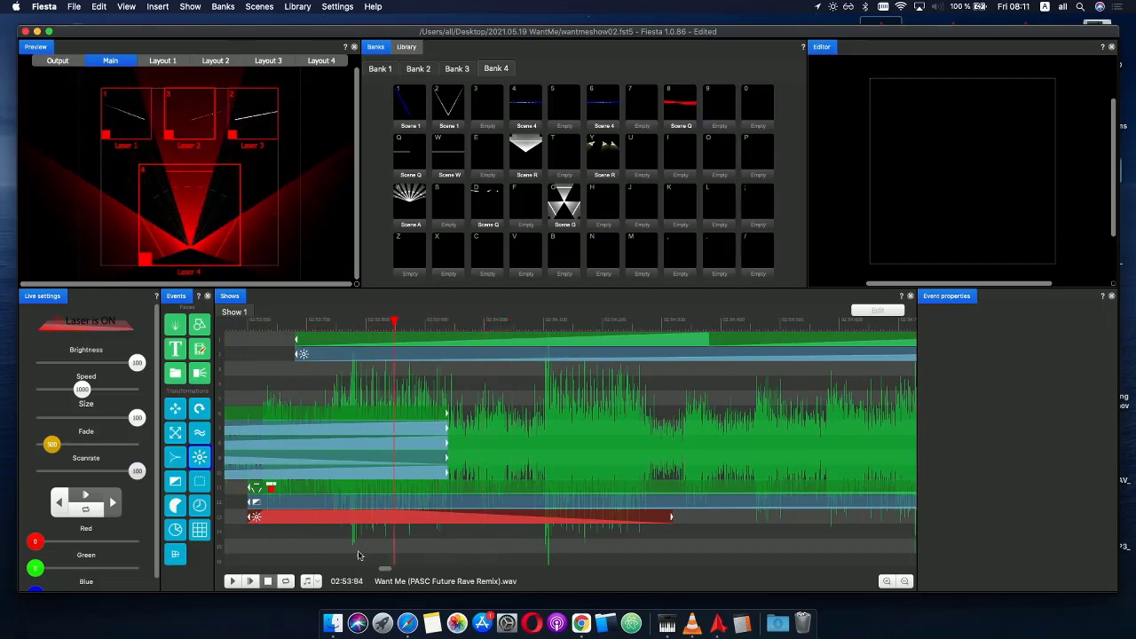
pyautogui.doubleClick(371, 518)
pyautogui.moveTo(401, 494); pyautogui.dragTo(392, 507)
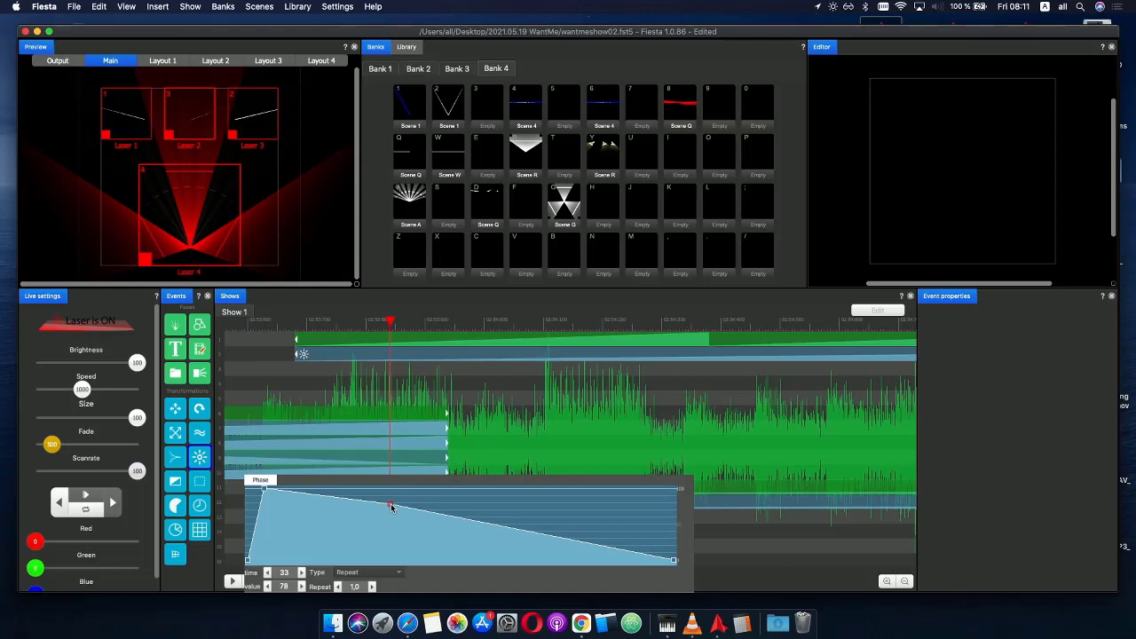
pyautogui.rightClick(392, 507)
pyautogui.click(395, 508)
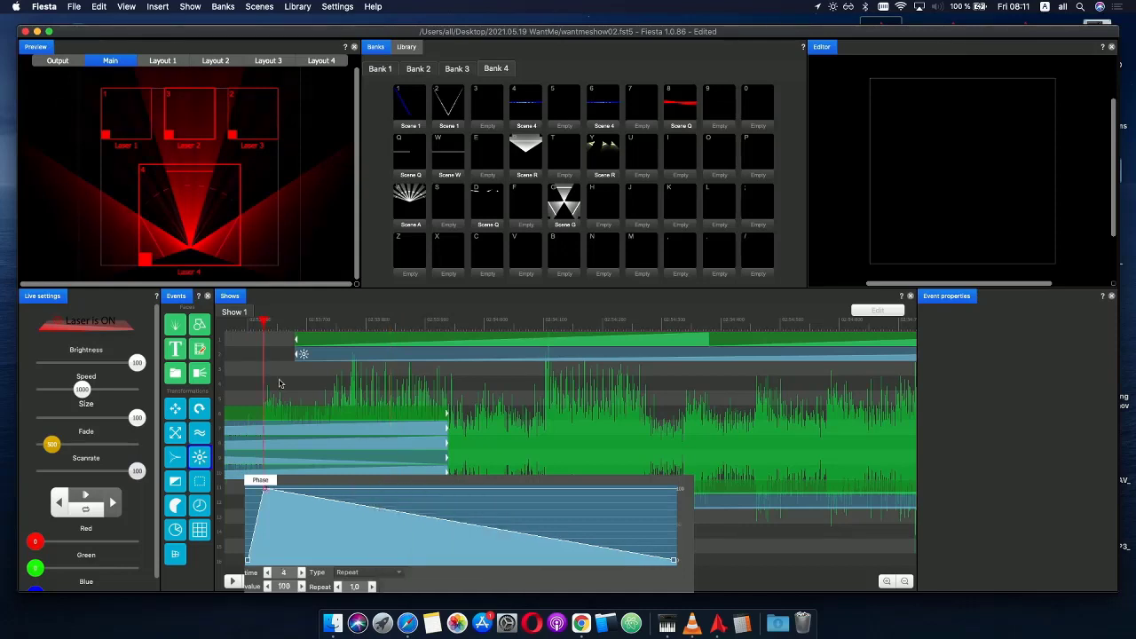
# - Play the show from just before Scene G to check the flash, and stop playback
pyautogui.click(263, 330)
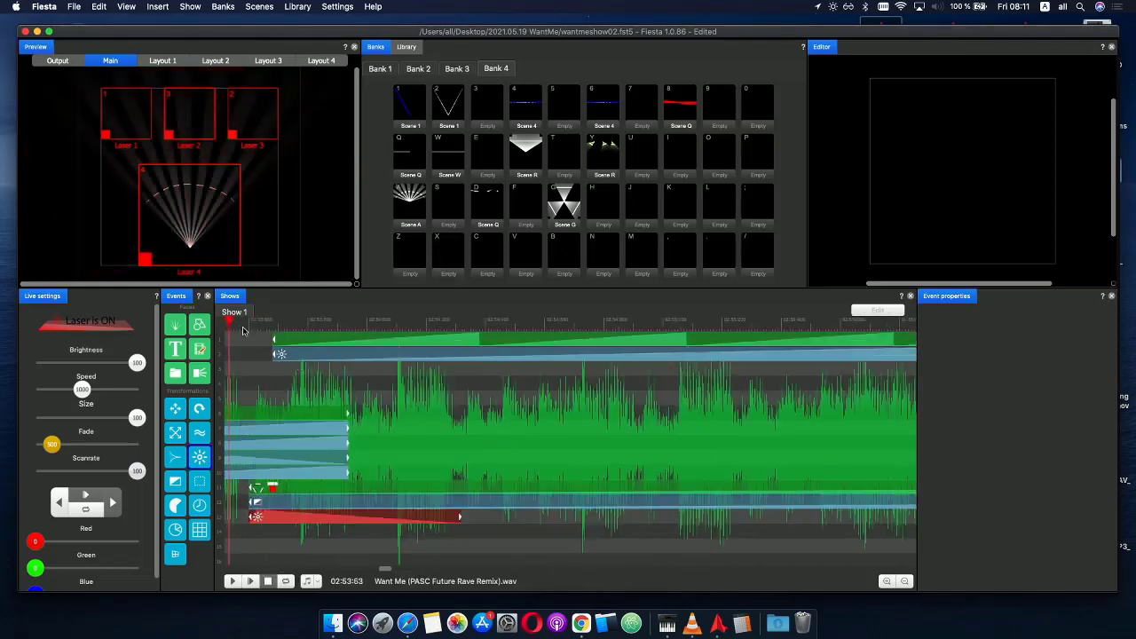
pyautogui.click(251, 584)
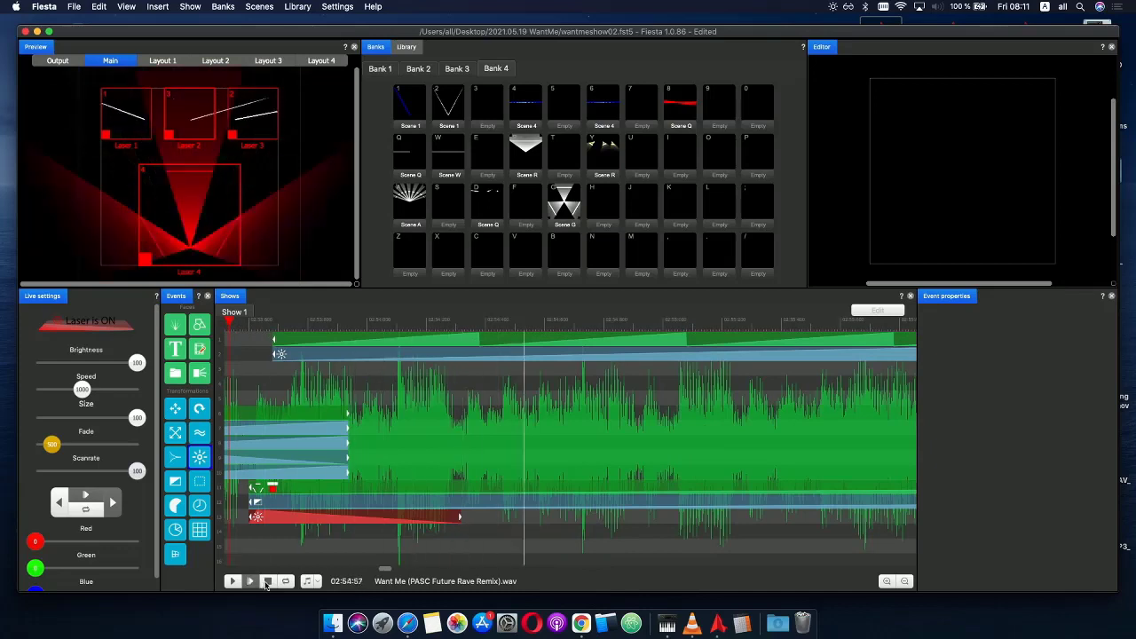
pyautogui.click(267, 582)
# - Paste a second copy of the brightness event on track 13, directly after the first flash at 02:54:32
pyautogui.scroll(-3, 426, 519)
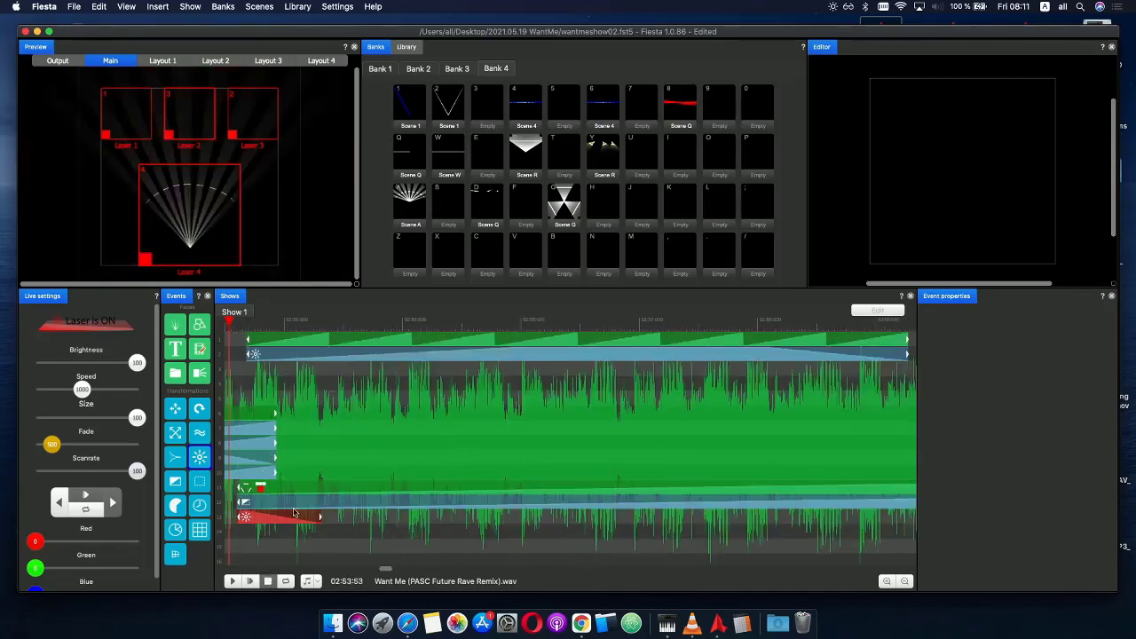
pyautogui.click(338, 523)
pyautogui.press('super+v')
pyautogui.moveTo(365, 520)
pyautogui.mouseDown()
pyautogui.moveTo(269, 533)
pyautogui.moveTo(405, 531)
pyautogui.moveTo(380, 517)
pyautogui.mouseUp()
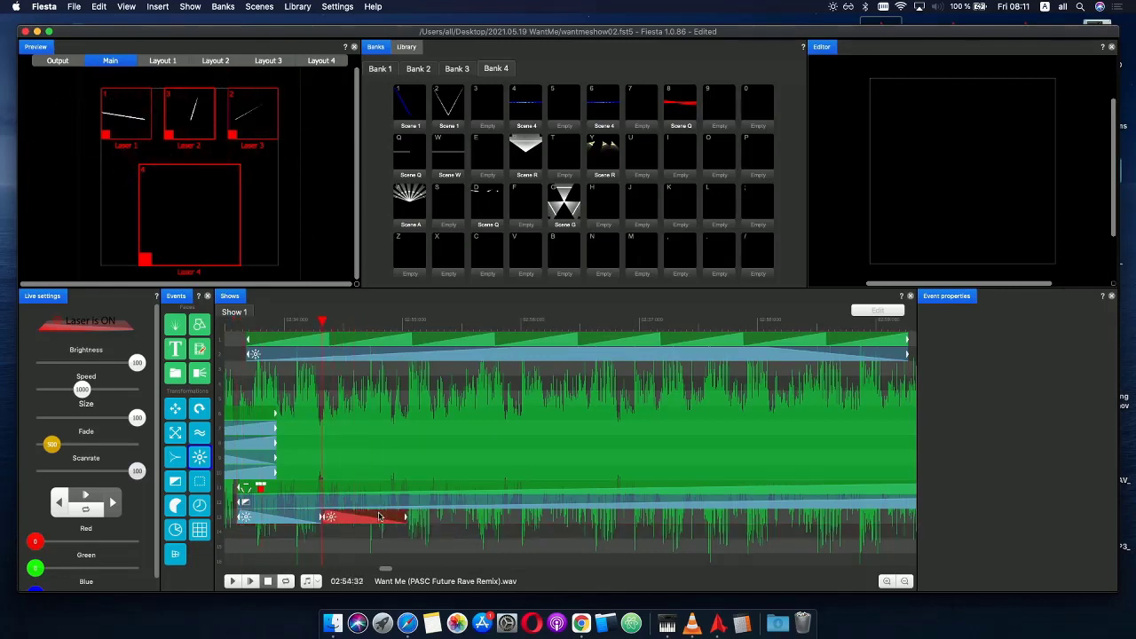
# - Remove the peak point from the second brightness event so its curve stays at 0, and shorten the event to end at 02:54:66
pyautogui.doubleClick(366, 522)
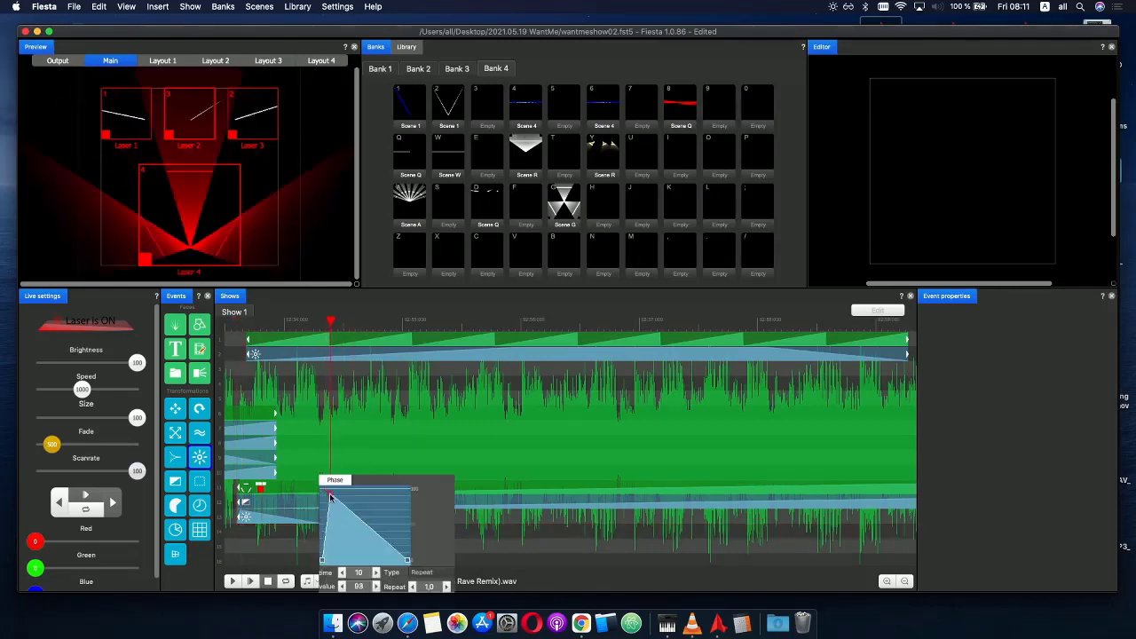
pyautogui.rightClick(330, 493)
pyautogui.click(344, 537)
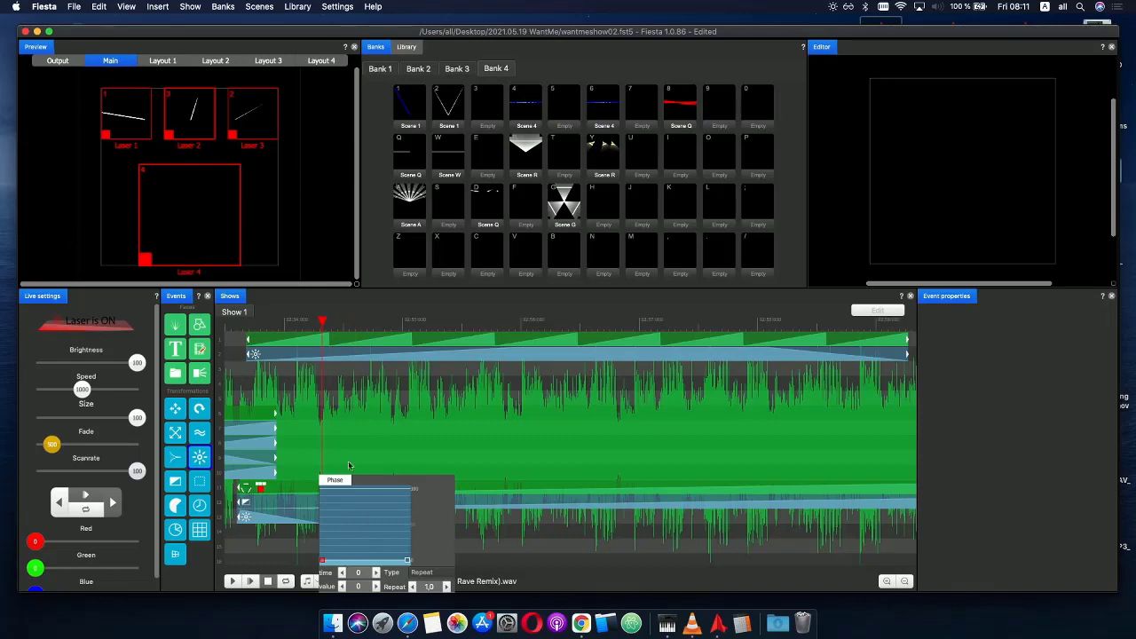
pyautogui.moveTo(318, 340); pyautogui.dragTo(357, 330)
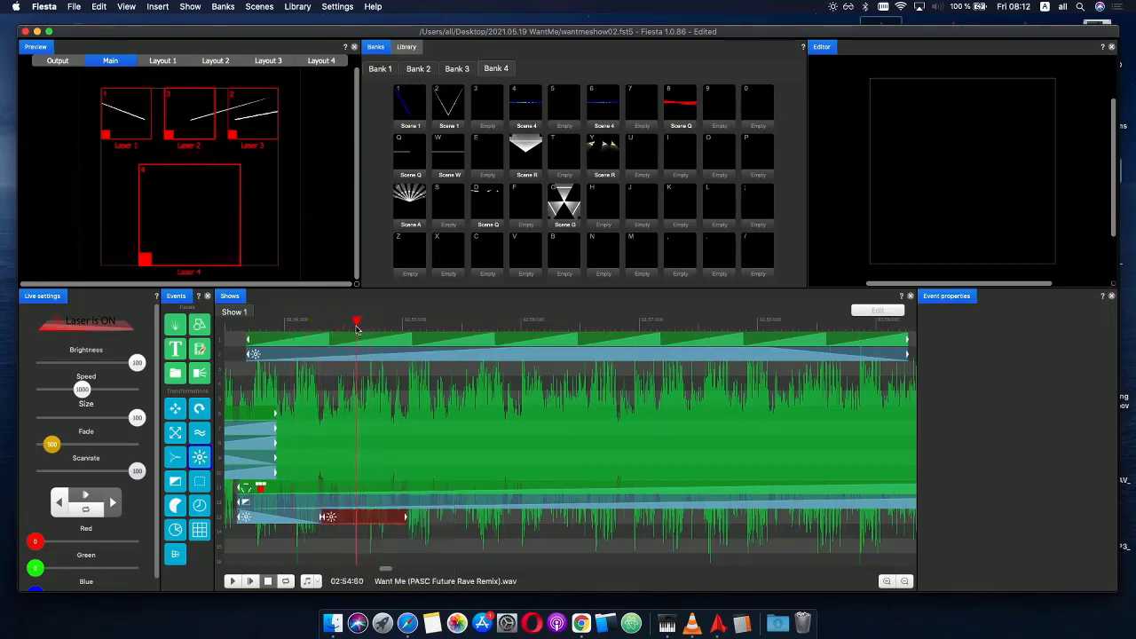
pyautogui.click(367, 520)
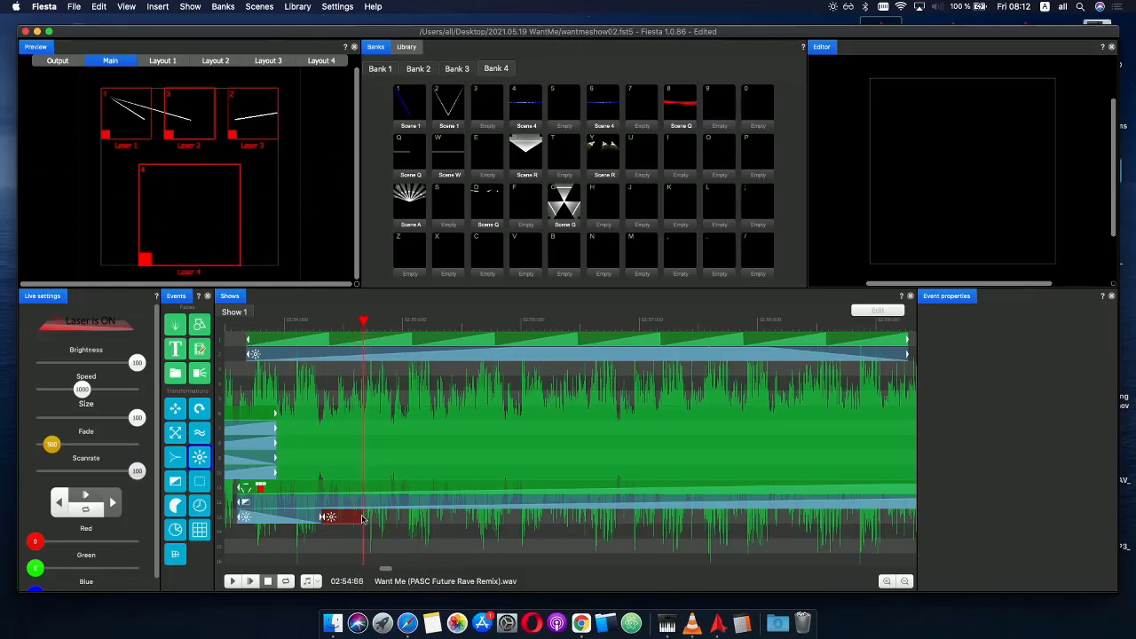
pyautogui.moveTo(363, 519)
pyautogui.mouseDown()
pyautogui.moveTo(308, 520)
pyautogui.moveTo(376, 518)
pyautogui.moveTo(356, 515)
pyautogui.mouseUp()
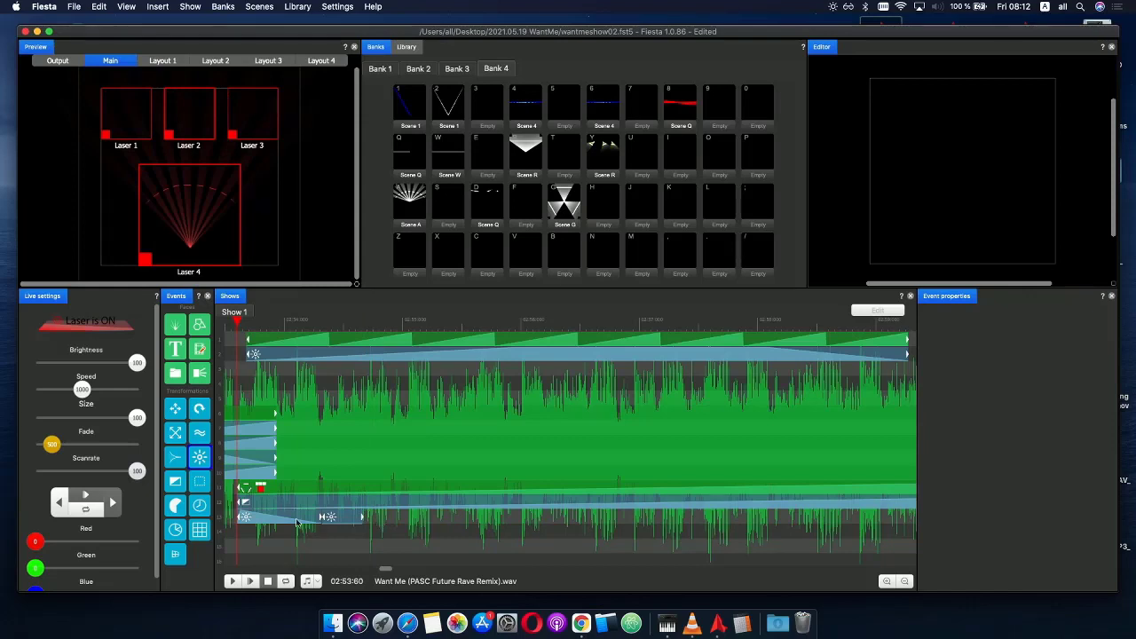
# - Copy the first flash event to track 13 directly after the dark event, at 02:54:67, and play back the sequence
pyautogui.click(295, 521)
pyautogui.press('super+c')
pyautogui.press('super+v')
pyautogui.click(403, 517)
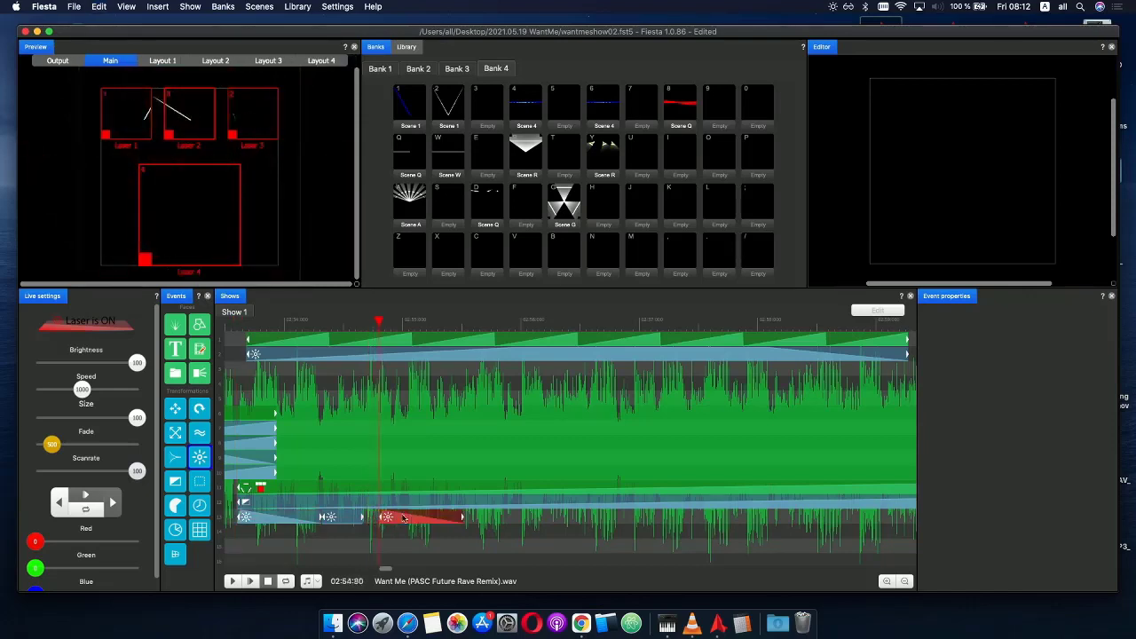
pyautogui.moveTo(403, 517); pyautogui.dragTo(384, 517)
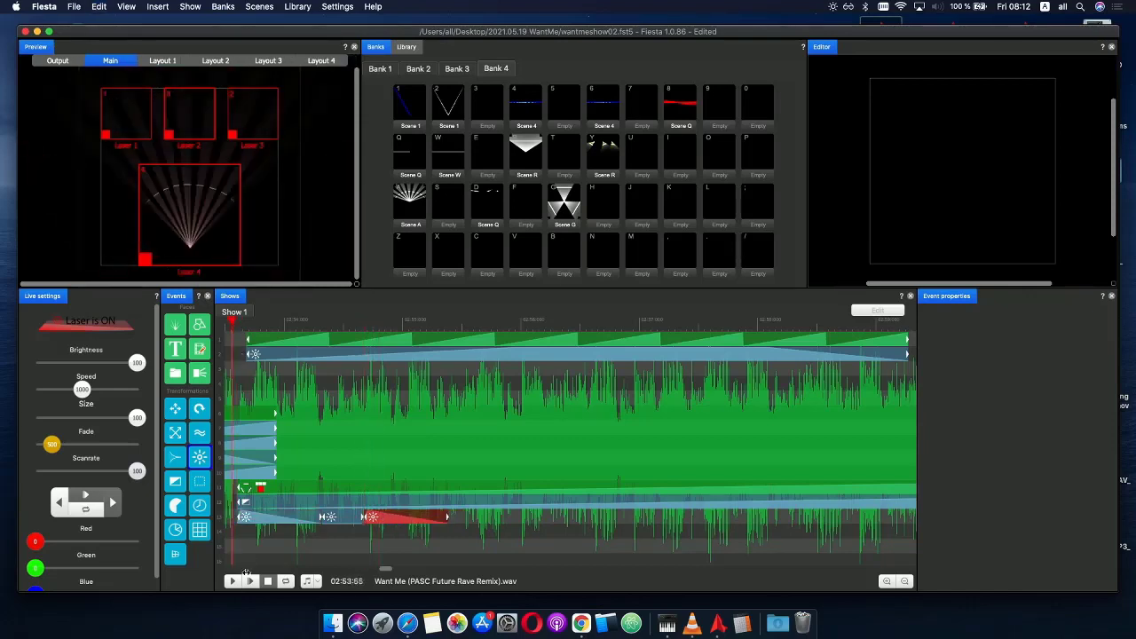
pyautogui.click(250, 582)
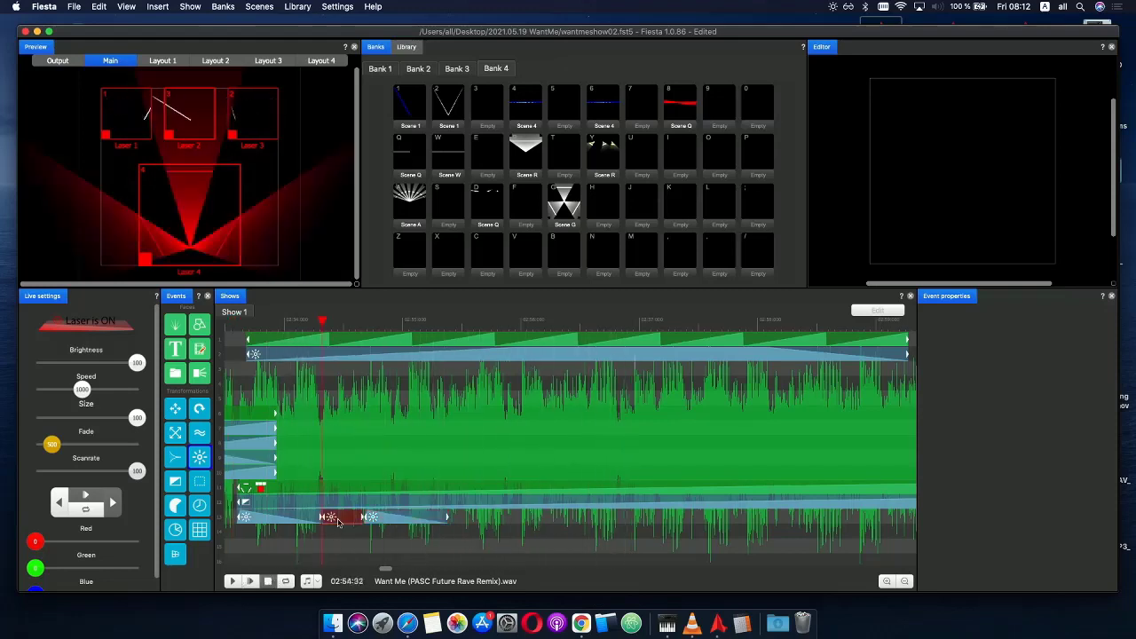
# - Copy the dark event to track 13 directly after the second flash, at 02:55:39, and shorten it to end at 02:55:60
pyautogui.click(456, 519)
pyautogui.moveTo(476, 520); pyautogui.dragTo(469, 520)
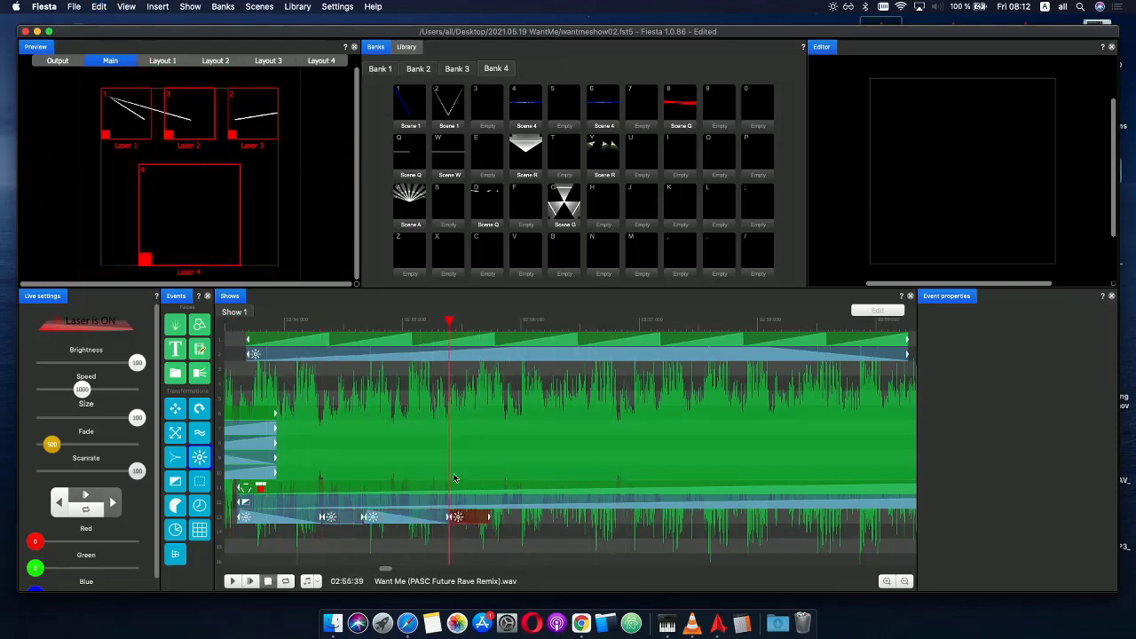
pyautogui.moveTo(450, 330); pyautogui.dragTo(478, 332)
pyautogui.moveTo(481, 518)
pyautogui.mouseDown()
pyautogui.moveTo(467, 518)
pyautogui.moveTo(484, 515)
pyautogui.mouseUp()
# - Copy the second flash event on track 13
pyautogui.click(408, 520)
pyautogui.press('super+c')
pyautogui.press('super+v')
pyautogui.click(521, 522)
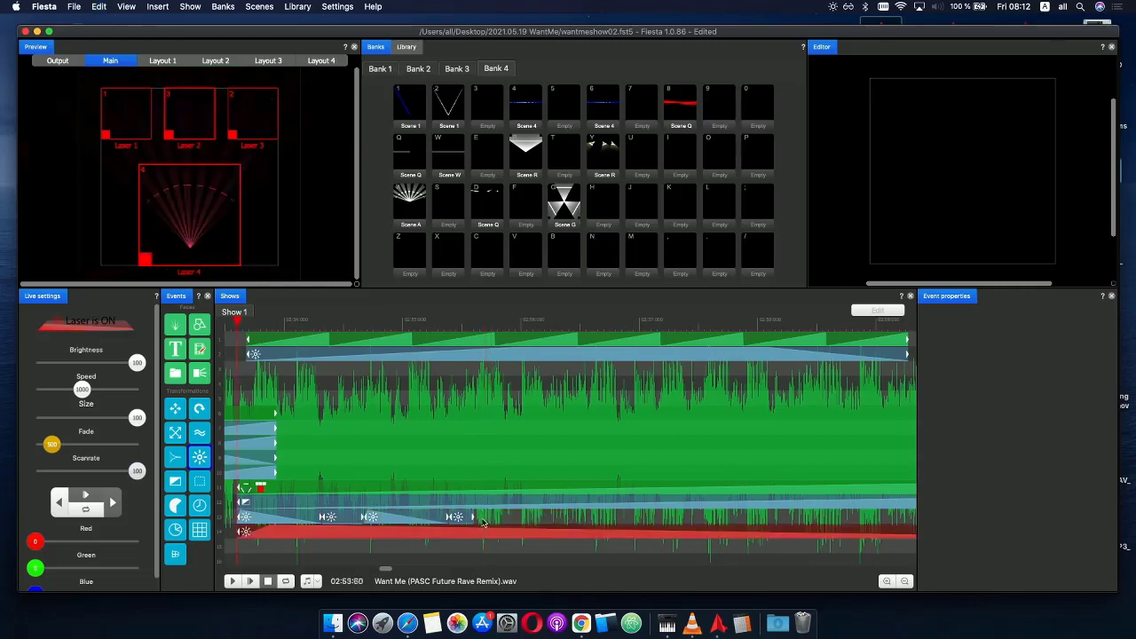
pyautogui.press('Delete')
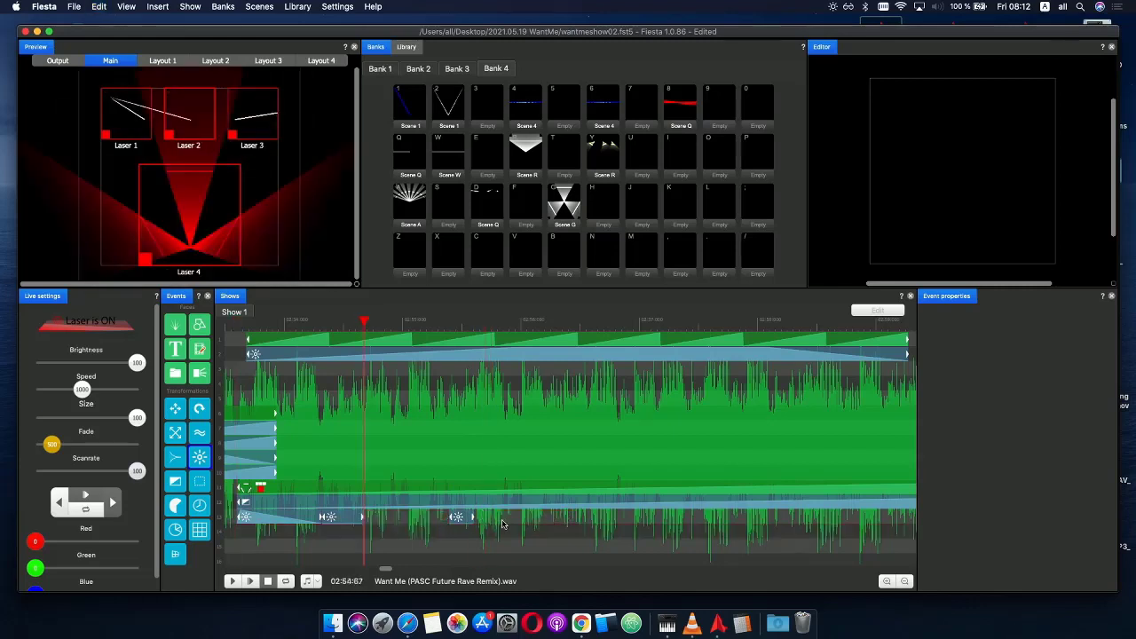
pyautogui.click(388, 523)
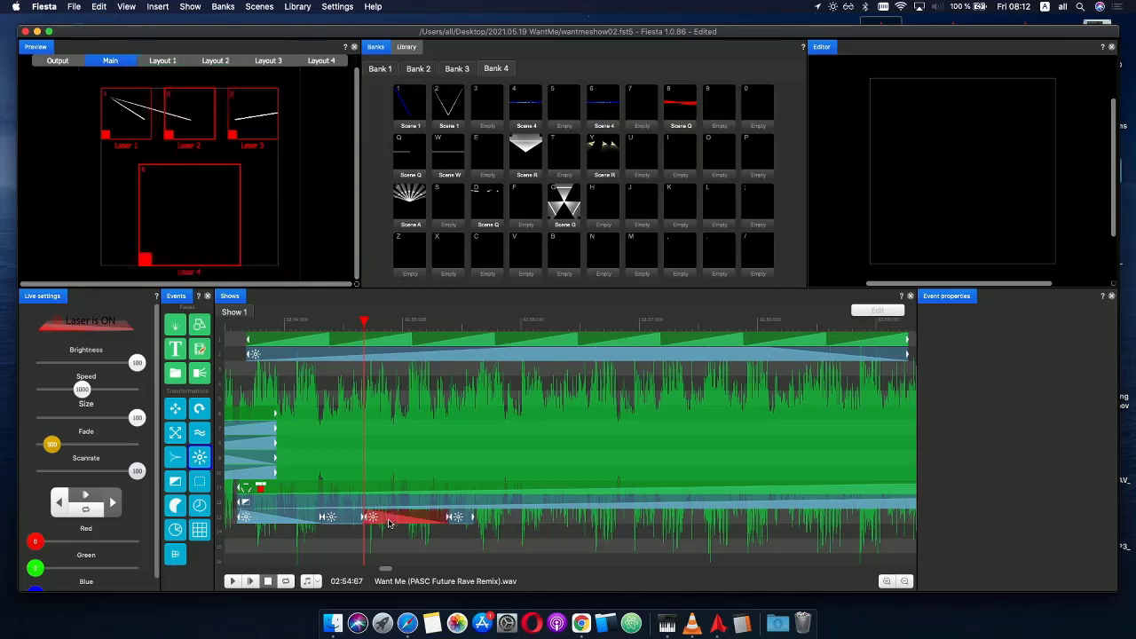
pyautogui.press('super+z')
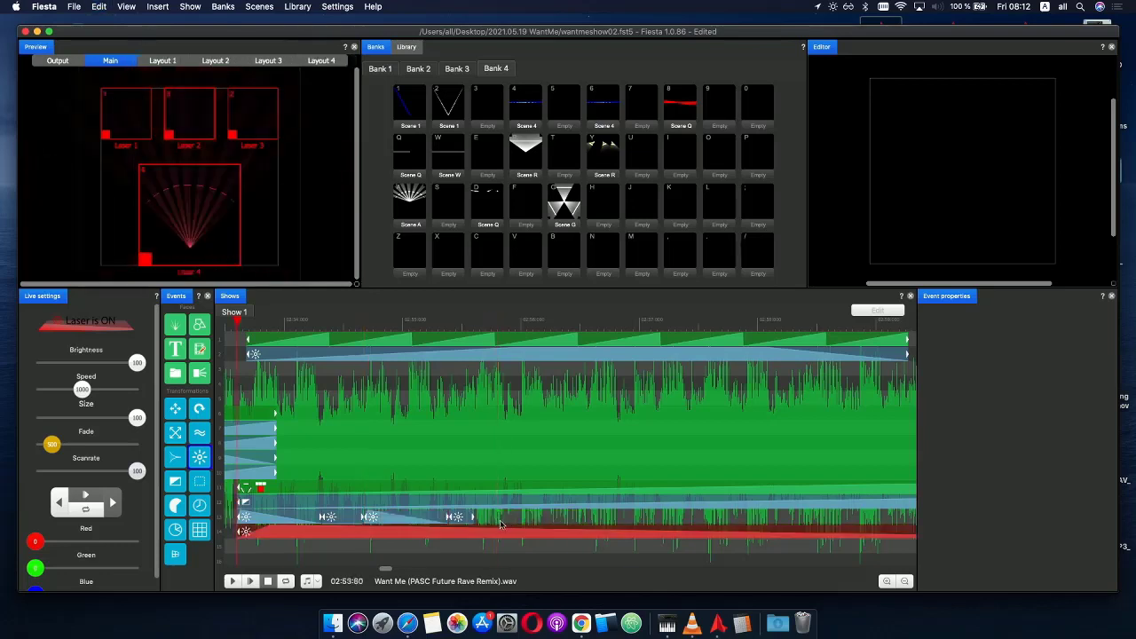
pyautogui.press('Delete')
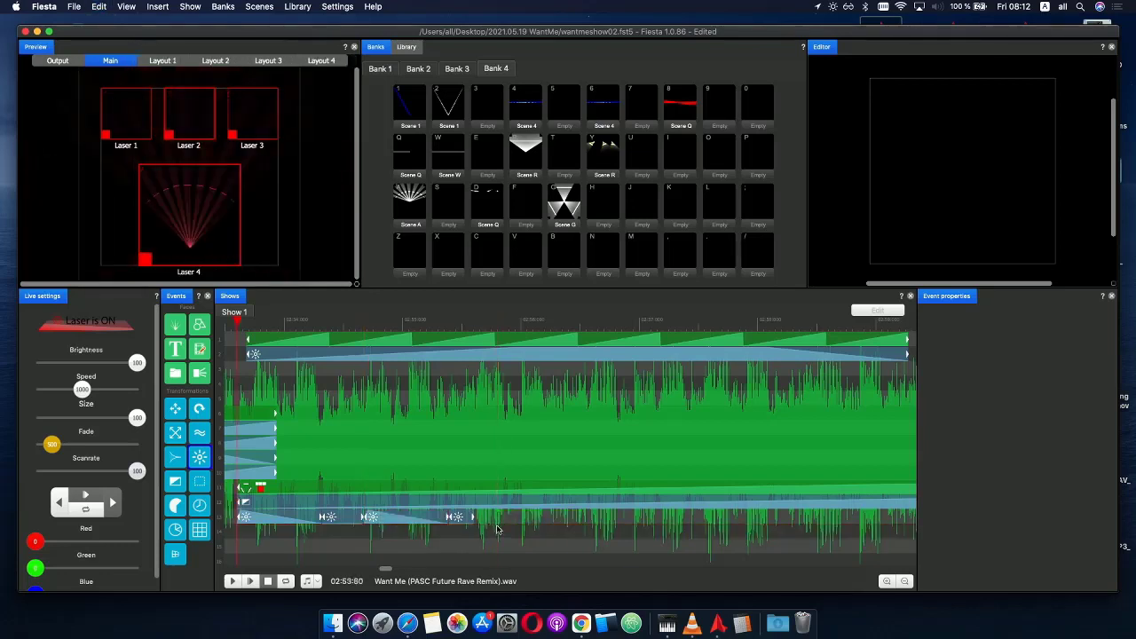
# - Paste the copied flash on track 13 and move it directly after the second dark event, to 02:55:60
pyautogui.click(509, 523)
pyautogui.press('super+v')
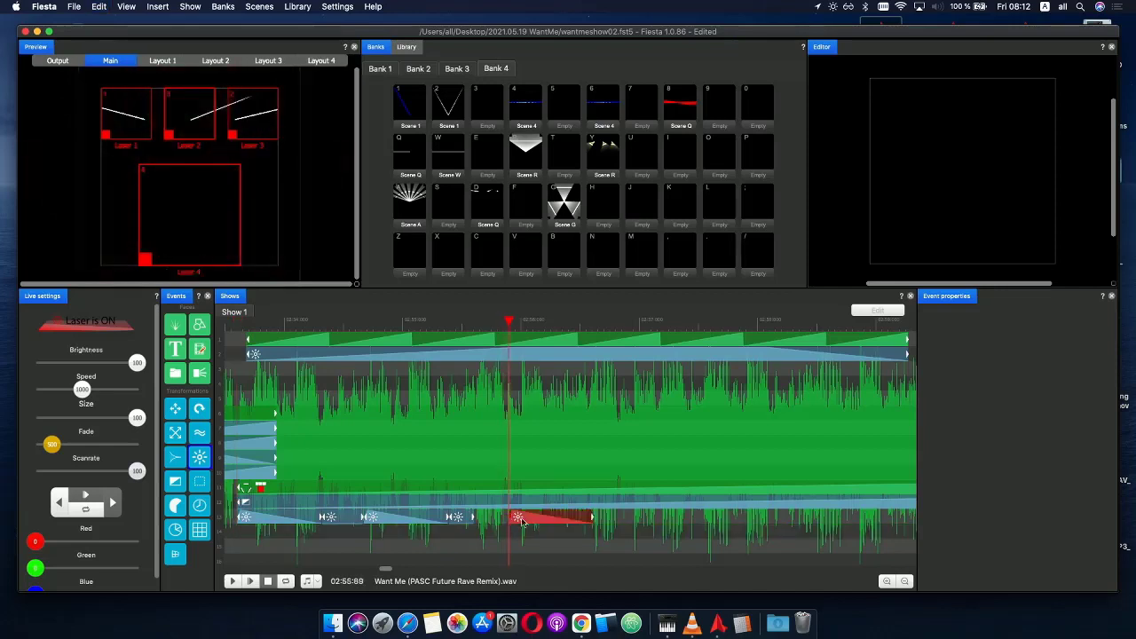
pyautogui.moveTo(522, 522); pyautogui.dragTo(486, 517)
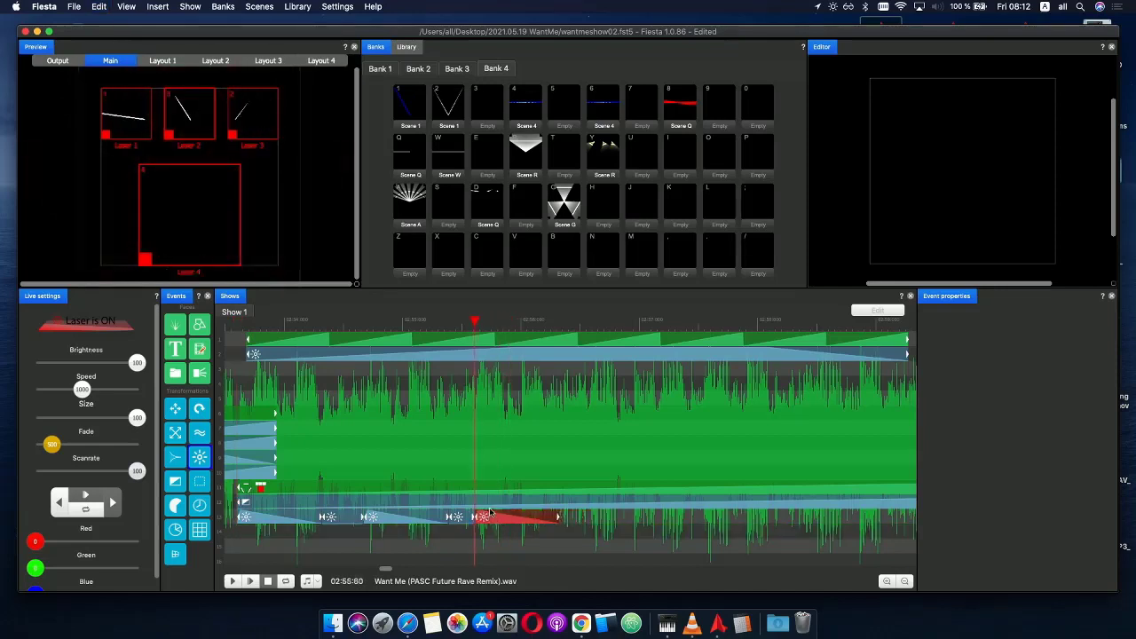
# - Scrub through the third flash to 02:56:04 and lower the peak of its brightness curve to about 69 at time 6
pyautogui.moveTo(475, 321); pyautogui.dragTo(527, 323)
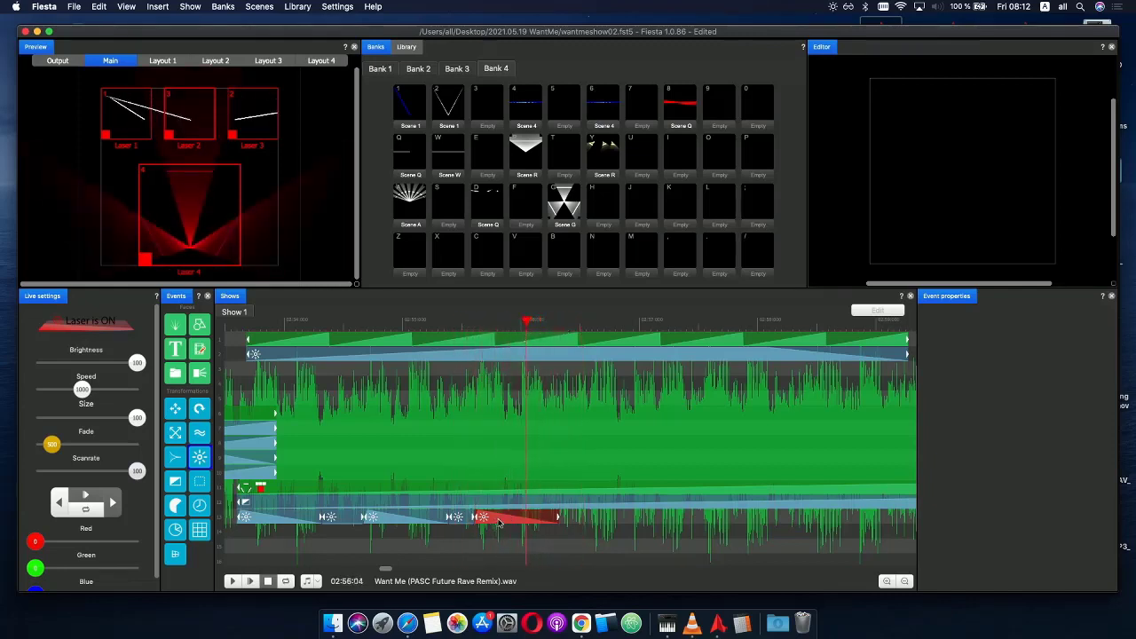
pyautogui.doubleClick(499, 523)
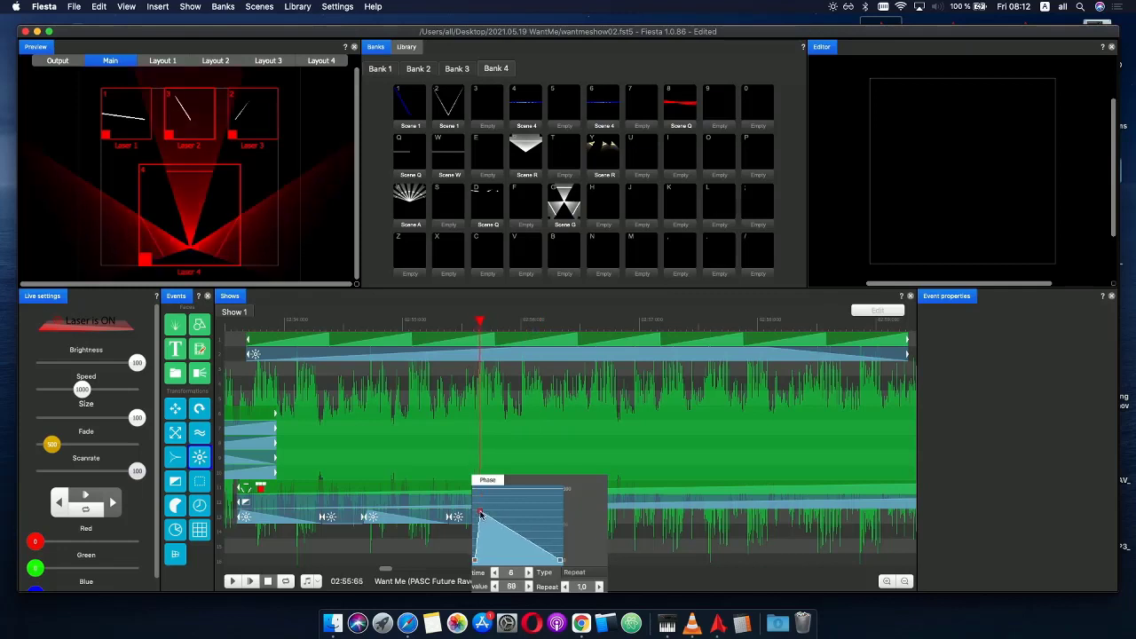
# - Play the flash sequence from the start of Scene G at 02:53:60, and return the playhead to the third flash
pyautogui.click(237, 329)
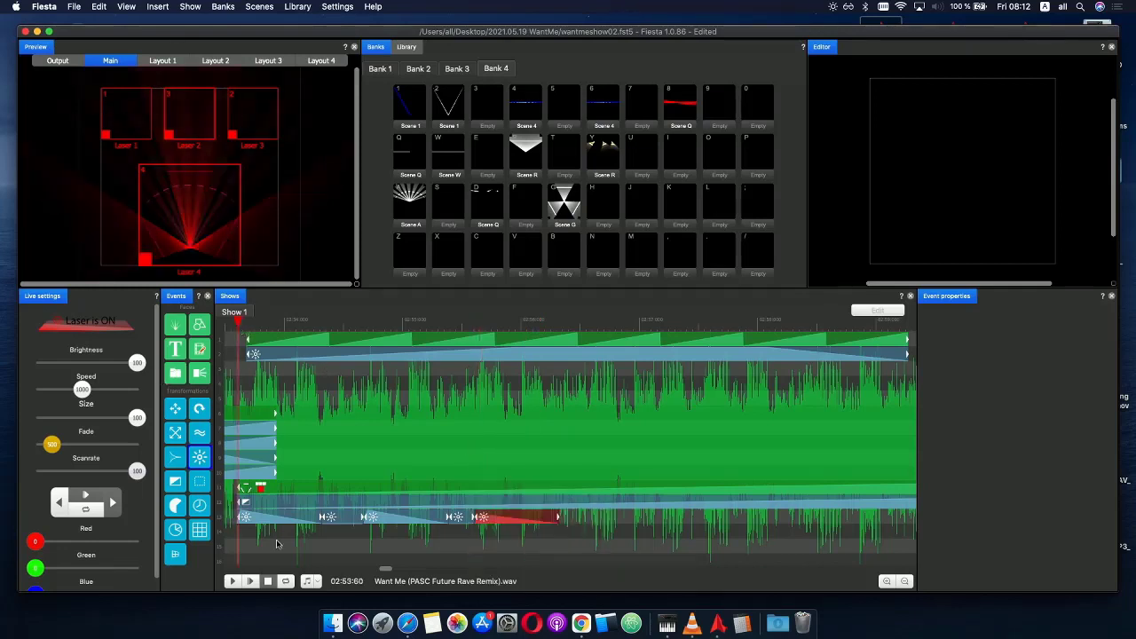
pyautogui.click(249, 582)
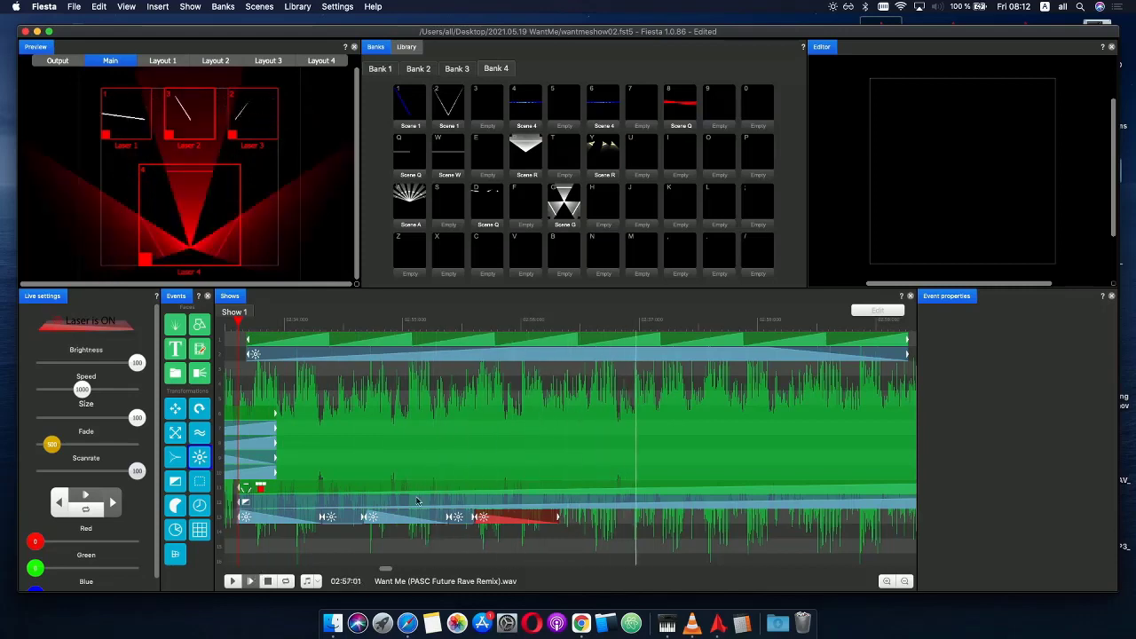
pyautogui.click(471, 324)
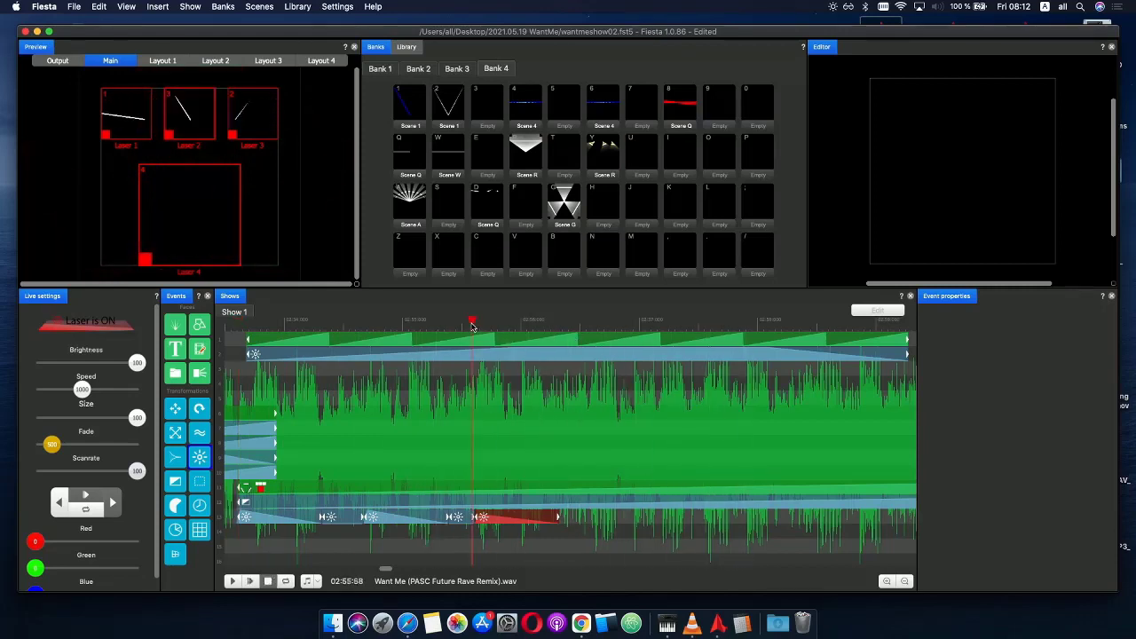
# - Copy the second dark event on track 13 and place the copy directly after the third flash
pyautogui.click(460, 521)
pyautogui.press('super+c')
pyautogui.click(573, 525)
pyautogui.press('super+v')
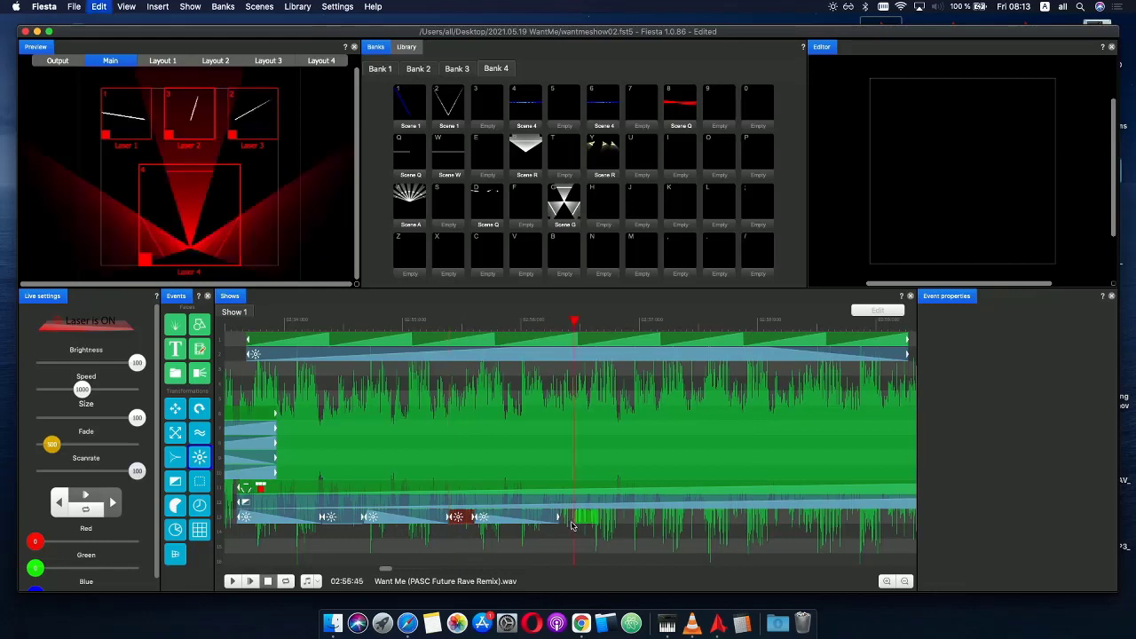
pyautogui.click(585, 522)
pyautogui.moveTo(584, 521); pyautogui.dragTo(564, 518)
# - Place a copy of the third flash on track 13 at 02:56:60 and extend the preceding dark event up to it
pyautogui.moveTo(566, 325); pyautogui.dragTo(683, 340)
pyautogui.click(531, 523)
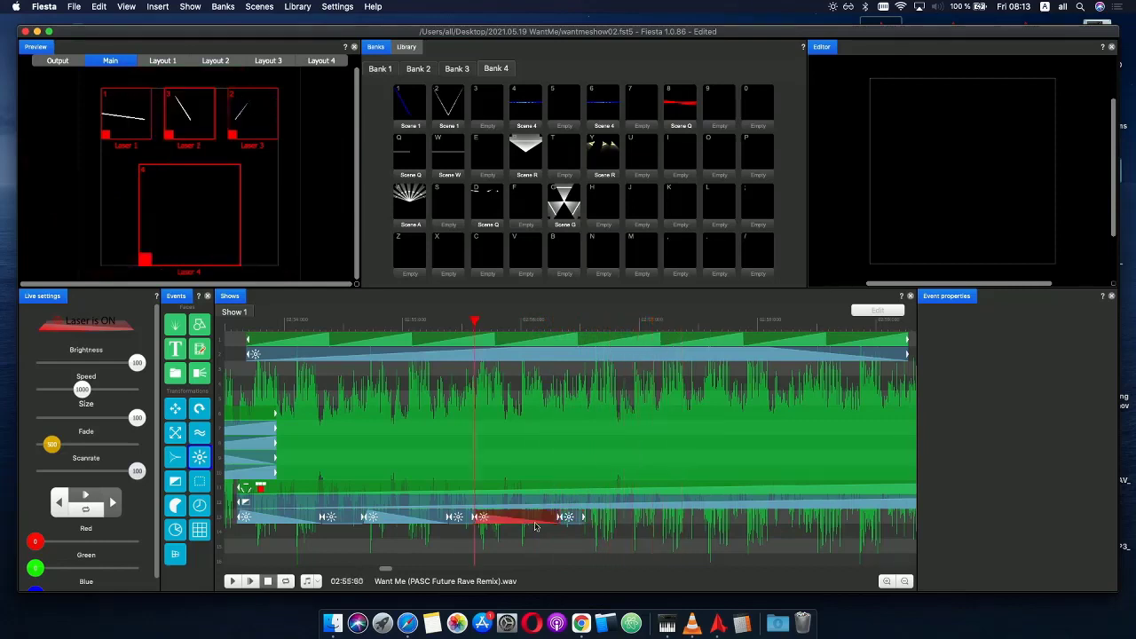
pyautogui.click(598, 522)
pyautogui.press('super+v')
pyautogui.moveTo(608, 522); pyautogui.dragTo(651, 518)
pyautogui.scroll(3, 648, 437)
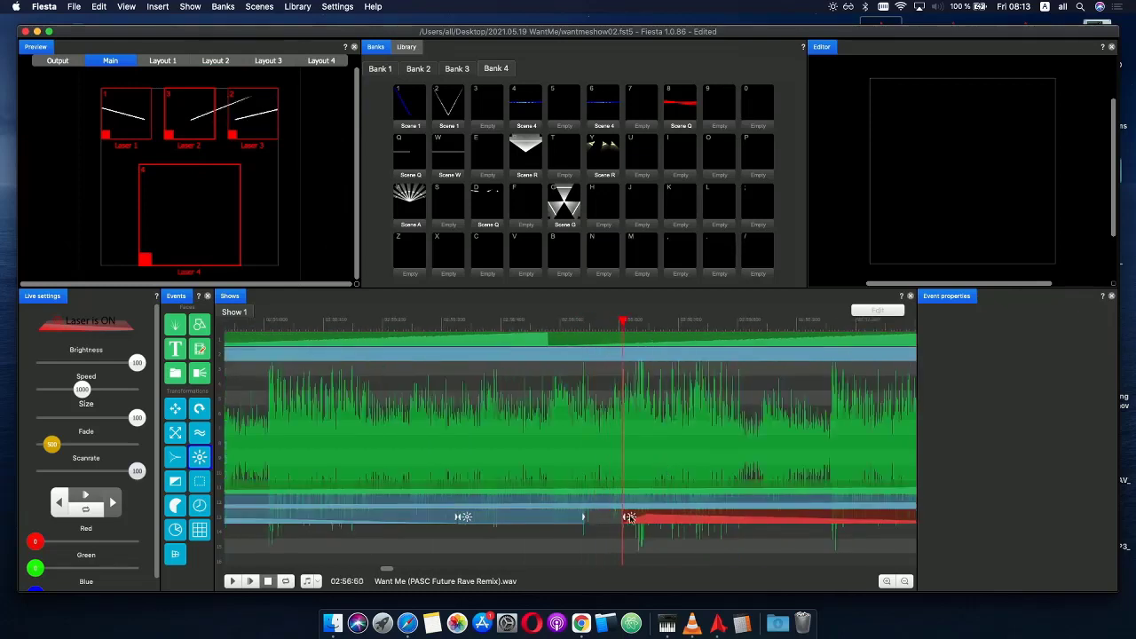
pyautogui.scroll(-5, 584, 521)
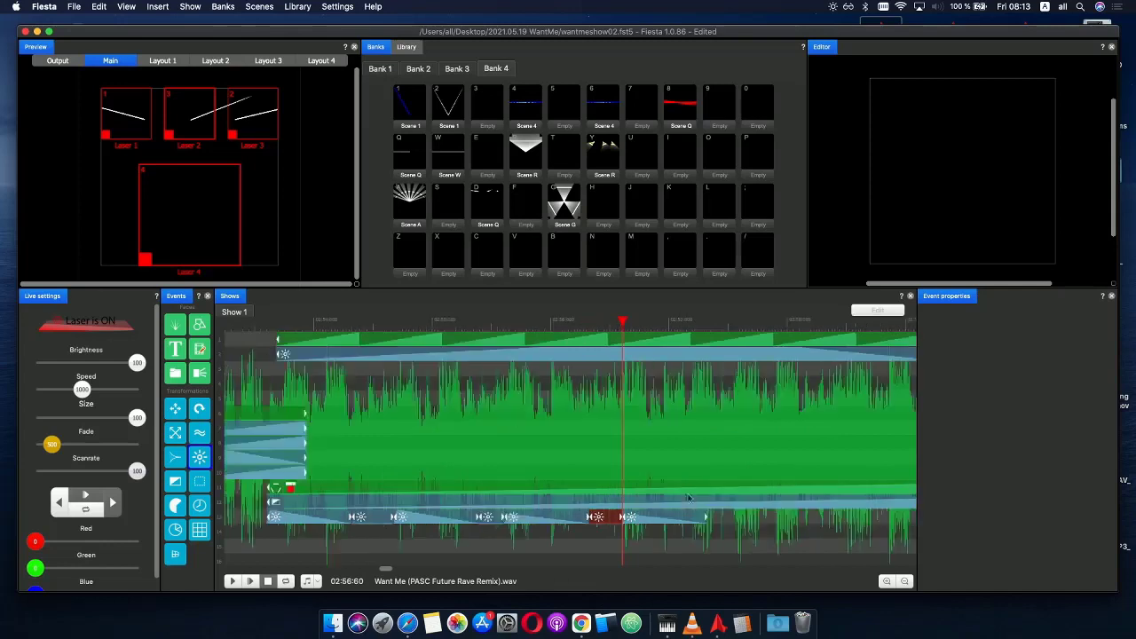
# - Lengthen the fourth flash on track 13 so that it ends at 02:57:43
pyautogui.moveTo(660, 326)
pyautogui.mouseDown()
pyautogui.moveTo(918, 326)
pyautogui.moveTo(594, 331)
pyautogui.moveTo(641, 336)
pyautogui.mouseUp()
pyautogui.scroll(2, 748, 460)
pyautogui.moveTo(644, 517); pyautogui.dragTo(797, 524)
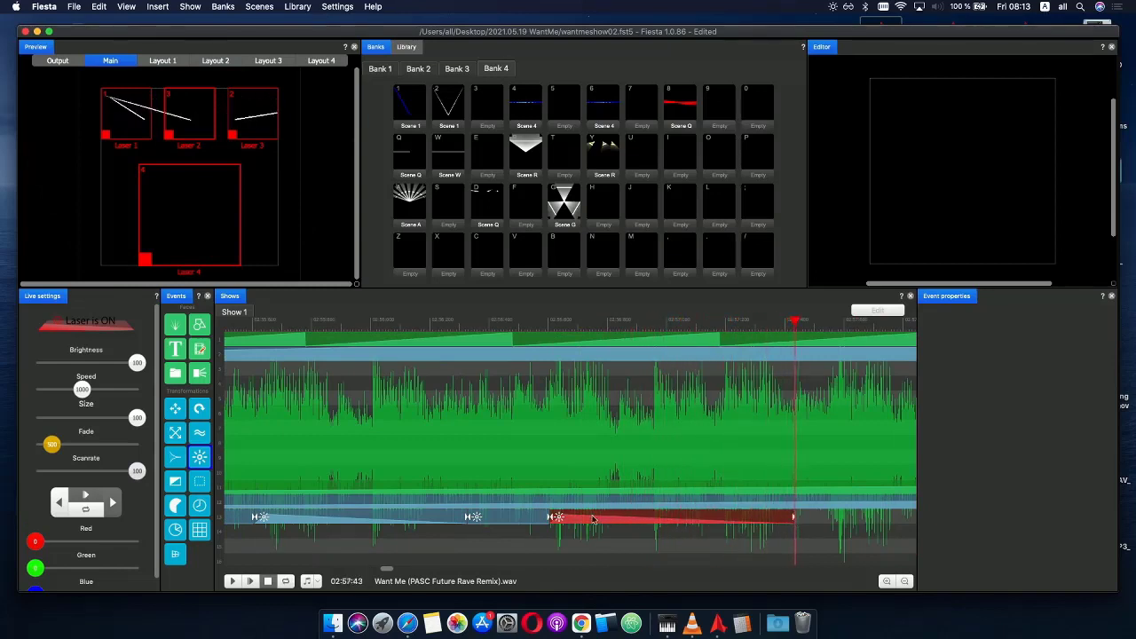
# - Raise the first peak of the fourth flash's brightness curve to about 98 at time 6 and add two more dips and peaks
pyautogui.doubleClick(593, 519)
pyautogui.moveTo(563, 513); pyautogui.dragTo(562, 491)
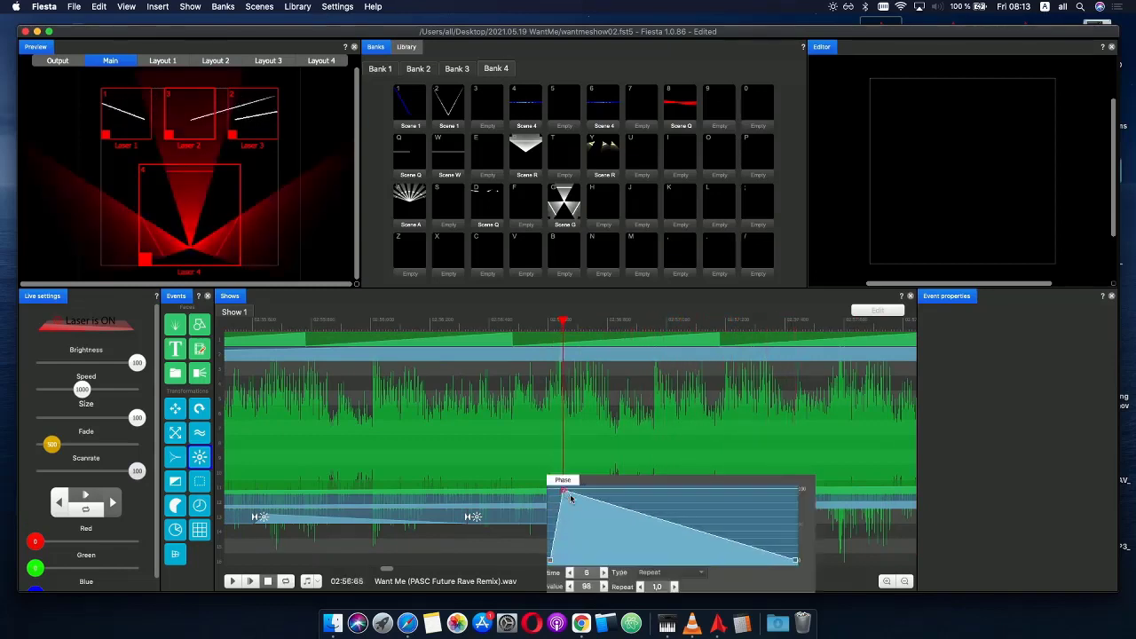
pyautogui.click(583, 533)
pyautogui.moveTo(583, 533); pyautogui.dragTo(650, 489)
# - Play the flash sequence on track 13 from the start of Scene G through the reshaped fourth flash
pyautogui.click(479, 321)
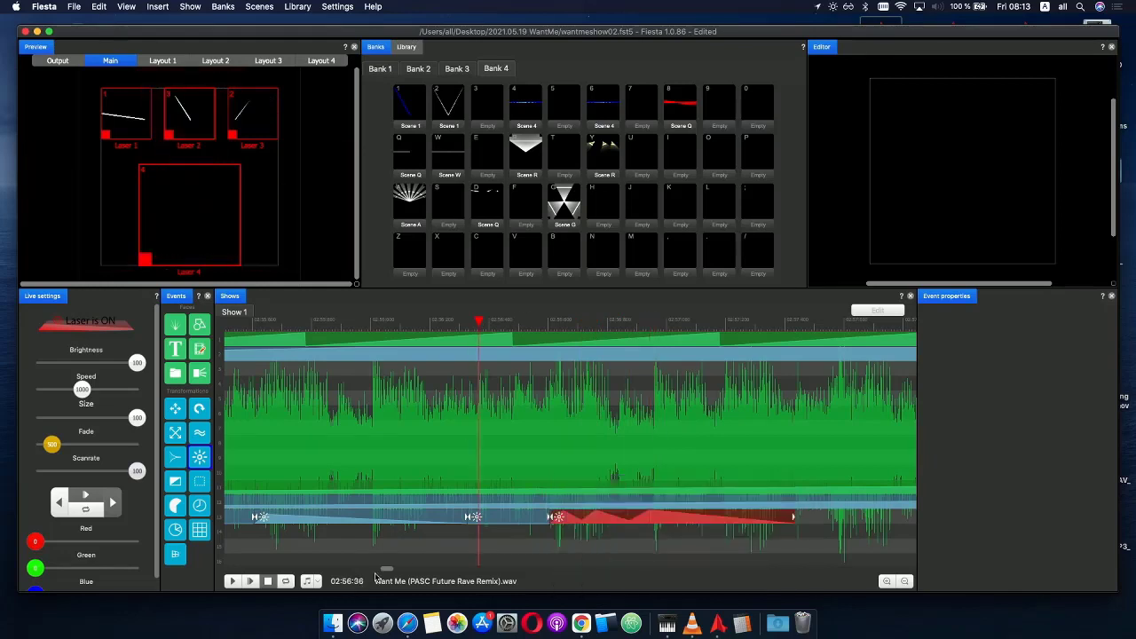
pyautogui.click(252, 582)
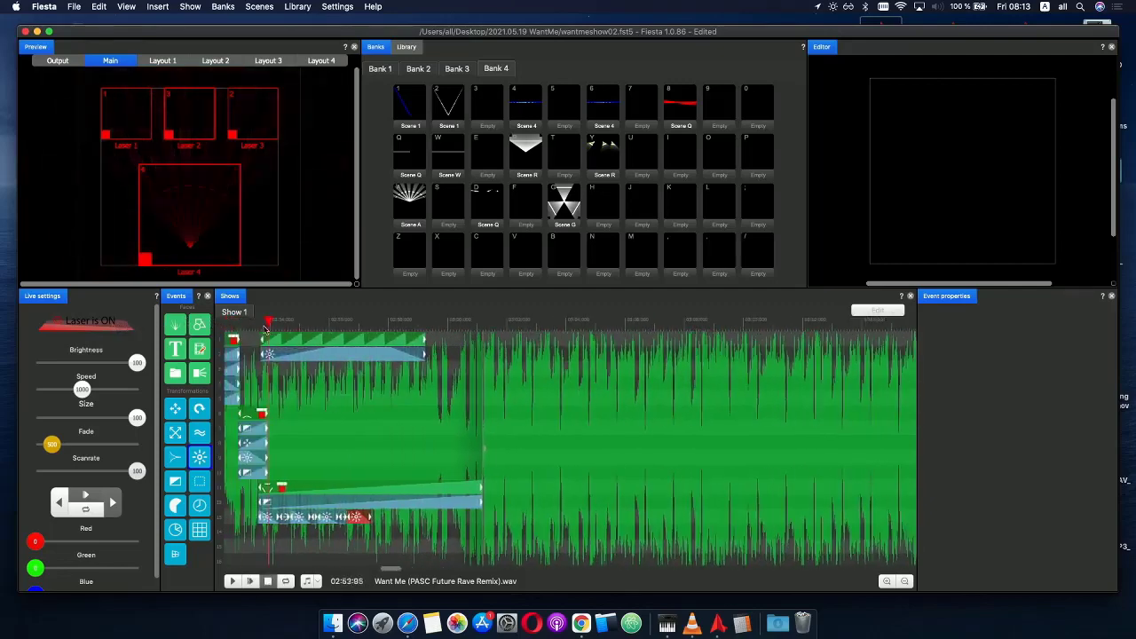
pyautogui.click(252, 579)
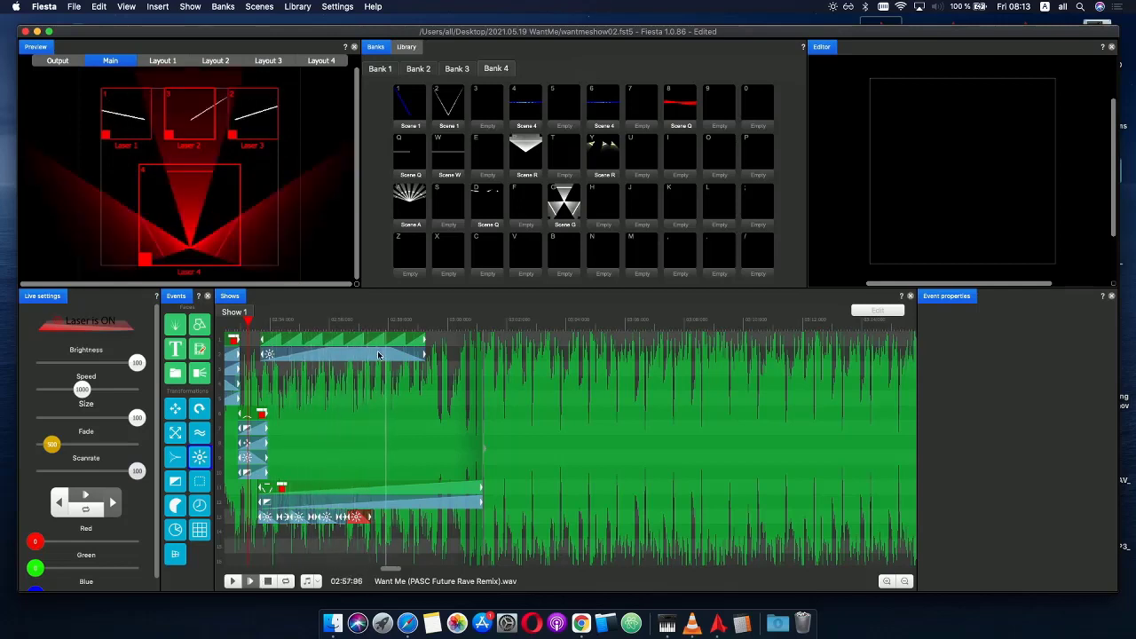
# - Spread out the fourth flash's brightness curve, moving the second peak to time 24 and the third to time 47, both at value 100
pyautogui.click(346, 322)
pyautogui.scroll(5, 396, 397)
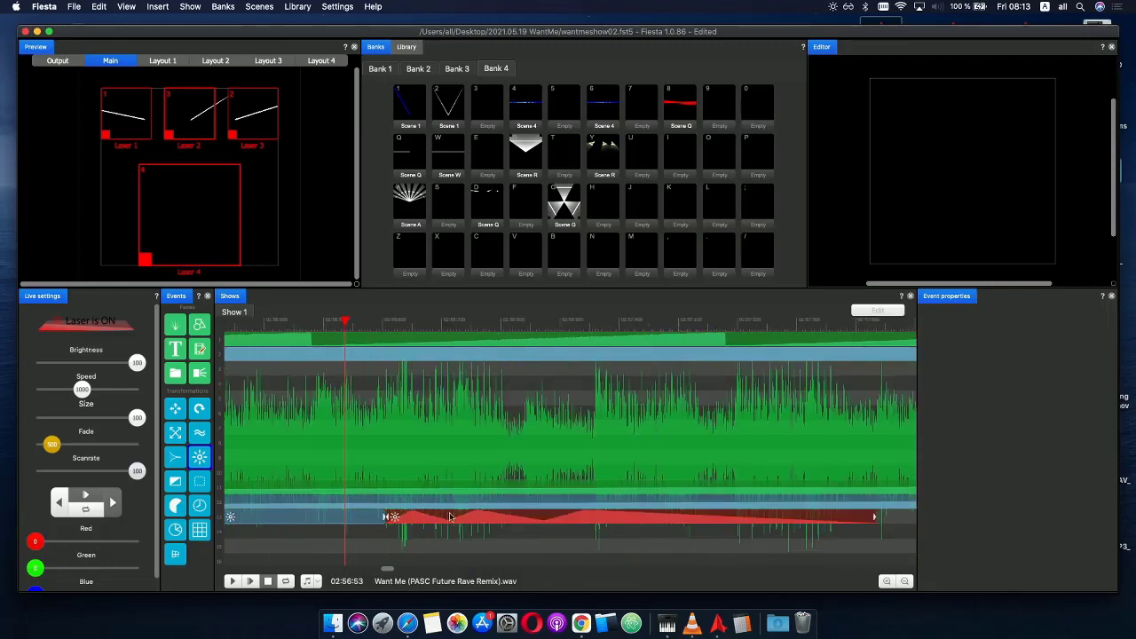
pyautogui.doubleClick(450, 522)
pyautogui.moveTo(416, 495); pyautogui.dragTo(425, 496)
pyautogui.moveTo(449, 545); pyautogui.dragTo(461, 541)
pyautogui.moveTo(477, 490); pyautogui.dragTo(503, 490)
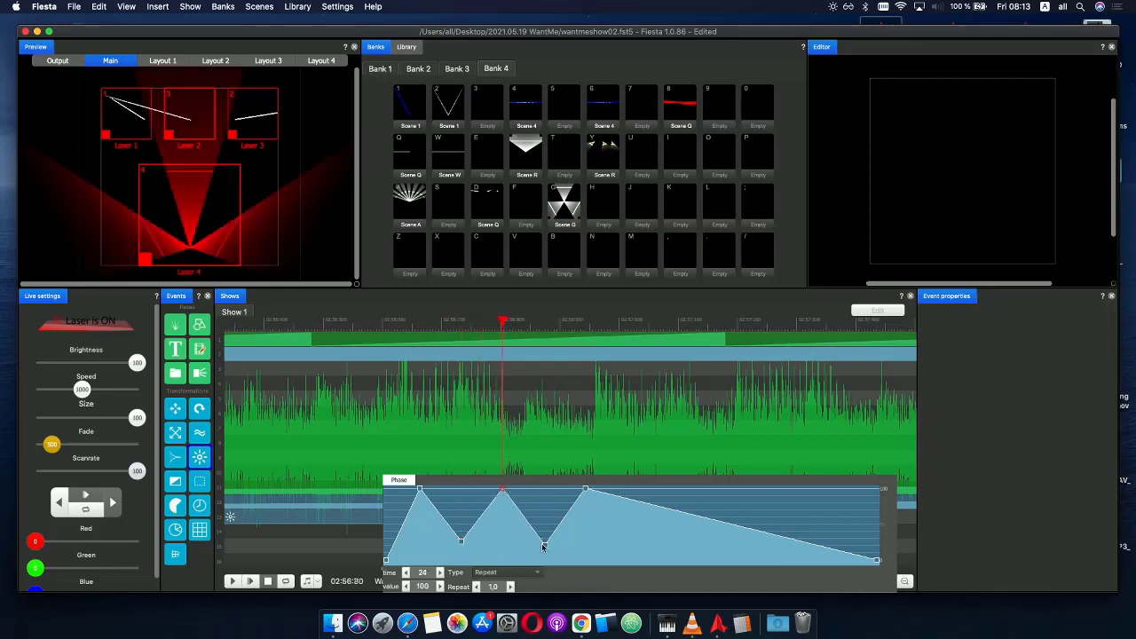
pyautogui.moveTo(544, 546); pyautogui.dragTo(551, 539)
pyautogui.moveTo(586, 490); pyautogui.dragTo(619, 489)
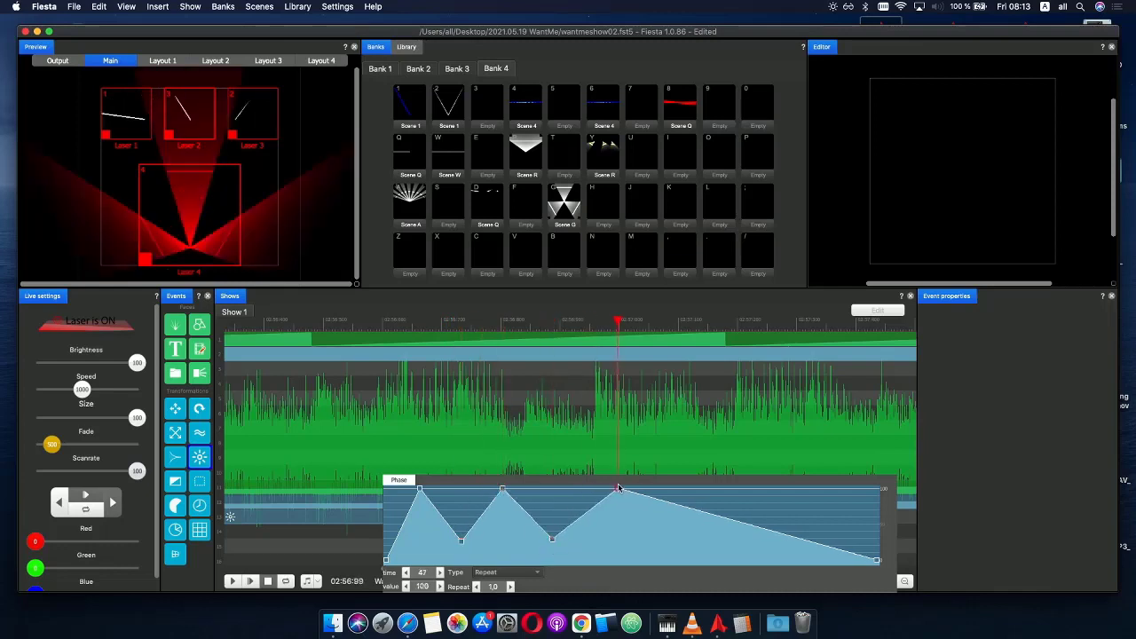
# - Play the show from 02:55:04 through the fourth flash to check its timing, and stop playback
pyautogui.click(324, 327)
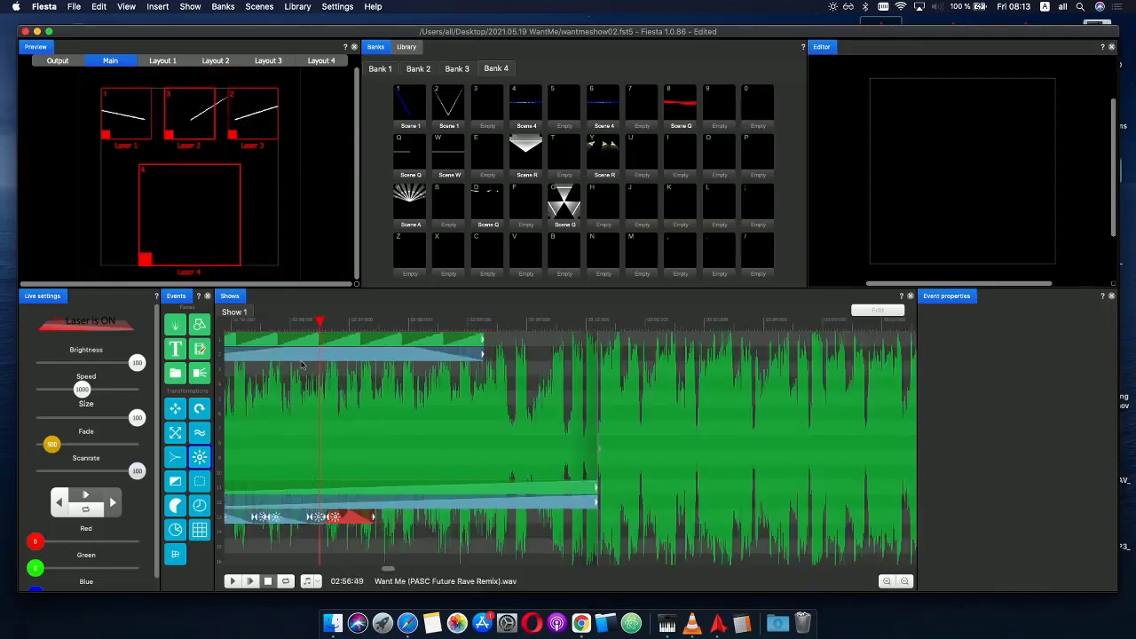
pyautogui.click(266, 581)
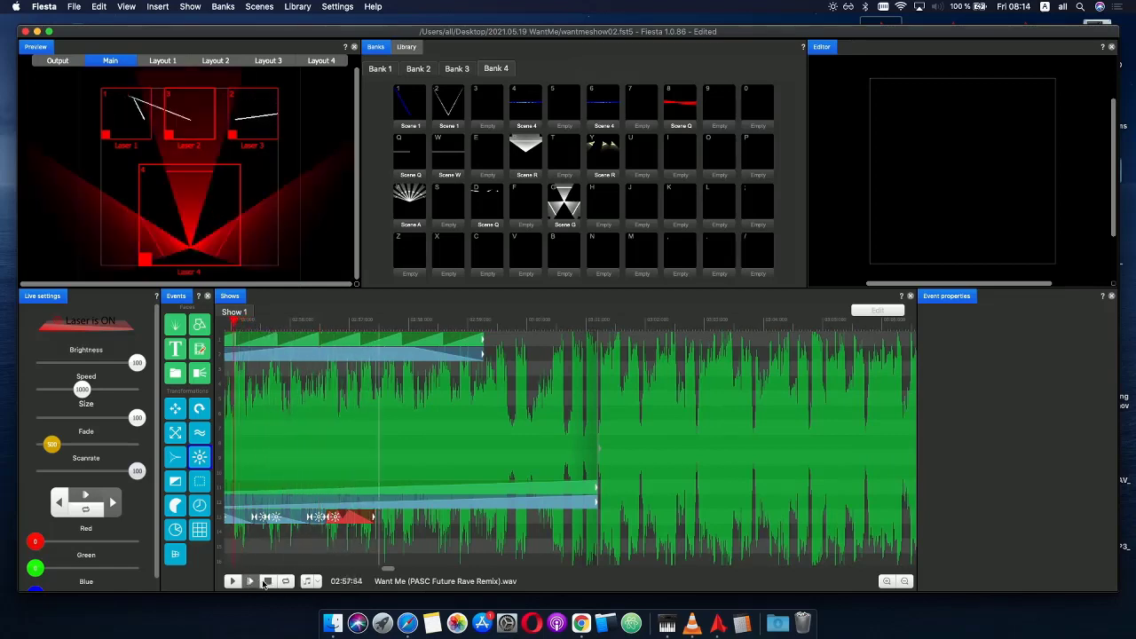
pyautogui.click(266, 582)
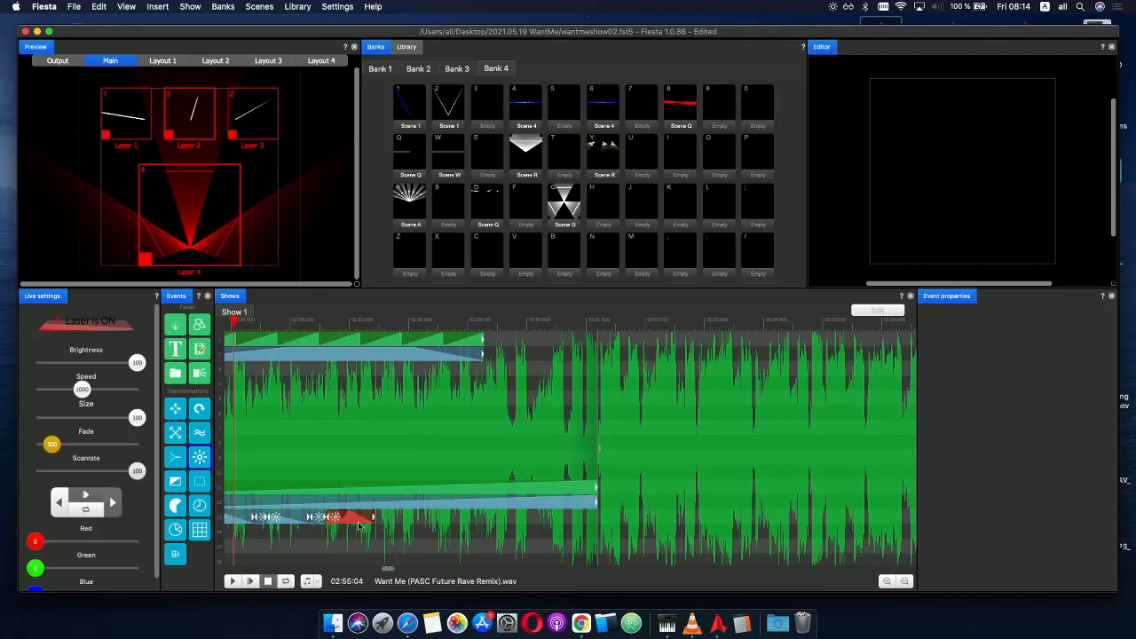
# - Place a copy of the dark event on track 13 directly after the fourth flash, at 02:57:43
pyautogui.moveTo(321, 524); pyautogui.dragTo(333, 533)
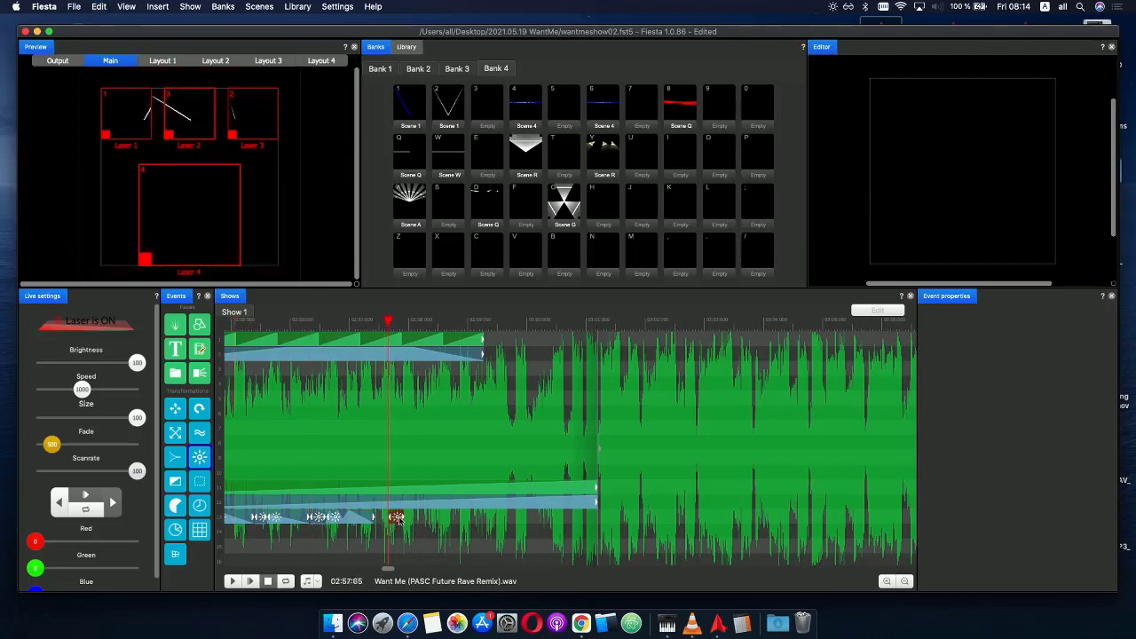
pyautogui.moveTo(359, 533); pyautogui.dragTo(405, 515)
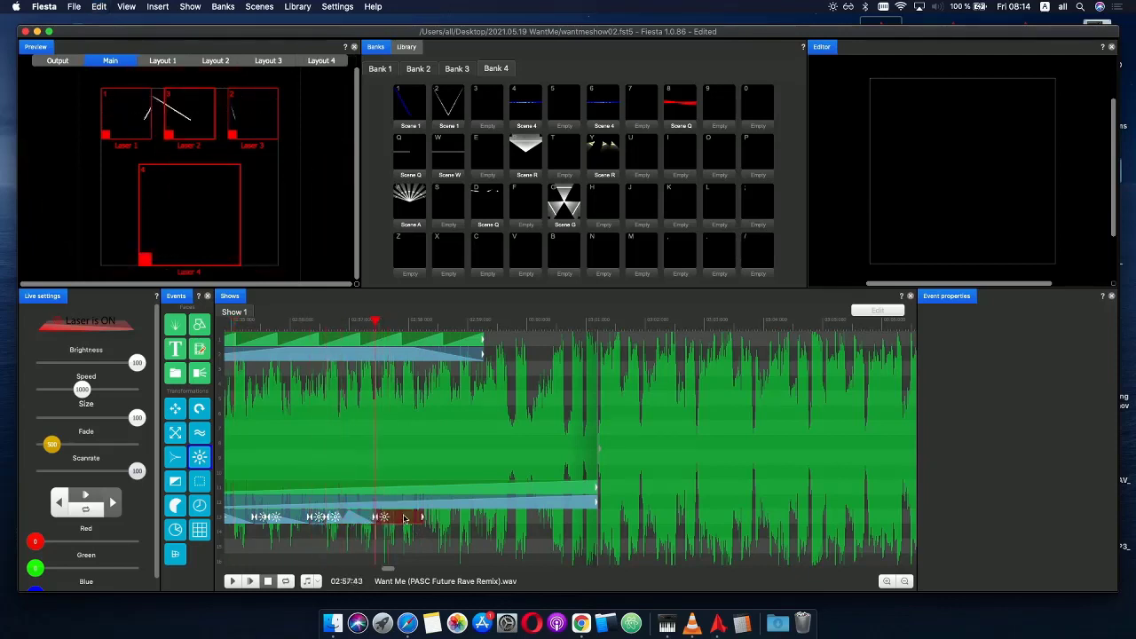
pyautogui.click(388, 519)
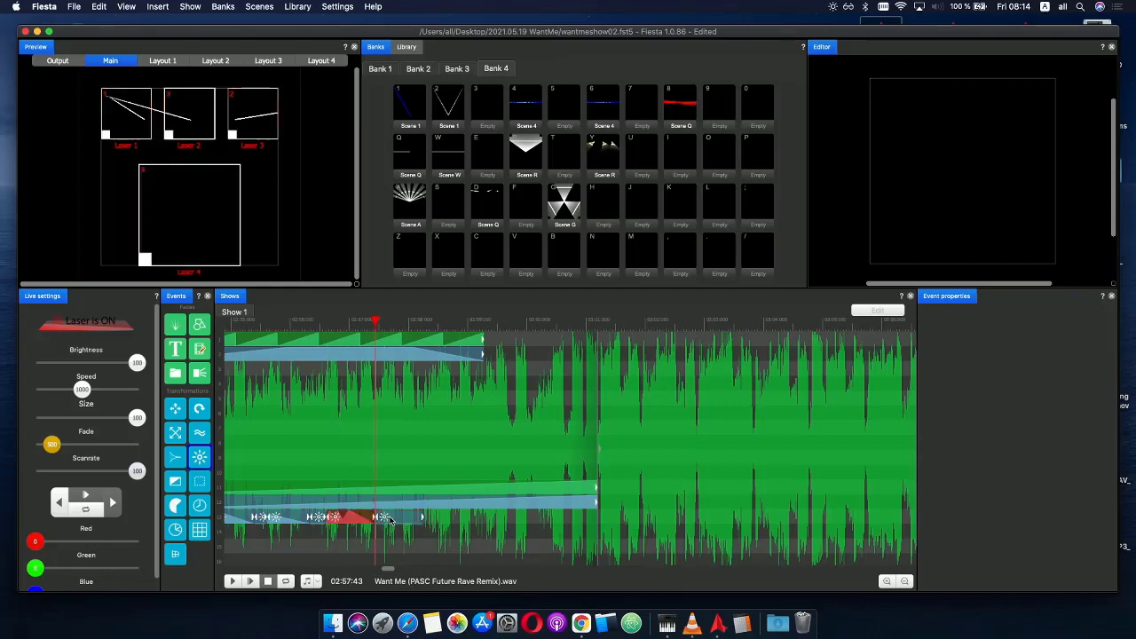
# - Shorten the fourth flash slightly, move the following dark event against its new end, and trim that dark event to end at 02:57:54
pyautogui.scroll(3, 391, 522)
pyautogui.scroll(2, 389, 393)
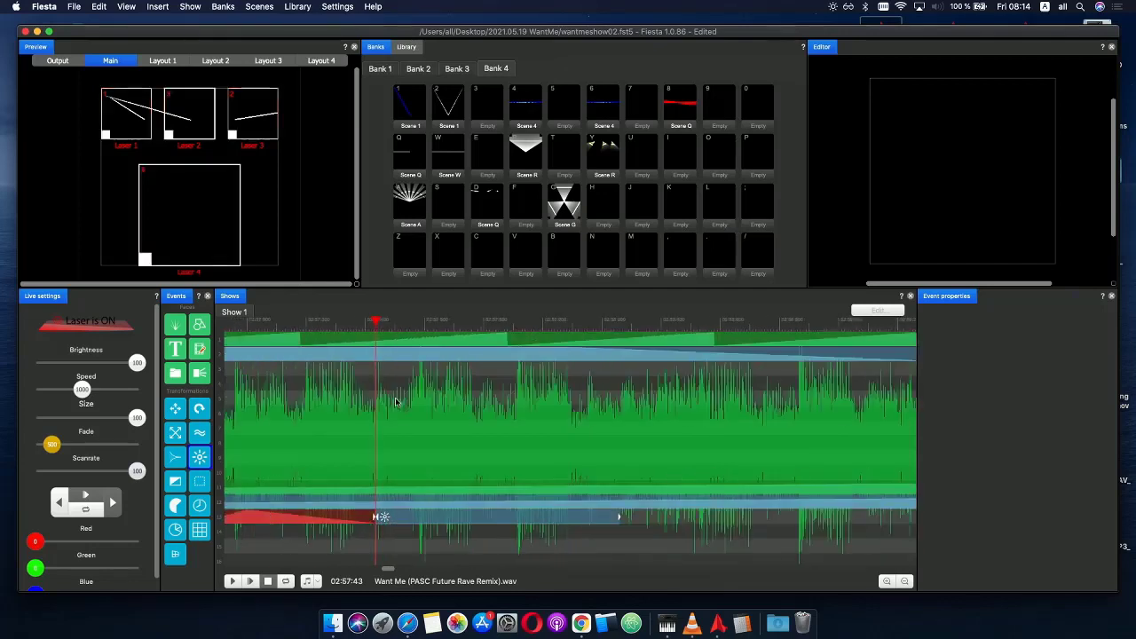
pyautogui.click(362, 332)
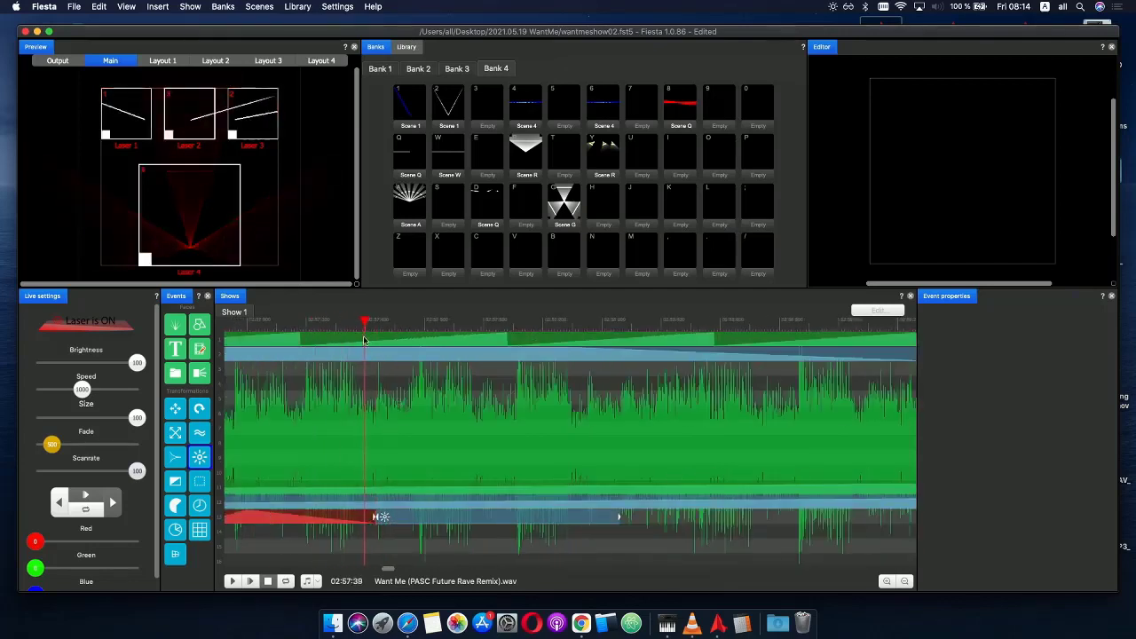
pyautogui.moveTo(371, 521); pyautogui.dragTo(365, 520)
pyautogui.click(383, 518)
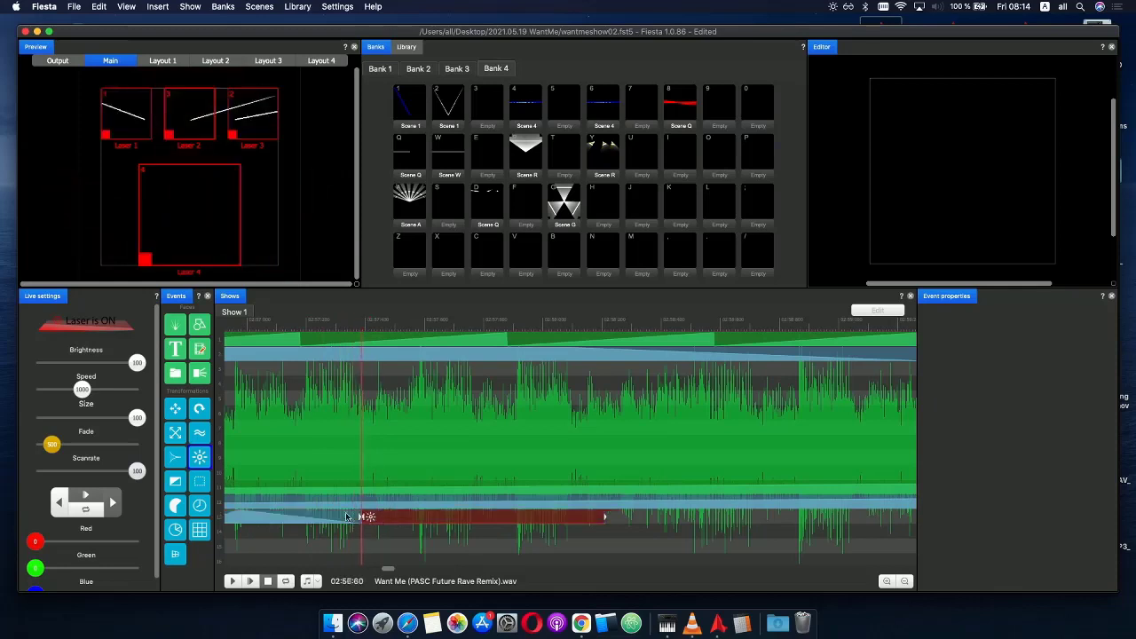
pyautogui.click(360, 532)
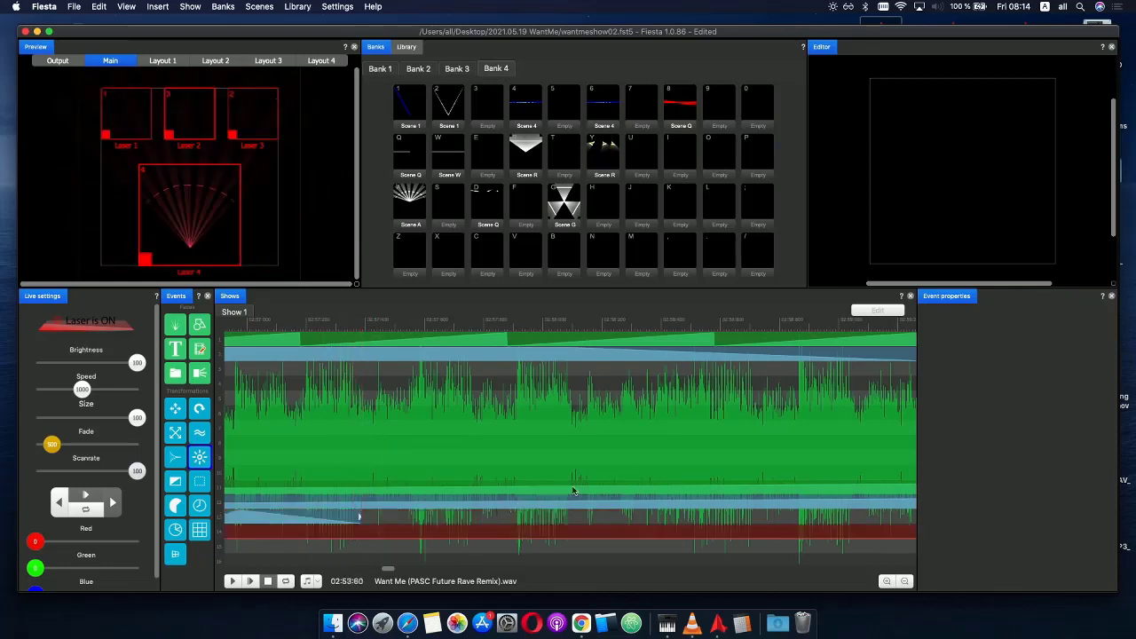
pyautogui.moveTo(632, 515)
pyautogui.mouseDown()
pyautogui.moveTo(672, 520)
pyautogui.moveTo(647, 524)
pyautogui.mouseUp()
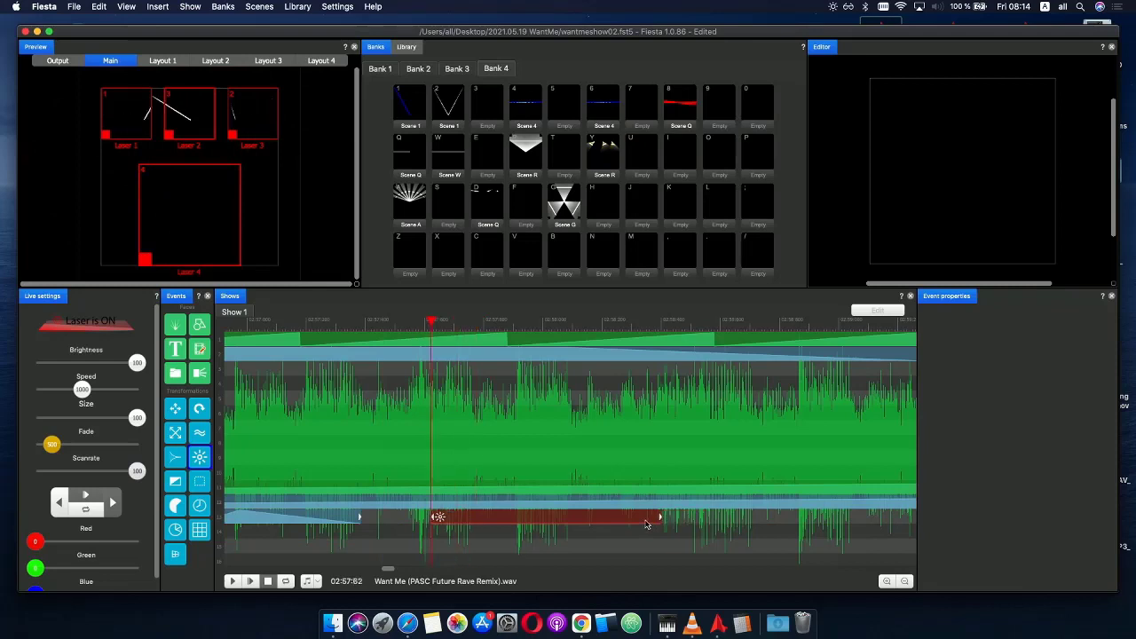
pyautogui.moveTo(550, 521); pyautogui.dragTo(409, 517)
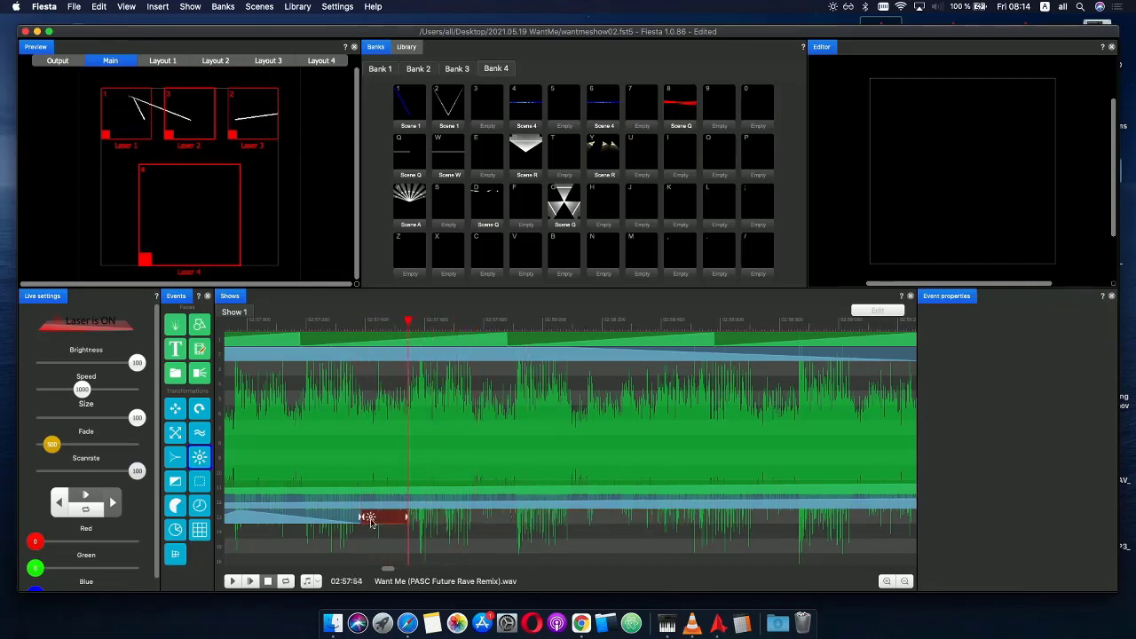
# - Copy the third flash on track 13 and place the copy directly after the newest dark event as the fifth flash
pyautogui.scroll(-2, 371, 522)
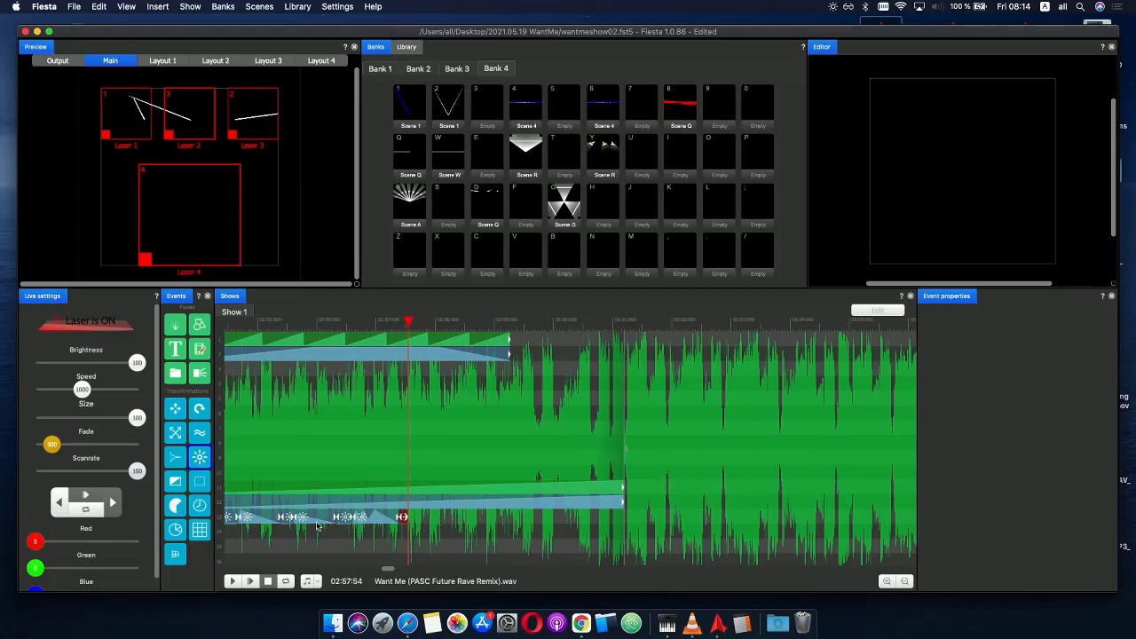
pyautogui.click(317, 526)
pyautogui.press('super+c')
pyautogui.click(415, 525)
pyautogui.press('super+v')
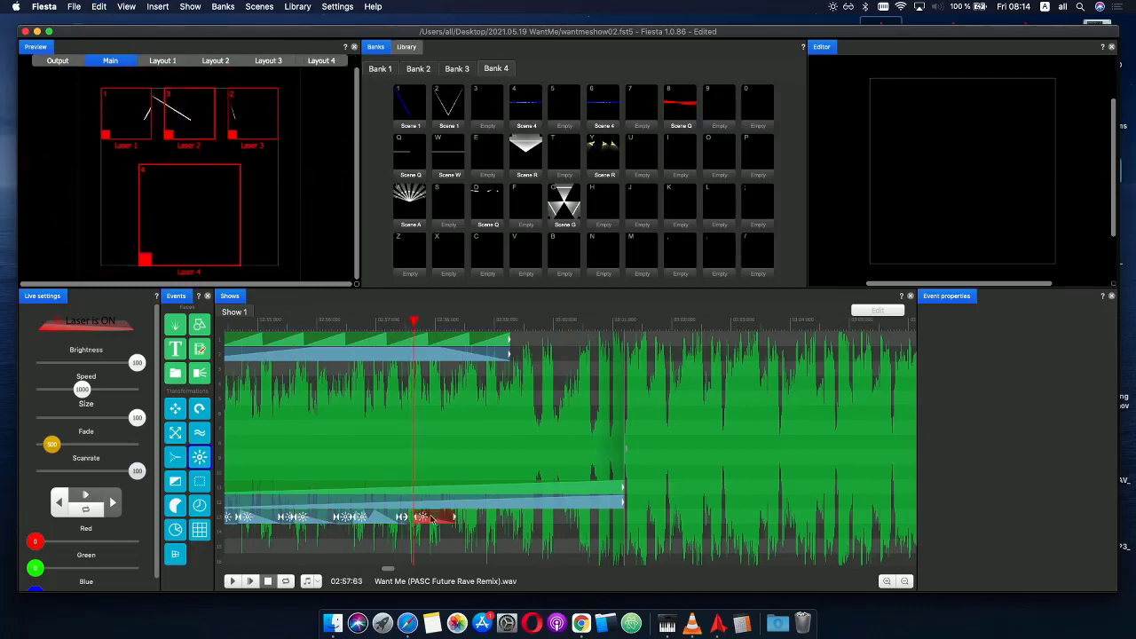
pyautogui.click(418, 518)
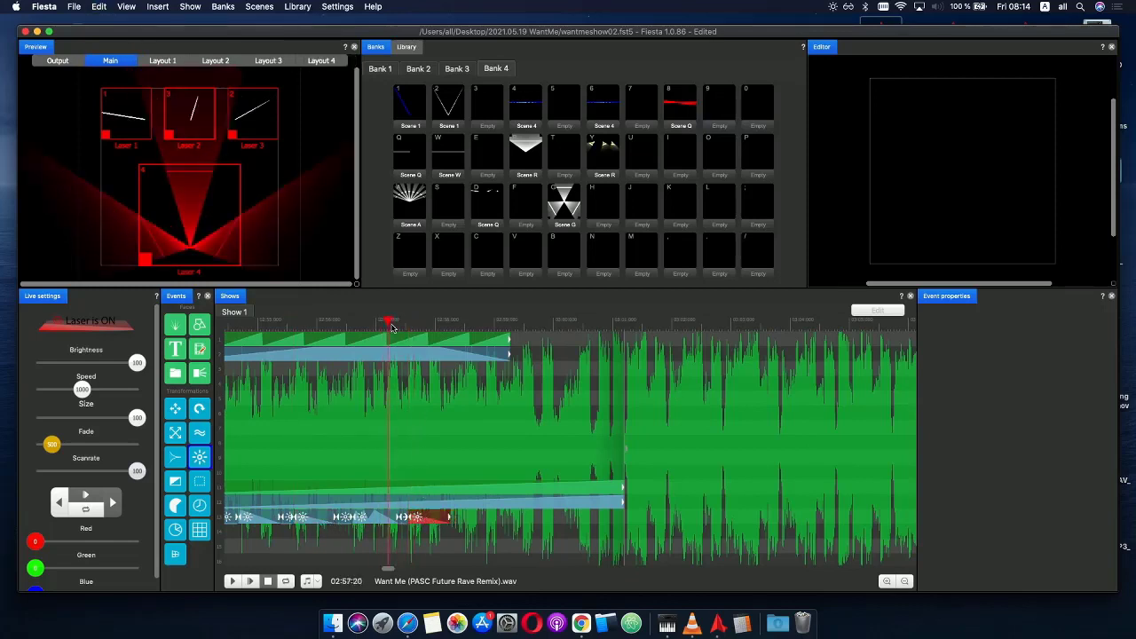
# - Place a copy of the dark event directly after the fifth flash and extend its end to about 02:58:46
pyautogui.moveTo(409, 324); pyautogui.dragTo(474, 334)
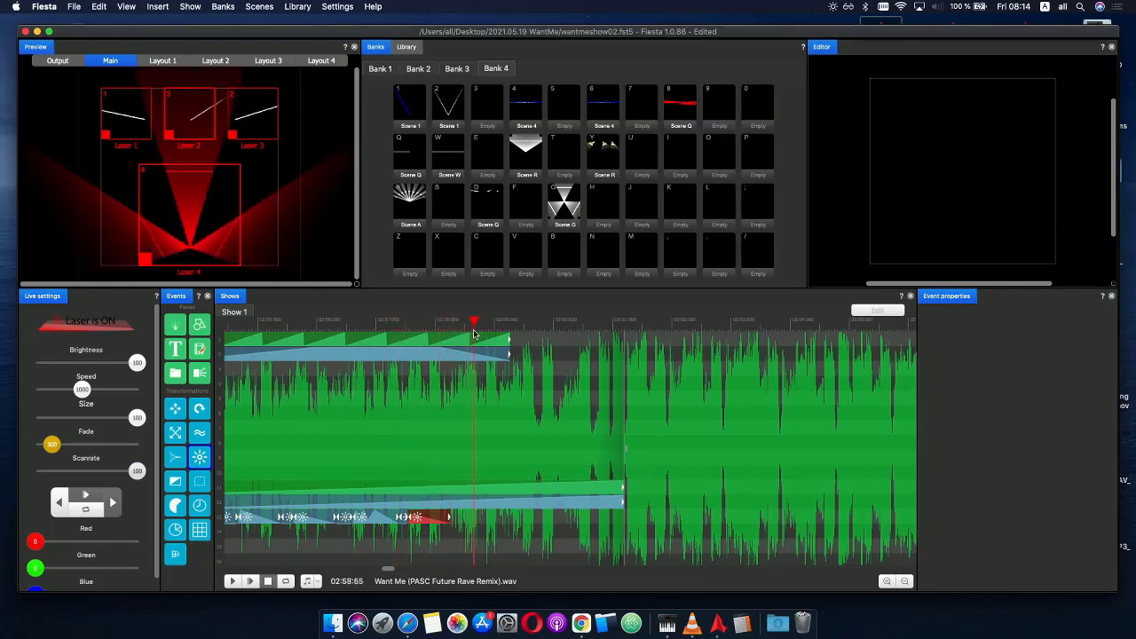
pyautogui.click(404, 524)
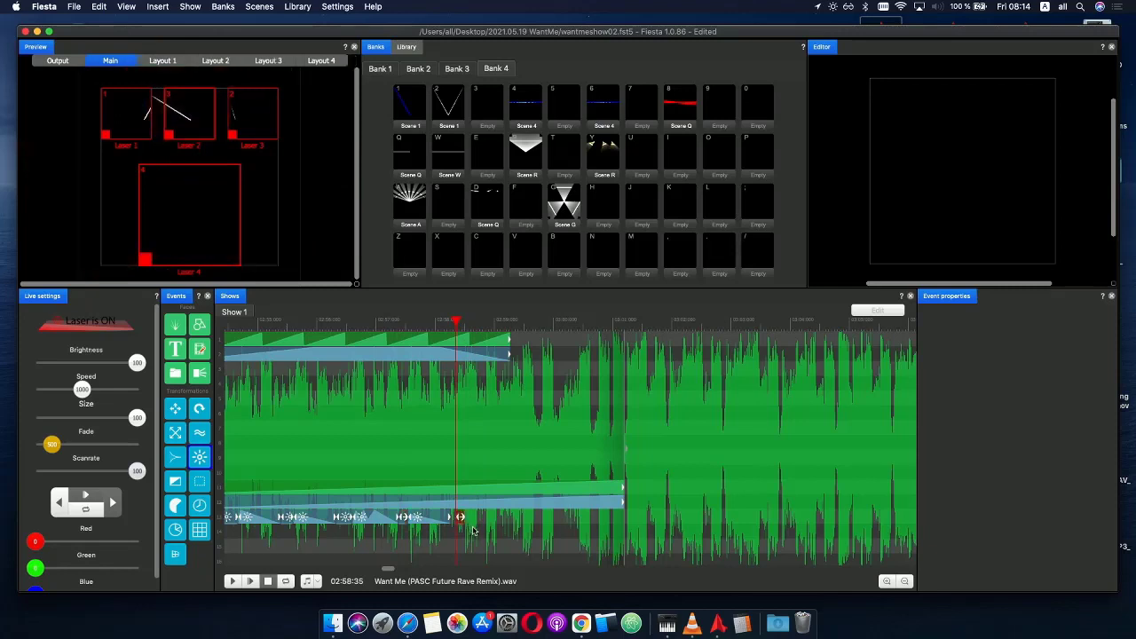
pyautogui.scroll(3, 471, 526)
pyautogui.click(438, 518)
pyautogui.click(426, 519)
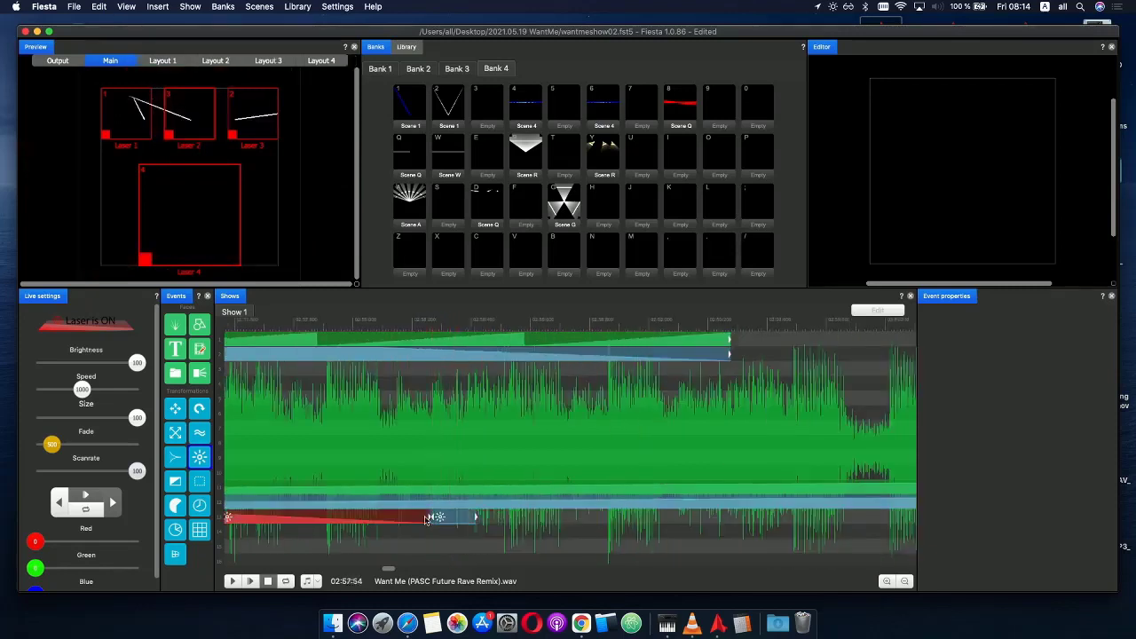
pyautogui.moveTo(459, 323); pyautogui.dragTo(493, 329)
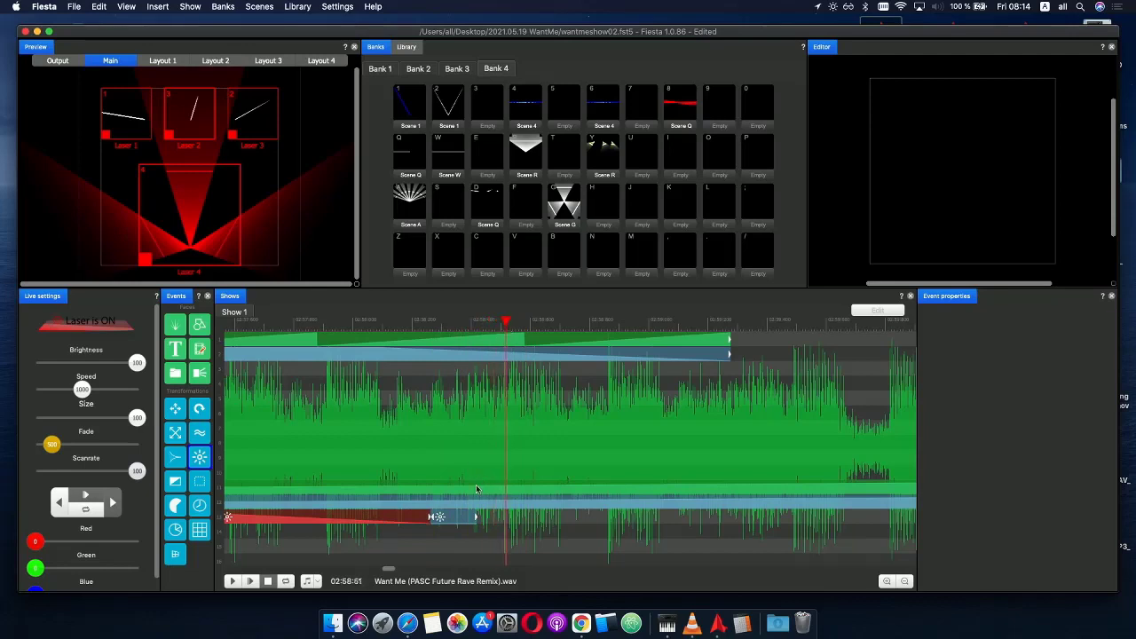
pyautogui.moveTo(477, 517); pyautogui.dragTo(490, 524)
# - Copy the fifth flash on track 13 and paste it directly after the last dark event, at 02:58:46
pyautogui.click(399, 524)
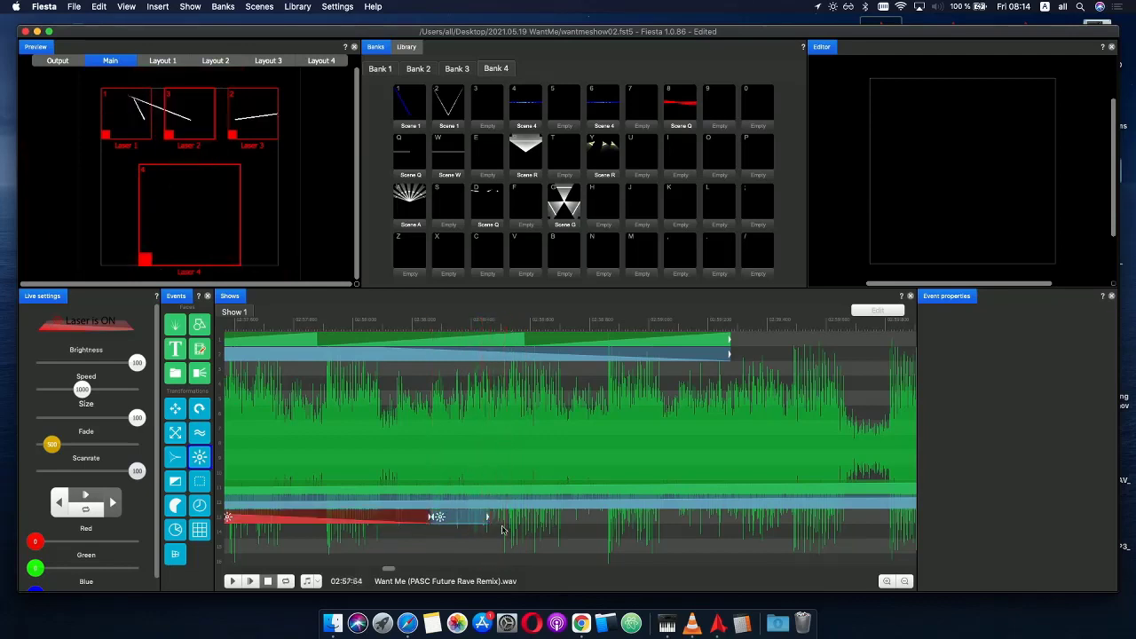
pyautogui.hotkey('ctrl', 'c')
pyautogui.hotkey('ctrl', 'v')
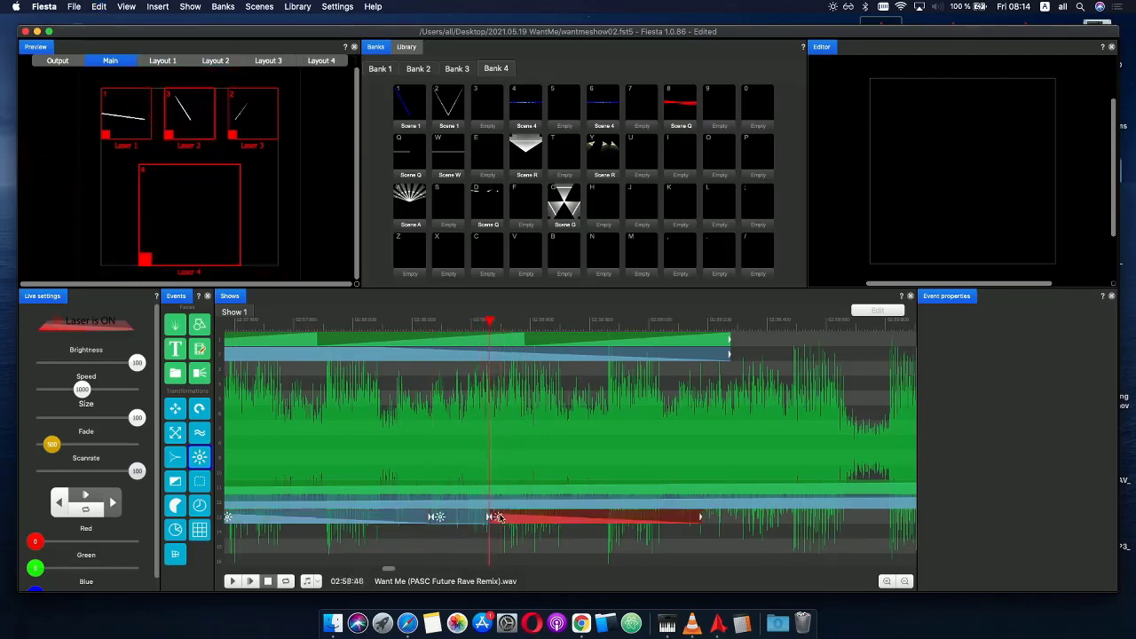
# - Try a double-peaked phase curve on the last flash on track 13 and play the section from 02:51:91
pyautogui.moveTo(495, 336); pyautogui.dragTo(691, 329)
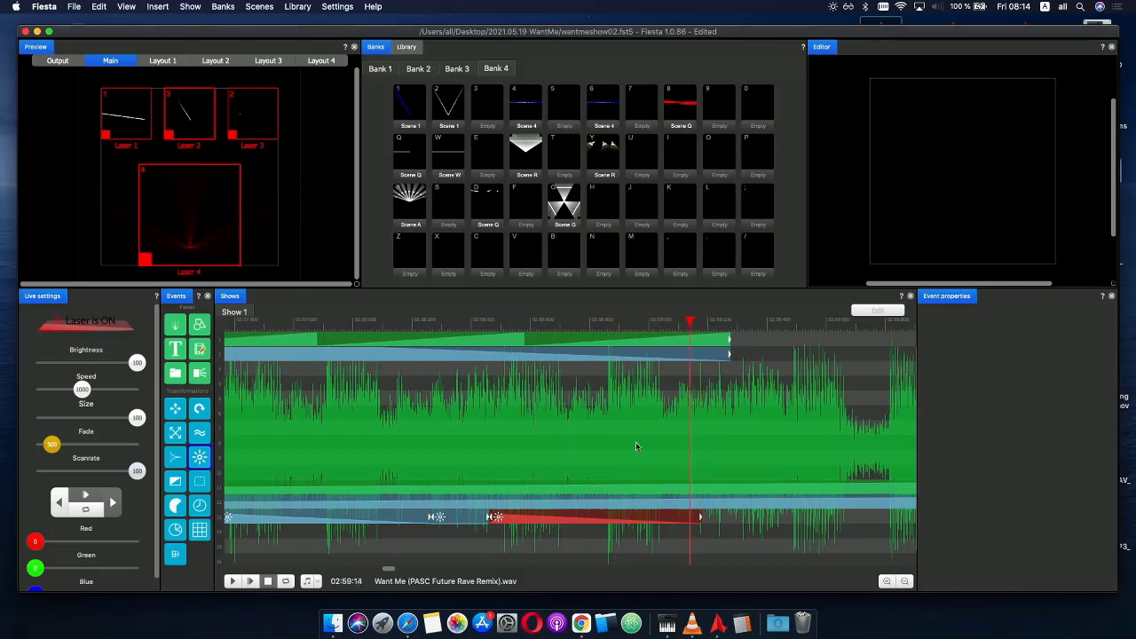
pyautogui.doubleClick(551, 522)
pyautogui.moveTo(501, 513); pyautogui.dragTo(616, 543)
pyautogui.click(582, 535)
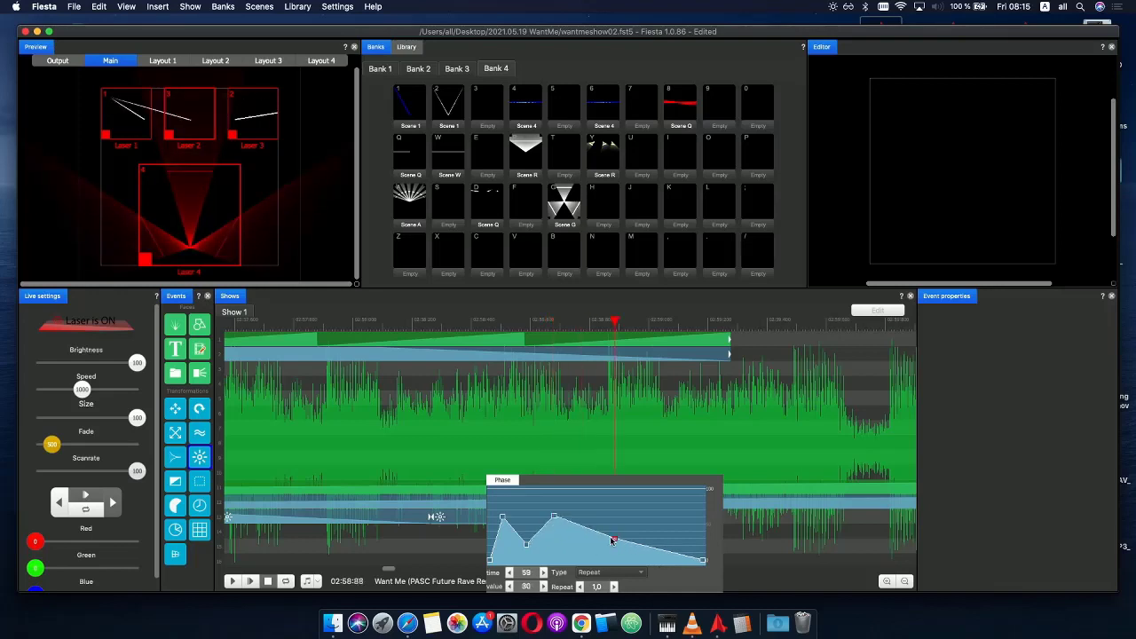
pyautogui.click(447, 322)
pyautogui.scroll(-5, 343, 340)
pyautogui.moveTo(415, 324); pyautogui.dragTo(408, 325)
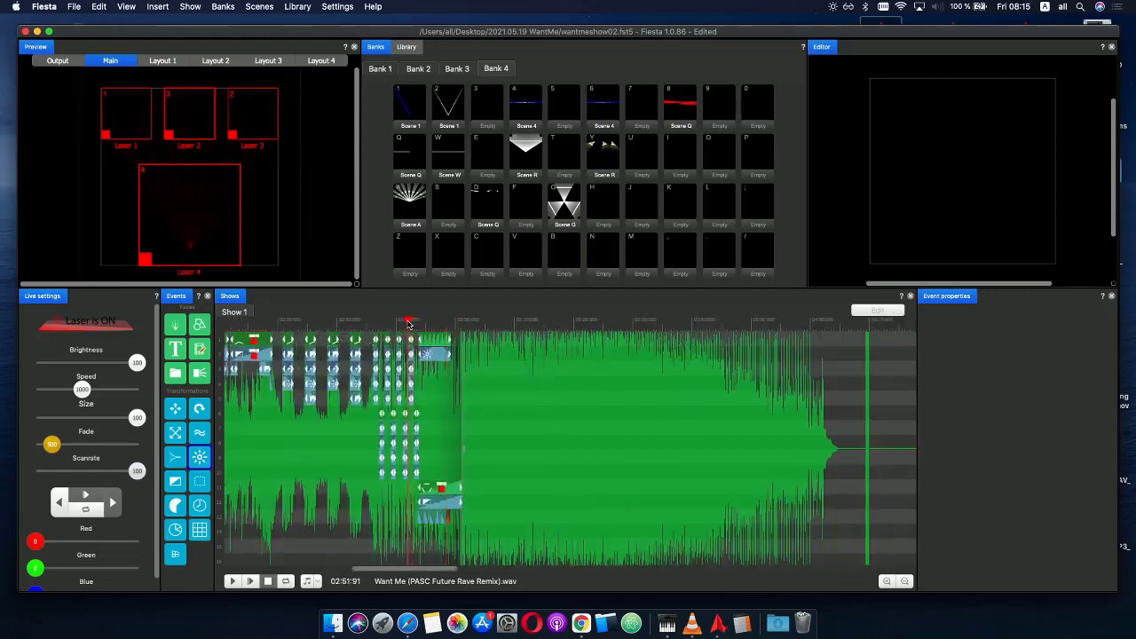
pyautogui.click(253, 583)
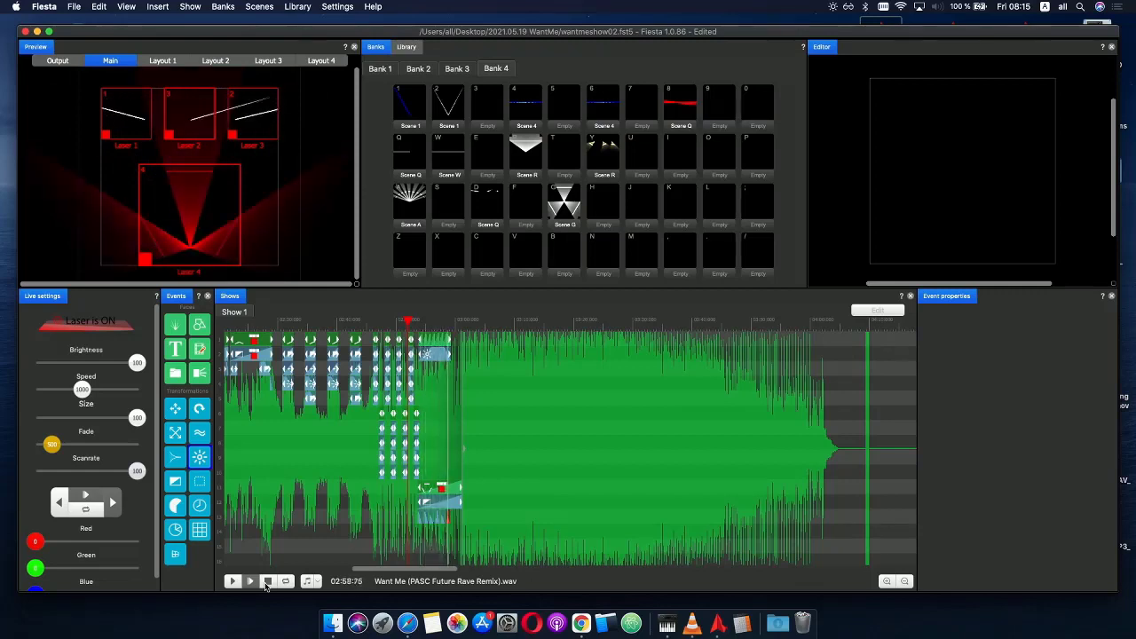
pyautogui.click(266, 583)
pyautogui.click(429, 320)
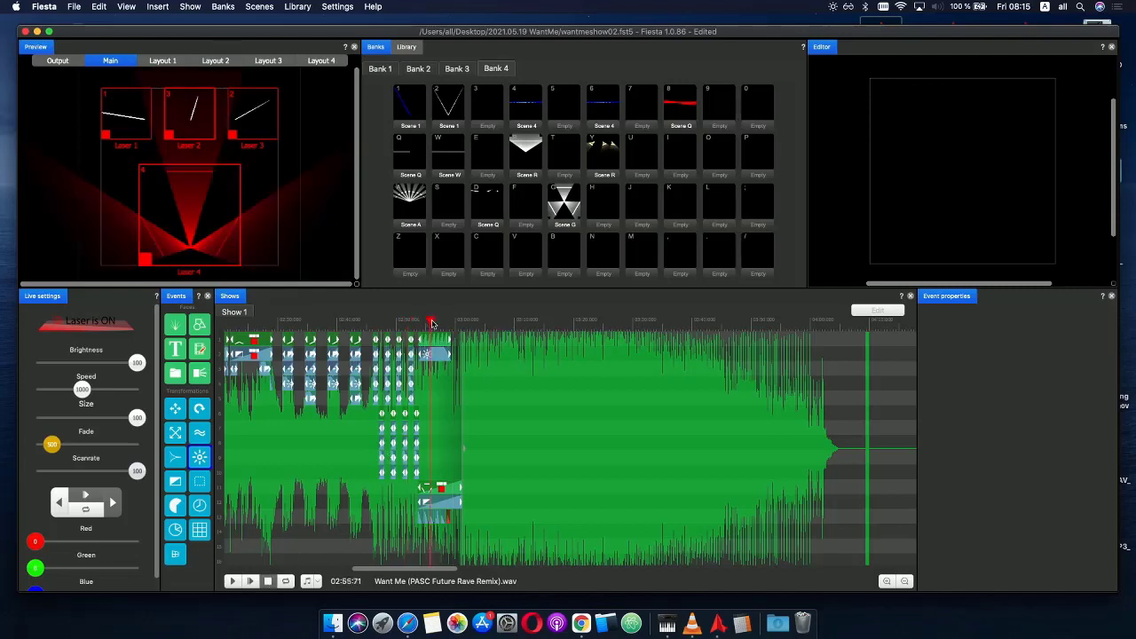
# - Replace the reshaped last flash on track 13 with a copy of the fifth flash, starting at 02:58:46
pyautogui.scroll(3, 572, 441)
pyautogui.scroll(3, 586, 512)
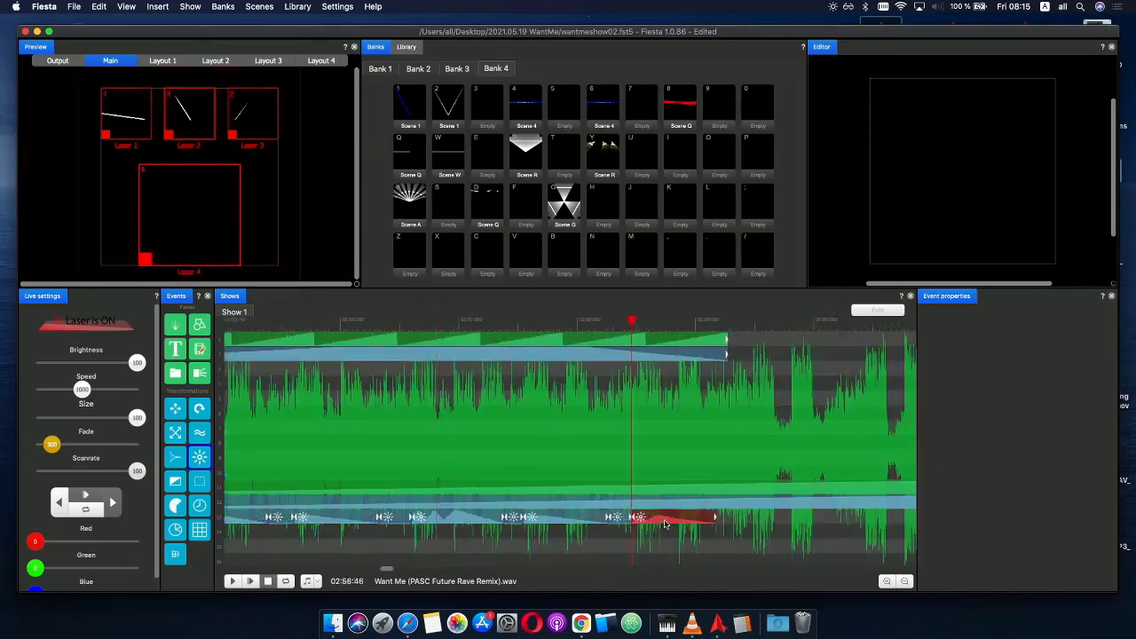
pyautogui.click(549, 522)
pyautogui.press('super+c')
pyautogui.click(654, 518)
pyautogui.press('super+v')
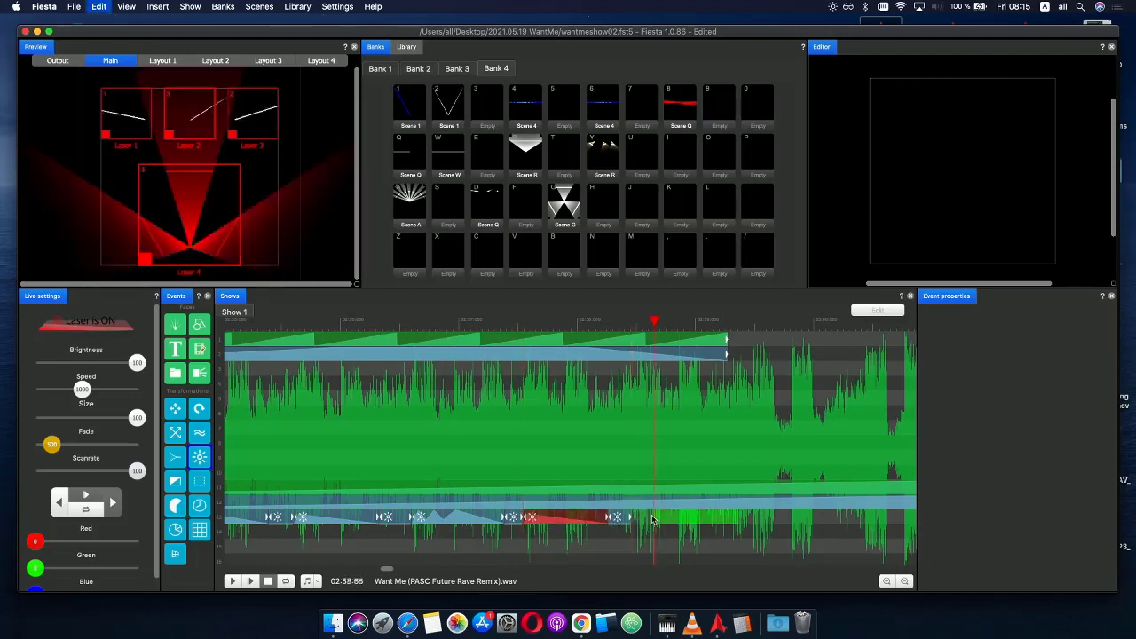
pyautogui.moveTo(662, 518); pyautogui.dragTo(643, 517)
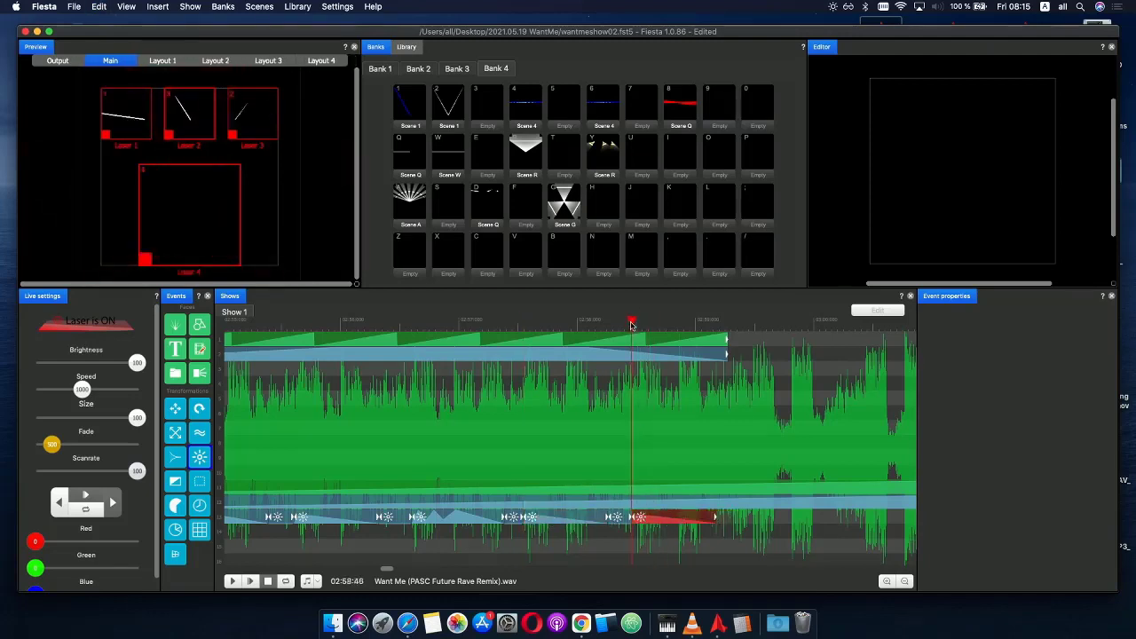
# - Copy the short dark event and place the copy directly after the last flash on track 13, at 02:59:18
pyautogui.moveTo(632, 325); pyautogui.dragTo(722, 333)
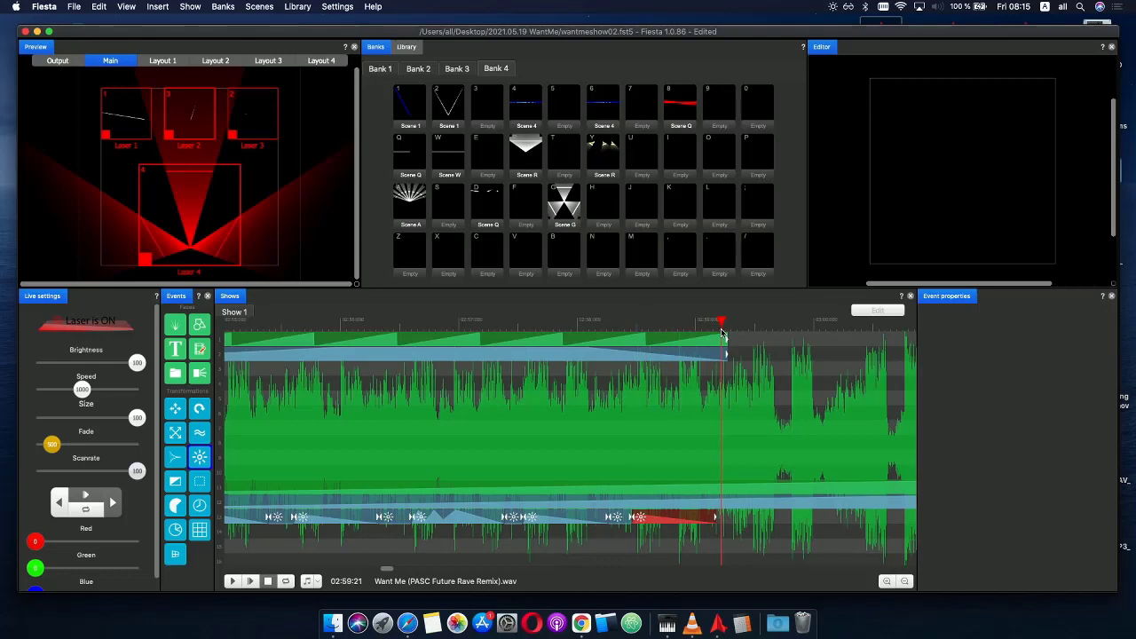
pyautogui.click(615, 524)
pyautogui.press('super+v')
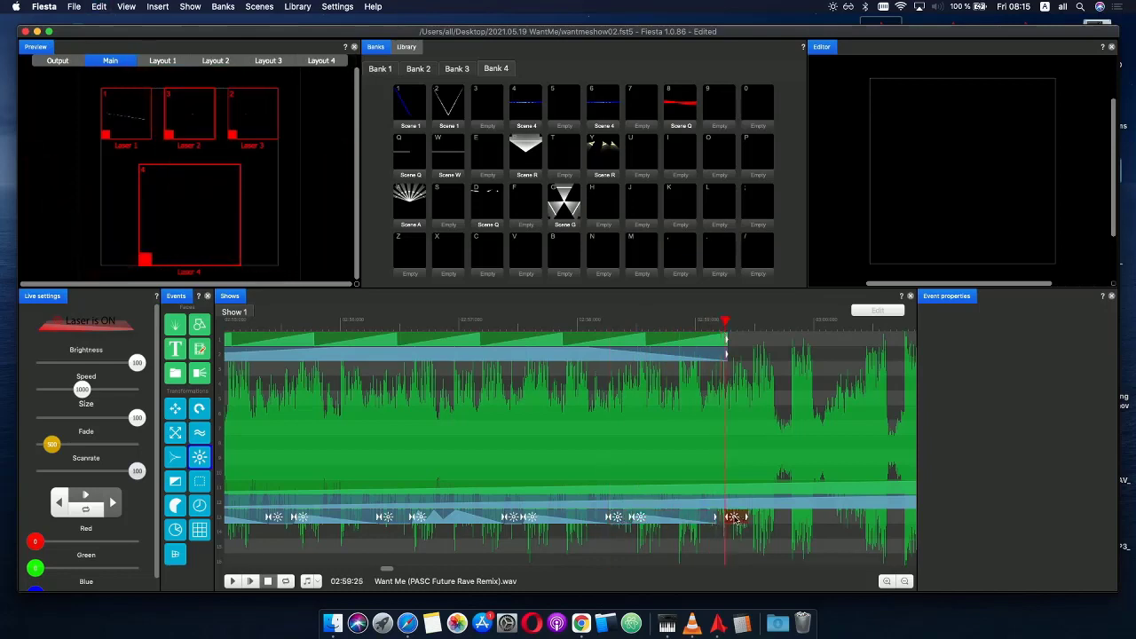
pyautogui.click(719, 518)
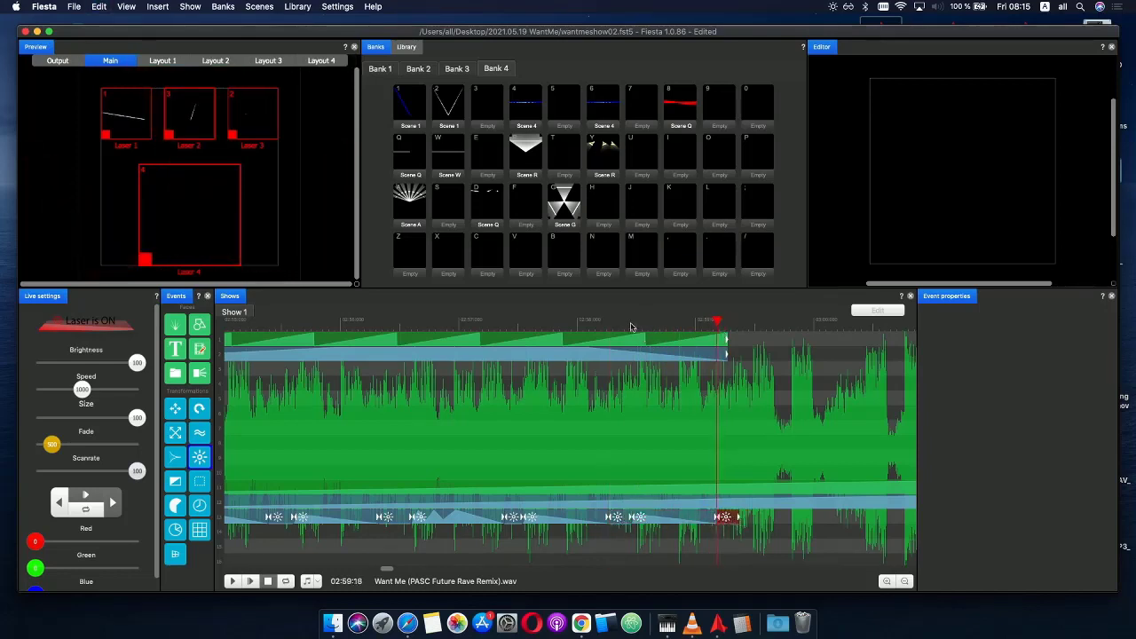
# - Play the show from about 02:53 past the end of the track 13 flashes to check their timing
pyautogui.moveTo(631, 327); pyautogui.dragTo(747, 330)
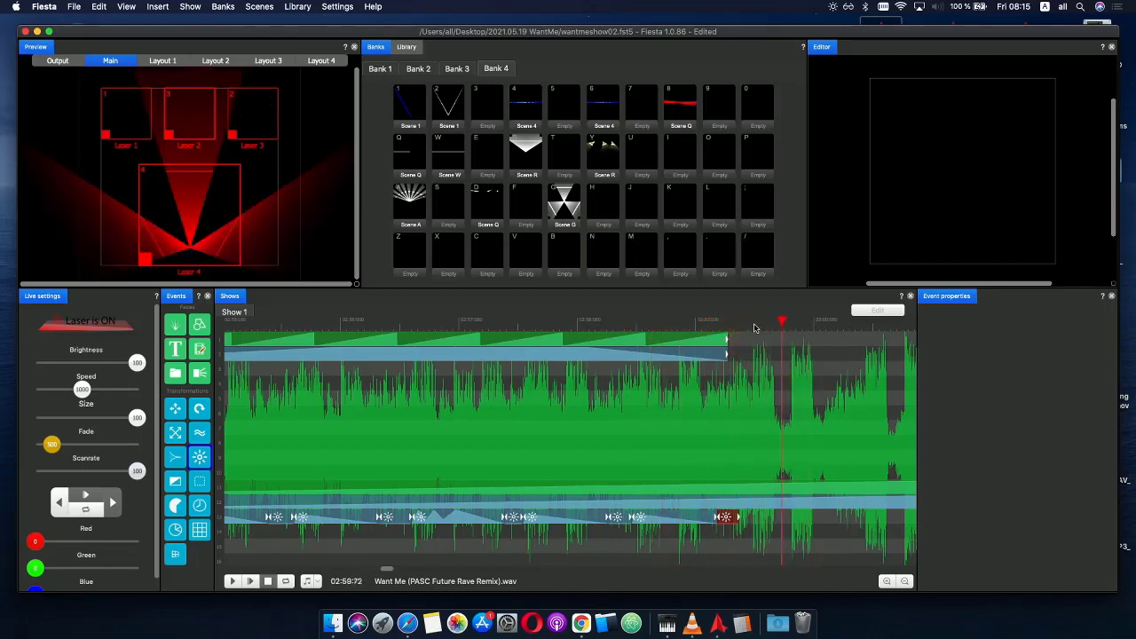
pyautogui.scroll(-3, 755, 329)
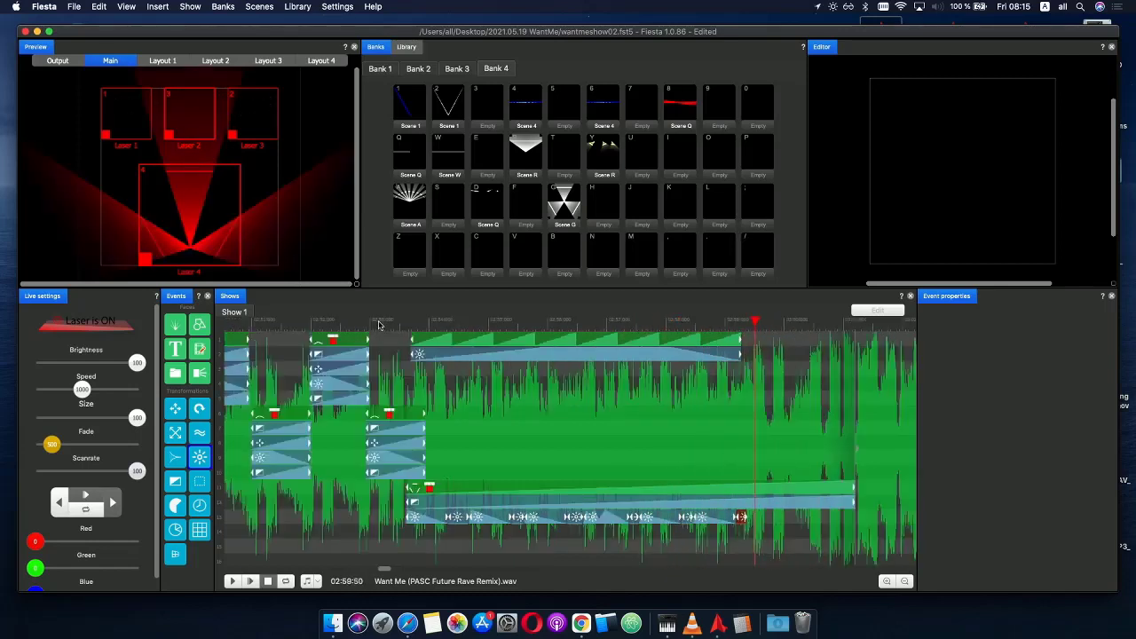
pyautogui.click(378, 325)
pyautogui.click(249, 580)
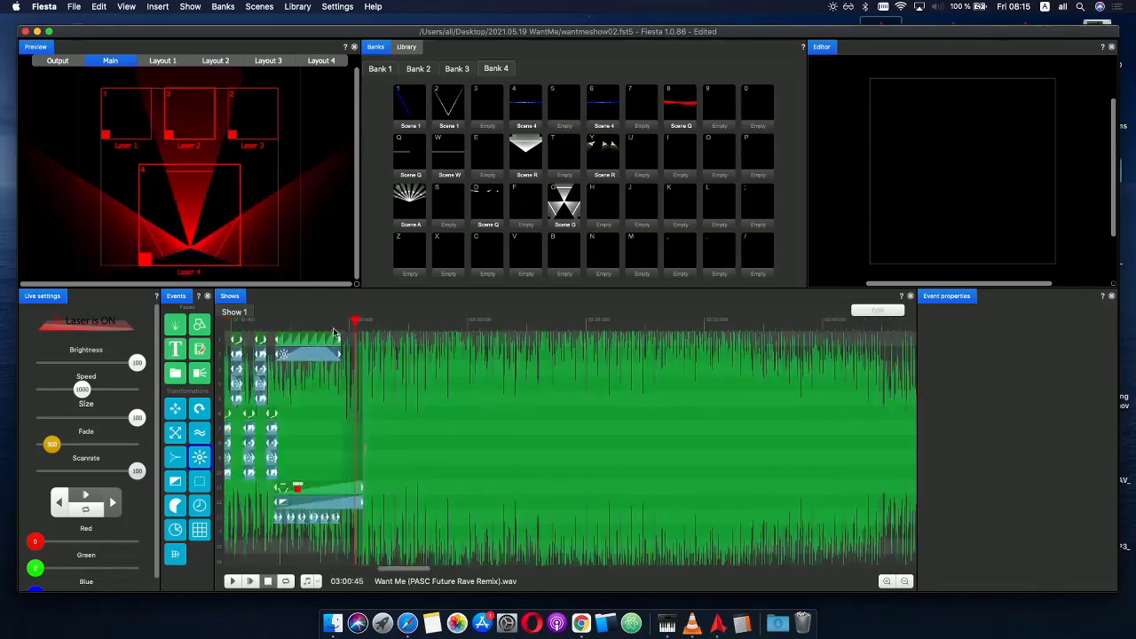
pyautogui.click(340, 324)
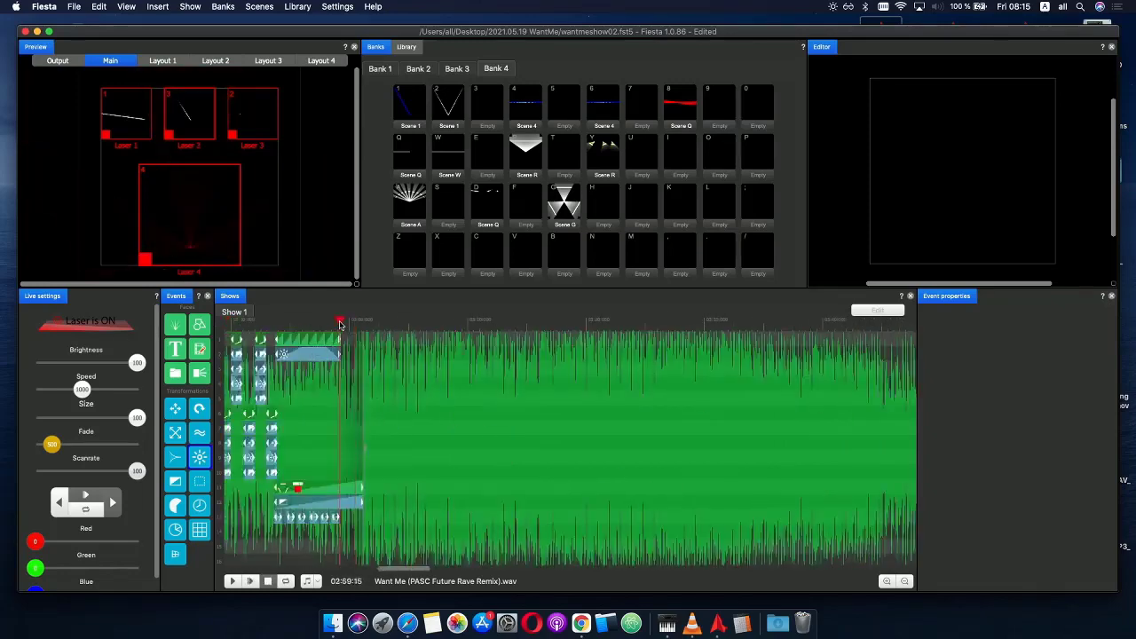
# - Copy the last colour event from track 10 to track 13 and fit it so it ends with Scene G at 03:01:20
pyautogui.click(271, 474)
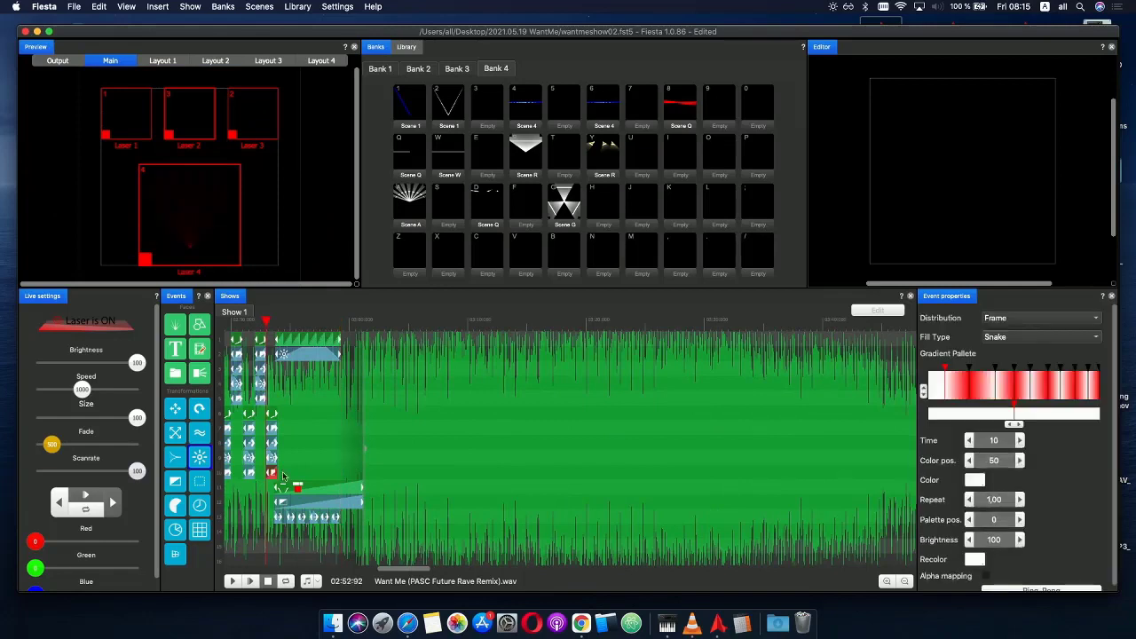
pyautogui.click(357, 518)
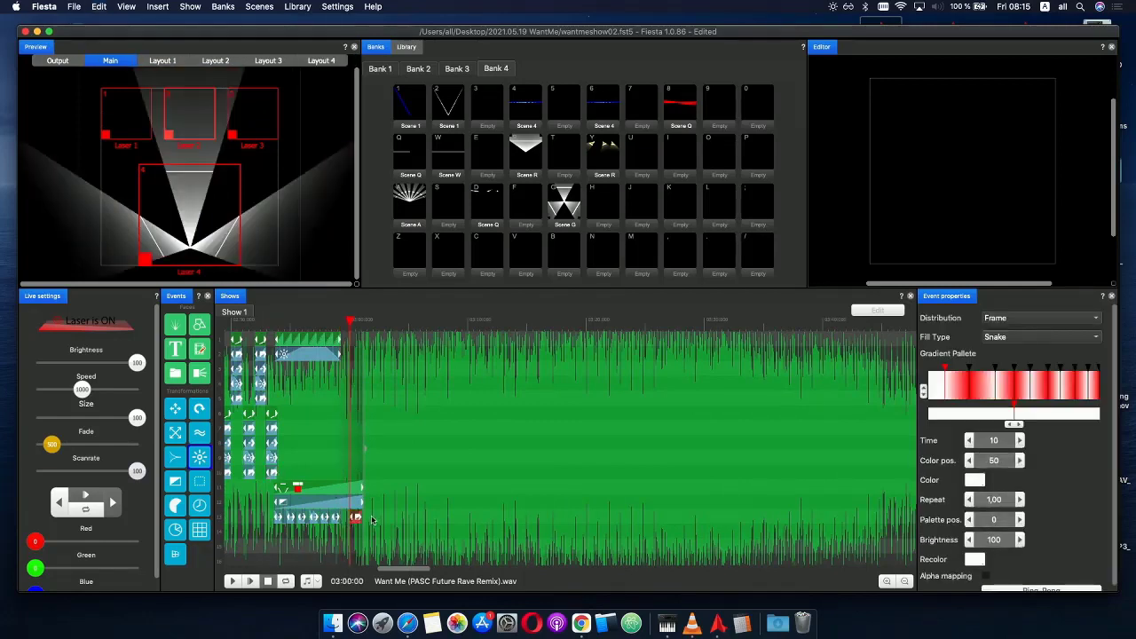
pyautogui.scroll(3, 373, 519)
pyautogui.moveTo(372, 520); pyautogui.dragTo(361, 518)
pyautogui.scroll(3, 364, 518)
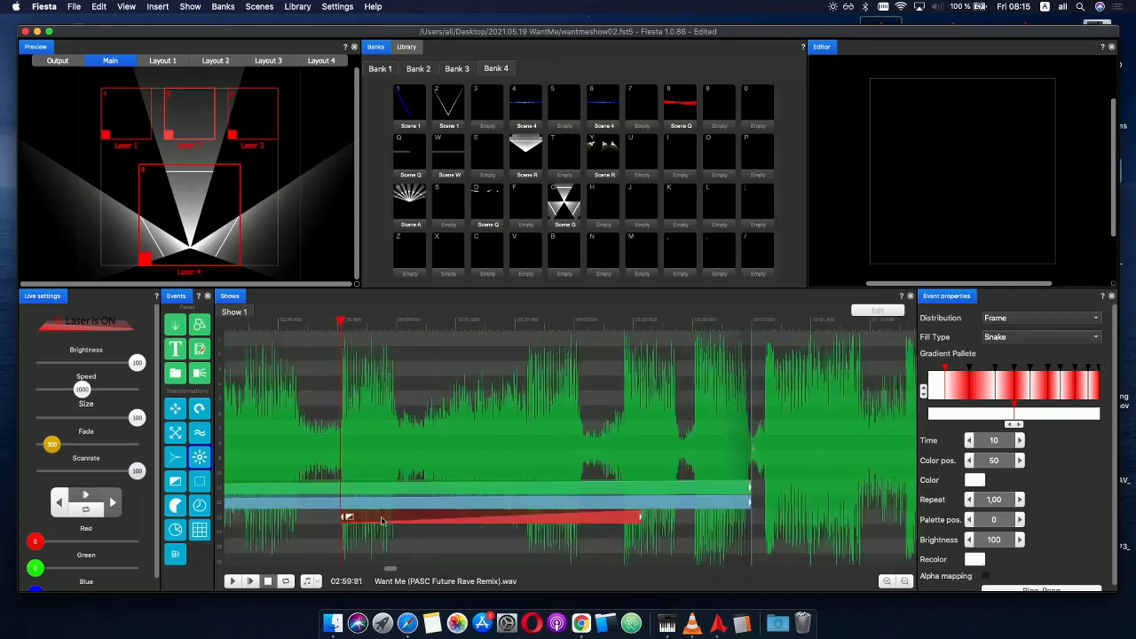
pyautogui.scroll(-2, 381, 521)
pyautogui.moveTo(420, 520); pyautogui.dragTo(504, 519)
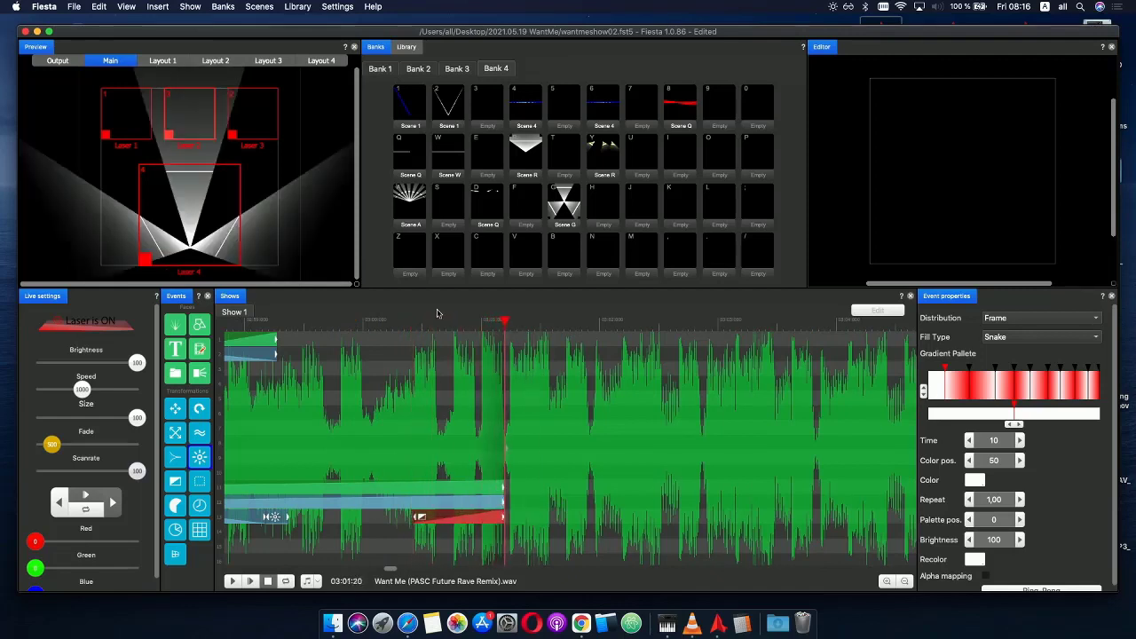
# - Play the show from about 02:56 through the colour event at the end of Scene G
pyautogui.moveTo(404, 322); pyautogui.dragTo(329, 323)
pyautogui.scroll(-1, 375, 362)
pyautogui.click(233, 326)
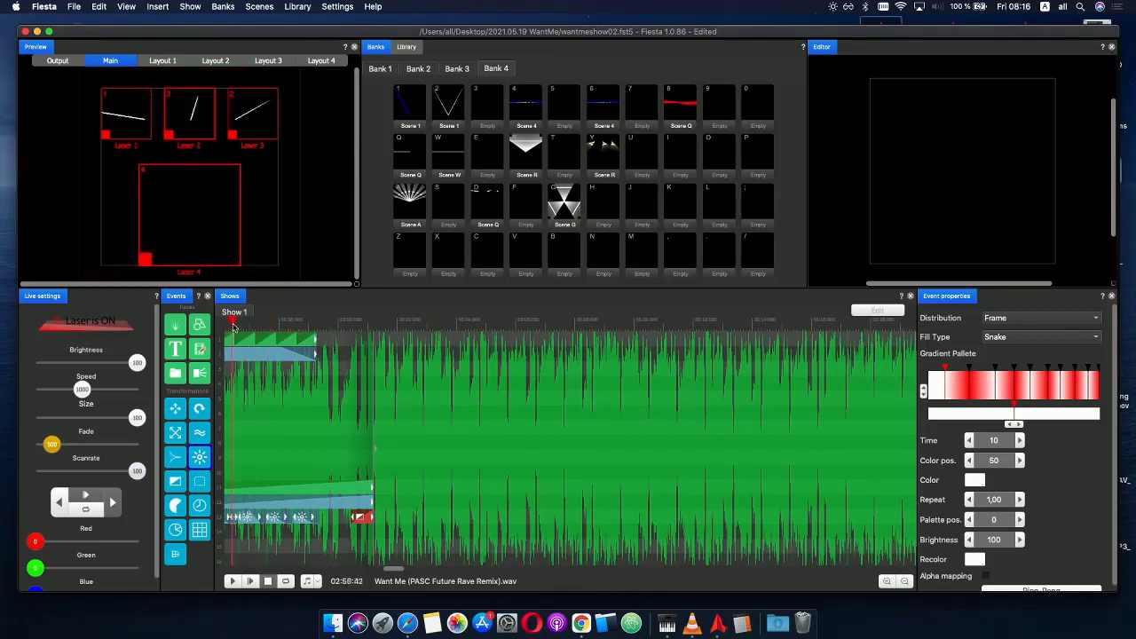
pyautogui.click(250, 583)
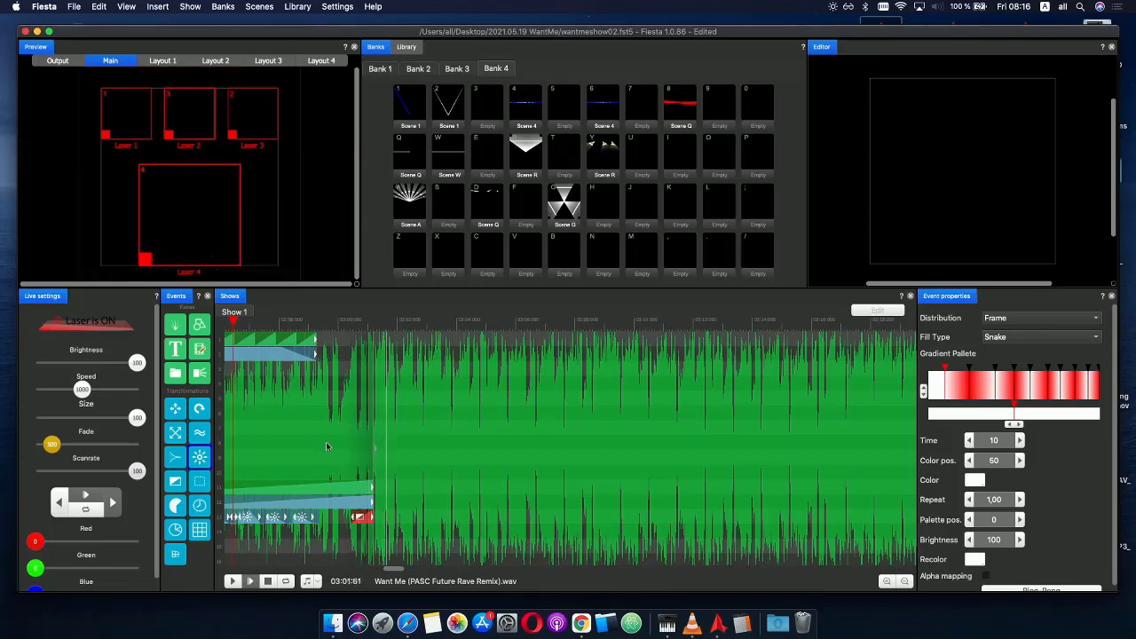
# - Thin out the colour event's gradient by deleting two late markers, then respace the others with red at time 79 and white at 67
pyautogui.click(363, 329)
pyautogui.scroll(2, 523, 464)
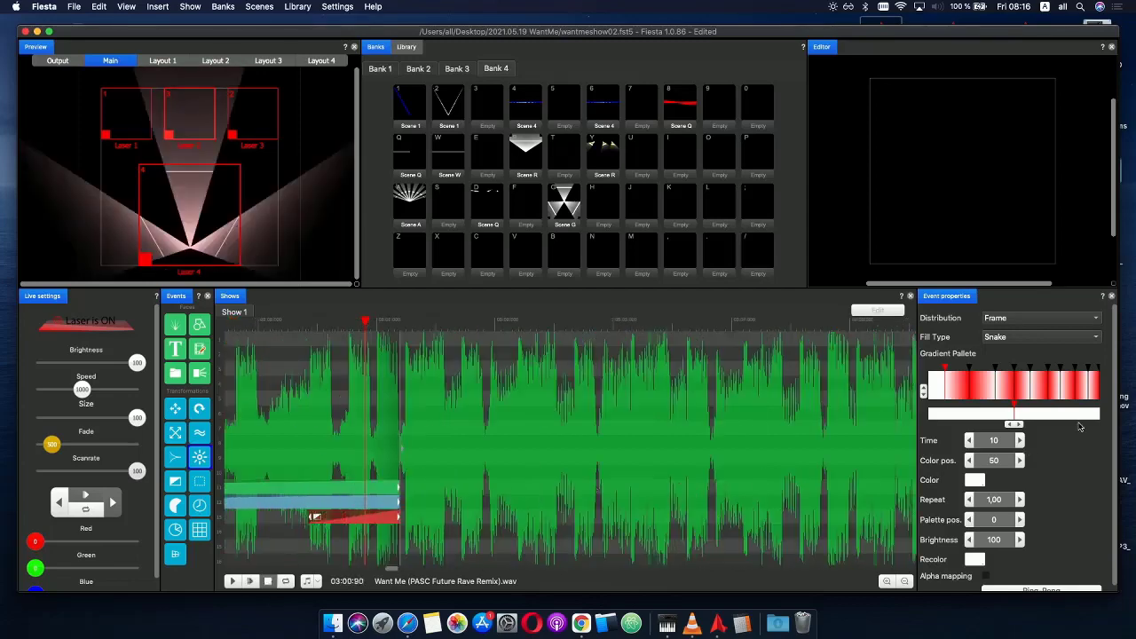
pyautogui.click(1088, 394)
pyautogui.press('Delete')
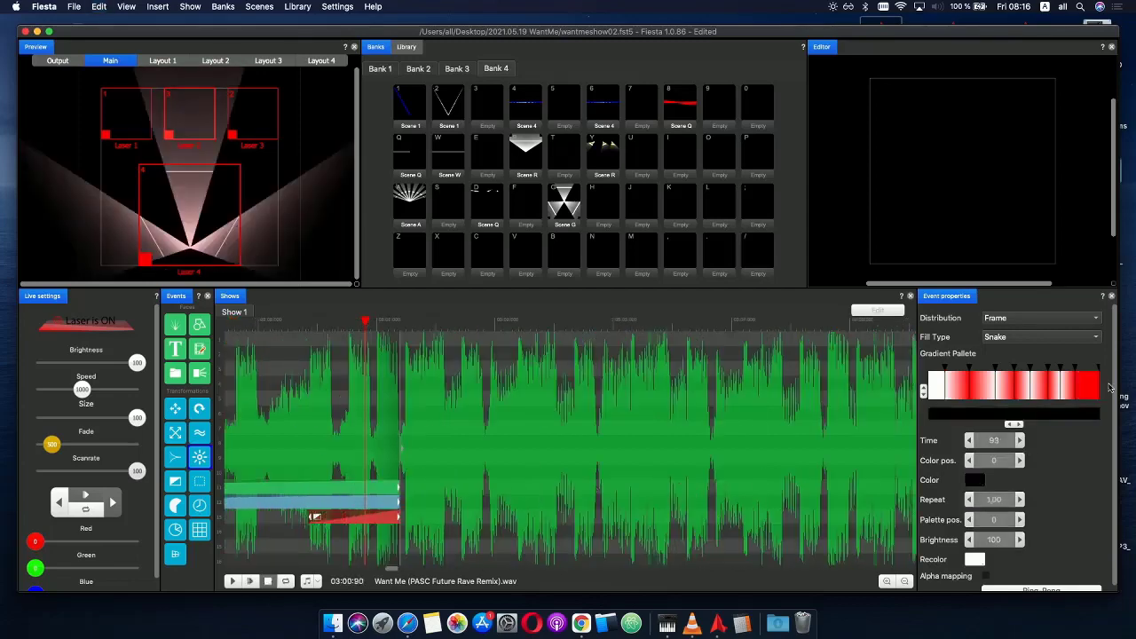
pyautogui.click(1074, 388)
pyautogui.moveTo(1075, 388); pyautogui.dragTo(1063, 383)
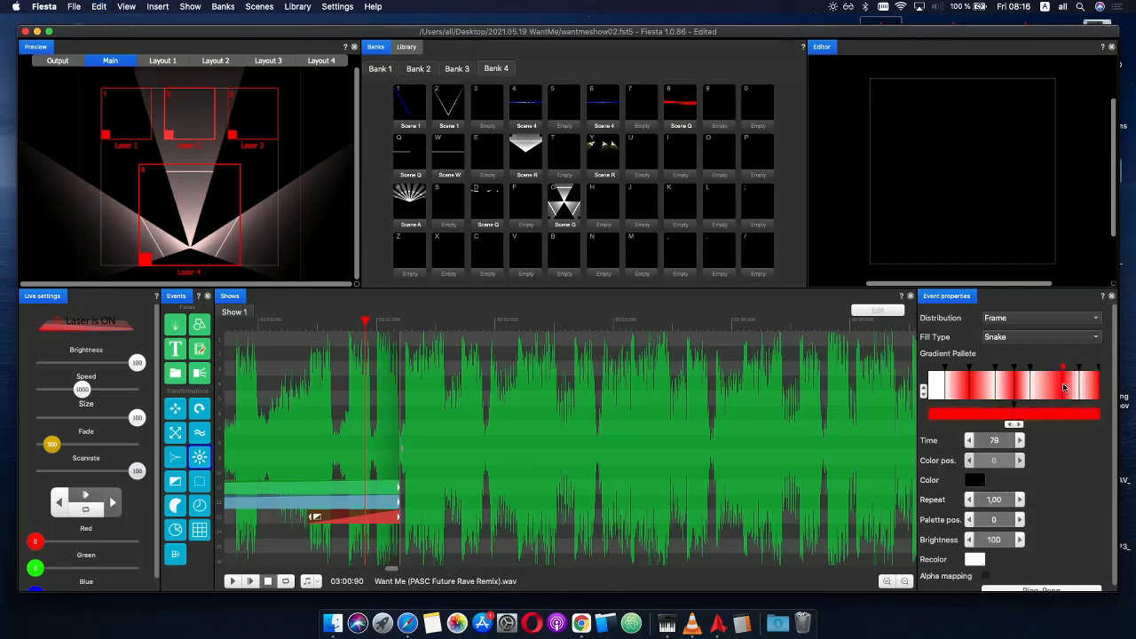
pyautogui.click(1043, 387)
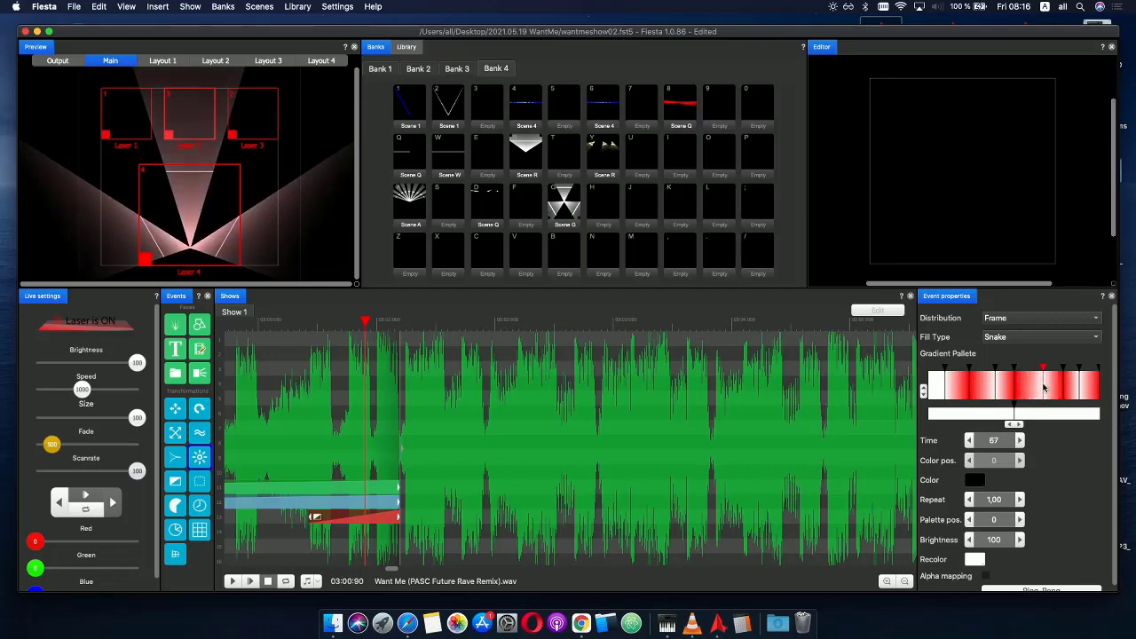
# - Replay the end of Scene G to check the respaced colour gradient against the beat
pyautogui.click(279, 323)
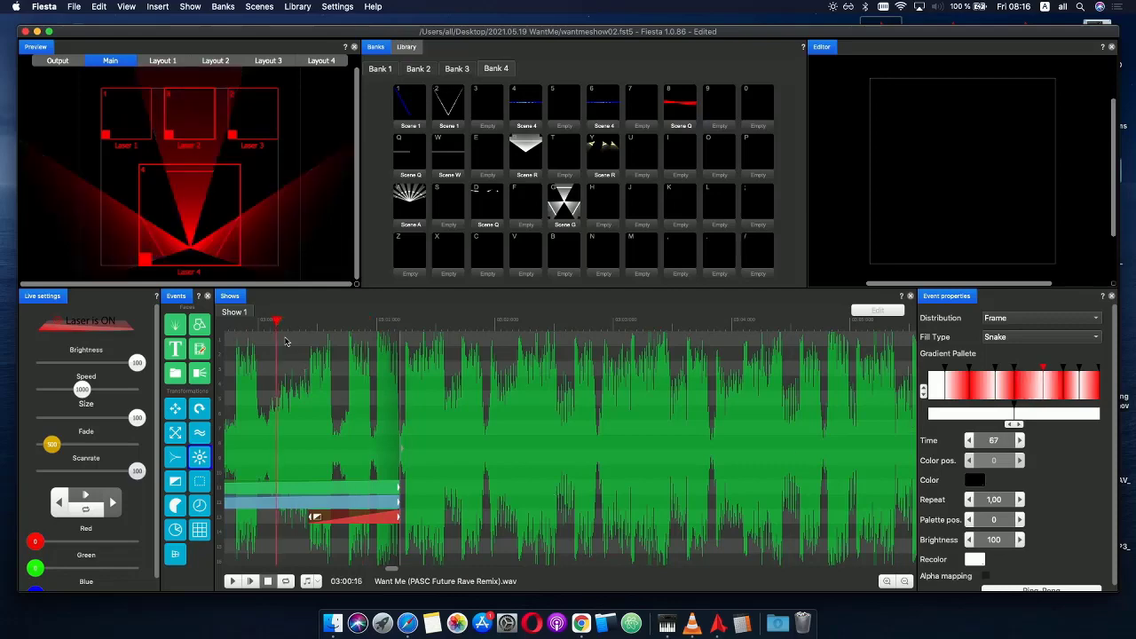
pyautogui.scroll(-2, 284, 330)
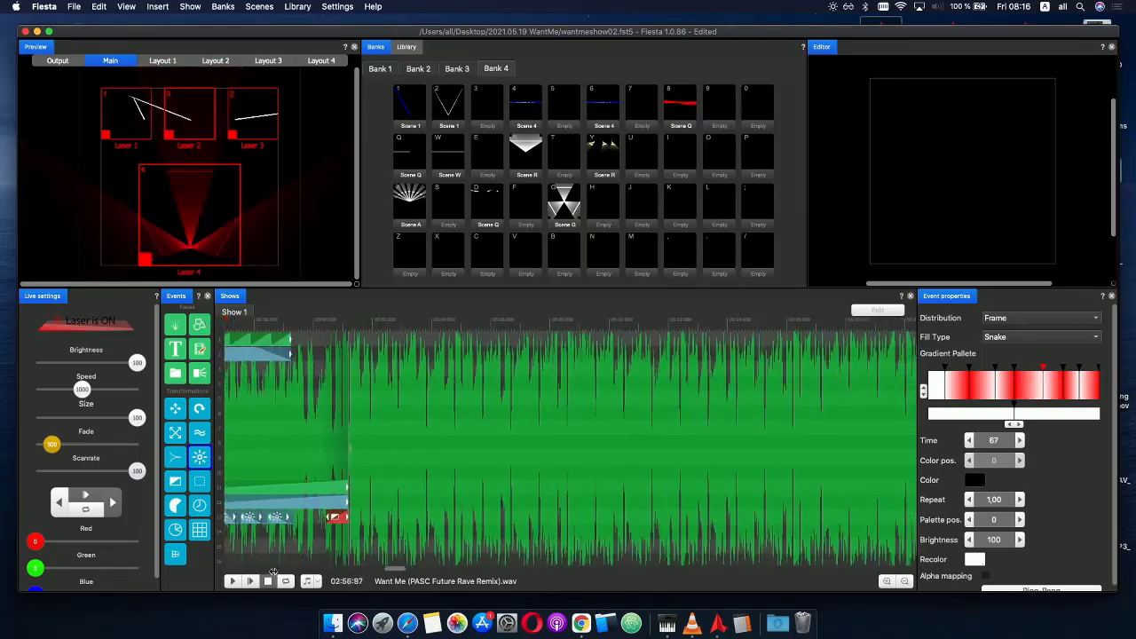
pyautogui.click(264, 581)
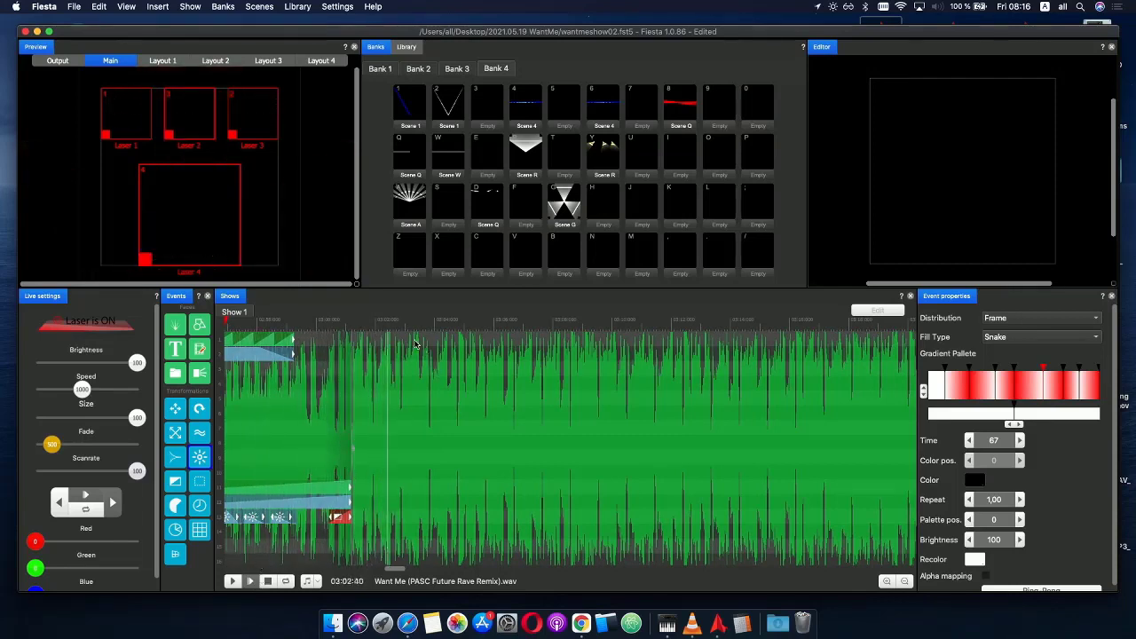
# - Save the show file
pyautogui.click(345, 323)
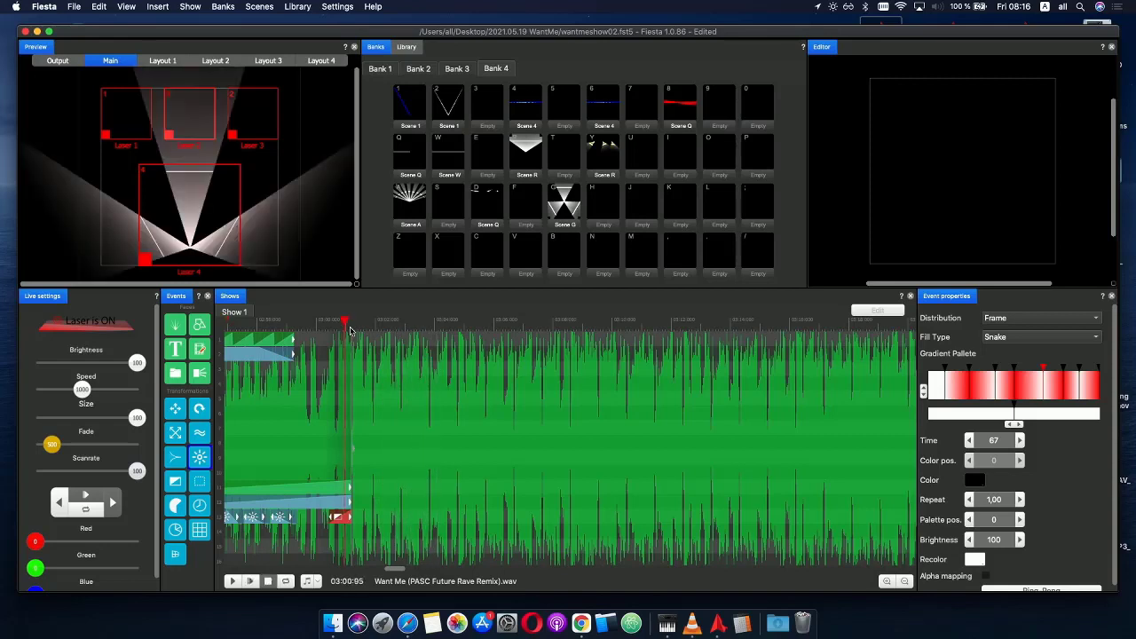
pyautogui.click(72, 7)
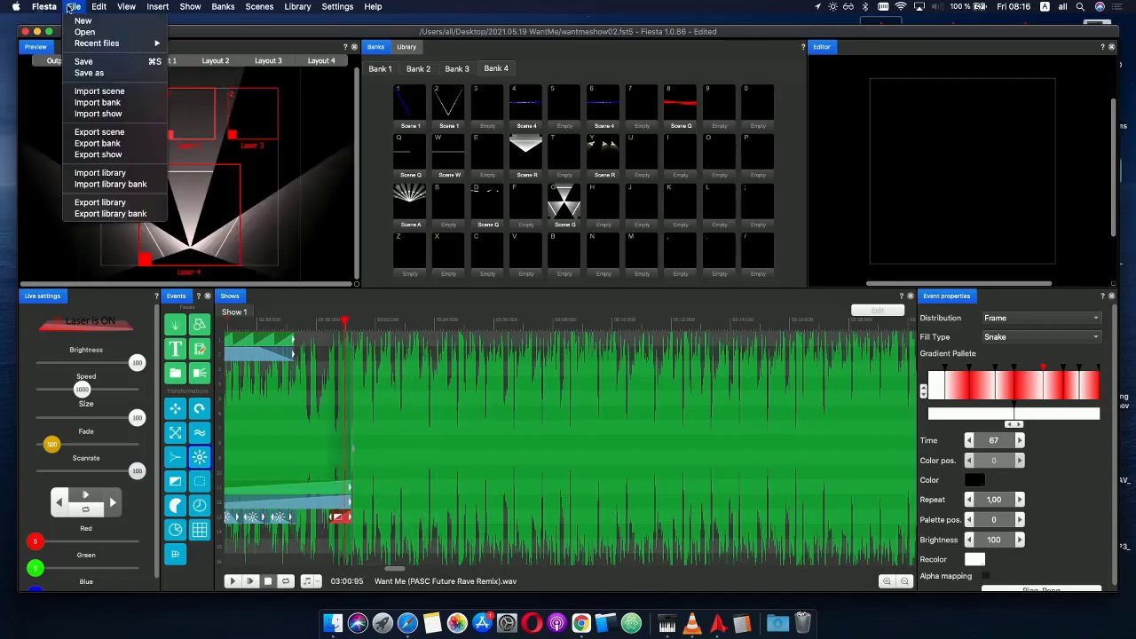
pyautogui.click(88, 57)
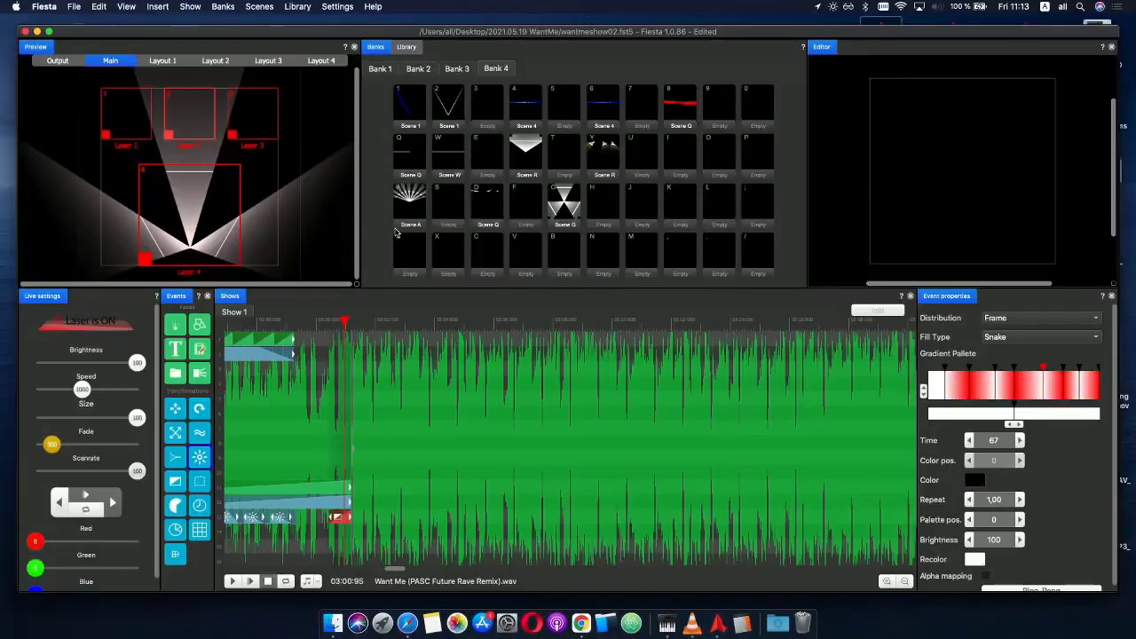
# - Play the show from before the alternating beat events through the end of Scene G, and recheck the flashes around 02:56:92
pyautogui.click(310, 330)
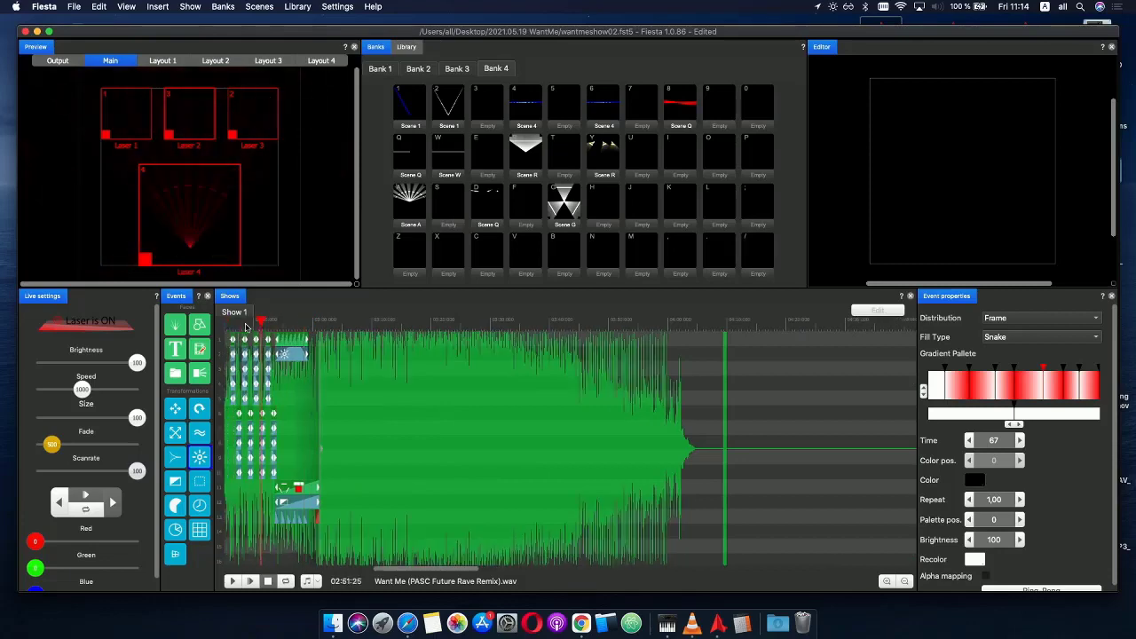
pyautogui.hscroll(-3, 222, 331)
pyautogui.click(277, 332)
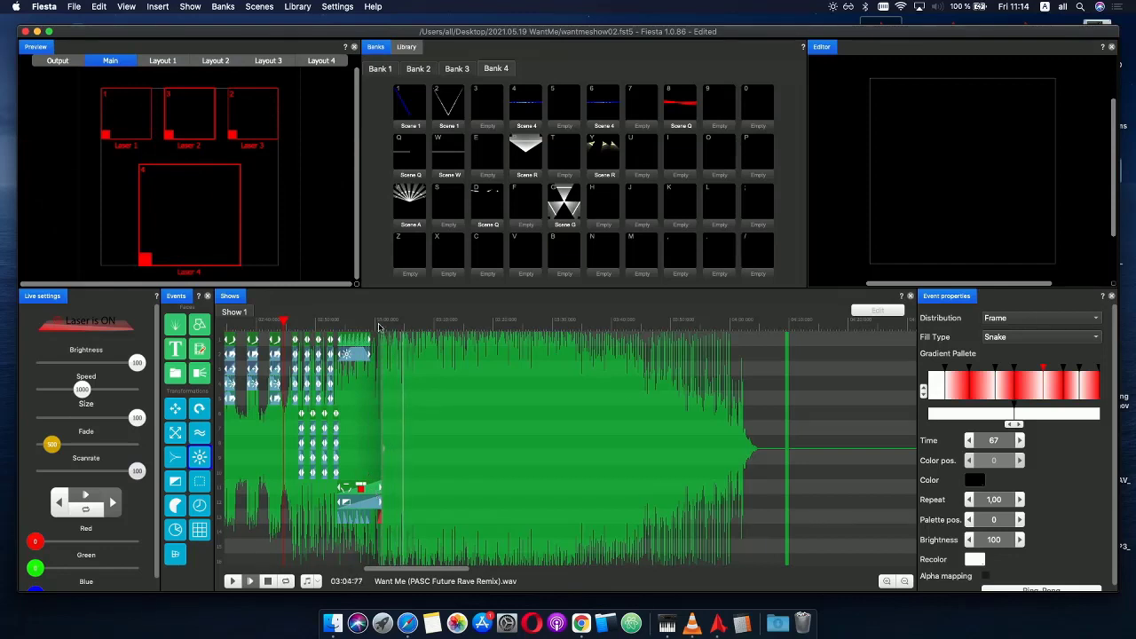
pyautogui.moveTo(380, 322); pyautogui.dragTo(351, 321)
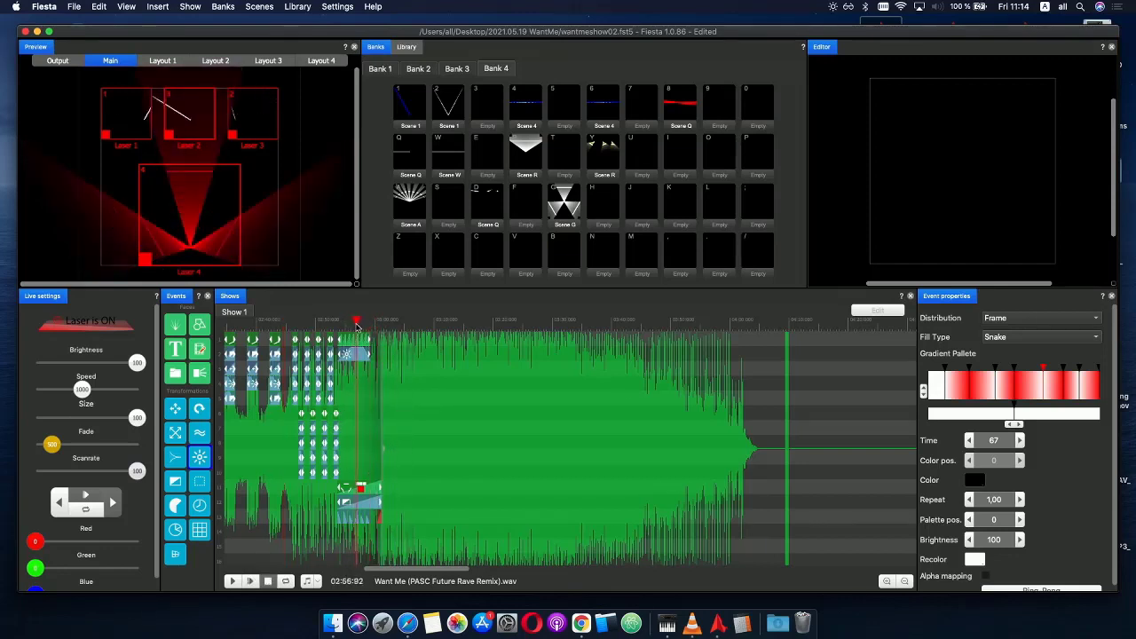
# - Preview Scenes W and Q in Bank 4, and scrub through the Scene Q event above the long Scene G event
pyautogui.click(450, 166)
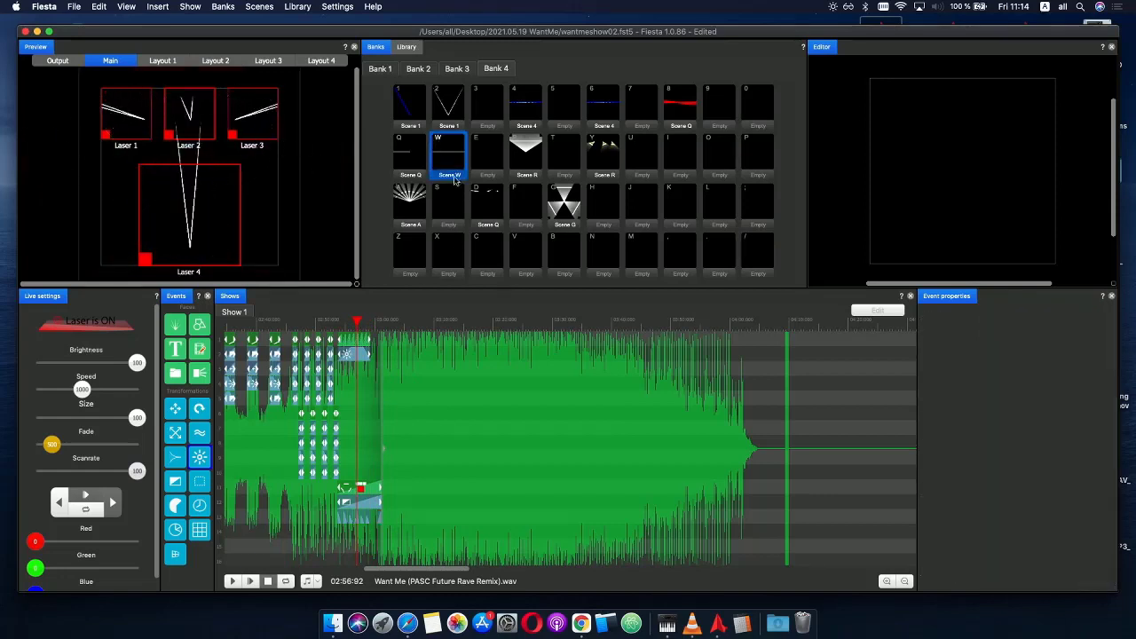
pyautogui.click(423, 149)
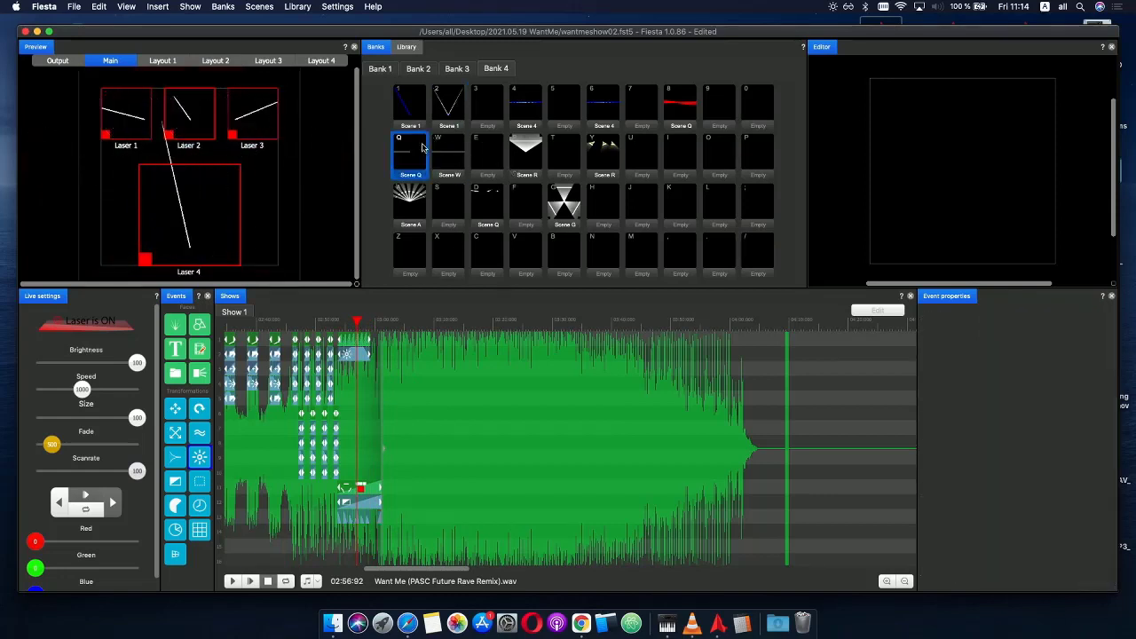
pyautogui.click(354, 342)
pyautogui.scroll(6, 364, 347)
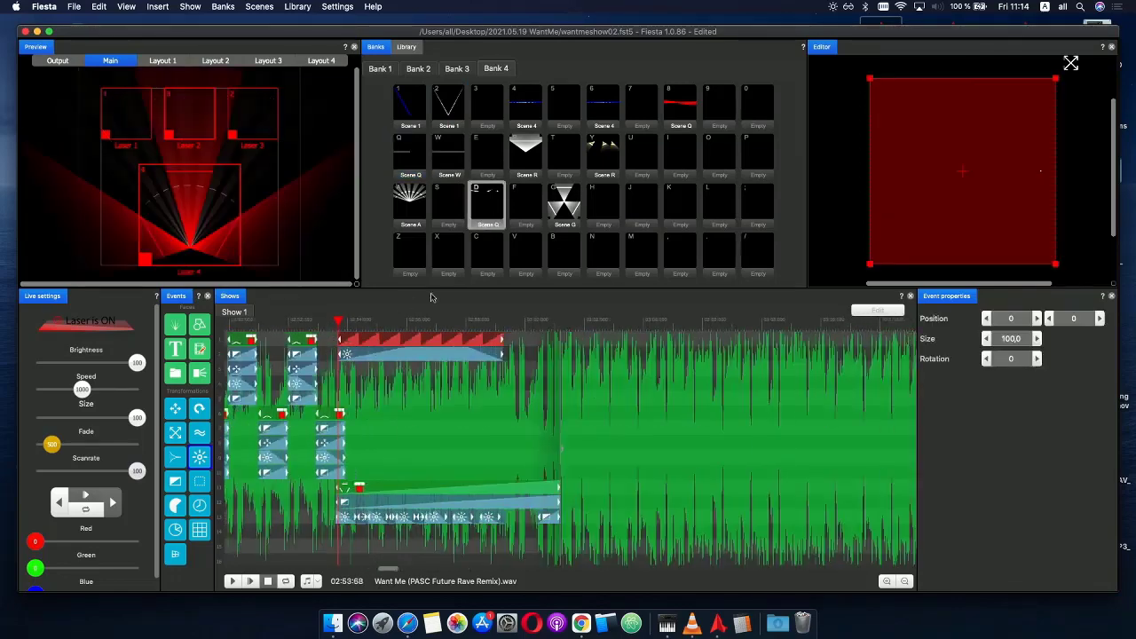
pyautogui.moveTo(356, 321); pyautogui.dragTo(449, 327)
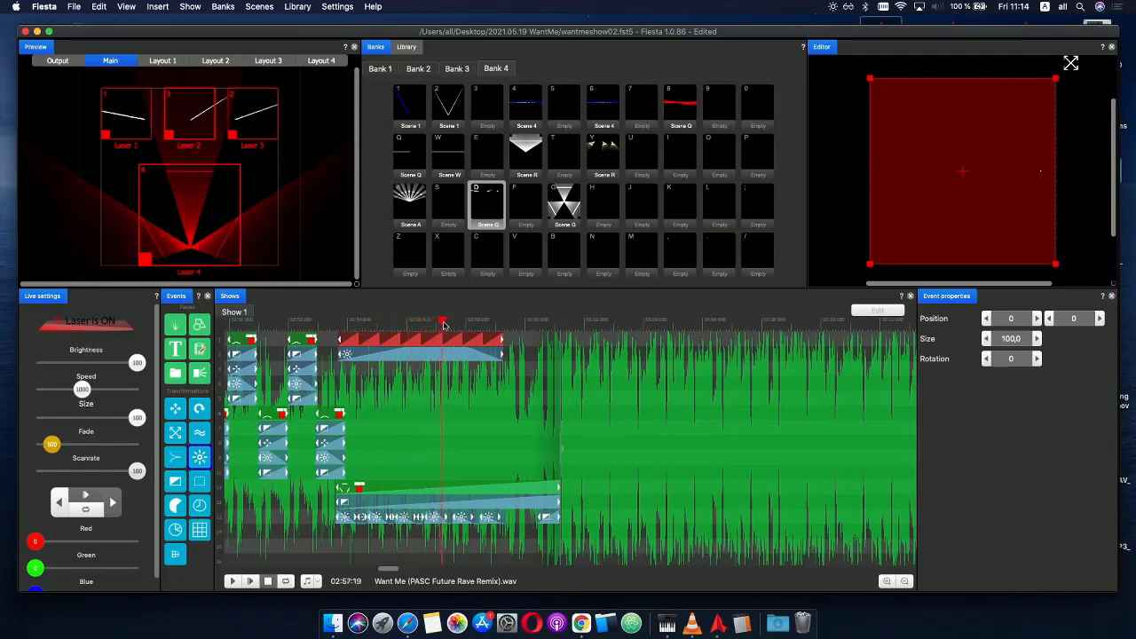
# - Copy Scene Q from slot D into the empty slot F of Bank 4 and open the copy for editing
pyautogui.click(485, 214)
pyautogui.moveTo(489, 212); pyautogui.dragTo(530, 214)
pyautogui.doubleClick(523, 209)
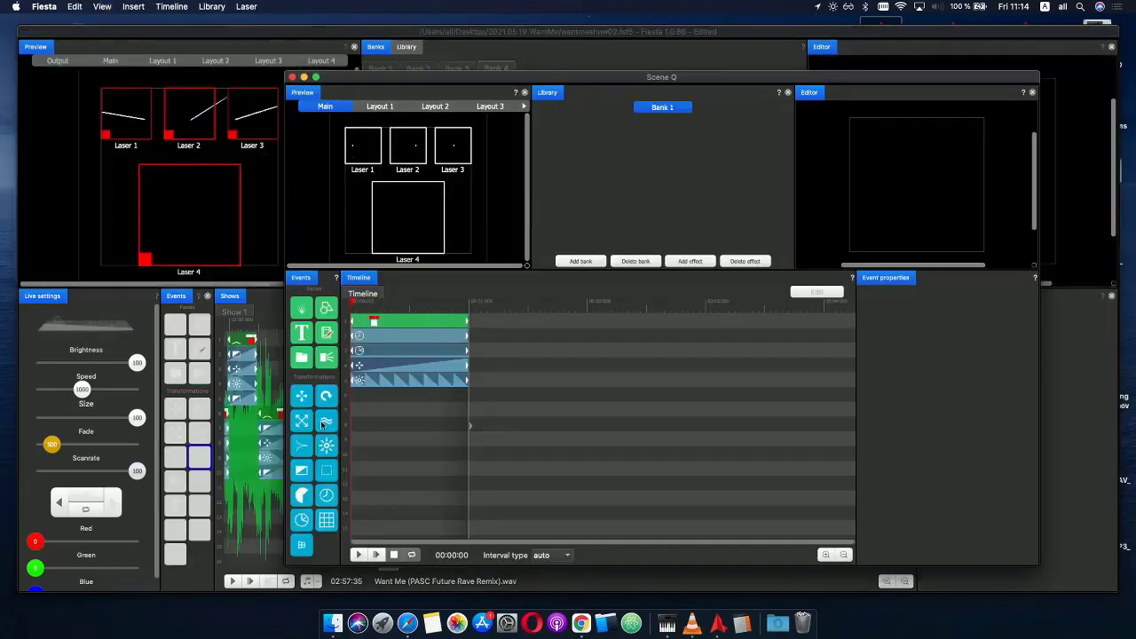
# - Add a rotation effect spanning the scene's one-second figure event and set its axis to y
pyautogui.click(332, 397)
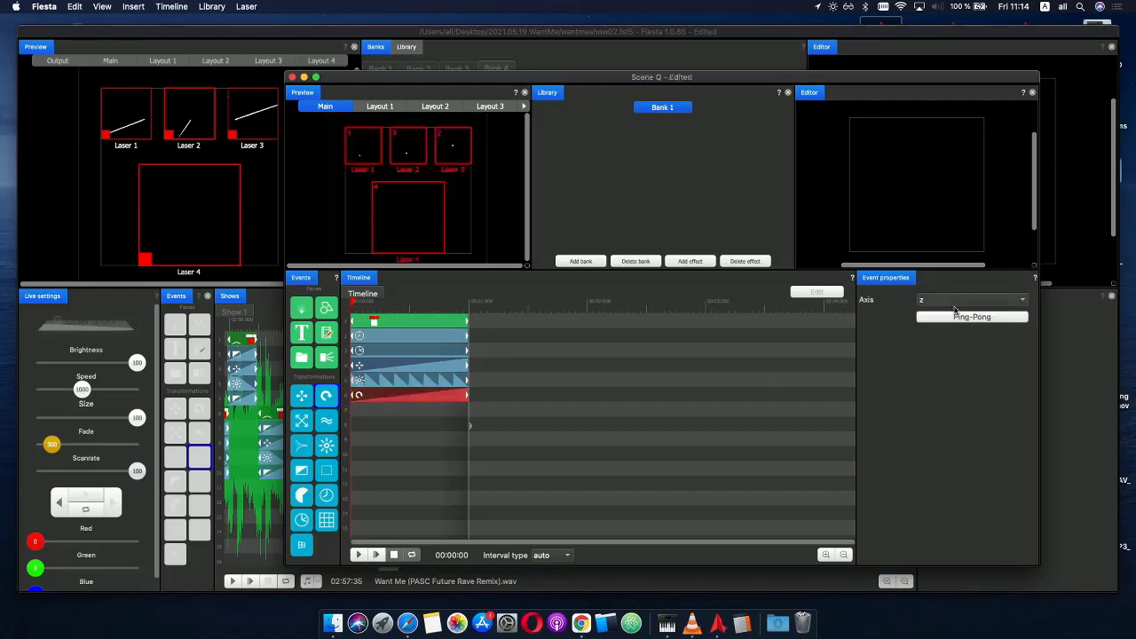
pyautogui.click(954, 307)
pyautogui.click(941, 285)
# - Flatten the rotation's phase graph to a constant value of 180, scrub through the scene, and close its editor
pyautogui.click(417, 400)
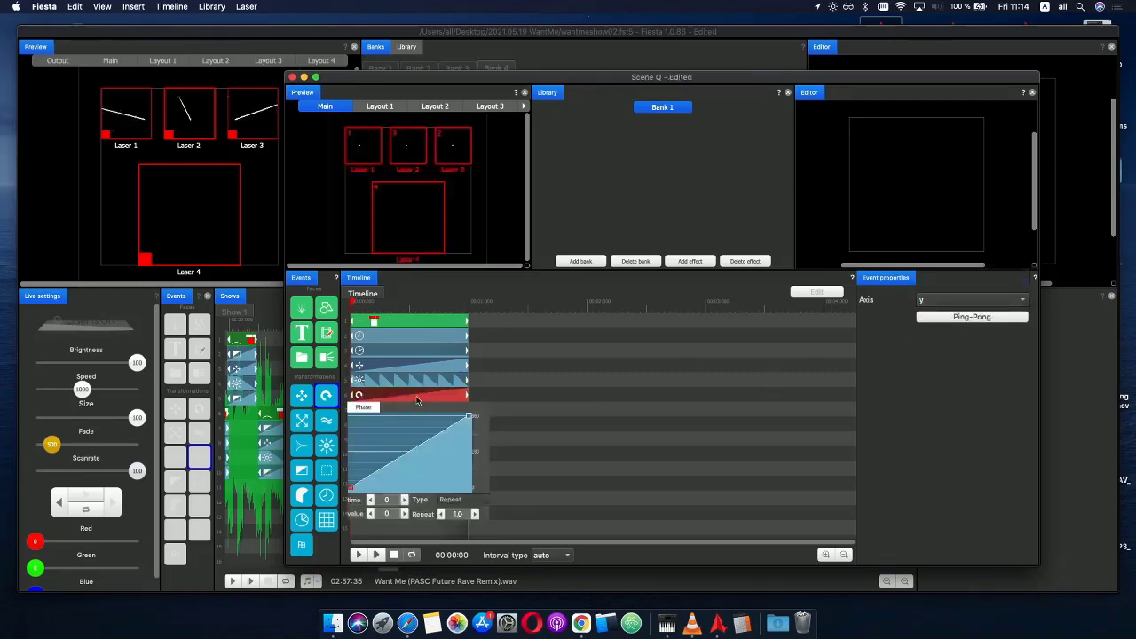
pyautogui.moveTo(468, 418); pyautogui.dragTo(469, 444)
pyautogui.rightClick(460, 445)
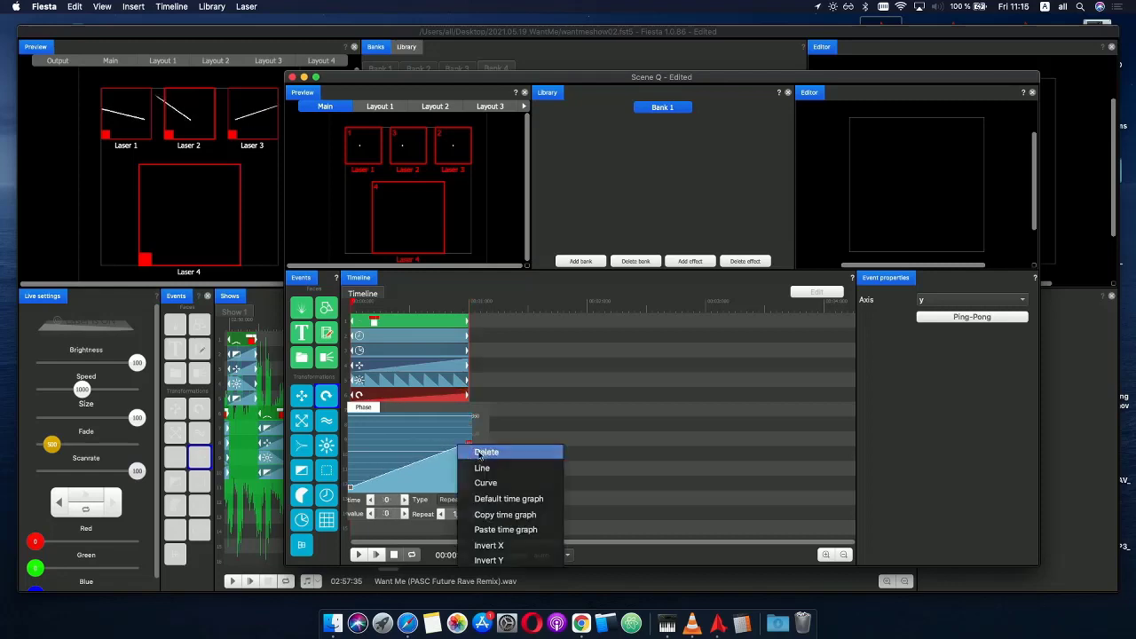
pyautogui.click(486, 452)
pyautogui.moveTo(350, 488); pyautogui.dragTo(406, 455)
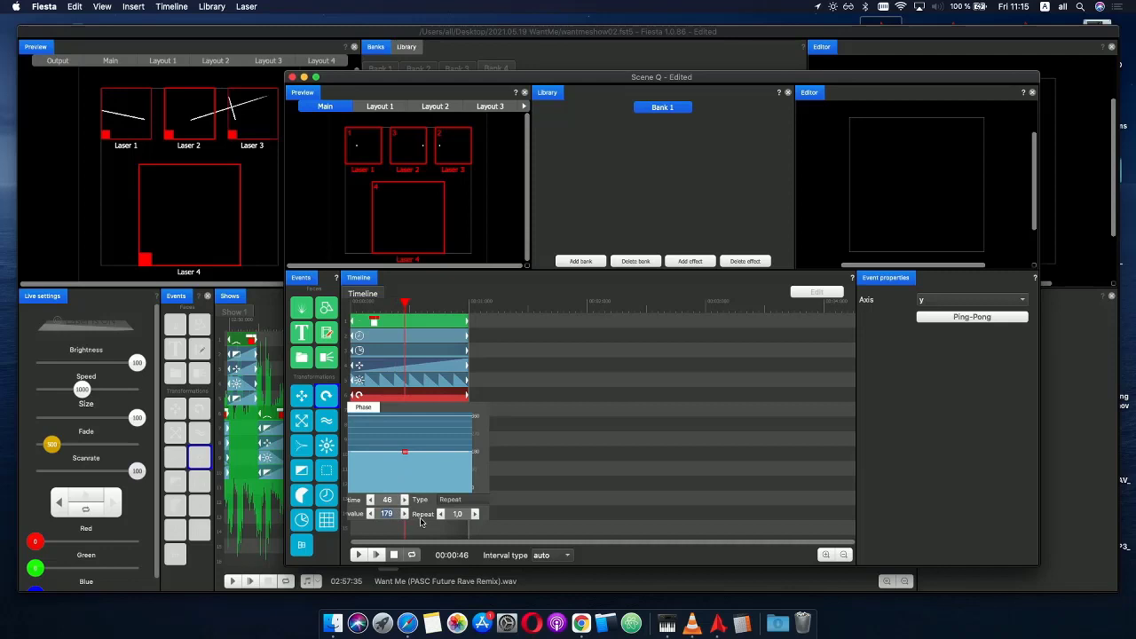
pyautogui.write('180')
pyautogui.click(370, 307)
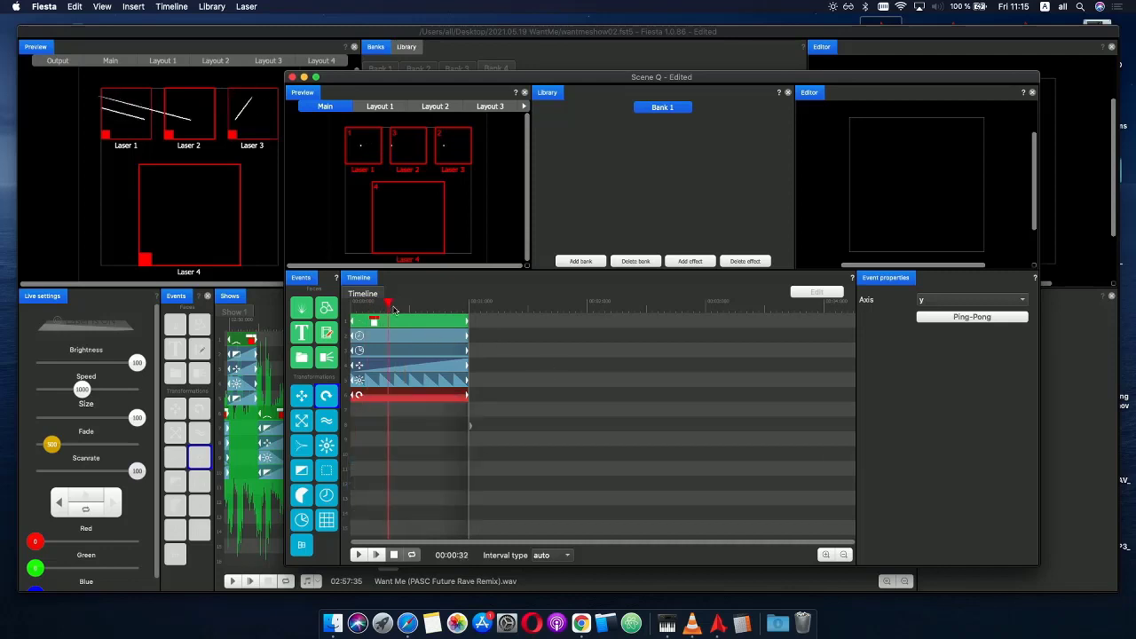
pyautogui.click(291, 78)
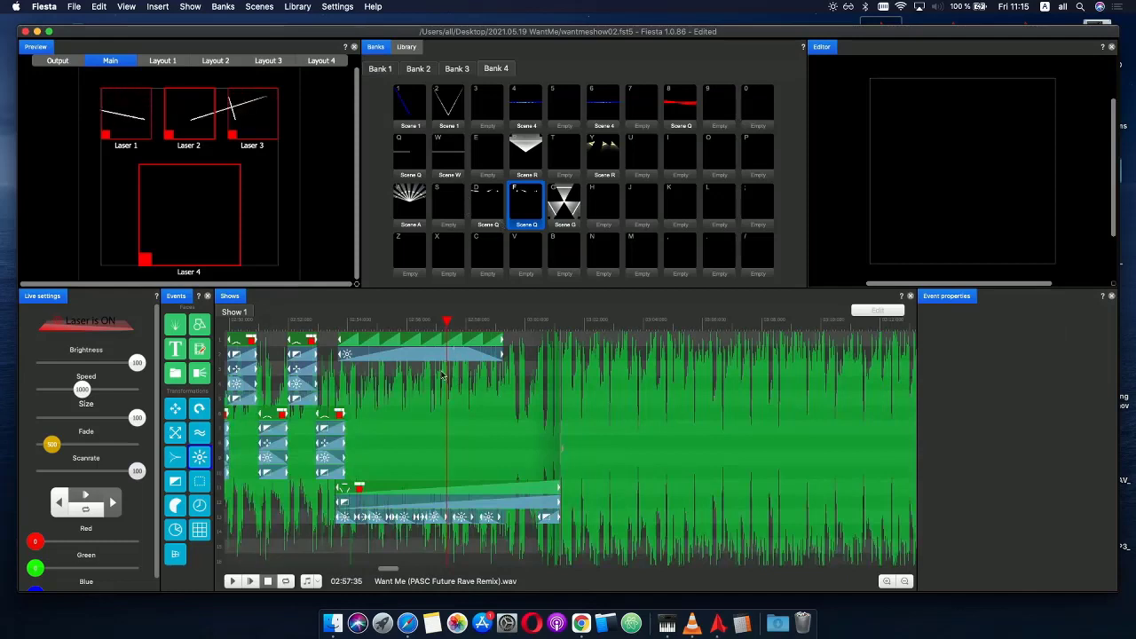
# - Duplicate the long Scene Q event with its colour effect onto the tracks below, using the slot F scene and matching the original's length
pyautogui.click(343, 364)
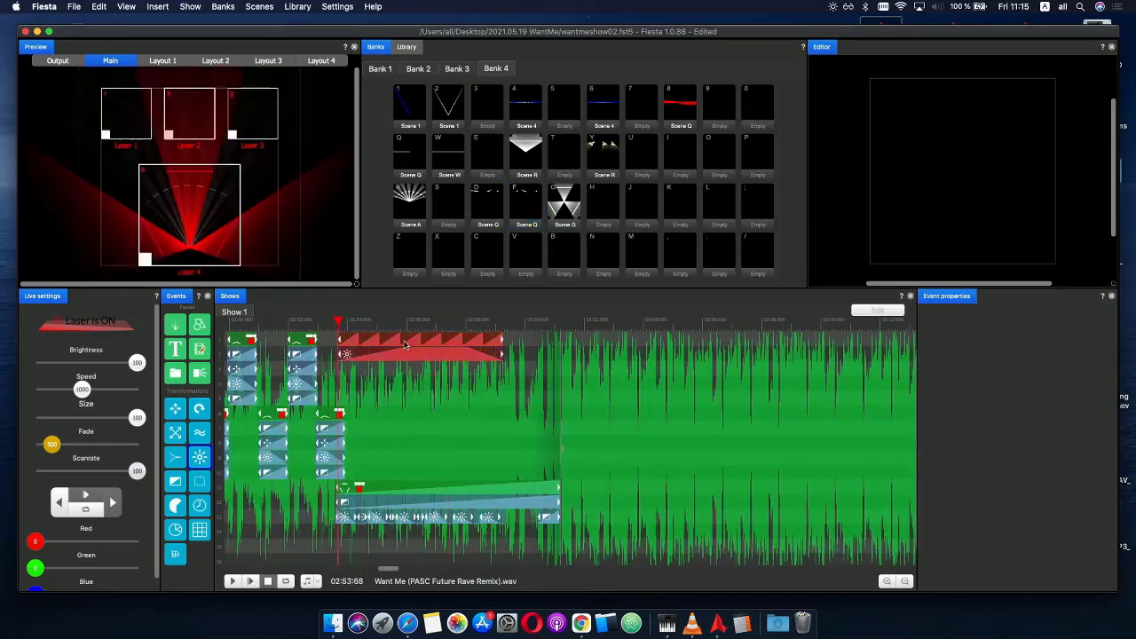
pyautogui.click(344, 372)
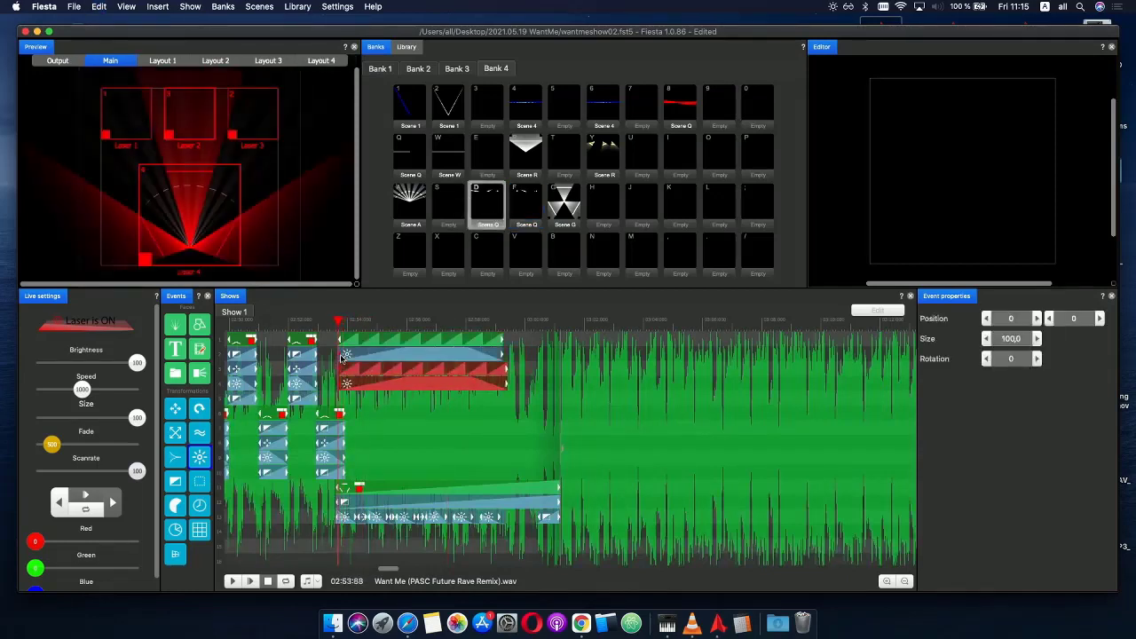
pyautogui.click(504, 366)
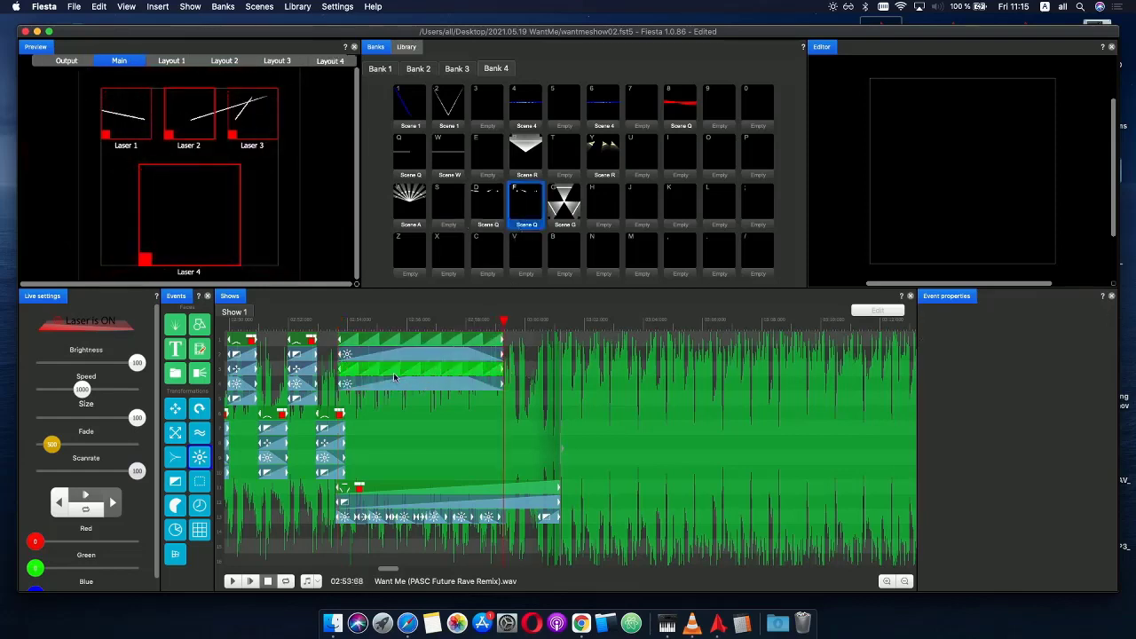
# - Scrub through the doubled Scene Q events and play the show from 02:53:33 to check them together
pyautogui.click(359, 331)
pyautogui.click(316, 325)
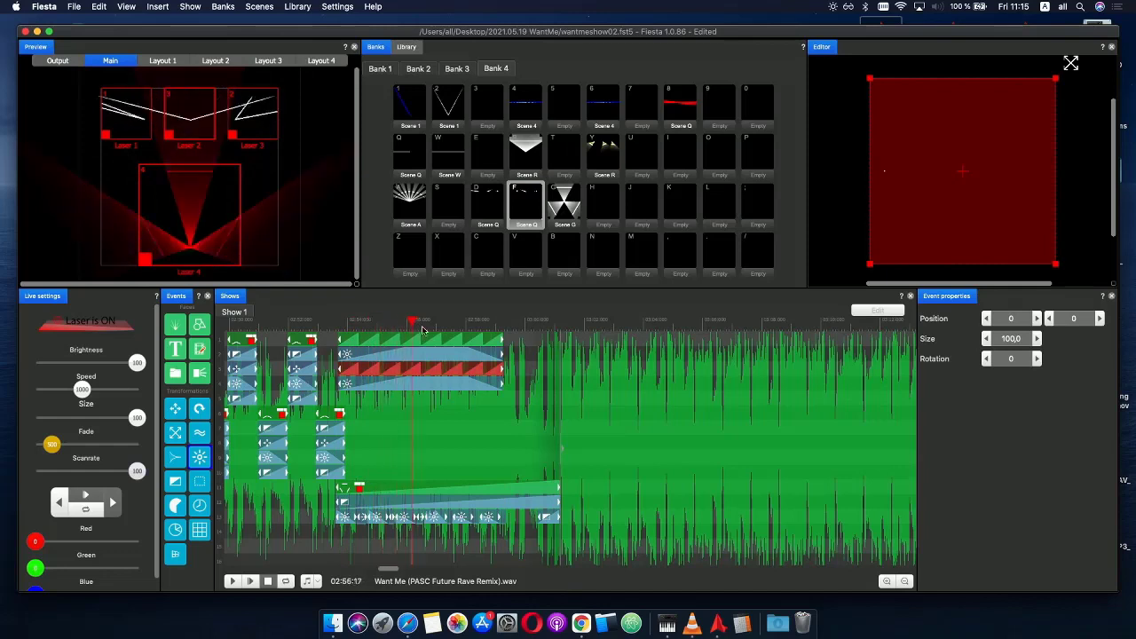
pyautogui.click(249, 582)
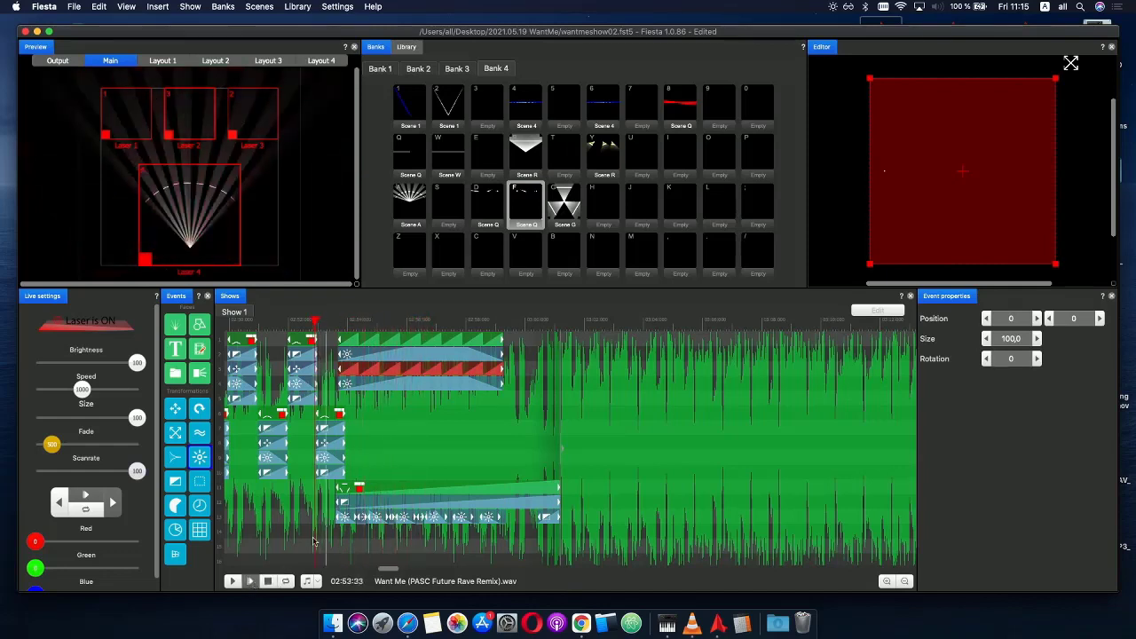
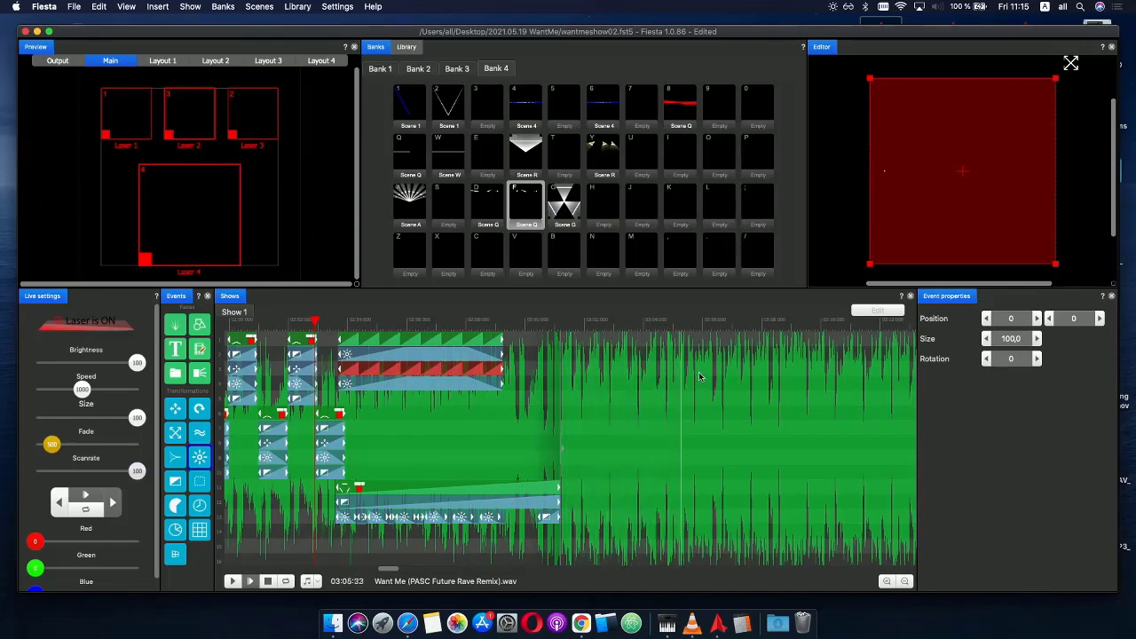
# - Place a Scene G event on the first track right after the long Scene G event, ending at 03:01:92
pyautogui.click(552, 321)
pyautogui.moveTo(553, 321); pyautogui.dragTo(560, 322)
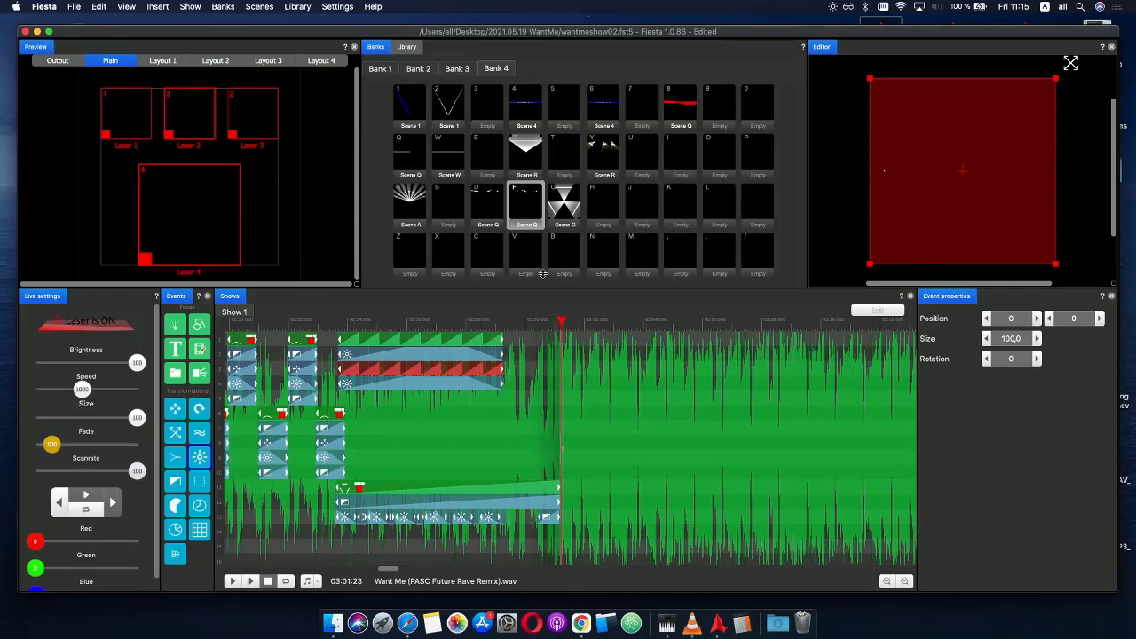
pyautogui.moveTo(562, 207); pyautogui.dragTo(584, 353)
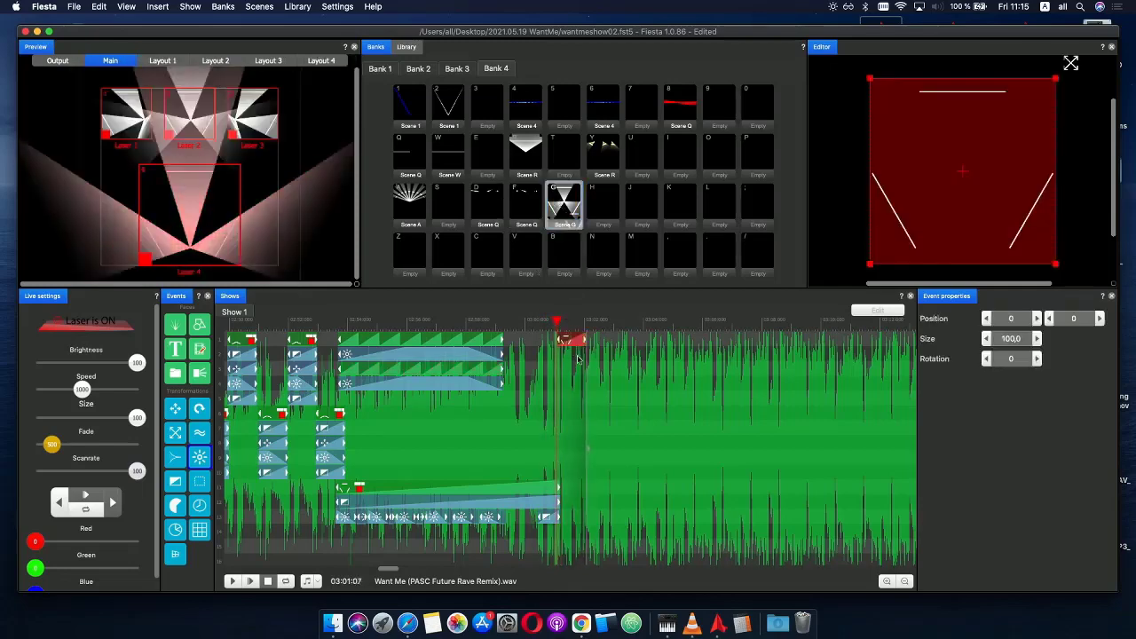
pyautogui.scroll(3, 583, 354)
pyautogui.scroll(2, 584, 353)
pyautogui.scroll(-5, 583, 351)
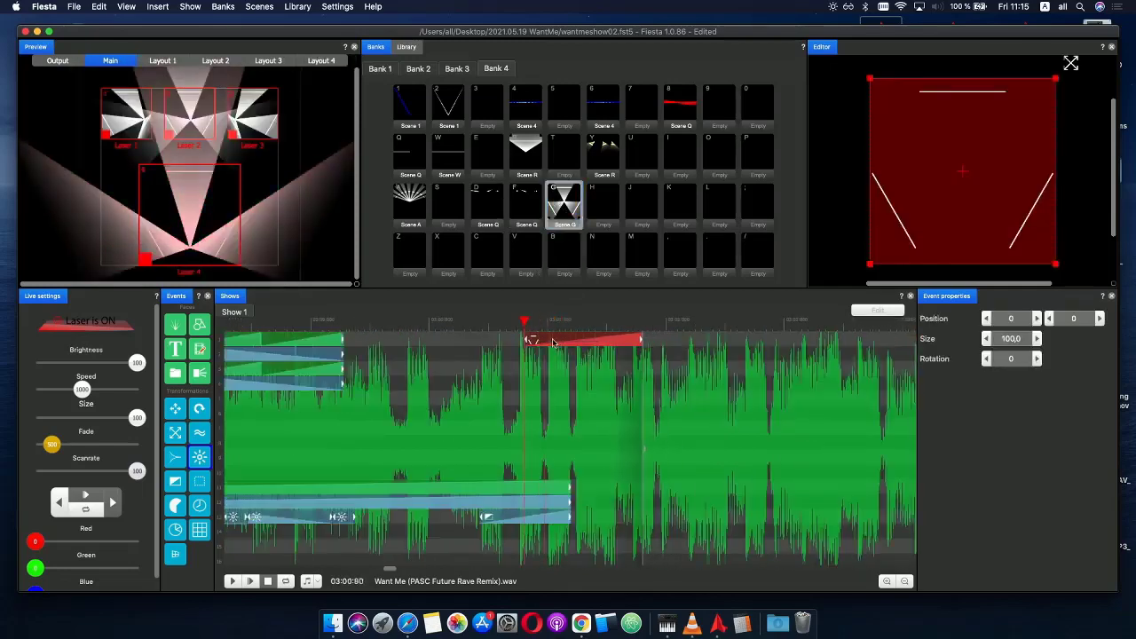
pyautogui.moveTo(571, 345); pyautogui.dragTo(666, 349)
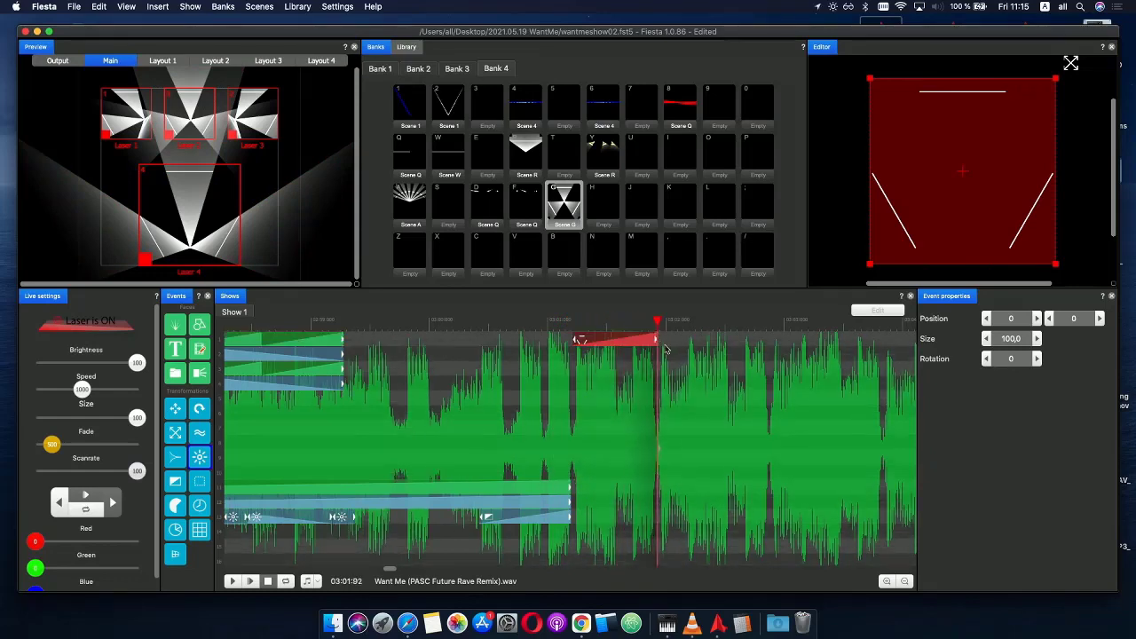
# - Copy the long Scene G event's solid red colour effect beneath the new Scene G event, matching its length
pyautogui.click(585, 327)
pyautogui.click(560, 327)
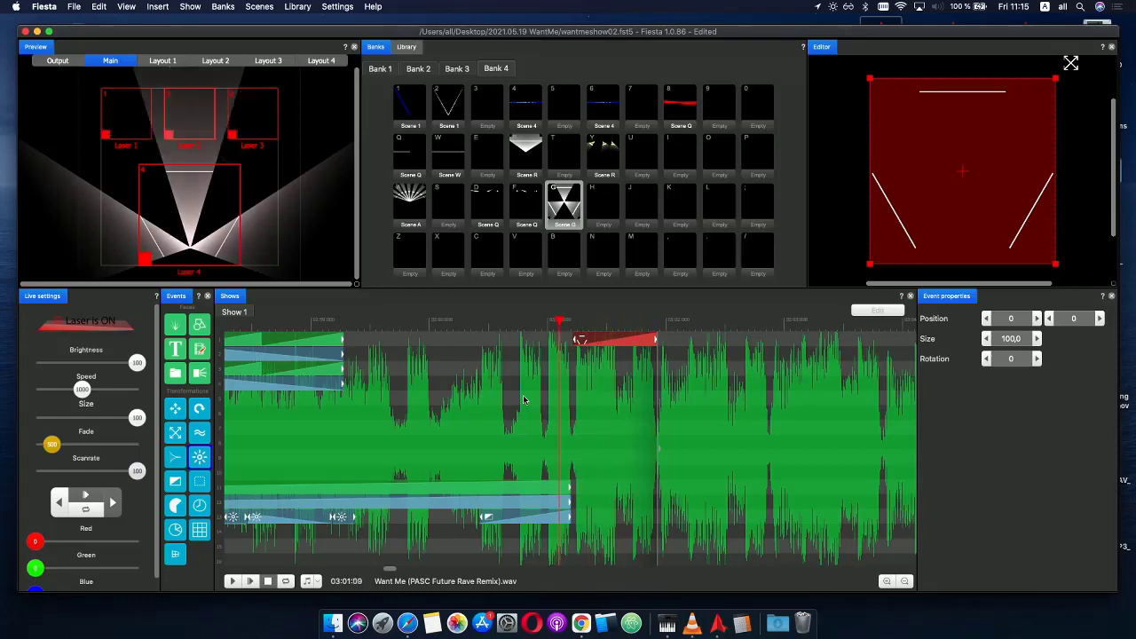
pyautogui.click(343, 506)
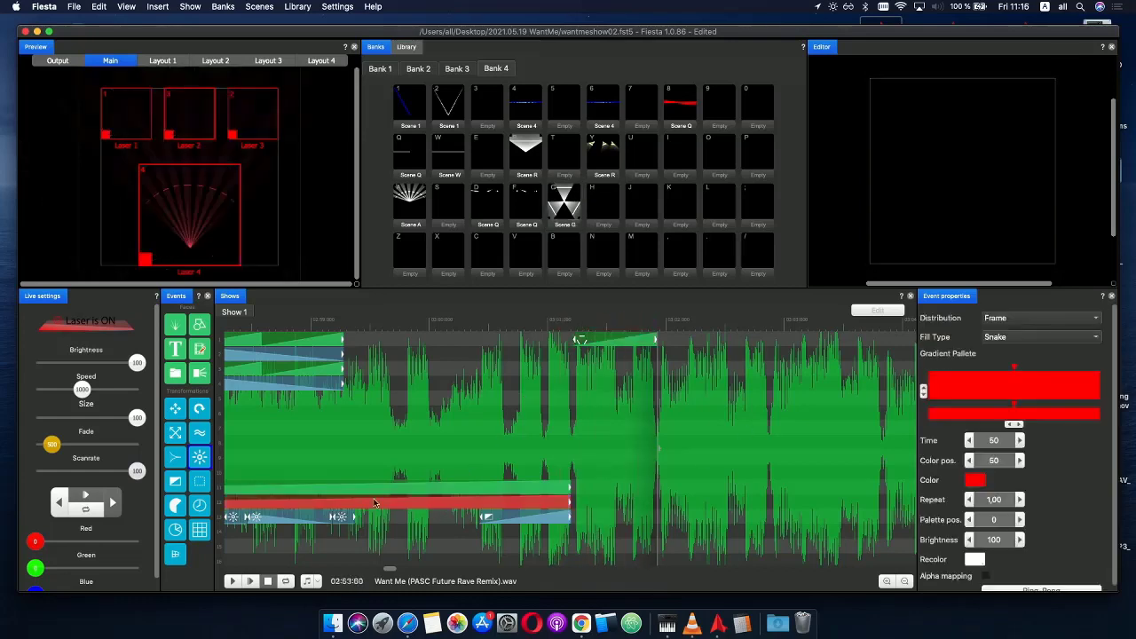
pyautogui.press('super+v')
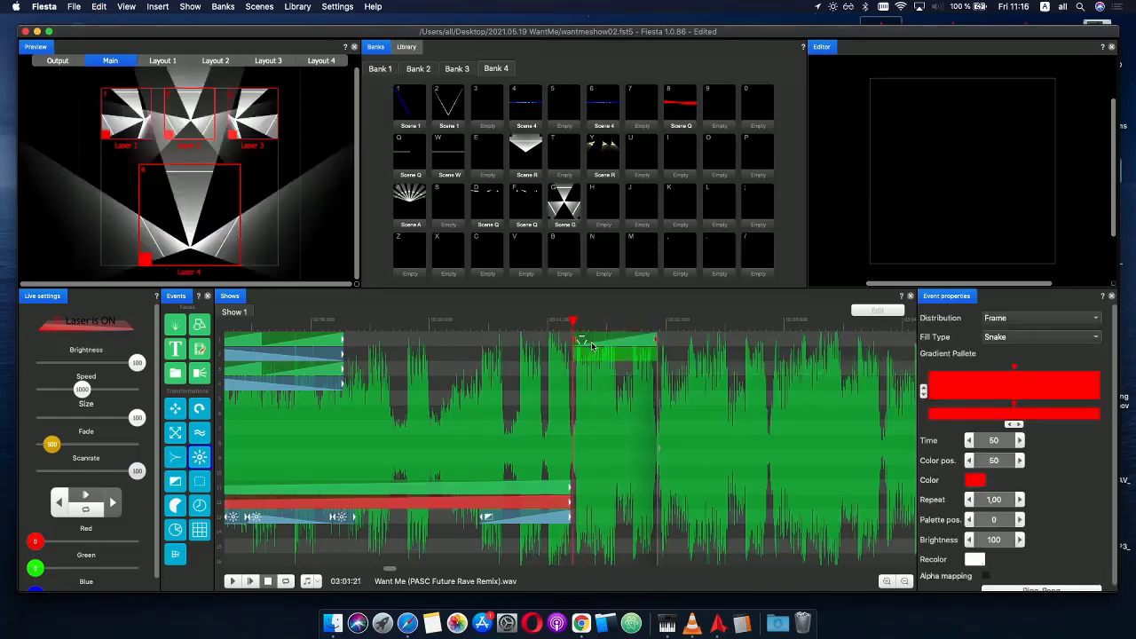
pyautogui.click(592, 348)
pyautogui.click(568, 326)
pyautogui.moveTo(577, 325)
pyautogui.mouseDown()
pyautogui.moveTo(619, 326)
pyautogui.moveTo(535, 326)
pyautogui.moveTo(589, 328)
pyautogui.moveTo(577, 325)
pyautogui.mouseUp()
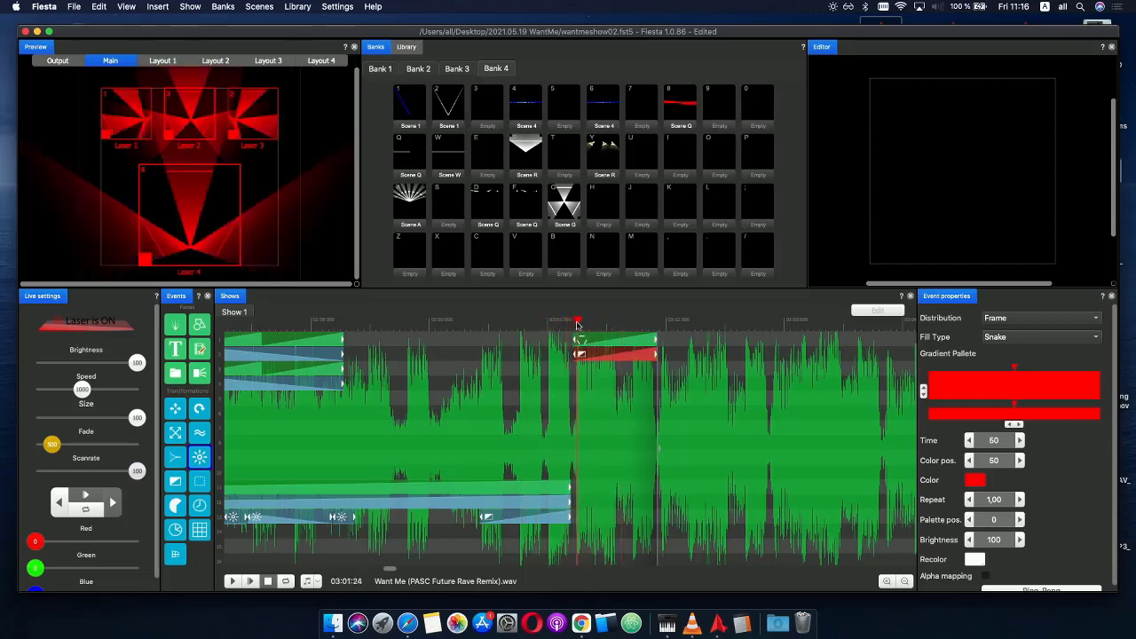
# - Make the new Scene G event's brightness fade in from zero at its start, and scrub through the fade
pyautogui.click(591, 343)
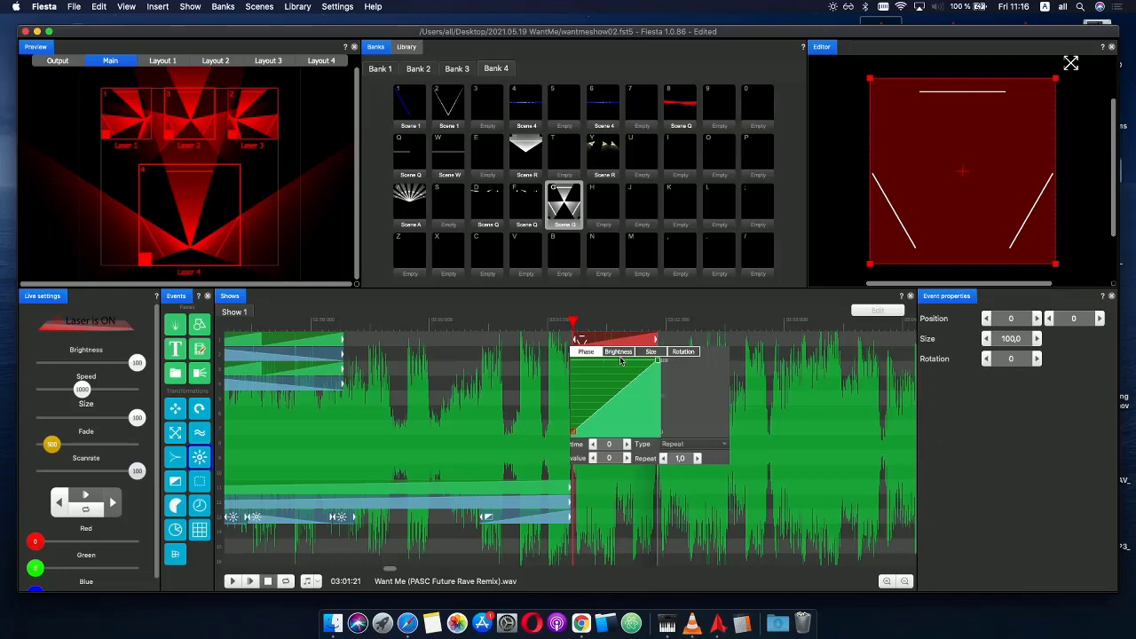
pyautogui.click(622, 354)
pyautogui.moveTo(595, 366); pyautogui.dragTo(544, 464)
pyautogui.click(577, 320)
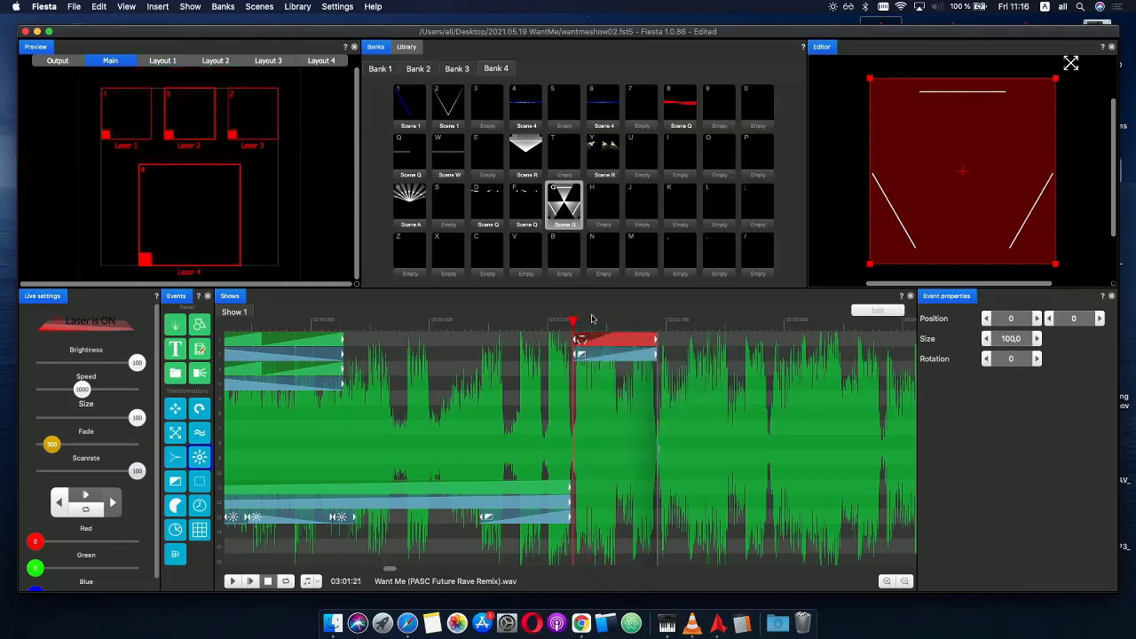
pyautogui.moveTo(573, 323); pyautogui.dragTo(611, 323)
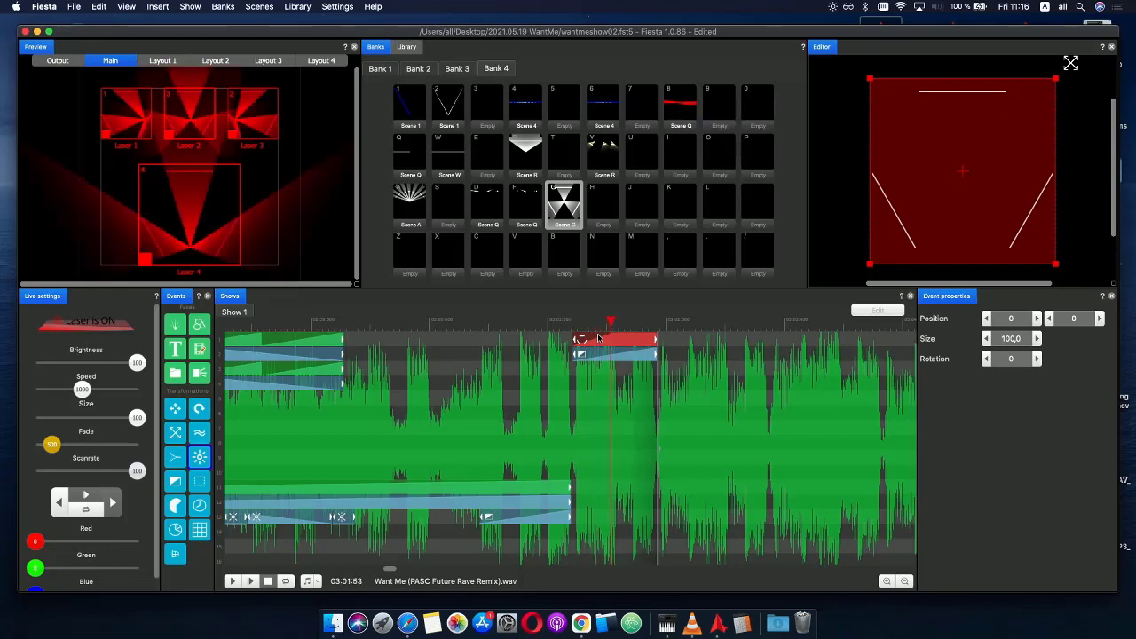
# - Add a rotation point of 180 at time 33 to the new Scene G event, and scrub through the turn
pyautogui.doubleClick(599, 338)
pyautogui.click(653, 352)
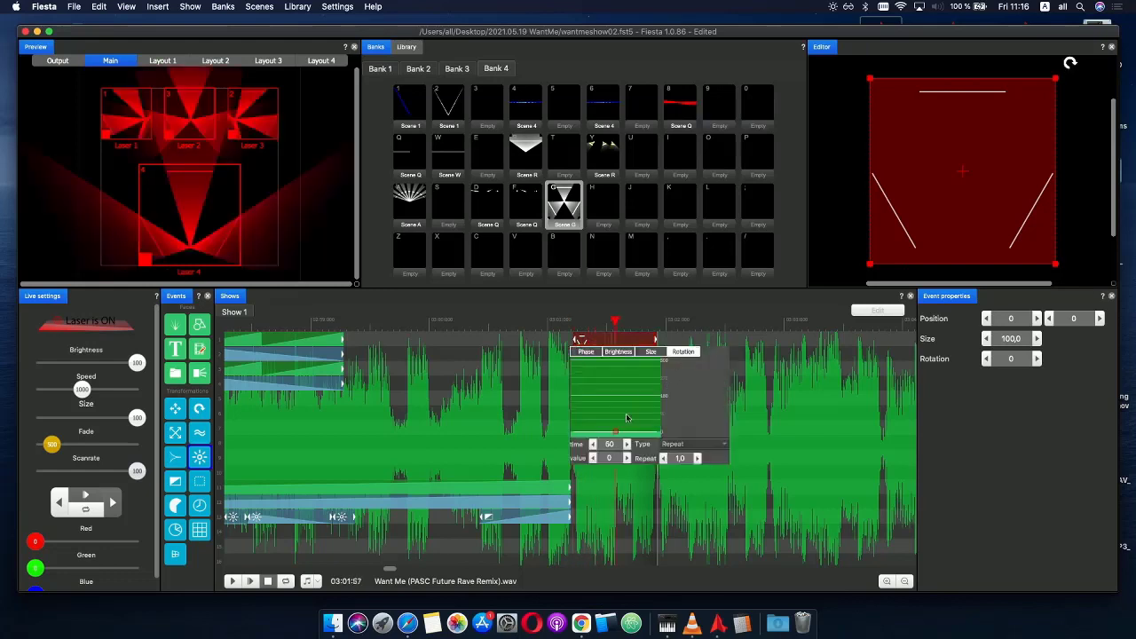
pyautogui.moveTo(599, 435)
pyautogui.mouseDown()
pyautogui.moveTo(539, 439)
pyautogui.moveTo(610, 418)
pyautogui.mouseUp()
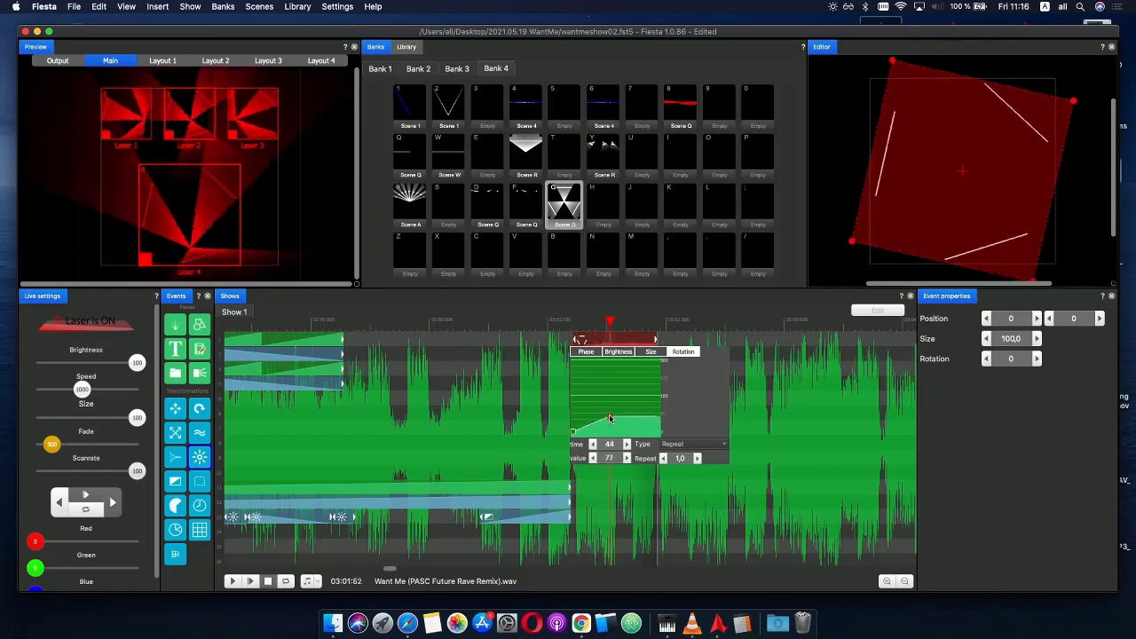
pyautogui.write('180')
pyautogui.press('Return')
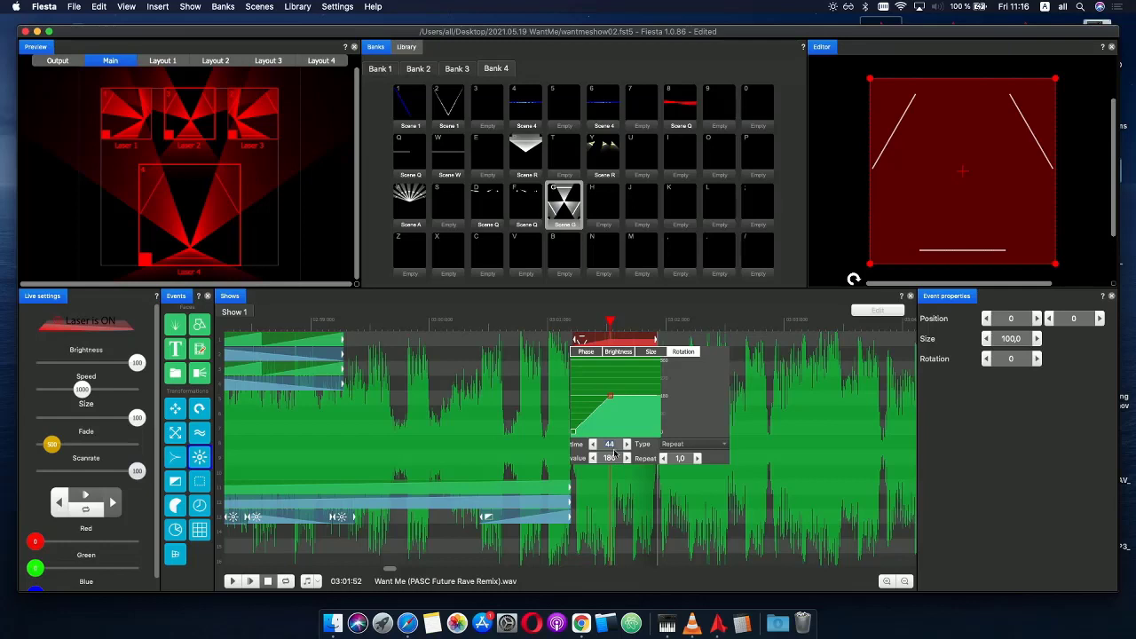
pyautogui.write('33')
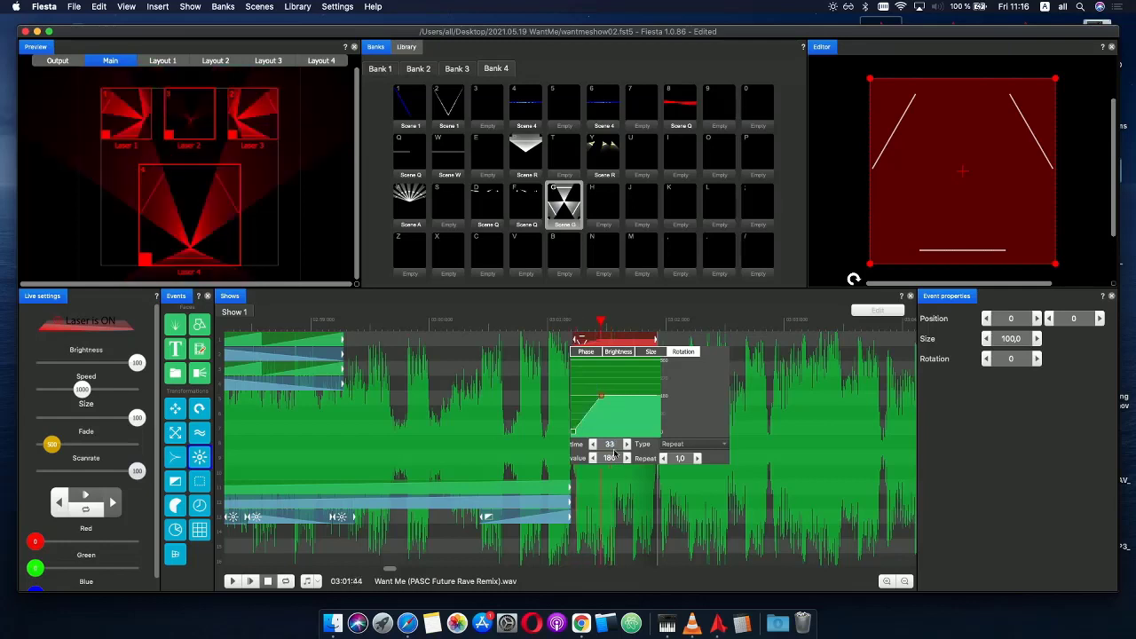
pyautogui.click(560, 320)
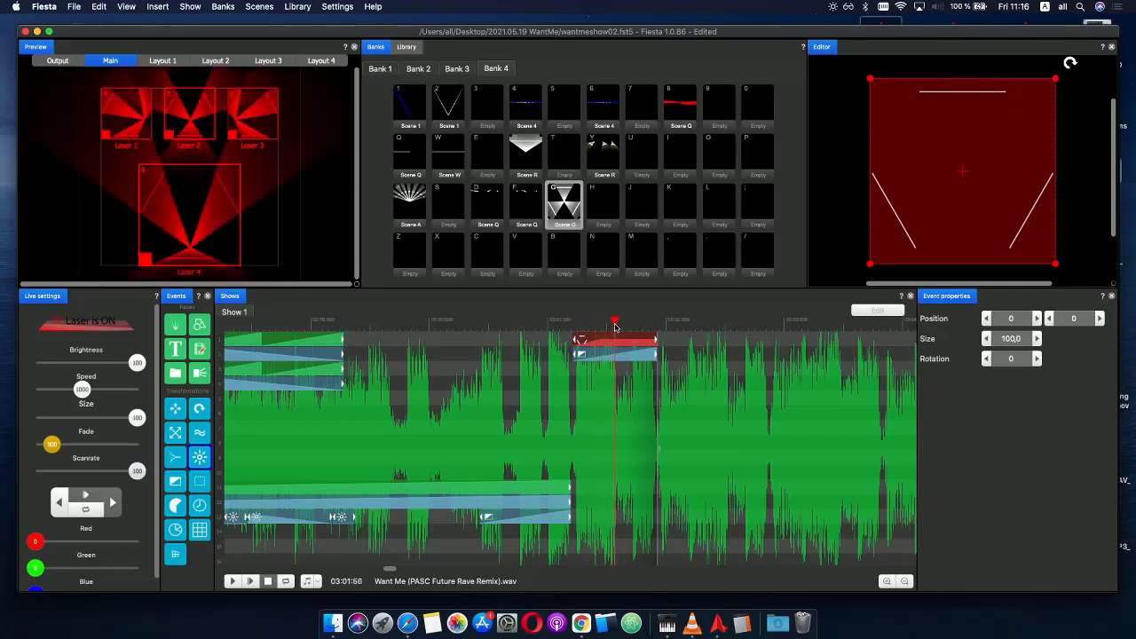
pyautogui.moveTo(617, 326)
pyautogui.mouseDown()
pyautogui.moveTo(633, 326)
pyautogui.moveTo(622, 325)
pyautogui.mouseUp()
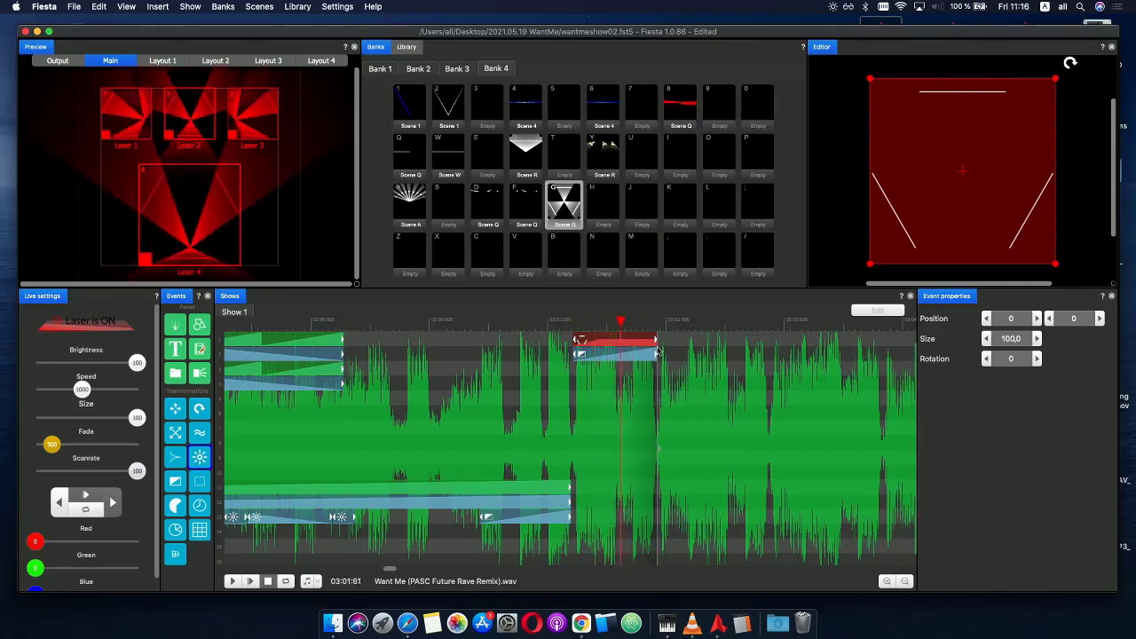
pyautogui.scroll(3, 658, 352)
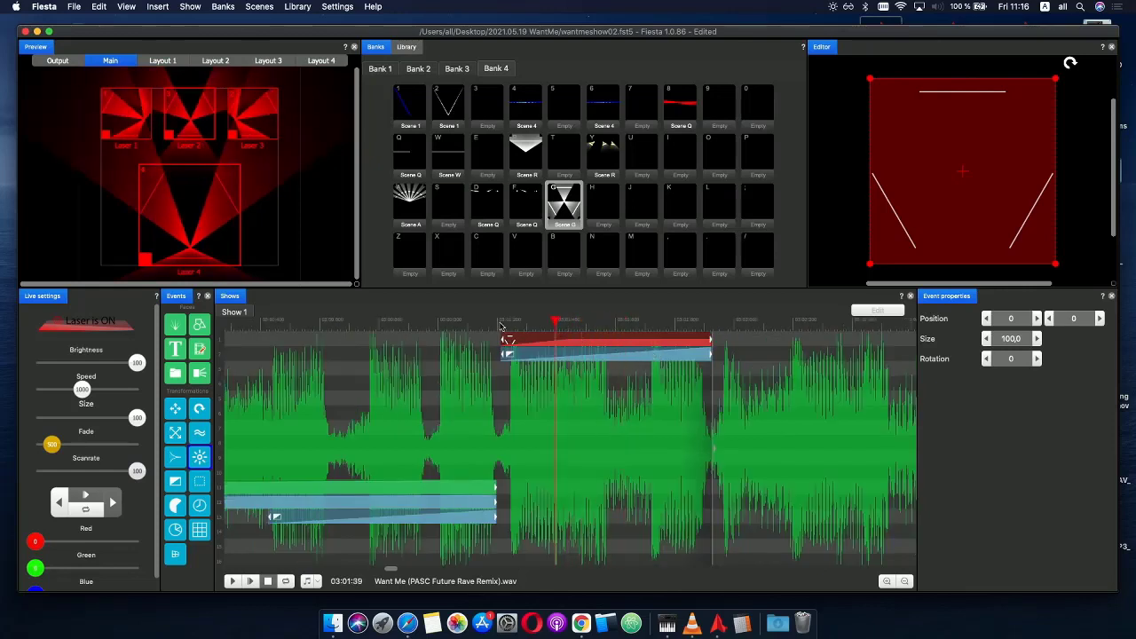
# - Play the transition into the new Scene G event, and scrub through its red beam rotation
pyautogui.click(461, 325)
pyautogui.click(268, 582)
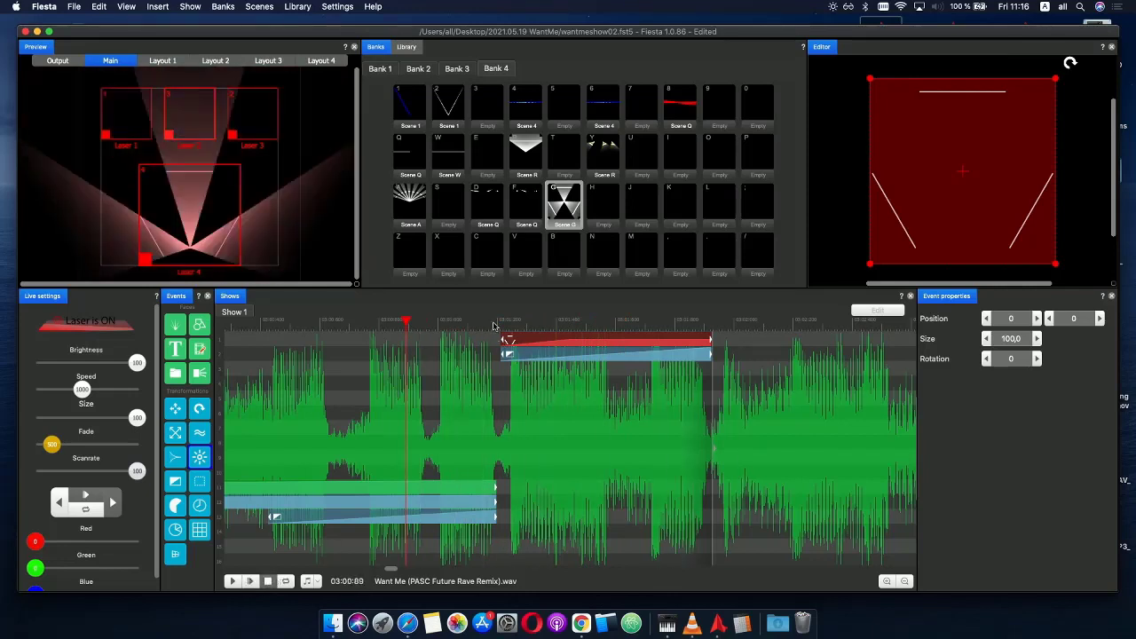
pyautogui.click(498, 325)
pyautogui.click(600, 325)
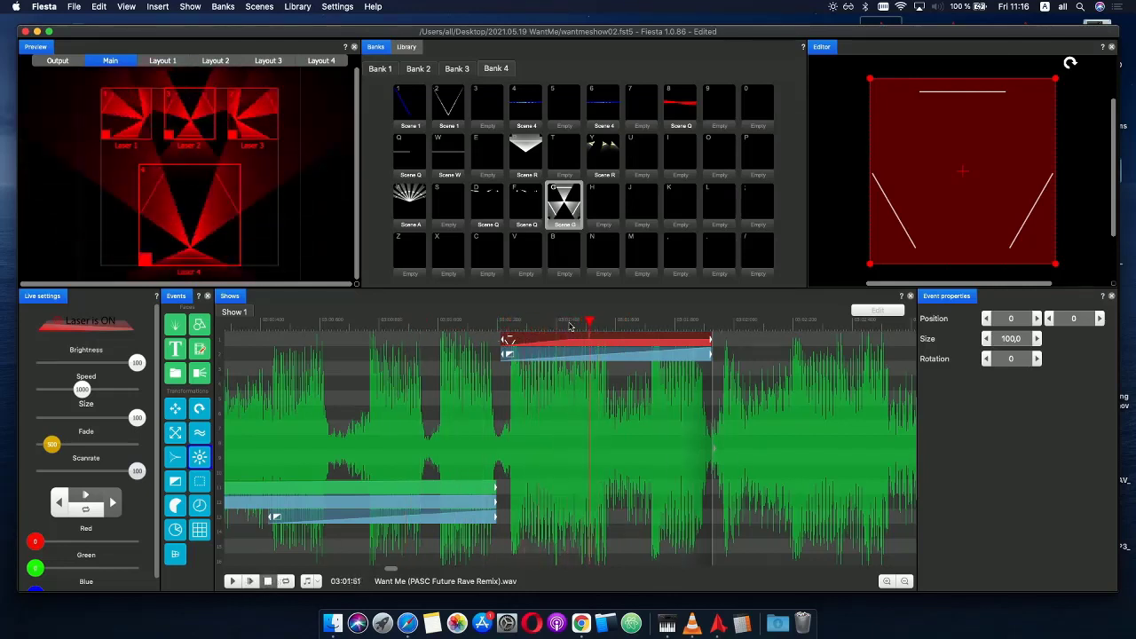
pyautogui.moveTo(577, 325)
pyautogui.mouseDown()
pyautogui.moveTo(625, 323)
pyautogui.moveTo(614, 325)
pyautogui.mouseUp()
# - Add a white colour effect beneath the Scene G event's red one, from 03:01:70 to the event's end
pyautogui.scroll(-3, 500, 411)
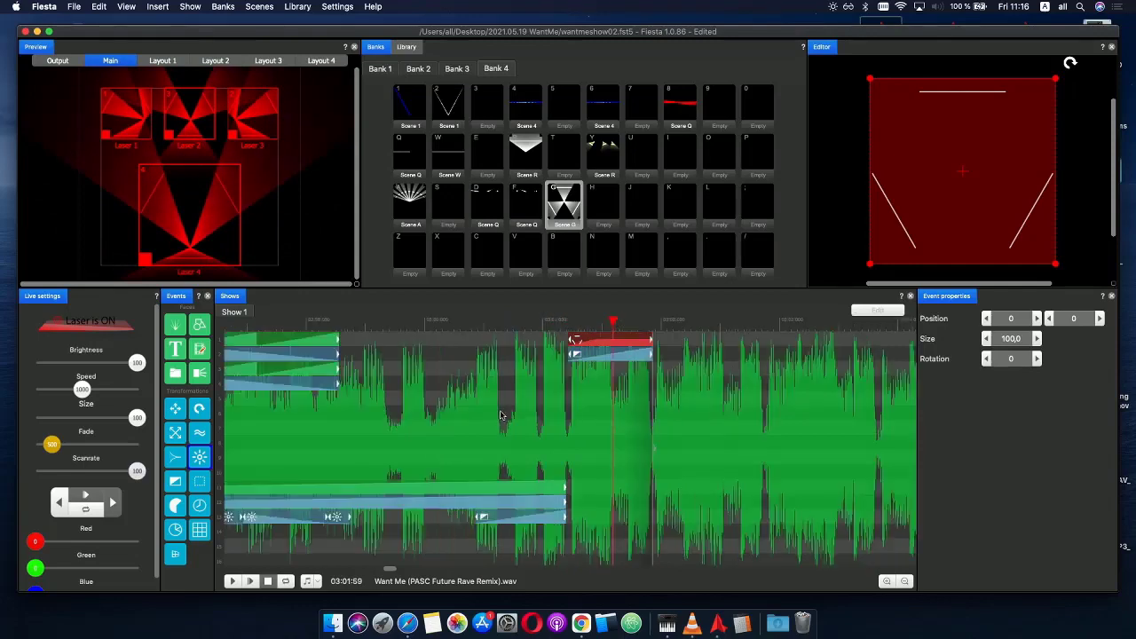
pyautogui.click(512, 522)
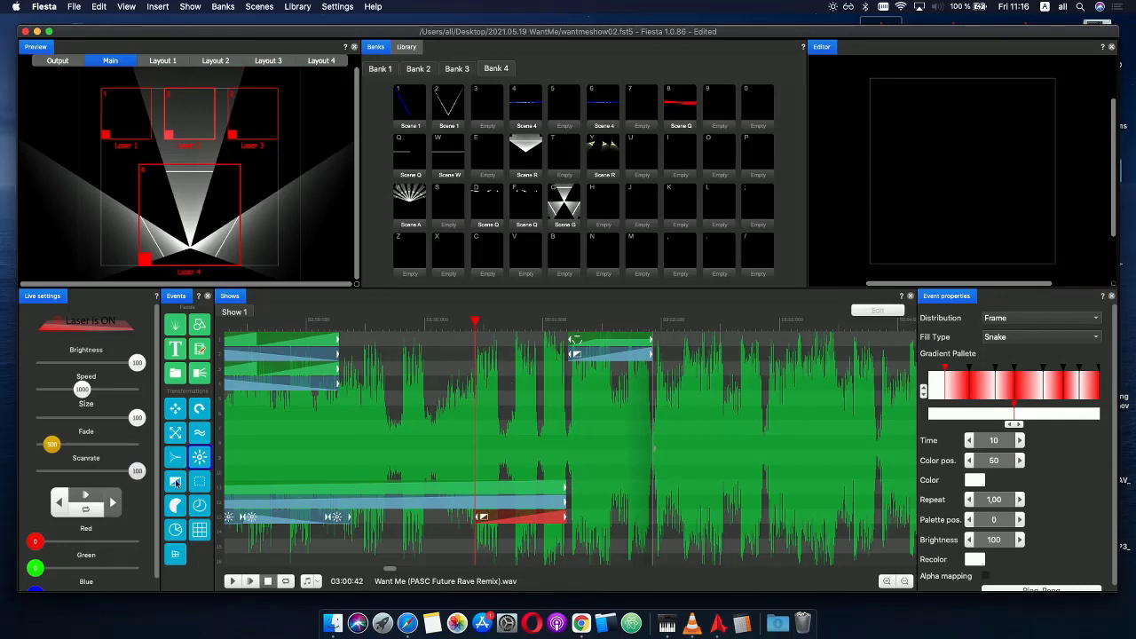
pyautogui.moveTo(175, 482); pyautogui.dragTo(632, 369)
pyautogui.click(574, 371)
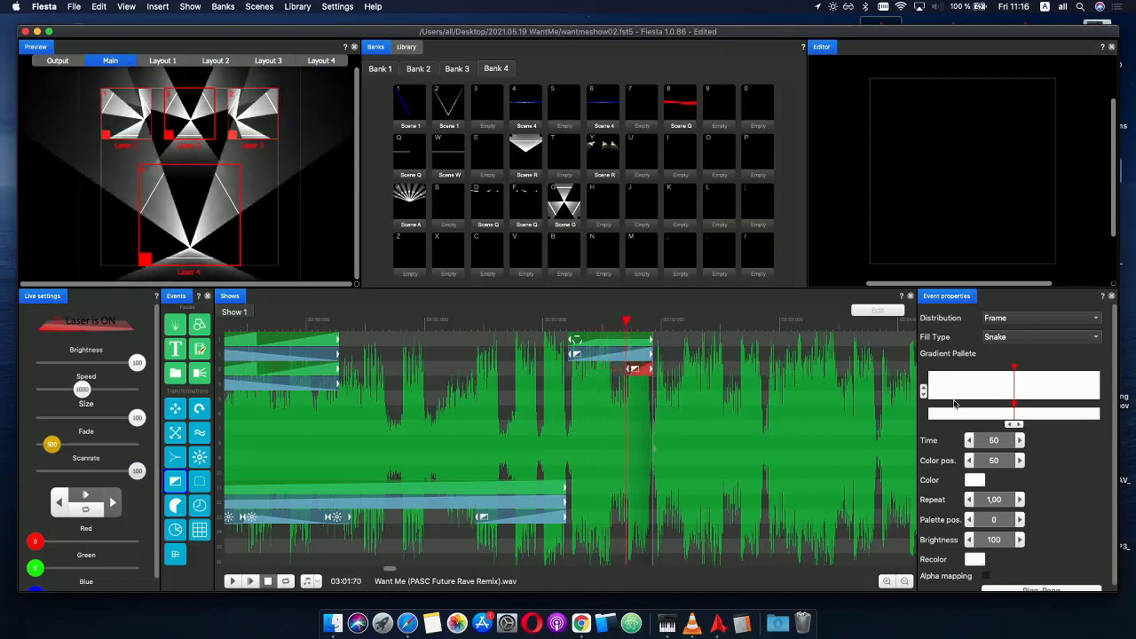
# - Make the white colour effect's alpha fall to zero at its end, and scrub through the flash
pyautogui.click(642, 368)
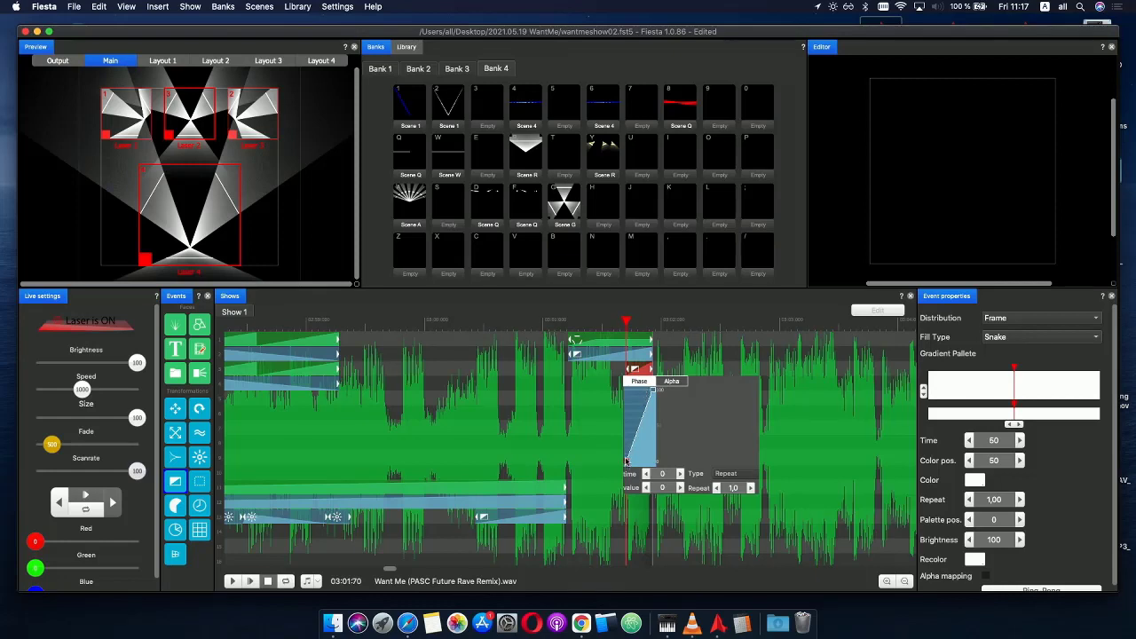
pyautogui.click(634, 404)
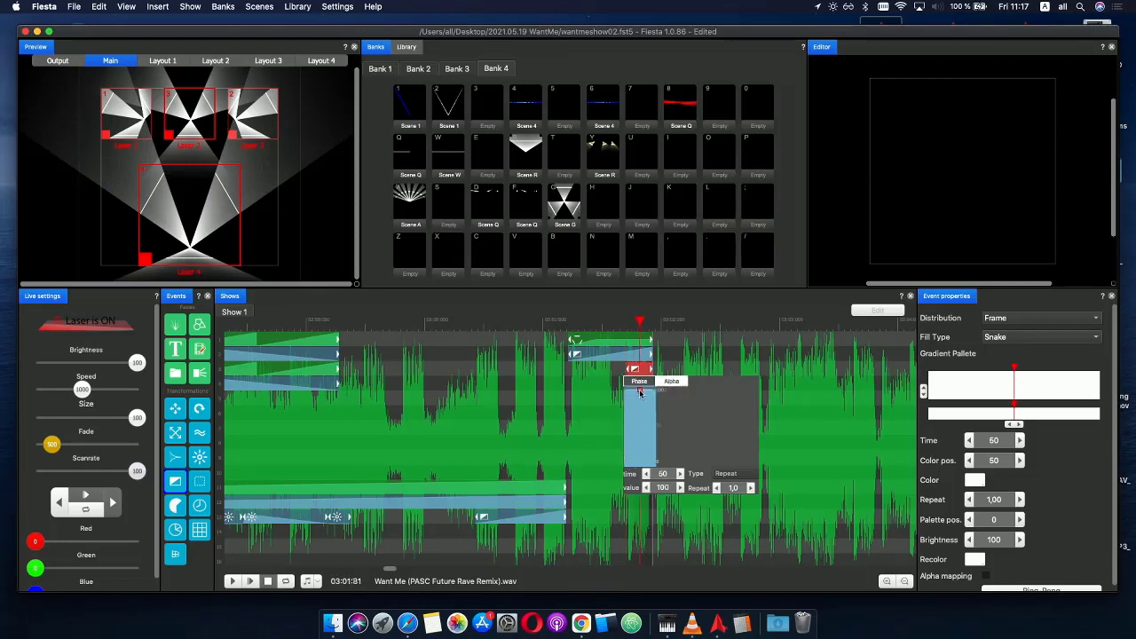
pyautogui.moveTo(637, 393); pyautogui.dragTo(653, 462)
pyautogui.moveTo(618, 325); pyautogui.dragTo(656, 331)
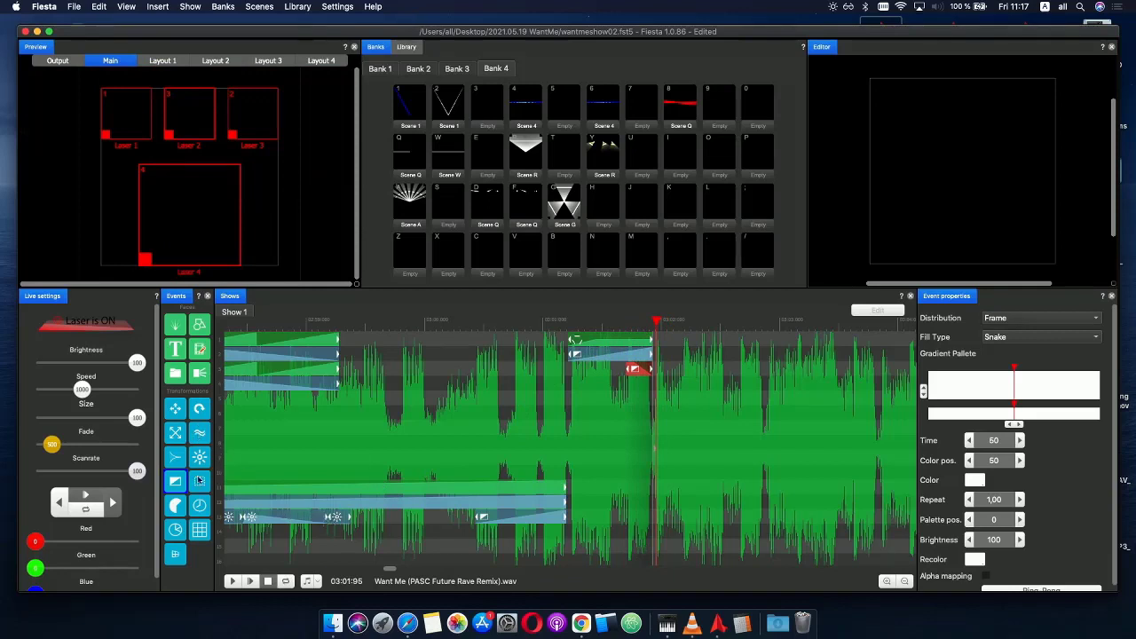
# - Add a brightness effect beneath the white colour effect, and invert its time graph horizontally for a fade-out
pyautogui.moveTo(199, 456); pyautogui.dragTo(635, 386)
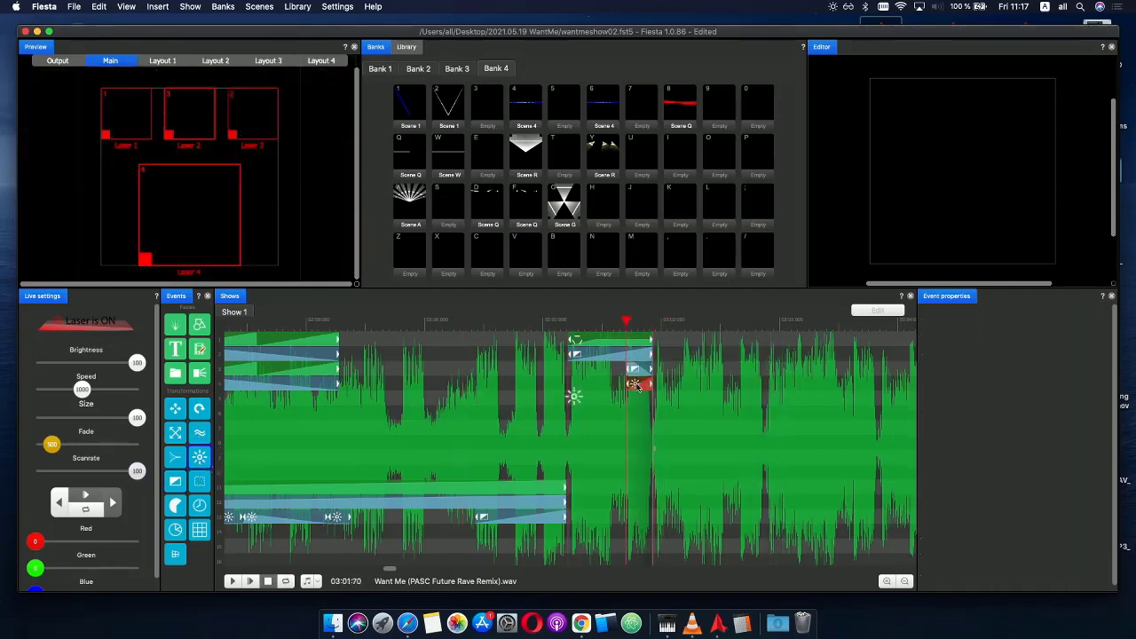
pyautogui.click(640, 389)
pyautogui.rightClick(641, 421)
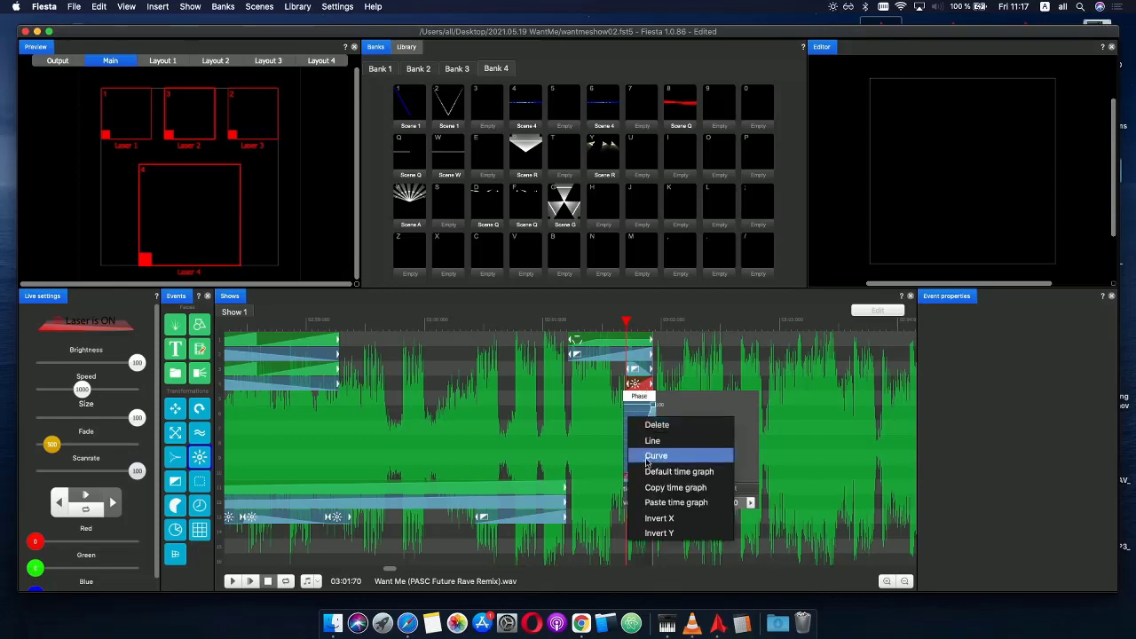
pyautogui.click(683, 518)
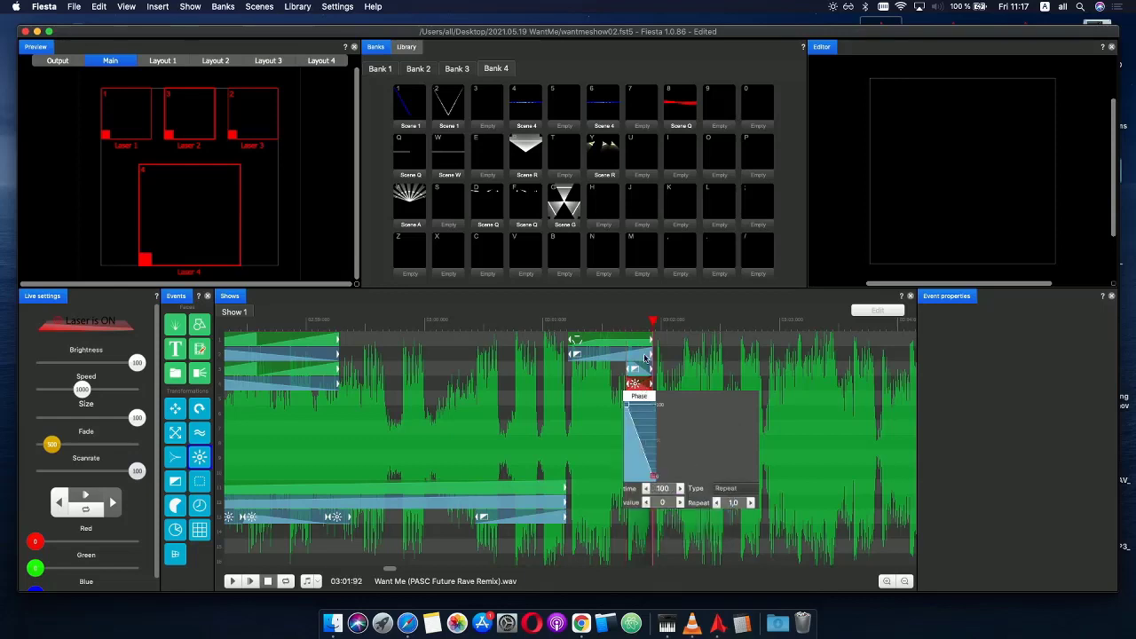
# - Dock the effects library beside the scene banks, and add a new effect to its Bank 1
pyautogui.click(405, 47)
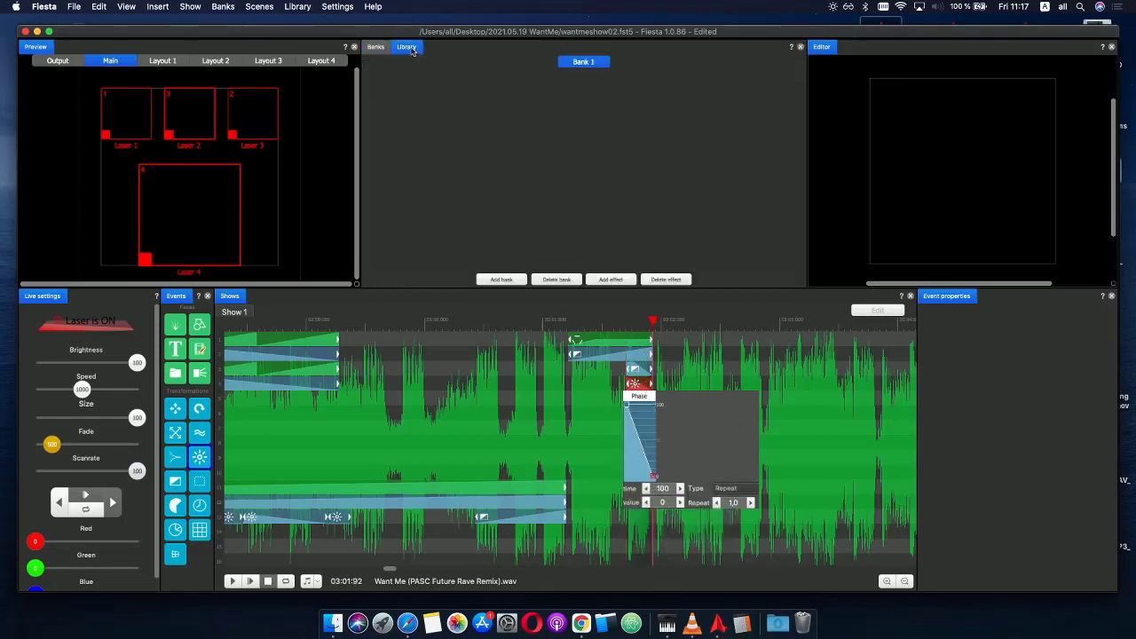
pyautogui.moveTo(401, 54); pyautogui.dragTo(630, 132)
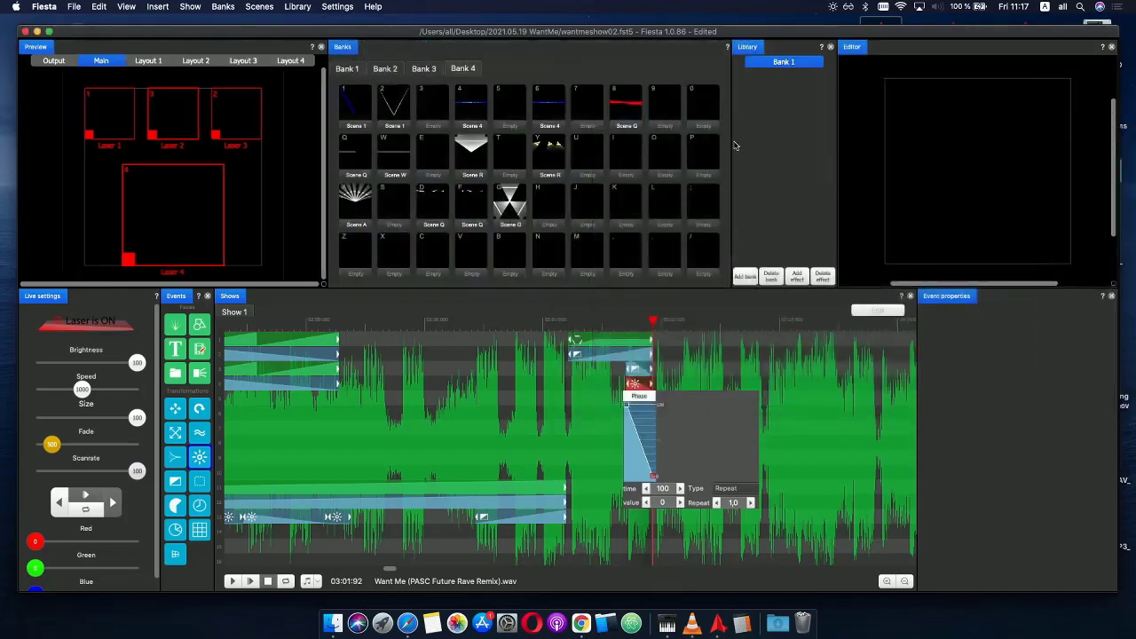
pyautogui.click(684, 376)
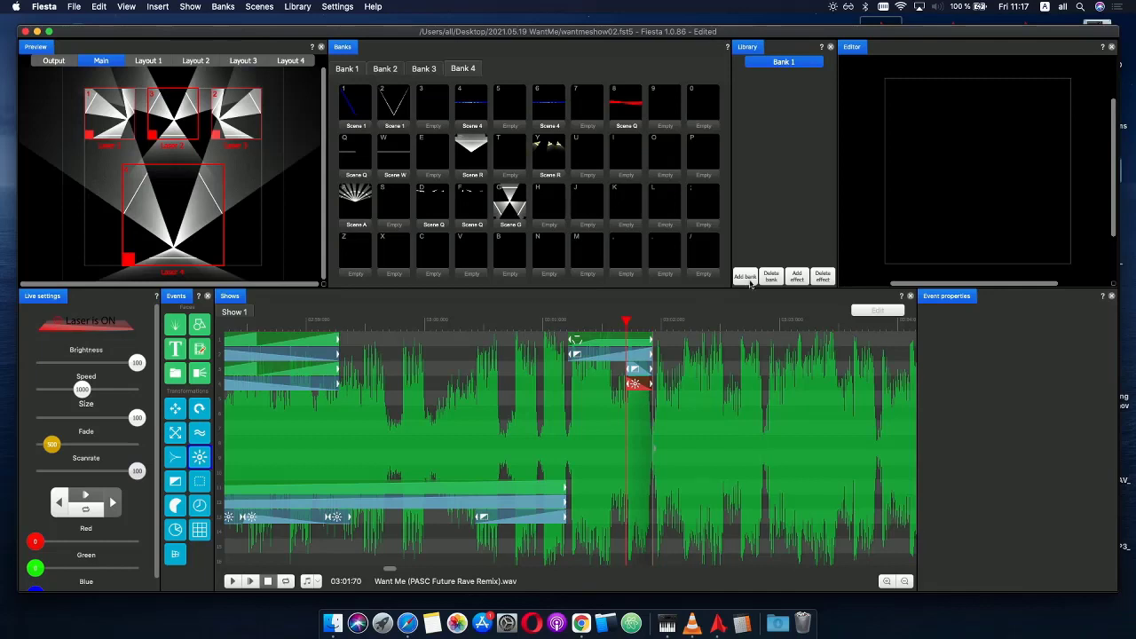
pyautogui.click(796, 279)
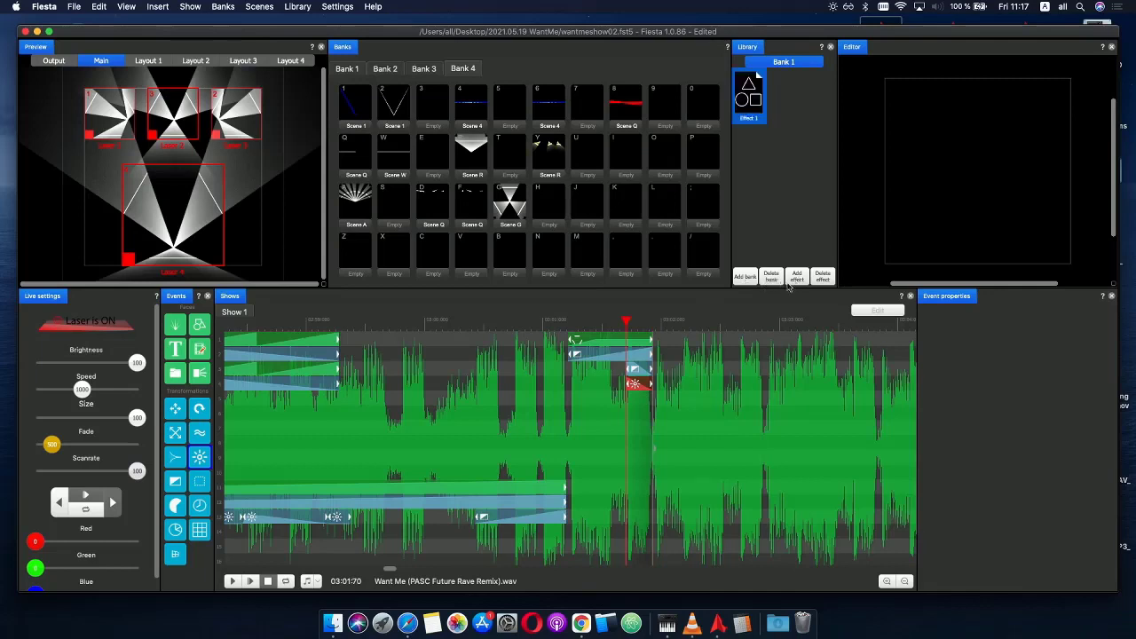
# - Rename the new library effect as Fade Out, and try to store the brightness fade in it
pyautogui.rightClick(753, 118)
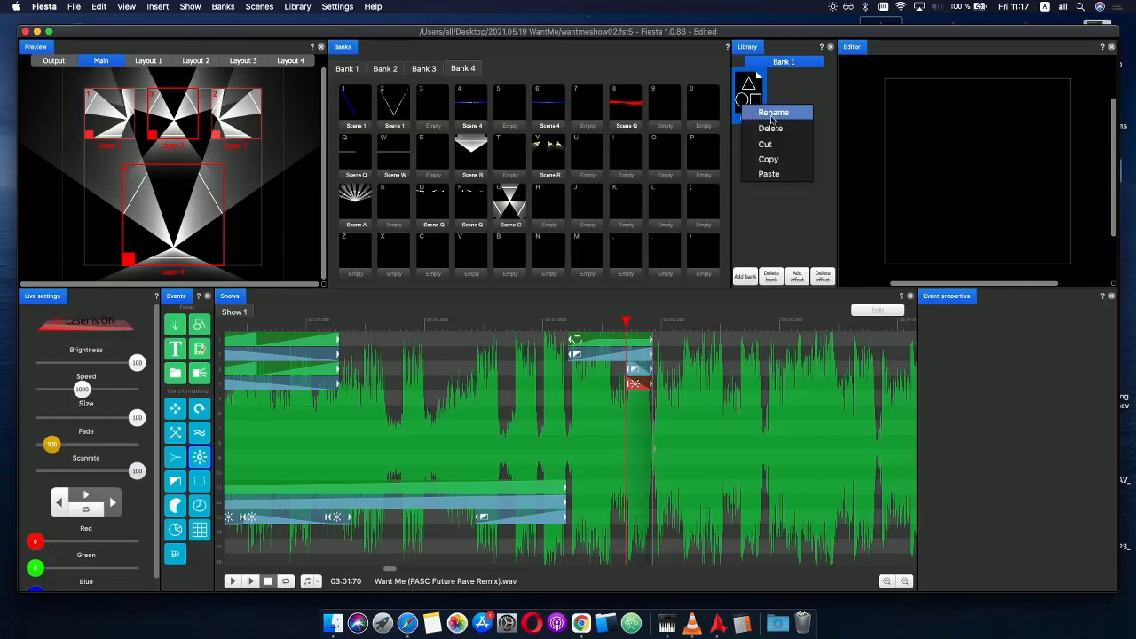
pyautogui.click(771, 112)
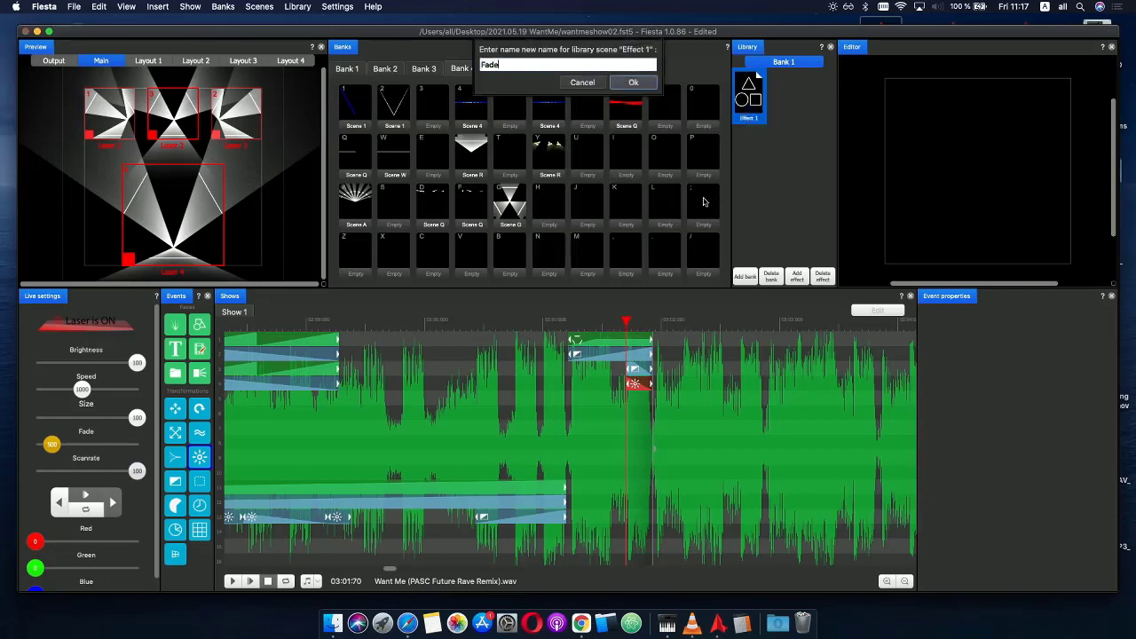
pyautogui.write('Fade Out')
pyautogui.press('Return')
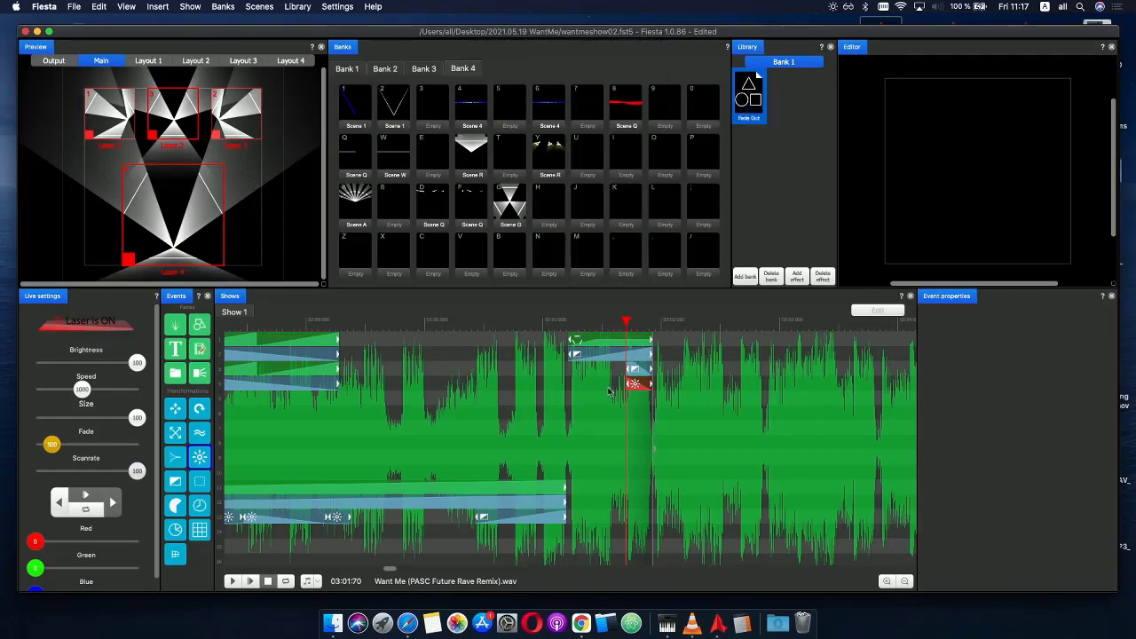
pyautogui.moveTo(635, 384); pyautogui.dragTo(572, 402)
pyautogui.moveTo(750, 89); pyautogui.dragTo(635, 383)
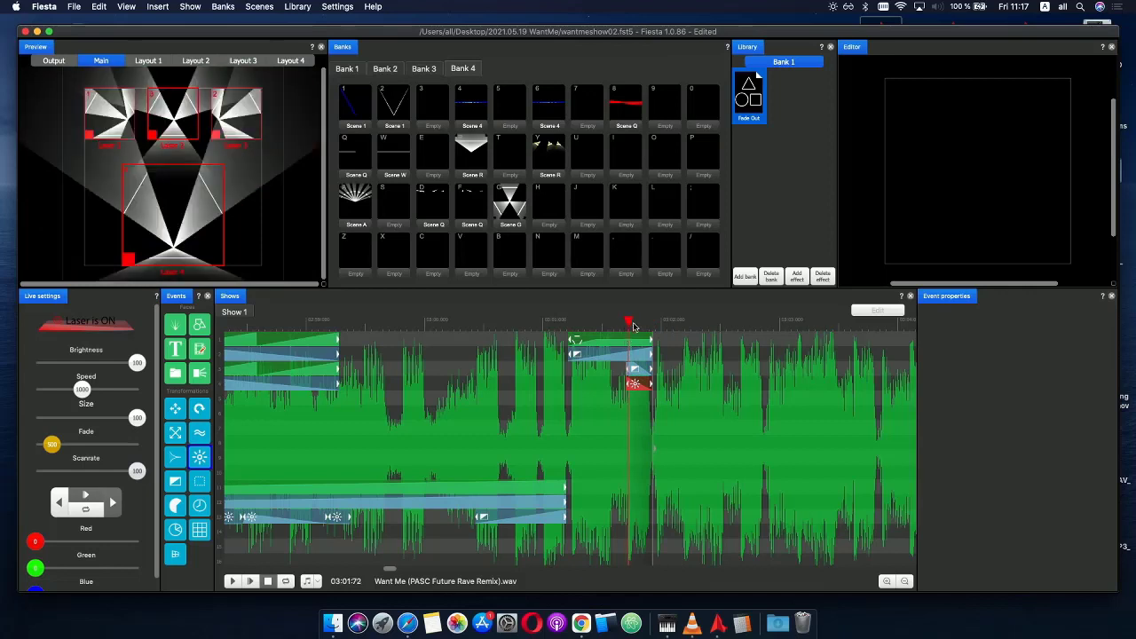
# - Play the show from 03:00:56 through the Scene G event's white flash and fade-out
pyautogui.moveTo(624, 341); pyautogui.dragTo(491, 341)
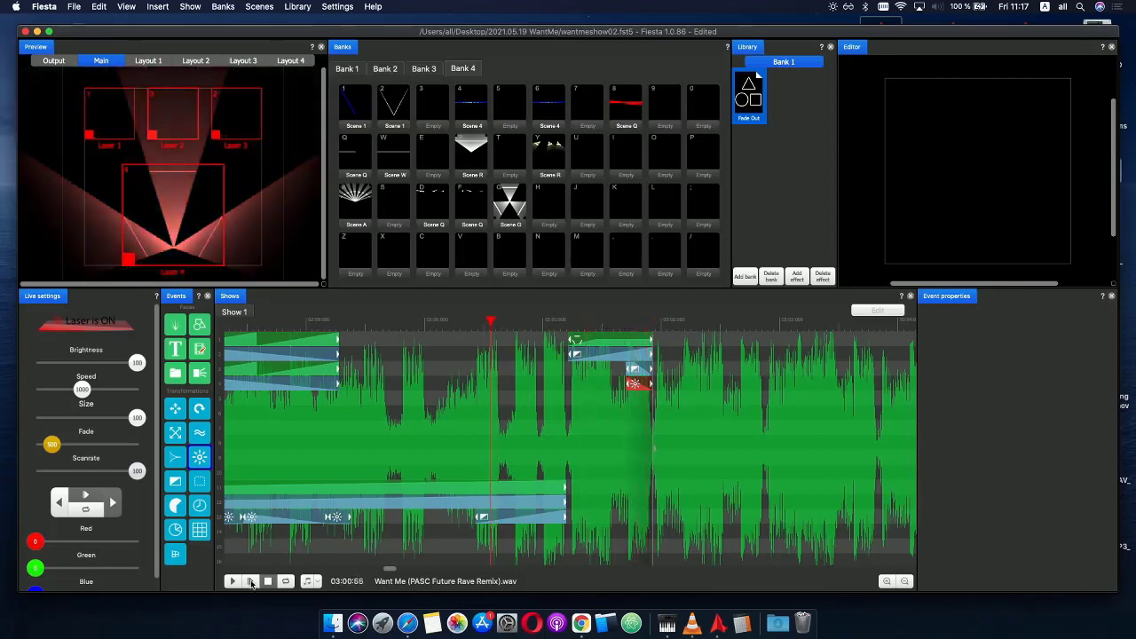
pyautogui.click(251, 583)
pyautogui.click(267, 582)
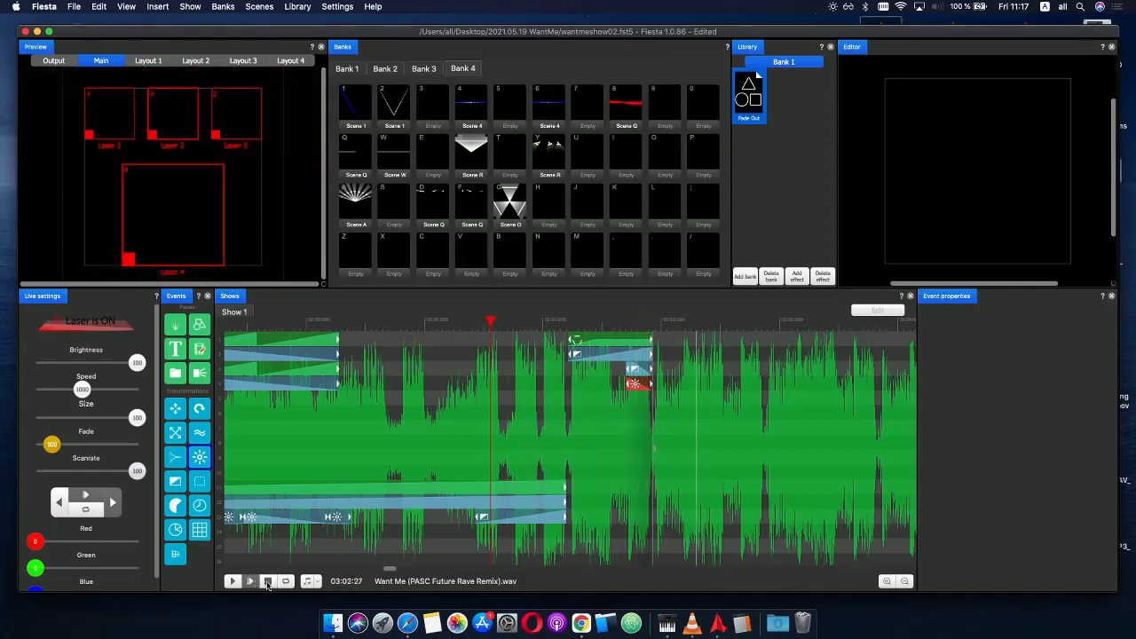
# - Exclude Laser 2 and Laser 4 from the new Scene G event, leaving it on Laser 1 and Laser 3, and scrub through it
pyautogui.click(596, 341)
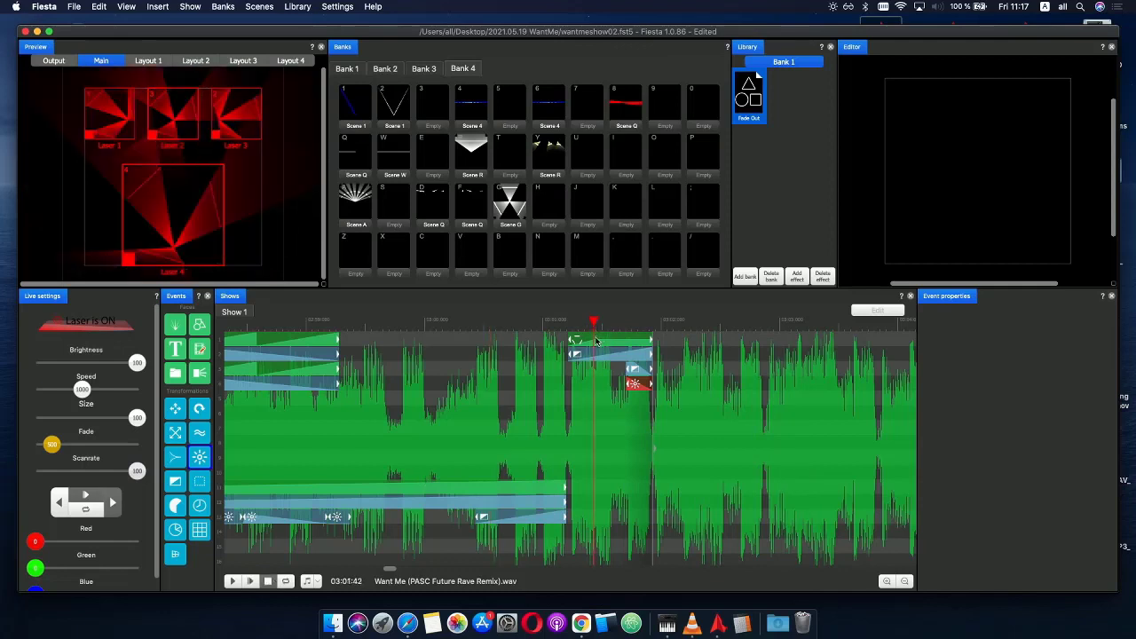
pyautogui.click(596, 342)
pyautogui.click(180, 143)
pyautogui.click(186, 230)
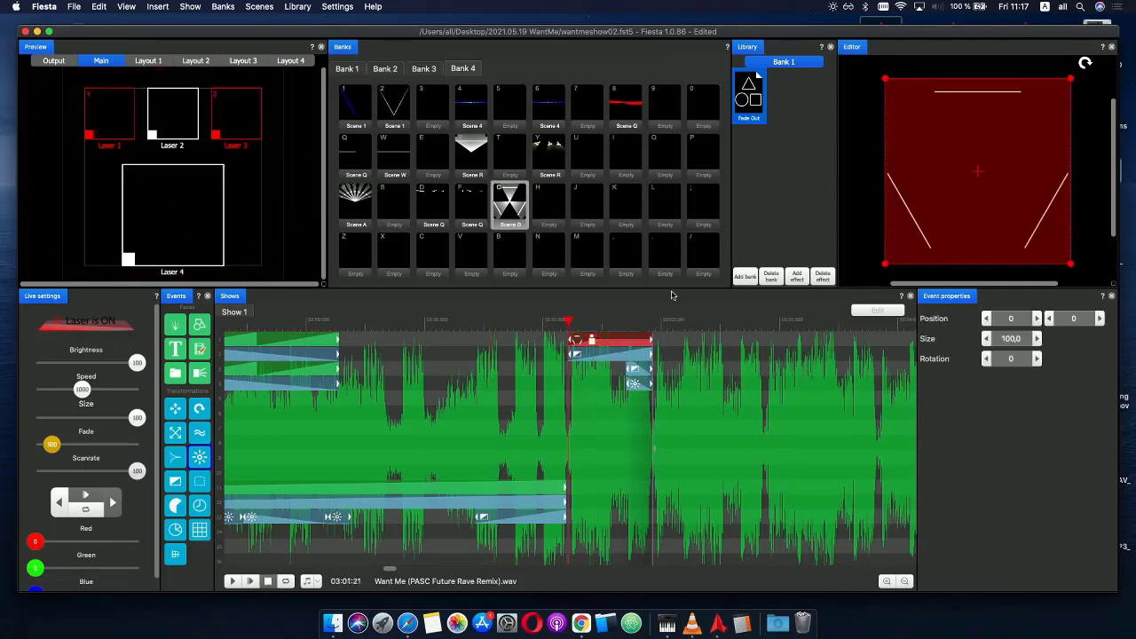
pyautogui.moveTo(561, 331); pyautogui.dragTo(675, 320)
# - Copy the Scene G event with its two colour effects and brightness fade onto tracks 5 to 8, starting at 03:01:95
pyautogui.click(592, 353)
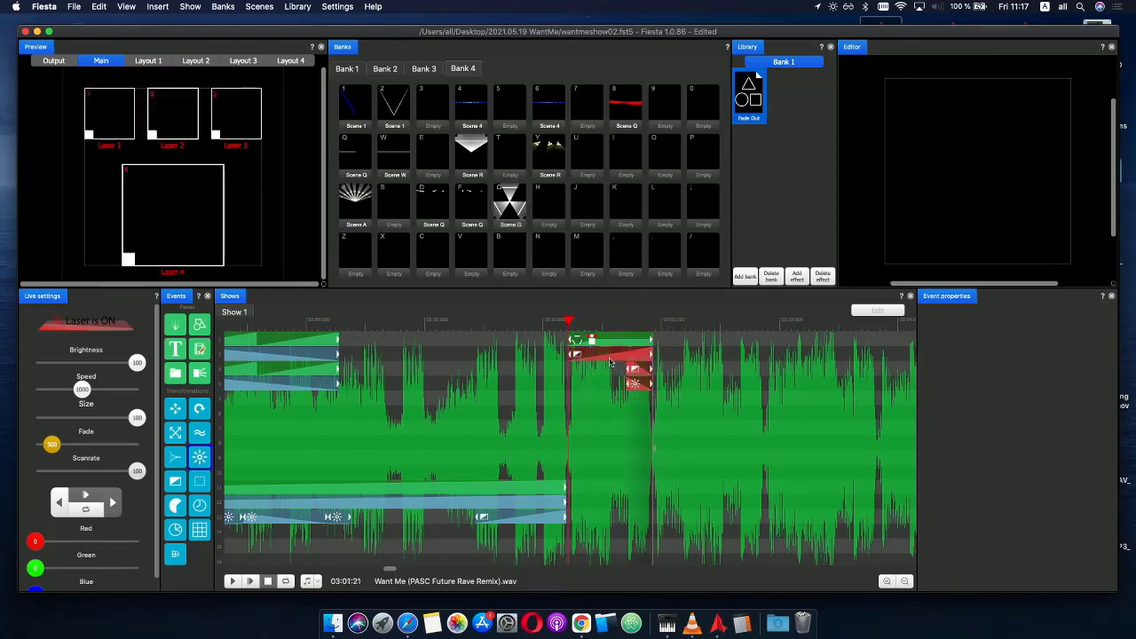
pyautogui.keyDown('shift'); pyautogui.click(582, 340); pyautogui.keyUp('shift')
pyautogui.moveTo(581, 340); pyautogui.dragTo(671, 405)
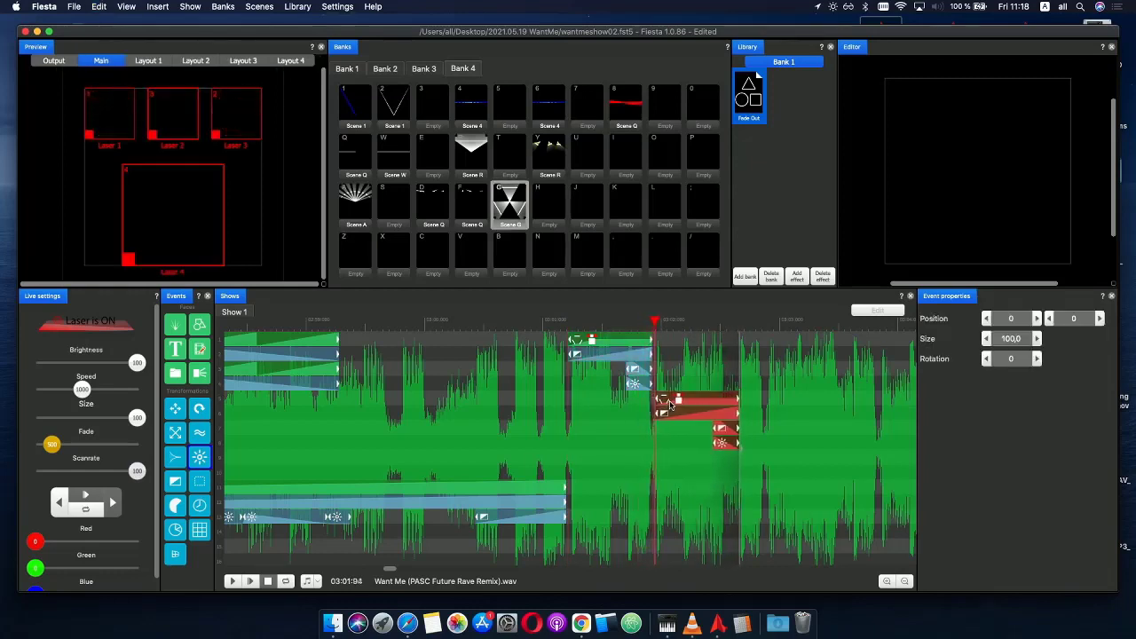
pyautogui.press('space')
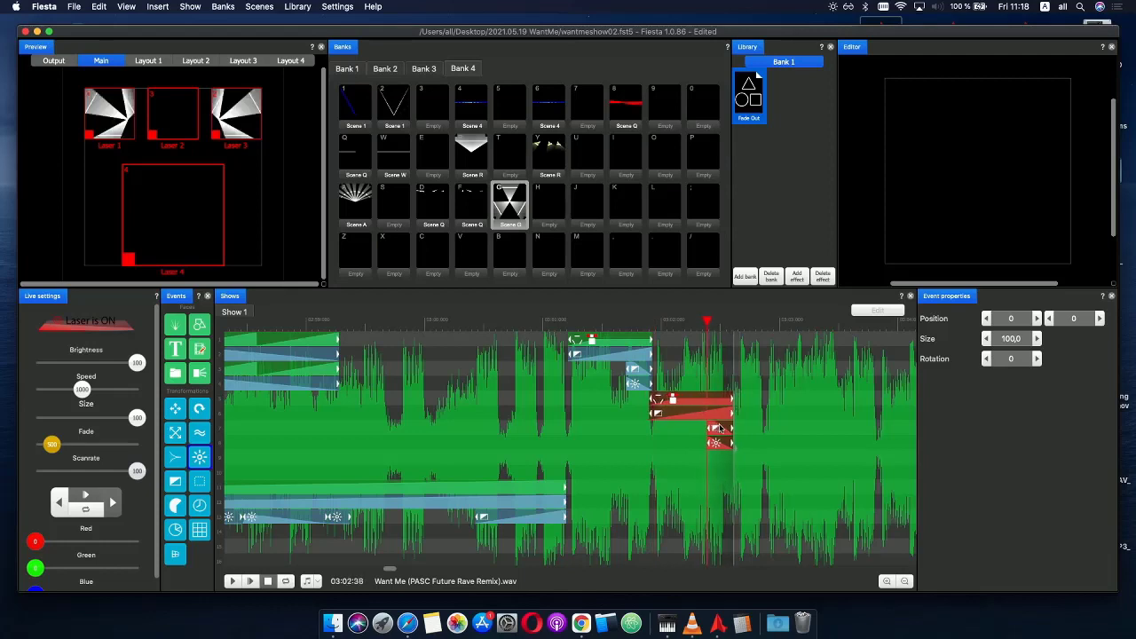
pyautogui.moveTo(728, 429)
pyautogui.mouseDown()
pyautogui.moveTo(753, 433)
pyautogui.moveTo(703, 427)
pyautogui.moveTo(727, 427)
pyautogui.mouseUp()
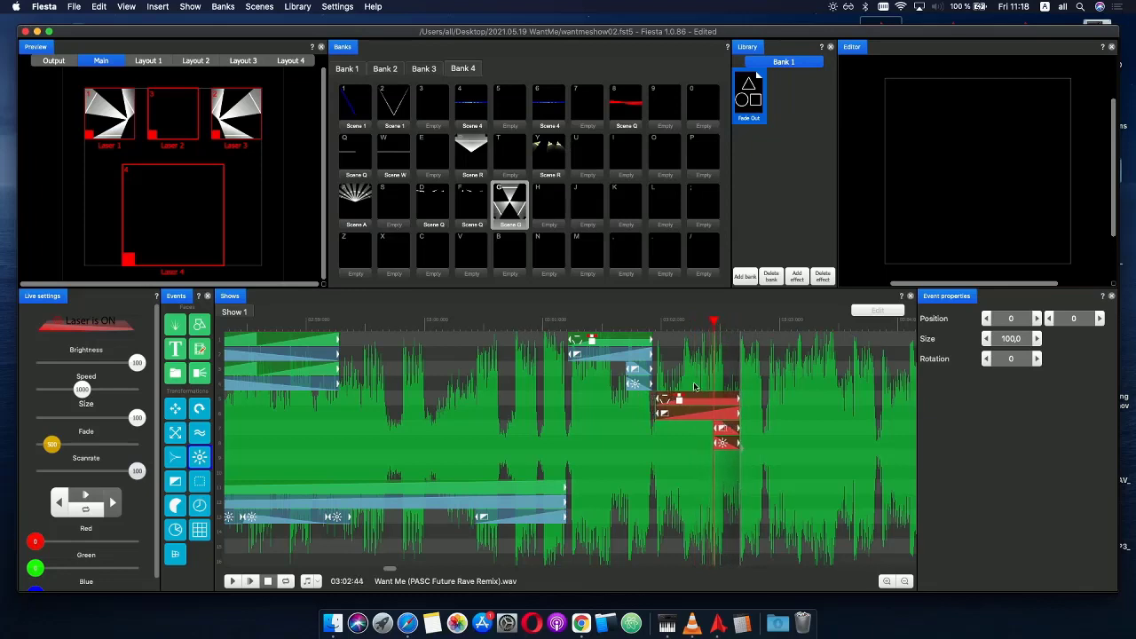
# - Play from 03:00:56 through both Scene G groups, and scrub through the copied one
pyautogui.click(493, 319)
pyautogui.click(249, 581)
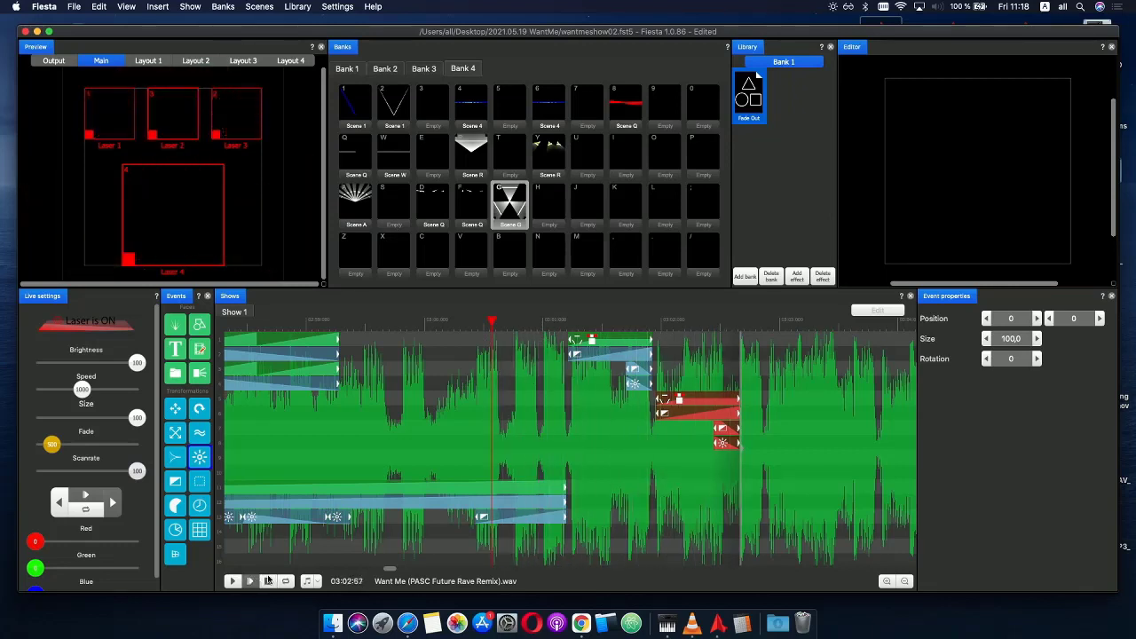
pyautogui.click(268, 581)
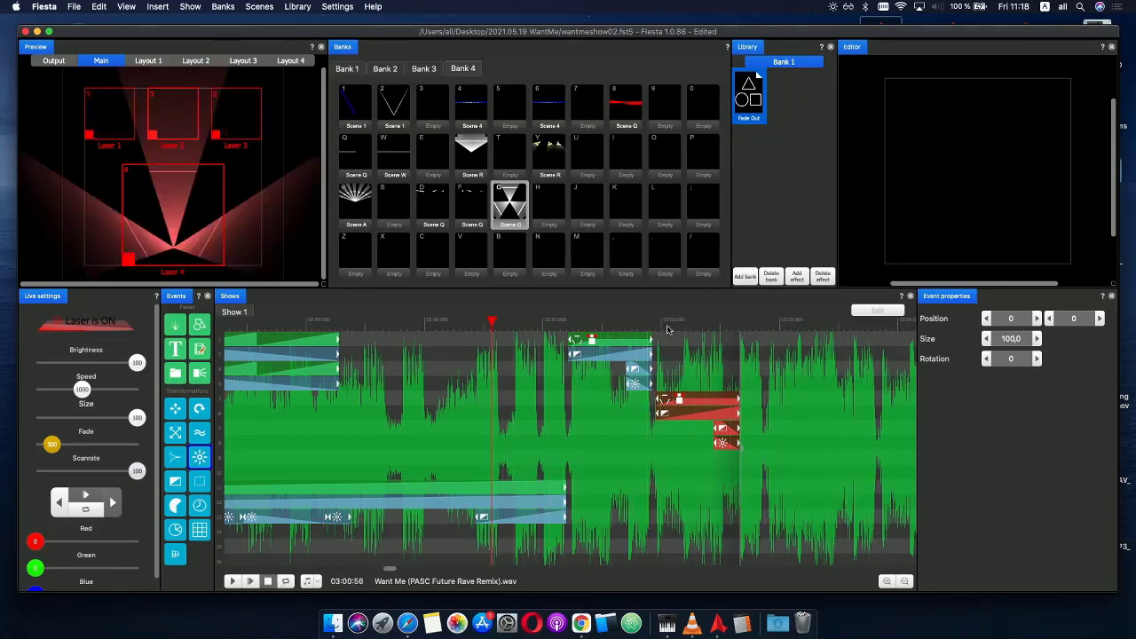
pyautogui.moveTo(667, 329)
pyautogui.mouseDown()
pyautogui.moveTo(710, 328)
pyautogui.moveTo(686, 323)
pyautogui.mouseUp()
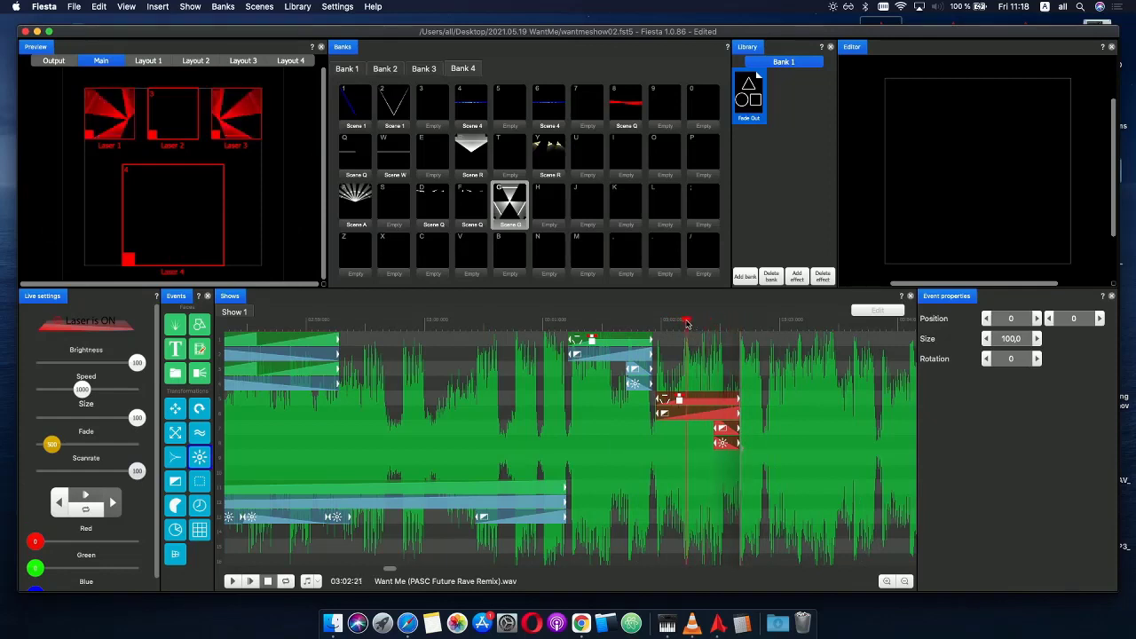
# - Set the copied Scene G event's rotation at time 0 to 360 so it turns the opposite way
pyautogui.click(709, 397)
pyautogui.click(704, 404)
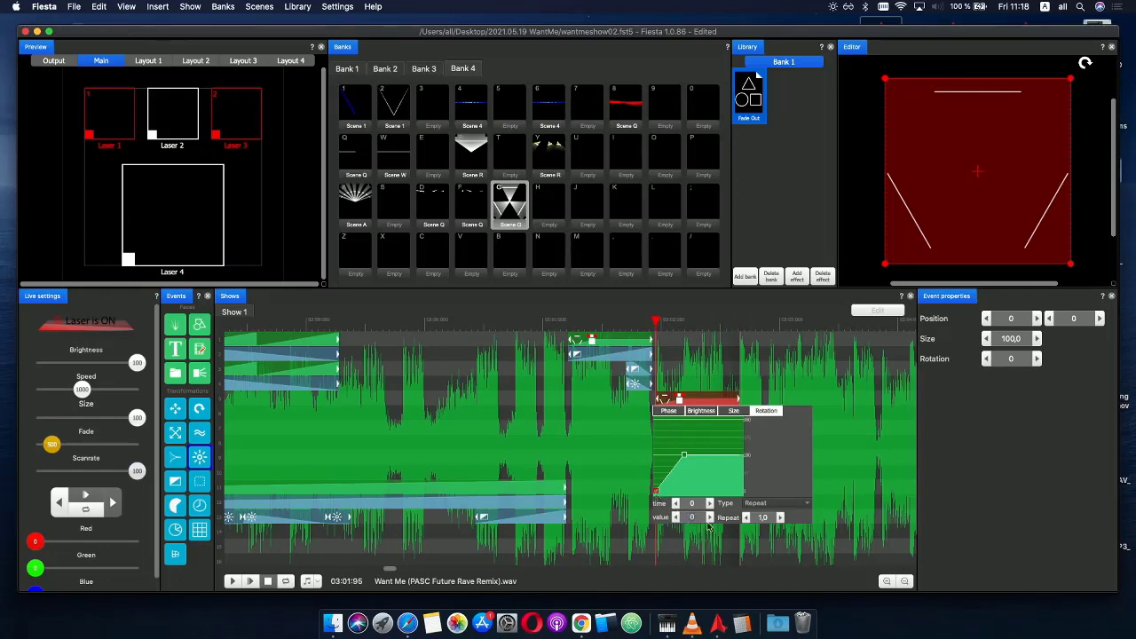
pyautogui.write('360')
pyautogui.press('Return')
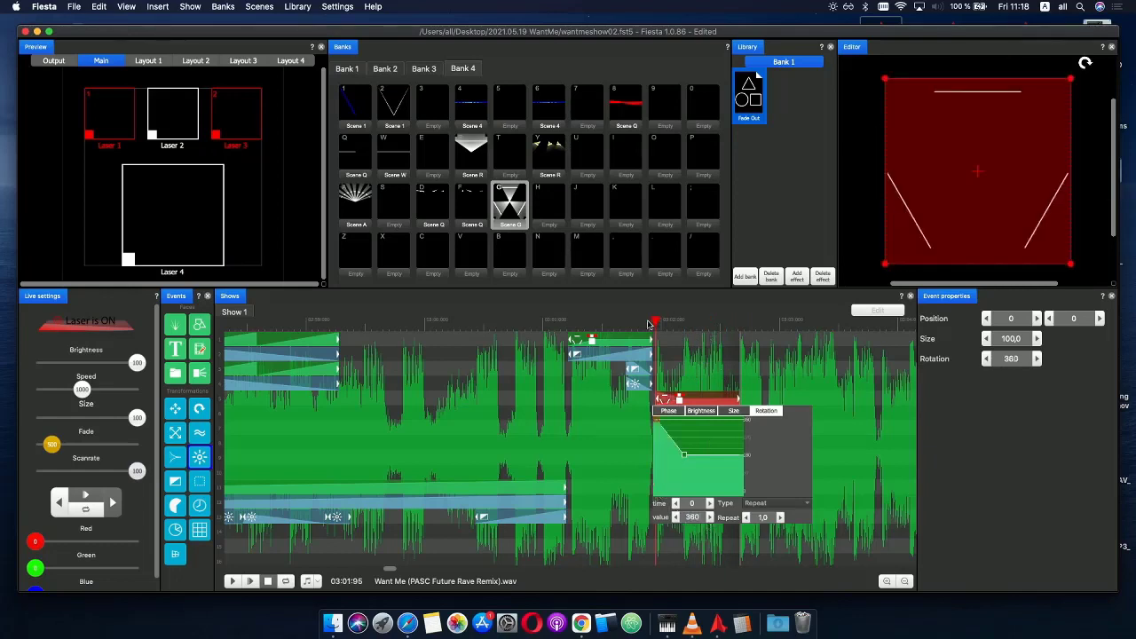
# - Play the show from about 3:00.63 to check the rotation of the two consecutive scene events
pyautogui.moveTo(648, 324); pyautogui.dragTo(489, 321)
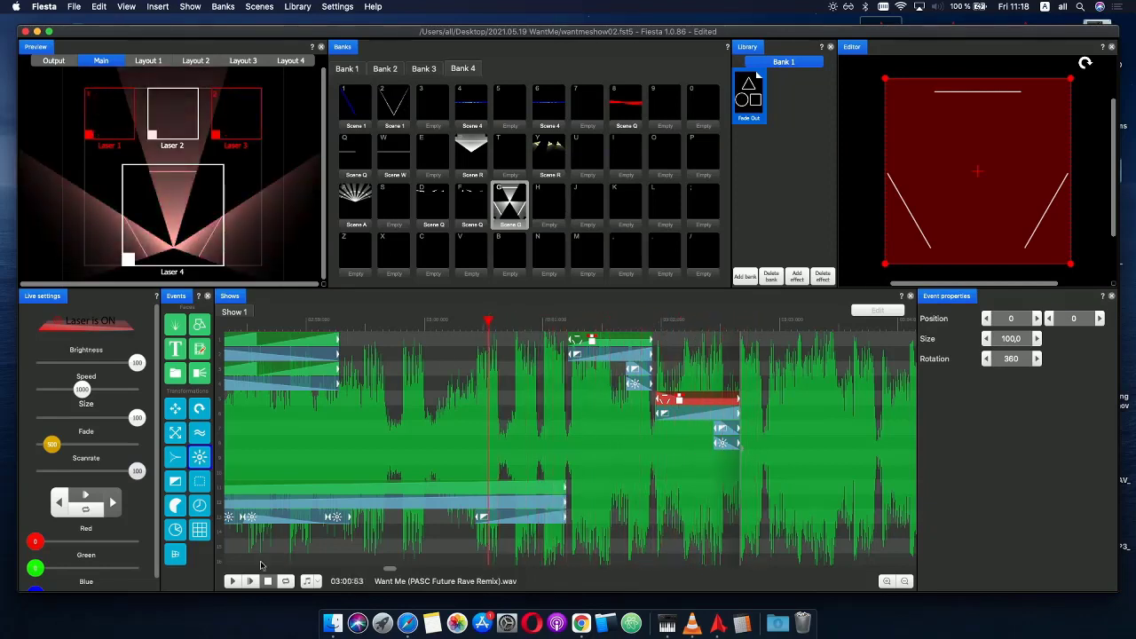
pyautogui.click(250, 581)
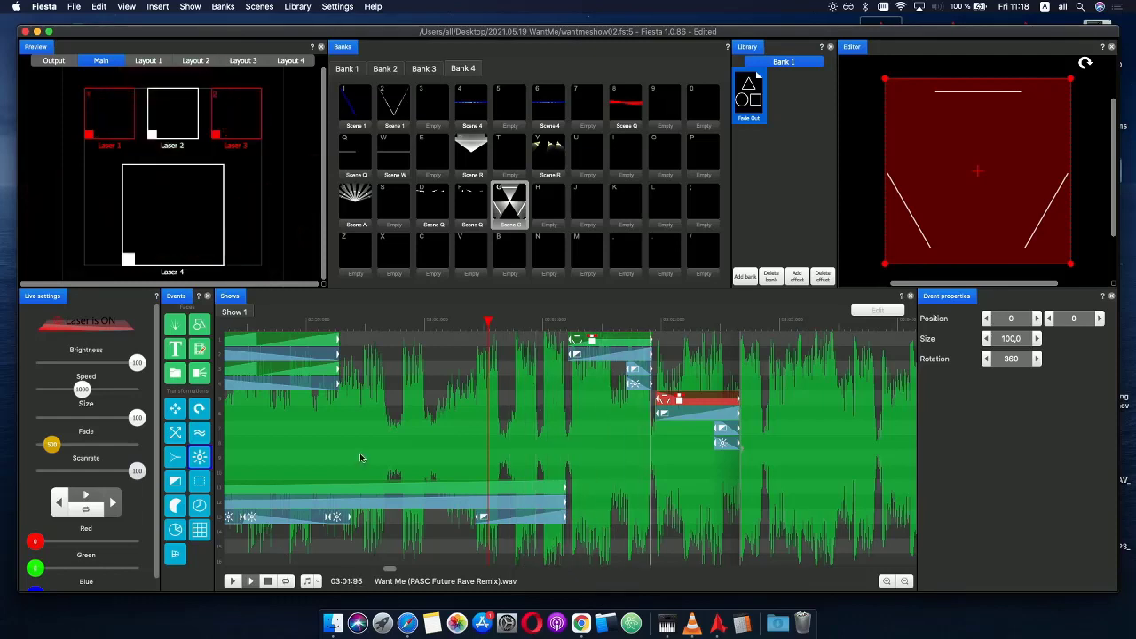
# - Set the starting rotation of the first scene event to 90 and of the second scene event to 270
pyautogui.click(582, 322)
pyautogui.click(603, 344)
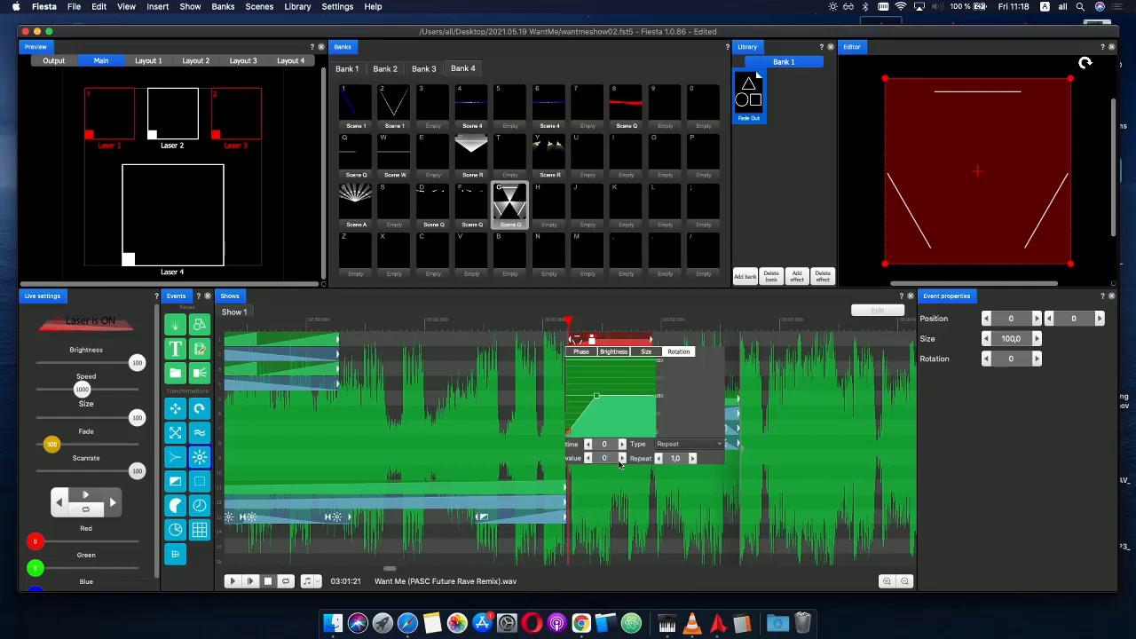
pyautogui.click(697, 403)
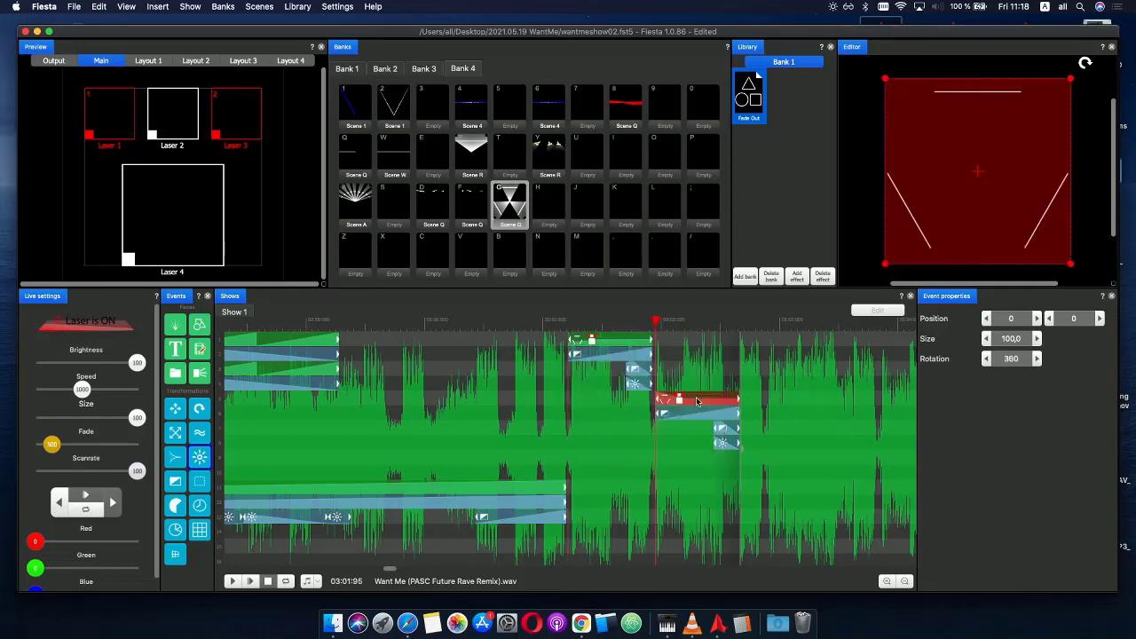
pyautogui.click(697, 403)
pyautogui.moveTo(657, 424); pyautogui.dragTo(655, 441)
pyautogui.scroll(2, 697, 522)
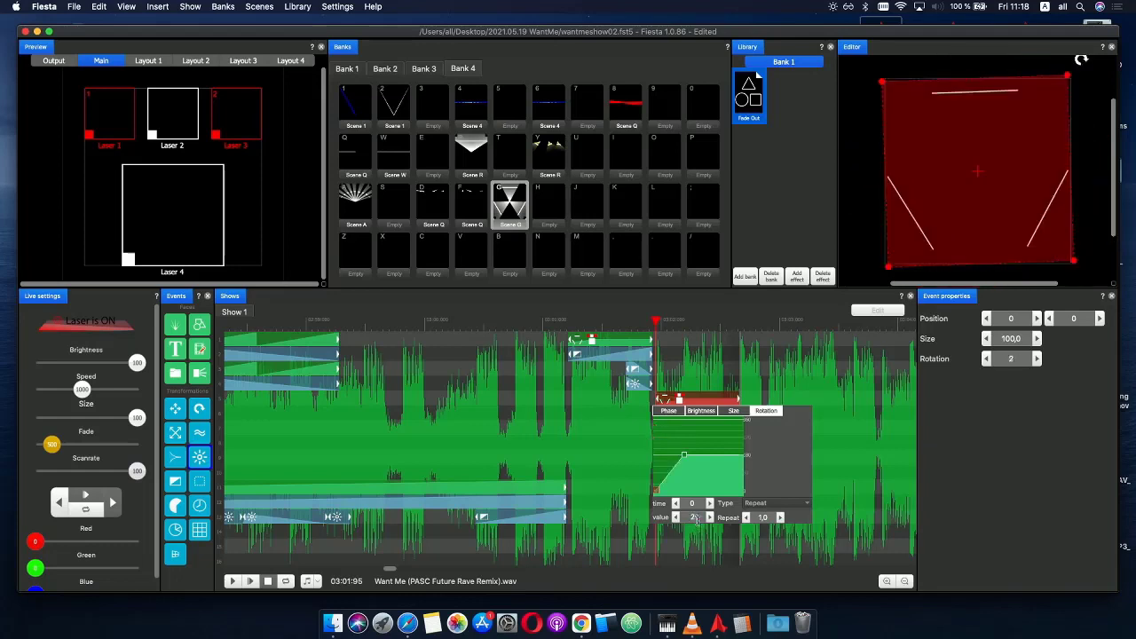
pyautogui.click(518, 374)
# - Play the show from about 3:00.81 to check both scene events with their changed starting rotations
pyautogui.click(521, 325)
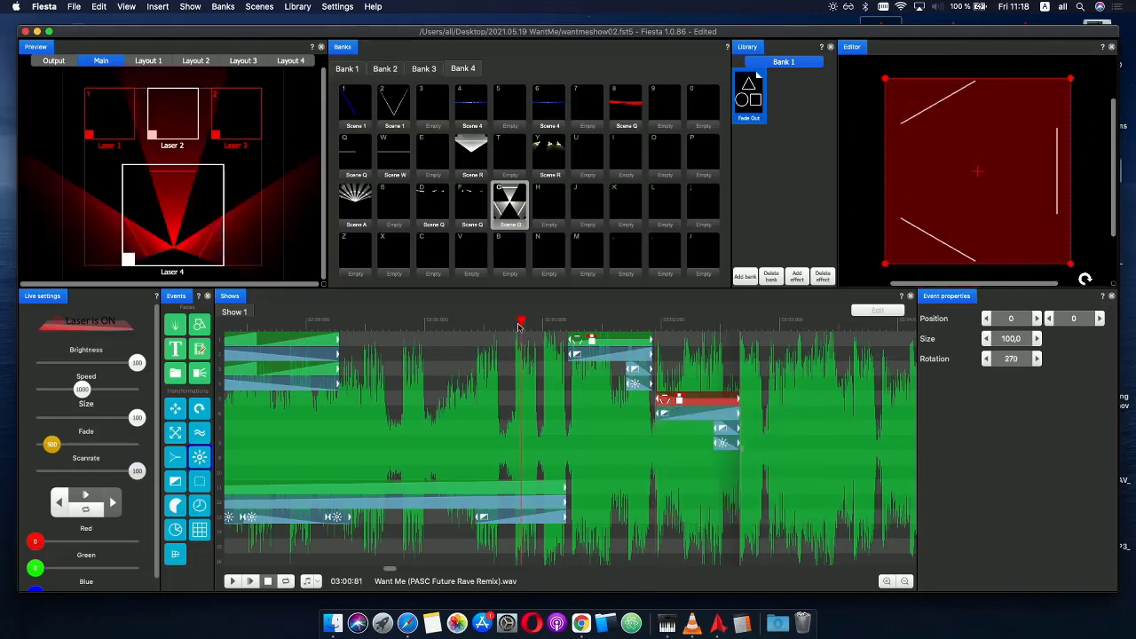
pyautogui.click(250, 582)
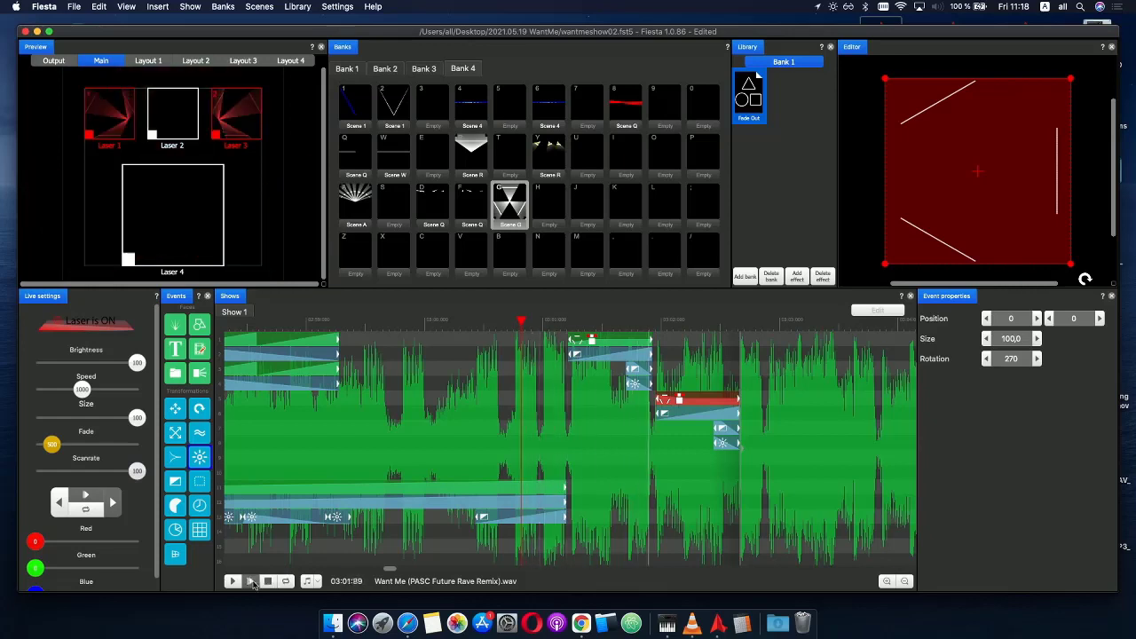
pyautogui.click(563, 324)
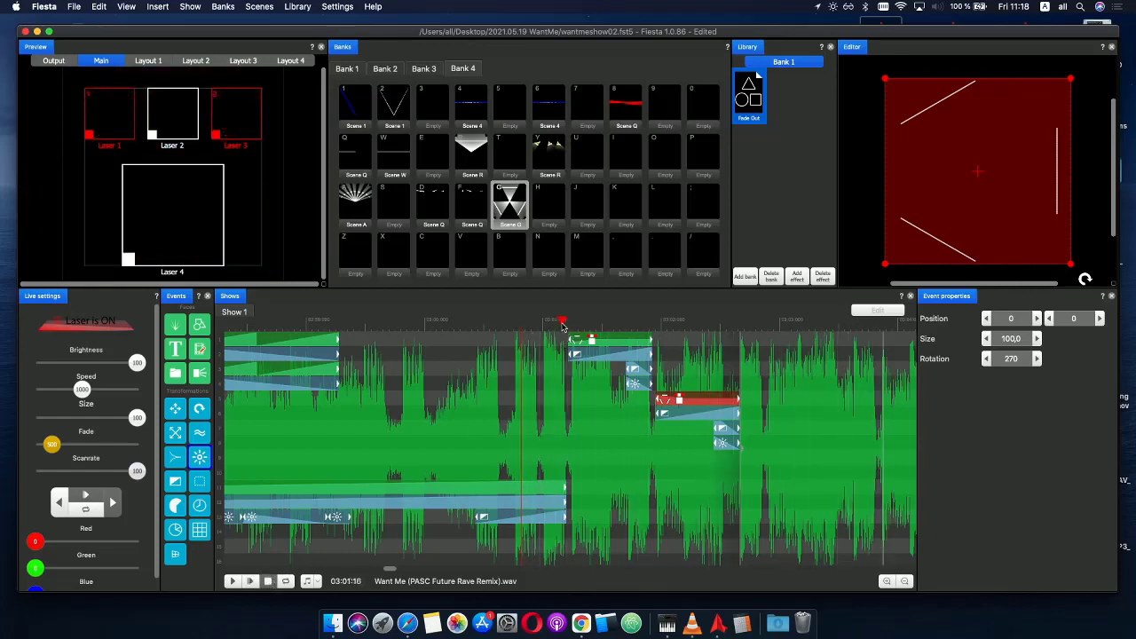
# - Set the starting rotation of the first scene event to 45 and of the second scene event to 315
pyautogui.click(606, 344)
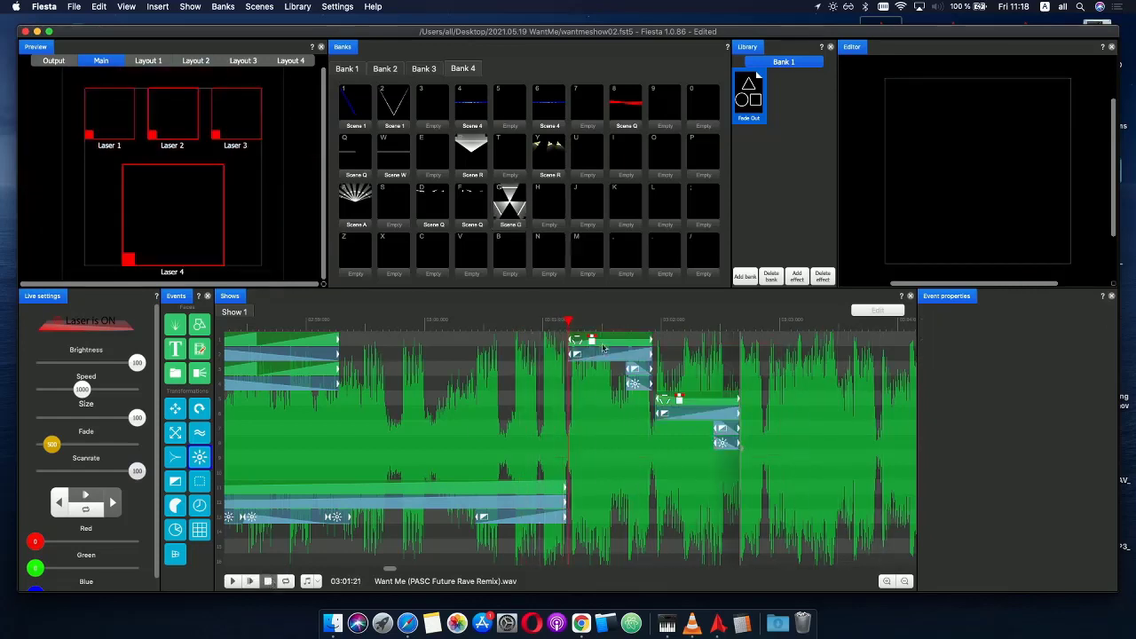
pyautogui.click(588, 350)
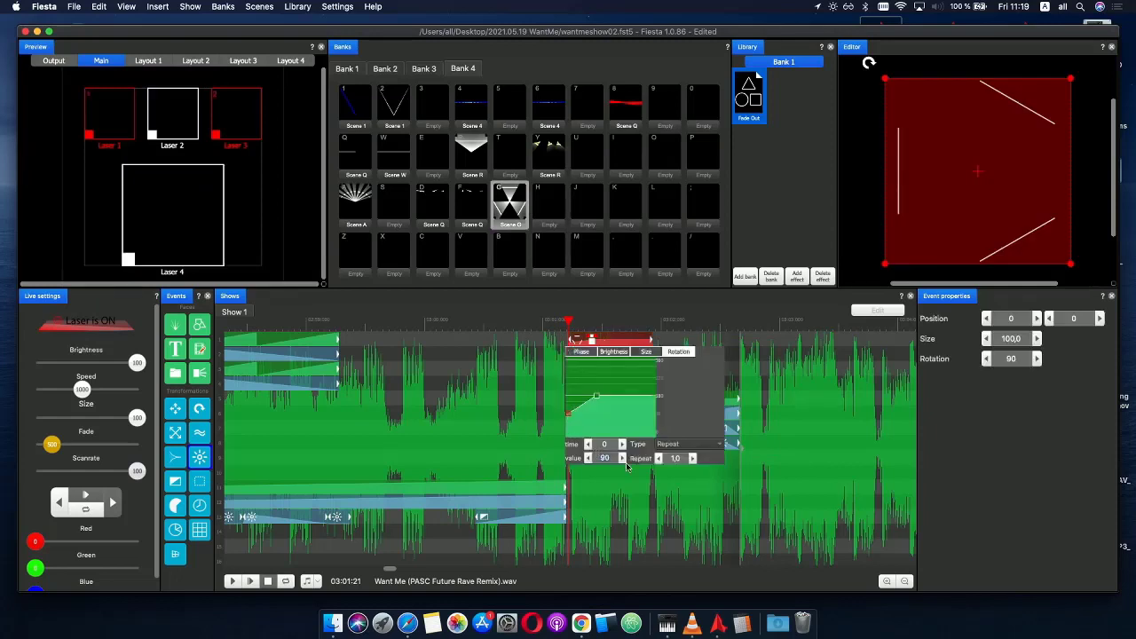
pyautogui.scroll(-1, 627, 465)
pyautogui.click(691, 401)
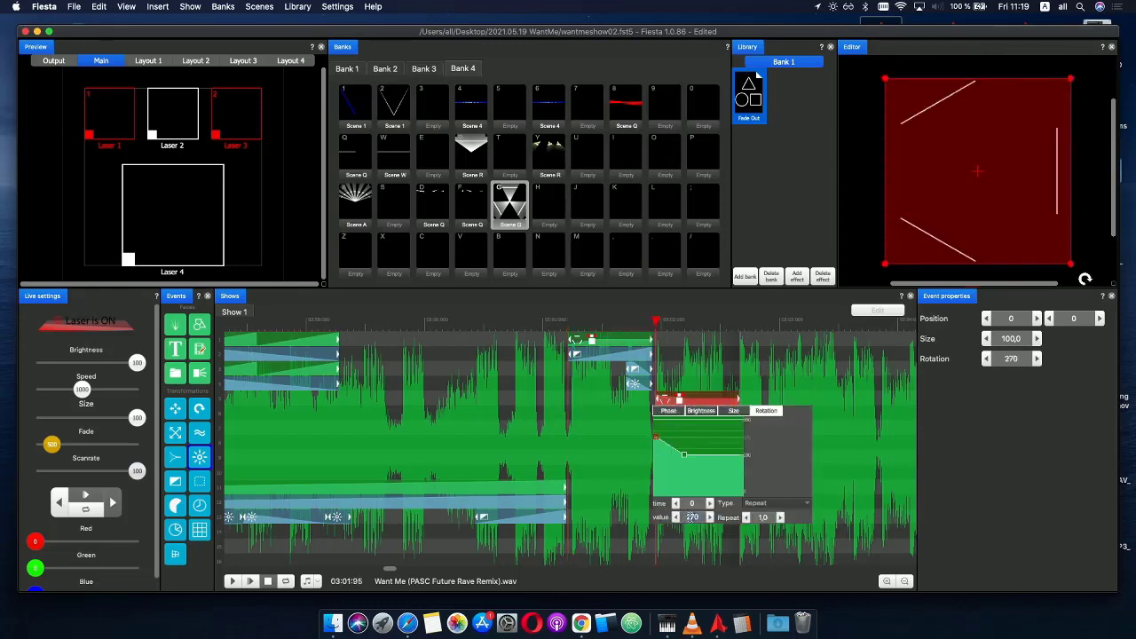
pyautogui.scroll(1, 721, 524)
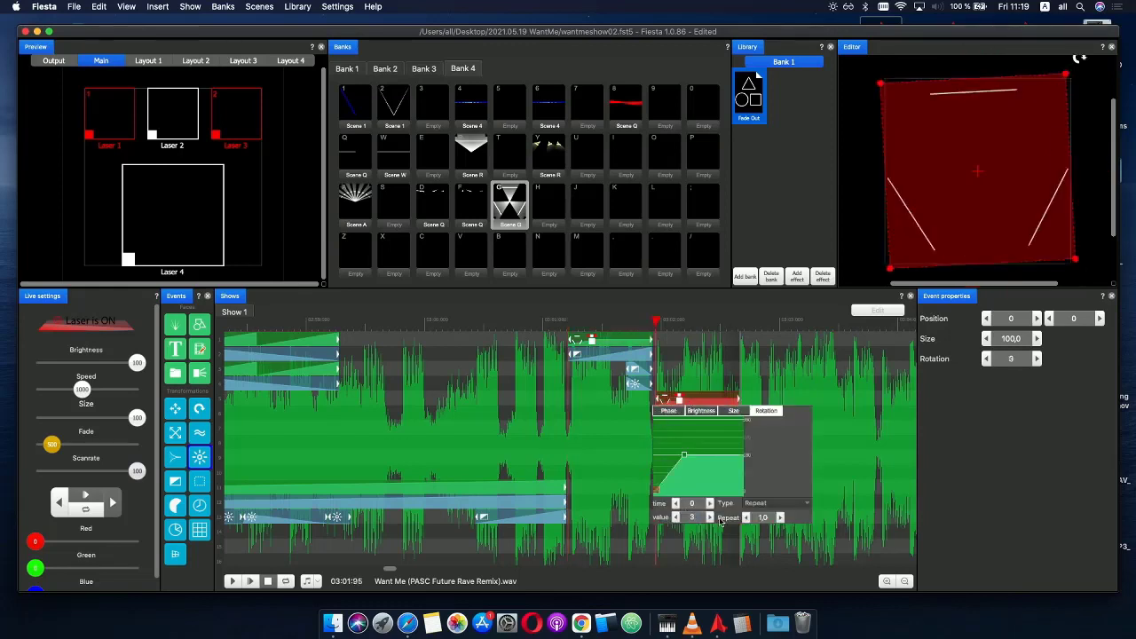
# - Play the show from about 3:00.88 to check the reduced rotation of both scene events, and stop playback
pyautogui.click(529, 322)
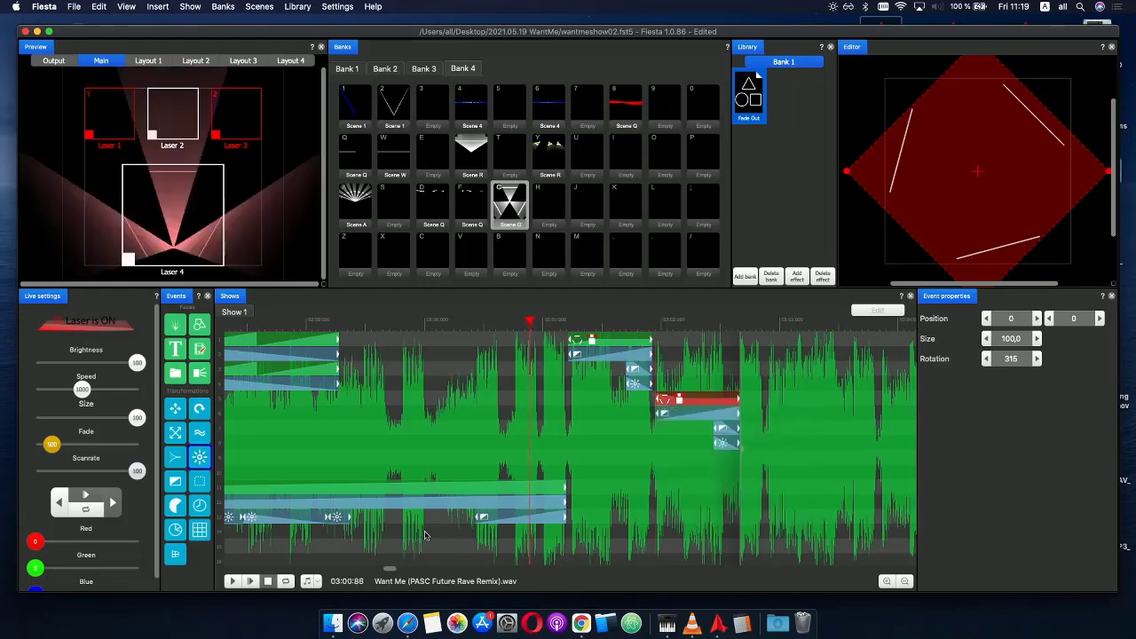
pyautogui.click(250, 582)
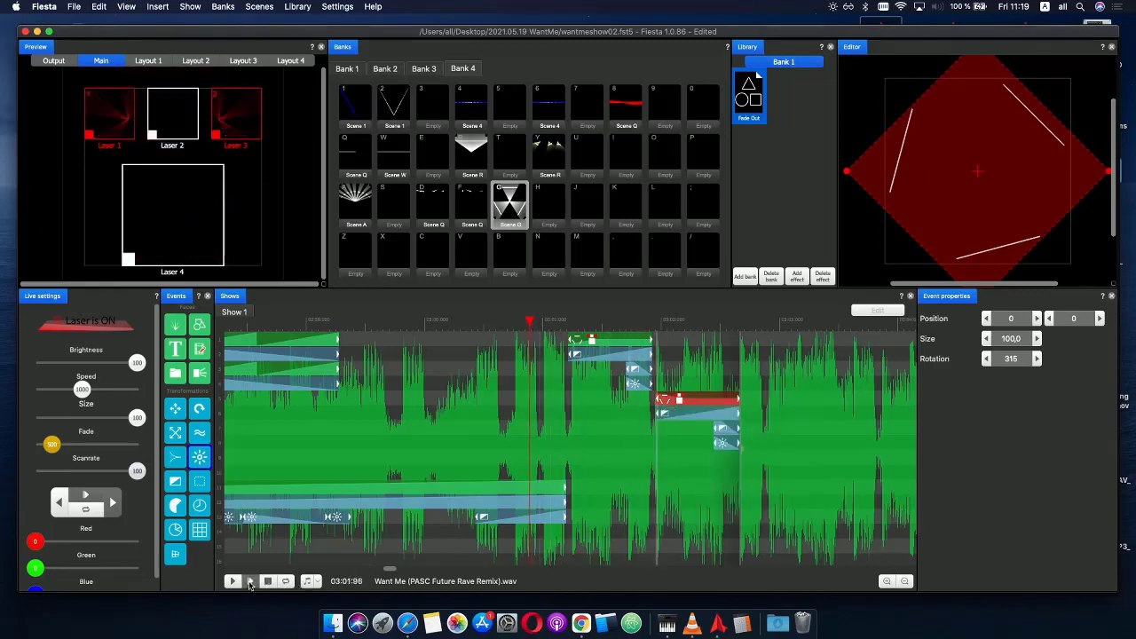
pyautogui.click(267, 581)
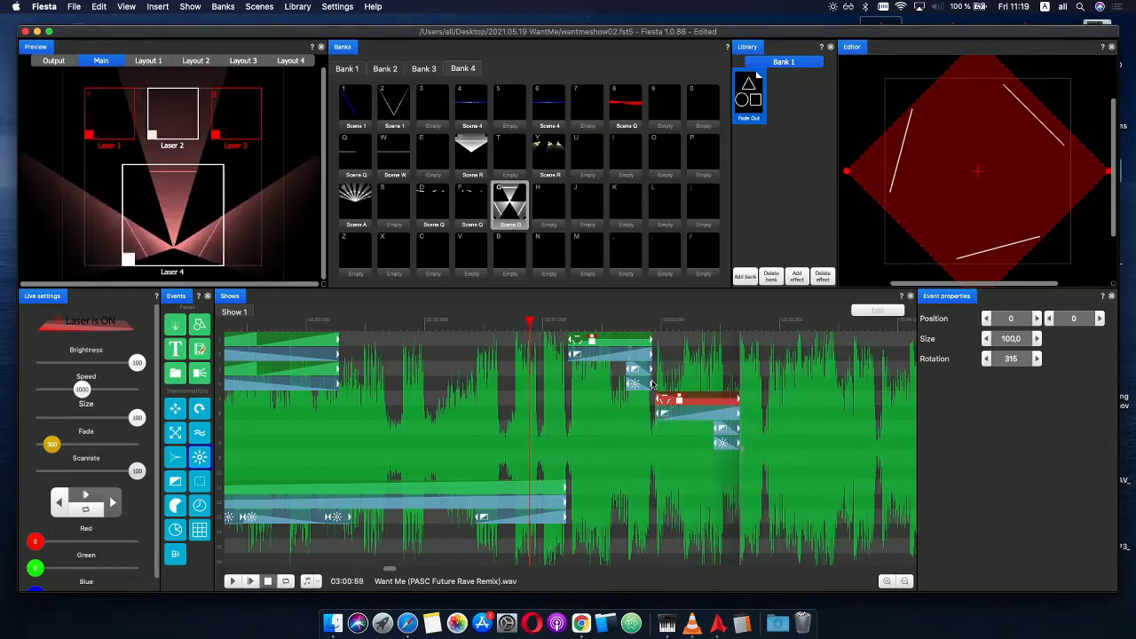
# - Copy the first scene event with its three effects and paste the group on track 1 right after the second group
pyautogui.click(666, 374)
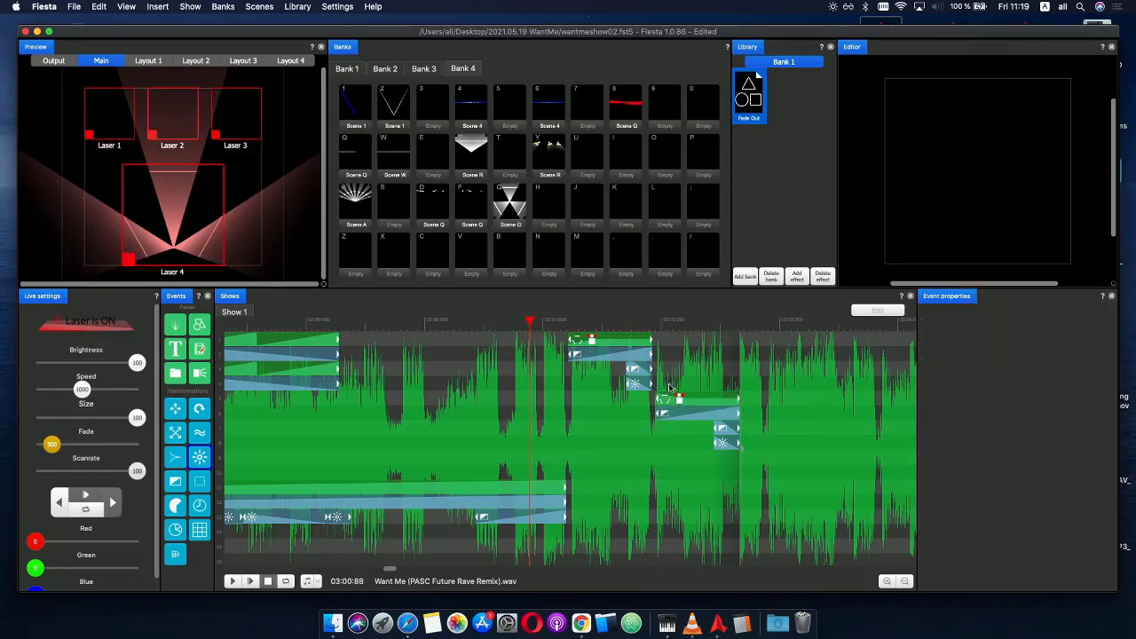
pyautogui.click(620, 343)
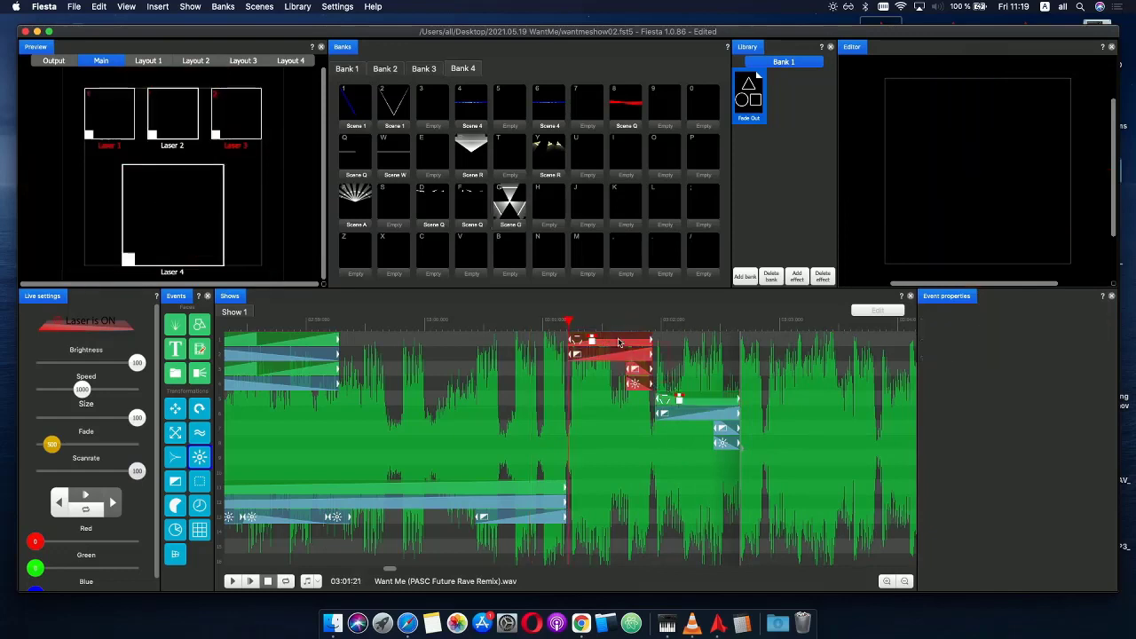
pyautogui.click(744, 343)
pyautogui.hotkey('ctrl', 'v')
pyautogui.moveTo(755, 343); pyautogui.dragTo(751, 343)
# - Play the show from about 3:00.87 through the pasted third event group, and stop playback
pyautogui.click(530, 321)
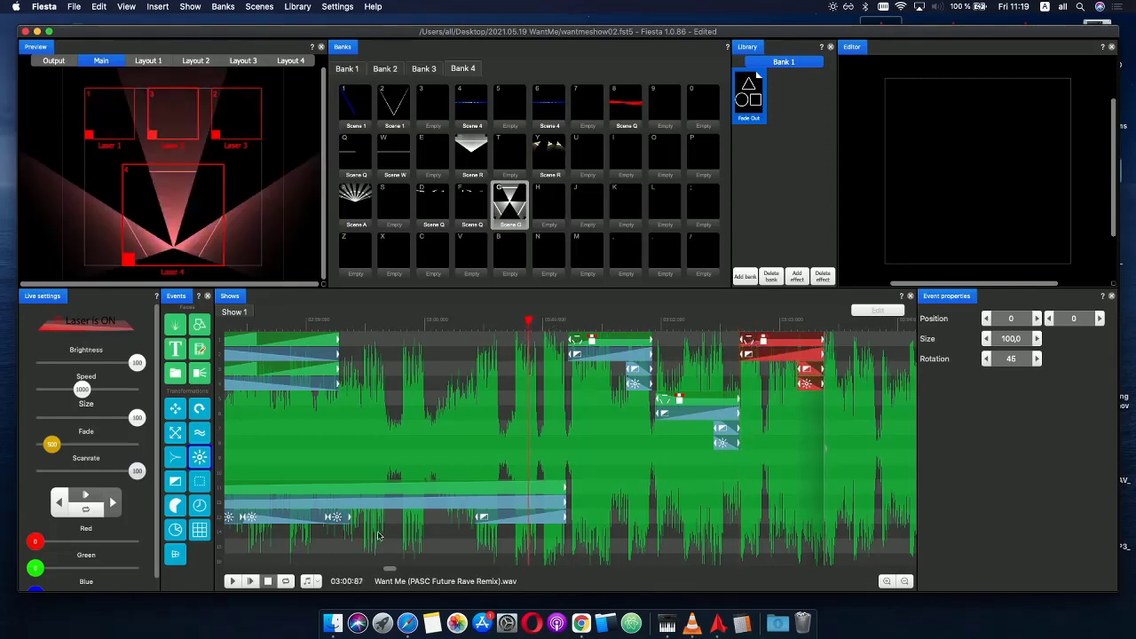
pyautogui.click(264, 581)
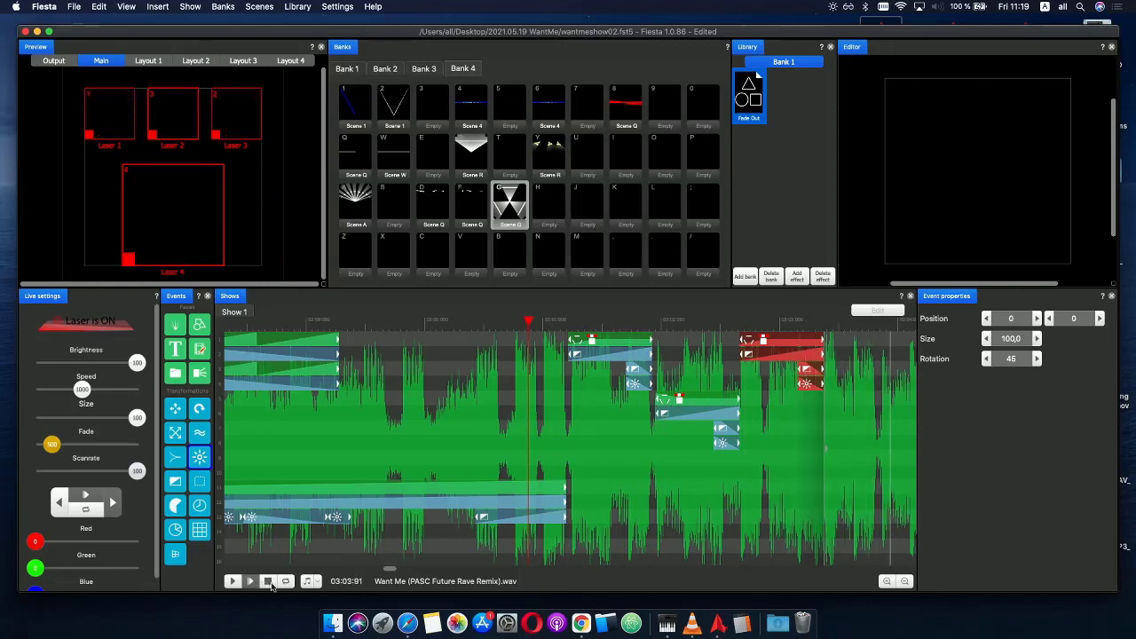
pyautogui.click(268, 583)
# - Move the third event group to start at about 3:02.88 and the second event group to start at about 3:02.17
pyautogui.moveTo(765, 349)
pyautogui.mouseDown()
pyautogui.moveTo(751, 350)
pyautogui.moveTo(792, 352)
pyautogui.mouseUp()
pyautogui.moveTo(539, 329); pyautogui.dragTo(746, 330)
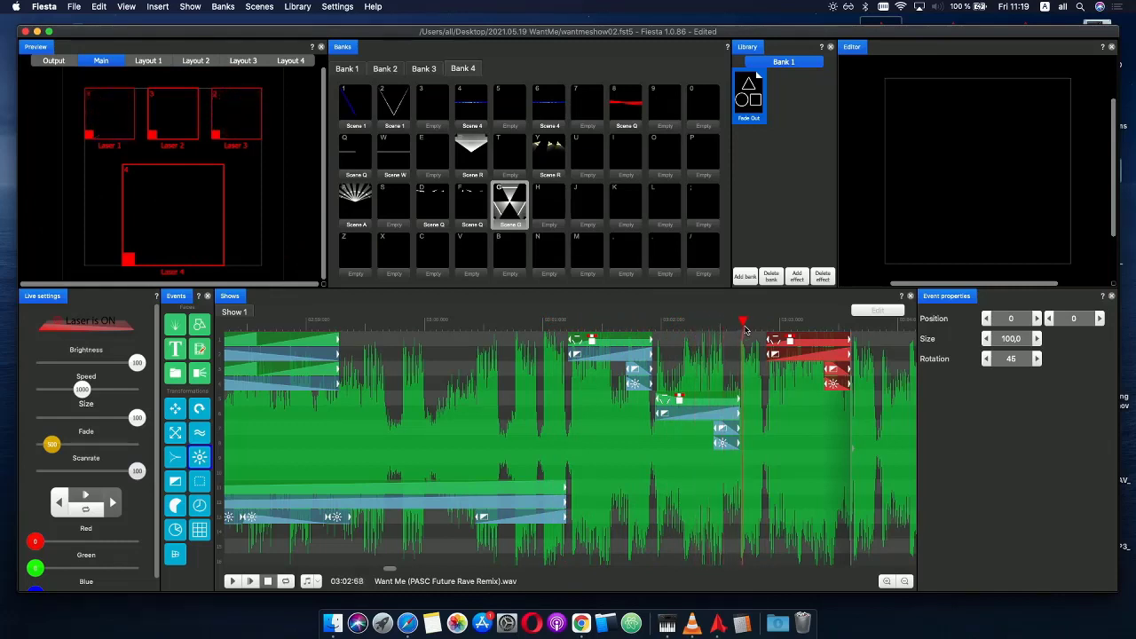
pyautogui.moveTo(712, 399); pyautogui.dragTo(739, 399)
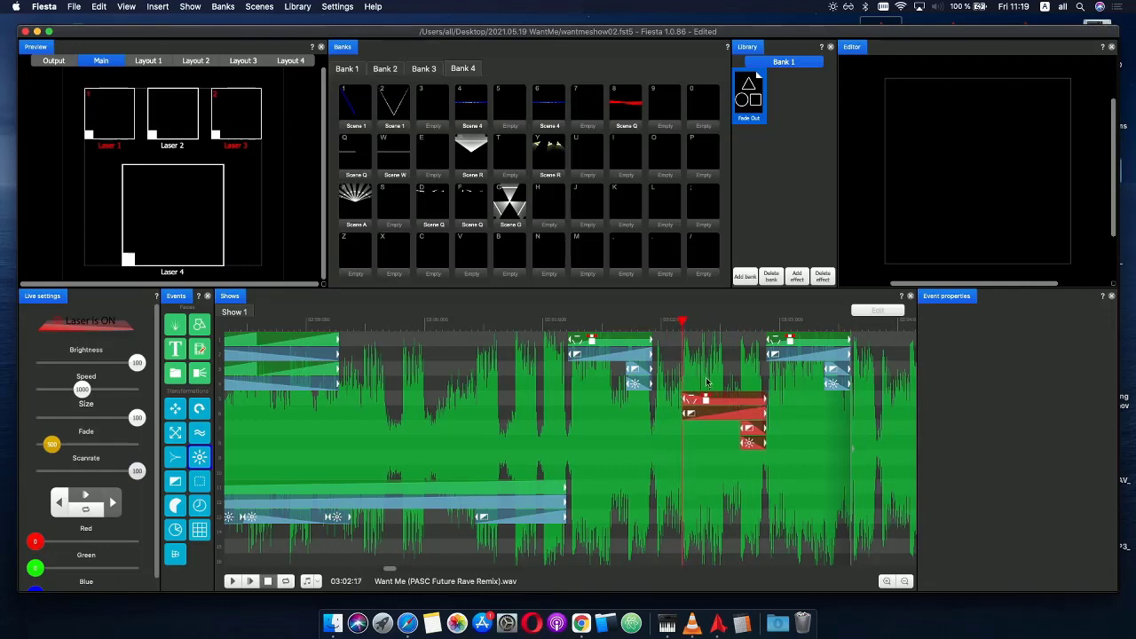
# - Play the show from about 3:00.73 to check the timing of the moved event groups, and stop playback
pyautogui.click(508, 322)
pyautogui.click(252, 586)
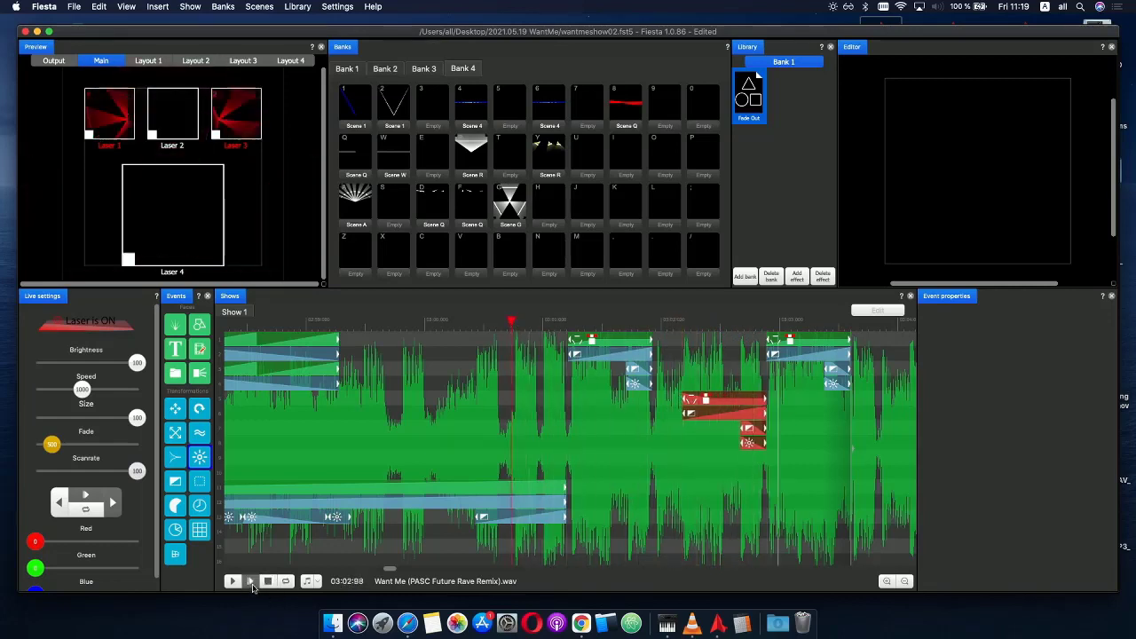
pyautogui.click(278, 583)
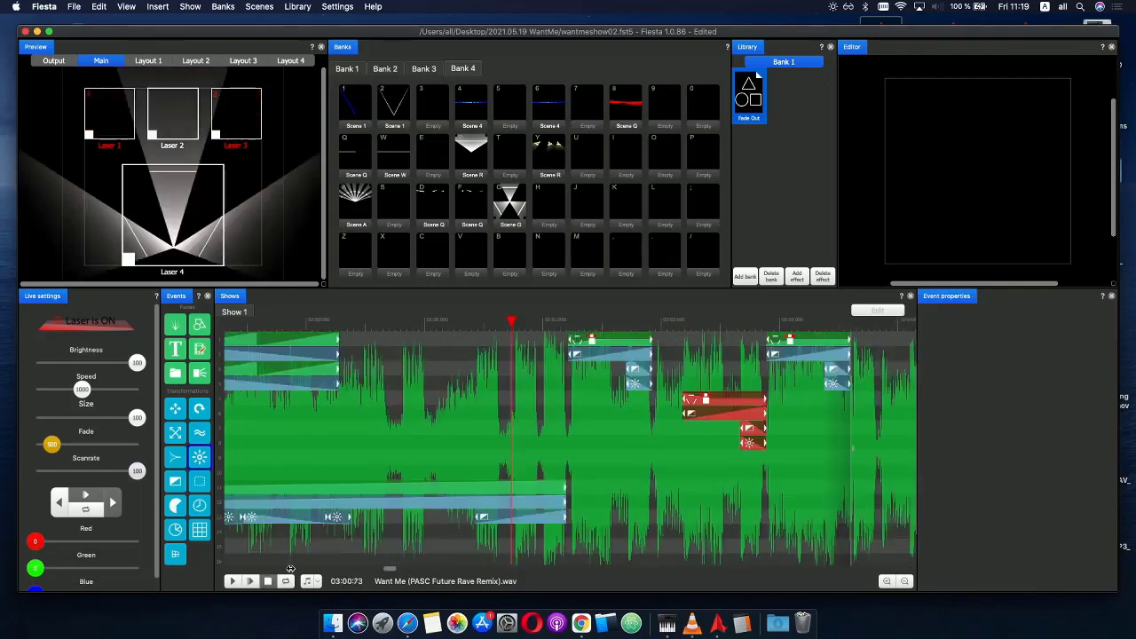
# - Move the third event group about 0.25 s later on track 1, and play the section to check its timing
pyautogui.click(843, 370)
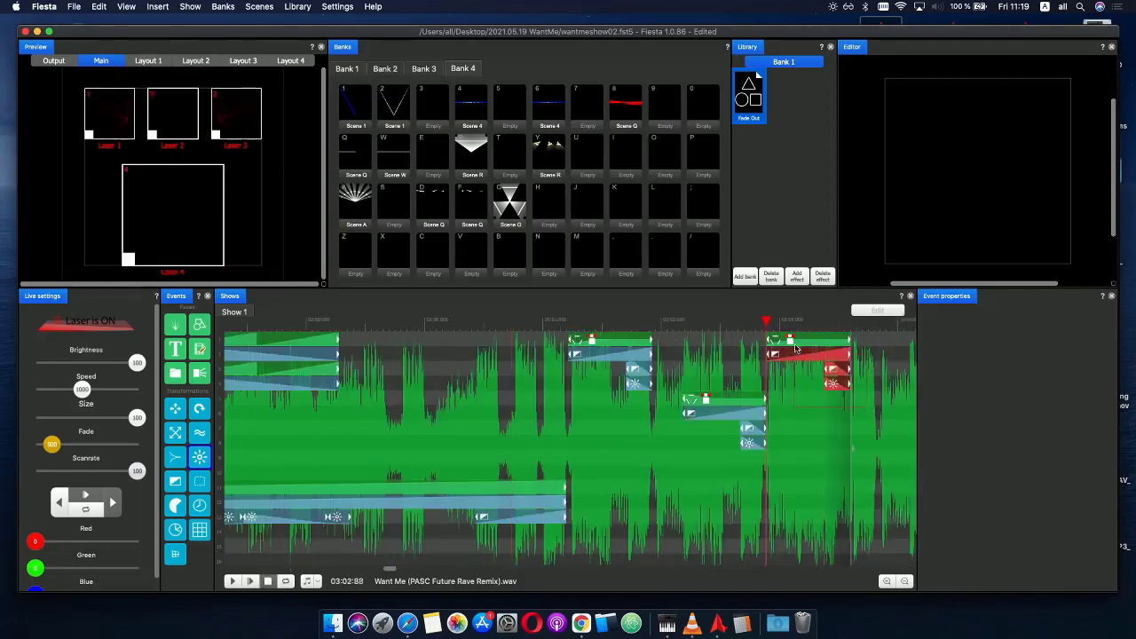
pyautogui.moveTo(843, 387); pyautogui.dragTo(871, 388)
pyautogui.click(530, 324)
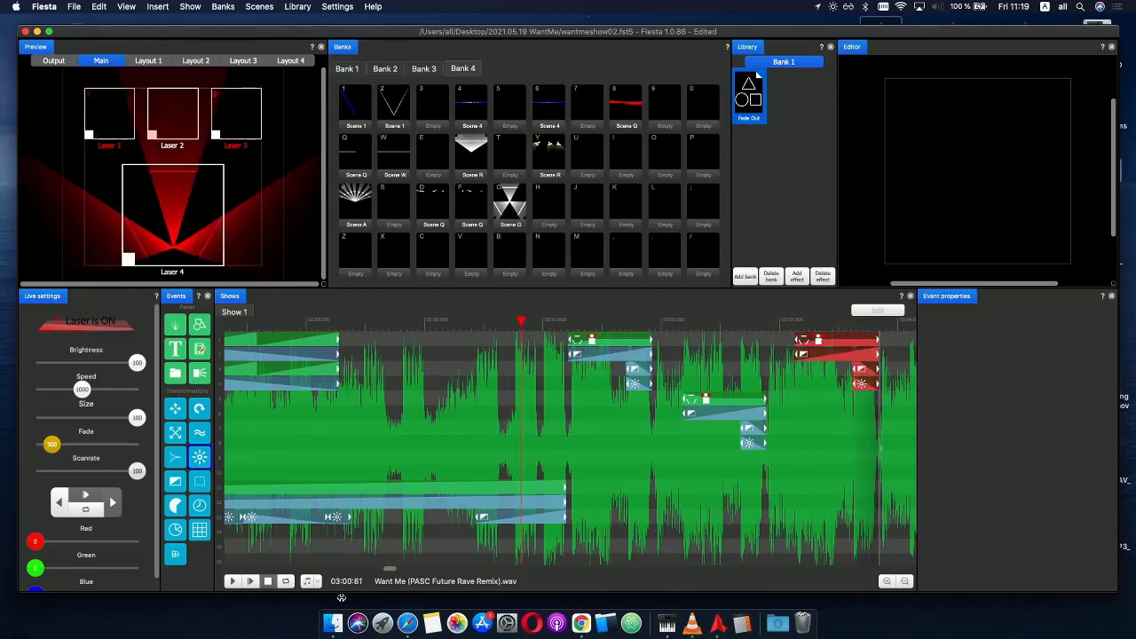
pyautogui.click(251, 581)
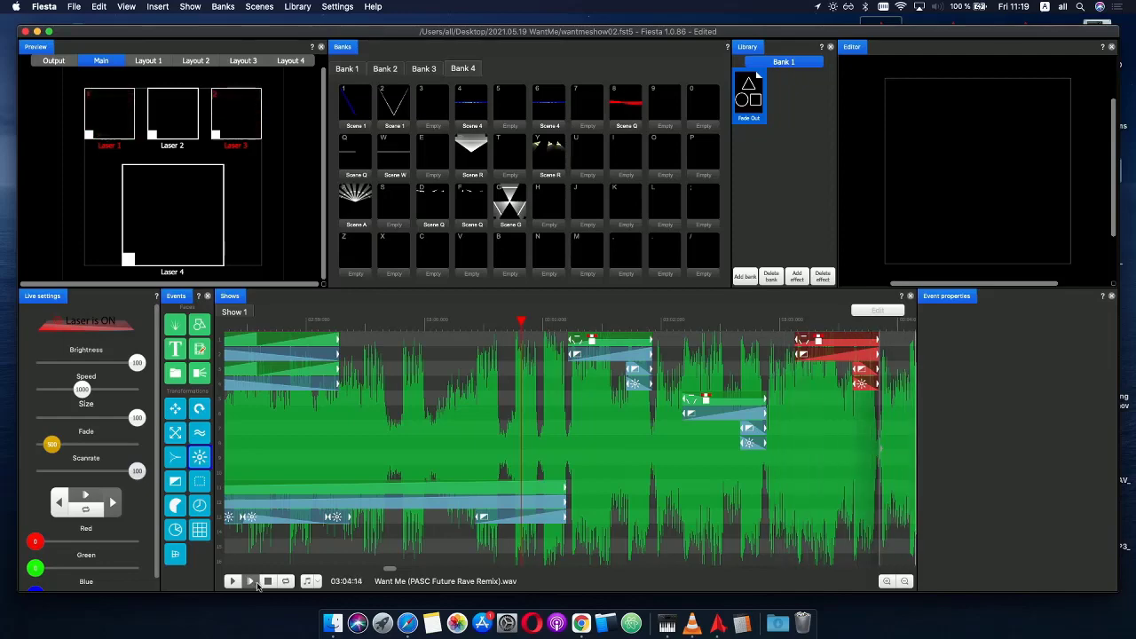
# - Copy the second event group and paste it on track 1 at about 3:04.07, just after the third group
pyautogui.hscroll(5, 407, 418)
pyautogui.scroll(-3, 362, 416)
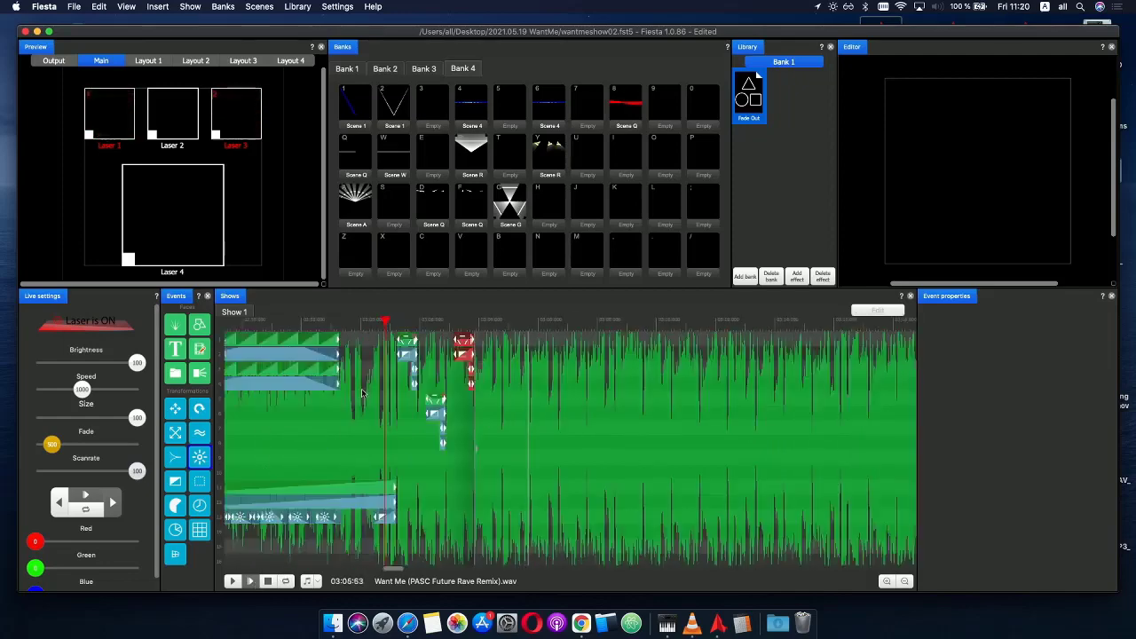
pyautogui.click(440, 321)
pyautogui.scroll(2, 525, 350)
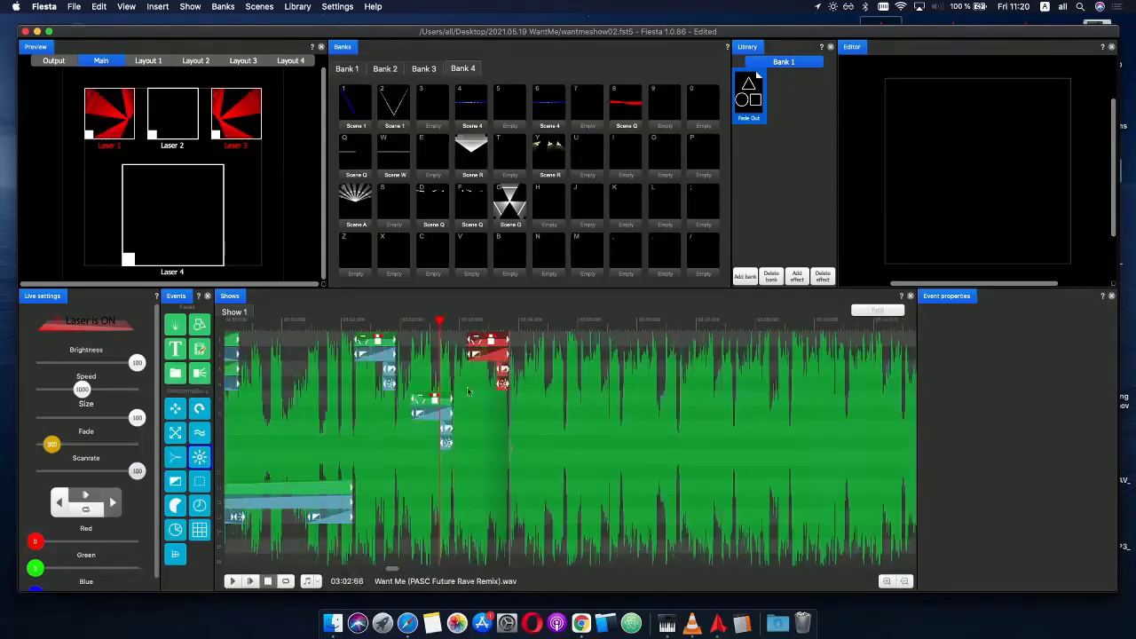
pyautogui.click(433, 407)
pyautogui.click(526, 366)
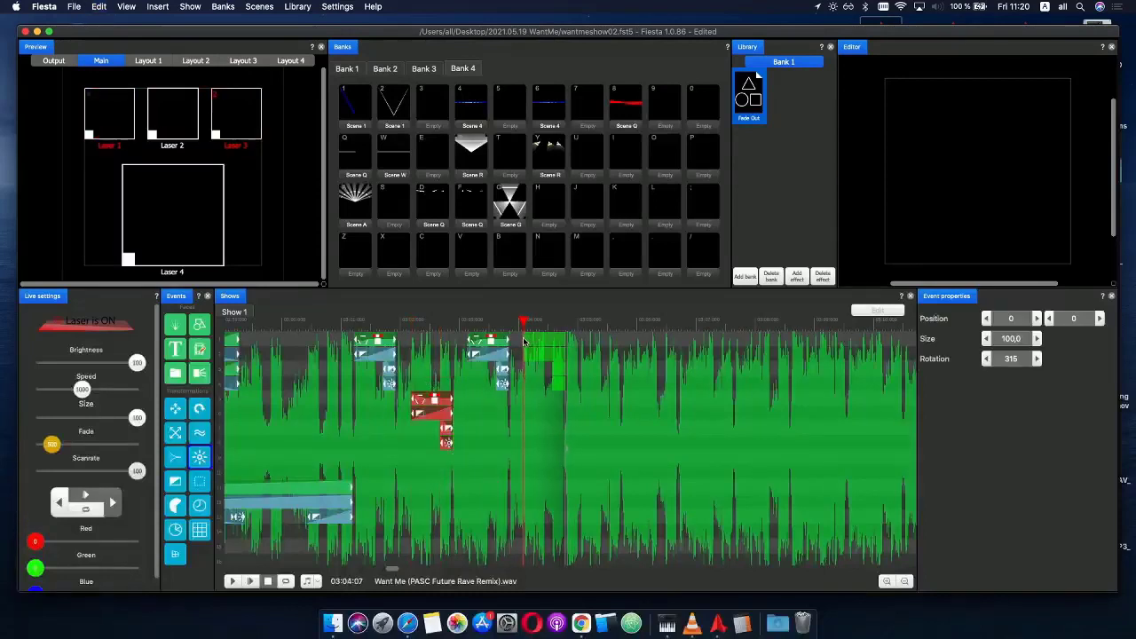
pyautogui.press('g')
pyautogui.moveTo(545, 340)
pyautogui.mouseDown()
pyautogui.moveTo(529, 323)
pyautogui.moveTo(570, 325)
pyautogui.moveTo(554, 327)
pyautogui.mouseUp()
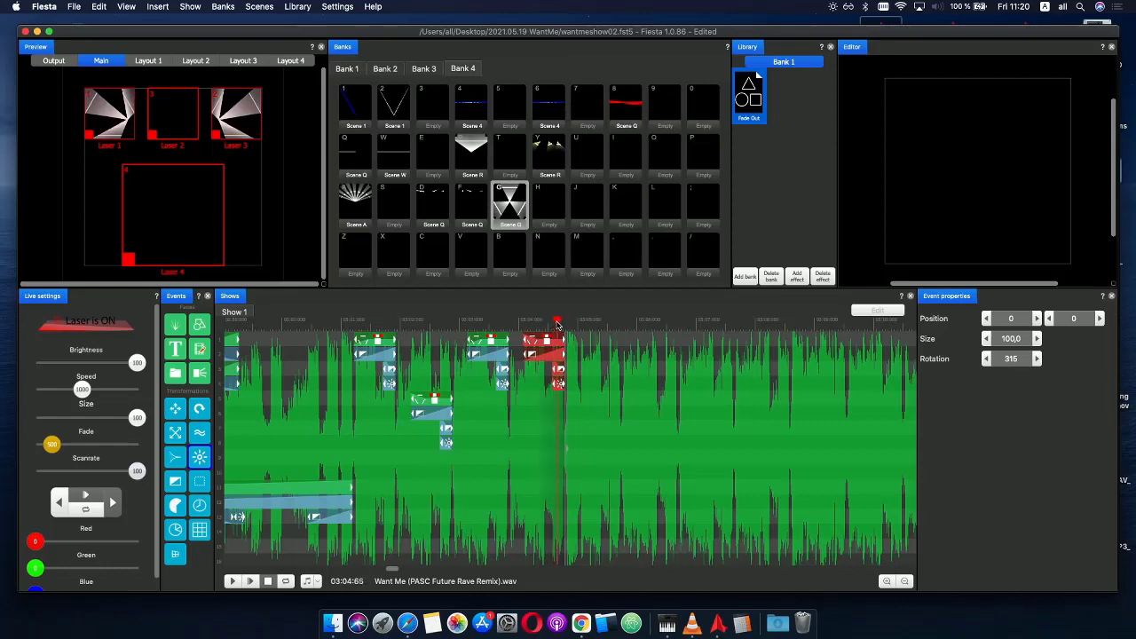
# - Play the sequence of four event groups from just before the first one, and stop playback
pyautogui.click(334, 322)
pyautogui.click(251, 582)
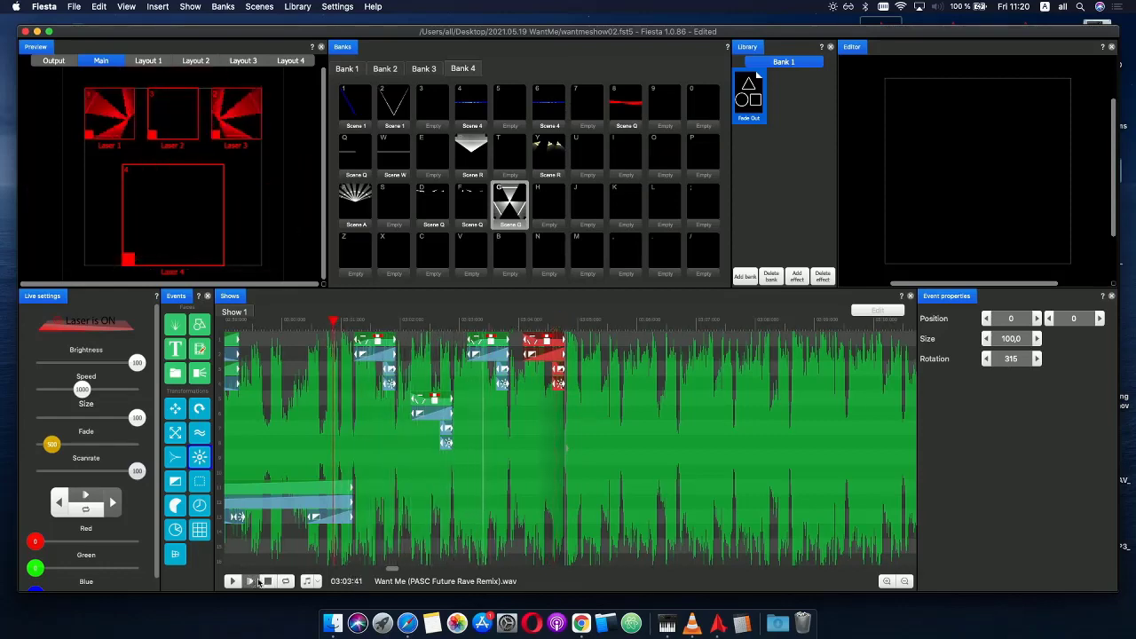
pyautogui.click(268, 581)
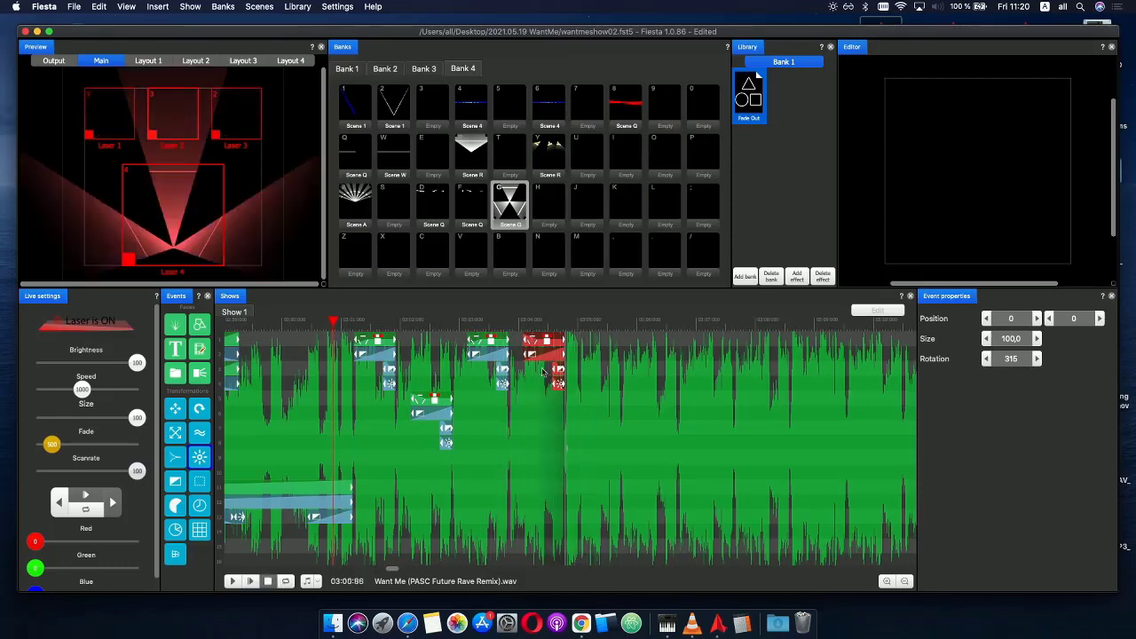
# - Scrub past the end of the fourth event group, play the show from about 3:02.24 to check its timing, and stop playback
pyautogui.click(561, 331)
pyautogui.scroll(5, 561, 330)
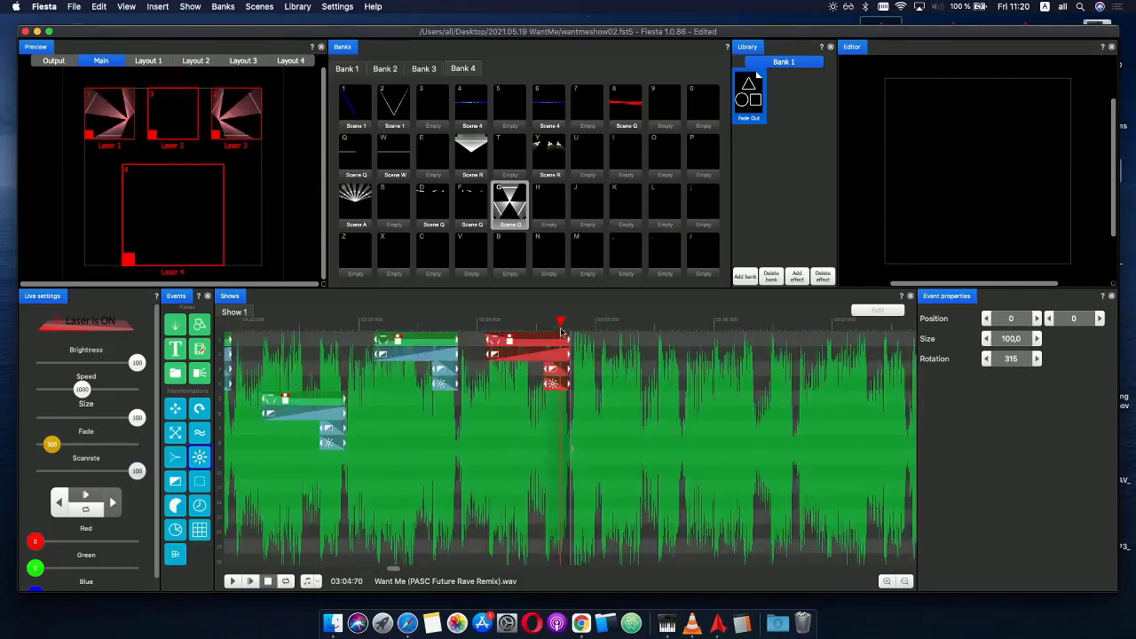
pyautogui.moveTo(545, 325); pyautogui.dragTo(574, 330)
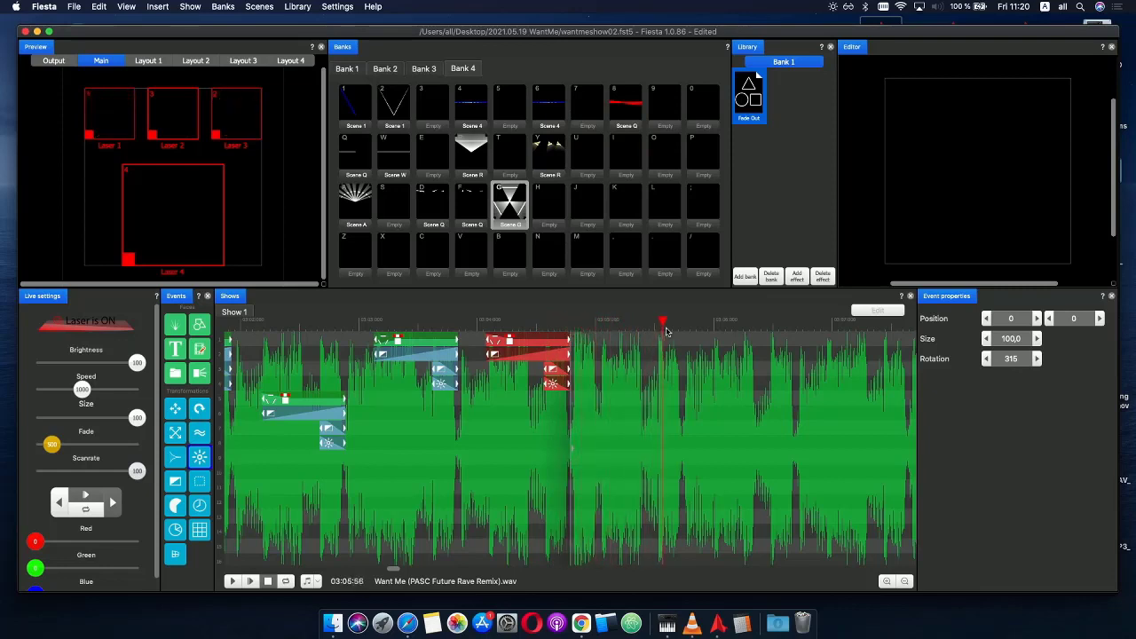
pyautogui.click(269, 326)
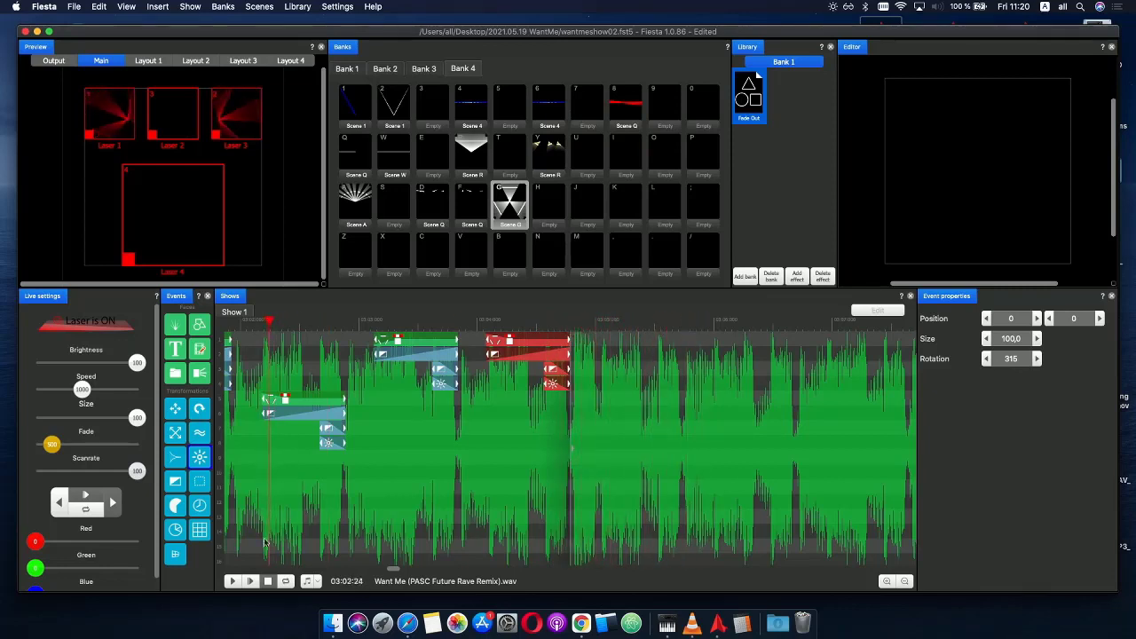
pyautogui.click(249, 581)
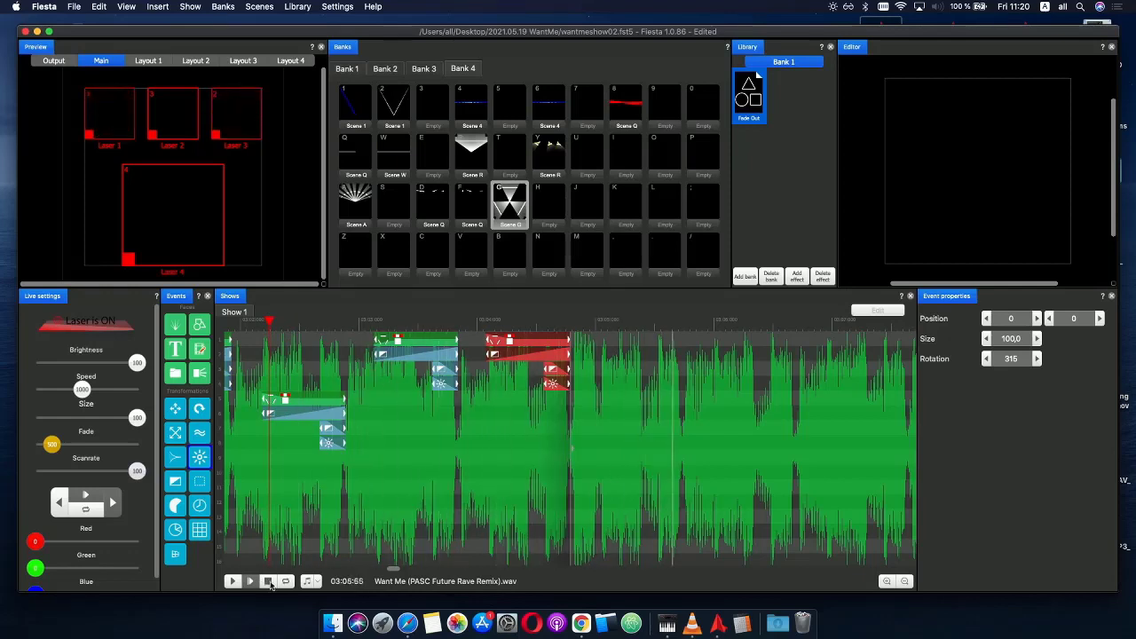
pyautogui.click(267, 582)
# - Copy the first event group and paste it on track 1 at about 3:05.05, just after the fourth group
pyautogui.moveTo(548, 317)
pyautogui.mouseDown()
pyautogui.moveTo(563, 319)
pyautogui.moveTo(507, 322)
pyautogui.moveTo(577, 325)
pyautogui.moveTo(554, 321)
pyautogui.mouseUp()
pyautogui.scroll(-3, 419, 364)
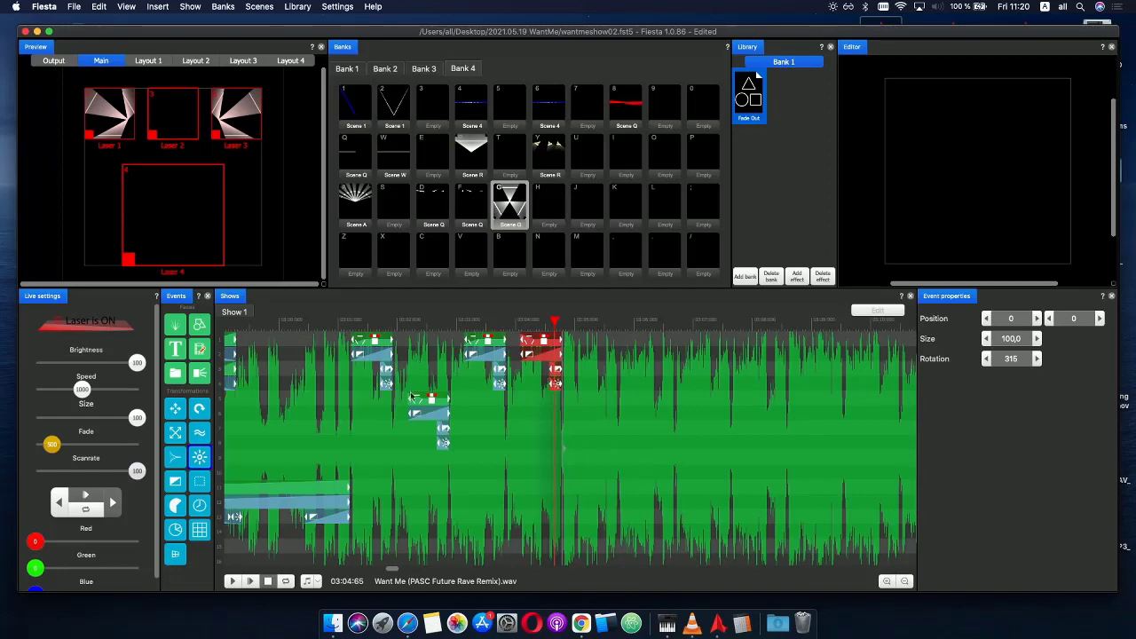
pyautogui.click(371, 342)
pyautogui.press('super+c')
pyautogui.press('super+v')
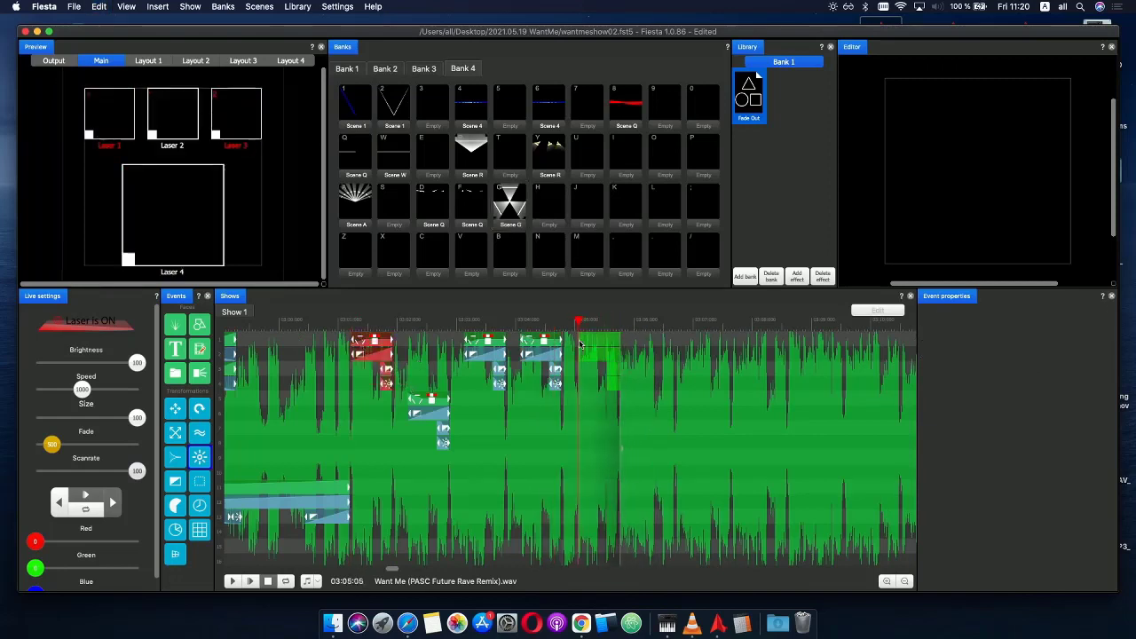
pyautogui.click(580, 344)
pyautogui.scroll(5, 619, 382)
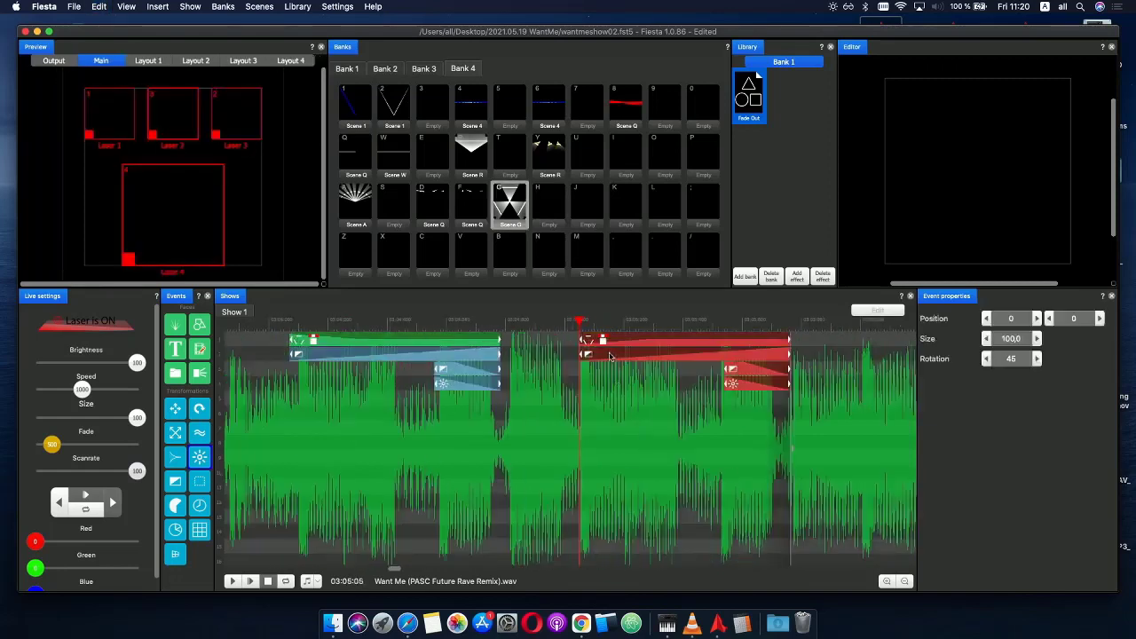
# - Play the sequence of five event groups from about 3:00.41 to check the timing of the newest copy
pyautogui.scroll(-8, 603, 344)
pyautogui.click(446, 336)
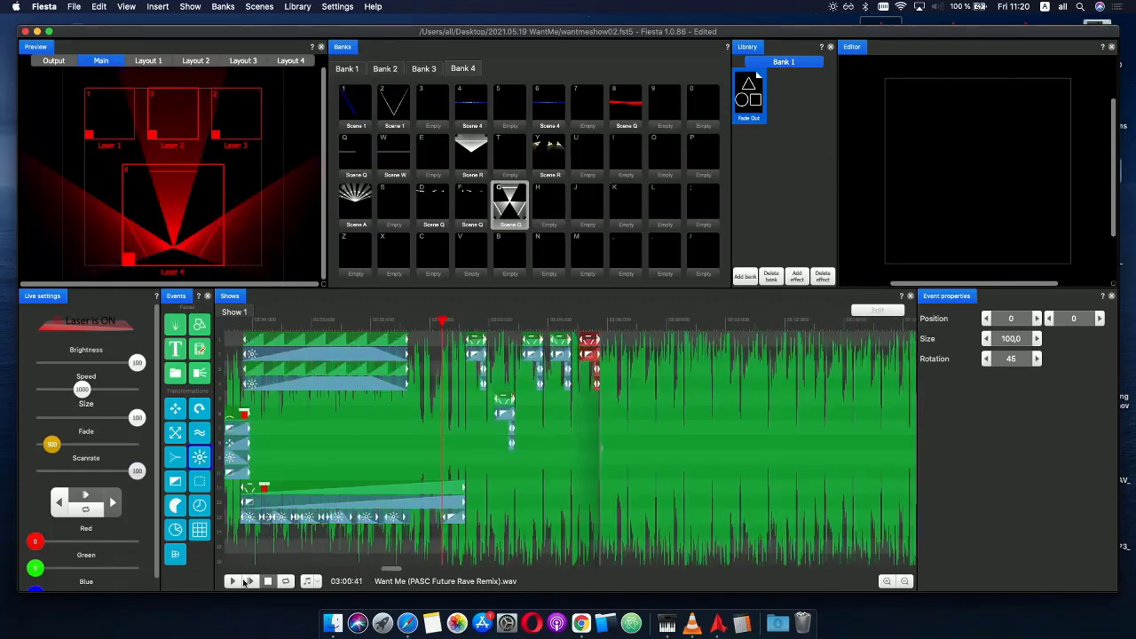
pyautogui.click(251, 581)
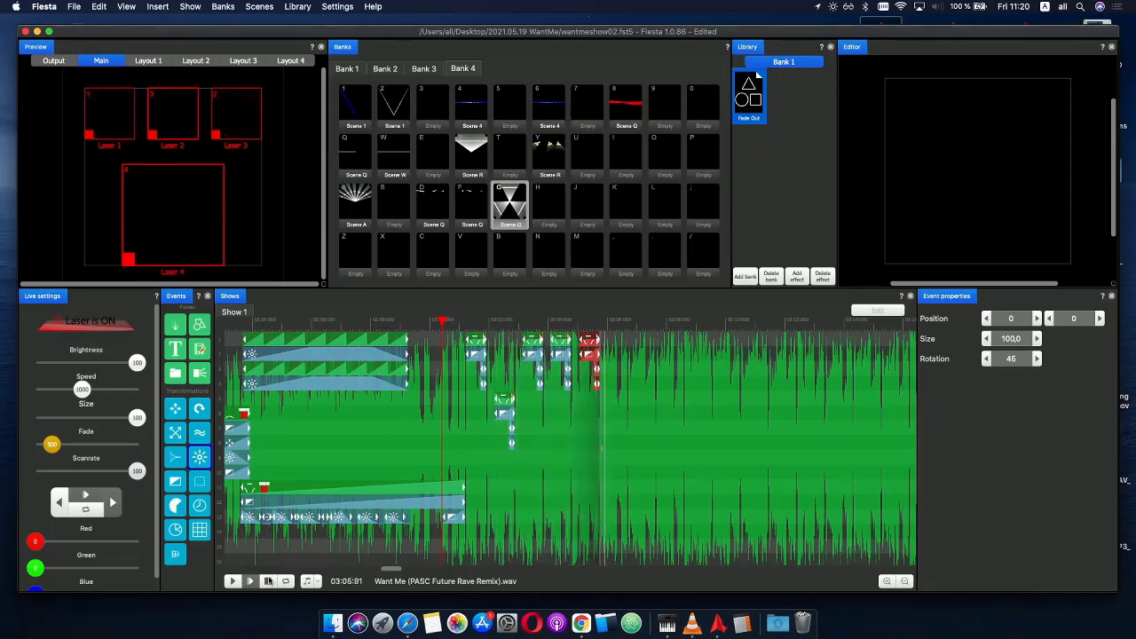
# - Copy the track 5 event group to track 1 at about 3:05.98, and the group at 3:05.05 to track 1 at about 3:07
pyautogui.click(512, 409)
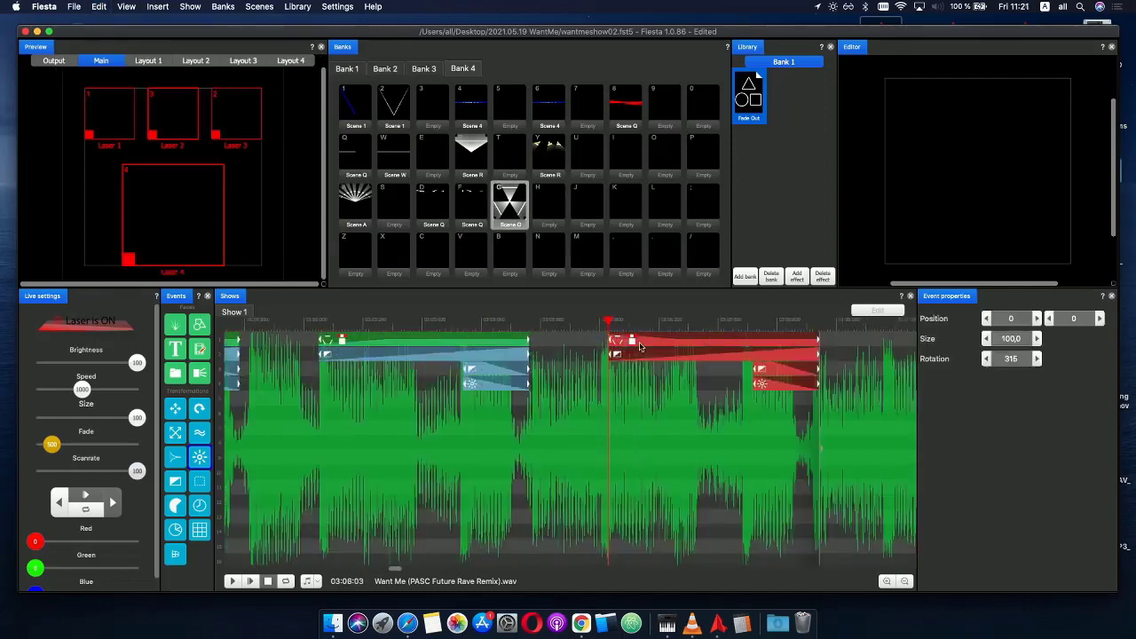
pyautogui.scroll(-5, 639, 347)
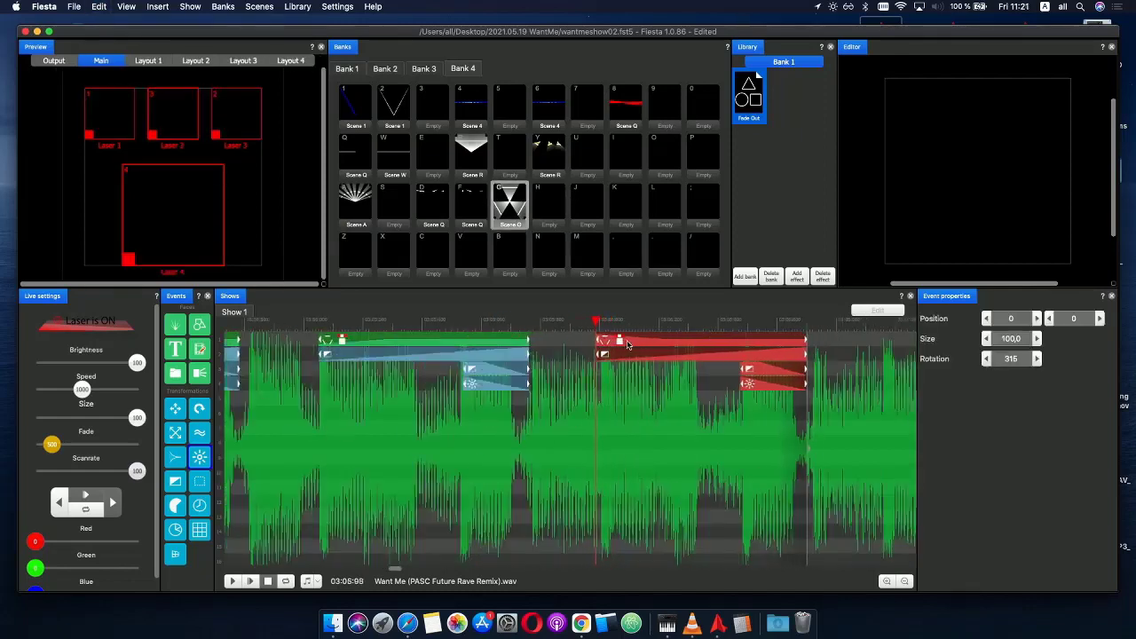
pyautogui.click(563, 343)
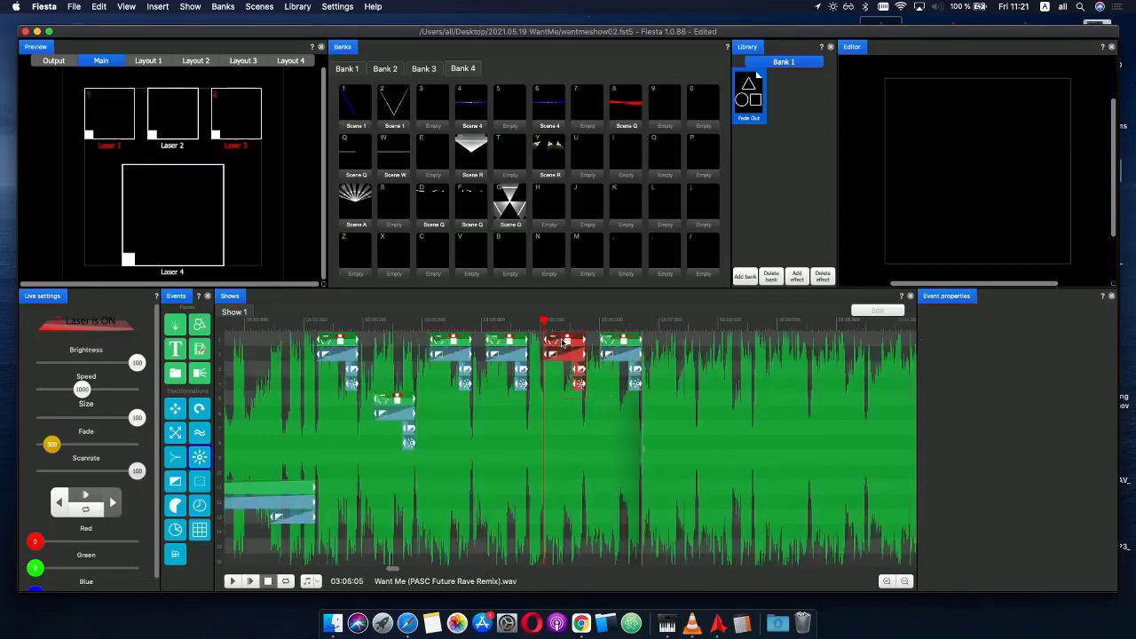
pyautogui.hotkey('ctrl', 'v')
pyautogui.click(687, 342)
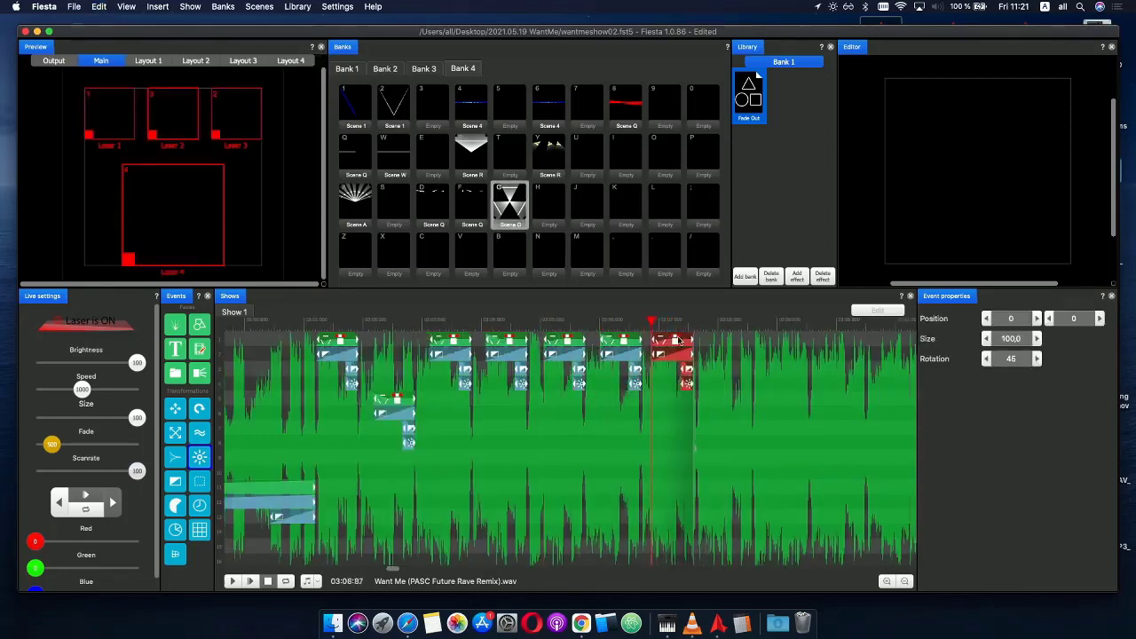
pyautogui.moveTo(687, 342); pyautogui.dragTo(692, 342)
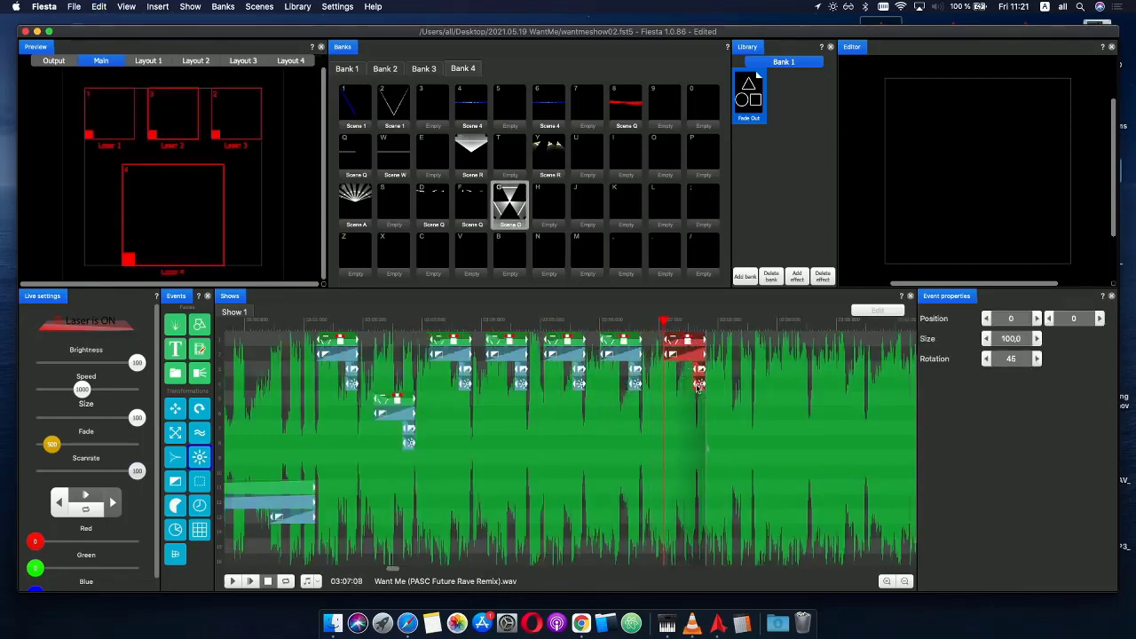
pyautogui.moveTo(699, 385); pyautogui.dragTo(692, 384)
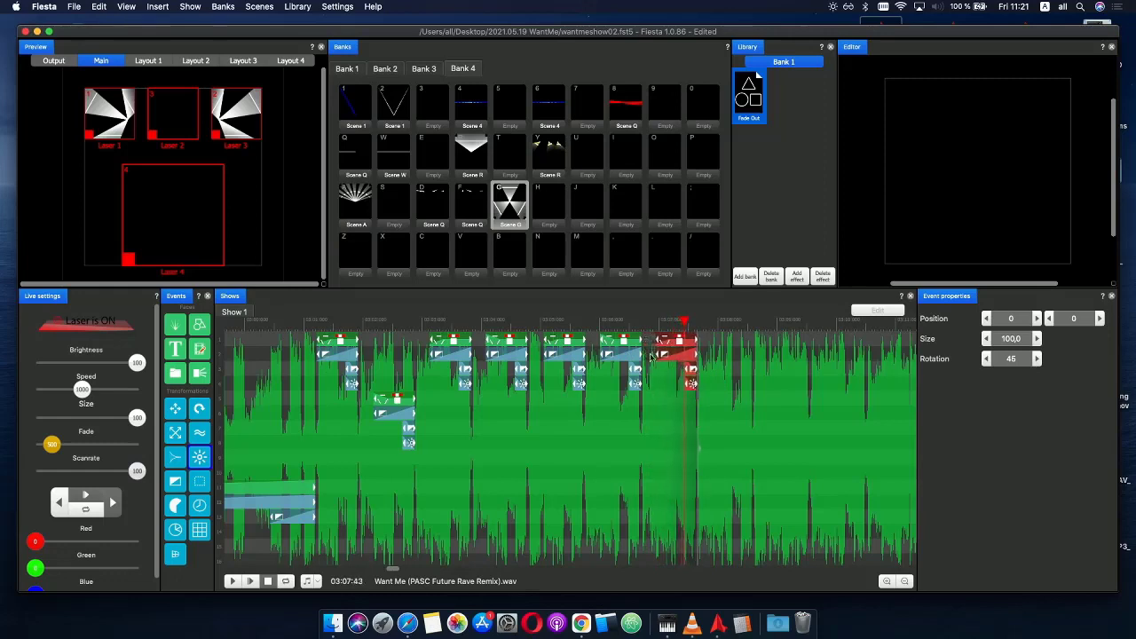
# - Play the show from about 3:03.82 to check the newly pasted groups, and return the playhead to about 3:00.69
pyautogui.click(471, 322)
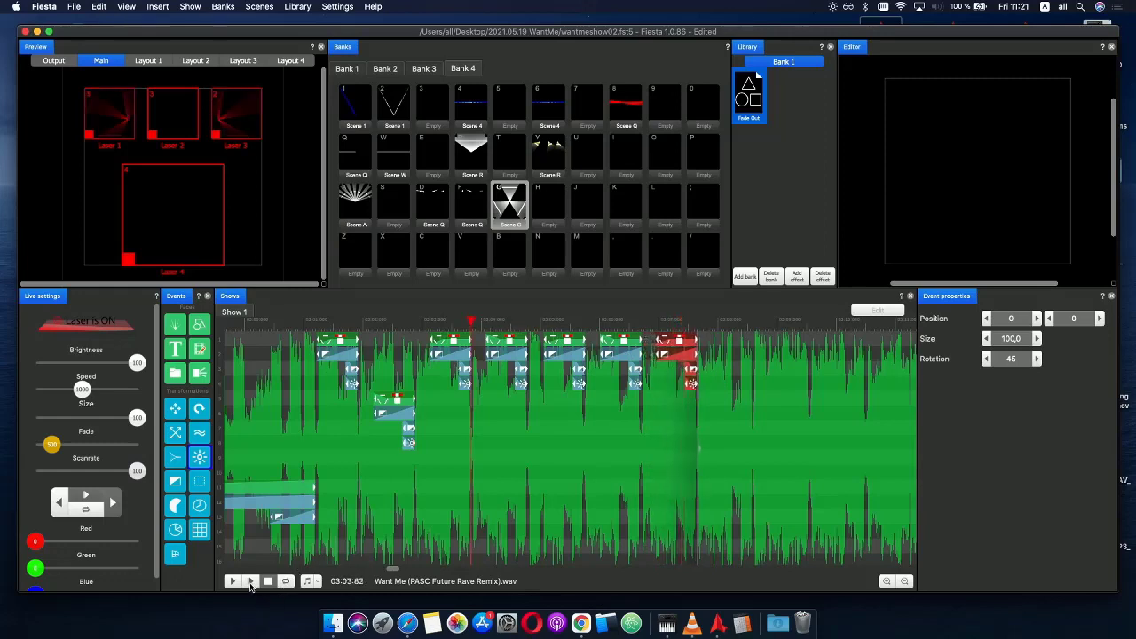
pyautogui.click(251, 582)
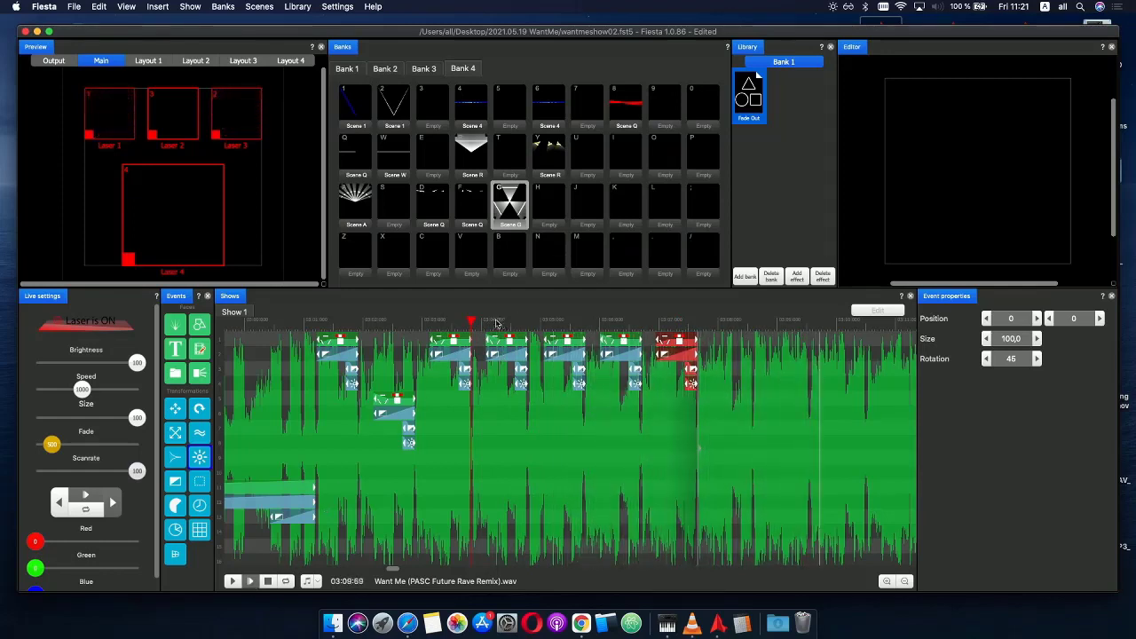
pyautogui.moveTo(471, 321); pyautogui.dragTo(538, 322)
pyautogui.click(286, 321)
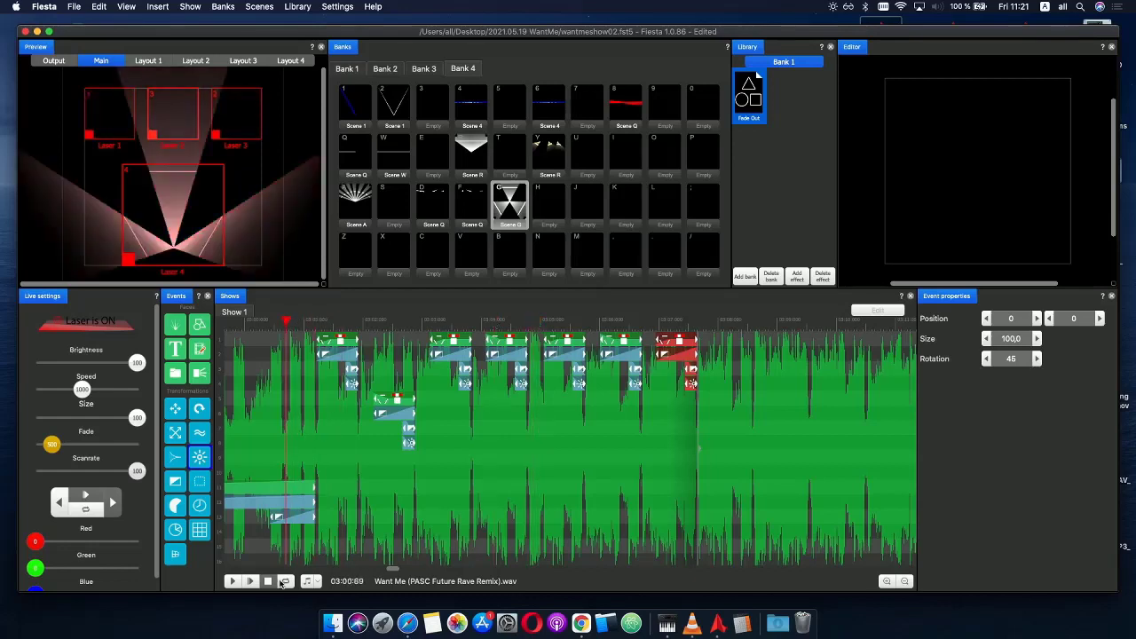
# - Move the second event group from track 5 to track 1 at about 3:02.16, and play the sequence from before the first group
pyautogui.click(395, 435)
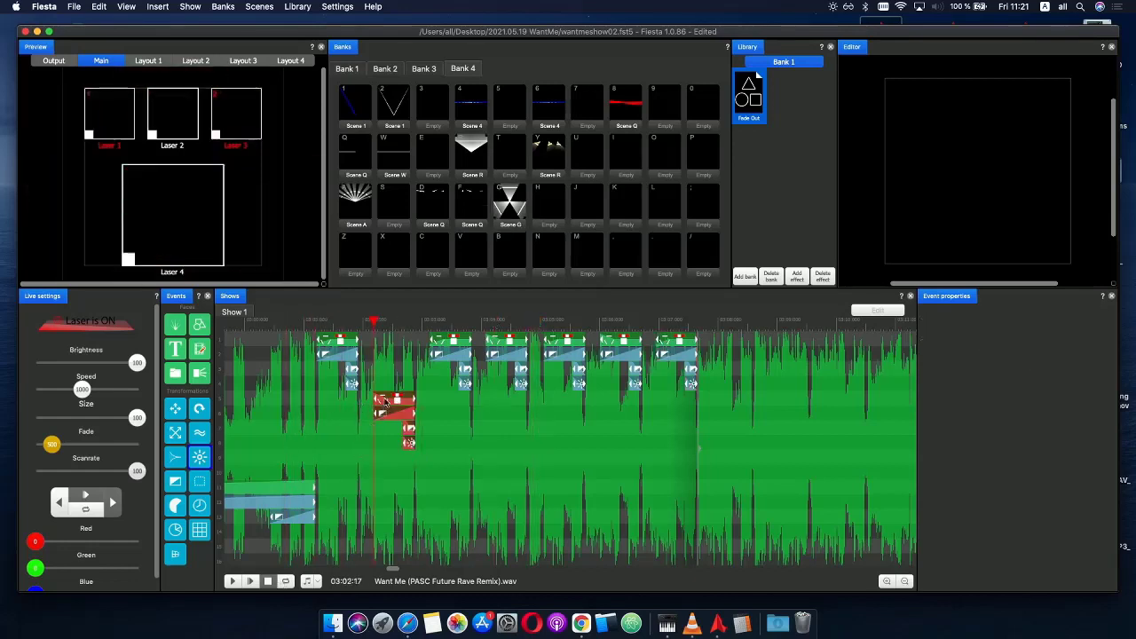
pyautogui.moveTo(384, 401); pyautogui.dragTo(386, 335)
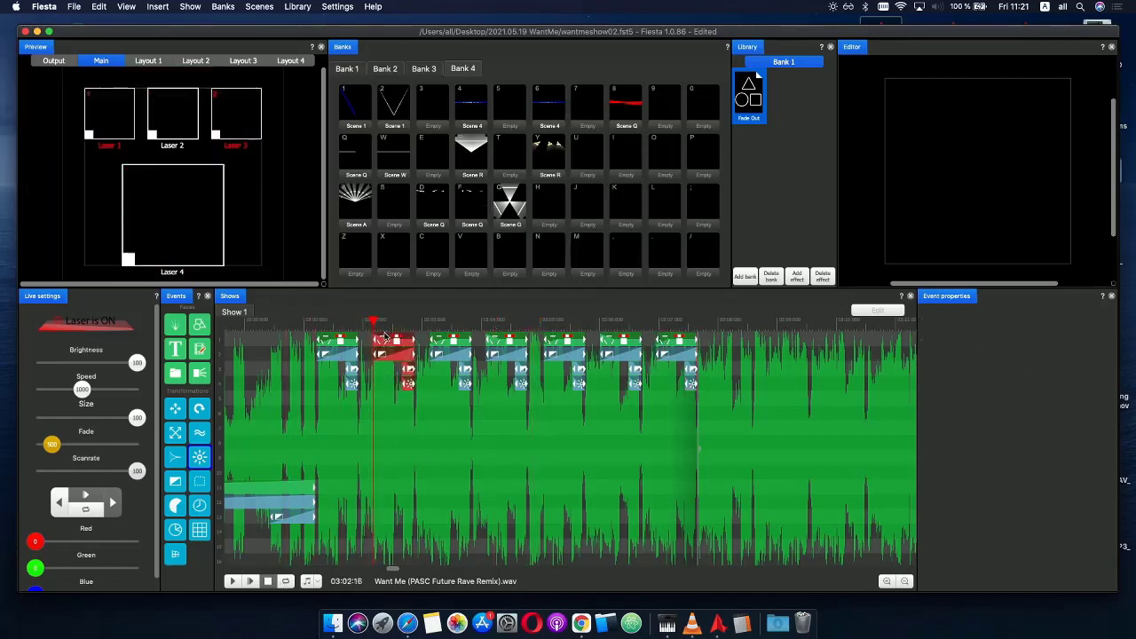
pyautogui.click(286, 325)
pyautogui.click(252, 582)
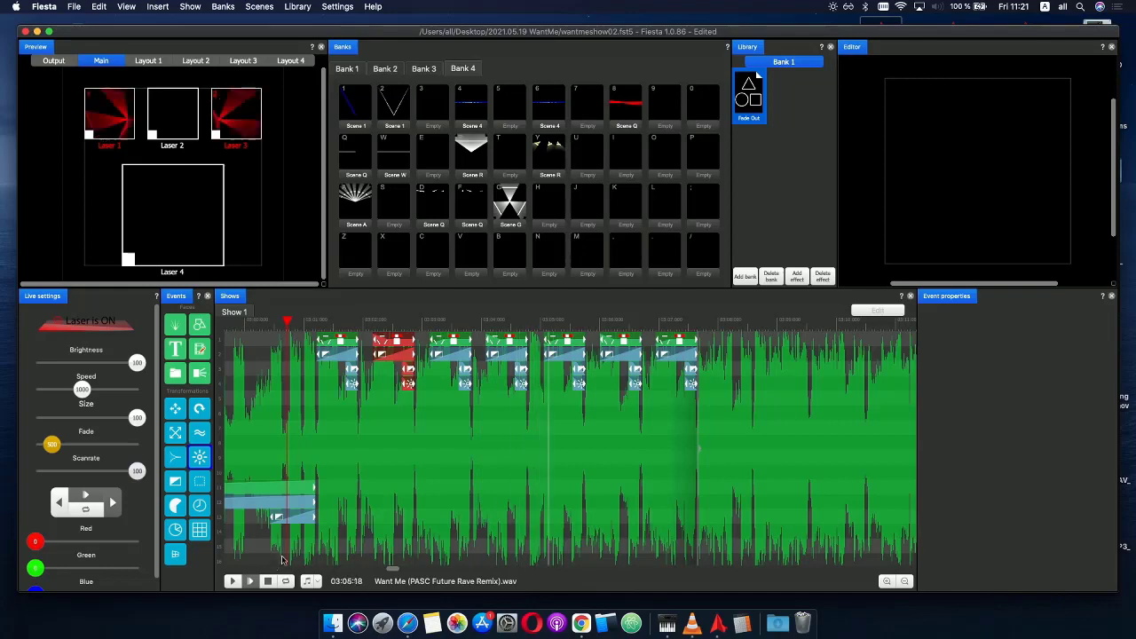
# - Switch the laser output off and set the curve repeat to 3 for the closing fade effect on track 3 of the fourth group
pyautogui.click(505, 323)
pyautogui.moveTo(506, 324); pyautogui.dragTo(508, 325)
pyautogui.scroll(5, 524, 338)
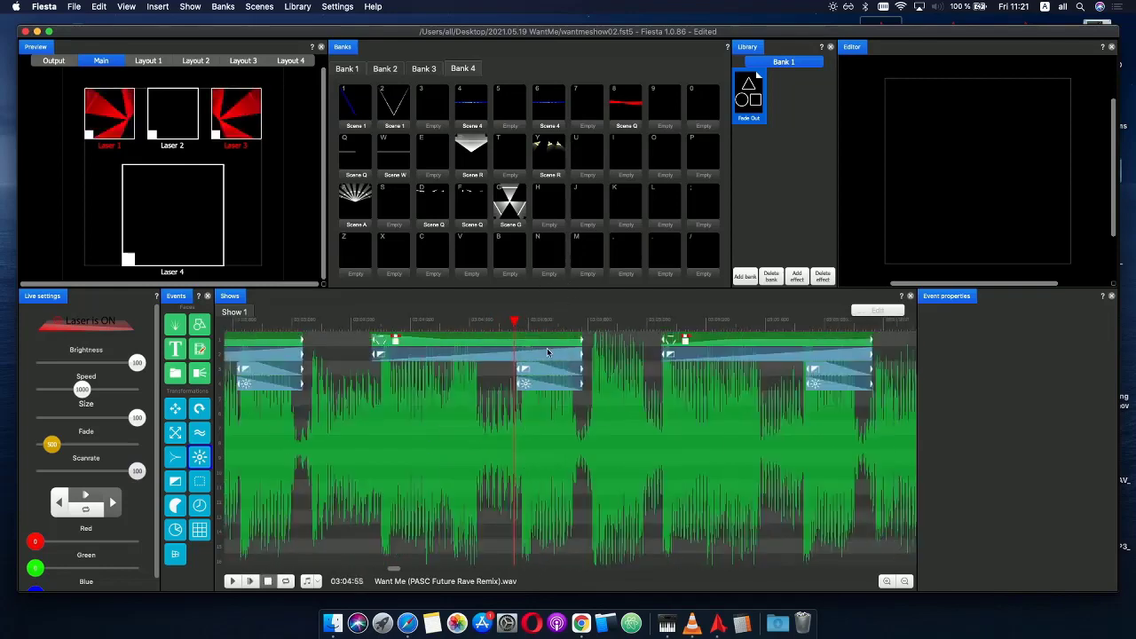
pyautogui.click(534, 373)
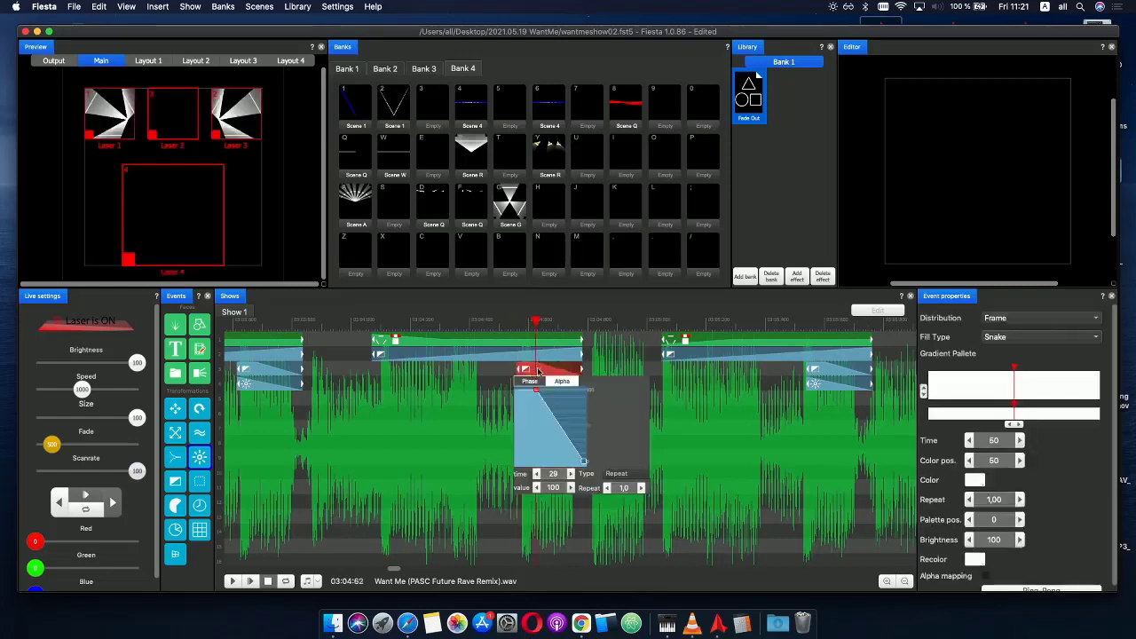
pyautogui.press('space')
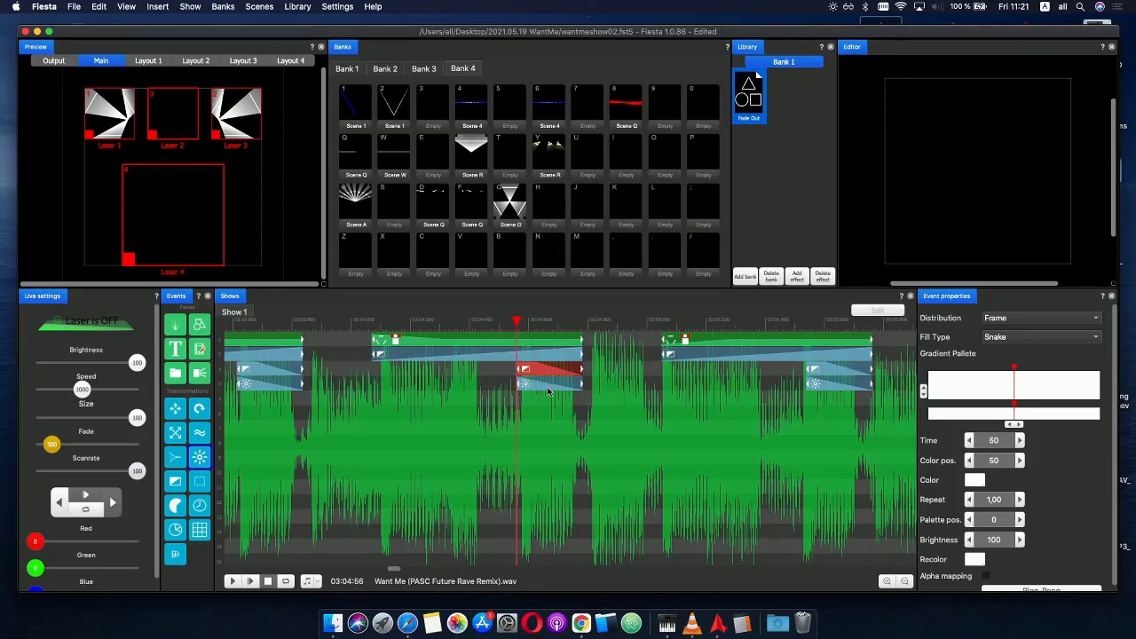
pyautogui.click(540, 372)
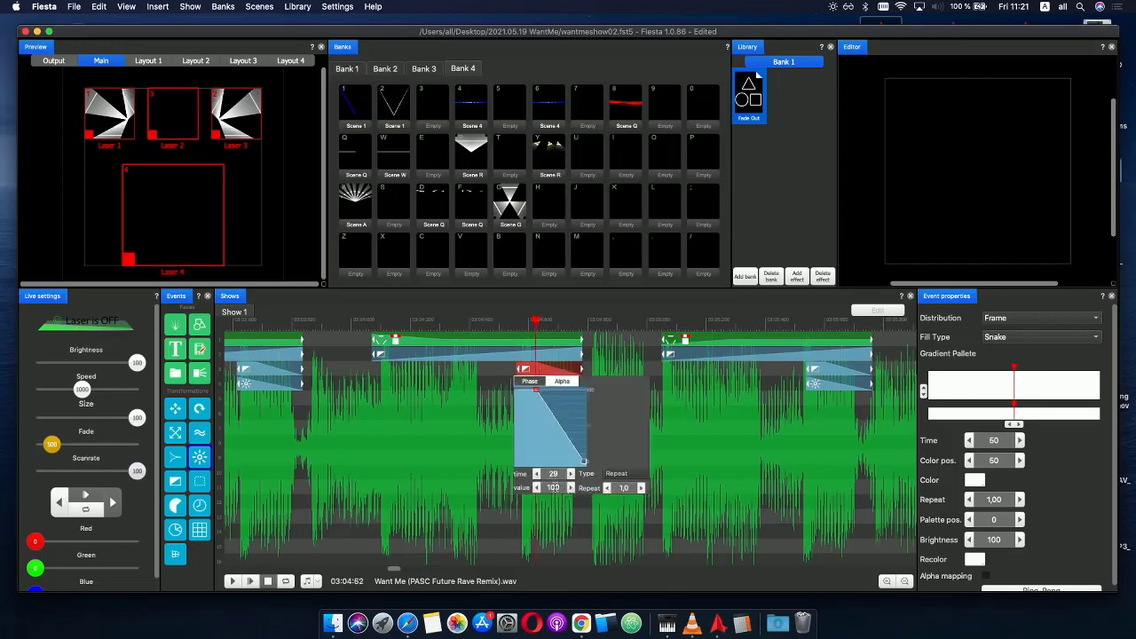
pyautogui.write('3')
pyautogui.press('Return')
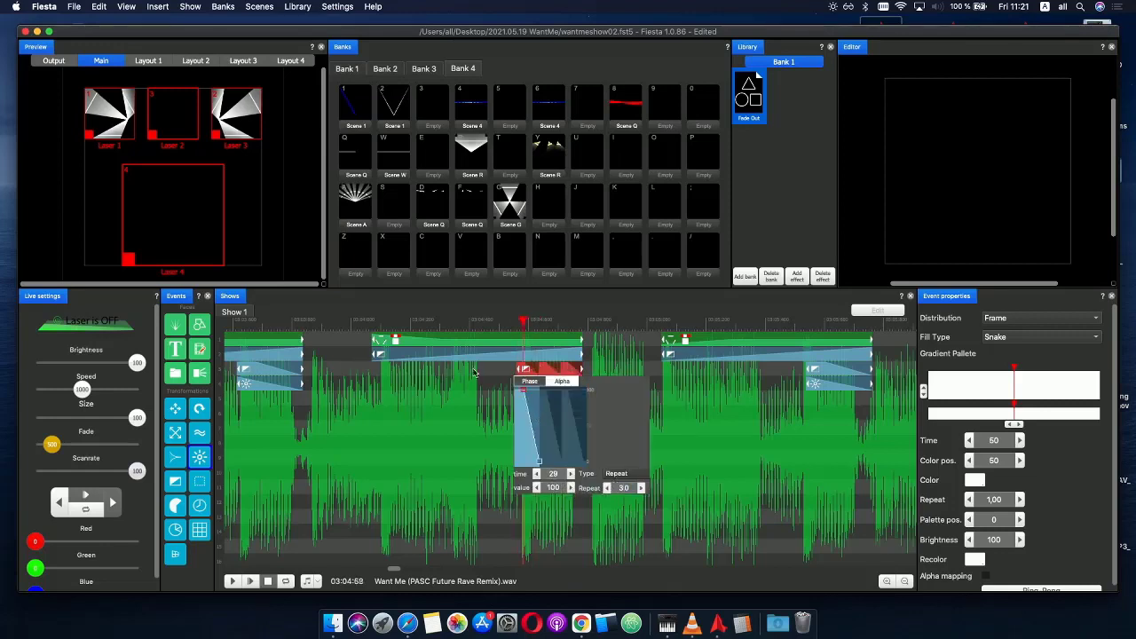
# - Play the fourth group with its repeated fade from just before it, and play again from about 3:02.96
pyautogui.click(311, 321)
pyautogui.click(251, 581)
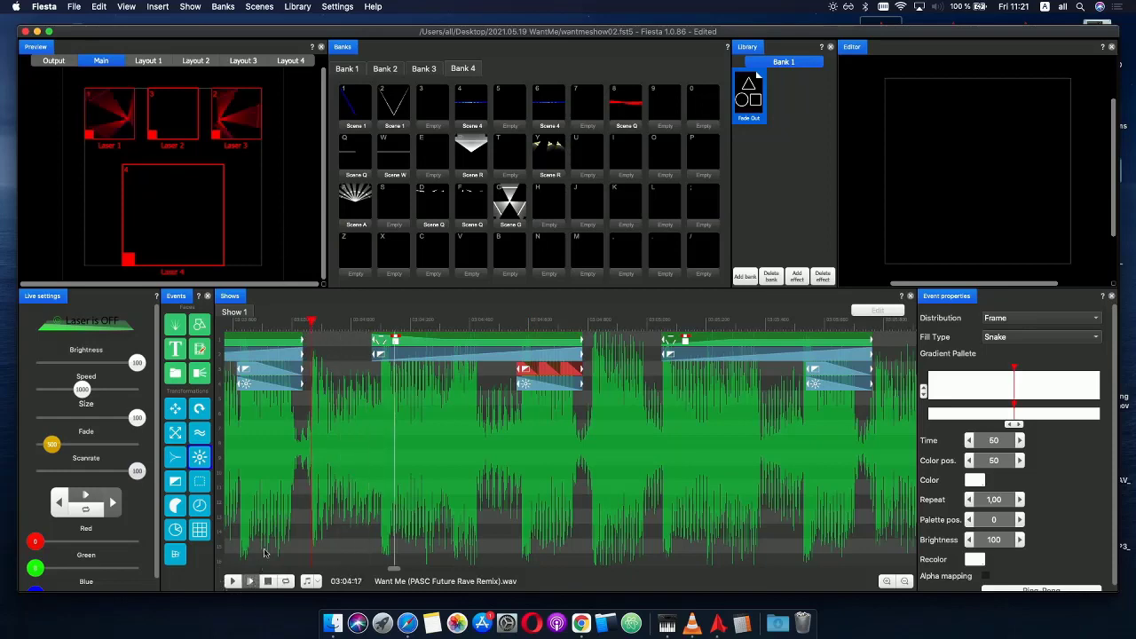
pyautogui.scroll(-3, 325, 526)
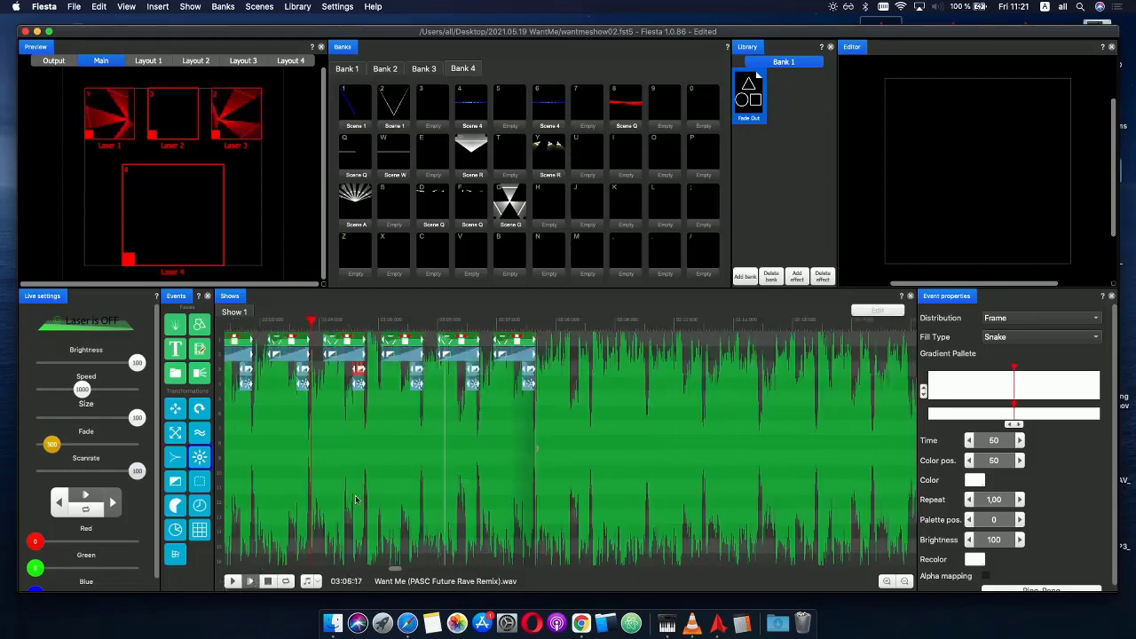
pyautogui.click(257, 322)
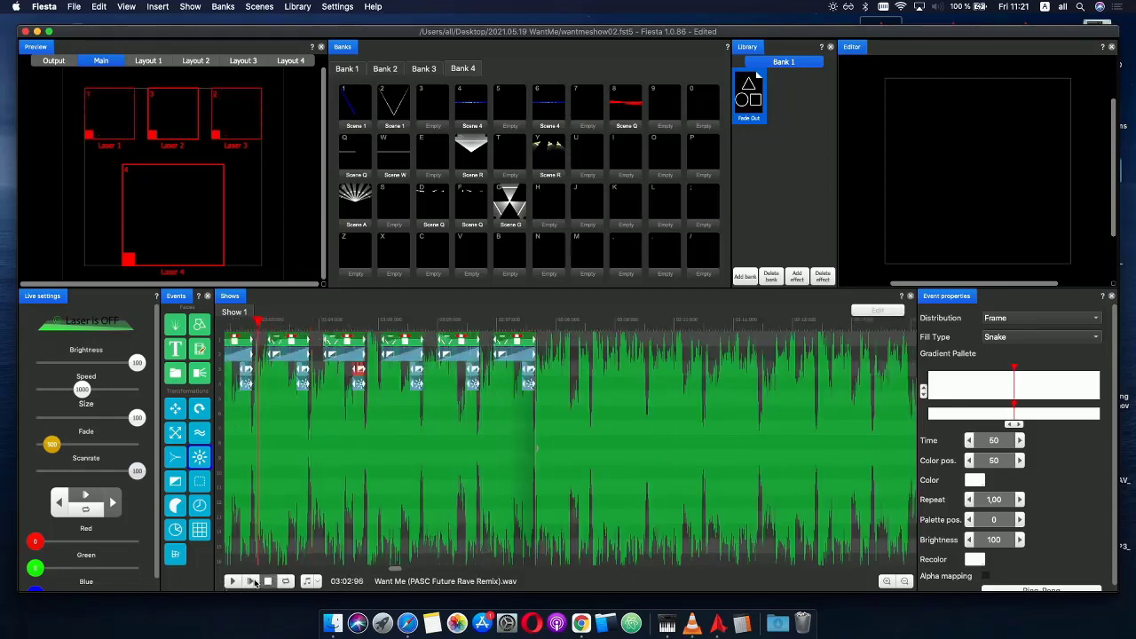
pyautogui.click(253, 582)
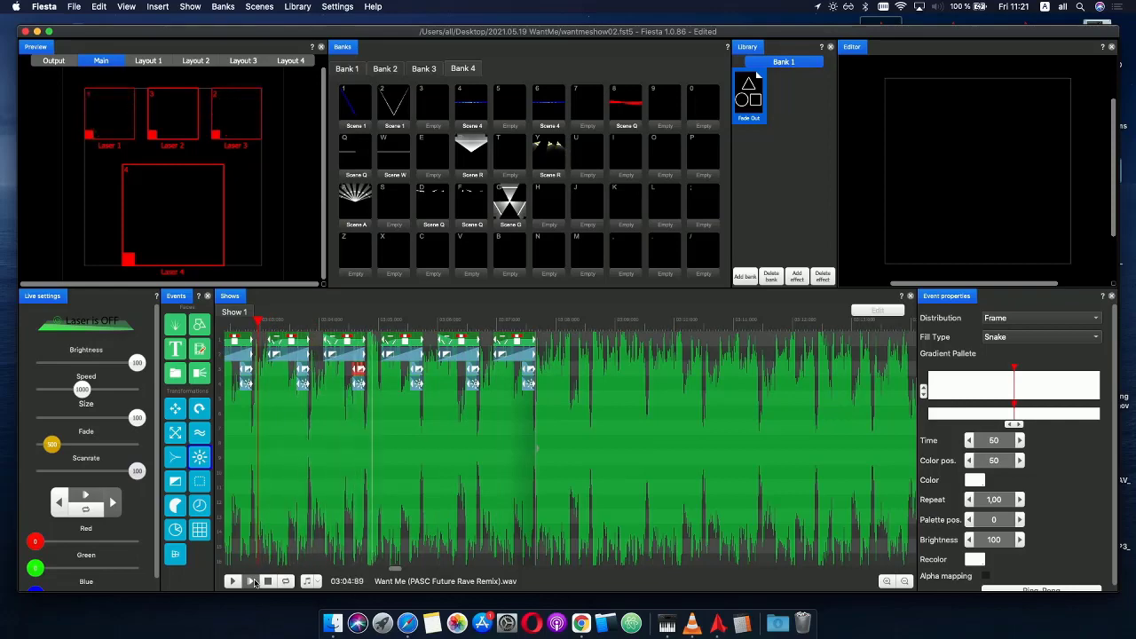
# - Scrub through the beat after the fourth group and extend that group's scene event on track 1 to end at about 3:04.99
pyautogui.click(350, 321)
pyautogui.scroll(3, 430, 371)
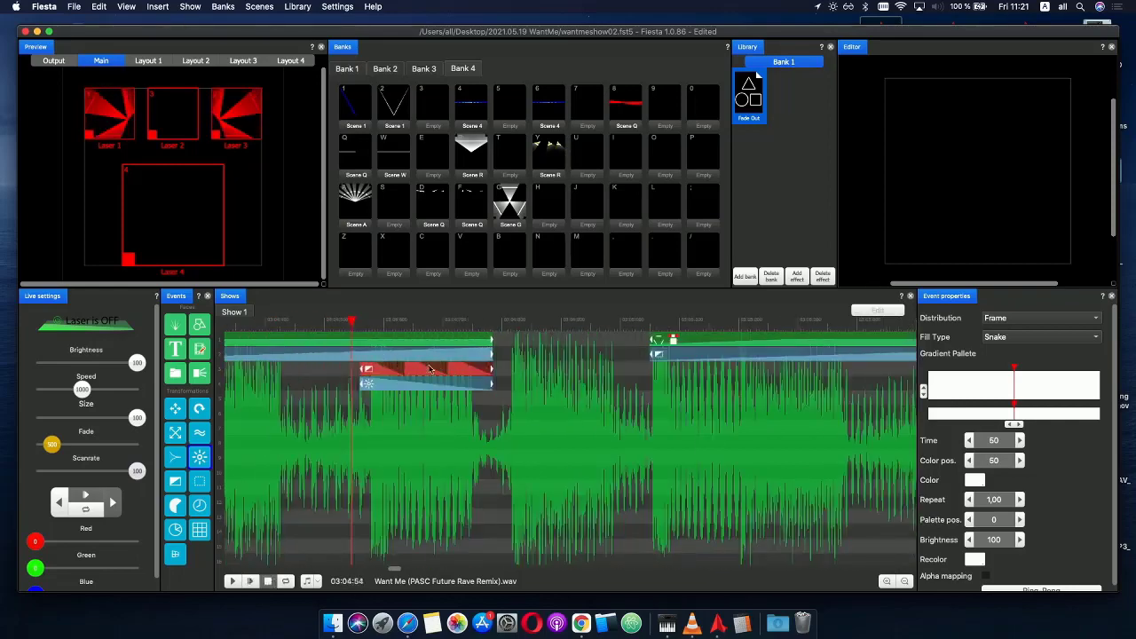
pyautogui.moveTo(391, 329); pyautogui.dragTo(575, 333)
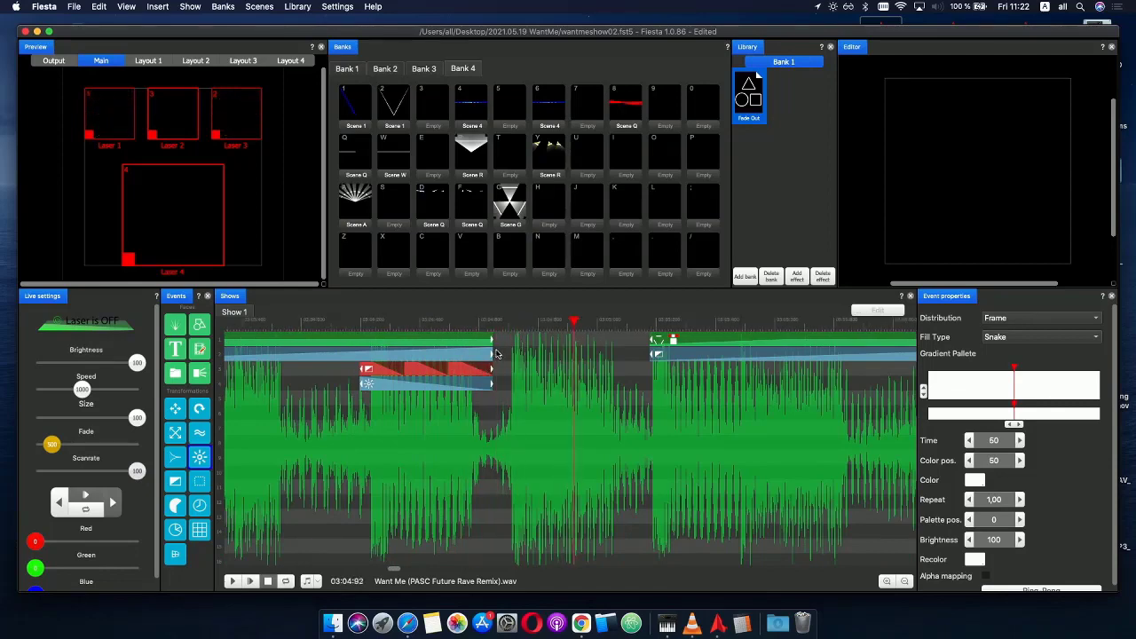
pyautogui.scroll(-3, 493, 364)
pyautogui.scroll(2, 512, 355)
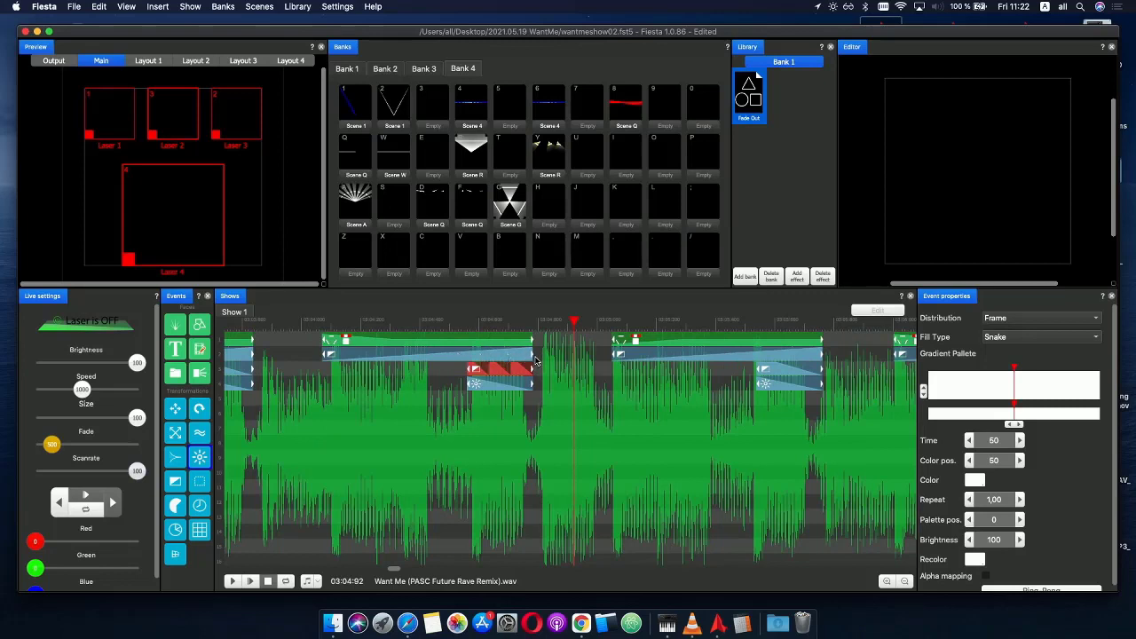
pyautogui.moveTo(392, 322); pyautogui.dragTo(550, 324)
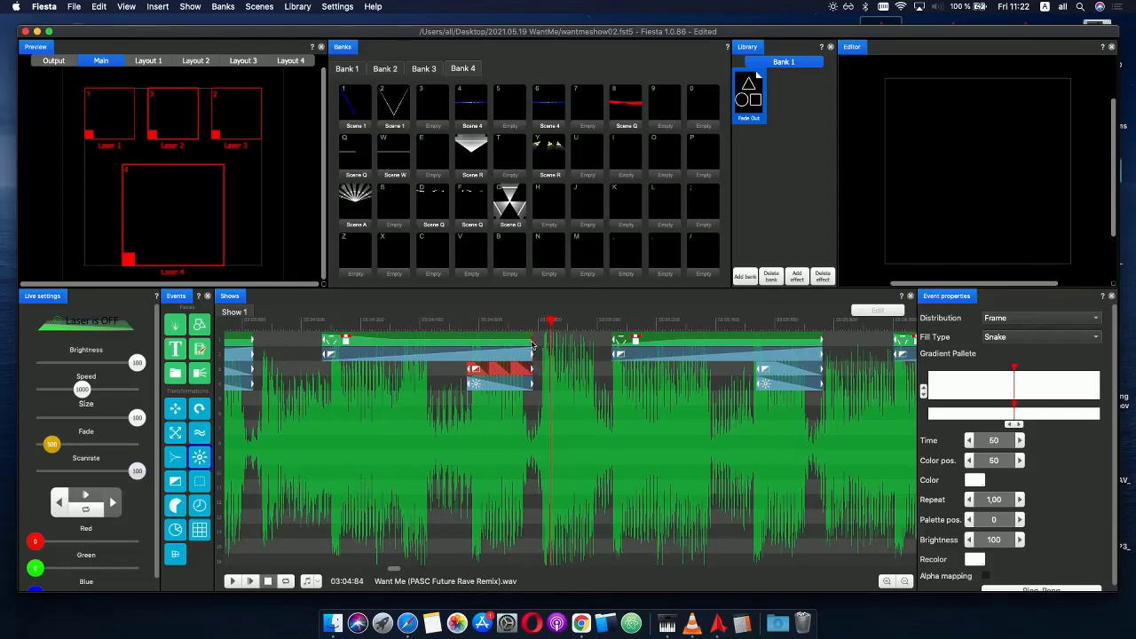
pyautogui.moveTo(533, 346); pyautogui.dragTo(584, 345)
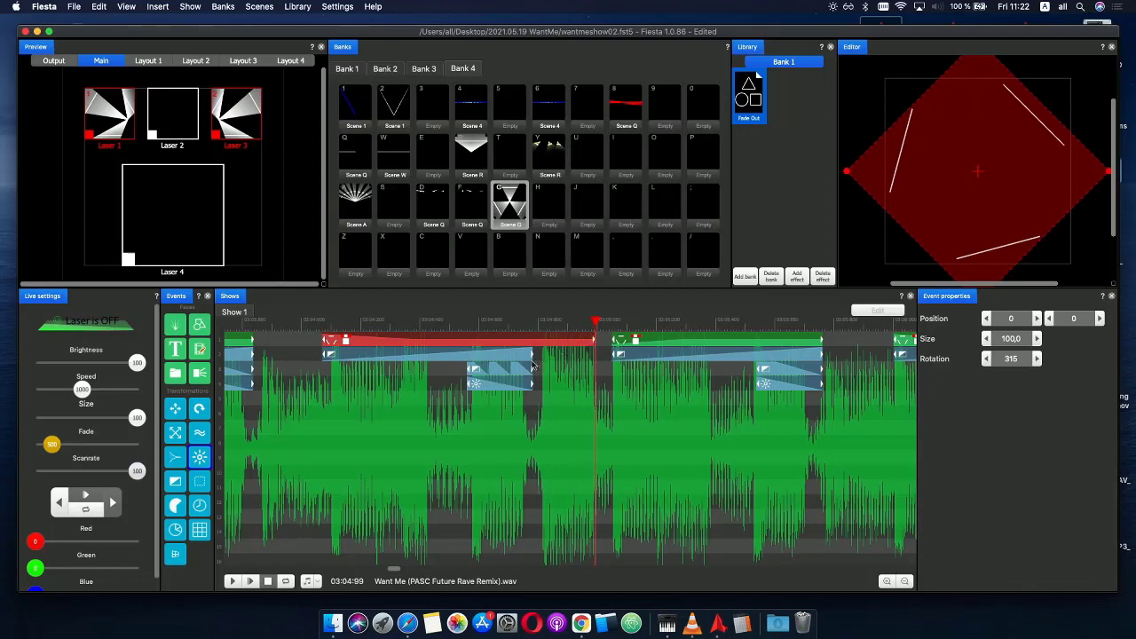
# - Extend the fourth group's effects on tracks 2 to 4 to about 3:04.99, and set its second rotation curve point to time 19, value 0
pyautogui.moveTo(533, 357); pyautogui.dragTo(590, 359)
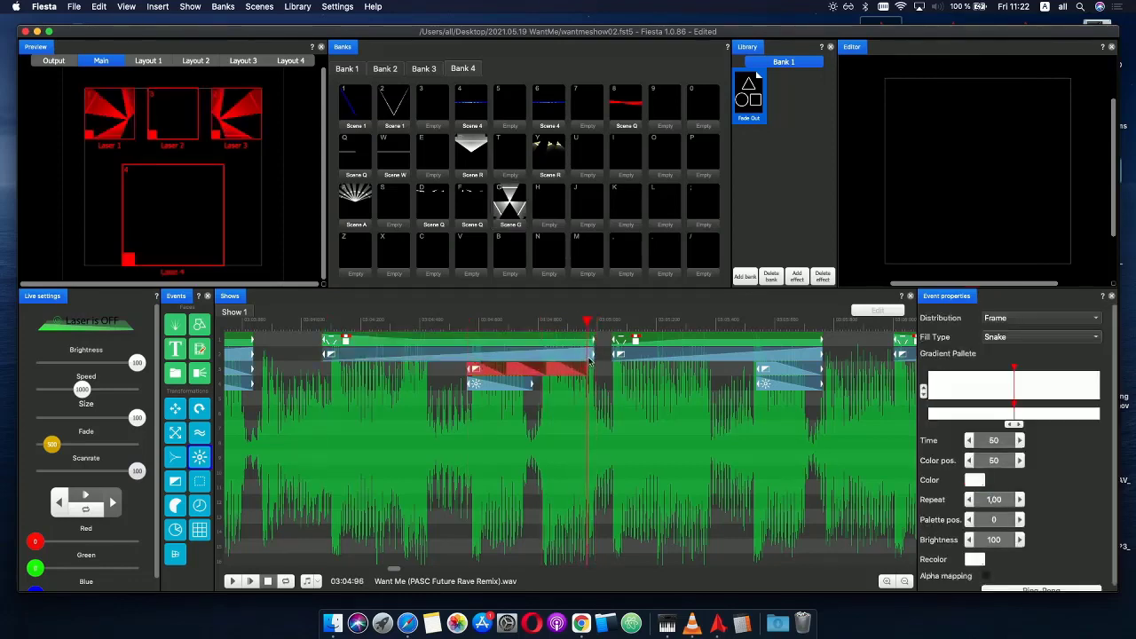
pyautogui.moveTo(533, 387); pyautogui.dragTo(597, 371)
pyautogui.click(435, 343)
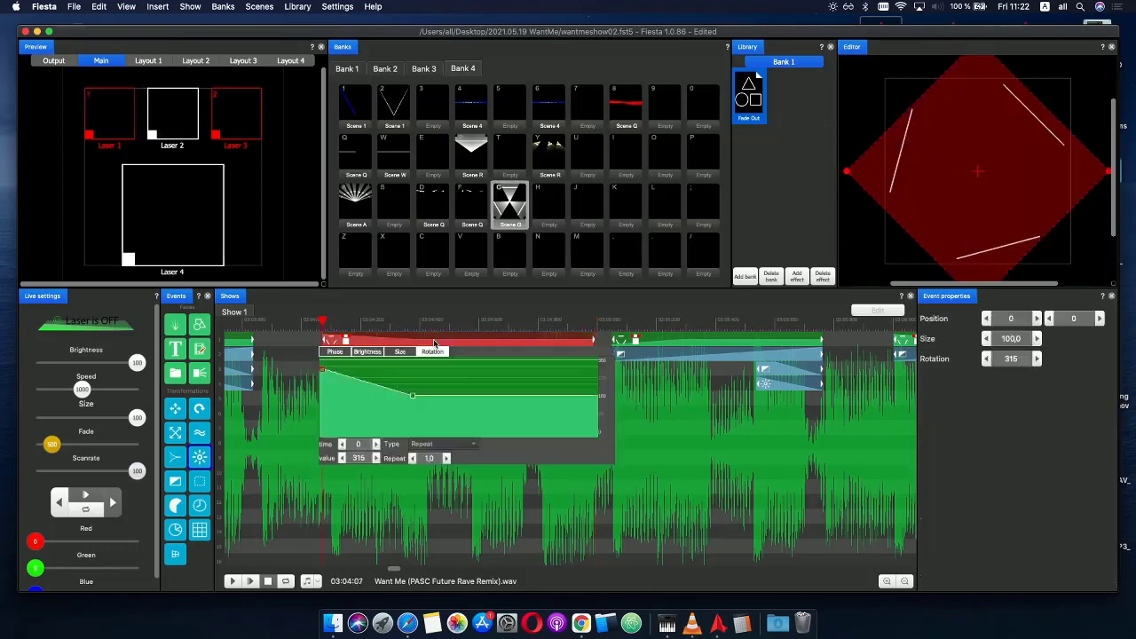
pyautogui.moveTo(413, 397); pyautogui.dragTo(376, 398)
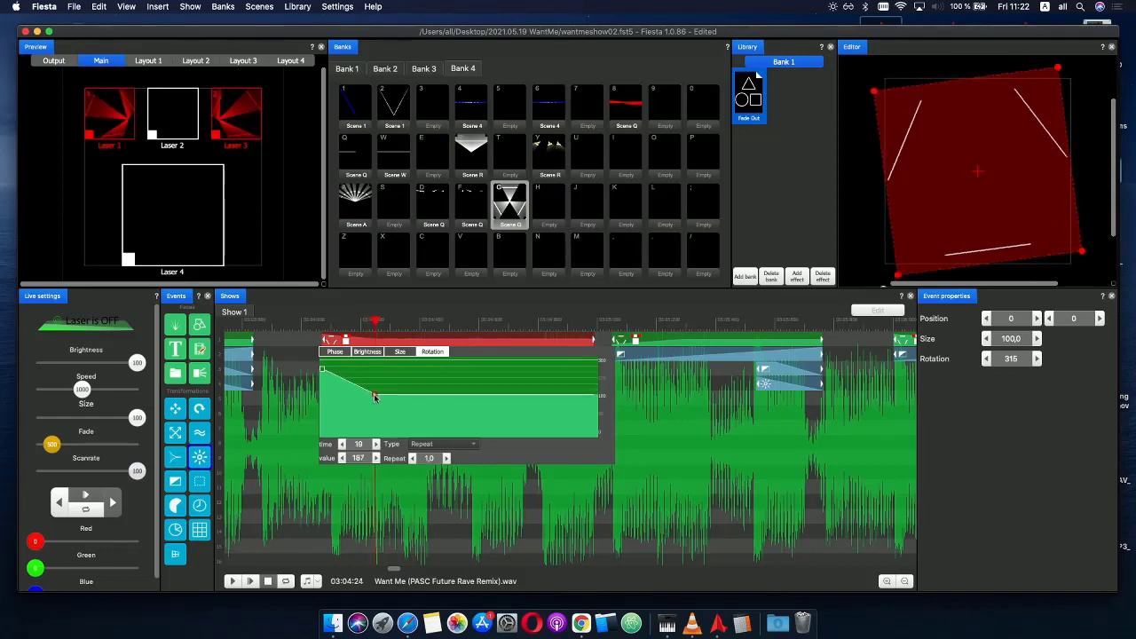
pyautogui.press('BackSpace')
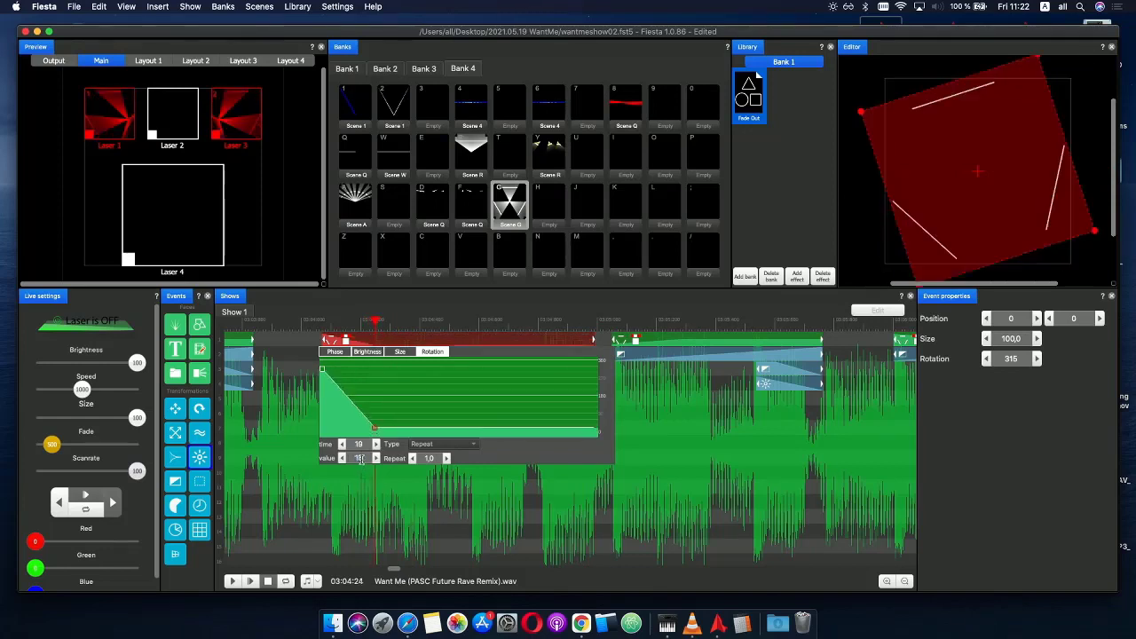
pyautogui.write('0')
# - Play the fourth group from about 3:03.96, and play the sequence again from near its beginning
pyautogui.click(289, 323)
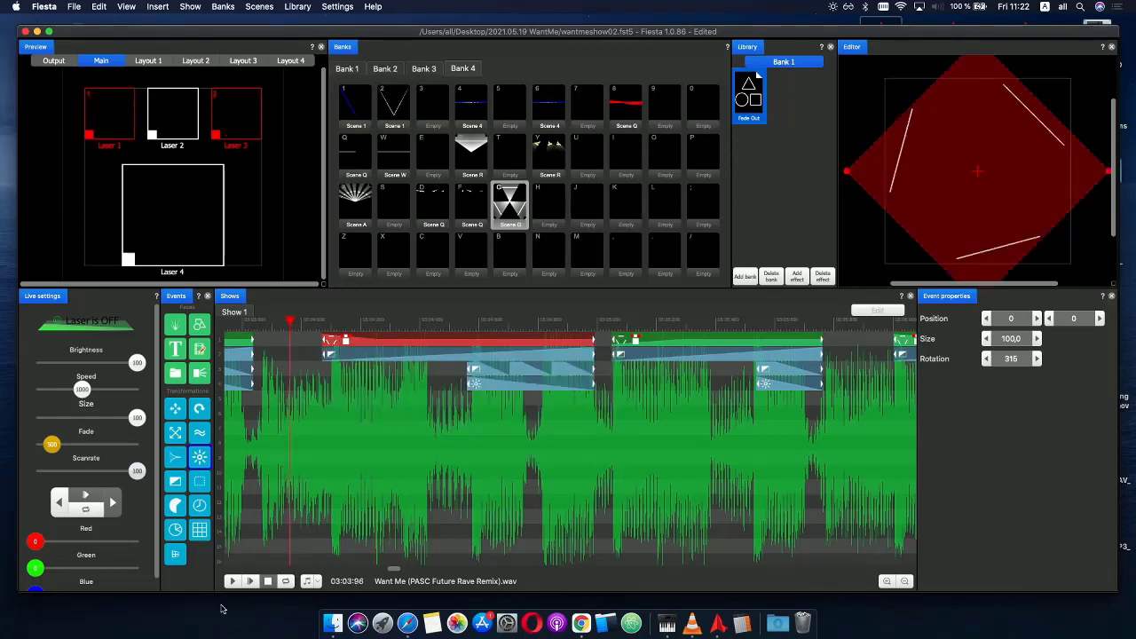
pyautogui.click(250, 581)
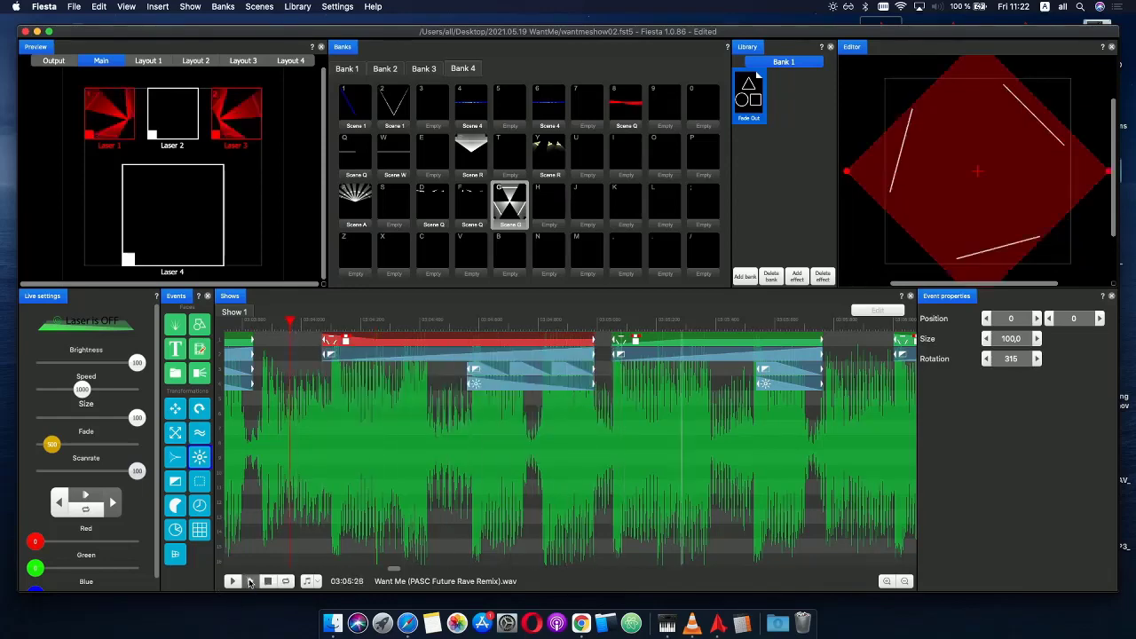
pyautogui.scroll(-5, 290, 349)
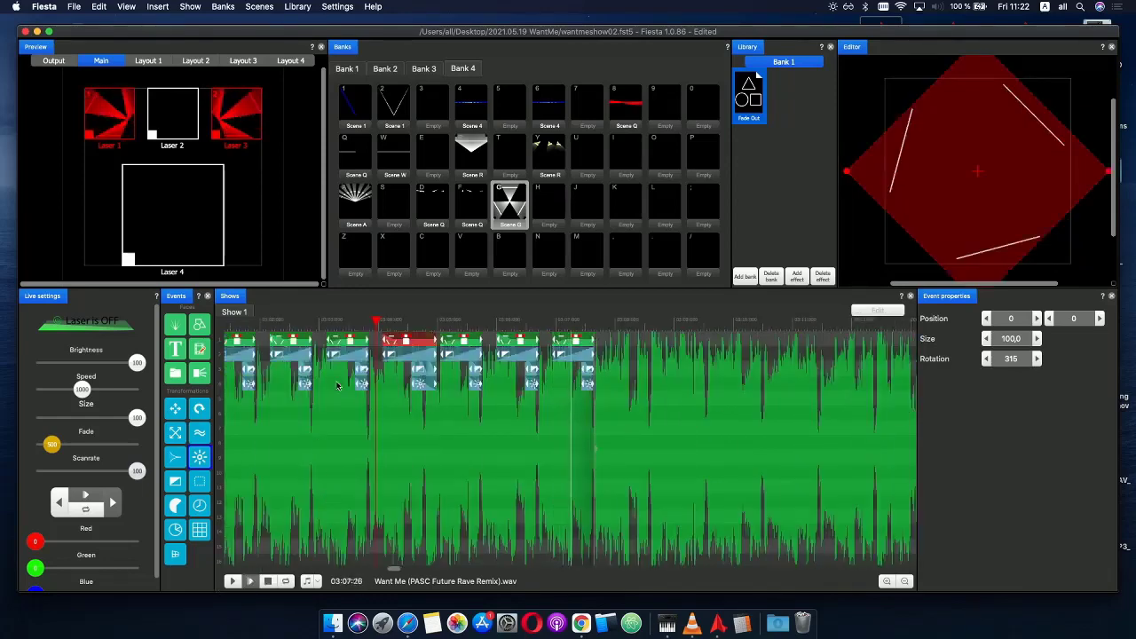
pyautogui.scroll(3, 291, 349)
pyautogui.click(249, 581)
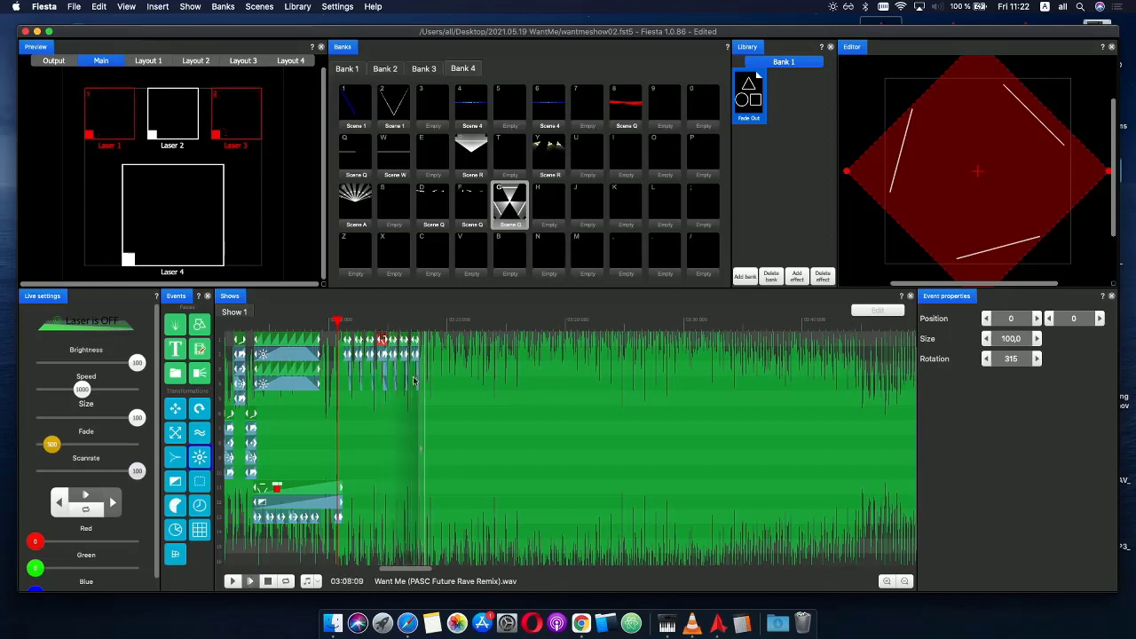
# - Copy the fourth event group and paste it after the seventh group, starting on track 1 at about 3:07.86
pyautogui.click(387, 321)
pyautogui.scroll(3, 388, 397)
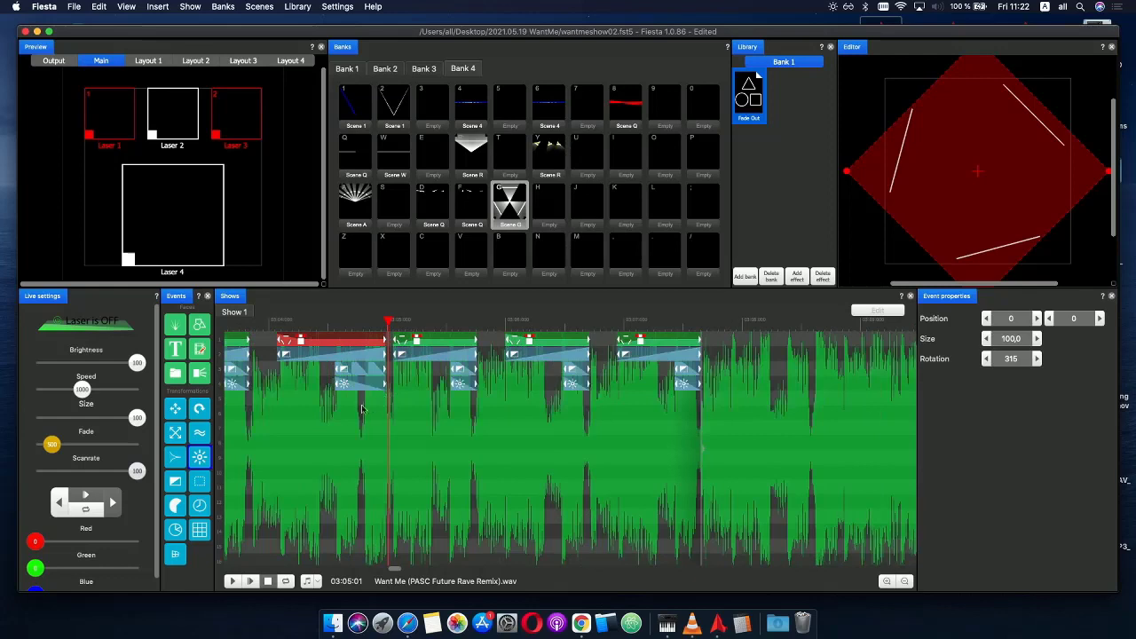
pyautogui.moveTo(349, 415); pyautogui.dragTo(325, 366)
pyautogui.moveTo(368, 433); pyautogui.dragTo(300, 343)
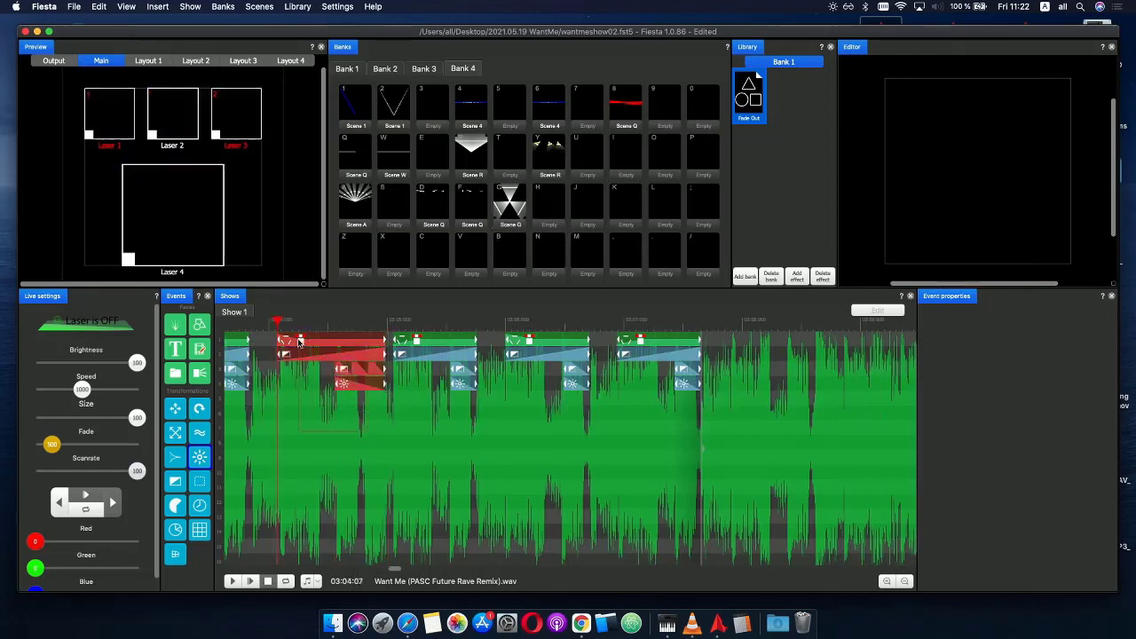
pyautogui.press('super+v')
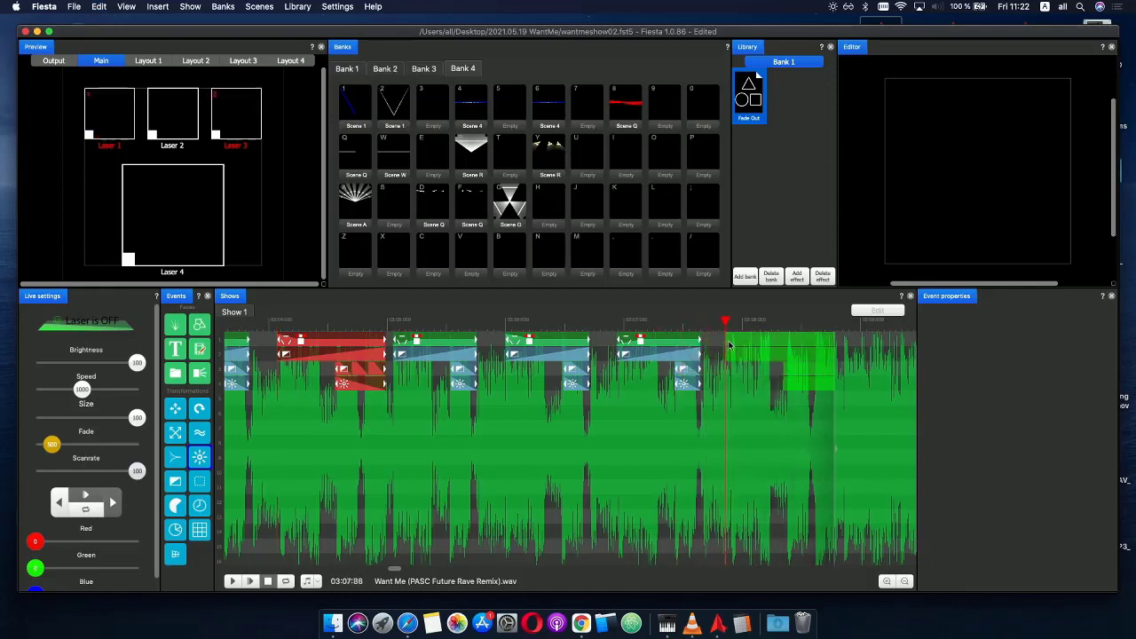
pyautogui.click(728, 344)
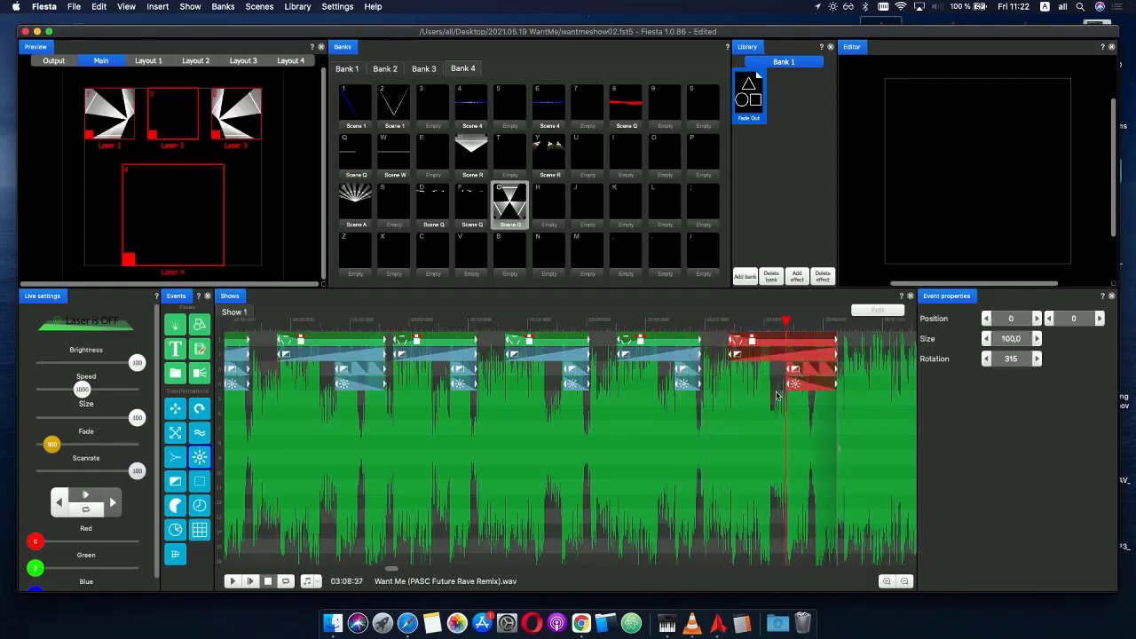
# - Play the whole sequence from just before the first group through the pasted eighth group
pyautogui.scroll(-3, 798, 373)
pyautogui.click(554, 321)
pyautogui.click(249, 581)
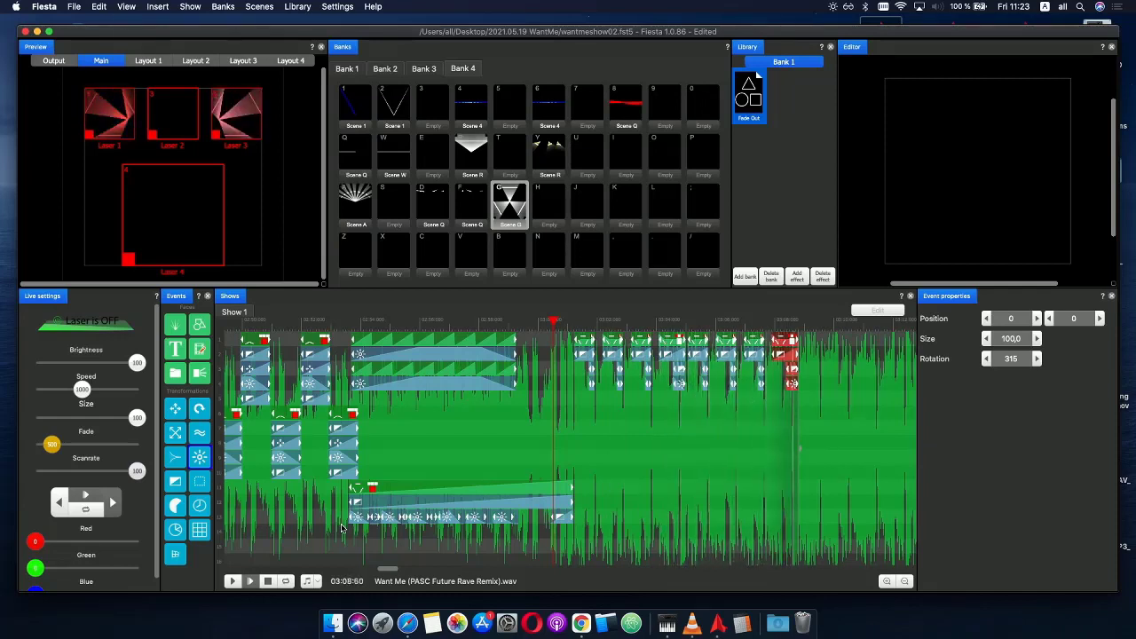
pyautogui.press('space')
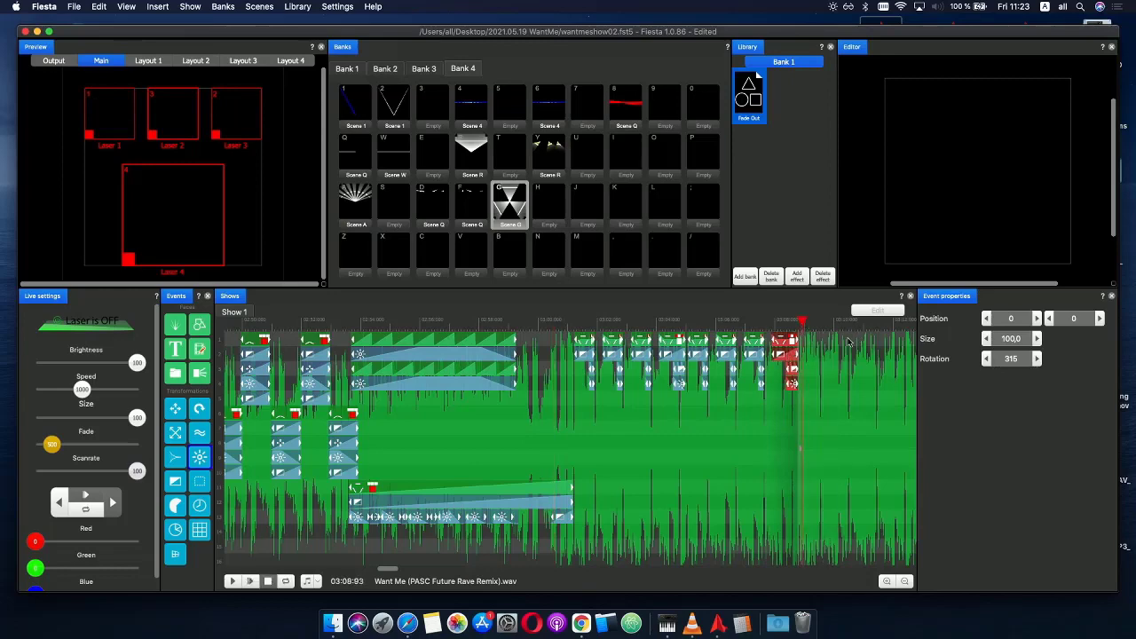
# - Check the stretch of music beyond the eighth group and save the show file
pyautogui.scroll(-3, 848, 341)
pyautogui.moveTo(819, 326)
pyautogui.mouseDown()
pyautogui.moveTo(913, 327)
pyautogui.moveTo(824, 327)
pyautogui.mouseUp()
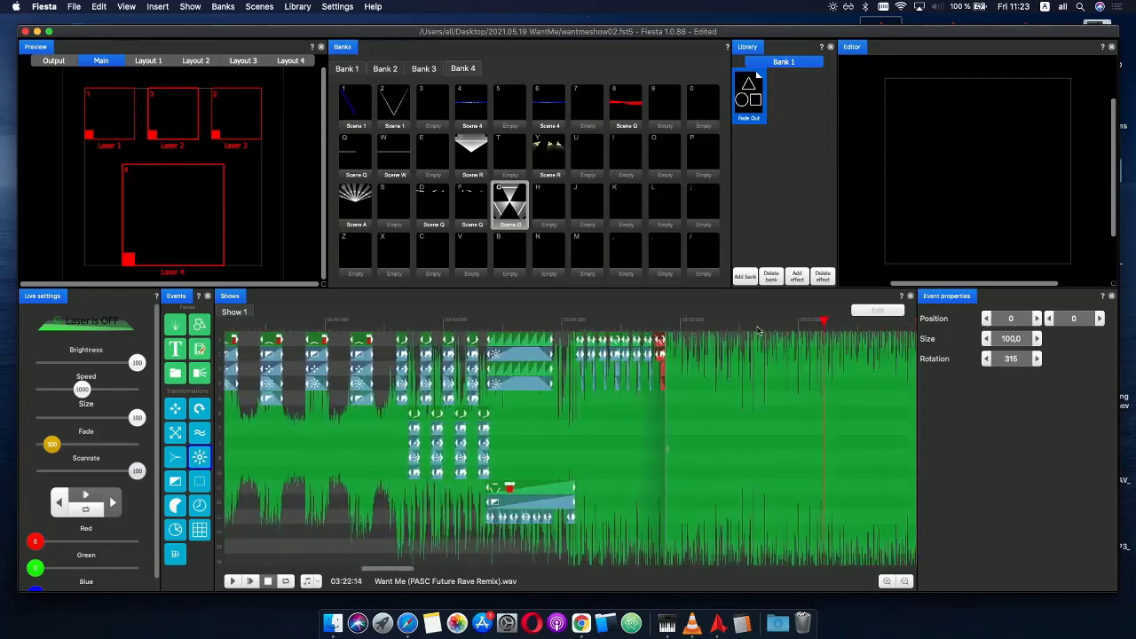
pyautogui.scroll(3, 710, 335)
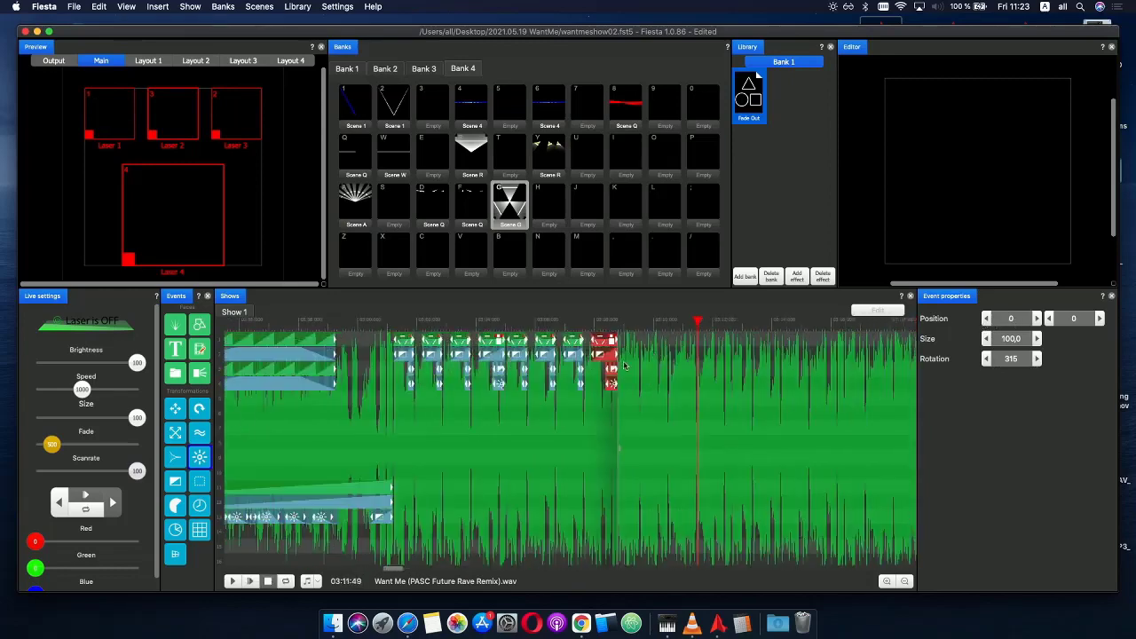
pyautogui.click(74, 6)
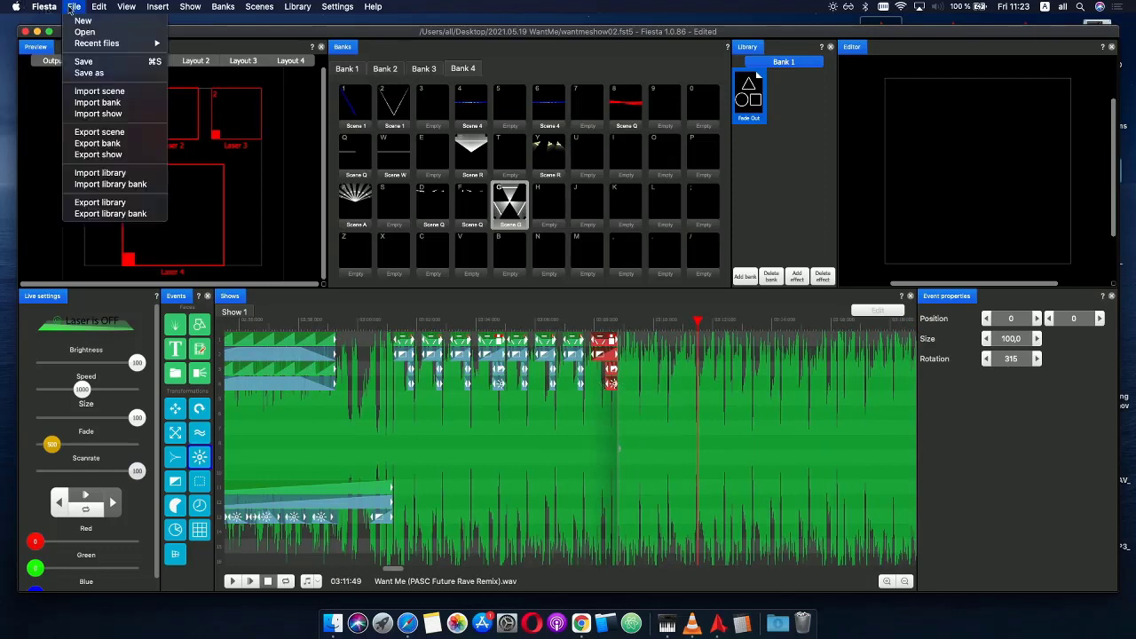
pyautogui.click(82, 64)
# - Copy all eight event groups, paste them after the eighth group from track 1, and shift the copies earlier to meet its end
pyautogui.moveTo(629, 400); pyautogui.dragTo(360, 331)
pyautogui.press('super+c')
pyautogui.press('super+v')
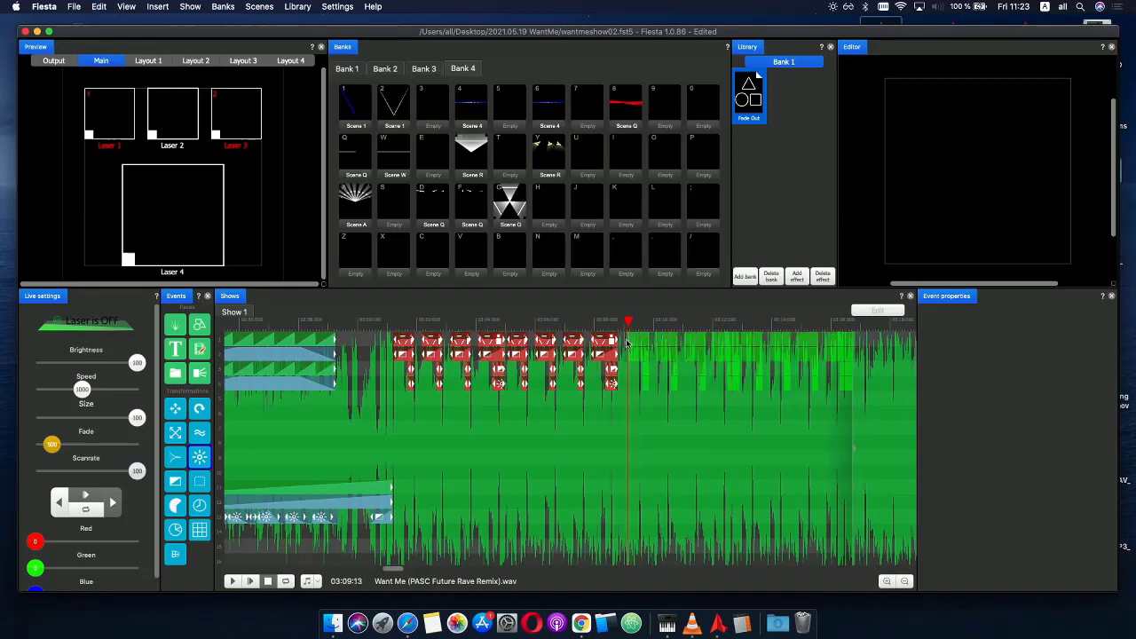
pyautogui.scroll(3, 662, 373)
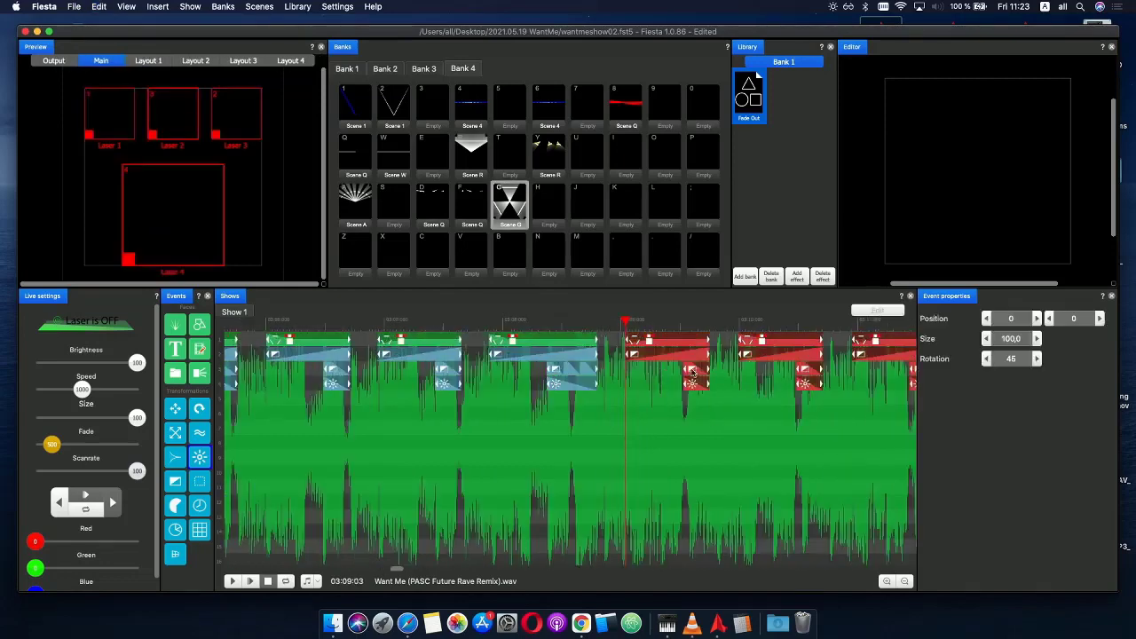
pyautogui.moveTo(693, 374); pyautogui.dragTo(674, 374)
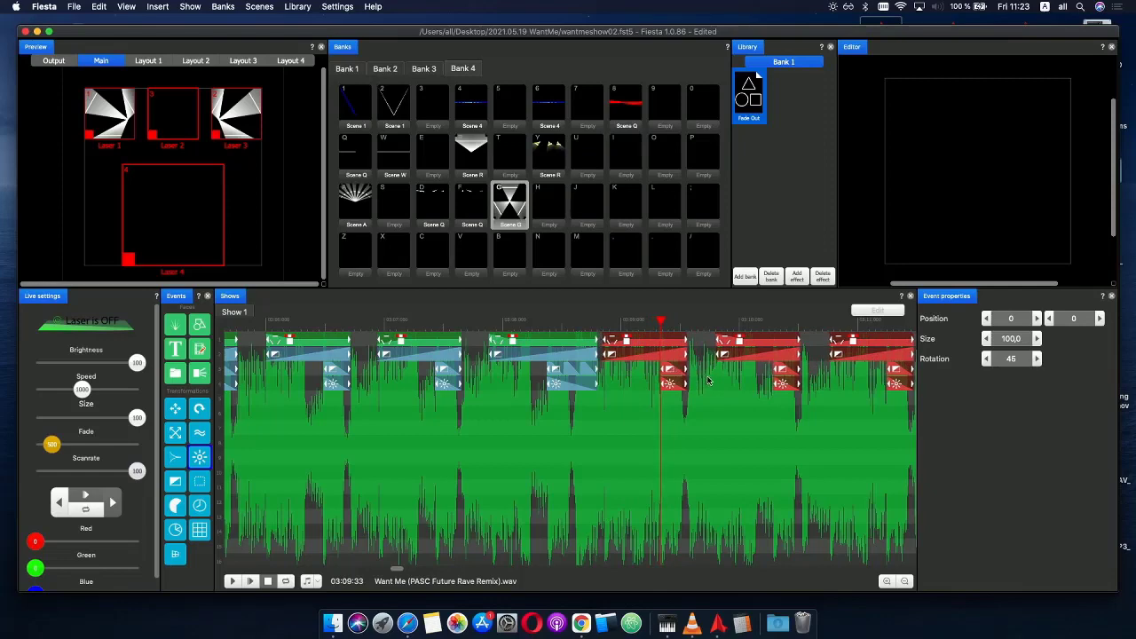
# - Play the duplicated groups from about 3:07.55, and play again from before the first group
pyautogui.scroll(-3, 708, 382)
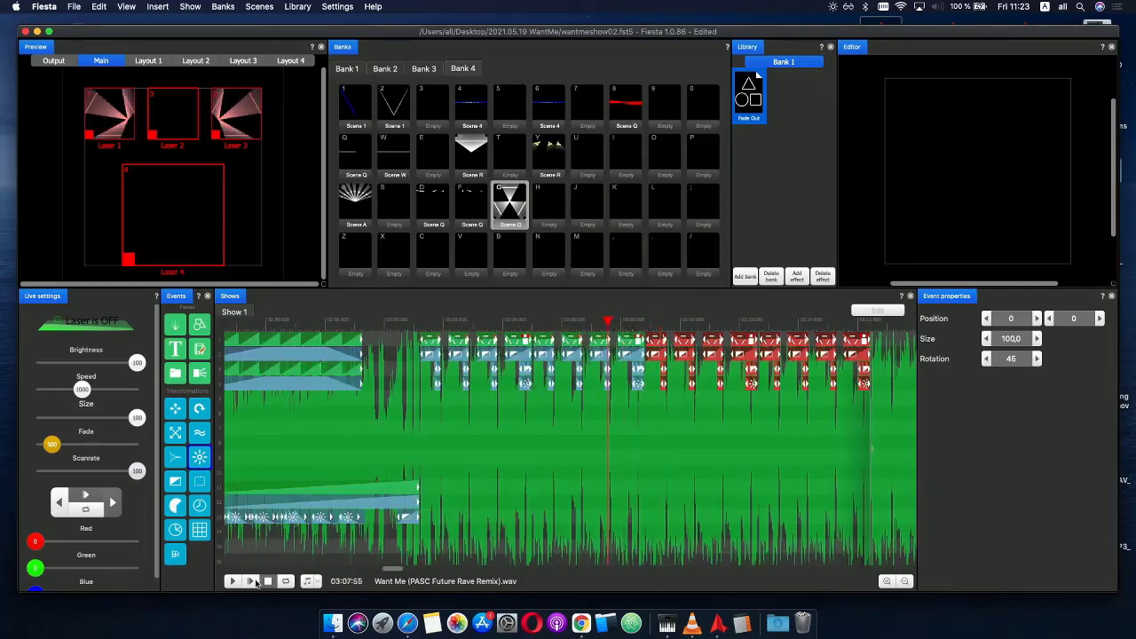
pyautogui.click(252, 582)
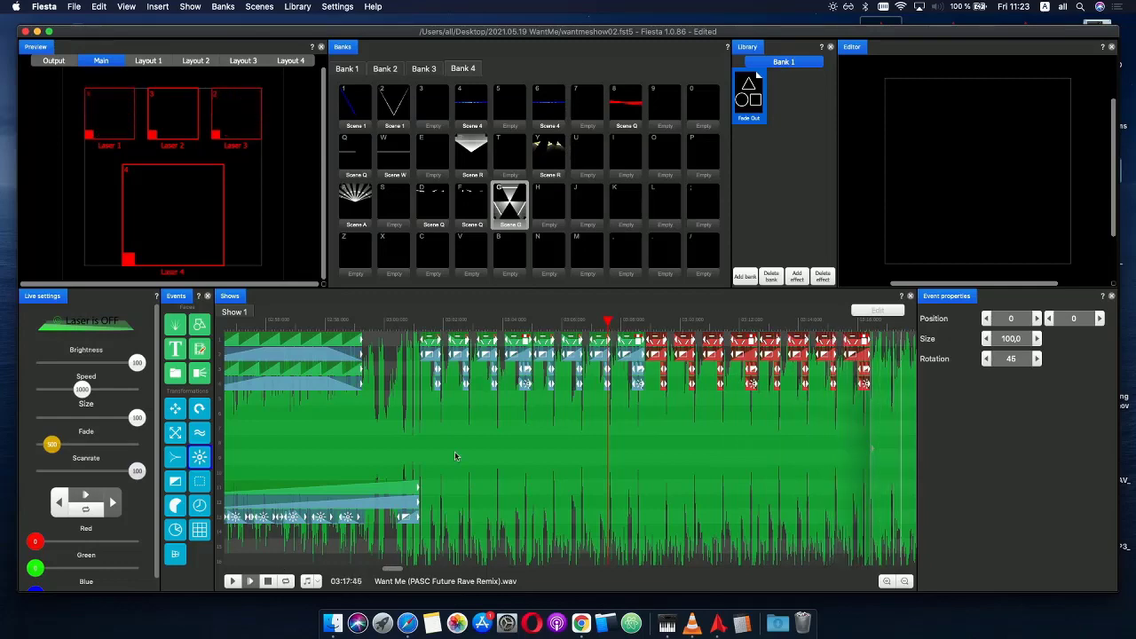
pyautogui.scroll(-5, 534, 368)
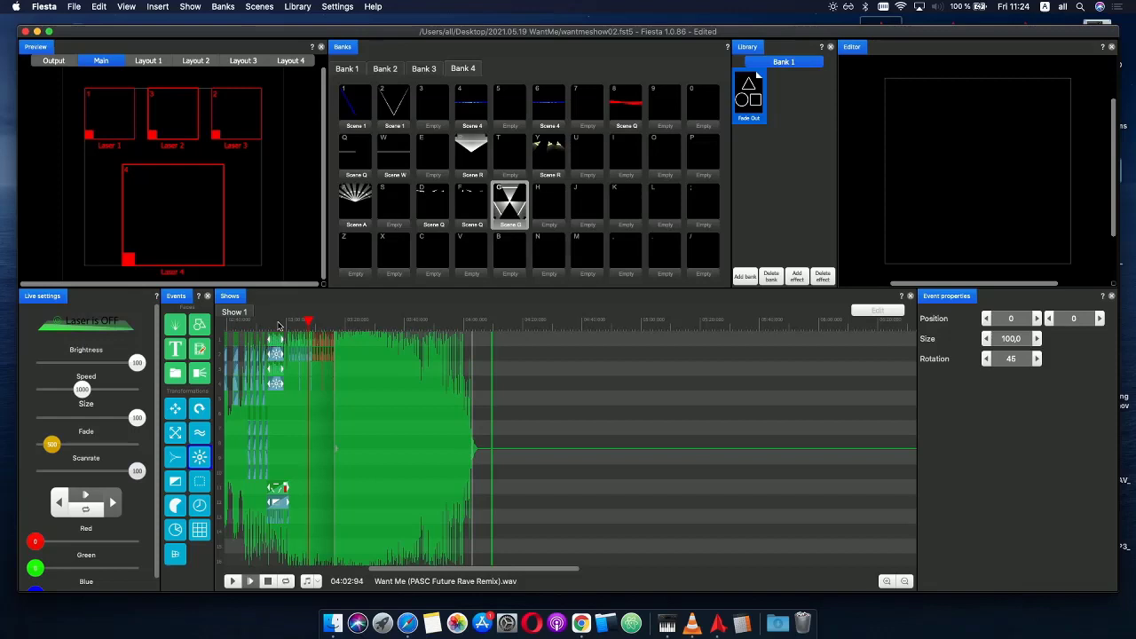
pyautogui.moveTo(277, 325); pyautogui.dragTo(266, 396)
pyautogui.click(252, 578)
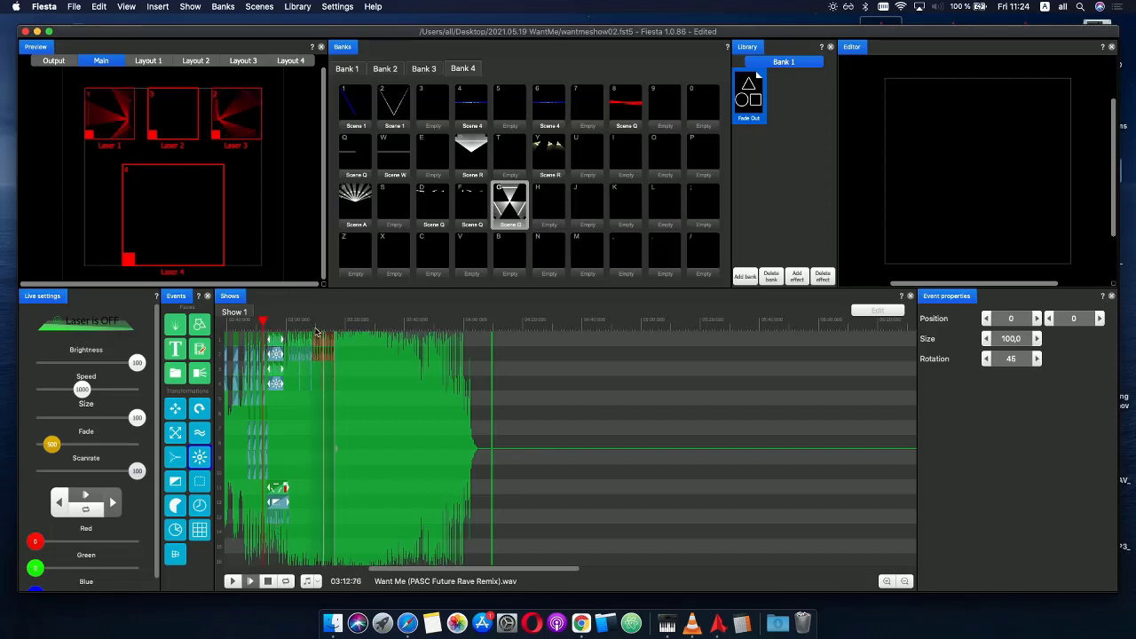
# - Inspect the Laser 4 scene event on track 11 and play the group sequence from about 3:00.84
pyautogui.scroll(2, 299, 432)
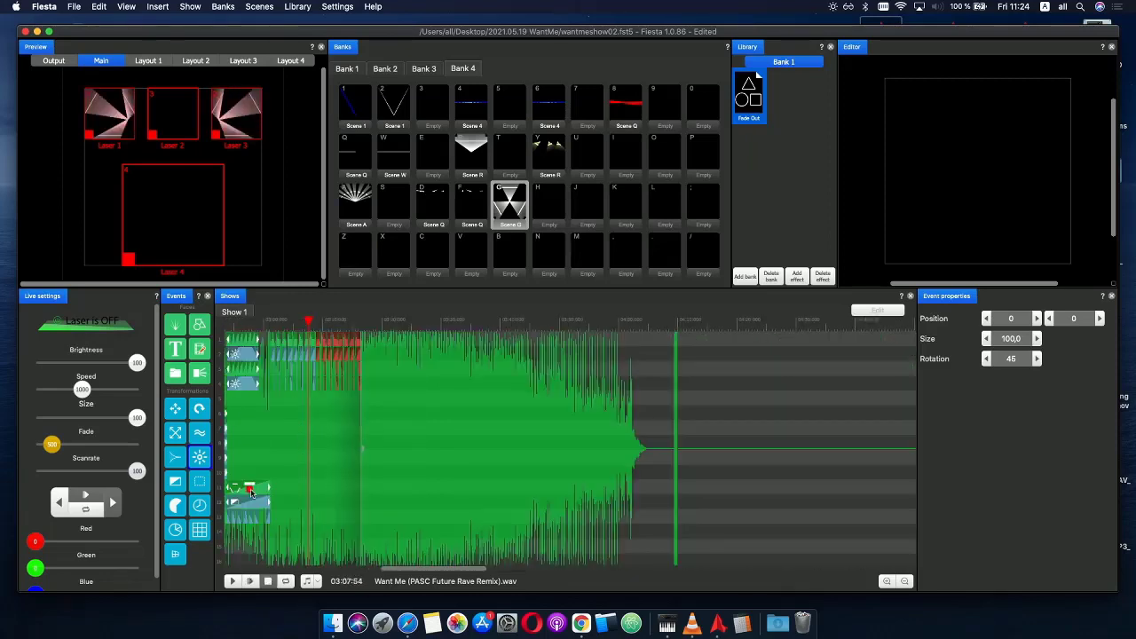
pyautogui.click(251, 494)
pyautogui.click(290, 321)
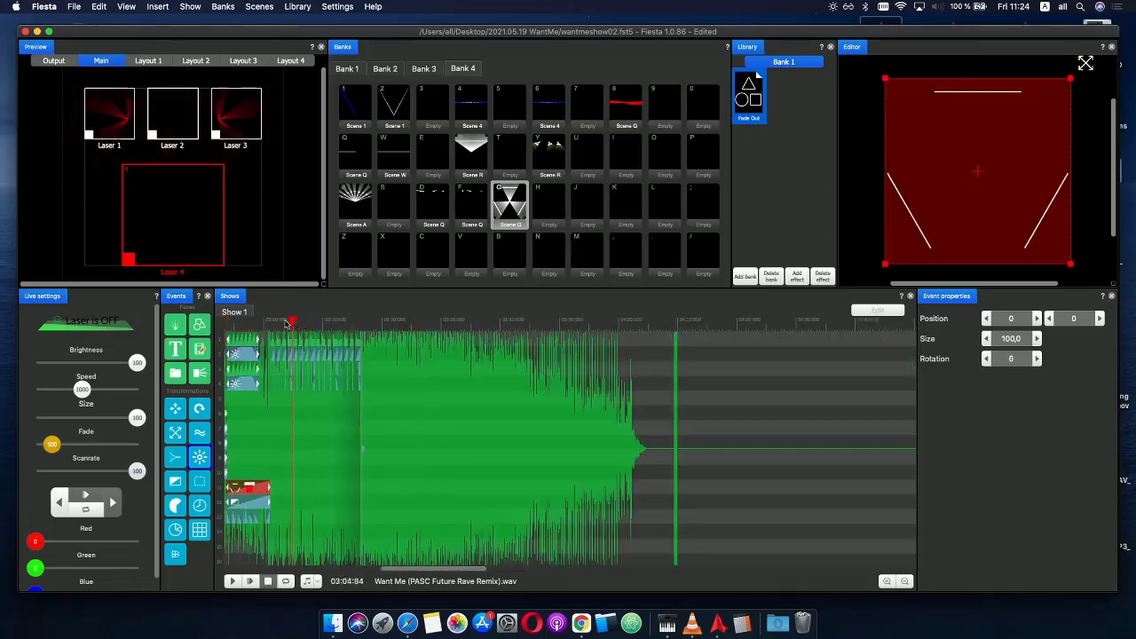
pyautogui.scroll(2, 313, 326)
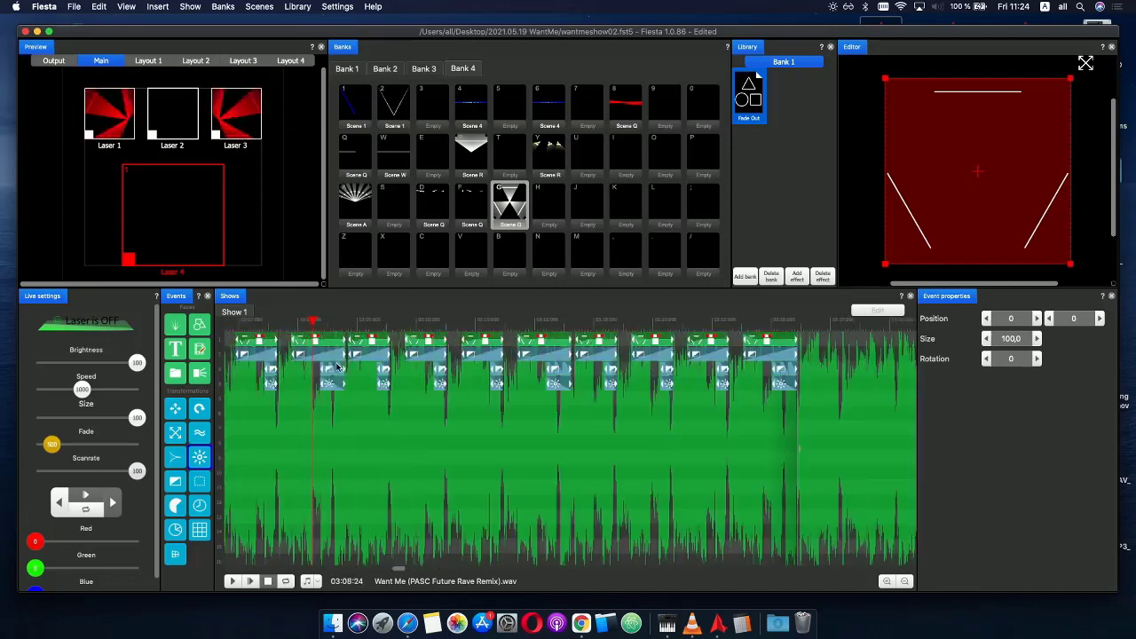
pyautogui.scroll(-4, 307, 326)
pyautogui.click(291, 322)
pyautogui.scroll(2, 346, 399)
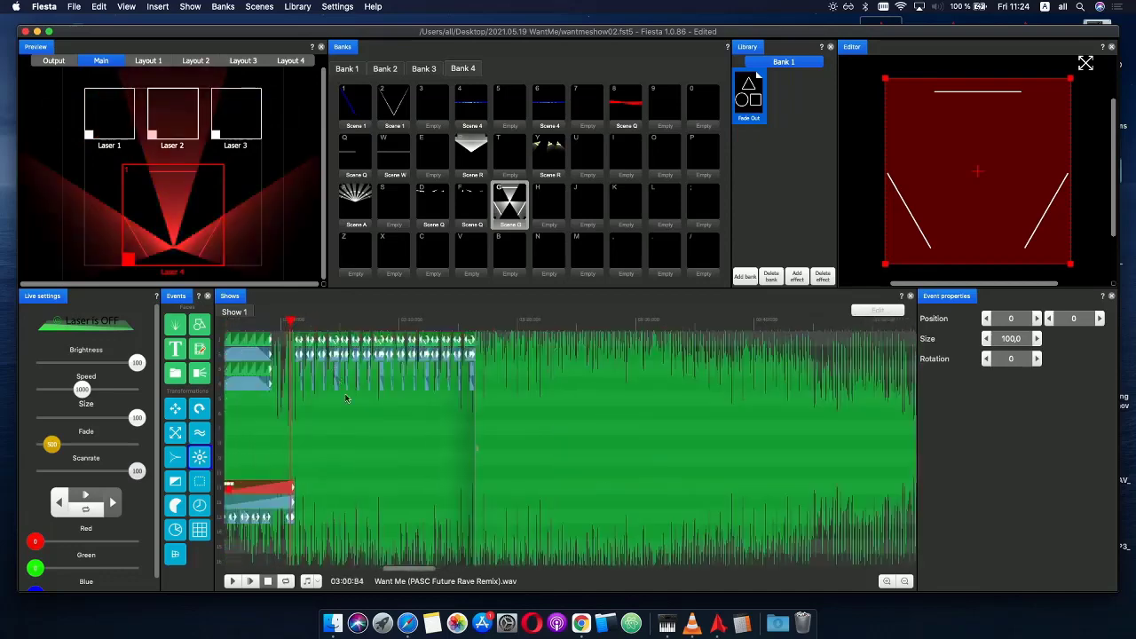
pyautogui.click(250, 582)
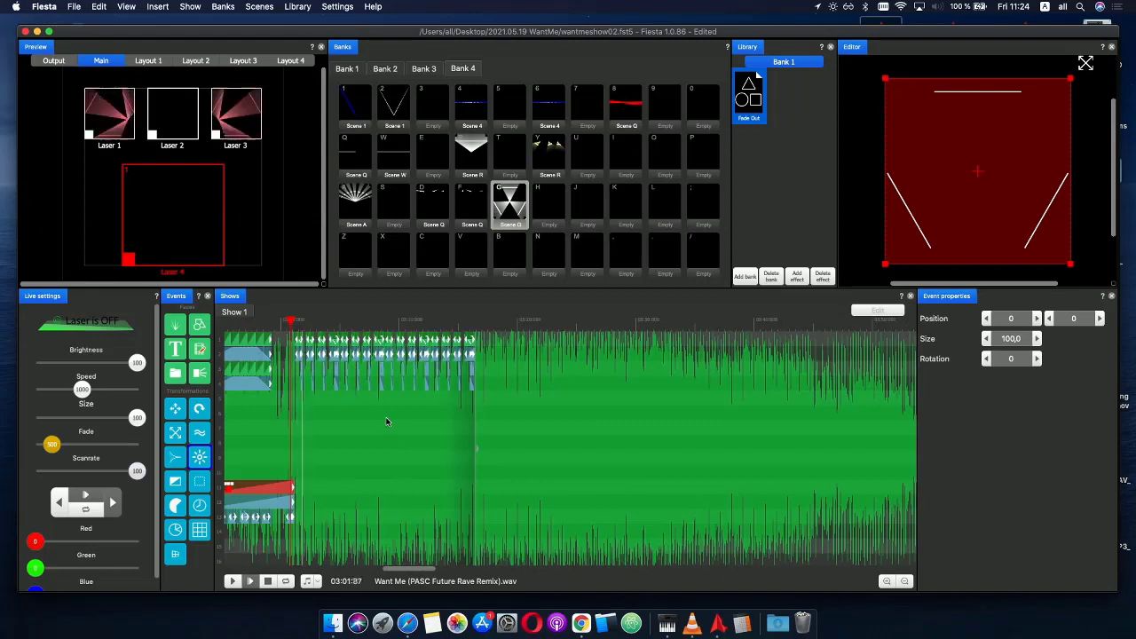
# - Add a Laser 4 scene event on track 6 from about 3:08.61 to 3:12.42, and scrub through its beginning
pyautogui.click(385, 329)
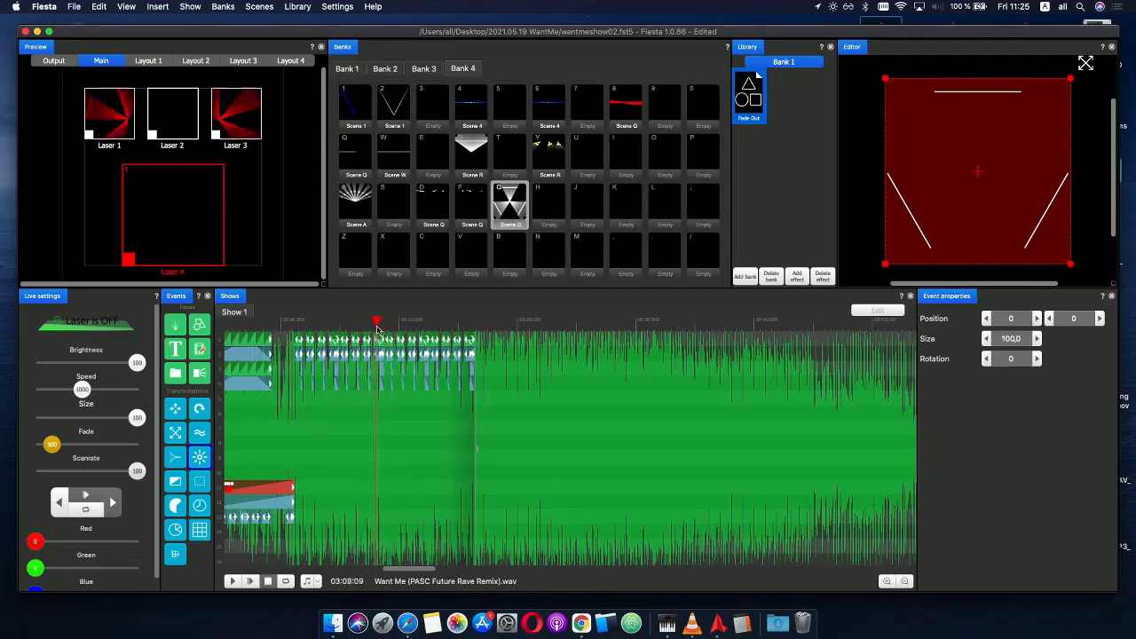
pyautogui.scroll(5, 379, 329)
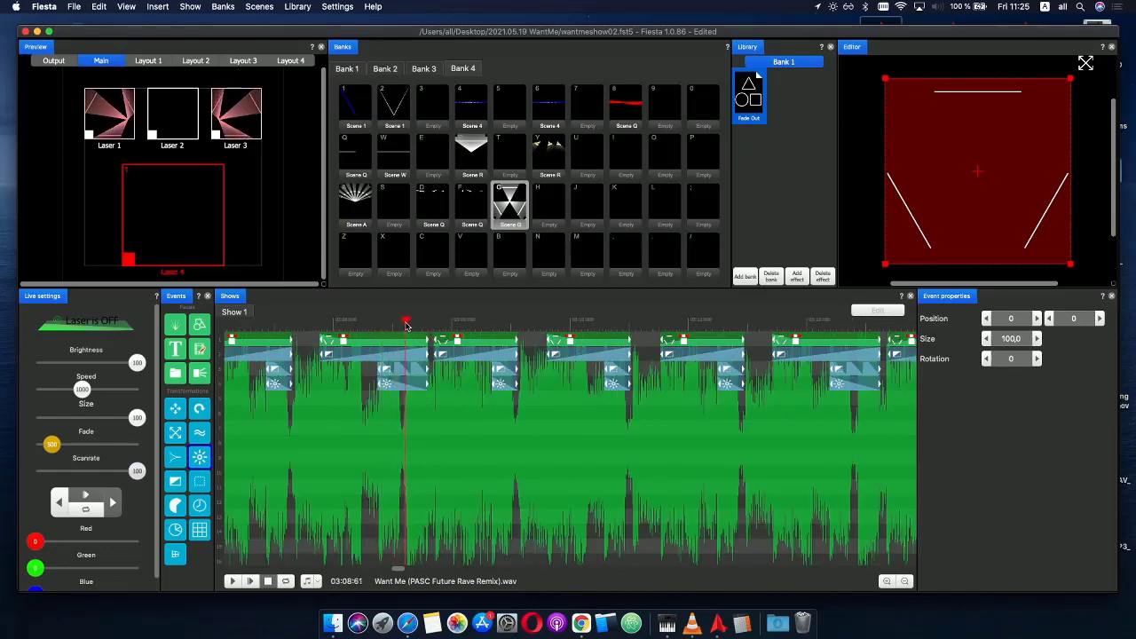
pyautogui.moveTo(408, 414); pyautogui.dragTo(526, 421)
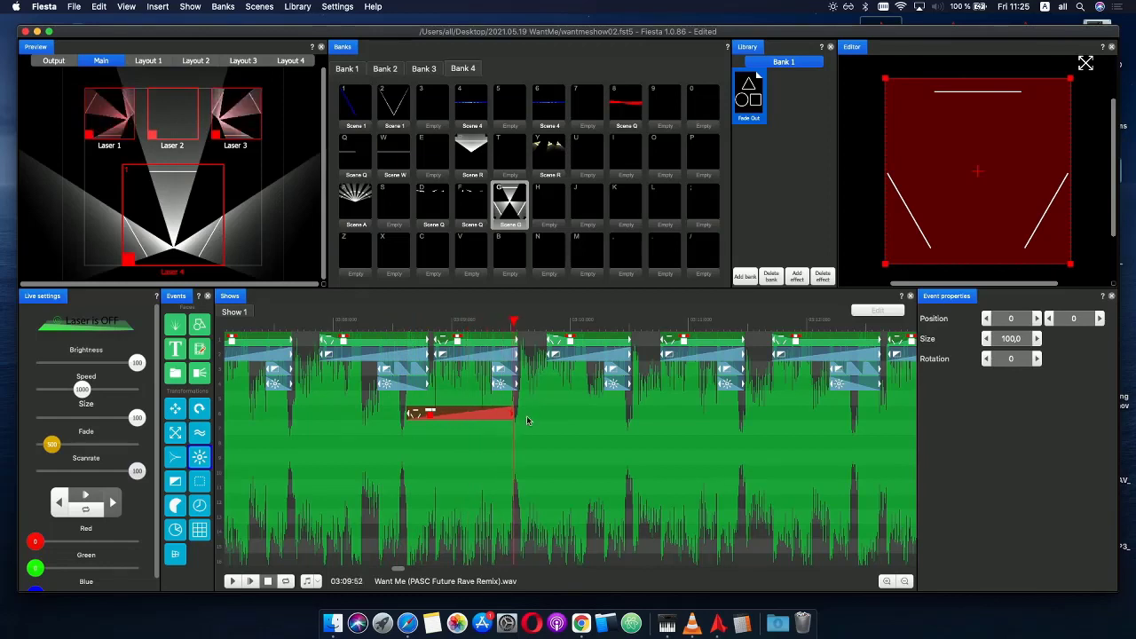
pyautogui.moveTo(598, 424); pyautogui.dragTo(858, 416)
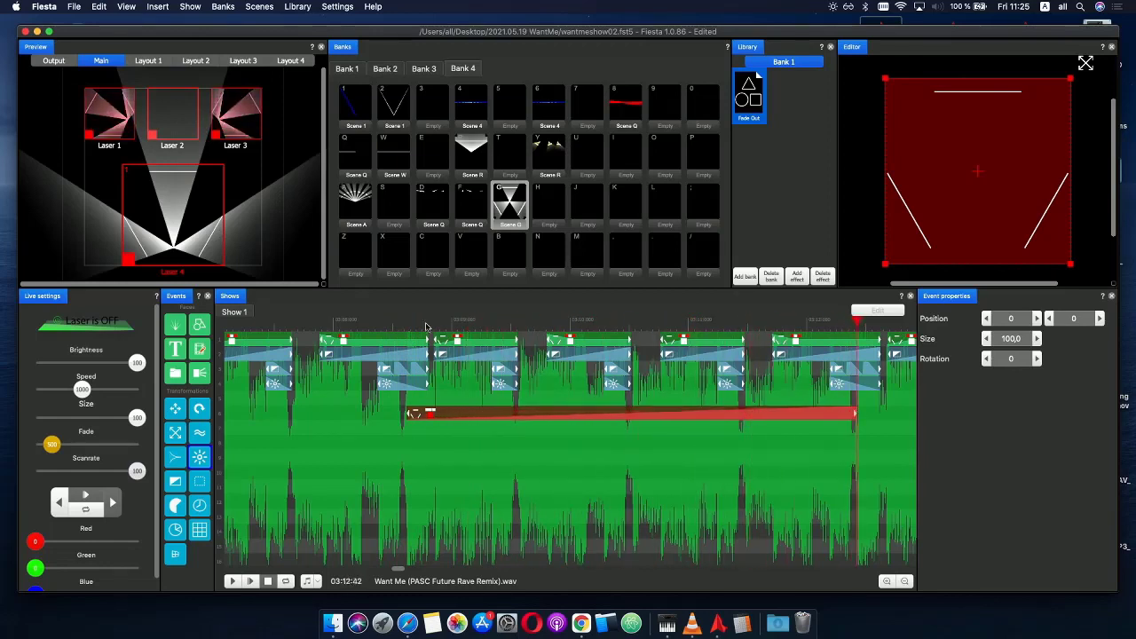
pyautogui.moveTo(404, 322); pyautogui.dragTo(420, 322)
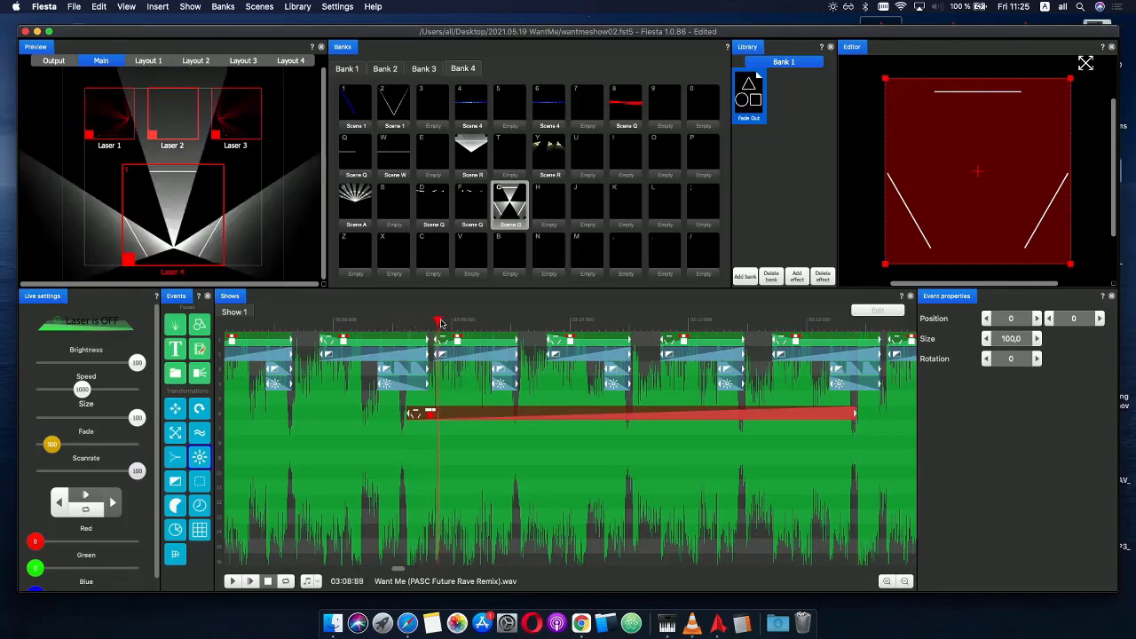
pyautogui.scroll(-5, 439, 332)
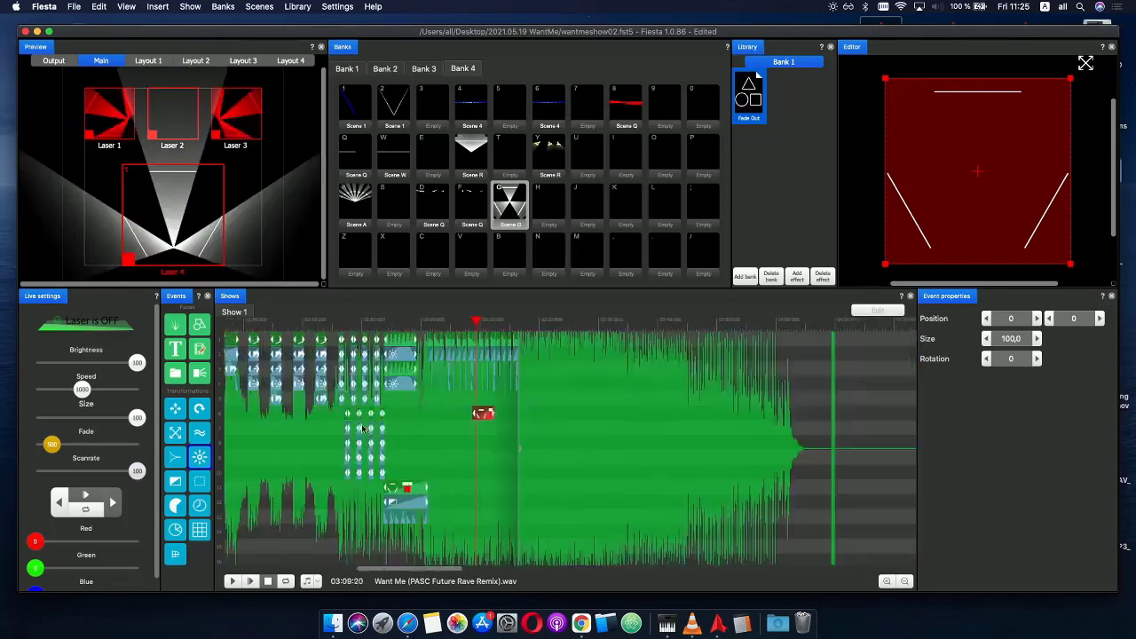
# - Copy the red Snake gradient event from track 12 to track 7 beneath the Laser 4 scene, and check the start of the scene
pyautogui.moveTo(405, 504); pyautogui.dragTo(482, 428)
pyautogui.scroll(5, 506, 354)
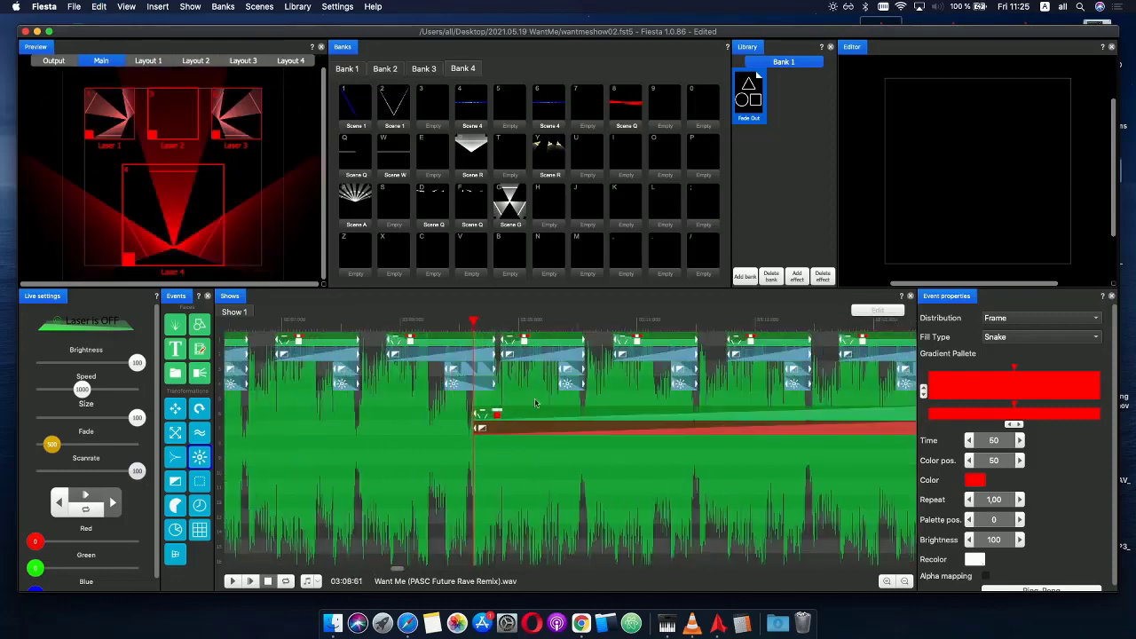
pyautogui.moveTo(456, 321)
pyautogui.mouseDown()
pyautogui.moveTo(614, 323)
pyautogui.moveTo(448, 321)
pyautogui.mouseUp()
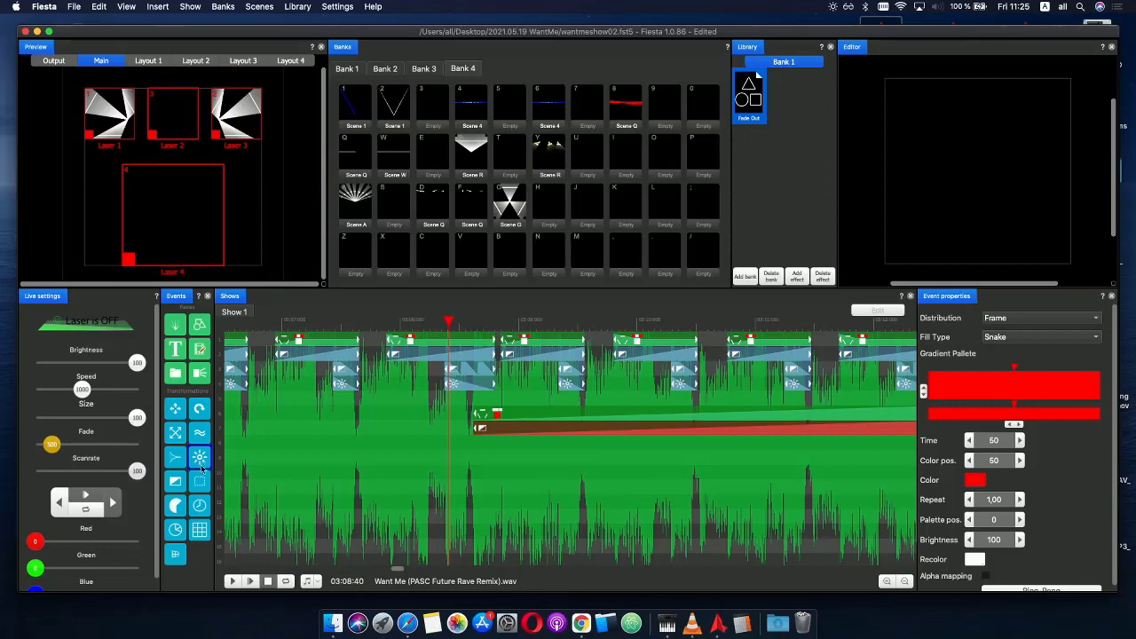
# - Add a brightness transformation on track 8 beneath the Laser 4 scene and shape it as a fade-out over the scene's length
pyautogui.moveTo(199, 457); pyautogui.dragTo(517, 432)
pyautogui.scroll(-5, 524, 423)
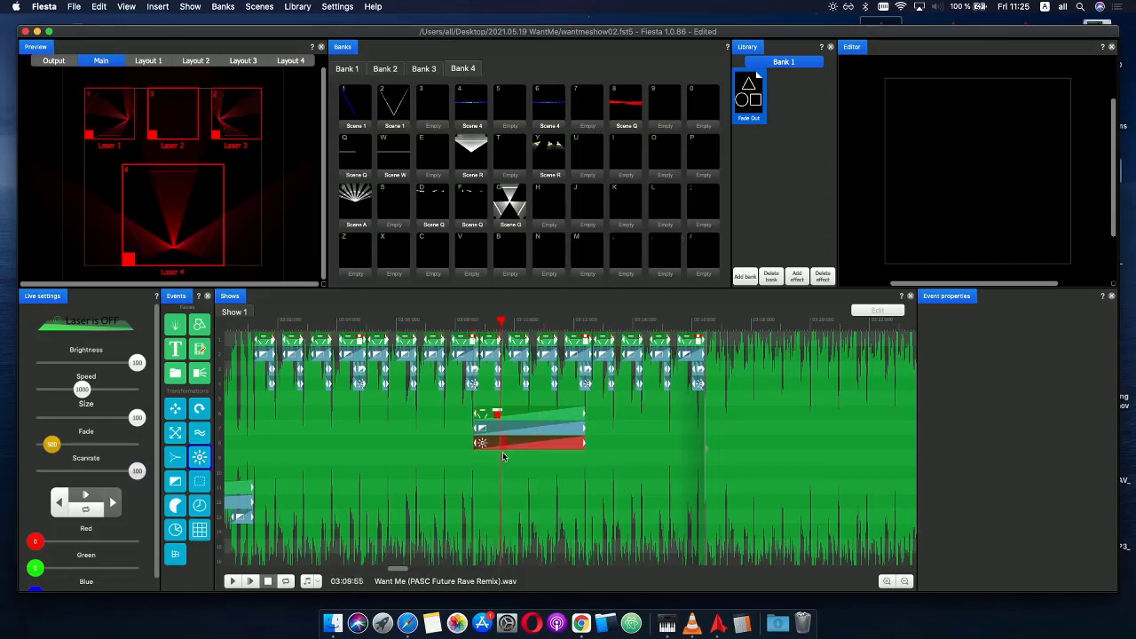
pyautogui.moveTo(199, 456); pyautogui.dragTo(511, 434)
pyautogui.press('Delete')
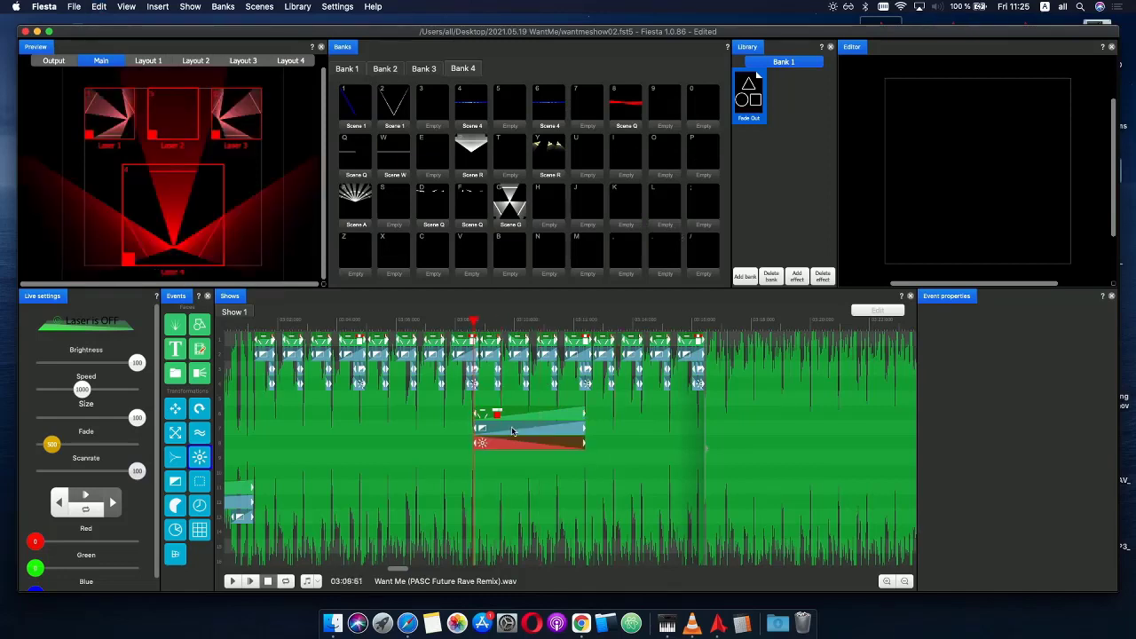
pyautogui.moveTo(474, 330); pyautogui.dragTo(518, 325)
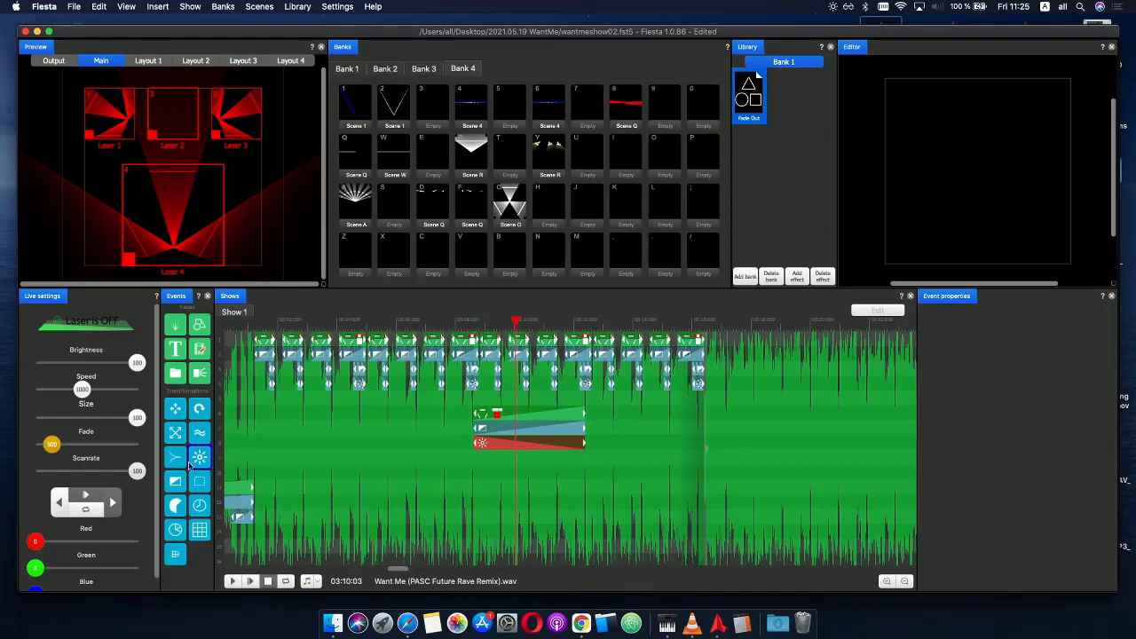
# - Add a horizontal transformation with phase, amplitude and angle curves on track 9 beneath the Laser 4 scene, and lower its amplitude to 1
pyautogui.moveTo(189, 466); pyautogui.dragTo(519, 465)
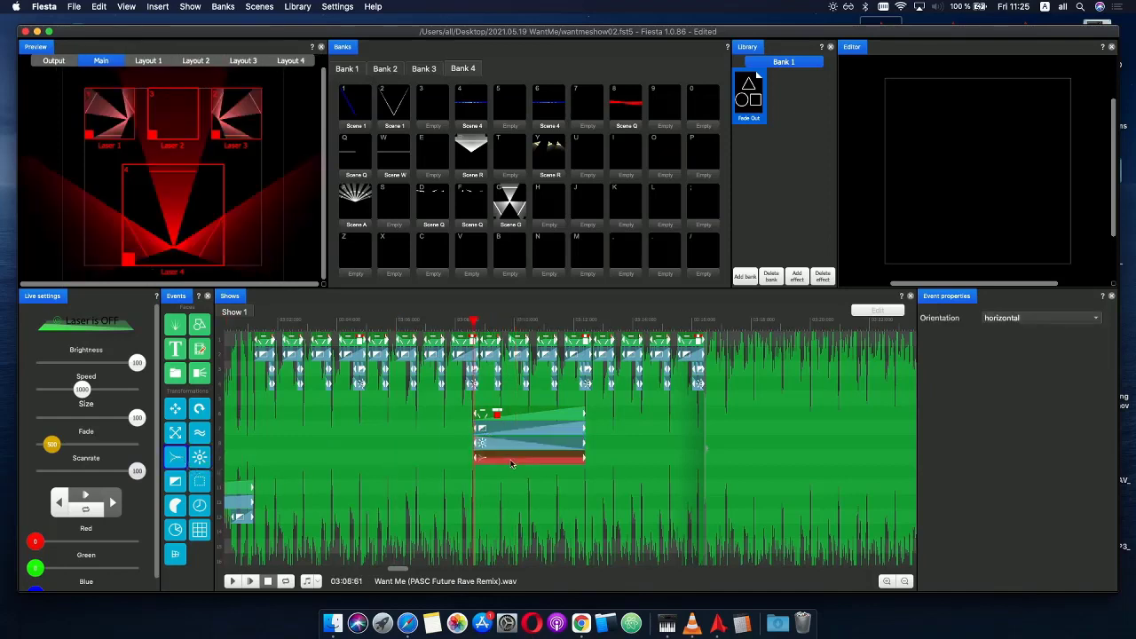
pyautogui.click(511, 463)
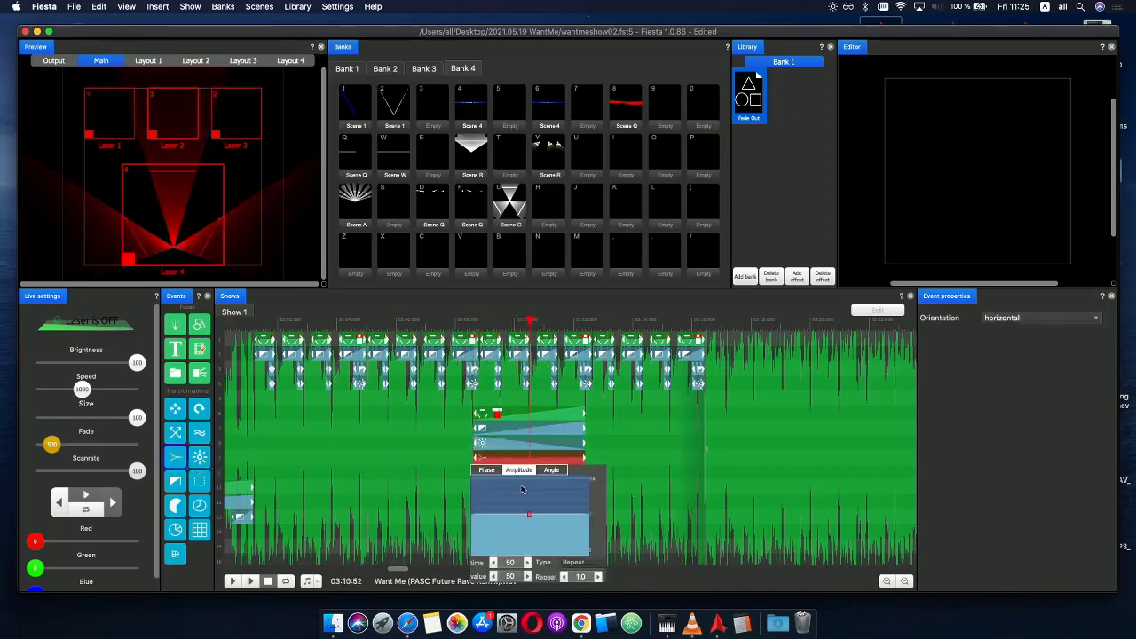
pyautogui.click(524, 580)
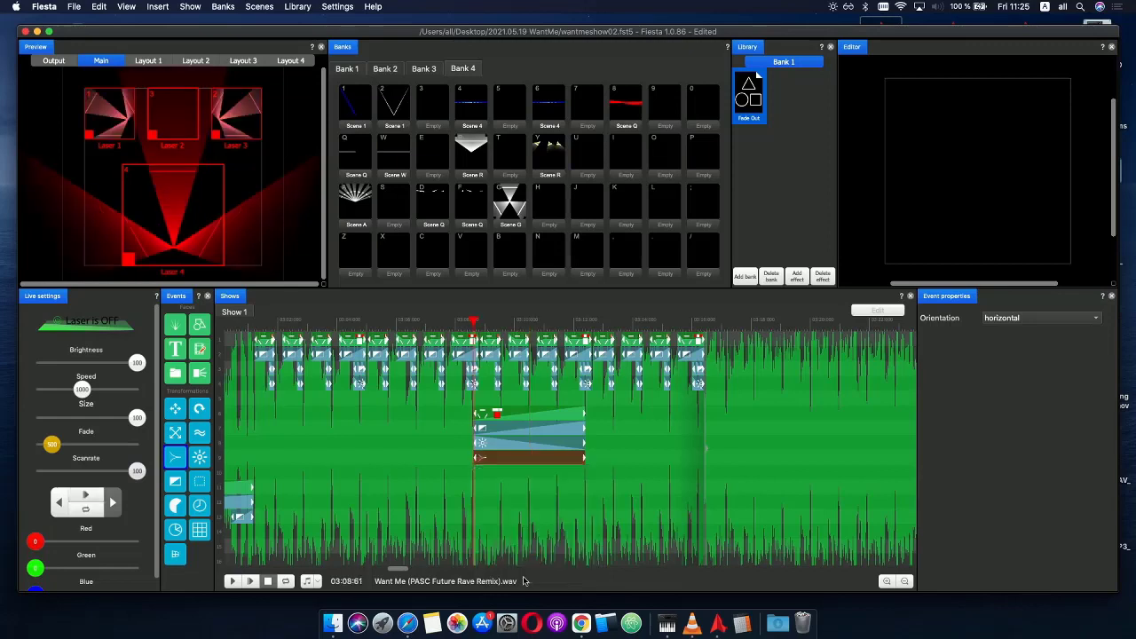
pyautogui.press('space')
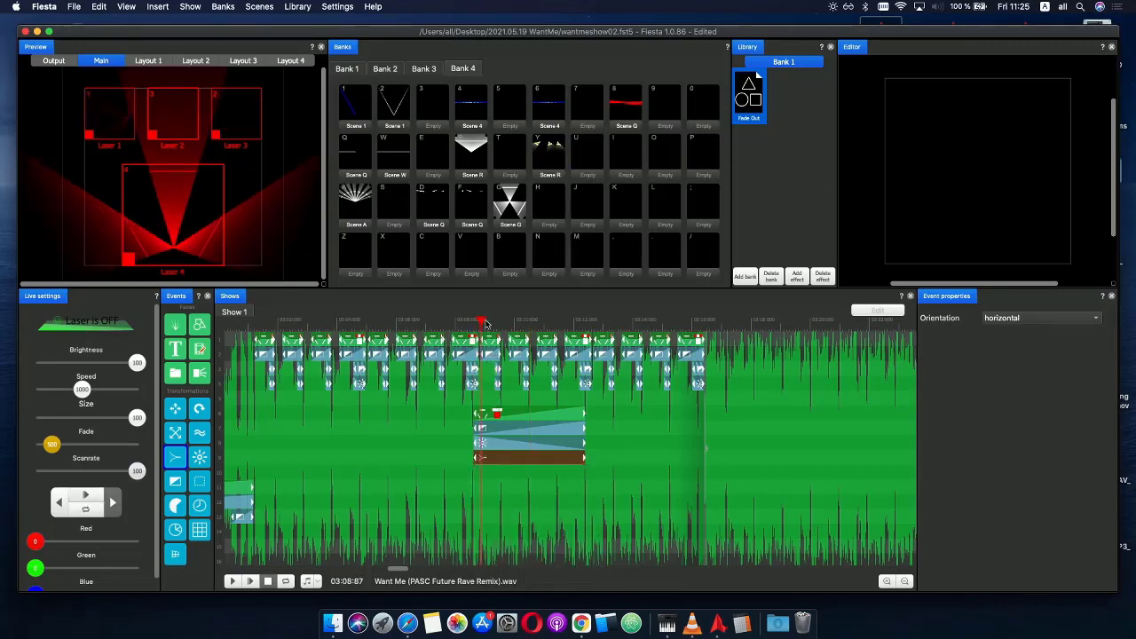
pyautogui.press('space')
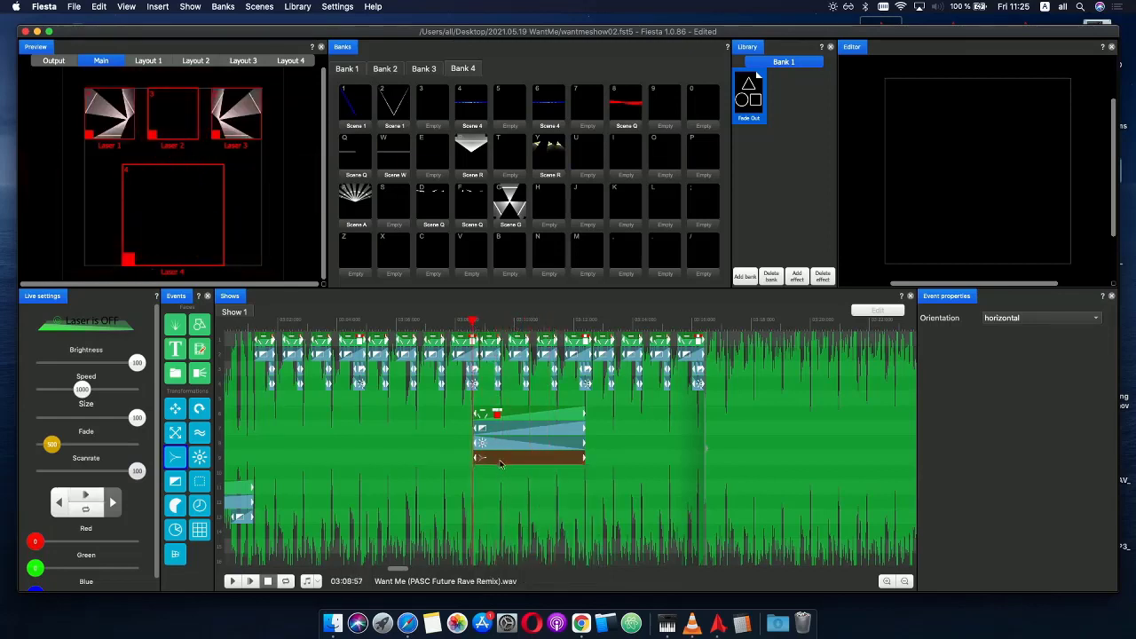
pyautogui.click(500, 463)
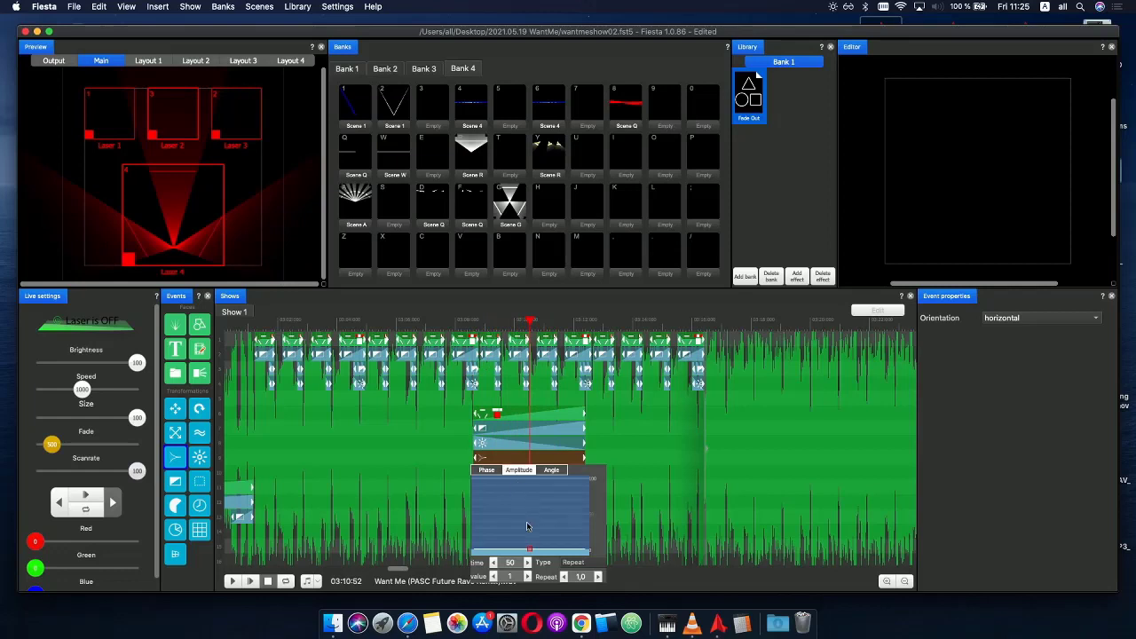
pyautogui.click(534, 582)
# - Set the track 9 transformation's phase curve to repeat 5 times and play it from about 3:08.33
pyautogui.click(515, 462)
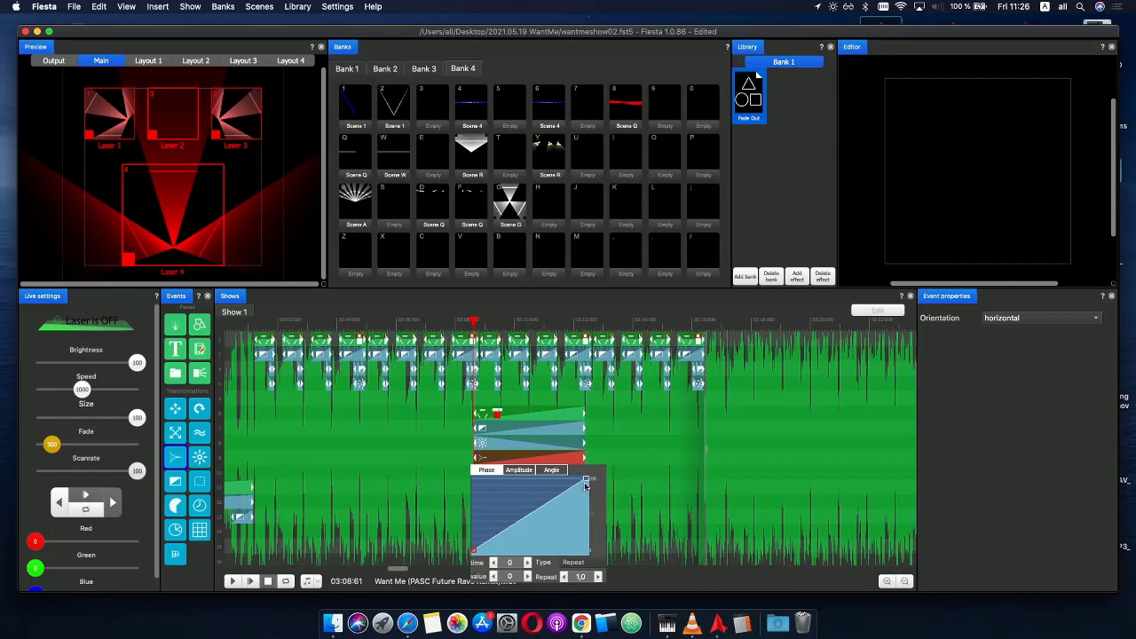
pyautogui.write('5')
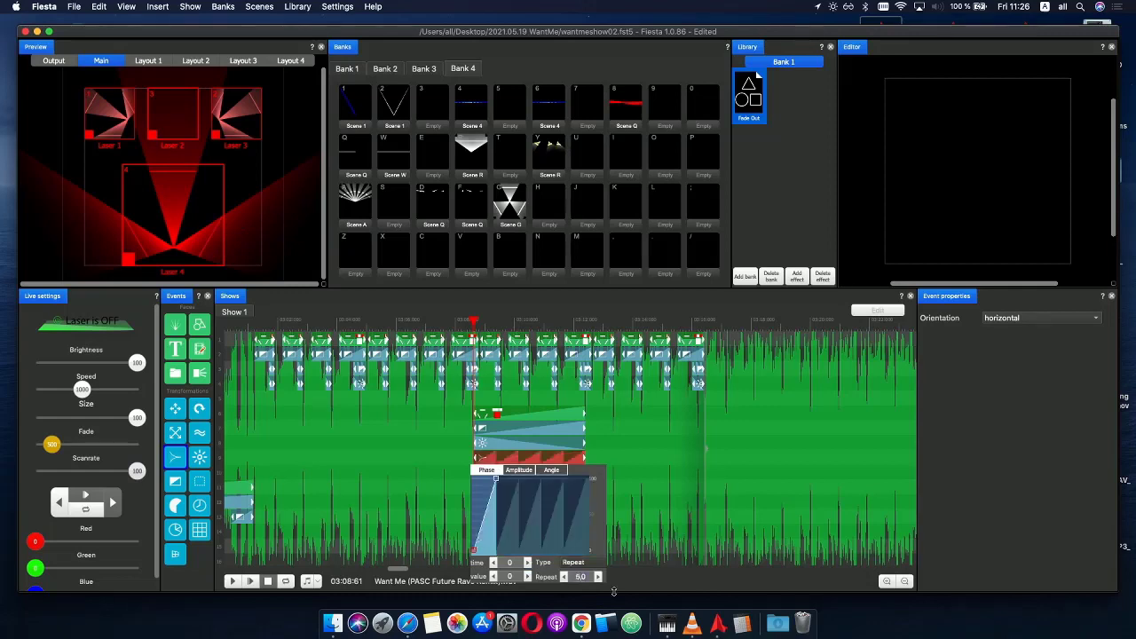
pyautogui.click(466, 321)
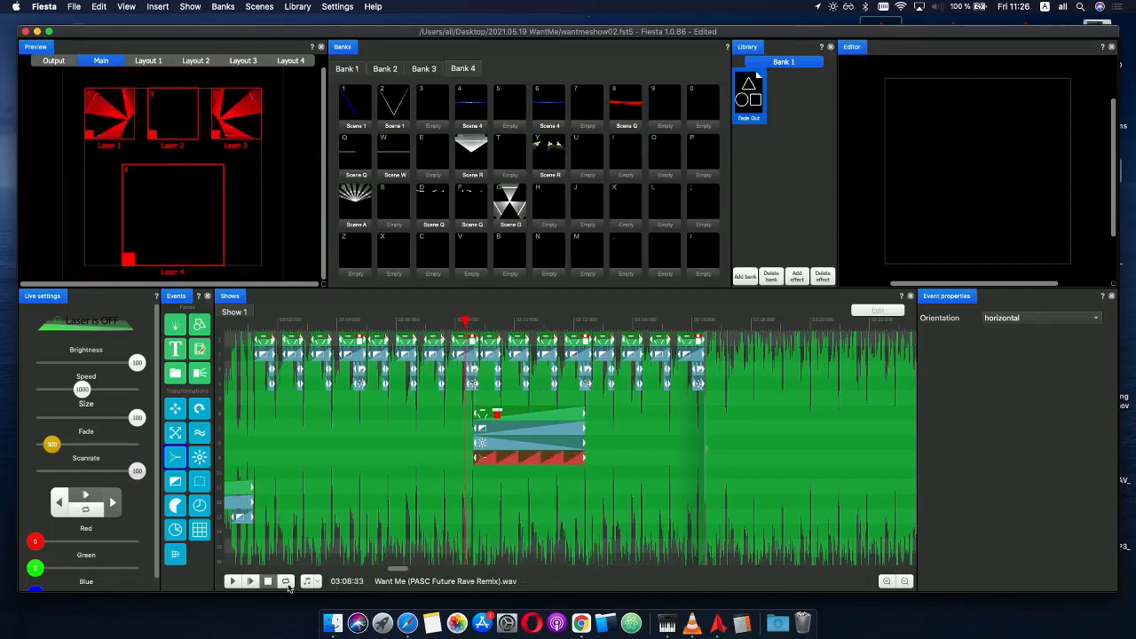
pyautogui.click(251, 582)
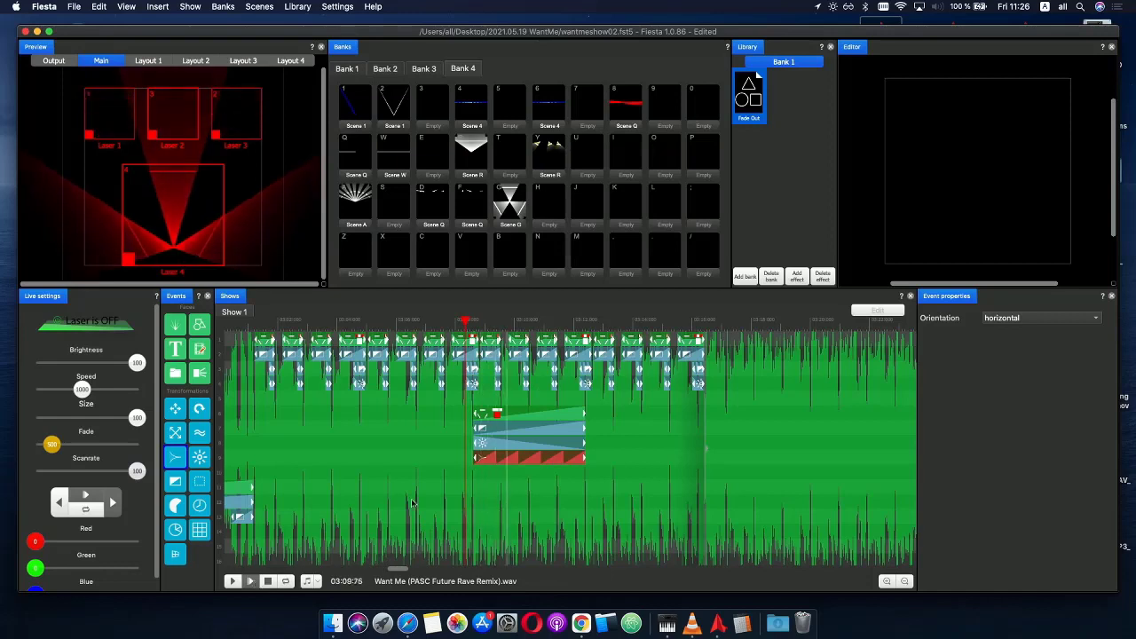
pyautogui.click(486, 353)
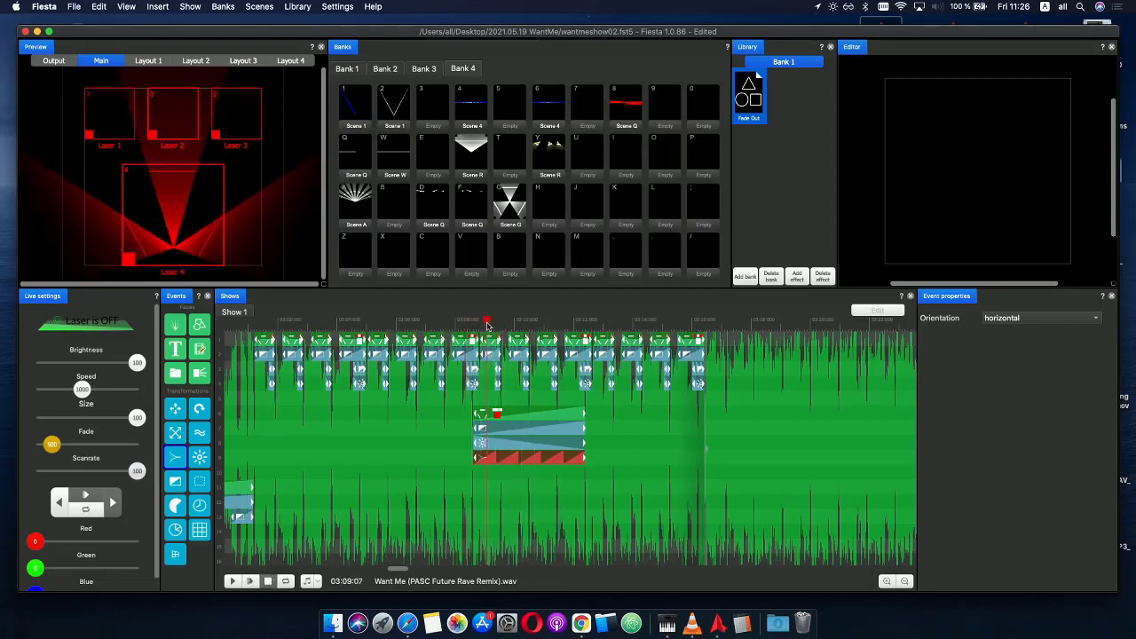
# - Increase the track 9 transformation's phase curve to ten repeats and play it from about 3:07.91
pyautogui.click(500, 464)
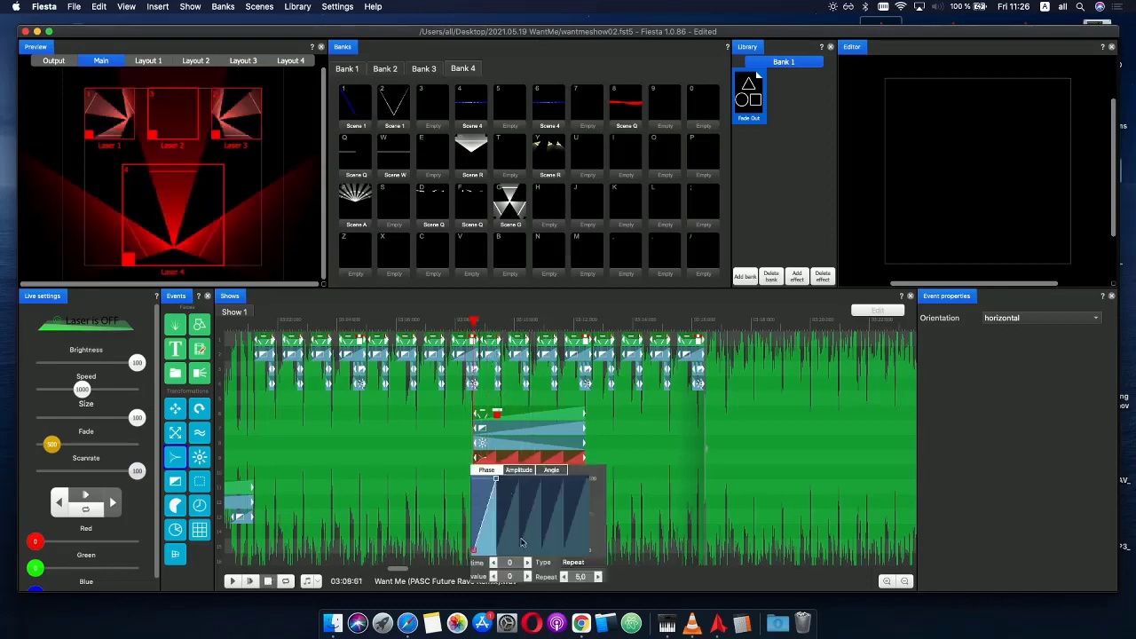
pyautogui.click(601, 578)
pyautogui.click(453, 322)
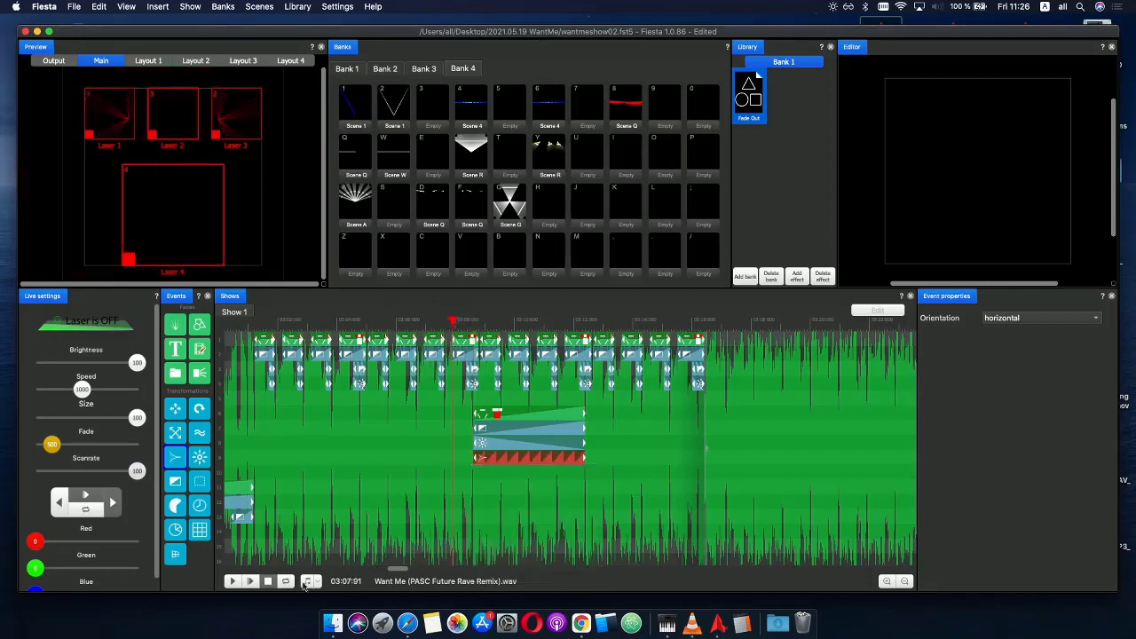
pyautogui.click(251, 582)
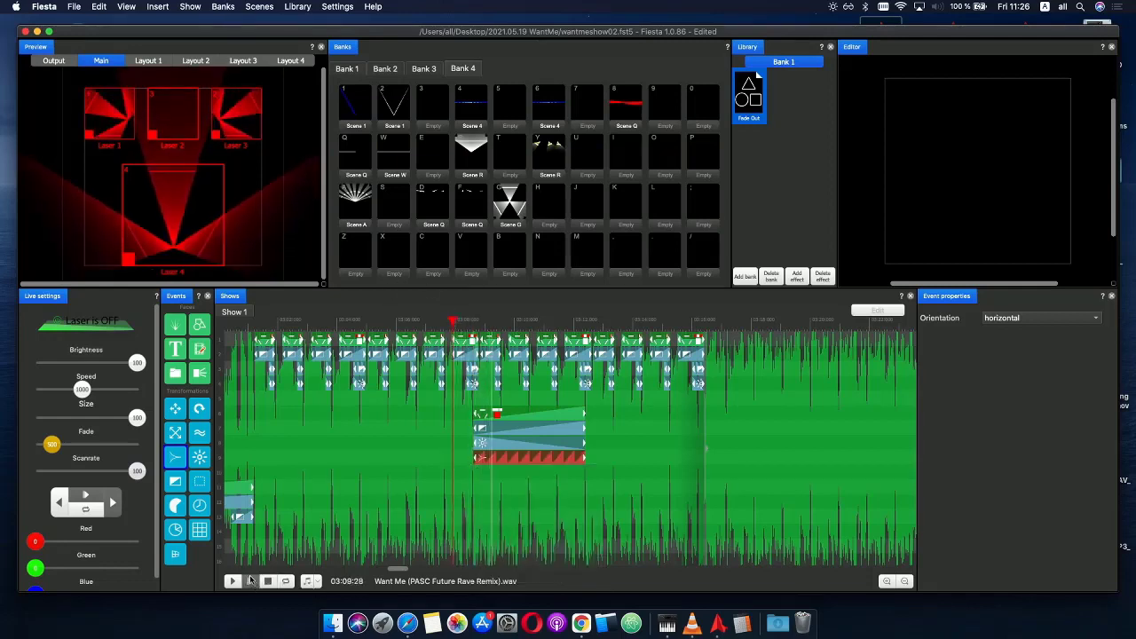
pyautogui.click(266, 582)
# - Move the Laser 4 scene and its three transformations to start at about 3:08.84, and trim them all to end at about 3:12.42
pyautogui.click(484, 322)
pyautogui.press('super+plus')
pyautogui.press('super+plus')
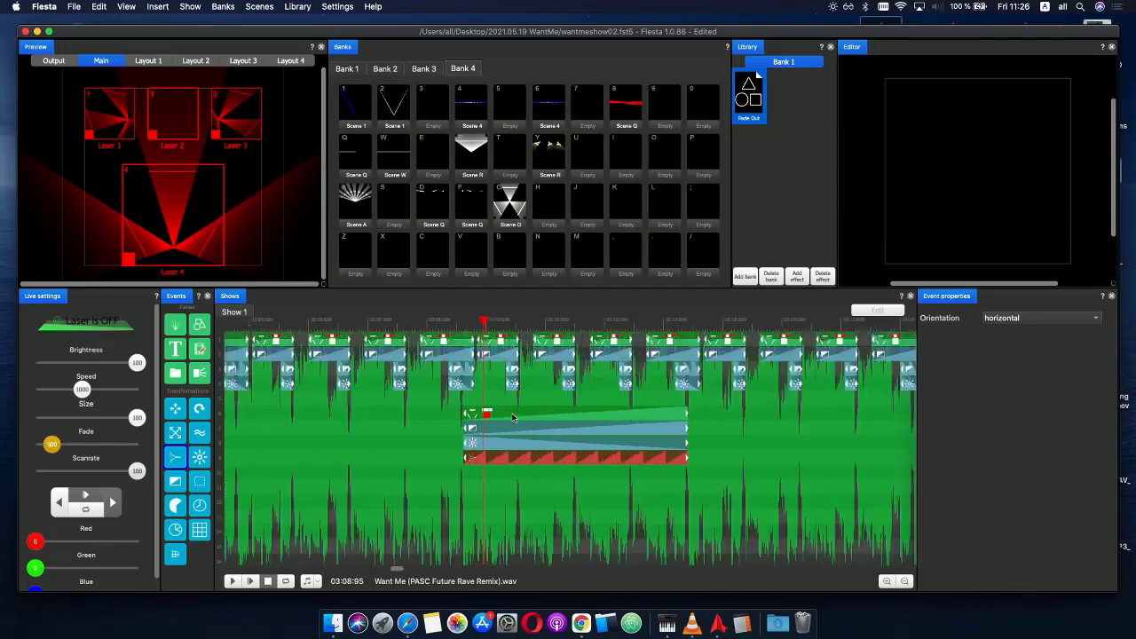
pyautogui.moveTo(431, 325); pyautogui.dragTo(476, 331)
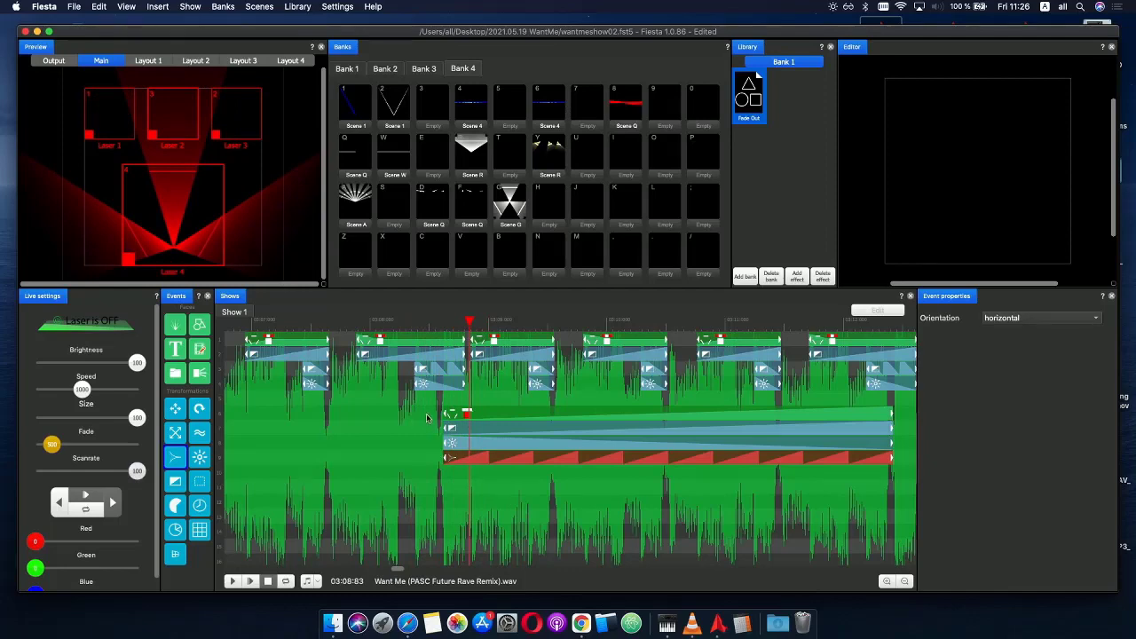
pyautogui.moveTo(427, 418); pyautogui.dragTo(472, 471)
pyautogui.moveTo(452, 417); pyautogui.dragTo(479, 417)
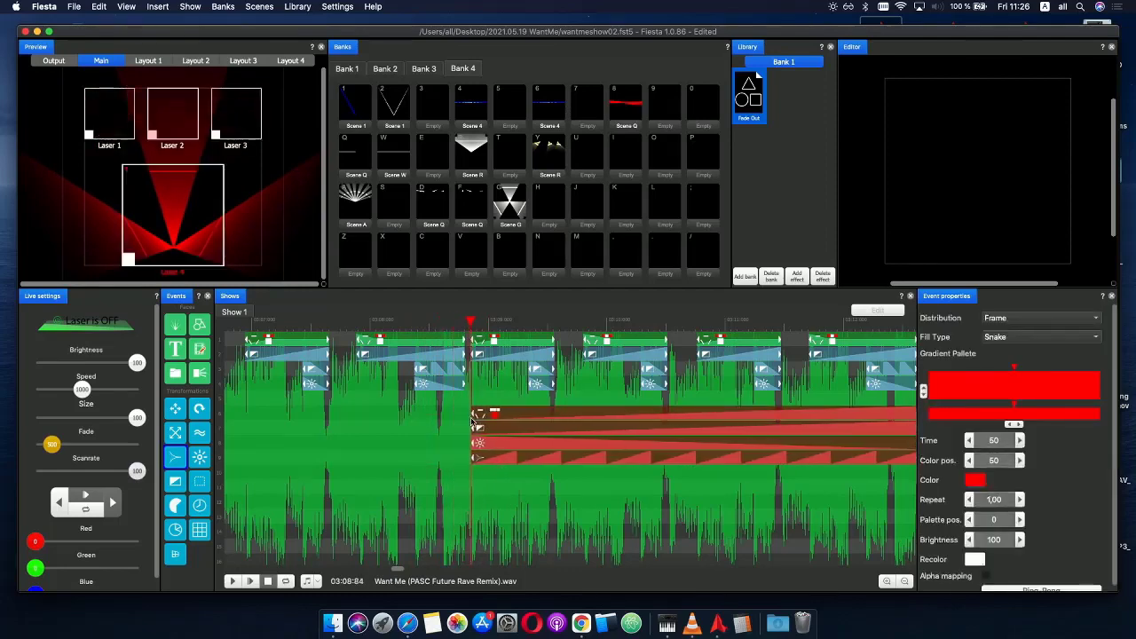
pyautogui.press('super+minus')
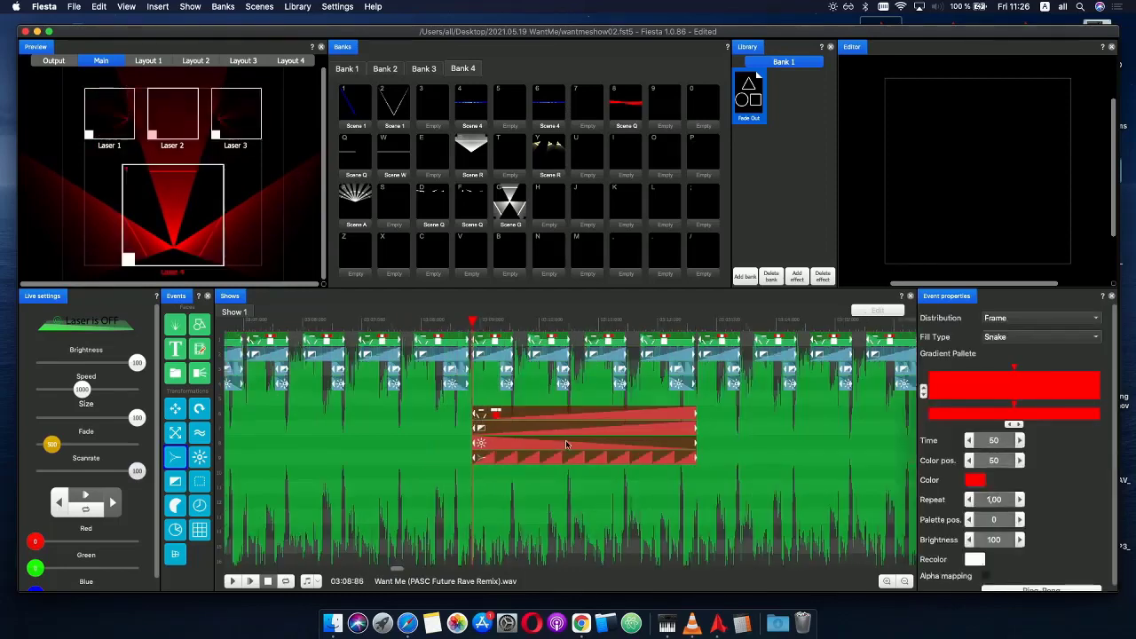
pyautogui.moveTo(677, 418)
pyautogui.mouseDown()
pyautogui.moveTo(570, 418)
pyautogui.moveTo(687, 419)
pyautogui.mouseUp()
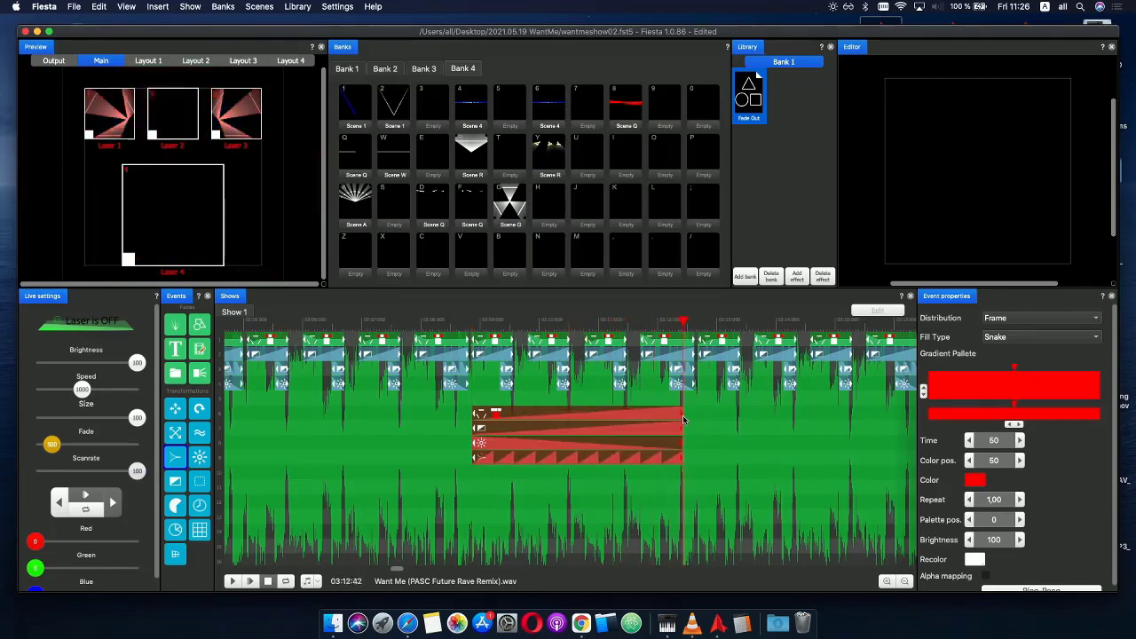
# - Scrub through the Laser 4 scene and play the sequence from about 3:06.69
pyautogui.moveTo(475, 332); pyautogui.dragTo(517, 331)
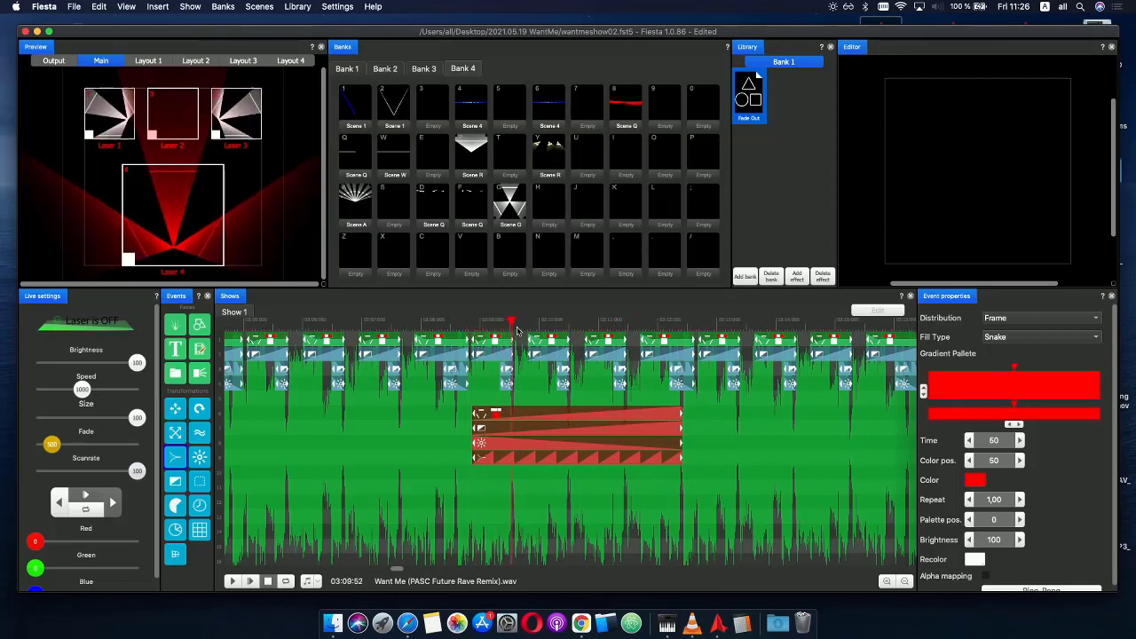
pyautogui.moveTo(593, 334); pyautogui.dragTo(343, 321)
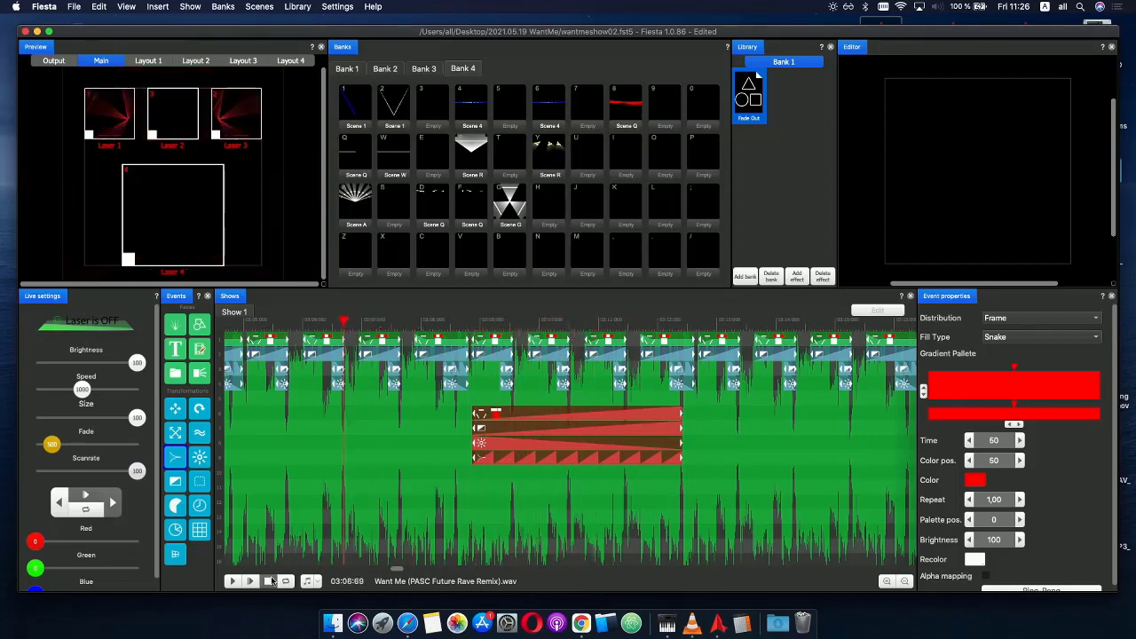
pyautogui.click(251, 581)
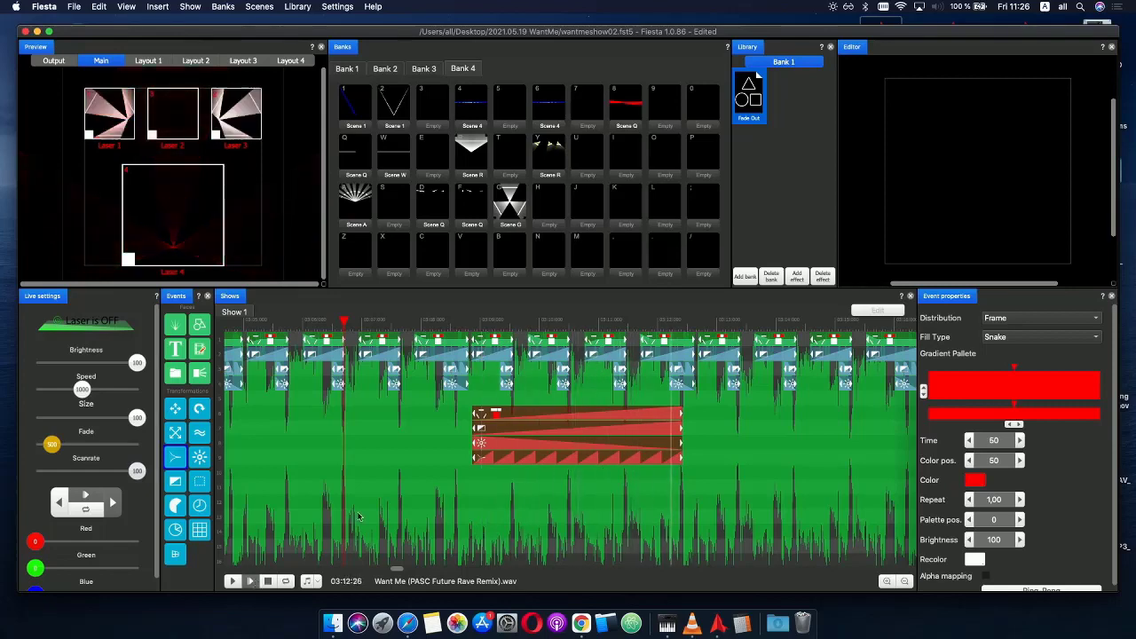
pyautogui.scroll(-5, 383, 501)
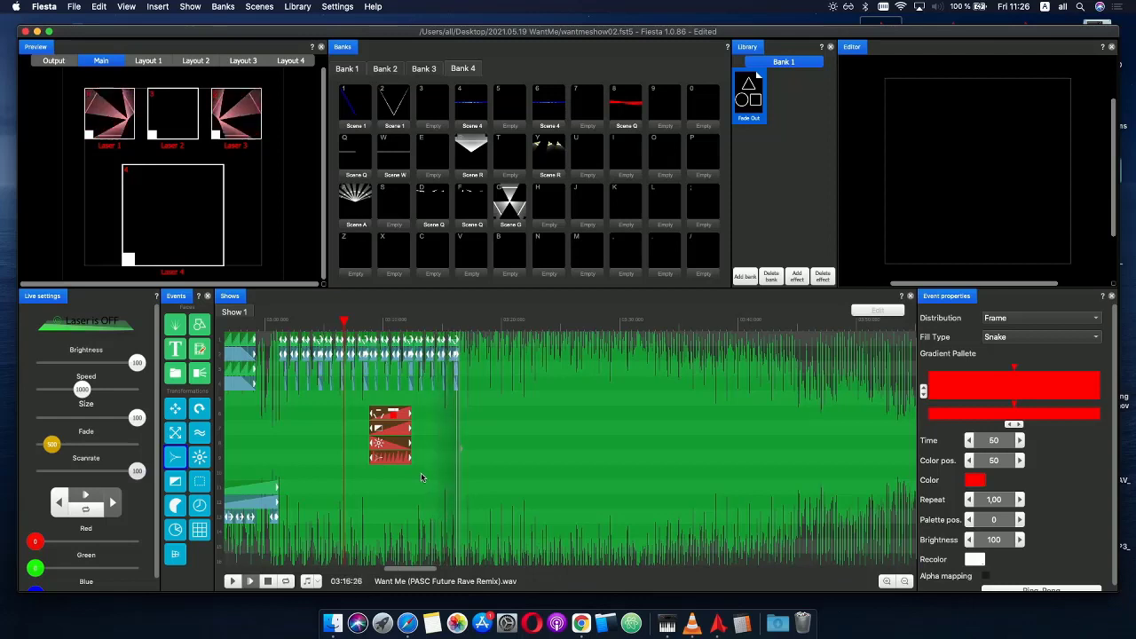
pyautogui.click(419, 321)
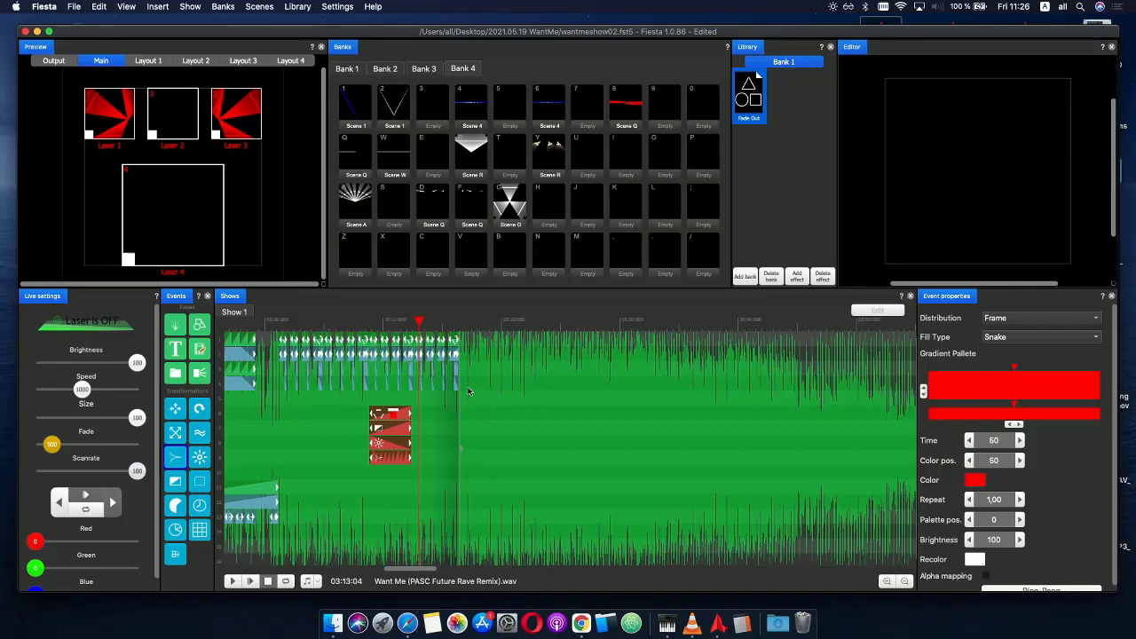
# - Copy the last eight event groups from about 3:08.84, paste them at about 3:16.63, shift the copies earlier to close the gap, and preview them
pyautogui.scroll(3, 469, 392)
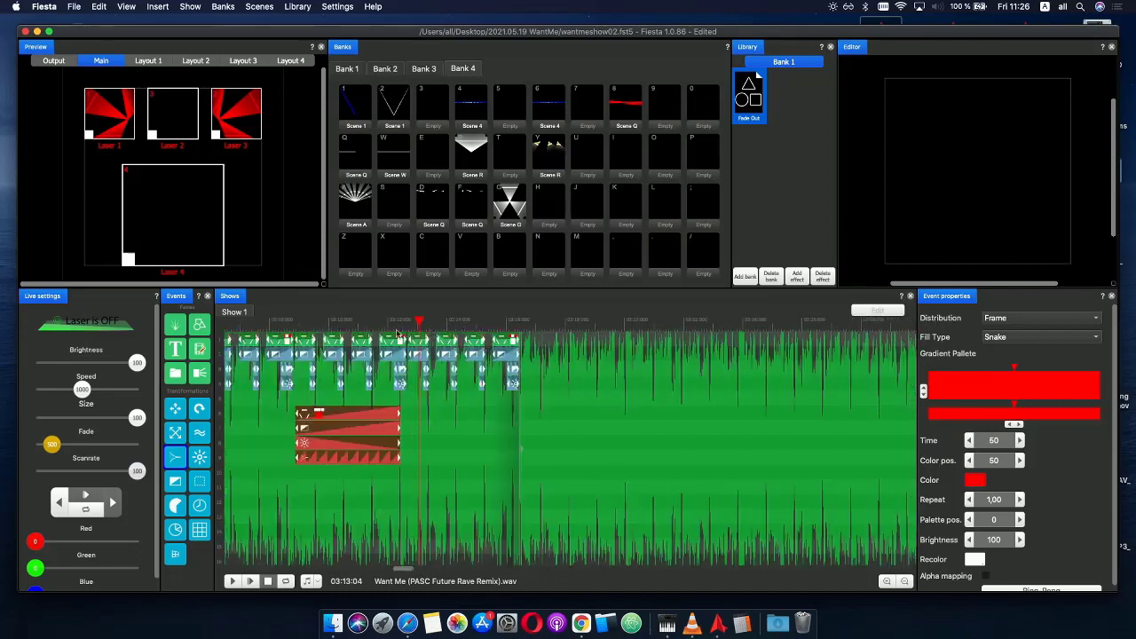
pyautogui.moveTo(398, 329); pyautogui.dragTo(297, 332)
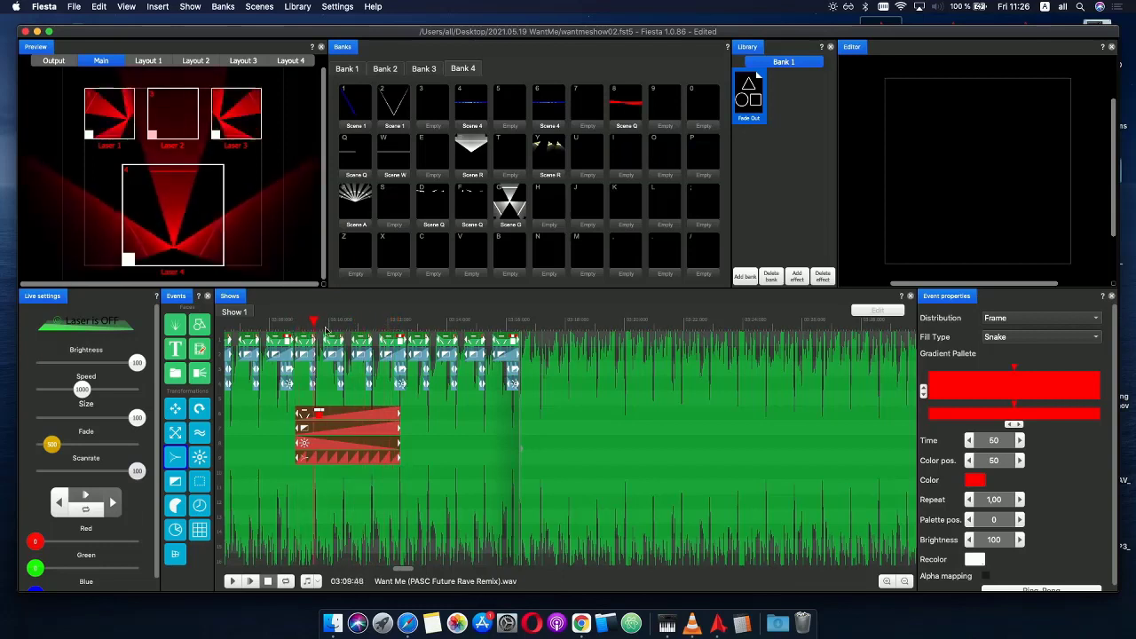
pyautogui.click(302, 335)
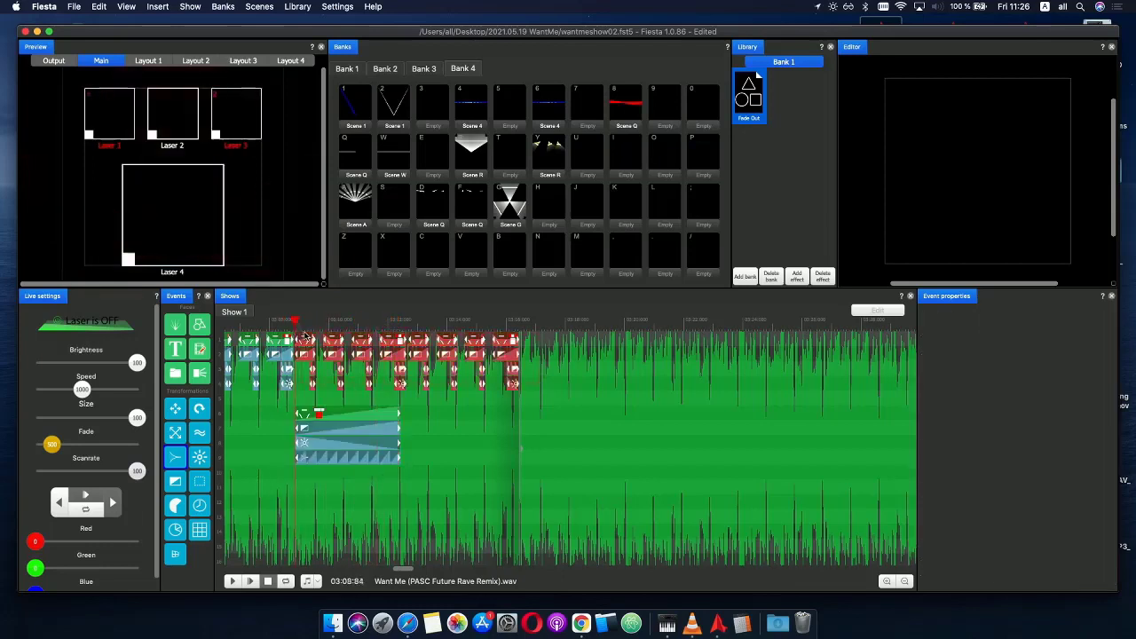
pyautogui.click(526, 344)
pyautogui.press('super+v')
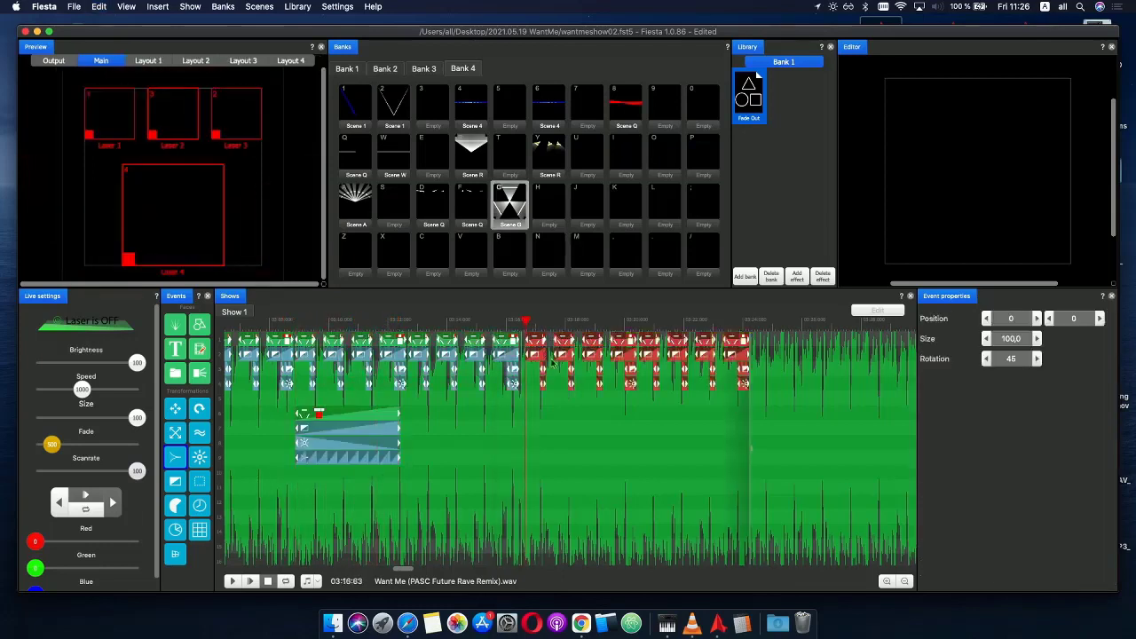
pyautogui.scroll(2, 553, 379)
pyautogui.moveTo(590, 374); pyautogui.dragTo(572, 373)
pyautogui.scroll(-2, 538, 359)
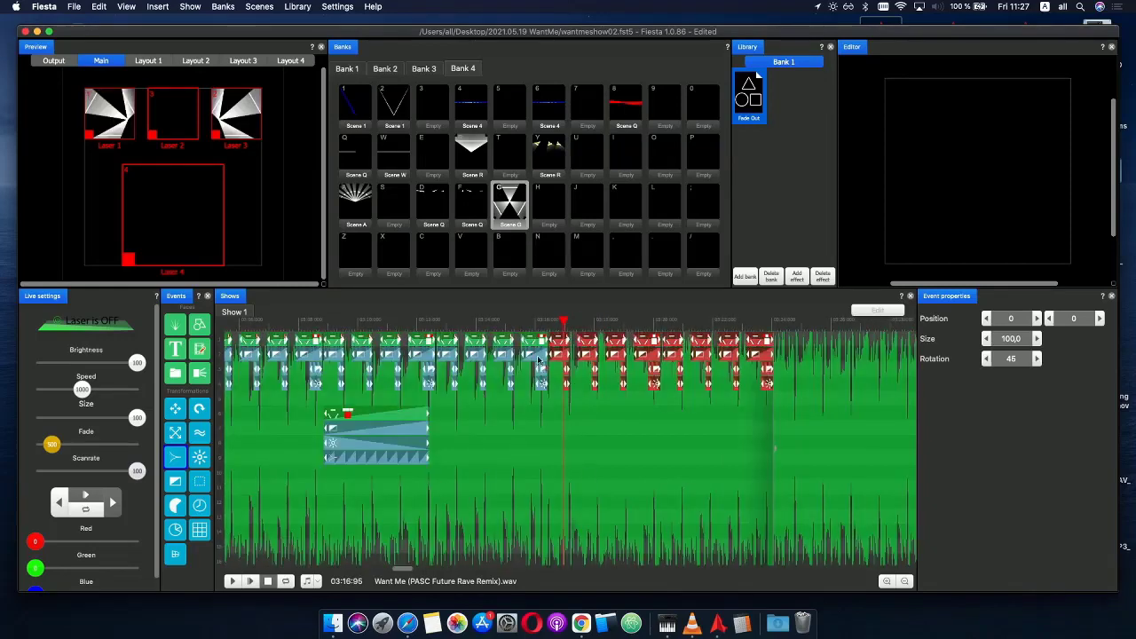
pyautogui.click(252, 581)
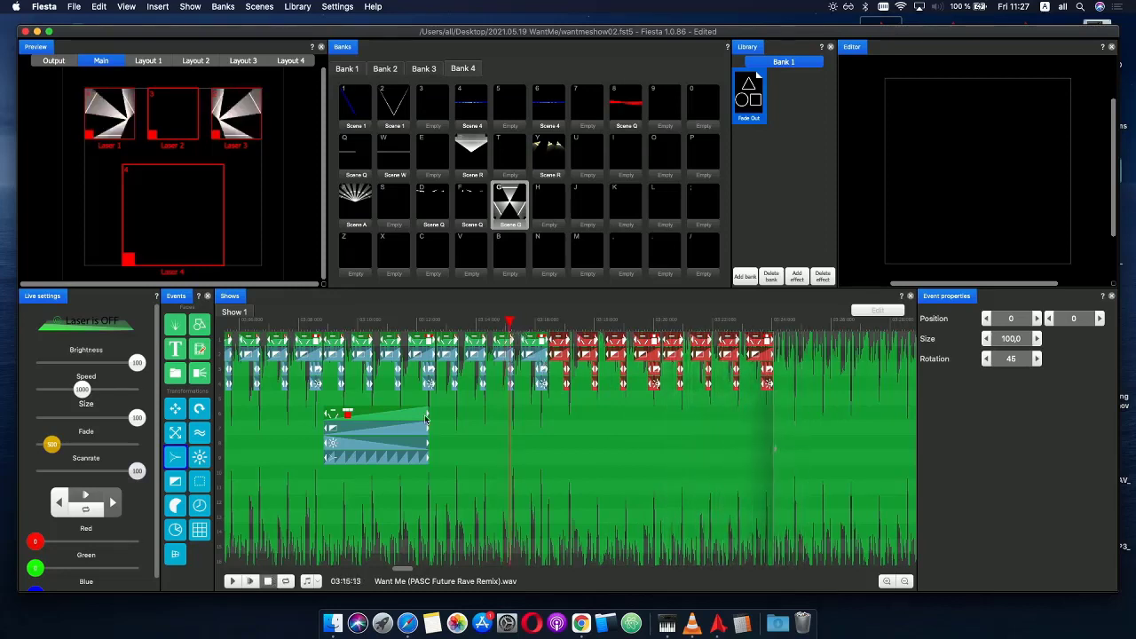
# - Copy the Laser 4 scene with its three transformations to start at about 3:16.2, and assign the copied scene to Laser 2
pyautogui.click(395, 423)
pyautogui.moveTo(510, 204); pyautogui.dragTo(563, 419)
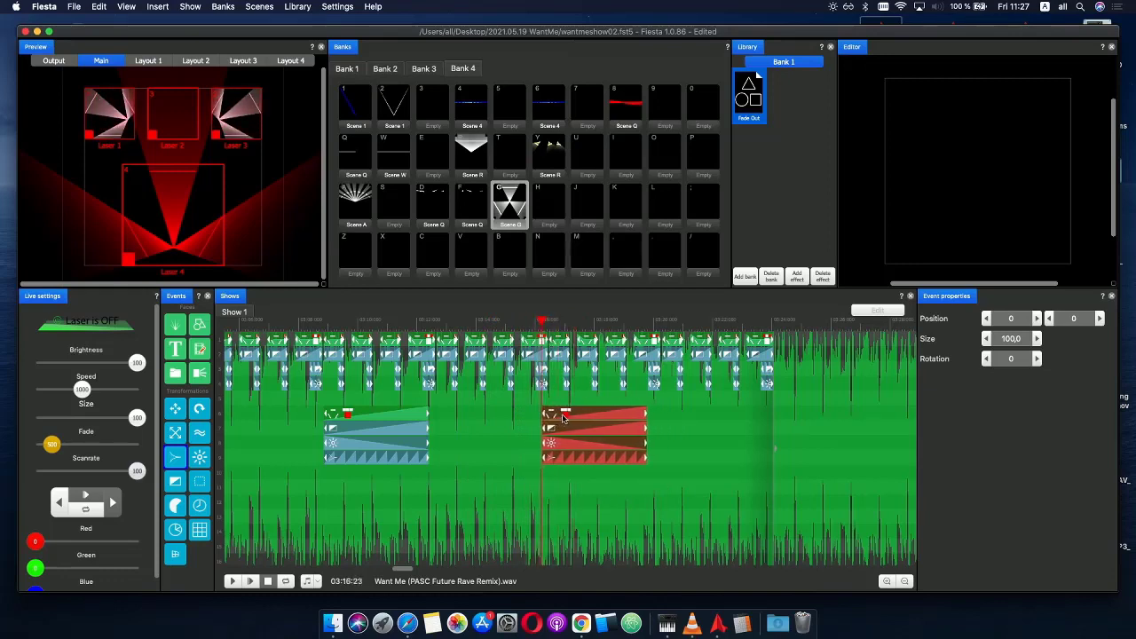
pyautogui.click(551, 321)
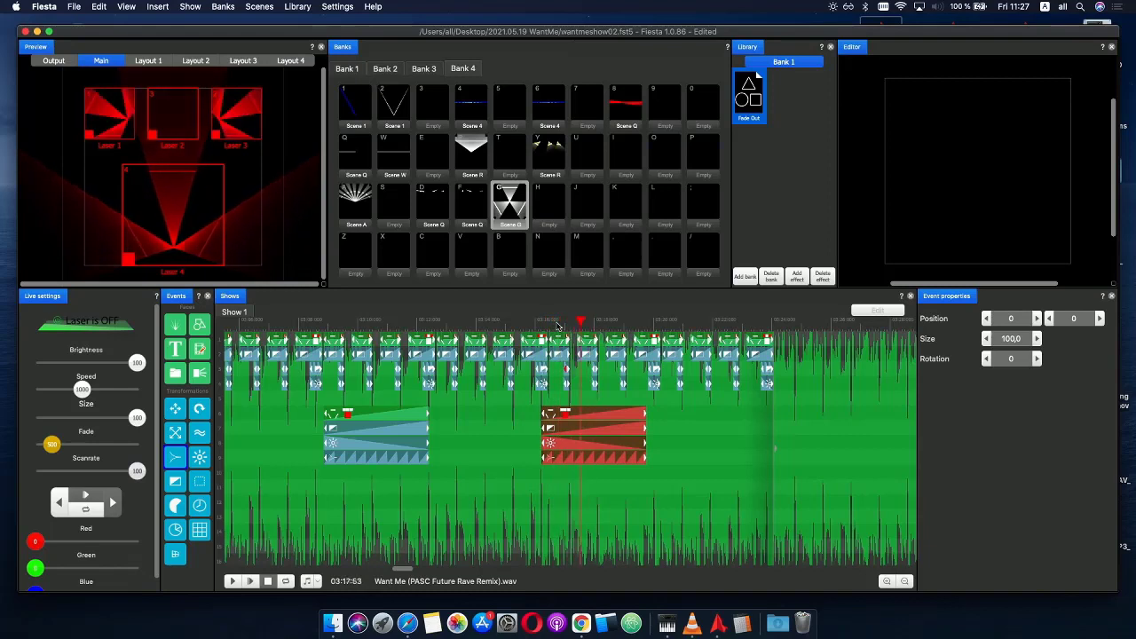
pyautogui.click(541, 321)
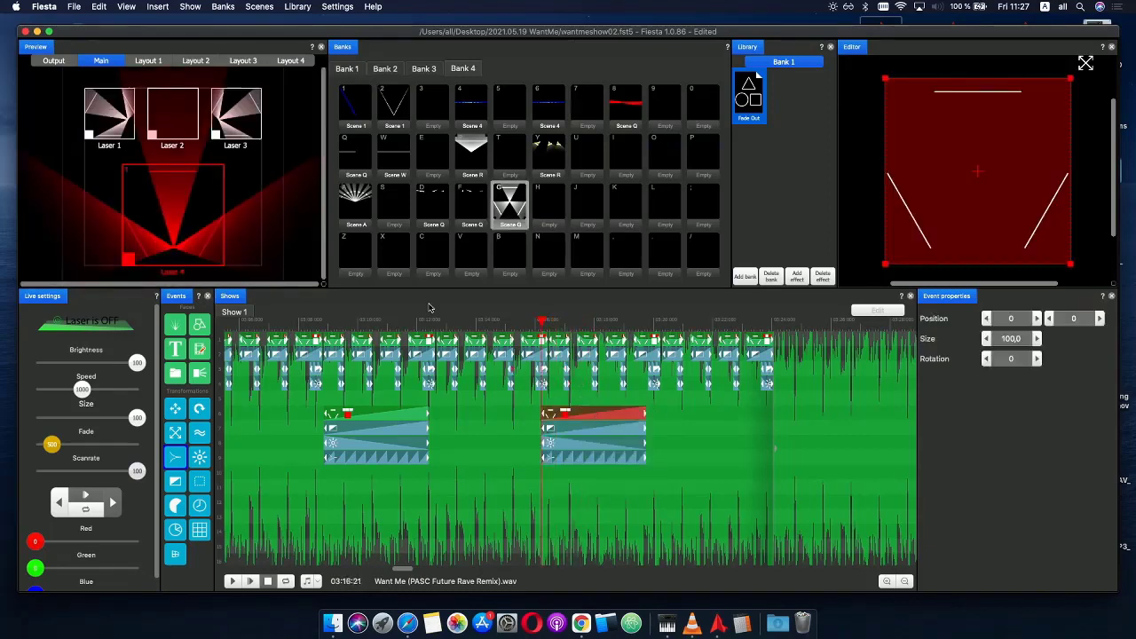
pyautogui.click(193, 133)
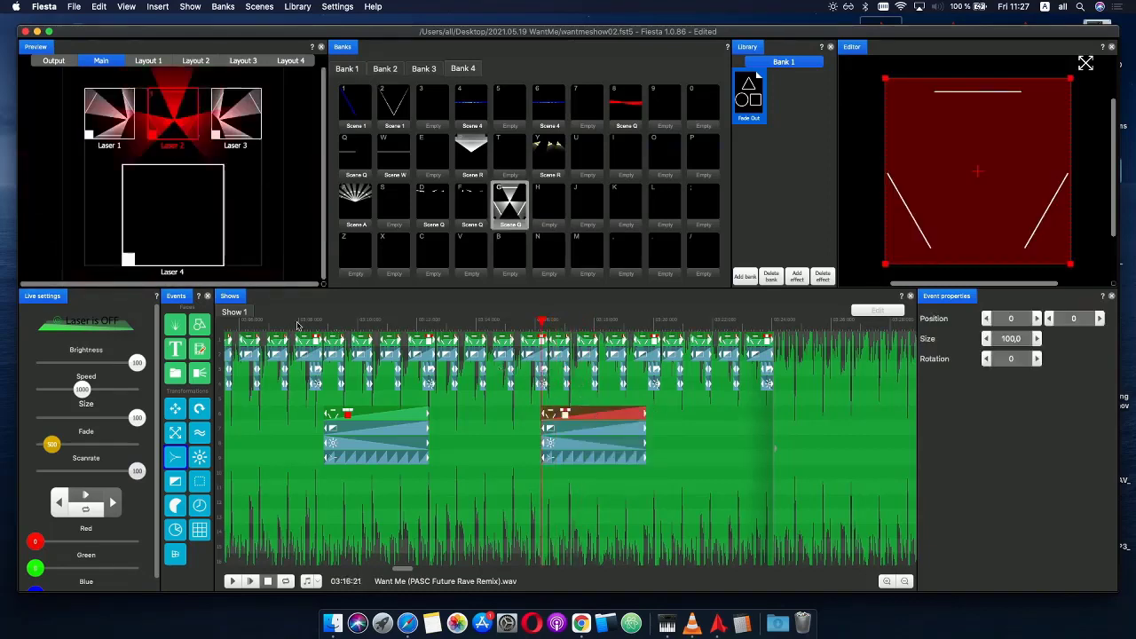
# - Play the sequence from before the Laser 4 scene through the Laser 2 copy, and scrub over the following groups
pyautogui.click(295, 322)
pyautogui.click(245, 581)
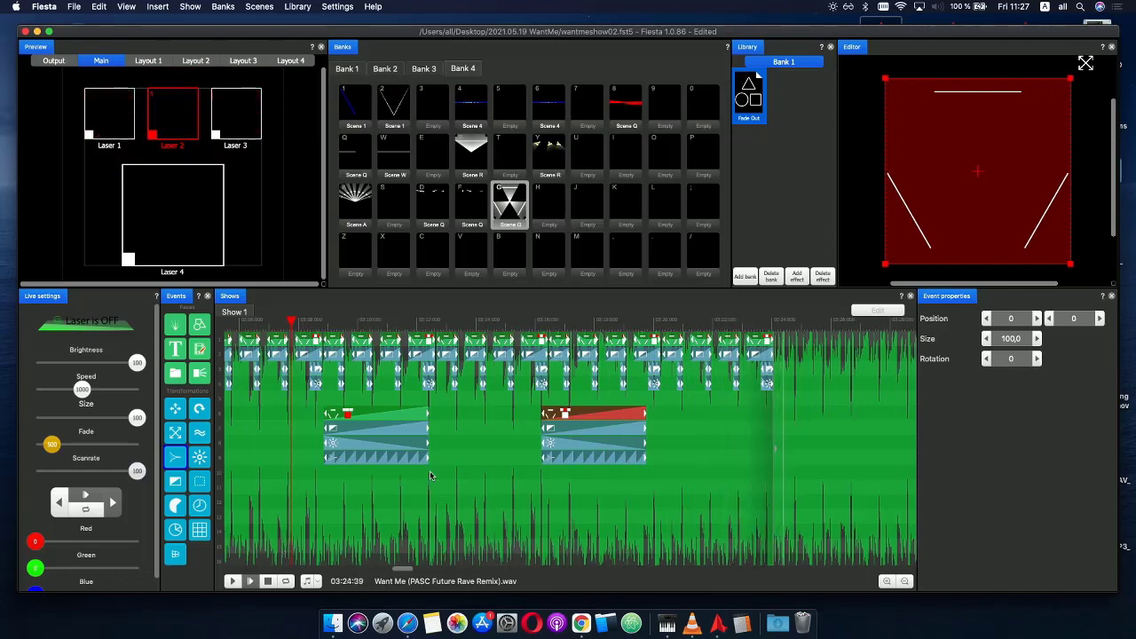
pyautogui.moveTo(658, 324)
pyautogui.mouseDown()
pyautogui.moveTo(604, 321)
pyautogui.moveTo(649, 326)
pyautogui.mouseUp()
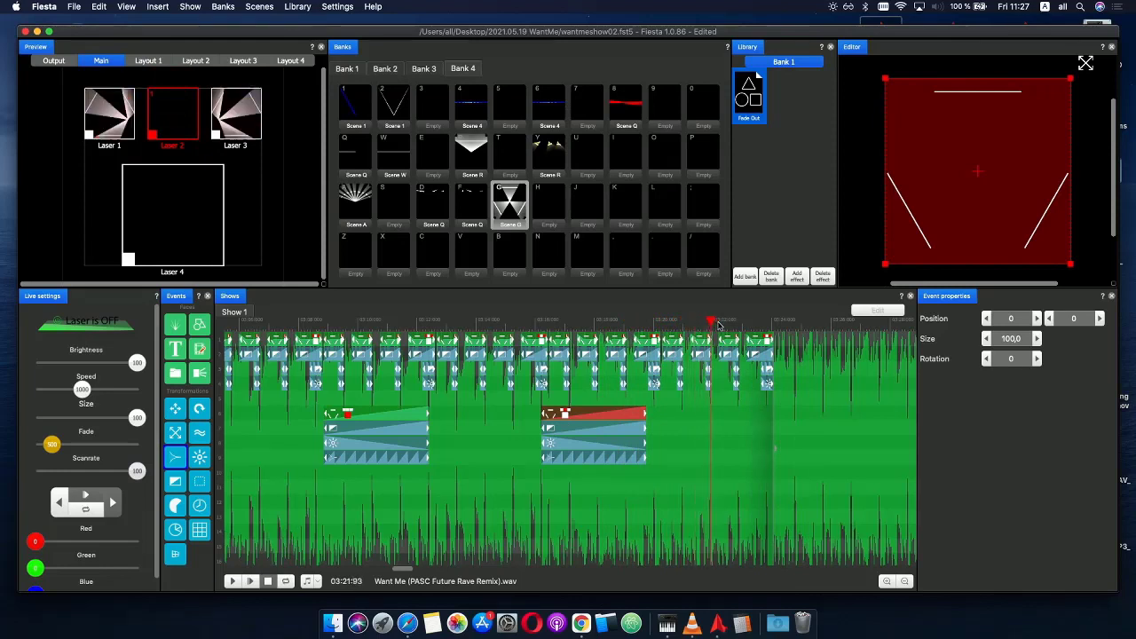
# - Copy the last eight event groups, paste them at about 3:24.2, and shift the copies earlier to close the gap
pyautogui.moveTo(795, 393); pyautogui.dragTo(561, 334)
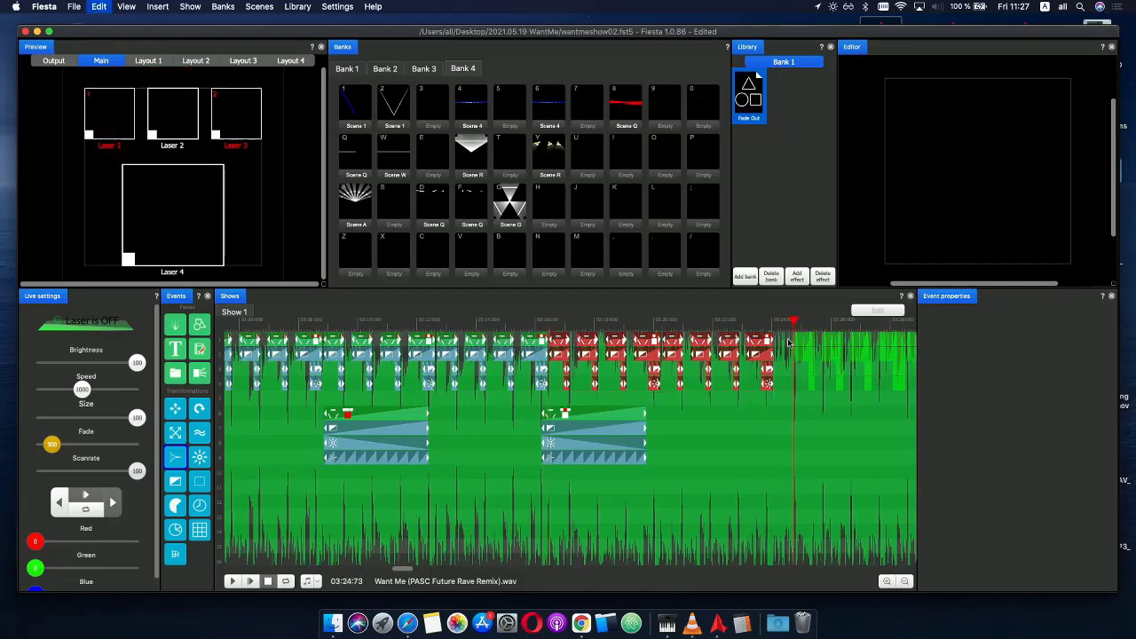
pyautogui.press('super+v')
pyautogui.scroll(3, 821, 373)
pyautogui.scroll(-3, 822, 373)
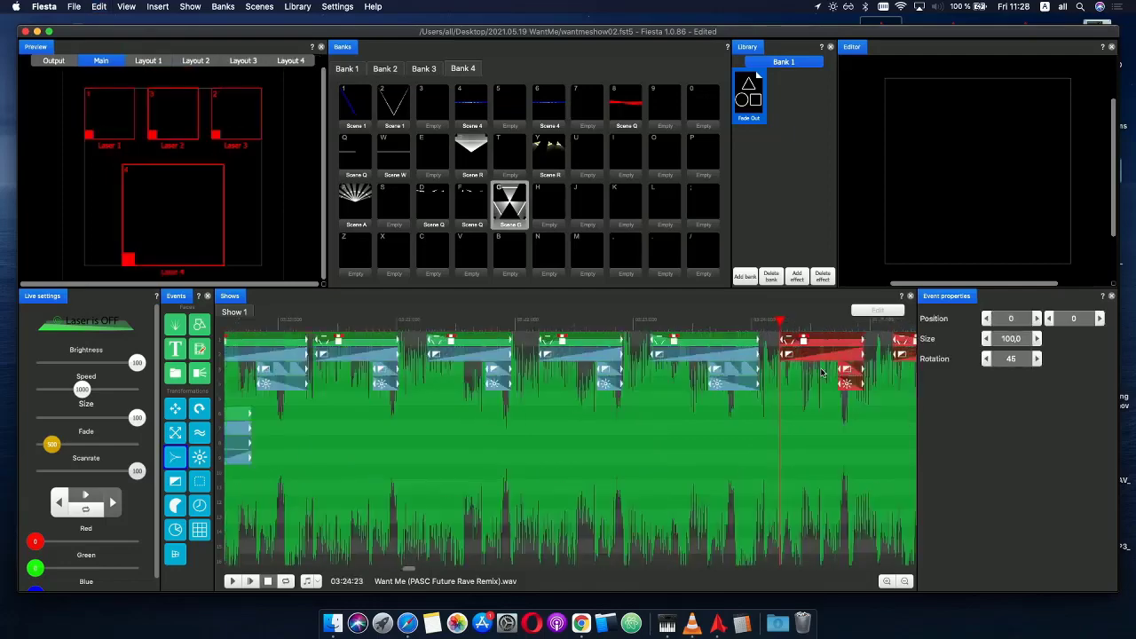
pyautogui.moveTo(838, 372)
pyautogui.mouseDown()
pyautogui.moveTo(821, 372)
pyautogui.moveTo(833, 375)
pyautogui.mouseUp()
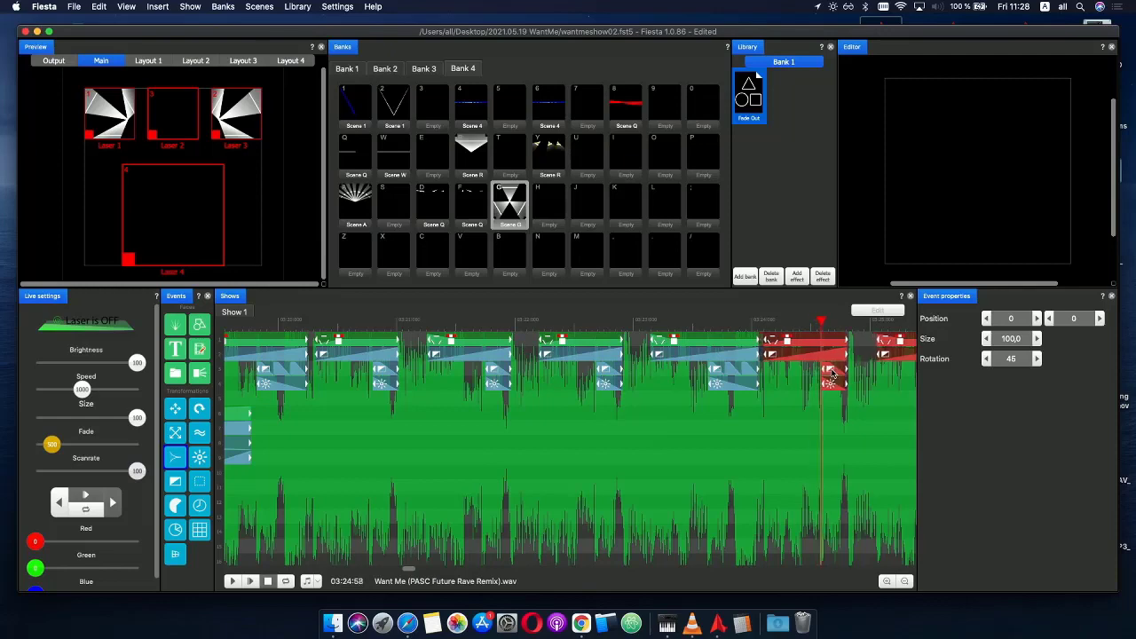
# - Play the extended sequence and scrub back through the new groups and the Laser 2 and Laser 4 scenes
pyautogui.scroll(-3, 814, 382)
pyautogui.click(726, 327)
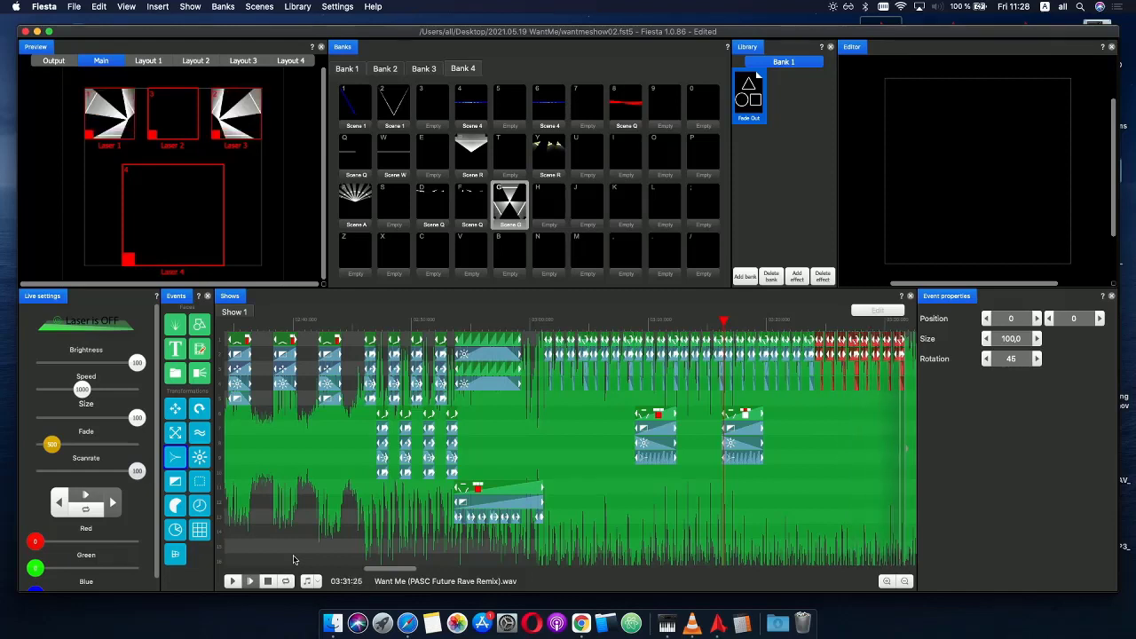
pyautogui.press('space')
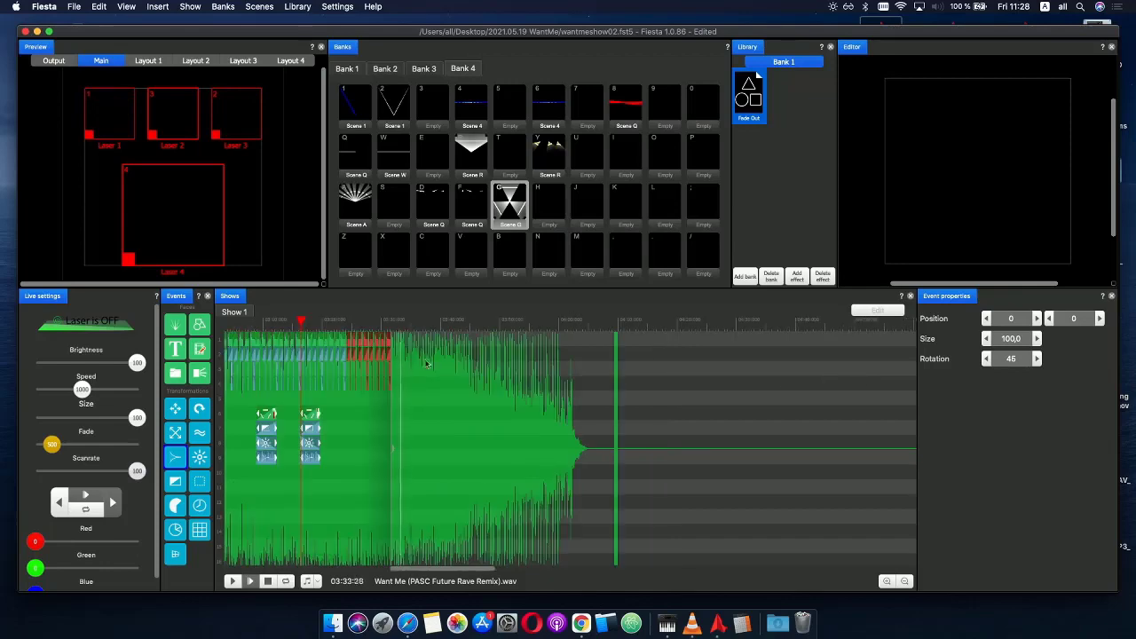
pyautogui.click(341, 321)
pyautogui.scroll(3, 362, 354)
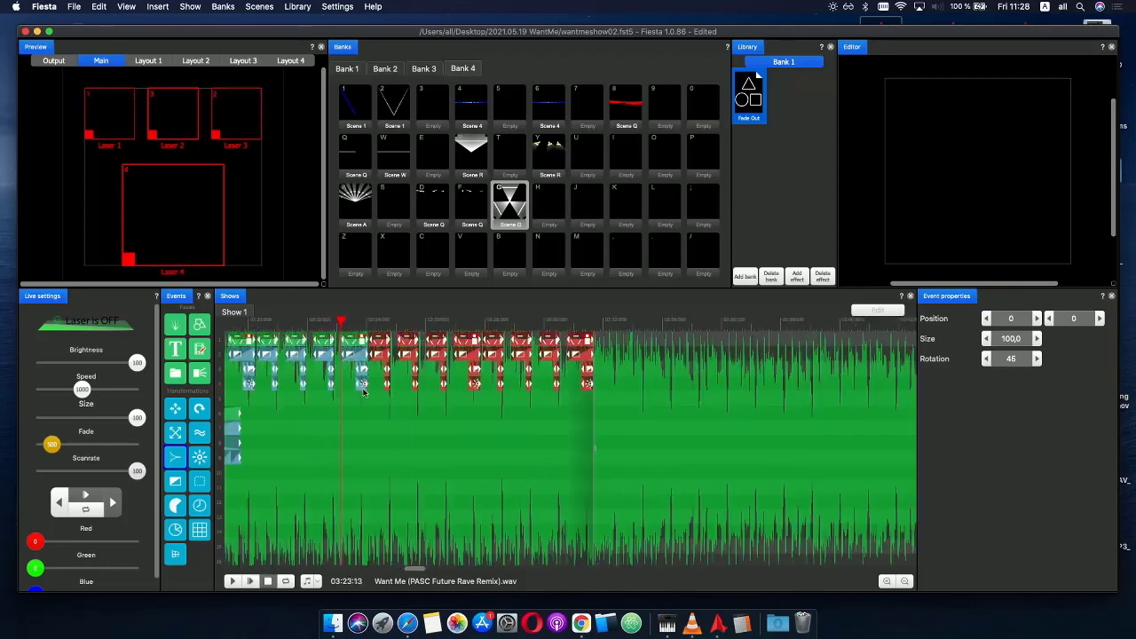
pyautogui.scroll(-2, 362, 353)
pyautogui.press('space')
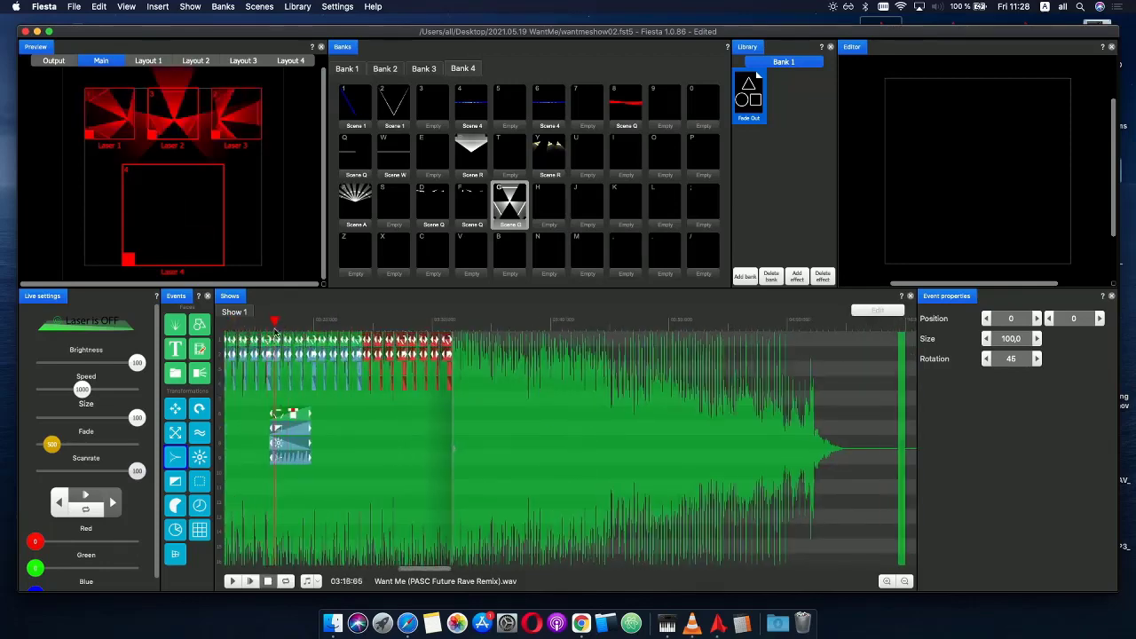
pyautogui.moveTo(226, 324); pyautogui.dragTo(138, 333)
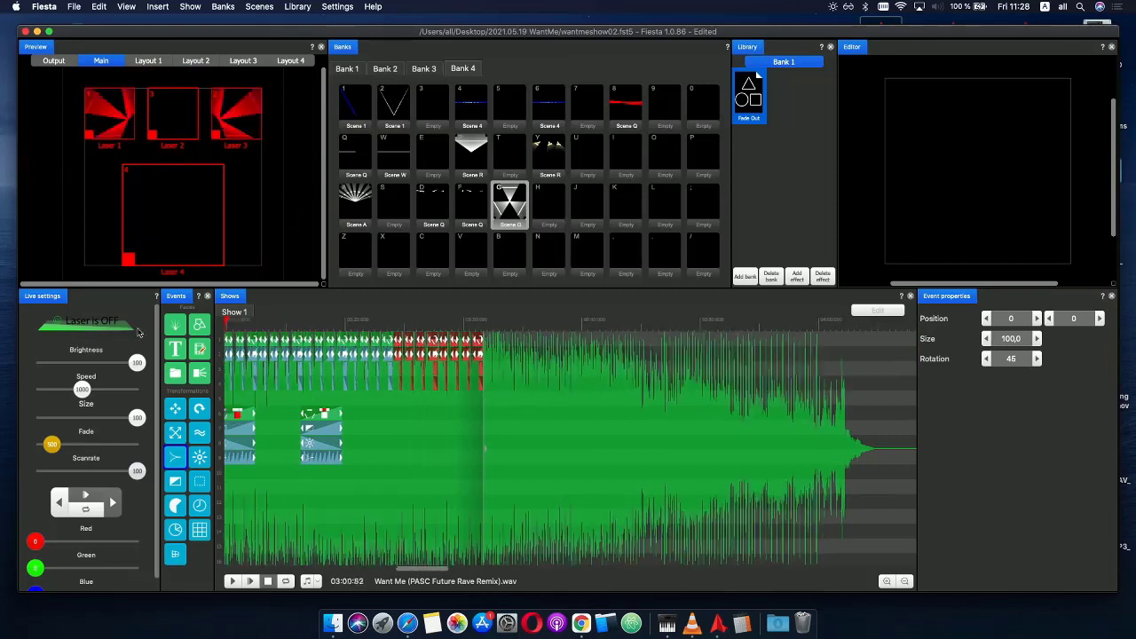
# - Duplicate the Laser 4 scene and its three transformations on tracks 6 to 9, starting at about 3:22.88
pyautogui.click(238, 417)
pyautogui.hotkey('ctrl', 'v')
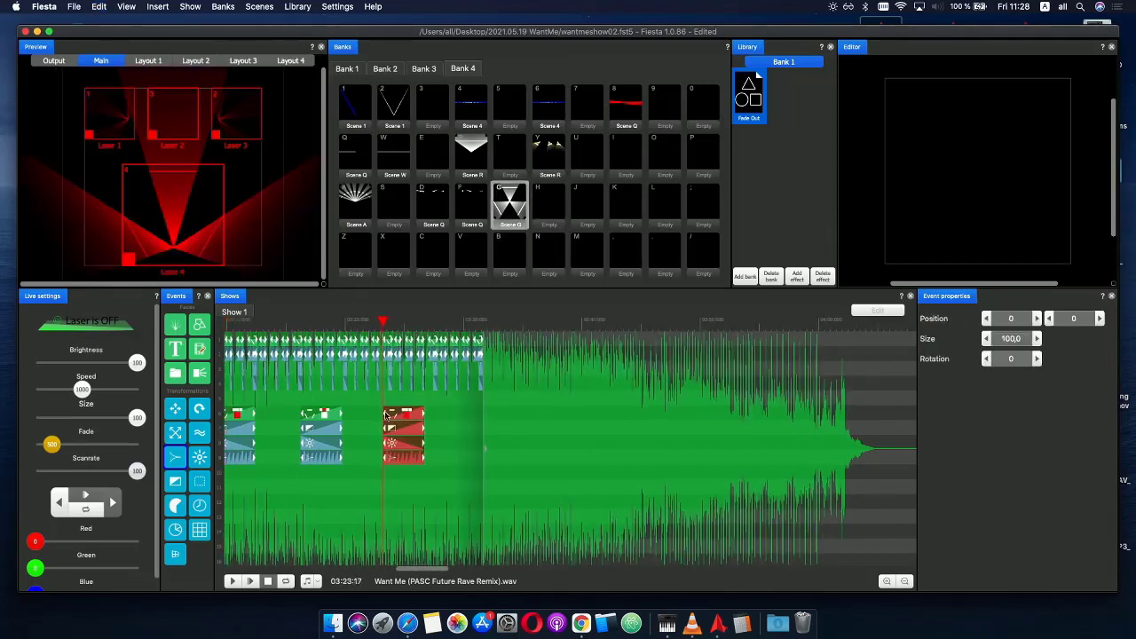
pyautogui.moveTo(388, 414); pyautogui.dragTo(361, 419)
pyautogui.scroll(5, 417, 422)
pyautogui.scroll(-3, 327, 388)
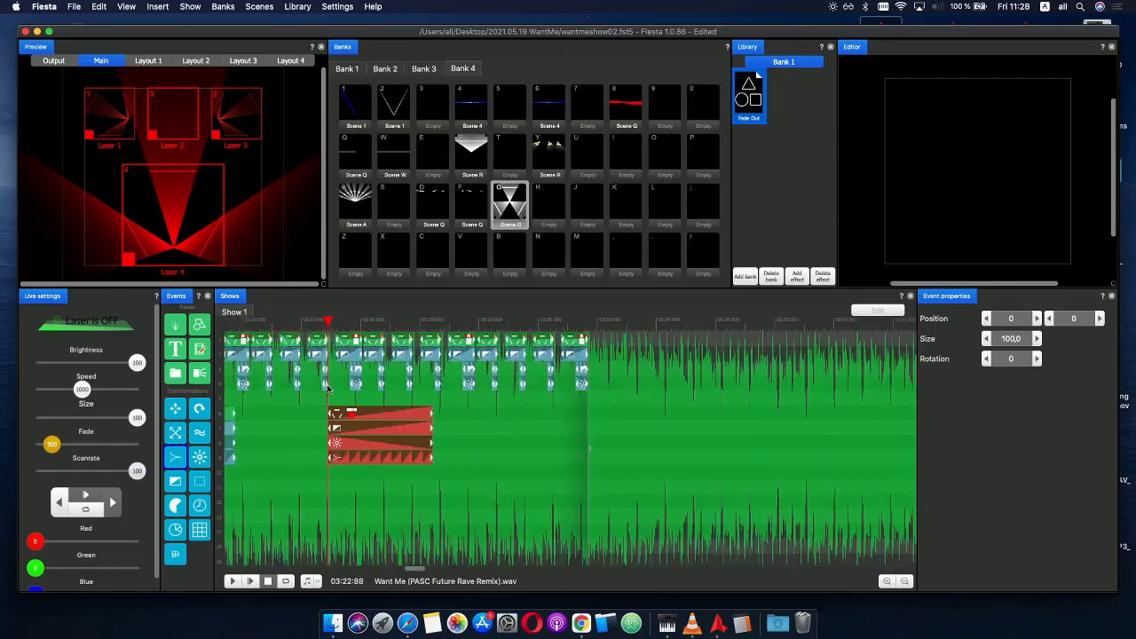
# - Preview the third scene block, and try moving it to start at about 3:24.76
pyautogui.click(285, 321)
pyautogui.click(250, 581)
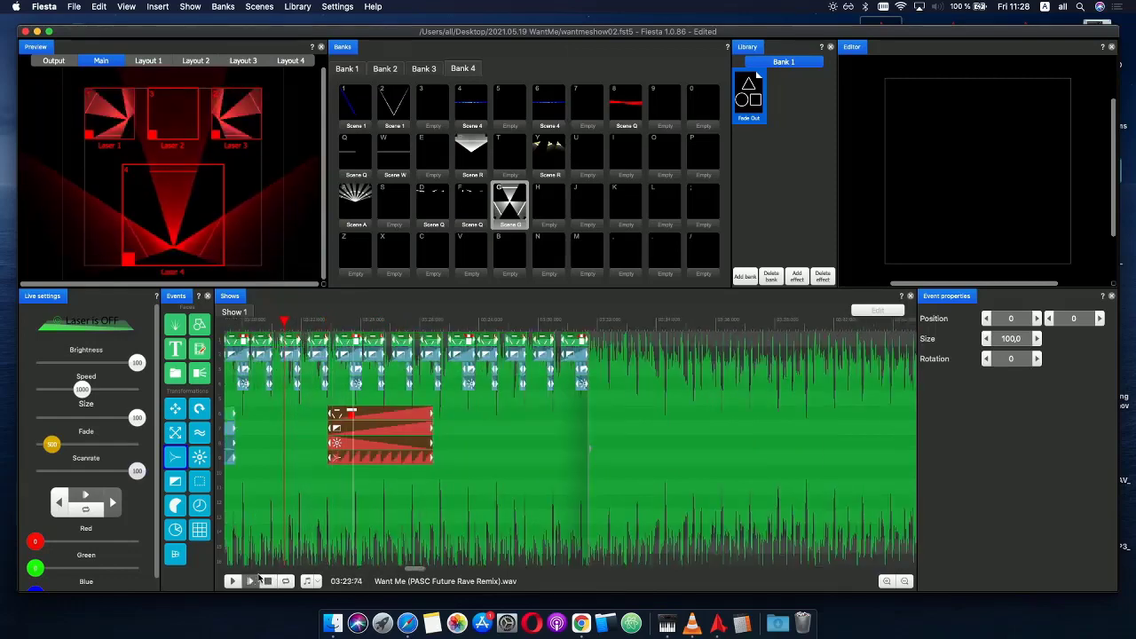
pyautogui.moveTo(362, 438); pyautogui.dragTo(422, 418)
pyautogui.scroll(2, 422, 419)
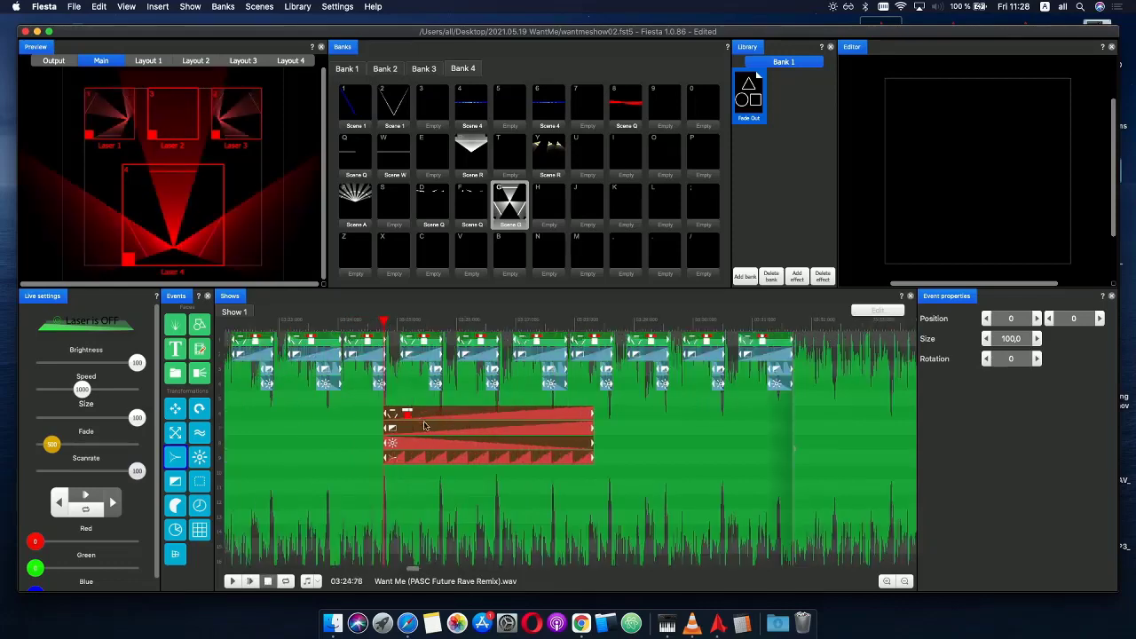
# - Play the sequence from about 3:18.11, and try the third scene block at a start of about 3:23.83
pyautogui.scroll(-5, 426, 430)
pyautogui.click(305, 328)
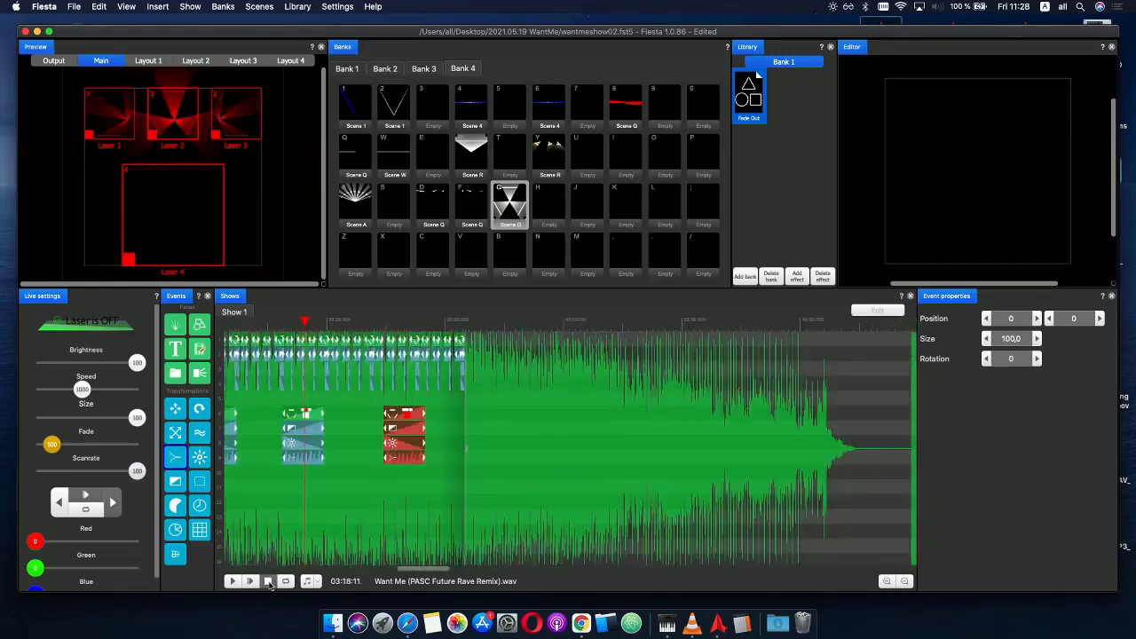
pyautogui.click(251, 584)
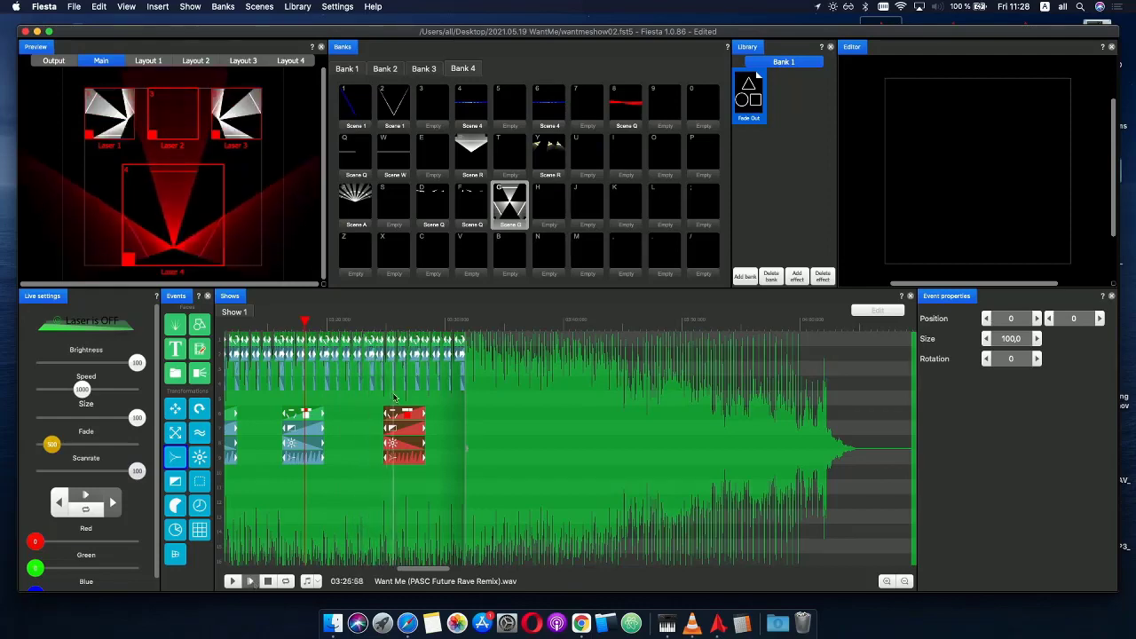
pyautogui.scroll(5, 376, 324)
pyautogui.hscroll(3, 390, 428)
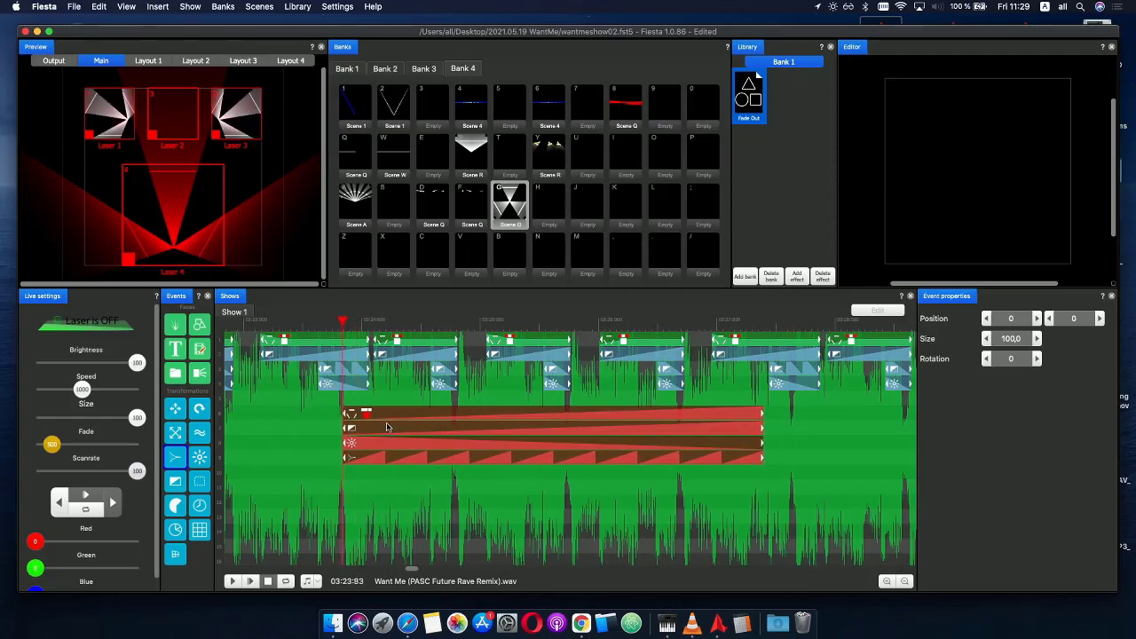
# - Play the sequence from about 3:17.73, and try the third scene block at a start of about 3:24.49
pyautogui.scroll(-5, 418, 457)
pyautogui.scroll(-3, 419, 458)
pyautogui.click(312, 335)
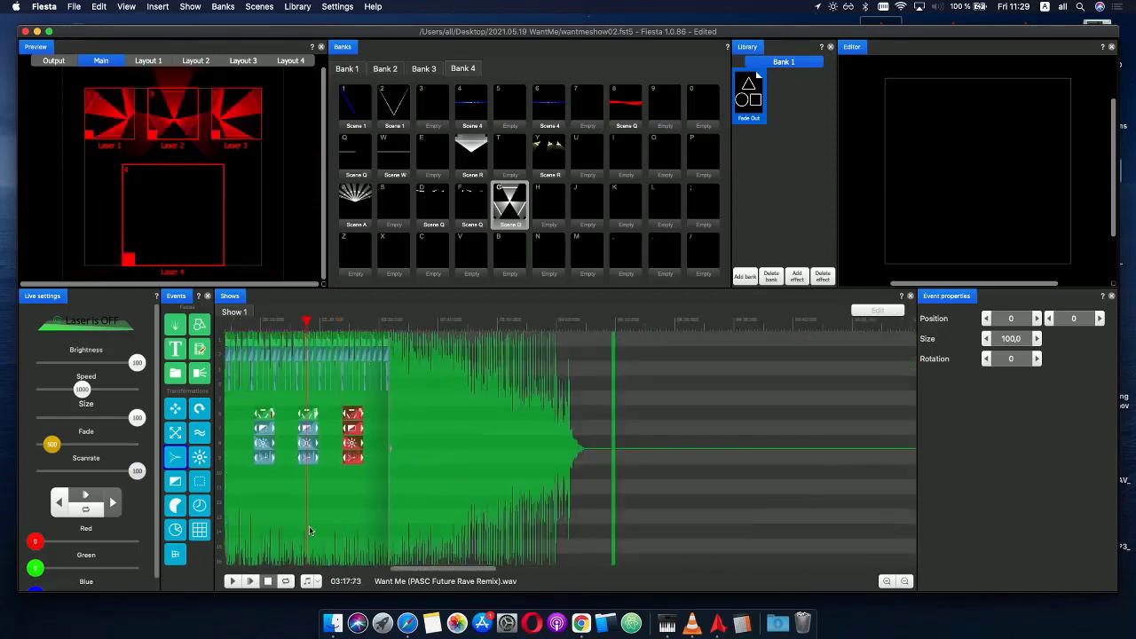
pyautogui.click(260, 580)
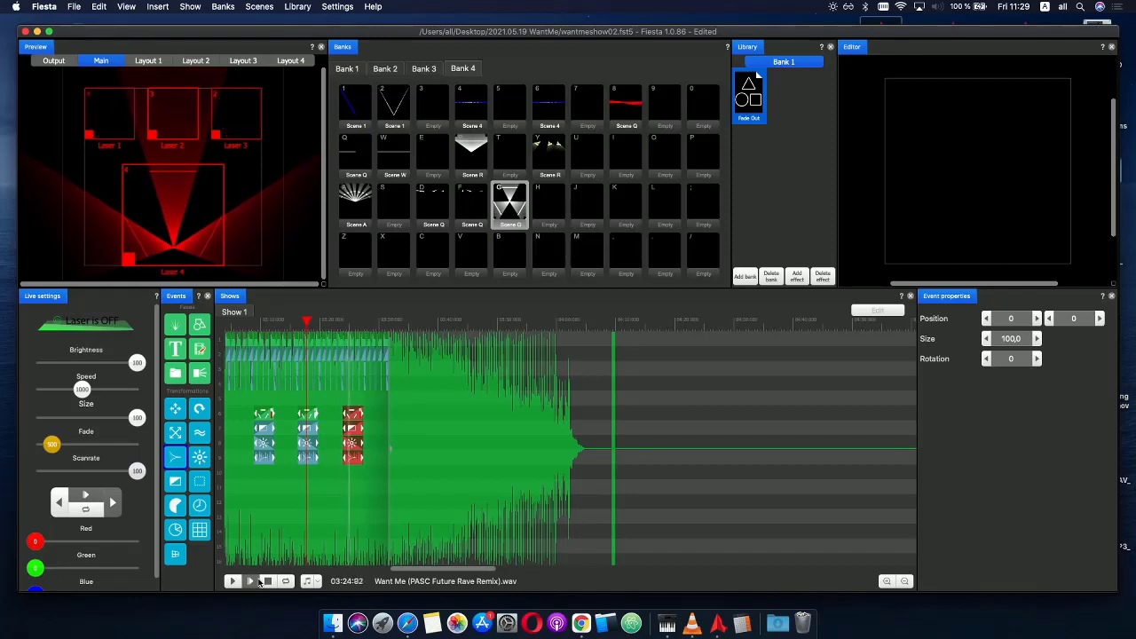
pyautogui.click(353, 323)
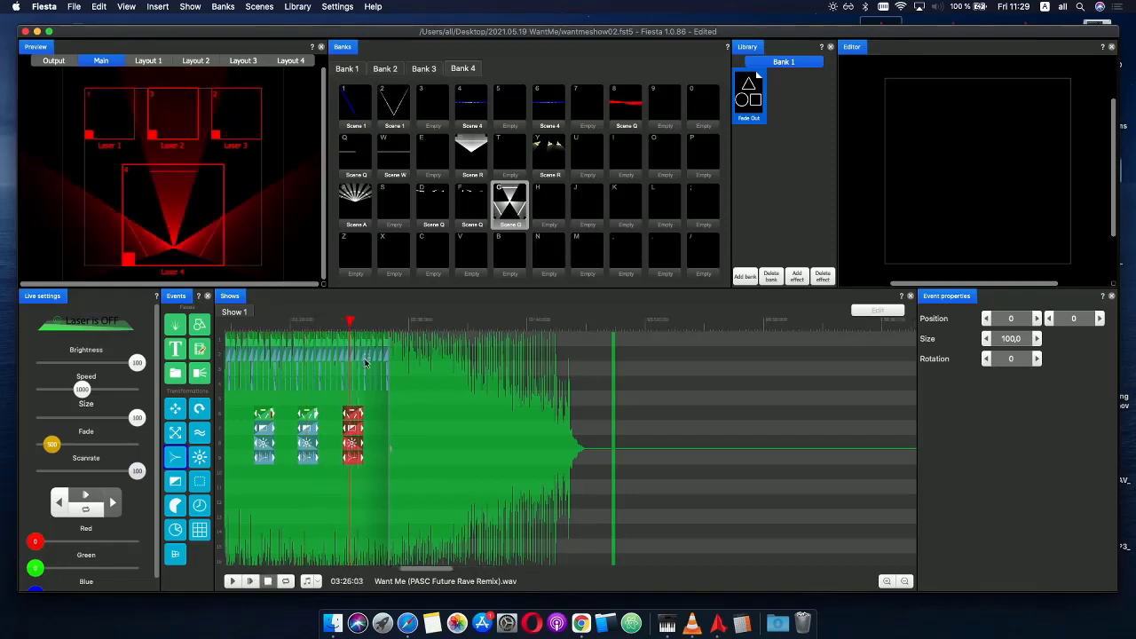
pyautogui.scroll(3, 363, 411)
pyautogui.moveTo(329, 415); pyautogui.dragTo(349, 414)
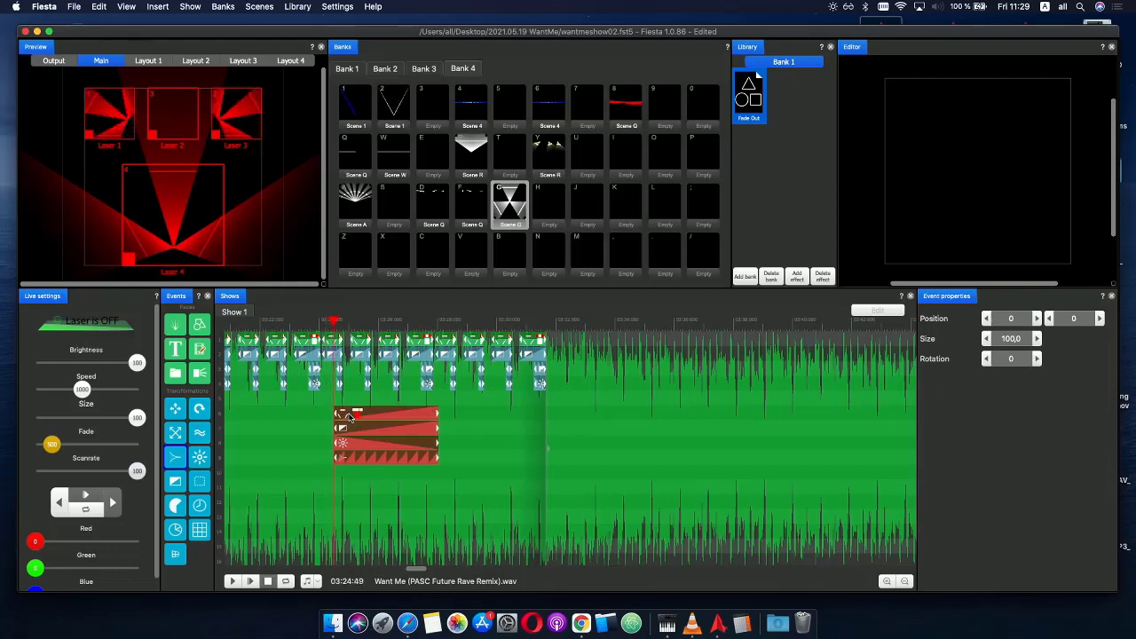
# - Play the sequence from about 3:19.77, and shift the third scene block earlier to start at about 3:24.3
pyautogui.scroll(-3, 351, 413)
pyautogui.click(306, 324)
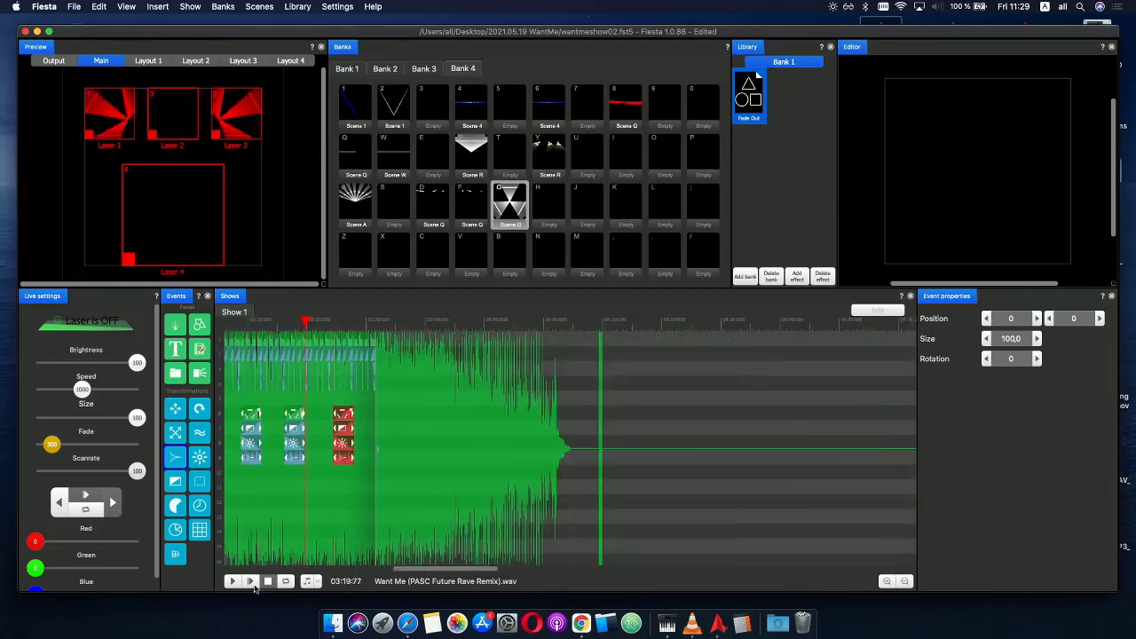
pyautogui.click(249, 582)
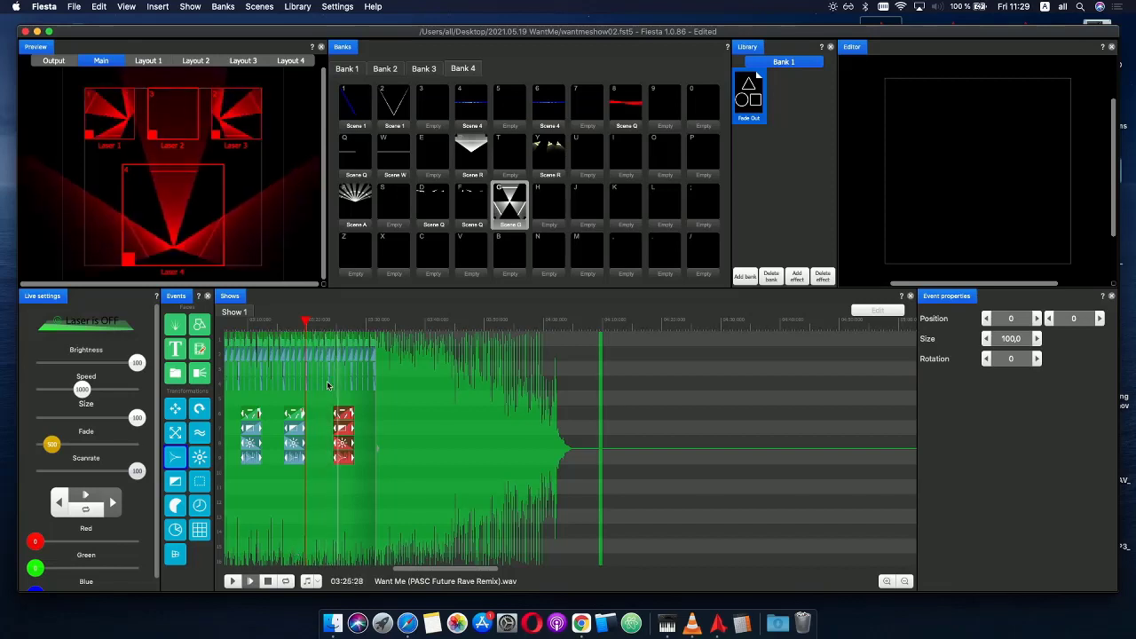
pyautogui.click(338, 322)
pyautogui.scroll(3, 355, 427)
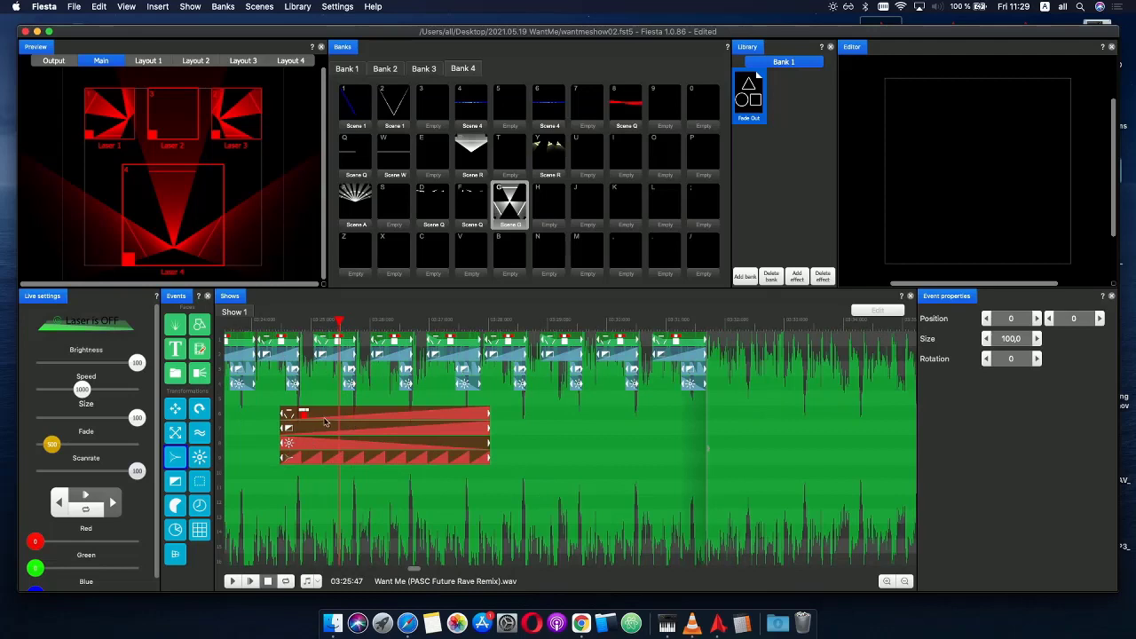
pyautogui.moveTo(324, 422); pyautogui.dragTo(314, 422)
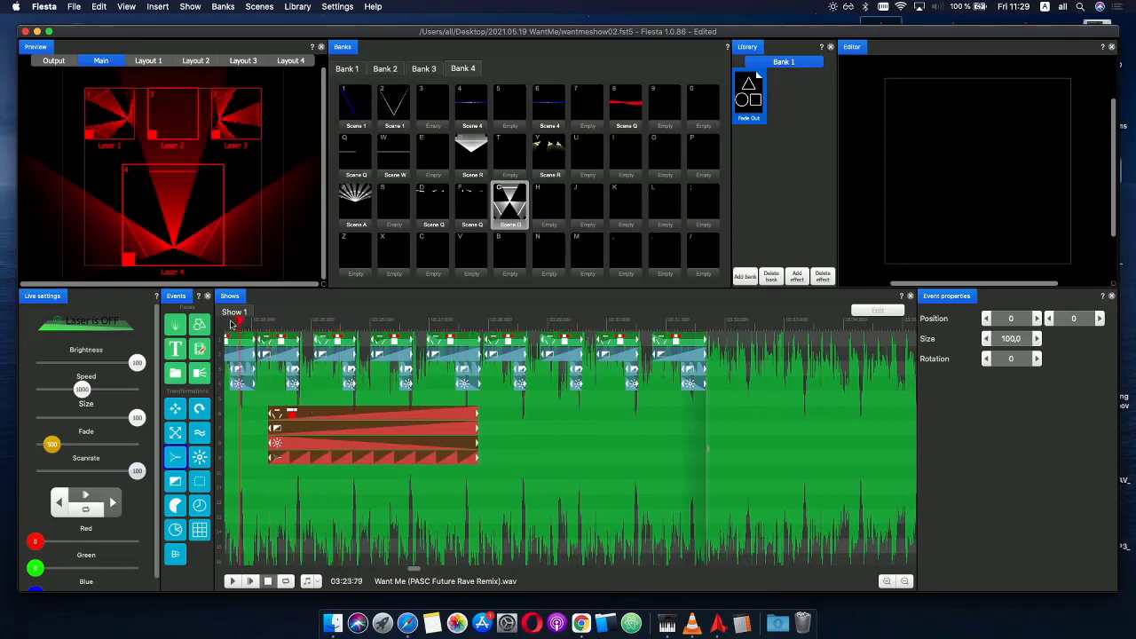
# - Play the sequence through the repositioned third scene block, and scrub back to about 3:21.68 to check its timing
pyautogui.click(231, 324)
pyautogui.click(249, 581)
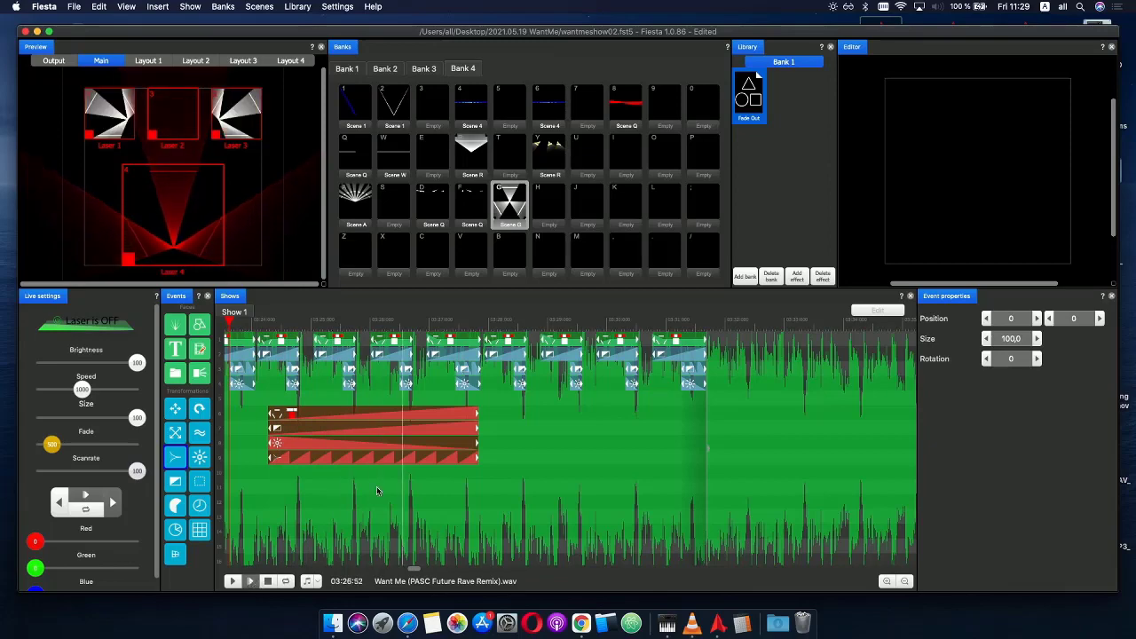
pyautogui.scroll(-2, 376, 487)
pyautogui.scroll(-3, 399, 476)
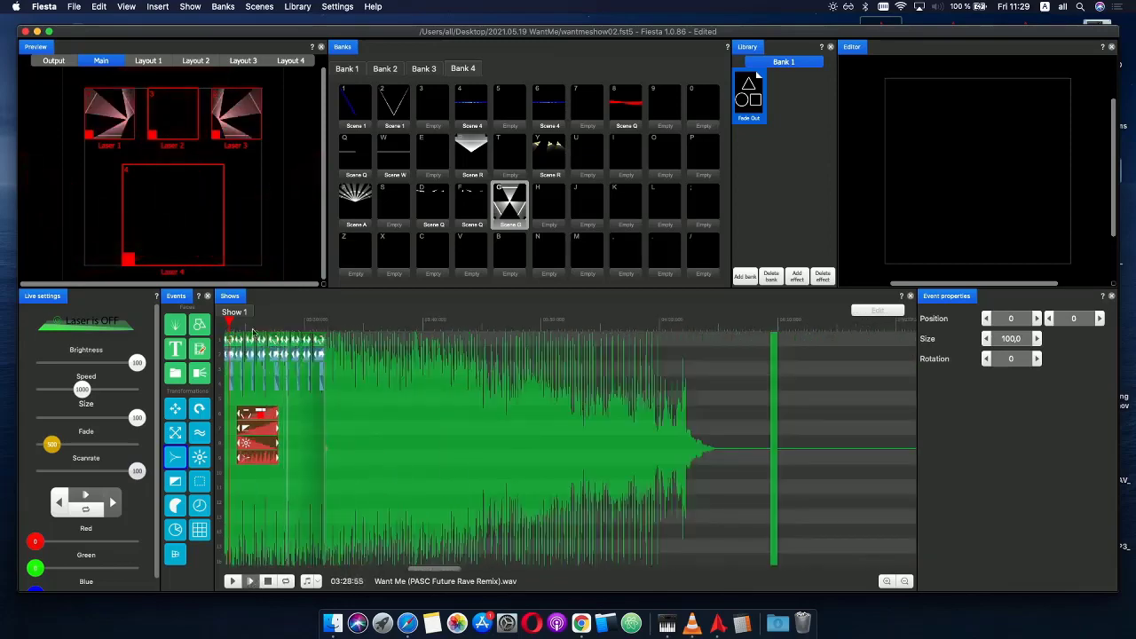
pyautogui.scroll(-3, 237, 323)
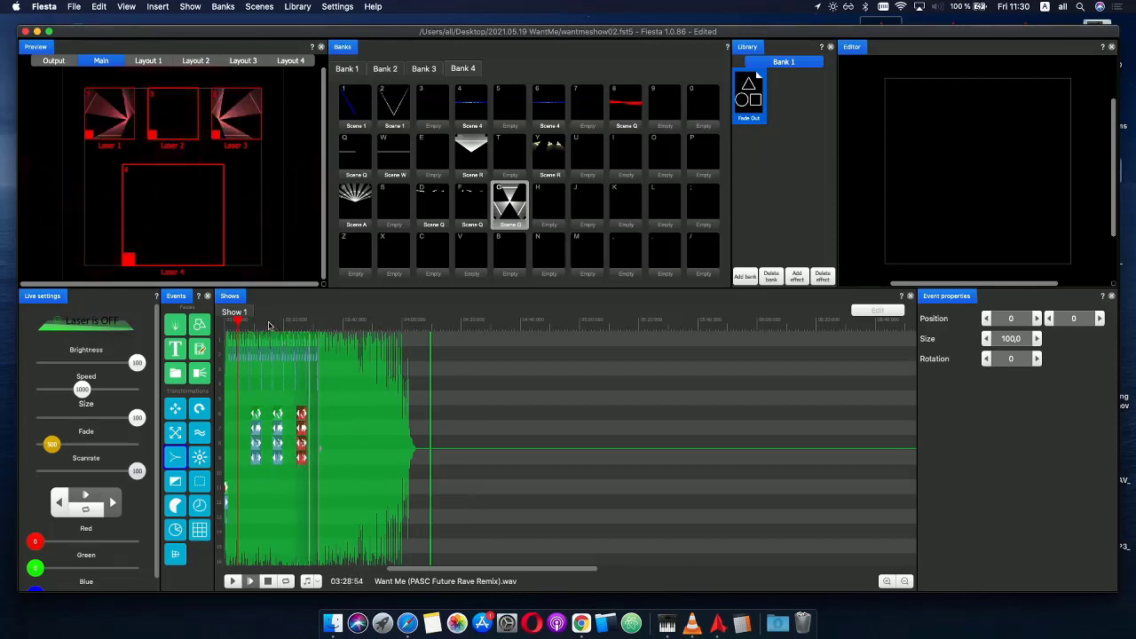
pyautogui.moveTo(277, 321); pyautogui.dragTo(283, 327)
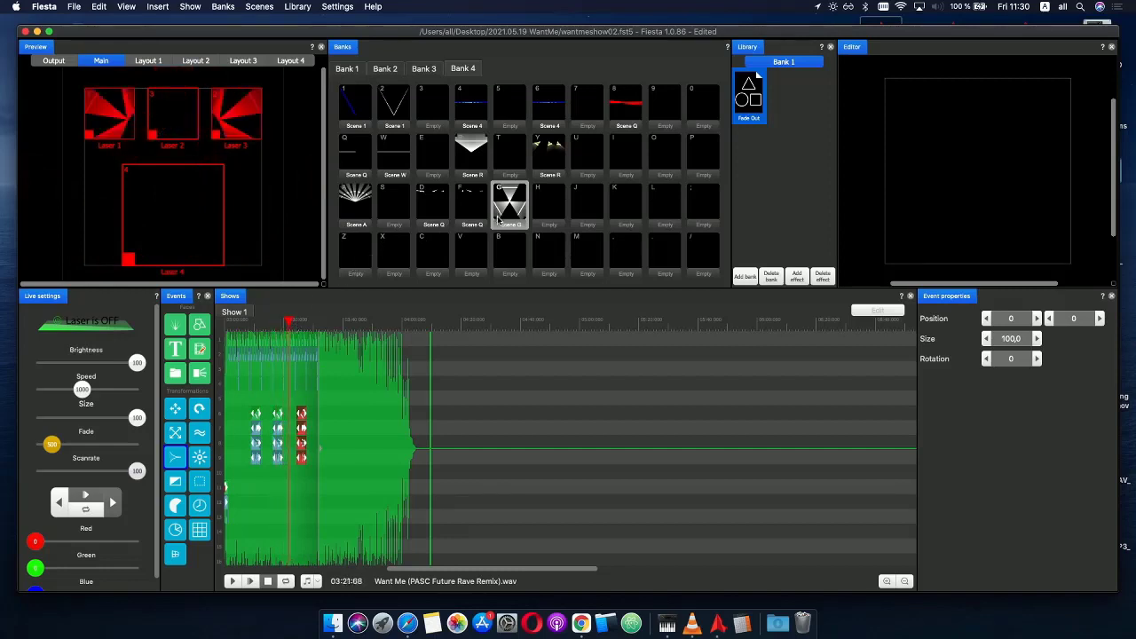
# - Open the empty scene slot Z in Bank 4 for editing
pyautogui.click(361, 246)
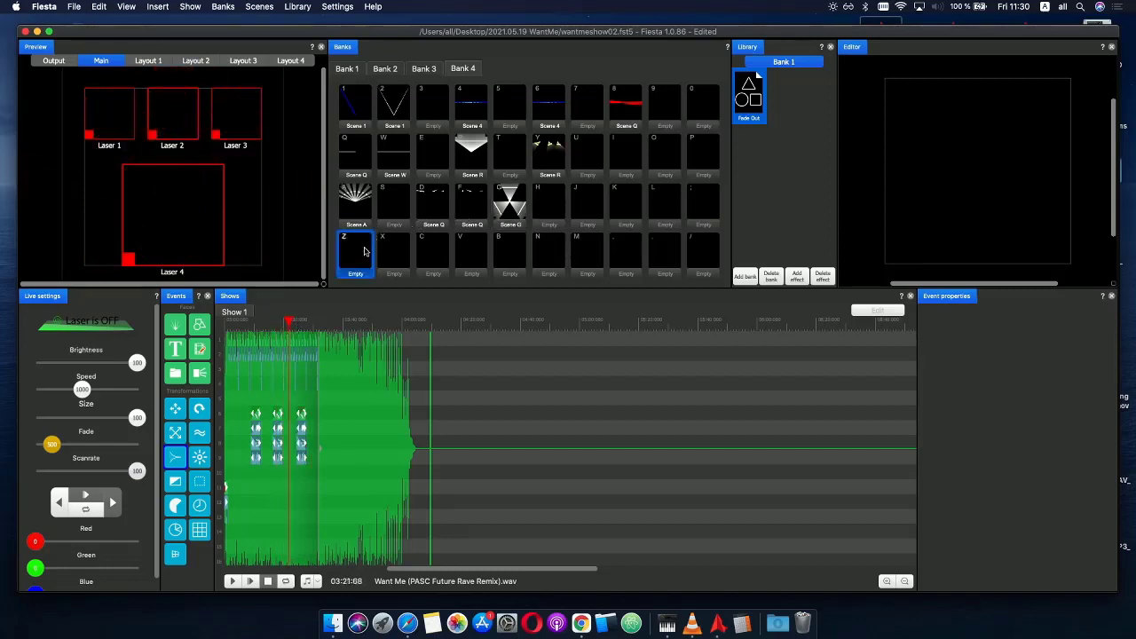
pyautogui.doubleClick(363, 253)
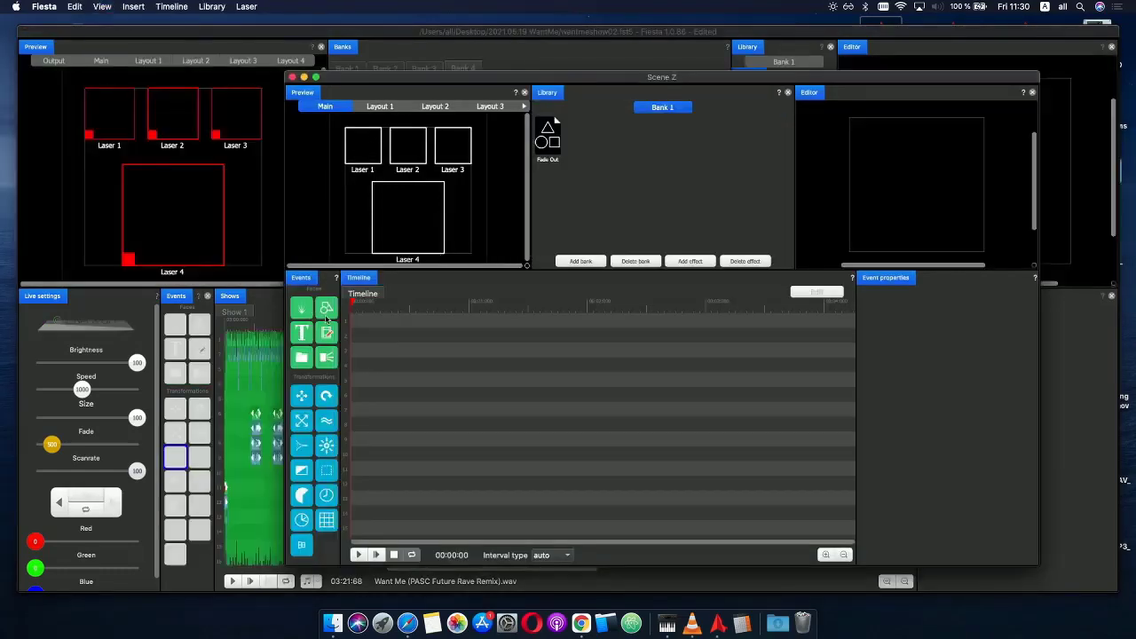
# - Add a custom drawing event at the start of the first track and draw an open five-point zigzag line with two peaks in it
pyautogui.moveTo(340, 351); pyautogui.dragTo(382, 321)
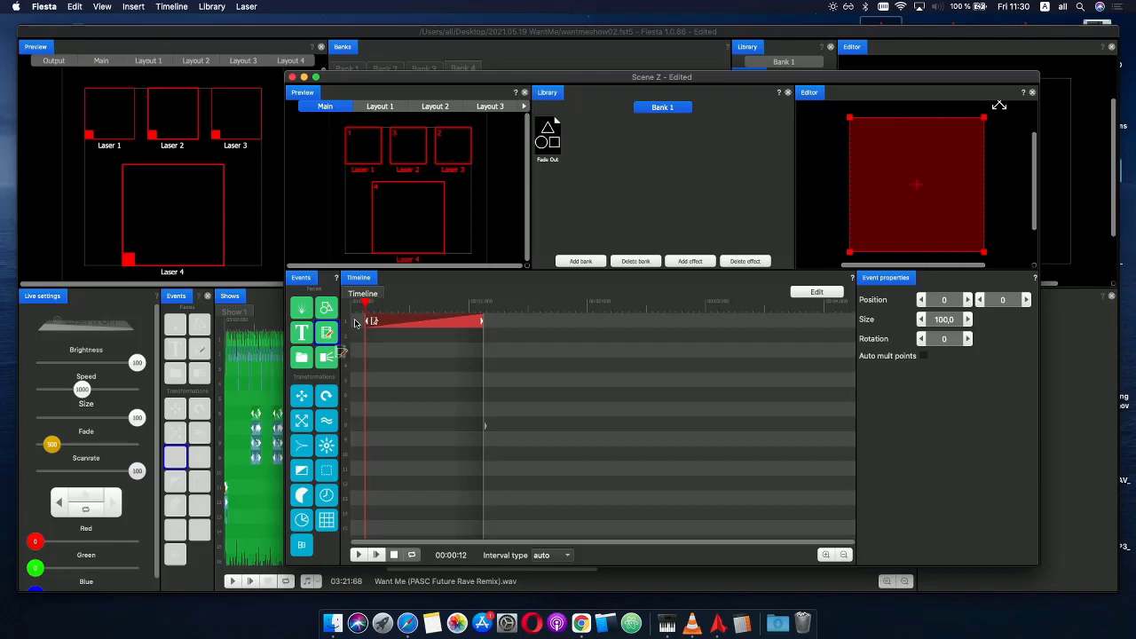
pyautogui.doubleClick(419, 328)
pyautogui.click(474, 294)
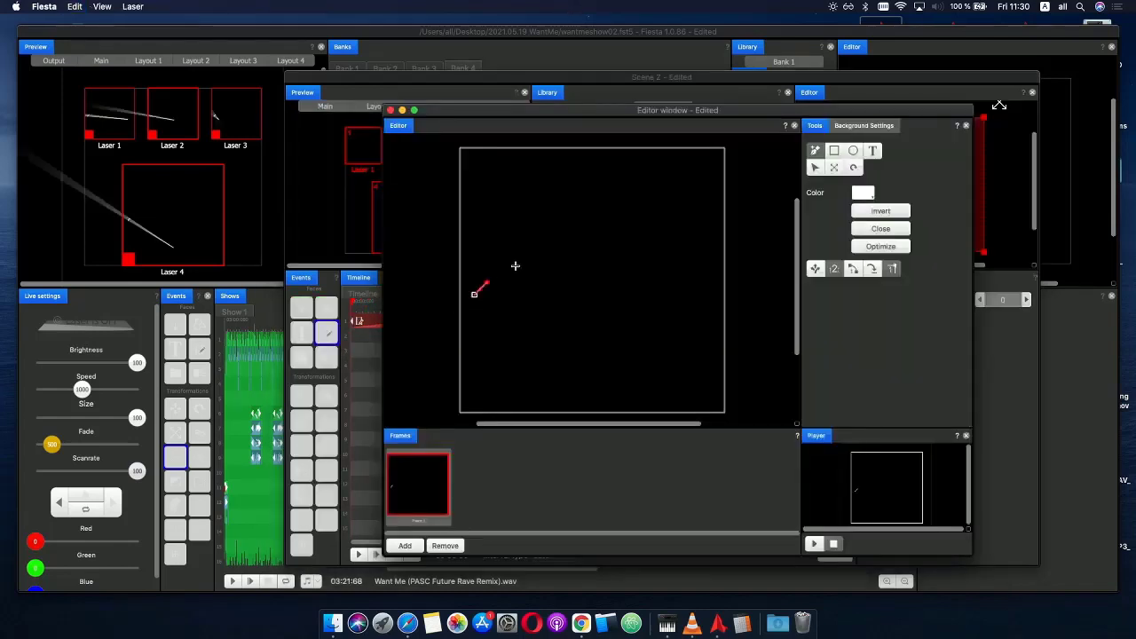
pyautogui.click(544, 256)
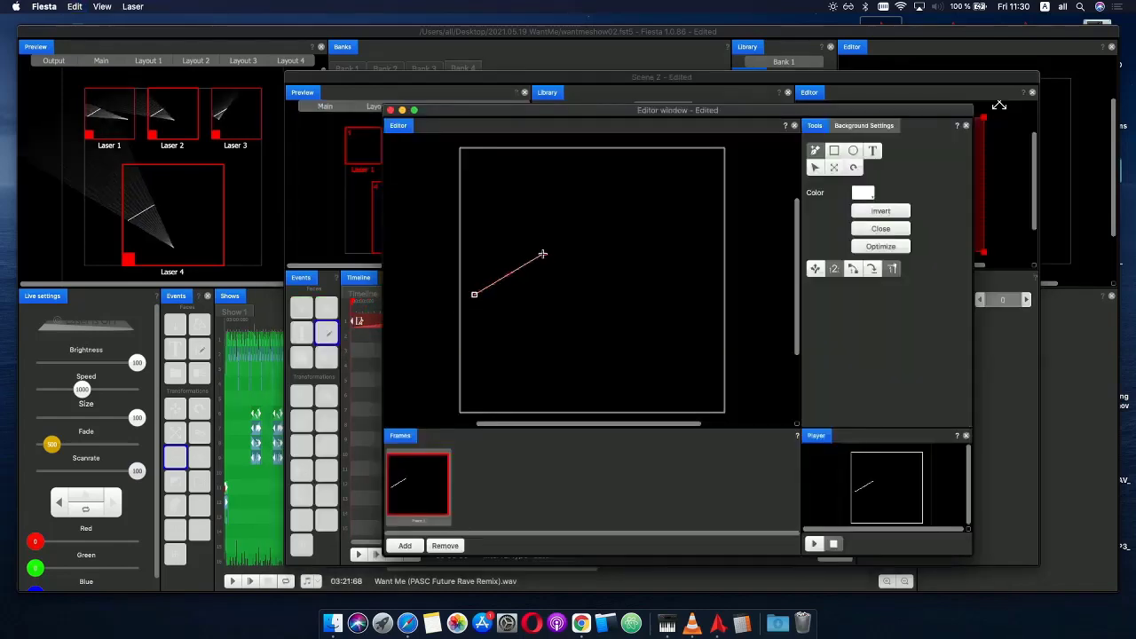
pyautogui.click(608, 286)
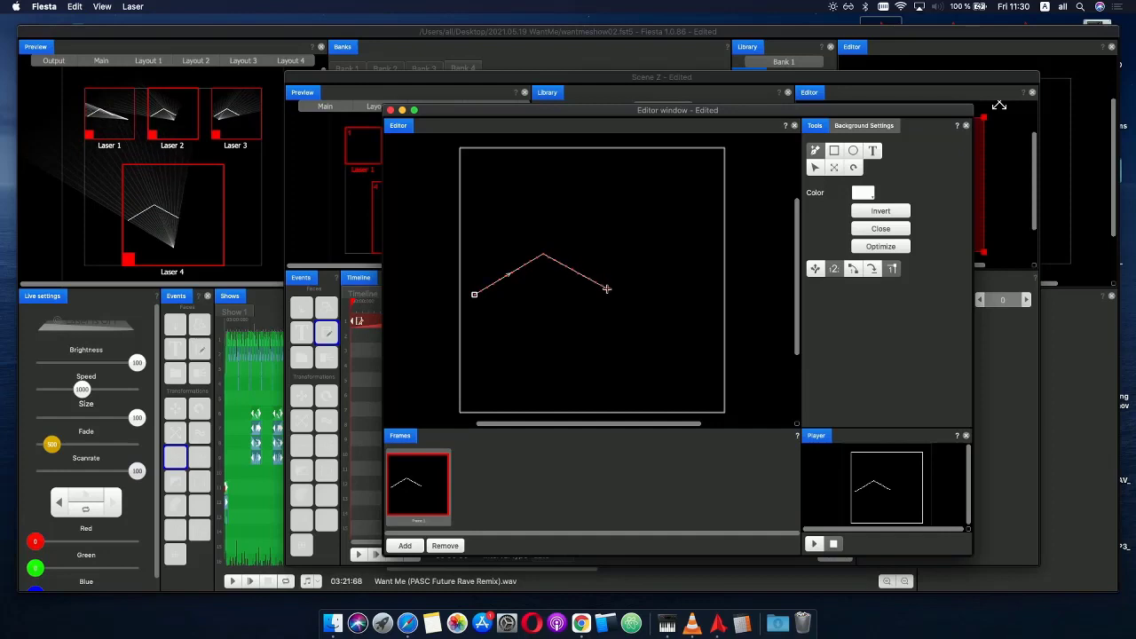
pyautogui.click(654, 257)
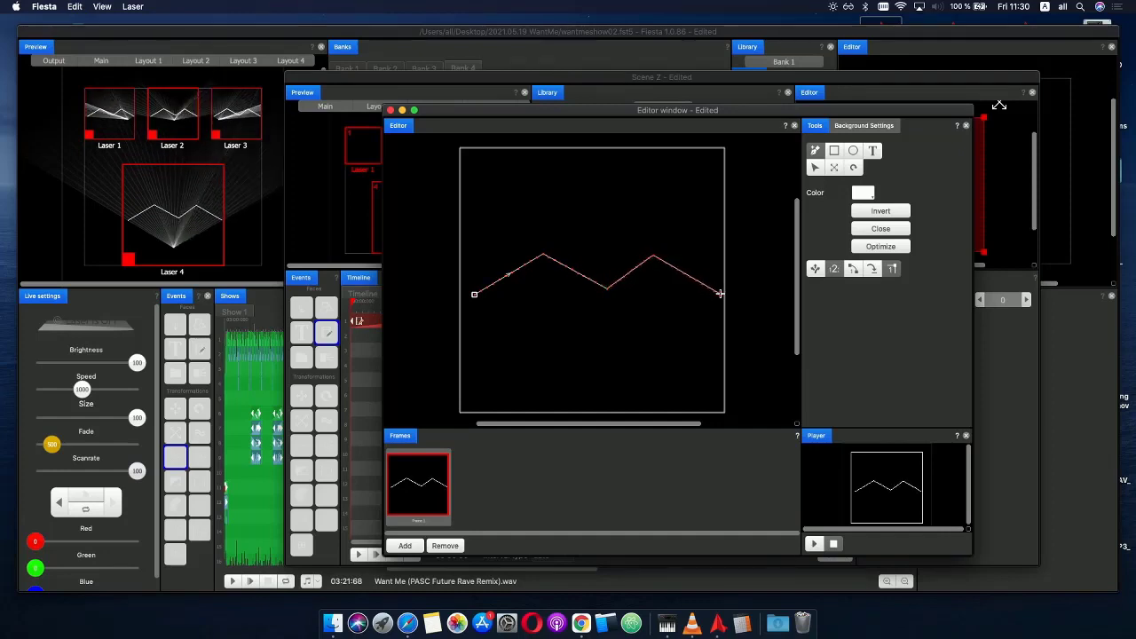
pyautogui.press('Escape')
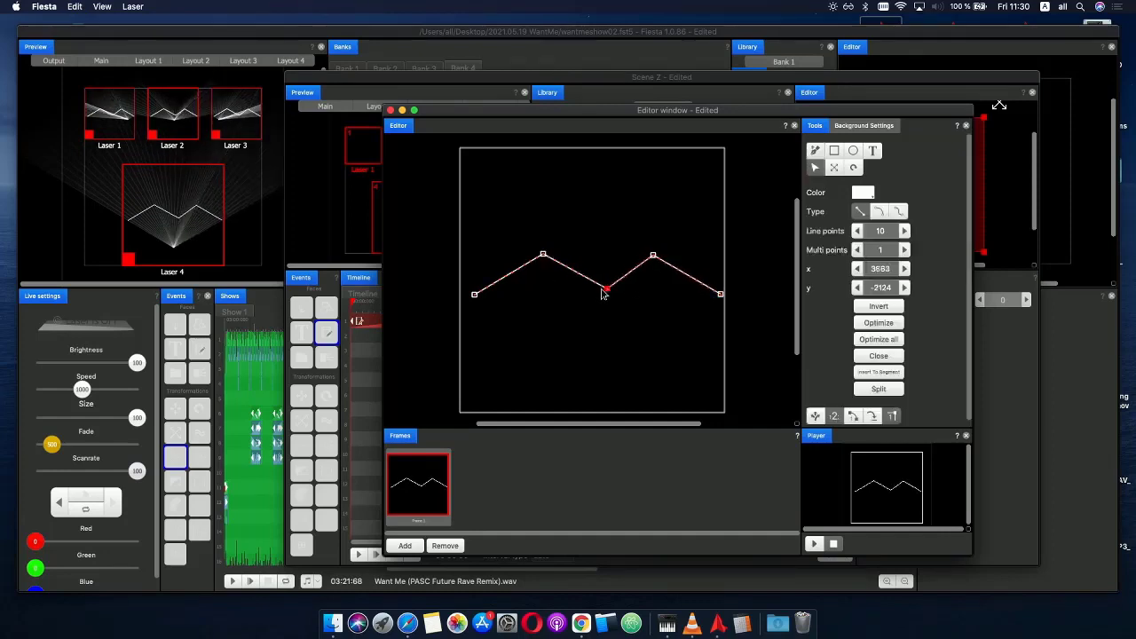
# - Raise the zigzag's middle point, convert all points to smooth curves, and adjust the end handles and second peak into a rounded double wave
pyautogui.moveTo(602, 290); pyautogui.dragTo(602, 284)
pyautogui.moveTo(469, 228); pyautogui.dragTo(815, 355)
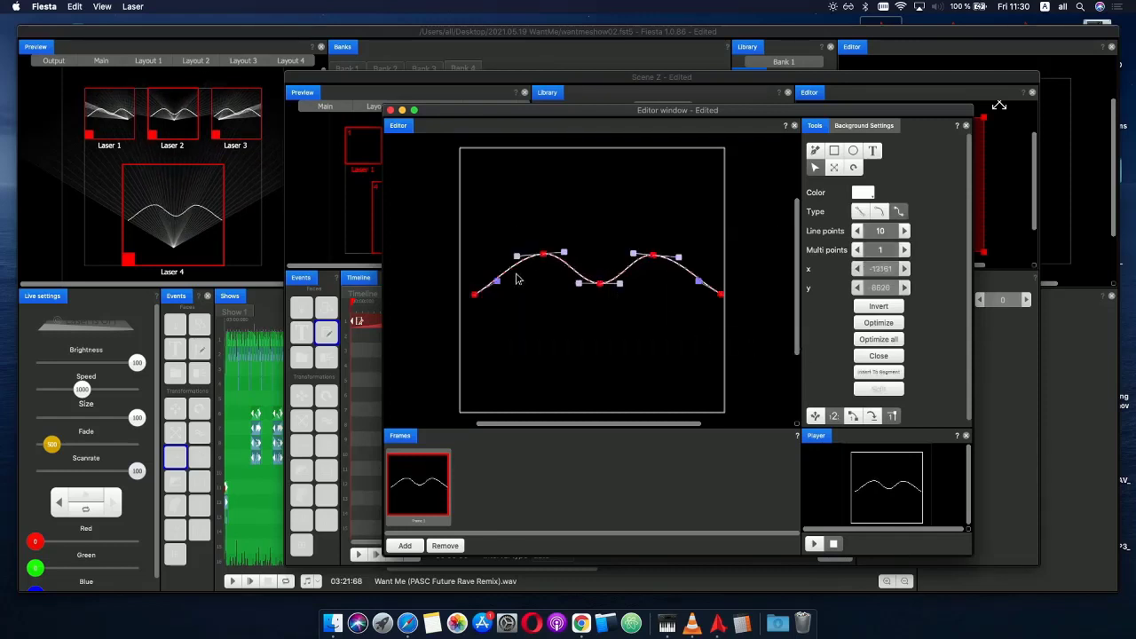
pyautogui.moveTo(497, 283); pyautogui.dragTo(485, 277)
pyautogui.click(604, 291)
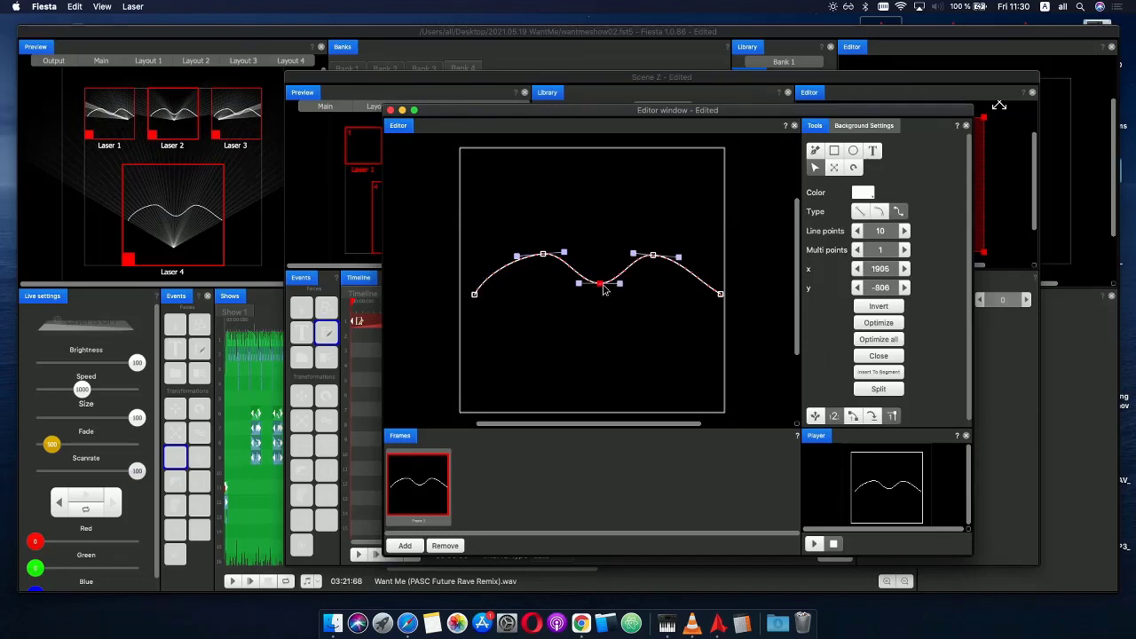
pyautogui.click(718, 296)
pyautogui.moveTo(701, 281); pyautogui.dragTo(710, 274)
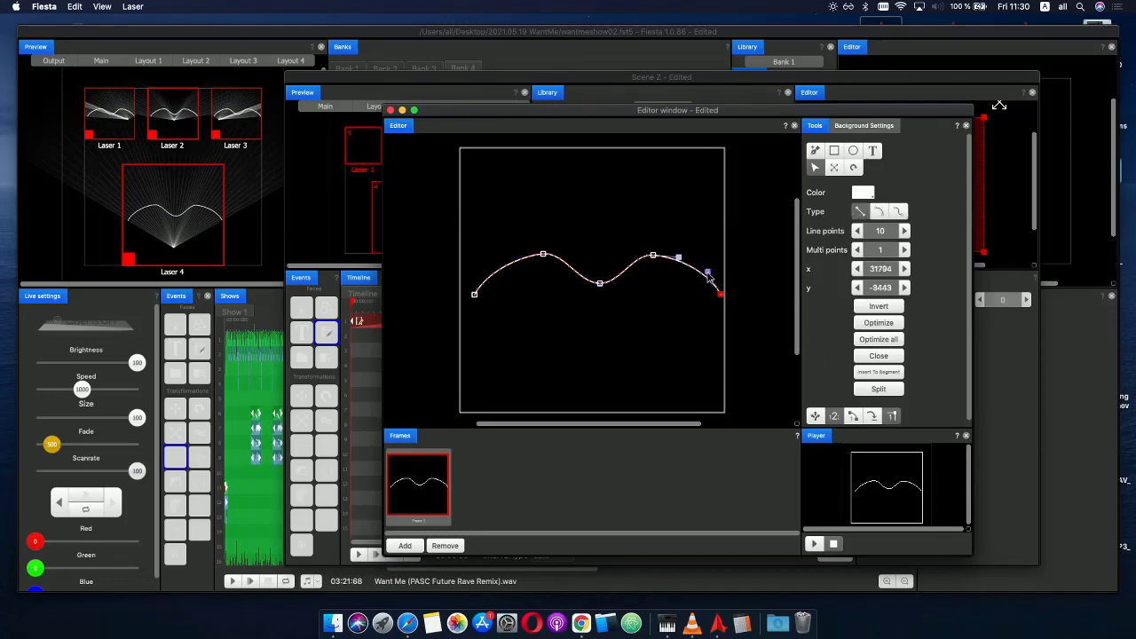
pyautogui.click(653, 257)
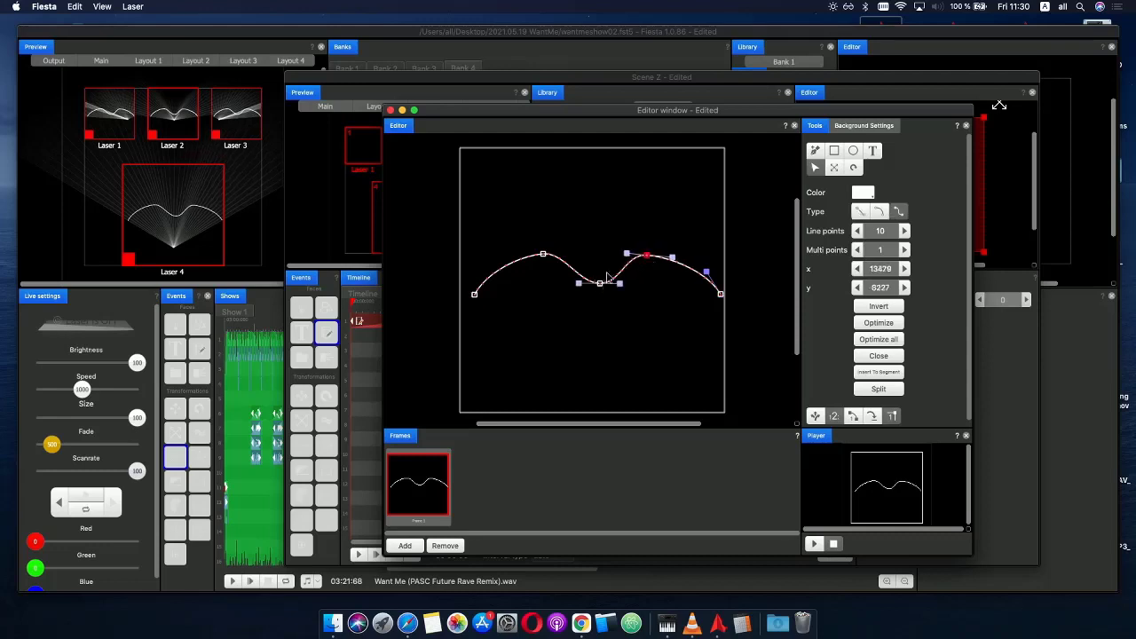
# - Set the line points of the entire wave curve to 67 and close the drawing editor
pyautogui.moveTo(469, 240); pyautogui.dragTo(748, 357)
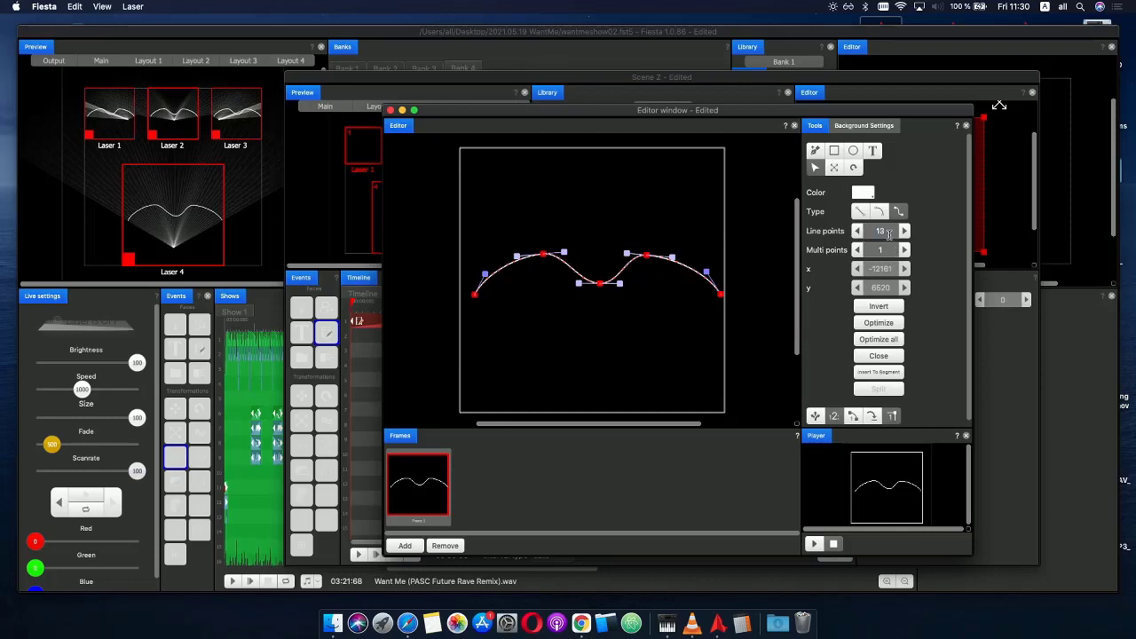
pyautogui.write('44')
pyautogui.press('Return')
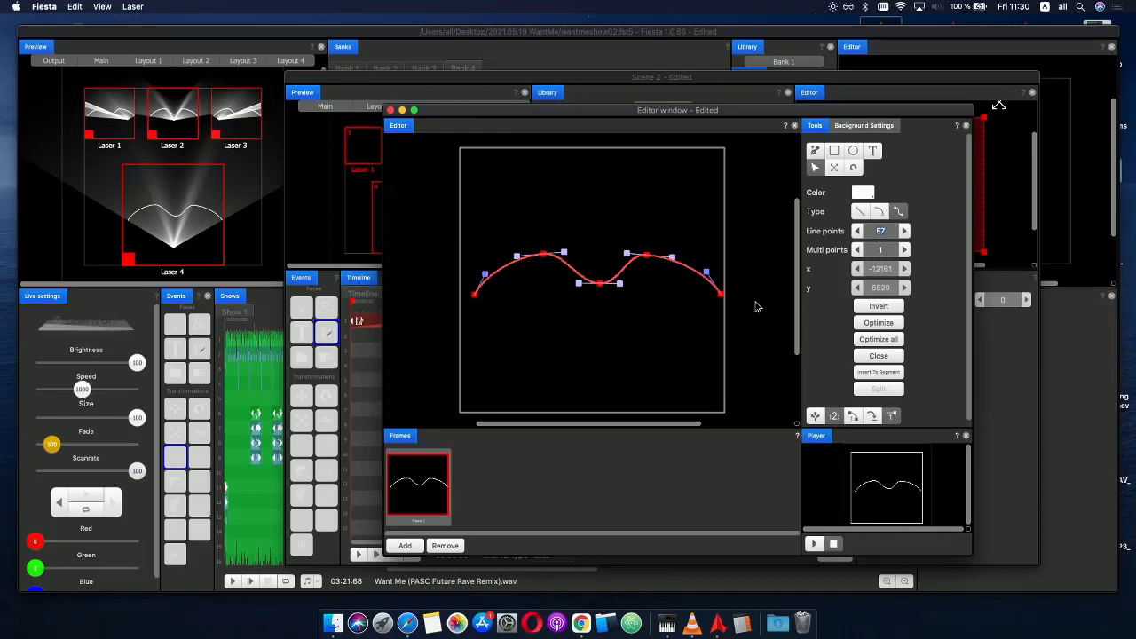
pyautogui.click(389, 110)
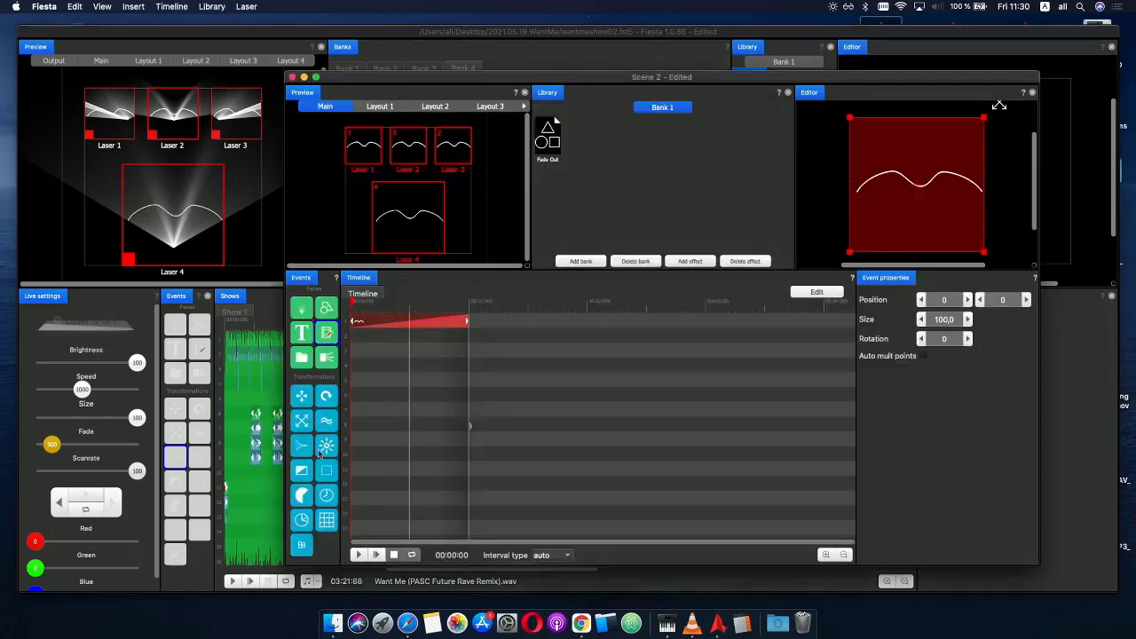
# - Add a colour gradient event on the second track with a black stop at position 6 and a red stop at 21
pyautogui.click(302, 473)
pyautogui.click(406, 317)
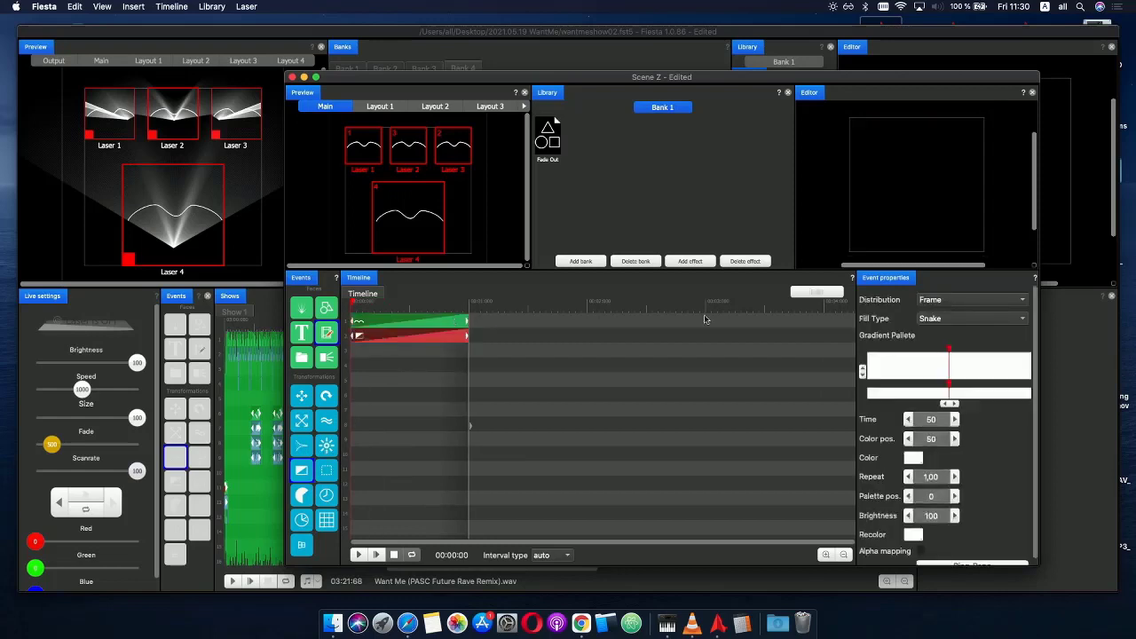
pyautogui.click(887, 396)
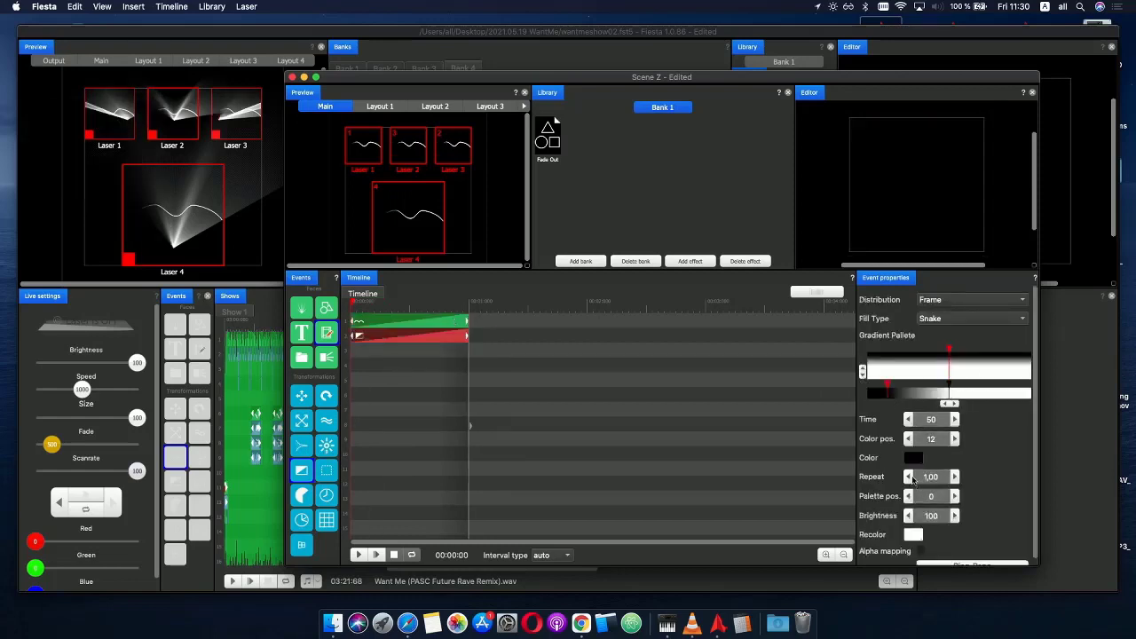
pyautogui.moveTo(897, 396); pyautogui.dragTo(903, 396)
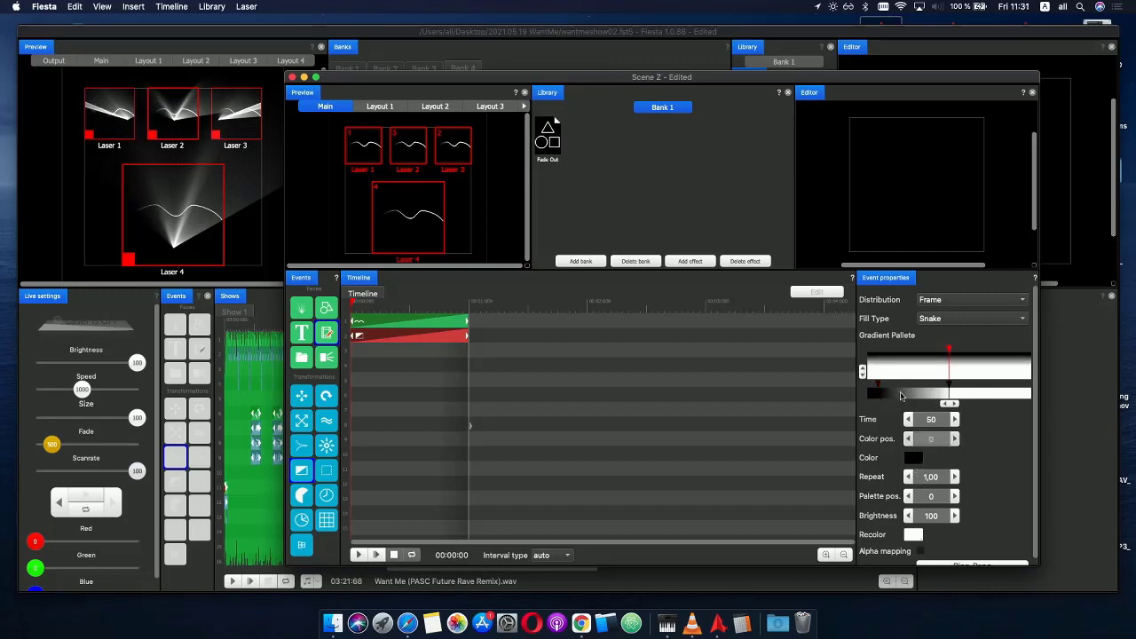
pyautogui.click(915, 458)
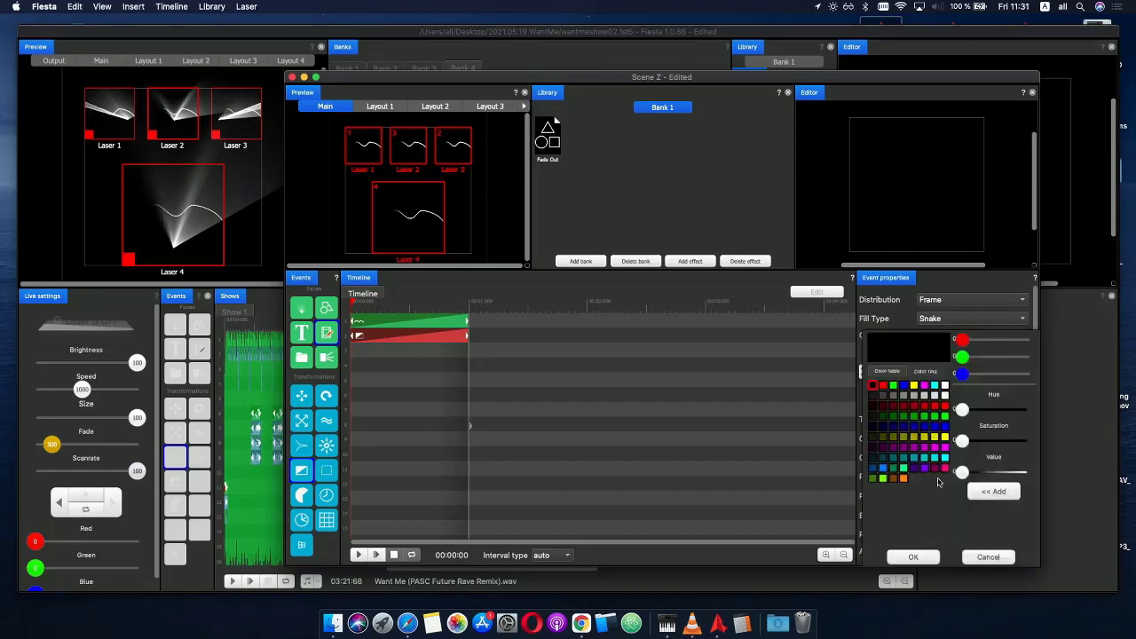
pyautogui.click(873, 386)
pyautogui.press('Return')
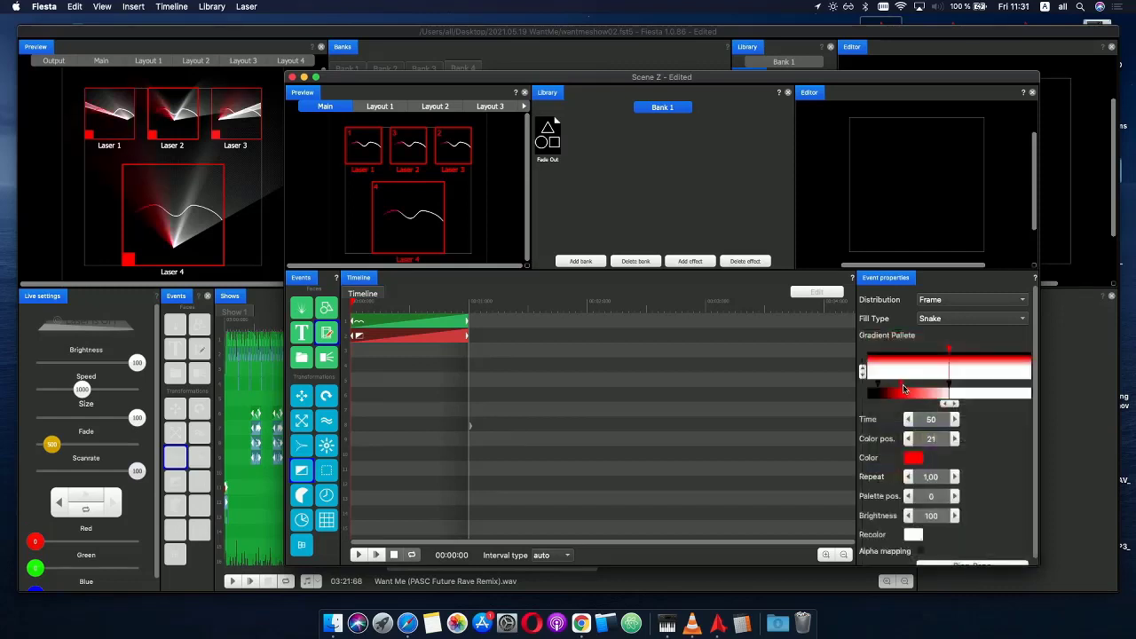
# - Complete the gradient's second half with a red stop past the white centre and a black stop at position 100
pyautogui.click(1000, 396)
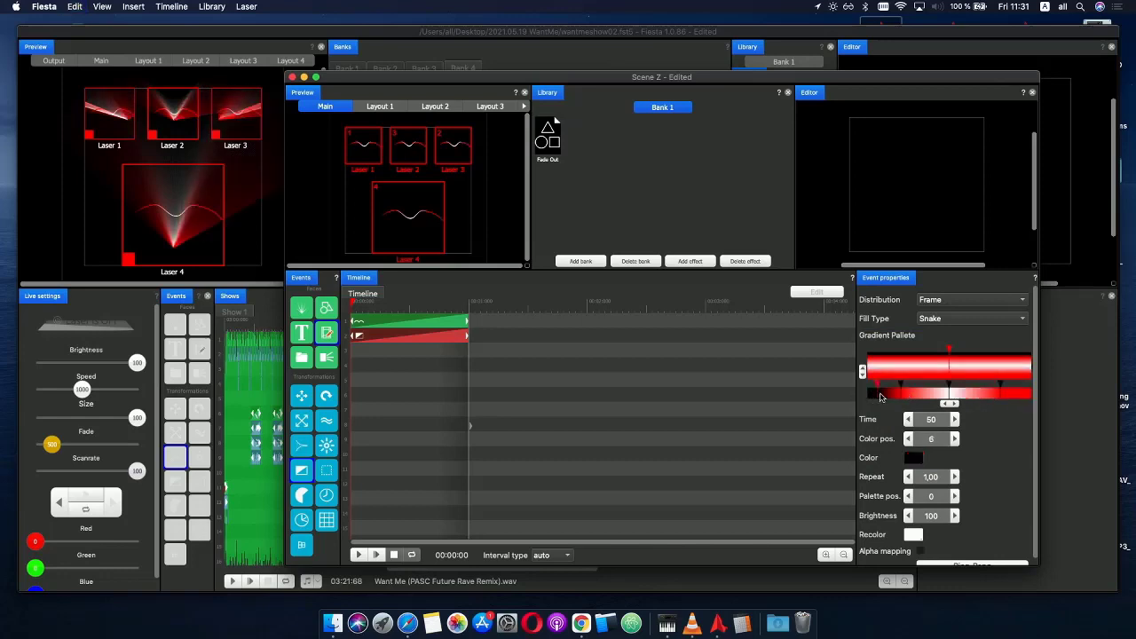
pyautogui.moveTo(1010, 395); pyautogui.dragTo(1063, 396)
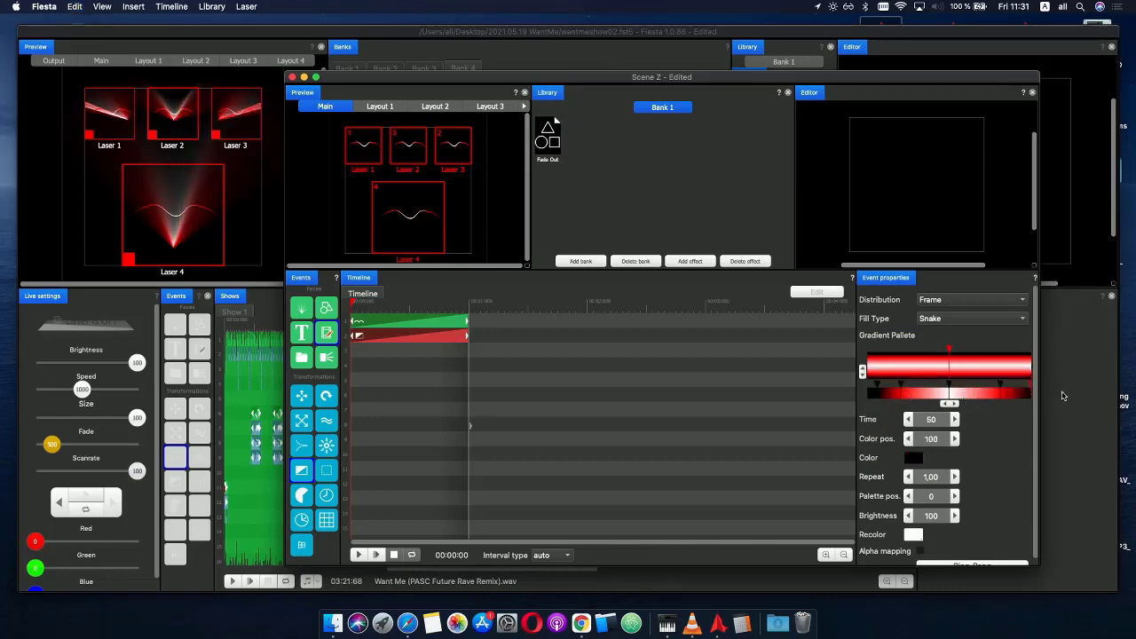
pyautogui.click(879, 397)
# - Add a wave transformation event on the third track, raise its amplitude, and scrub through the scene to check the motion
pyautogui.moveTo(333, 426); pyautogui.dragTo(375, 342)
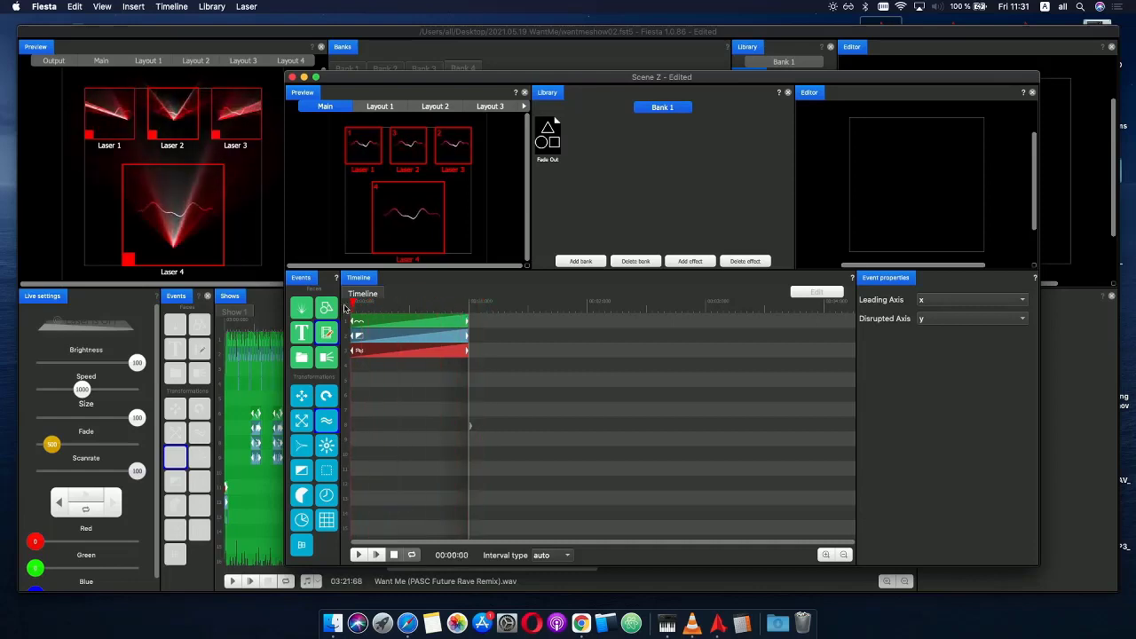
pyautogui.click(396, 352)
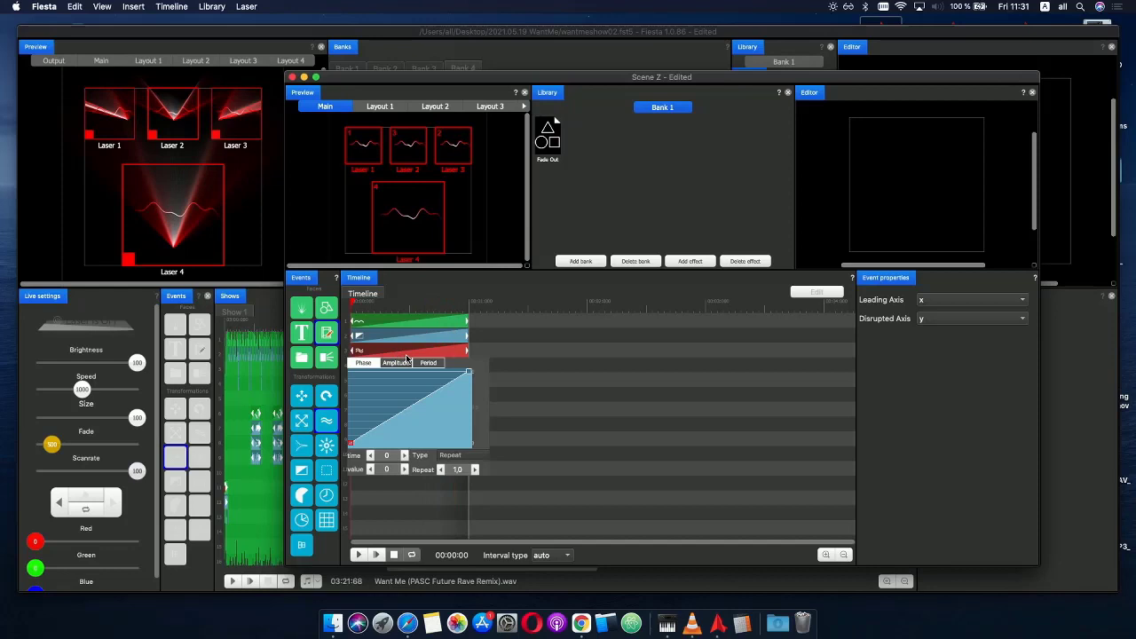
pyautogui.click(398, 365)
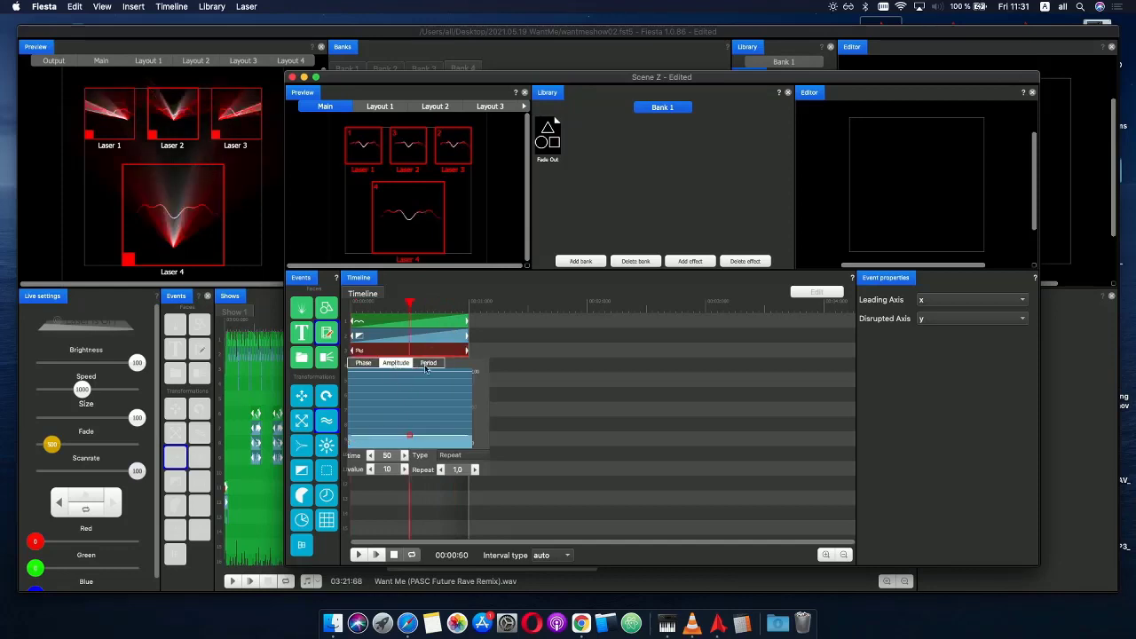
pyautogui.moveTo(409, 435); pyautogui.dragTo(418, 405)
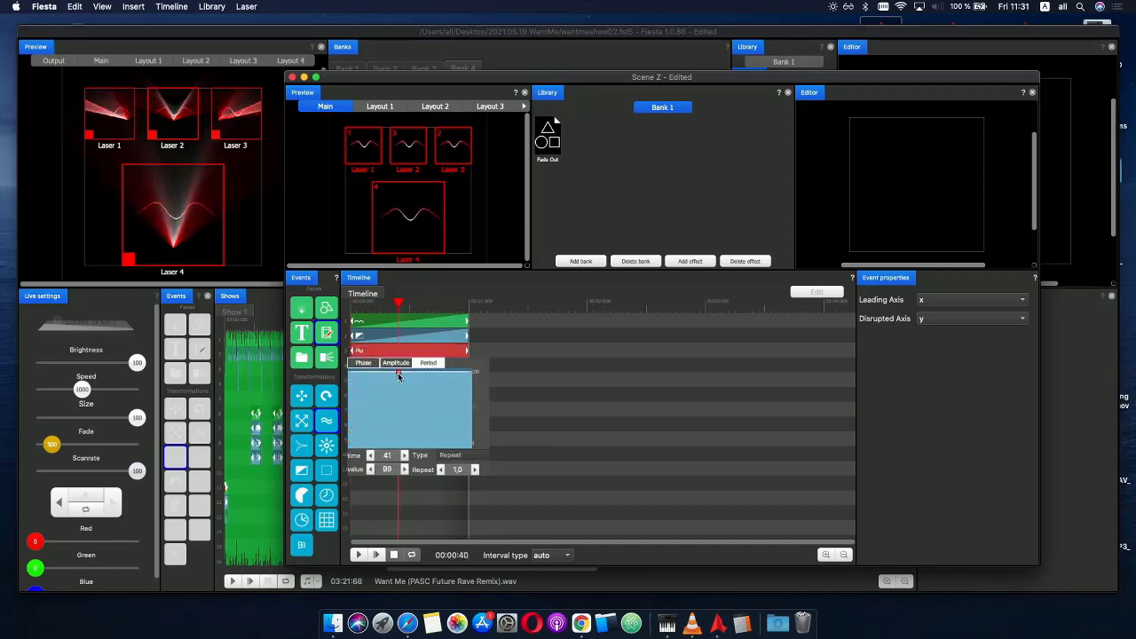
pyautogui.click(345, 306)
pyautogui.moveTo(345, 306); pyautogui.dragTo(480, 300)
pyautogui.moveTo(352, 298); pyautogui.dragTo(430, 302)
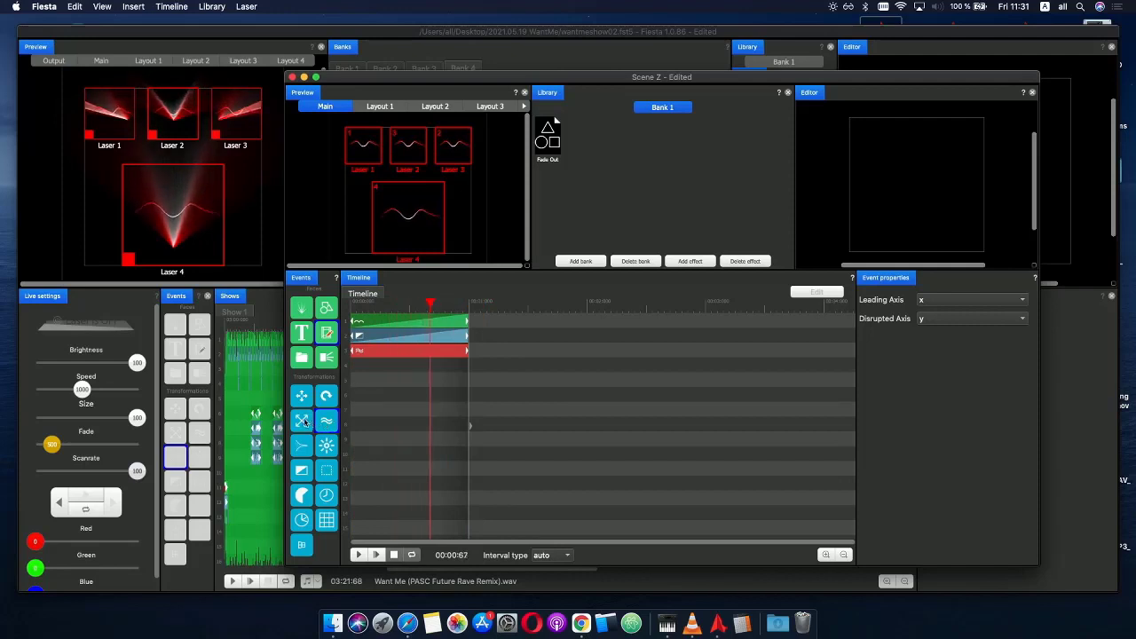
# - Add a move event on the fourth track with a short custom upward path near the centre of the frame
pyautogui.moveTo(301, 405); pyautogui.dragTo(360, 366)
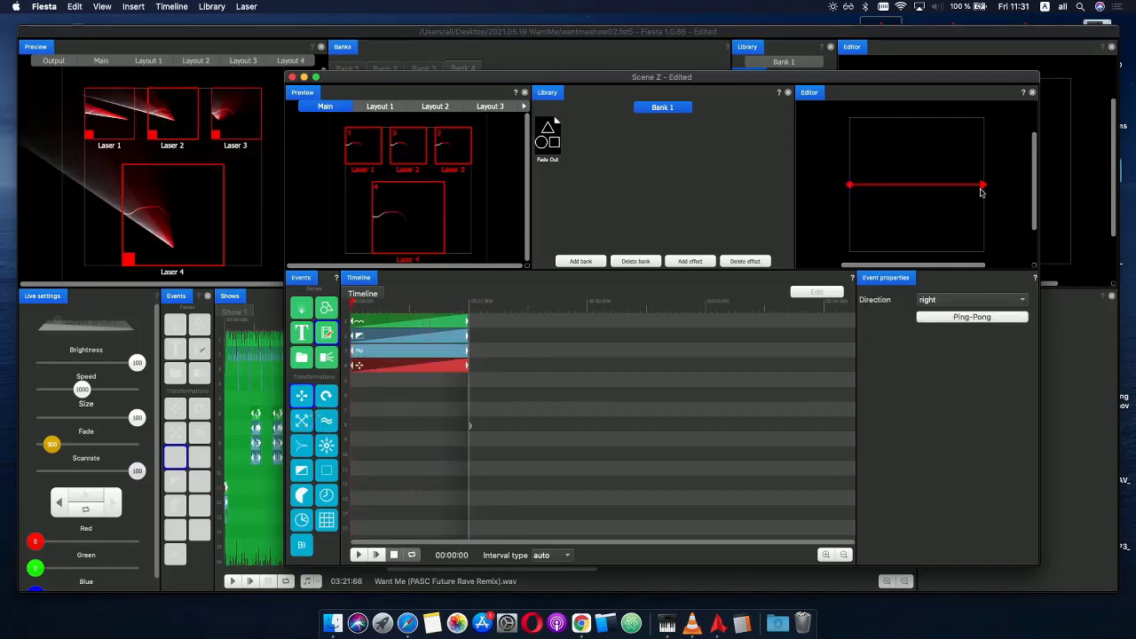
pyautogui.moveTo(983, 189); pyautogui.dragTo(924, 199)
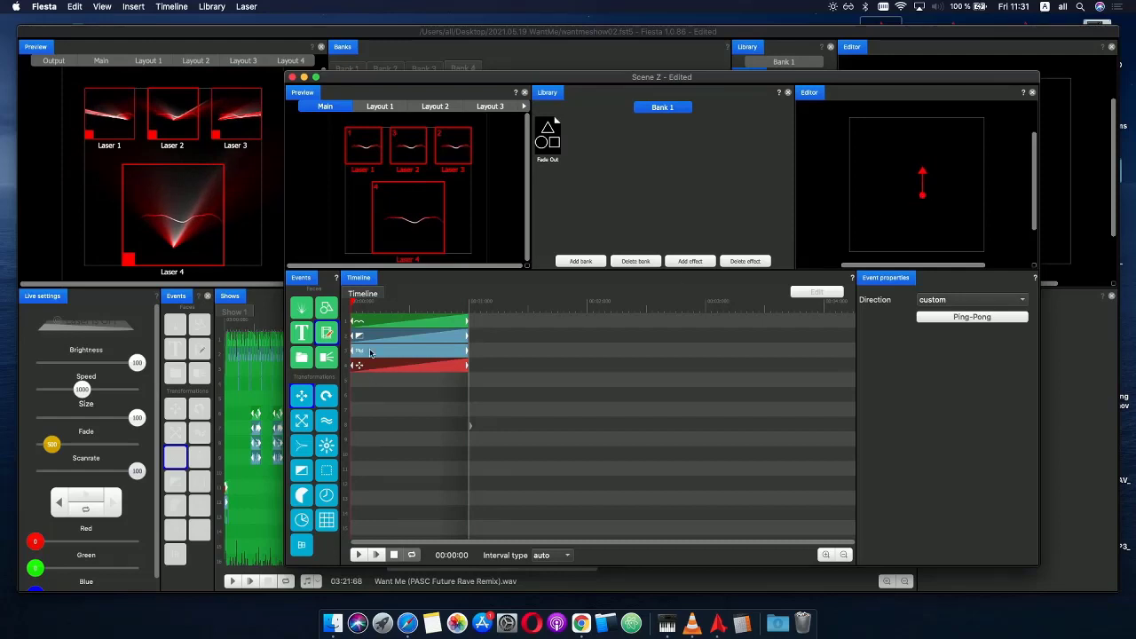
pyautogui.moveTo(360, 305); pyautogui.dragTo(396, 316)
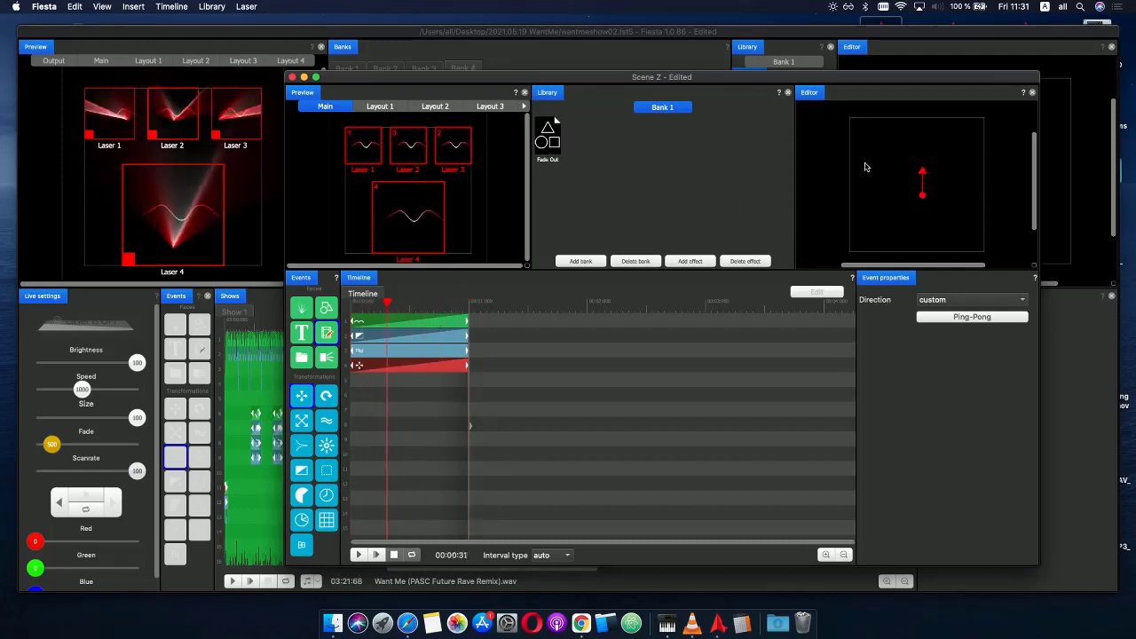
pyautogui.moveTo(920, 195); pyautogui.dragTo(922, 197)
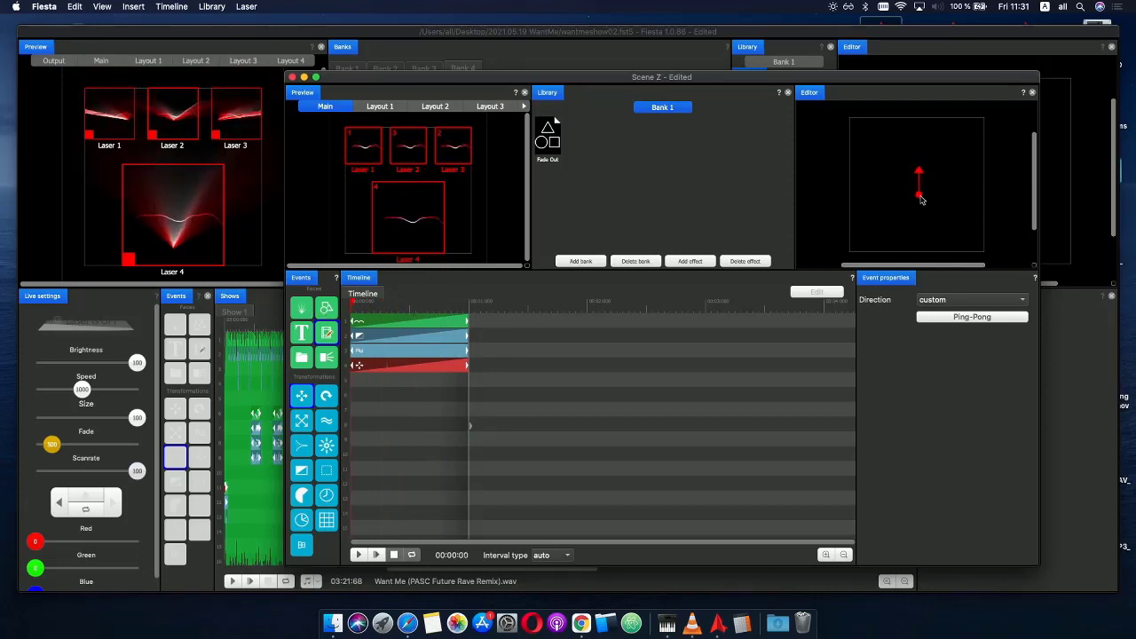
# - Scrub and play scene Z from the start to check the combined colour, wave and upward movement
pyautogui.moveTo(362, 315); pyautogui.dragTo(417, 304)
pyautogui.click(359, 313)
pyautogui.click(359, 555)
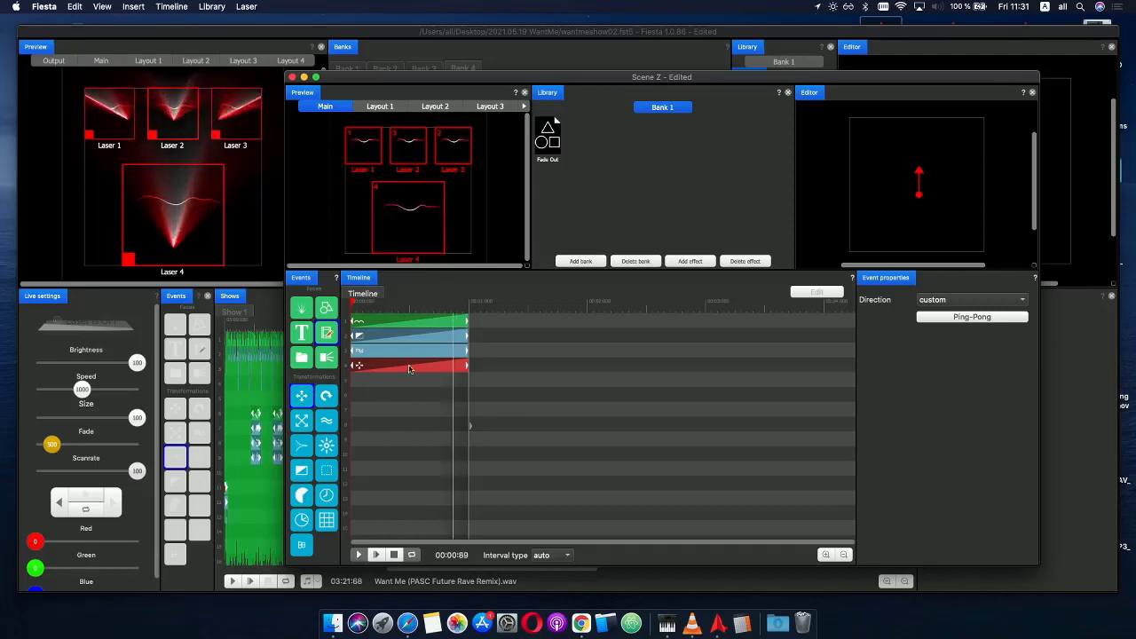
pyautogui.click(347, 308)
# - Shape the wave drawing's brightness curve to rise from 0 to full by about time 7 and fade out towards the end
pyautogui.doubleClick(373, 324)
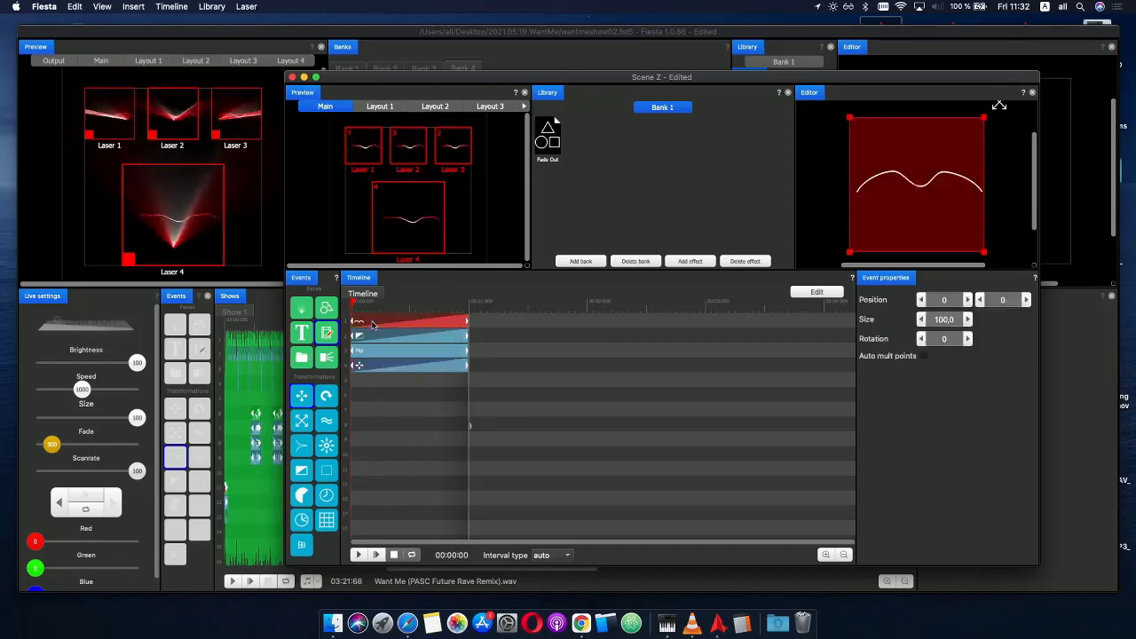
pyautogui.click(387, 335)
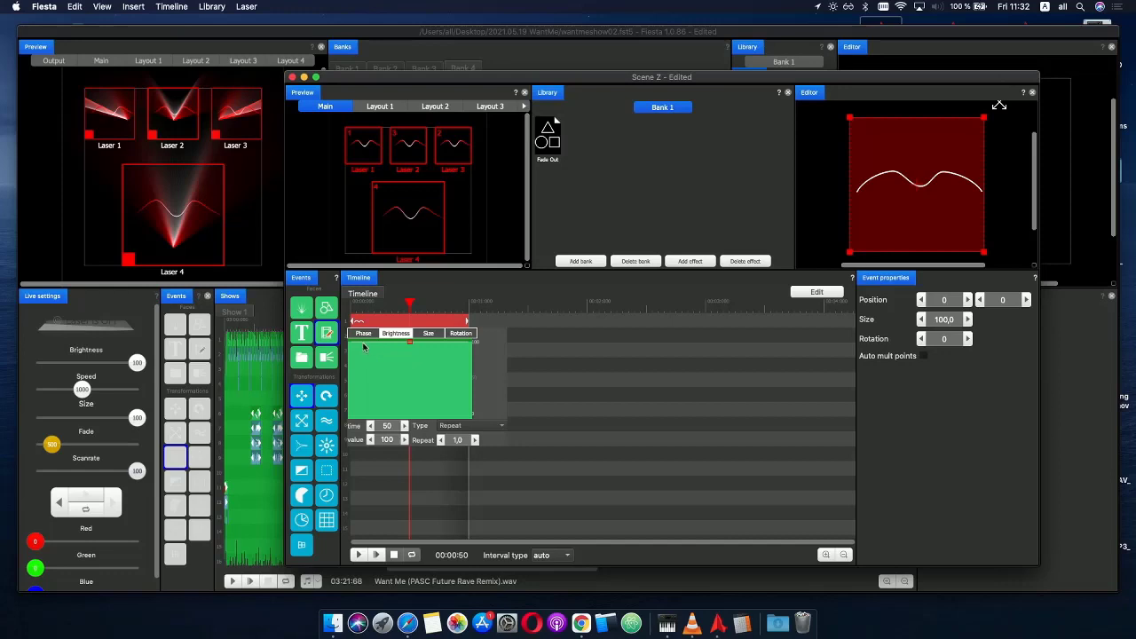
pyautogui.click(362, 347)
pyautogui.moveTo(366, 340); pyautogui.dragTo(321, 454)
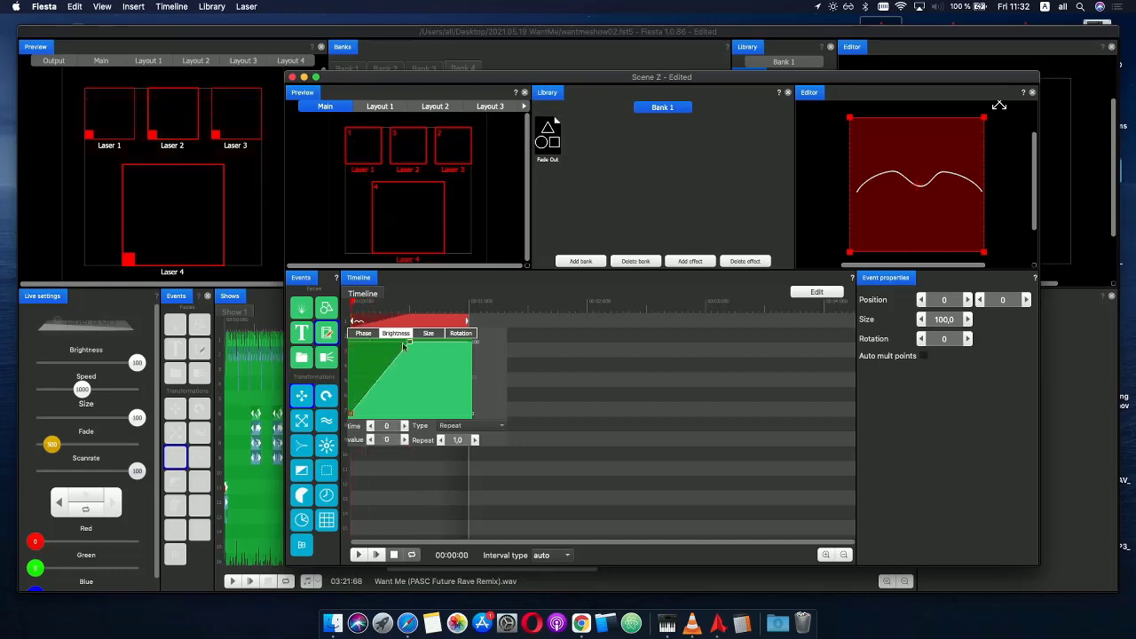
pyautogui.moveTo(404, 347); pyautogui.dragTo(359, 345)
pyautogui.click(430, 347)
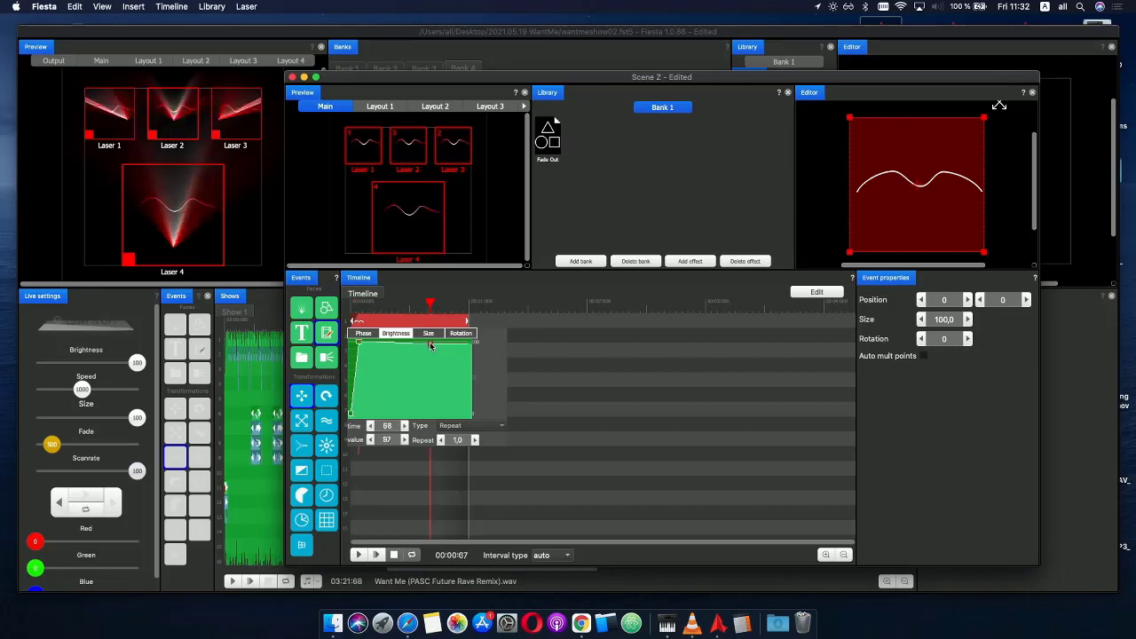
pyautogui.moveTo(431, 347); pyautogui.dragTo(547, 434)
pyautogui.click(548, 434)
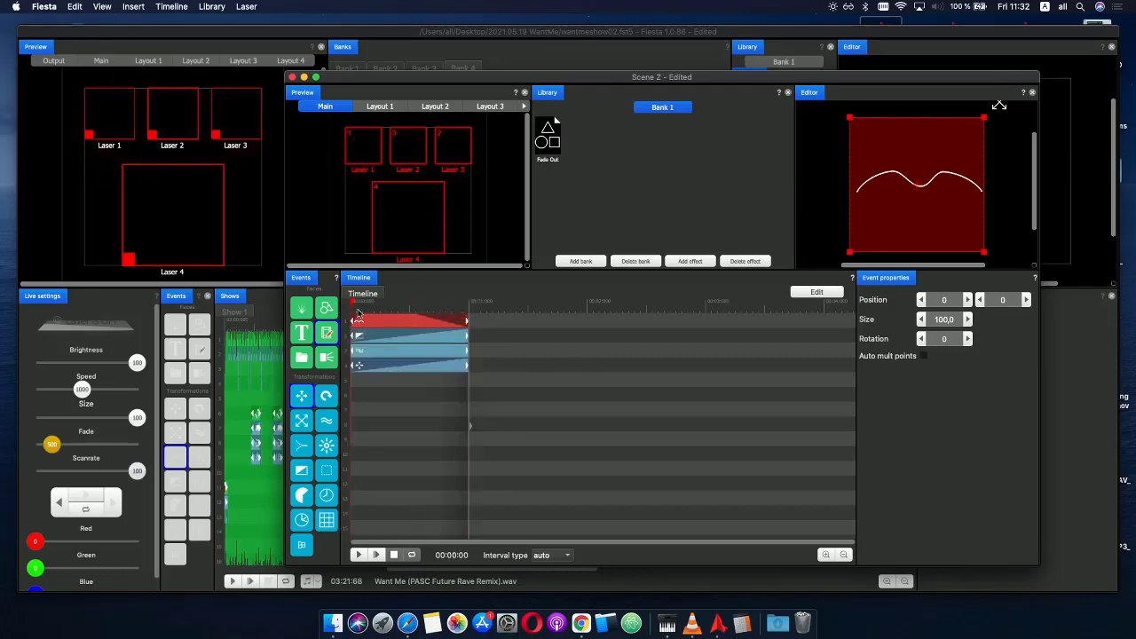
# - Play scene Z once more, close its editing window, and select scene Z in Bank 4
pyautogui.press('space')
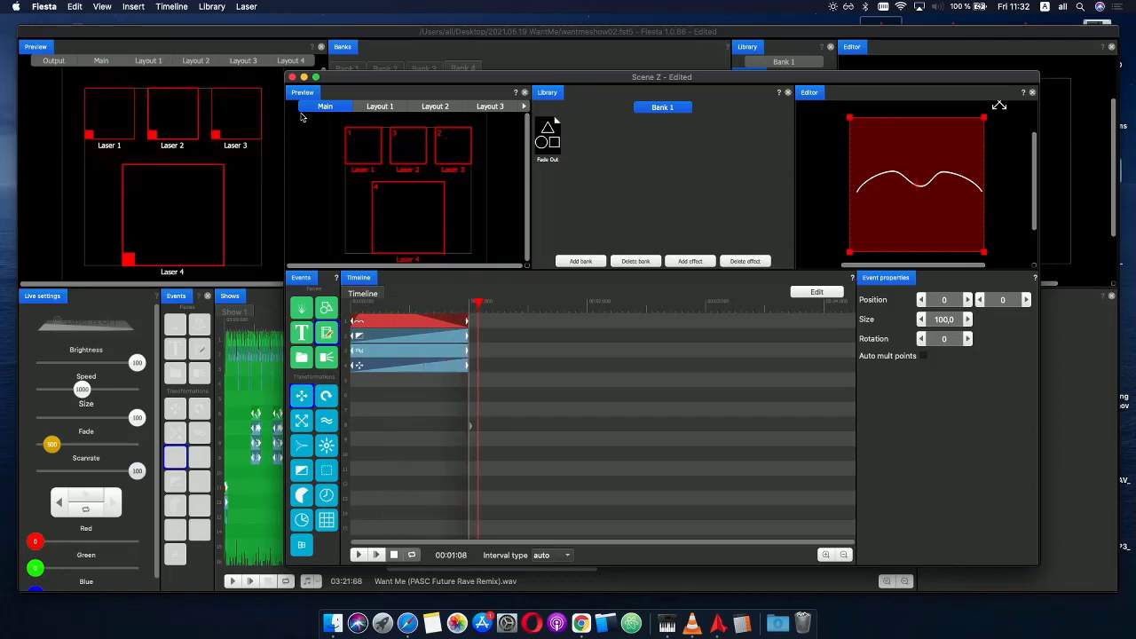
pyautogui.click(292, 78)
pyautogui.click(357, 254)
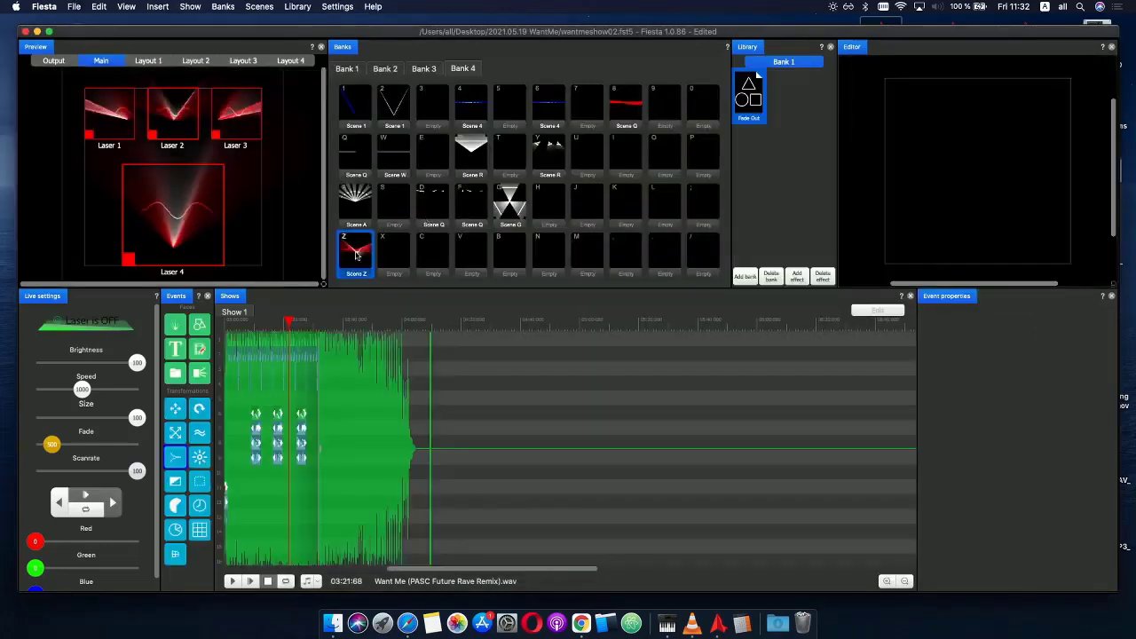
# - Place scene Z on track 10 of the show for Laser 4, from about 03:20 to 03:24, between the last two event groups
pyautogui.click(275, 321)
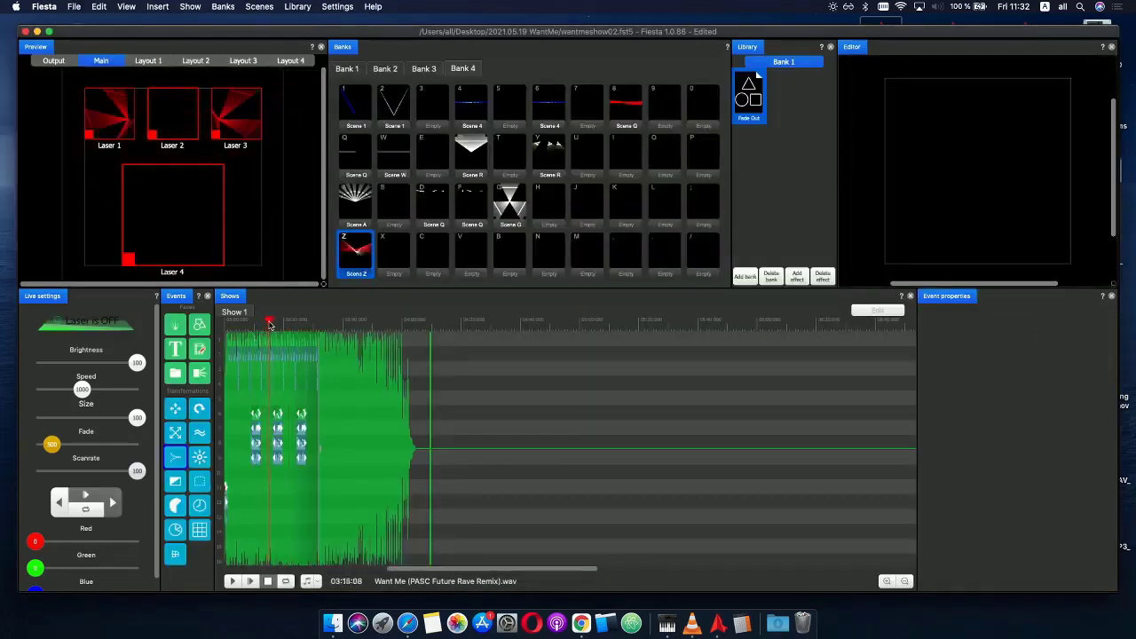
pyautogui.scroll(3, 279, 325)
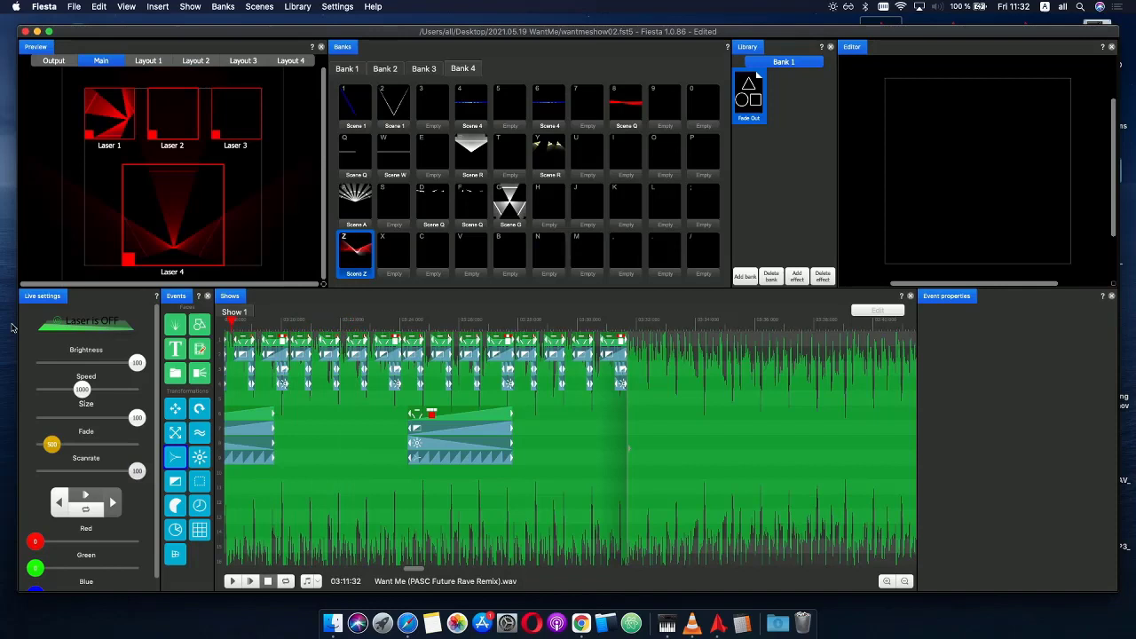
pyautogui.press('space')
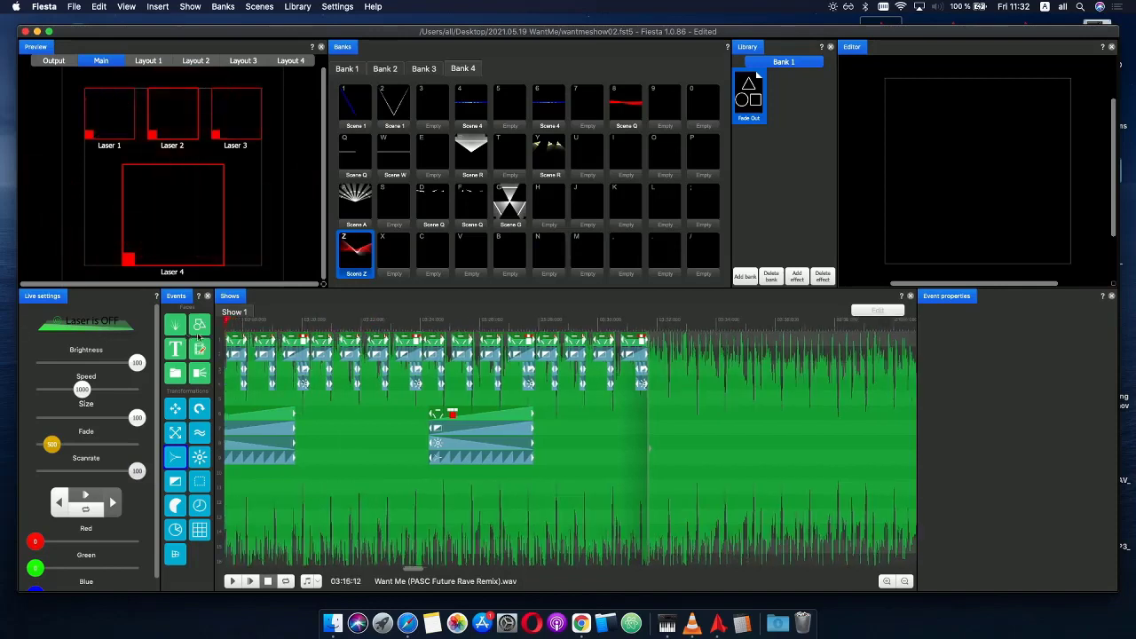
pyautogui.press('space')
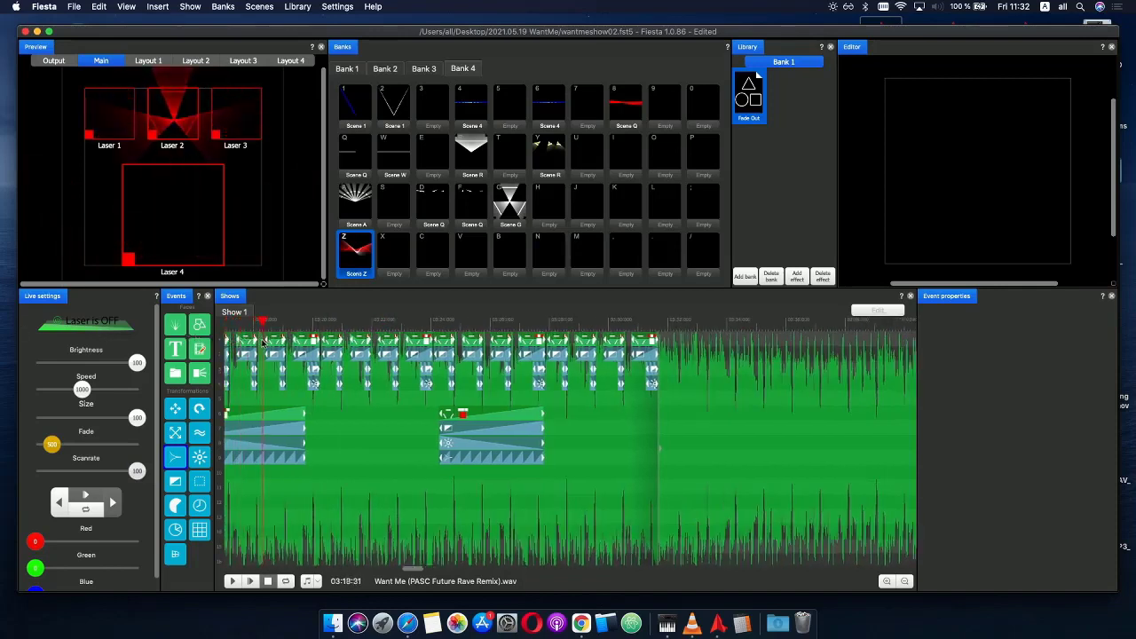
pyautogui.moveTo(350, 266); pyautogui.dragTo(311, 477)
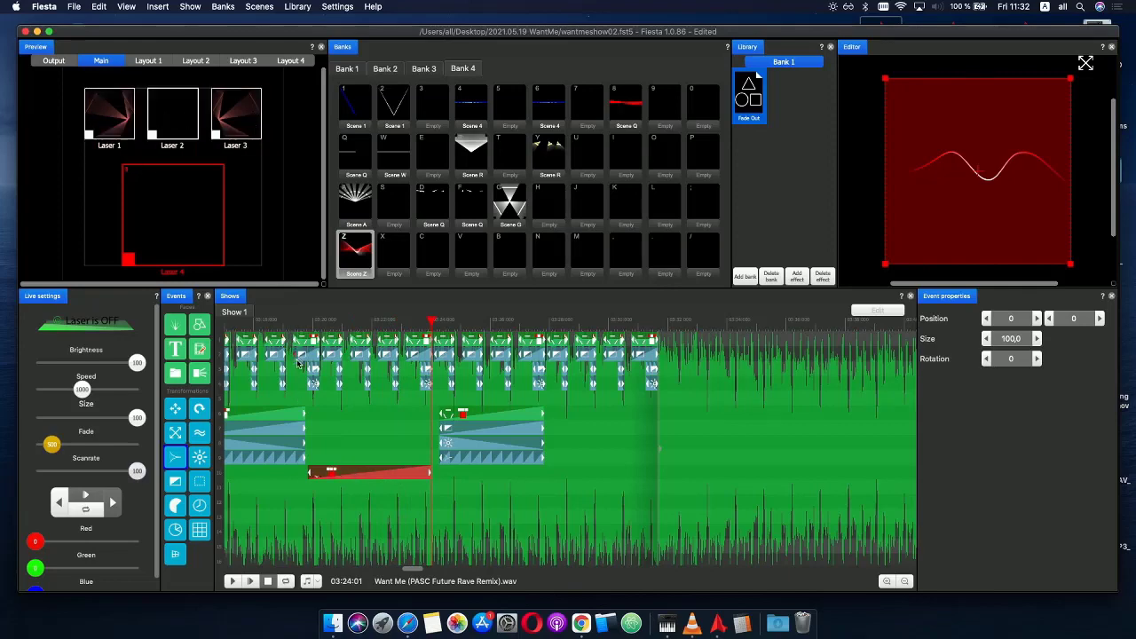
# - Play the show from 03:09:71 to check the scene Z wave against the music
pyautogui.scroll(-3, 298, 362)
pyautogui.click(348, 329)
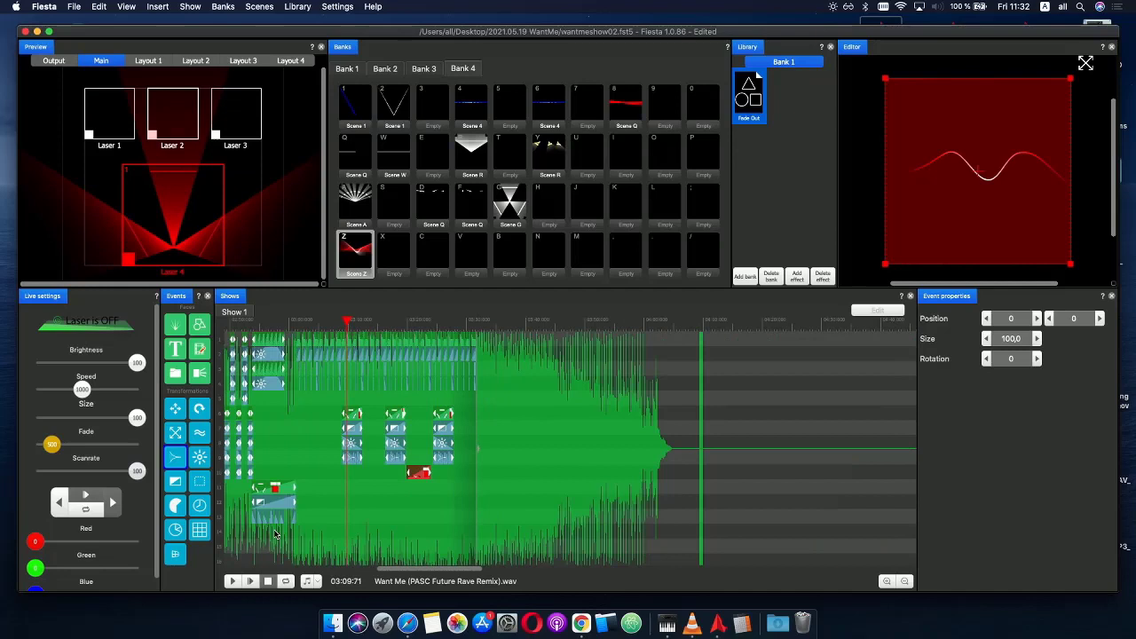
pyautogui.click(238, 582)
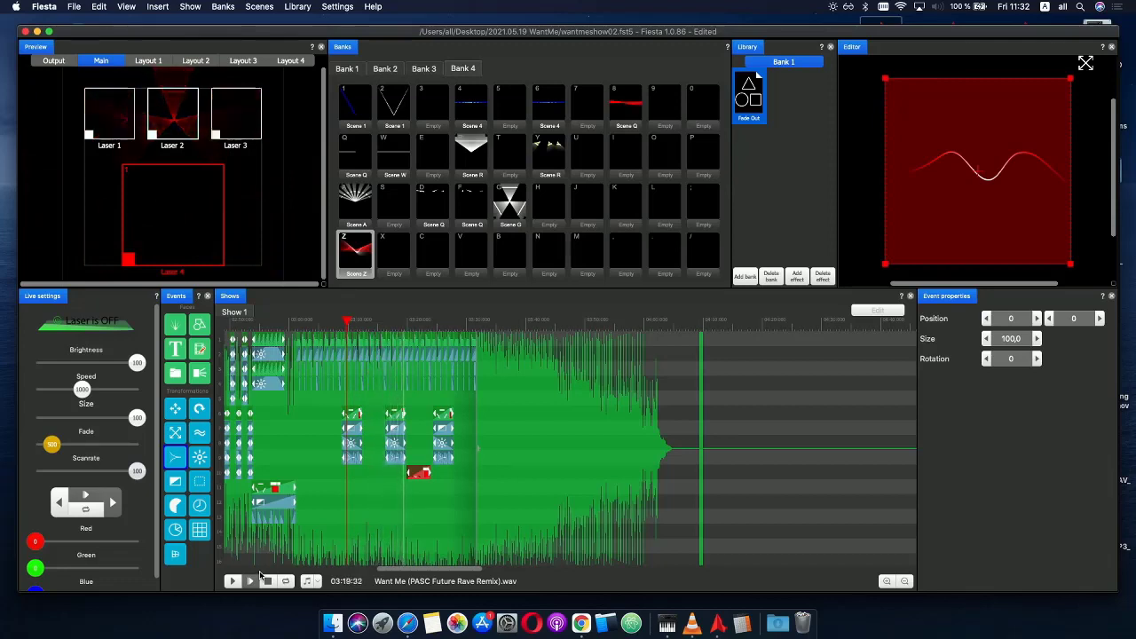
# - Shift the scene Z event earlier on track 10 and shorten it slightly so that it ends at 03:21:93
pyautogui.click(401, 328)
pyautogui.scroll(3, 444, 457)
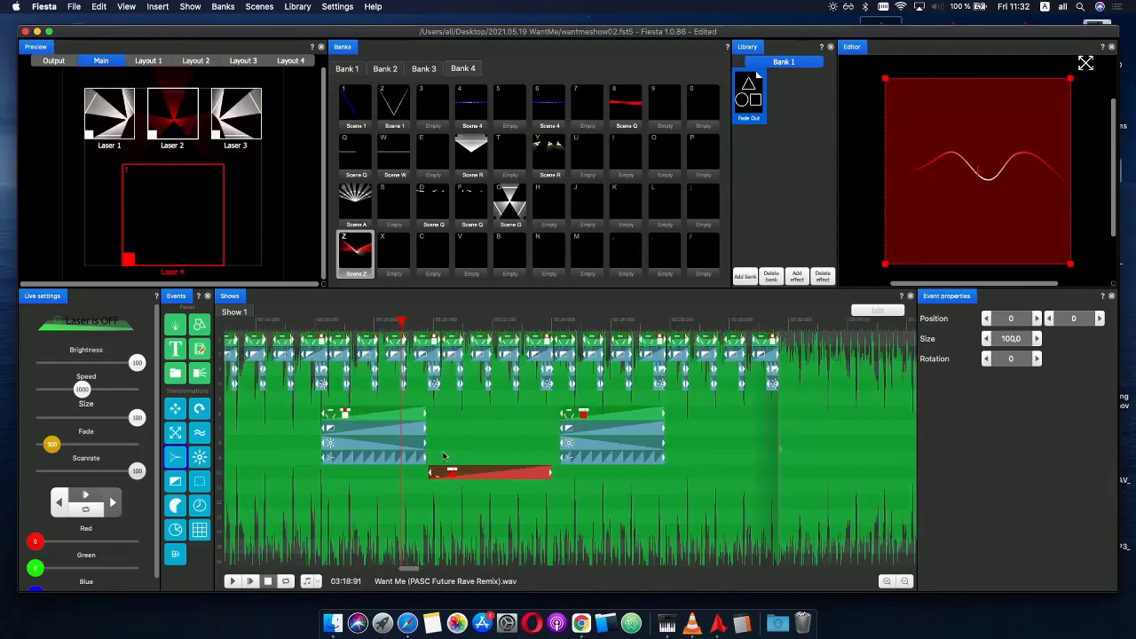
pyautogui.moveTo(429, 475)
pyautogui.mouseDown()
pyautogui.moveTo(351, 476)
pyautogui.moveTo(438, 478)
pyautogui.mouseUp()
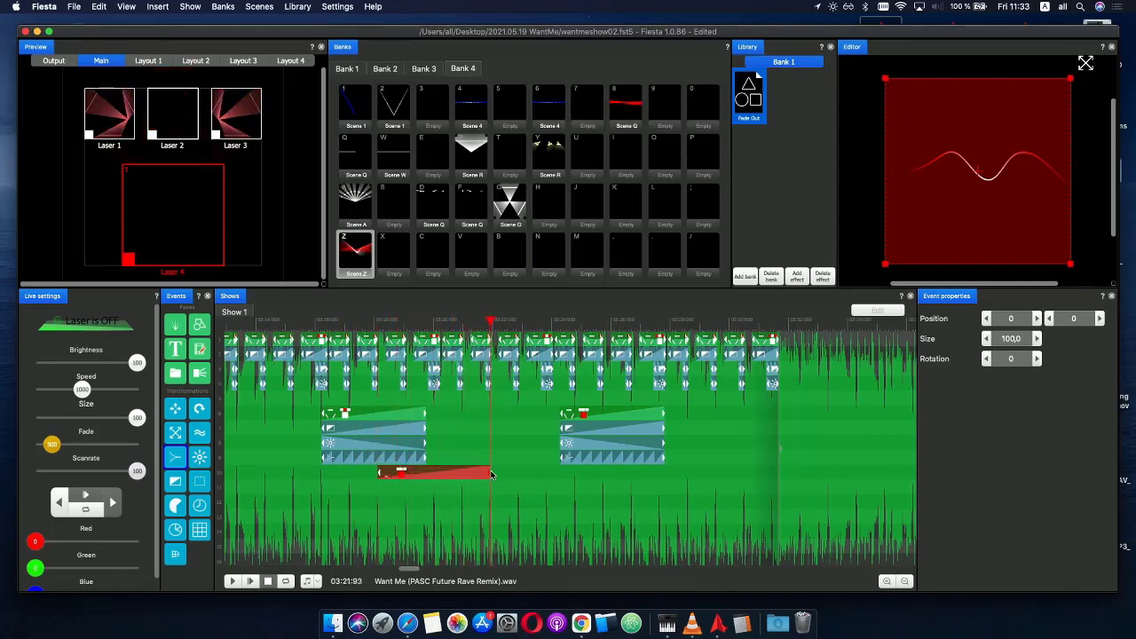
# - Play the show from 03:13:73 past the repositioned wave to check its timing and locate the next wave's beat
pyautogui.scroll(-3, 493, 475)
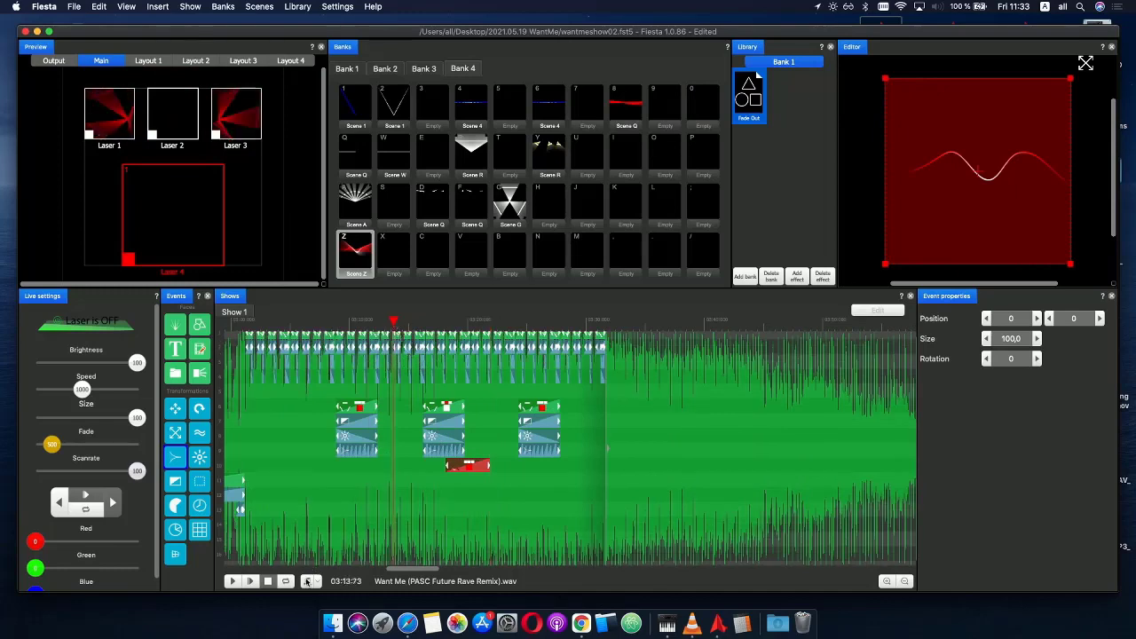
pyautogui.click(251, 582)
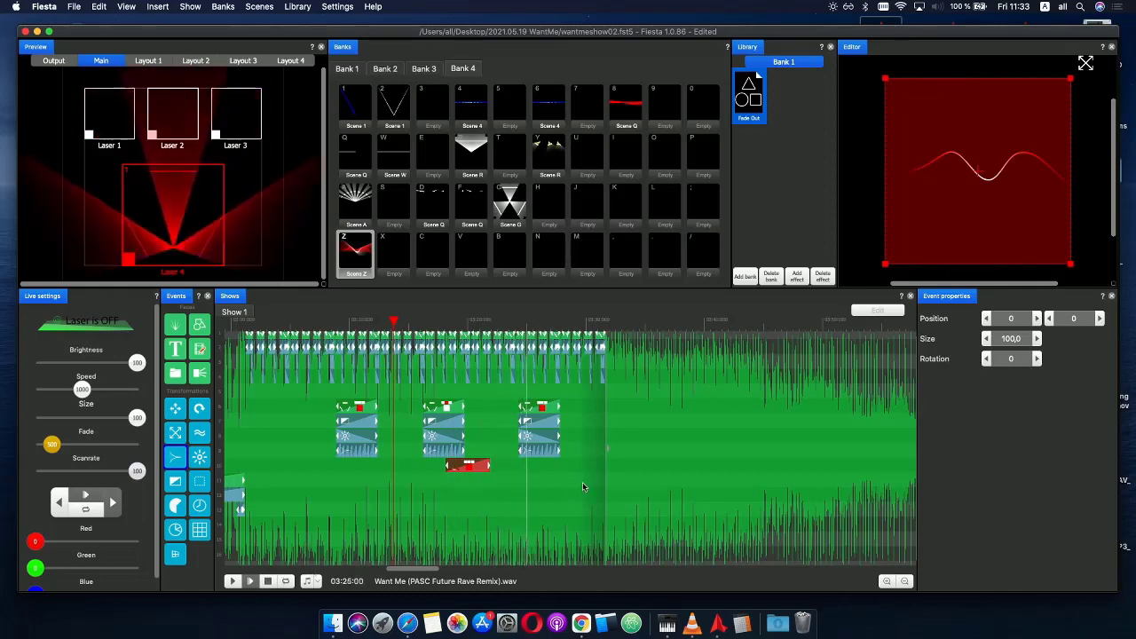
pyautogui.press('space')
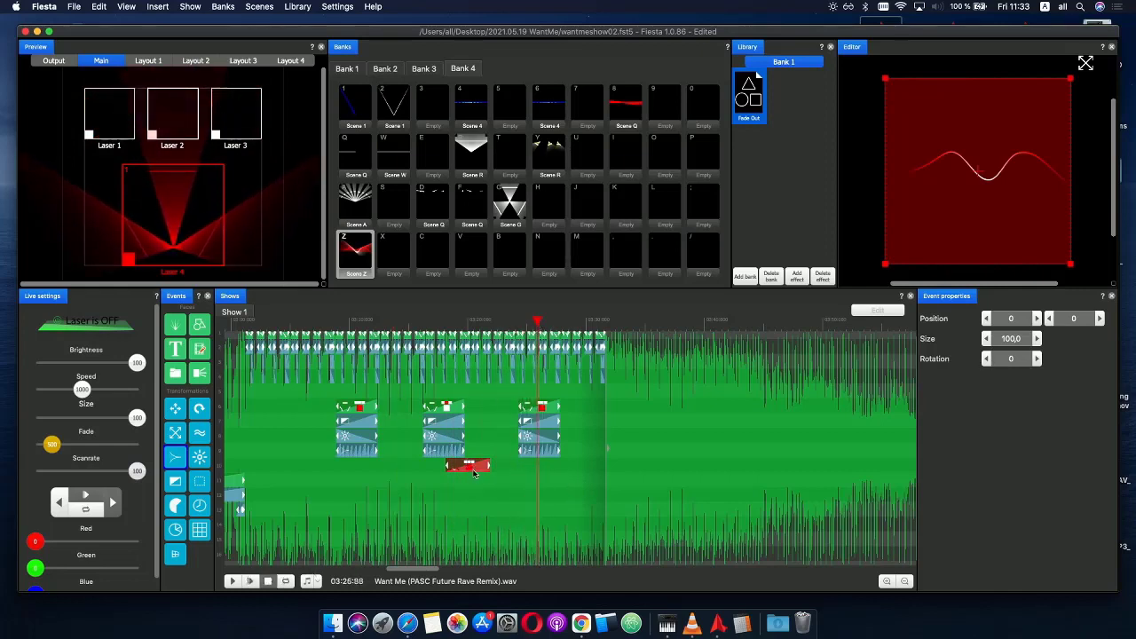
# - Paste a copy of the scene Z event on track 10 and align its start to the beat at 03:25:76
pyautogui.press('super+v')
pyautogui.click(537, 471)
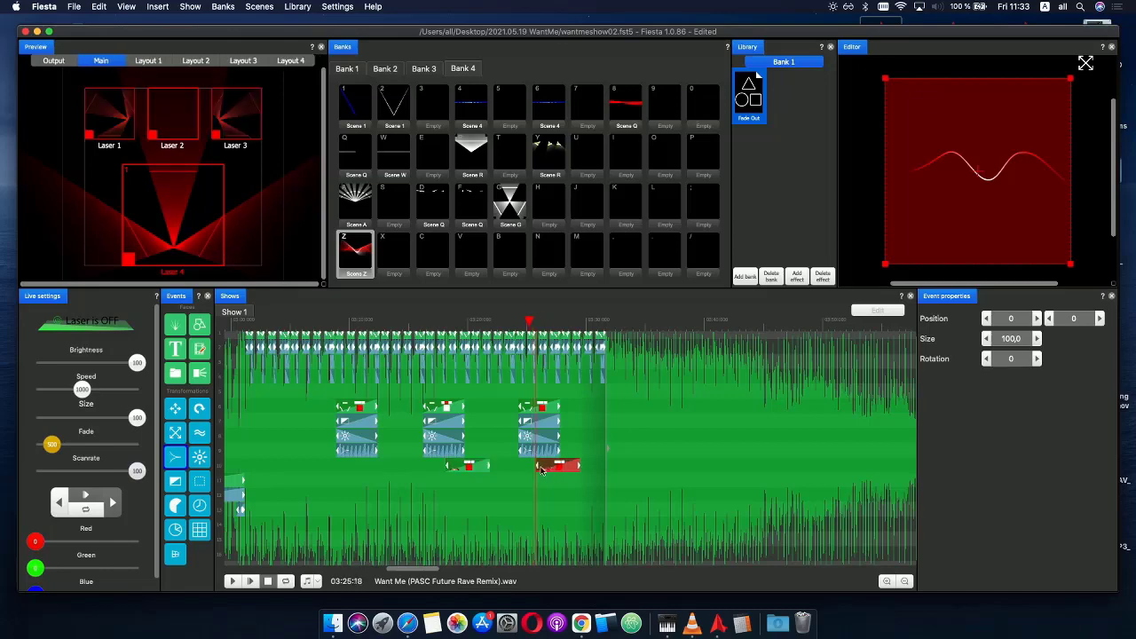
pyautogui.scroll(5, 542, 471)
pyautogui.moveTo(544, 471); pyautogui.dragTo(605, 462)
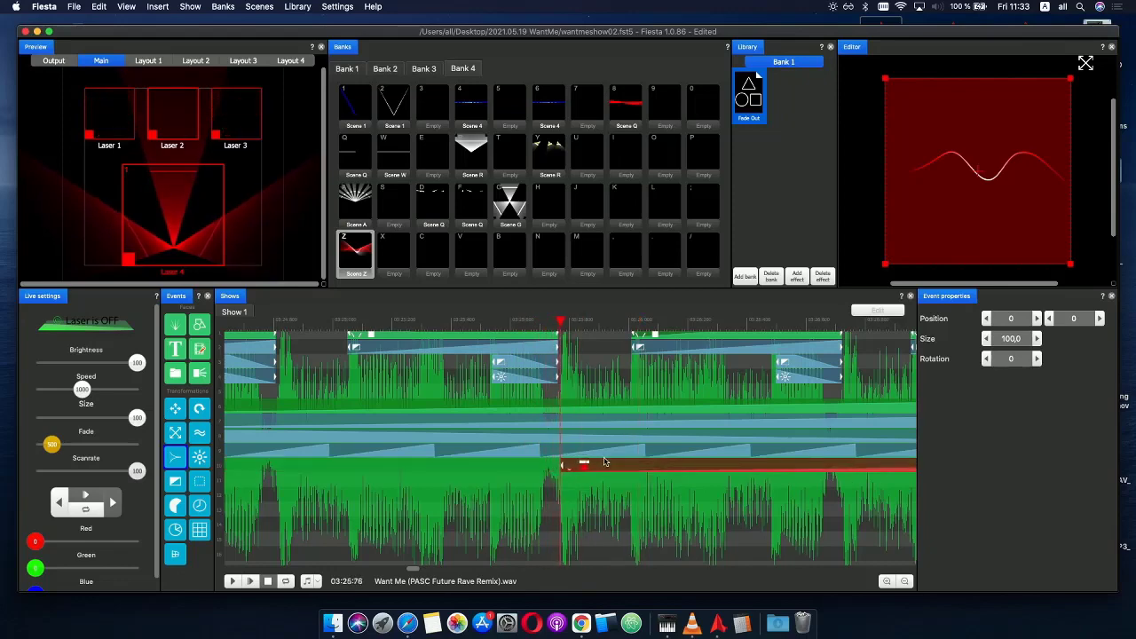
# - Add a rotation event on track 11 under the second scene Z event and set its axis to y
pyautogui.scroll(-5, 602, 462)
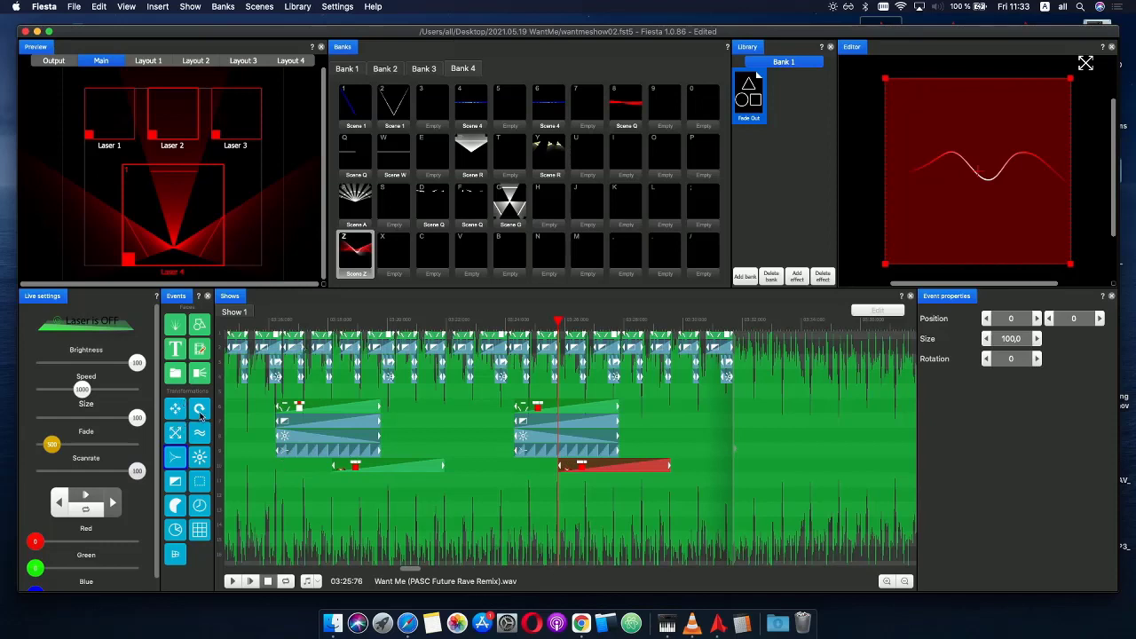
pyautogui.moveTo(201, 417); pyautogui.dragTo(627, 471)
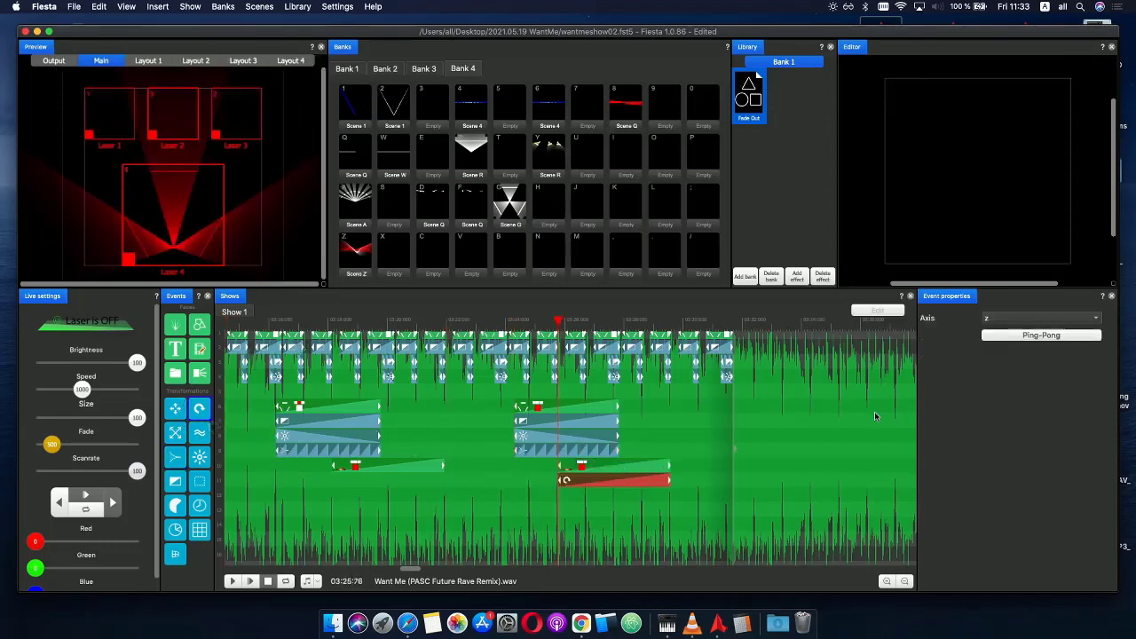
pyautogui.click(1018, 321)
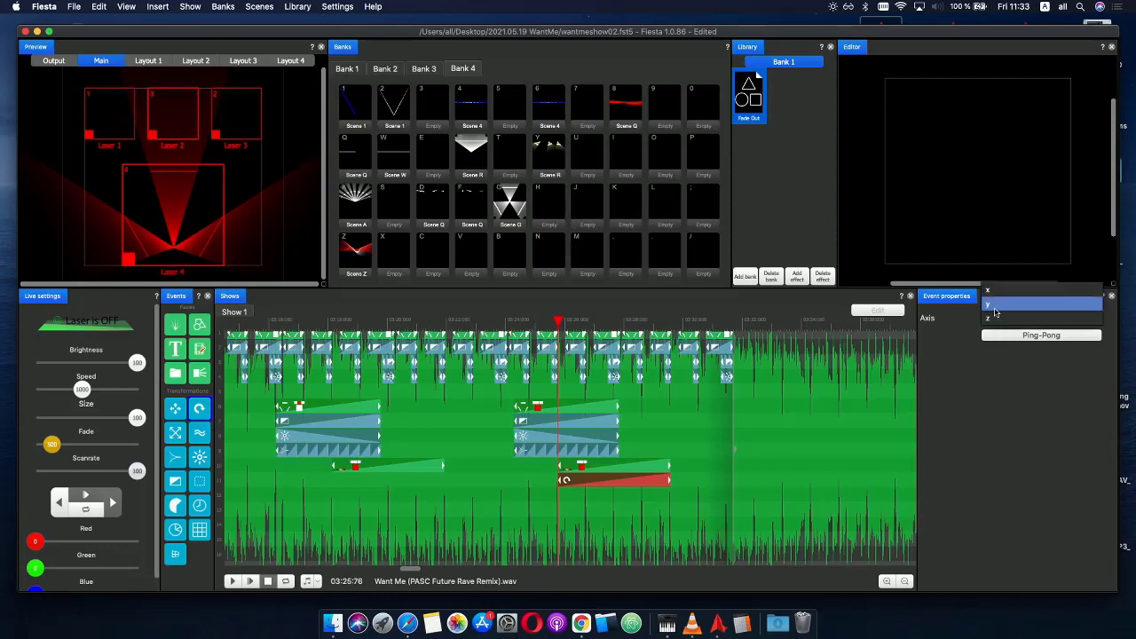
pyautogui.click(998, 308)
# - Set the rotation event's phase curve to a constant 180 over its whole length, and preview the flipped wave
pyautogui.doubleClick(627, 481)
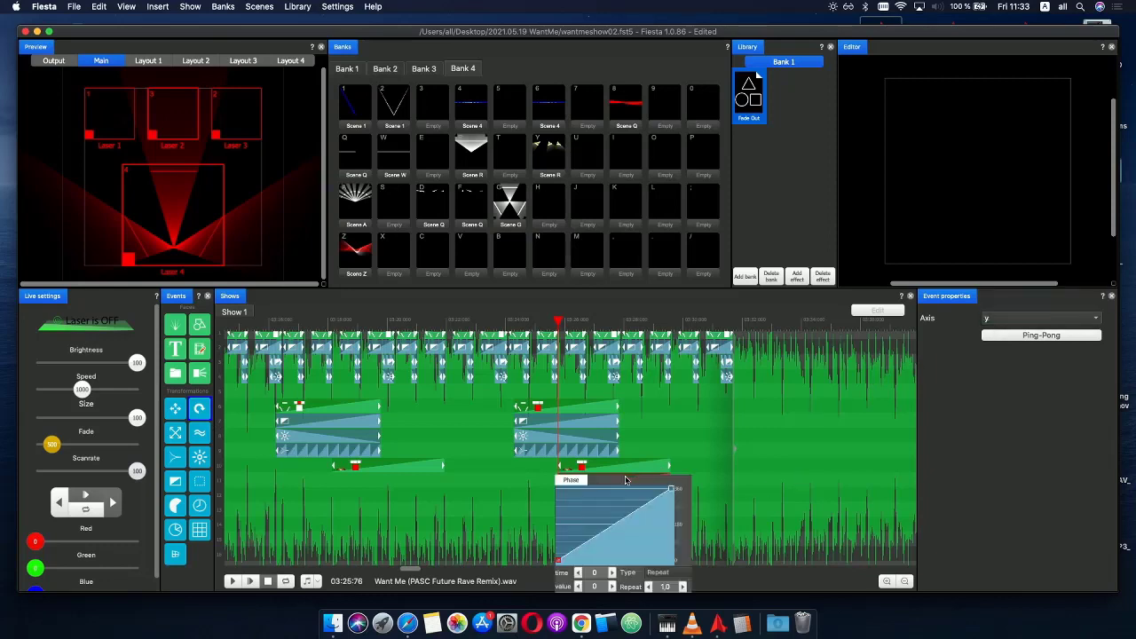
pyautogui.rightClick(558, 563)
pyautogui.click(578, 520)
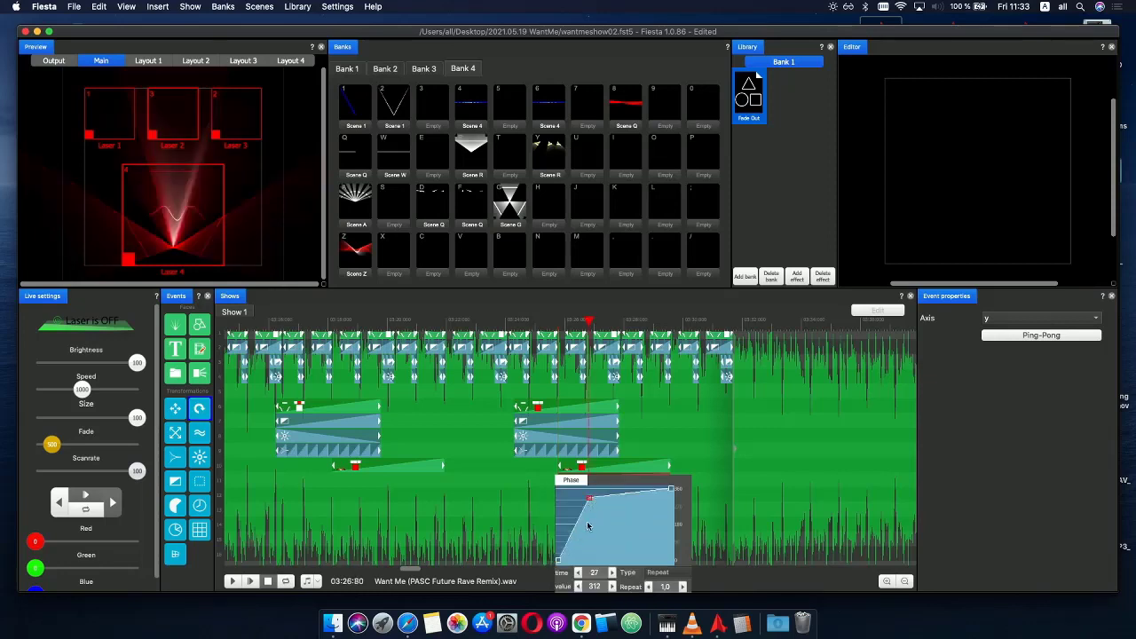
pyautogui.rightClick(590, 501)
pyautogui.click(609, 495)
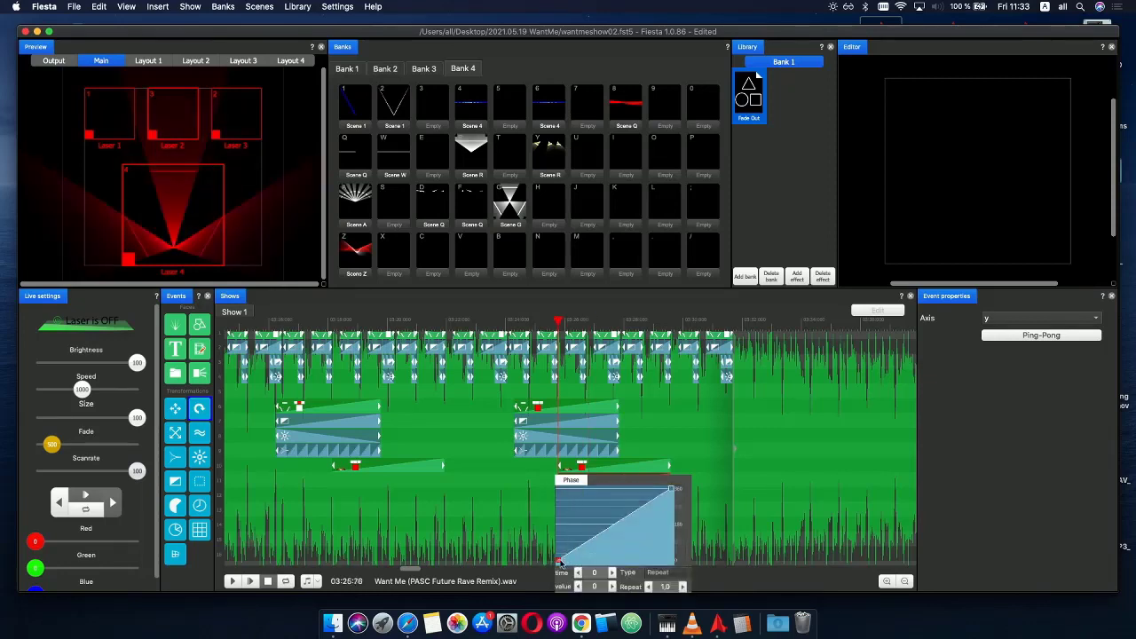
pyautogui.rightClick(558, 563)
pyautogui.click(577, 488)
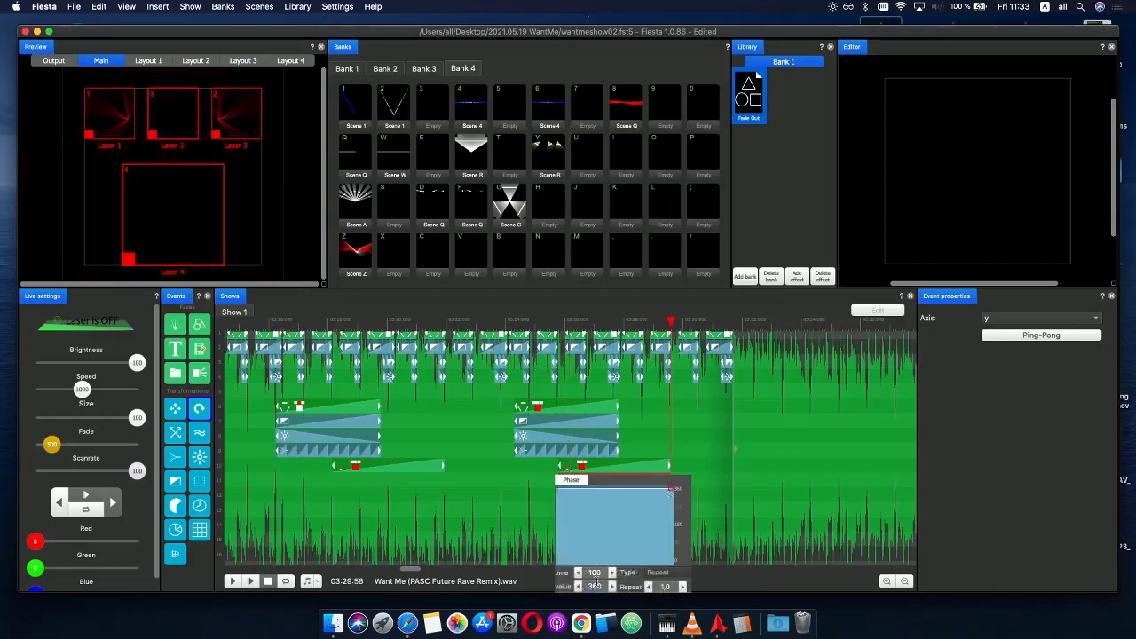
pyautogui.click(613, 587)
pyautogui.click(613, 587)
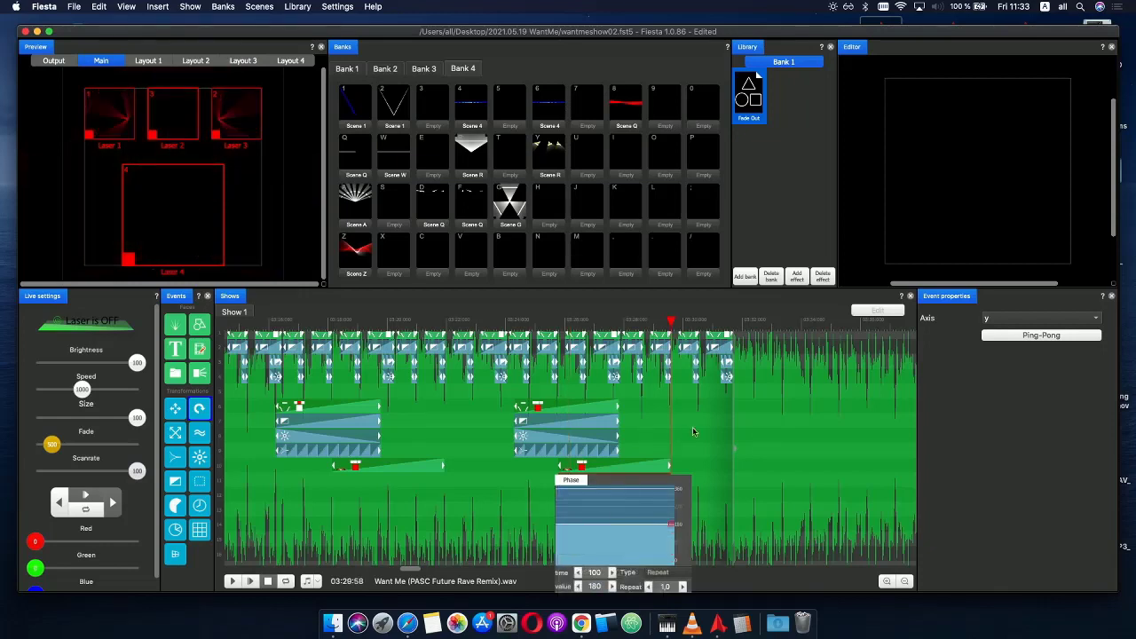
pyautogui.click(558, 461)
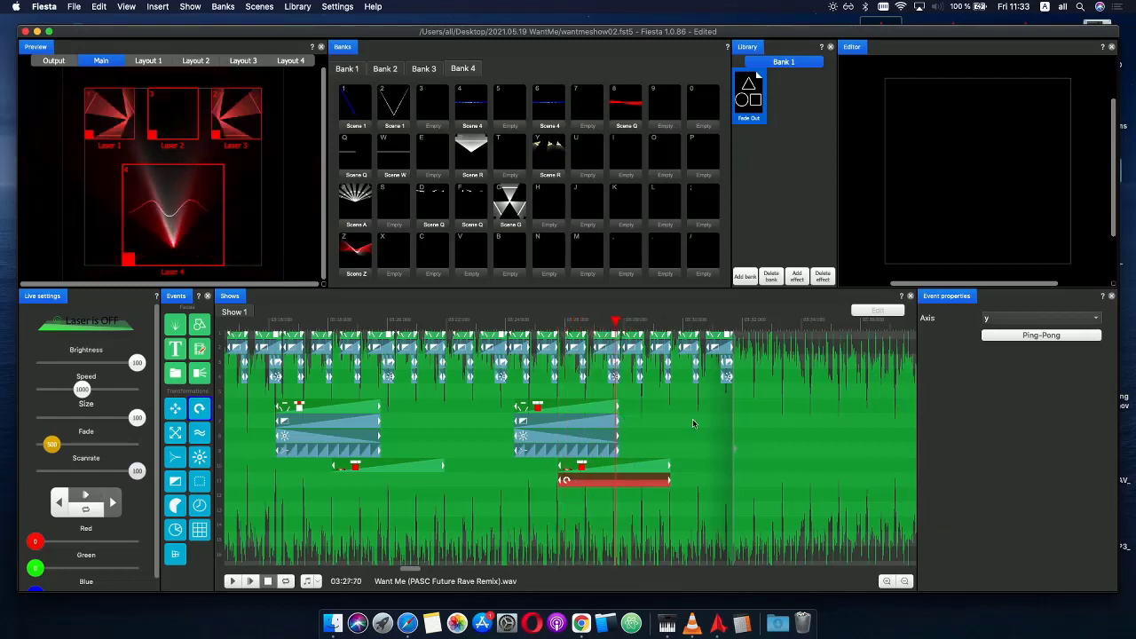
pyautogui.press('space')
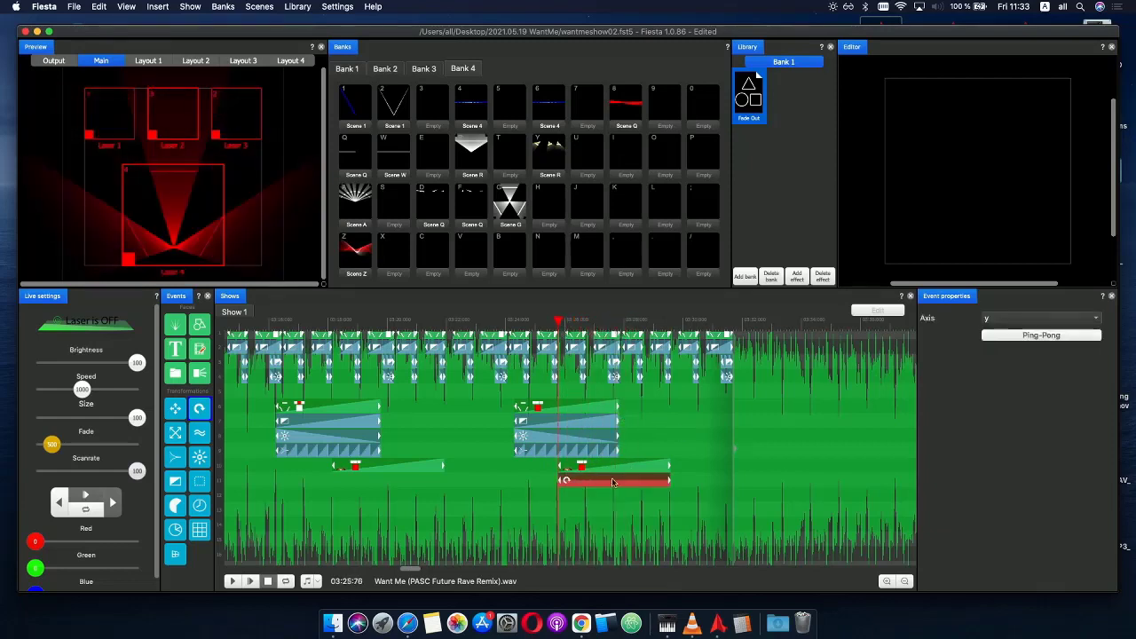
# - Save the selected rotation event as a new library effect in Bank 1 and name it Invert X
pyautogui.click(799, 279)
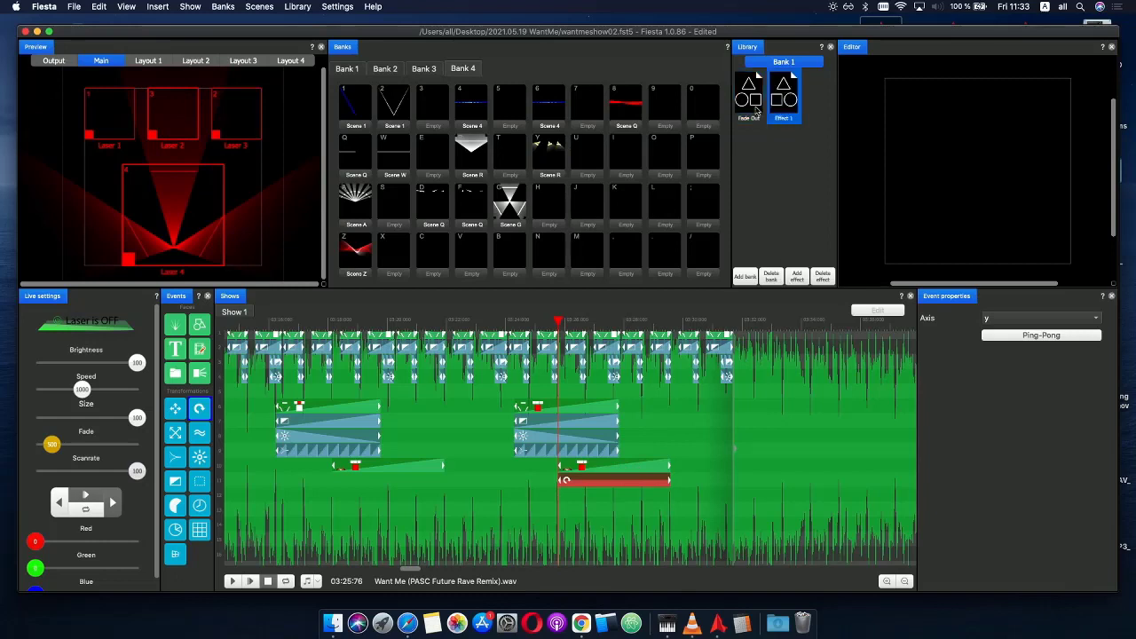
pyautogui.rightClick(770, 92)
pyautogui.click(799, 108)
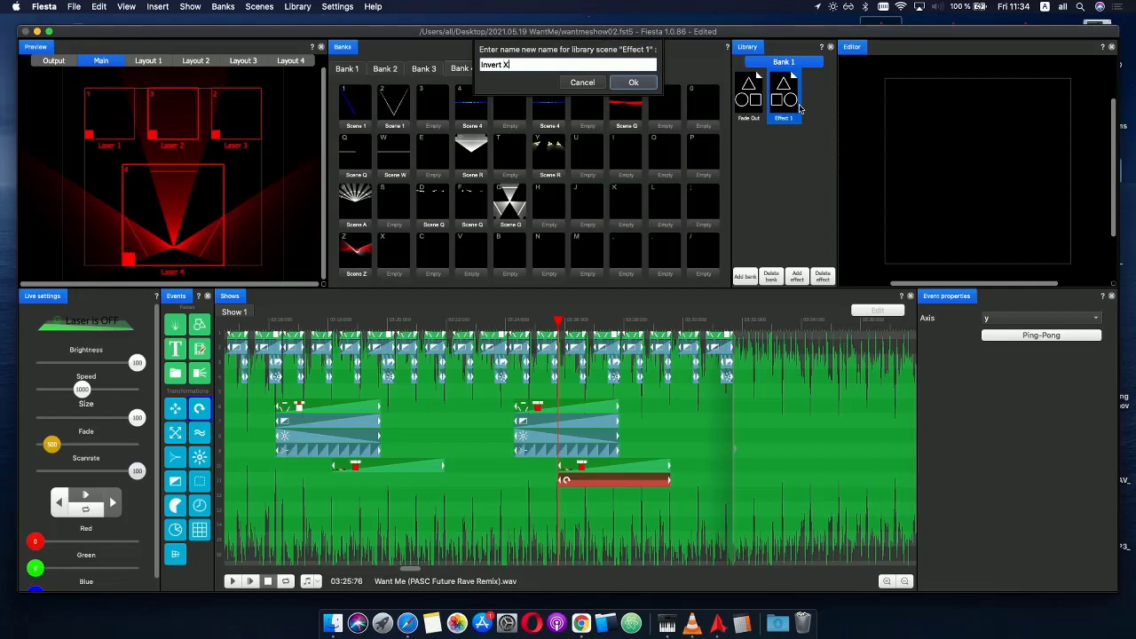
pyautogui.press('Return')
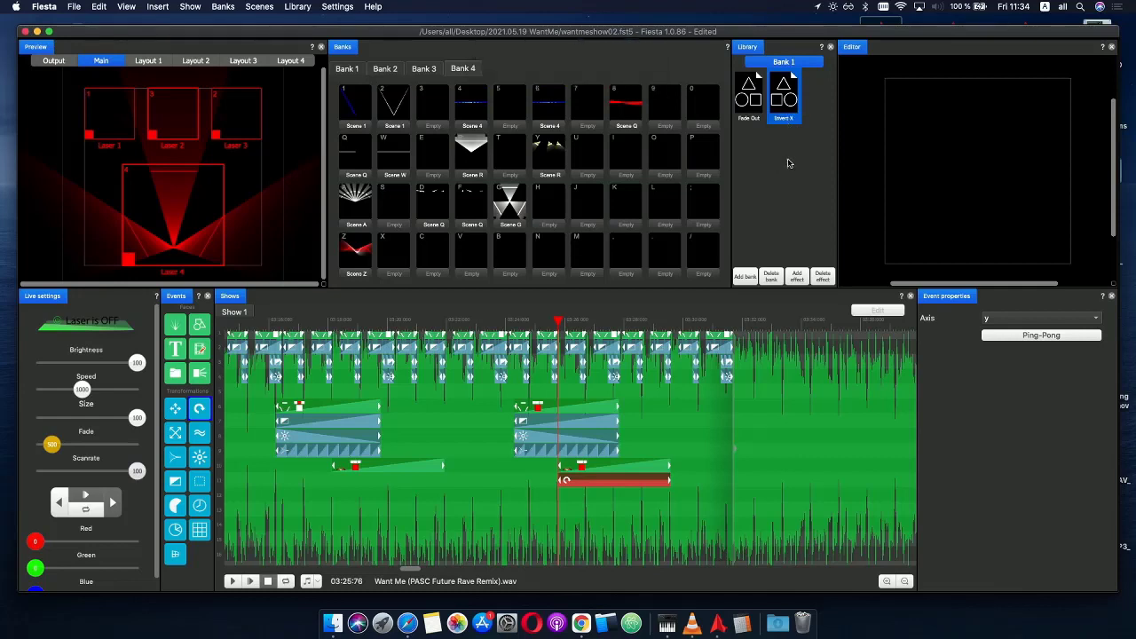
# - Assign the second scene Z event to Laser 2 only, and scrub back over the wave section to review it
pyautogui.click(602, 468)
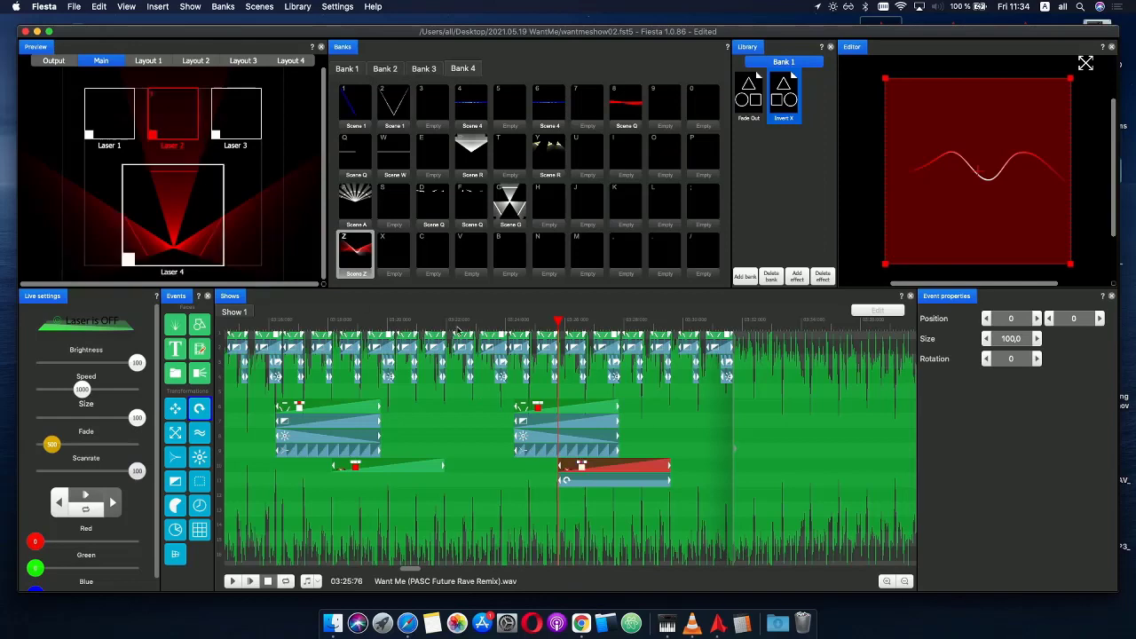
pyautogui.moveTo(557, 323); pyautogui.dragTo(431, 332)
pyautogui.scroll(-3, 364, 361)
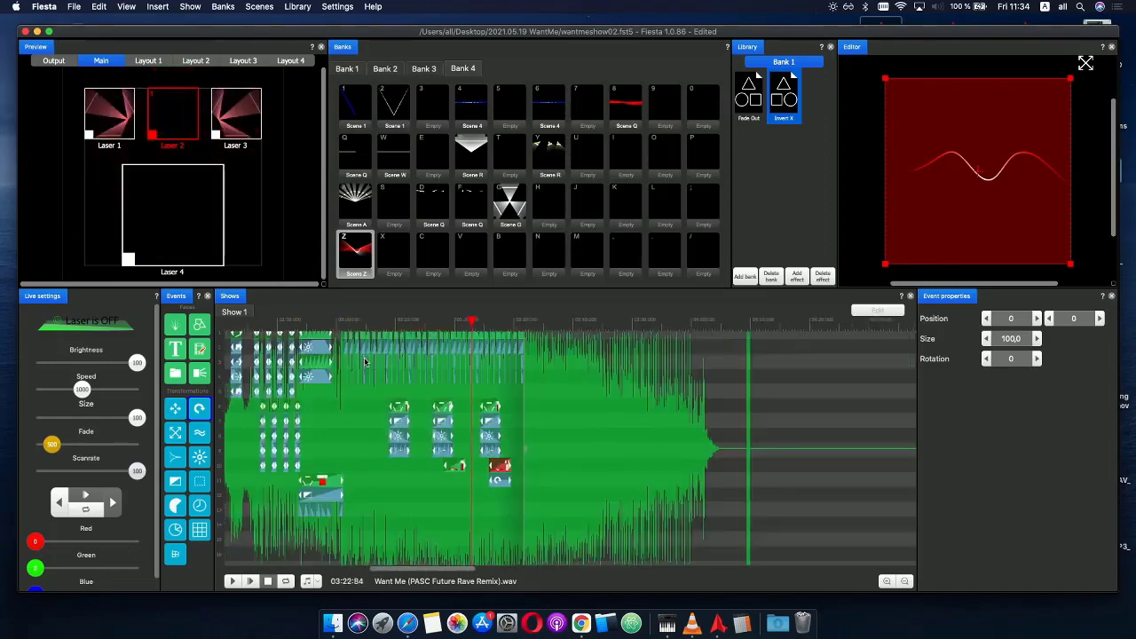
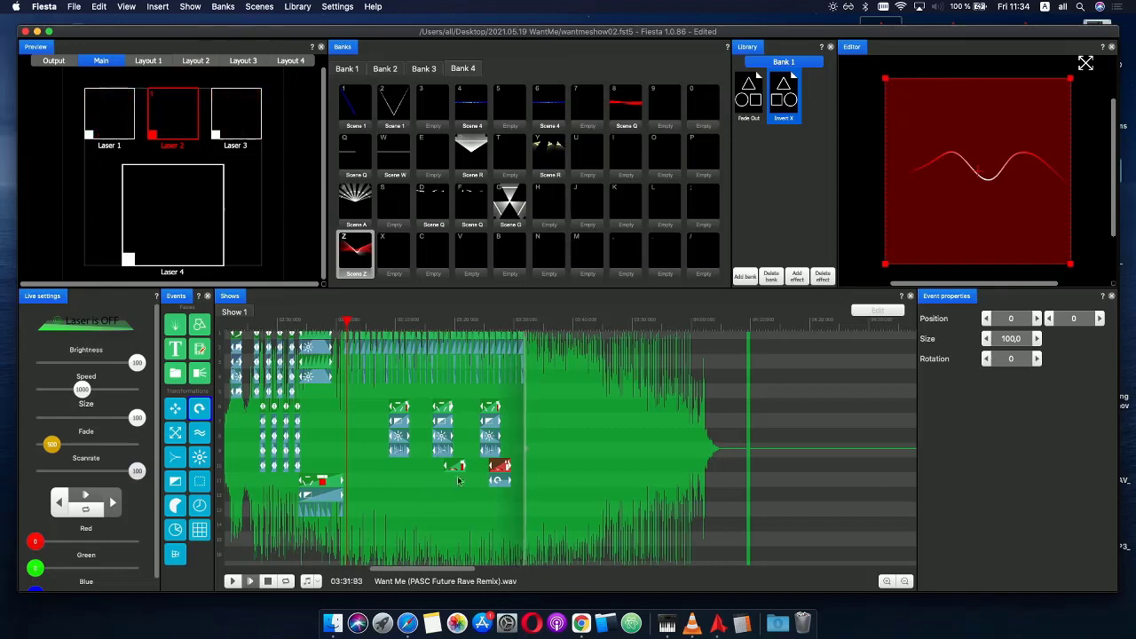
# - Save the show as wantmeshow03.fst5
pyautogui.click(74, 7)
pyautogui.click(93, 74)
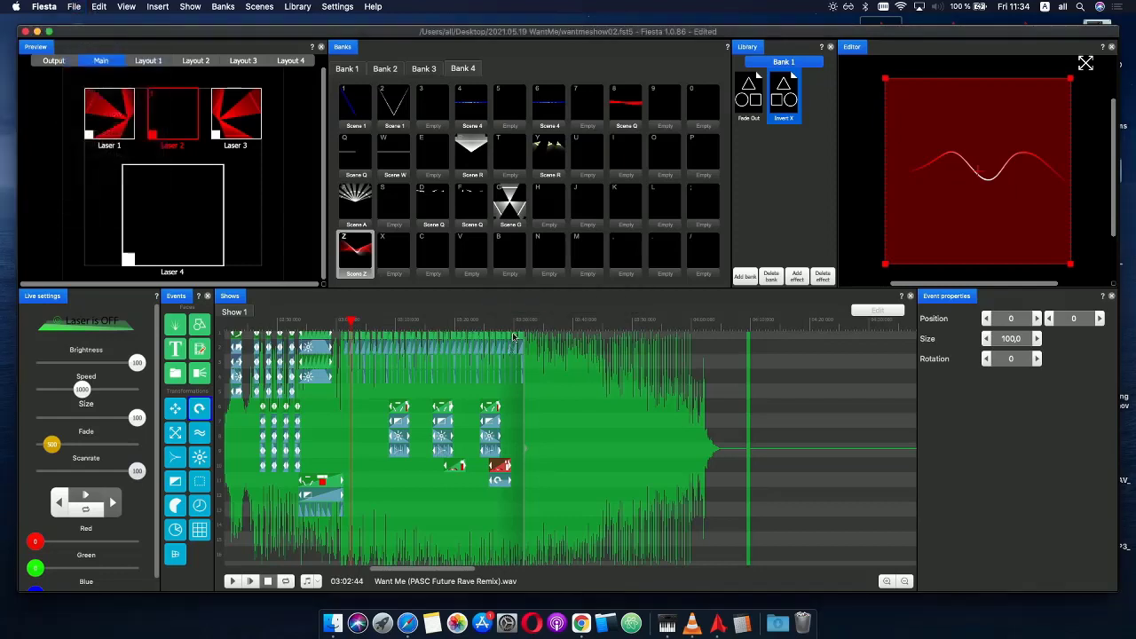
# - Copy the last Scene G event with its track 2 transformation and paste both directly after the existing events
pyautogui.moveTo(520, 323); pyautogui.dragTo(502, 323)
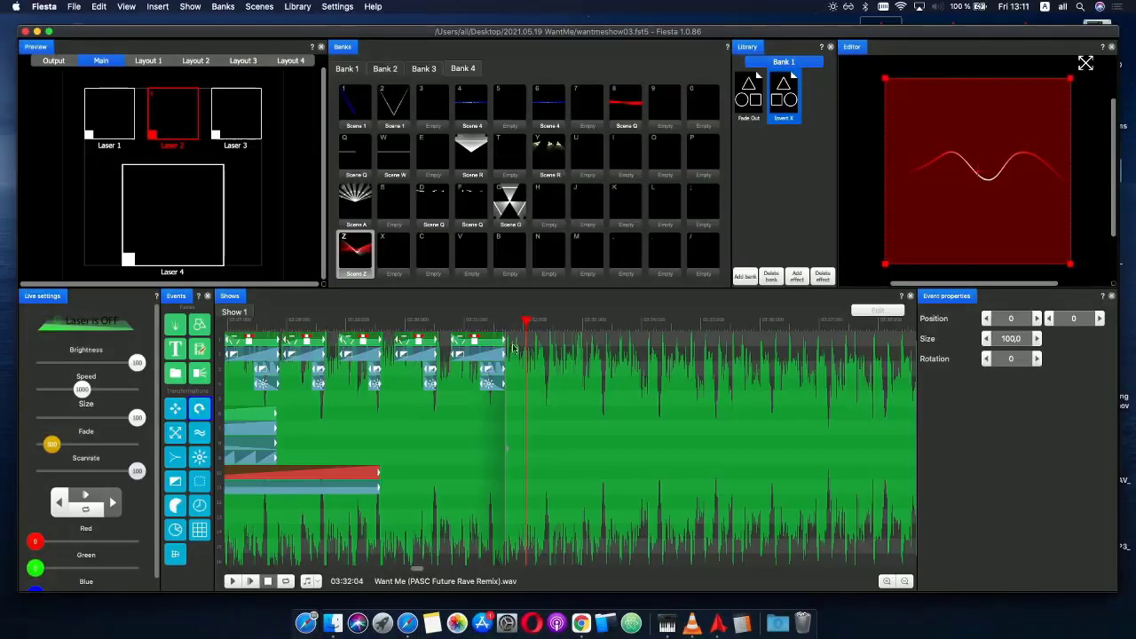
pyautogui.click(474, 341)
pyautogui.moveTo(530, 354)
pyautogui.mouseDown()
pyautogui.moveTo(480, 341)
pyautogui.moveTo(518, 343)
pyautogui.mouseUp()
pyautogui.press('super+c')
pyautogui.click(522, 343)
pyautogui.press('super+v')
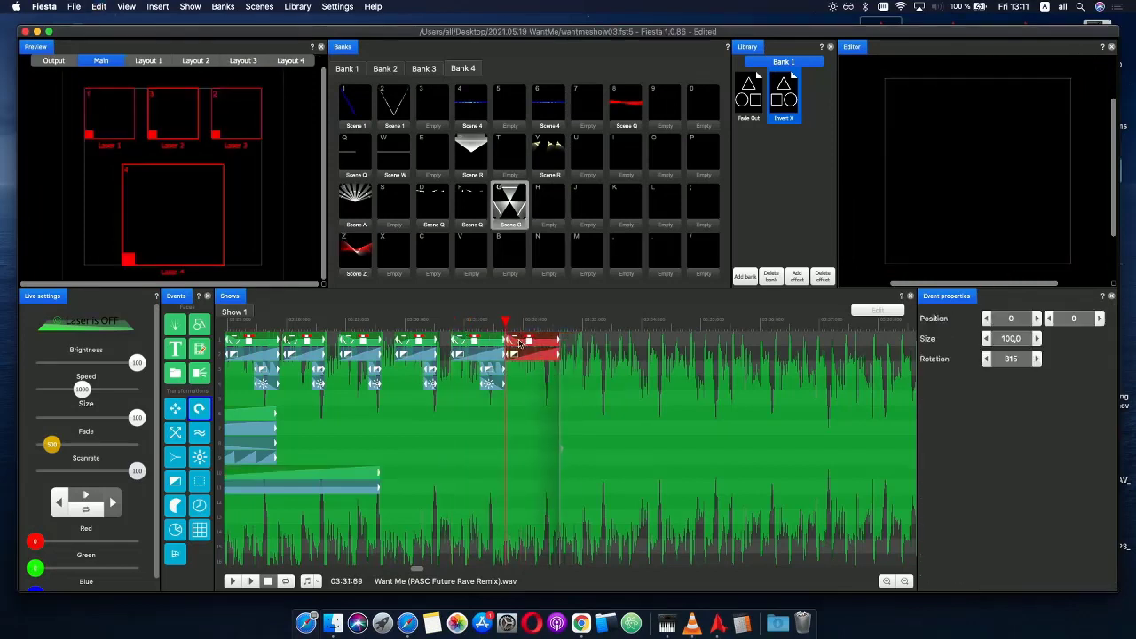
pyautogui.click(567, 345)
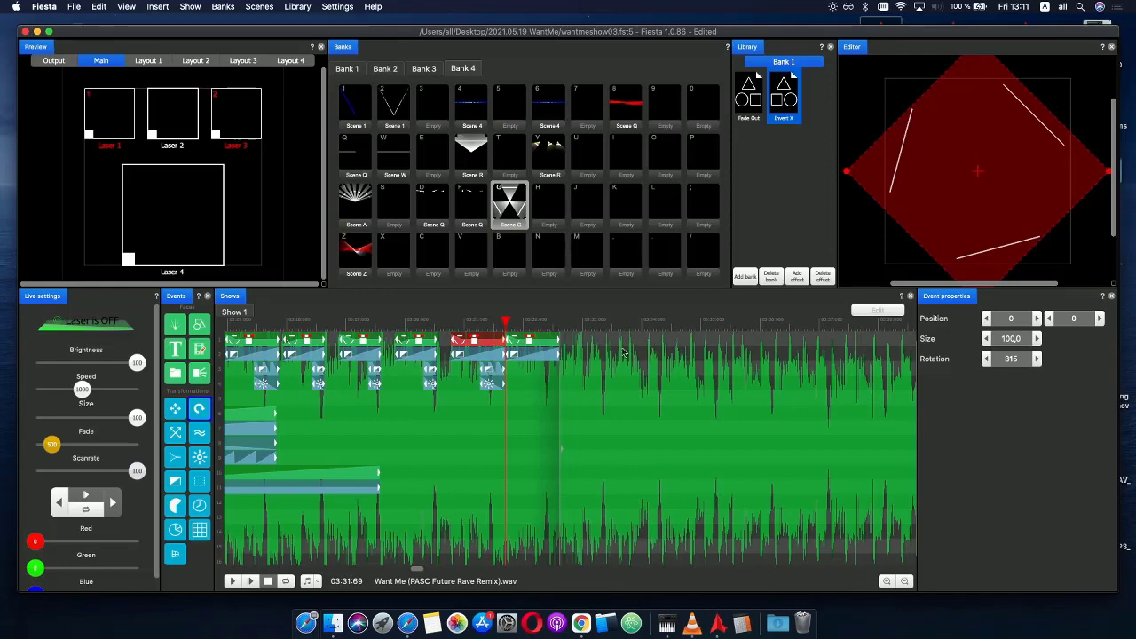
pyautogui.moveTo(600, 369); pyautogui.dragTo(543, 375)
pyautogui.click(590, 371)
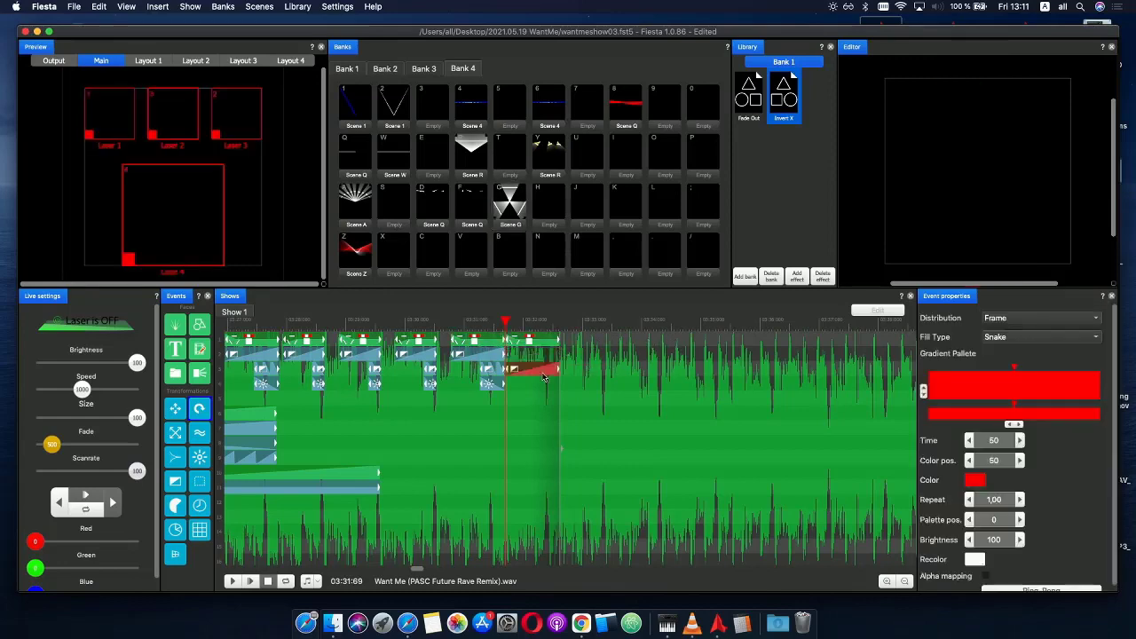
pyautogui.click(557, 343)
pyautogui.click(548, 357)
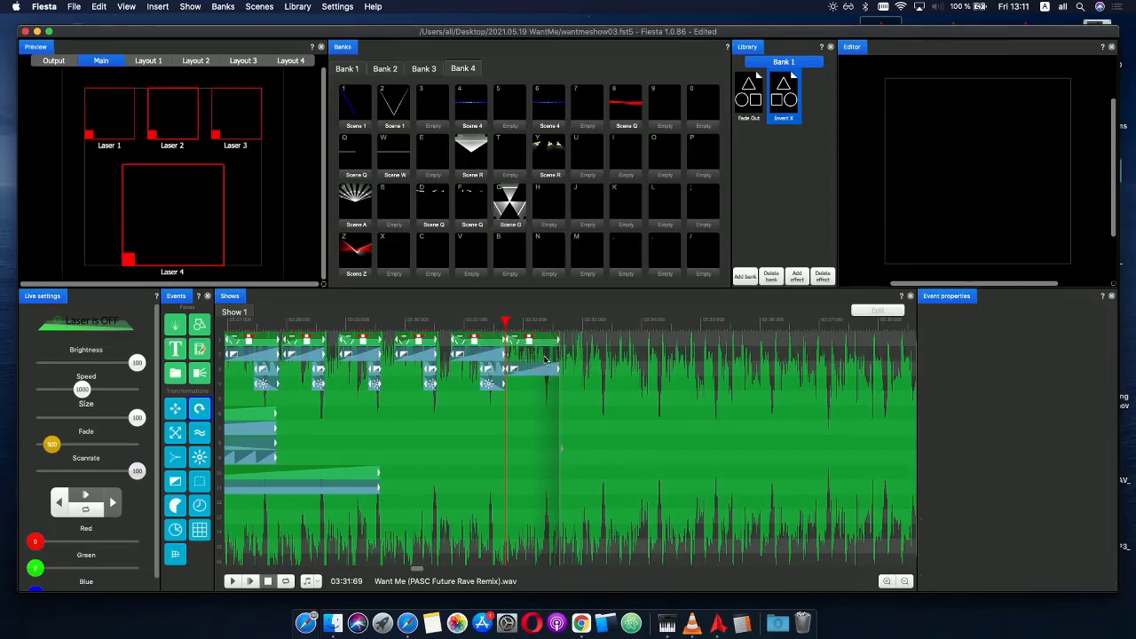
# - Stretch the pasted Scene G event and its colour transformation together to about 03:36.24, and play the section from about 03:31.64
pyautogui.keyDown('shift'); pyautogui.click(549, 343); pyautogui.keyUp('shift')
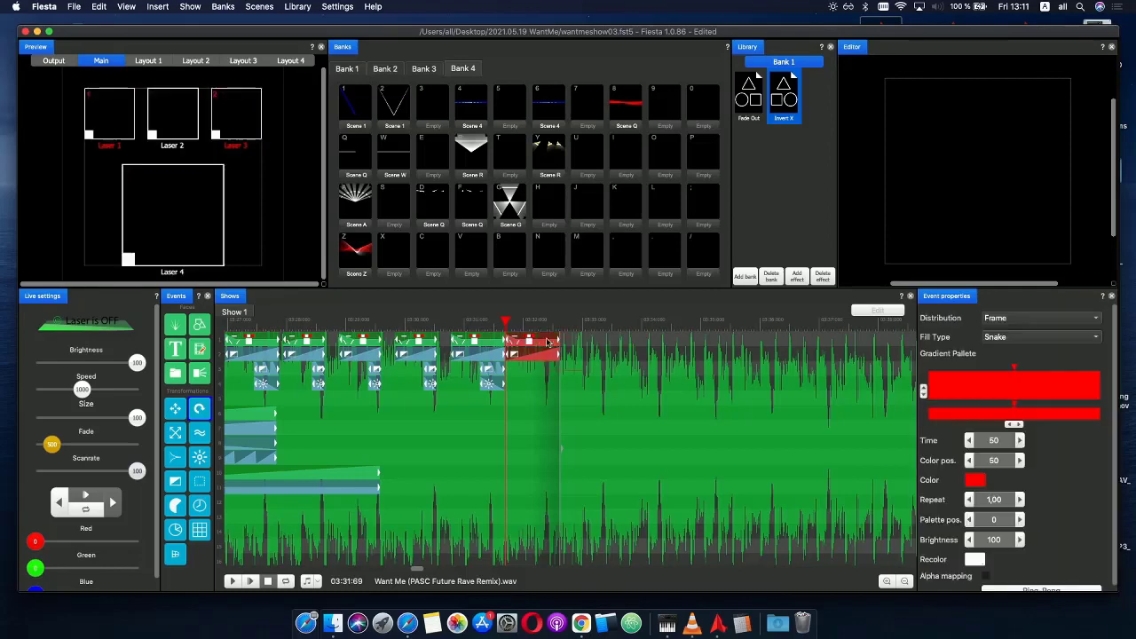
pyautogui.moveTo(560, 355); pyautogui.dragTo(773, 360)
pyautogui.scroll(-4, 772, 360)
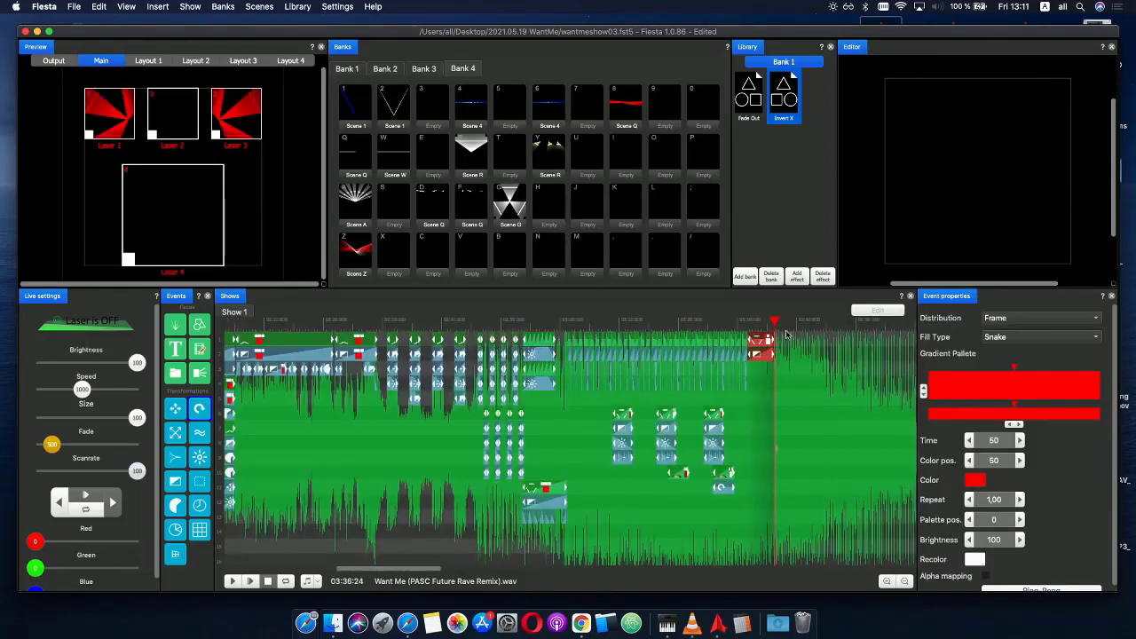
pyautogui.scroll(4, 785, 333)
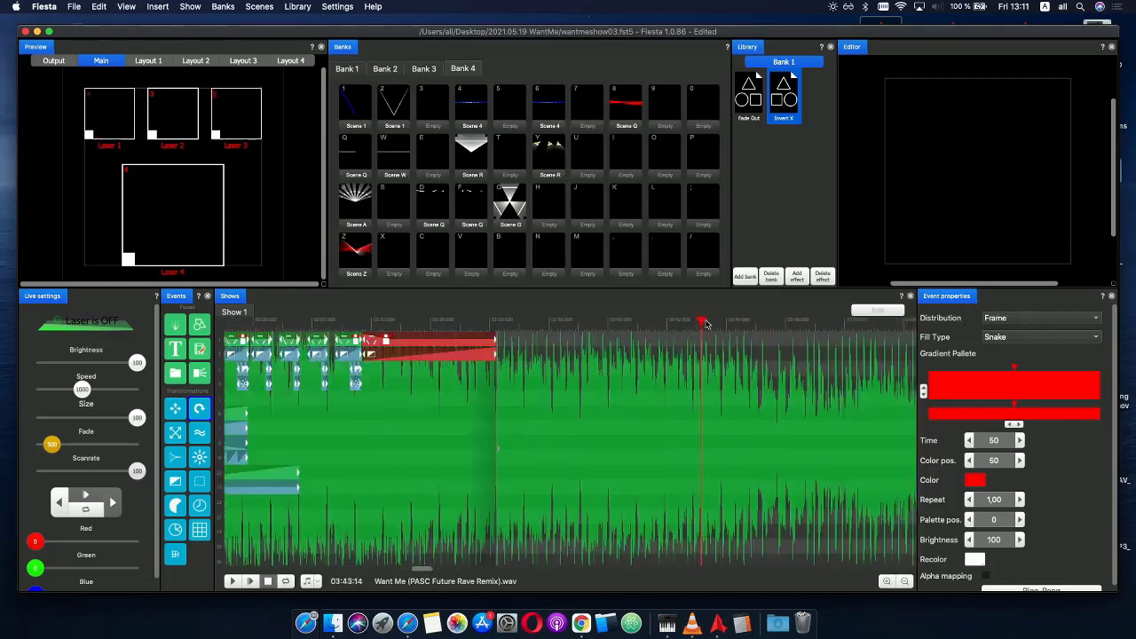
pyautogui.scroll(-2, 701, 325)
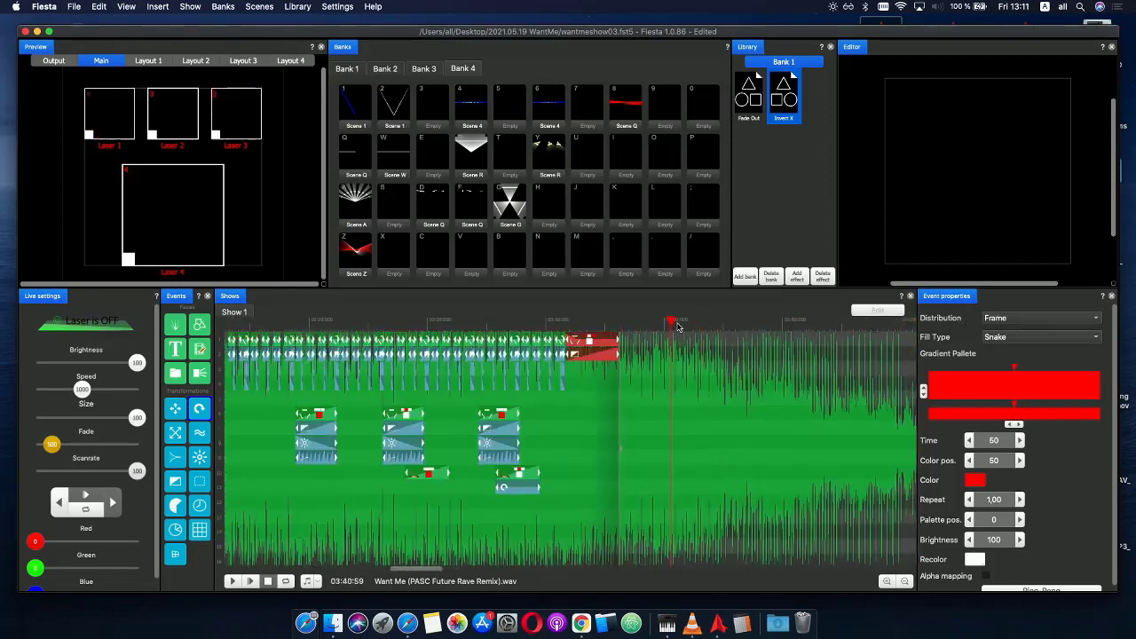
pyautogui.moveTo(695, 328); pyautogui.dragTo(566, 325)
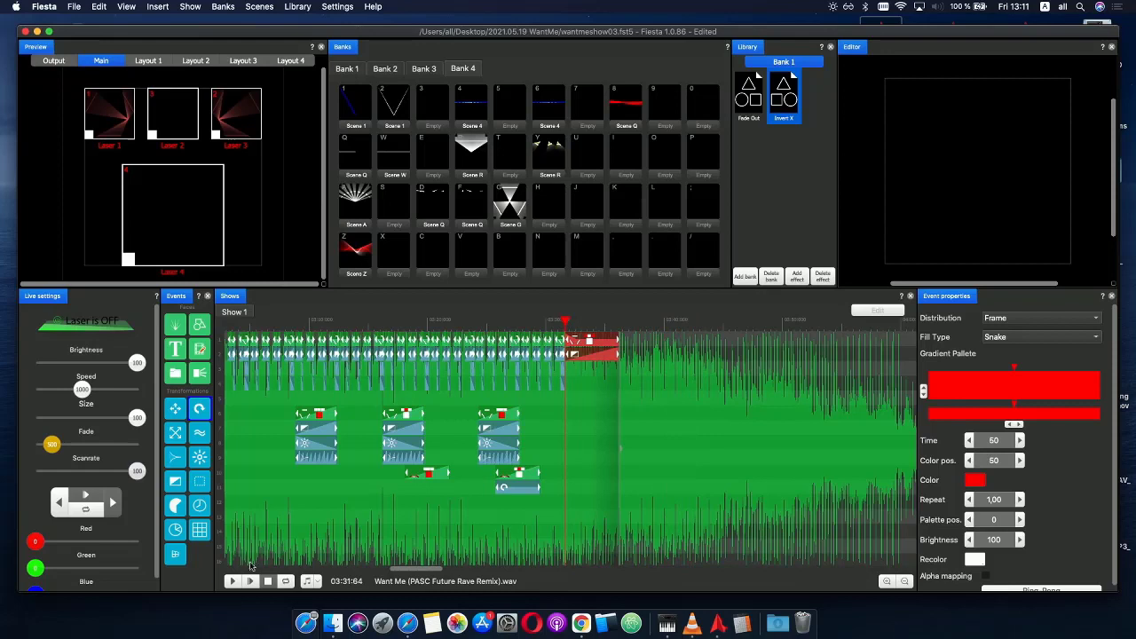
pyautogui.click(250, 581)
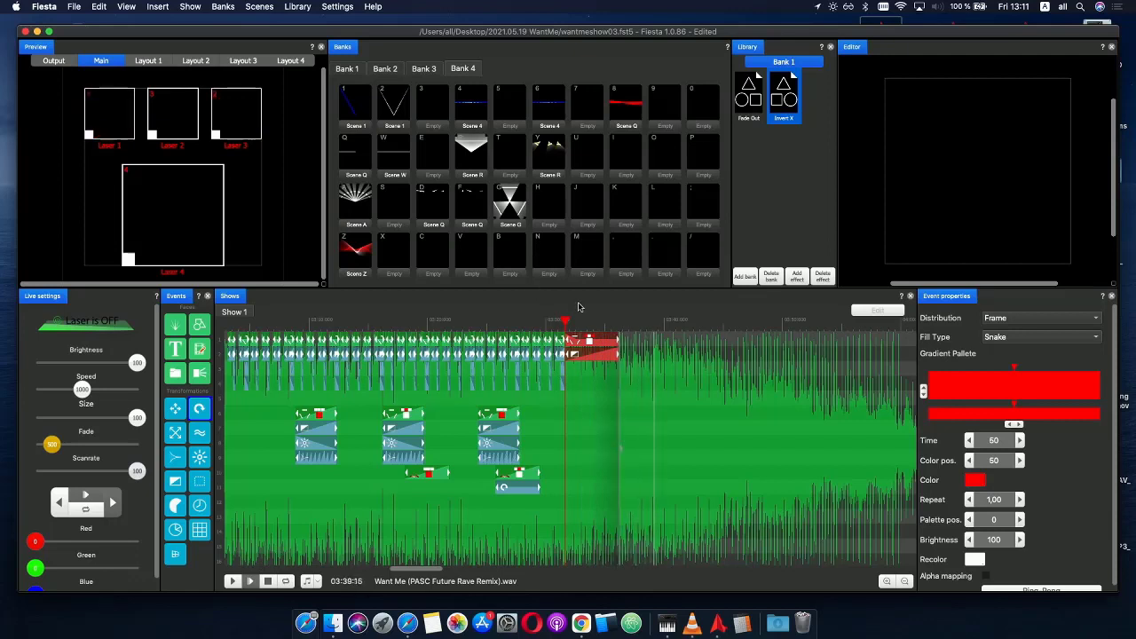
# - Replace the pasted Scene G event with a fresh Scene G from Bank 4 ending at about 03:38.59, and play the section
pyautogui.click(617, 354)
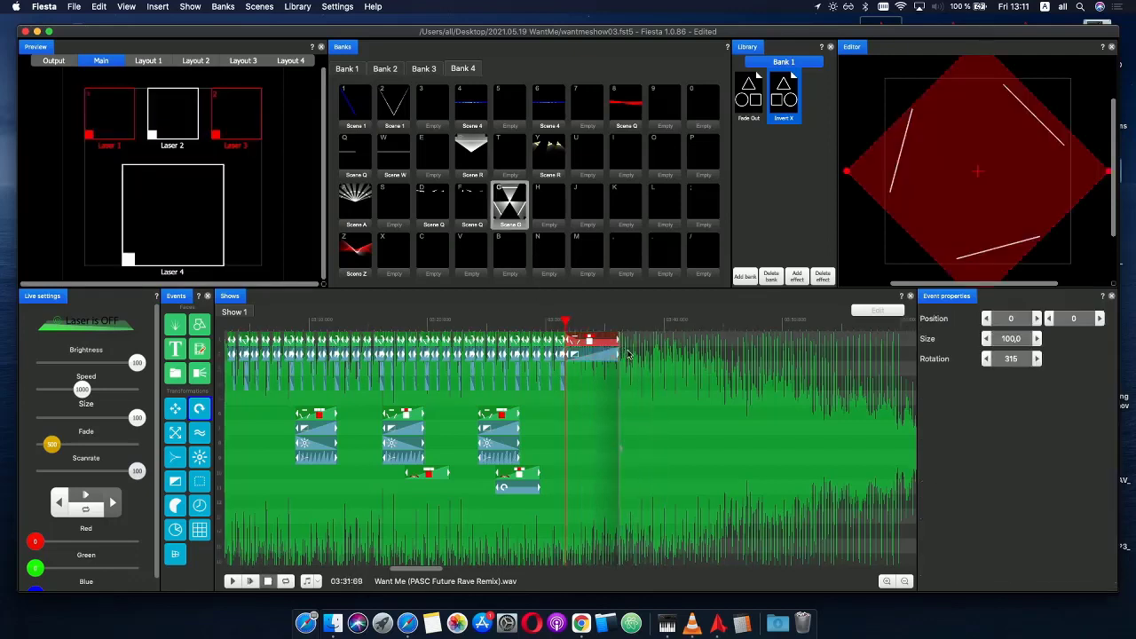
pyautogui.click(628, 355)
pyautogui.moveTo(514, 236); pyautogui.dragTo(593, 342)
pyautogui.click(649, 344)
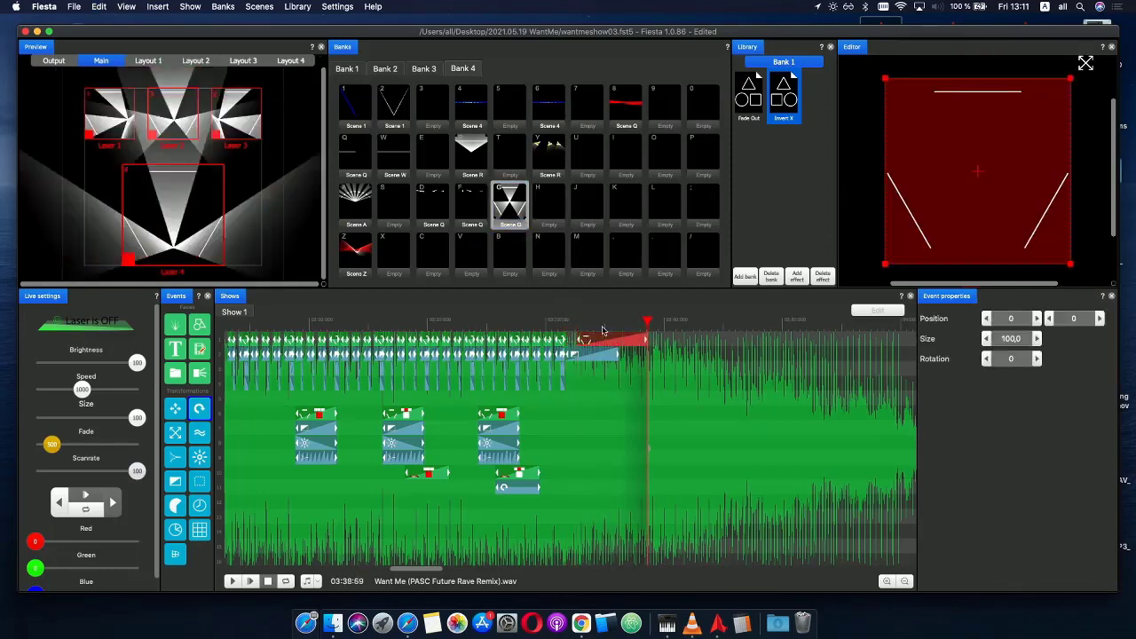
pyautogui.click(562, 324)
pyautogui.click(251, 583)
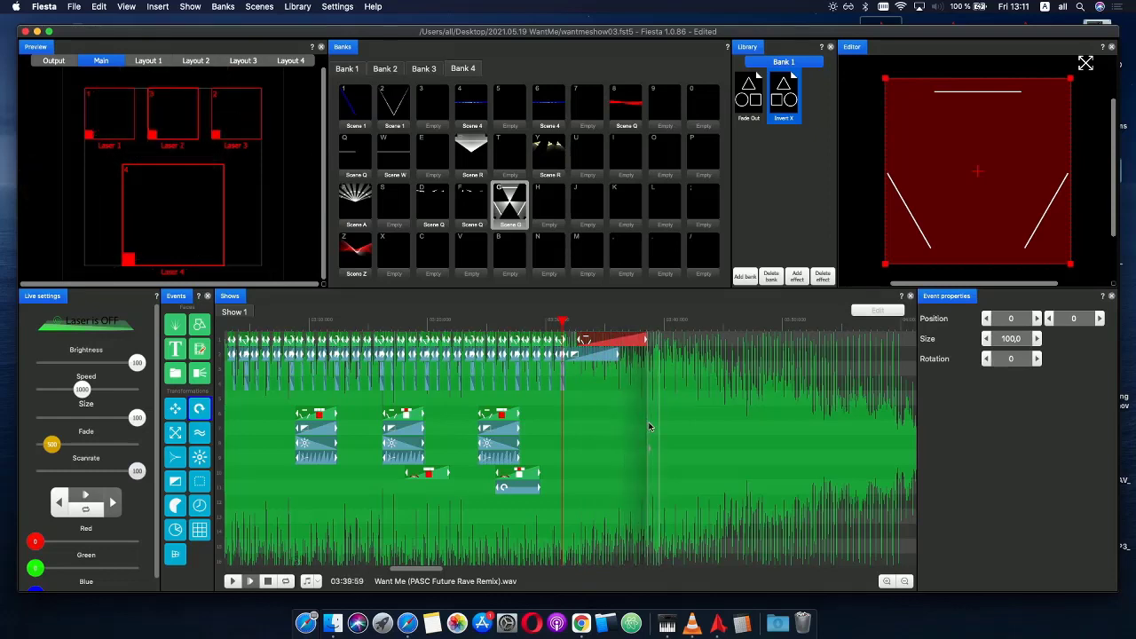
# - Start the new Scene G event at 03:31.69 and extend both it and its colour transformation to 03:39.32
pyautogui.click(628, 343)
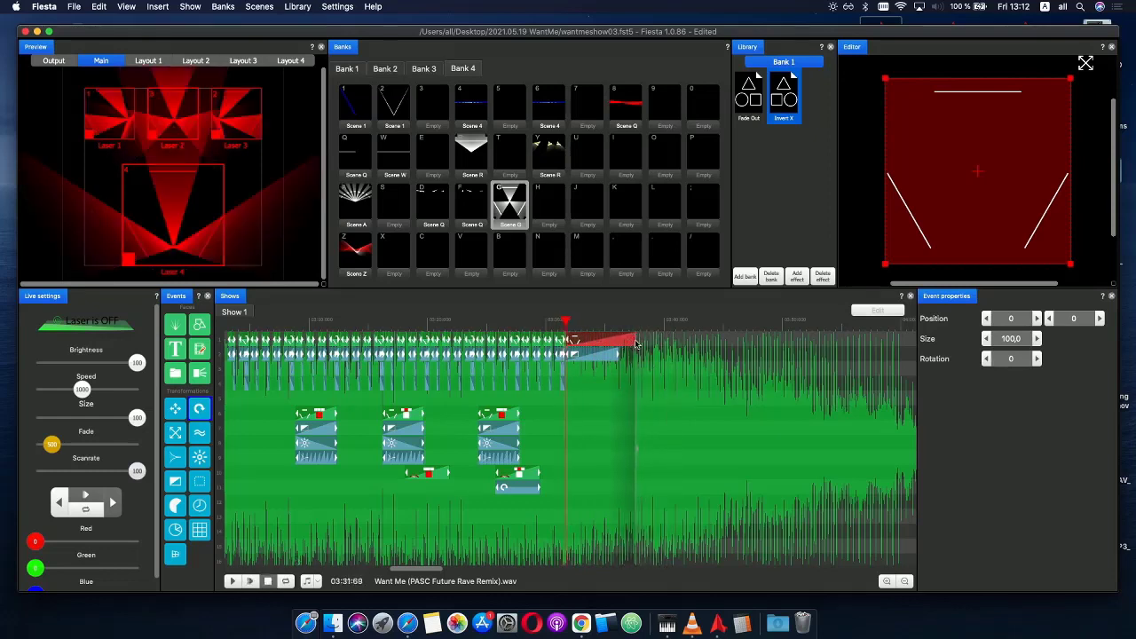
pyautogui.moveTo(635, 343); pyautogui.dragTo(654, 347)
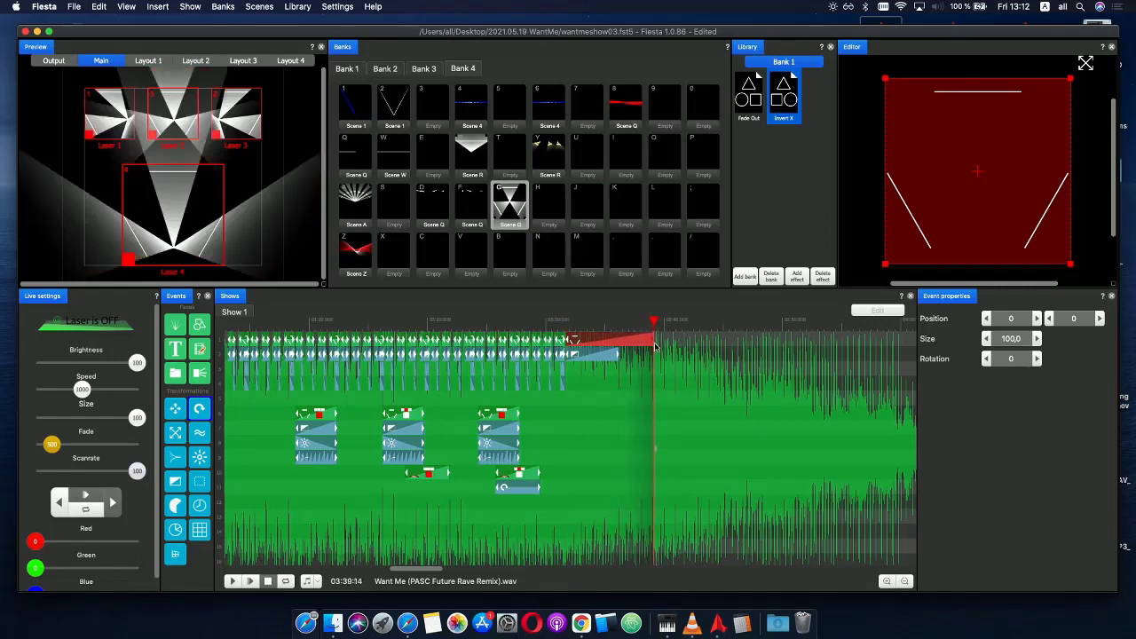
pyautogui.scroll(3, 668, 356)
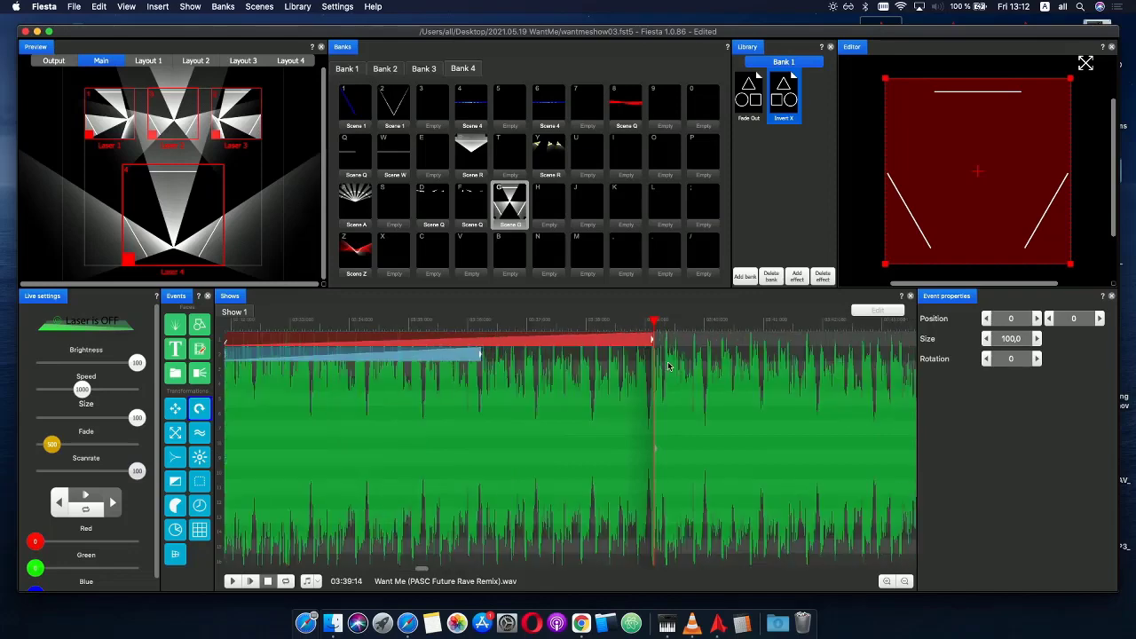
pyautogui.moveTo(655, 342)
pyautogui.mouseDown()
pyautogui.moveTo(633, 343)
pyautogui.moveTo(664, 345)
pyautogui.mouseUp()
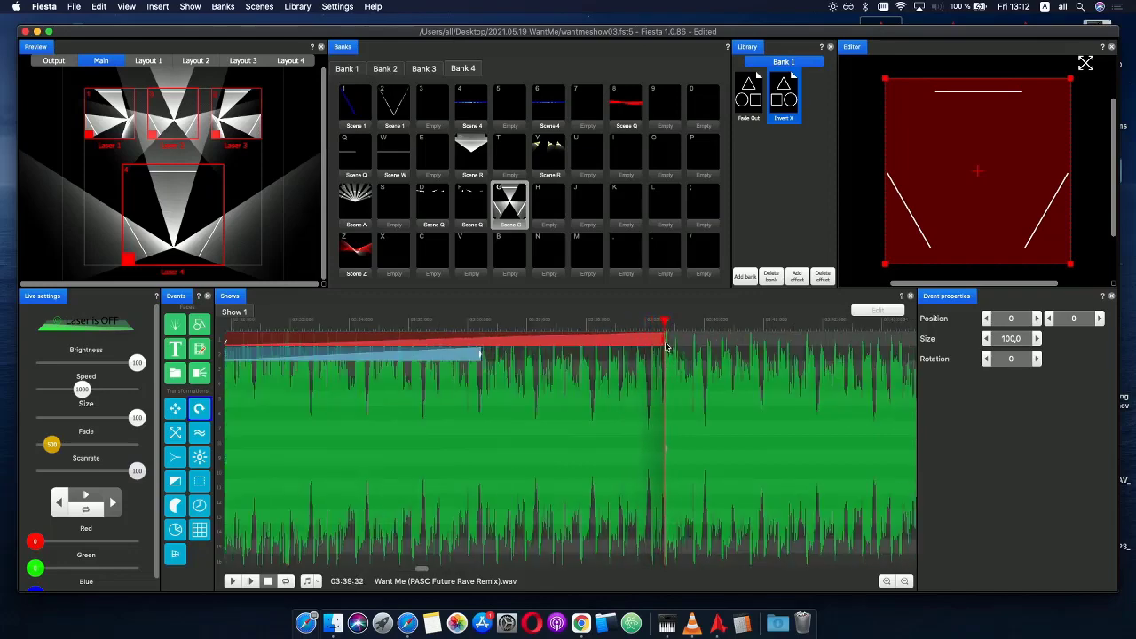
pyautogui.scroll(-3, 649, 361)
pyautogui.click(444, 340)
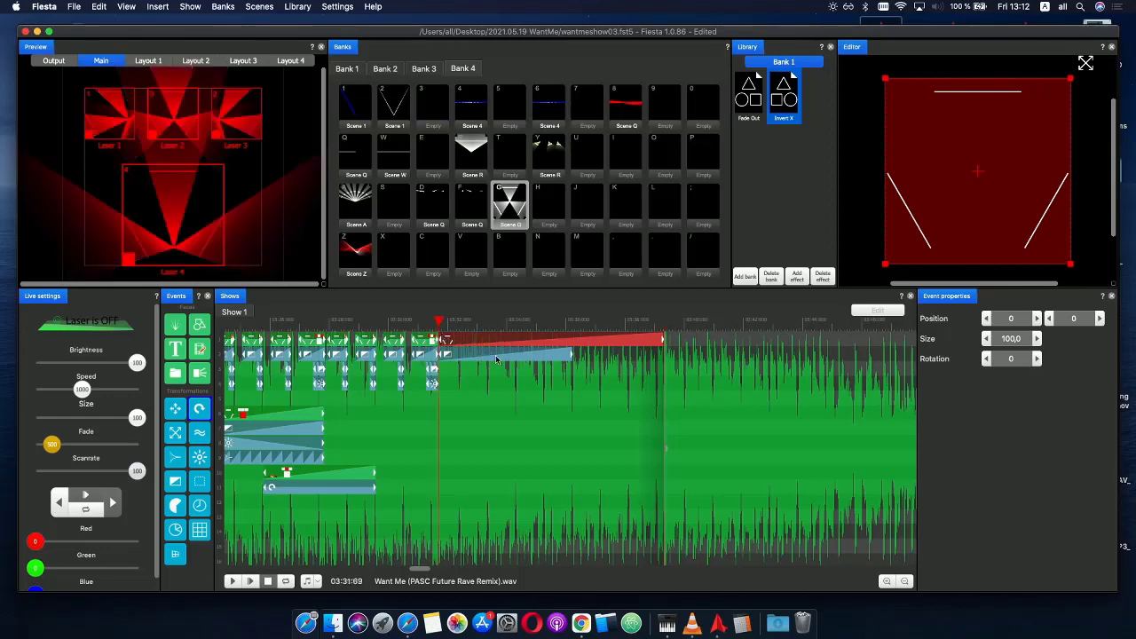
pyautogui.moveTo(554, 354); pyautogui.dragTo(664, 344)
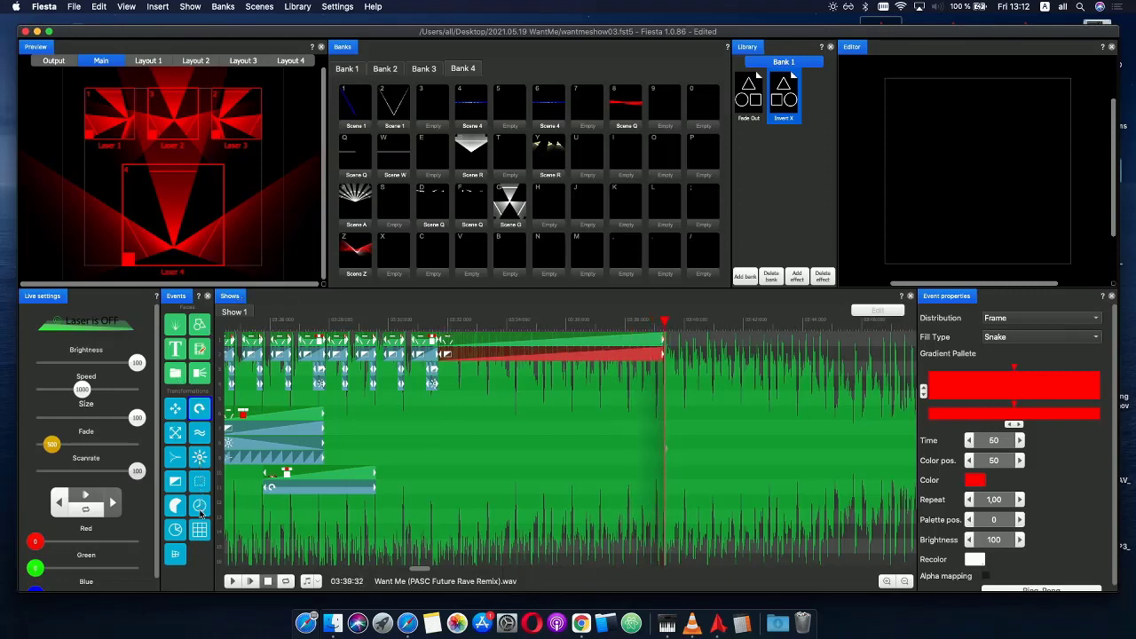
# - Add a delay transformation on track 3 under the long Scene G event, and assign that event to Lasers 1 and 3 only
pyautogui.moveTo(201, 513); pyautogui.dragTo(470, 371)
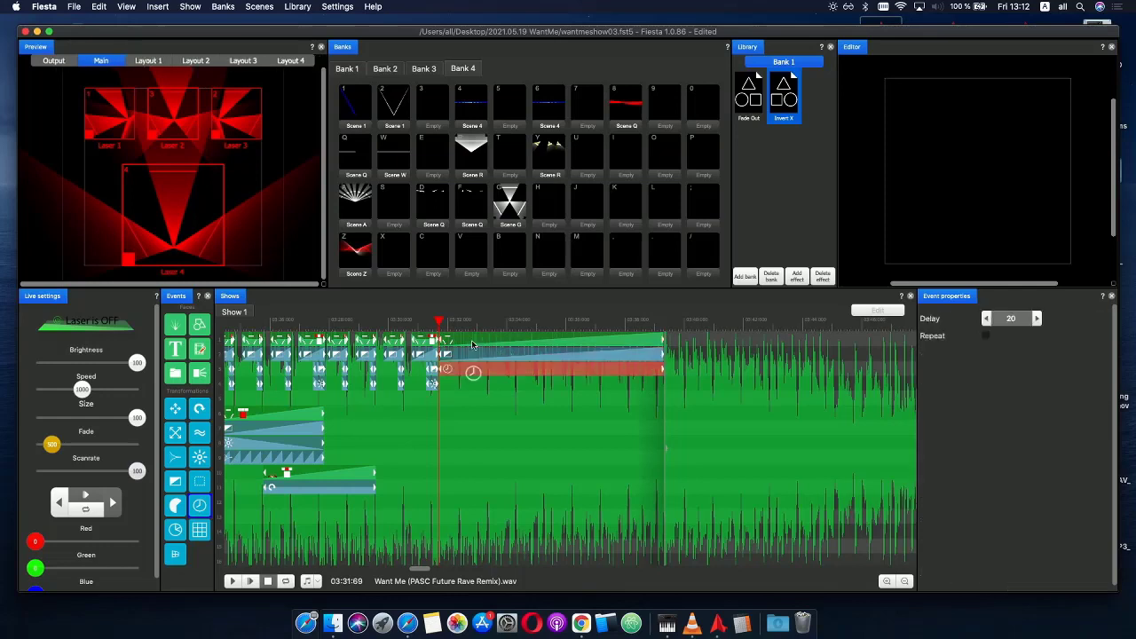
pyautogui.click(470, 341)
pyautogui.click(181, 124)
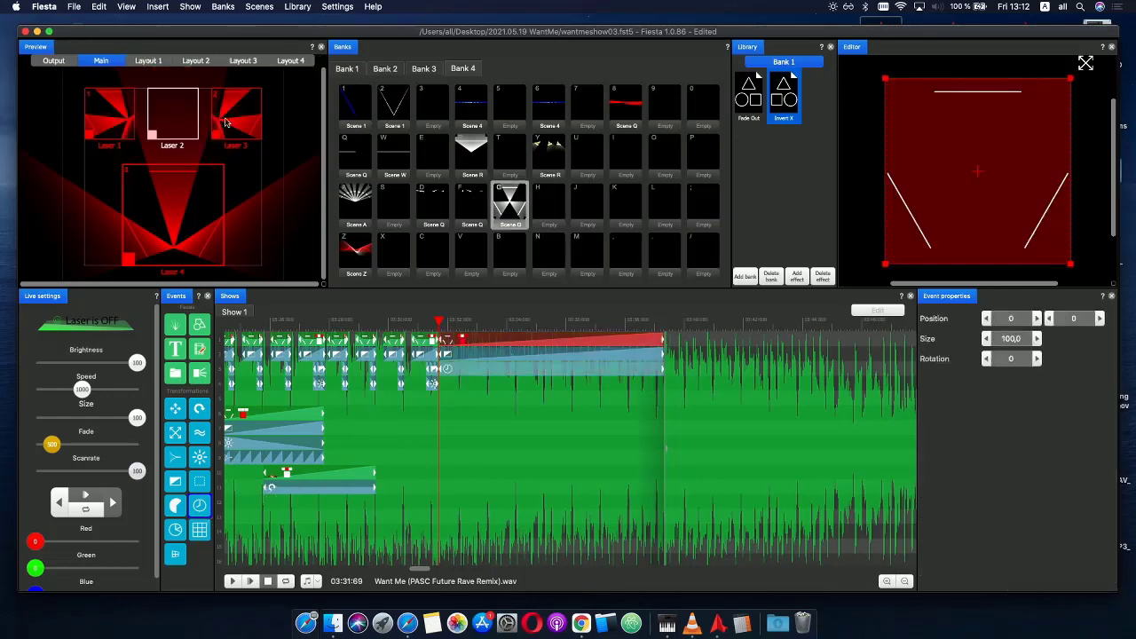
pyautogui.click(189, 223)
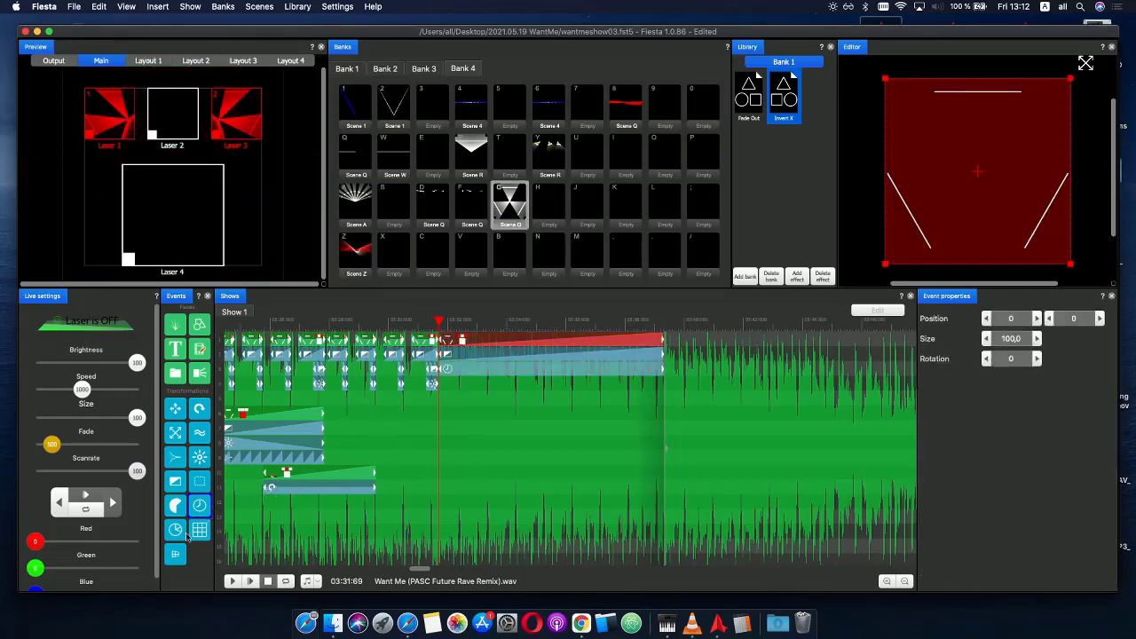
# - Add a brightness transformation on track 4 under the long Scene G event, set its curve to repeat 8 times, and scrub through it
pyautogui.moveTo(200, 460); pyautogui.dragTo(501, 379)
pyautogui.moveTo(444, 322); pyautogui.dragTo(540, 321)
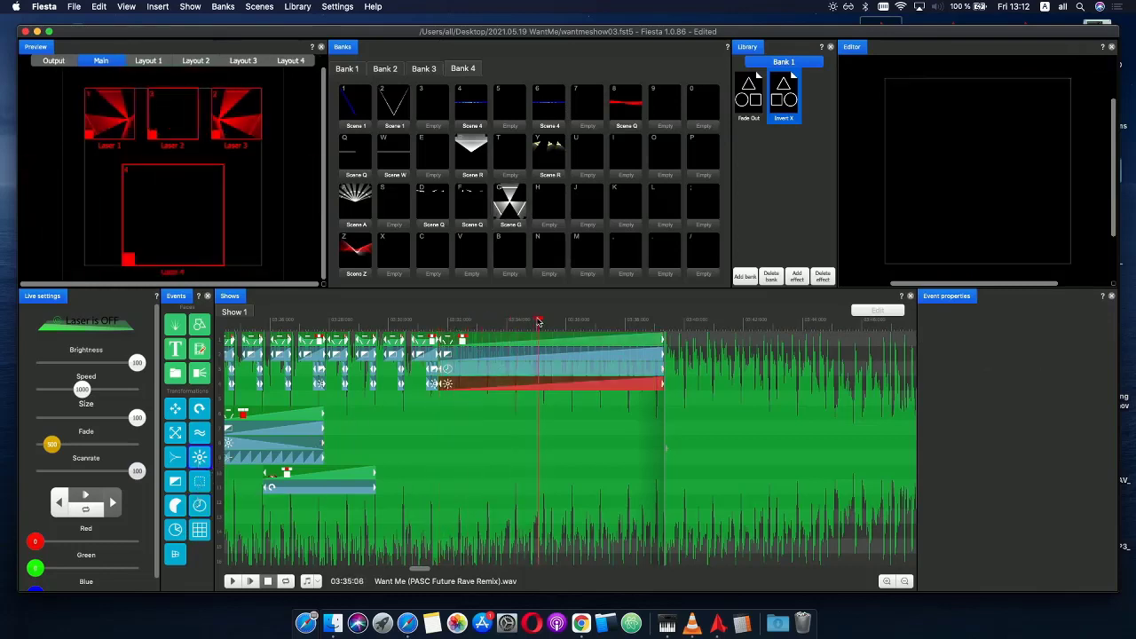
pyautogui.doubleClick(470, 383)
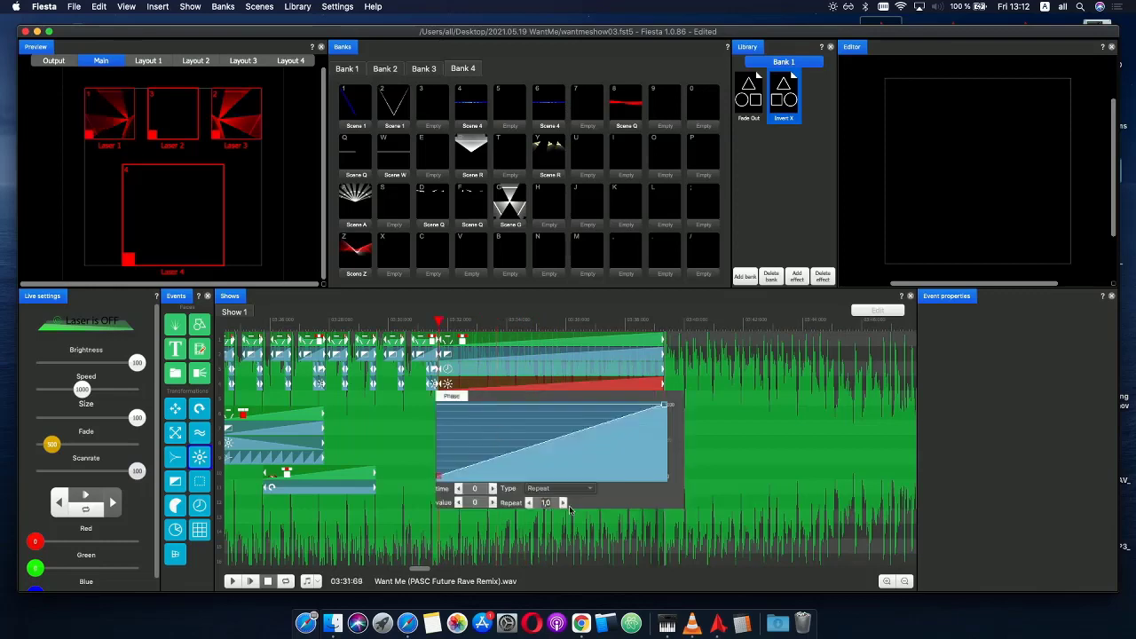
pyautogui.scroll(7, 570, 504)
pyautogui.moveTo(440, 321); pyautogui.dragTo(476, 323)
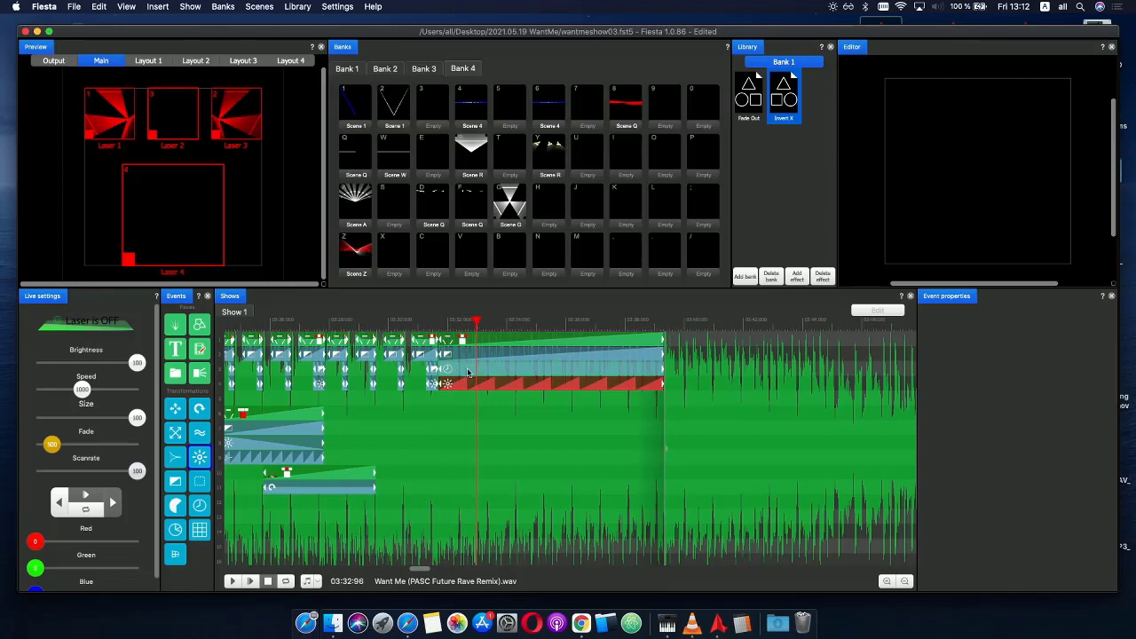
# - Try a delay of 50 on the track 3 delay transformation and play the section from just before the long Scene G event
pyautogui.click(496, 371)
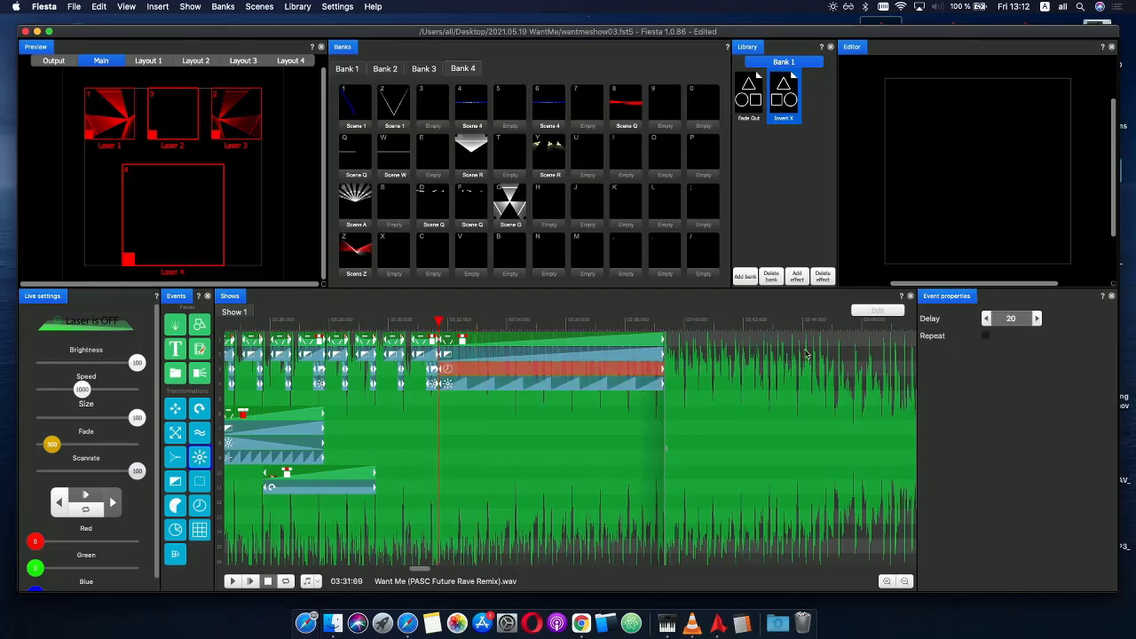
pyautogui.write('50')
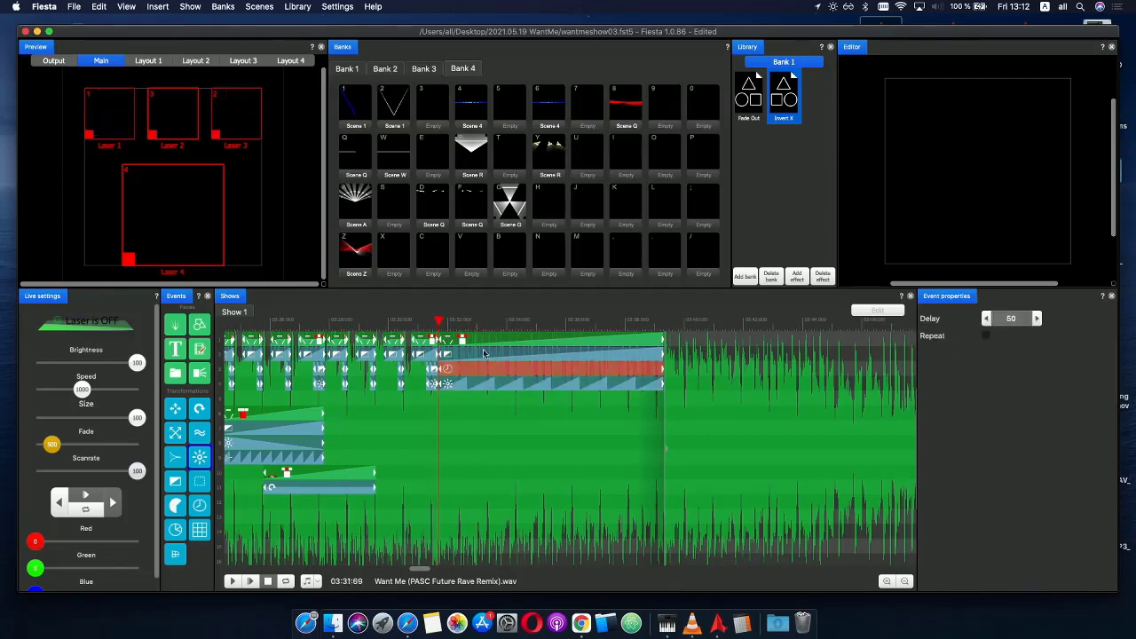
pyautogui.click(420, 325)
pyautogui.click(232, 582)
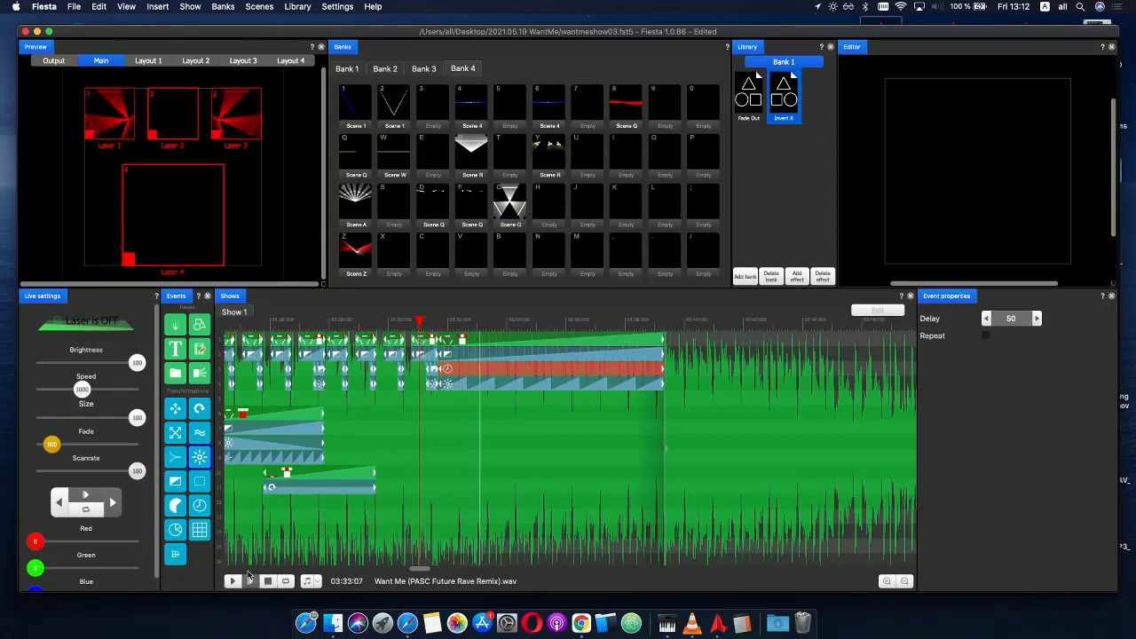
pyautogui.click(474, 325)
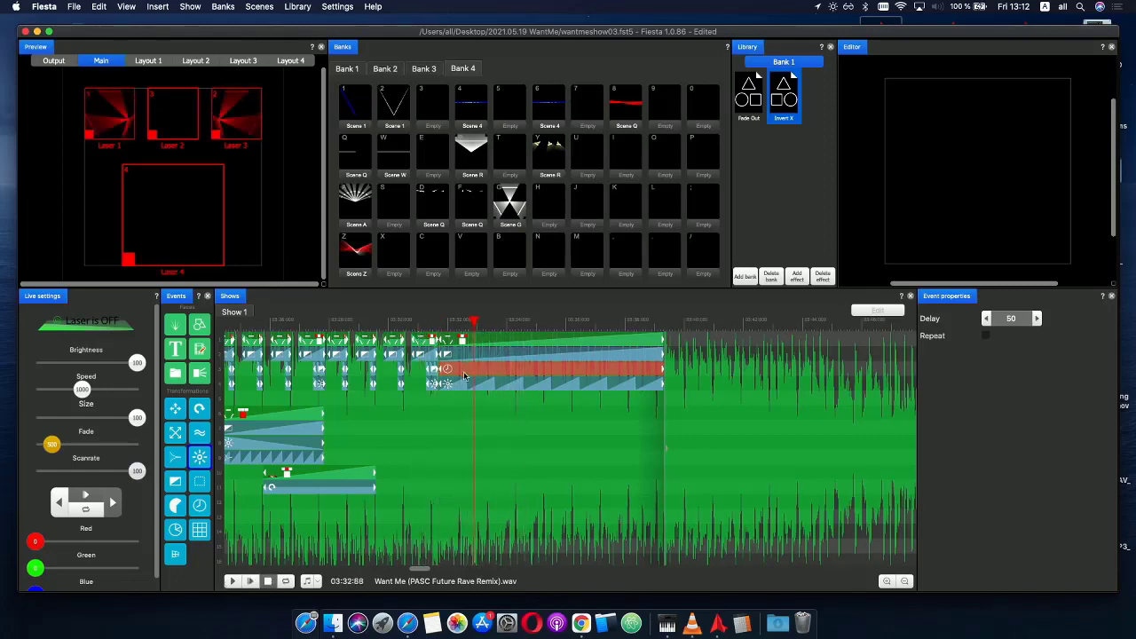
# - Set the delay of the track 3 transformation to 20, and play and scrub through the long Scene G event
pyautogui.click(1013, 319)
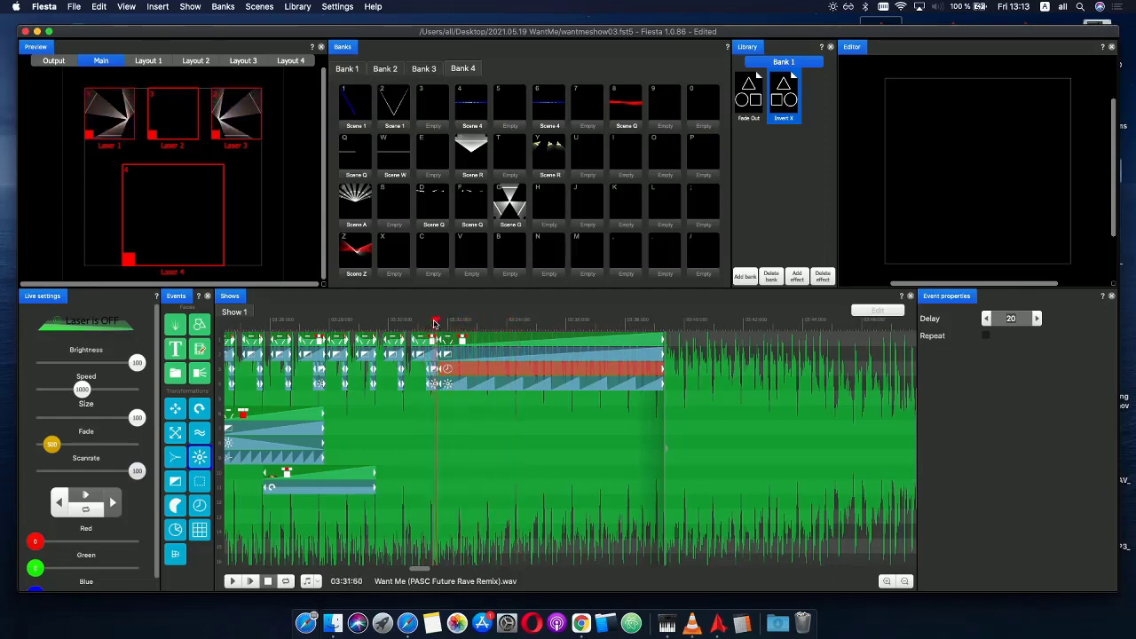
pyautogui.click(233, 579)
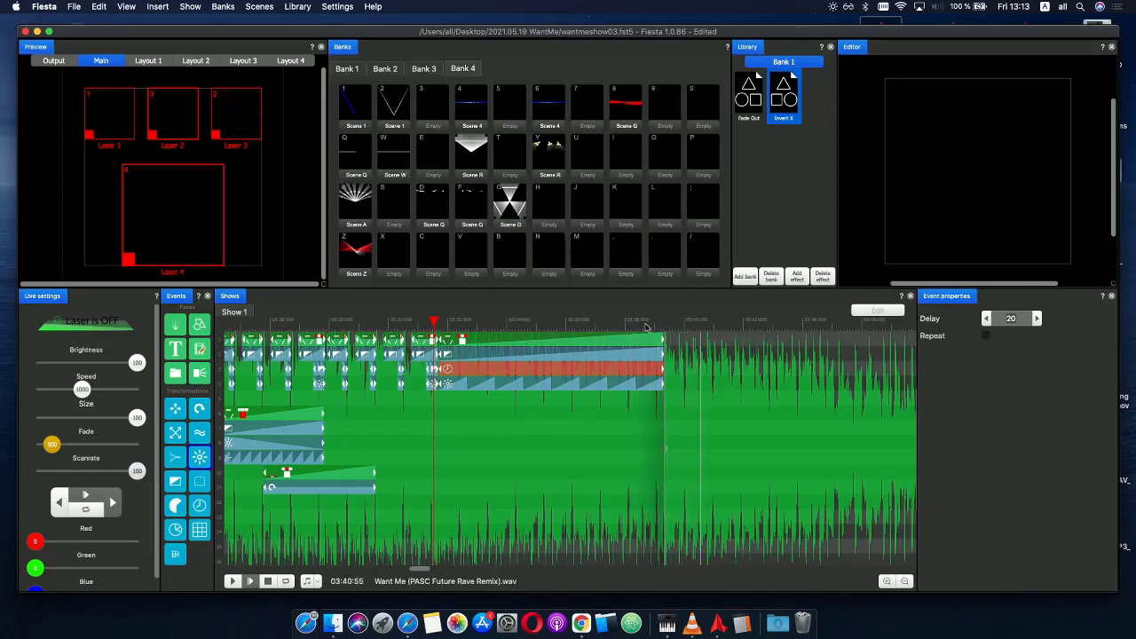
pyautogui.click(430, 322)
pyautogui.moveTo(431, 321); pyautogui.dragTo(502, 330)
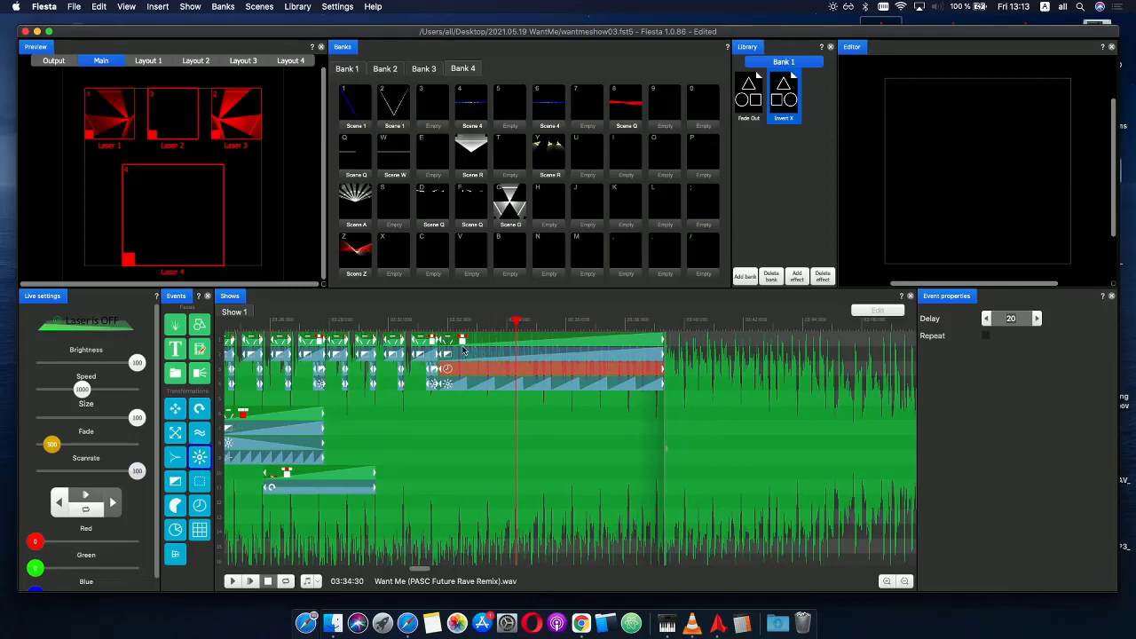
# - Add the Fade Out library effect on track 5 under the long Scene G event, and add a curve point at time 49 with value 100
pyautogui.scroll(5, 447, 323)
pyautogui.click(304, 323)
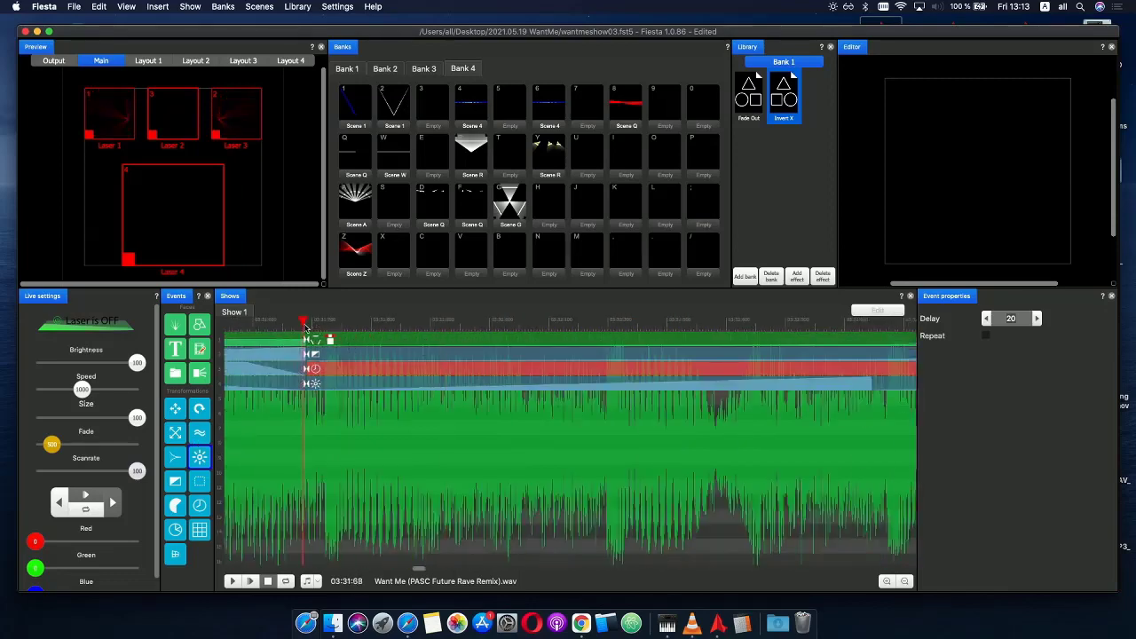
pyautogui.scroll(-3, 372, 361)
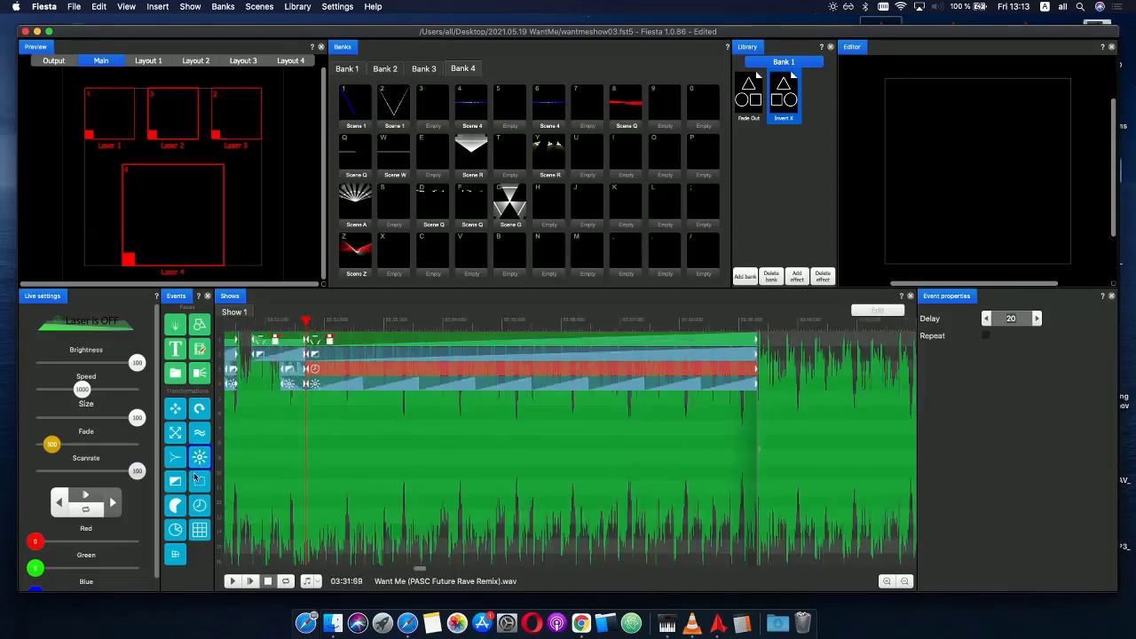
pyautogui.moveTo(748, 93); pyautogui.dragTo(396, 328)
pyautogui.doubleClick(468, 402)
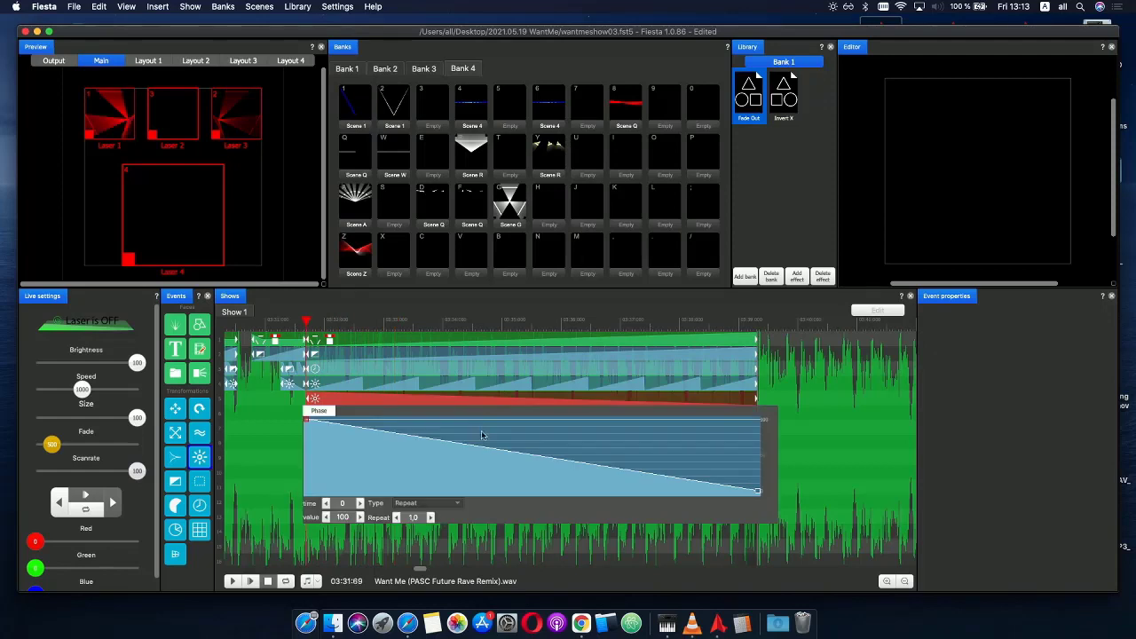
pyautogui.moveTo(477, 450); pyautogui.dragTo(530, 420)
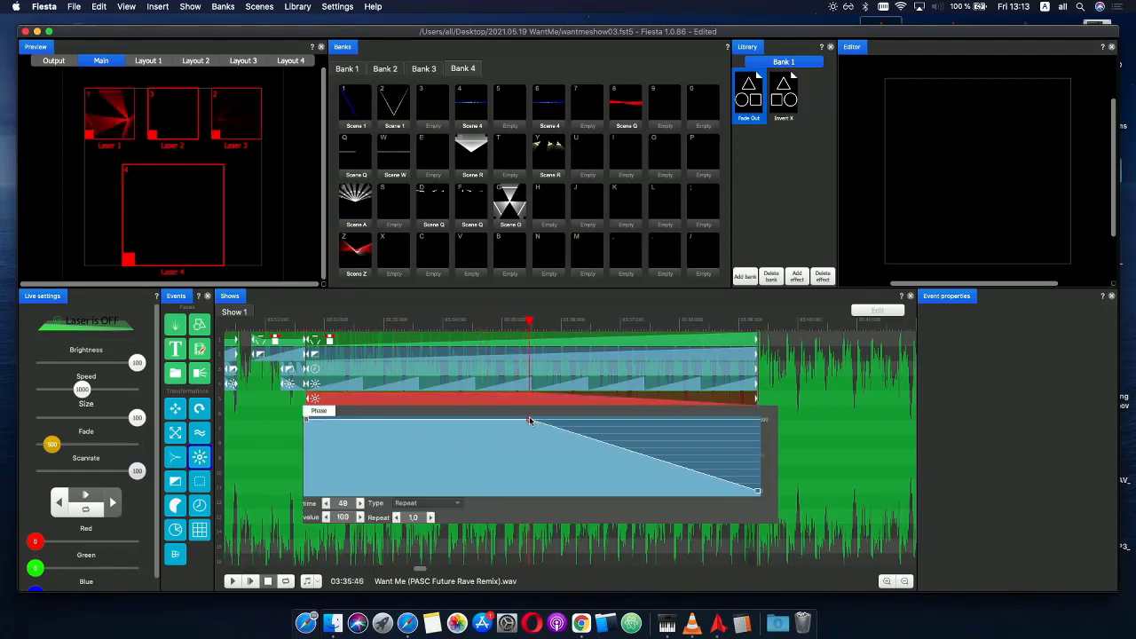
# - Play the long Scene G event from just before its start, and scrub through its fading end
pyautogui.click(288, 312)
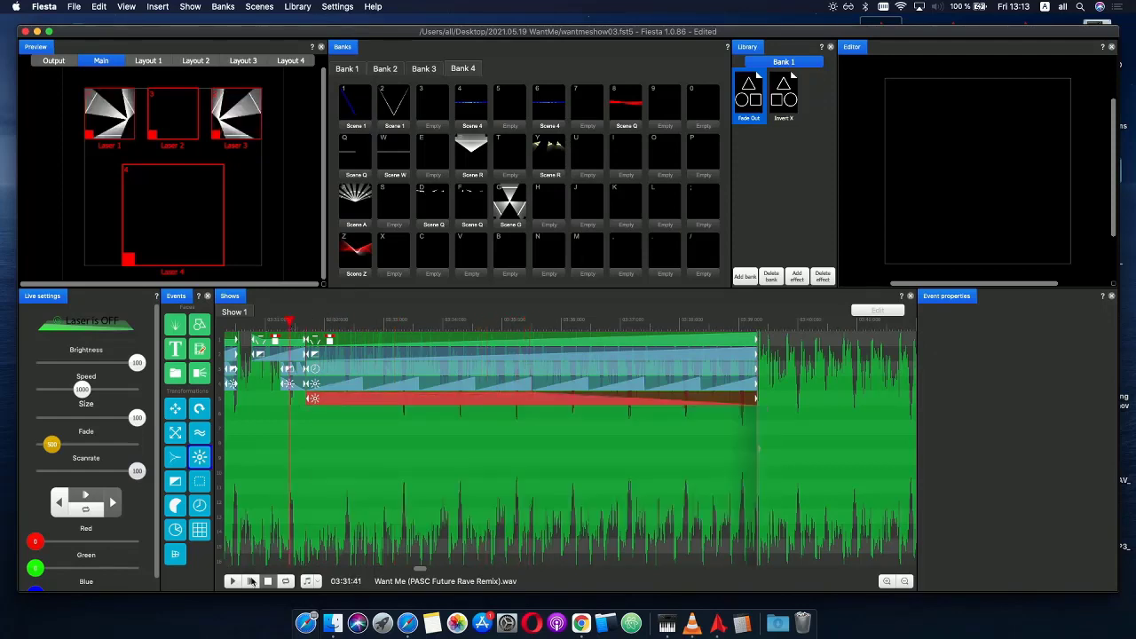
pyautogui.click(252, 581)
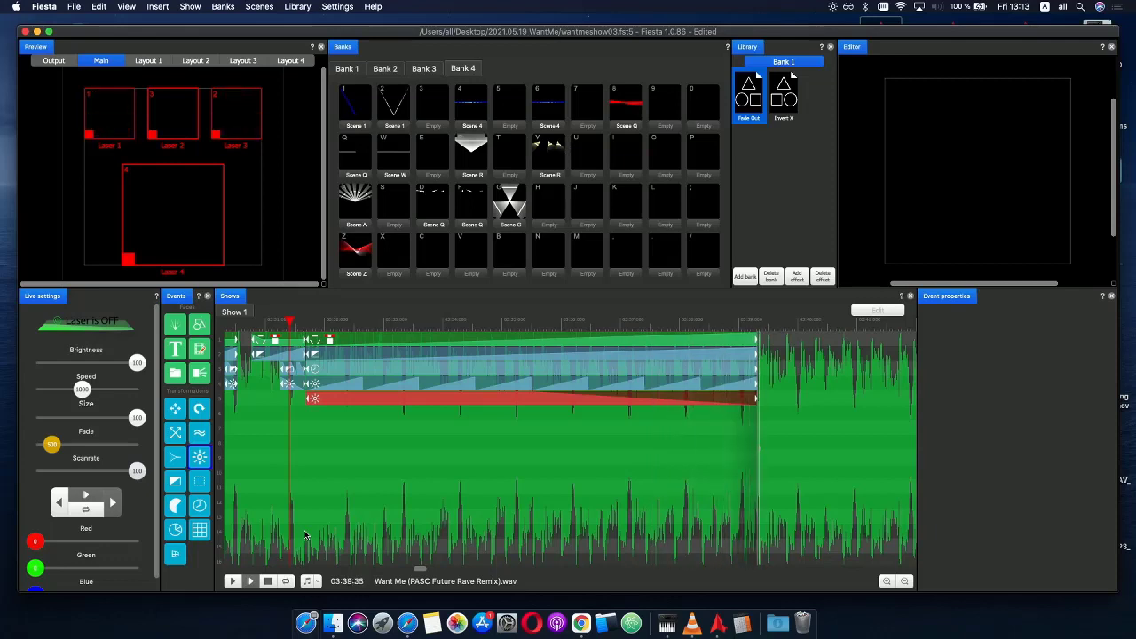
pyautogui.scroll(-3, 568, 392)
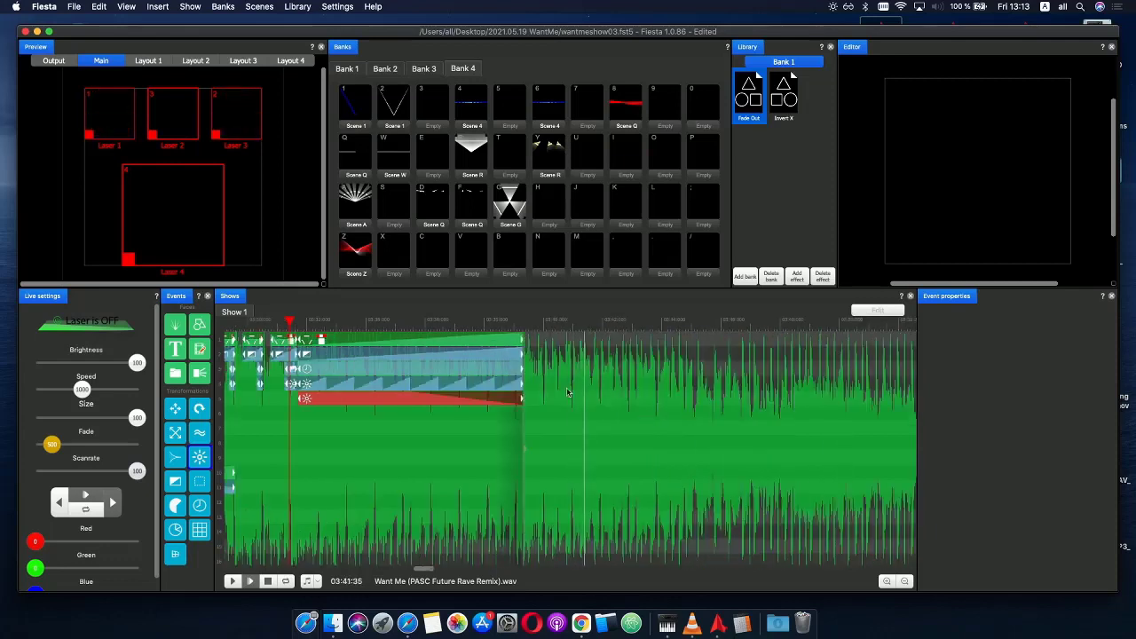
pyautogui.moveTo(464, 377); pyautogui.dragTo(494, 378)
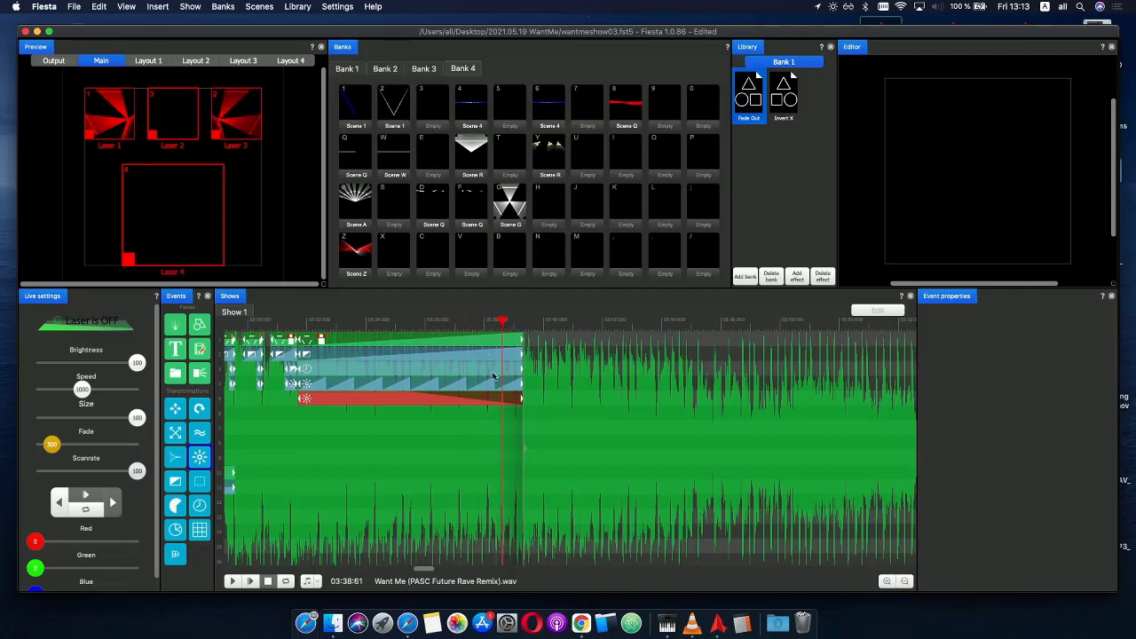
# - Duplicate the long Scene G event with its transformations to start at 03:39.32, and delete the Fade Out effect under the first event
pyautogui.moveTo(559, 435); pyautogui.dragTo(345, 309)
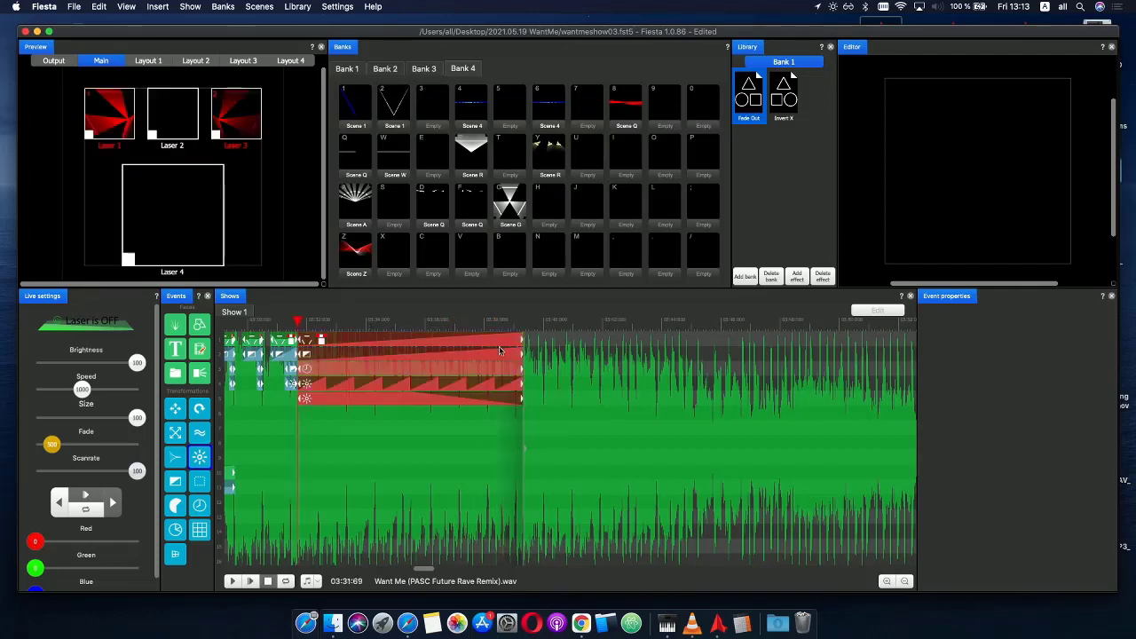
pyautogui.press('super+d')
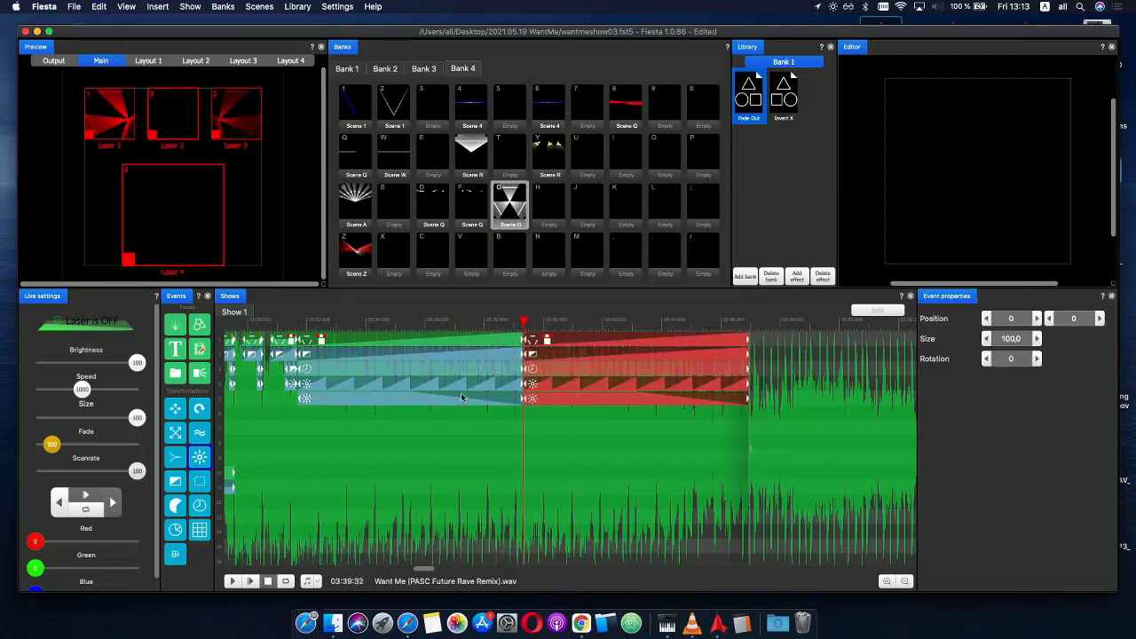
pyautogui.click(475, 400)
pyautogui.press('BackSpace')
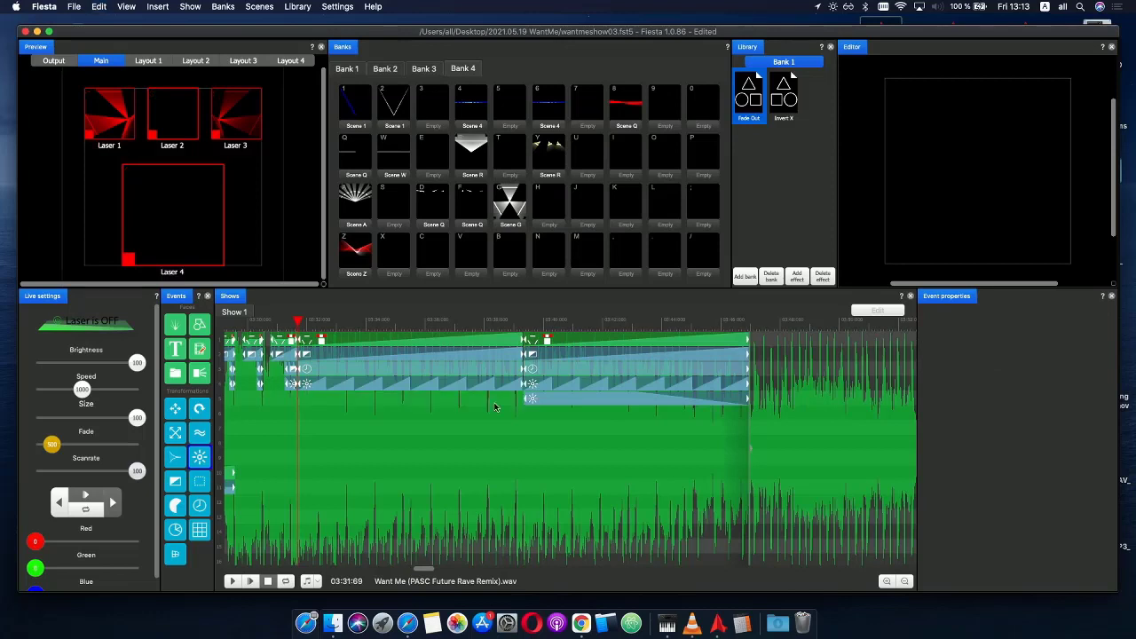
# - Preview the first long Scene G event from about 03:34 without its Fade Out effect
pyautogui.click(380, 330)
pyautogui.click(233, 582)
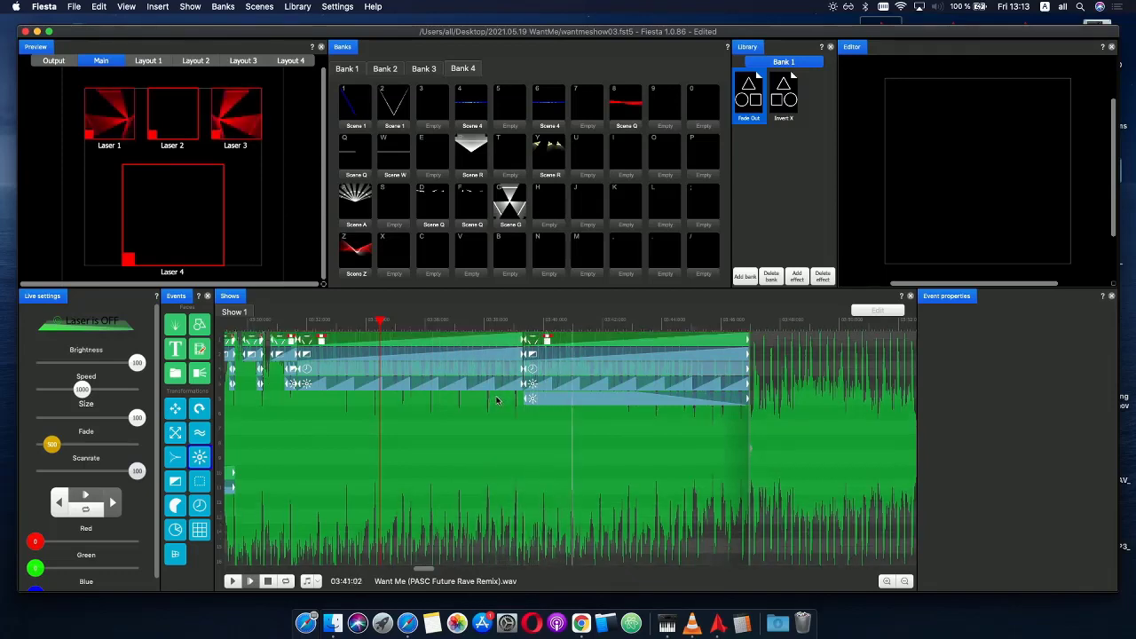
pyautogui.click(368, 320)
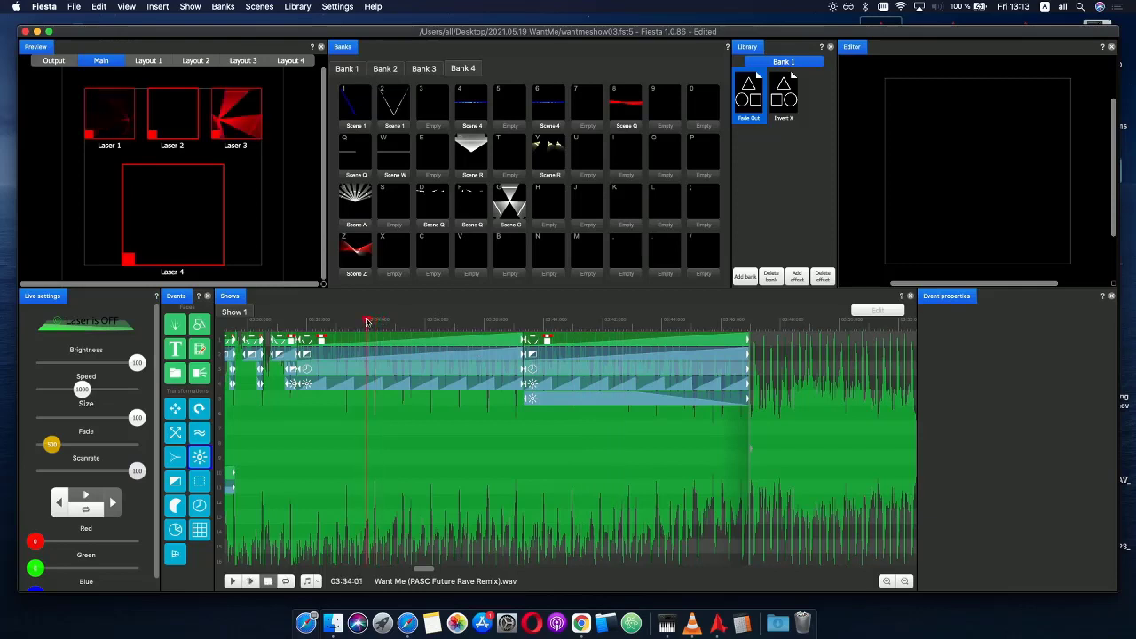
# - Add a size transformation on track 6 from 03:31.69 to 03:46.96 under both long Scene G events, and invert its curve to fall from 100 to 0
pyautogui.moveTo(215, 431); pyautogui.dragTo(408, 418)
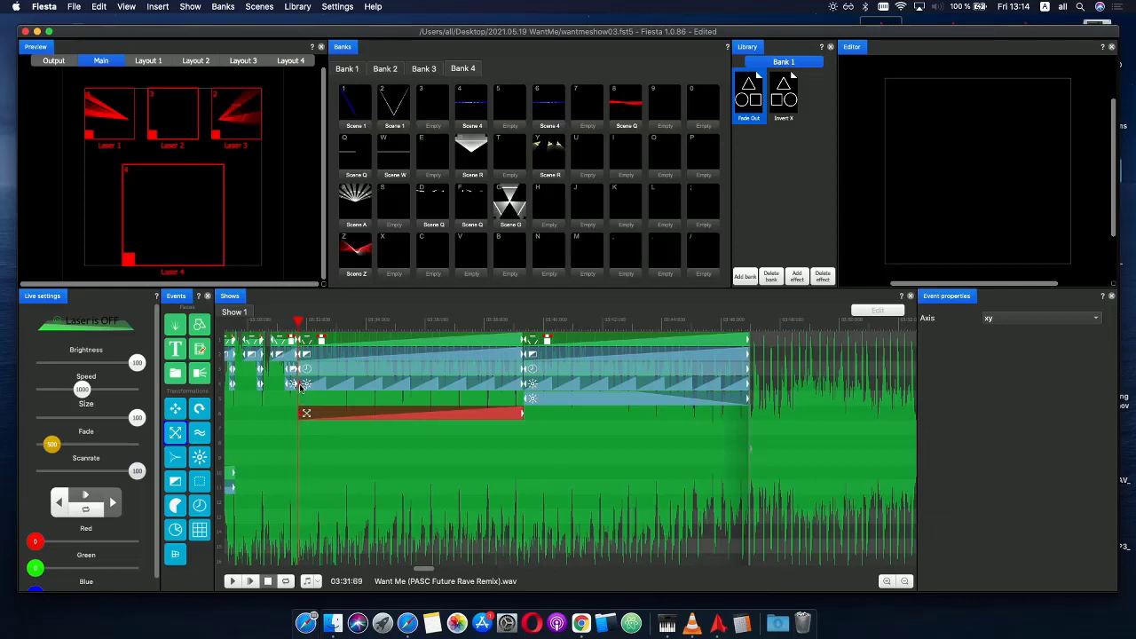
pyautogui.moveTo(524, 414); pyautogui.dragTo(750, 408)
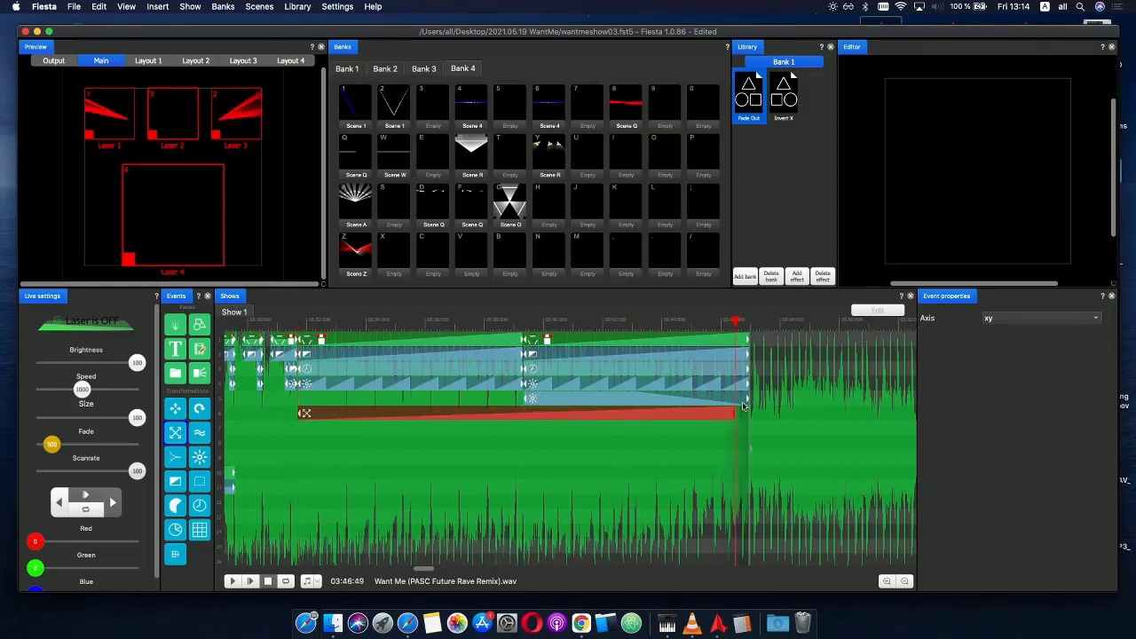
pyautogui.click(587, 422)
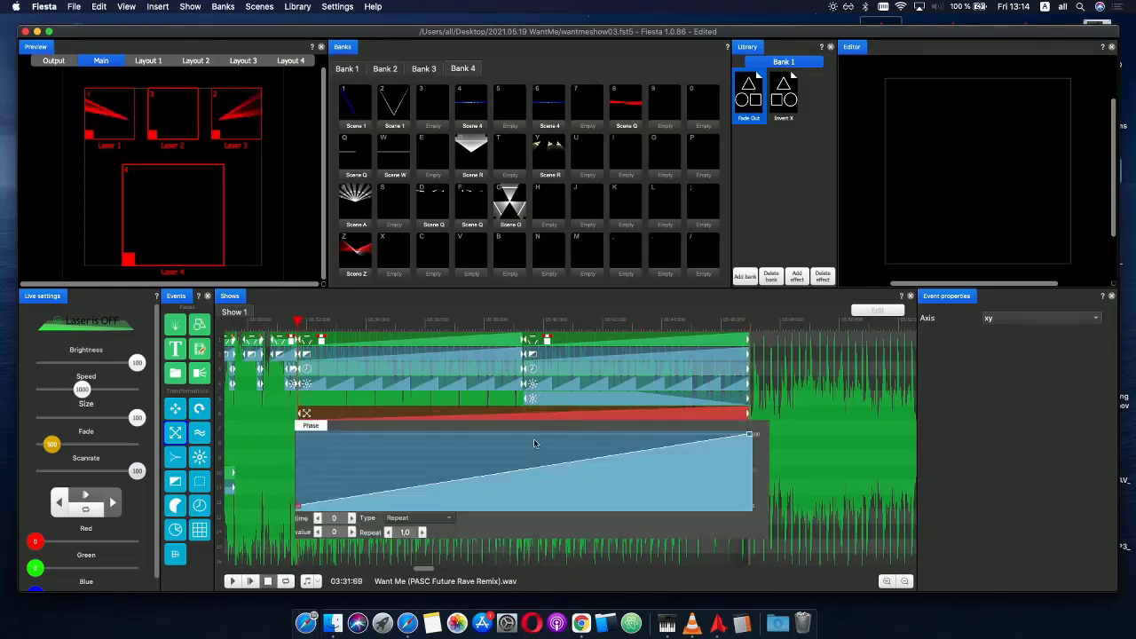
pyautogui.rightClick(526, 442)
pyautogui.click(566, 541)
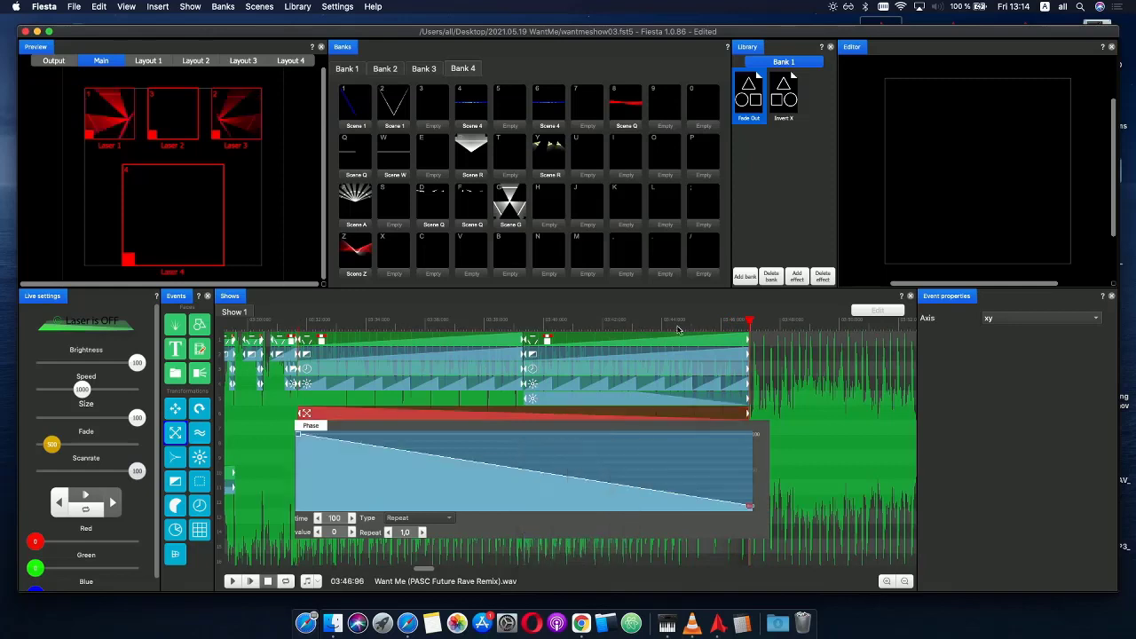
# - Scrub near the end of the second long Scene G event, and shorten the track 6 size transformation to end at about 03:45
pyautogui.moveTo(679, 322); pyautogui.dragTo(697, 321)
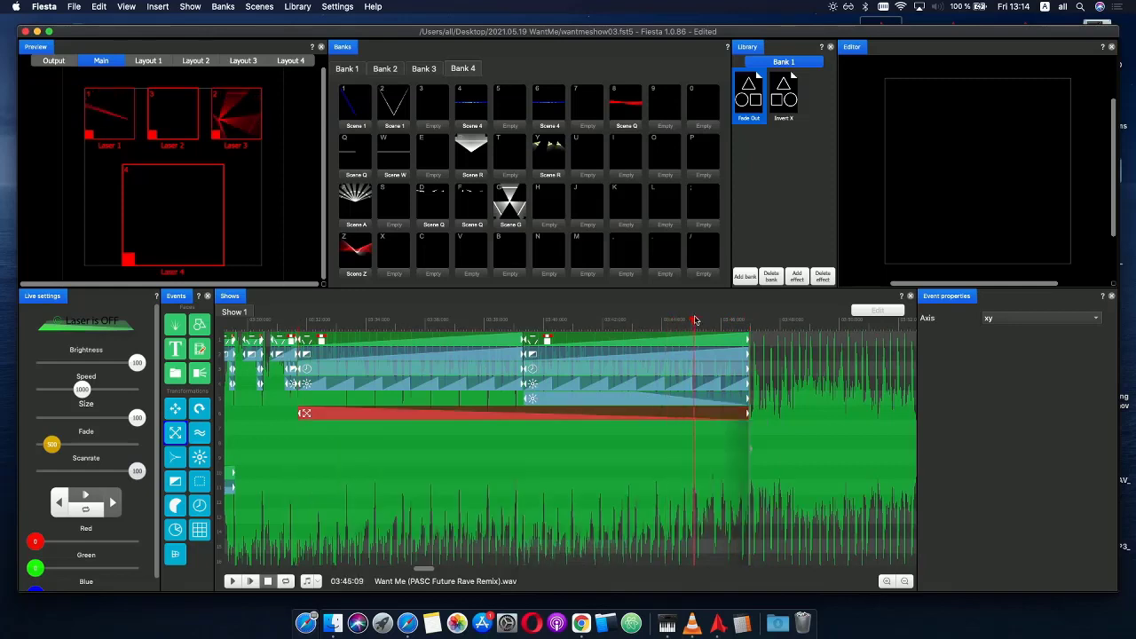
pyautogui.click(700, 414)
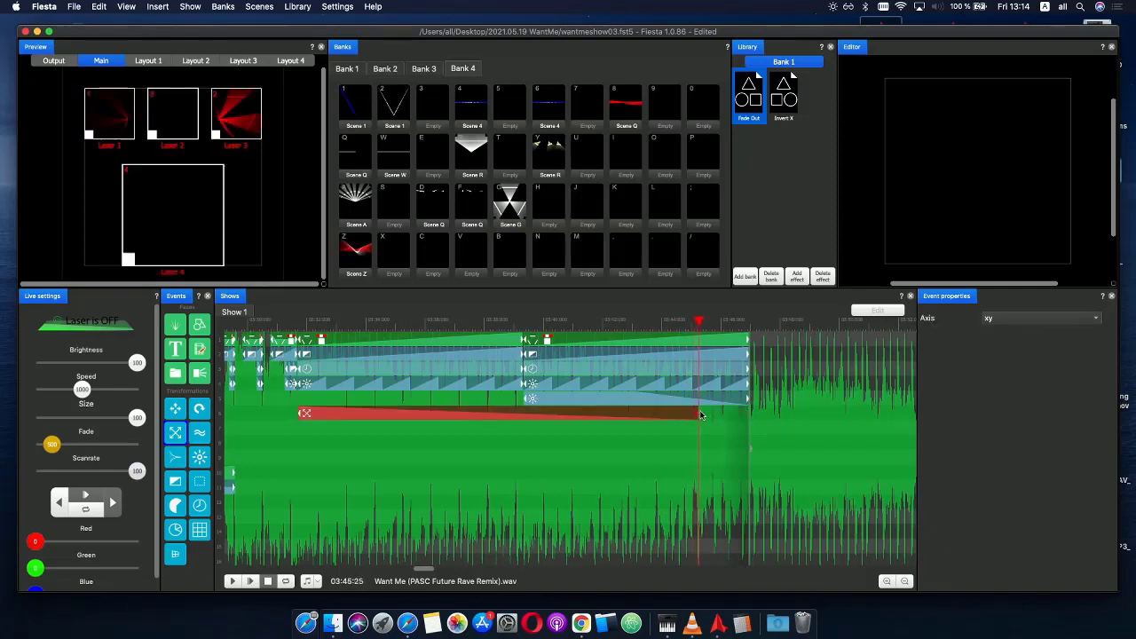
pyautogui.moveTo(702, 415); pyautogui.dragTo(697, 415)
# - Add a curve point at time 73 with value 0 to the track 5 Fade Out effect, and scrub through the second long Scene G event
pyautogui.click(695, 401)
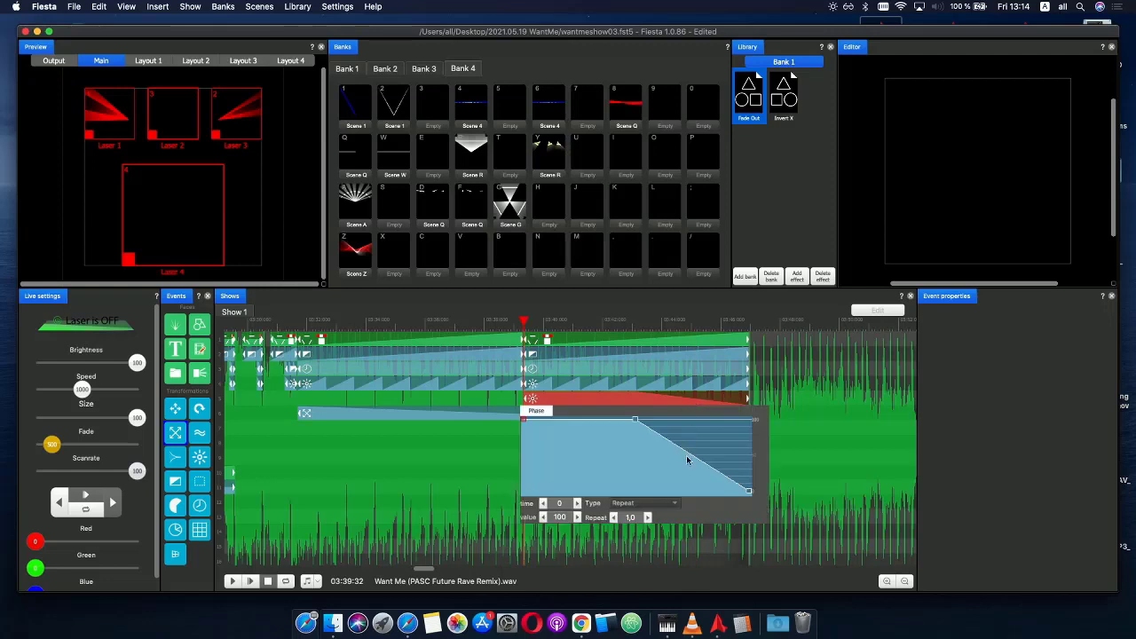
pyautogui.moveTo(686, 454); pyautogui.dragTo(686, 510)
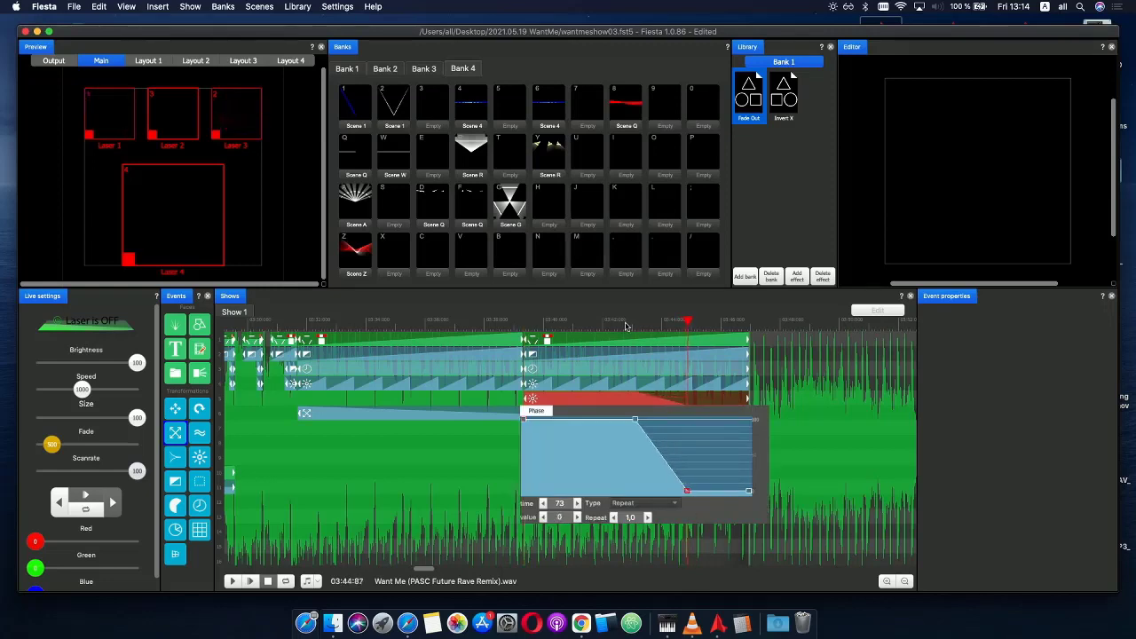
pyautogui.moveTo(625, 327)
pyautogui.mouseDown()
pyautogui.moveTo(698, 324)
pyautogui.moveTo(482, 320)
pyautogui.moveTo(606, 321)
pyautogui.mouseUp()
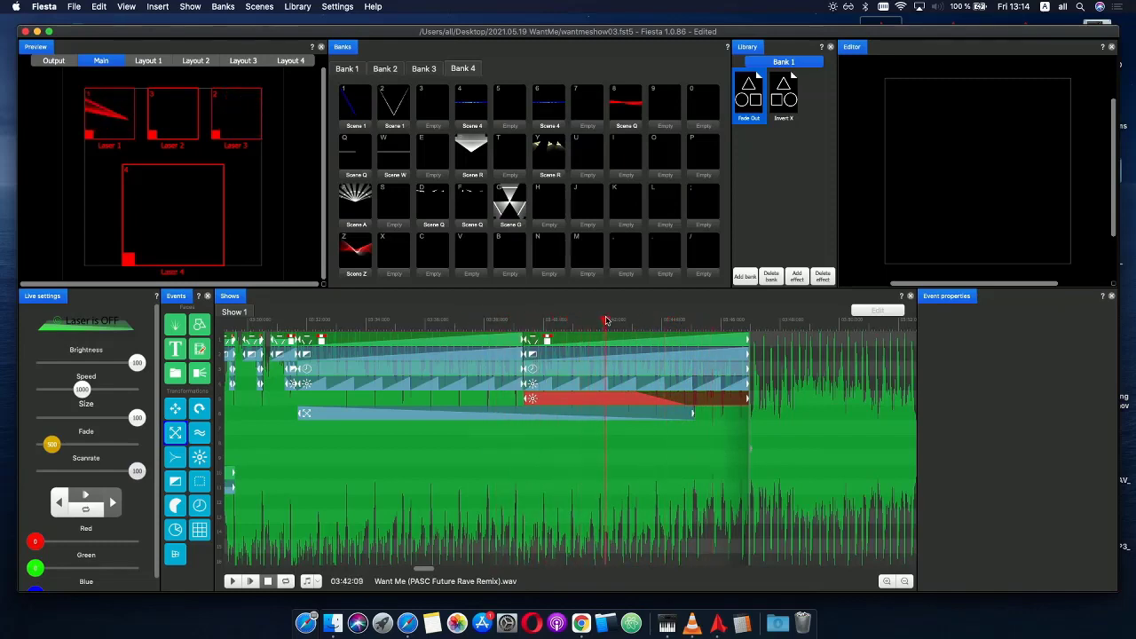
pyautogui.click(468, 414)
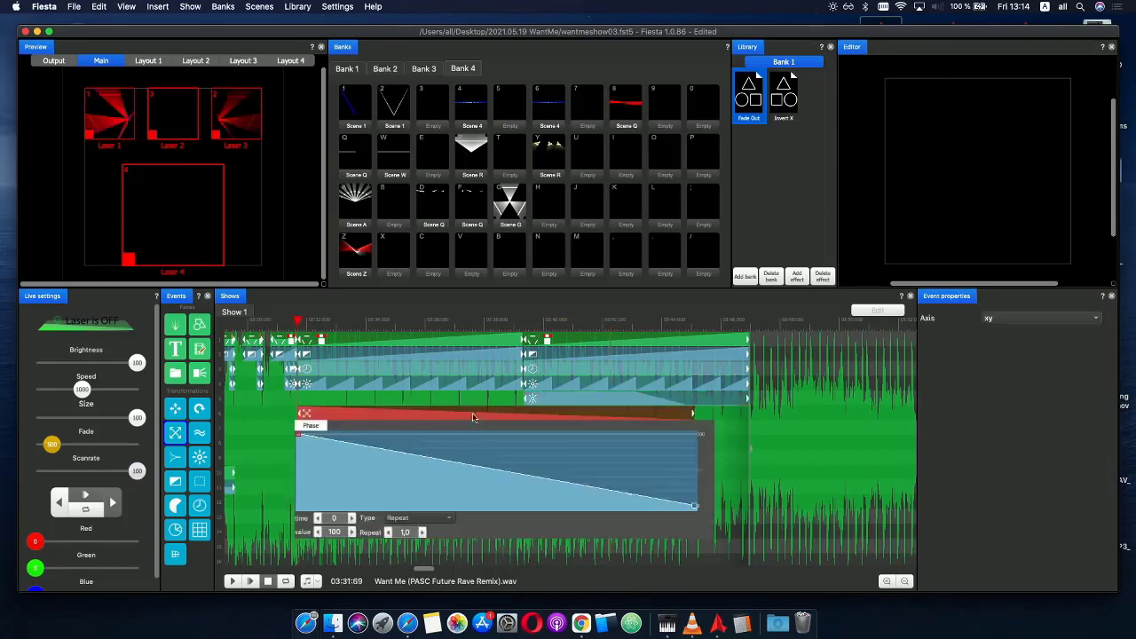
pyautogui.click(495, 326)
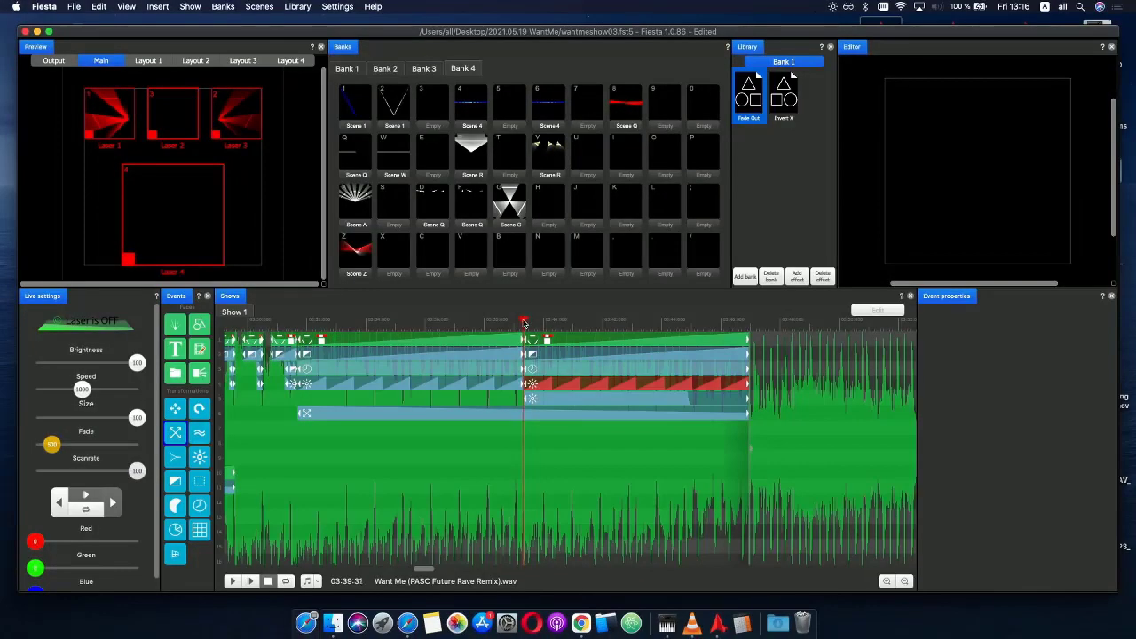
pyautogui.moveTo(524, 324); pyautogui.dragTo(639, 327)
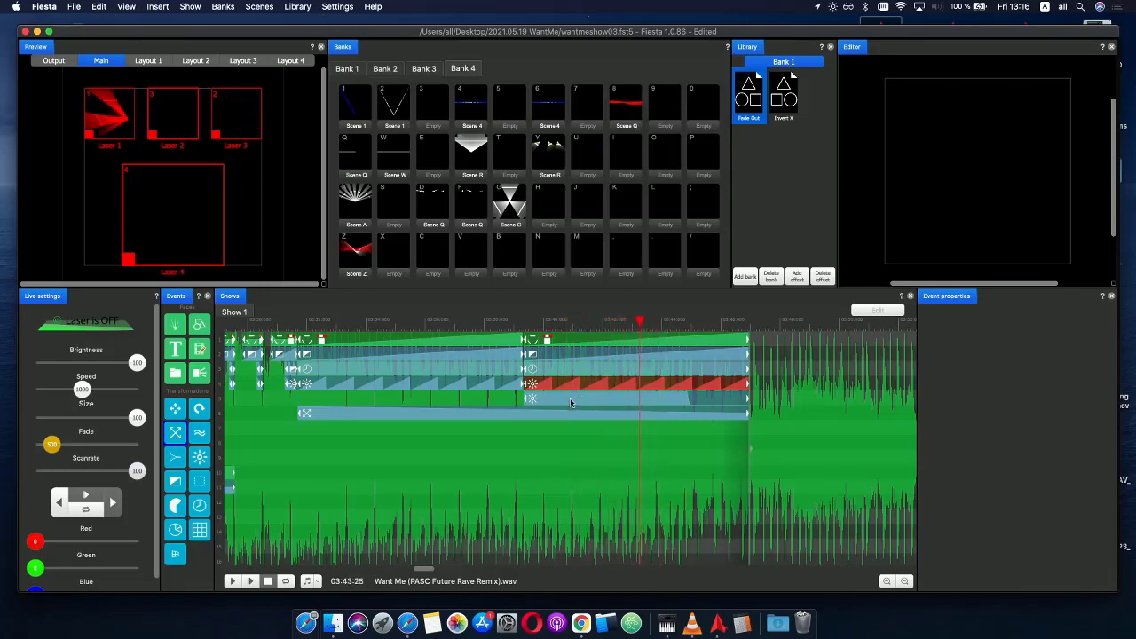
# - Delete the Fade Out effect on track 5, and move the size transformation into its place with its end at 03:46.96
pyautogui.click(571, 403)
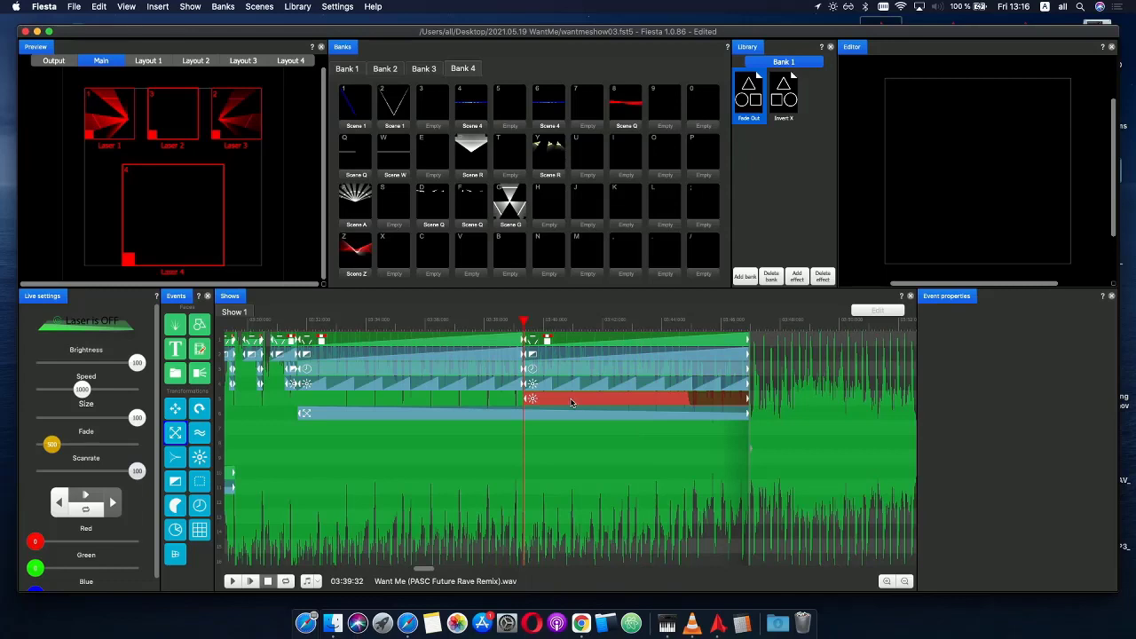
pyautogui.press('Delete')
pyautogui.moveTo(559, 402); pyautogui.dragTo(544, 397)
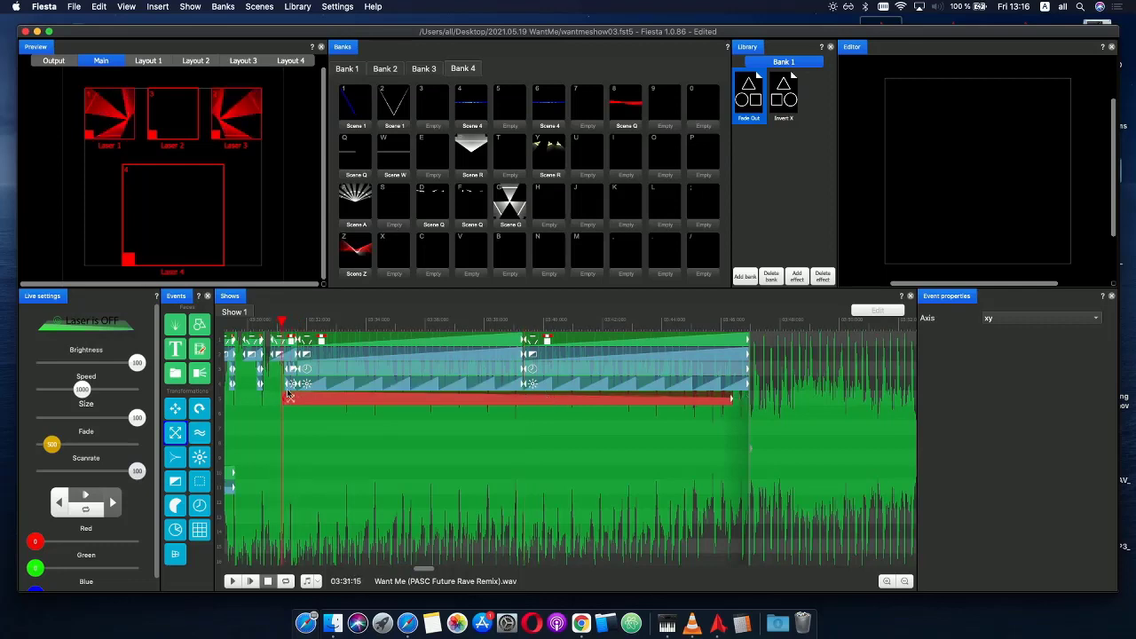
pyautogui.moveTo(290, 395); pyautogui.dragTo(292, 389)
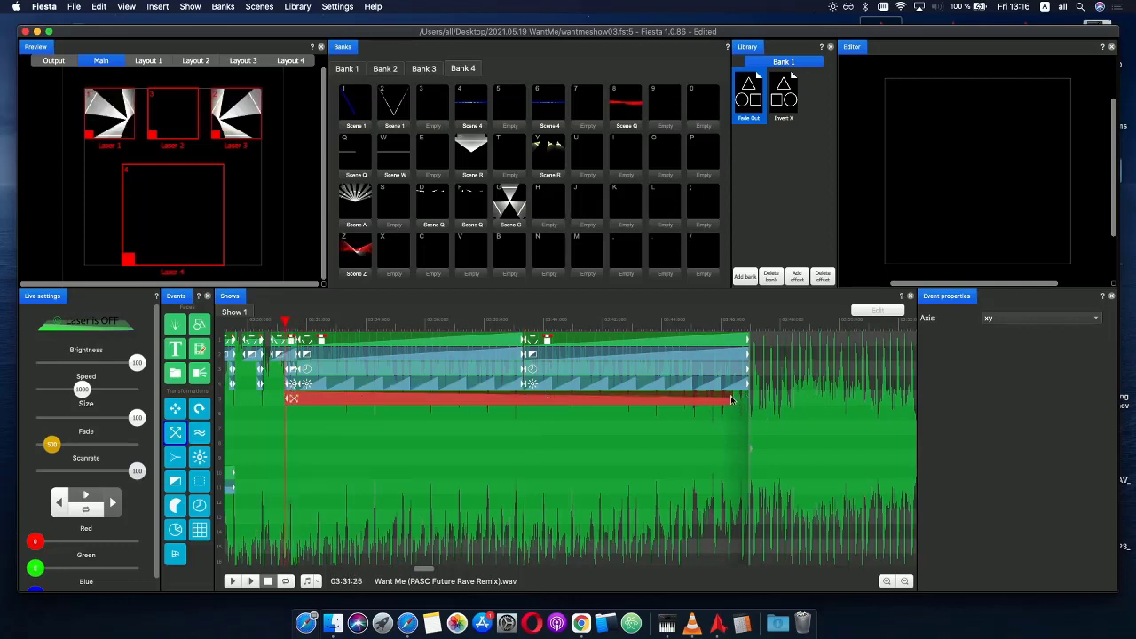
pyautogui.moveTo(733, 405); pyautogui.dragTo(749, 401)
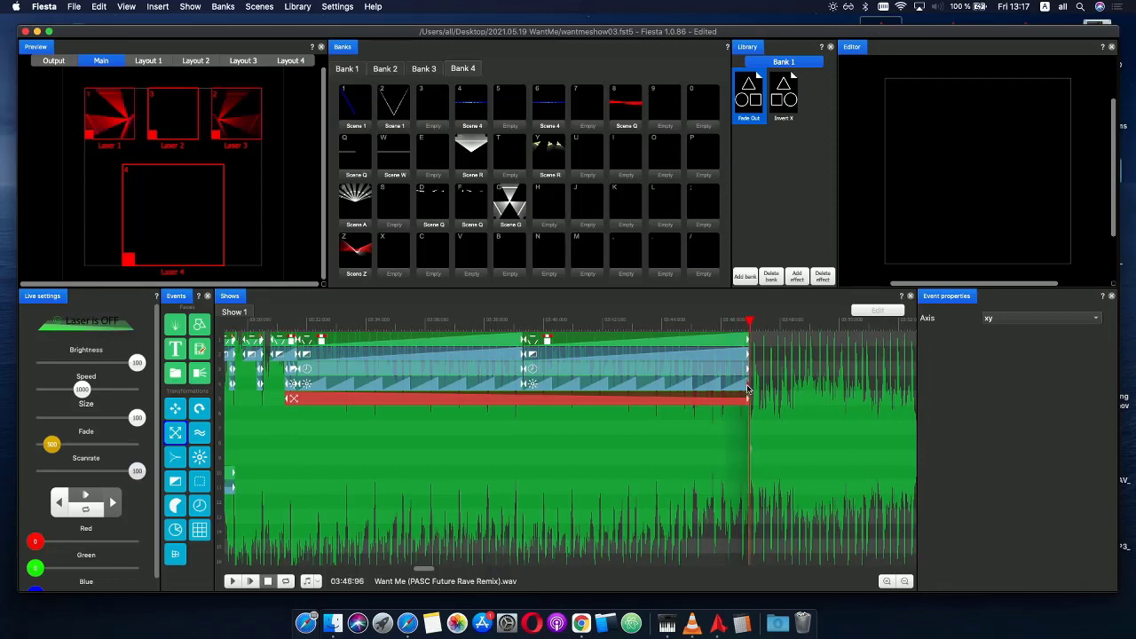
# - Align the size transformation's start to 03:31.69, and move the delay, brightness and size transformations under both long Scene G events down one track
pyautogui.moveTo(629, 410); pyautogui.dragTo(477, 369)
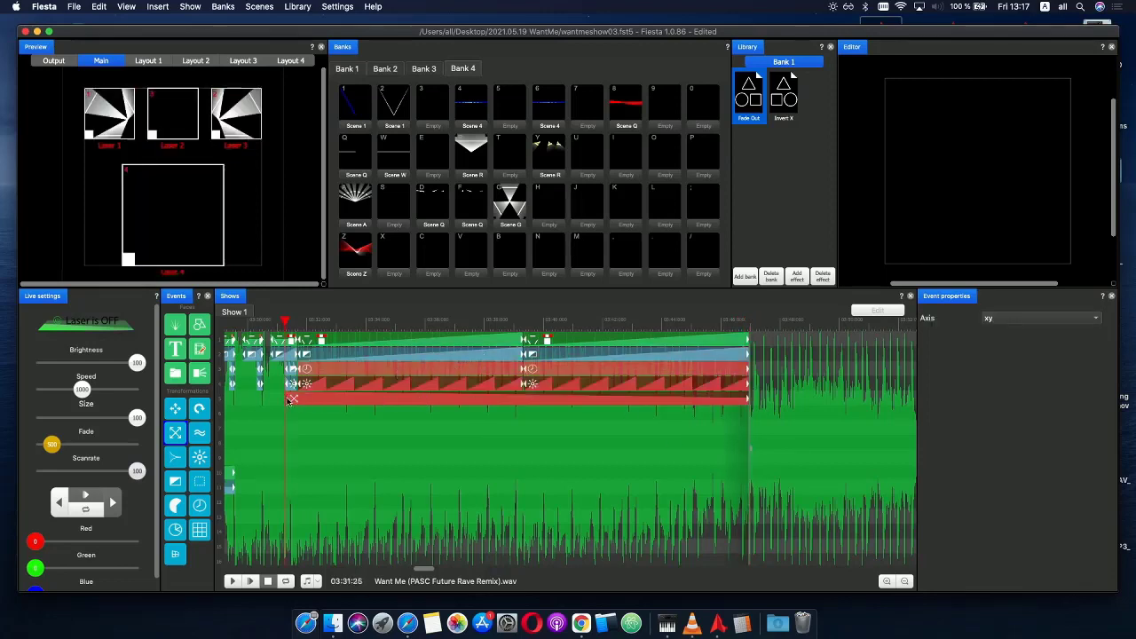
pyautogui.moveTo(289, 399); pyautogui.dragTo(306, 396)
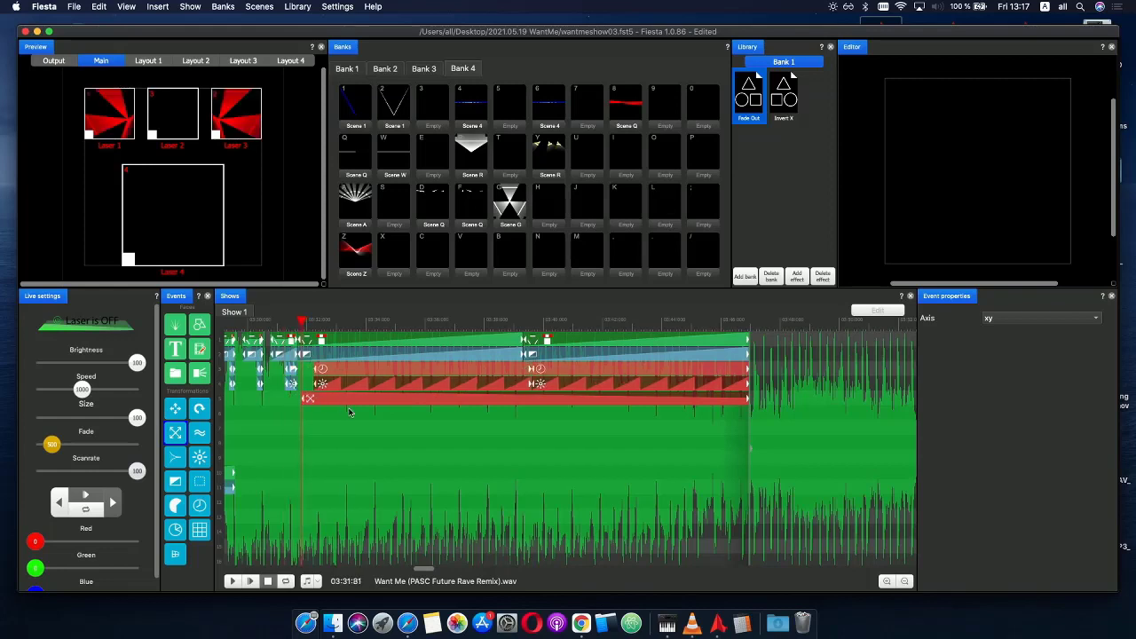
pyautogui.click(329, 424)
pyautogui.click(304, 400)
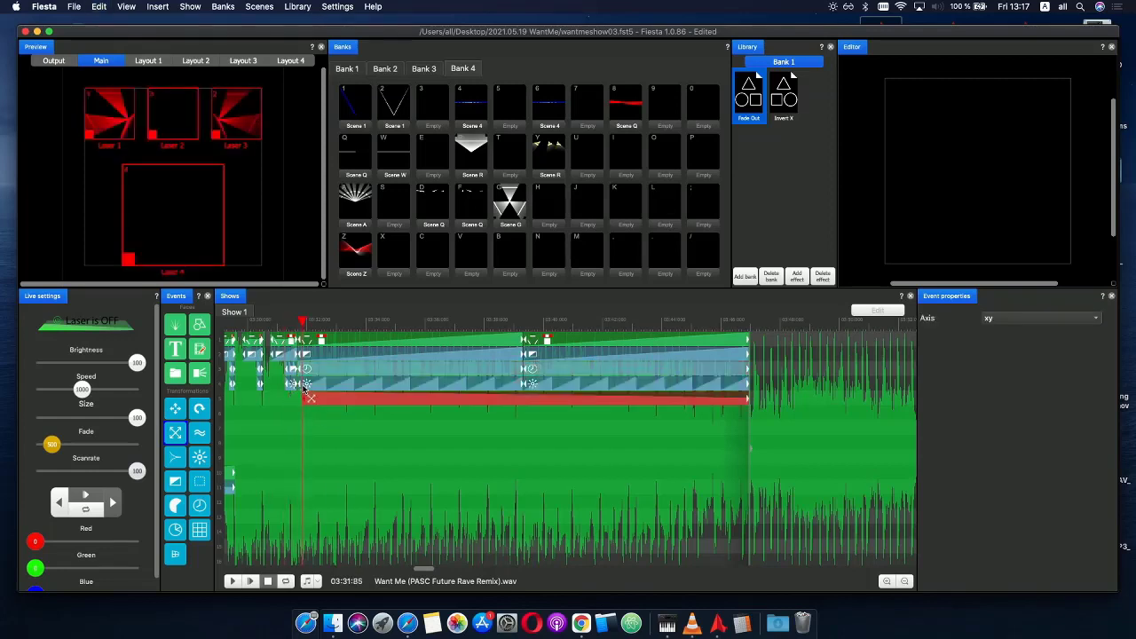
pyautogui.moveTo(559, 450); pyautogui.dragTo(477, 375)
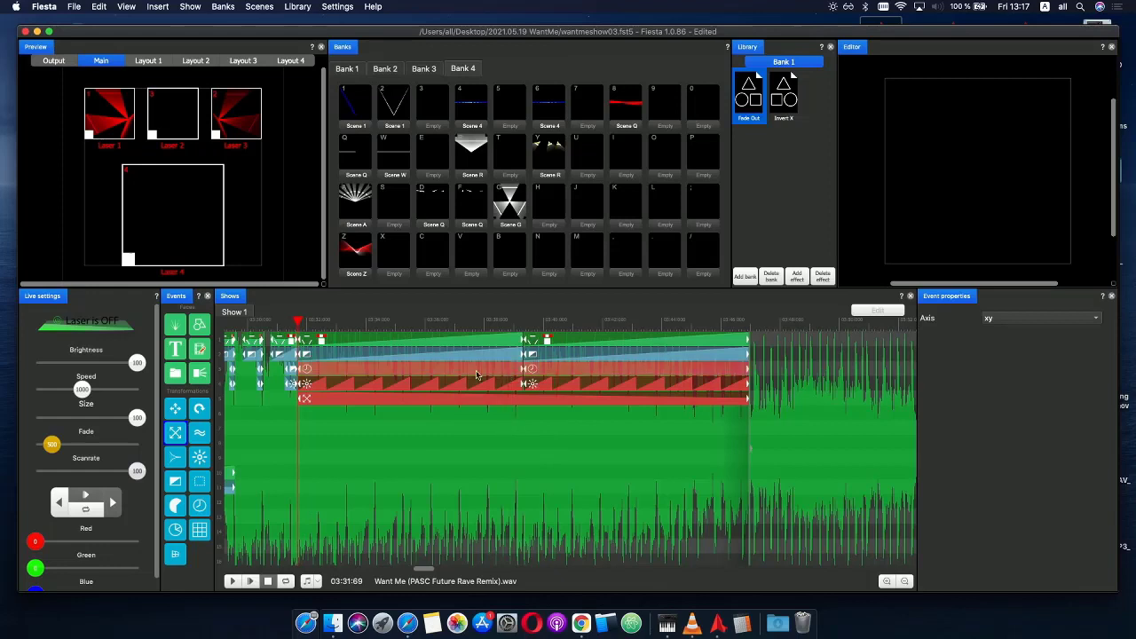
pyautogui.moveTo(323, 387); pyautogui.dragTo(323, 396)
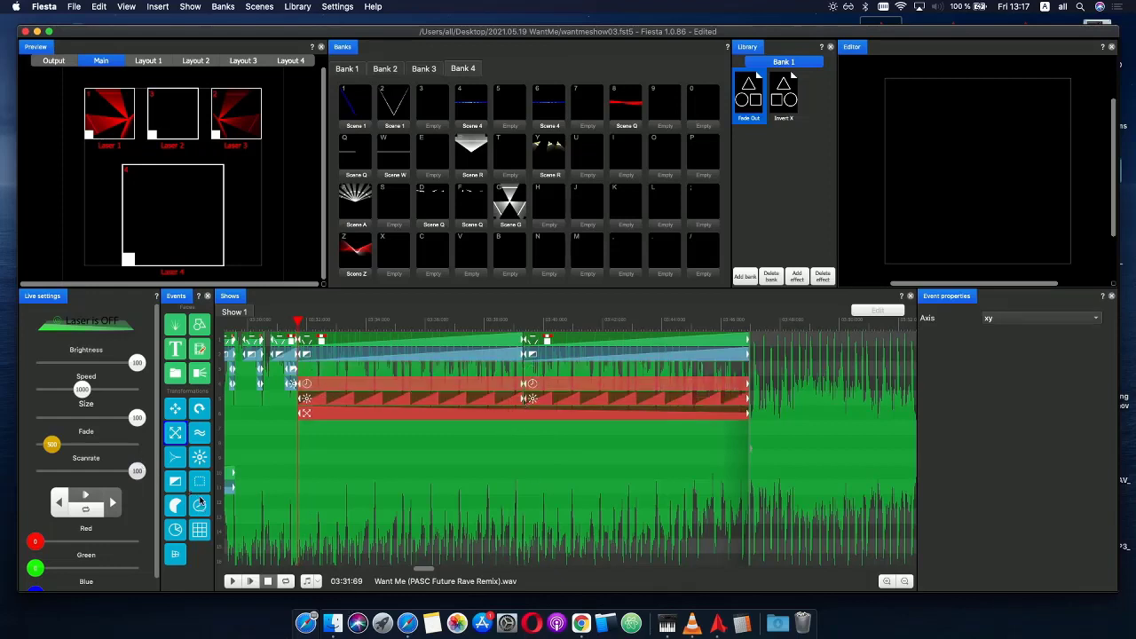
pyautogui.moveTo(200, 462); pyautogui.dragTo(588, 372)
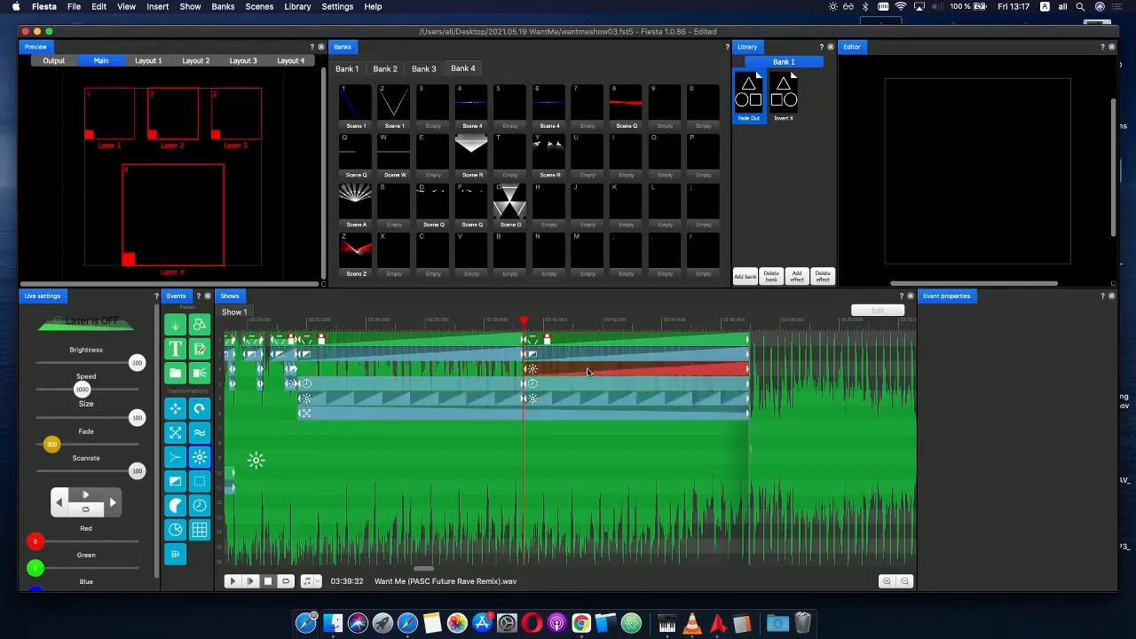
pyautogui.moveTo(736, 132); pyautogui.dragTo(625, 373)
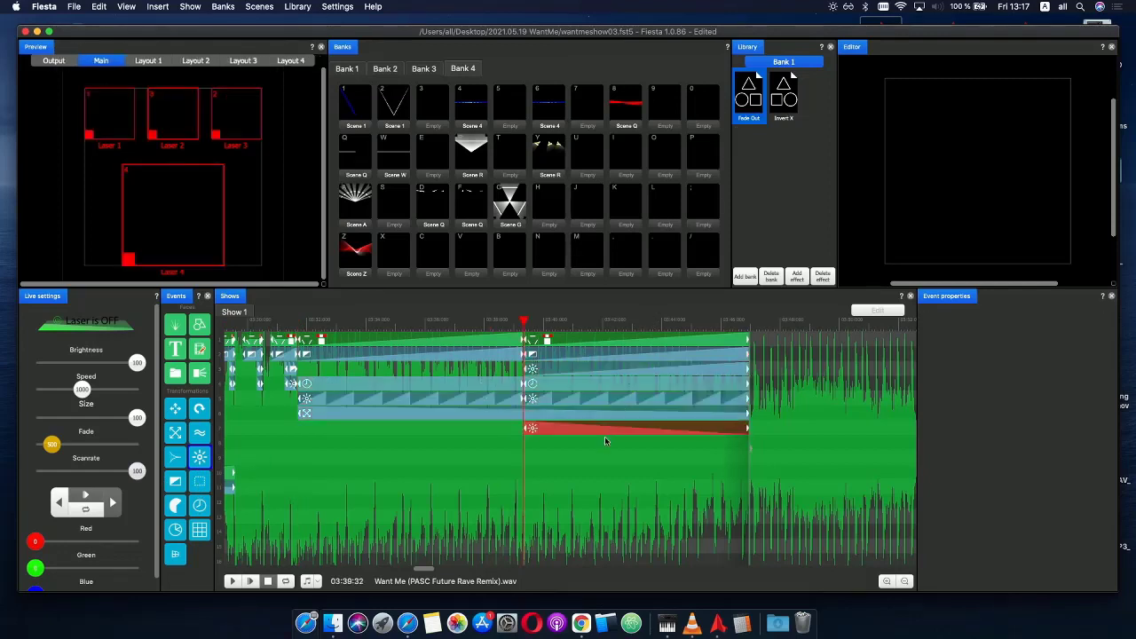
pyautogui.click(601, 371)
pyautogui.press('Delete')
pyautogui.press('Delete')
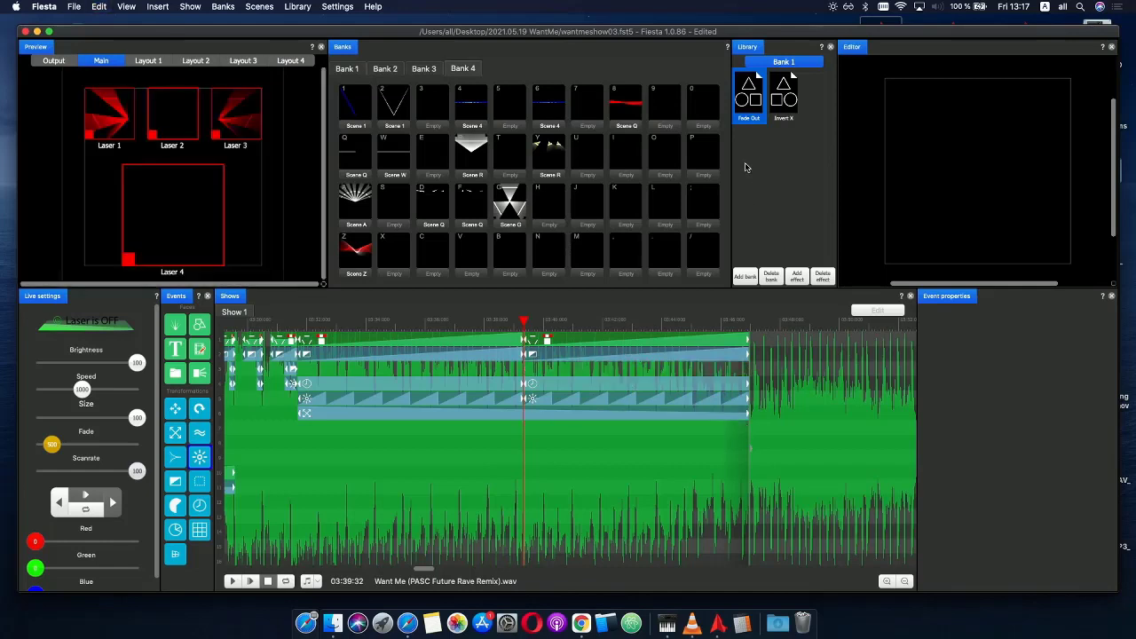
# - Add the Fade Out library effect on track 3 under the second long Scene G event, and scrub through it
pyautogui.moveTo(721, 189); pyautogui.dragTo(555, 372)
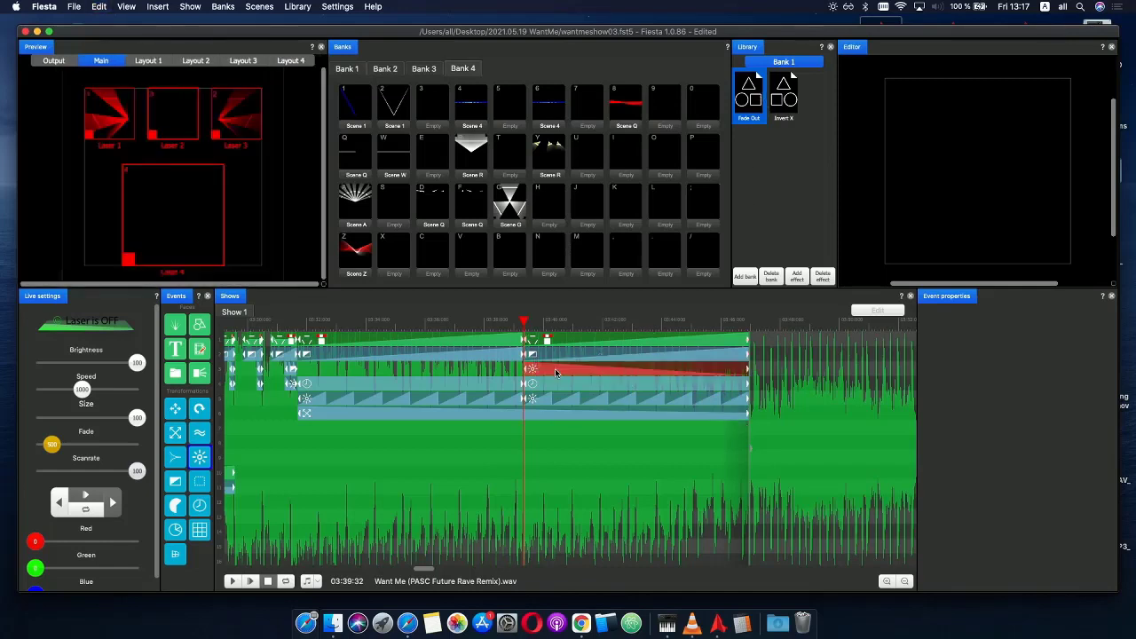
pyautogui.moveTo(525, 322); pyautogui.dragTo(668, 328)
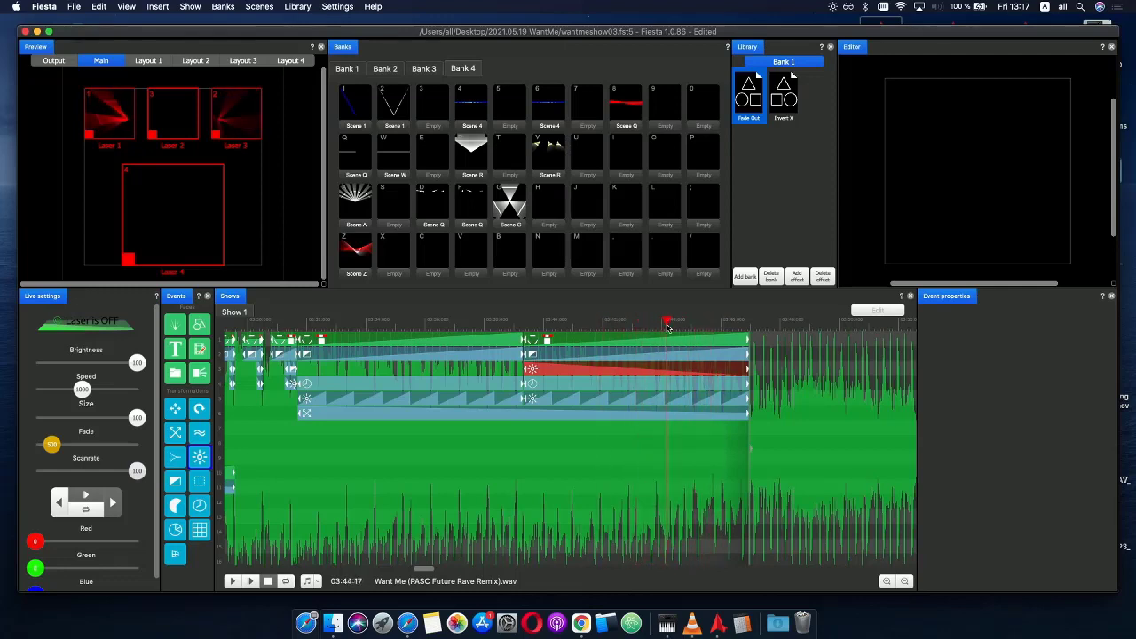
# - Delete the size transformation on track 6, and lower the first long Scene G event's size curve to 75 at time 100
pyautogui.click(516, 420)
pyautogui.press('BackSpace')
pyautogui.click(400, 347)
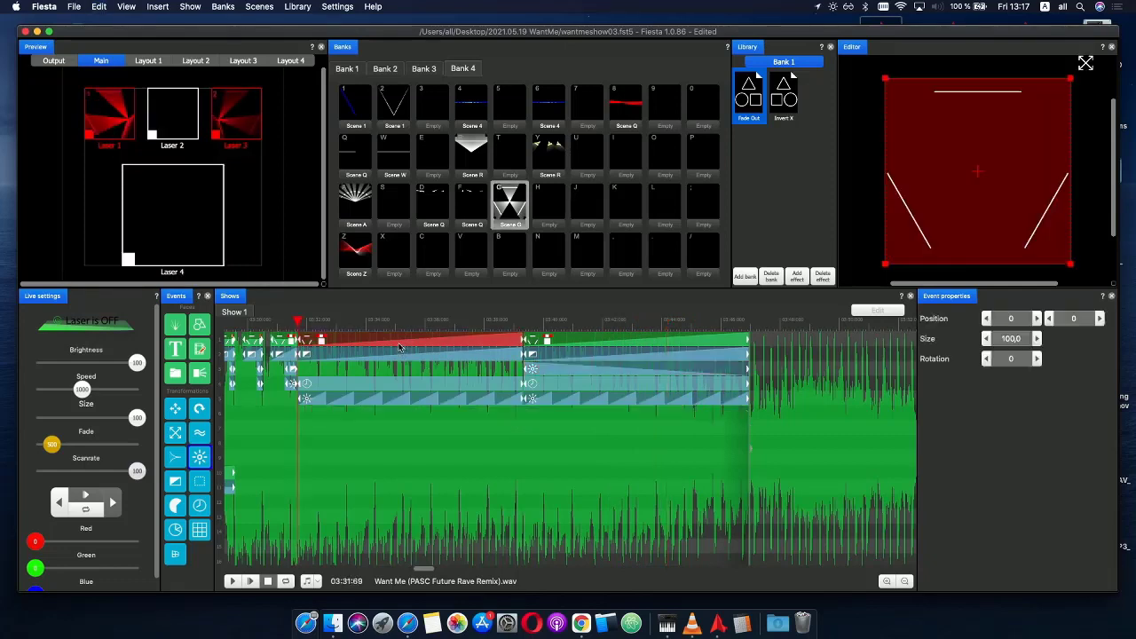
pyautogui.doubleClick(400, 347)
pyautogui.click(379, 353)
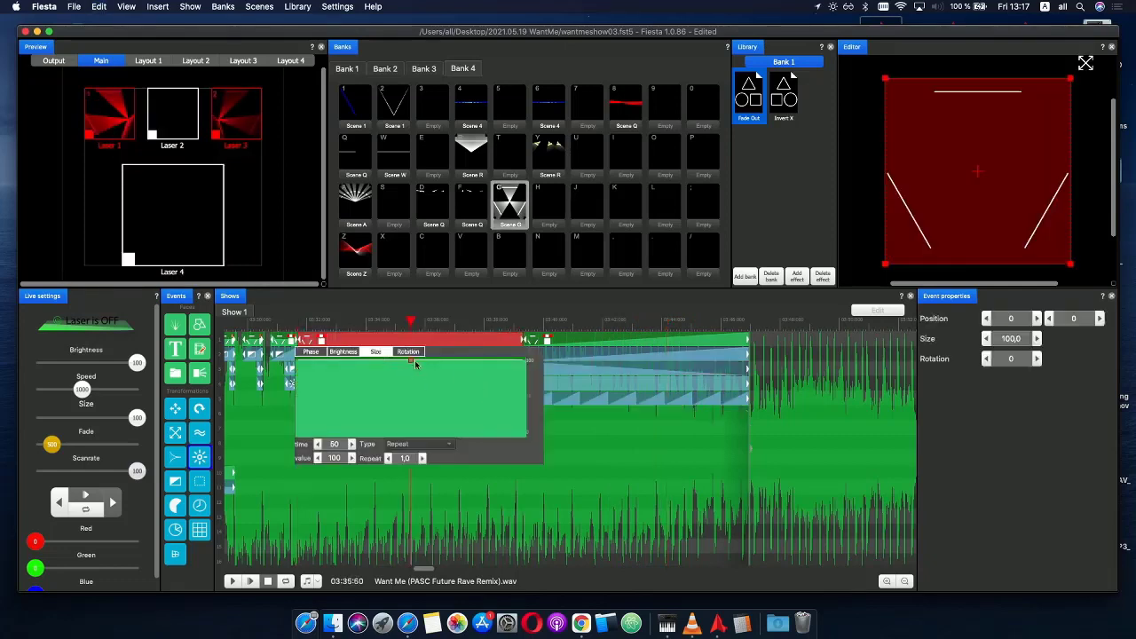
pyautogui.moveTo(408, 364); pyautogui.dragTo(260, 359)
pyautogui.moveTo(403, 379); pyautogui.dragTo(577, 353)
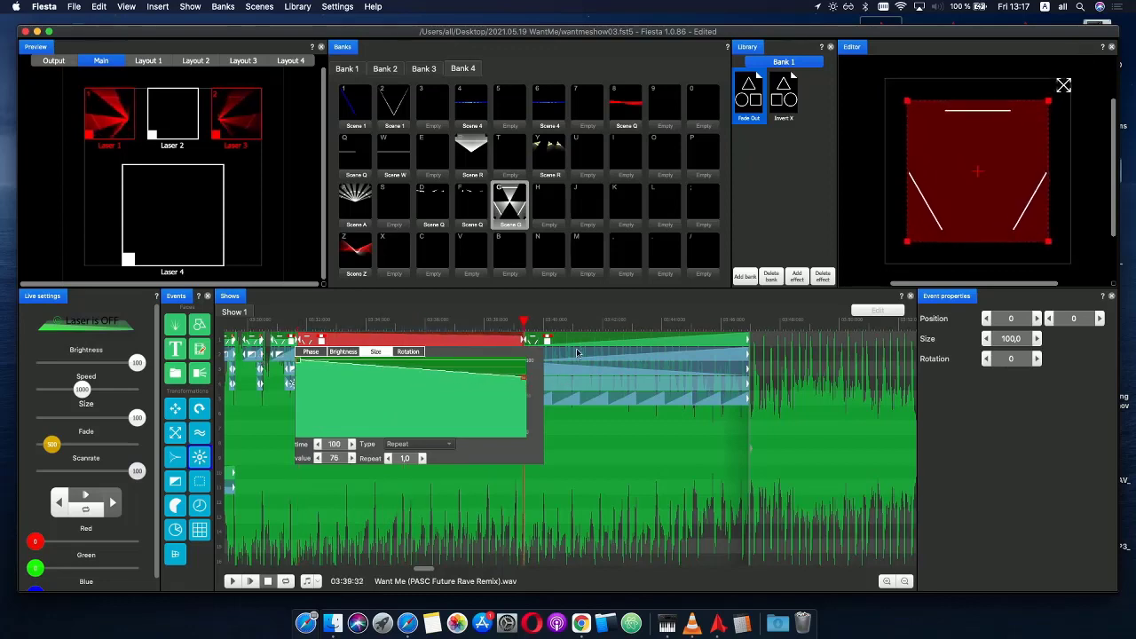
pyautogui.click(349, 459)
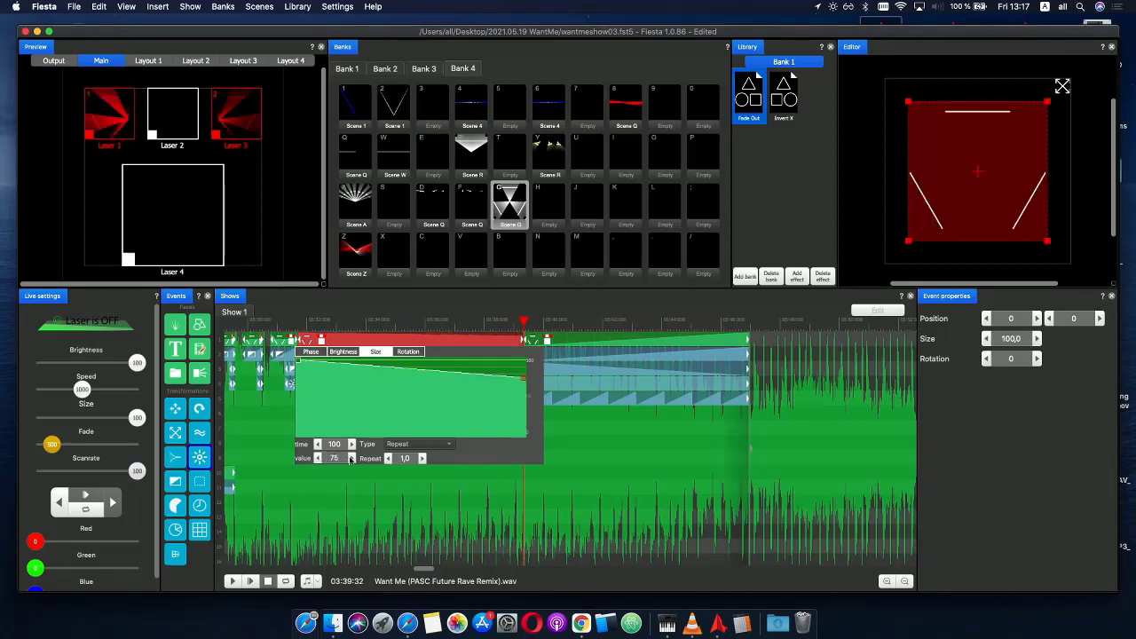
# - Start the second long Scene G event's size curve at 75 and lower its end point, and play back both long events
pyautogui.click(577, 341)
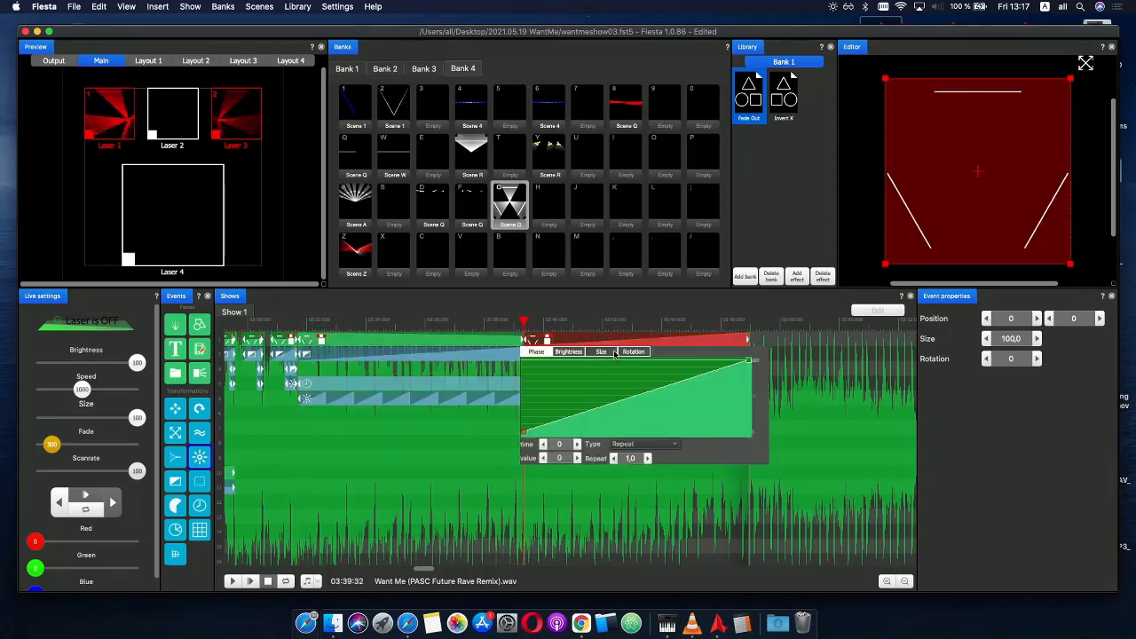
pyautogui.click(602, 353)
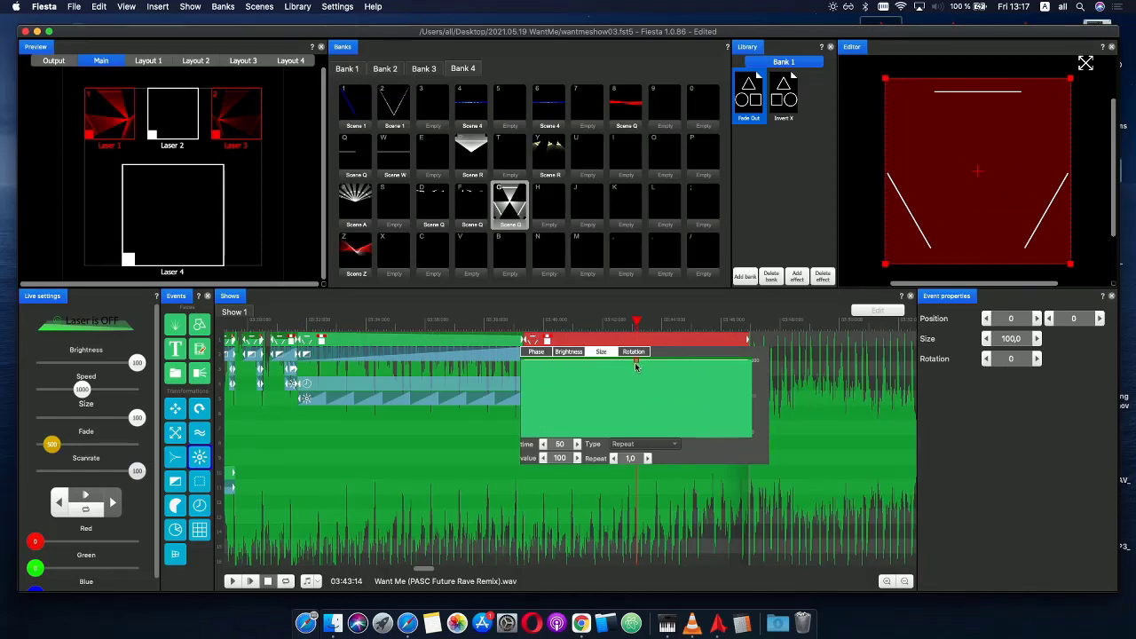
pyautogui.moveTo(636, 365); pyautogui.dragTo(524, 385)
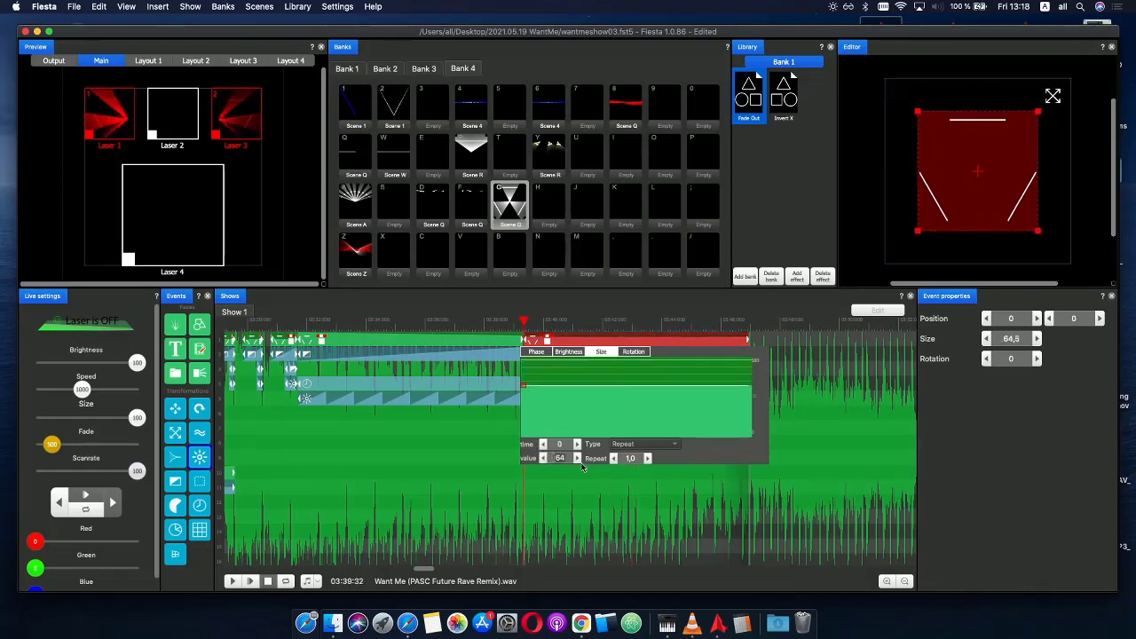
pyautogui.scroll(11, 582, 466)
pyautogui.moveTo(737, 384); pyautogui.dragTo(770, 394)
pyautogui.moveTo(521, 325); pyautogui.dragTo(573, 323)
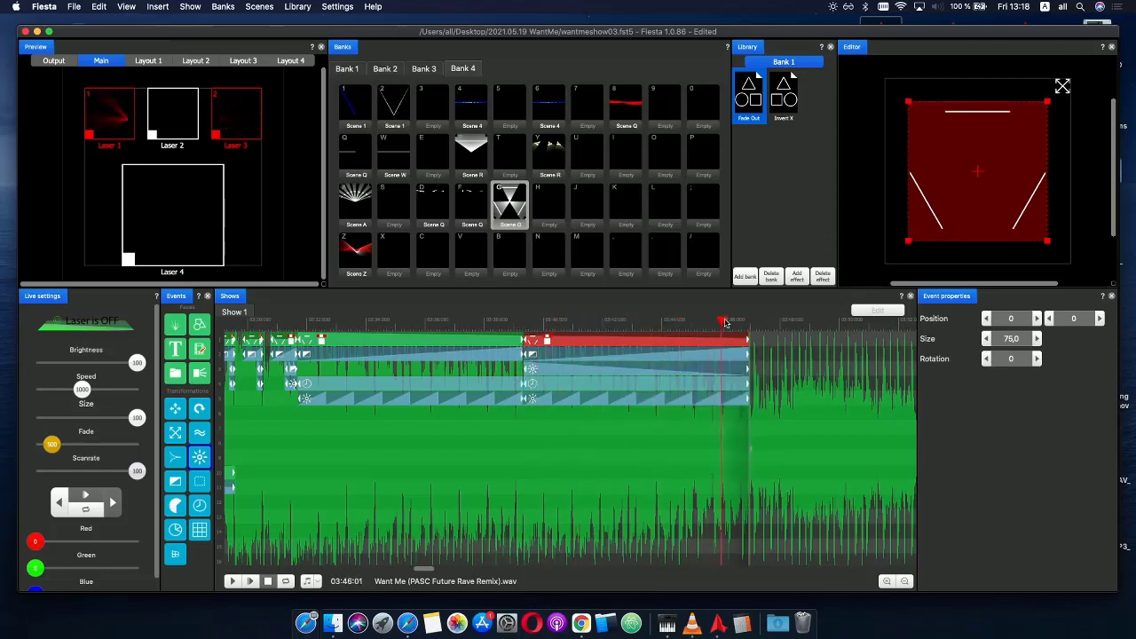
pyautogui.moveTo(757, 322); pyautogui.dragTo(272, 549)
pyautogui.click(249, 582)
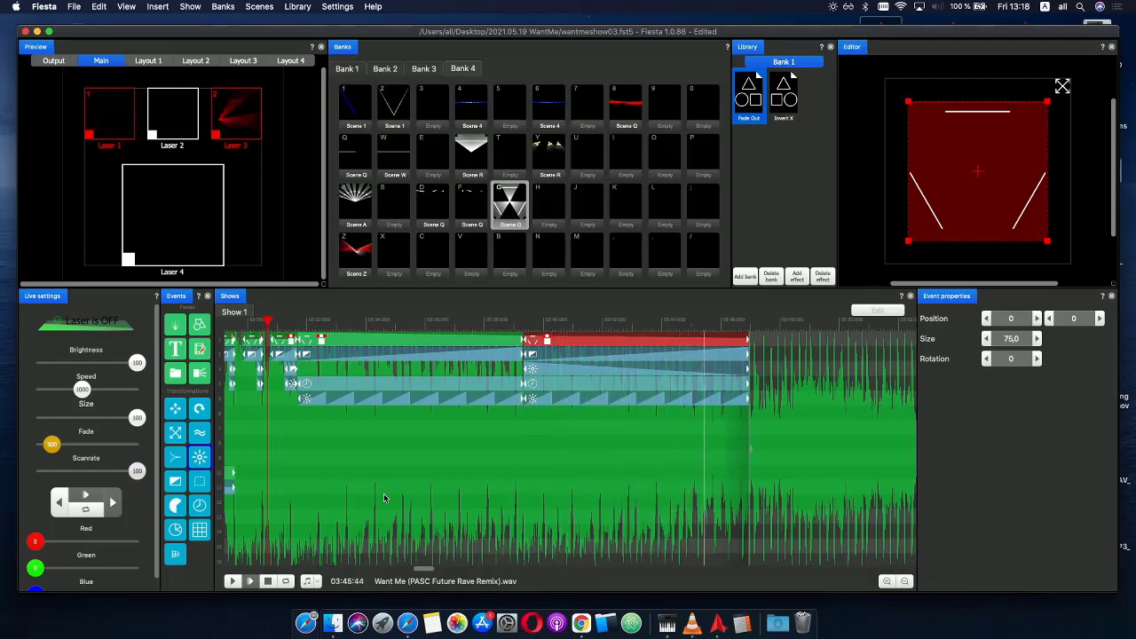
# - Add a curve point at time 76 with value 0 to the track 3 Fade Out effect under the second long Scene G event
pyautogui.click(697, 320)
pyautogui.moveTo(702, 322); pyautogui.dragTo(724, 359)
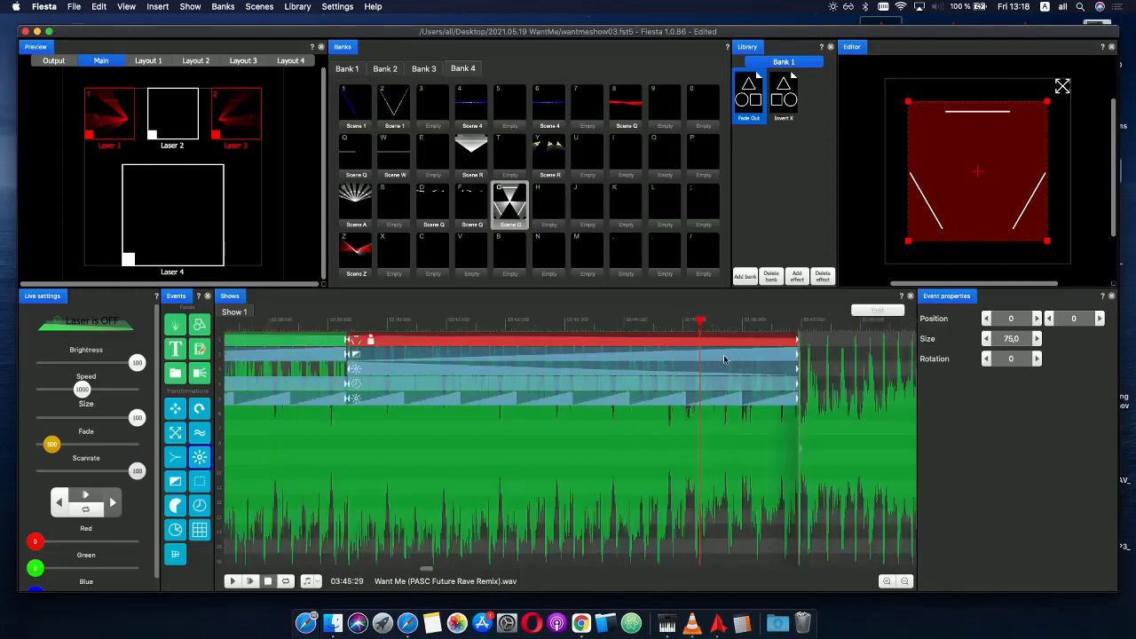
pyautogui.click(693, 373)
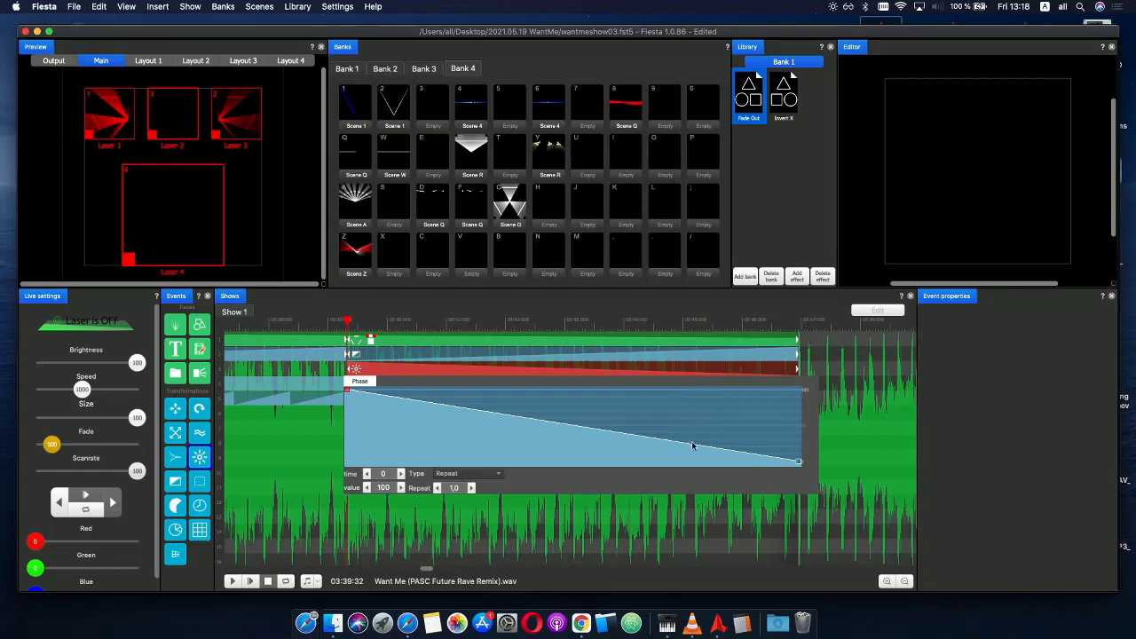
pyautogui.moveTo(694, 446); pyautogui.dragTo(691, 462)
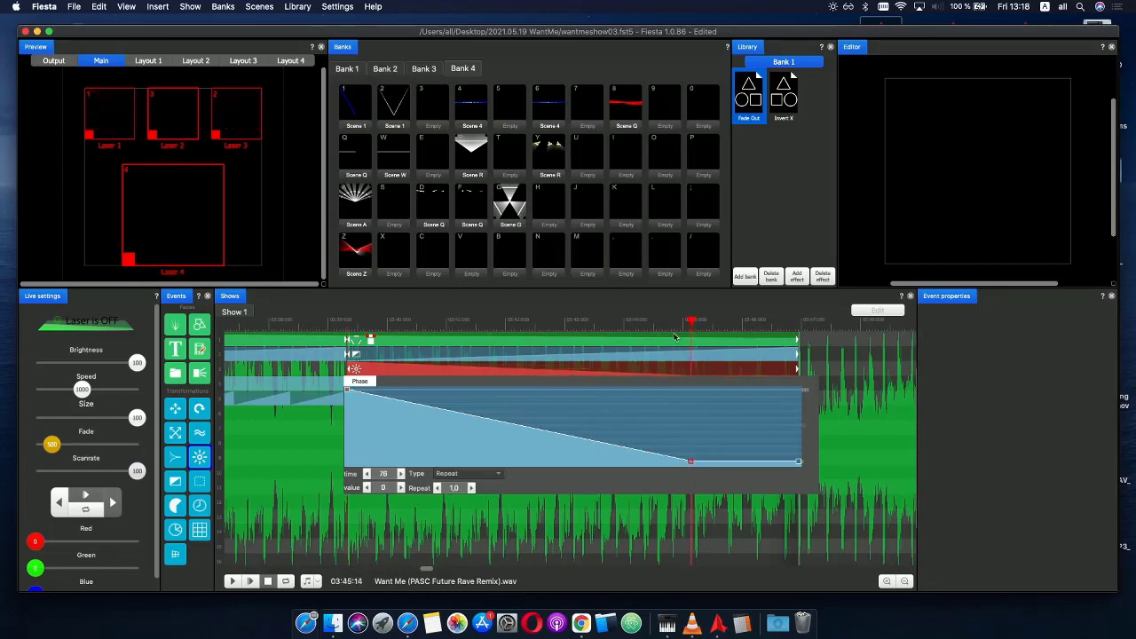
pyautogui.moveTo(677, 324); pyautogui.dragTo(699, 327)
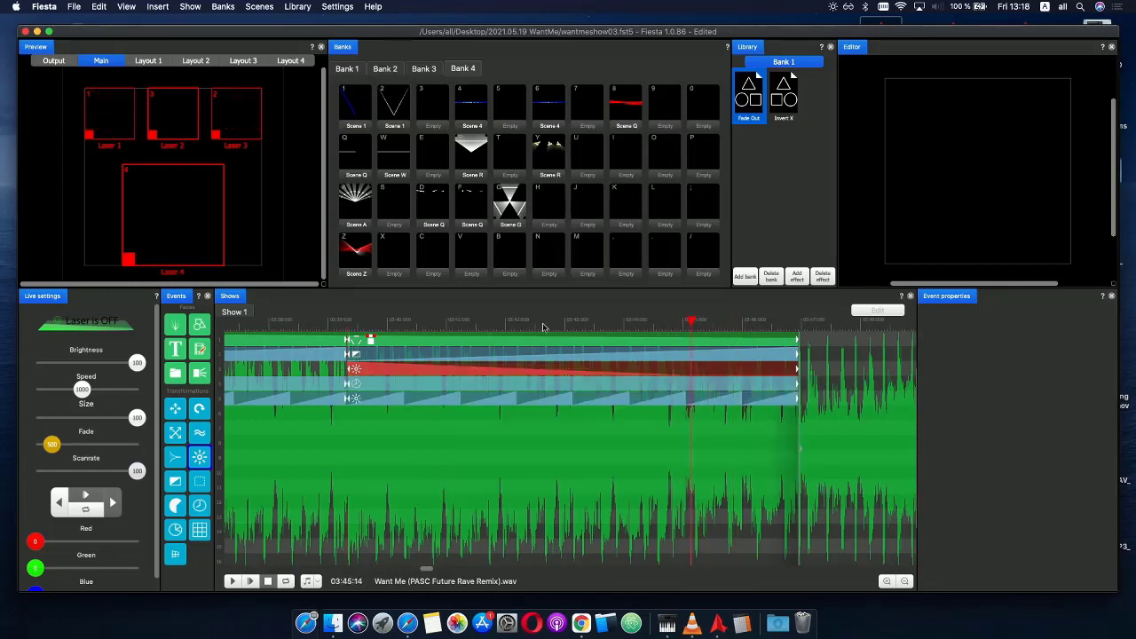
# - Copy the event group on tracks 6 to 9 at 03:24.27 to the start of the second long Scene G event
pyautogui.scroll(-3, 519, 340)
pyautogui.moveTo(313, 329)
pyautogui.mouseDown()
pyautogui.moveTo(358, 330)
pyautogui.moveTo(317, 330)
pyautogui.mouseUp()
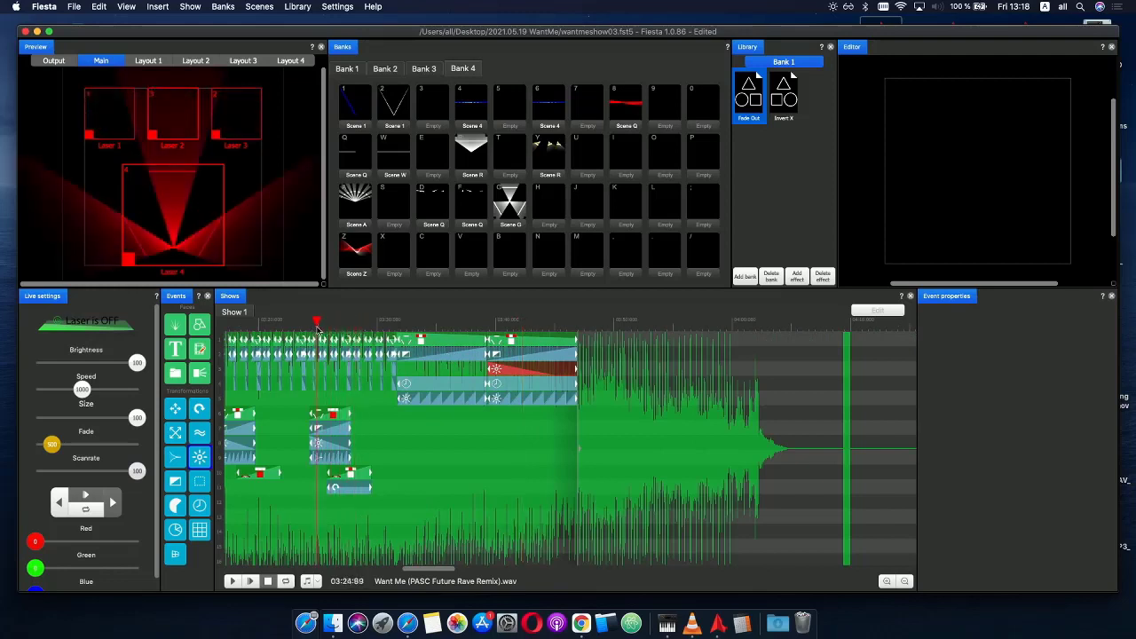
pyautogui.click(297, 414)
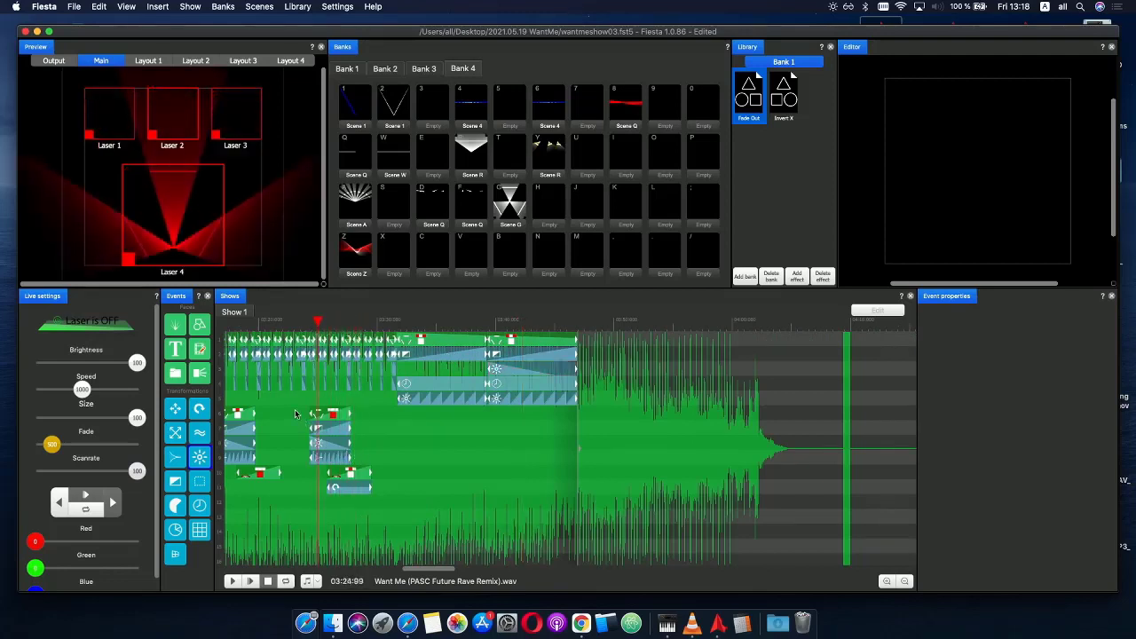
pyautogui.click(317, 434)
pyautogui.click(363, 458)
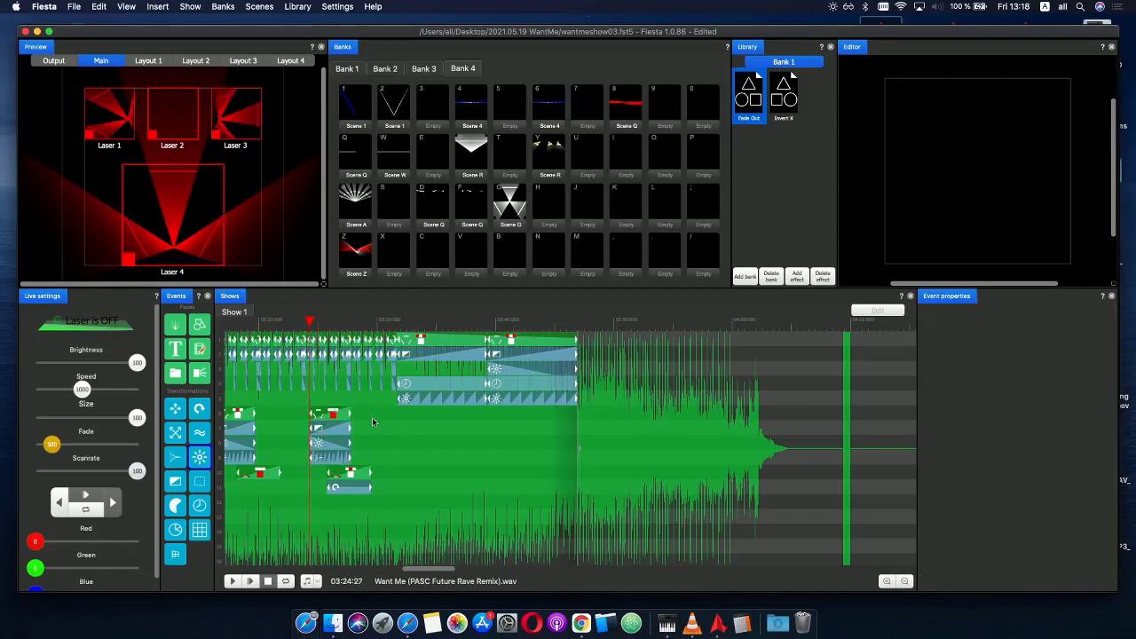
pyautogui.click(355, 416)
pyautogui.press('super+v')
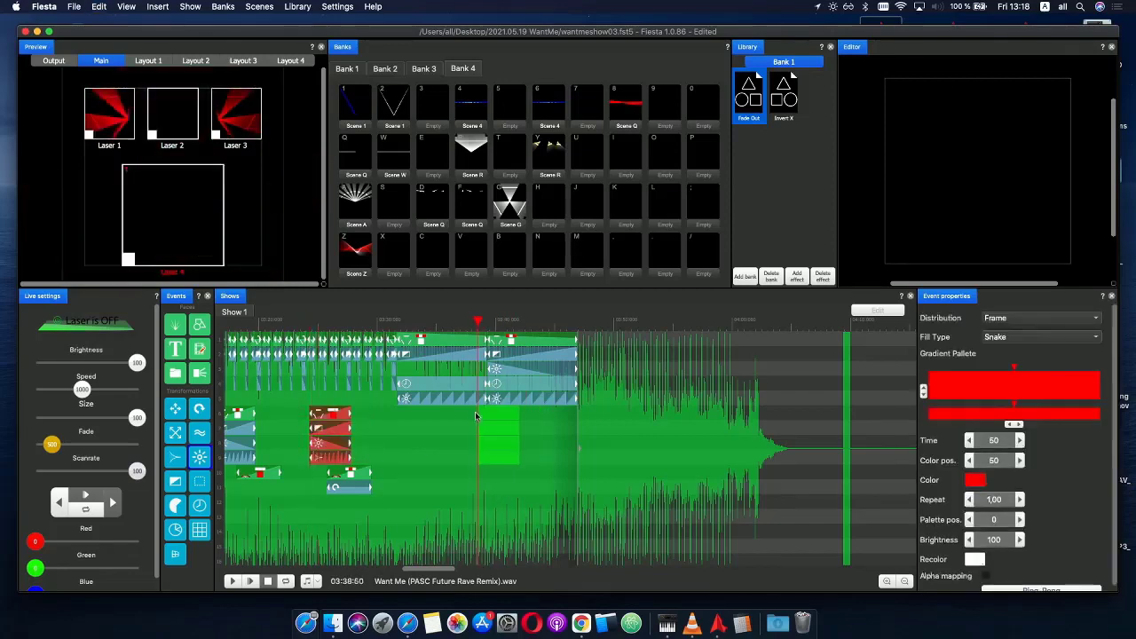
pyautogui.click(474, 411)
pyautogui.scroll(5, 503, 424)
pyautogui.moveTo(503, 423); pyautogui.dragTo(566, 423)
pyautogui.press('space')
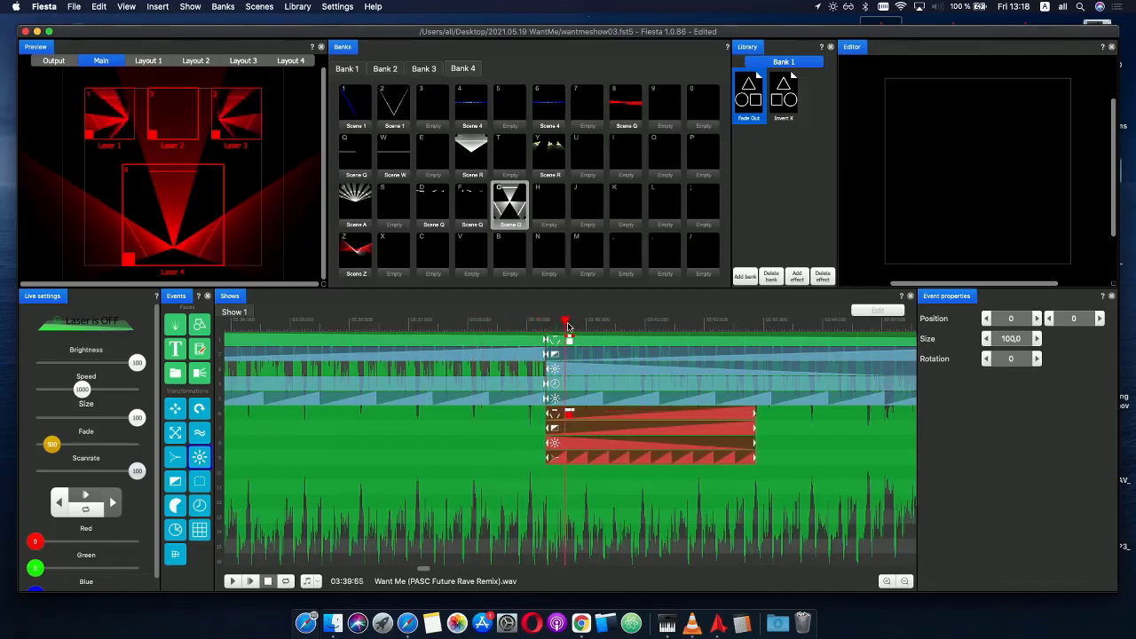
# - Play the show from 03:30.78 through both long Scene G events
pyautogui.scroll(-3, 573, 340)
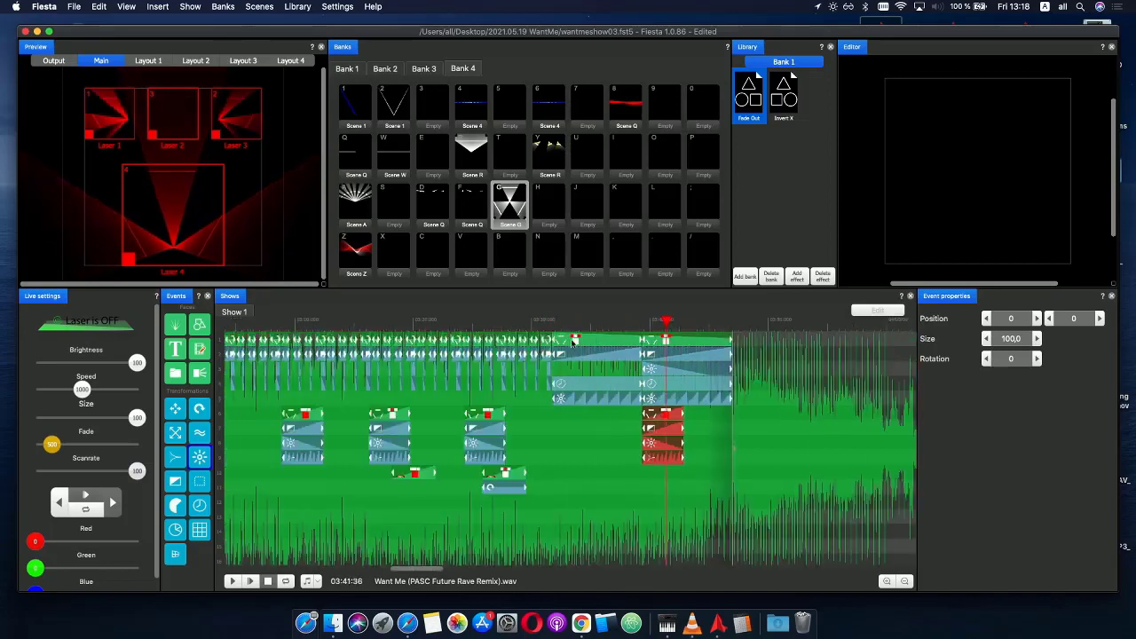
pyautogui.click(545, 329)
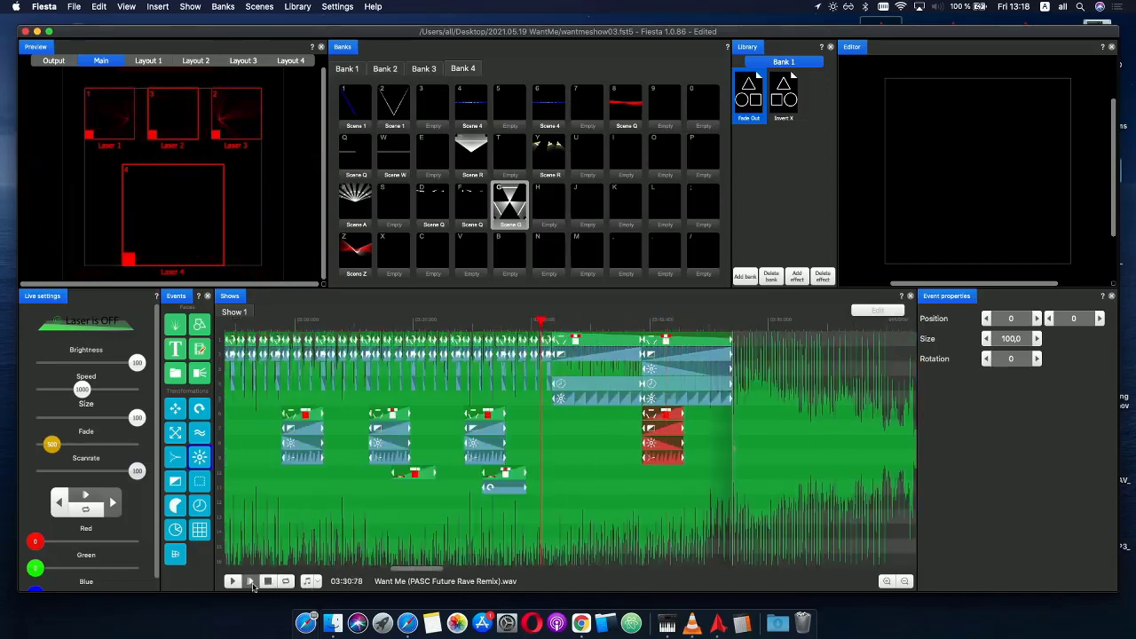
pyautogui.click(251, 582)
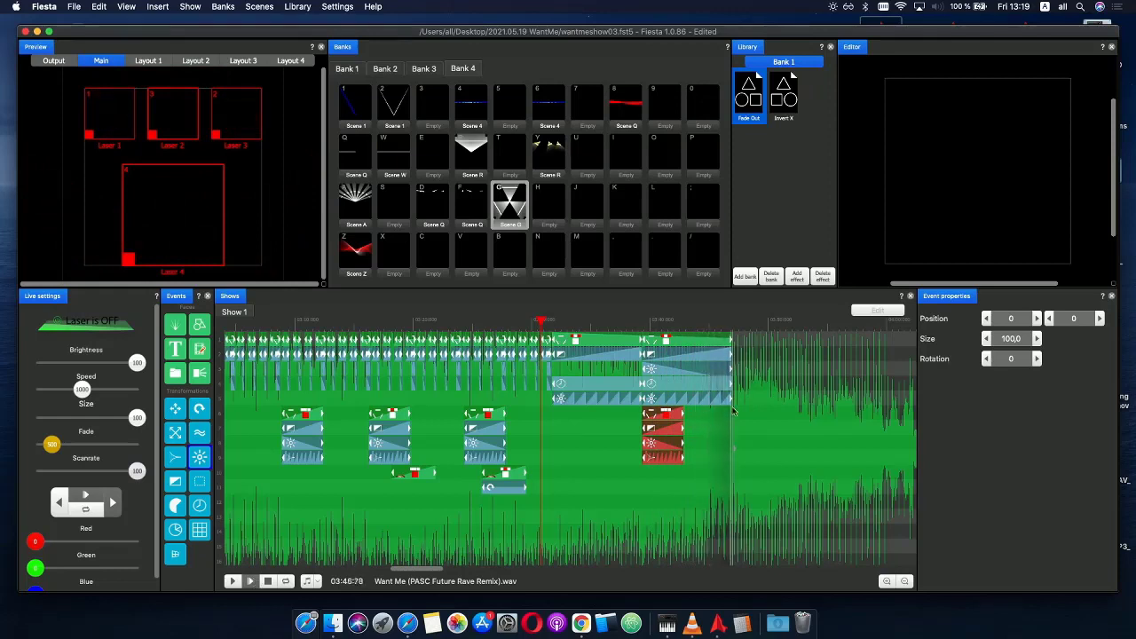
# - Copy the event group on tracks 6 to 11 near 03:24 to 03:47.01, and play the show from 03:42.51
pyautogui.click(732, 325)
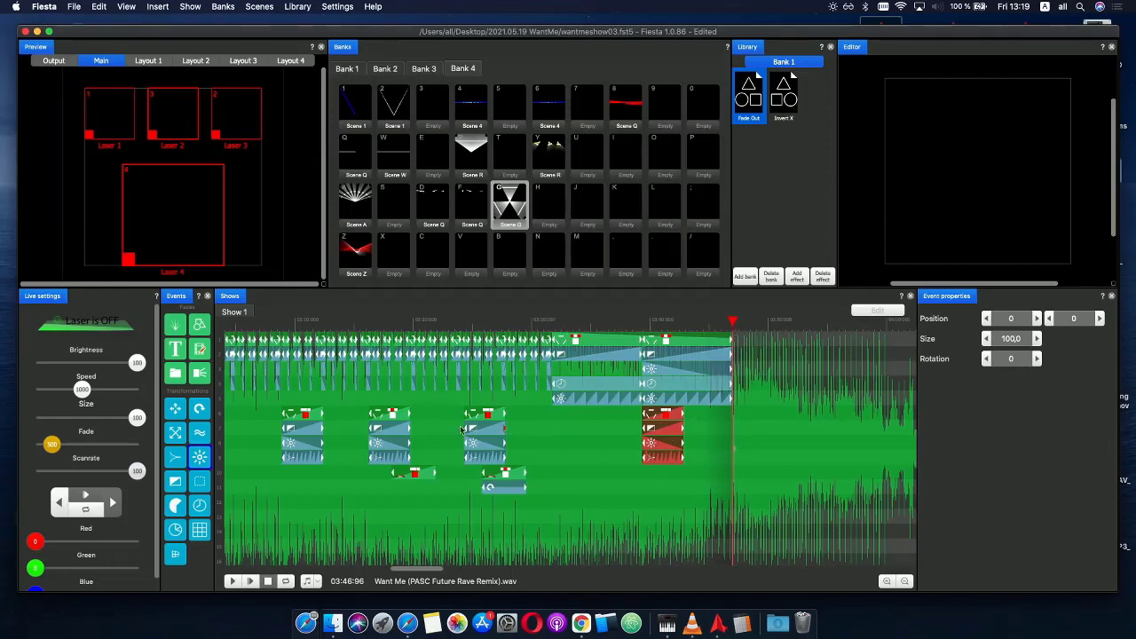
pyautogui.moveTo(519, 428); pyautogui.dragTo(471, 489)
pyautogui.moveTo(780, 410); pyautogui.dragTo(771, 414)
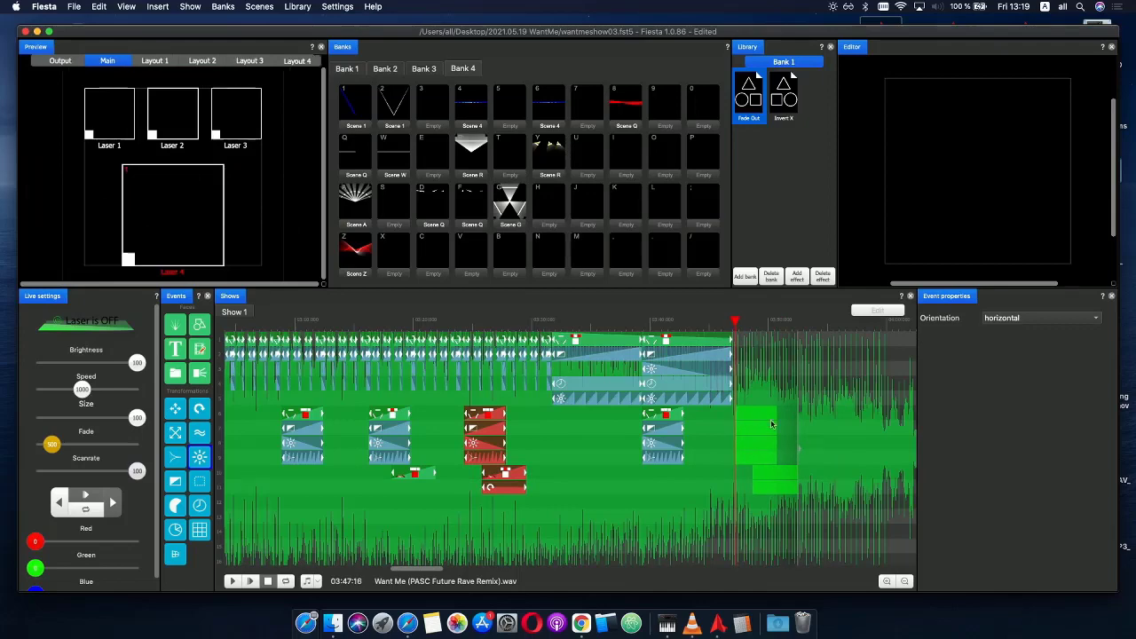
pyautogui.scroll(5, 763, 421)
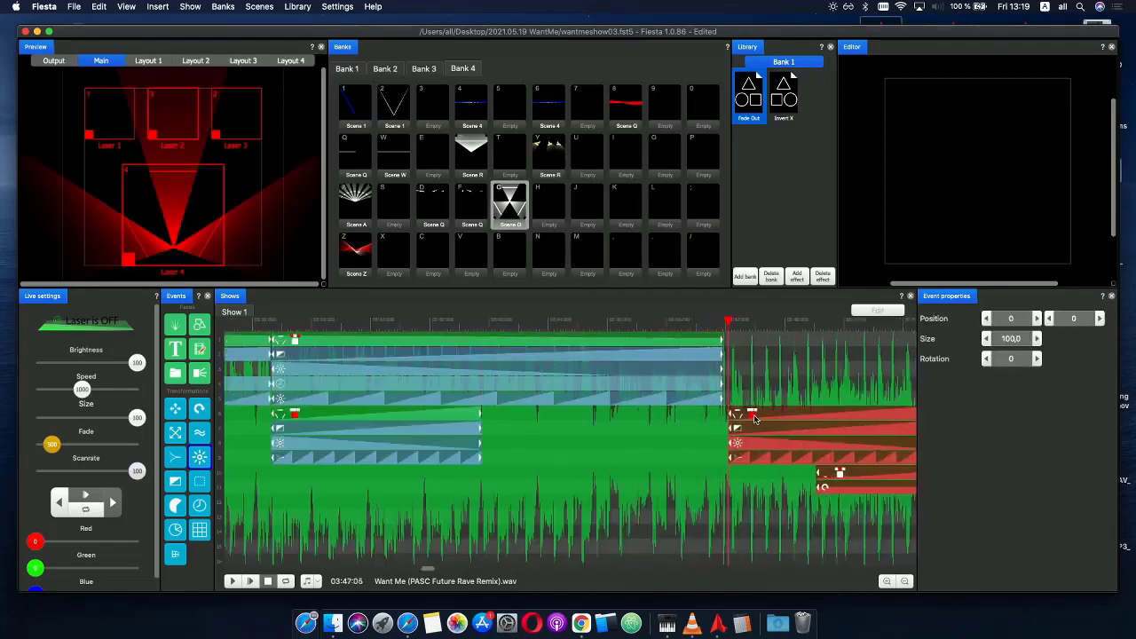
pyautogui.scroll(-5, 755, 419)
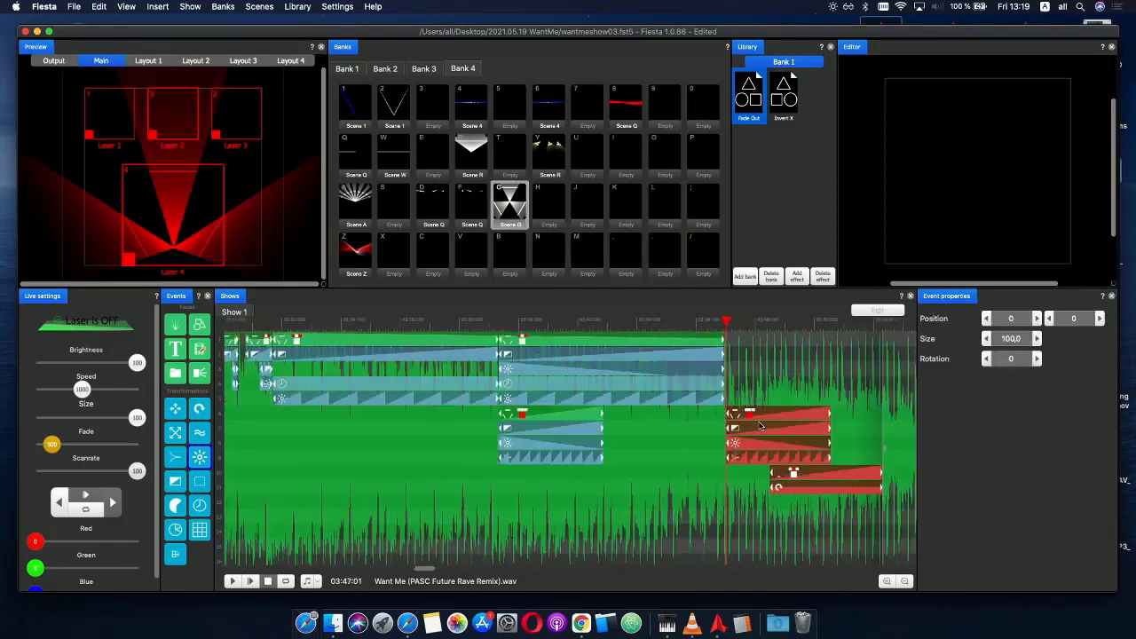
pyautogui.click(673, 322)
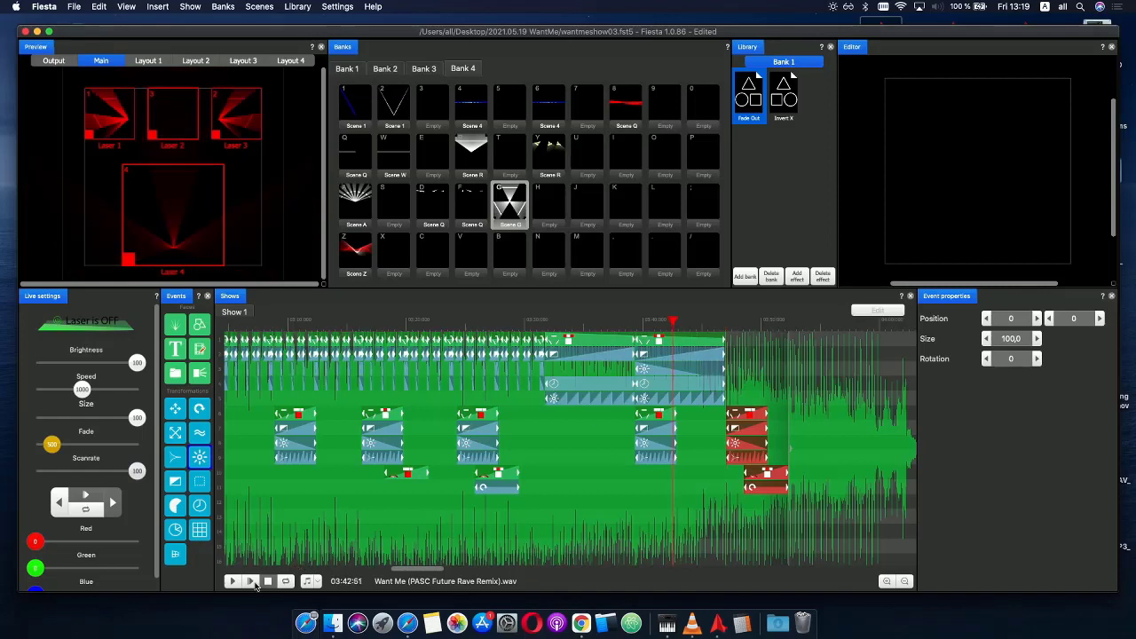
pyautogui.click(251, 582)
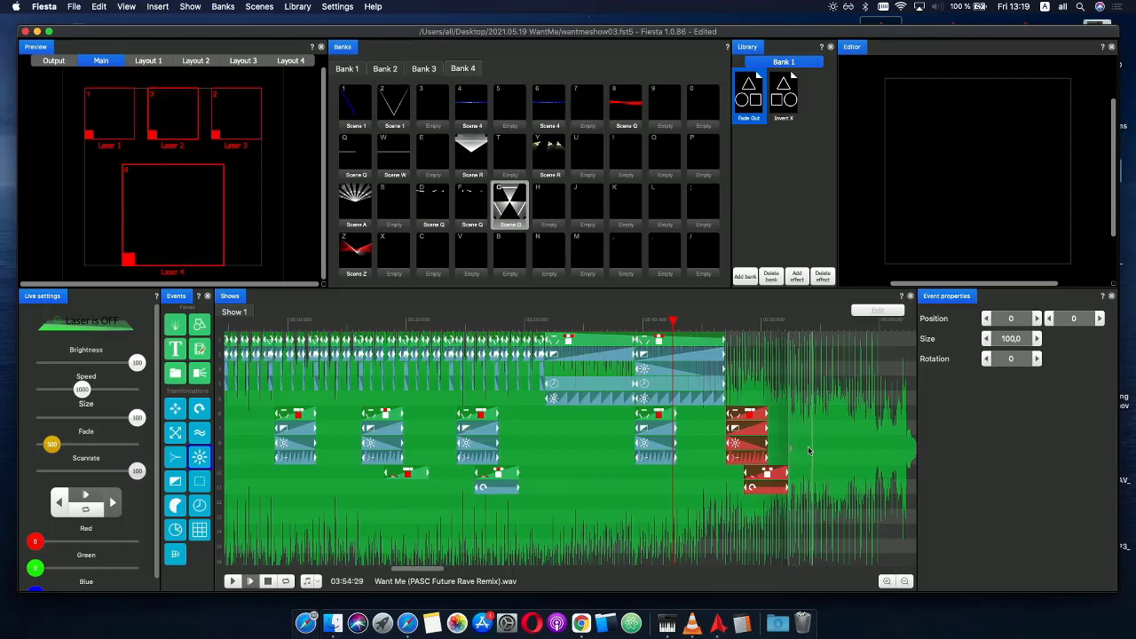
# - Copy the event group on tracks 6 to 10 at 03:16.21 to about 03:54, keeping it on the same tracks
pyautogui.scroll(-2, 809, 451)
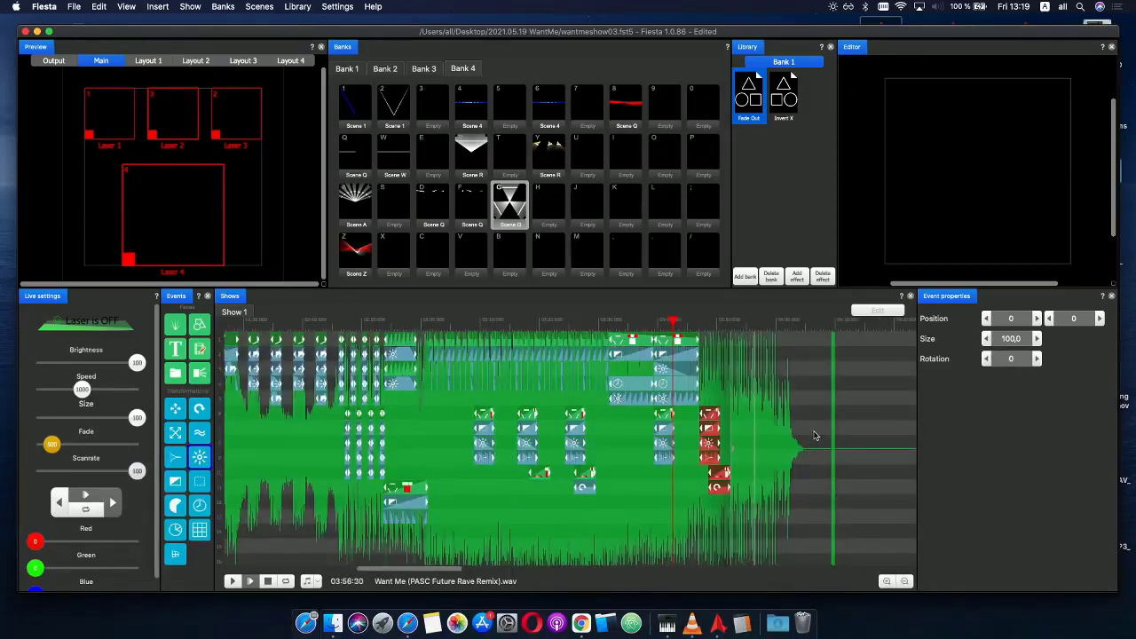
pyautogui.click(661, 325)
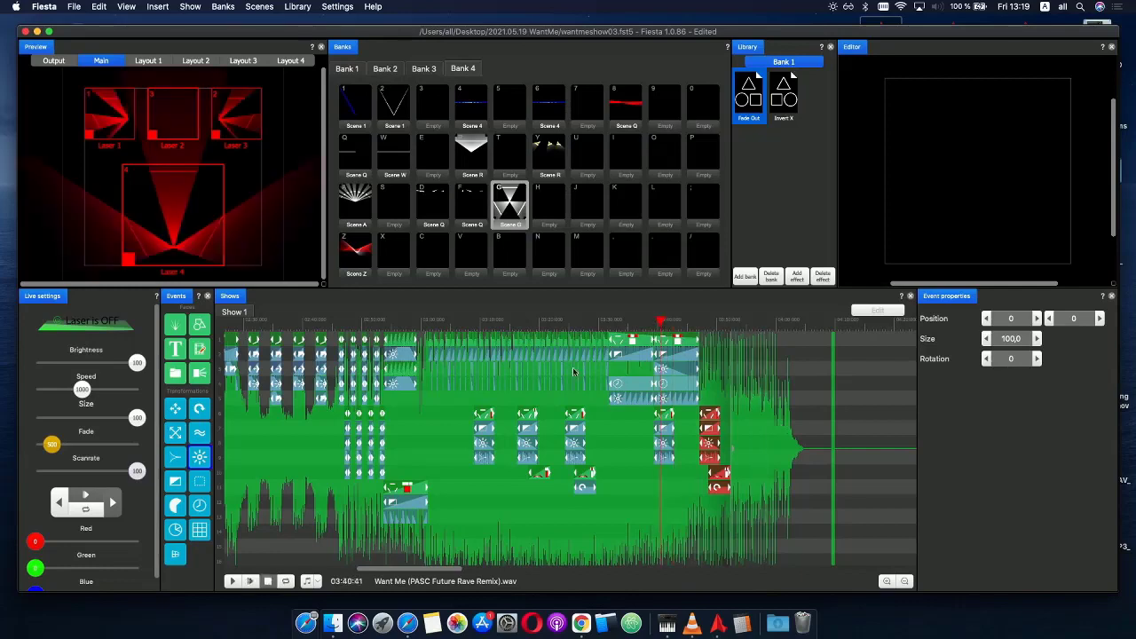
pyautogui.click(520, 418)
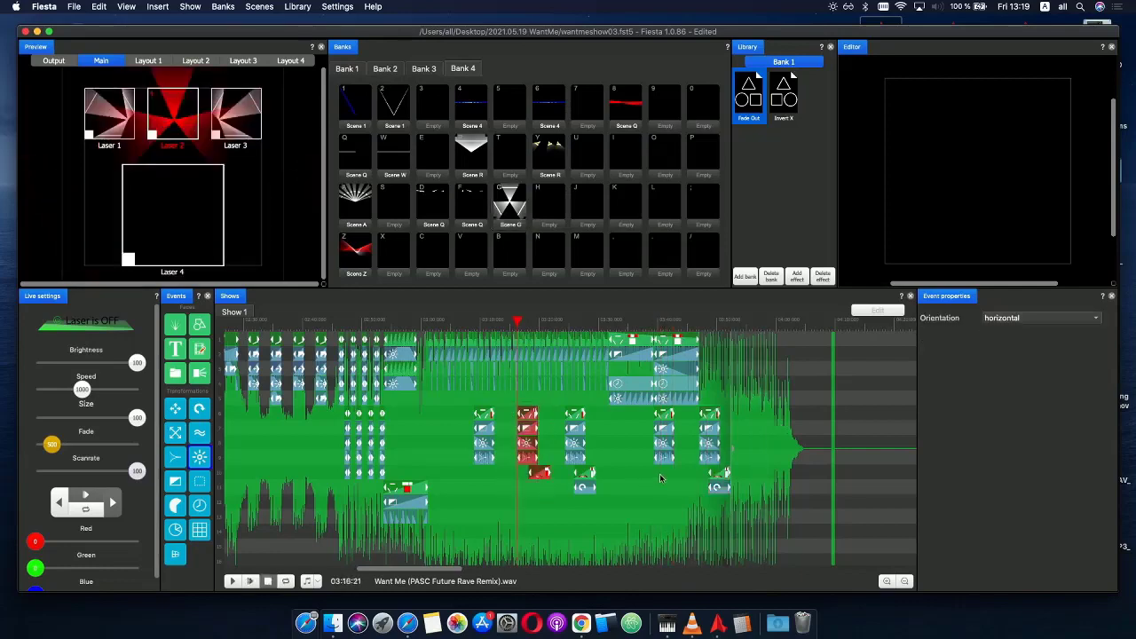
pyautogui.click(743, 430)
pyautogui.scroll(2, 774, 441)
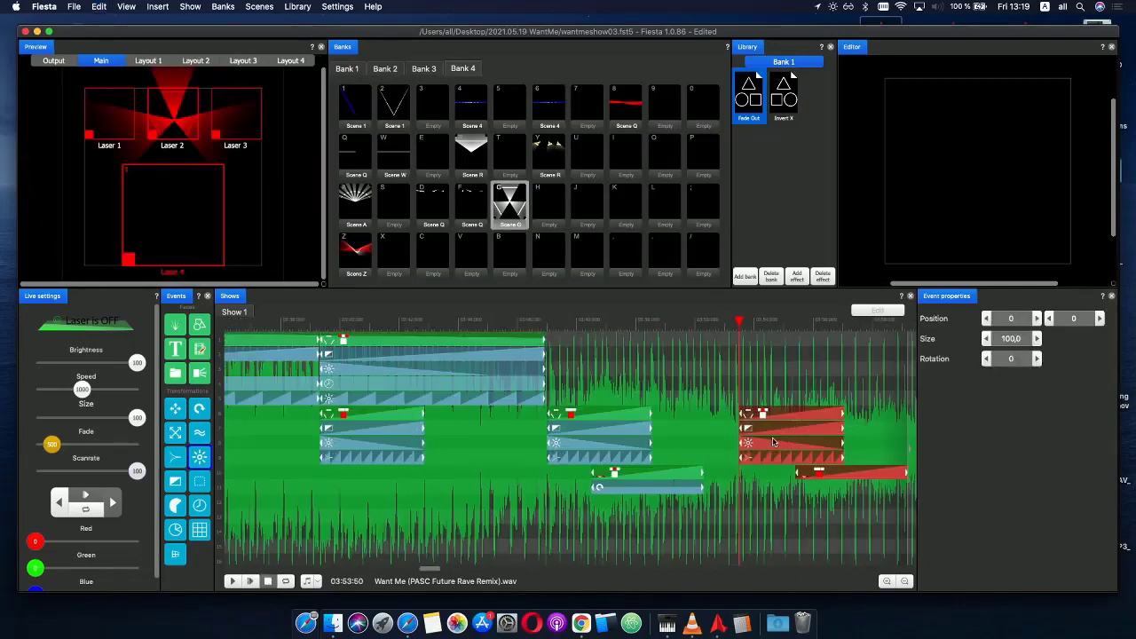
pyautogui.moveTo(761, 419); pyautogui.dragTo(791, 421)
pyautogui.moveTo(845, 470)
pyautogui.mouseDown()
pyautogui.moveTo(826, 471)
pyautogui.moveTo(856, 471)
pyautogui.moveTo(826, 473)
pyautogui.moveTo(845, 472)
pyautogui.mouseUp()
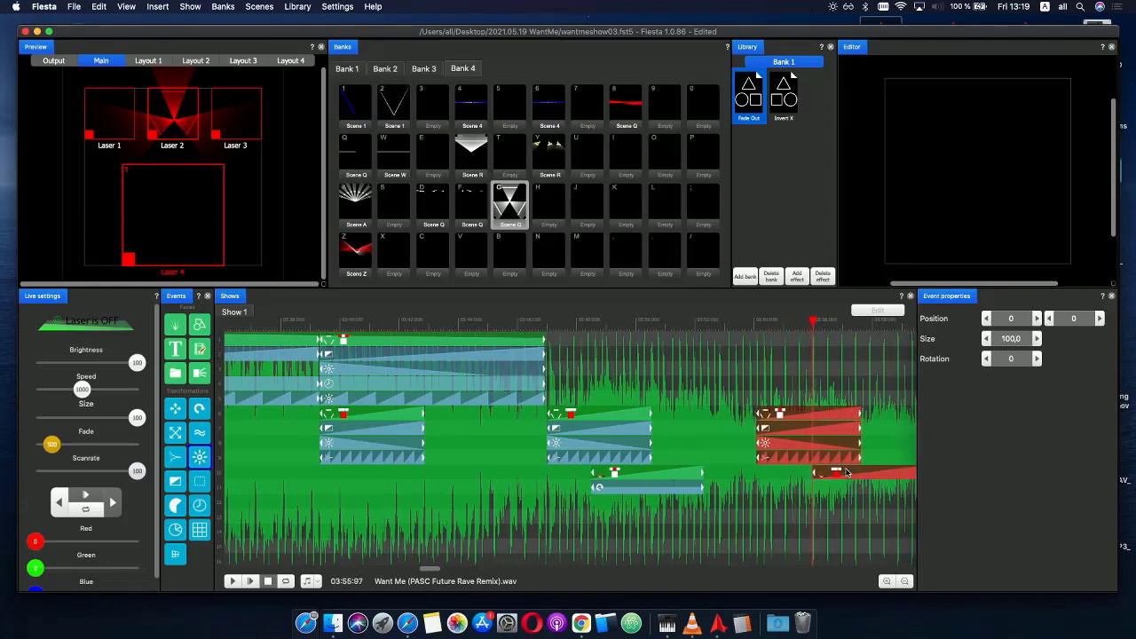
# - Play the show from 03:43.66 through the copied event groups, and move the playhead to 03:54.21
pyautogui.scroll(-3, 727, 382)
pyautogui.click(667, 321)
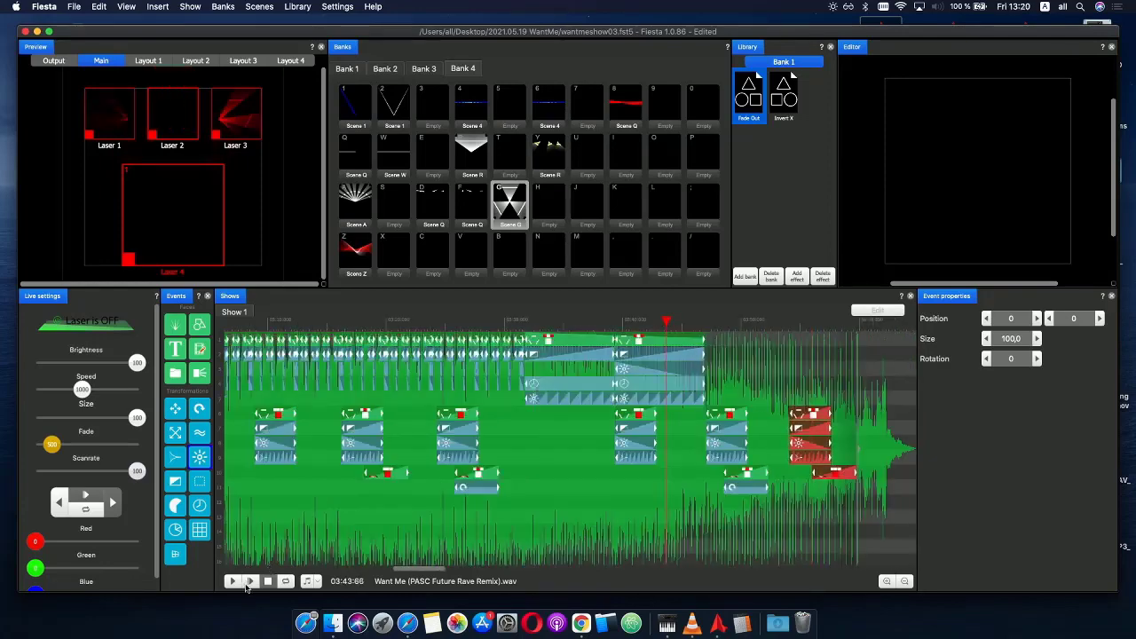
pyautogui.click(248, 586)
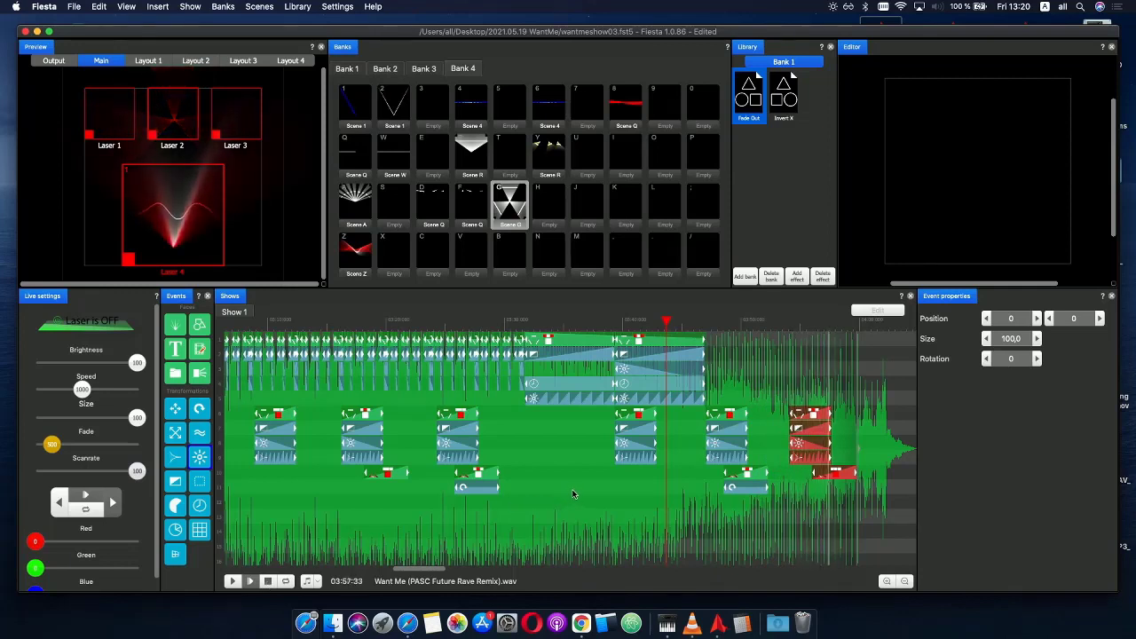
pyautogui.click(783, 321)
pyautogui.click(791, 323)
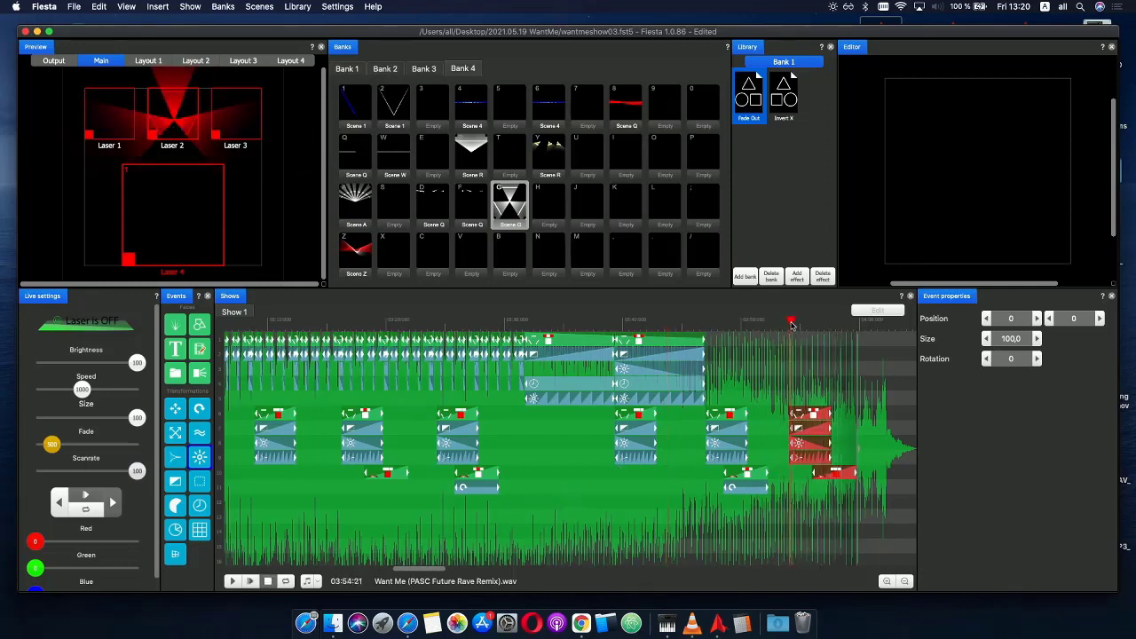
# - Shift the four-event Scene G group on tracks 6 to 9 near 03:54 so that it starts at 03:54.58
pyautogui.scroll(5, 801, 327)
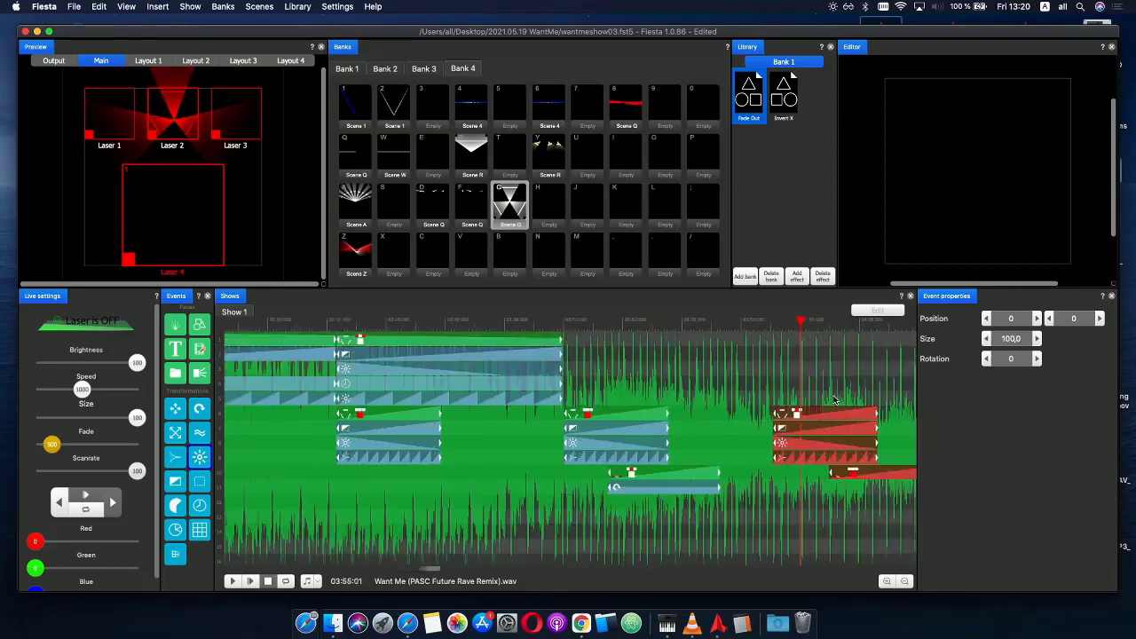
pyautogui.moveTo(744, 400); pyautogui.dragTo(808, 465)
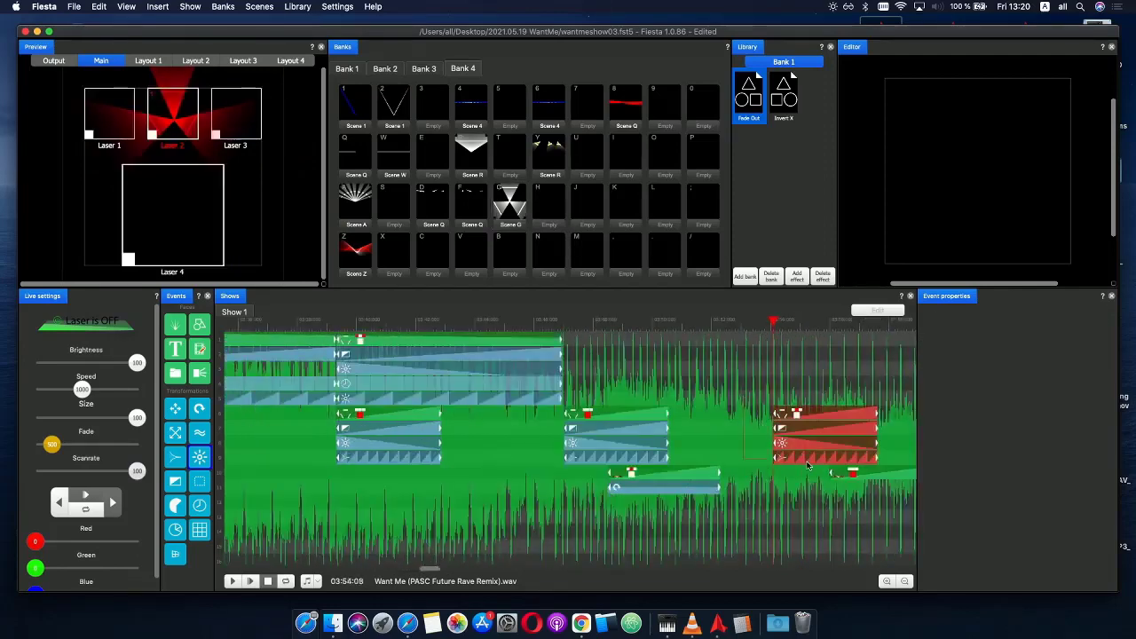
pyautogui.moveTo(797, 420)
pyautogui.mouseDown()
pyautogui.moveTo(826, 417)
pyautogui.moveTo(795, 416)
pyautogui.moveTo(813, 417)
pyautogui.mouseUp()
# - Add Laser 1 and Laser 3 to the Scene G event at 03:54.58, and play the show from just before it to the outro
pyautogui.click(821, 419)
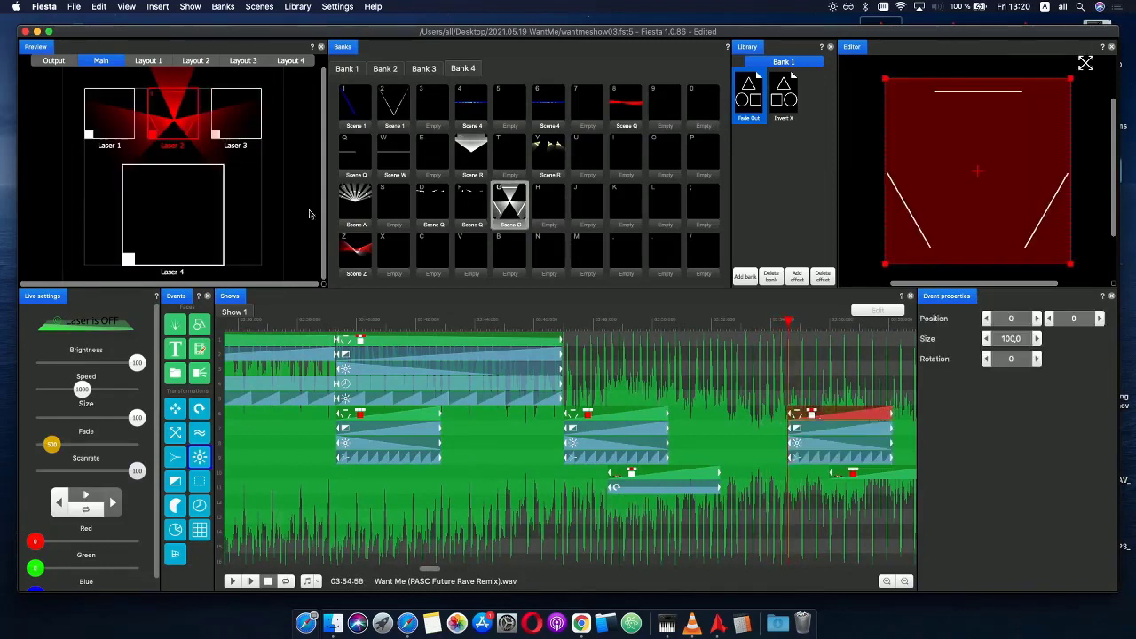
pyautogui.click(108, 122)
pyautogui.click(235, 116)
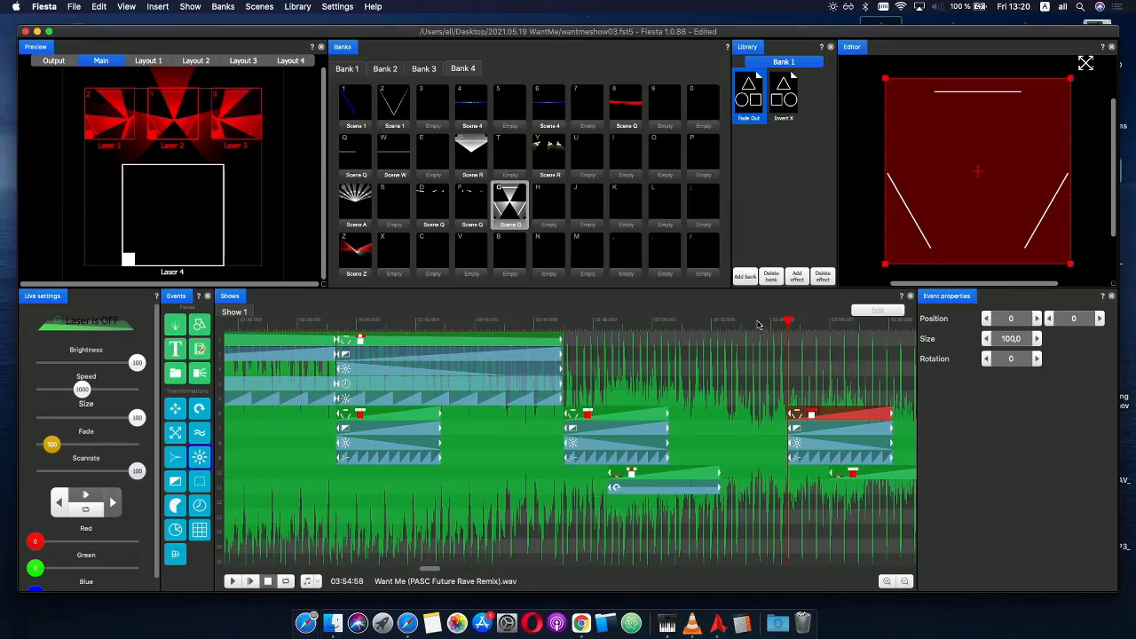
pyautogui.click(759, 325)
pyautogui.click(246, 582)
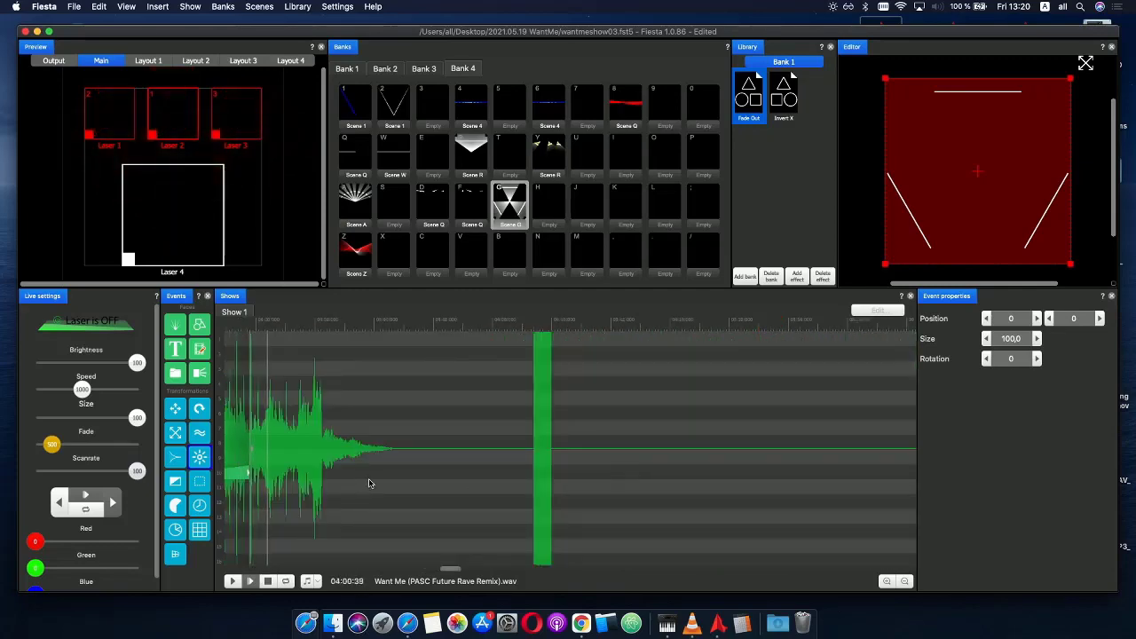
# - Place a Scene 4 event on track 2 at about 04:02, on the final hit of the music
pyautogui.scroll(-3, 371, 484)
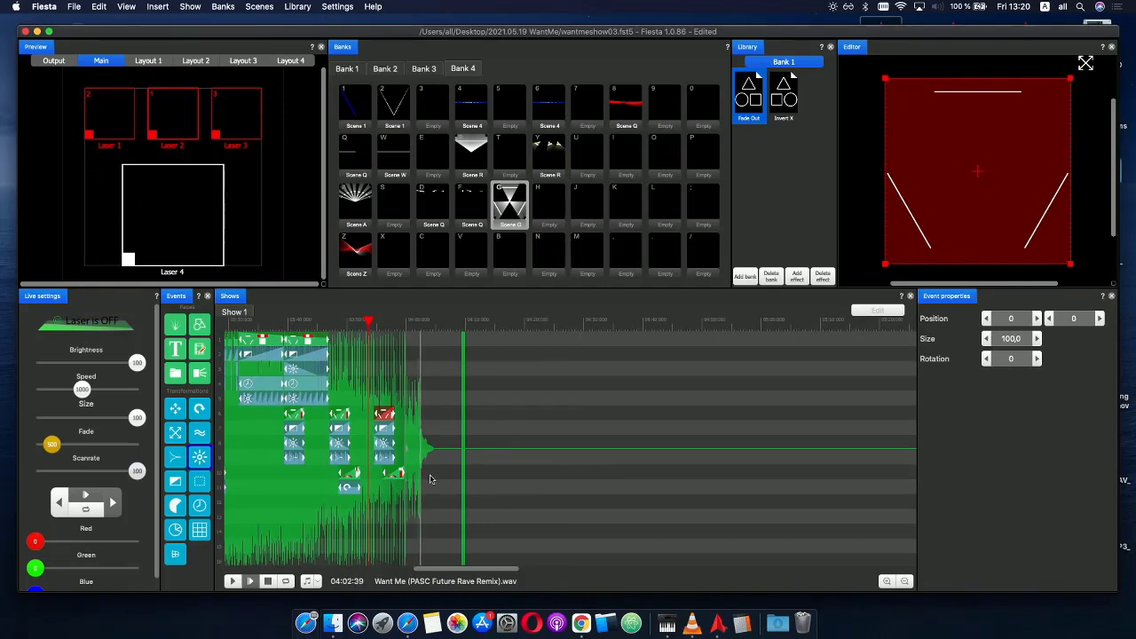
pyautogui.click(419, 323)
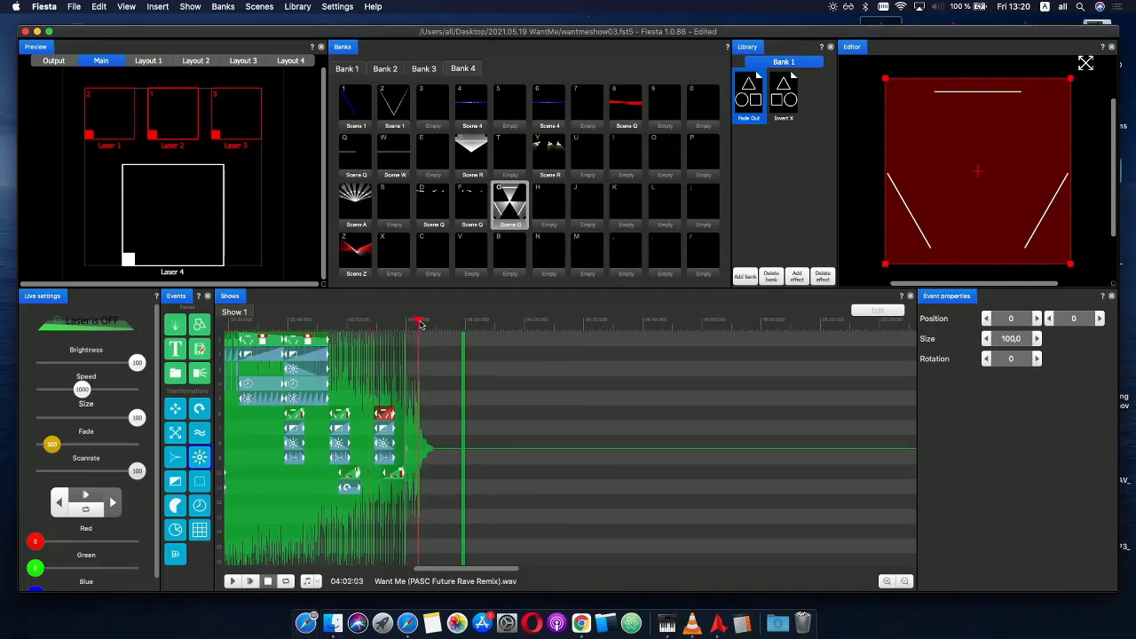
pyautogui.click(474, 108)
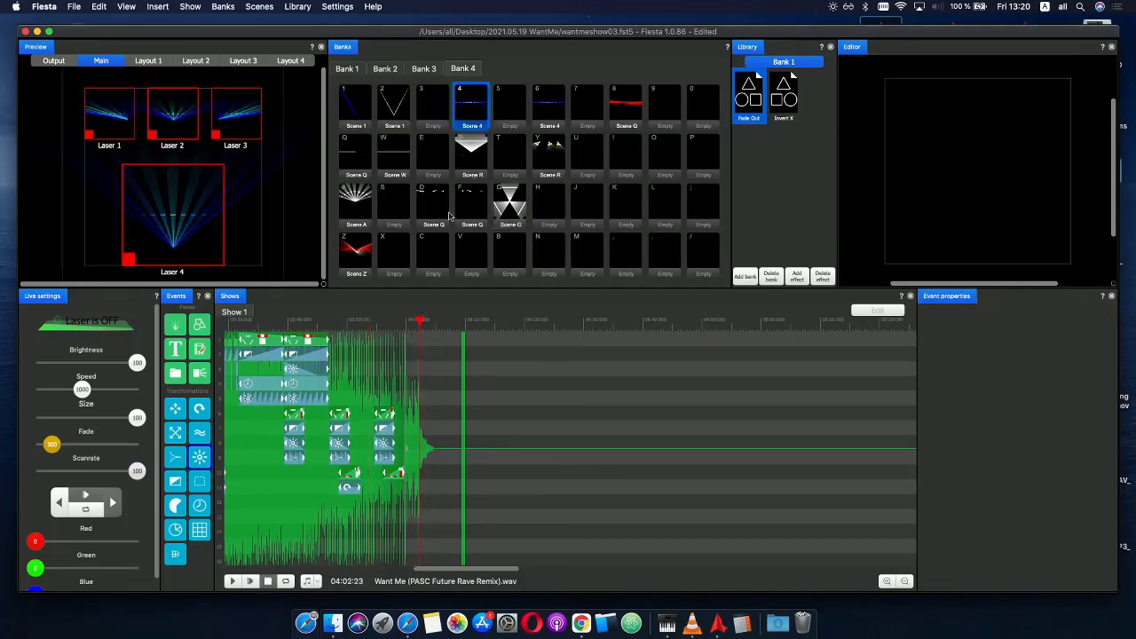
pyautogui.press('space')
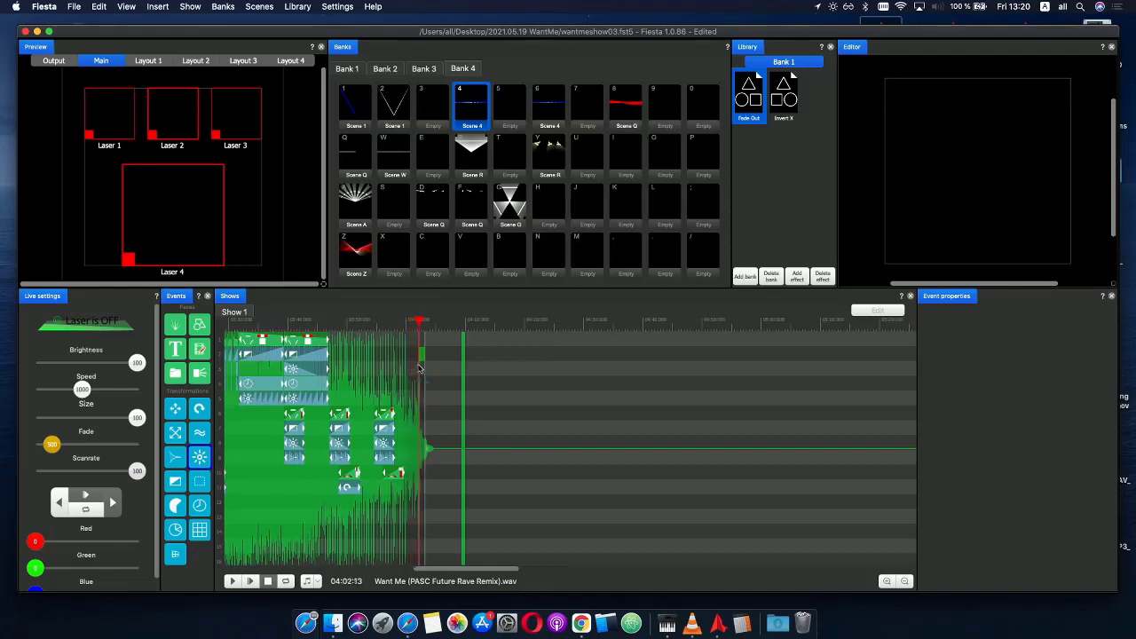
pyautogui.click(420, 358)
# - Align the start of the Scene 4 event with the final hit at 04:01.96, and extend its end to 04:03.53
pyautogui.scroll(5, 432, 370)
pyautogui.hscroll(2, 444, 364)
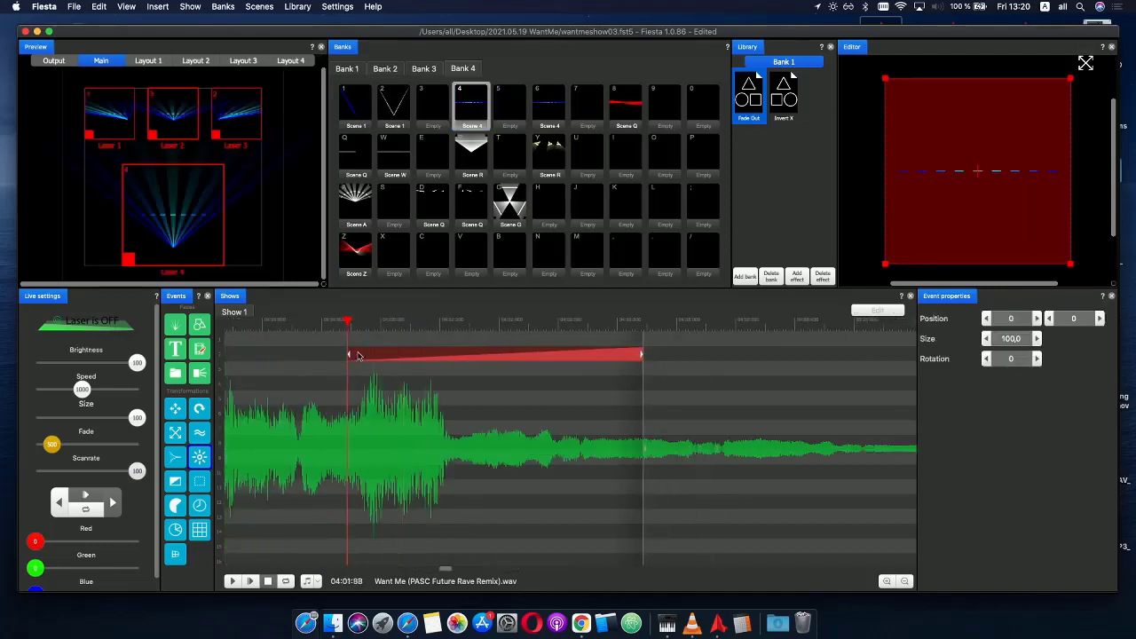
pyautogui.moveTo(358, 355); pyautogui.dragTo(397, 360)
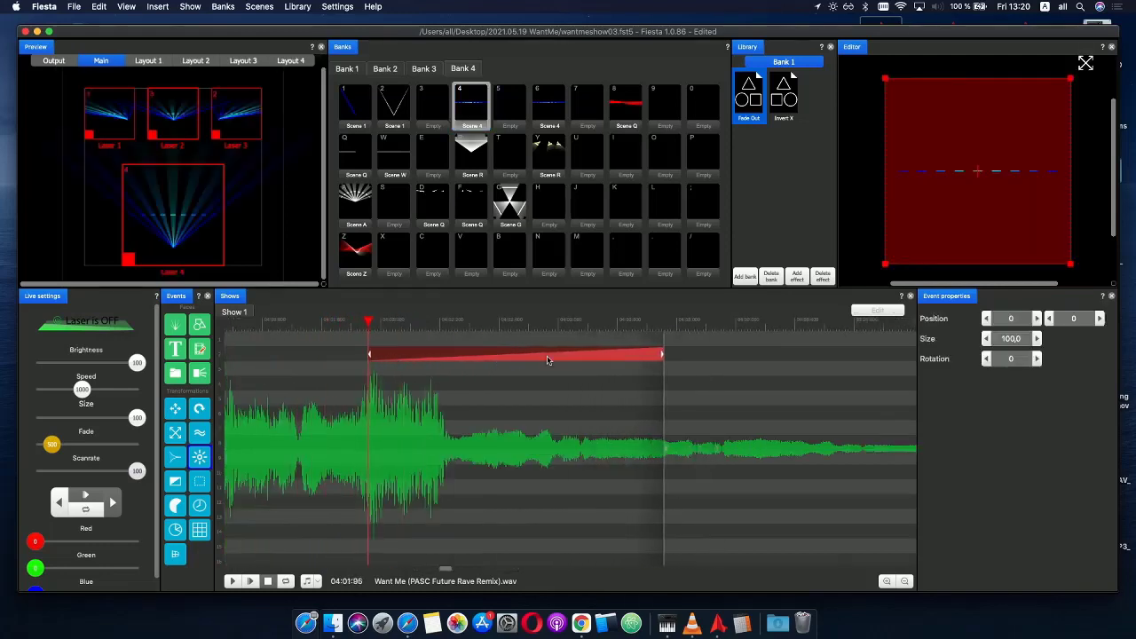
pyautogui.moveTo(637, 357); pyautogui.dragTo(771, 364)
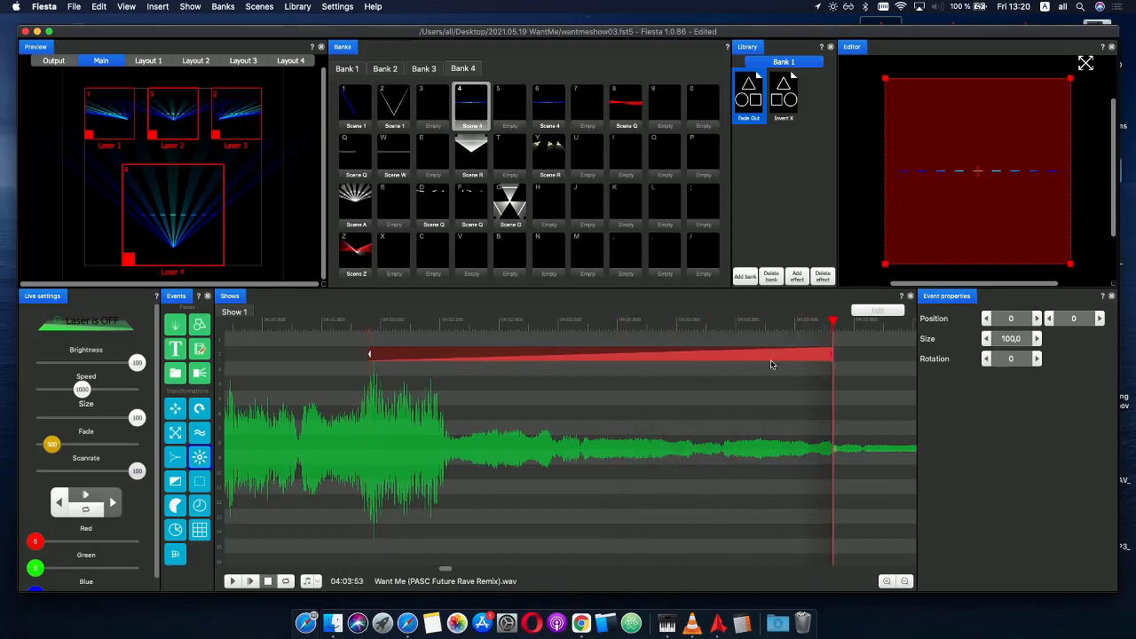
# - Shape the Scene 4 event's brightness curve to rise quickly, hold at full until just before the middle, and fade to zero at the end
pyautogui.doubleClick(382, 356)
pyautogui.click(417, 367)
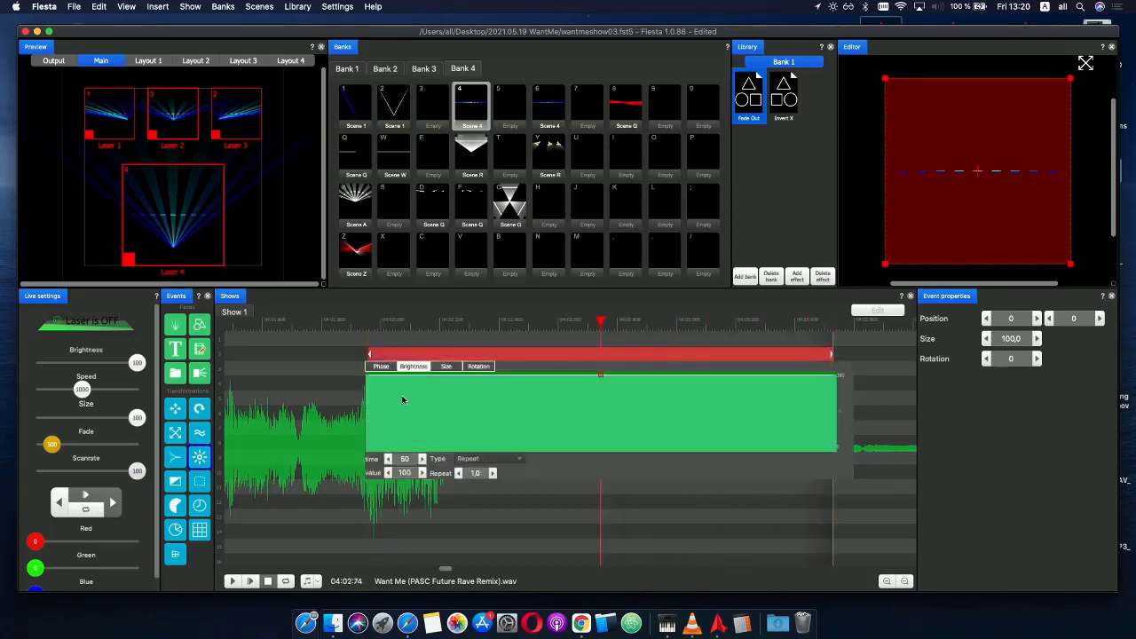
pyautogui.click(396, 374)
pyautogui.moveTo(382, 380); pyautogui.dragTo(290, 468)
pyautogui.moveTo(600, 373); pyautogui.dragTo(882, 478)
pyautogui.moveTo(576, 408); pyautogui.dragTo(546, 358)
pyautogui.click(324, 346)
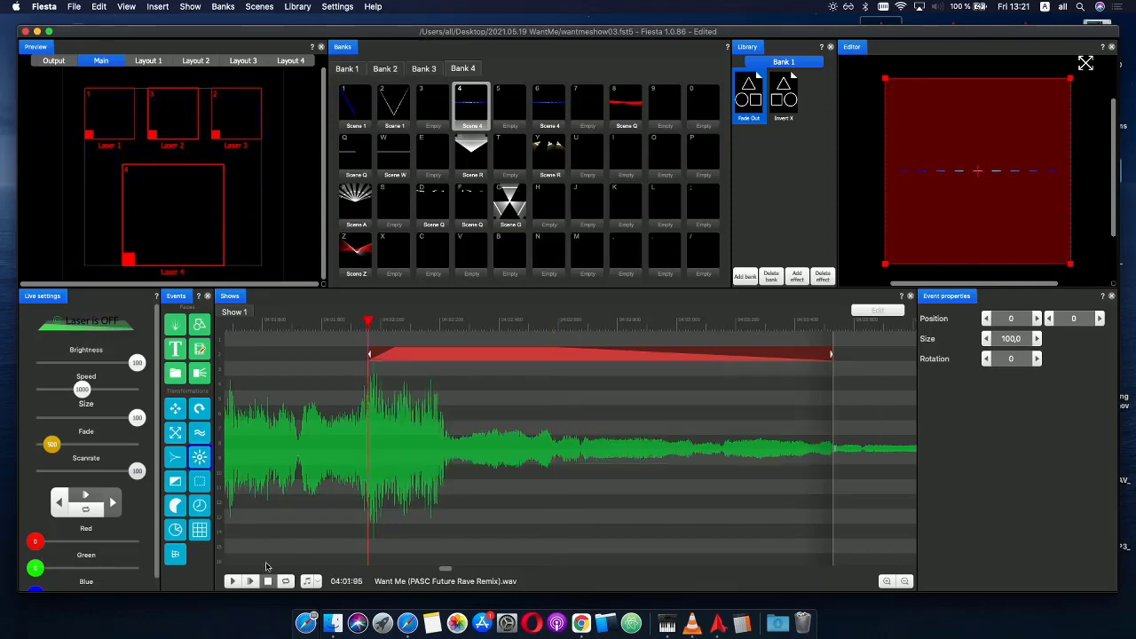
# - Play the fading Scene 4 event from its start, and replay it from 04:01.14
pyautogui.click(251, 582)
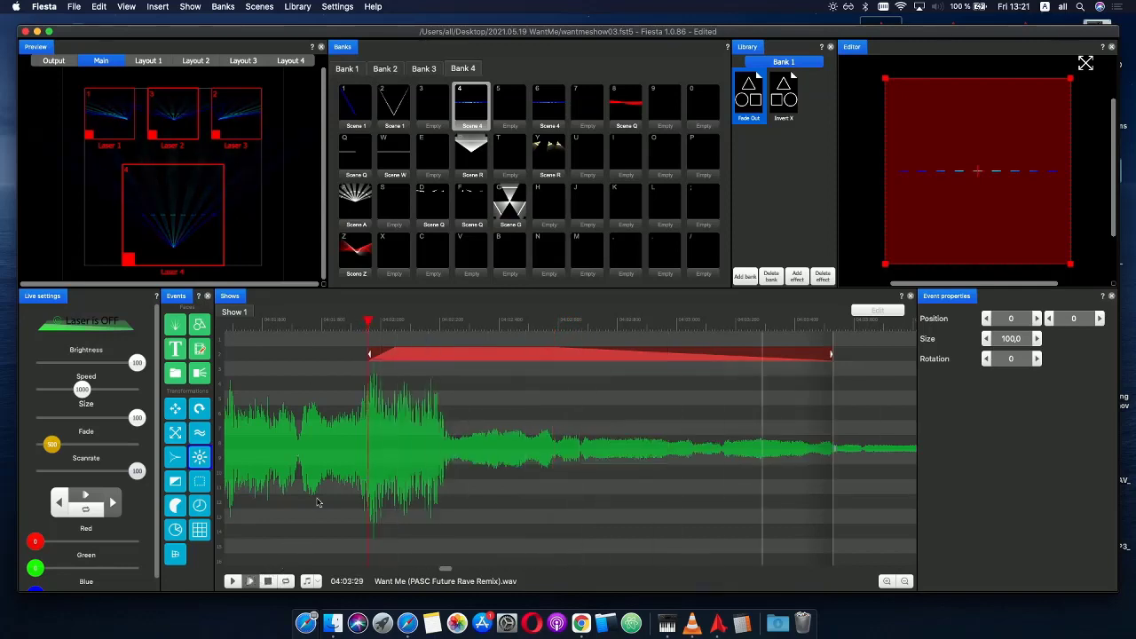
pyautogui.scroll(-3, 324, 425)
pyautogui.click(267, 582)
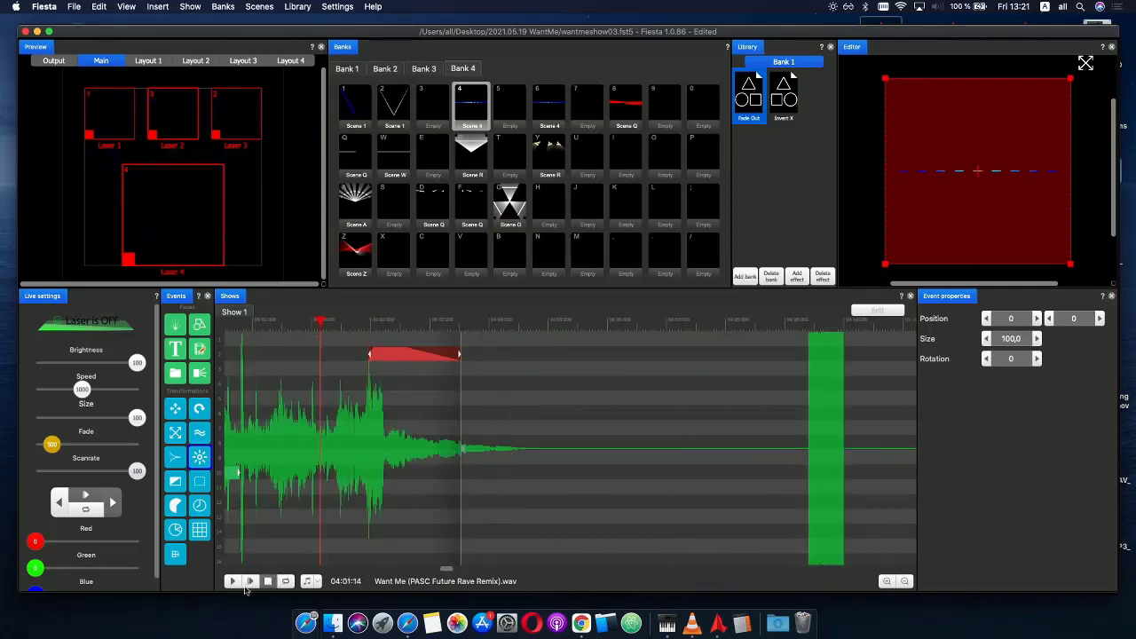
pyautogui.click(251, 581)
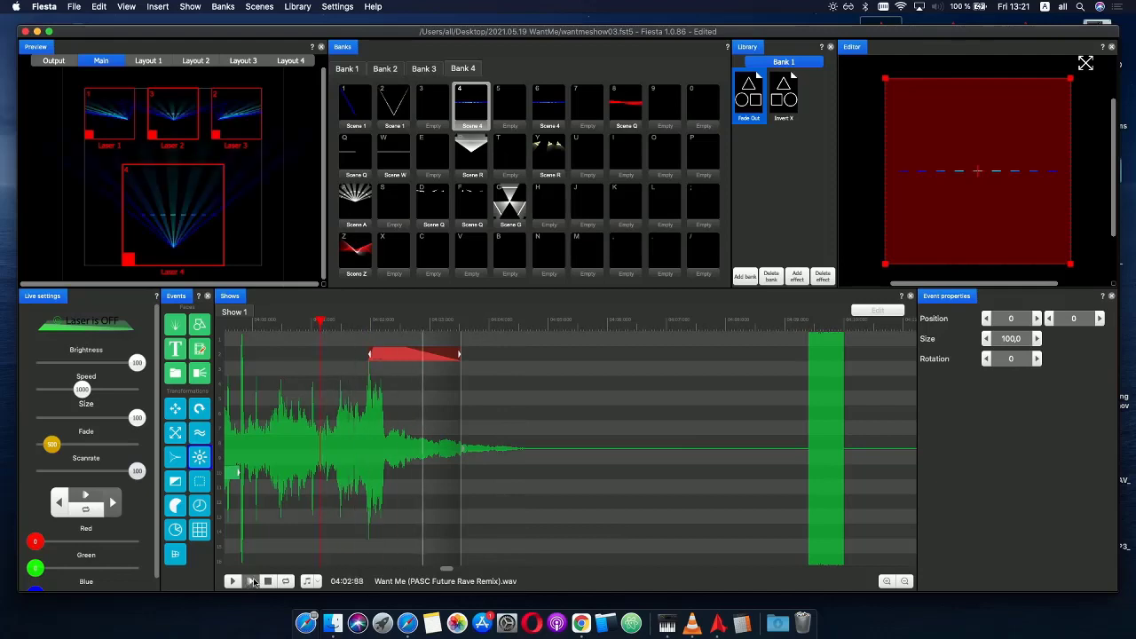
# - Save the show file, and play the show from the beginning
pyautogui.scroll(-5, 377, 520)
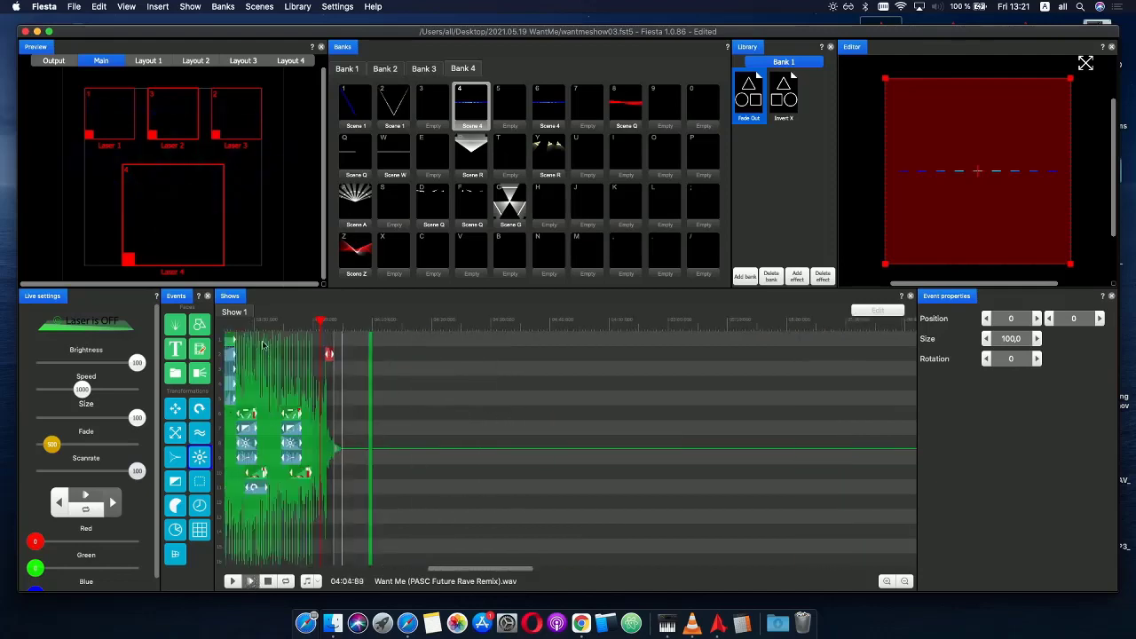
pyautogui.scroll(2, 291, 324)
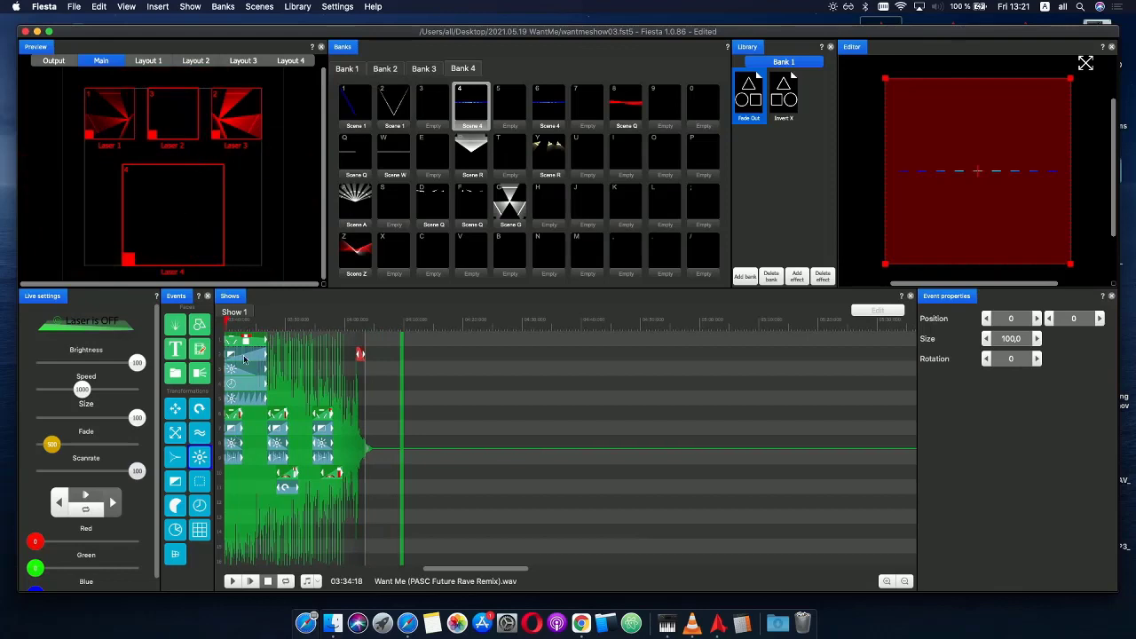
pyautogui.click(74, 6)
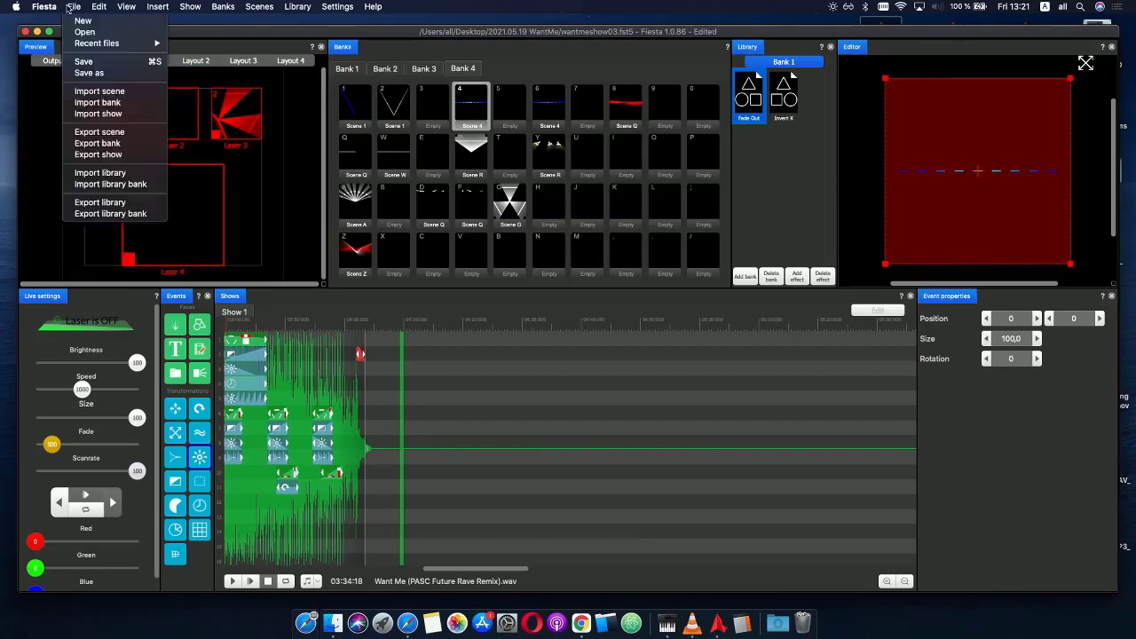
pyautogui.click(89, 65)
pyautogui.press('space')
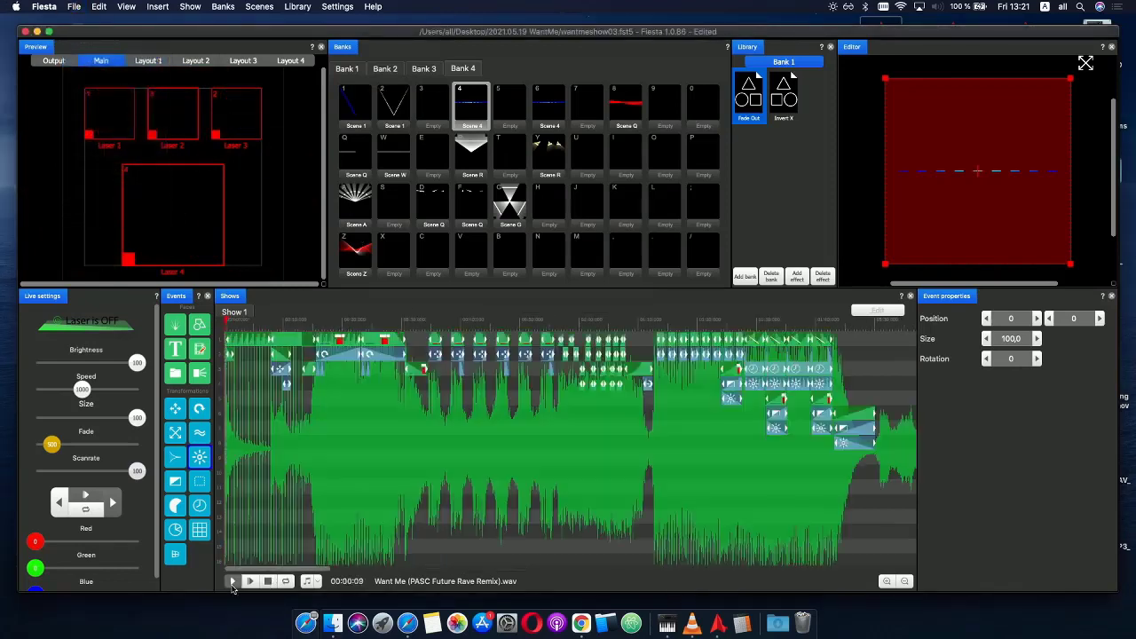